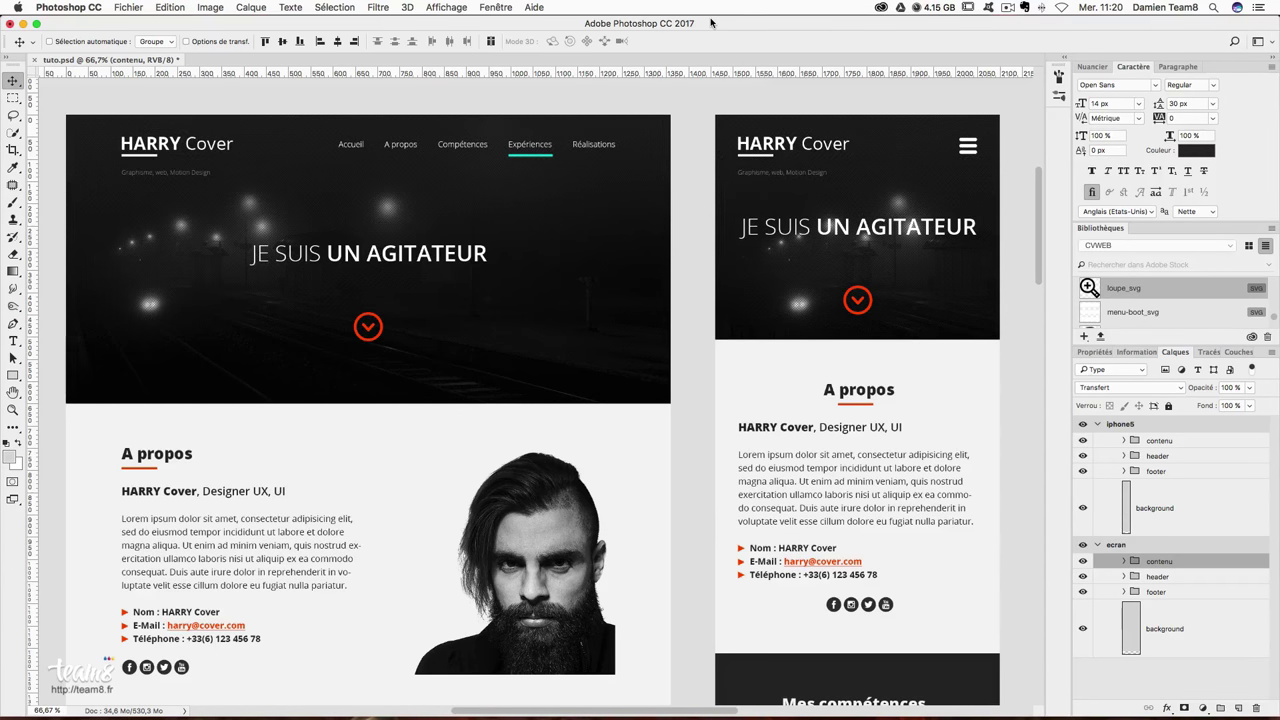
- Open the couleur logo library asset and set its fill colour to yellow f0ff00
scroll(405, 264, down, 2)
scroll(405, 264, up, 2)
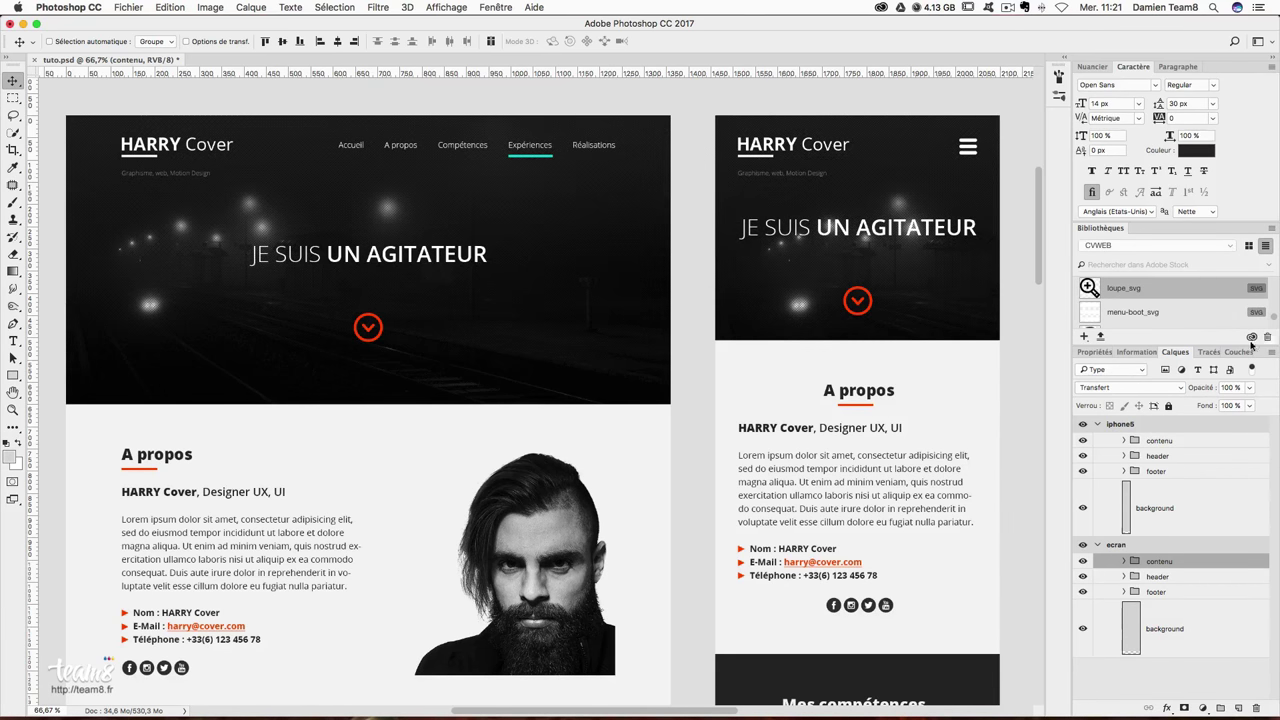
scroll(1143, 285, down, 3)
scroll(1143, 285, down, 3)
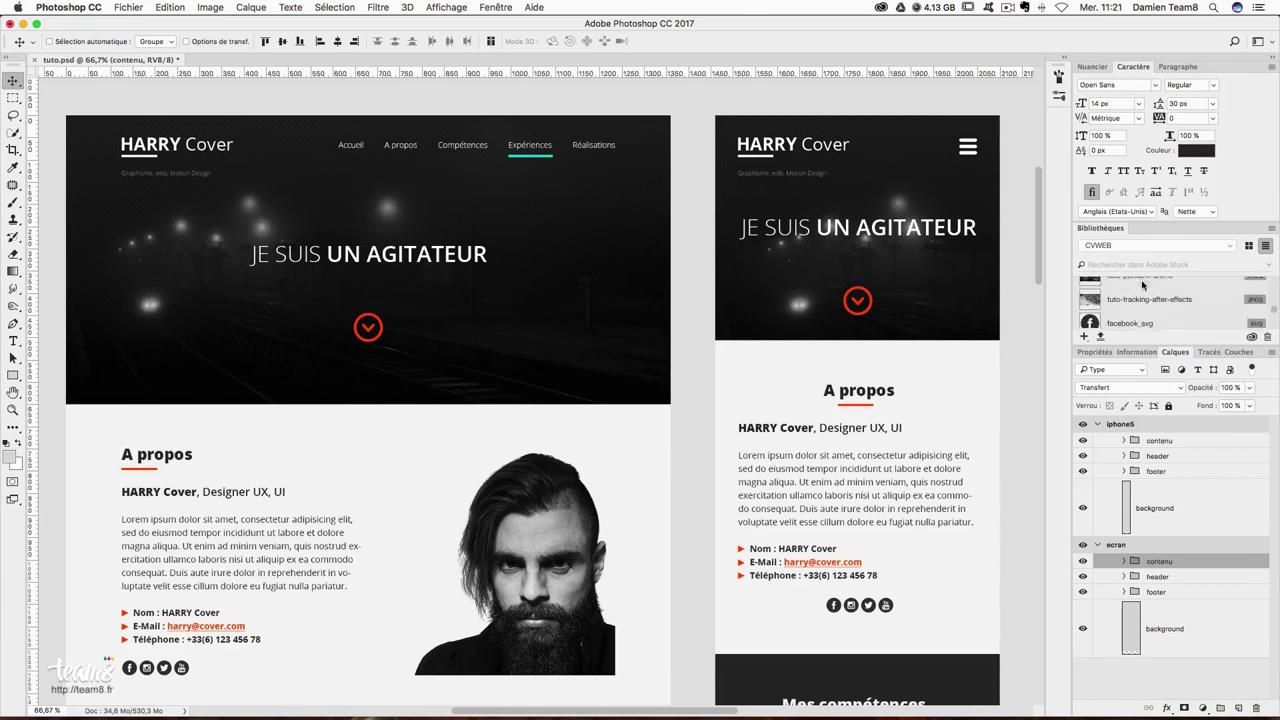
scroll(1143, 287, down, 3)
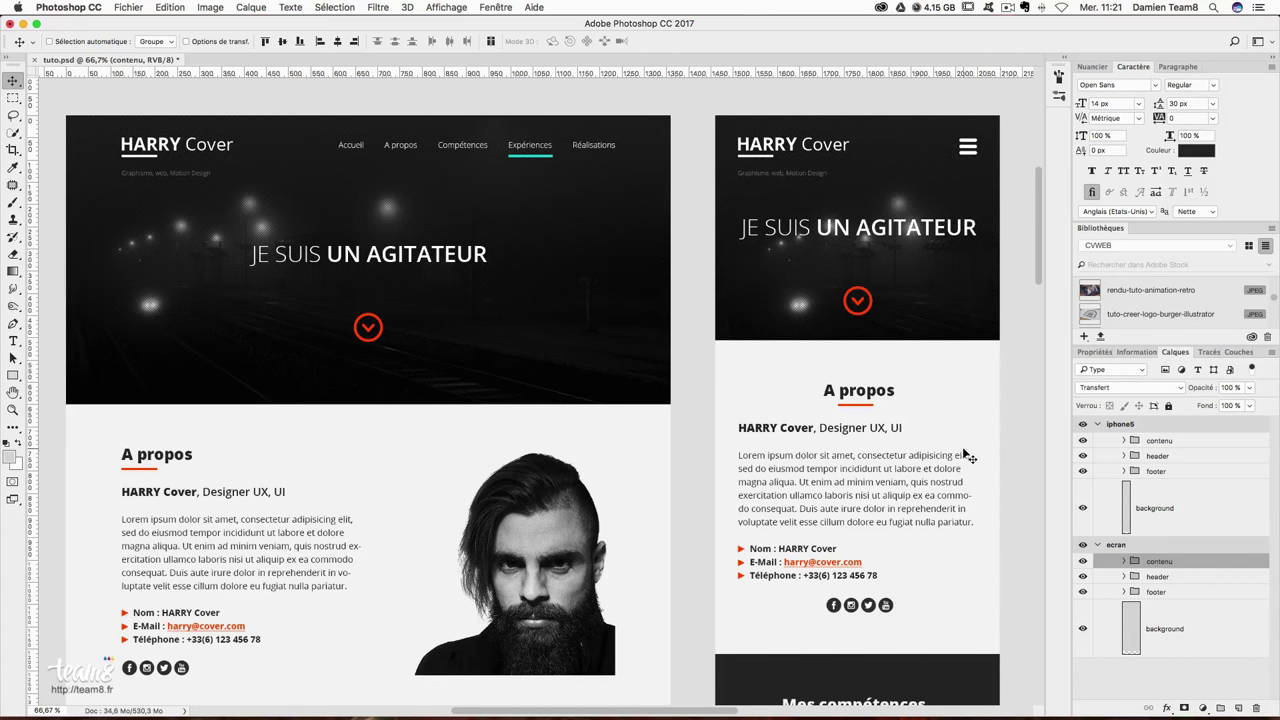
scroll(1155, 330, up, 2)
scroll(1155, 328, up, 2)
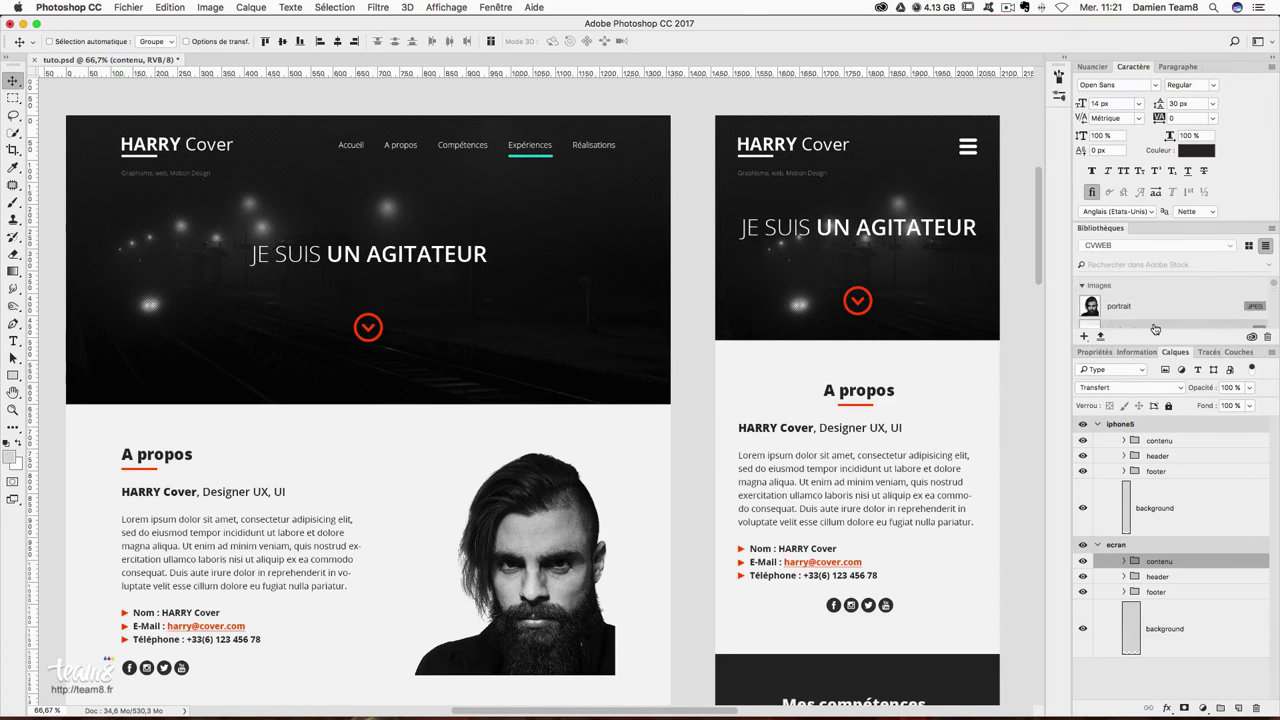
scroll(1110, 300, down, 1)
double_click(1090, 290)
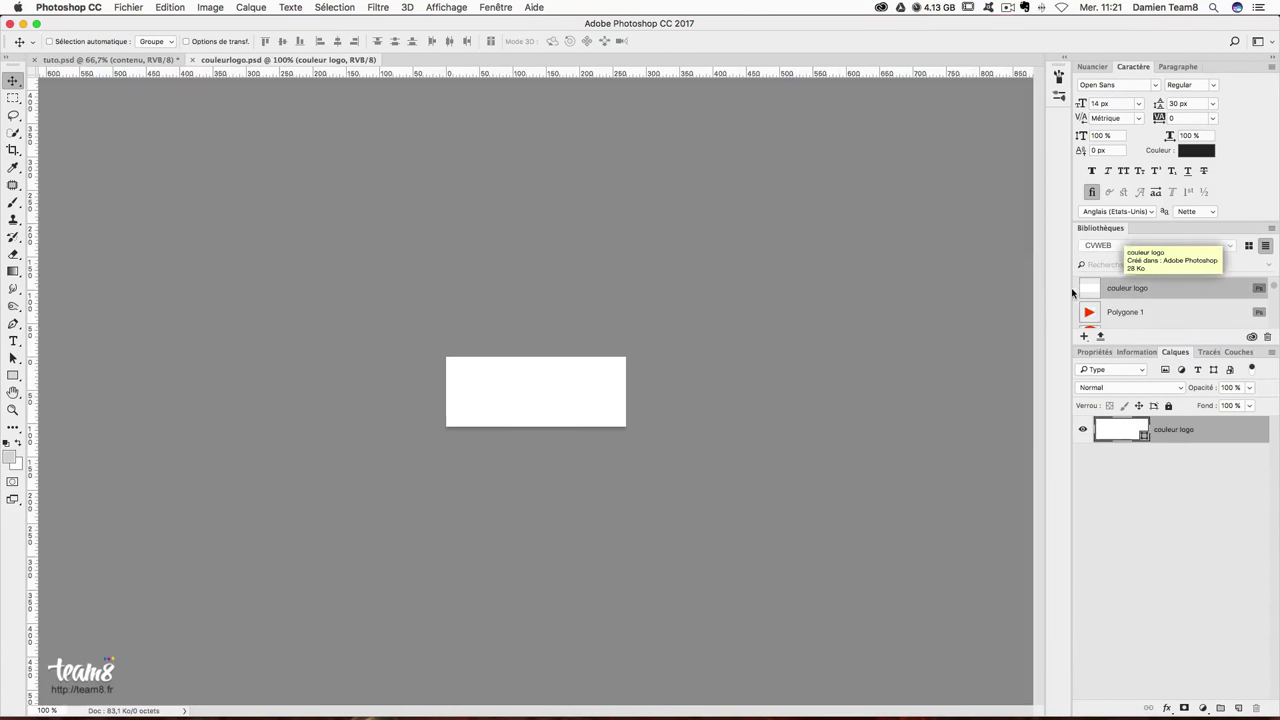
double_click(1134, 429)
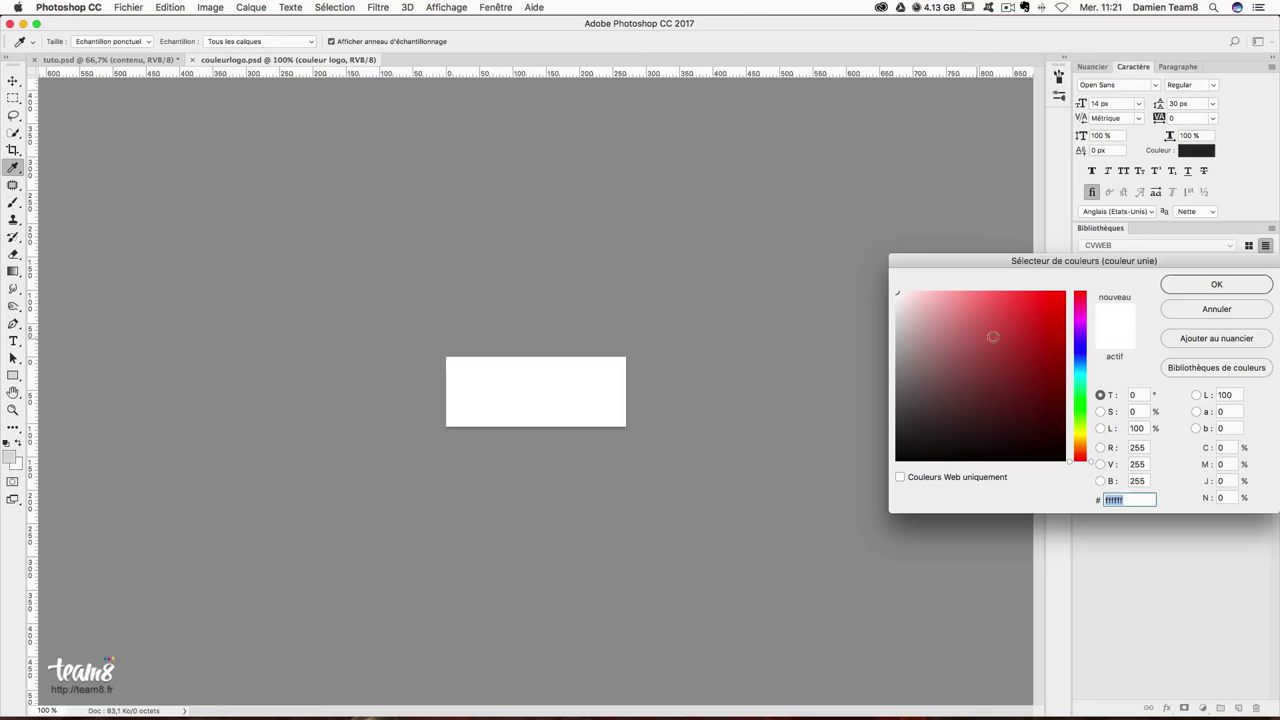
text(f0ff00)
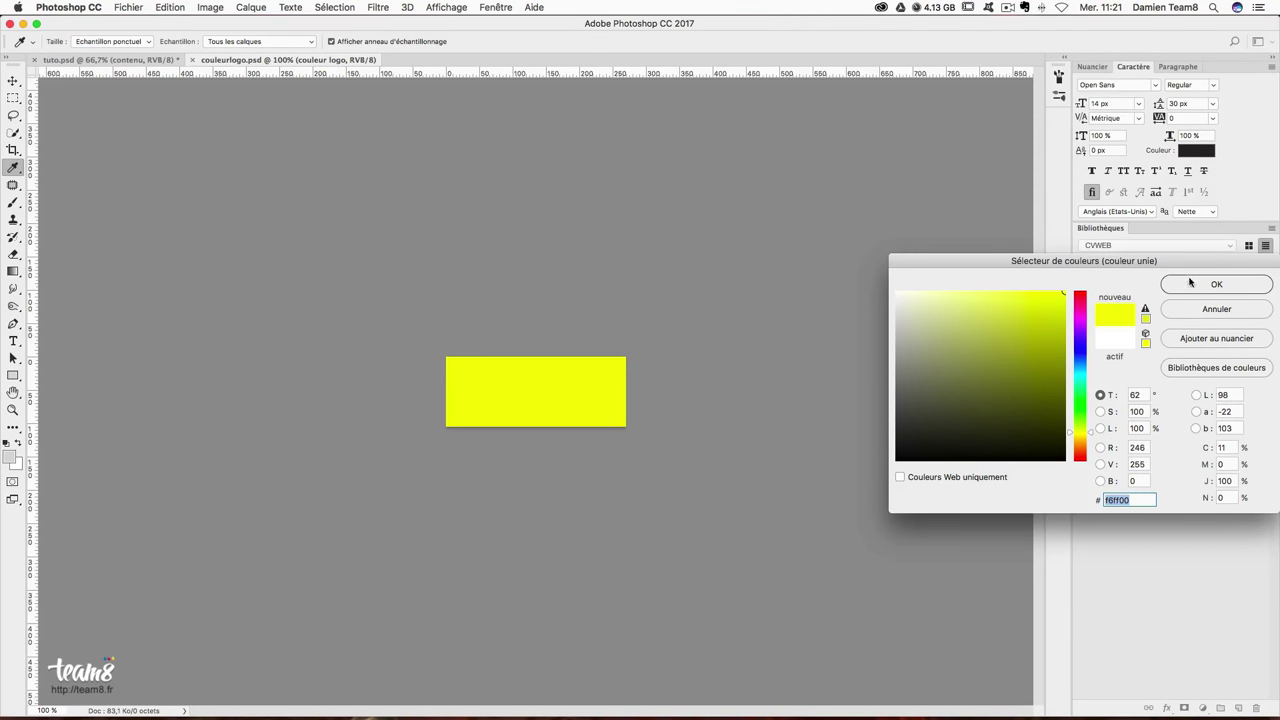
key(Return)
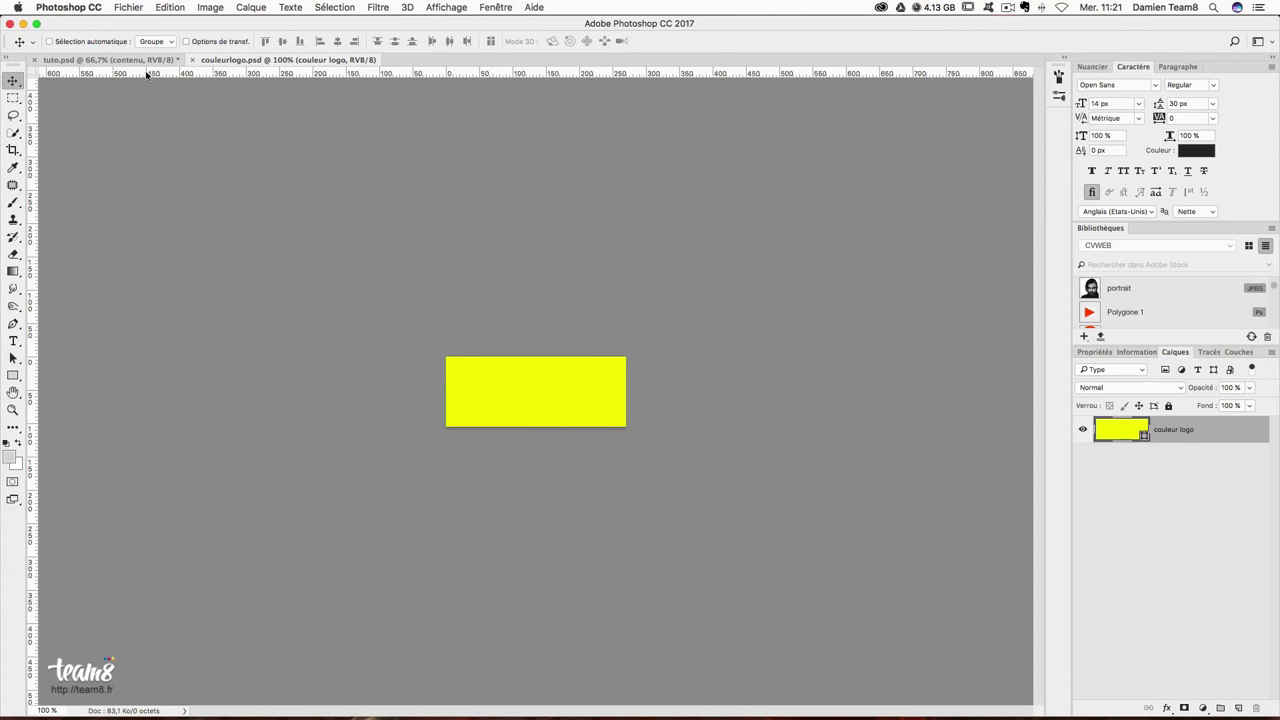
- Check the result in tuto.psd, then revert the logo fill in couleurlogo.psd to white
click(110, 59)
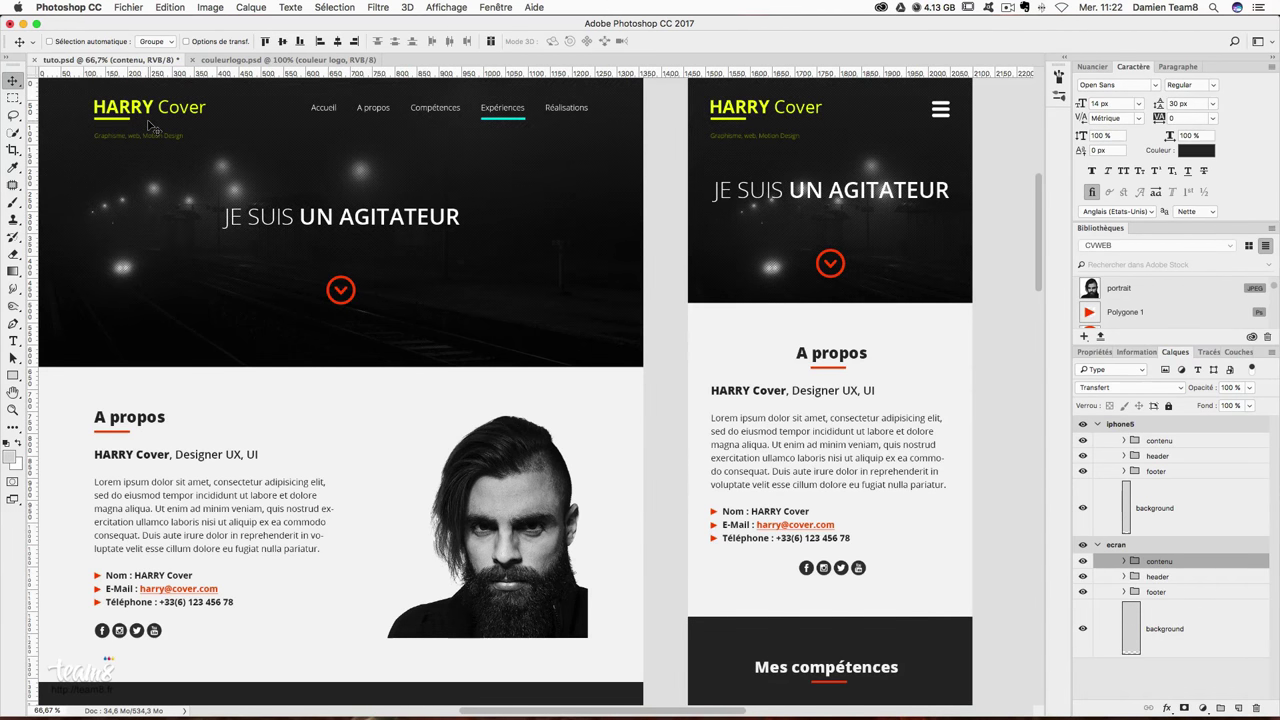
scroll(195, 160, up, 2)
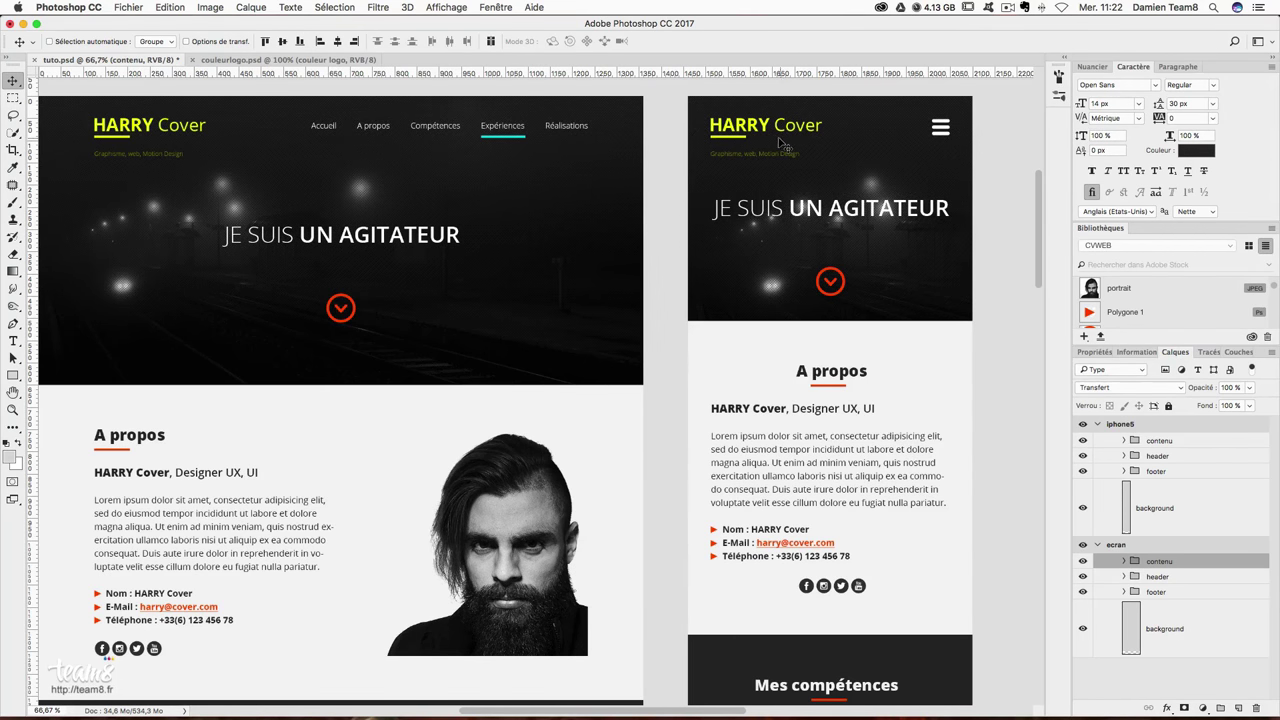
click(280, 62)
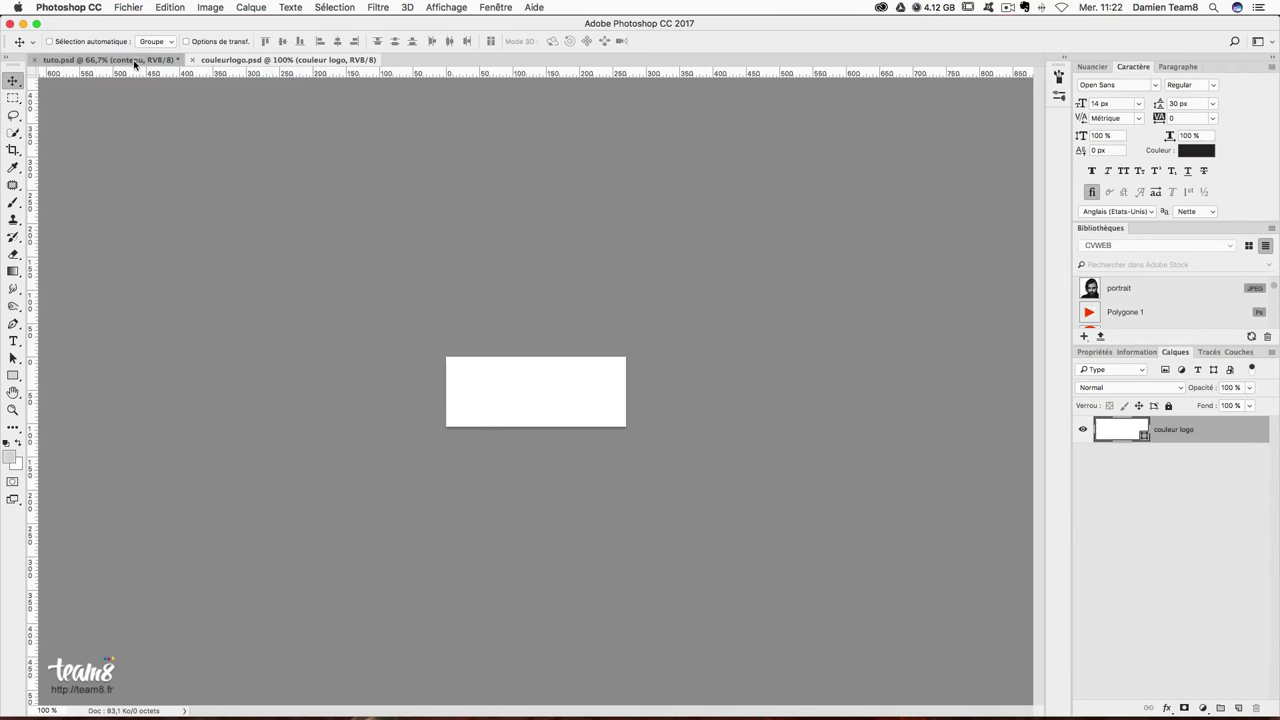
click(130, 60)
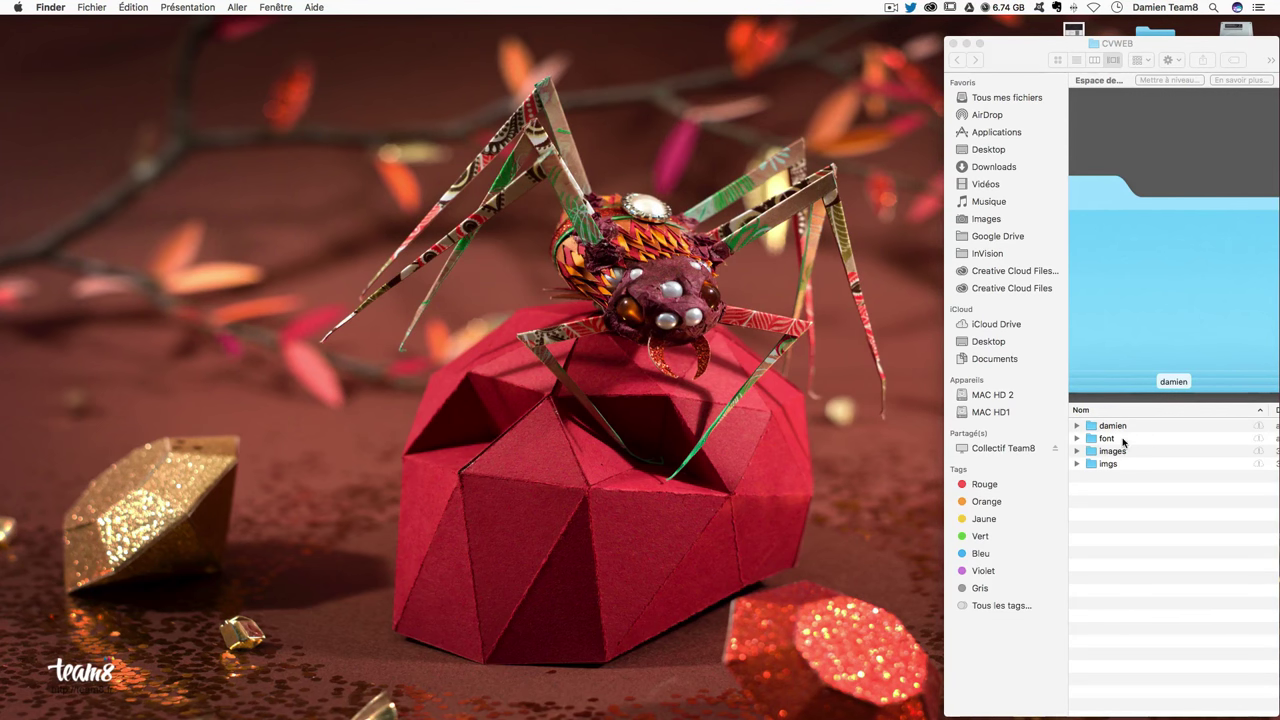
- Expand and collapse the font and images folders in the CVWEB Finder window
click(1105, 439)
click(1077, 440)
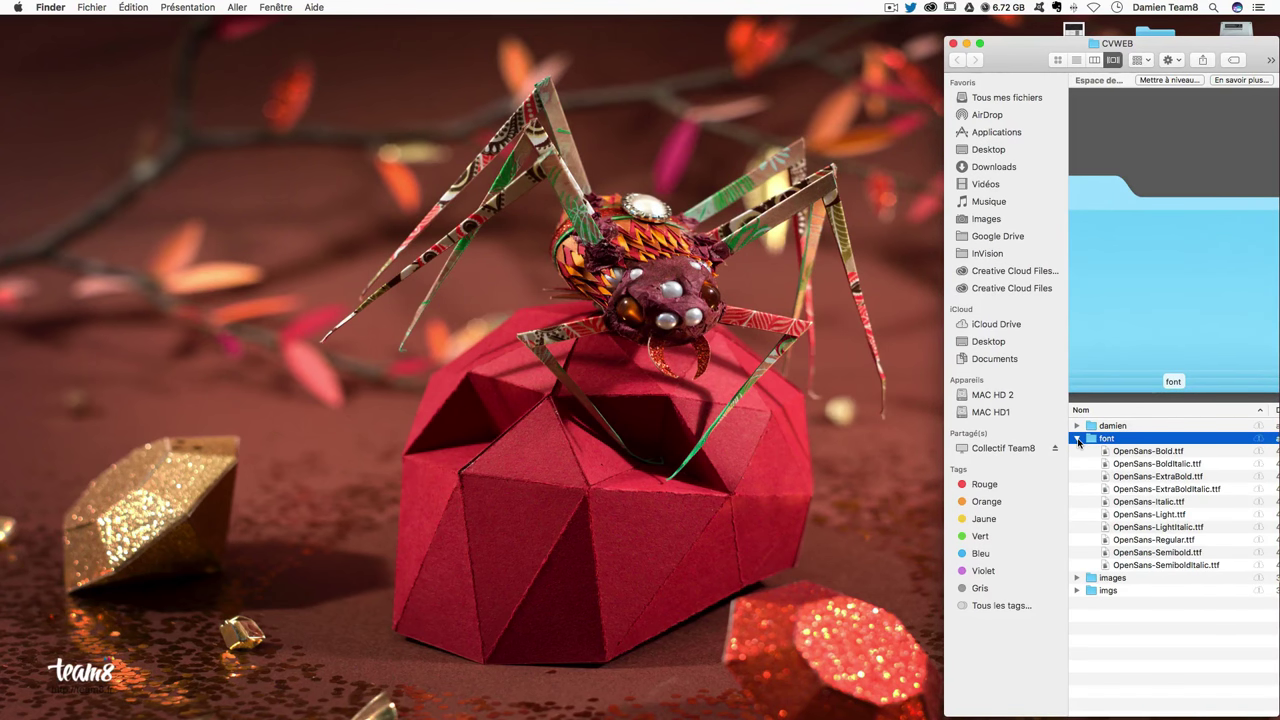
click(1077, 440)
click(1076, 451)
click(1075, 451)
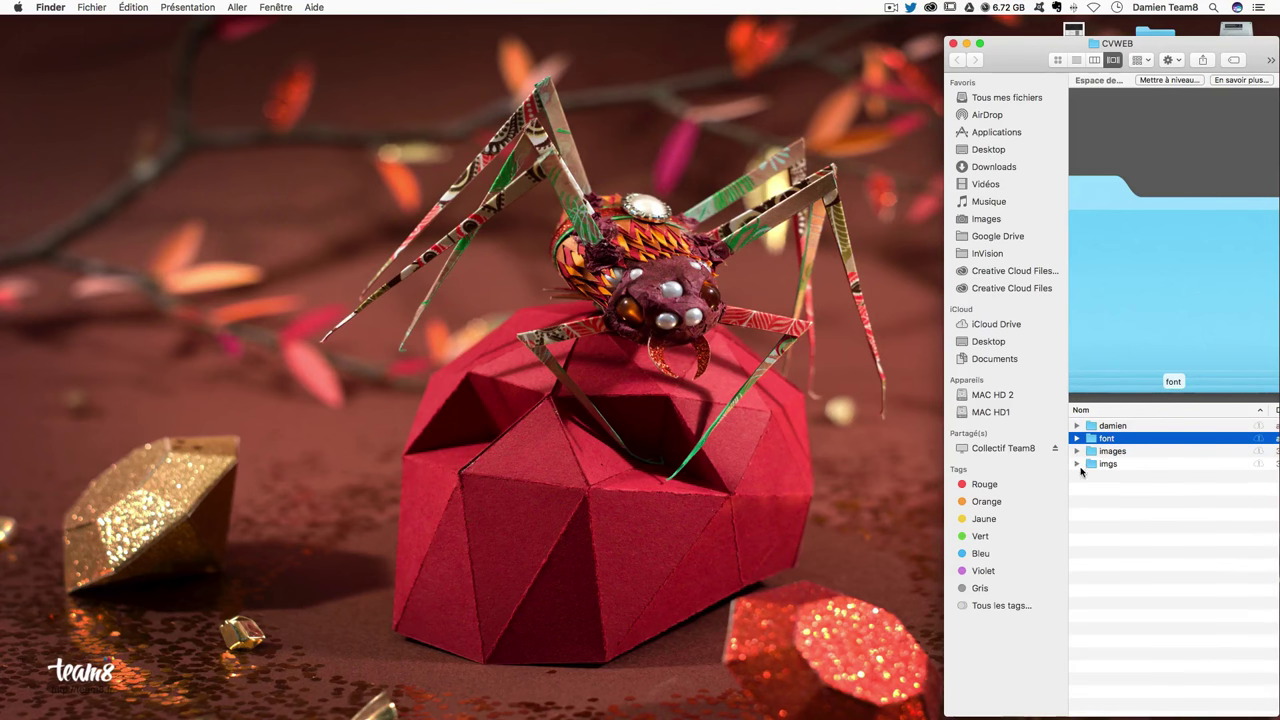
- Expand the imgs folder, browse its icones and images, then collapse it
click(1076, 464)
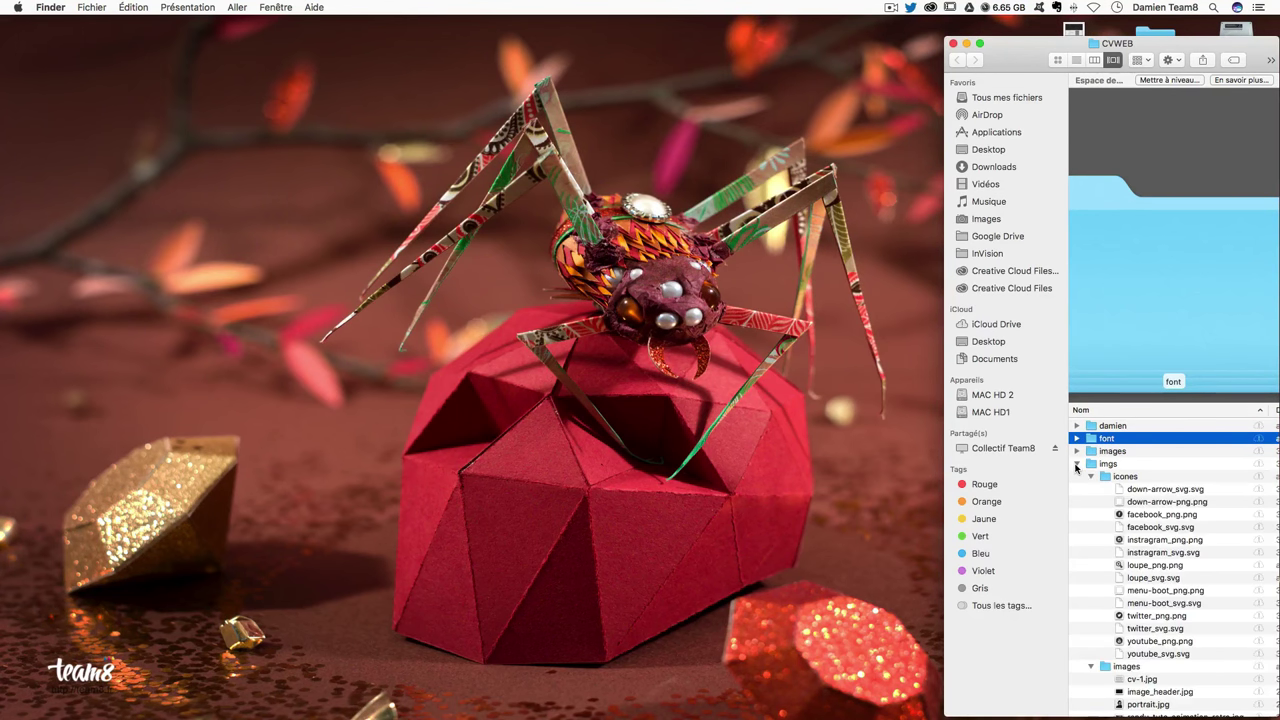
scroll(1155, 510, down, 2)
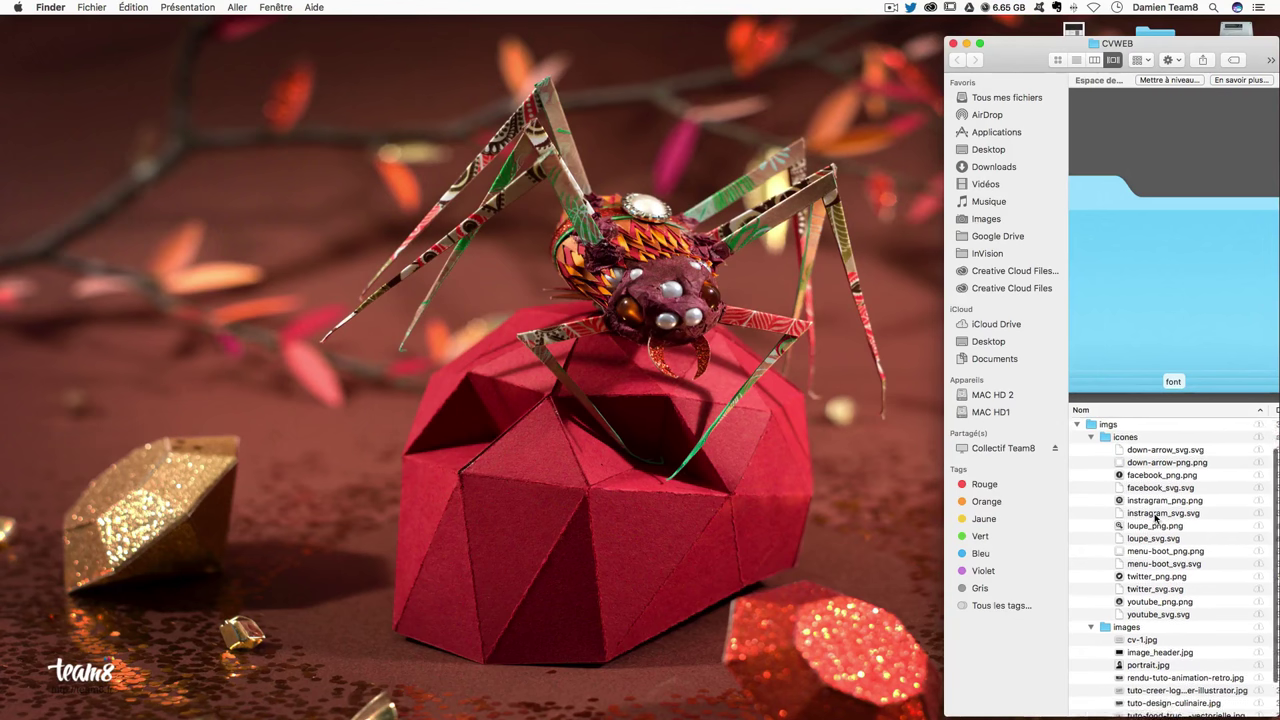
scroll(1156, 470, down, 1)
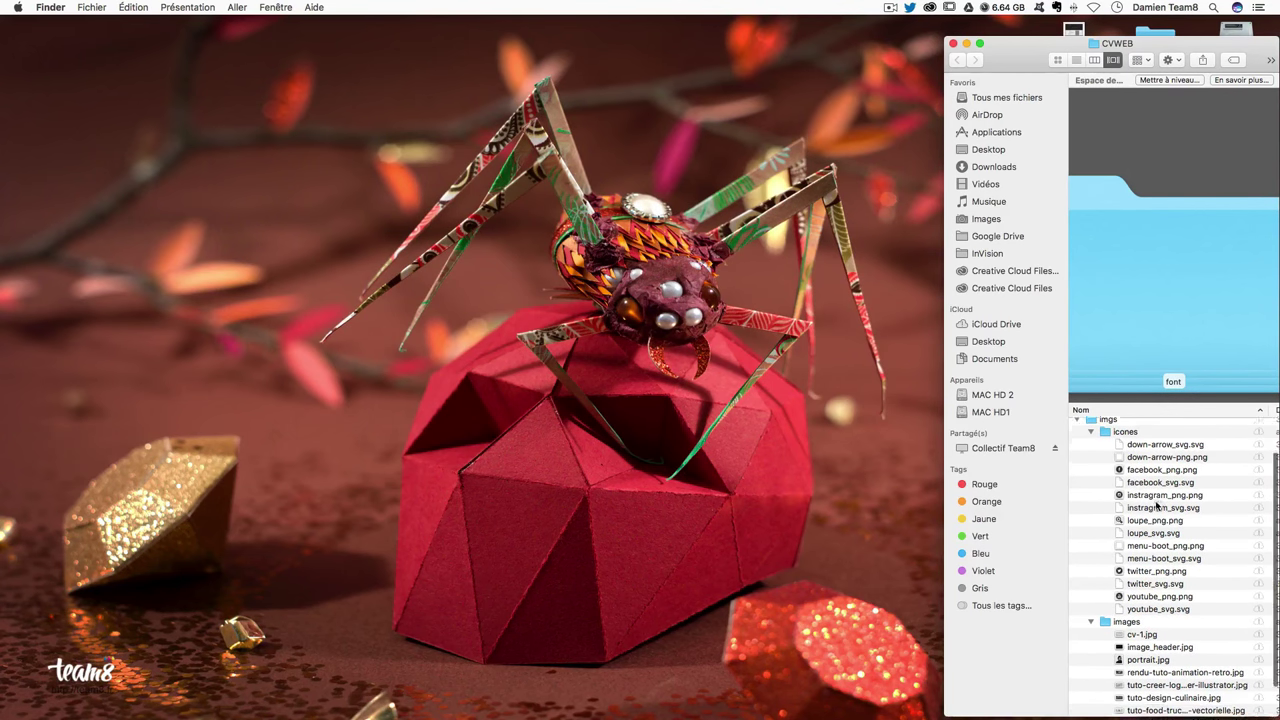
scroll(1155, 560, down, 2)
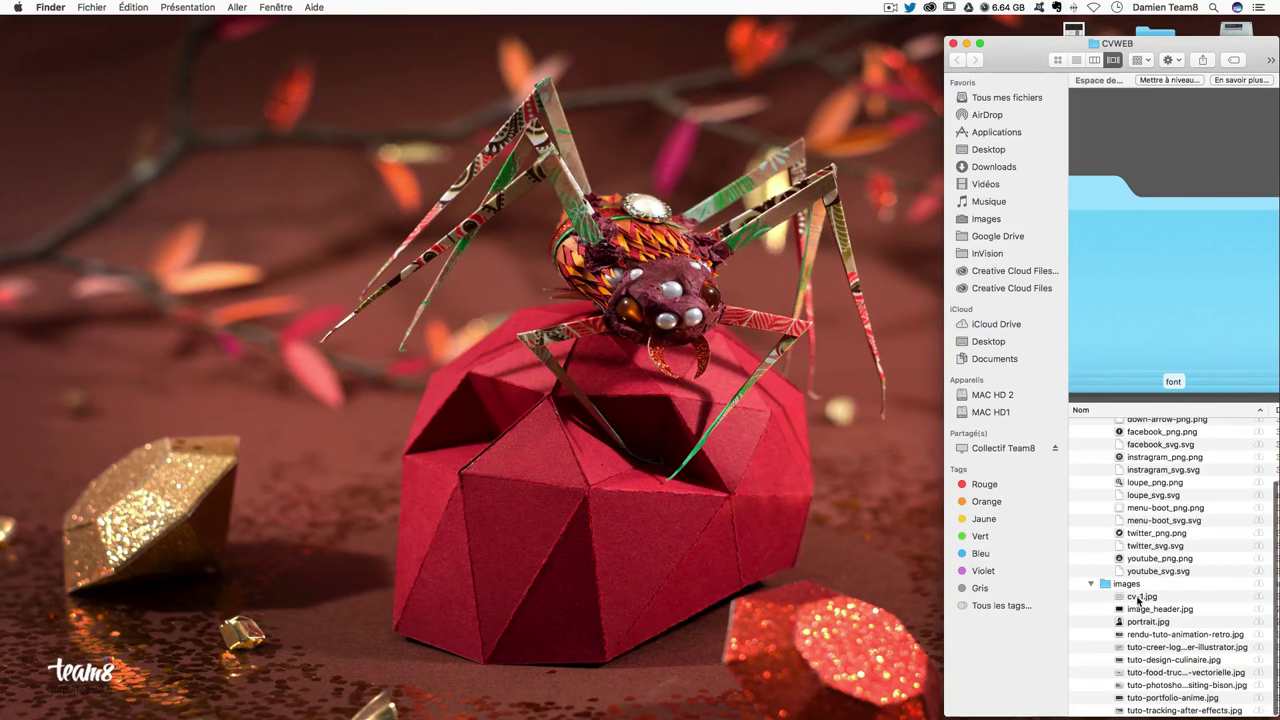
scroll(1120, 620, up, 3)
scroll(1090, 480, up, 2)
click(1077, 464)
- Open the SSD drive from the desktop in a new Finder window
click(1124, 500)
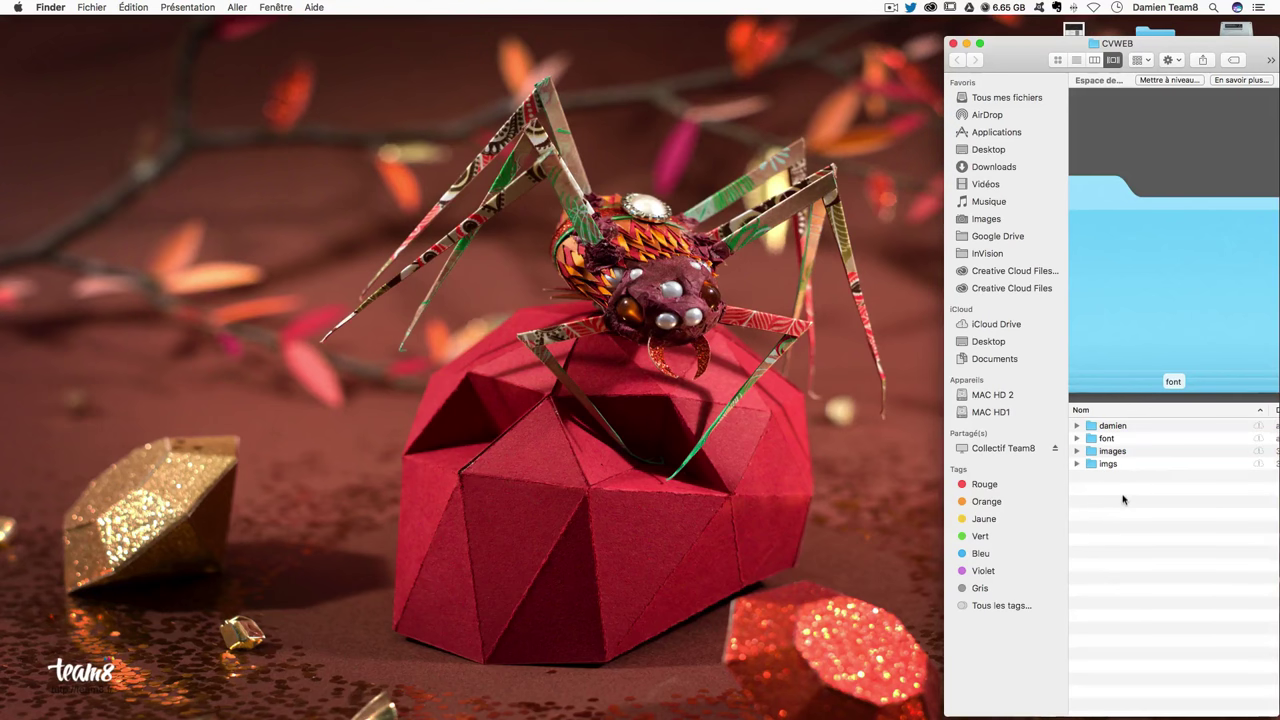
click(749, 182)
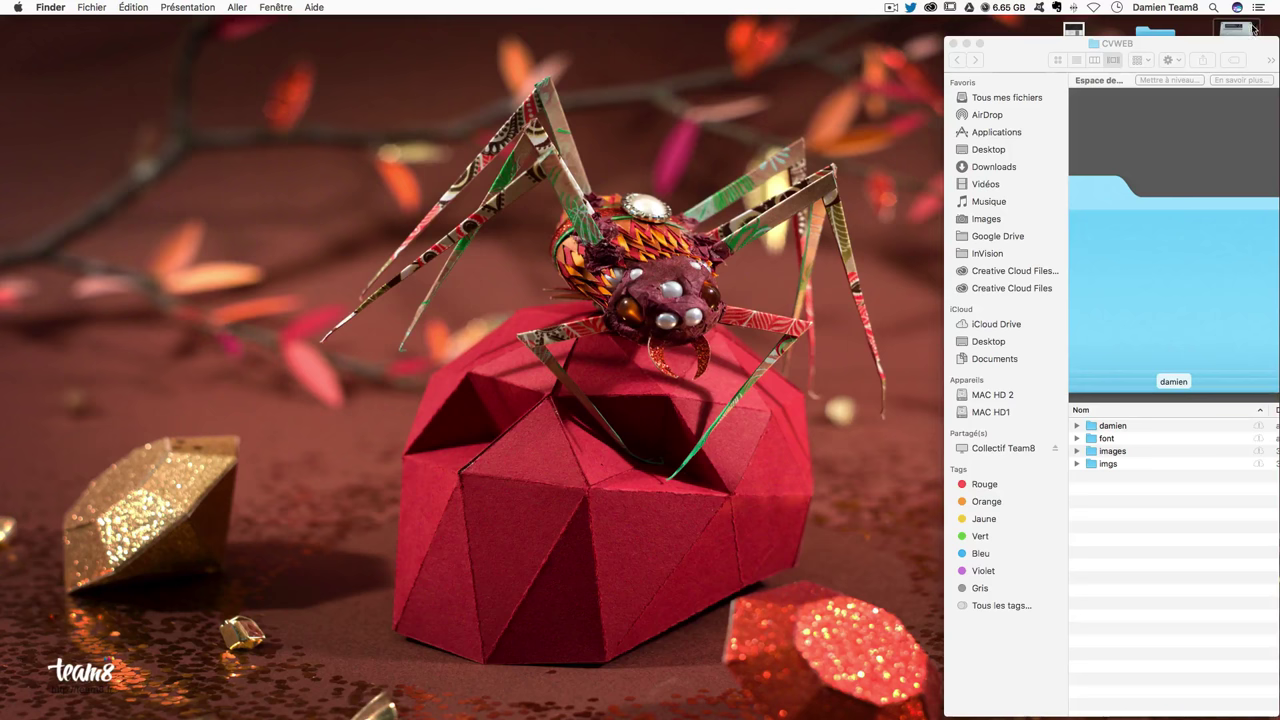
double_click(1234, 32)
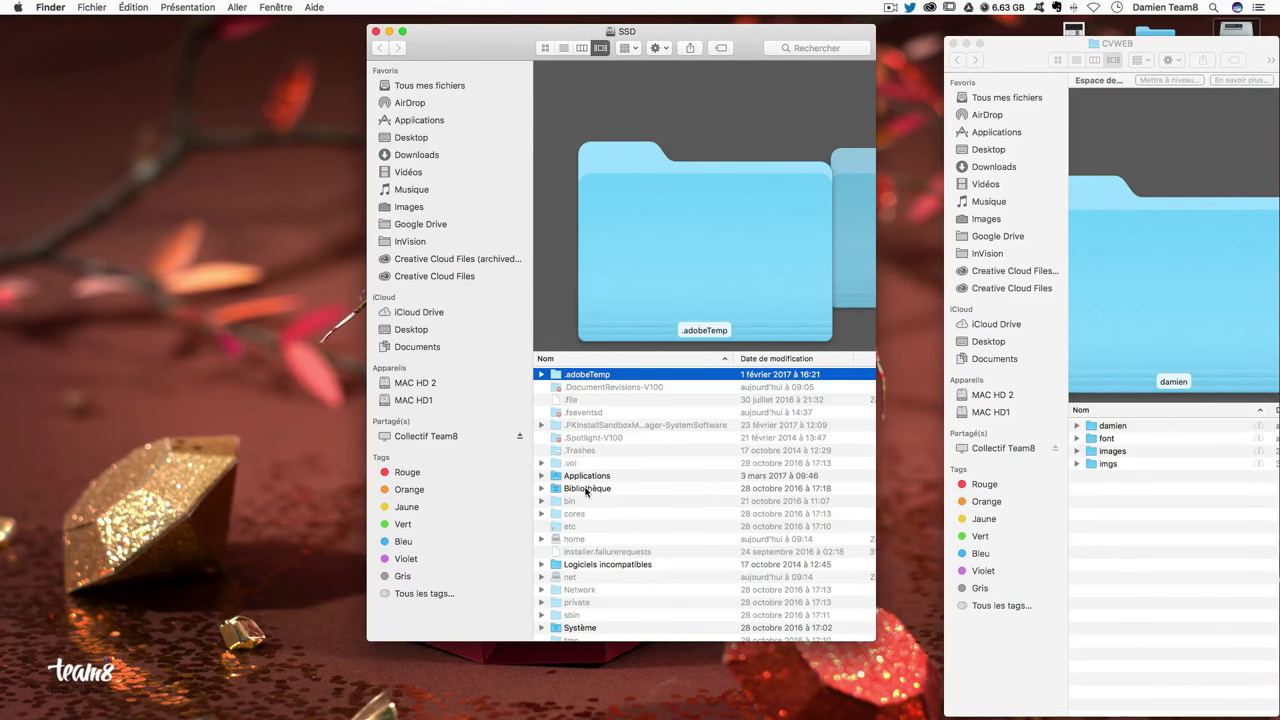
- Navigate into the drive's Bibliothèque > Fonts folder
click(586, 490)
double_click(586, 490)
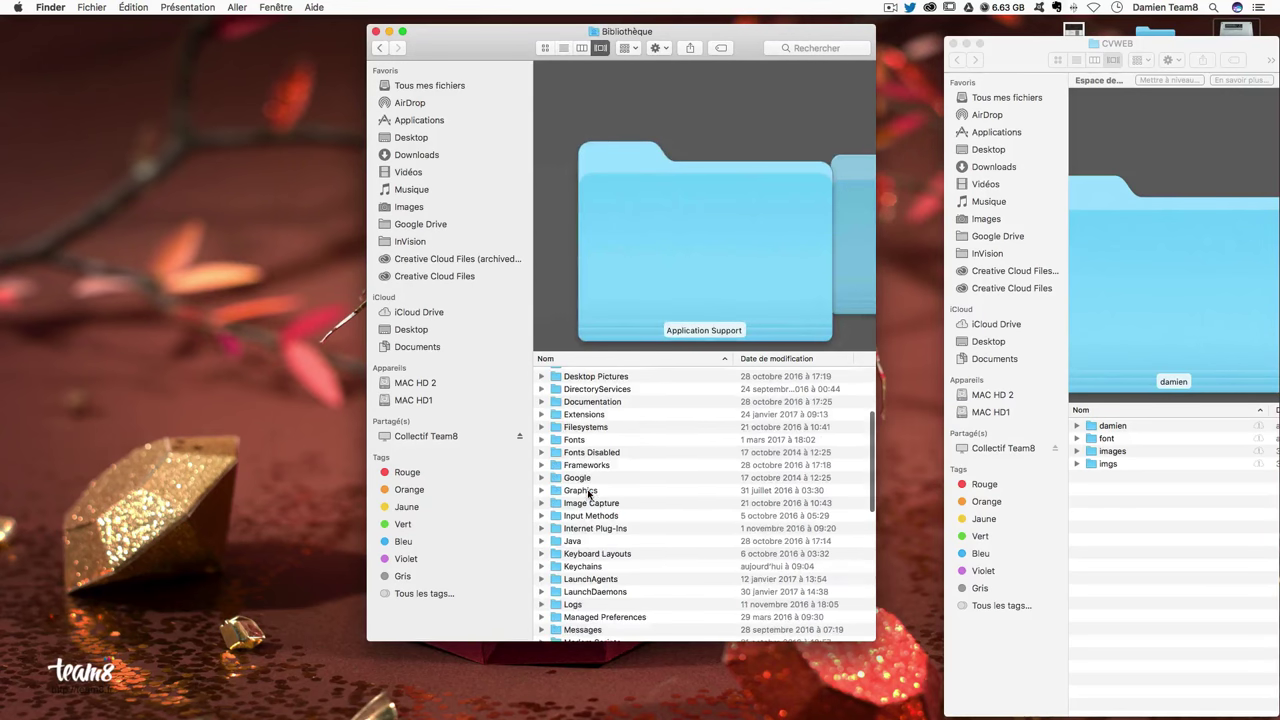
scroll(588, 493, up, 3)
double_click(572, 530)
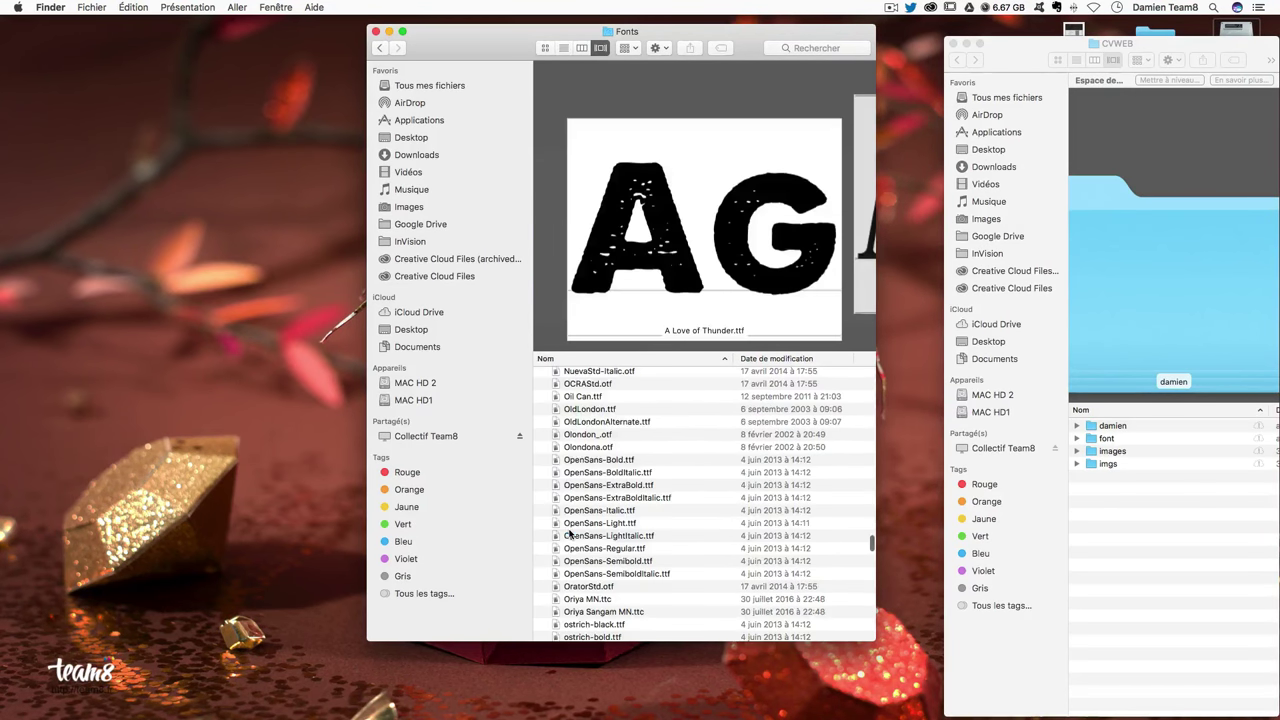
- Copy the OpenSans font files from CVWEB/font into Fonts, then close the Fonts window
click(1093, 440)
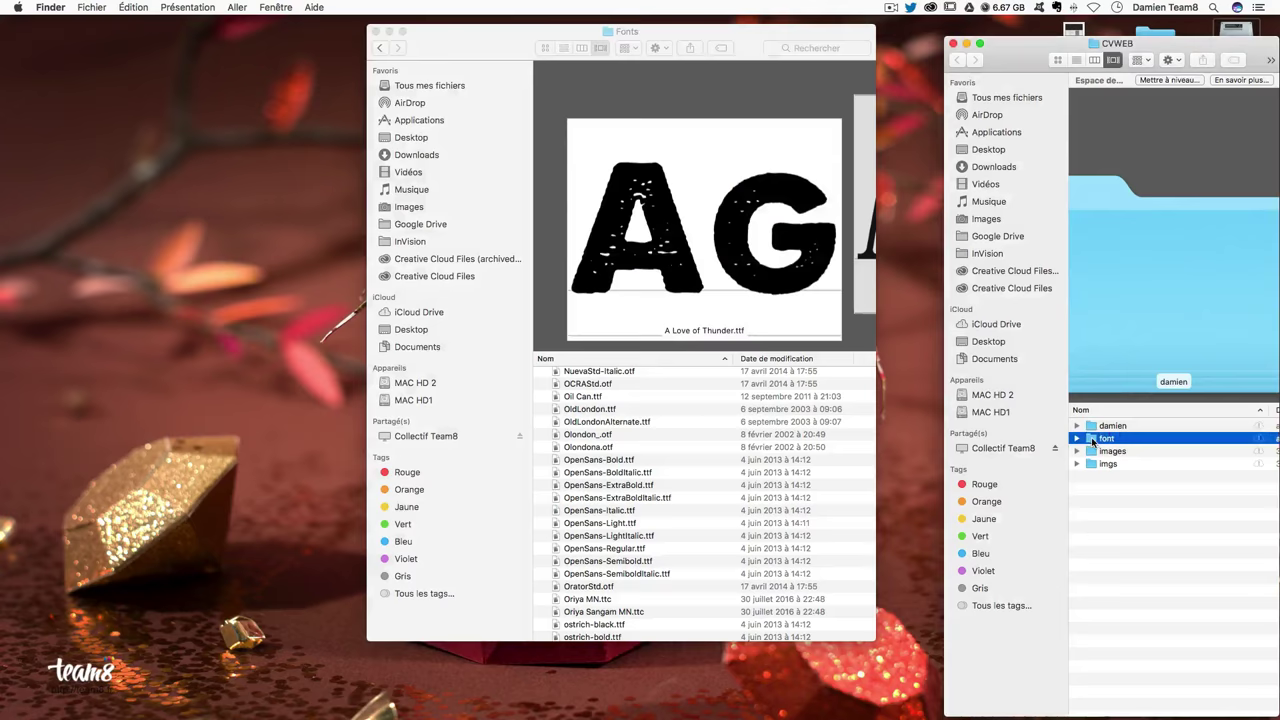
double_click(1093, 440)
mouse_move(1099, 548)
mouse_down()
mouse_move(1086, 405)
mouse_move(627, 487)
mouse_up()
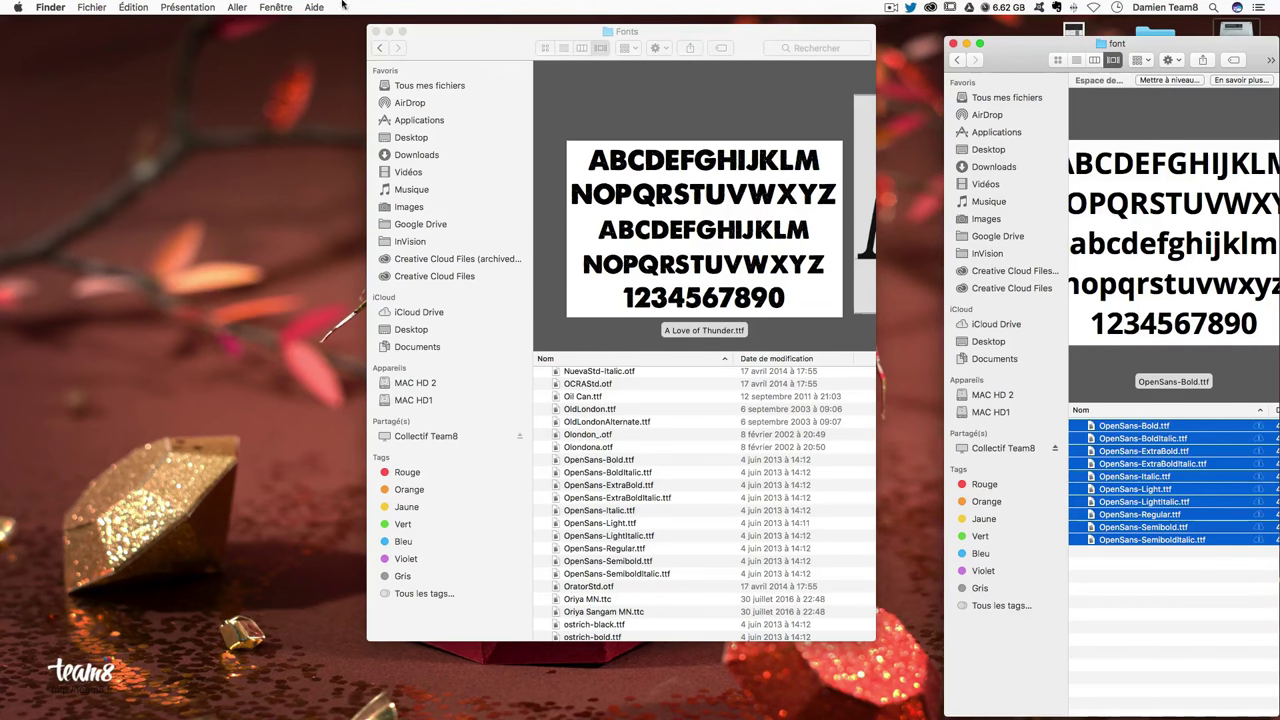
click(957, 60)
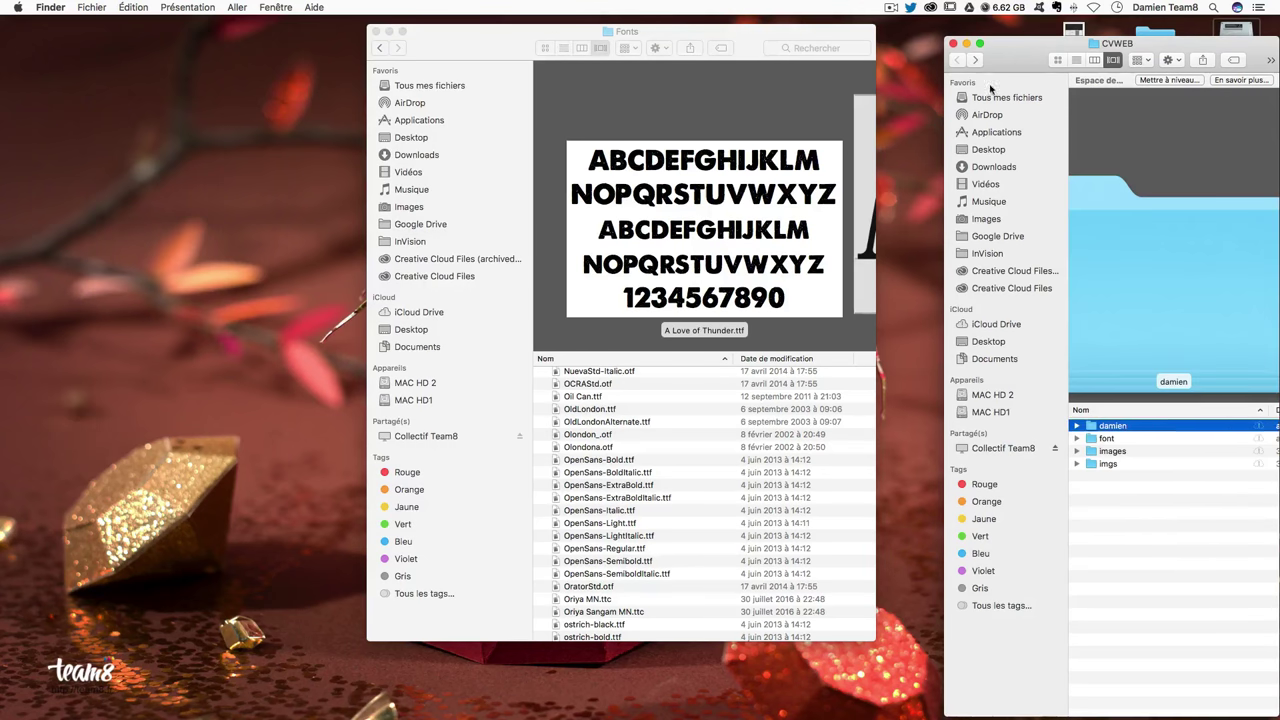
click(1195, 550)
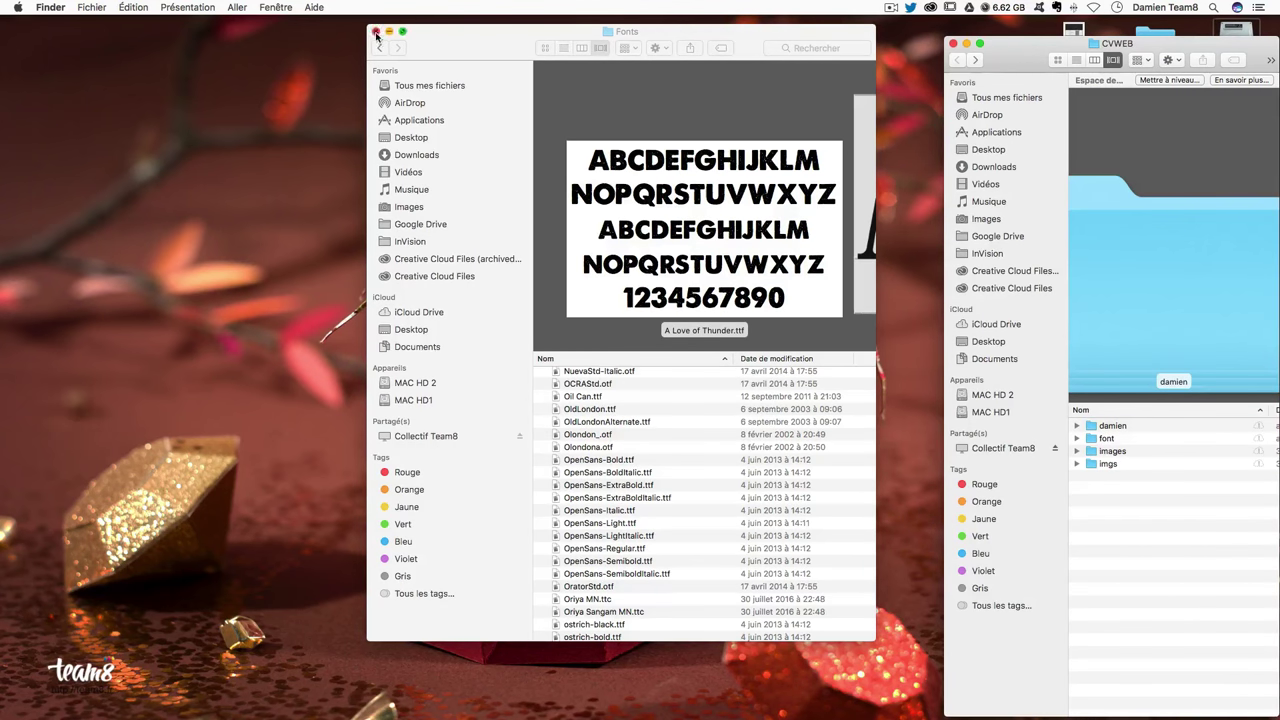
click(375, 32)
mouse_move(640, 715)
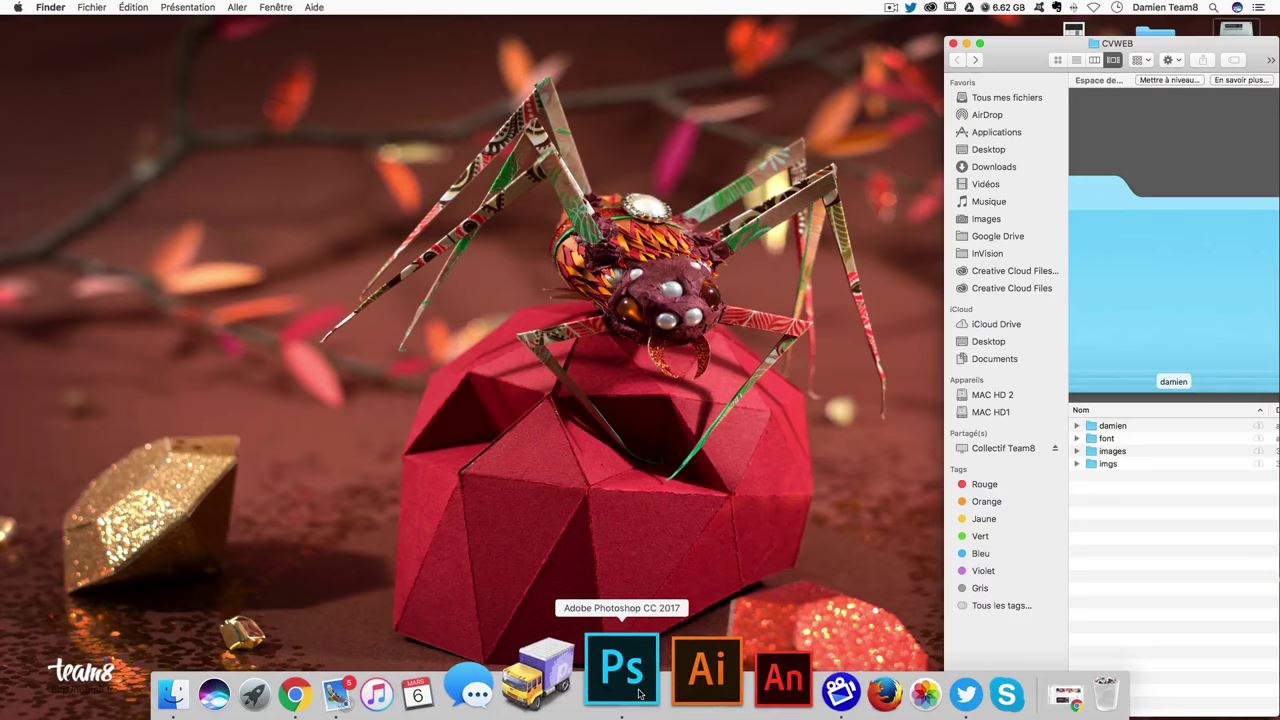
- Start a new Photoshop document and browse the blank Web presets
click(640, 693)
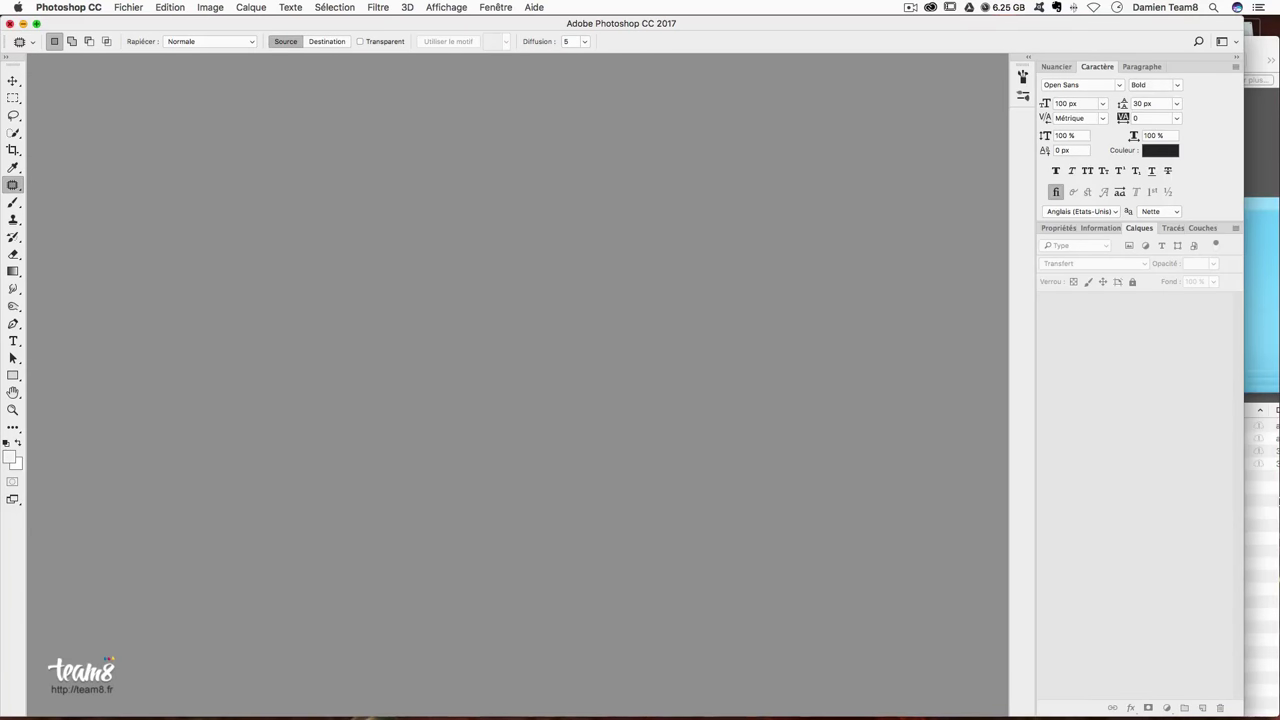
key(super+n)
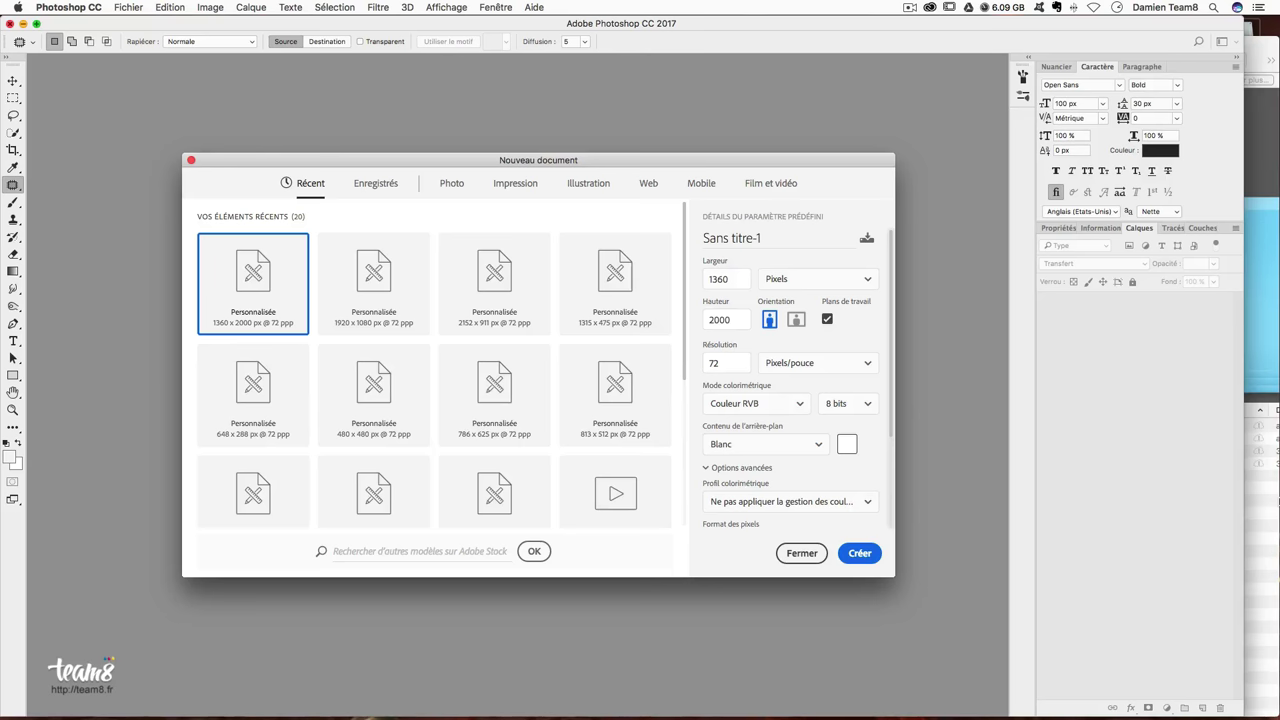
drag(694, 272, 632, 232)
click(648, 184)
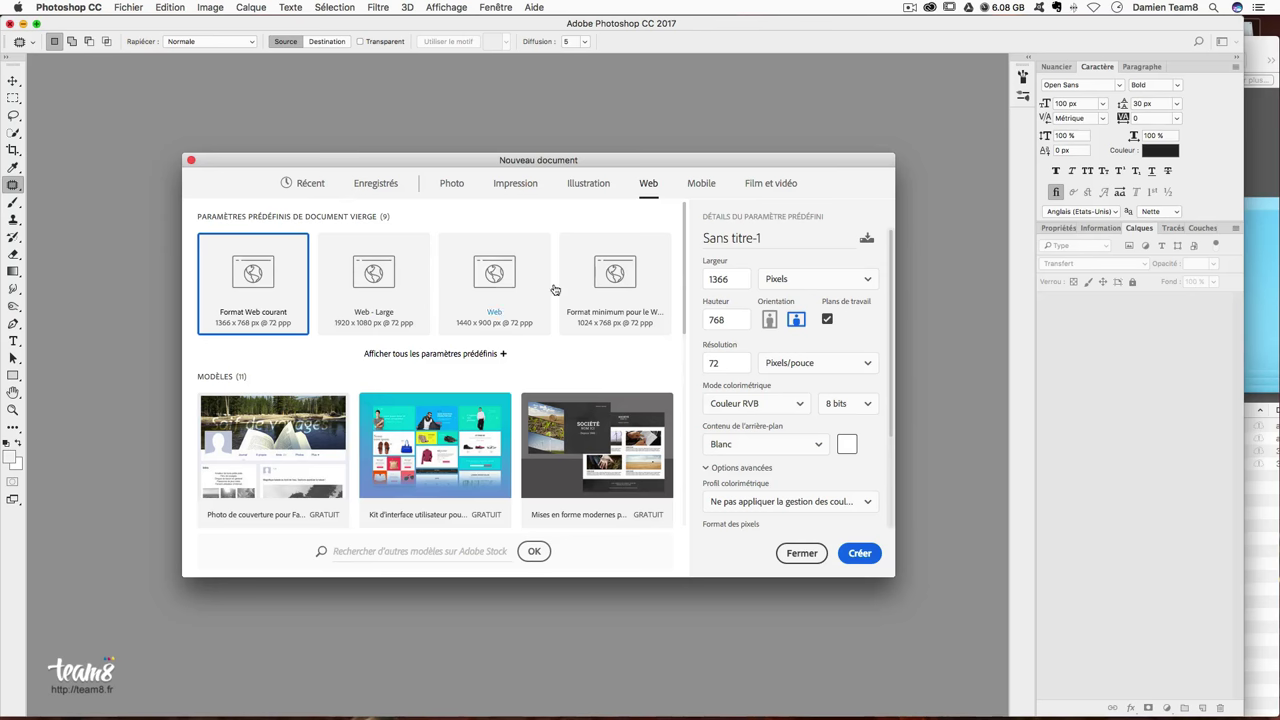
click(453, 356)
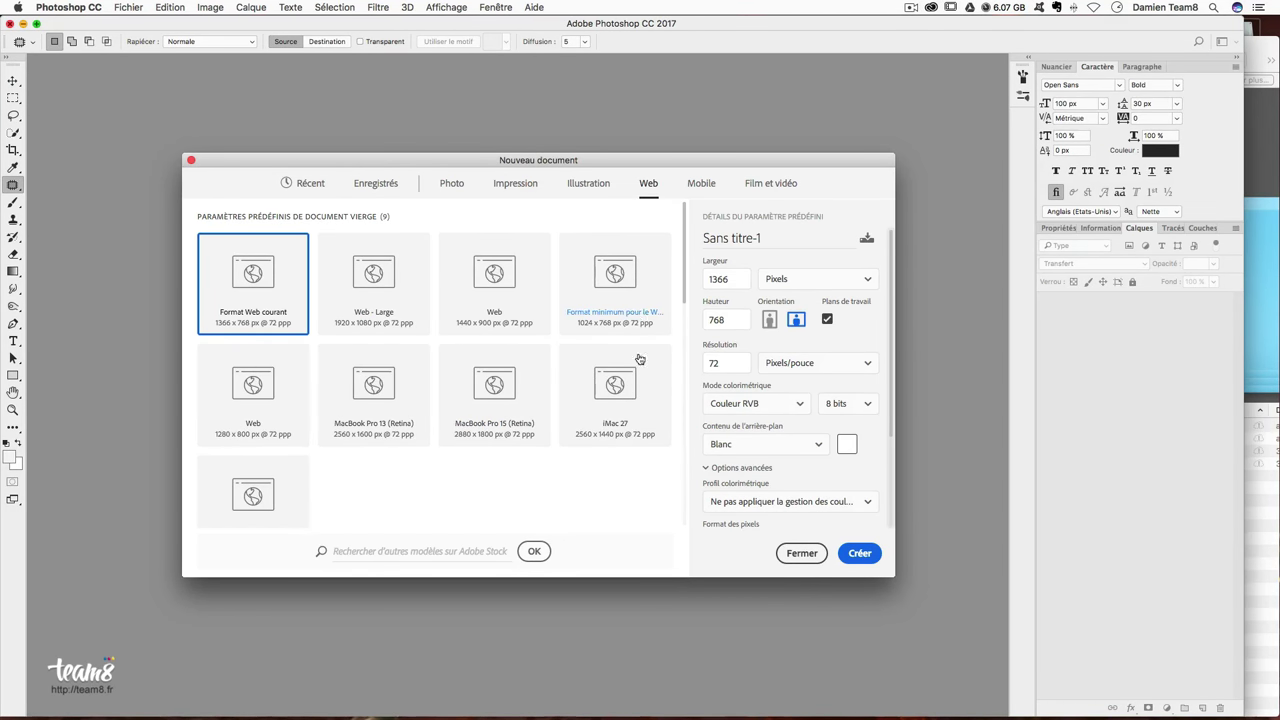
- Create the document from the recent 1360 × 2000 px preset at 72 ppi
click(312, 184)
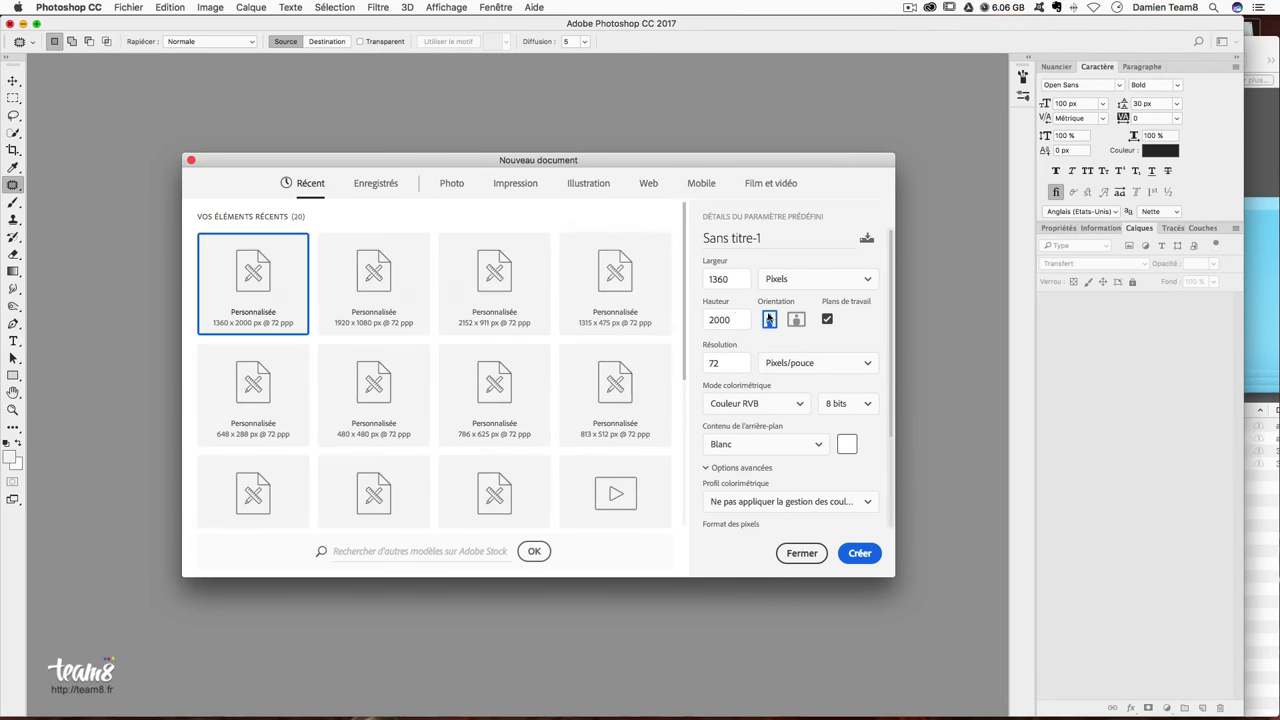
double_click(736, 282)
double_click(722, 319)
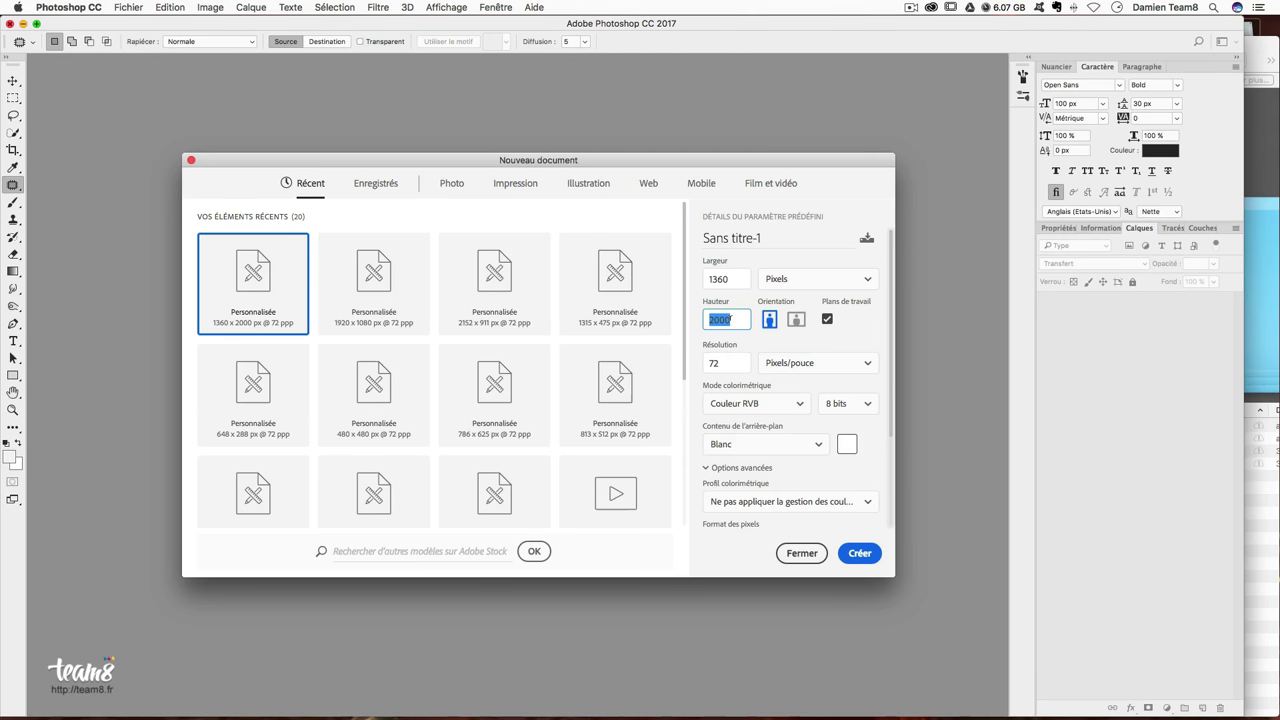
key(Tab)
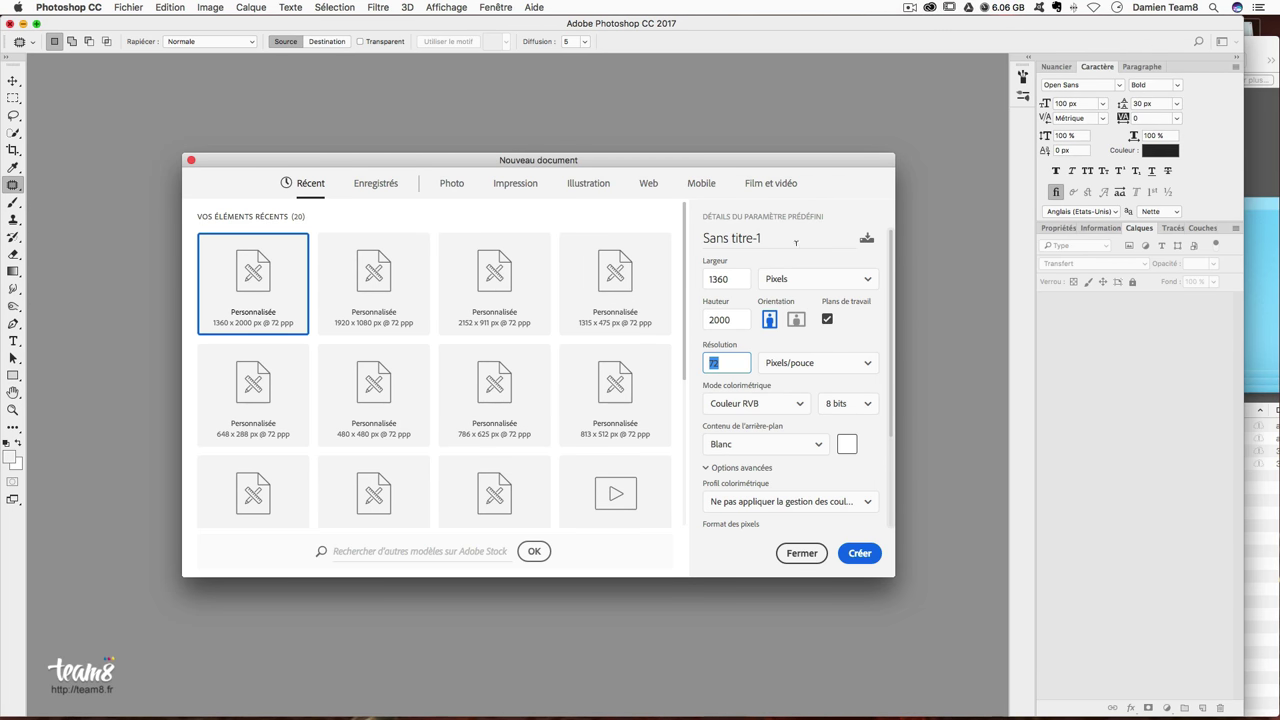
click(855, 556)
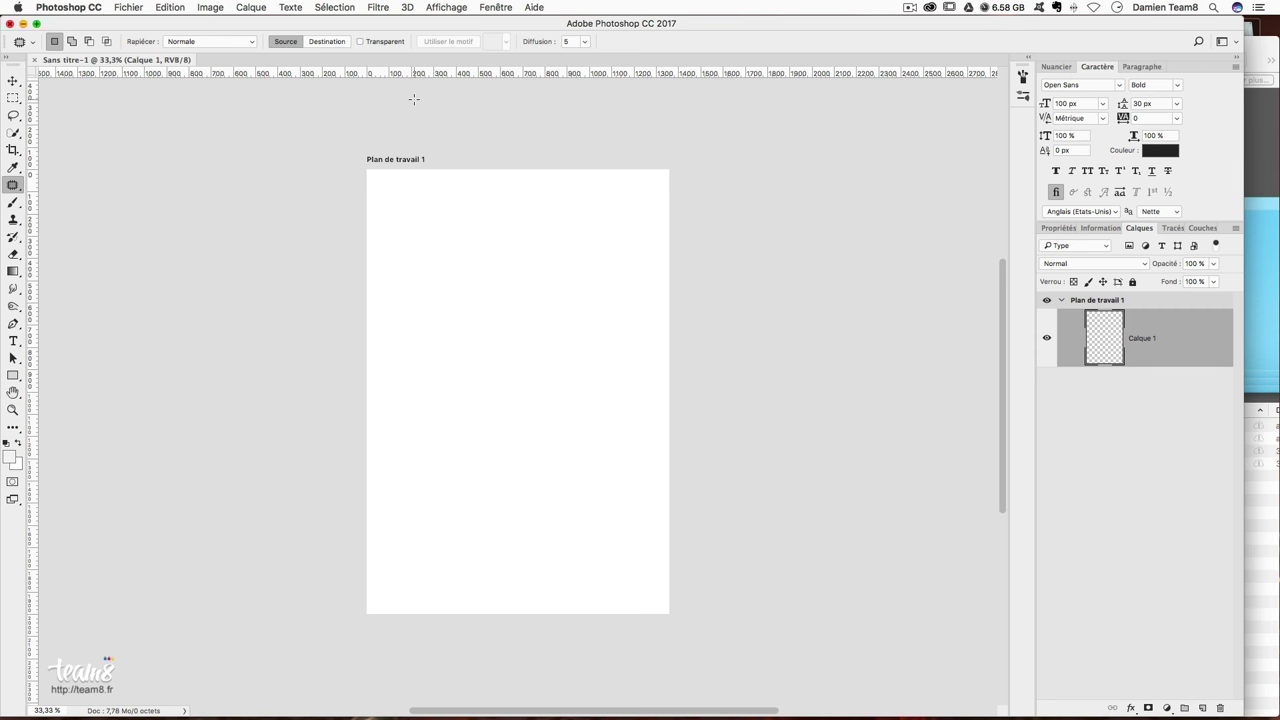
- Start a new guide layout with 12 columns, 65 px wide, 30 px gutters
click(447, 8)
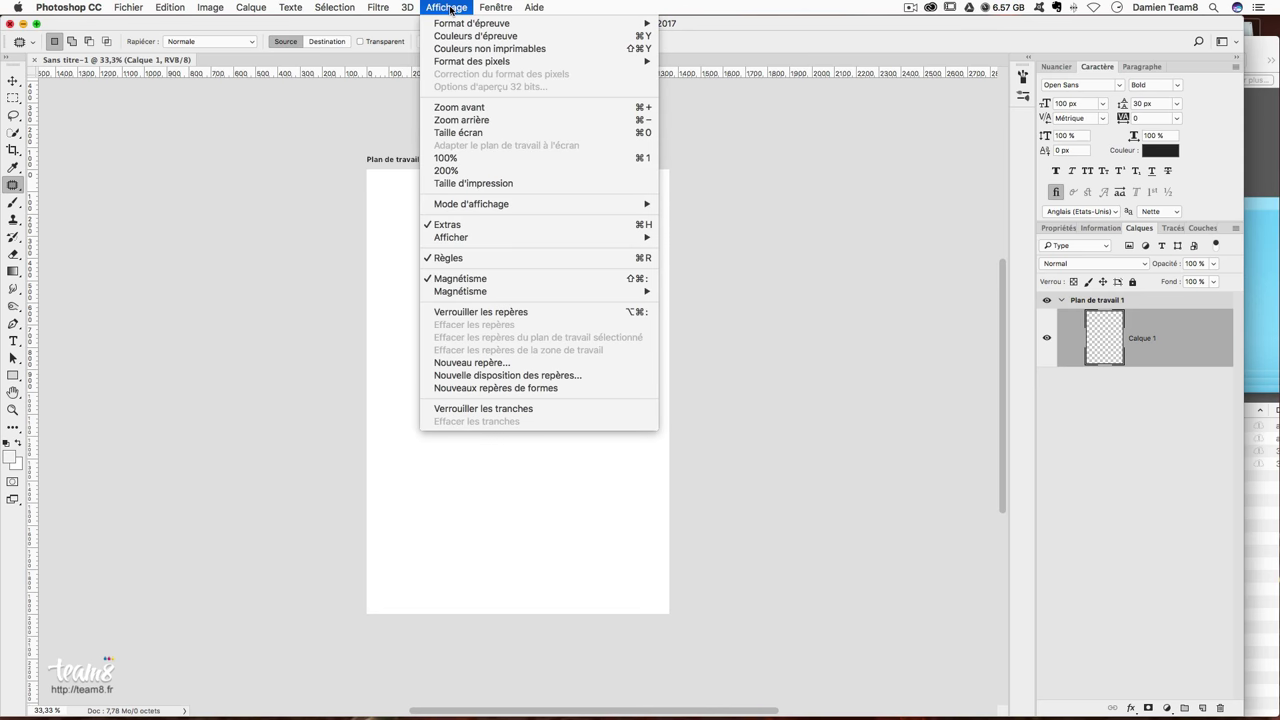
click(474, 375)
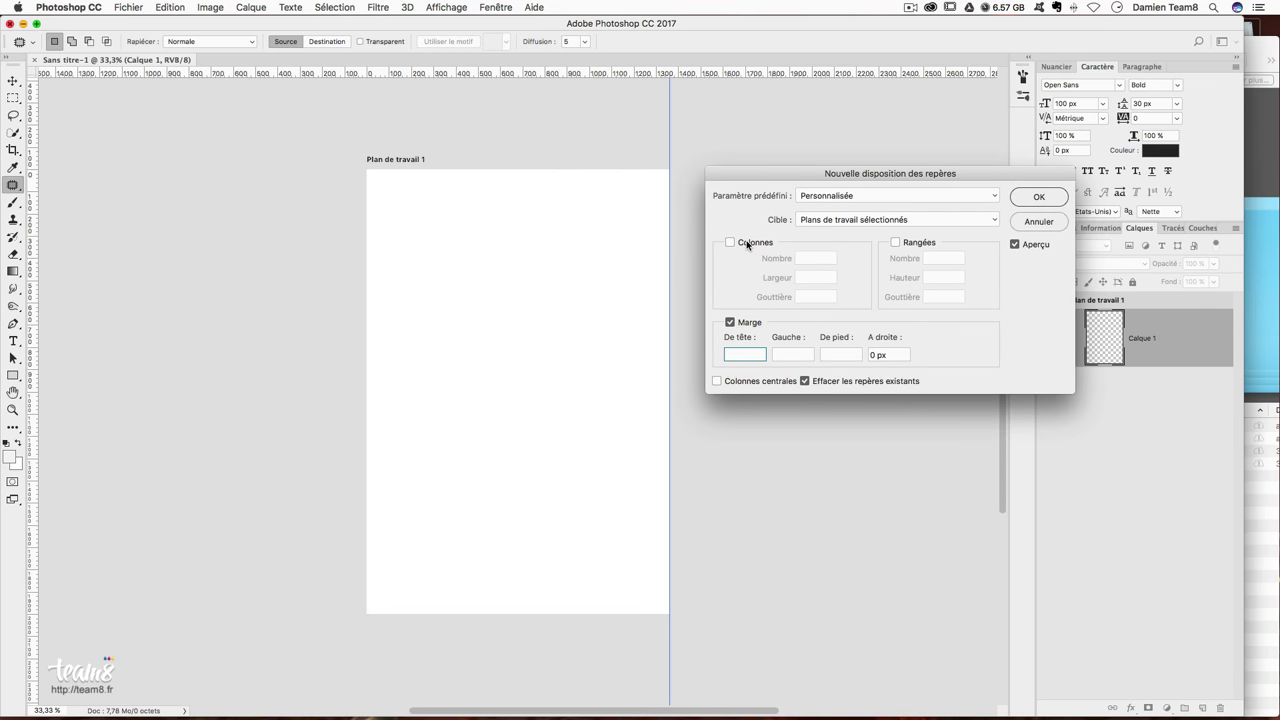
click(748, 244)
click(796, 257)
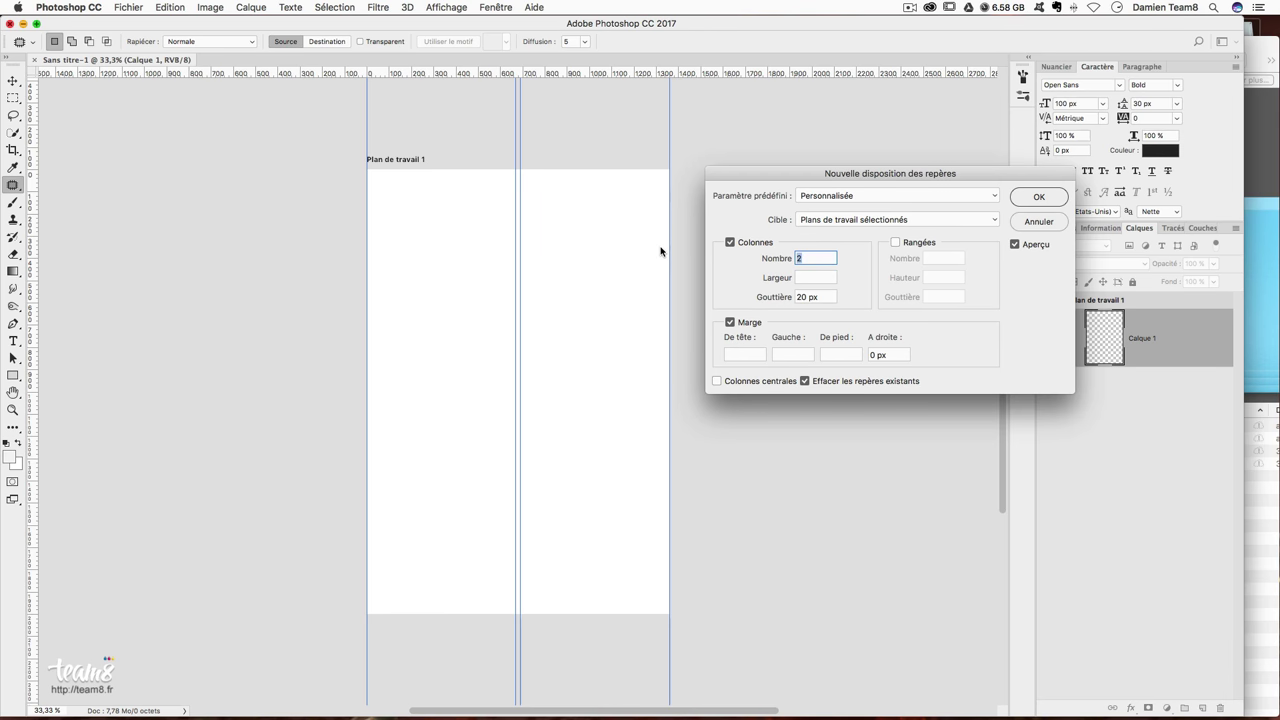
text(12)
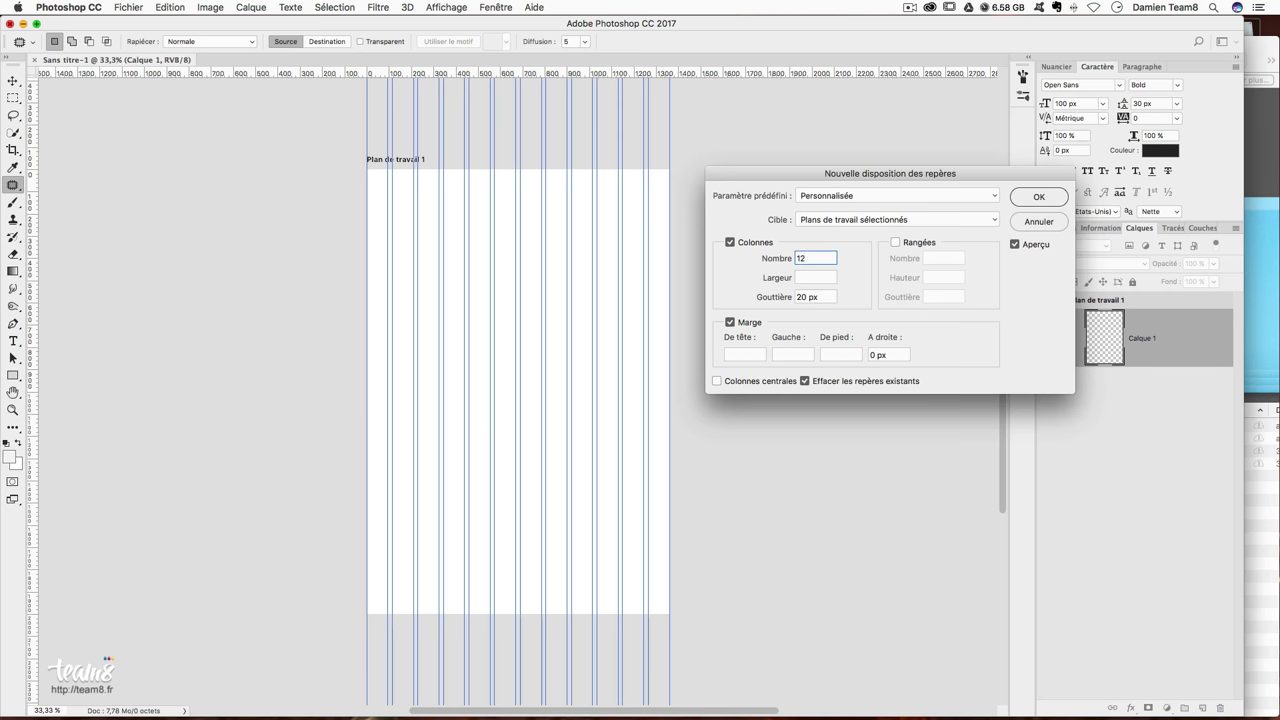
key(Tab)
text(65)
key(Tab)
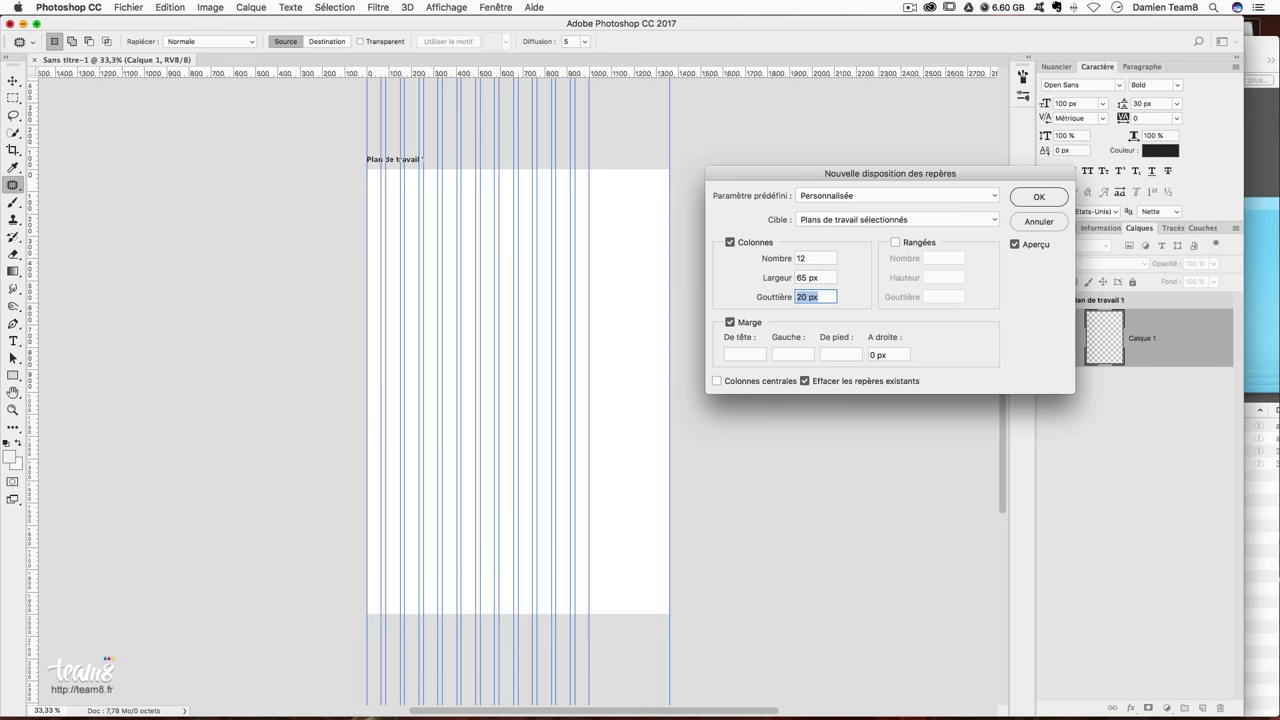
text(30)
key(Tab)
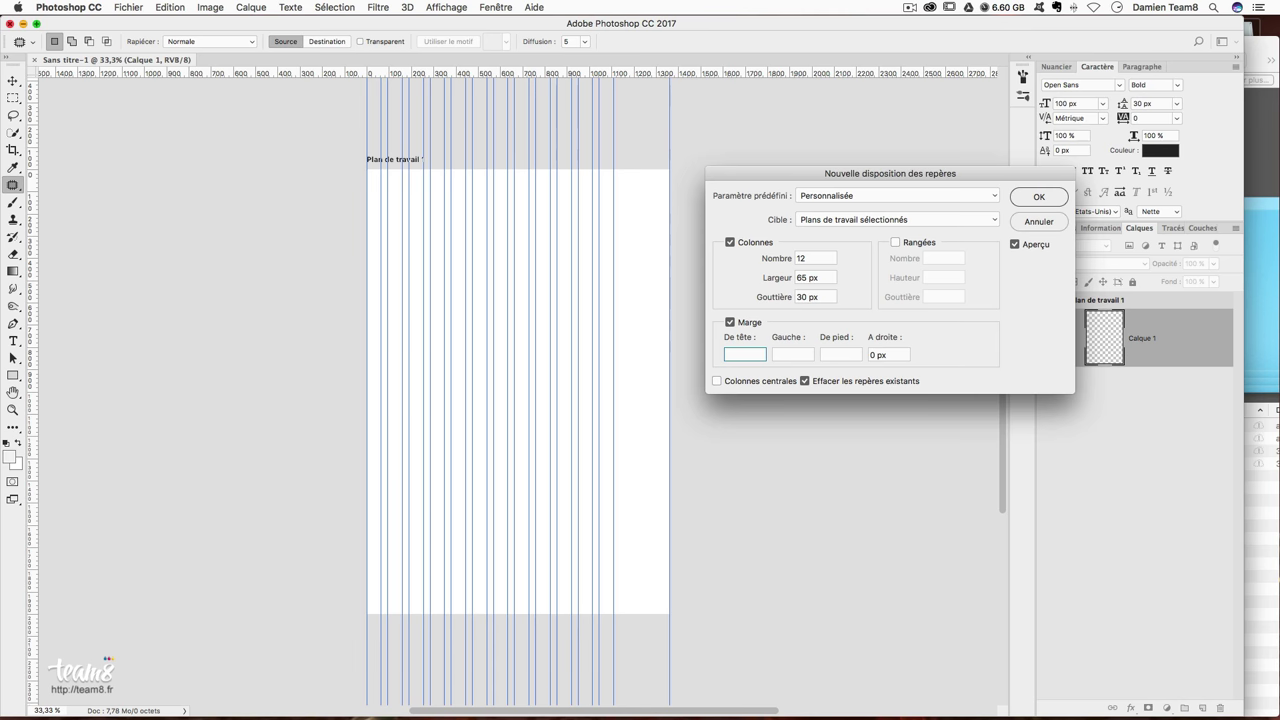
- Set margins to 50/110/50/110 px, centre the columns, and apply the guide layout
text(50)
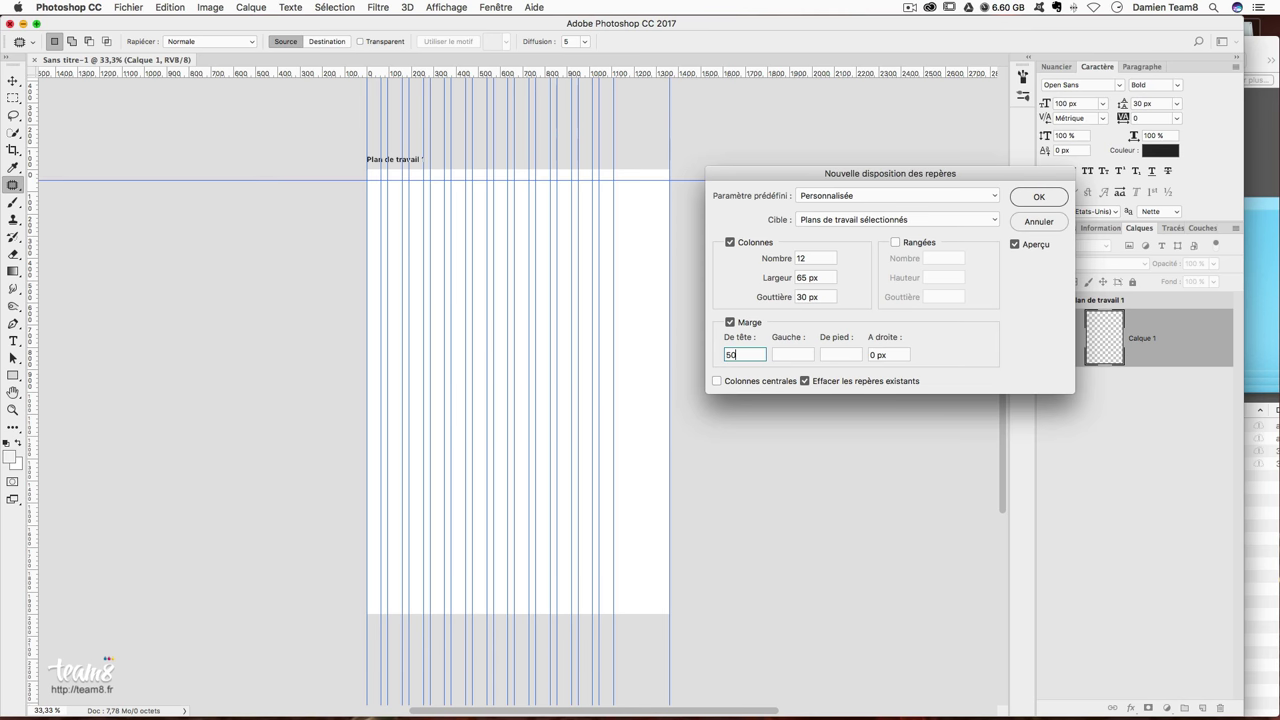
key(Tab)
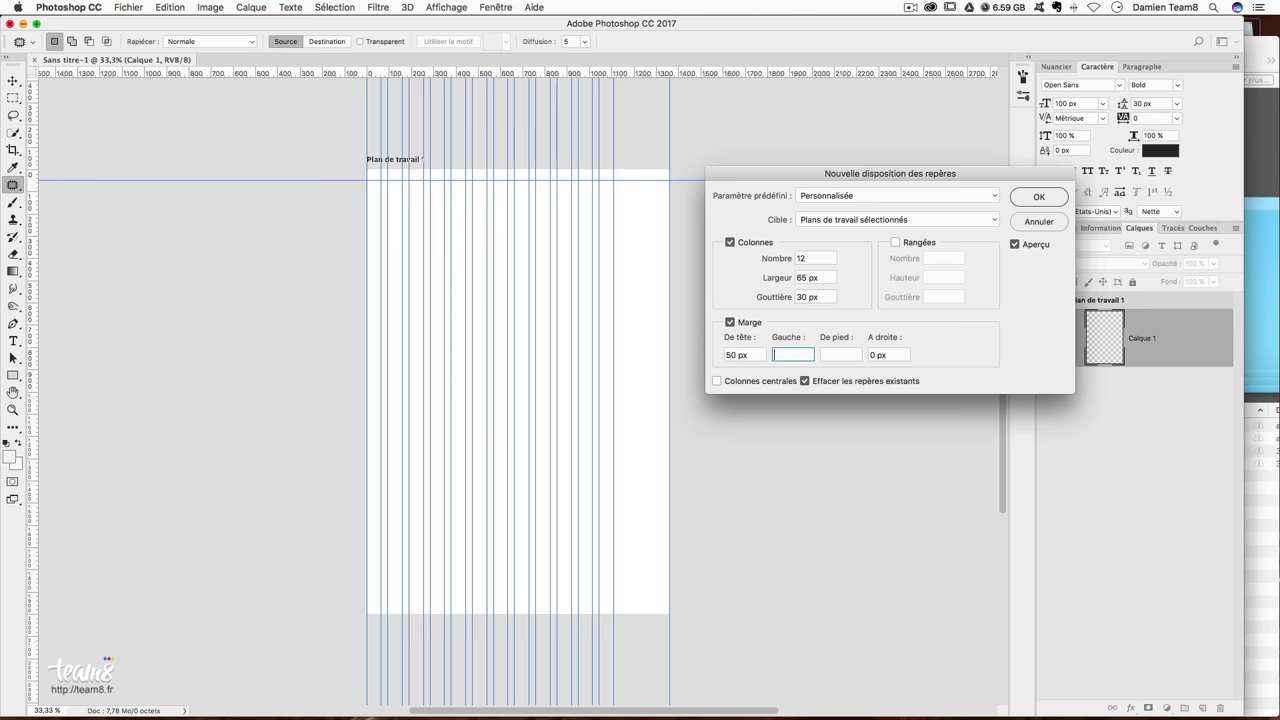
text(110)
key(Tab)
text(50)
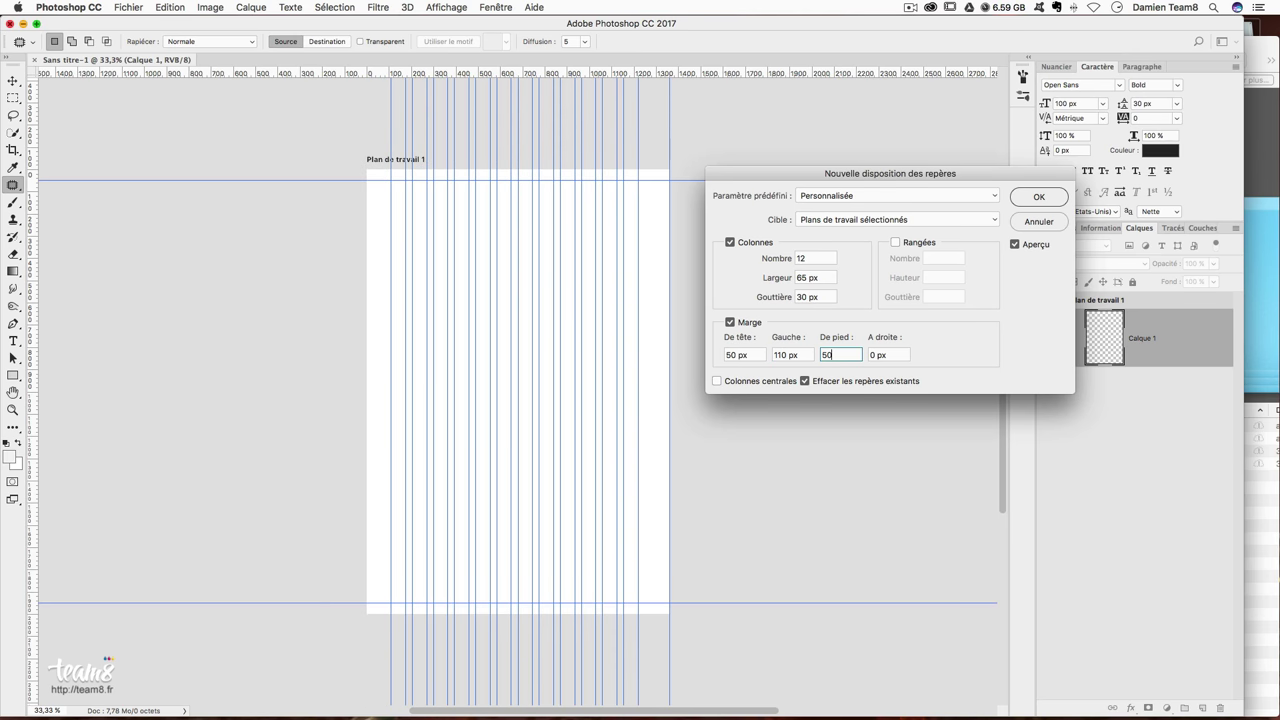
key(Tab)
text(110)
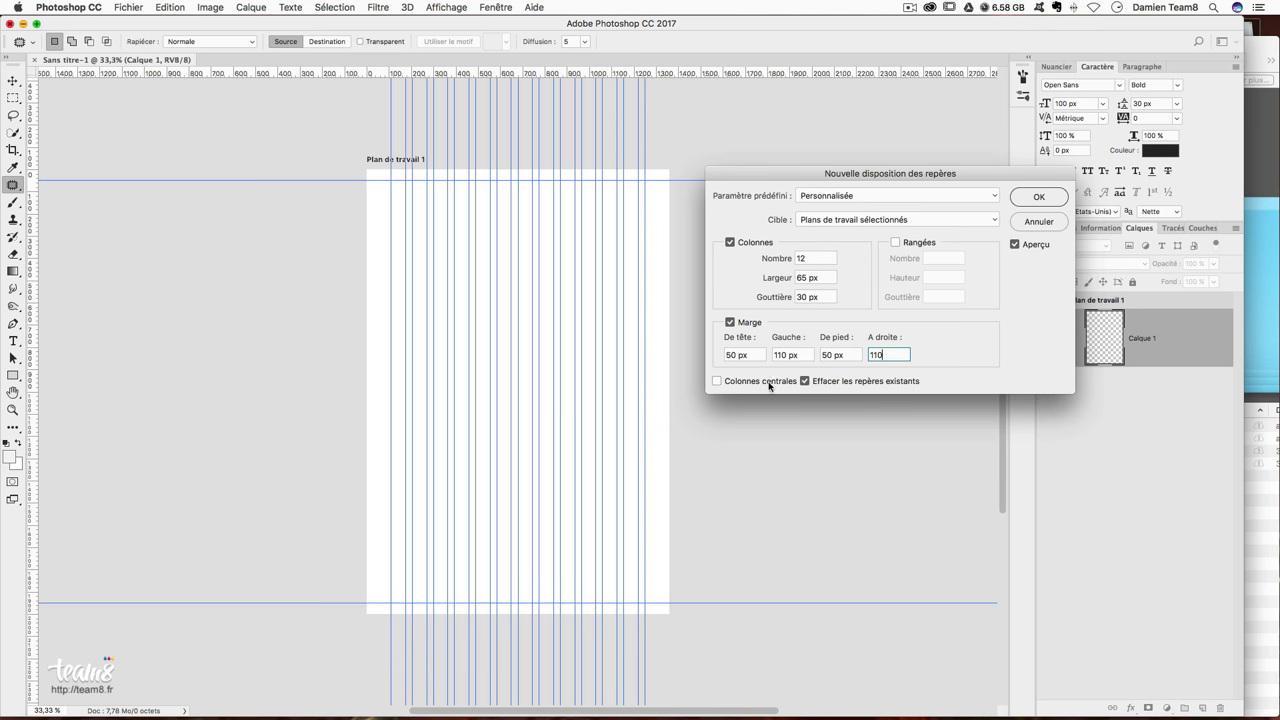
click(717, 381)
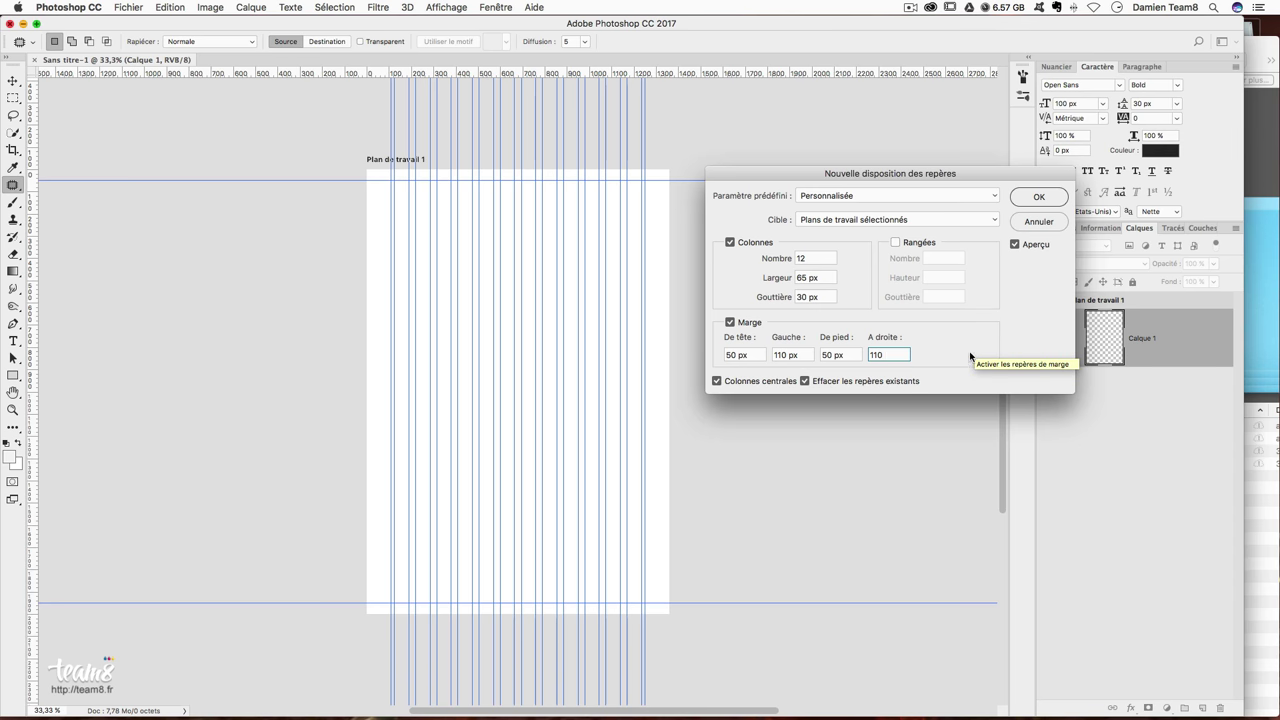
click(1038, 199)
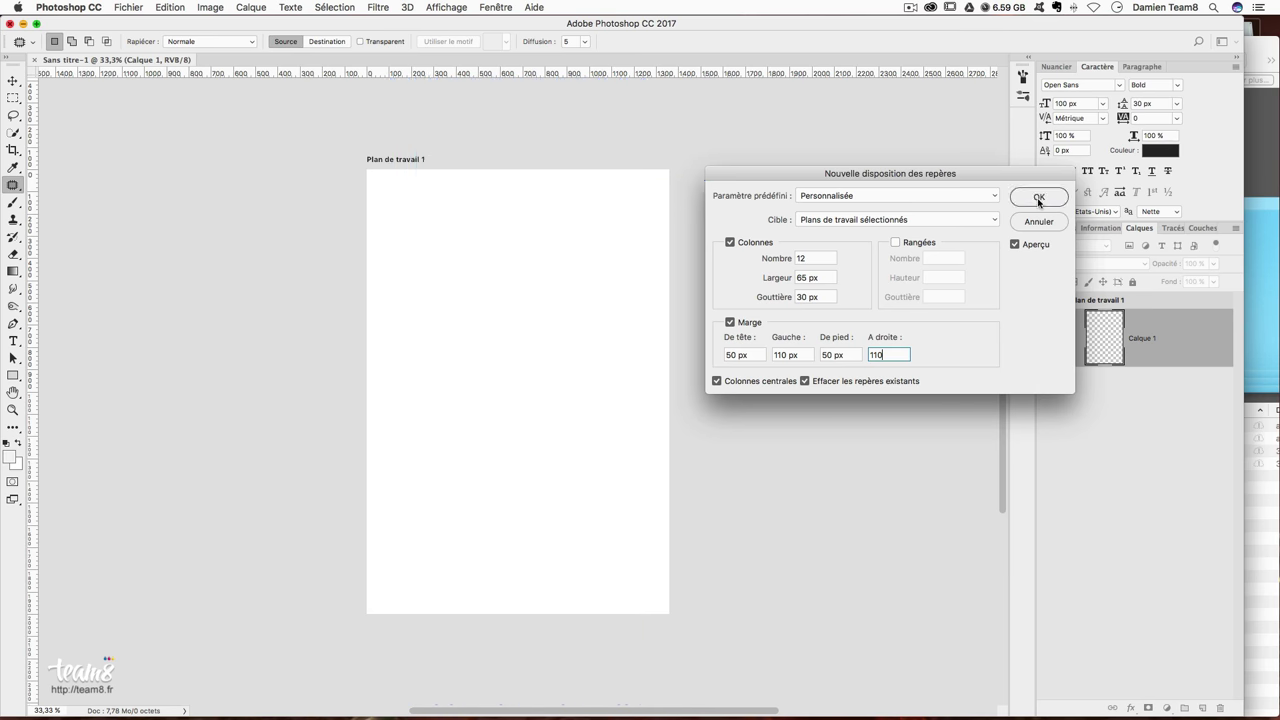
- Rename the artboard to ecran
double_click(1096, 300)
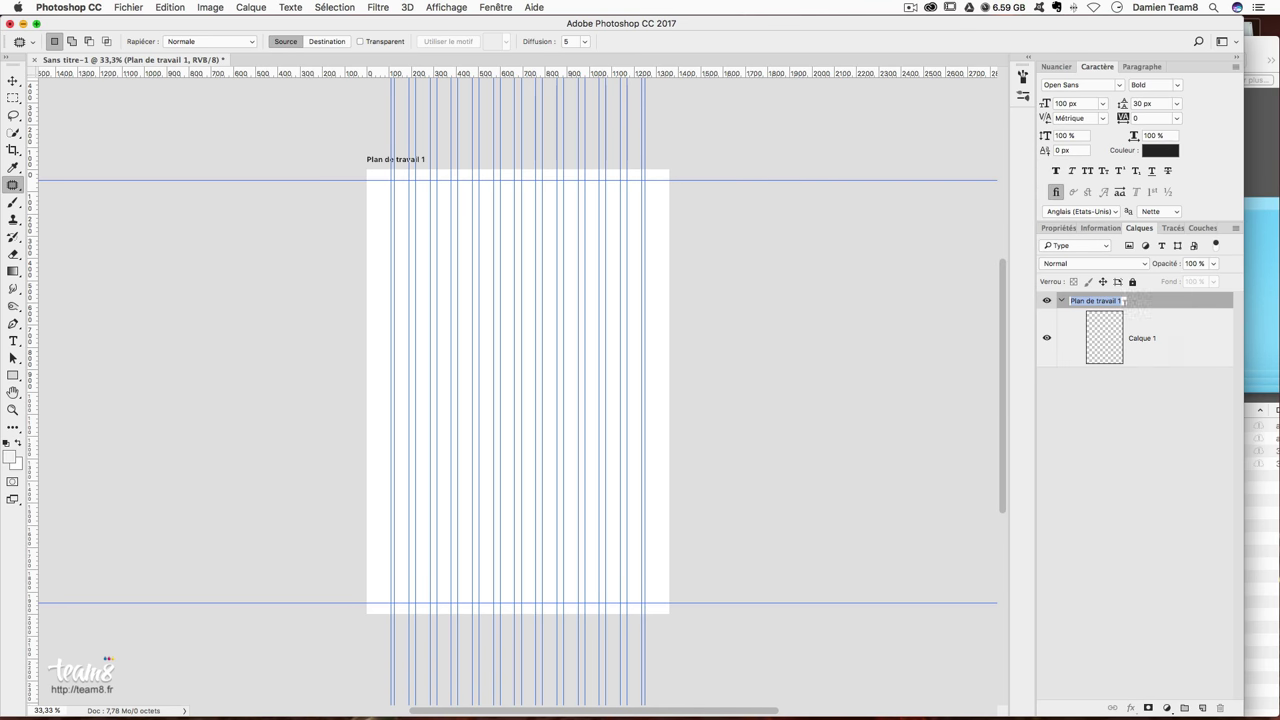
text(ecran)
key(Return)
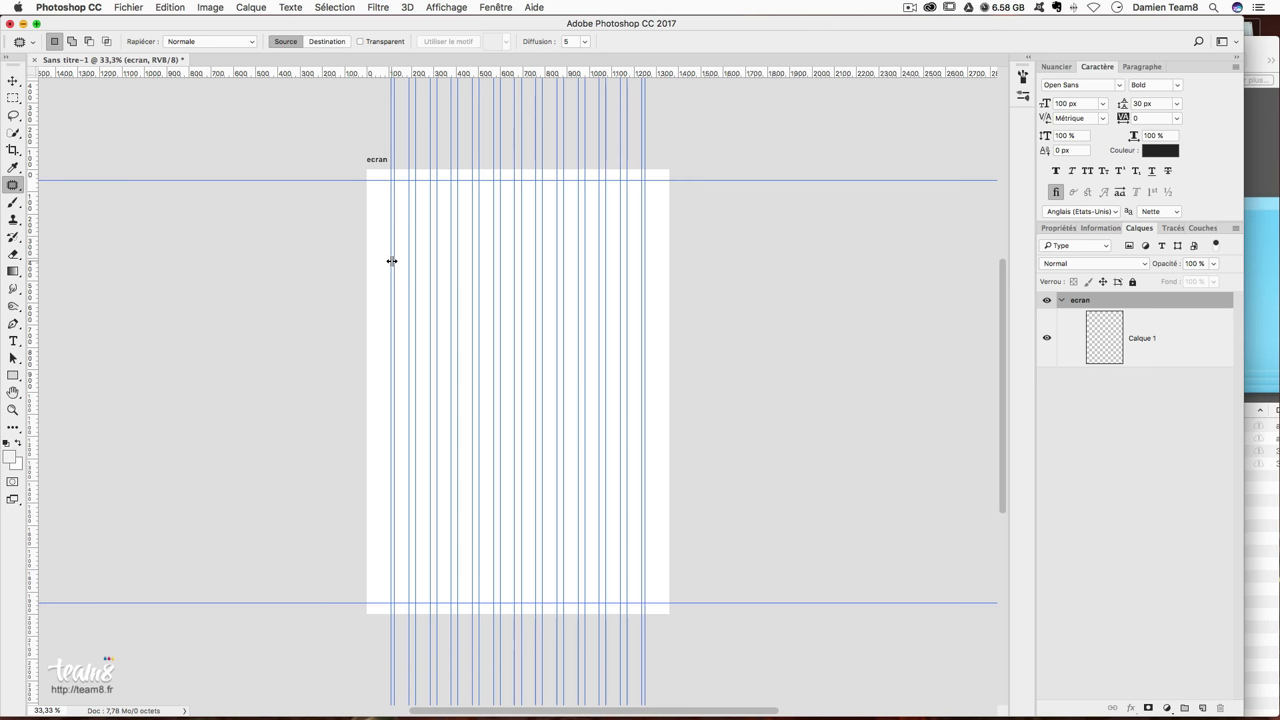
- Zoom in and try a wide Rectangular Marquee band across the columns, then deselect
key(super+plus)
key(super+plus)
drag(265, 248, 465, 294)
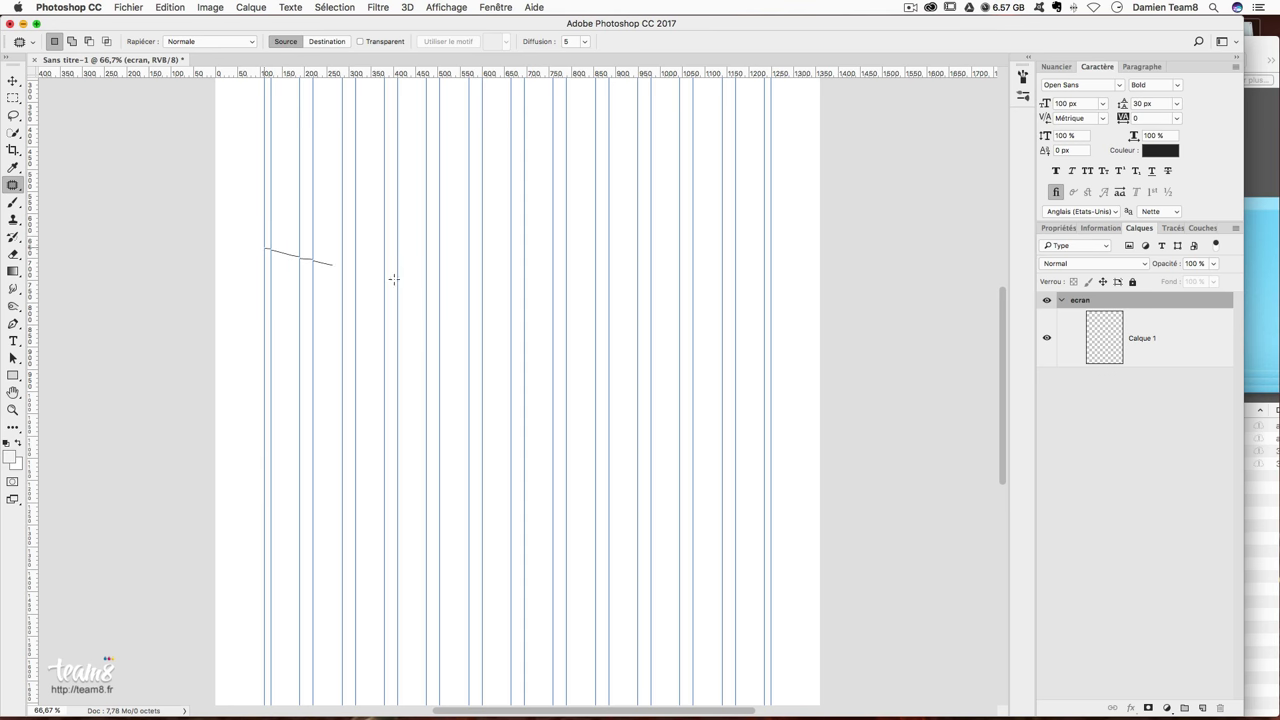
click(13, 97)
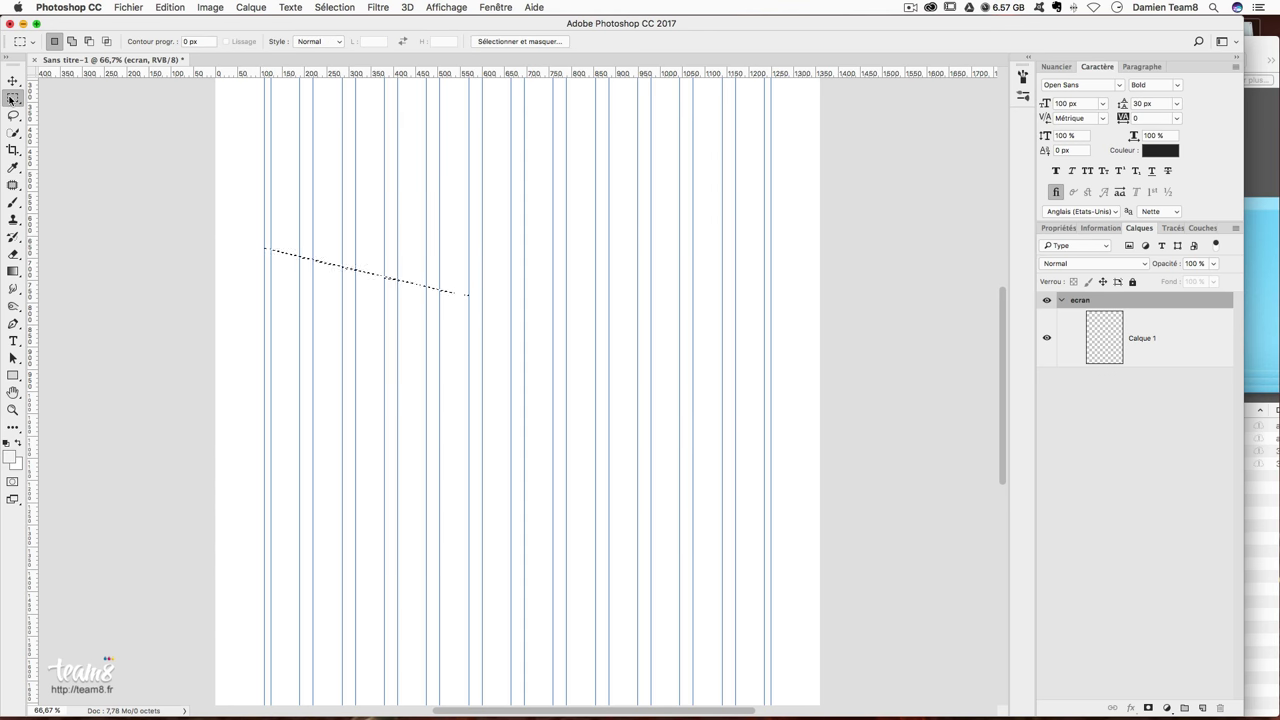
click(259, 208)
drag(262, 208, 772, 285)
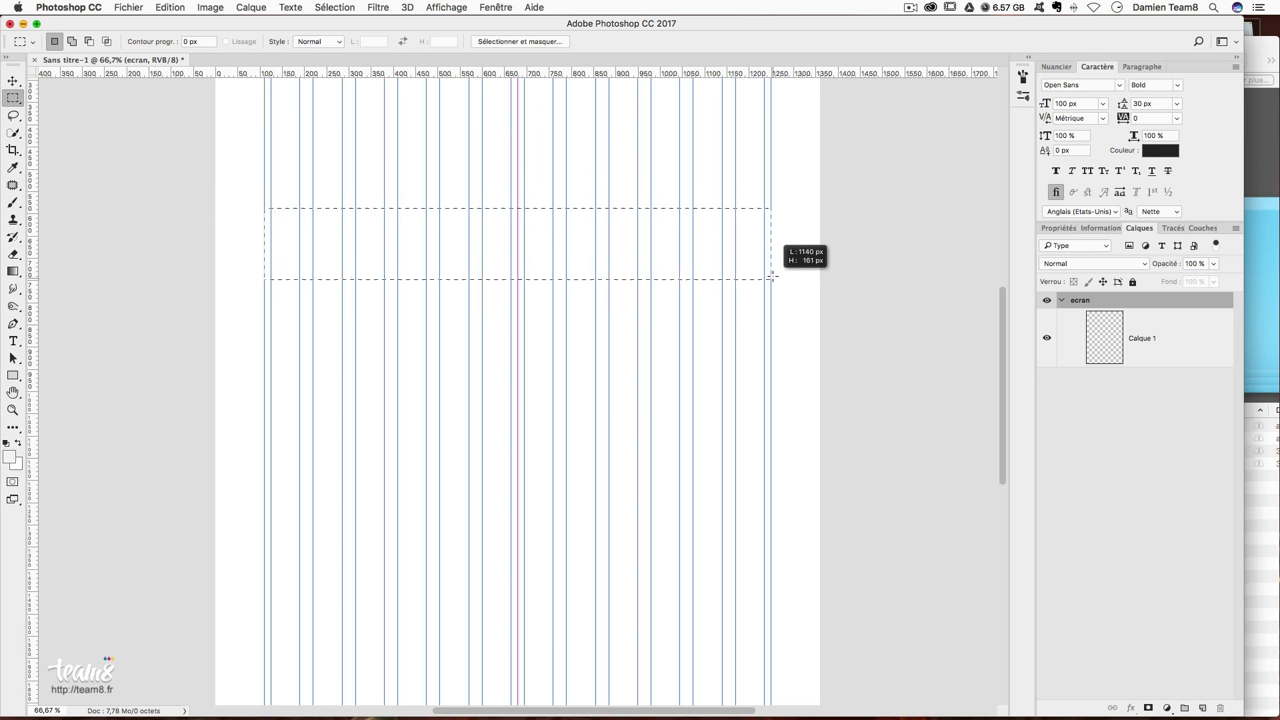
drag(772, 285, 771, 274)
key(shift+Down)
key(shift+Down)
key(shift+Down)
key(shift+Down)
key(shift+Down)
key(shift+Down)
key(shift+Down)
key(shift+Down)
key(shift+Down)
key(shift+Down)
key(shift+Down)
key(shift+Down)
key(ctrl+d)
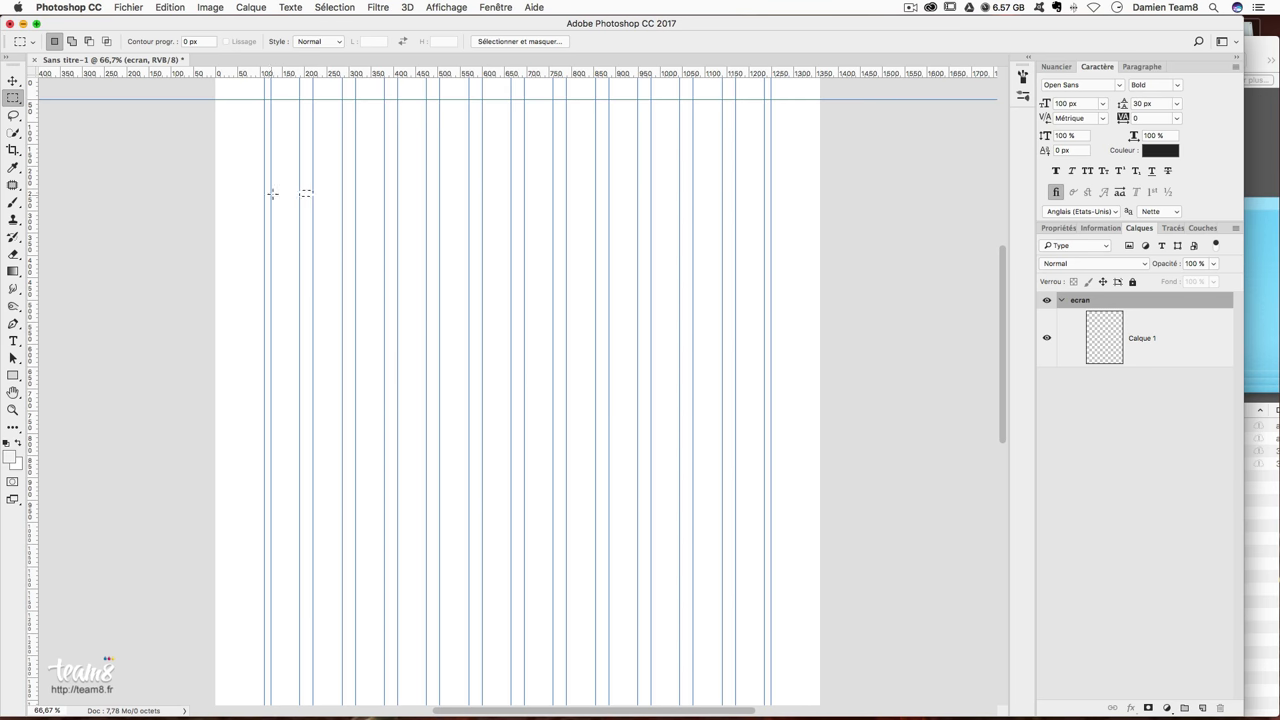
- Drag another large selection over the artboard and drop it
scroll(465, 230, up, 1)
scroll(465, 230, up, 1)
drag(214, 106, 924, 385)
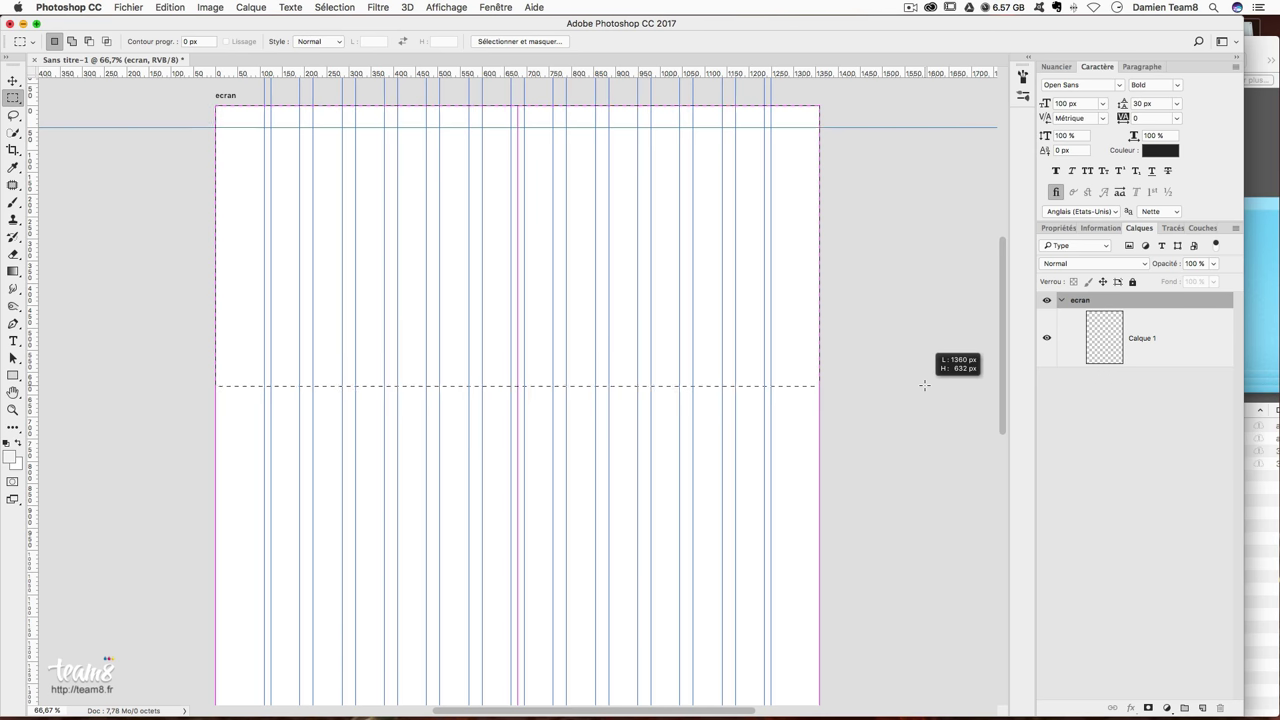
click(862, 372)
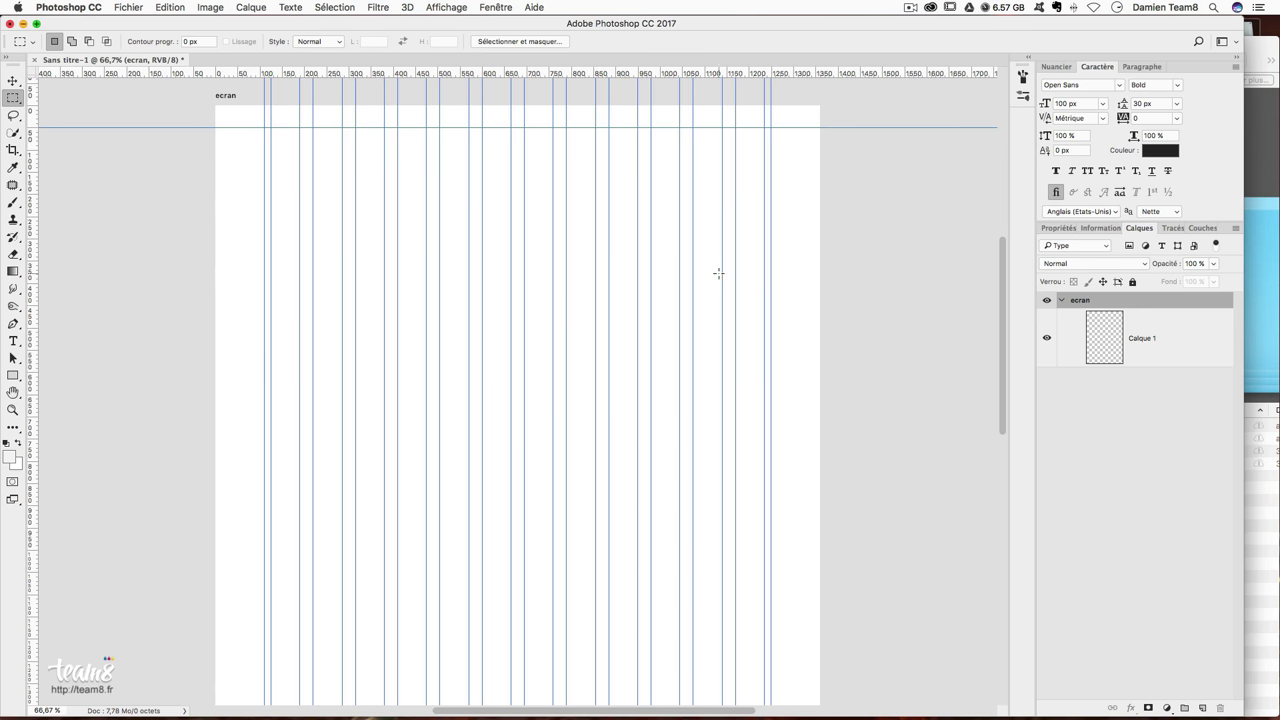
scroll(688, 265, right, 4)
scroll(688, 265, up, 1)
scroll(688, 265, up, 1)
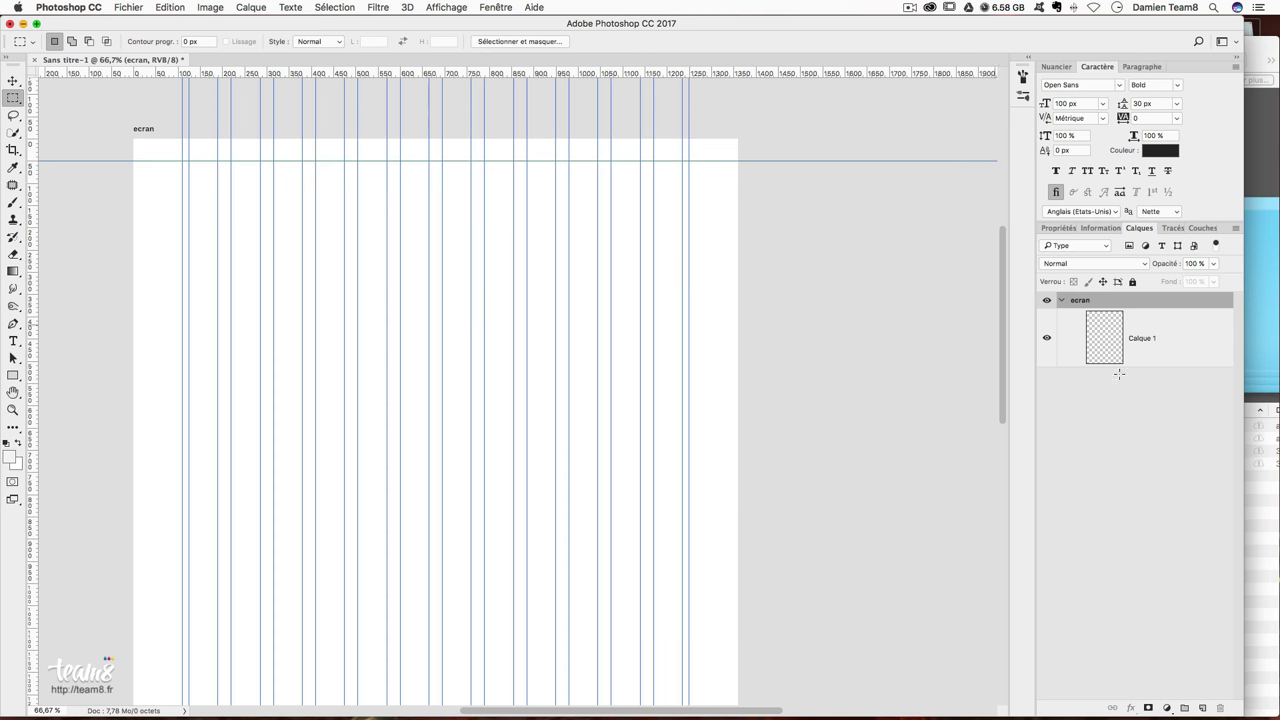
- Select Calque 1 and set the foreground colour to light grey dadada
click(1190, 340)
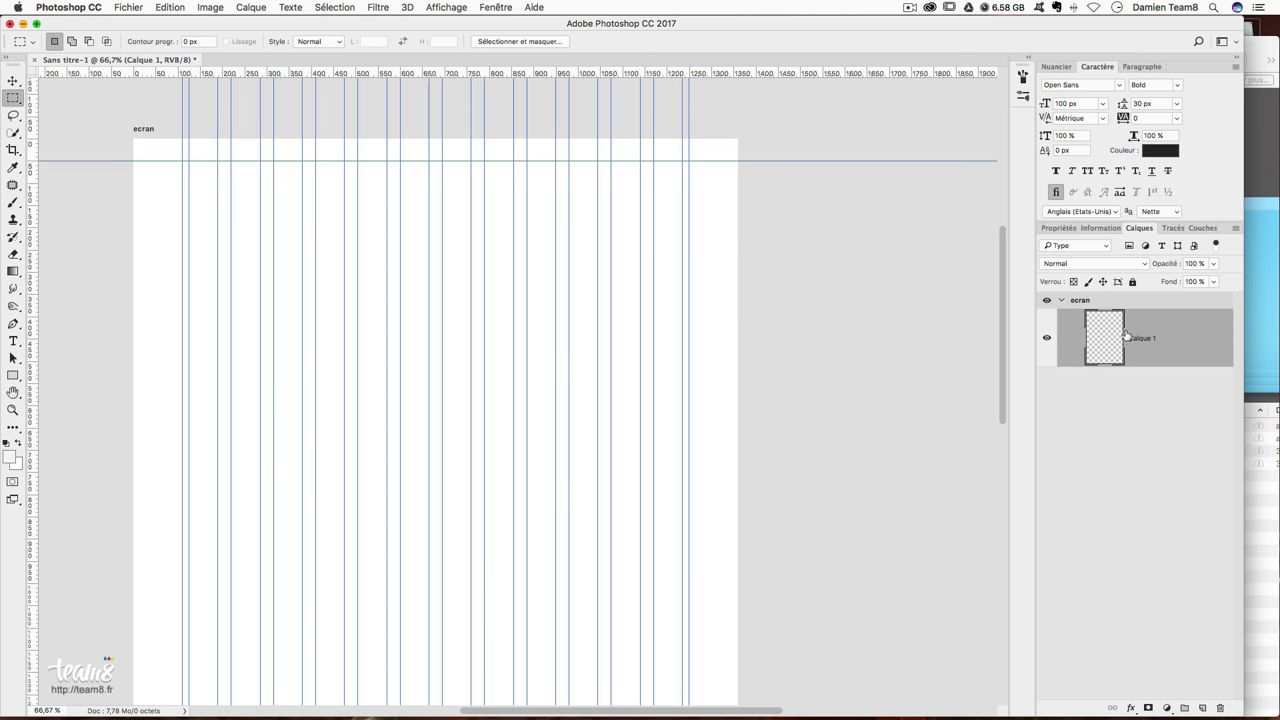
click(11, 458)
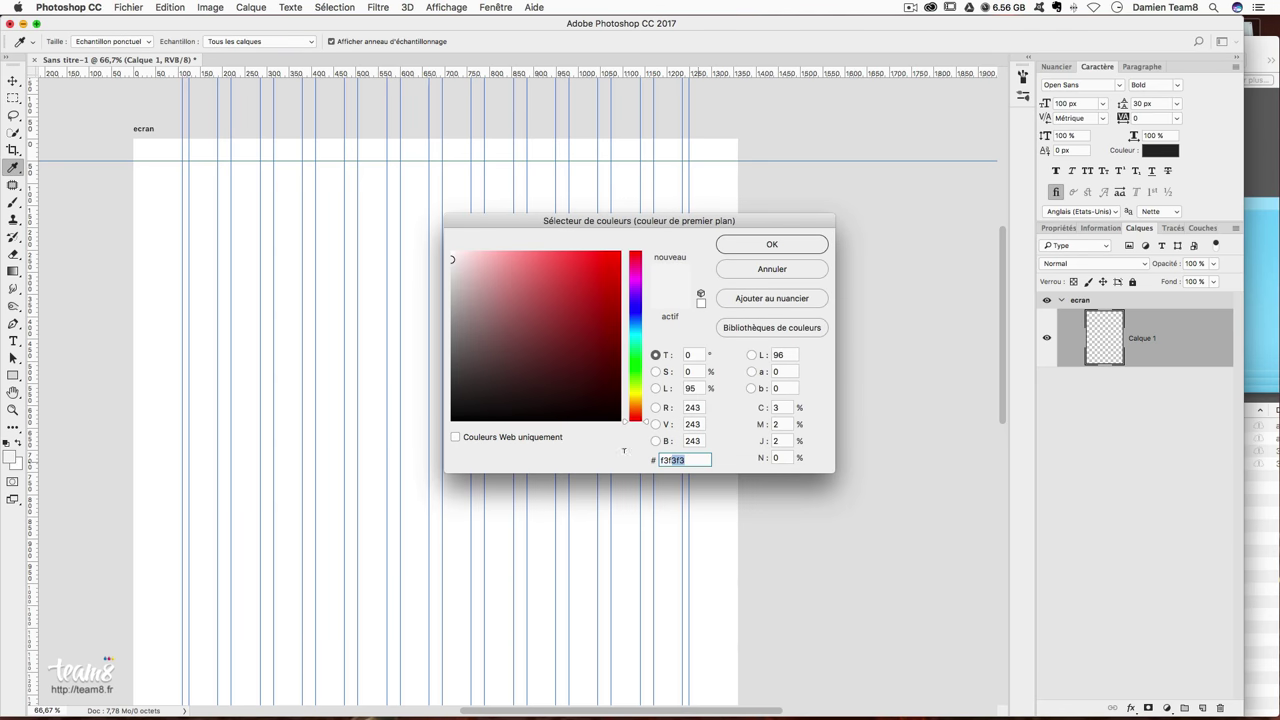
text(dadada)
key(Return)
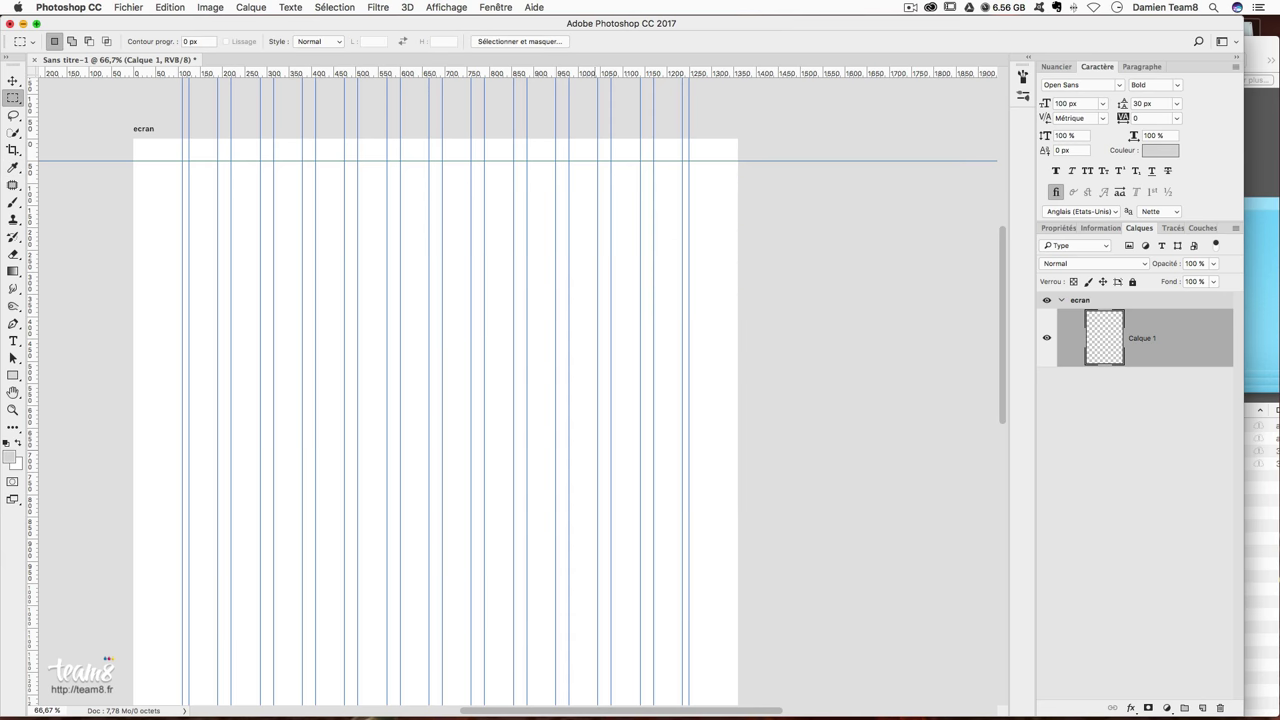
- Fill Calque 1 with the grey foreground colour via Edition > Remplir
click(169, 7)
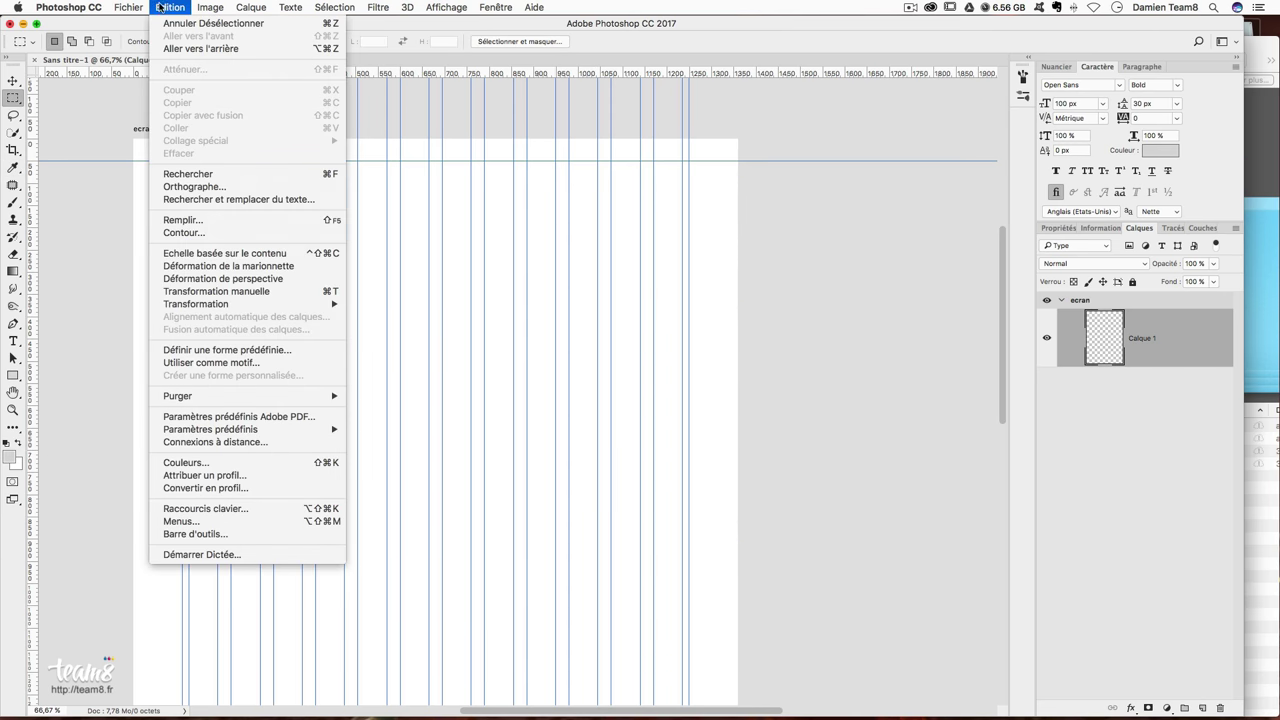
click(243, 220)
click(632, 216)
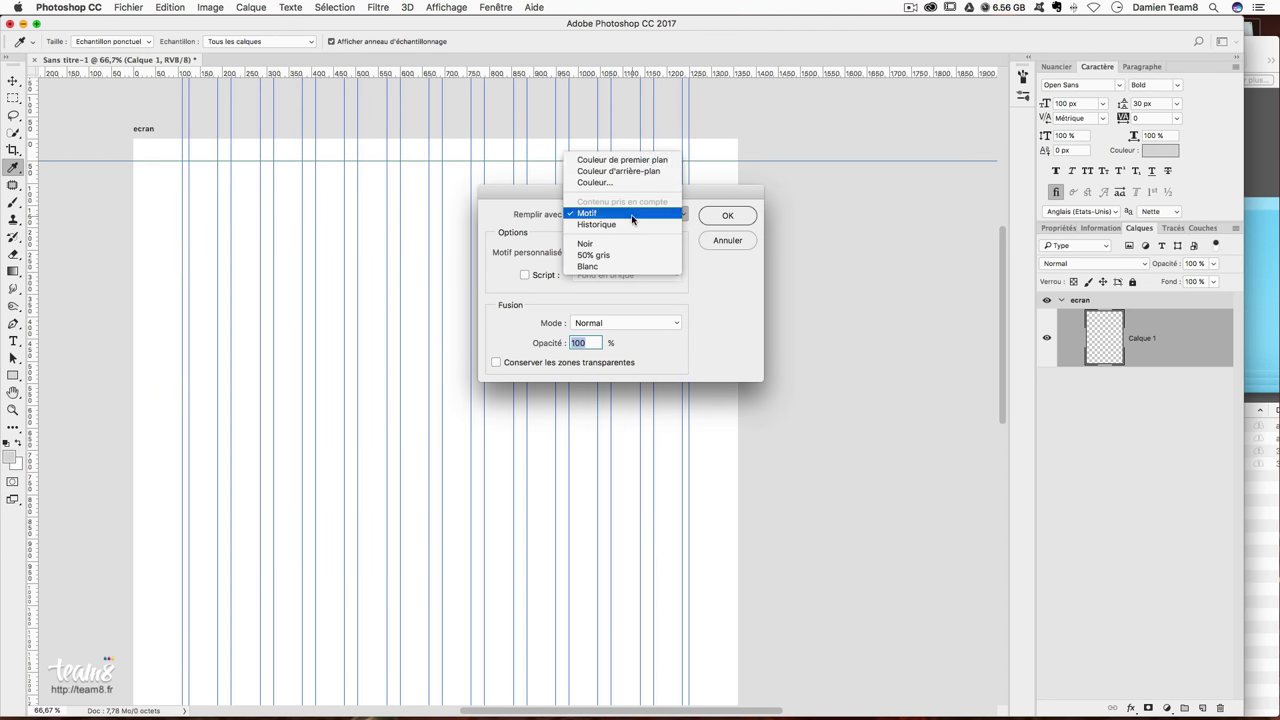
click(636, 160)
click(728, 215)
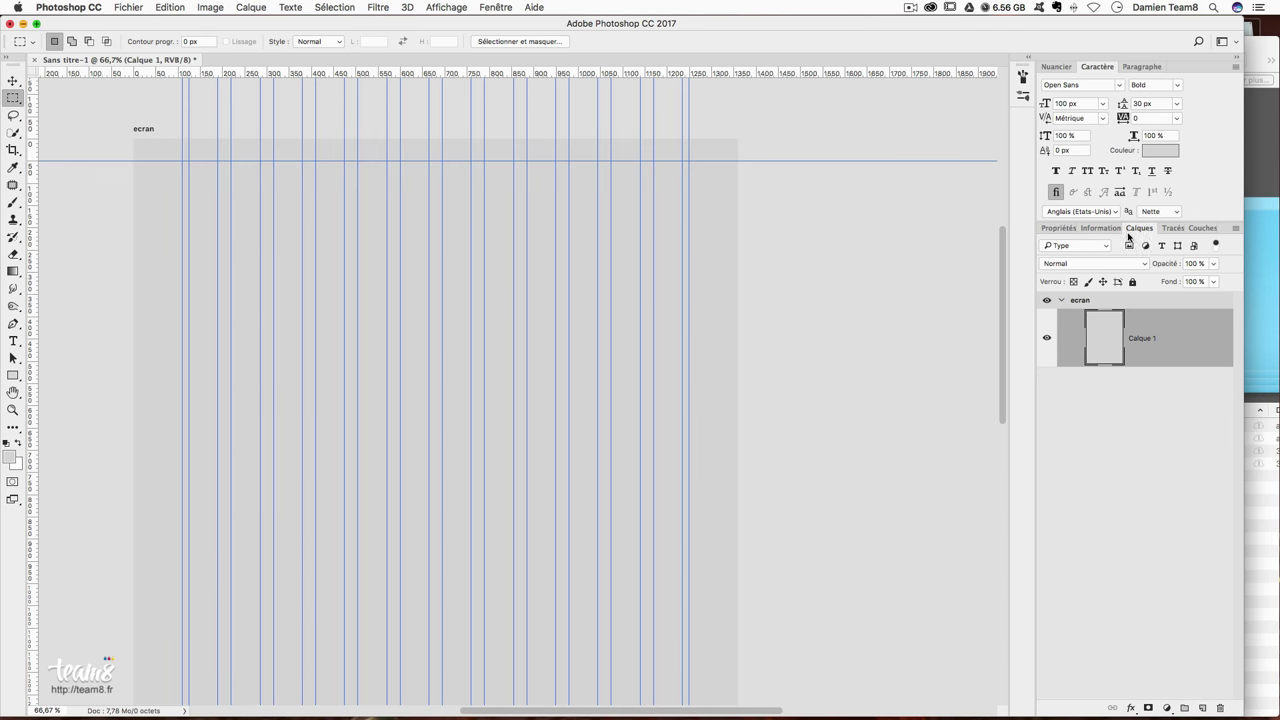
- Try transforming the grey layer and dragging a guide to 680 px, then clear the fill
key(ctrl+t)
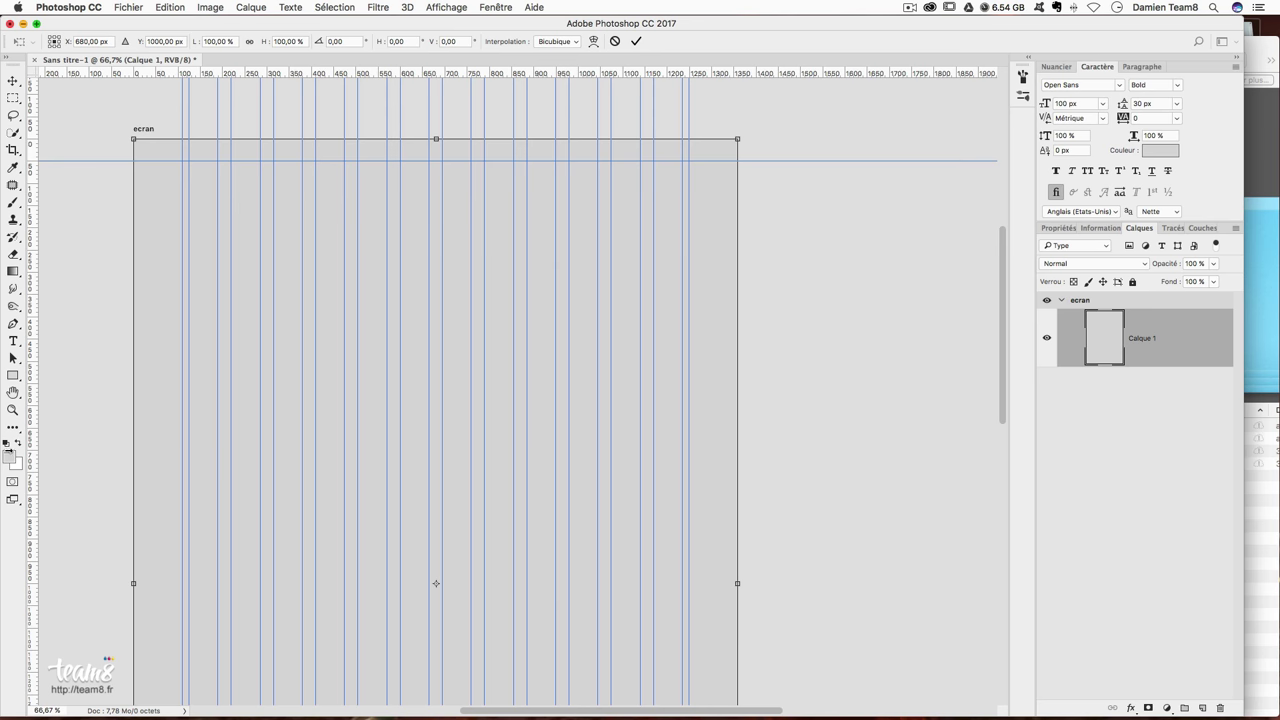
drag(33, 426, 436, 140)
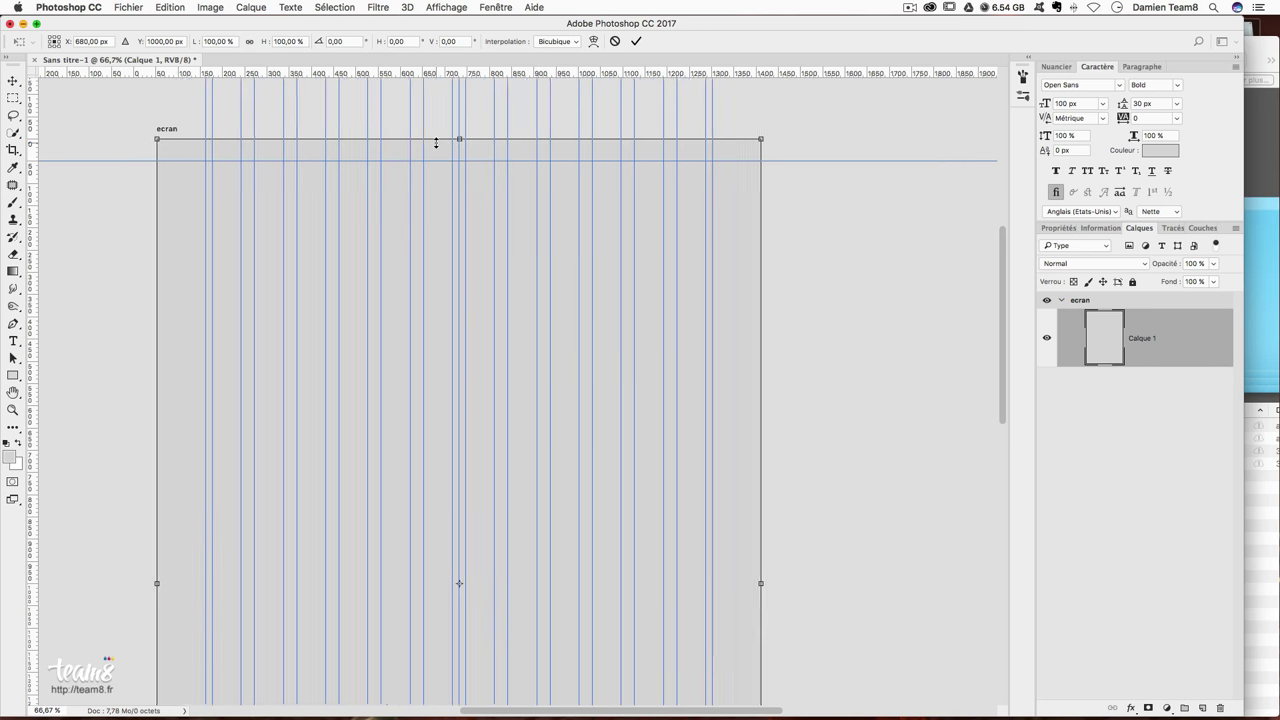
scroll(421, 169, left, 6)
key(Return)
scroll(484, 220, right, 5)
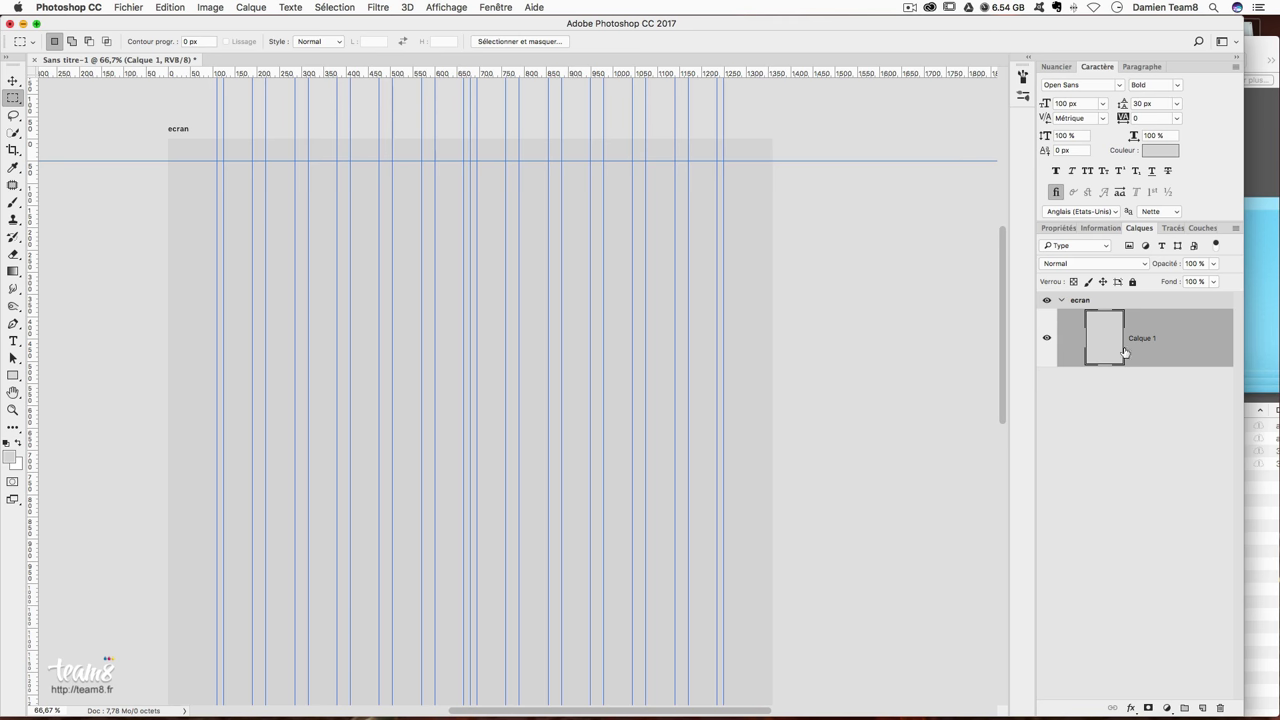
key(Delete)
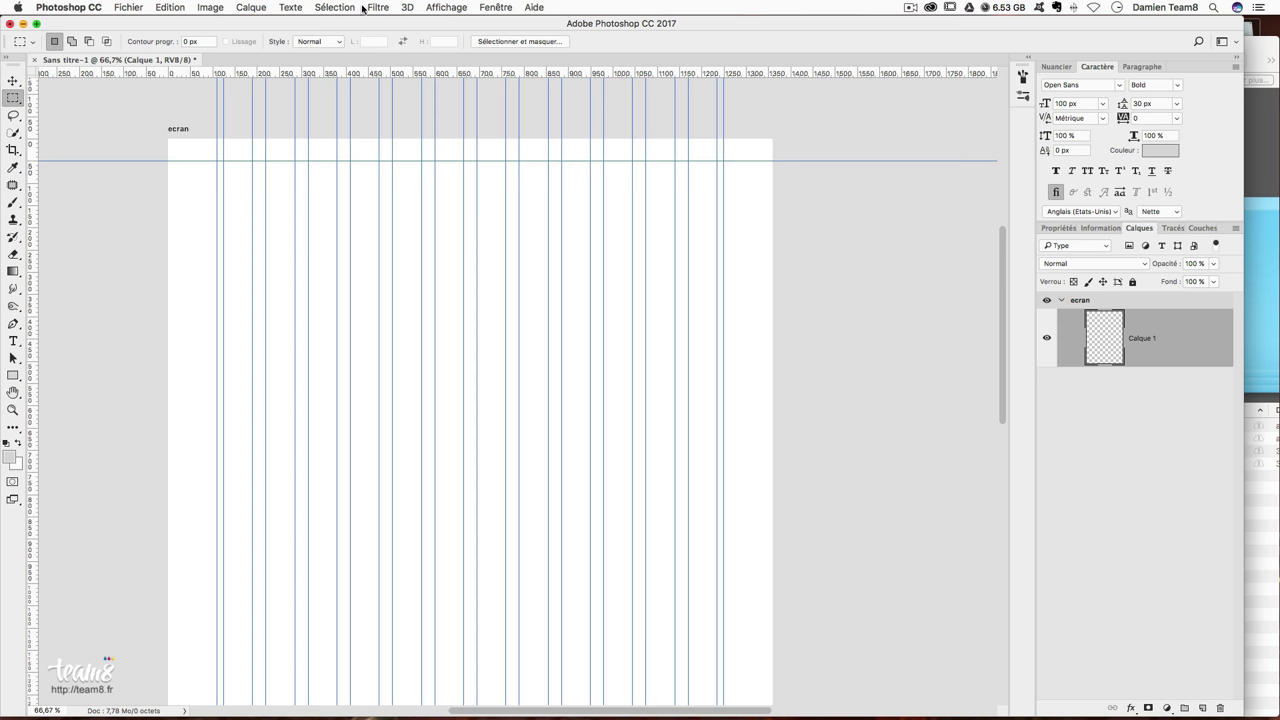
- Add a vertical guide at 50% via Affichage > Nouveau repère
click(433, 8)
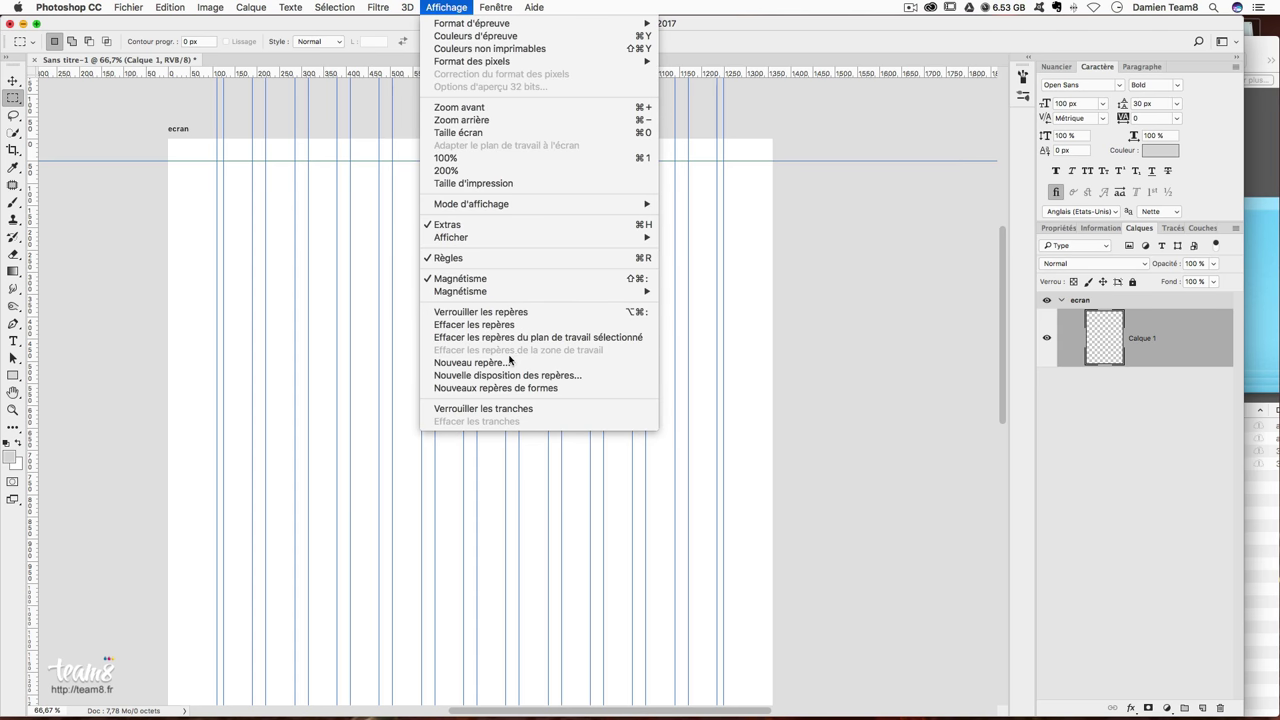
click(489, 366)
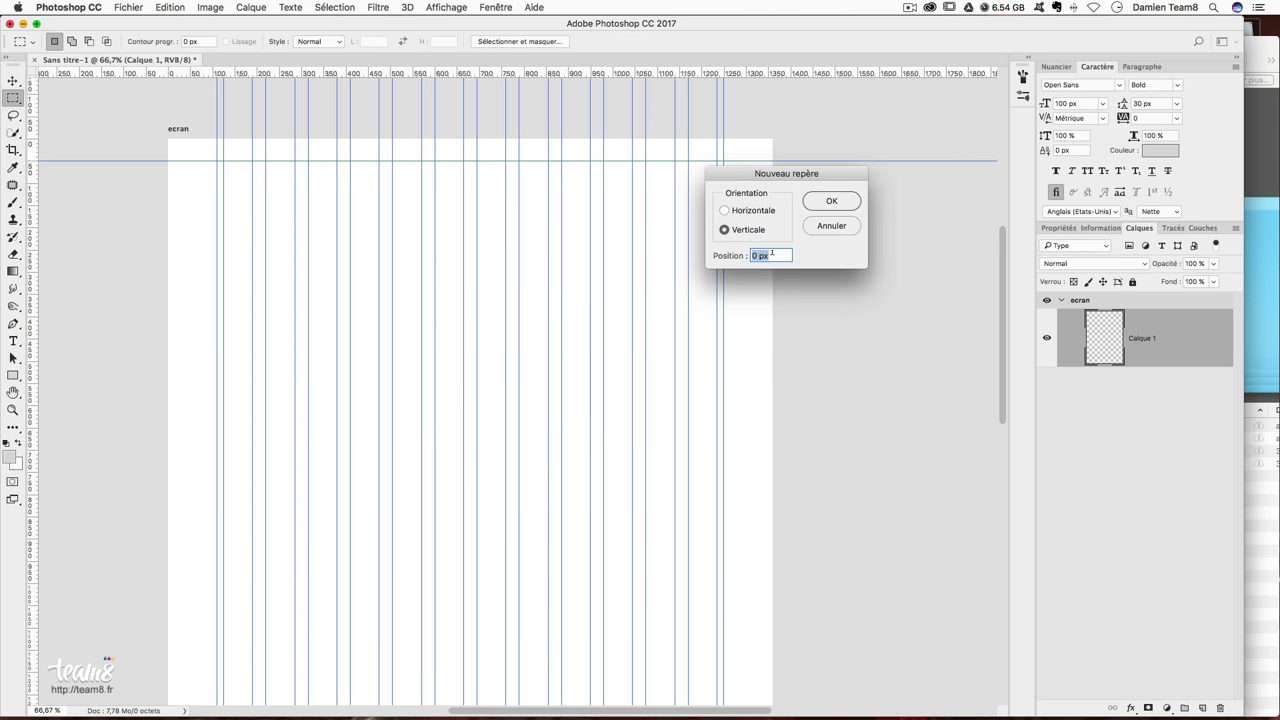
text(50)
text(%)
key(Return)
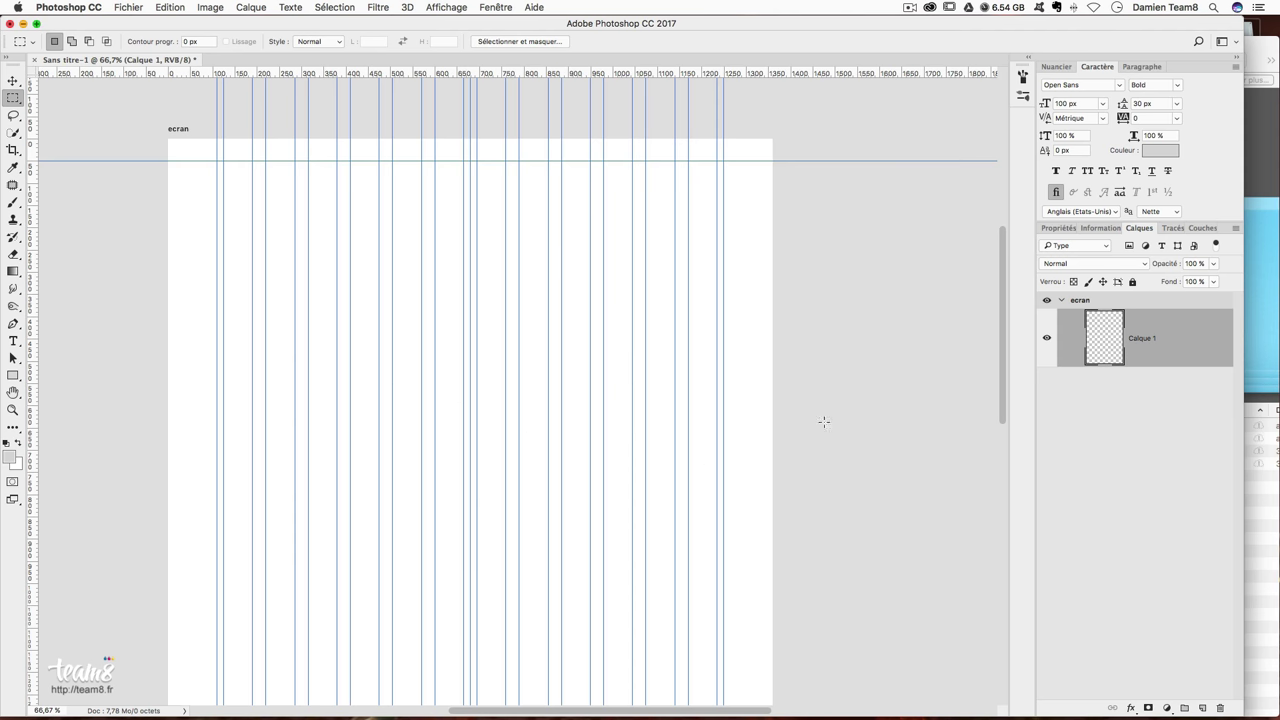
- Refill the layer with the grey foreground colour and rename it background
key(shift+BackSpace)
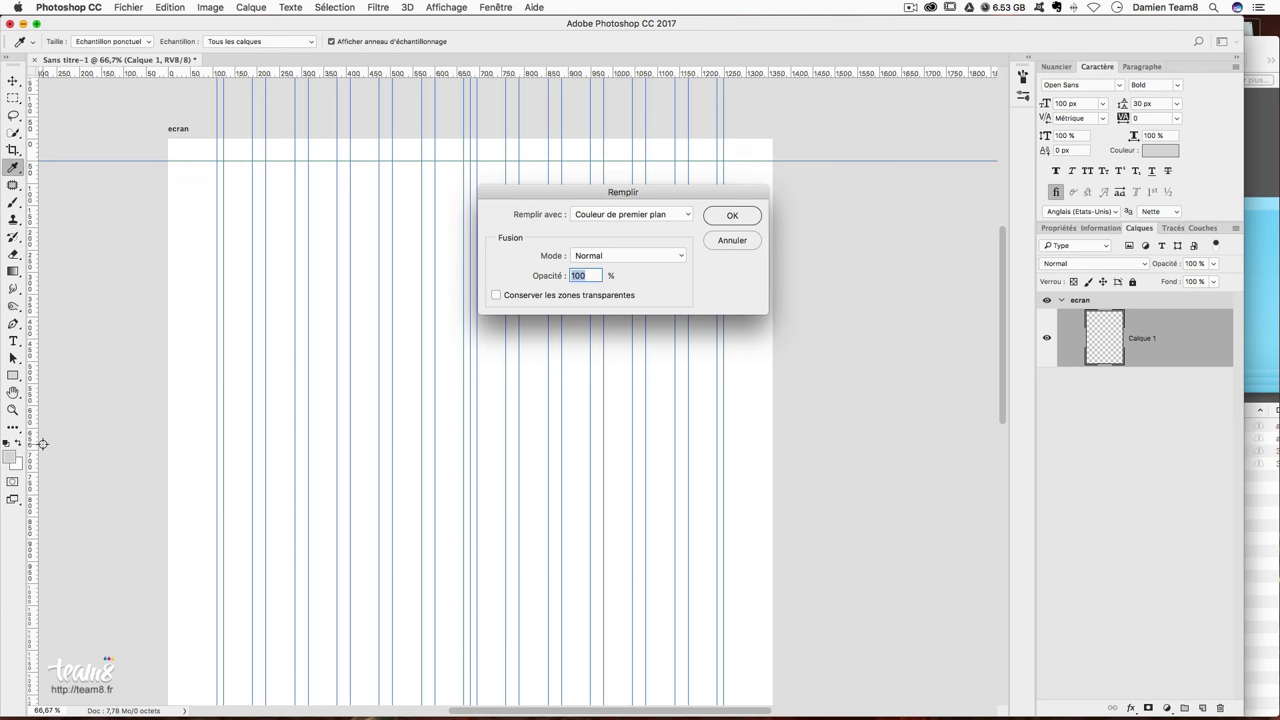
key(Return)
double_click(1139, 339)
text(banc)
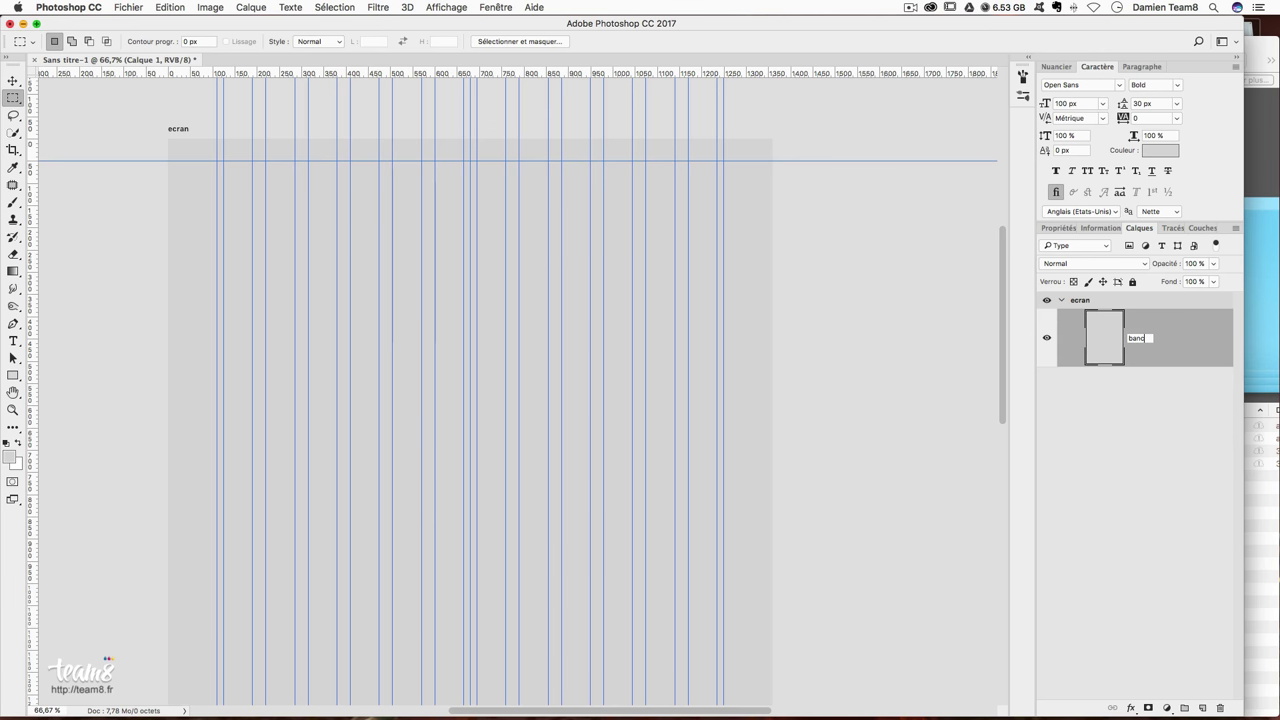
text(ckground)
key(Return)
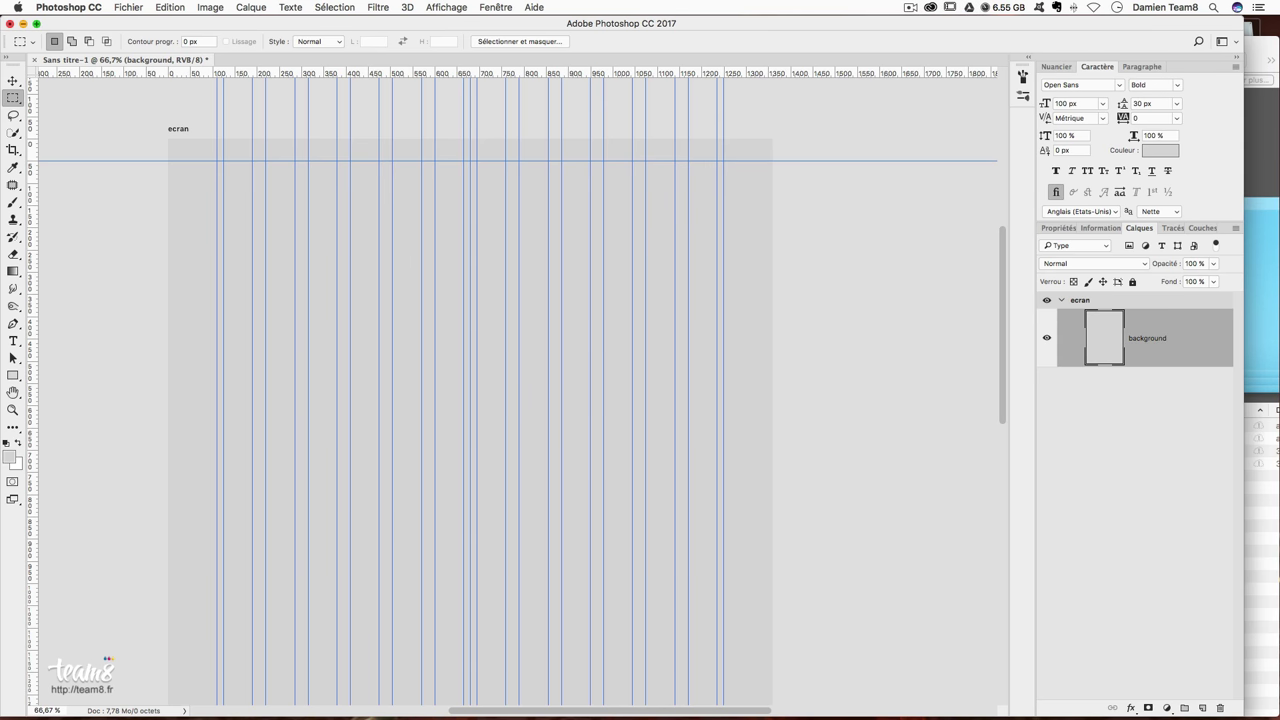
- Switch to the Move tool and select the ecran artboard row in the Layers panel
click(13, 81)
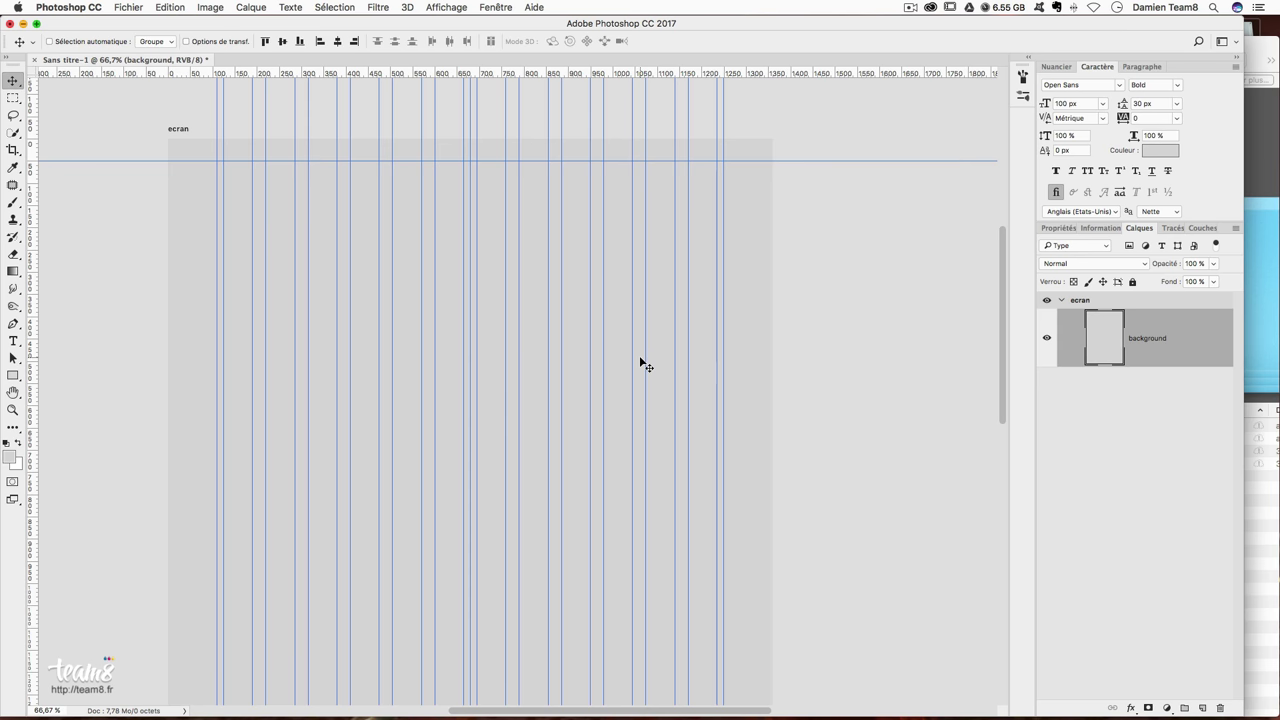
scroll(641, 358, down, 1)
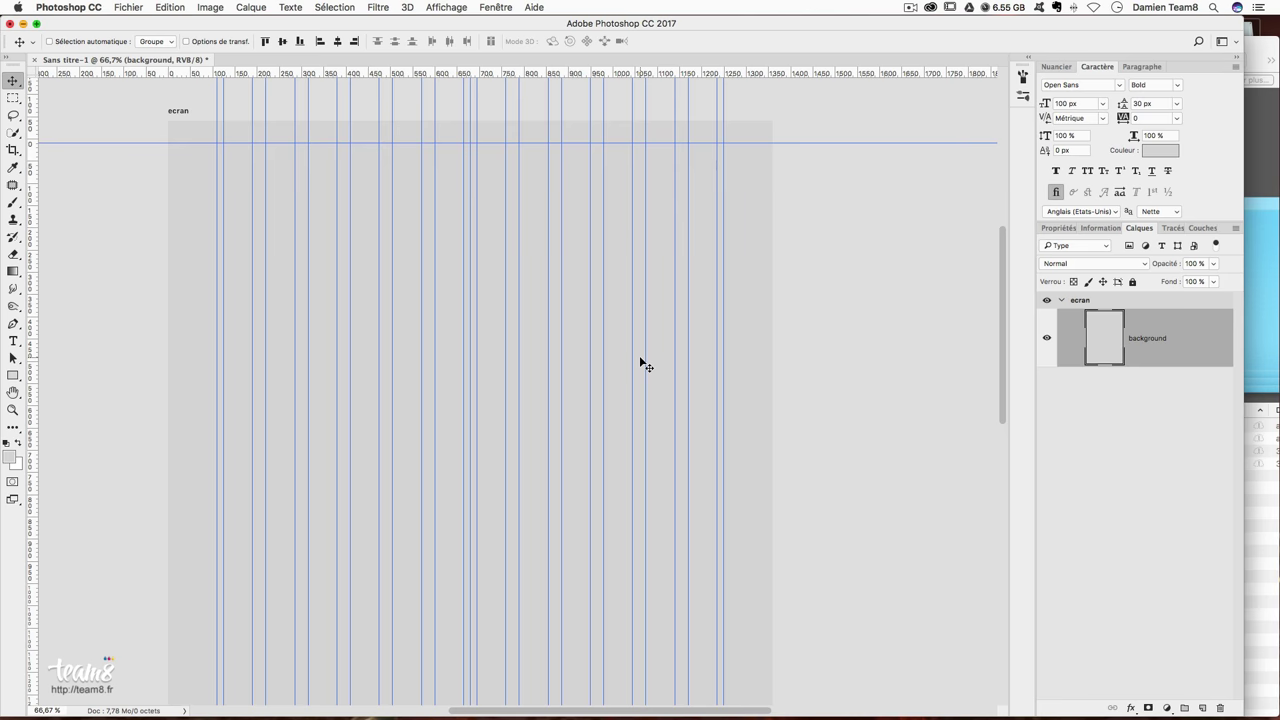
scroll(641, 358, right, 2)
scroll(641, 358, right, 2)
scroll(640, 363, up, 1)
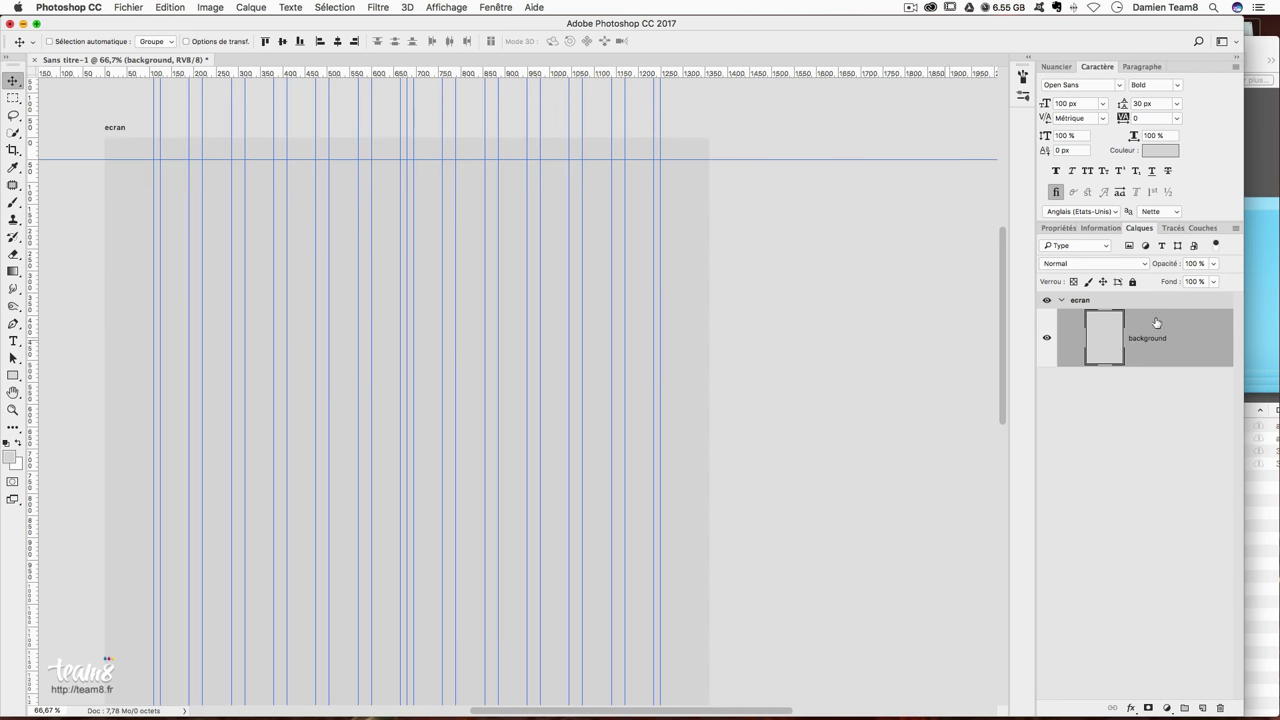
click(1078, 302)
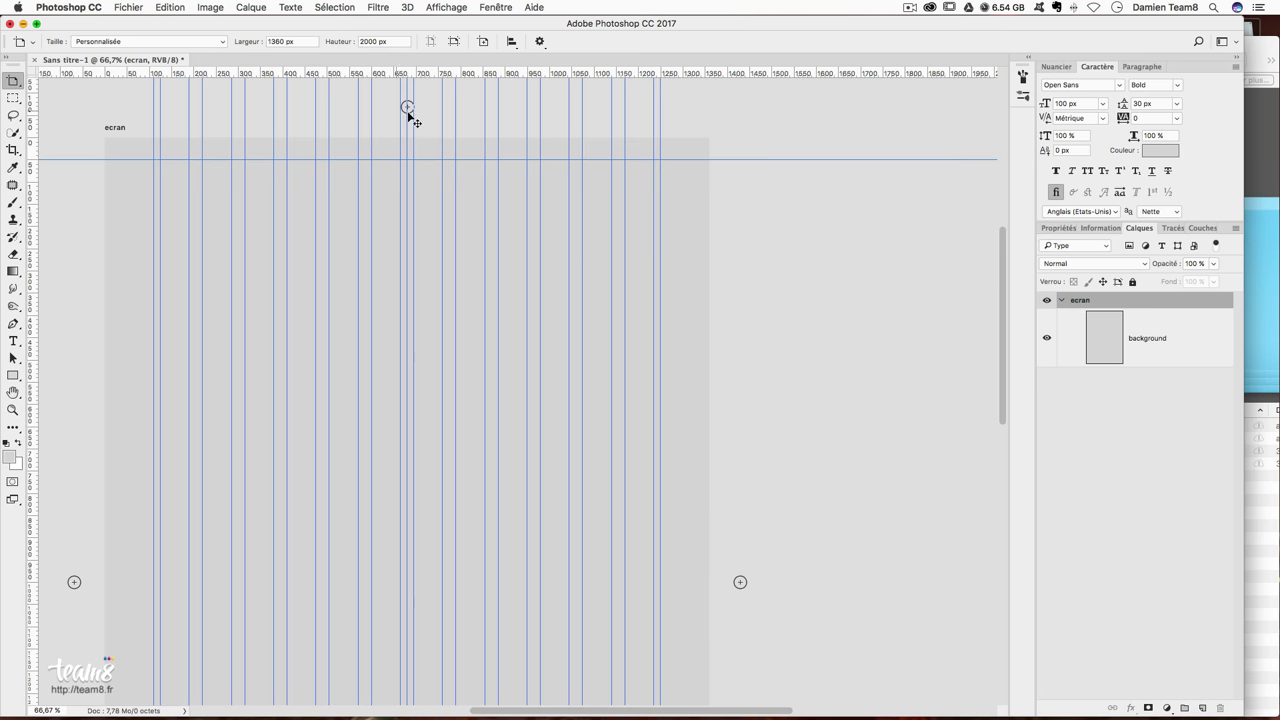
scroll(761, 540, down, 5)
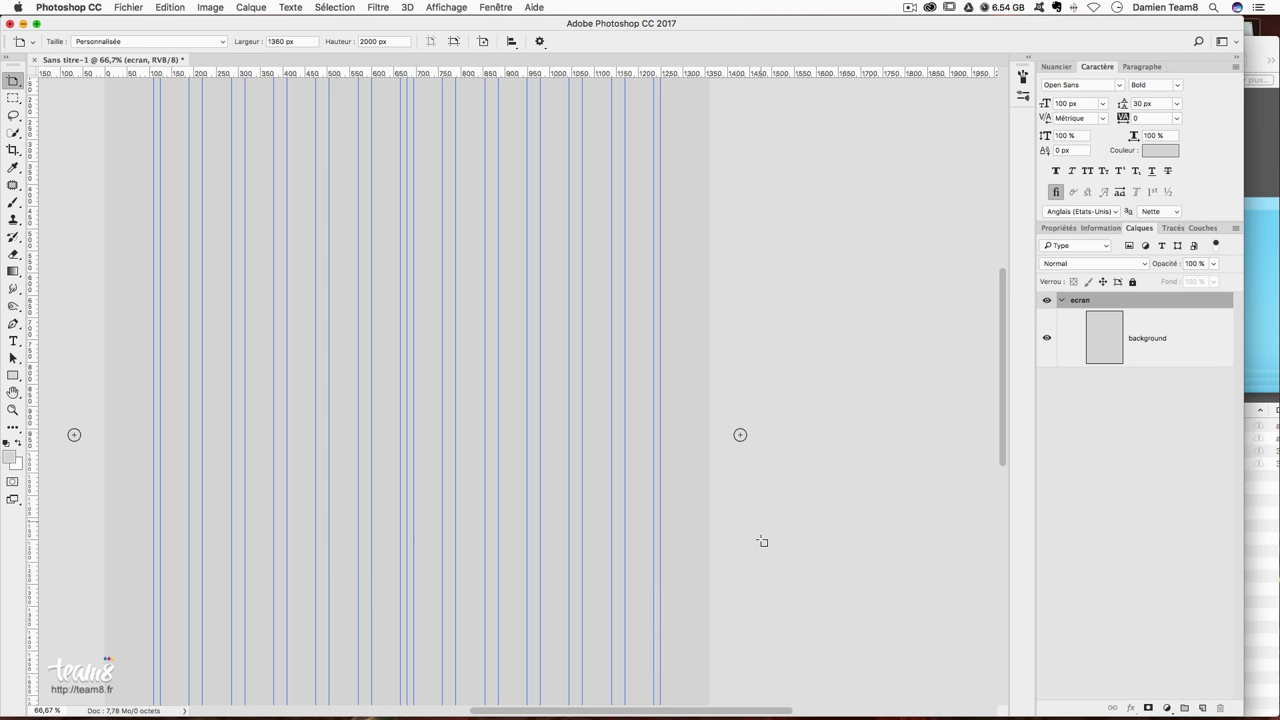
scroll(726, 337, up, 5)
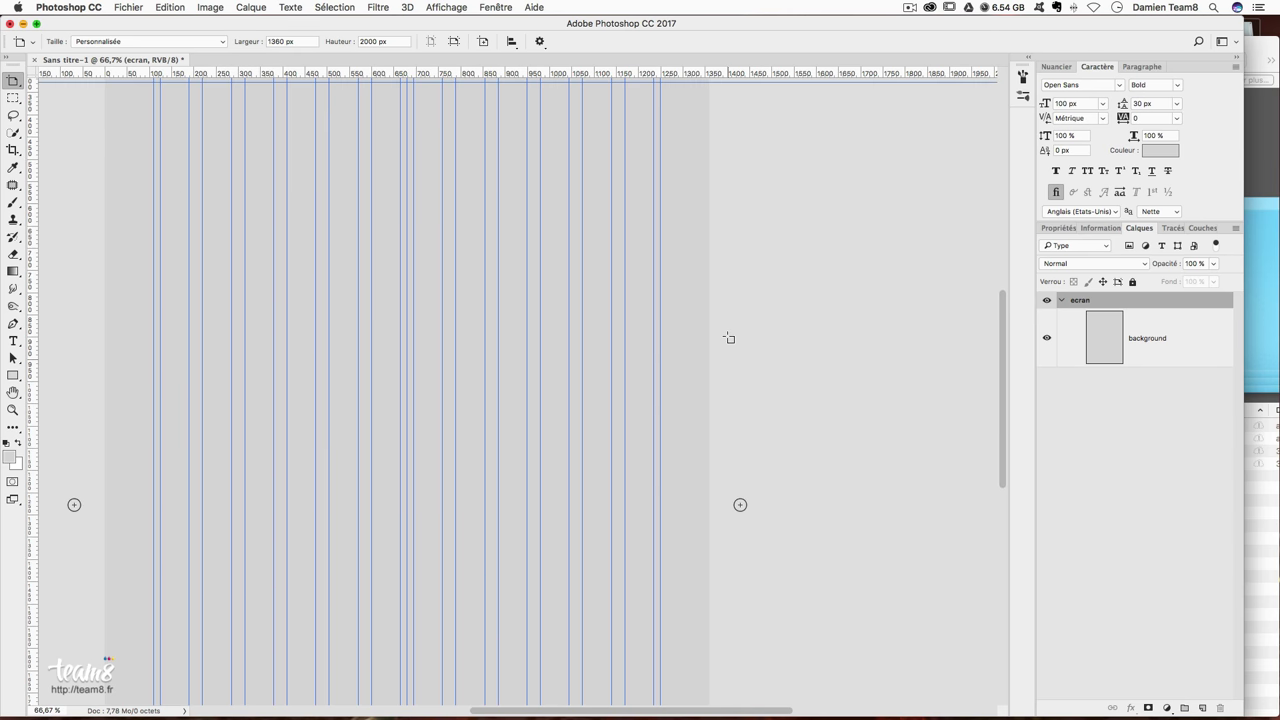
- Add a new artboard, Plan de travail 1, to the right of ecran
click(740, 598)
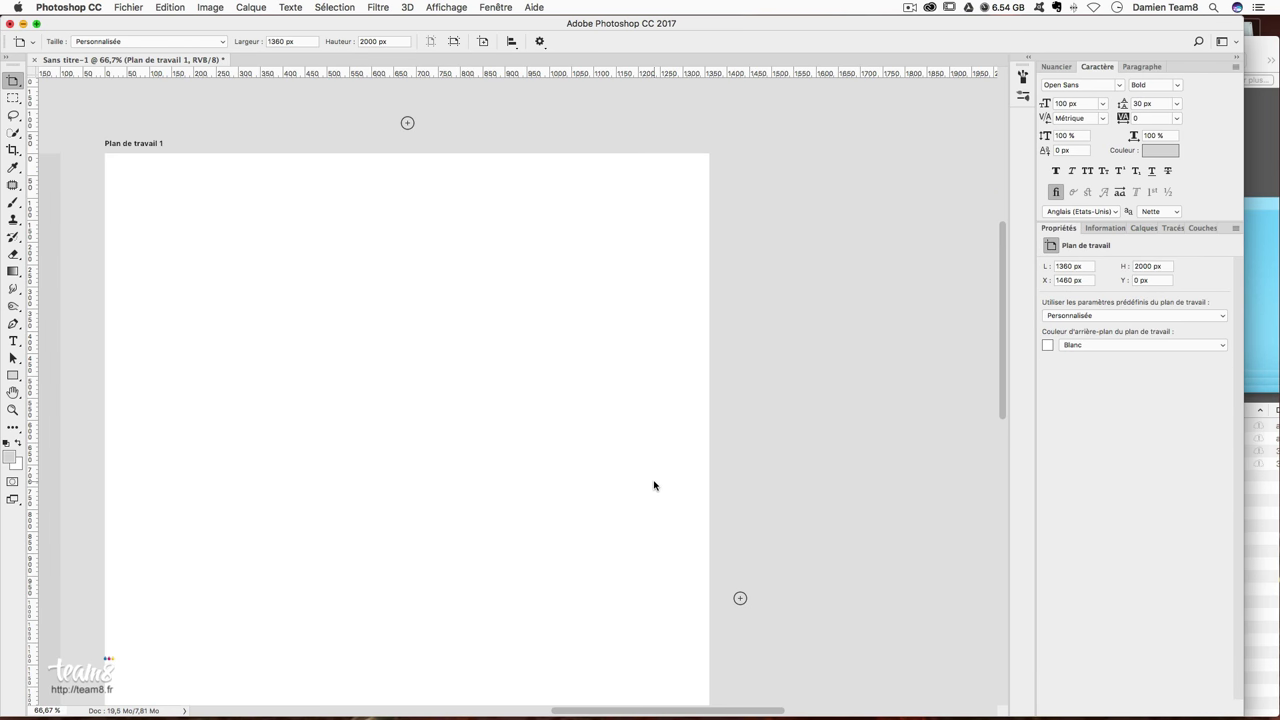
scroll(654, 486, left, 5)
scroll(654, 486, right, 3)
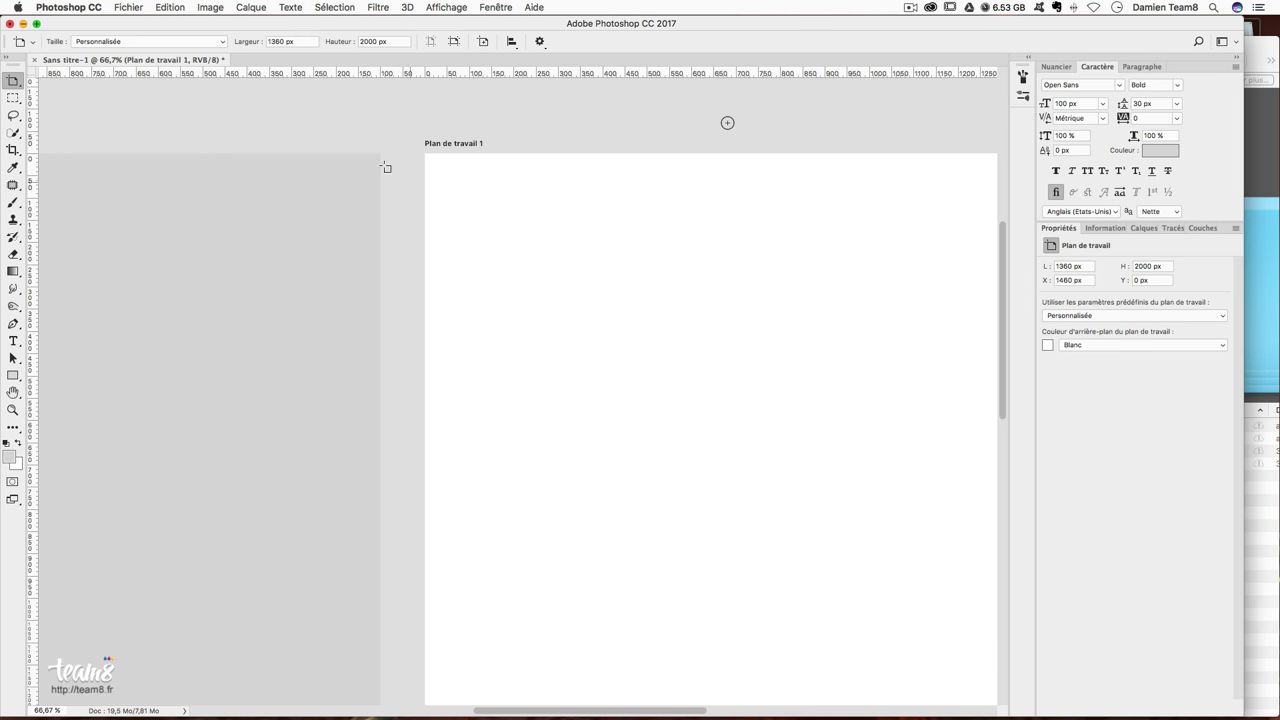
- Size the new artboard to the iPhone 5 preset, 640 × 1136 px
click(1066, 318)
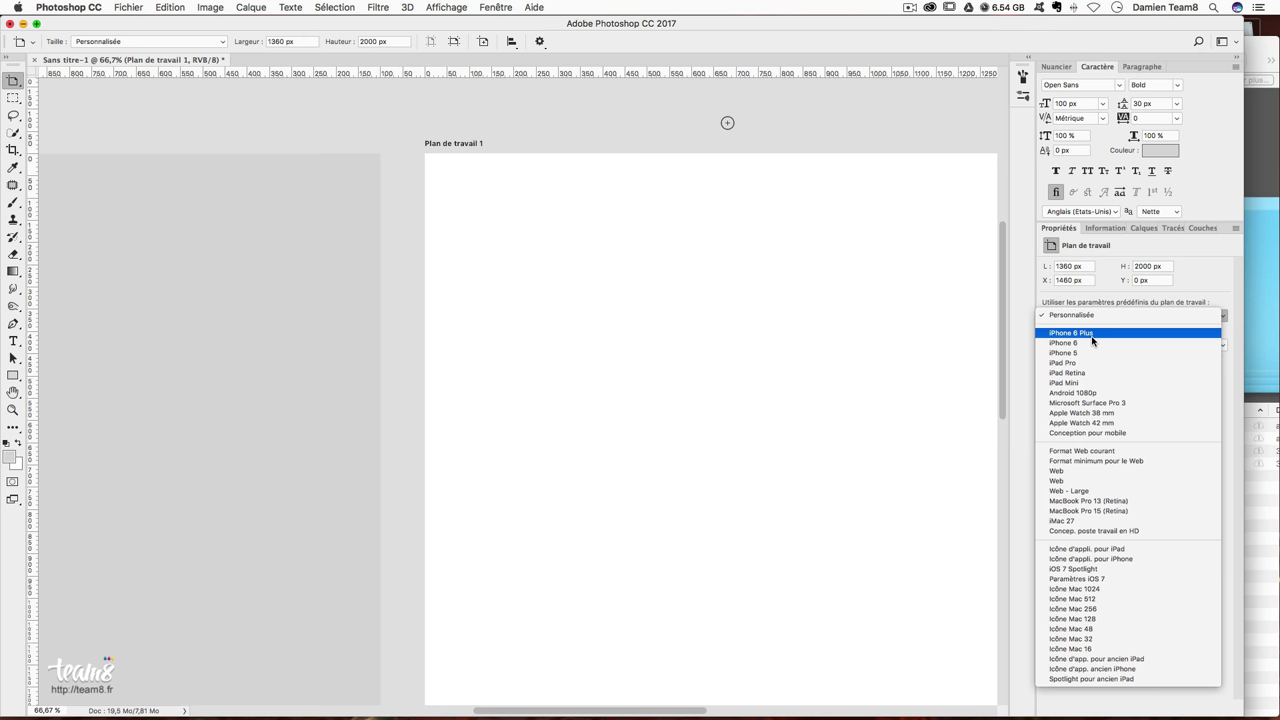
click(1080, 333)
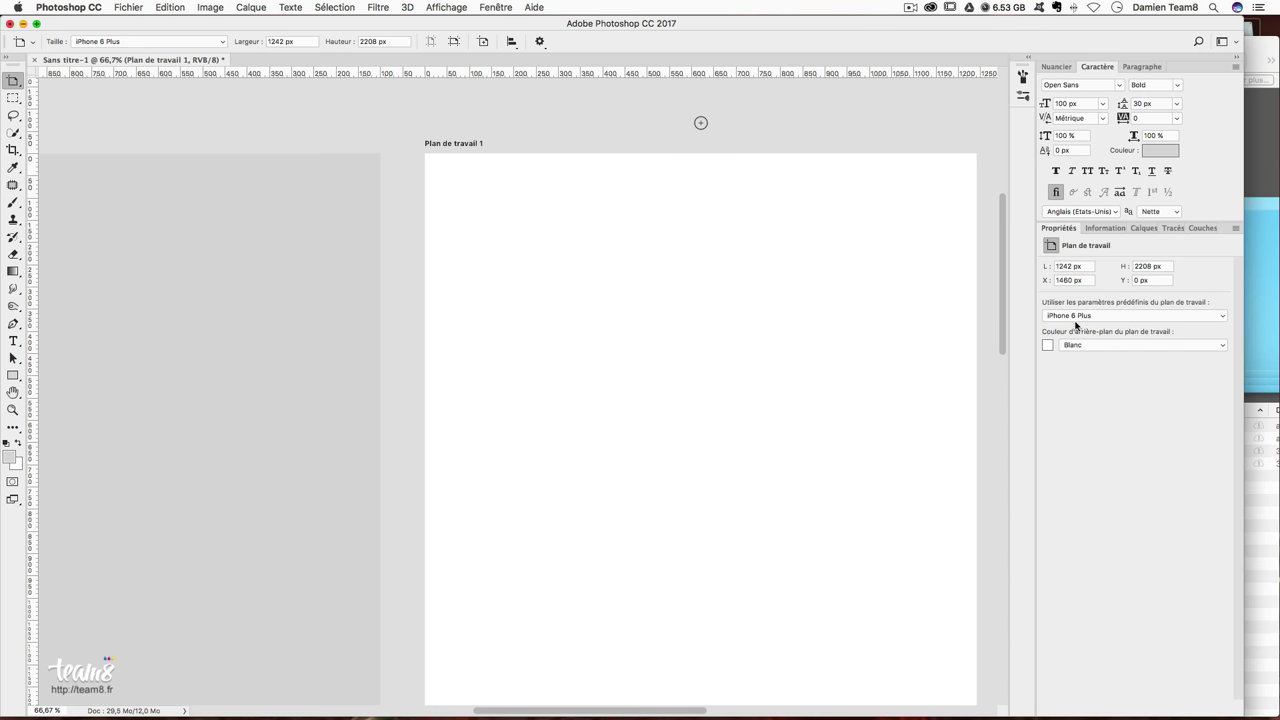
click(1081, 316)
click(1082, 340)
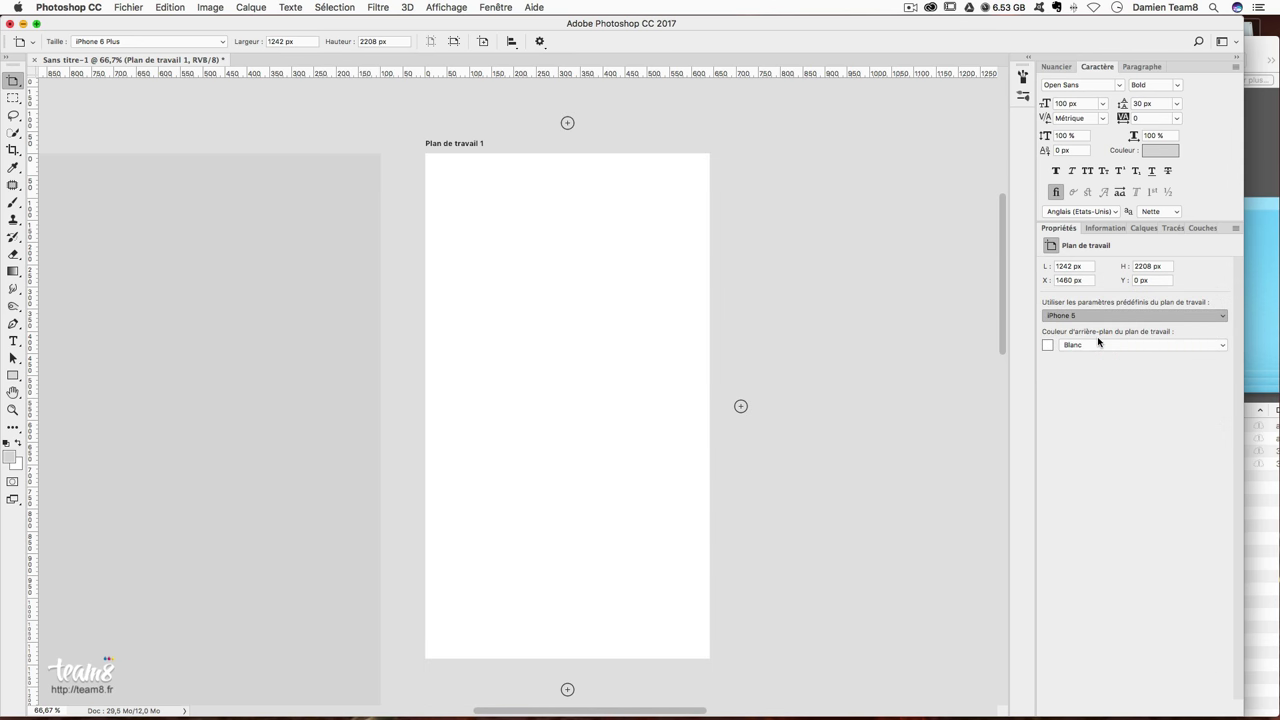
scroll(483, 243, left, 1)
scroll(483, 243, left, 2)
scroll(583, 257, left, 2)
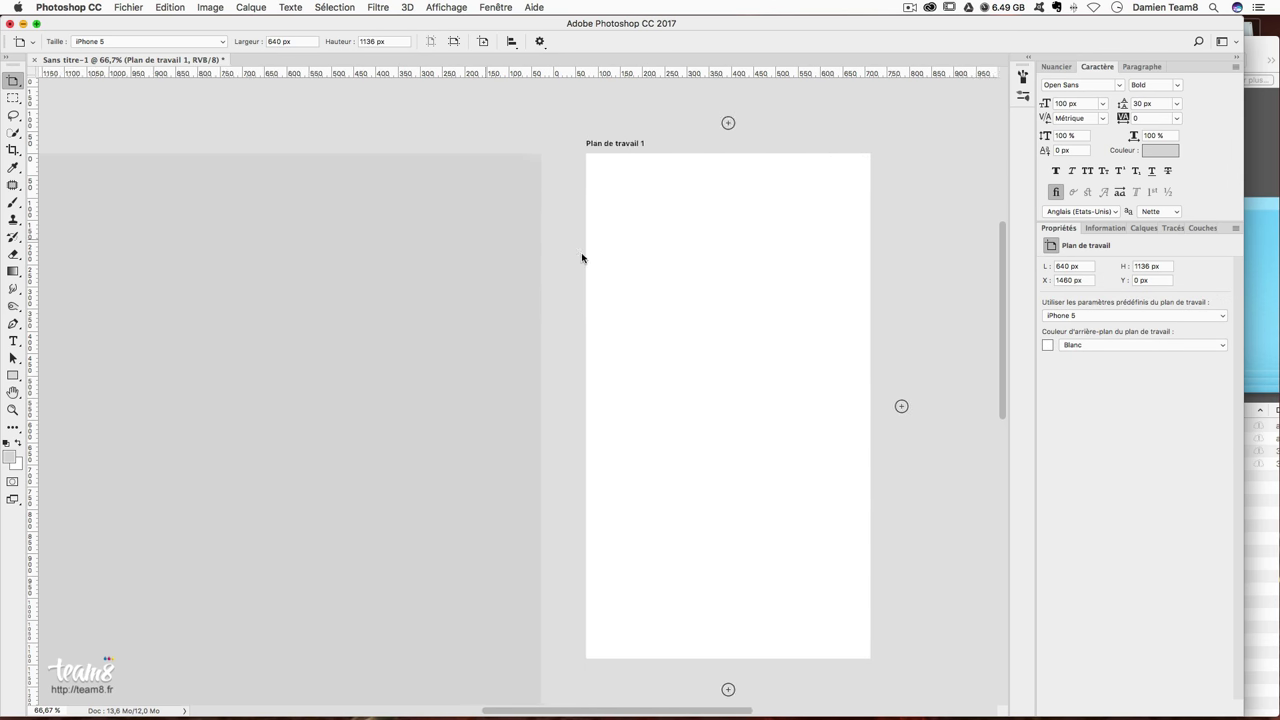
scroll(700, 240, left, 3)
scroll(891, 206, down, 1)
scroll(891, 212, right, 1)
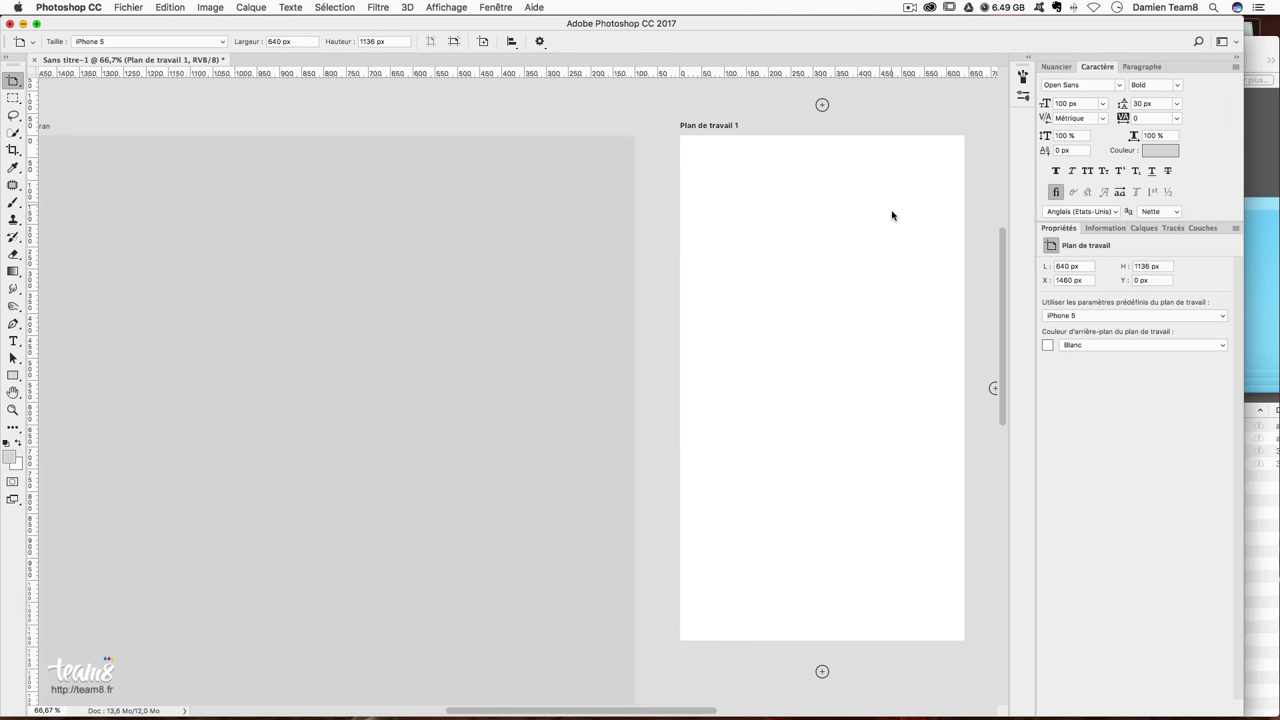
scroll(600, 351, down, 1)
scroll(394, 311, left, 1)
scroll(394, 311, down, 1)
scroll(394, 311, left, 2)
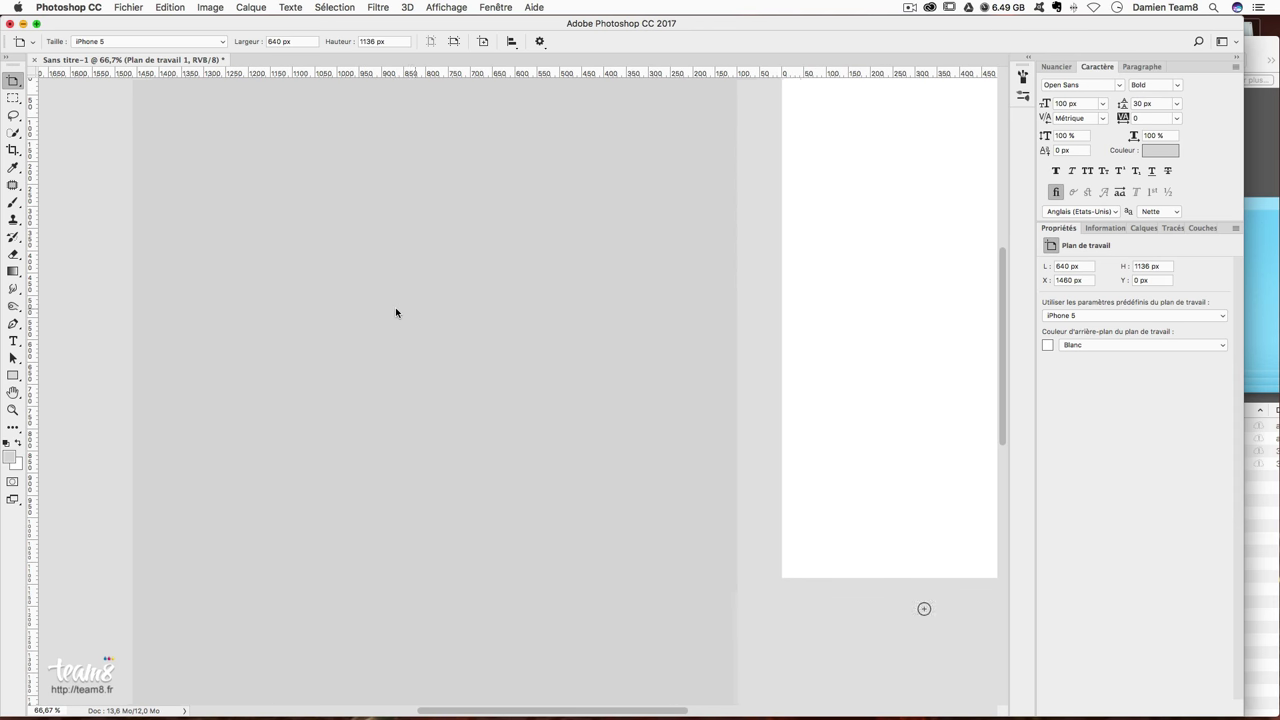
scroll(406, 314, left, 1)
scroll(406, 314, up, 1)
scroll(406, 314, up, 1)
scroll(350, 275, right, 1)
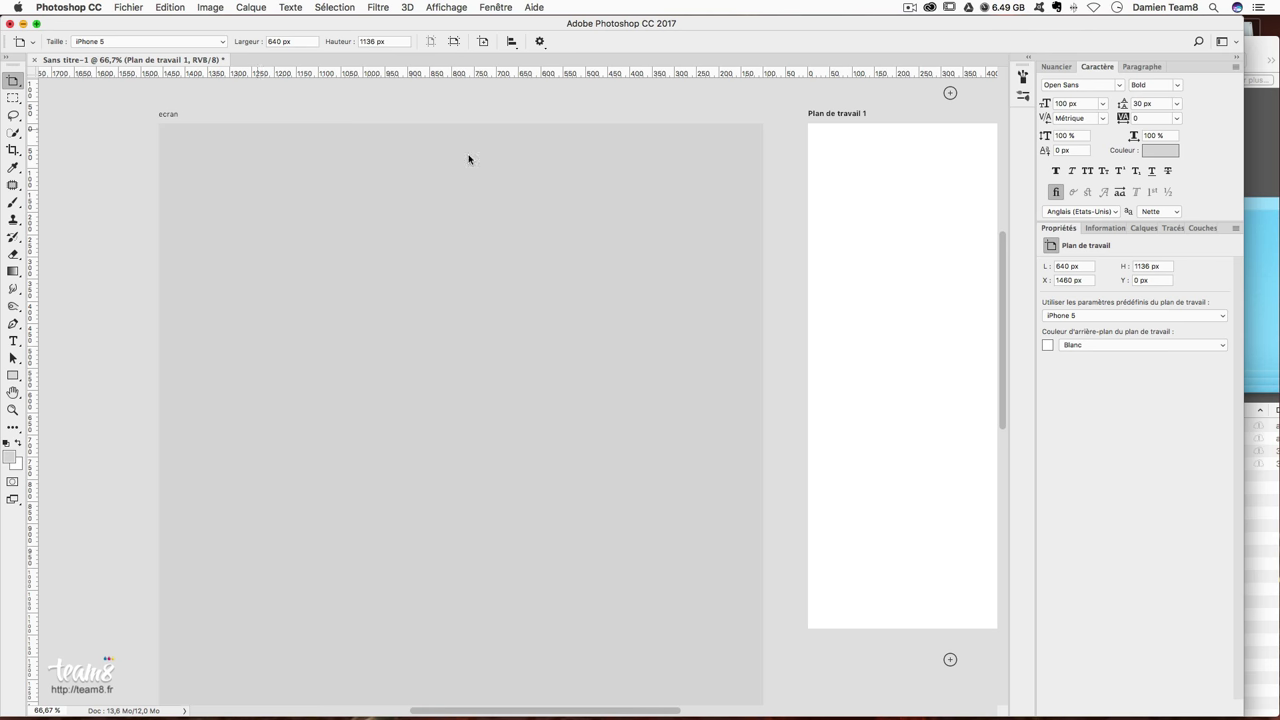
- In the Calques panel, rename artboard Plan de travail 1 to iphone5
scroll(840, 194, right, 1)
scroll(834, 189, right, 4)
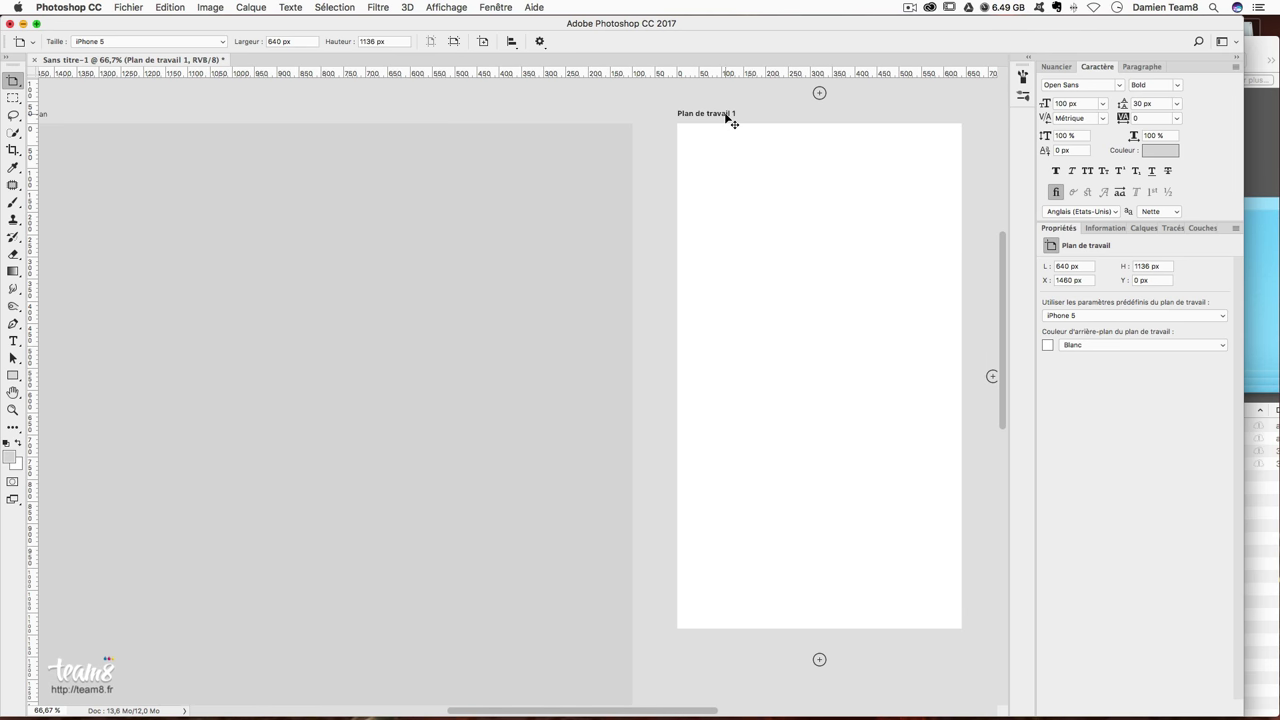
click(1139, 228)
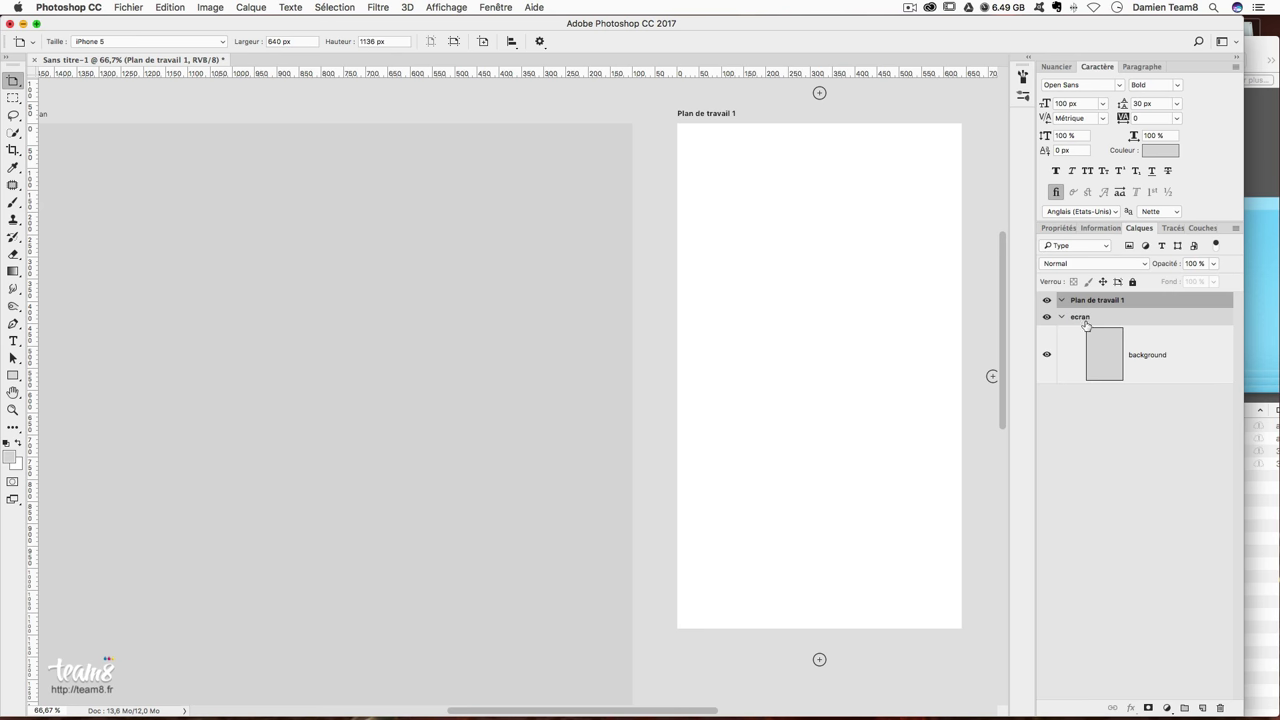
double_click(1096, 302)
text(iphone5)
key(Return)
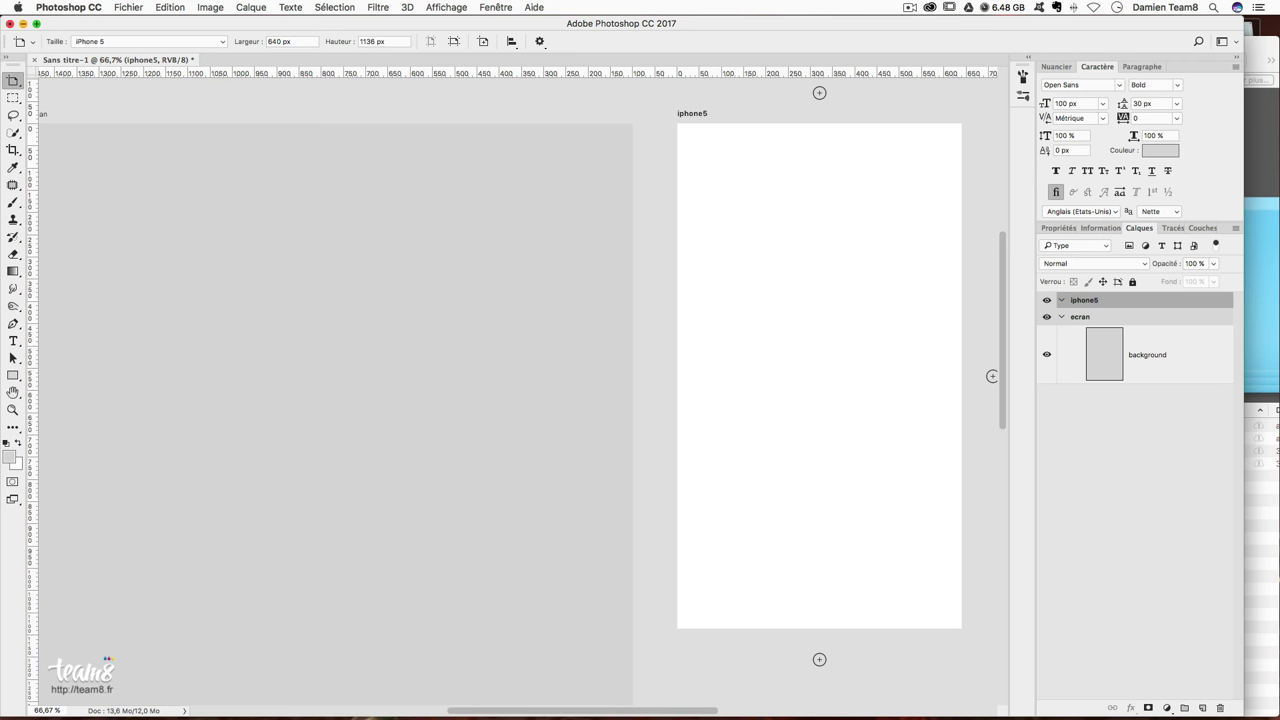
scroll(407, 339, up, 2)
scroll(407, 339, up, 1)
scroll(407, 339, up, 3)
scroll(407, 339, left, 1)
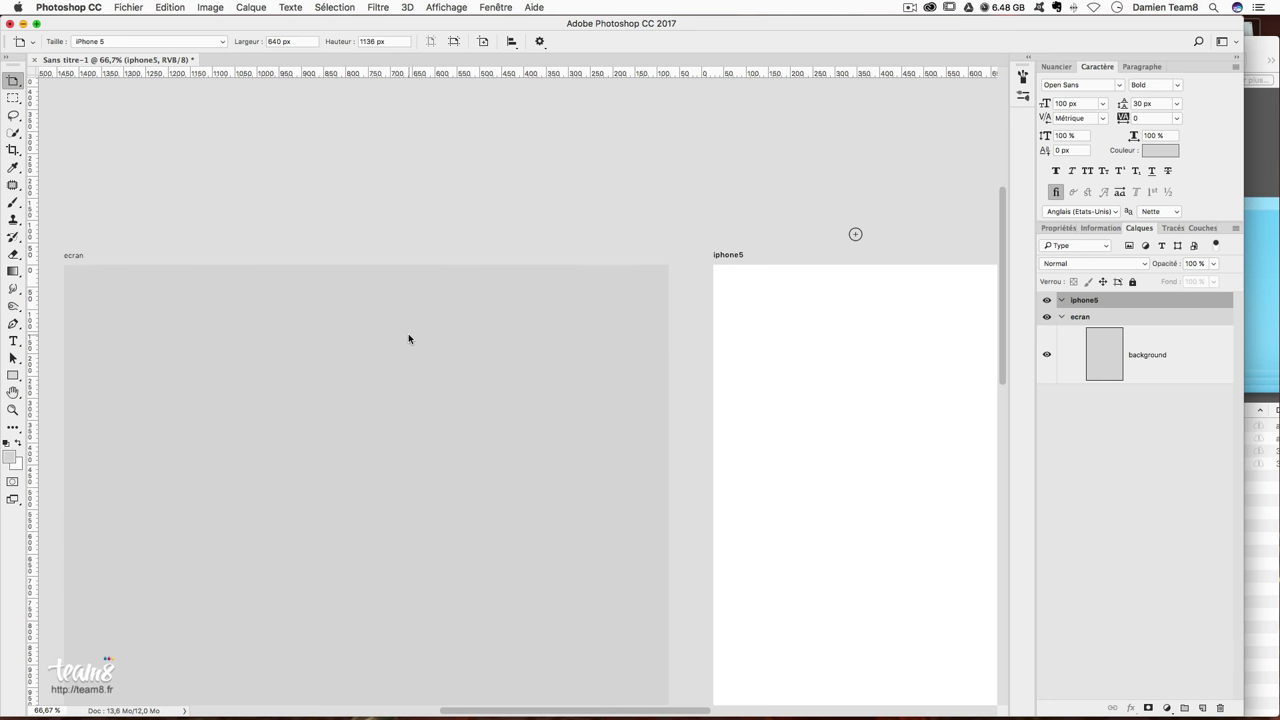
scroll(980, 517, right, 2)
scroll(911, 517, right, 3)
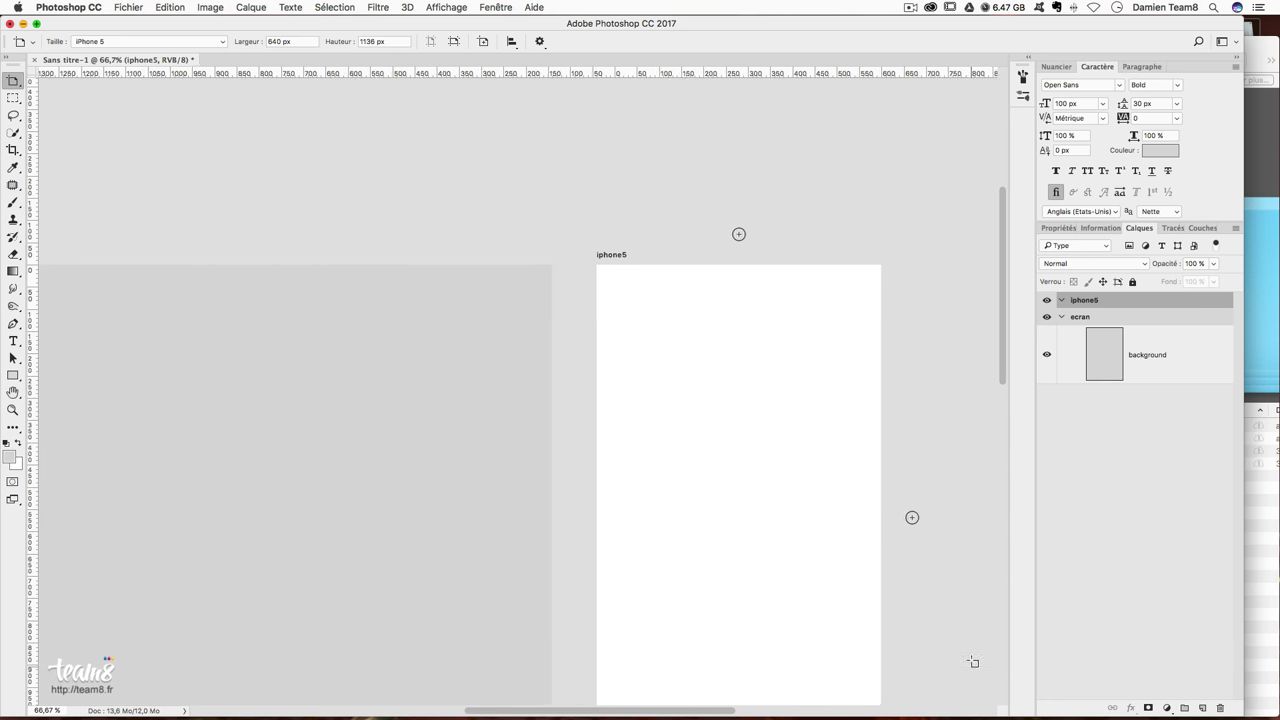
scroll(885, 517, right, 1)
click(885, 517)
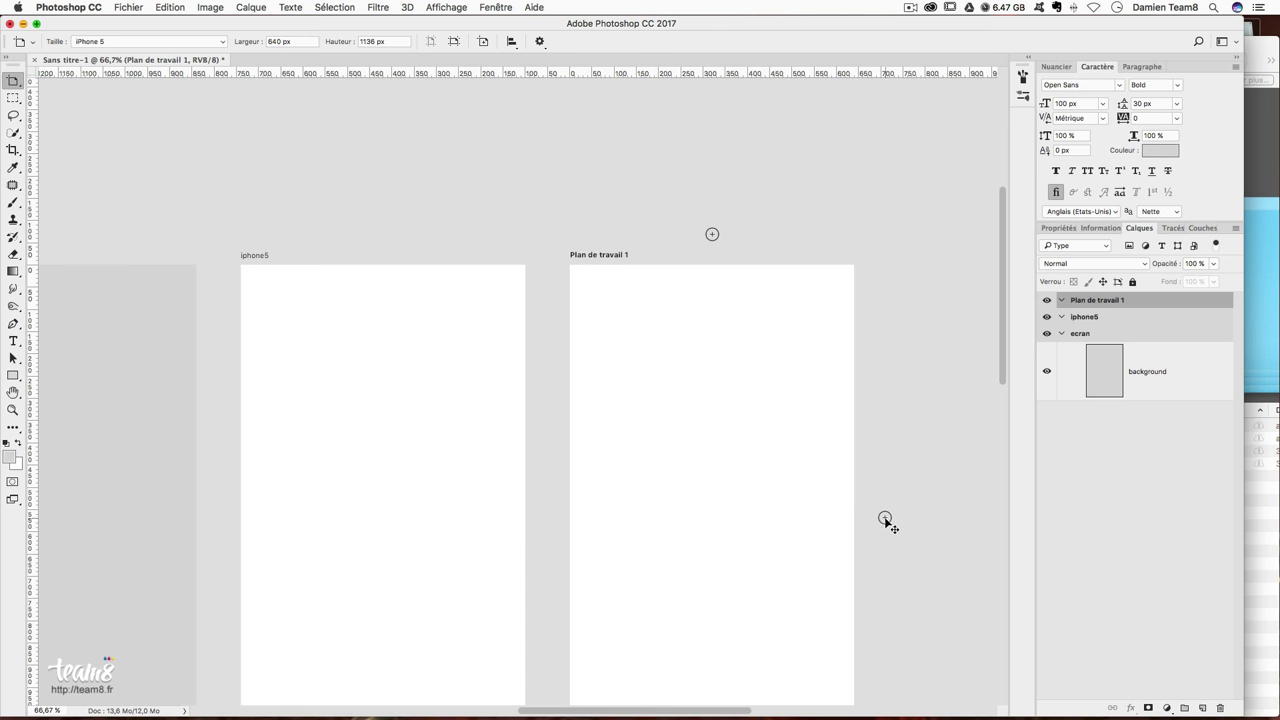
click(712, 234)
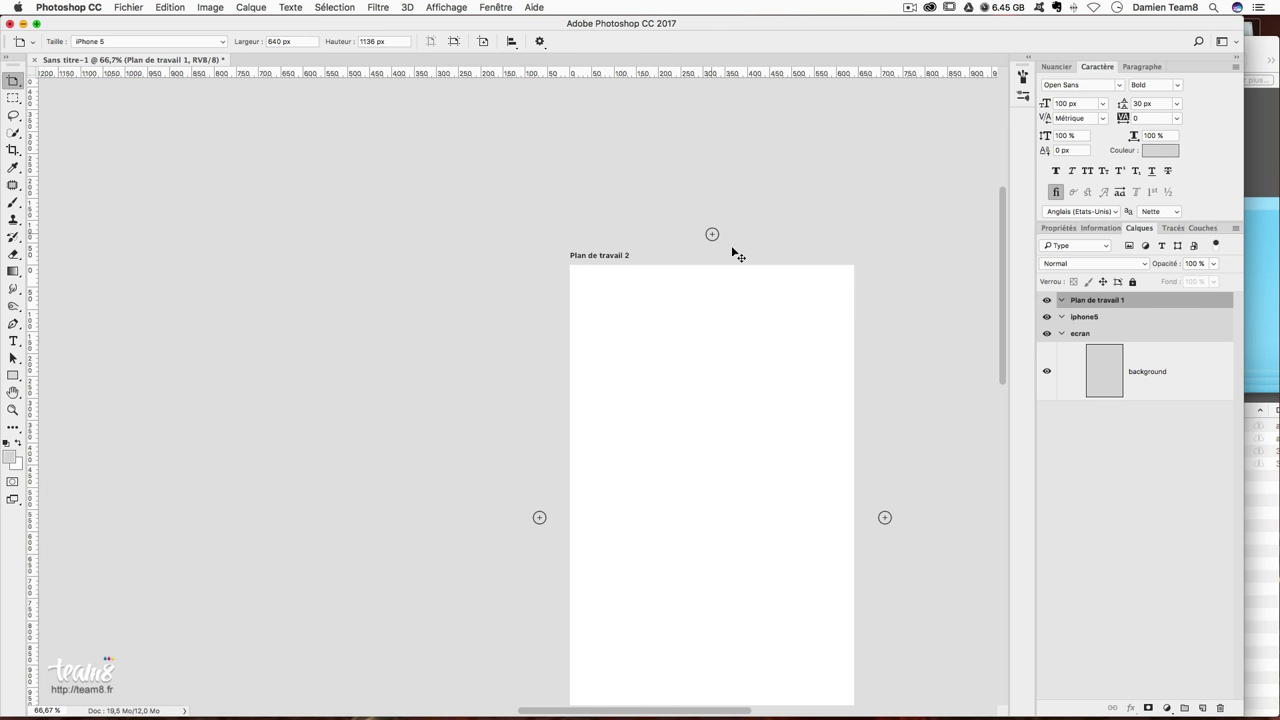
scroll(785, 501, down, 5)
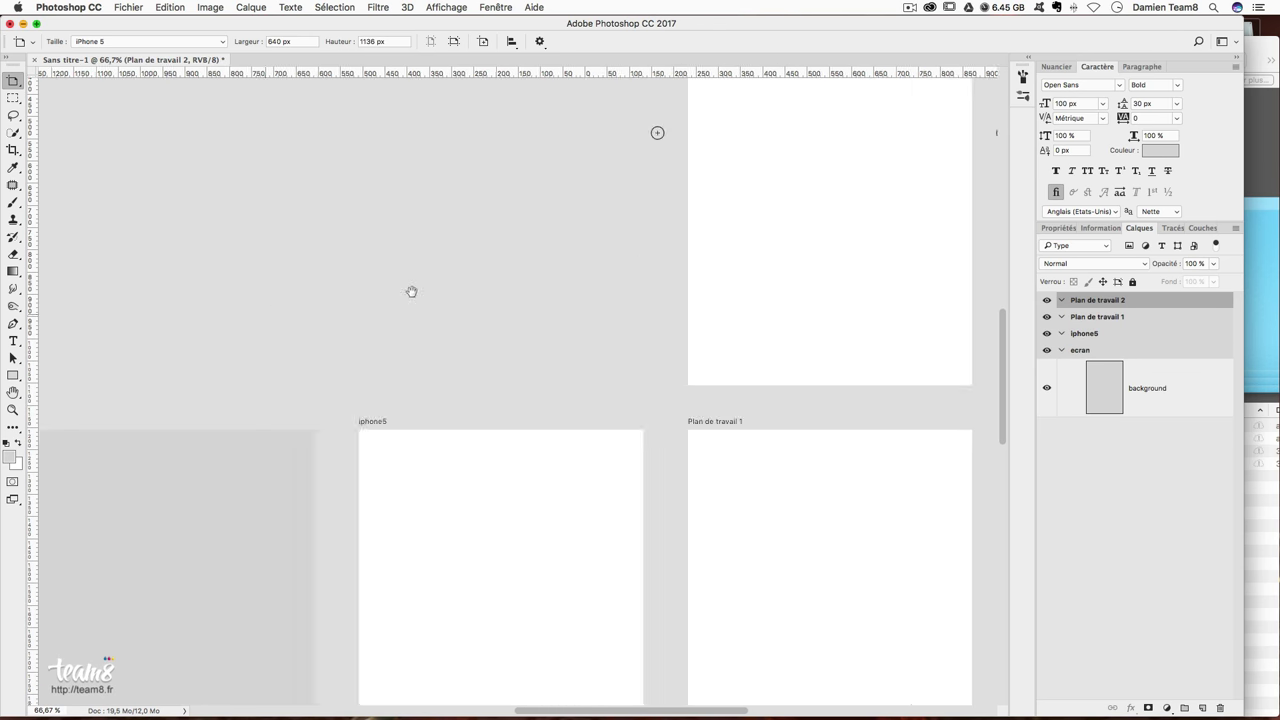
drag(411, 289, 628, 268)
scroll(714, 317, down, 10)
scroll(589, 266, right, 5)
scroll(589, 266, up, 6)
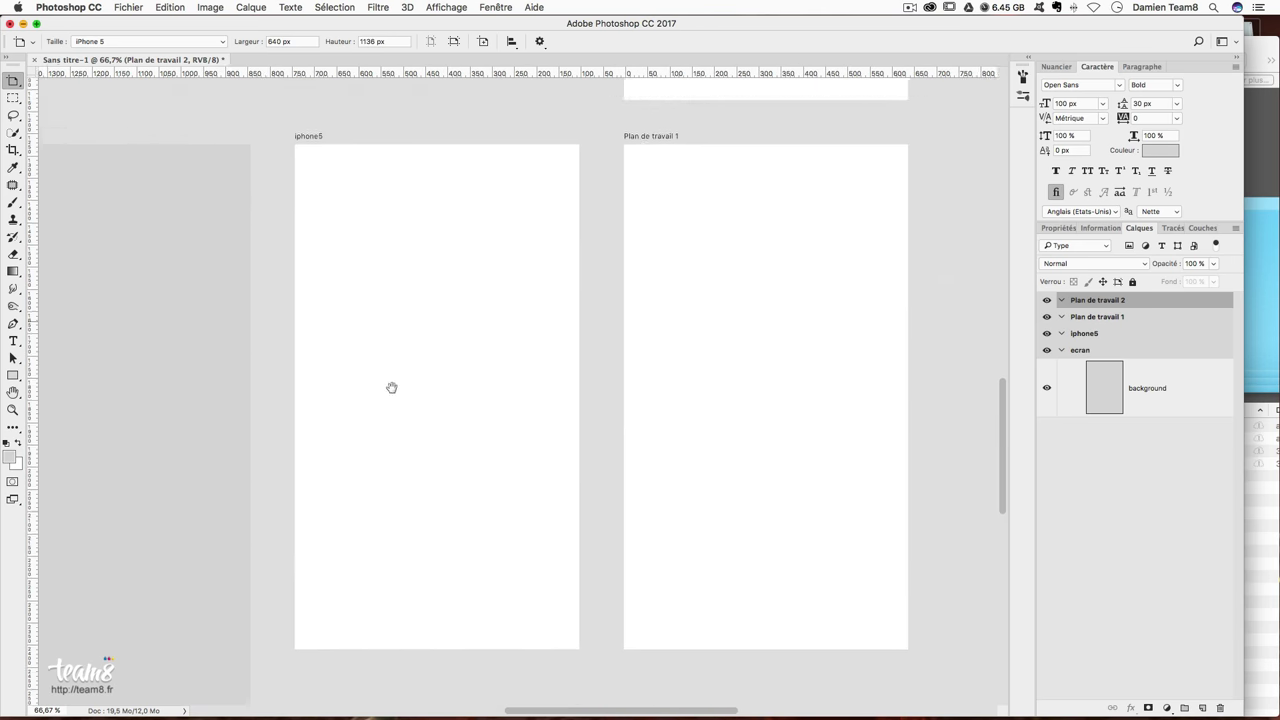
scroll(391, 386, up, 3)
mouse_move(474, 545)
mouse_down()
mouse_move(657, 503)
mouse_move(646, 223)
mouse_move(546, 254)
mouse_move(695, 317)
mouse_move(694, 471)
mouse_move(674, 329)
mouse_move(657, 329)
mouse_move(677, 372)
mouse_up()
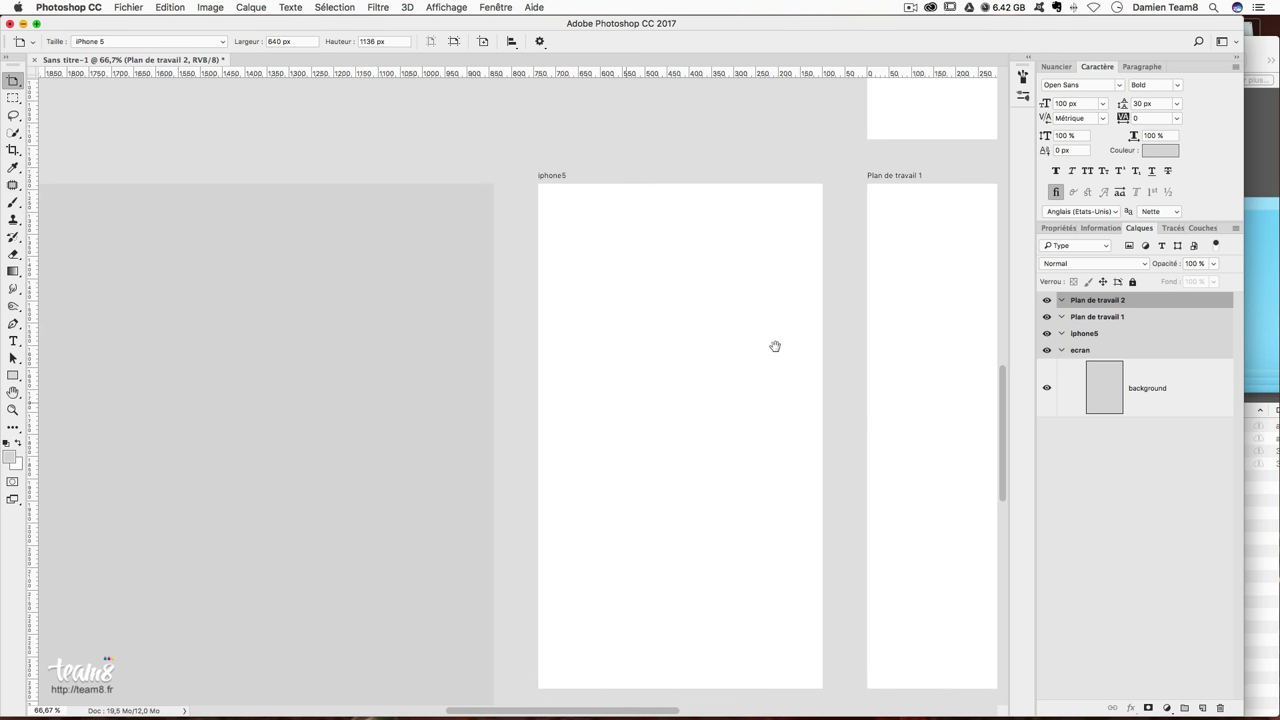
key(super+z)
key(alt+super+z)
key(alt+super+z)
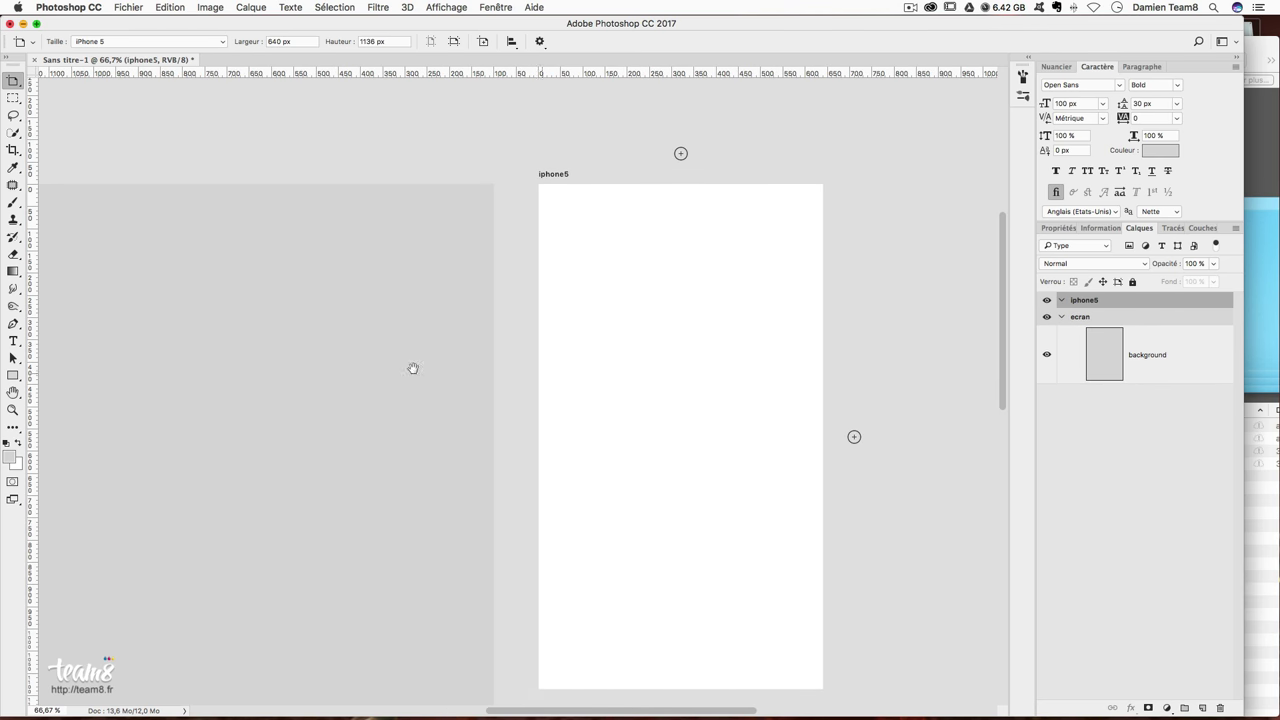
drag(411, 366, 546, 287)
scroll(546, 287, right, 1)
scroll(560, 285, right, 1)
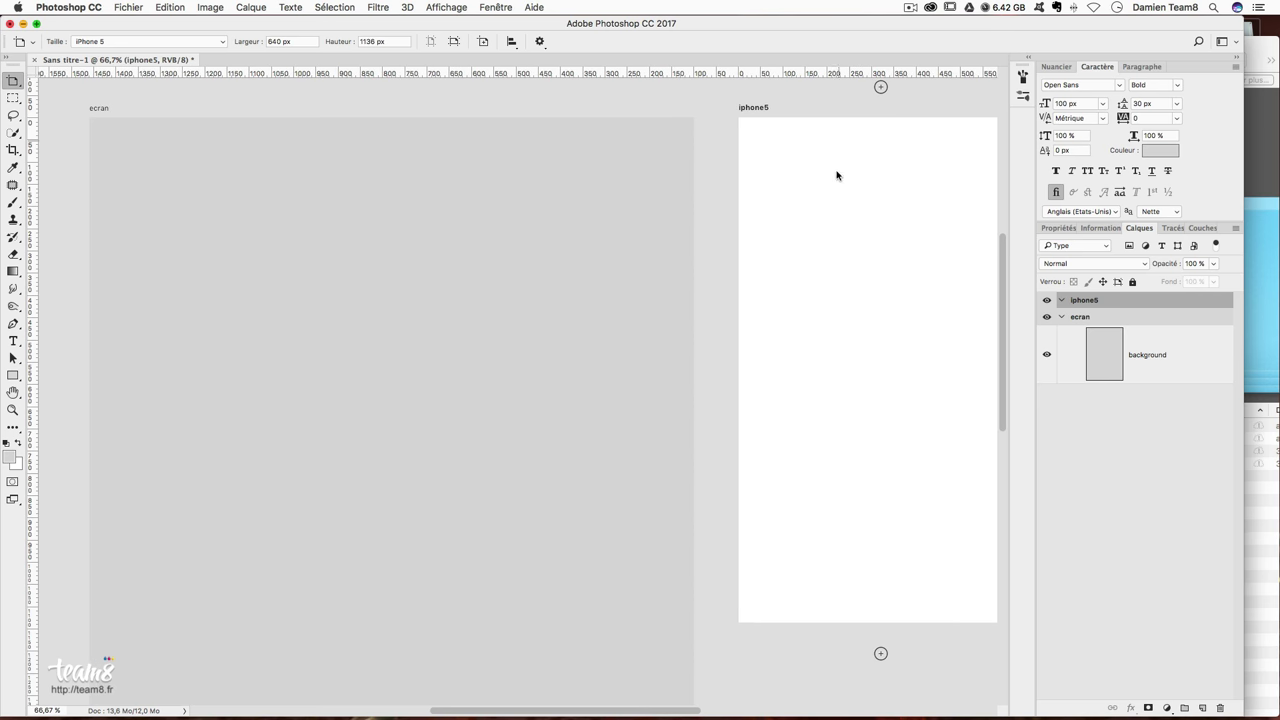
scroll(860, 195, right, 2)
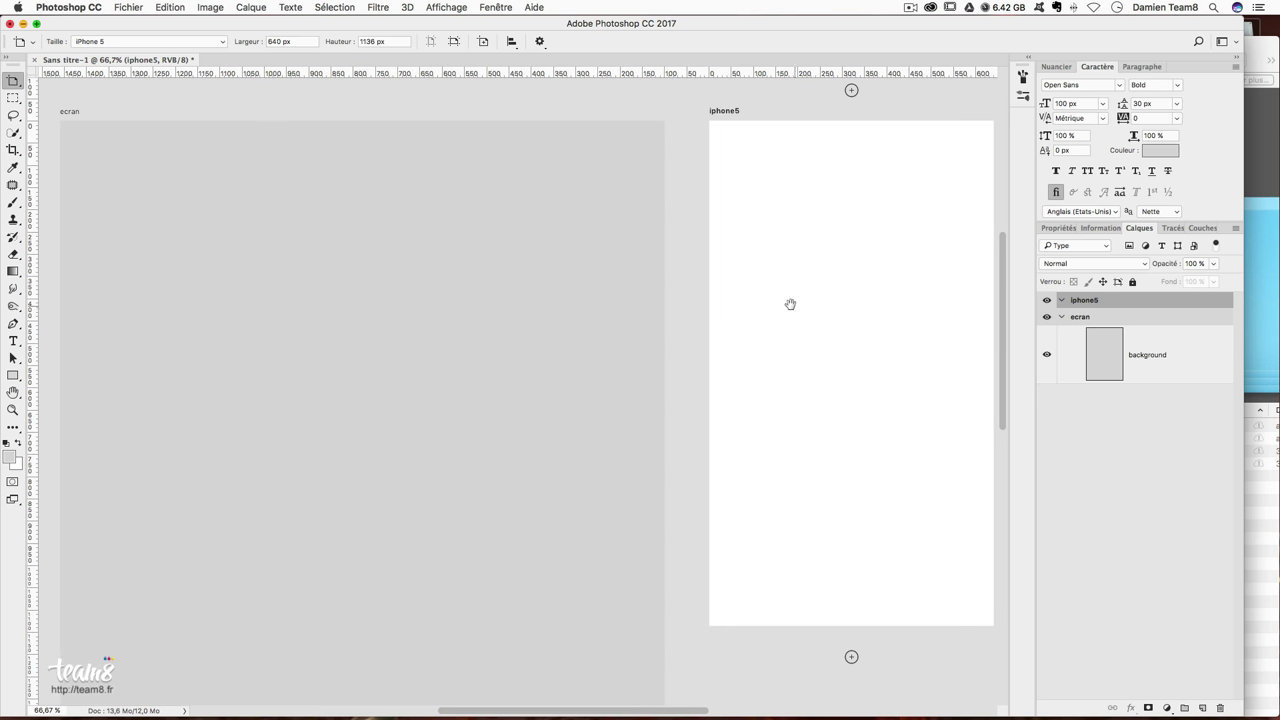
scroll(785, 308, right, 2)
scroll(780, 303, left, 1)
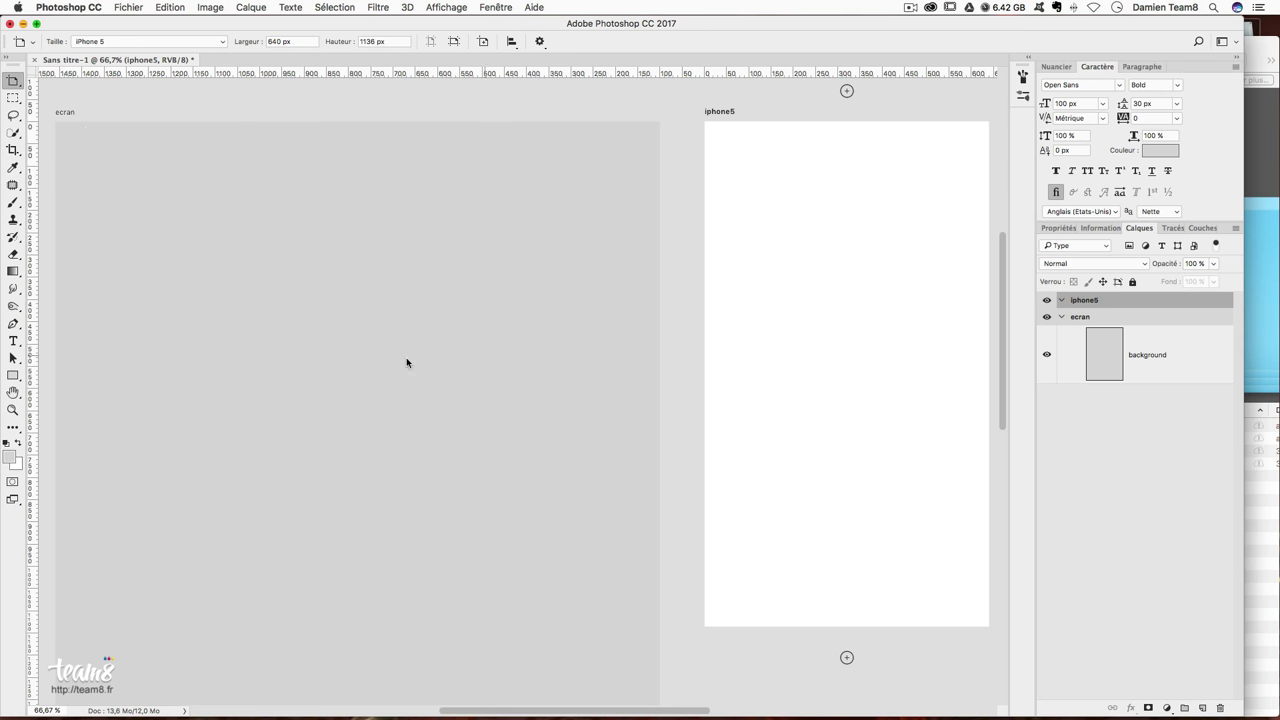
scroll(914, 243, right, 2)
scroll(914, 243, down, 2)
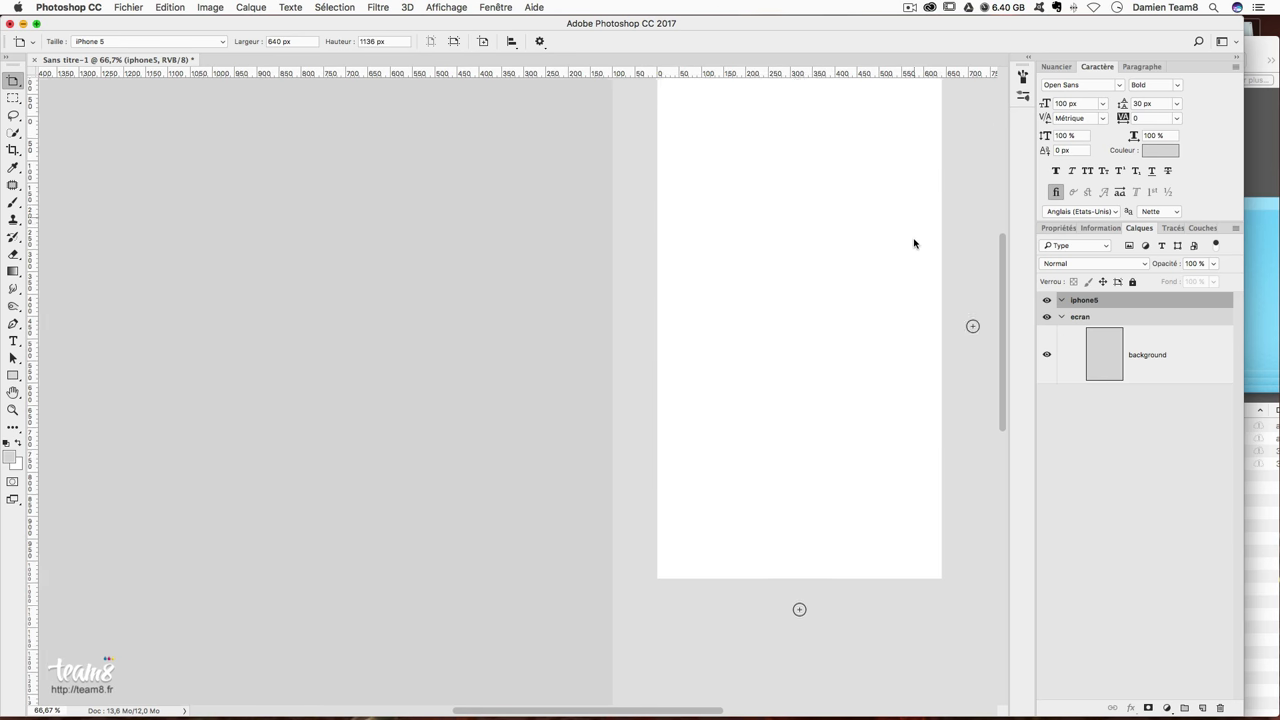
scroll(924, 244, up, 3)
click(1053, 229)
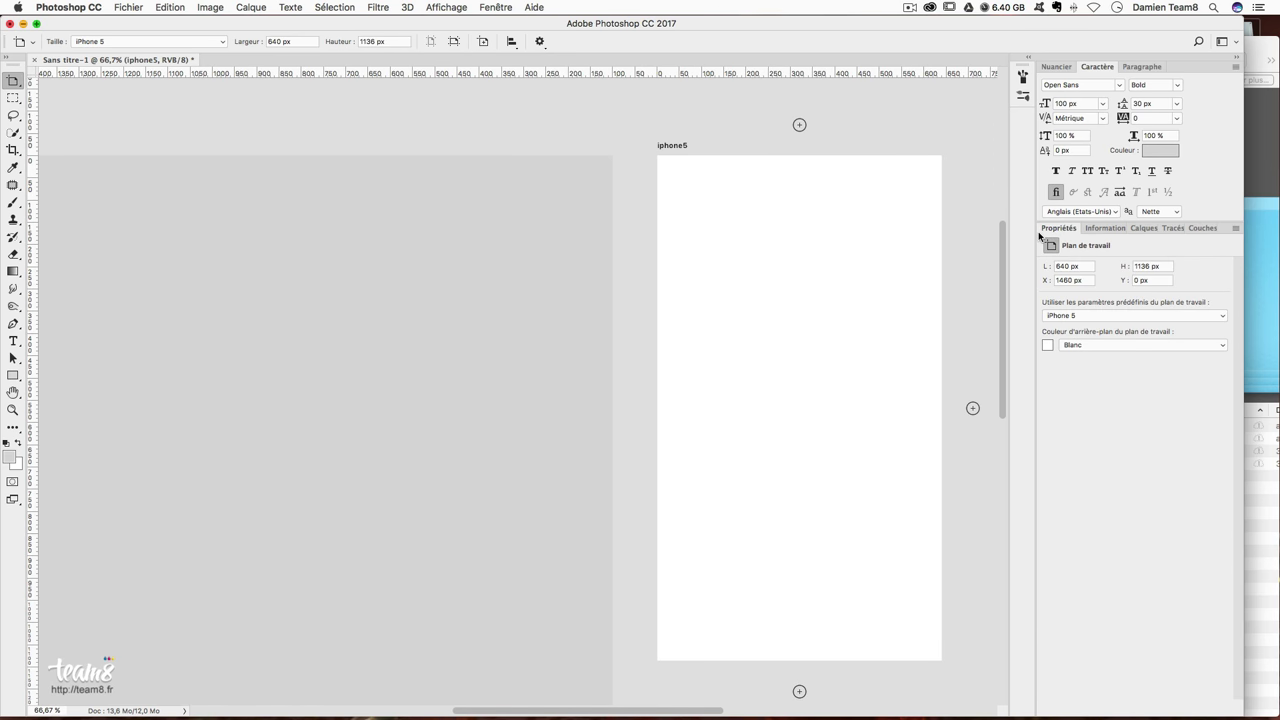
click(1060, 266)
text(840)
key(Return)
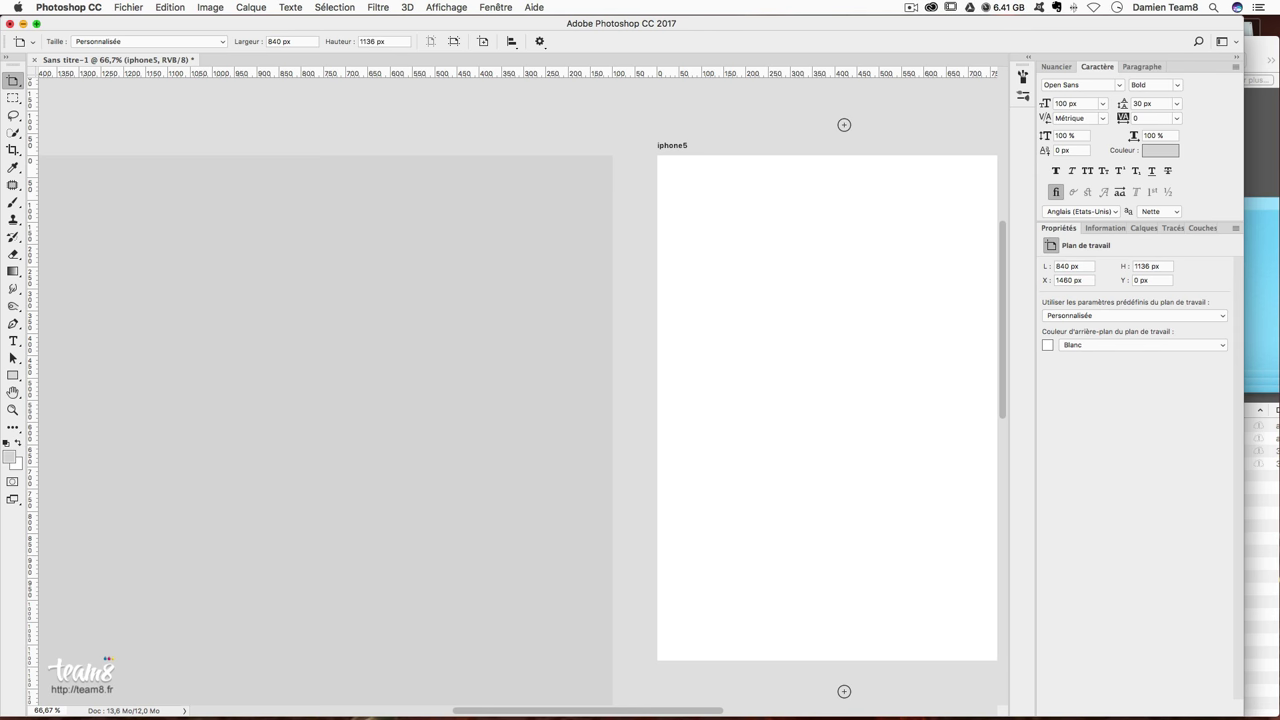
click(1142, 266)
text(18)
key(Return)
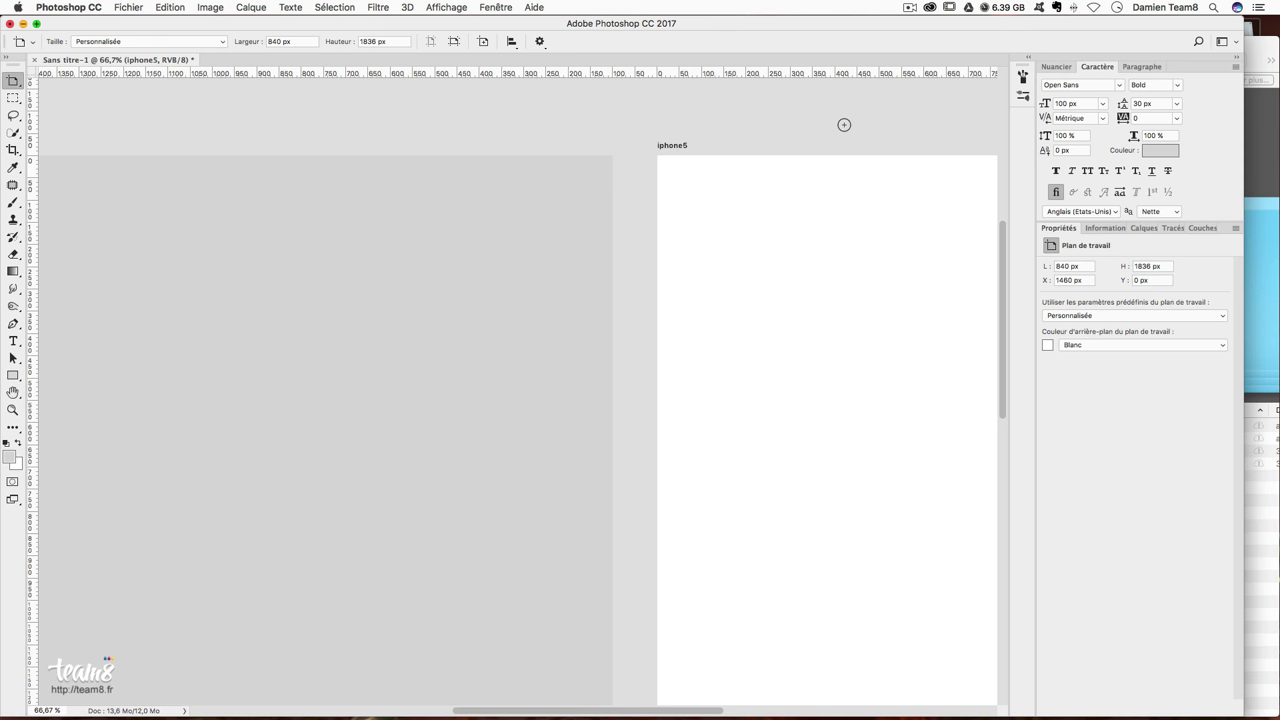
scroll(772, 341, down, 2)
scroll(772, 341, down, 3)
scroll(772, 341, down, 1)
scroll(772, 341, up, 2)
key(alt+super+z)
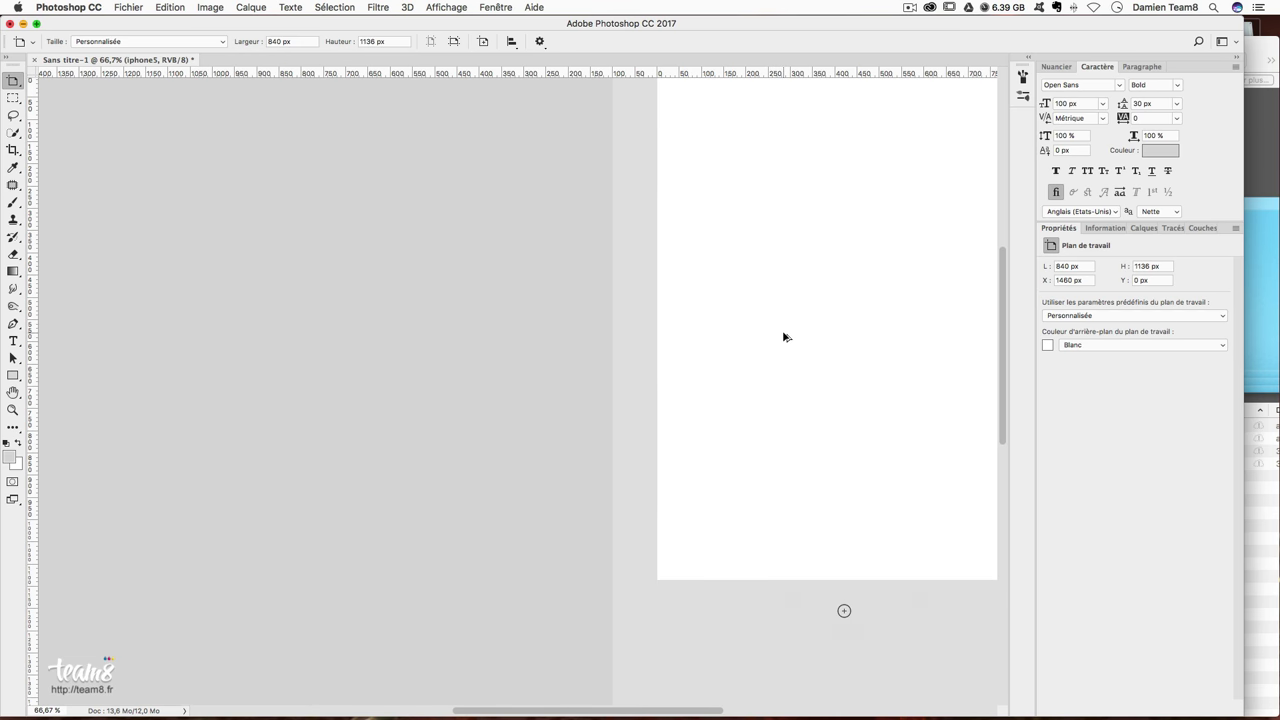
key(alt+super+z)
scroll(826, 346, down, 2)
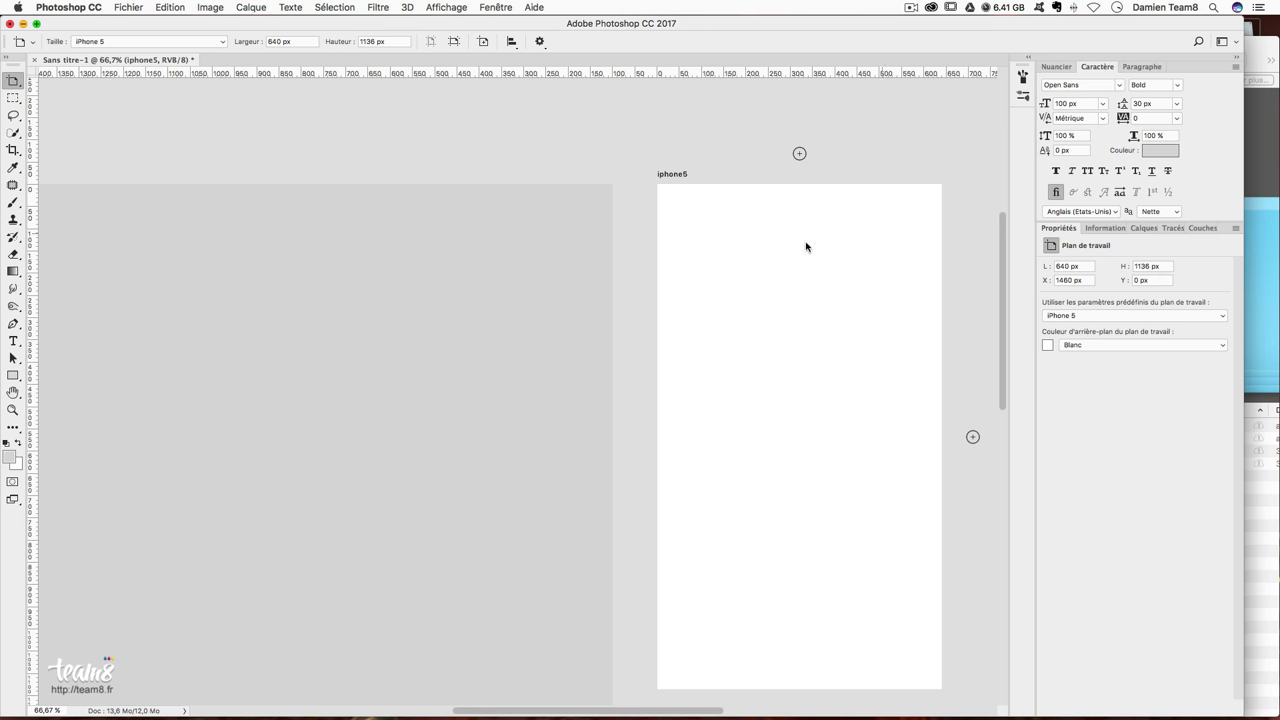
click(1084, 267)
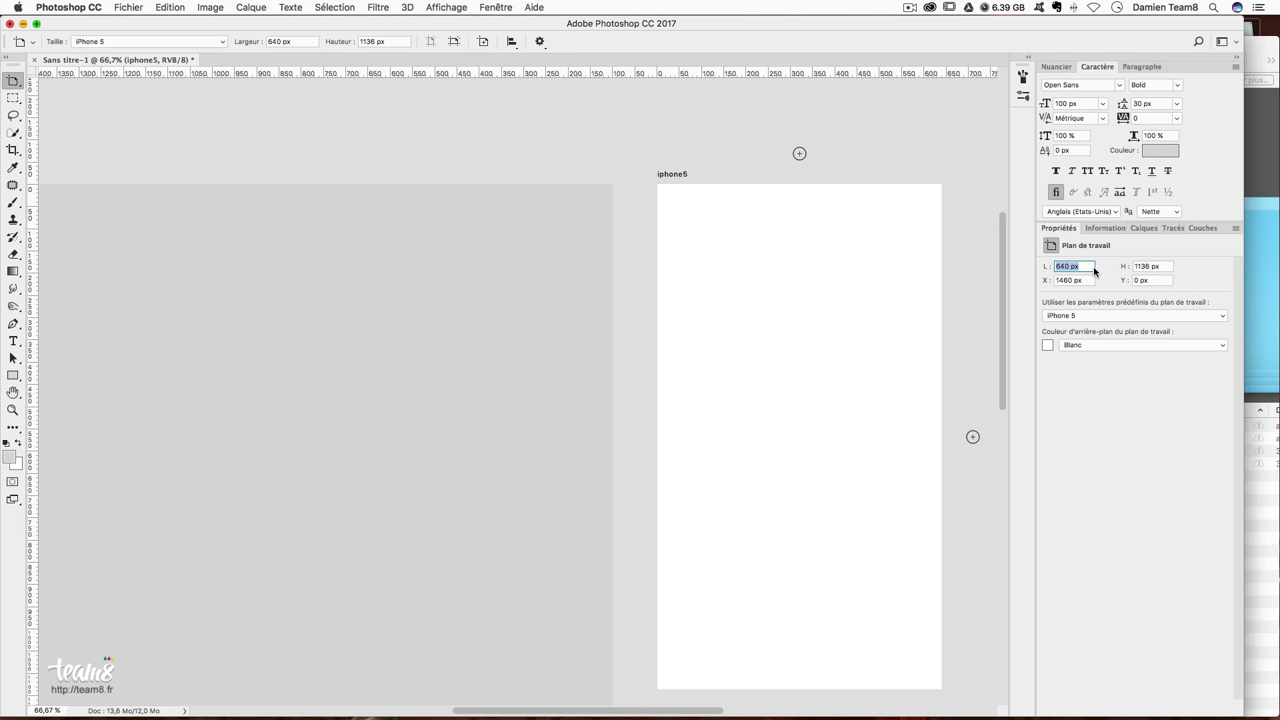
key(Return)
click(1142, 228)
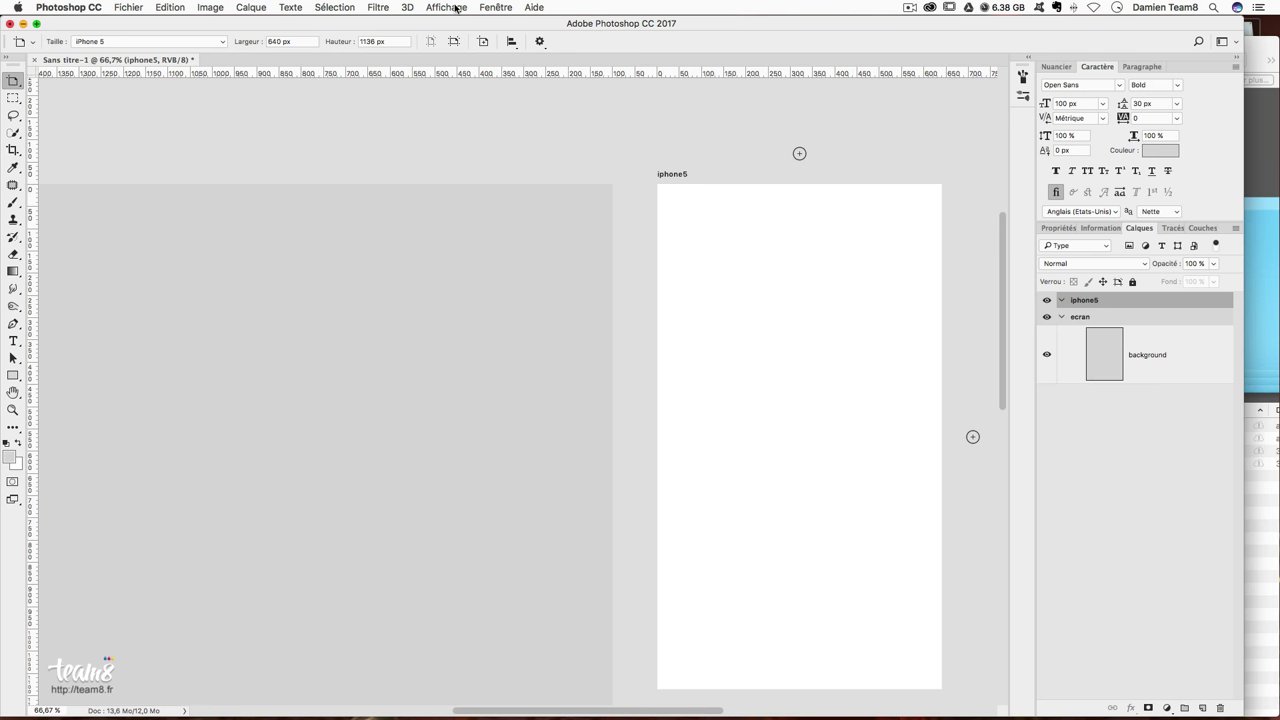
- On the iphone5 artboard, start a new guide layout with 12 columns 15 px wide
click(1080, 317)
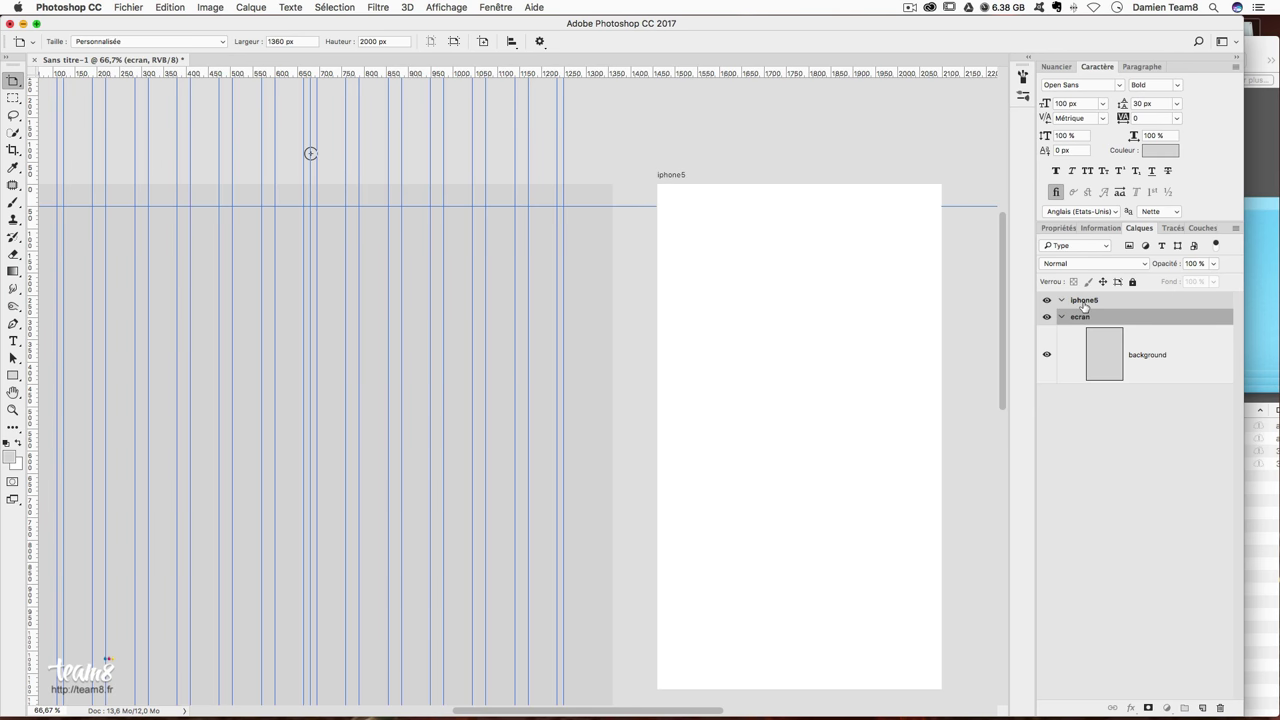
click(1095, 303)
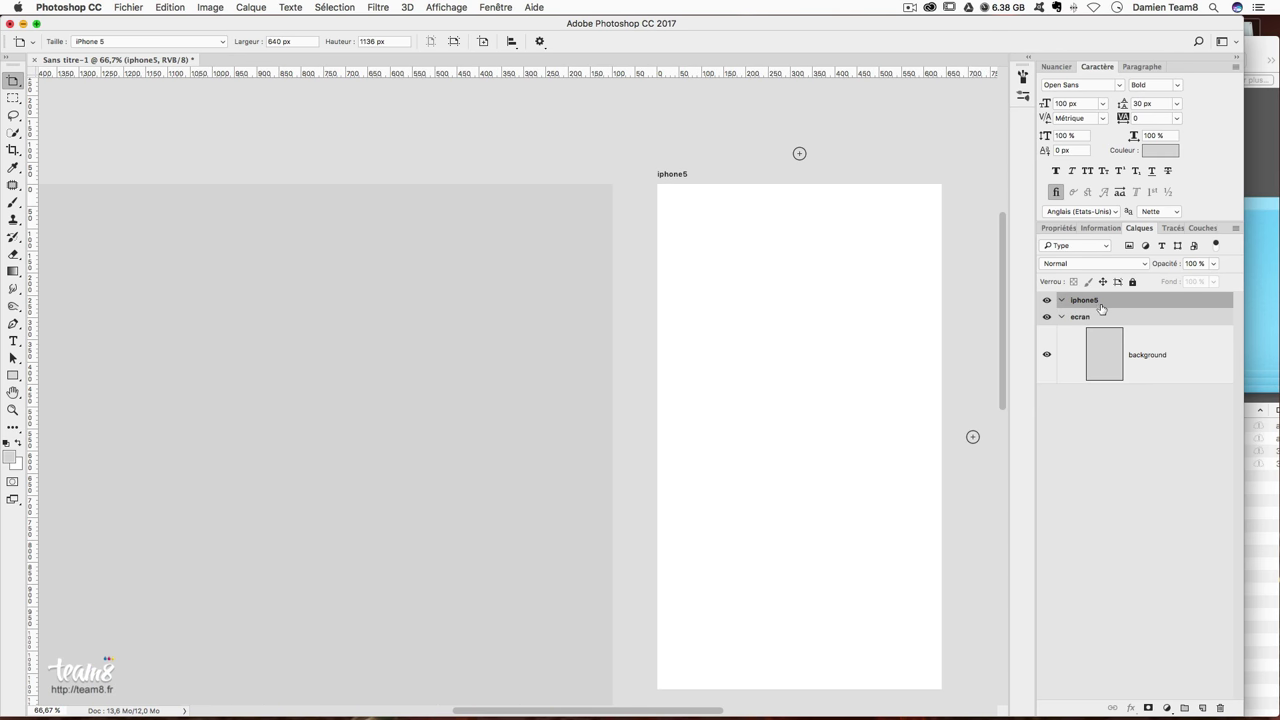
click(449, 10)
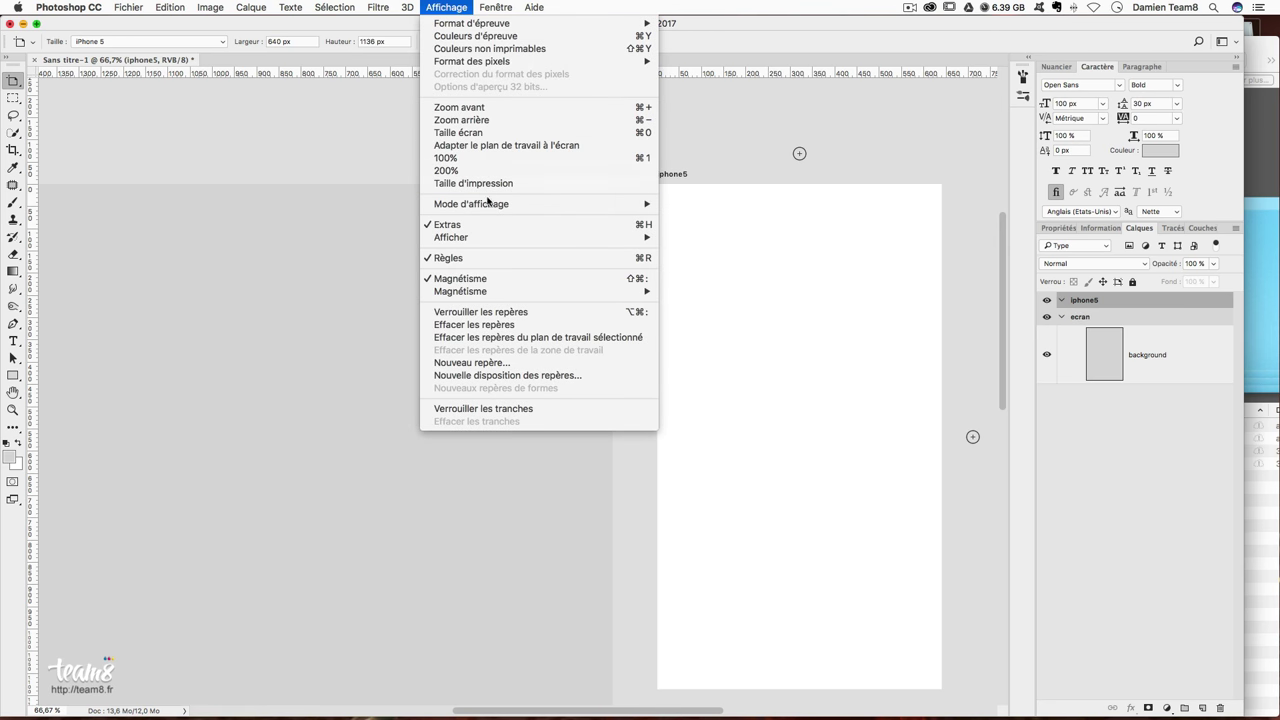
click(489, 377)
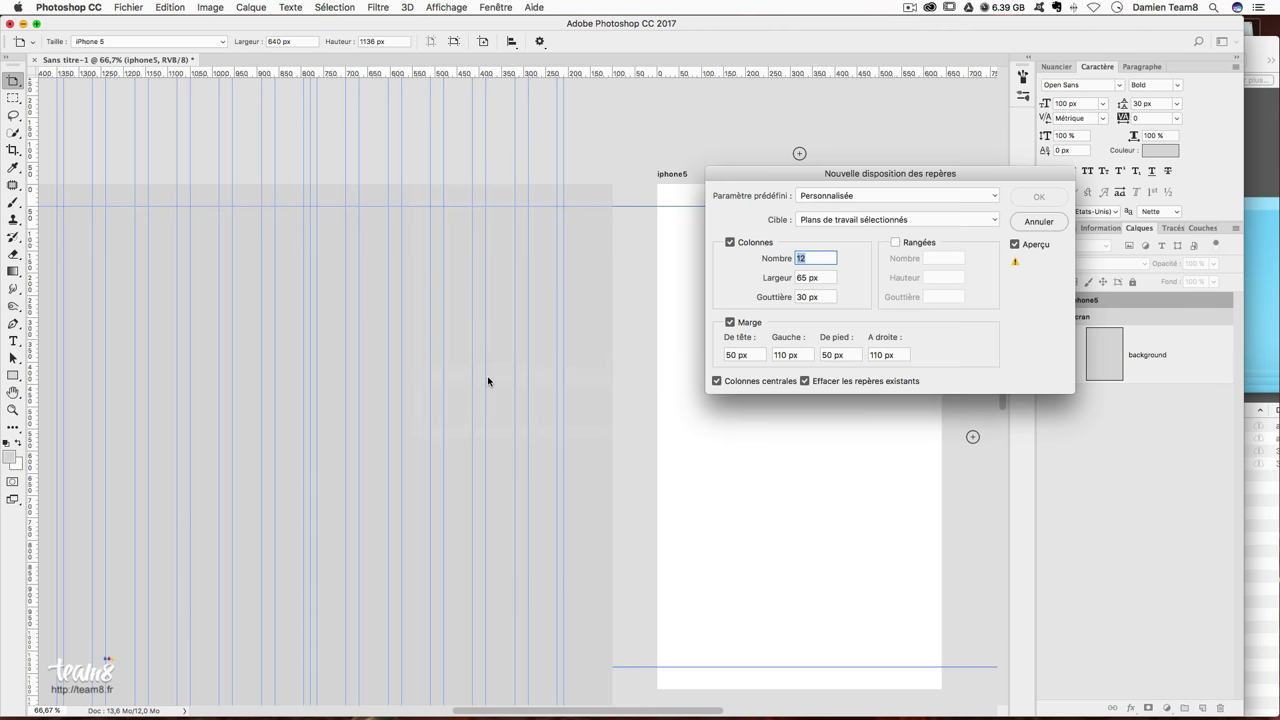
drag(861, 177, 322, 115)
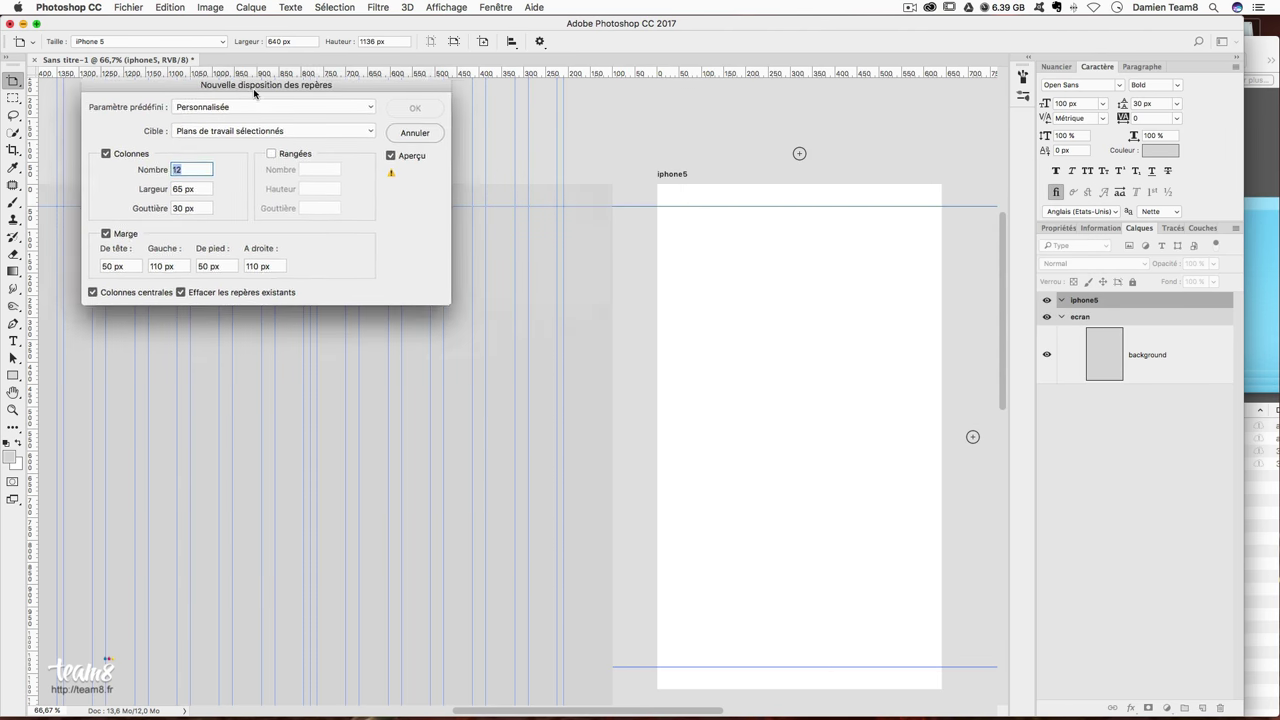
click(290, 212)
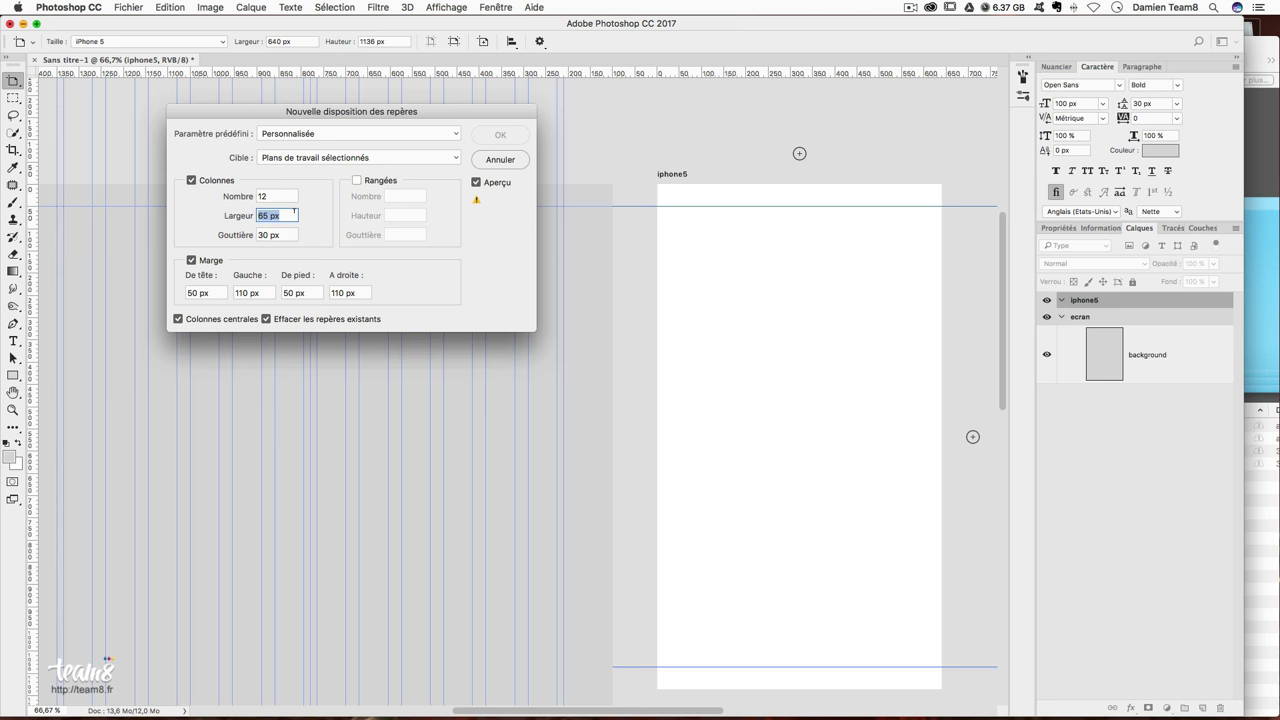
text(15)
key(Tab)
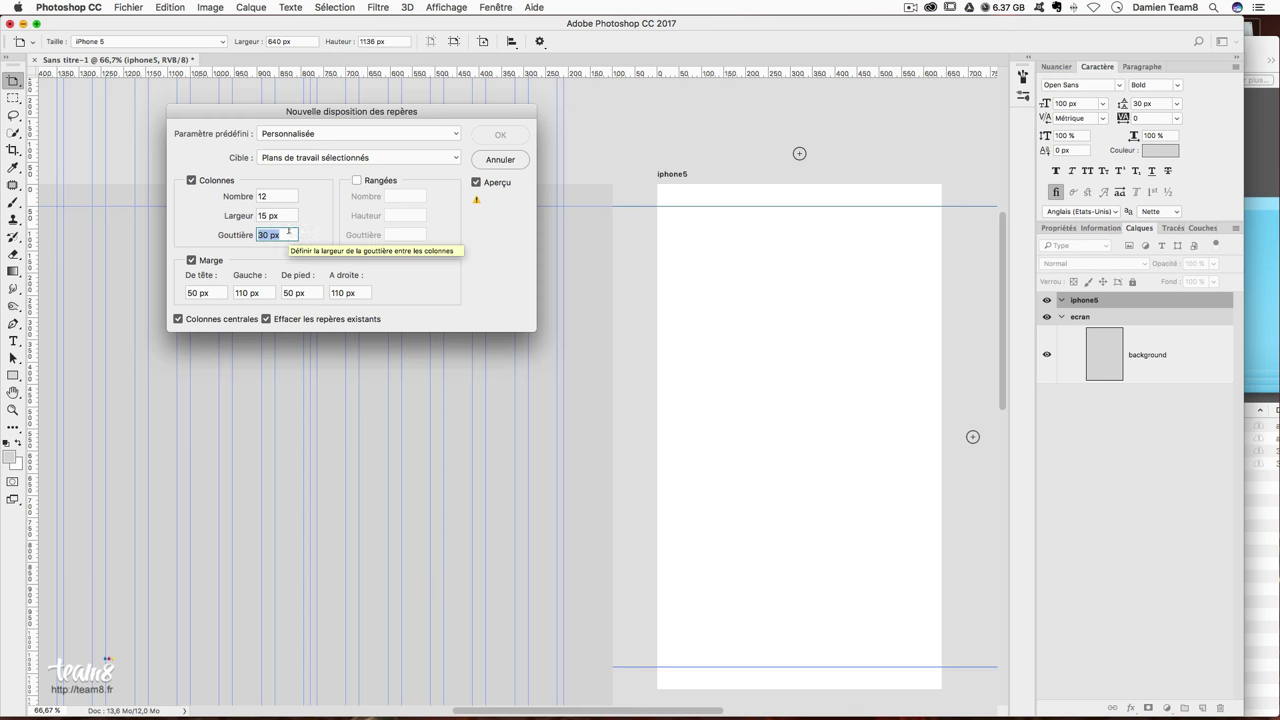
- Give the guide layout 30 px gutters and 50 px margins and apply it
drag(374, 112, 488, 125)
key(Tab)
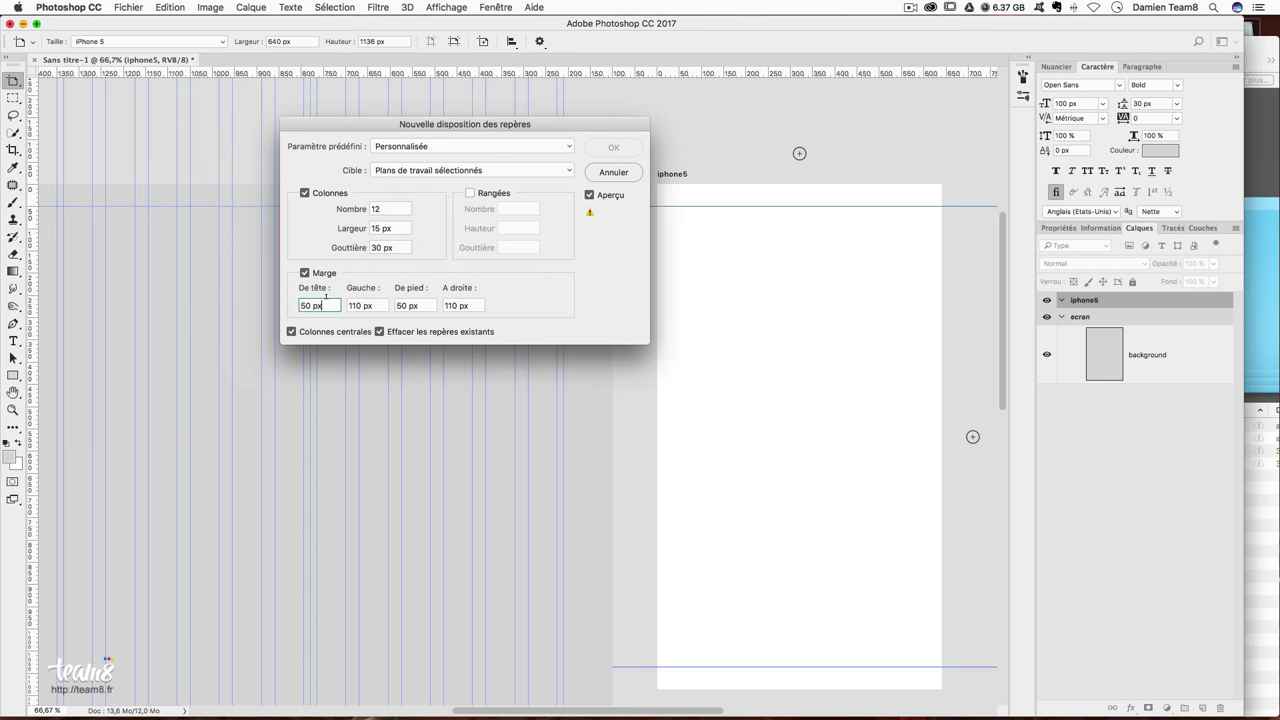
key(Tab)
text(50)
key(Tab)
text(50)
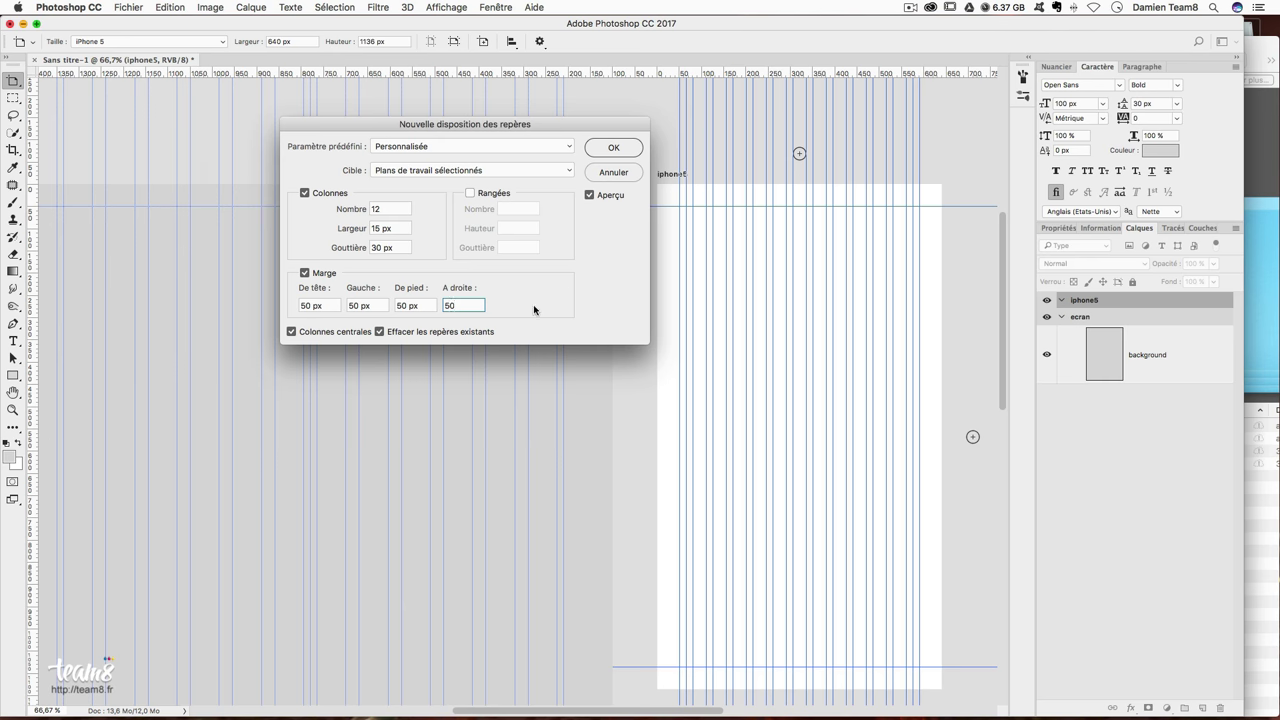
click(613, 148)
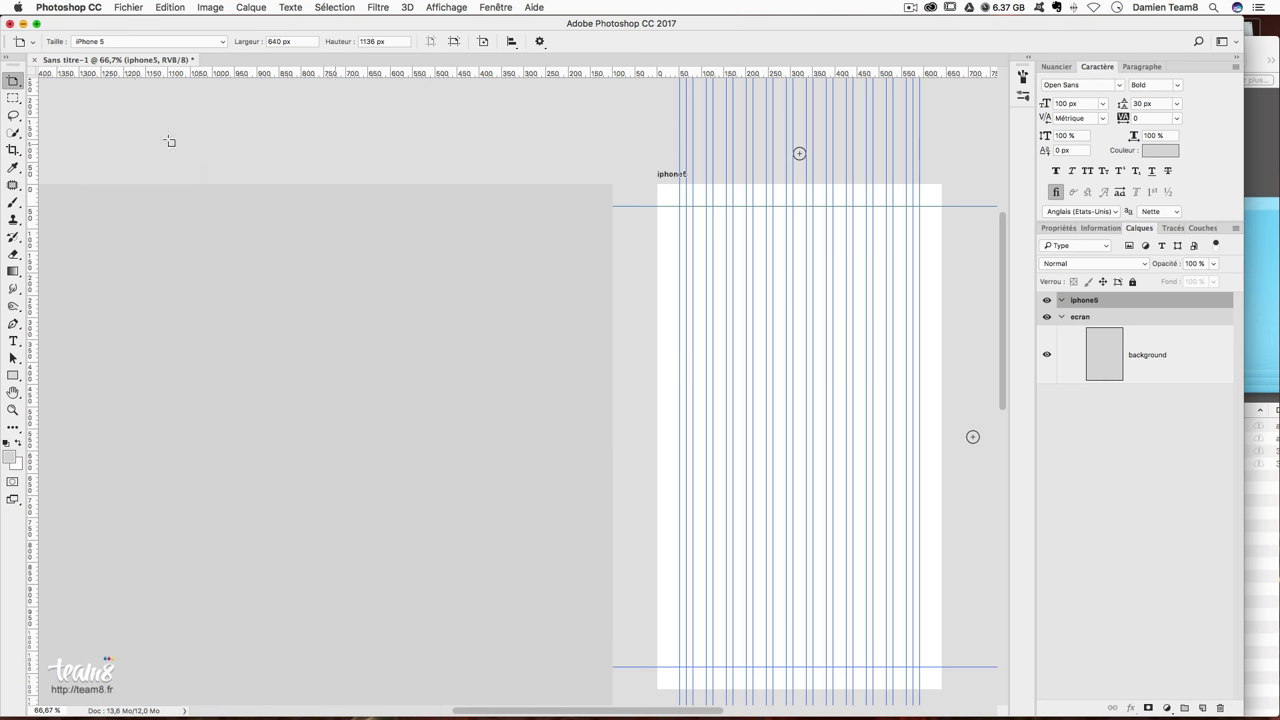
click(20, 102)
- Test and clear a marquee selection, then show the ecran artboard at 100%
drag(680, 260, 920, 309)
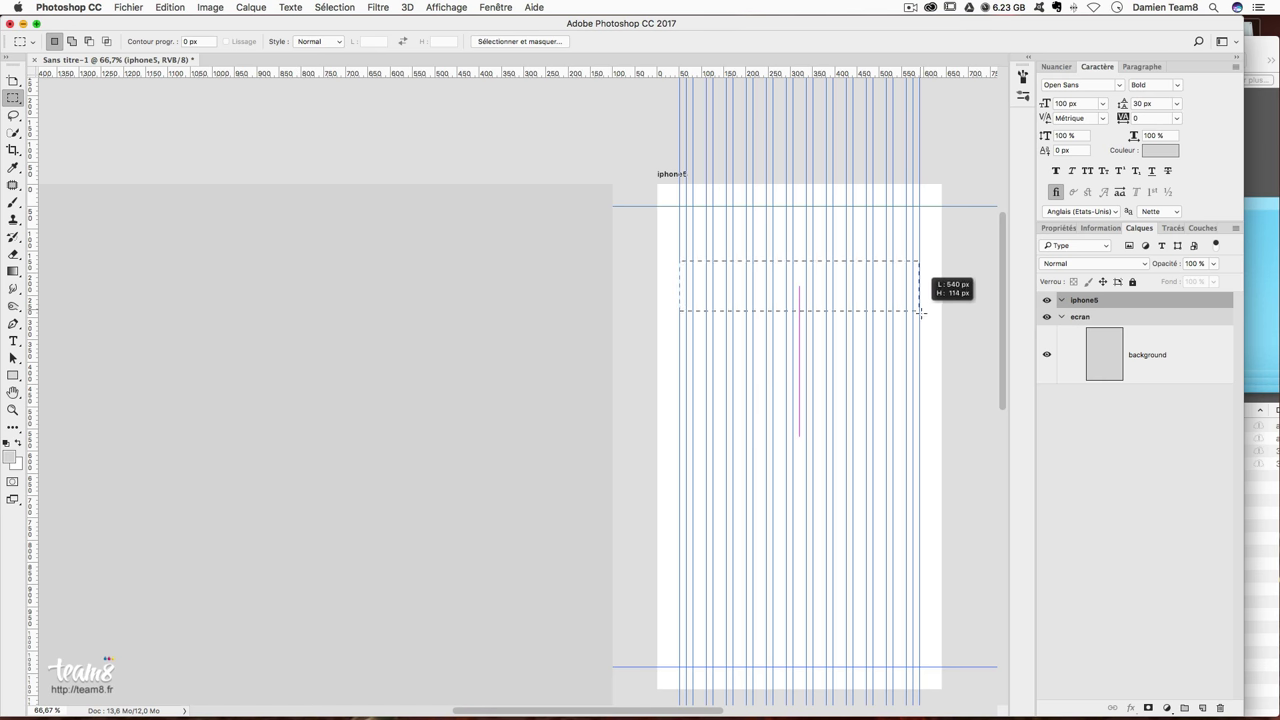
drag(920, 309, 918, 589)
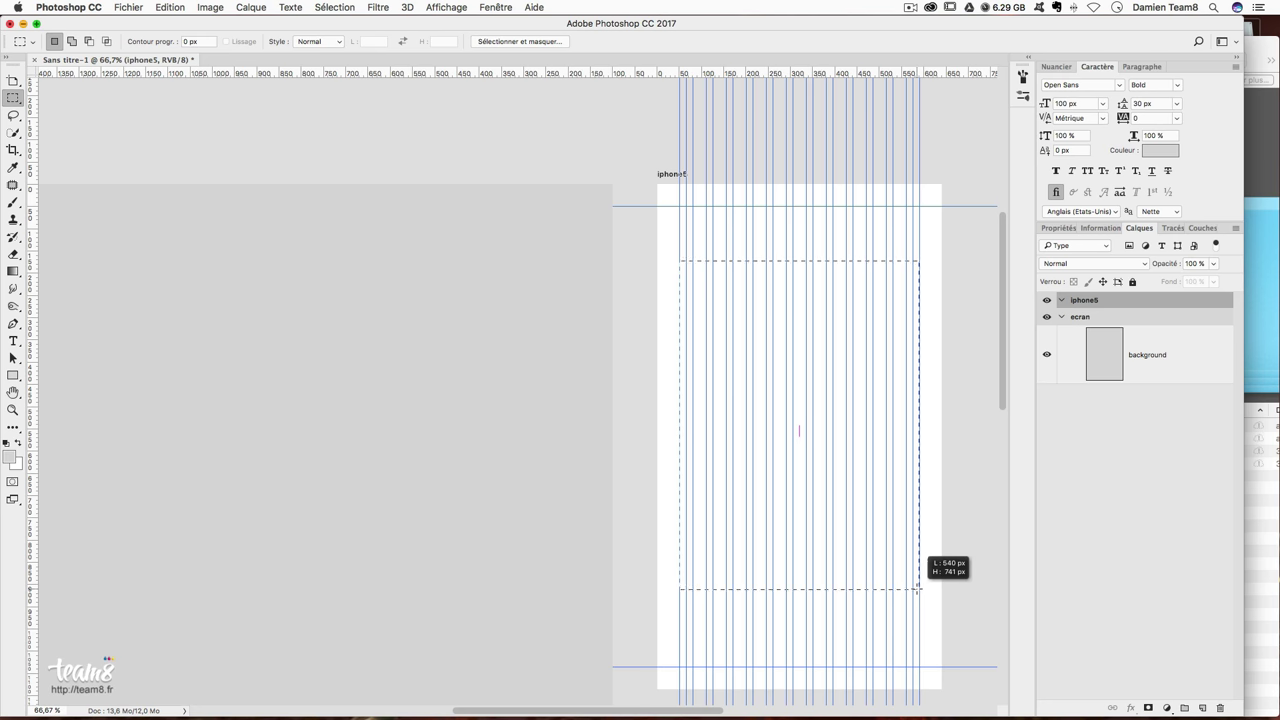
drag(918, 589, 918, 589)
click(730, 237)
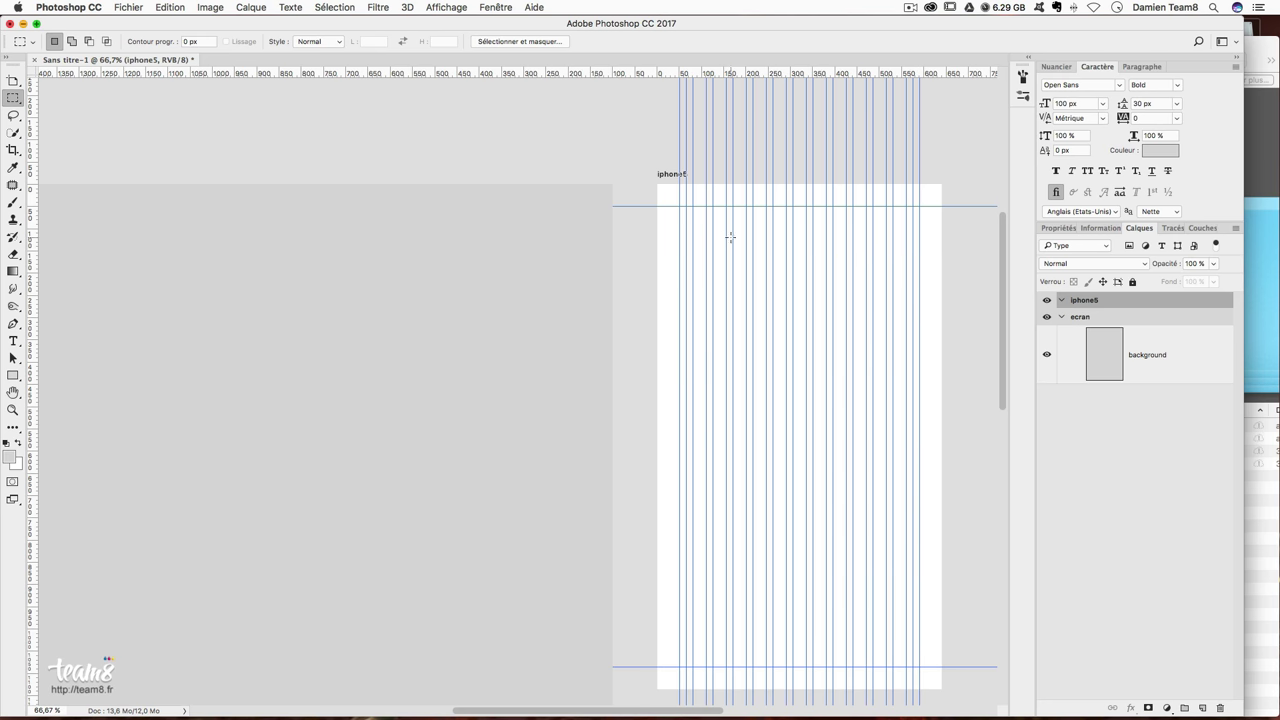
scroll(320, 191, left, 3)
scroll(423, 303, left, 5)
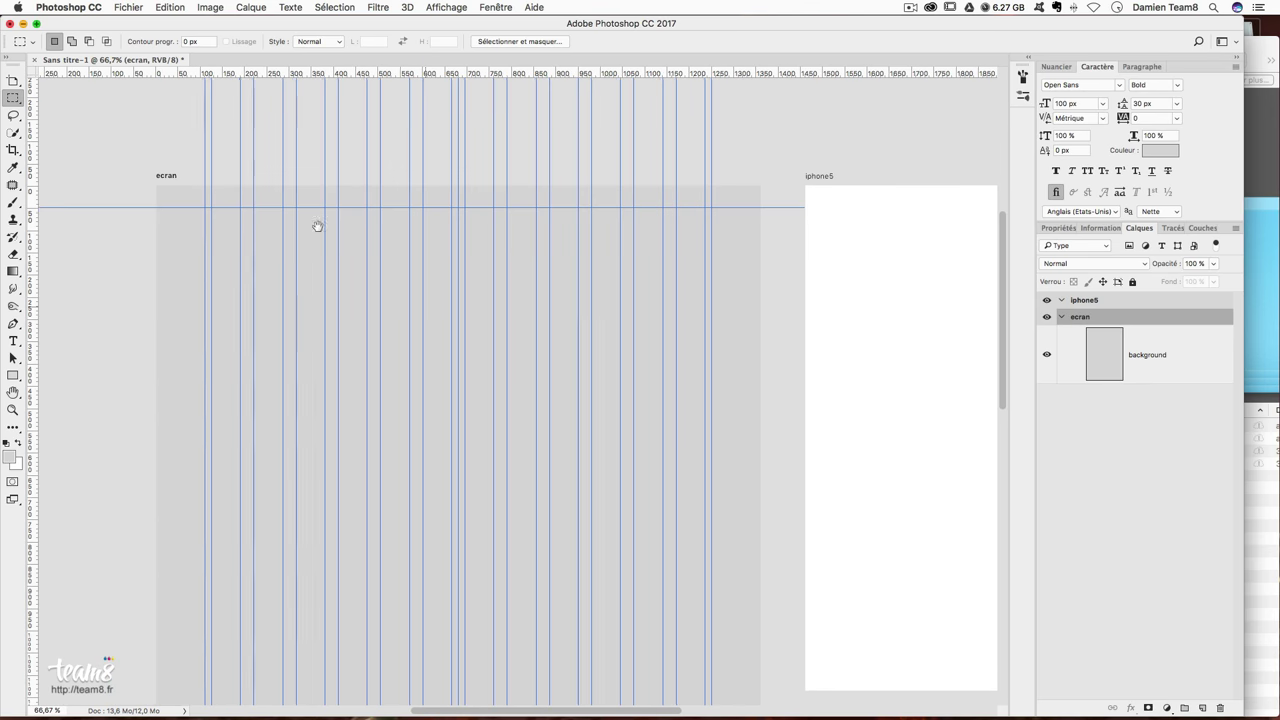
click(1097, 301)
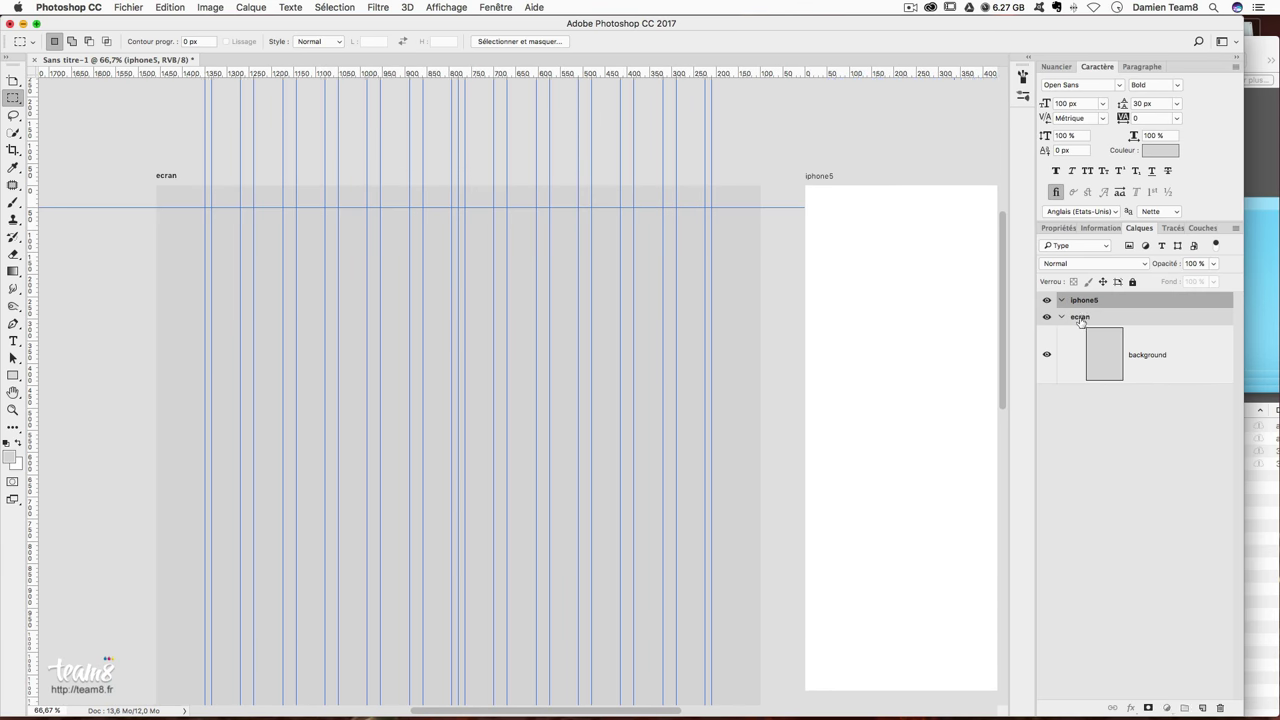
drag(462, 239, 600, 212)
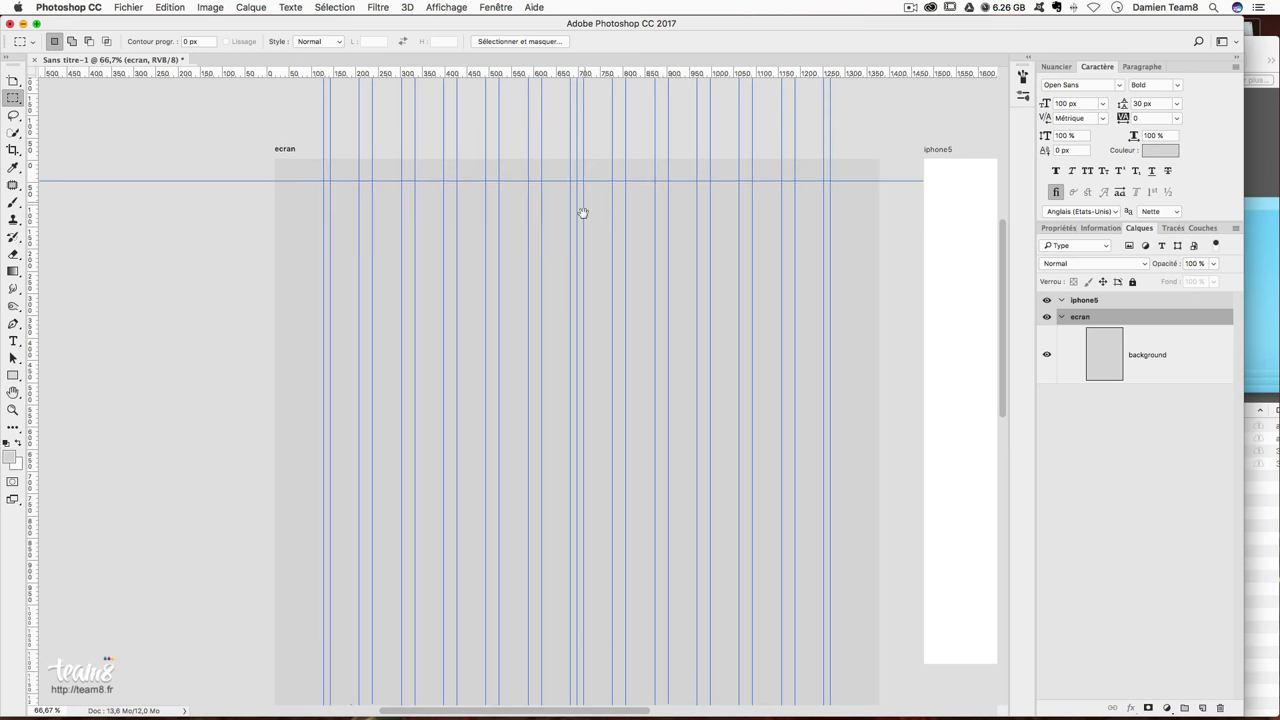
key(super+1)
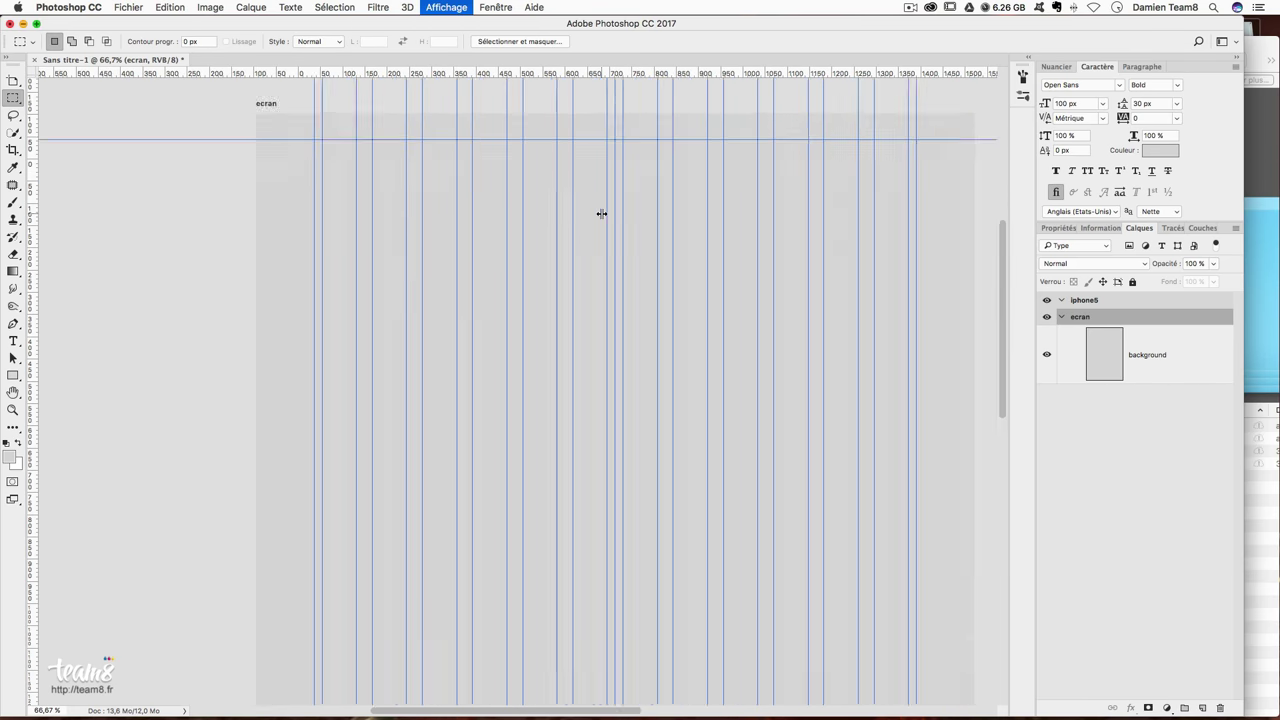
mouse_move(526, 340)
mouse_down()
mouse_move(560, 314)
mouse_move(561, 287)
mouse_up()
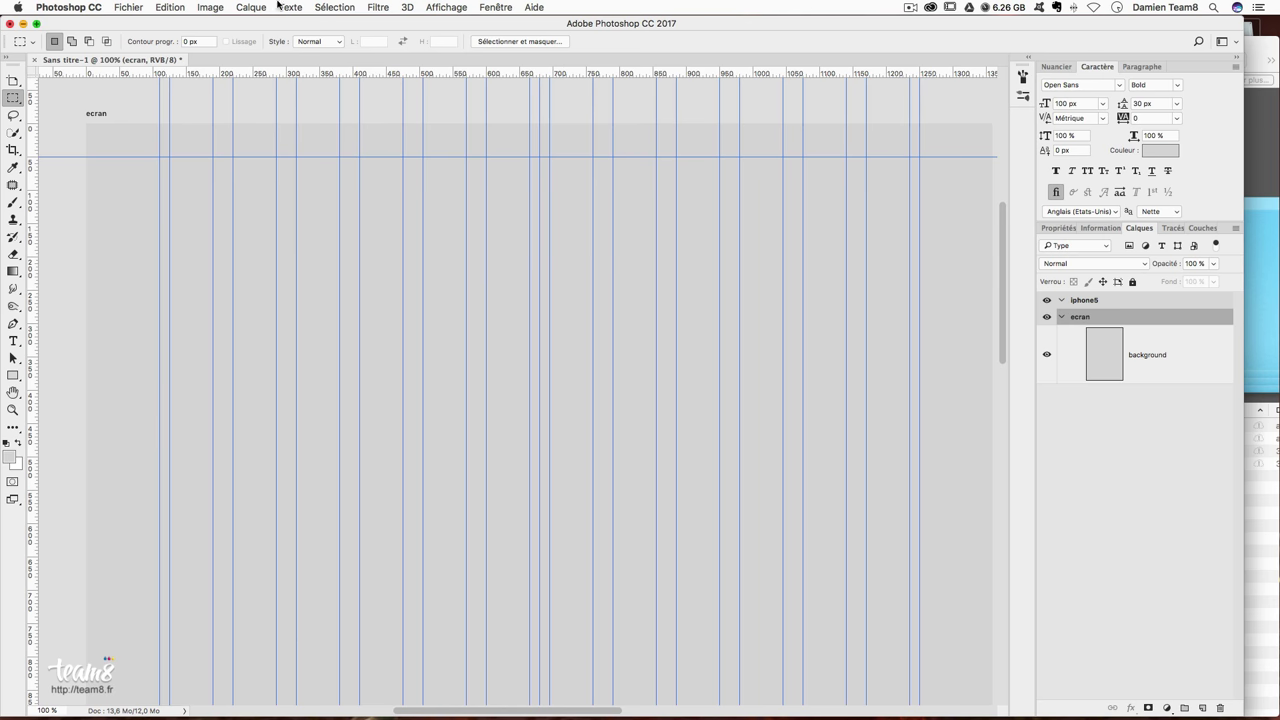
click(476, 6)
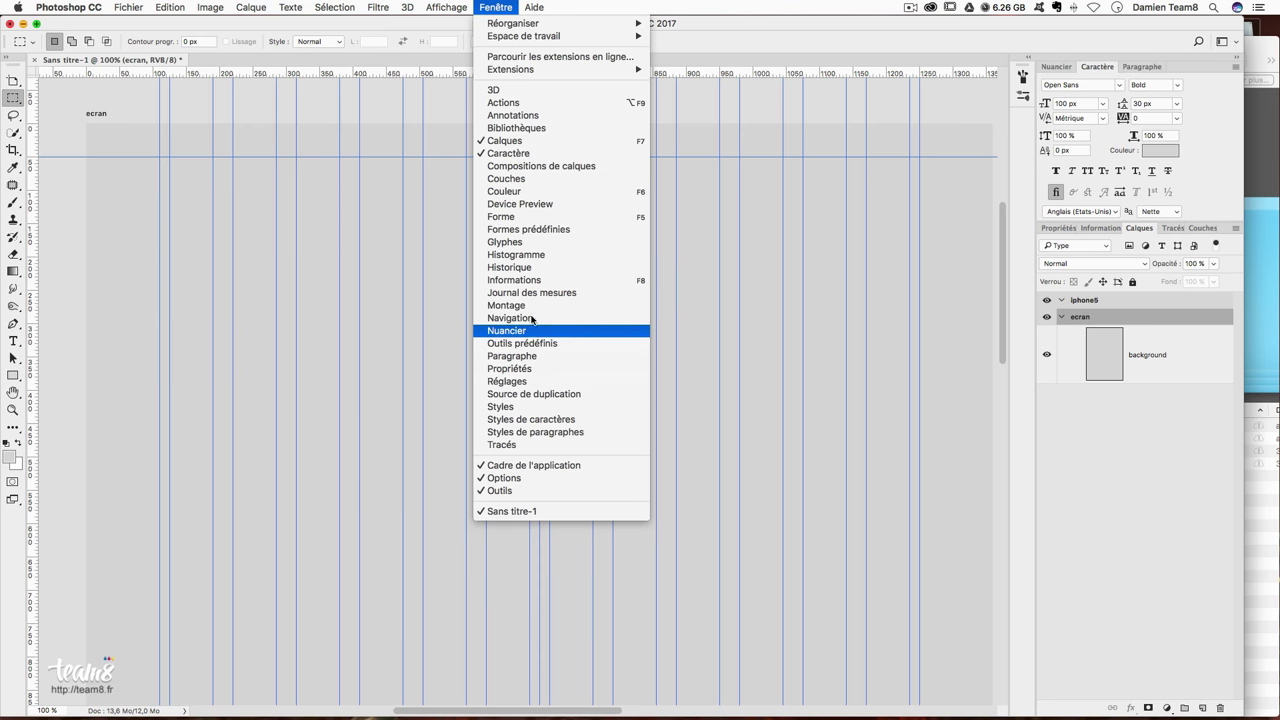
- Open the Bibliothèques panel and dock it beside the artboard
click(559, 129)
drag(673, 99, 901, 90)
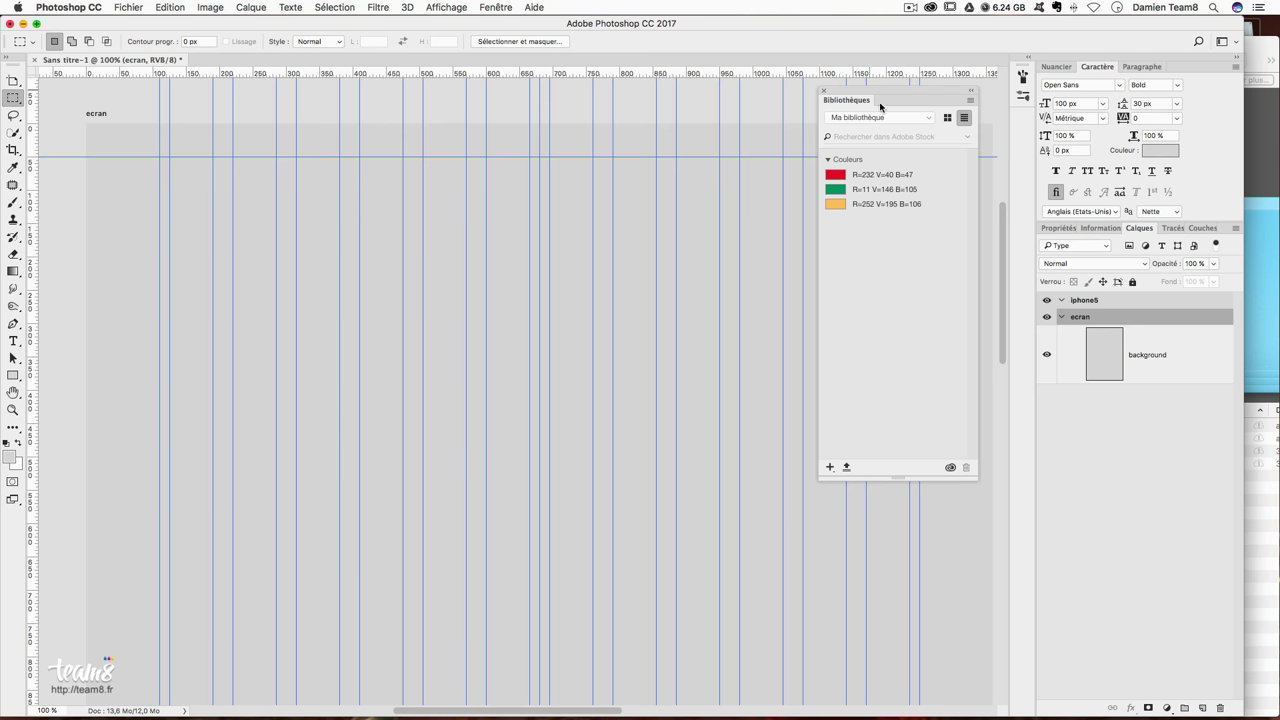
click(884, 119)
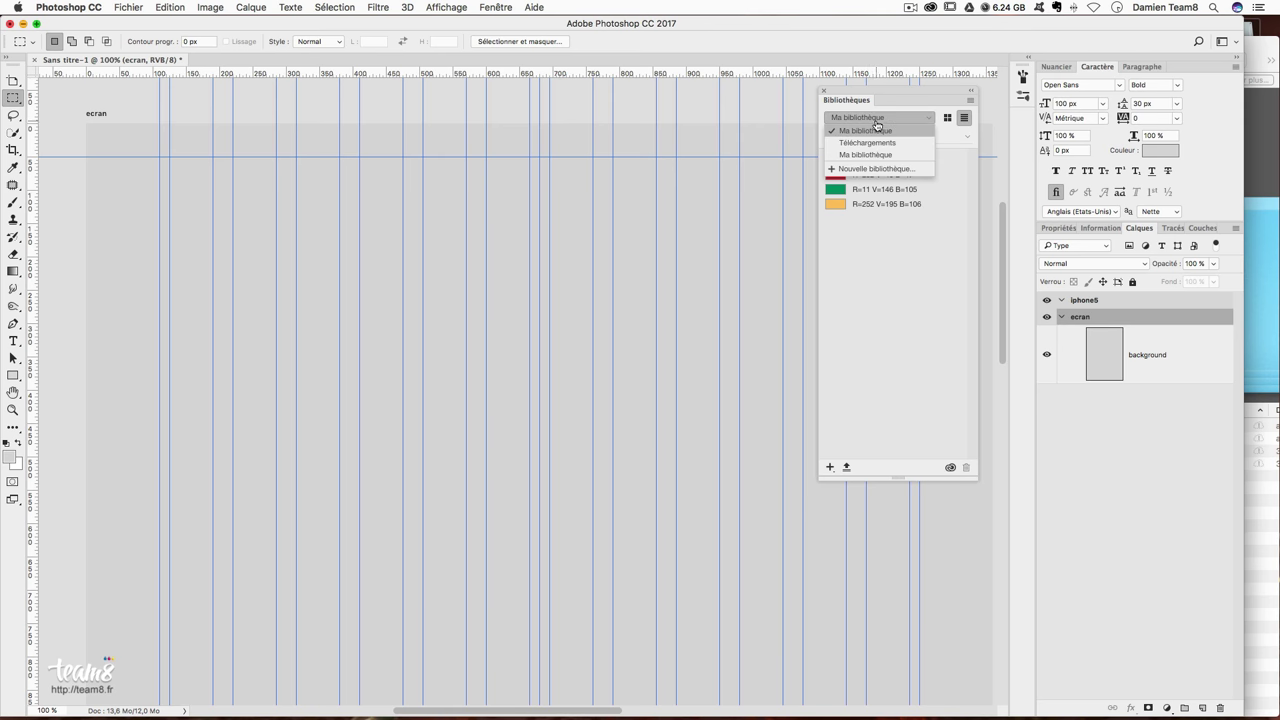
- Create a new library named CVWEB from the library dropdown
click(839, 171)
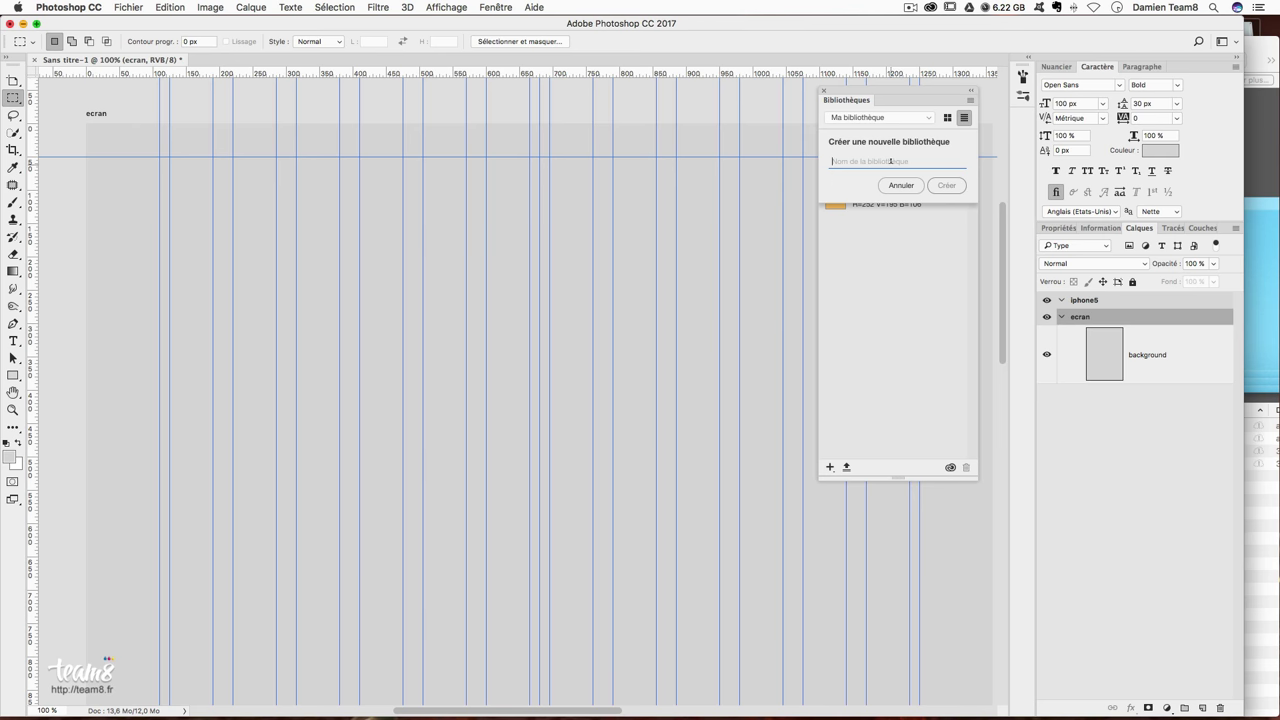
text(CVWEB)
click(946, 187)
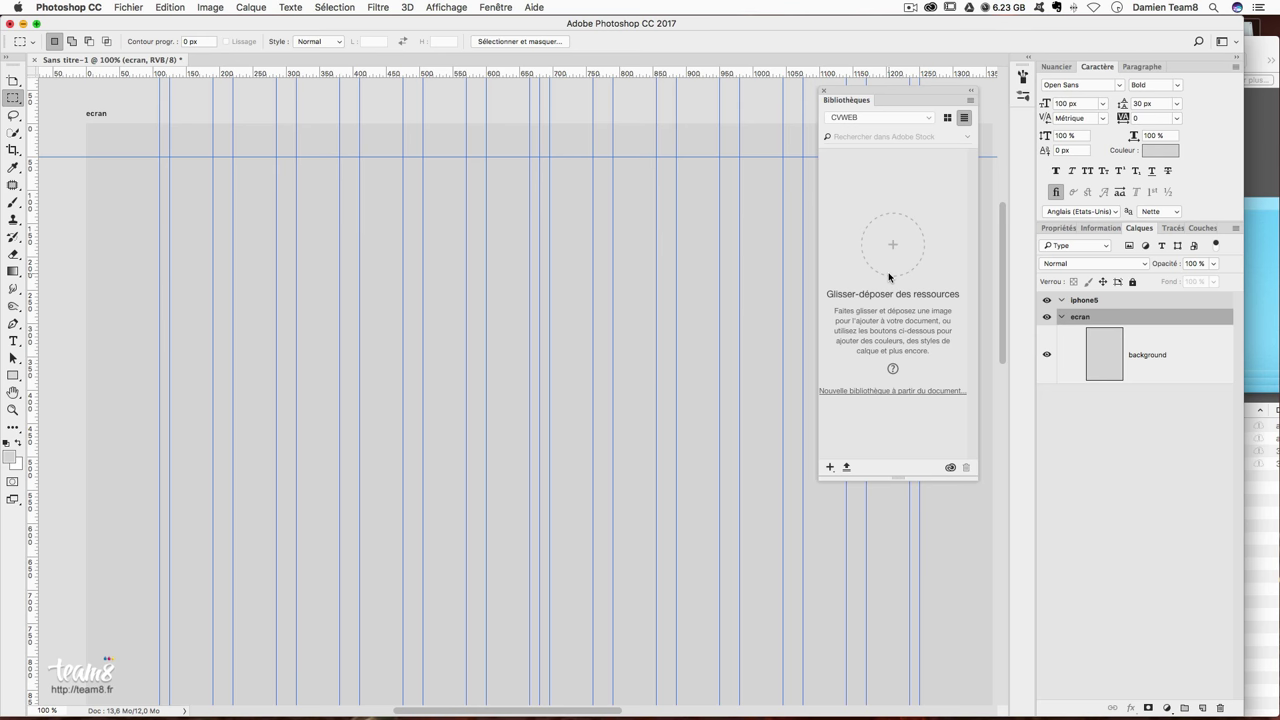
- In Finder, expand the images folder, preview both jpgs and select them together
click(1254, 51)
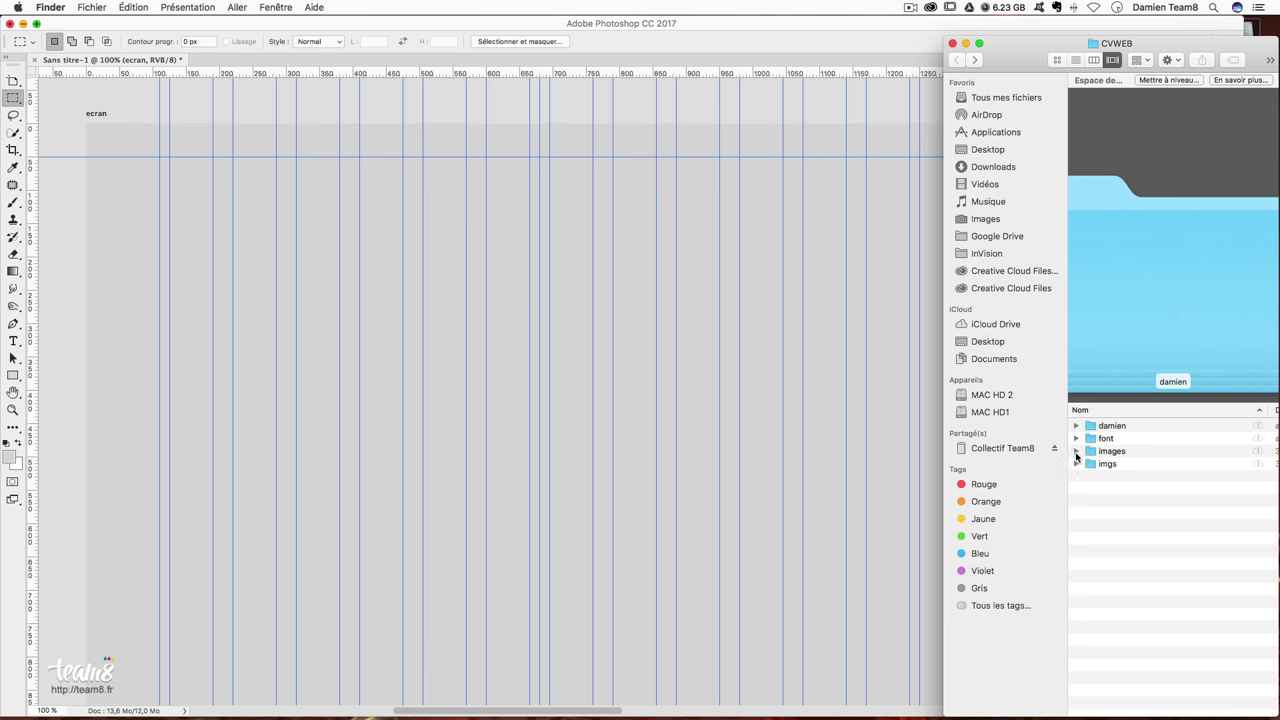
click(1076, 451)
click(1150, 465)
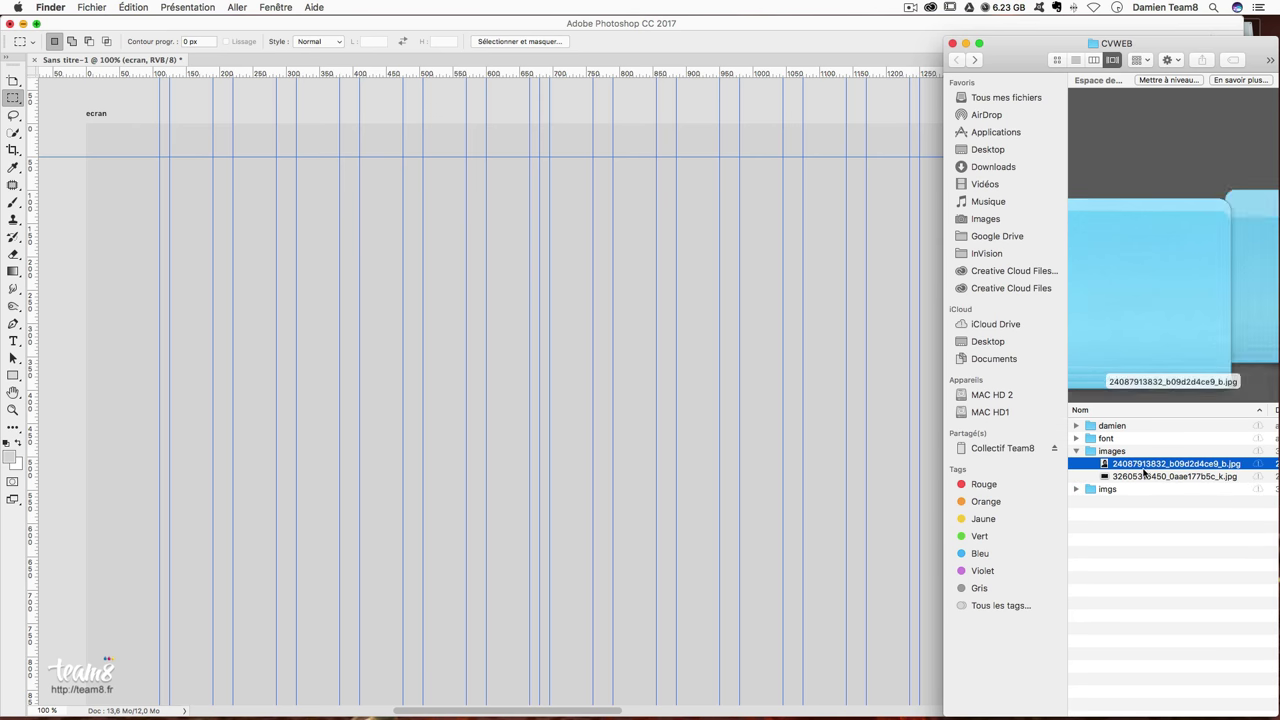
key(Down)
click(1125, 465)
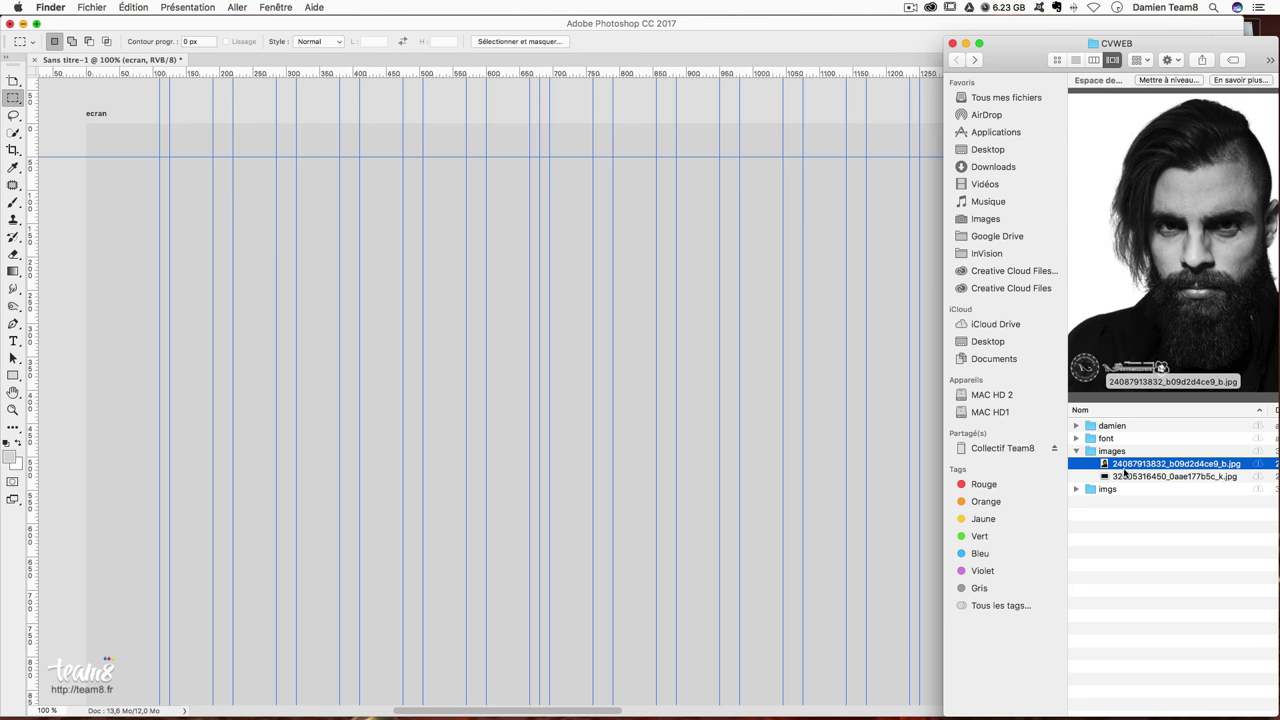
click(1127, 477)
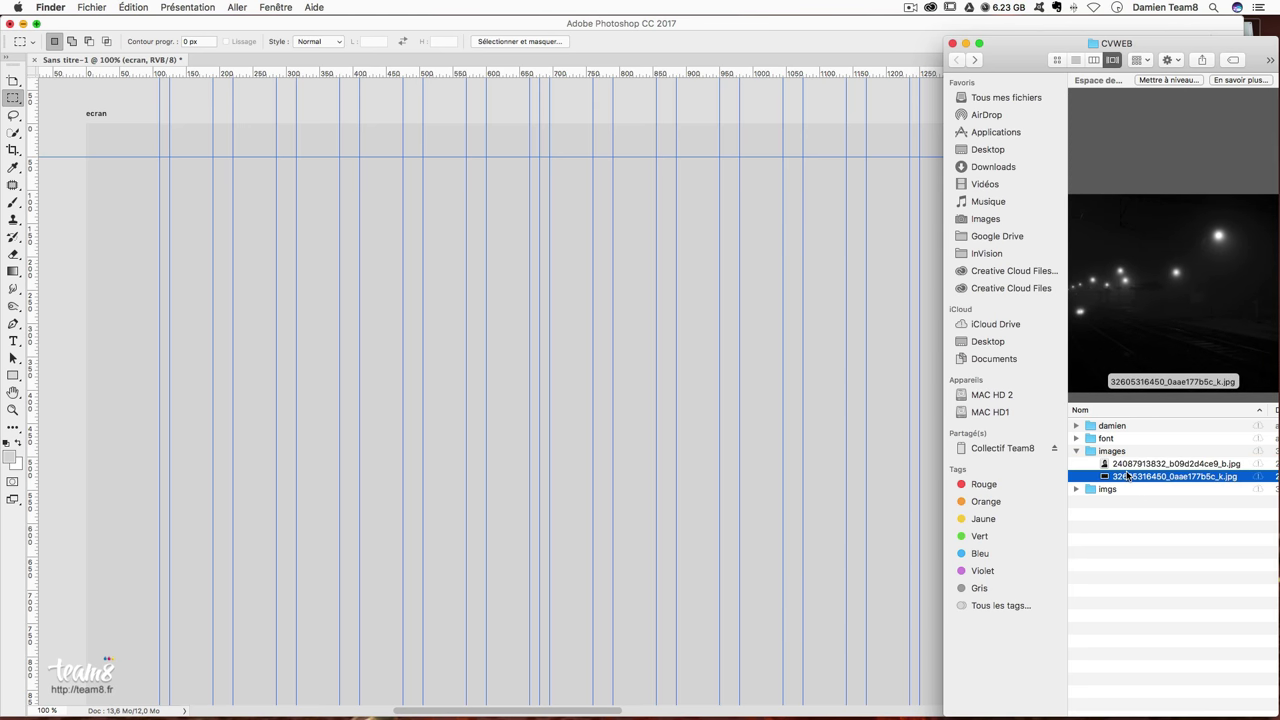
shift+click(1160, 465)
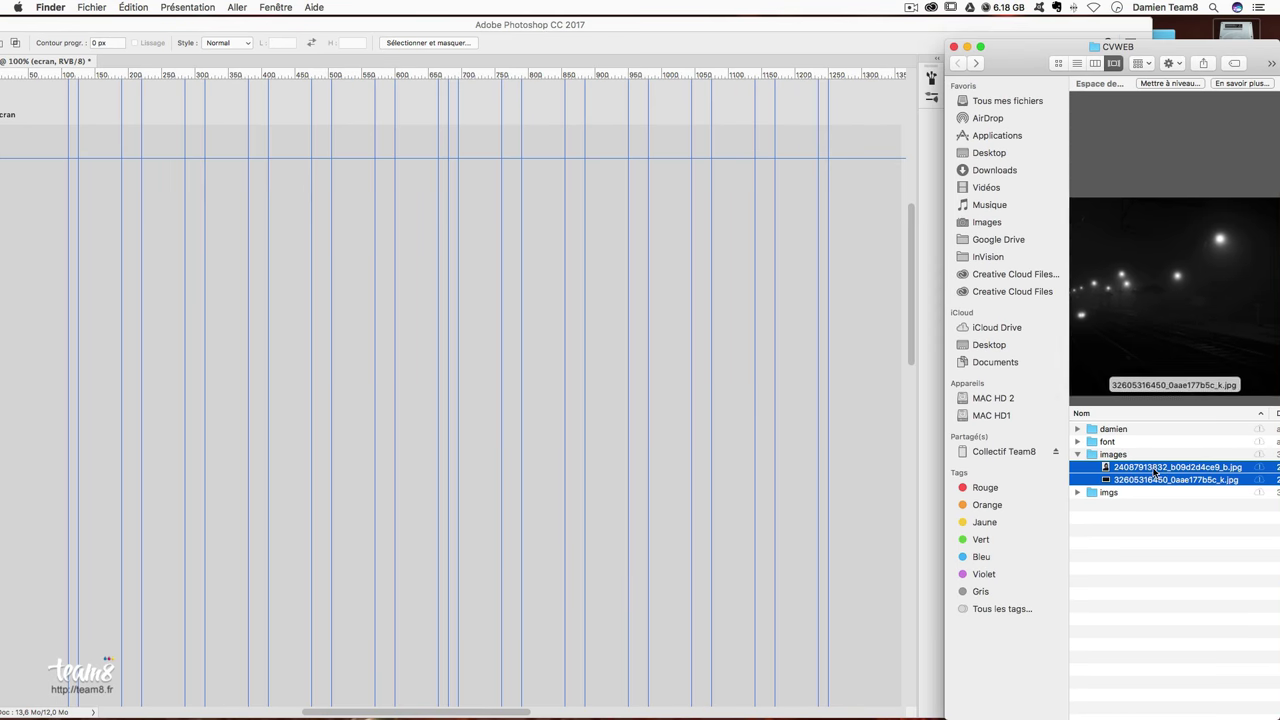
- Place both photos onto the ecran artboard and commit them
drag(1208, 479, 306, 342)
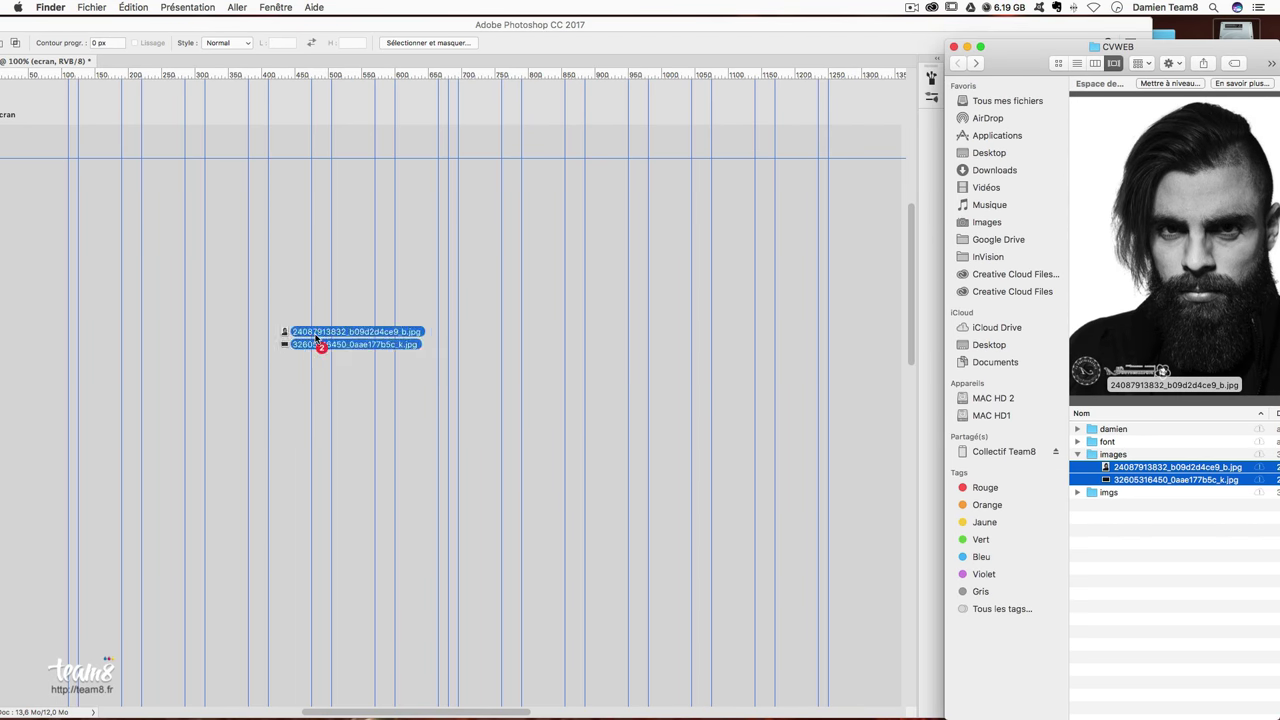
key(Return)
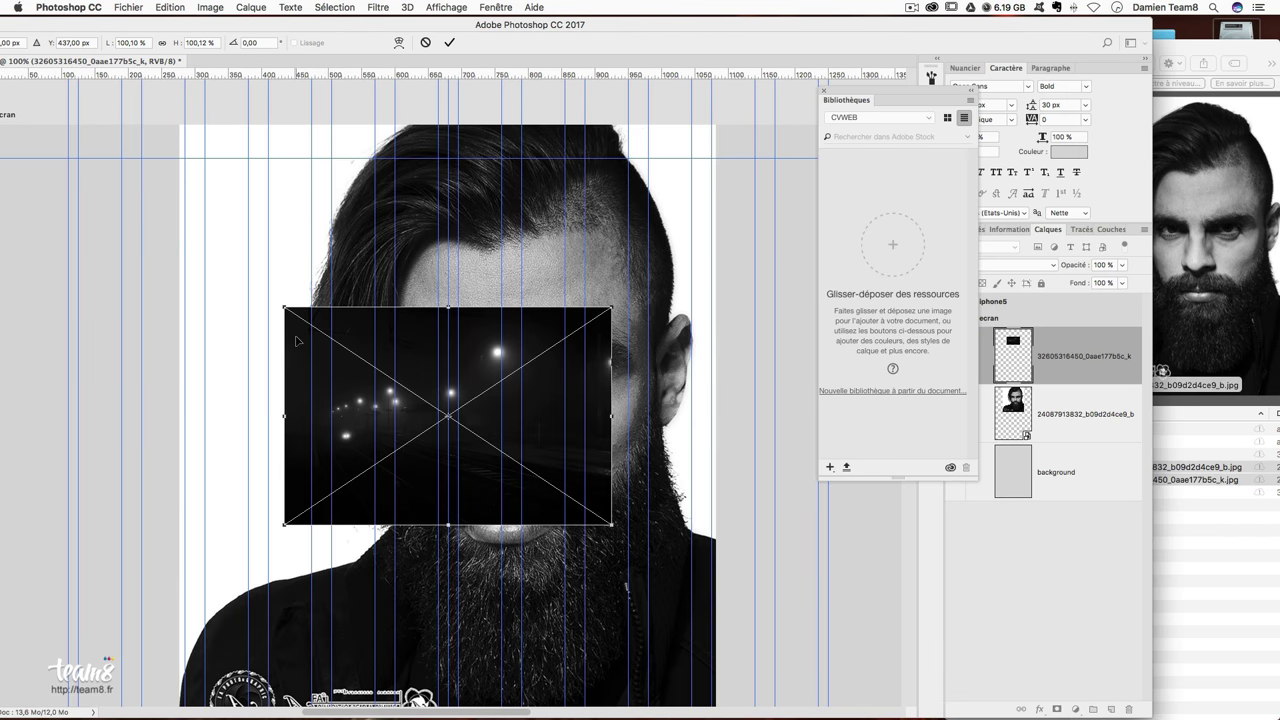
key(Return)
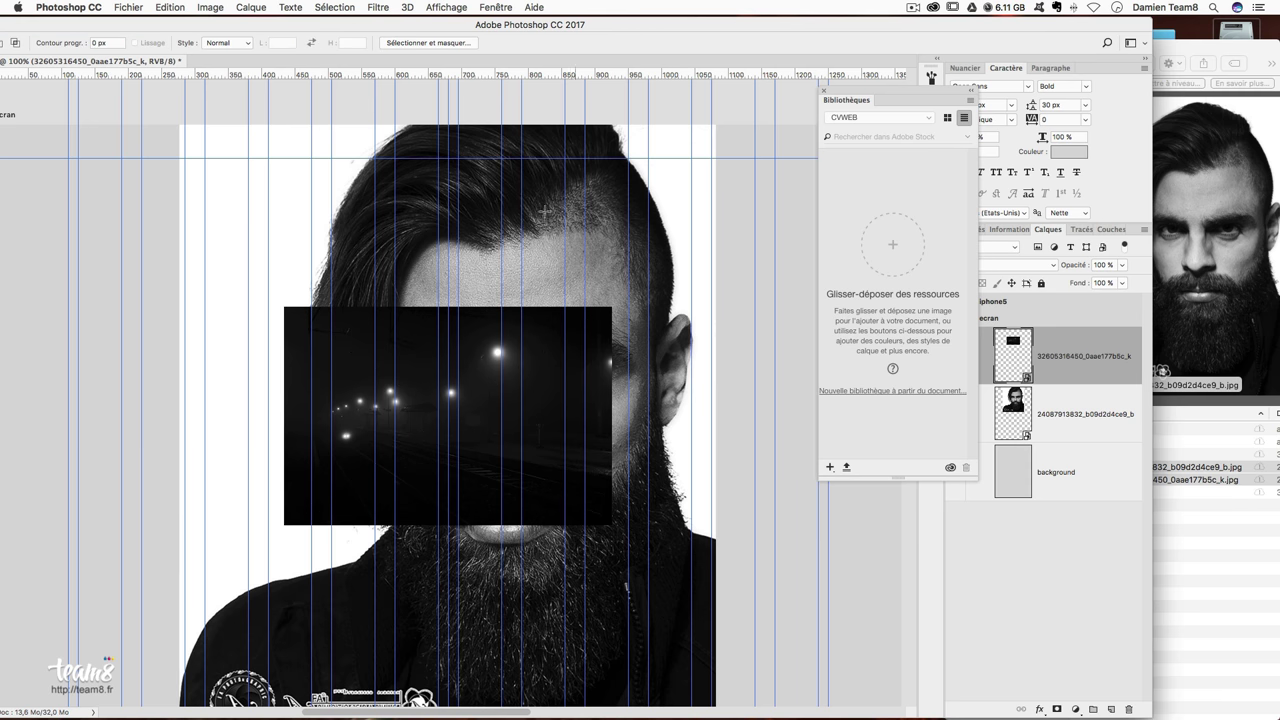
double_click(196, 26)
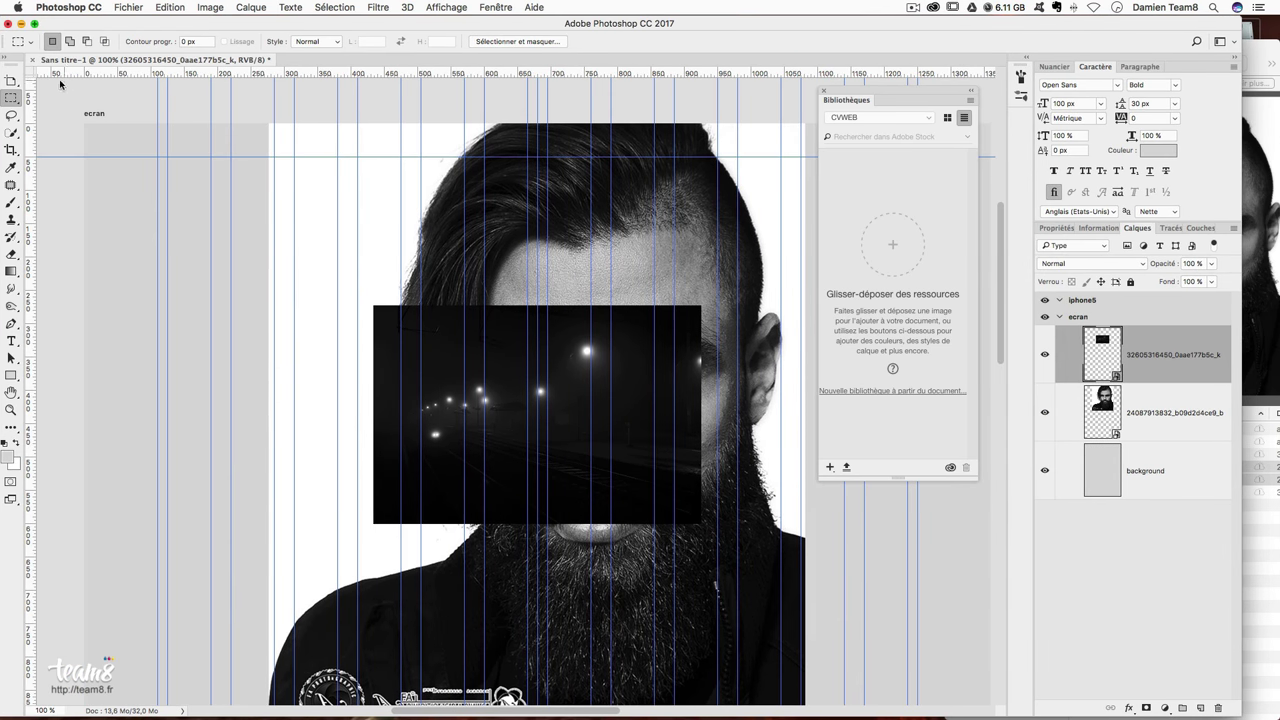
- Shift the night-scene and portrait photos down and to the left
click(10, 80)
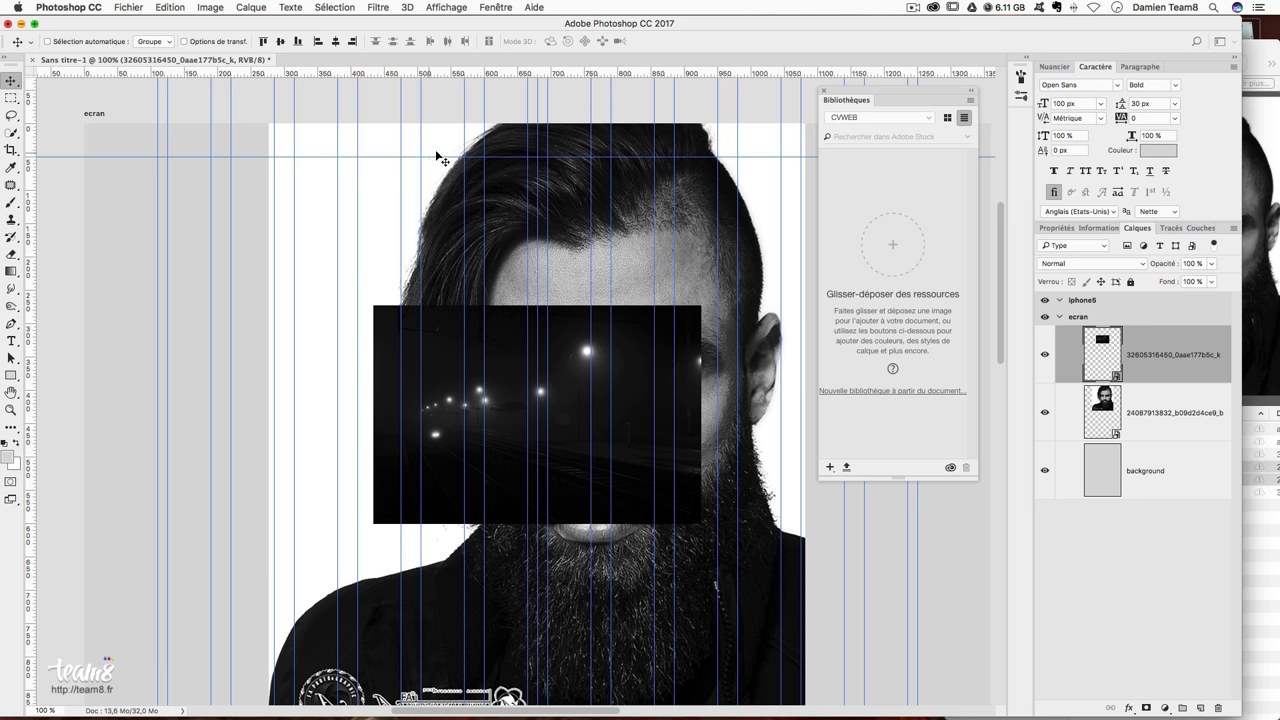
drag(433, 145, 398, 191)
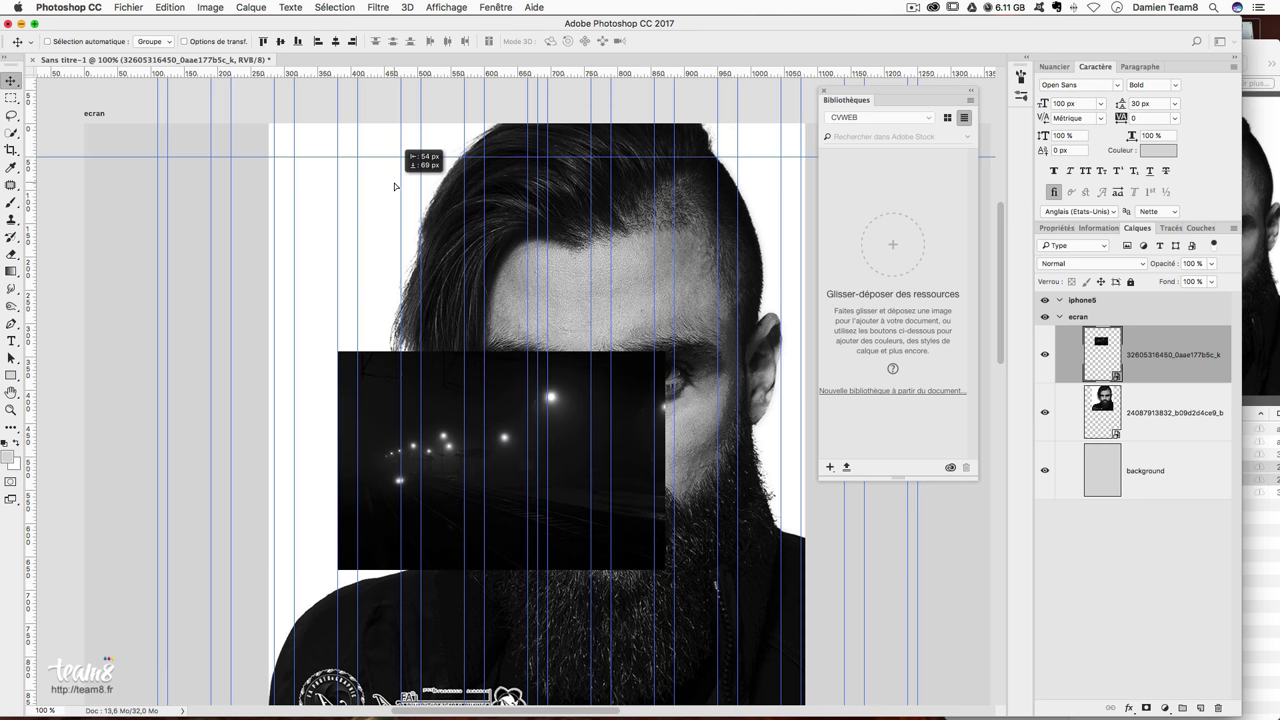
shift+click(1168, 411)
drag(631, 282, 543, 335)
scroll(657, 238, down, 5)
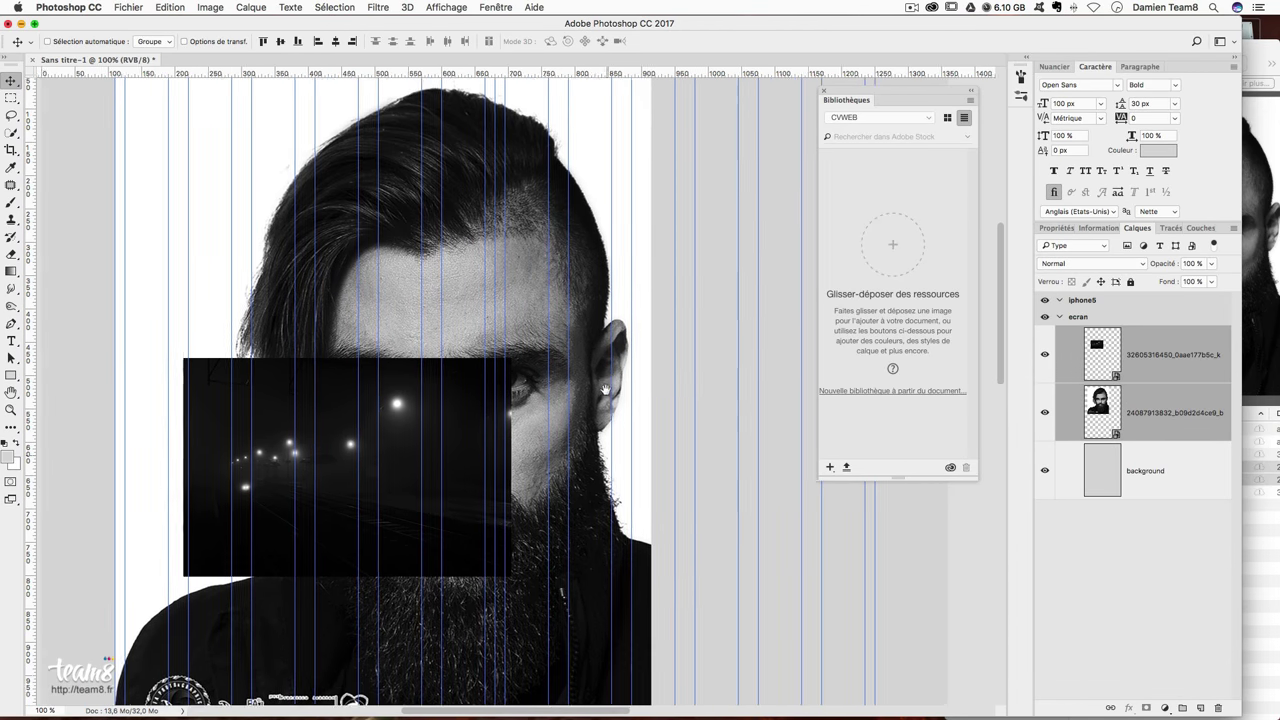
drag(657, 238, 645, 432)
- Rename the layers paysage and portrait and drag them into the CVWEB library
click(1197, 355)
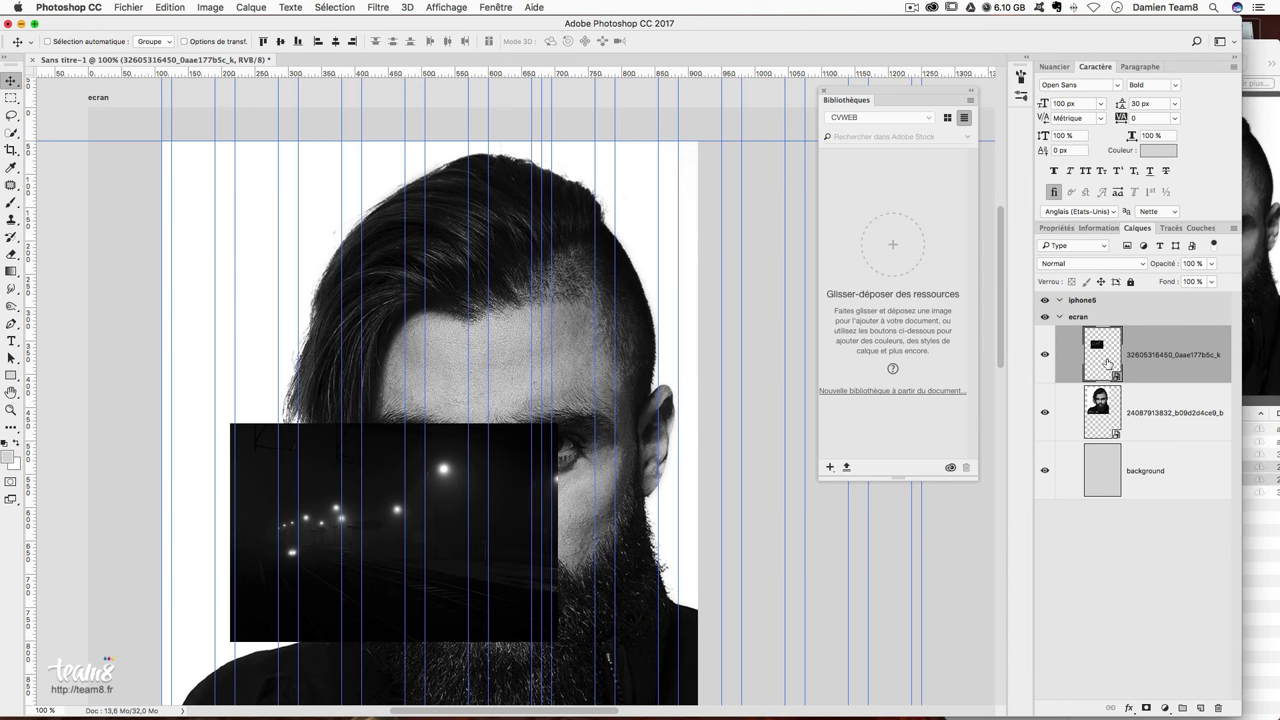
double_click(1172, 352)
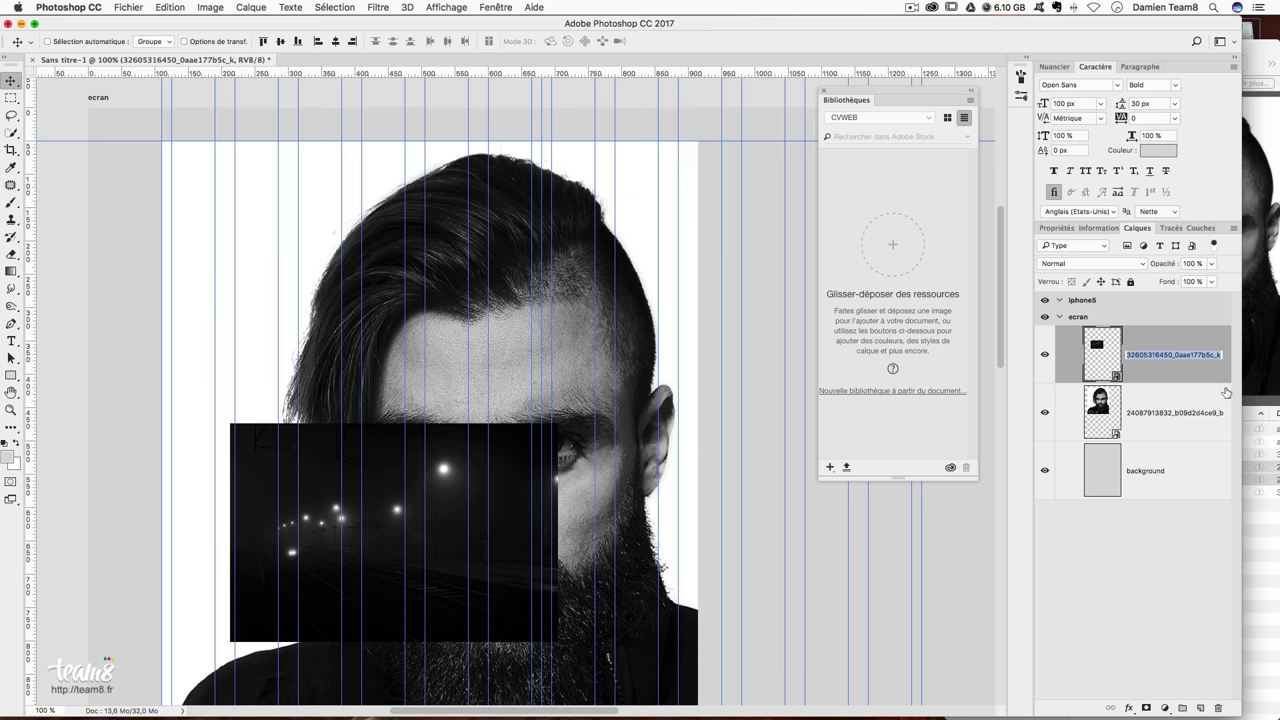
text(paysage)
key(Return)
double_click(1147, 410)
text(portrait)
key(Return)
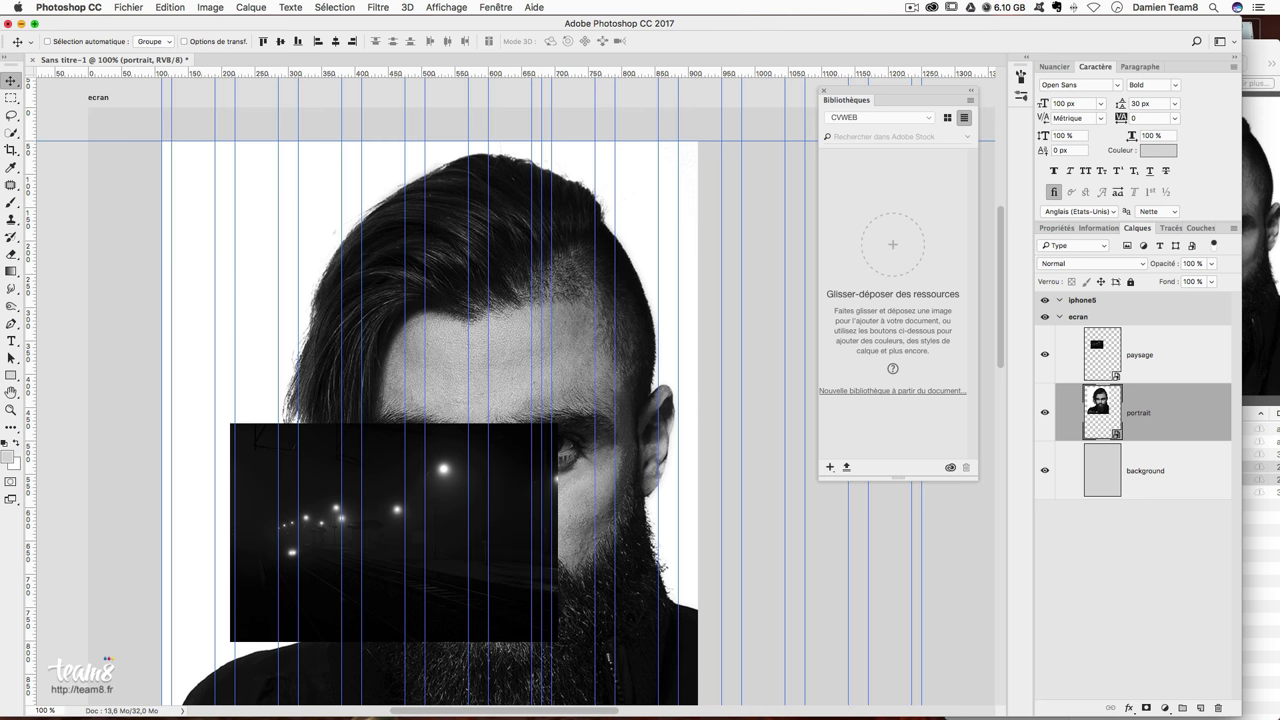
shift+click(1177, 364)
drag(1177, 364, 852, 221)
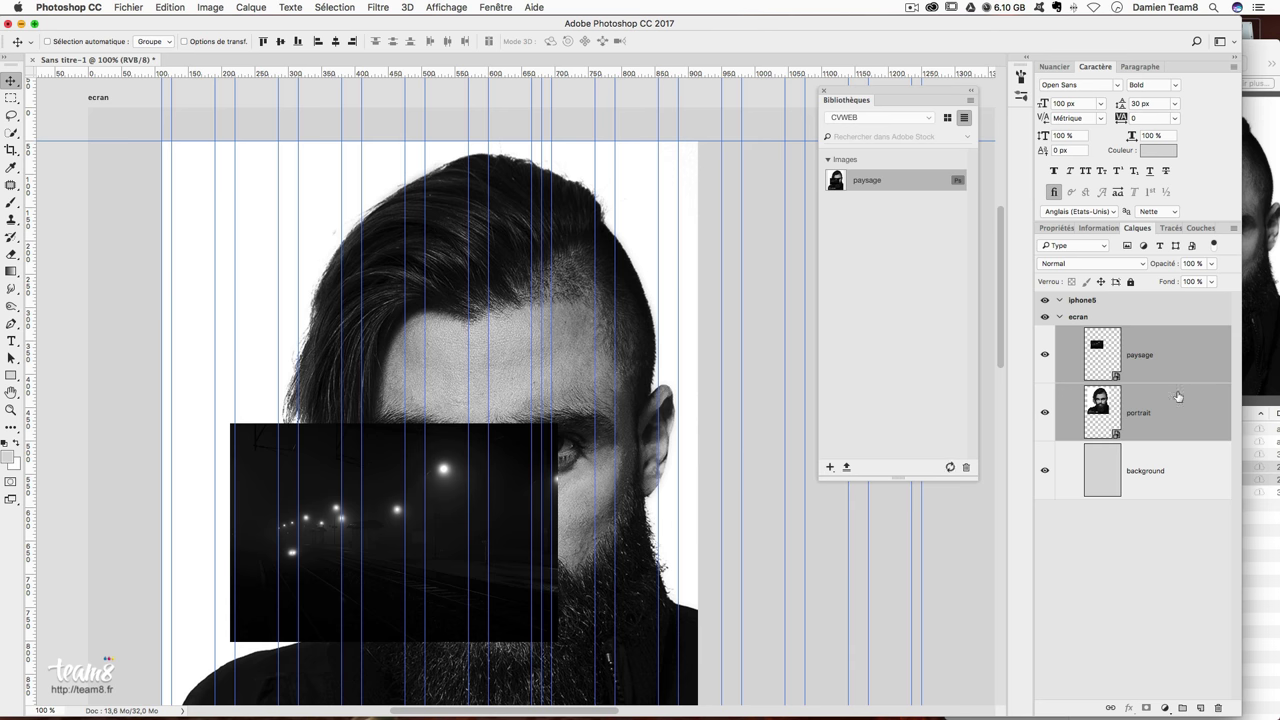
- Remove the old paysage item from the CVWEB library
key(ctrl+z)
key(ctrl+shift+z)
drag(875, 188, 967, 468)
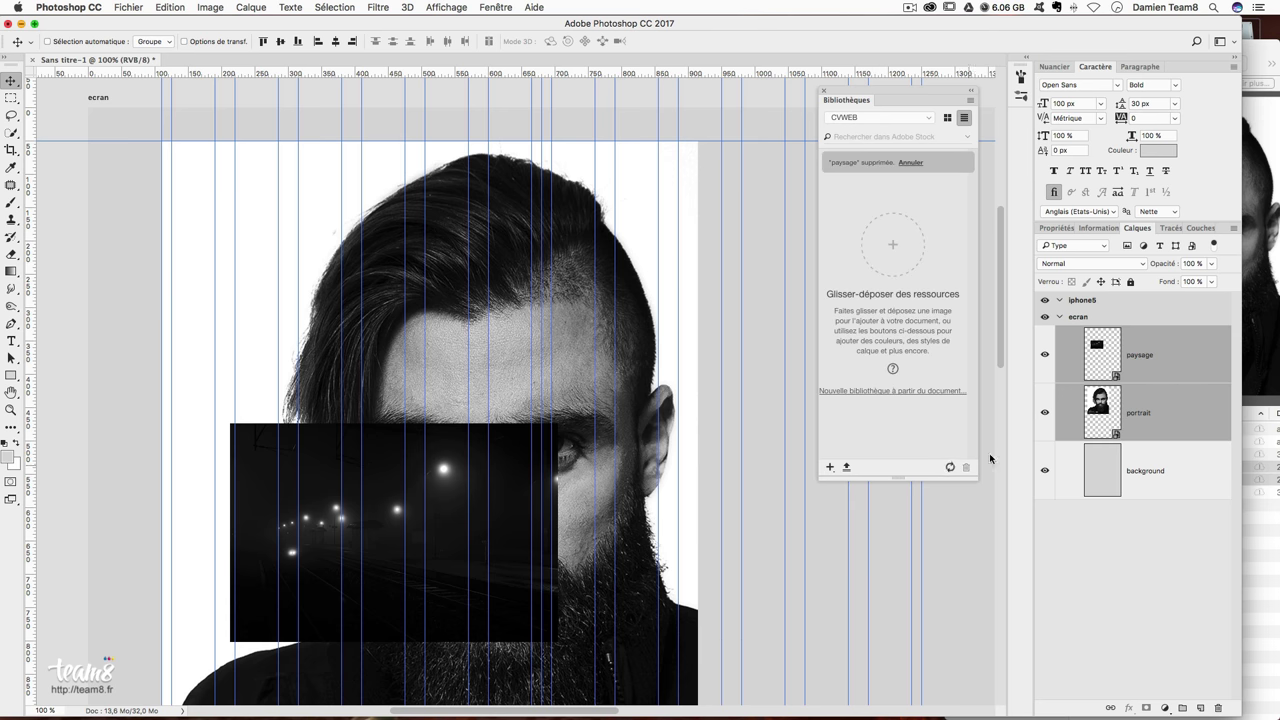
- Add the paysage and portrait layers to CVWEB, then delete both layers
click(1176, 360)
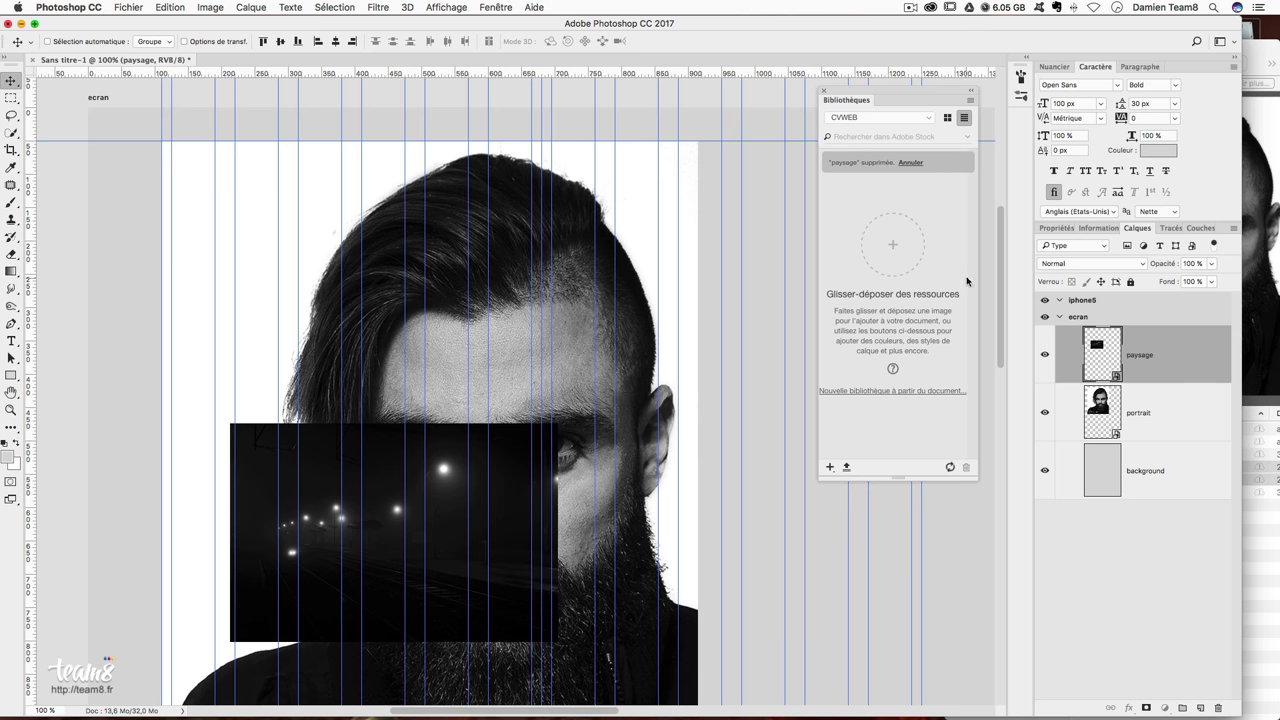
drag(1134, 348, 932, 259)
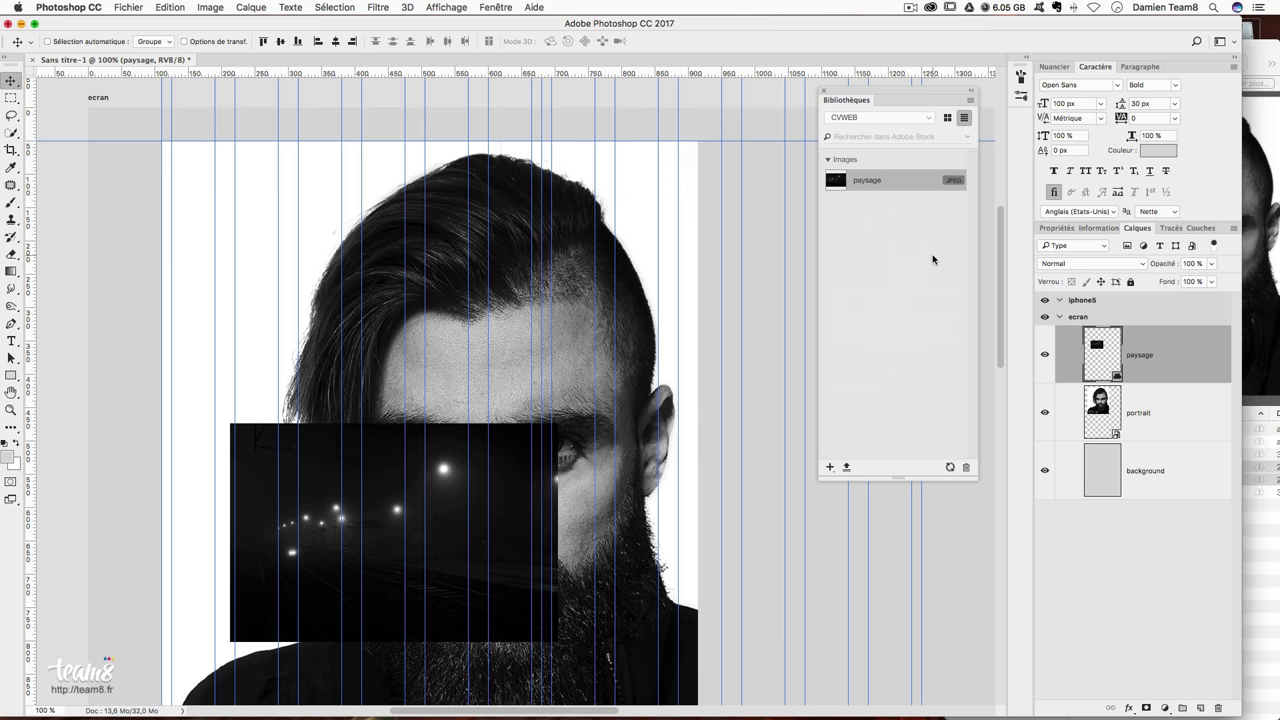
drag(1145, 435, 880, 318)
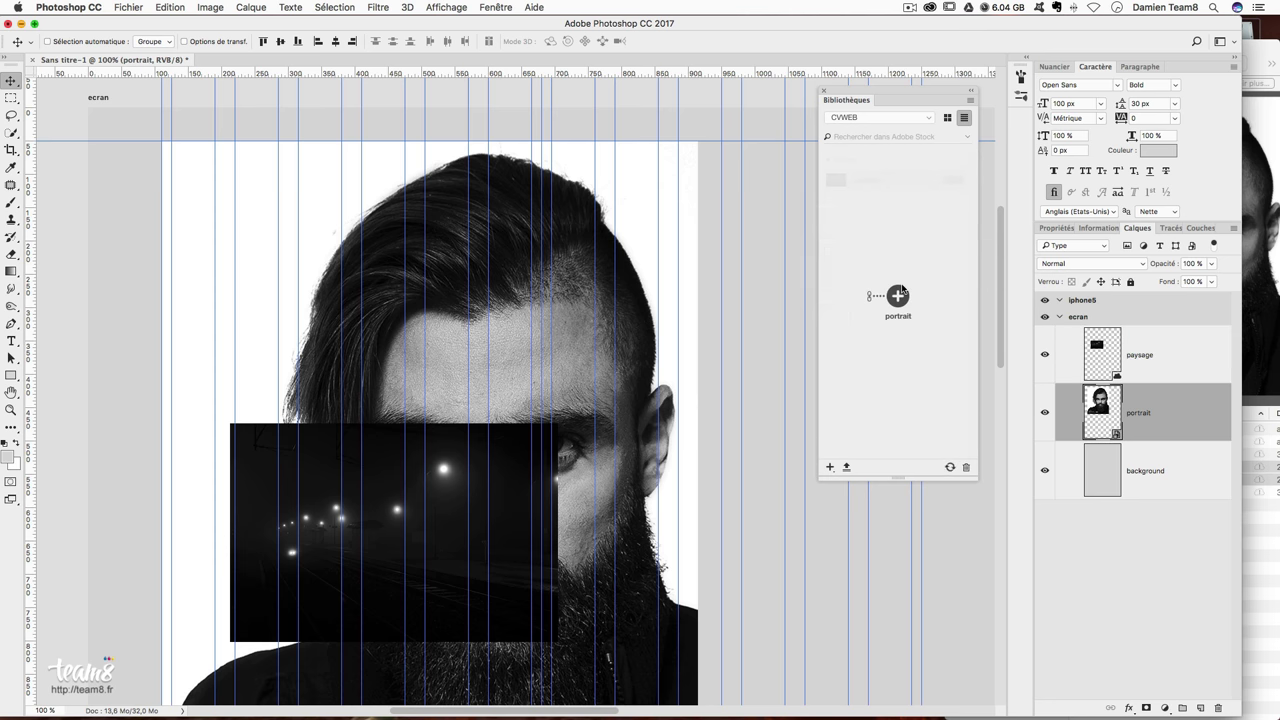
shift+click(1185, 372)
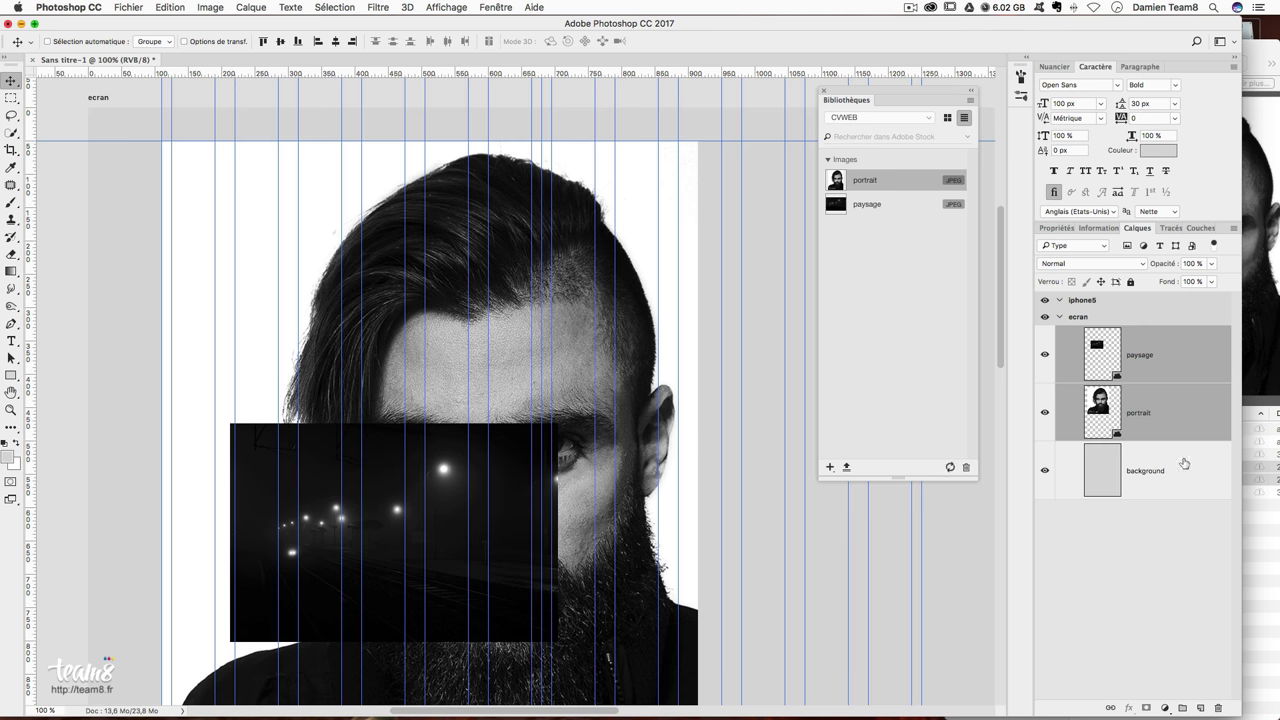
mouse_move(1215, 430)
mouse_down()
mouse_move(1229, 617)
mouse_move(1215, 707)
mouse_up()
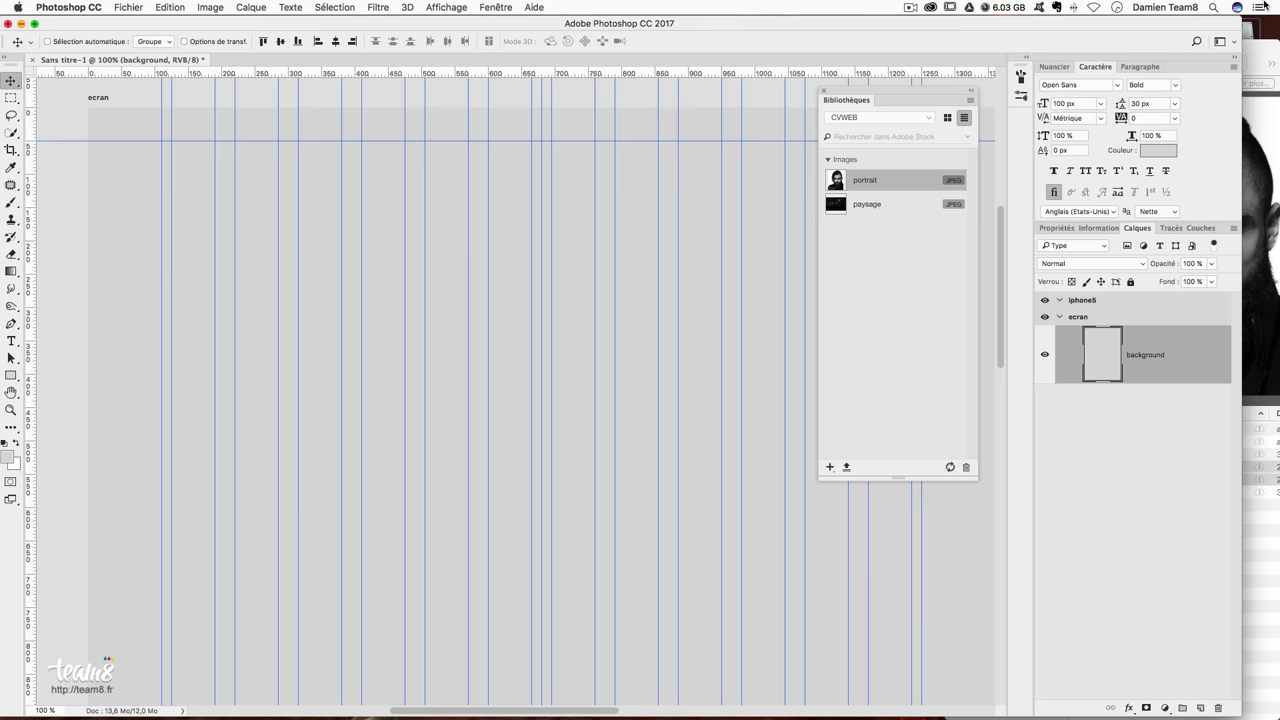
- In Finder, expand the imgs > icones folder to list its icon files
click(1255, 56)
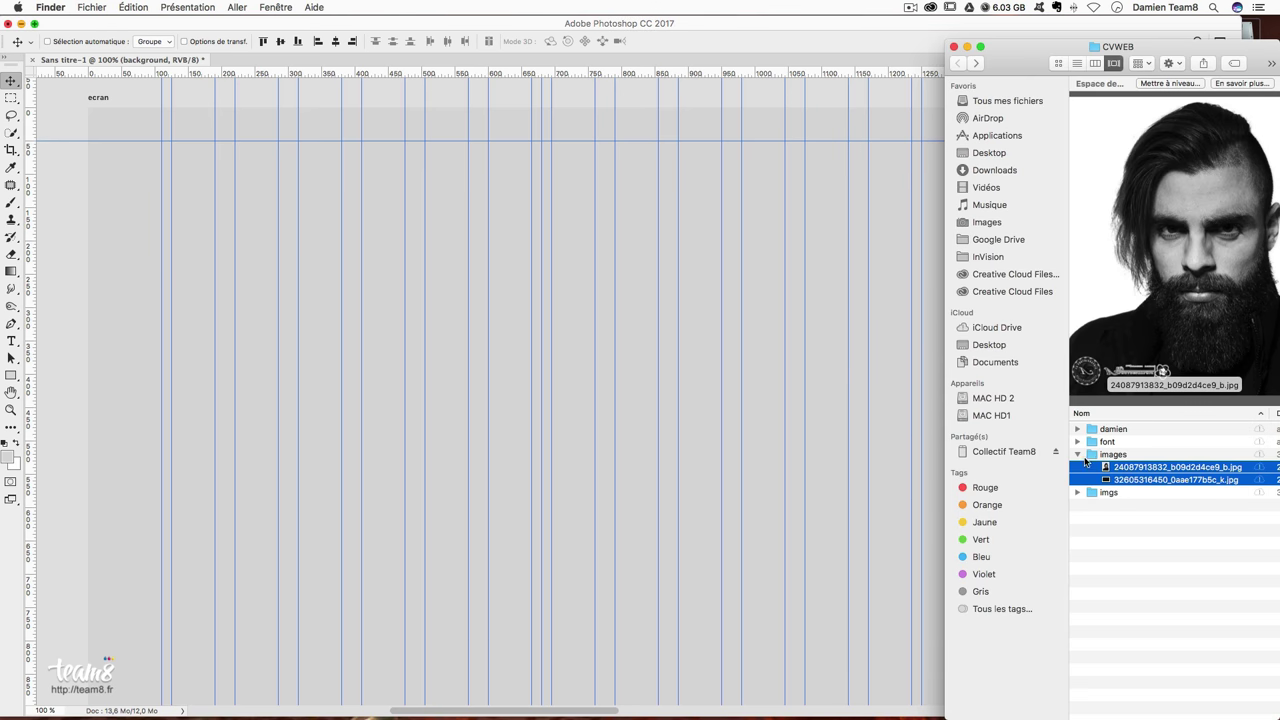
click(1077, 455)
click(1077, 455)
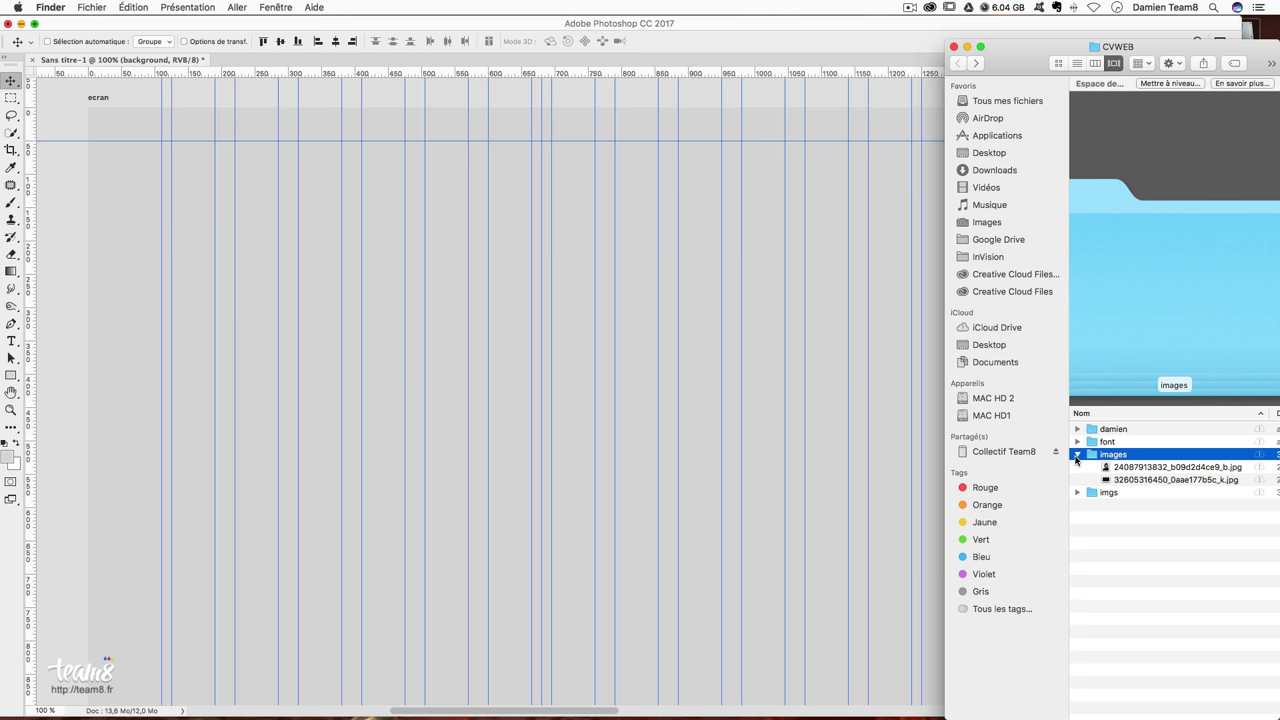
click(1077, 467)
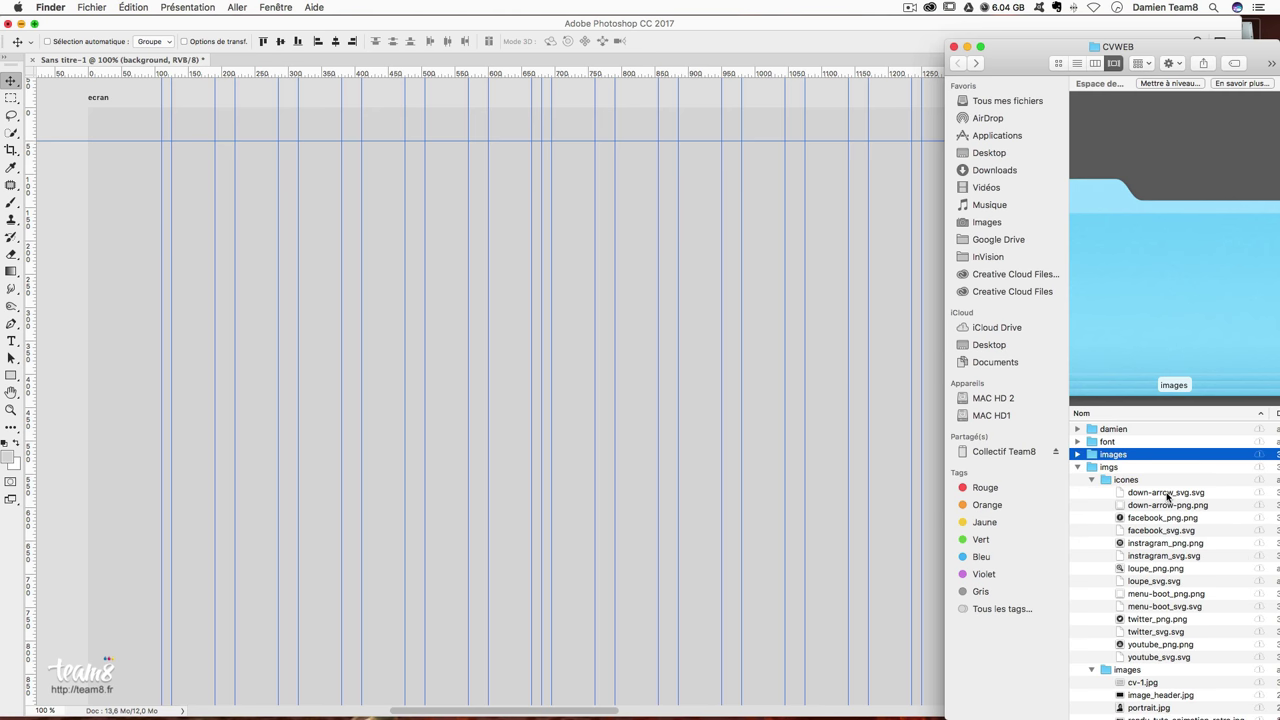
click(1120, 480)
click(1094, 497)
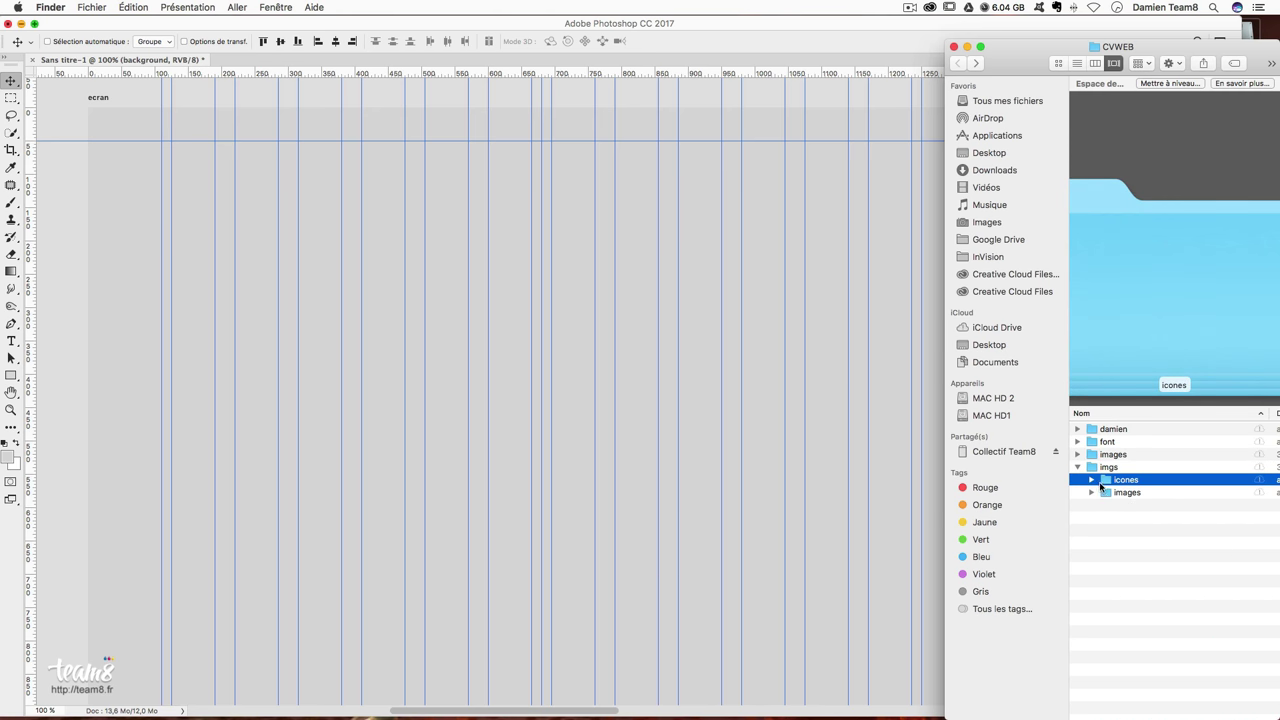
click(1104, 493)
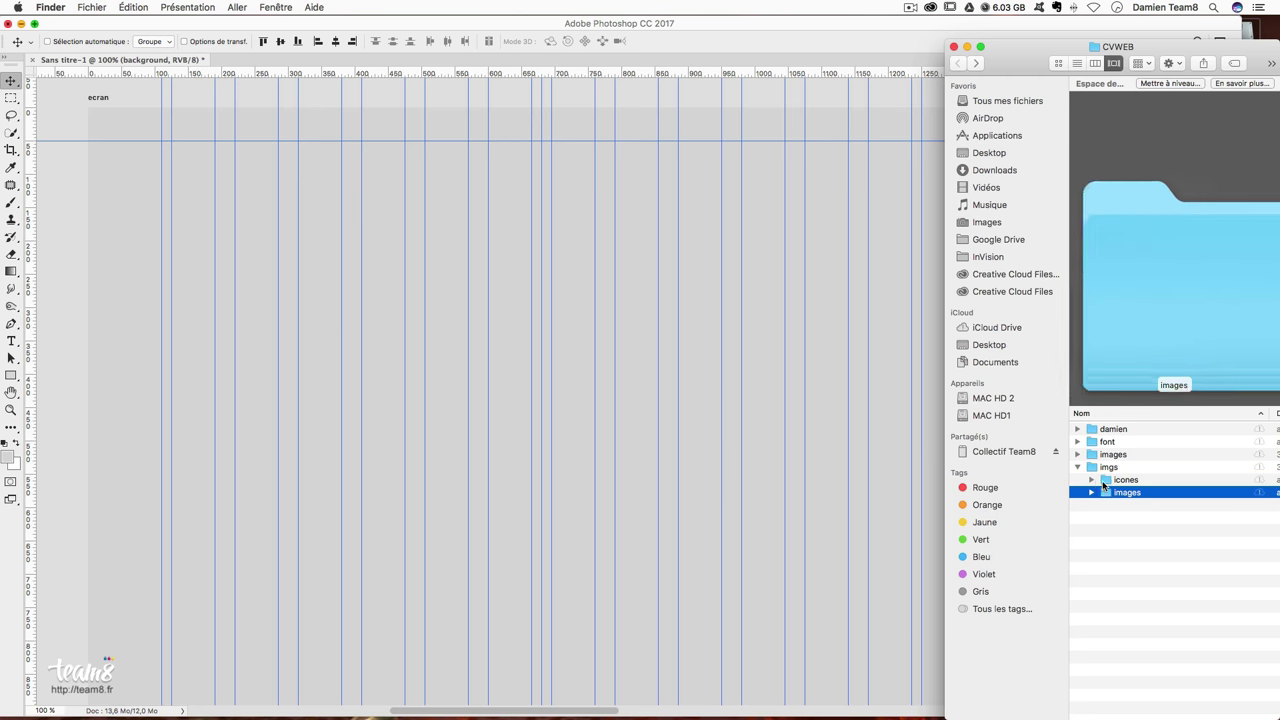
click(1106, 479)
click(1091, 480)
click(1092, 491)
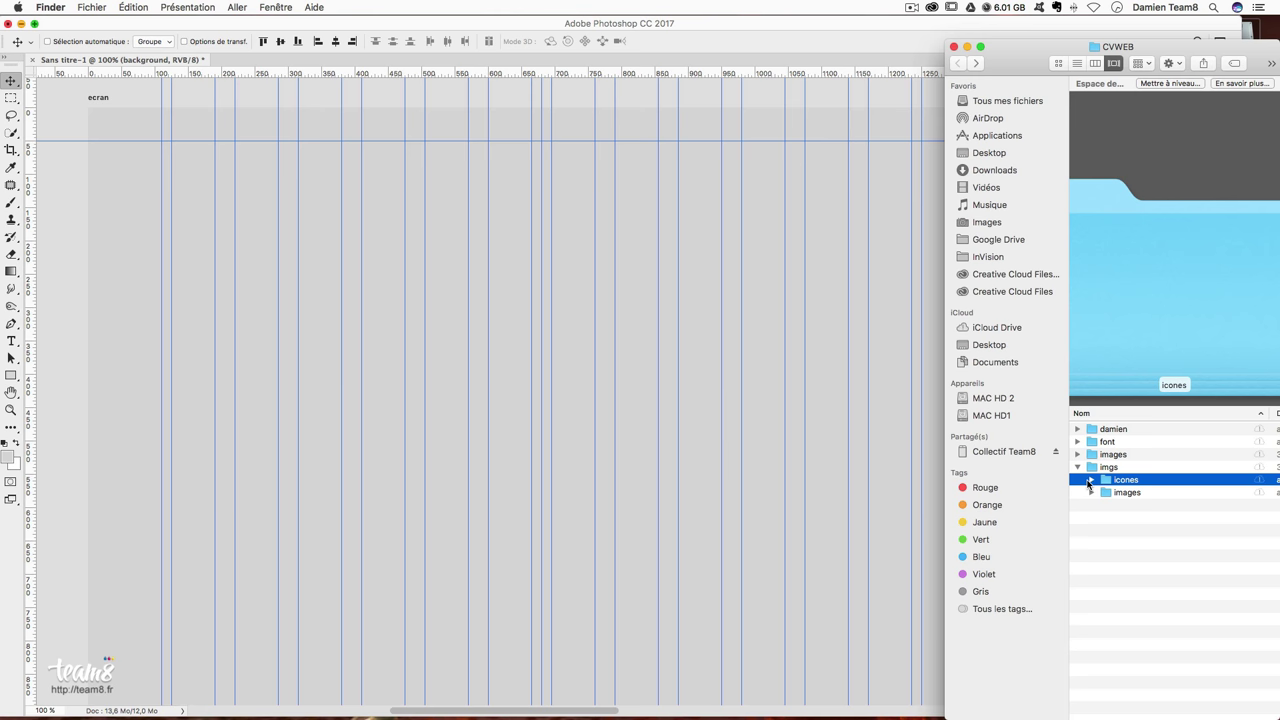
click(1091, 480)
- Preview the icon files from down-arrow through youtube
click(1157, 493)
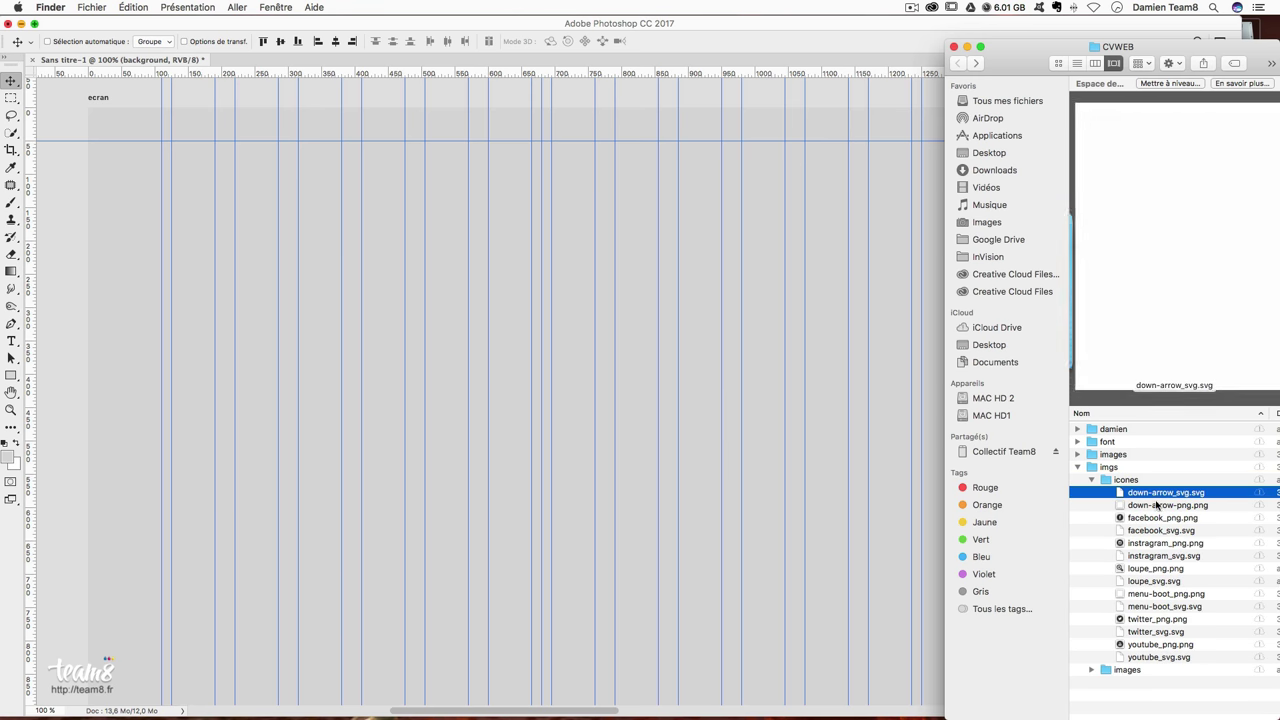
click(1165, 505)
key(Up)
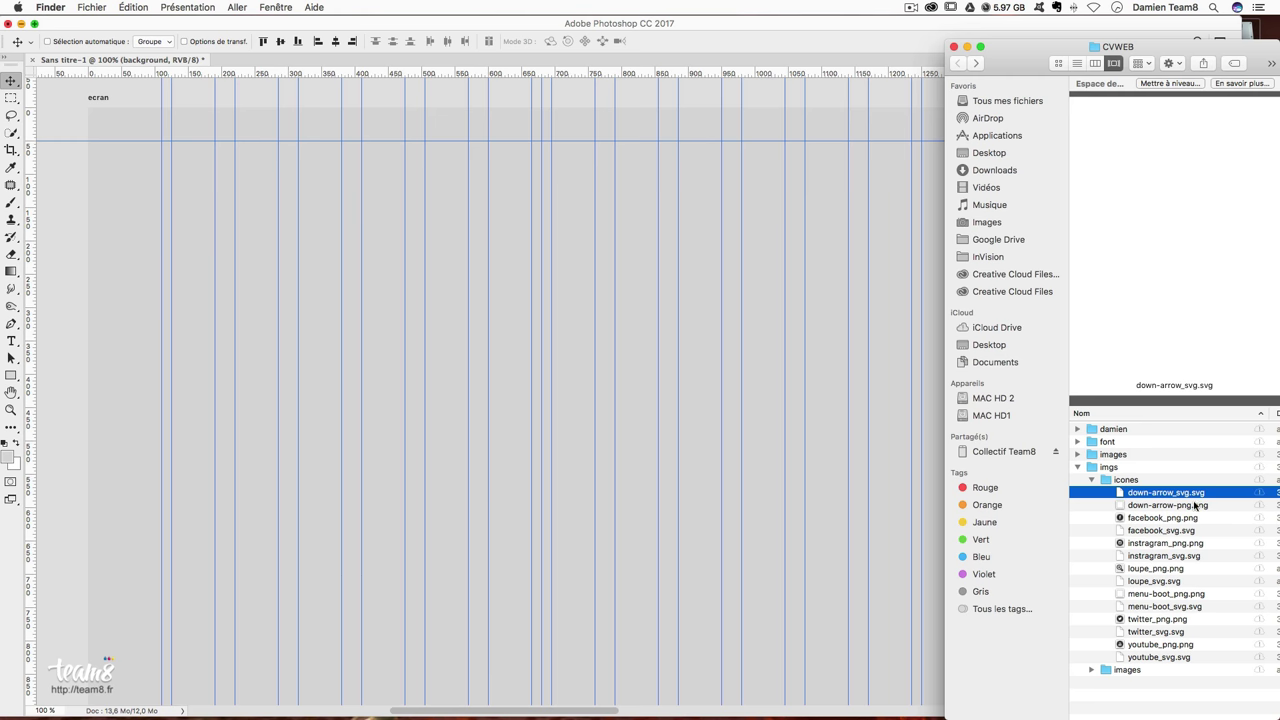
key(Down)
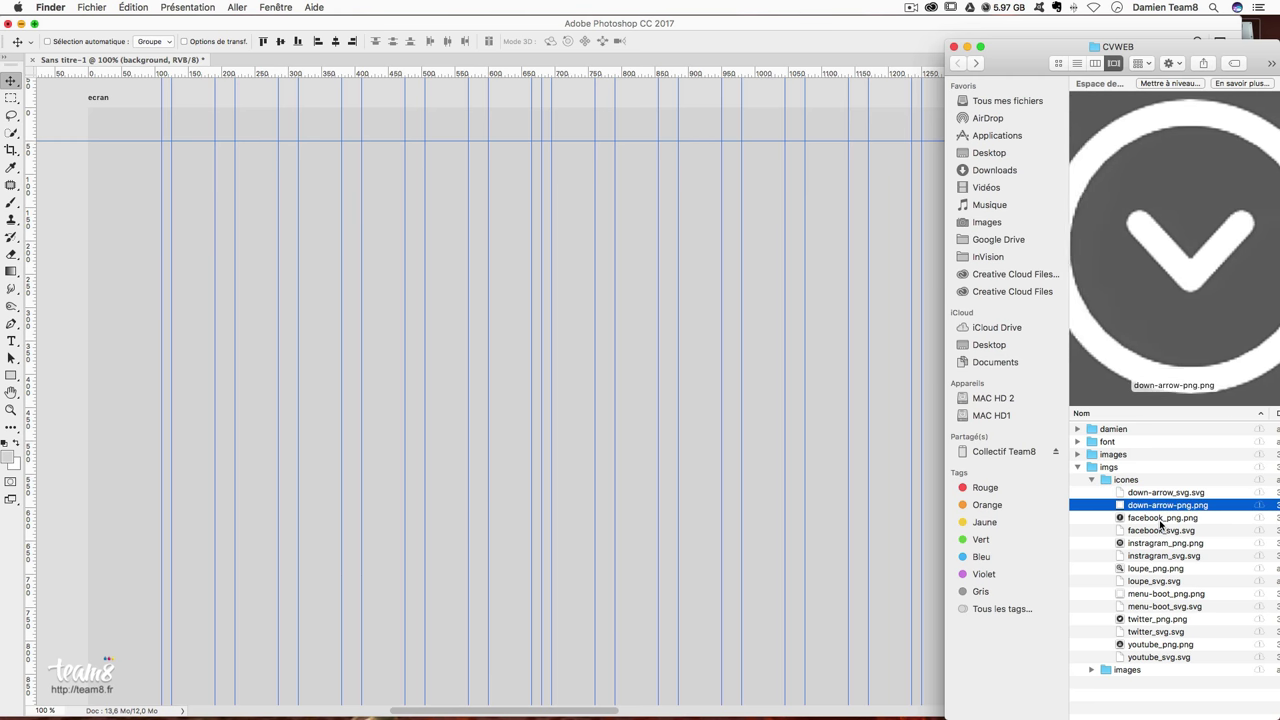
key(Down)
click(1167, 494)
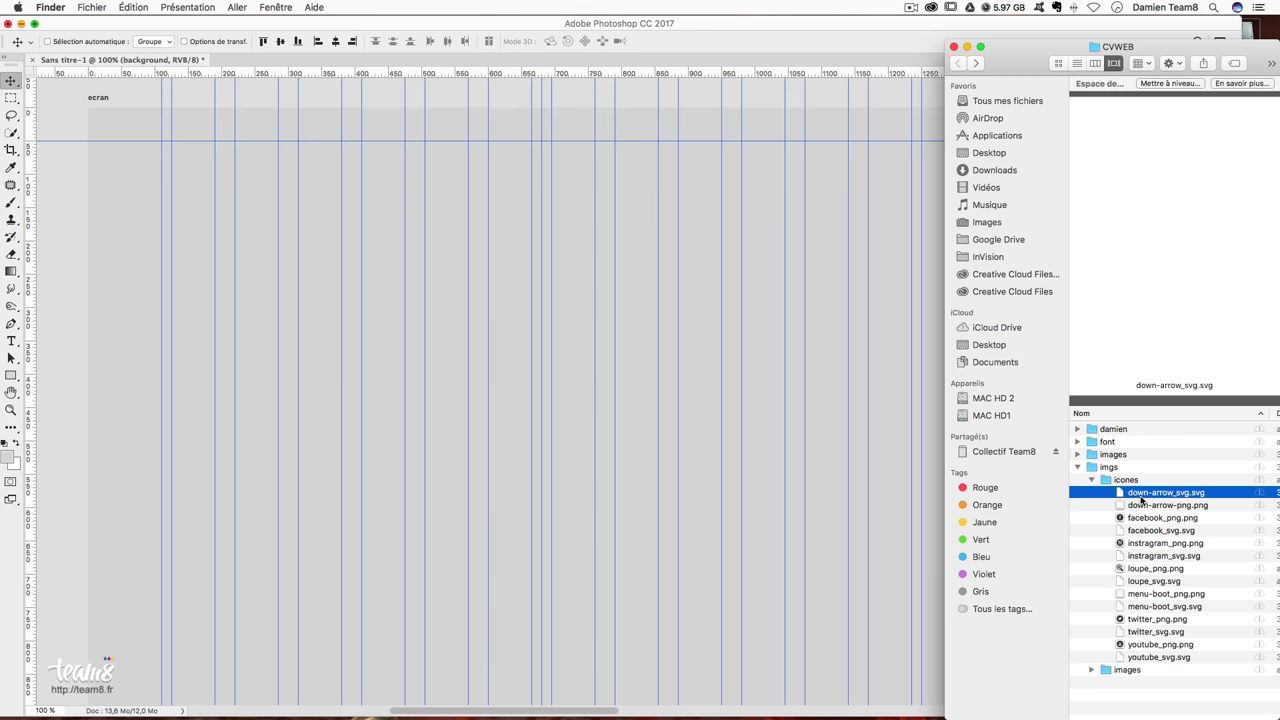
click(1155, 506)
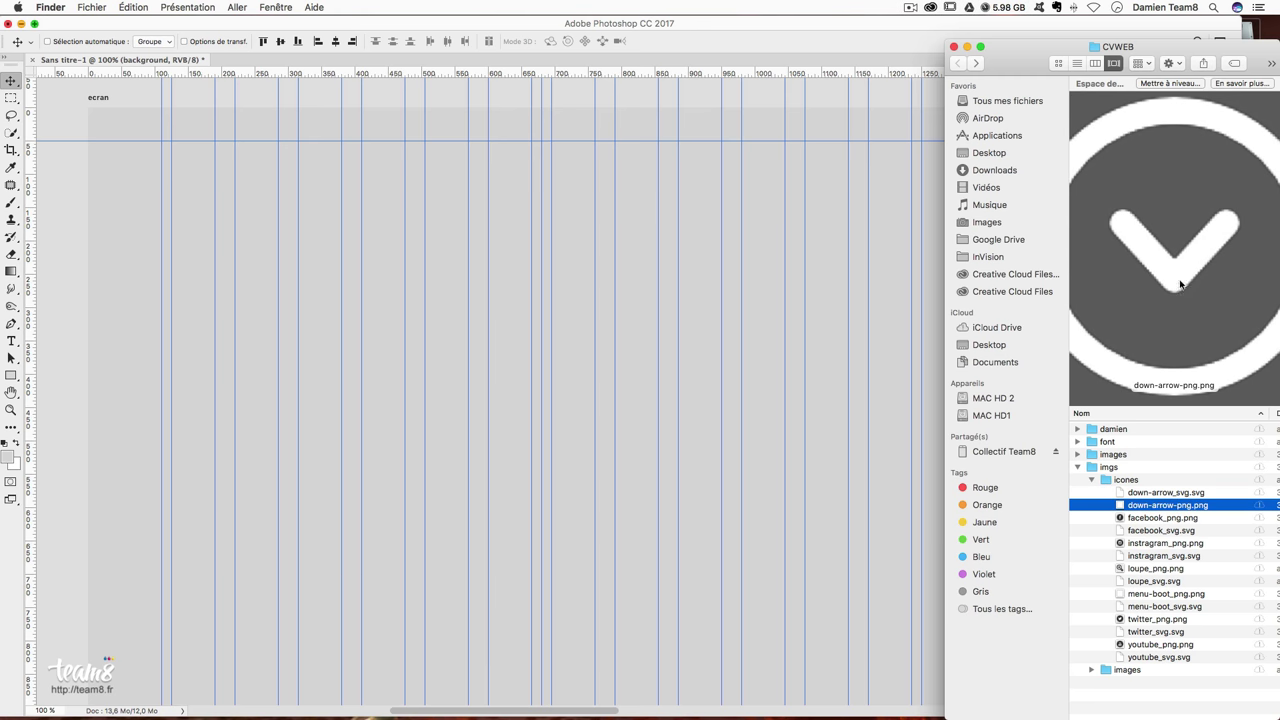
click(1147, 519)
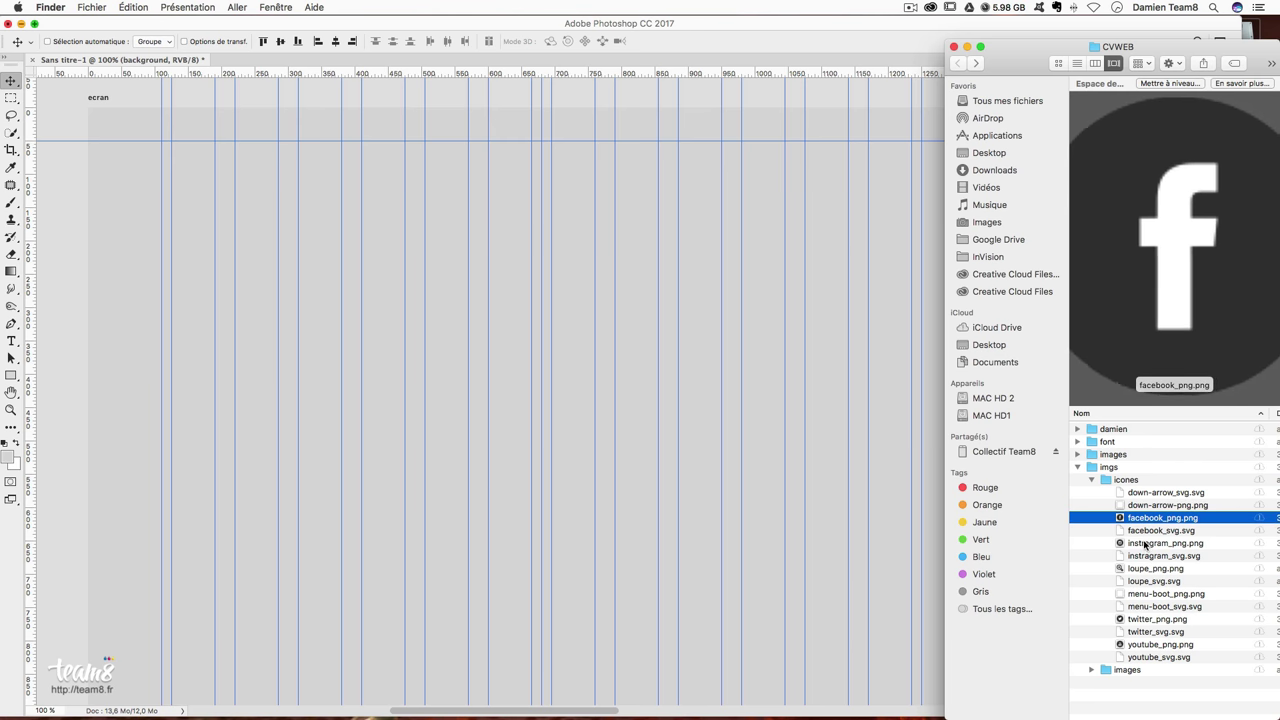
click(1144, 543)
click(1143, 568)
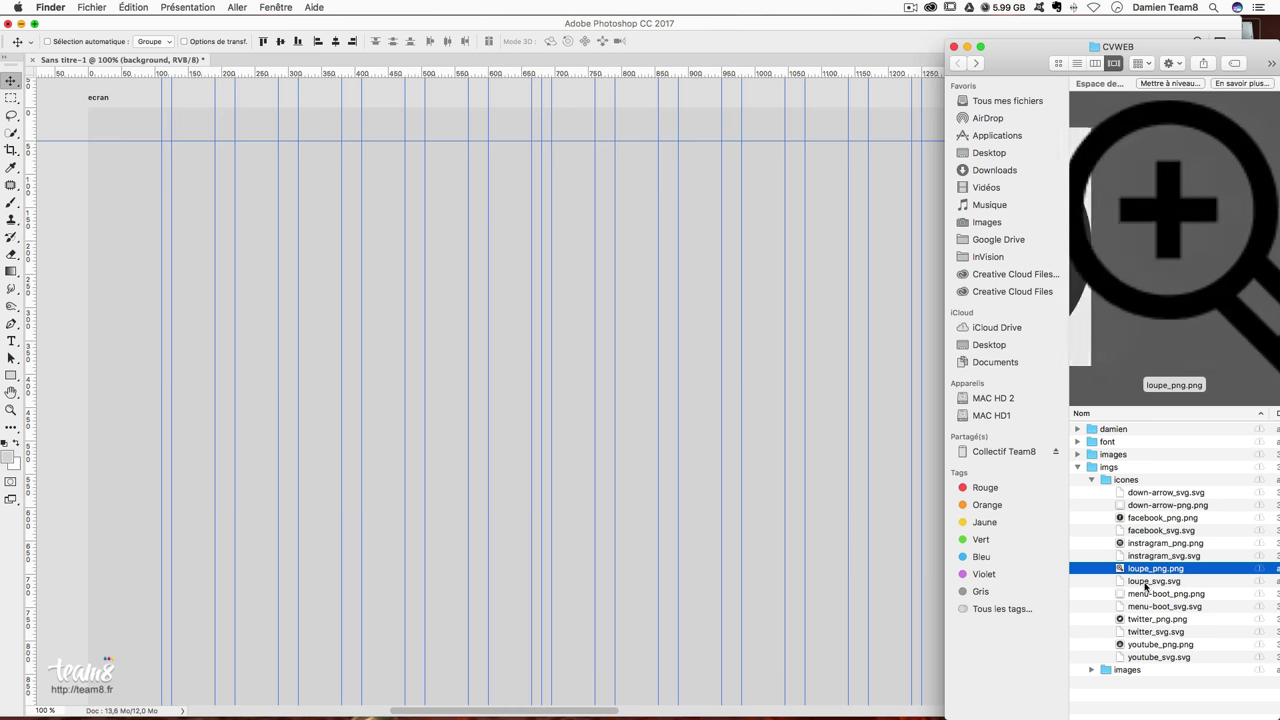
click(1147, 593)
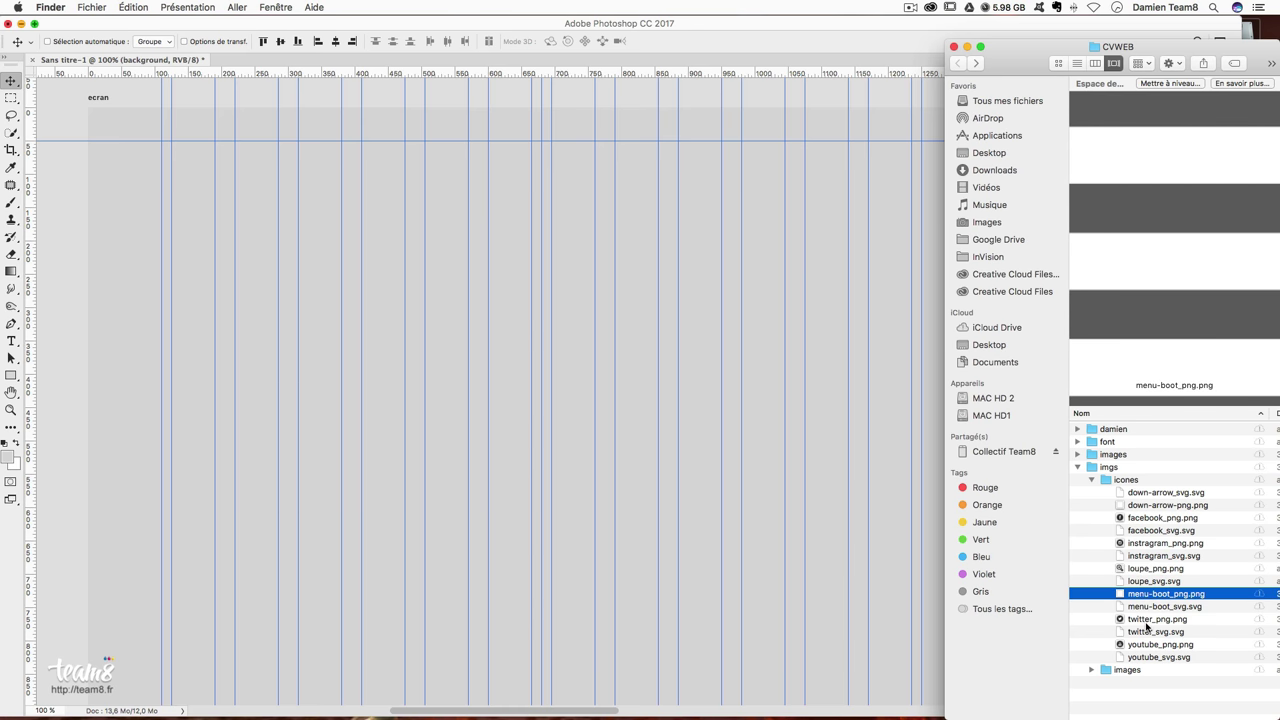
click(1147, 621)
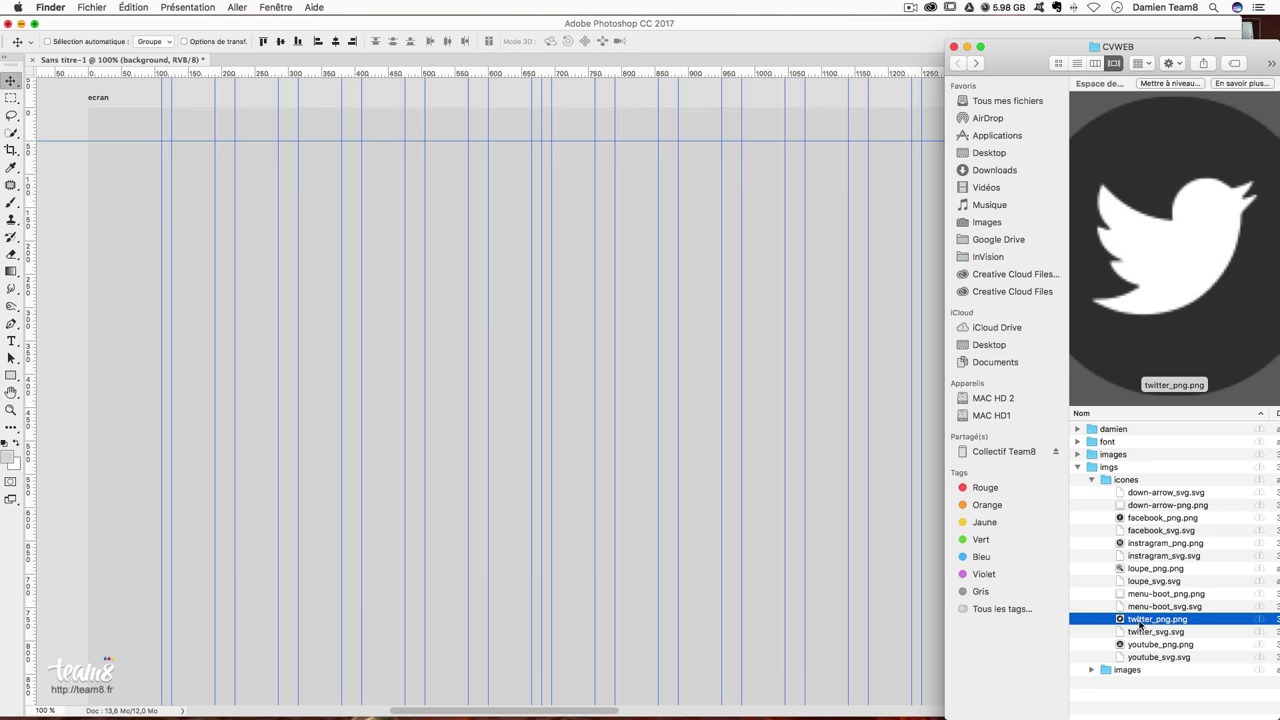
click(1147, 645)
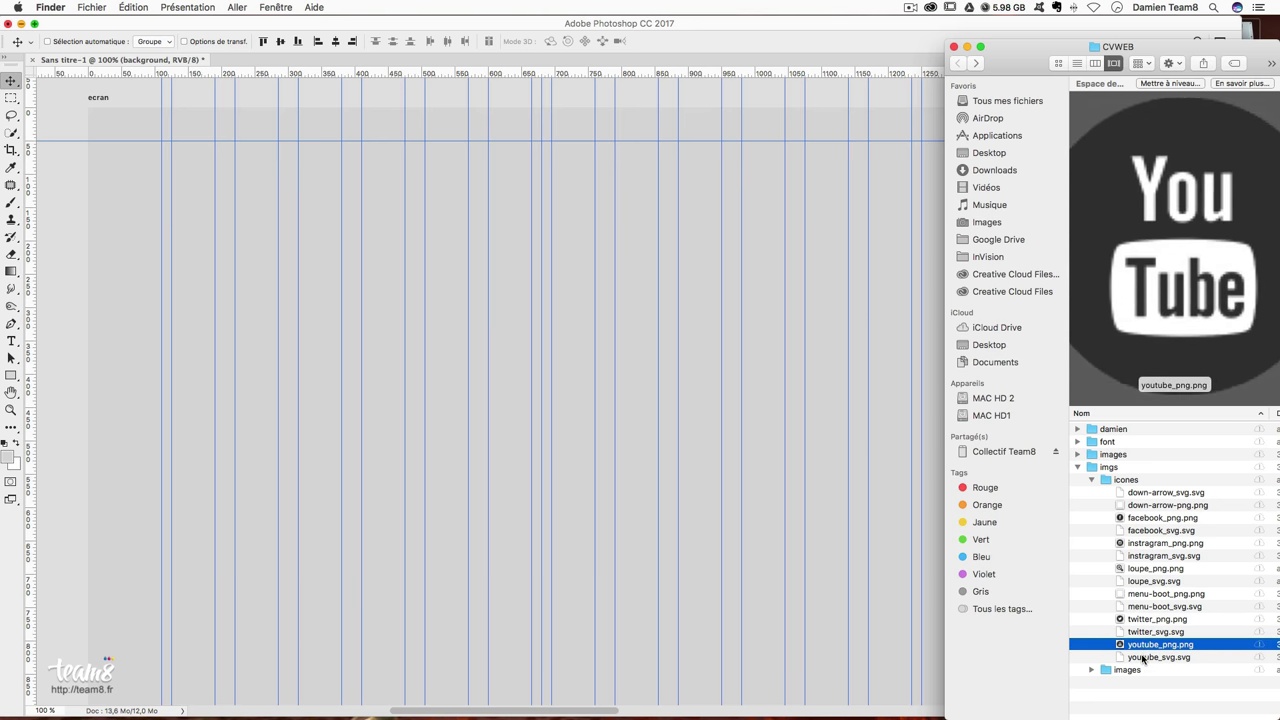
- Select the seven SVG icons and drag them onto the Photoshop canvas
click(1160, 658)
super+click(1150, 632)
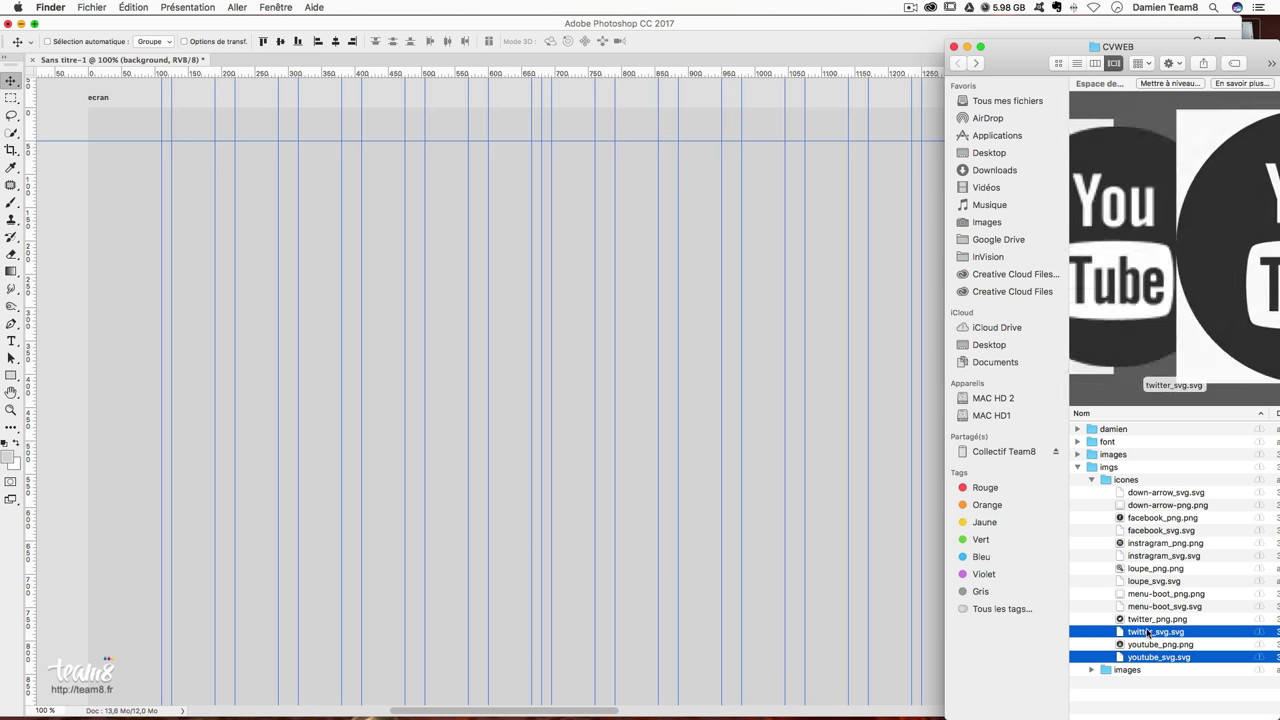
super+click(1146, 607)
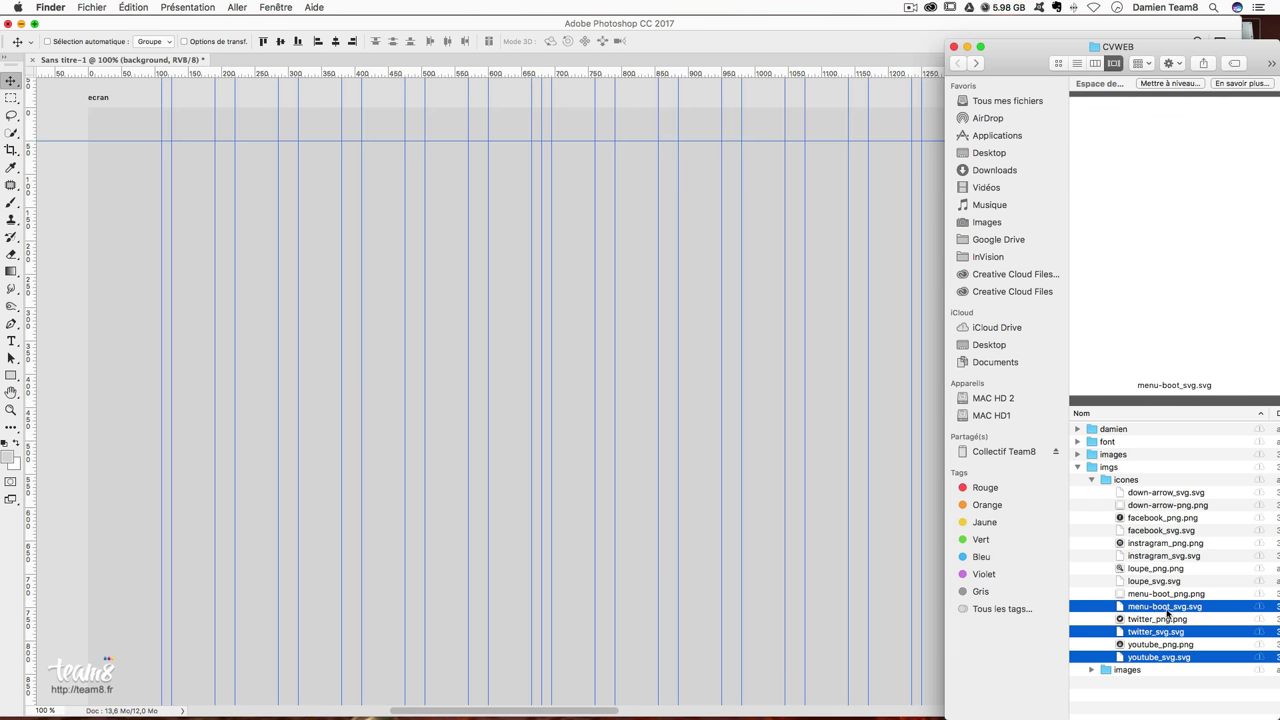
super+click(1153, 581)
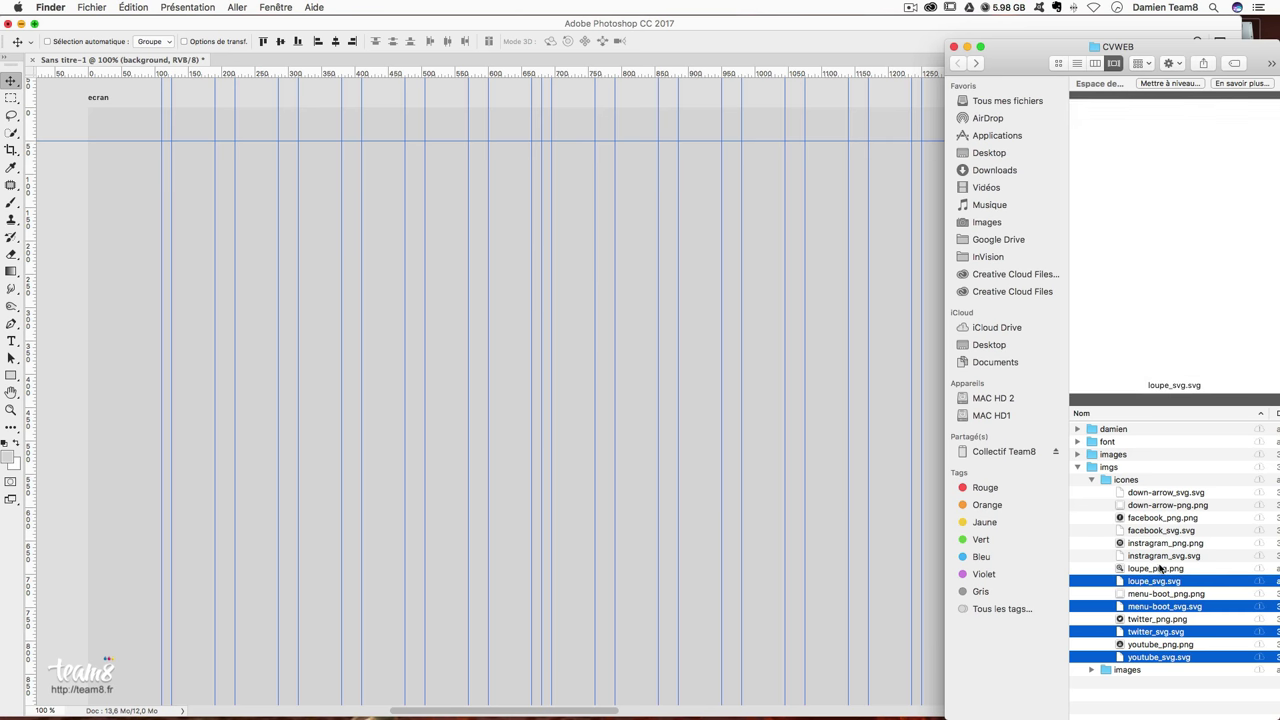
super+click(1162, 556)
super+click(1160, 530)
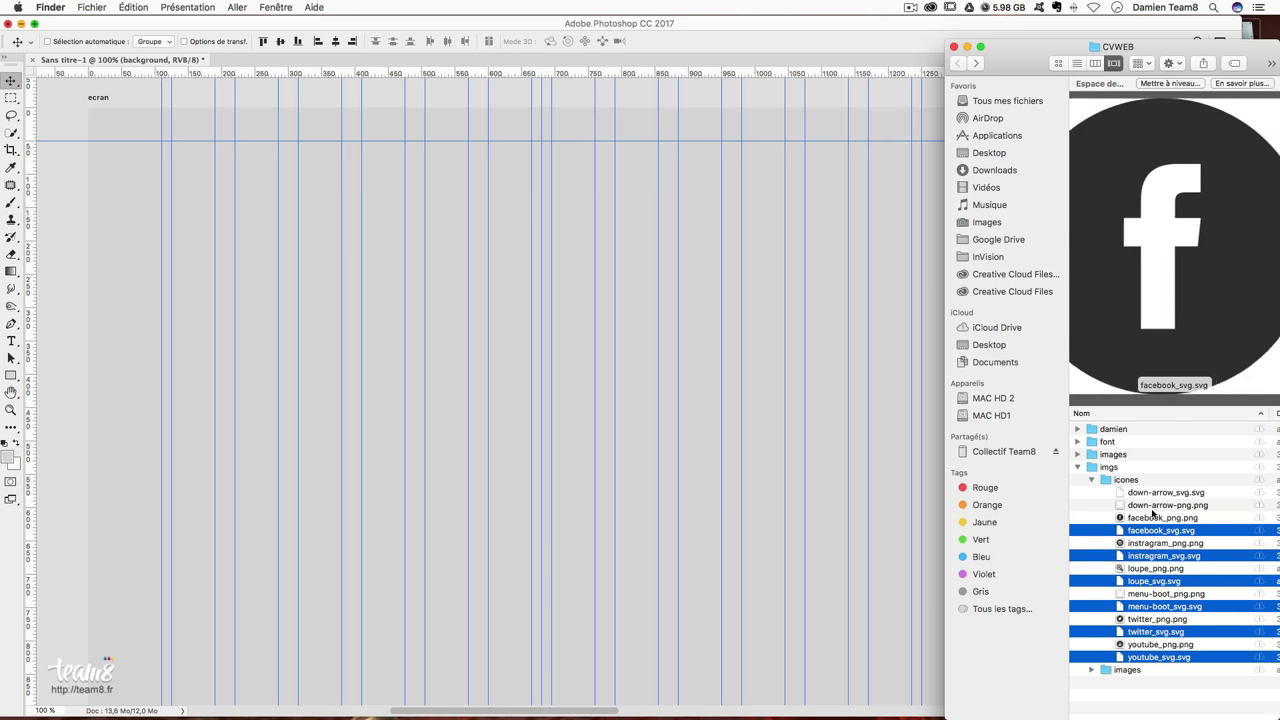
super+click(1153, 505)
super+click(1160, 506)
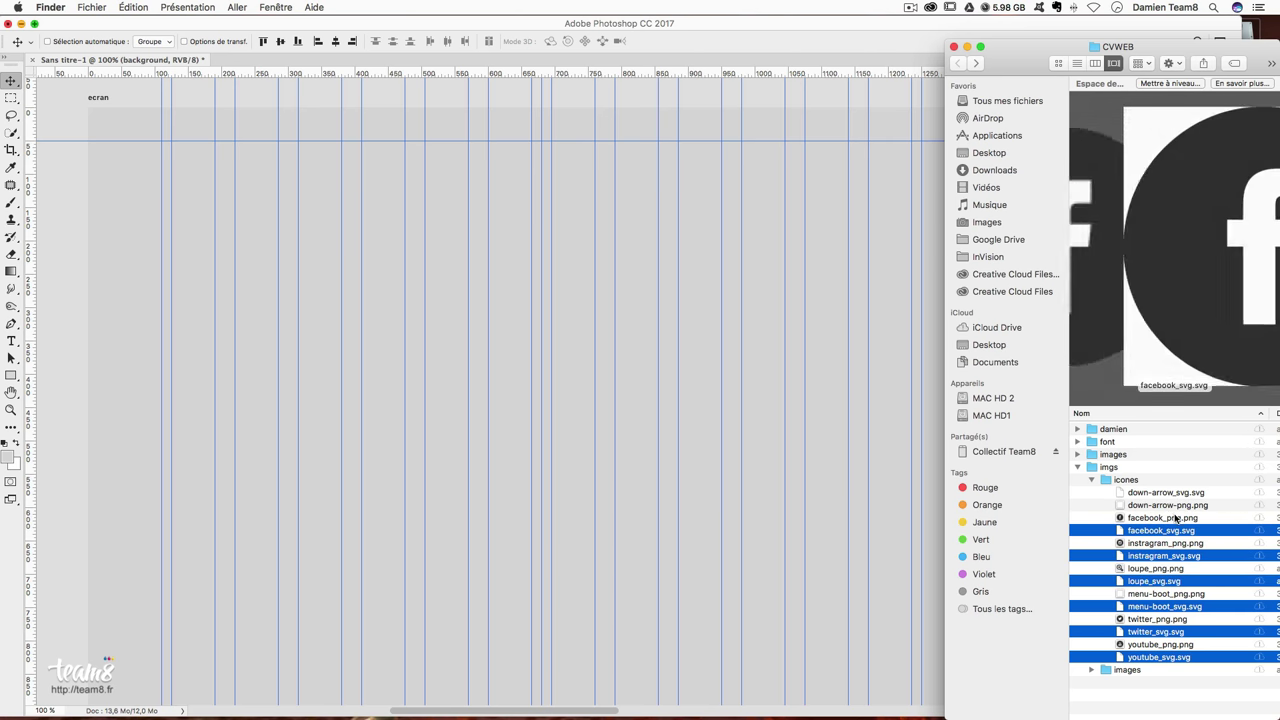
super+click(1168, 492)
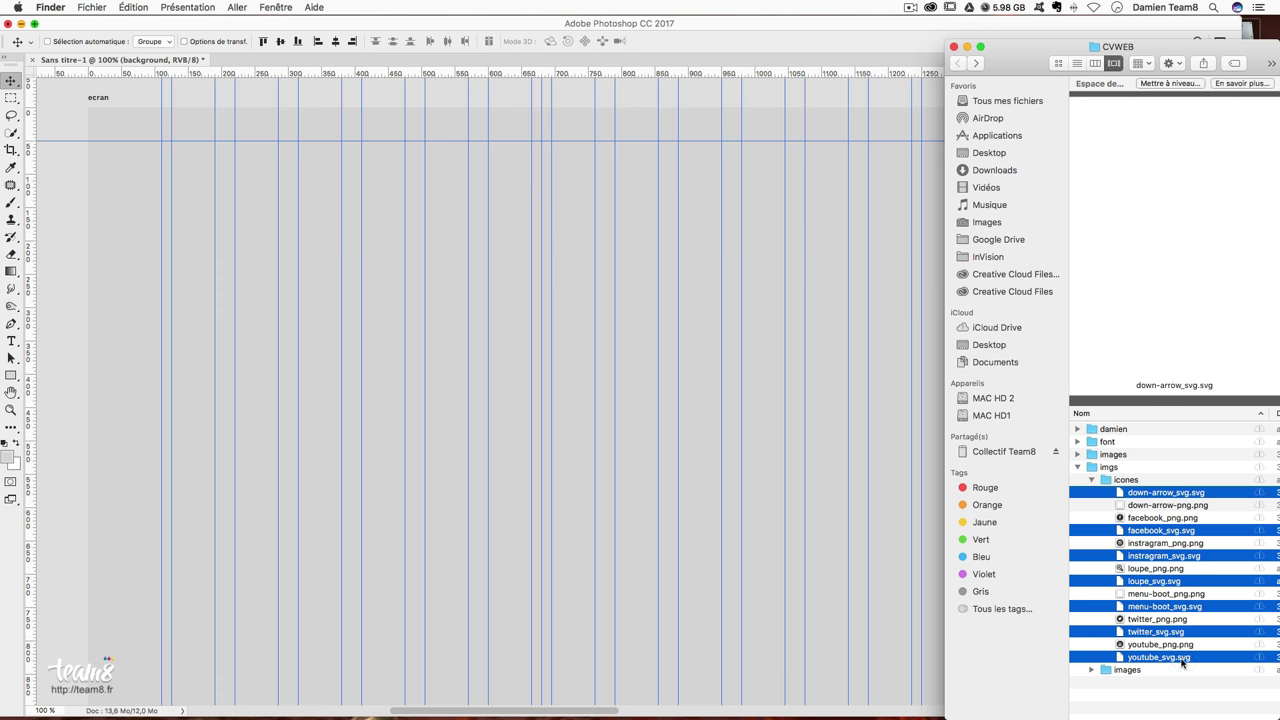
drag(1165, 492, 415, 332)
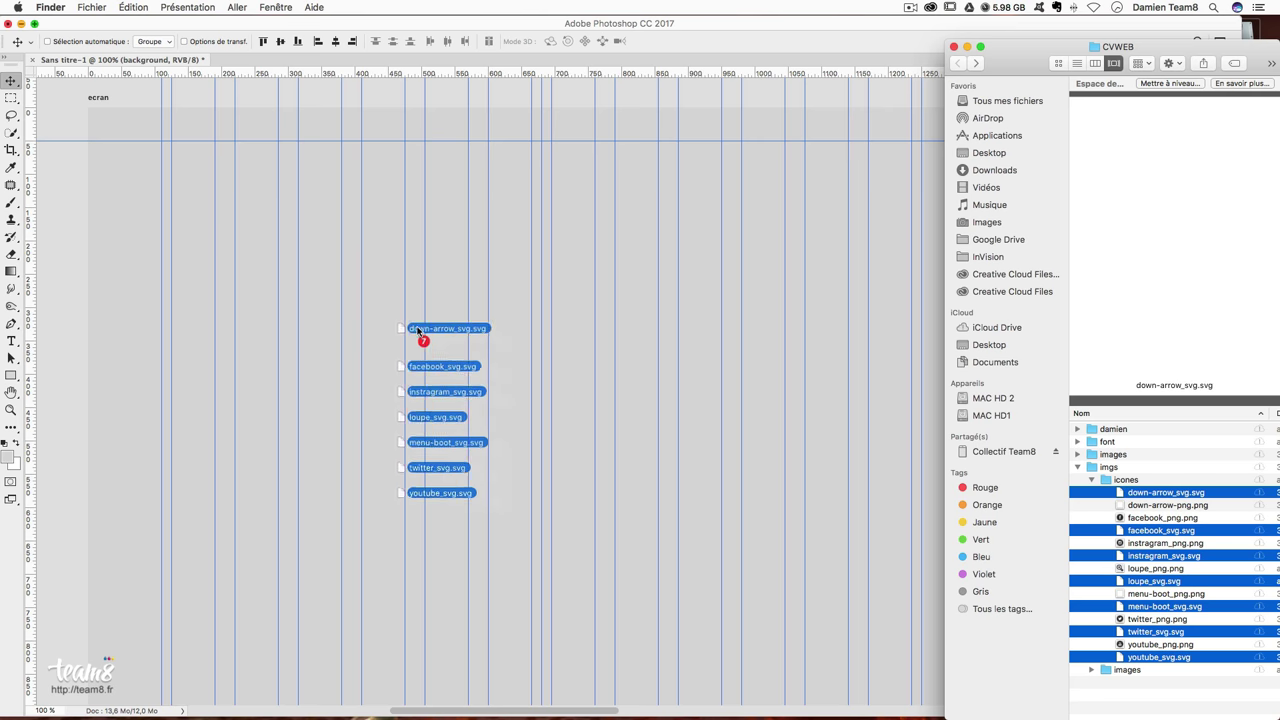
- Commit the last icon placements, then save the youtube and twitter icons to CVWEB and delete their layers
key(Return)
key(Return)
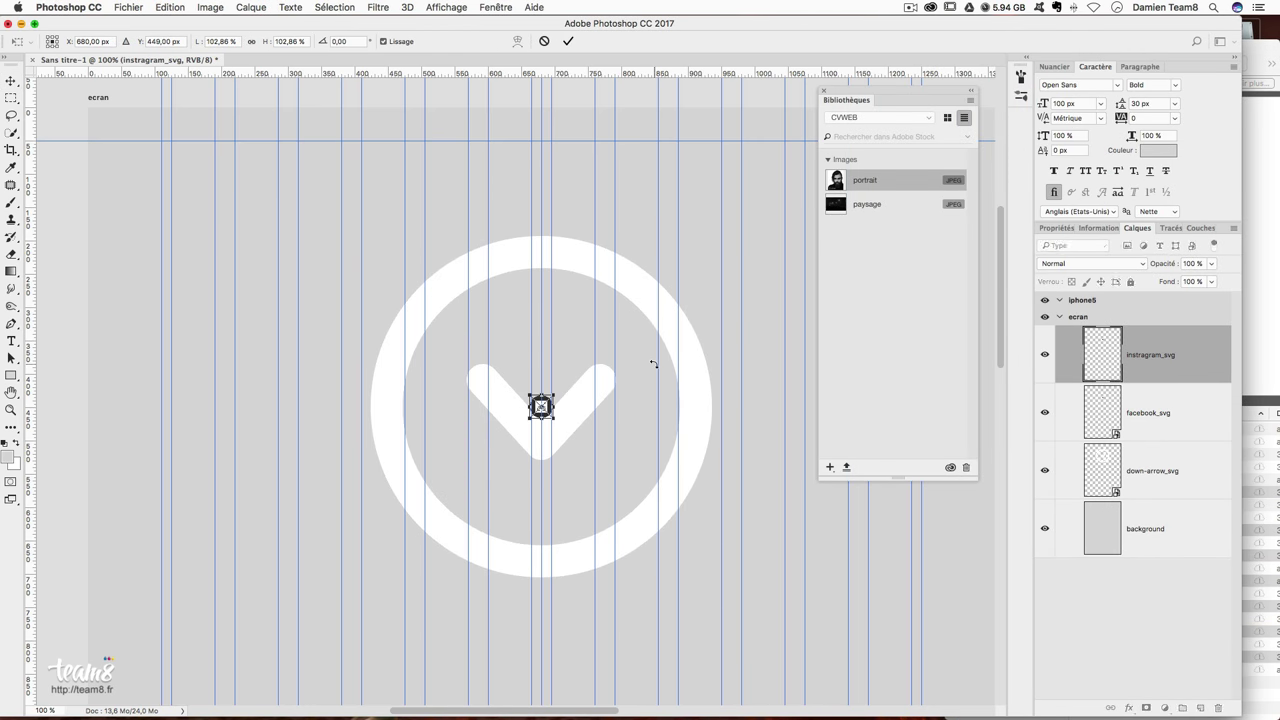
key(Return)
key(Return)
key(Return)
key(Return)
key(Return)
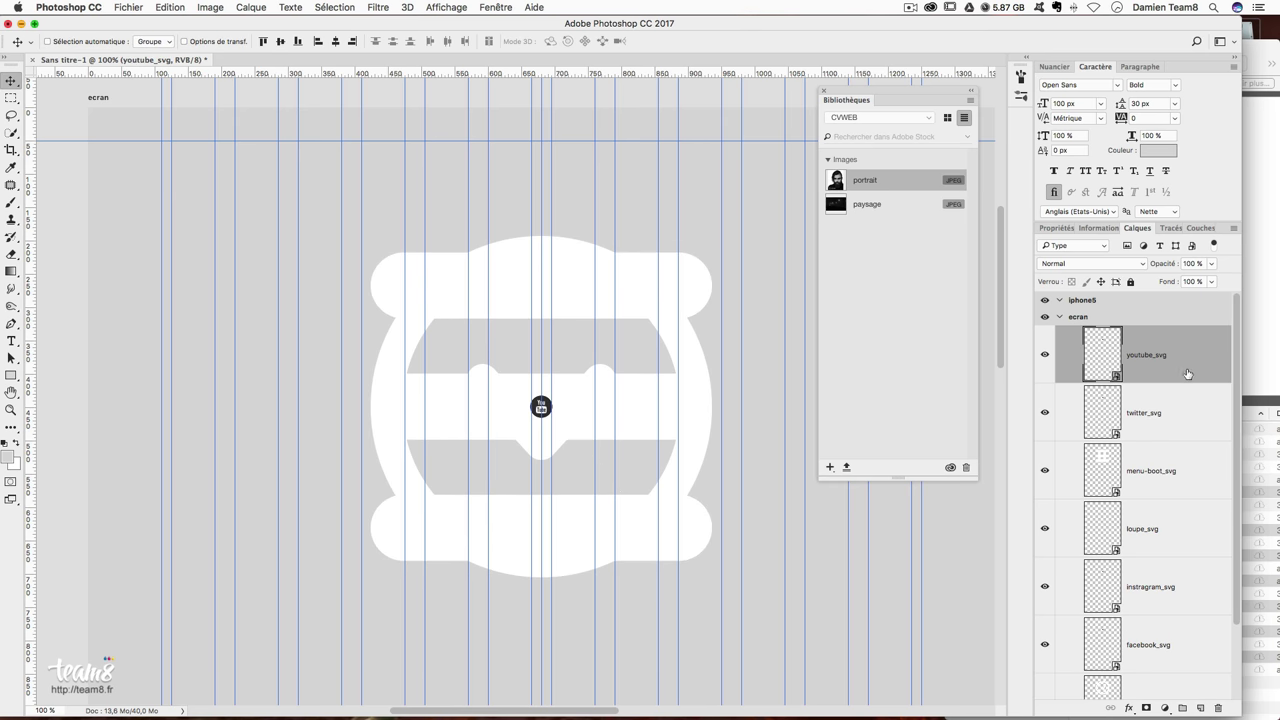
drag(1189, 371, 895, 293)
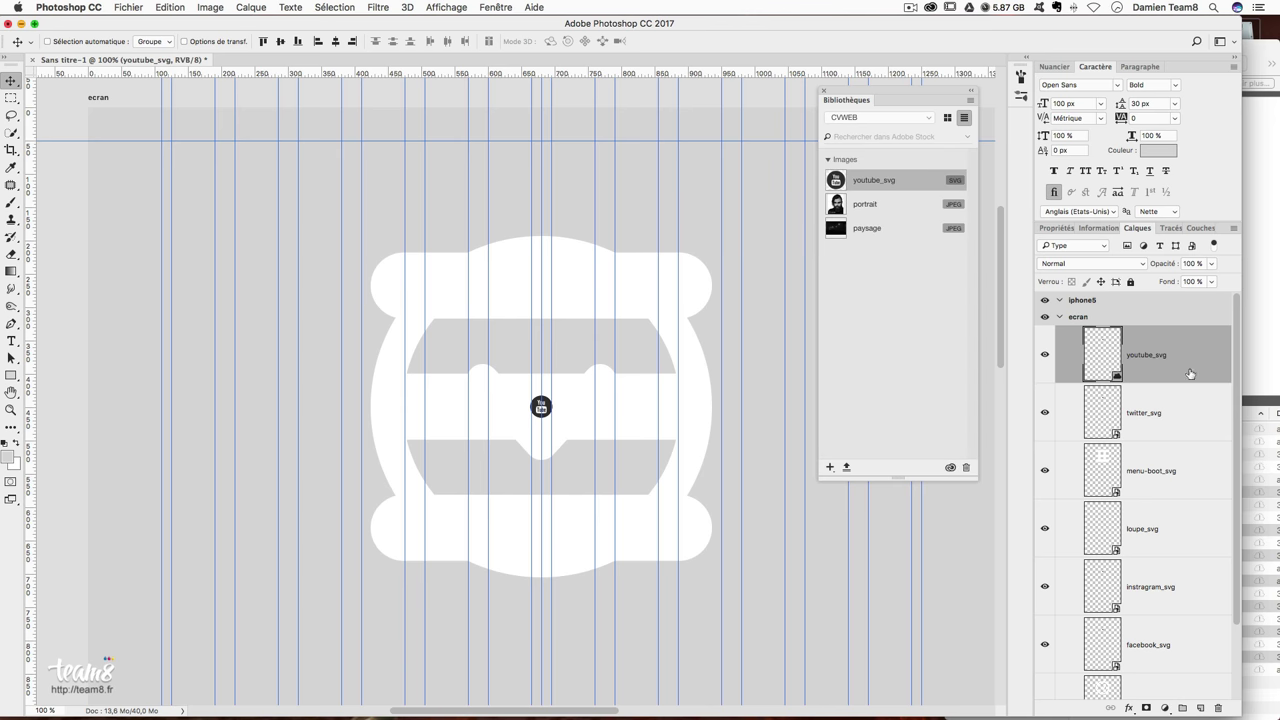
drag(1177, 351, 1218, 708)
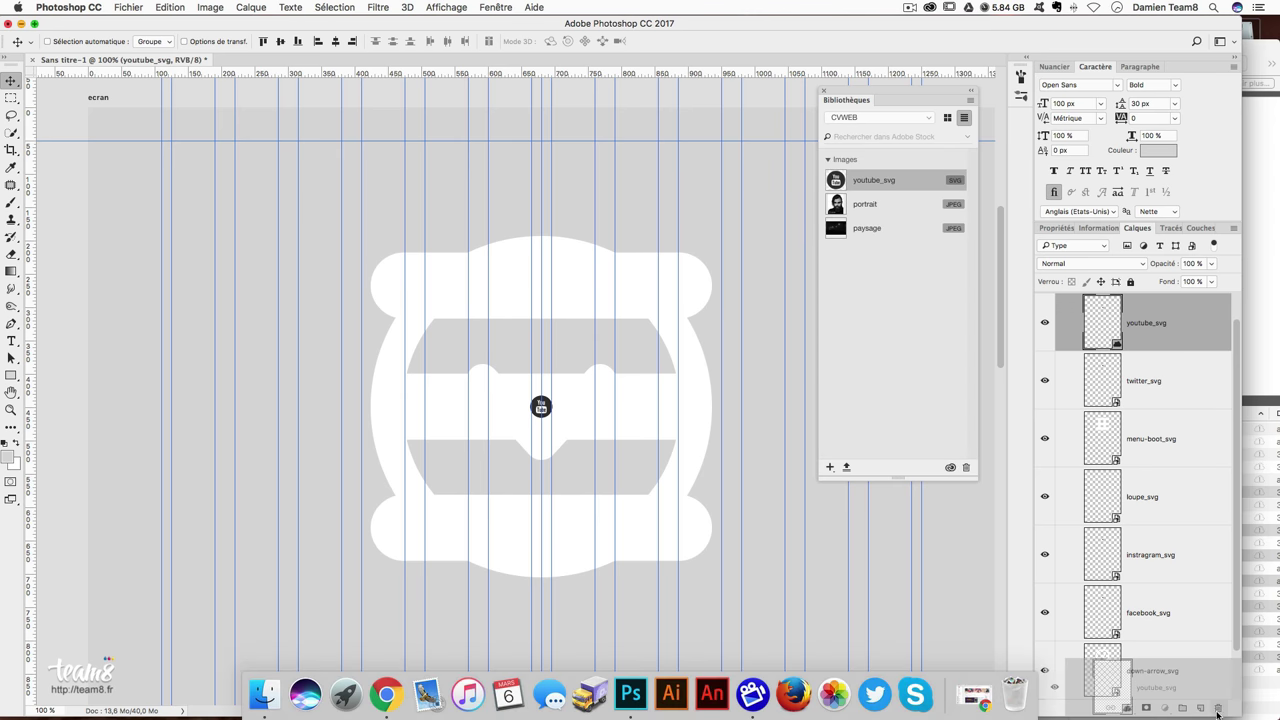
drag(1177, 338, 910, 300)
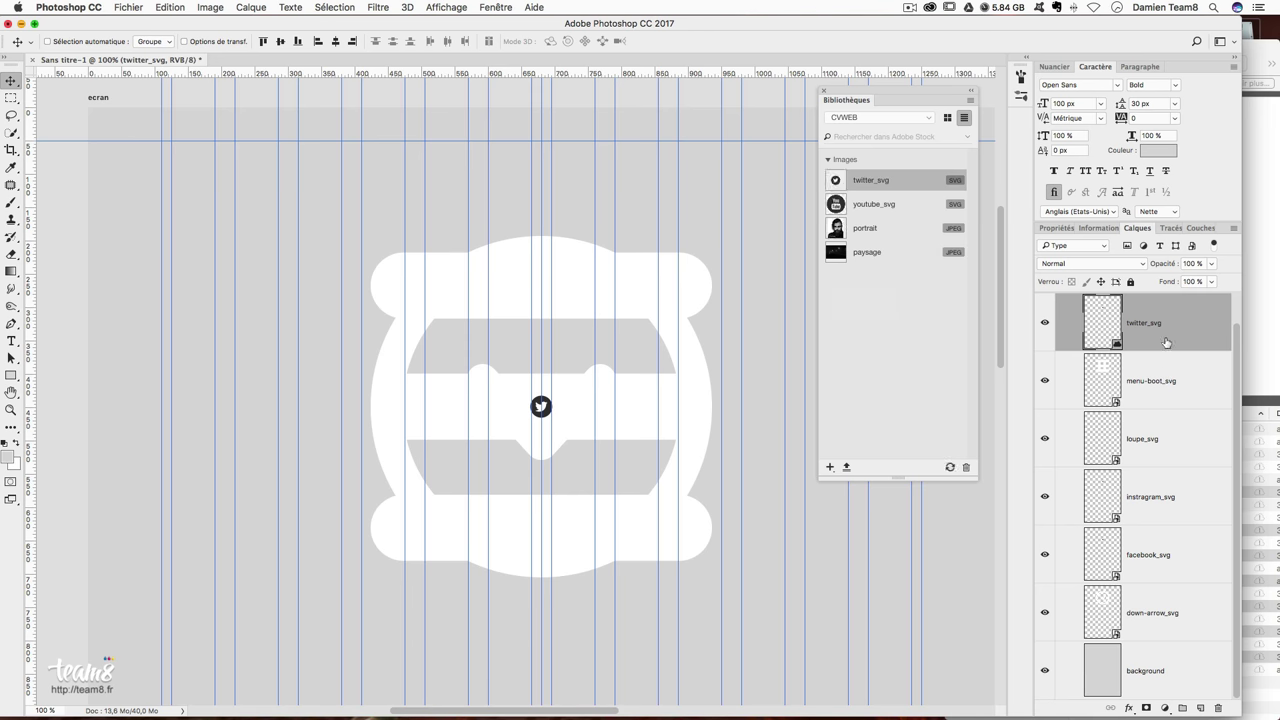
mouse_move(1189, 340)
mouse_down()
mouse_move(1218, 708)
mouse_move(890, 358)
mouse_move(887, 380)
mouse_up()
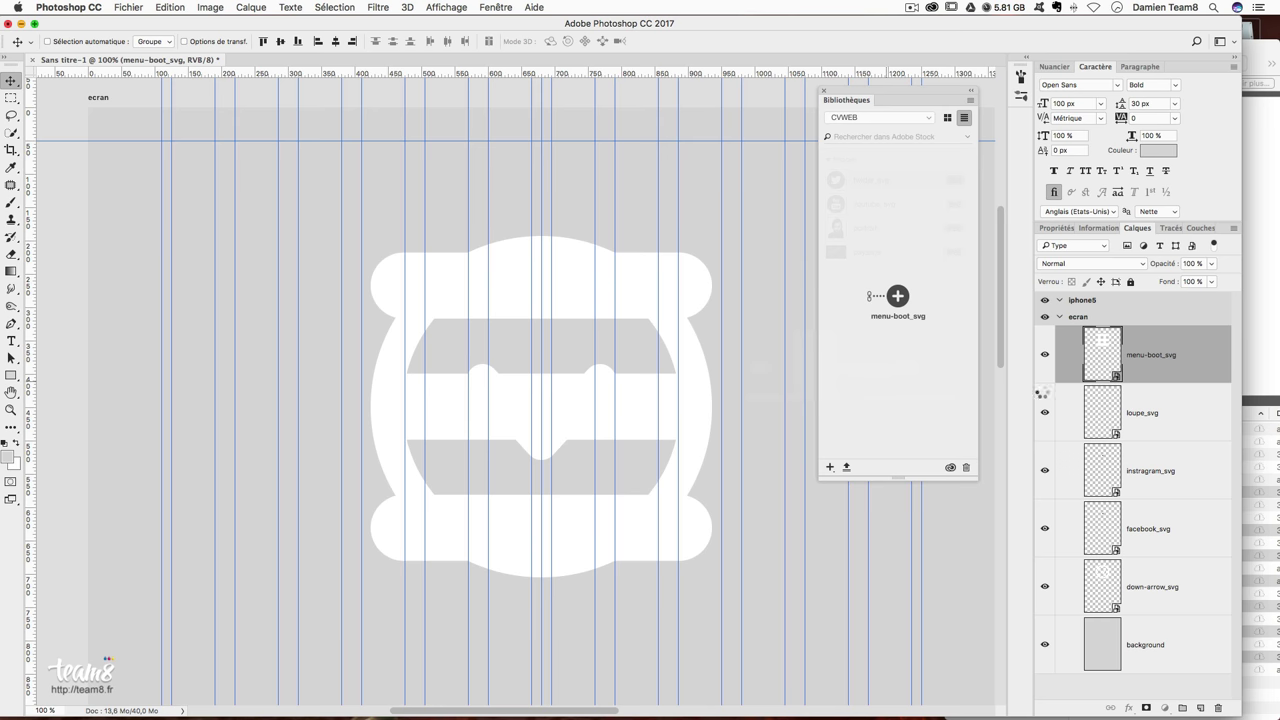
drag(1167, 351, 1218, 708)
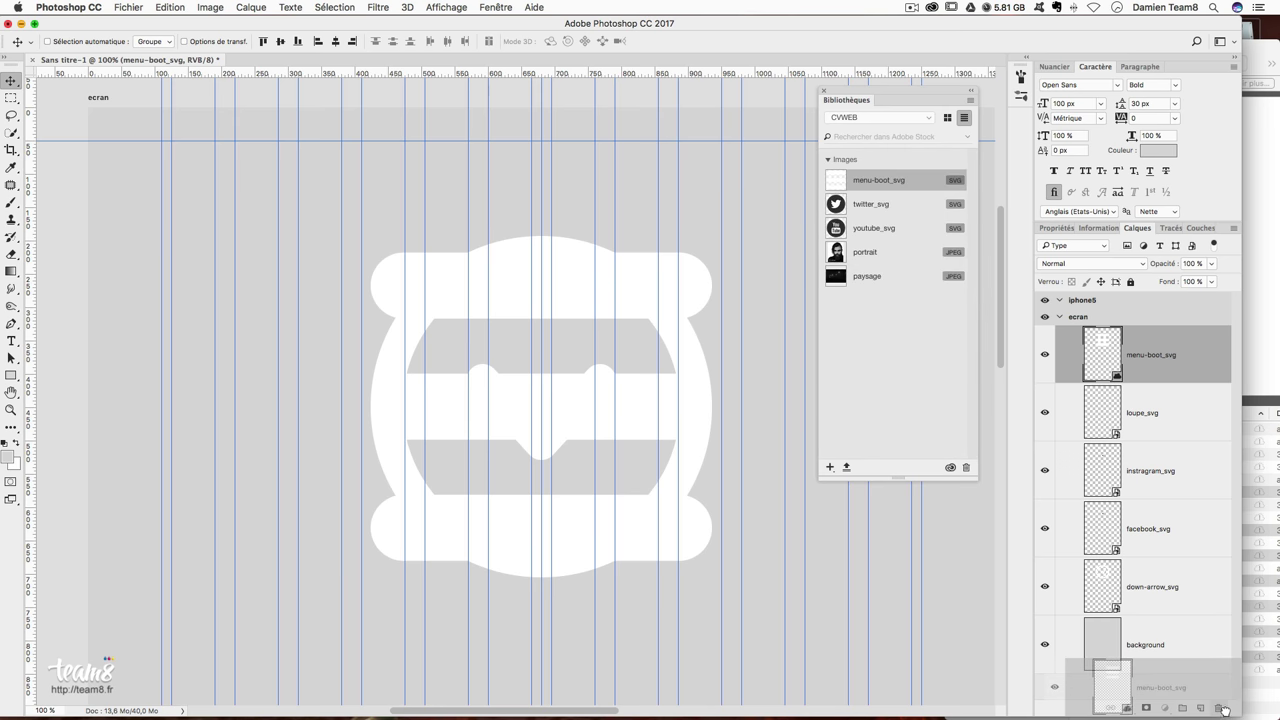
- Save the loupe, instagram, facebook and down-arrow icons to CVWEB, then delete the remaining icon layers
drag(1165, 338, 894, 294)
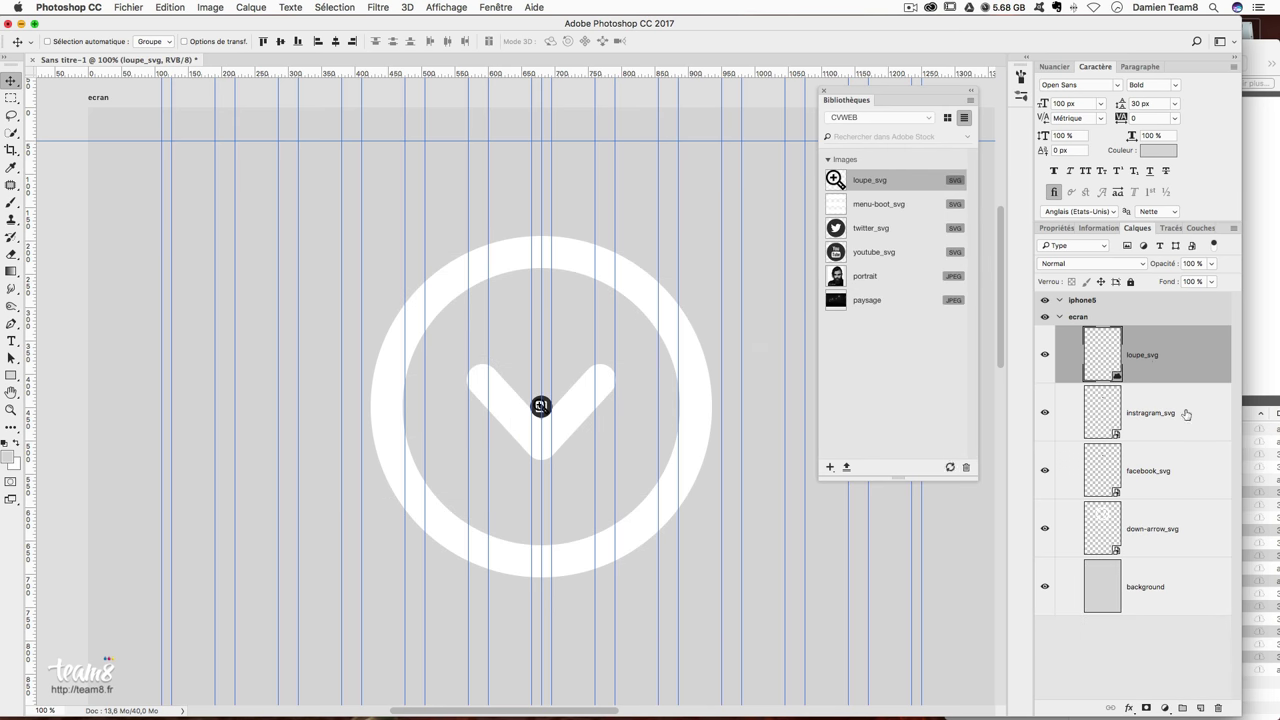
drag(1160, 358, 1218, 708)
drag(1160, 356, 900, 388)
drag(1150, 412, 883, 414)
drag(1150, 470, 938, 436)
click(1195, 355)
shift+click(1205, 497)
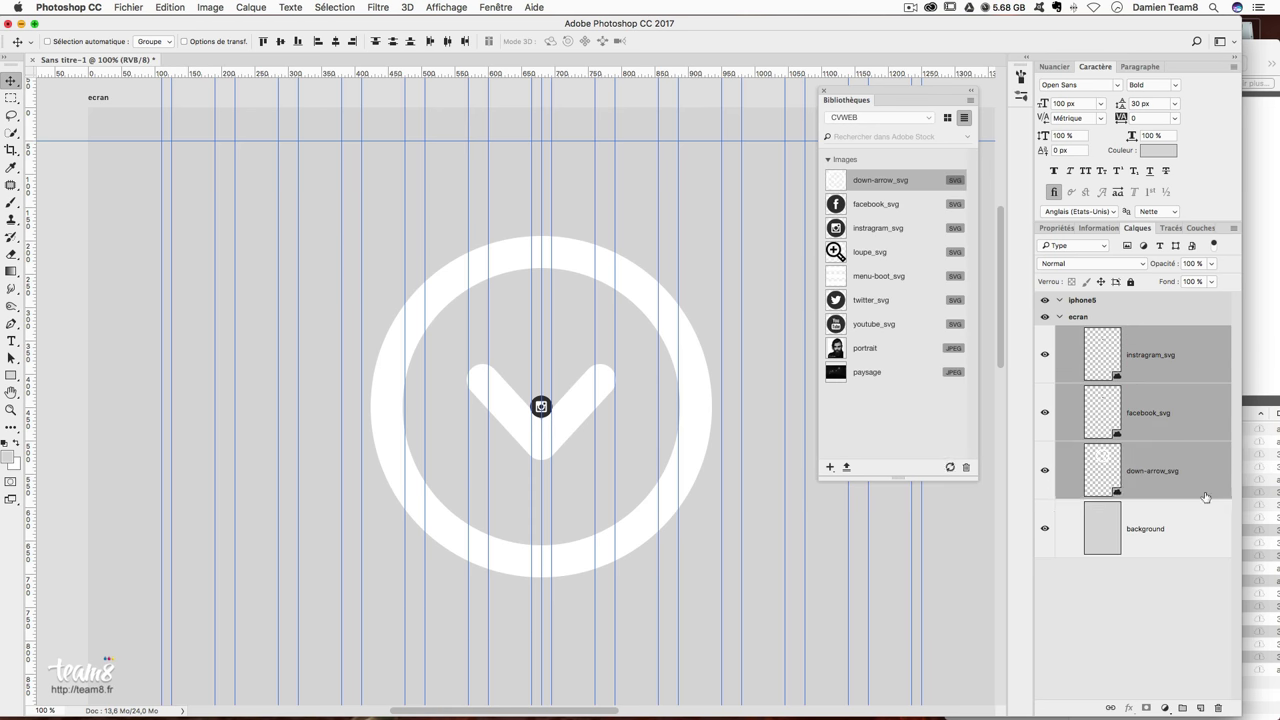
drag(1205, 497, 1217, 708)
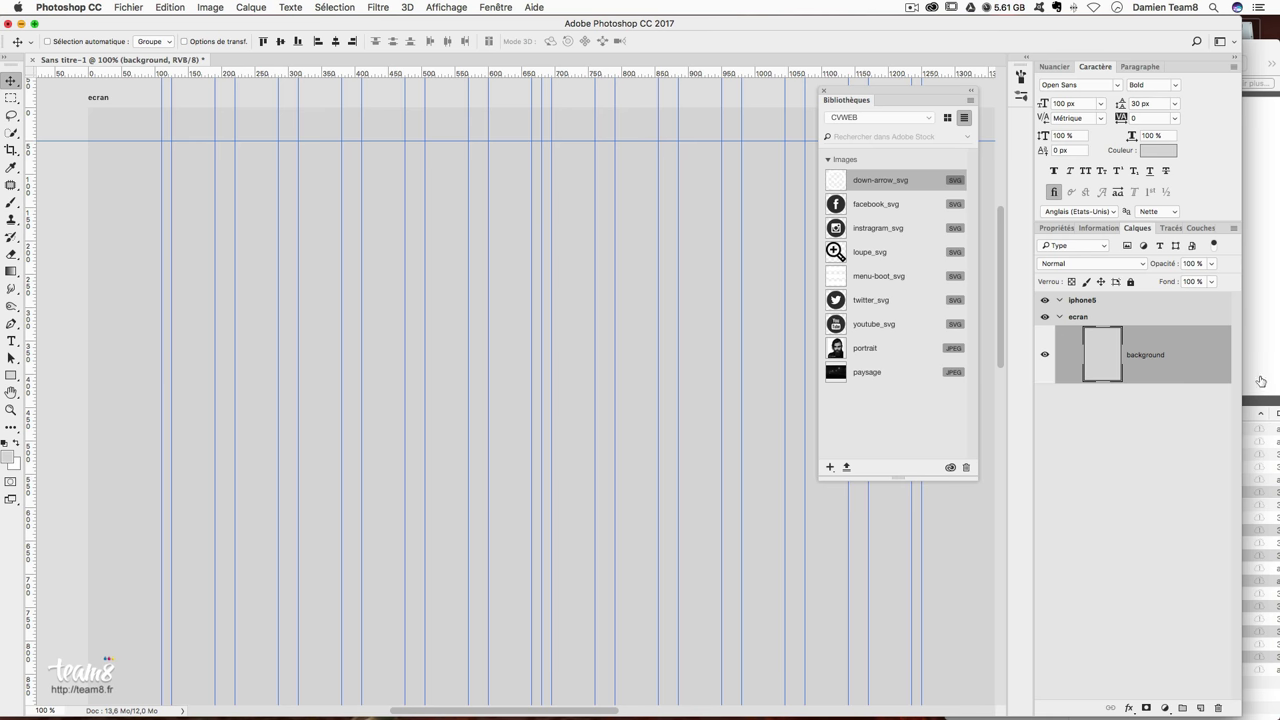
- Place all jpg images from the CVWEB images folder into the ecran document
click(1248, 432)
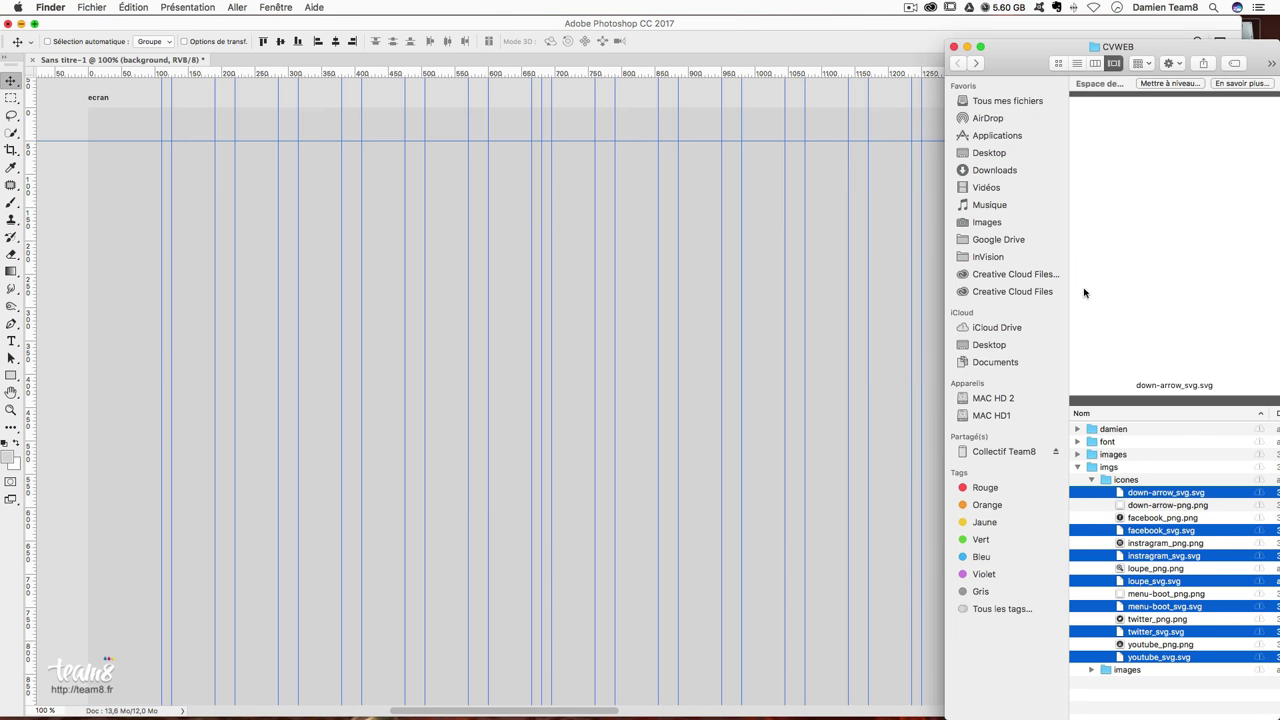
click(1099, 484)
click(1092, 492)
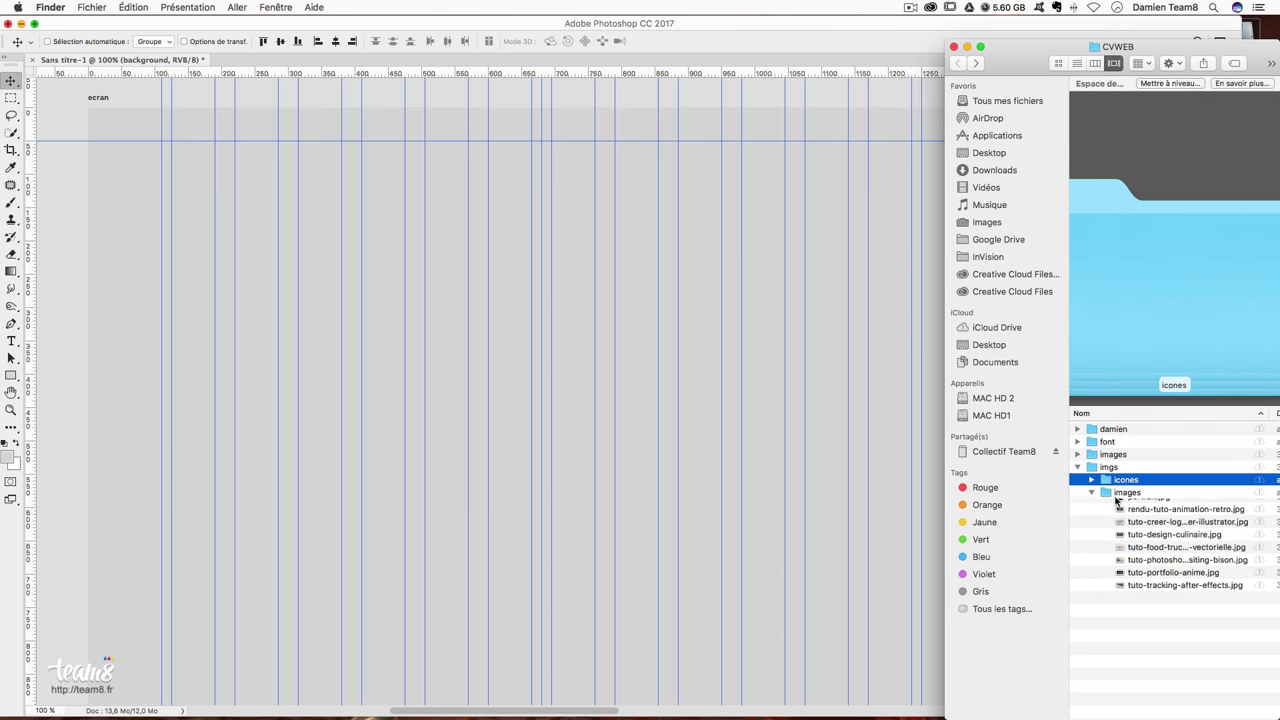
click(1146, 506)
shift+click(1160, 620)
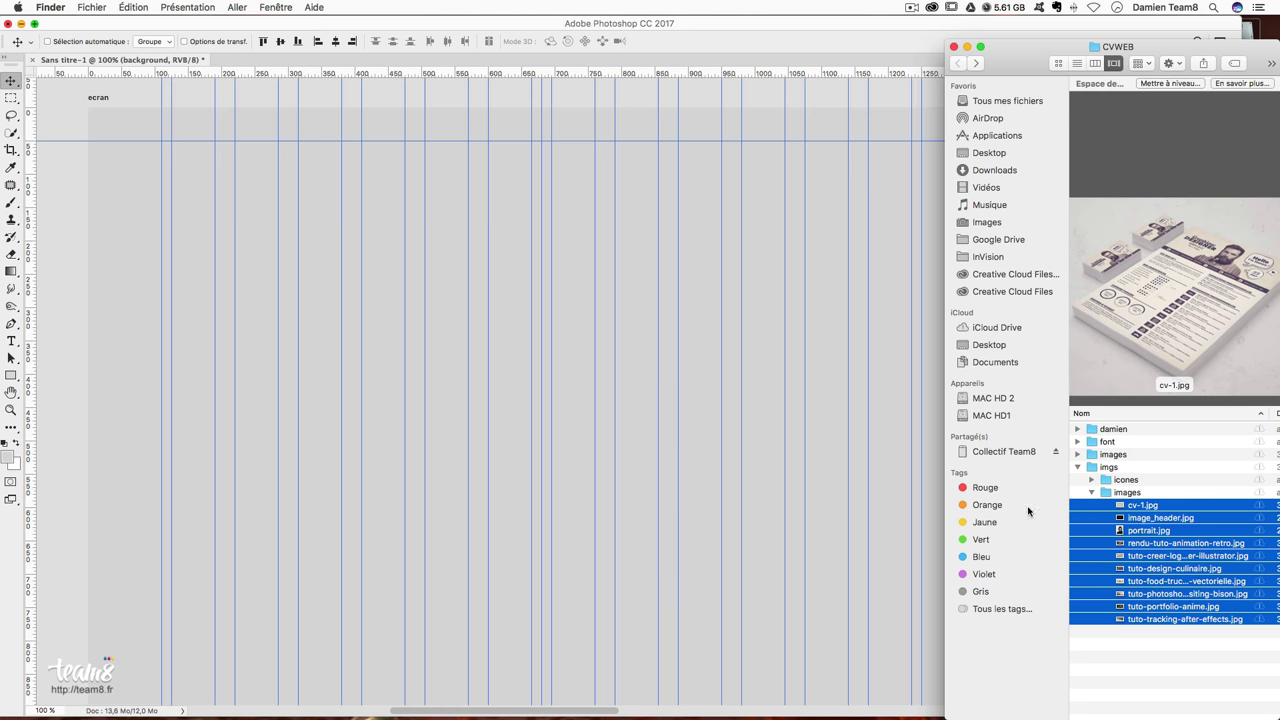
drag(1140, 518, 620, 430)
key(Return)
key(Return)
key(Return)
key(Return)
key(Return)
key(Return)
key(Return)
key(Return)
key(Return)
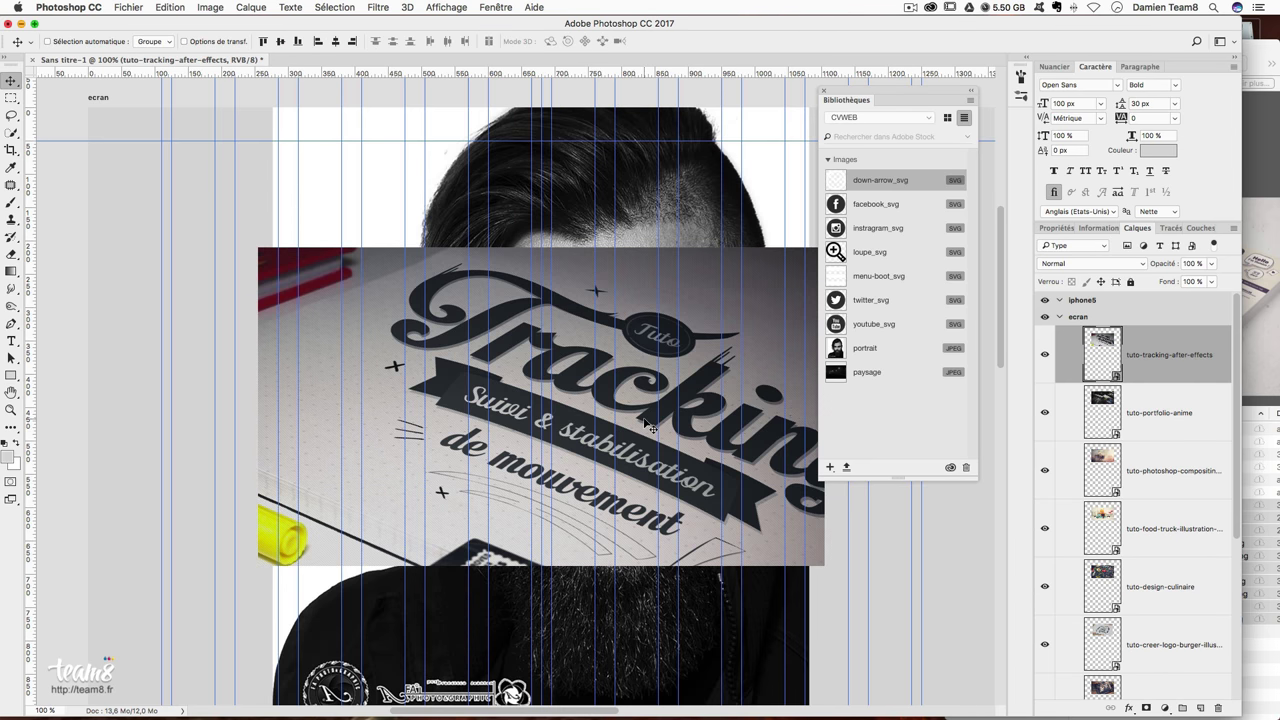
- Preview image_header.jpg and portrait.jpg in the project folder, then return to Photoshop
click(1263, 99)
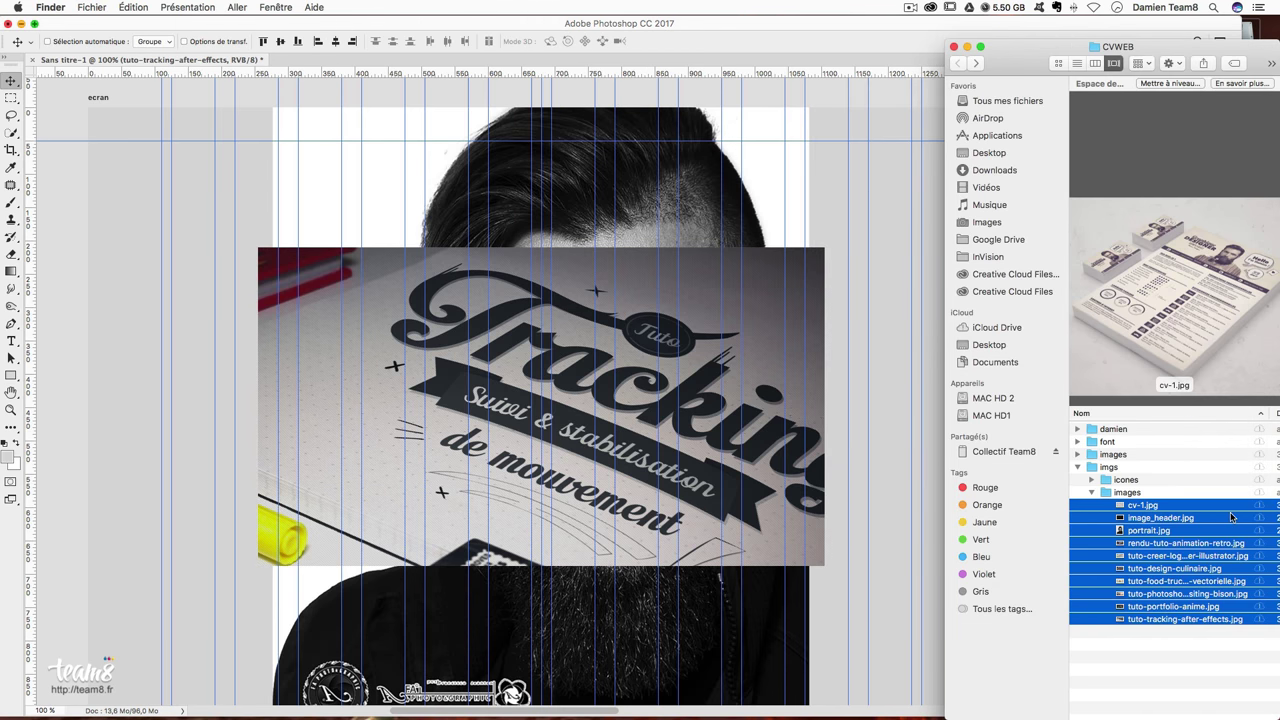
click(1163, 518)
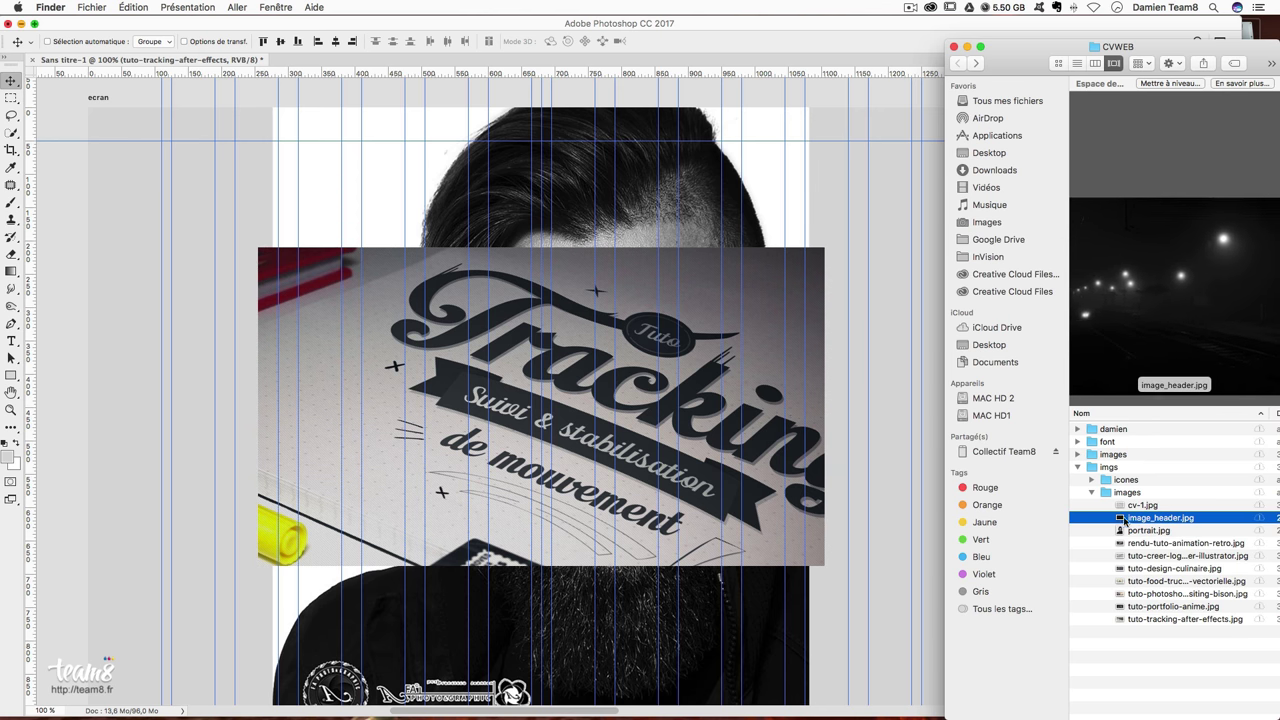
click(1143, 530)
click(1148, 530)
click(1148, 530)
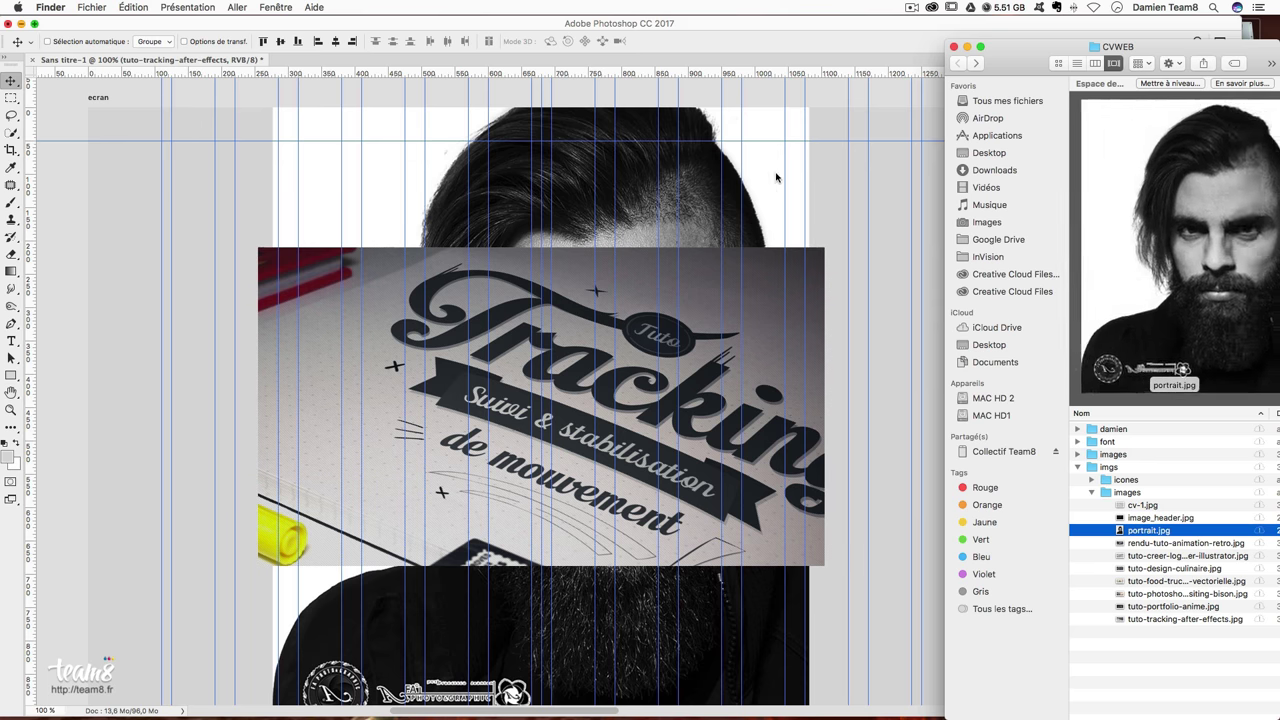
click(779, 179)
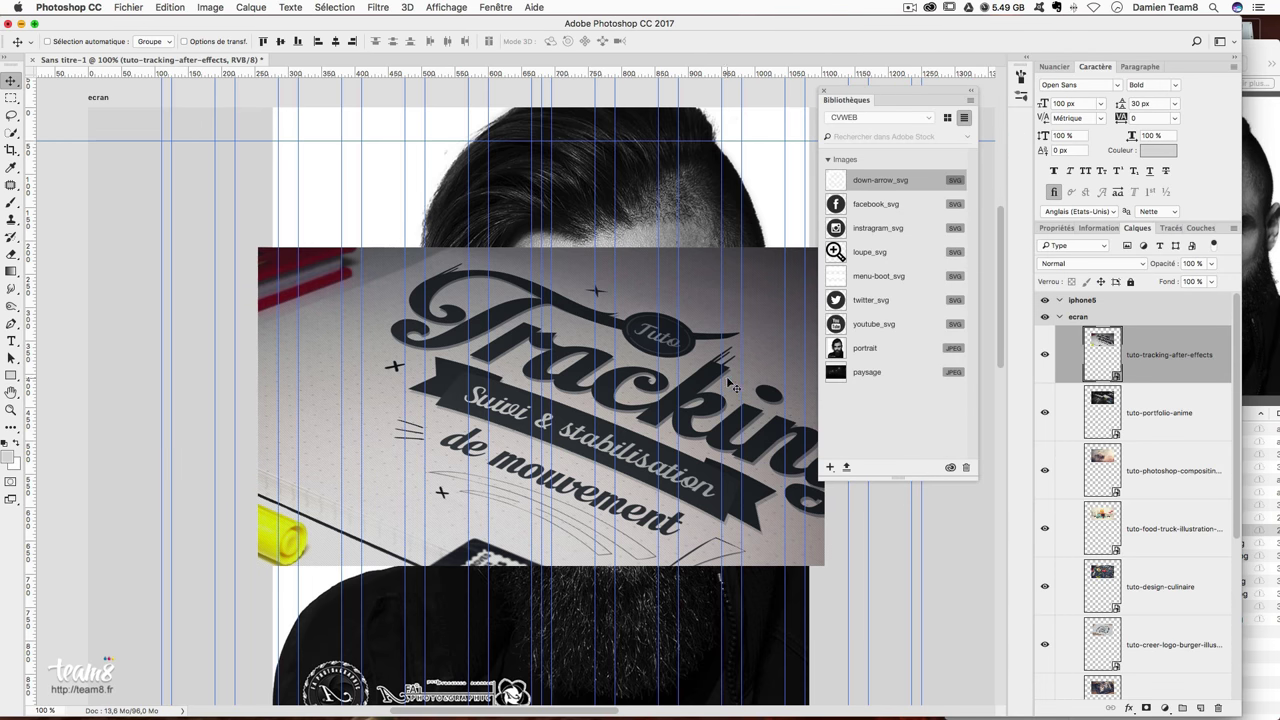
- Delete the portrait and image_header layers from the document
click(1186, 420)
scroll(1191, 577, down, 5)
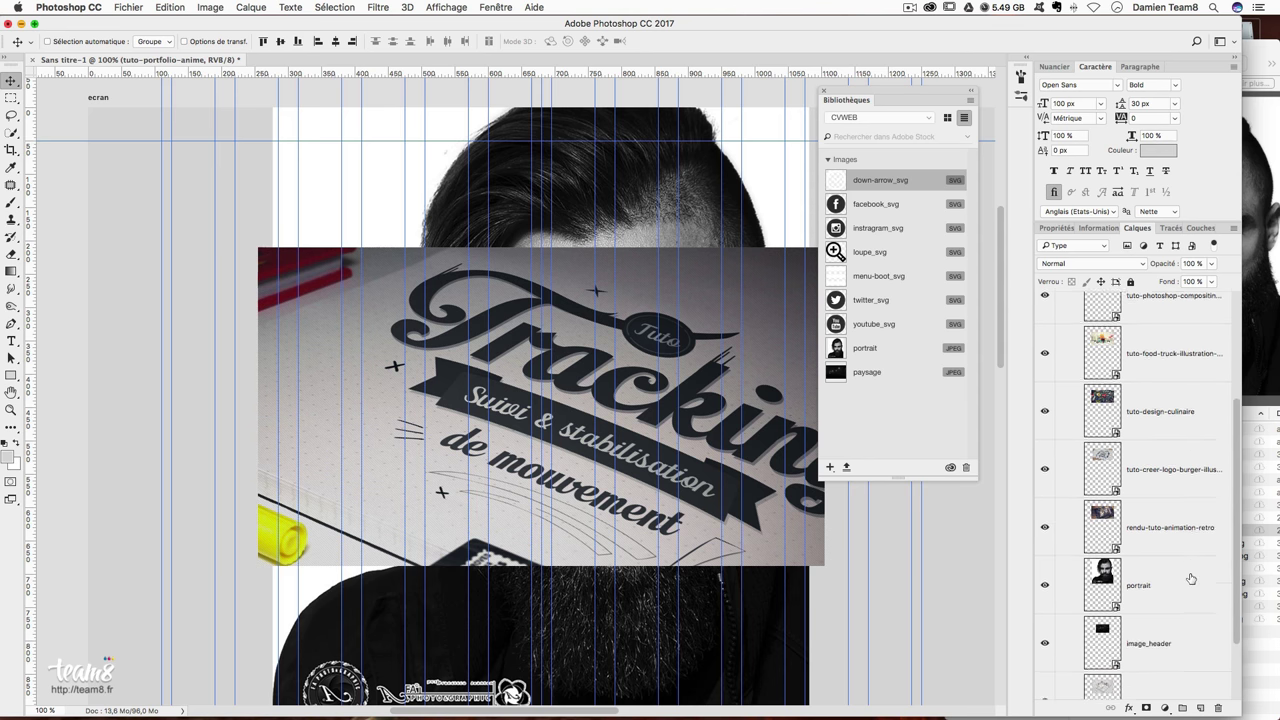
click(1179, 520)
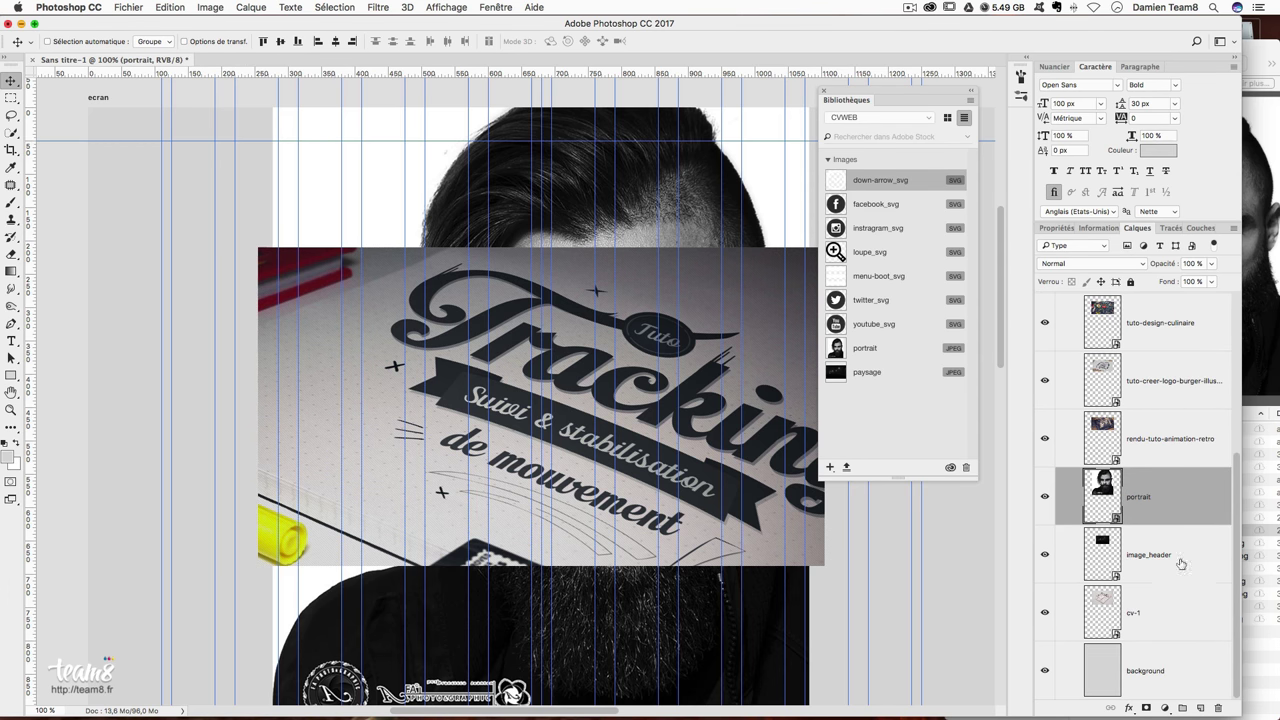
shift+click(1176, 571)
drag(1176, 560, 1218, 707)
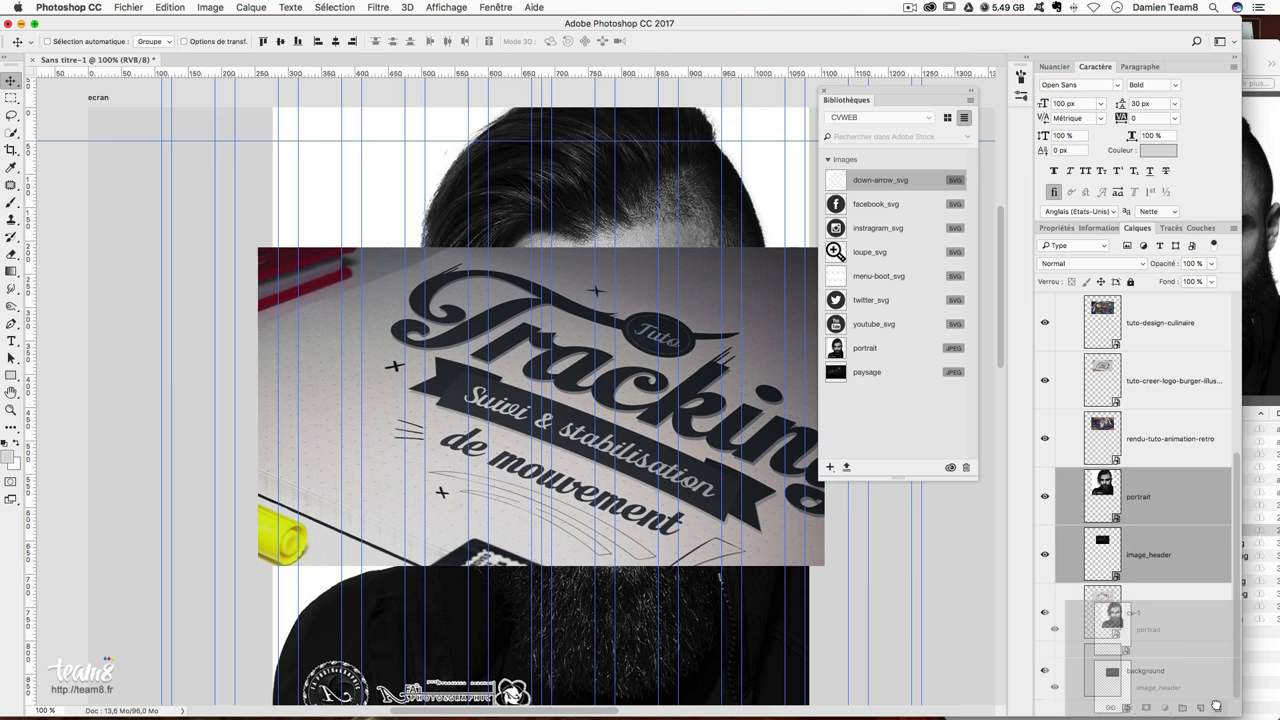
scroll(1166, 450, up, 3)
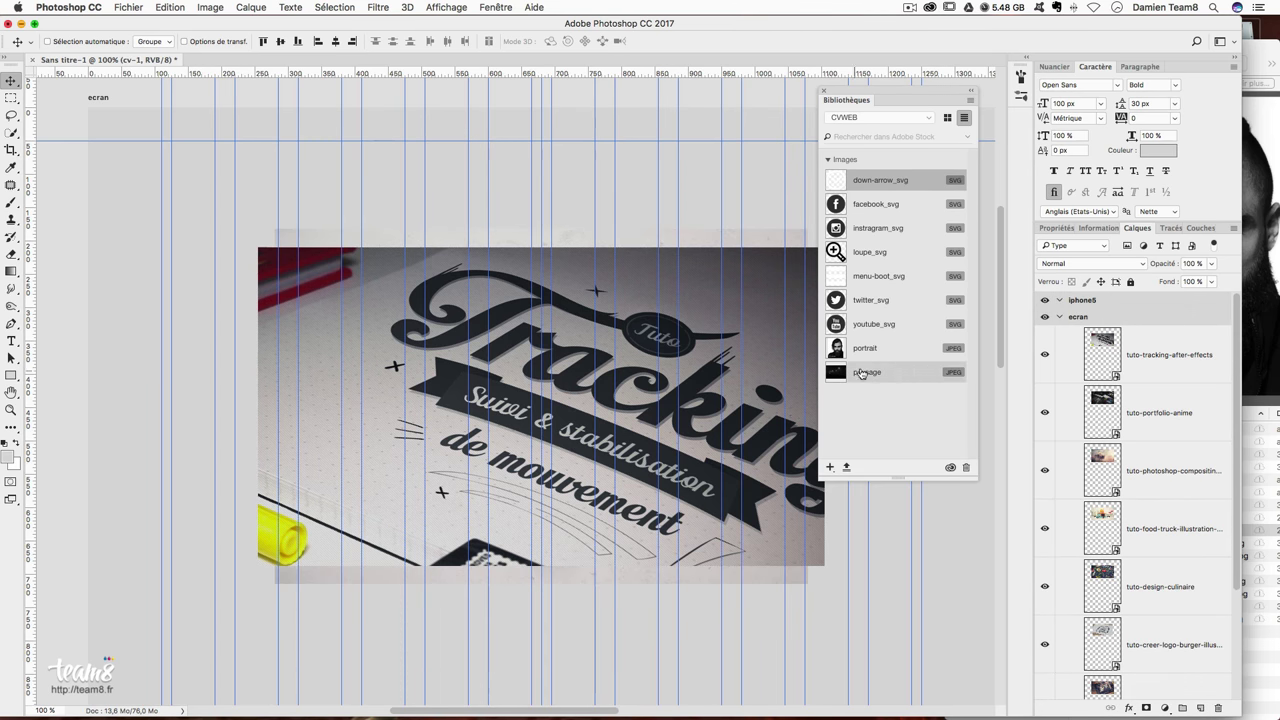
- Save the tuto-tracking-after-effects, tuto-portfolio-anime, compositing and food-truck images to the CVWEB library
click(1172, 356)
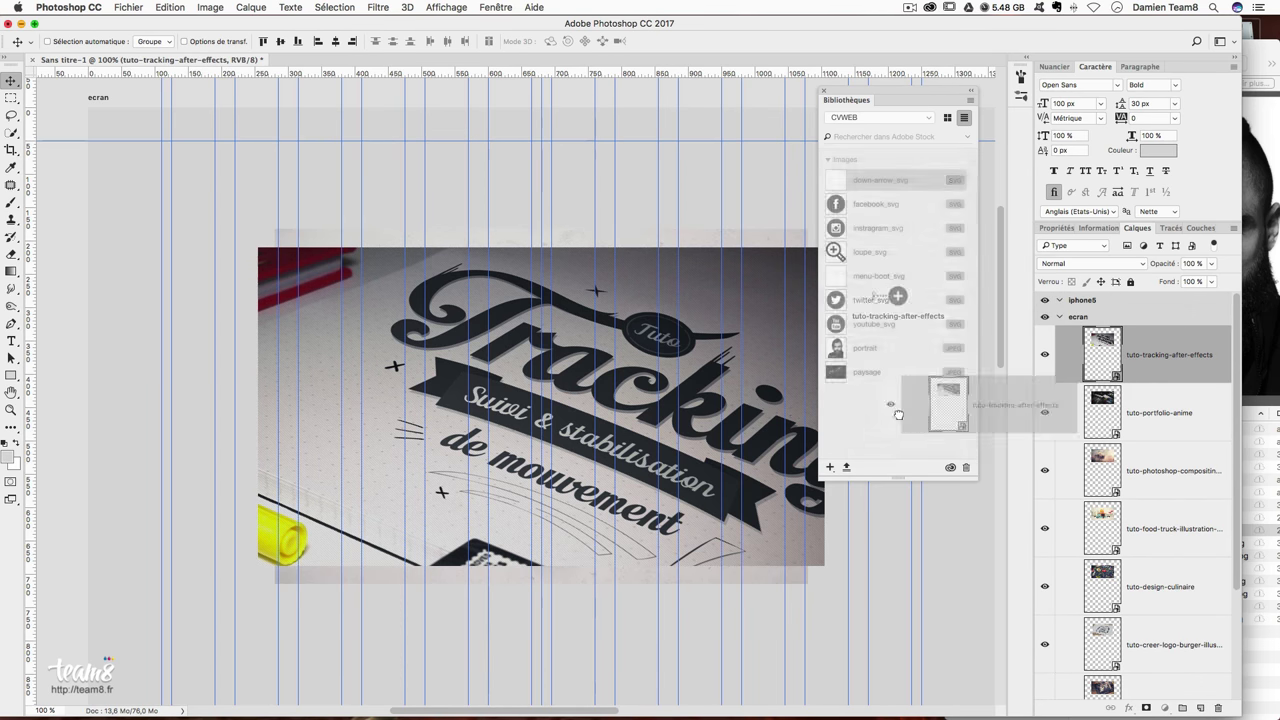
drag(1086, 362, 915, 420)
drag(1103, 428, 919, 432)
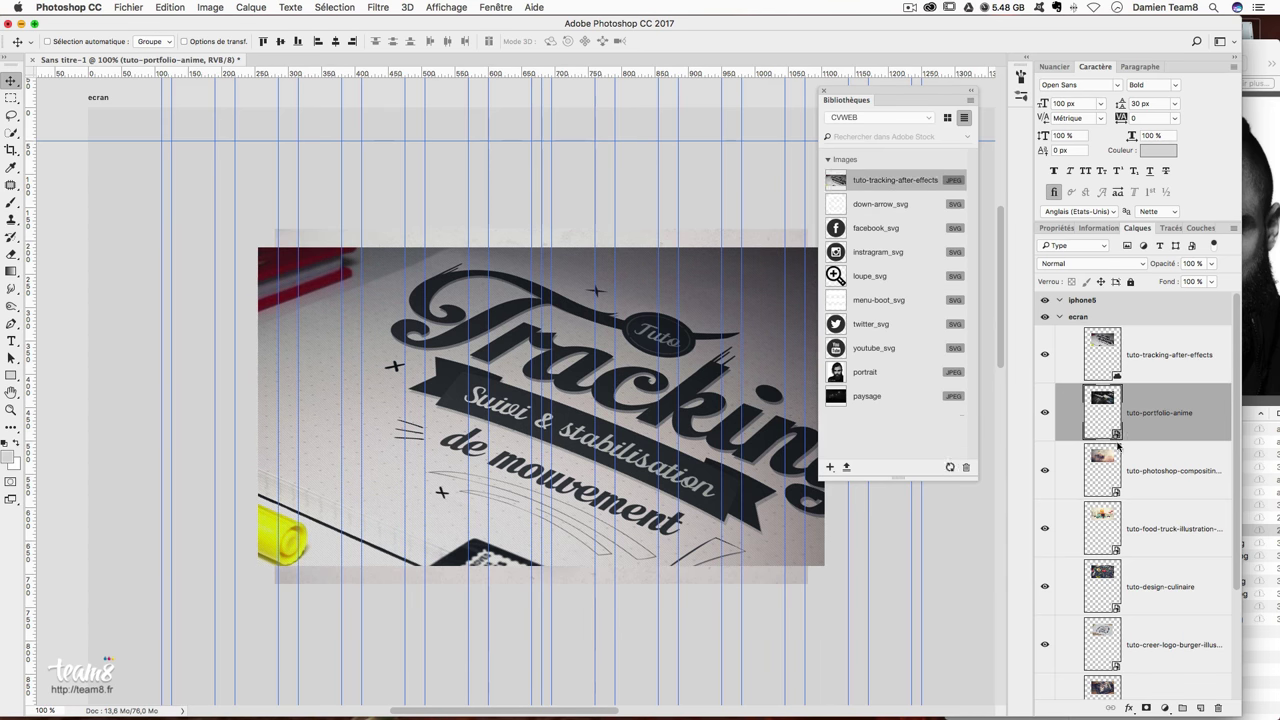
drag(1103, 472, 911, 446)
drag(1103, 528, 910, 440)
- Save the logo-burger, rendu-tuto-animation-retro and cv-1 images to CVWEB, then delete all image layers
scroll(1118, 560, down, 2)
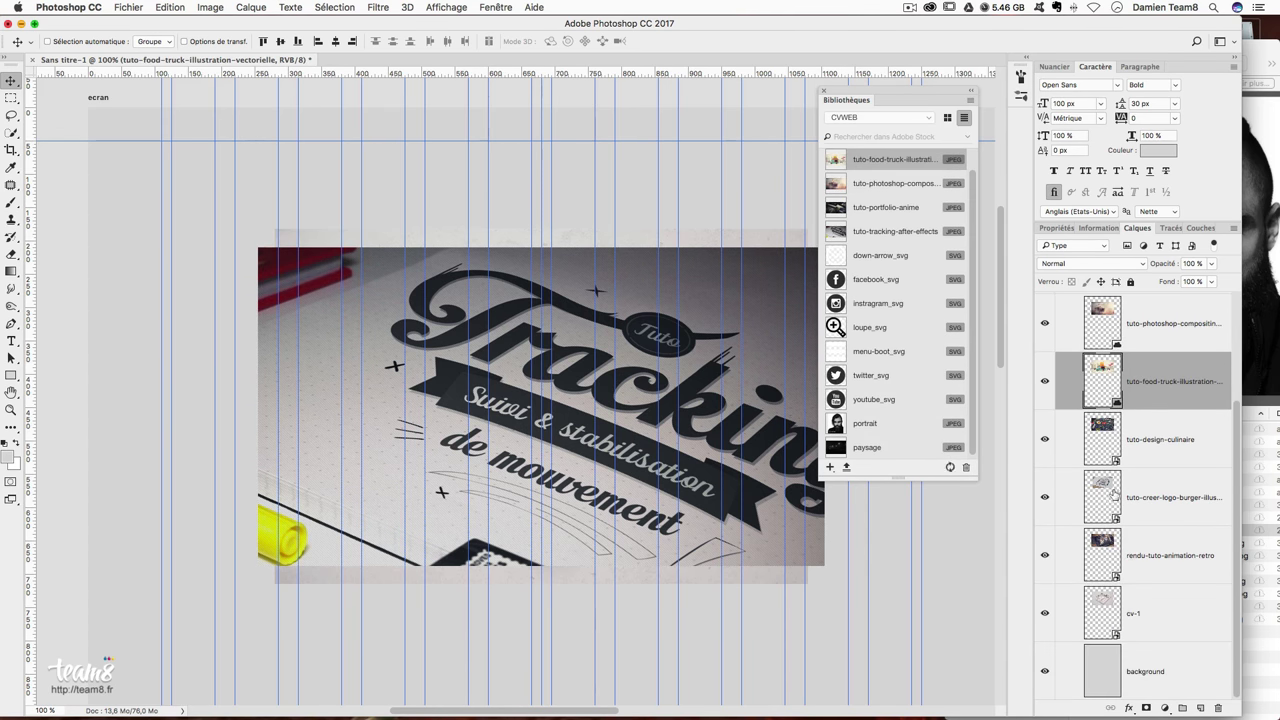
drag(1103, 440, 910, 440)
drag(1101, 500, 914, 429)
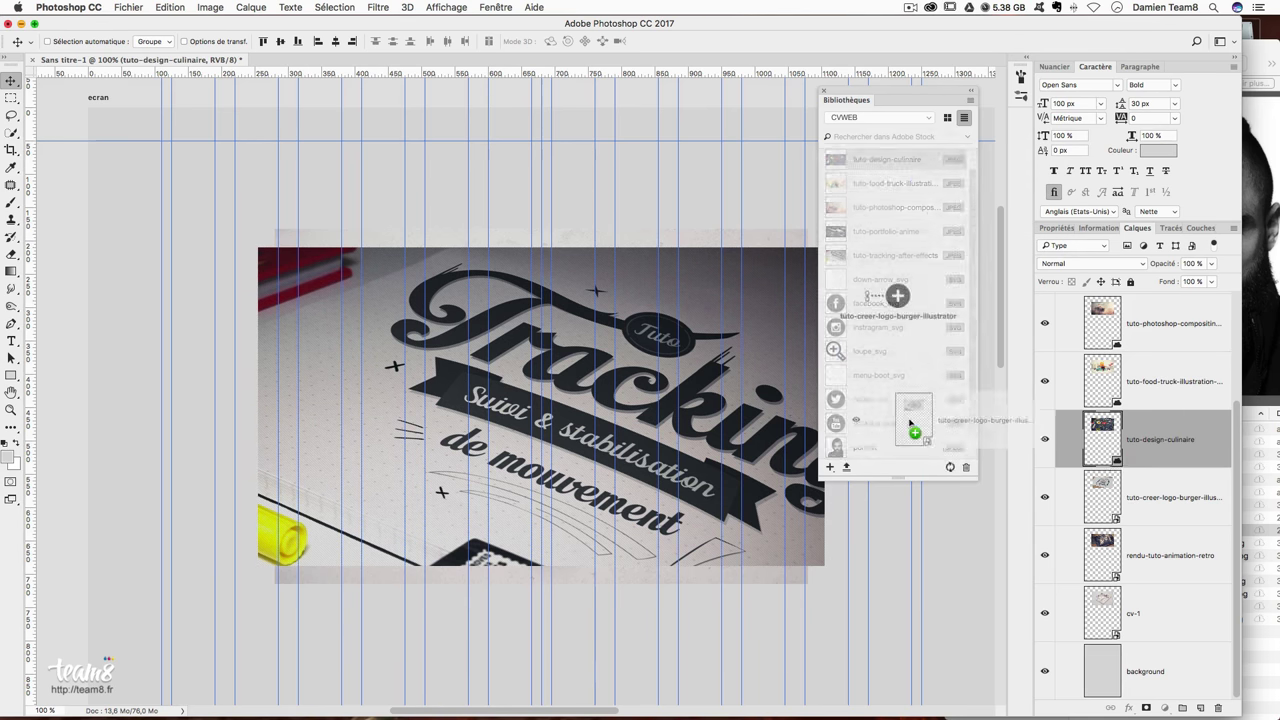
drag(1103, 555, 917, 429)
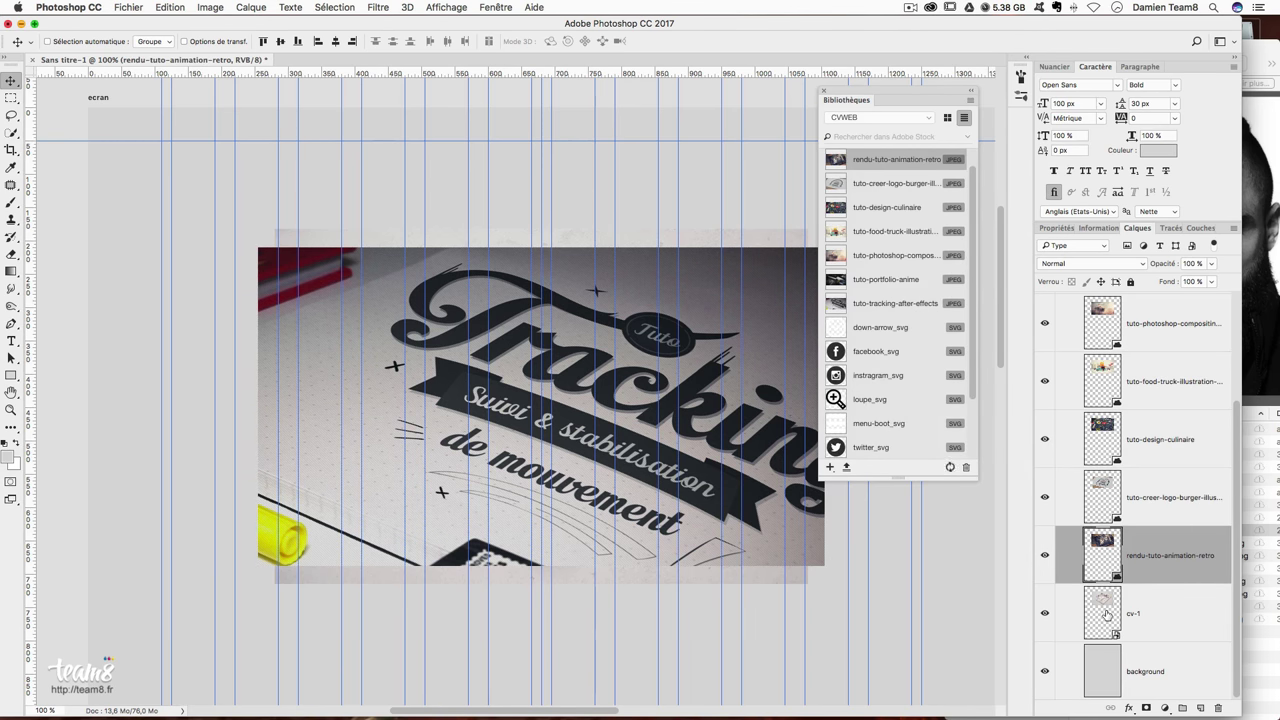
drag(1107, 617, 894, 300)
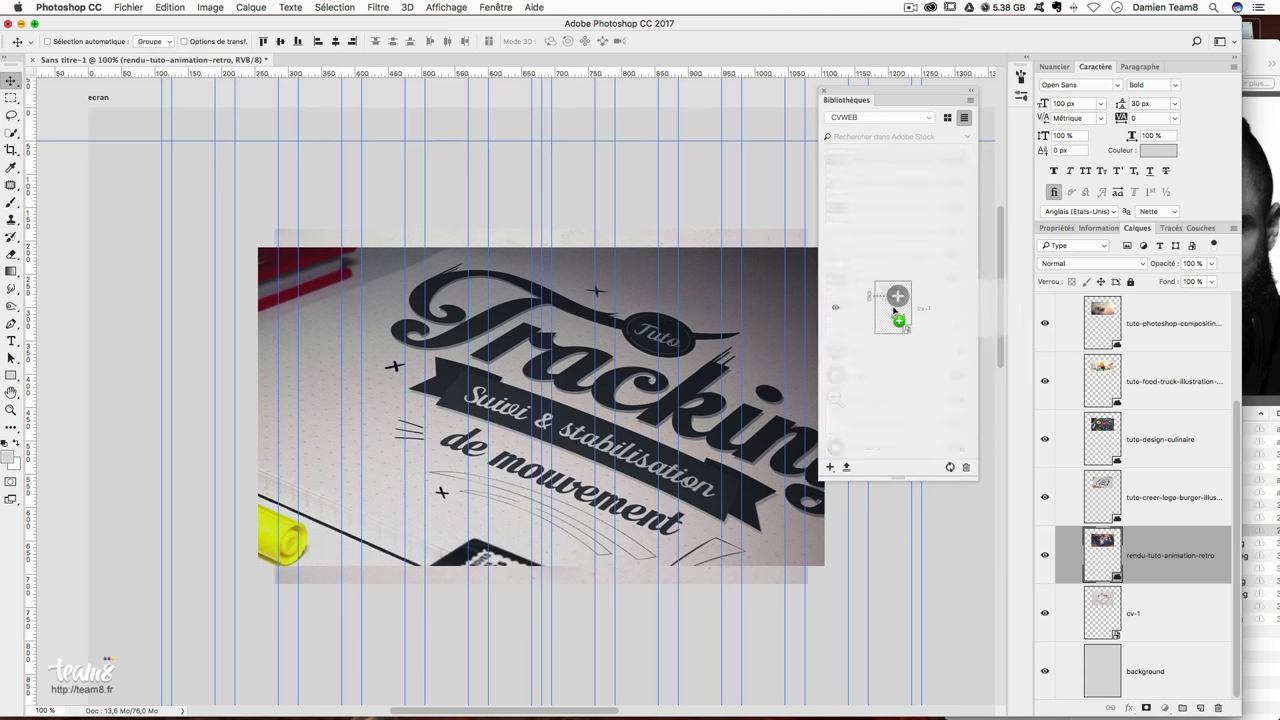
scroll(1181, 570, down, 1)
shift+click(1193, 354)
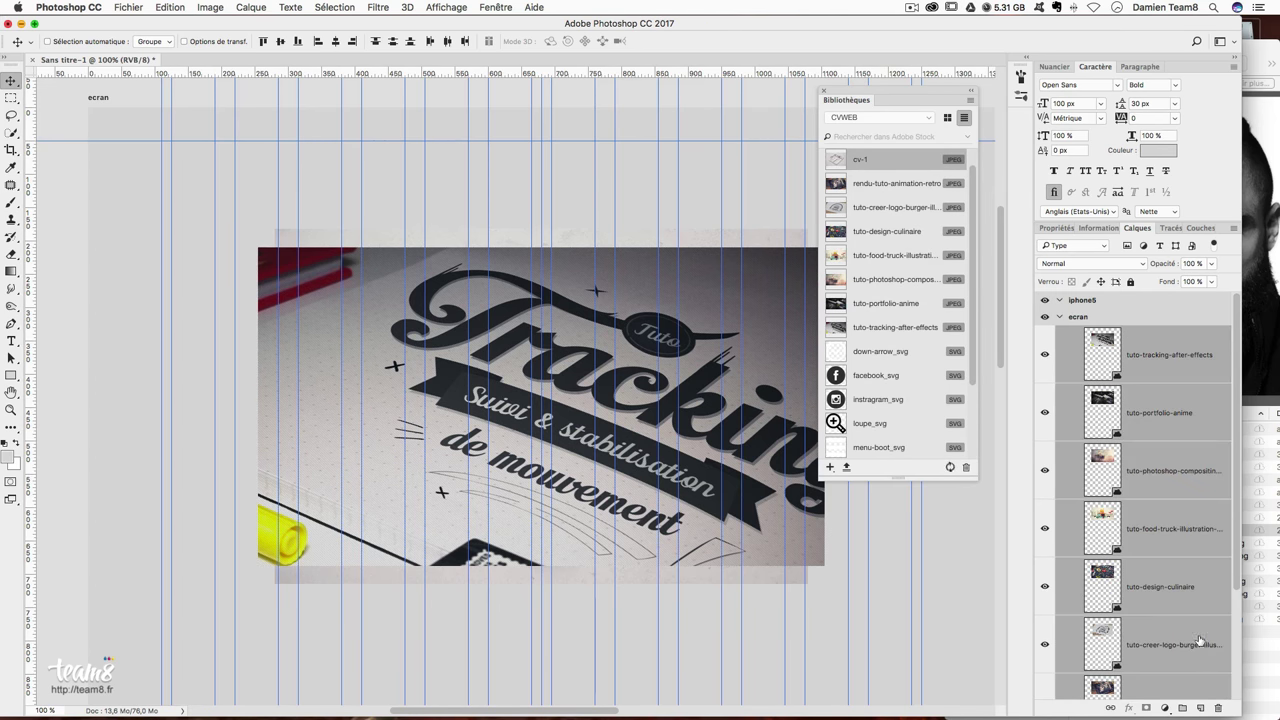
key(Delete)
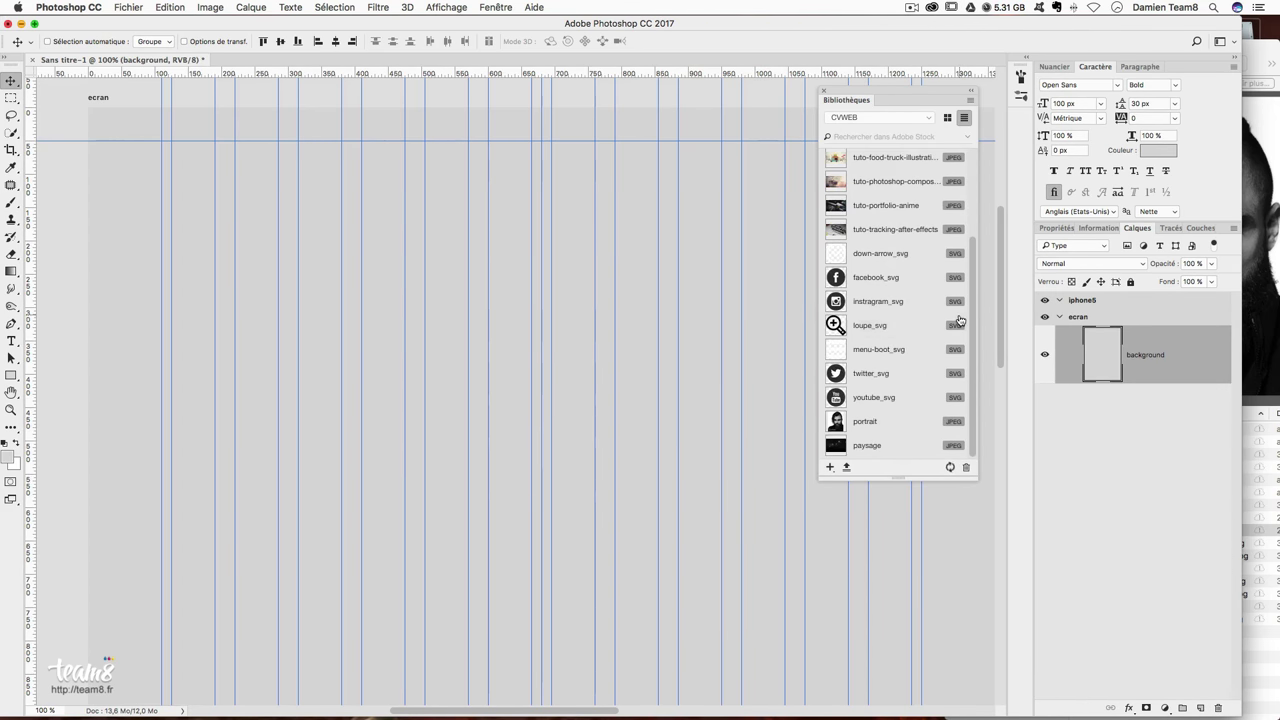
scroll(894, 208, down, 3)
scroll(894, 180, down, 3)
scroll(880, 280, up, 2)
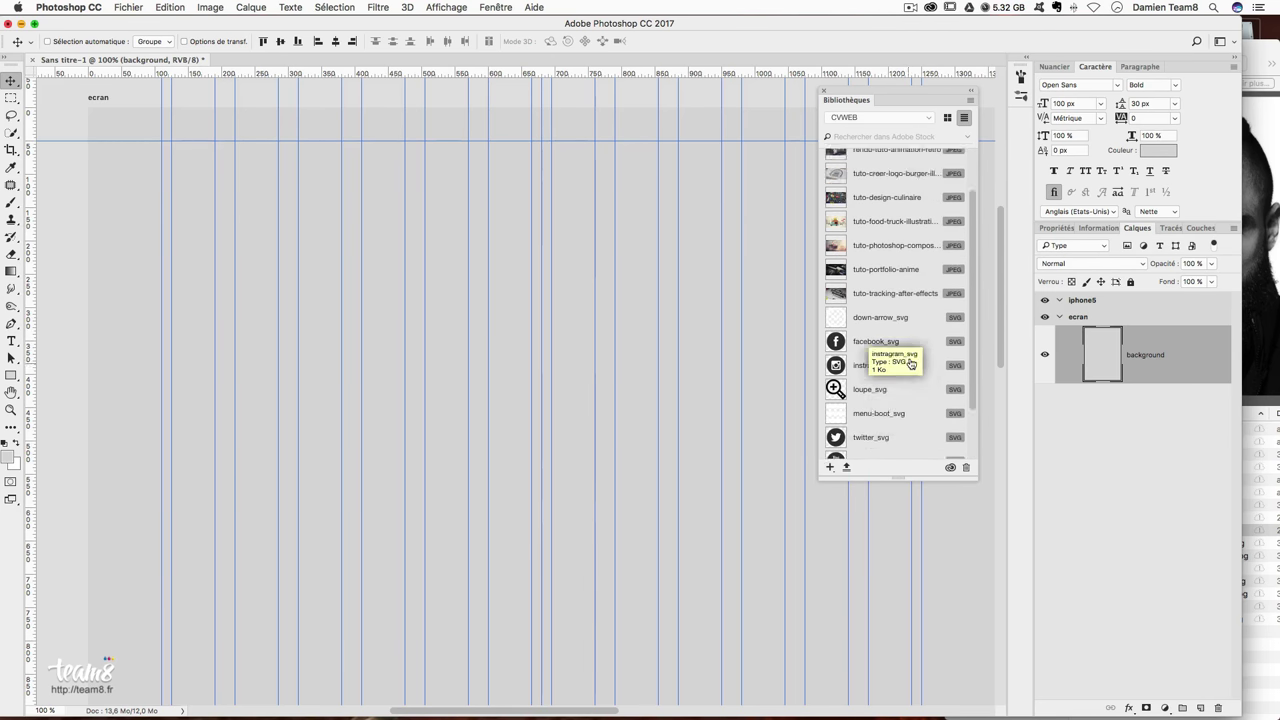
scroll(920, 220, up, 1)
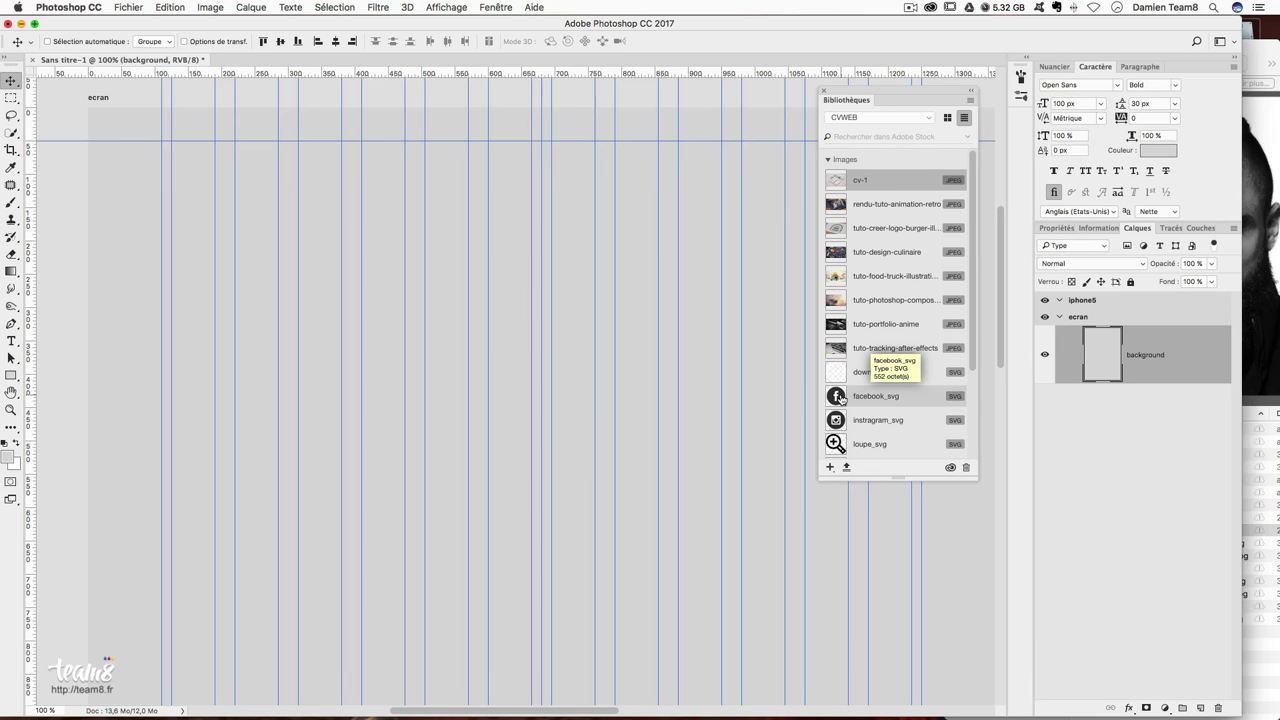
mouse_move(834, 374)
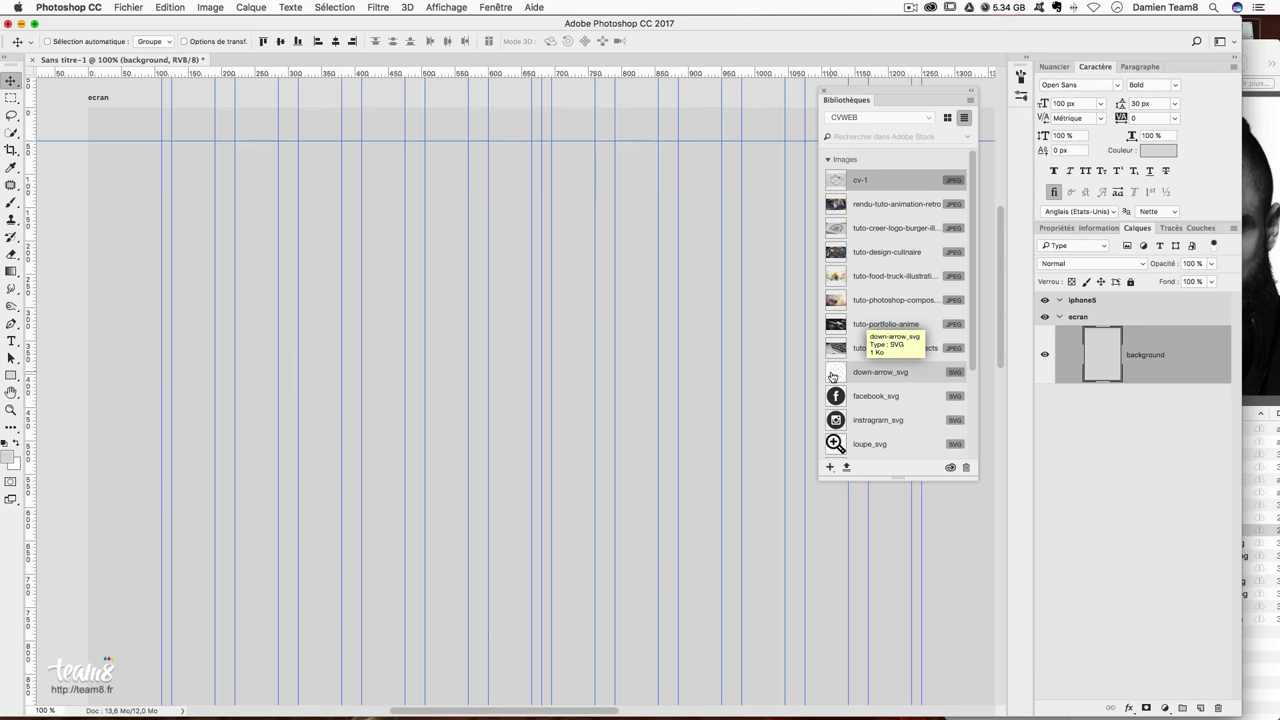
key(super+shift+2)
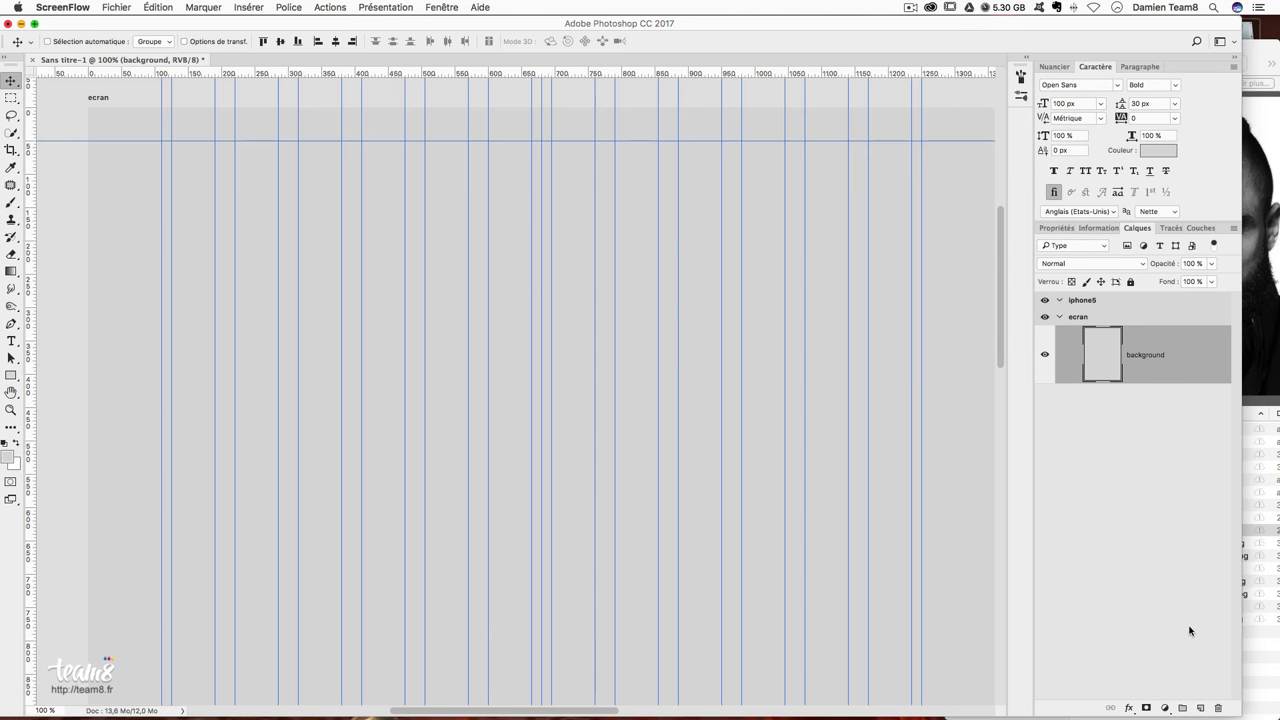
- Create a layer group named header and move the Libraries panel aside
click(1182, 708)
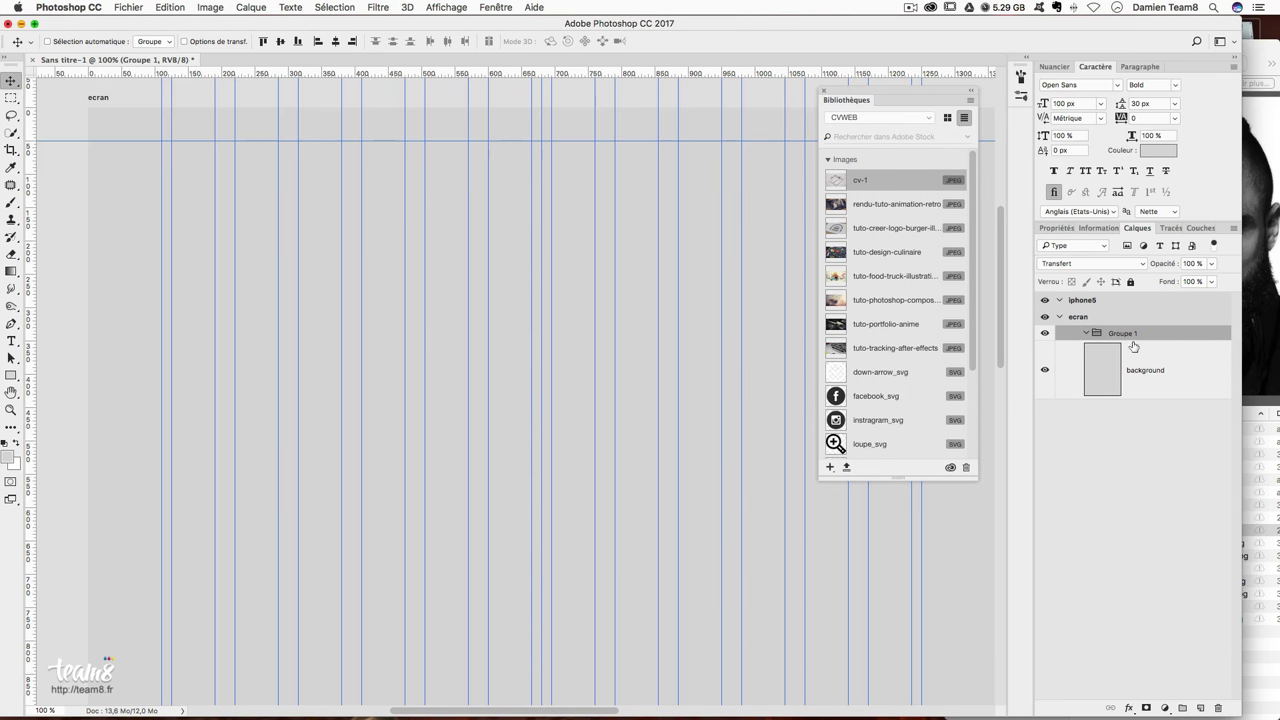
double_click(1128, 334)
text(heade)
text(r)
key(Return)
drag(883, 97, 282, 273)
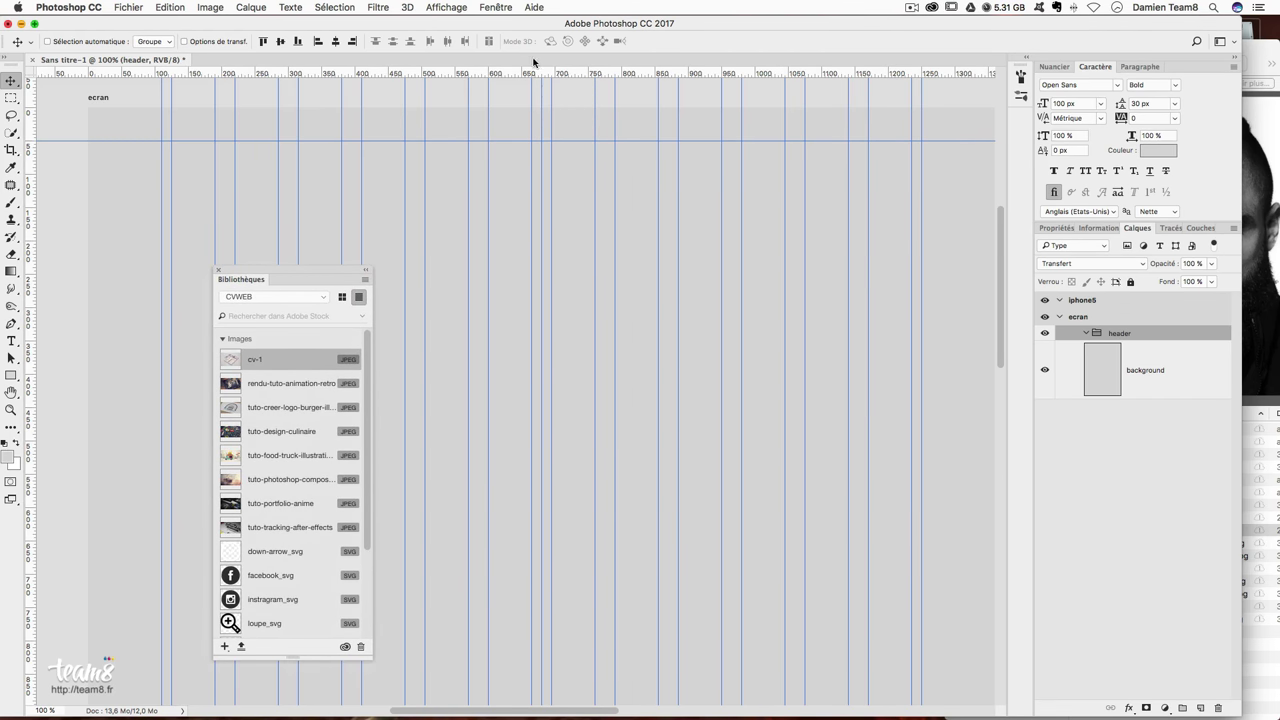
- Make a tall rectangular selection to gauge the header height, undoing a stray guide
click(12, 99)
click(416, 101)
mouse_move(520, 106)
mouse_down()
mouse_move(612, 515)
mouse_move(563, 387)
mouse_move(561, 553)
mouse_move(563, 540)
mouse_up()
drag(640, 73, 650, 540)
click(563, 538)
key(ctrl+z)
key(ctrl+z)
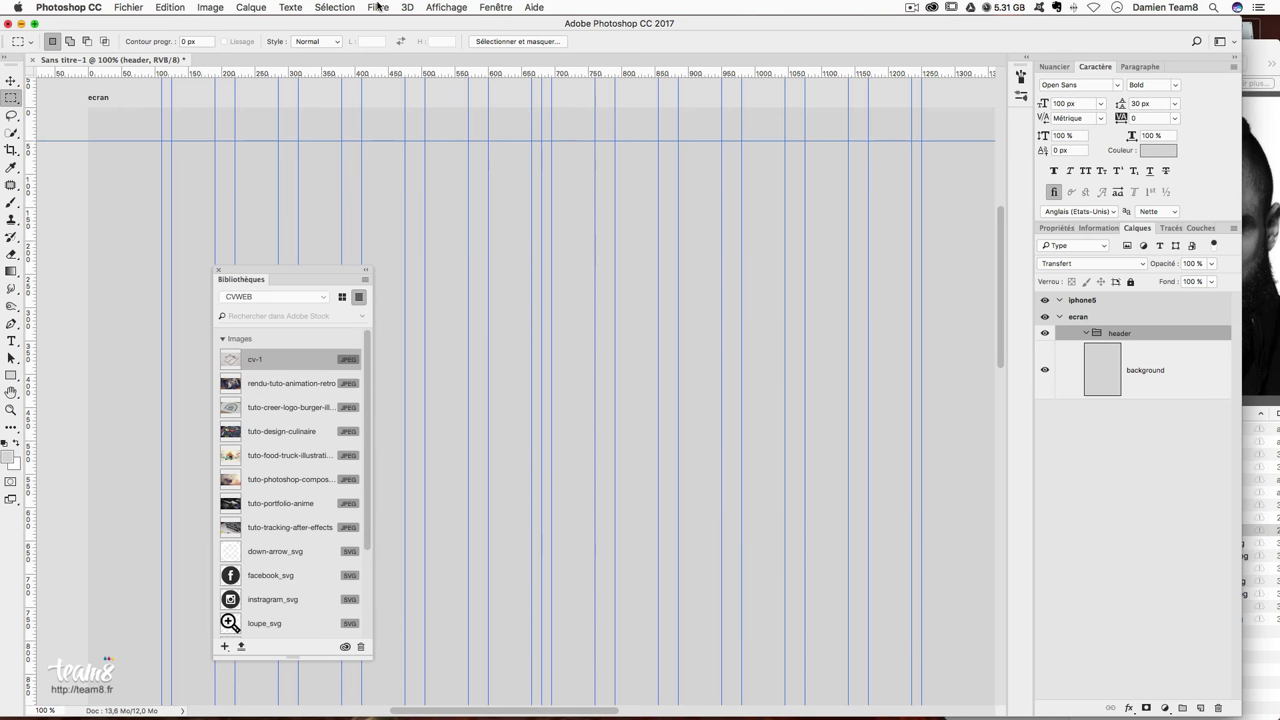
- Add a horizontal guide at position 6 and select the header area down to it
click(446, 7)
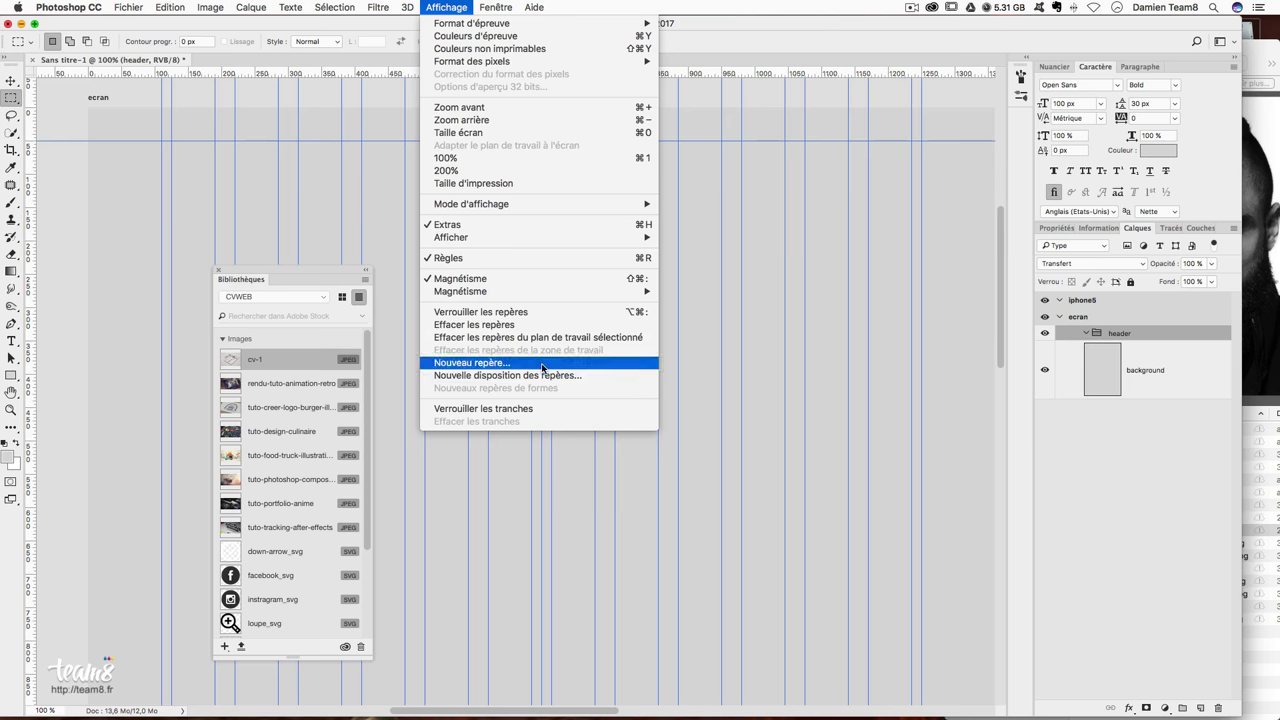
click(542, 366)
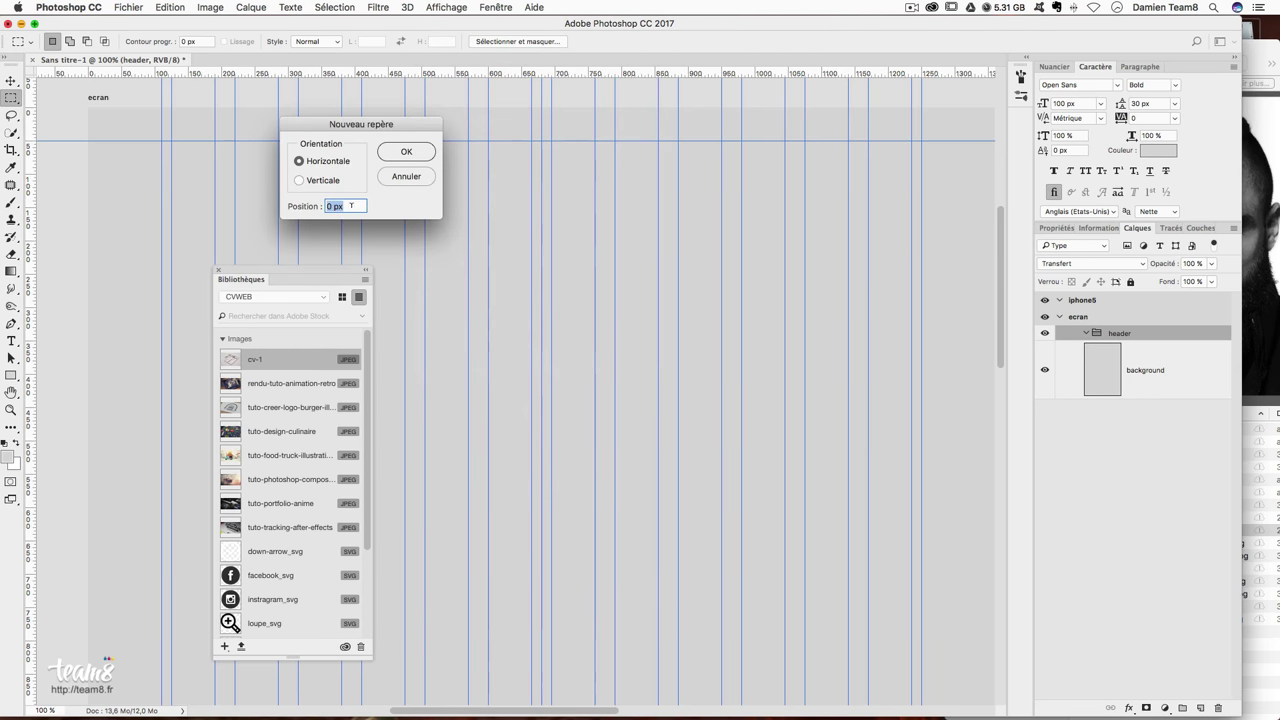
text(65)
key(Return)
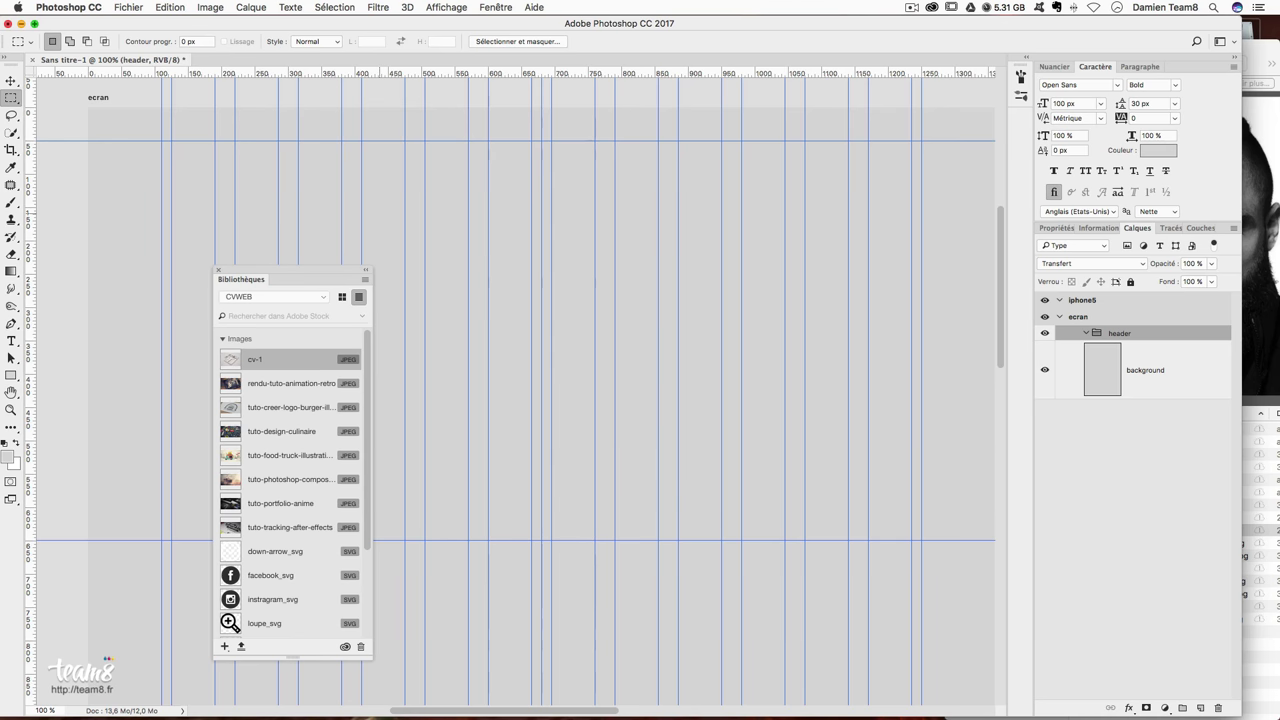
drag(594, 97, 724, 542)
drag(310, 268, 203, 265)
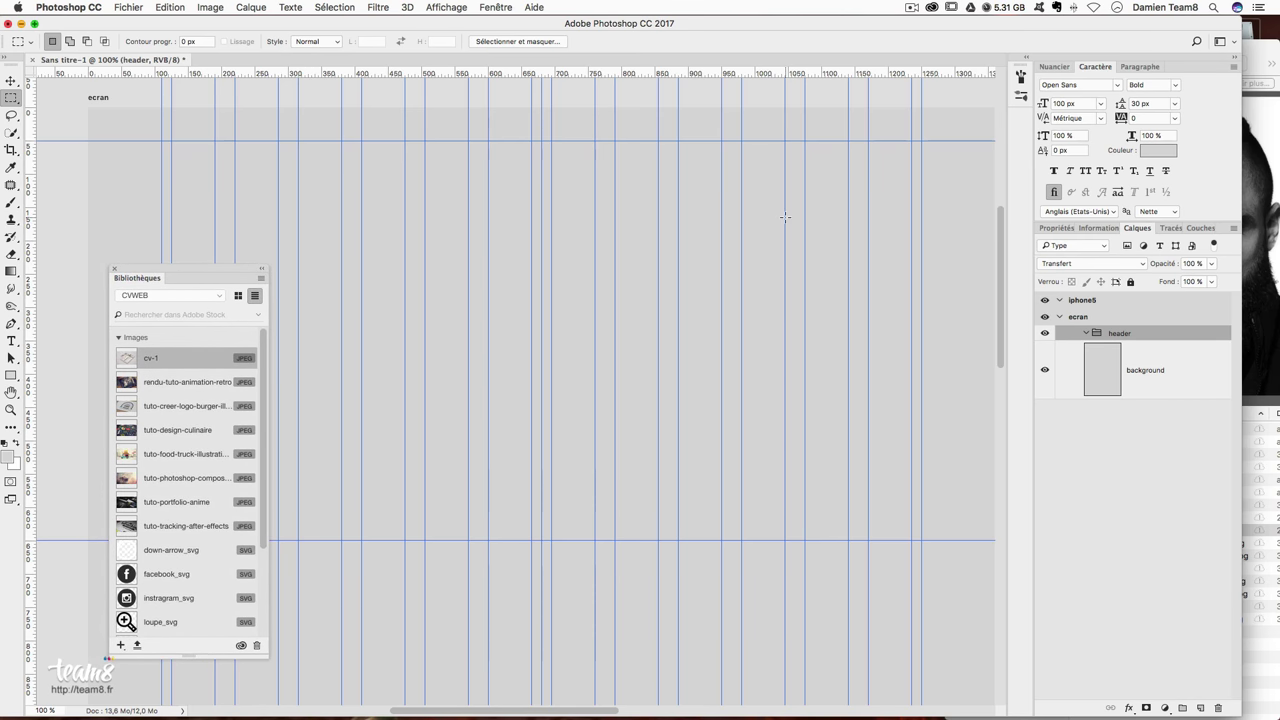
scroll(785, 217, up, 1)
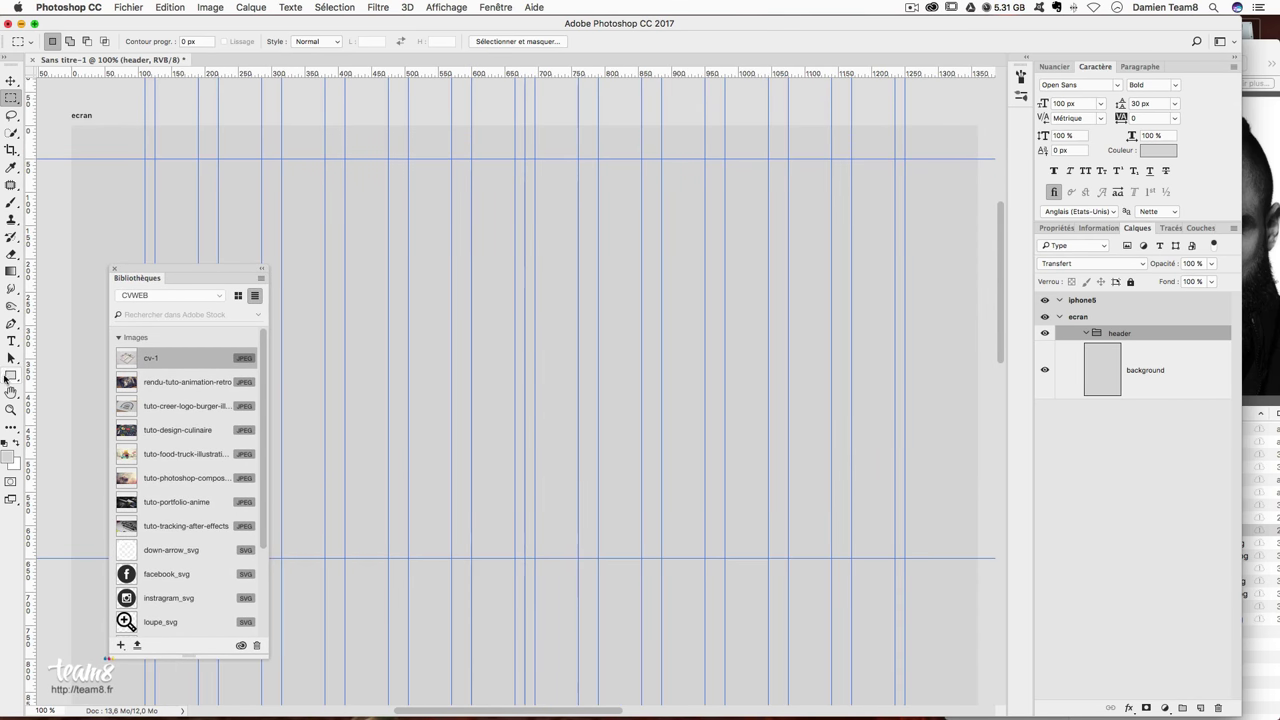
- Draw an exact 1360 × 650 px rectangle with the Rectangle tool
click(11, 376)
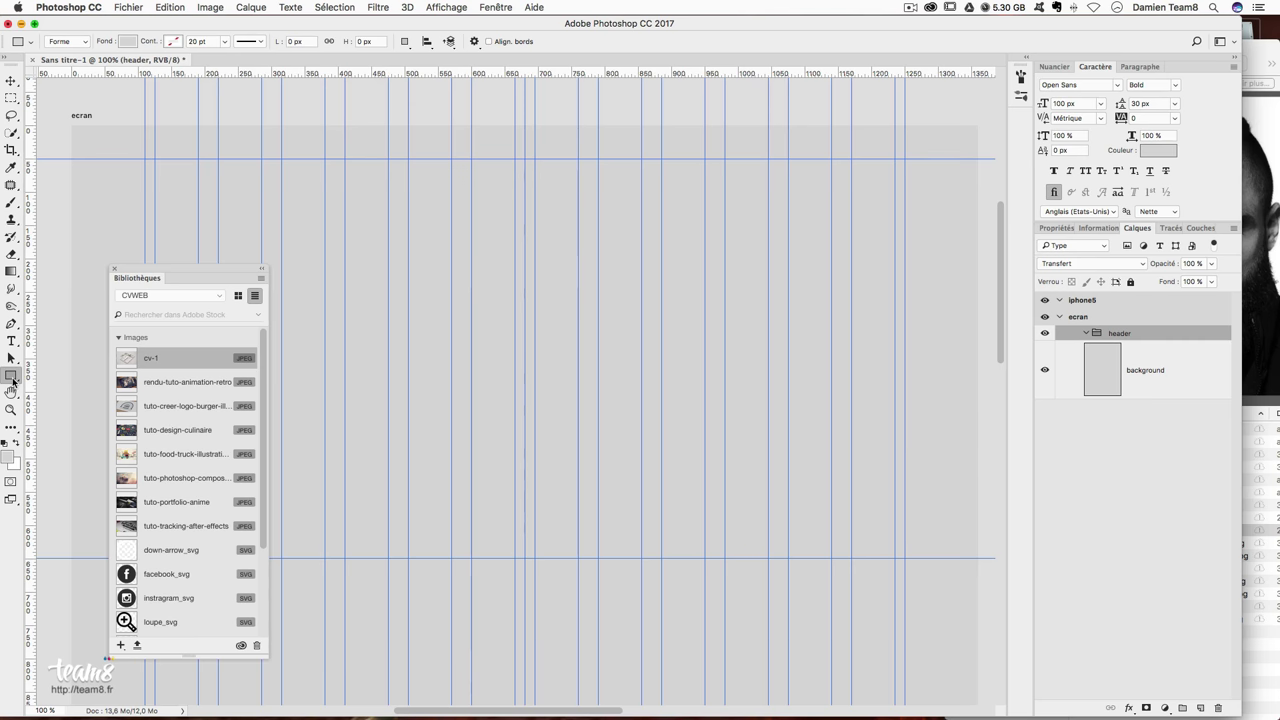
click(489, 361)
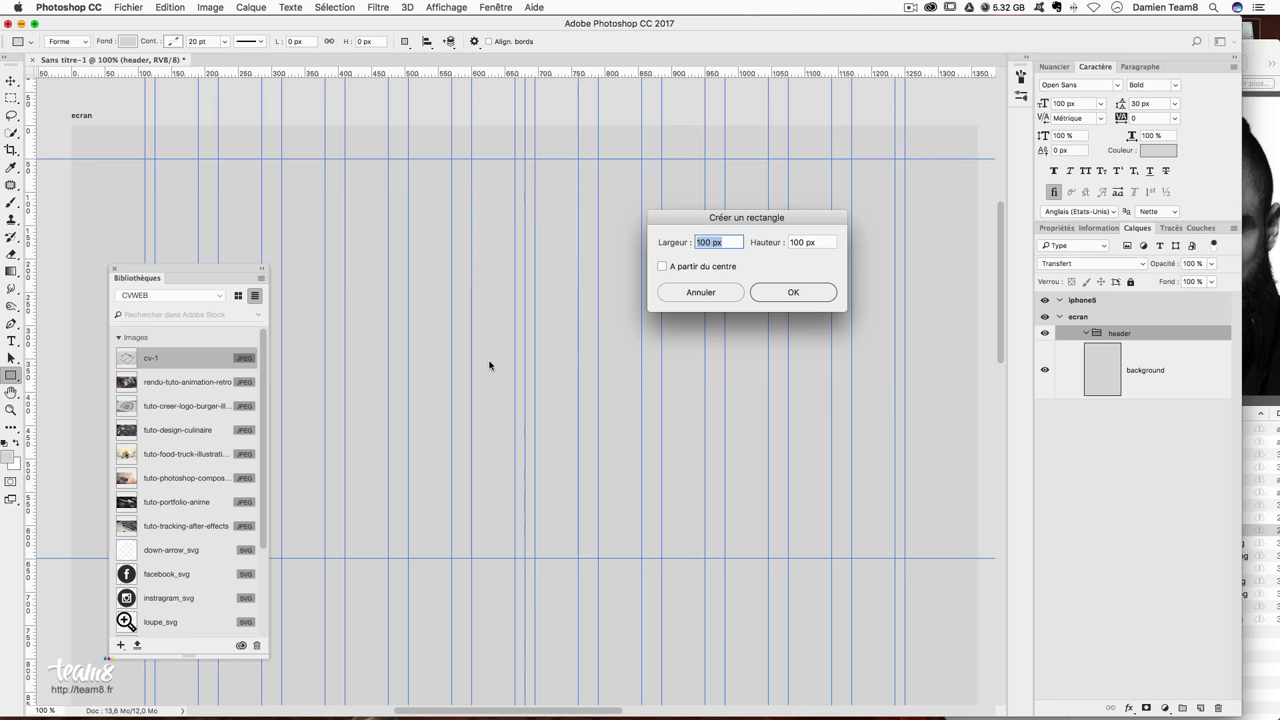
text(1360)
key(Tab)
text(350)
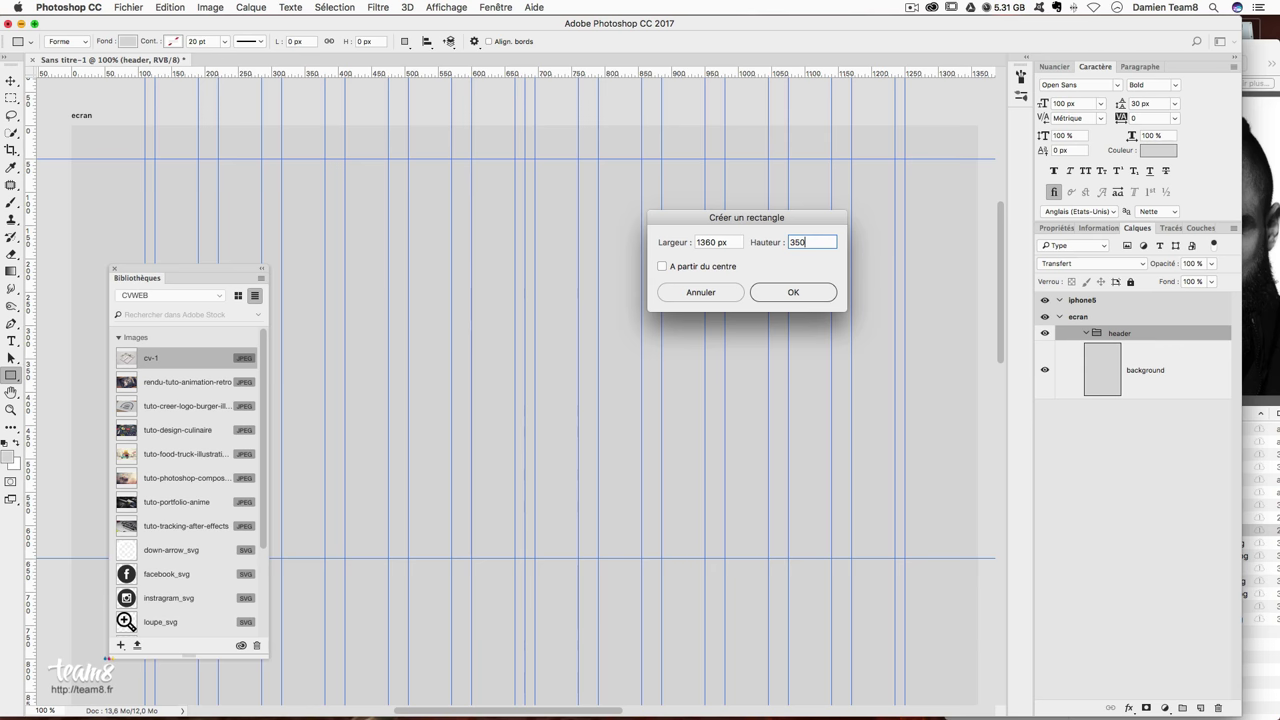
text(650)
scroll(571, 434, down, 10)
scroll(560, 280, up, 5)
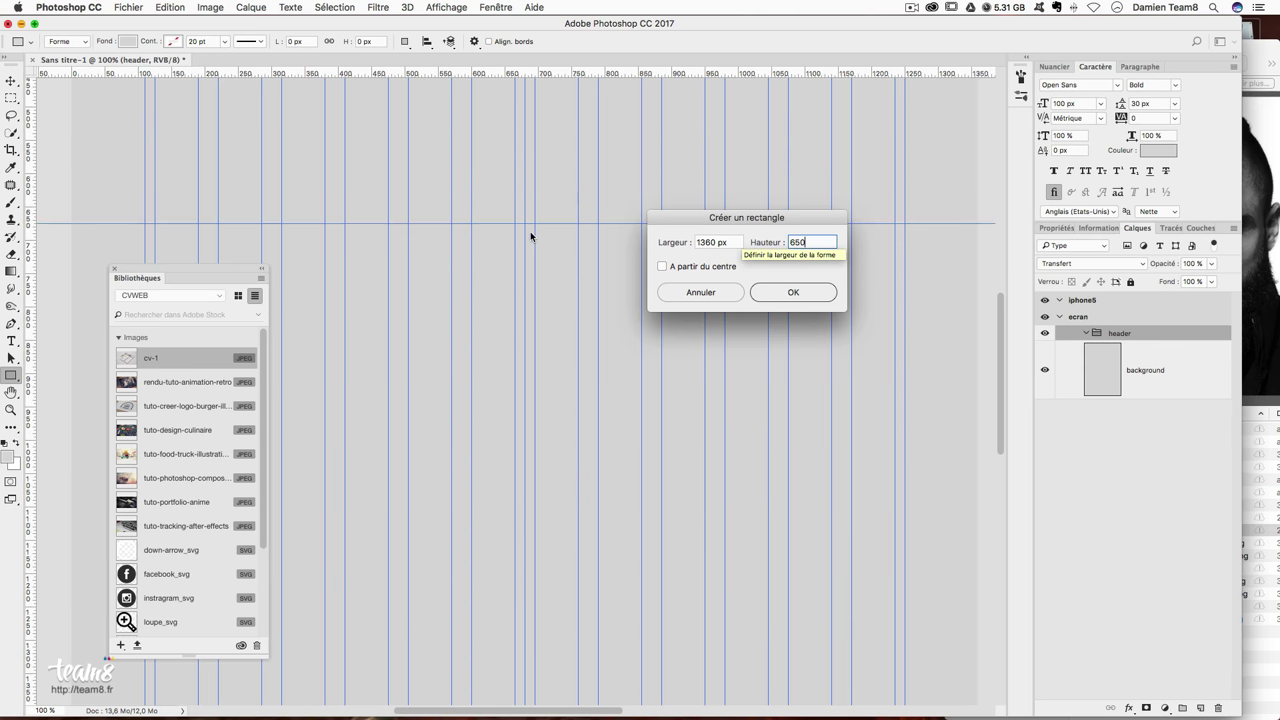
click(795, 292)
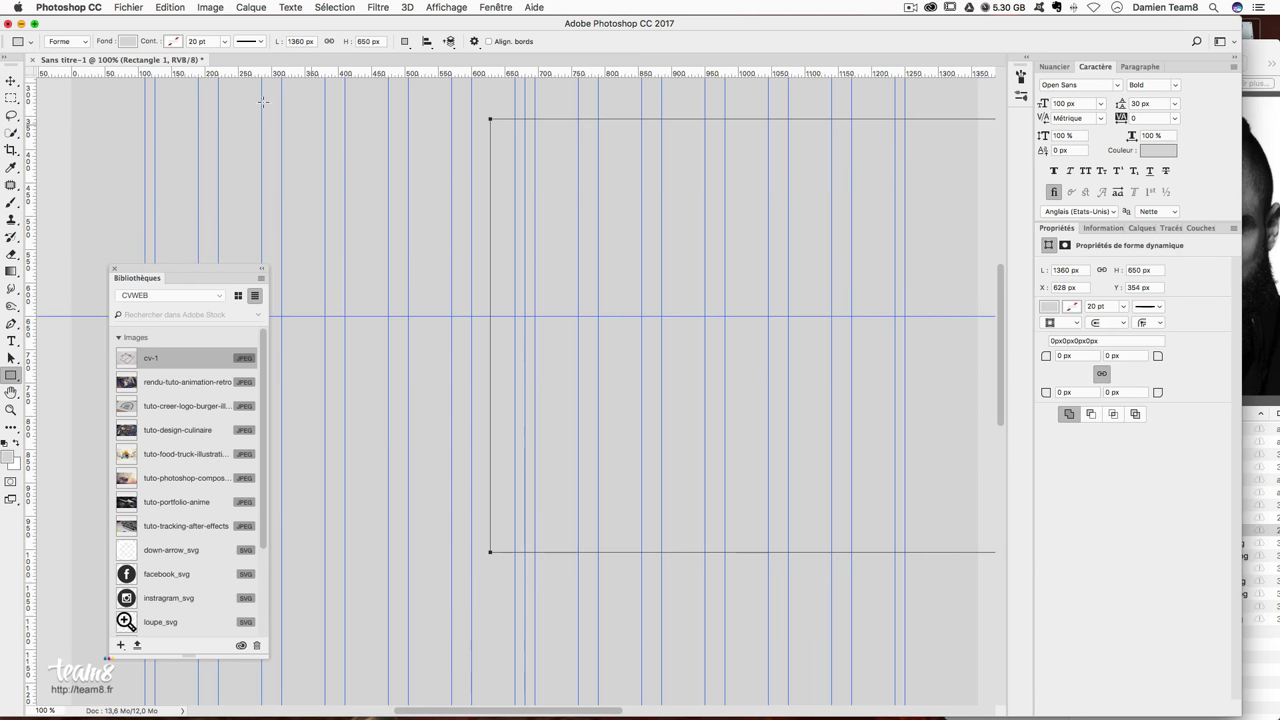
- Fill the rectangle with dark grey #282828 through the colour picker
key(v)
scroll(640, 305, up, 2)
scroll(645, 310, up, 2)
scroll(646, 315, up, 5)
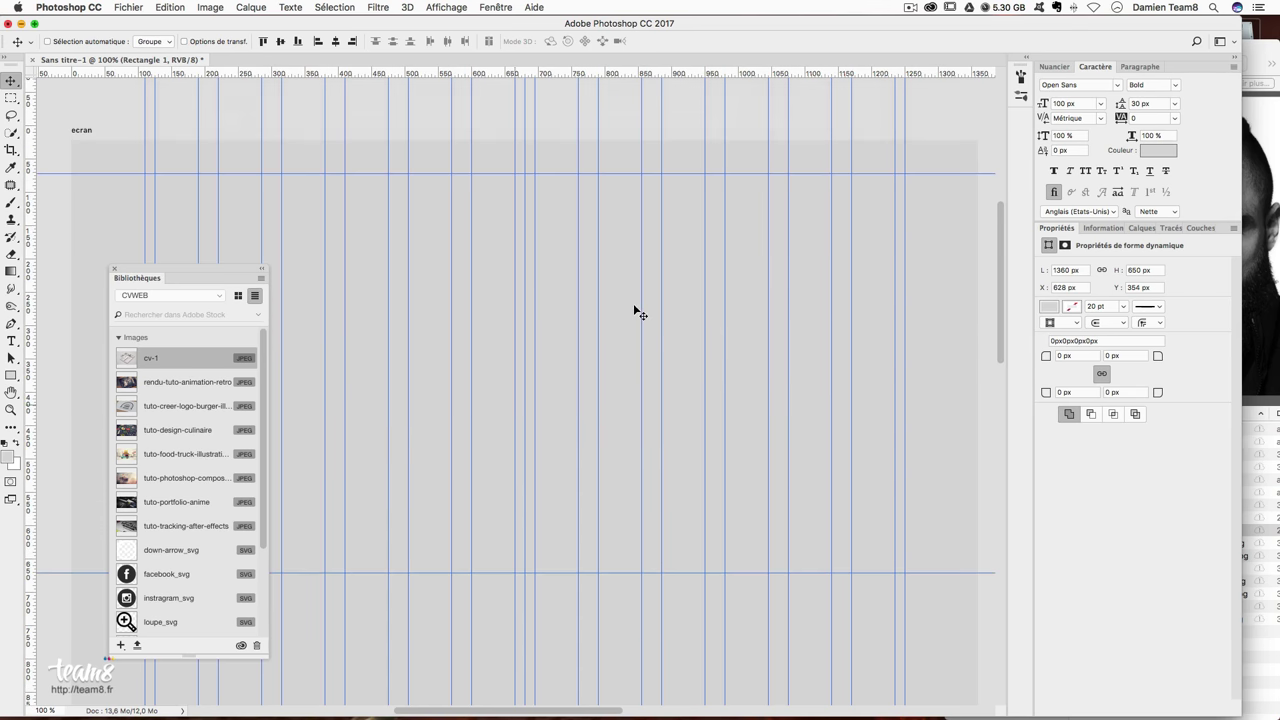
click(1049, 307)
click(1046, 308)
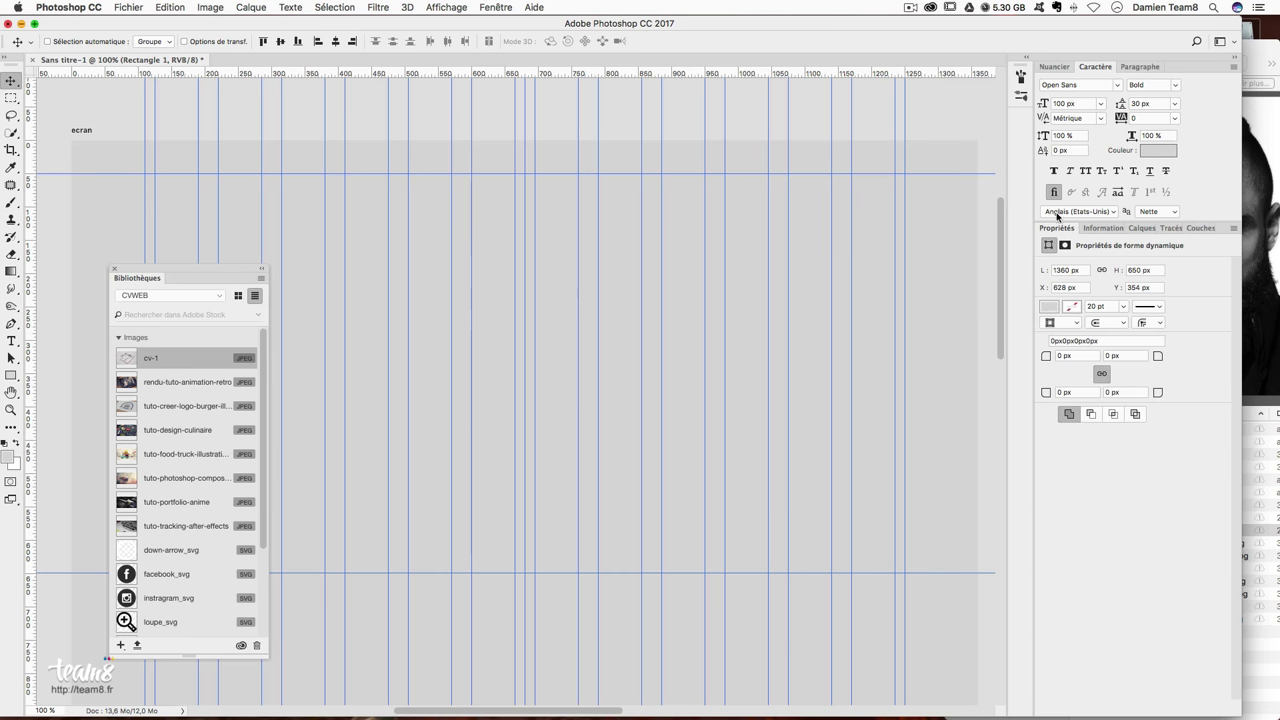
click(1049, 309)
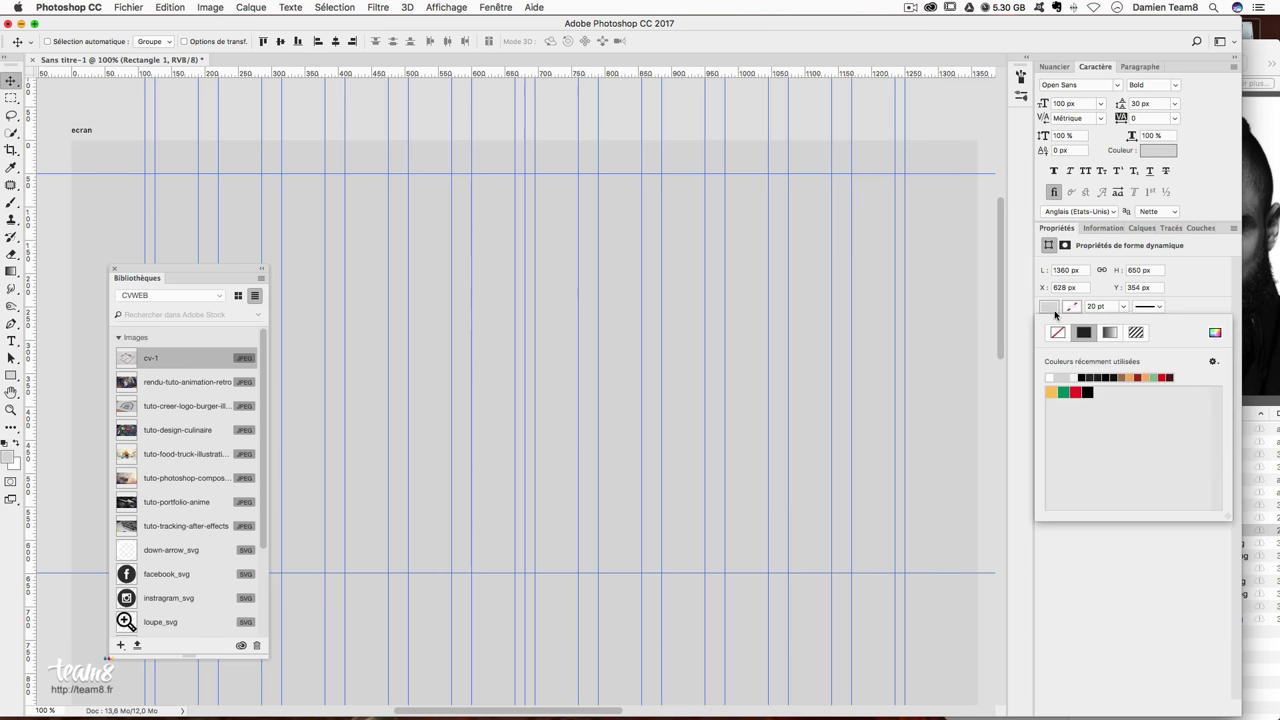
click(1215, 334)
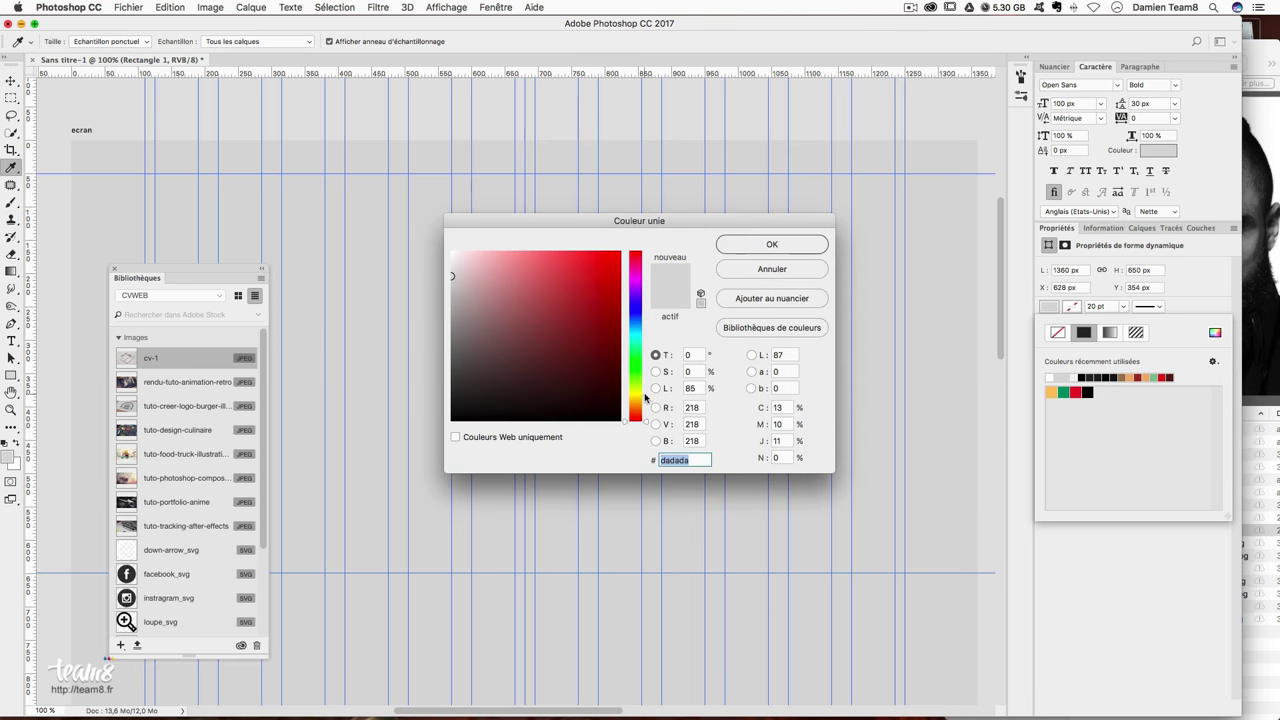
text(282828)
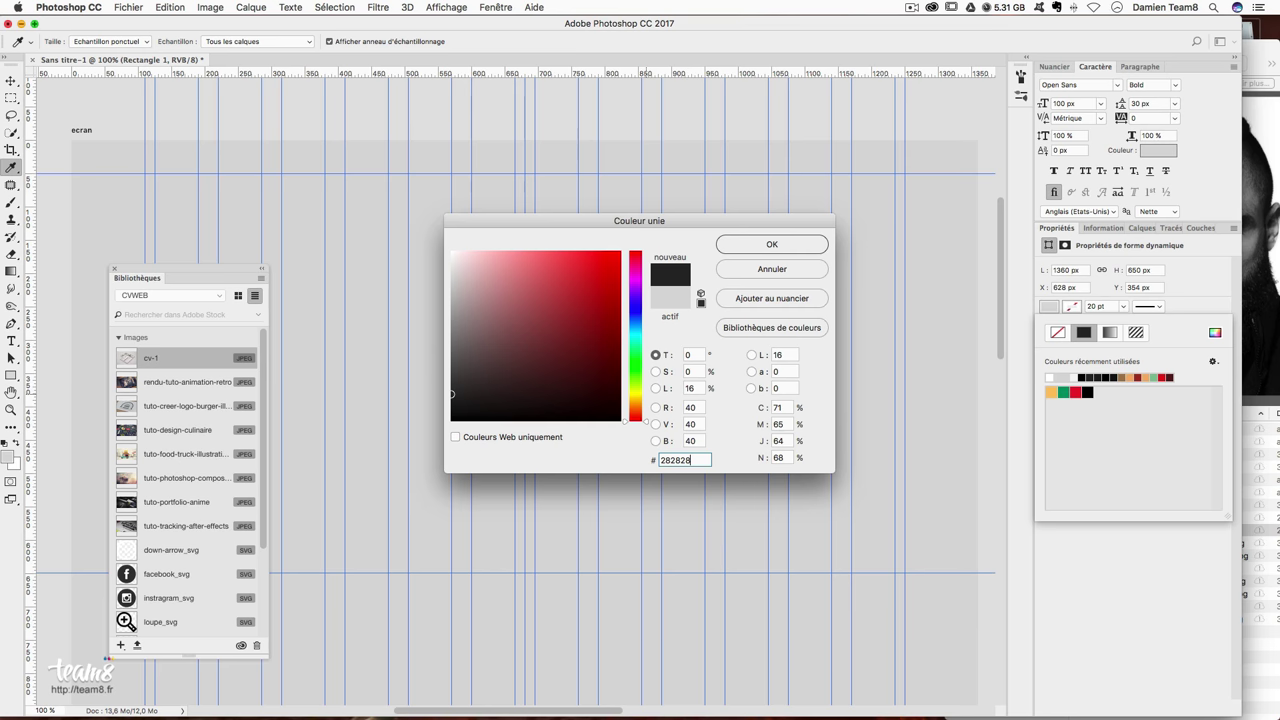
key(Tab)
click(772, 246)
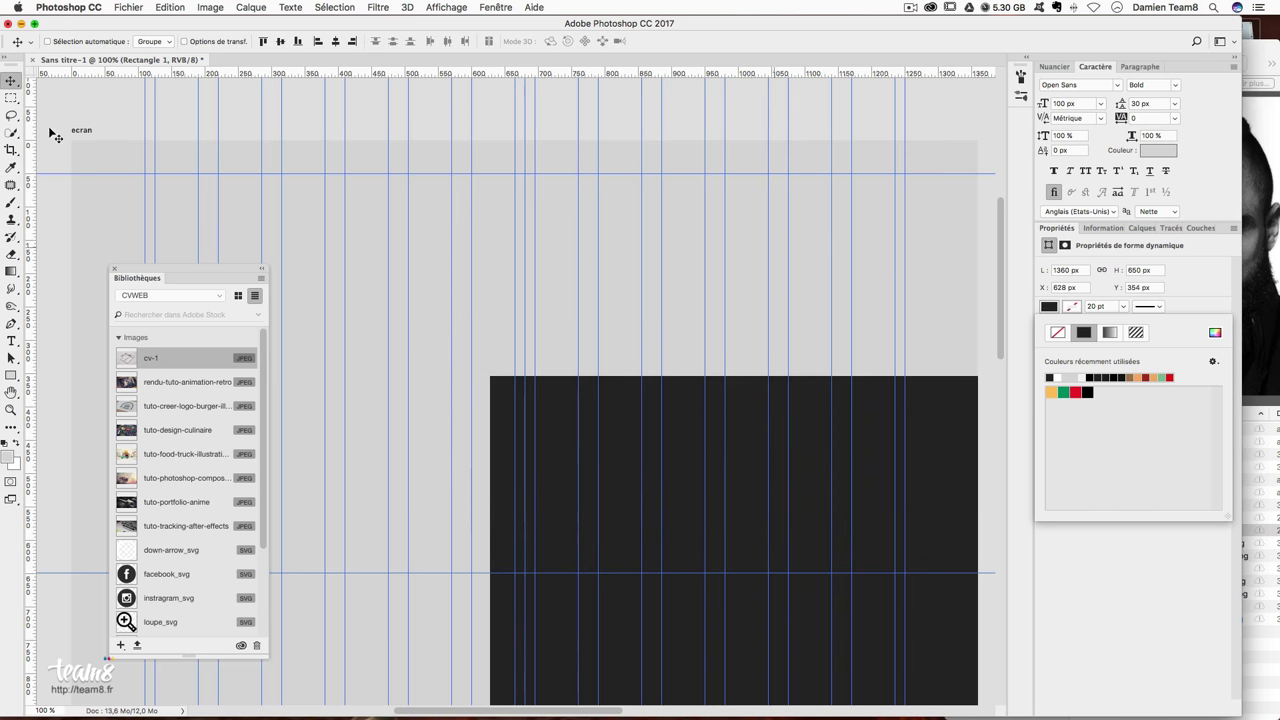
- Move the rectangle to X 0, Y 0 at the artboard's top-left corner
drag(751, 495, 341, 267)
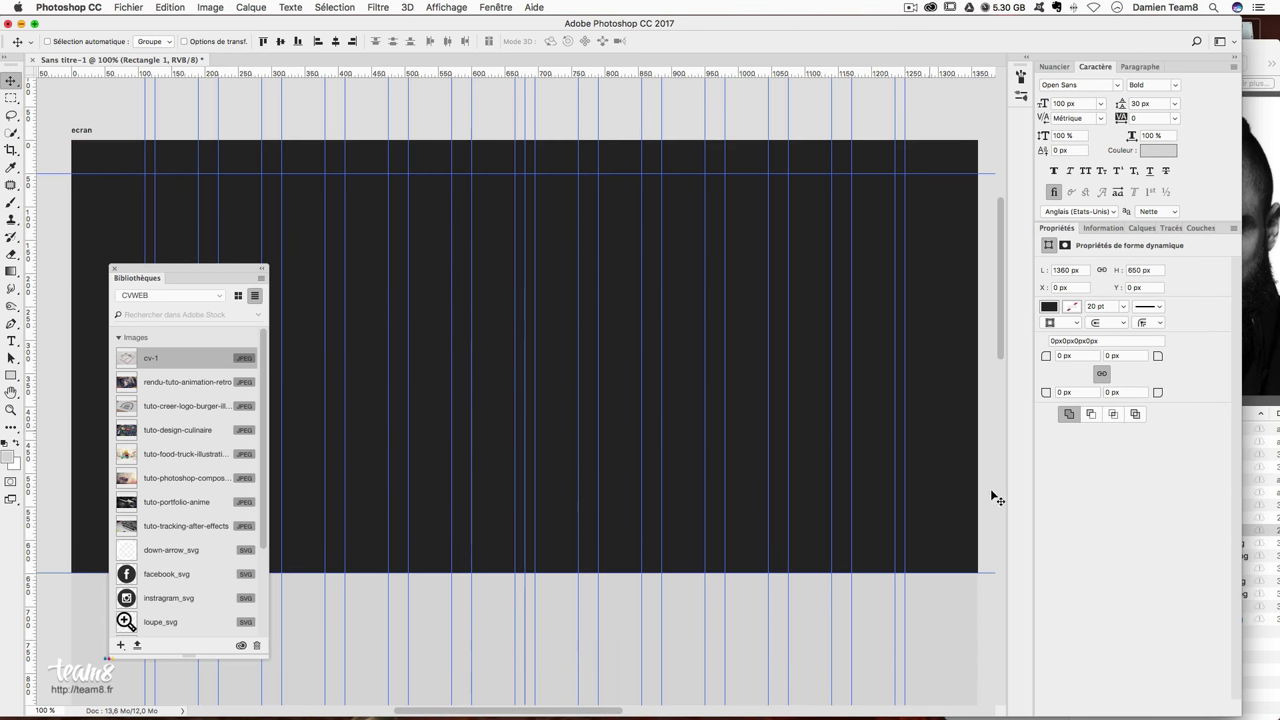
scroll(705, 468, up, 1)
scroll(705, 472, left, 1)
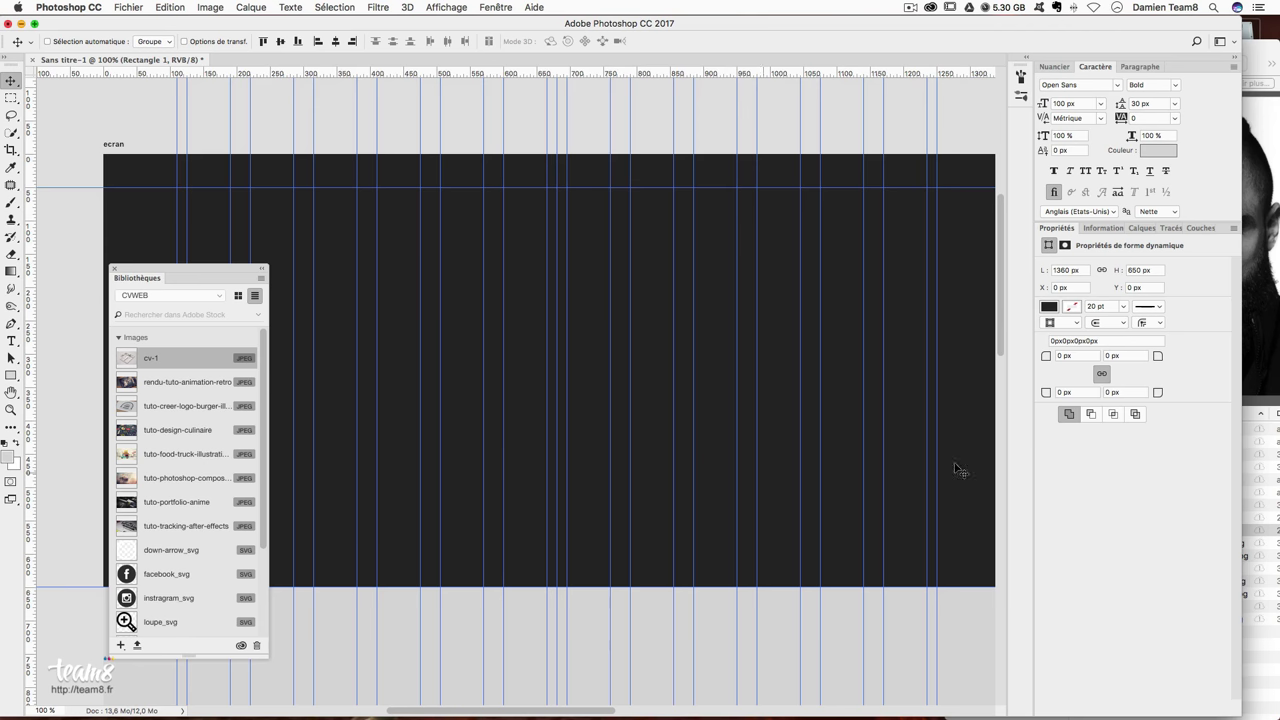
click(1146, 229)
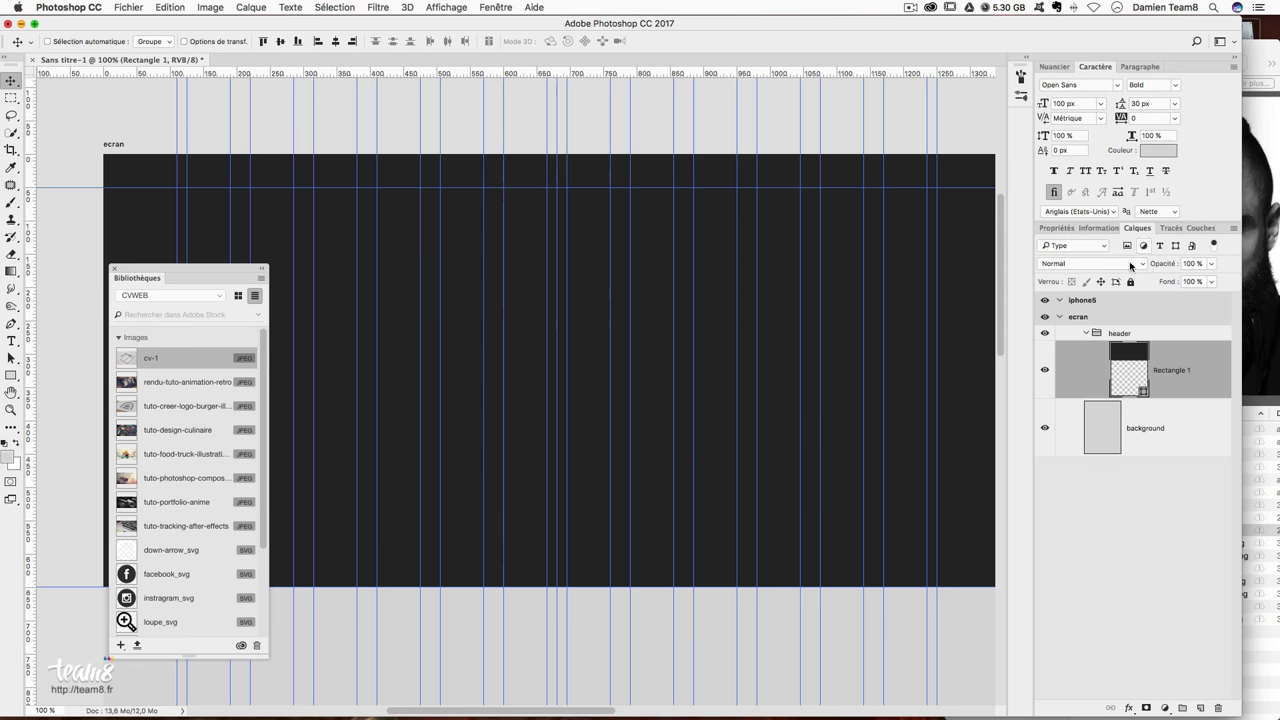
- Rename Rectangle 1 to bgheader and drag it into the CVWEB library
double_click(1175, 371)
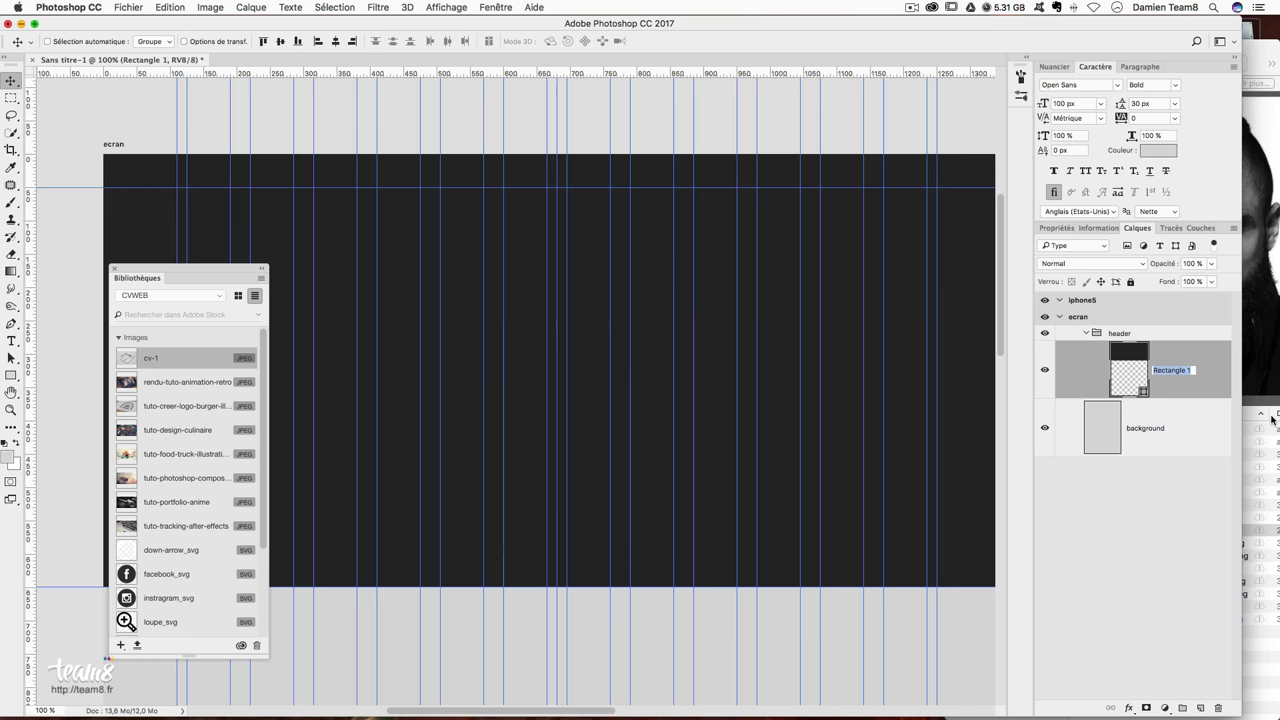
text(bghe)
text(ader)
key(Return)
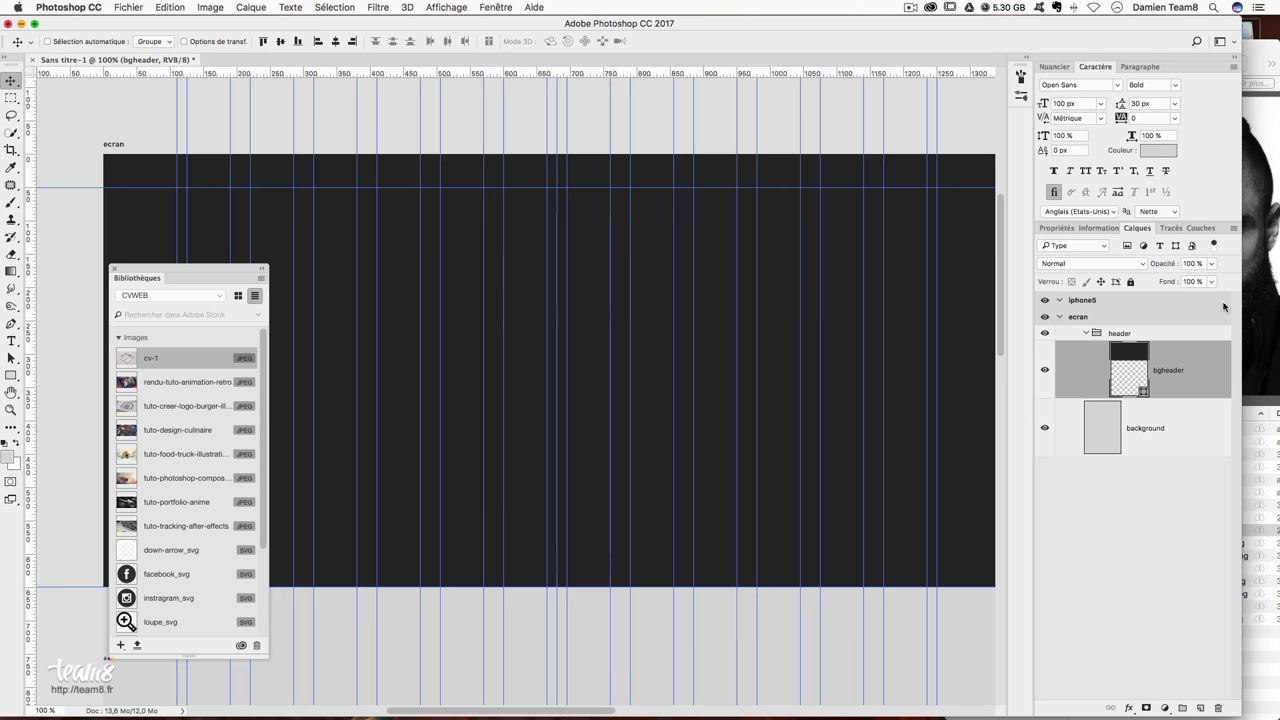
drag(1120, 370, 170, 378)
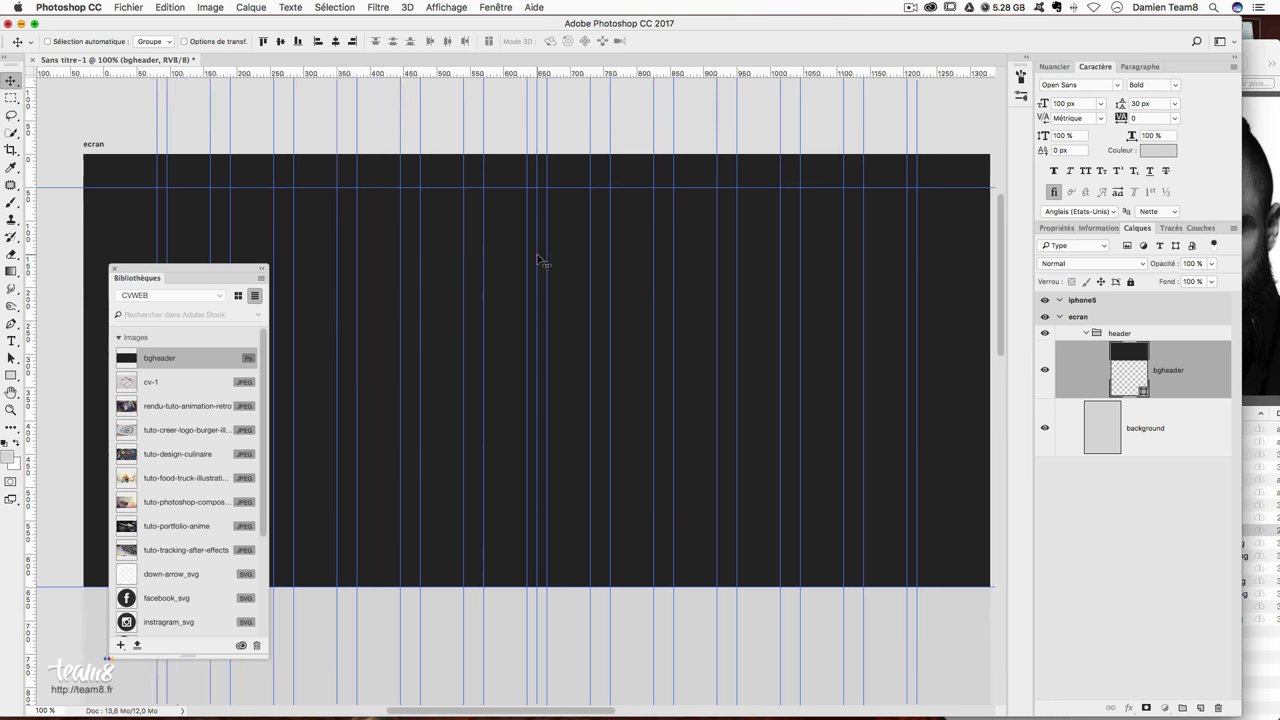
- Delete the bgheader layer and place the bgheader library asset back at X 680, Y 325
scroll(540, 260, right, 3)
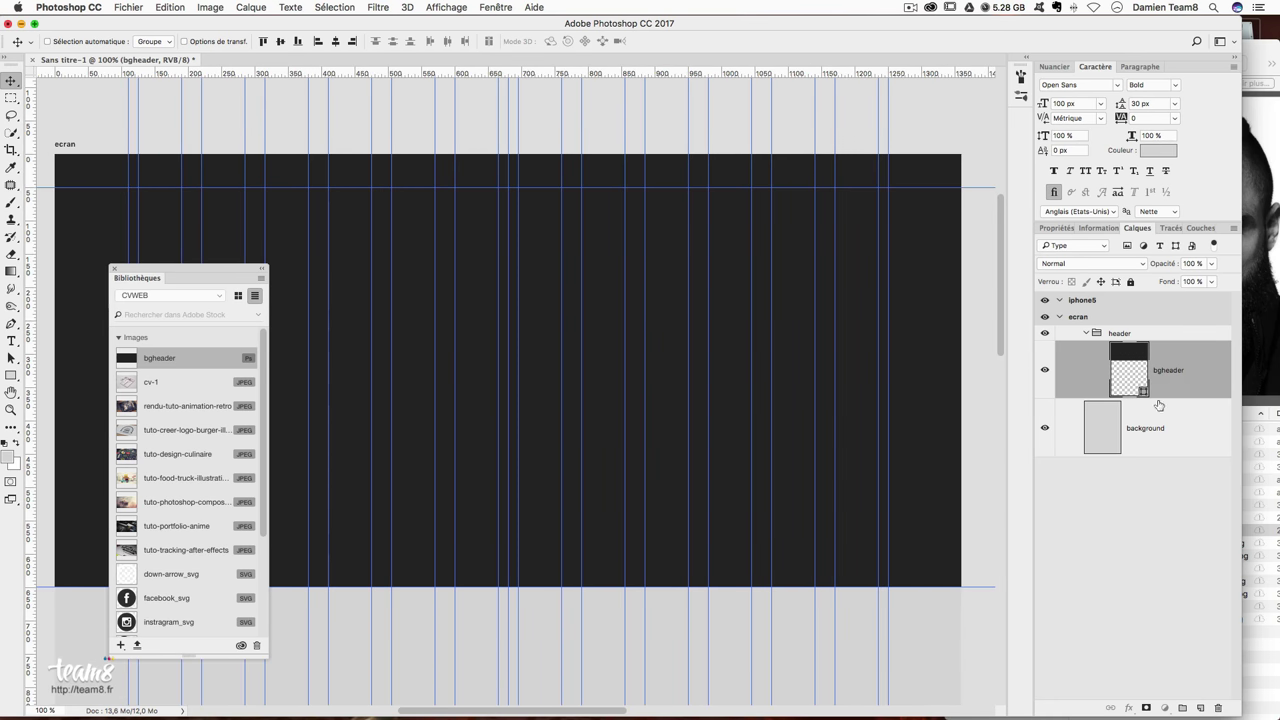
drag(1143, 392, 1218, 707)
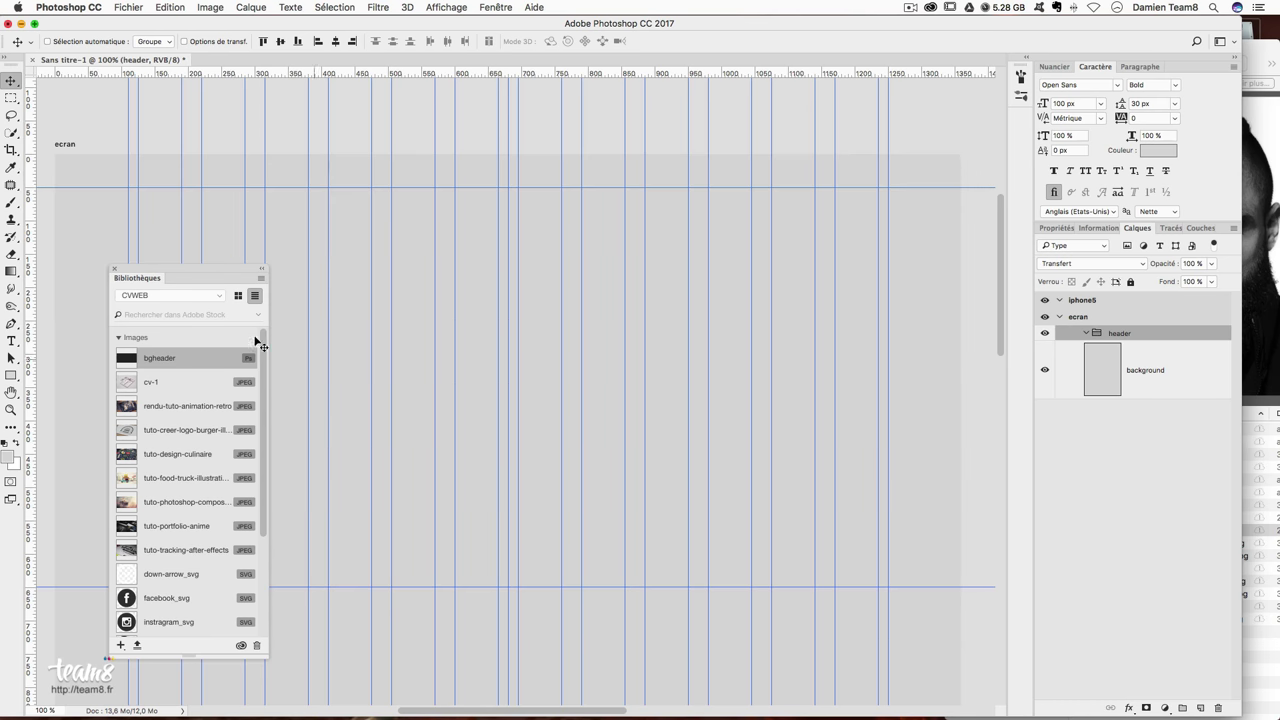
mouse_move(190, 360)
mouse_down()
mouse_move(641, 355)
mouse_move(609, 336)
mouse_up()
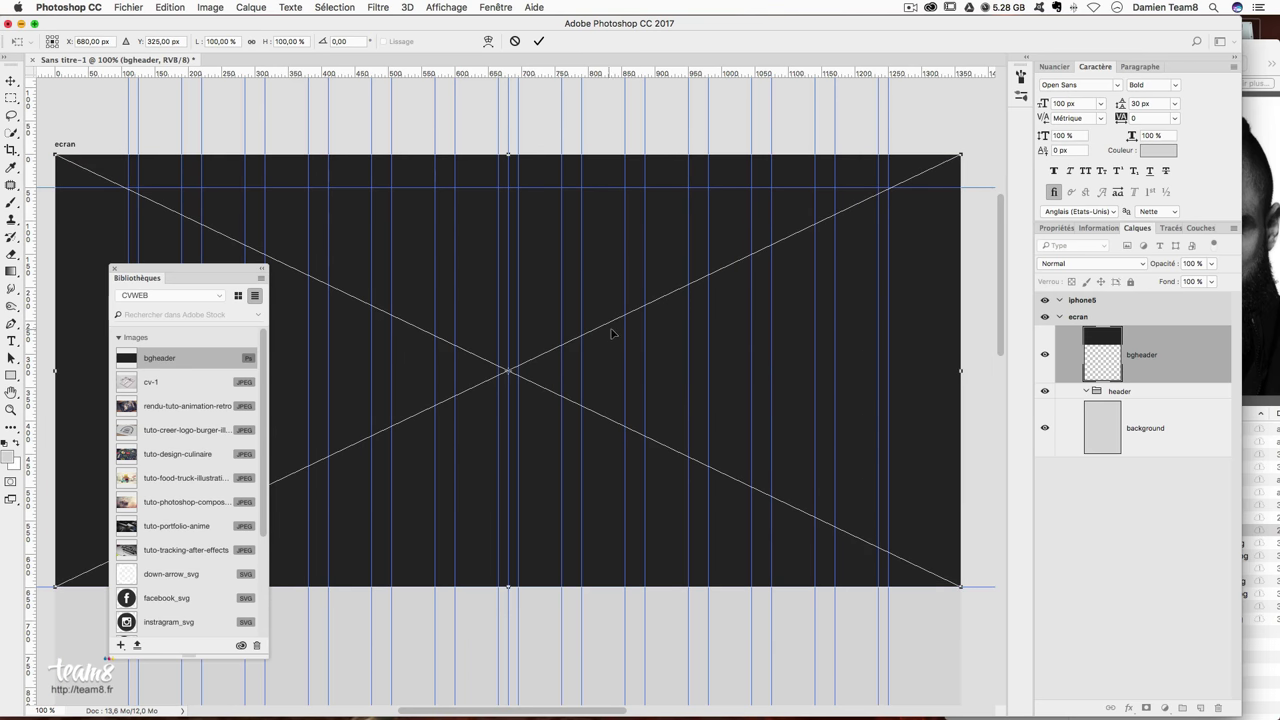
key(Return)
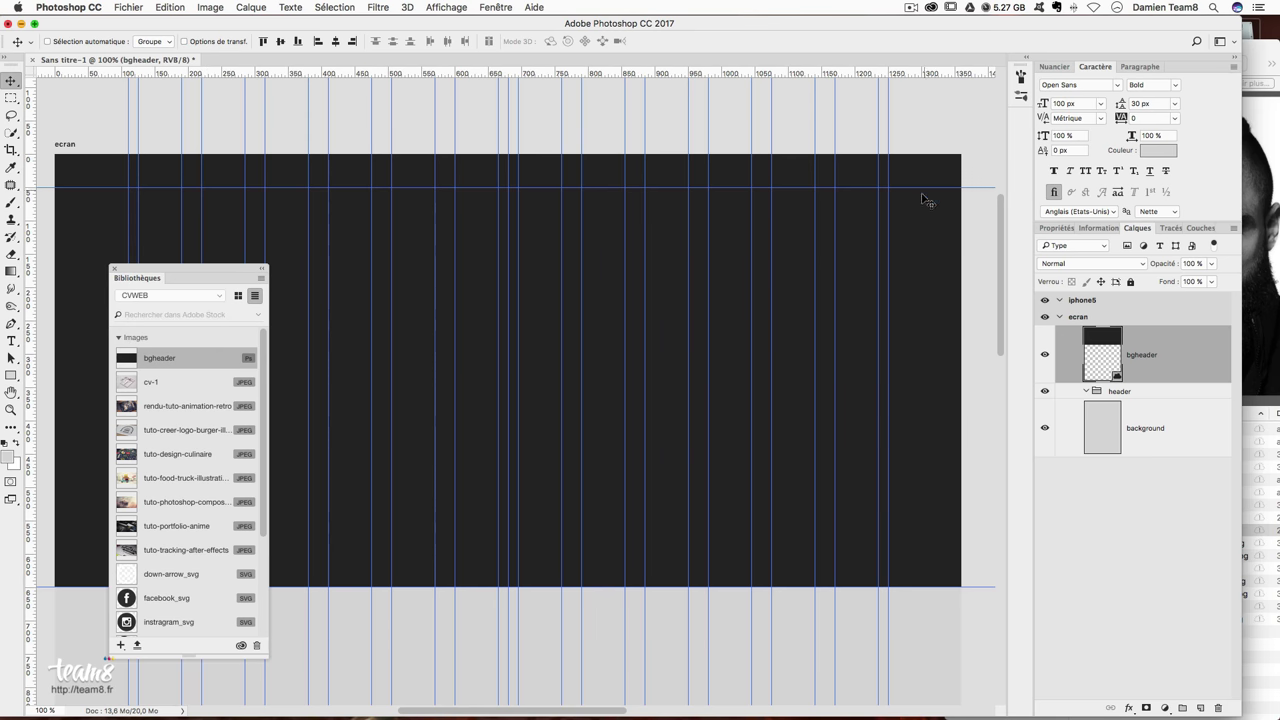
scroll(905, 222, right, 2)
scroll(906, 225, right, 4)
scroll(905, 229, right, 3)
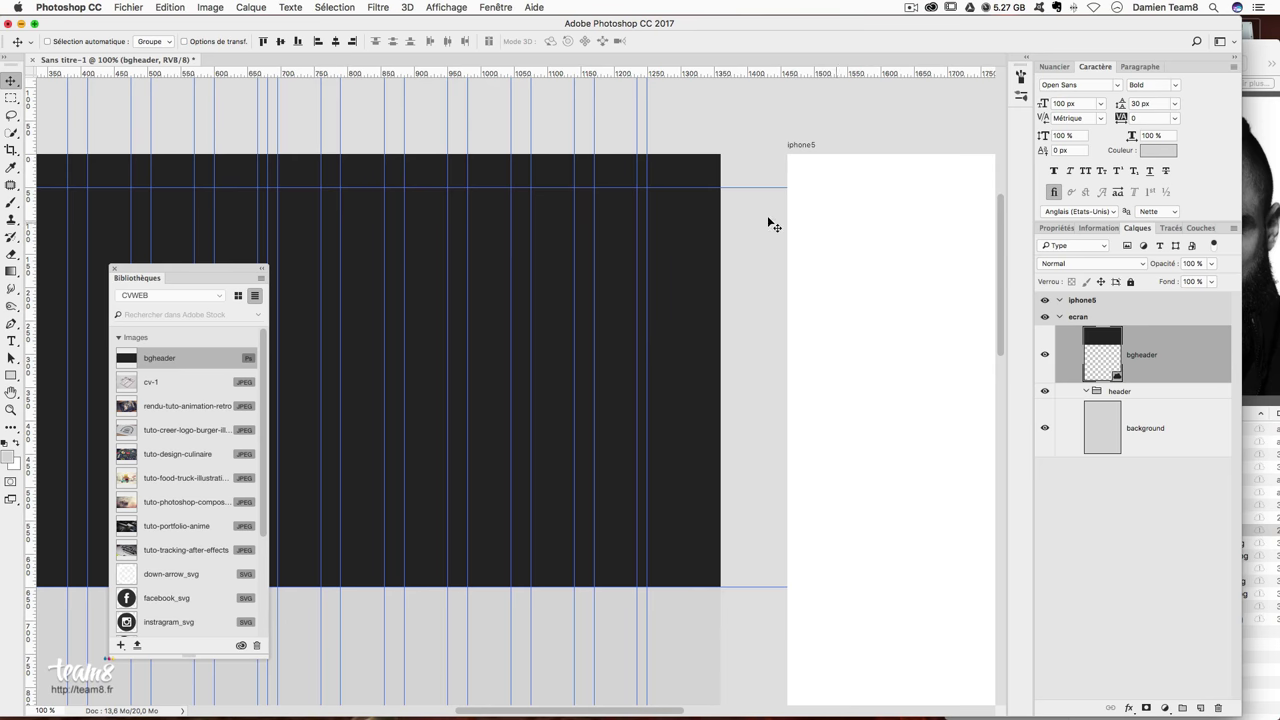
scroll(760, 220, right, 2)
scroll(757, 221, right, 2)
scroll(666, 177, right, 2)
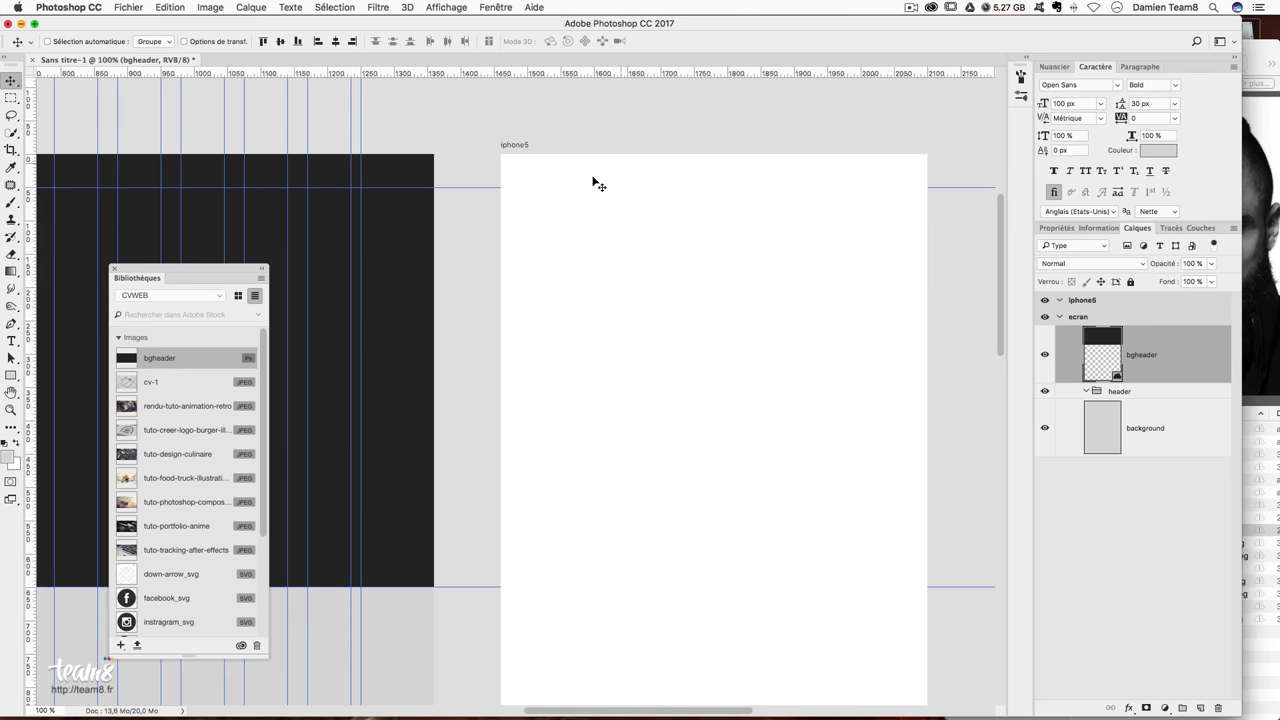
scroll(714, 248, right, 3)
scroll(695, 246, right, 2)
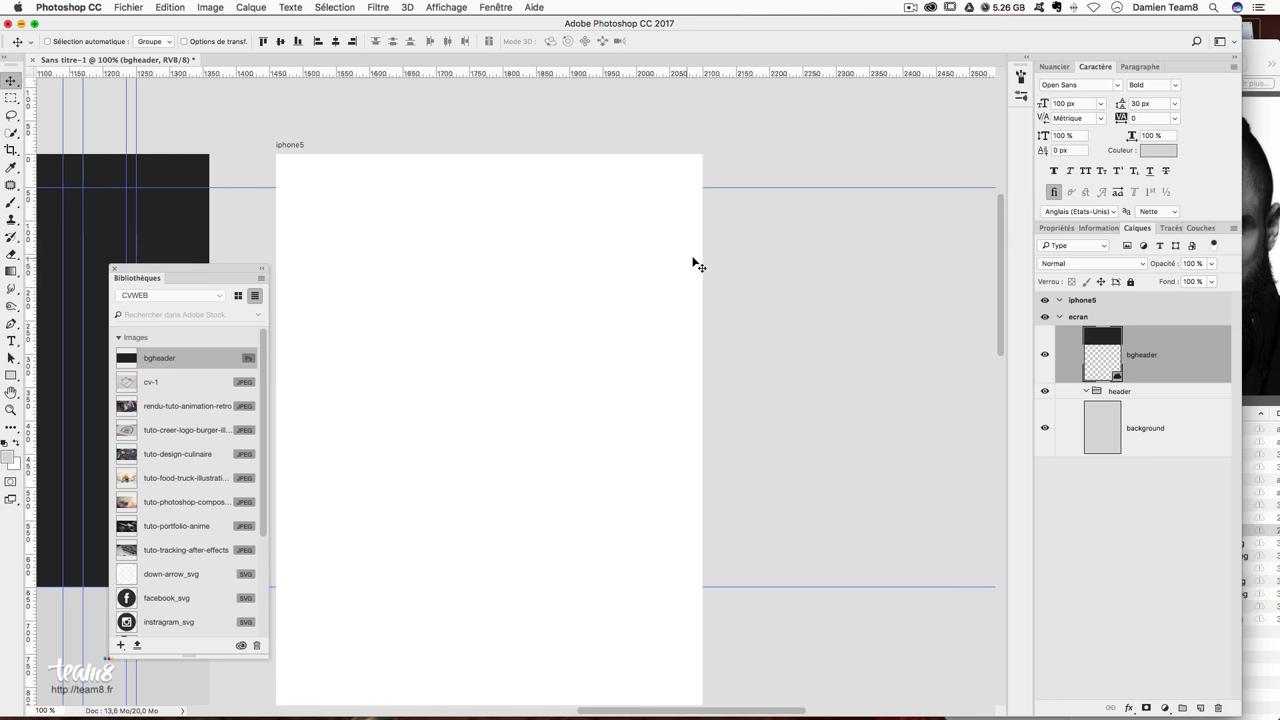
scroll(800, 300, left, 4)
scroll(796, 303, left, 2)
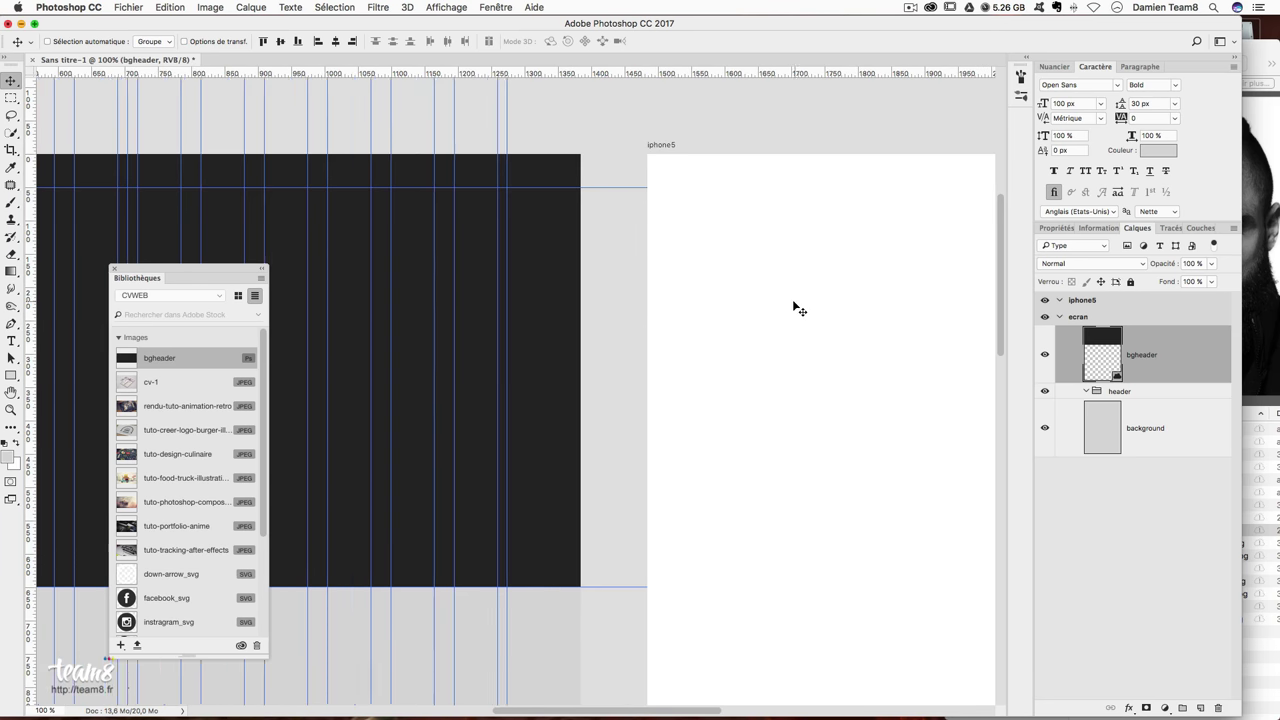
scroll(792, 307, left, 2)
scroll(800, 310, left, 6)
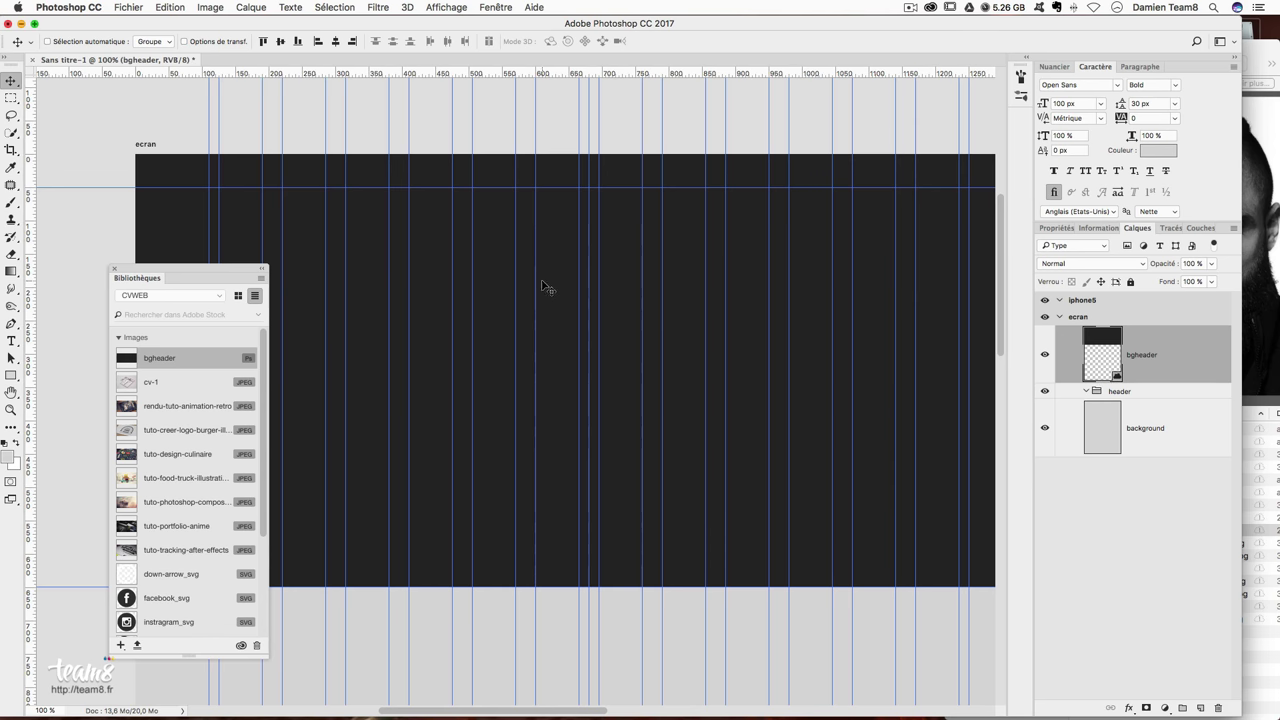
scroll(591, 309, down, 1)
scroll(589, 307, right, 2)
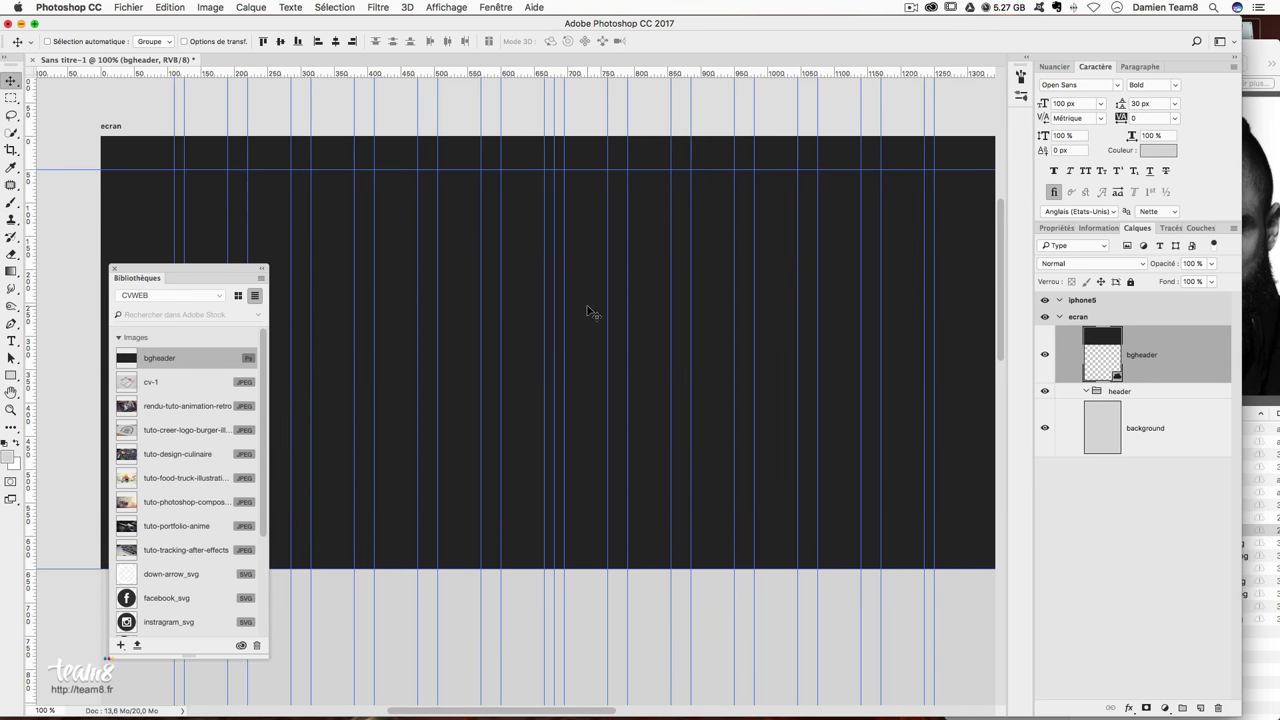
scroll(588, 307, down, 2)
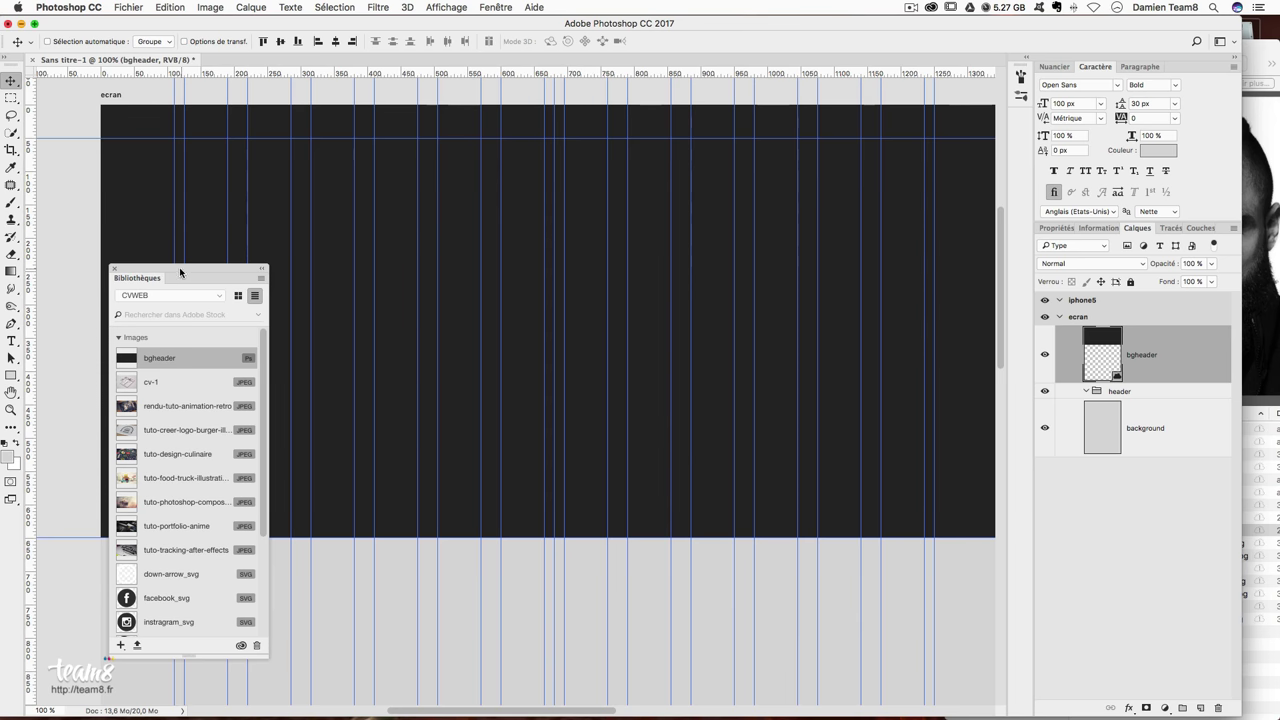
drag(180, 272, 130, 277)
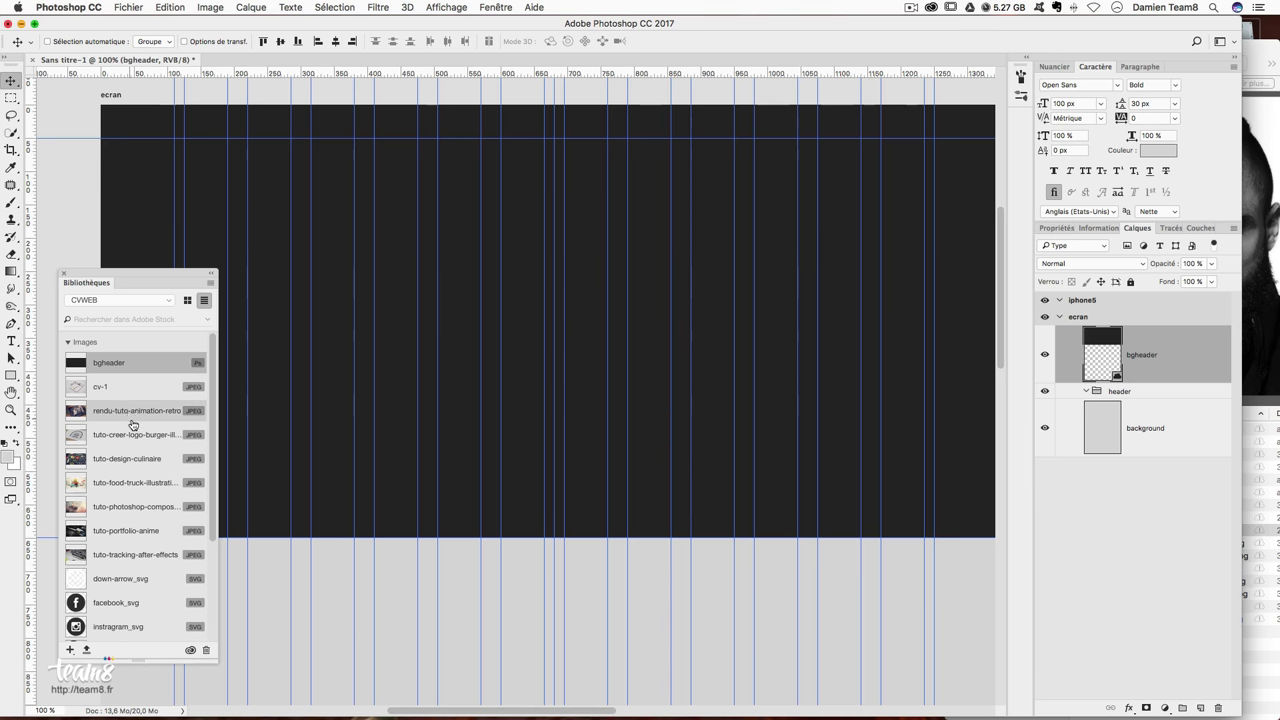
scroll(130, 420, down, 5)
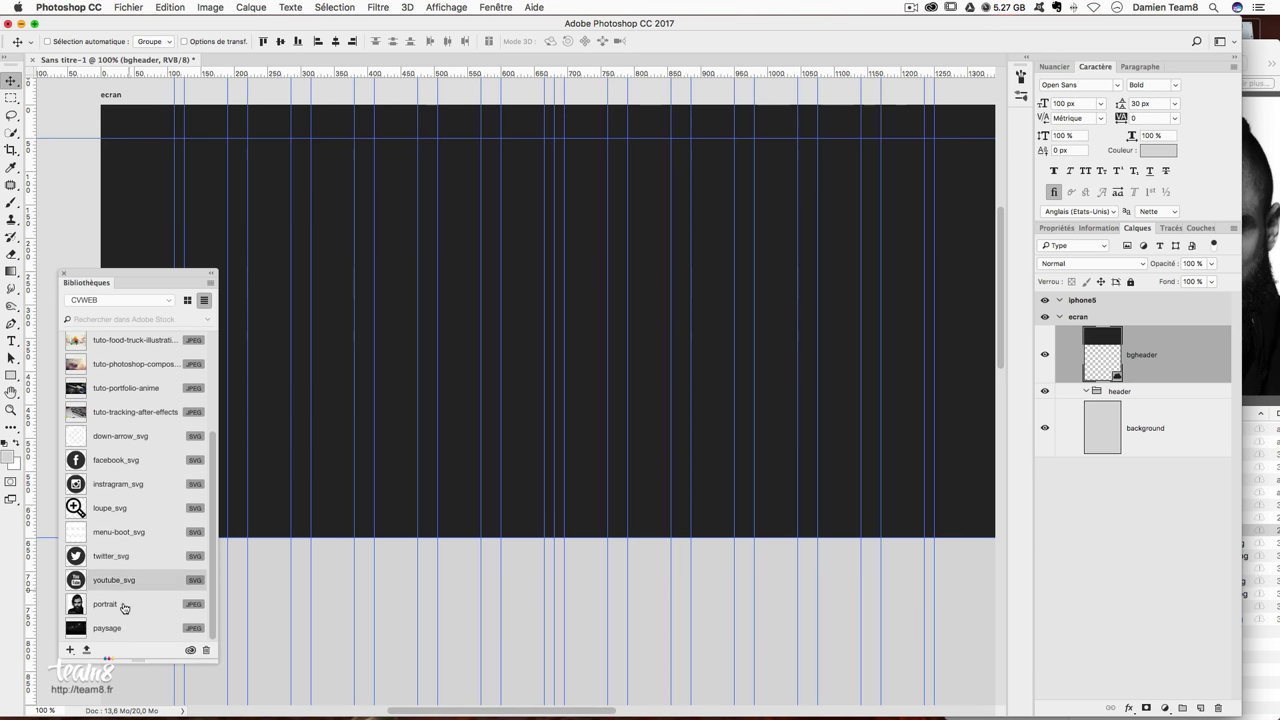
- Place paysage from the CVWEB library onto the header and enlarge it to about 258%
scroll(118, 610, down, 2)
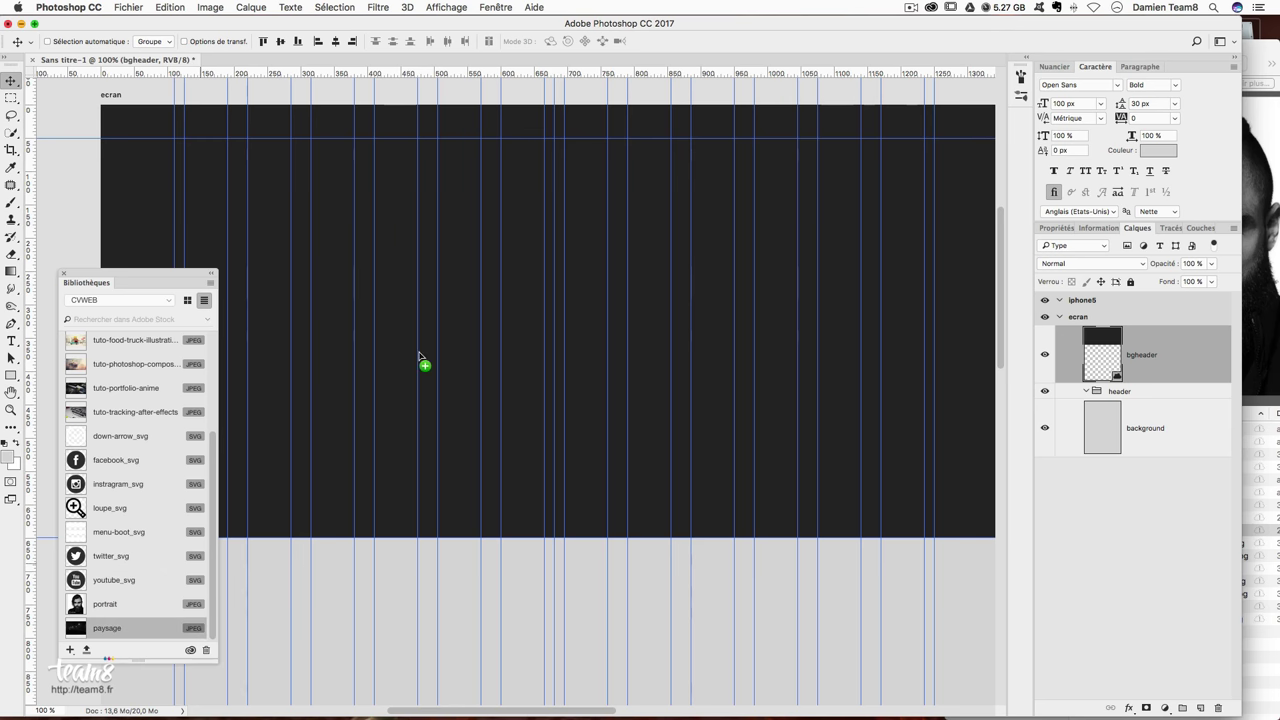
drag(106, 630, 587, 170)
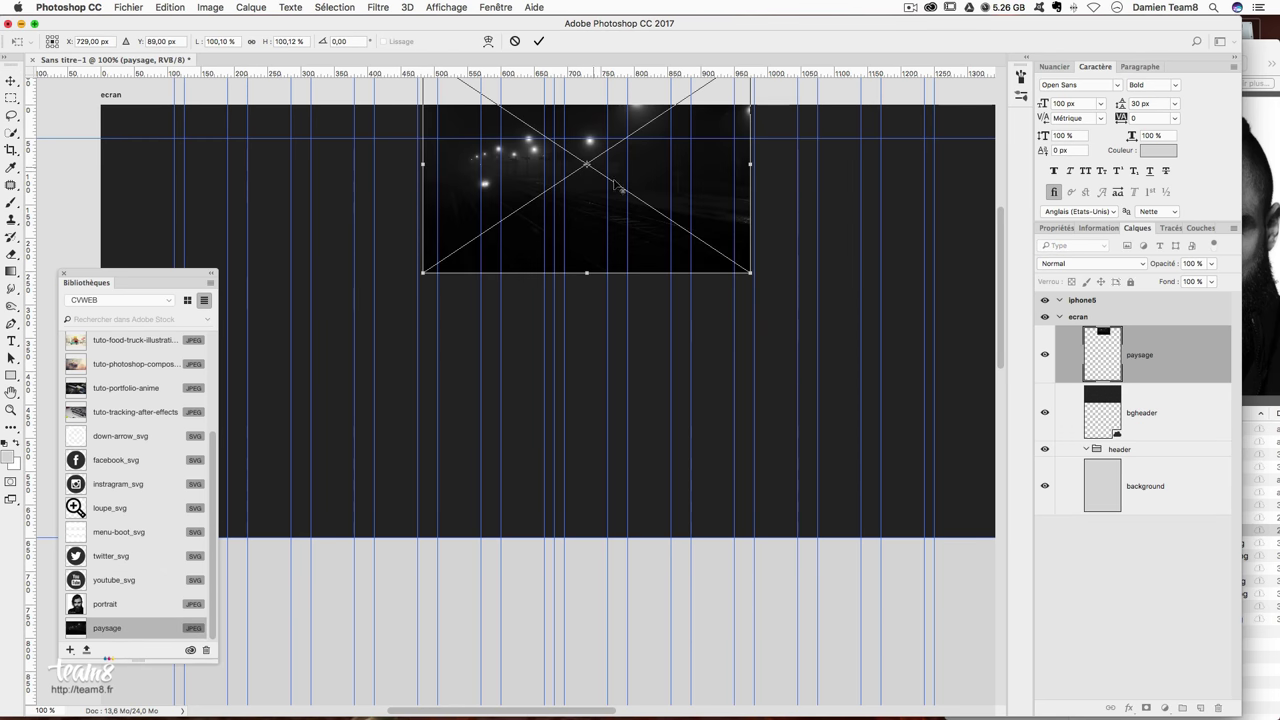
scroll(730, 260, up, 1)
drag(750, 300, 970, 532)
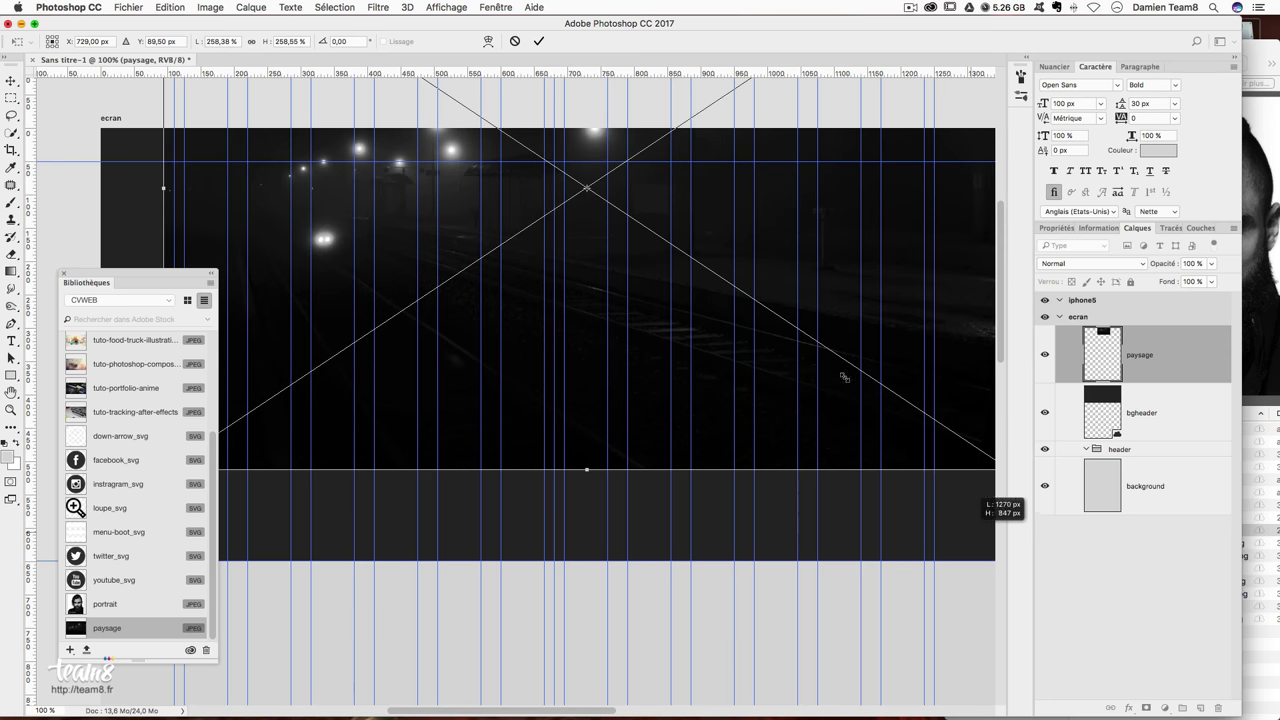
drag(731, 171, 668, 295)
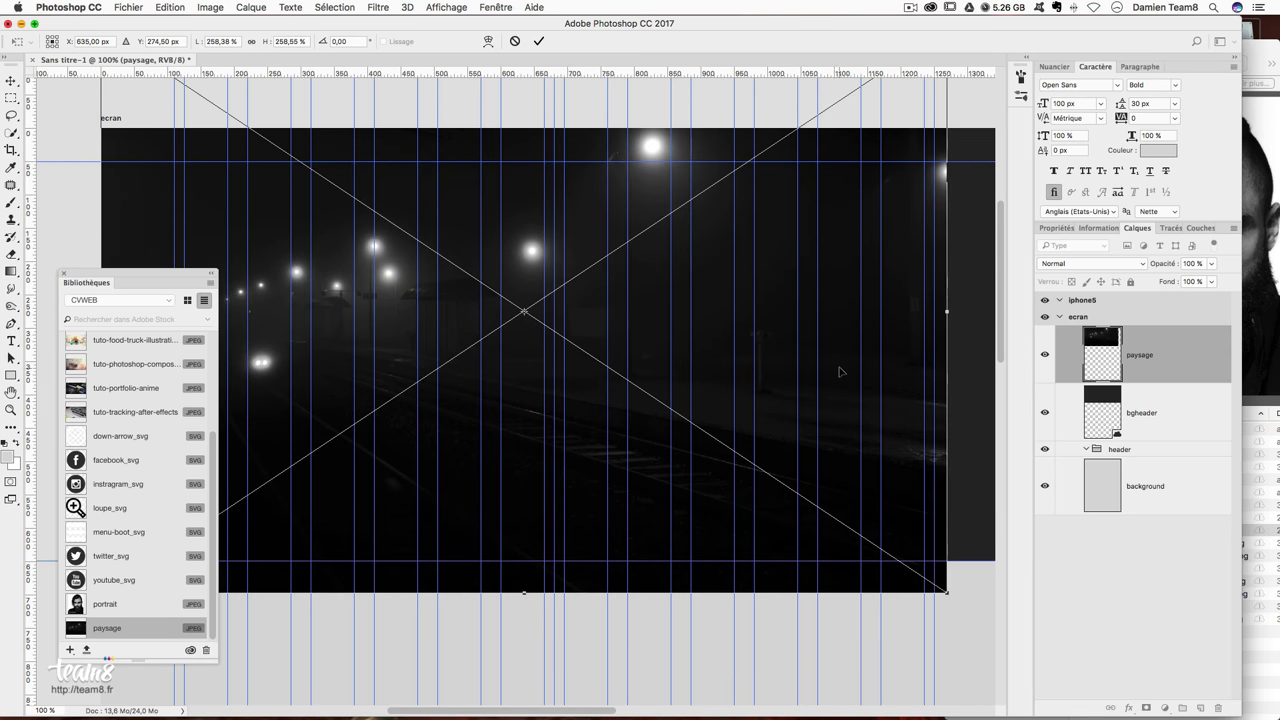
scroll(668, 295, up, 5)
key(super+minus)
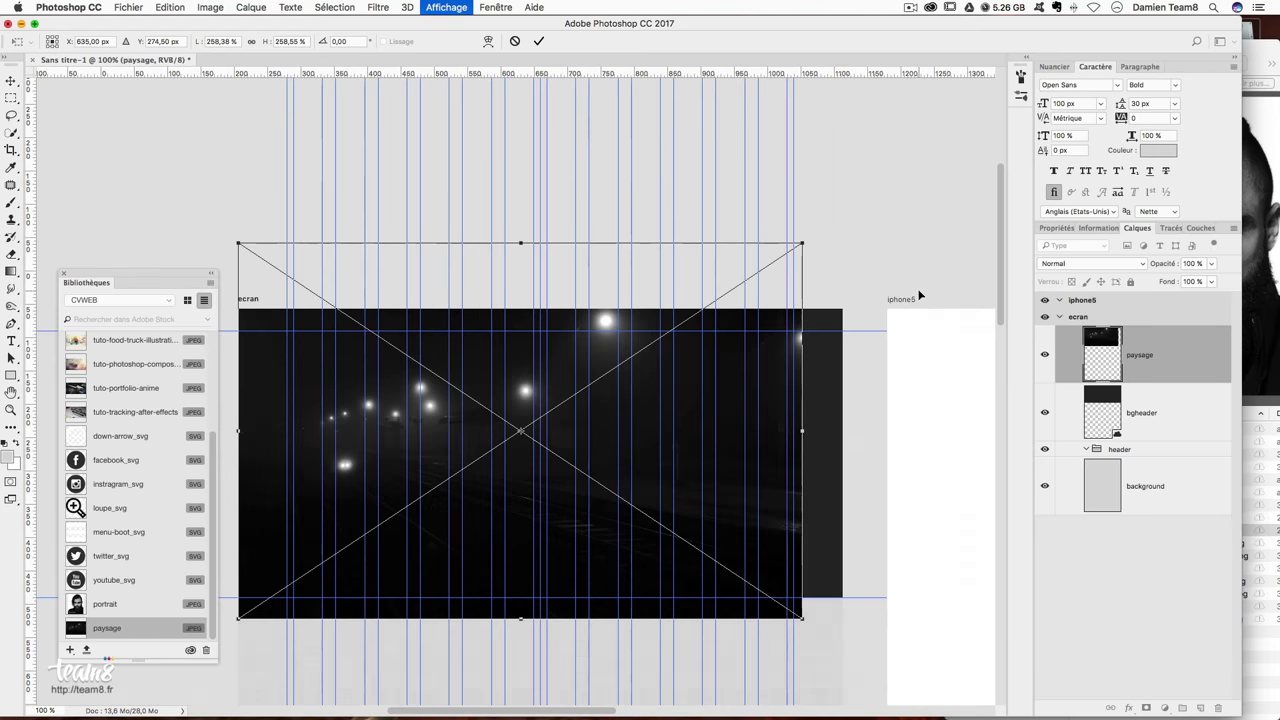
- Scale paysage up to about 340%, position it over the header, and commit
drag(825, 226, 861, 201)
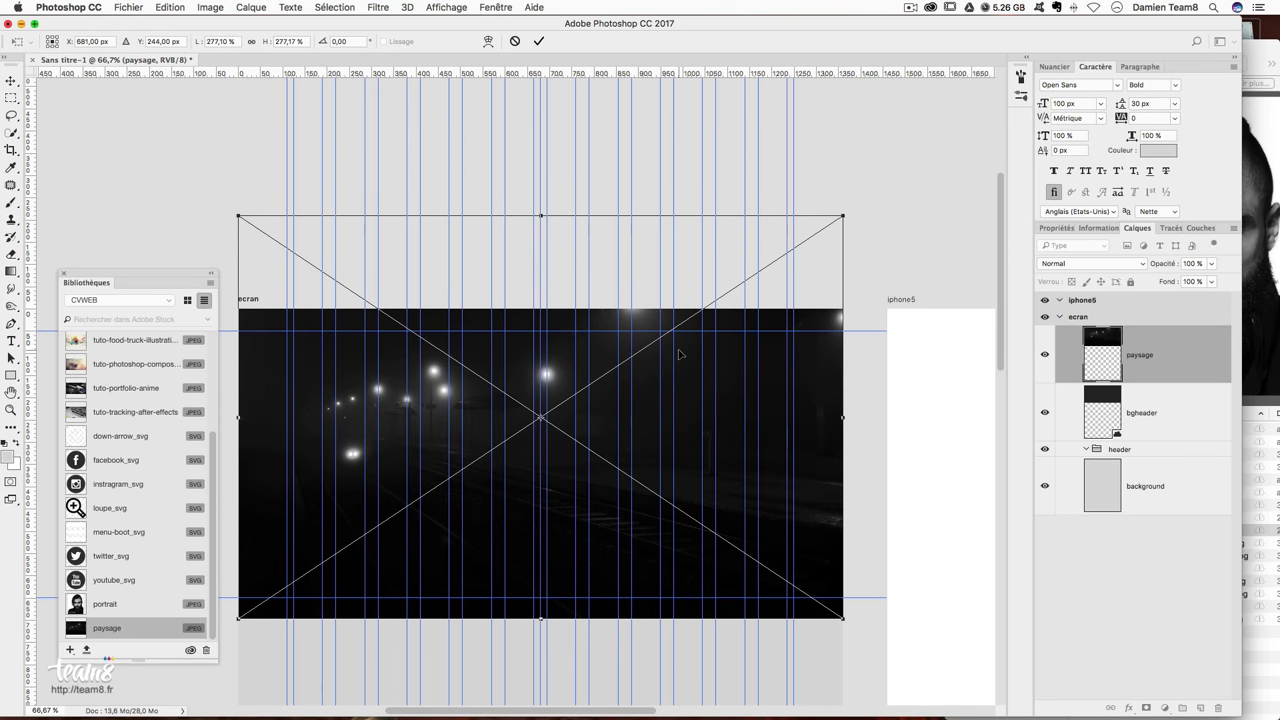
scroll(716, 406, down, 5)
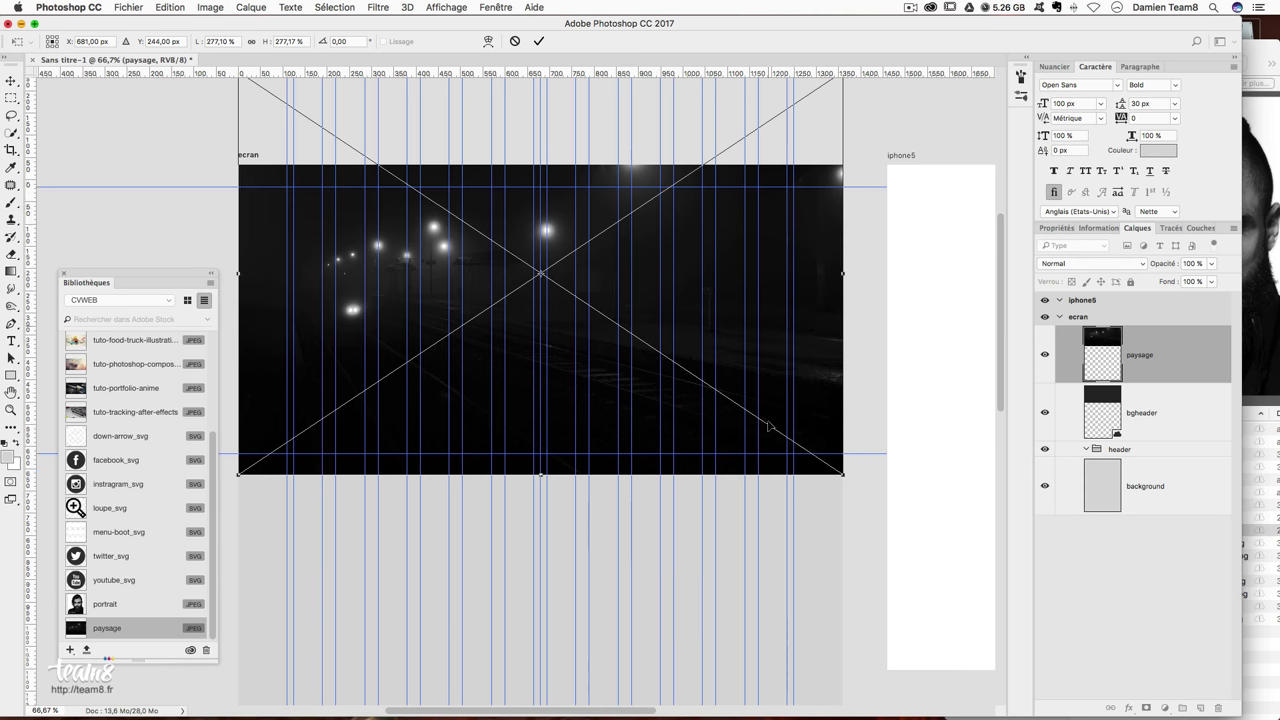
drag(846, 477, 893, 503)
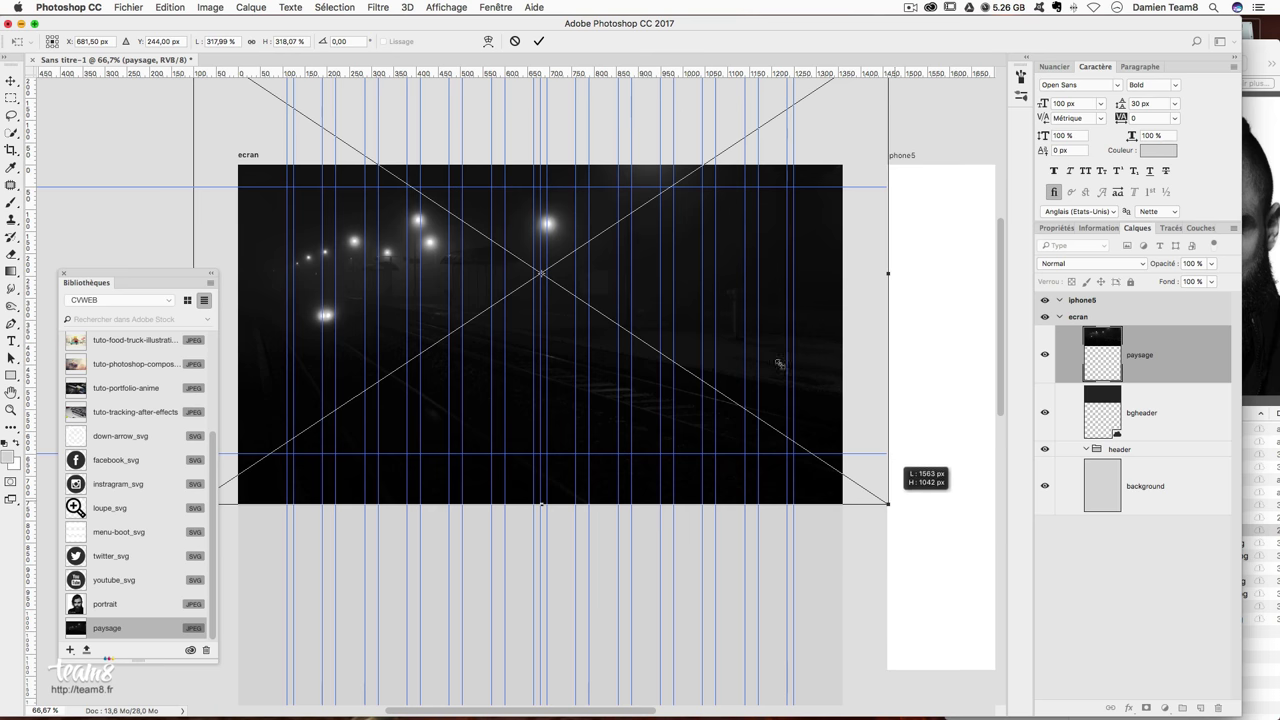
mouse_move(737, 274)
mouse_down()
mouse_move(734, 374)
mouse_move(744, 324)
mouse_up()
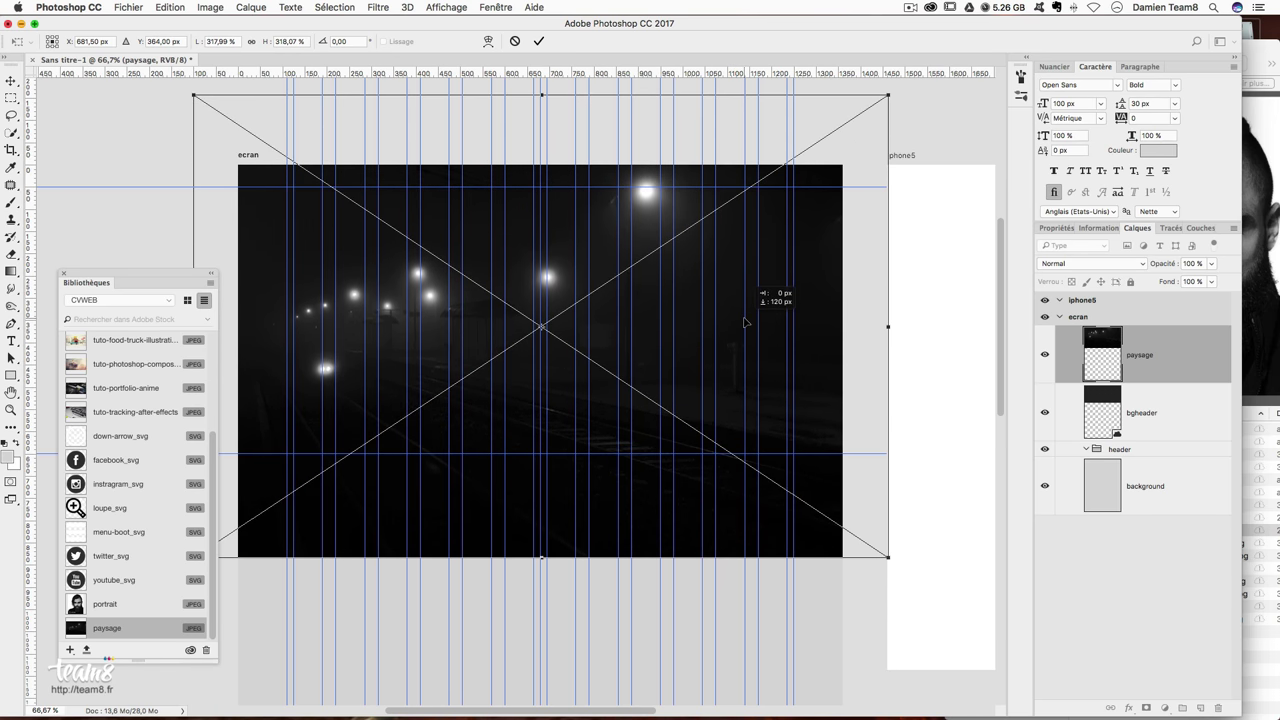
mouse_move(744, 324)
mouse_down()
mouse_move(651, 209)
mouse_move(651, 180)
mouse_up()
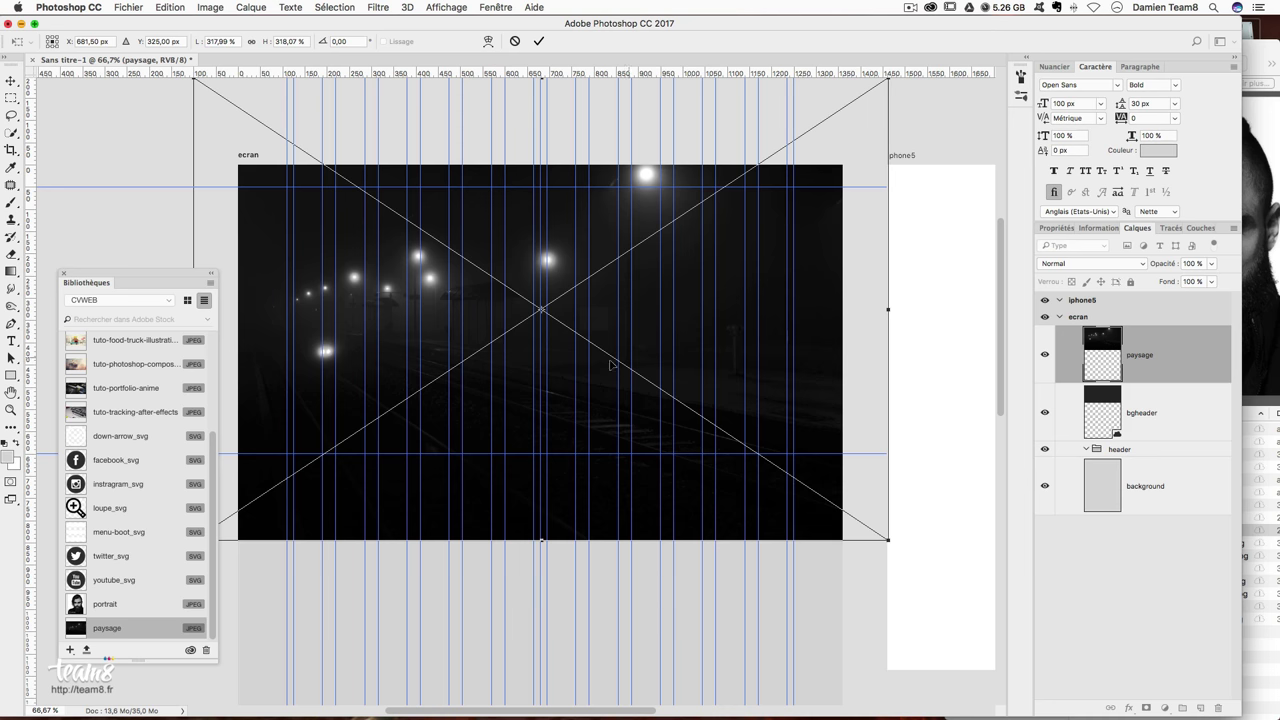
drag(883, 538, 900, 546)
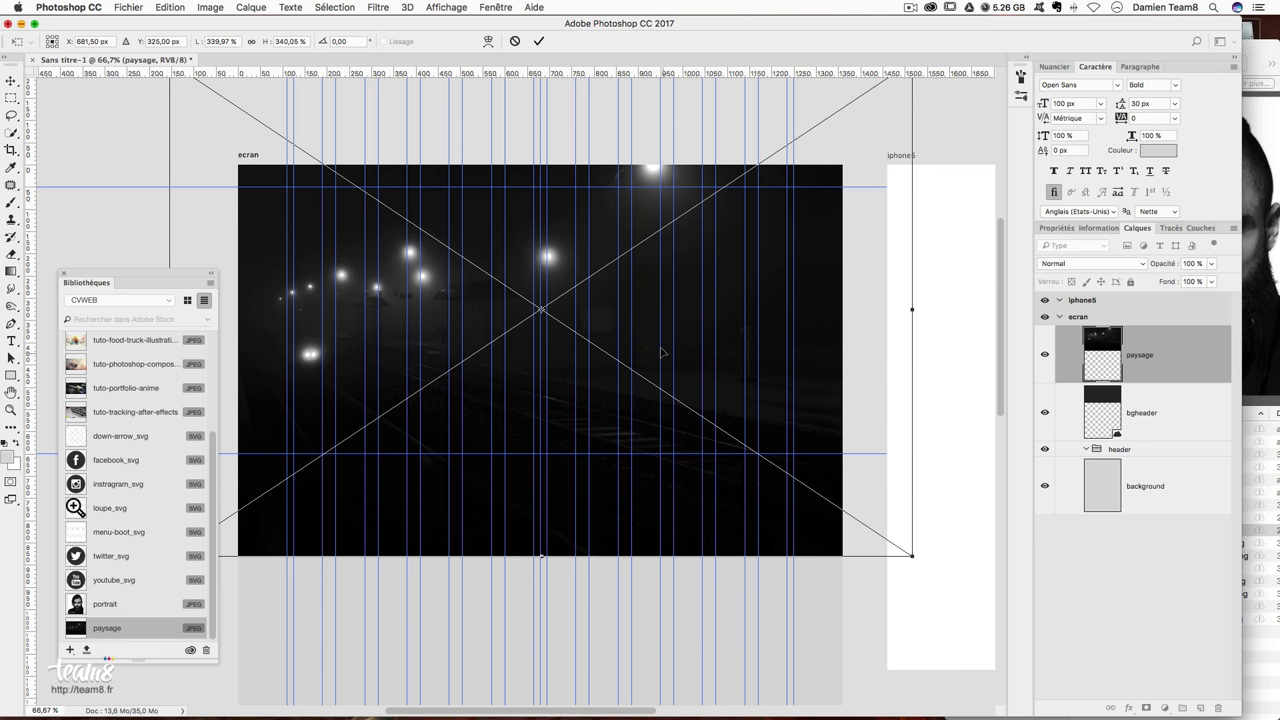
drag(684, 322, 683, 330)
key(shift+Down)
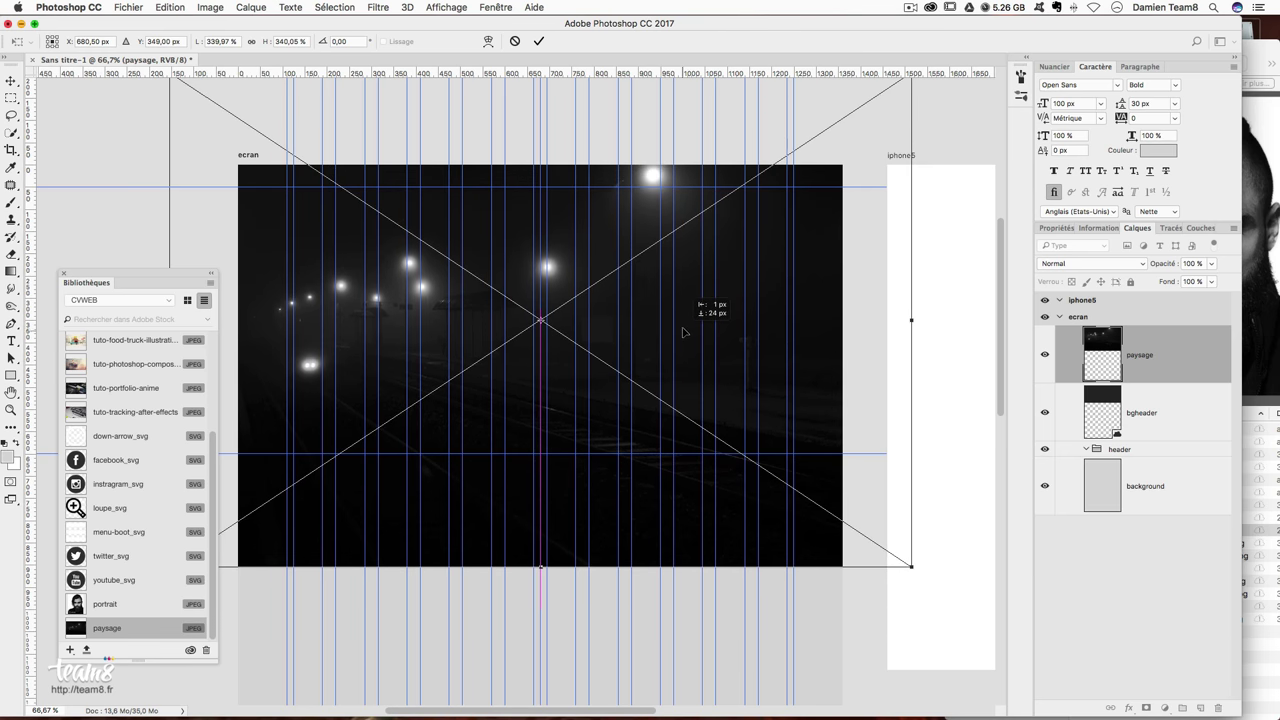
key(Return)
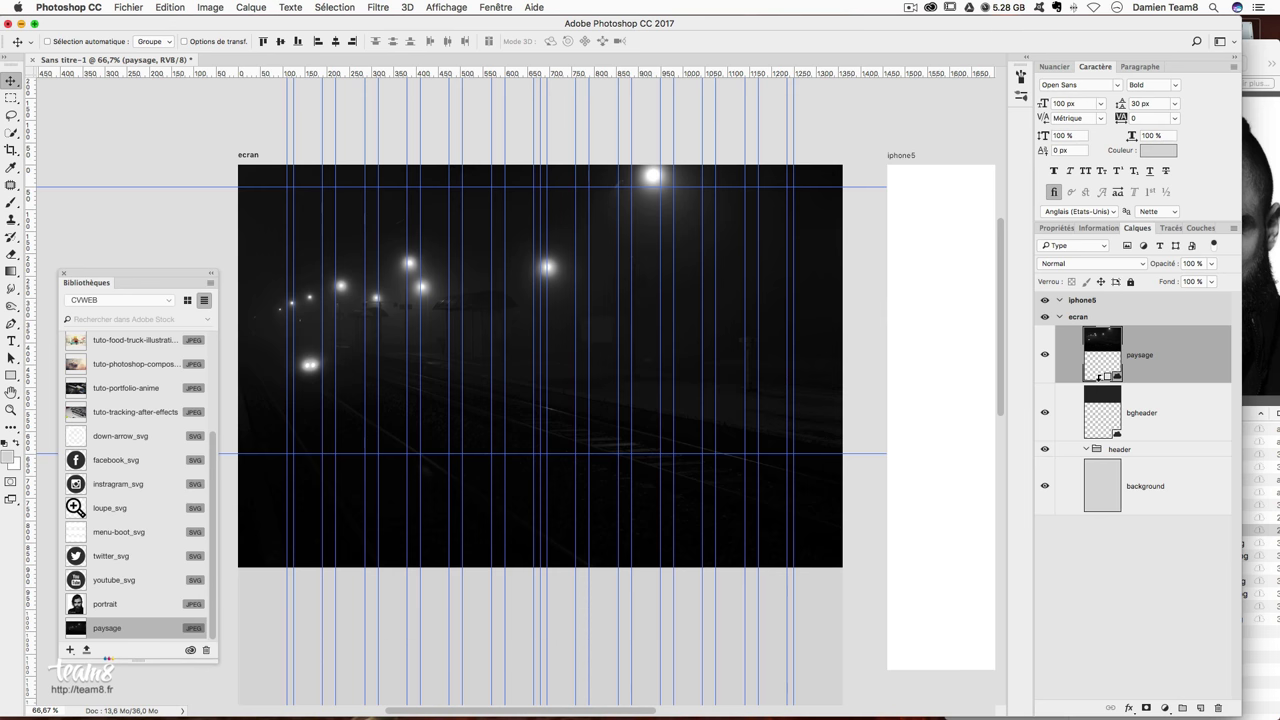
- Clip the paysage photo into bgheader, reposition it in the header, and add a layer mask
alt+click(1099, 378)
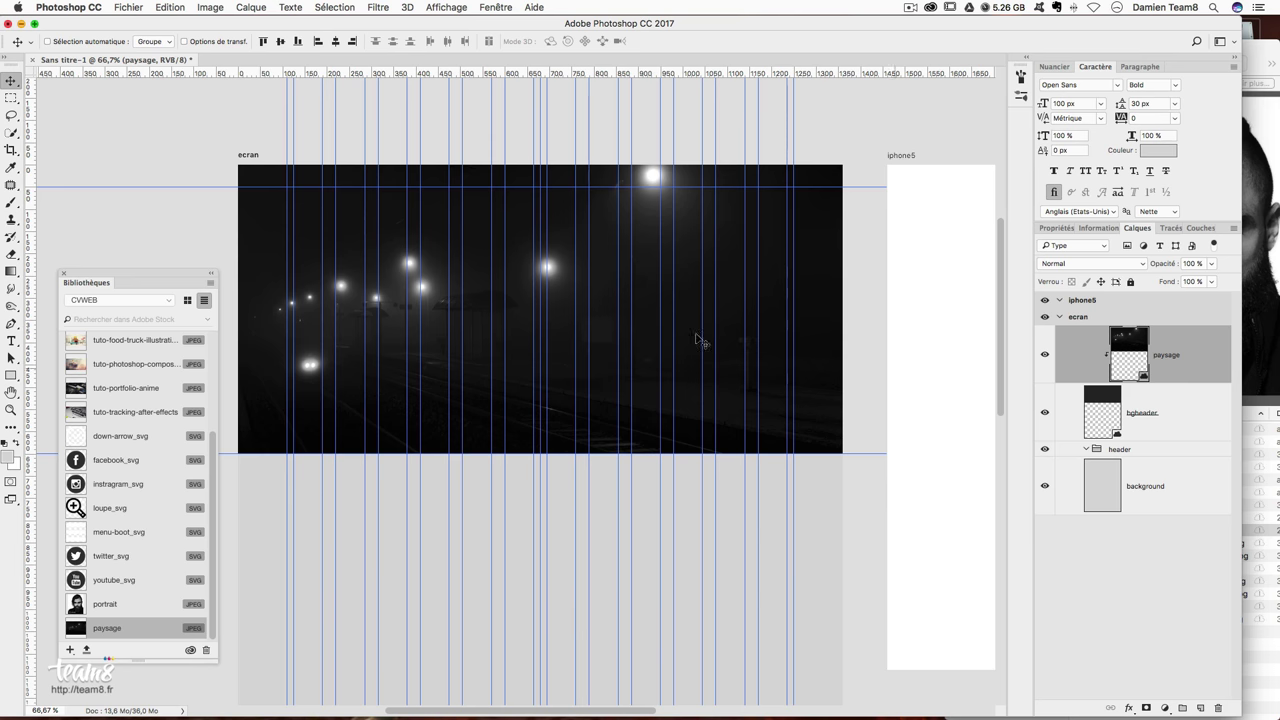
mouse_move(431, 285)
mouse_down()
mouse_move(445, 319)
mouse_move(446, 301)
mouse_up()
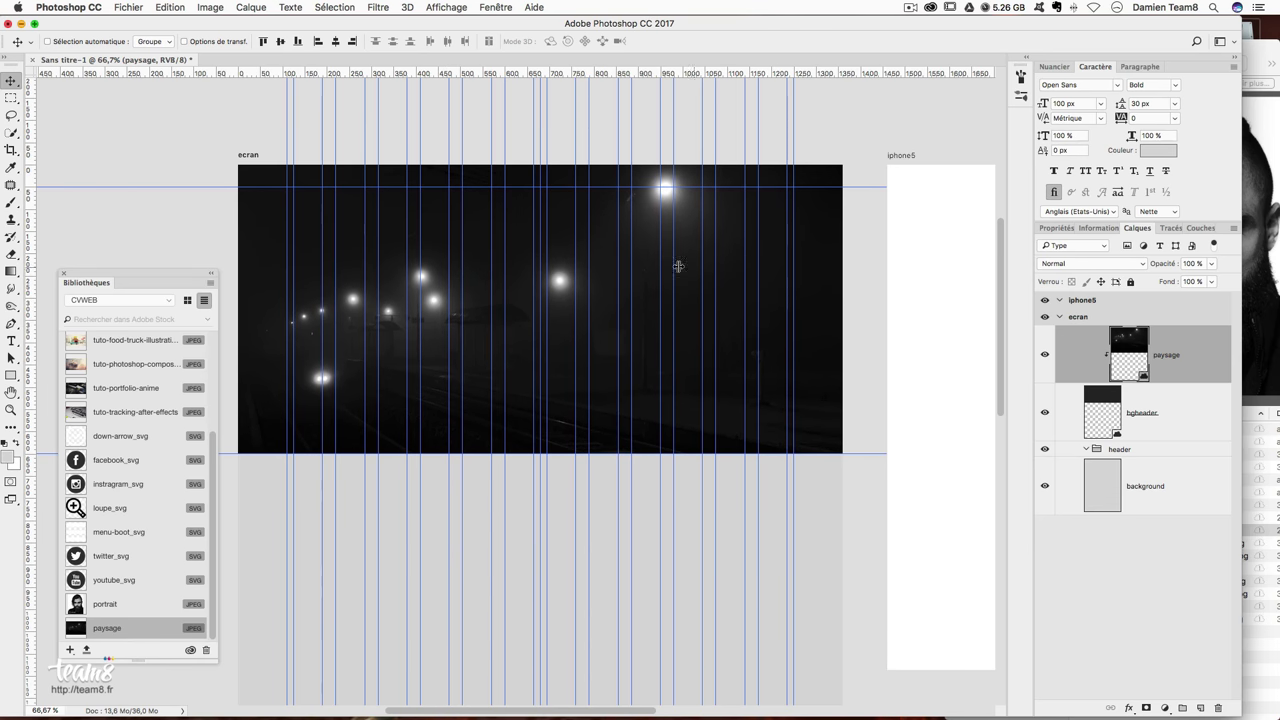
key(ctrl+semicolon)
key(ctrl+semicolon)
key(ctrl+semicolon)
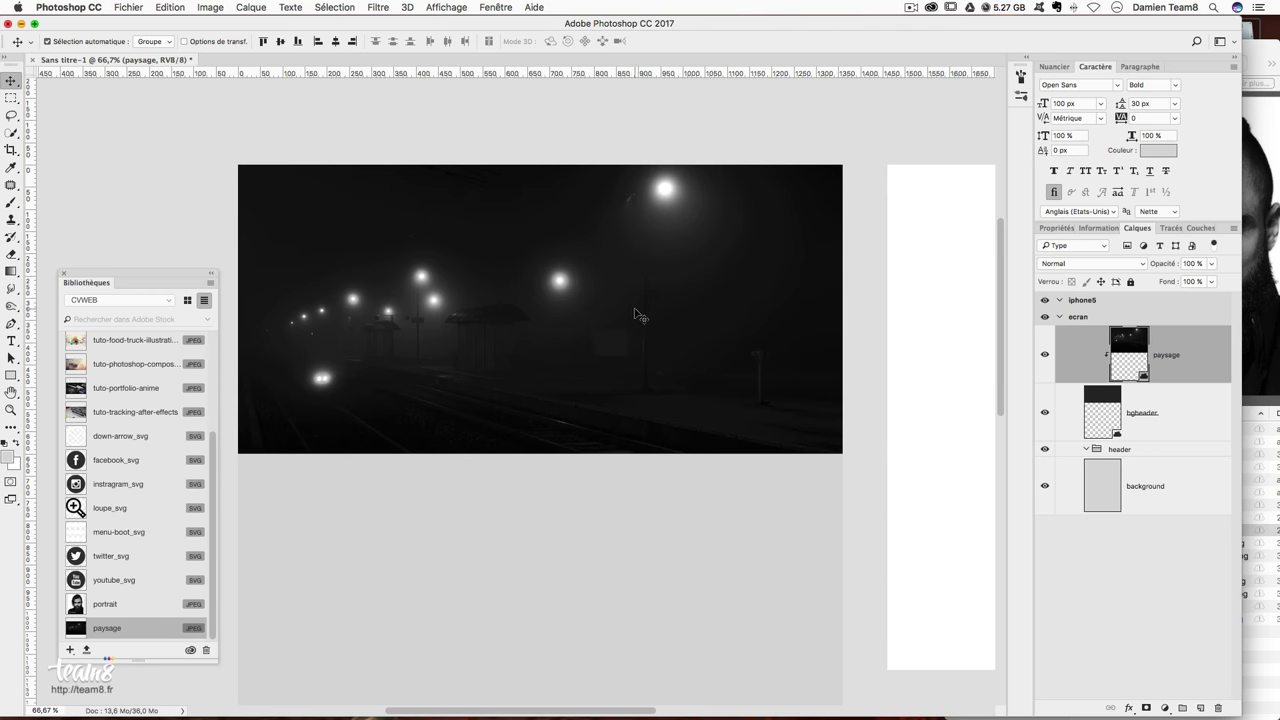
drag(634, 313, 634, 294)
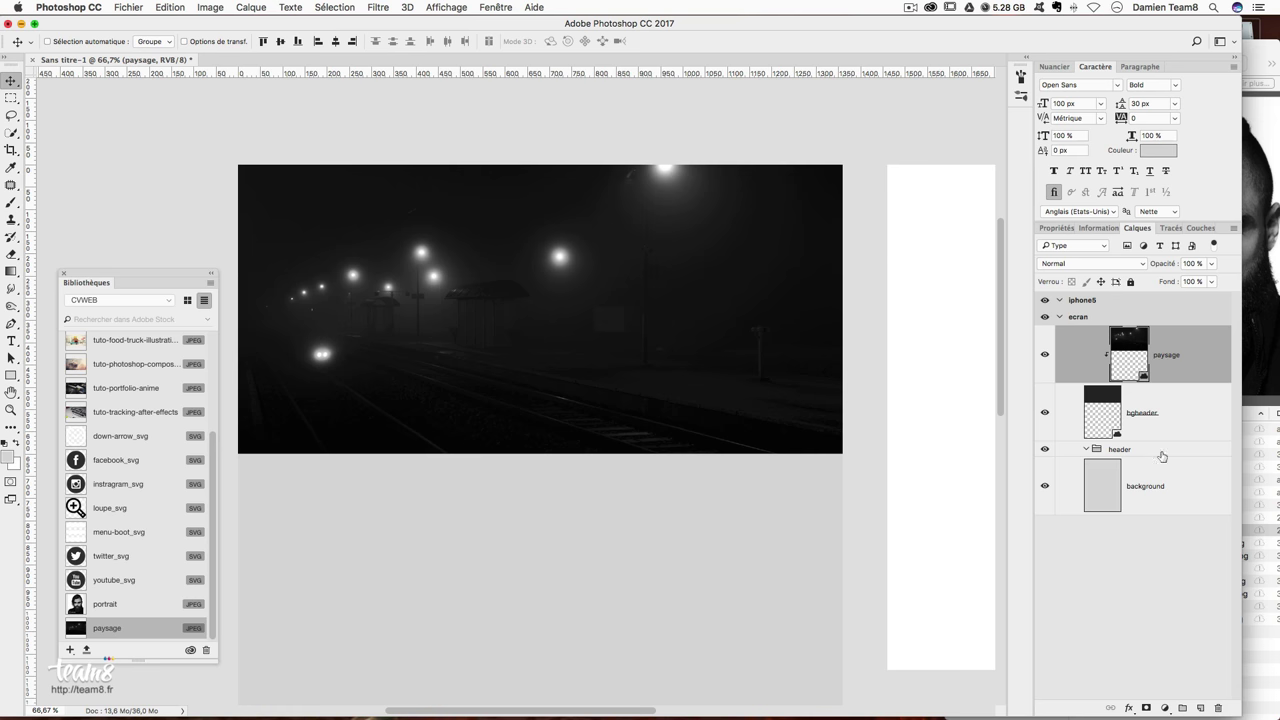
click(1146, 707)
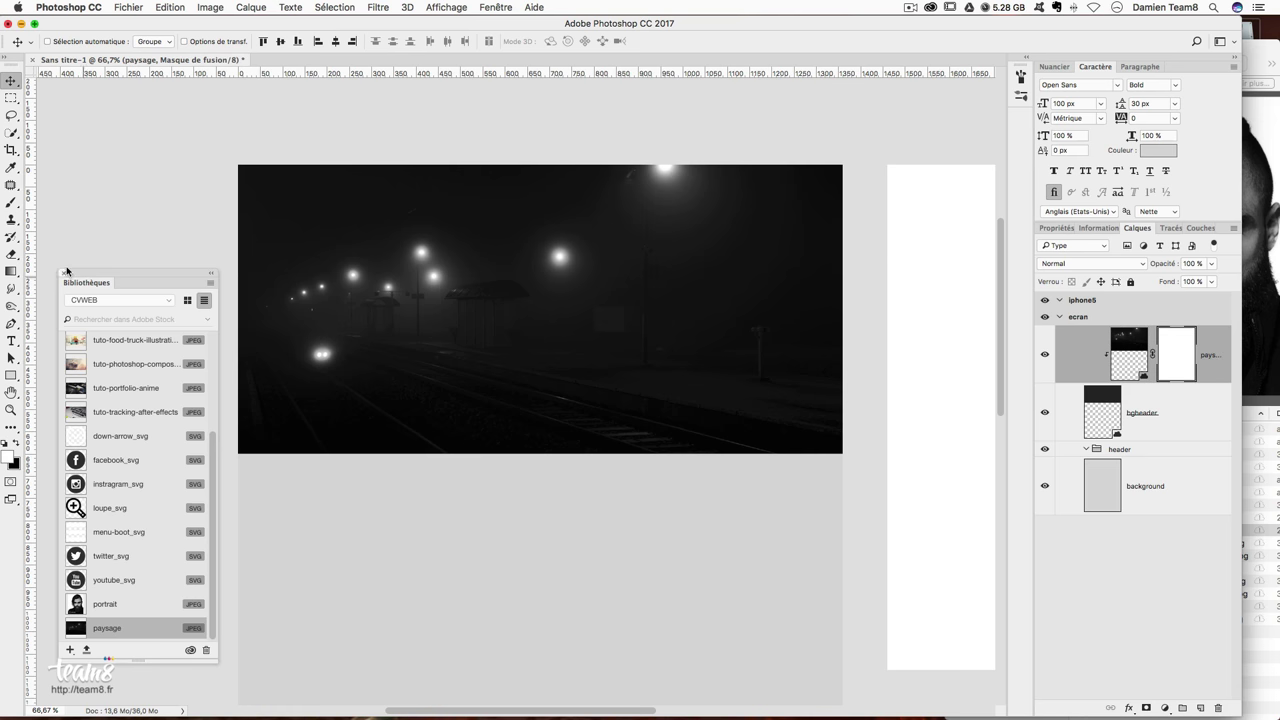
- Drag an upward black-to-white gradient on the photo's mask so its top fades to dark
click(11, 270)
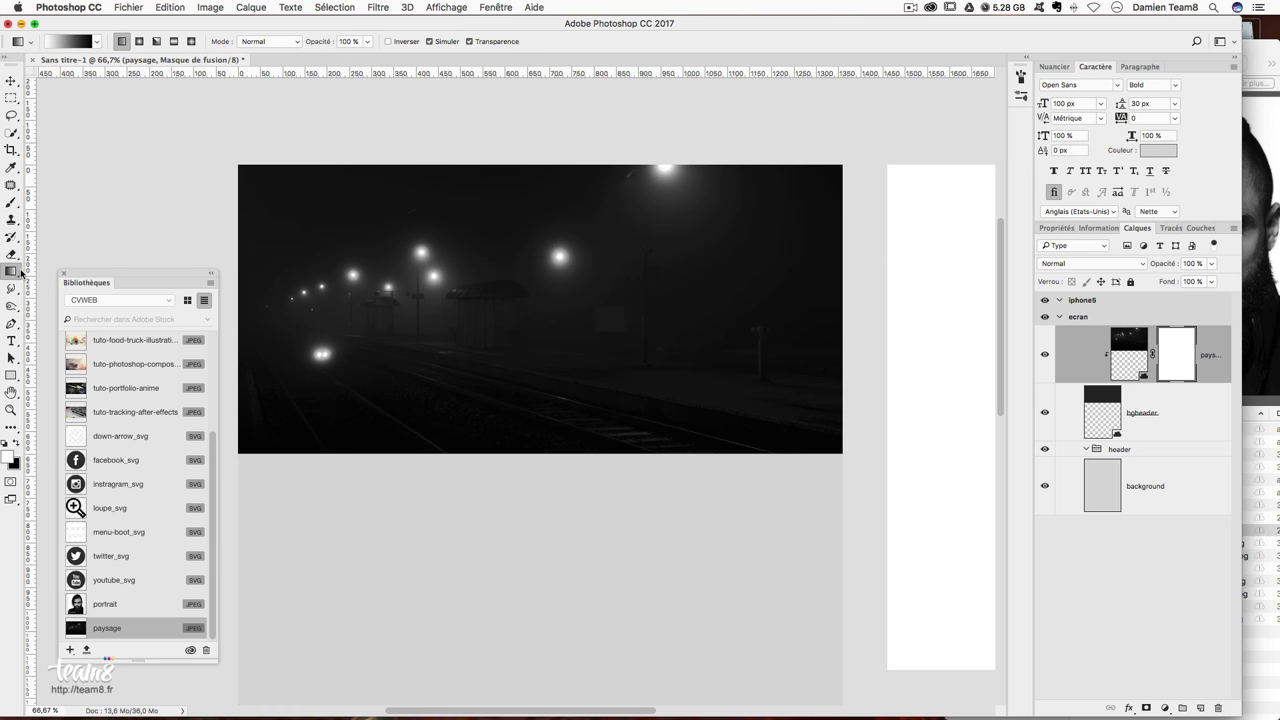
drag(524, 299, 524, 168)
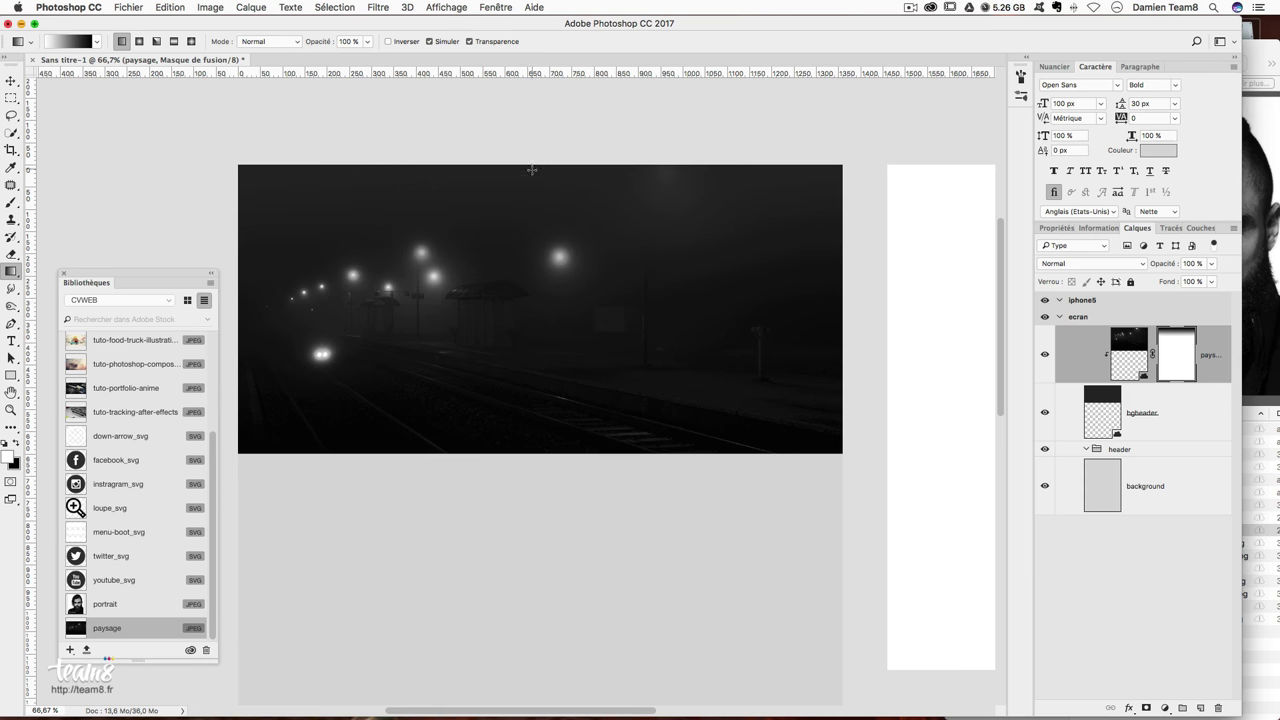
drag(529, 338, 531, 253)
drag(545, 318, 552, 200)
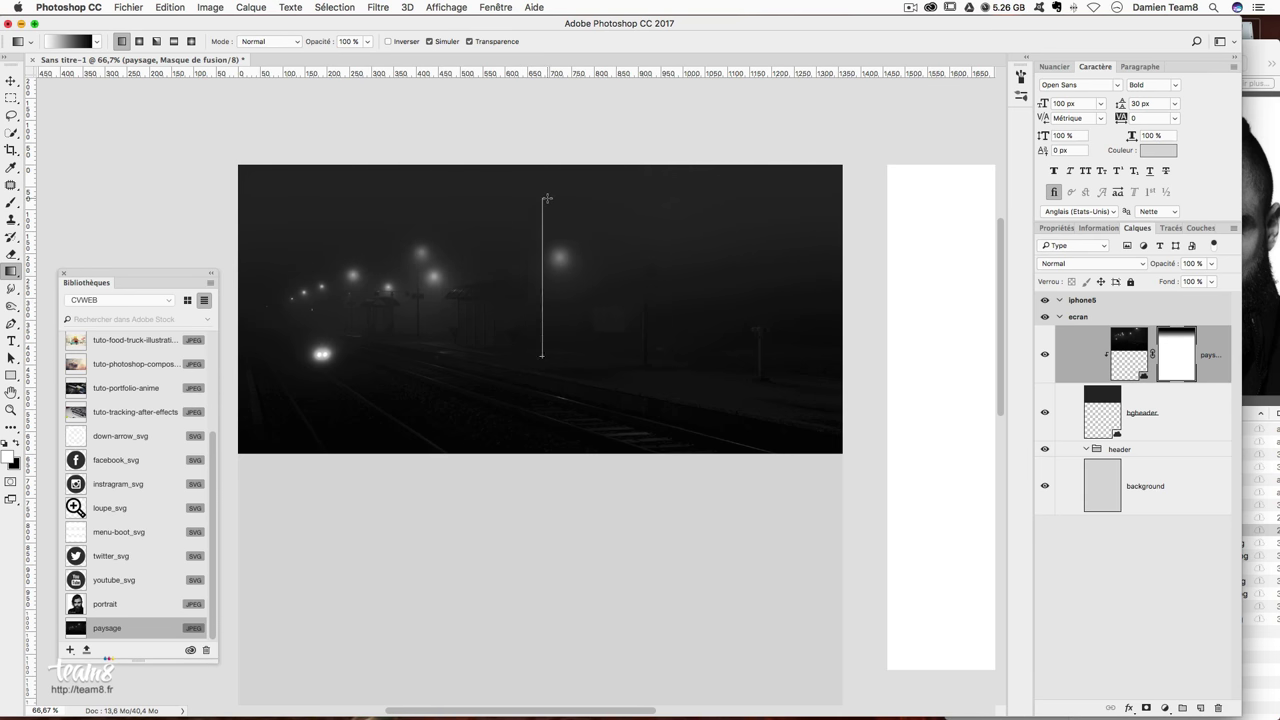
drag(545, 318, 552, 200)
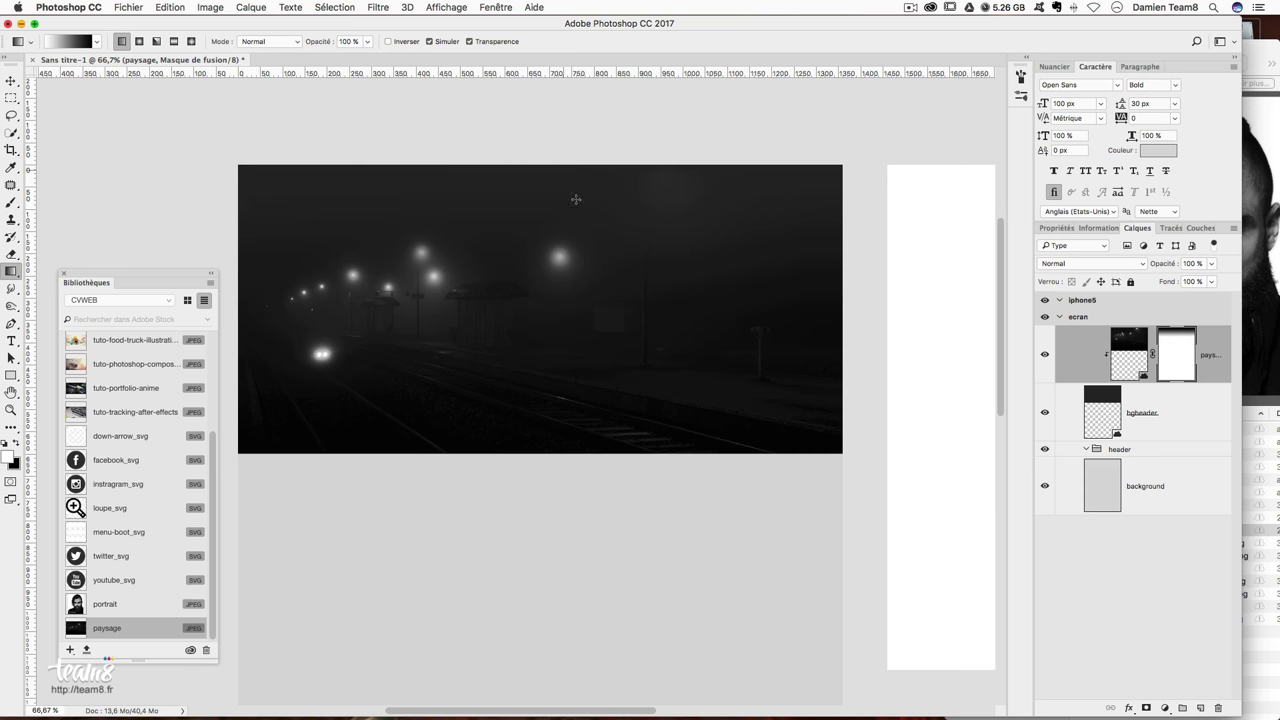
drag(561, 281, 566, 170)
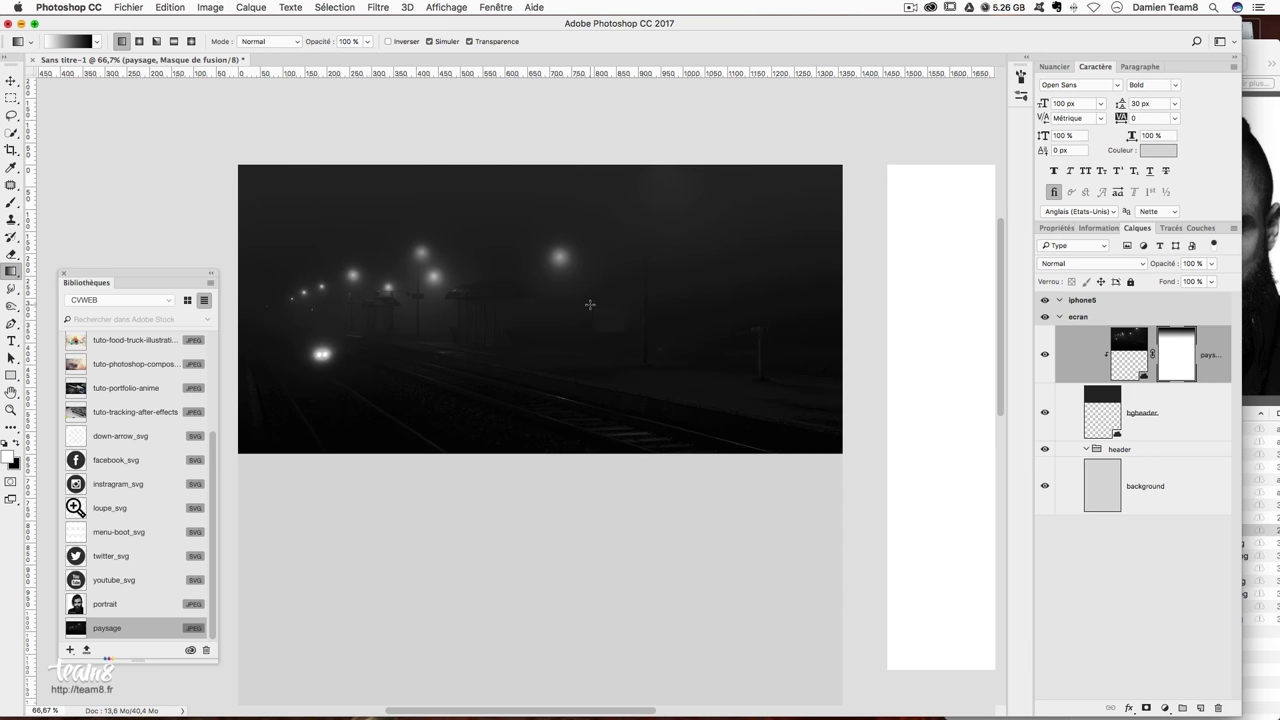
drag(550, 318, 560, 174)
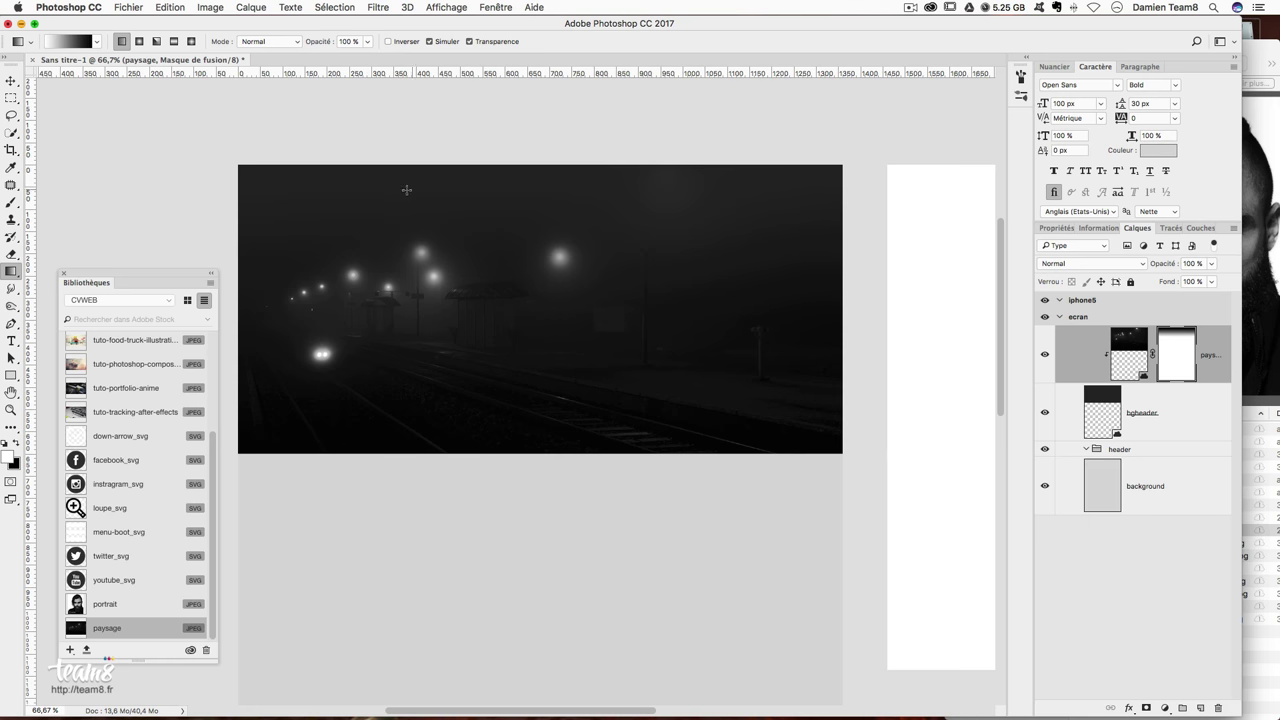
- View the faded header at 100% zoom and begin a new document
key(super+1)
scroll(700, 255, up, 3)
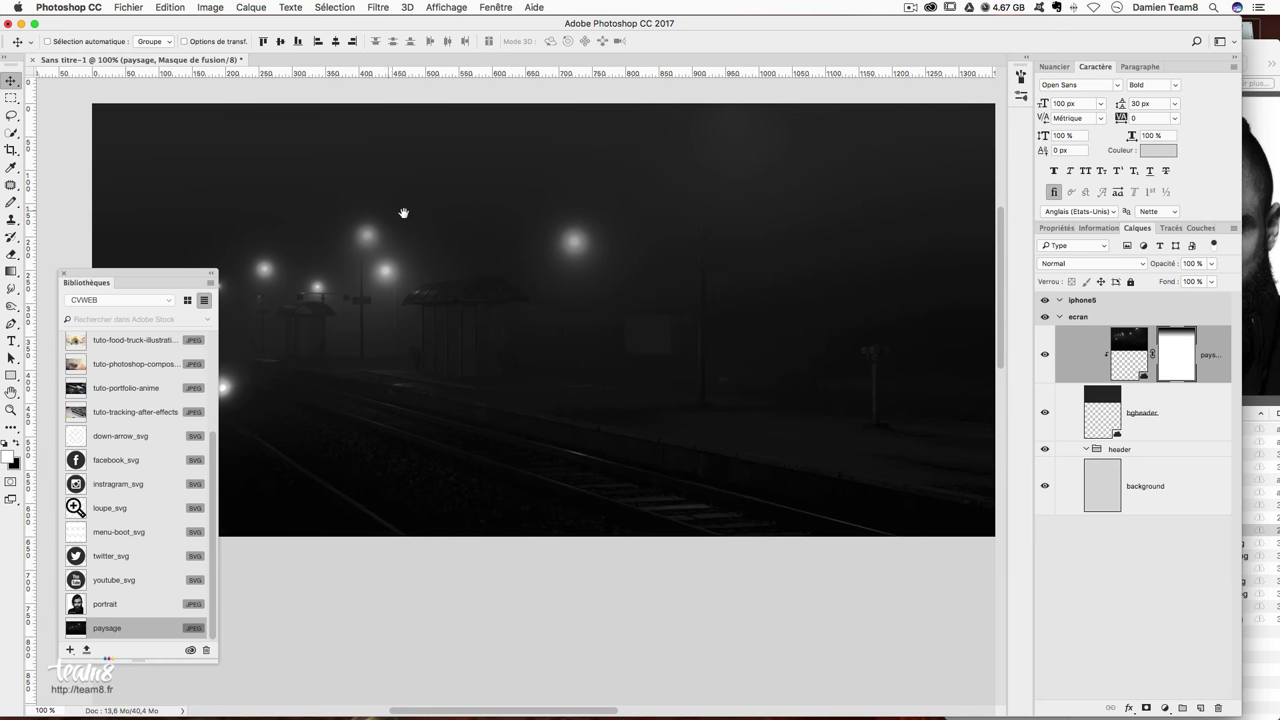
scroll(380, 260, right, 3)
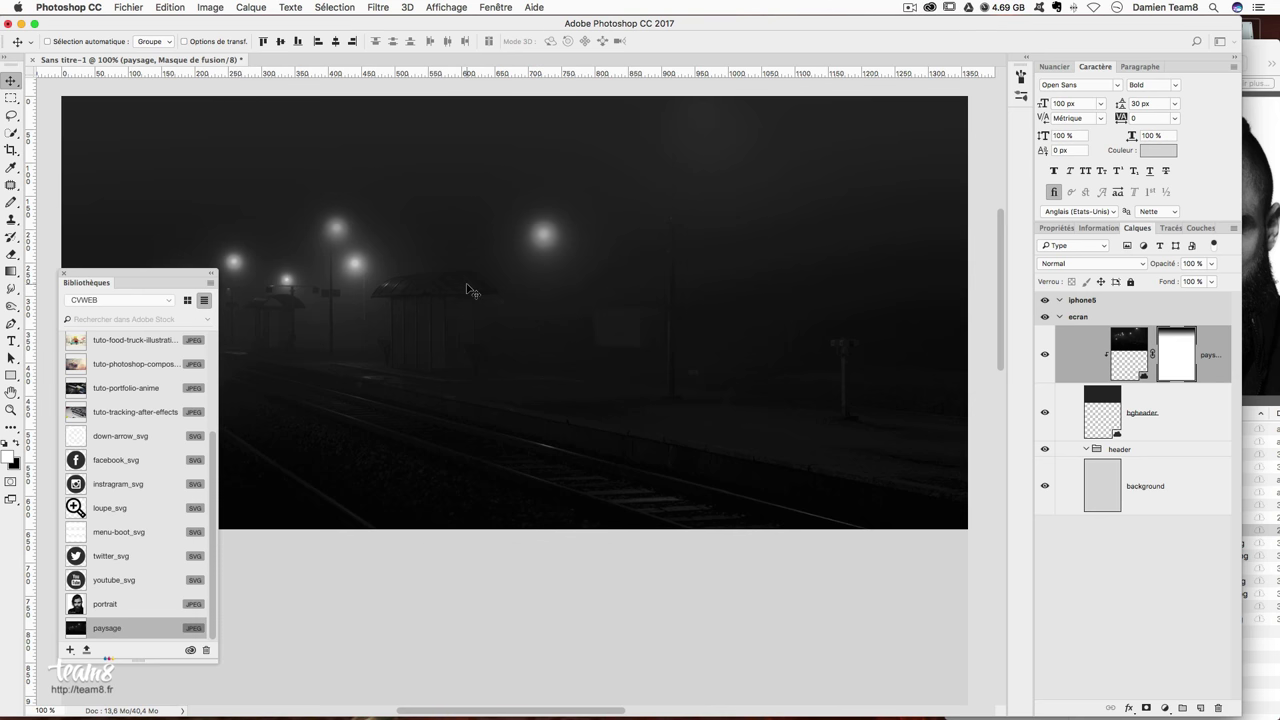
key(super+n)
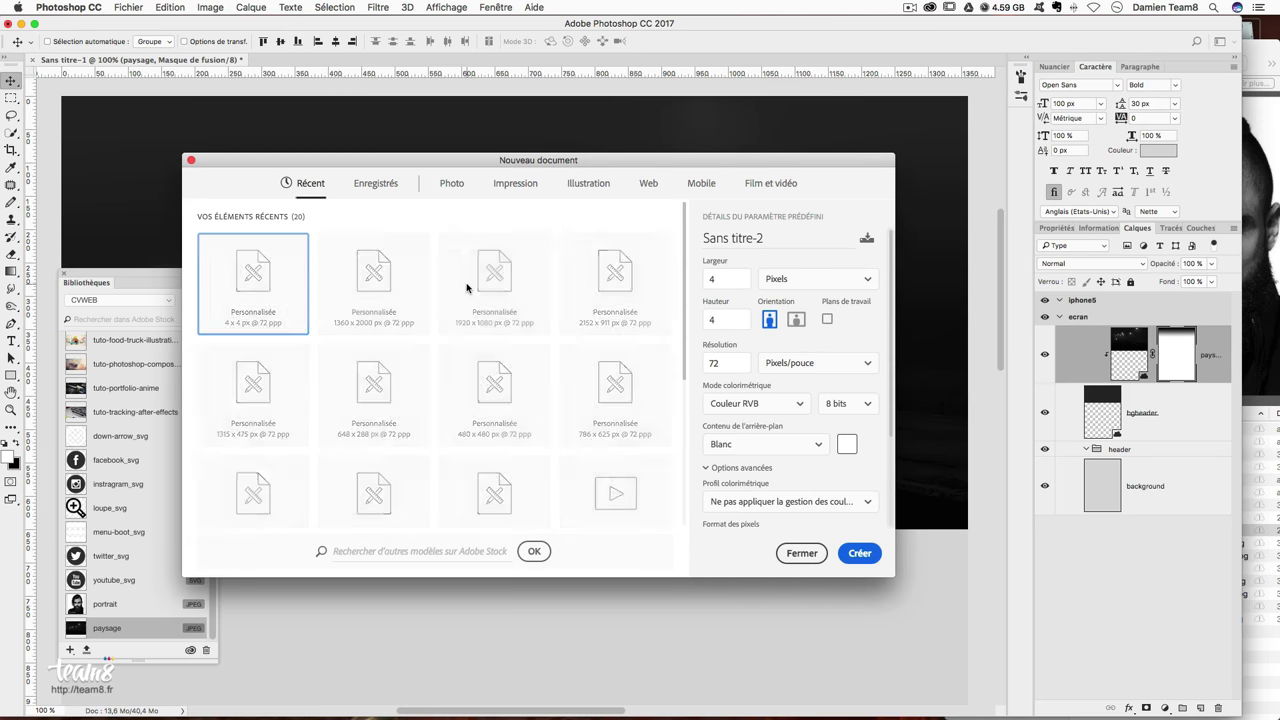
- Create a 4 × 4 px document and zoom in on the tiny canvas
key(Tab)
key(Tab)
key(Tab)
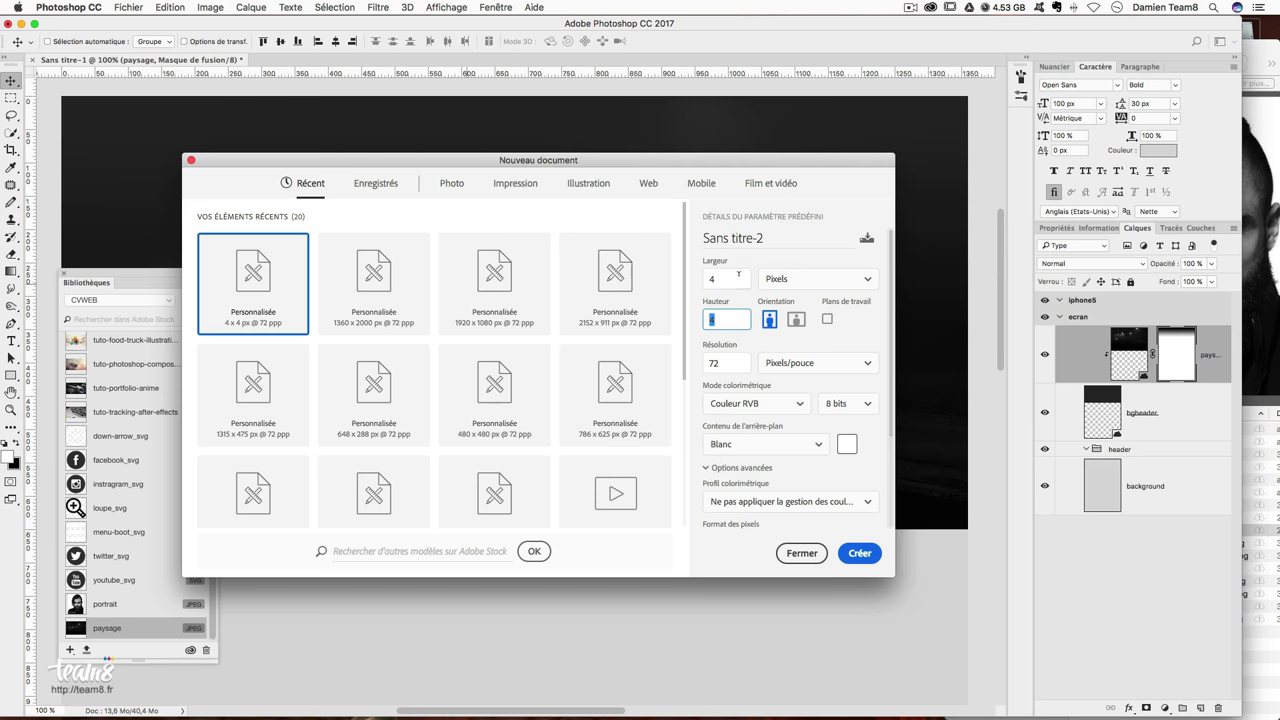
click(828, 320)
click(860, 553)
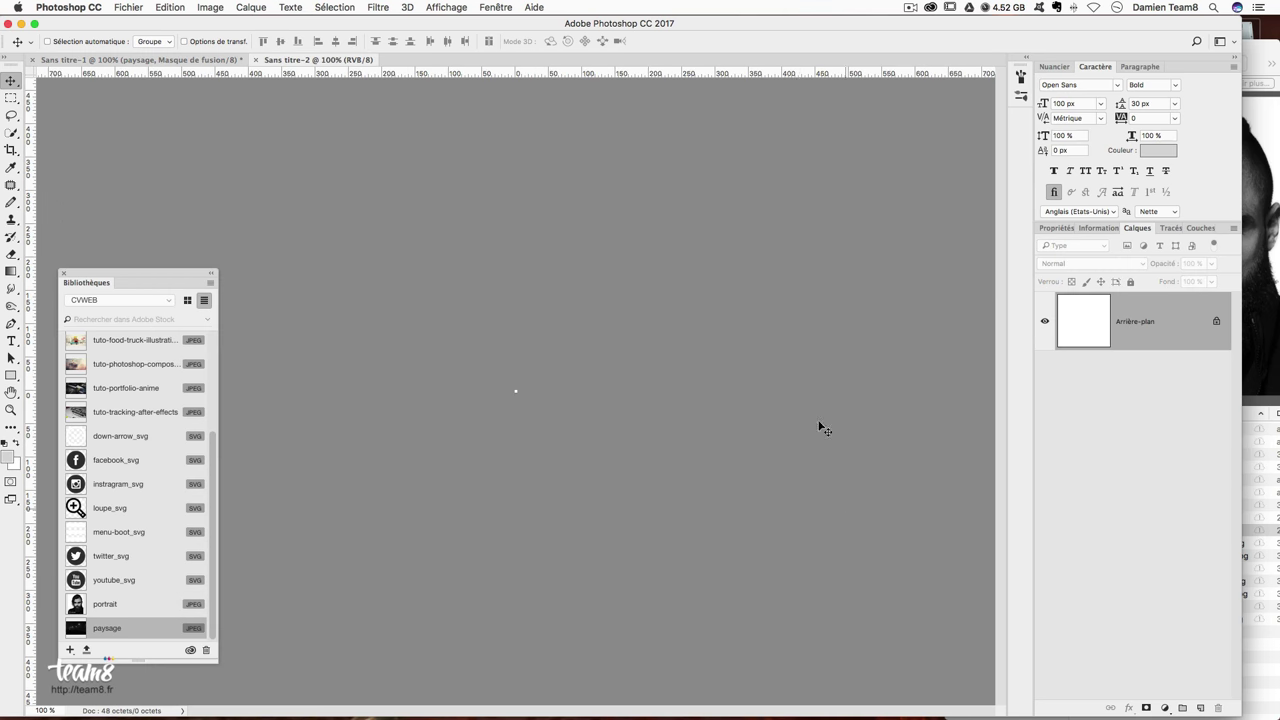
key(super+plus)
key(super+plus)
key(super+plus)
key(super+plus)
key(super+plus)
key(super+plus)
key(super+plus)
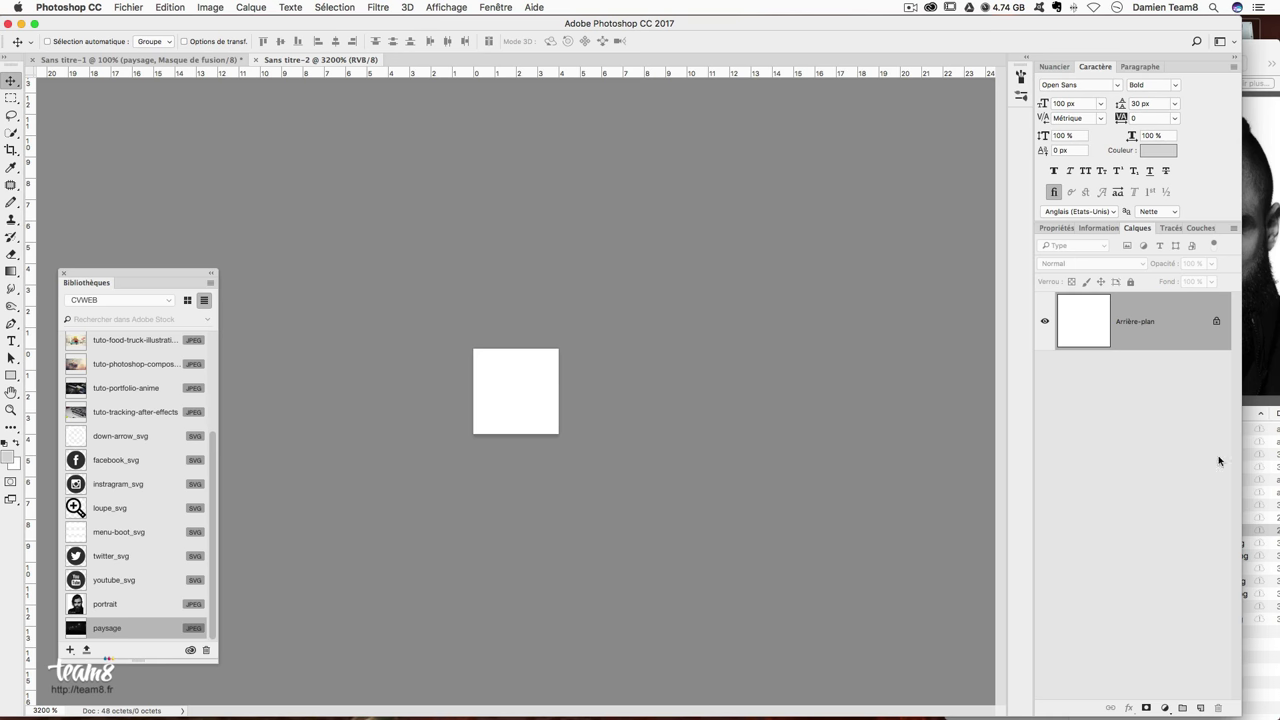
- Add a new layer and set up the 1 px Pencil tool with black as the colour
click(1200, 708)
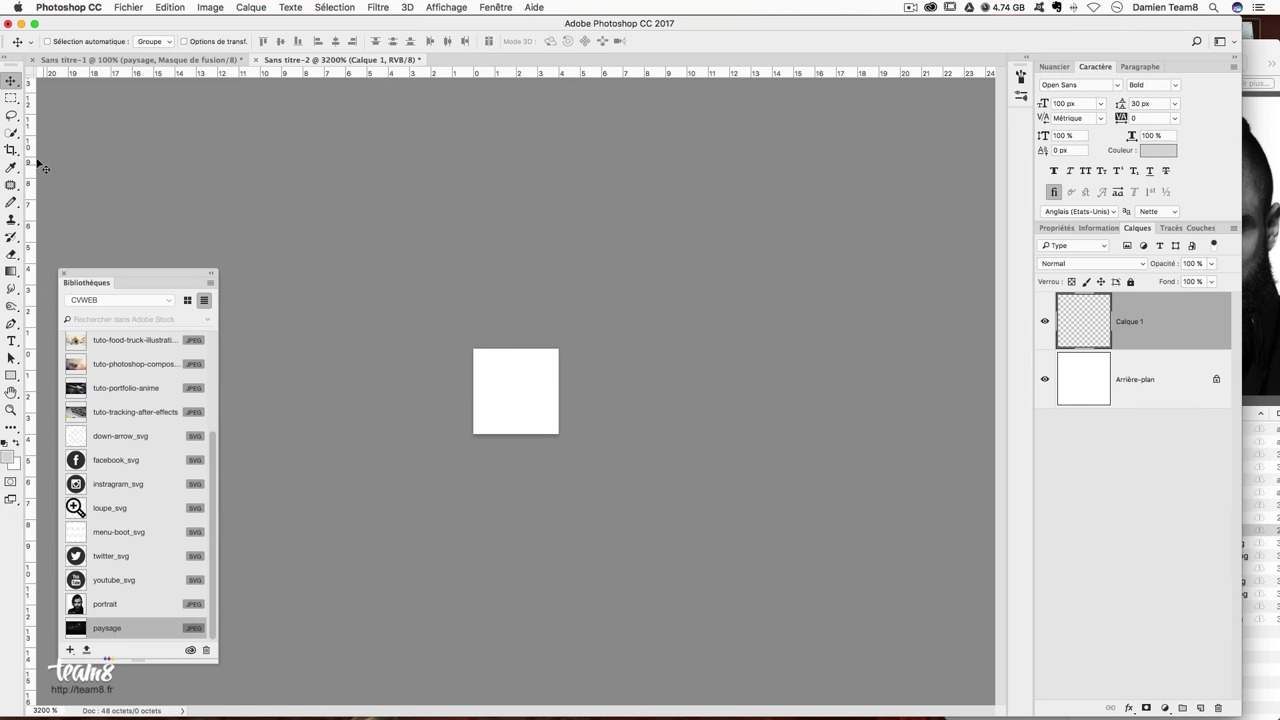
click(11, 202)
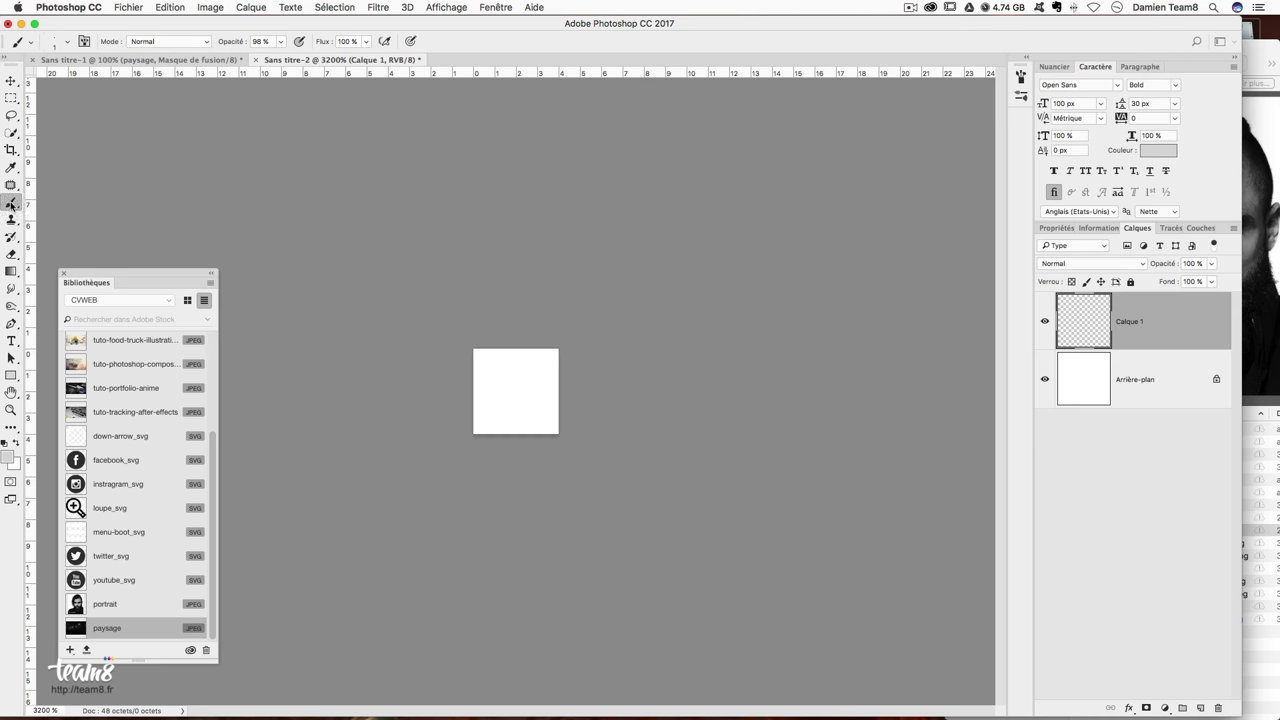
right_click(11, 203)
click(38, 204)
right_click(12, 205)
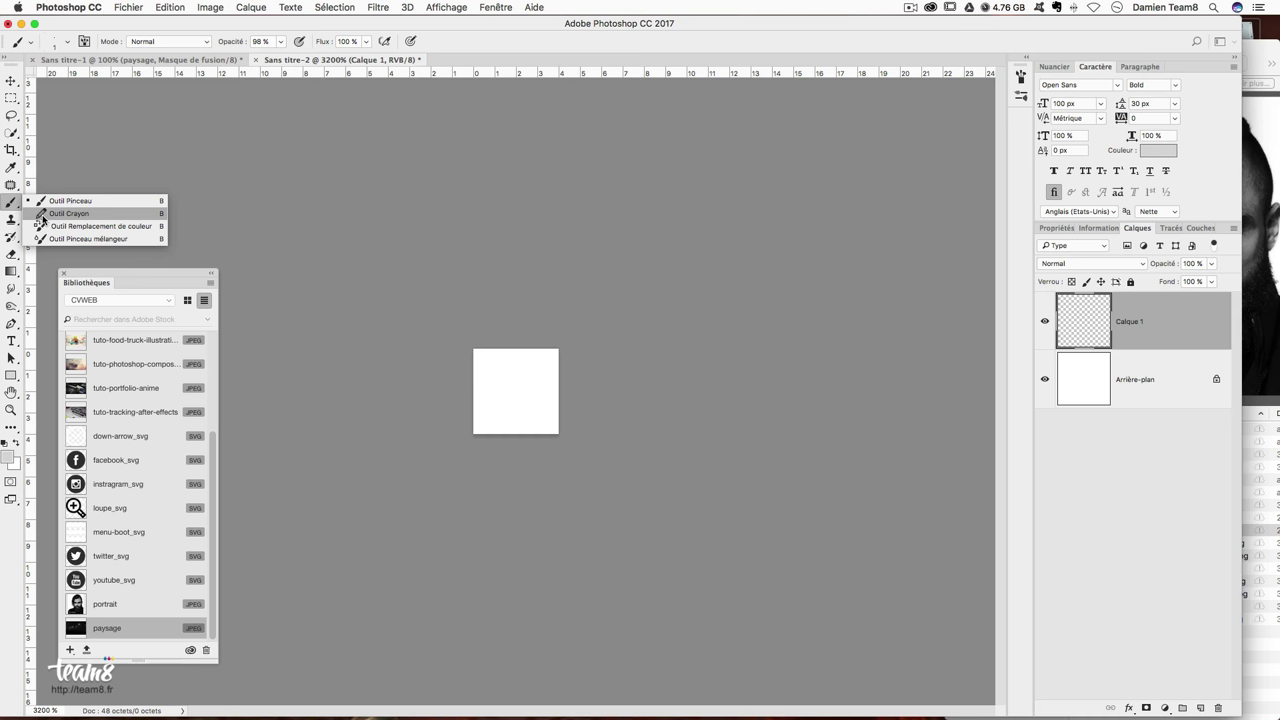
click(42, 214)
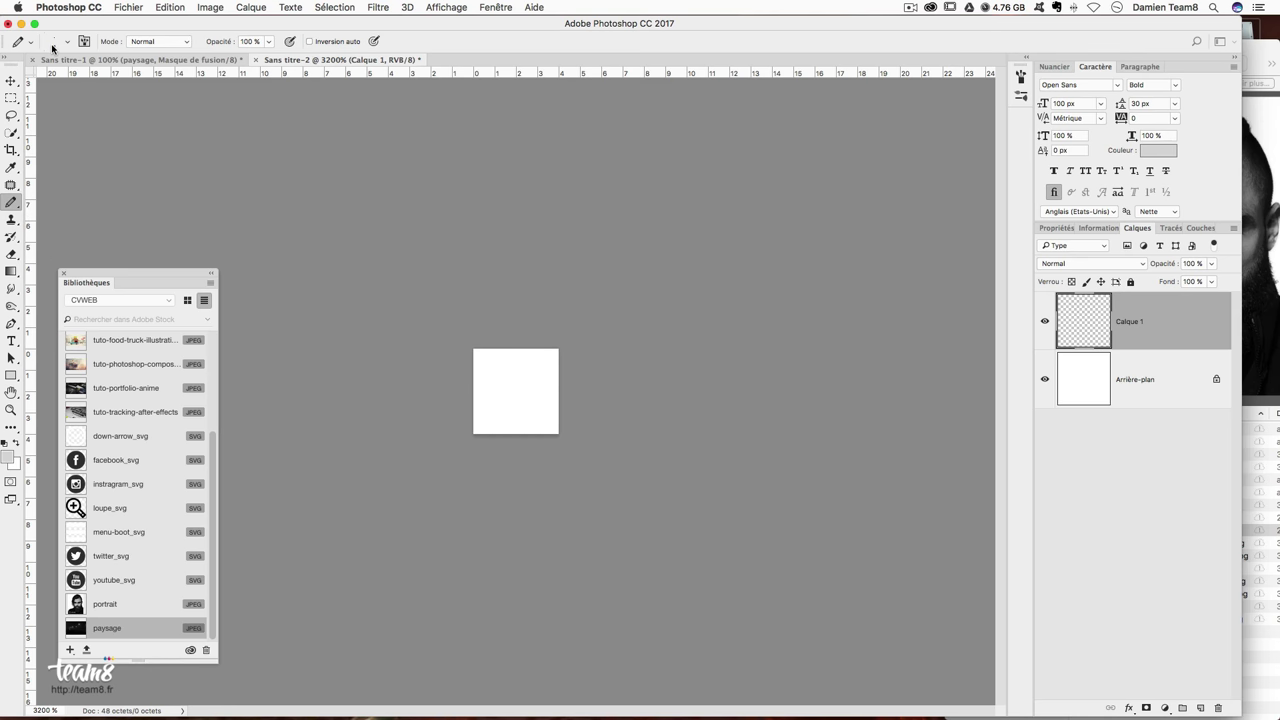
click(55, 44)
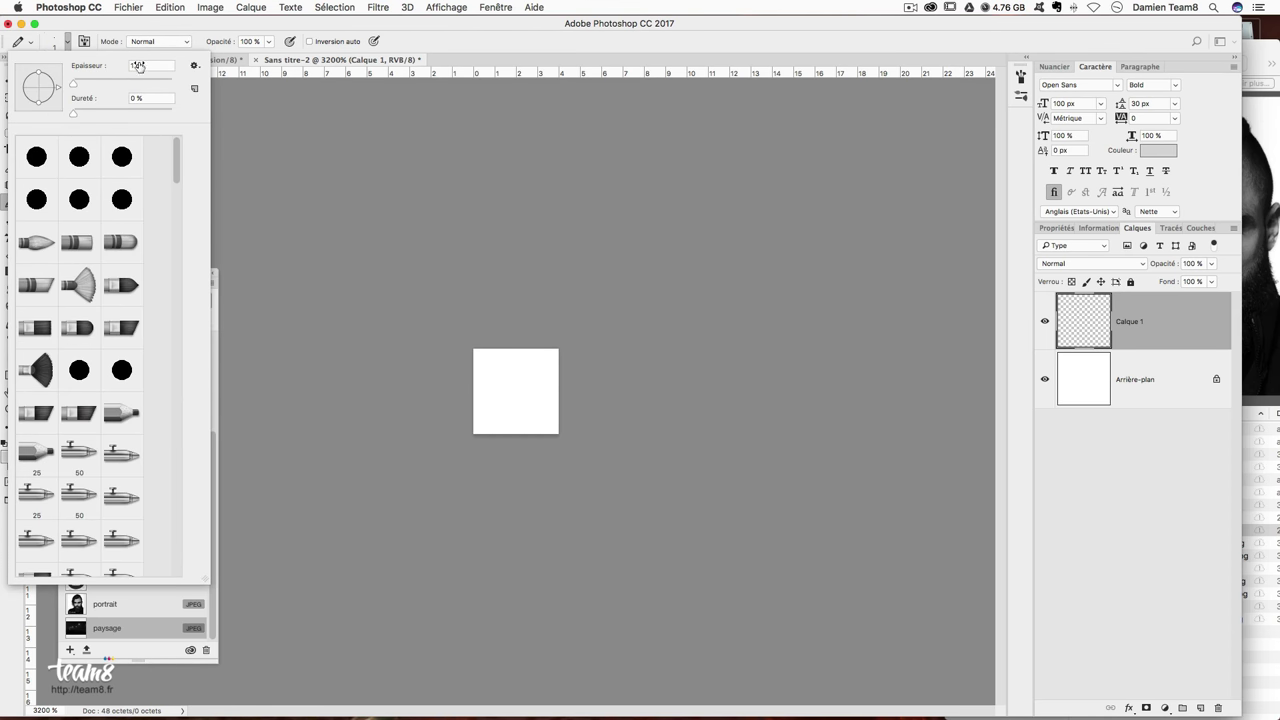
click(466, 37)
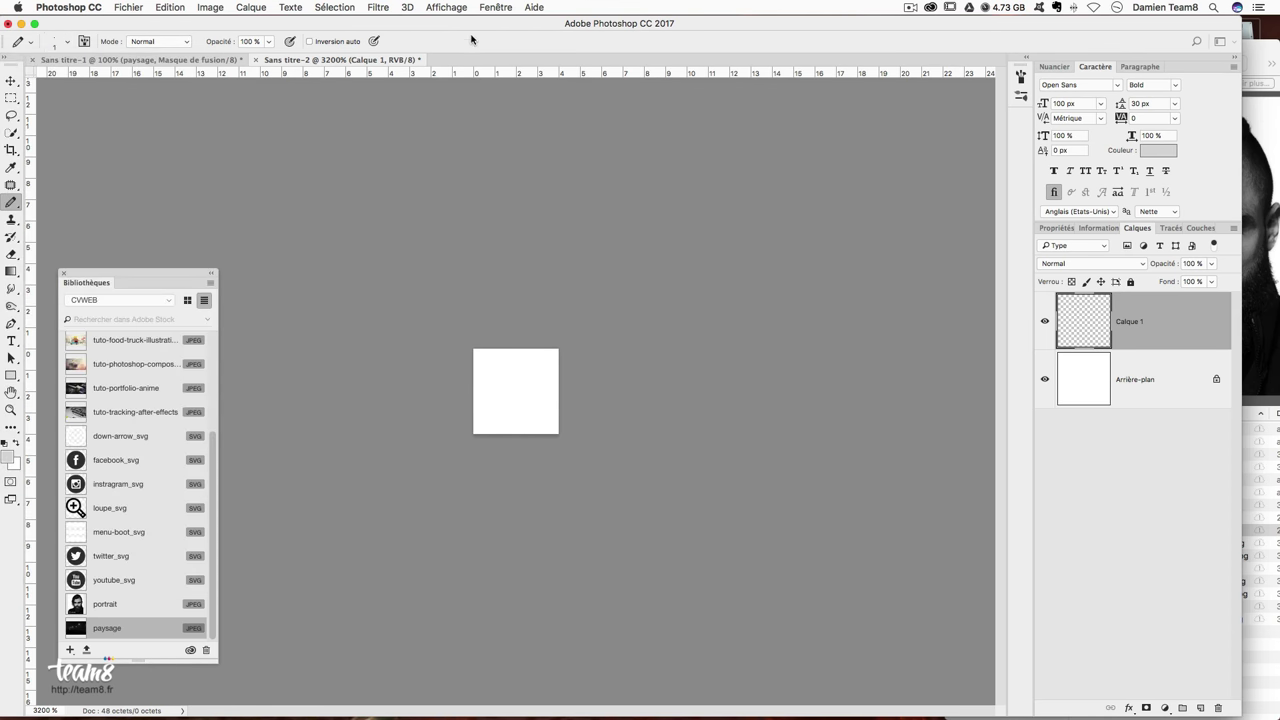
click(5, 445)
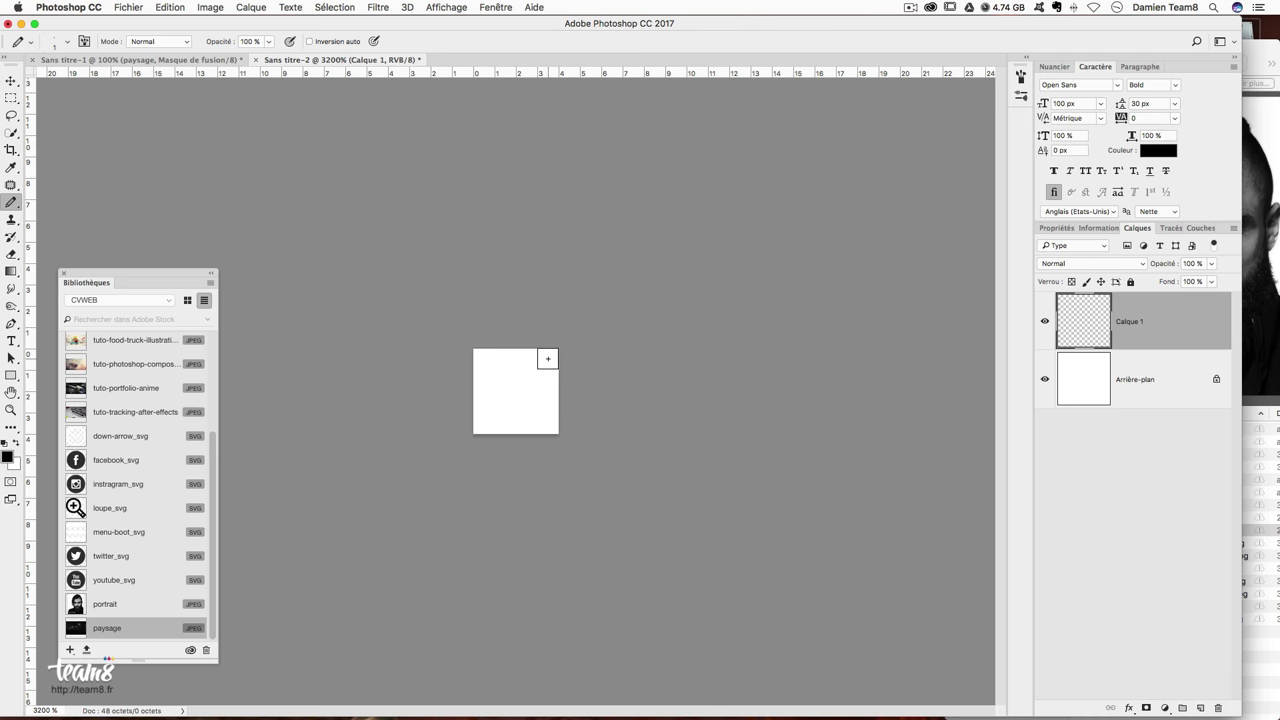
- Paint a black pixel diagonal from top-right to bottom-left and delete the Arrière-plan layer
click(548, 358)
shift+click(483, 423)
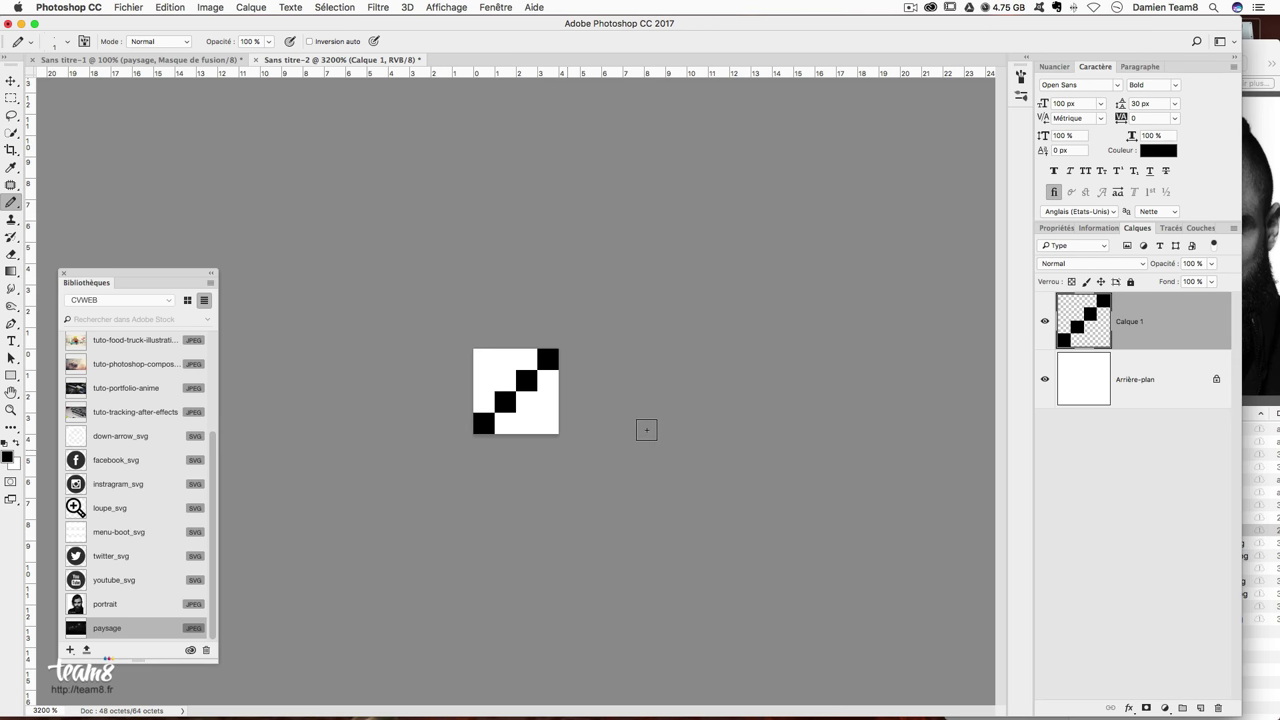
drag(1194, 398, 1217, 708)
click(166, 8)
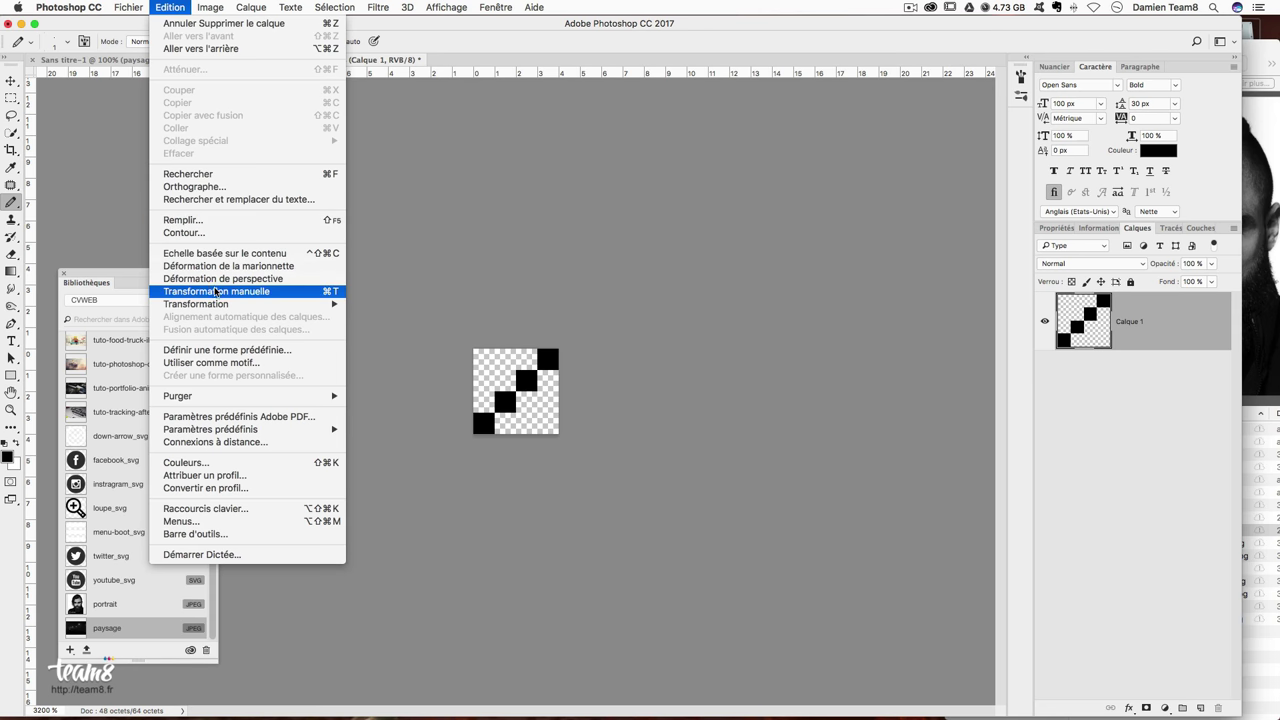
- Define the diagonal tile as a new pattern named 'trame'
click(230, 364)
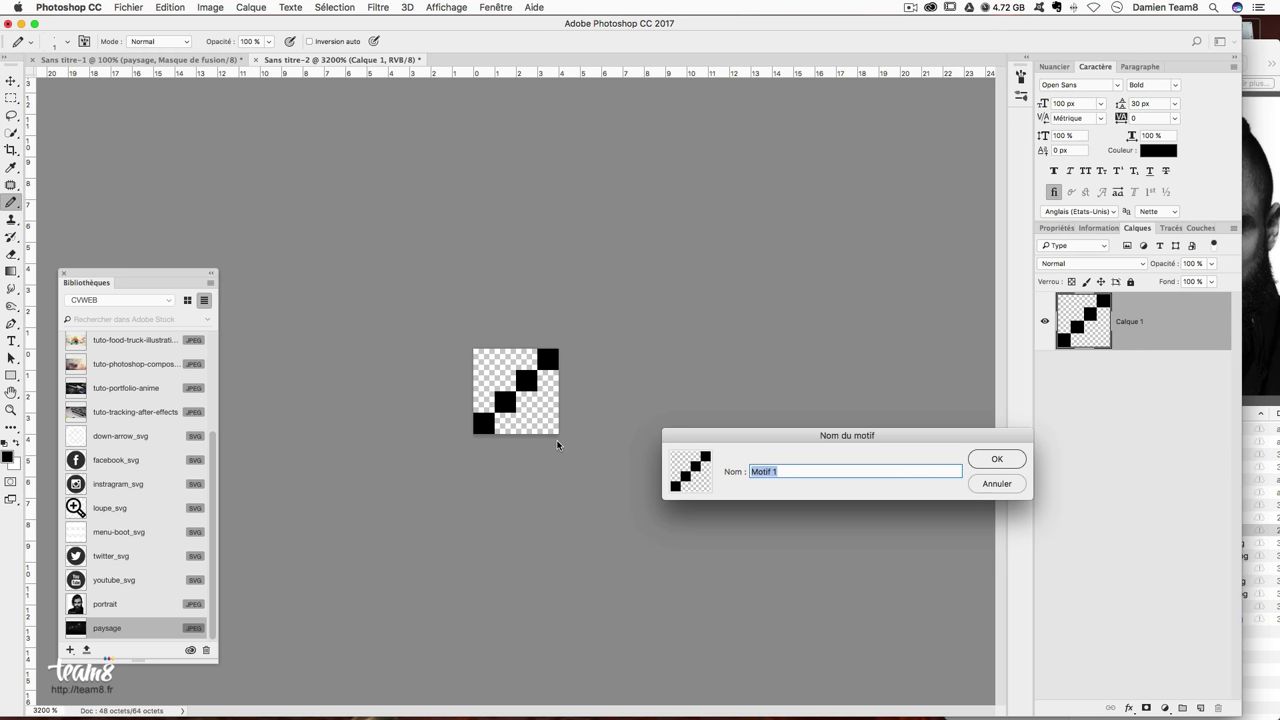
text(trame)
key(Return)
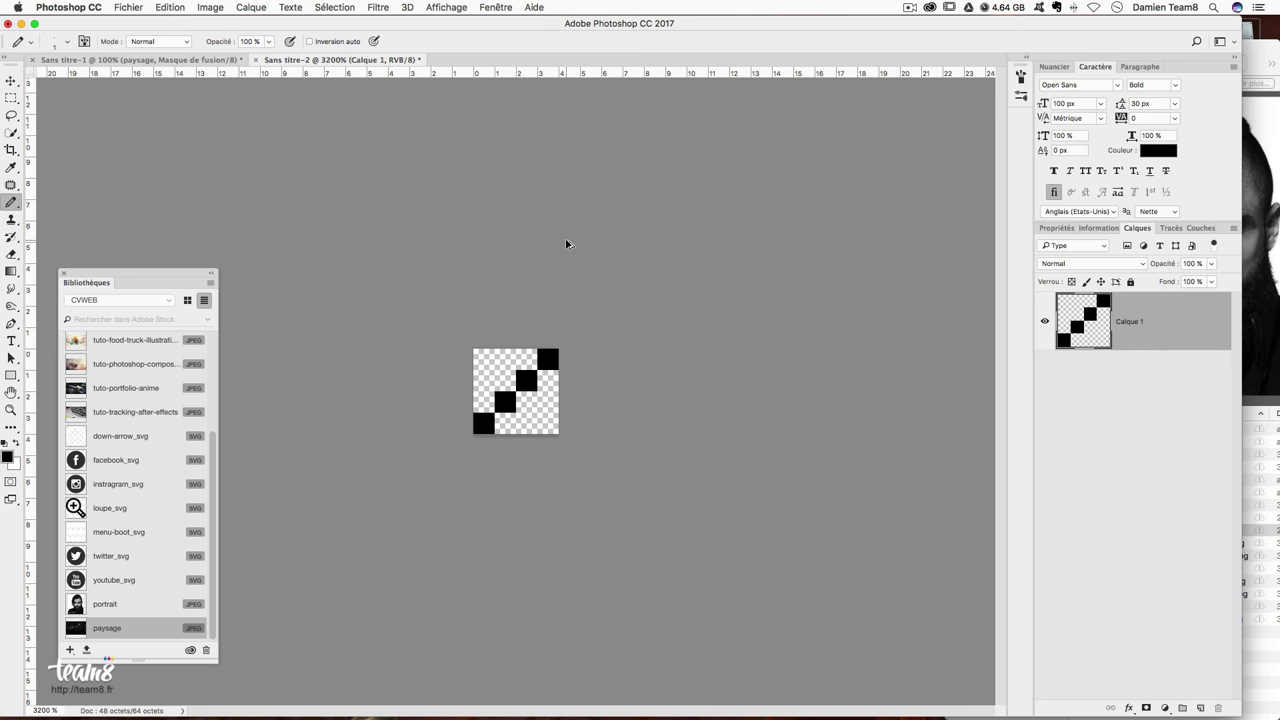
- Open Save for Web (Legacy) and set the export format to PNG-24
key(ctrl+alt+shift+s)
mouse_move(832, 211)
mouse_down()
mouse_move(780, 122)
mouse_move(787, 111)
mouse_up()
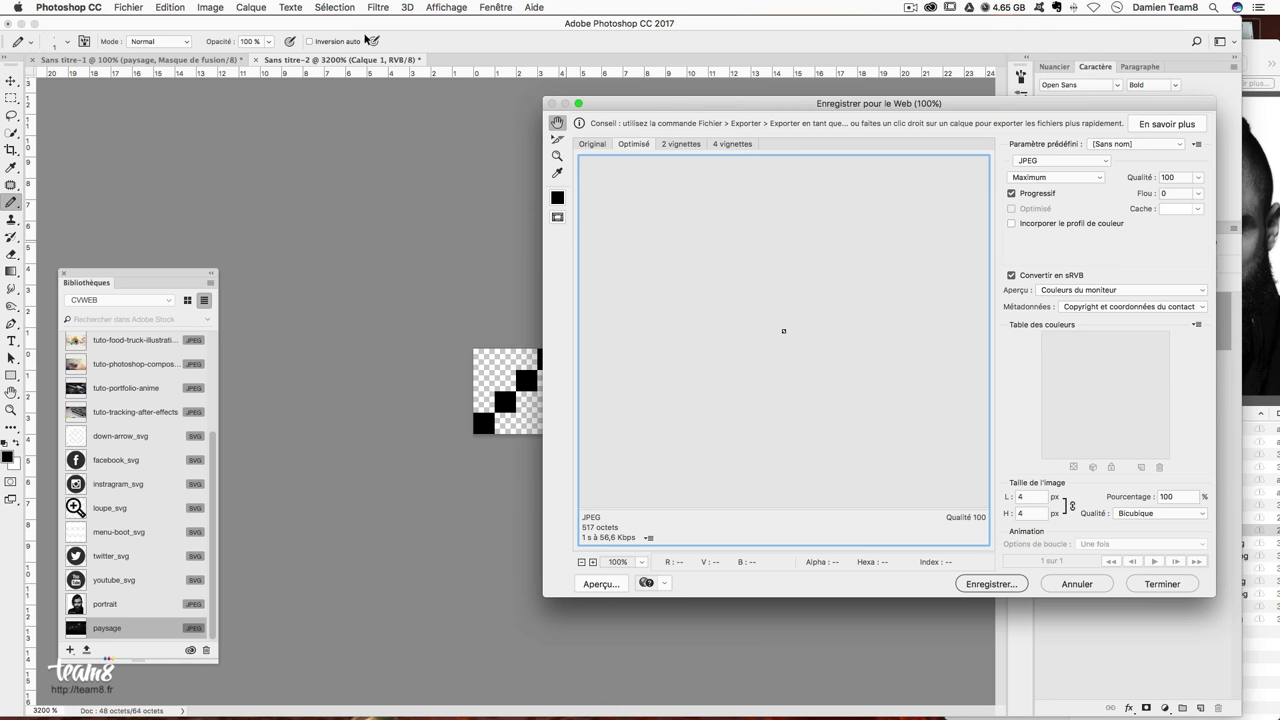
key(Escape)
click(141, 8)
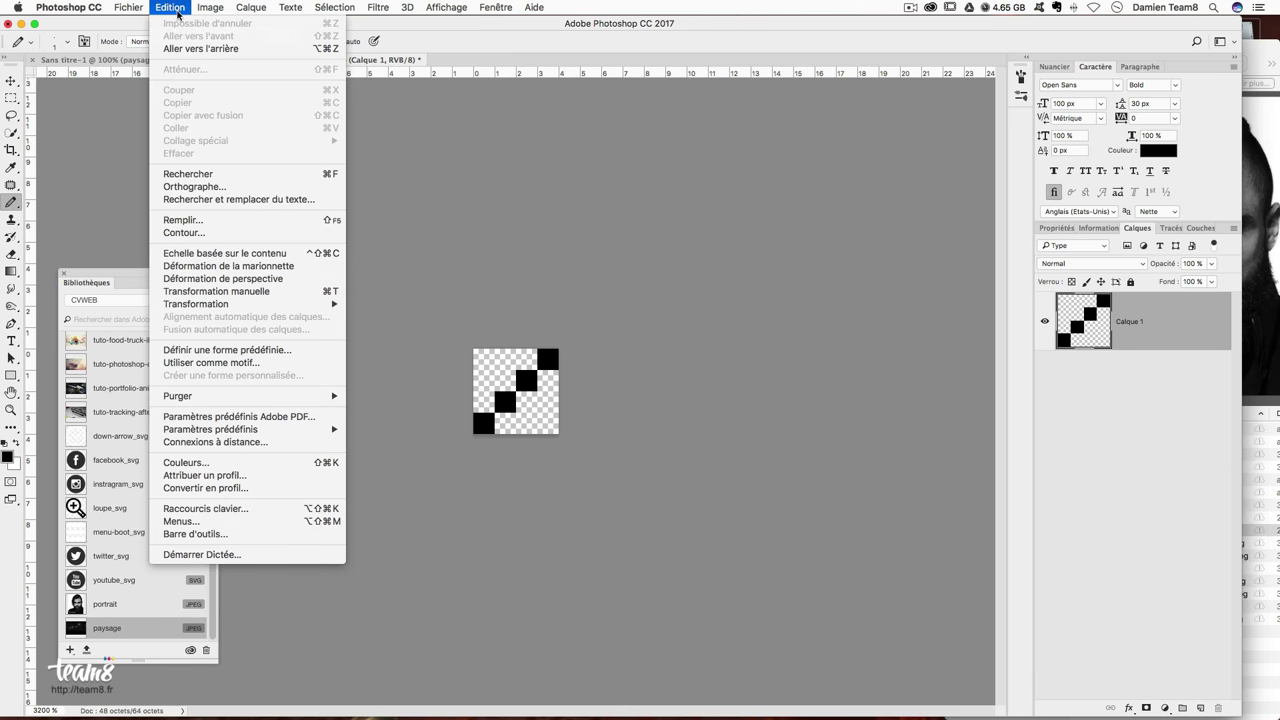
mouse_move(147, 191)
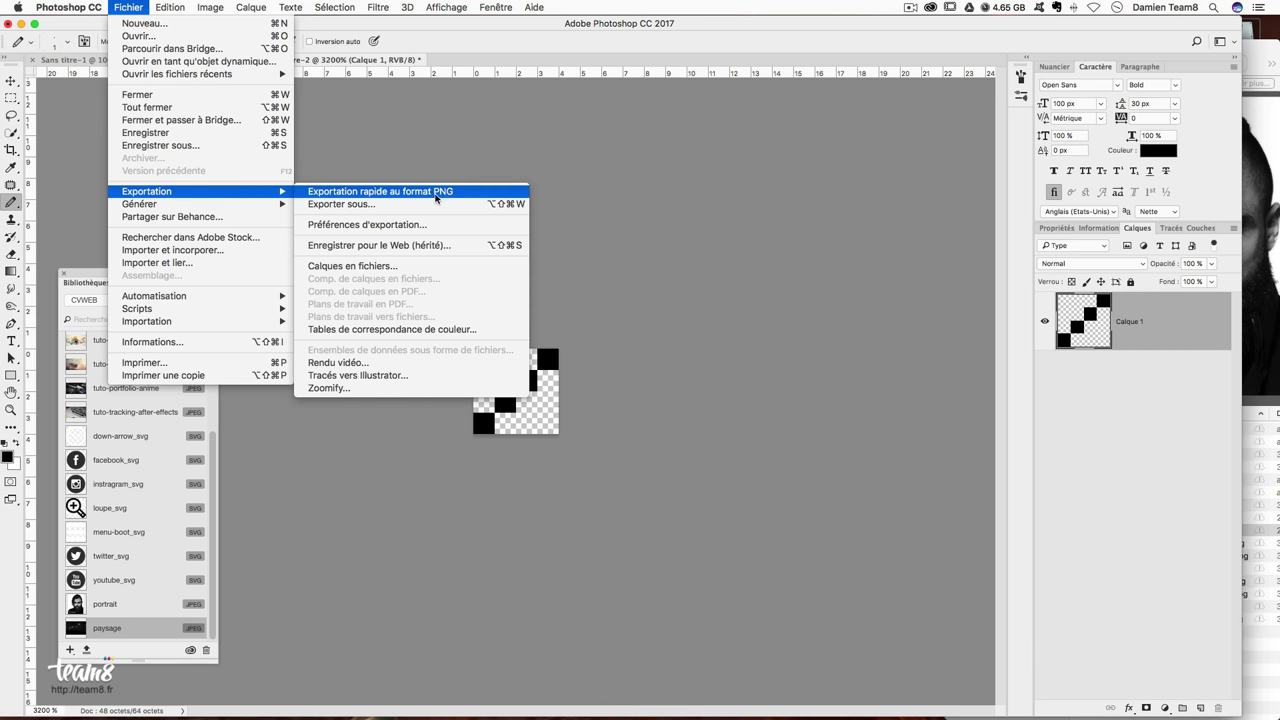
click(360, 245)
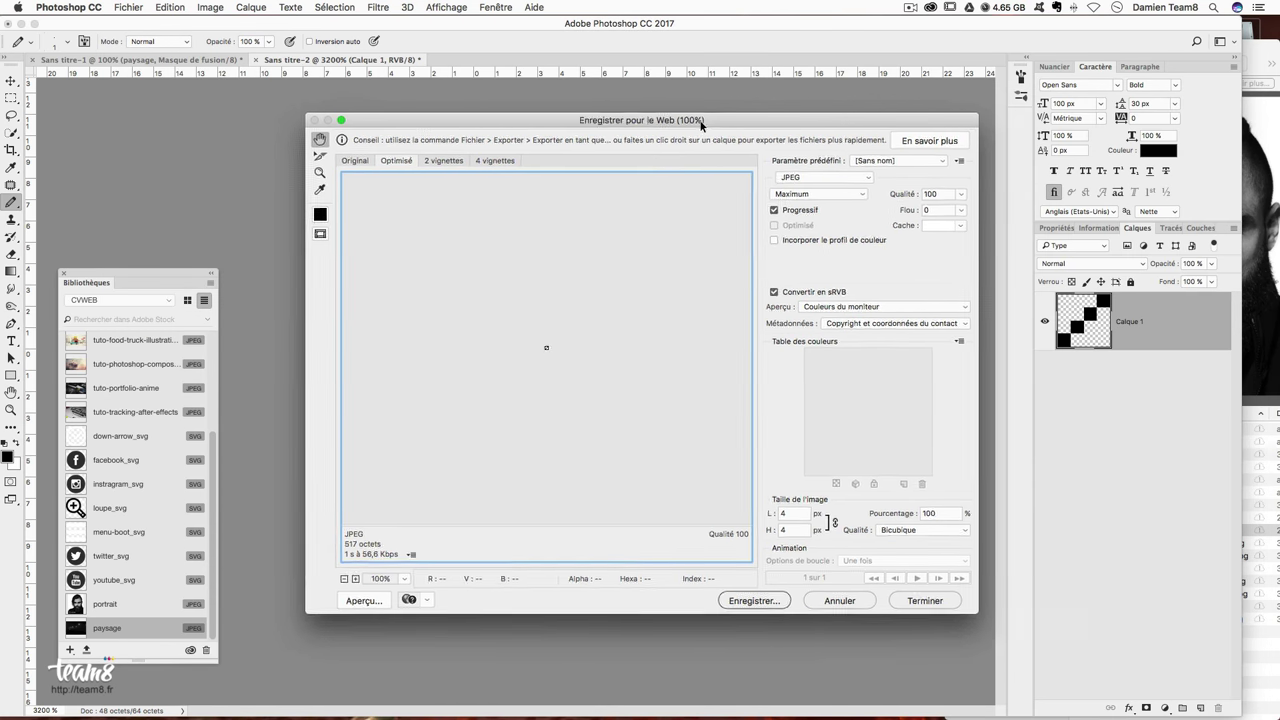
drag(944, 104, 694, 122)
click(812, 178)
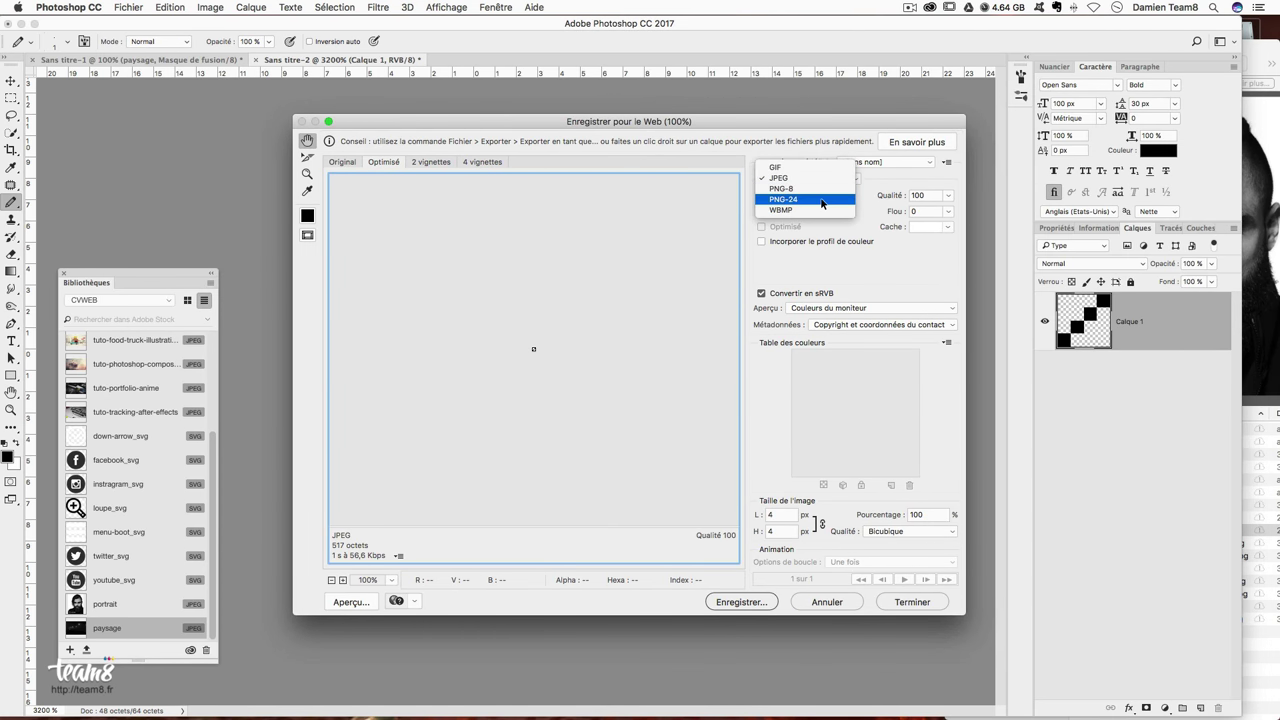
click(820, 199)
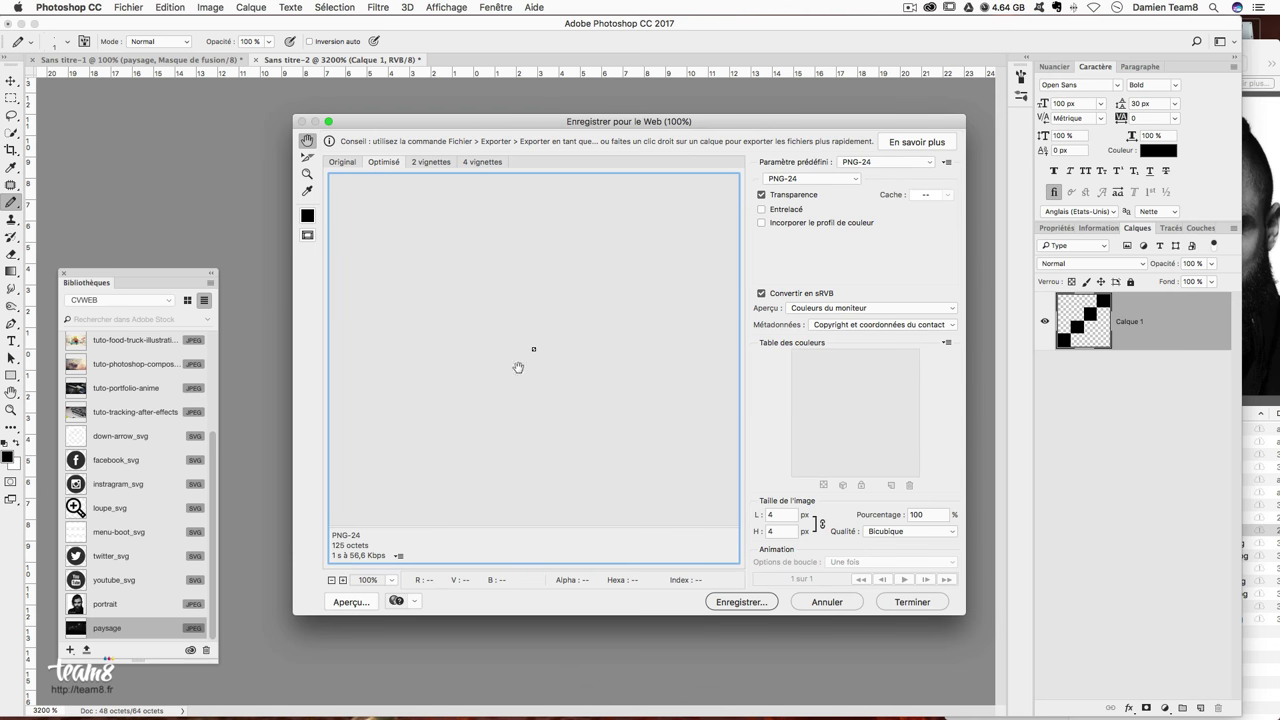
click(743, 604)
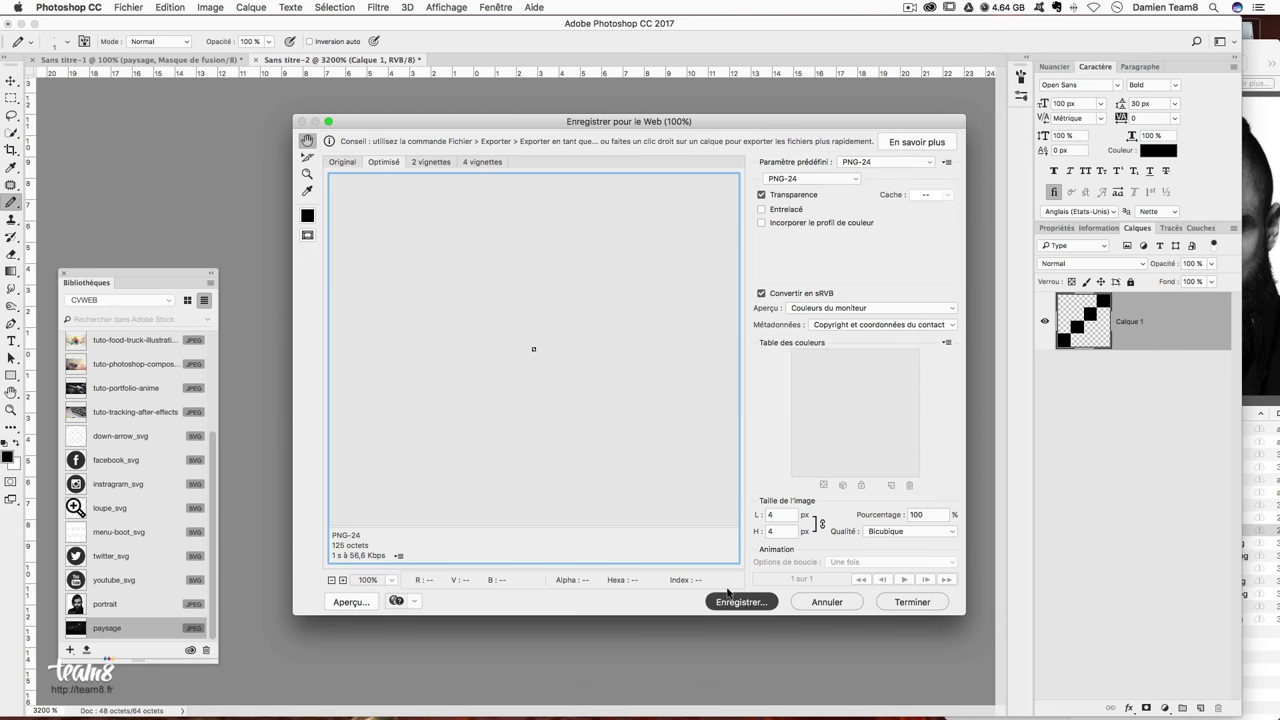
- Save the file as 'trame' in the Desktop CVWEB > imgs folder
click(376, 214)
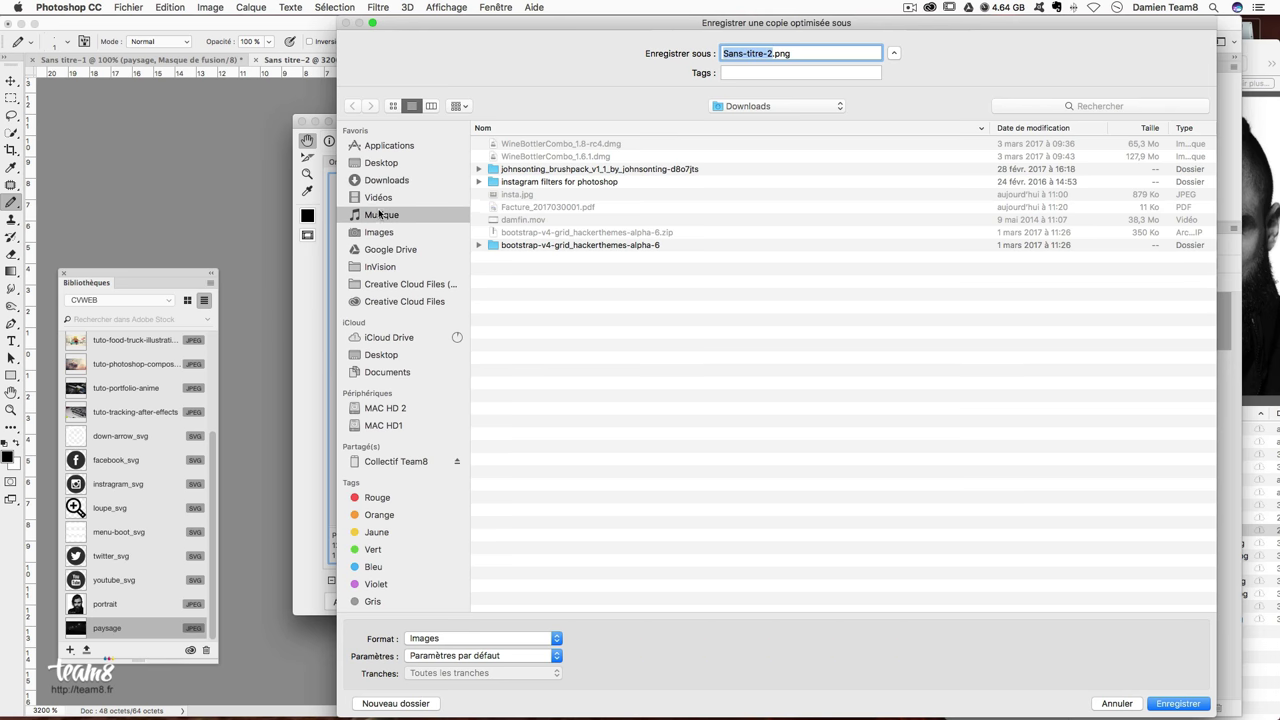
click(385, 162)
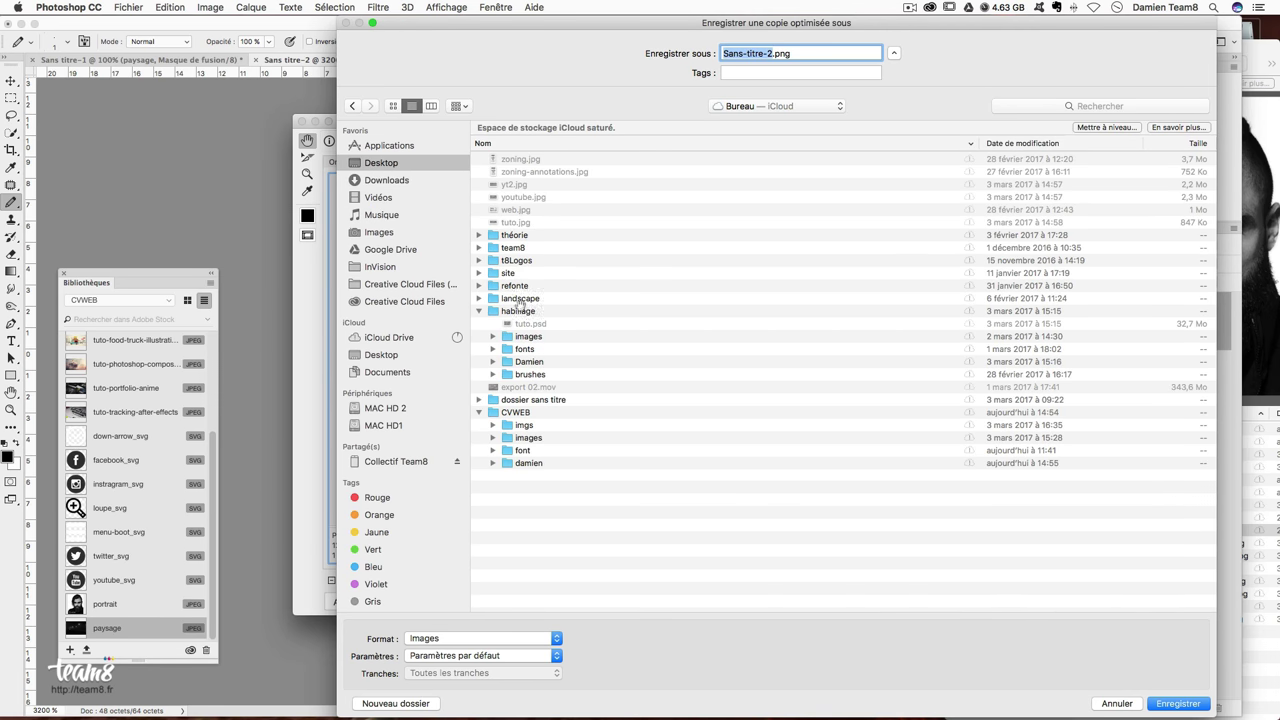
double_click(517, 412)
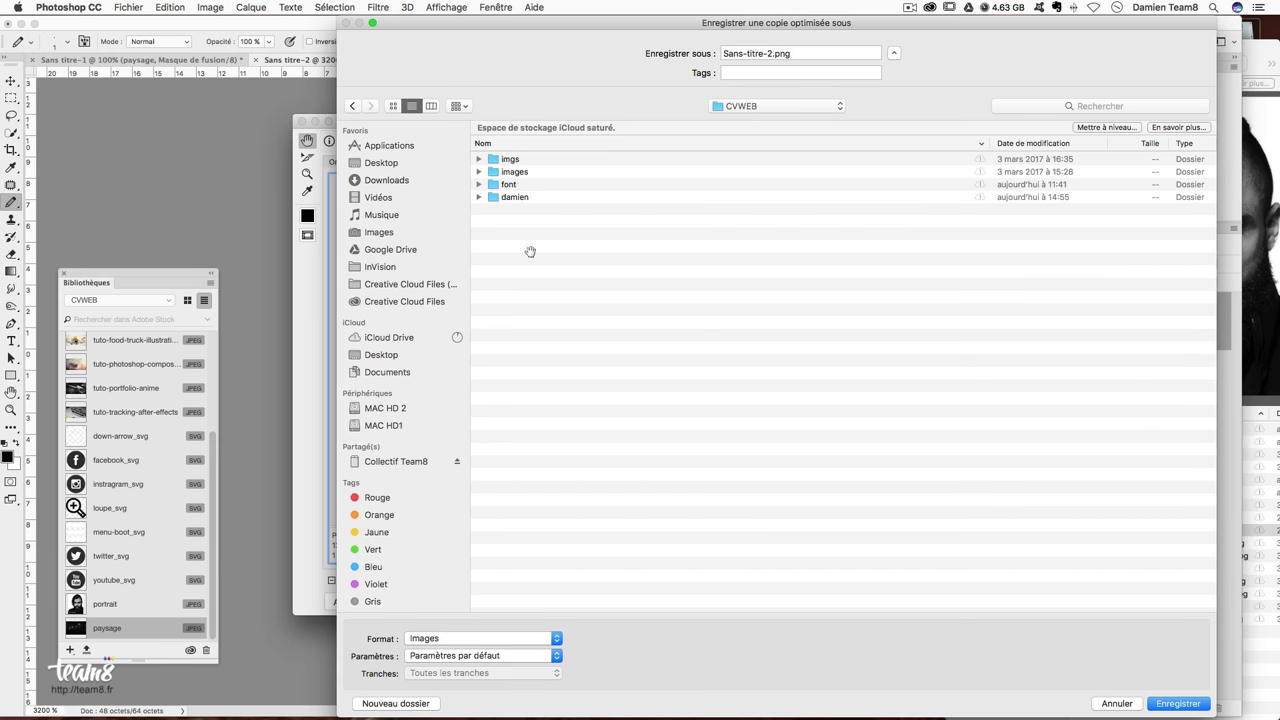
double_click(511, 161)
click(781, 50)
text(trame)
key(Return)
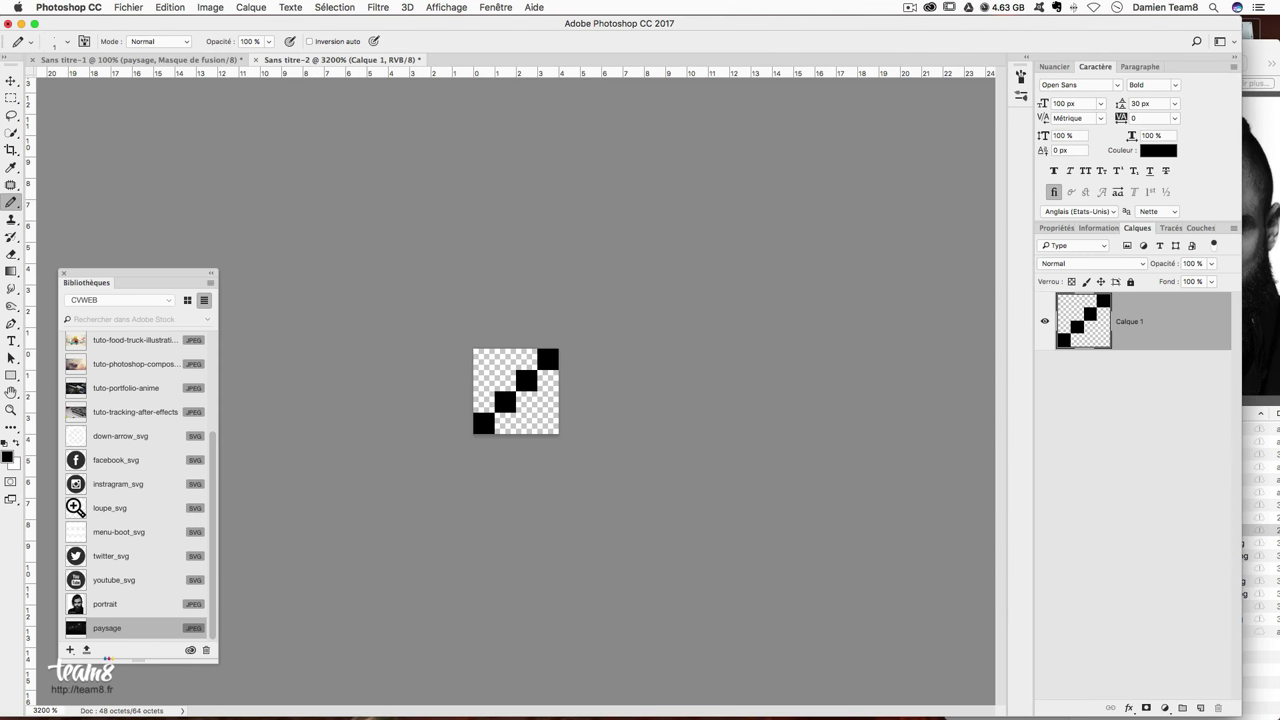
- Close the pattern document without saving it
key(super+q)
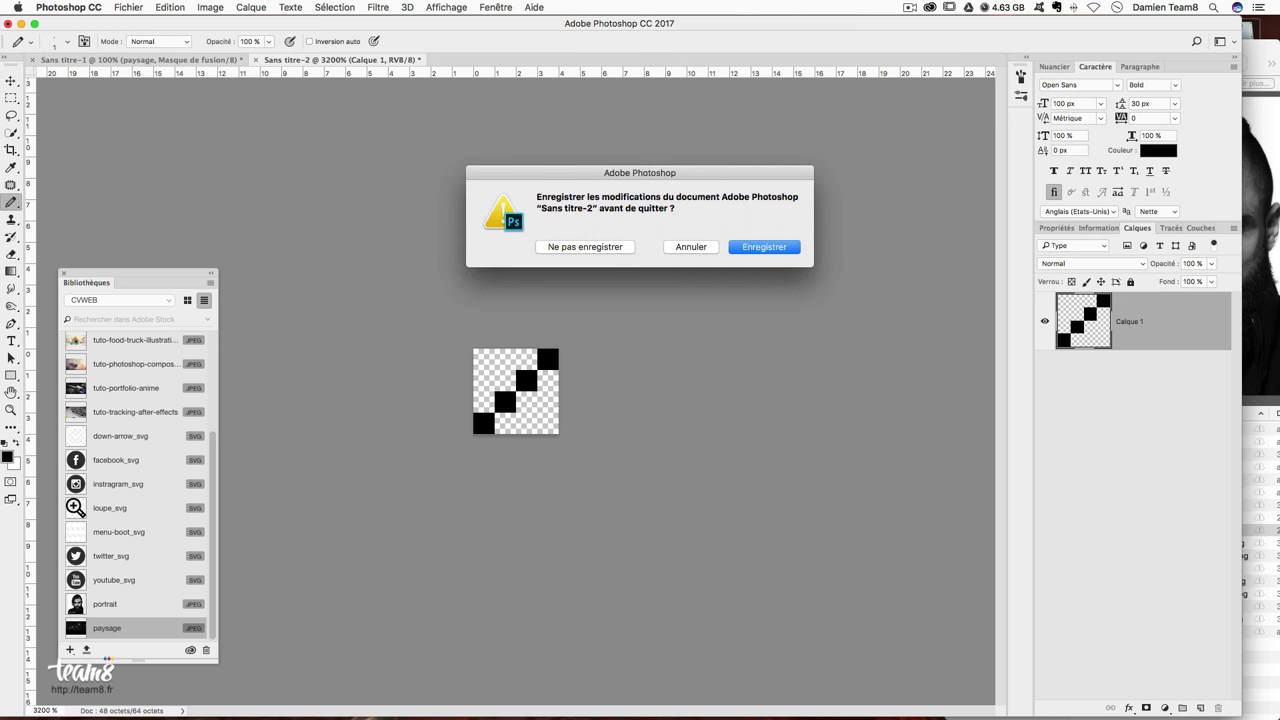
click(590, 248)
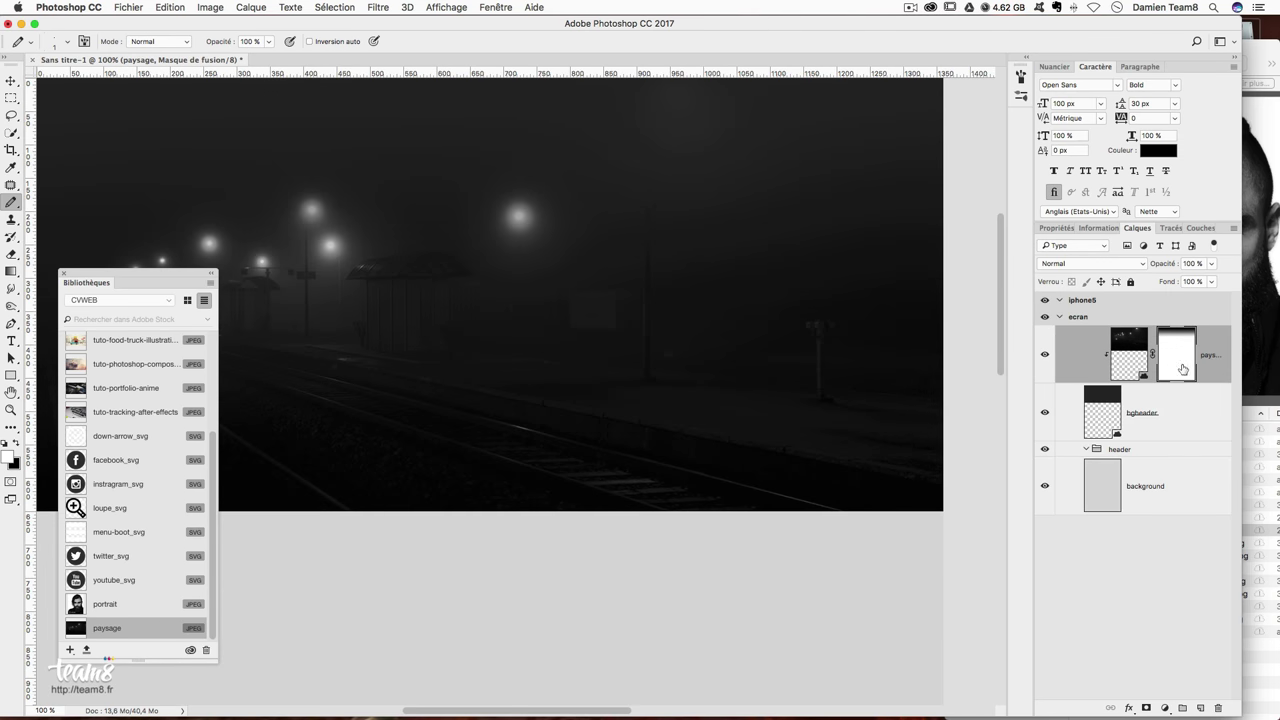
drag(419, 193, 563, 254)
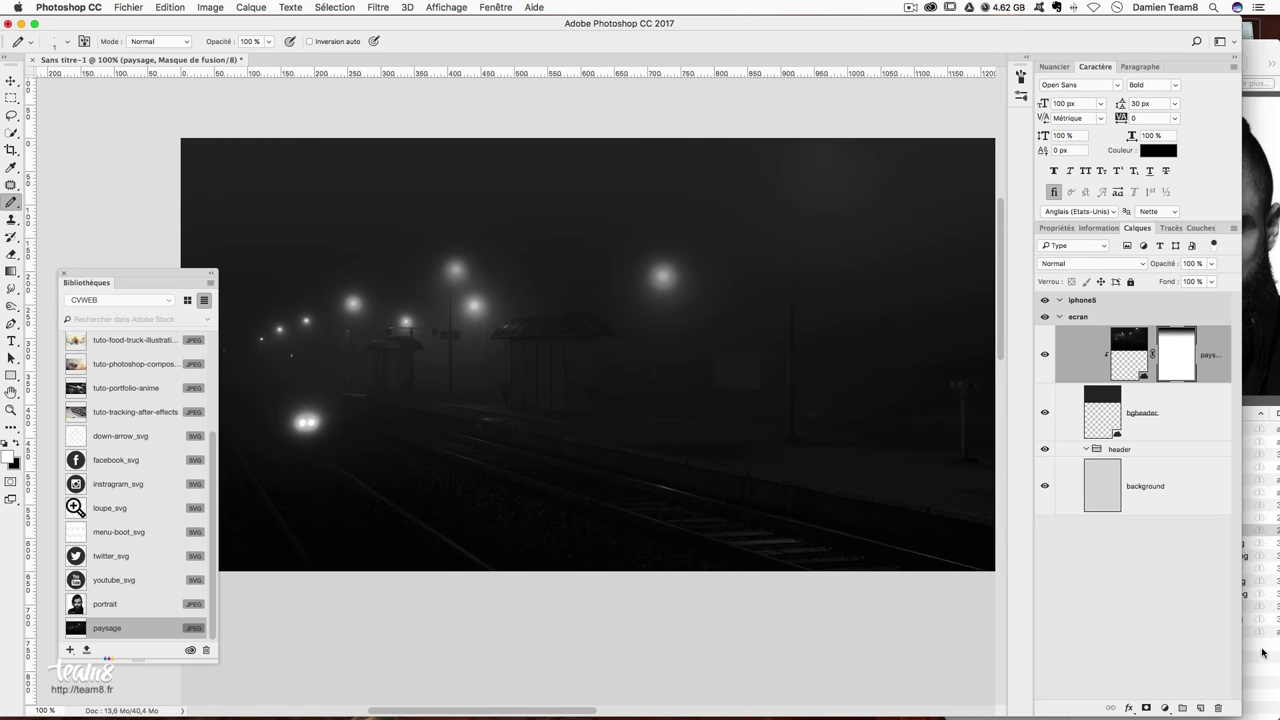
- Add a new layer named 'trame' above the photo and load the bgheader selection
click(1202, 708)
double_click(1141, 355)
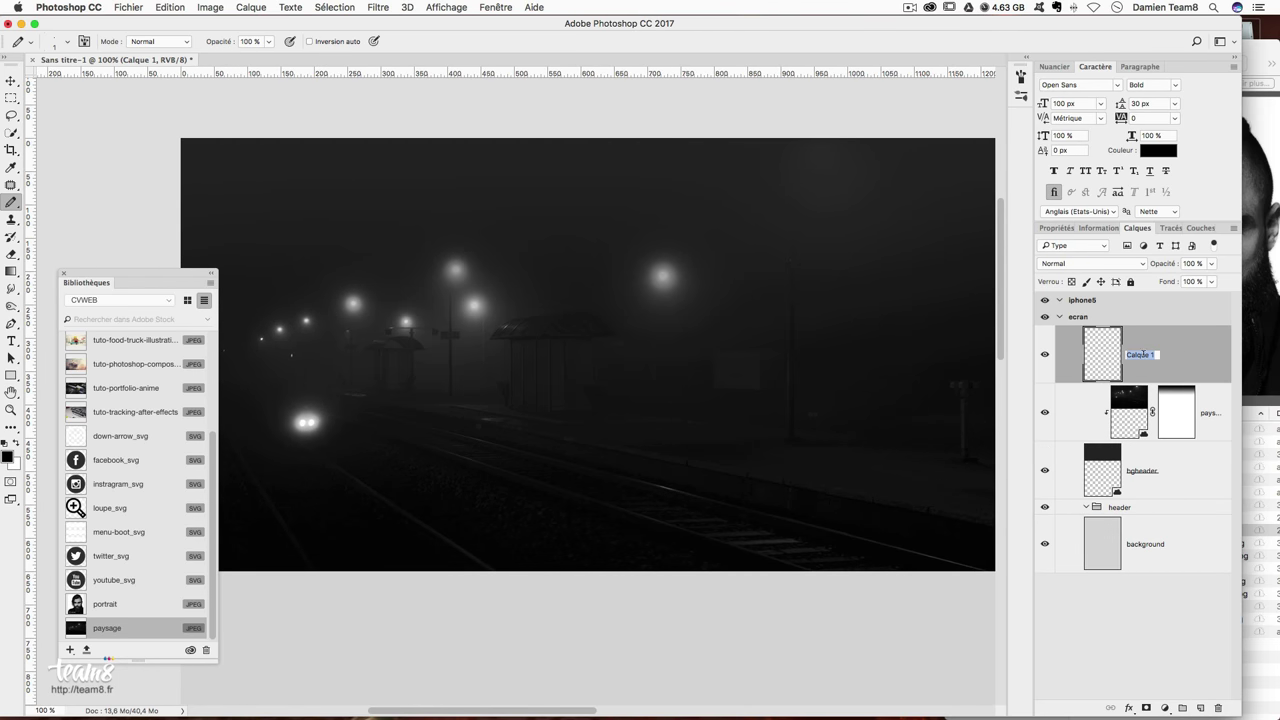
text(trame)
key(Return)
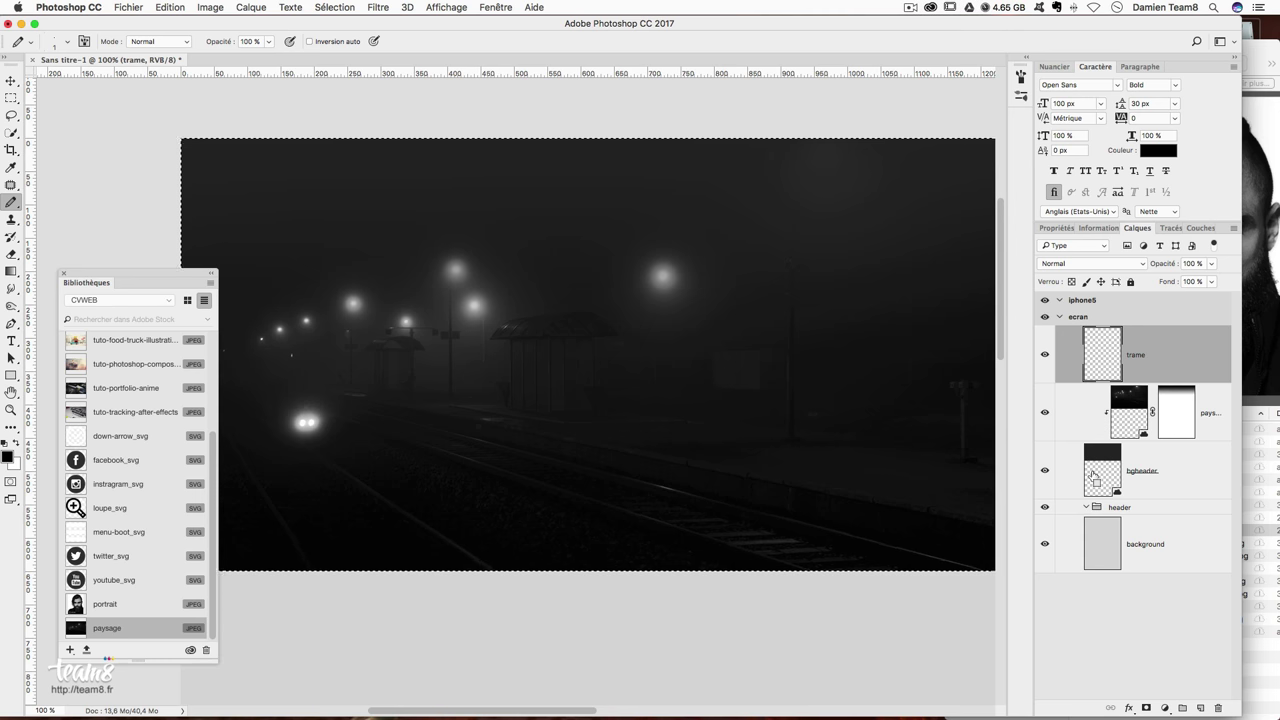
key(ctrl+minus)
ctrl+click(1097, 476)
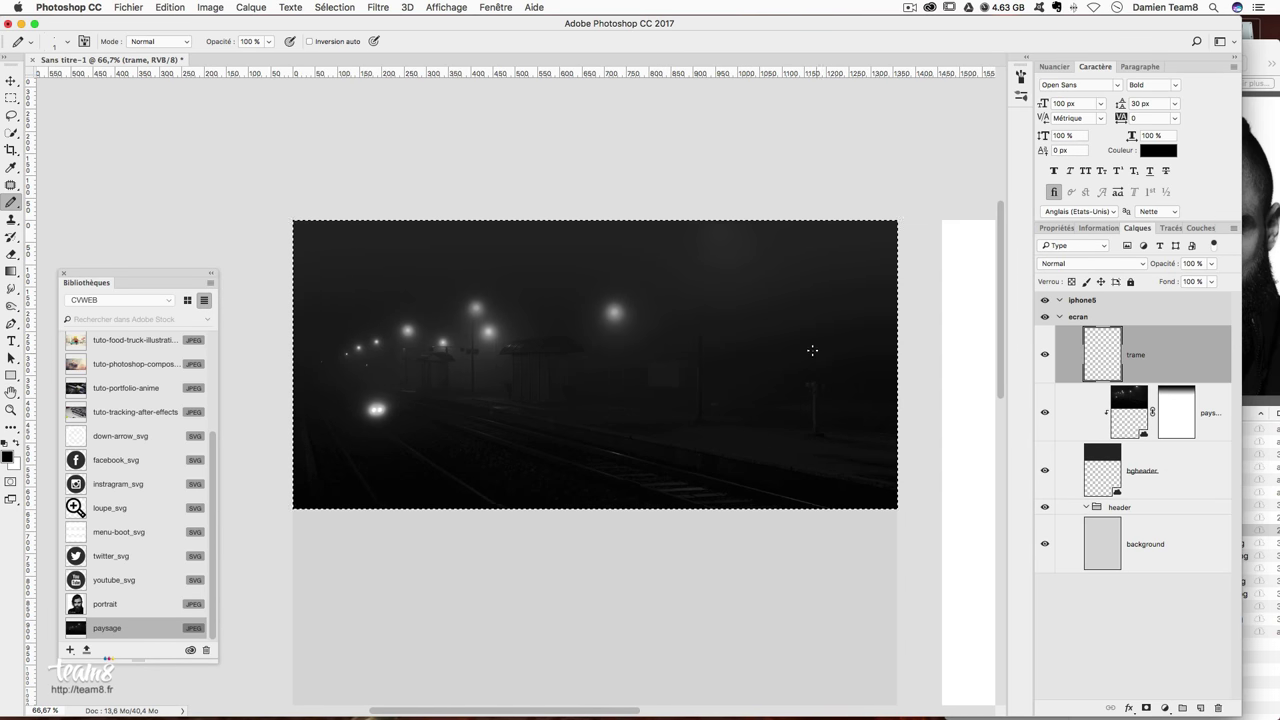
drag(811, 349, 747, 259)
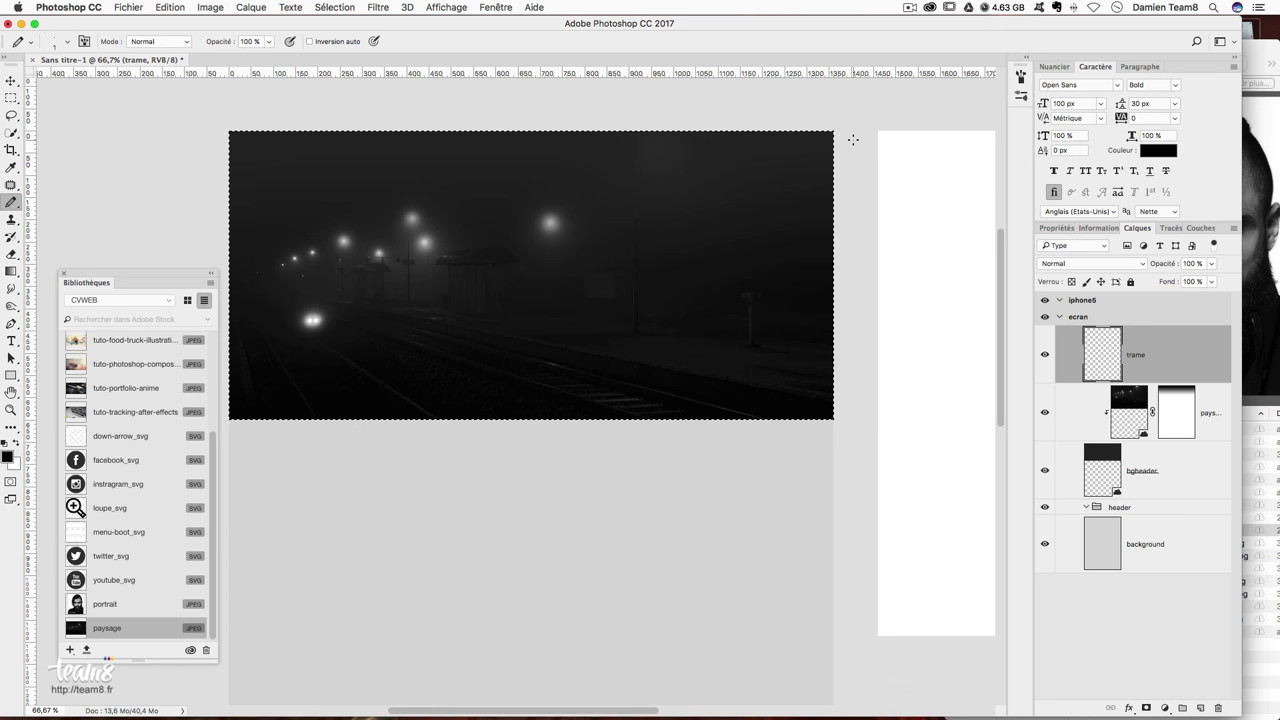
click(160, 7)
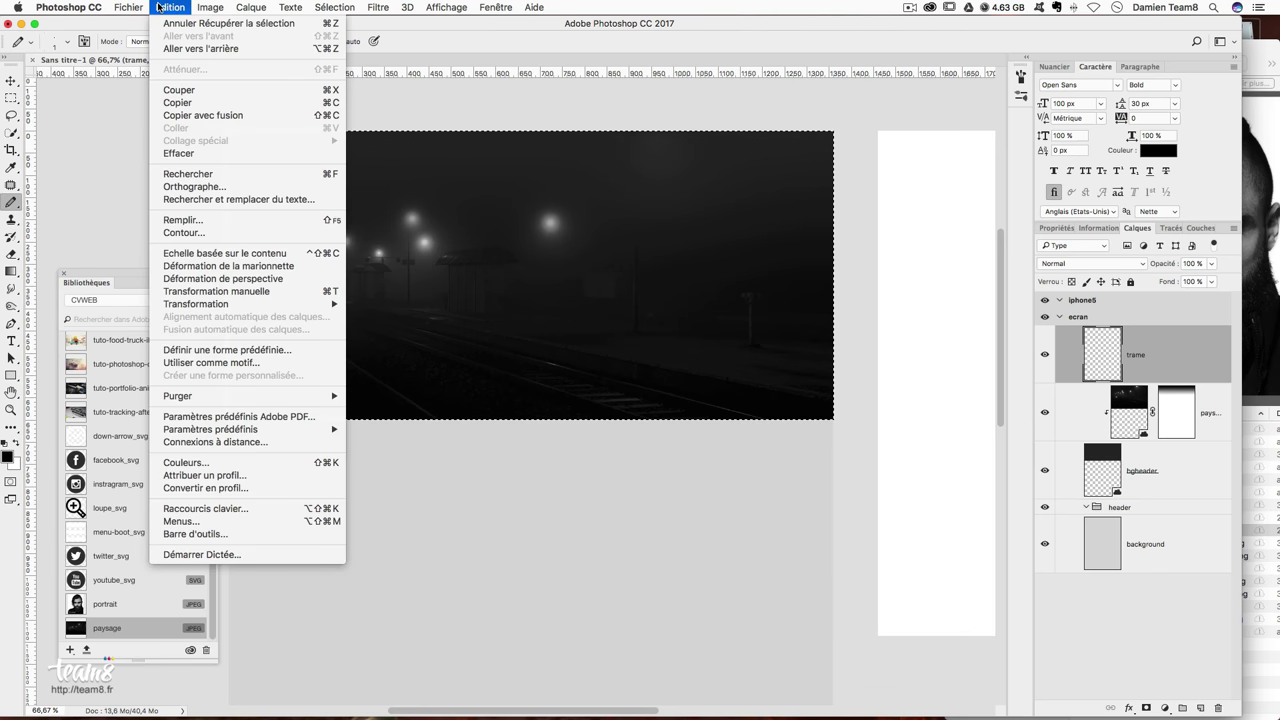
- Fill the selection on the trame layer with the custom diagonal stripe pattern
key(Escape)
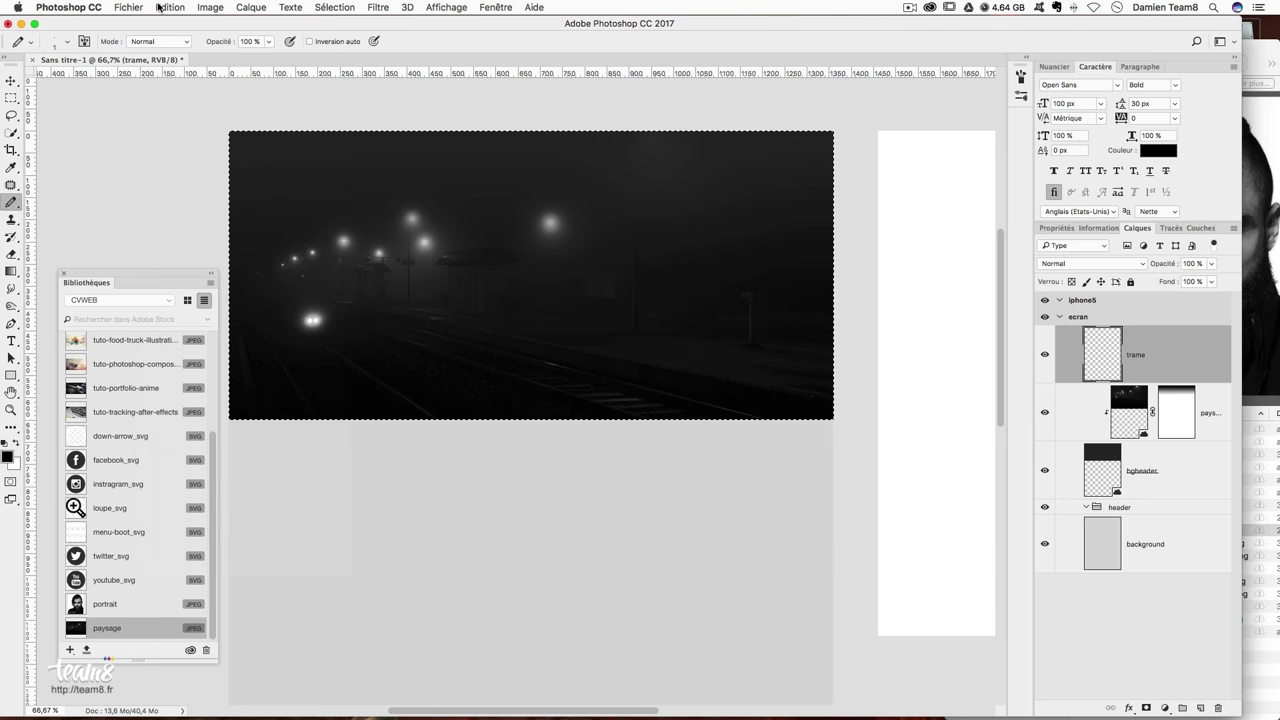
key(shift+F5)
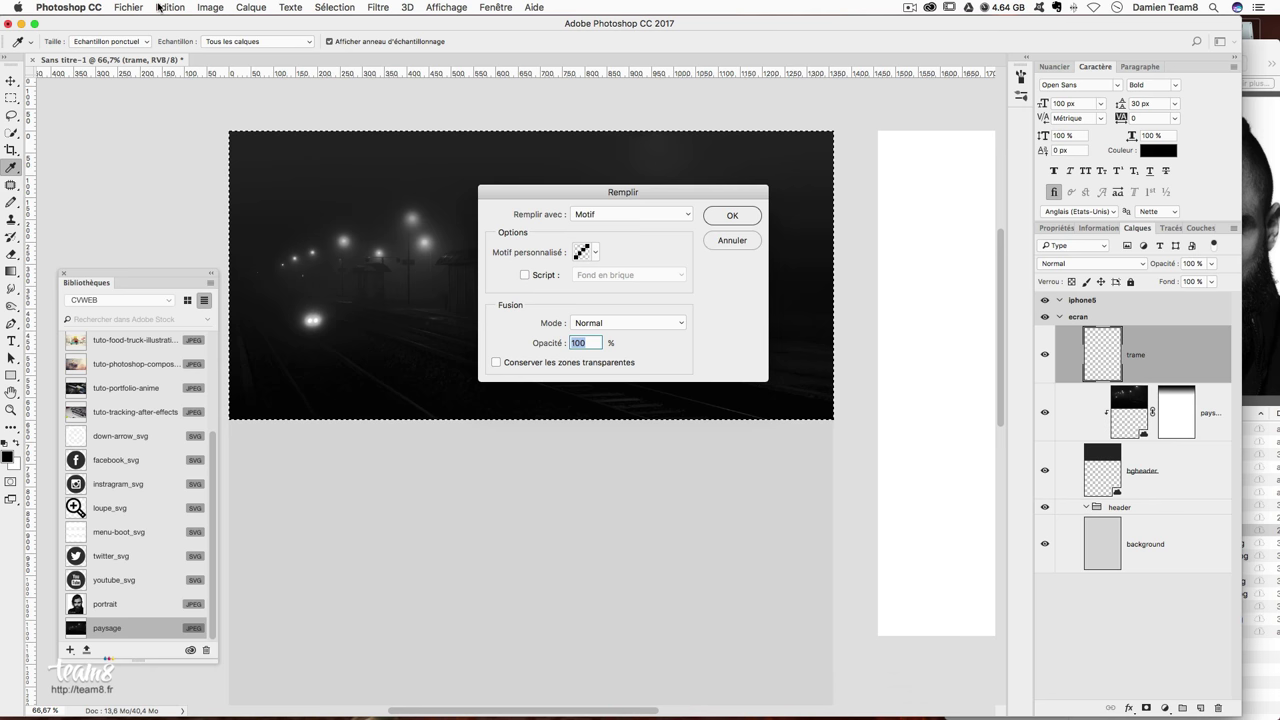
click(594, 249)
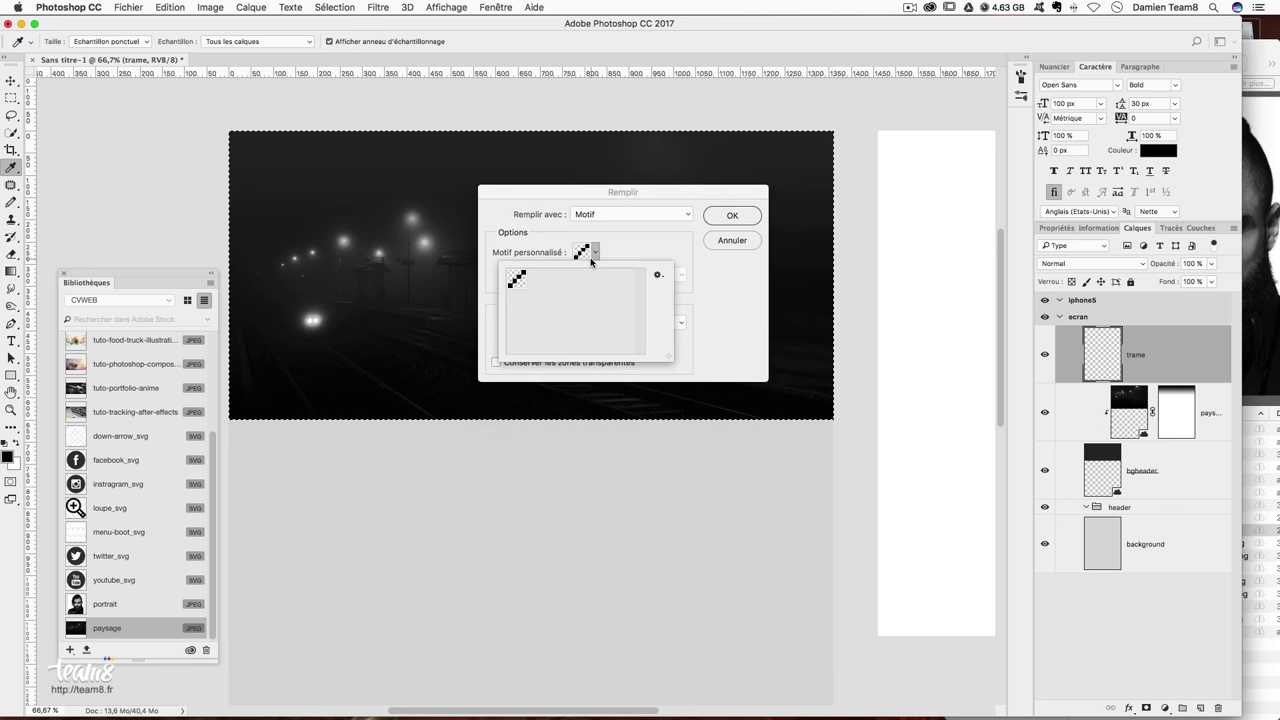
click(613, 214)
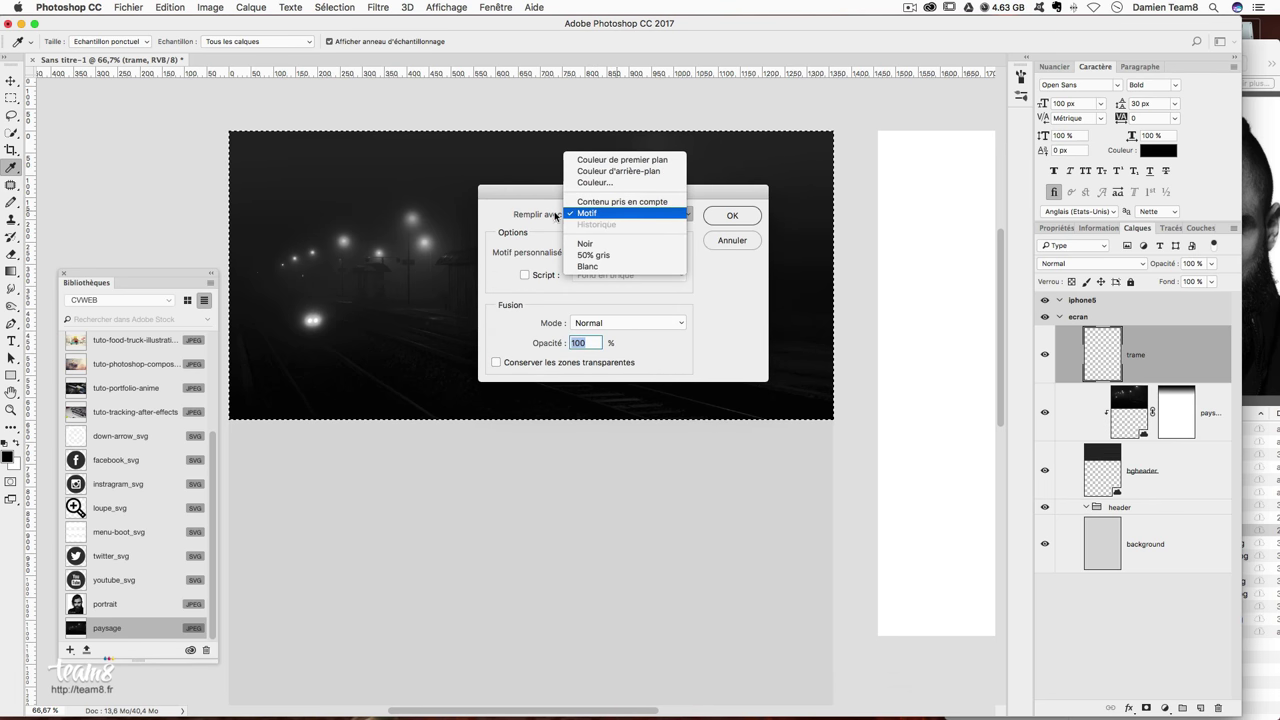
click(606, 218)
click(593, 254)
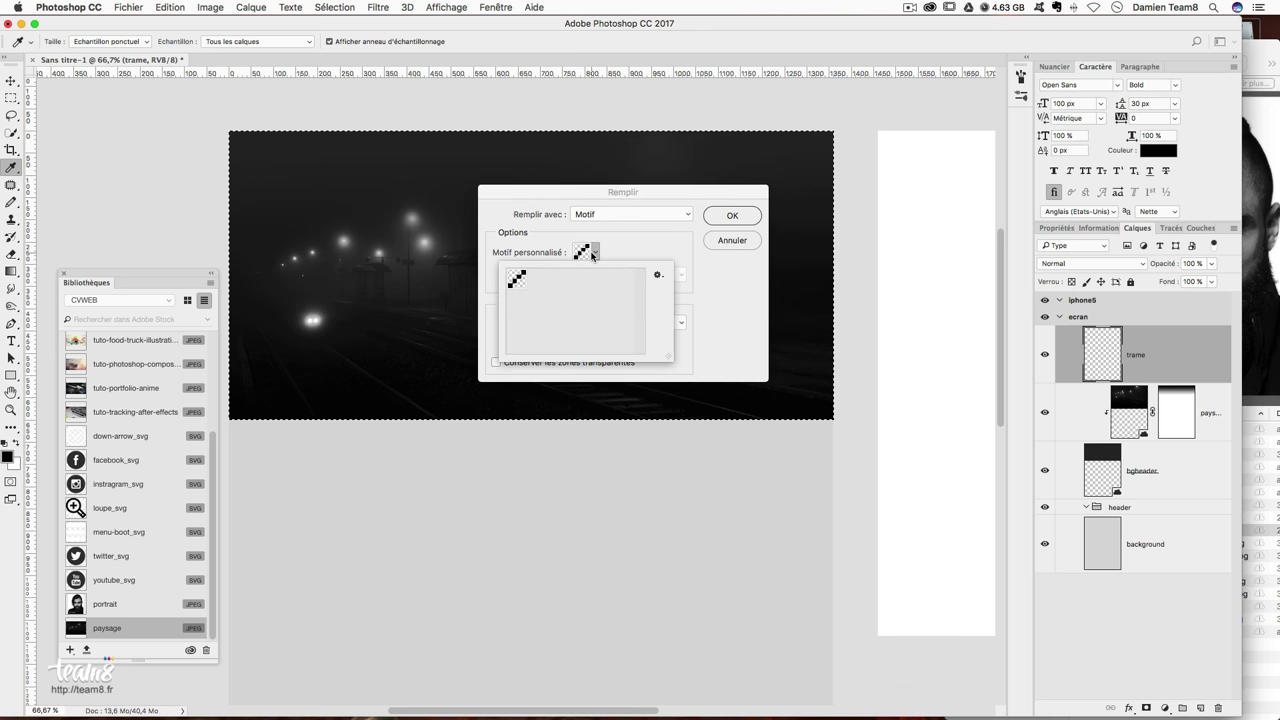
click(671, 222)
click(735, 218)
key(b)
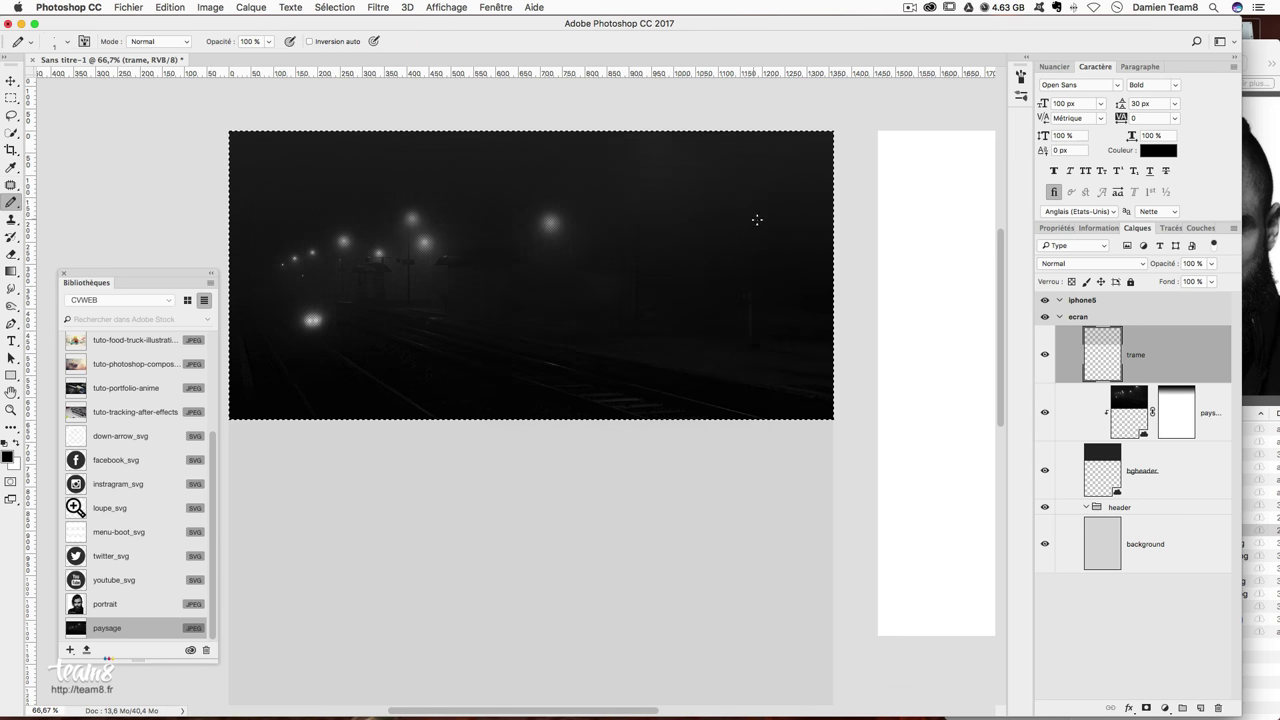
key(ctrl+plus)
key(ctrl+plus)
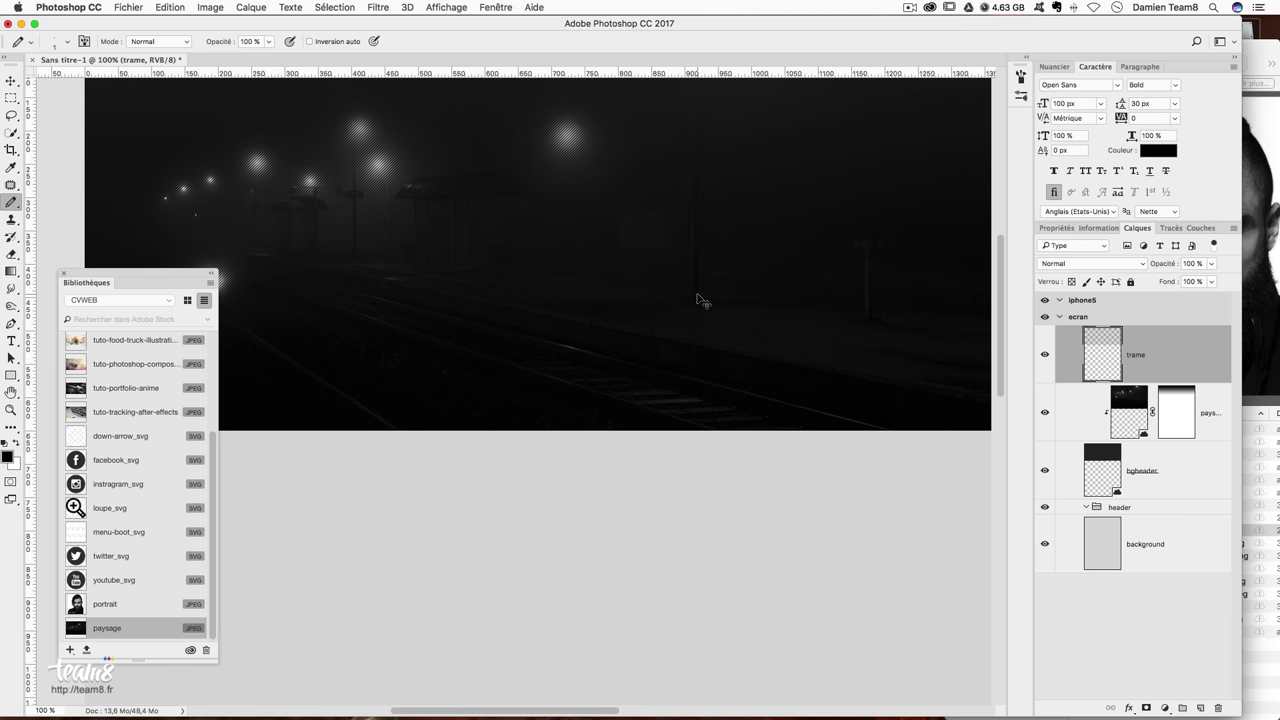
- Toggle the trame layer to compare the texture, then set its opacity to 100%
scroll(588, 272, up, 5)
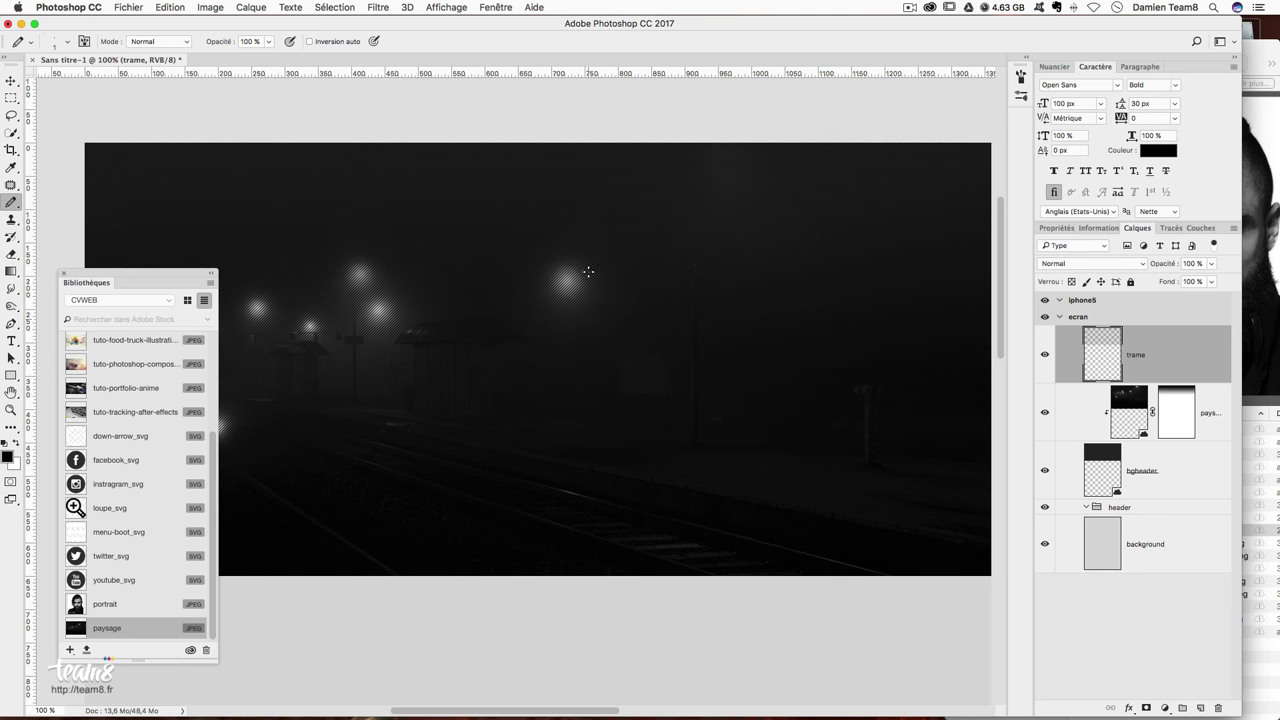
click(1045, 354)
click(1045, 354)
click(1045, 354)
scroll(830, 310, down, 2)
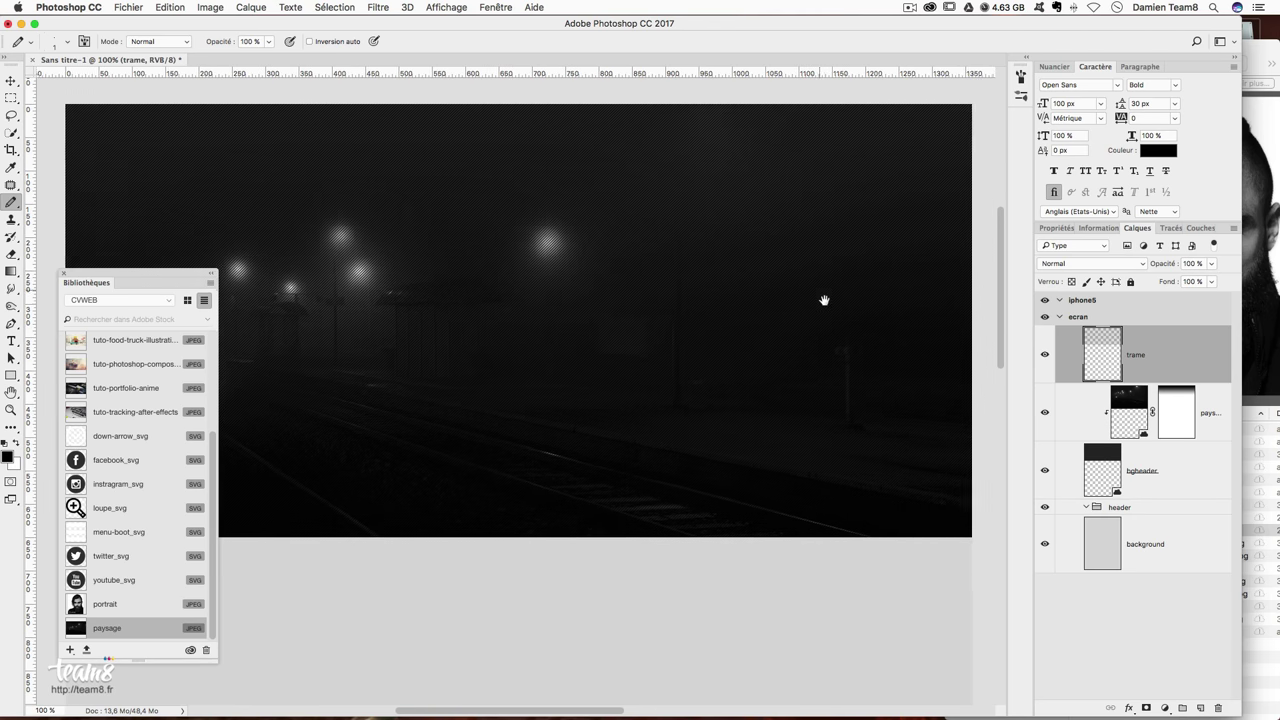
click(1205, 264)
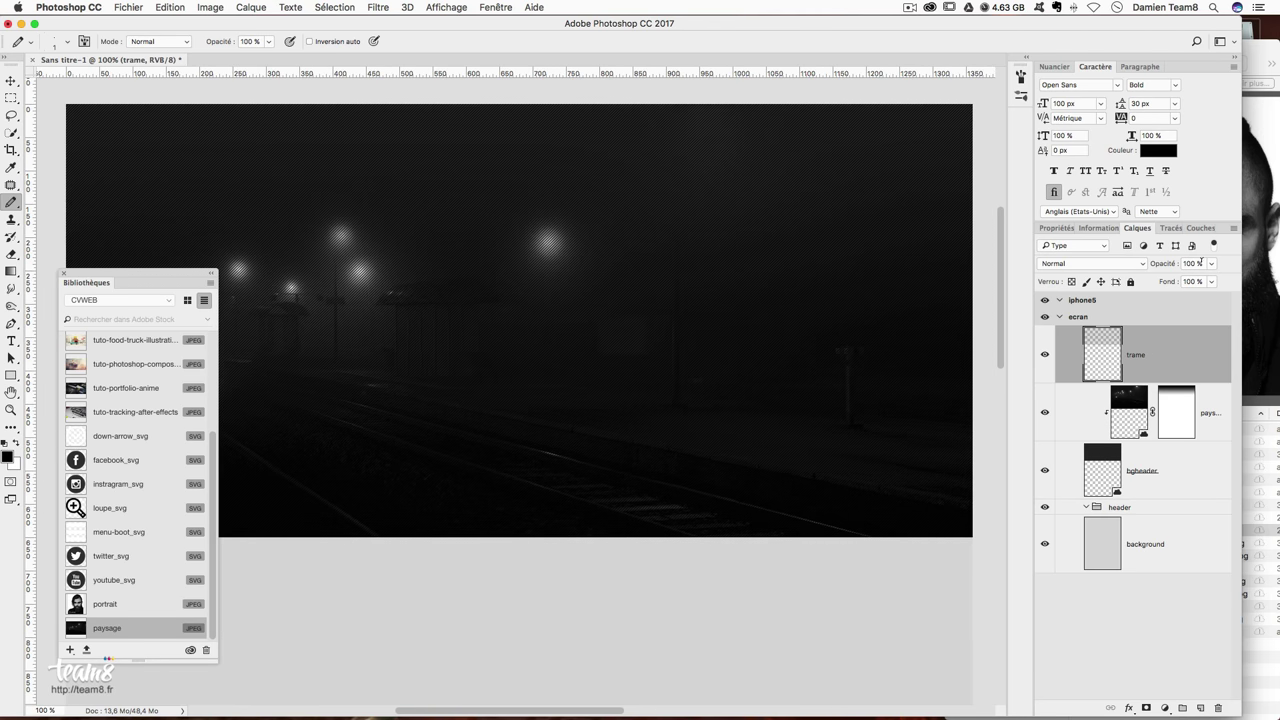
text(50)
text(100)
key(Return)
- Type 'Harry' in white on the header with the Type tool
key(super+h)
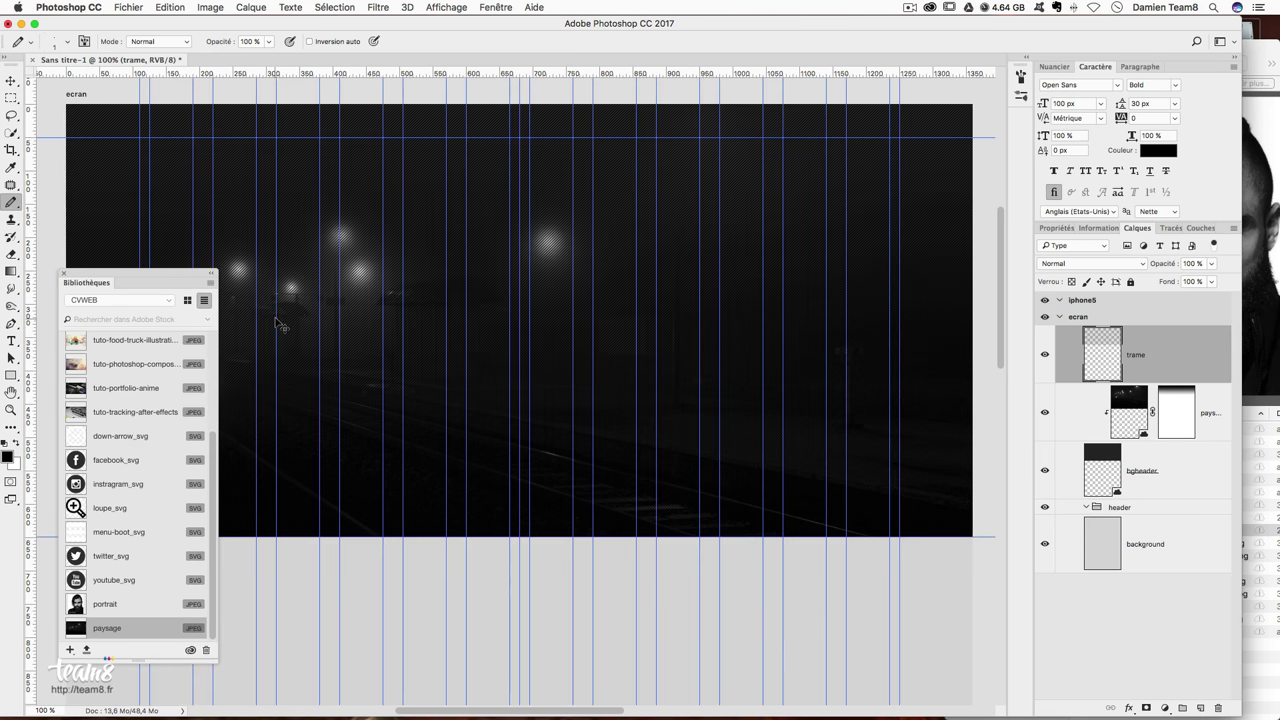
key(super+h)
key(super+h)
key(super+h)
key(super+h)
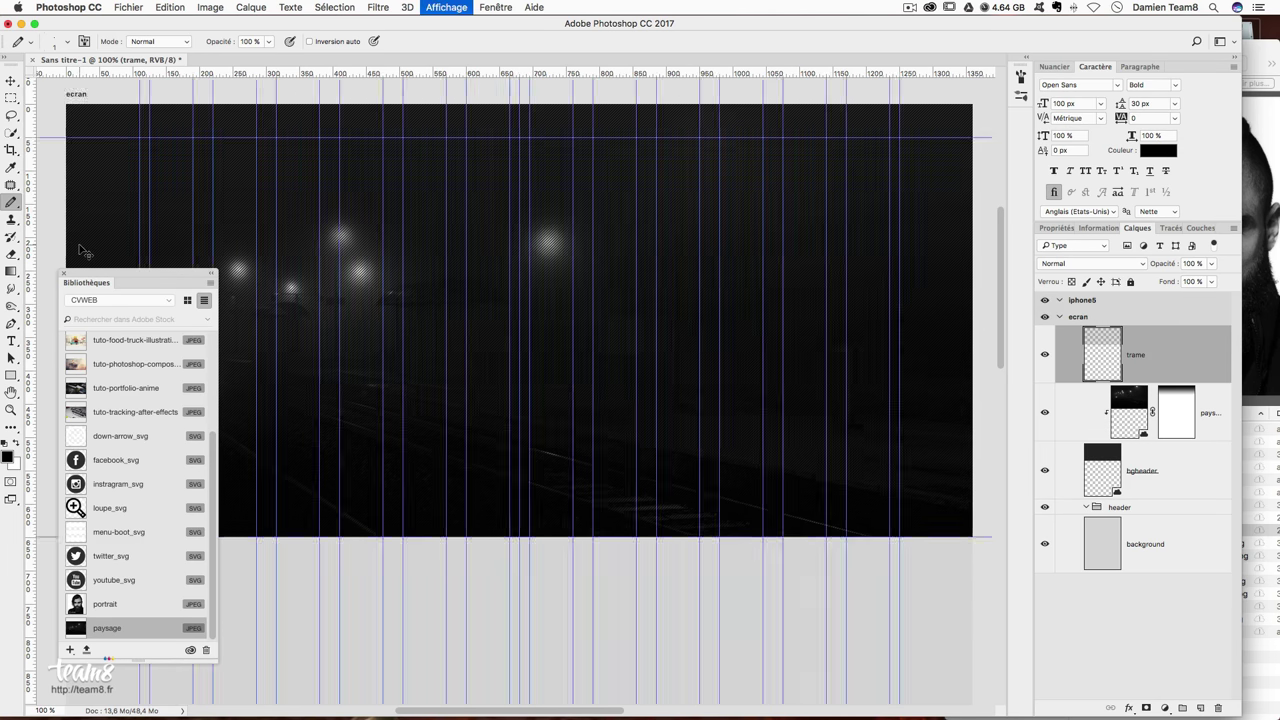
key(super+h)
key(super+h)
key(super+h)
key(super+h)
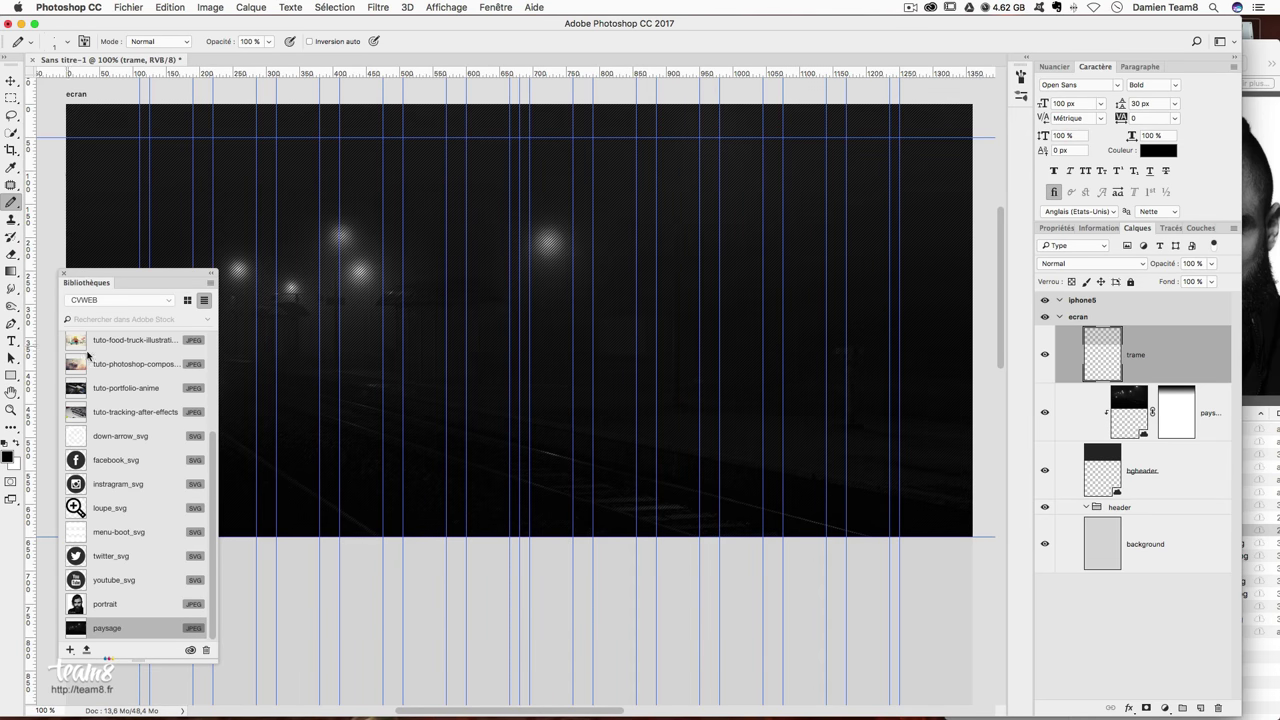
click(12, 341)
click(15, 445)
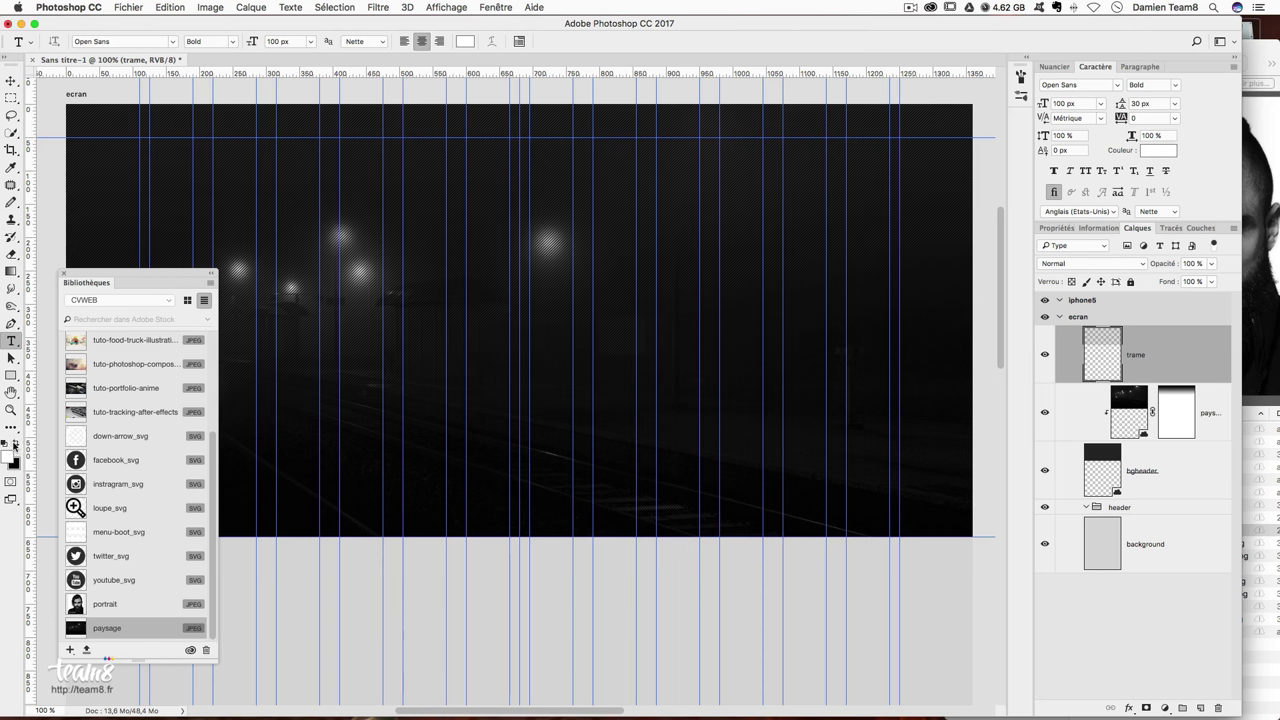
click(362, 234)
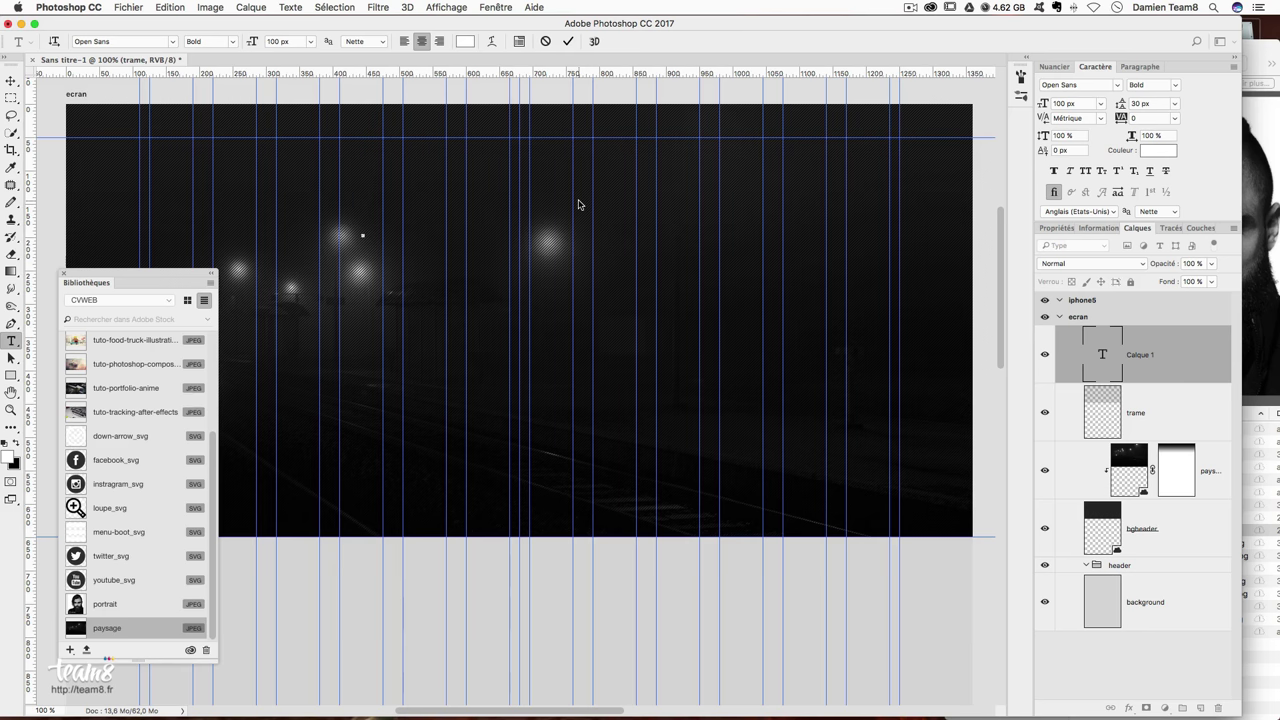
text(Ha)
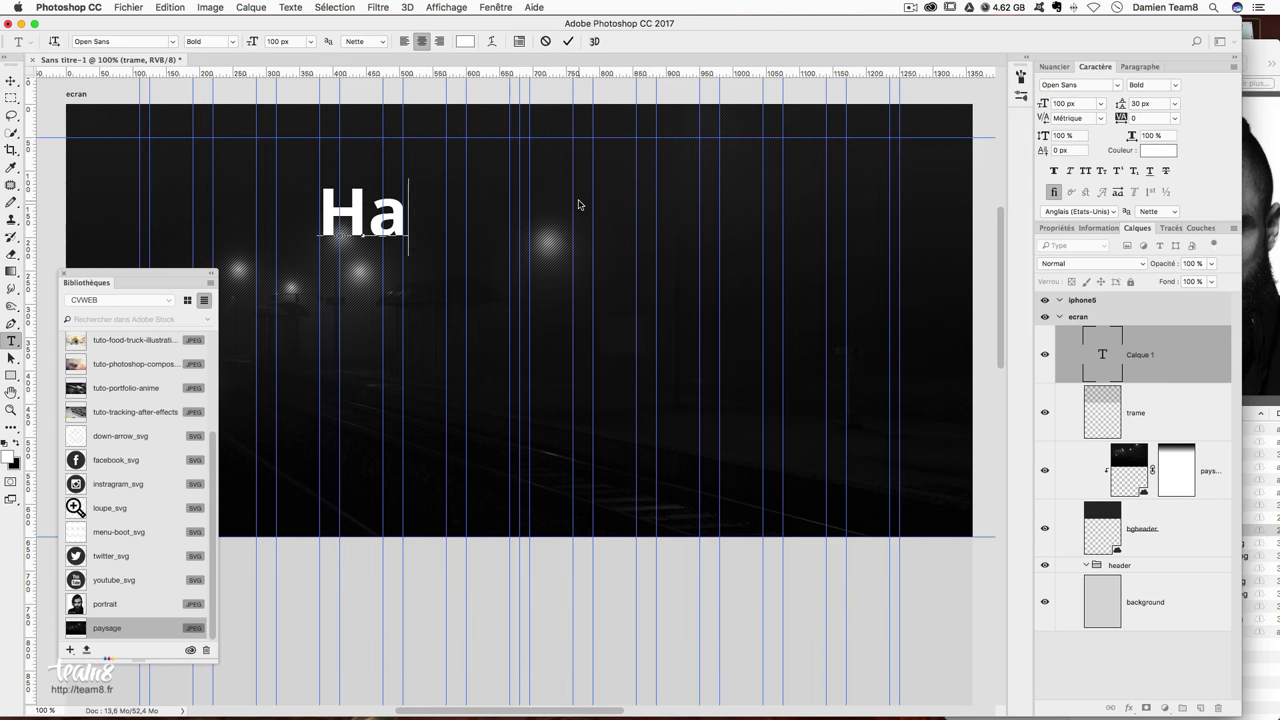
text(rry)
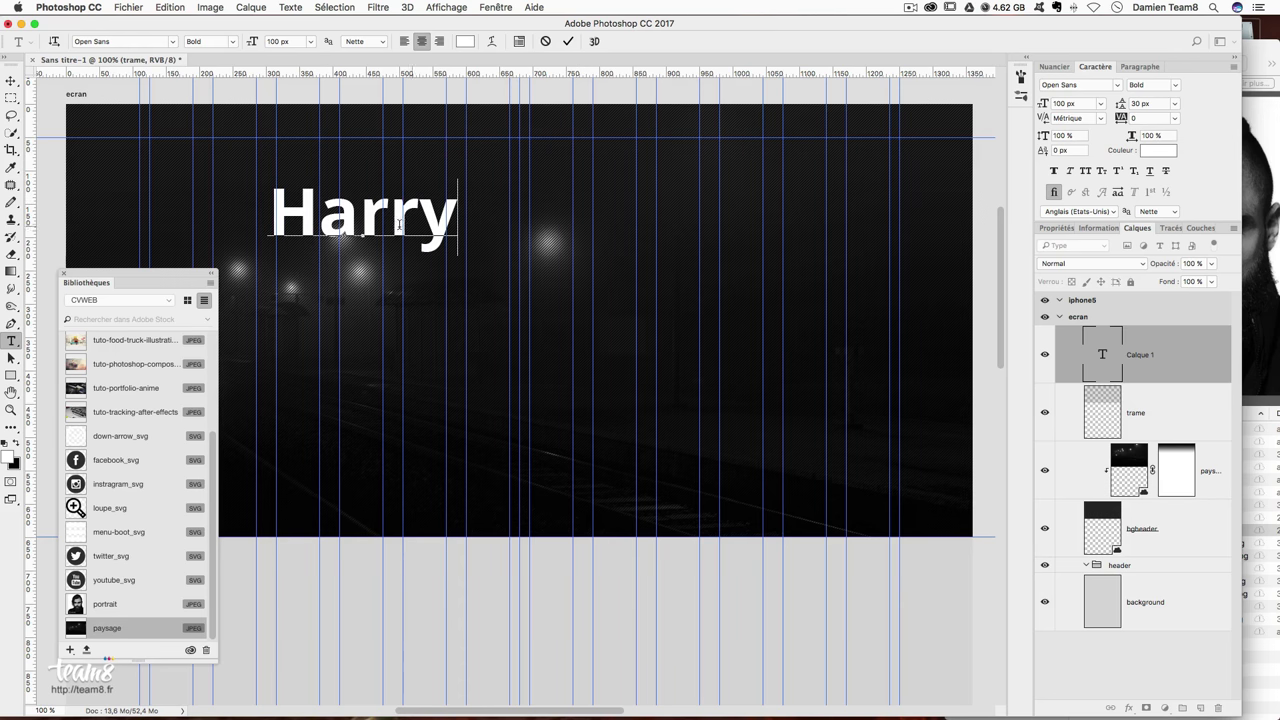
- Set the text to 40 px all-caps HARRY and add 'Cover' in normal case
double_click(396, 224)
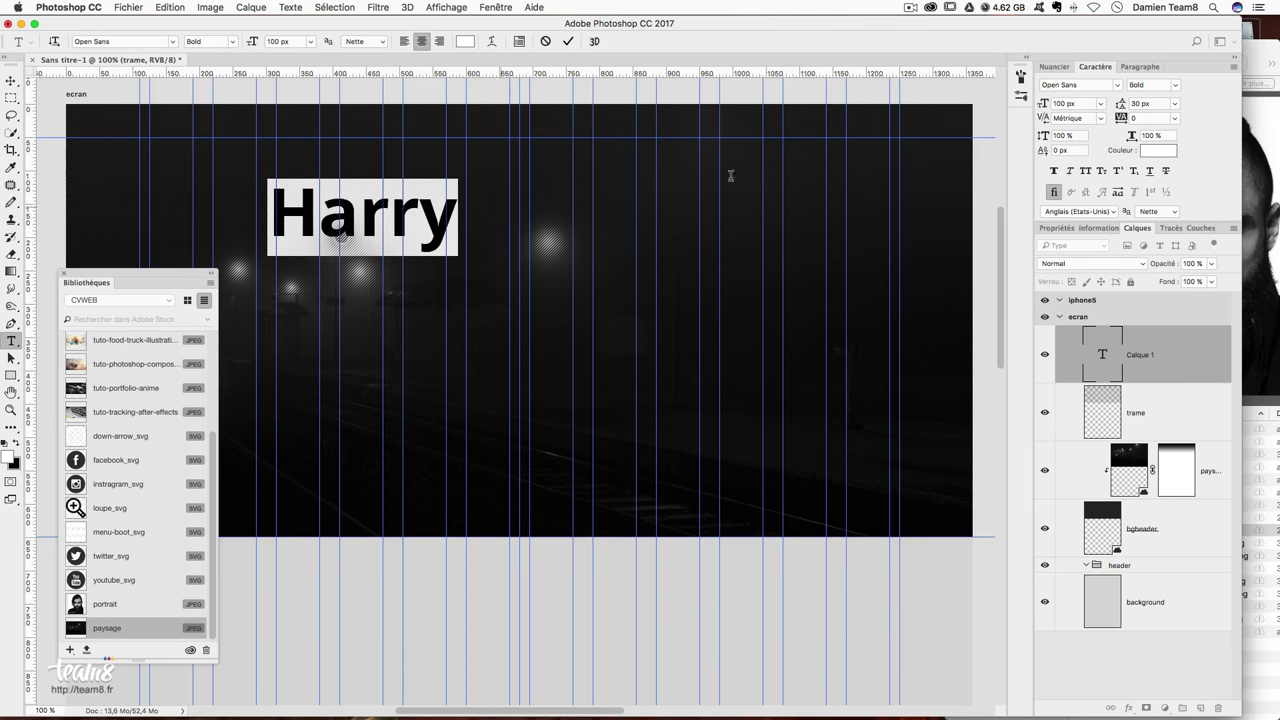
click(1089, 82)
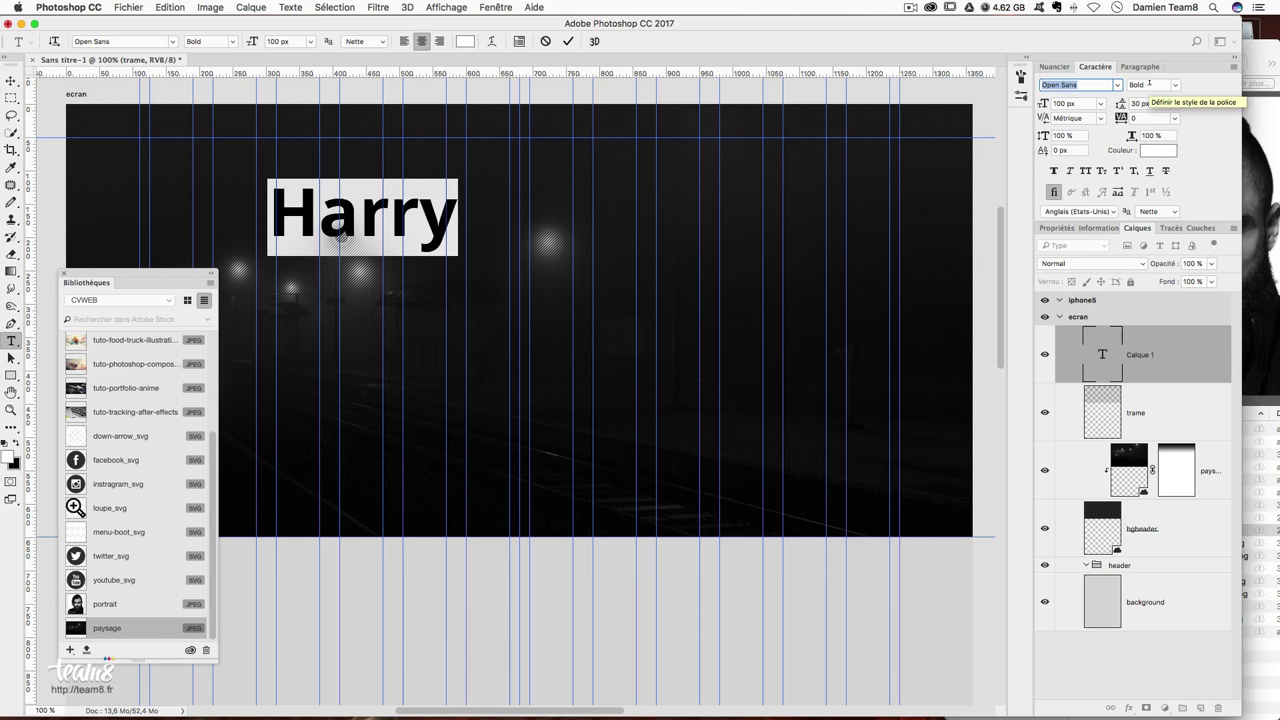
click(1040, 103)
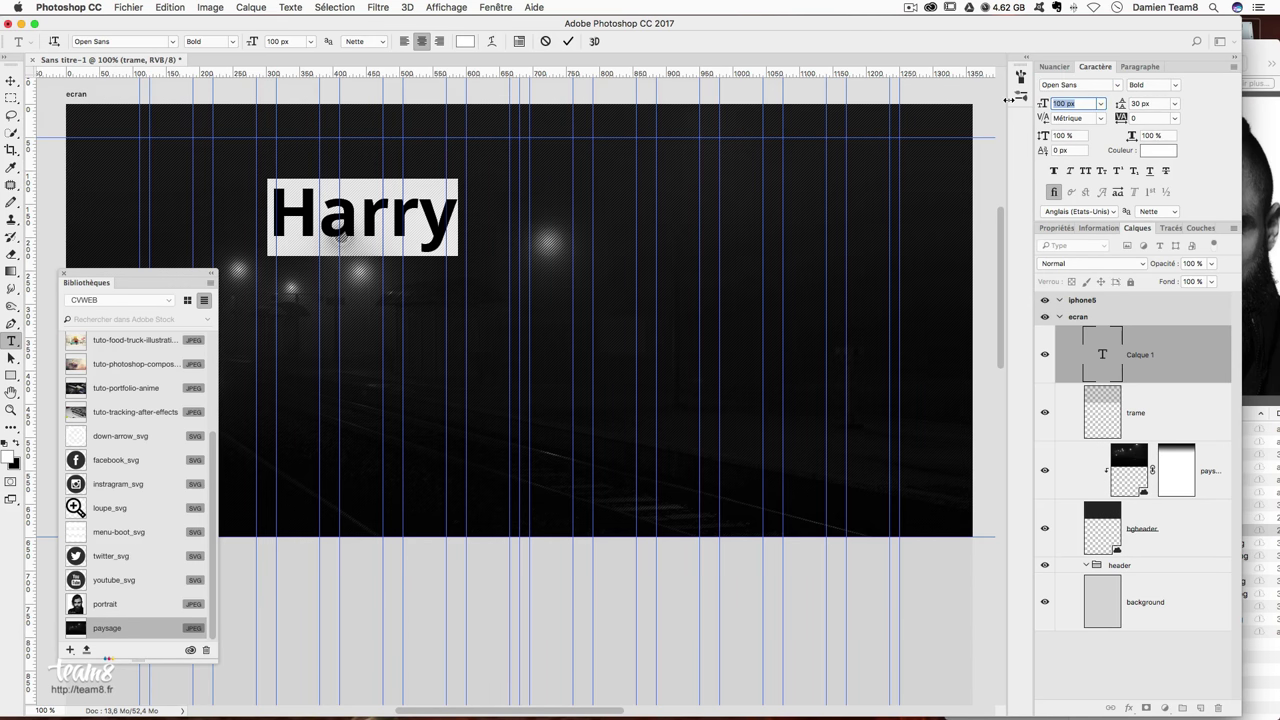
text(40)
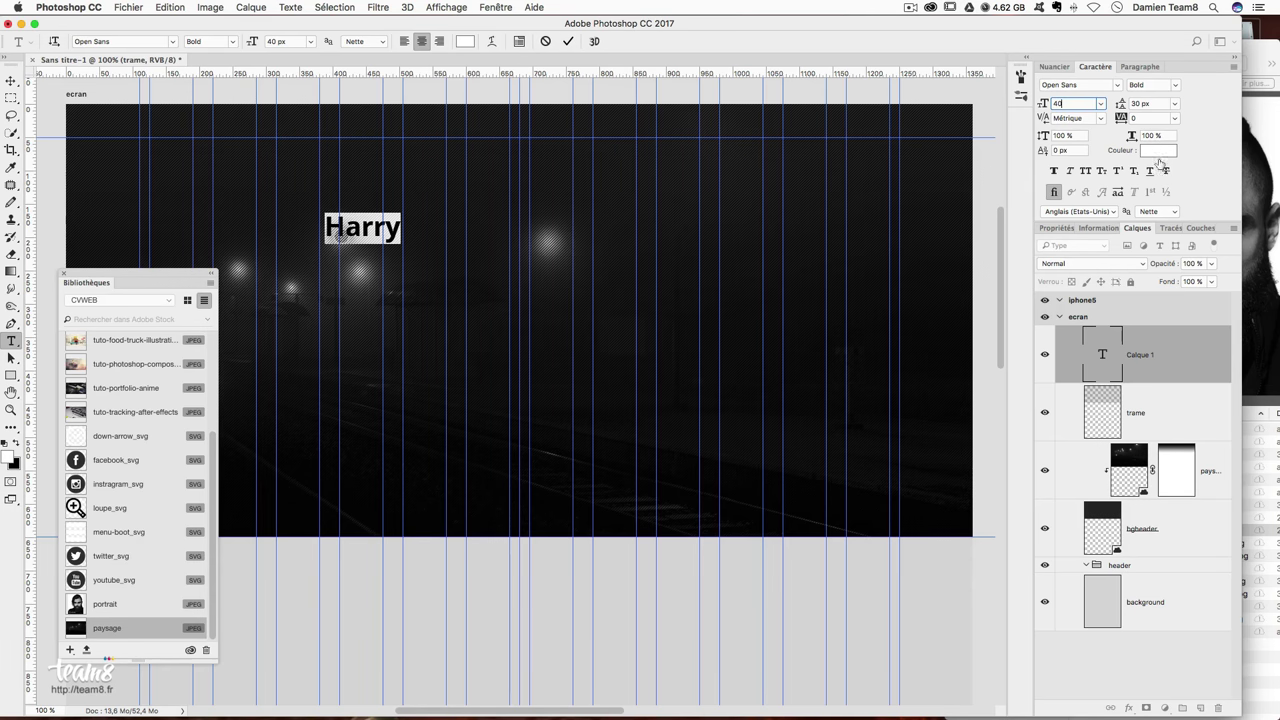
key(Return)
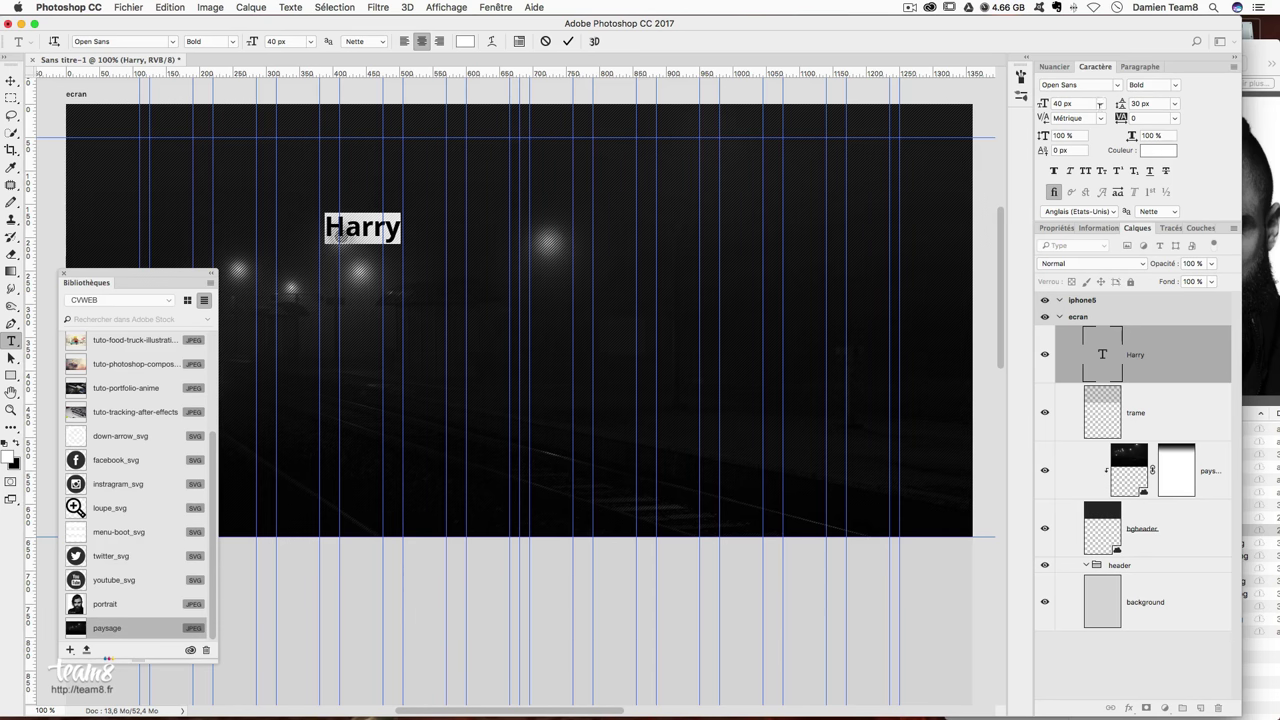
click(1085, 172)
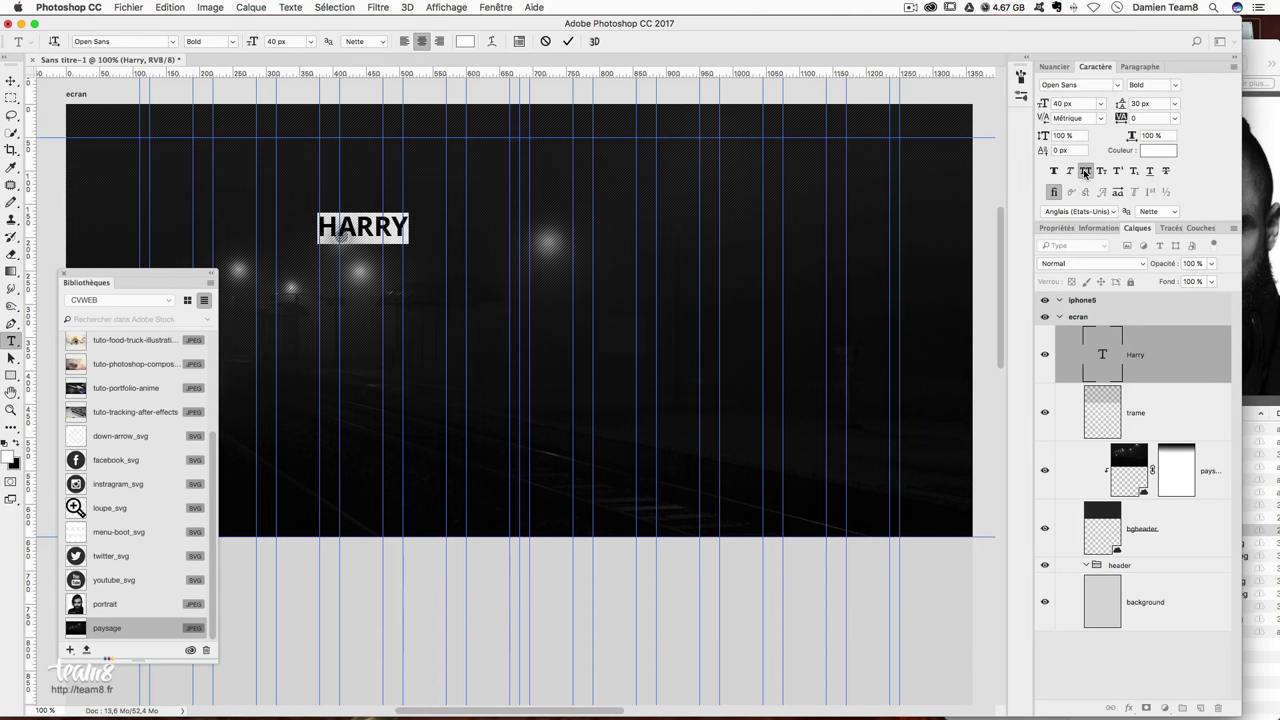
key(Right)
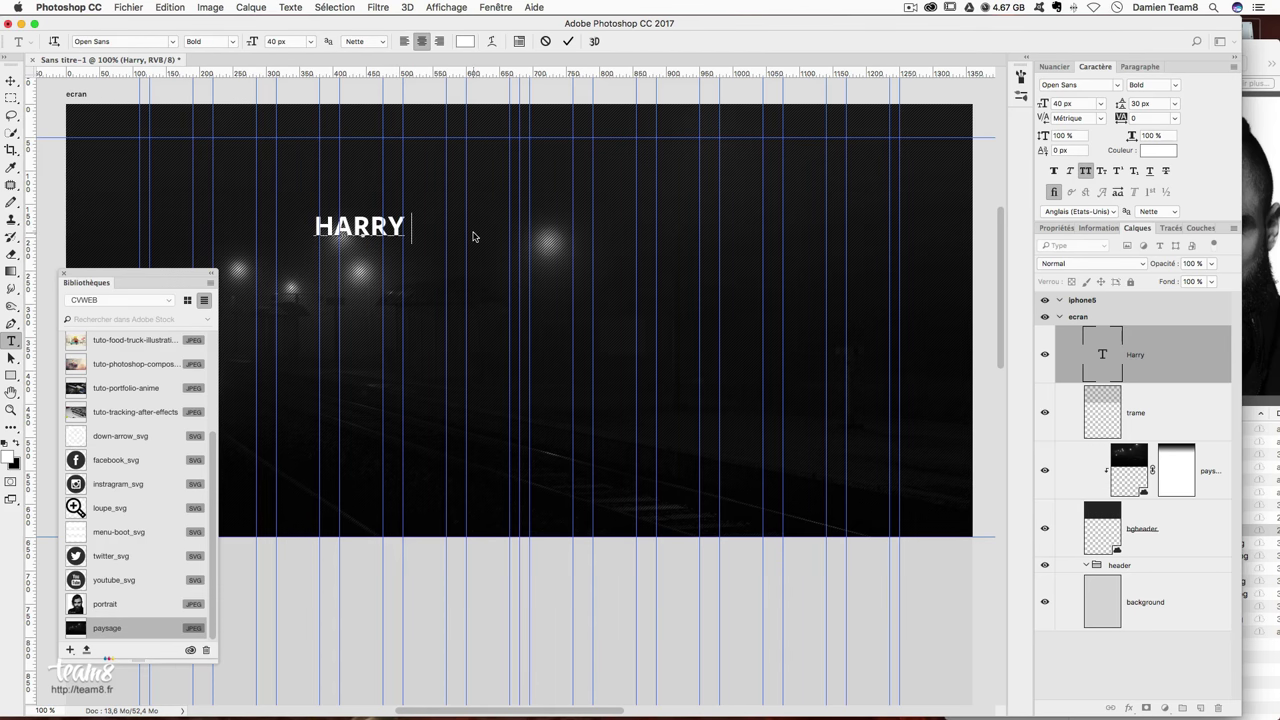
text(CO)
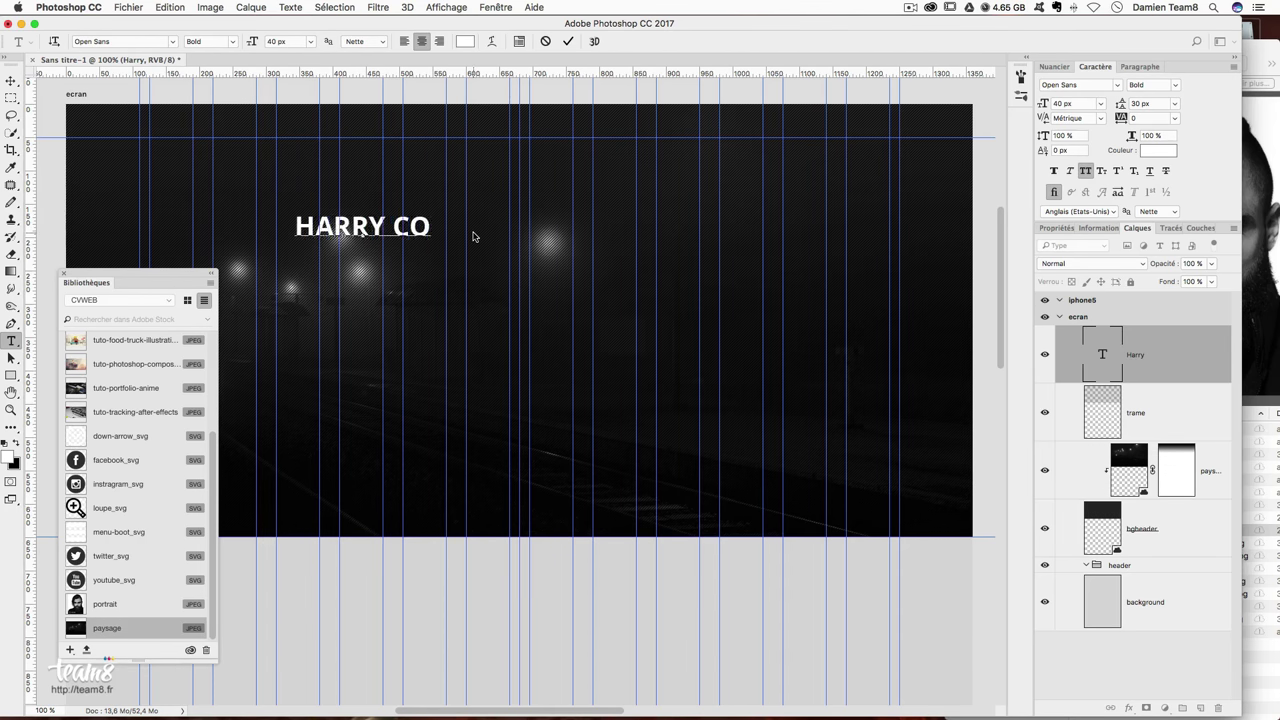
text(VER)
key(shift+Left)
key(shift+Left)
key(shift+Left)
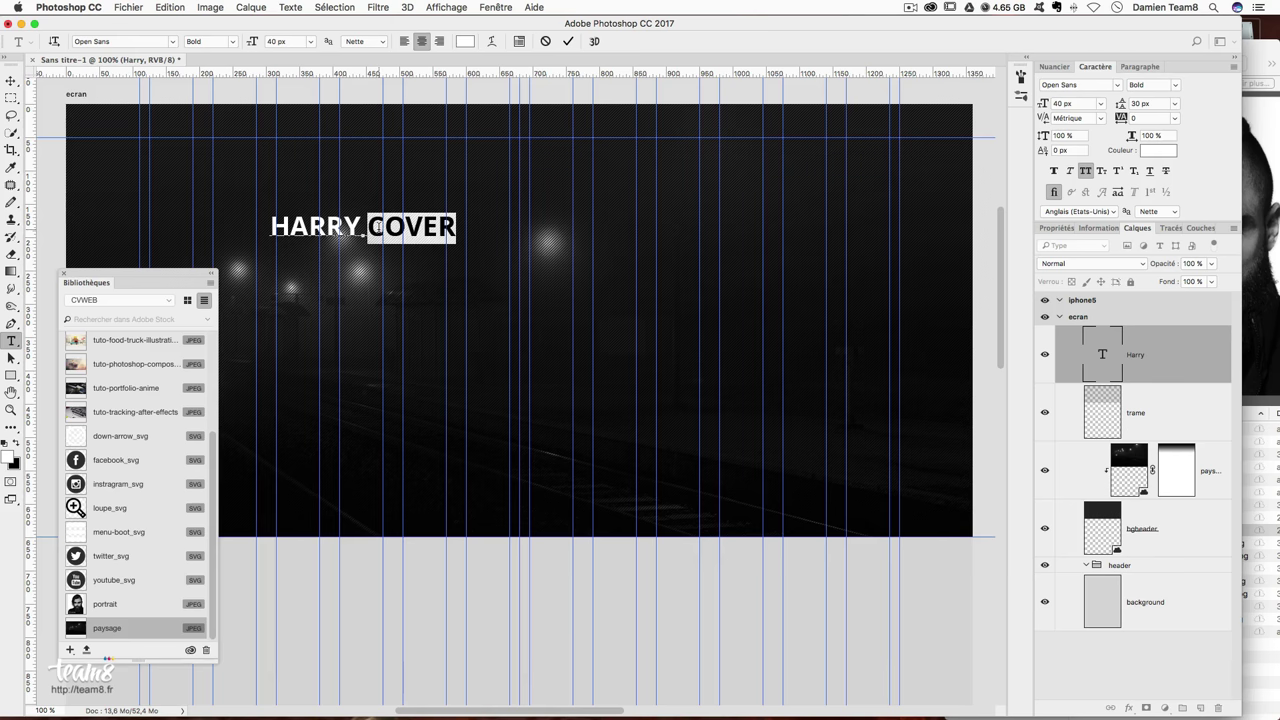
click(1087, 171)
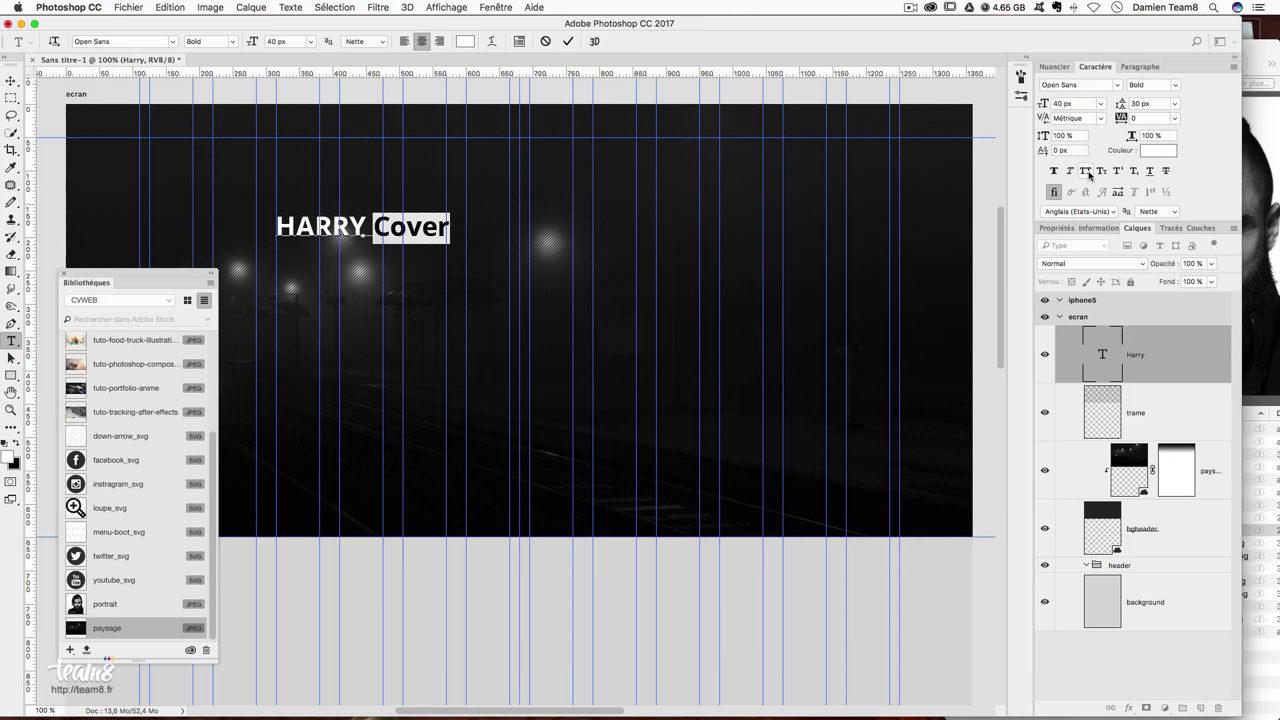
click(372, 228)
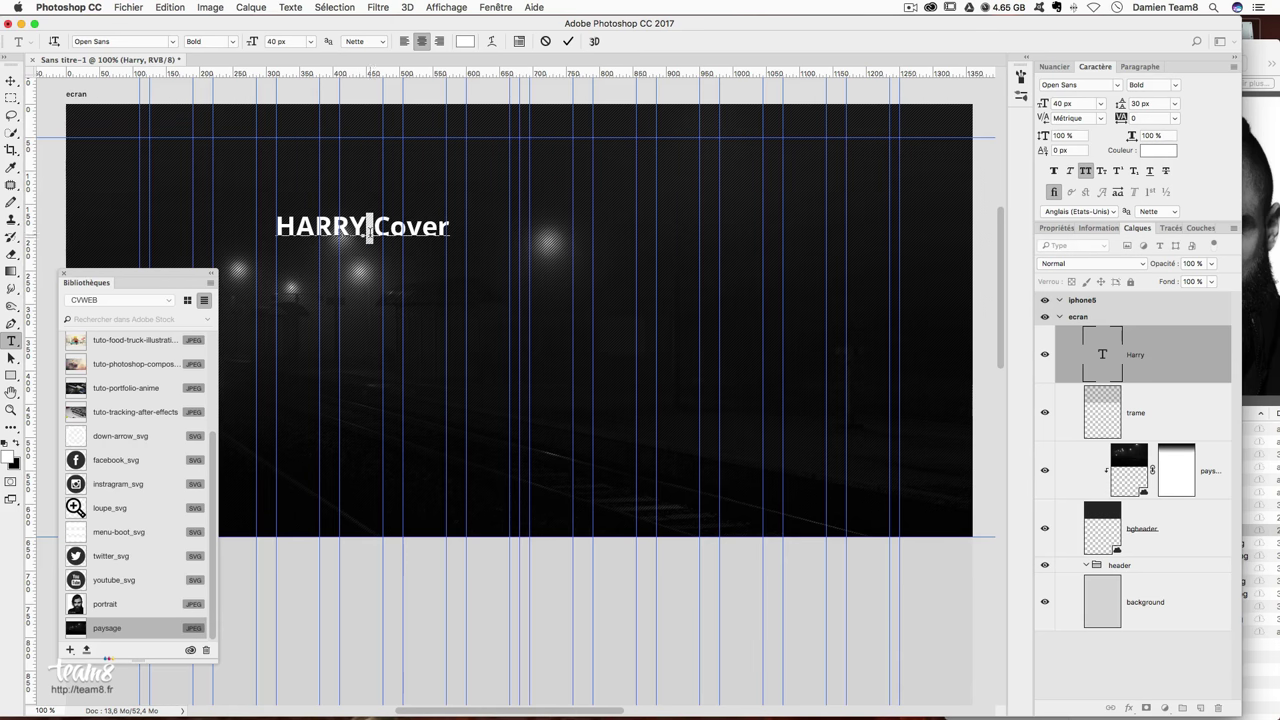
- Make 'Cover' Regular weight and move the logo to the header's top-left
click(10, 82)
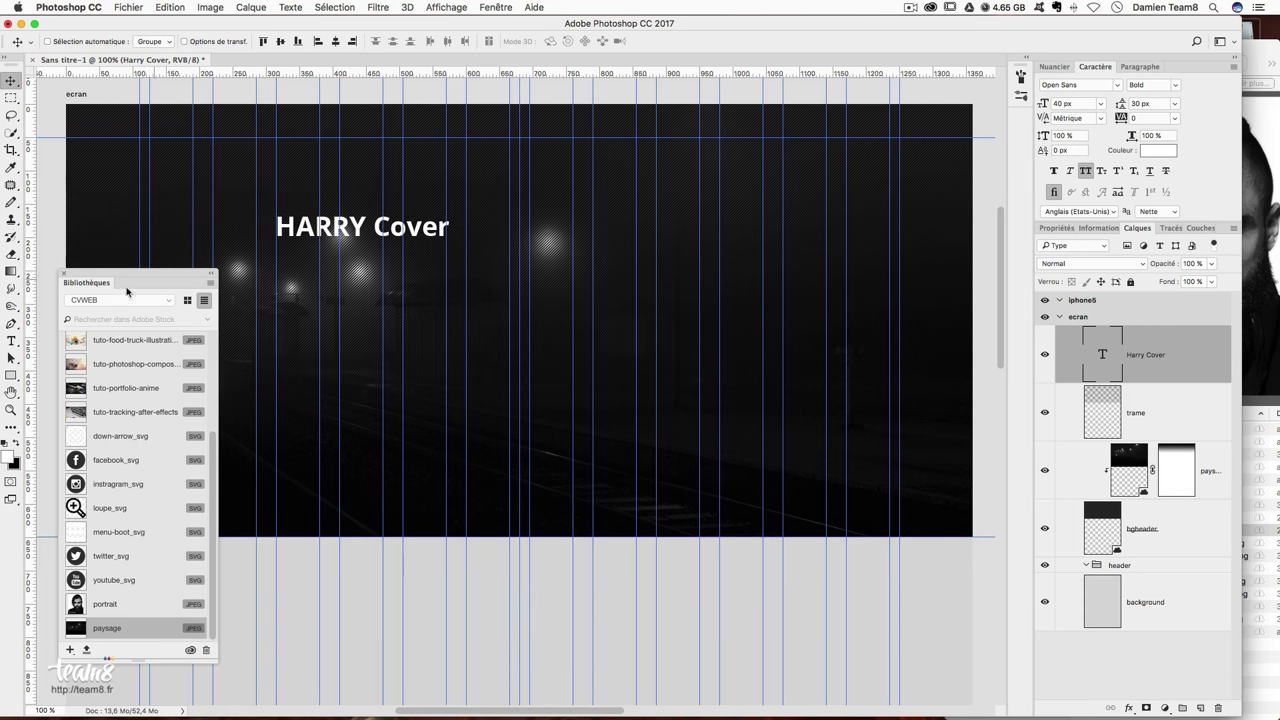
key(t)
drag(450, 228, 372, 228)
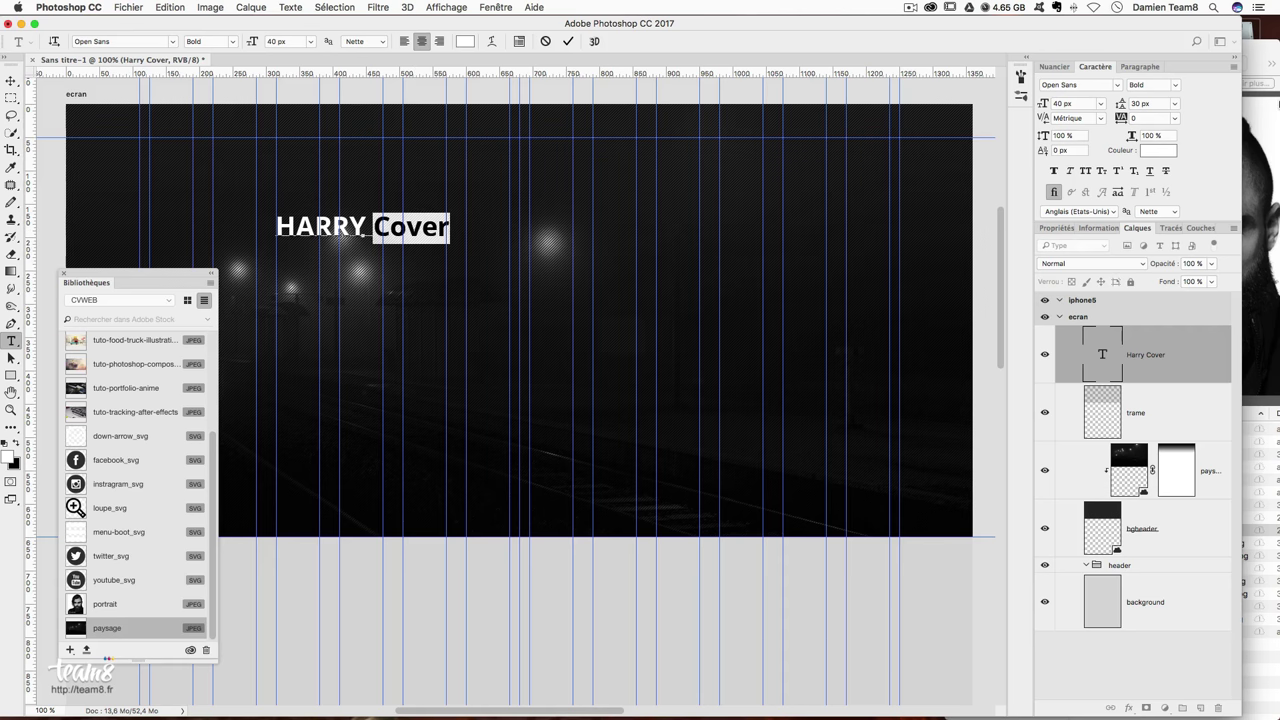
click(1180, 85)
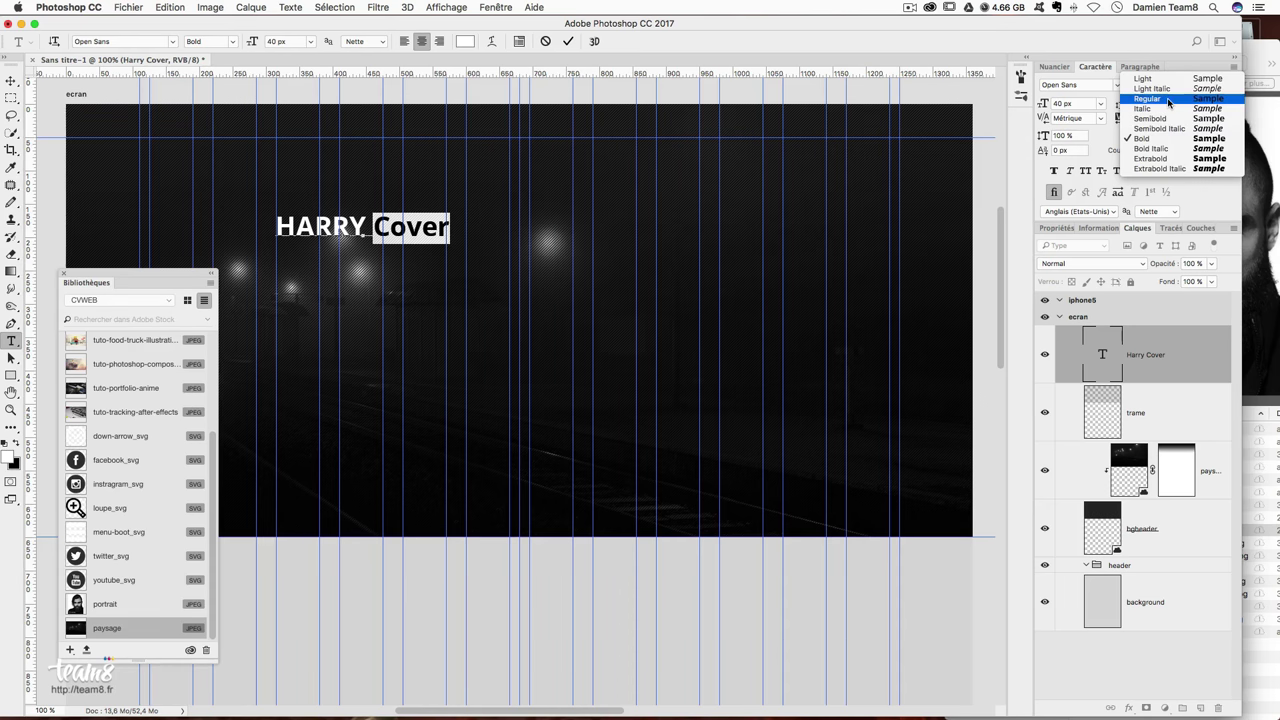
click(1165, 98)
click(11, 79)
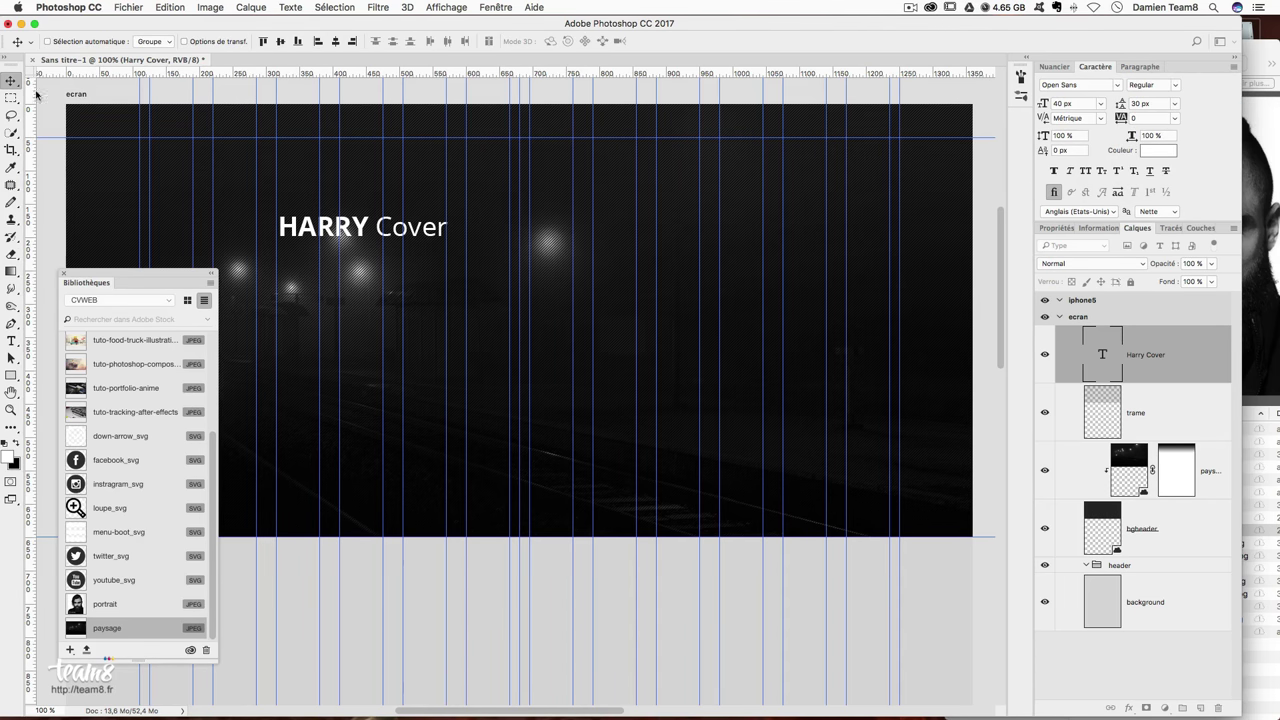
drag(428, 250, 298, 176)
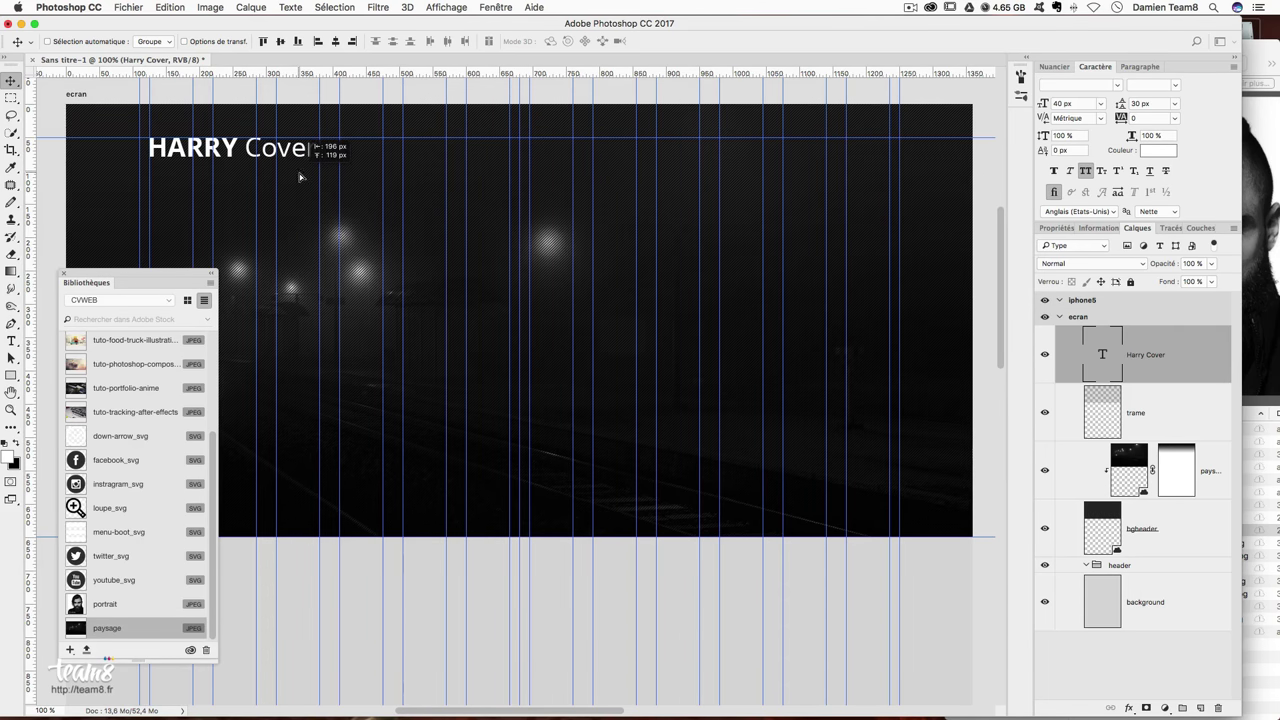
key(super+shift+2)
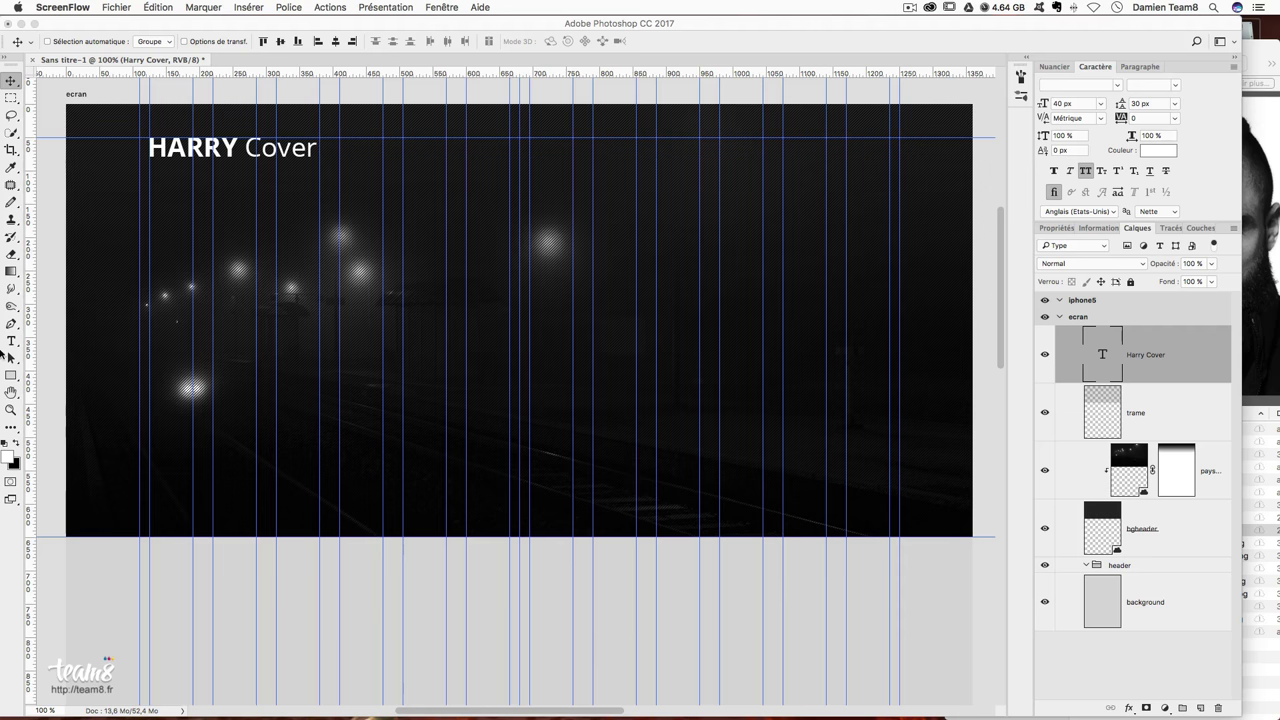
- Draw an 80 × 5 px rectangle with the Rectangle tool
click(10, 378)
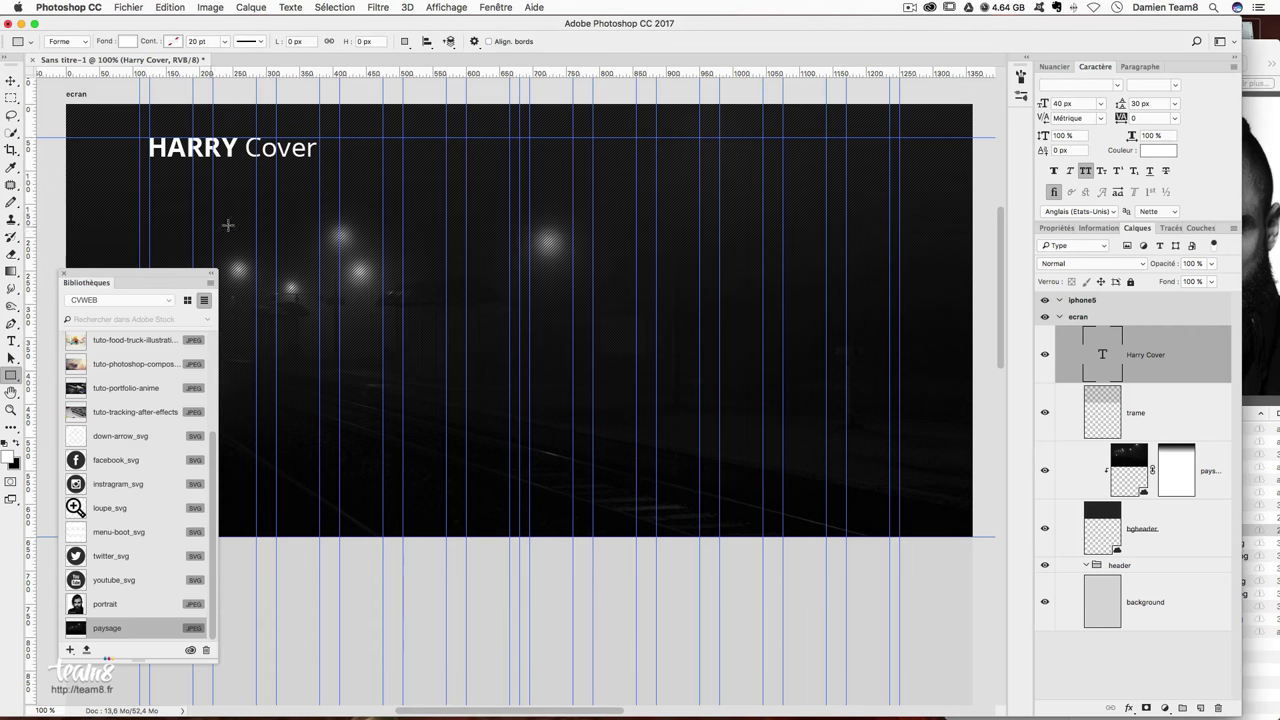
click(281, 219)
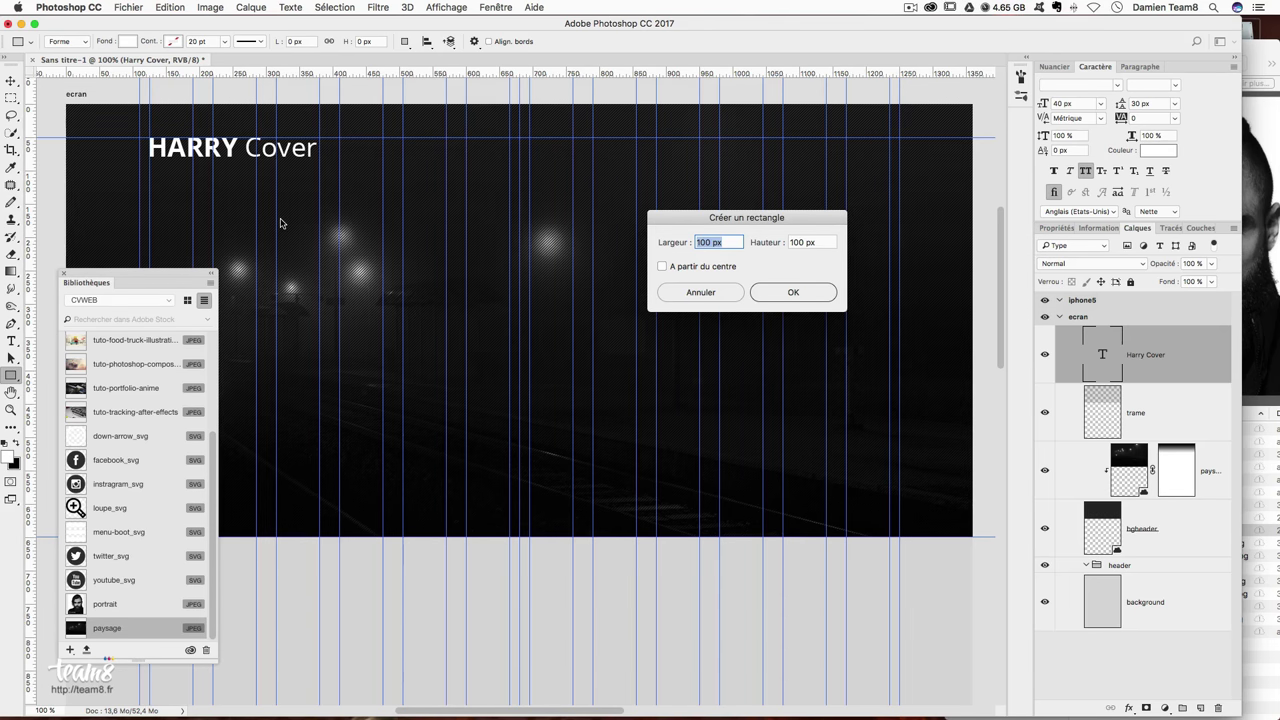
text(80)
key(Tab)
text(5)
key(Tab)
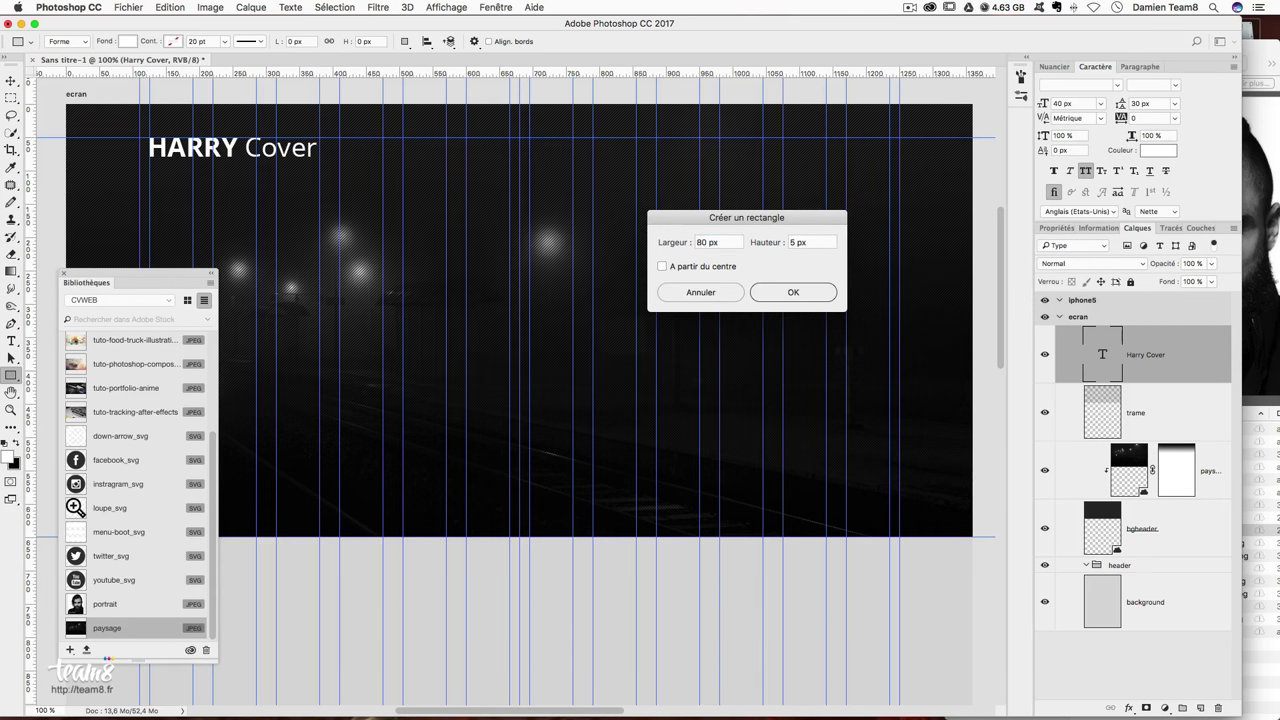
key(Return)
- Position the bar just beneath HARRY
click(11, 82)
drag(292, 245, 167, 190)
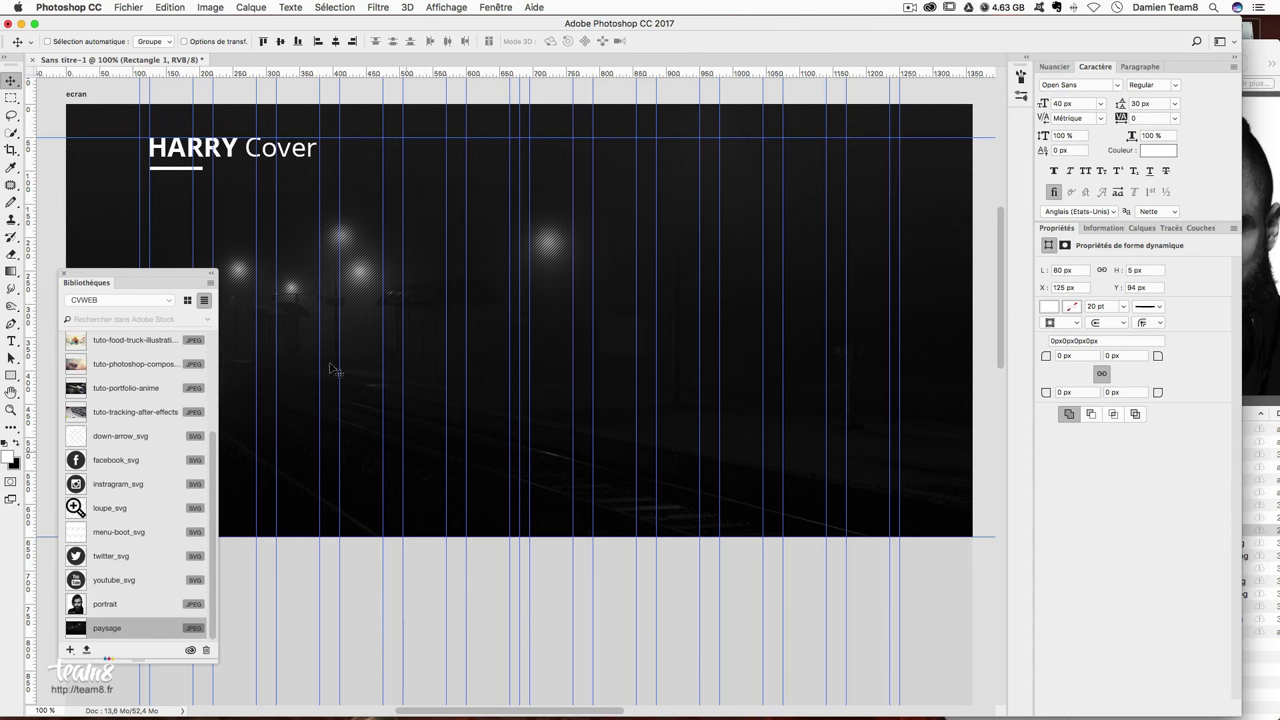
drag(203, 191, 200, 177)
drag(175, 184, 178, 187)
drag(182, 184, 180, 179)
- Rename the rectangle layer to 'barre logo'
click(197, 150)
click(1139, 229)
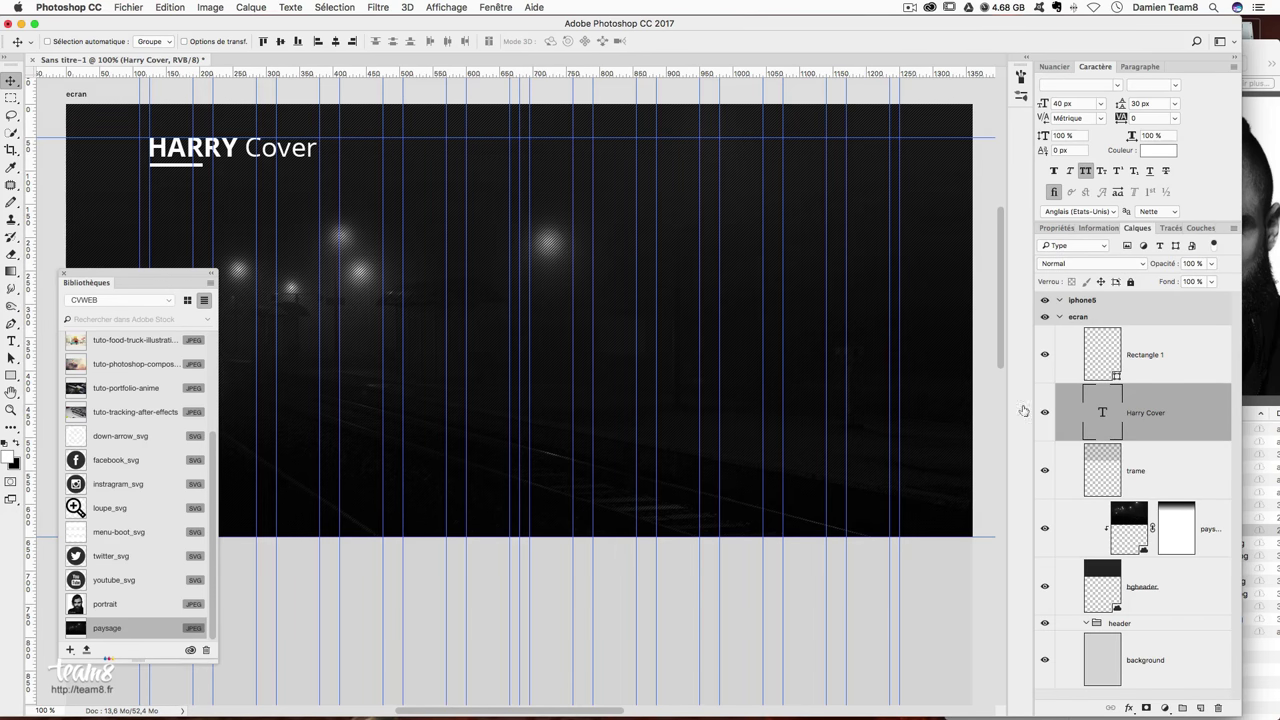
double_click(1142, 356)
text(ba)
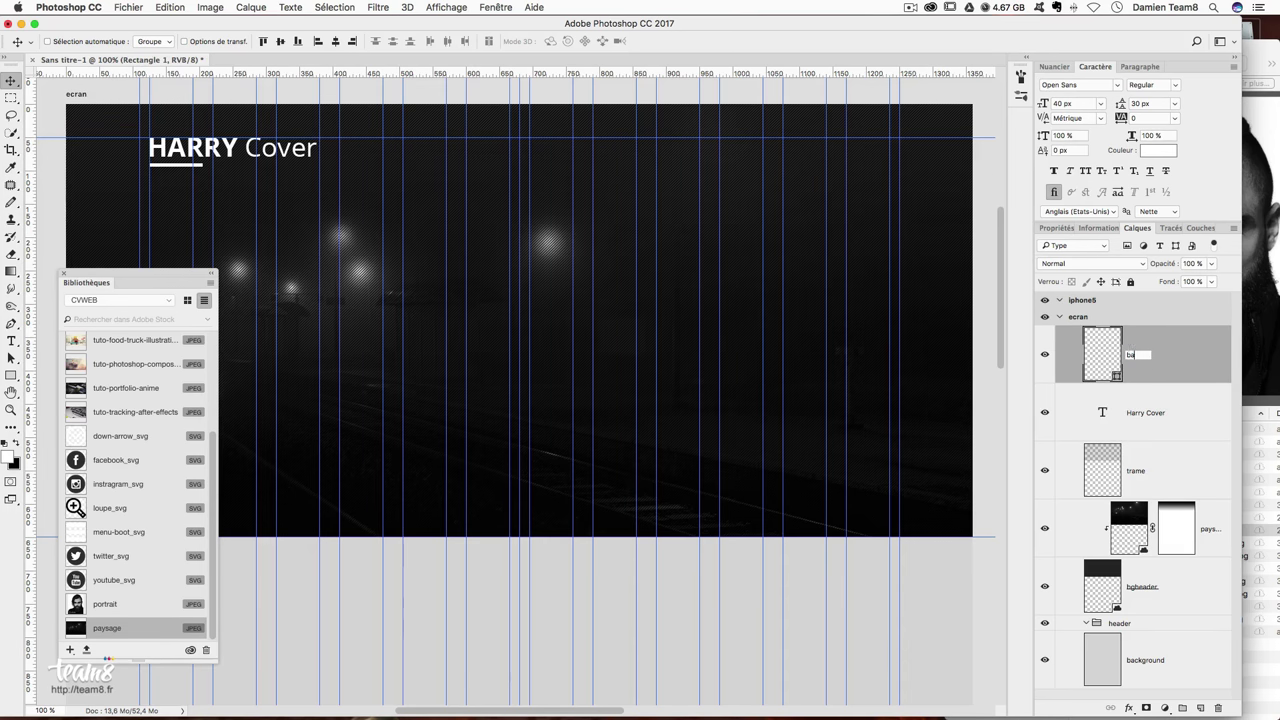
text(og)
key(Return)
click(1172, 403)
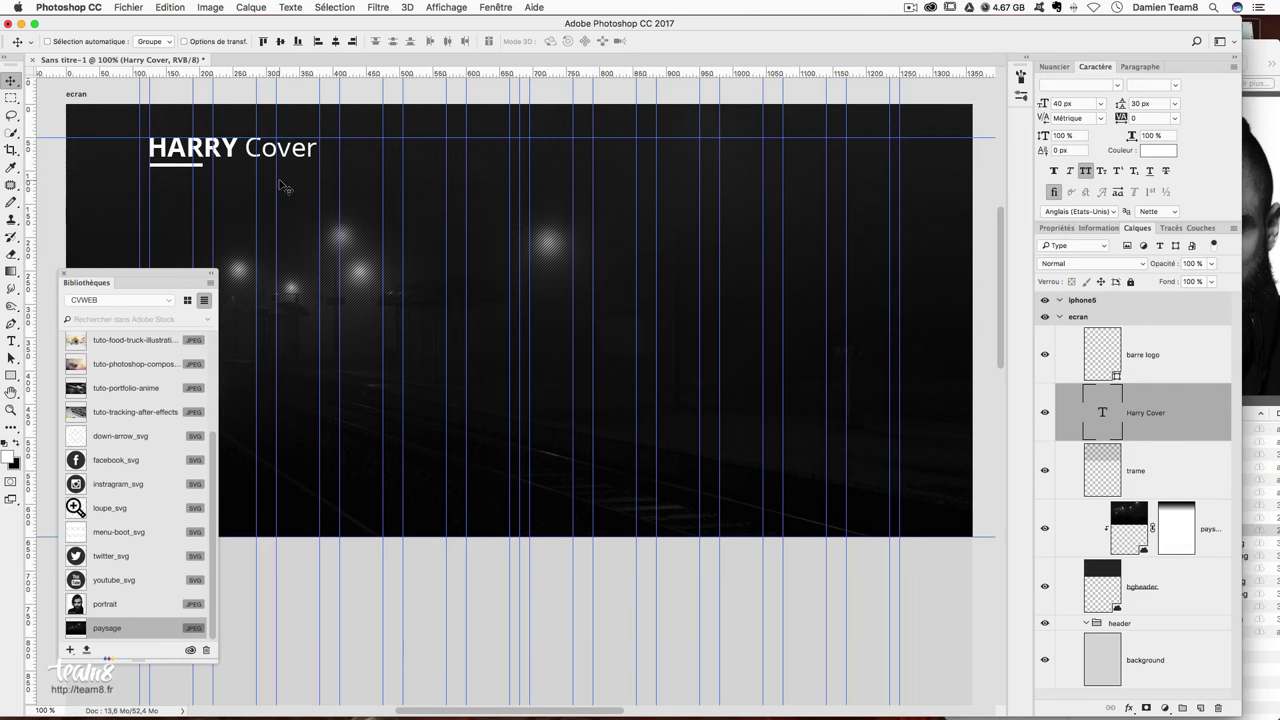
- Duplicate the HARRY Cover text below the logo and retype it as 'GRAPHISME, WEB, MOTION DESIGN'
drag(293, 193, 293, 248)
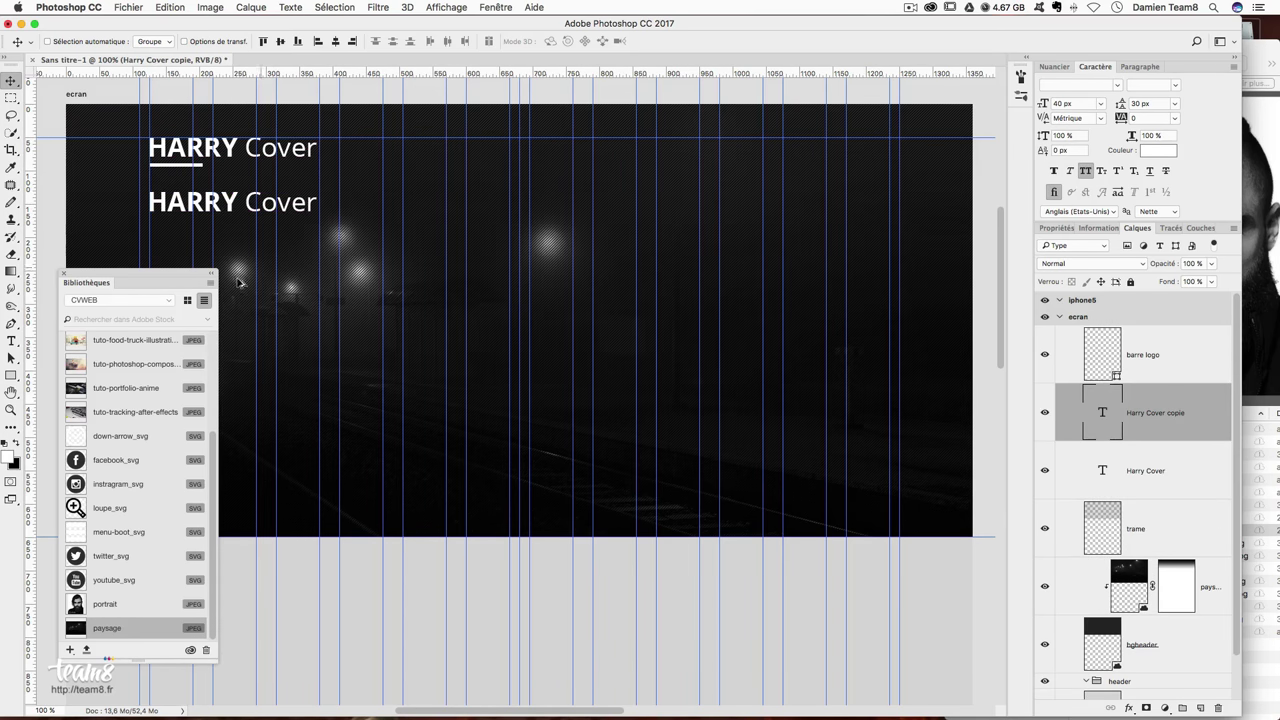
double_click(1110, 410)
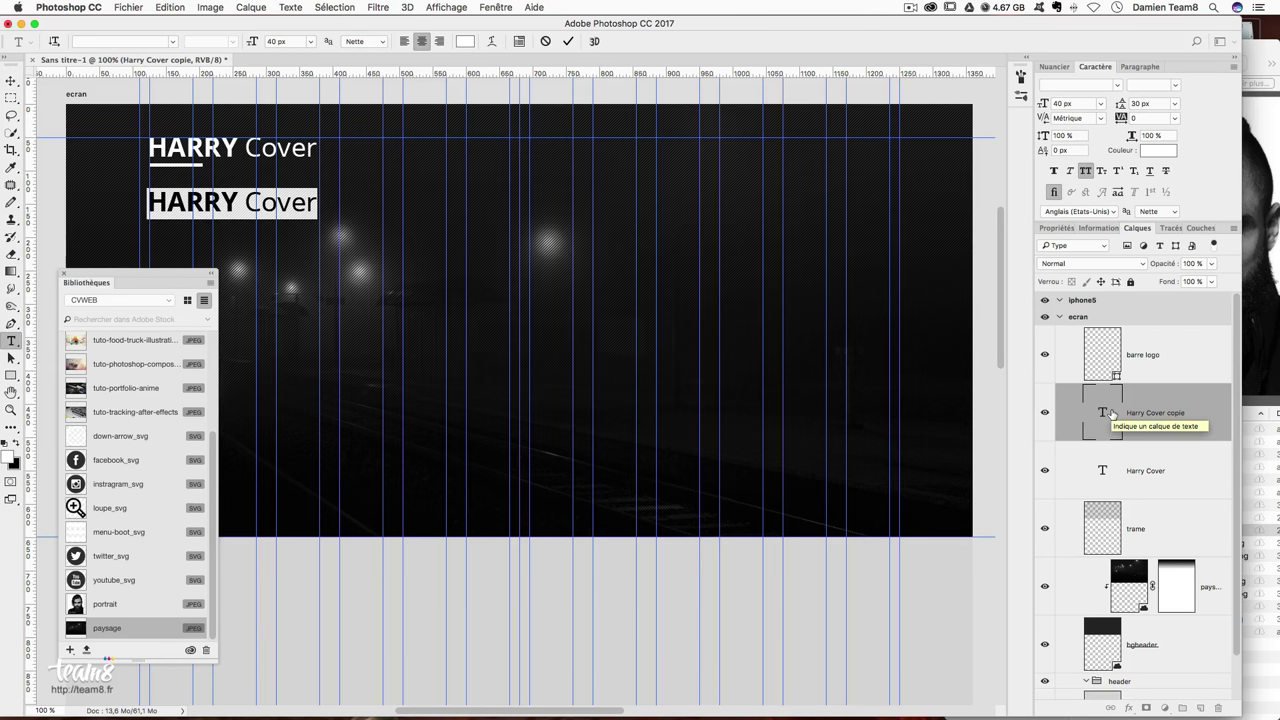
text(G)
key(BackSpace)
text(GRAPHISME,)
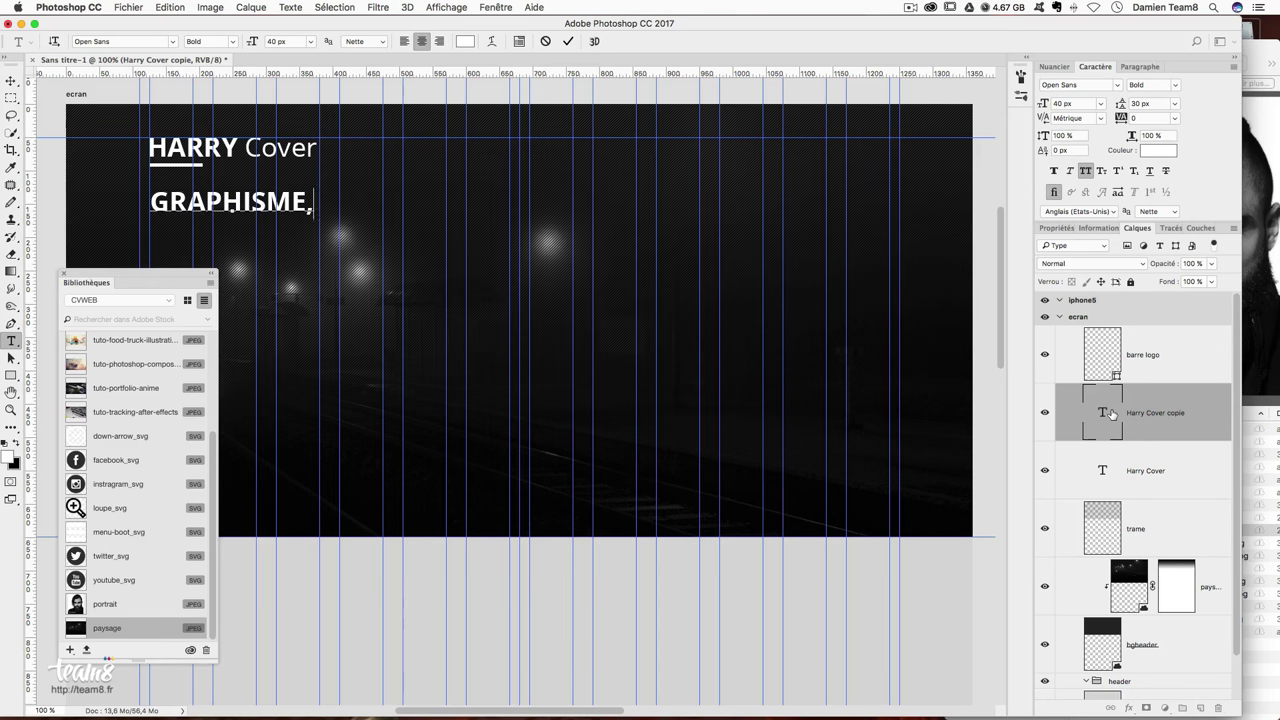
text( WEB, MOTION DESIGN)
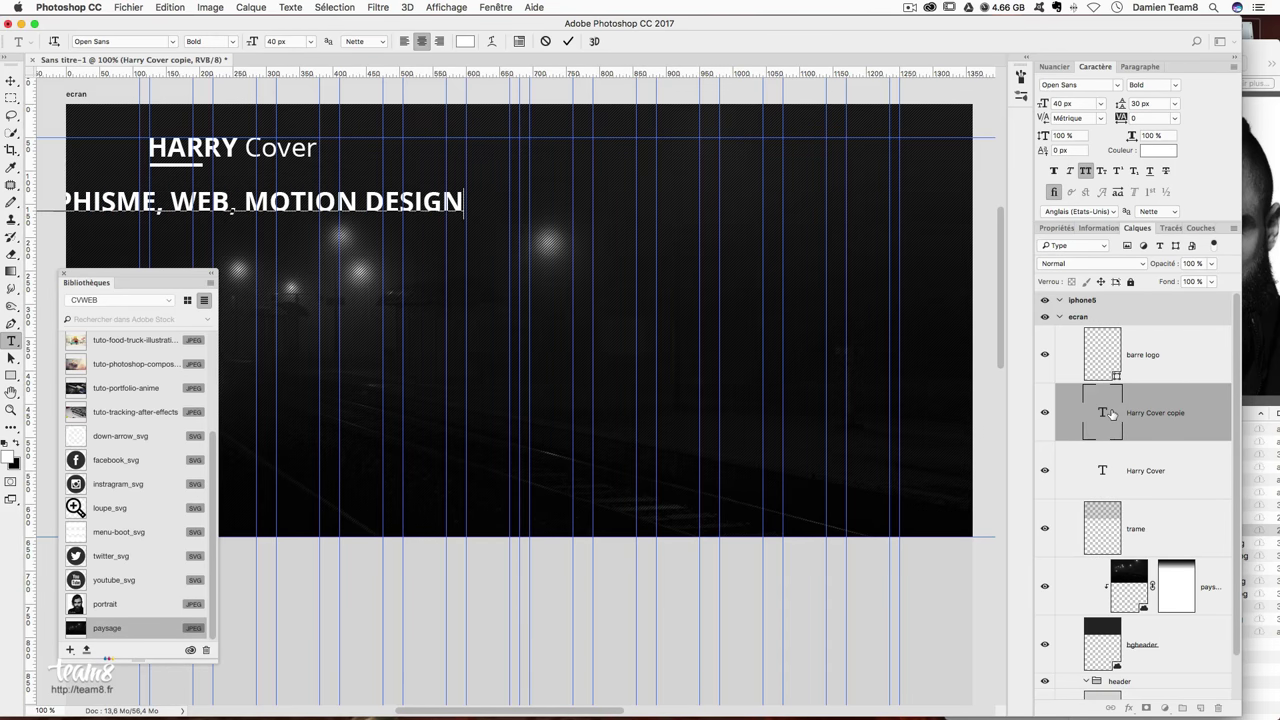
- Turn off forced capitals on the tagline, commit it and shift it about 150 px right
double_click(1102, 412)
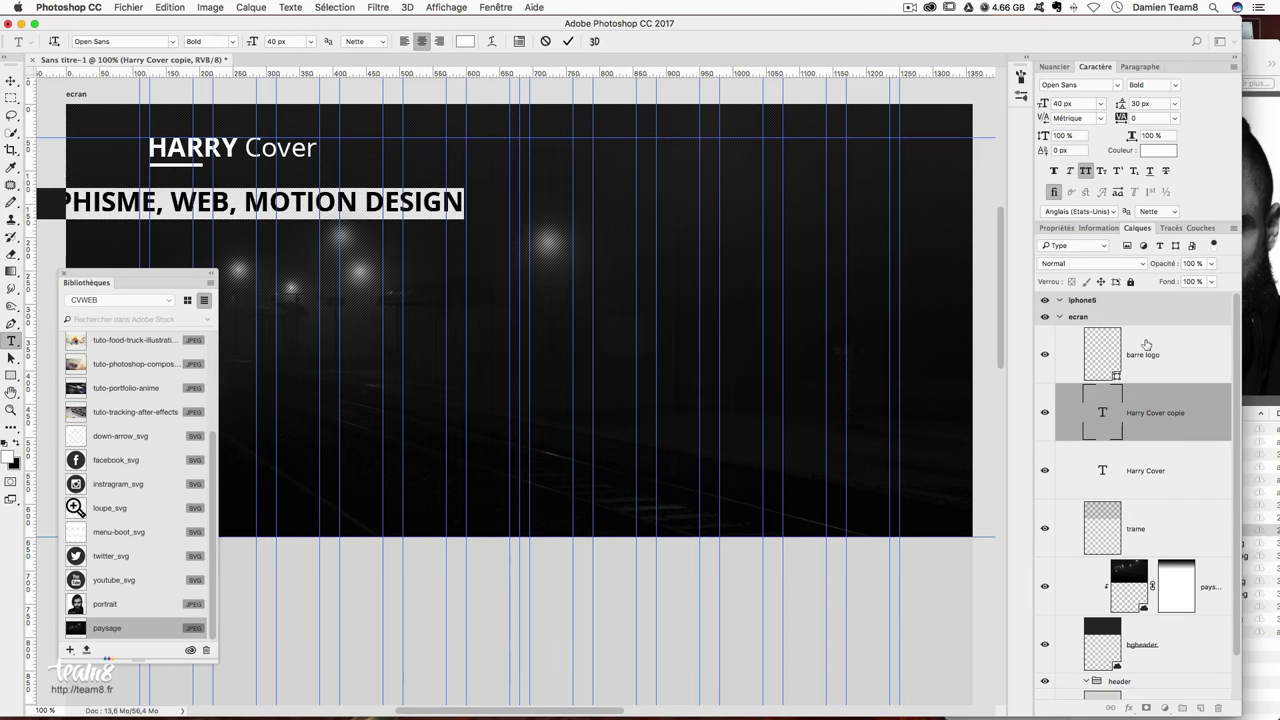
click(1085, 172)
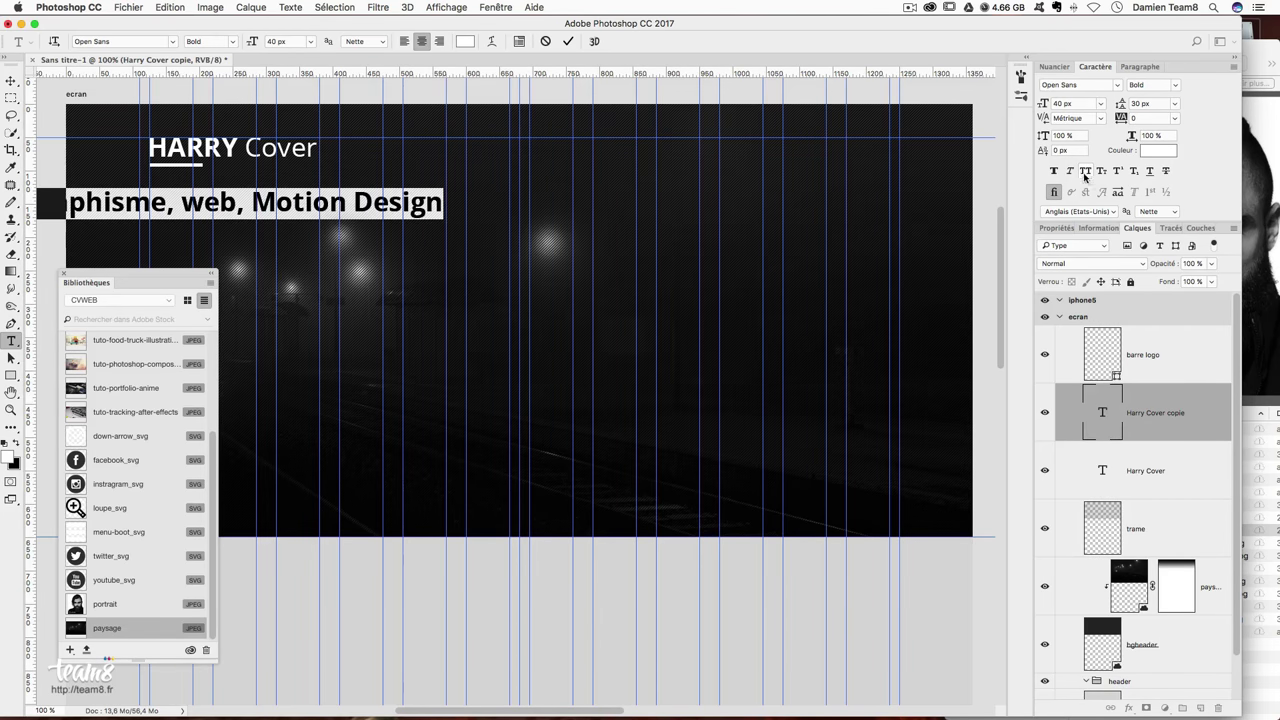
click(11, 81)
drag(360, 224, 524, 228)
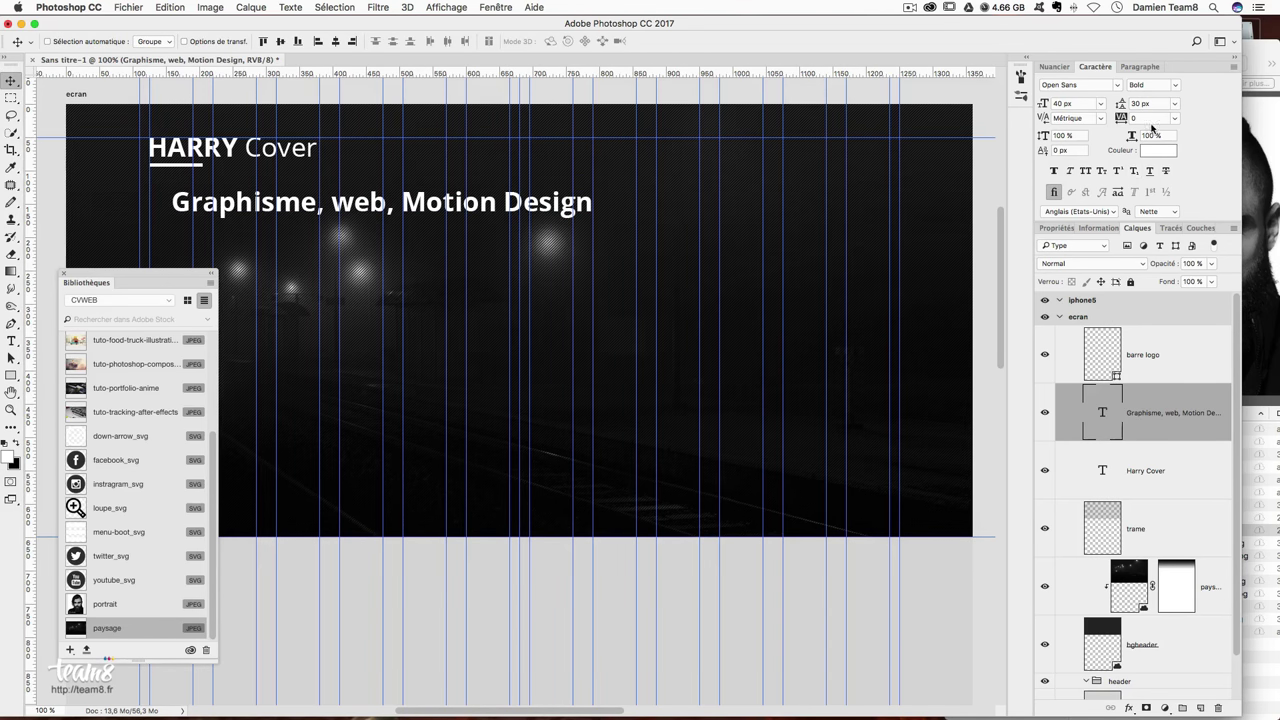
- Set the subtitle's font weight to Light and its size to 14 px
click(1179, 88)
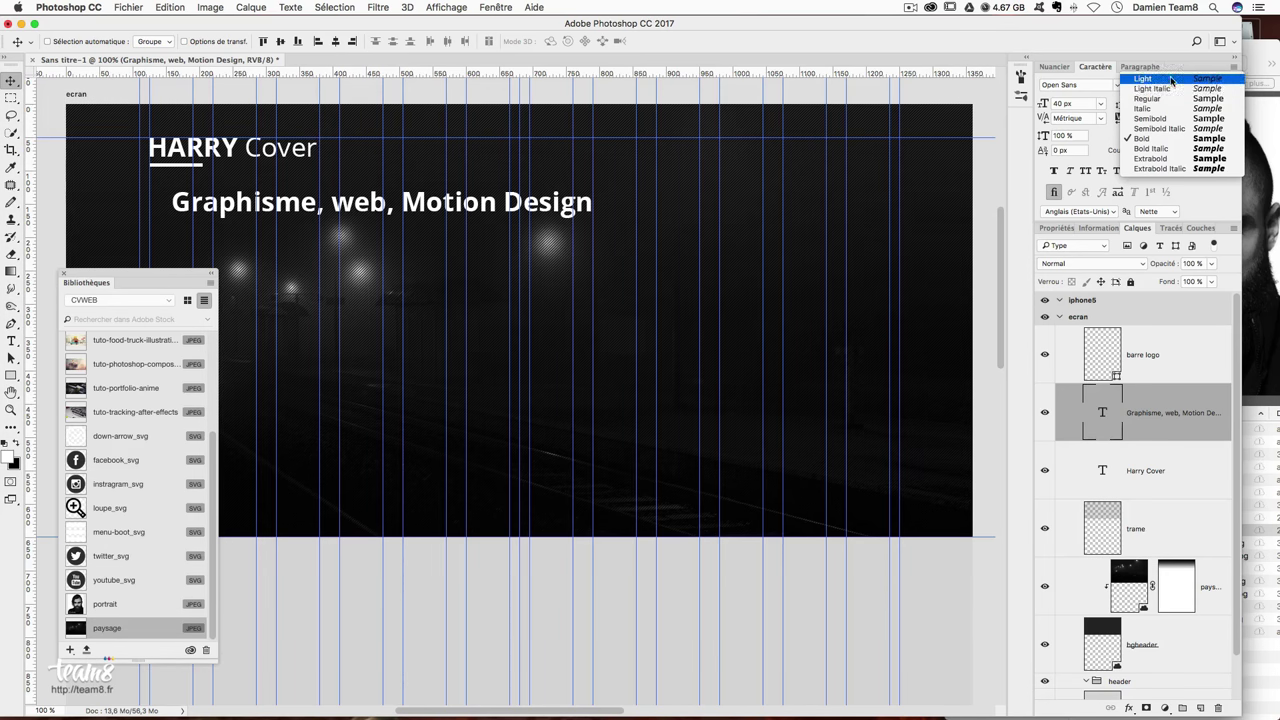
click(1143, 78)
click(1068, 103)
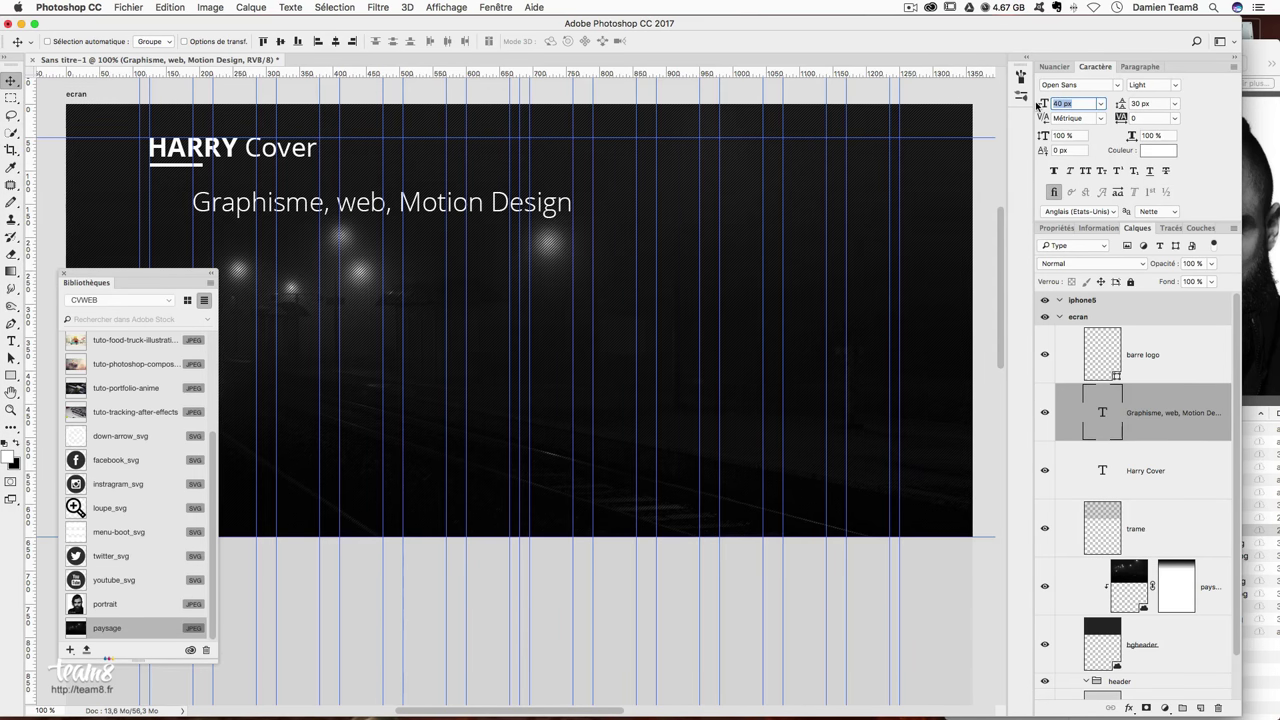
text(14)
key(Tab)
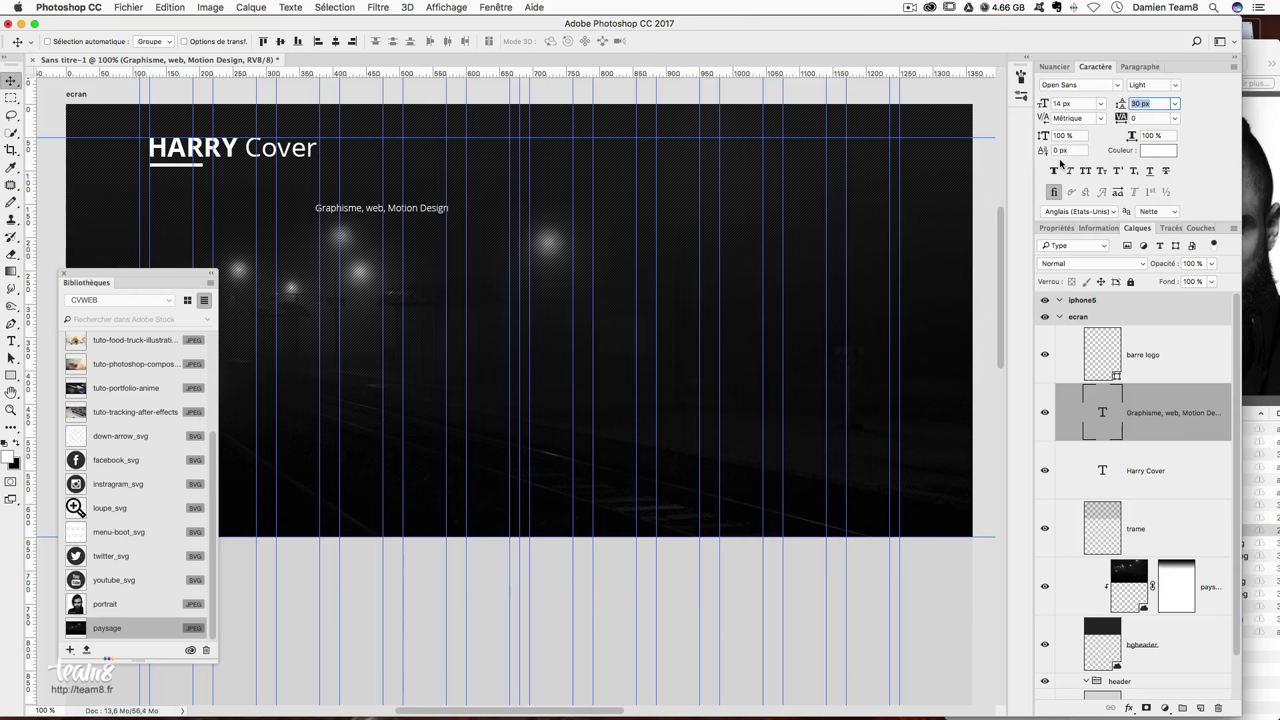
- Set the subtitle layer to 50 % opacity and place it just under the HARRY Cover logo
click(1149, 154)
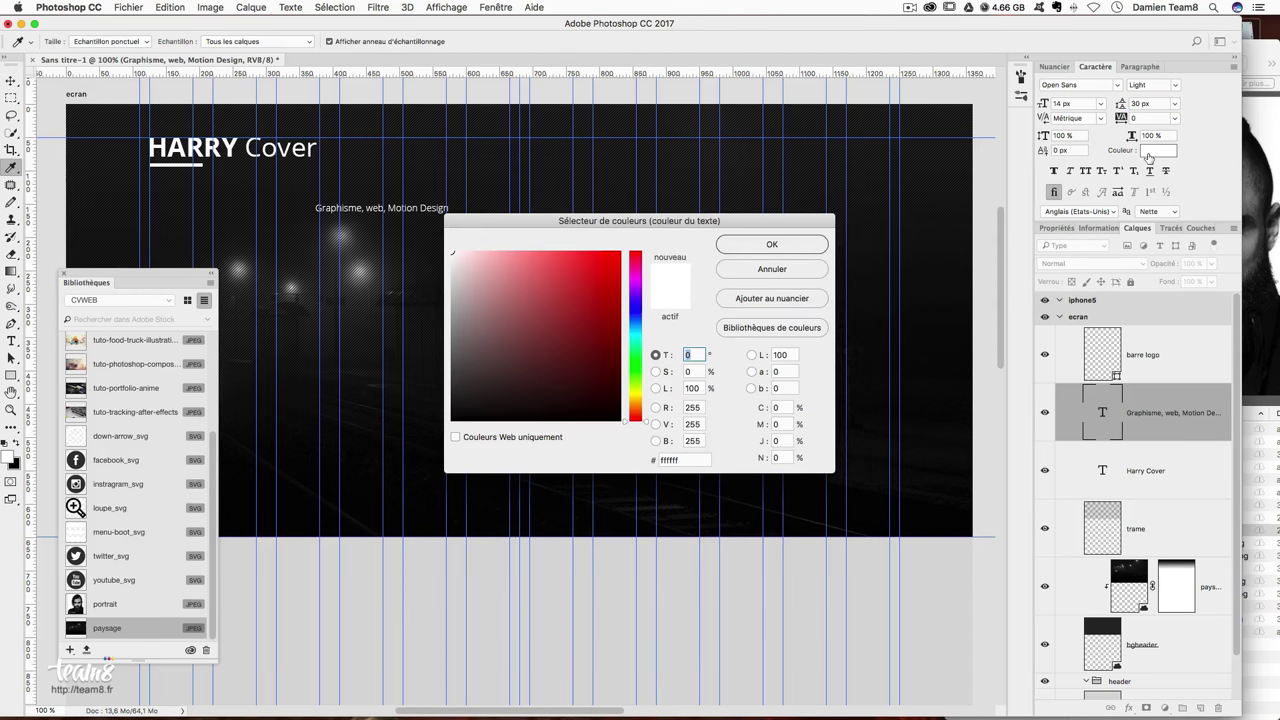
key(Return)
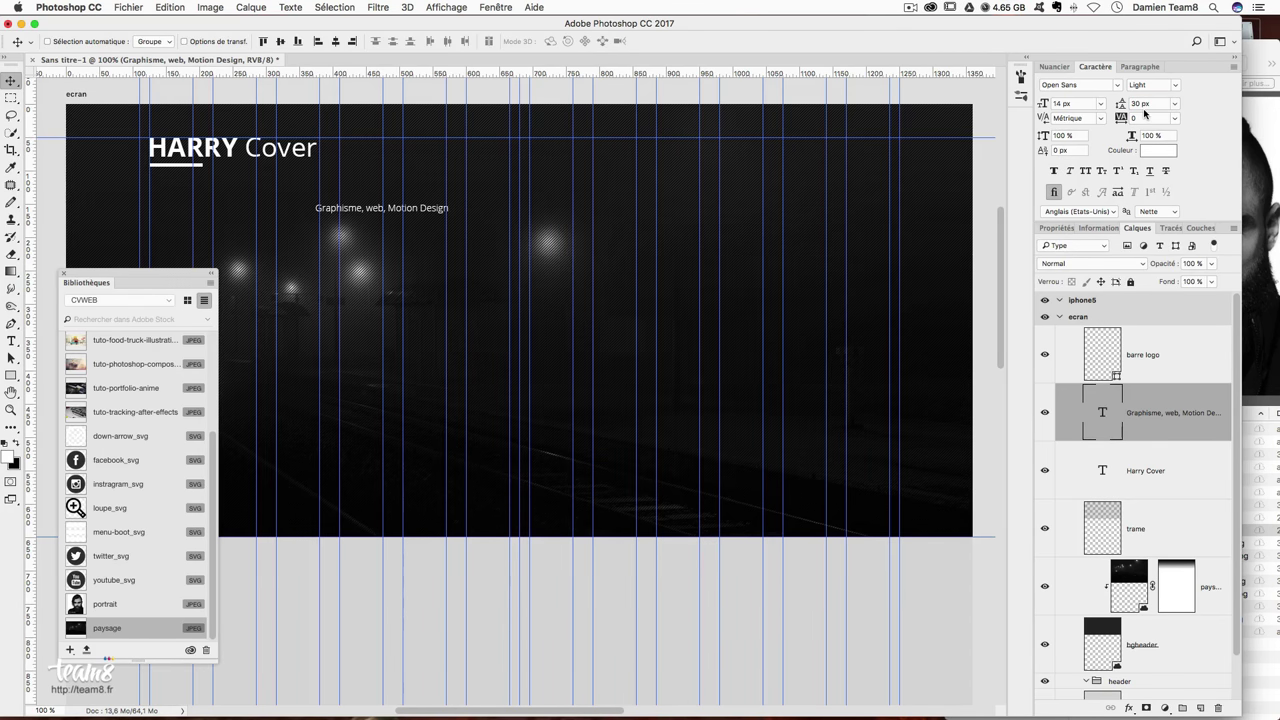
click(1192, 263)
text(50)
key(Return)
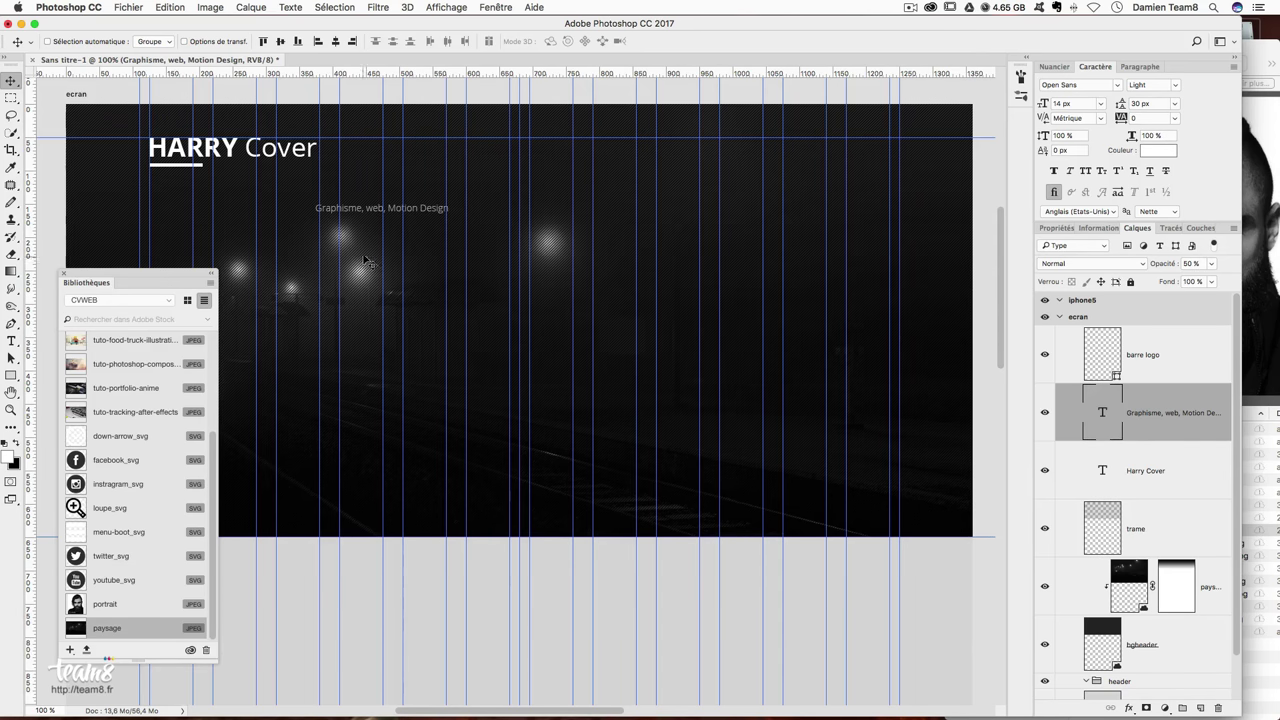
mouse_move(340, 233)
mouse_down()
mouse_move(227, 217)
mouse_move(213, 202)
mouse_move(236, 192)
mouse_up()
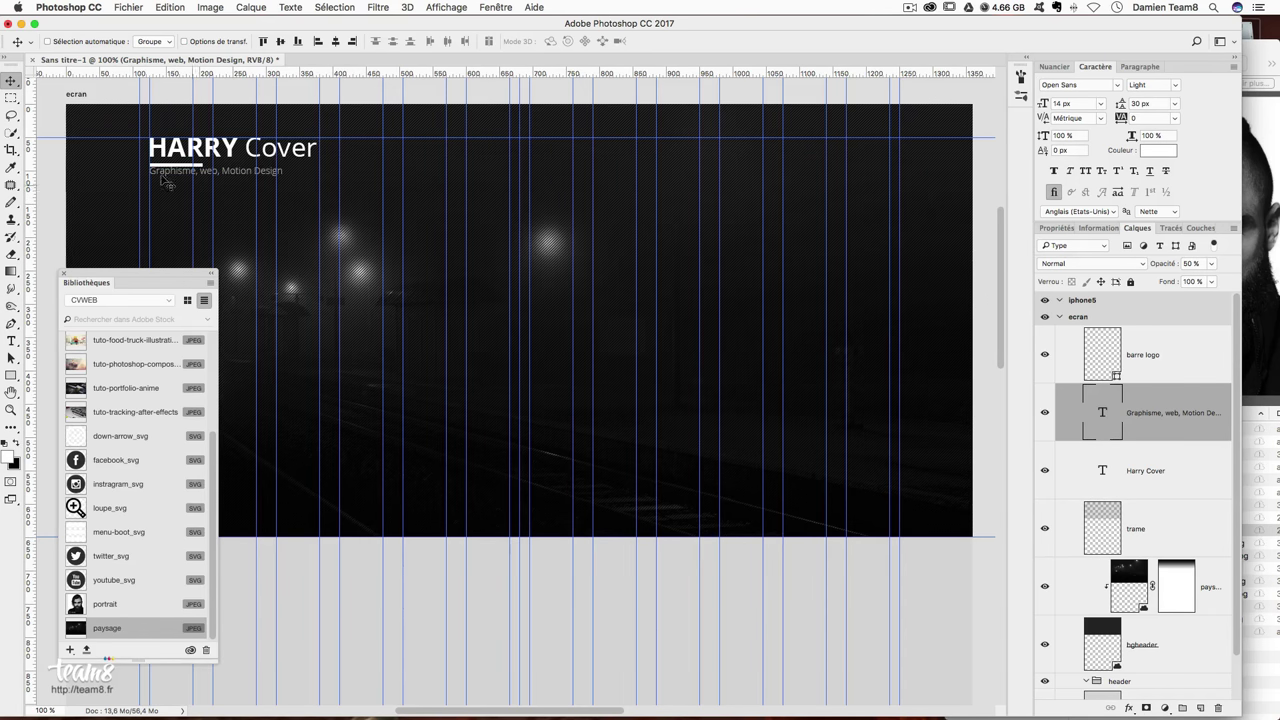
drag(245, 194, 234, 209)
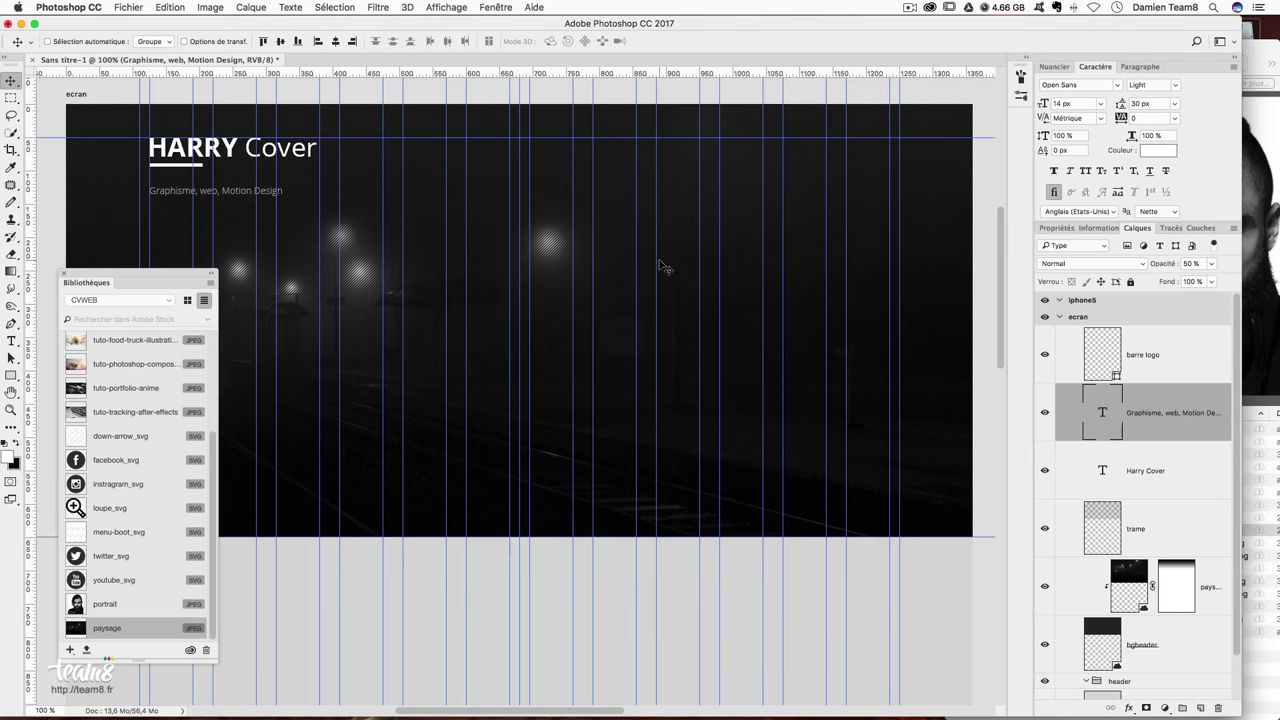
- Combine the barre logo, subtitle and Harry Cover layers into a new layer group named 'logo'
click(1162, 359)
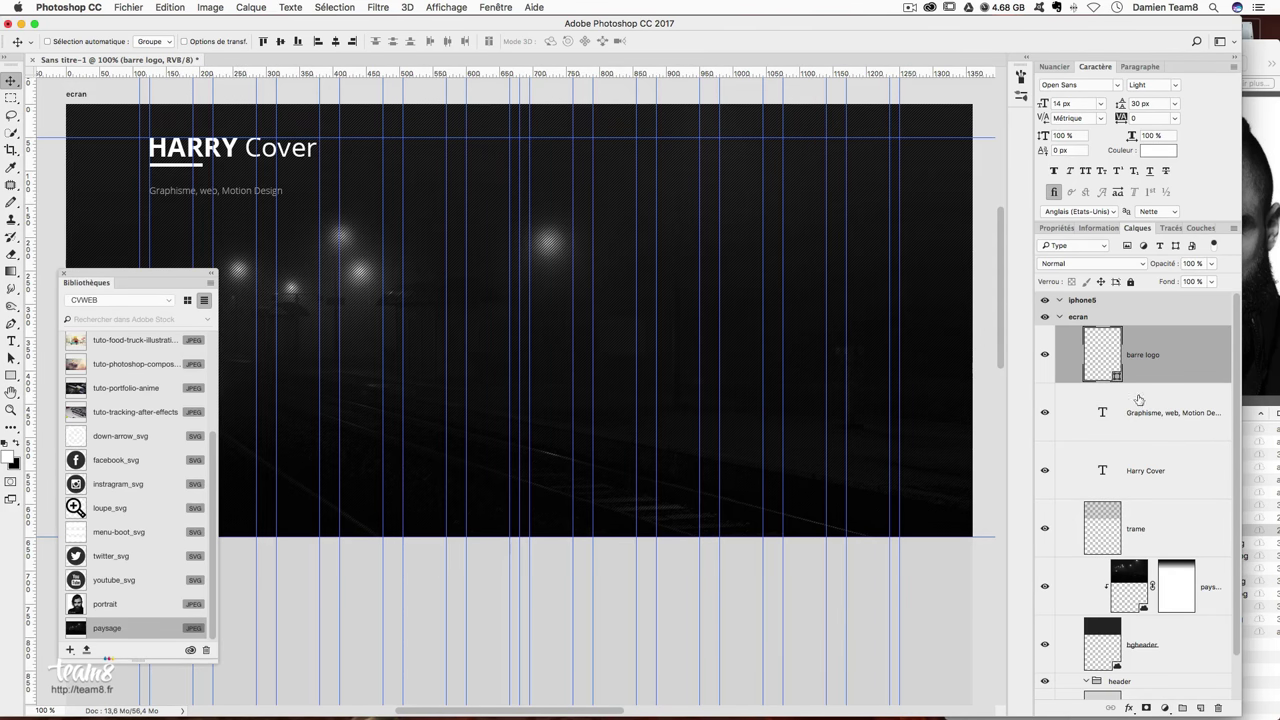
scroll(1189, 477, down, 1)
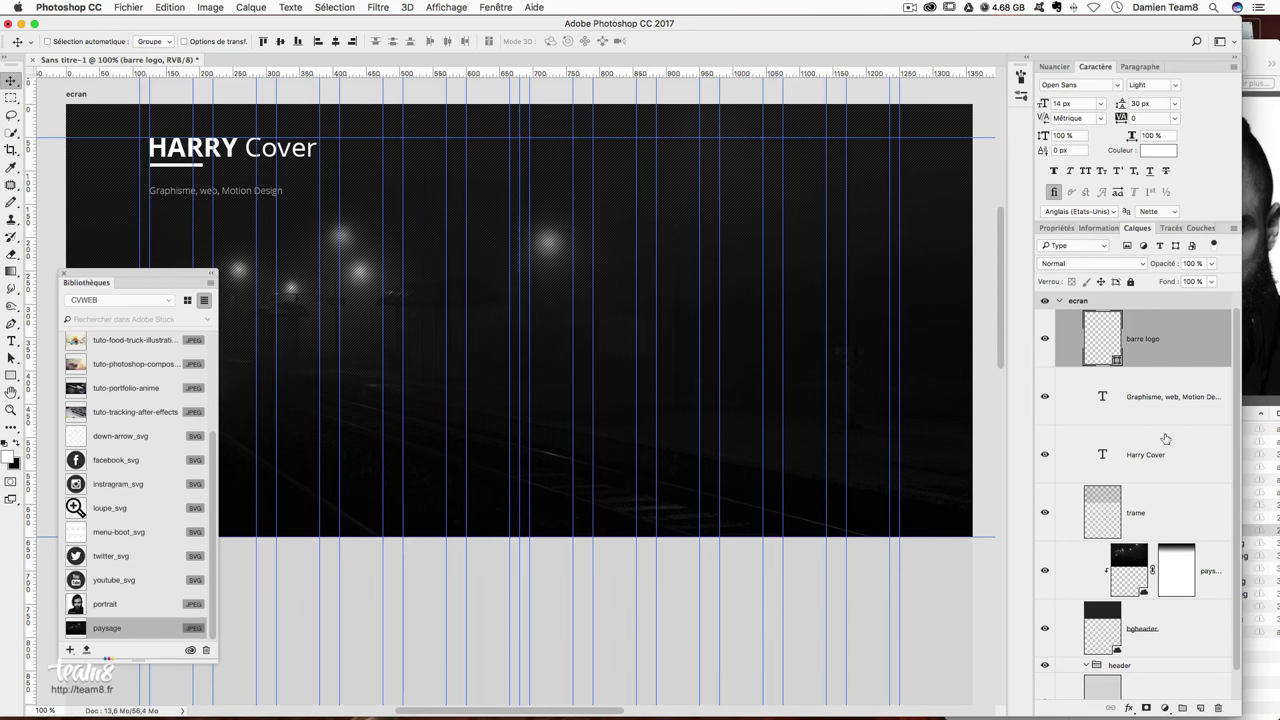
scroll(1164, 487, up, 1)
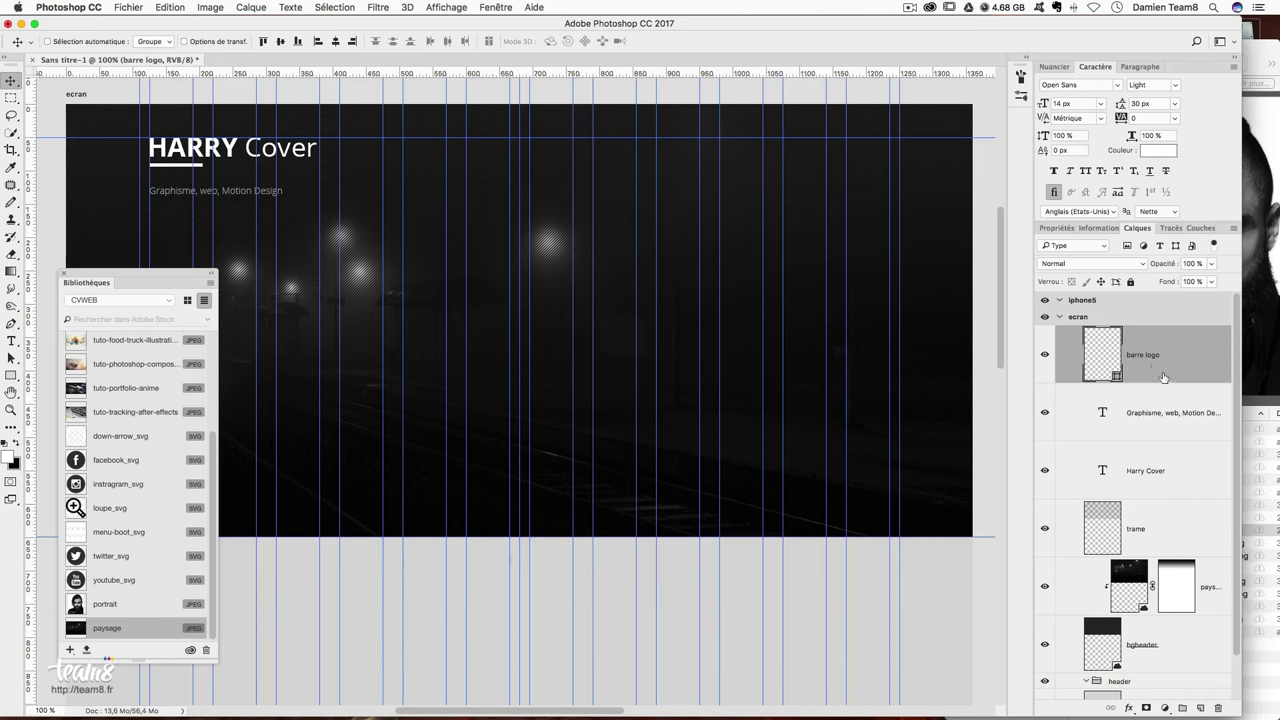
shift+click(1175, 425)
shift+click(1180, 480)
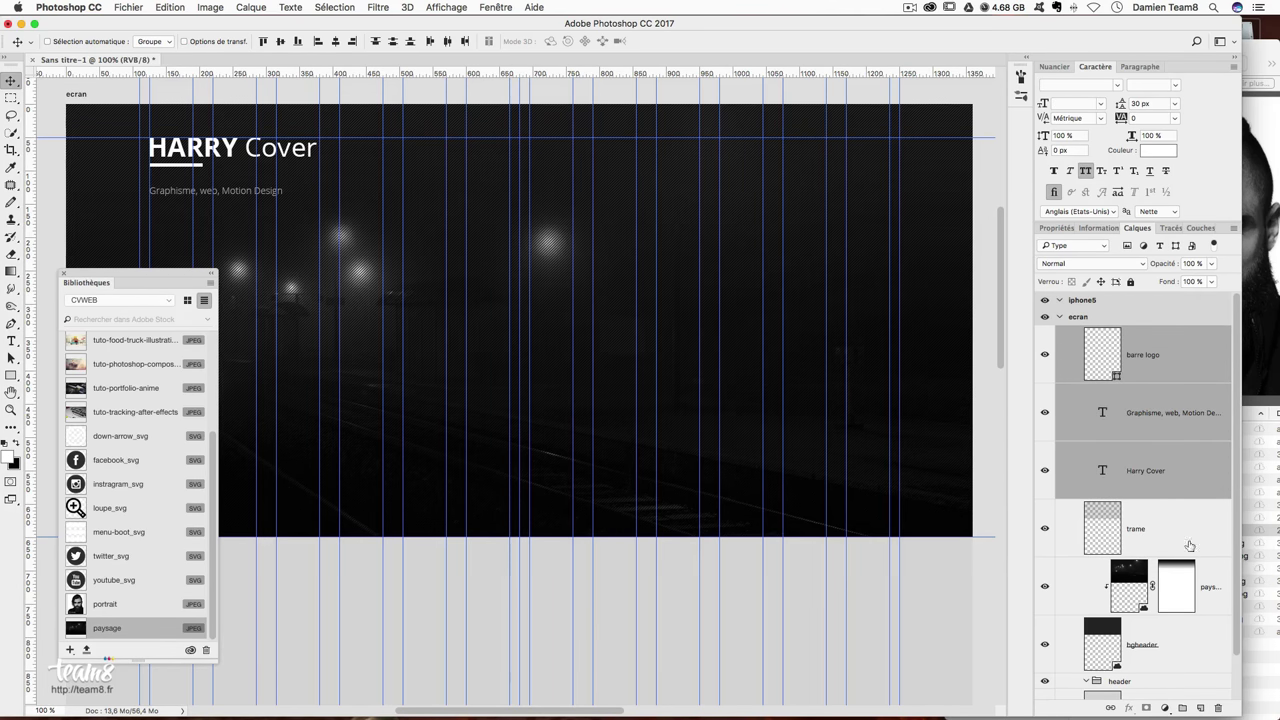
key(ctrl+g)
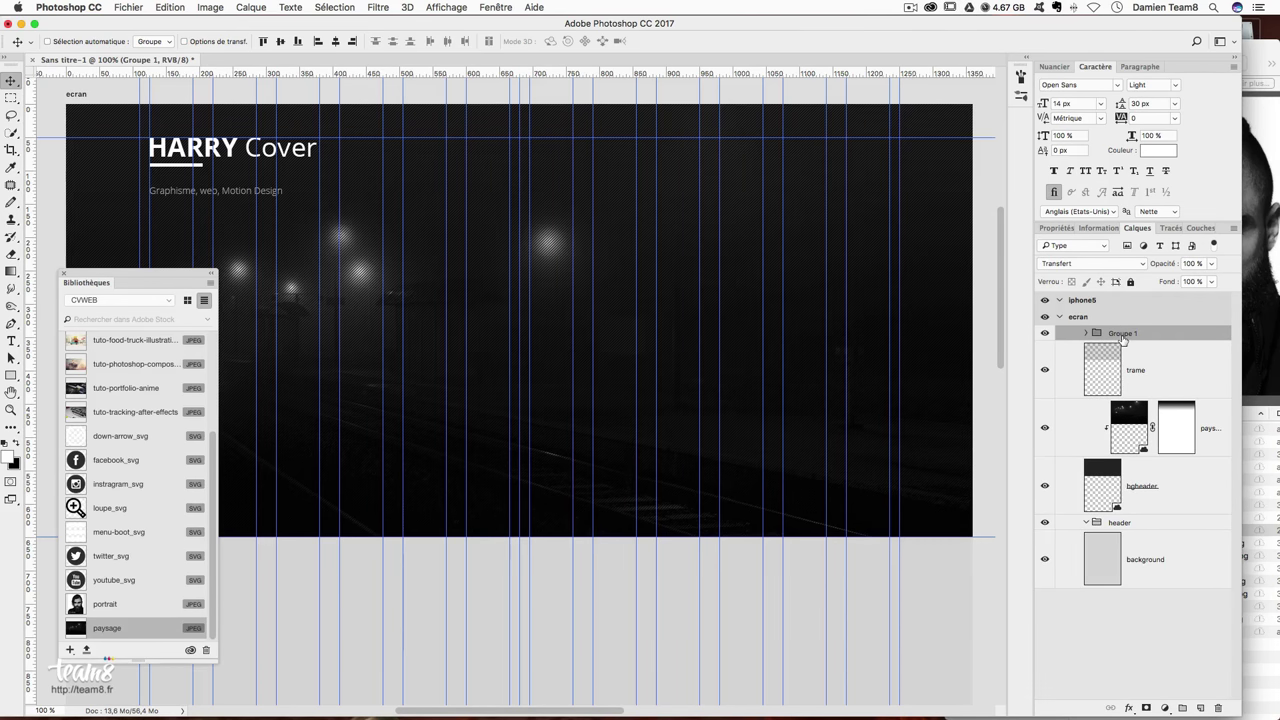
double_click(1122, 337)
text(logo)
key(Return)
- Draw a white 270 × 105 px rectangle over the logo
click(10, 376)
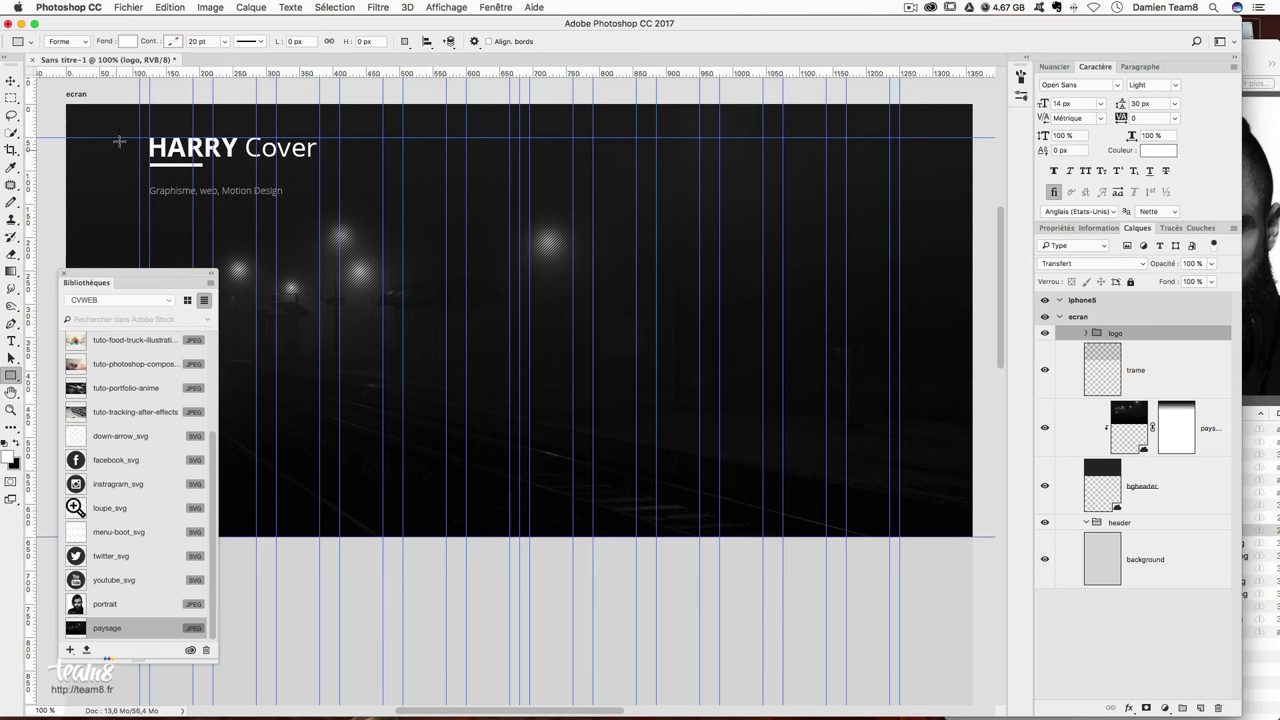
drag(140, 130, 315, 198)
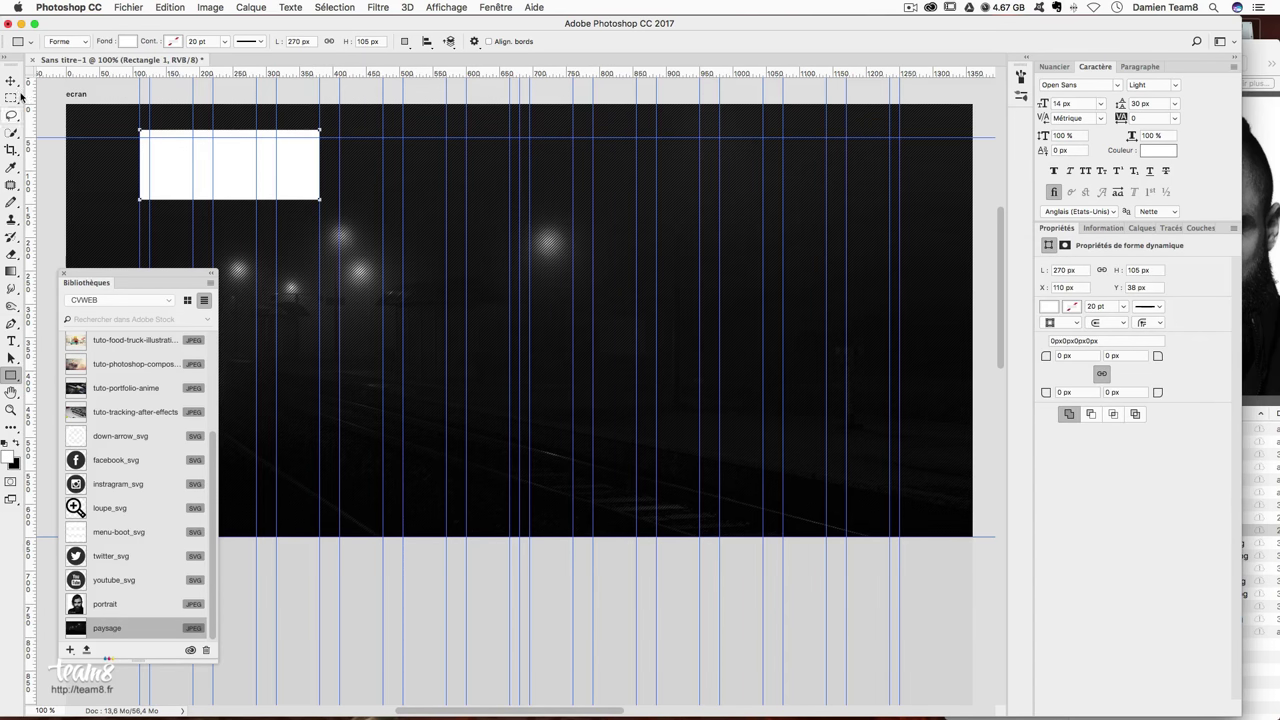
click(11, 80)
click(1137, 228)
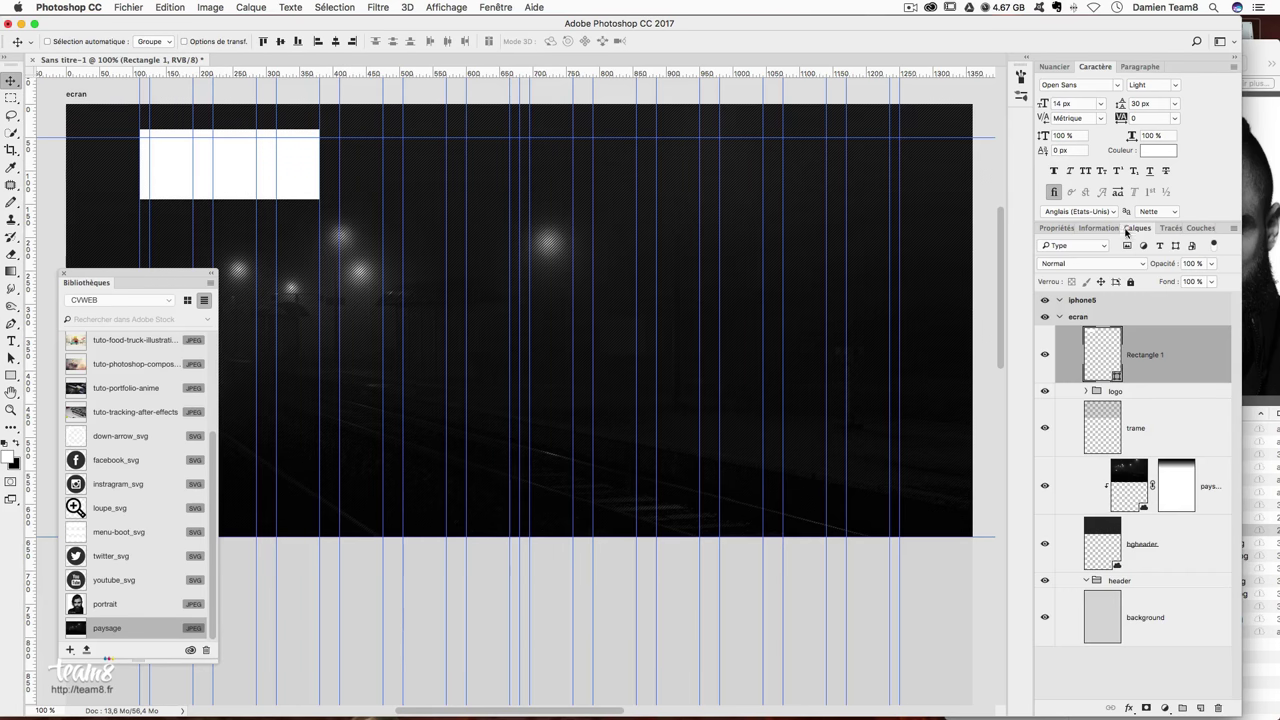
- Rename the rectangle layer 'couleur logo' and add it to the CVWEB library
double_click(1146, 354)
text(co)
key(Return)
drag(1123, 374, 111, 352)
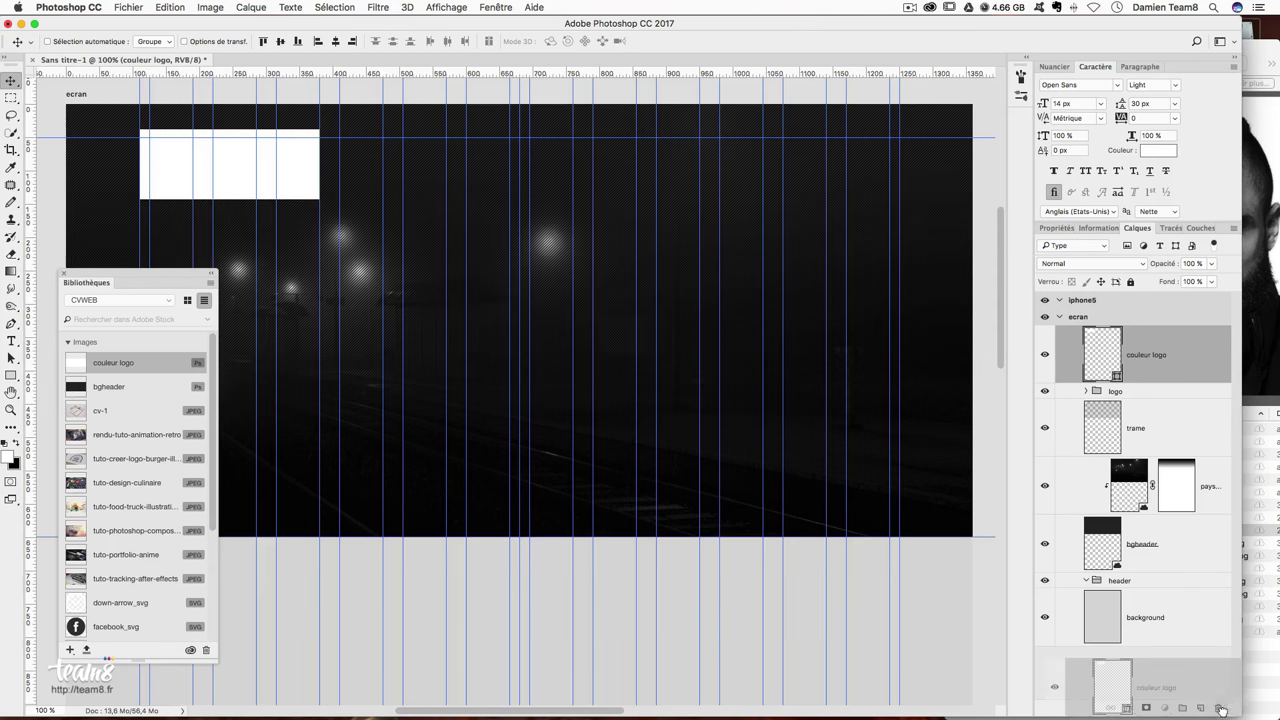
- Delete the original rectangle layer and place the linked couleur logo library item on the canvas
drag(1178, 362, 1218, 707)
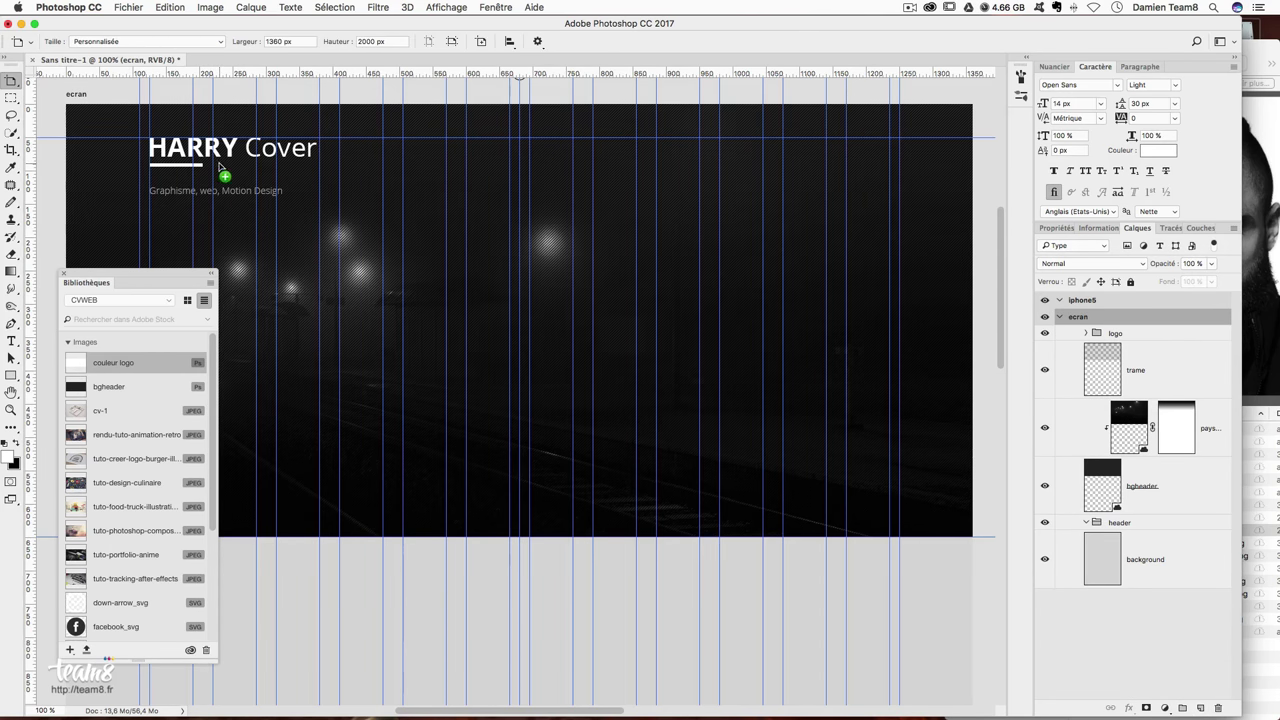
drag(248, 214, 248, 214)
key(Return)
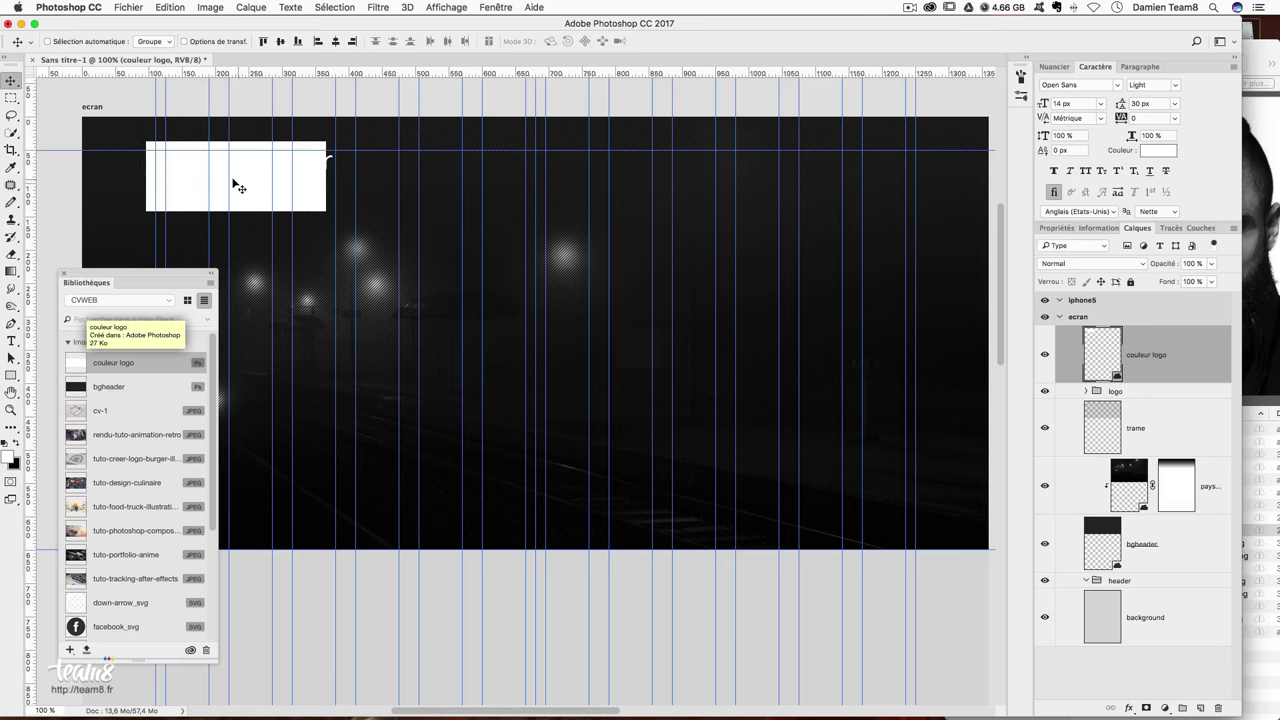
- Align the placed box over the logo, clip it to the logo group, and open the library item
drag(183, 191, 188, 191)
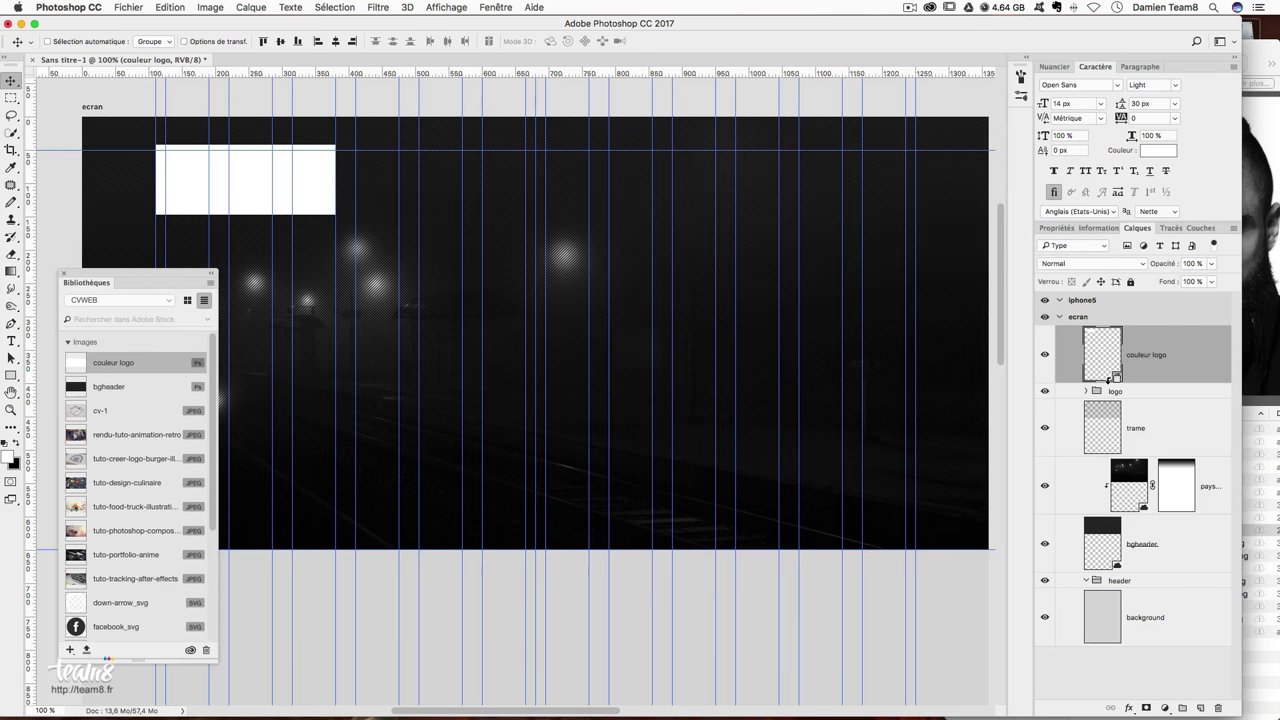
alt+click(1112, 380)
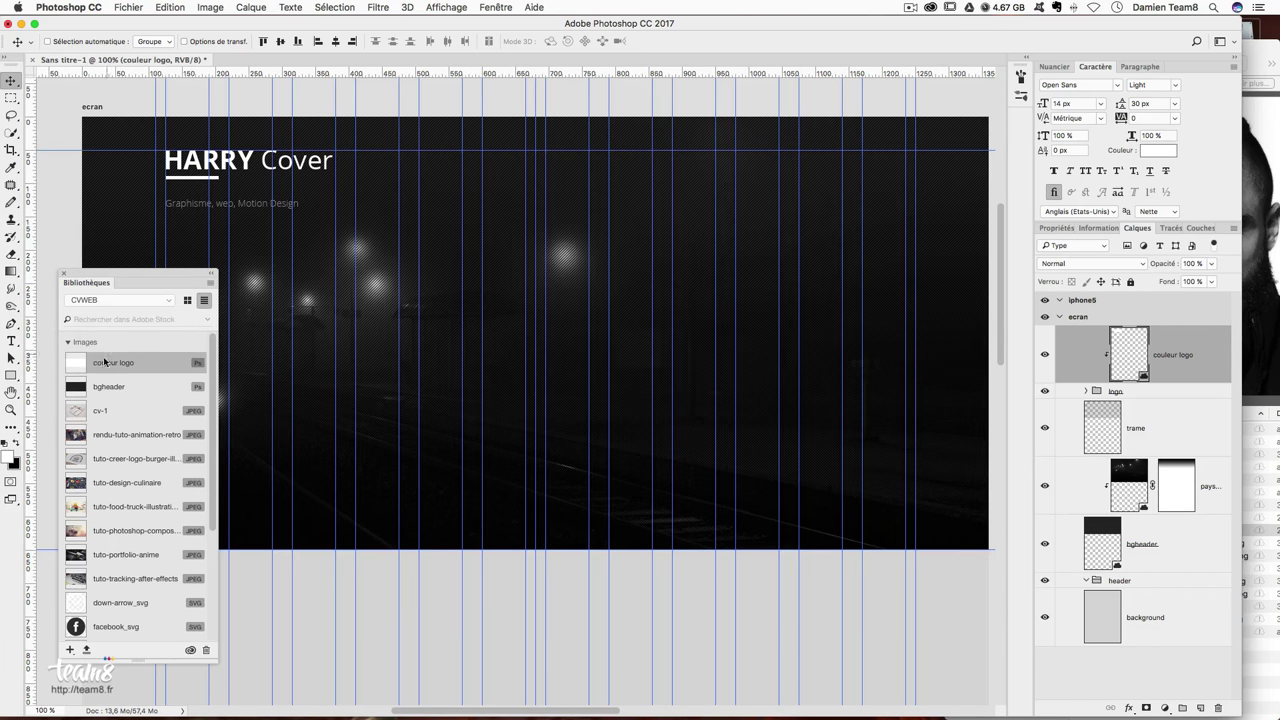
double_click(77, 367)
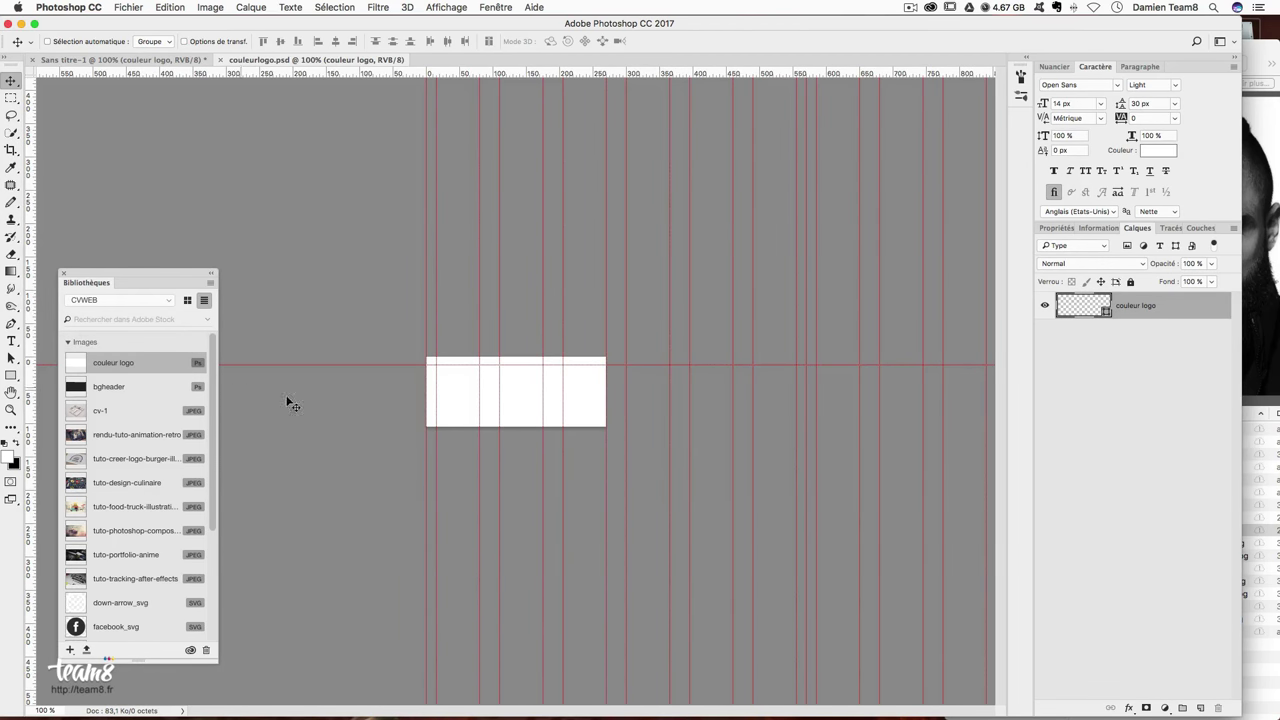
- Fill the couleur logo rectangle with red #f90000, then save and close couleurlogo.psd
double_click(1075, 310)
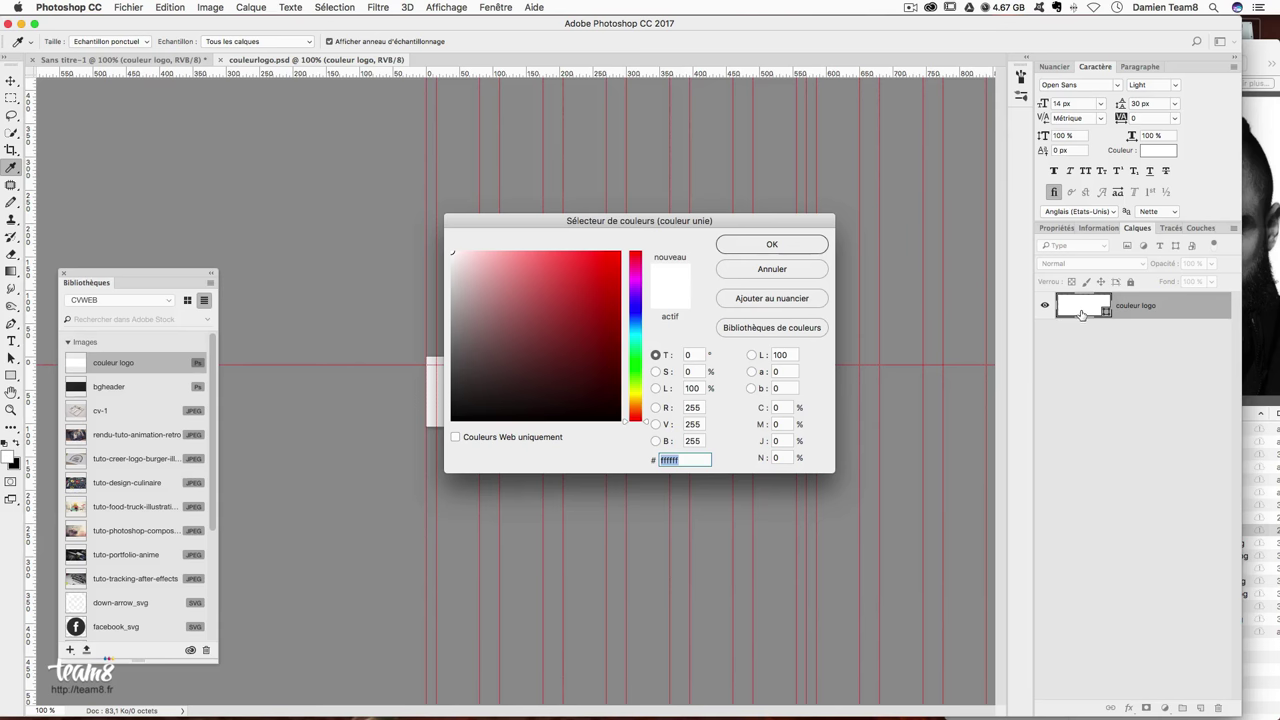
click(619, 254)
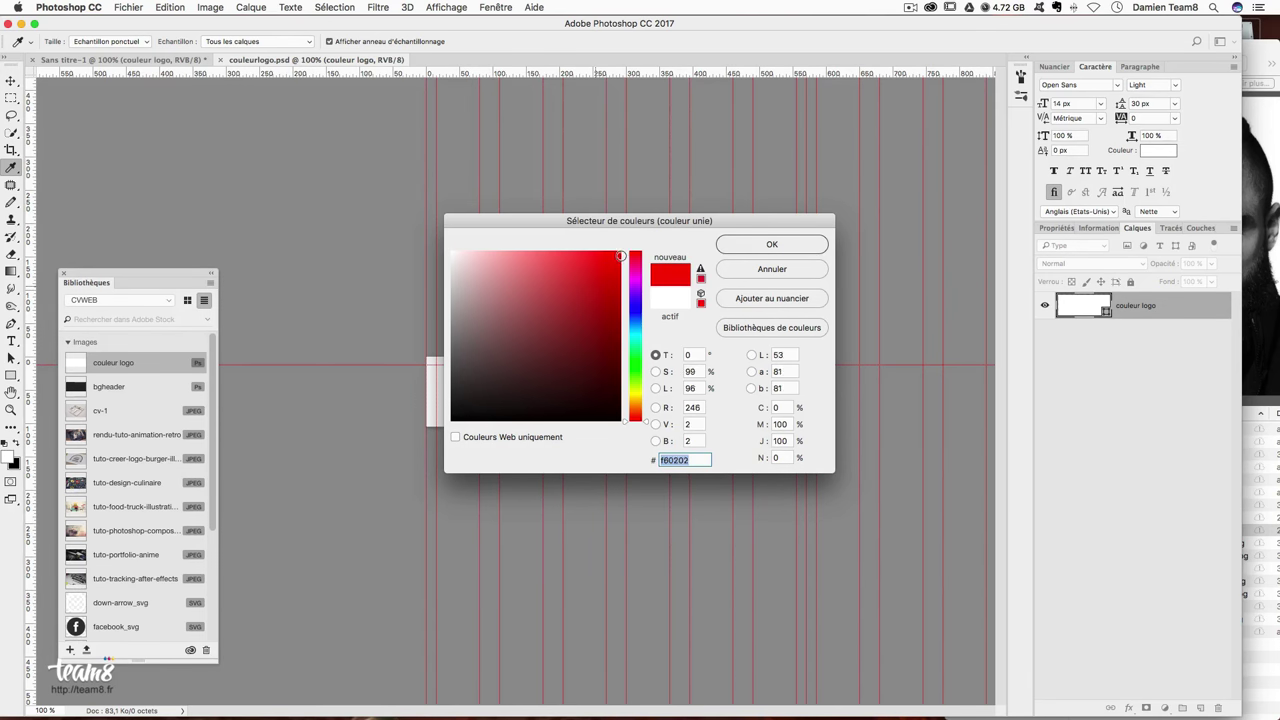
click(797, 242)
key(ctrl+s)
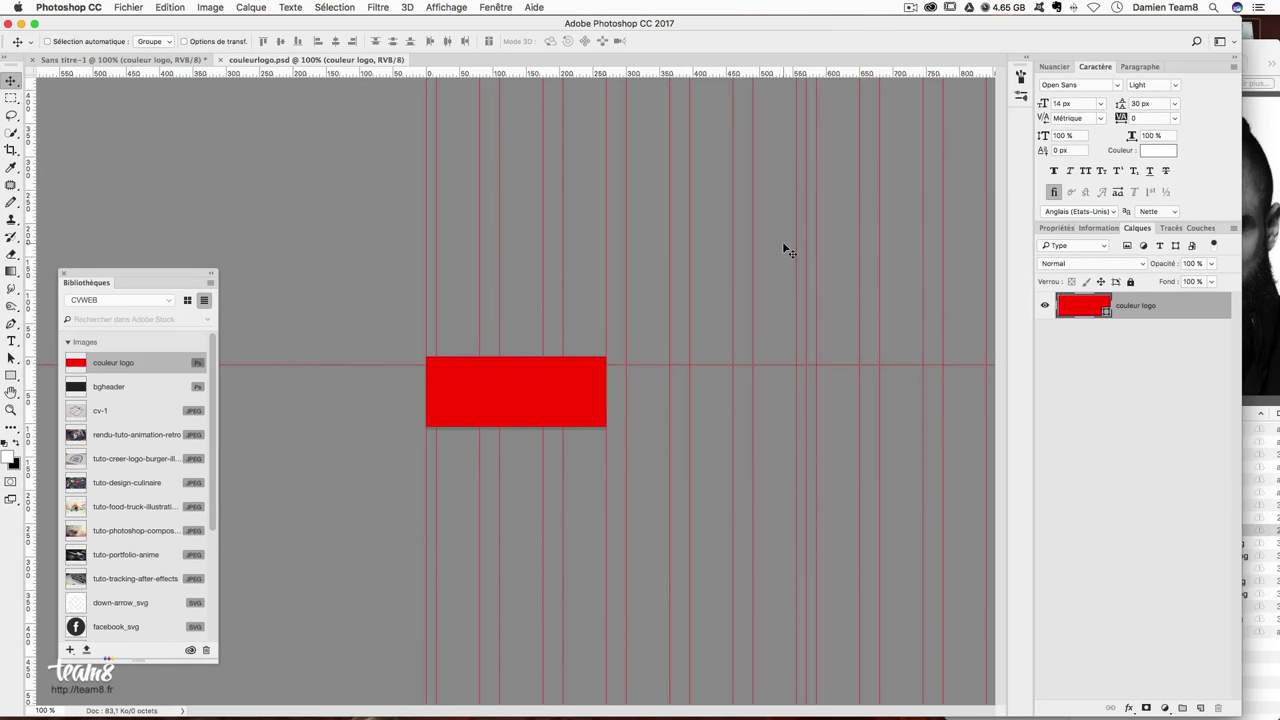
key(ctrl+w)
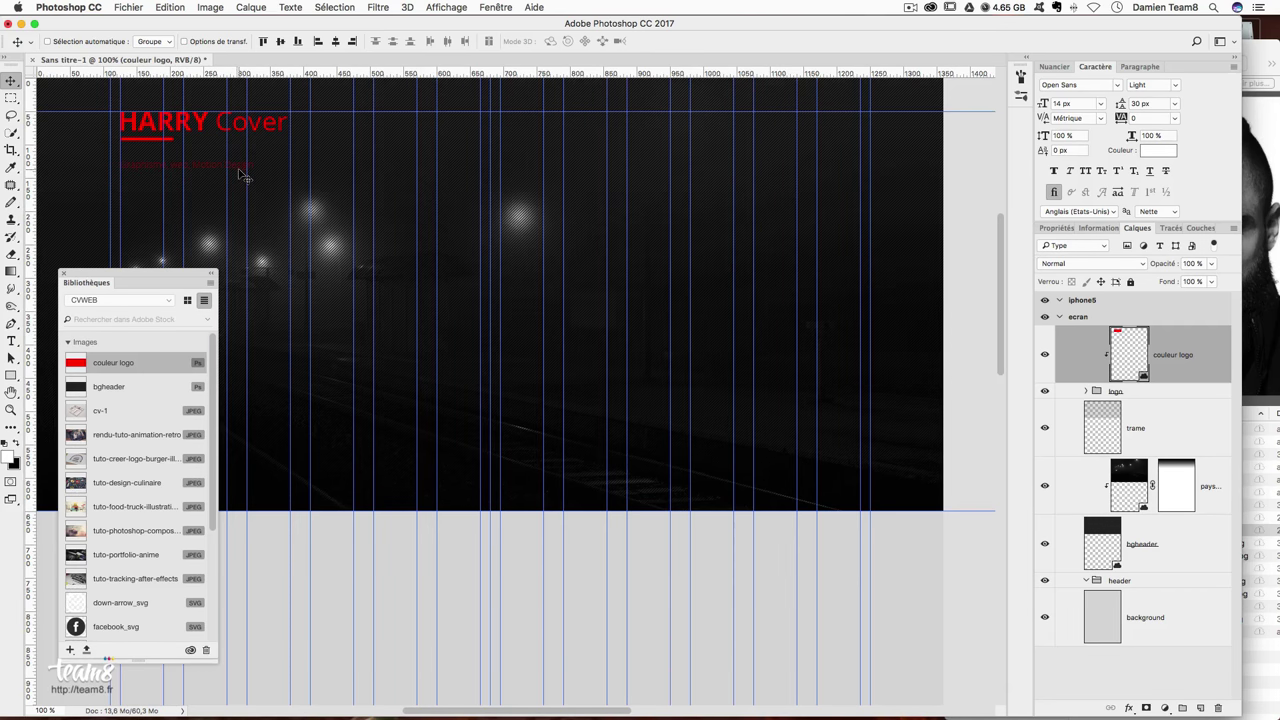
scroll(240, 175, up, 1)
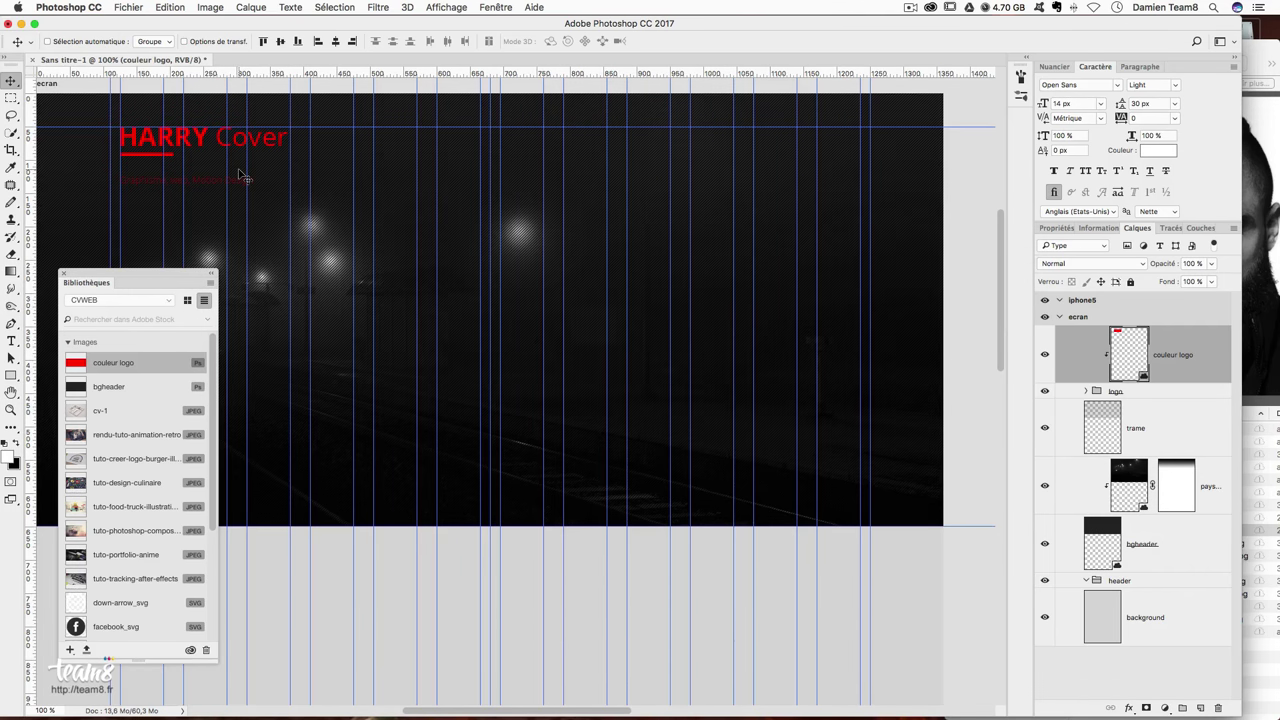
- Compare against the white logo, then reopen couleur logo and set its fill to white (ffffff)
key(ctrl+z)
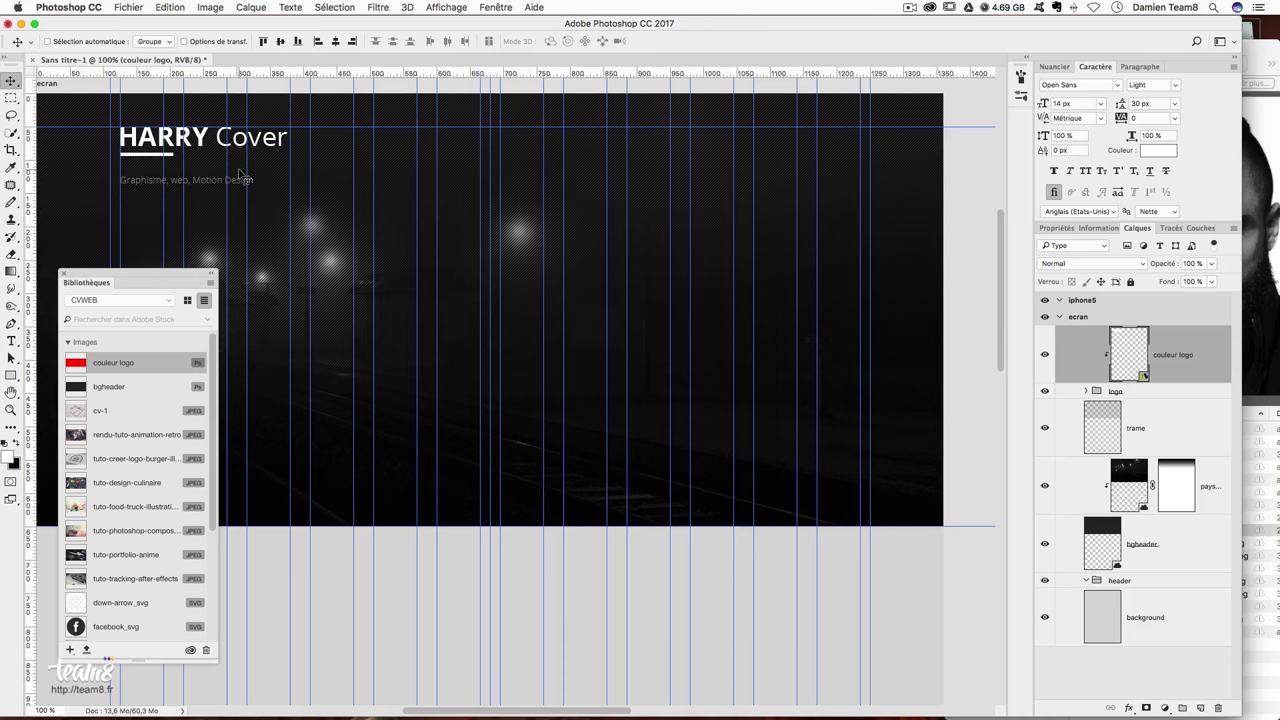
key(ctrl+z)
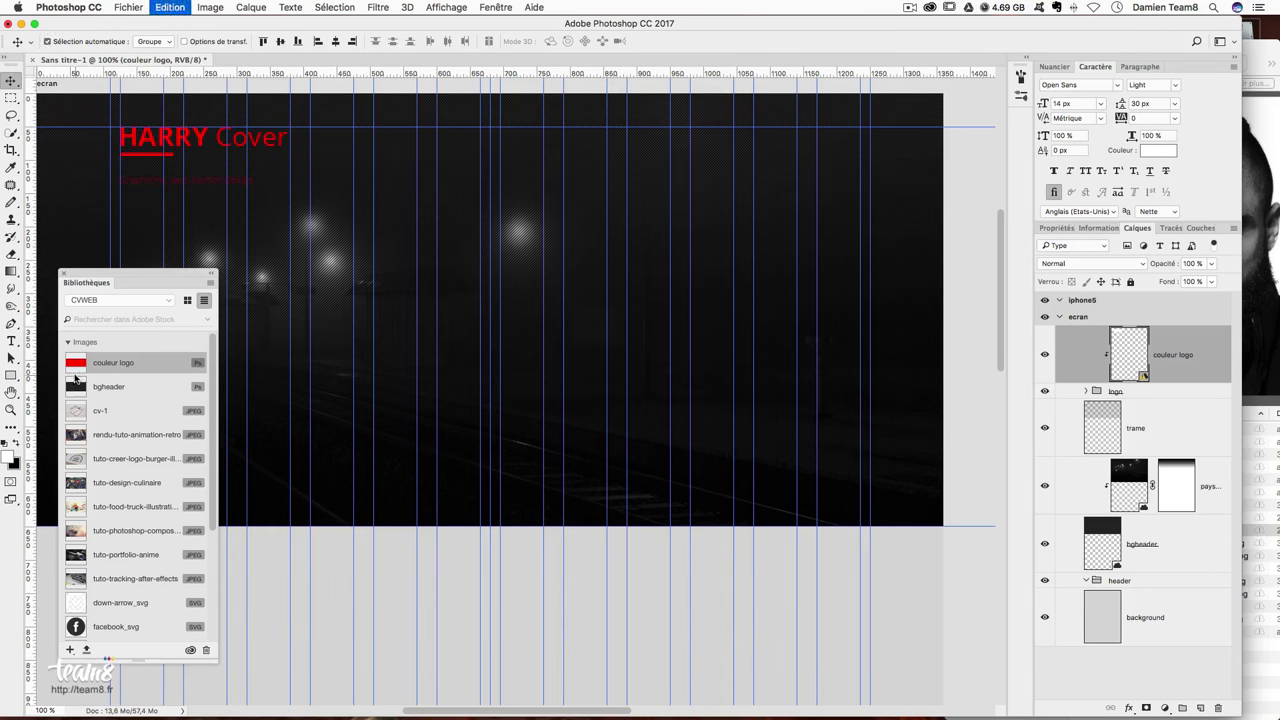
double_click(77, 367)
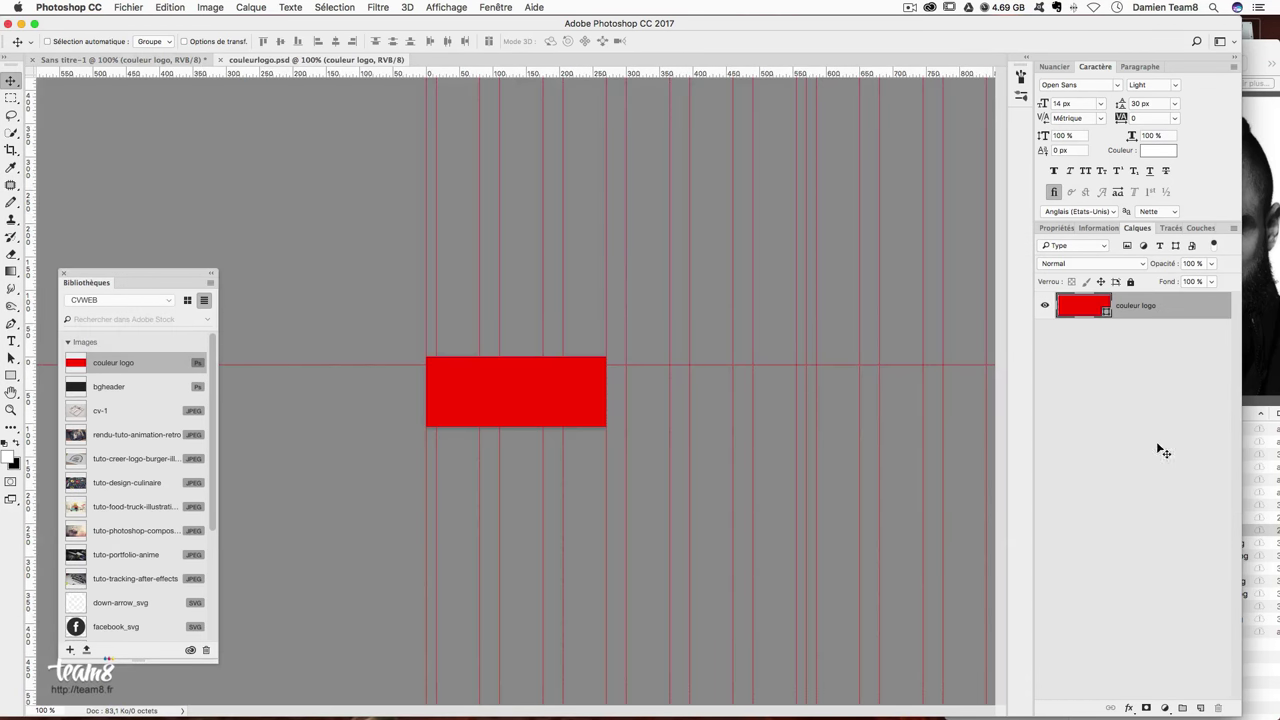
double_click(1091, 311)
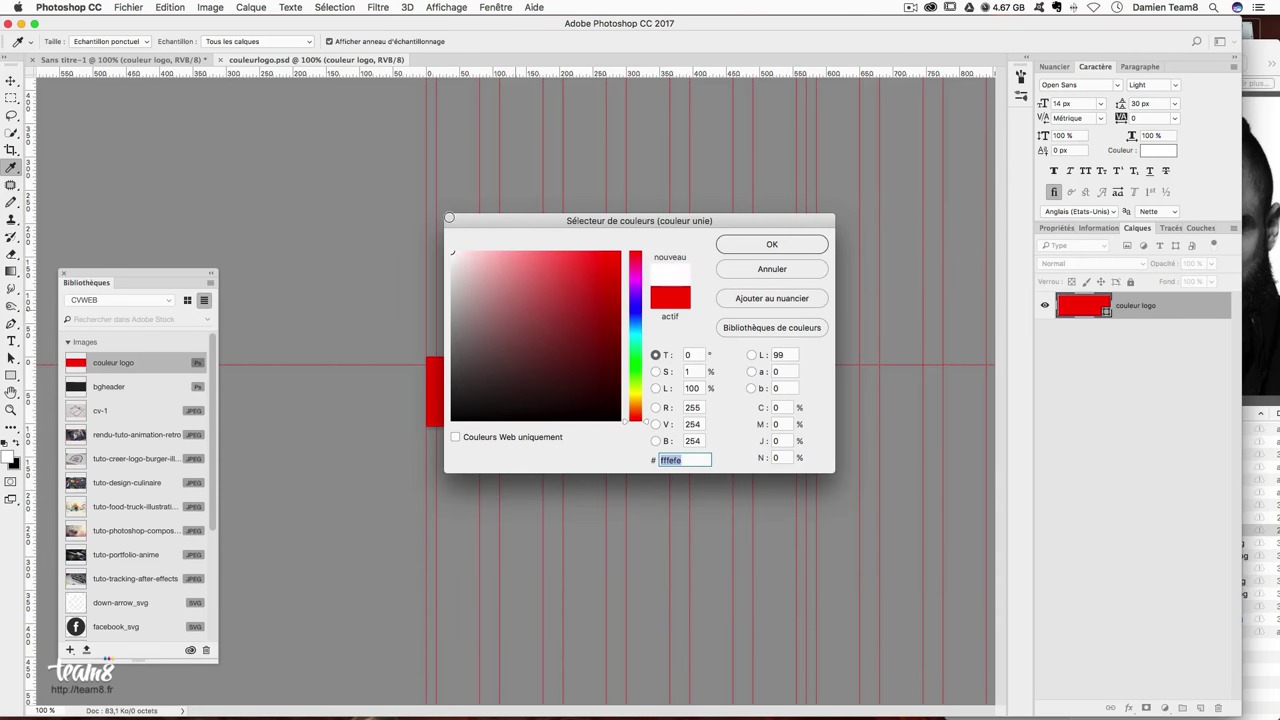
drag(519, 313, 452, 215)
click(766, 245)
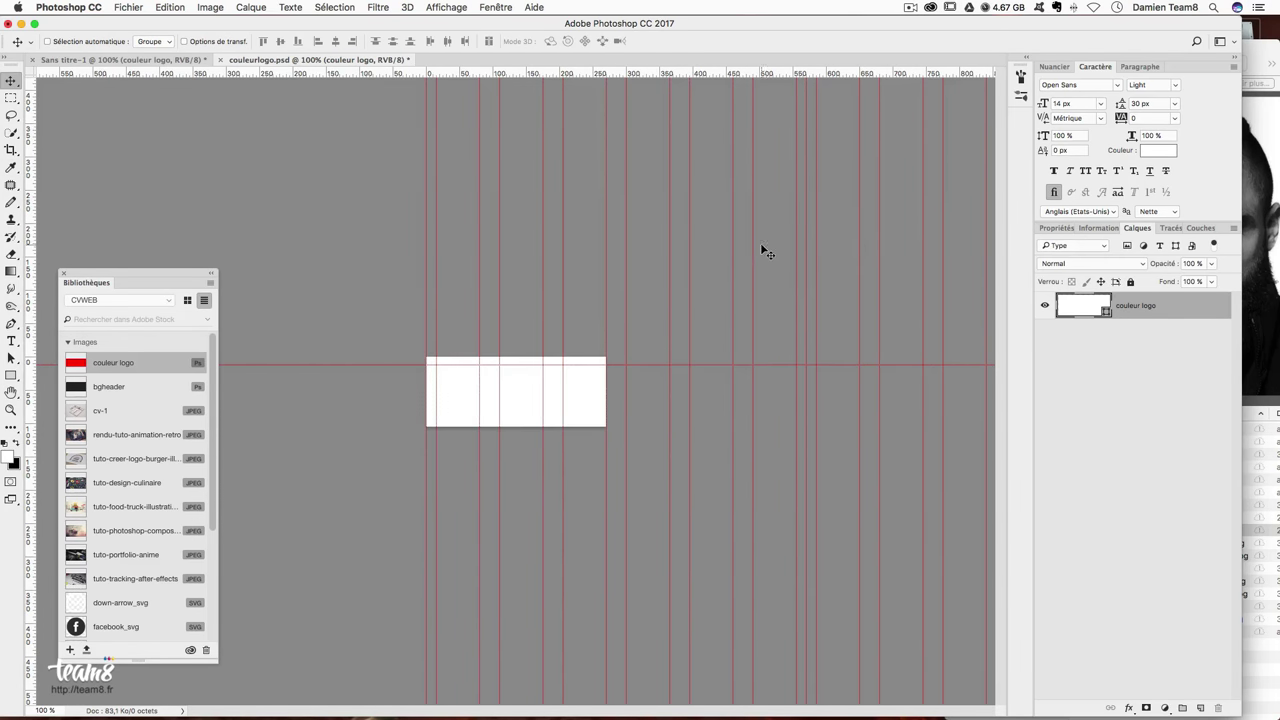
- Close the logo colour file and return to the header mockup
key(super+w)
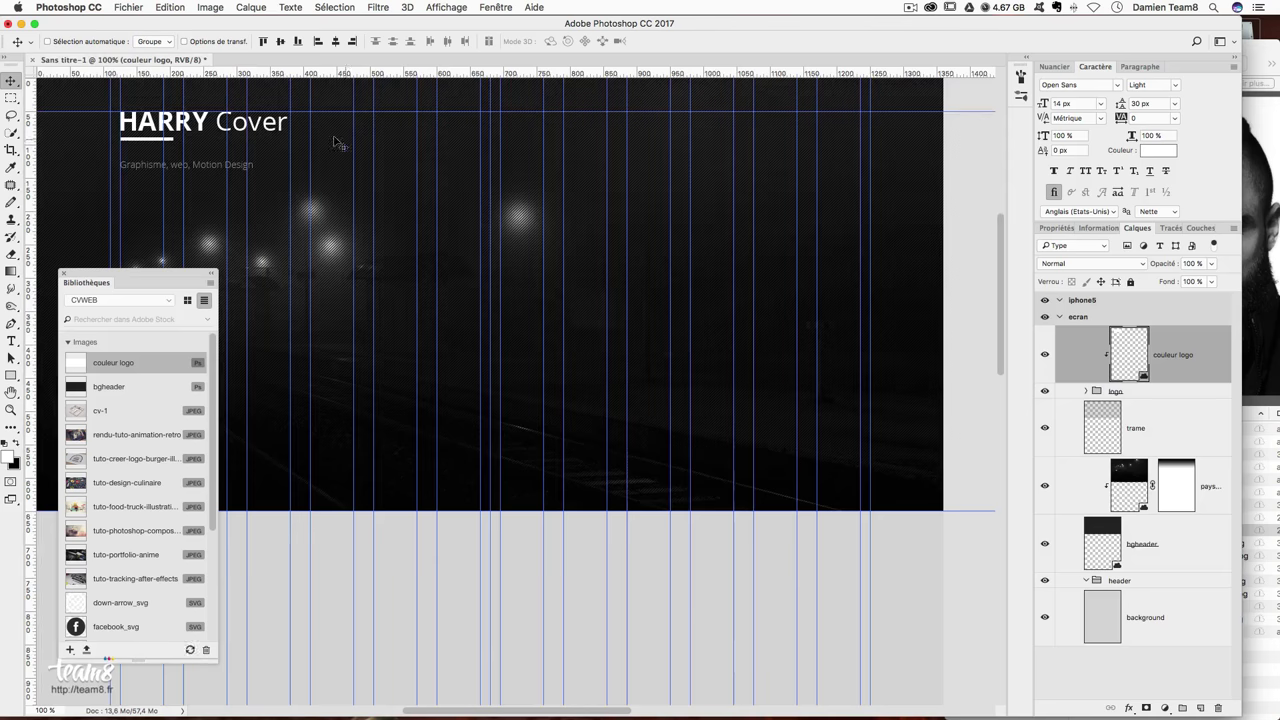
scroll(320, 236, up, 1)
scroll(317, 235, up, 1)
scroll(317, 235, left, 1)
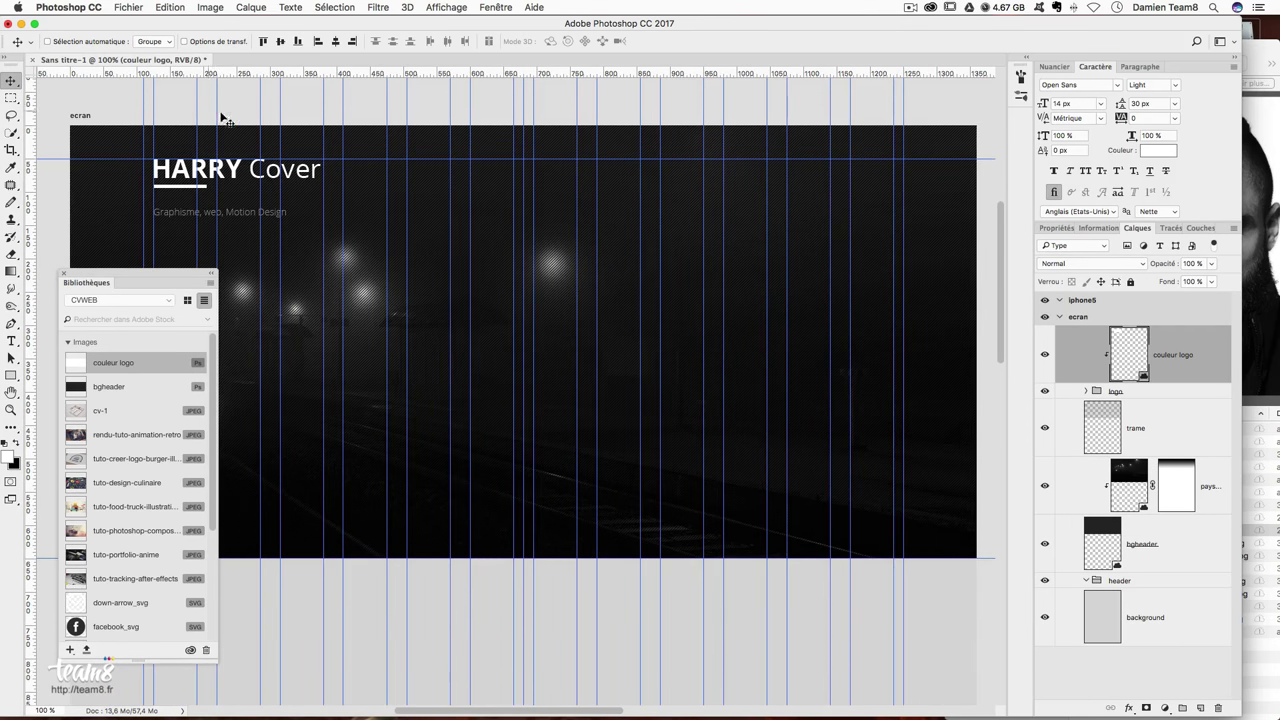
scroll(548, 287, down, 1)
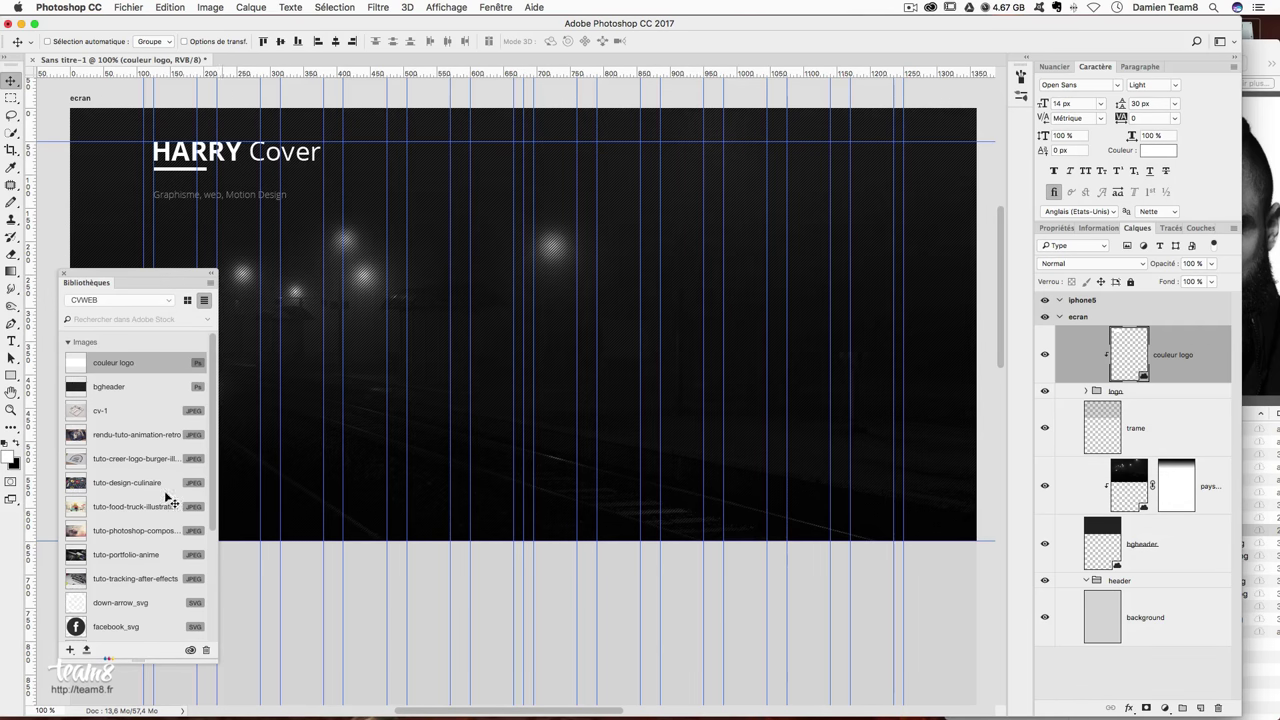
- Type the menu line 'Accueil A propos Compétences Expériences Réalisations' on the header
click(14, 342)
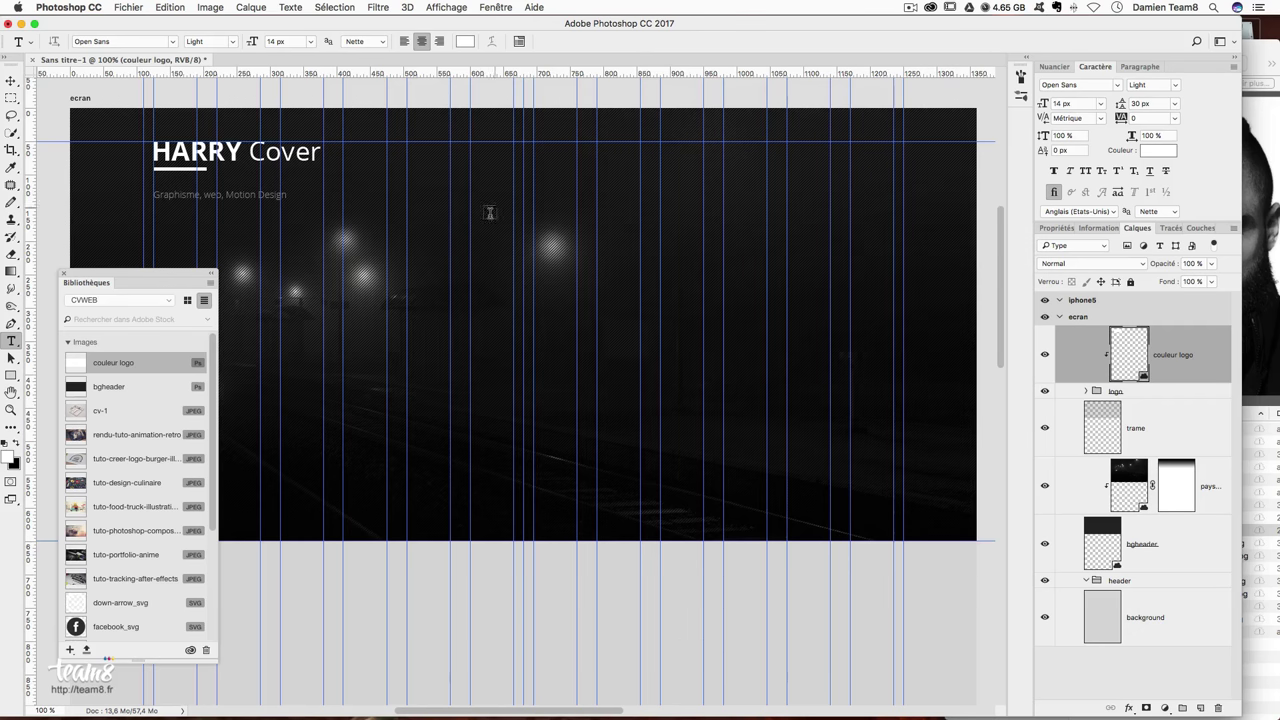
click(373, 294)
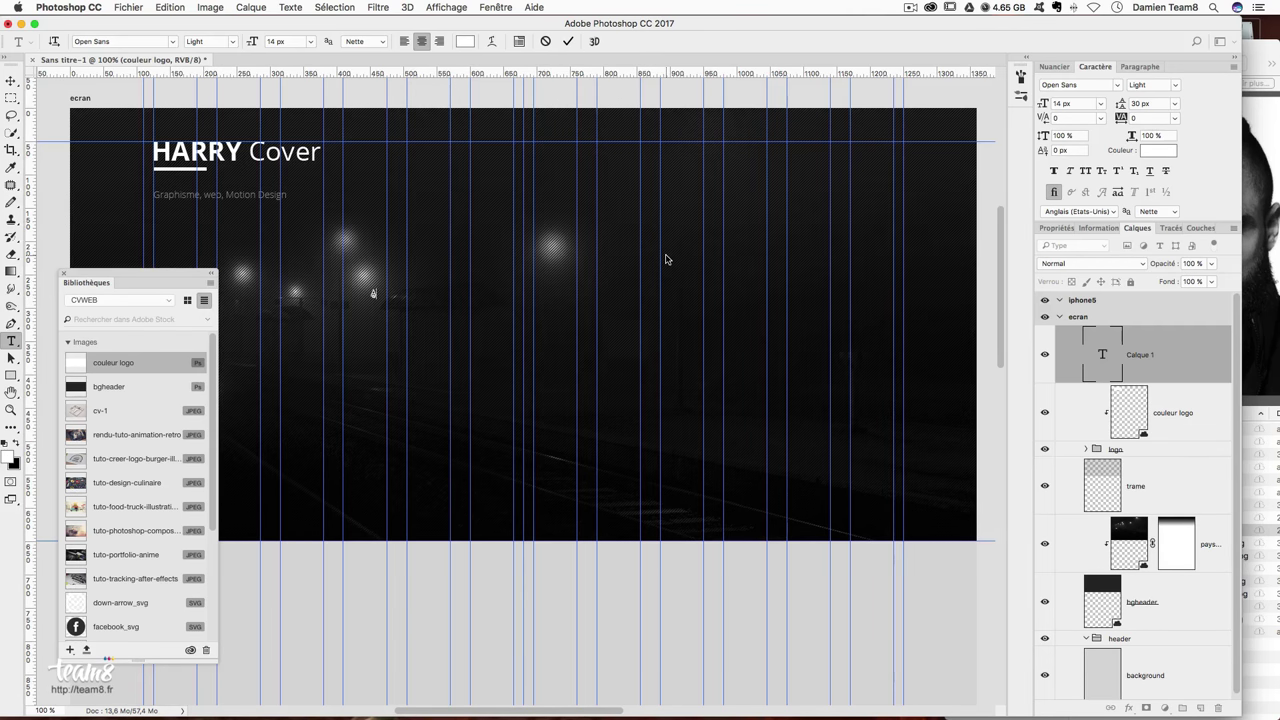
text(Accueil)
text(      A propos)
text(       Compétences)
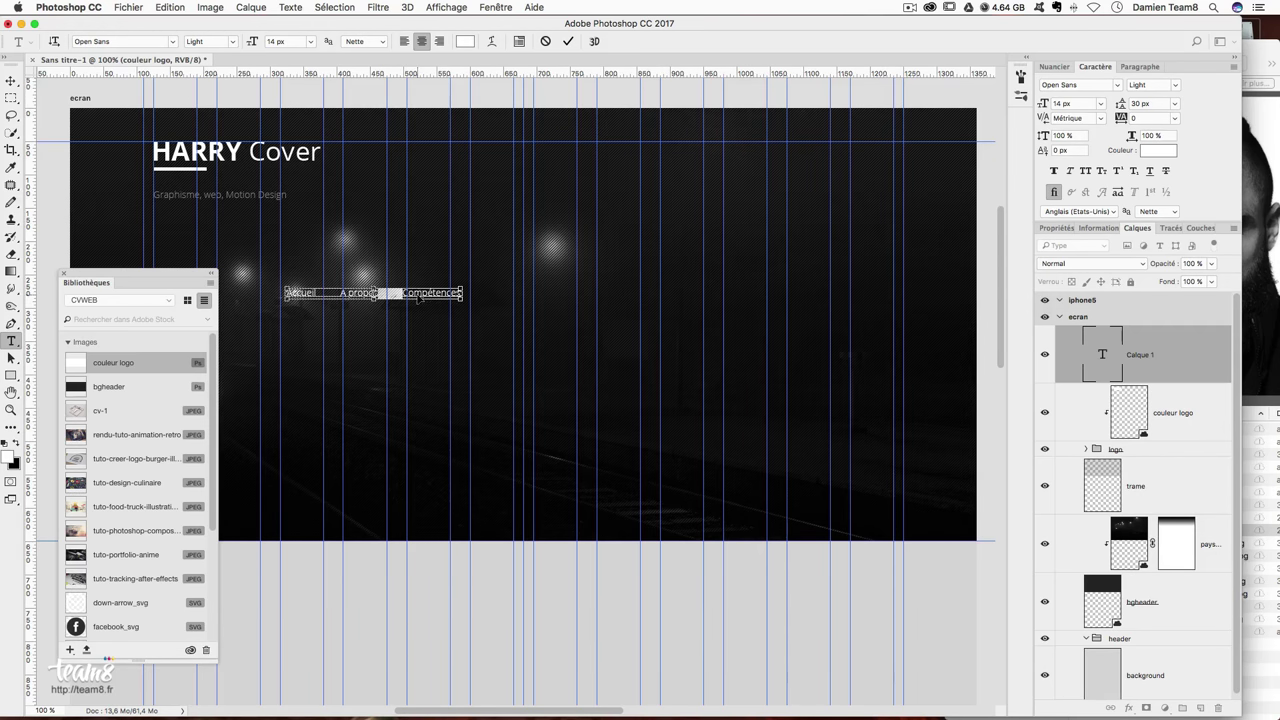
key(super+a)
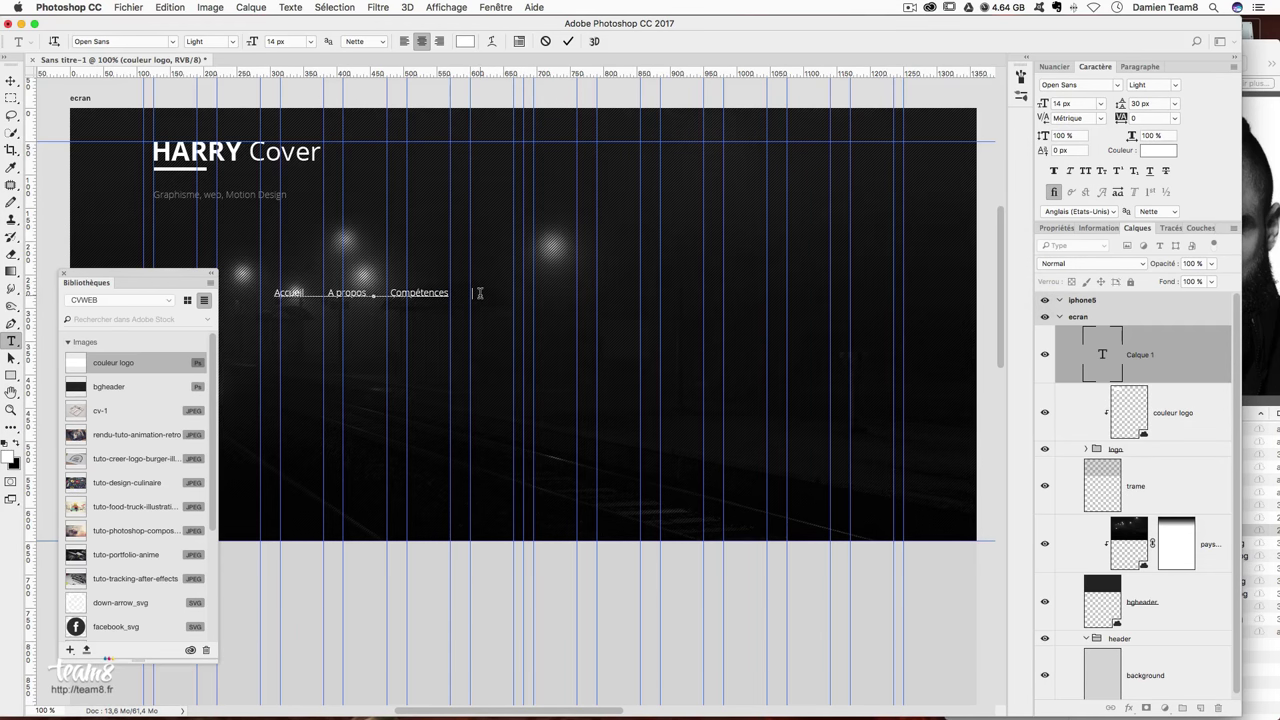
text(Experti)
text(nce)
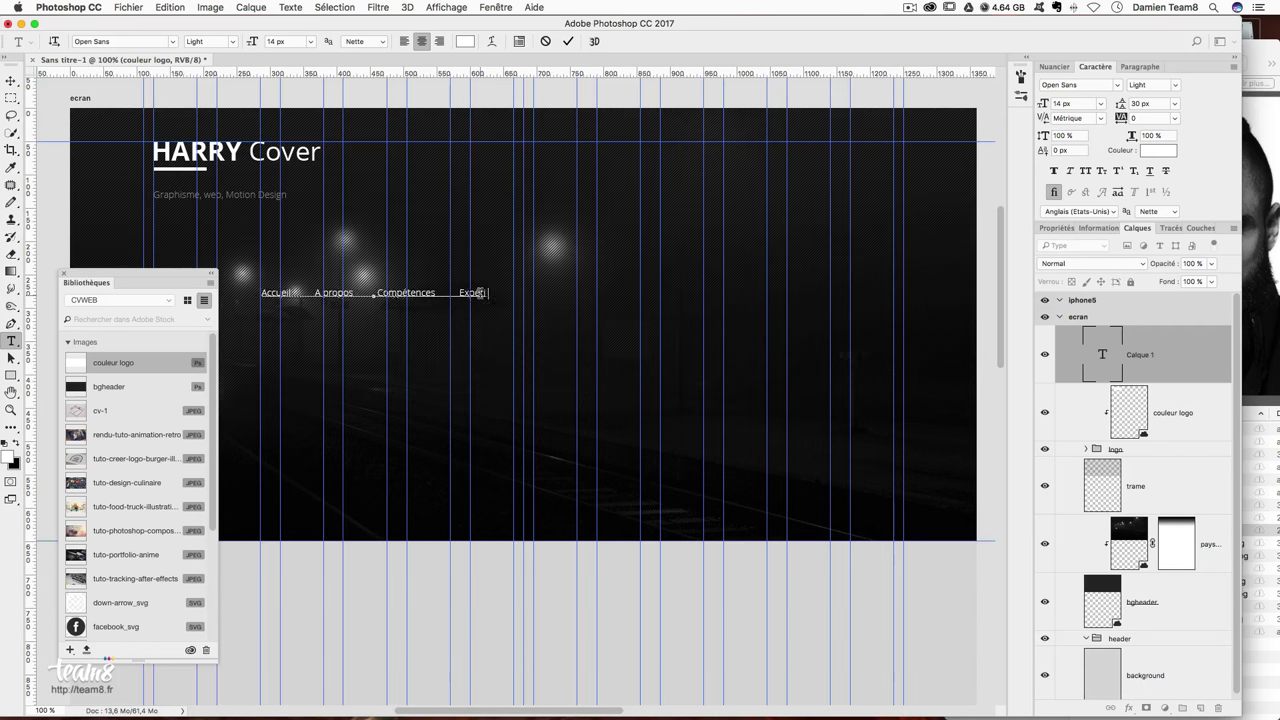
text(s)
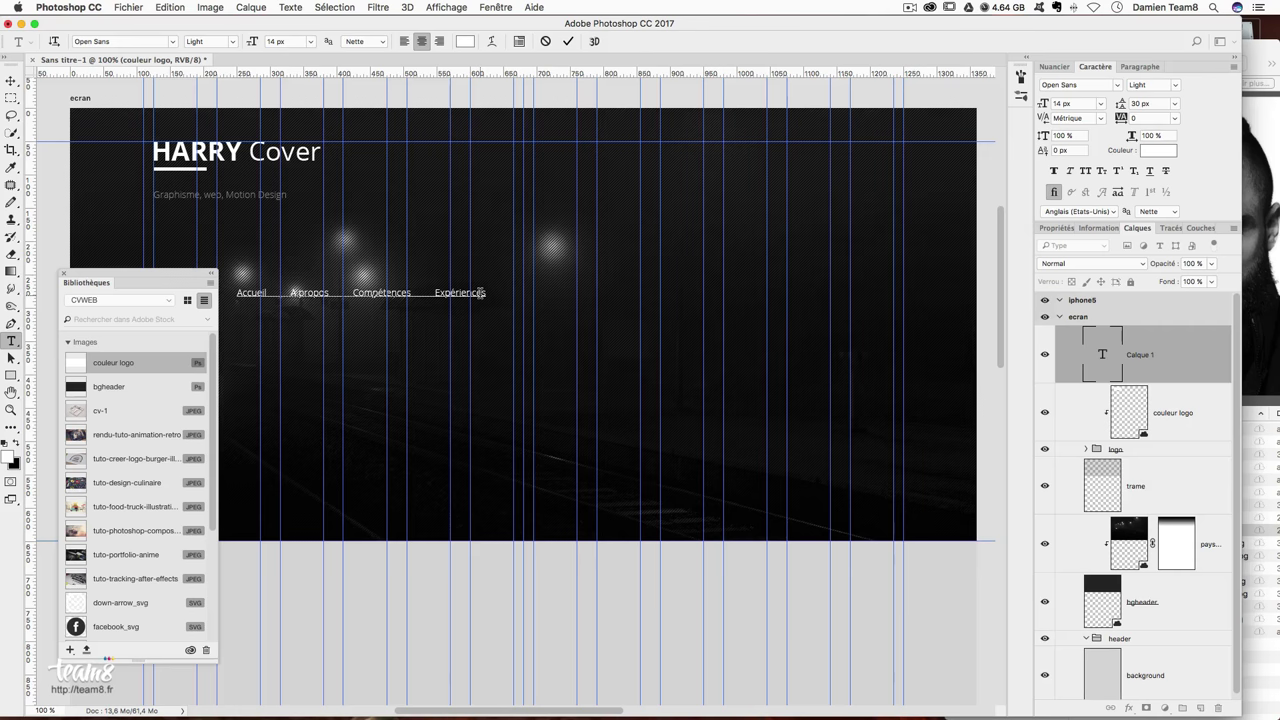
text(Réalisations)
- Set the menu text to 18 px and commit it
key(ctrl+Return)
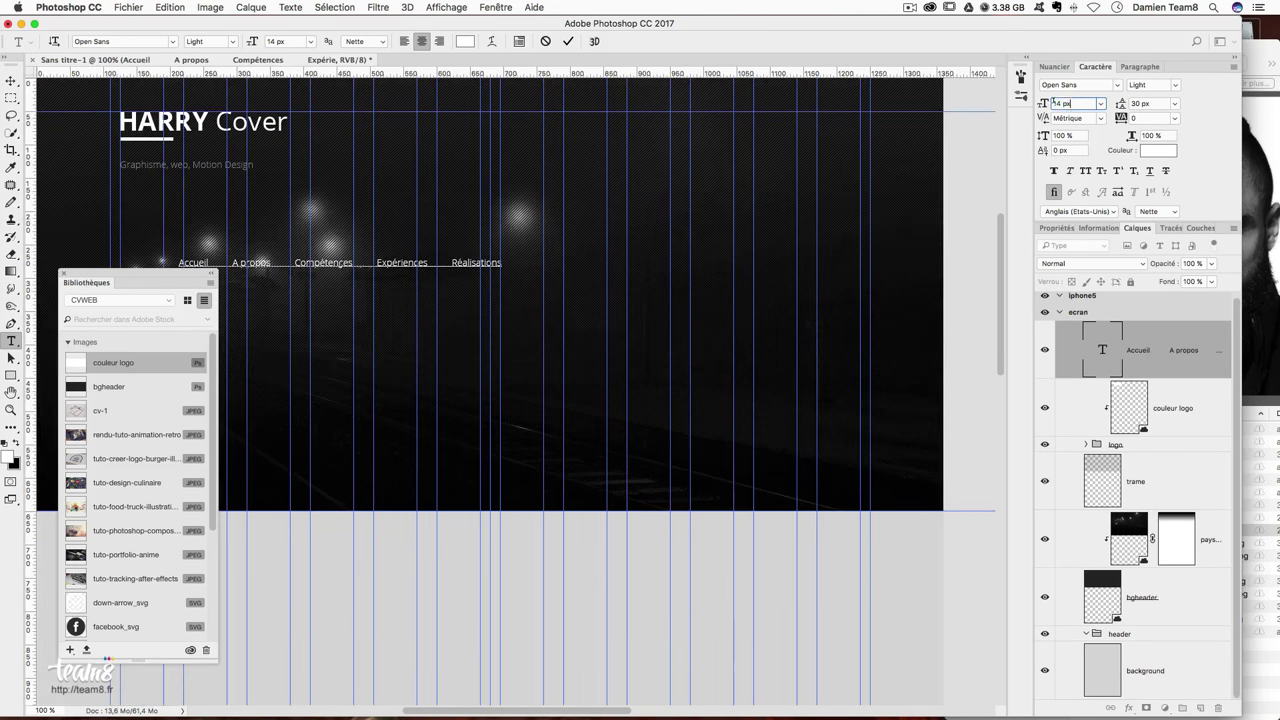
text(18)
key(Return)
click(14, 82)
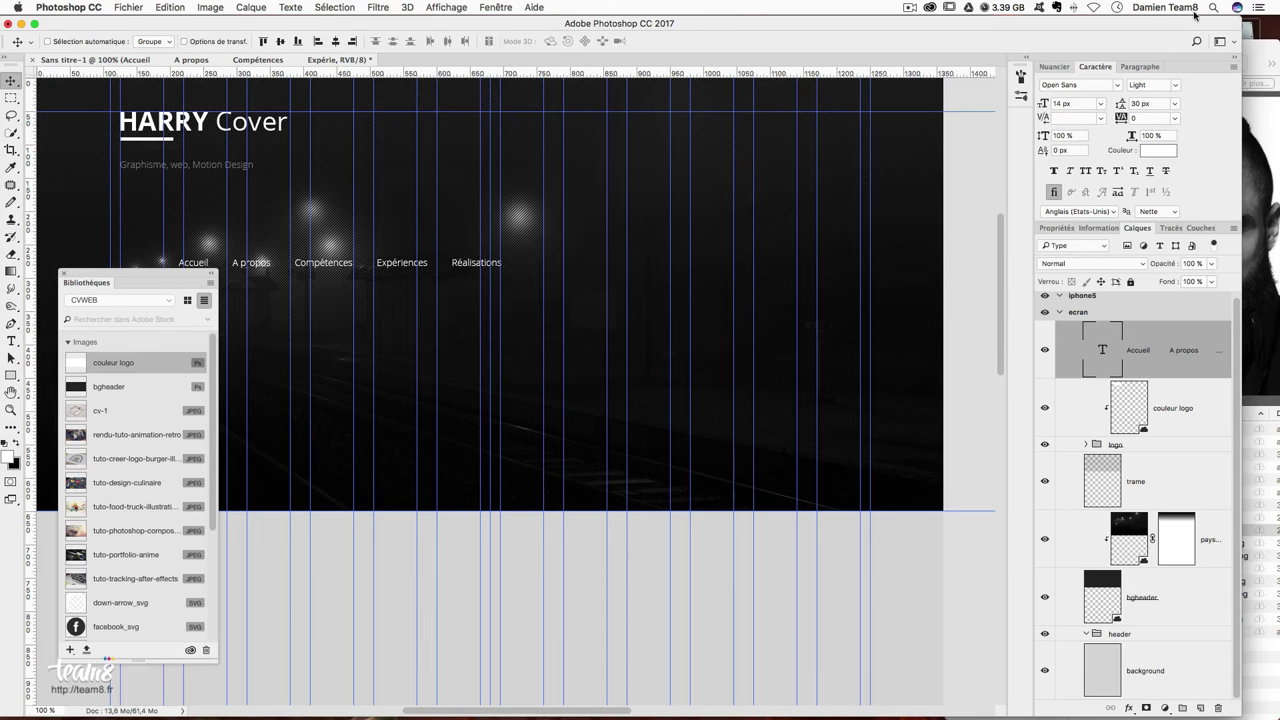
- Apply 18 px to the menu text and move it up to the logo's row
click(1066, 103)
text(18)
key(Return)
mouse_move(514, 323)
mouse_down()
mouse_move(660, 205)
mouse_move(826, 180)
mouse_up()
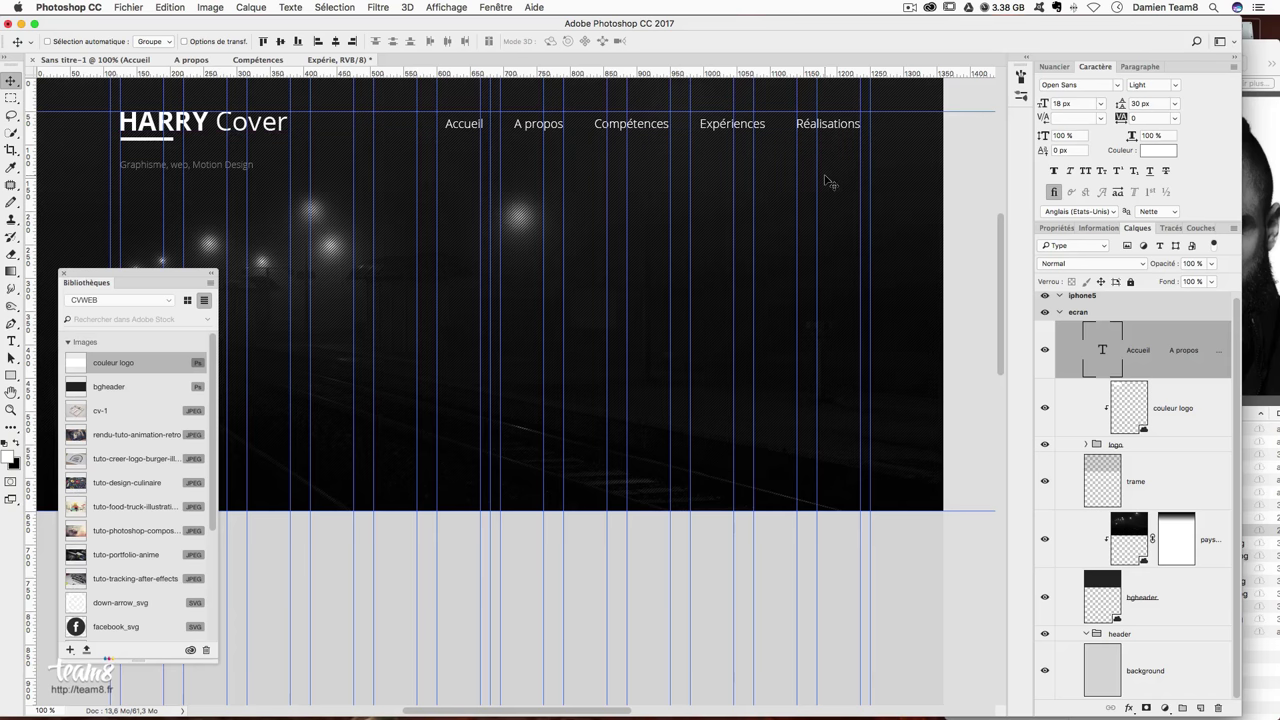
scroll(785, 270, up, 2)
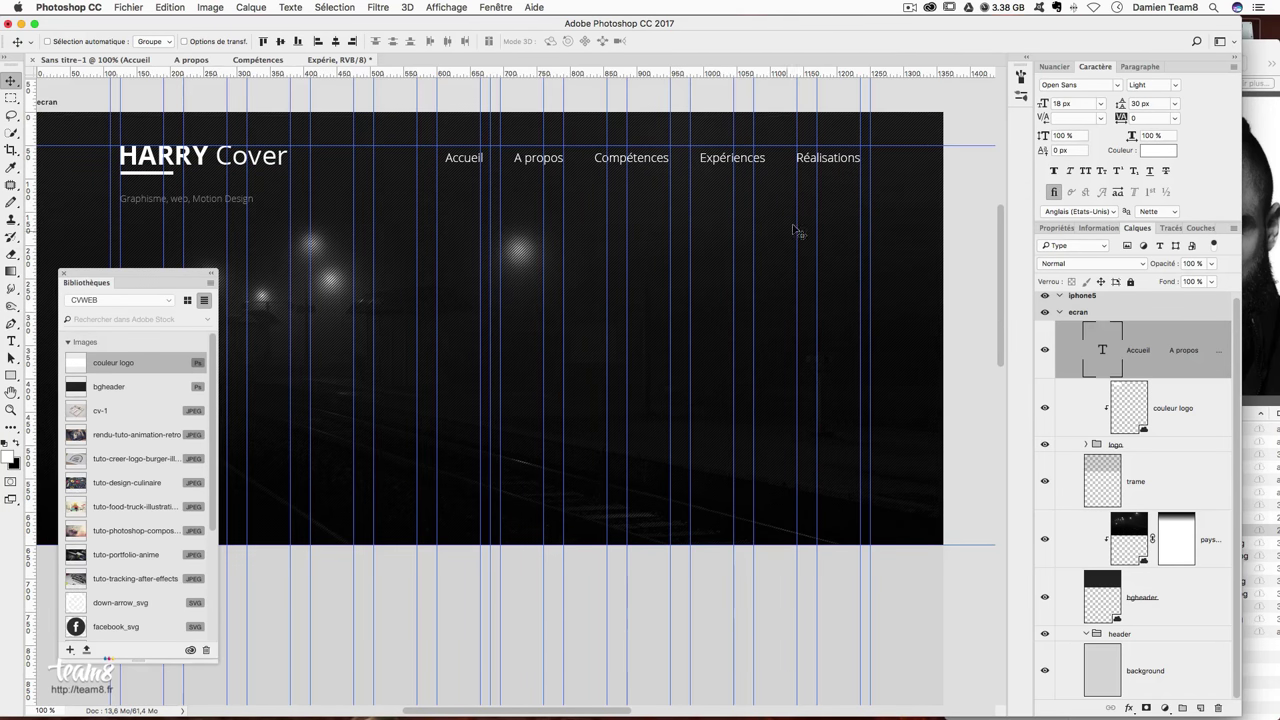
key(Down)
key(Down)
key(Down)
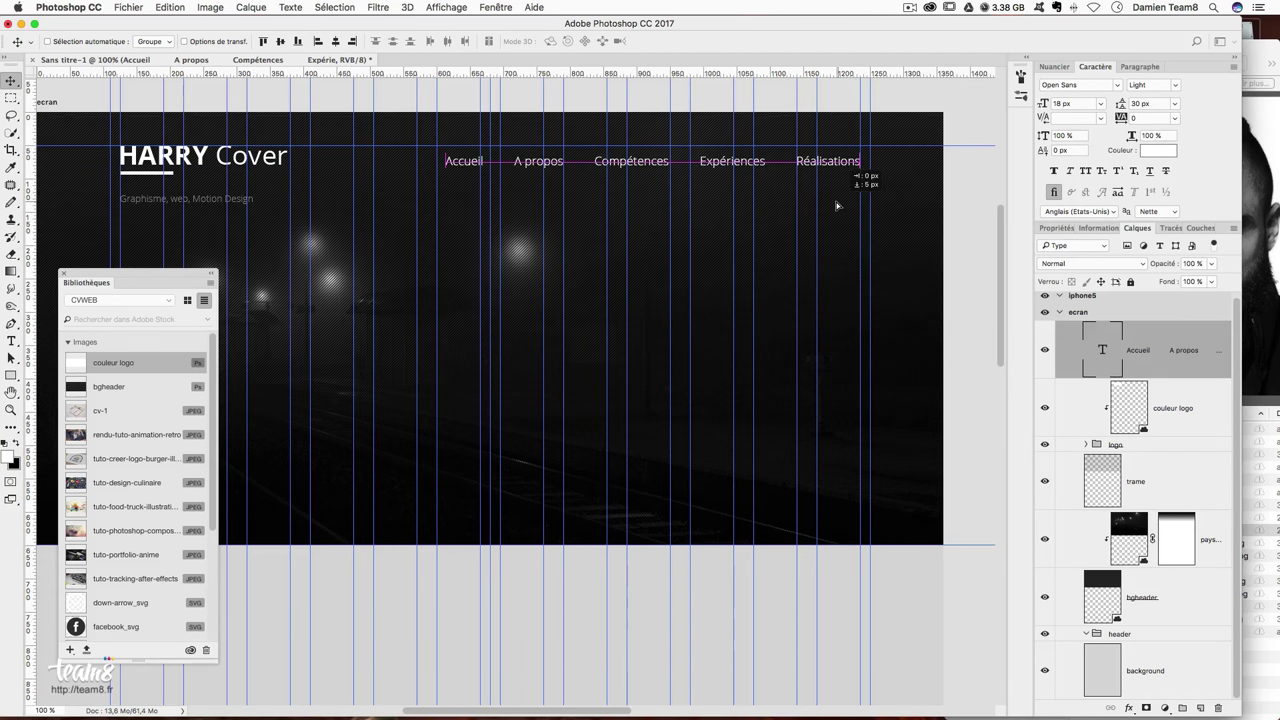
- Align the menu level with the HARRY Cover title using a temporary guide, then check the layout
drag(350, 73, 365, 160)
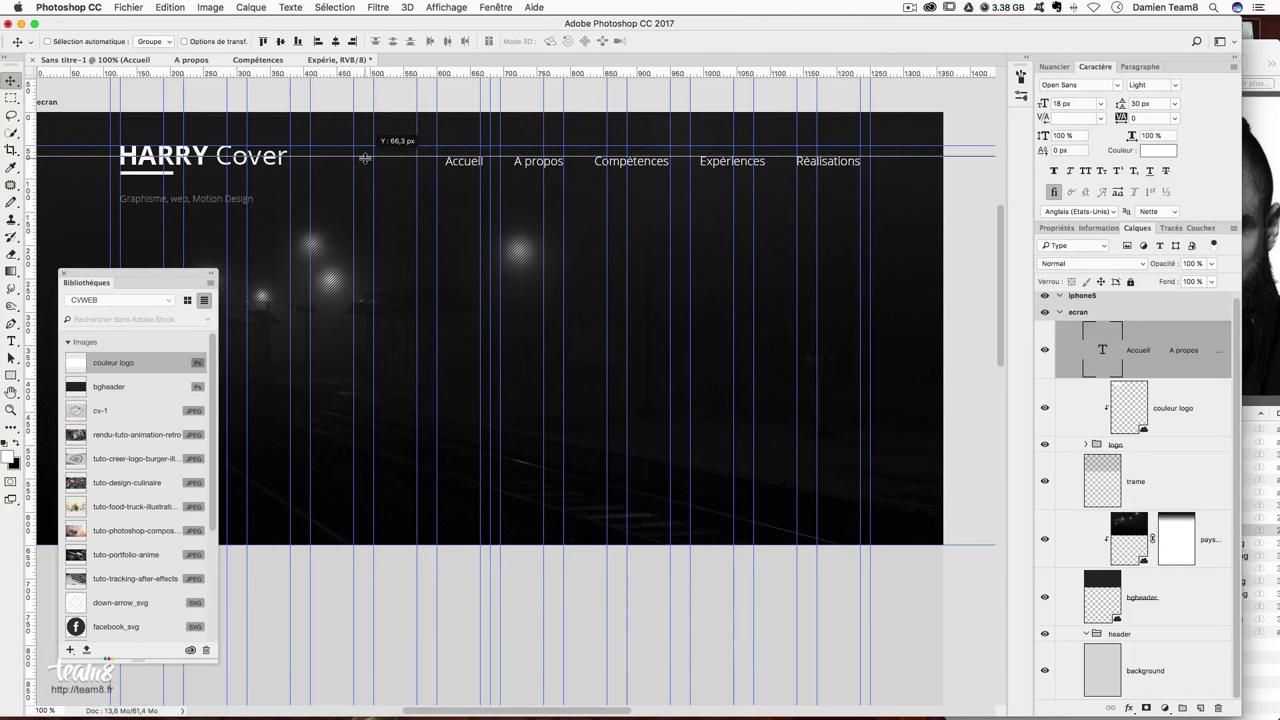
mouse_move(365, 158)
mouse_down()
mouse_move(373, 176)
mouse_move(378, 165)
mouse_up()
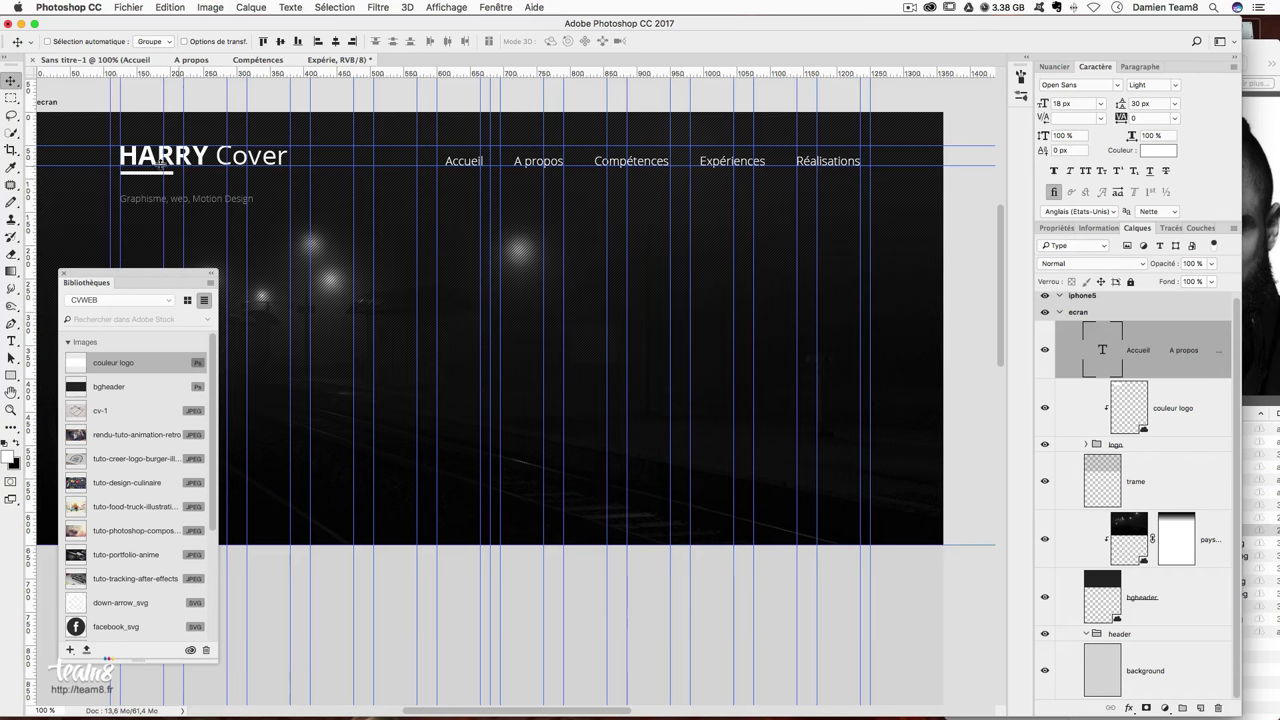
key(Up)
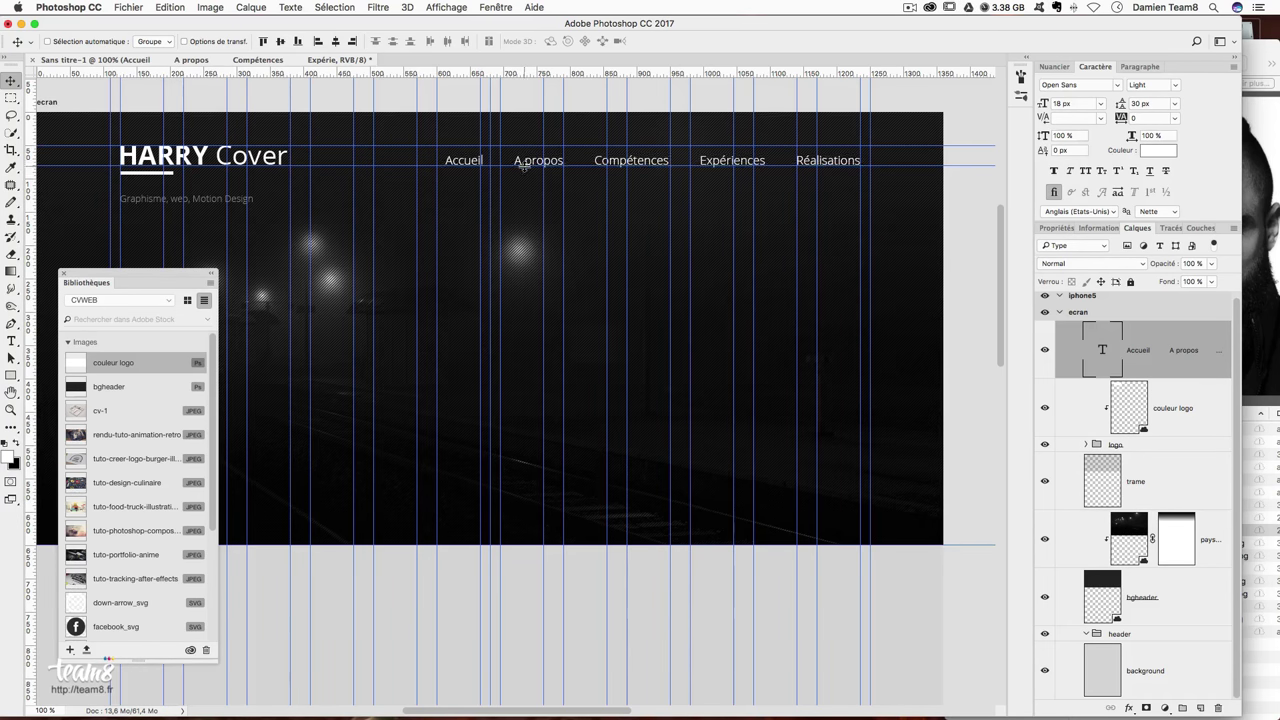
key(Up)
key(Up)
key(Up)
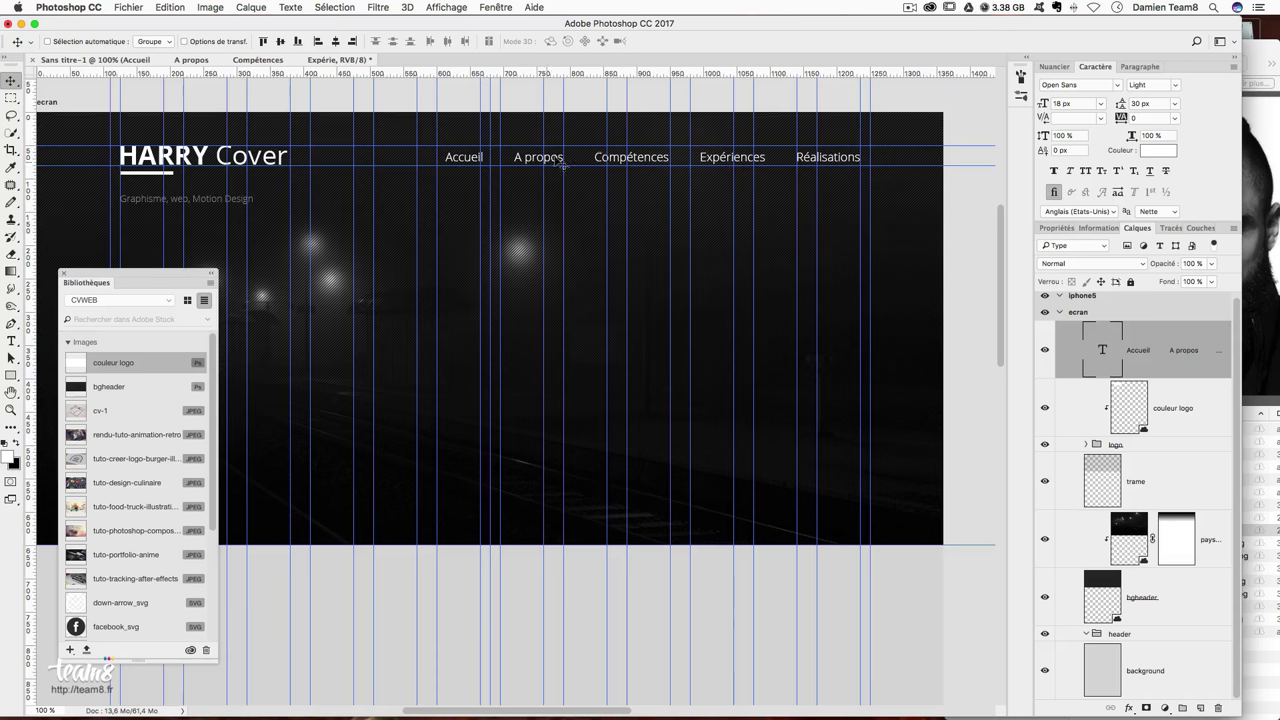
key(Up)
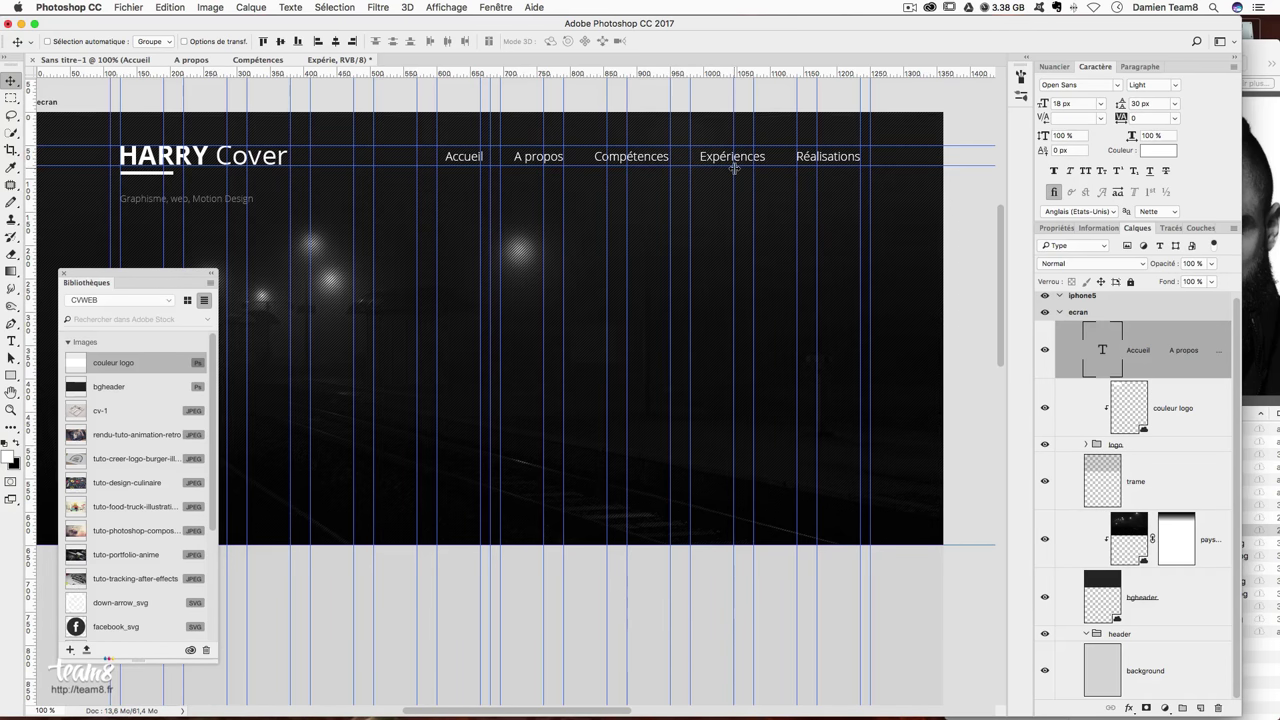
drag(317, 165, 337, 5)
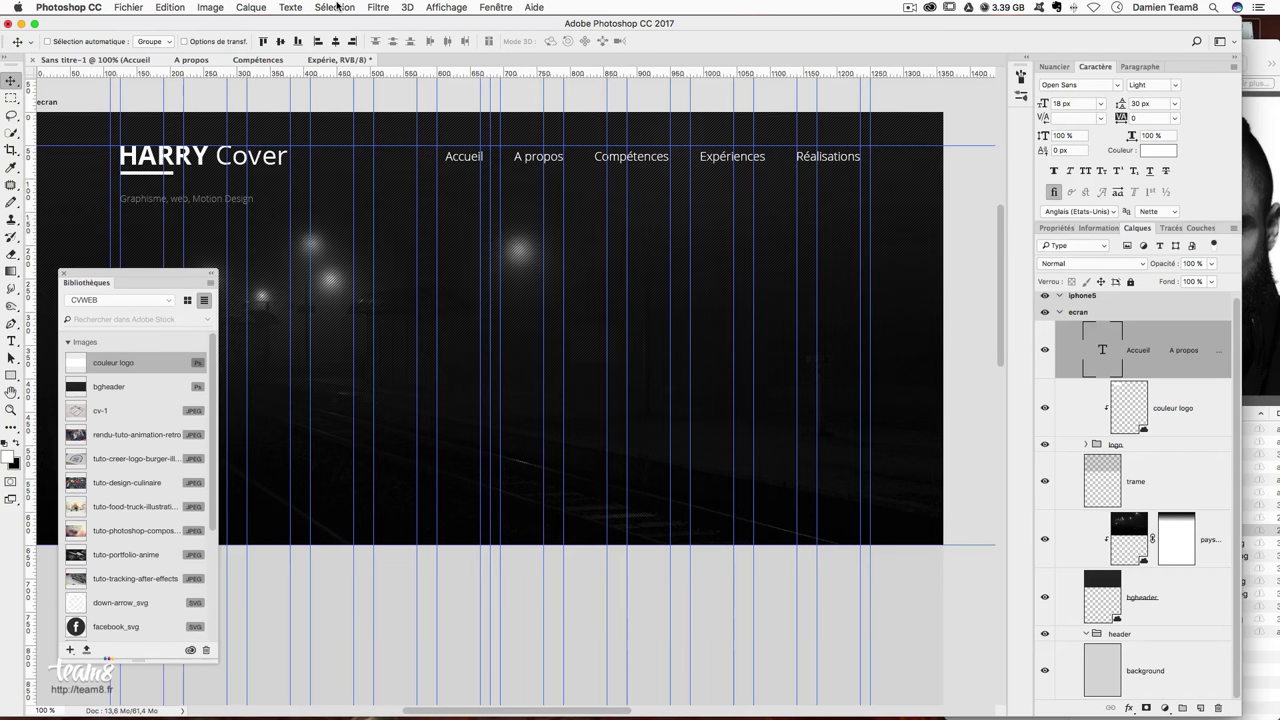
key(ctrl+semicolon)
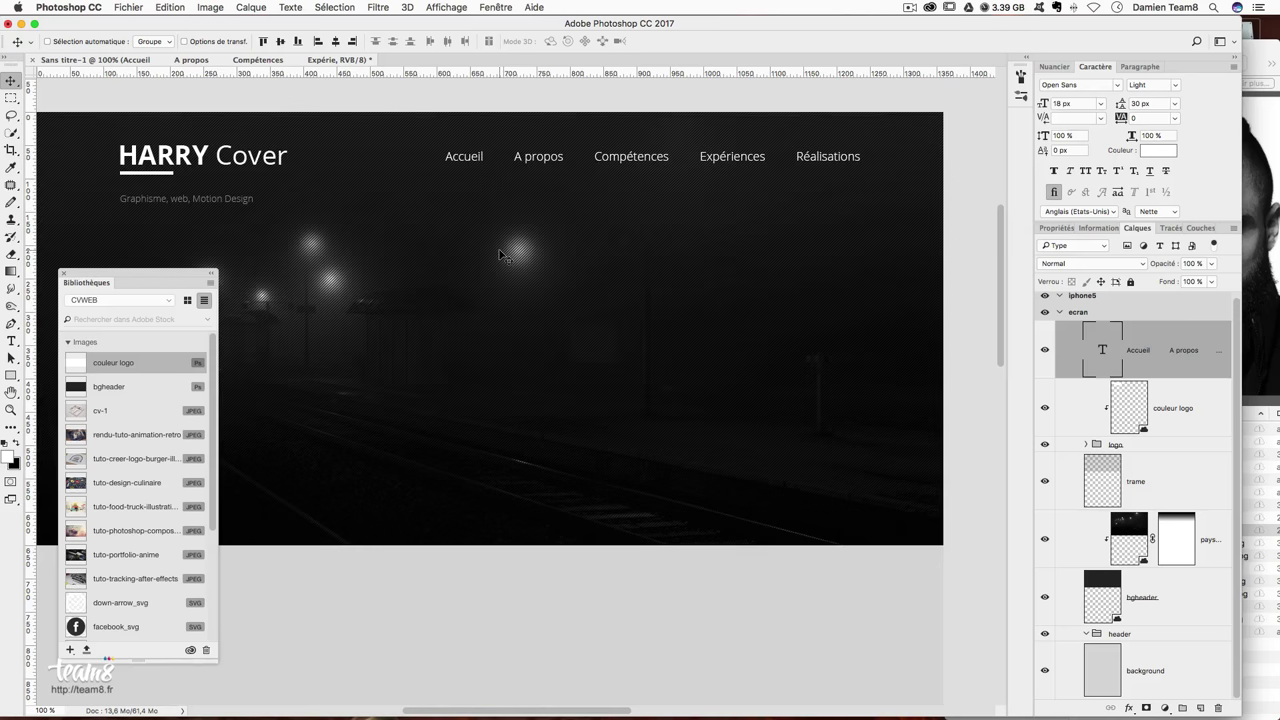
key(ctrl+semicolon)
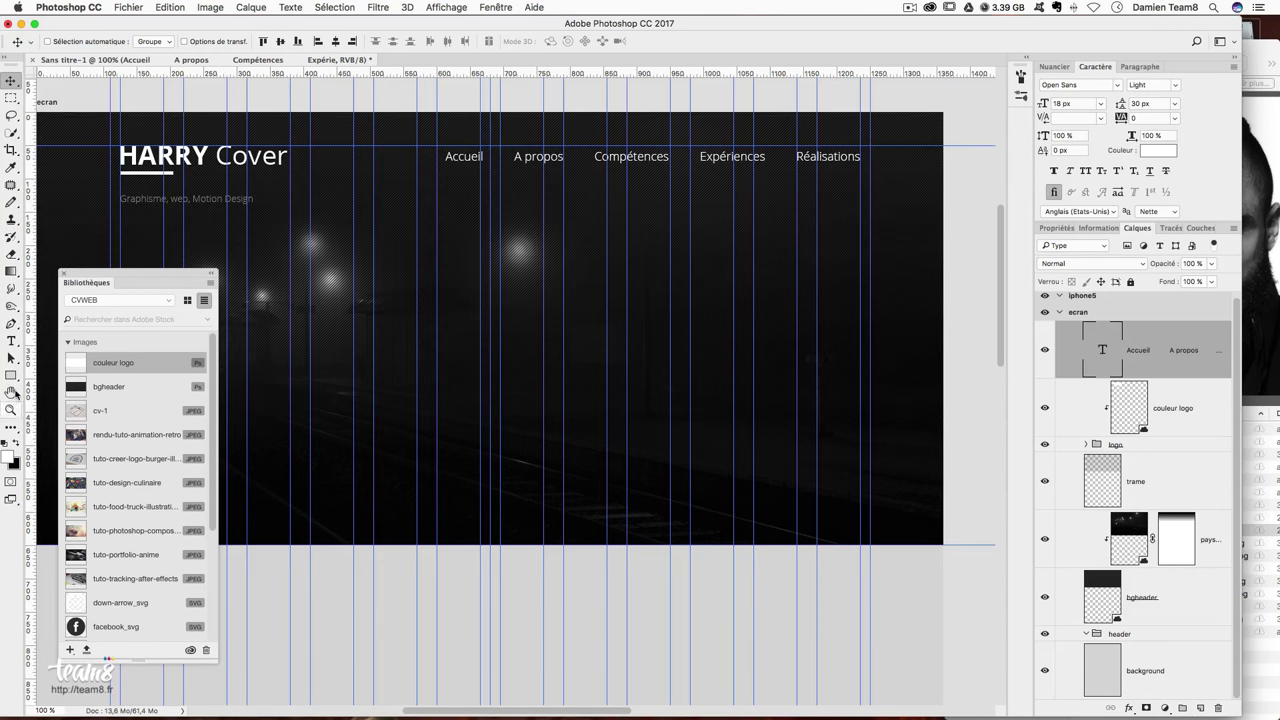
- Create a white rectangle with width 200 px and height 5 px below the menu line
click(10, 375)
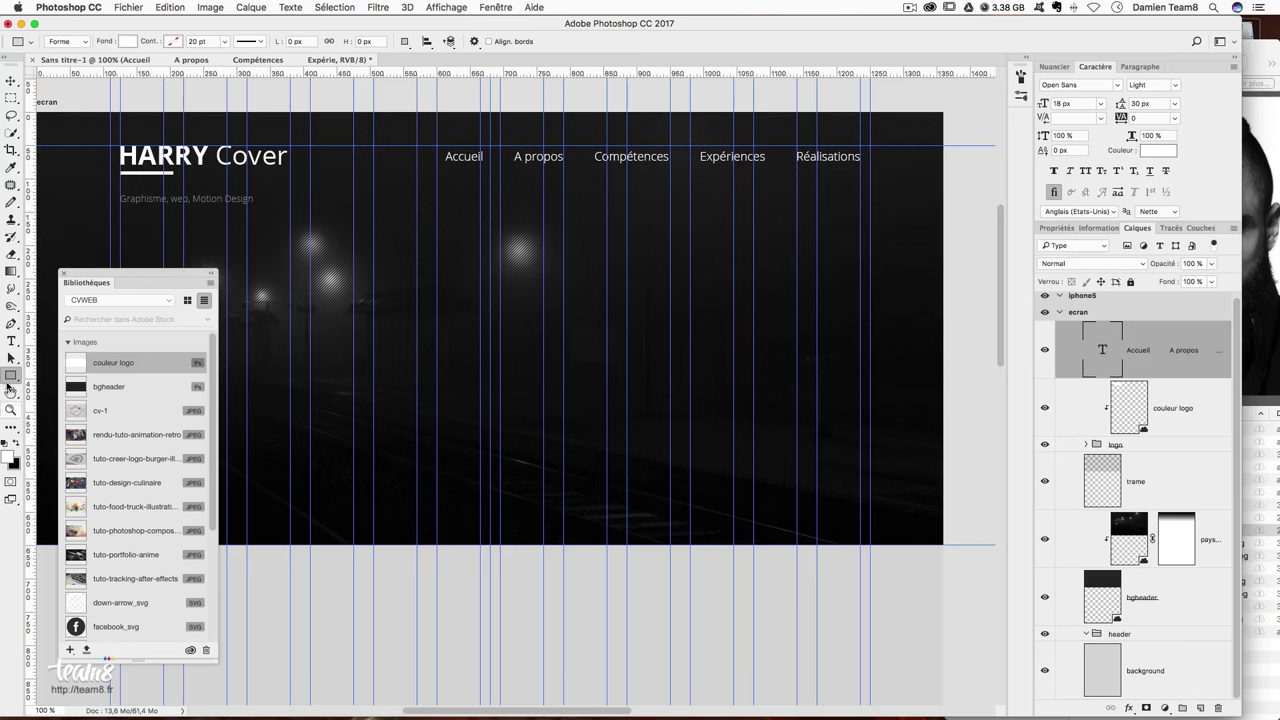
click(452, 268)
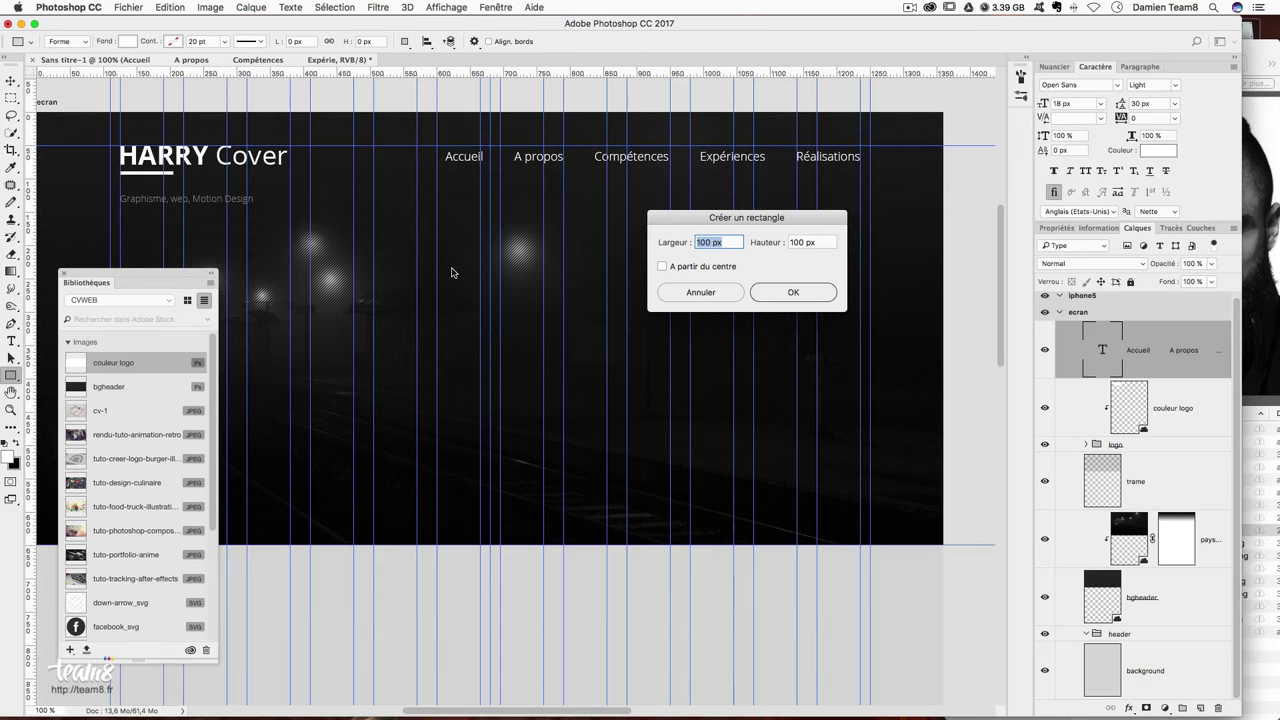
text(120)
key(BackSpace)
key(BackSpace)
key(BackSpace)
text(200)
key(Tab)
text(5)
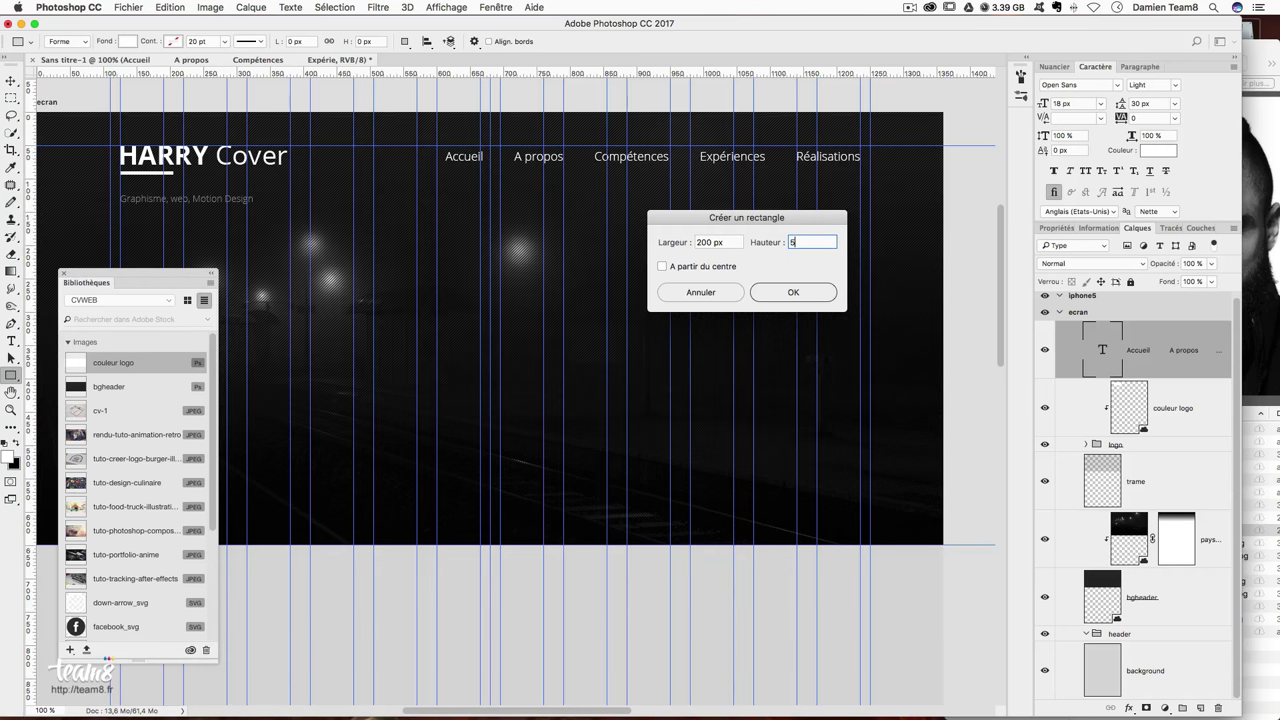
key(Return)
click(14, 81)
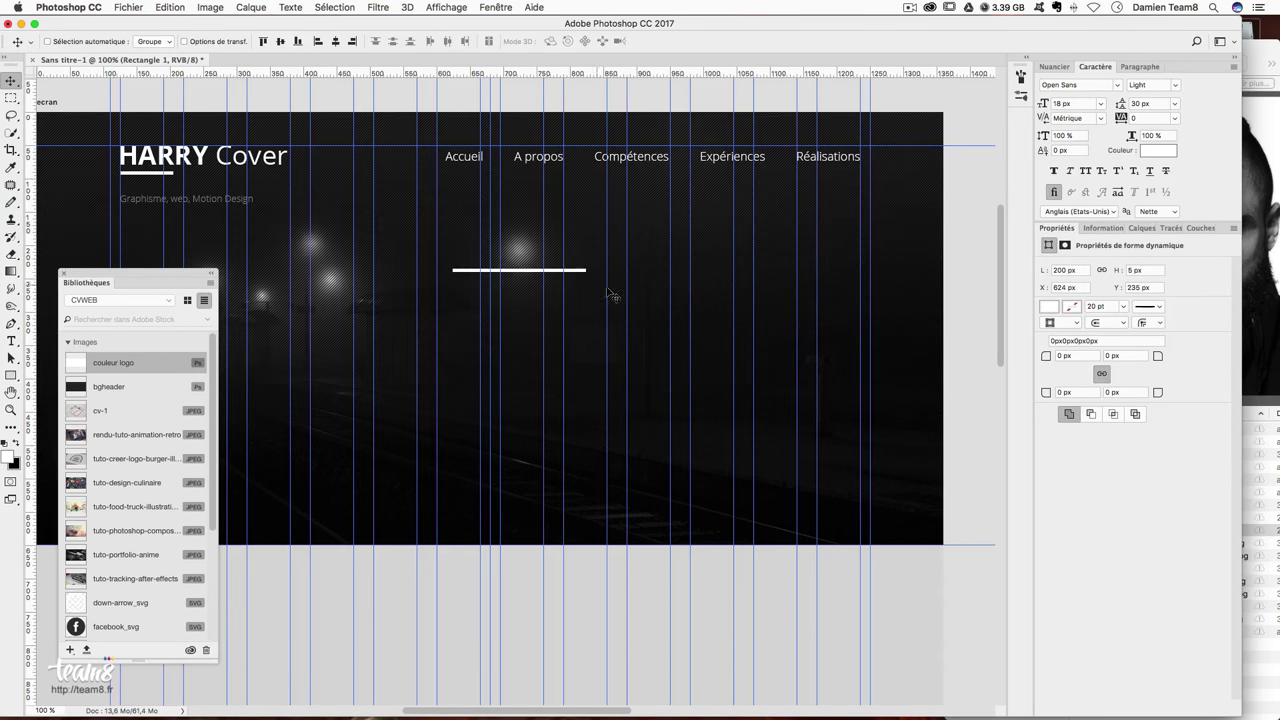
- Move the white bar under Expériences and change its fill to cyan #22e7d6
drag(594, 280, 840, 190)
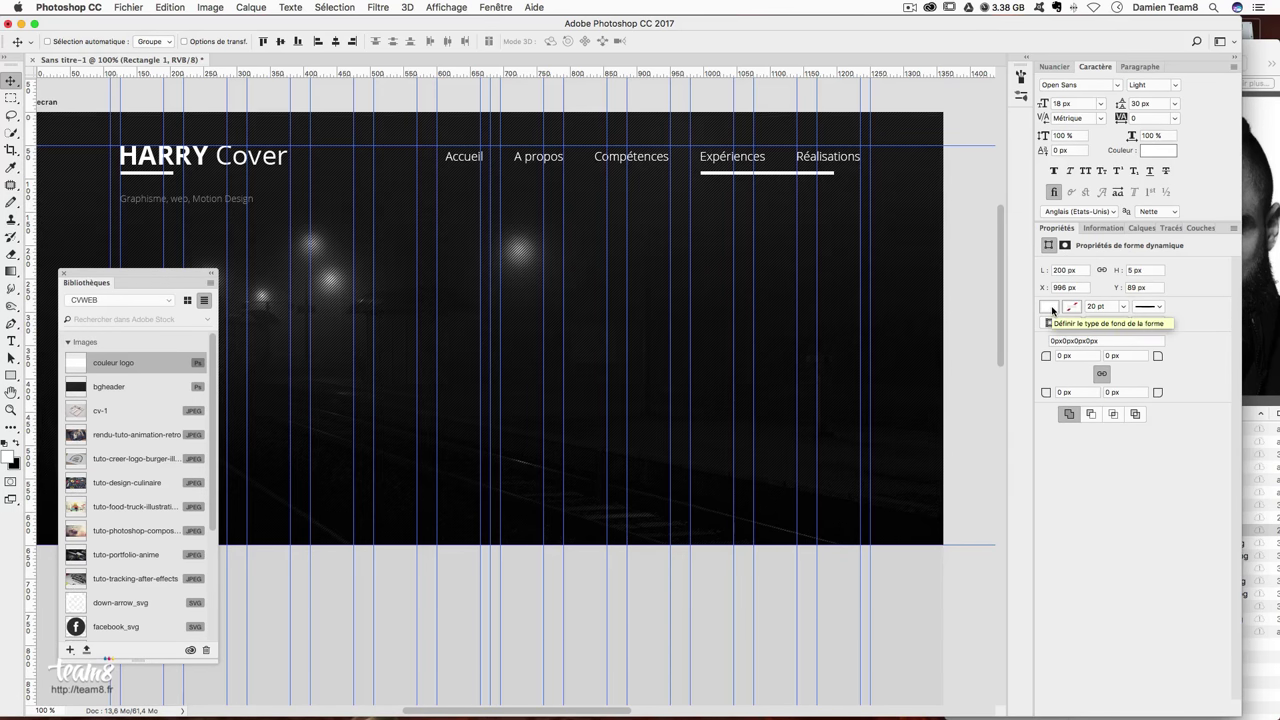
click(1049, 307)
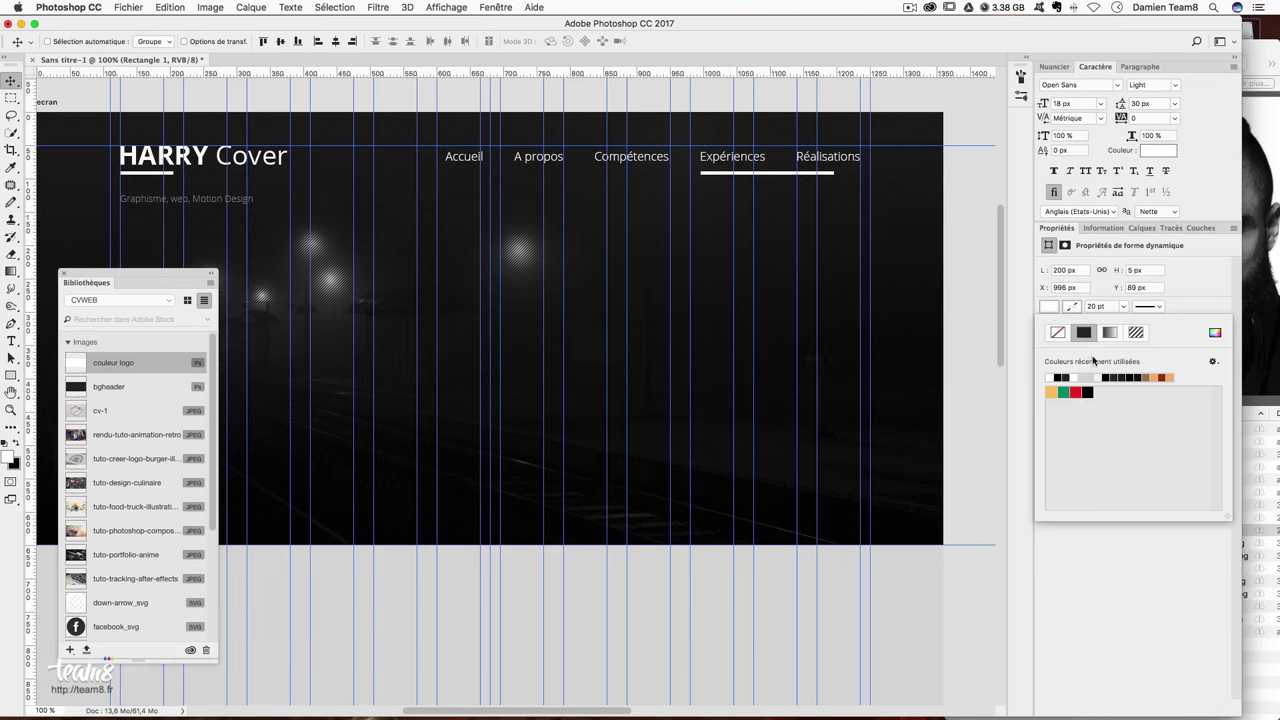
click(1212, 334)
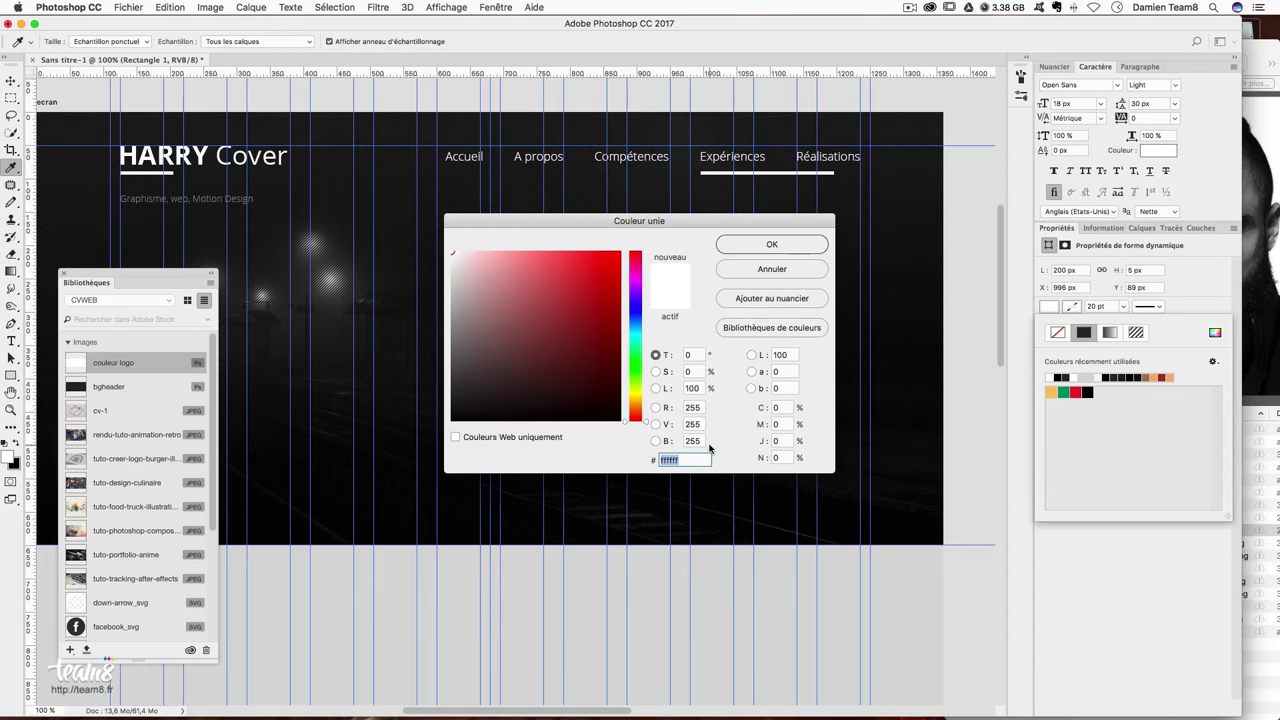
text(22)
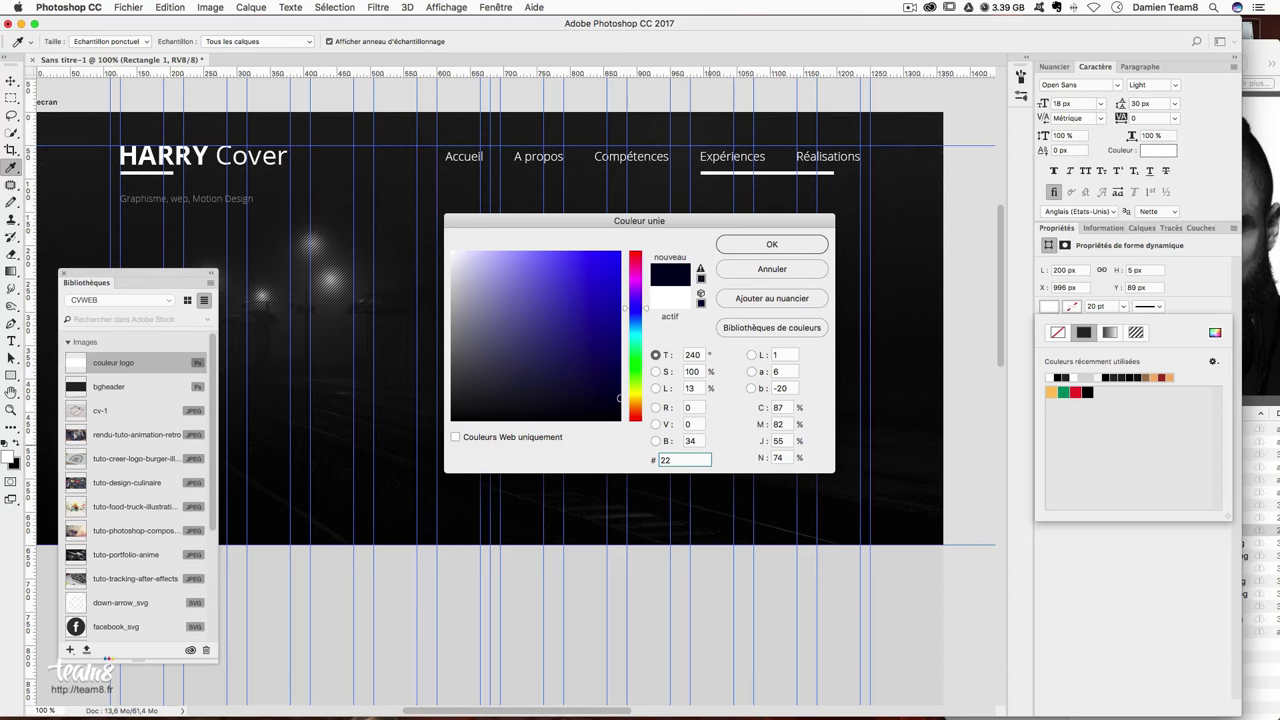
text(e7)
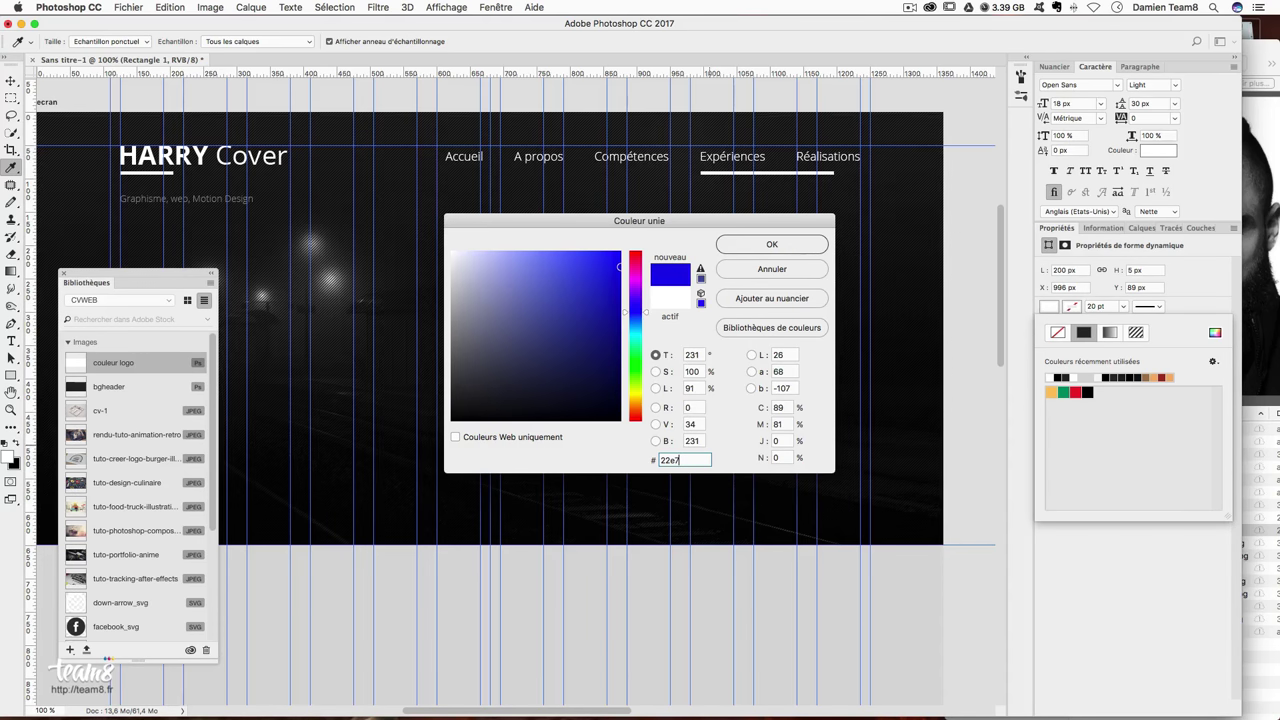
text(d6)
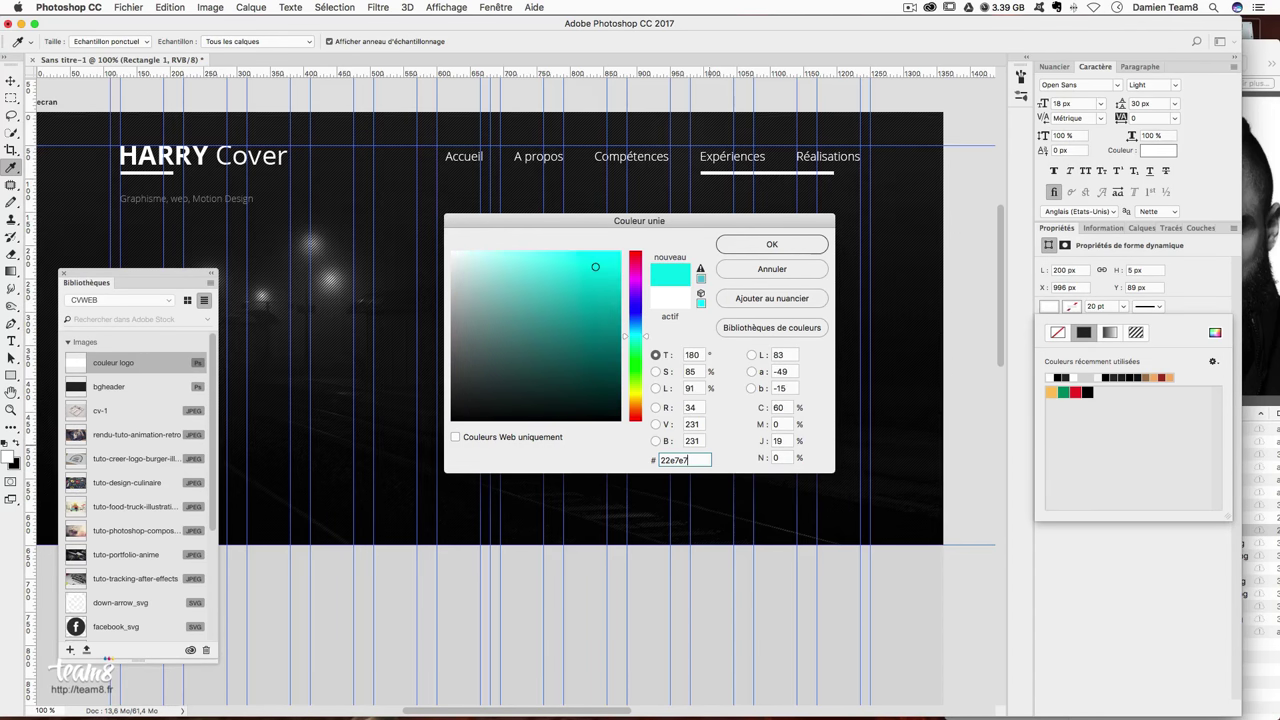
key(Return)
key(ctrl)
click(1068, 273)
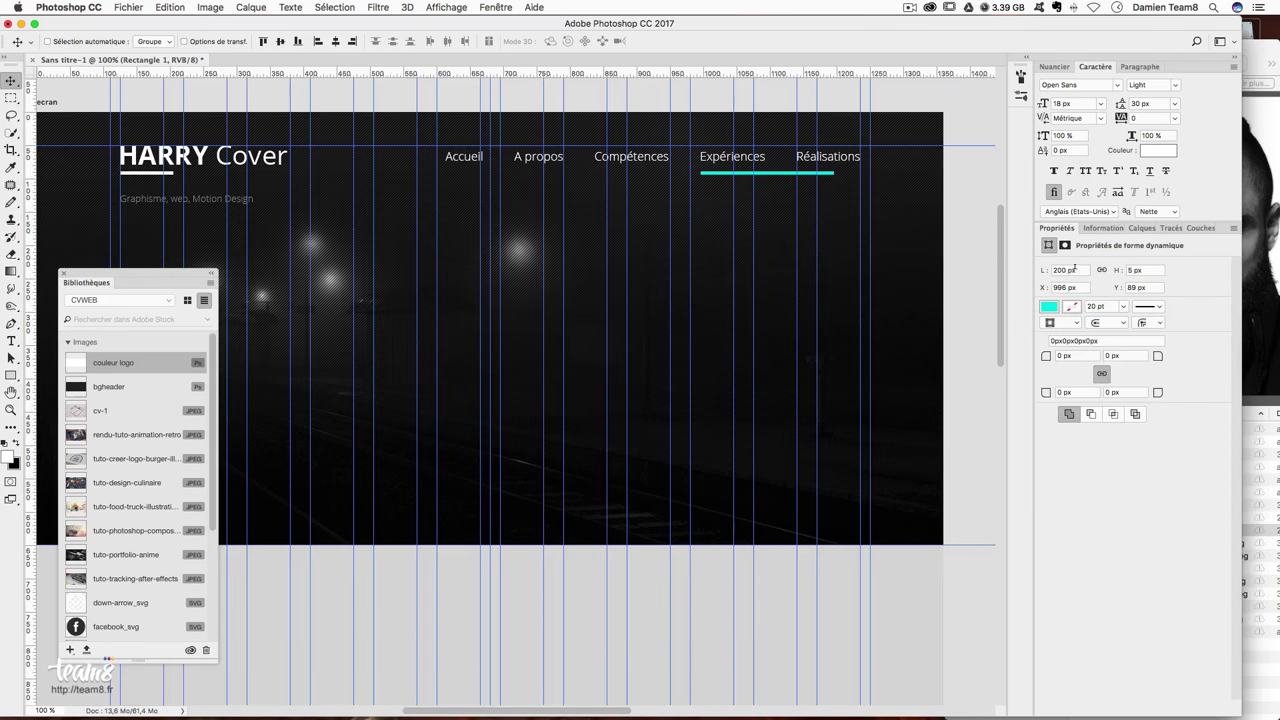
text(100)
- Make the cyan underline 100 px wide, nudge it up under Expériences, and hide the guides
key(Return)
key(Up)
key(Up)
key(Up)
key(Up)
key(Up)
key(Up)
key(Up)
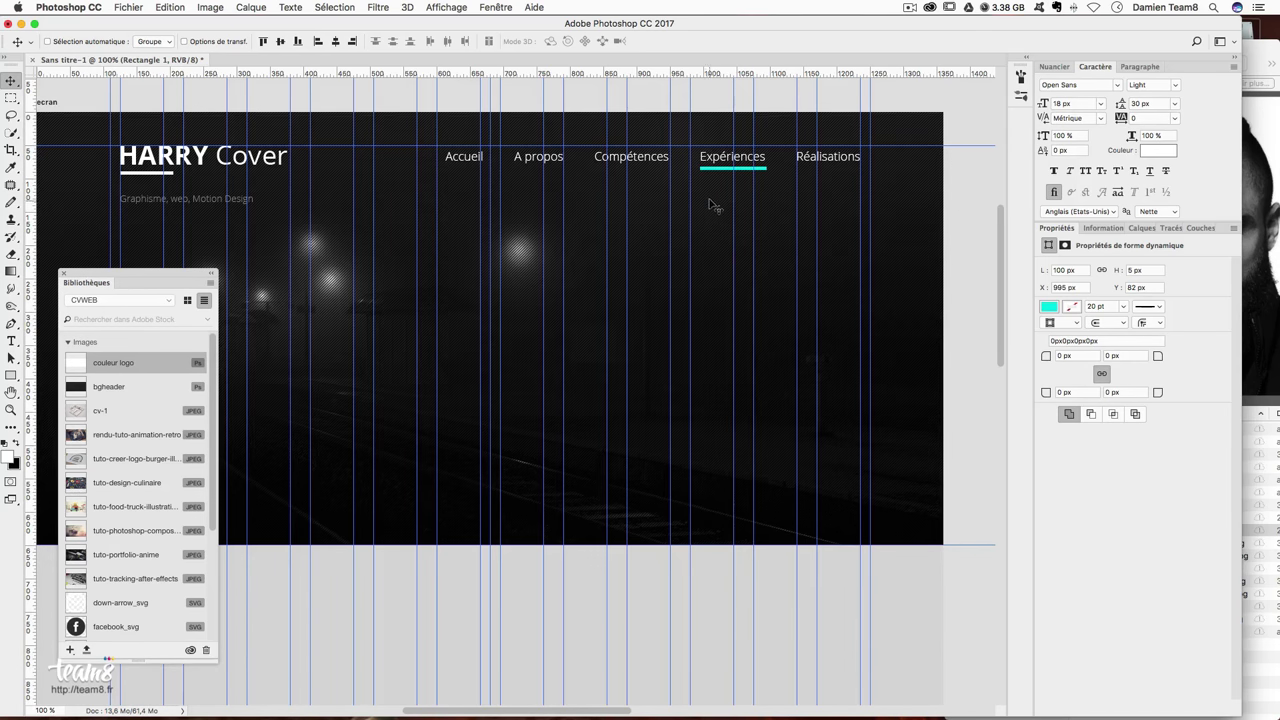
mouse_move(709, 191)
mouse_down()
mouse_move(193, 193)
mouse_move(731, 194)
mouse_move(716, 194)
mouse_up()
key(Up)
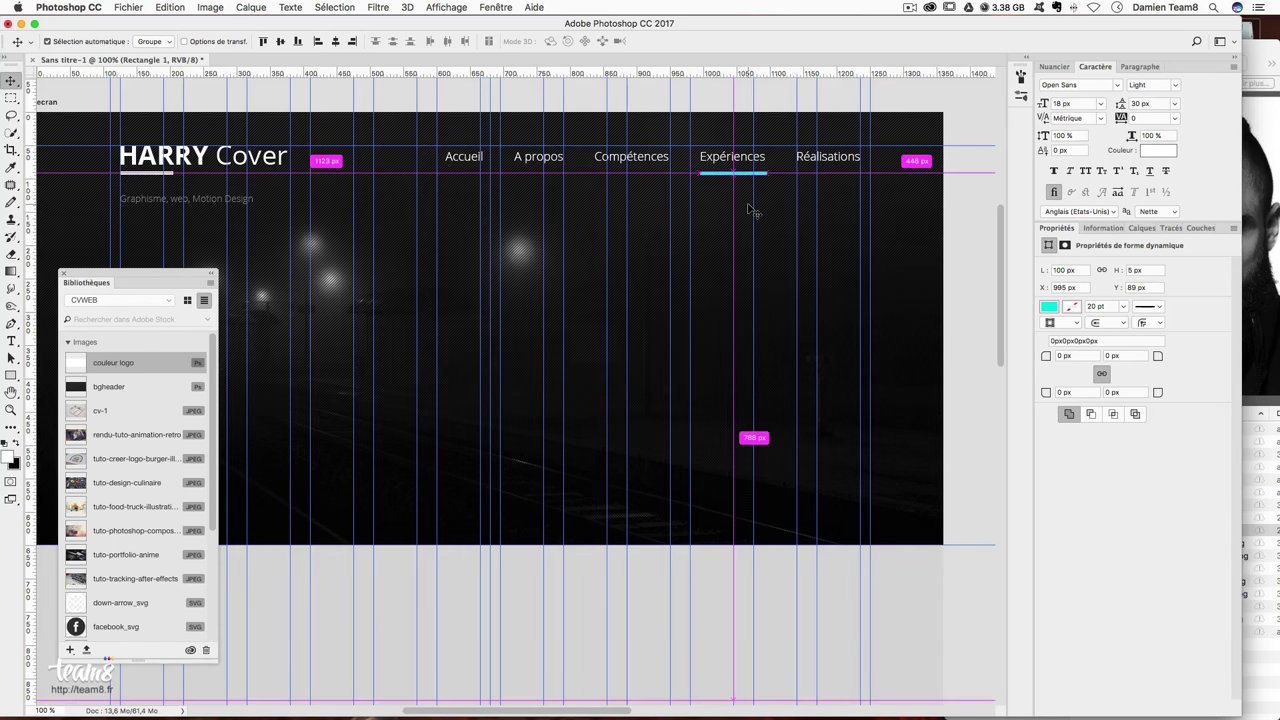
key(ctrl+h)
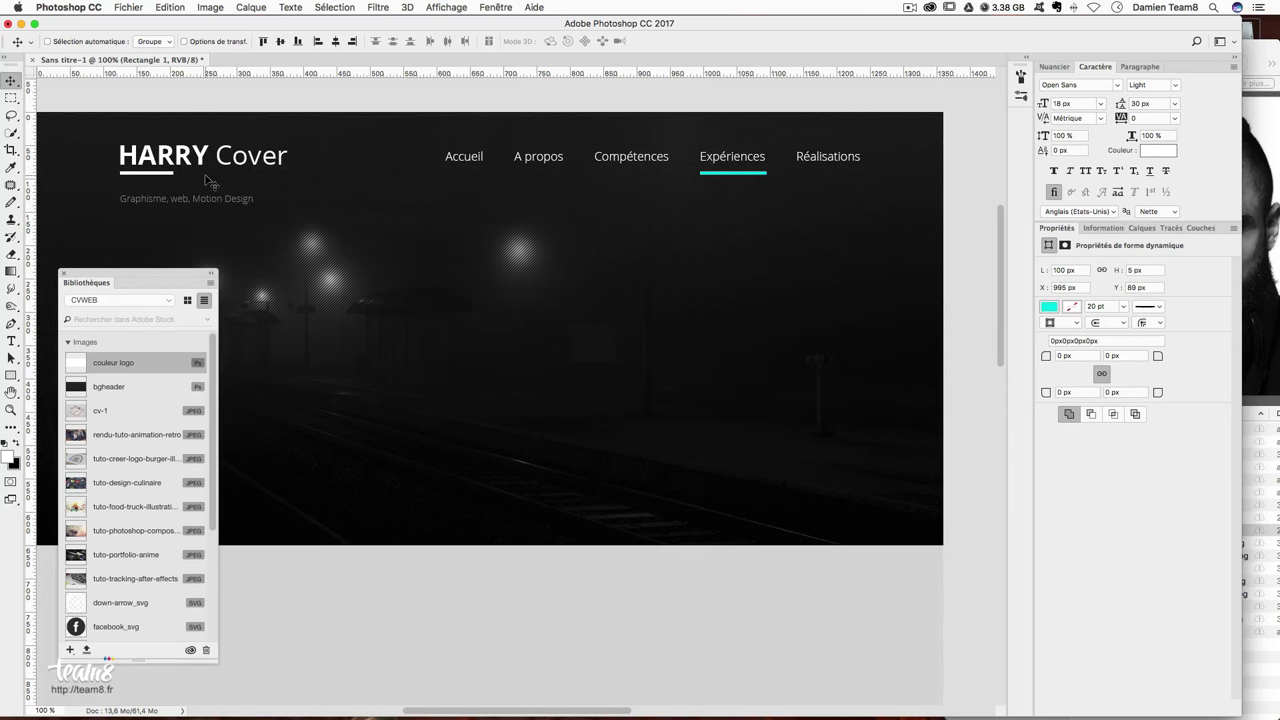
- Rename the Rectangle 1 underline layer to 'barre menu'
drag(594, 286, 626, 277)
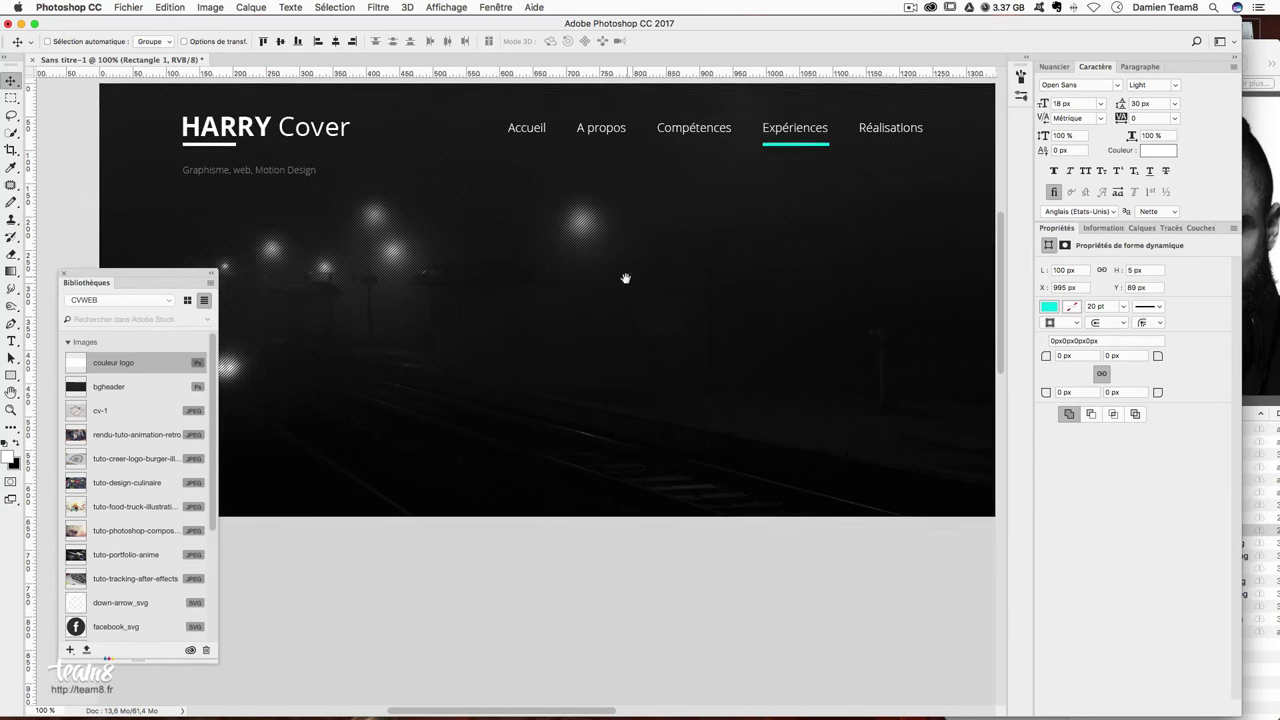
click(1138, 228)
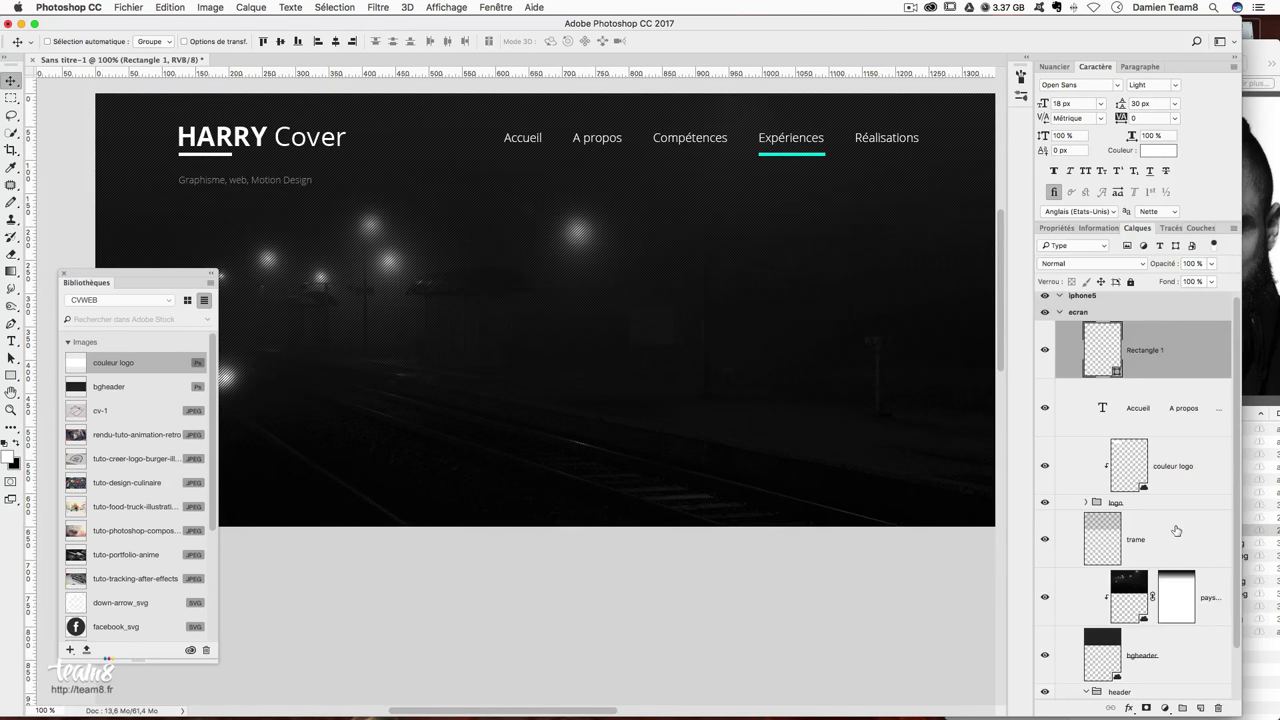
scroll(1140, 326, up, 1)
double_click(1145, 355)
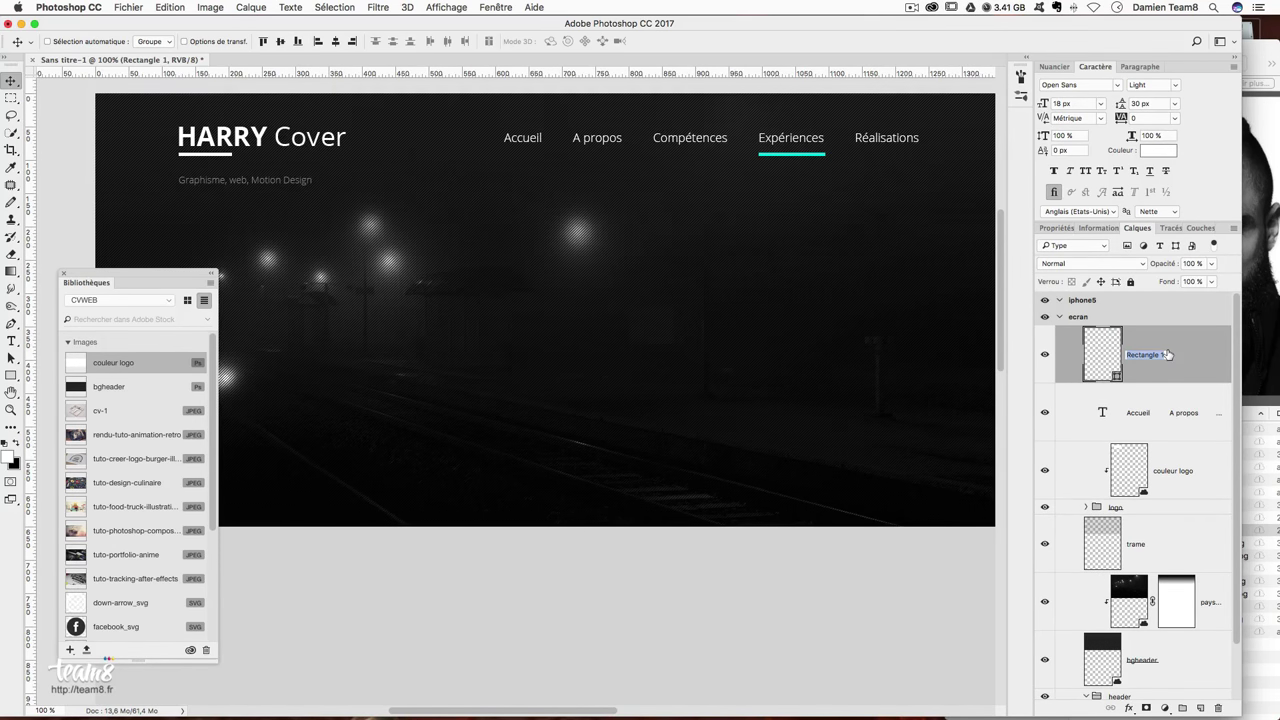
text(barre menu)
key(Return)
- Draw a white rectangle covering the menu links
click(12, 375)
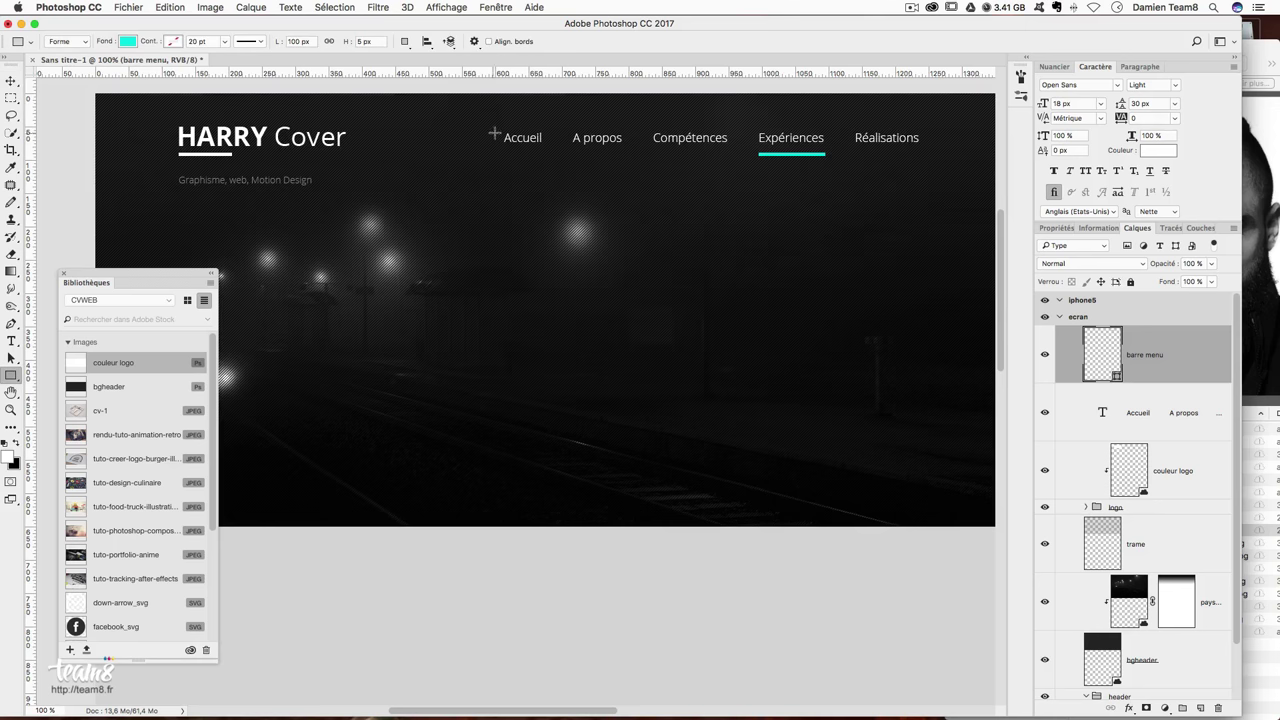
drag(498, 129, 923, 146)
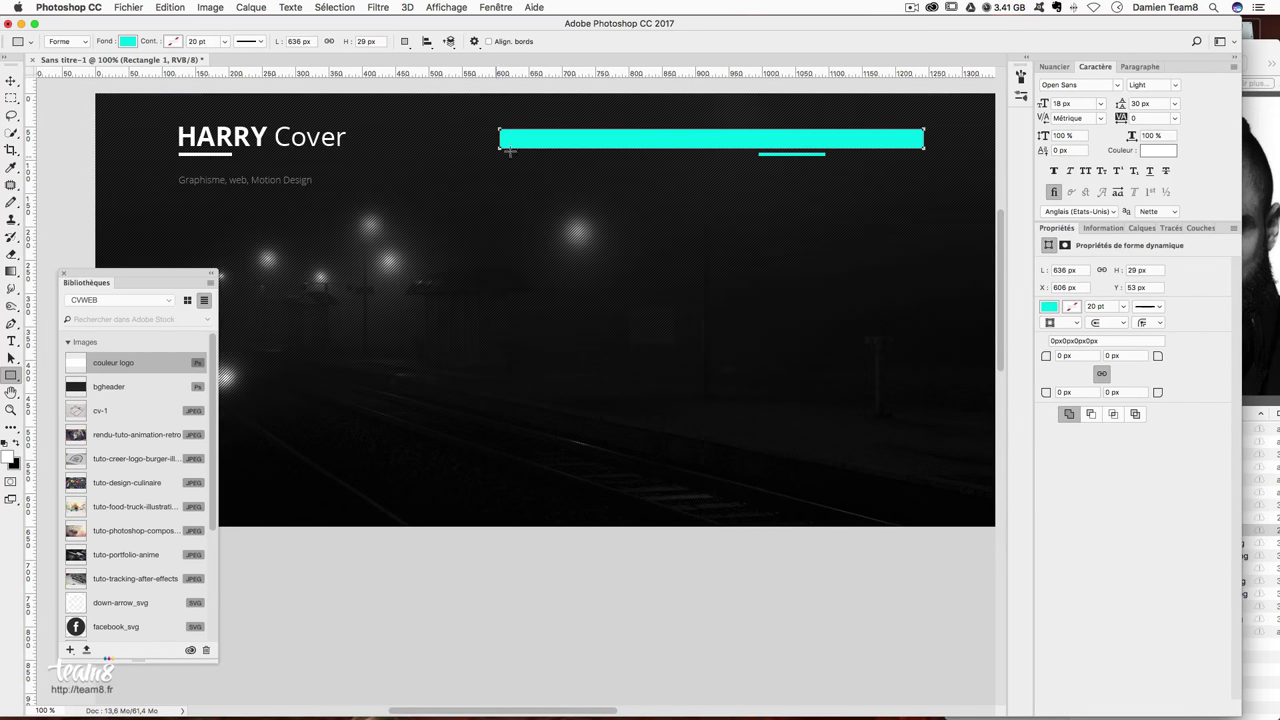
click(1049, 307)
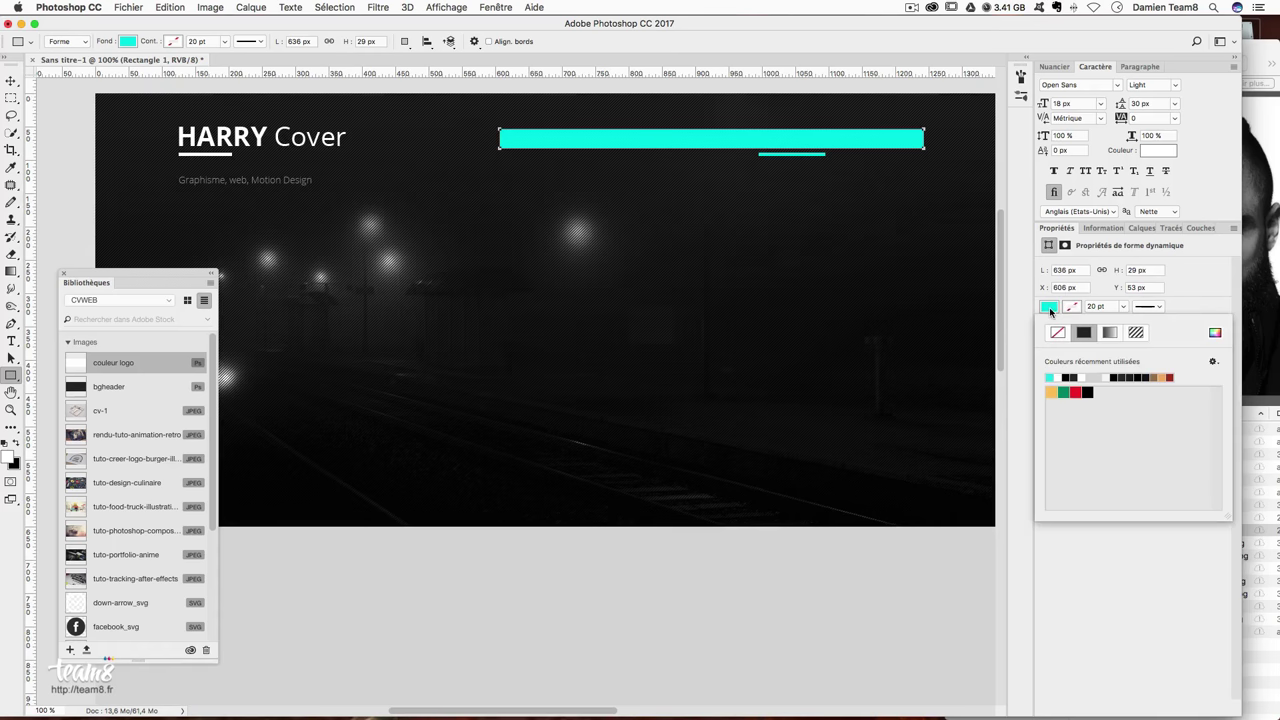
click(1085, 378)
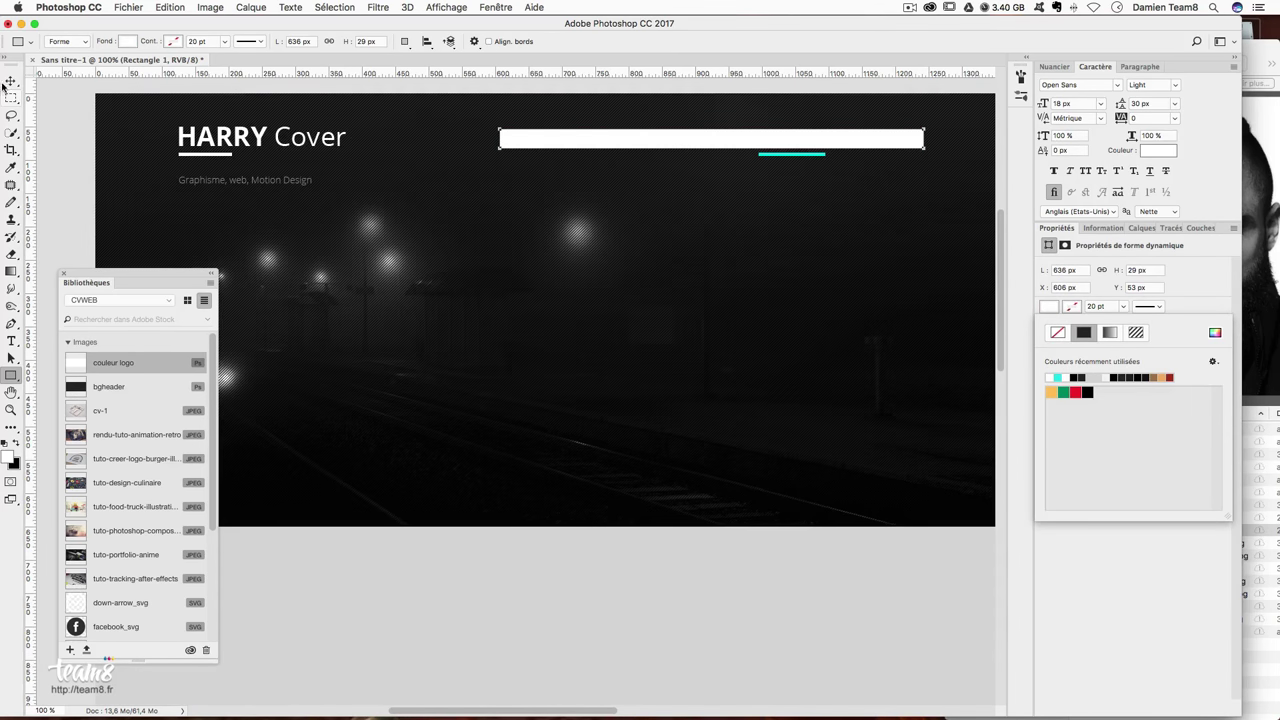
- Name the white bar's layer 'couleur menu', then change it to 'couleur navigation'
key(v)
click(1137, 228)
double_click(1145, 356)
text(couleur )
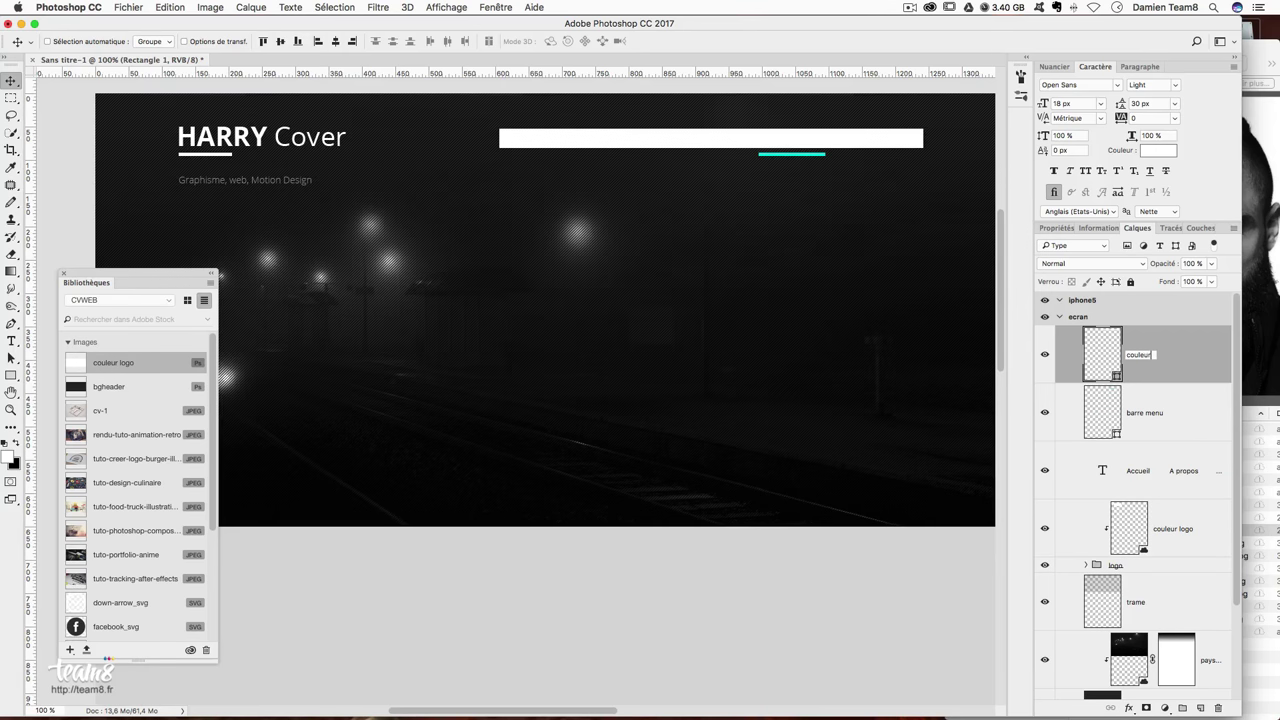
text(menu)
key(Return)
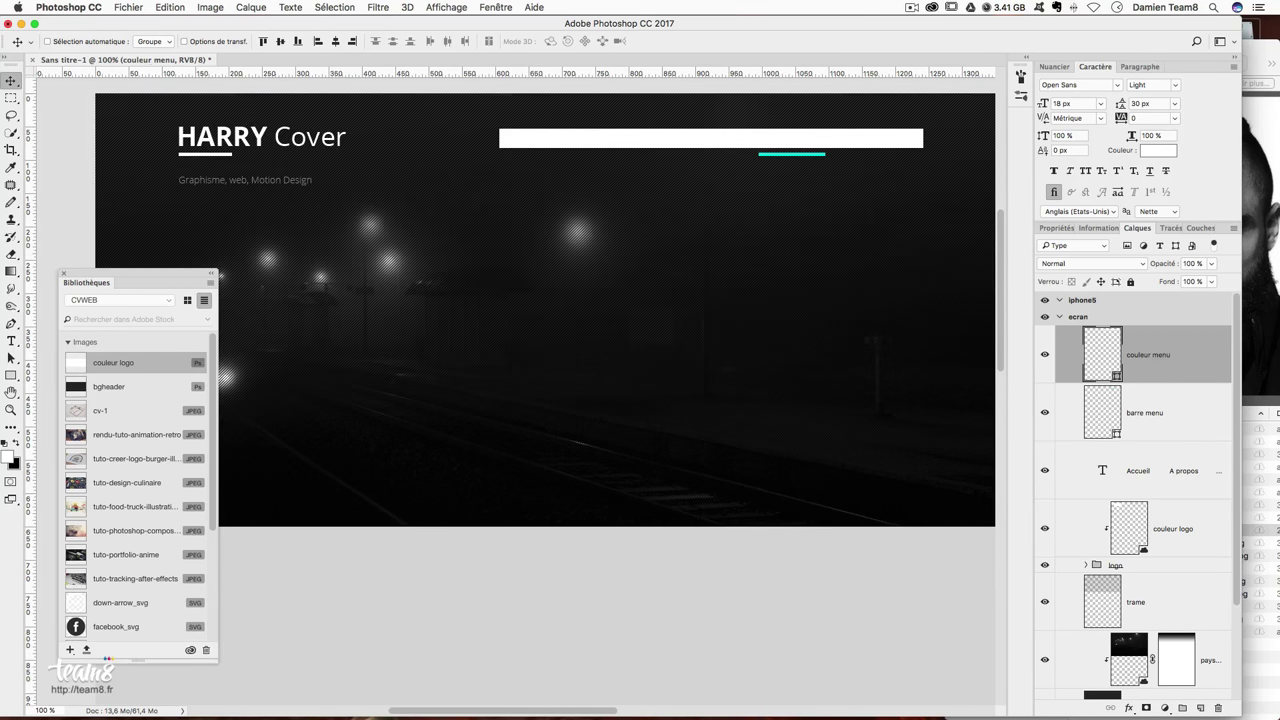
scroll(1177, 342, down, 2)
scroll(1177, 342, up, 2)
double_click(1165, 356)
text(naviga)
text(tion)
- Confirm the 'couleur navigation' layer name and save the layer as a library asset
key(Return)
drag(1094, 352, 140, 366)
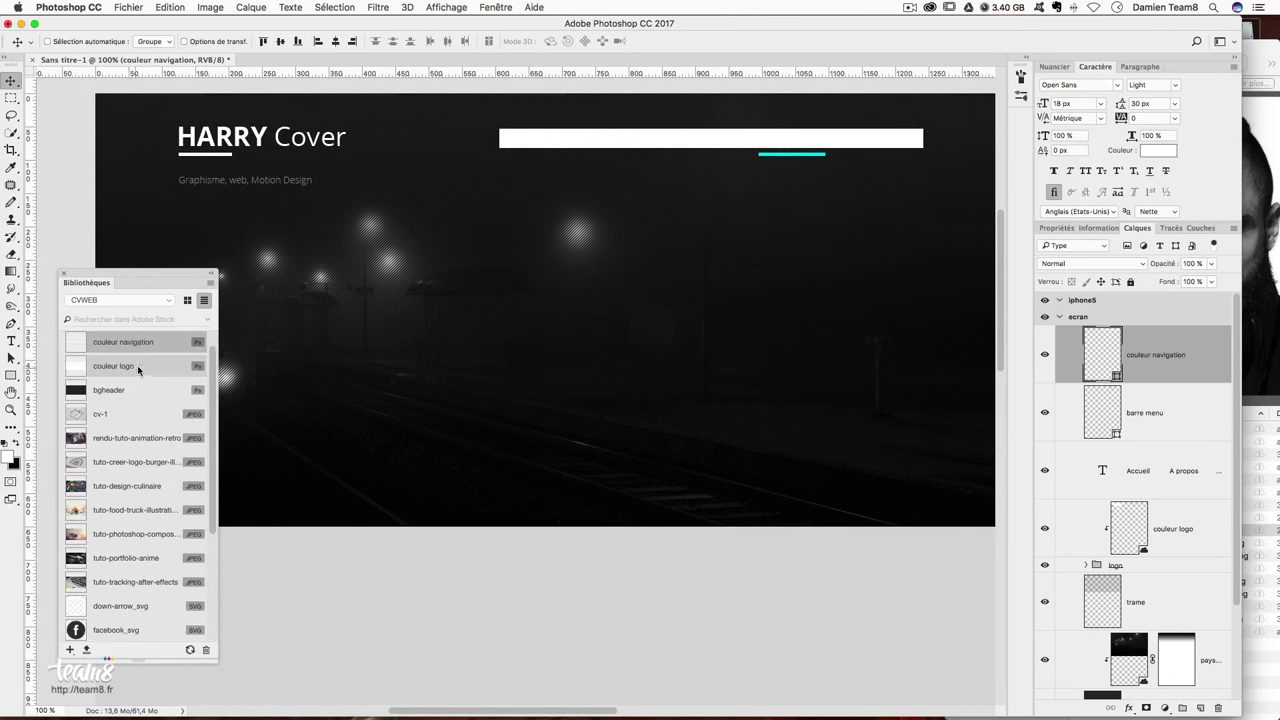
mouse_move(1110, 356)
mouse_down()
mouse_move(1229, 705)
mouse_move(1218, 707)
mouse_up()
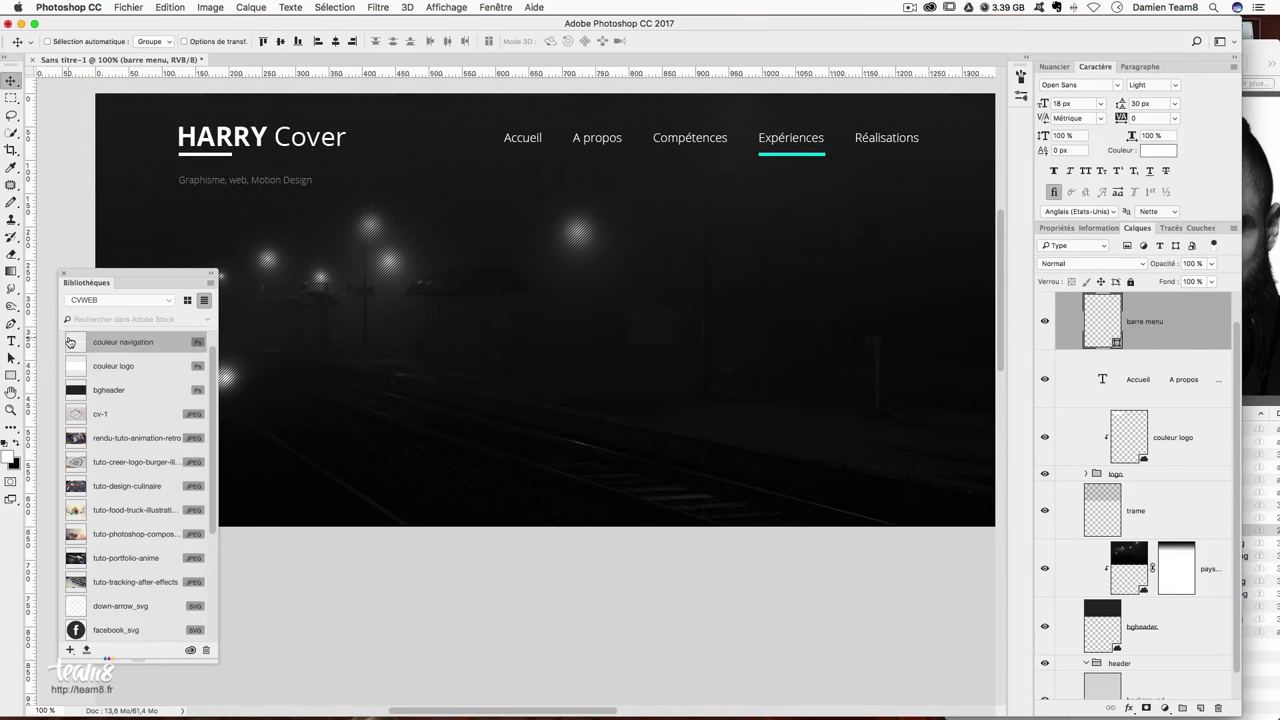
- Place the linked 'couleur navigation' asset over the menu, below 'barre menu', and clip it
drag(590, 159, 586, 166)
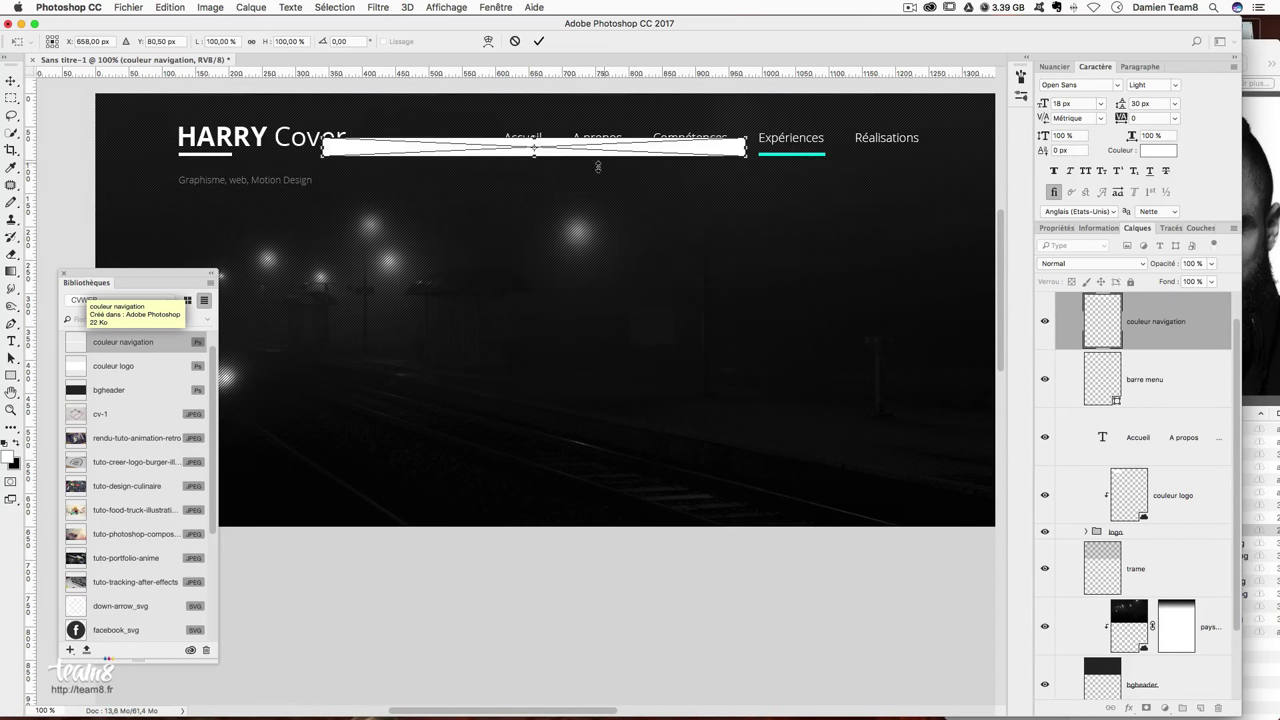
key(Return)
drag(429, 150, 621, 147)
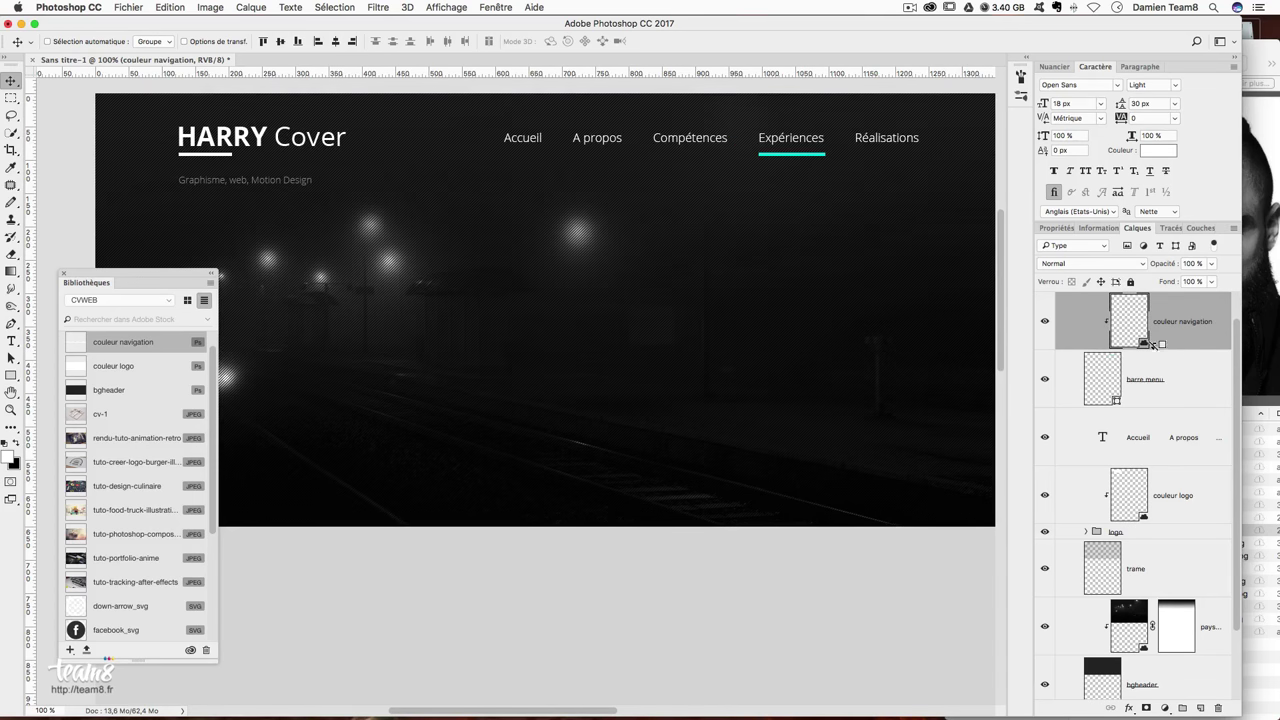
drag(1174, 341, 1188, 388)
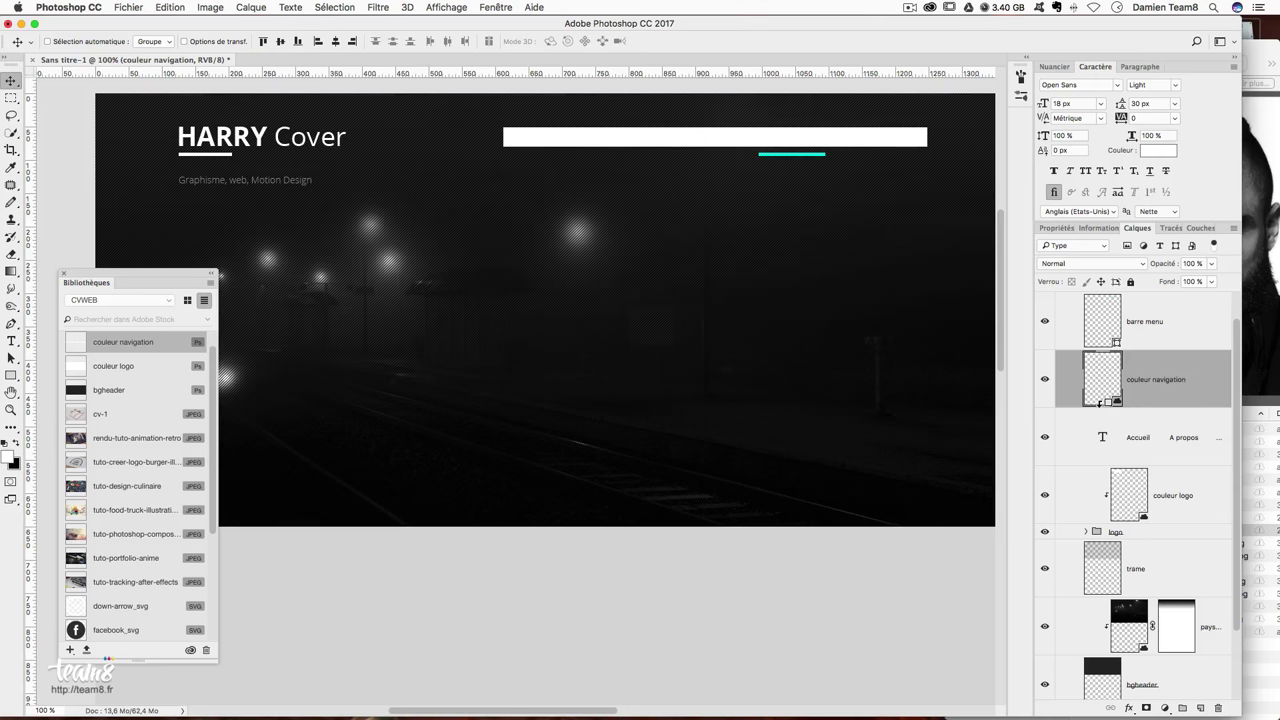
alt+click(1100, 406)
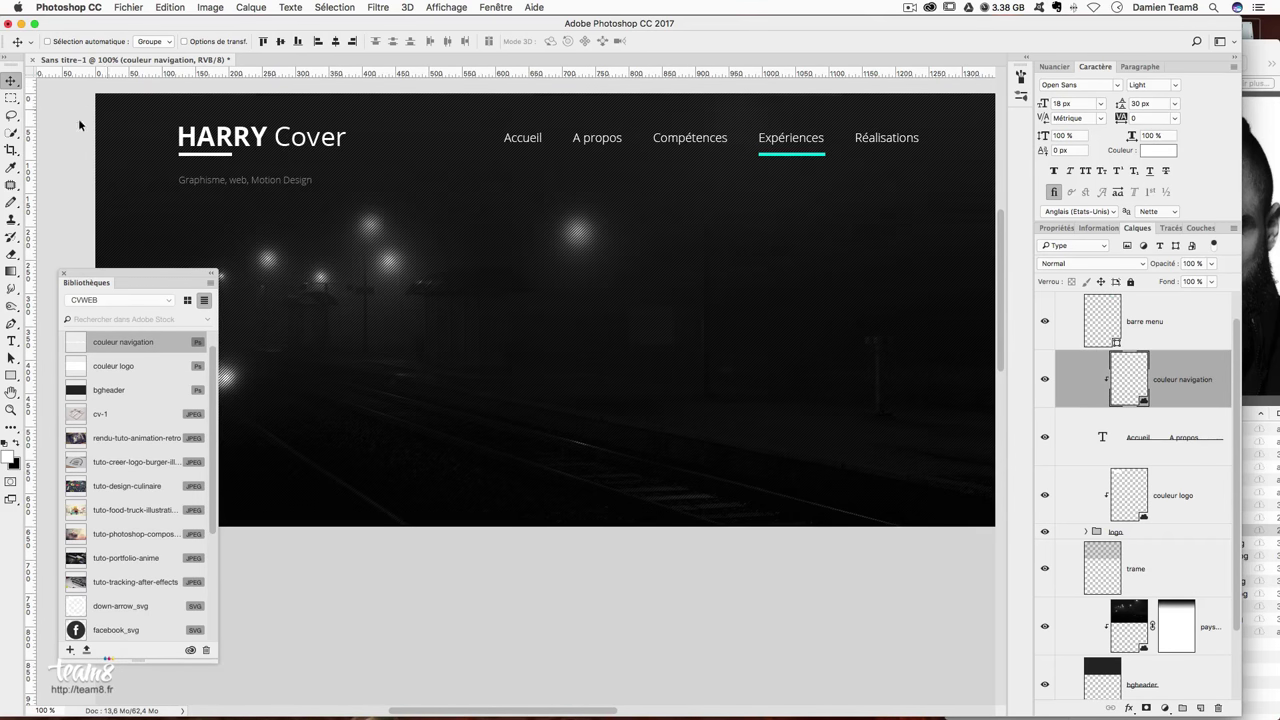
double_click(68, 347)
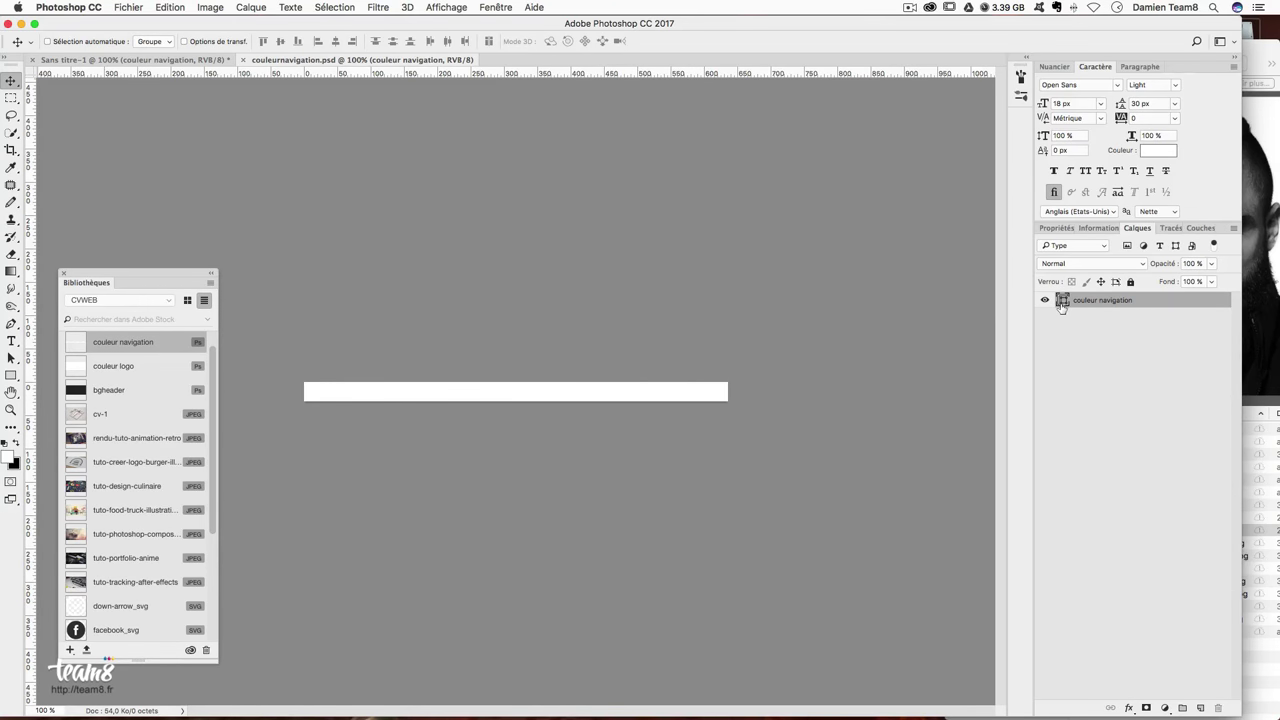
double_click(1061, 301)
drag(636, 419, 636, 393)
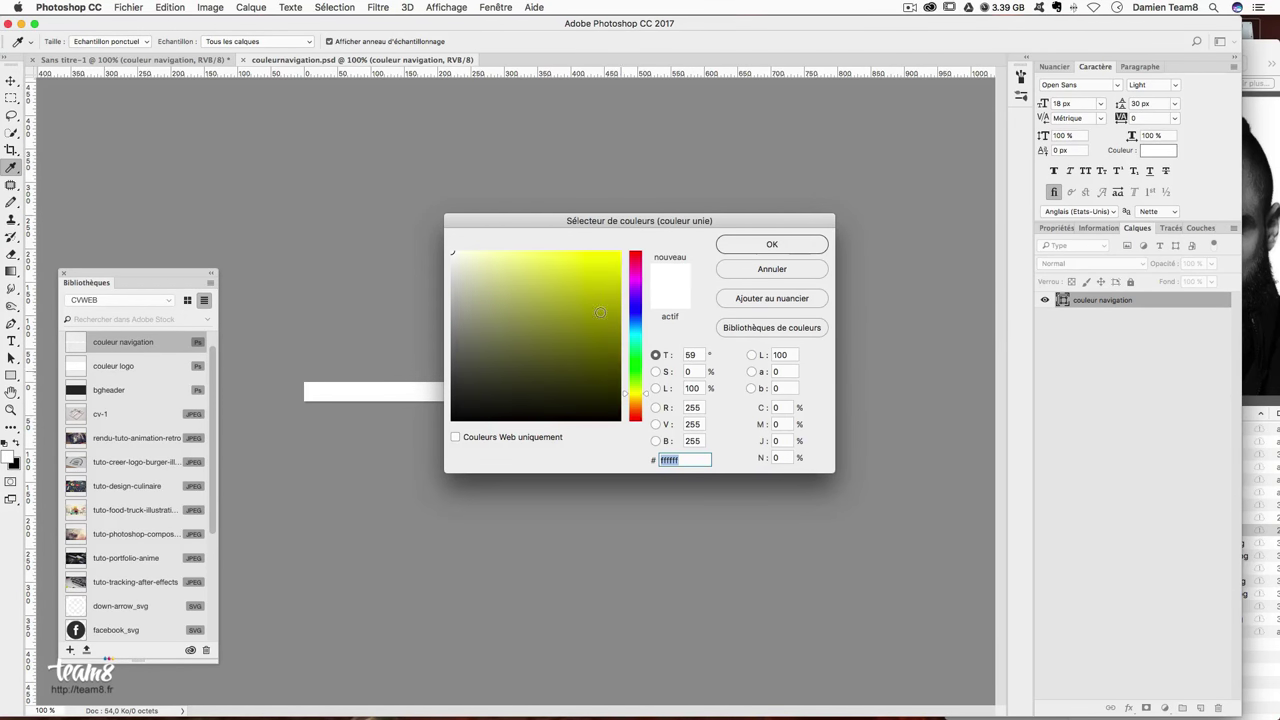
drag(615, 256, 676, 247)
click(771, 245)
key(super+s)
key(super+w)
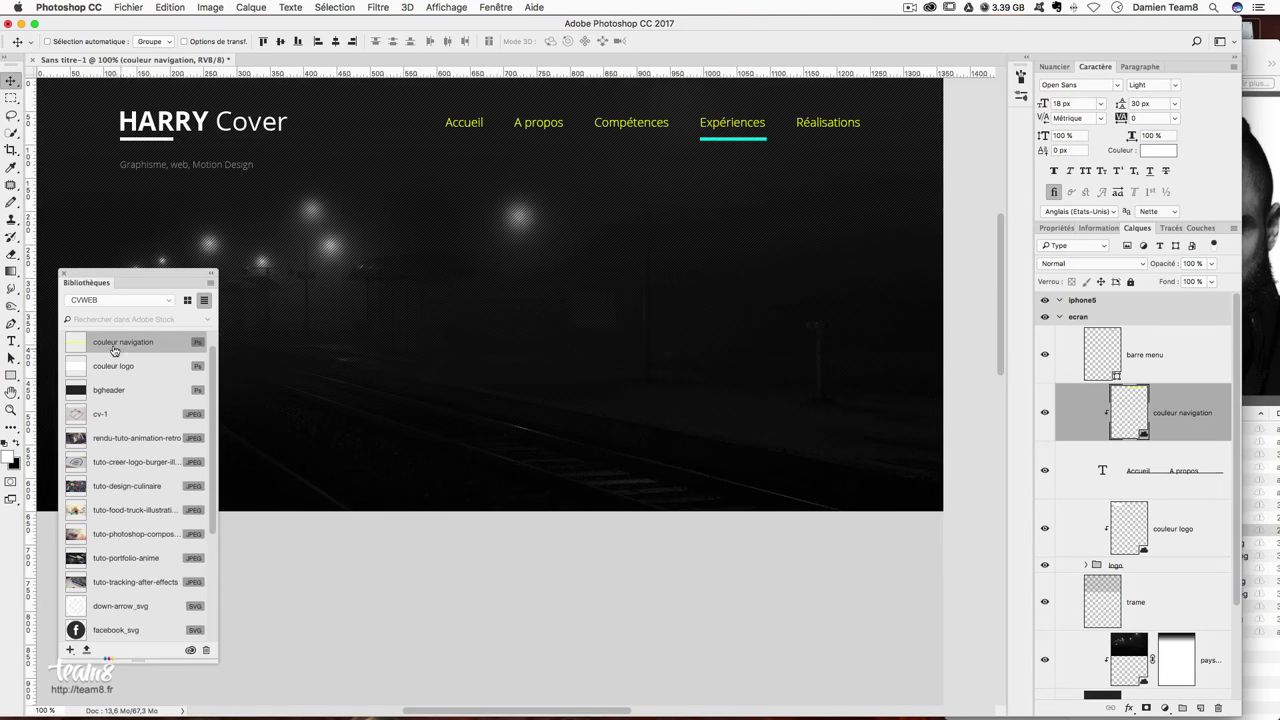
double_click(70, 344)
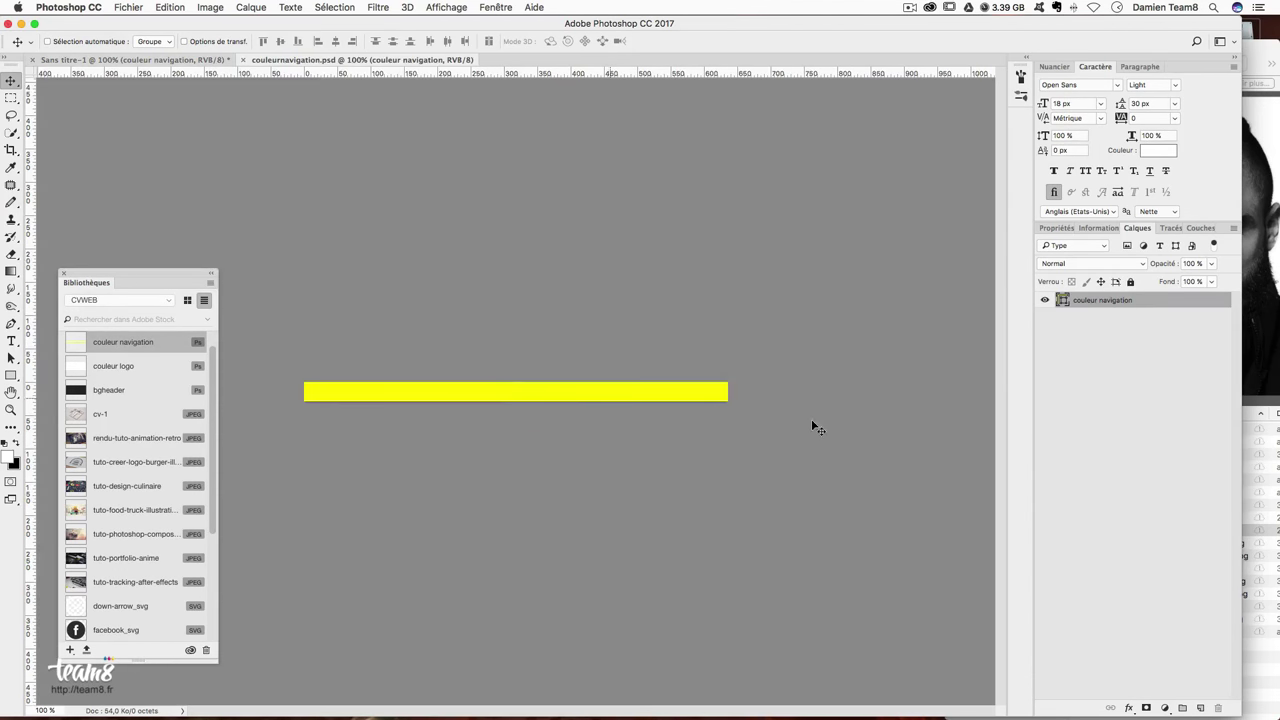
double_click(1064, 301)
text(ffffff)
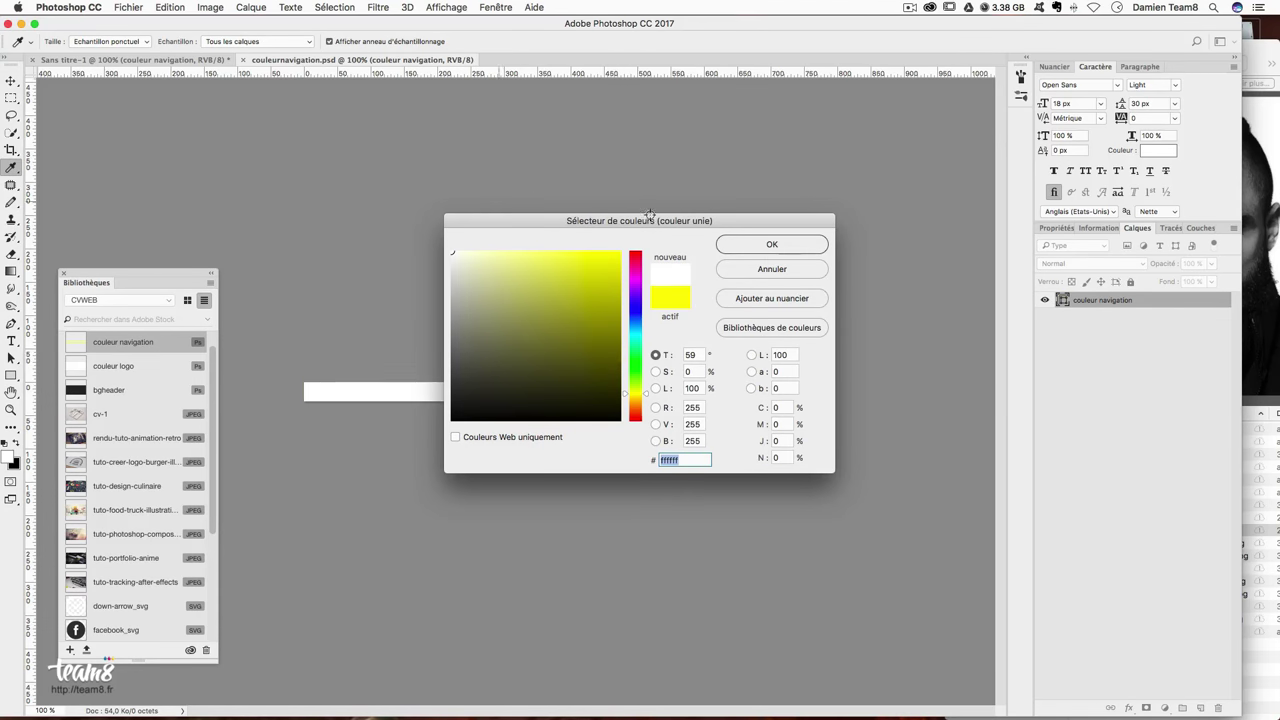
click(772, 245)
key(v)
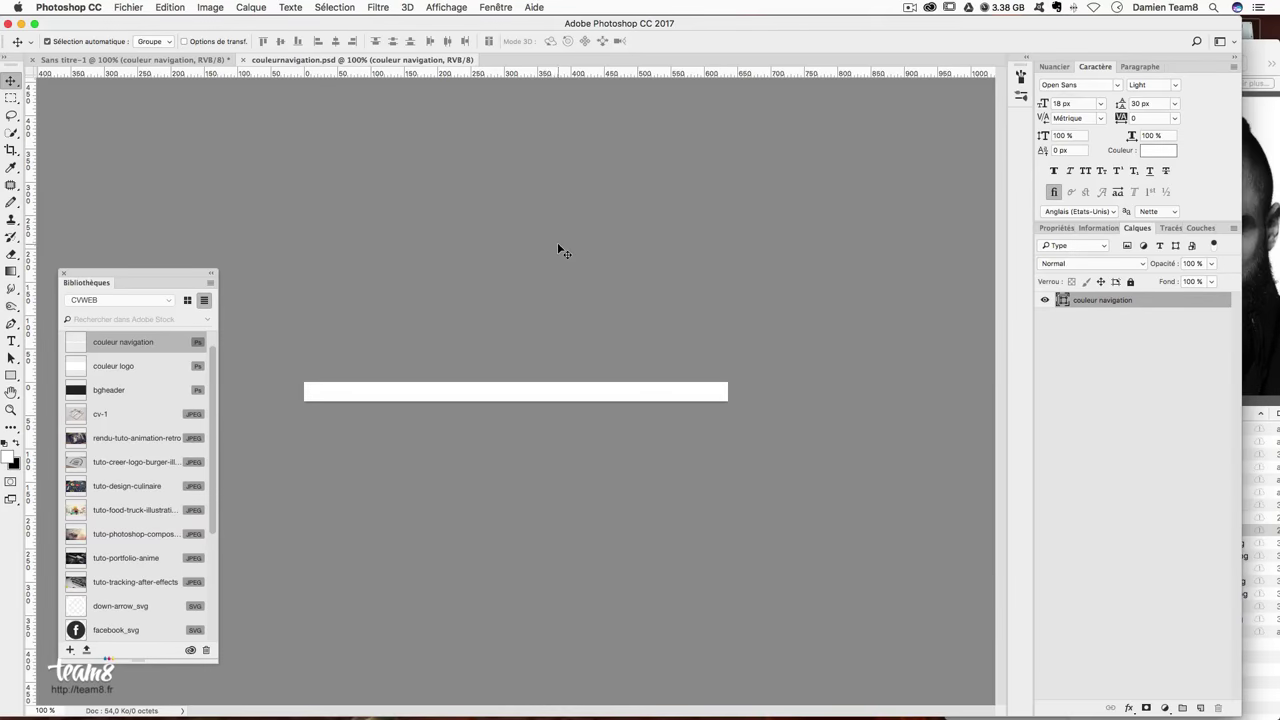
key(ctrl+w)
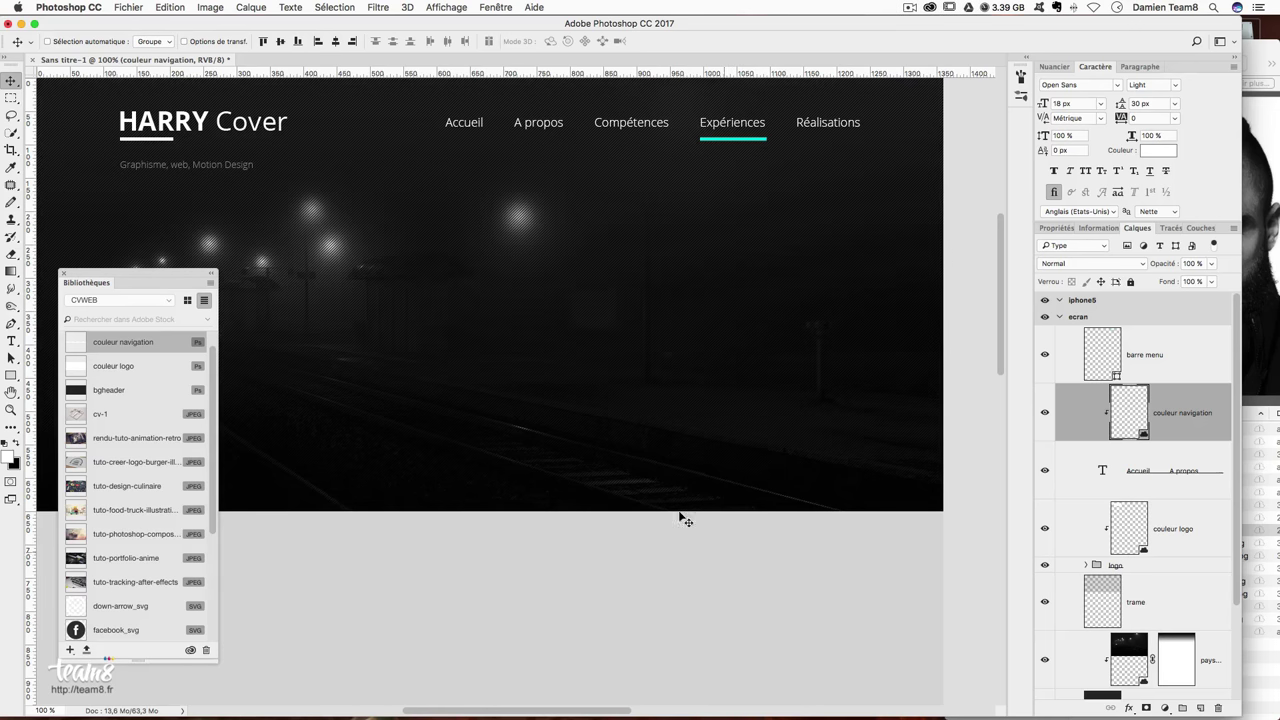
scroll(335, 340, left, 2)
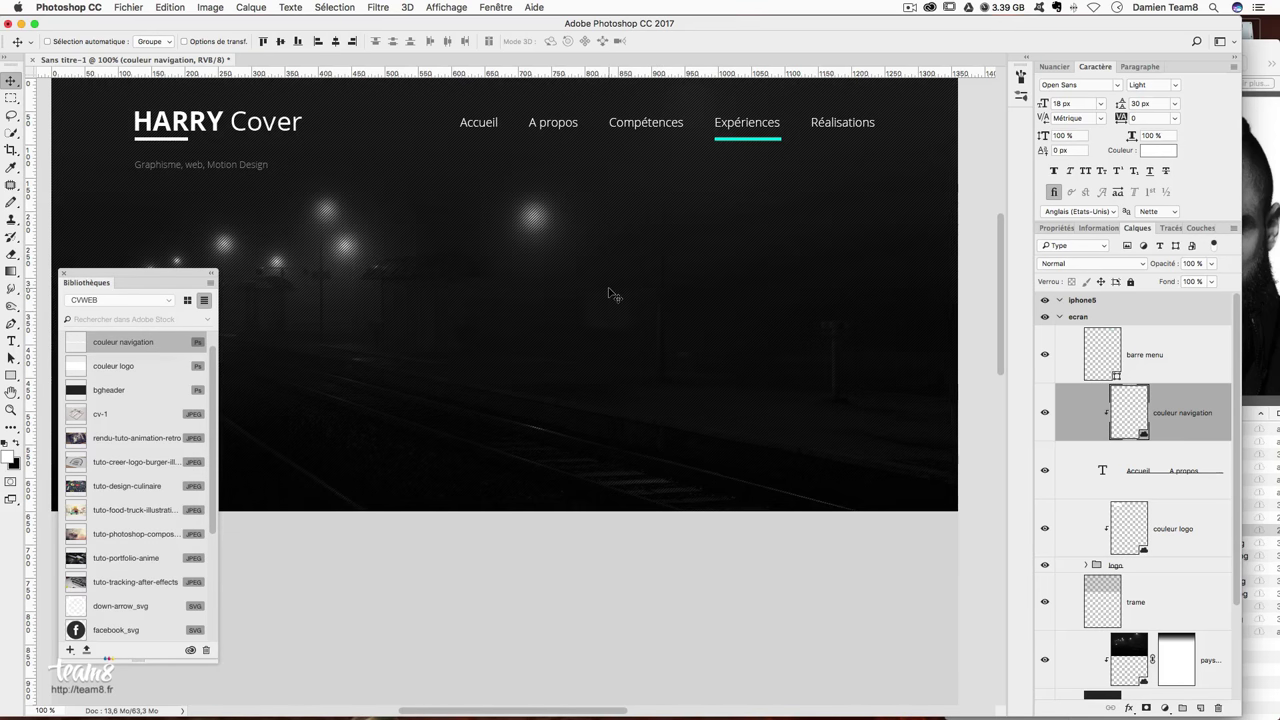
- Add the headline 'je suis un agitateur' on the photo in All Caps at 50 px
click(11, 341)
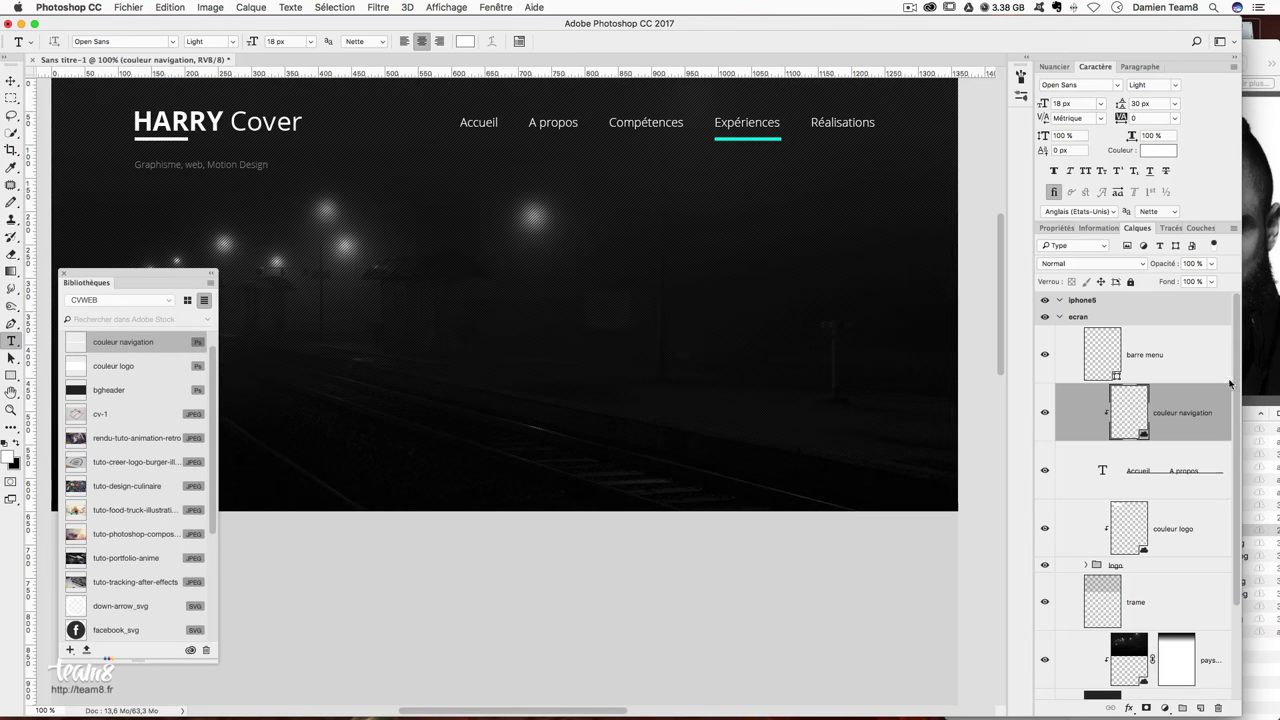
click(1172, 370)
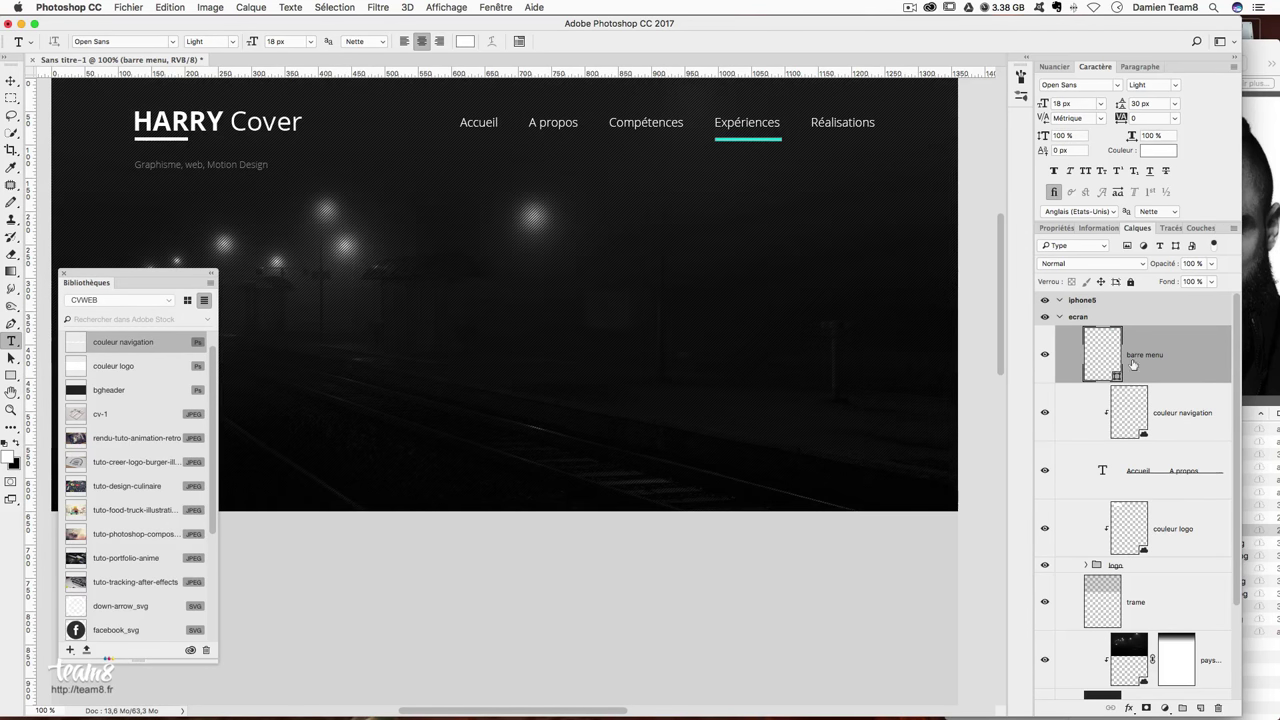
click(423, 296)
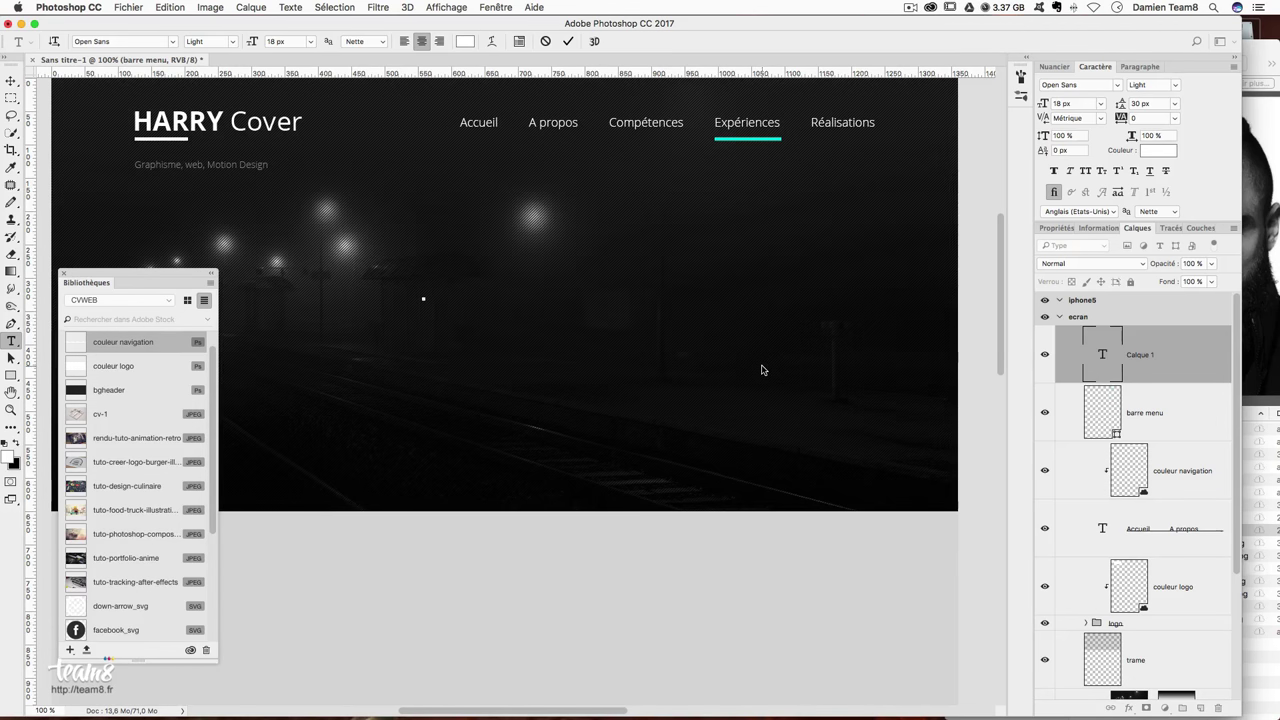
text(je suis un agitate ur)
click(10, 80)
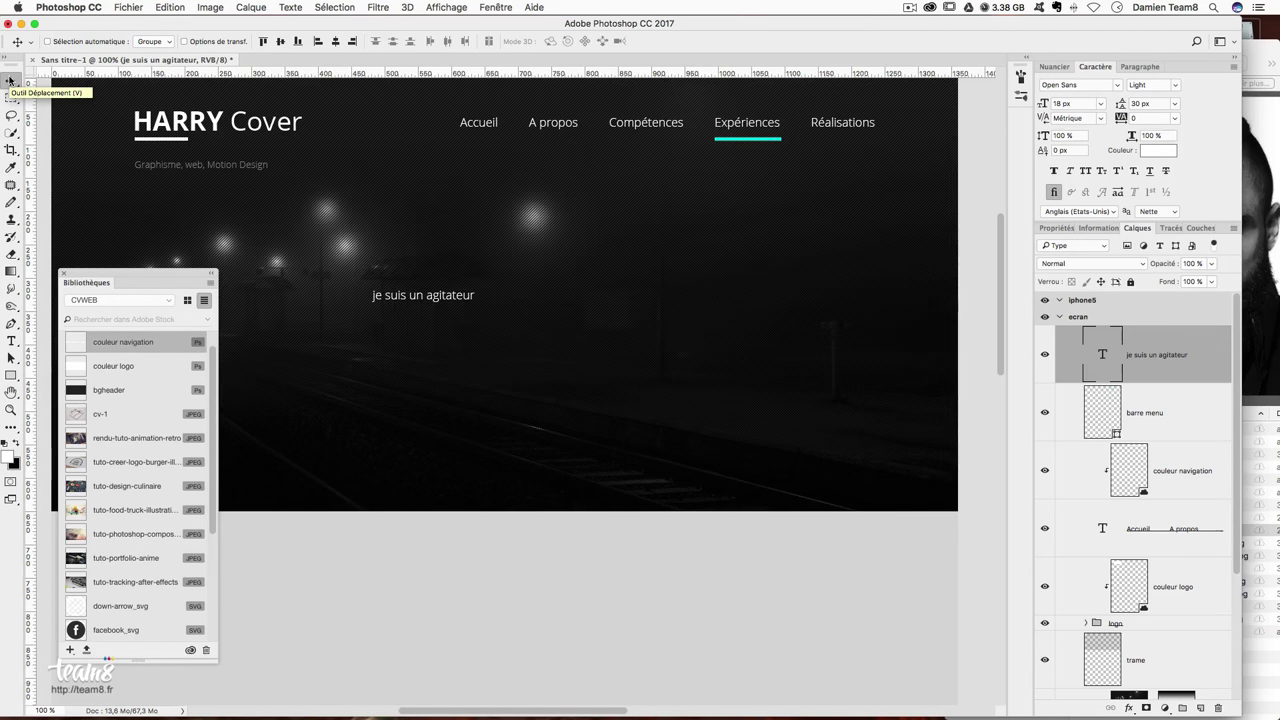
click(1086, 171)
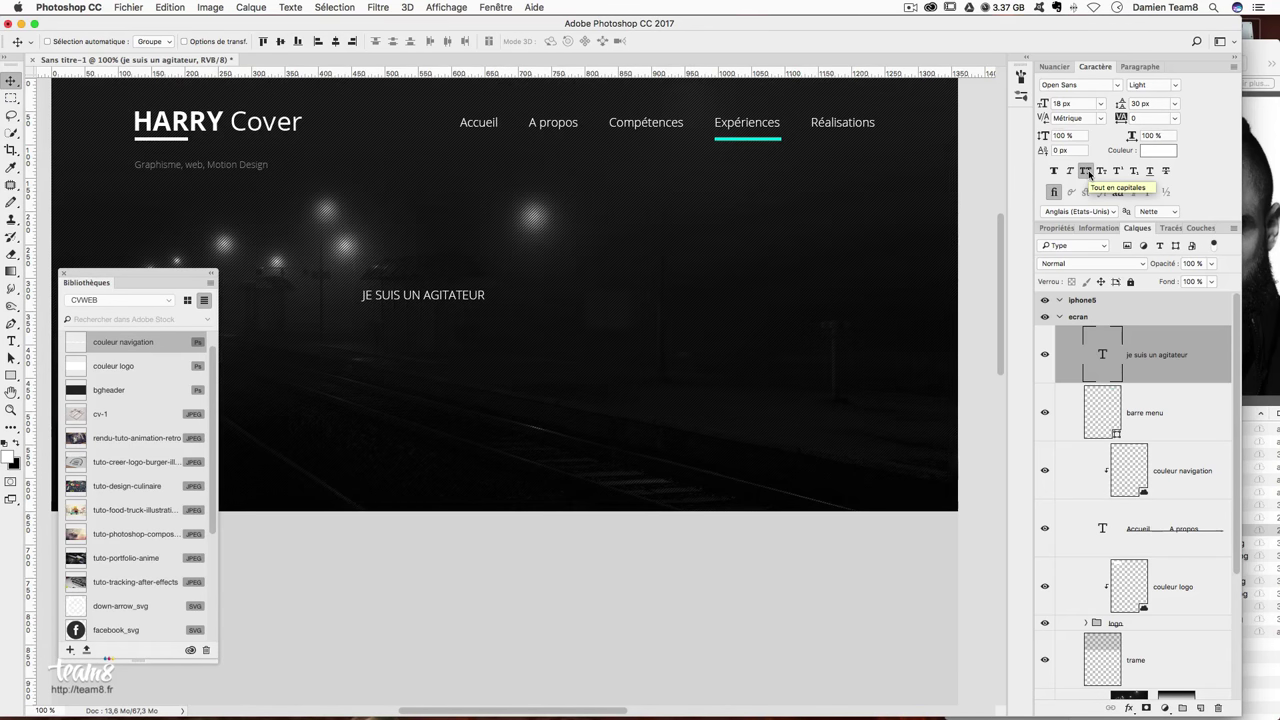
click(1072, 103)
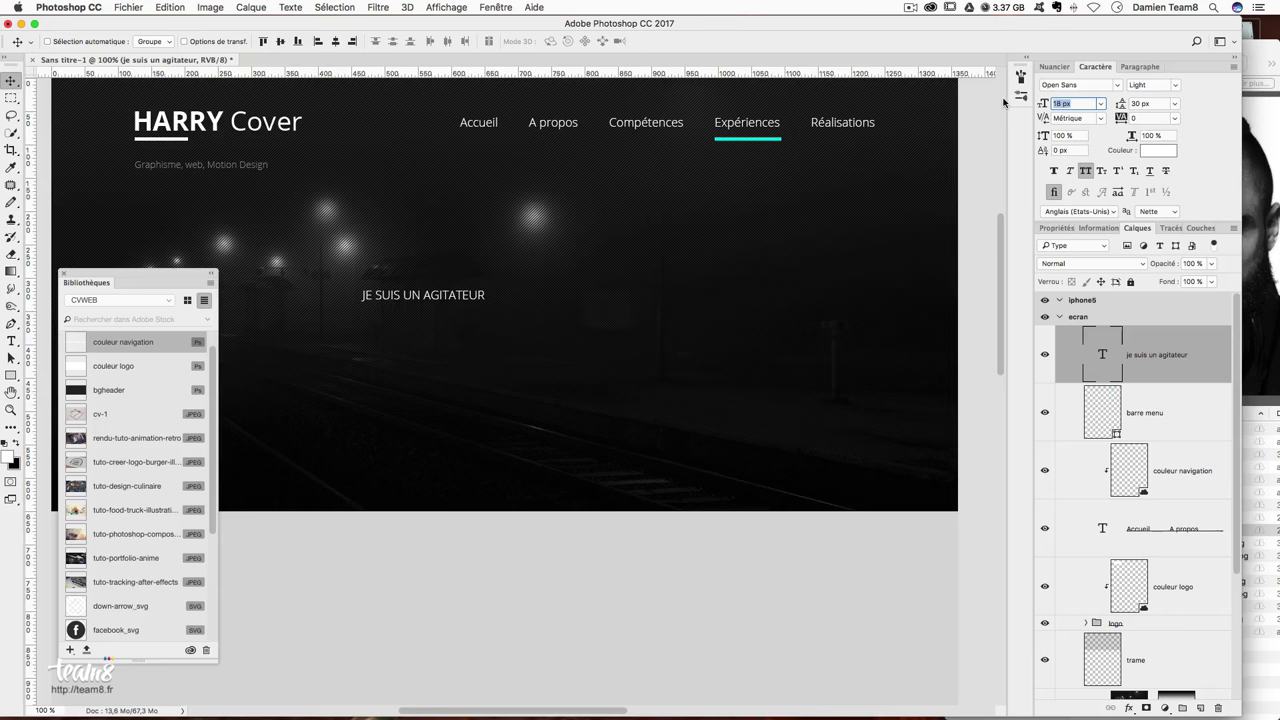
text(50)
key(Return)
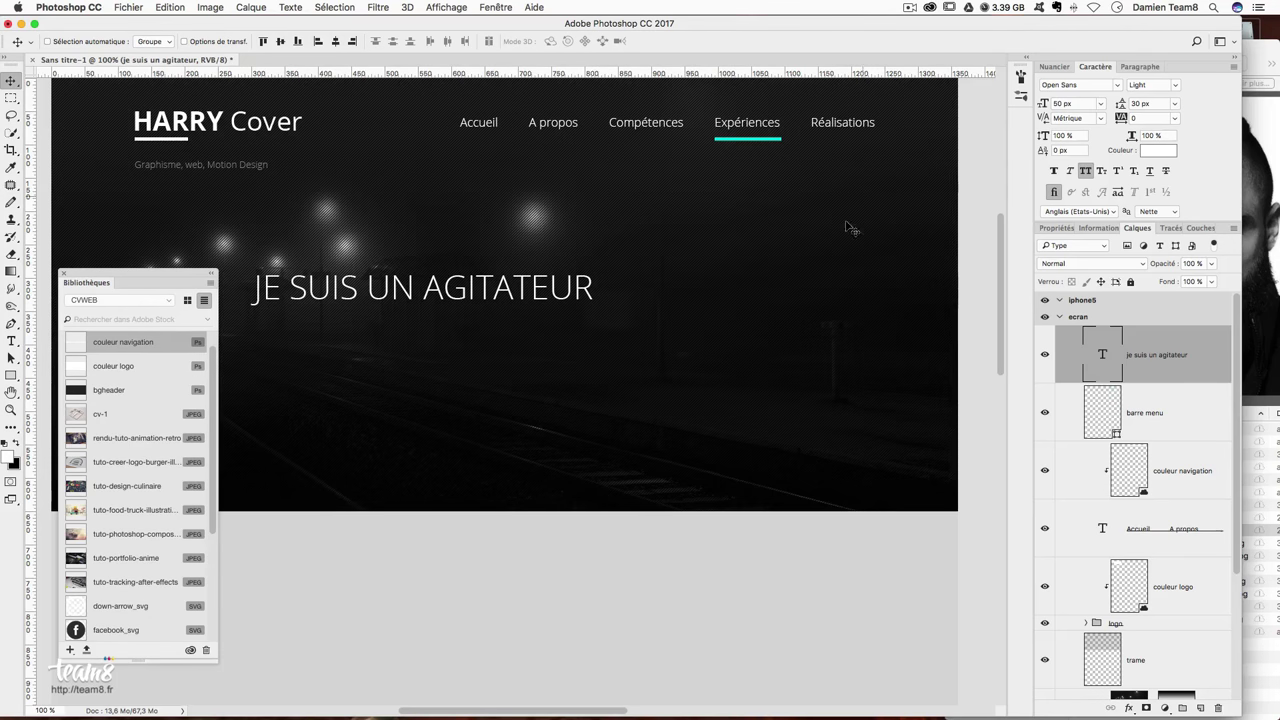
- Make the words UN AGITATEUR bold
click(11, 341)
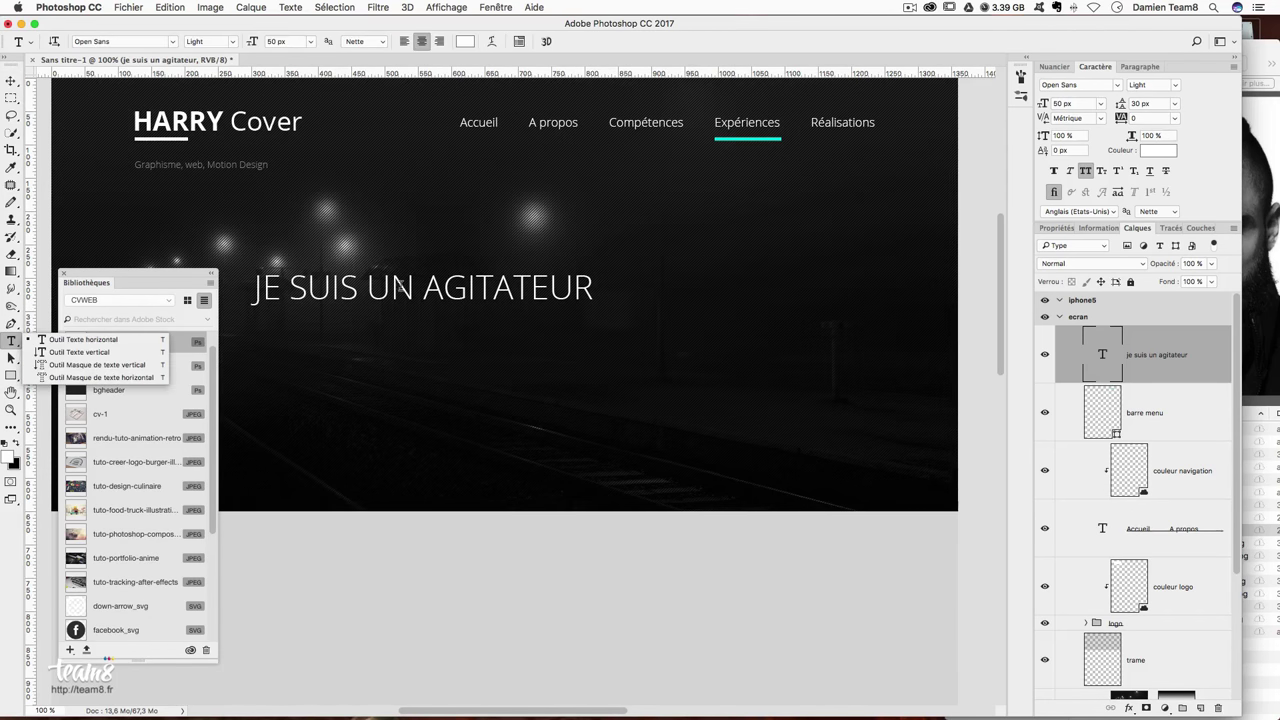
click(537, 287)
double_click(537, 287)
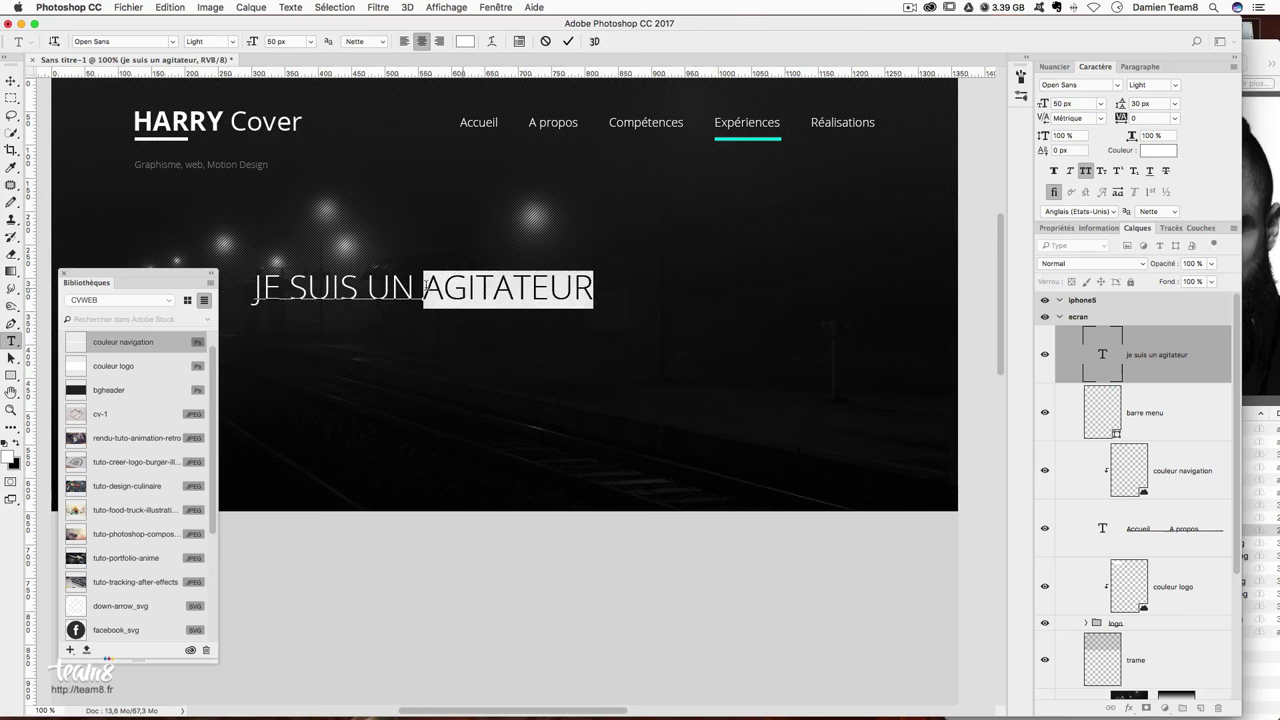
shift+click(401, 286)
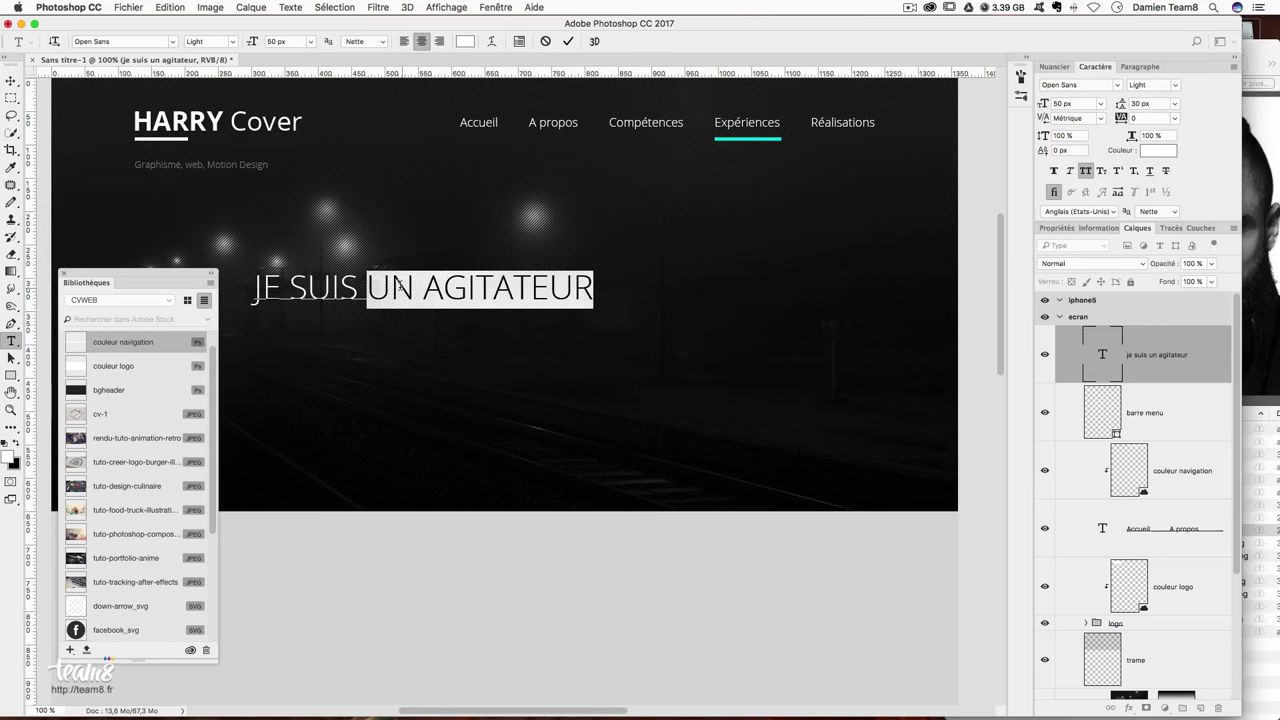
click(1177, 86)
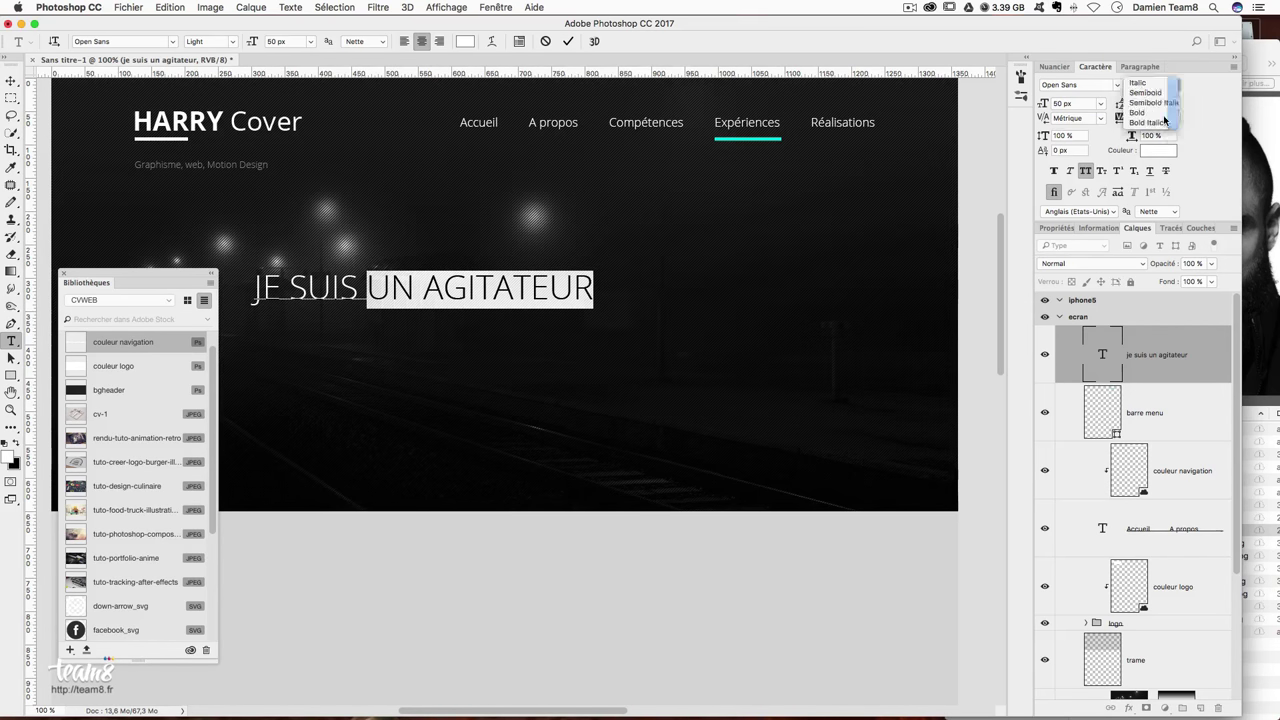
click(1140, 112)
click(11, 80)
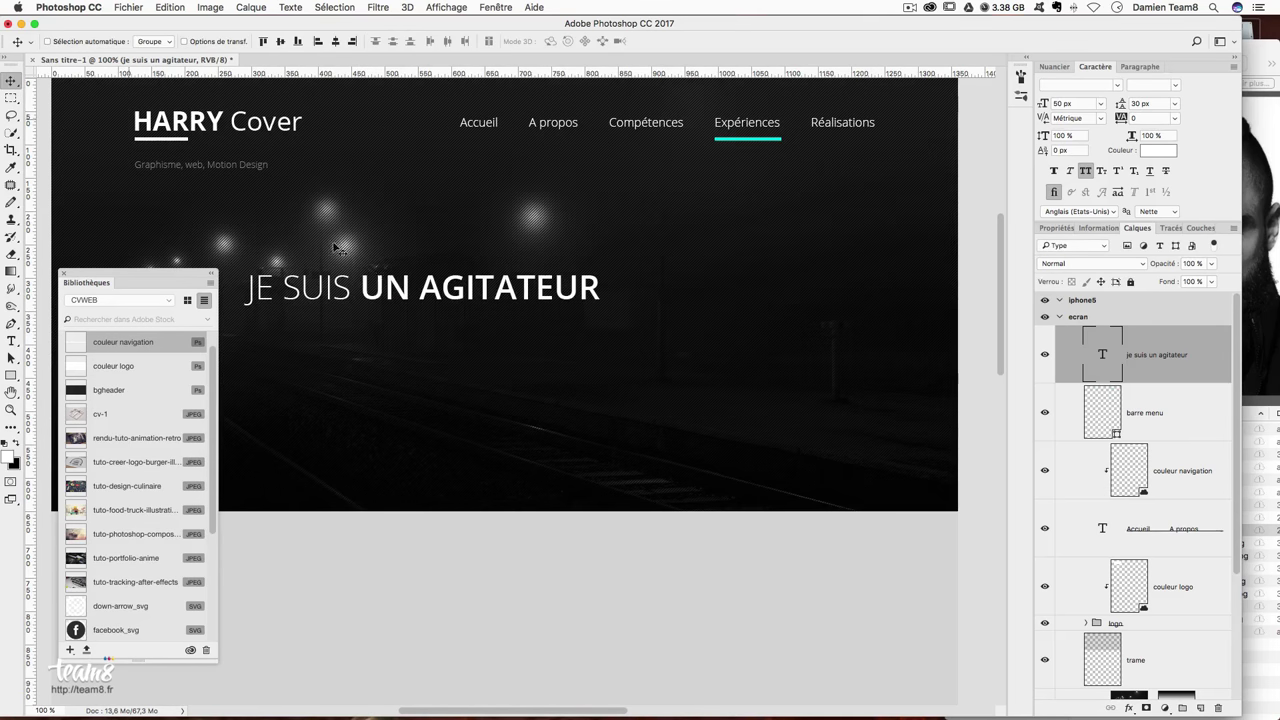
- Shift the headline right with Free Transform so it sits centred across the photo
drag(476, 312, 521, 320)
key(ctrl+semicolon)
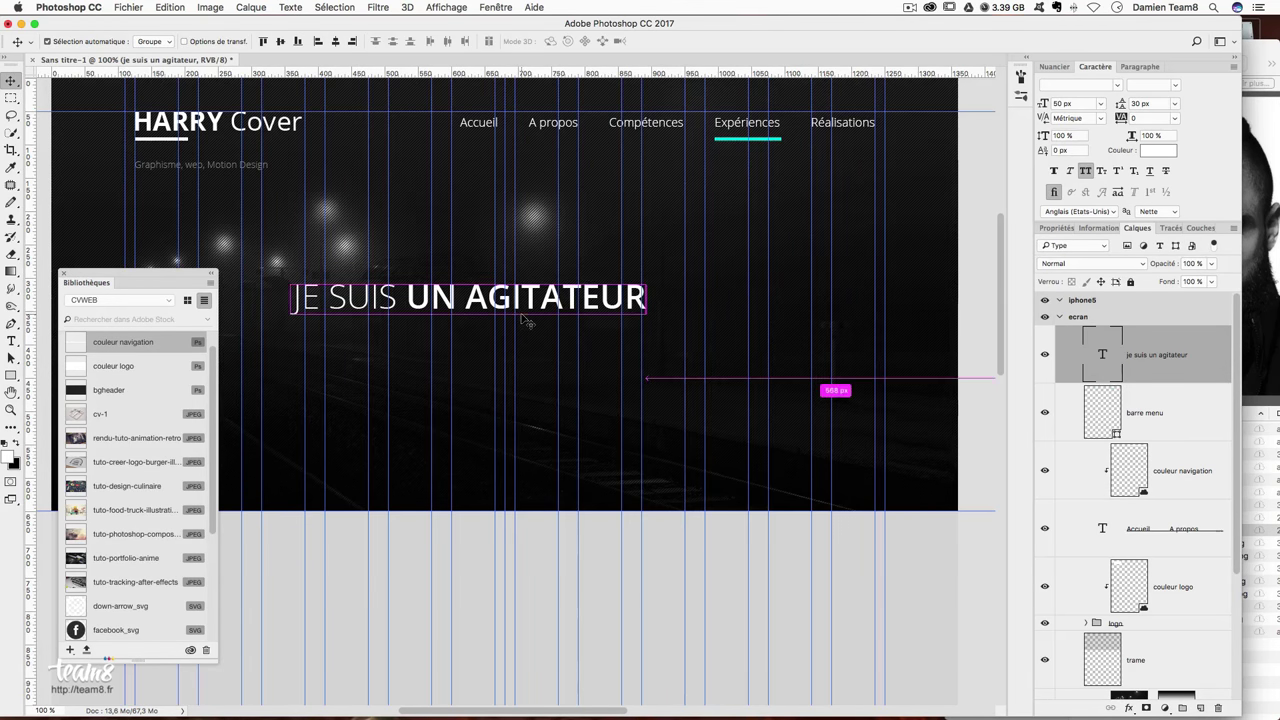
key(ctrl+t)
drag(530, 299, 568, 297)
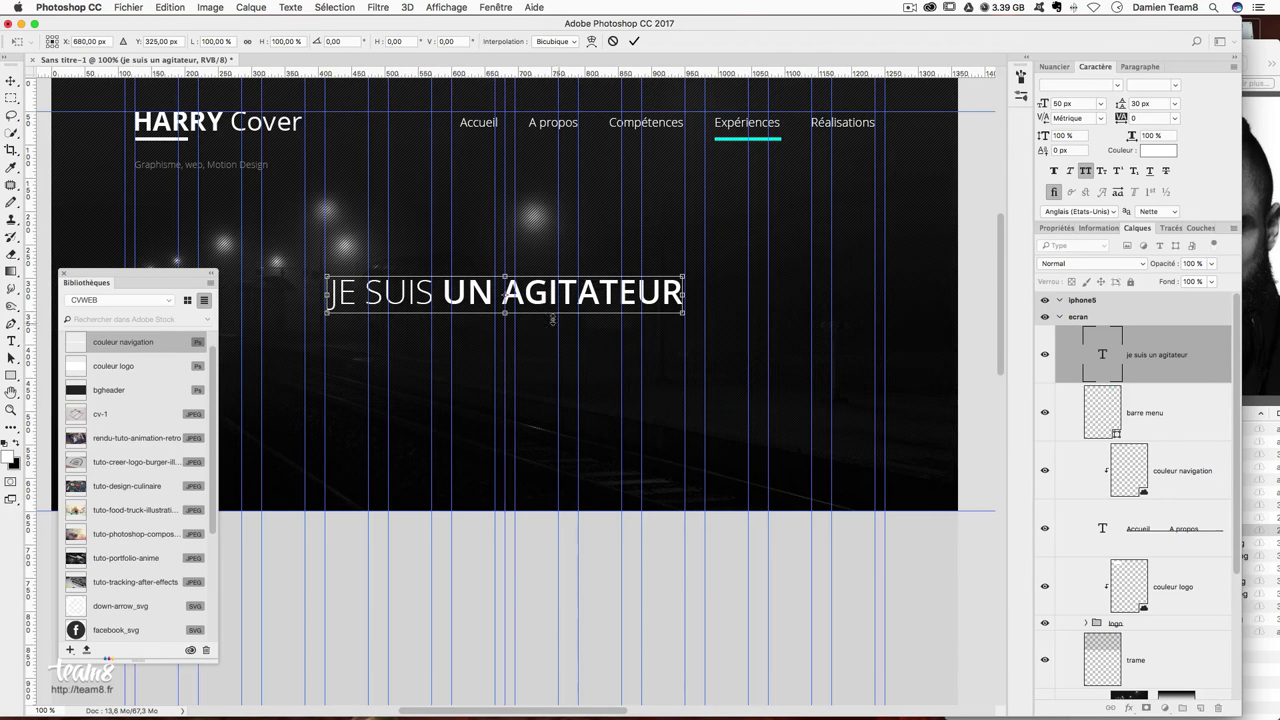
key(Return)
drag(522, 308, 560, 305)
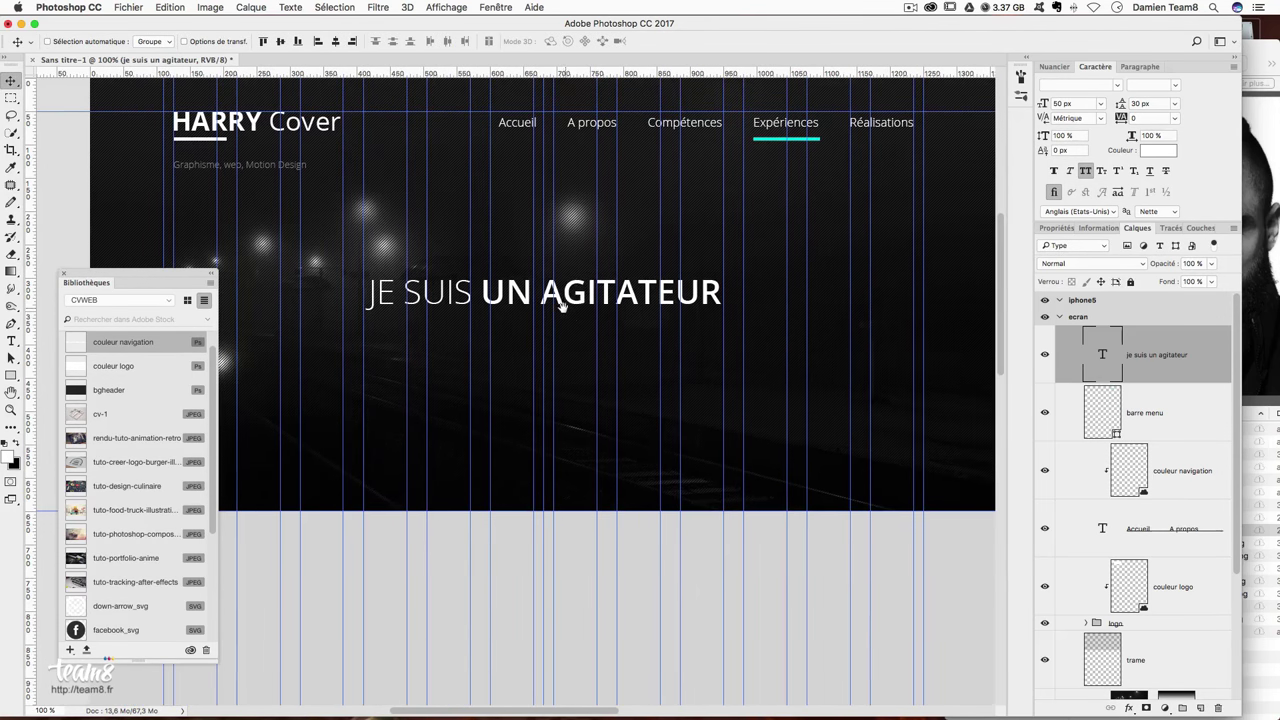
key(ctrl+minus)
key(ctrl+h)
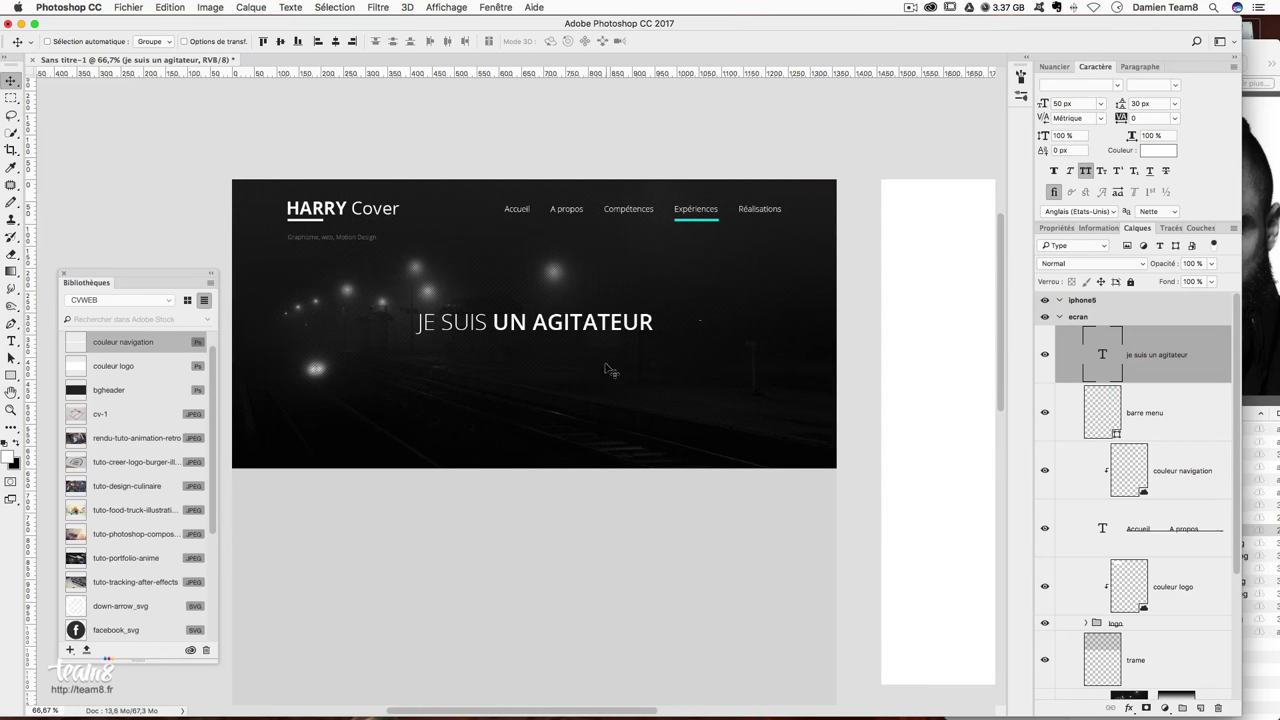
key(ctrl)
key(ctrl+h)
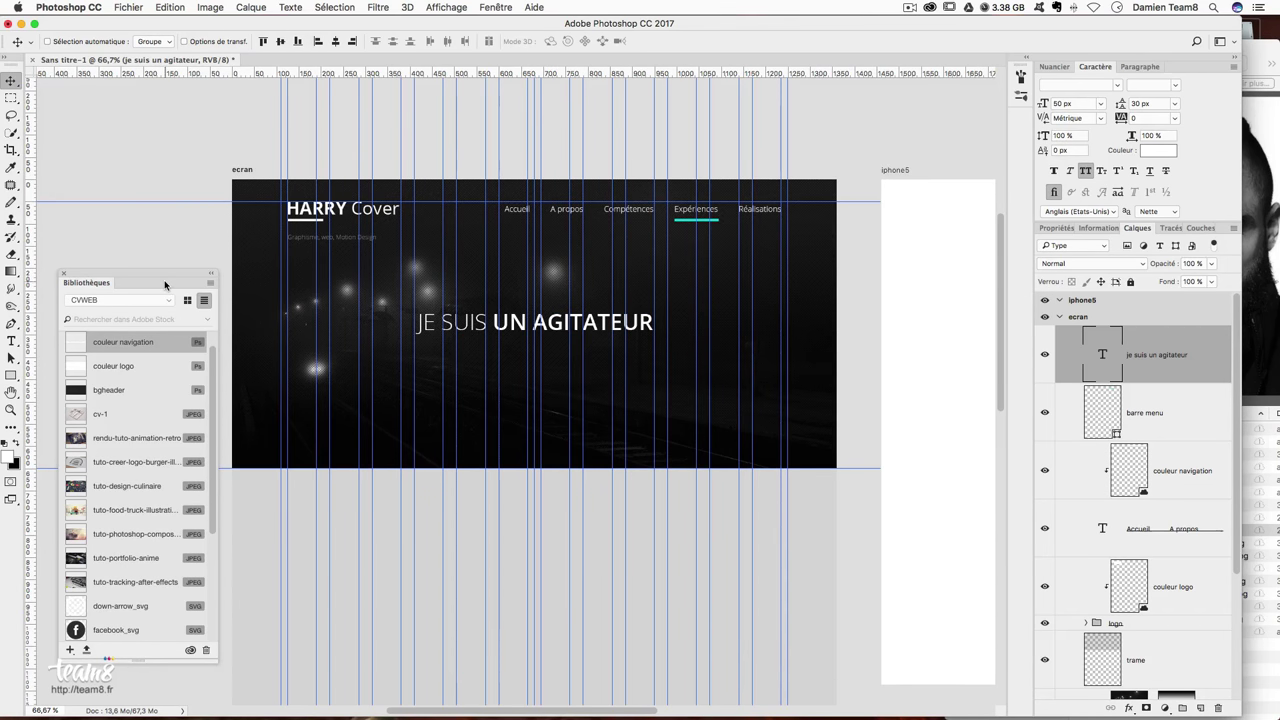
scroll(122, 500, down, 5)
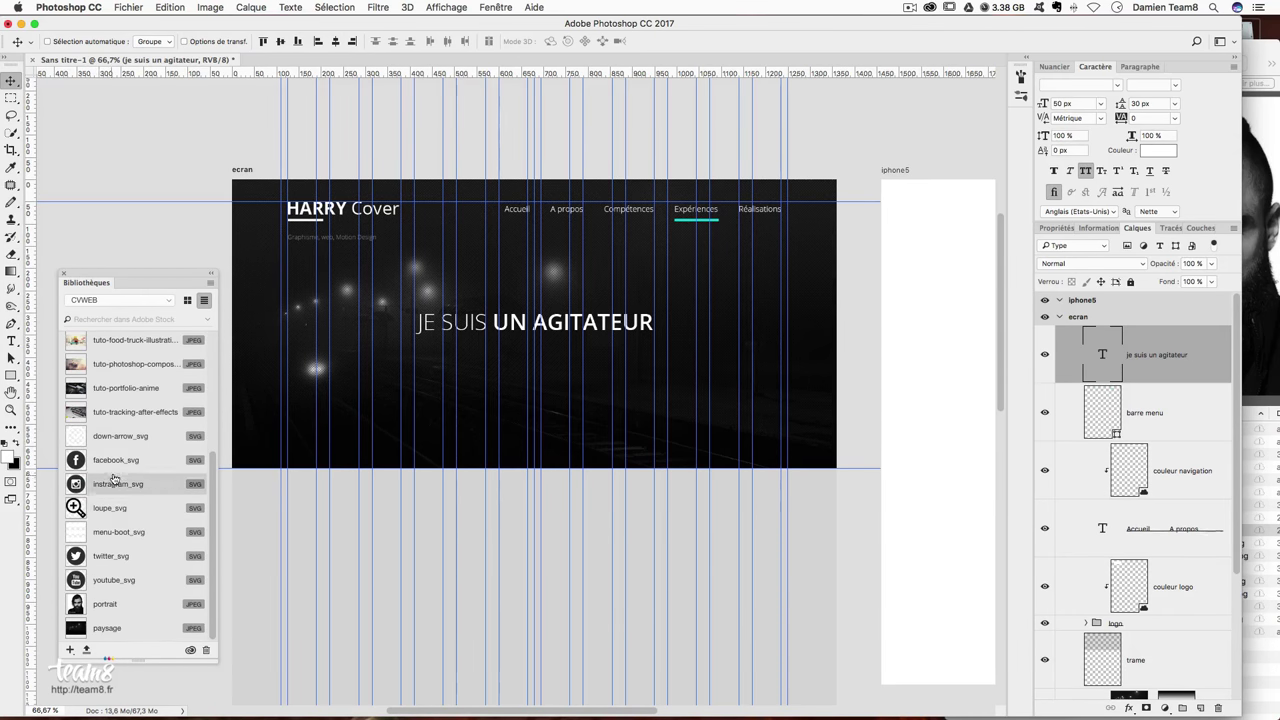
- Place the down-arrow_svg library icon below the headline, scaled to about 75 px
scroll(121, 512, up, 1)
scroll(121, 515, up, 2)
scroll(121, 515, up, 1)
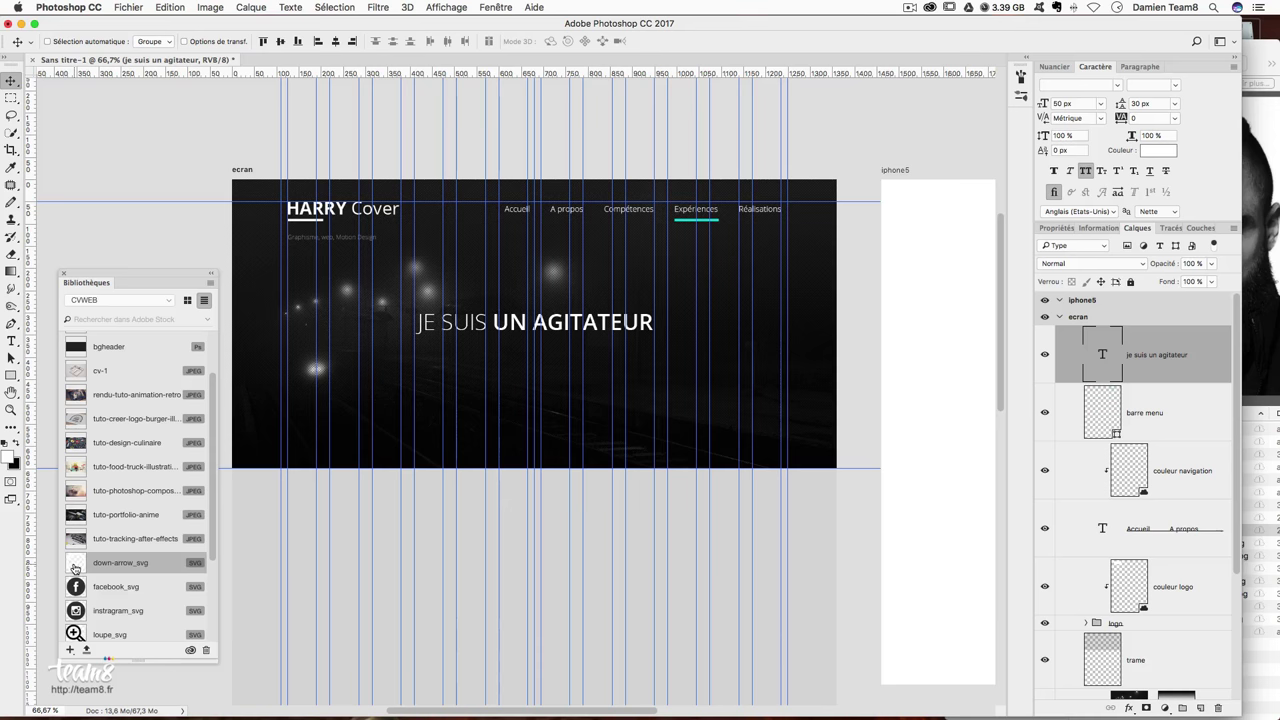
drag(74, 568, 536, 383)
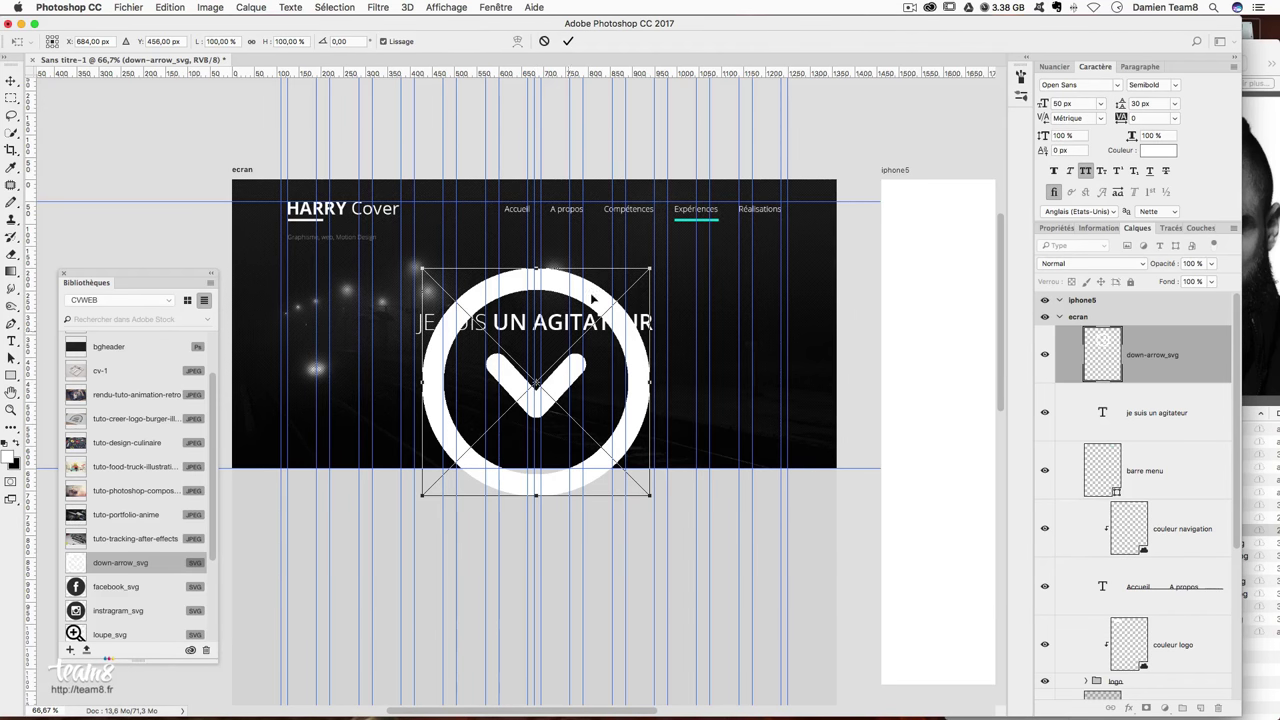
drag(651, 269, 536, 349)
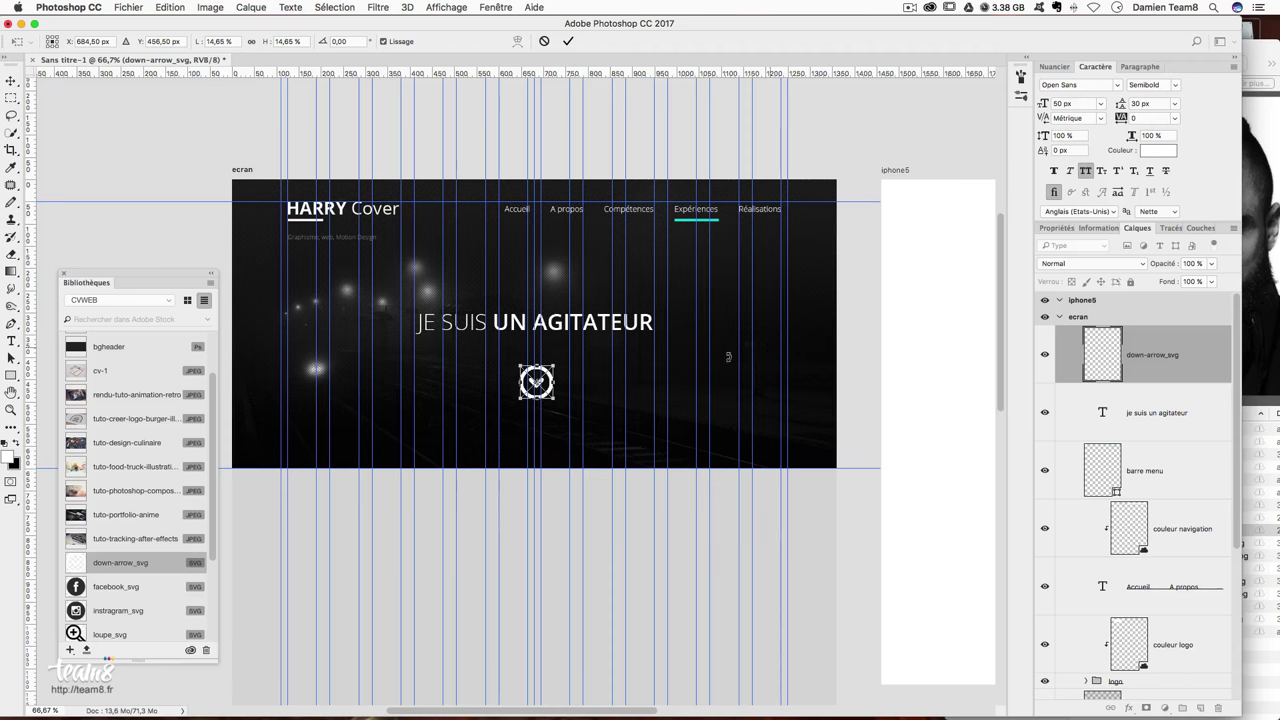
key(Return)
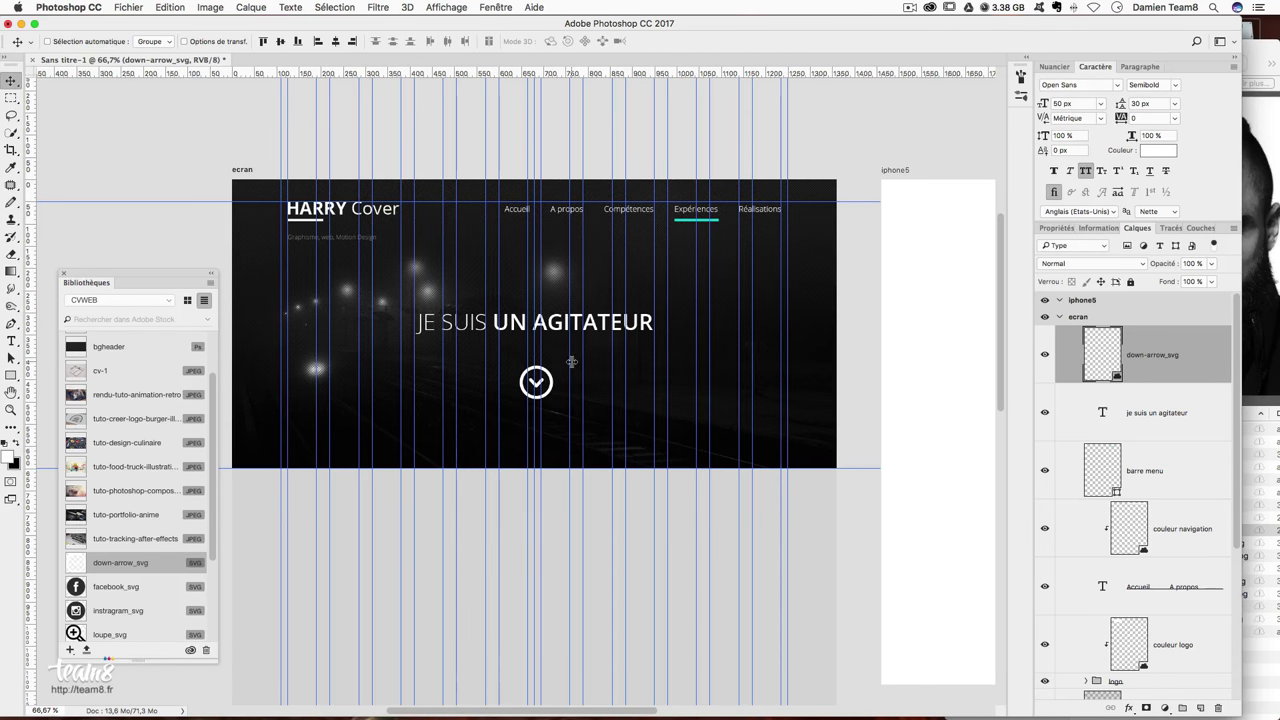
- Refine the arrow icon's size to about 65 px wide
key(super+semicolon)
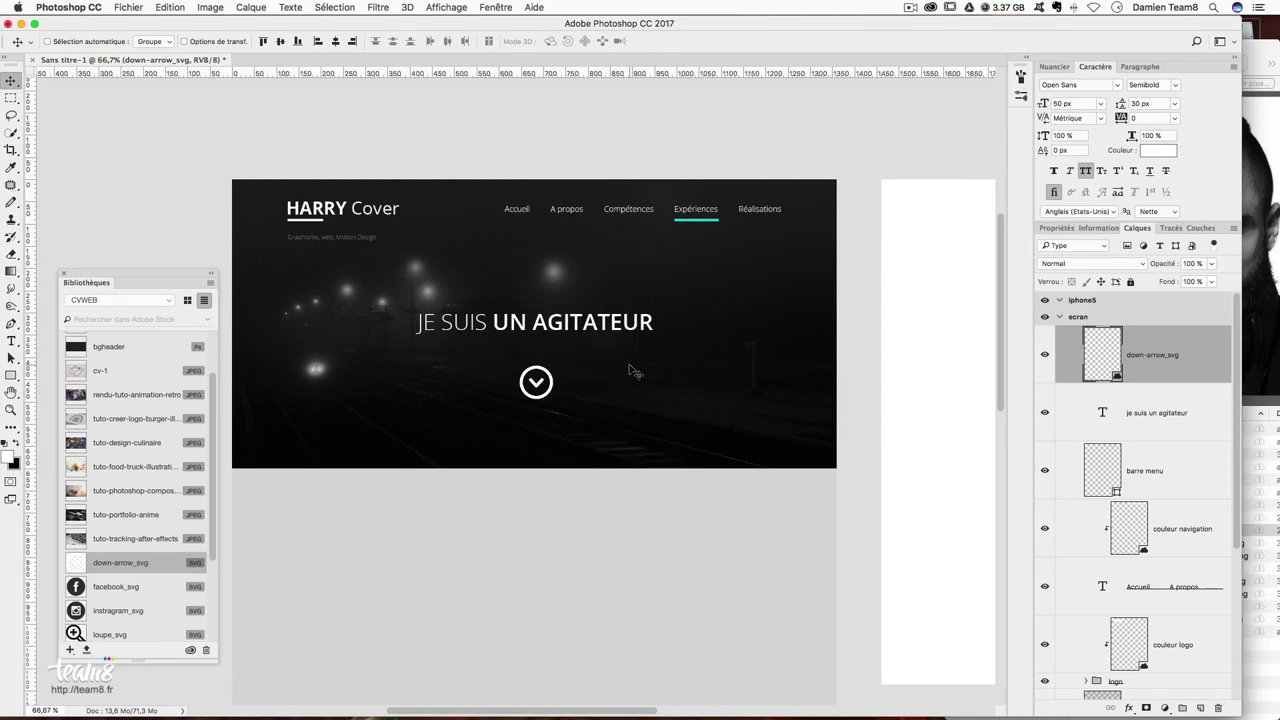
key(super+plus)
key(super+plus)
key(super+t)
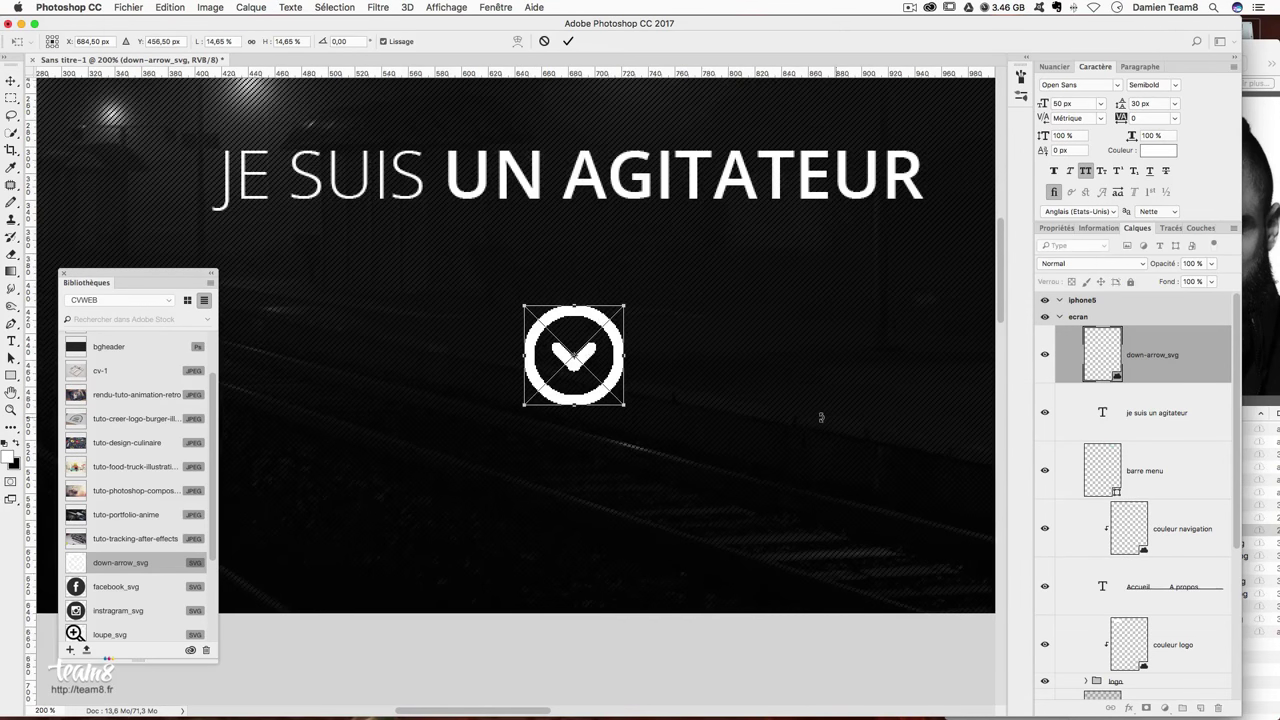
drag(624, 404, 617, 393)
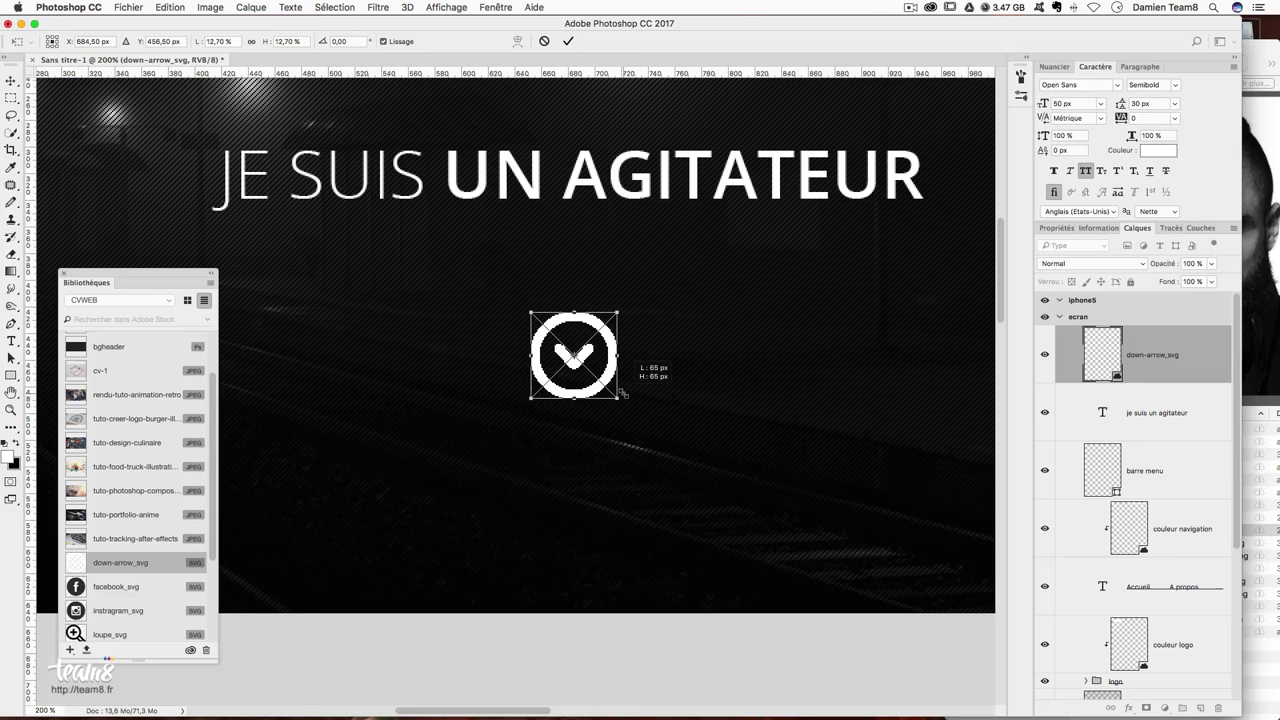
key(Return)
key(super+minus)
key(super+minus)
key(super+plus)
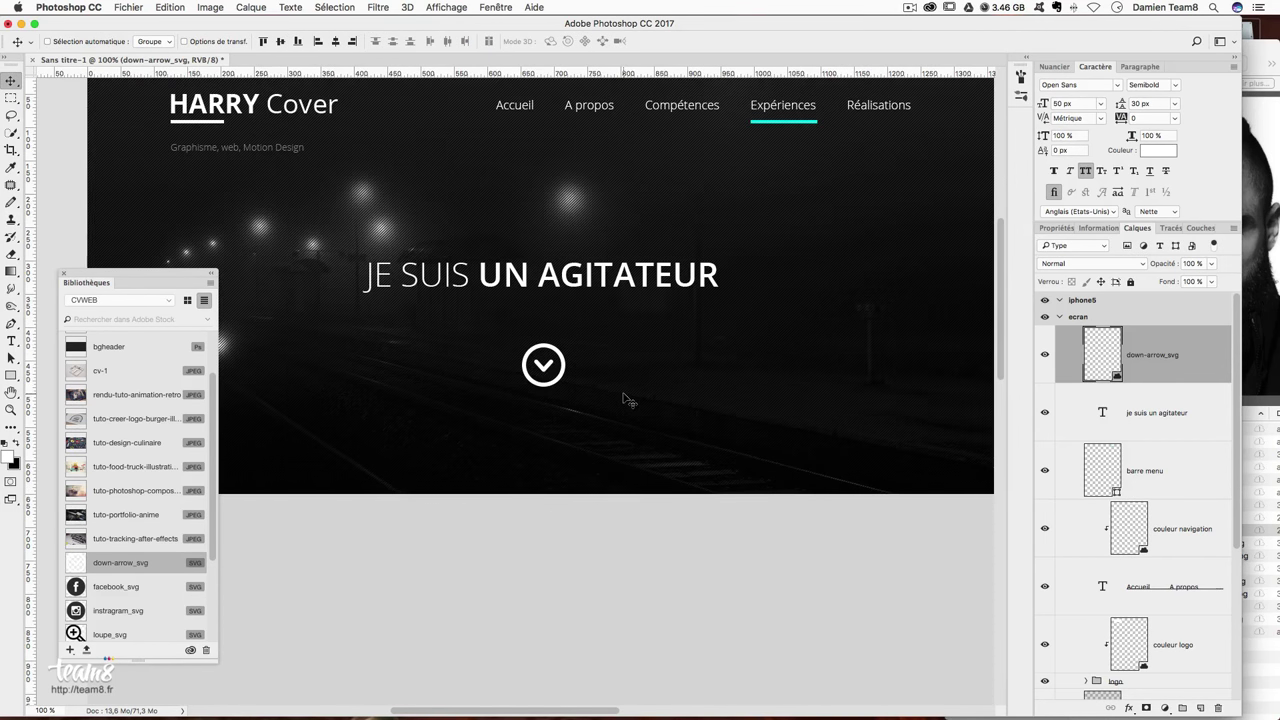
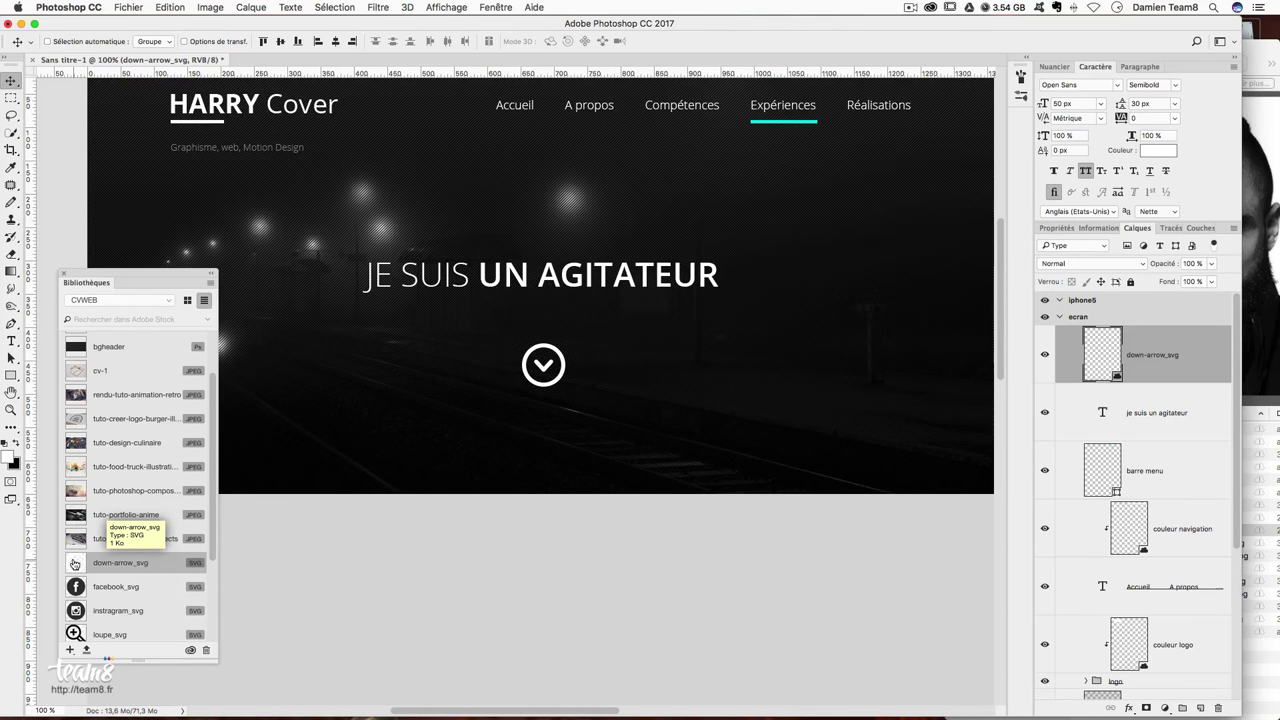
- Open the down-arrow_svg smart object's linked artwork in Illustrator for editing
double_click(85, 566)
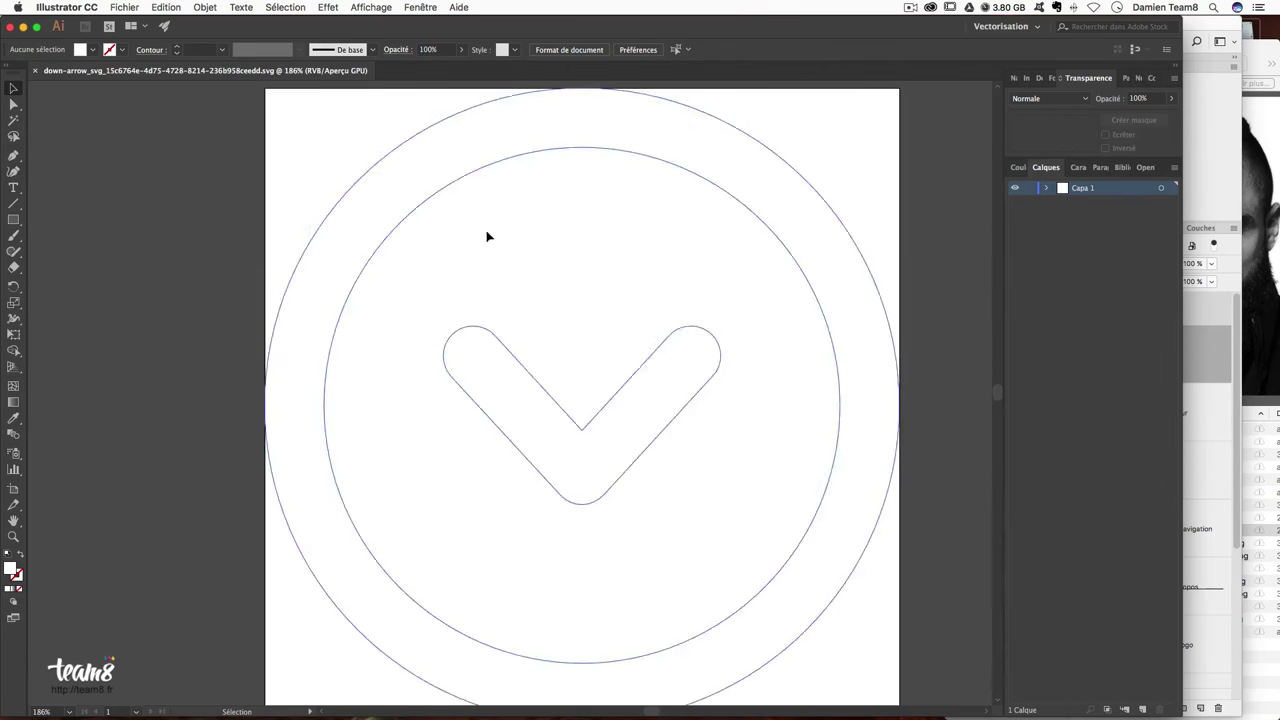
- Fill the whole circled down-arrow icon with orange-red ff4800
click(360, 247)
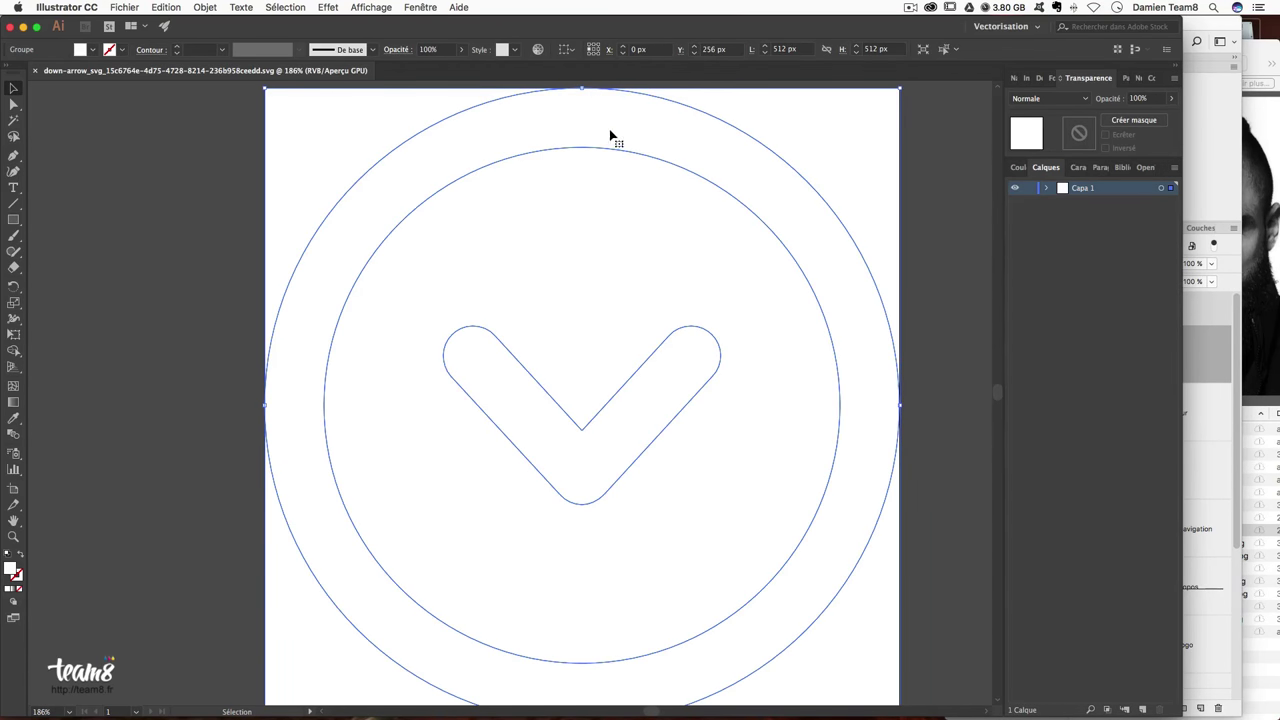
double_click(12, 570)
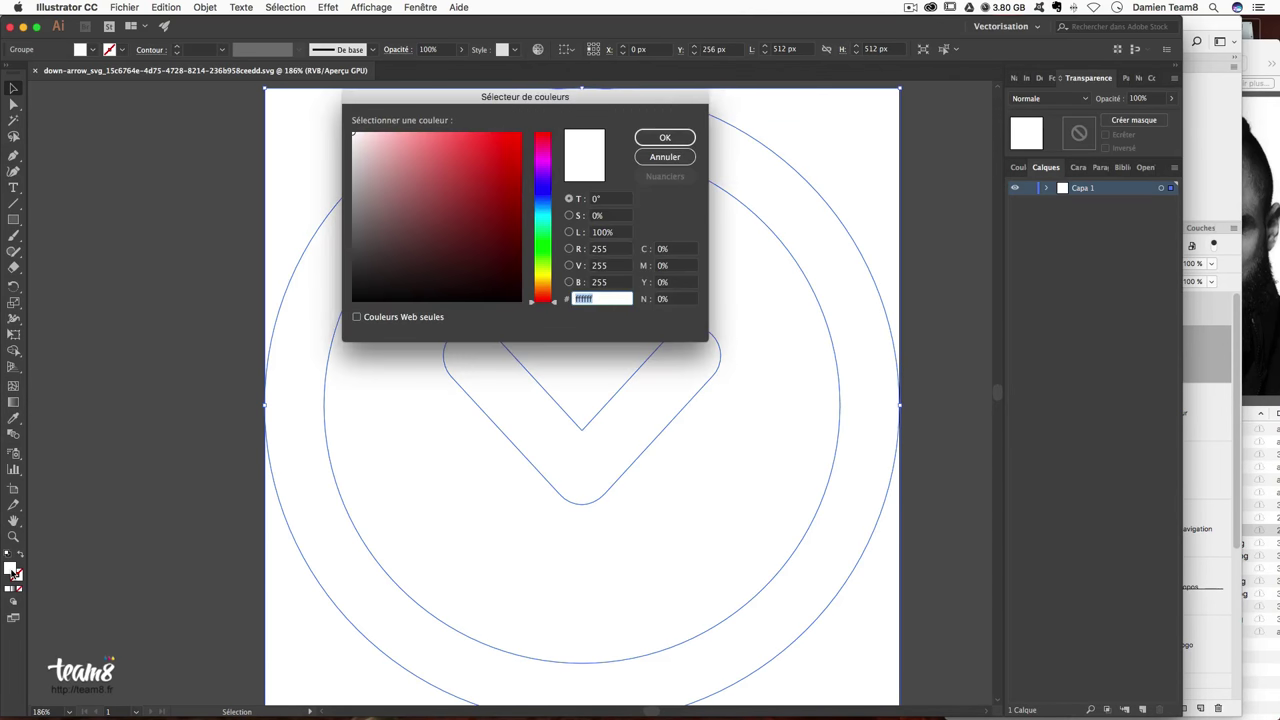
drag(569, 103, 978, 153)
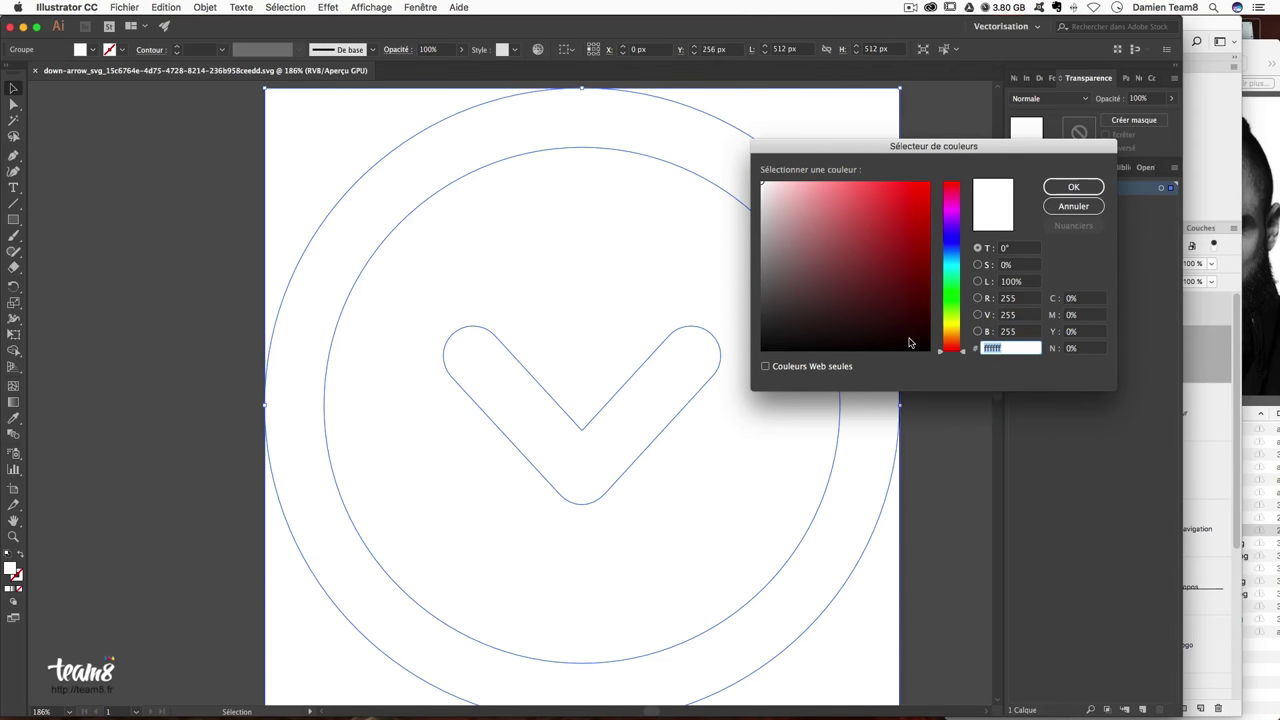
text(e)
key(Tab)
key(Return)
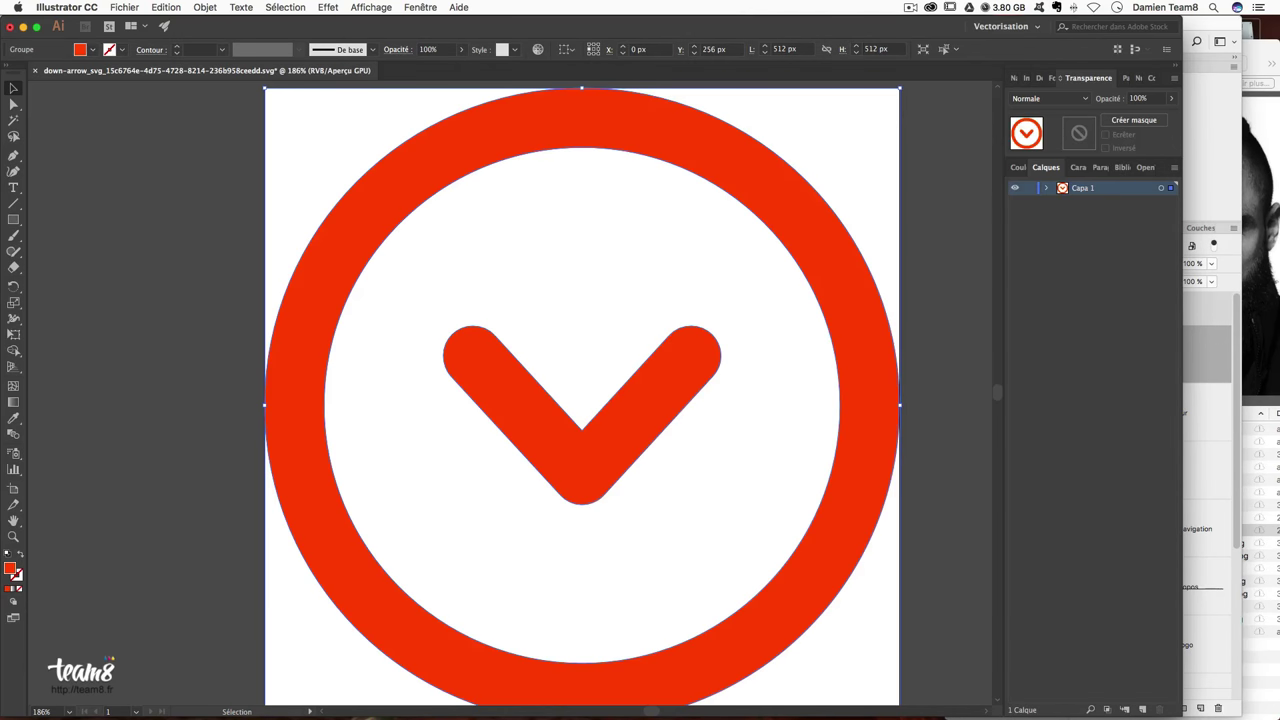
click(103, 179)
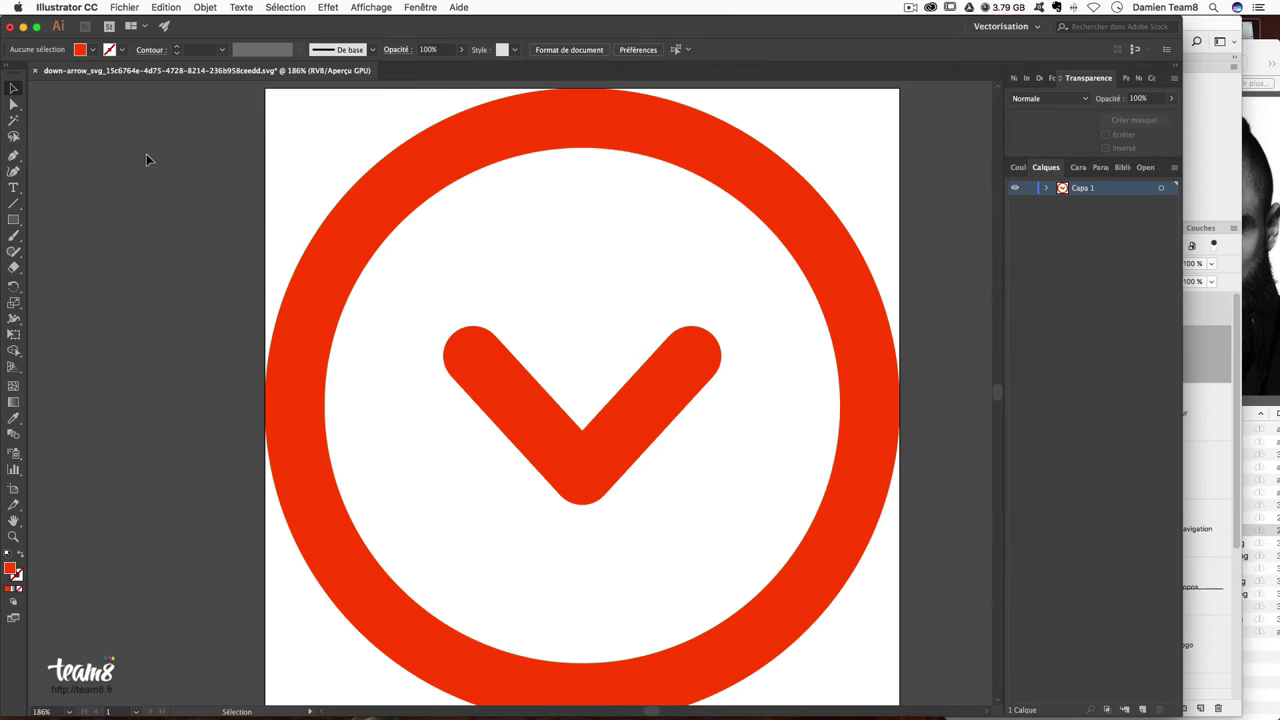
- Save the recoloured icon file and return to Photoshop
key(a)
key(super+s)
key(v)
mouse_move(576, 712)
click(615, 685)
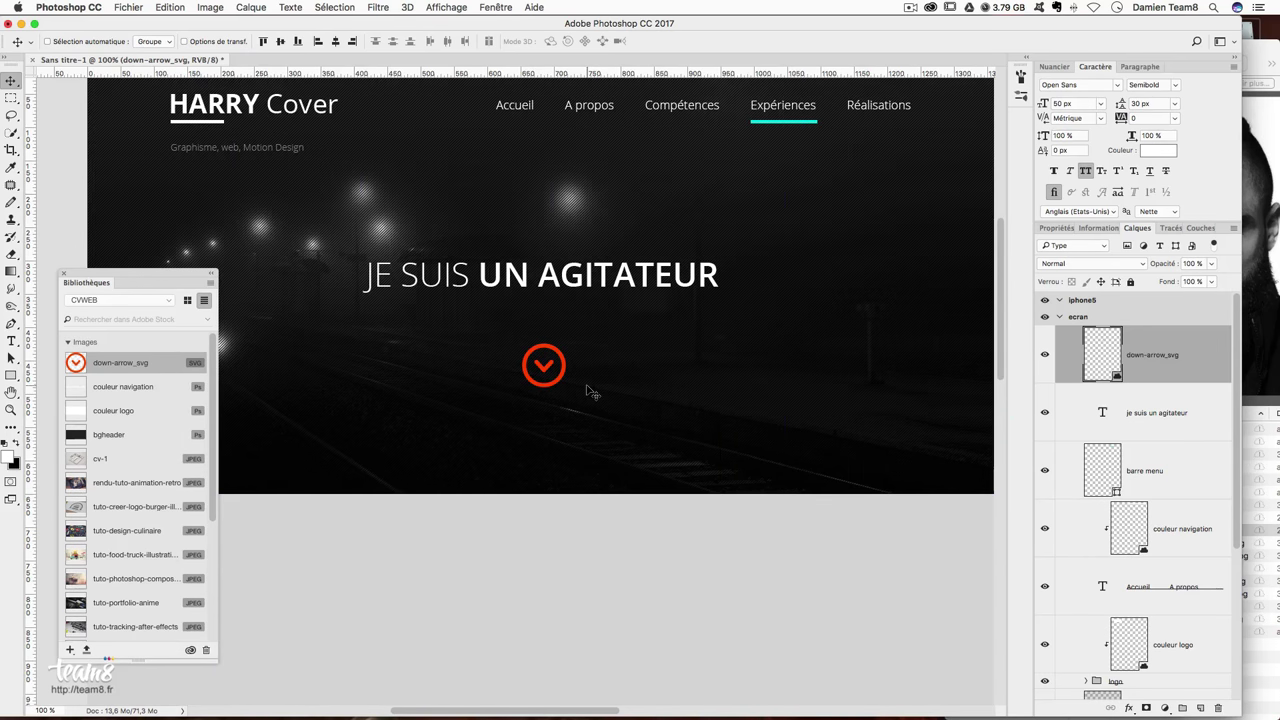
- Reposition the red arrow icon, moving it 13 px lower
key(super+semicolon)
key(super+t)
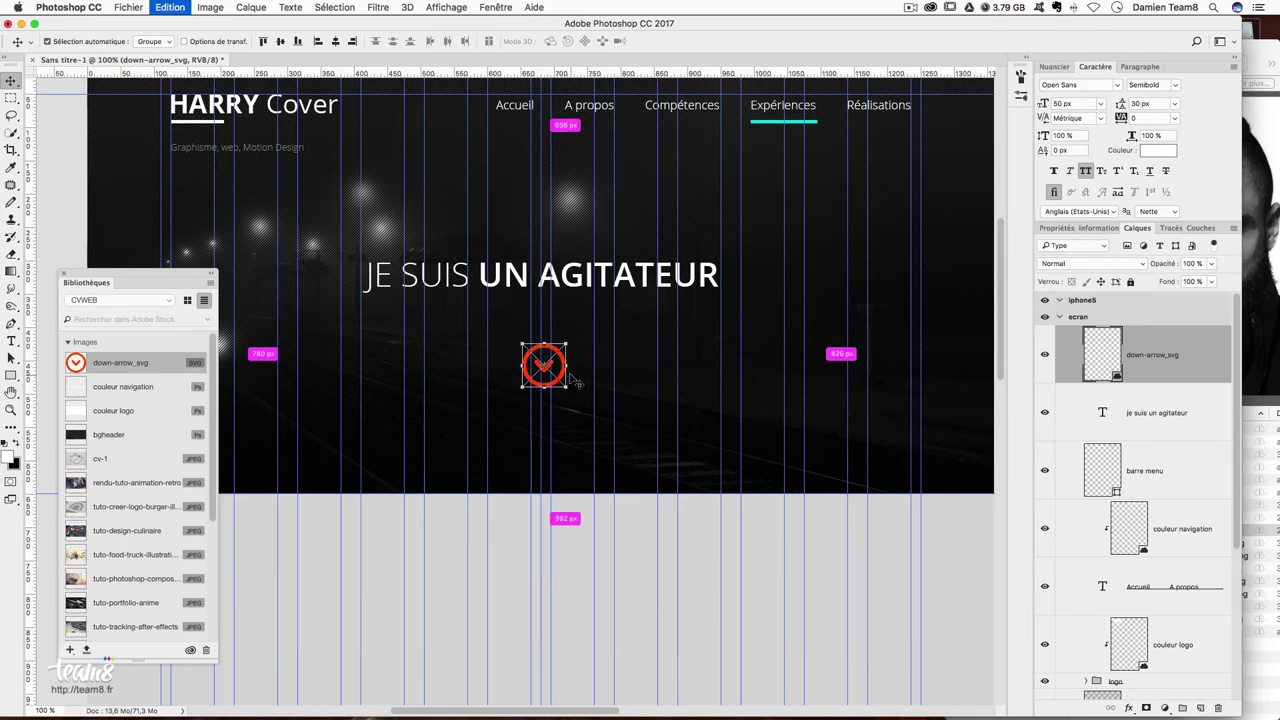
drag(557, 371, 553, 379)
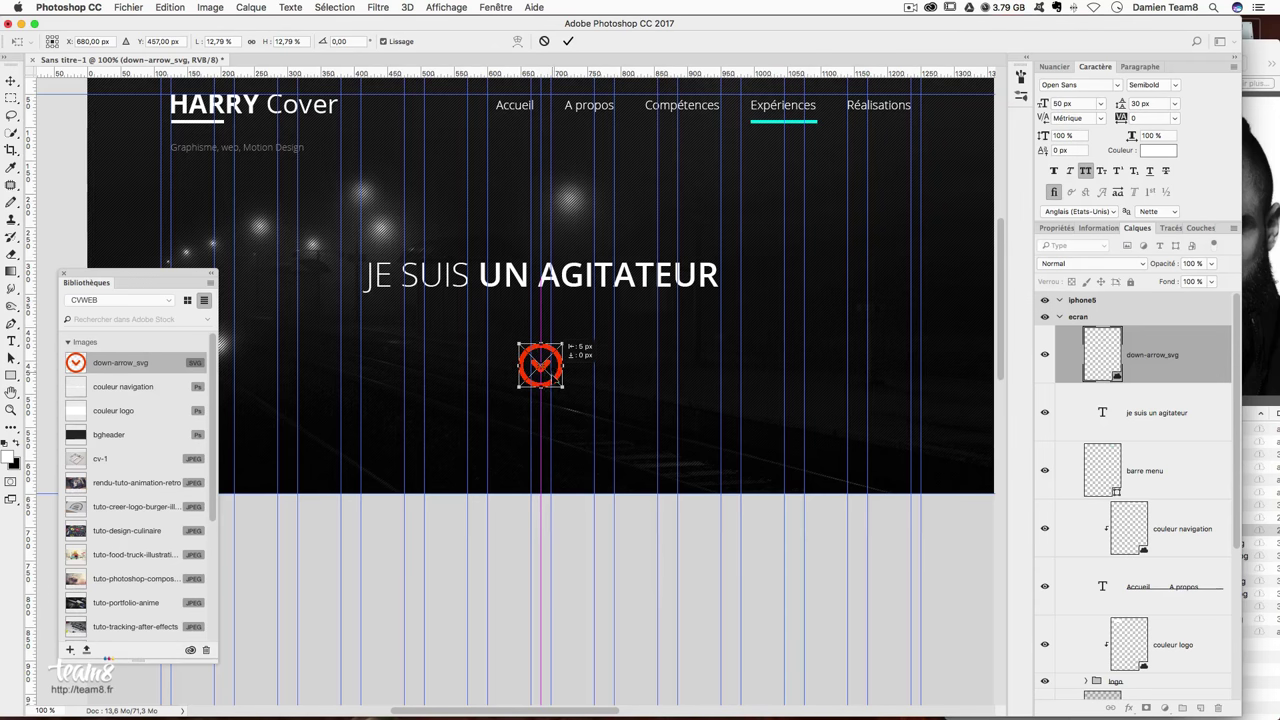
key(Return)
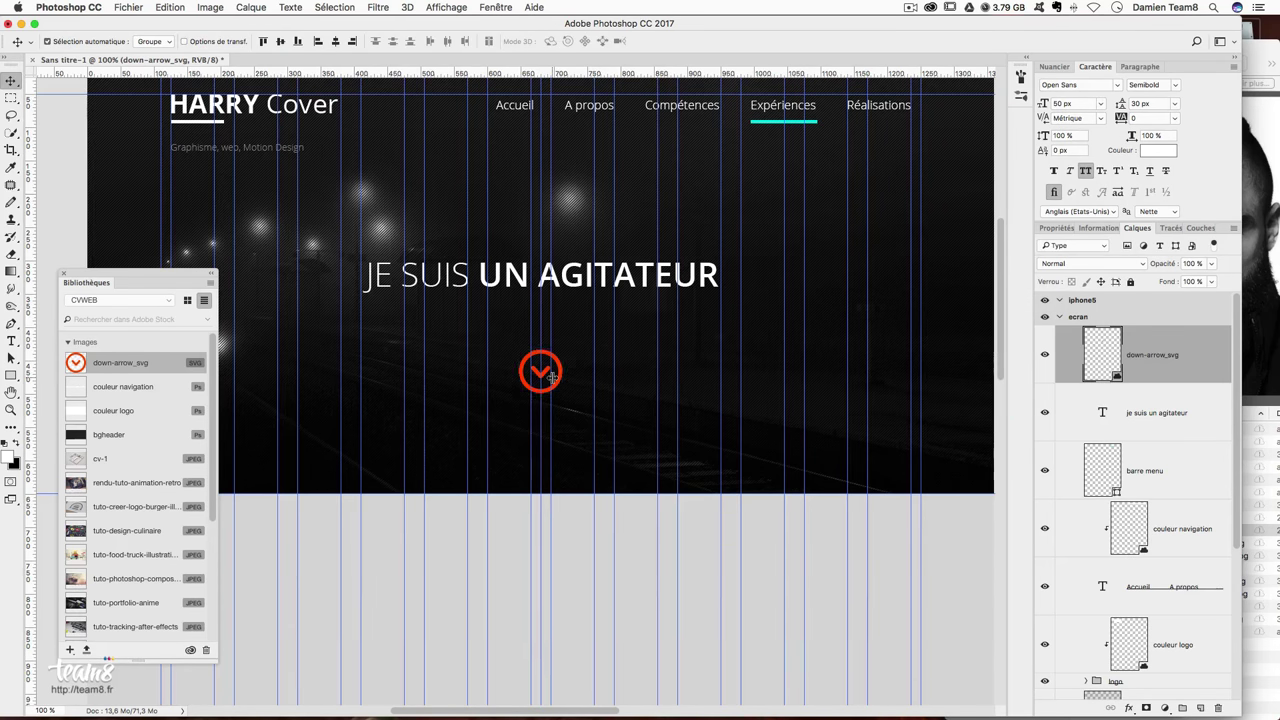
key(super+semicolon)
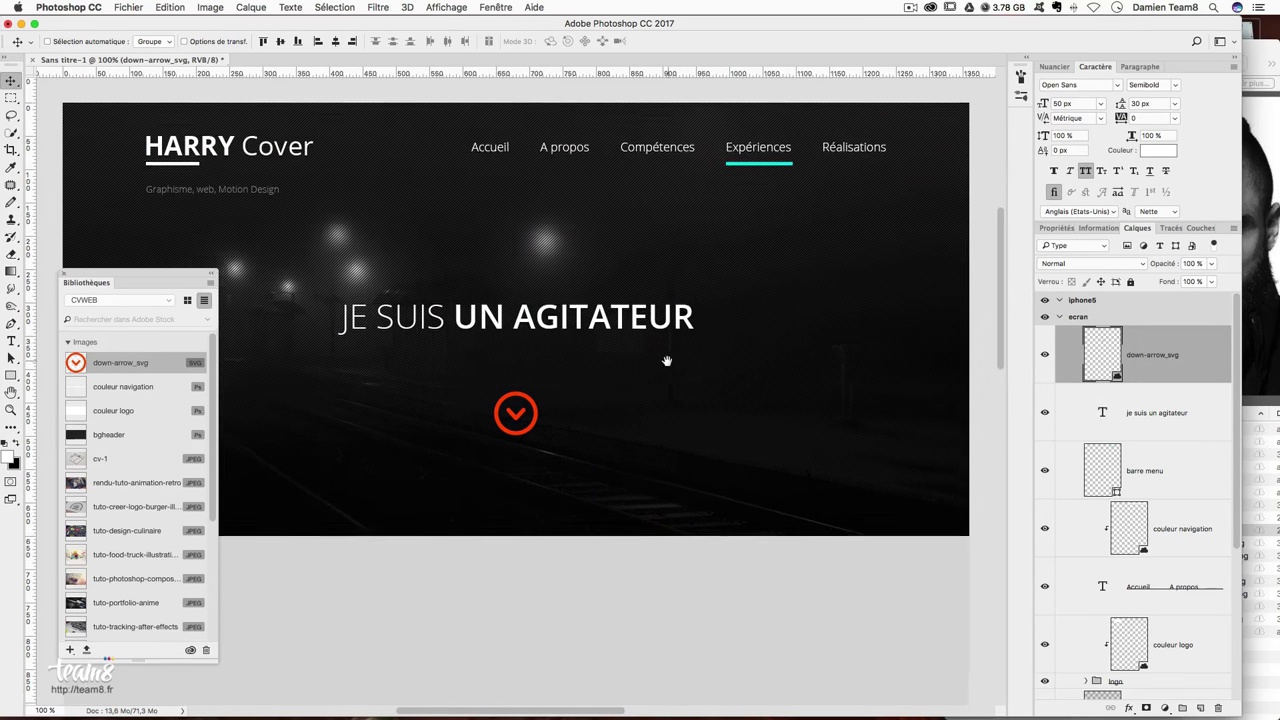
key(Tab)
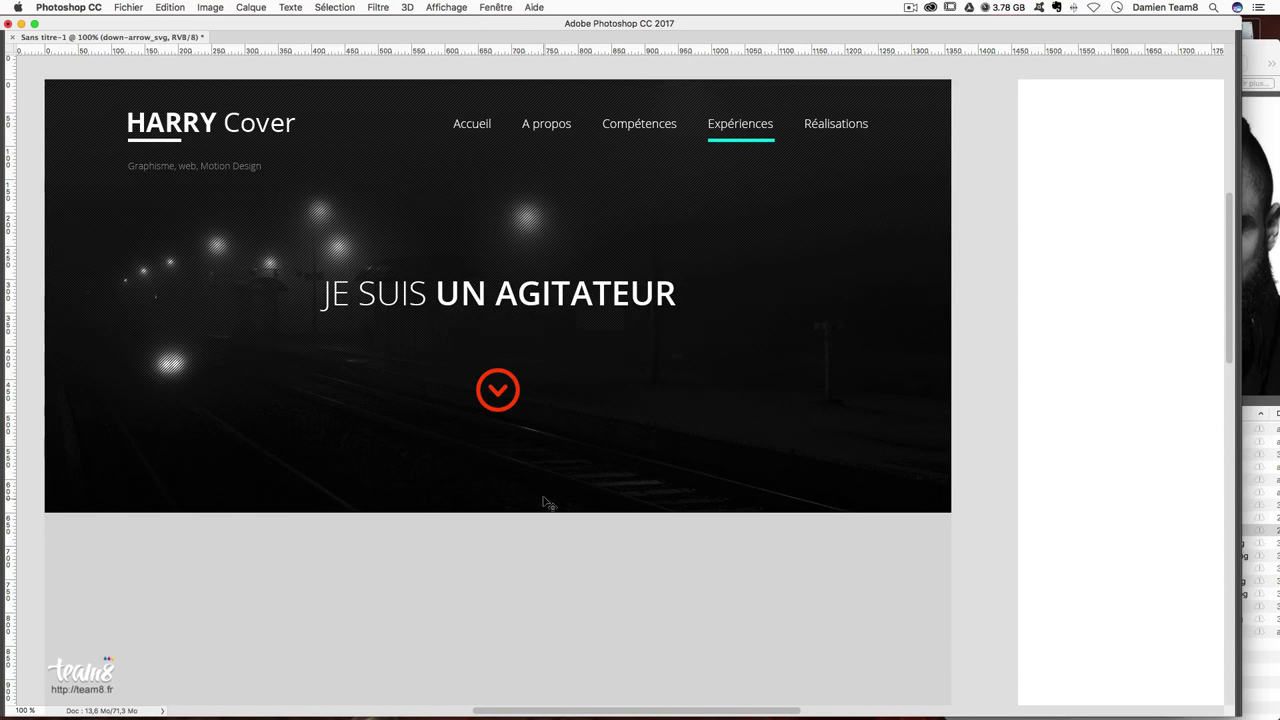
drag(563, 424, 563, 436)
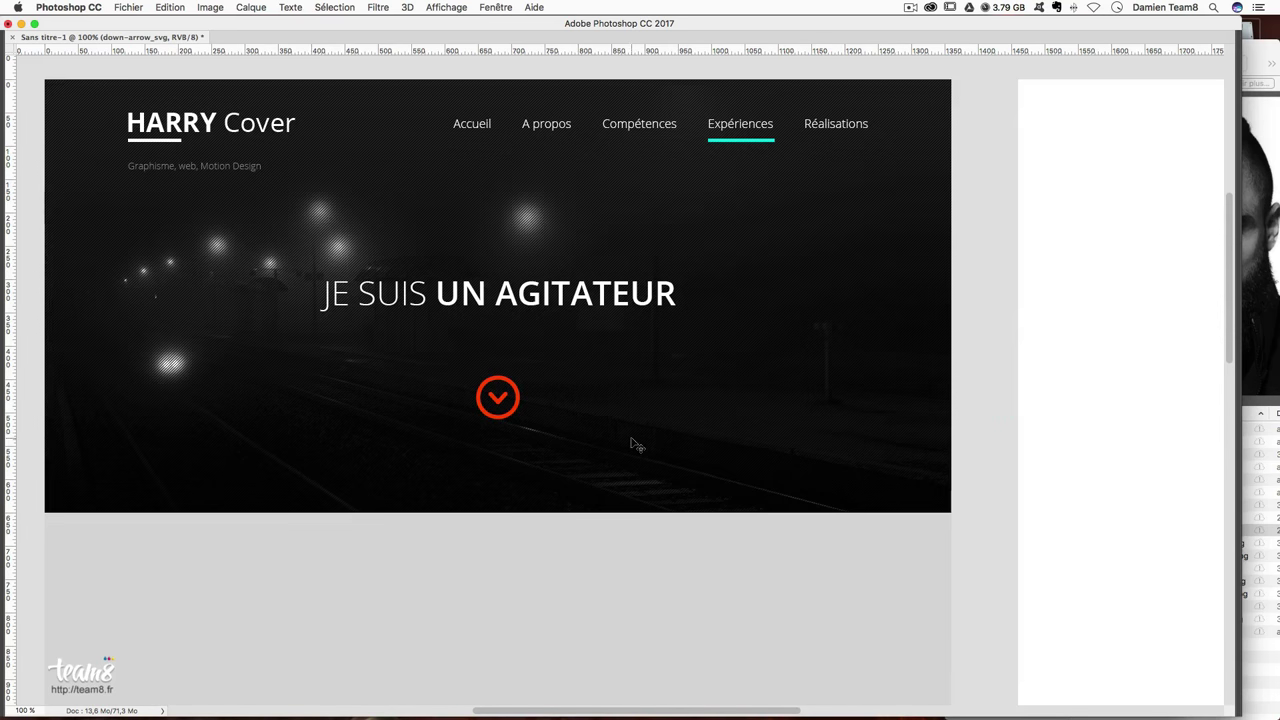
- Nudge the JE SUIS UN AGITATEUR headline up slightly, then restore guides and panels
right_click(549, 298)
click(606, 303)
drag(614, 312, 624, 284)
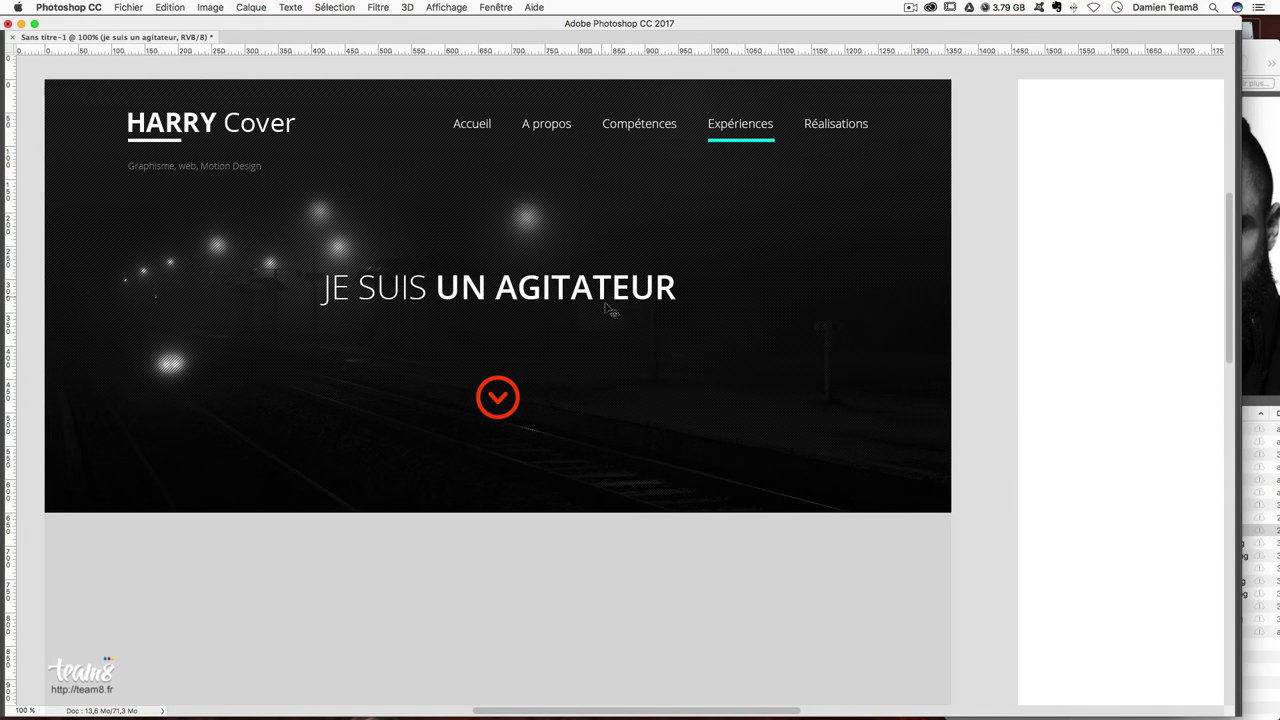
key(ctrl+h)
key(Tab)
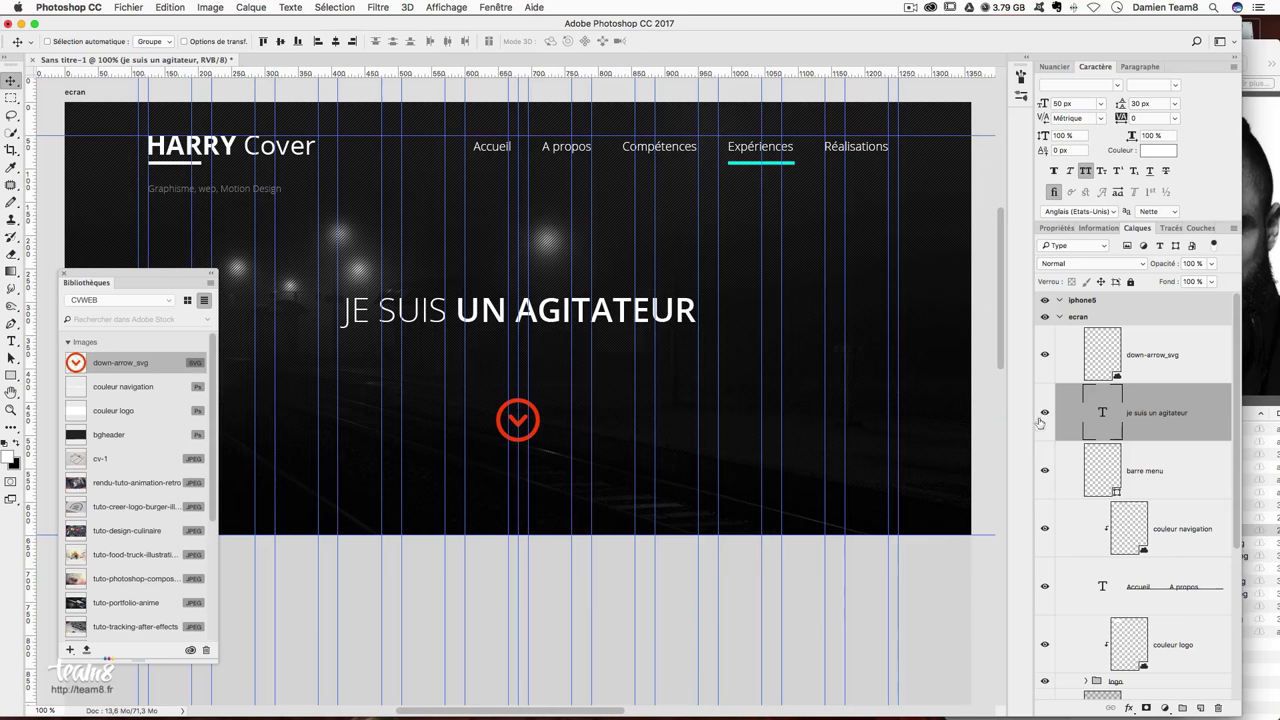
right_click(535, 399)
click(580, 413)
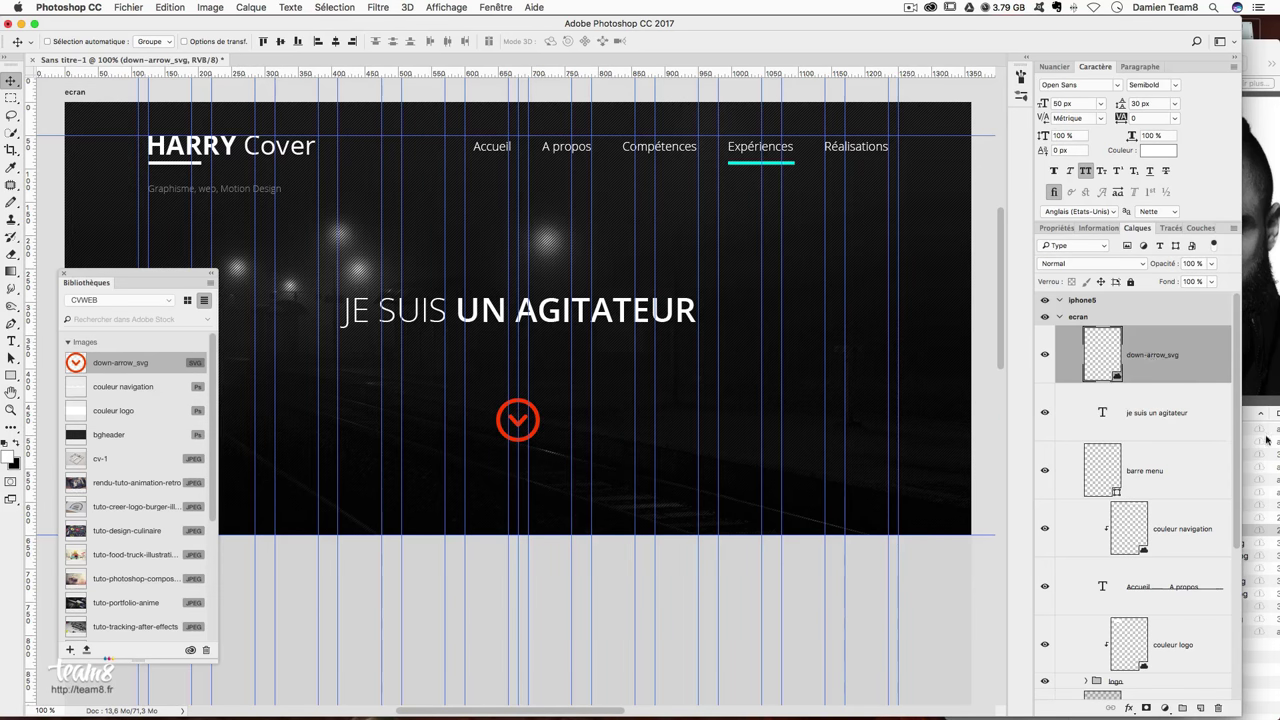
drag(558, 426, 563, 470)
drag(1211, 263, 1150, 281)
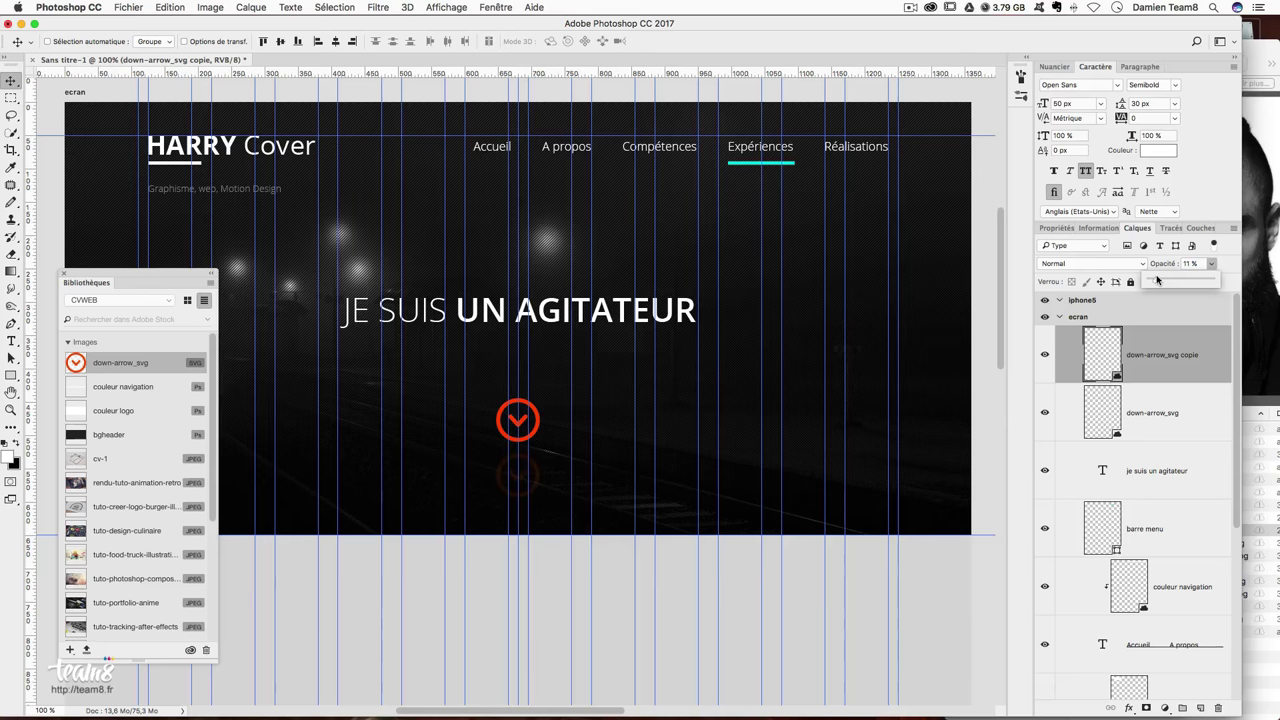
key(ctrl+semicolon)
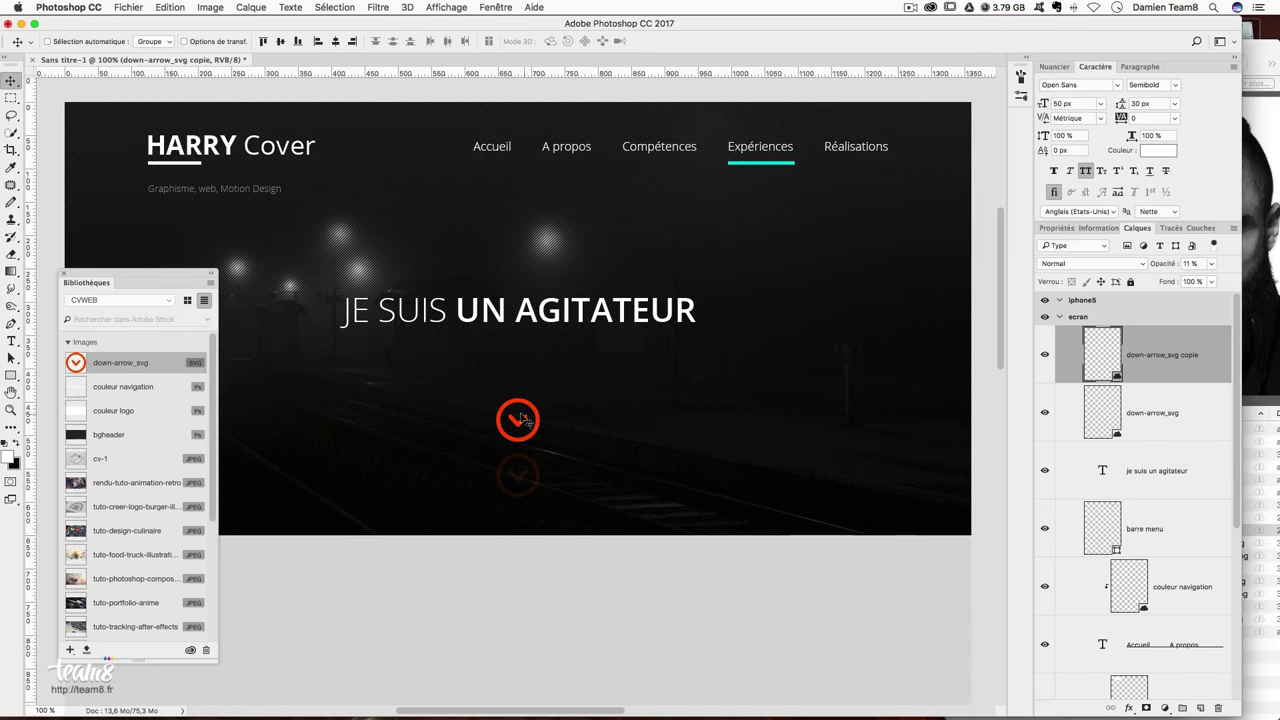
right_click(533, 408)
click(556, 420)
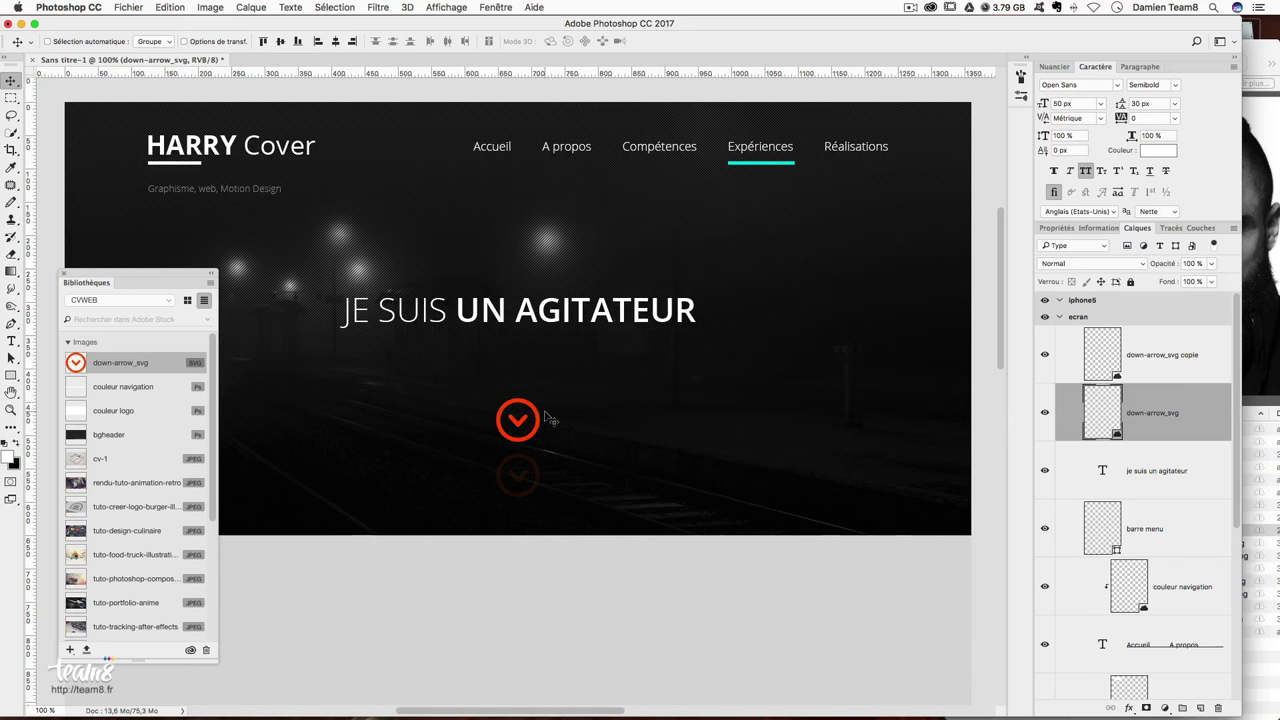
drag(540, 410, 545, 470)
key(ctrl+z)
drag(1177, 362, 1218, 707)
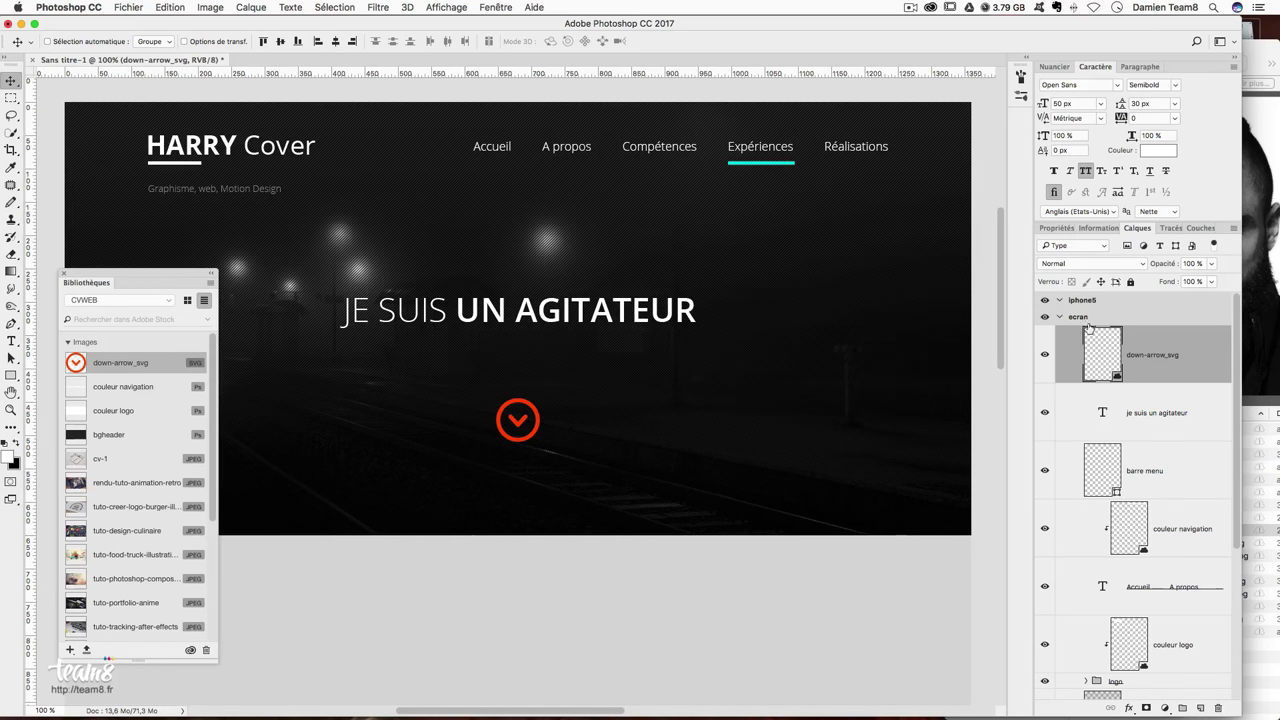
- Move all layers down to bgheader into the header group and collapse it
scroll(1173, 411, down, 3)
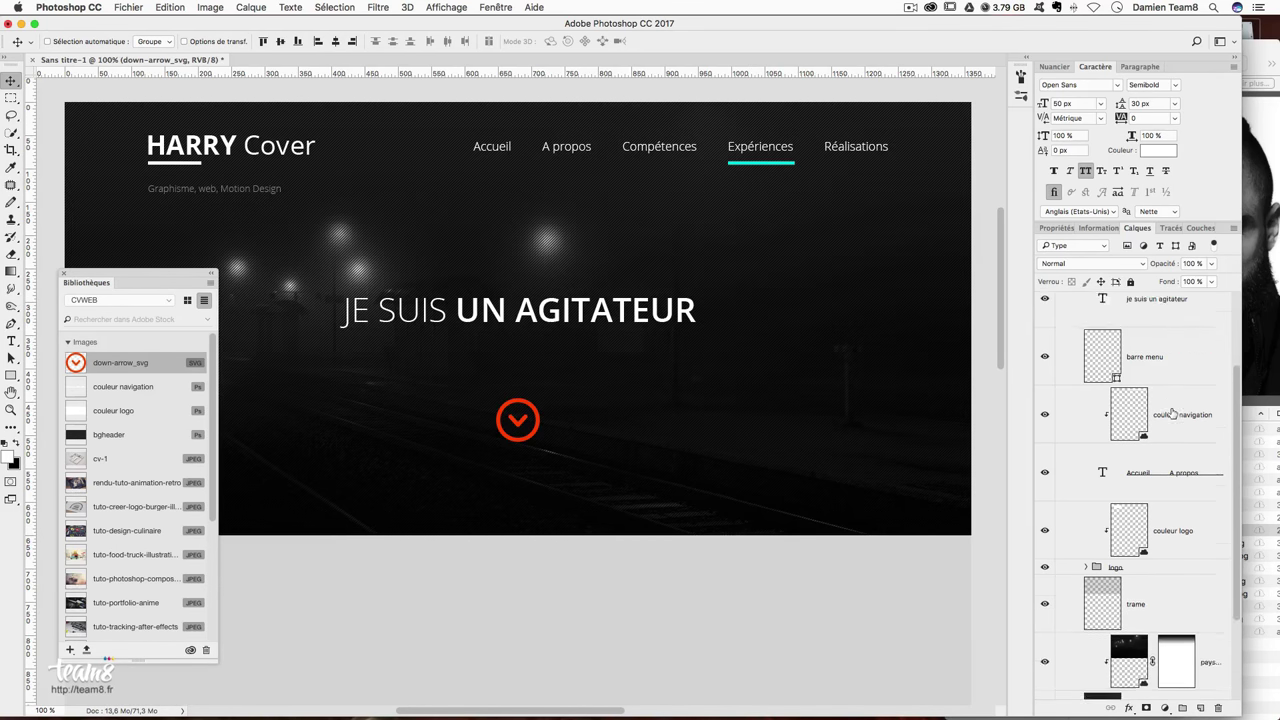
scroll(1173, 410, down, 2)
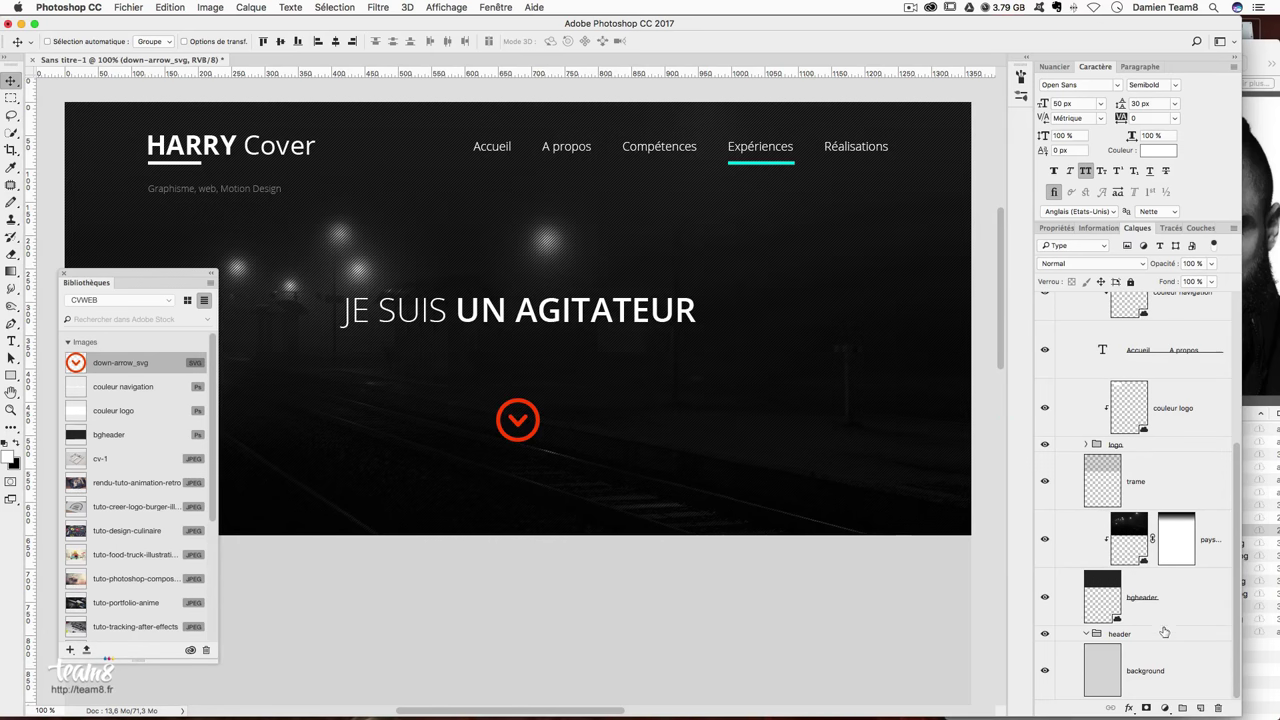
shift+click(1184, 603)
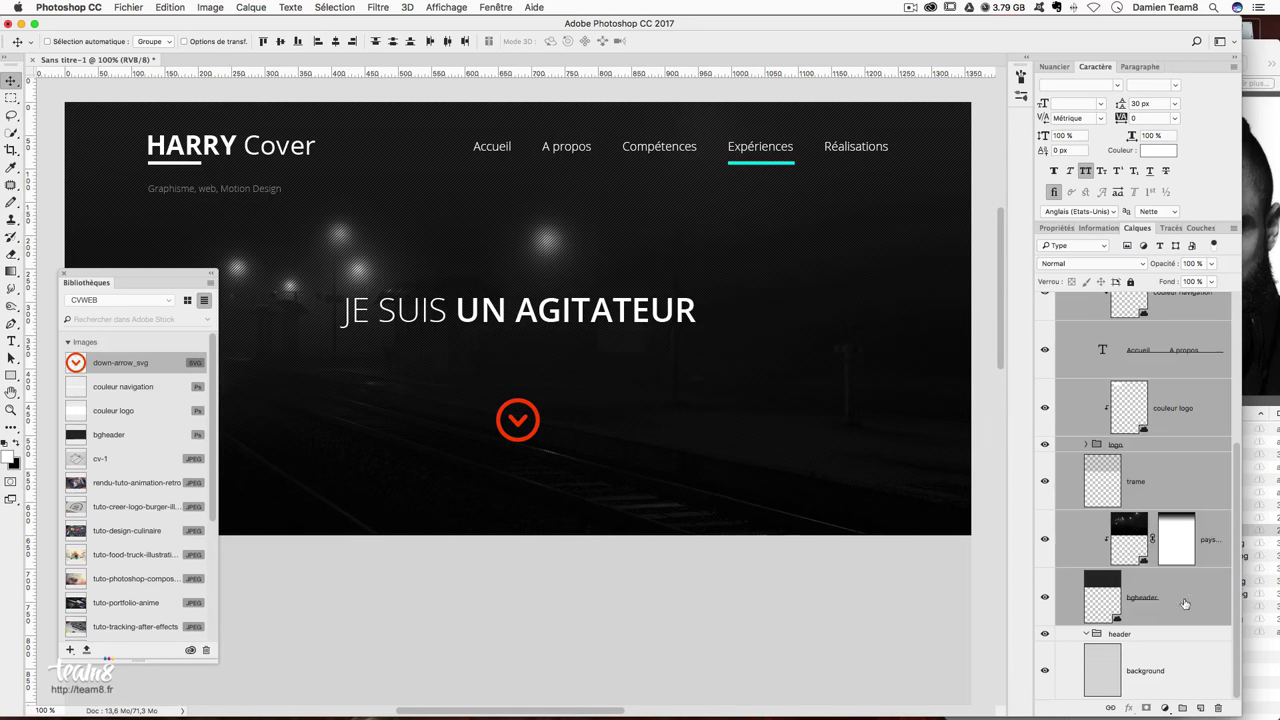
drag(1150, 630, 1122, 640)
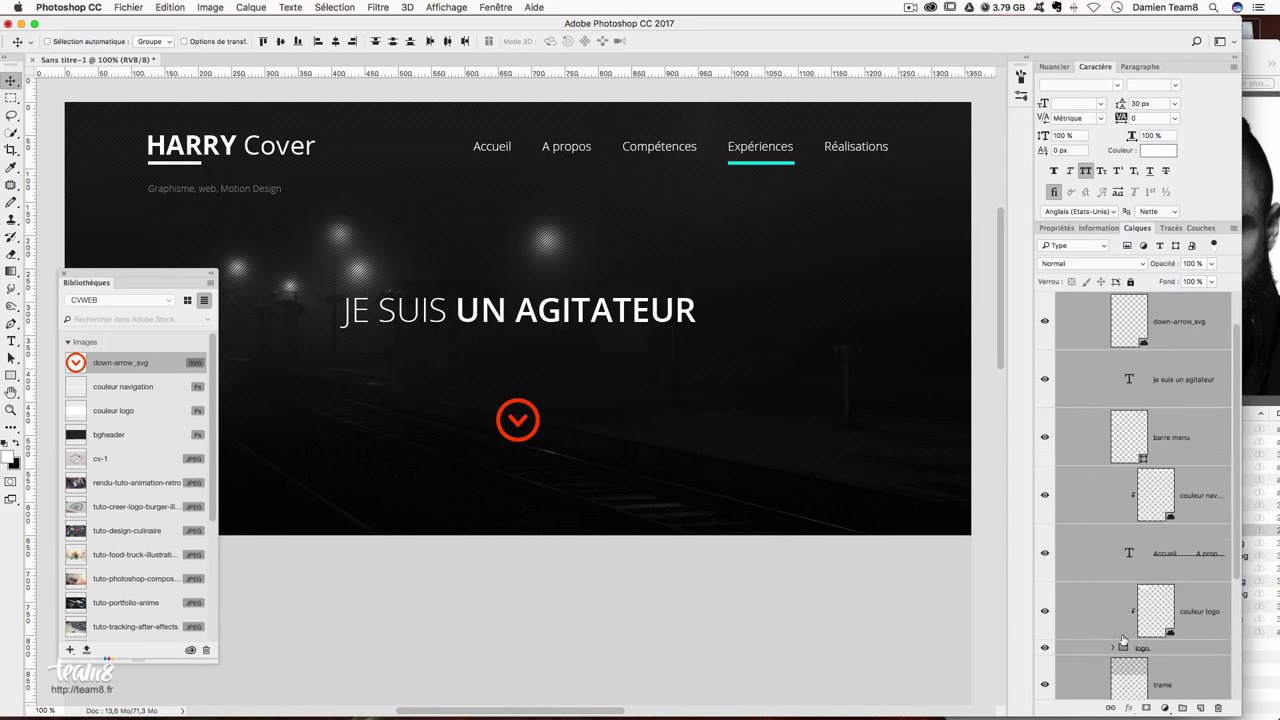
scroll(1130, 505, up, 2)
click(1146, 338)
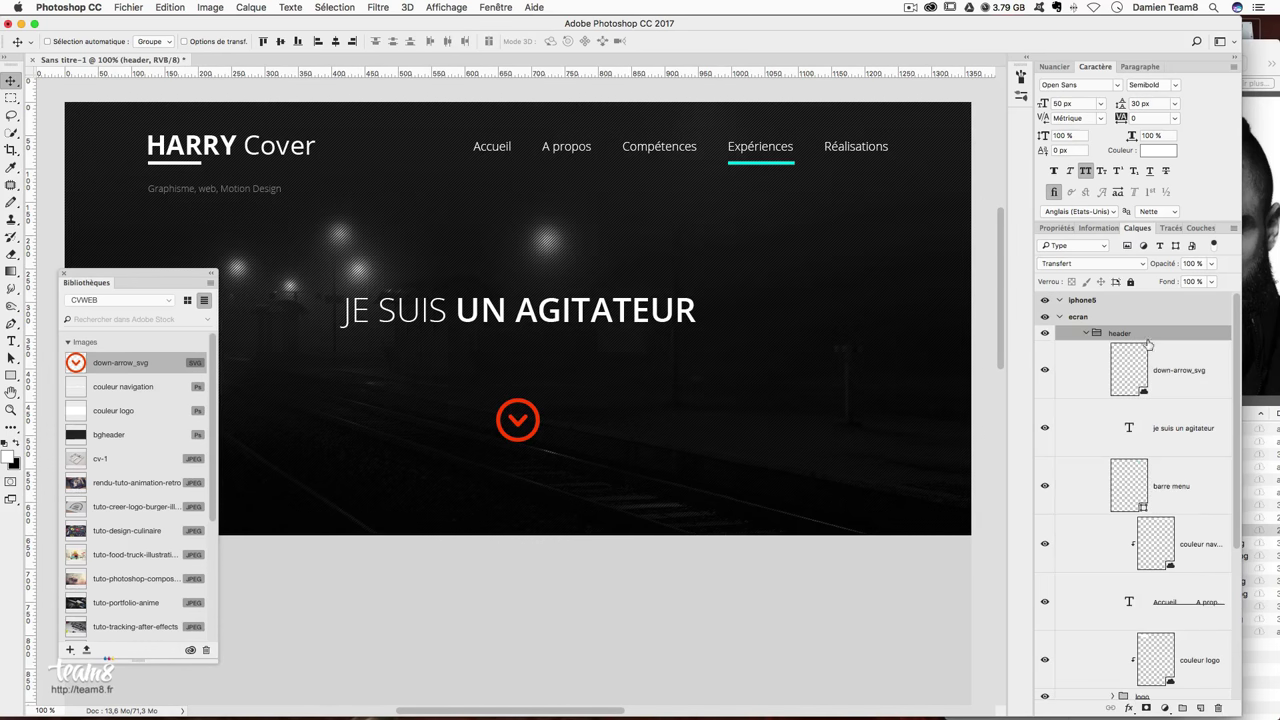
click(1087, 334)
click(1086, 334)
- Wrap the header group in a new group named 'contenu'
click(1155, 504)
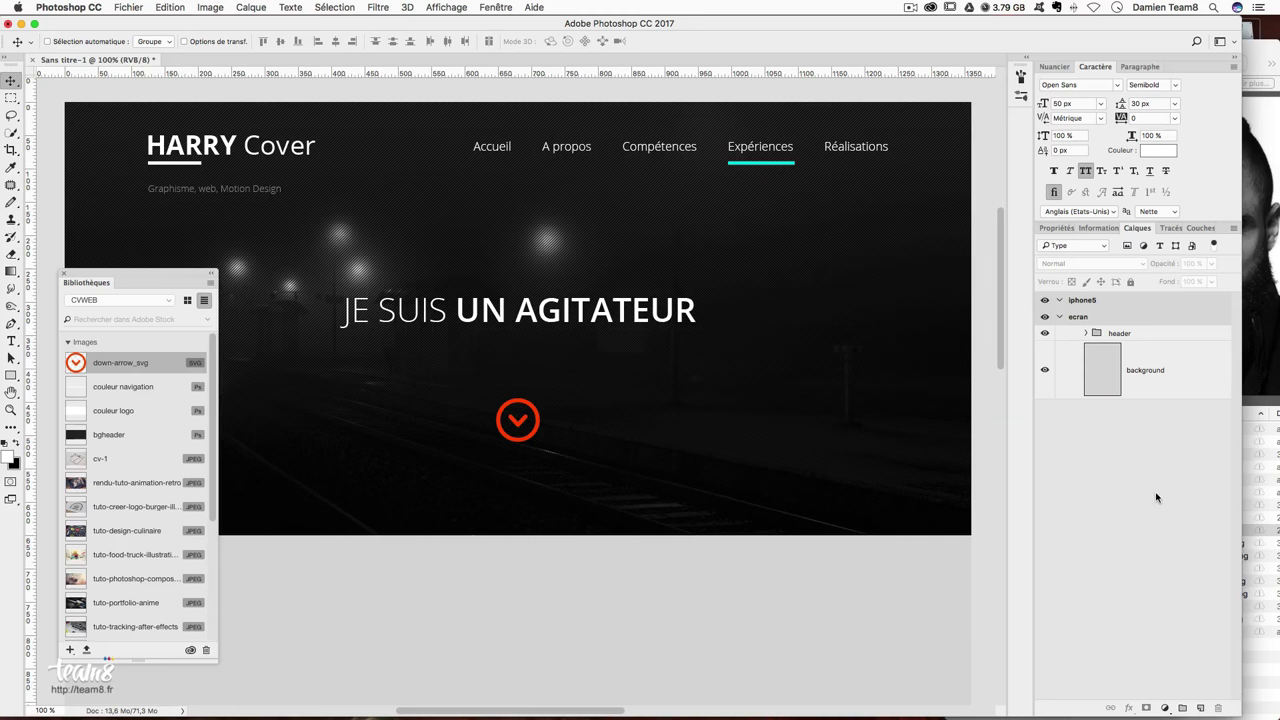
click(1121, 340)
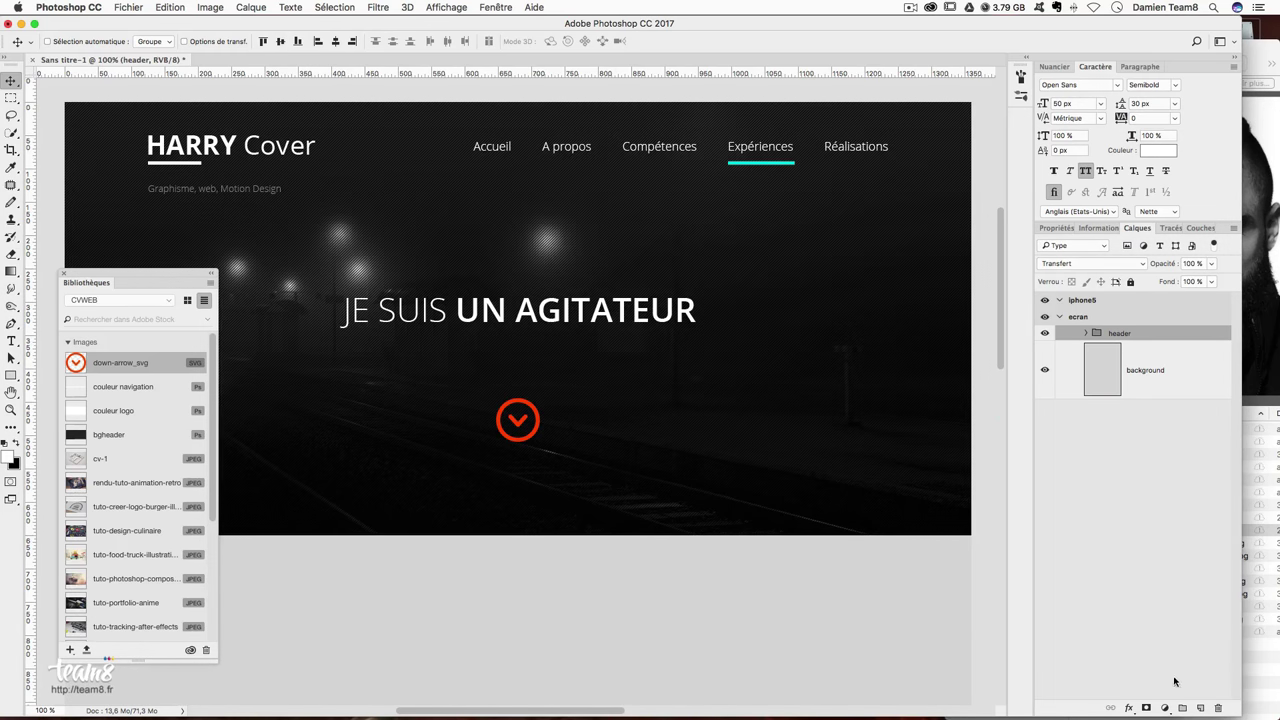
key(super+g)
double_click(1123, 333)
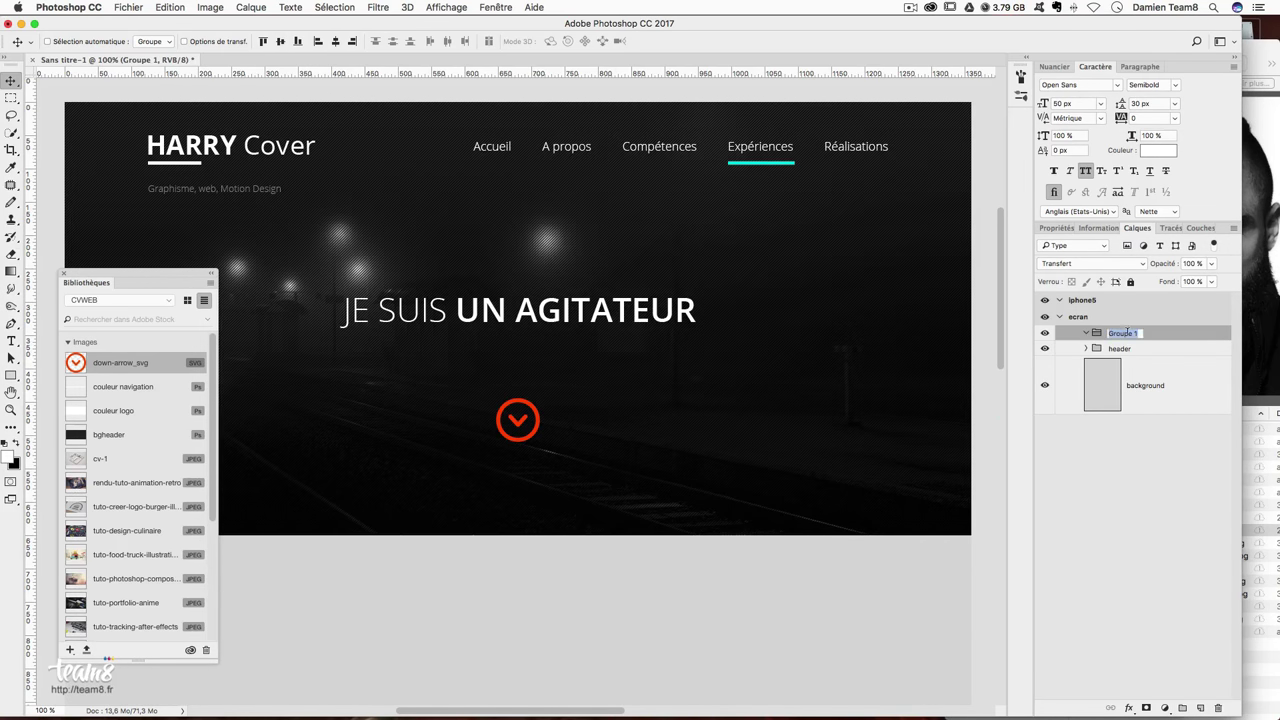
text(contenu)
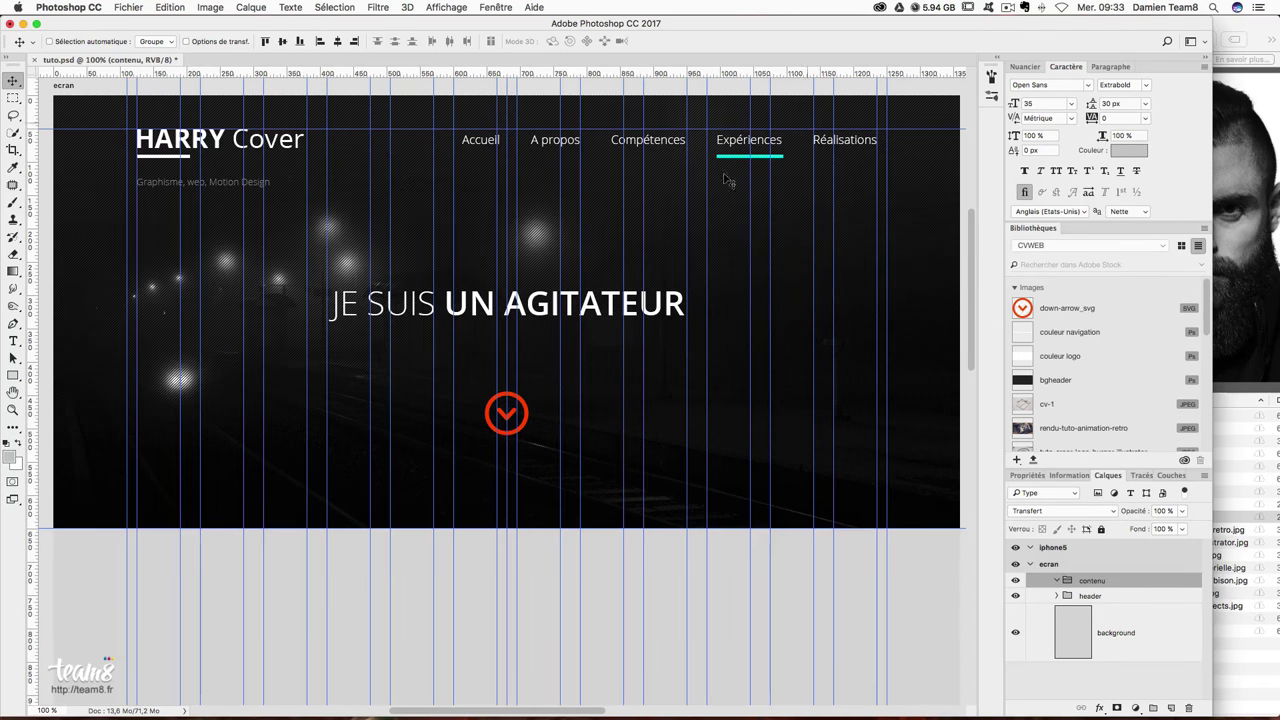
- Add a horizontal guide a measured gap below the header
scroll(600, 300, down, 3)
scroll(555, 297, down, 3)
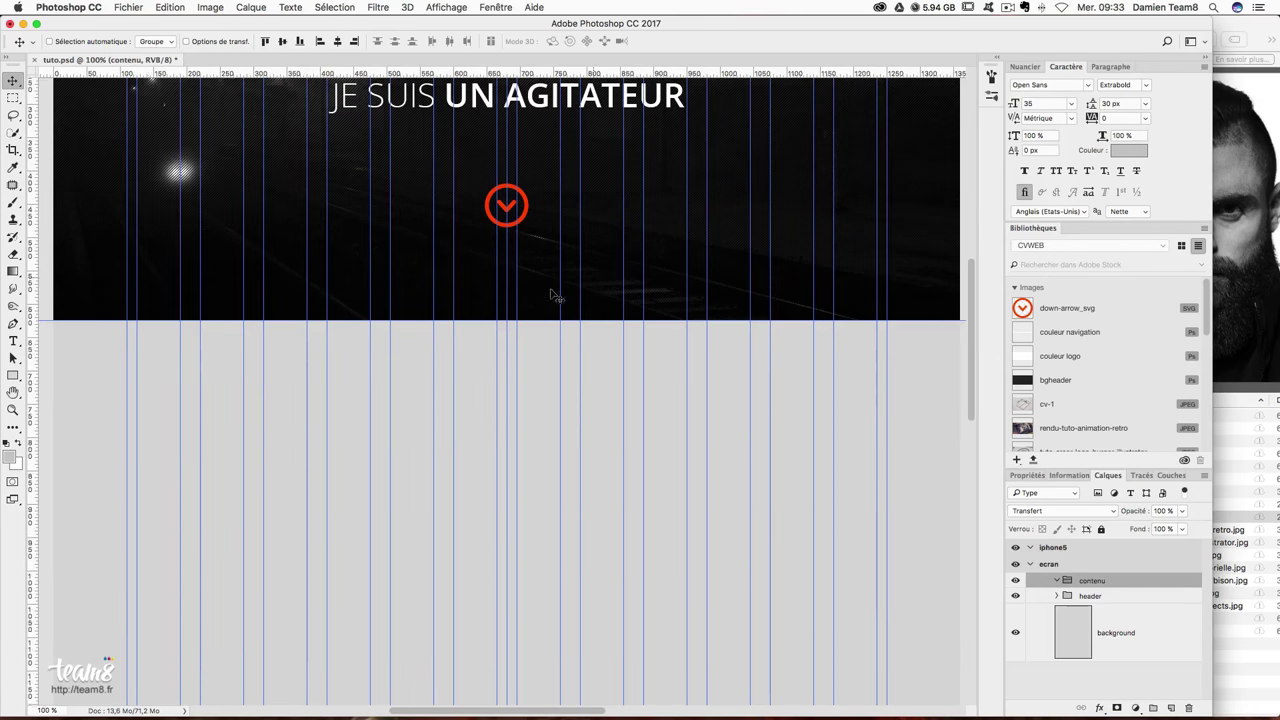
key(m)
drag(133, 322, 179, 387)
mouse_move(242, 73)
mouse_down()
mouse_move(242, 374)
mouse_move(224, 398)
mouse_up()
key(super+d)
mouse_move(137, 387)
mouse_down()
mouse_move(270, 438)
mouse_move(257, 427)
mouse_up()
key(super+d)
- Type the 'A propos' heading and align it with the left column guide
click(19, 343)
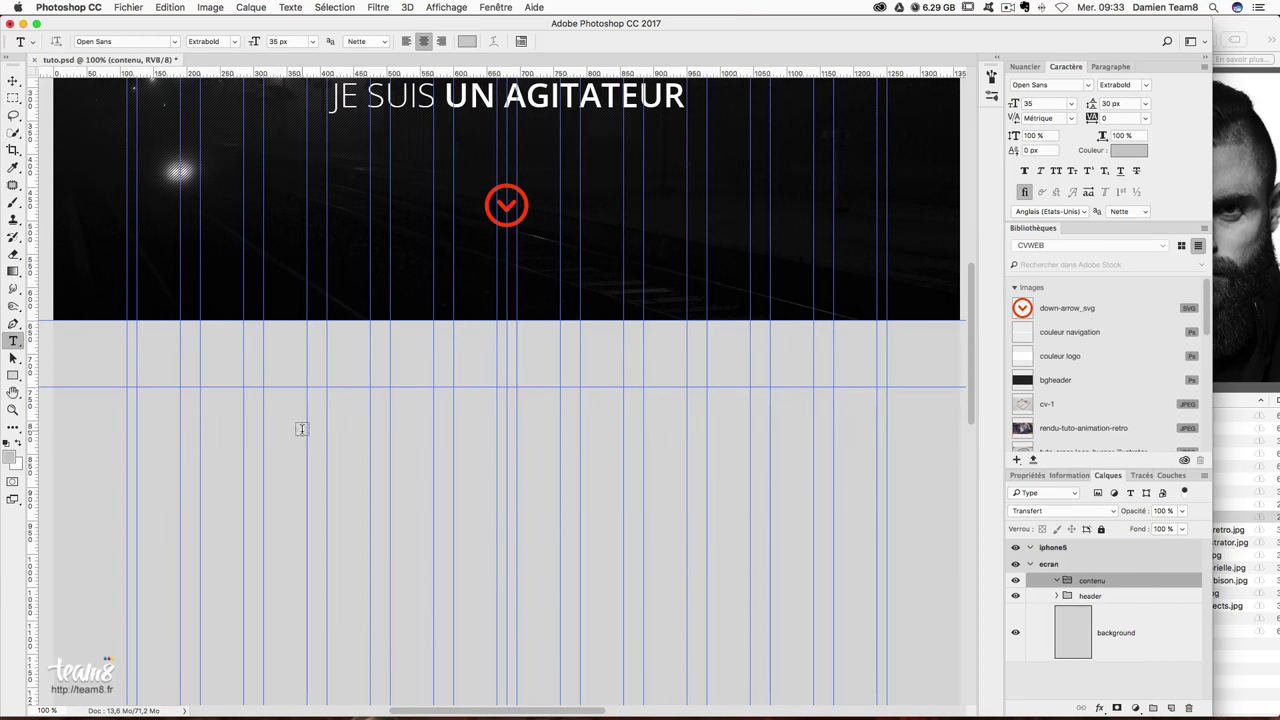
click(160, 424)
text(A propos)
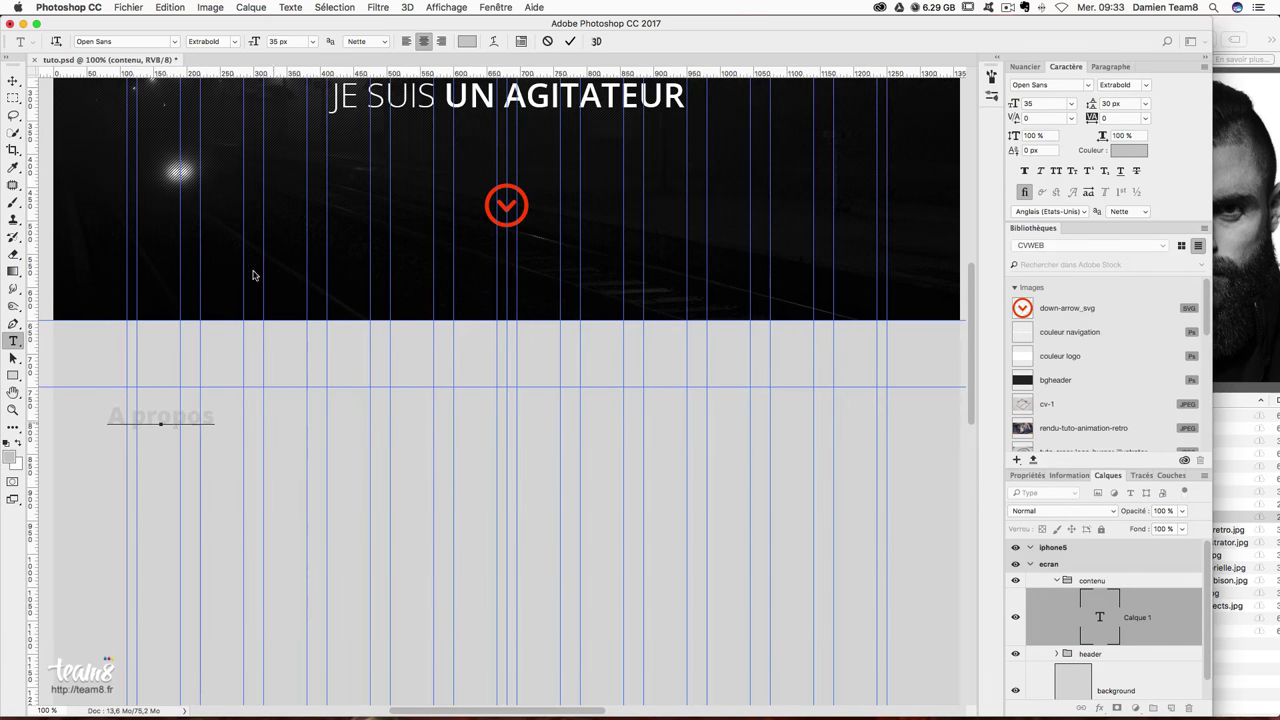
click(14, 84)
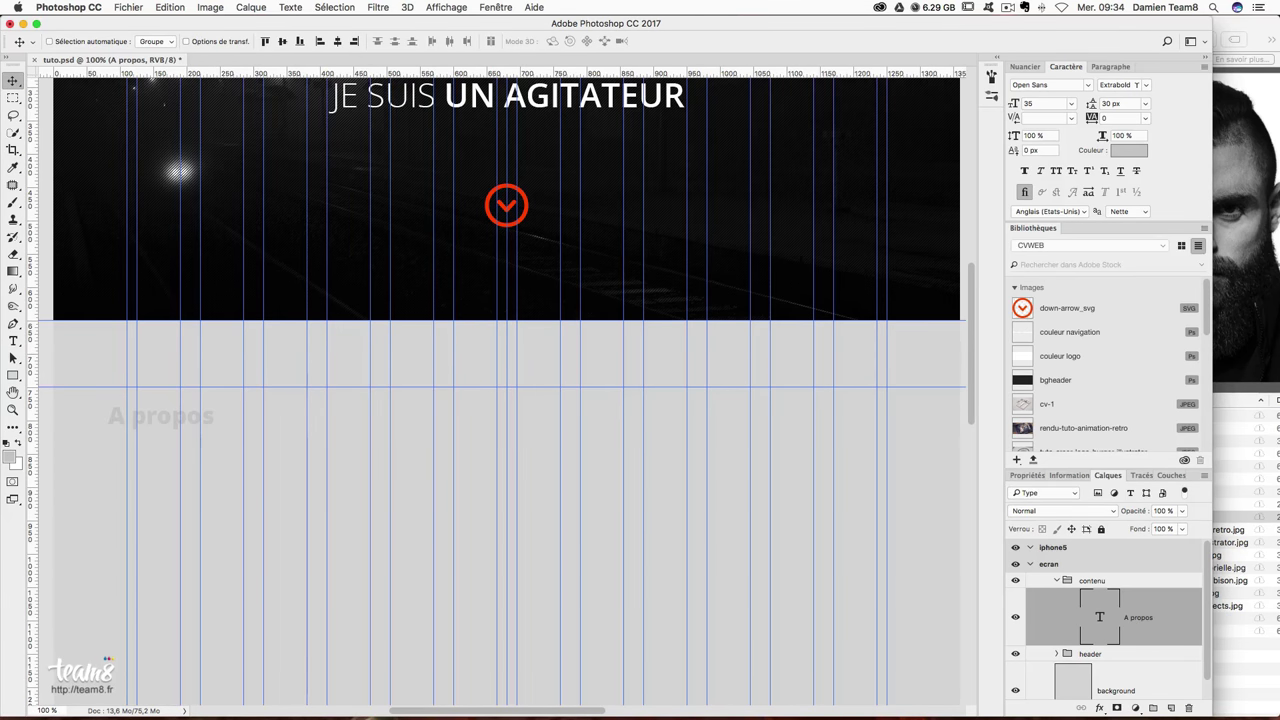
drag(148, 428, 174, 408)
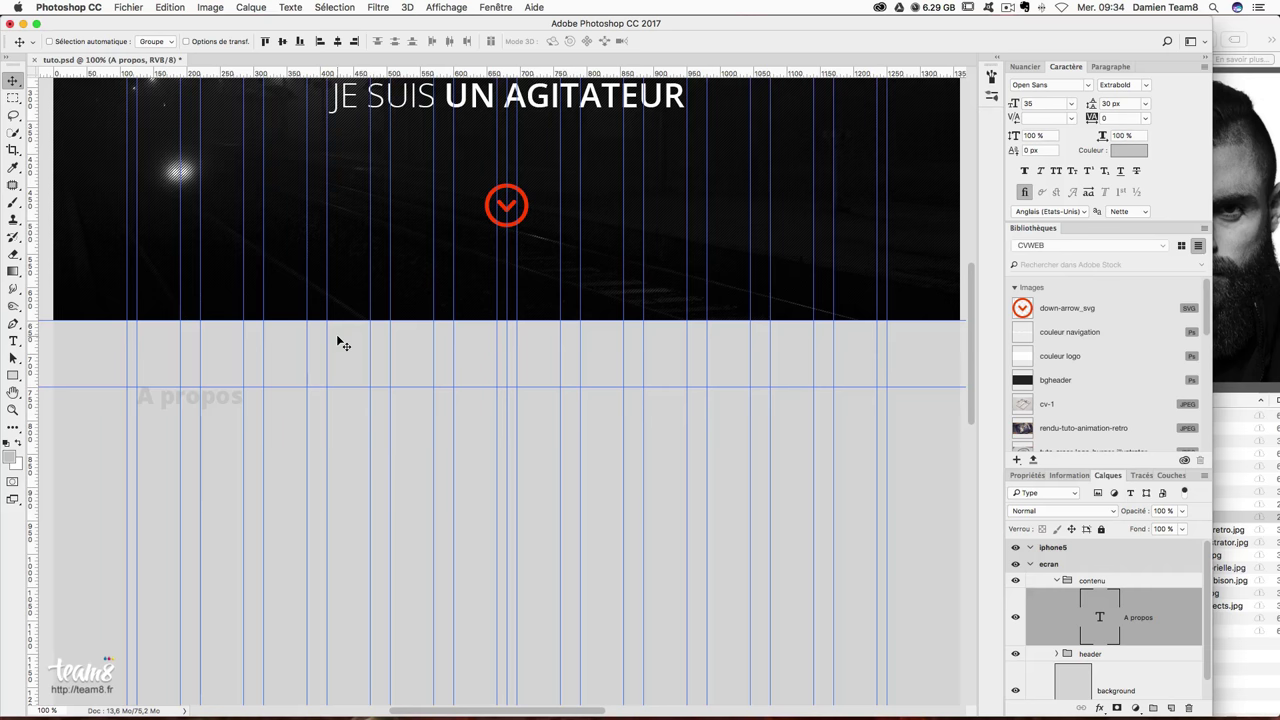
- Colour the A propos heading dark grey 282828
click(1128, 152)
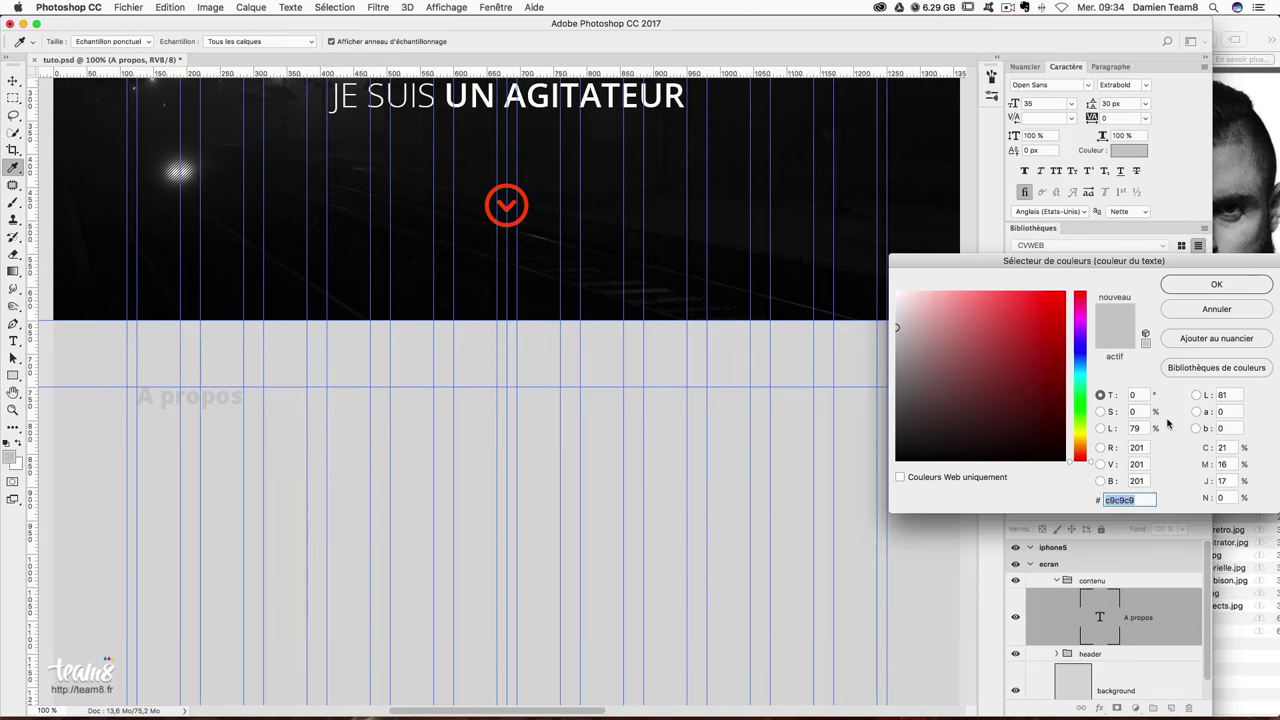
text(282828)
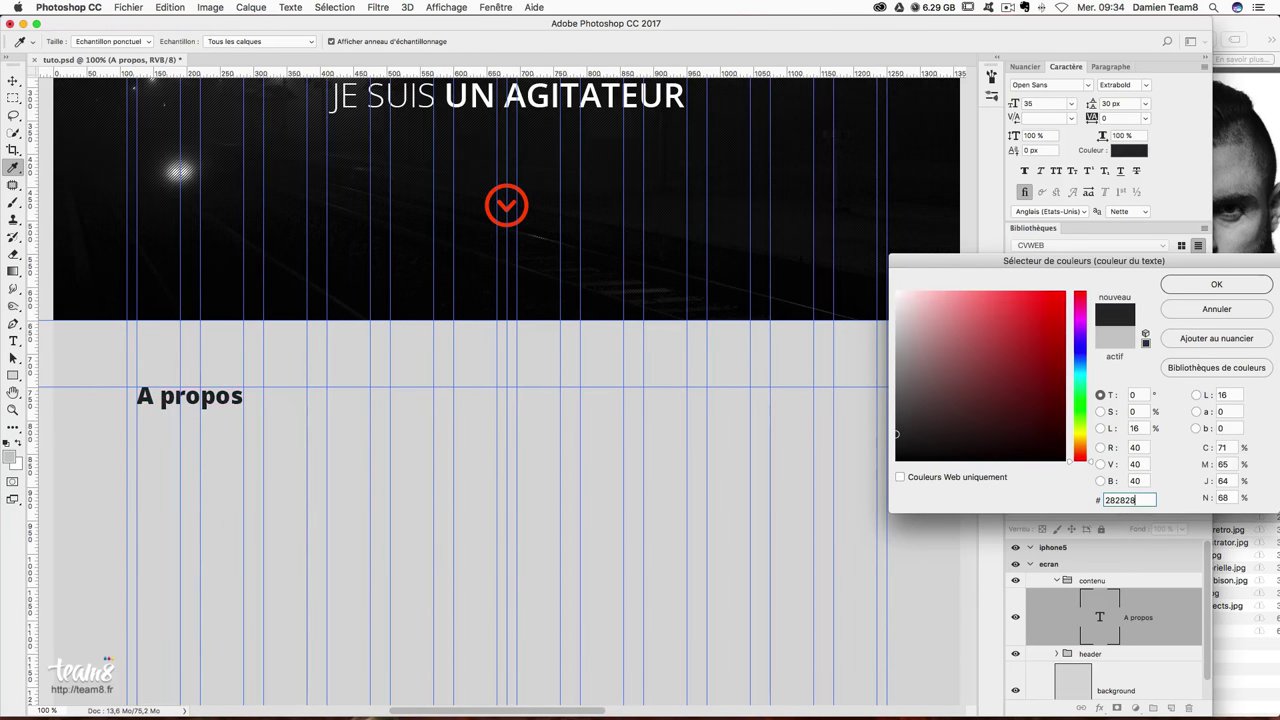
key(Return)
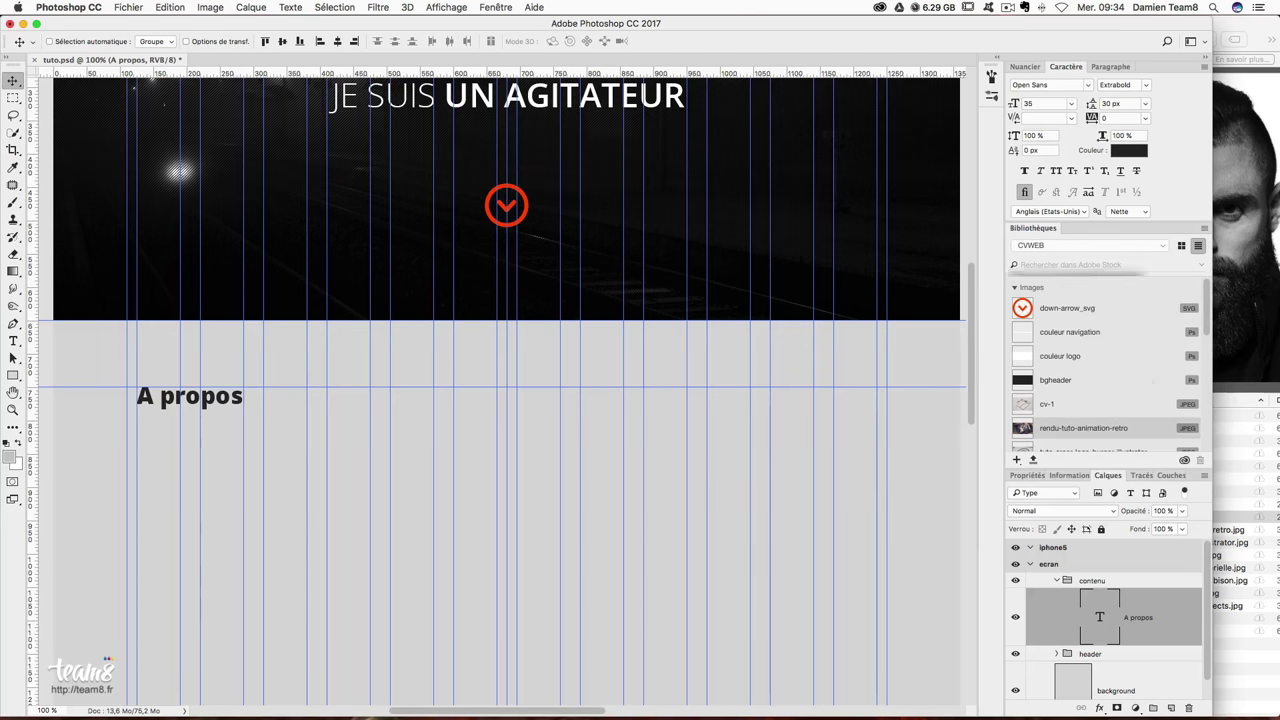
scroll(676, 368, up, 5)
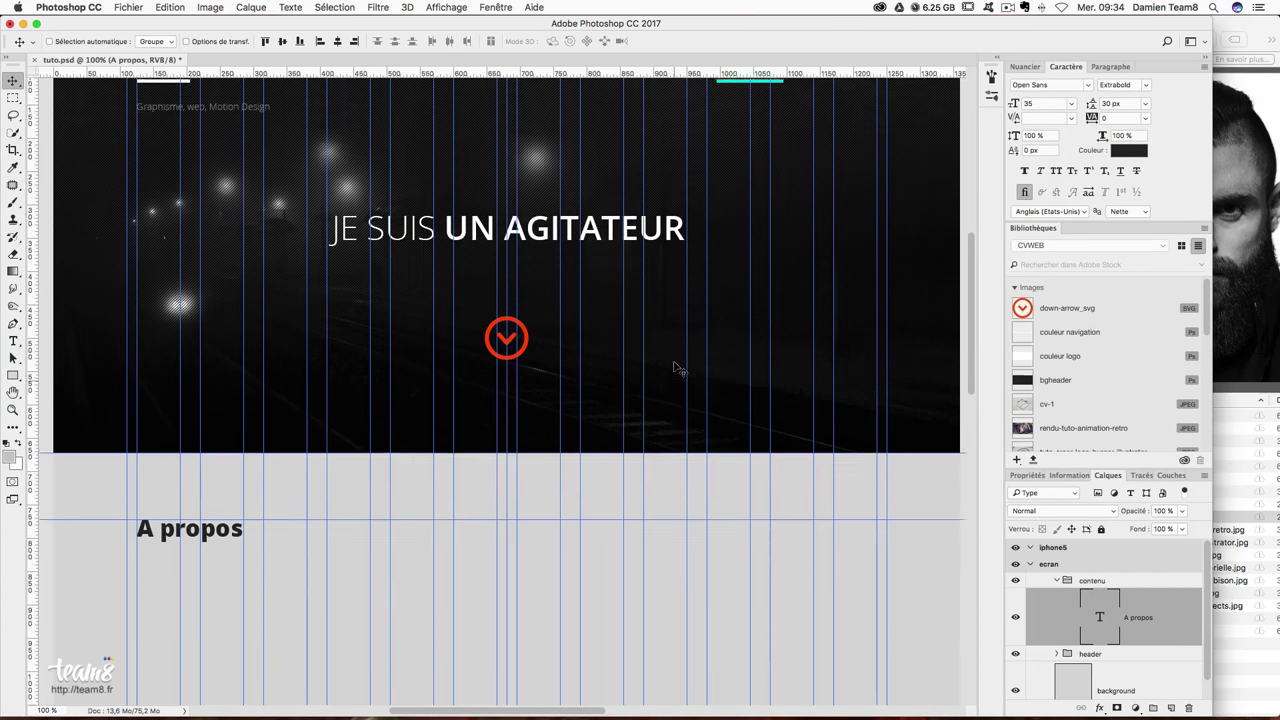
scroll(676, 368, down, 1)
scroll(676, 368, up, 1)
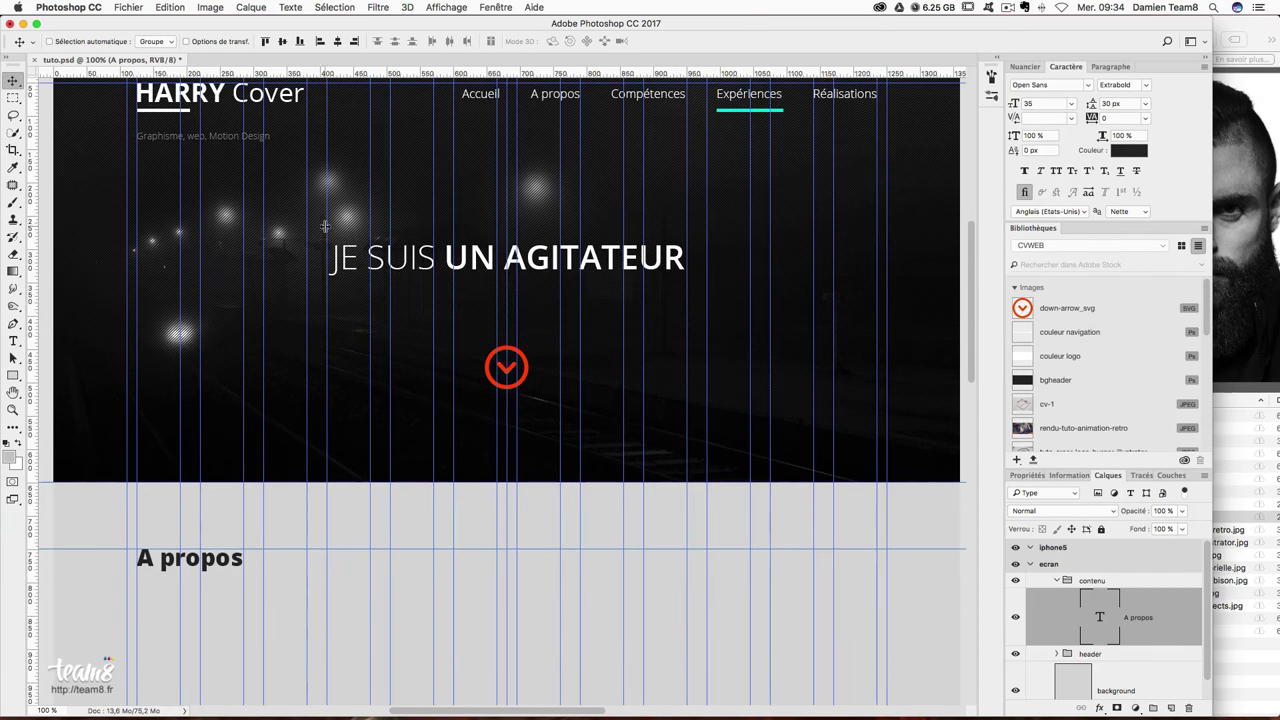
right_click(174, 116)
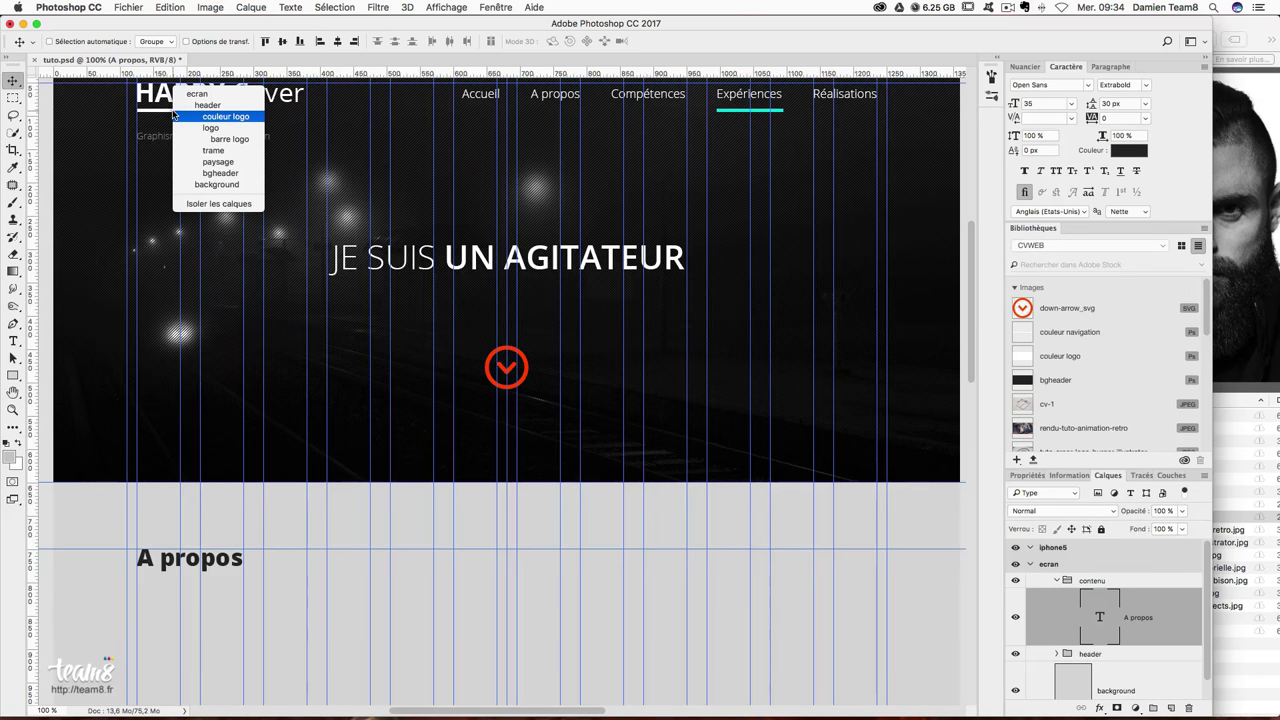
- Copy the logo's underline bar into contenu, move it under A propos, and fill it ff4800
click(174, 116)
right_click(174, 116)
click(221, 140)
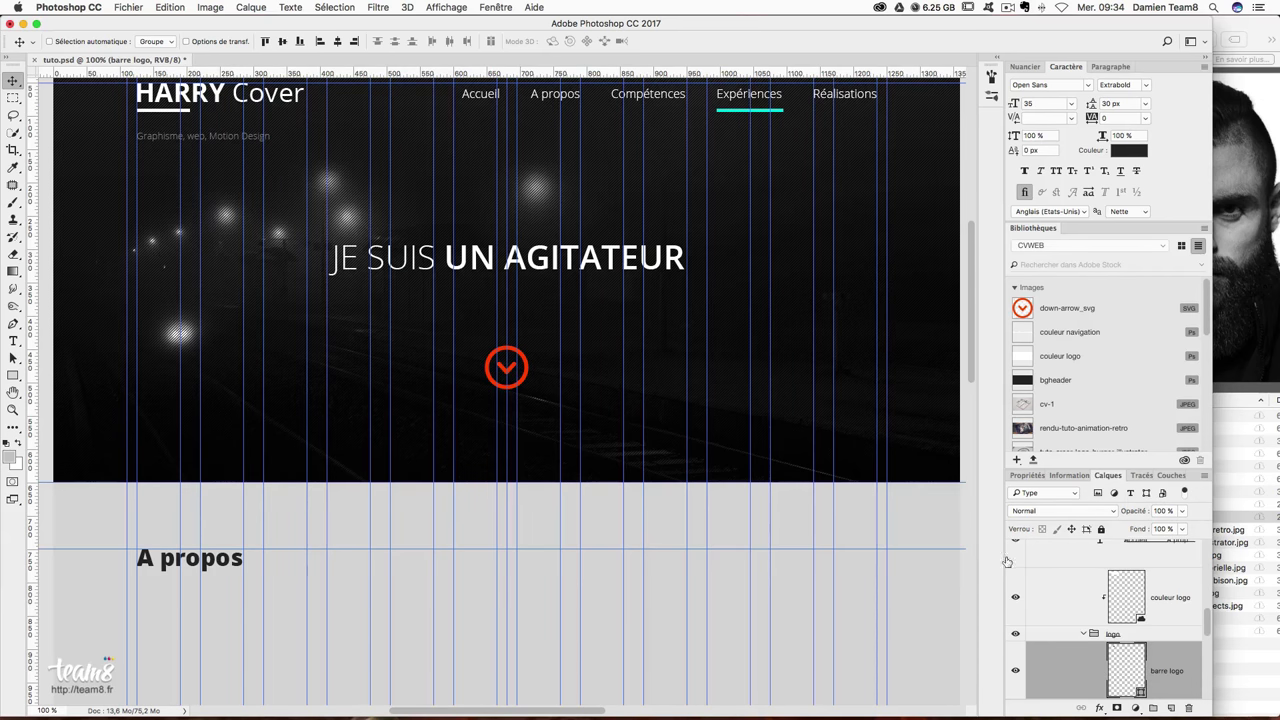
mouse_move(1170, 668)
mouse_down()
mouse_move(1150, 425)
mouse_move(1122, 622)
mouse_up()
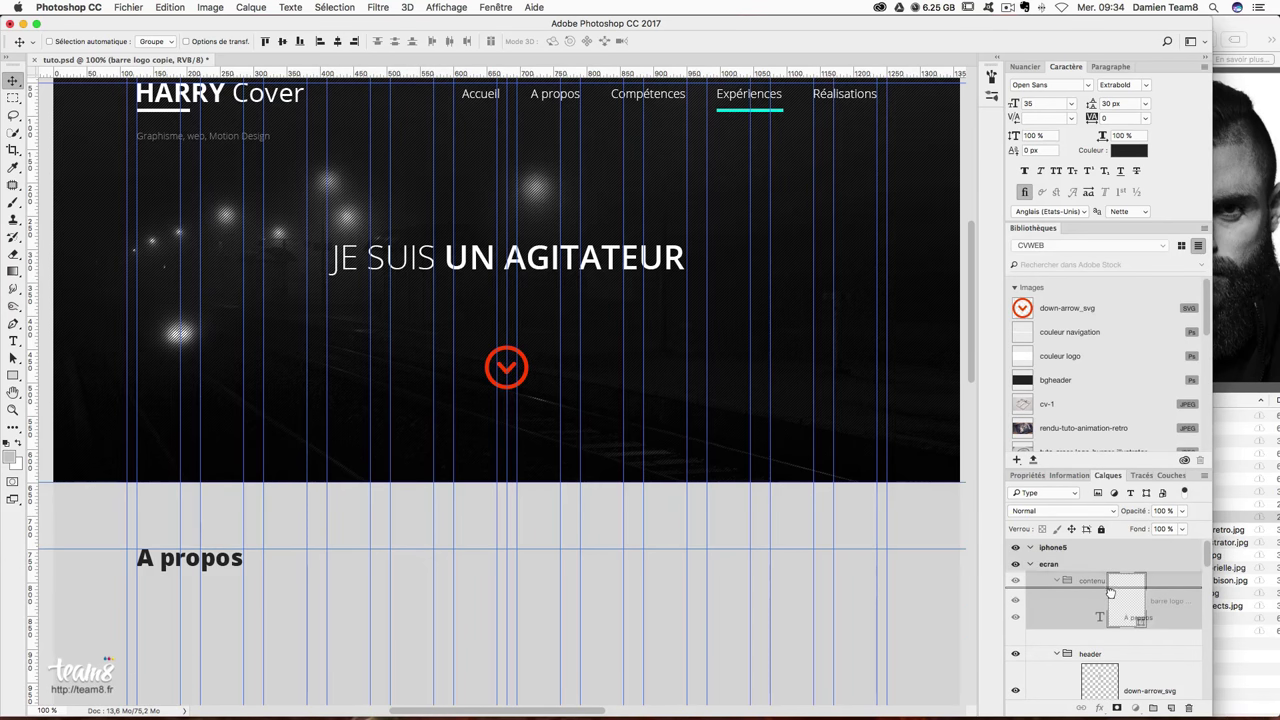
drag(1122, 622, 1124, 618)
scroll(1148, 627, down, 1)
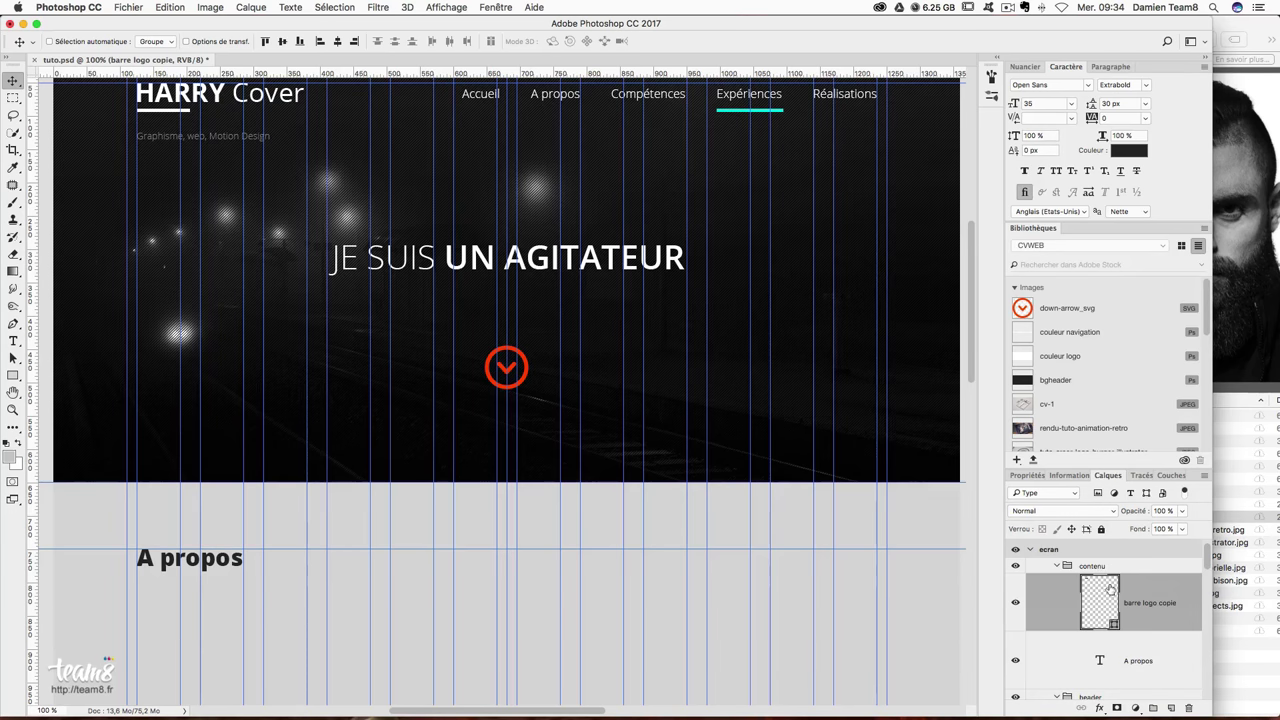
drag(185, 170, 215, 630)
double_click(1108, 603)
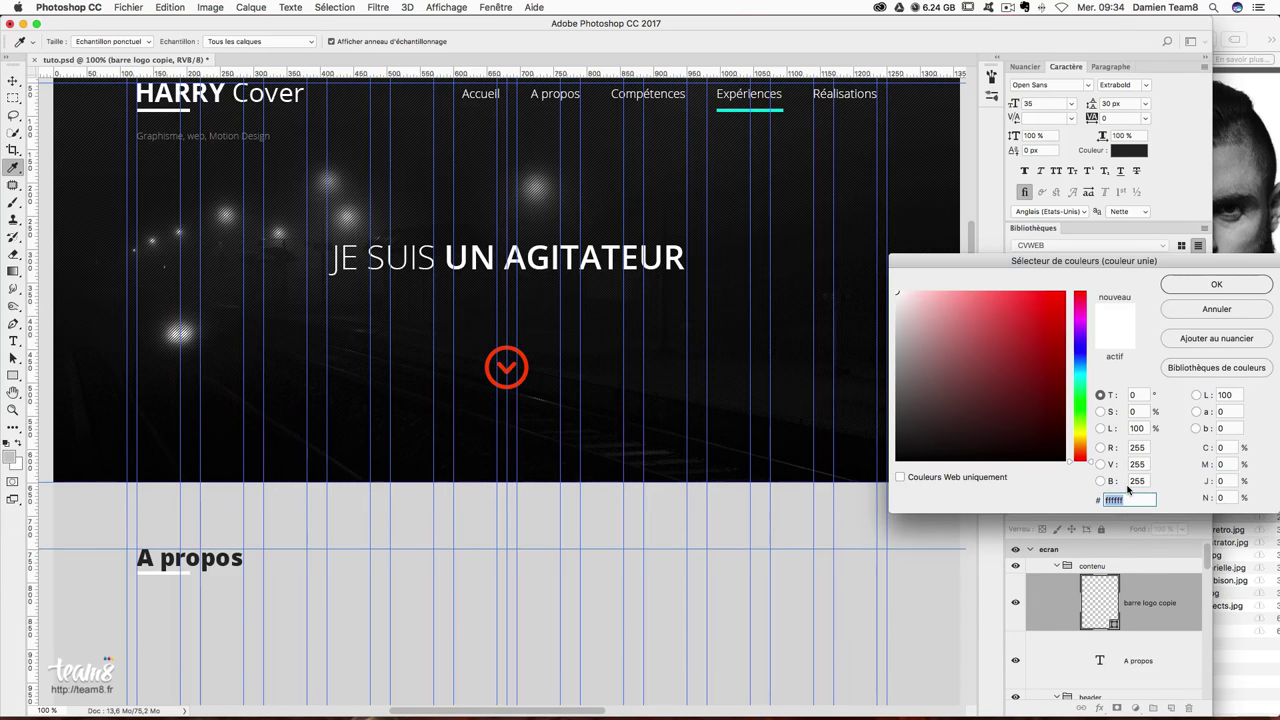
text(ff)
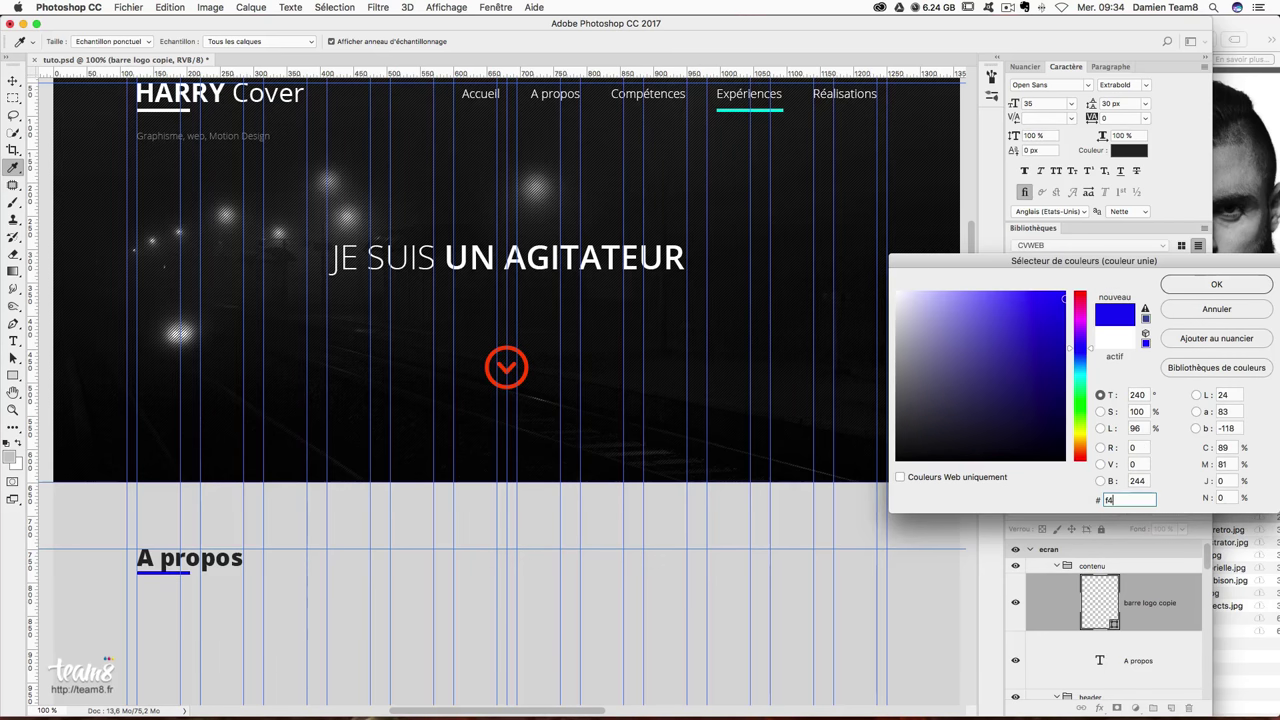
text(4800)
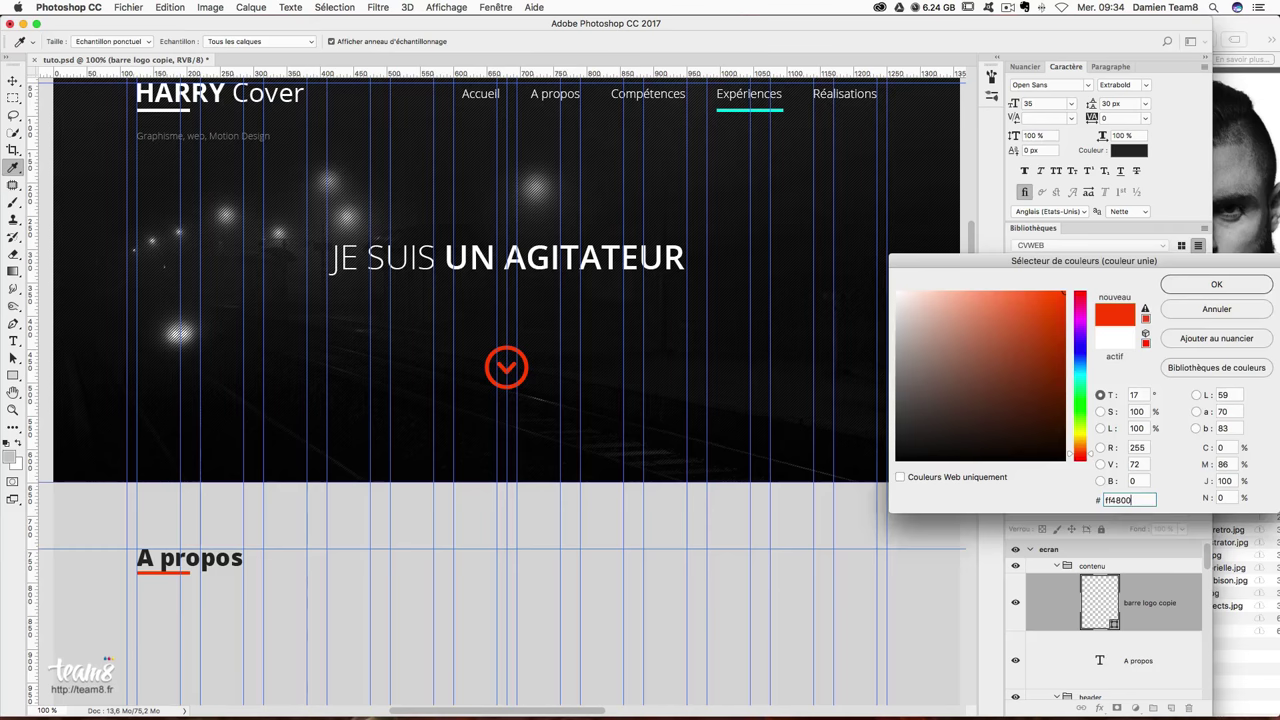
key(Return)
- Align the red bar under A propos, matching the spacing under the HARRY logo
click(14, 98)
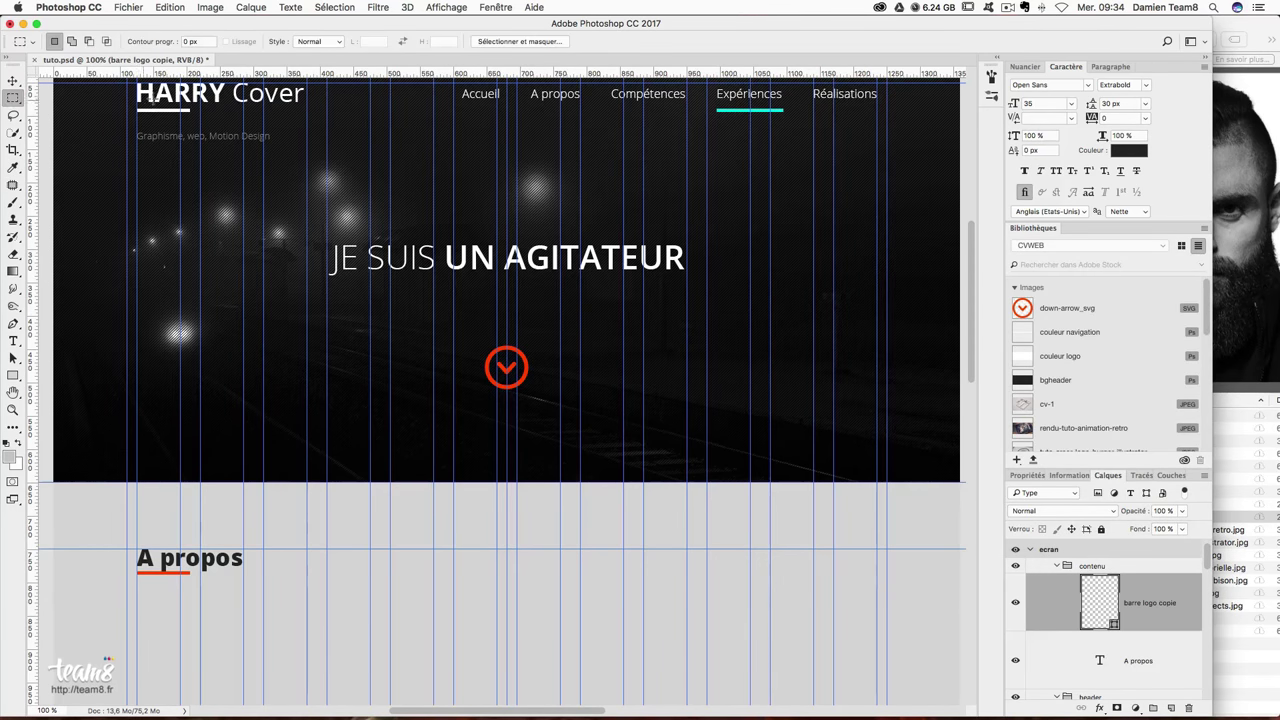
drag(136, 100, 181, 110)
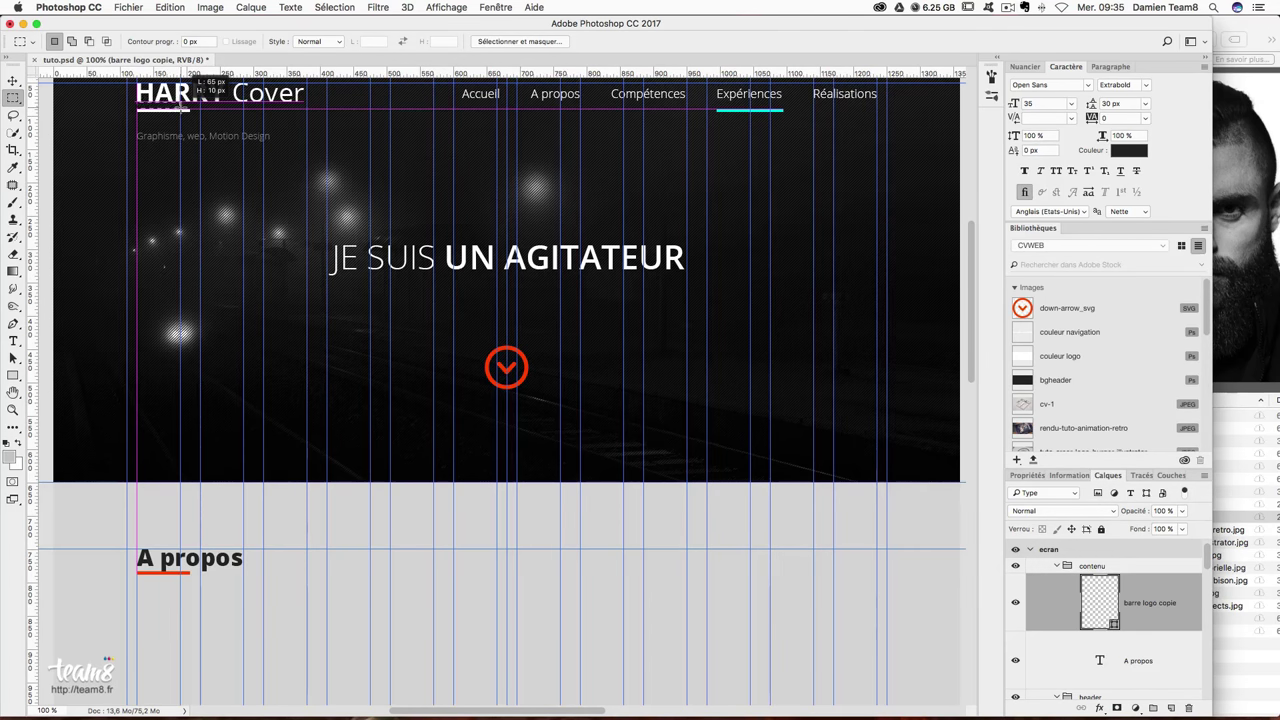
drag(181, 110, 181, 110)
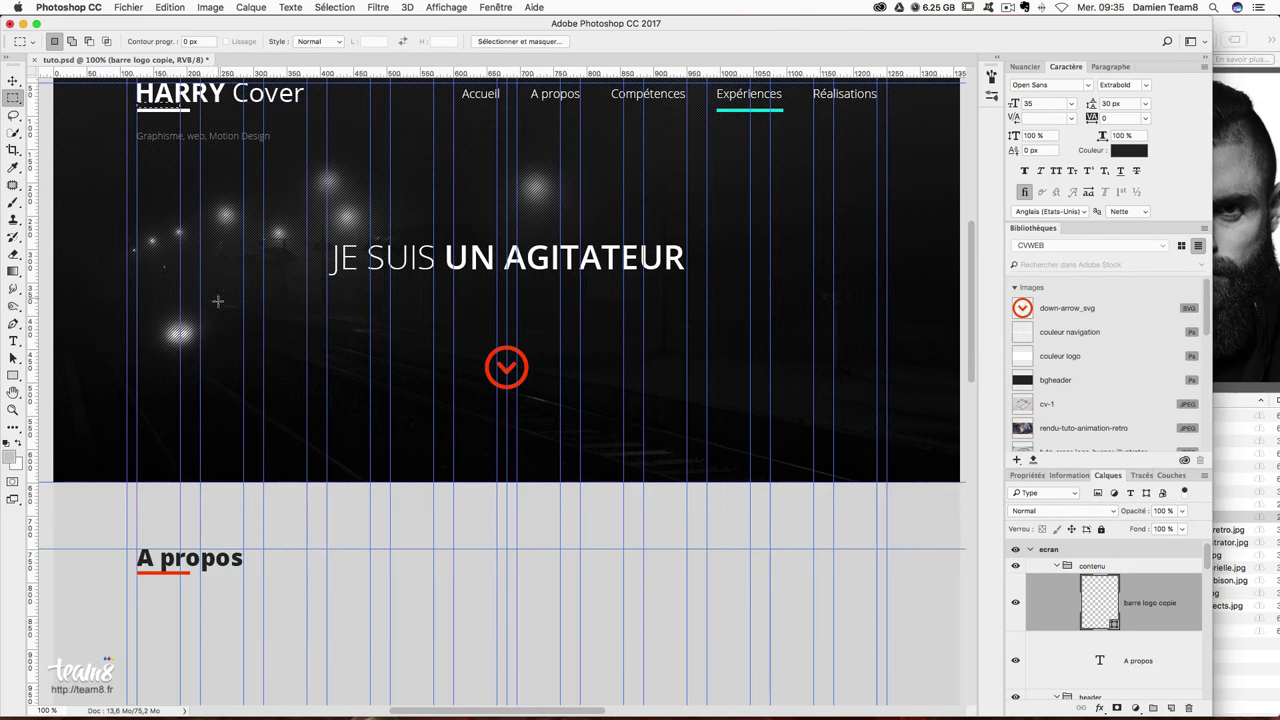
click(13, 80)
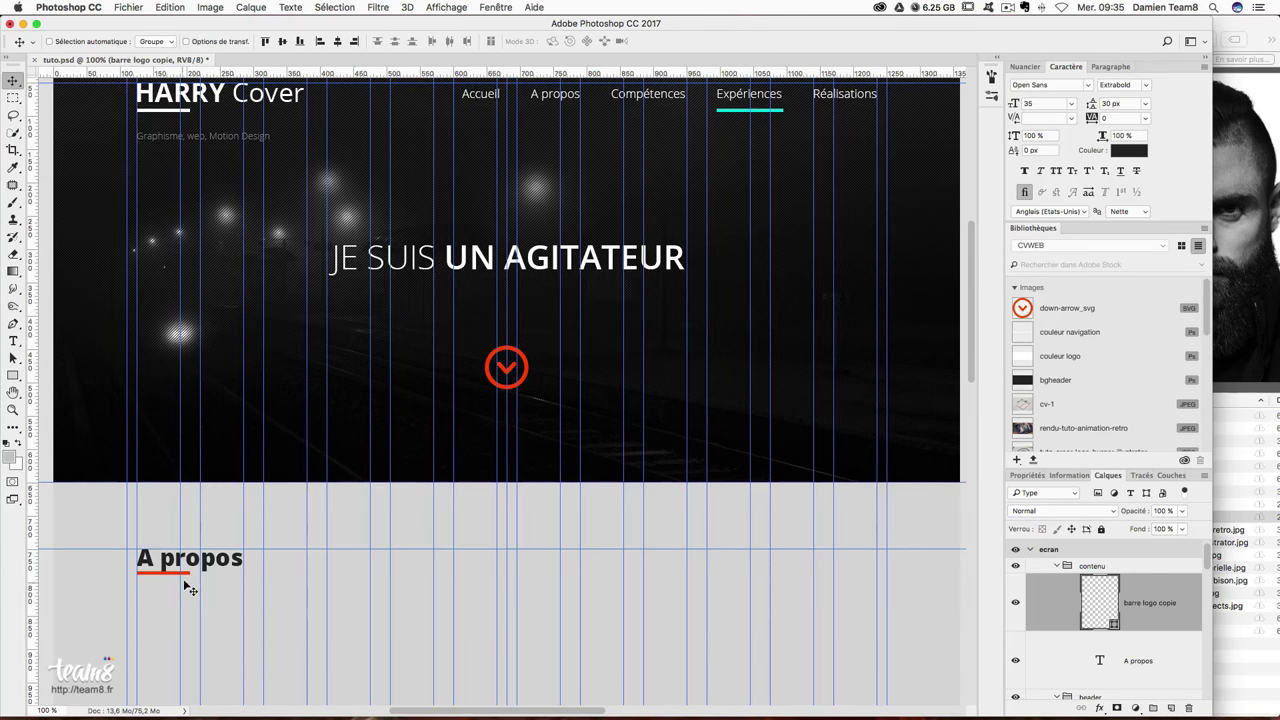
drag(191, 591, 185, 592)
key(Up)
key(Up)
key(Up)
key(Up)
scroll(508, 580, down, 2)
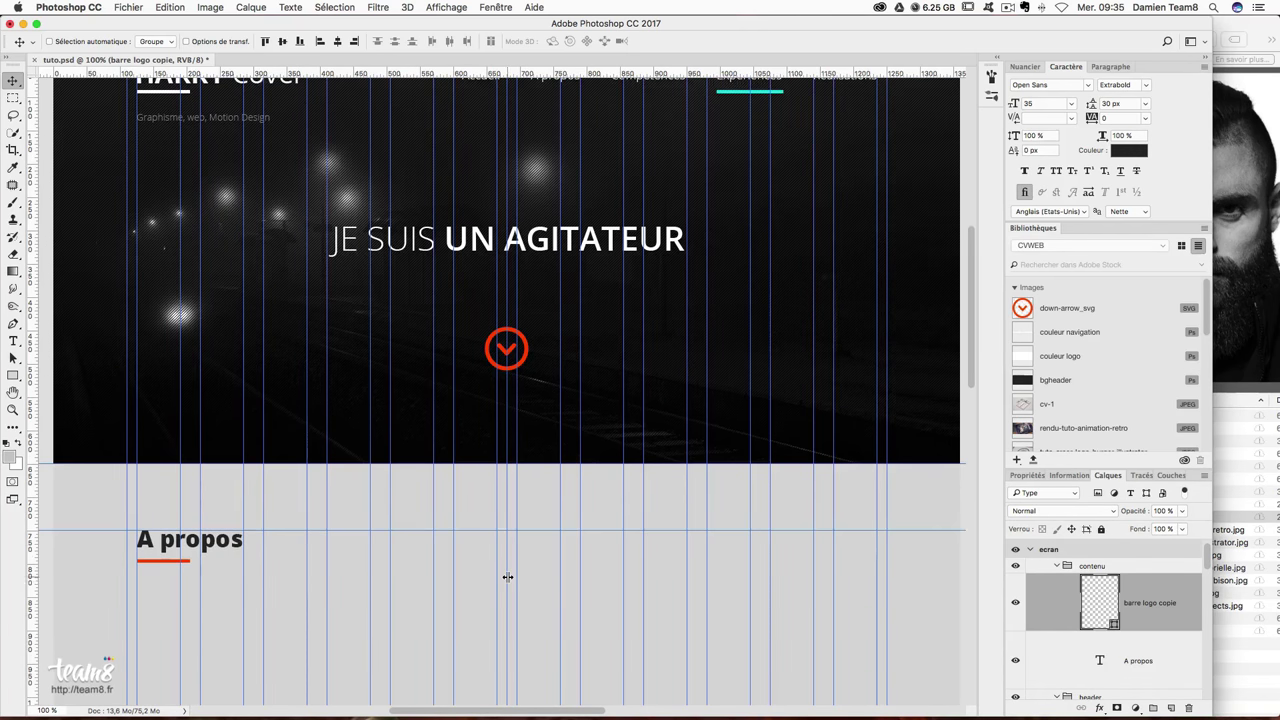
click(13, 340)
- Draw a left-aligned paragraph text box below the A propos heading
scroll(337, 491, down, 10)
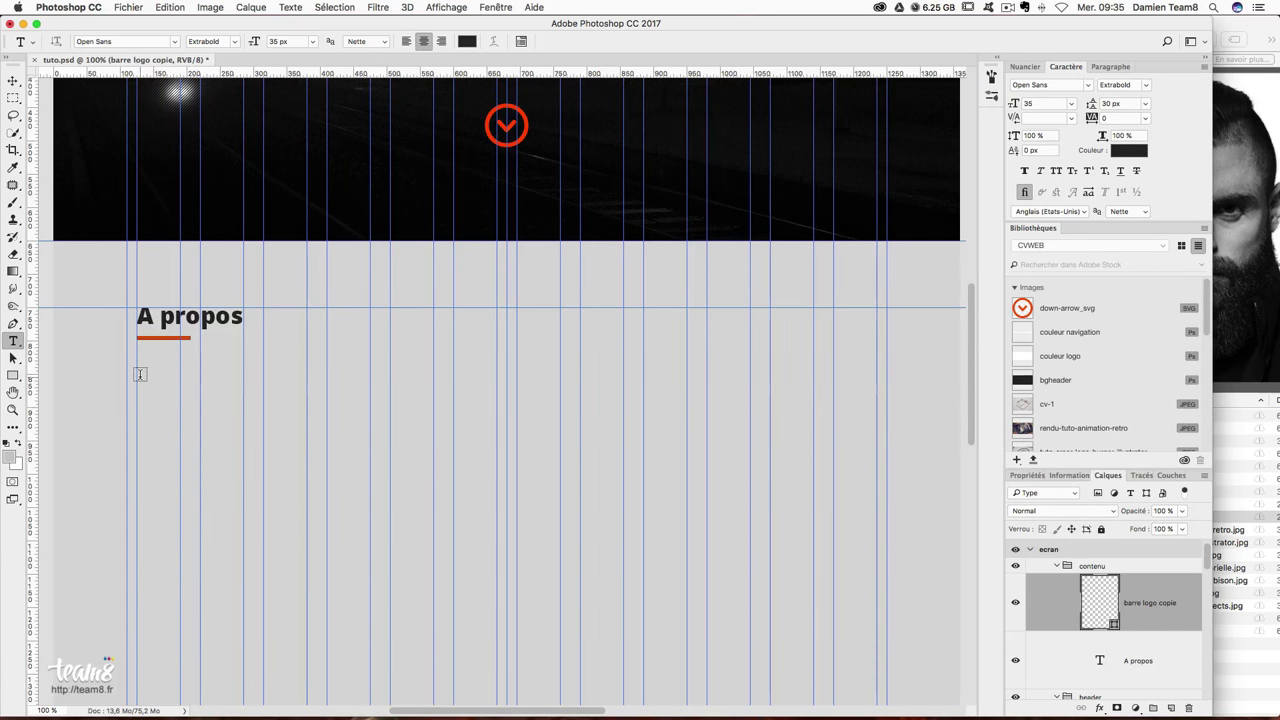
drag(138, 374, 506, 483)
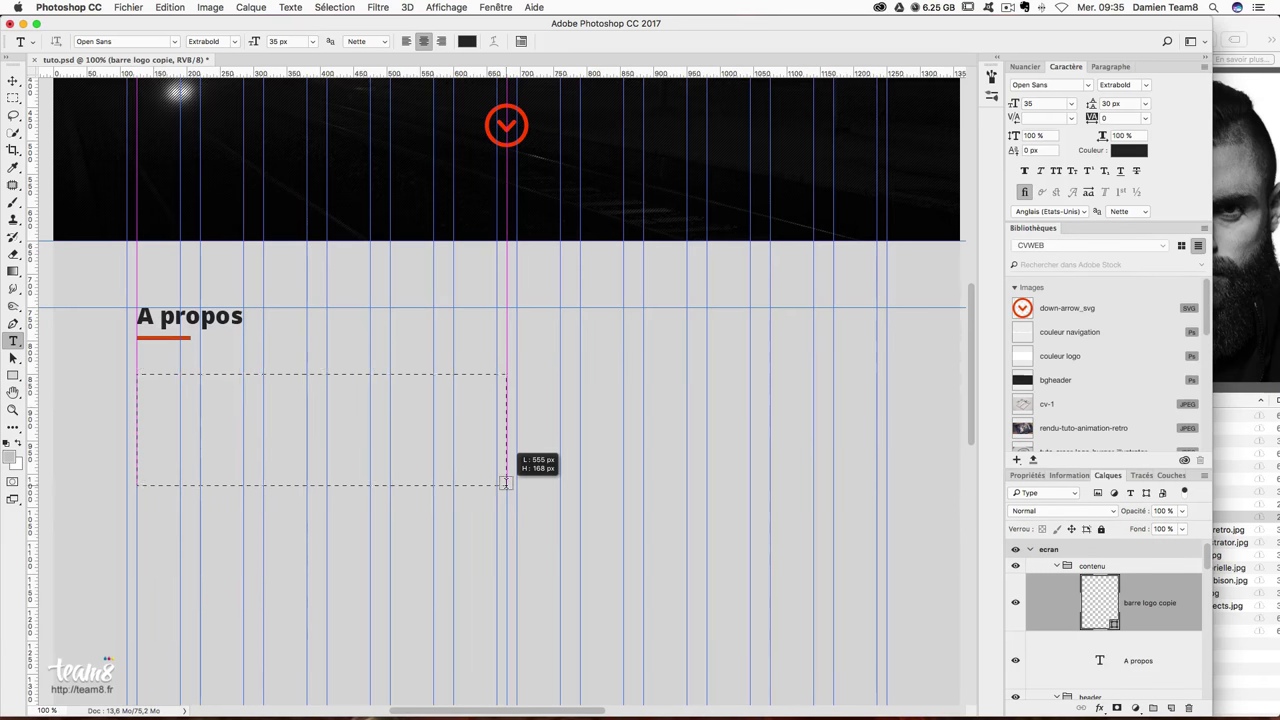
mouse_move(506, 483)
mouse_down()
mouse_move(490, 505)
mouse_move(506, 563)
mouse_up()
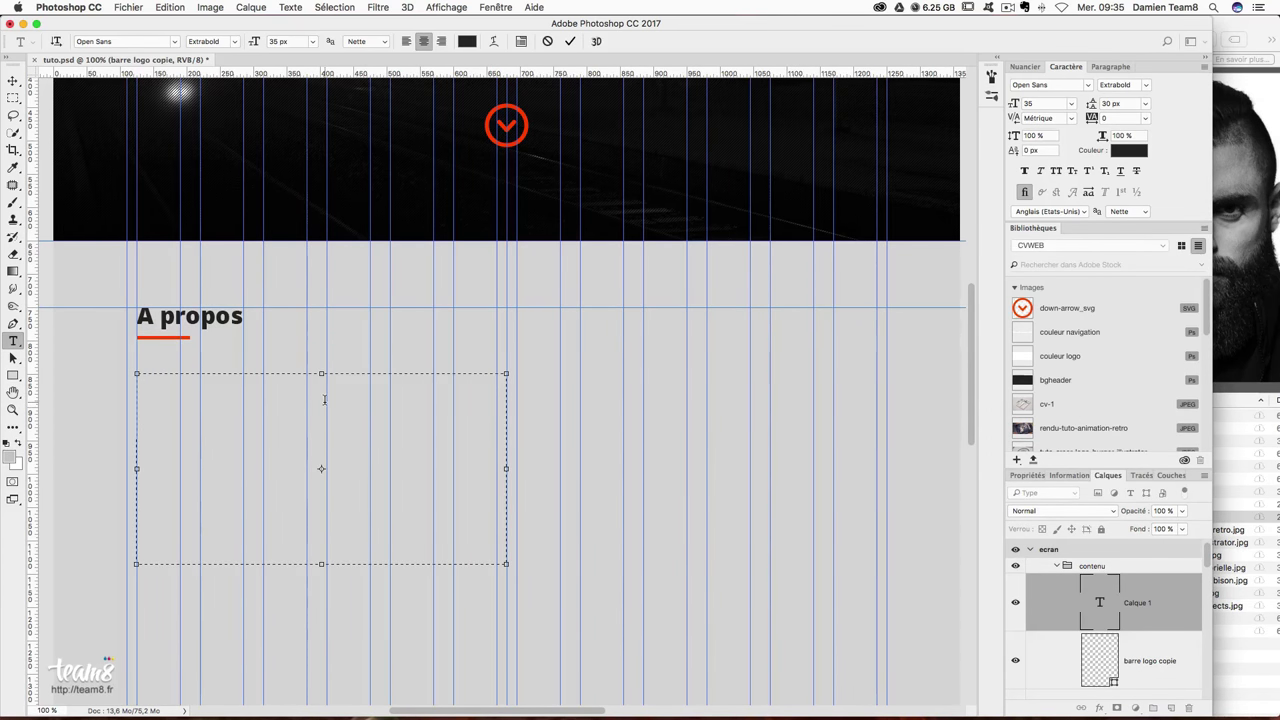
click(1110, 67)
click(1025, 88)
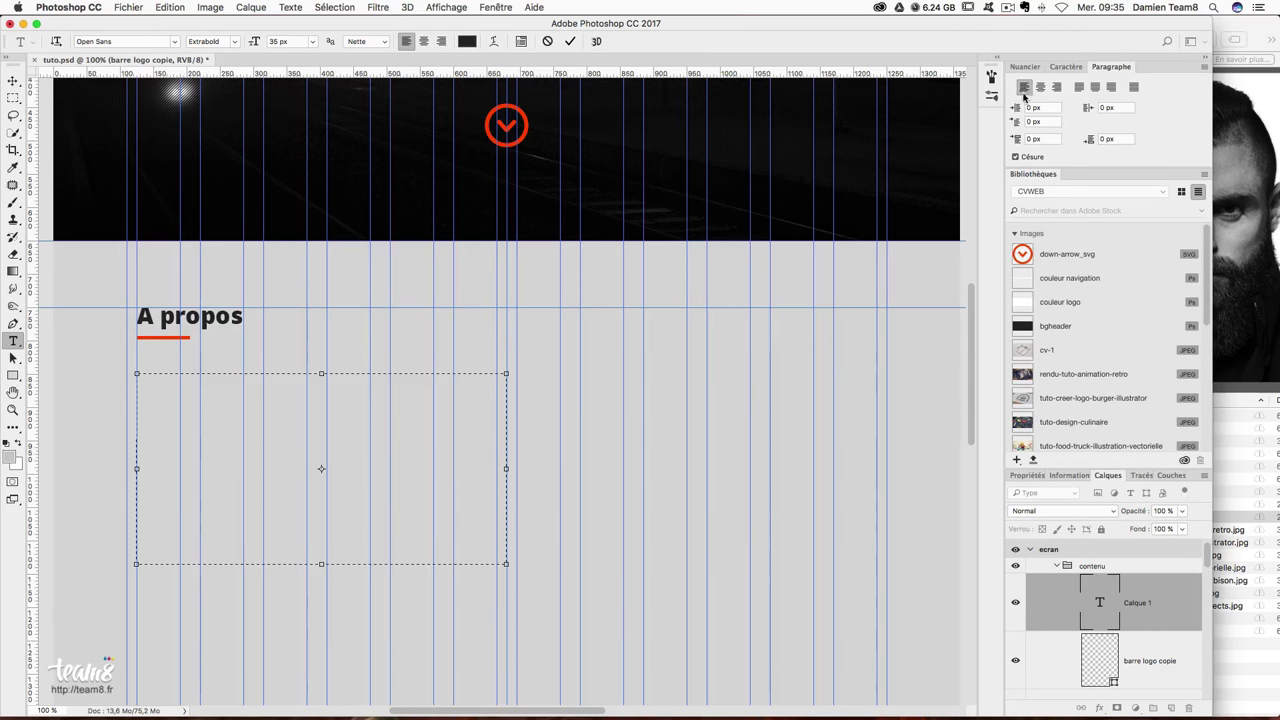
click(1066, 67)
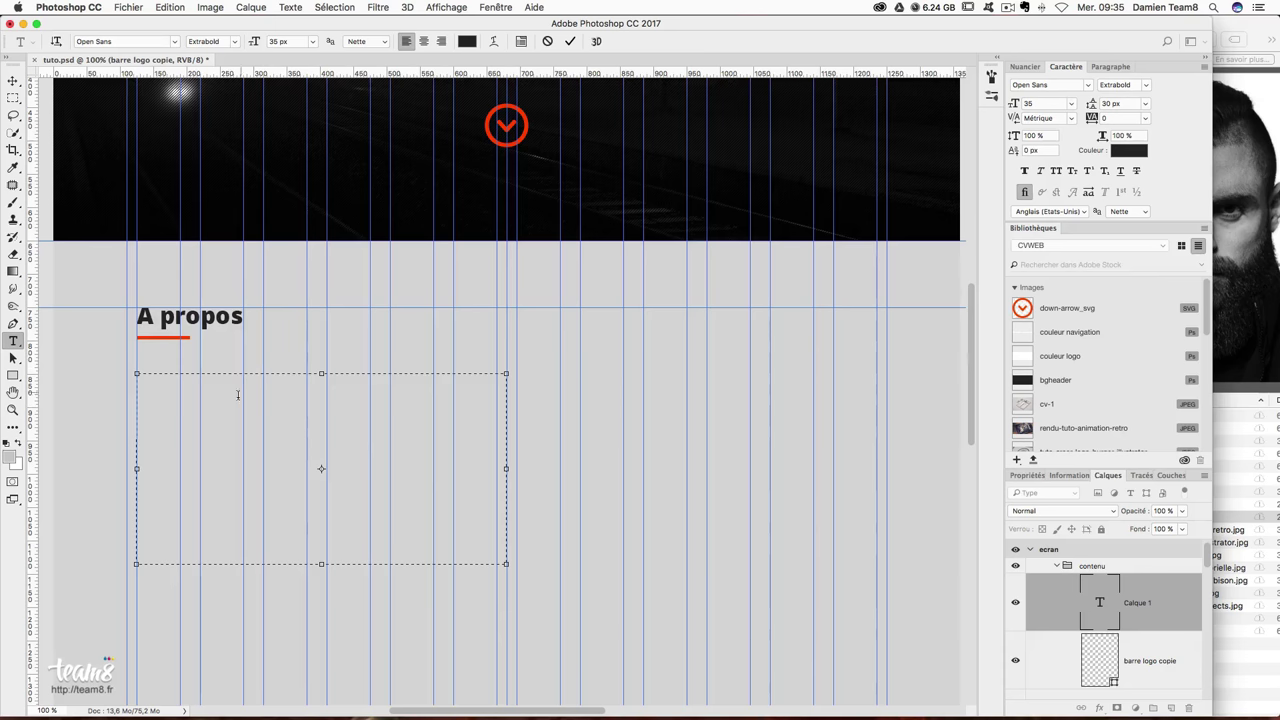
- Type the designer's name, setting the surname in Semibold
text(Ha)
key(BackSpace)
text(AARY)
key(BackSpace)
key(BackSpace)
key(BackSpace)
text(RRY Cover)
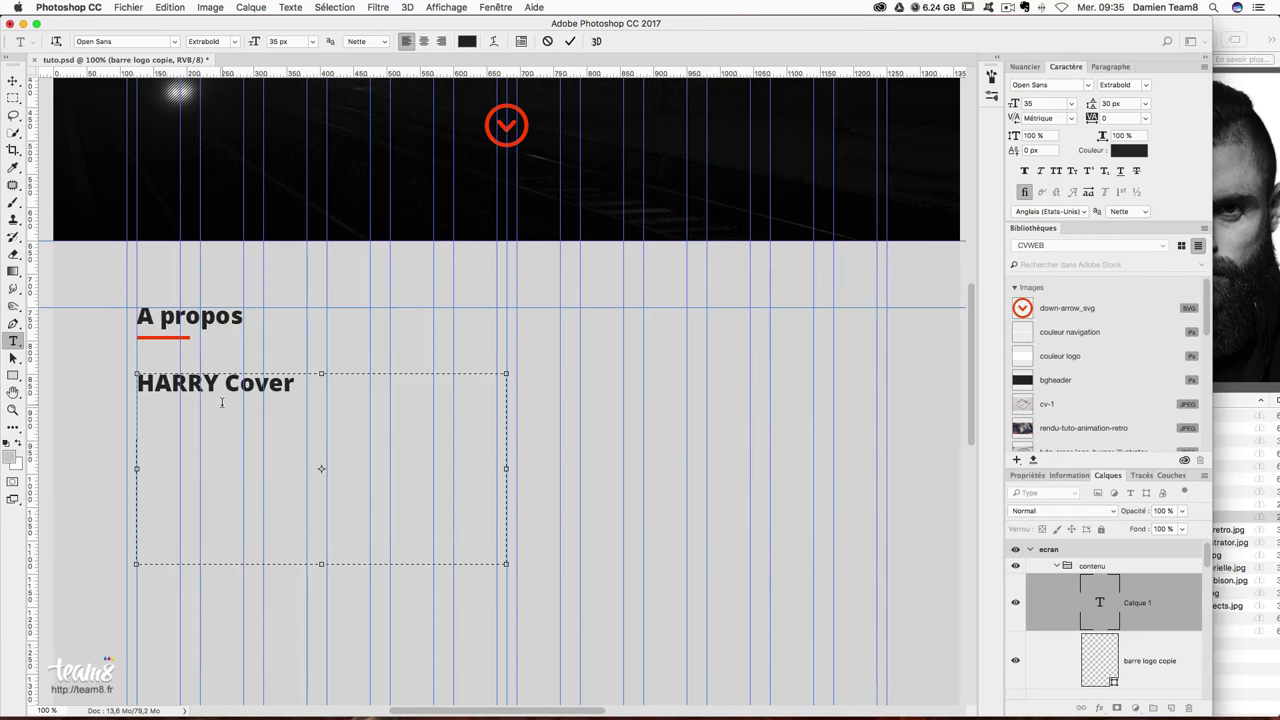
double_click(256, 389)
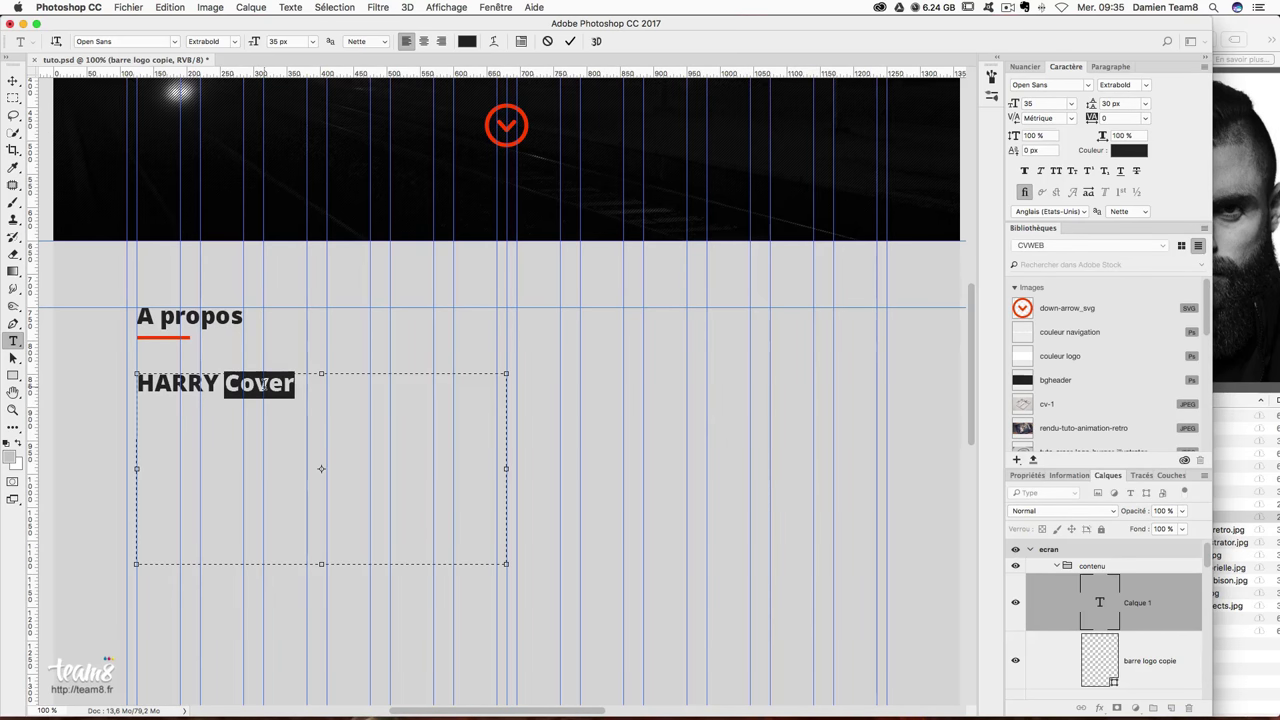
click(1146, 85)
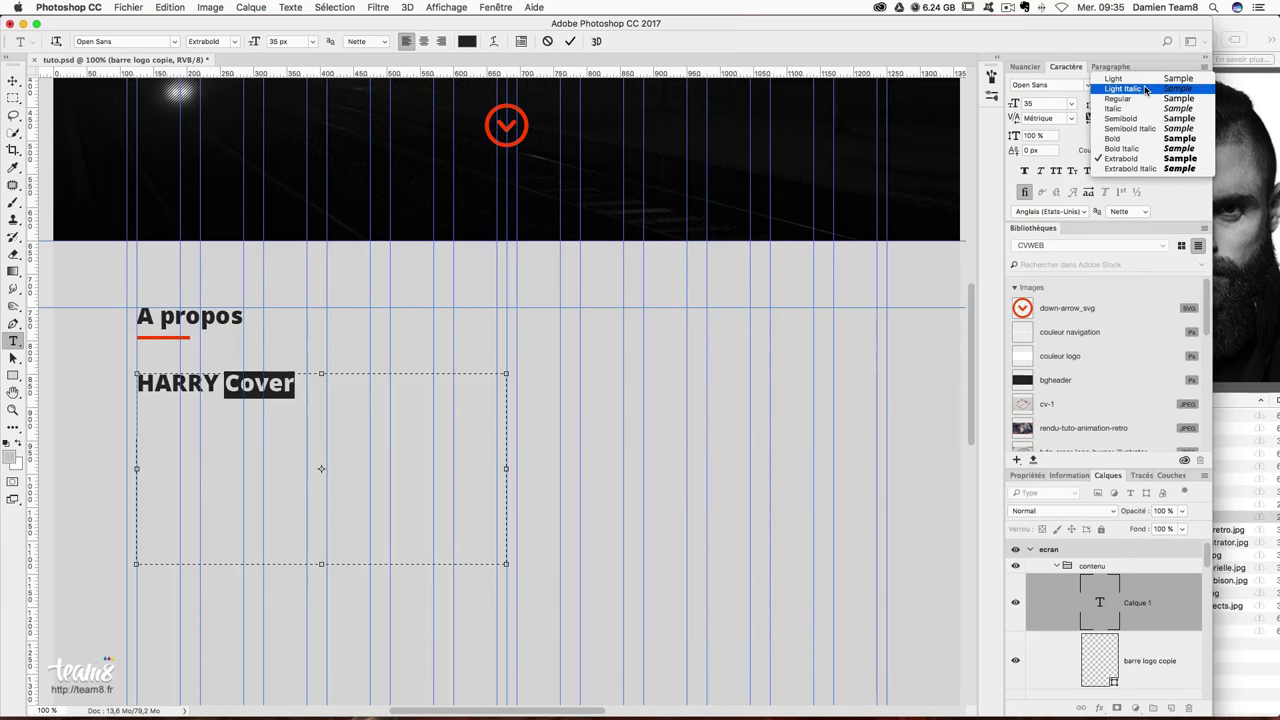
click(1145, 82)
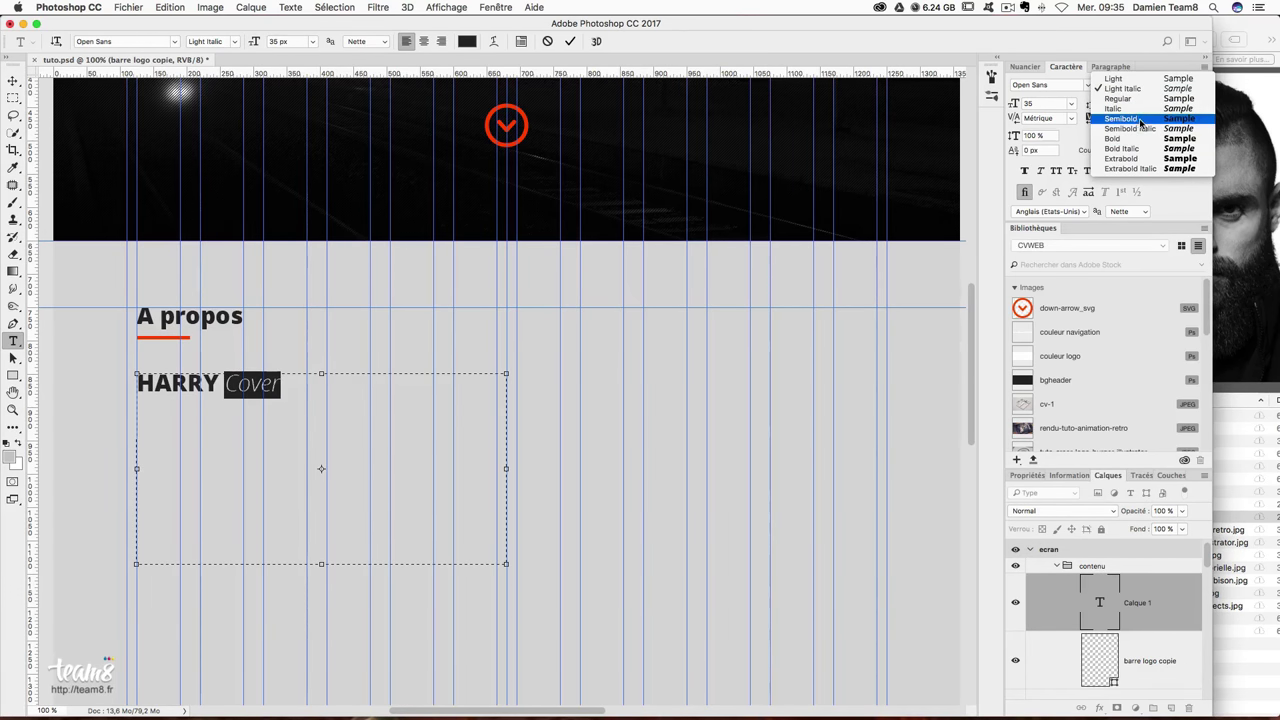
click(1141, 119)
- Set the whole name line to 25 px
scroll(288, 390, down, 3)
click(309, 352)
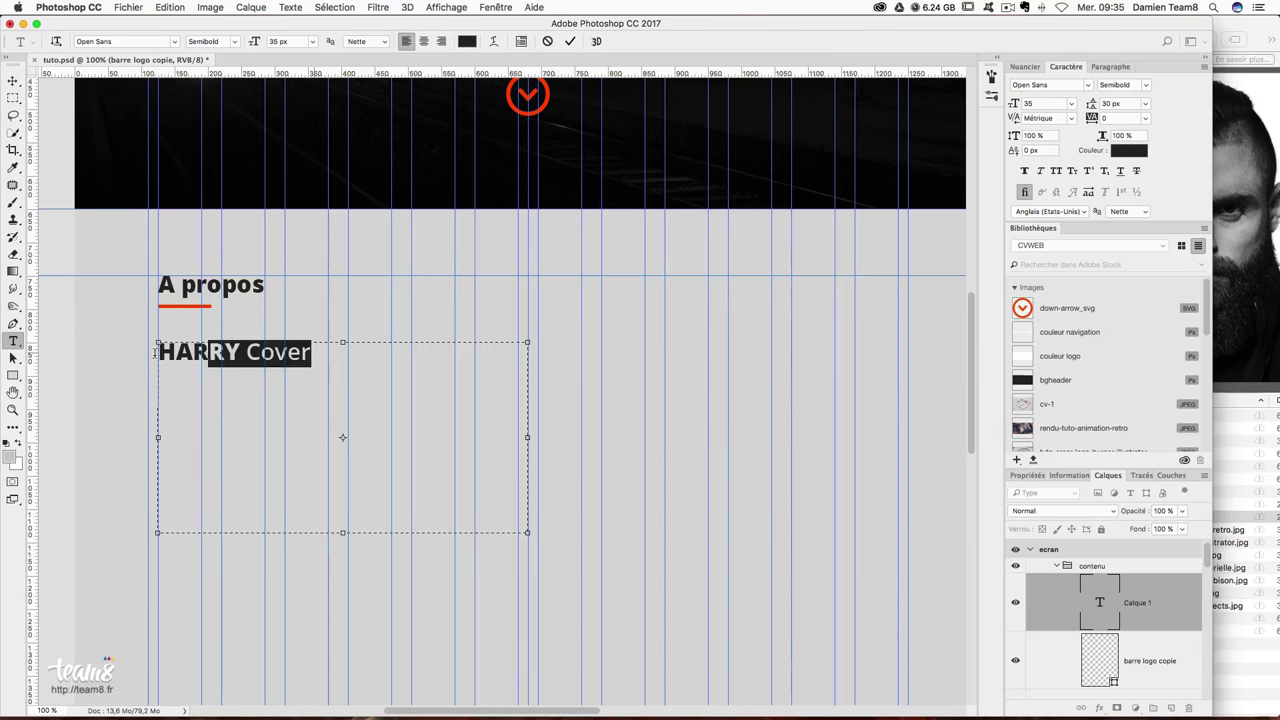
drag(304, 356, 156, 352)
click(1045, 103)
text(25)
key(Return)
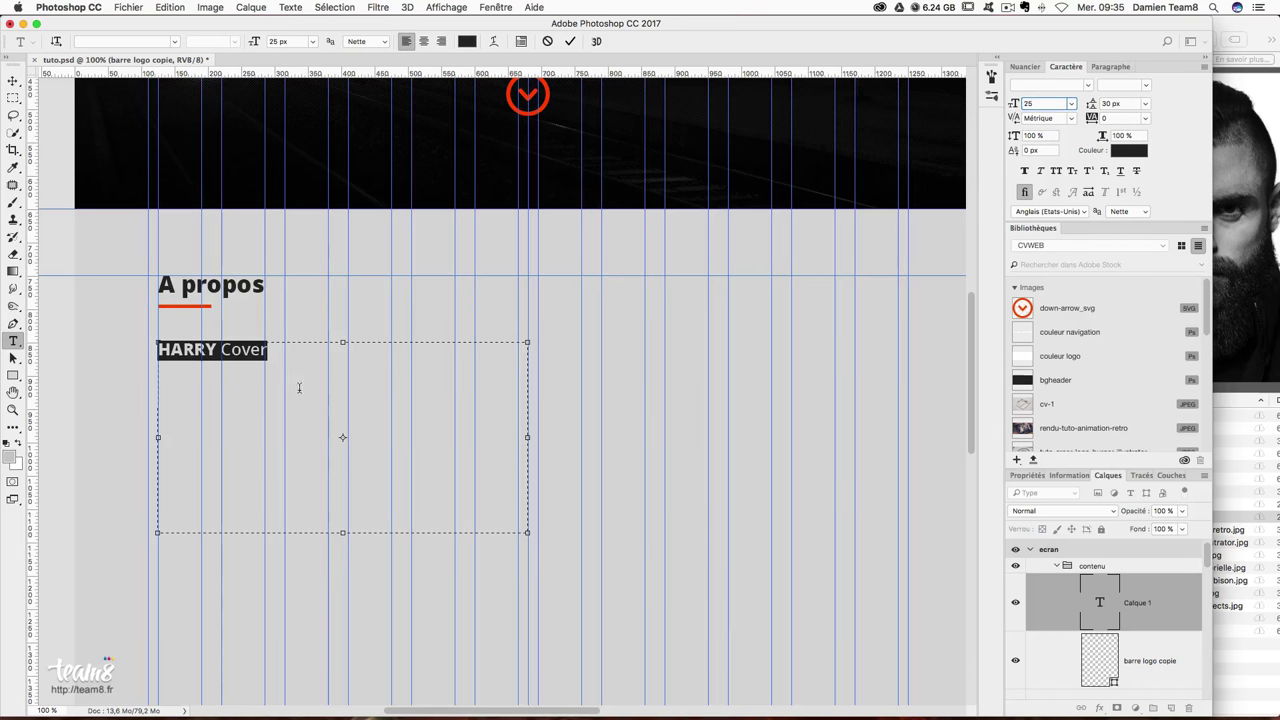
- Append ', Designer UX, UI', make the surname Extrabold, and move the line up under A propos
click(288, 345)
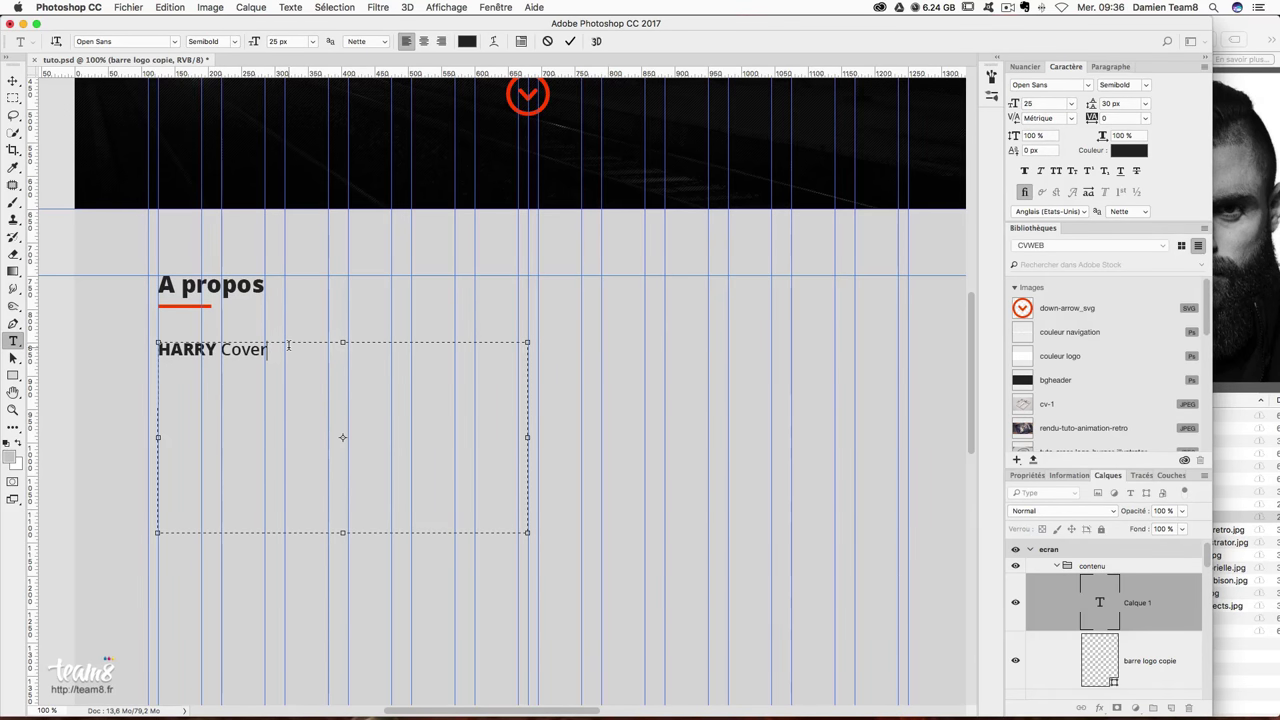
text(, Desi)
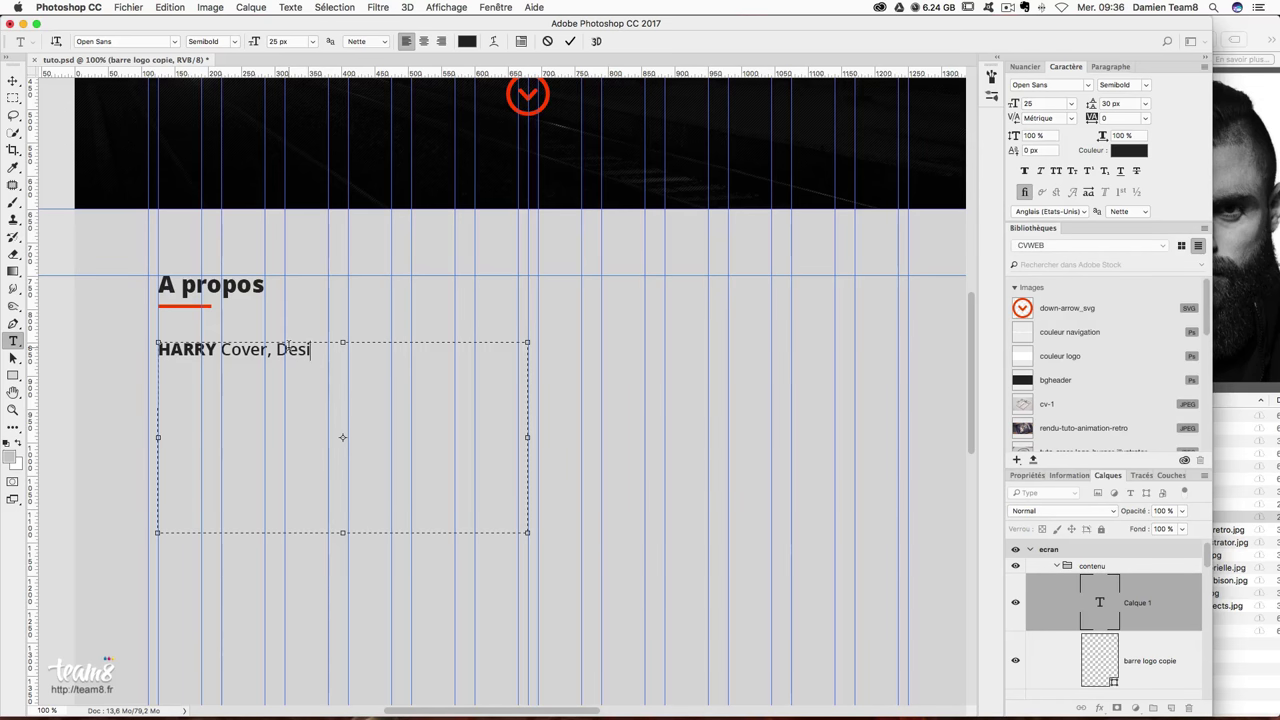
text(gner)
double_click(255, 349)
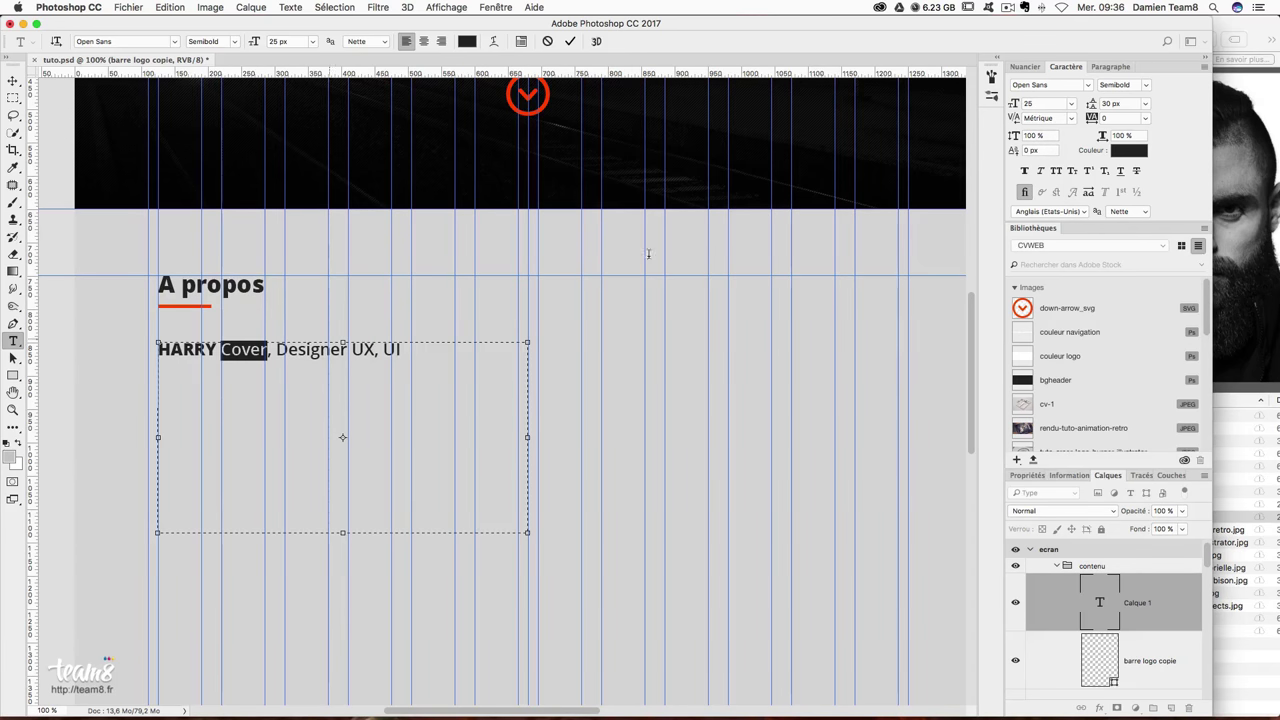
click(1155, 86)
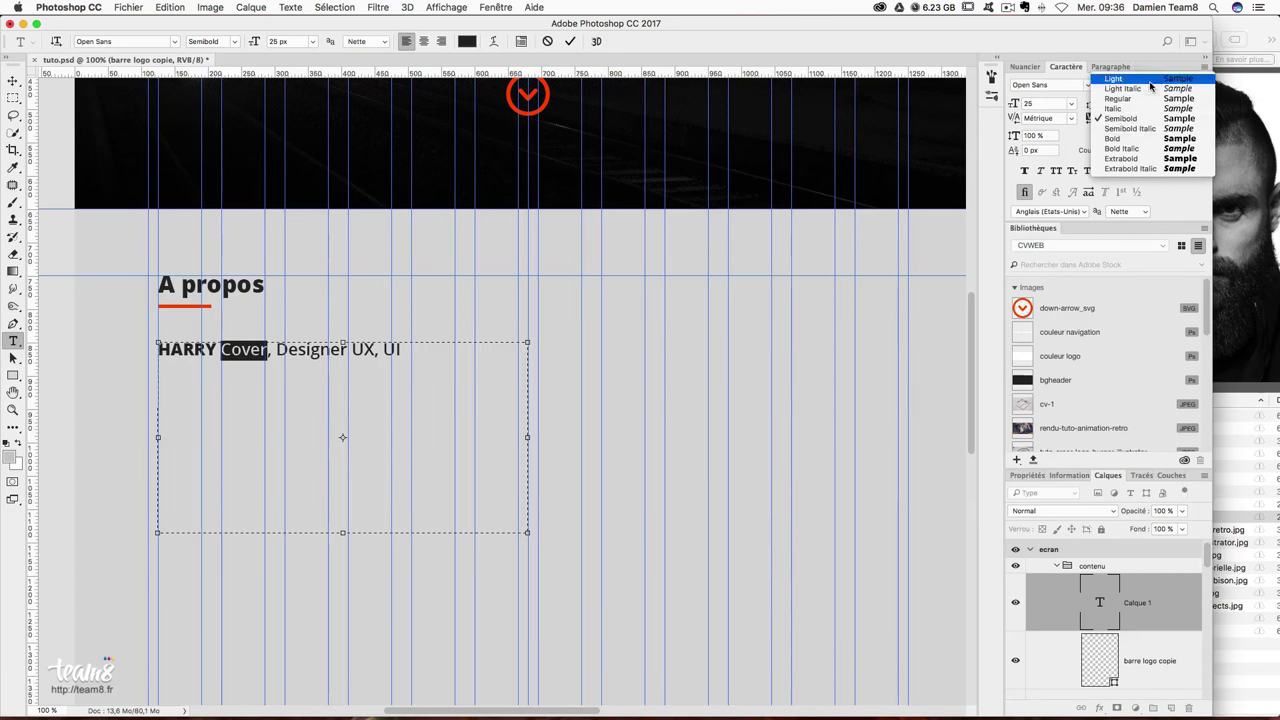
click(1125, 158)
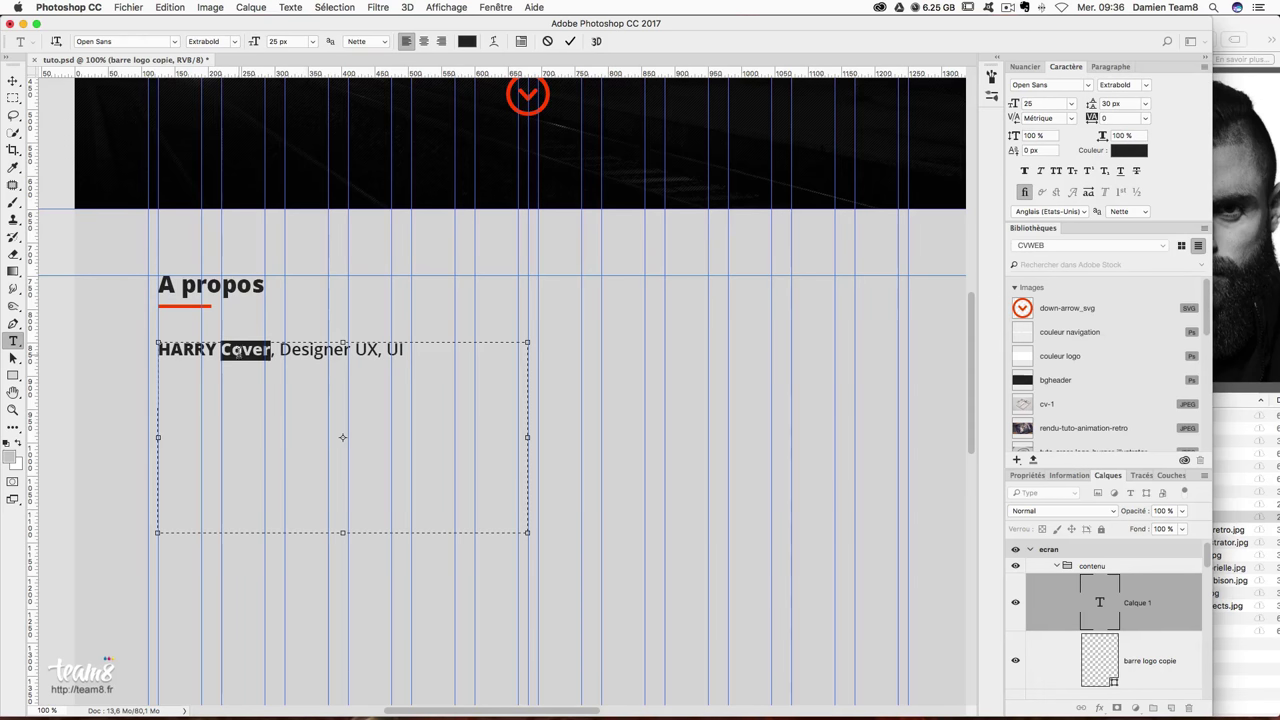
click(244, 349)
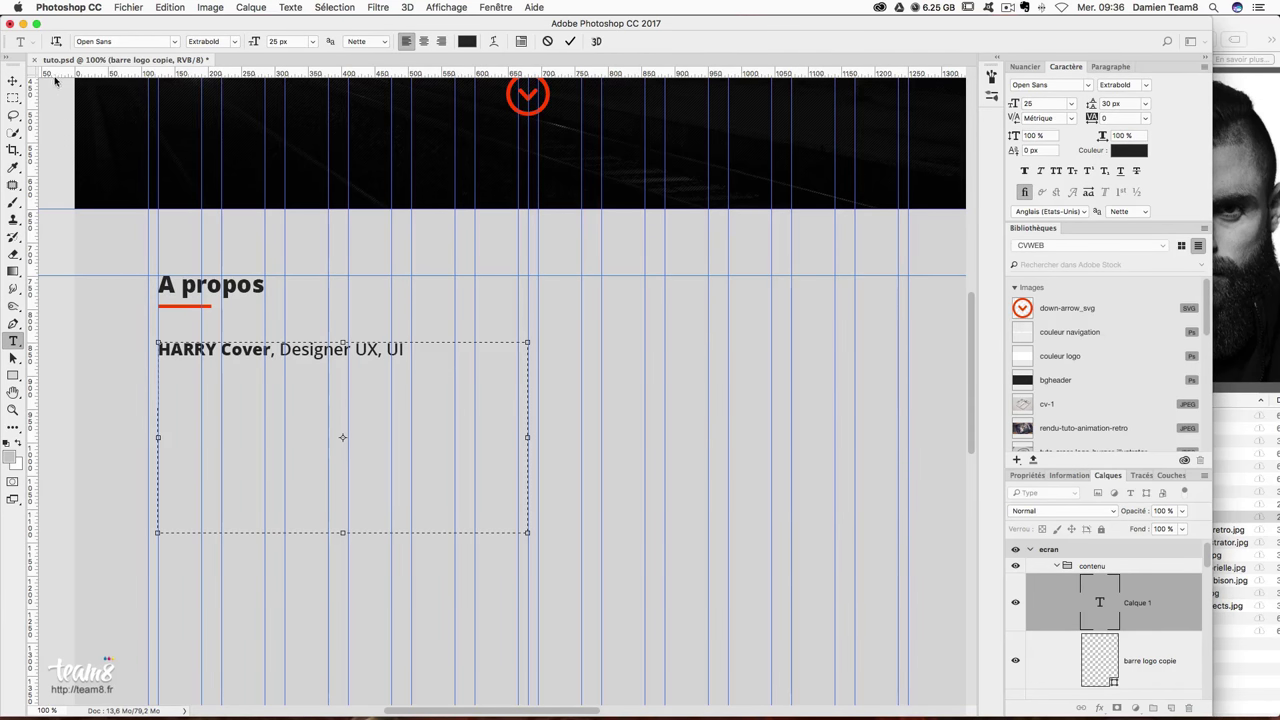
click(14, 80)
drag(309, 371, 312, 336)
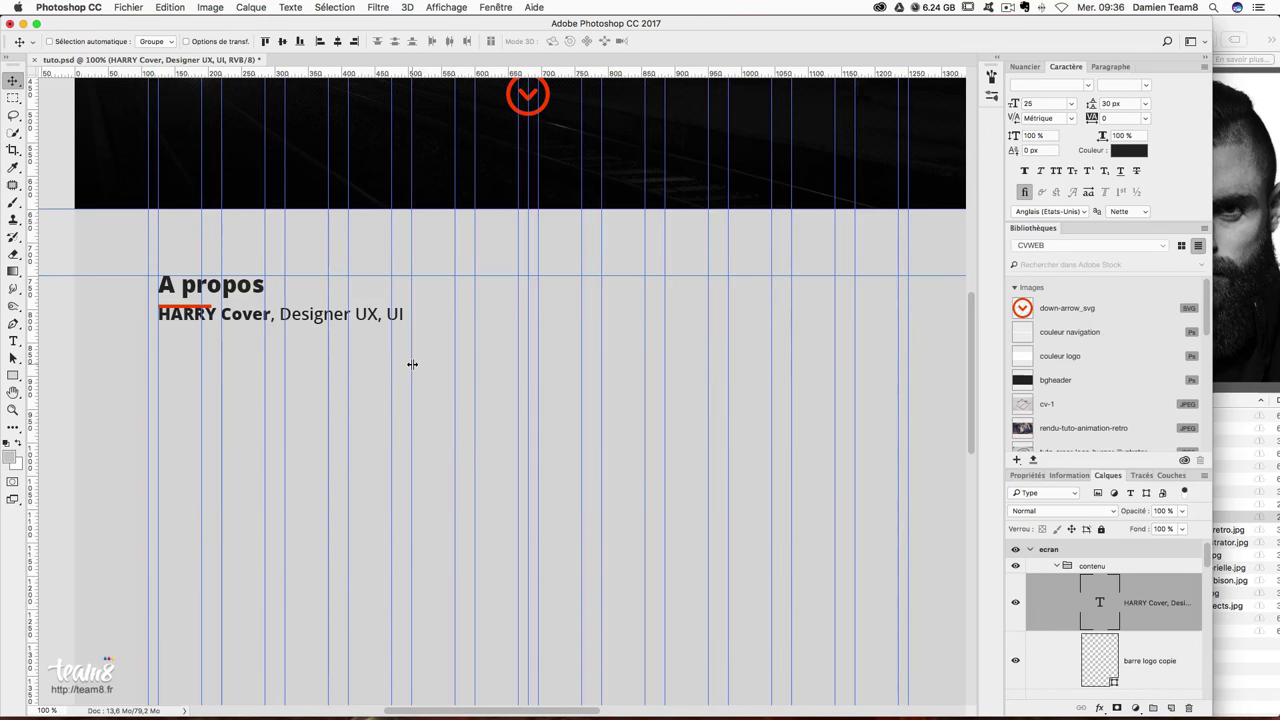
- Lower the name line slightly beneath the A propos heading
scroll(229, 340, down, 1)
drag(249, 322, 244, 346)
key(Up)
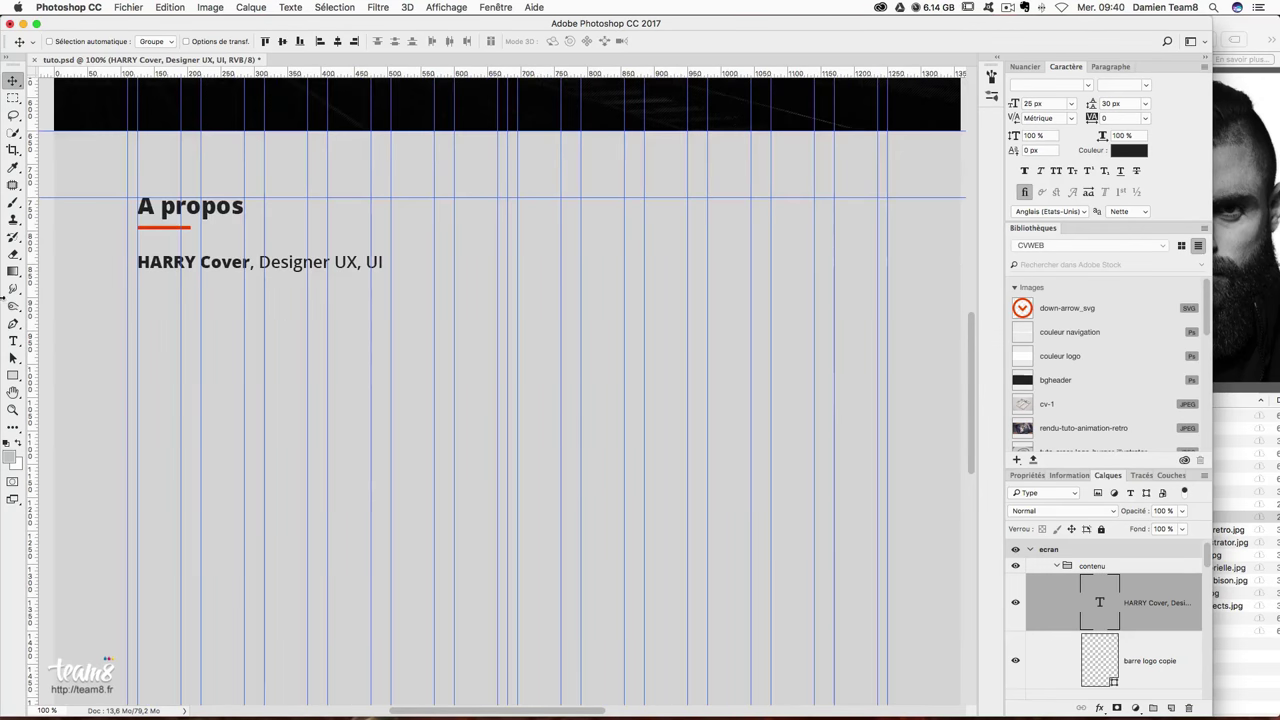
- Fill a trial text box with Lorem Ipsum, then clear it and delete the leftover layer
key(t)
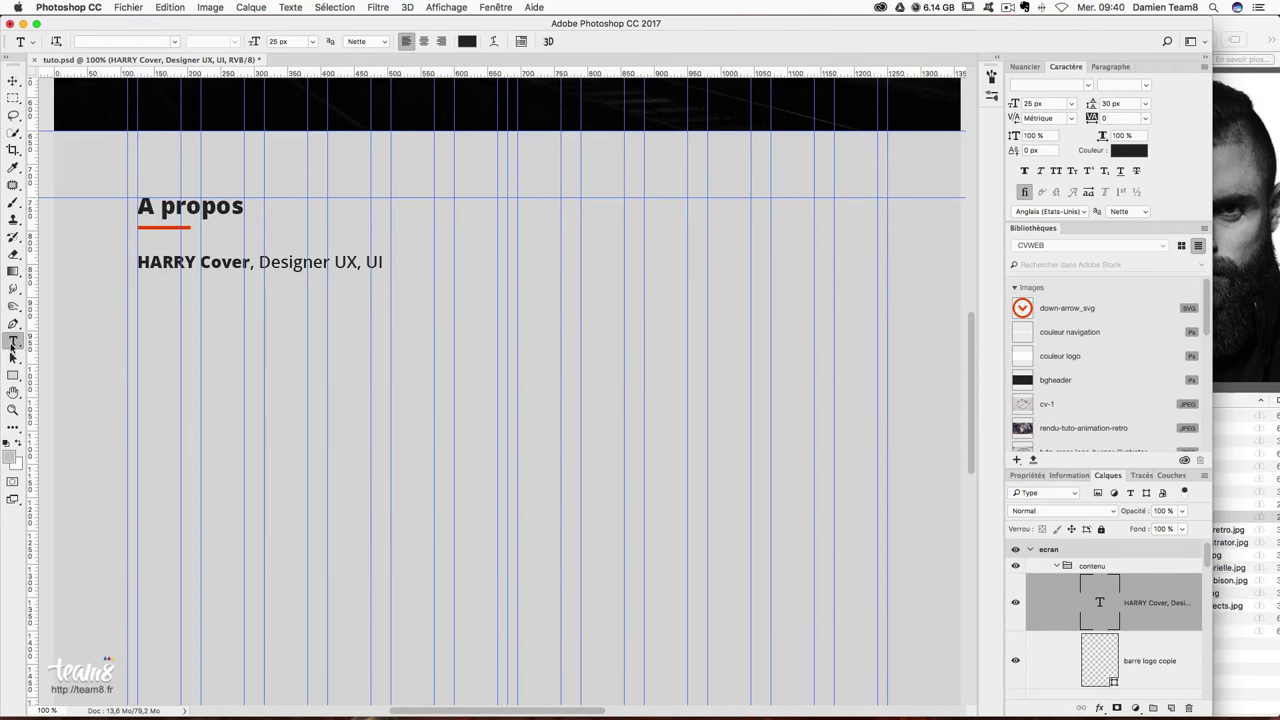
drag(471, 230, 804, 407)
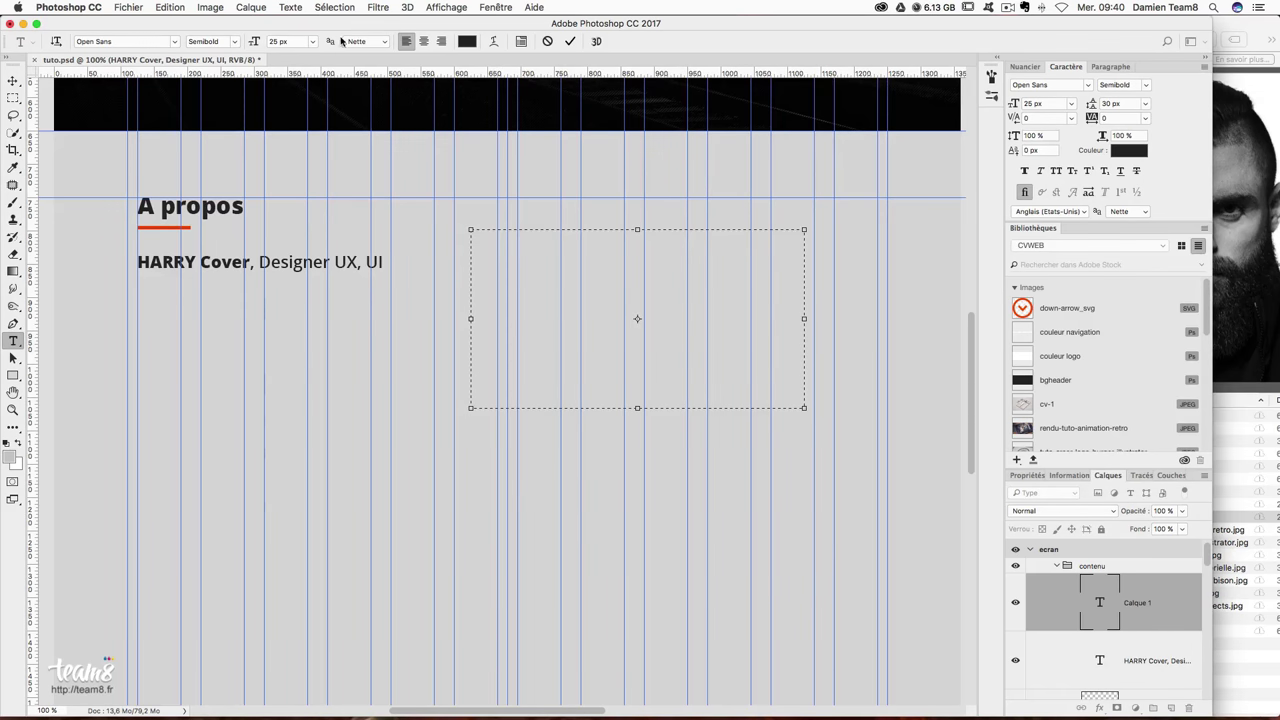
click(376, 7)
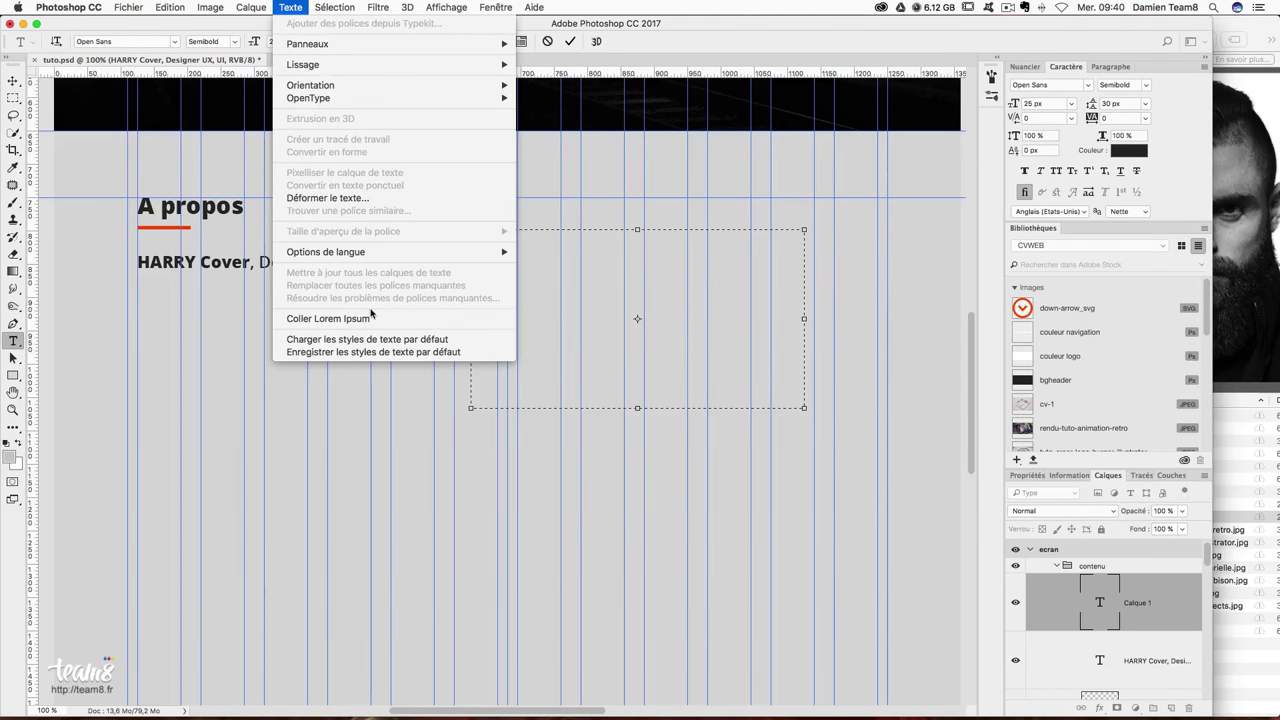
click(365, 319)
mouse_move(472, 234)
mouse_down()
mouse_move(637, 407)
mouse_move(637, 453)
mouse_up()
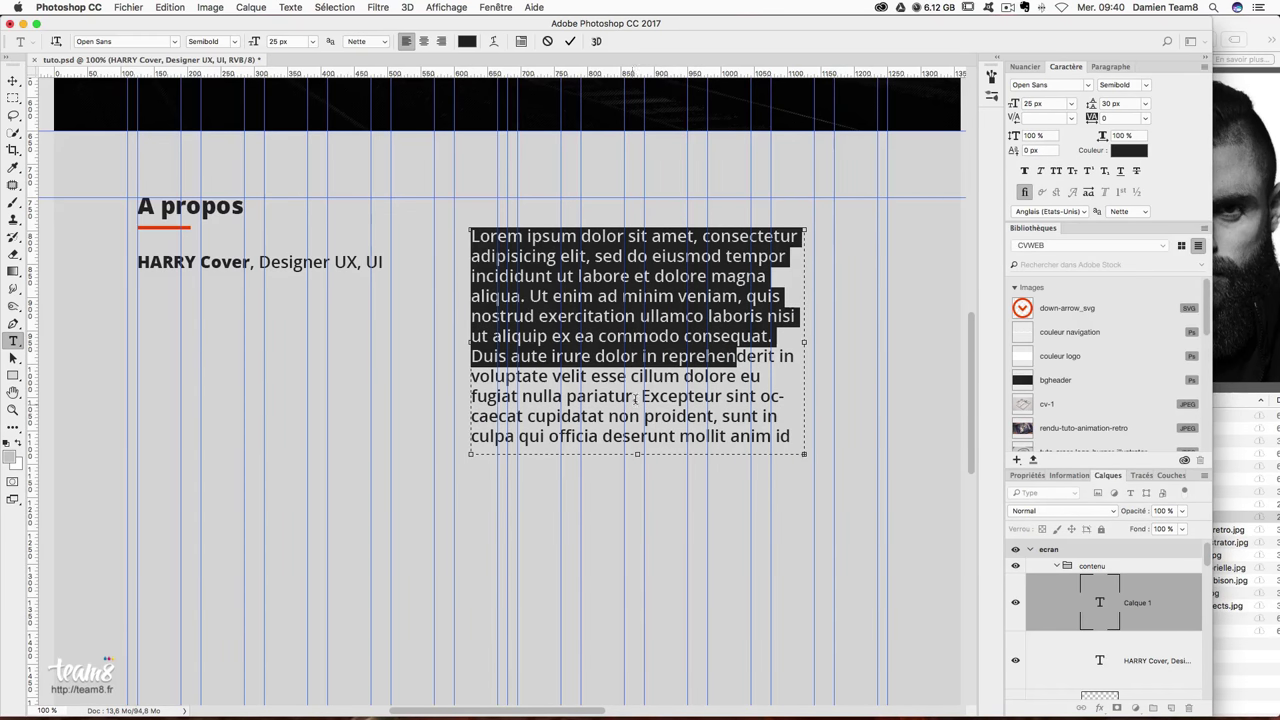
drag(637, 396, 451, 197)
key(ctrl+c)
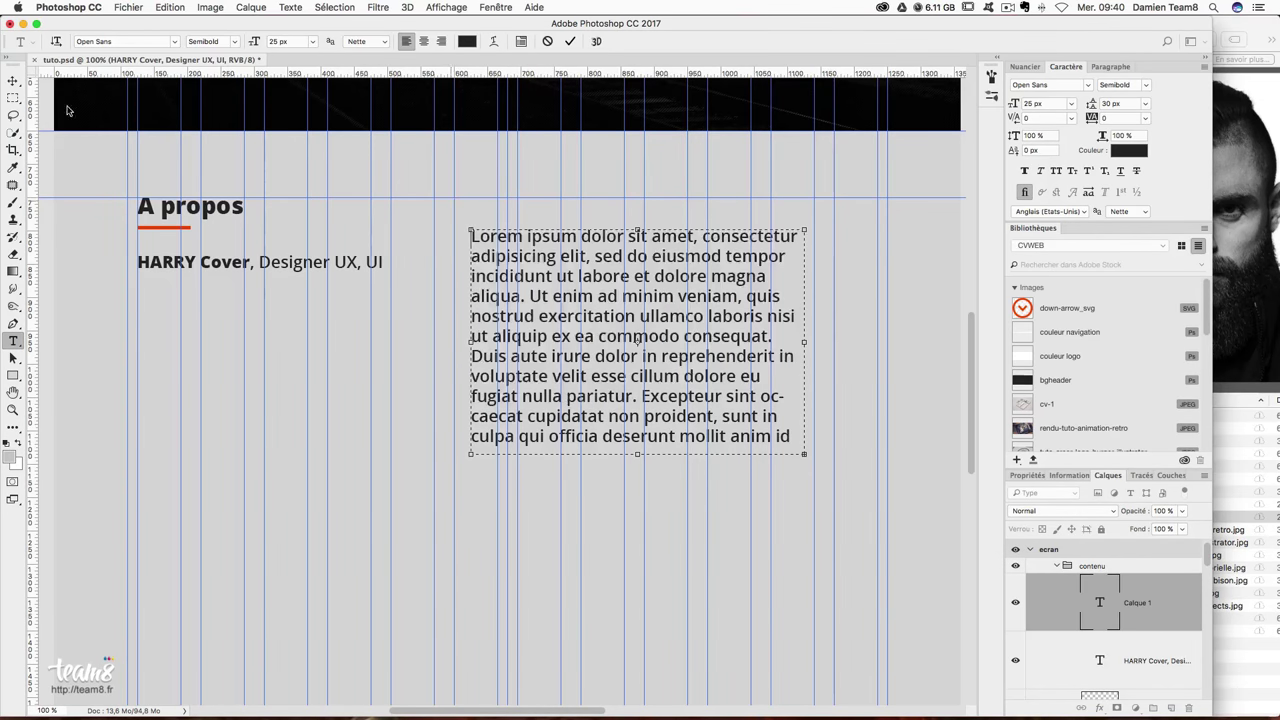
key(BackSpace)
click(13, 80)
drag(1178, 618, 1189, 708)
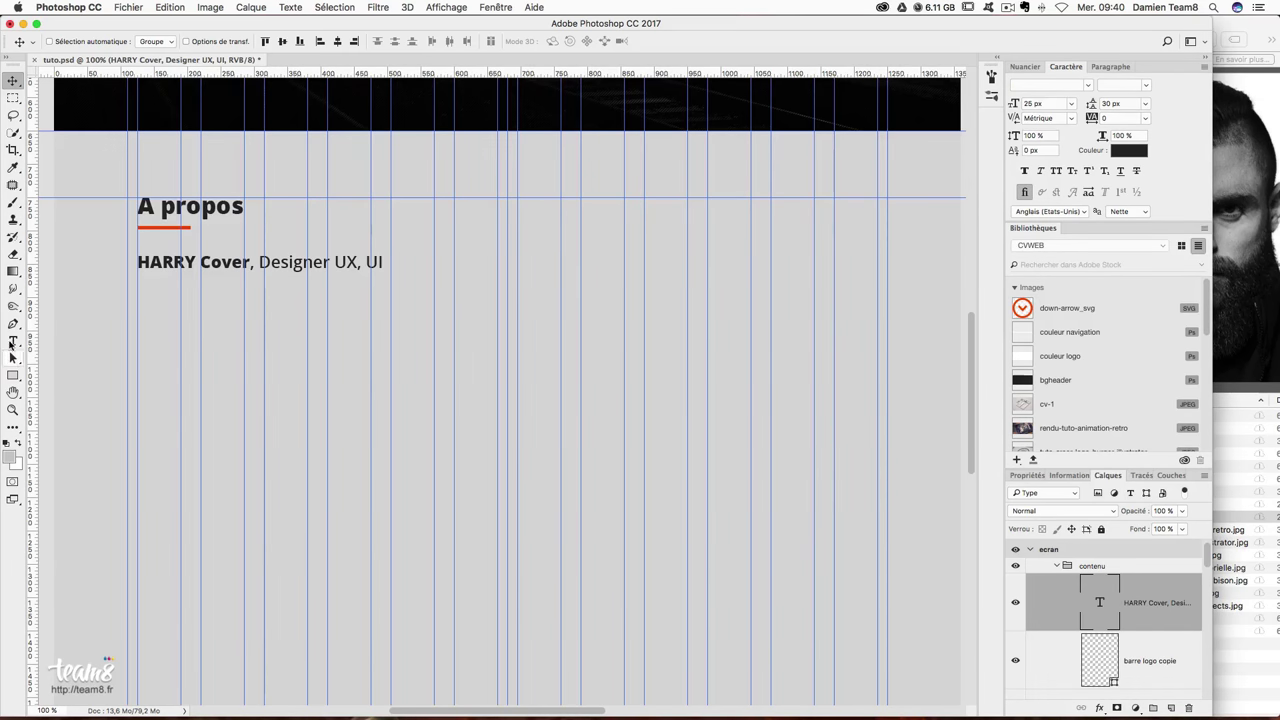
- Paste a Lorem ipsum paragraph under the name line, enlarge the box, and size it 20 px
click(13, 341)
click(380, 263)
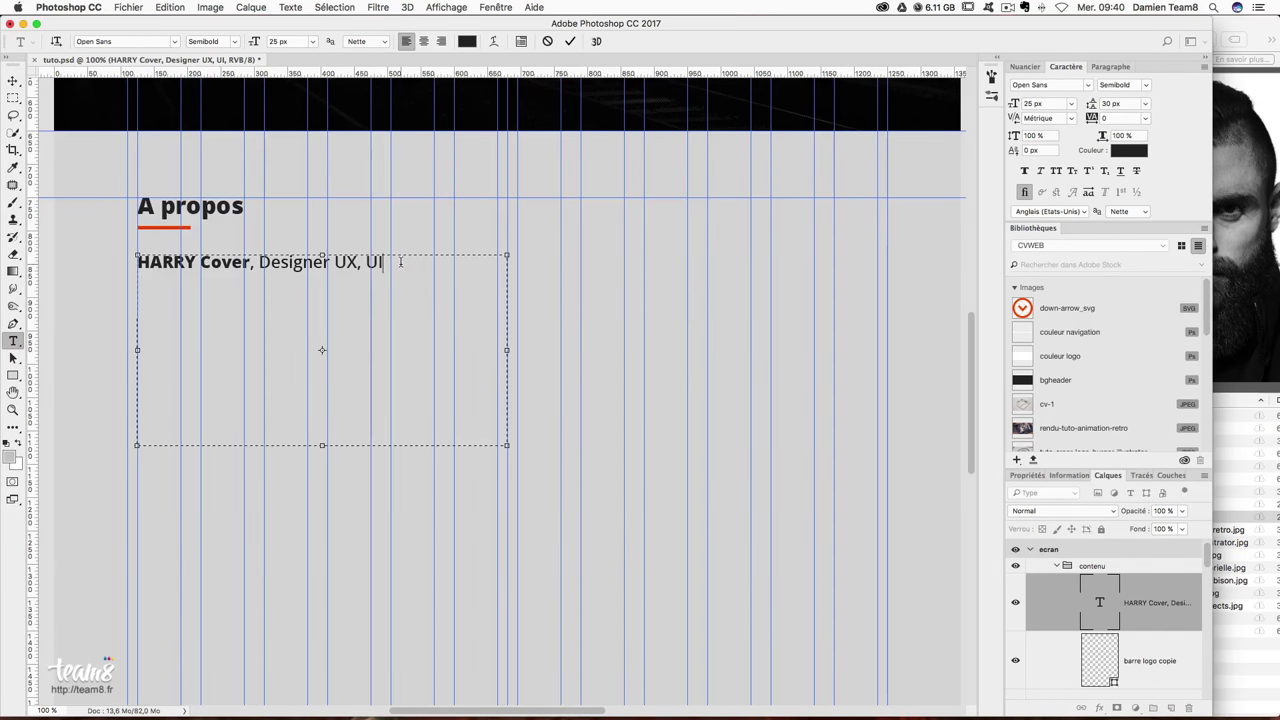
key(ctrl+v)
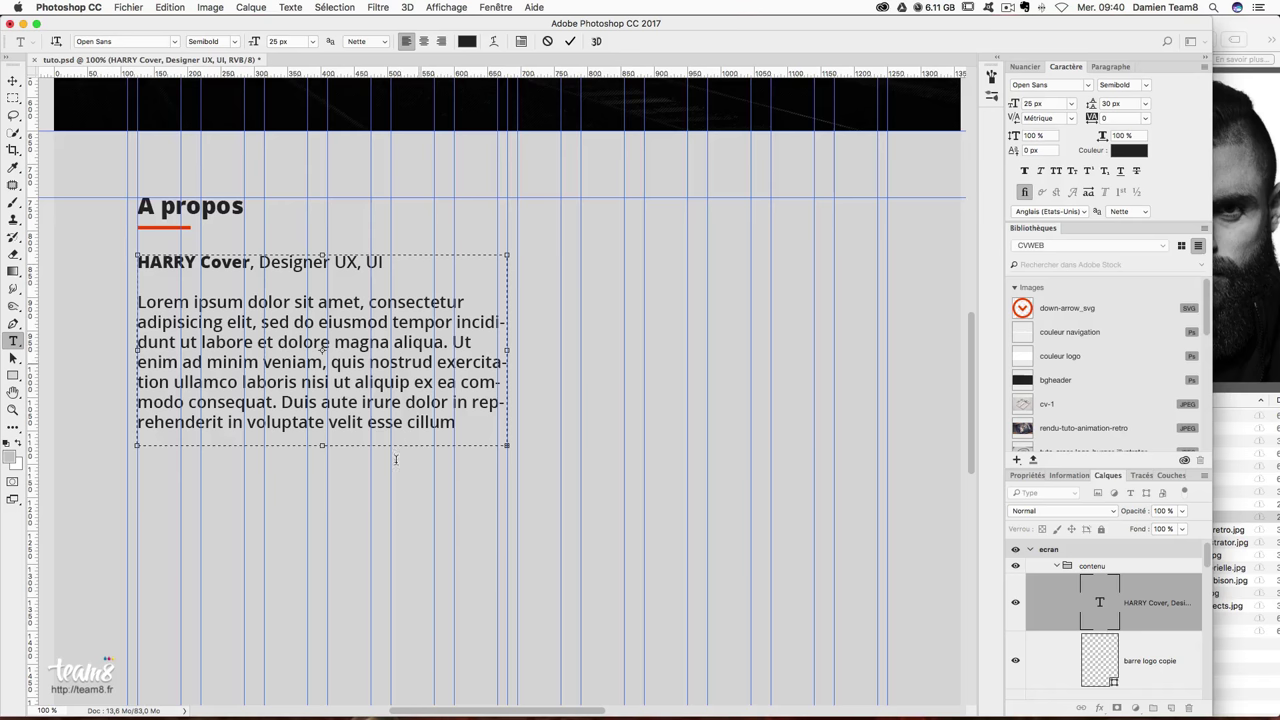
drag(322, 445, 321, 507)
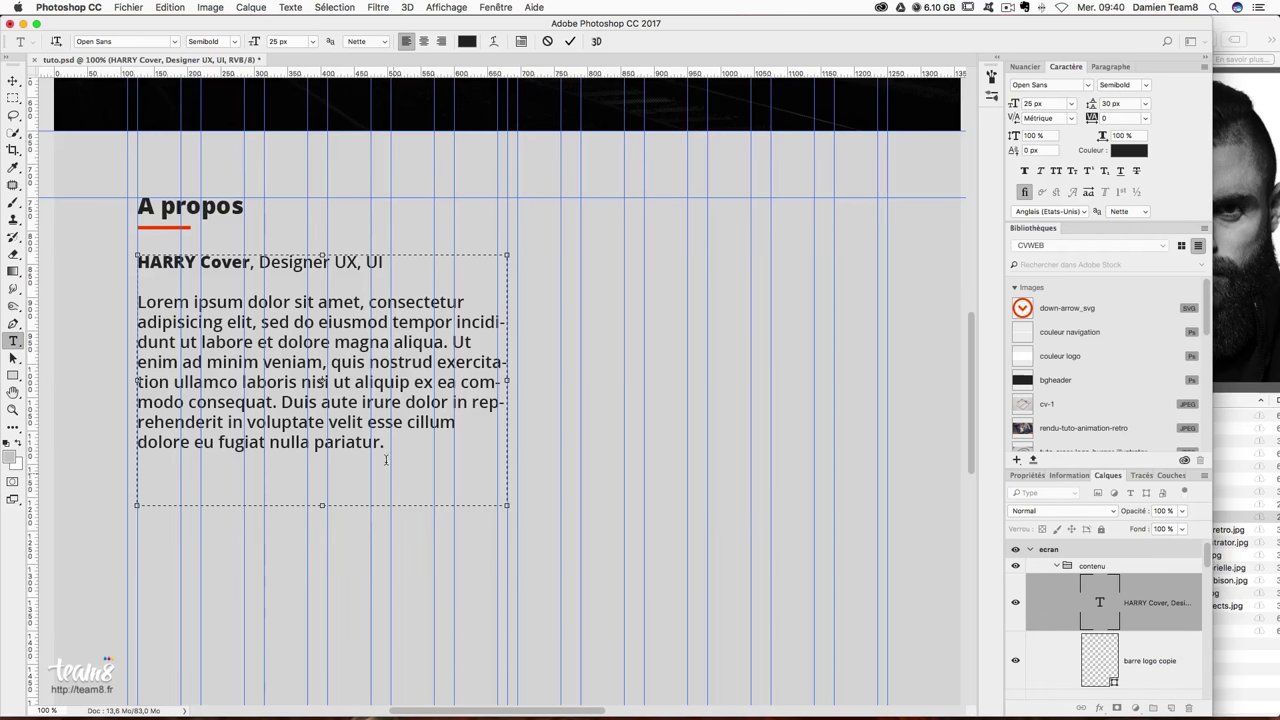
mouse_move(385, 443)
mouse_down()
mouse_move(124, 287)
mouse_move(136, 300)
mouse_up()
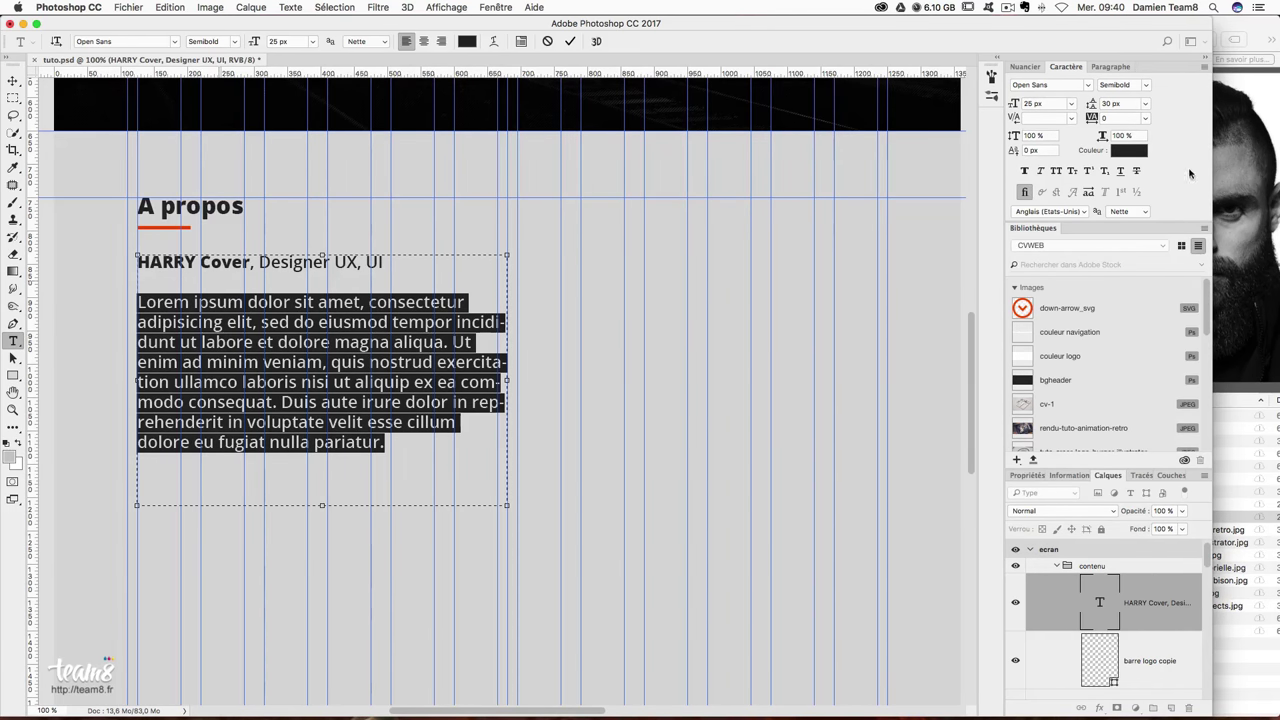
click(1035, 103)
text(20)
key(Return)
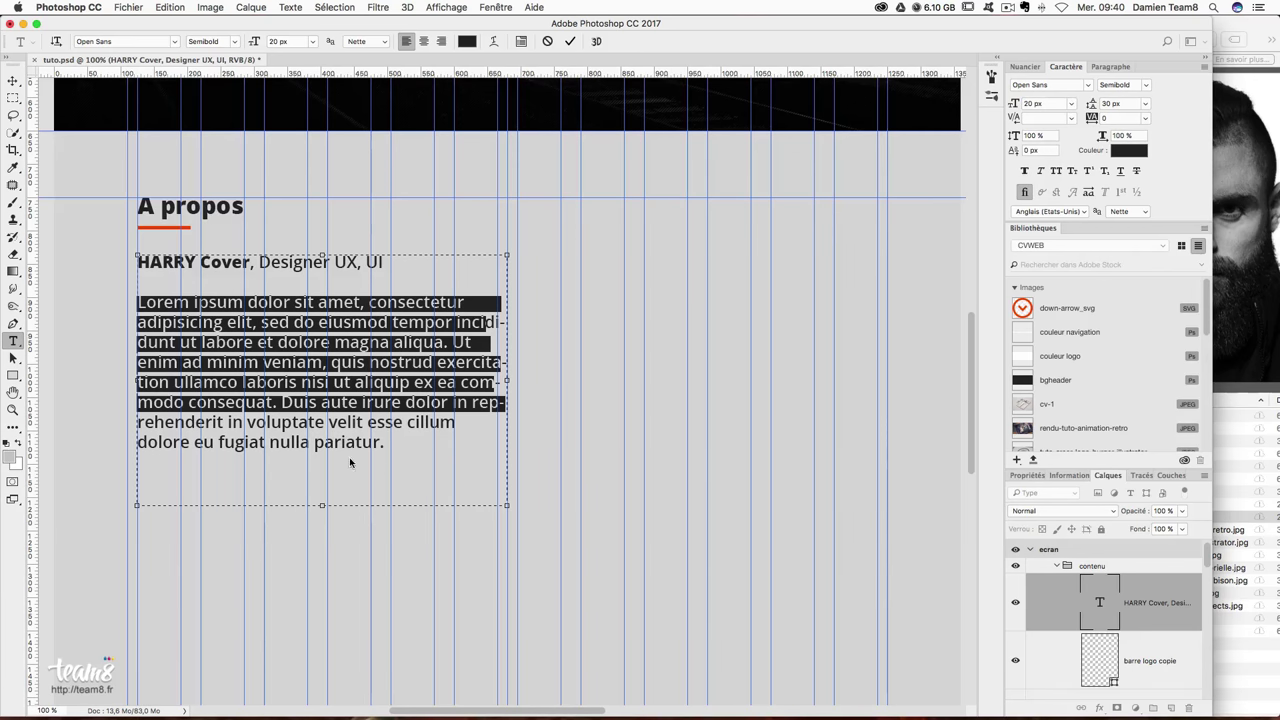
- Set the Lorem ipsum paragraph's font style to Open Sans Regular
click(382, 432)
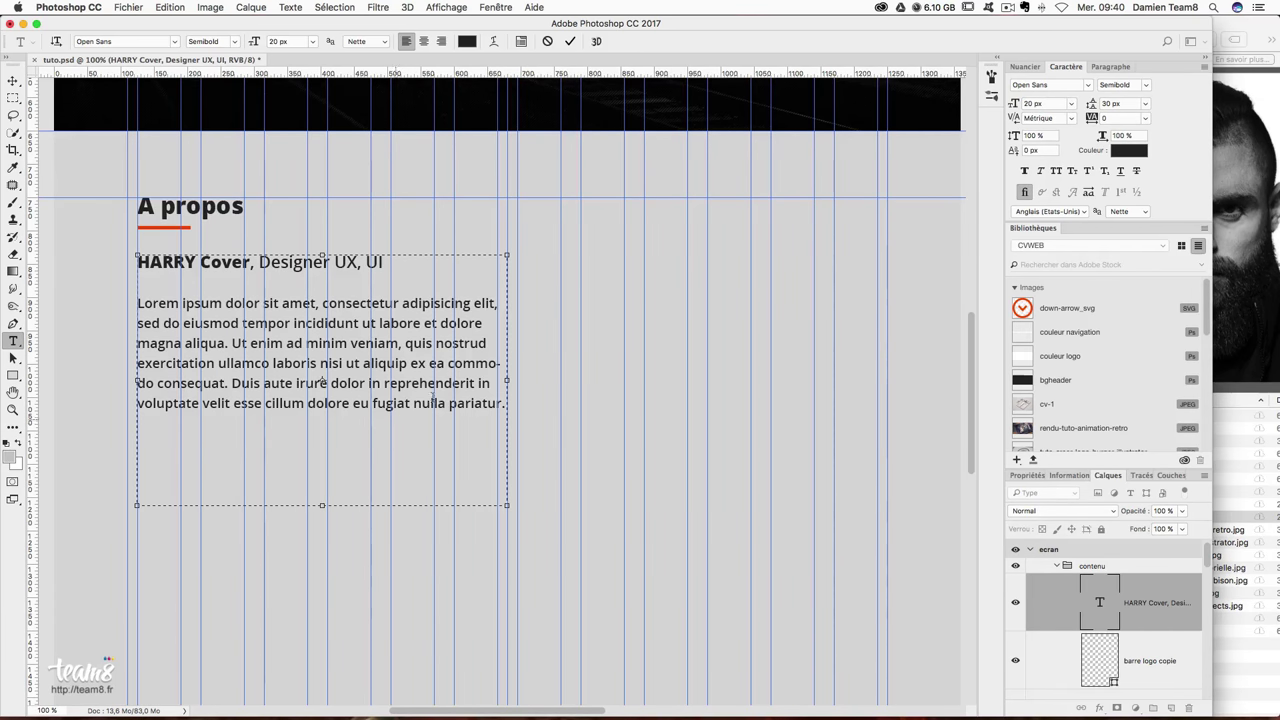
drag(56, 301, 85, 290)
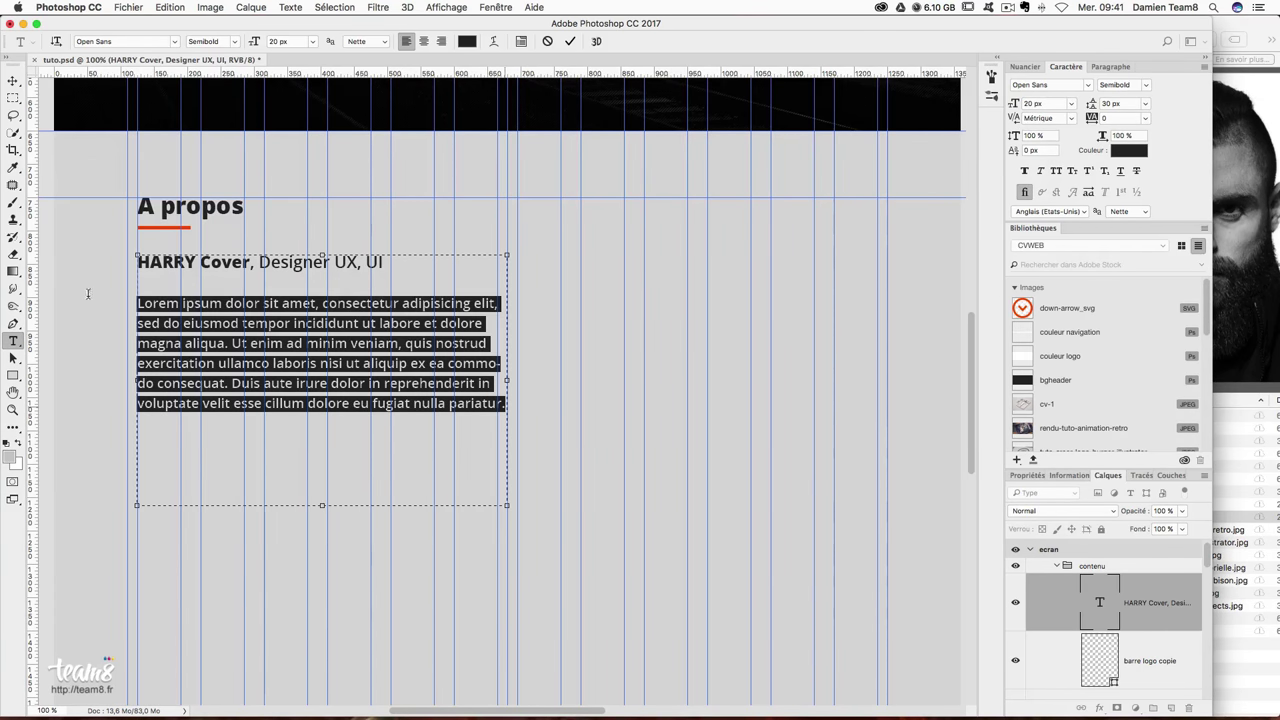
click(1147, 86)
click(1145, 89)
click(1140, 104)
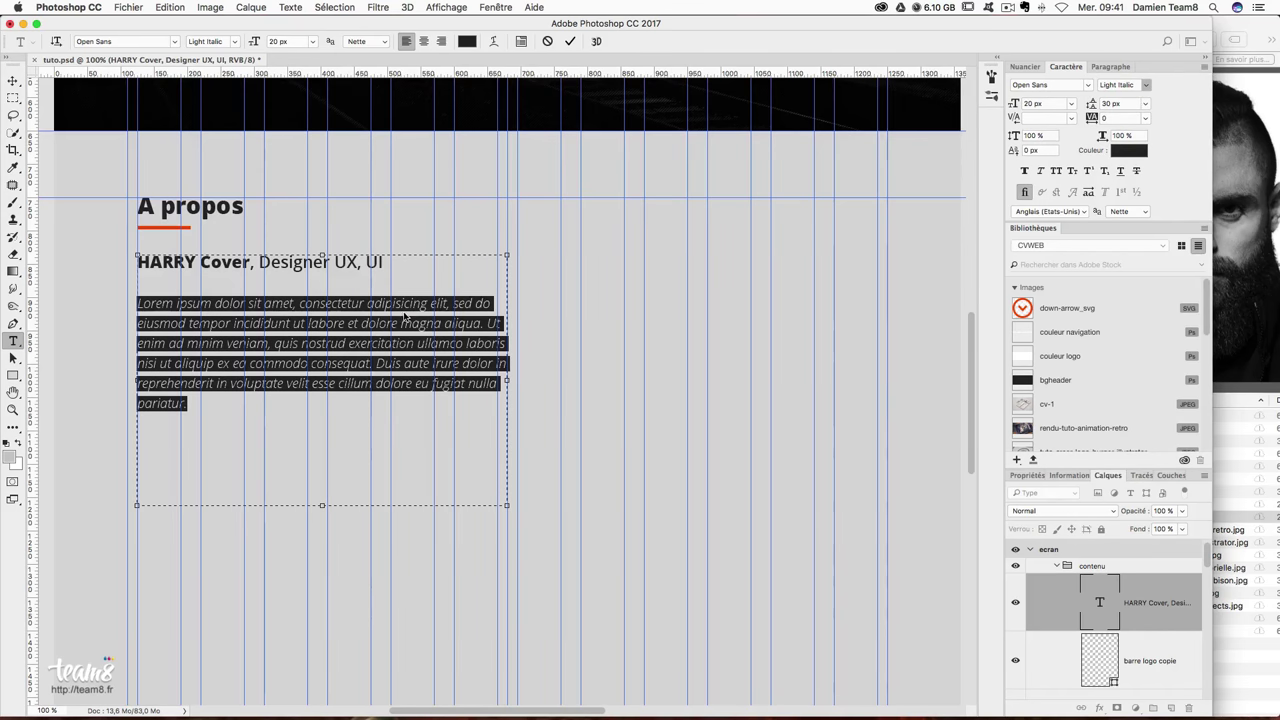
key(Down)
click(503, 403)
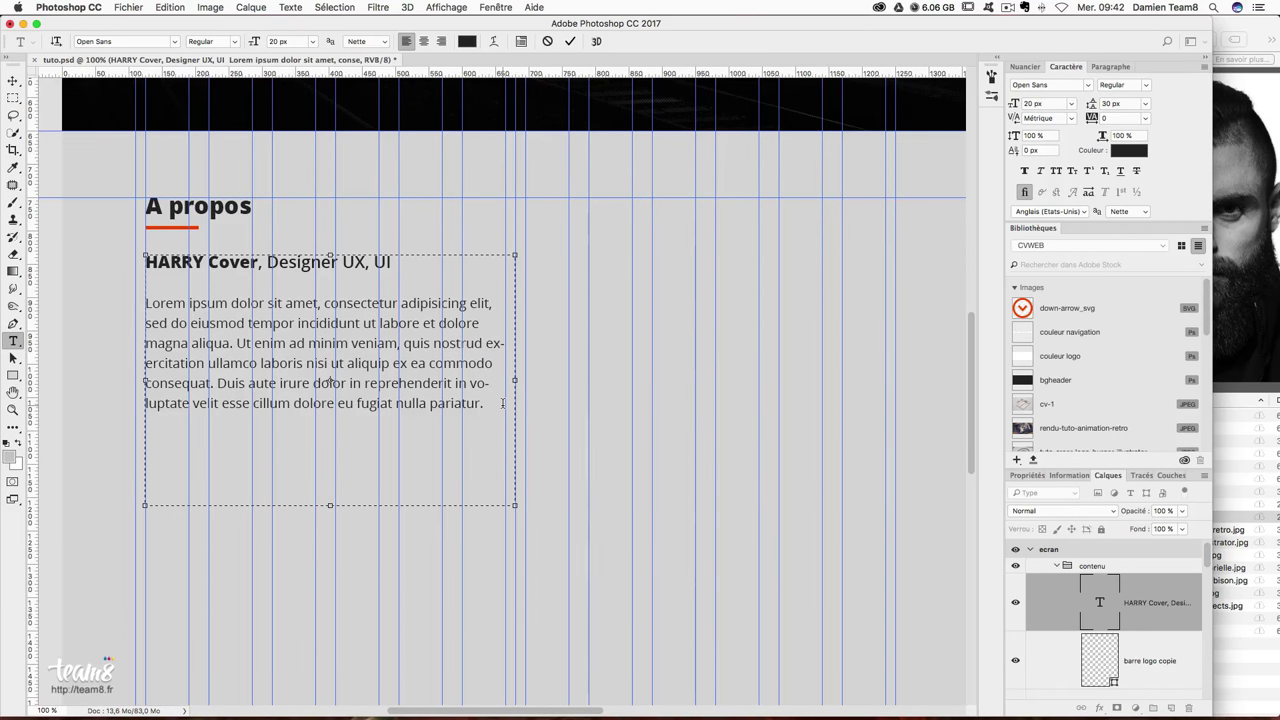
- Type the Nom, E-Mail and Téléphone contact lines with the name, e-mail and phone number
text(Nom : HARR)
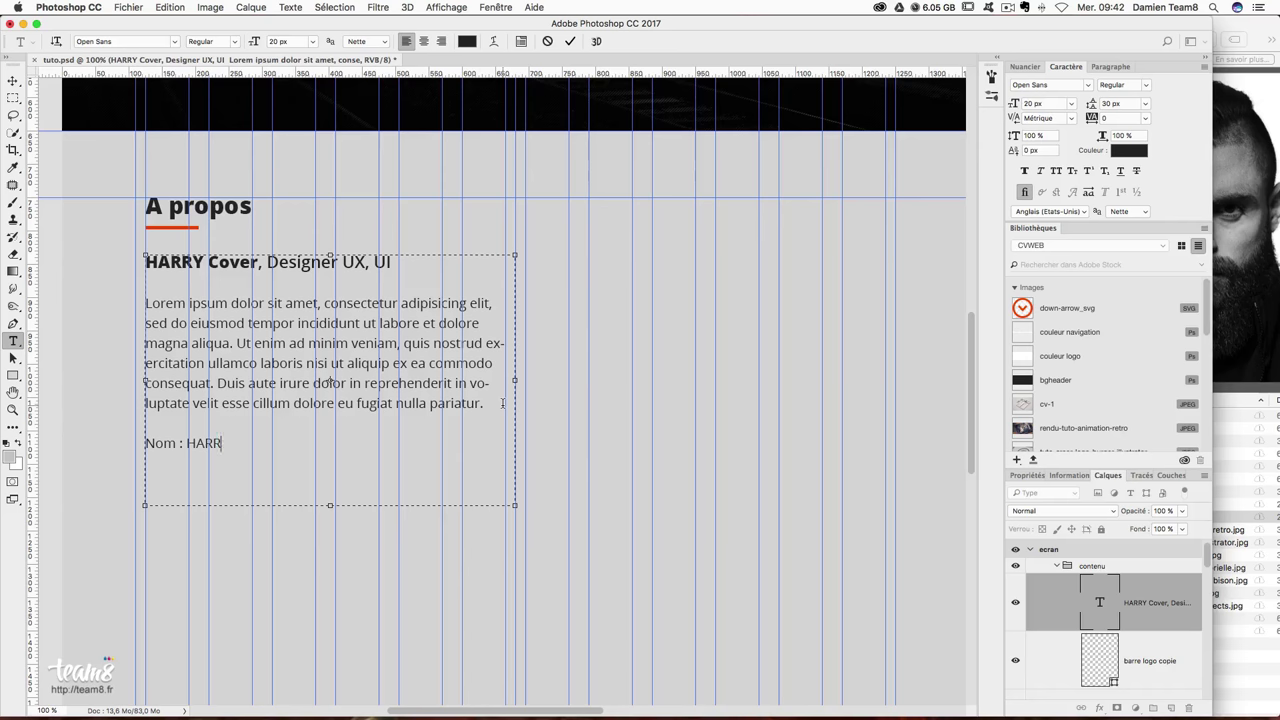
text(r)
text(Mai)
text(har)
text(@cove)
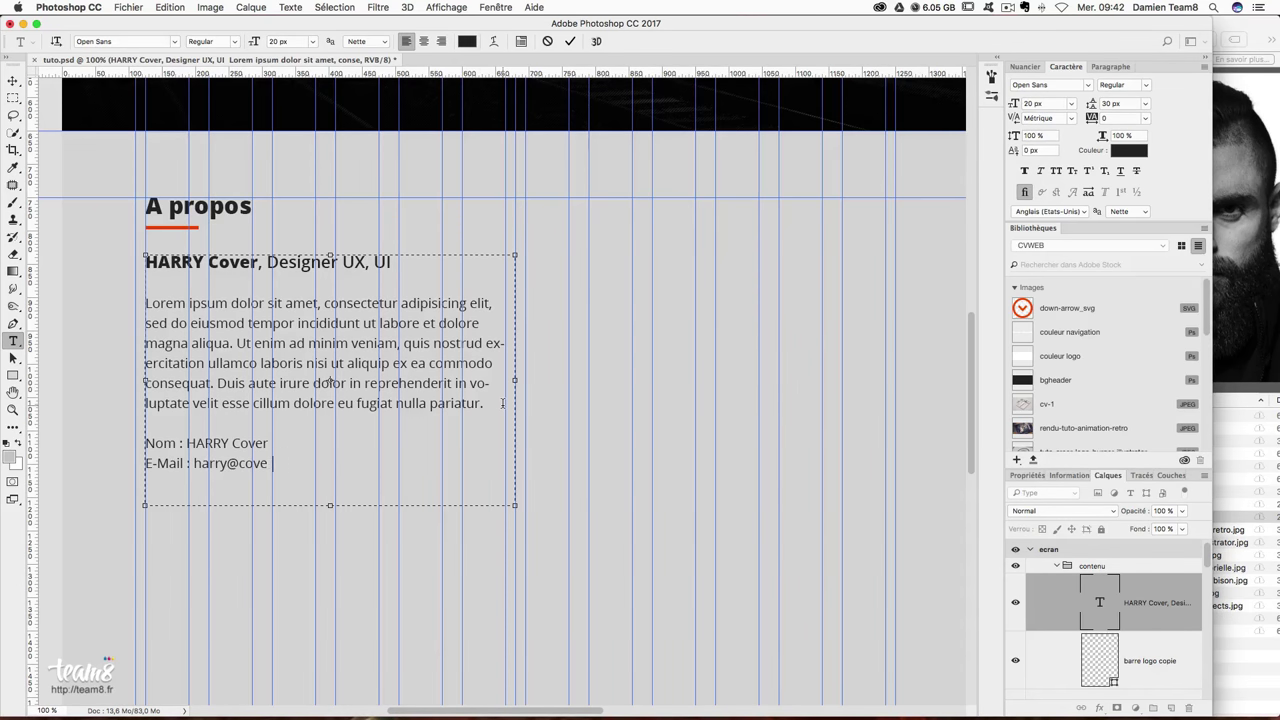
text(om)
text(Télé)
text(phone : +)
text(33)
text(6) 123)
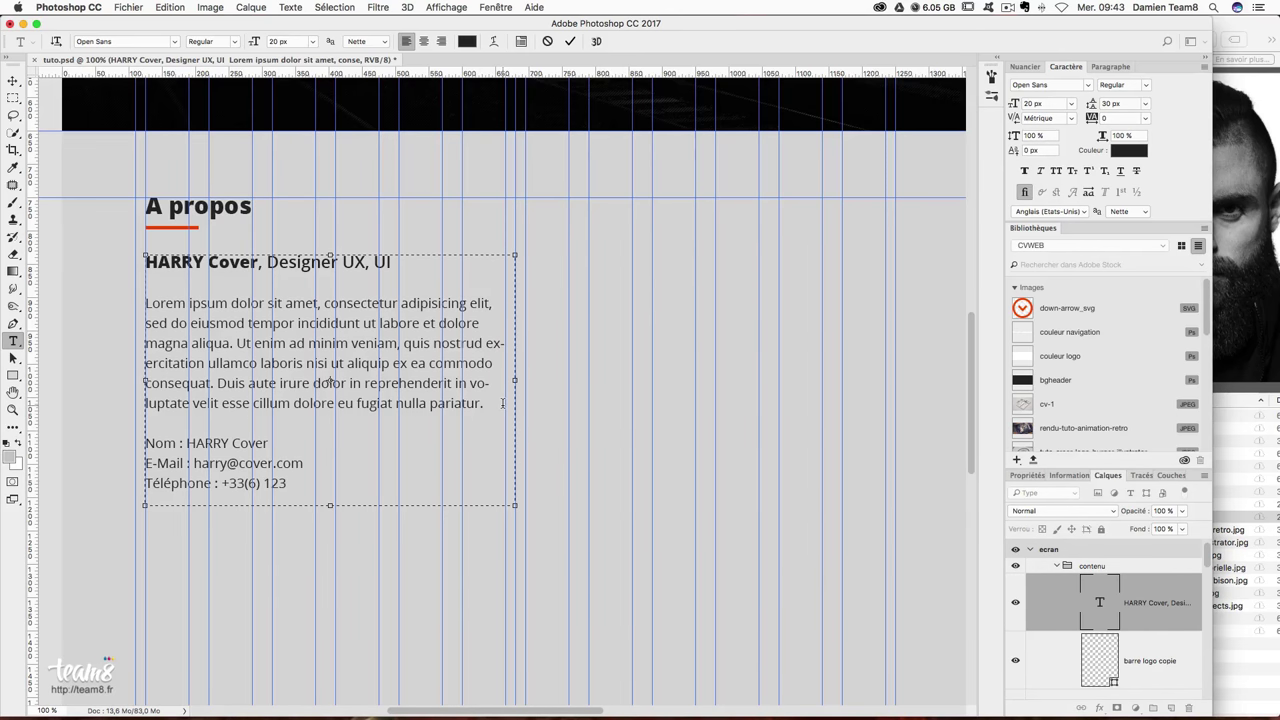
text(56 78)
- Make the Nom, E-Mail and Téléphone contact lines bold
drag(187, 442, 131, 442)
click(1145, 86)
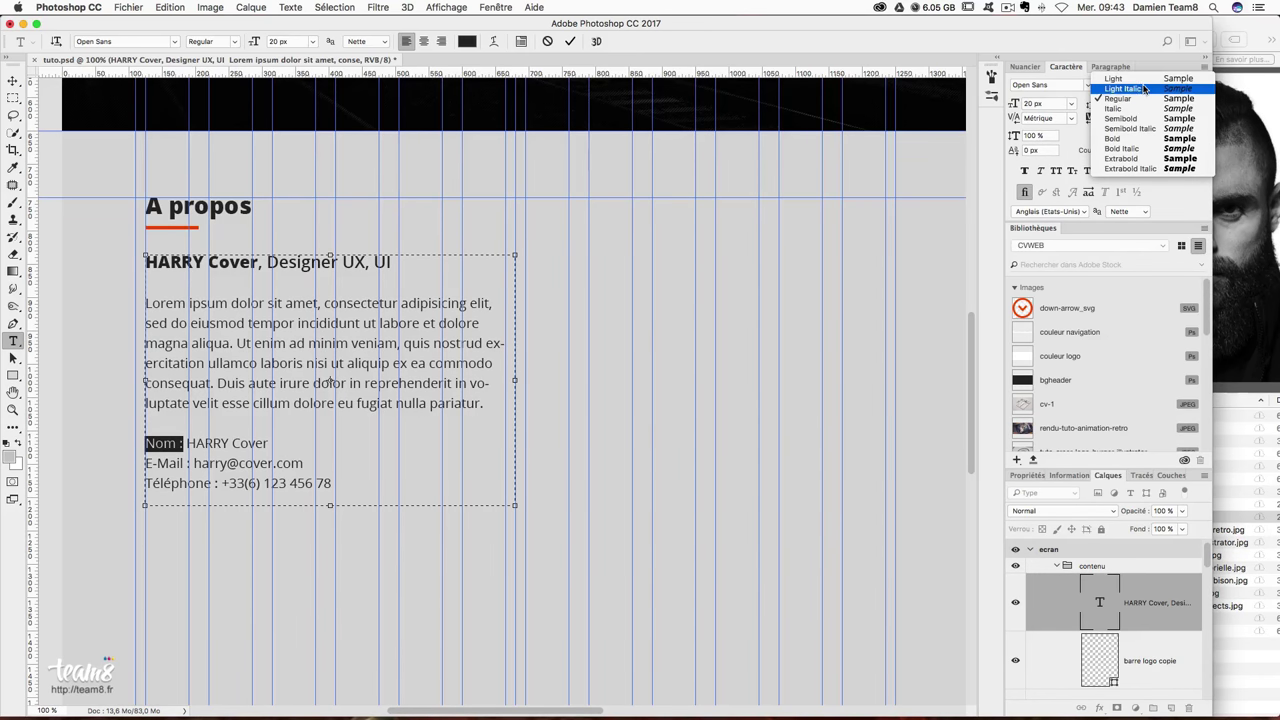
click(330, 484)
drag(331, 484, 142, 441)
click(1146, 88)
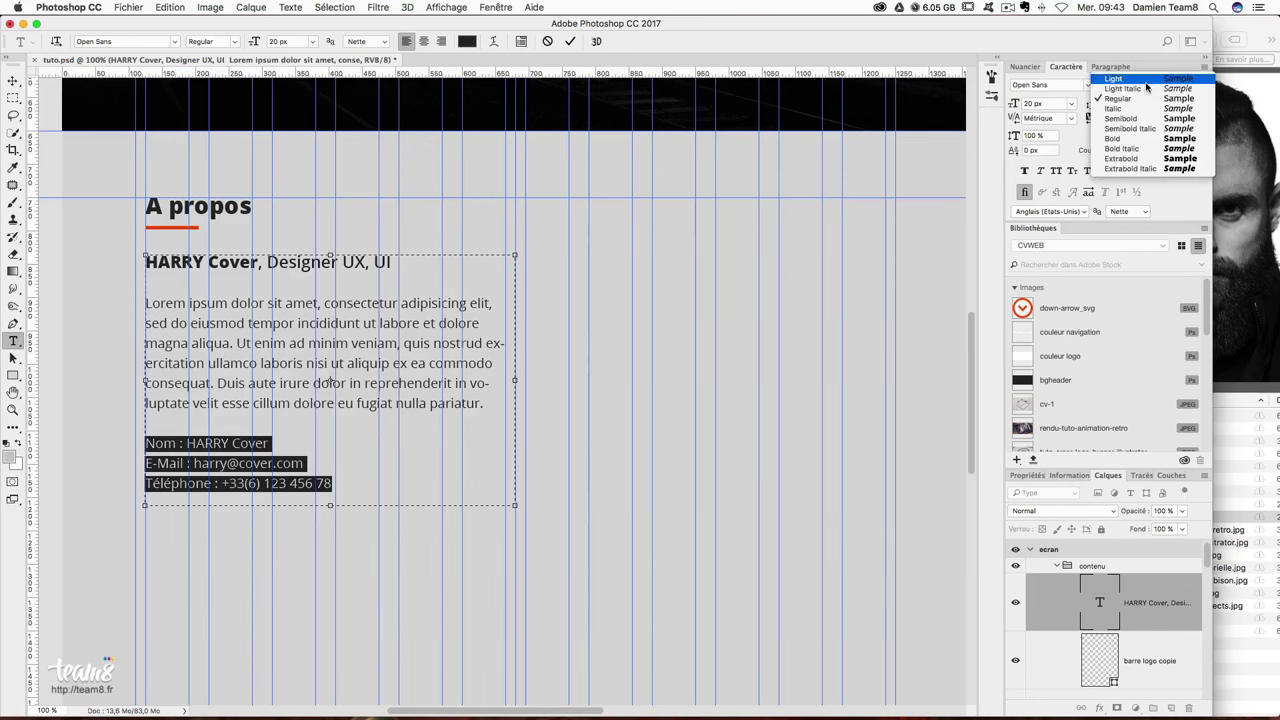
click(1134, 142)
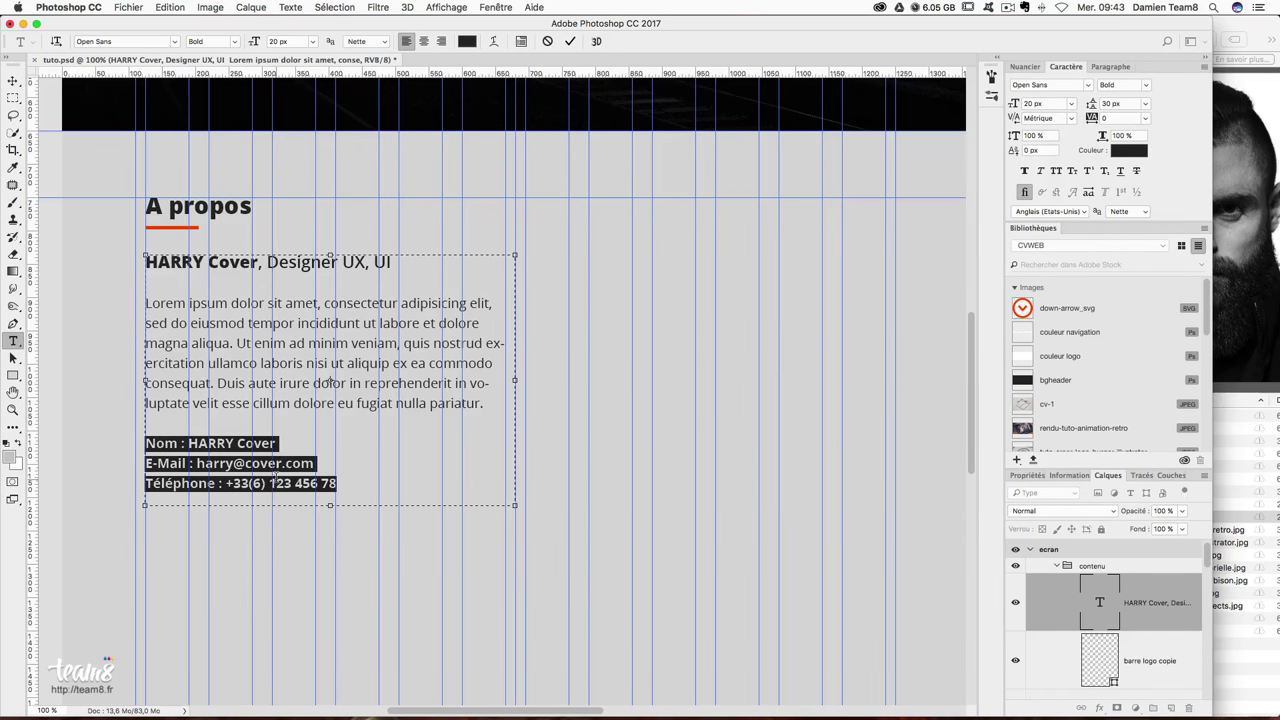
click(283, 478)
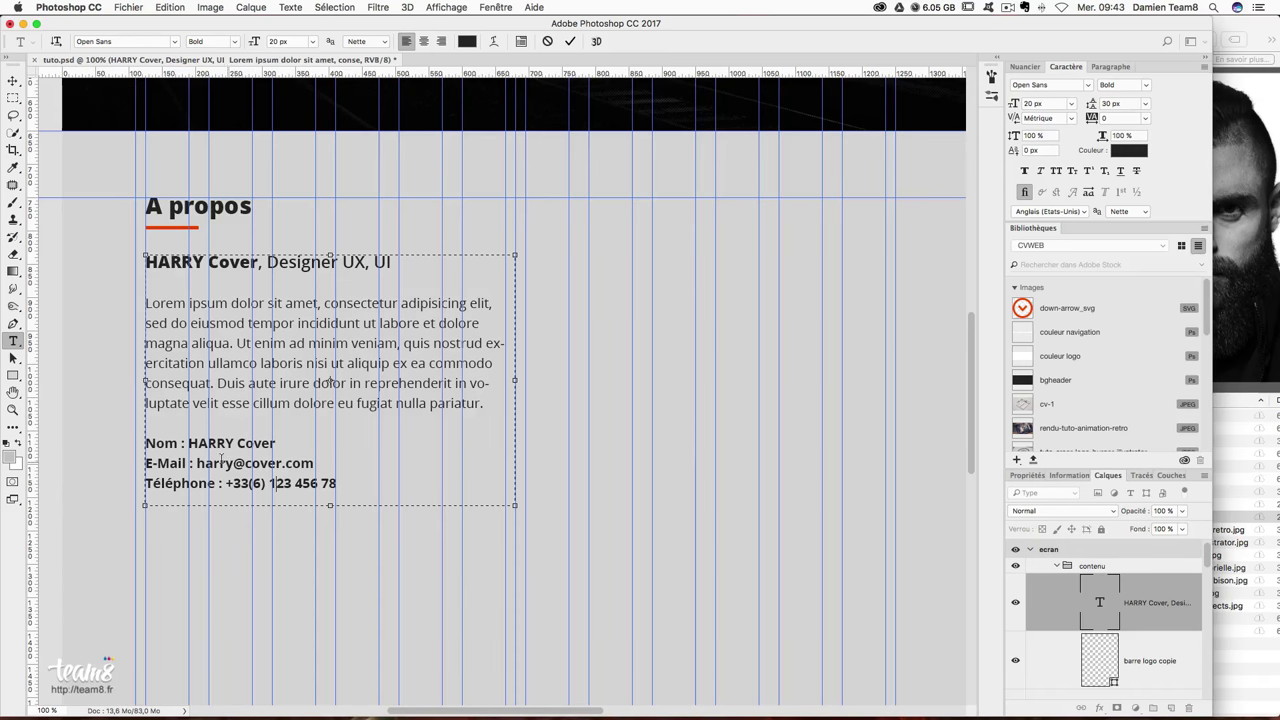
- Colour the e-mail address orange-red (ff4800) and underline it
double_click(222, 463)
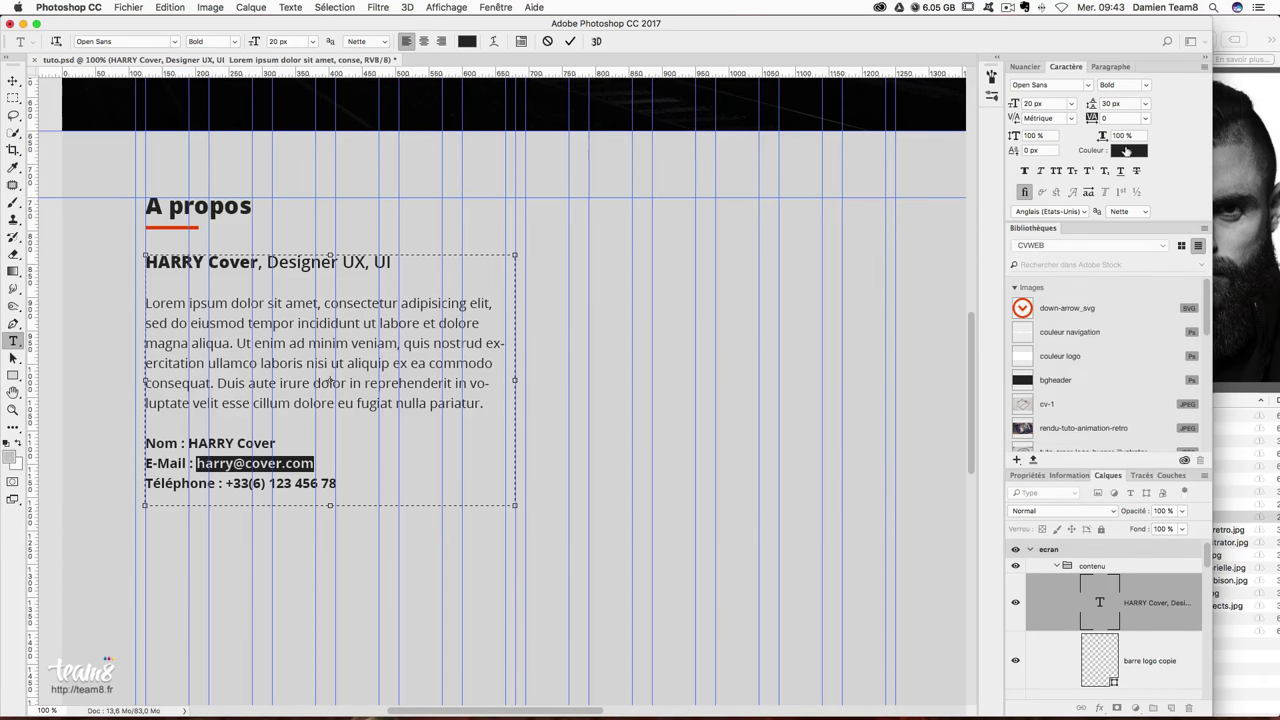
click(1127, 150)
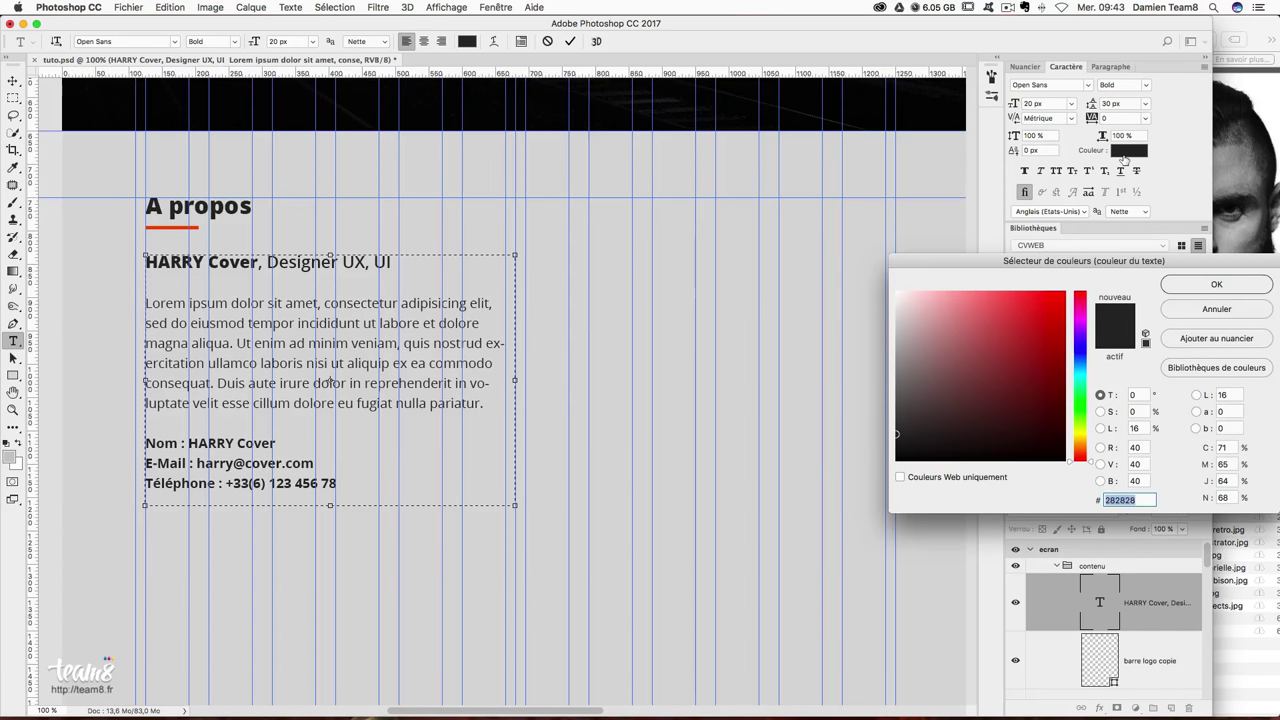
text(ff4800)
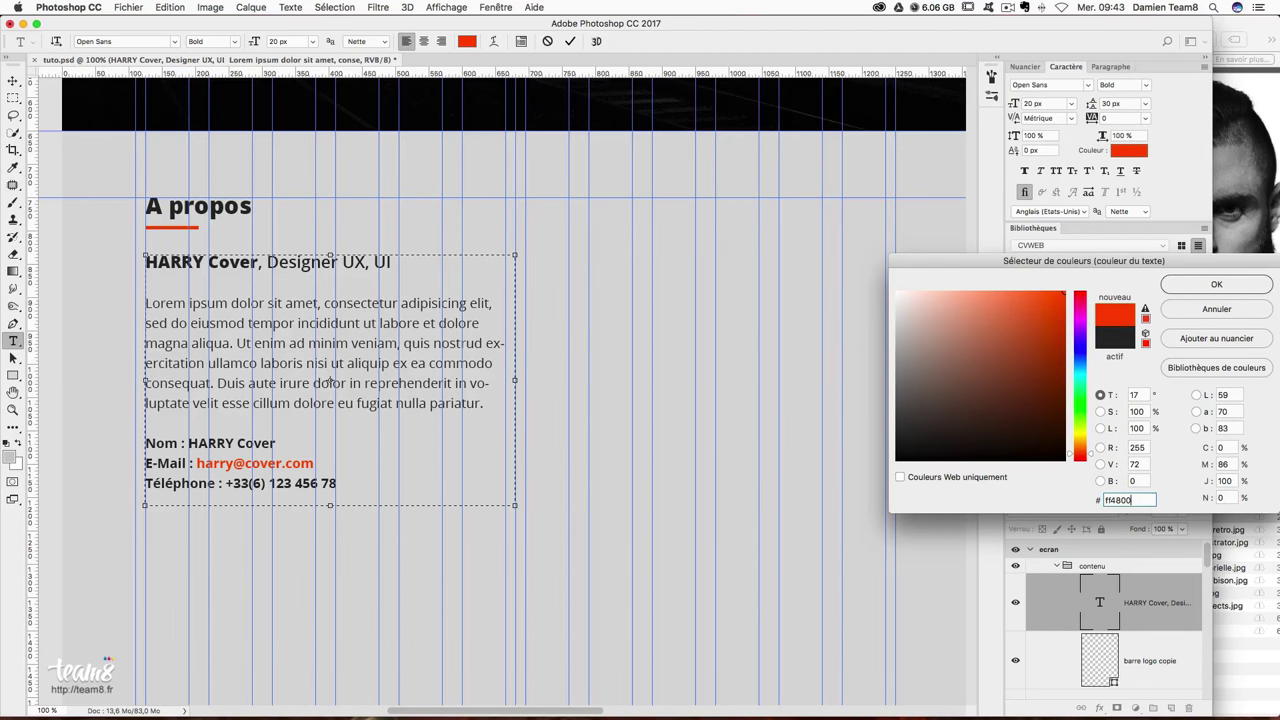
key(Return)
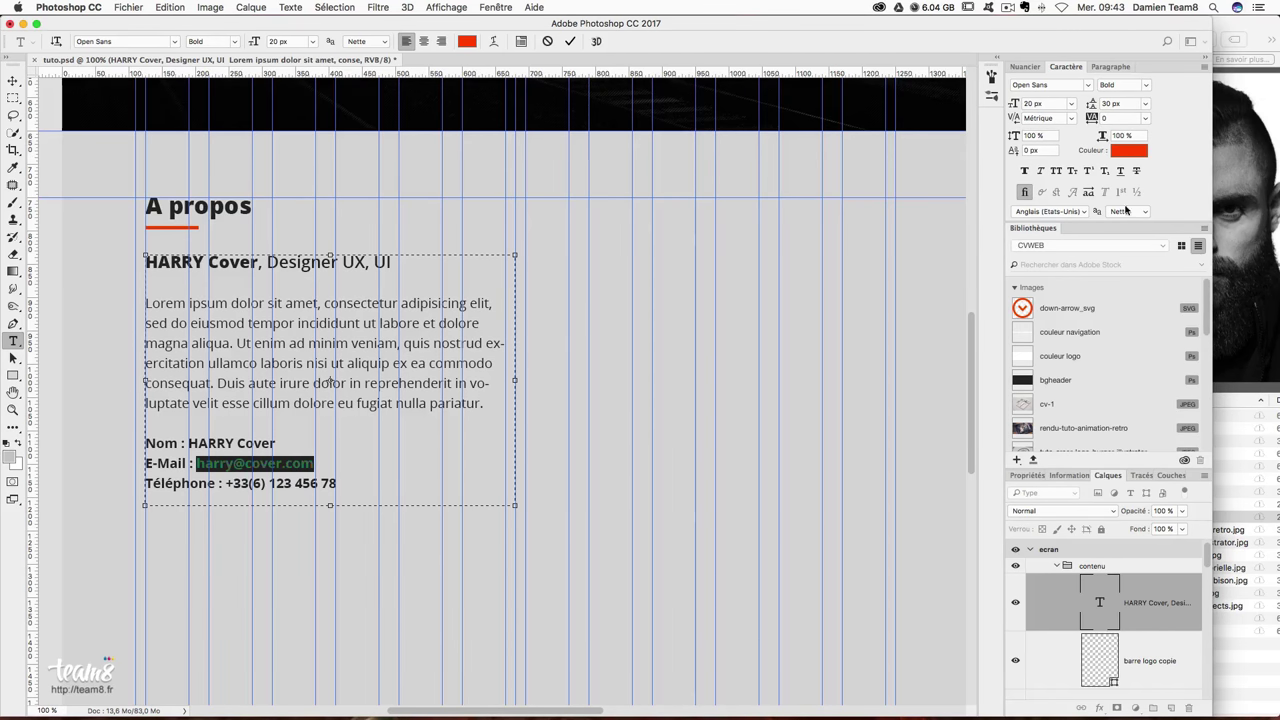
click(1120, 172)
click(1120, 172)
click(277, 463)
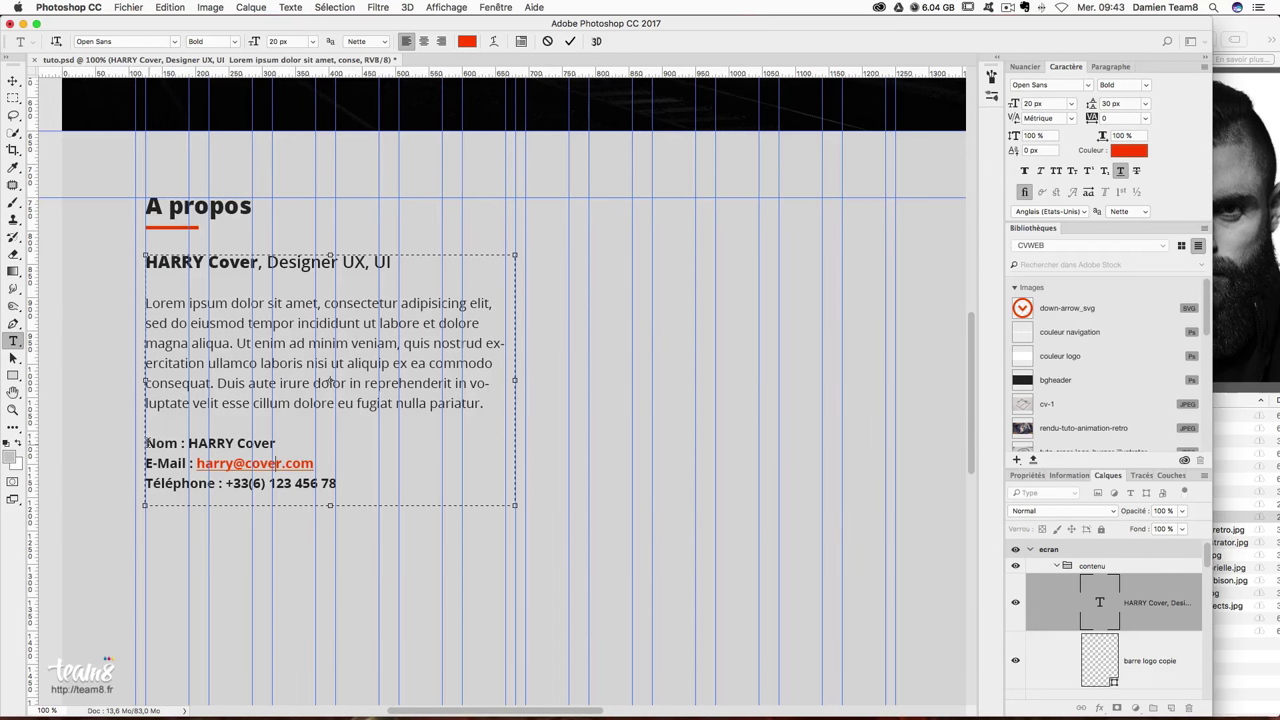
- Indent the Nom, E-Mail and Téléphone lines with leading spaces and commit the text
click(180, 442)
click(147, 443)
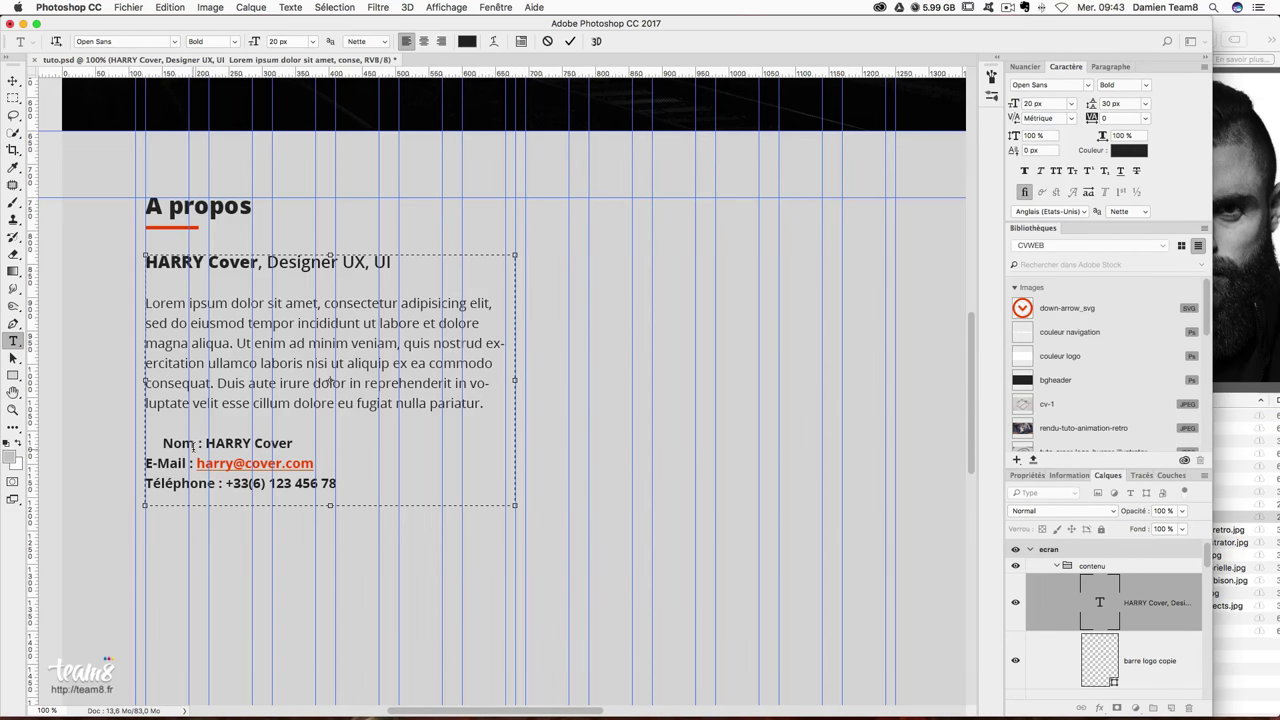
drag(163, 443, 130, 443)
double_click(160, 463)
key(Left)
key(super+v)
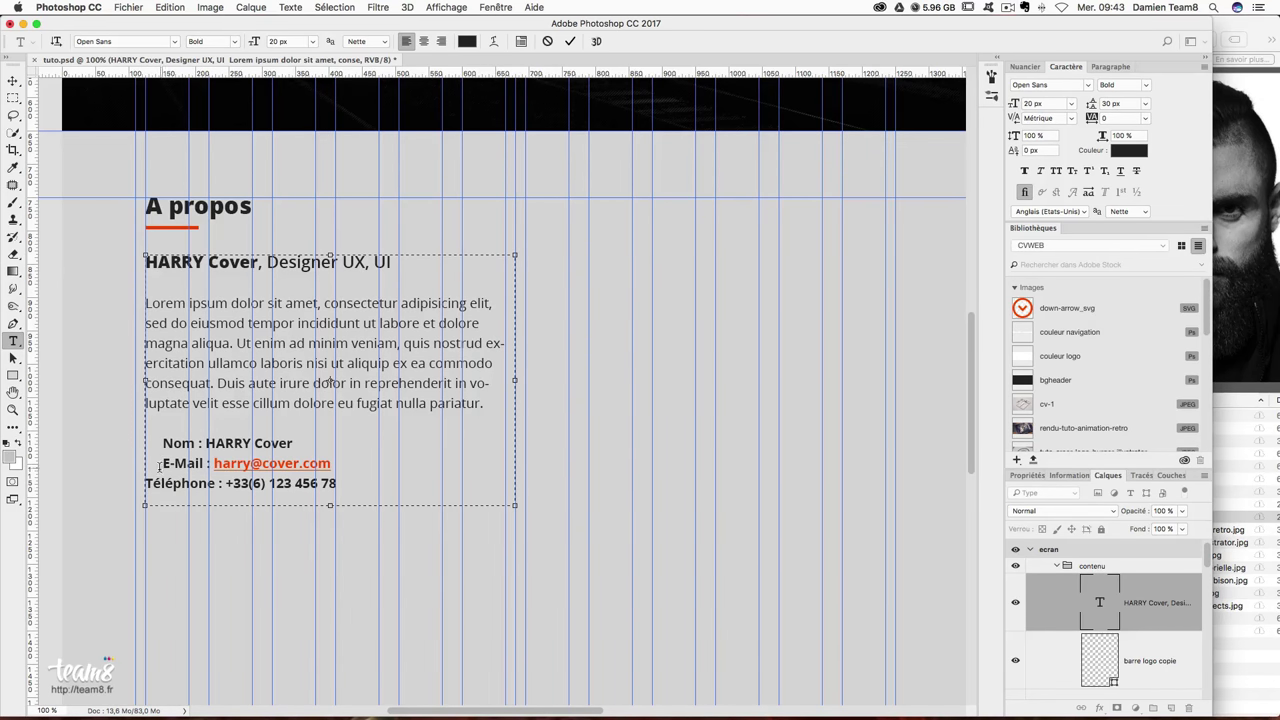
double_click(152, 483)
key(shift+End)
key(Left)
key(super+v)
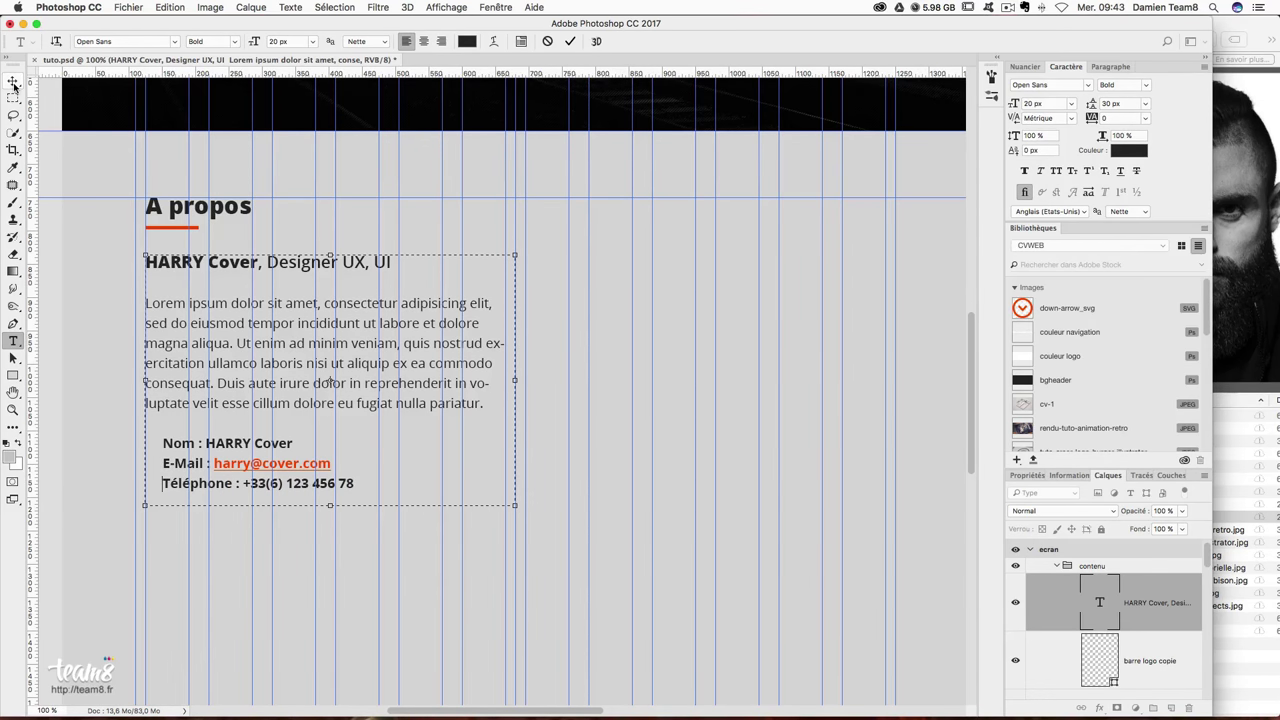
click(13, 81)
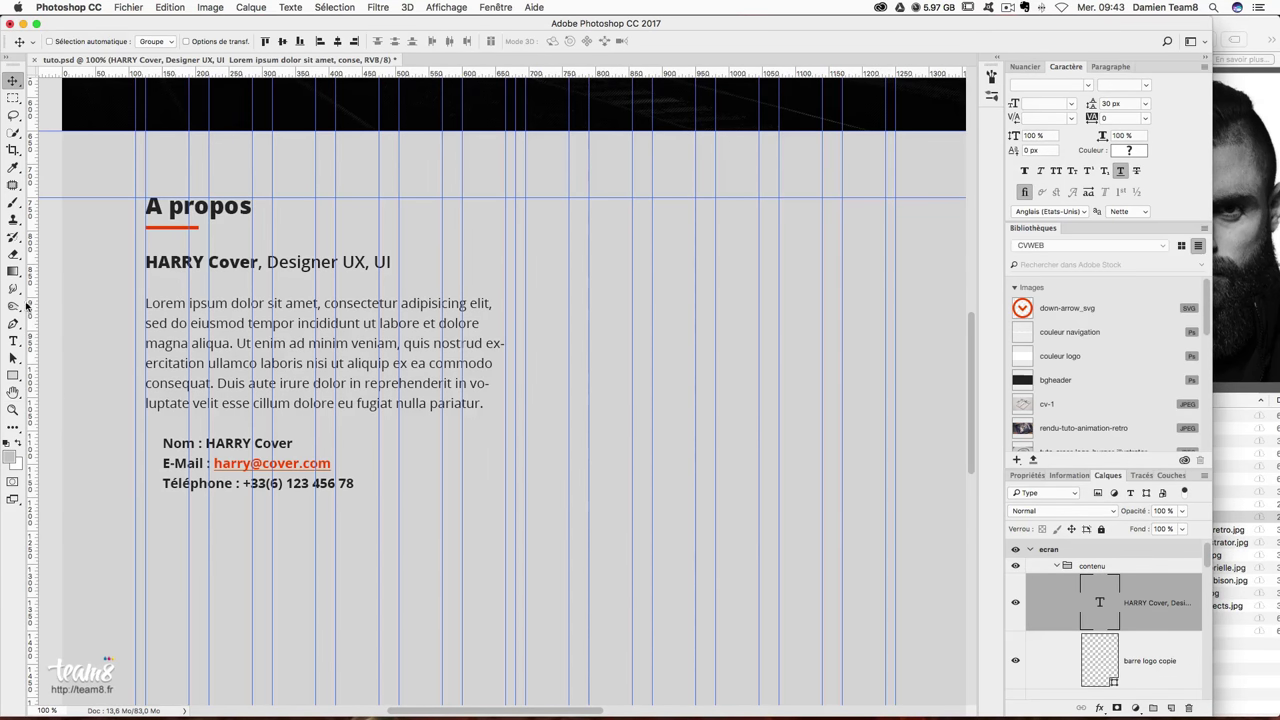
- Draw a 15×15 px three-sided polygon triangle on the canvas
click(15, 376)
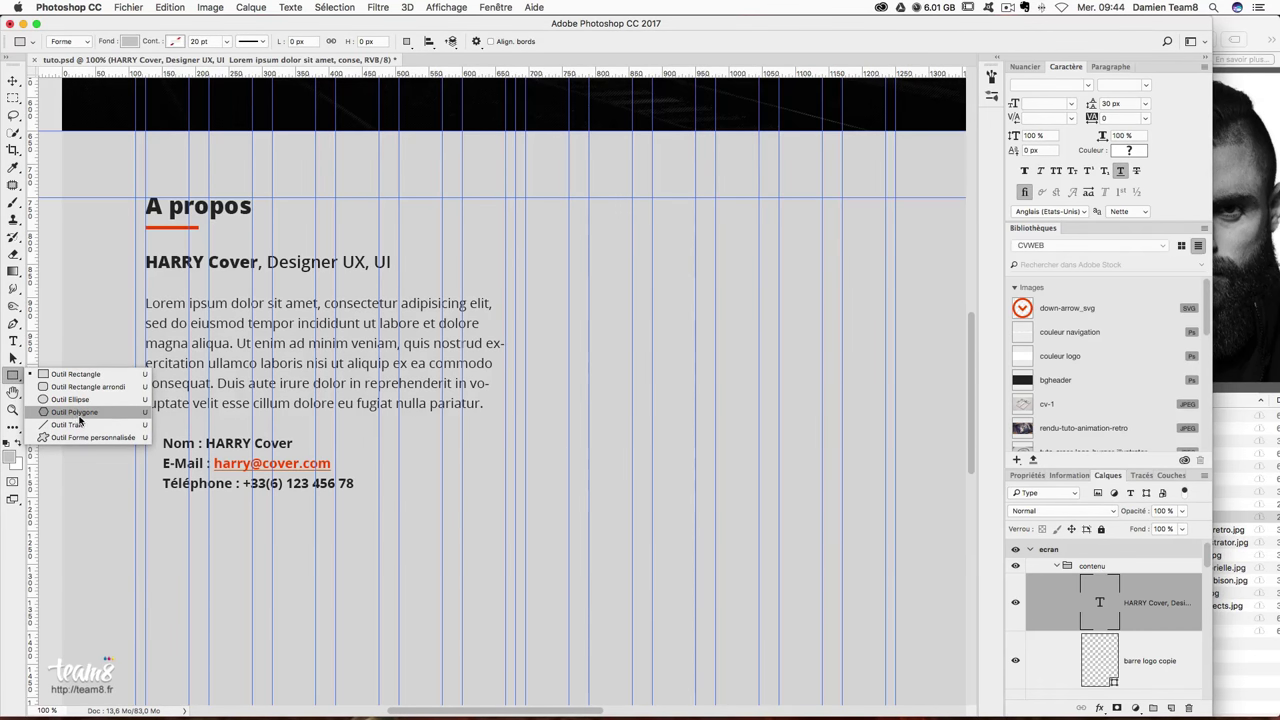
click(80, 412)
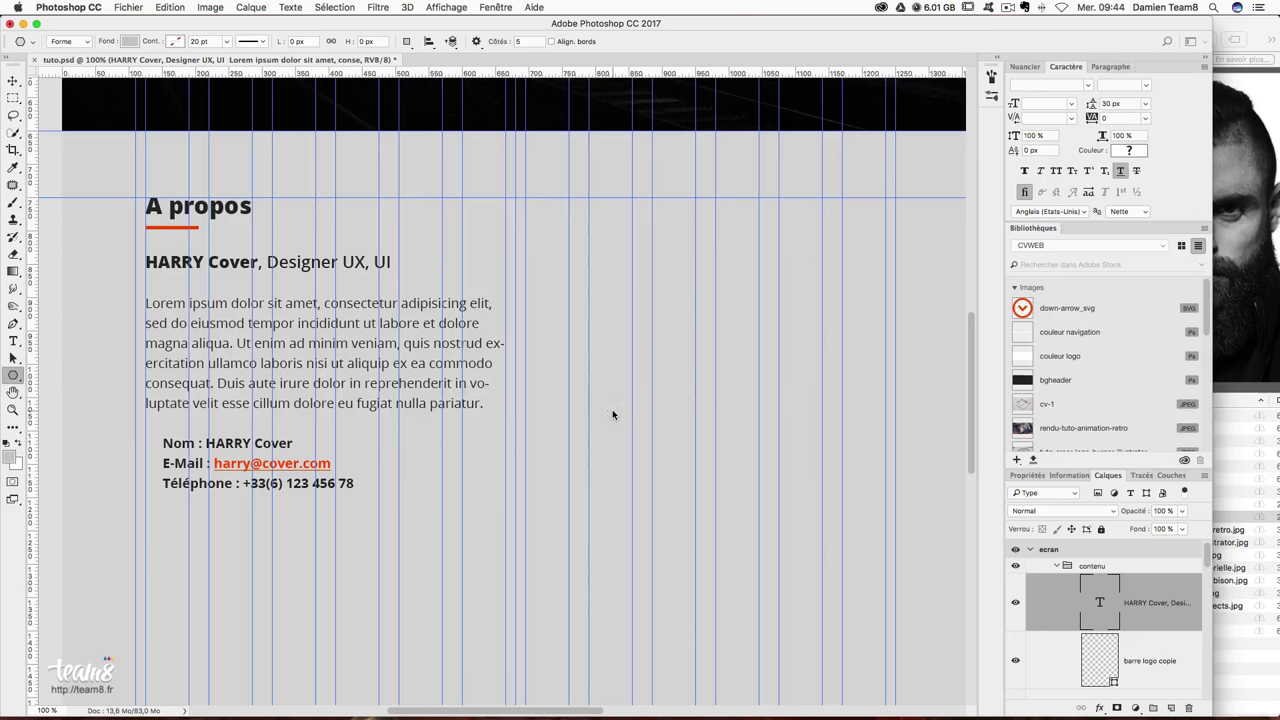
click(613, 414)
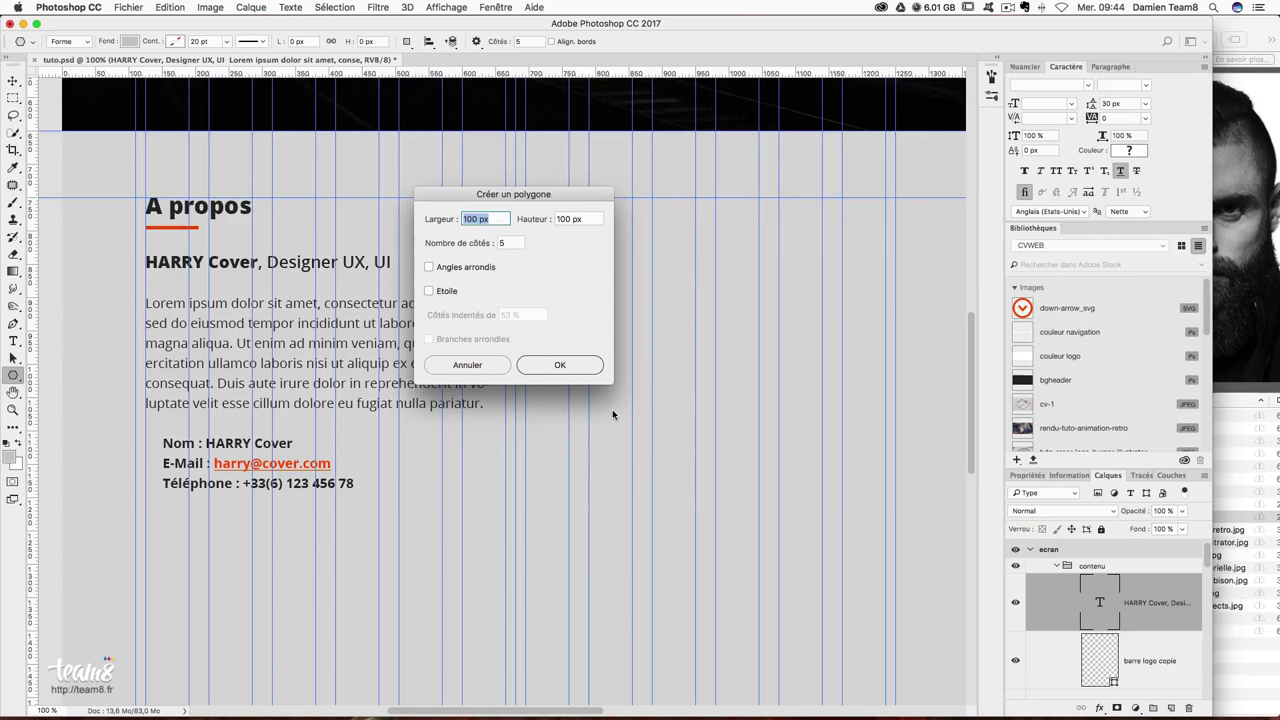
text(15)
key(Tab)
text(15)
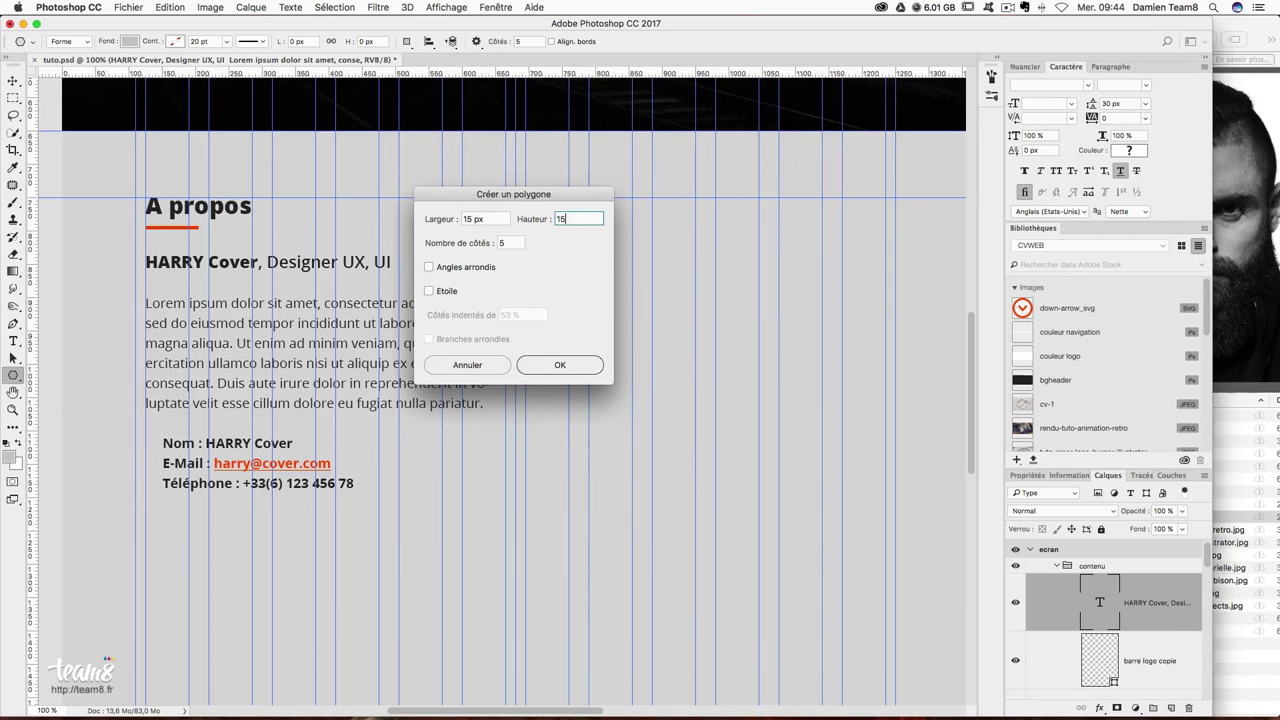
key(Tab)
text(3)
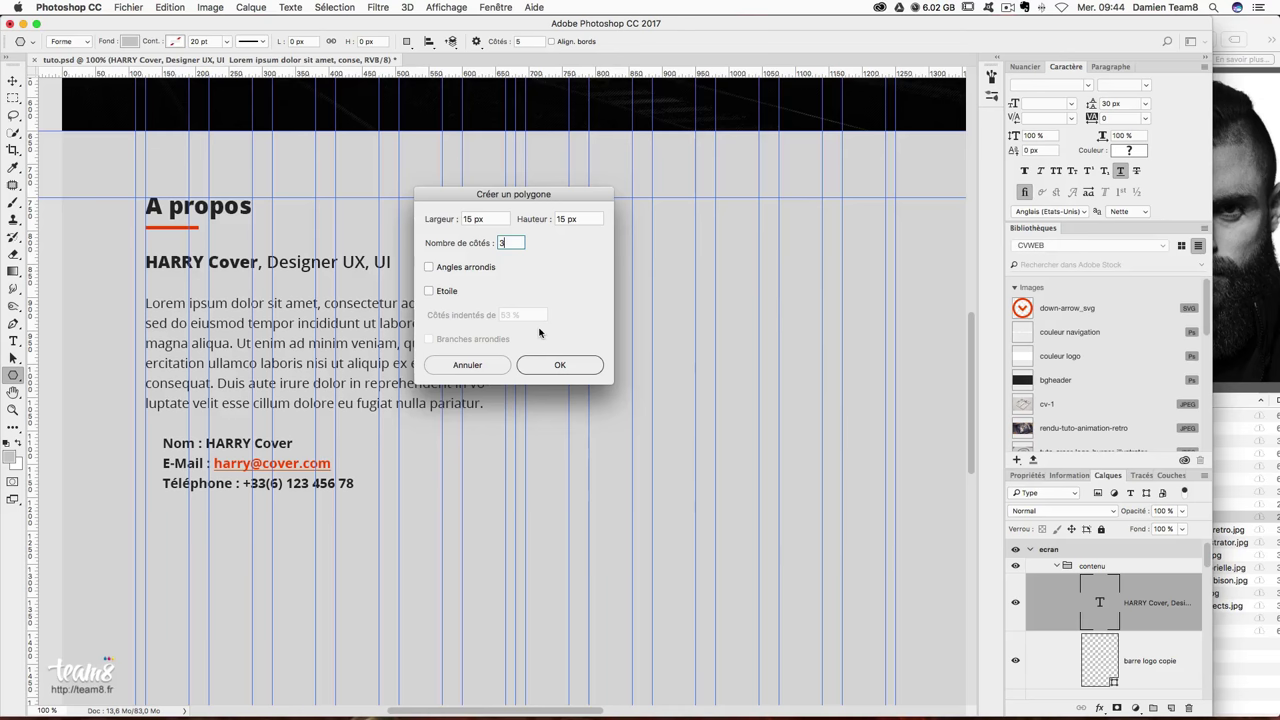
click(556, 366)
- Fill the triangle with ff4800 and move it just left of the Nom line
click(131, 42)
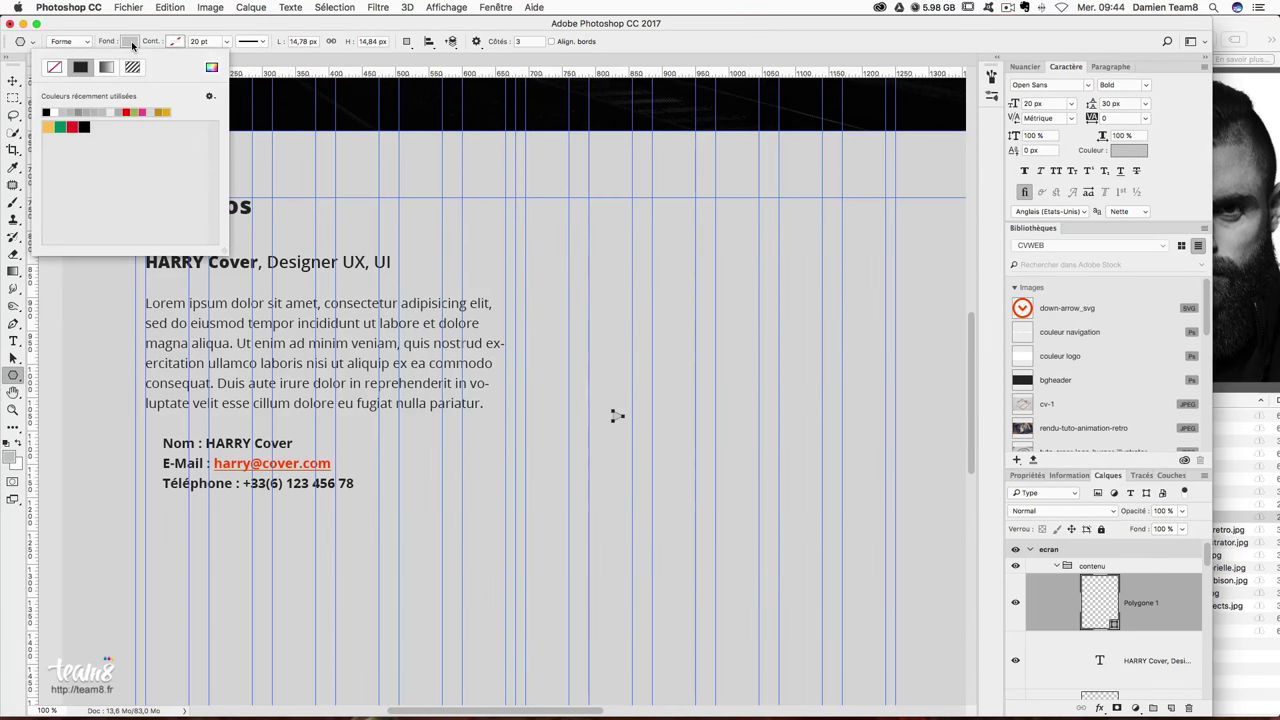
click(211, 67)
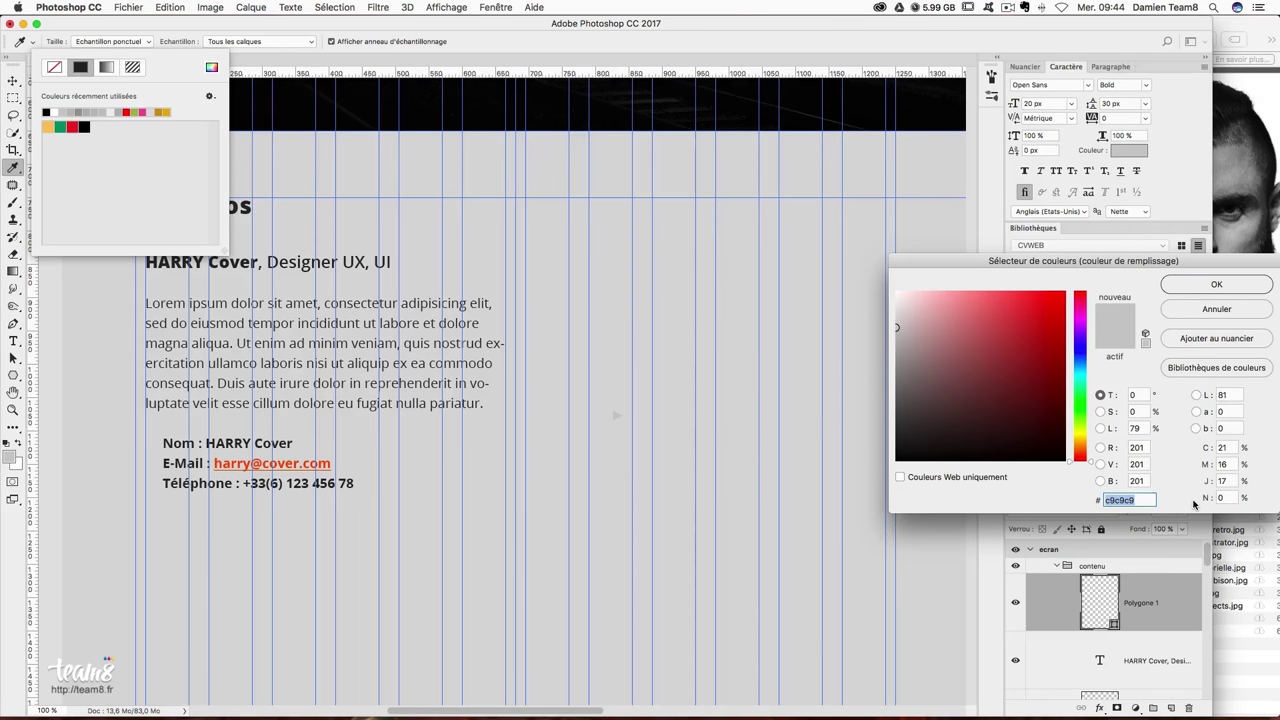
text(ff4800)
key(Return)
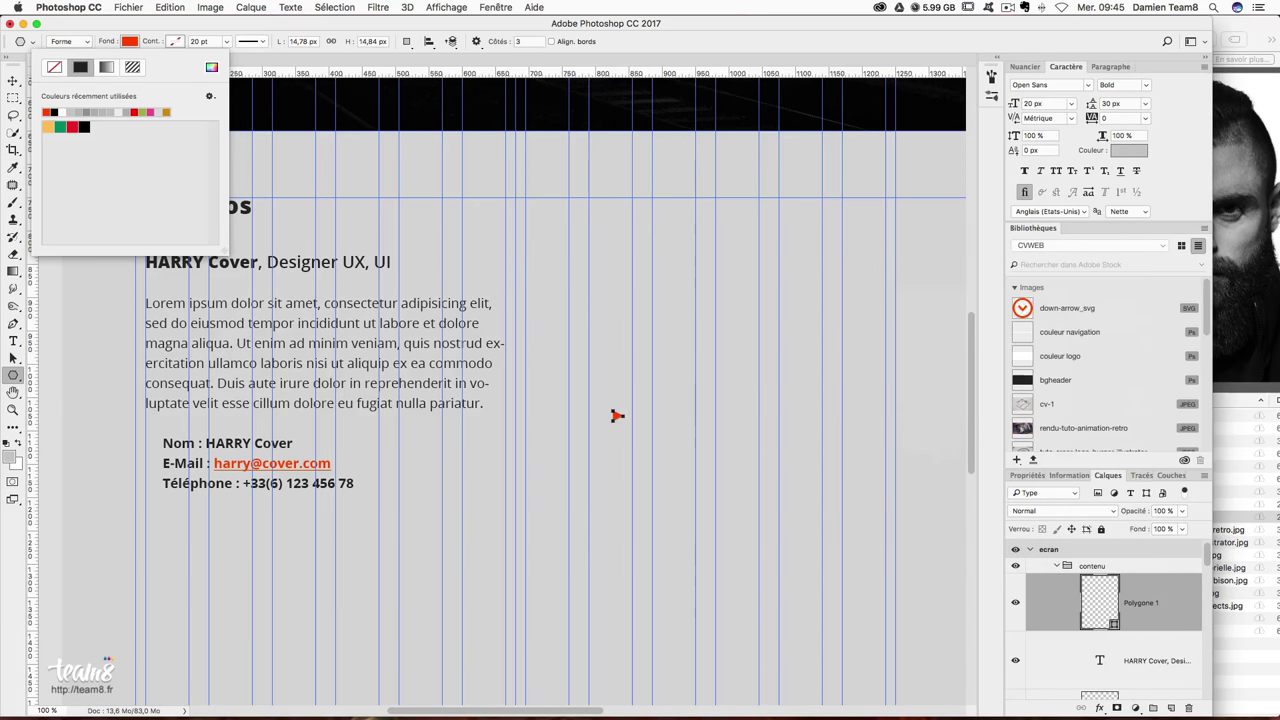
click(13, 80)
drag(622, 435, 155, 463)
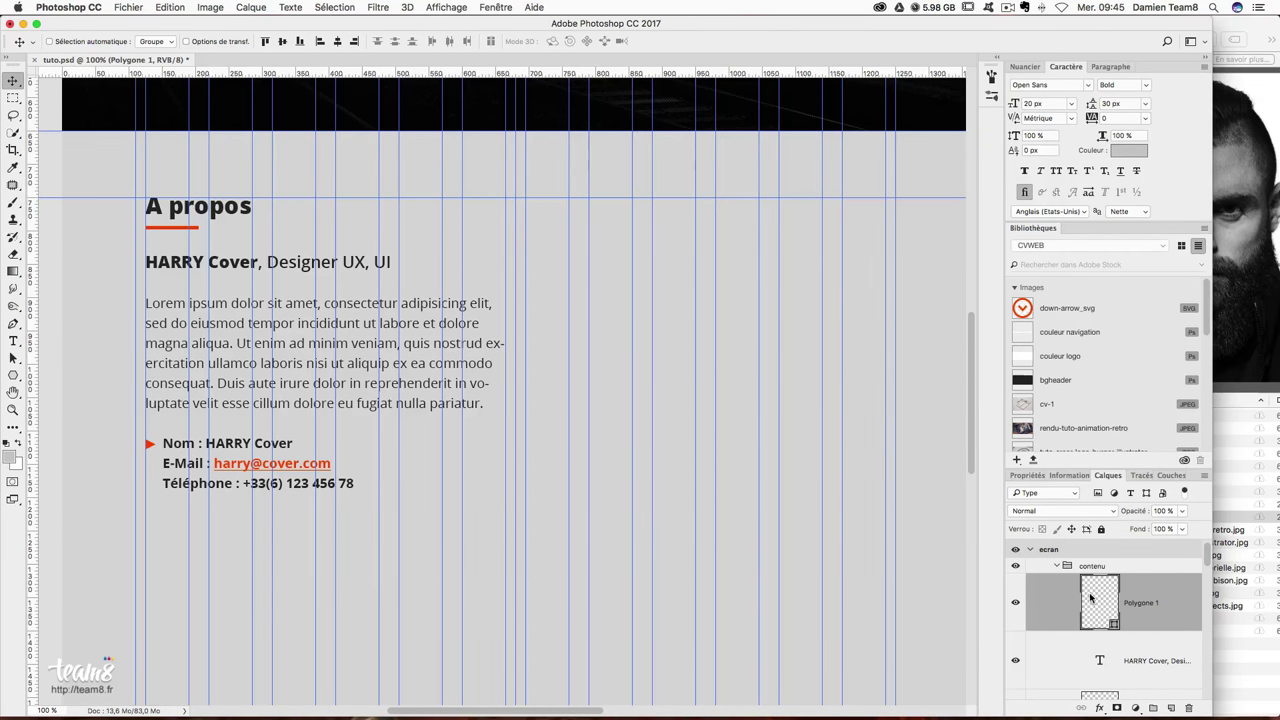
- Save the triangle to the CVWEB library and re-place the library copy beside Nom
drag(1090, 597, 1055, 303)
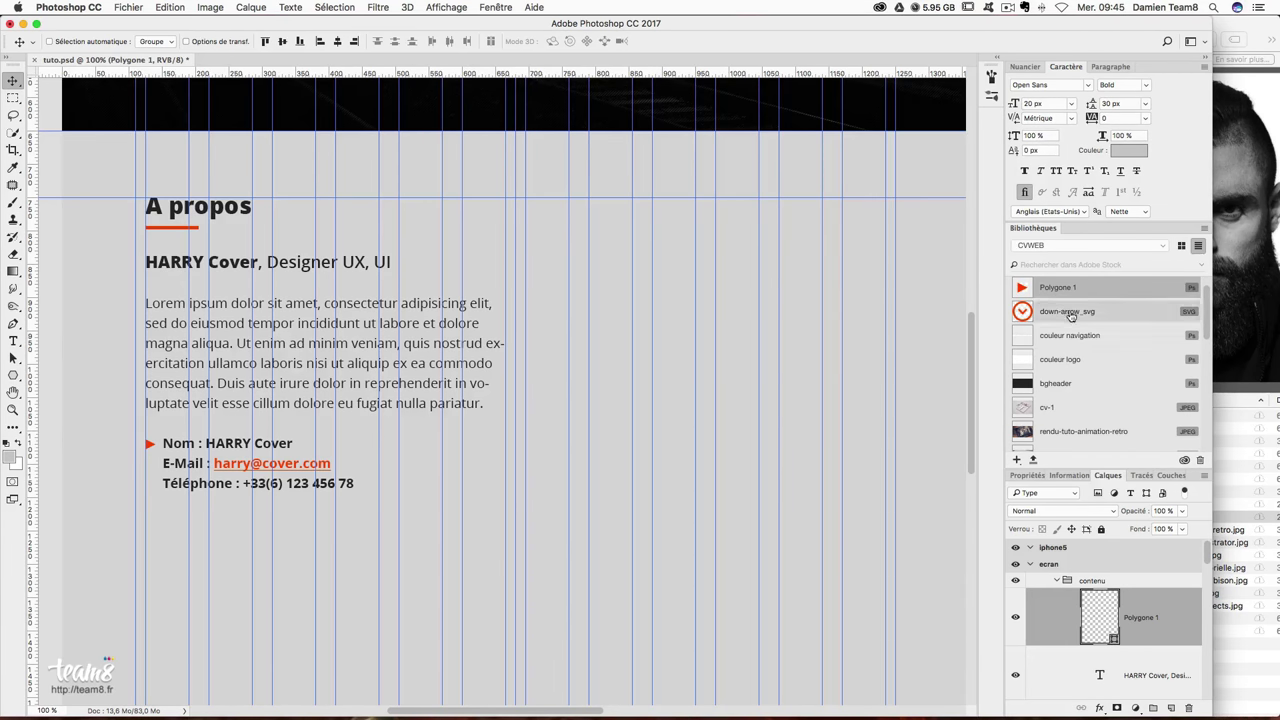
scroll(1070, 315, up, 1)
key(BackSpace)
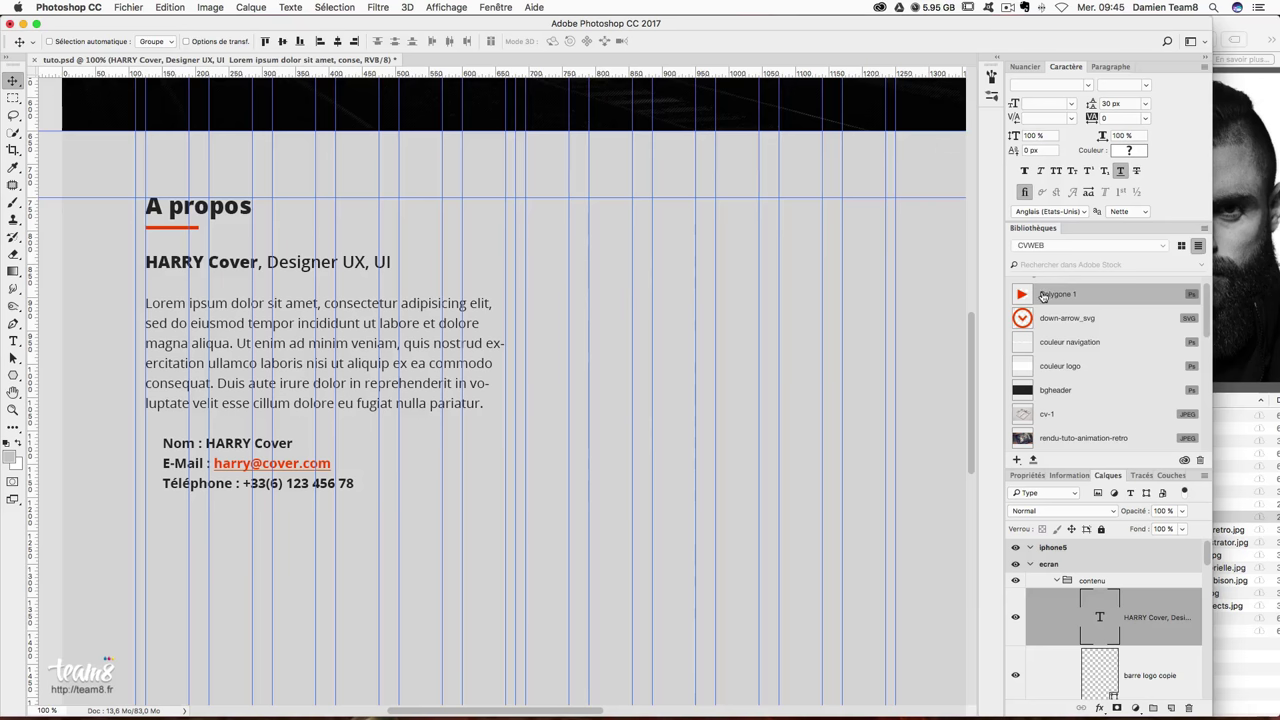
drag(1043, 296, 490, 568)
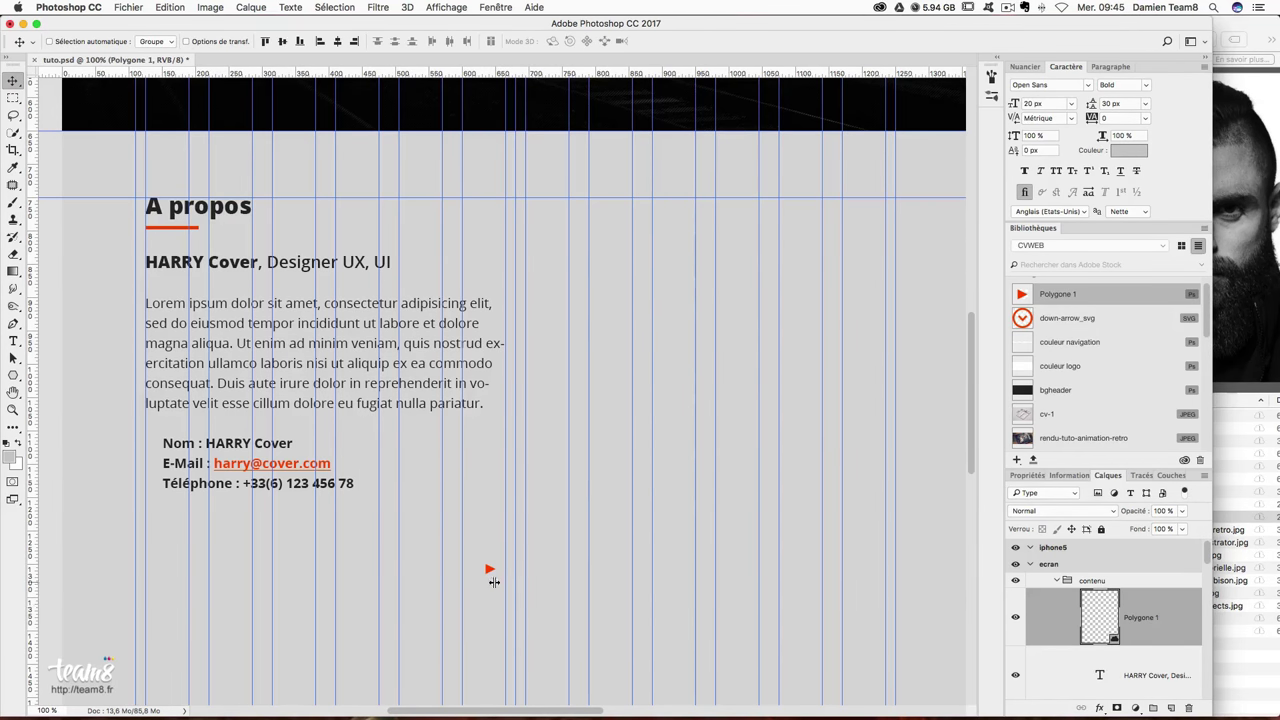
drag(492, 586, 136, 459)
- Duplicate the triangle beside the E-Mail and Téléphone lines and select all three triangles
drag(312, 543, 298, 567)
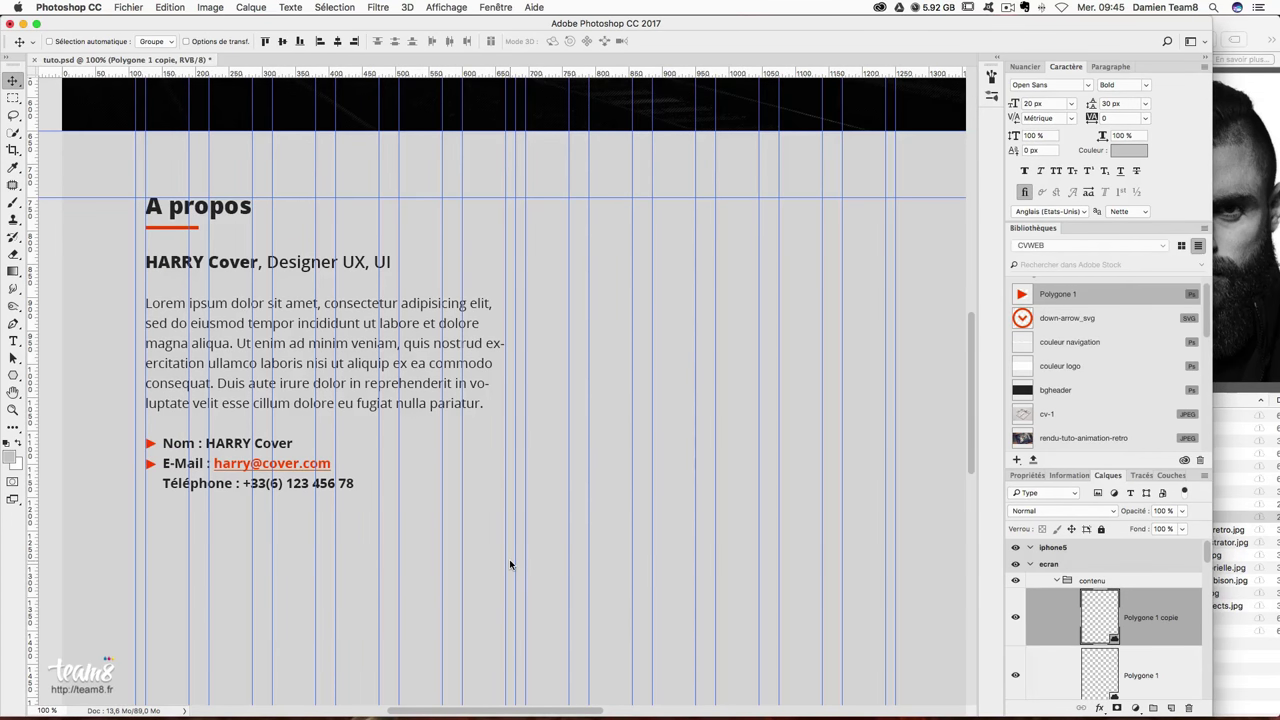
drag(170, 520, 168, 539)
scroll(1150, 620, down, 3)
shift+click(1175, 657)
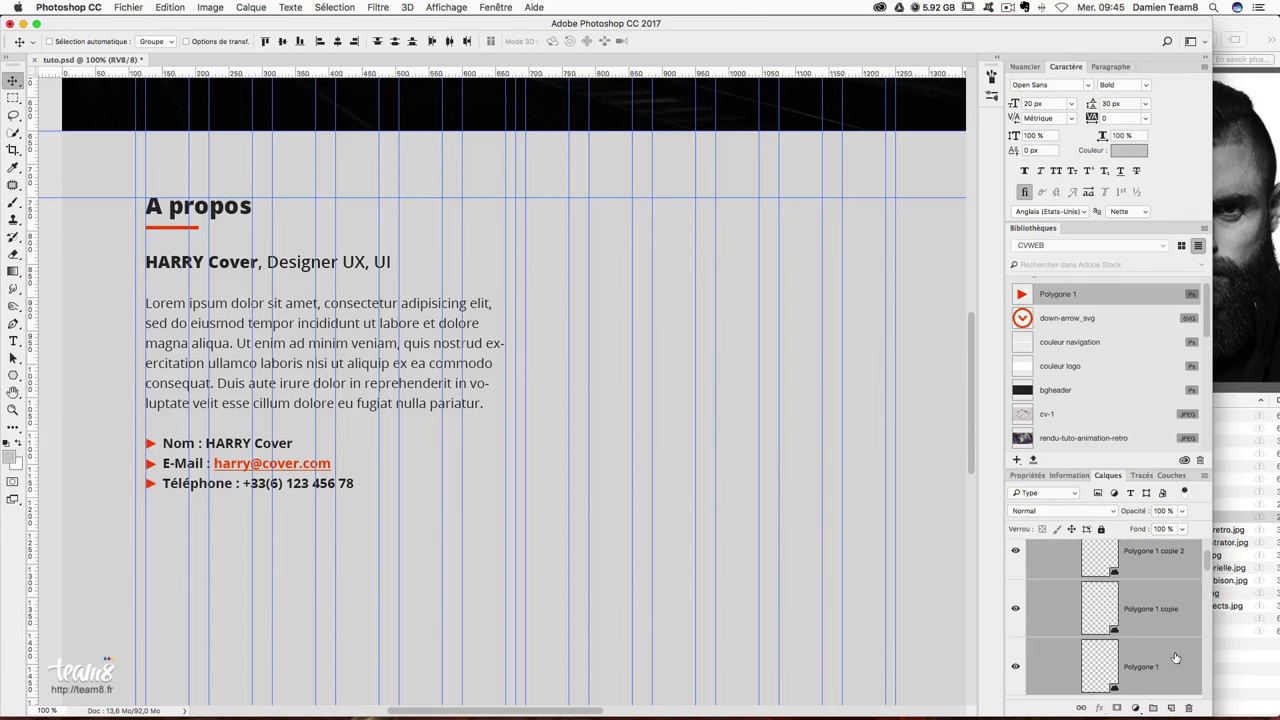
scroll(1175, 657, up, 1)
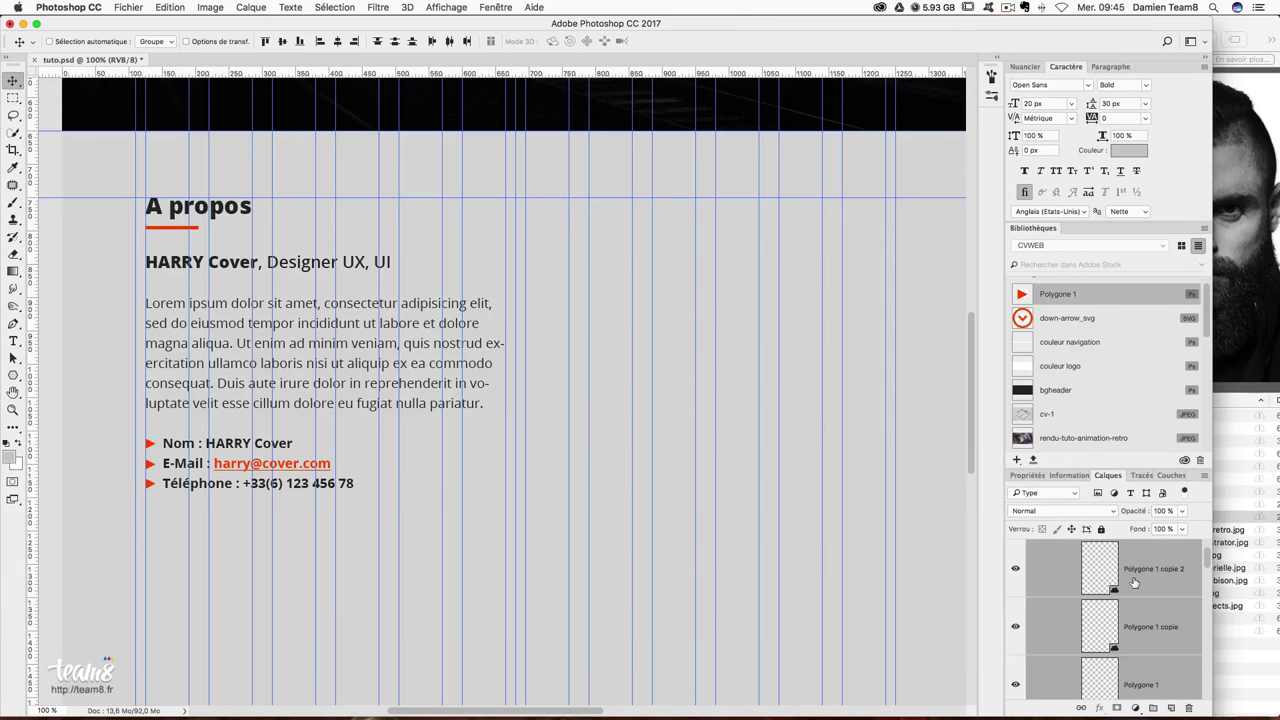
- Place the Facebook, Instagram, Twitter and YouTube library SVGs onto the canvas
scroll(1070, 350, down, 5)
scroll(1070, 350, down, 5)
scroll(1070, 350, down, 5)
scroll(1070, 350, down, 3)
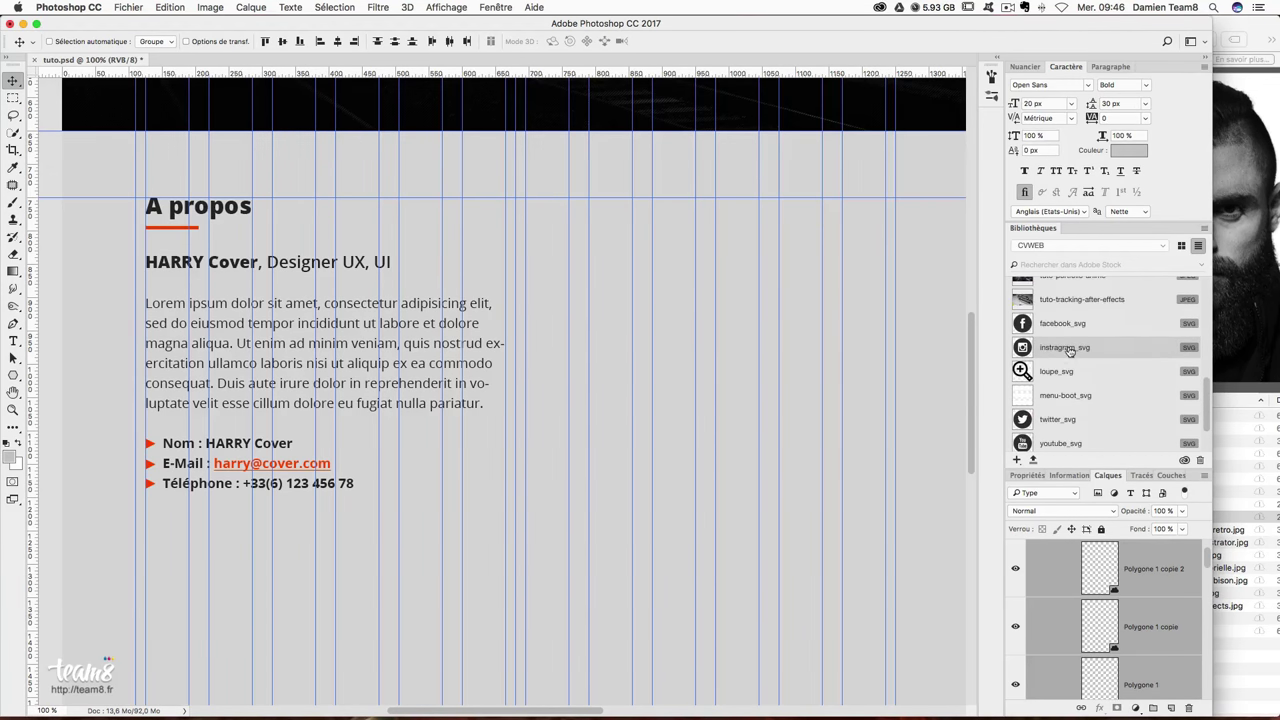
click(1068, 349)
shift+click(1110, 324)
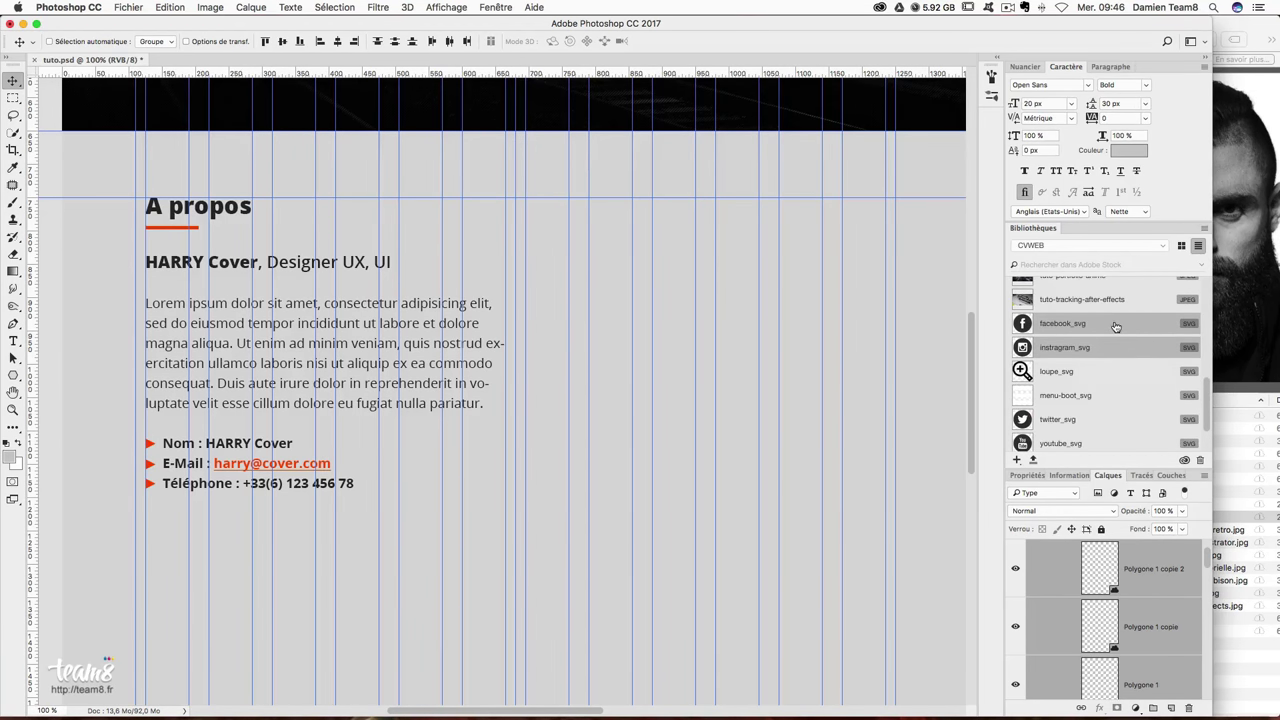
scroll(1110, 345, down, 1)
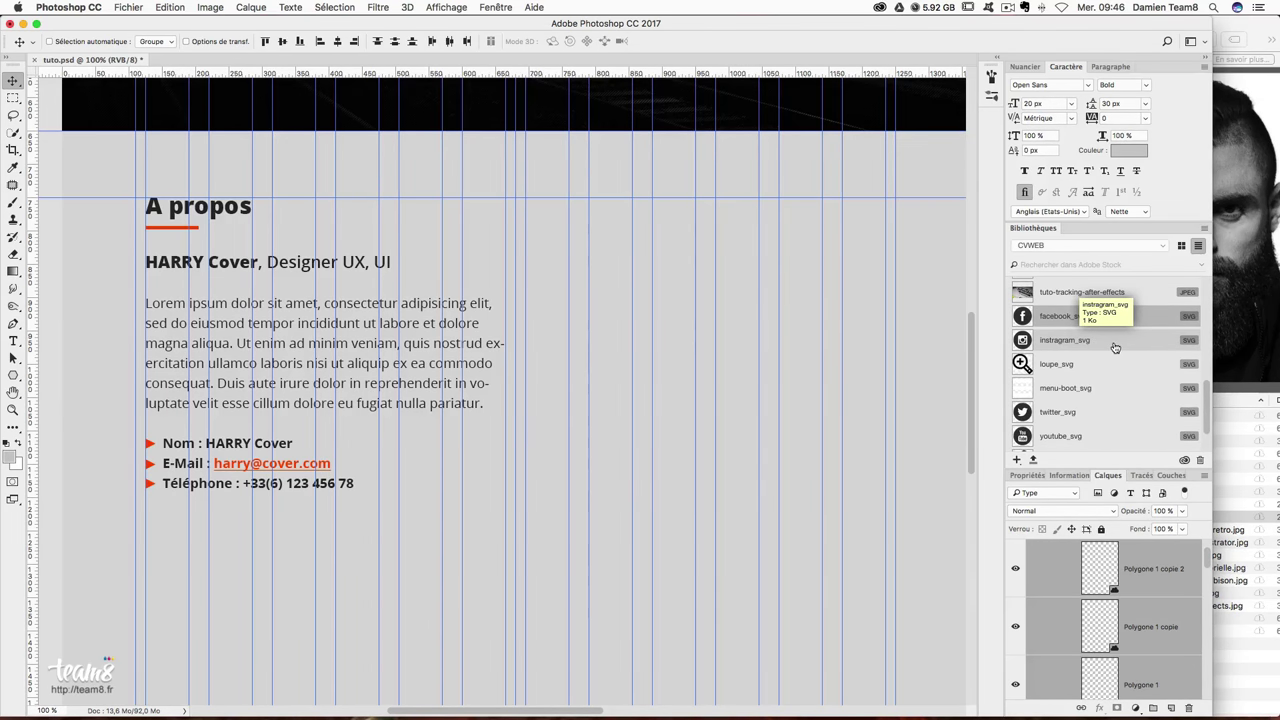
shift+click(1100, 364)
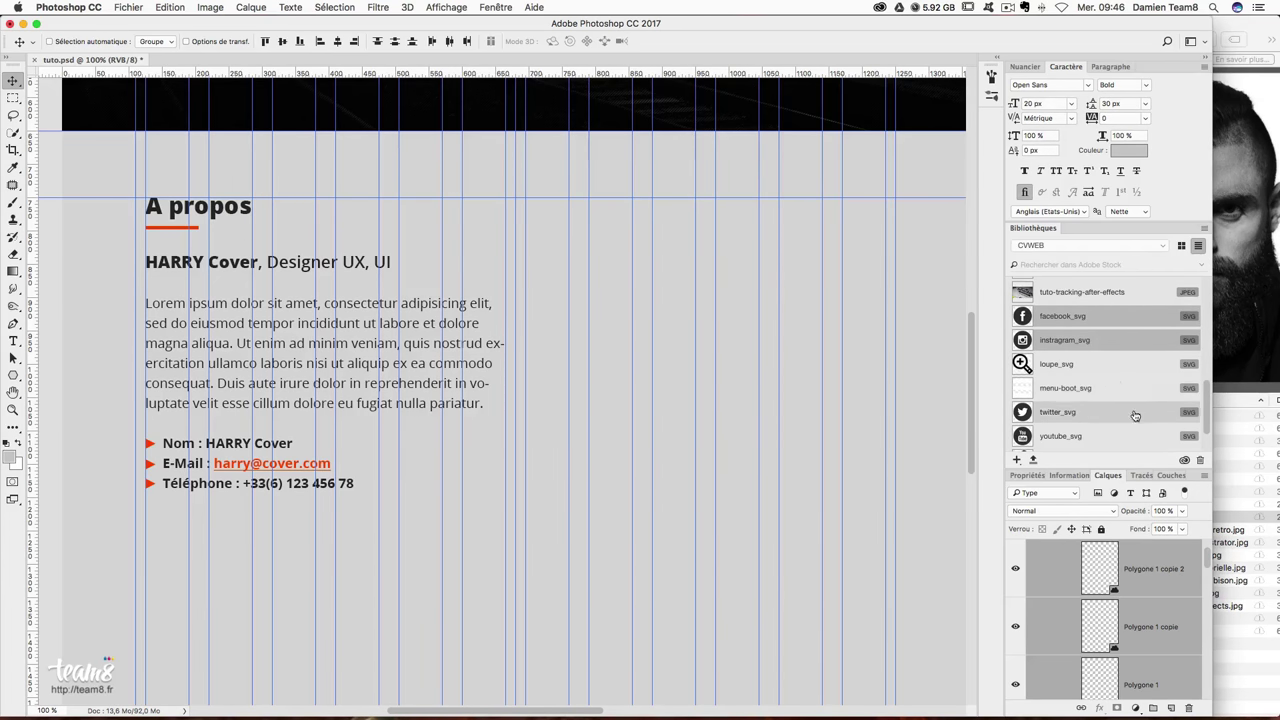
scroll(1120, 400, down, 1)
super+click(1082, 385)
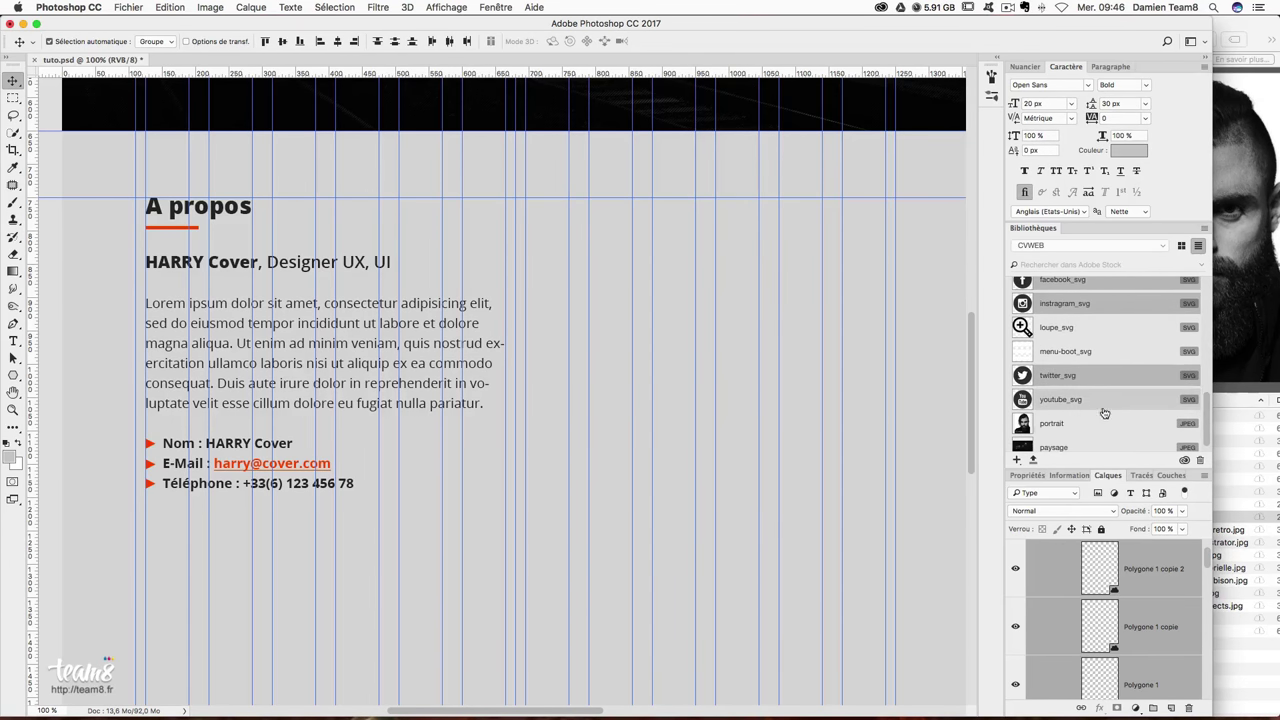
super+click(1103, 405)
scroll(1131, 399, up, 1)
scroll(1131, 399, up, 1)
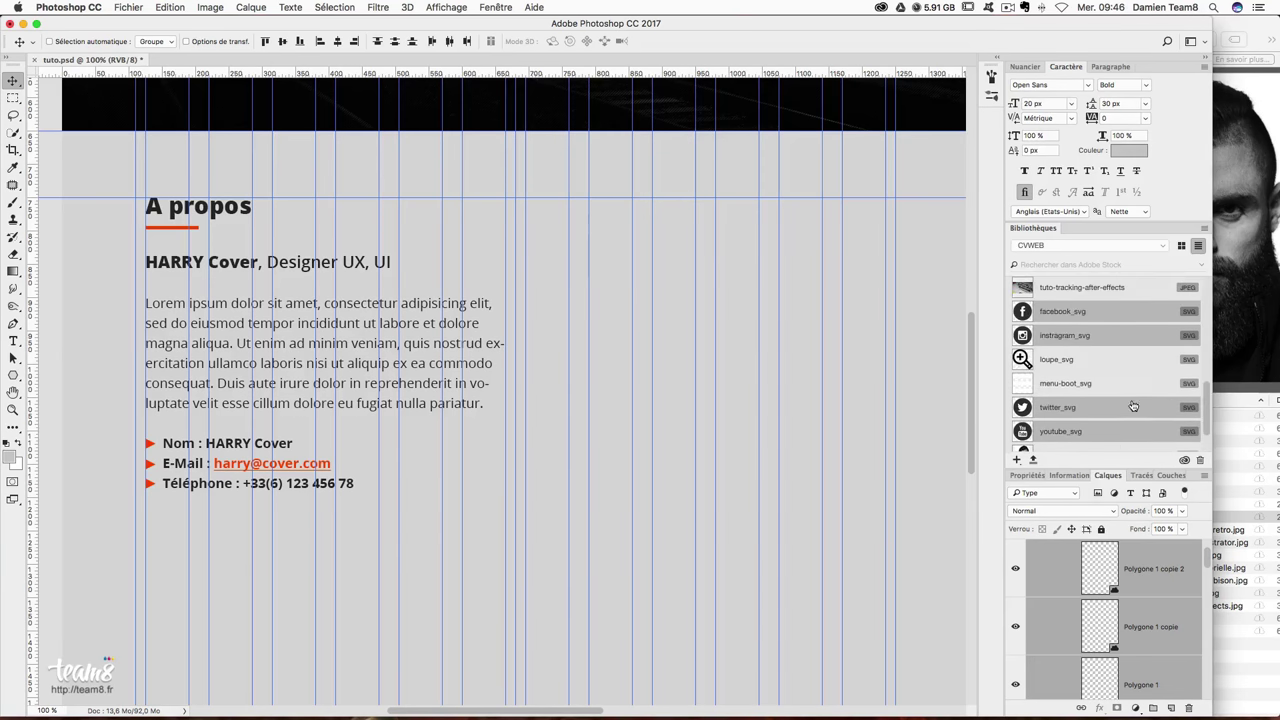
drag(1080, 318, 245, 550)
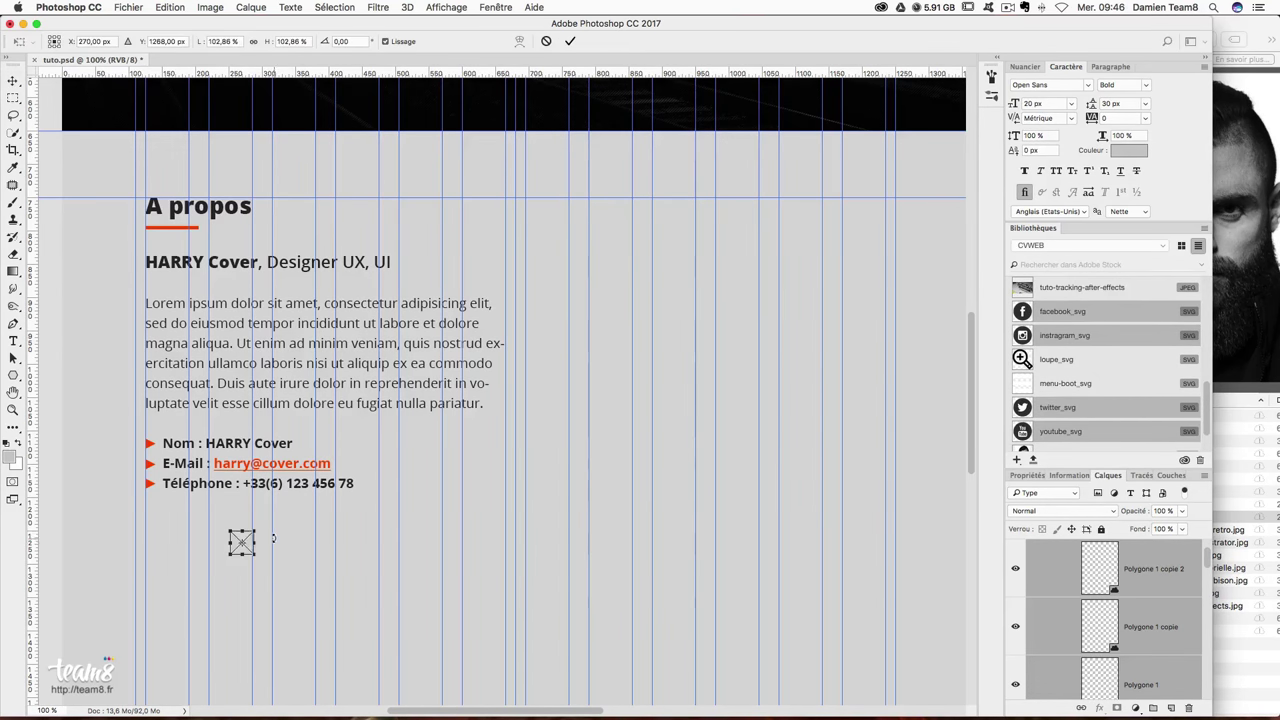
key(Return)
key(Return)
key(Return)
key(Return)
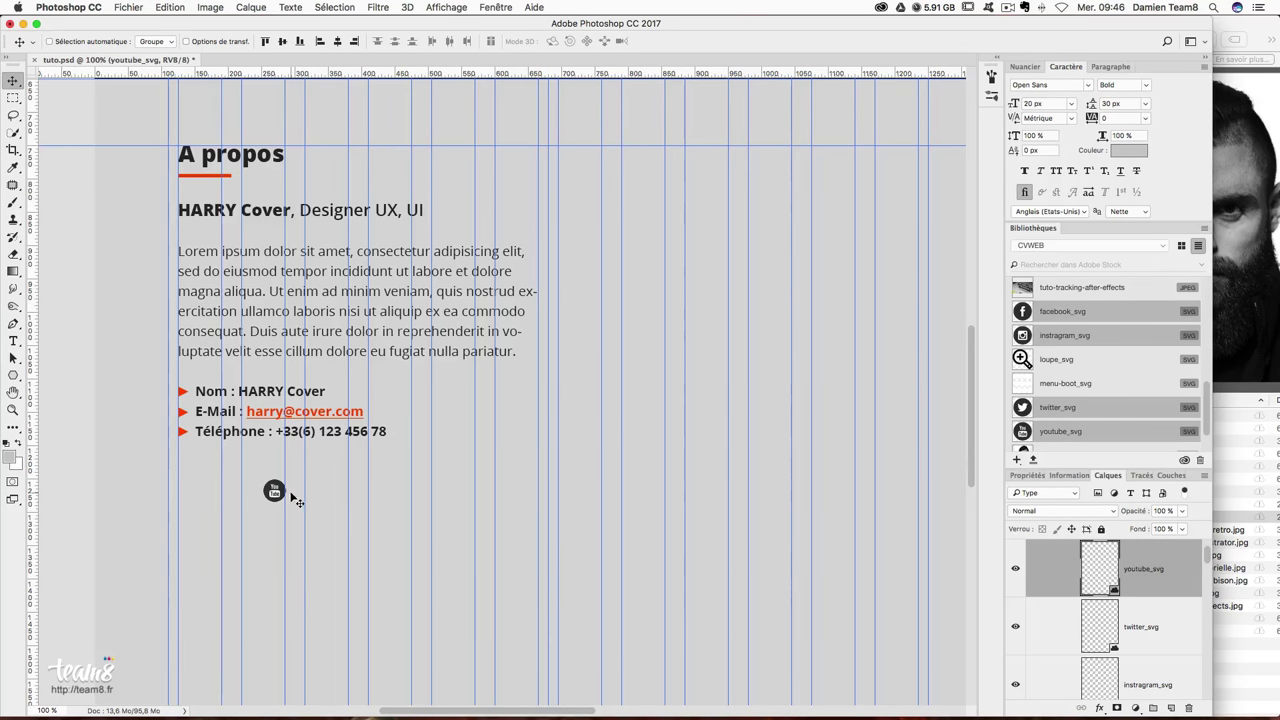
- Move the stacked icons under the contact lines and slide YouTube right to reveal Facebook
scroll(1160, 650, down, 2)
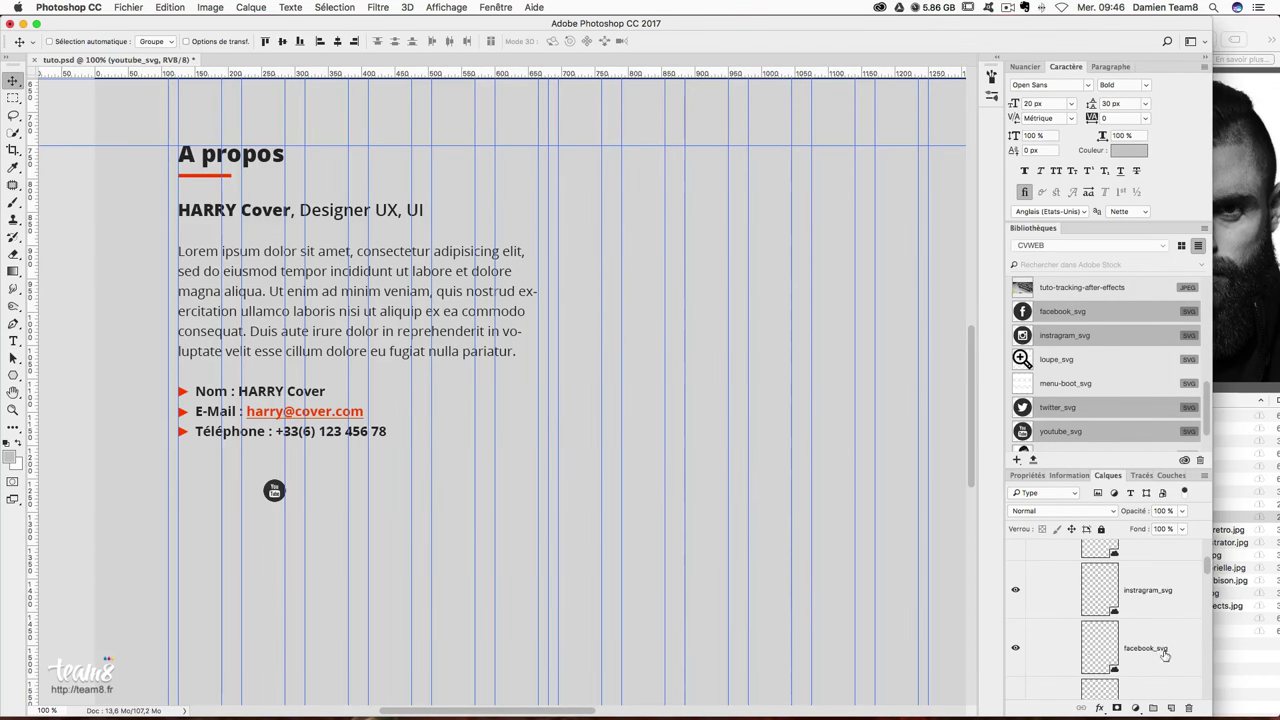
shift+click(1165, 653)
mouse_move(271, 491)
mouse_down()
mouse_move(182, 461)
mouse_move(203, 448)
mouse_up()
drag(210, 459, 210, 478)
key(Up)
key(Up)
key(Up)
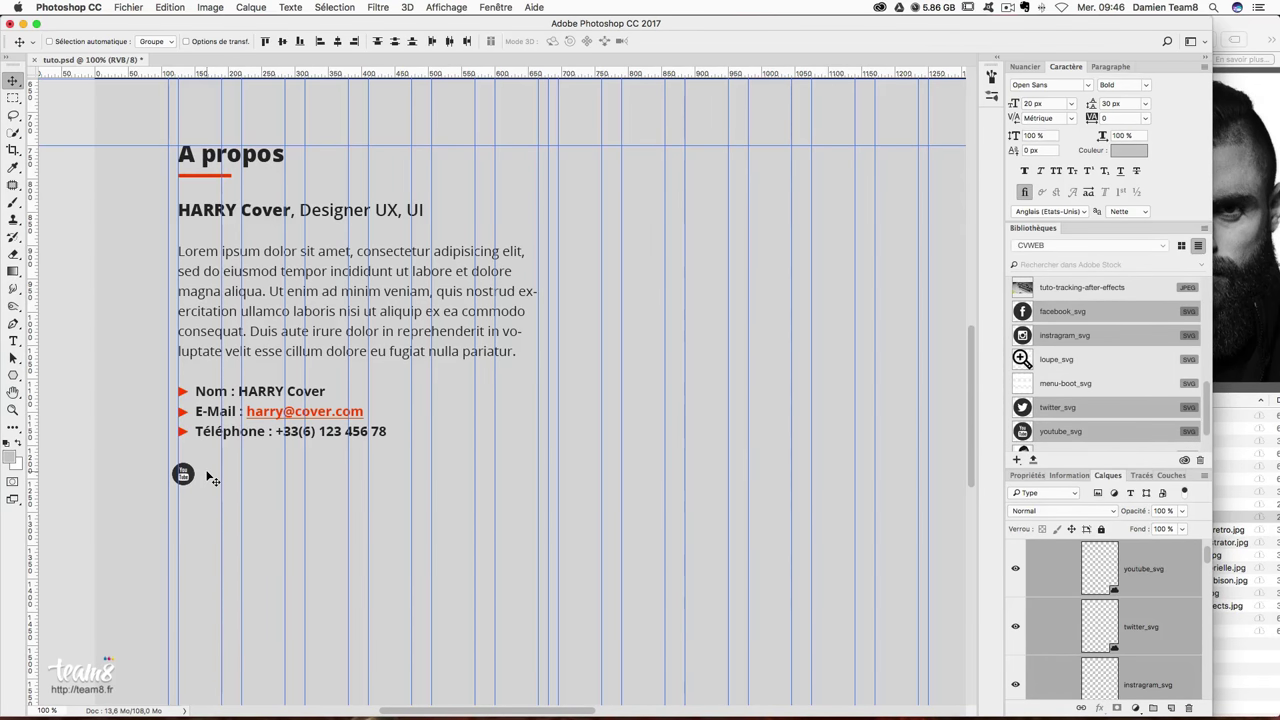
key(Right)
key(Right)
key(Right)
key(Right)
key(Right)
key(Right)
key(Right)
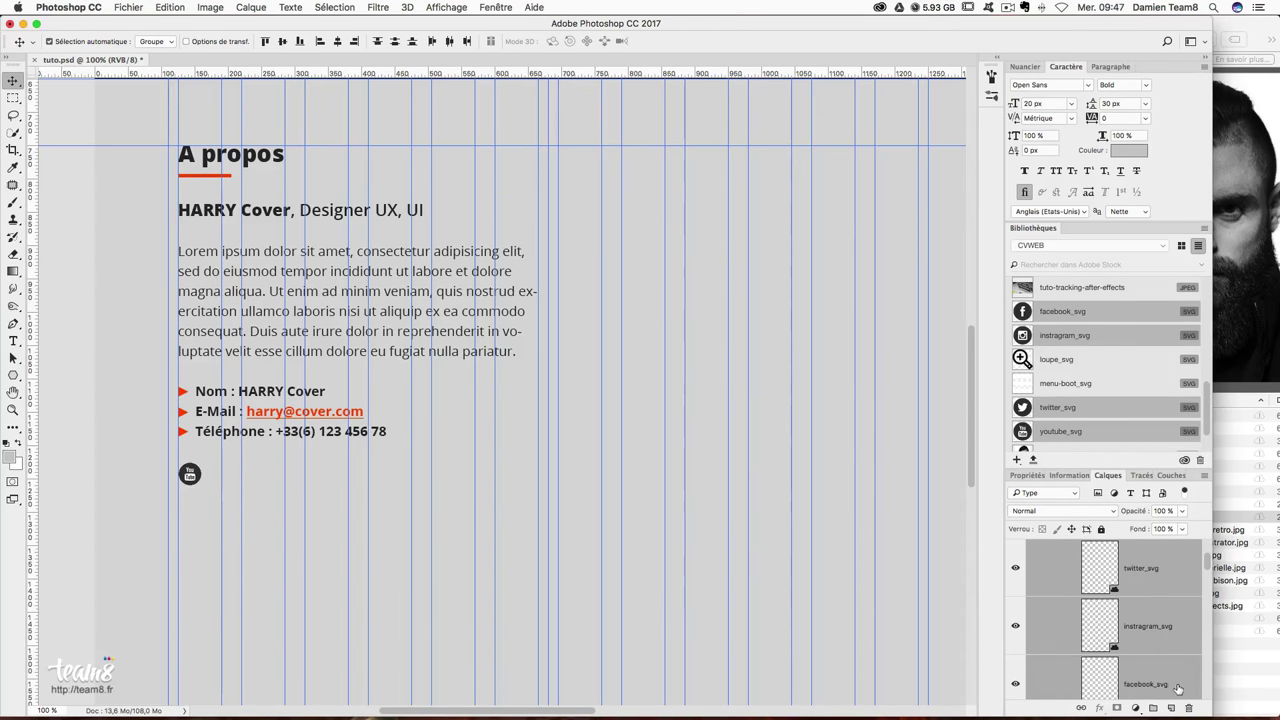
drag(219, 492, 237, 492)
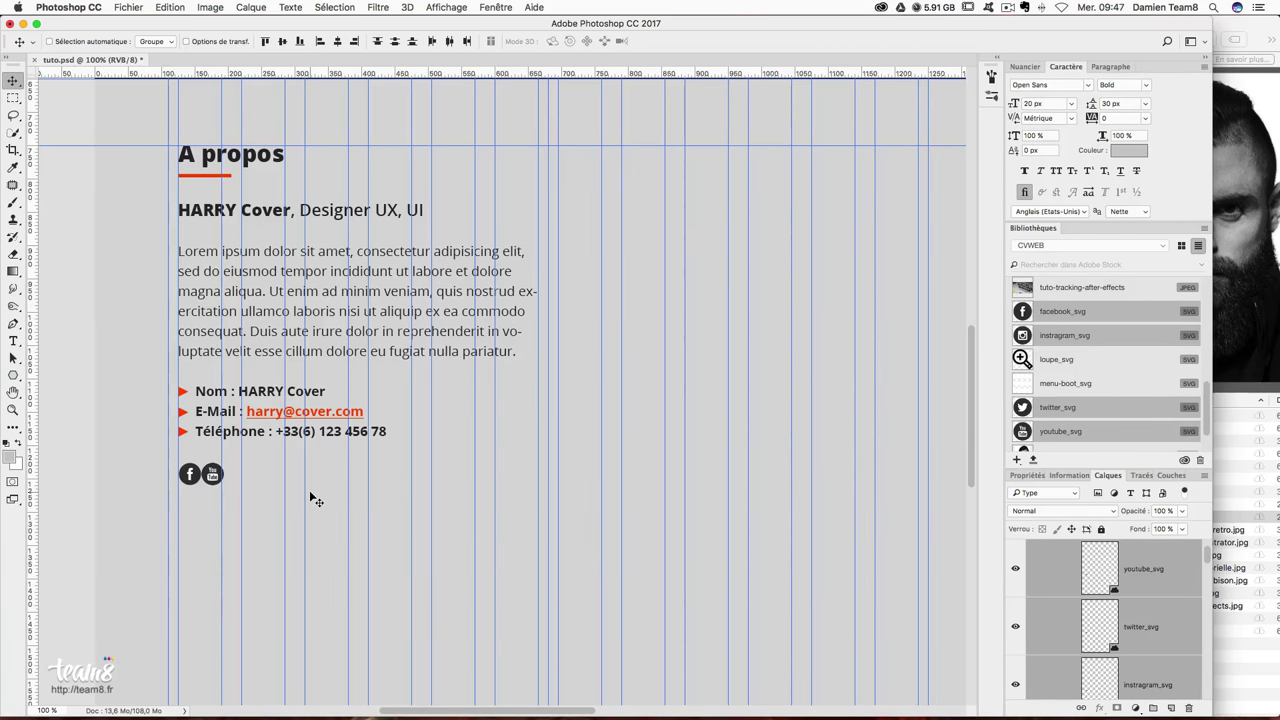
key(Right)
key(Right)
key(Right)
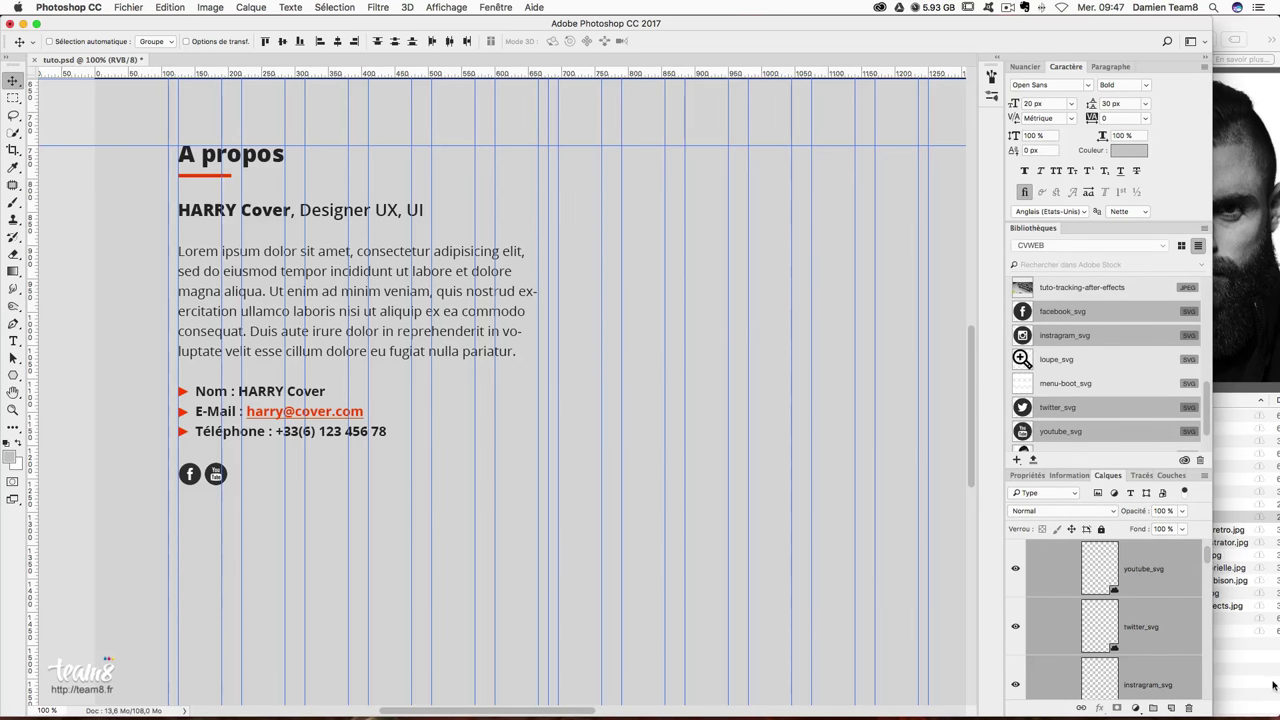
- Spread the Twitter and YouTube icons rightward into an evenly spaced row
super+click(1152, 660)
scroll(1152, 660, down, 1)
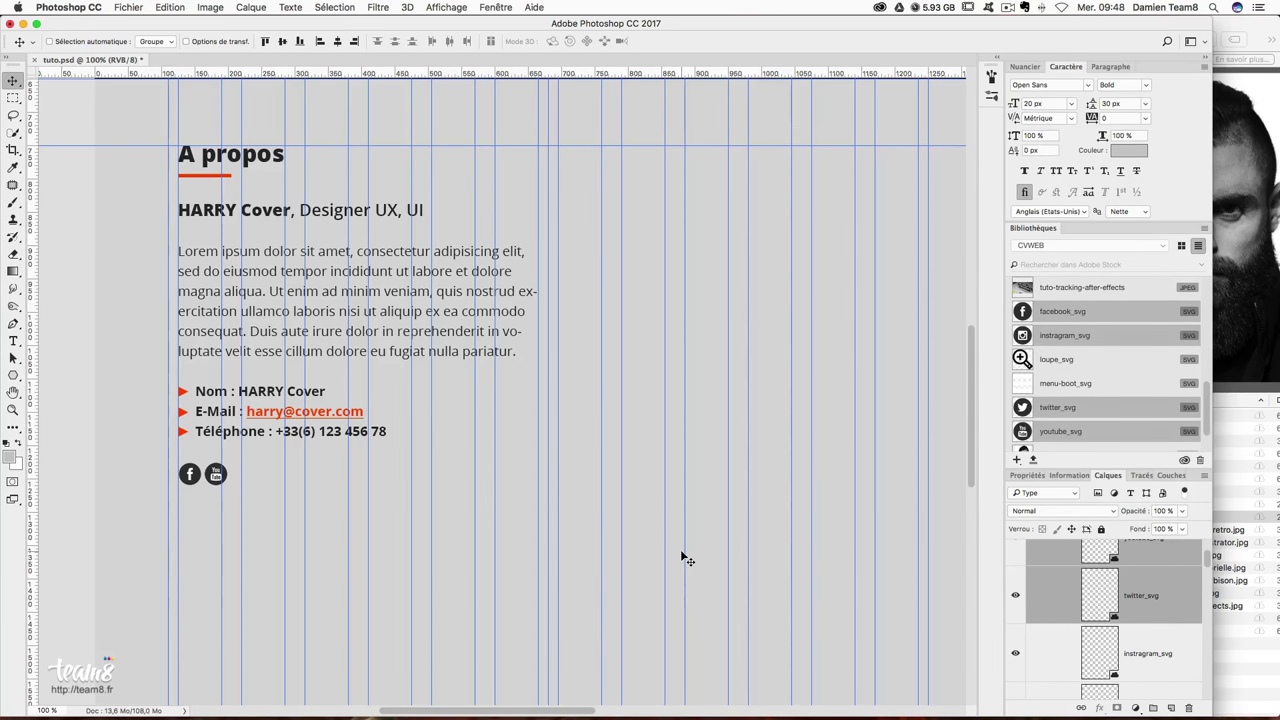
drag(252, 503, 286, 503)
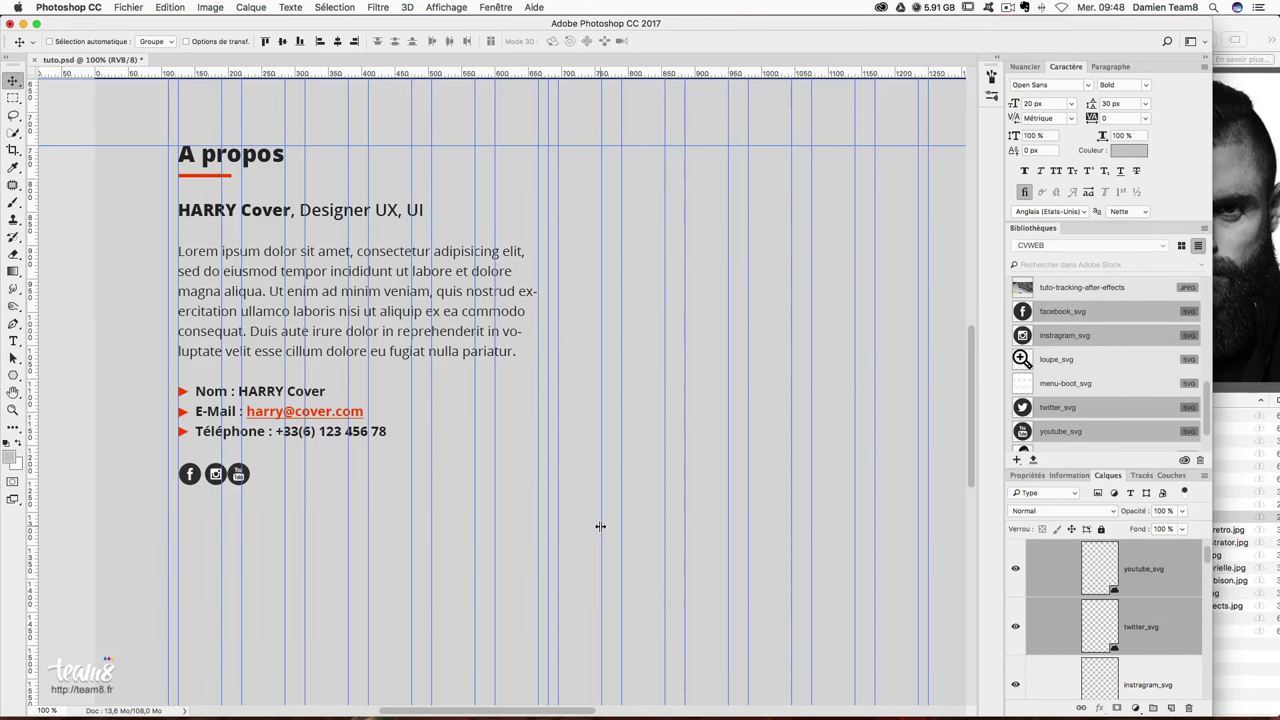
key(Right)
key(Right)
key(Right)
key(Right)
key(Right)
super+click(1192, 636)
drag(278, 504, 301, 505)
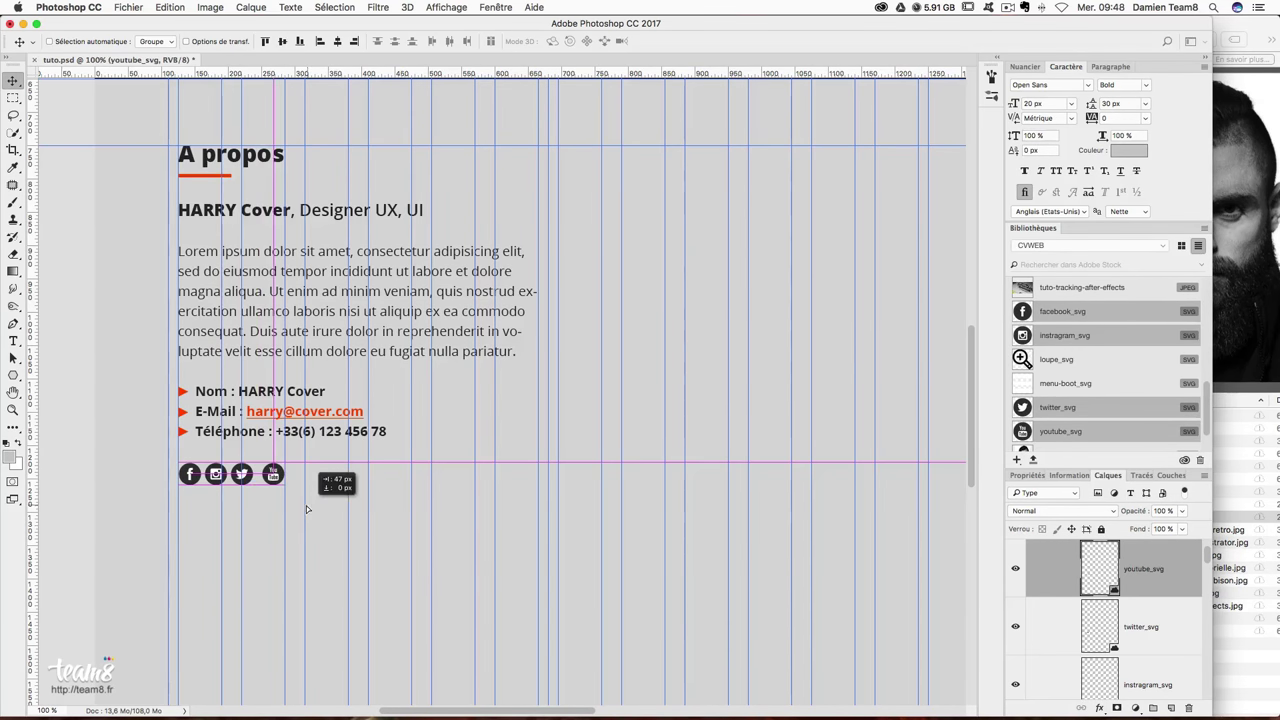
key(Right)
key(Right)
key(Right)
key(Right)
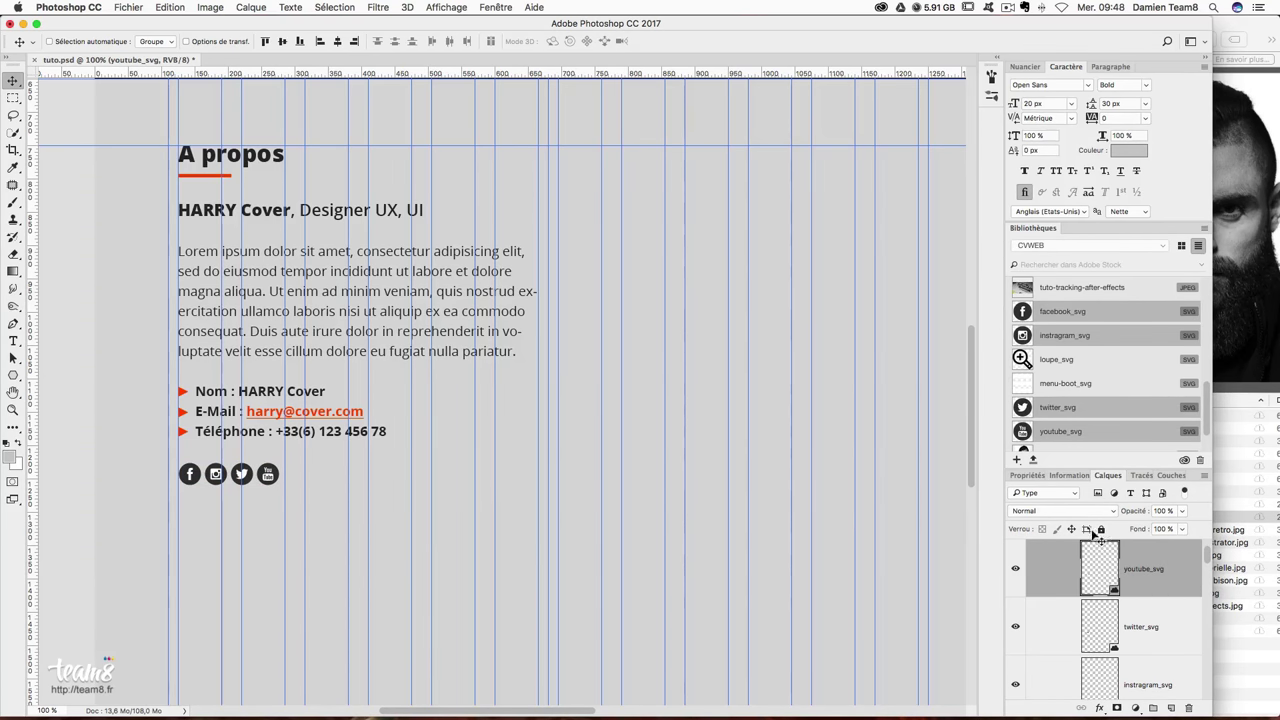
- Group the youtube_svg layer and name the group 'a propos'
scroll(1100, 570, up, 2)
scroll(1110, 590, up, 1)
scroll(1117, 597, up, 1)
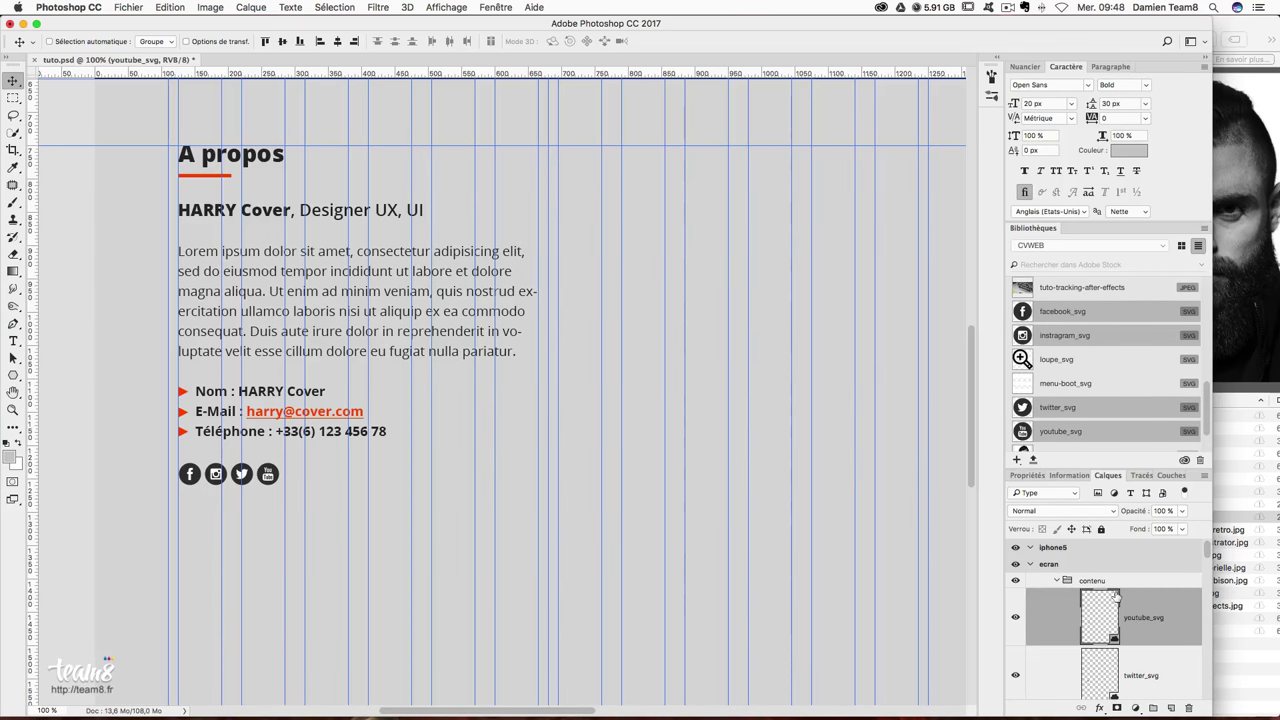
scroll(1149, 626, down, 2)
scroll(1149, 626, up, 2)
key(ctrl+g)
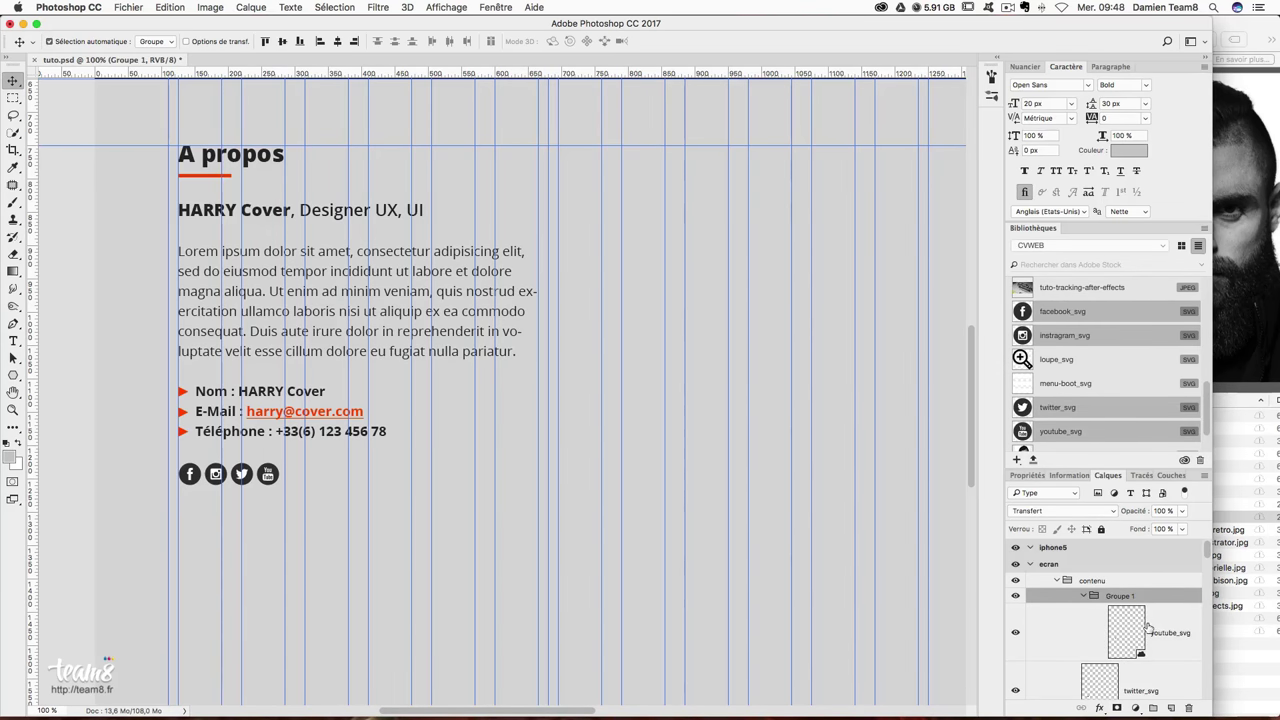
double_click(1119, 597)
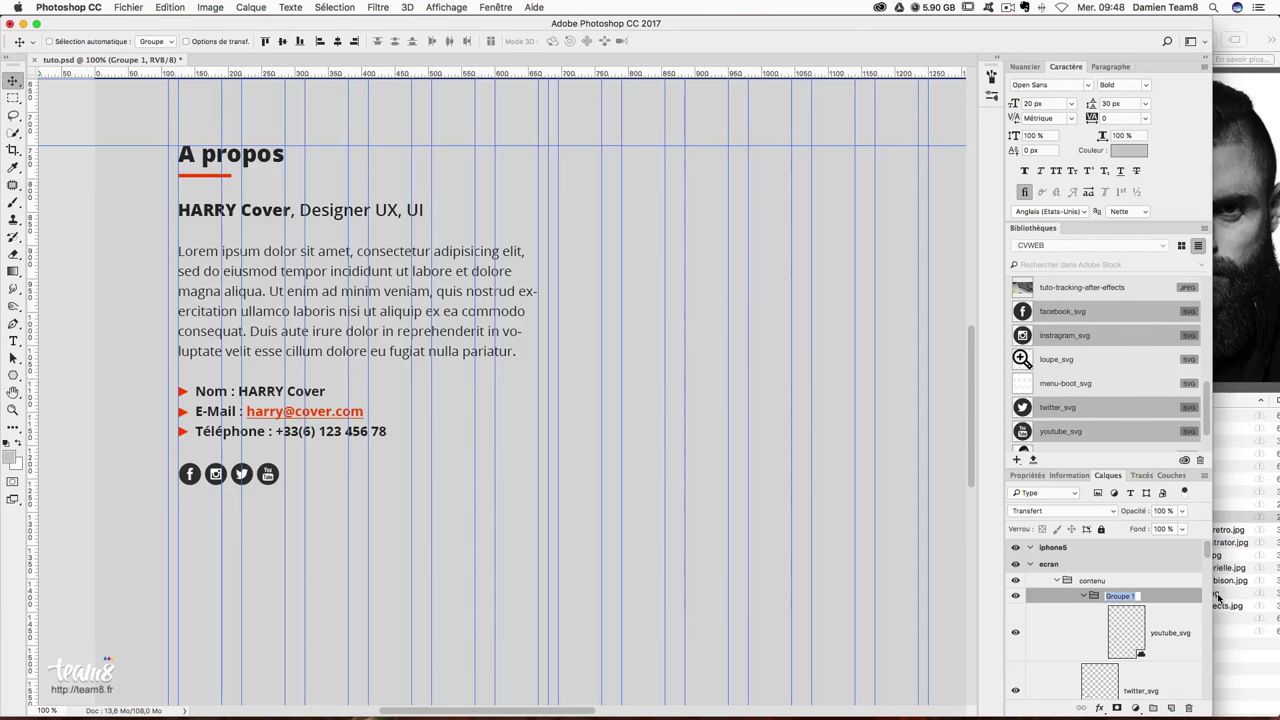
text(a p)
text(r)
key(Return)
- Move the twitter, instagram and facebook layers into the 'a propos' group
click(1160, 672)
scroll(1158, 650, down, 2)
scroll(1157, 640, down, 2)
scroll(1157, 636, down, 2)
scroll(1157, 636, down, 1)
scroll(1157, 636, down, 1)
shift+click(1160, 657)
scroll(1150, 650, up, 4)
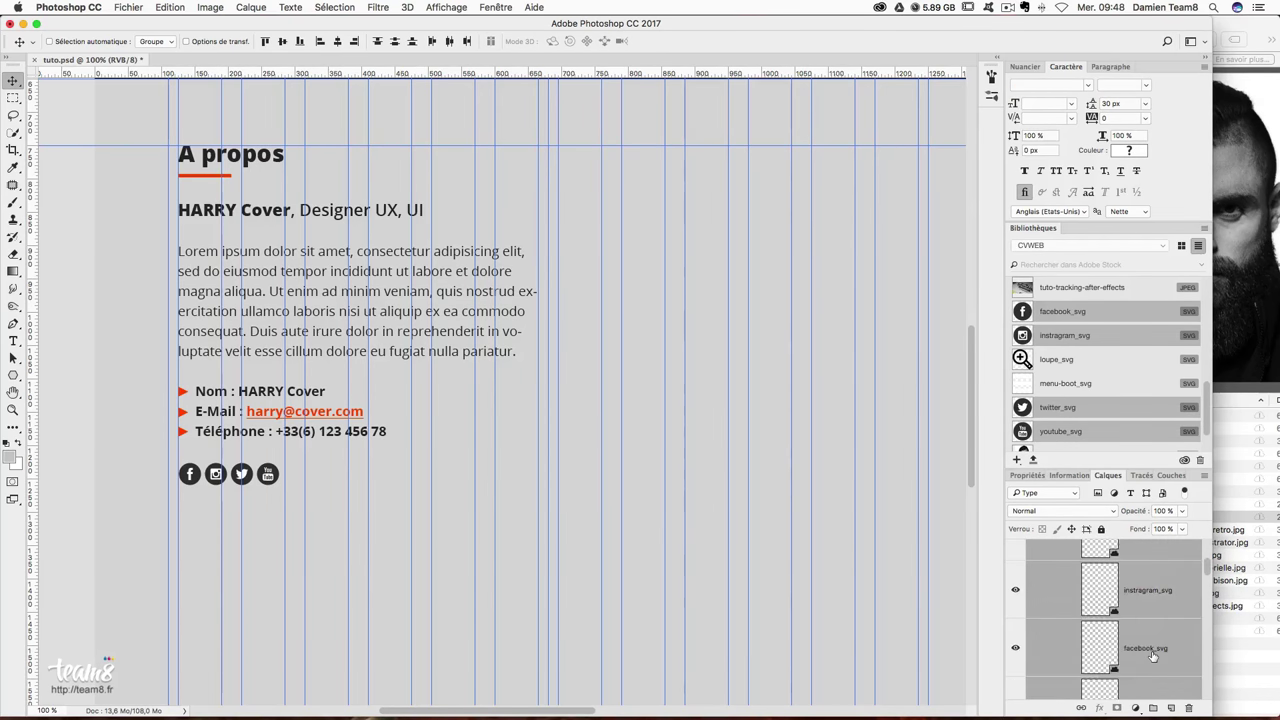
scroll(1145, 655, up, 4)
drag(1145, 655, 1137, 600)
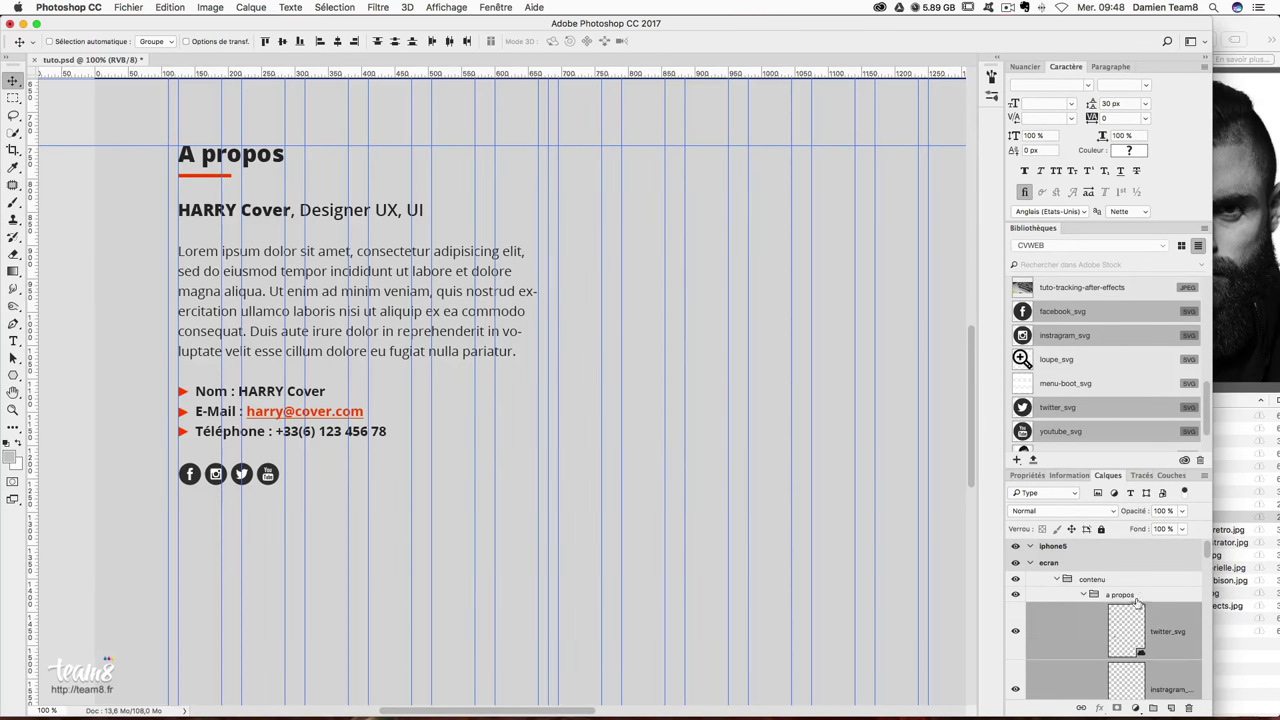
click(1158, 598)
scroll(1150, 620, down, 2)
scroll(1150, 620, down, 2)
scroll(1107, 387, down, 2)
- Place the library portrait at about 56% scale to the right of the A propos text
drag(1068, 420, 734, 420)
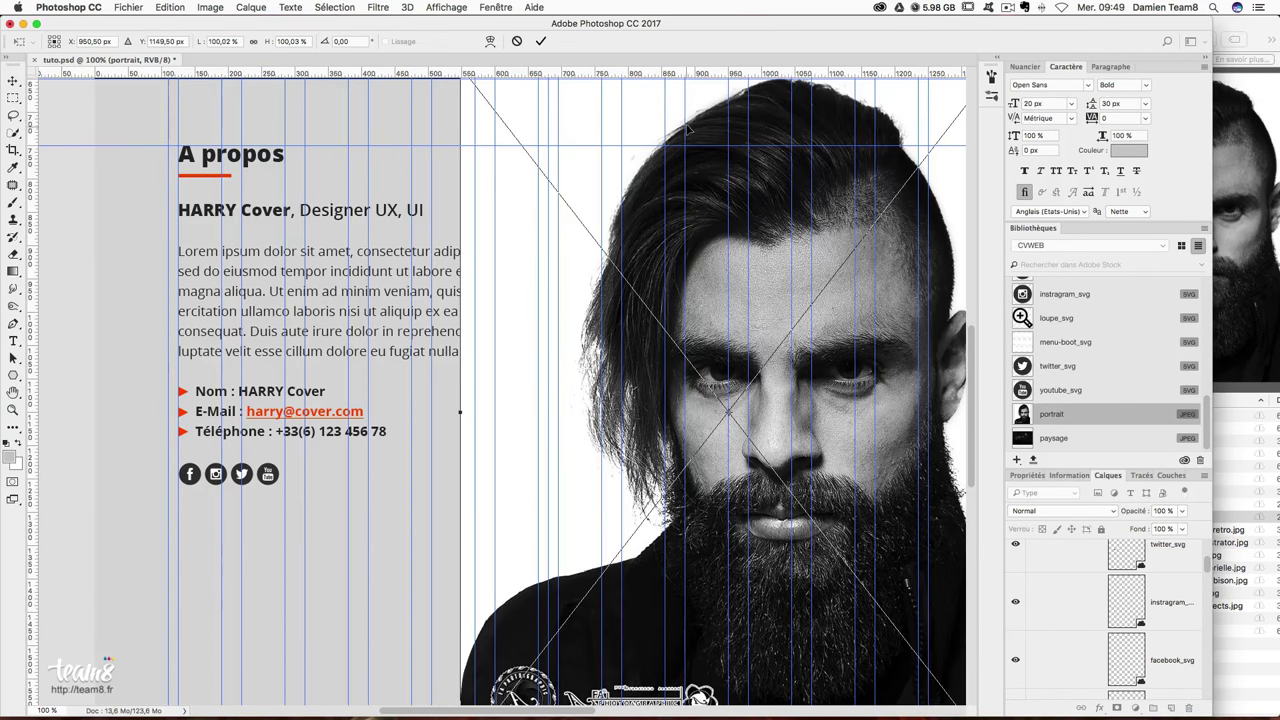
key(Return)
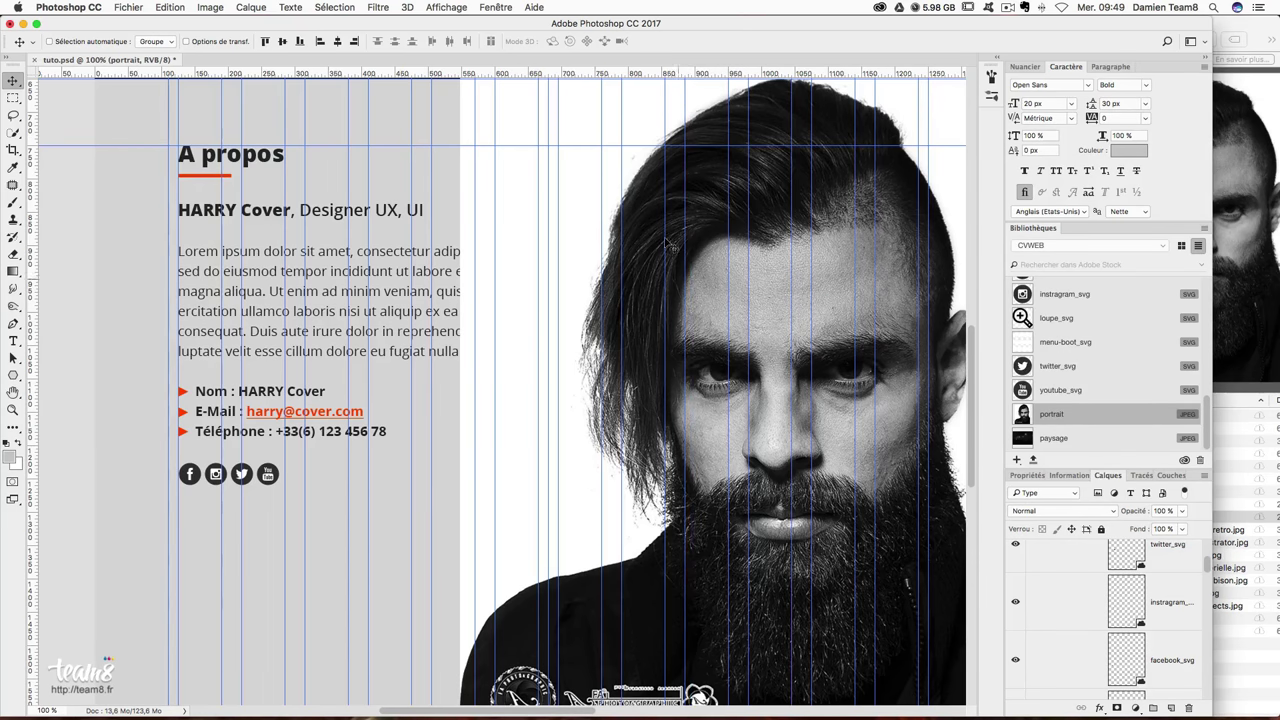
drag(645, 120, 586, 200)
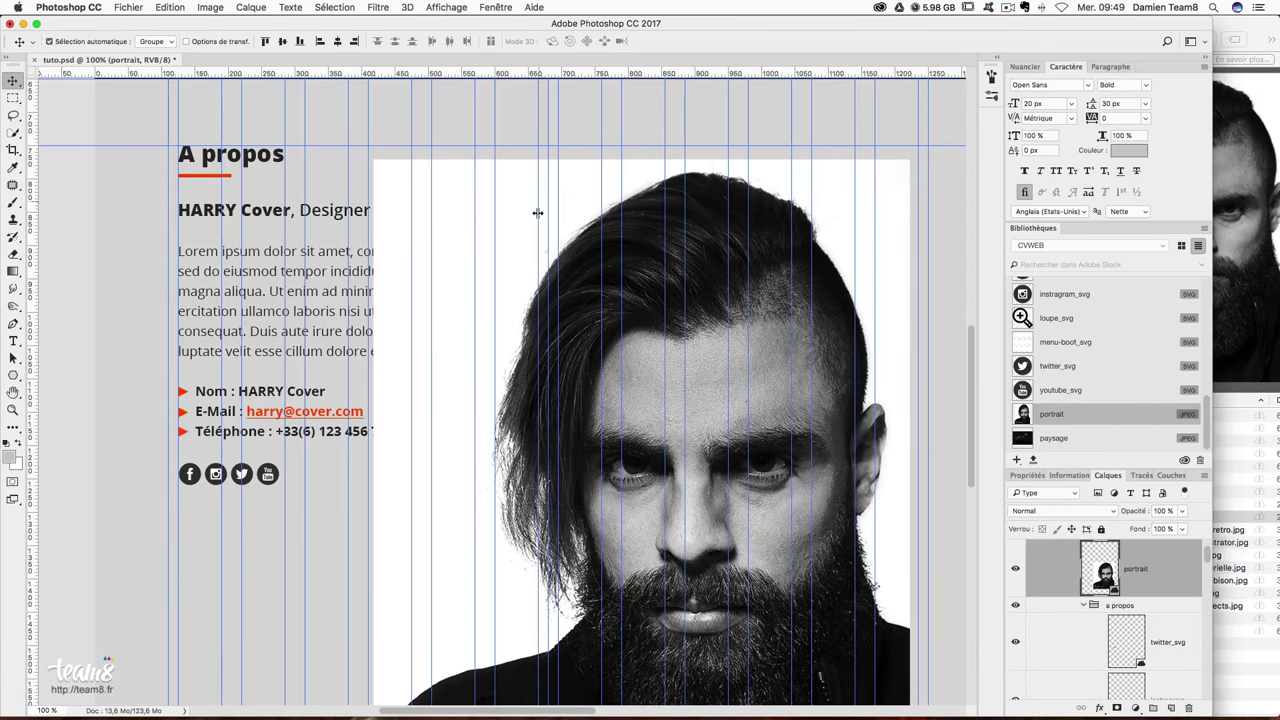
drag(373, 160, 501, 326)
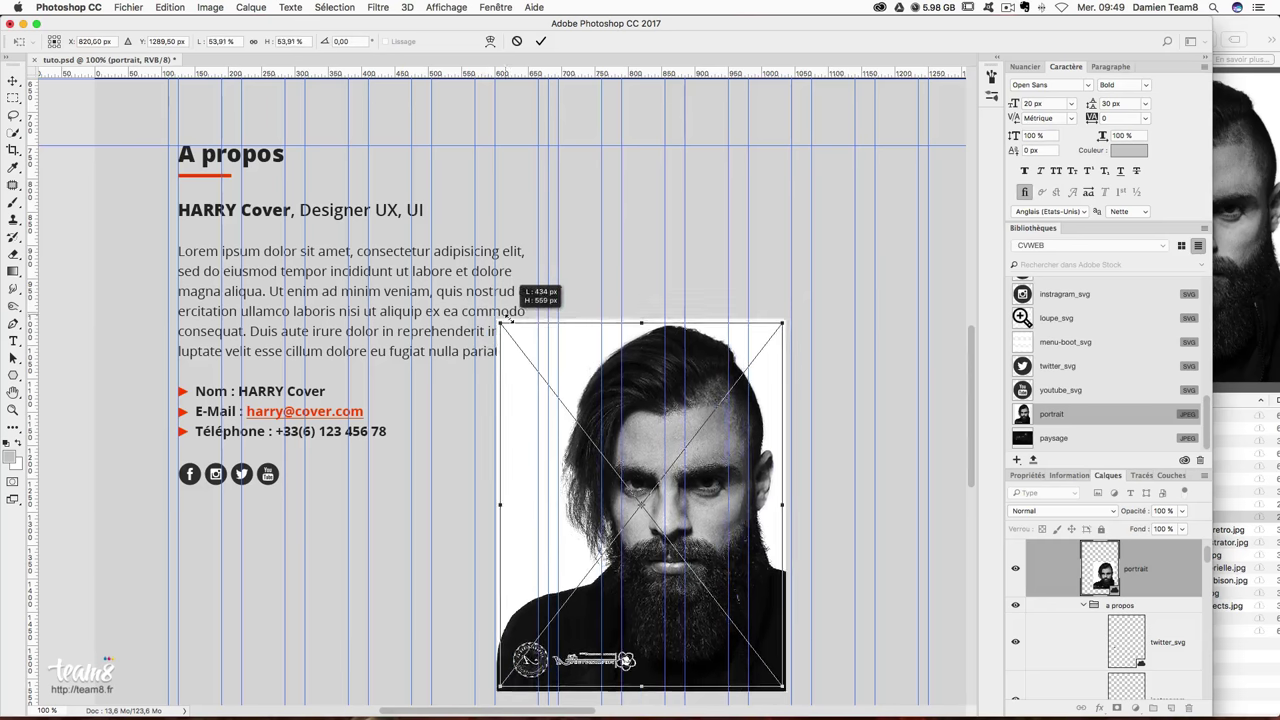
drag(584, 352, 647, 169)
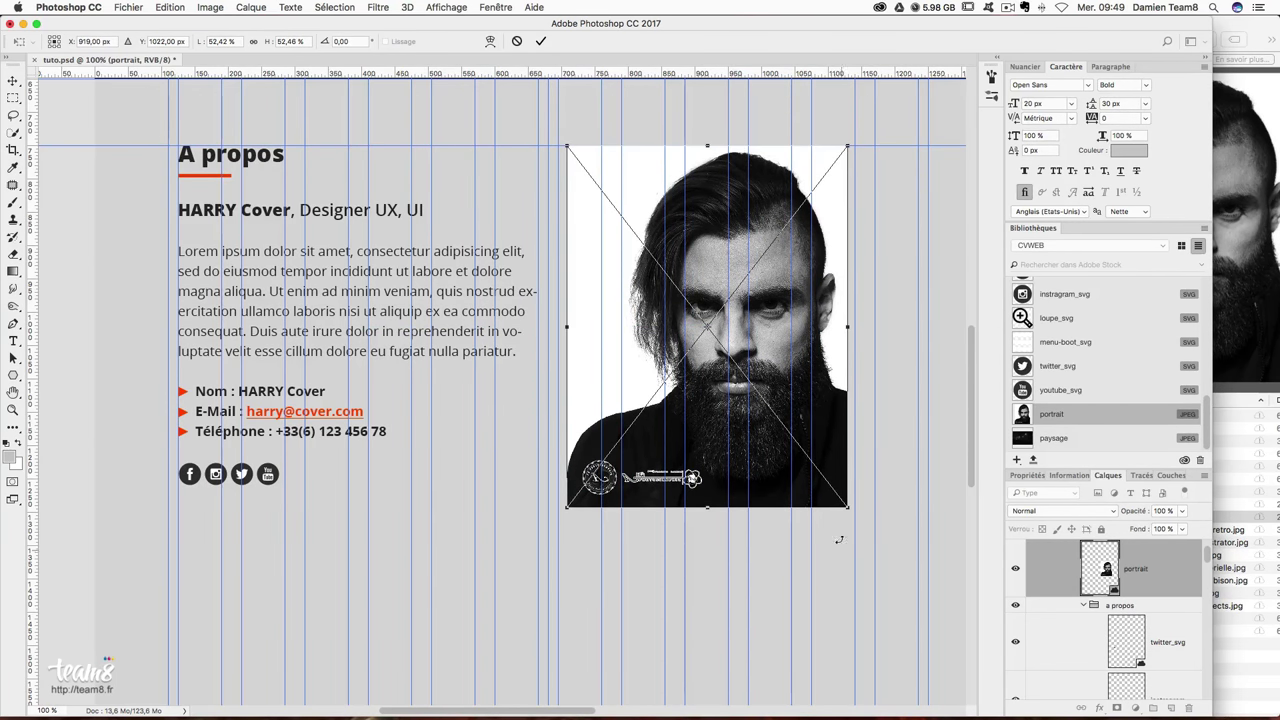
drag(851, 507, 866, 532)
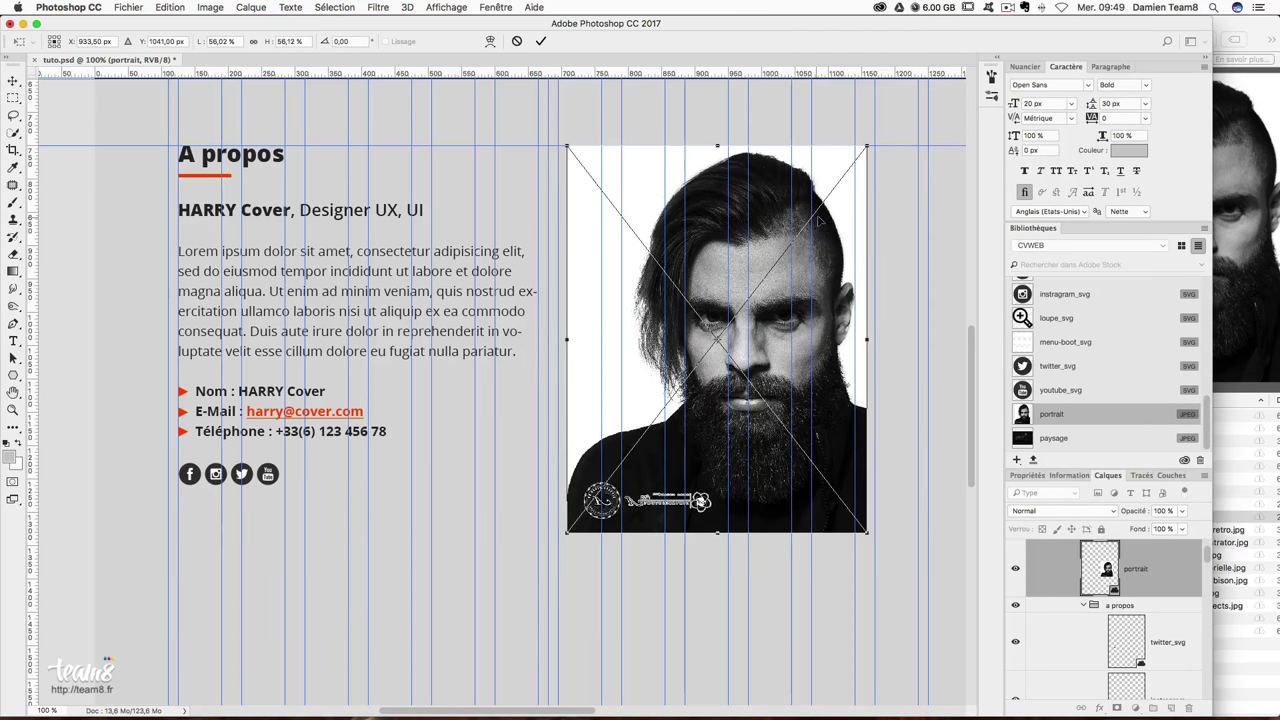
drag(818, 238, 868, 238)
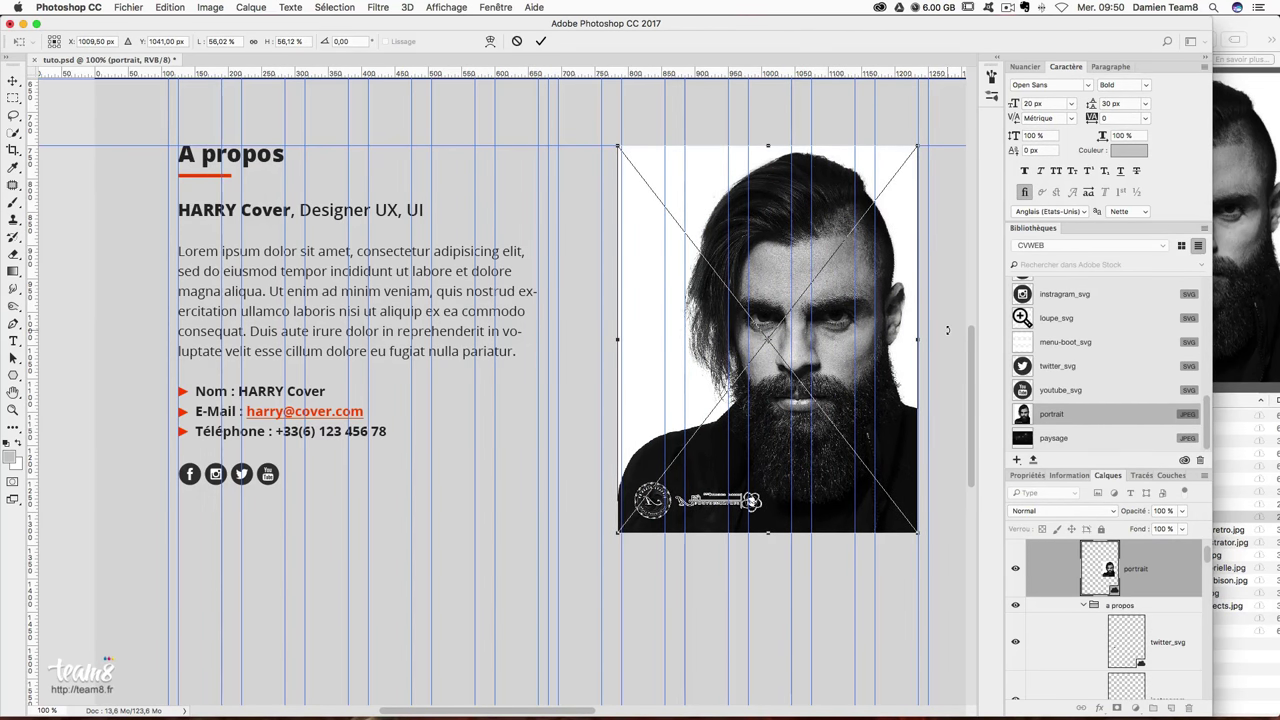
key(Return)
- Try erasing the portrait's bottom strip with a Rectangular Marquee, then open its layer options
click(13, 97)
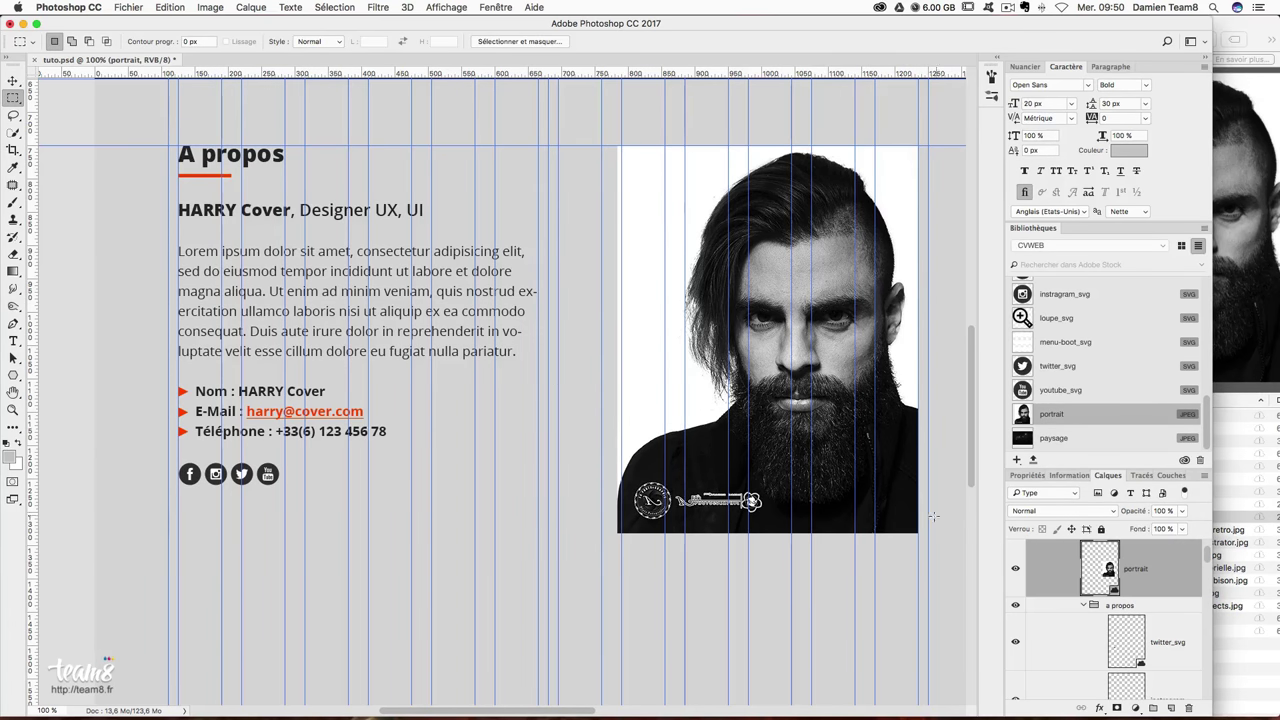
drag(609, 483, 1010, 605)
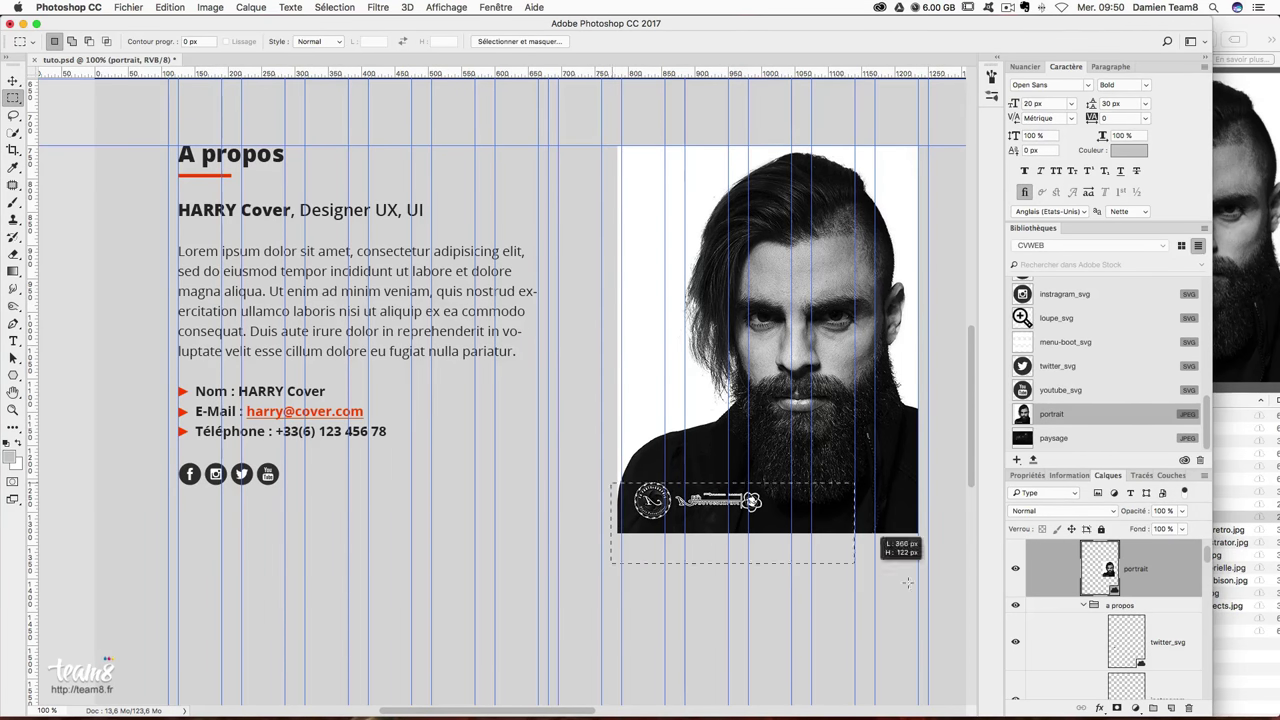
key(BackSpace)
key(Return)
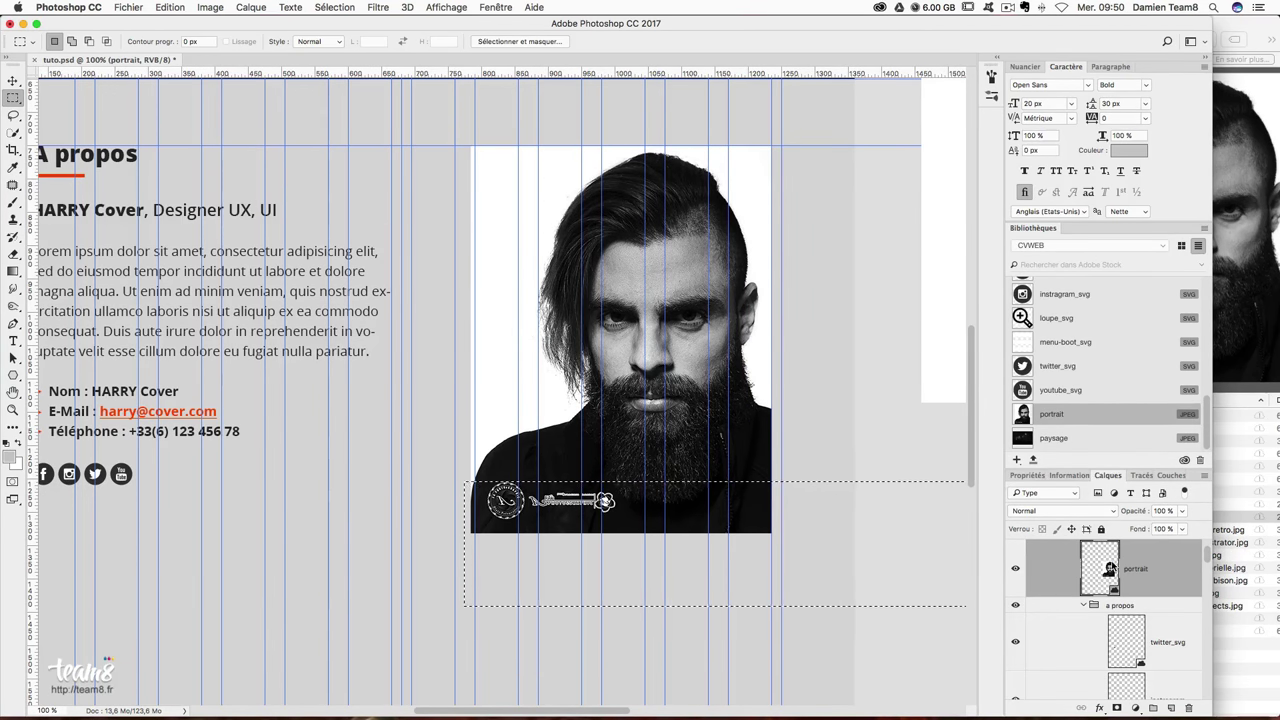
right_click(1092, 560)
- Open the portrait source image, crop off the bottom watermark strip, then save and close portrait.jpg
click(1024, 418)
double_click(1028, 418)
click(742, 249)
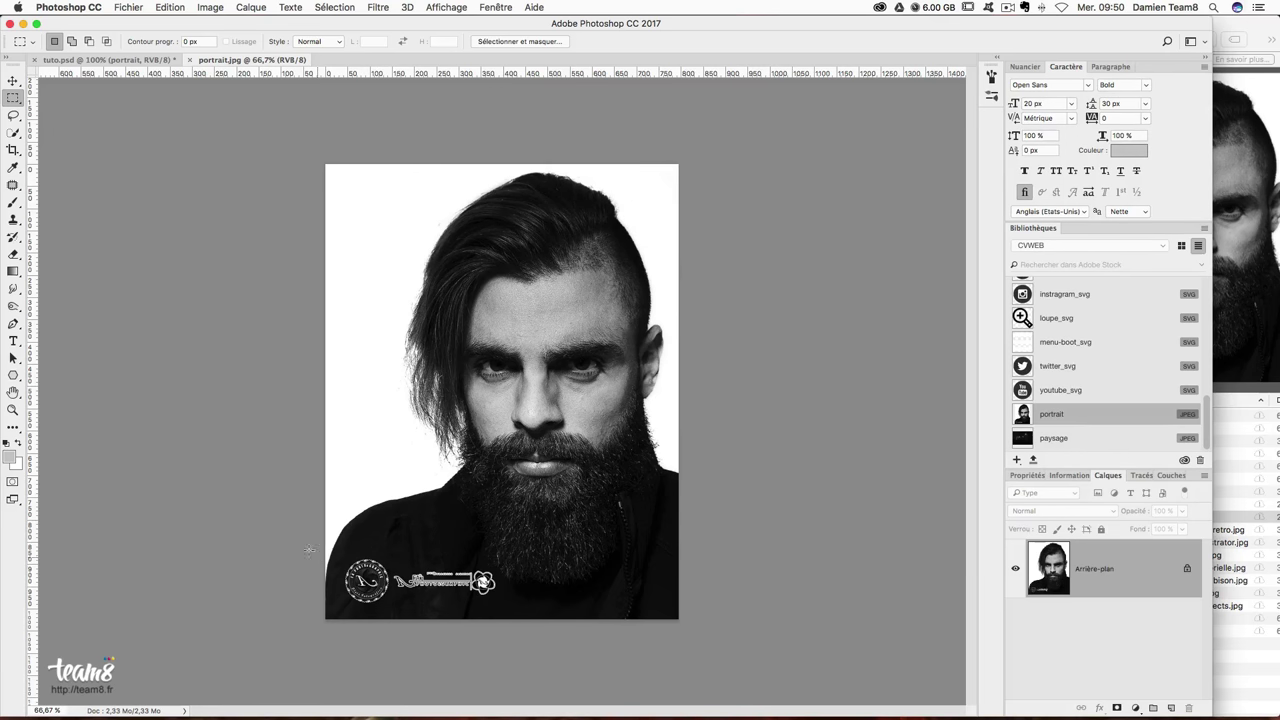
click(13, 149)
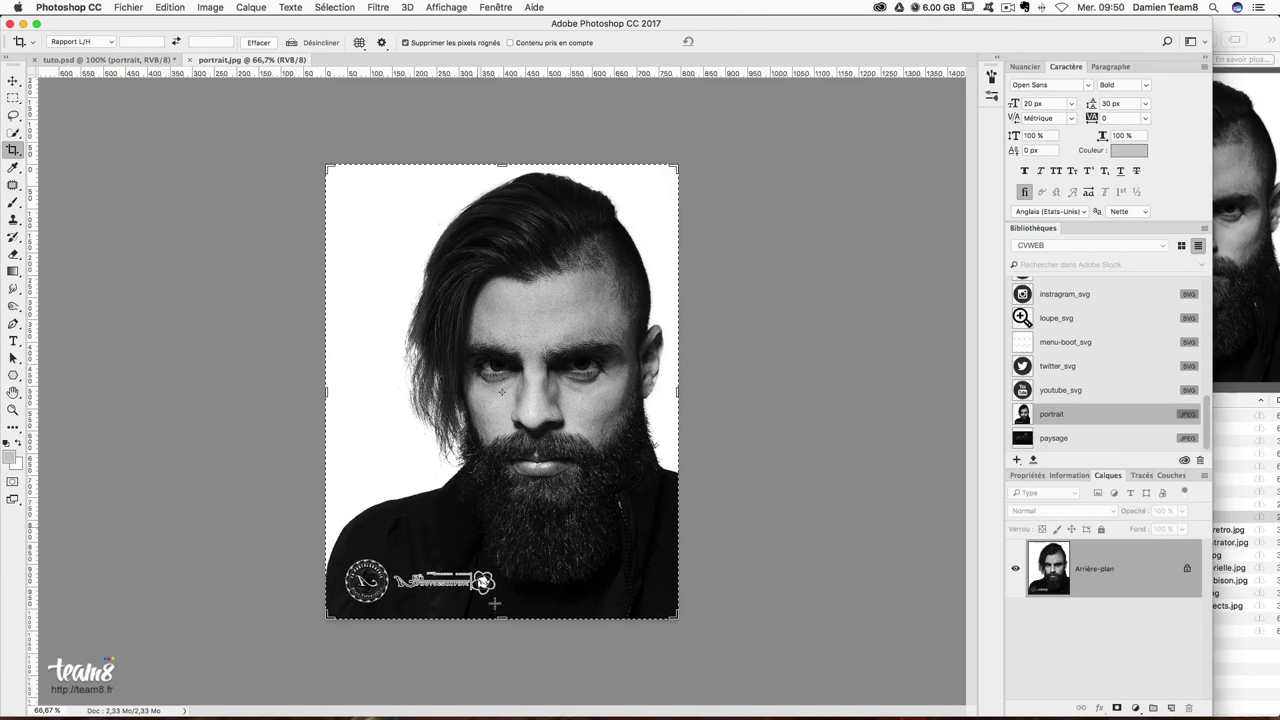
drag(502, 616, 508, 580)
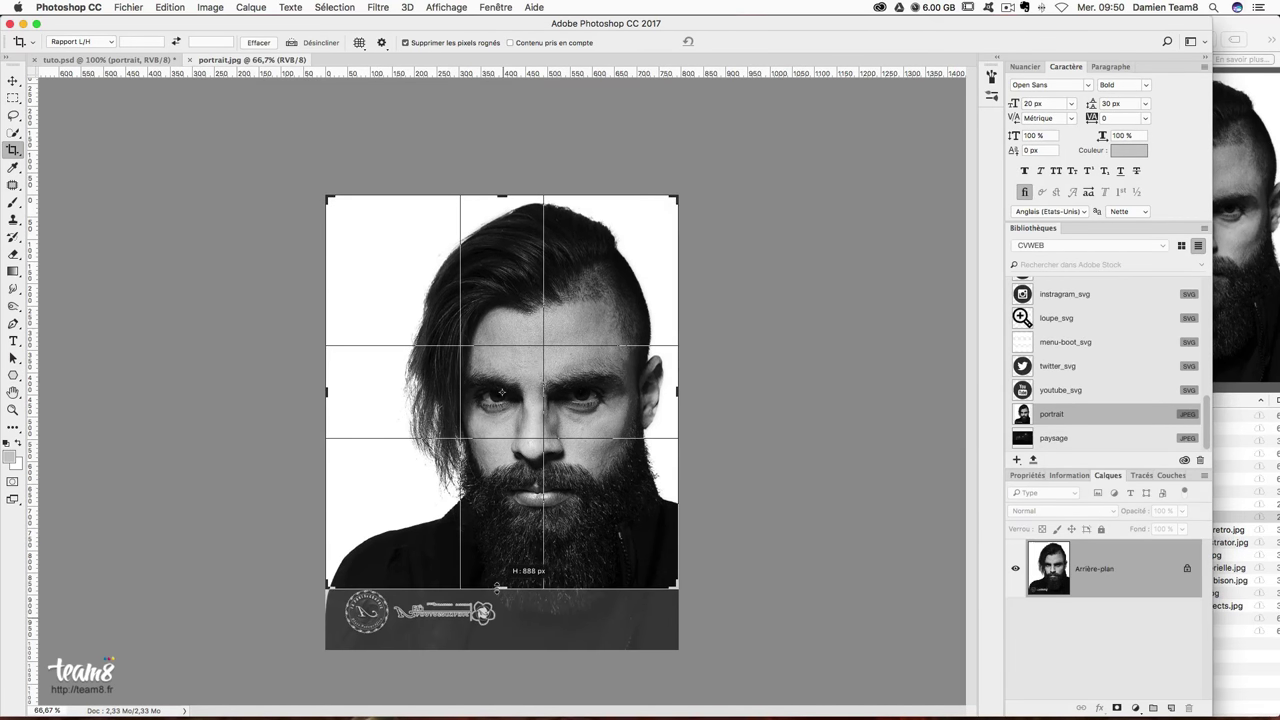
key(Return)
key(ctrl+s)
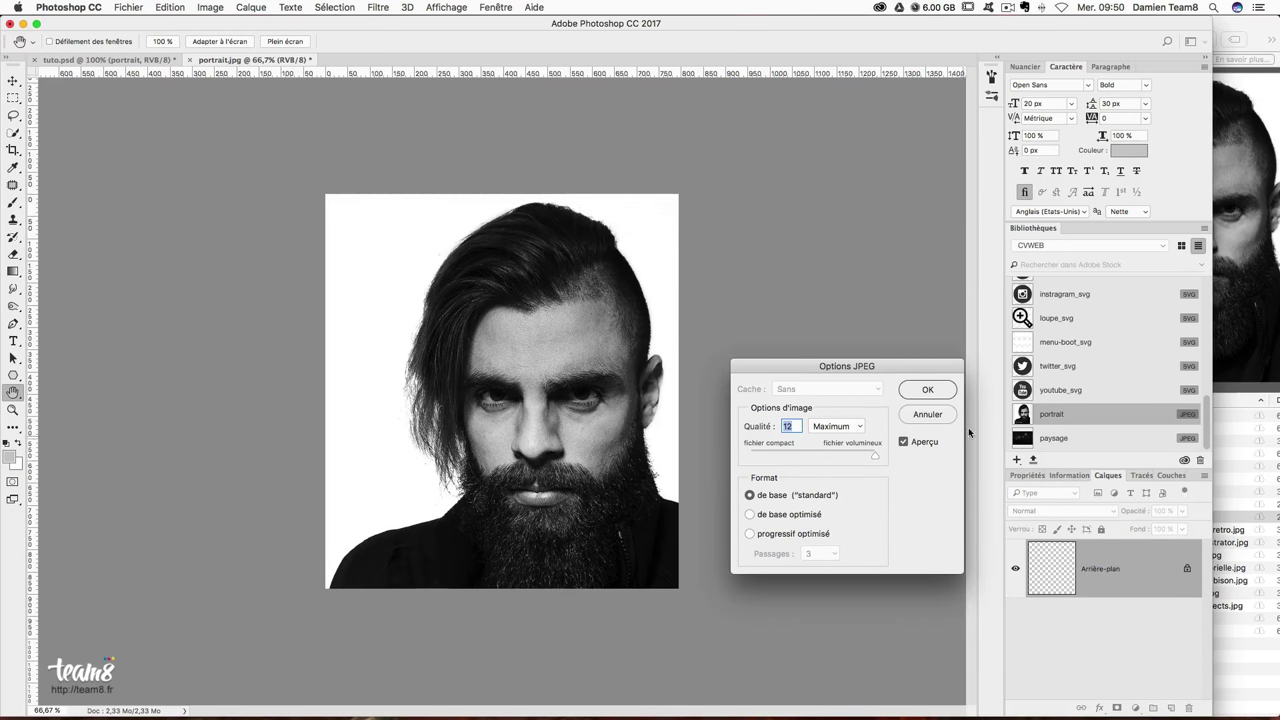
click(930, 390)
key(ctrl+w)
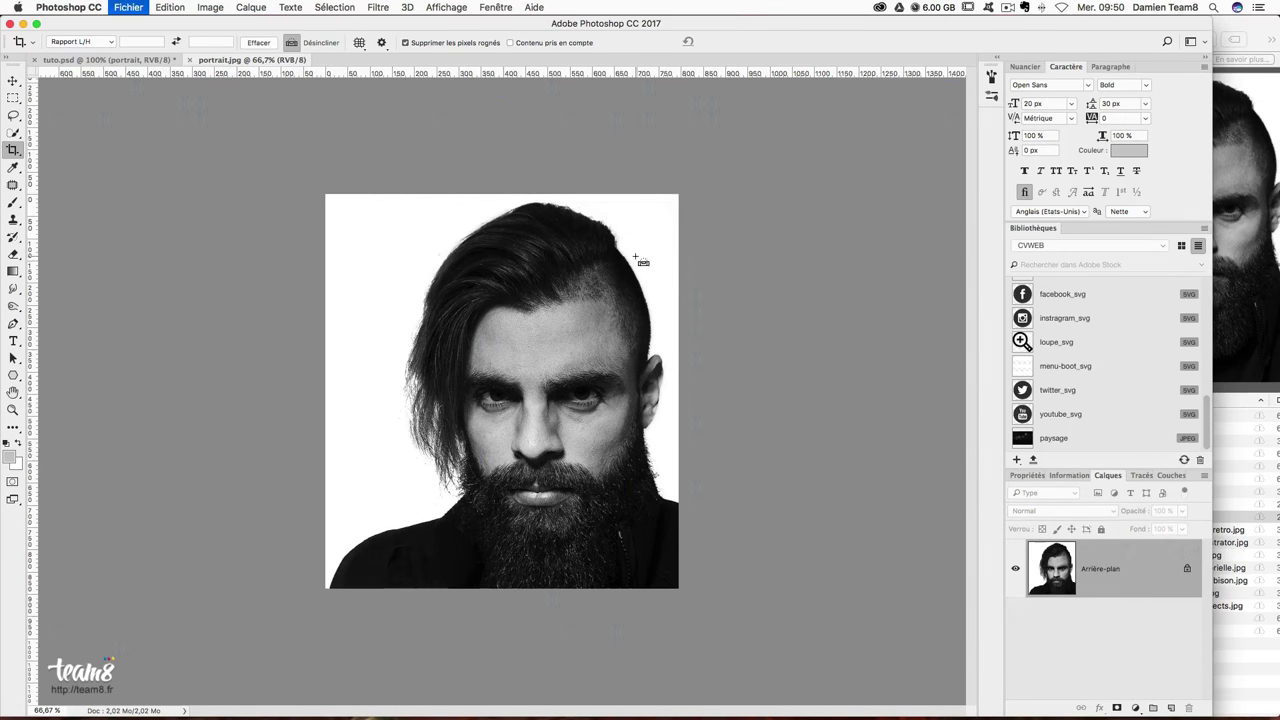
- Move the portrait layer up so it sits level with the A propos heading
key(v)
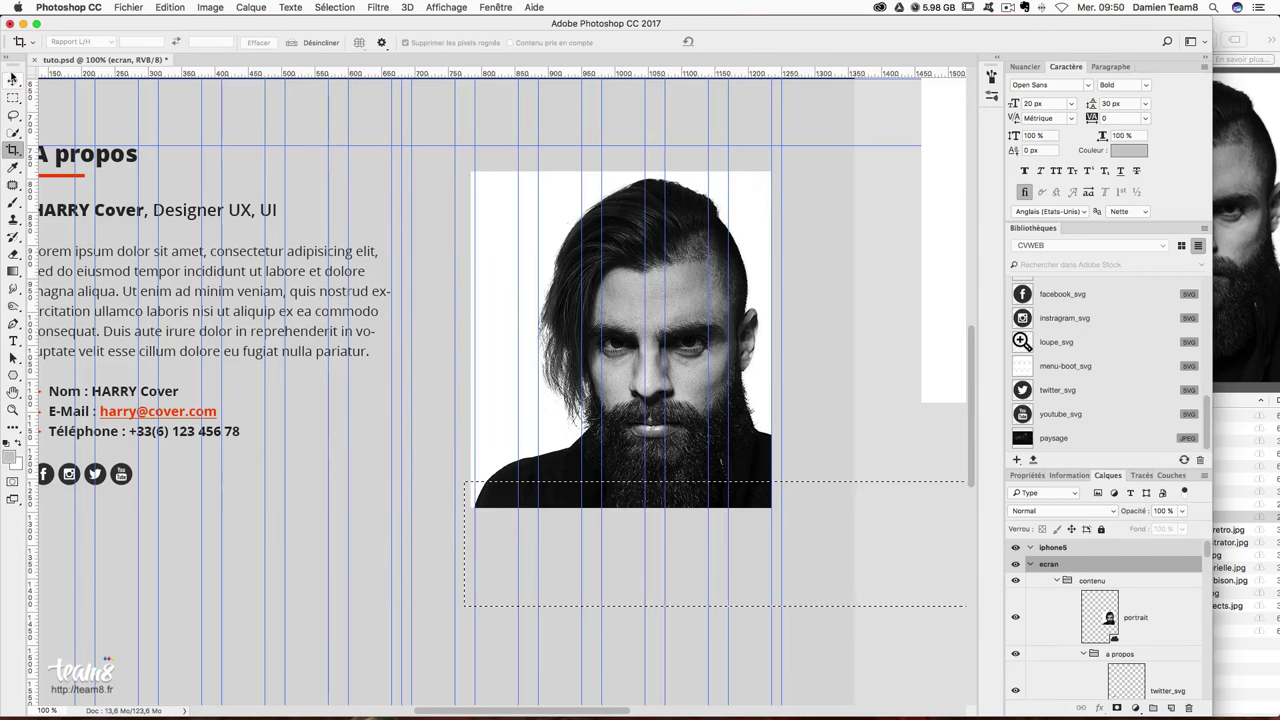
key(ctrl+d)
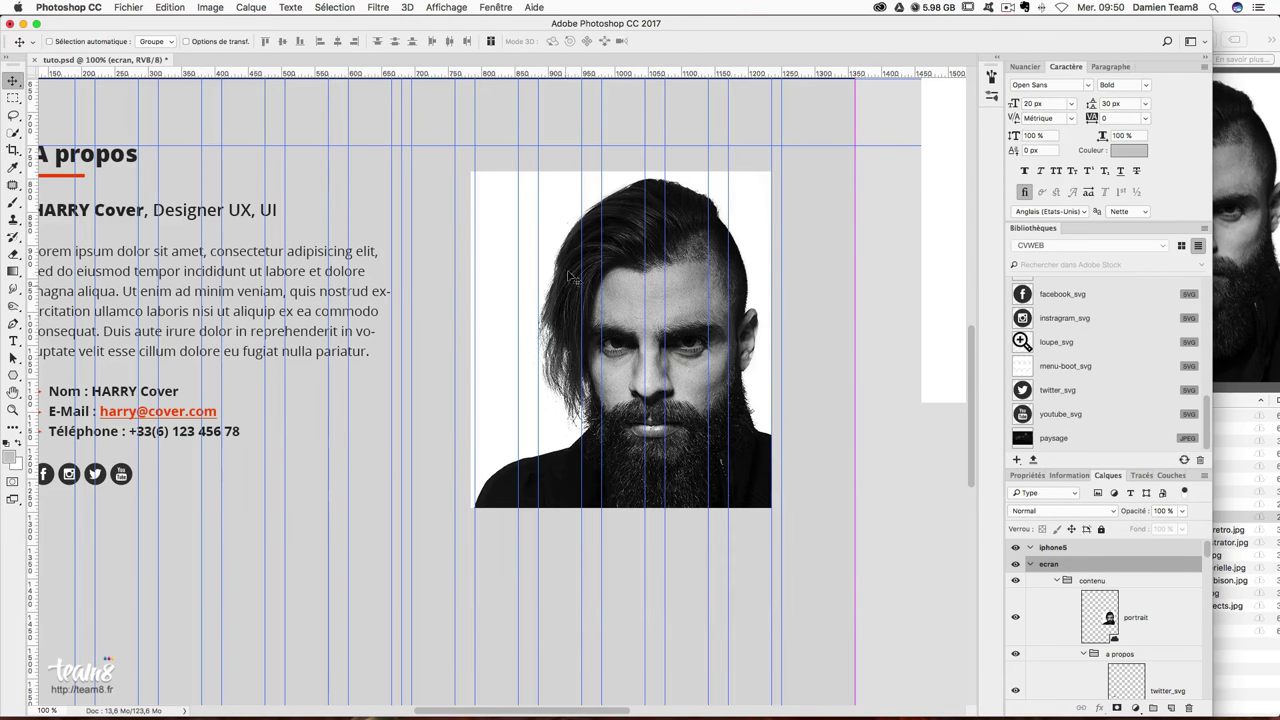
drag(561, 195, 562, 179)
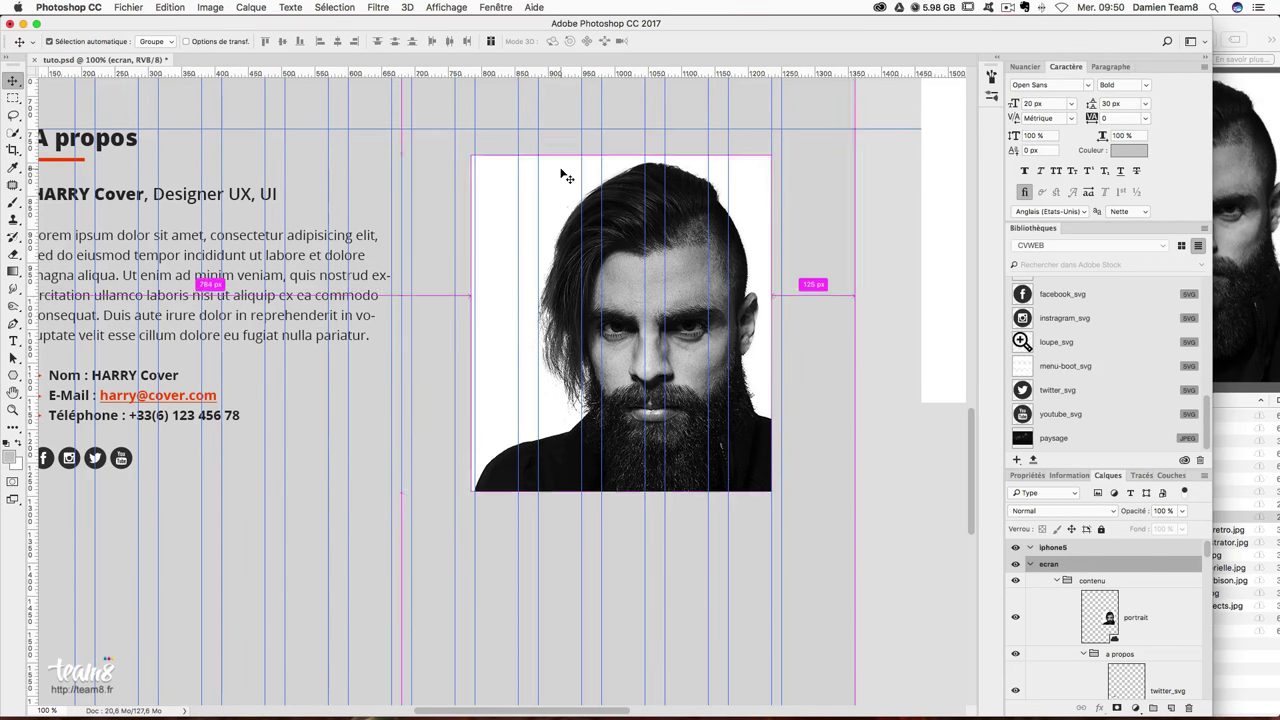
key(ctrl+z)
click(1106, 610)
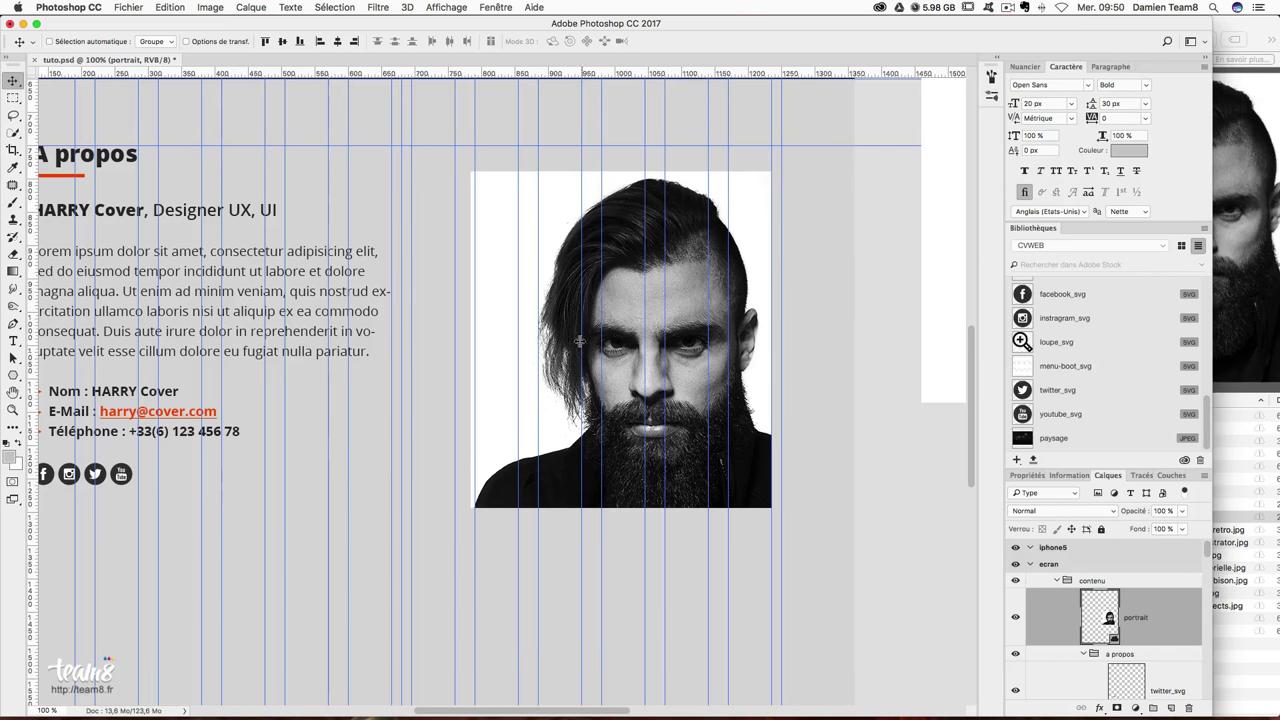
drag(565, 258, 563, 226)
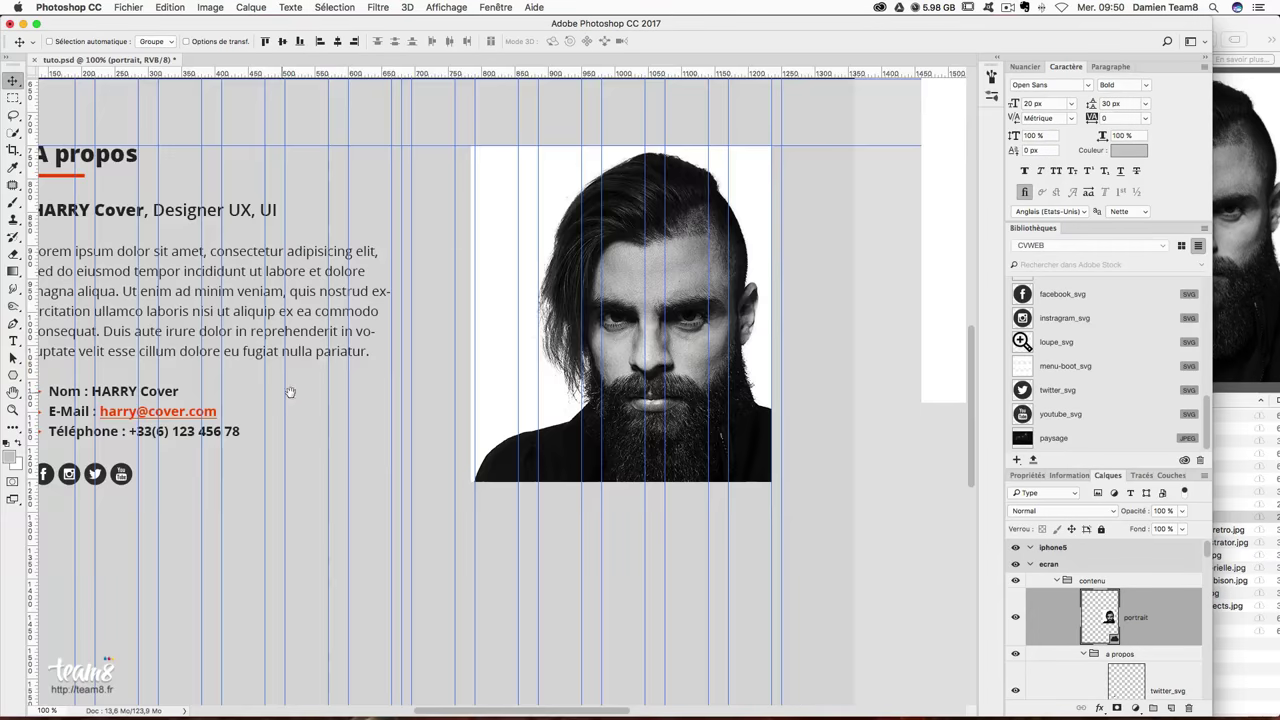
- Measure the spacing below the social icons and add two horizontal guides, one at Y 1259 px
drag(290, 393, 580, 393)
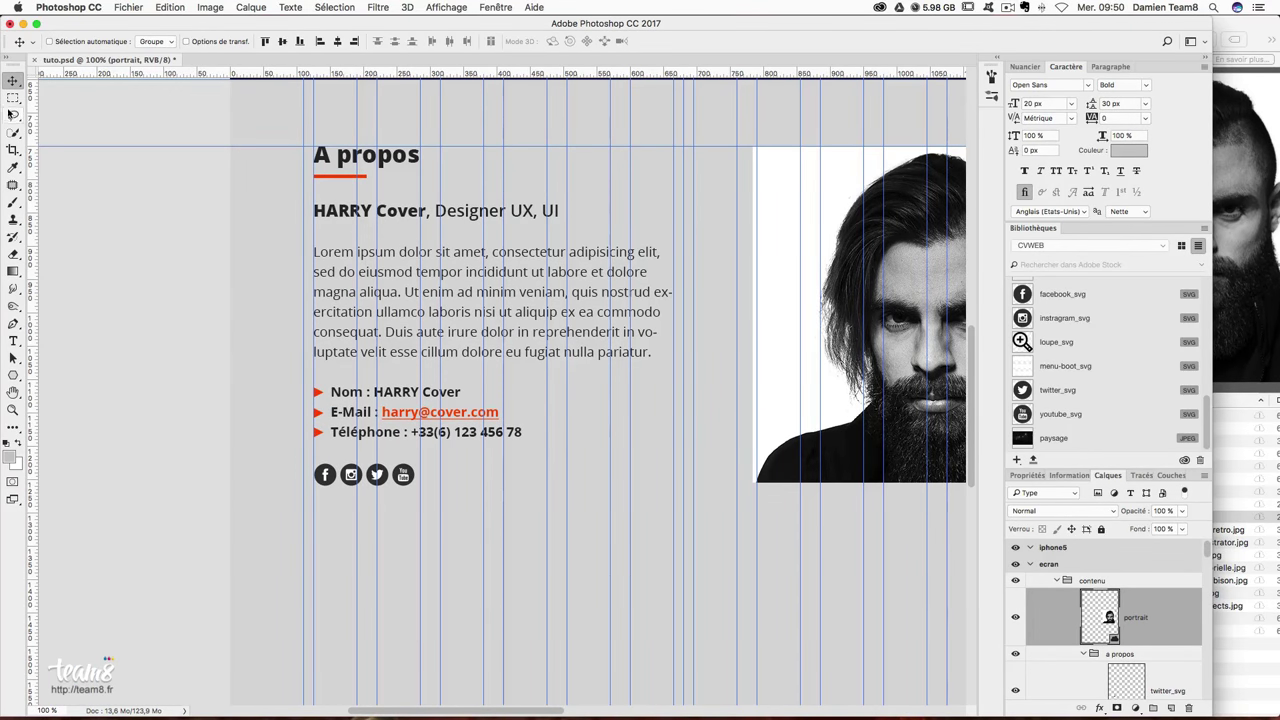
click(13, 97)
drag(700, 441, 259, 482)
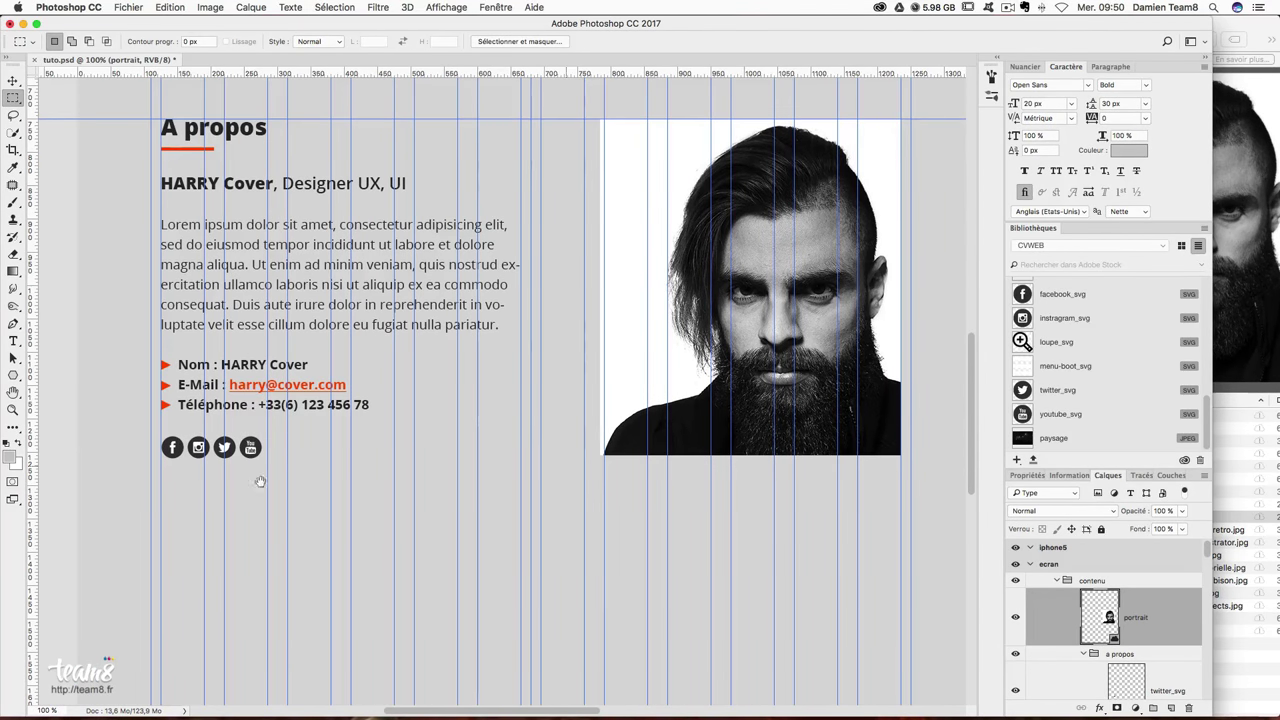
drag(160, 457, 198, 490)
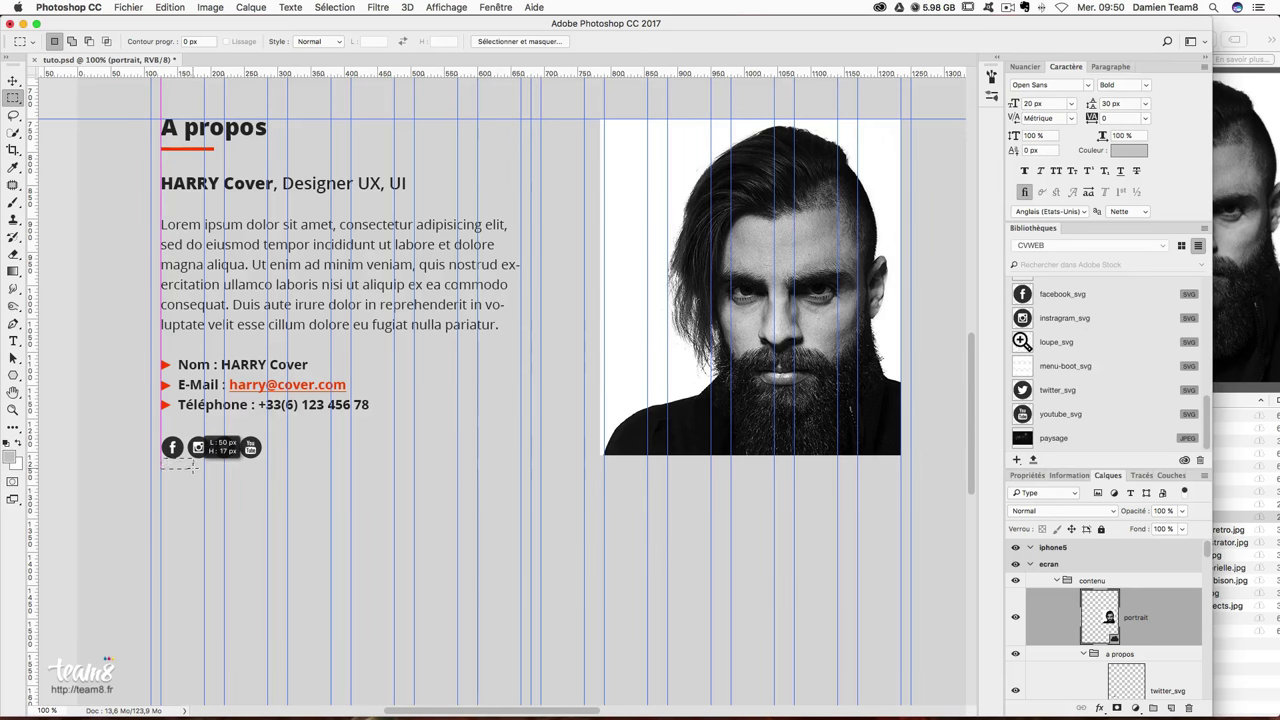
click(171, 455)
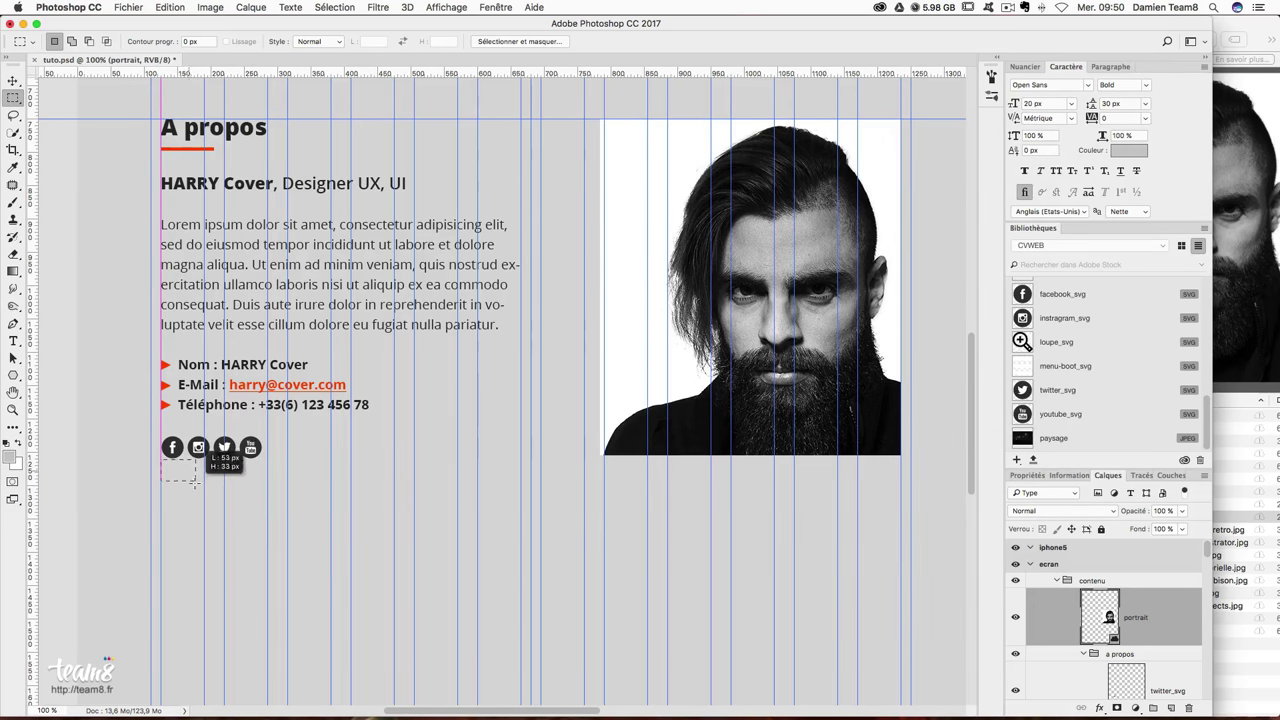
mouse_move(160, 457)
mouse_down()
mouse_move(200, 477)
mouse_move(196, 500)
mouse_up()
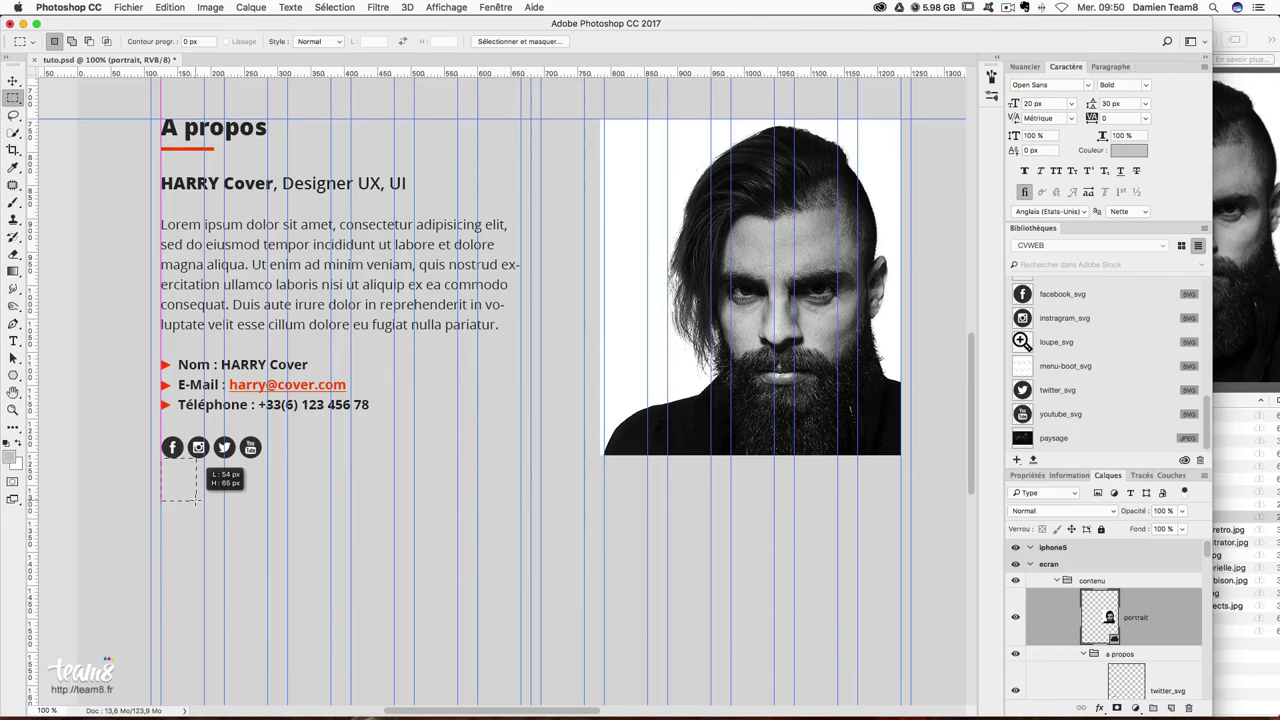
drag(196, 500, 194, 523)
drag(234, 72, 306, 524)
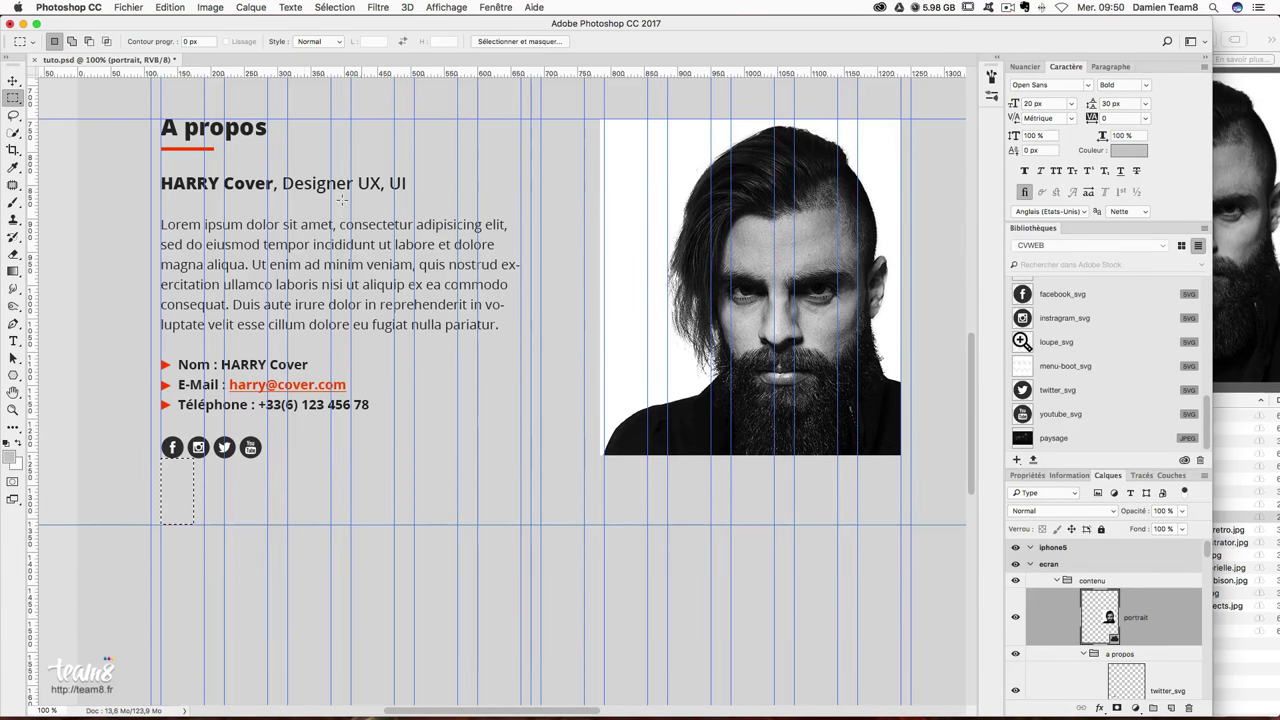
drag(345, 72, 378, 459)
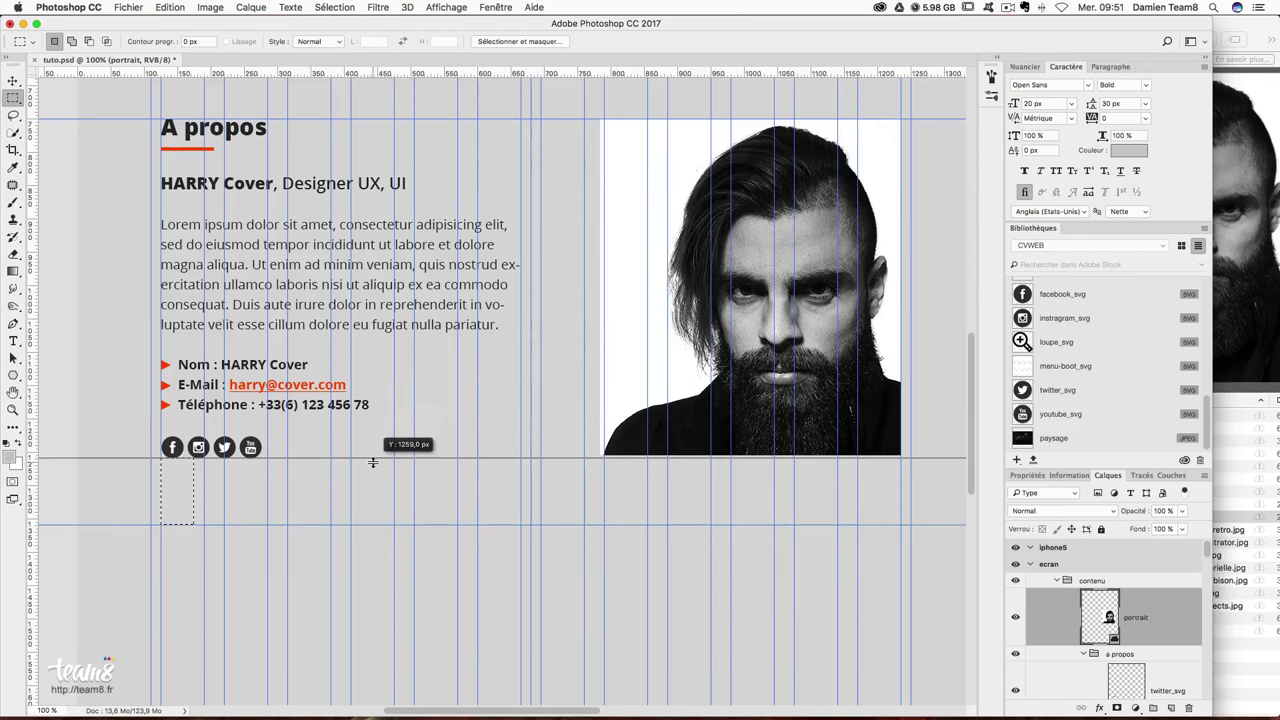
click(379, 468)
key(v)
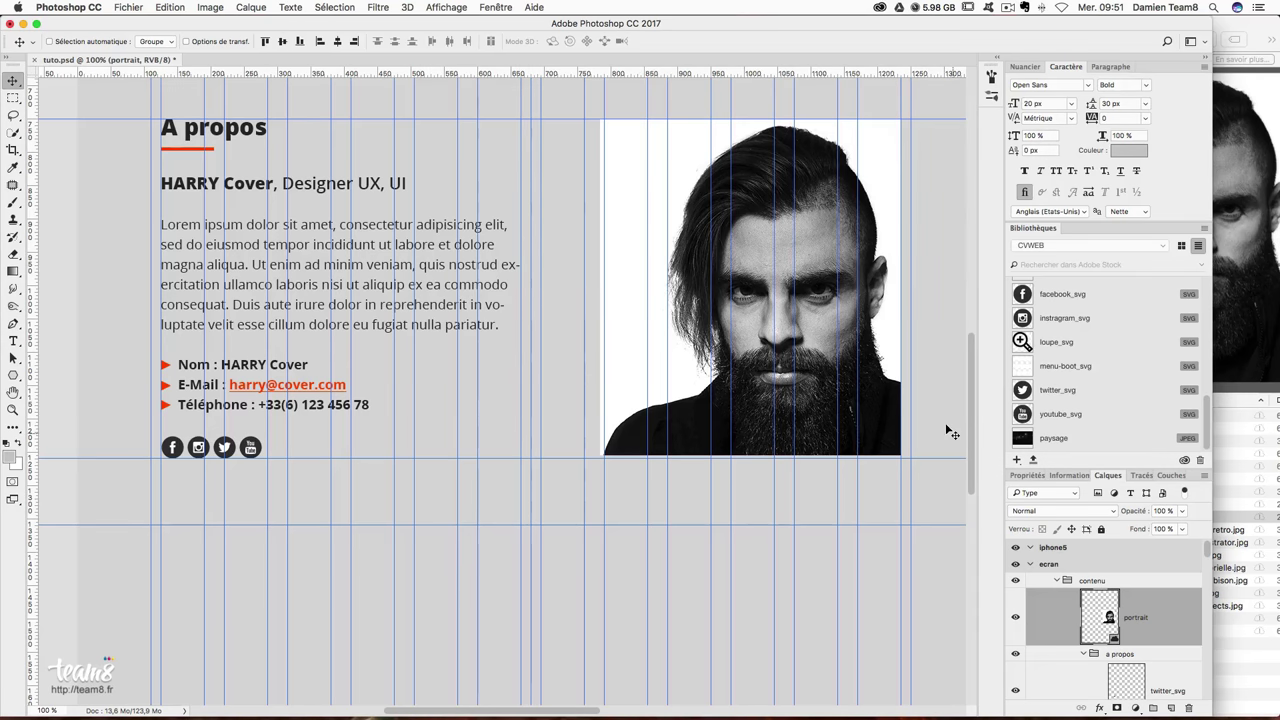
- Enlarge the portrait slightly so its bottom reaches the guide
key(ctrl+t)
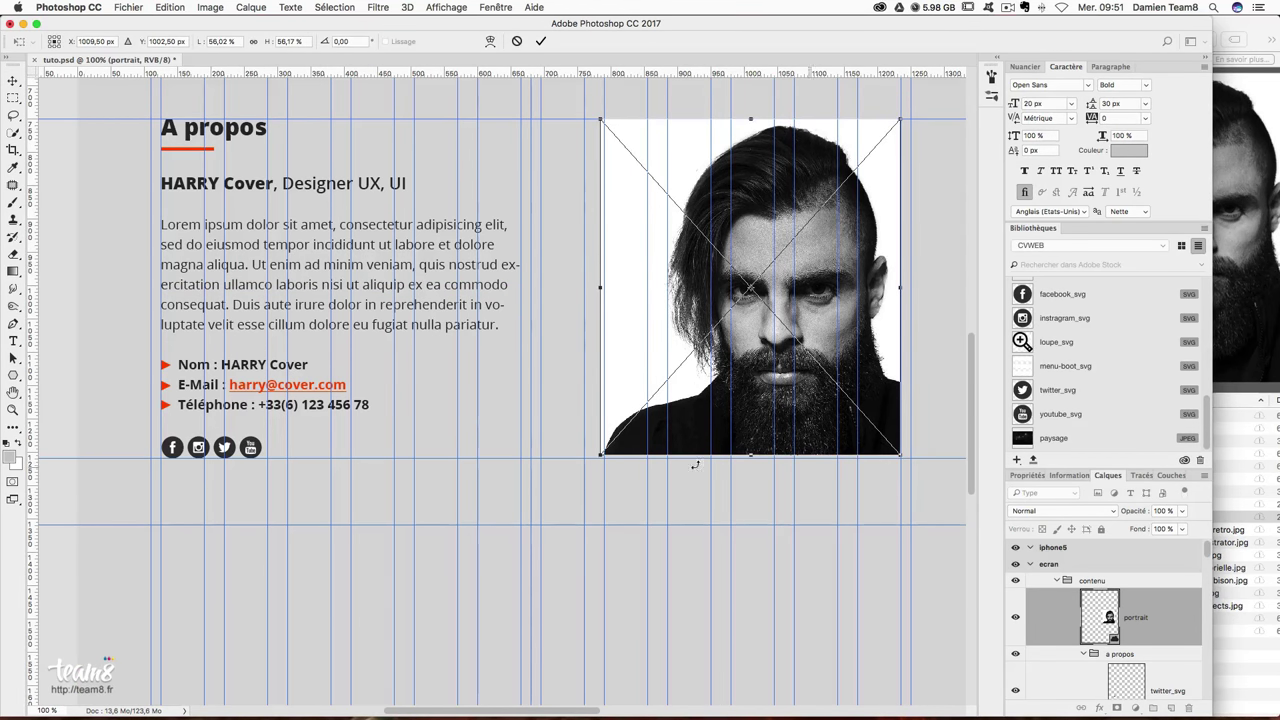
drag(600, 455, 596, 458)
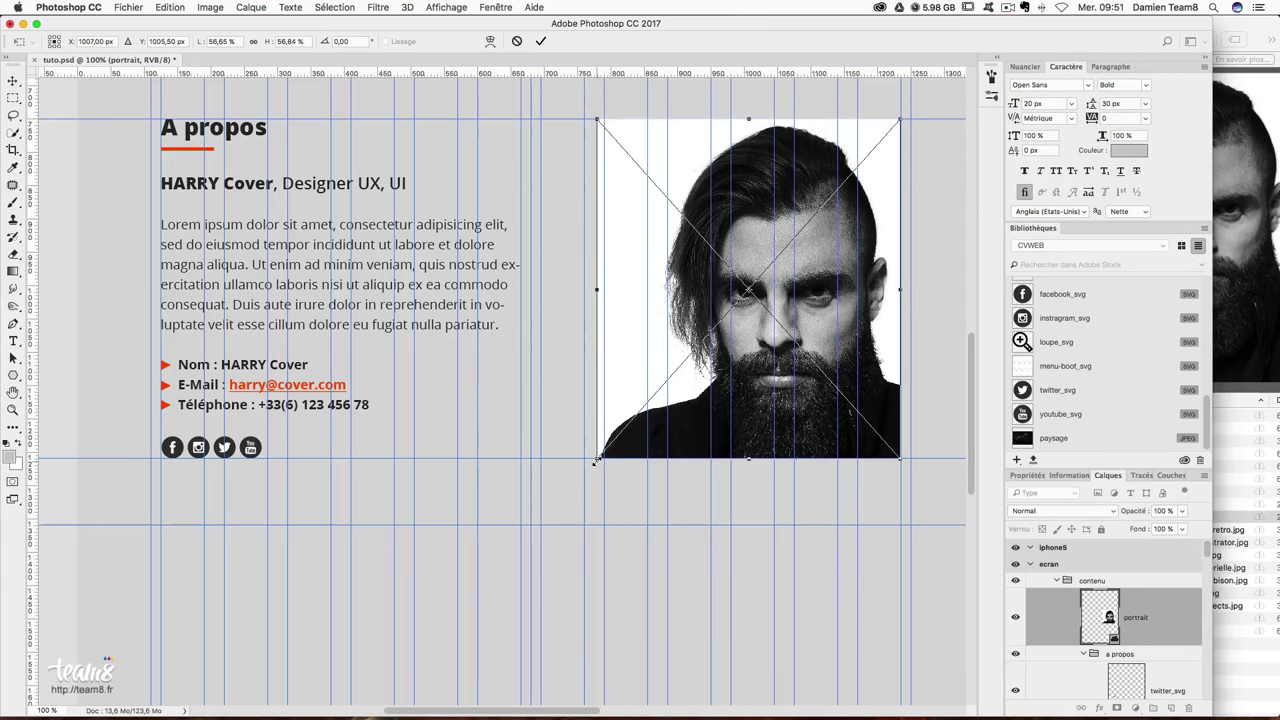
key(Return)
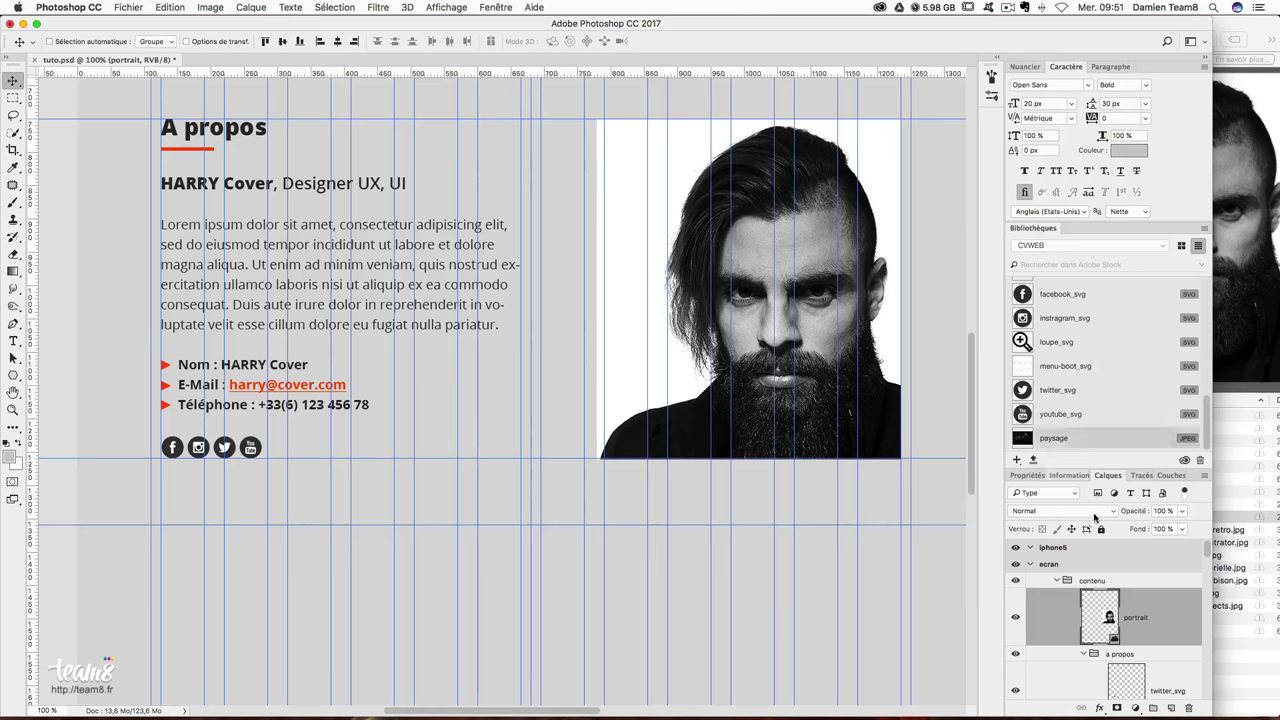
- Set the portrait's blend mode to Obscurcir to drop its white background, then hide guides
click(1035, 511)
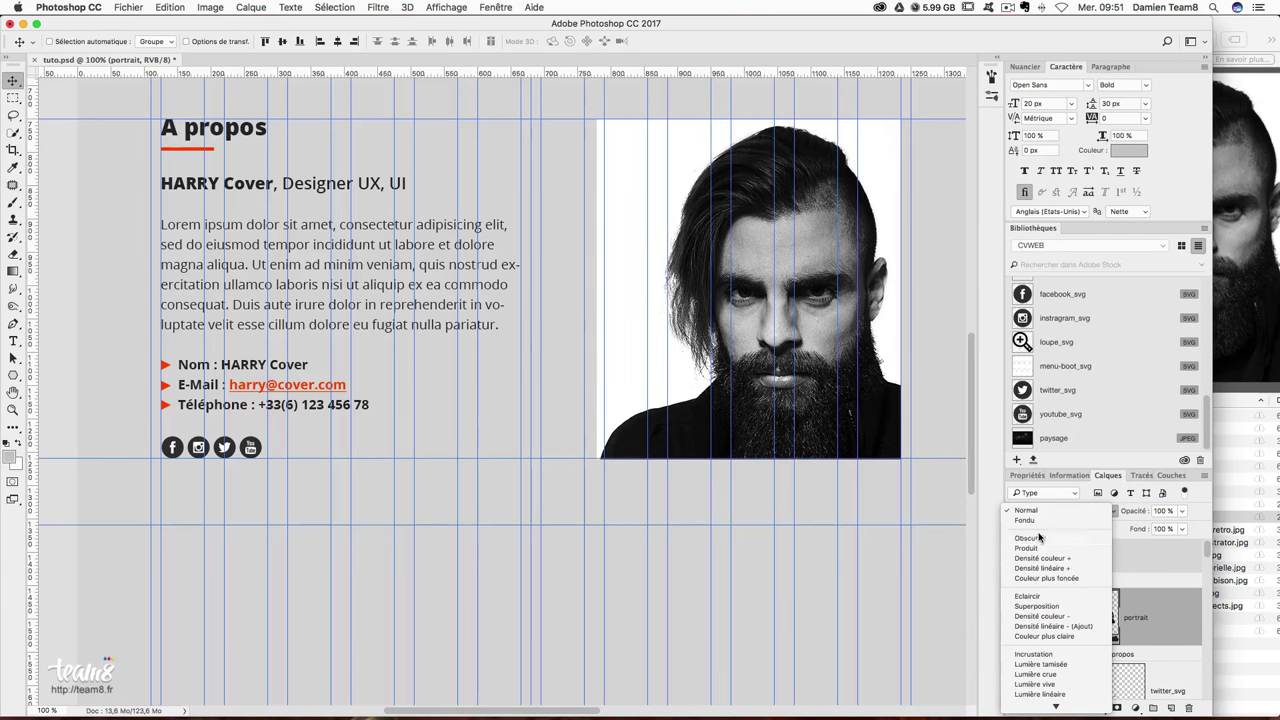
click(1038, 538)
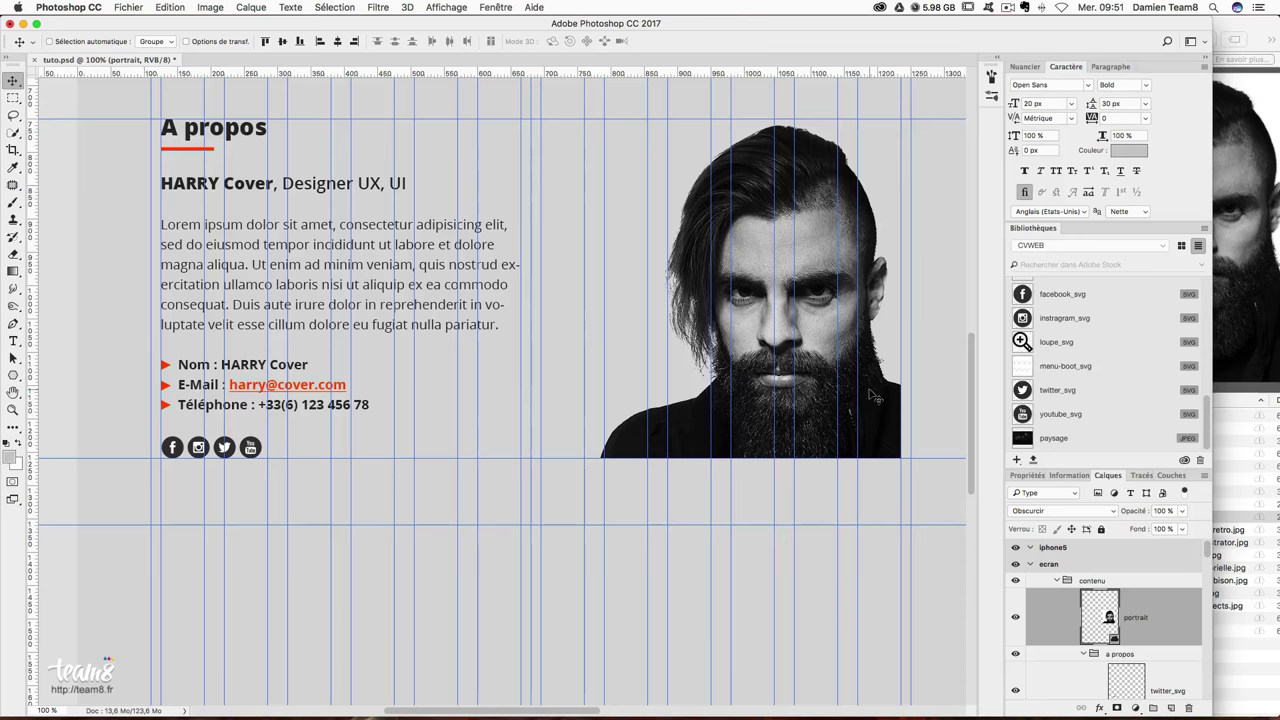
key(ctrl+semicolon)
scroll(712, 405, up, 2)
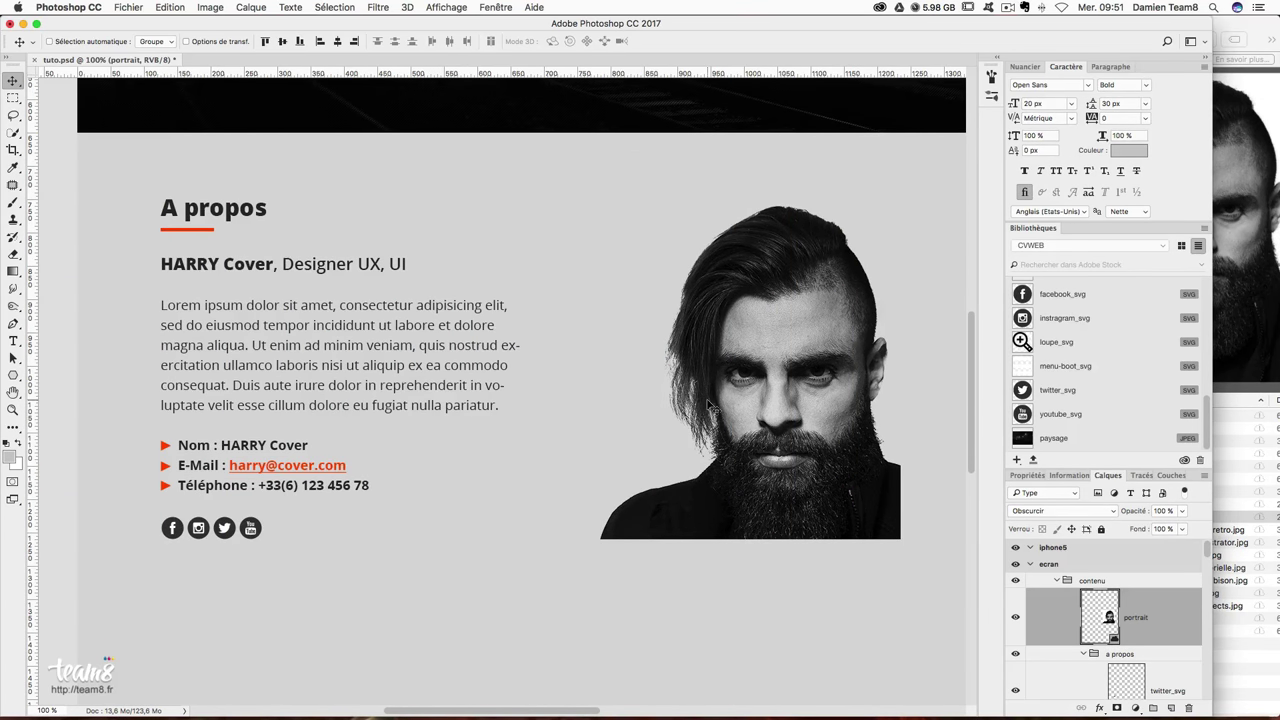
- Draw a rectangle behind the A propos section, ending below the social icons
key(u)
mouse_move(1144, 619)
mouse_down()
mouse_move(1148, 660)
mouse_move(1163, 670)
mouse_up()
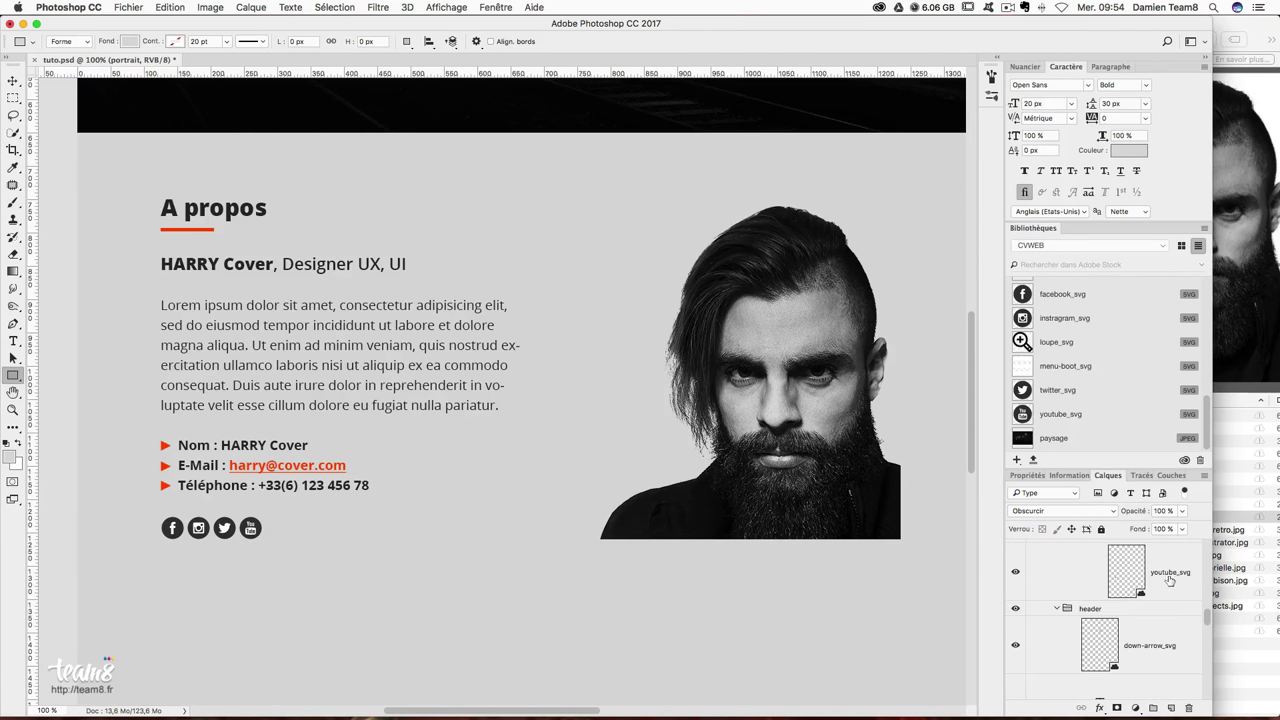
click(1169, 580)
scroll(116, 389, down, 3)
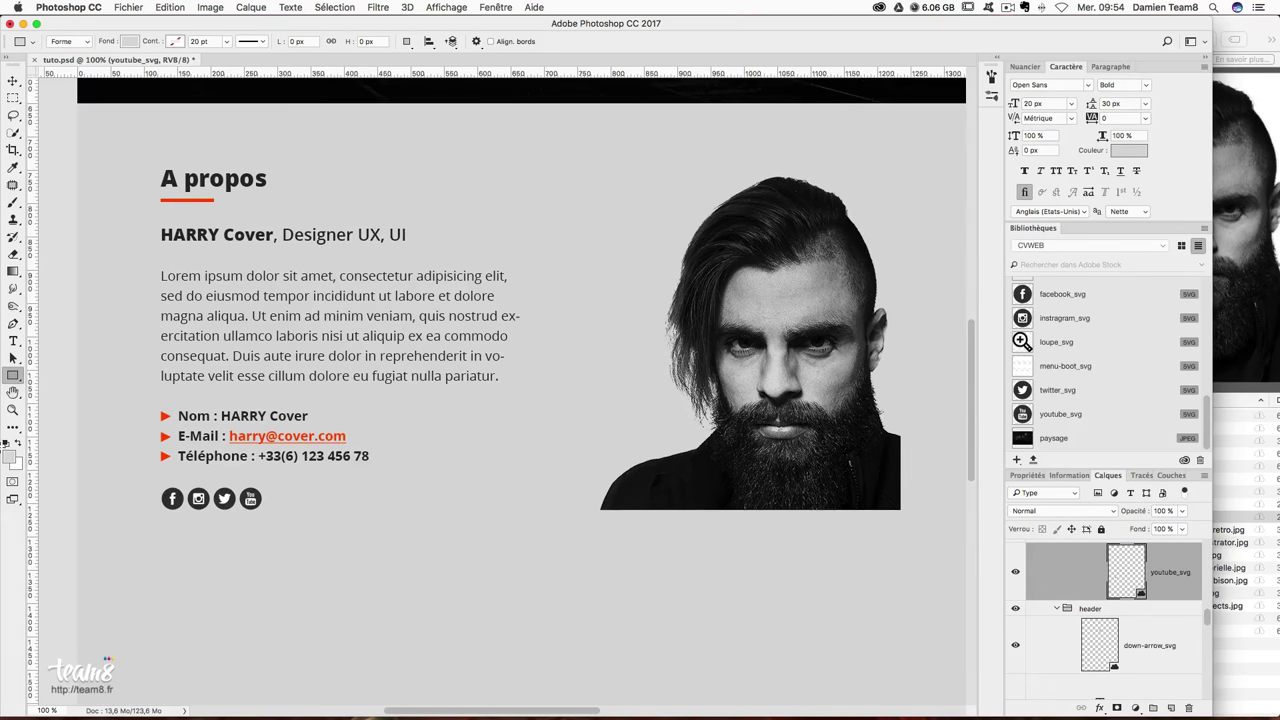
click(13, 378)
click(75, 374)
key(super+semicolon)
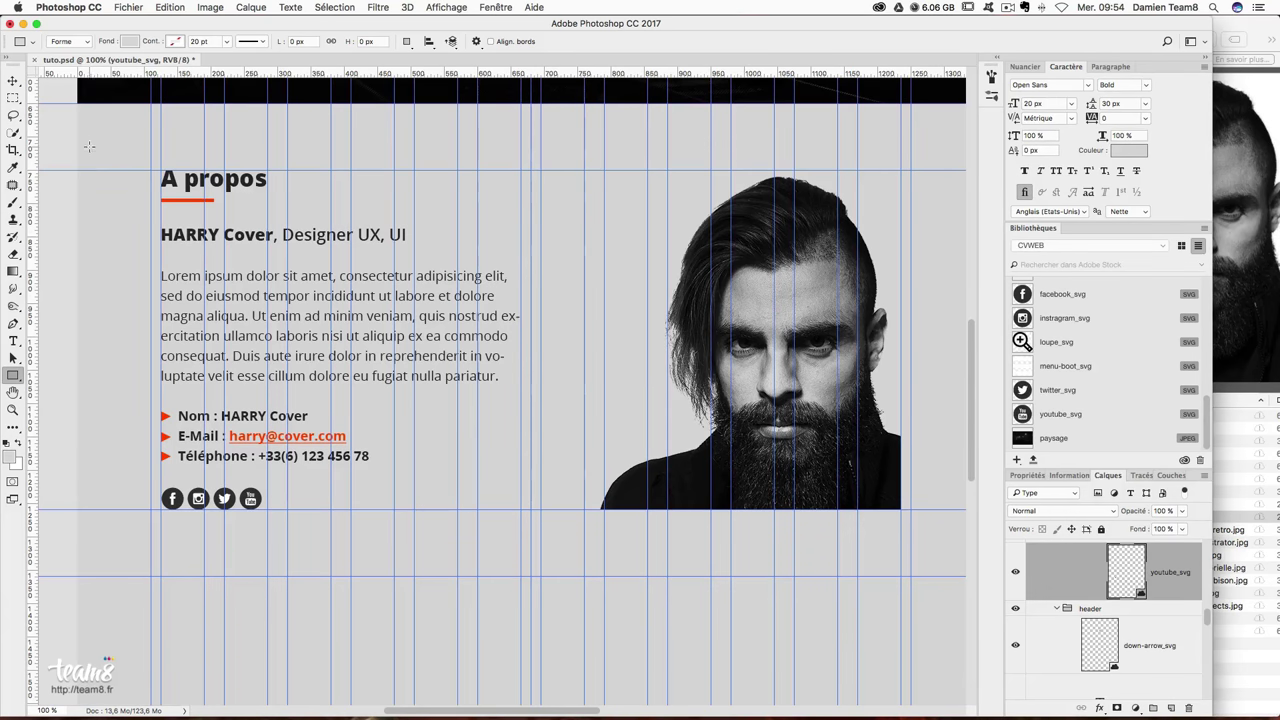
mouse_move(70, 102)
mouse_down()
mouse_move(920, 567)
mouse_move(854, 577)
mouse_up()
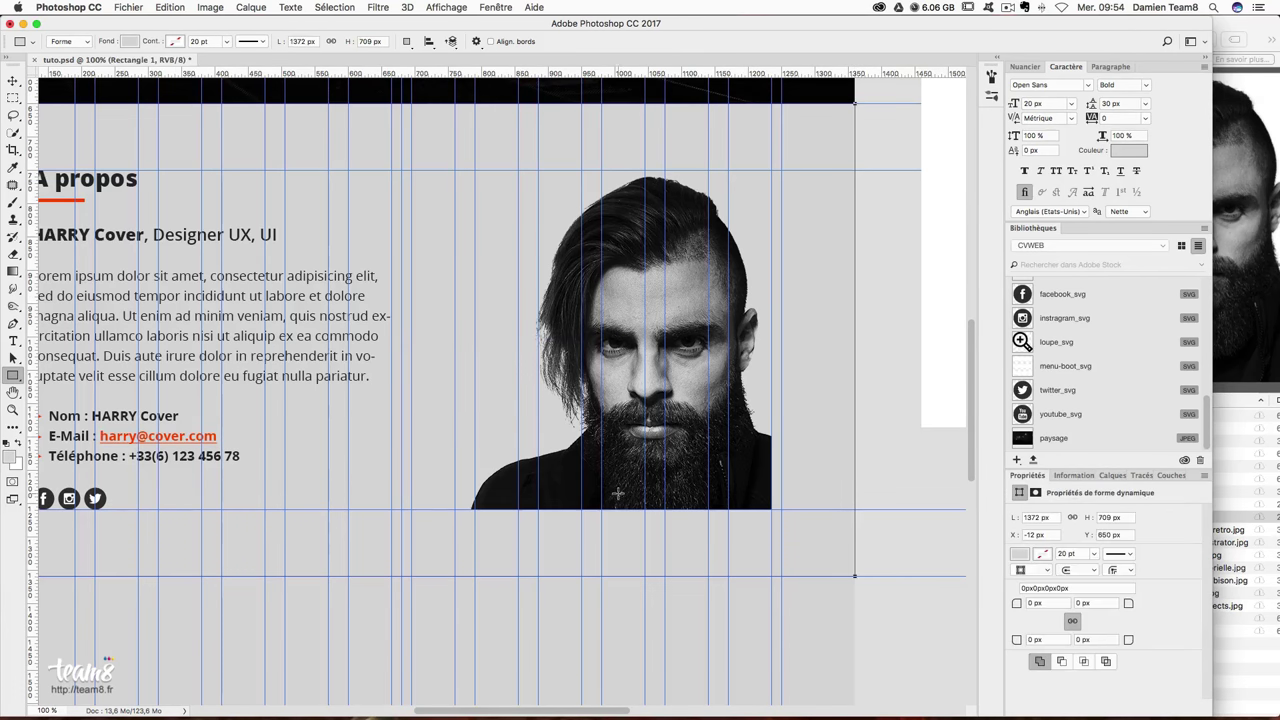
- Fill the new rectangle with light grey f3f3f3
scroll(465, 420, left, 3)
scroll(468, 420, left, 3)
scroll(473, 420, left, 3)
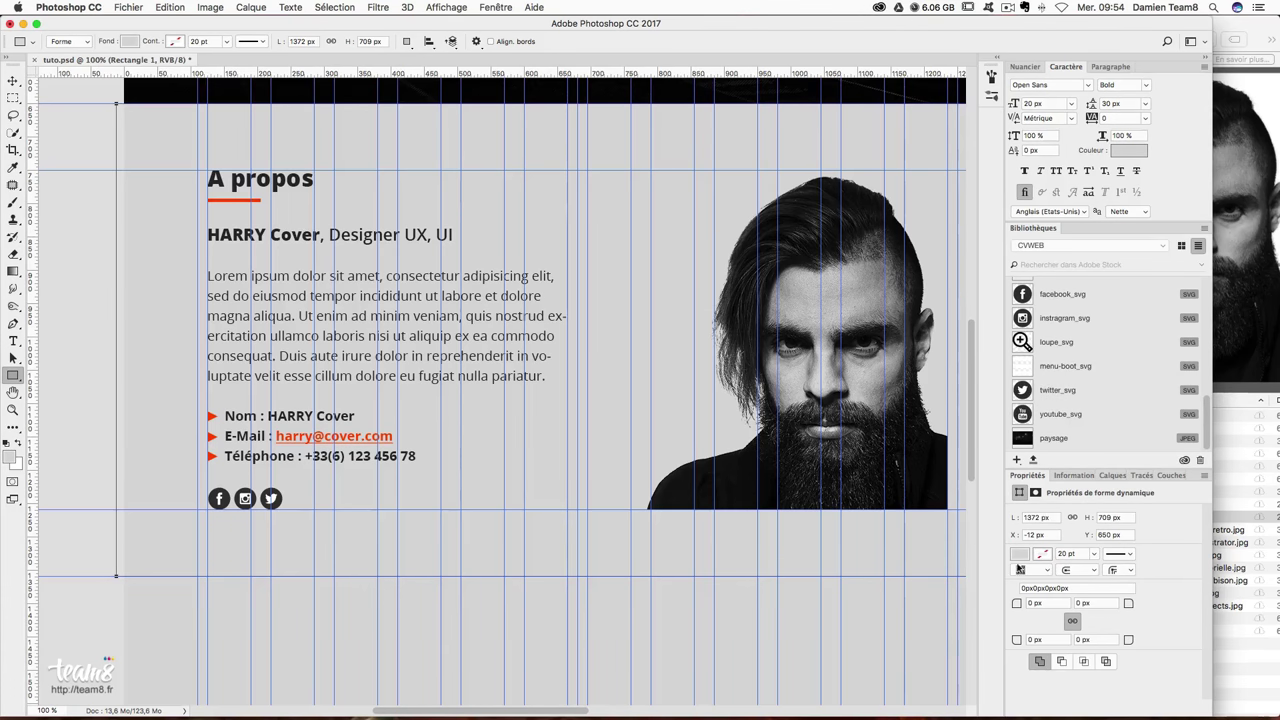
click(1020, 555)
click(1187, 358)
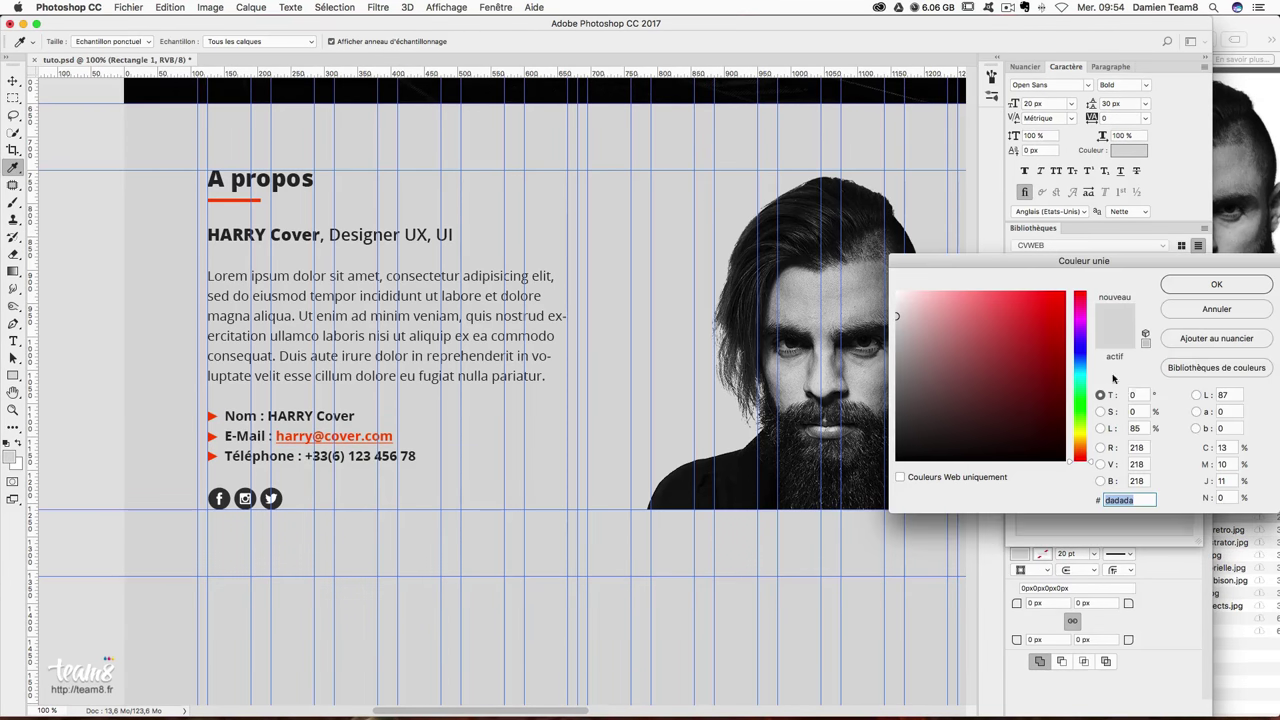
text(f3f3f3)
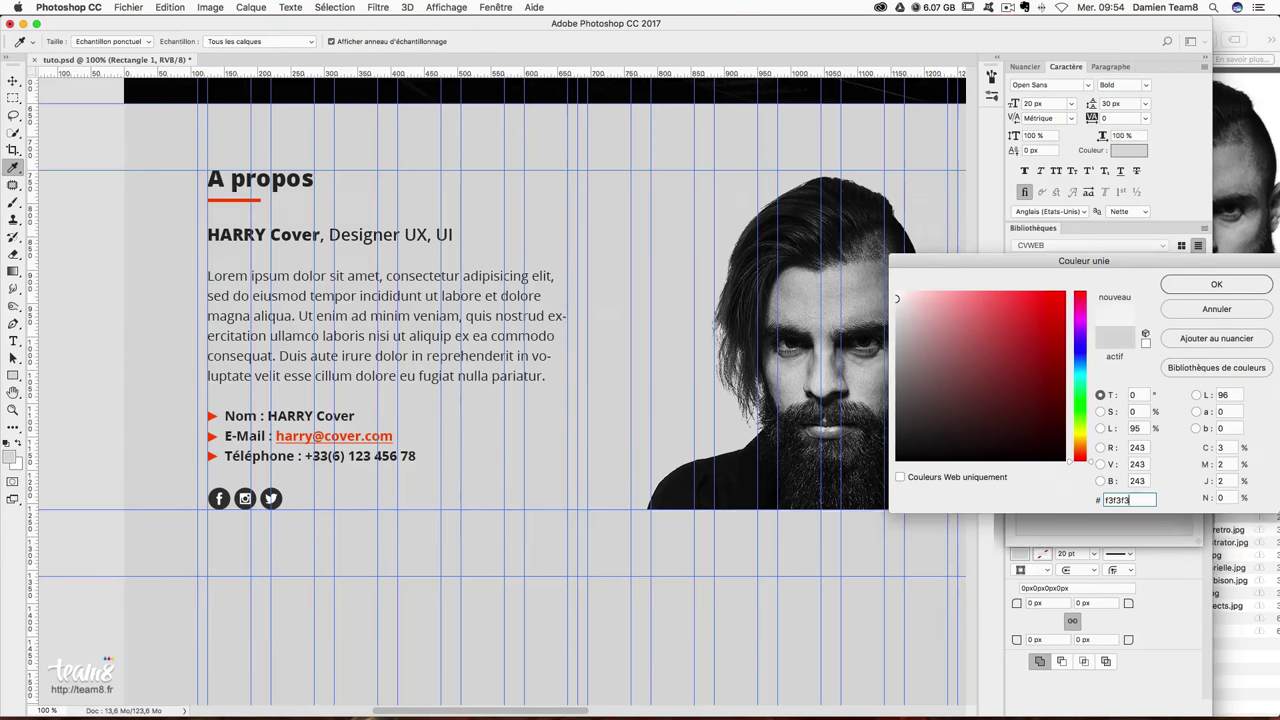
key(Return)
click(13, 81)
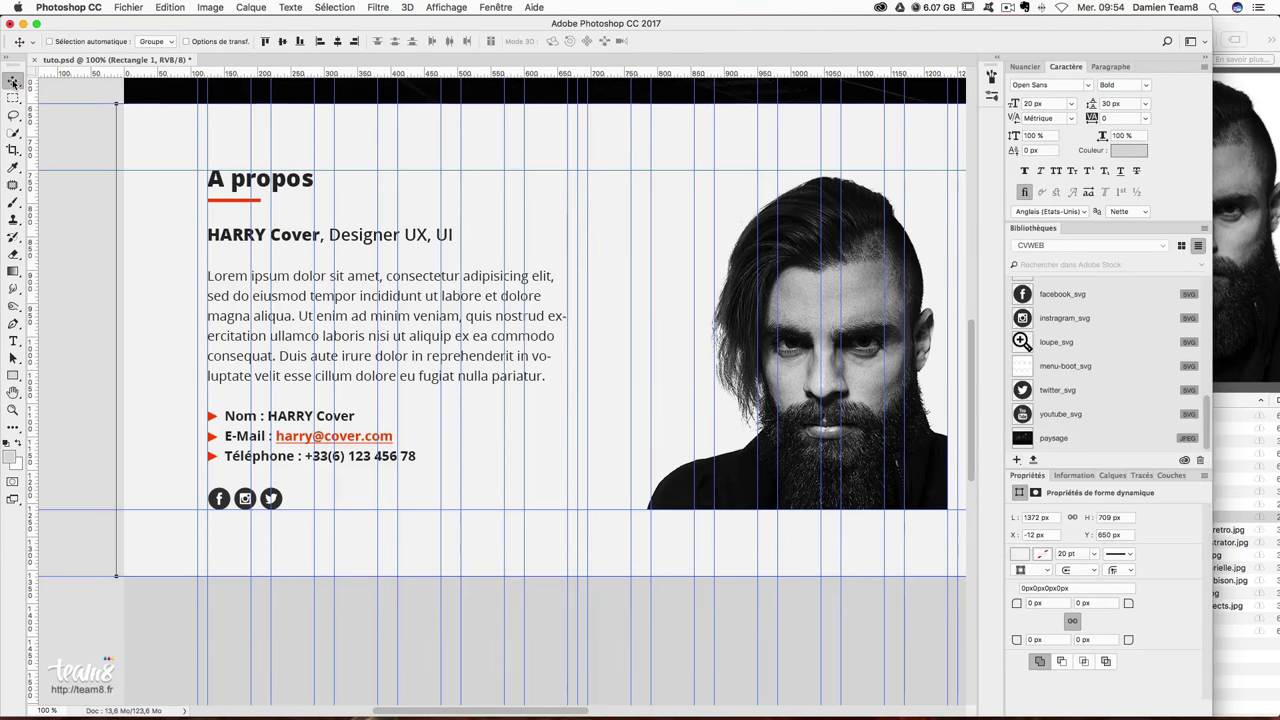
- Hide the guides and recentre the view to preview the A propos section
scroll(590, 278, right, 5)
key(ctrl)
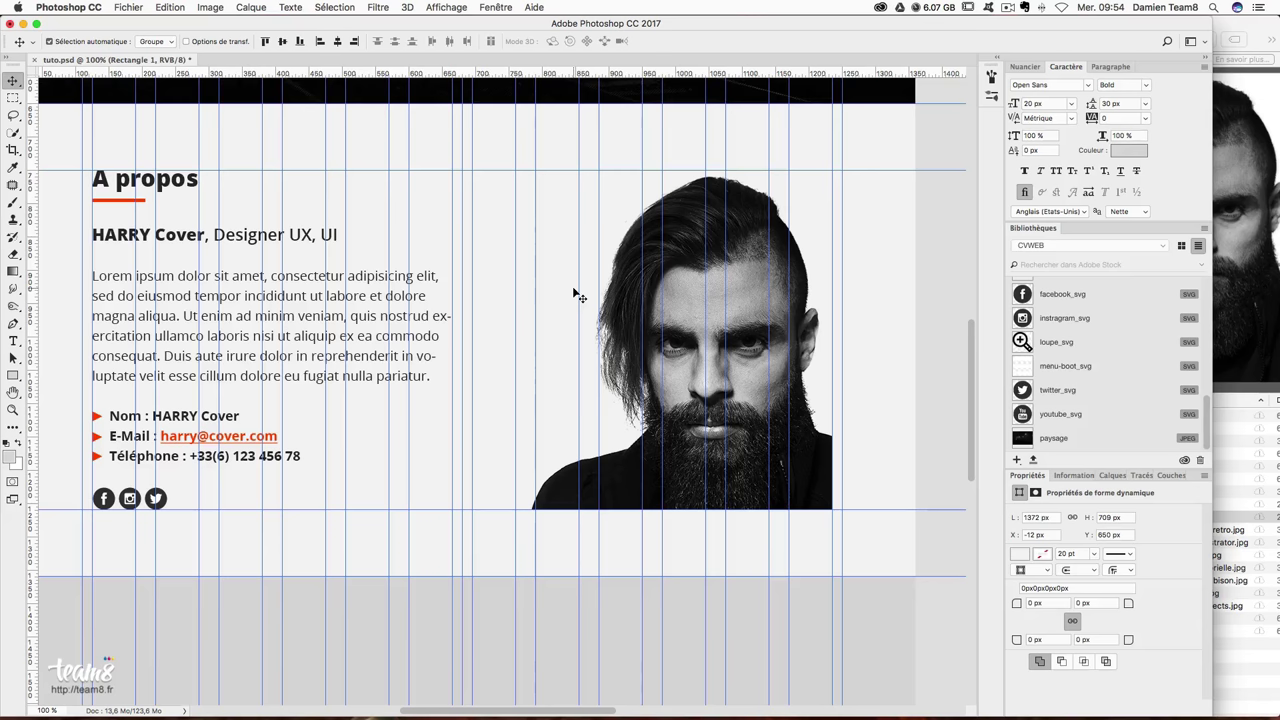
key(ctrl+h)
drag(591, 351, 634, 309)
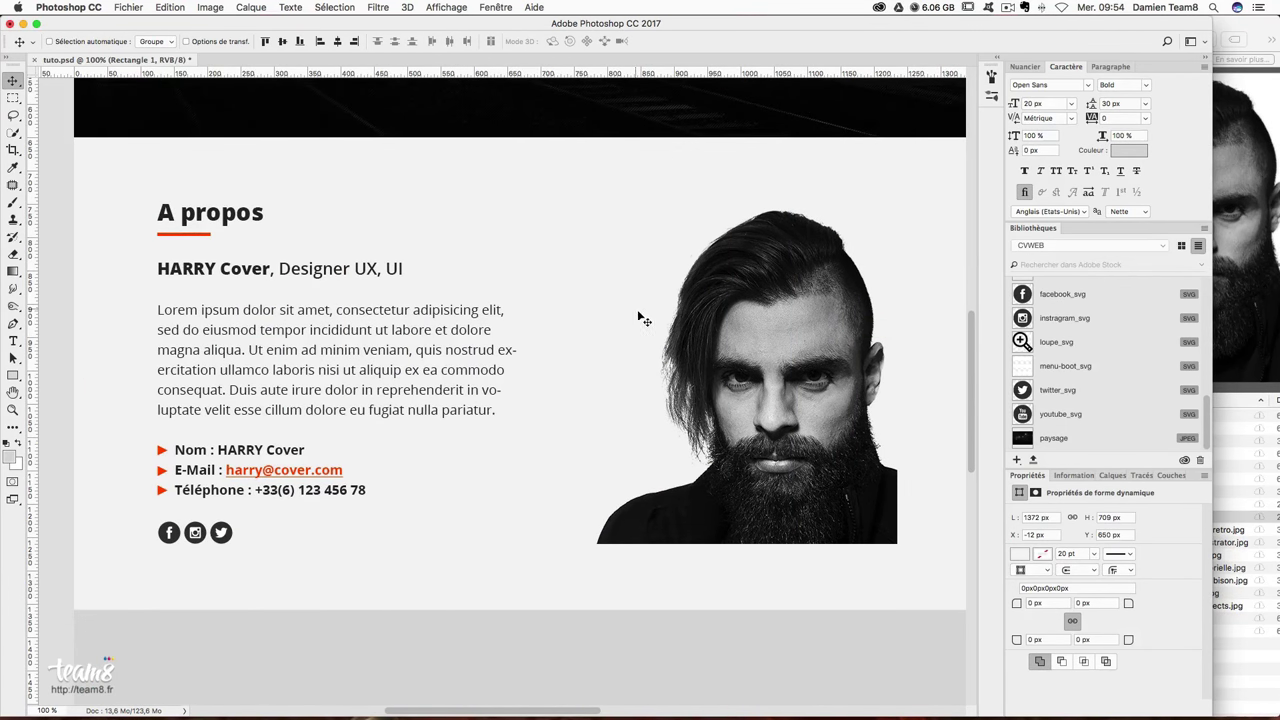
scroll(815, 408, down, 3)
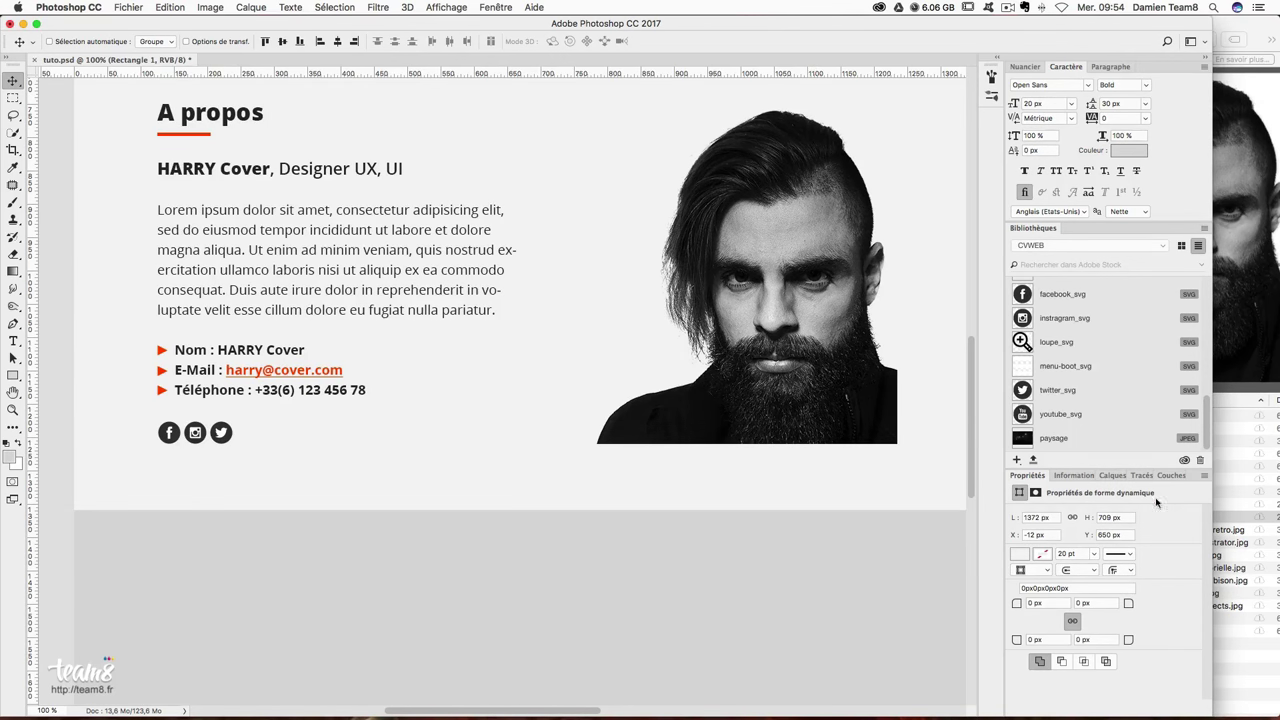
- Move the grey rectangle below youtube_svg and rename it 'bg a propos'
click(1108, 476)
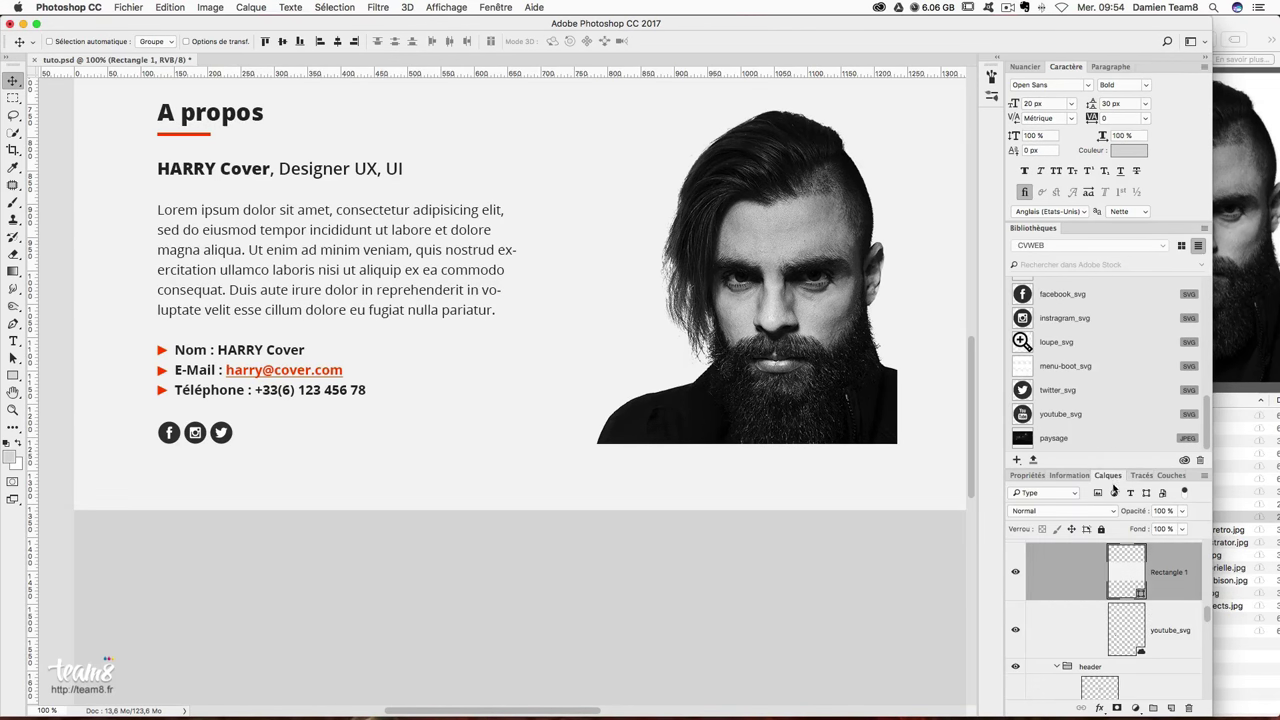
drag(1158, 592, 1157, 647)
double_click(1166, 630)
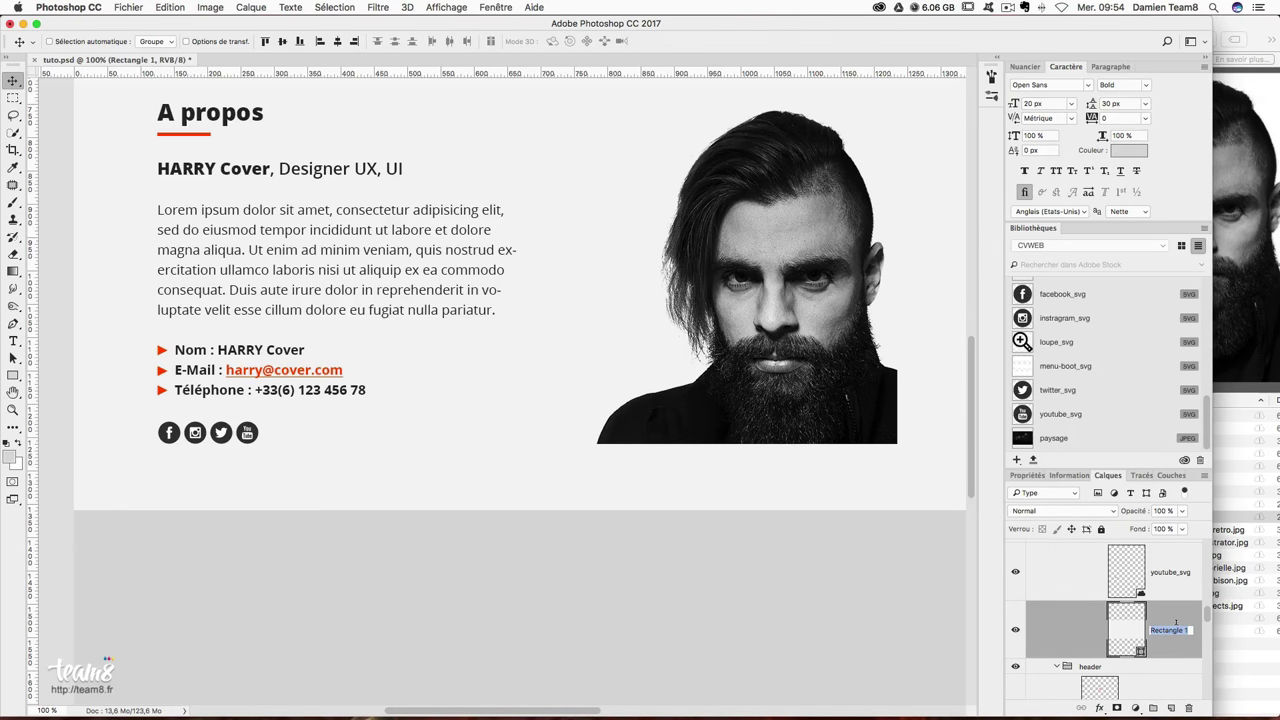
text(b)
text(s)
key(Return)
- Create a new group above 'a propos' and name it 'competences'
scroll(1170, 630, up, 3)
scroll(1150, 630, up, 3)
scroll(1128, 628, up, 3)
click(1088, 596)
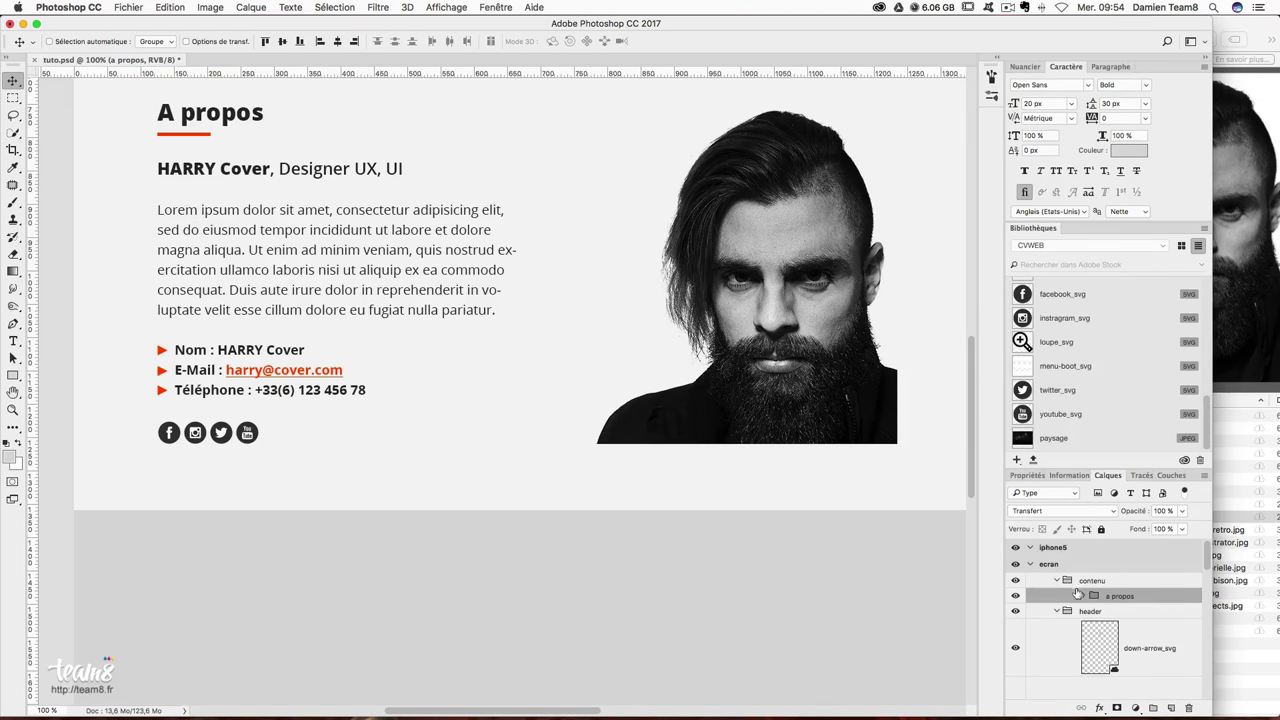
click(1153, 708)
double_click(1119, 596)
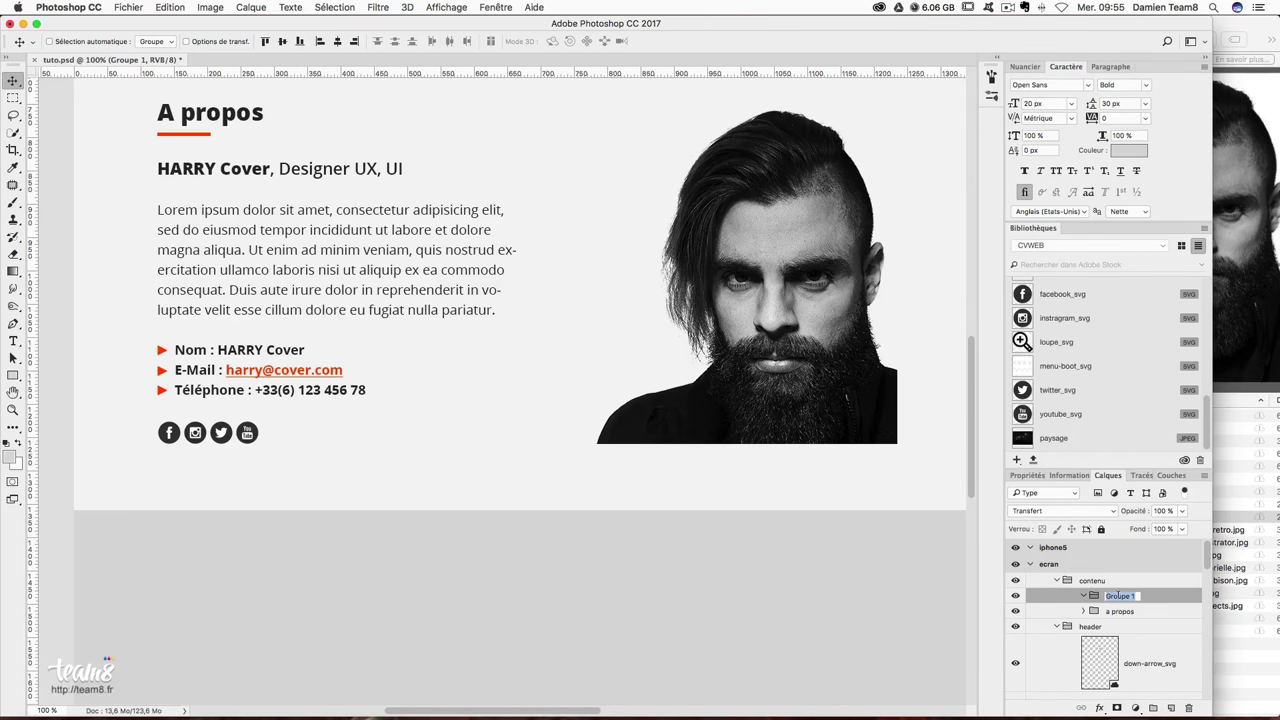
text(competence)
text(s)
key(Return)
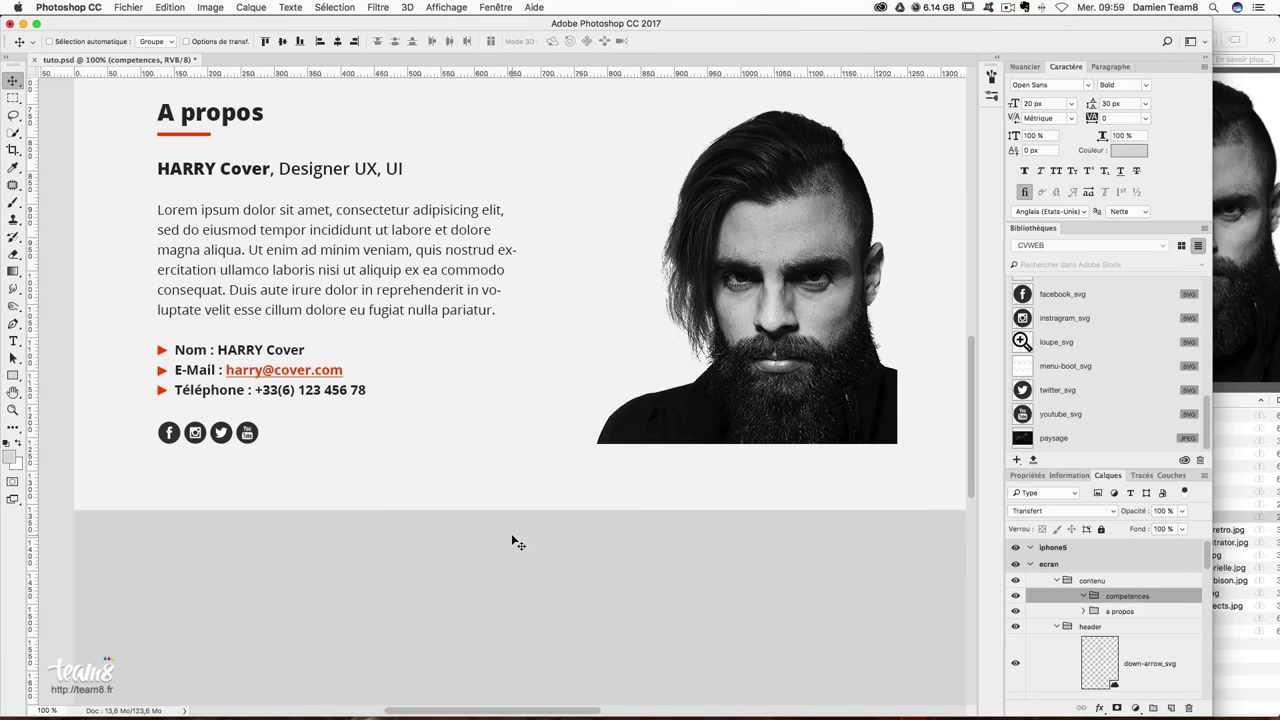
- Add a horizontal guide about 100 px below the A propos section as the band's top margin
key(ctrl+semicolon)
scroll(517, 537, down, 5)
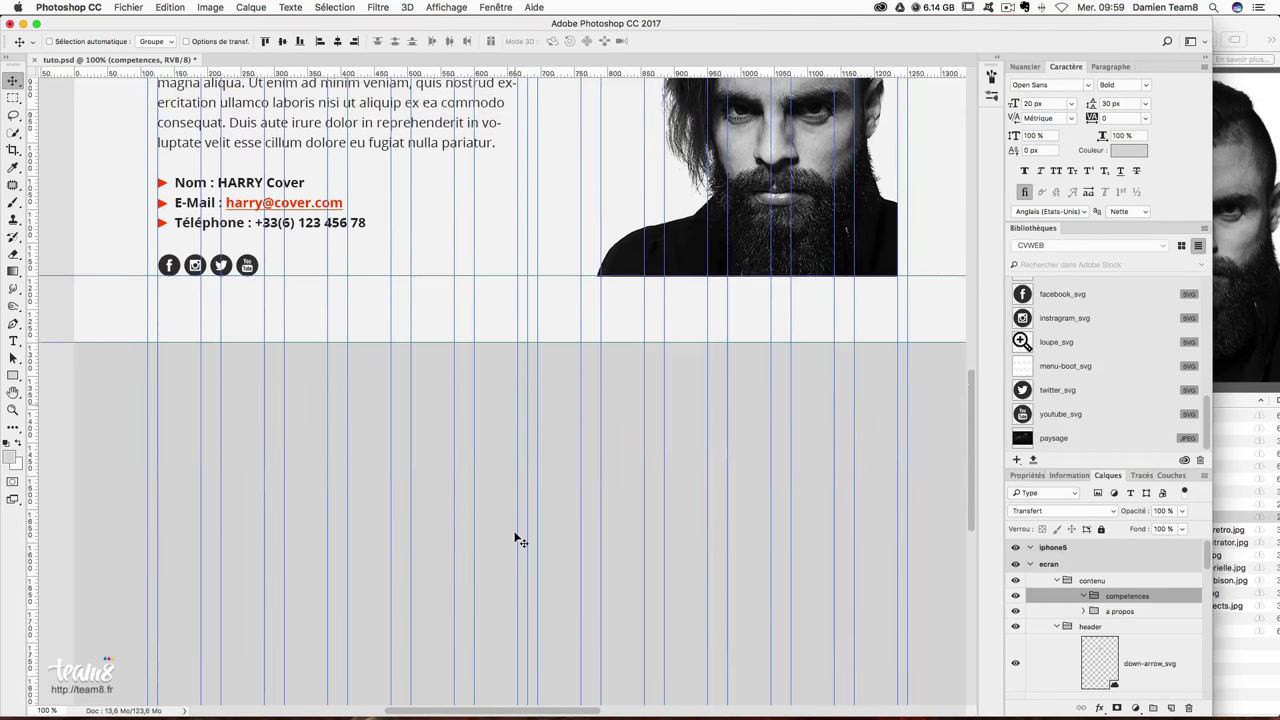
click(19, 102)
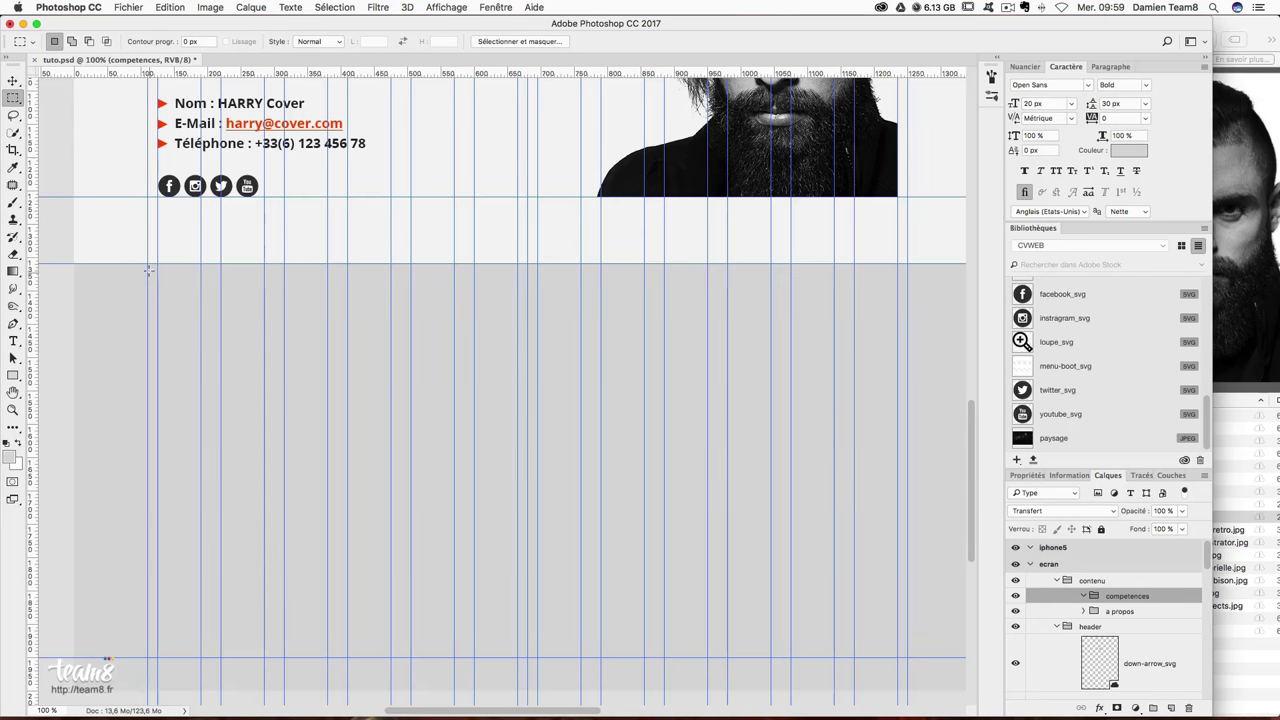
mouse_move(148, 263)
mouse_down()
mouse_move(207, 312)
mouse_move(204, 330)
mouse_up()
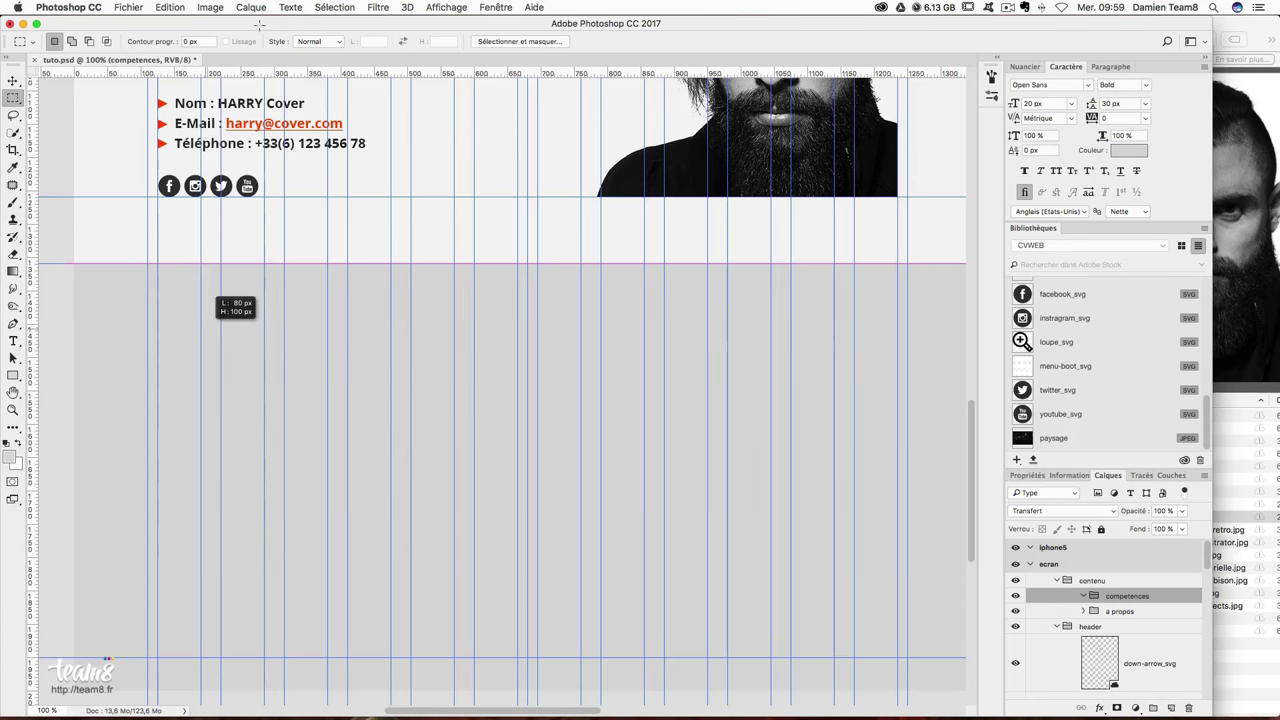
drag(204, 330, 202, 330)
drag(314, 76, 343, 330)
click(446, 309)
- Select the Rectangle shape tool and scroll down to the band area
scroll(584, 367, down, 2)
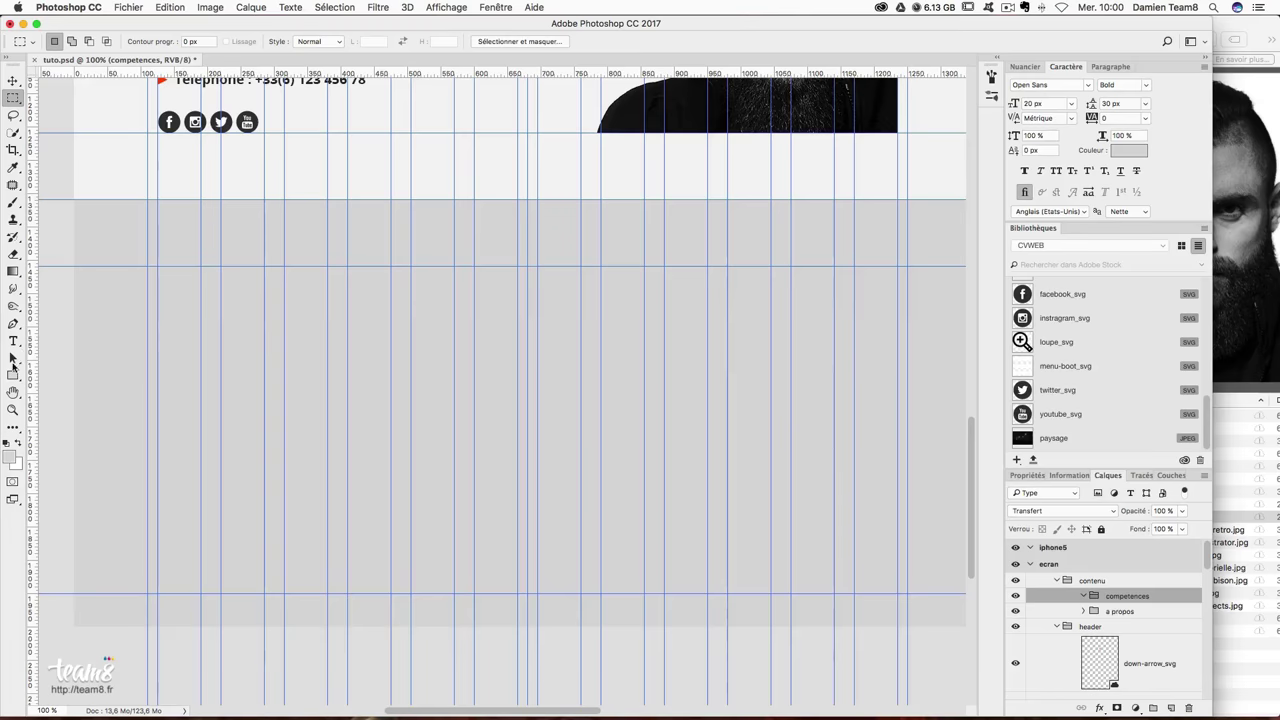
scroll(12, 365, up, 4)
click(14, 342)
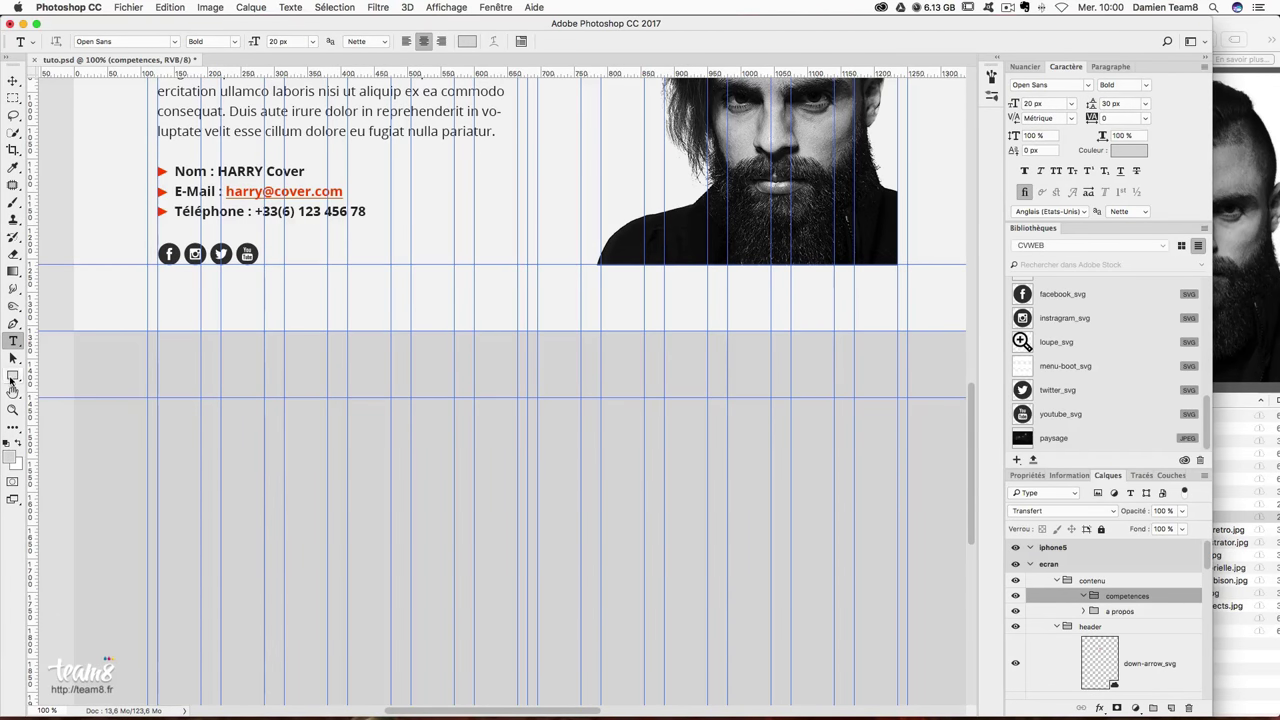
click(13, 375)
scroll(415, 441, down, 2)
scroll(161, 397, down, 1)
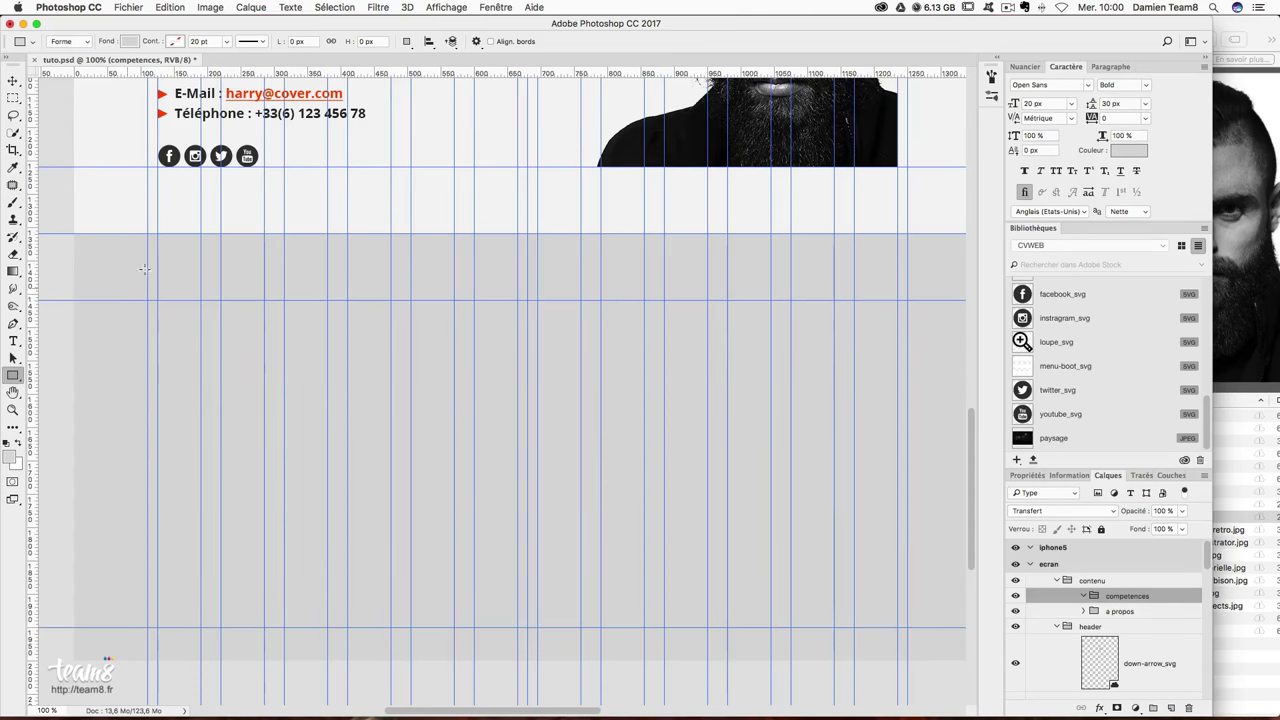
- Draw a 1368 × 591 px rectangle under the A propos section filled with #282828
mouse_move(69, 233)
mouse_down()
mouse_move(857, 630)
mouse_move(846, 626)
mouse_up()
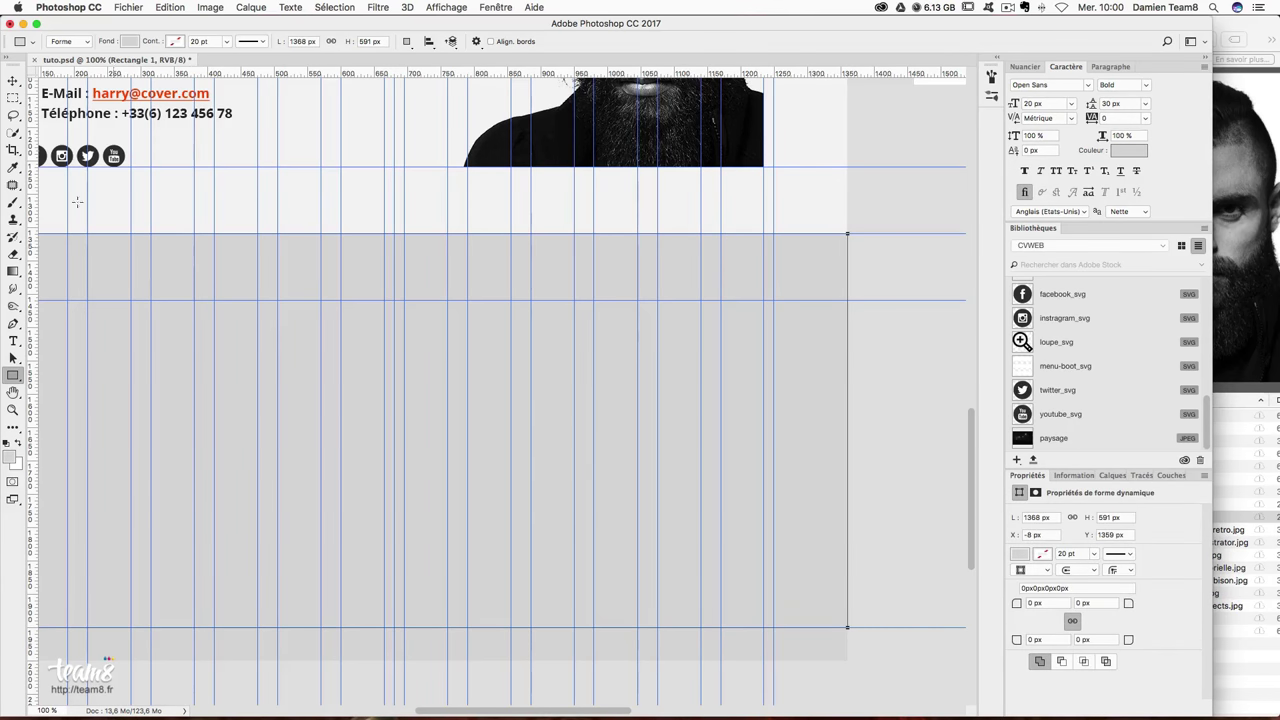
click(126, 41)
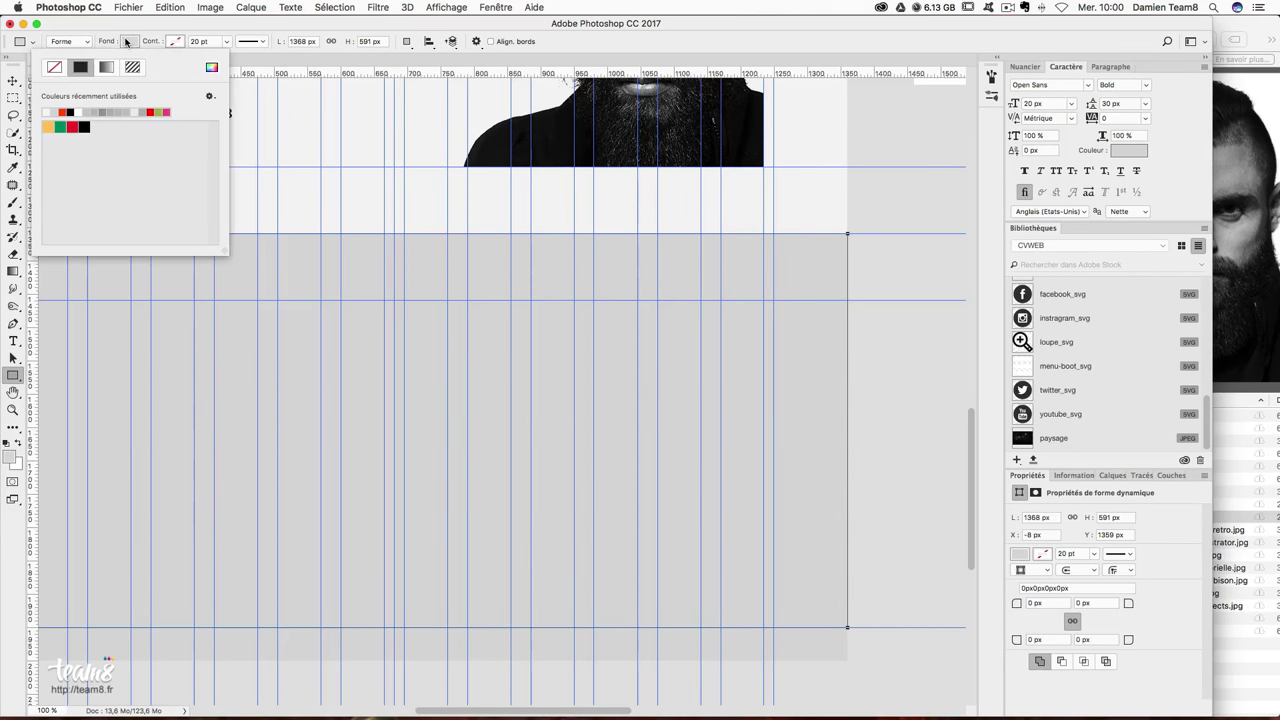
click(211, 67)
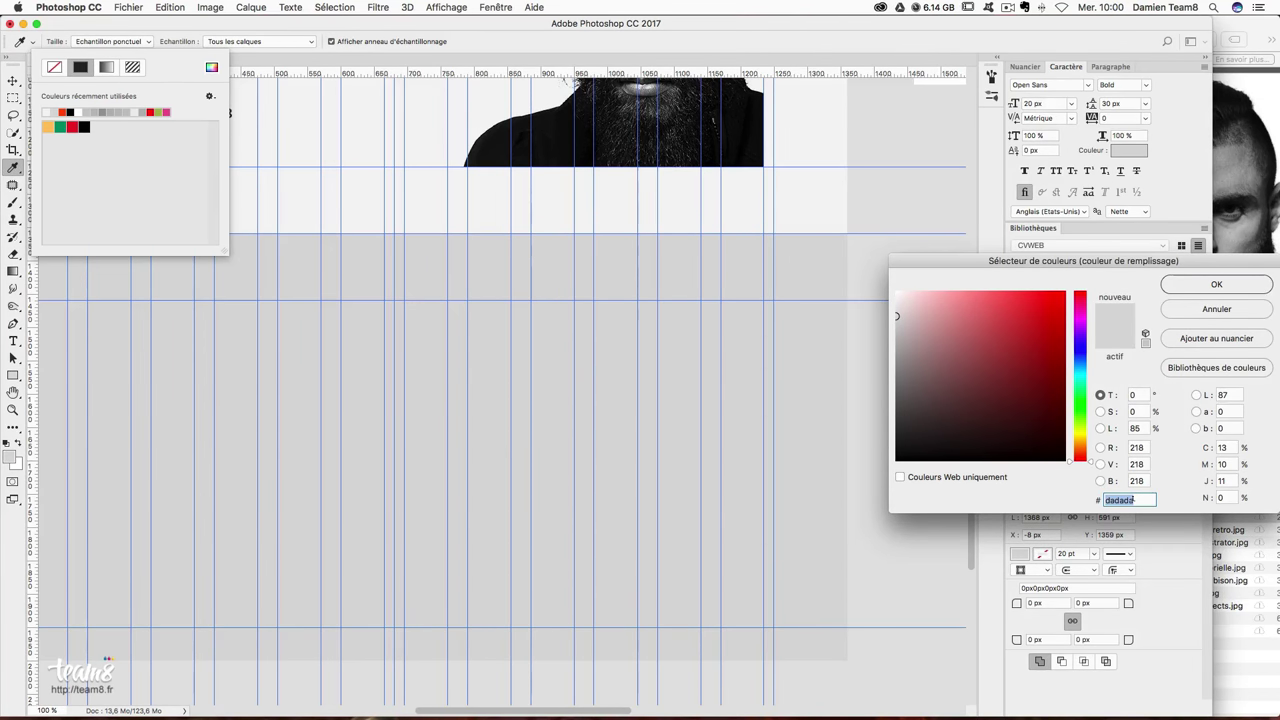
text(028282)
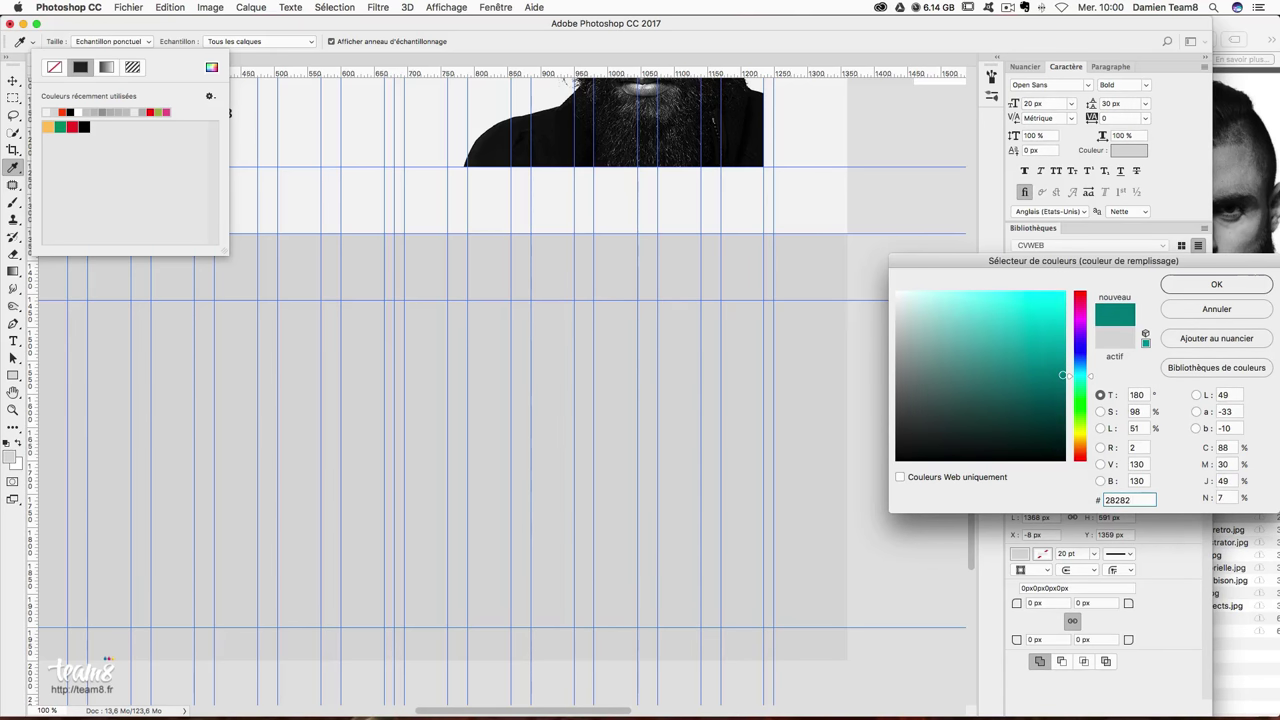
text(8)
key(Return)
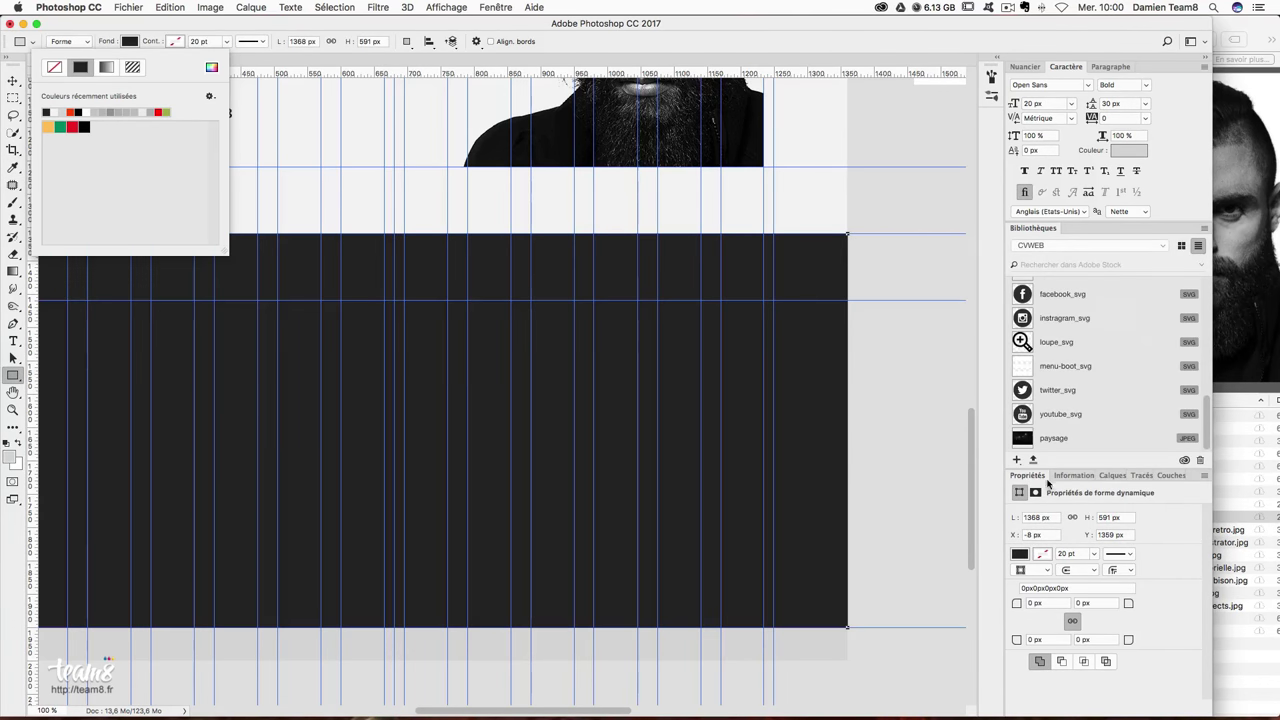
key(Escape)
- Add a 'Mes compétences' heading text layer and move it onto the dark band
key(t)
scroll(486, 289, left, 5)
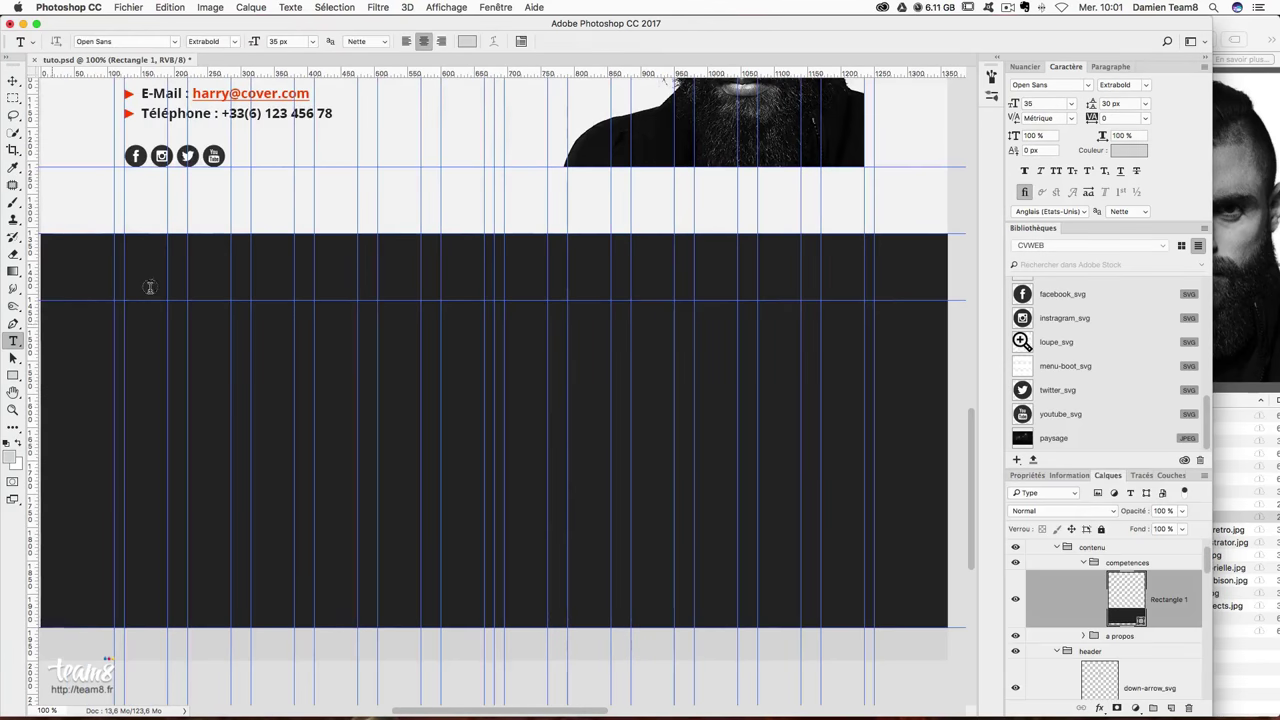
click(399, 211)
text(Mes compétenceds)
key(ctrl+a)
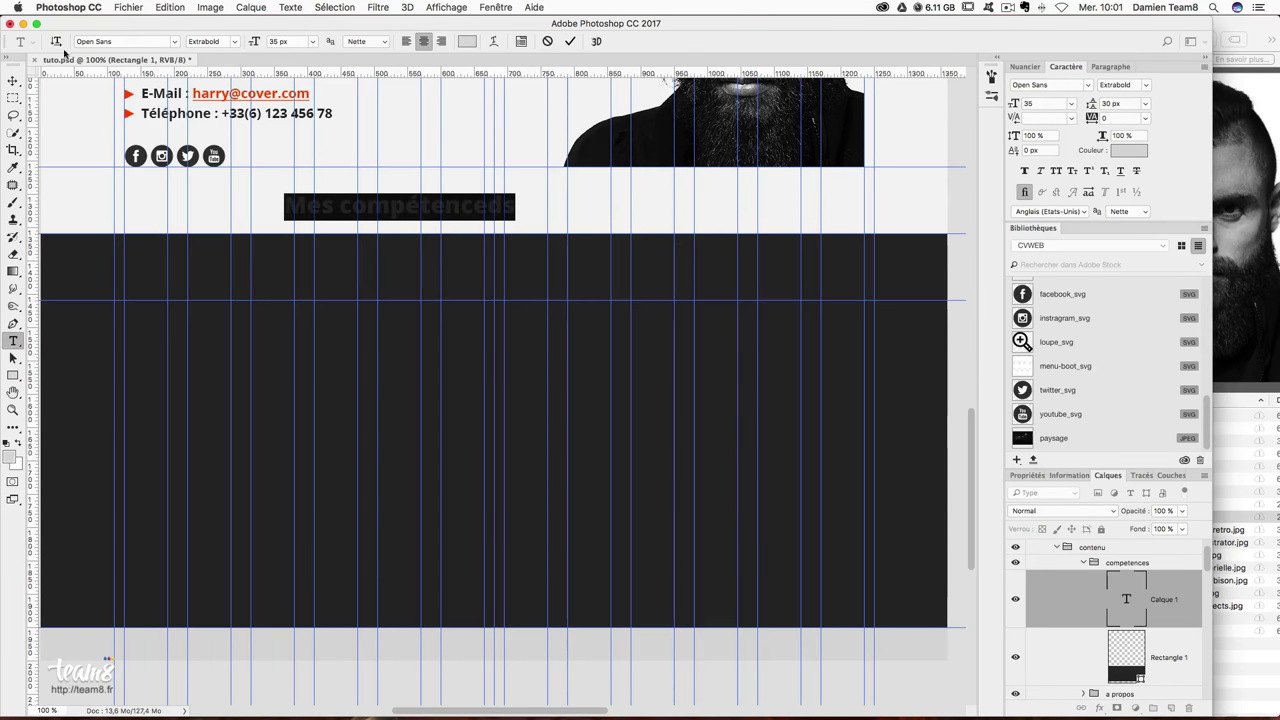
click(13, 80)
drag(407, 218, 552, 356)
- Delete the stray 'd' so the heading reads 'Mes compétences'
click(13, 341)
click(649, 344)
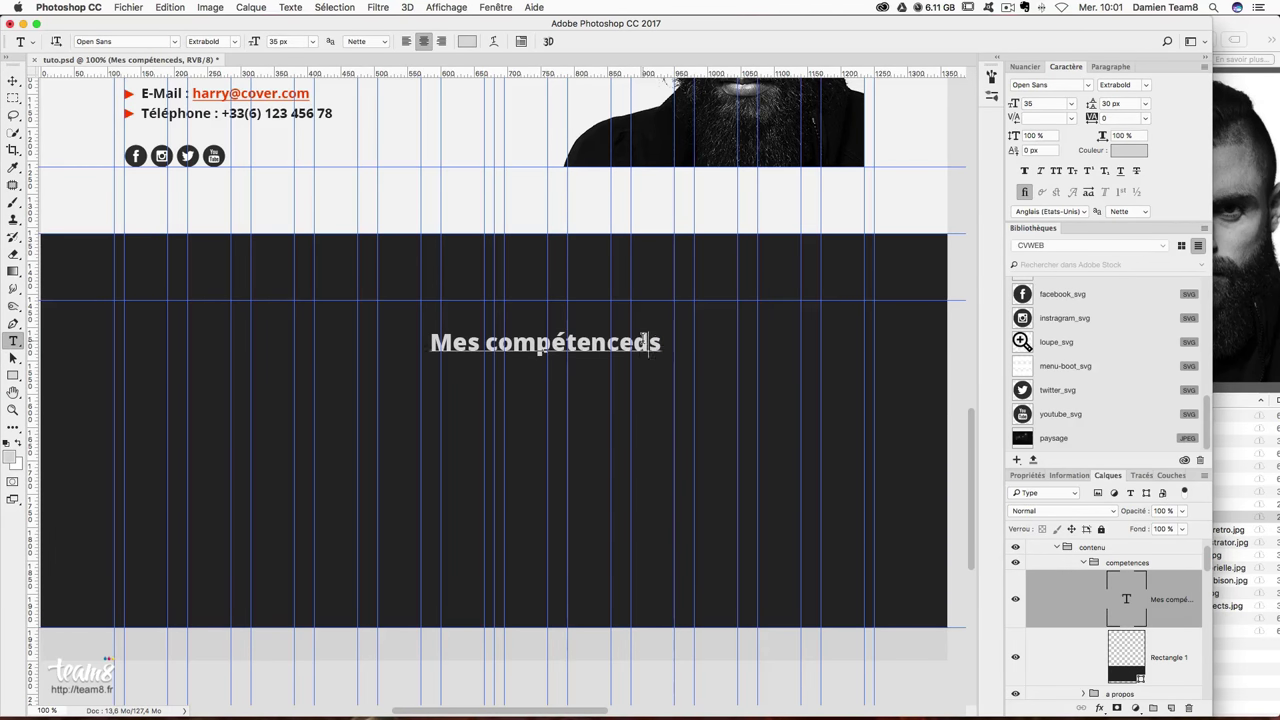
key(BackSpace)
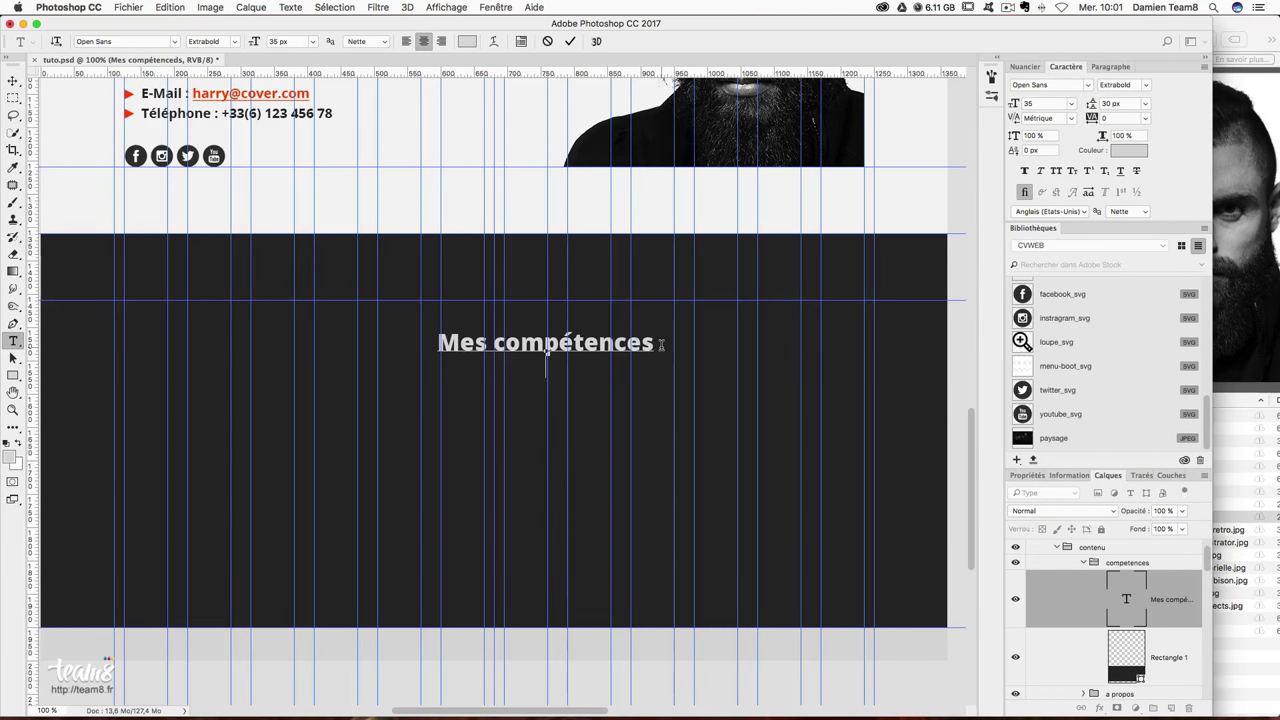
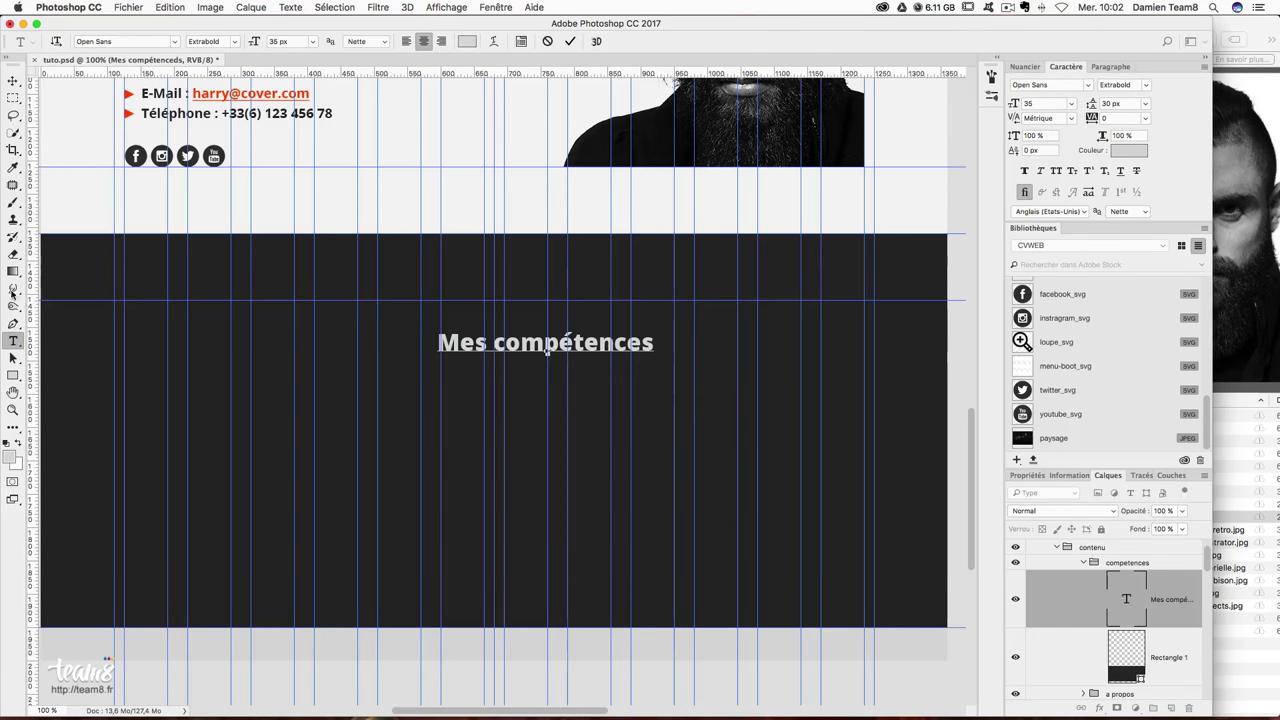
- Copy the sentence 'Ut enim ad minim veniam, quis nostrud exercitation' into the Mes compétences heading layer
click(14, 341)
scroll(180, 183, up, 1)
scroll(180, 183, up, 4)
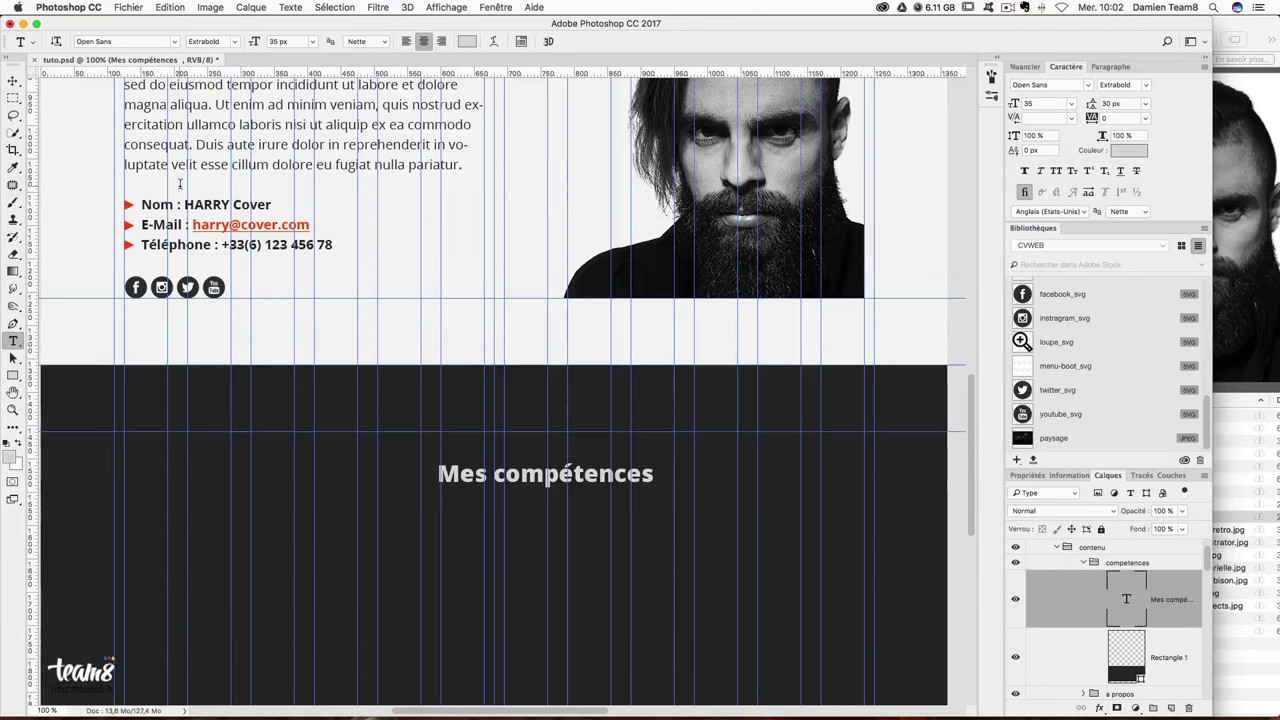
click(275, 113)
mouse_move(216, 104)
mouse_down()
mouse_move(409, 106)
mouse_move(165, 124)
mouse_up()
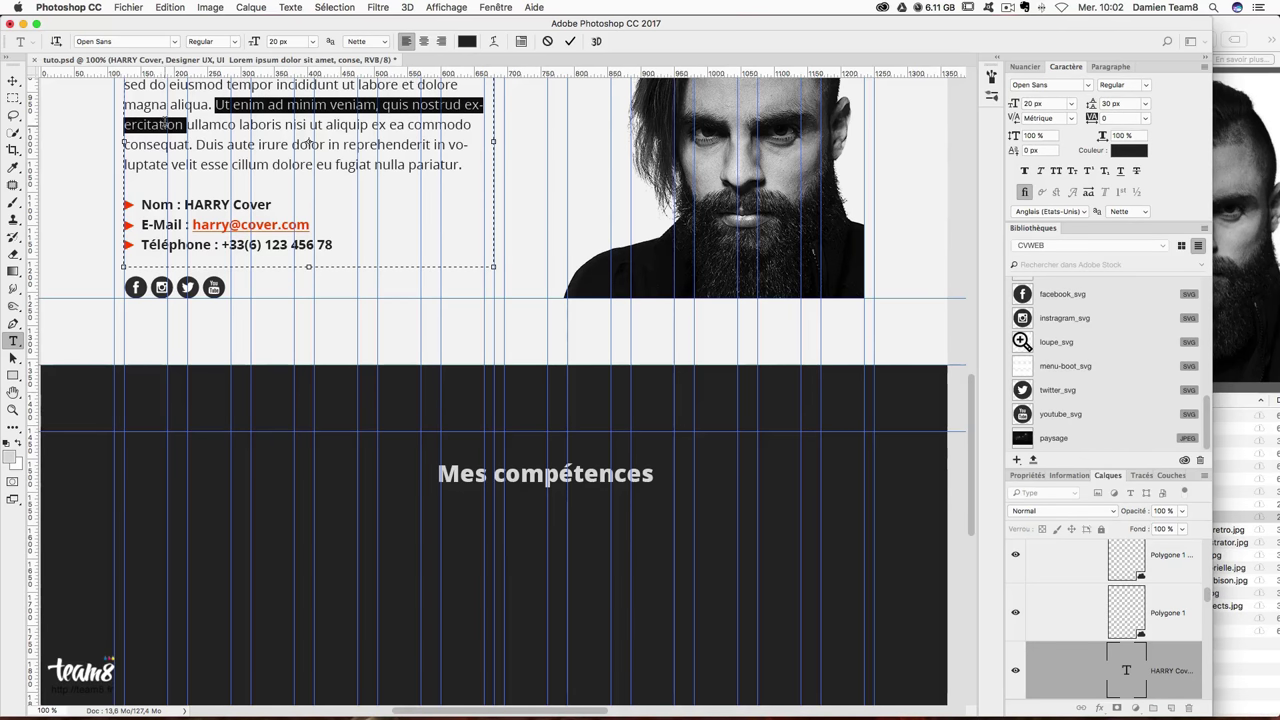
key(Escape)
click(532, 508)
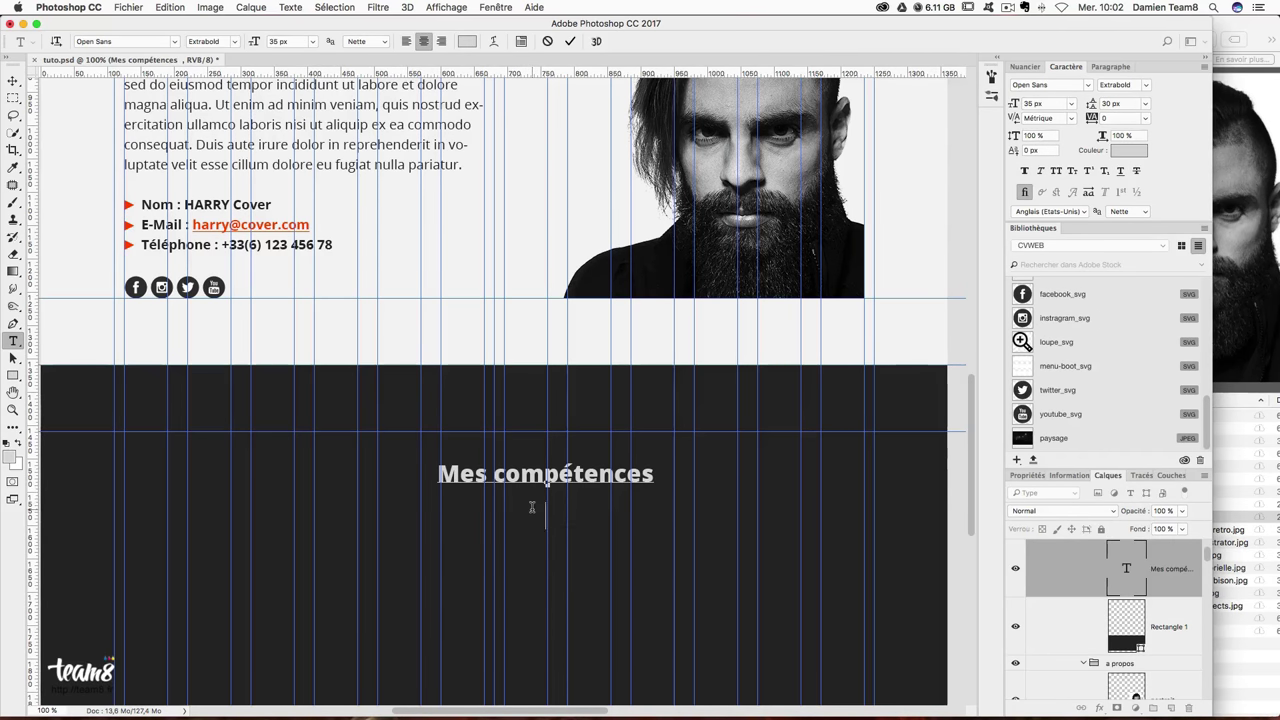
key(super+a)
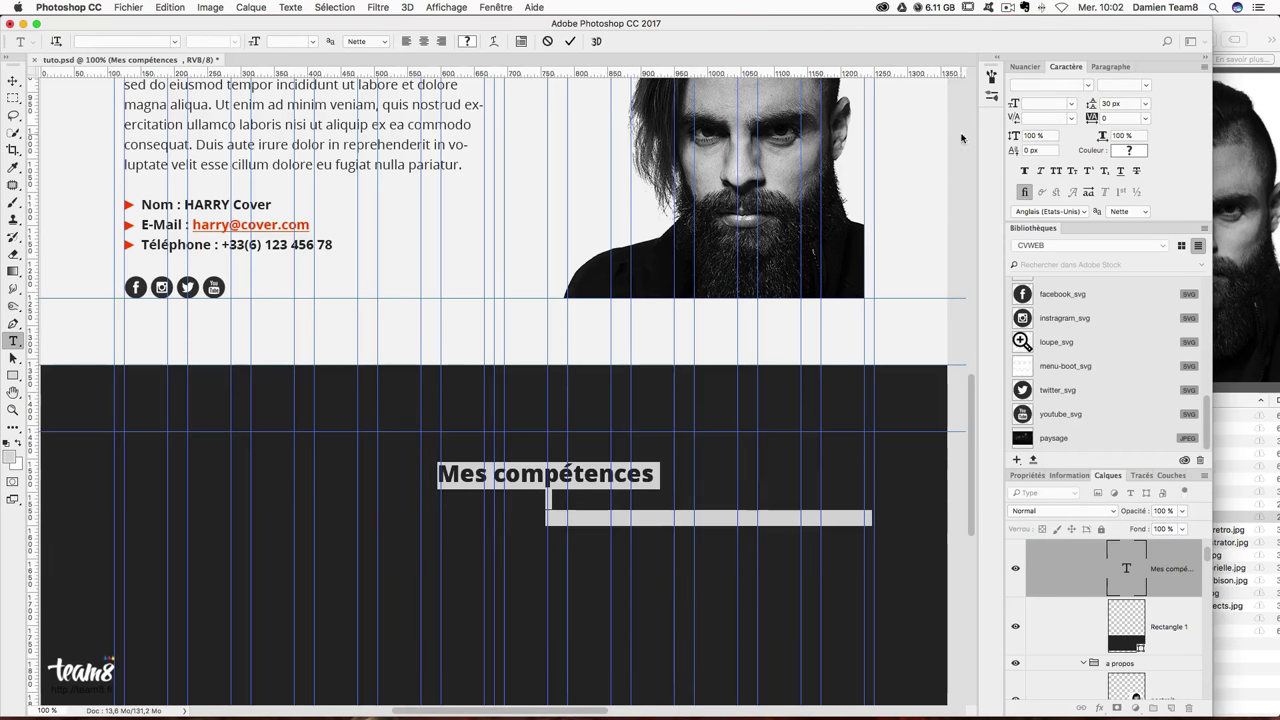
- Centre-align the heading and the pasted sentence
click(1111, 66)
click(1040, 87)
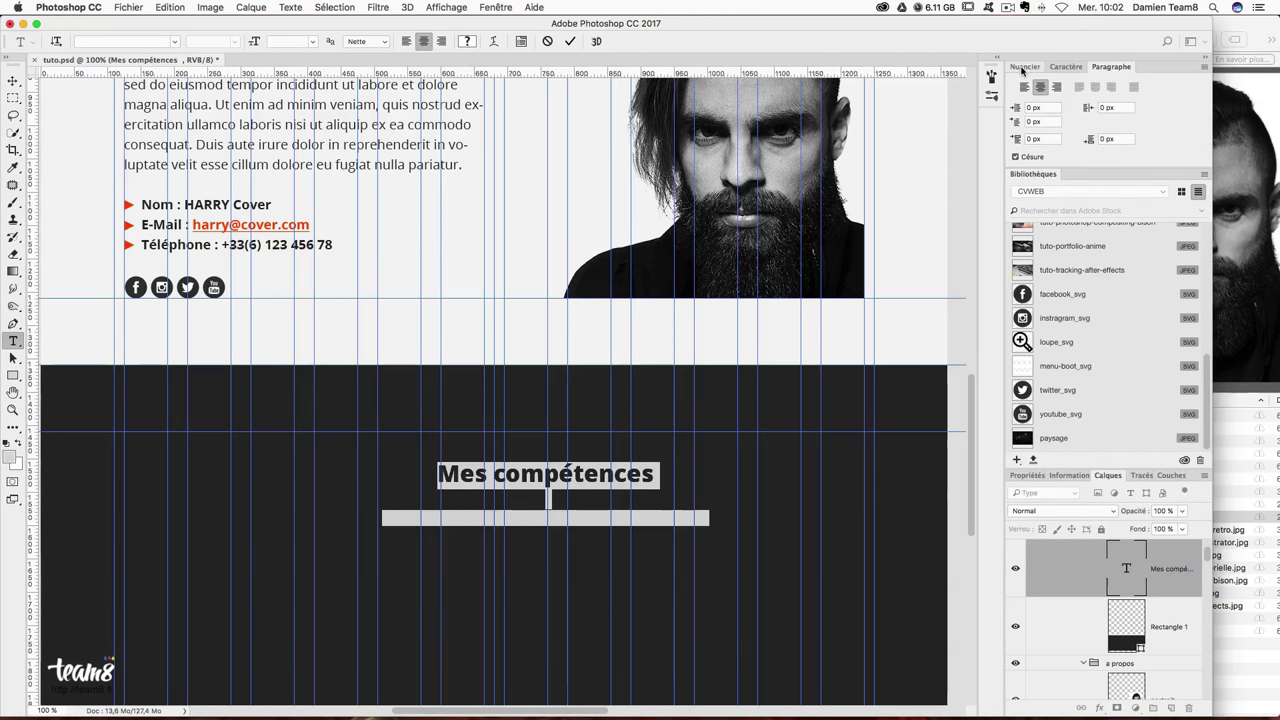
click(1022, 67)
click(1066, 66)
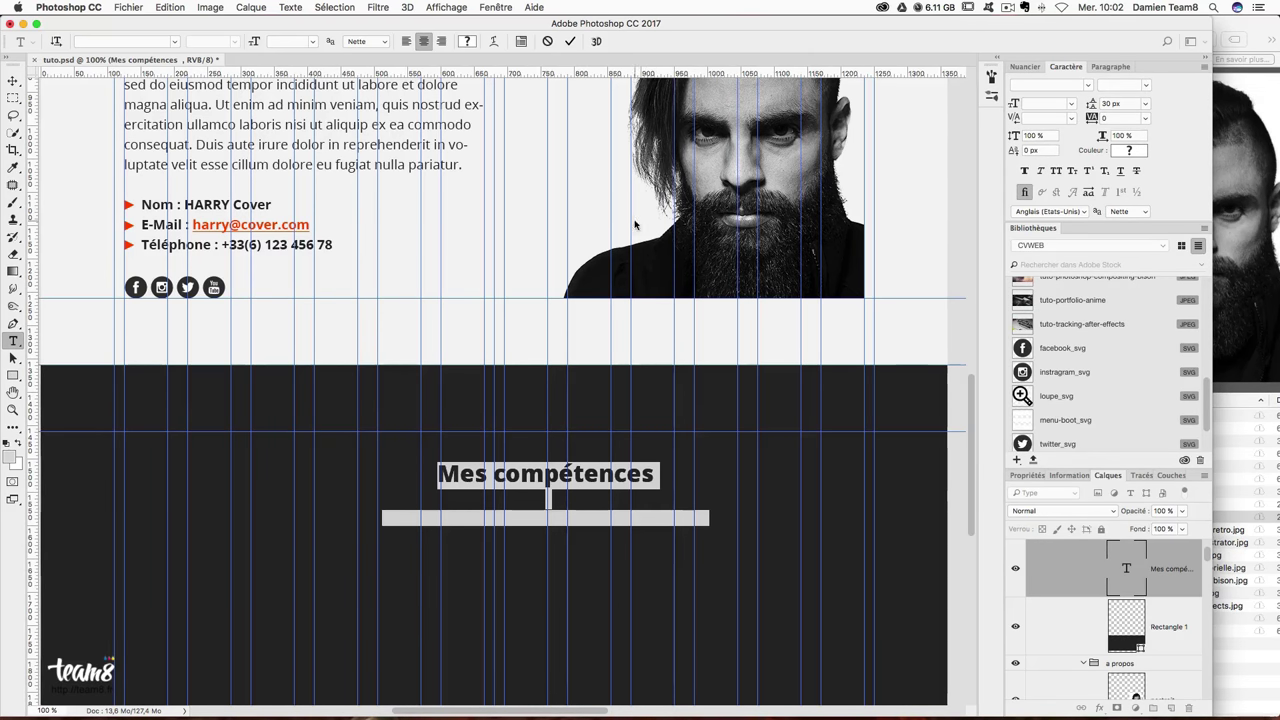
- Colour the Mes compétences heading #f3f3f3 and the sentence line #cccccc
triple_click(641, 476)
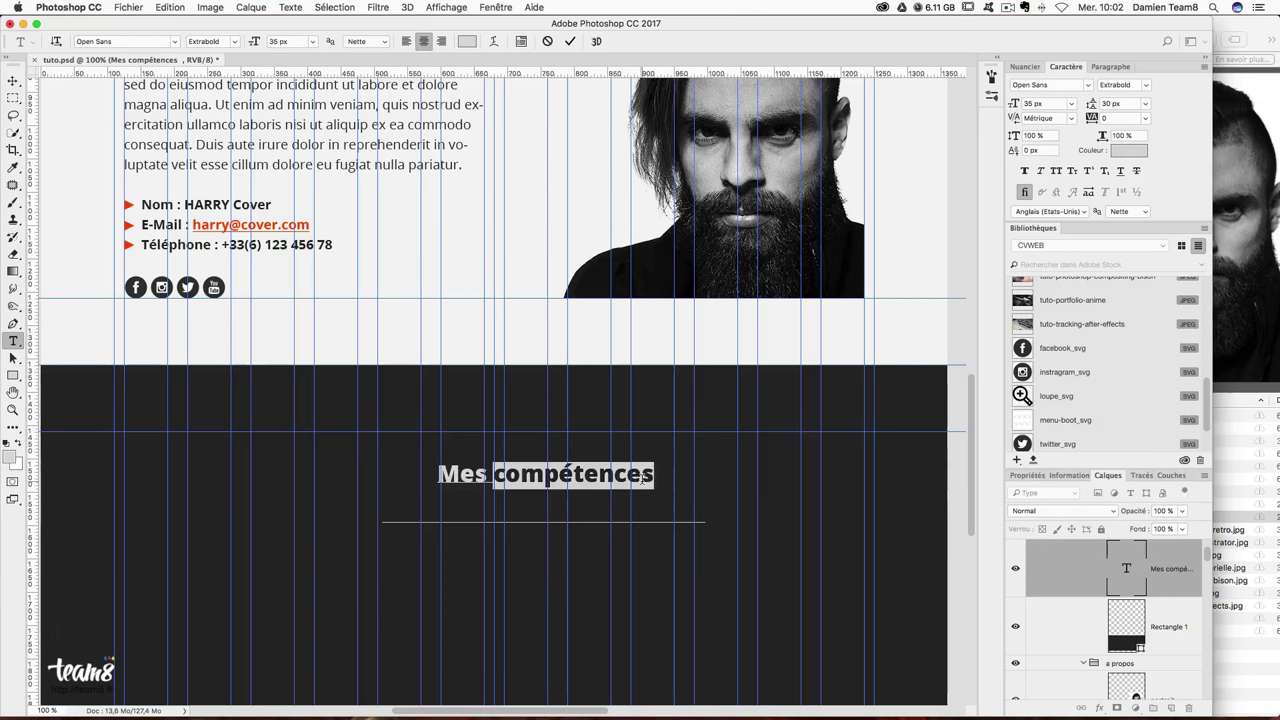
click(1141, 152)
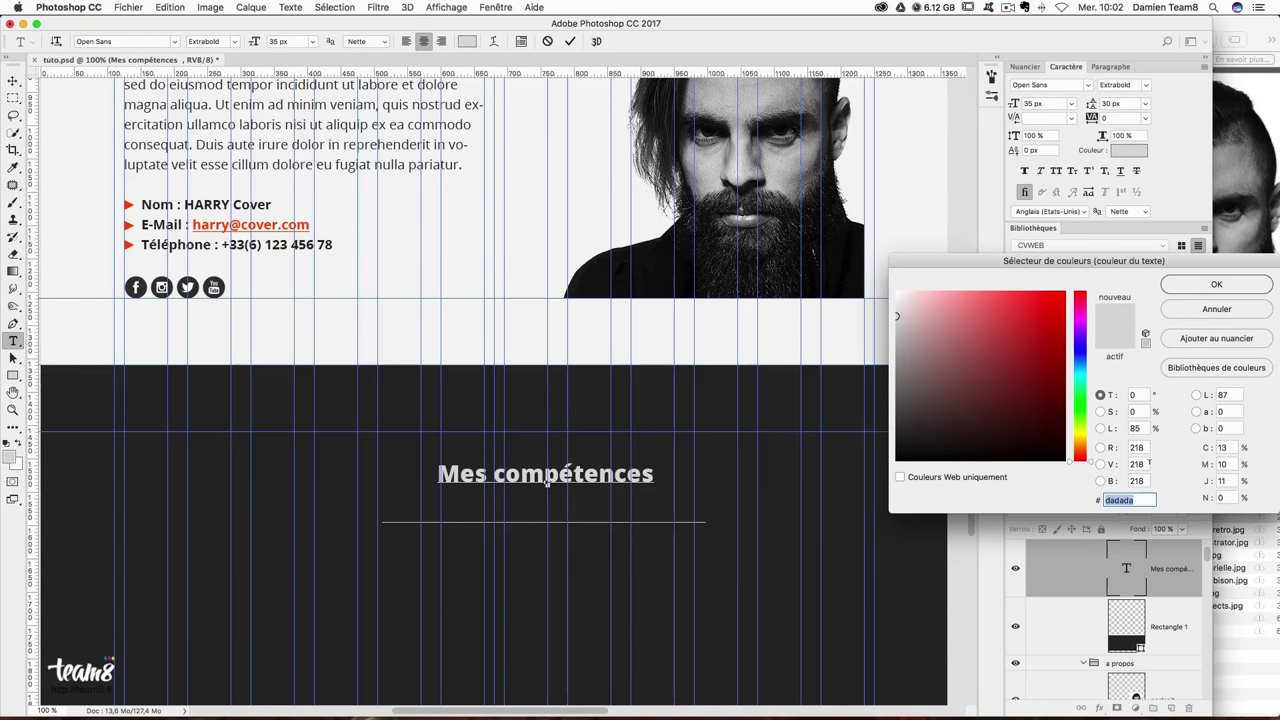
text(f3f3f3)
key(Return)
drag(382, 510, 709, 527)
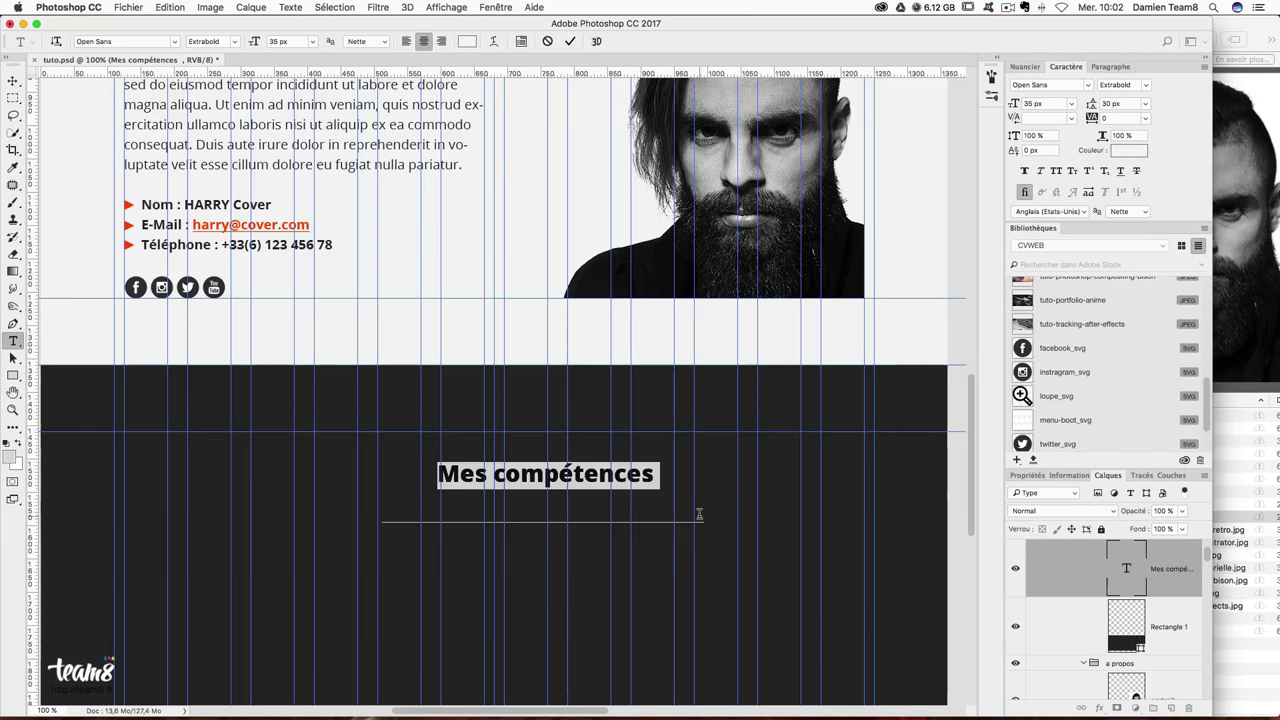
click(1128, 150)
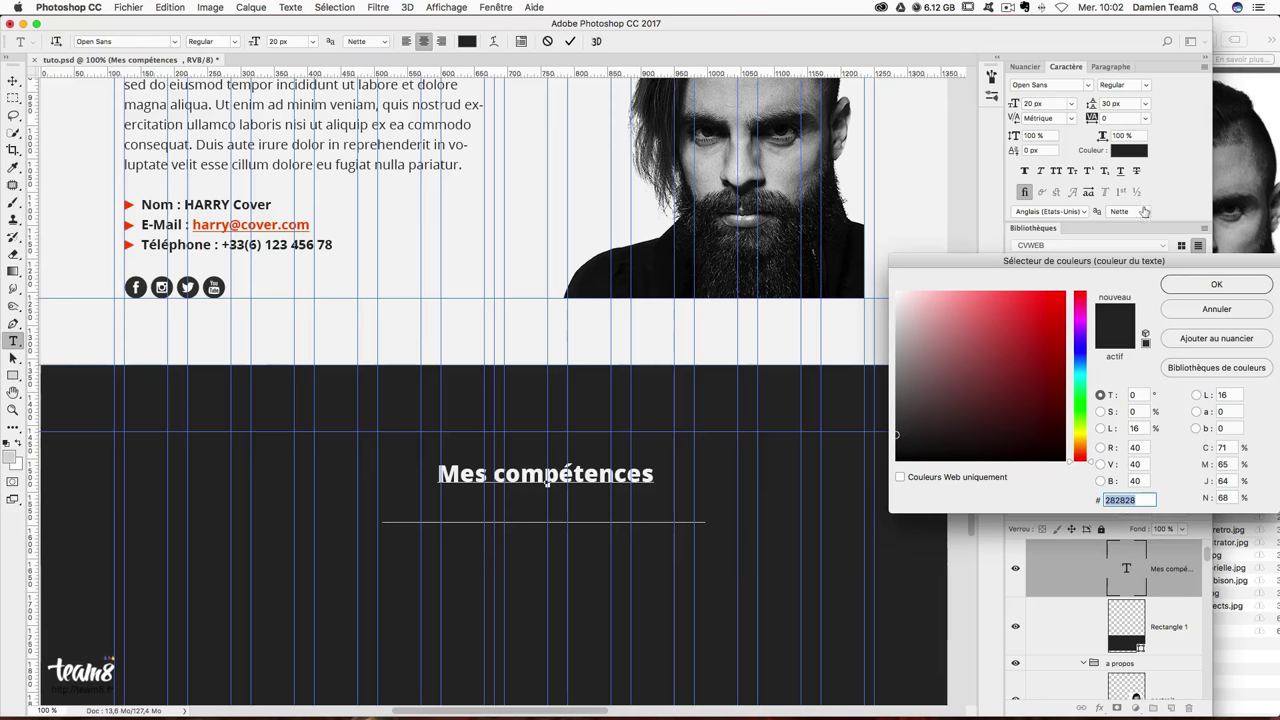
text(cc)
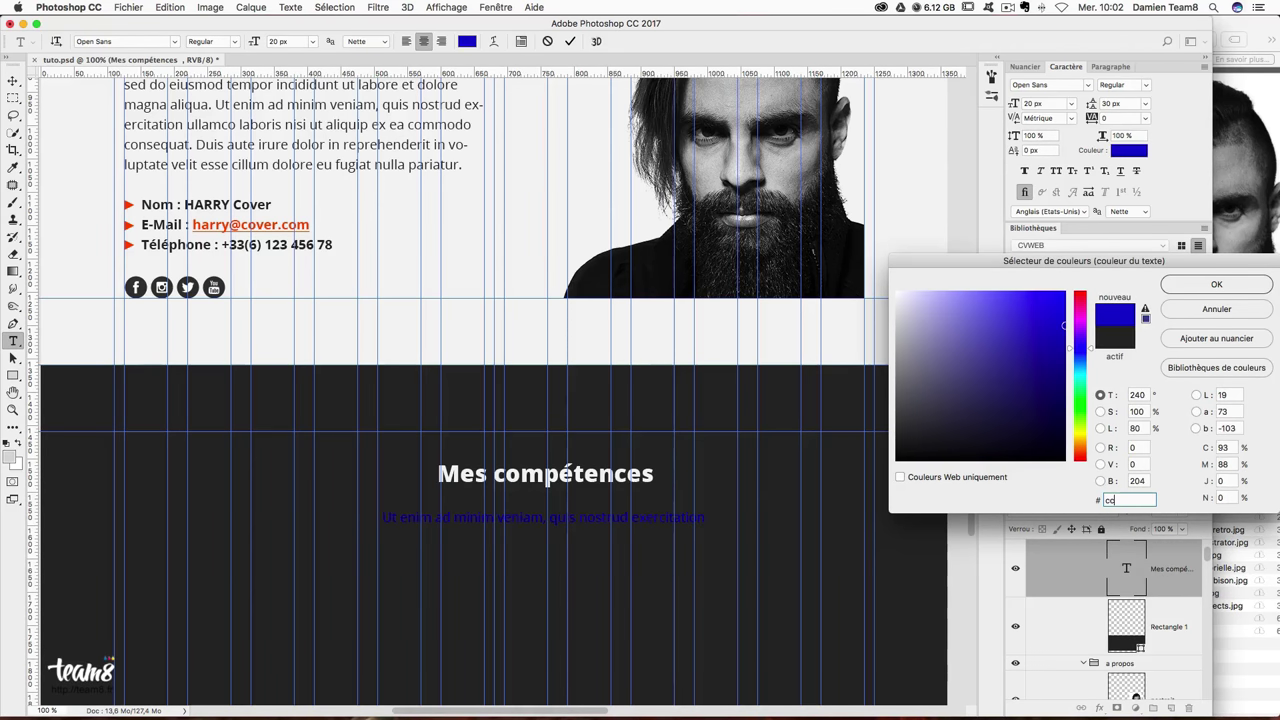
text(cc)
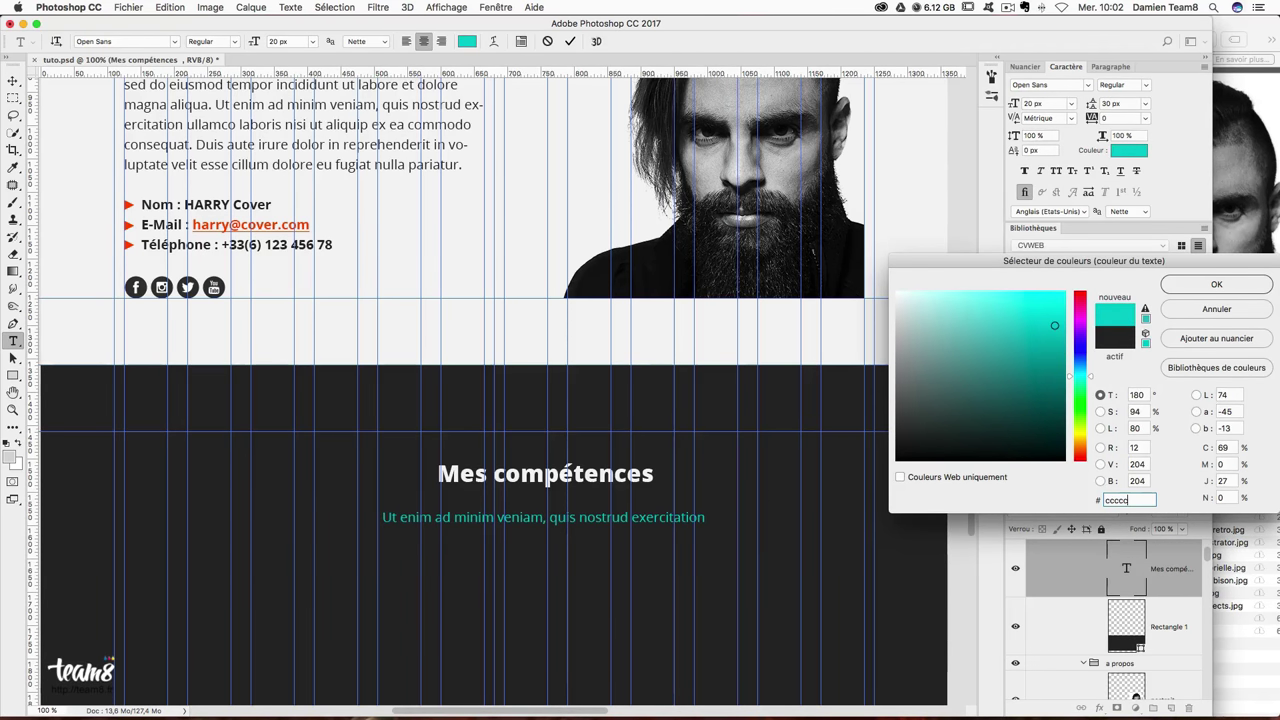
text(cc)
key(Return)
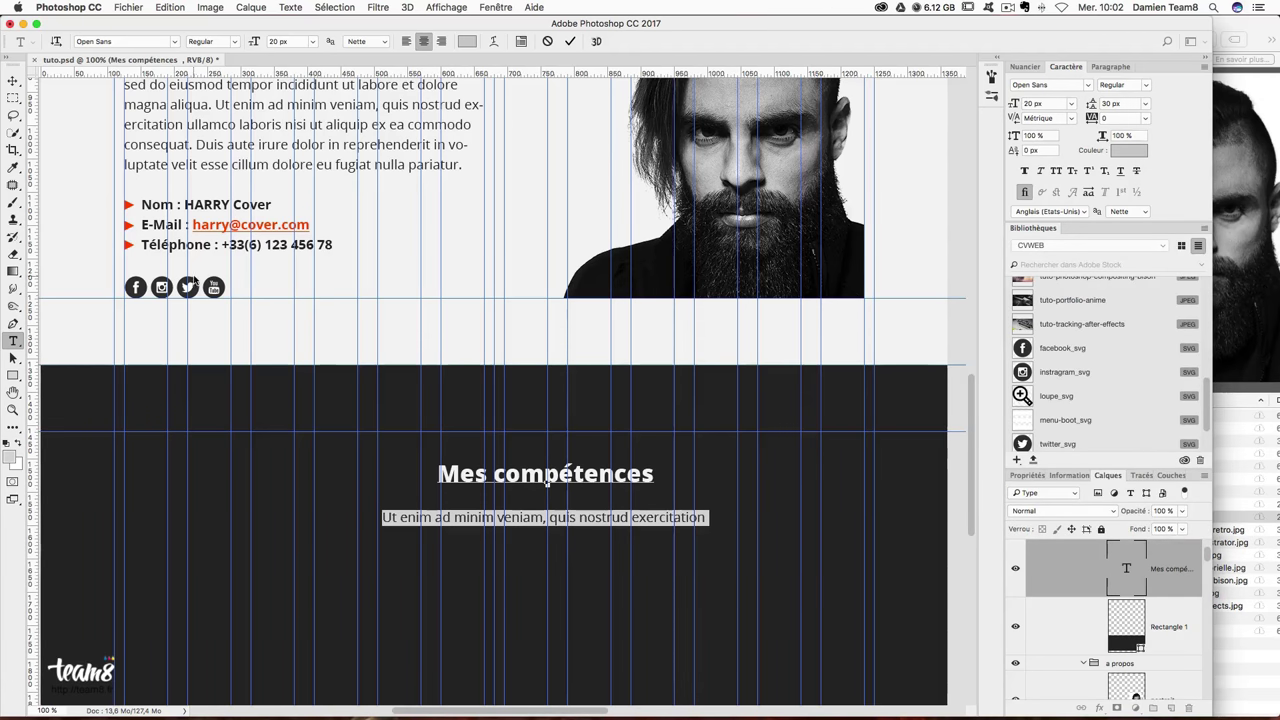
- Add a blank line under the heading and shift the text block up and left
click(628, 502)
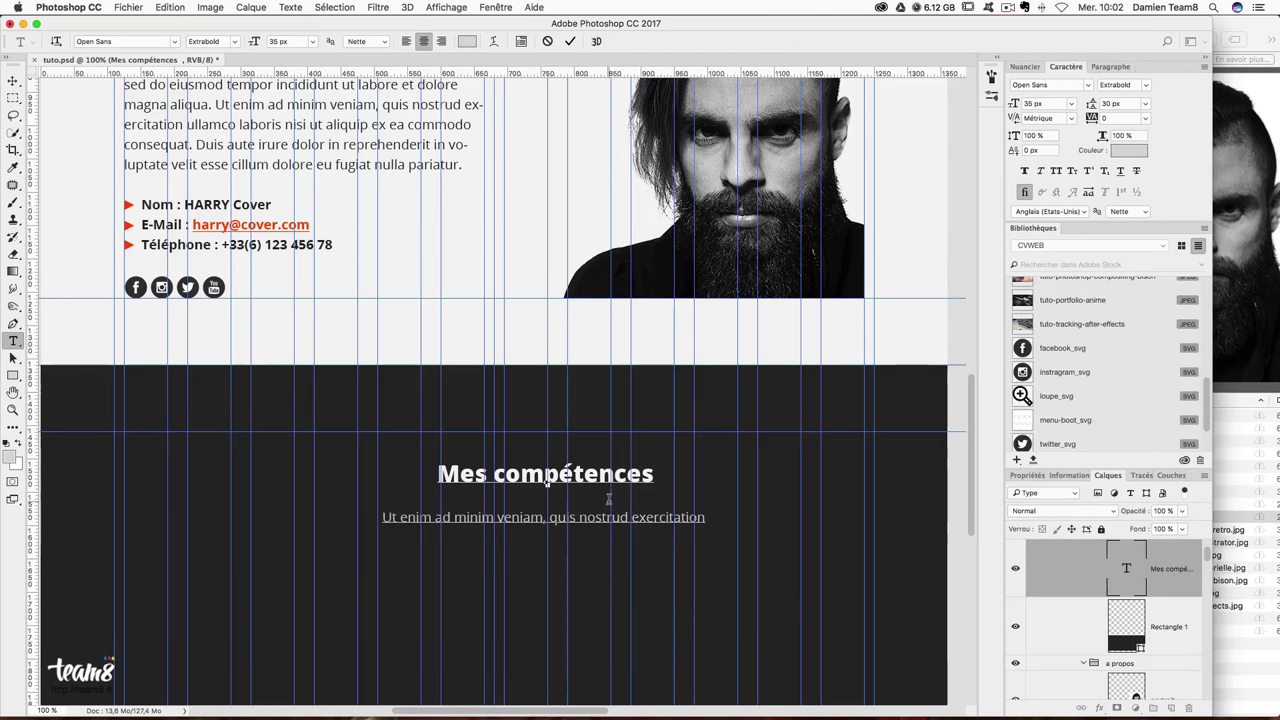
key(Return)
click(15, 81)
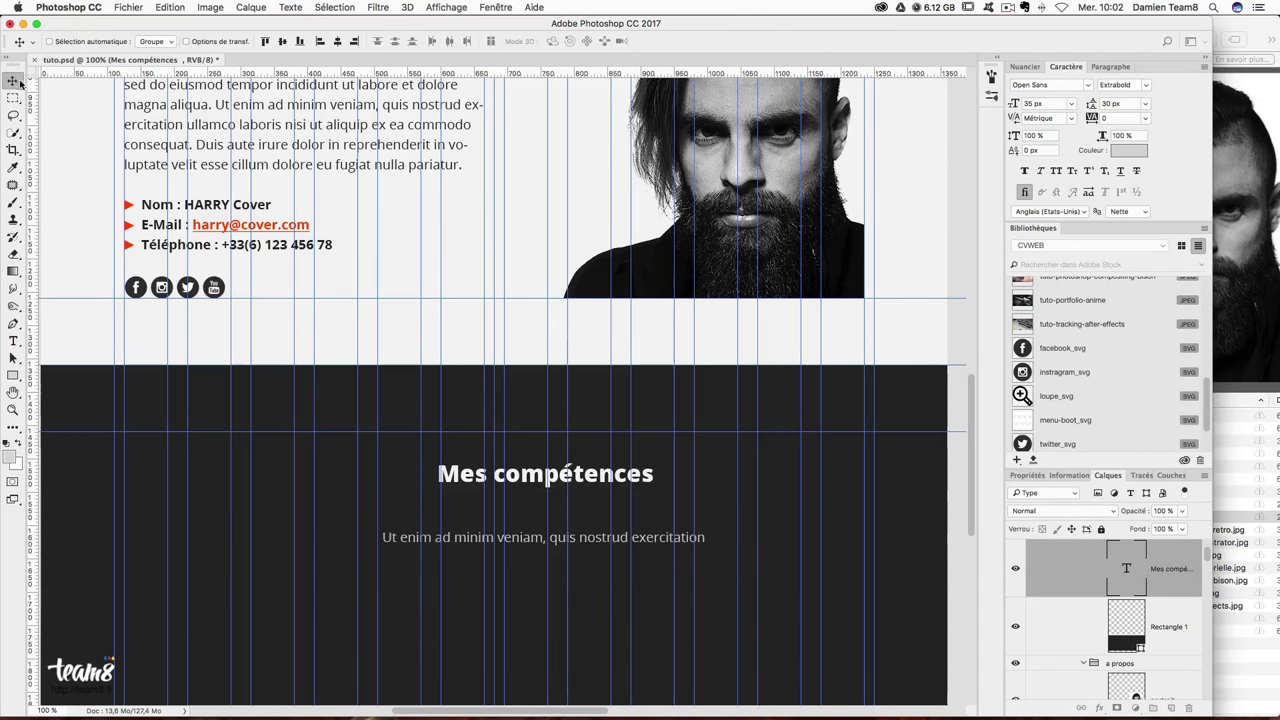
key(ctrl+t)
drag(565, 471, 509, 440)
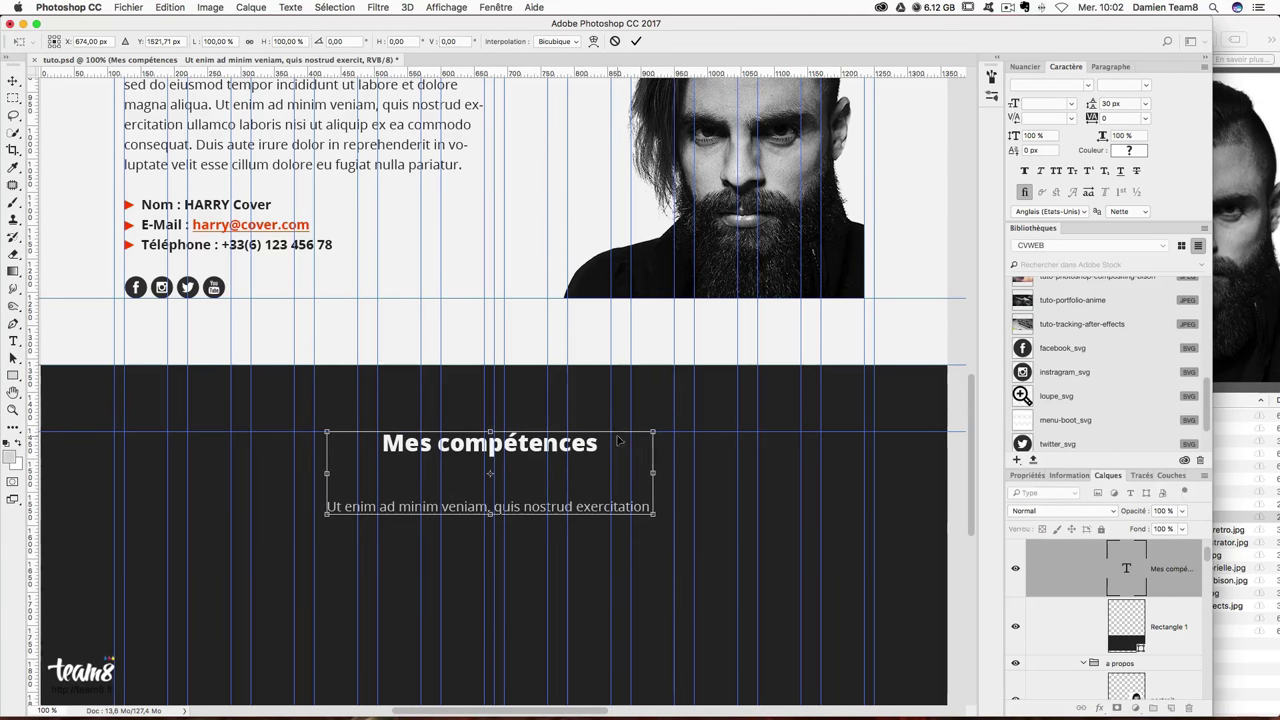
key(Return)
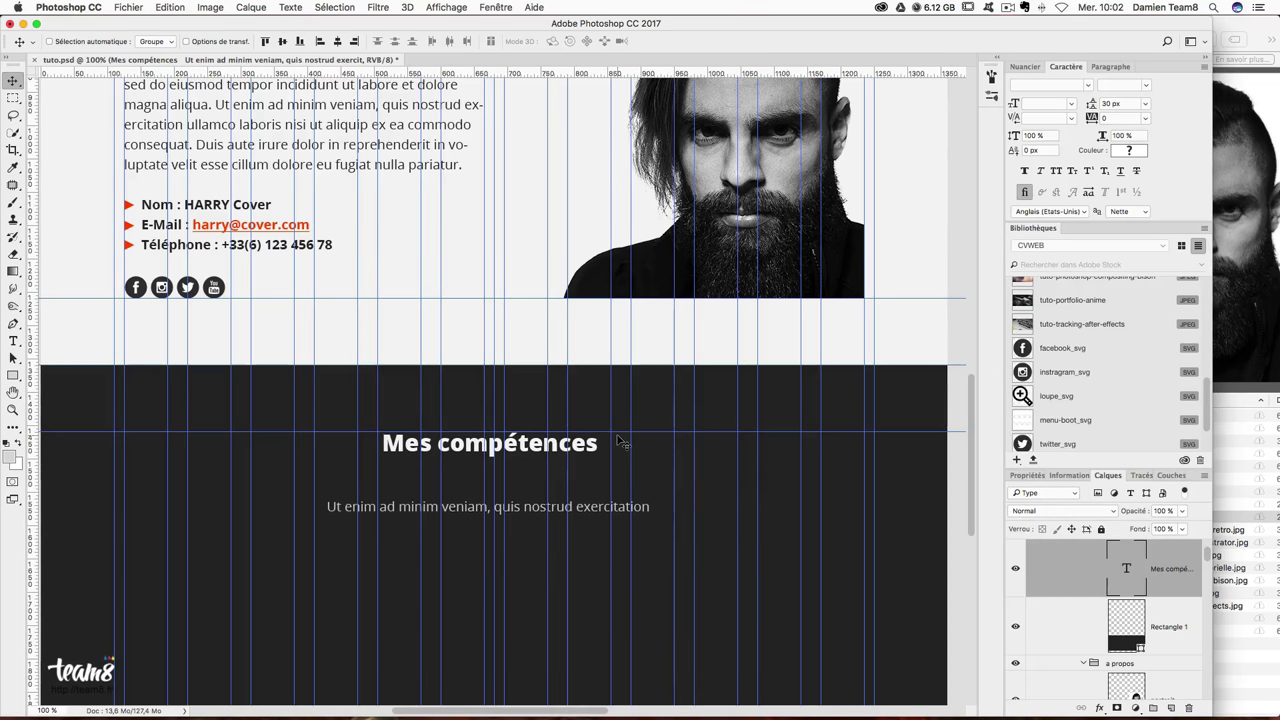
- Duplicate the A propos red underline bar and move the copy into the compétences group
scroll(632, 465, down, 2)
scroll(632, 468, down, 2)
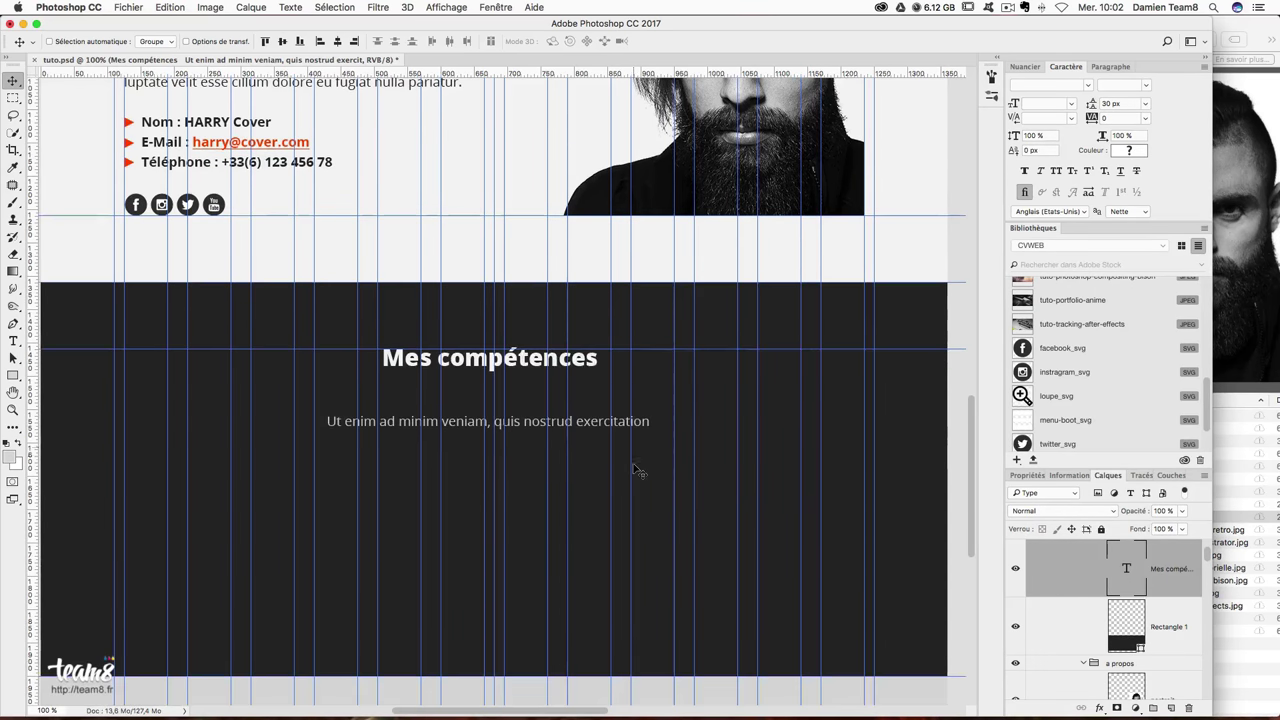
scroll(632, 465, up, 3)
scroll(632, 460, up, 3)
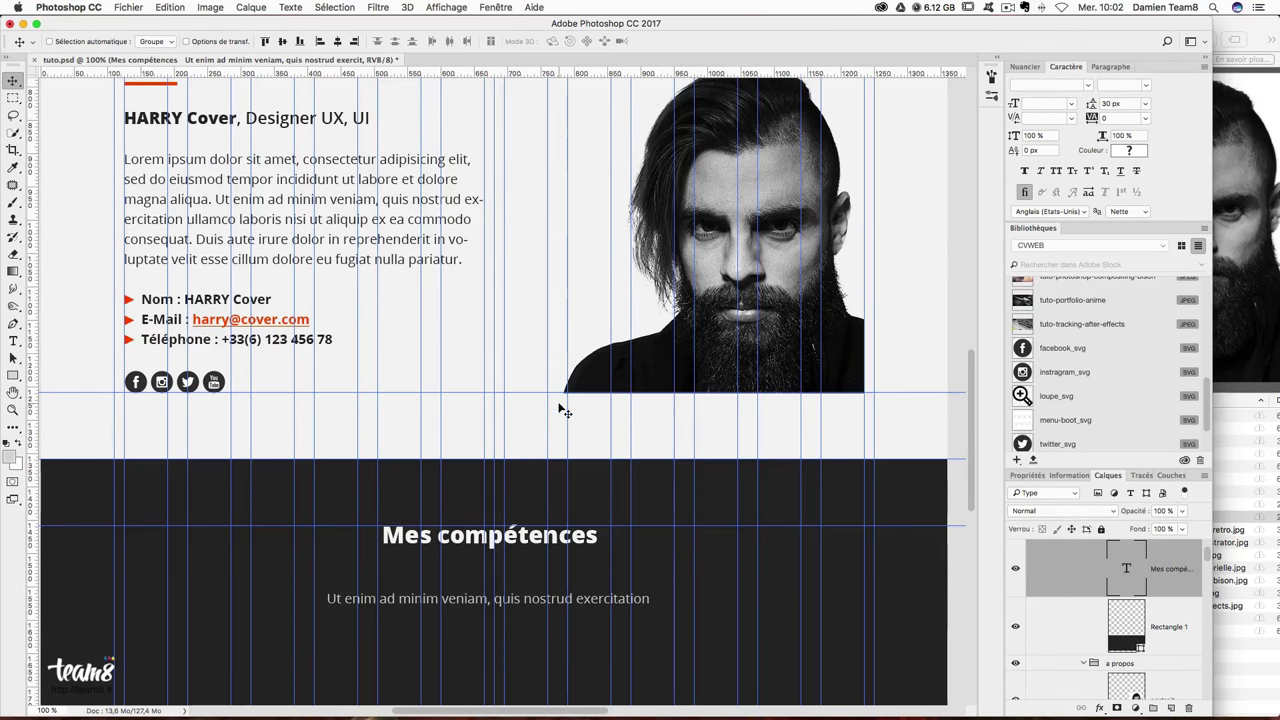
scroll(450, 350, up, 3)
right_click(175, 120)
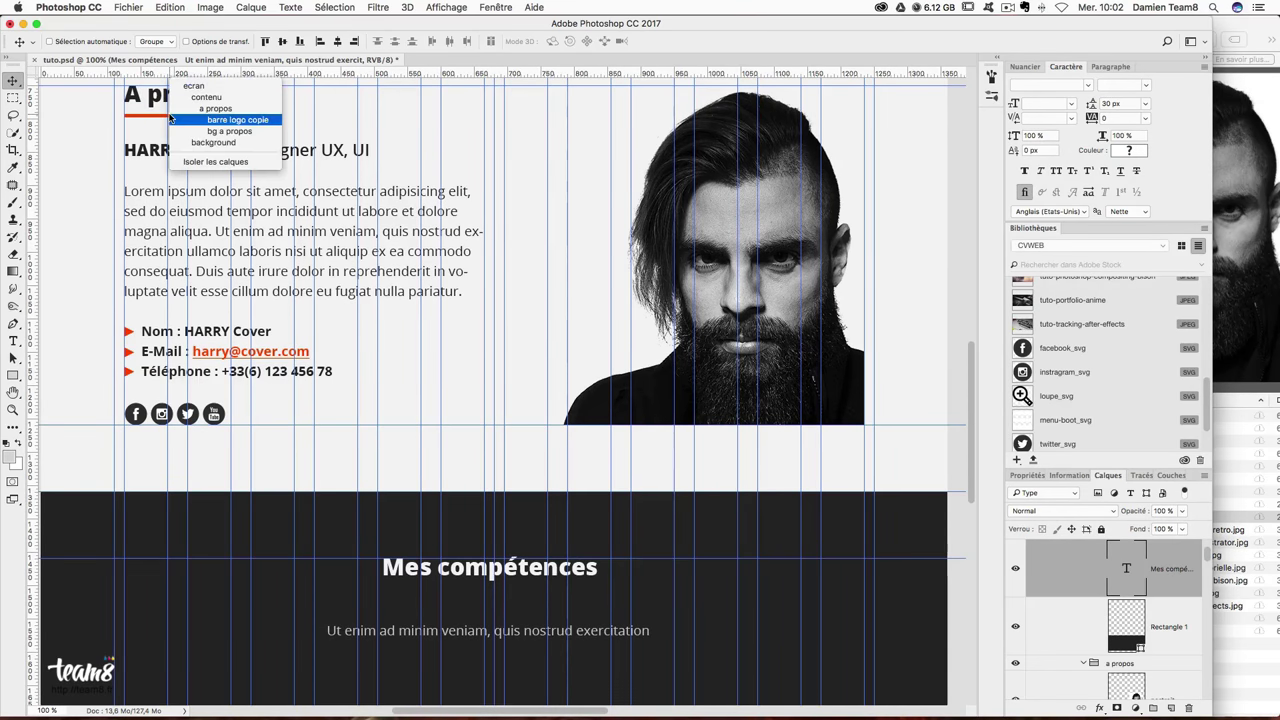
click(182, 119)
key(ctrl+j)
mouse_move(1180, 663)
mouse_down()
mouse_move(1157, 400)
mouse_move(1156, 623)
mouse_up()
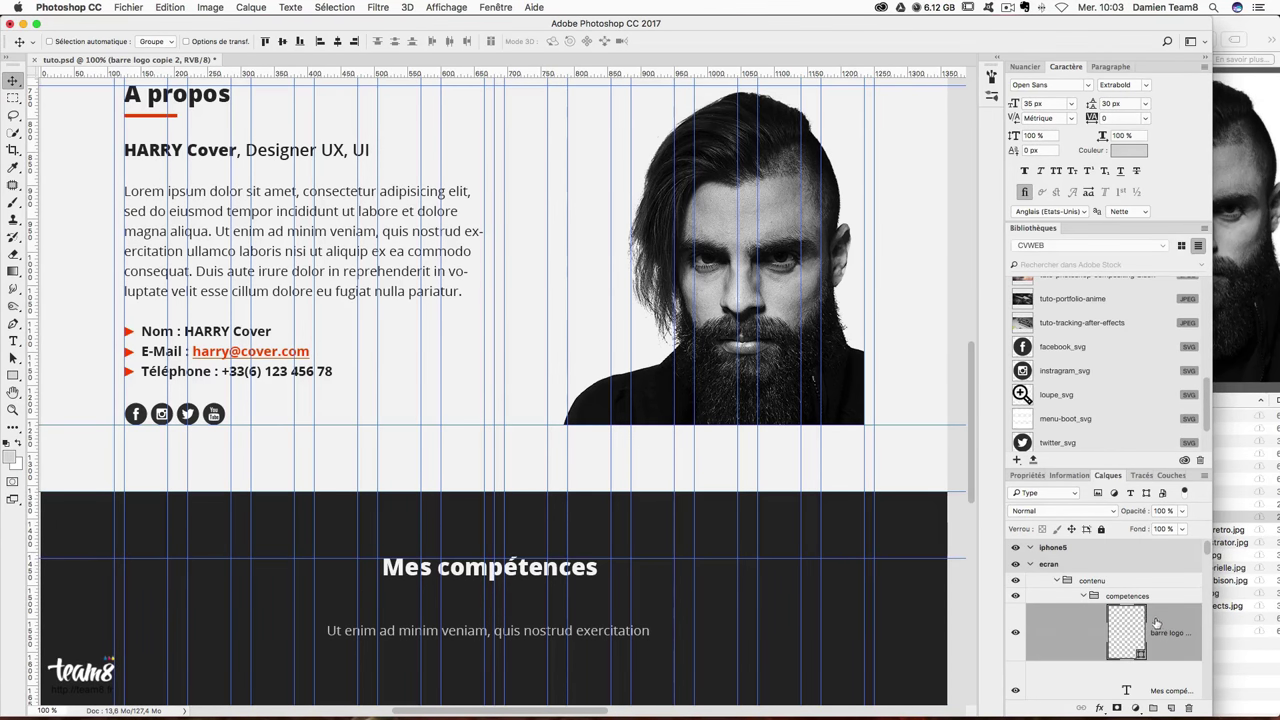
- Position the red bar copy centred just beneath the Mes compétences heading
drag(163, 133, 499, 594)
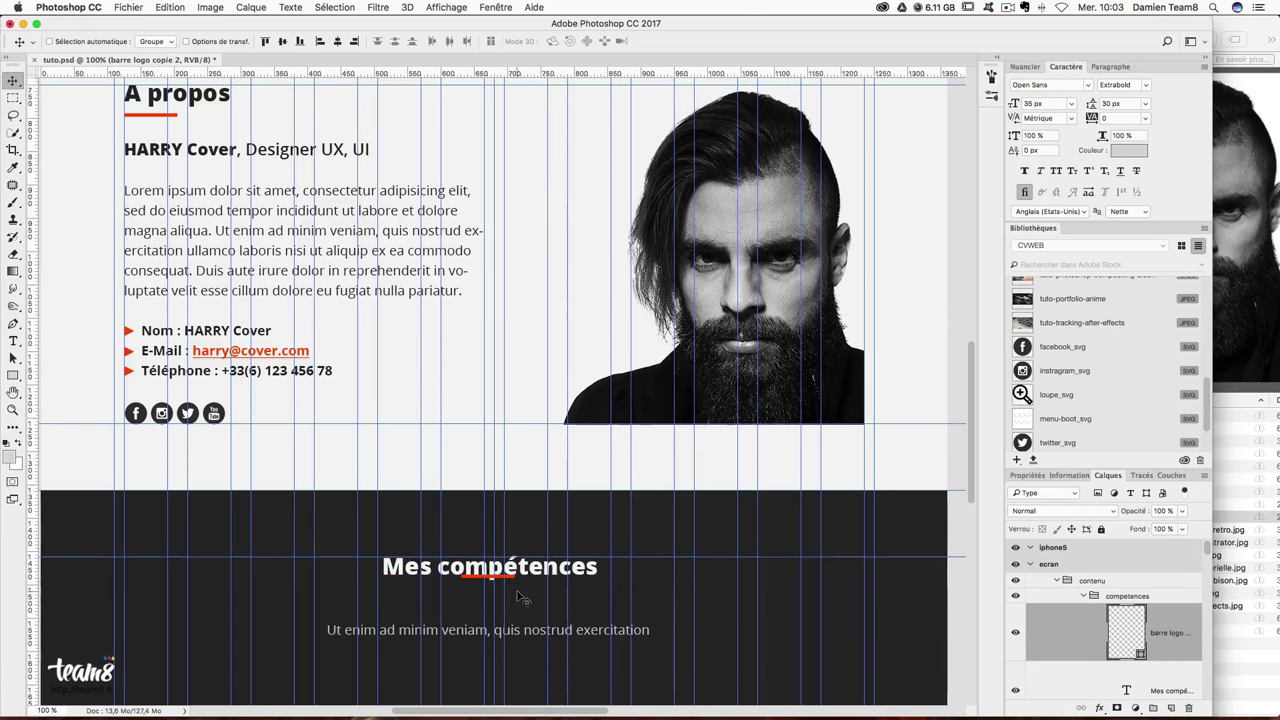
key(Down)
key(Down)
key(Down)
key(Down)
key(Up)
key(Up)
key(Down)
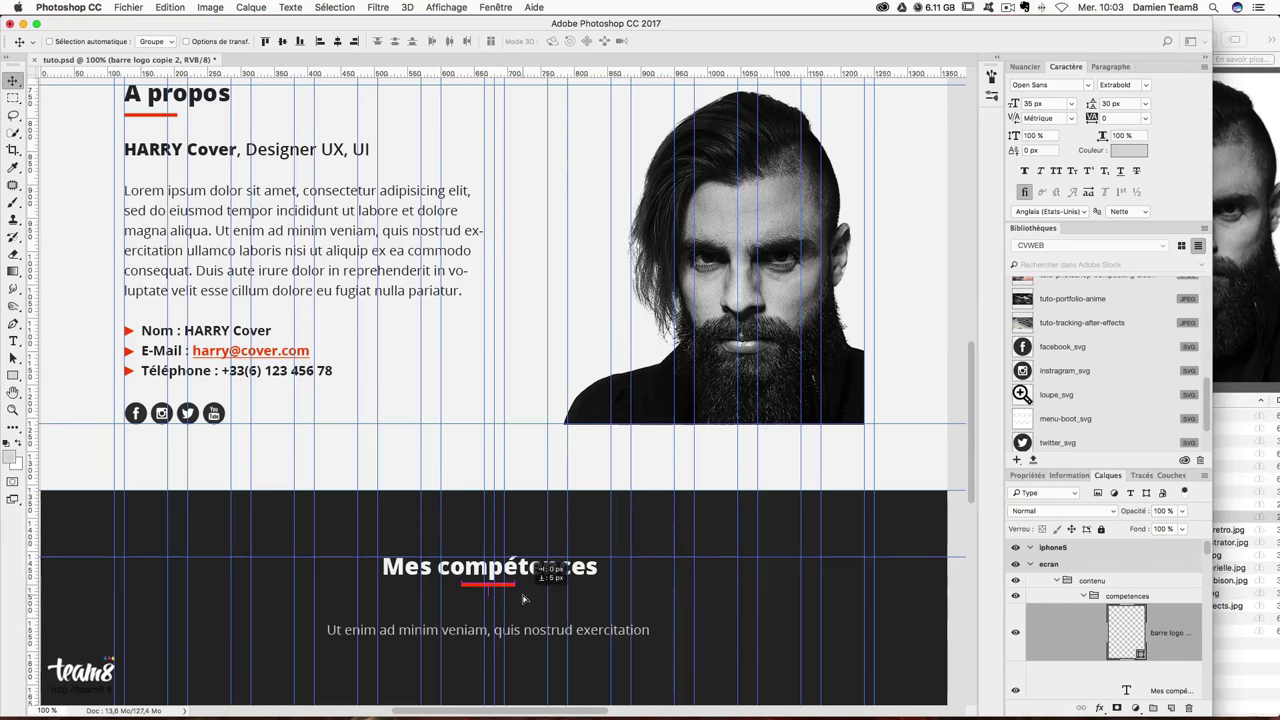
key(Down)
key(Down)
key(Down)
key(Down)
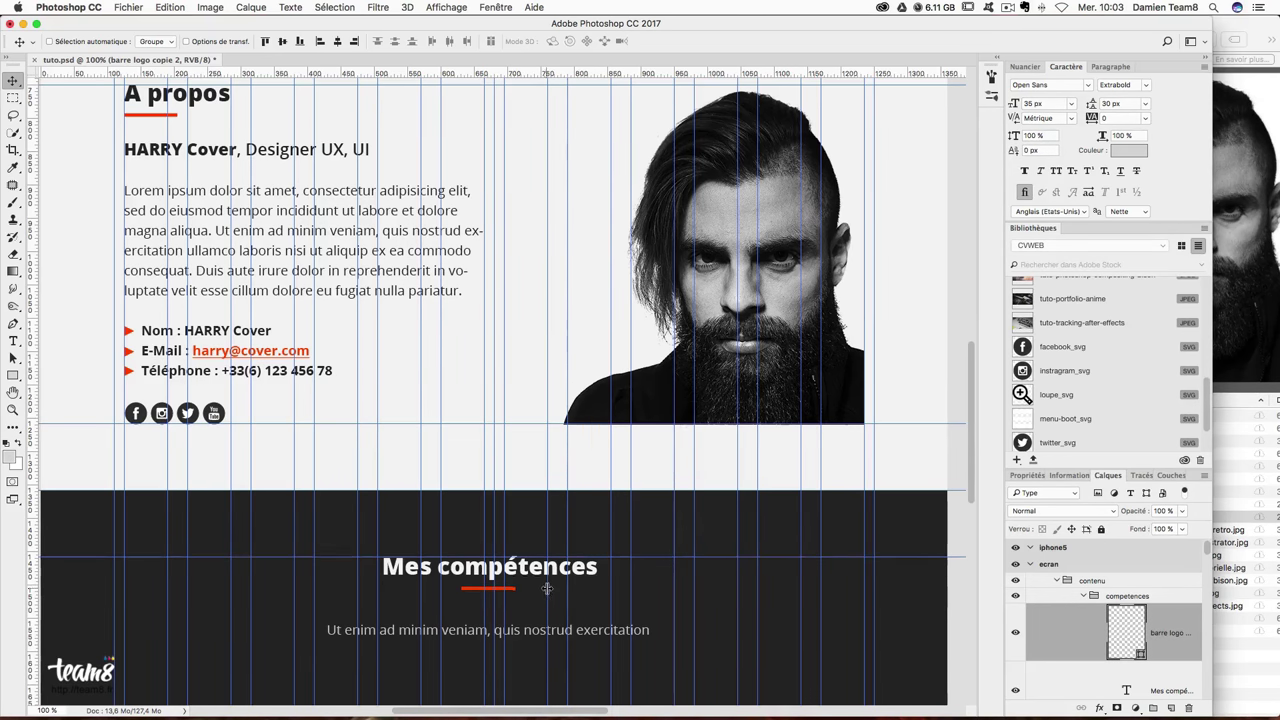
scroll(540, 592, down, 1)
scroll(540, 590, down, 1)
key(ctrl+t)
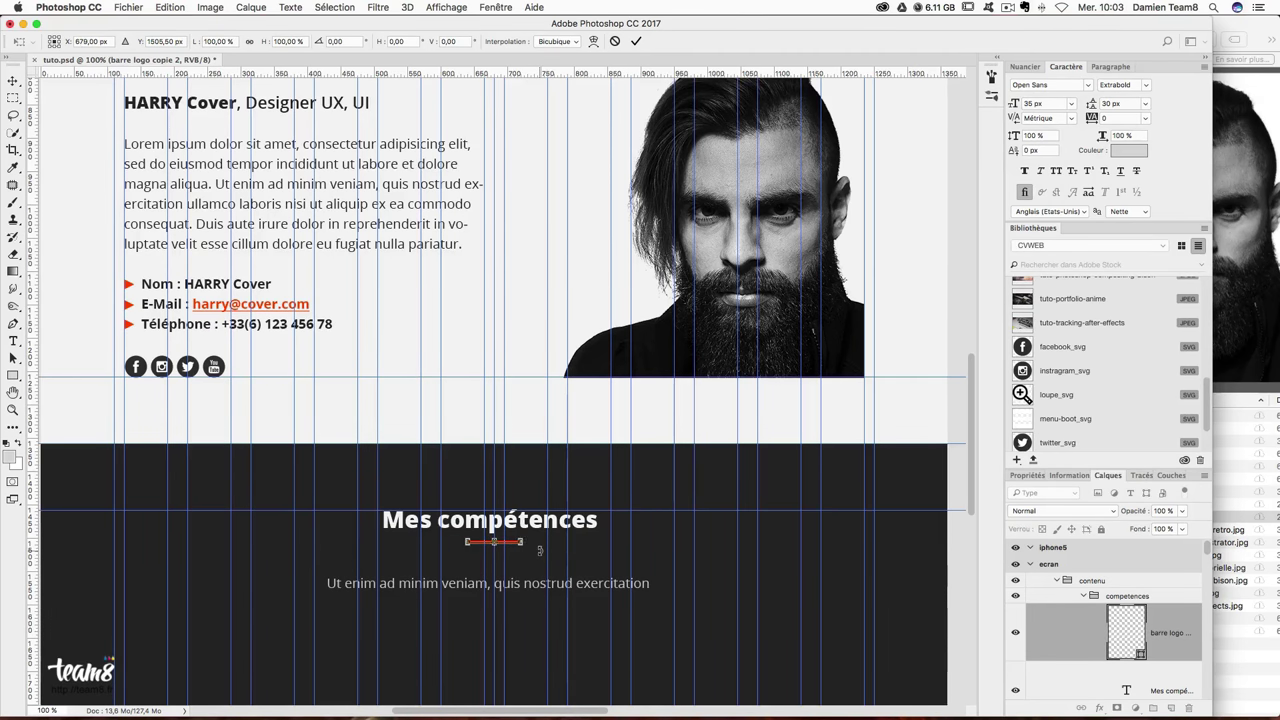
key(Return)
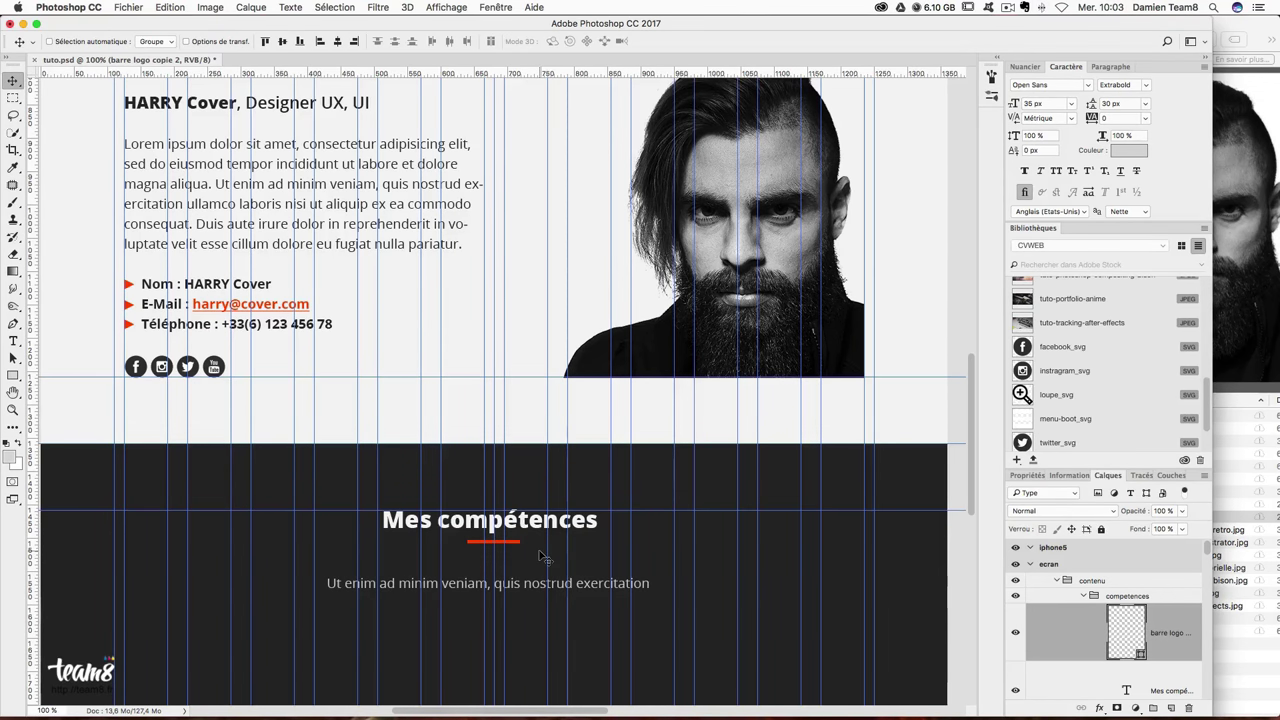
- Hide the guides and zoom out to preview the whole layout
key(ctrl+semicolon)
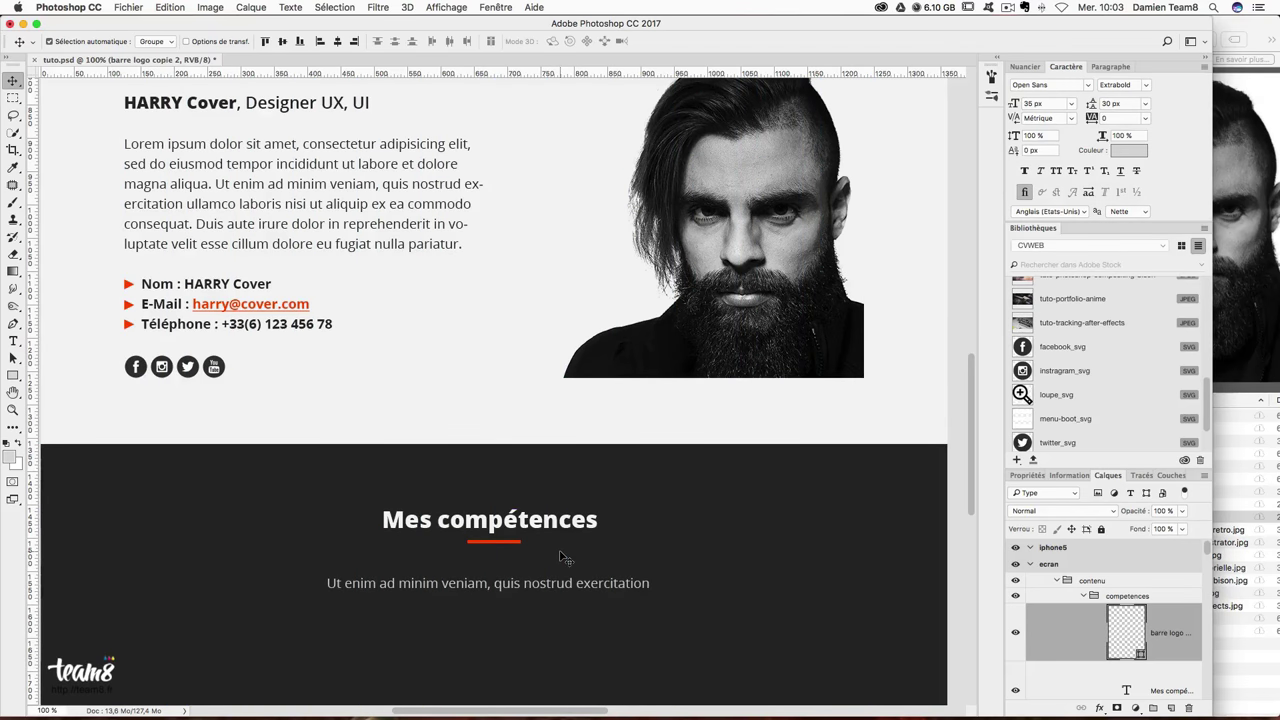
key(ctrl+minus)
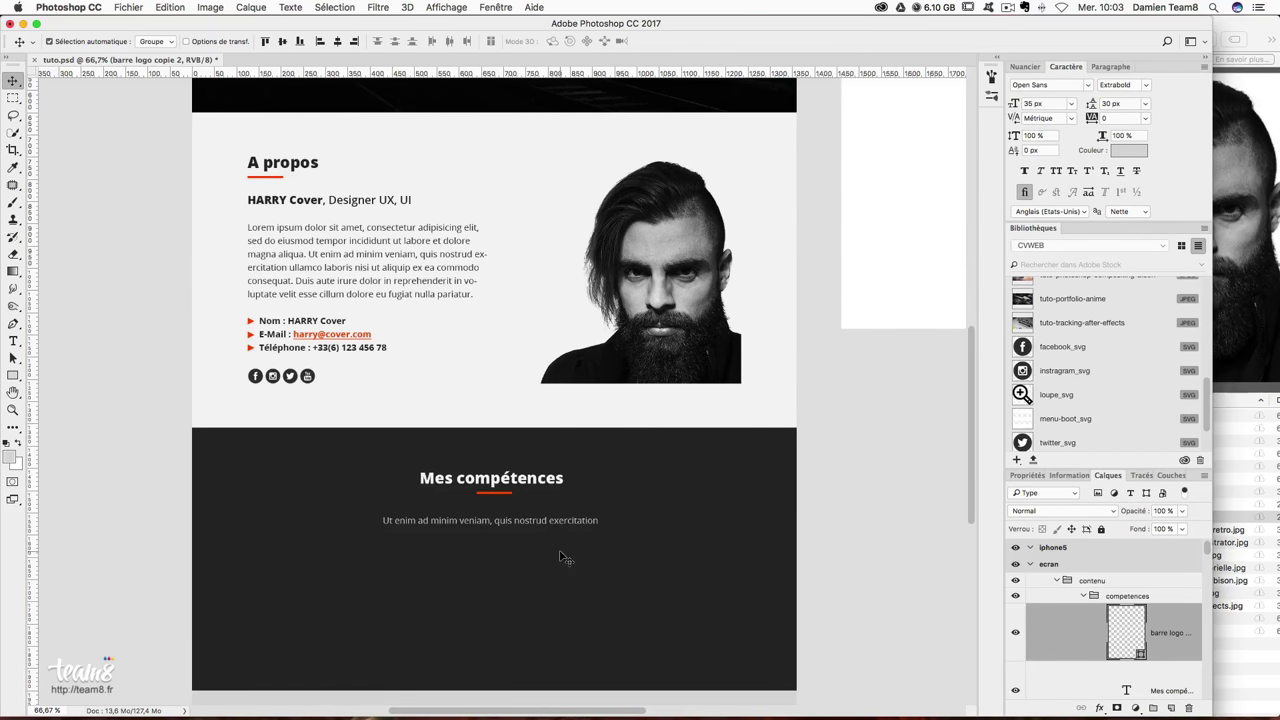
key(ctrl+plus)
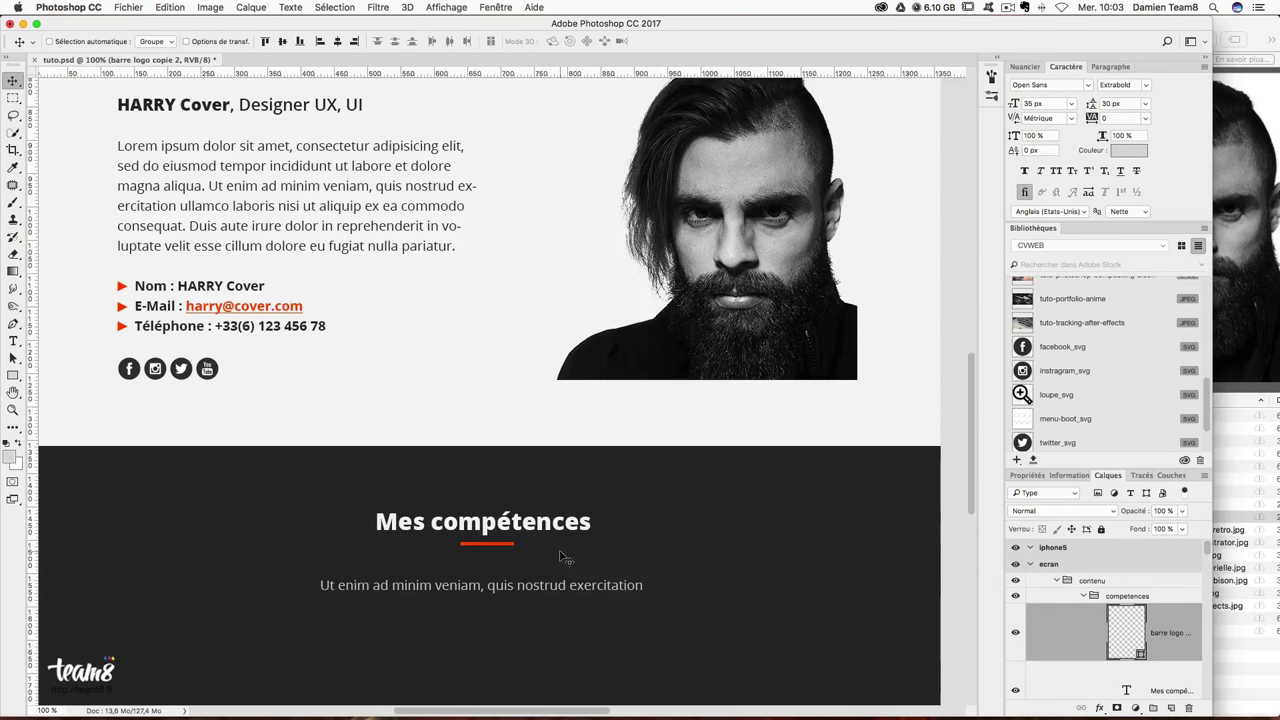
scroll(560, 557, down, 3)
scroll(560, 557, down, 2)
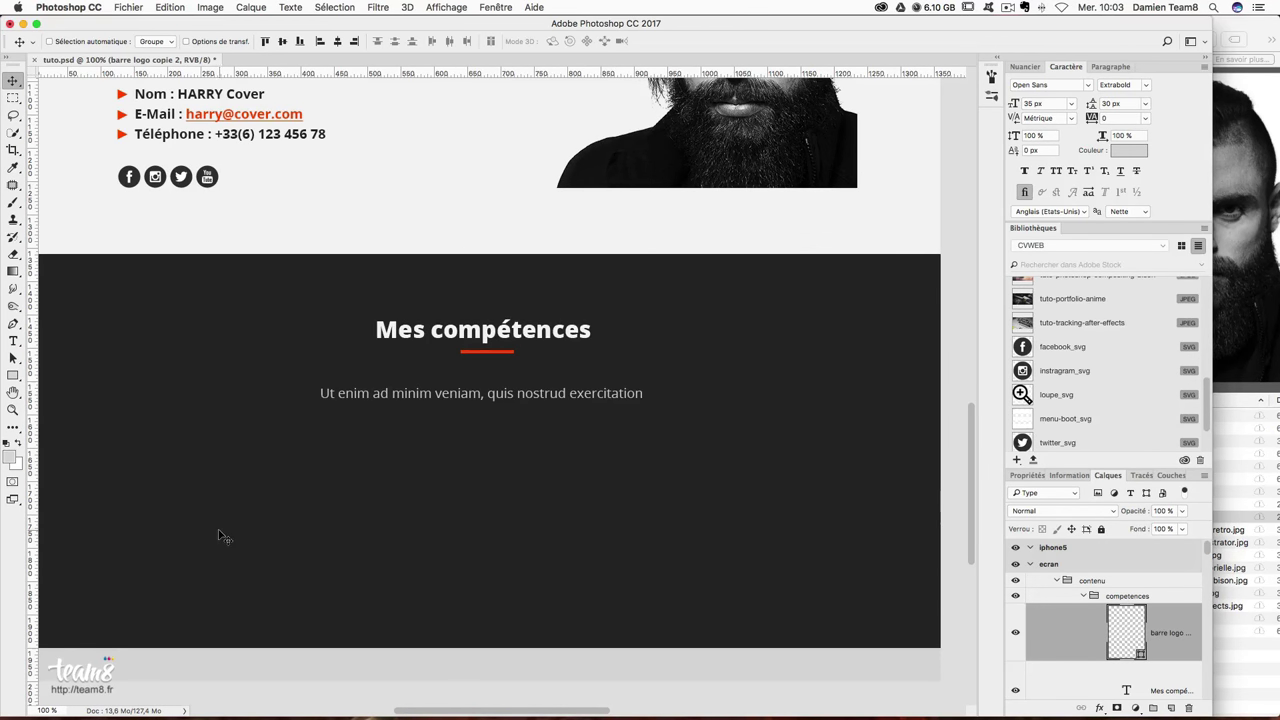
- Add a '90%' text layer in the skills section at 100 px size
click(13, 341)
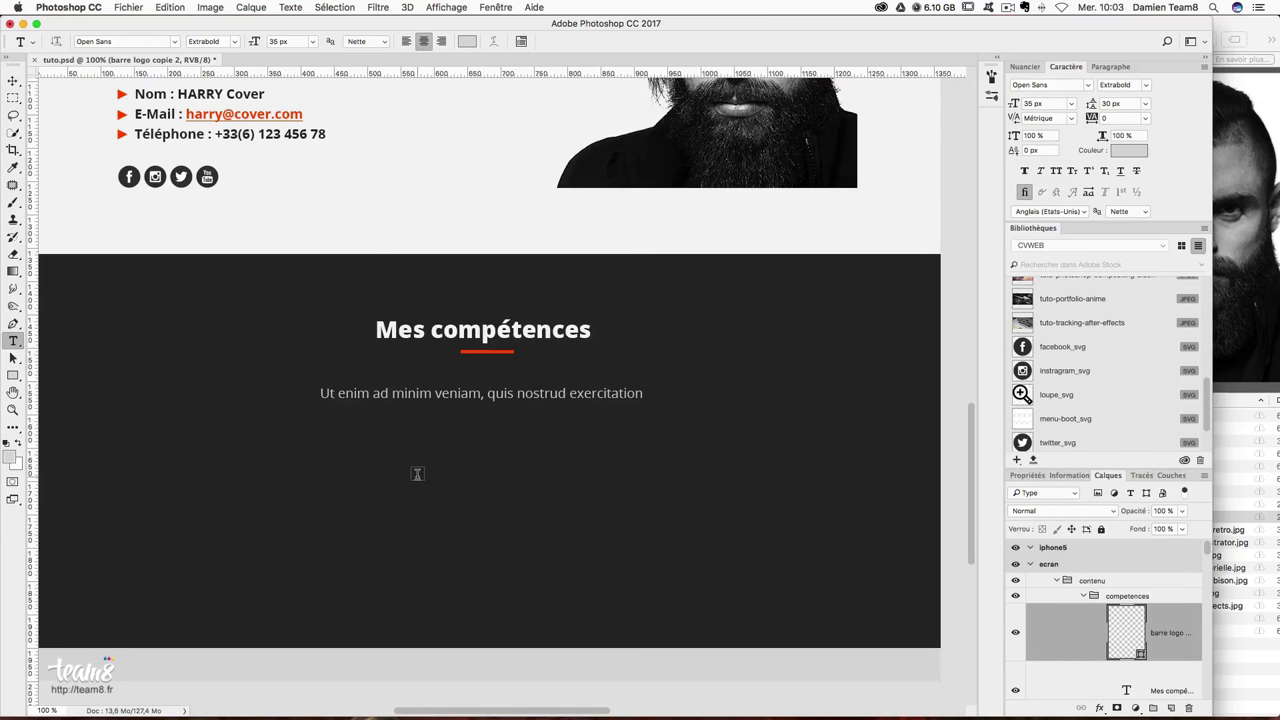
click(425, 508)
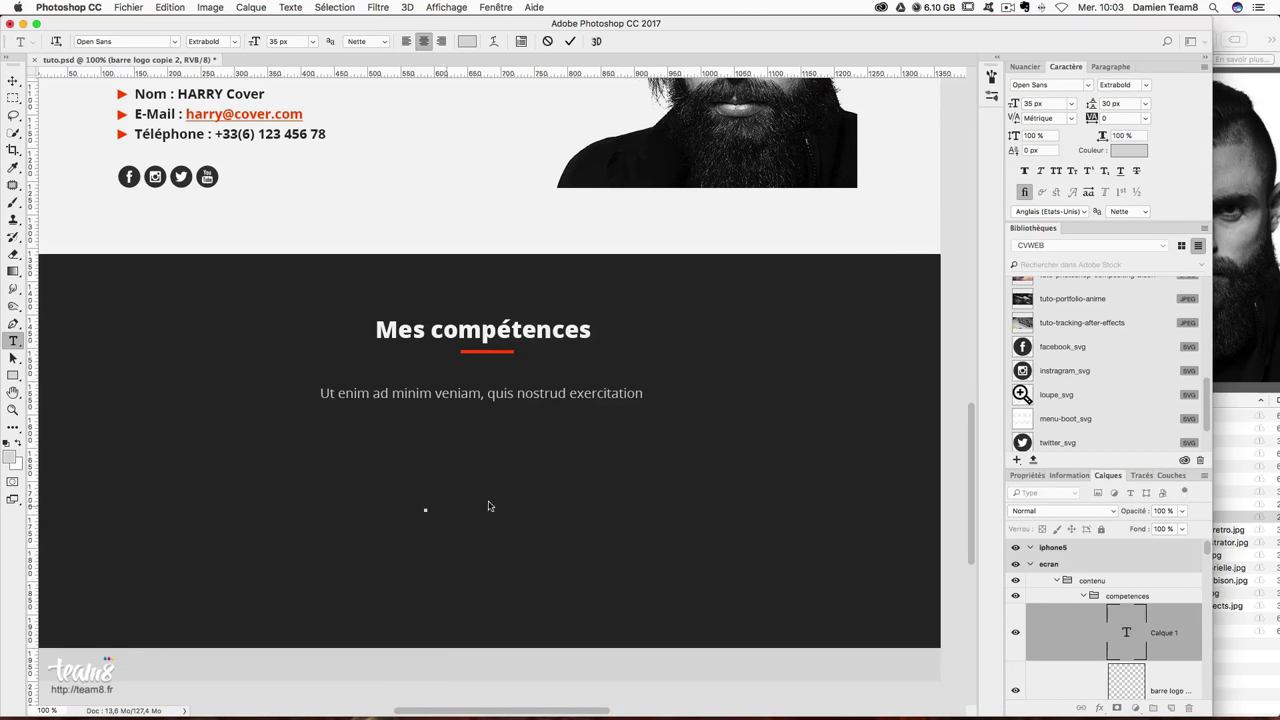
text(90)
text(%)
key(super+a)
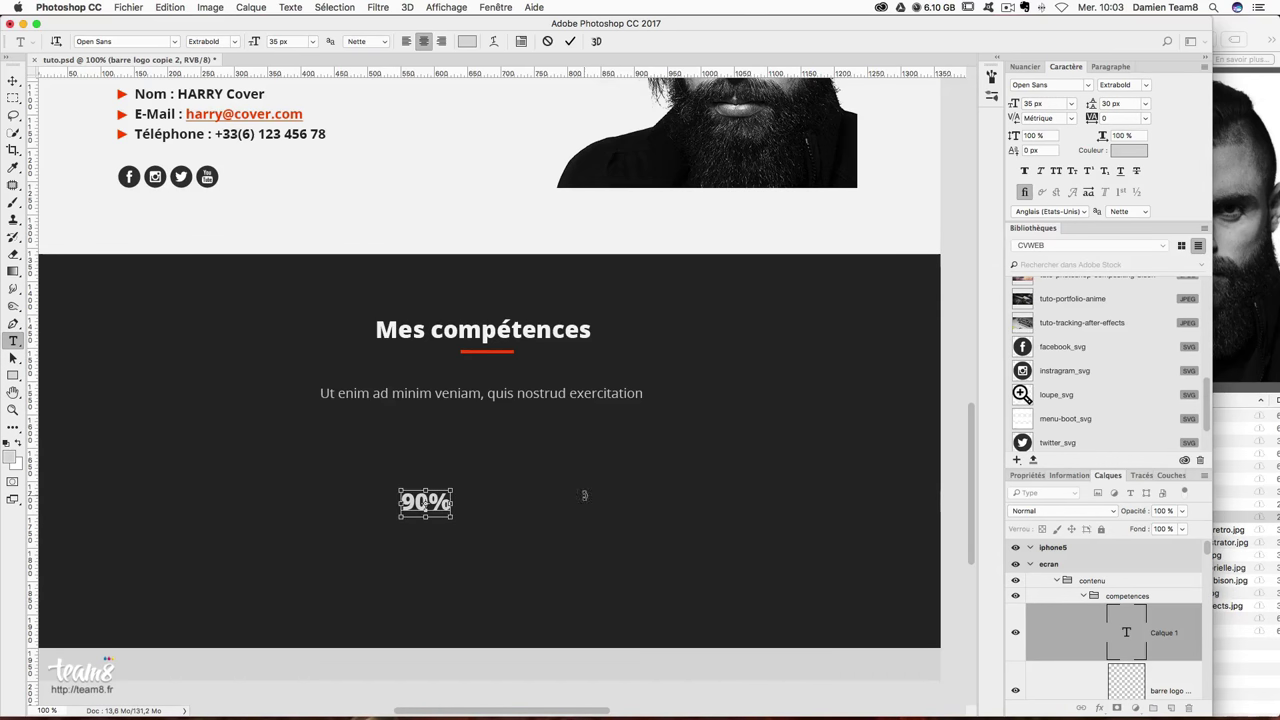
click(1038, 104)
text(100)
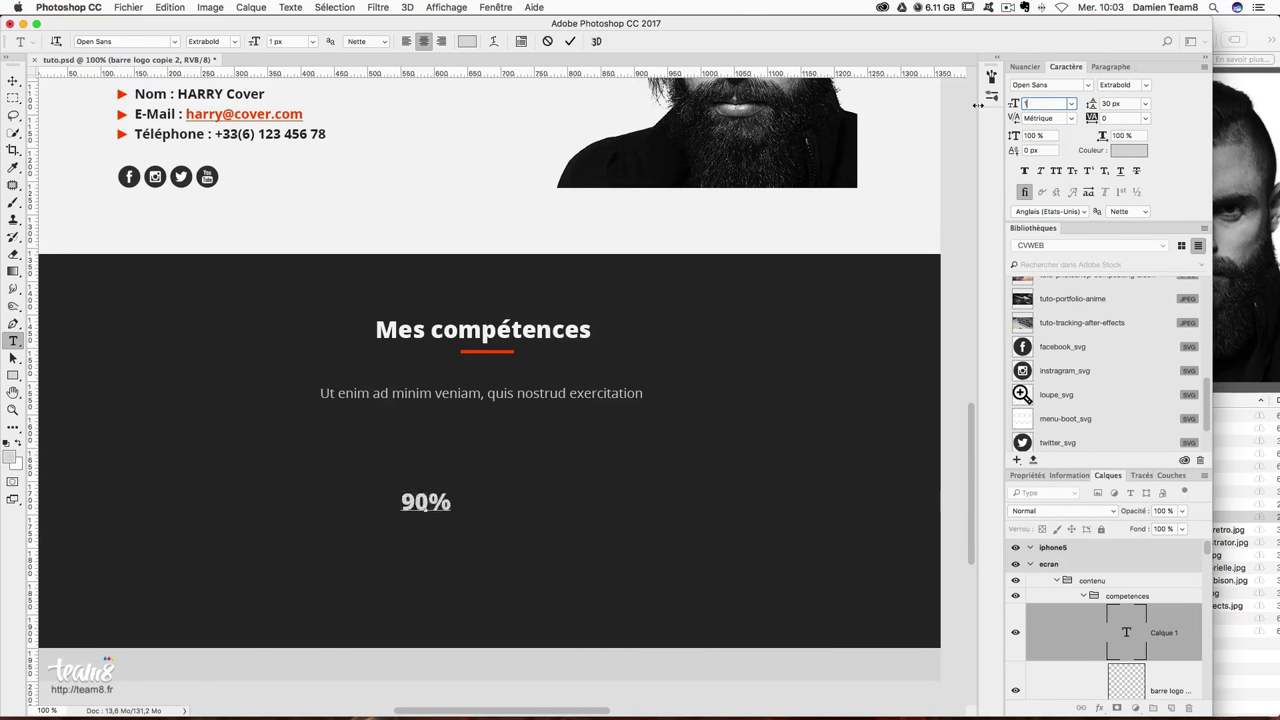
key(Return)
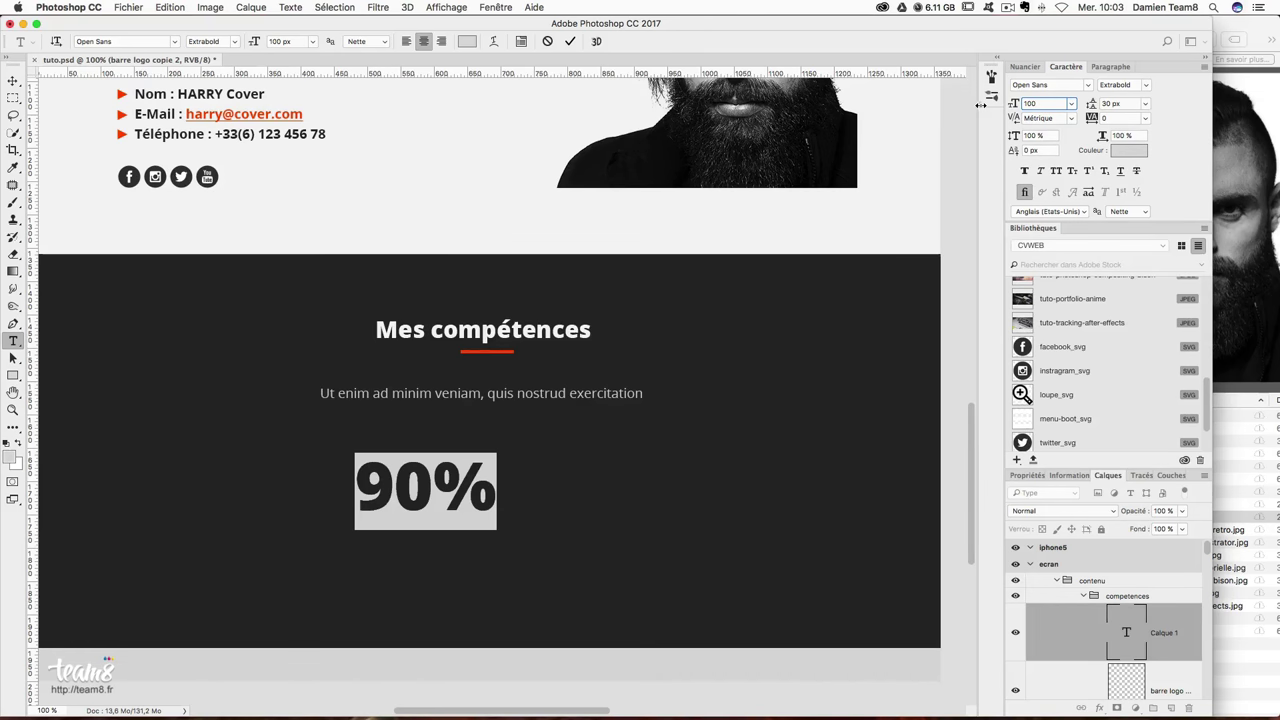
- Make the 90% text Bold and light grey #cccccc
click(1010, 113)
click(1155, 85)
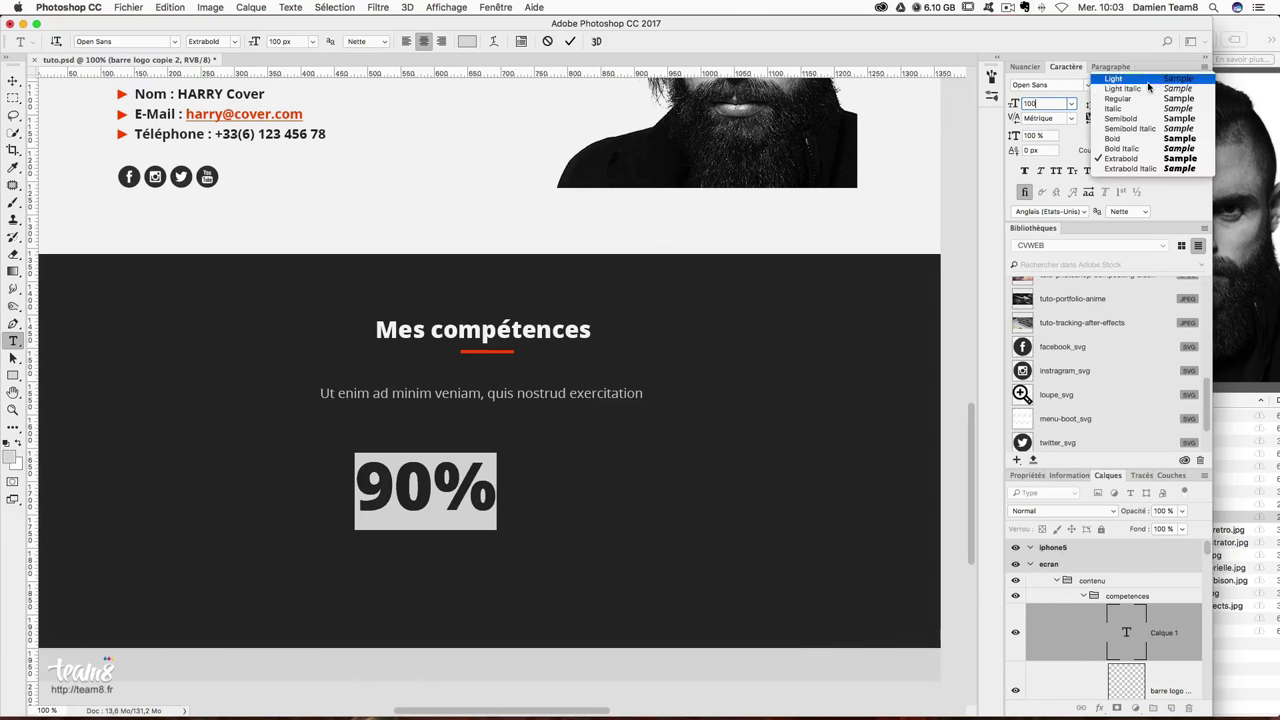
click(1120, 135)
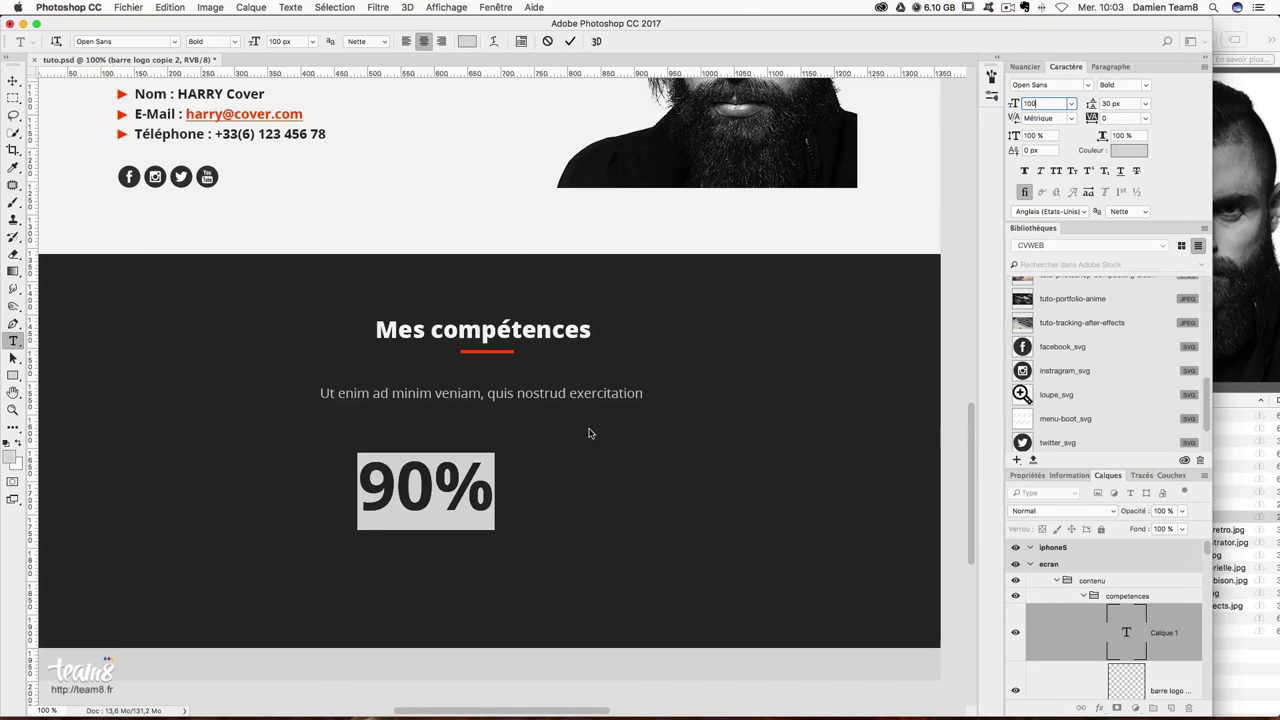
click(1142, 155)
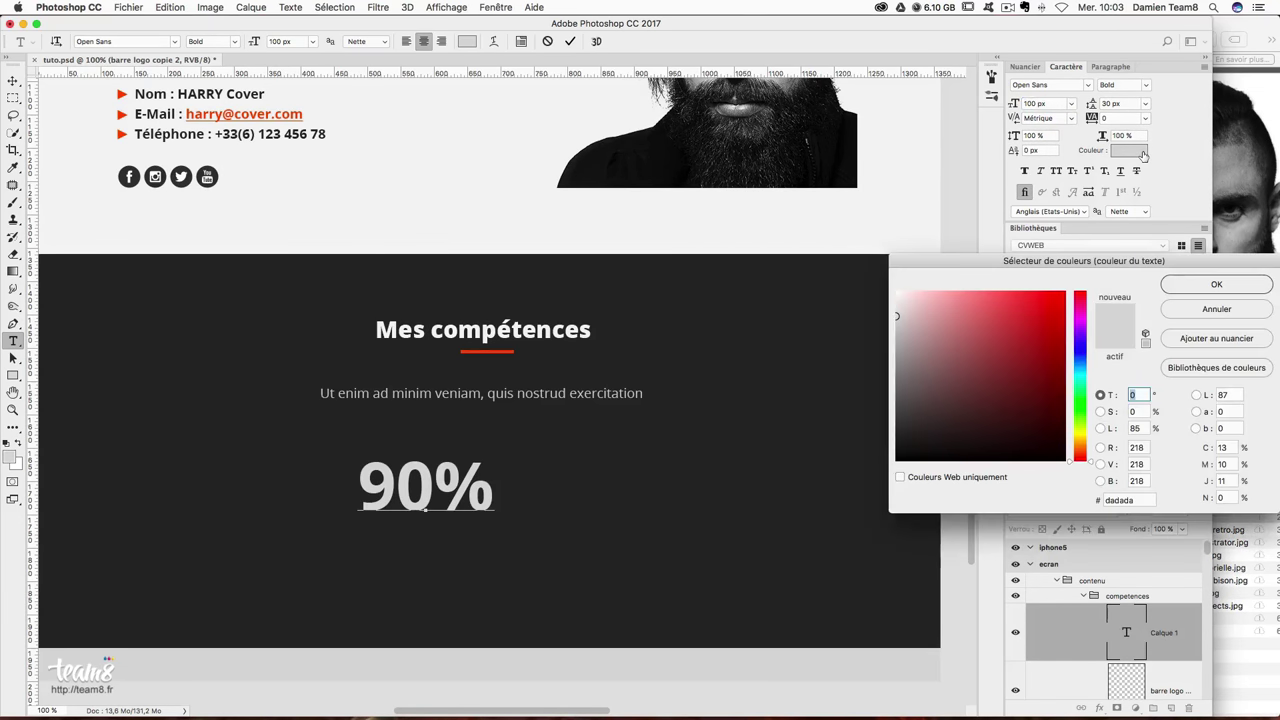
double_click(1118, 500)
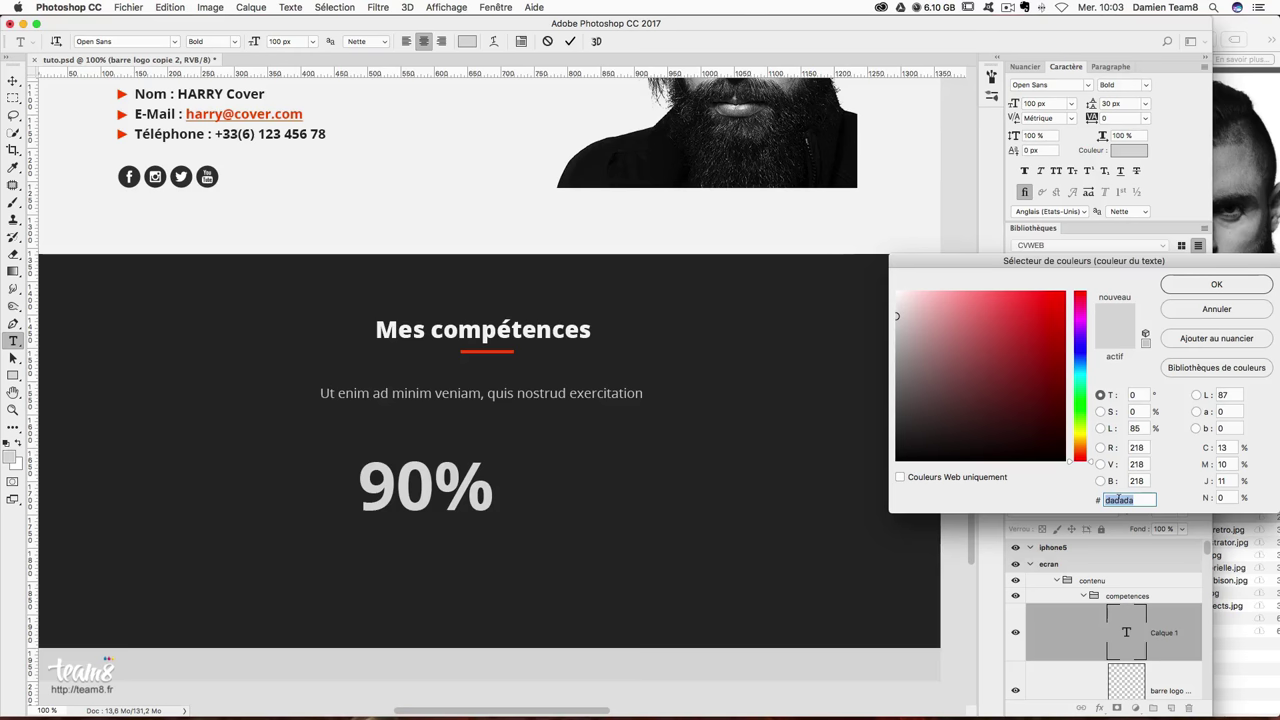
text(0ccc)
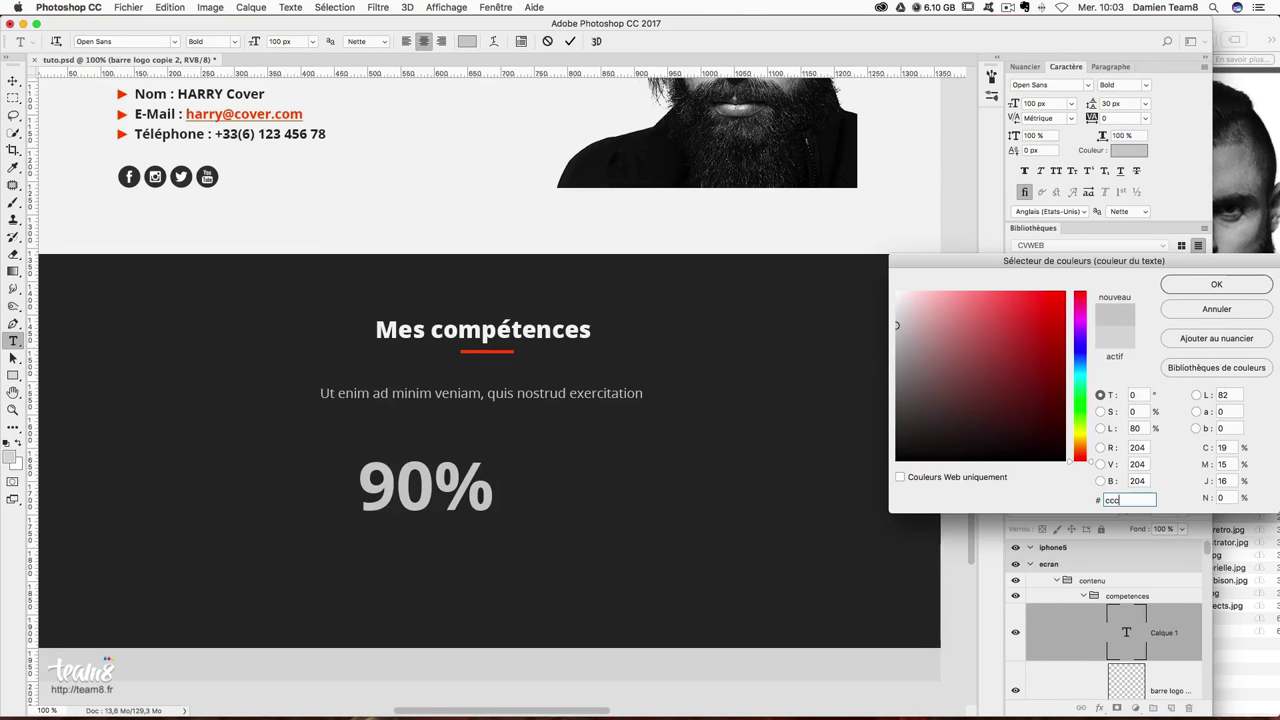
text(ccc)
click(1216, 285)
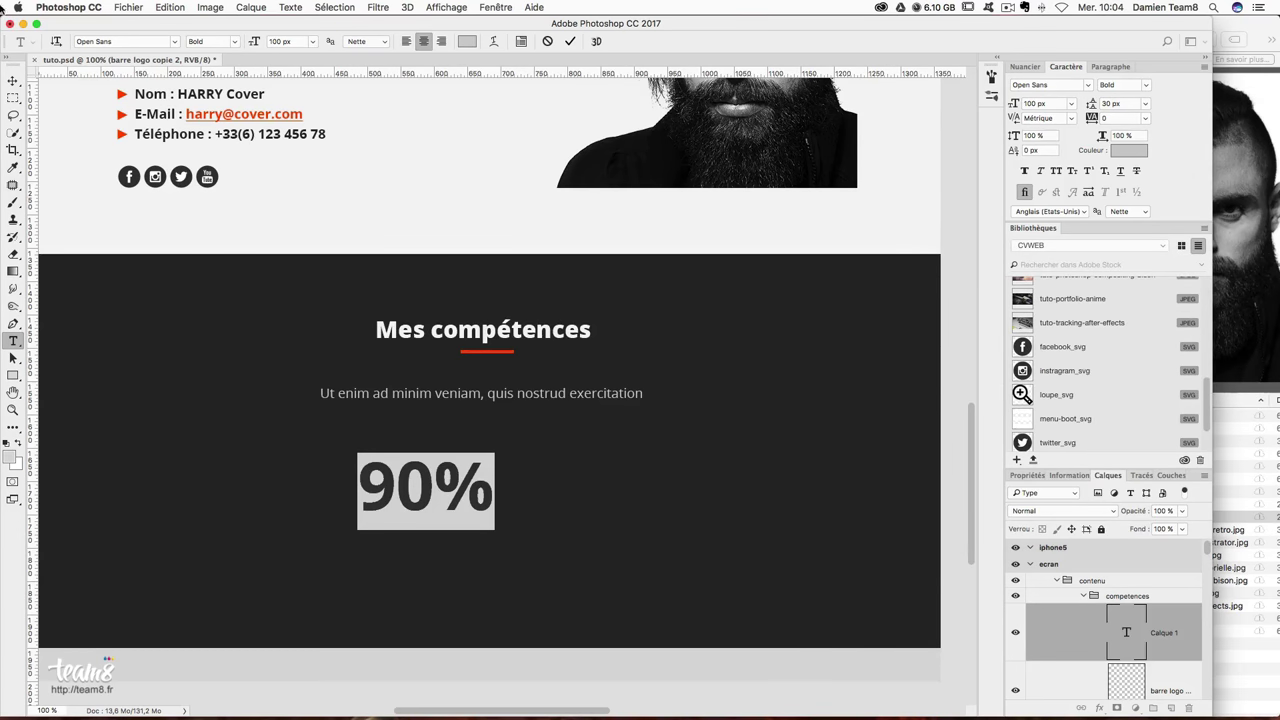
- Move the 90% figure to the left of the section, below the subtitle
click(12, 82)
key(ctrl+semicolon)
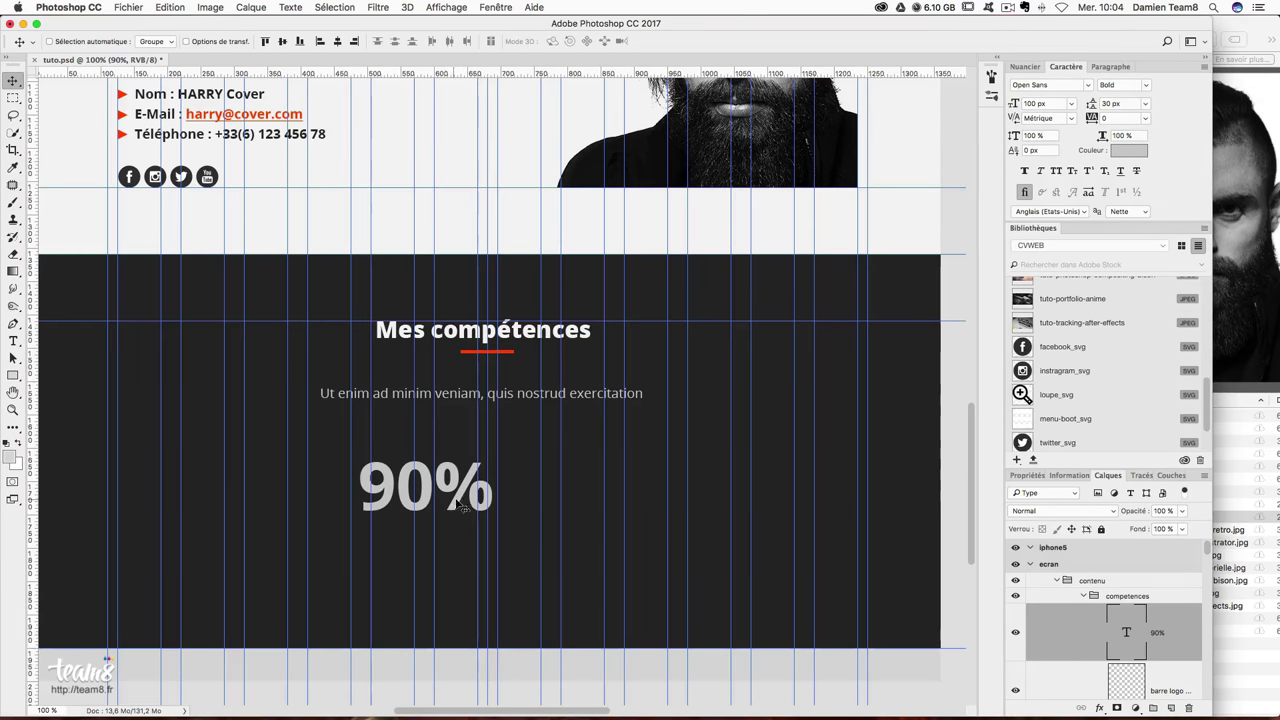
drag(468, 508, 313, 455)
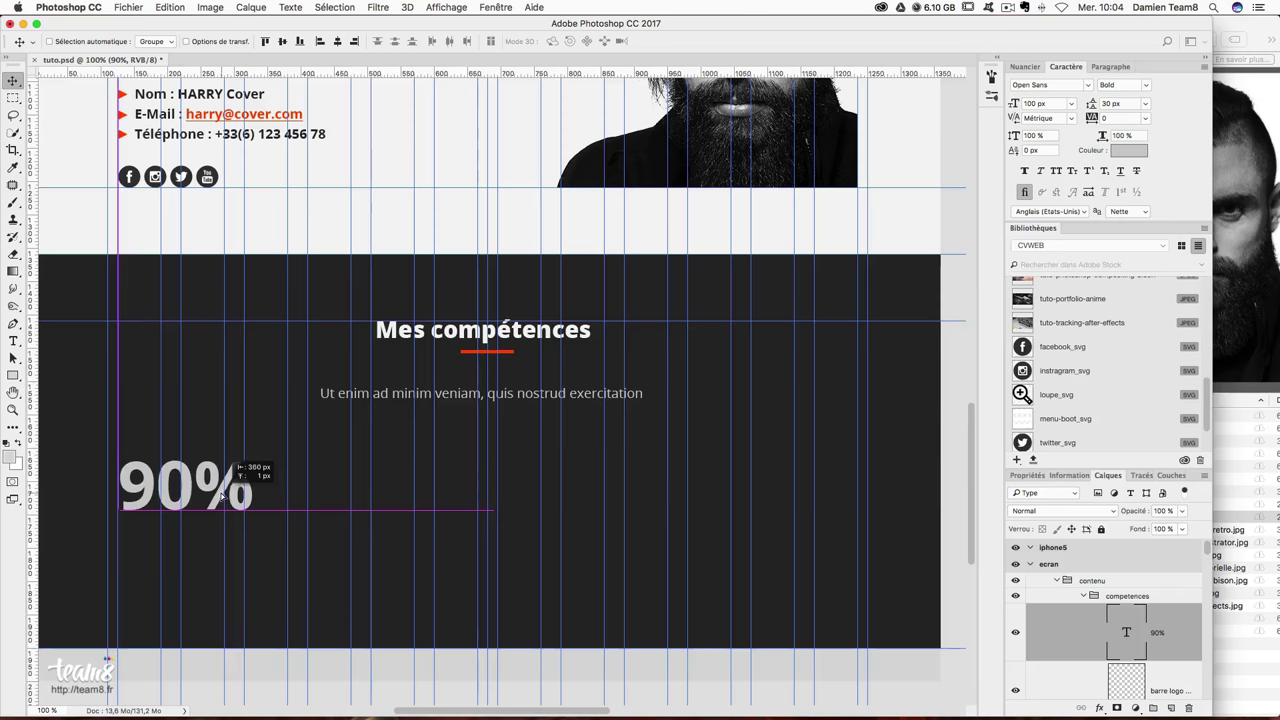
mouse_move(313, 455)
mouse_down()
mouse_move(331, 437)
mouse_move(327, 495)
mouse_up()
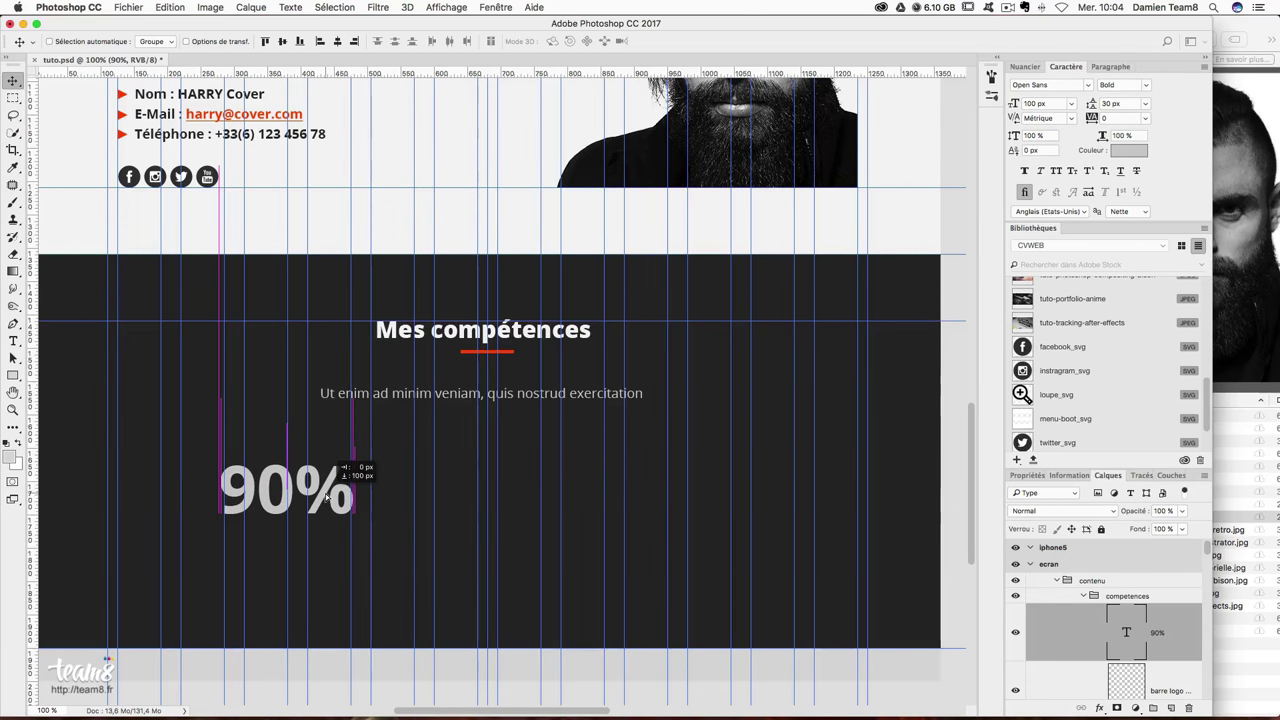
drag(327, 493, 232, 493)
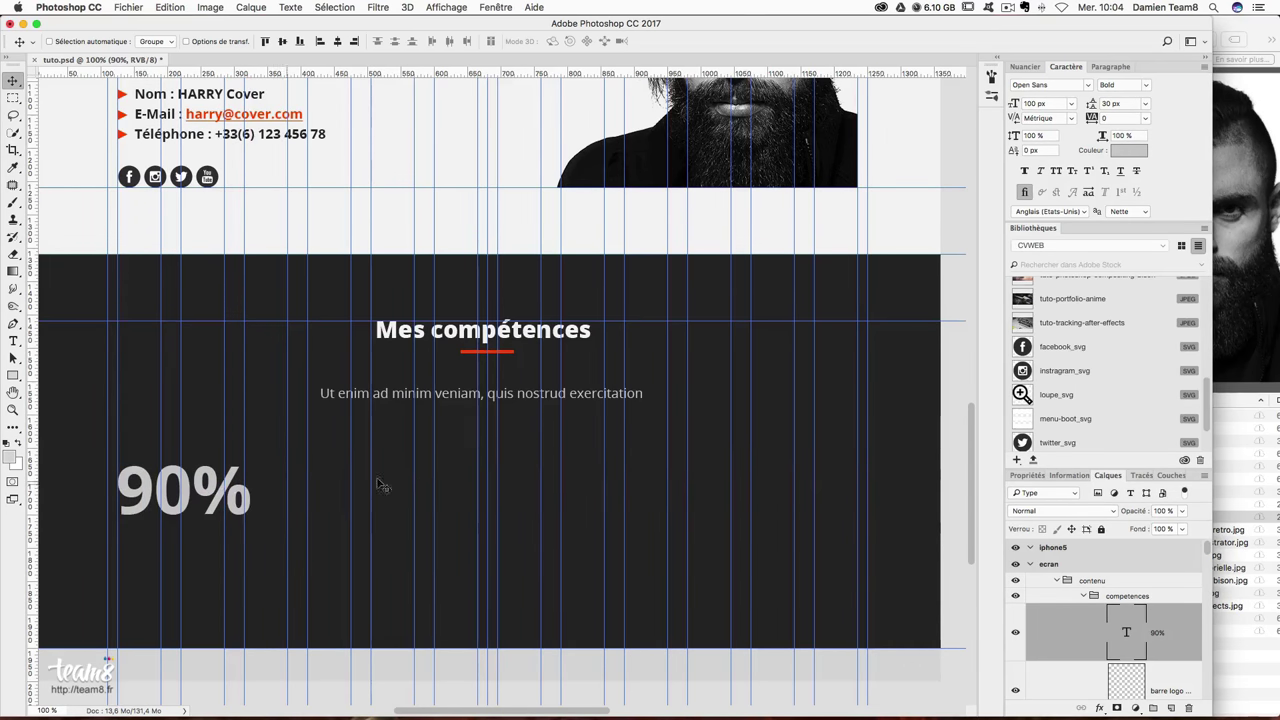
scroll(240, 505, down, 1)
scroll(242, 500, down, 1)
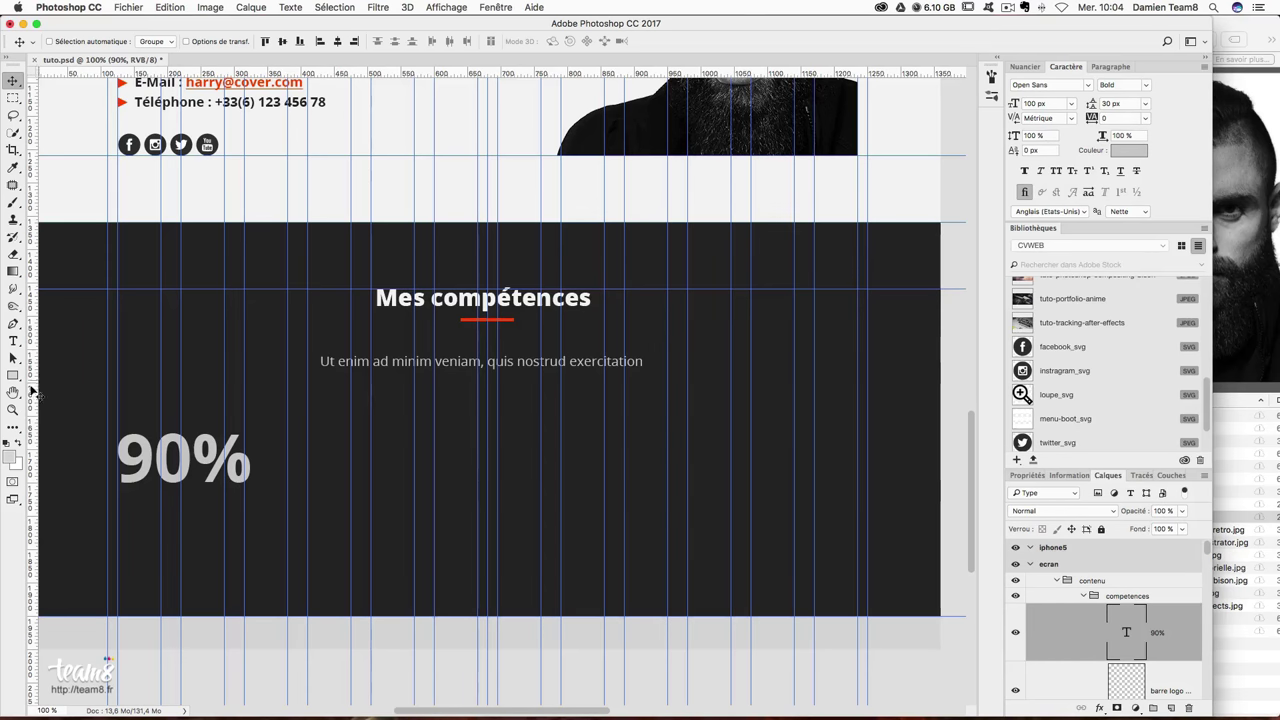
- Draw a 300 × 18 px rectangle to the right of the 90% figure
click(13, 375)
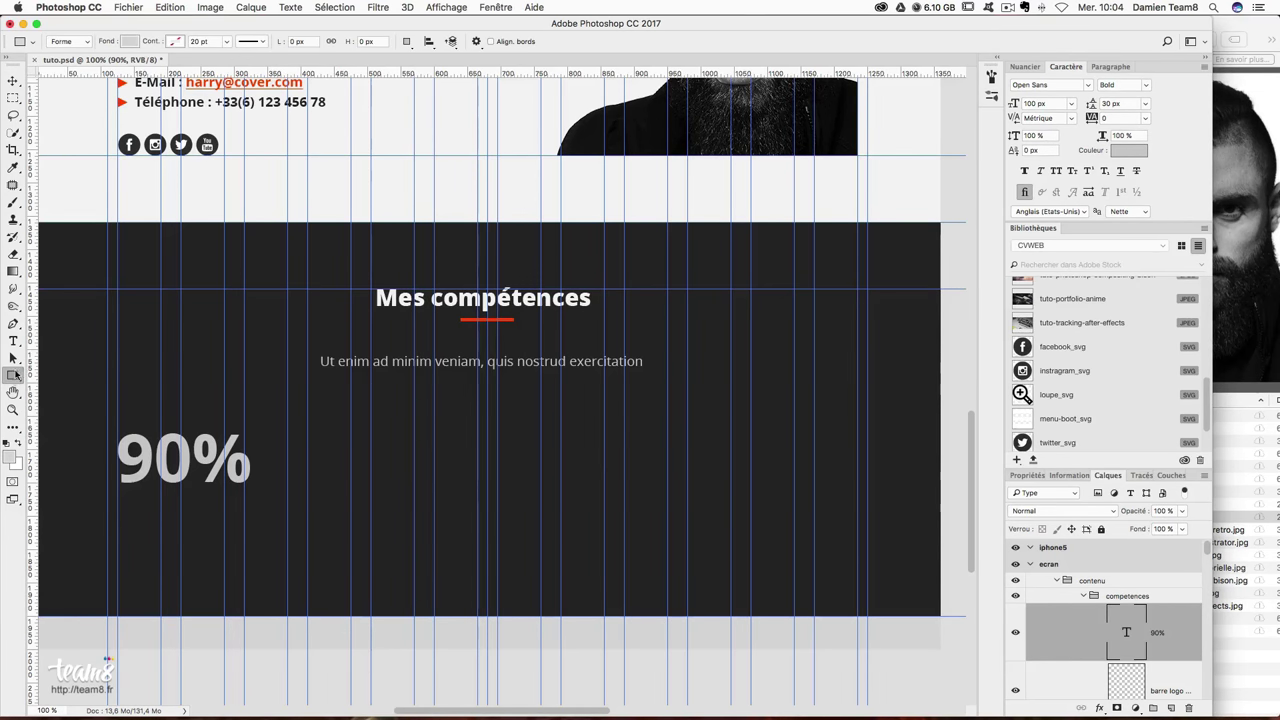
click(321, 467)
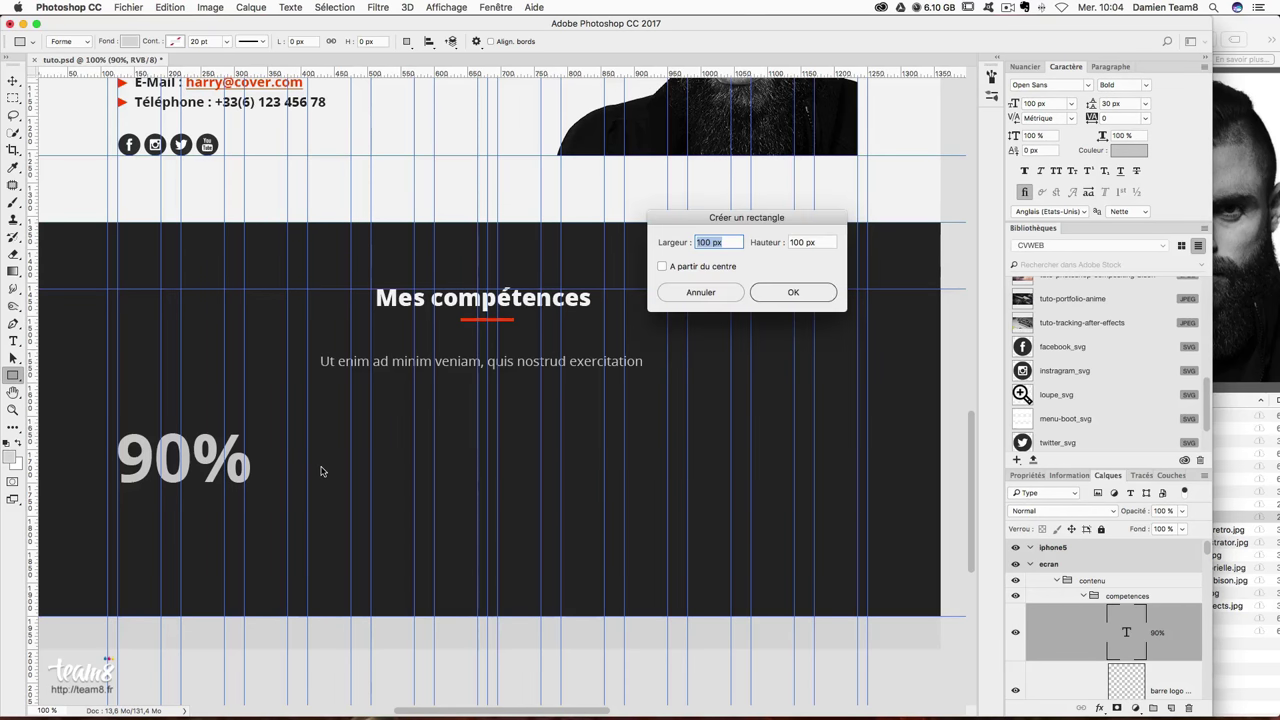
text(300)
key(Tab)
text(18)
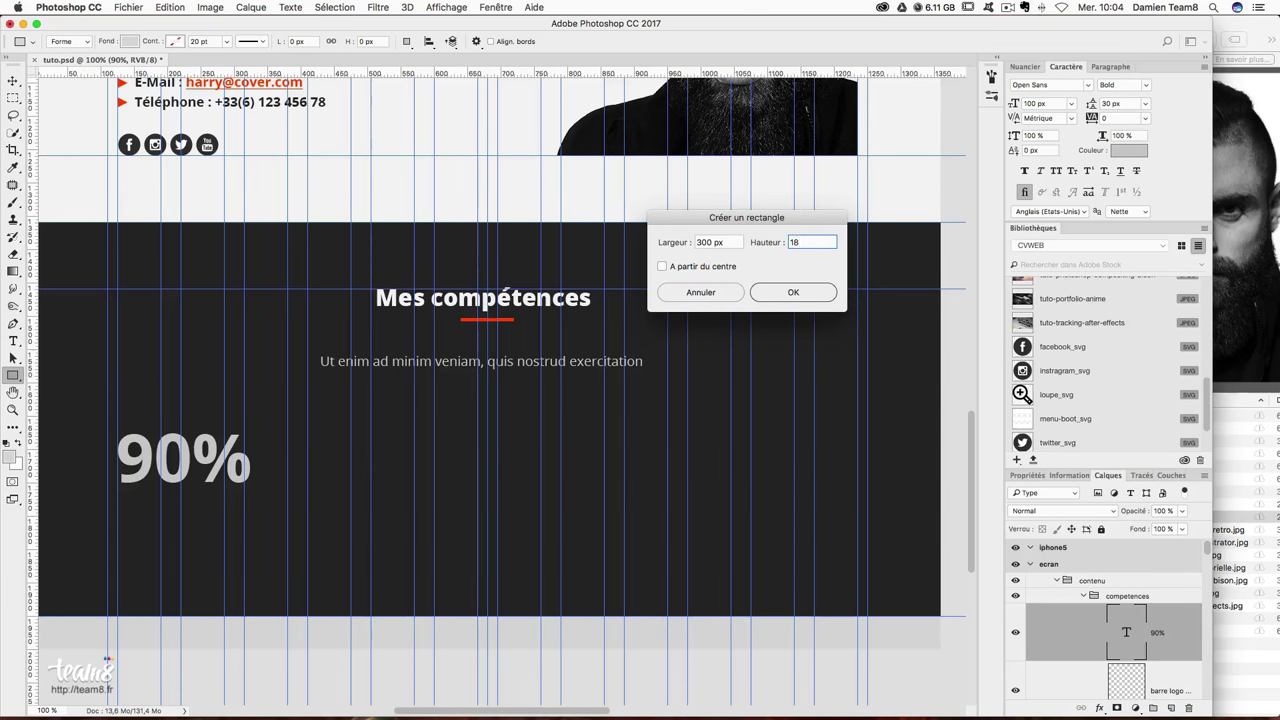
key(Return)
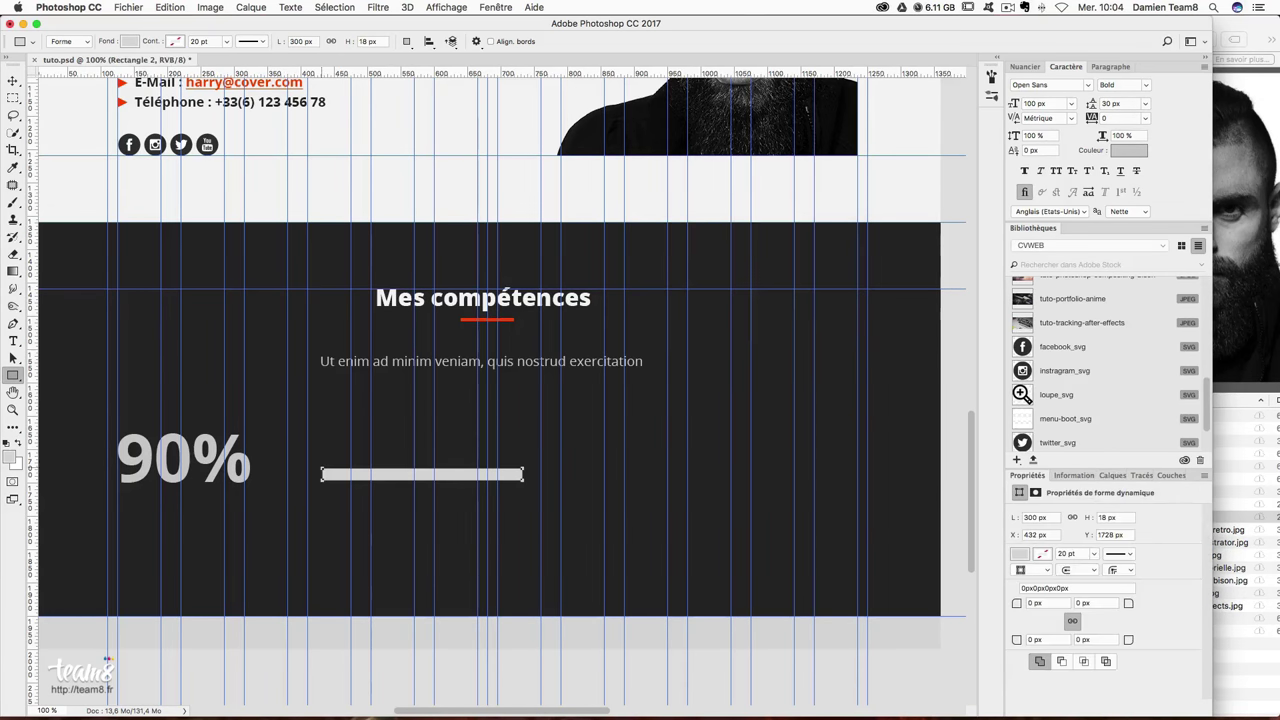
- Fill the bar with cyan #38f3f3
click(130, 41)
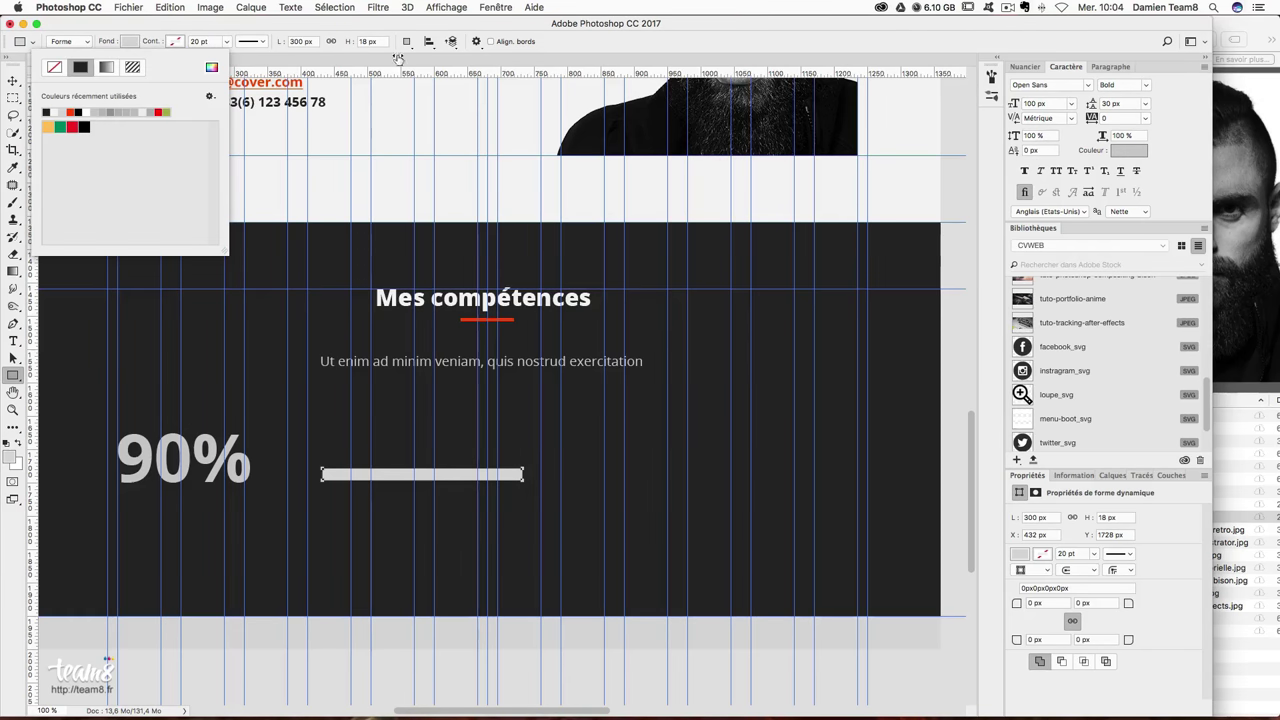
click(211, 67)
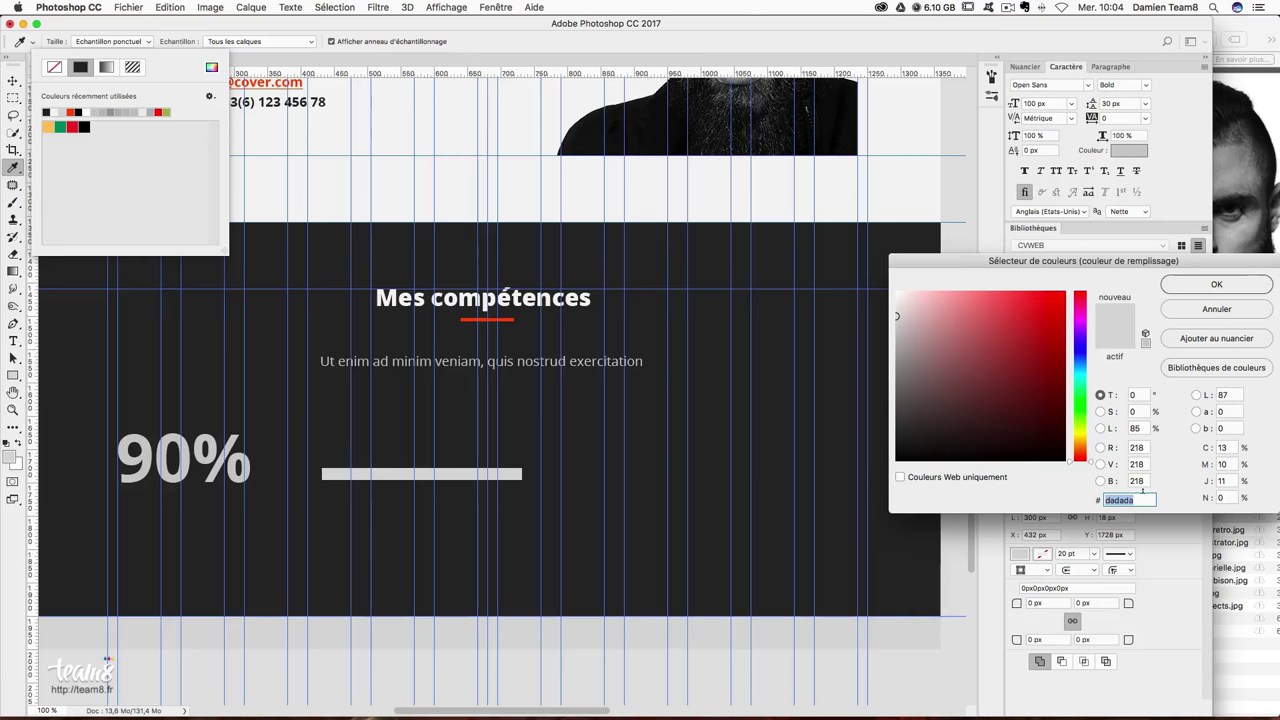
text(38)
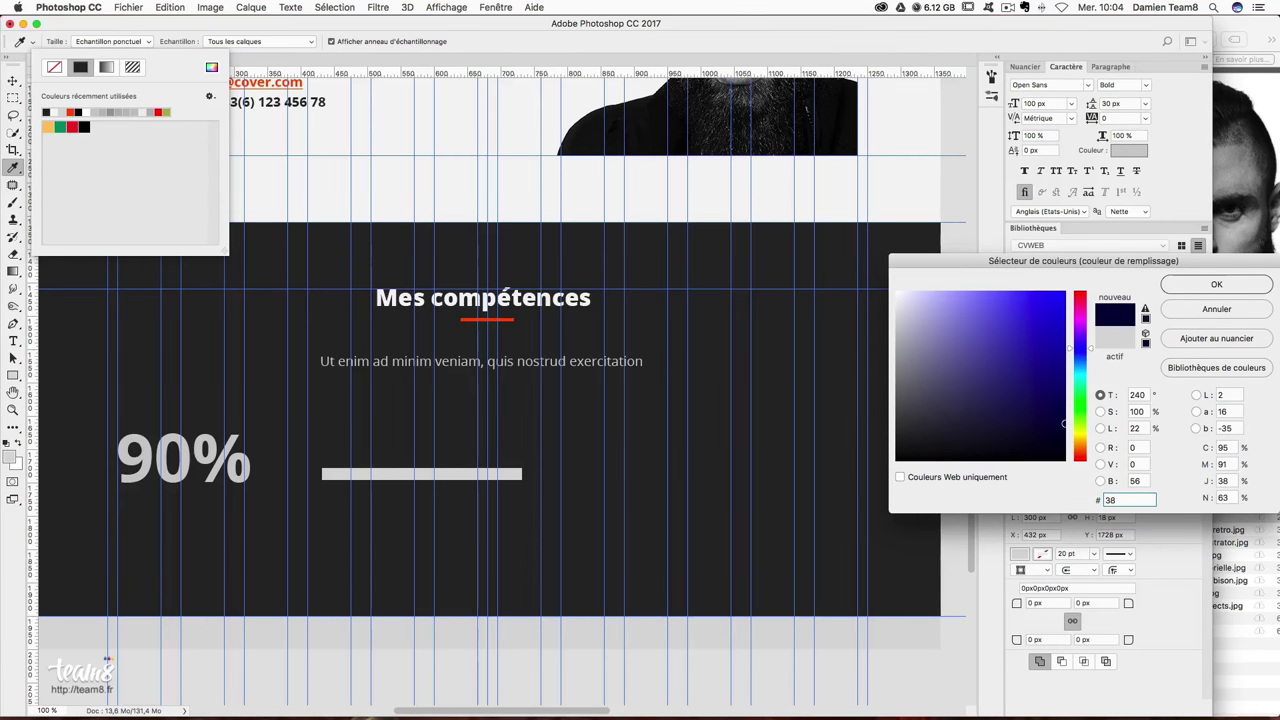
text(f3f3)
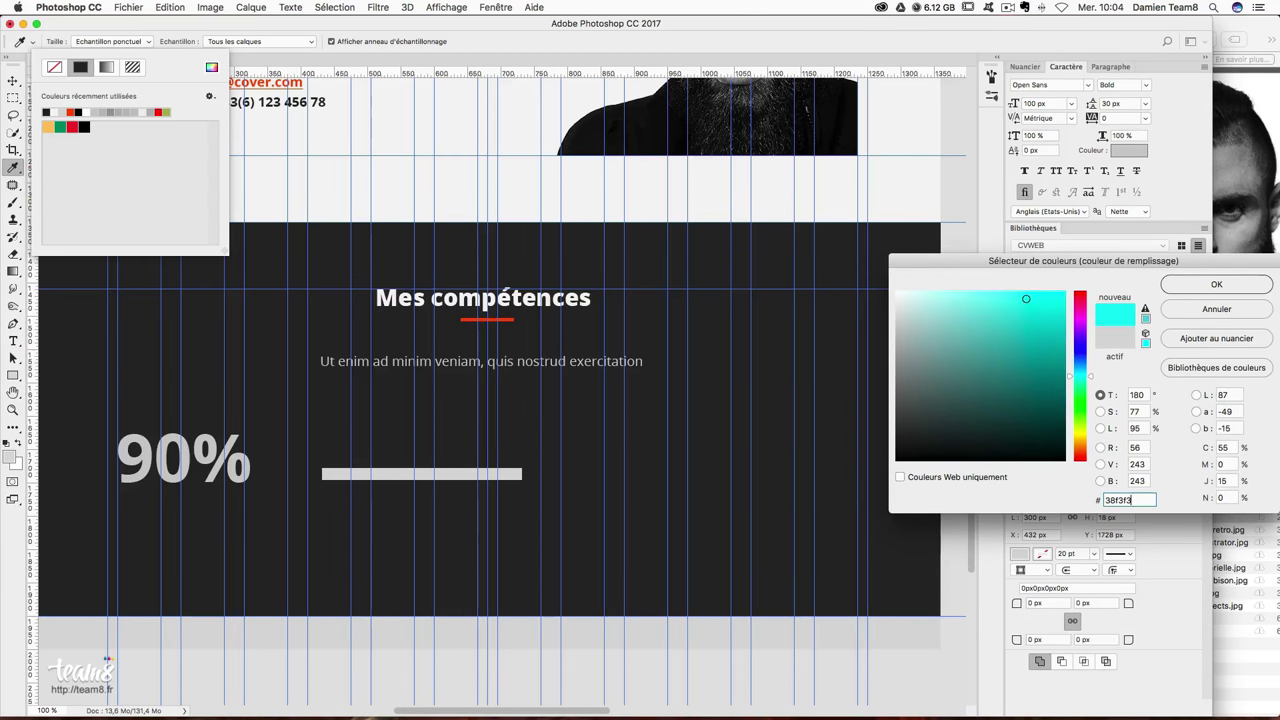
key(Return)
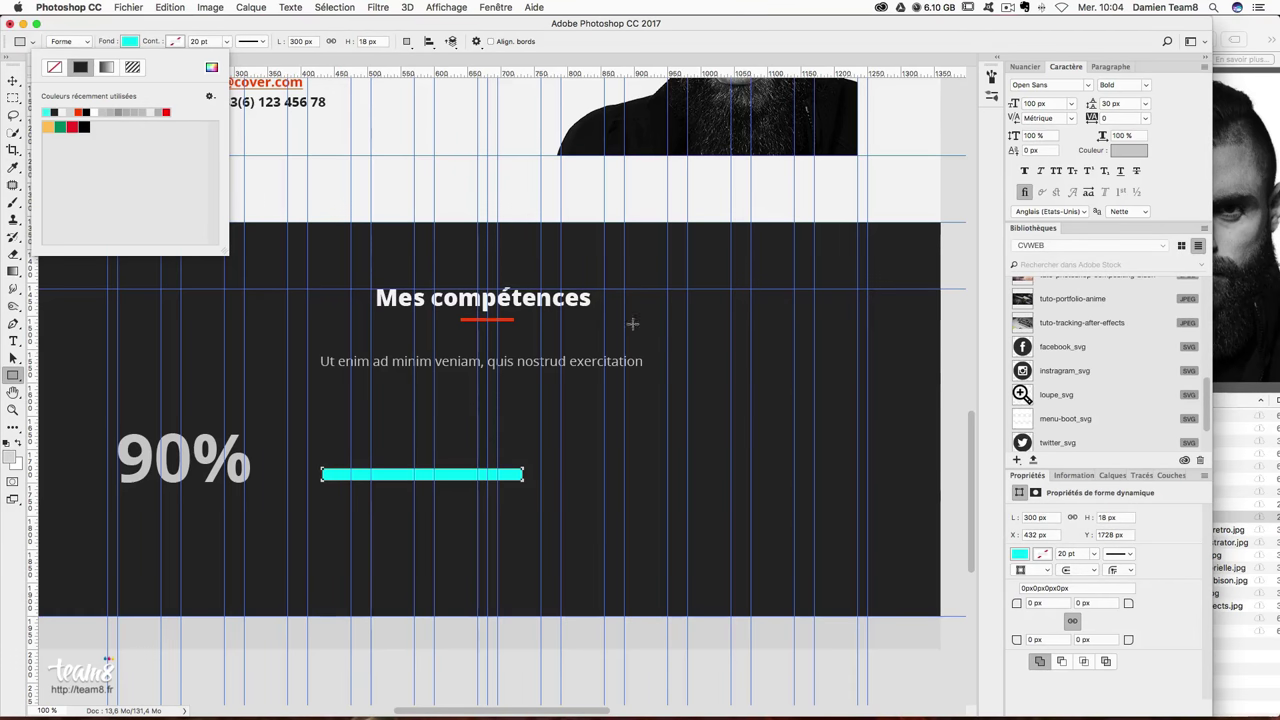
click(16, 85)
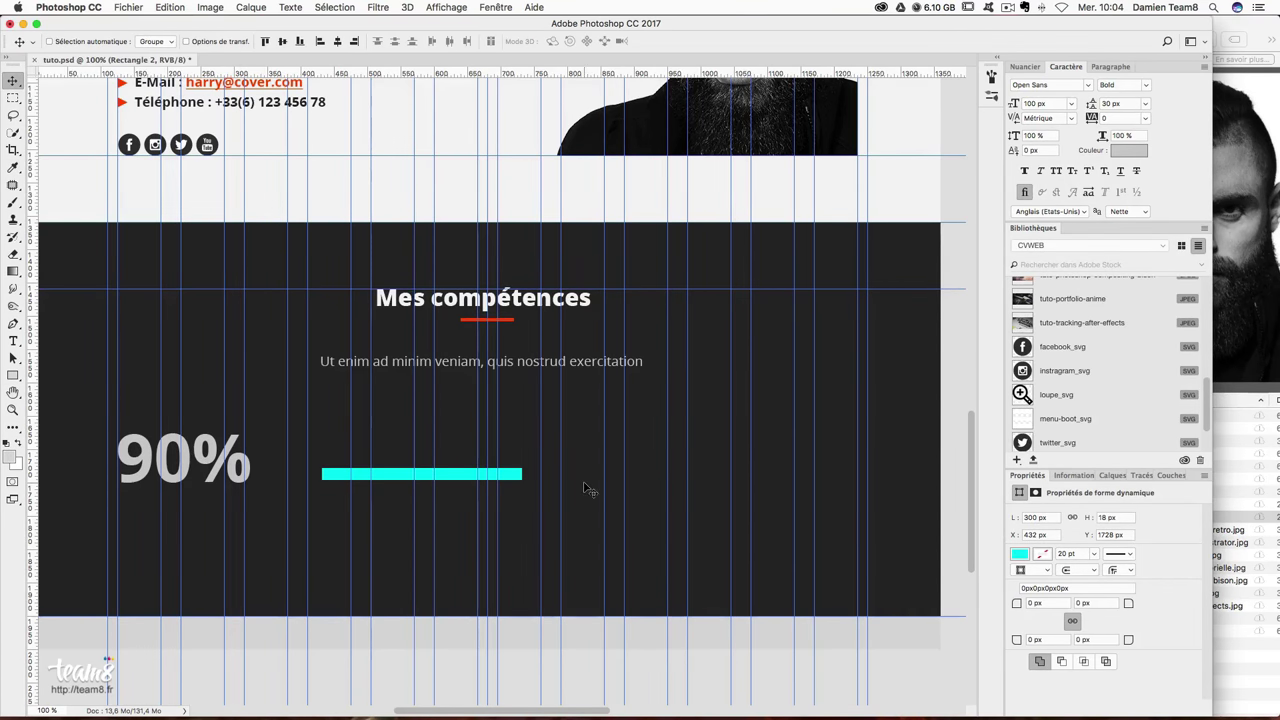
- Duplicate the cyan bar and turn the copy into a grey #656565 track aligned with it
key(ctrl)
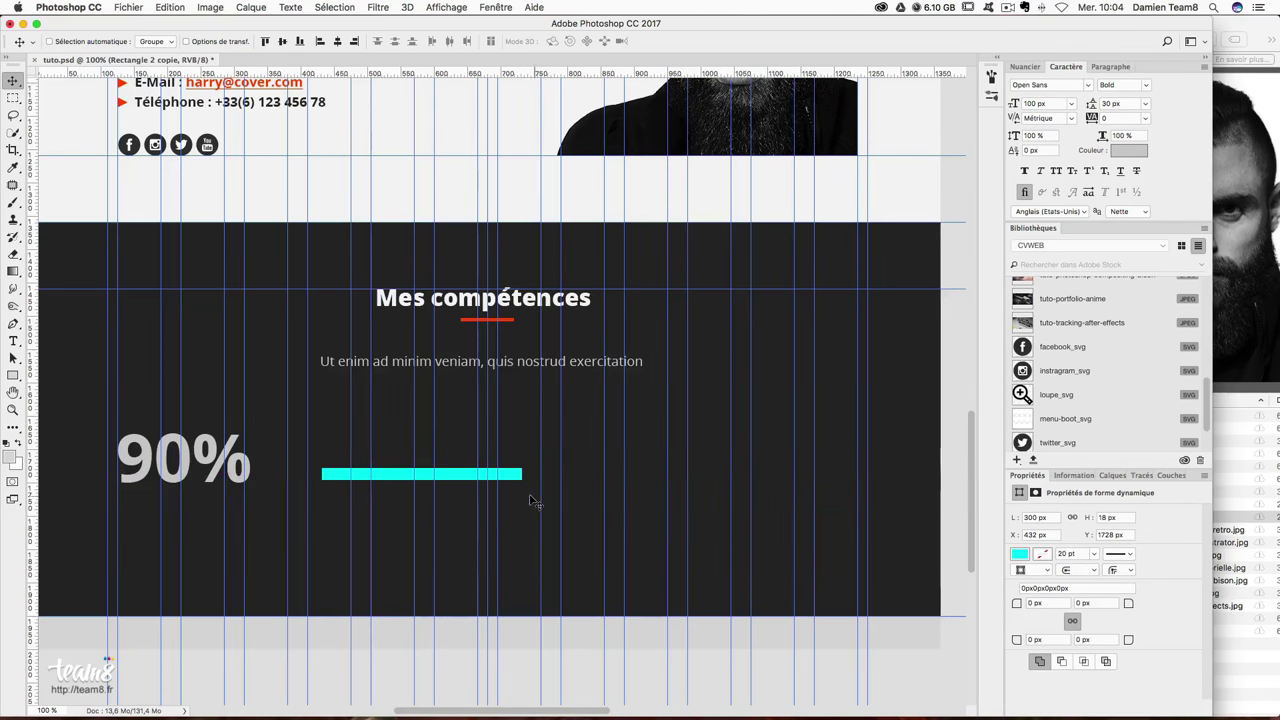
drag(528, 498, 503, 453)
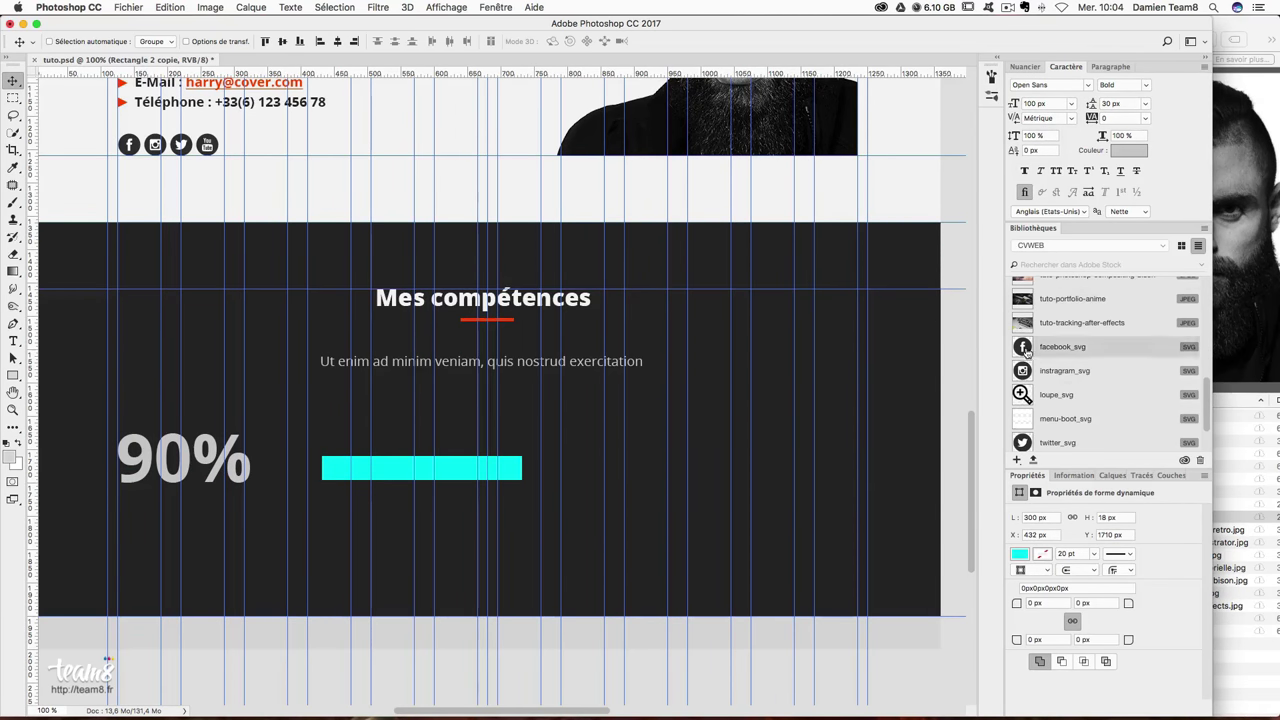
click(1020, 554)
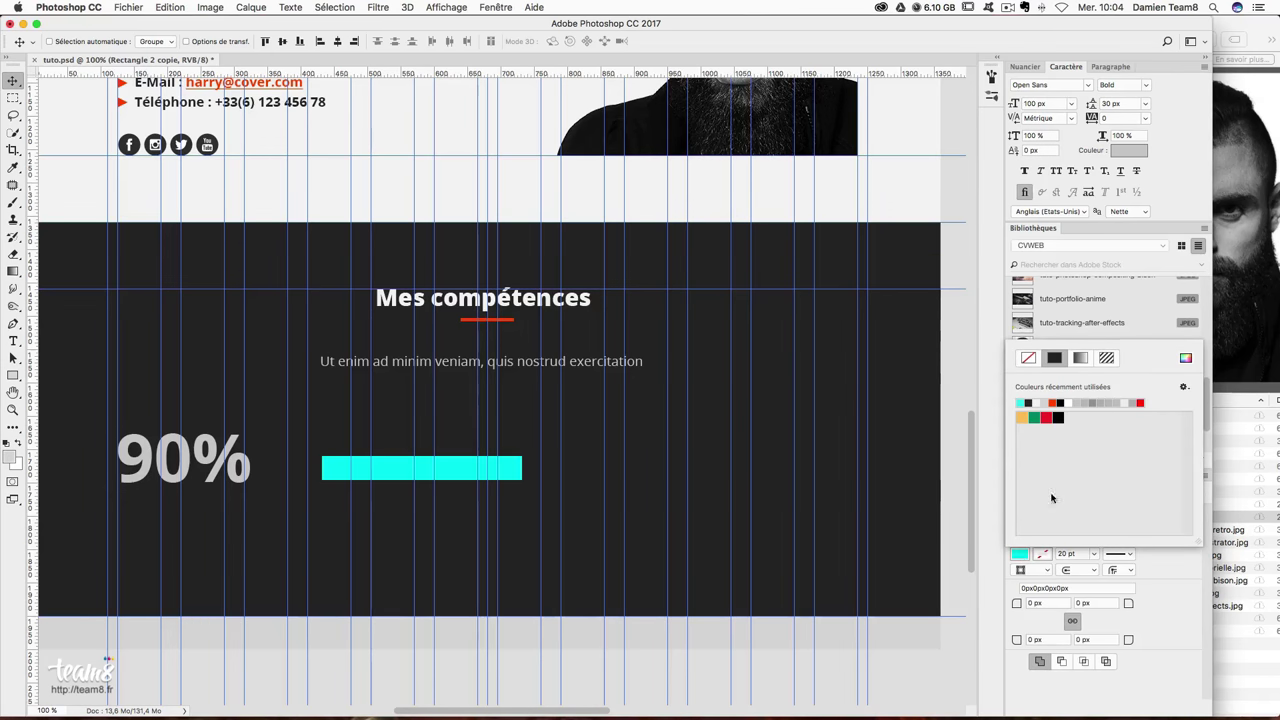
click(1178, 362)
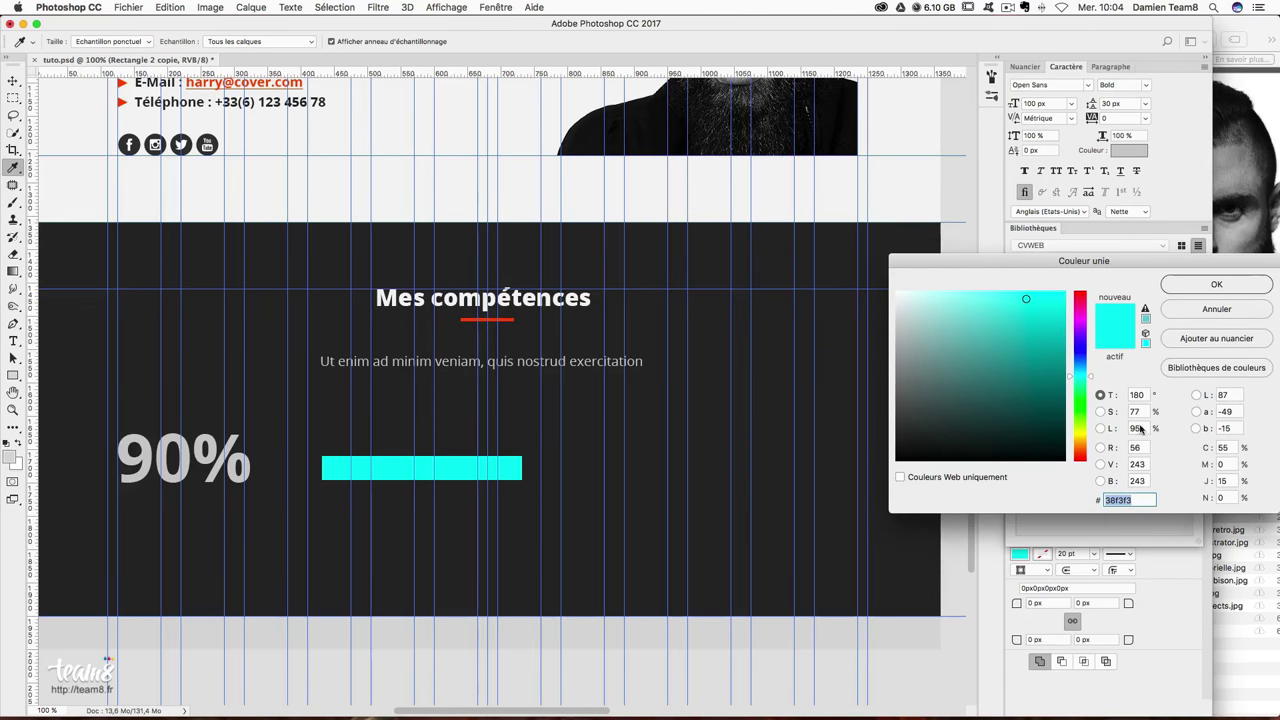
text(656565)
key(Return)
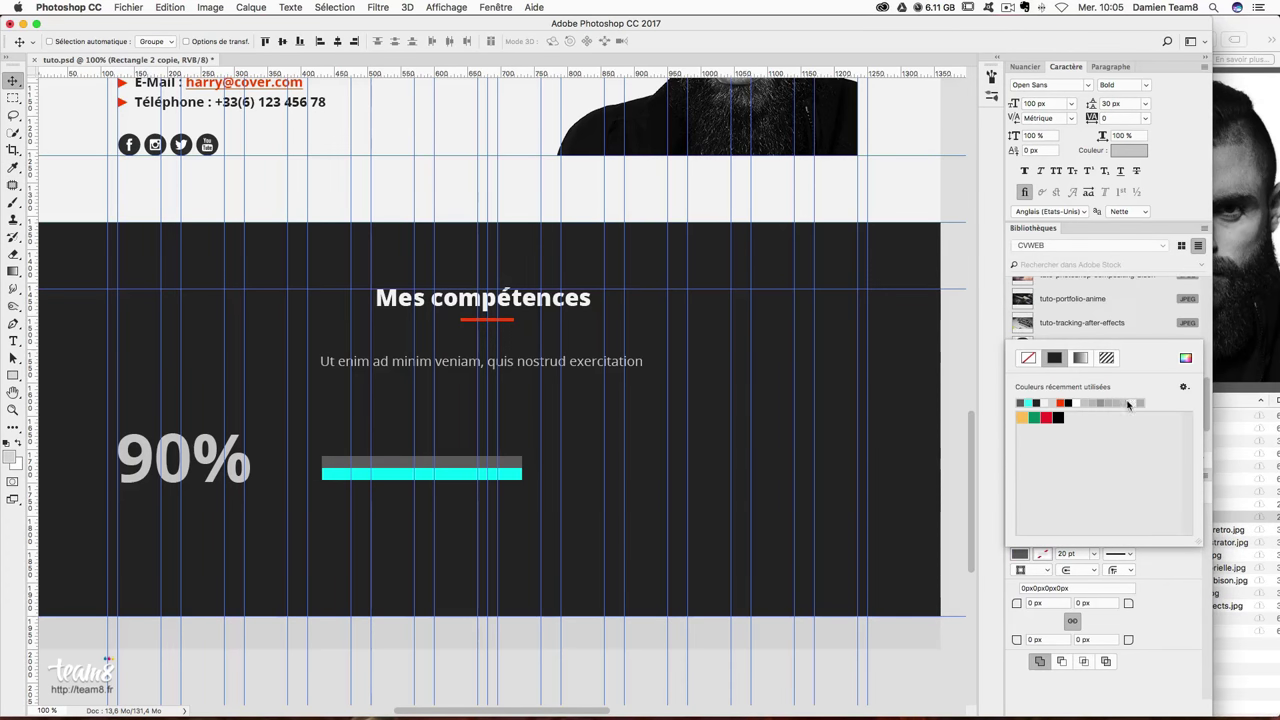
key(Down)
key(Down)
key(Down)
key(Down)
key(Down)
key(Down)
key(Down)
key(Down)
key(Down)
key(Down)
key(Down)
key(Down)
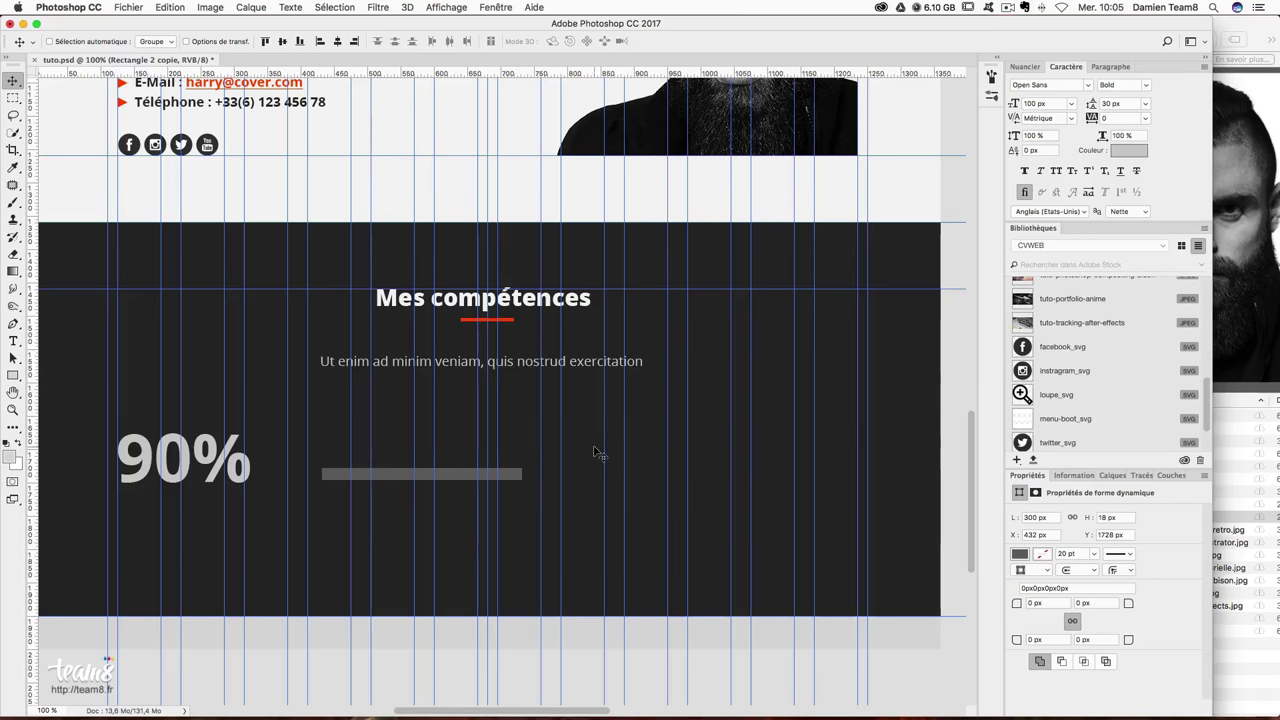
- Put the cyan bar above the grey track, shorten it to about 263 px, and move both beside 90%
click(1111, 476)
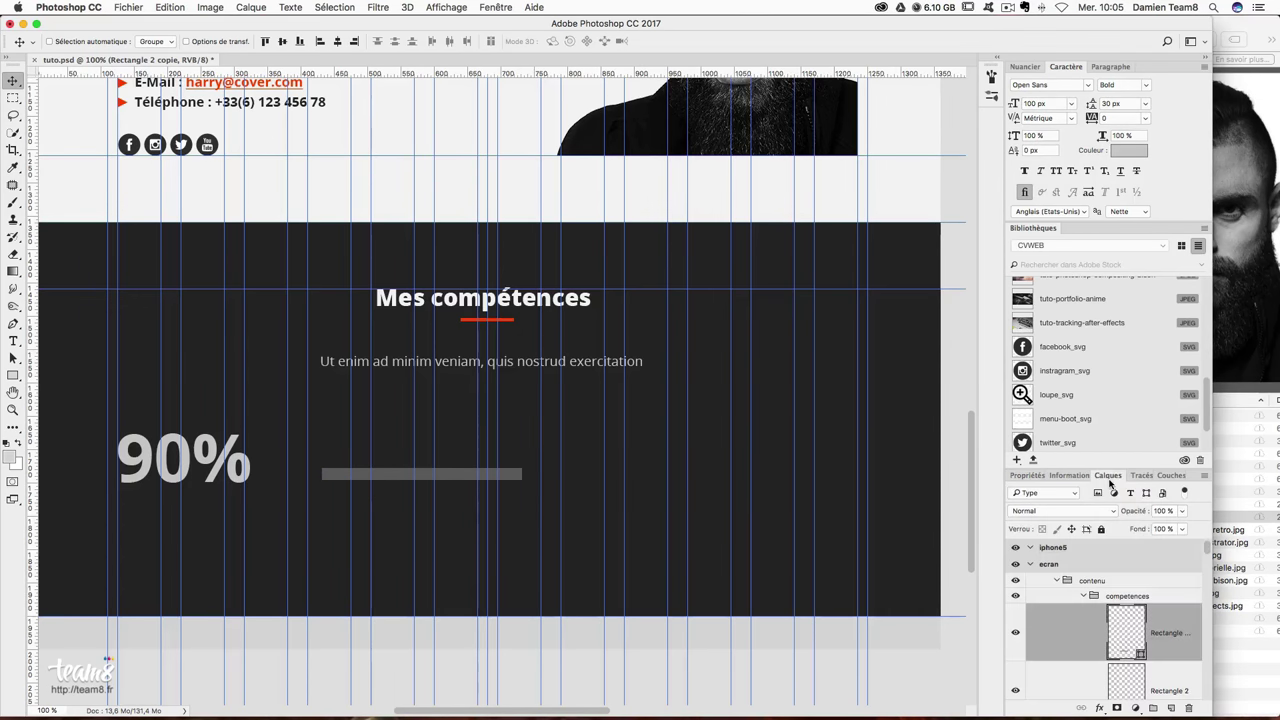
click(1181, 644)
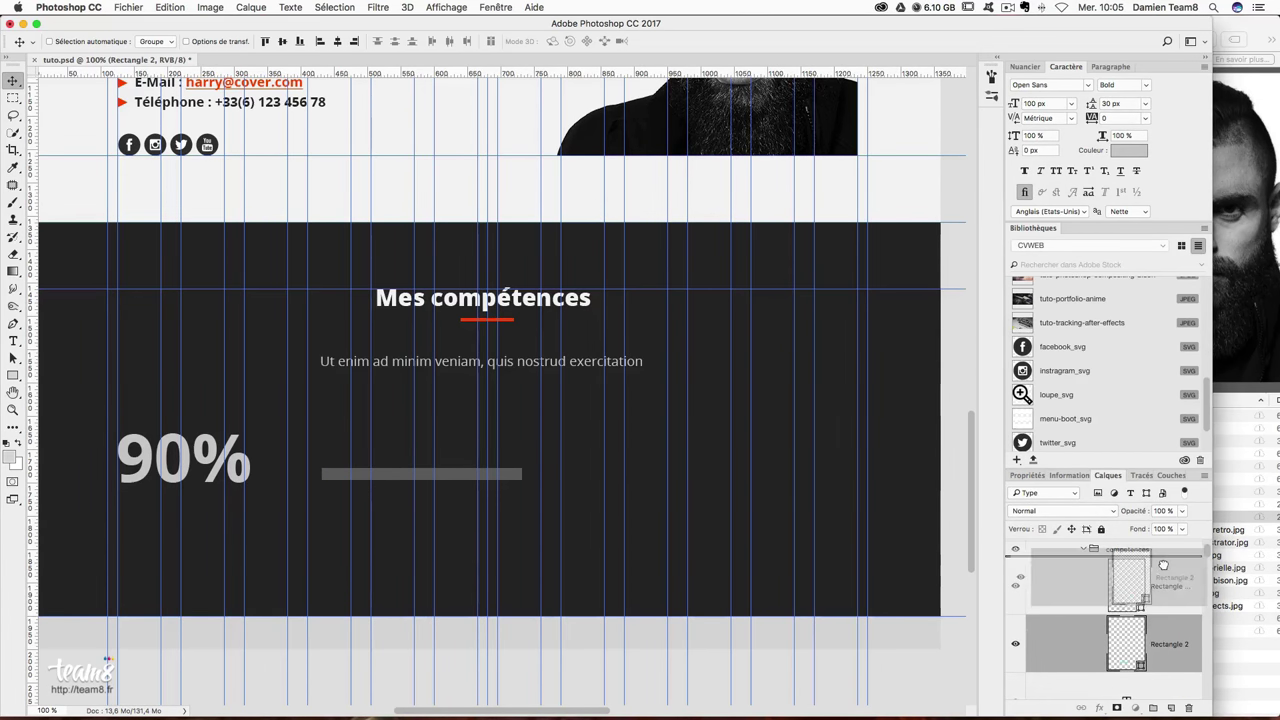
drag(1181, 644, 1127, 575)
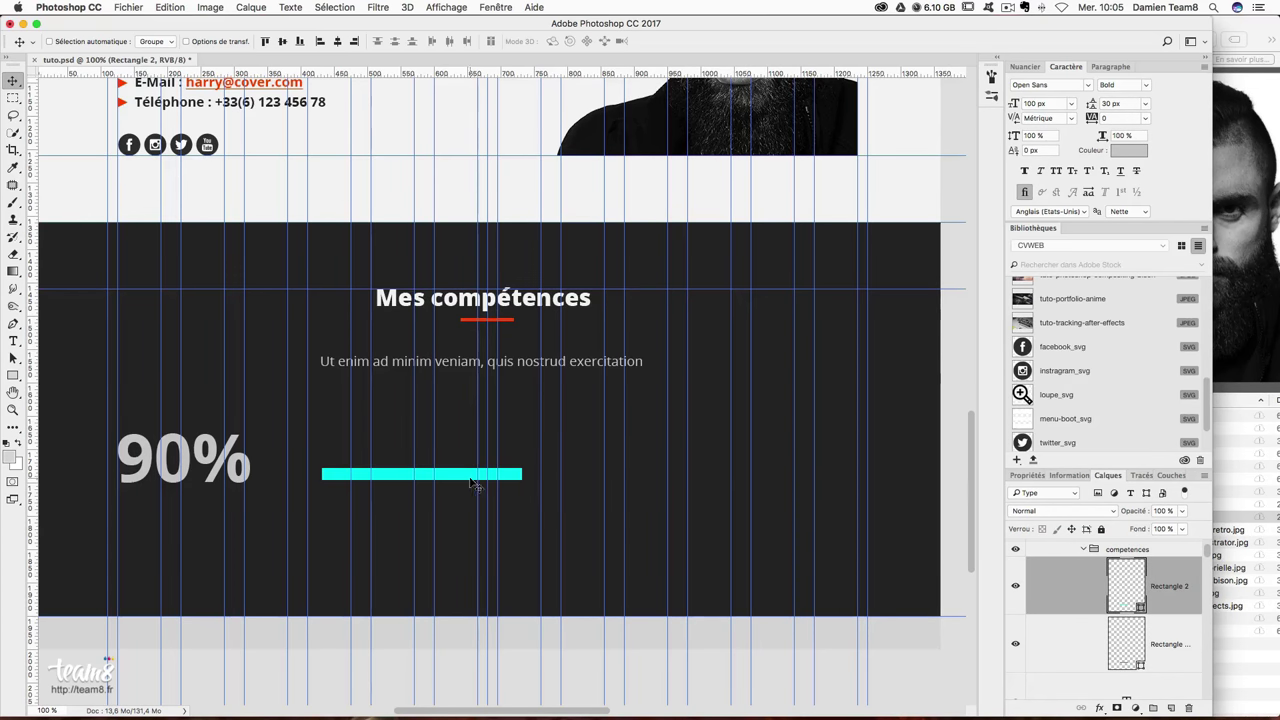
key(ctrl+t)
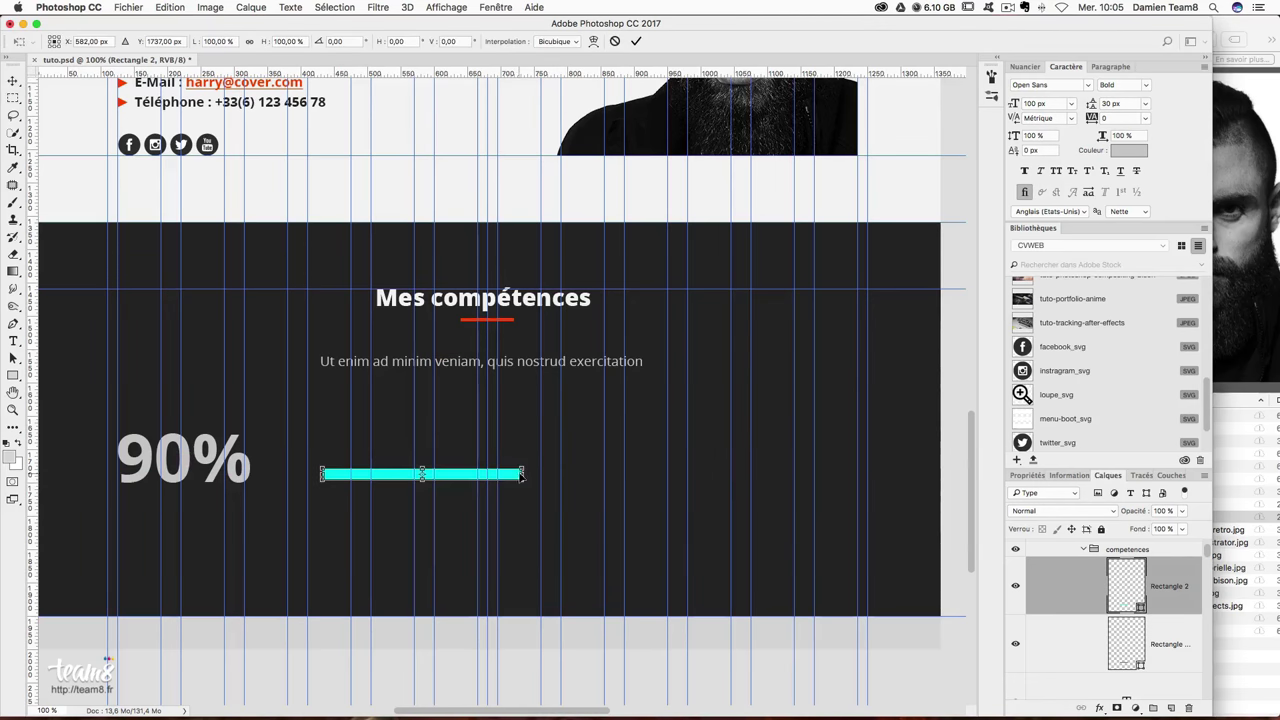
drag(522, 477, 495, 476)
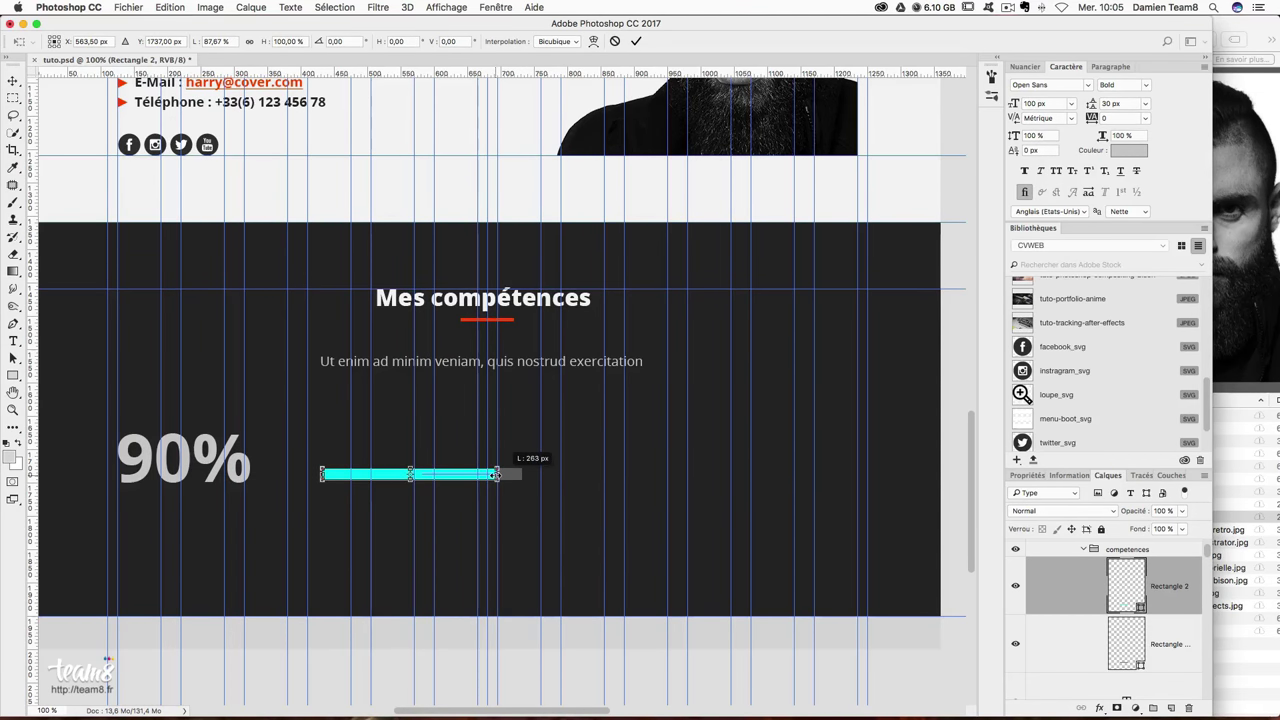
key(Return)
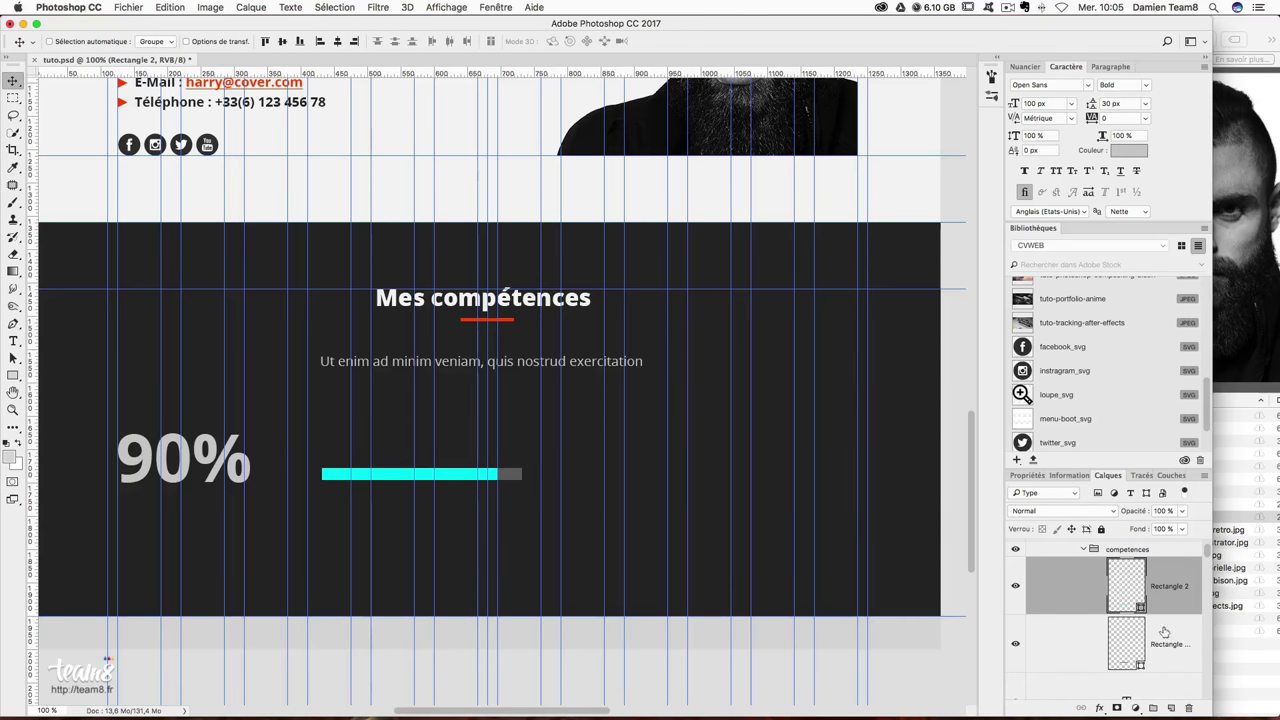
shift+click(1165, 640)
mouse_move(455, 491)
mouse_down()
mouse_move(419, 470)
mouse_move(340, 503)
mouse_move(360, 503)
mouse_up()
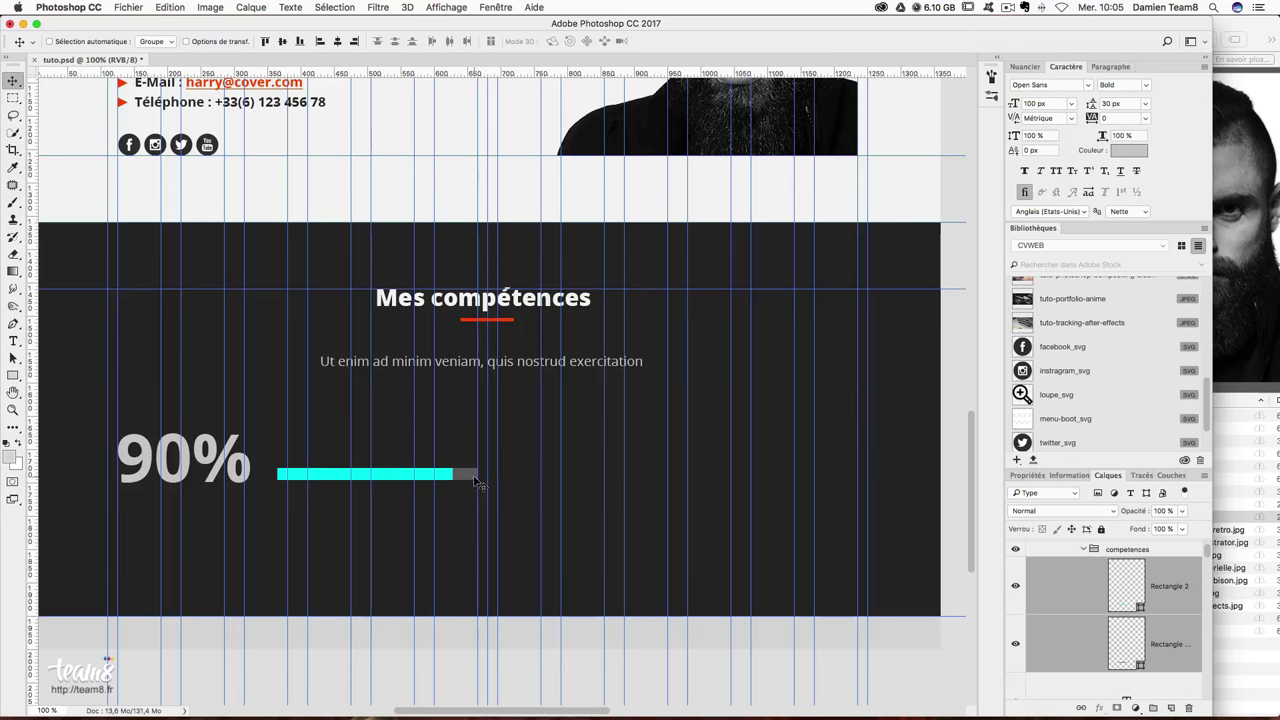
- Type the label 'Photoshop, Illustrator' at 20 px
click(13, 341)
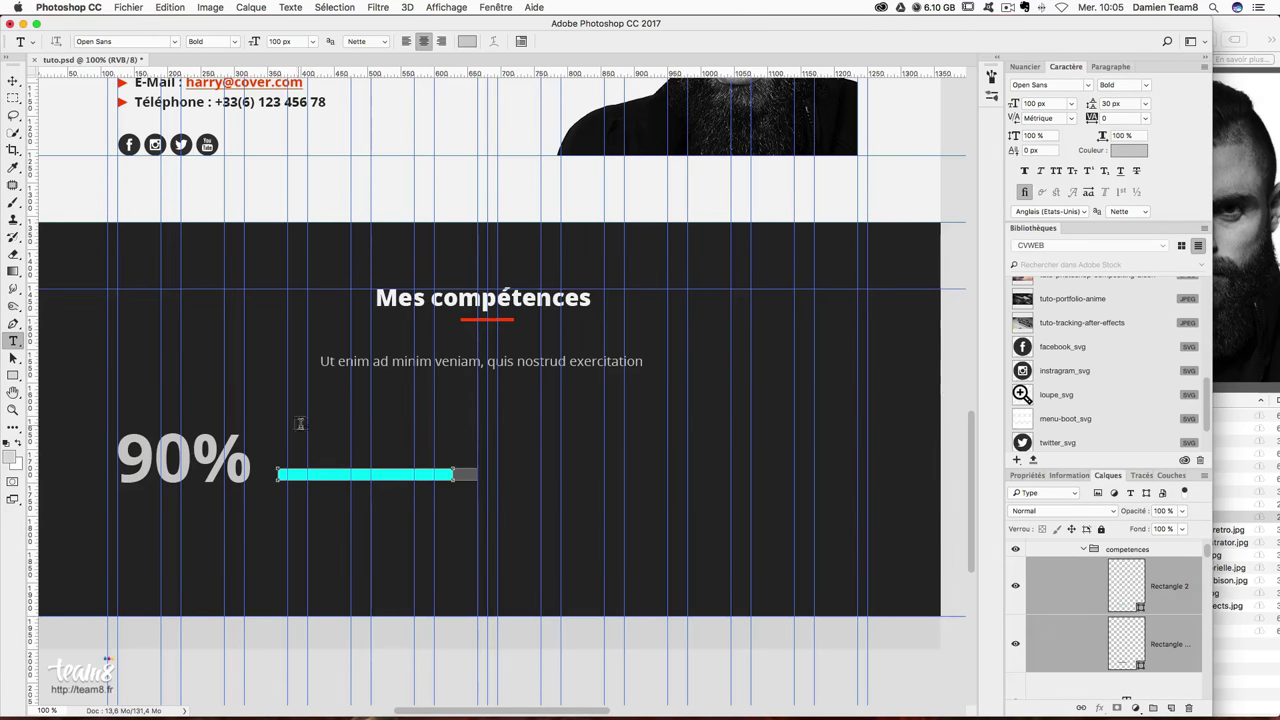
click(334, 204)
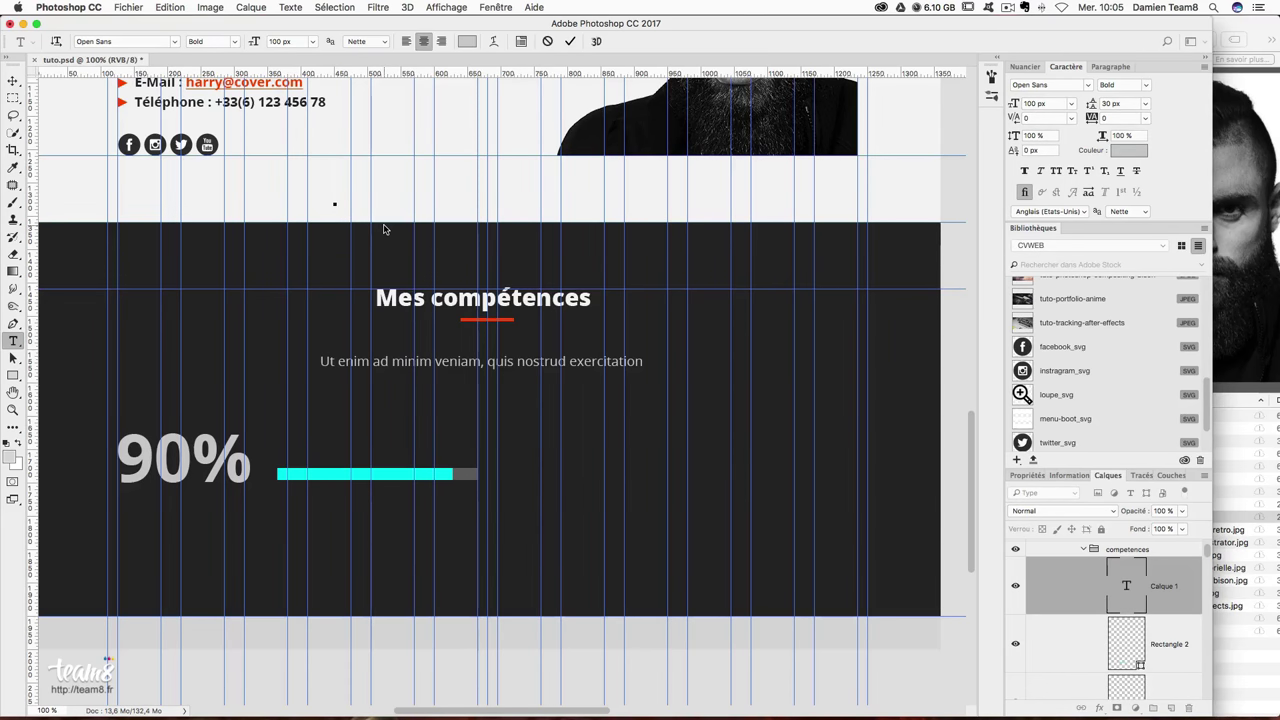
text(Photoshop)
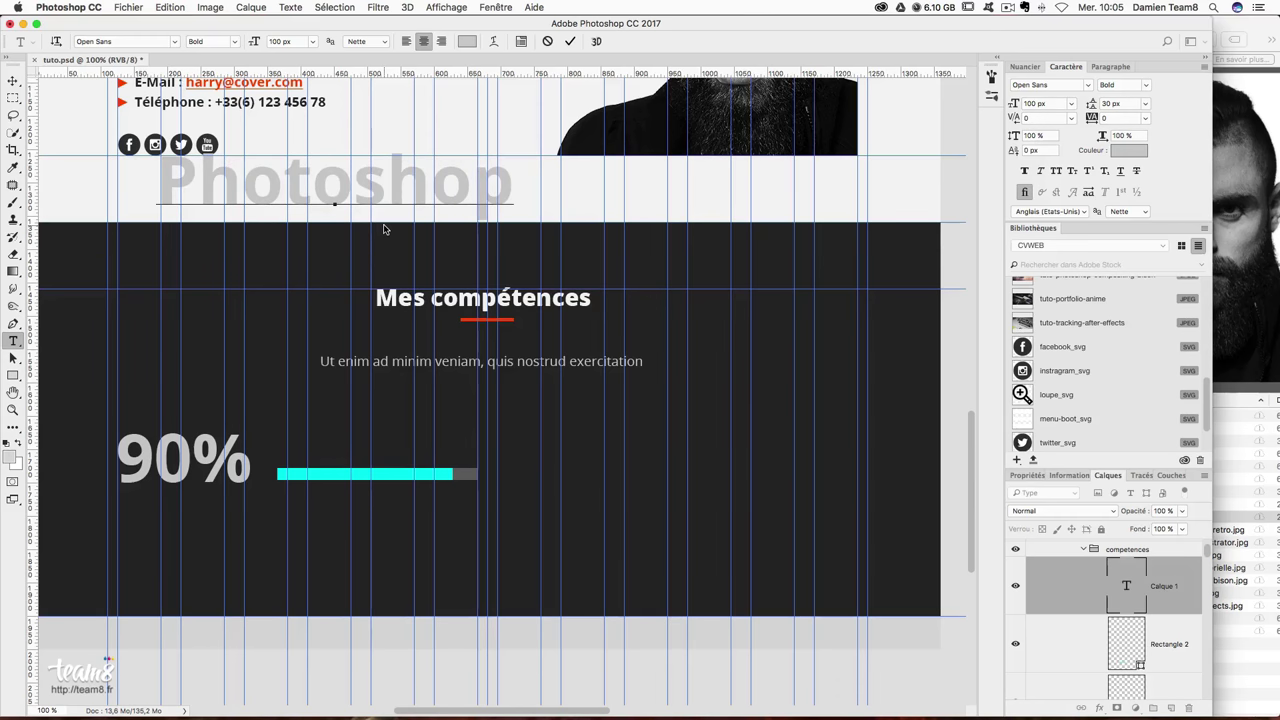
text(,)
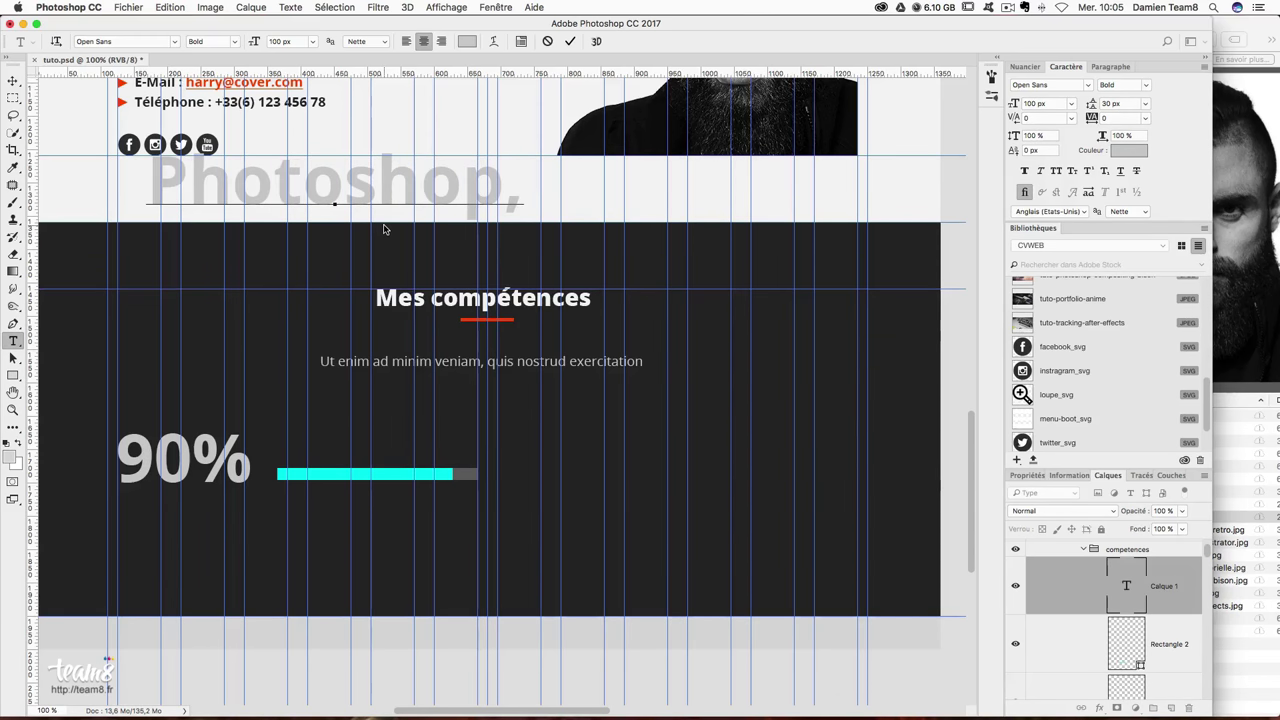
text( Illustrator)
click(1048, 105)
text(20)
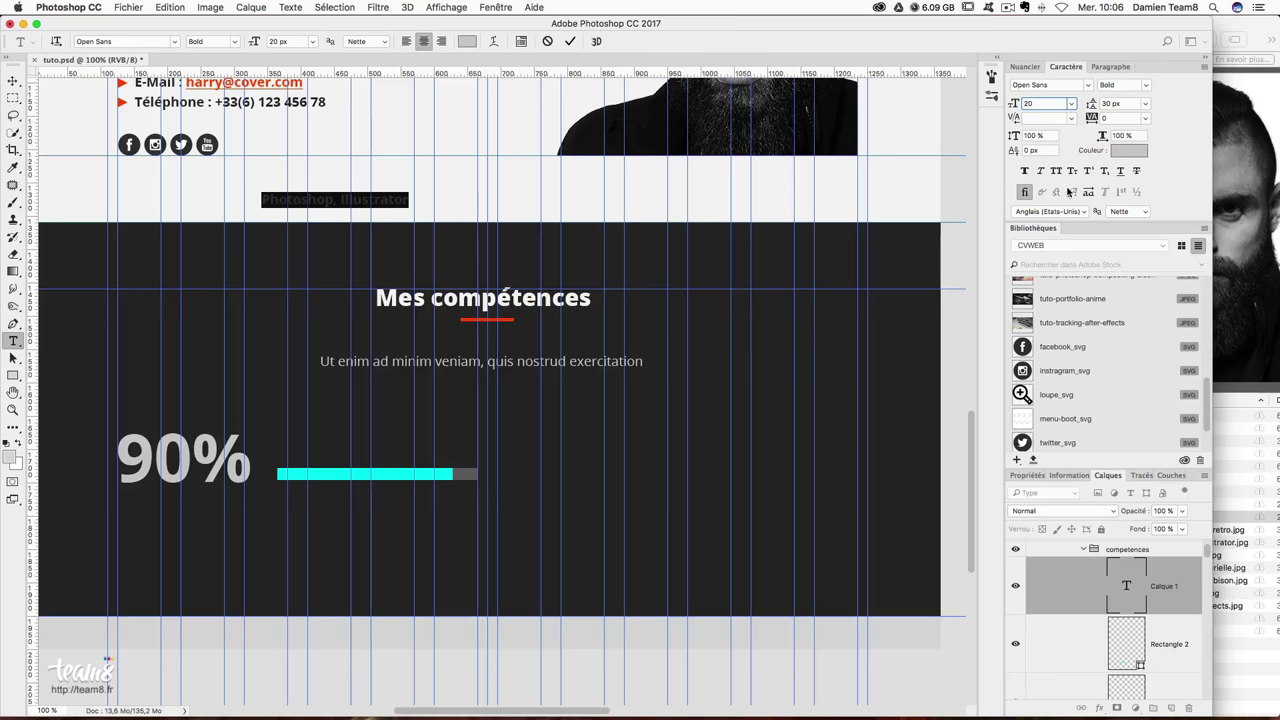
- Colour the label #f3f3f3 and place it just above the cyan bar
click(1127, 150)
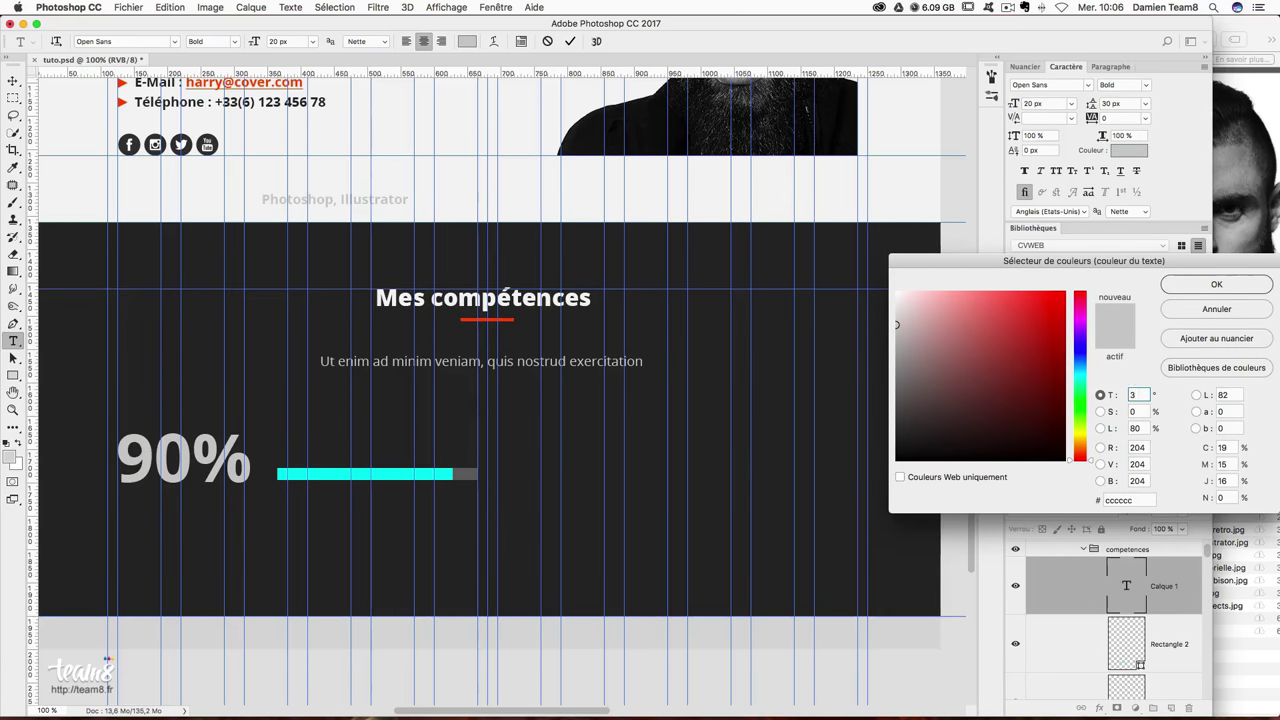
click(1137, 499)
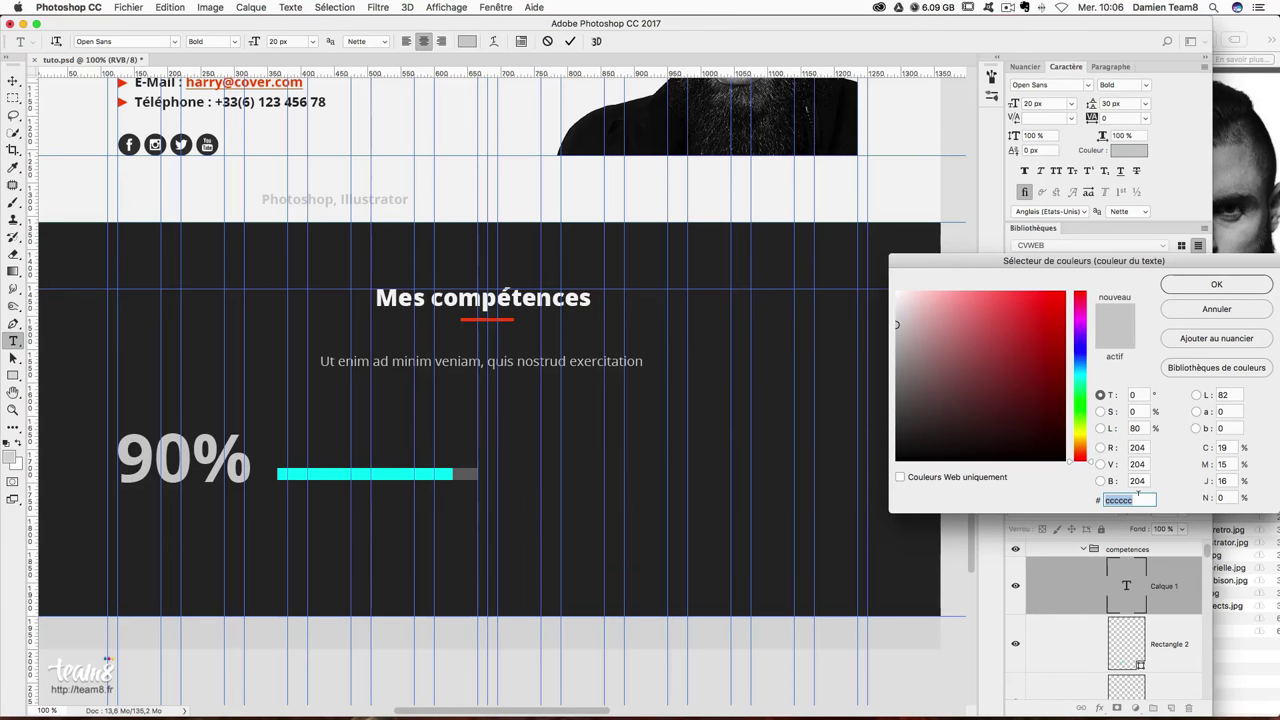
text(f3f3f3)
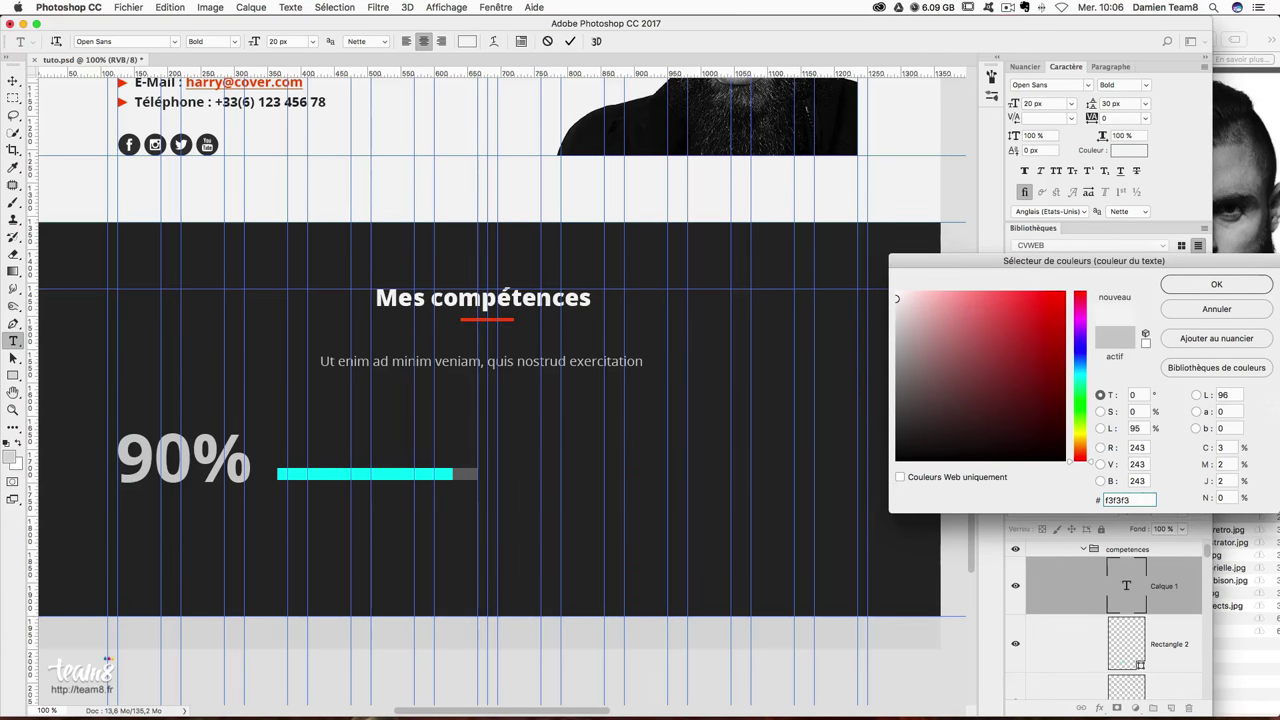
key(Return)
key(ctrl+Return)
key(v)
drag(338, 200, 348, 451)
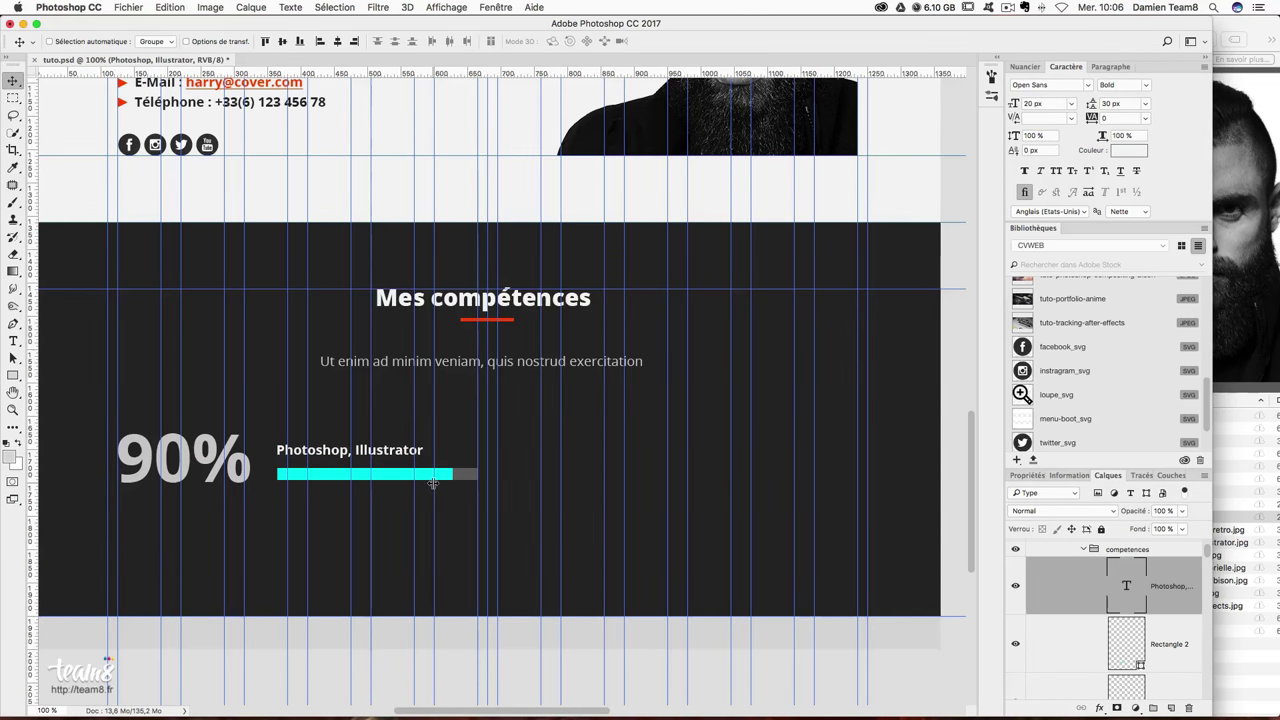
- Duplicate the whole 90% skill row (figure, label, bars) just below it
scroll(432, 483, down, 1)
scroll(1157, 632, down, 2)
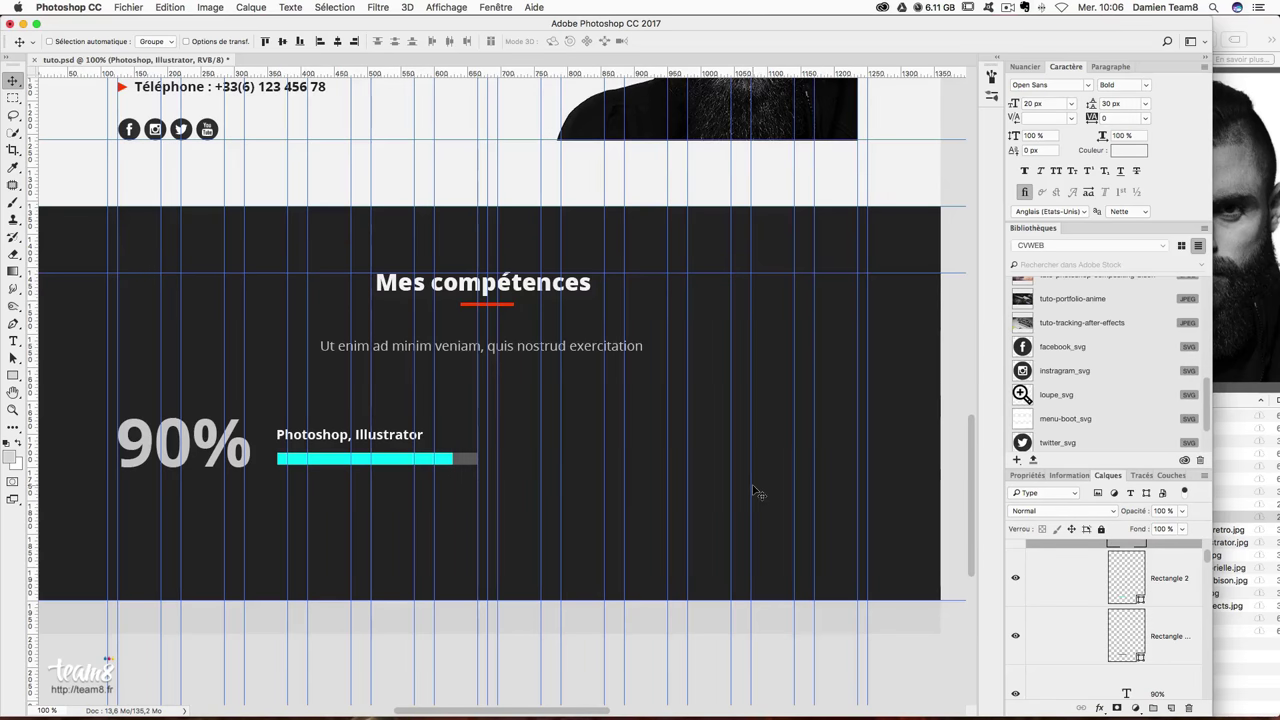
scroll(757, 491, down, 7)
scroll(1190, 588, up, 2)
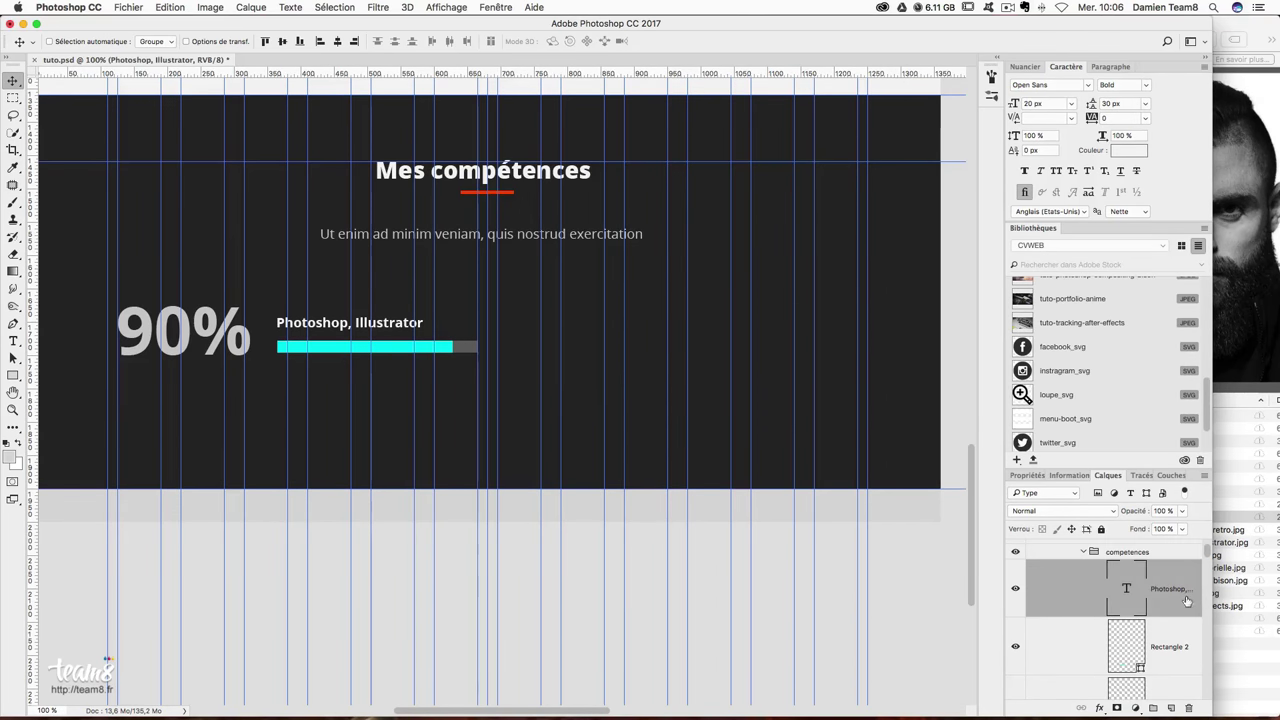
scroll(1187, 600, down, 3)
shift+click(1186, 606)
scroll(1160, 650, down, 2)
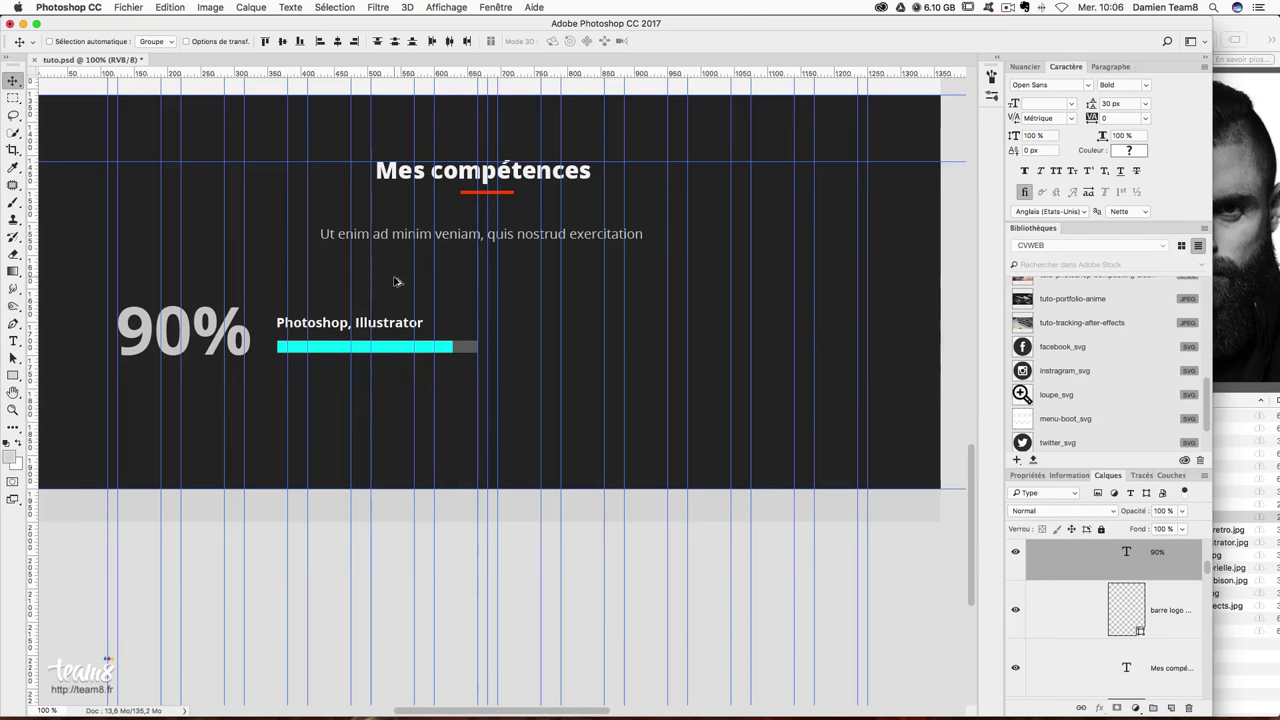
mouse_move(393, 283)
mouse_down()
mouse_move(391, 338)
mouse_move(342, 397)
mouse_up()
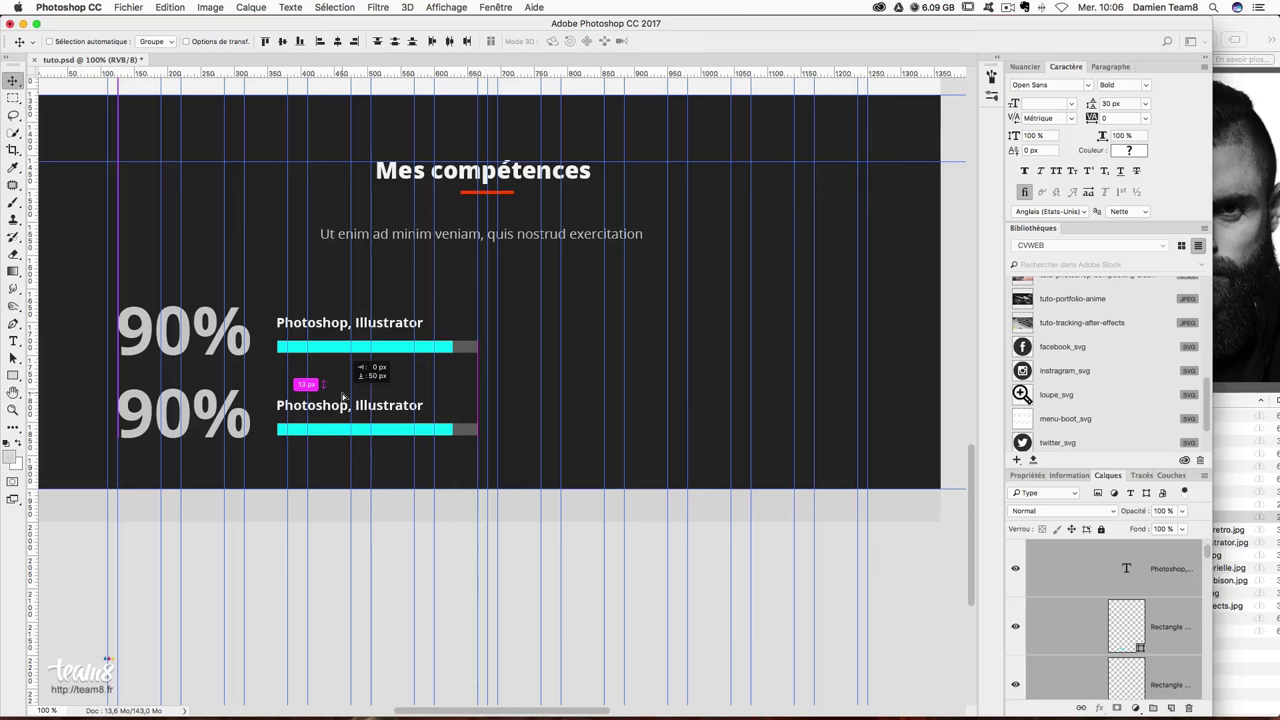
drag(343, 397, 343, 397)
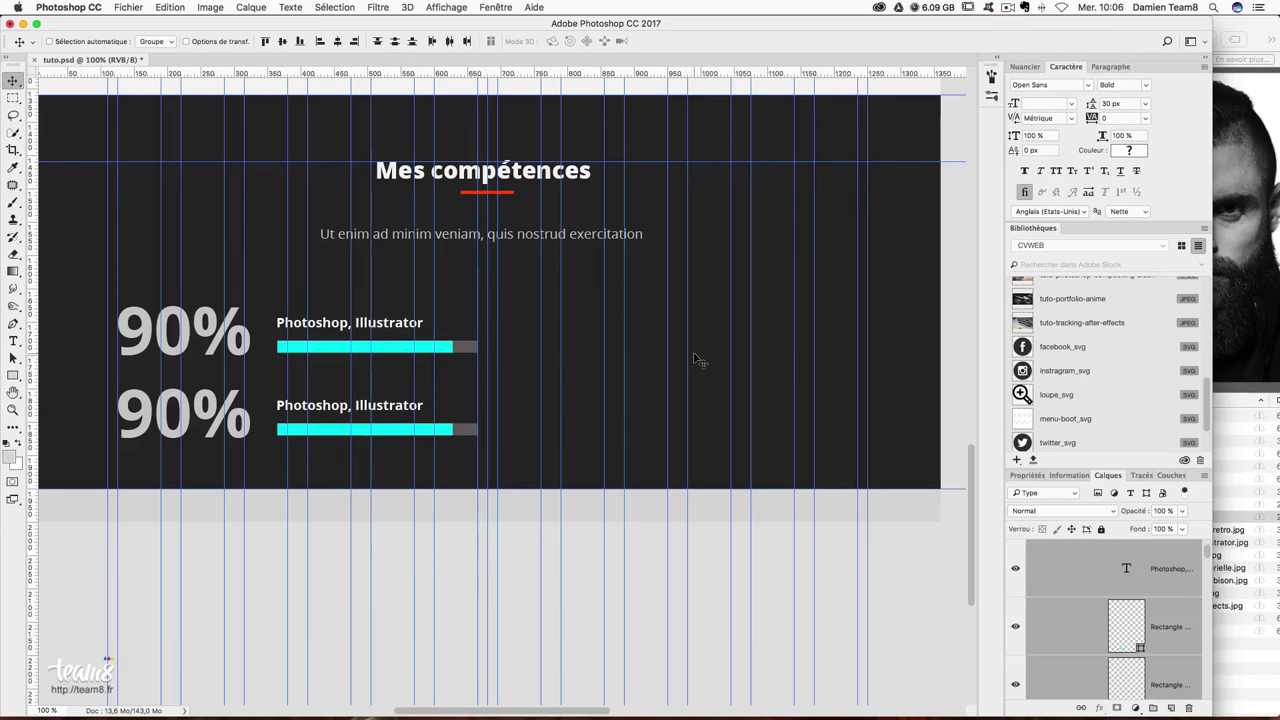
- Change the copied row to read 80% and 'After Effects, Animate'
click(13, 341)
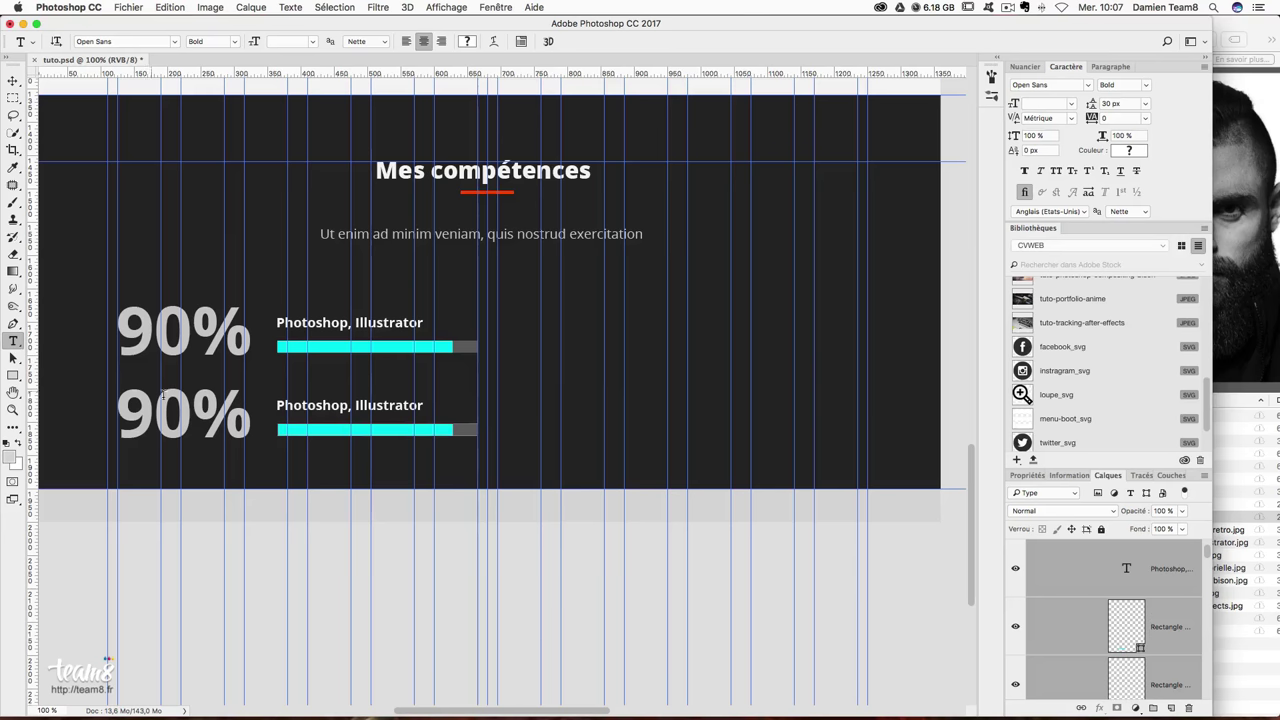
drag(188, 405, 123, 404)
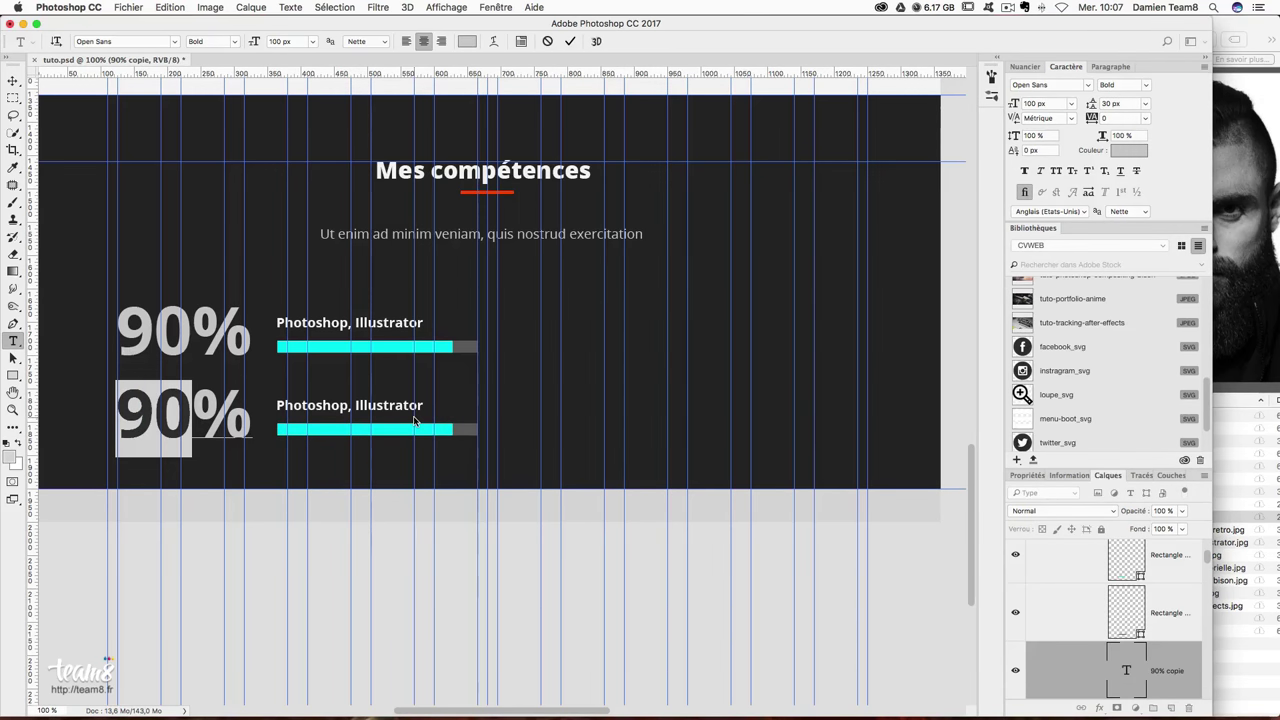
text(80)
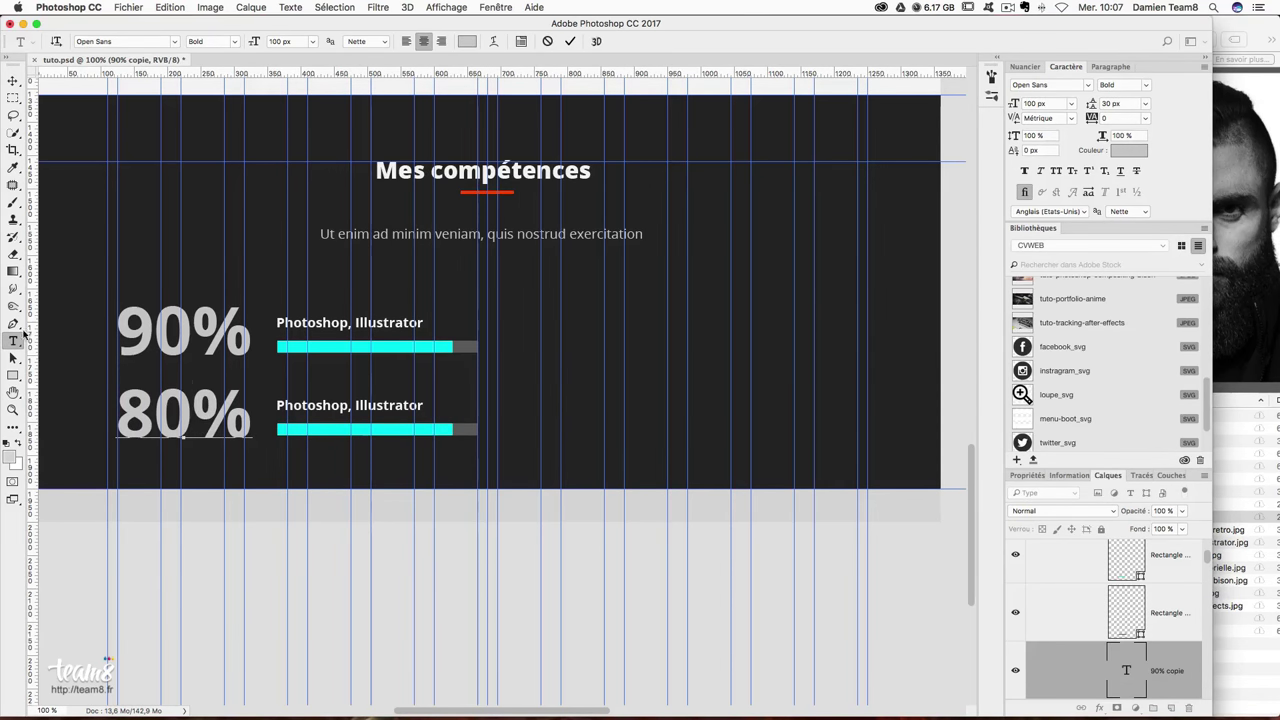
double_click(318, 406)
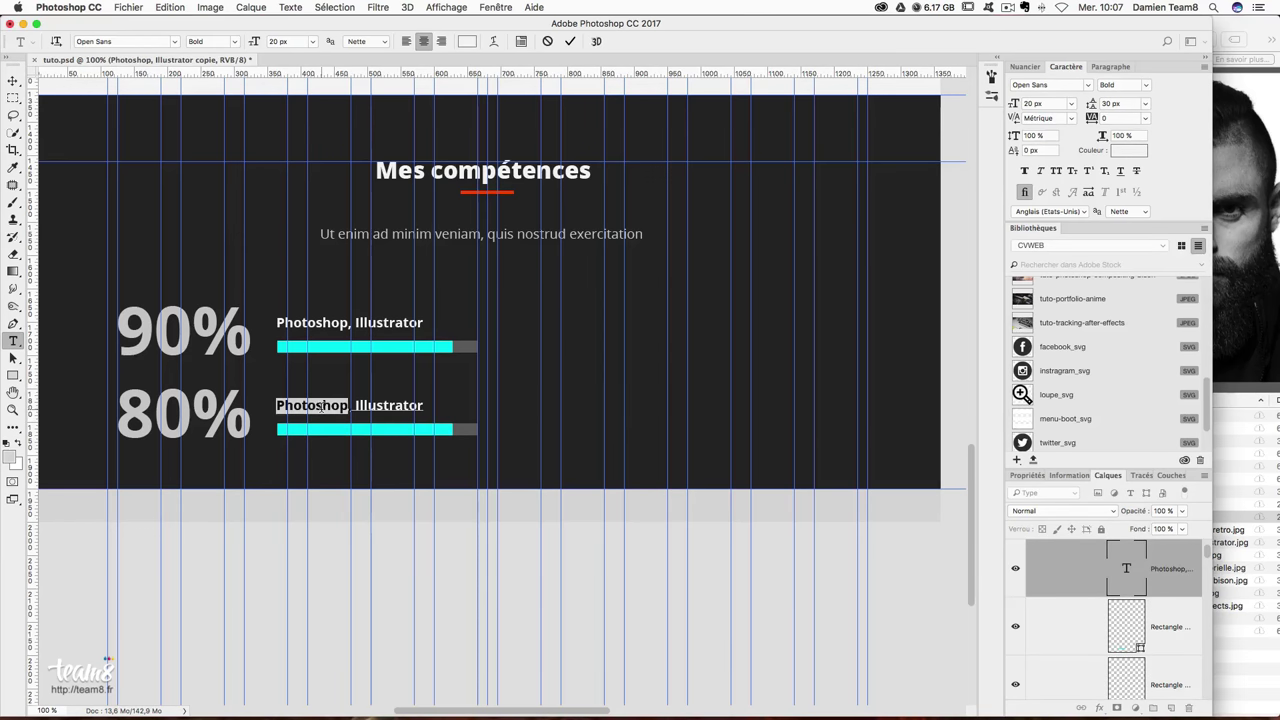
drag(318, 406, 410, 409)
text(After Effects)
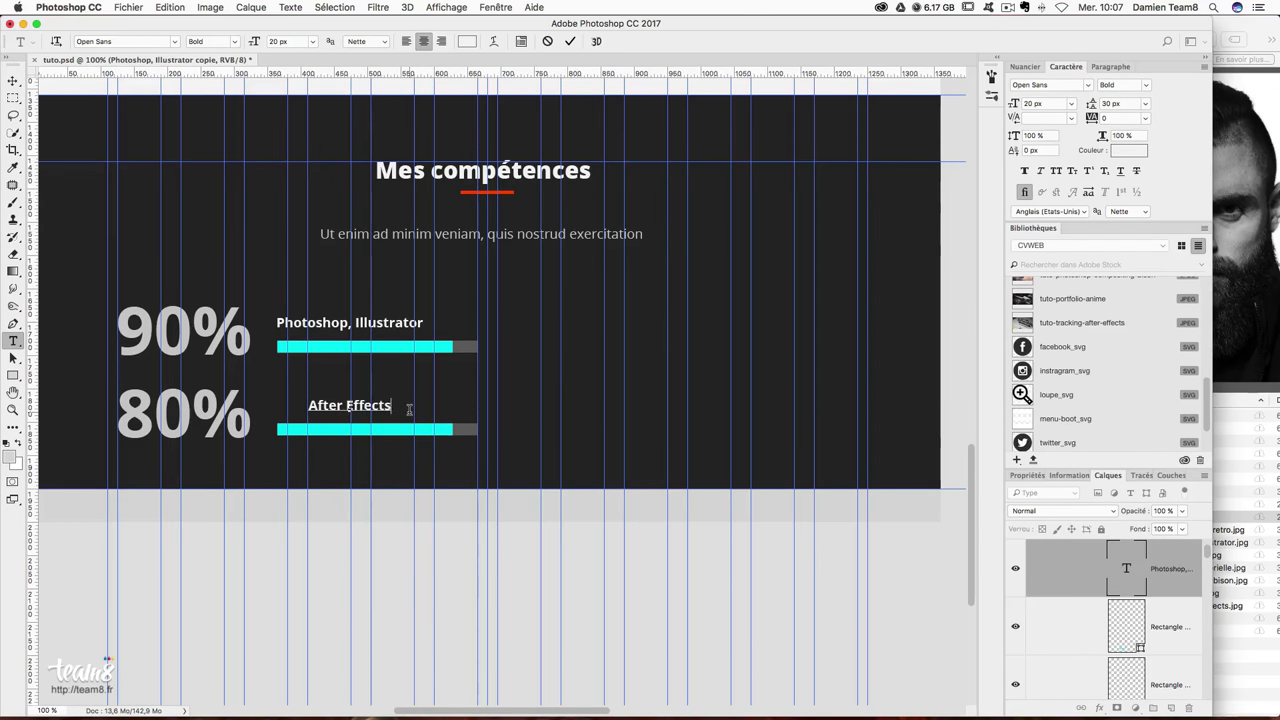
text(, Animate)
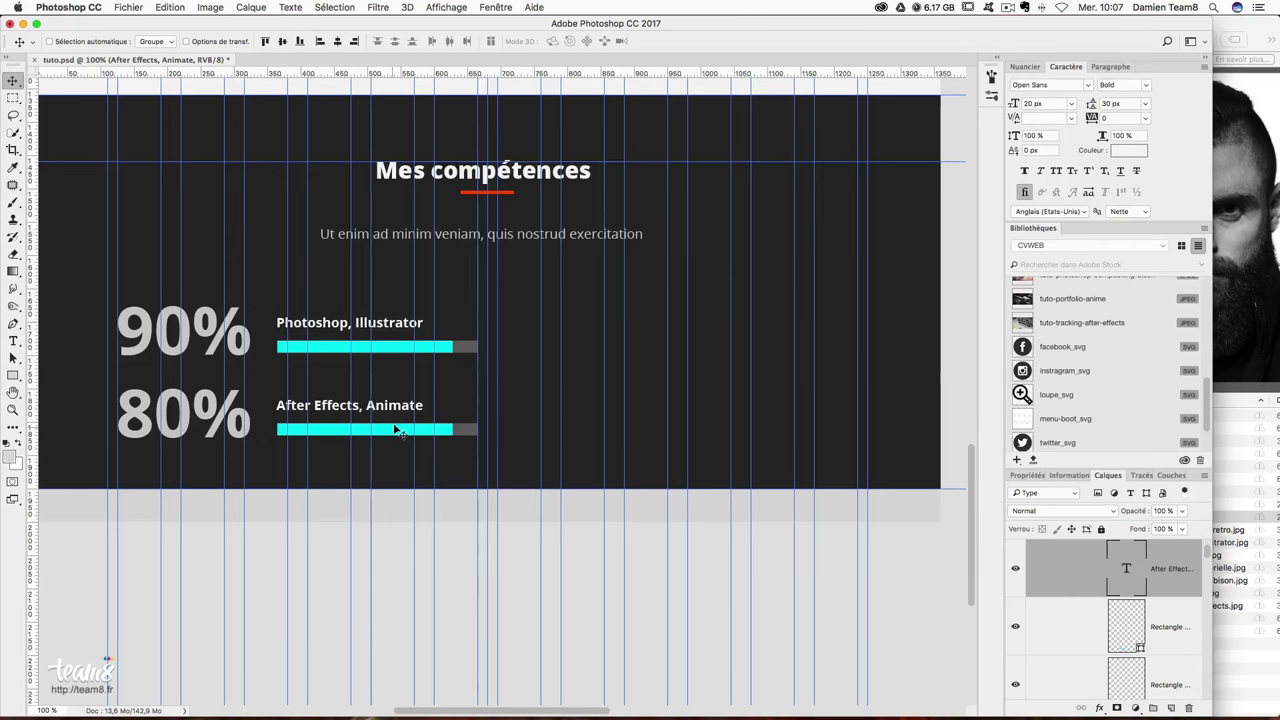
key(Right)
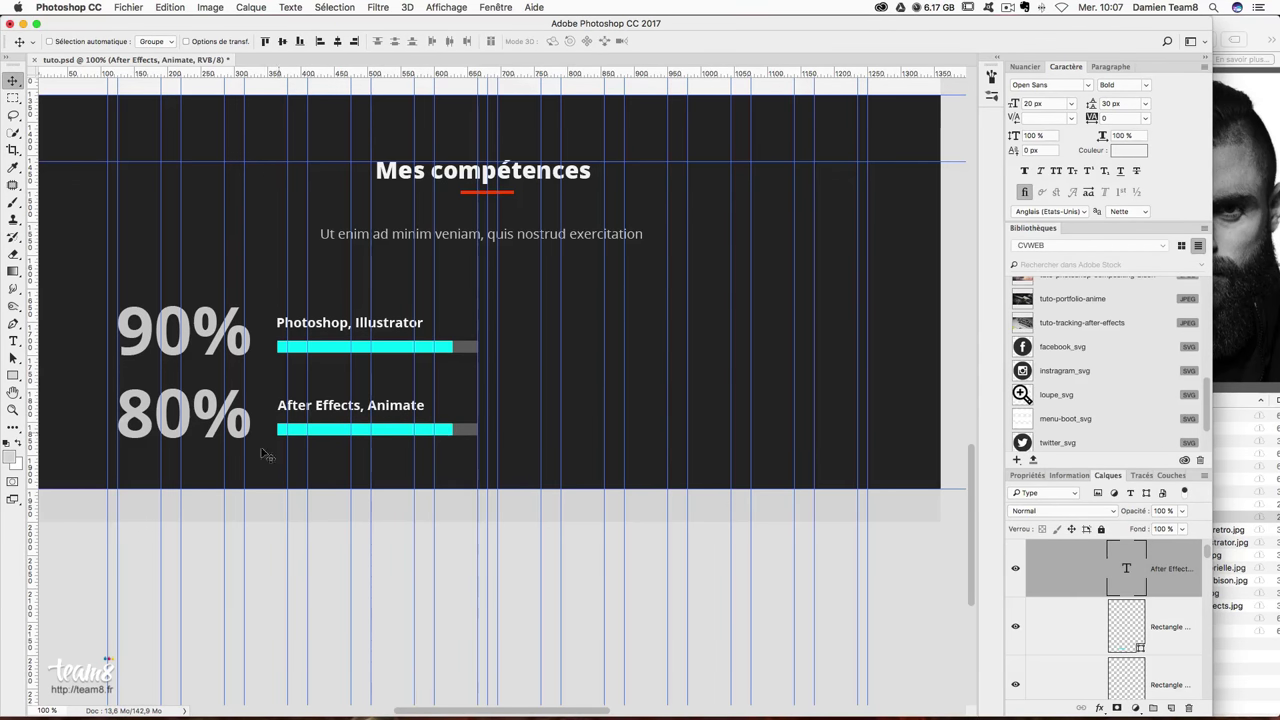
- Shrink the second cyan bar to about 235 px wide
right_click(420, 440)
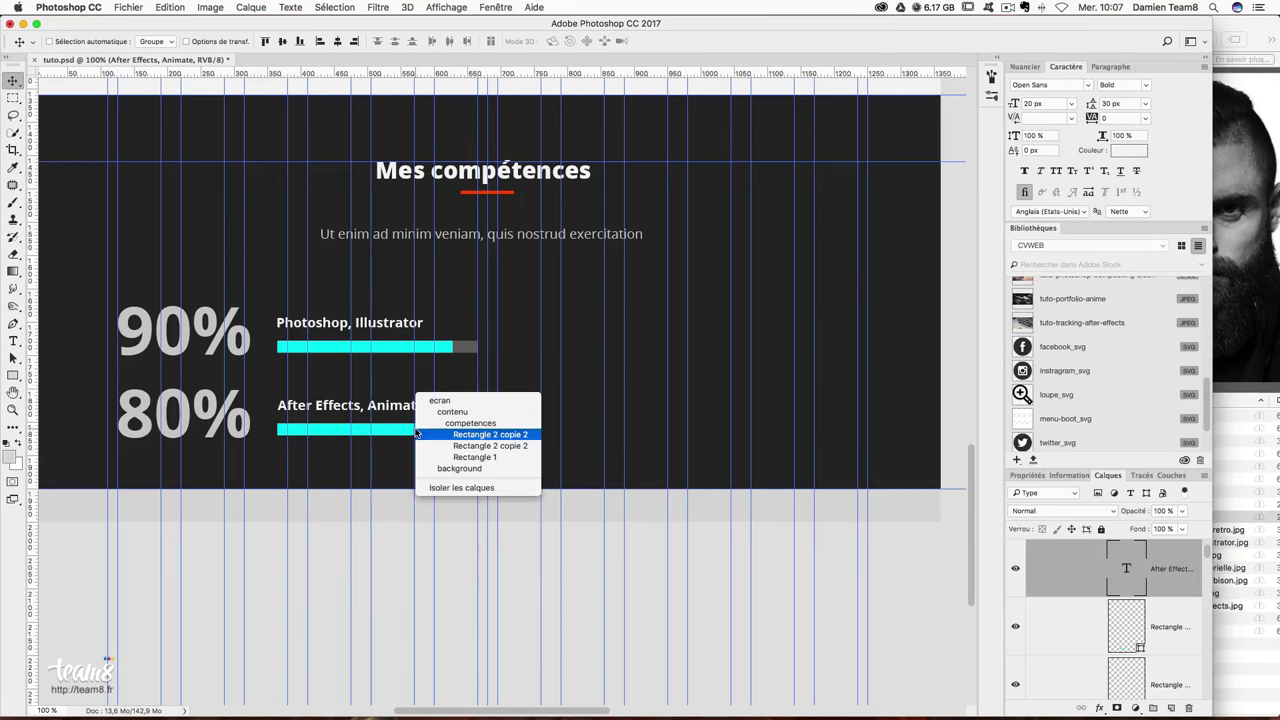
right_click(392, 432)
click(394, 432)
key(ctrl+t)
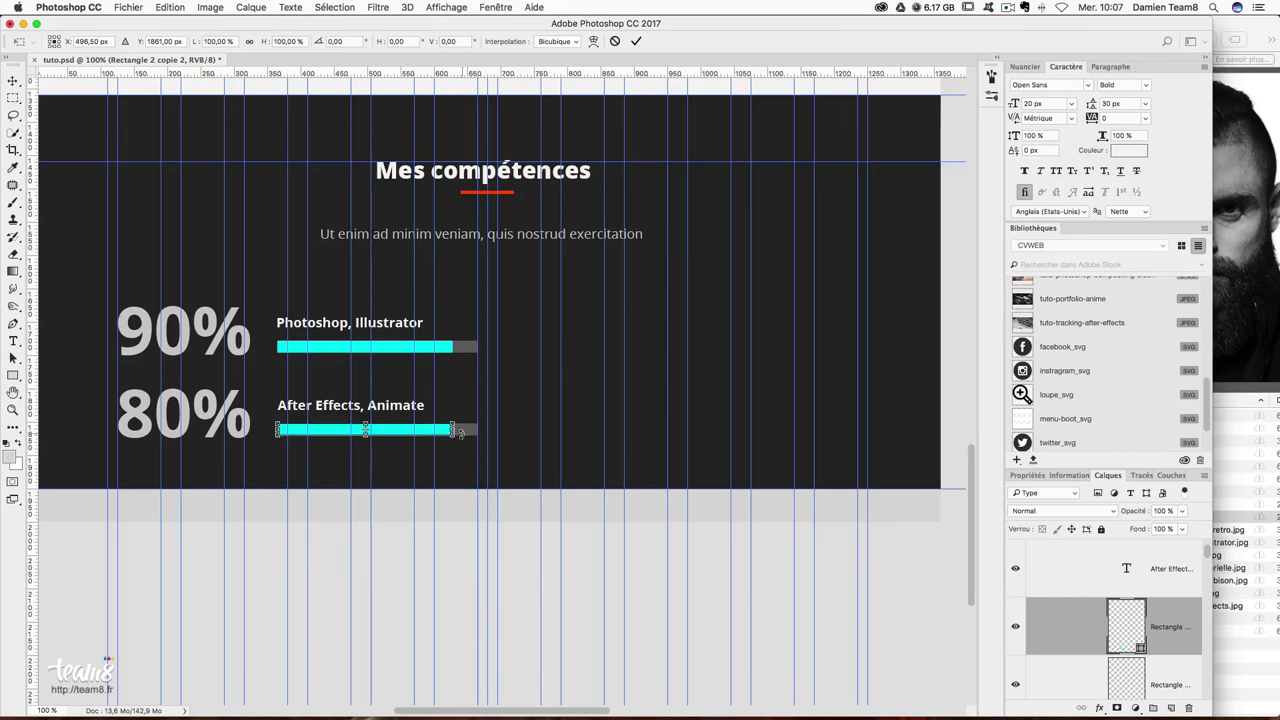
drag(453, 429, 437, 430)
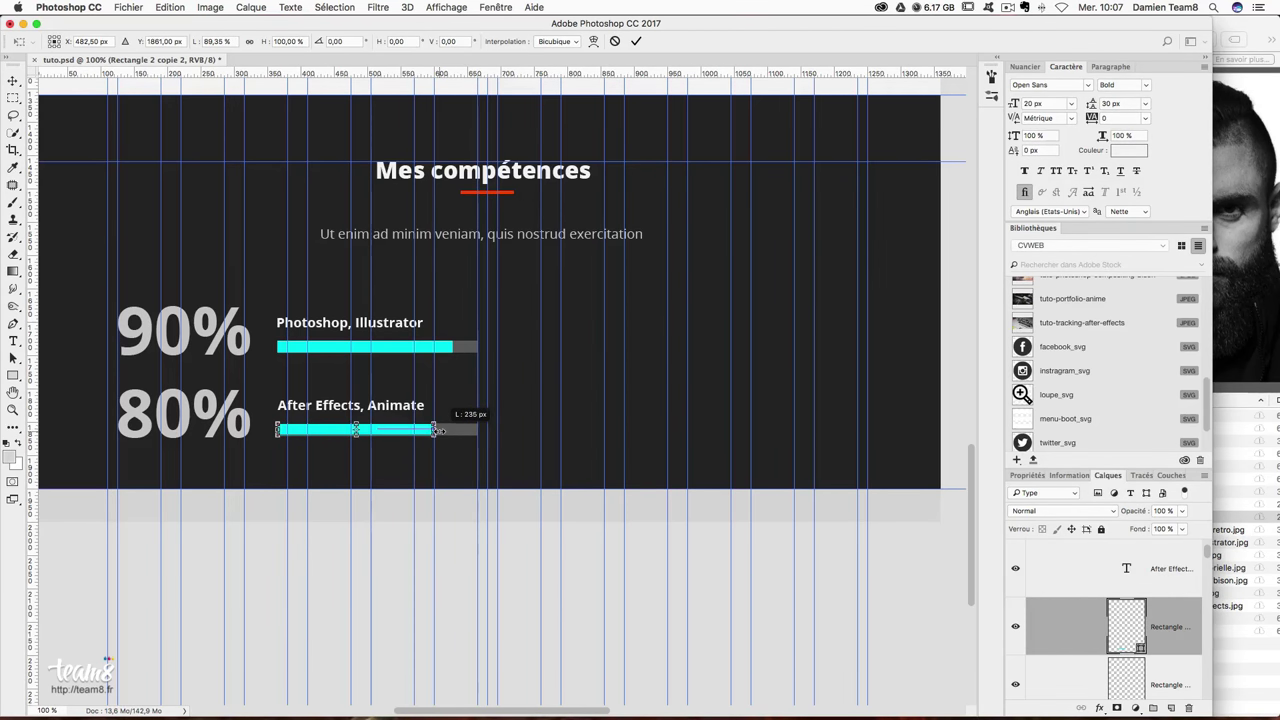
key(Return)
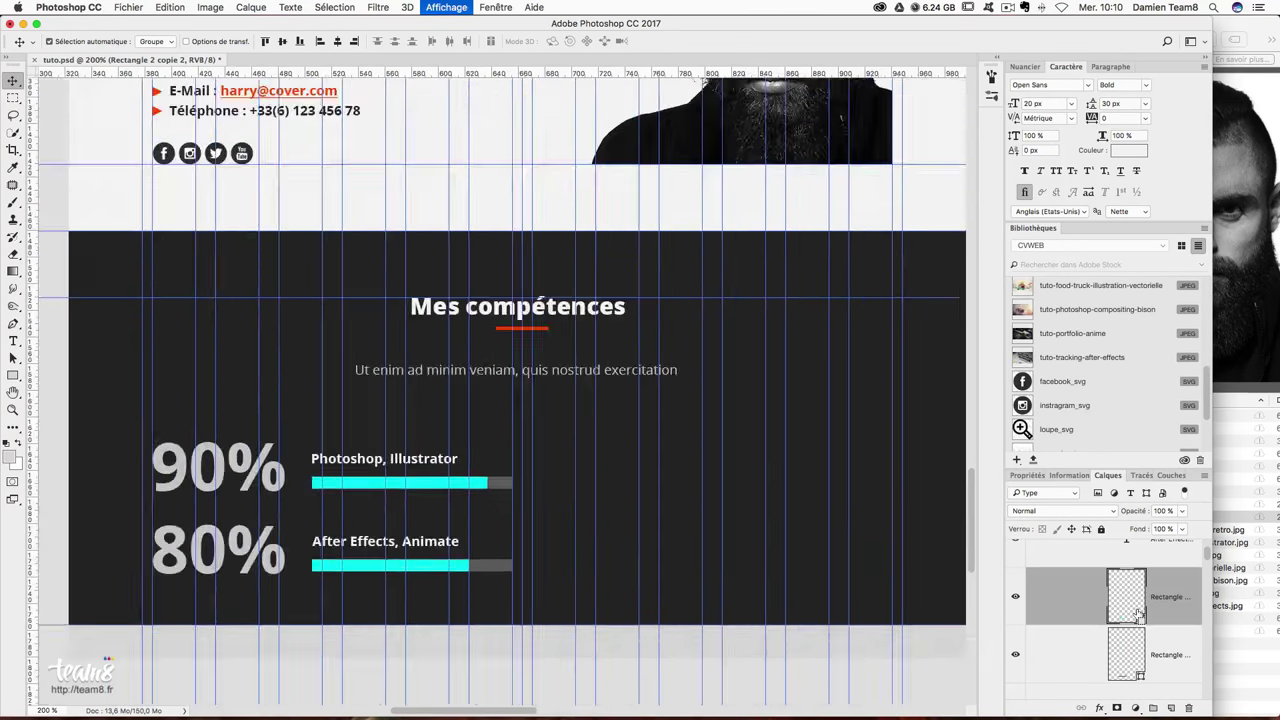
- Set the ecran artboard's height to 4000 px in Properties
key(ctrl+minus)
key(ctrl+minus)
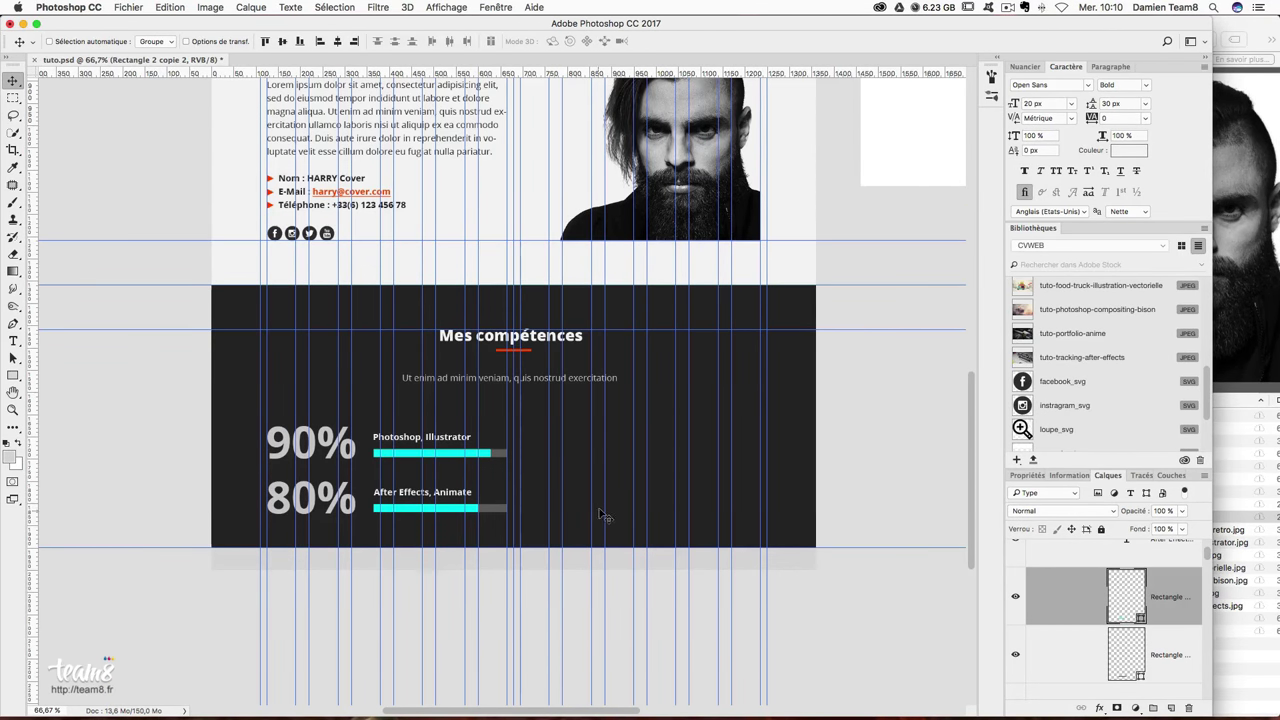
scroll(605, 513, up, 3)
scroll(605, 513, up, 2)
scroll(605, 513, up, 2)
scroll(605, 513, up, 6)
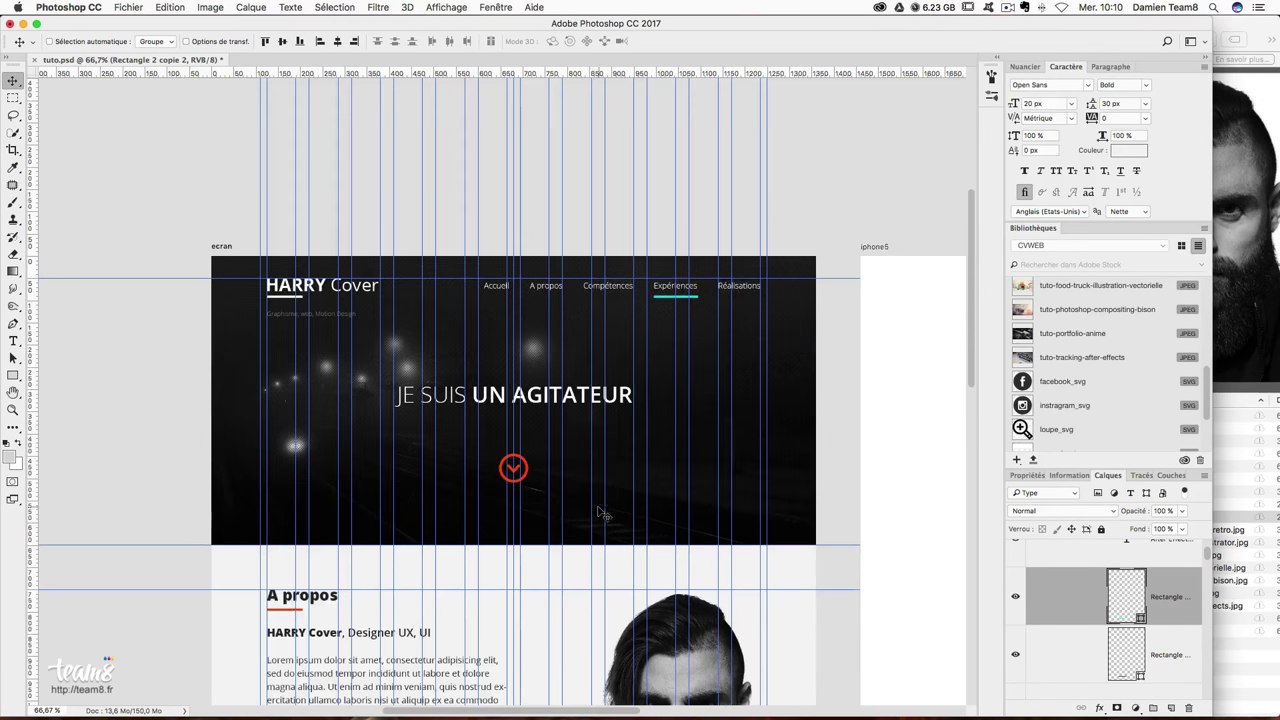
click(221, 247)
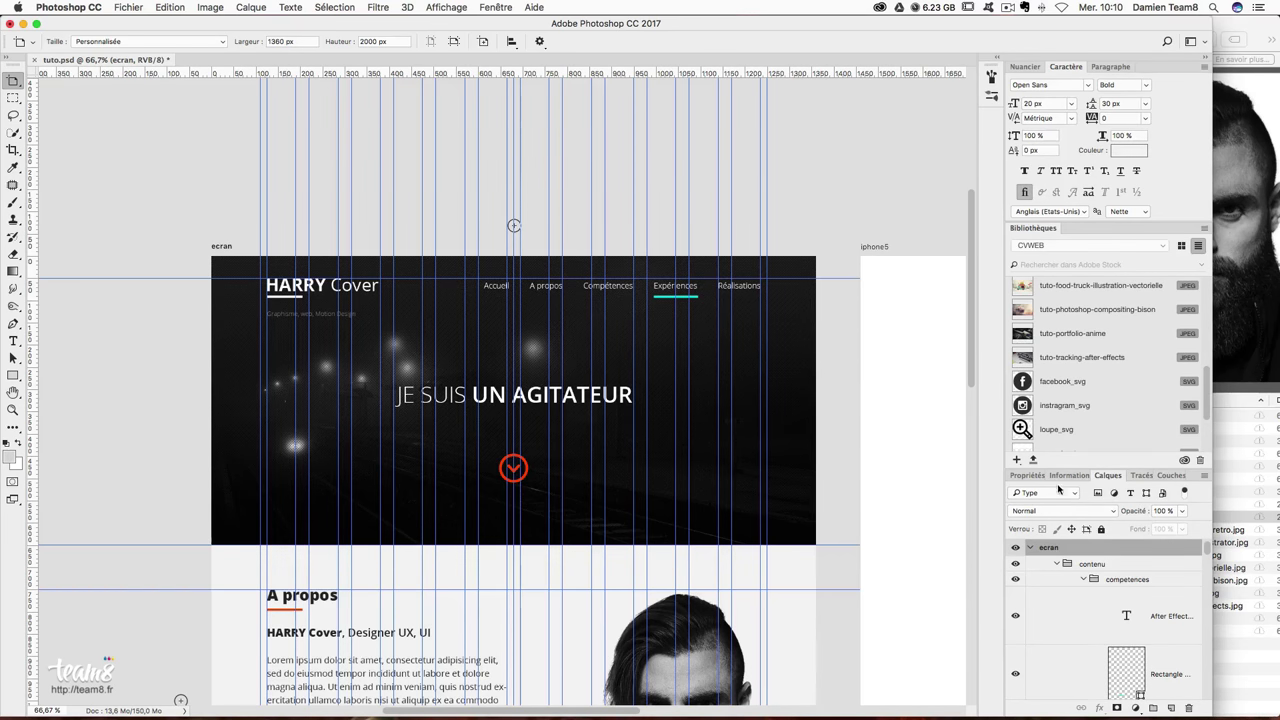
click(1027, 475)
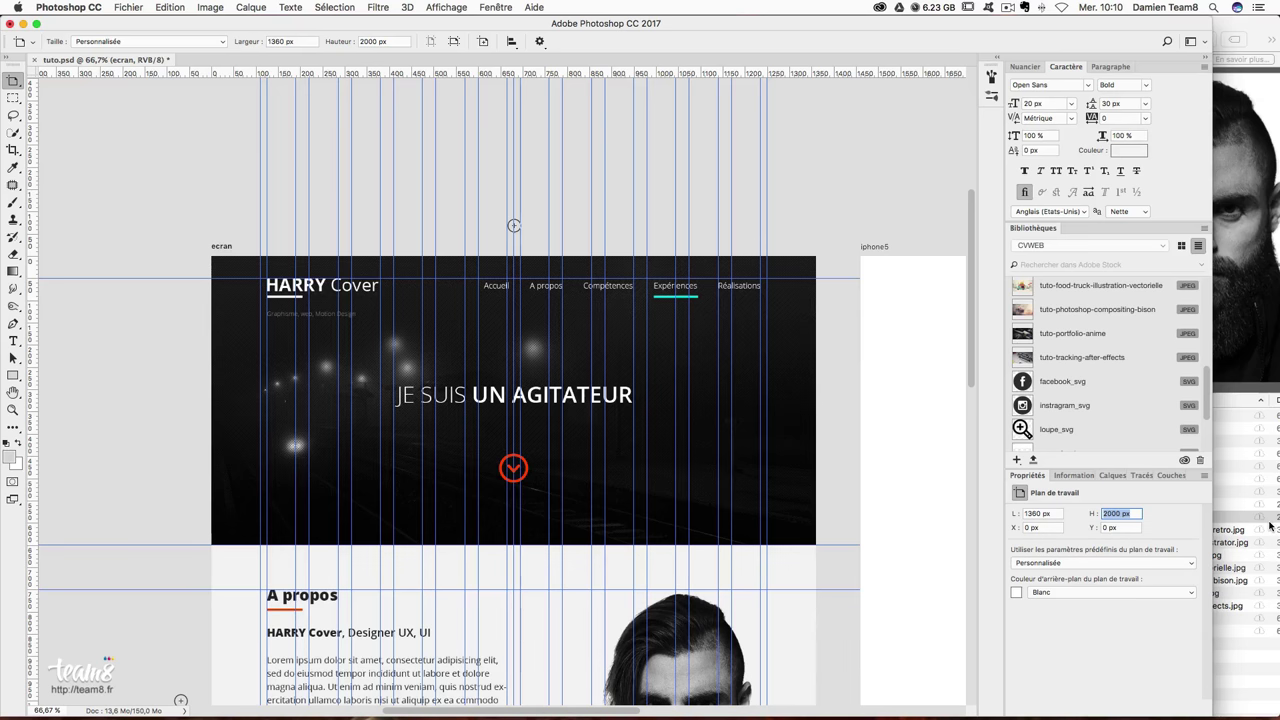
text(4000)
key(Return)
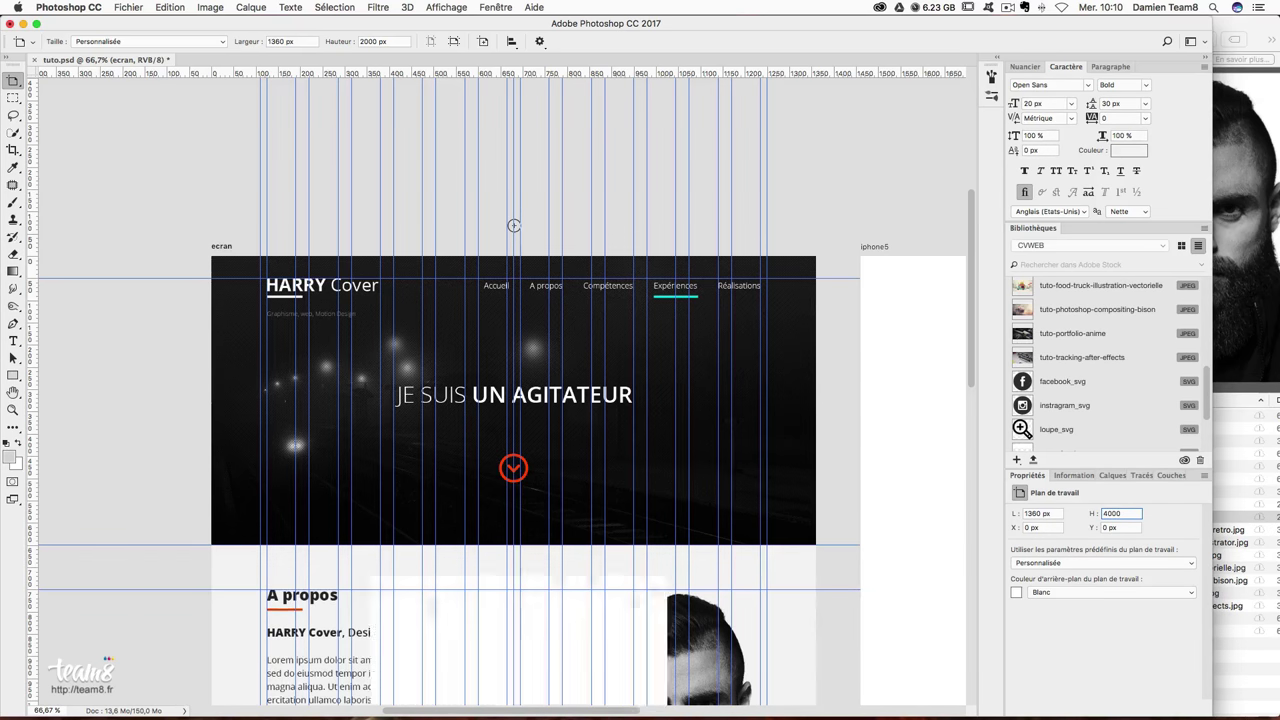
- Scroll and zoom through the taller artboard to check the new blank space and skill bars
scroll(810, 521, down, 3)
scroll(810, 521, down, 3)
scroll(810, 521, down, 1)
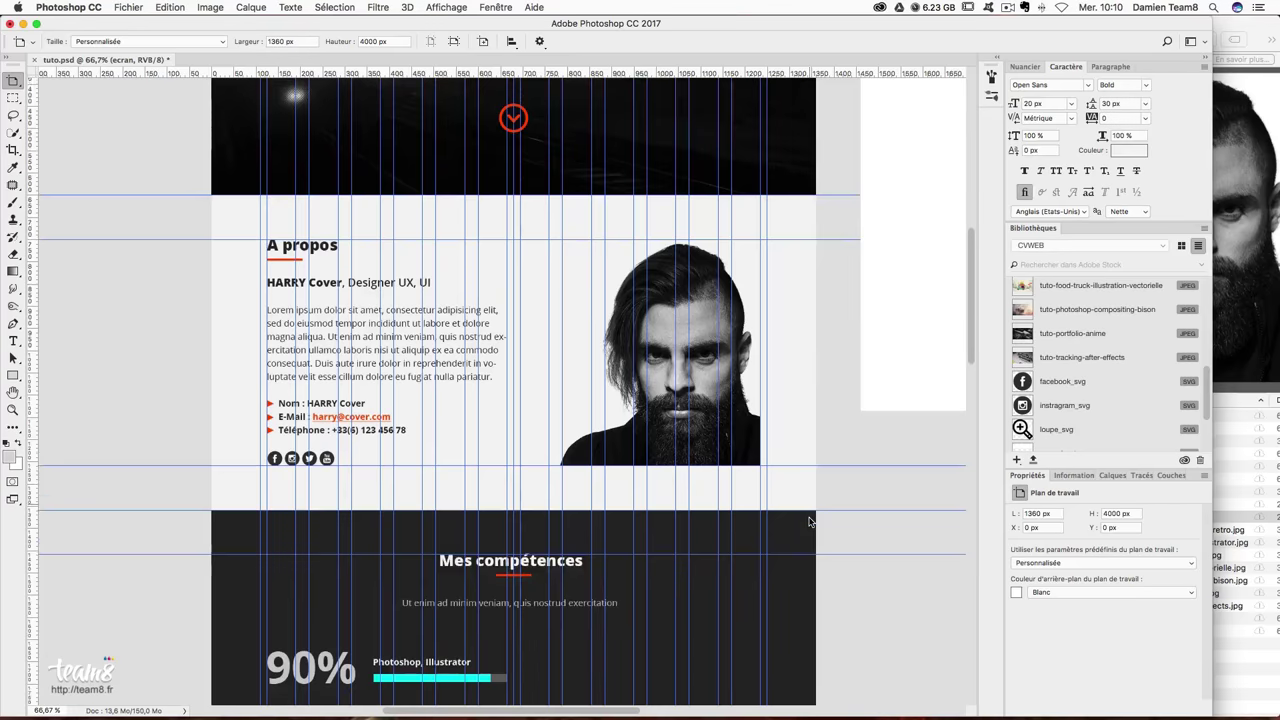
scroll(810, 521, down, 1)
scroll(812, 515, down, 1)
scroll(816, 507, down, 3)
scroll(816, 507, down, 2)
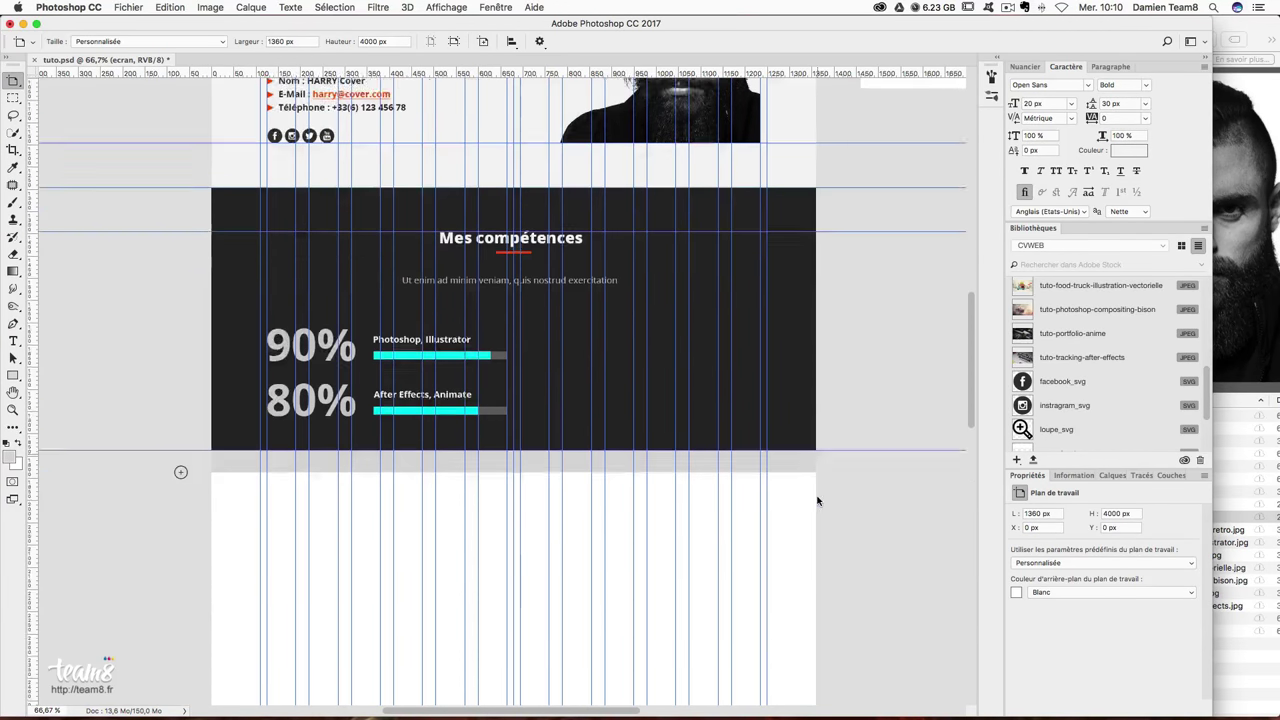
scroll(820, 500, down, 5)
scroll(820, 477, down, 2)
mouse_move(973, 535)
mouse_down()
mouse_move(977, 583)
mouse_move(980, 451)
mouse_up()
key(super+plus)
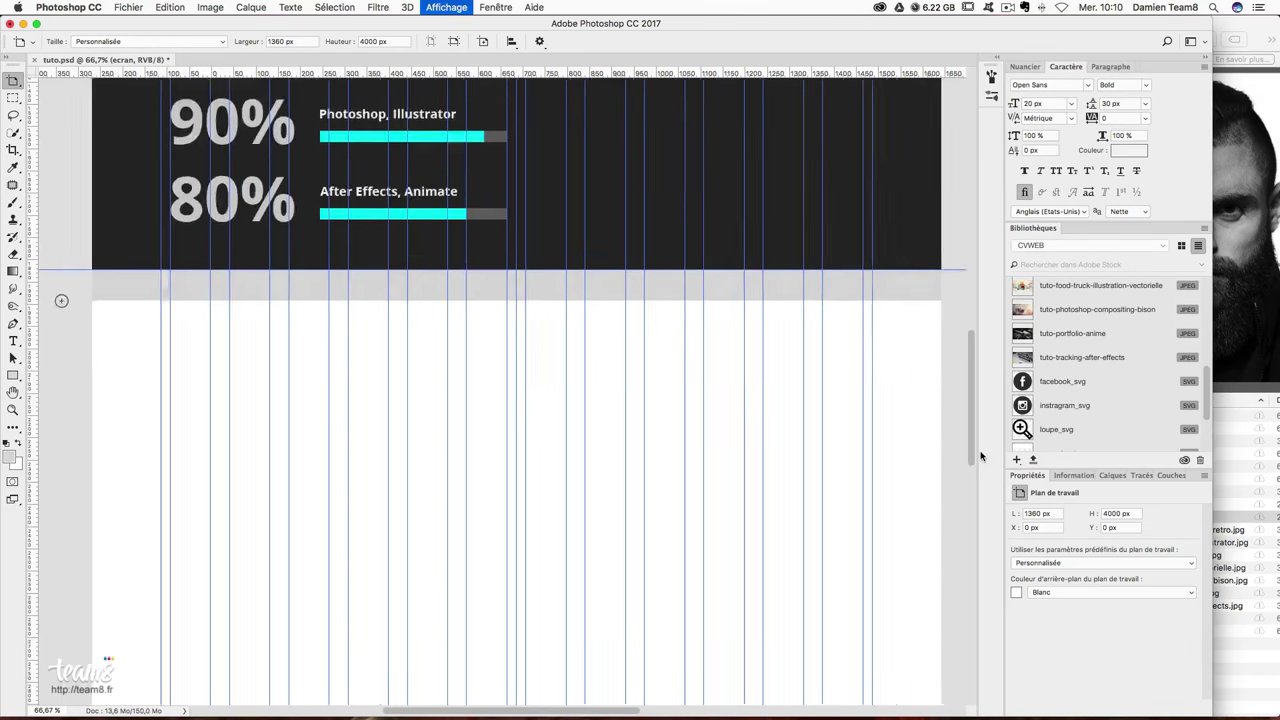
key(super+plus)
scroll(871, 626, up, 3)
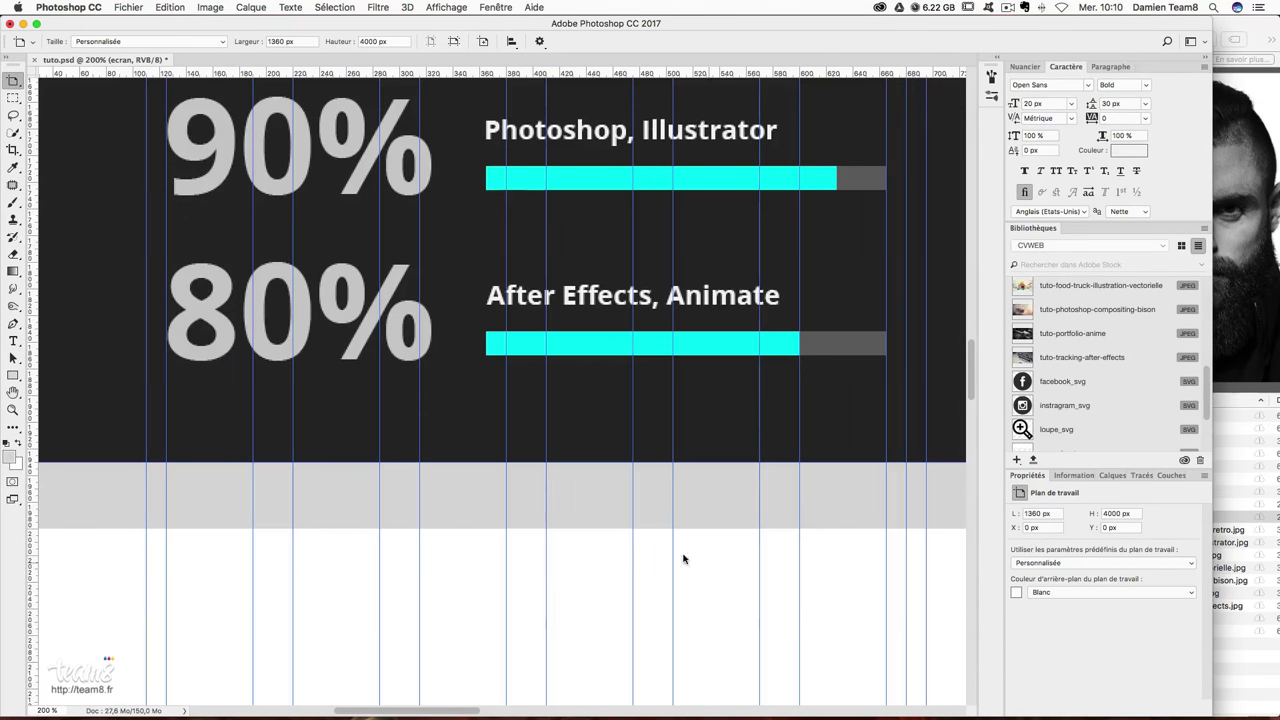
key(super+minus)
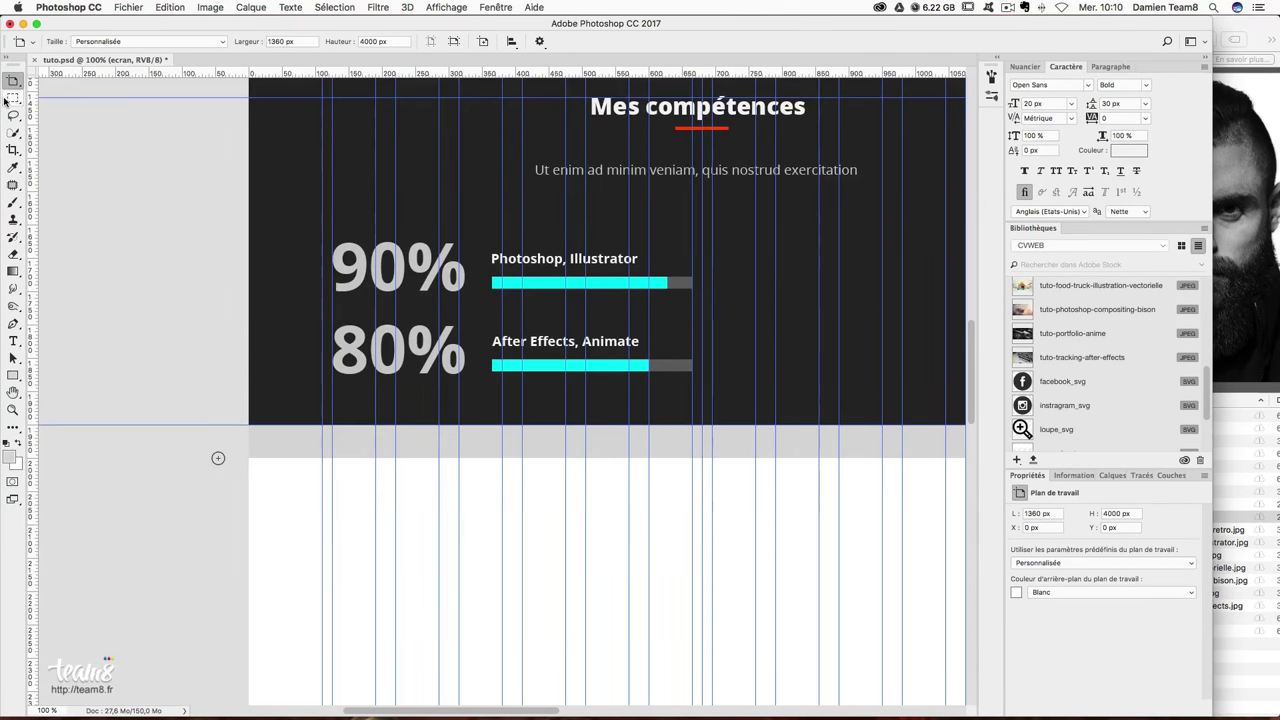
- Add a horizontal guide 100 px below the skills section, measured with a marquee selection
key(m)
drag(345, 374, 395, 440)
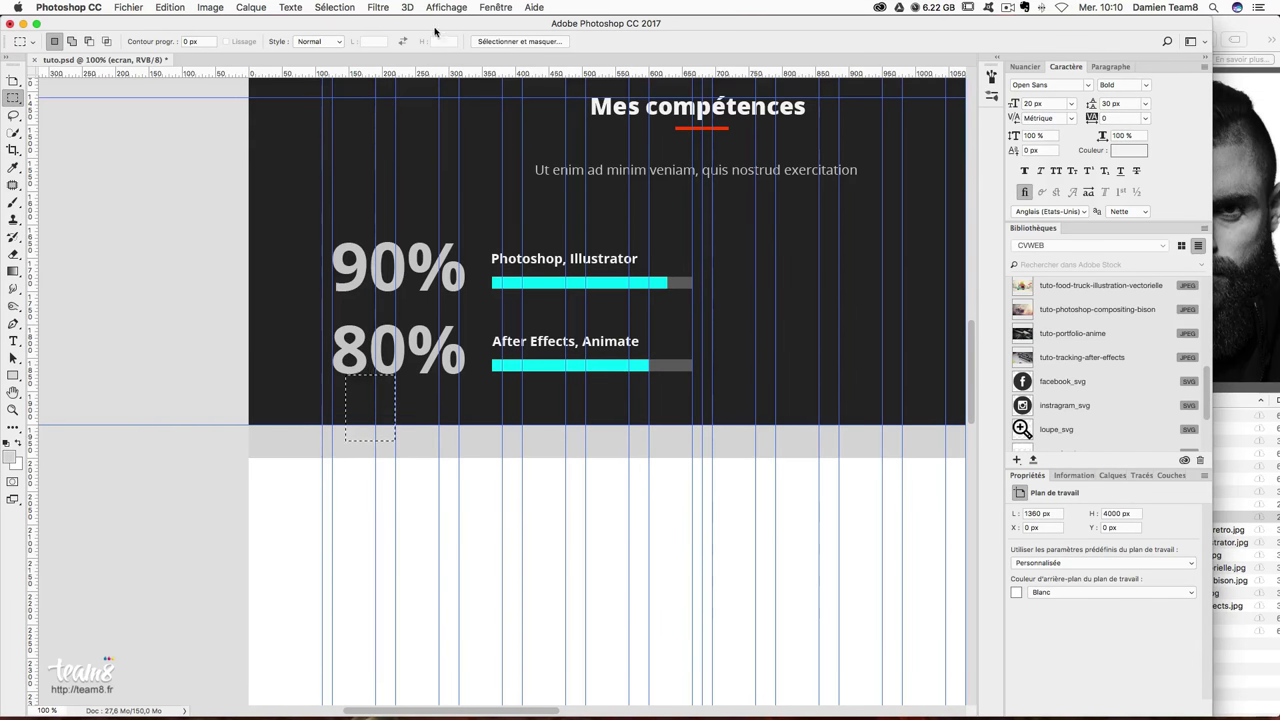
drag(423, 74, 457, 441)
click(467, 431)
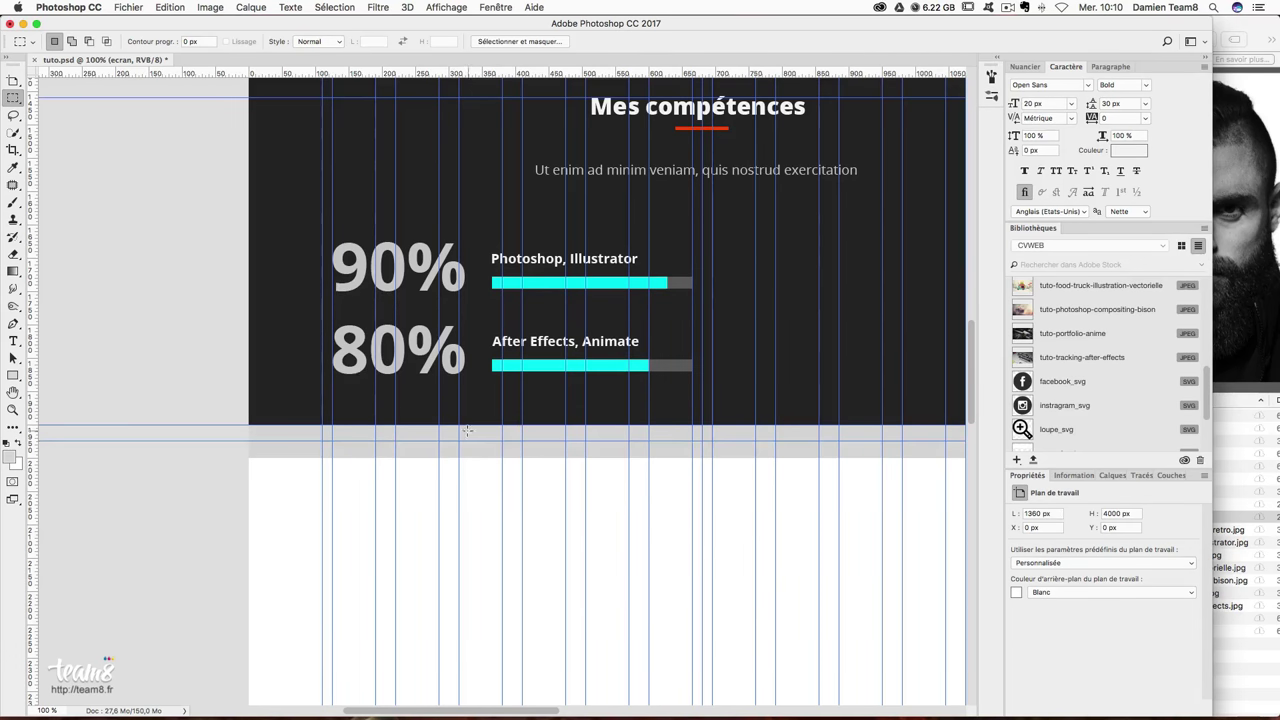
- Rename the dark skills background rectangle layer to 'bg mes competences'
drag(13, 80, 45, 80)
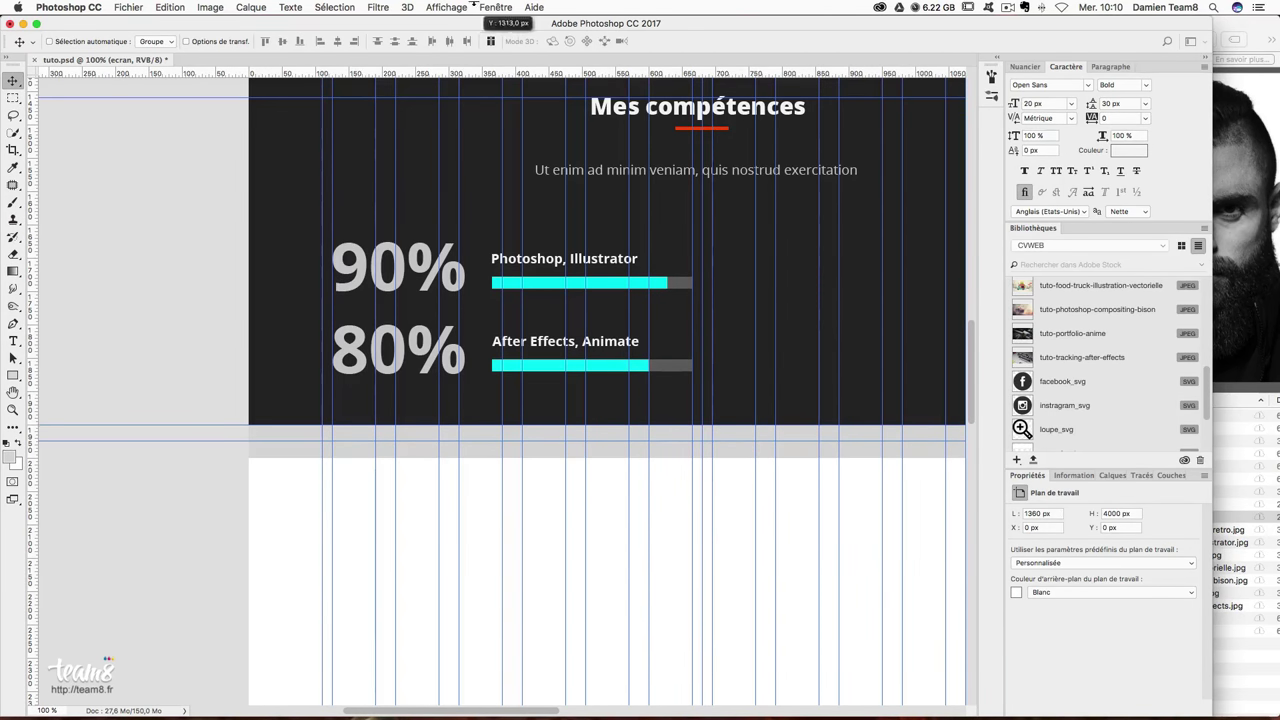
key(shift+v)
drag(797, 449, 596, 447)
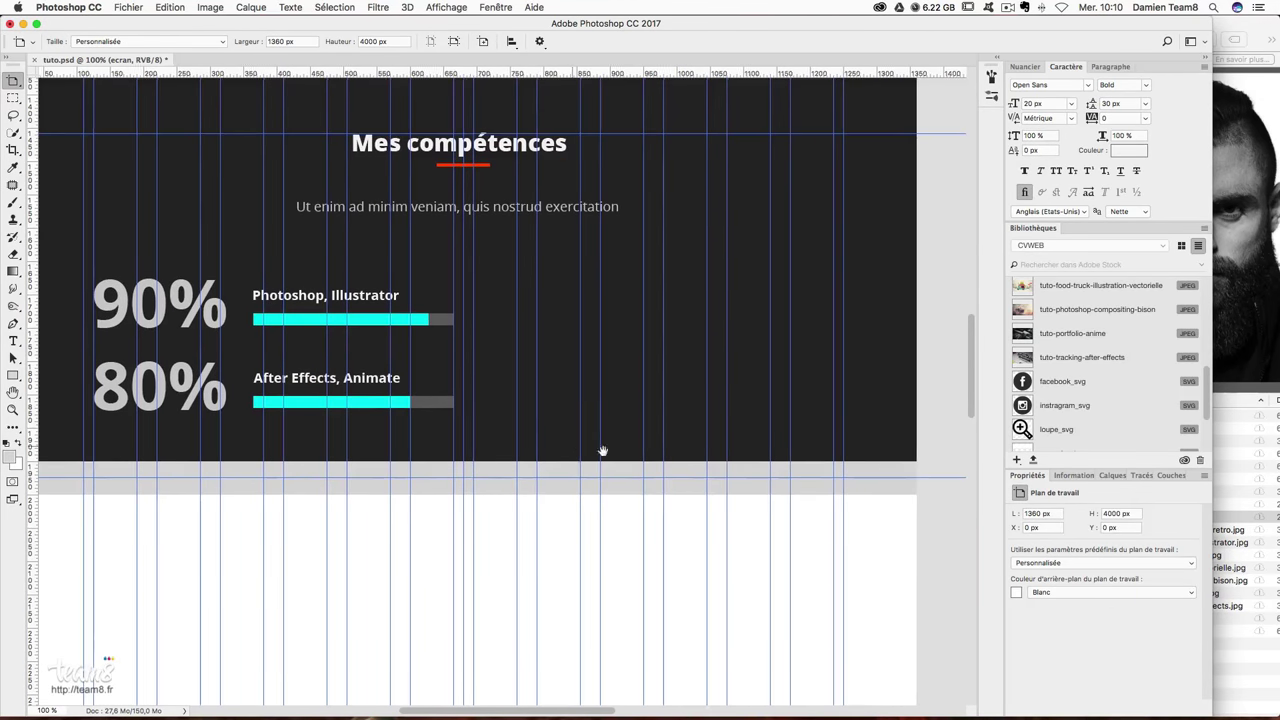
right_click(633, 448)
click(649, 451)
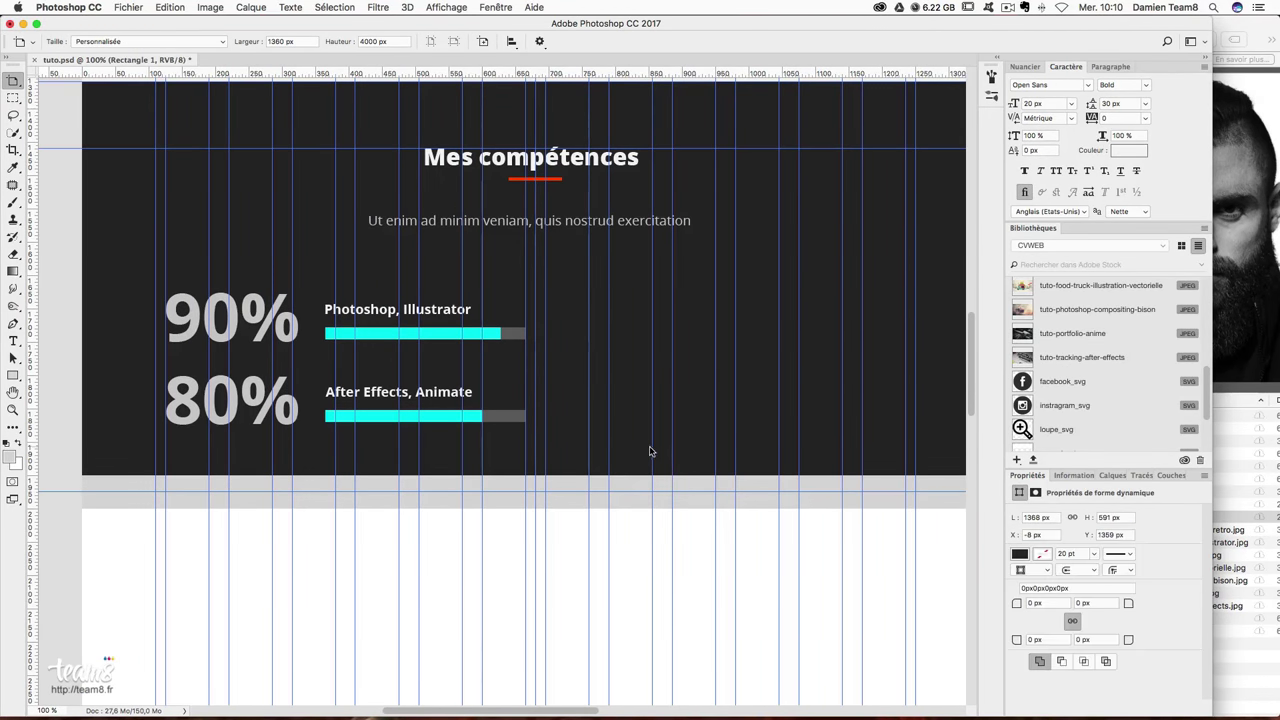
click(1108, 476)
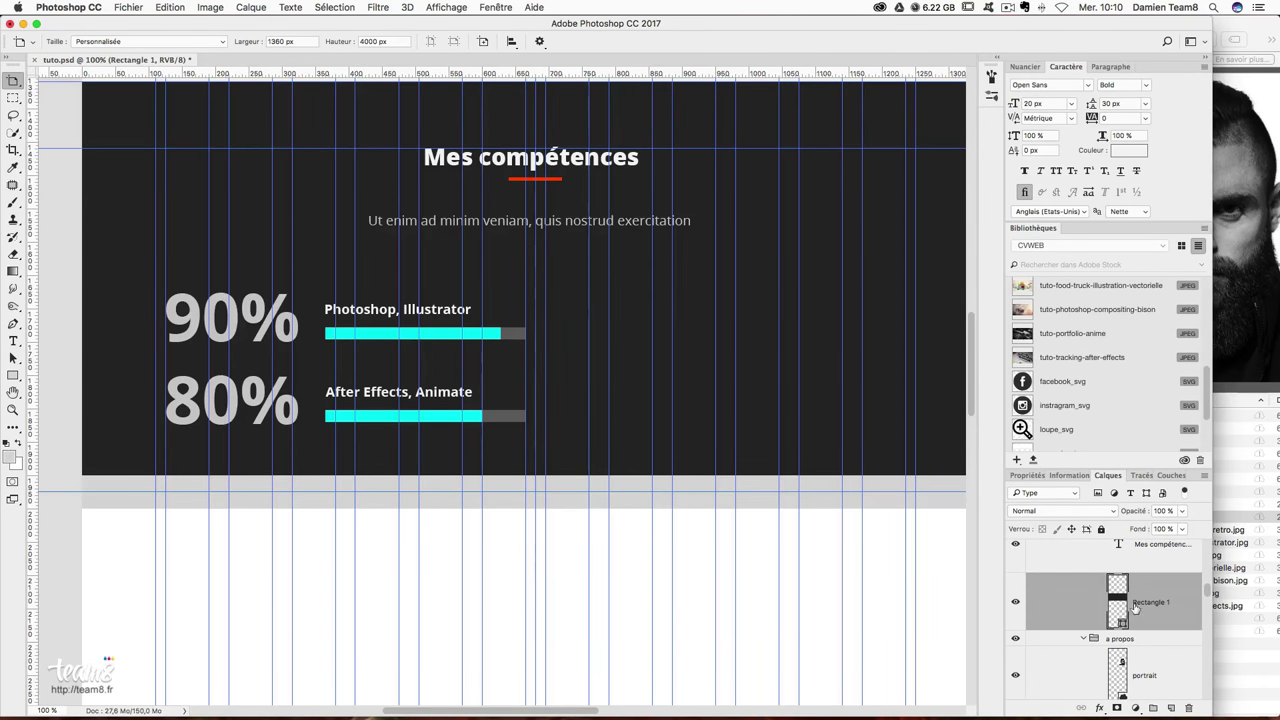
double_click(1146, 602)
text(f)
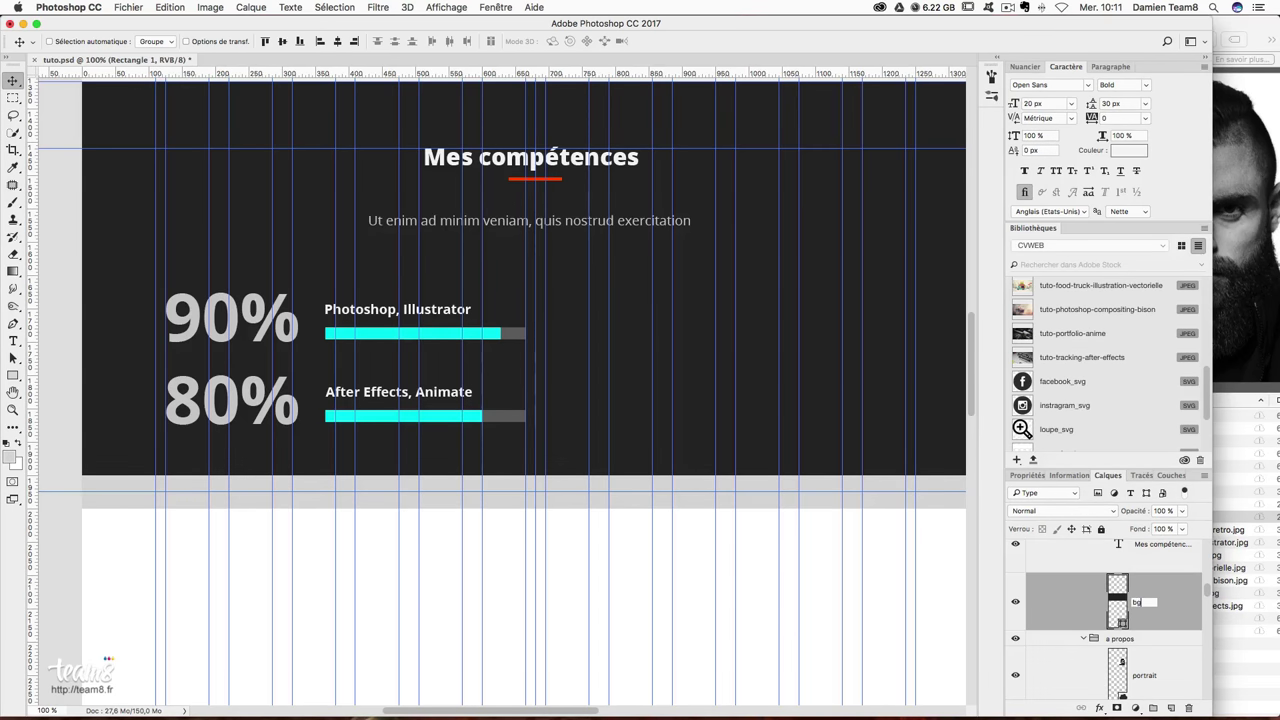
key(BackSpace)
text(compete)
text(nces)
key(Return)
- Stretch the bg mes competences background down to the new guide
key(ctrl+t)
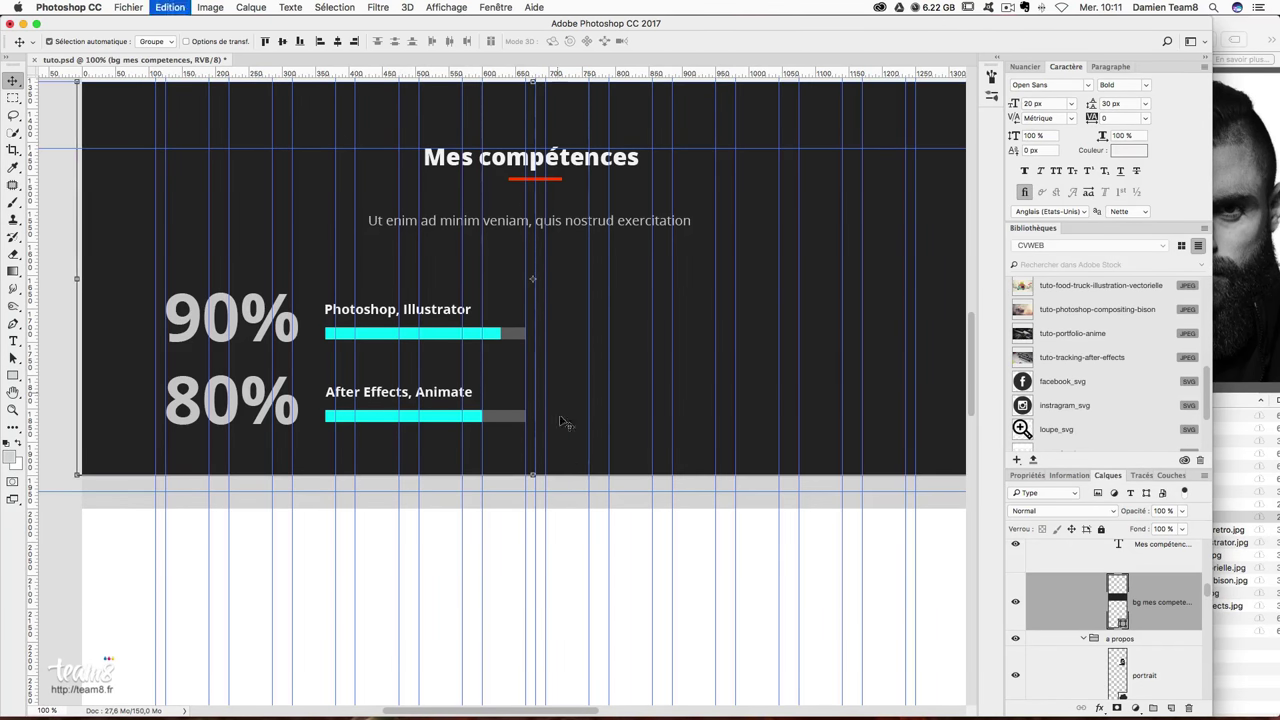
drag(532, 476, 531, 490)
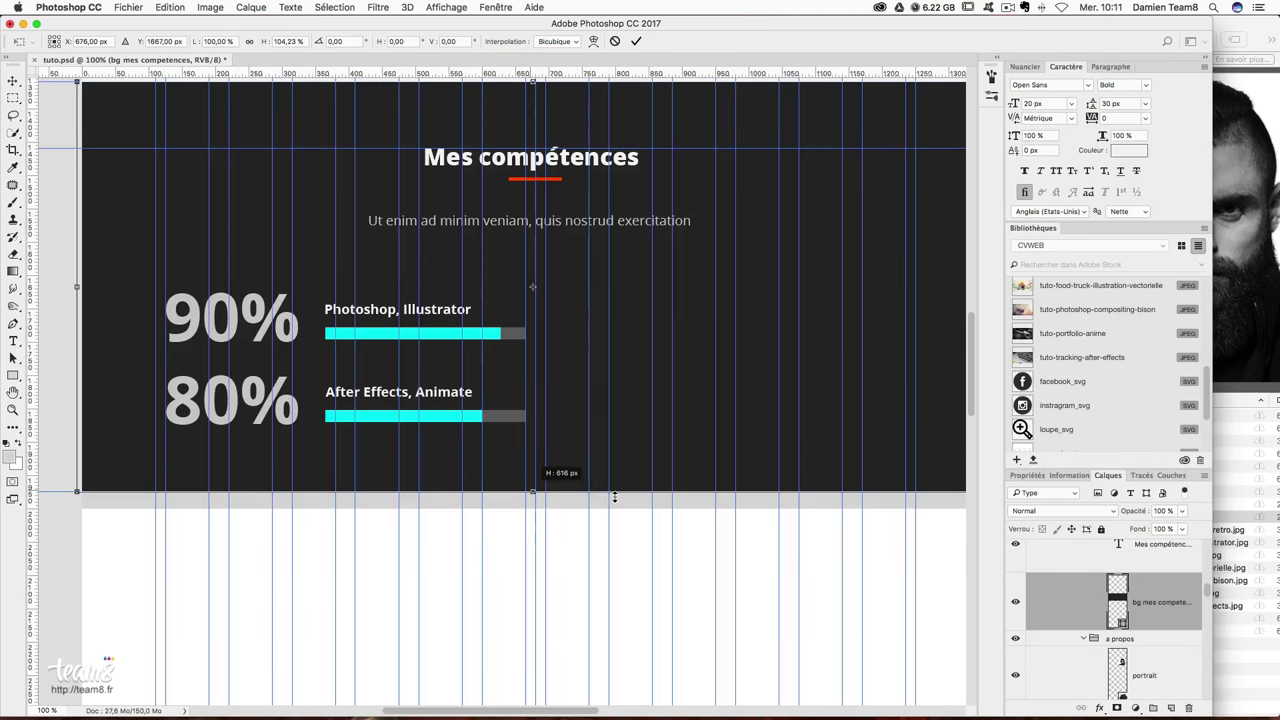
key(Return)
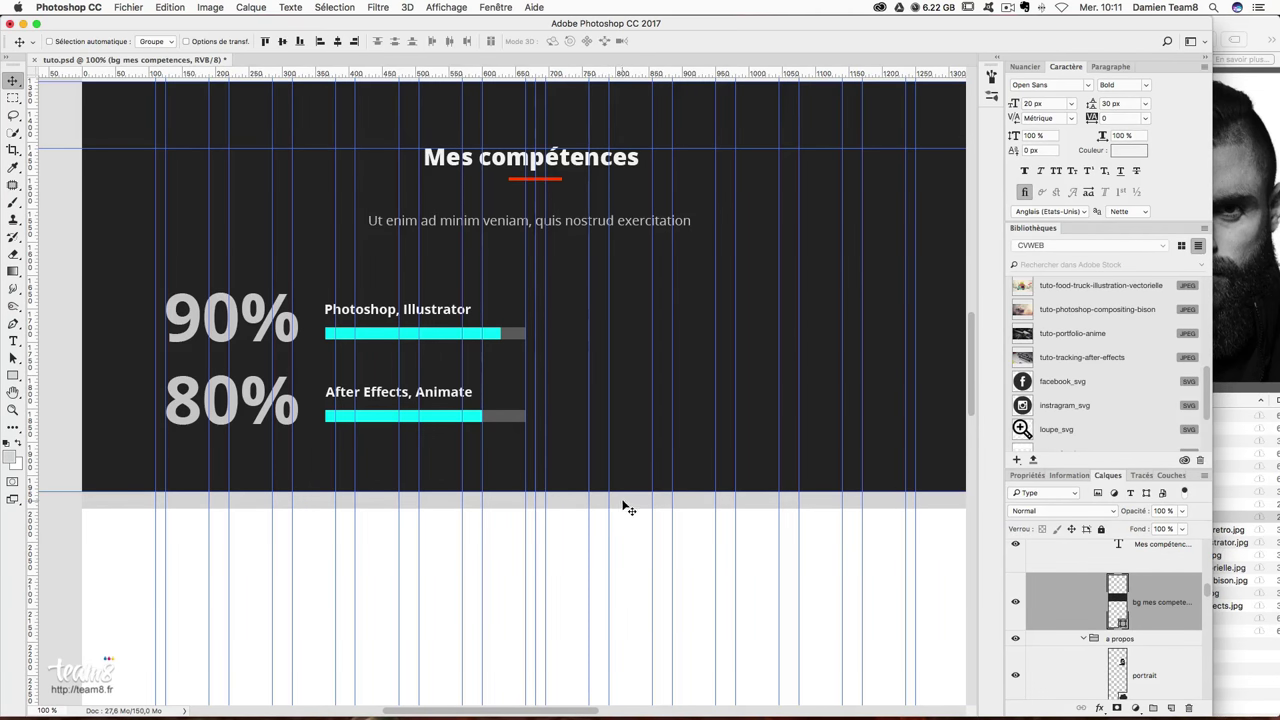
scroll(636, 510, up, 2)
scroll(636, 510, up, 3)
scroll(636, 510, down, 2)
scroll(636, 510, up, 2)
scroll(636, 510, down, 2)
- Stretch the light page background layer down below the skills section
right_click(636, 548)
click(636, 556)
key(ctrl+t)
scroll(638, 541, down, 5)
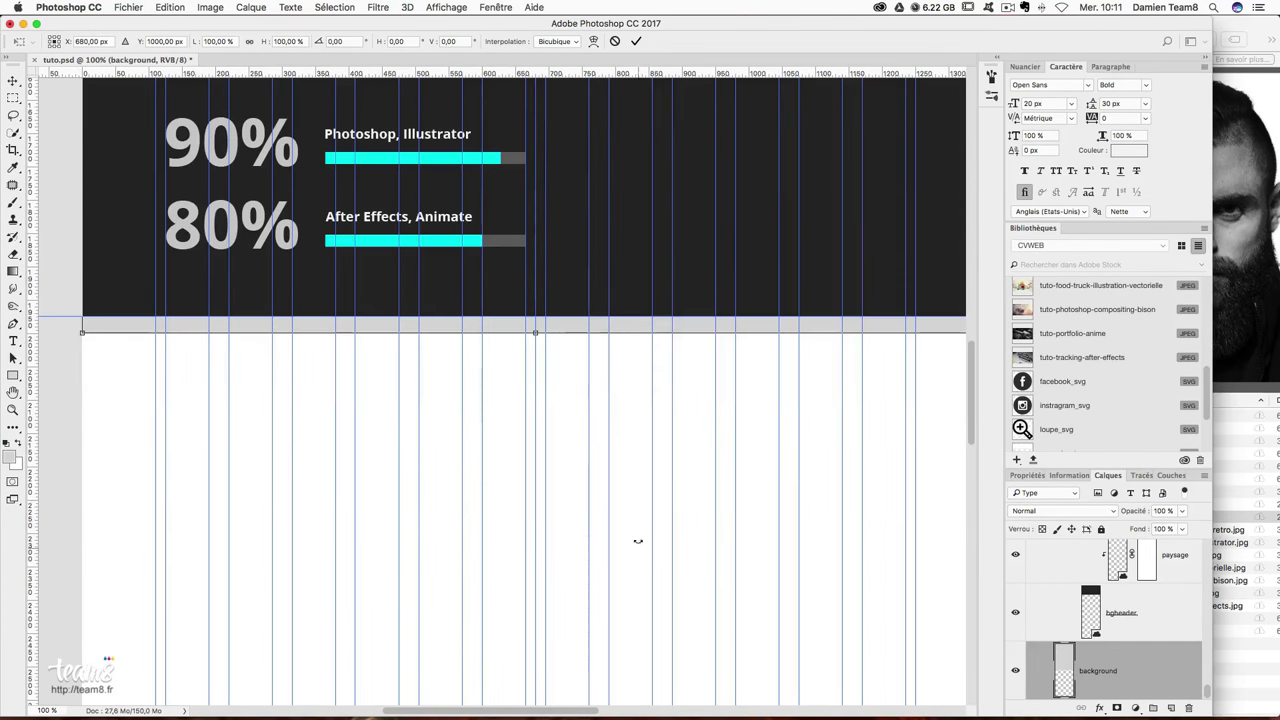
mouse_move(536, 333)
mouse_down()
mouse_move(520, 632)
mouse_move(543, 437)
mouse_up()
key(Return)
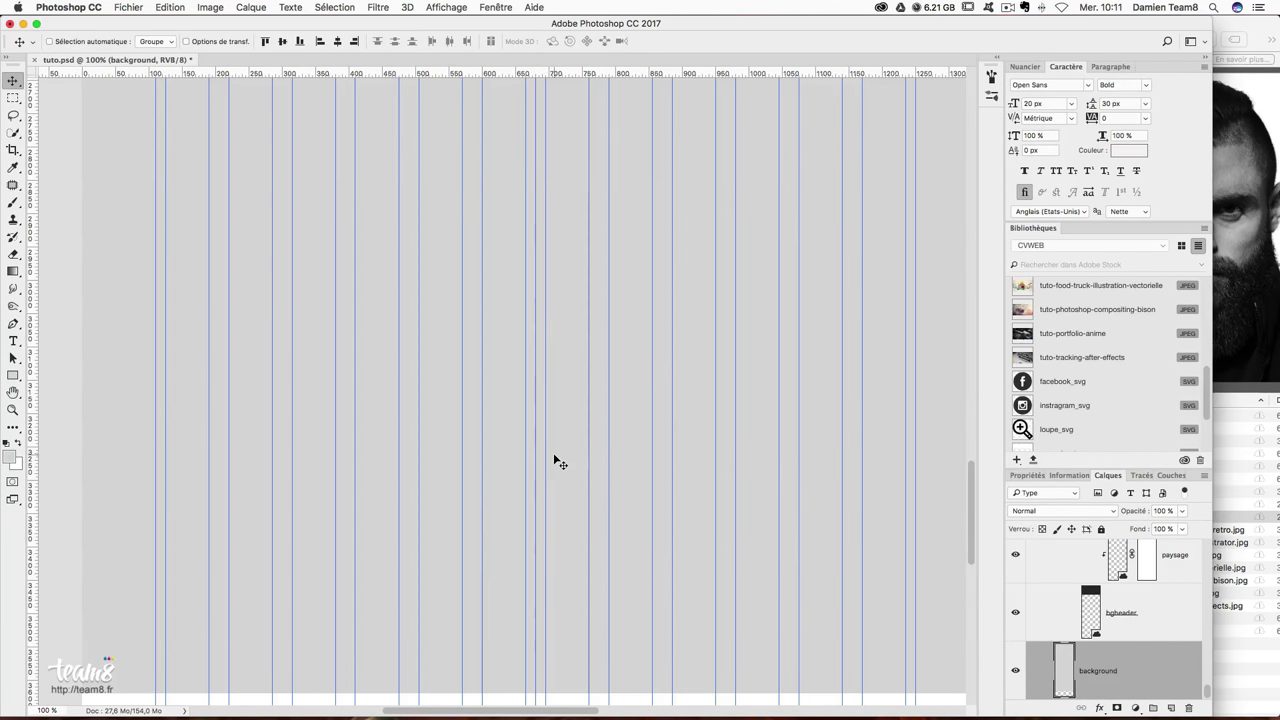
- Zoom out and pan around to check the extended page background
scroll(553, 460, up, 5)
scroll(552, 460, up, 5)
scroll(557, 463, up, 3)
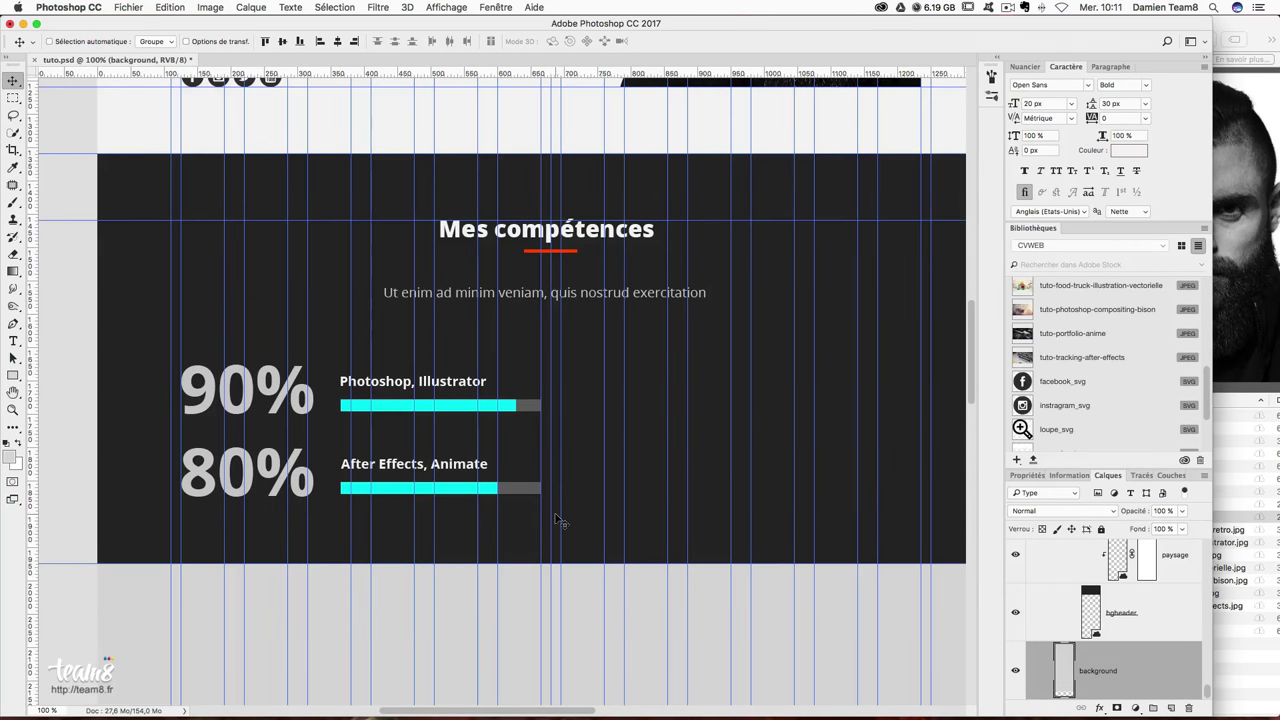
scroll(558, 508, right, 3)
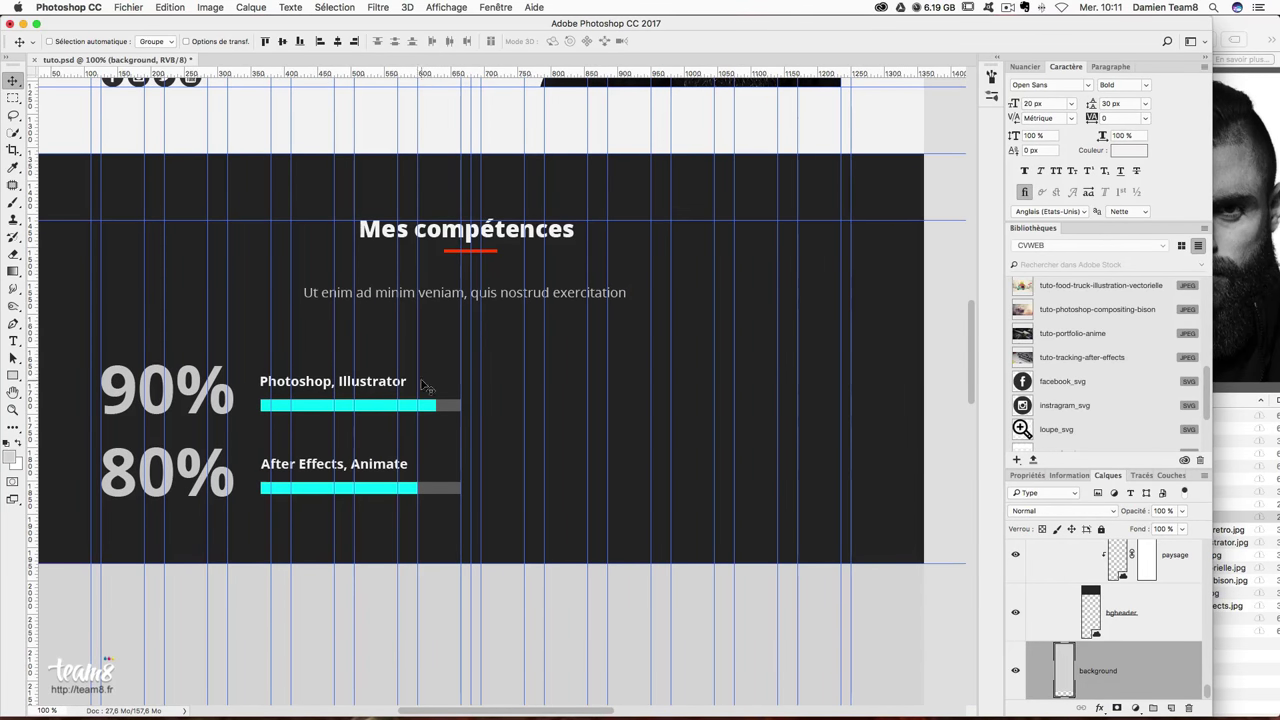
key(super+minus)
key(super+minus)
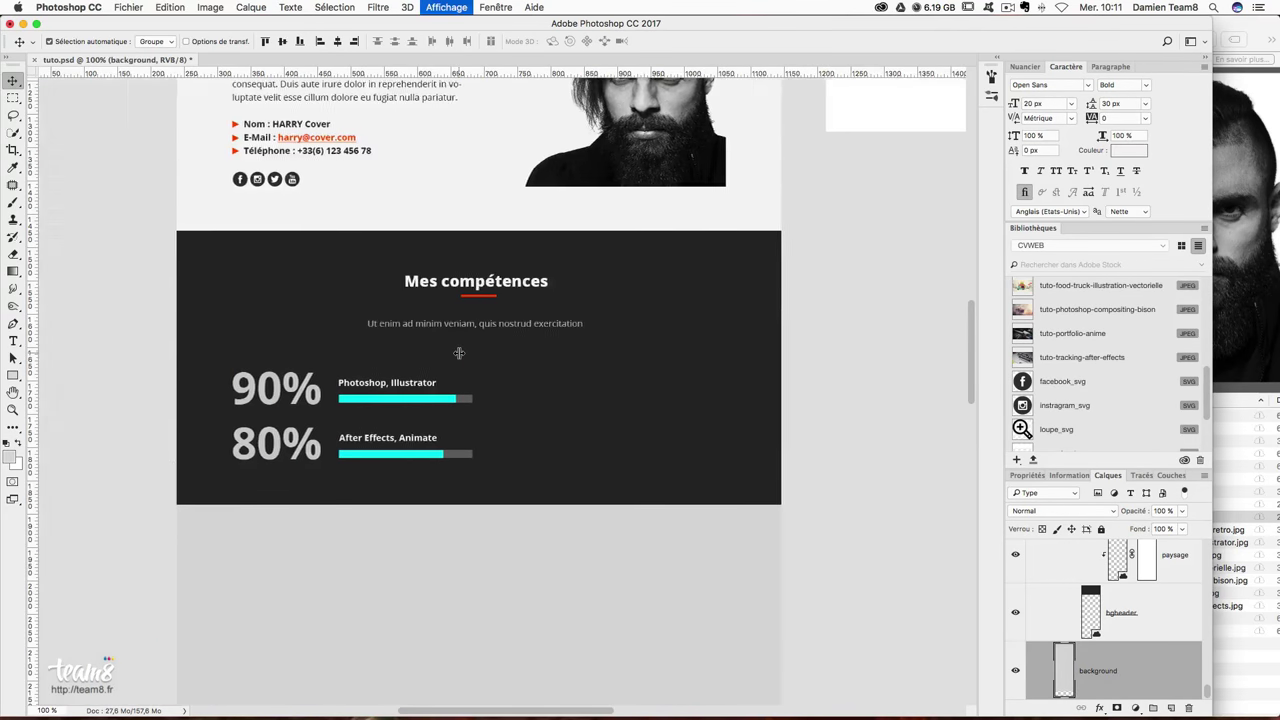
key(super+plus)
key(super+plus)
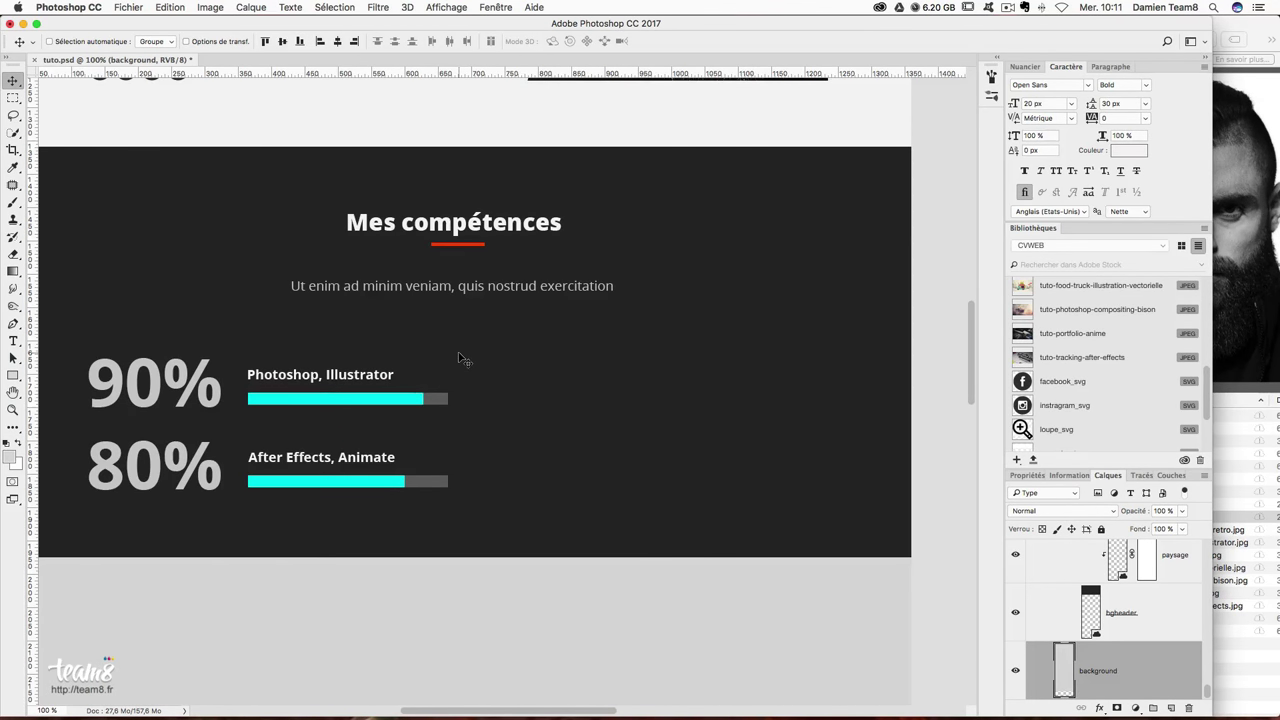
drag(441, 299, 502, 306)
drag(751, 423, 723, 426)
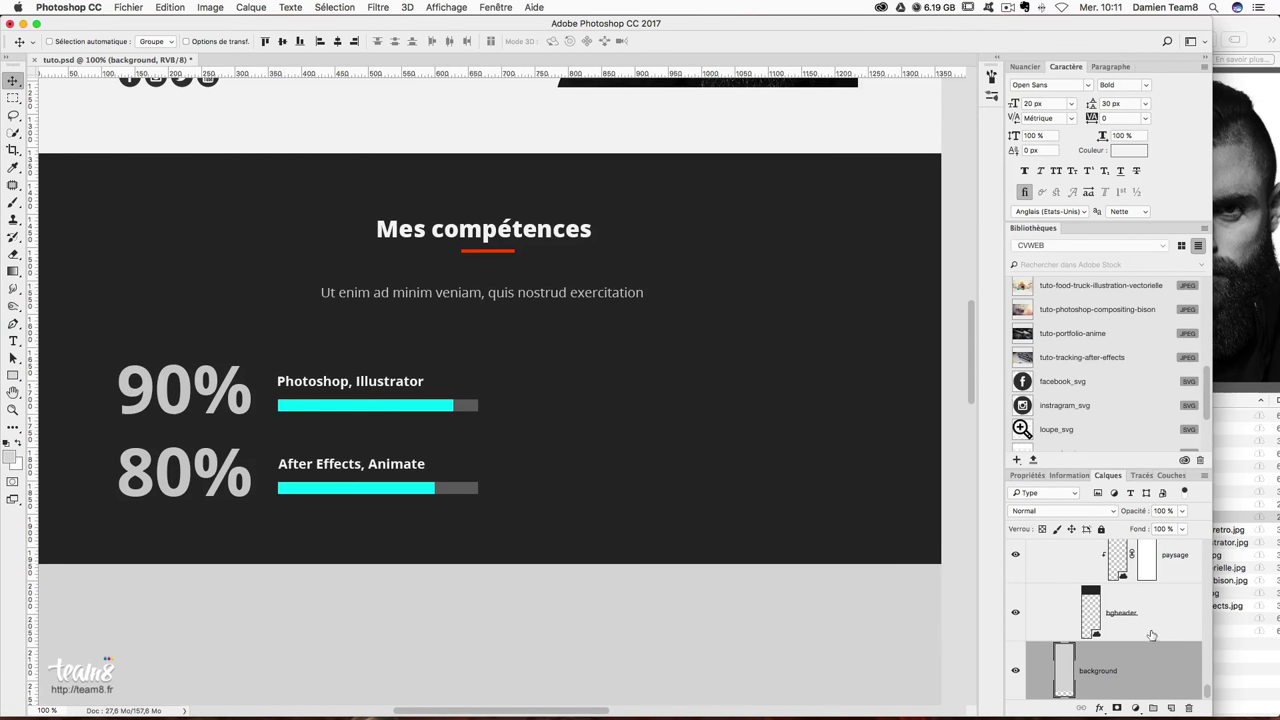
scroll(1151, 635, up, 2)
scroll(1151, 635, up, 2)
scroll(1151, 635, up, 2)
scroll(1151, 635, up, 2)
scroll(1151, 635, up, 2)
- Copy the 90% skill block (value, title and Rectangle 2 bar) into the right column
right_click(233, 447)
click(250, 408)
scroll(1180, 664, down, 2)
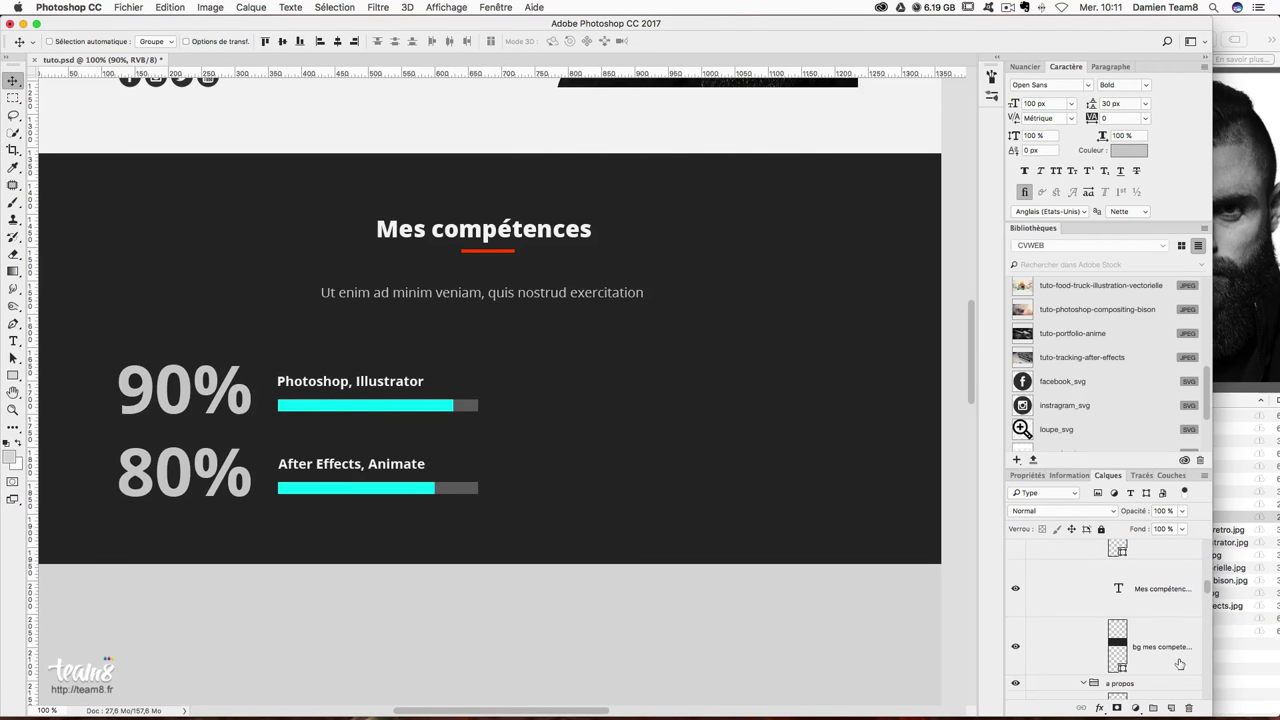
super+click(1170, 604)
scroll(1173, 640, down, 2)
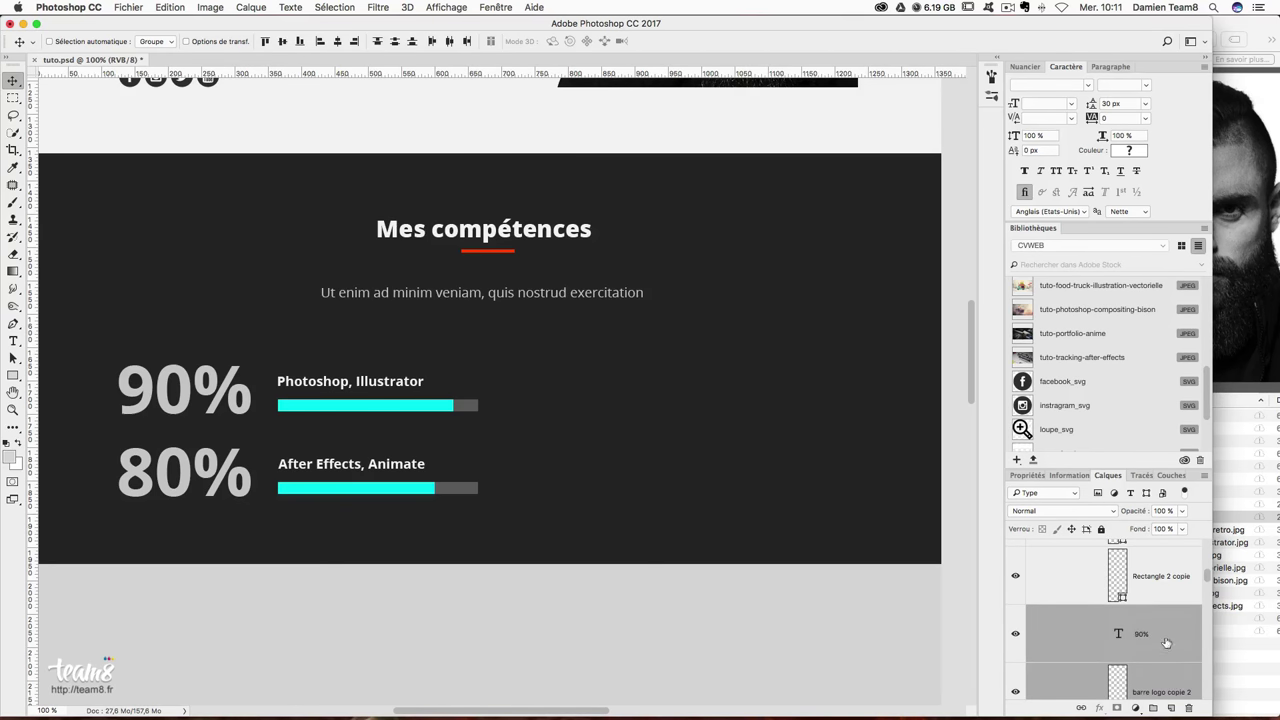
click(1165, 642)
scroll(1165, 642, up, 2)
click(1171, 657)
scroll(1173, 640, up, 1)
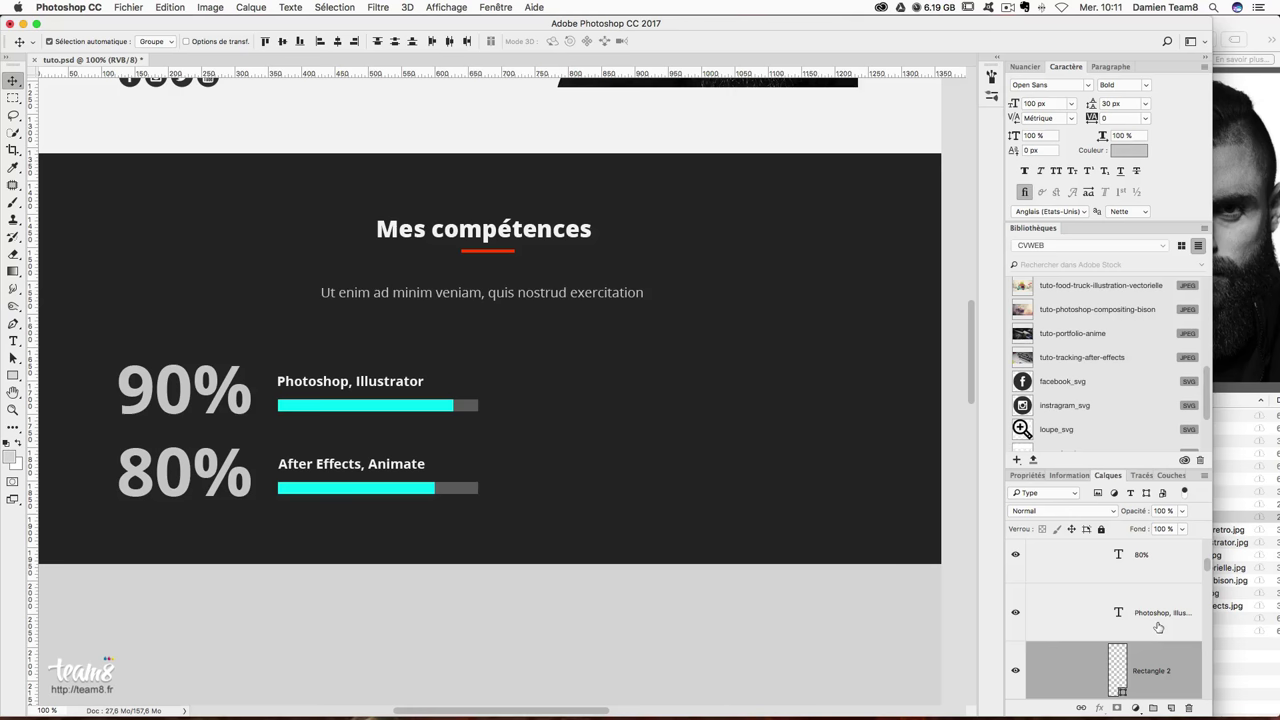
super+click(1153, 630)
drag(365, 401, 644, 409)
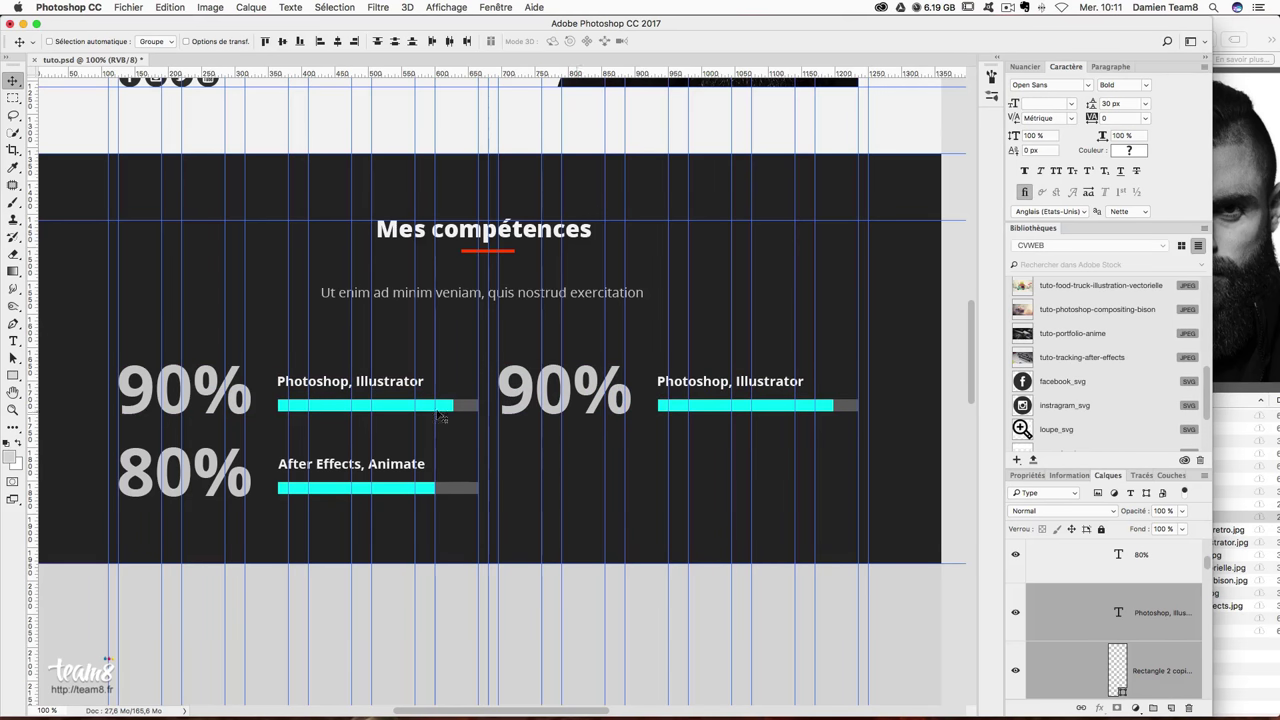
- Change the copied value from 90% to 95%
click(13, 340)
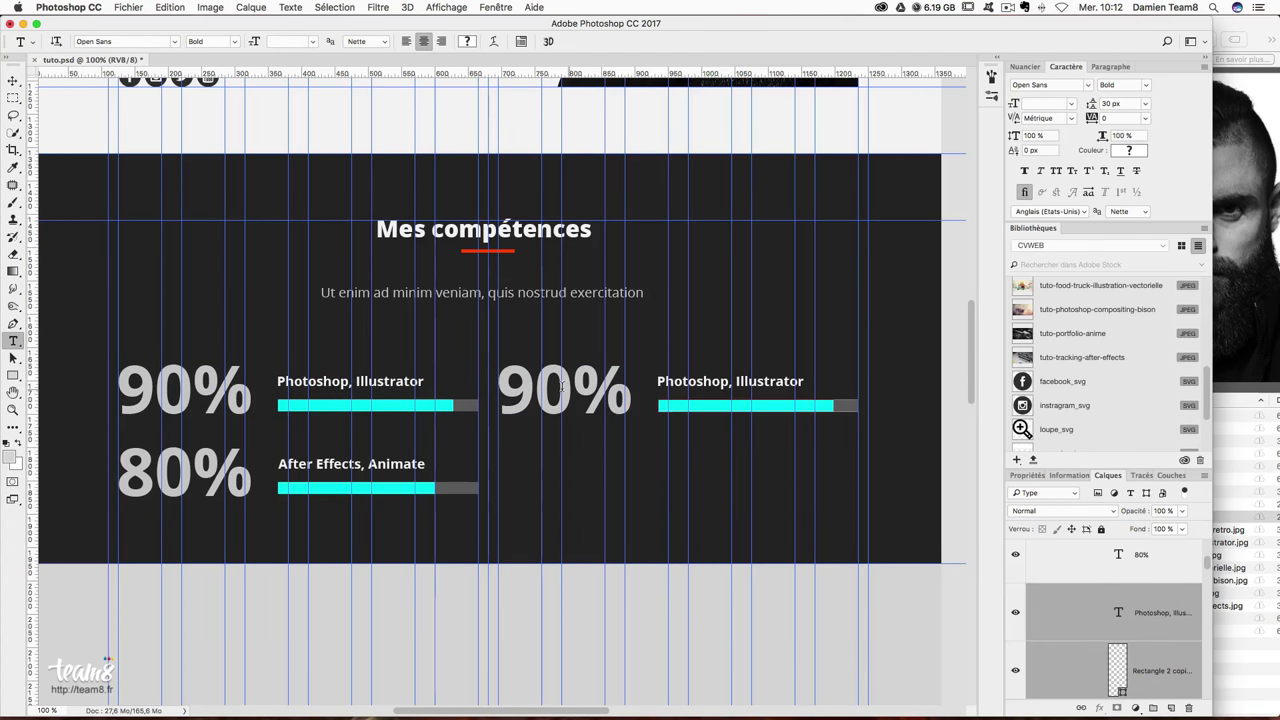
drag(572, 390, 535, 390)
text(5)
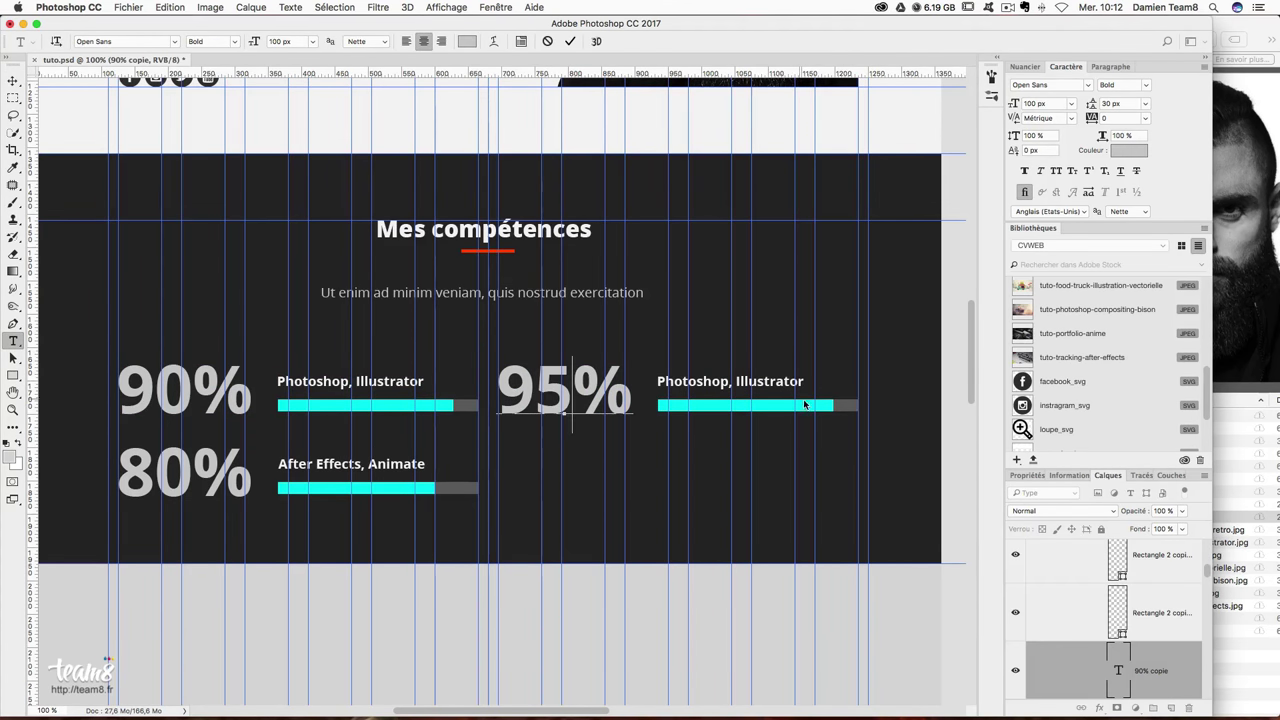
key(ctrl+Return)
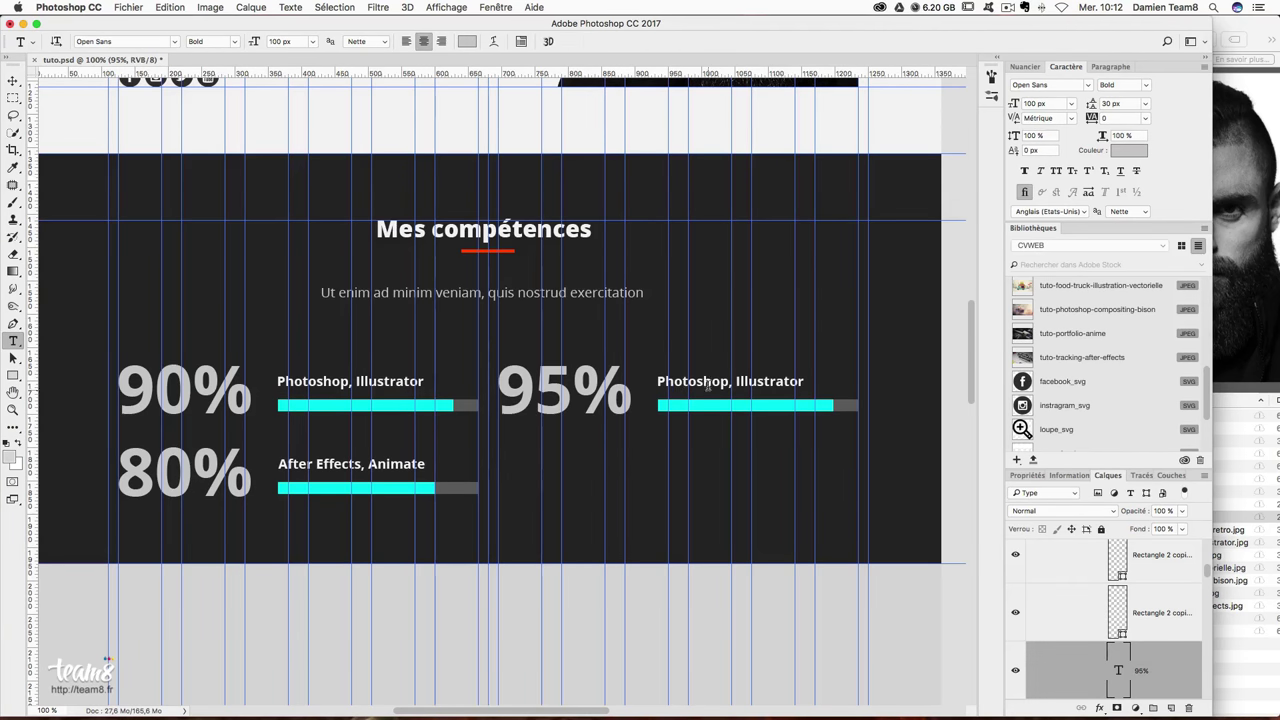
- Retitle the copy 'HTML5, CSS3, PHP', left-aligned with the bar's left edge
double_click(707, 384)
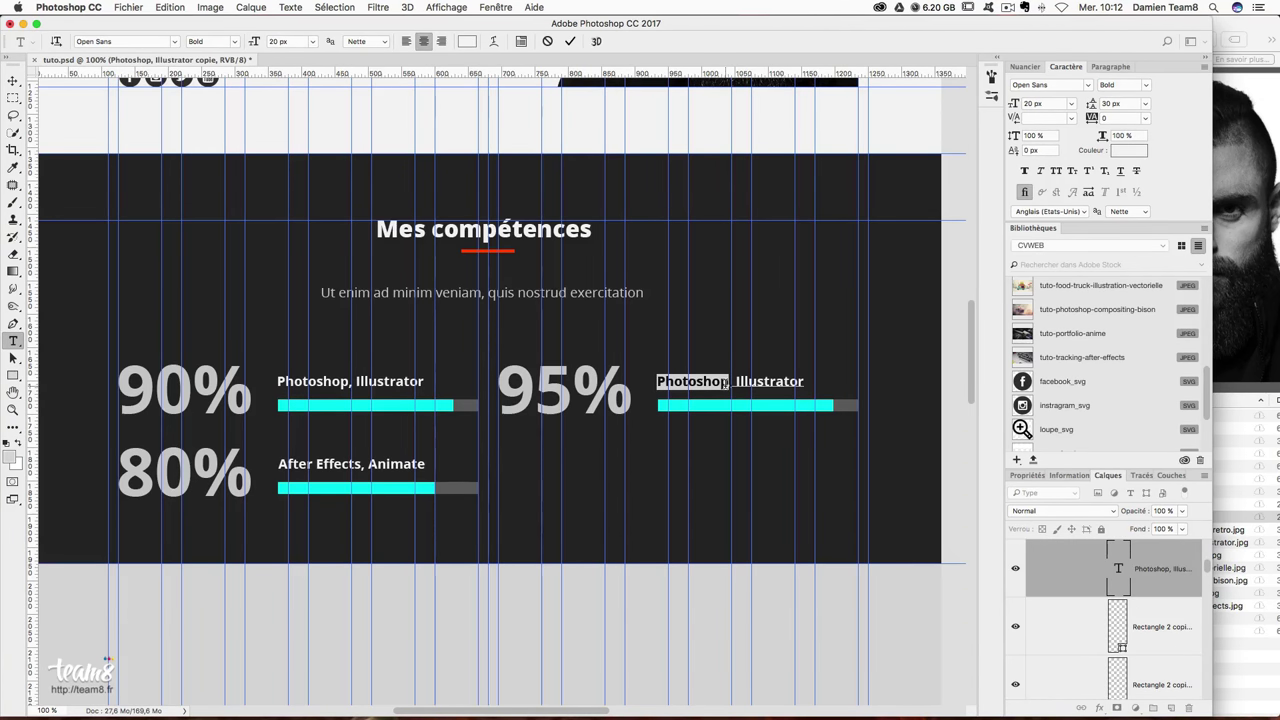
text(HTML5)
key(ctrl+a)
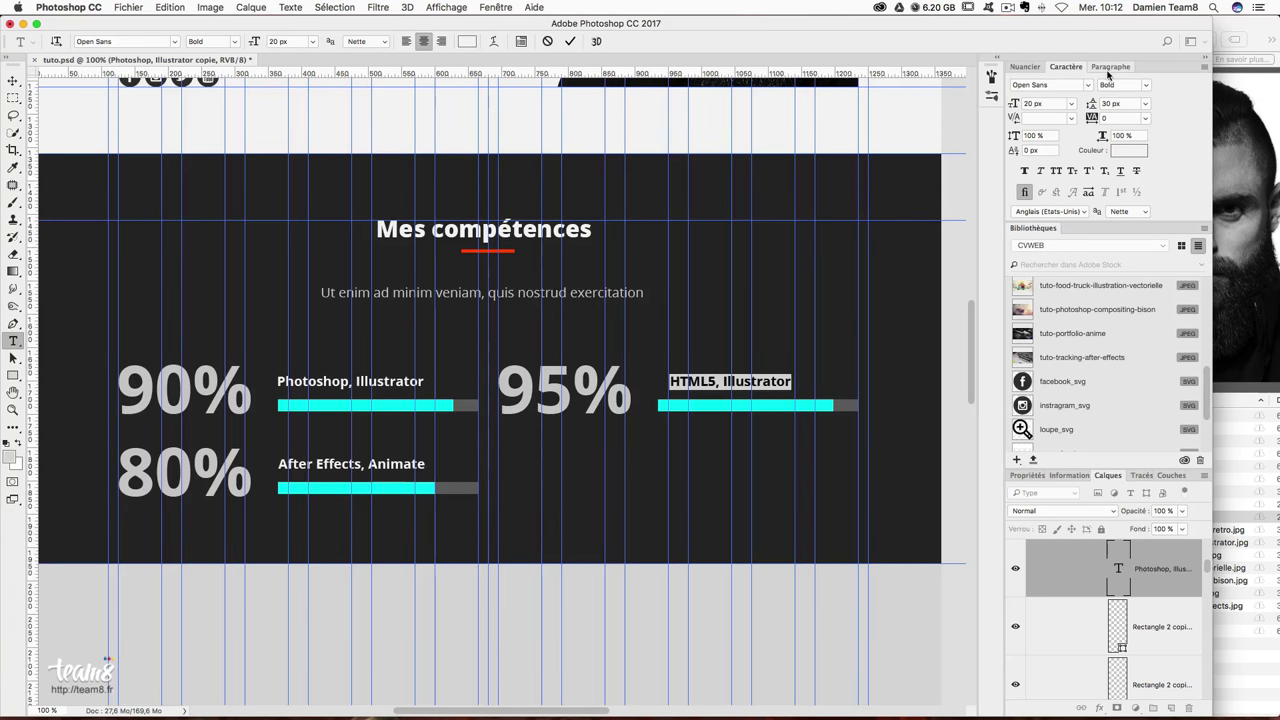
click(1109, 67)
click(1024, 87)
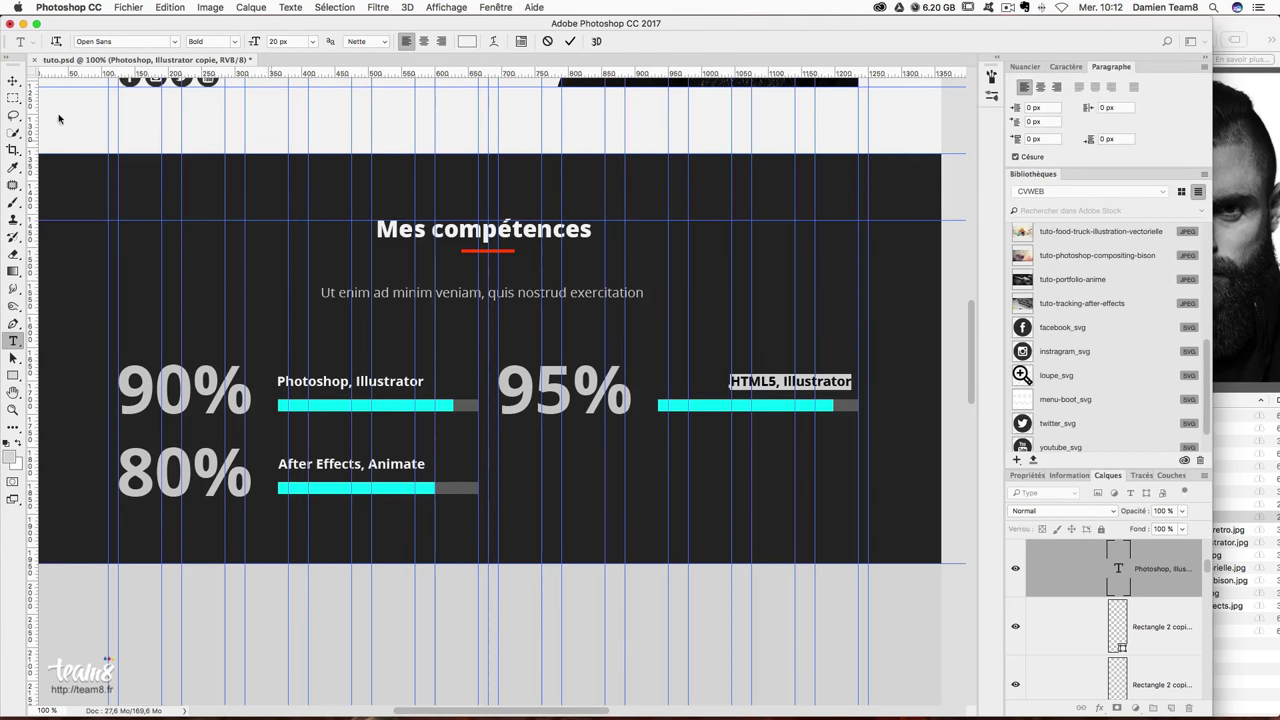
click(15, 79)
drag(785, 365, 711, 365)
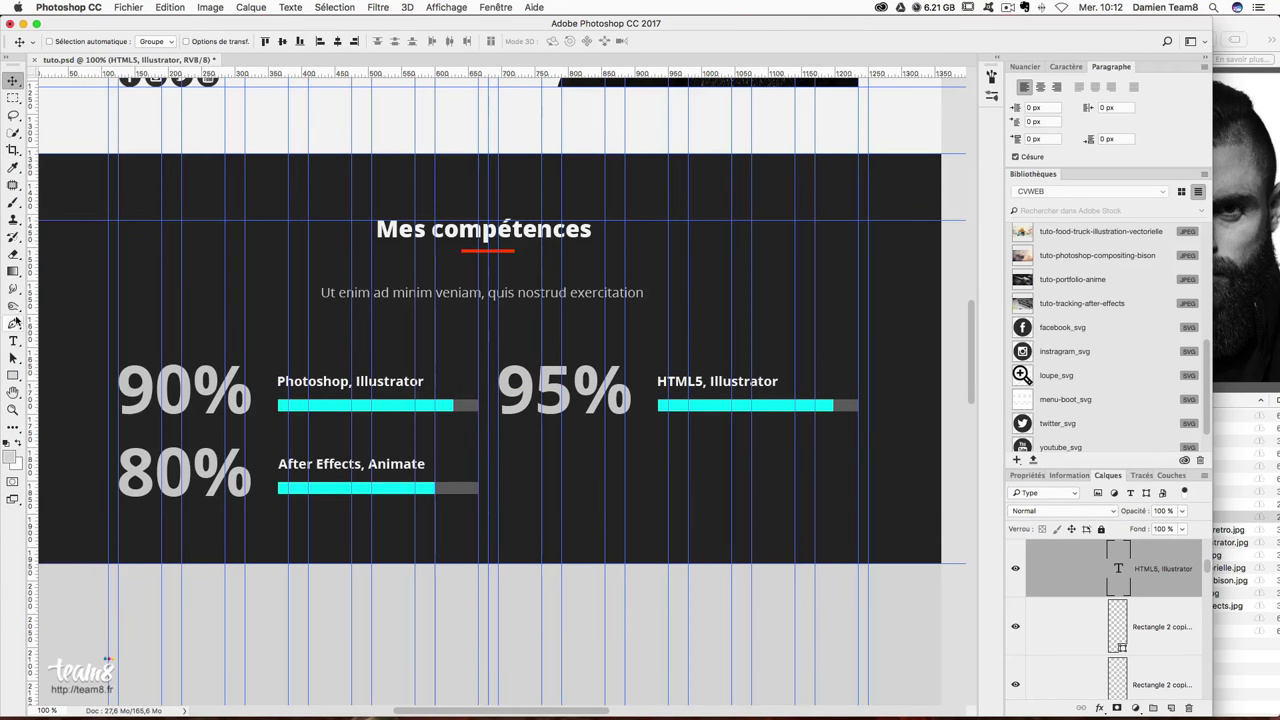
click(13, 341)
click(720, 382)
double_click(720, 382)
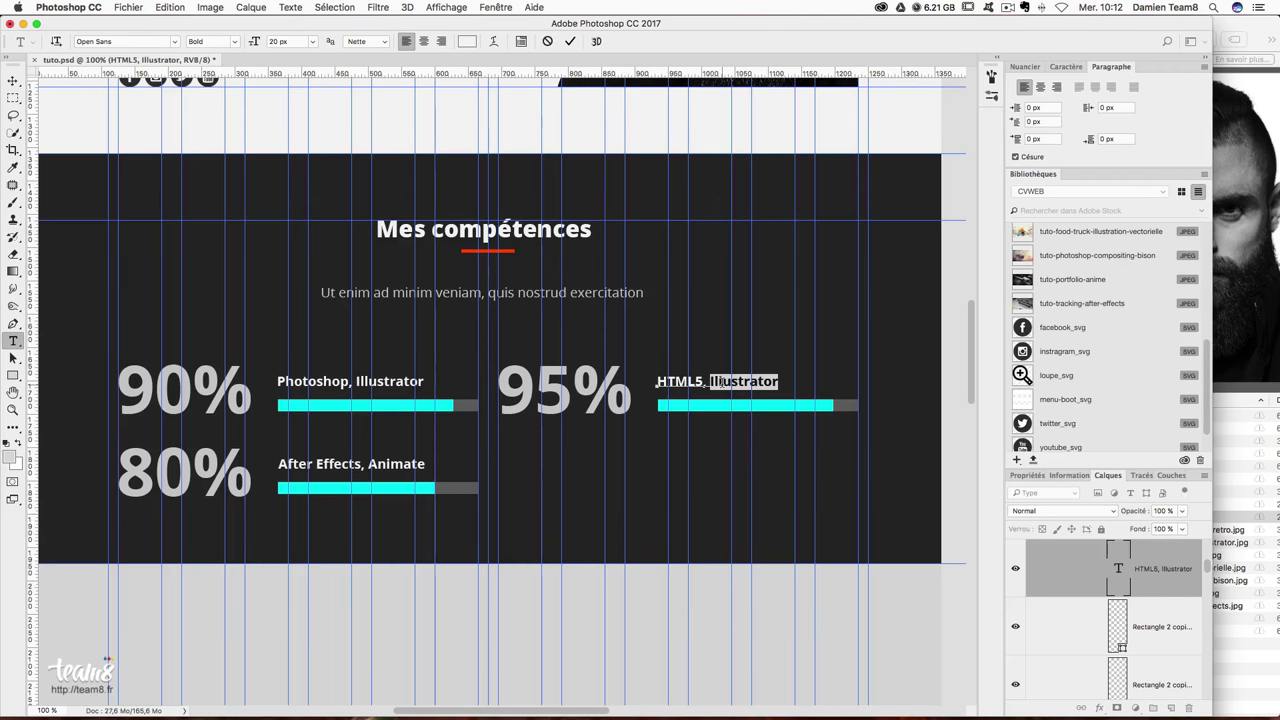
text(C)
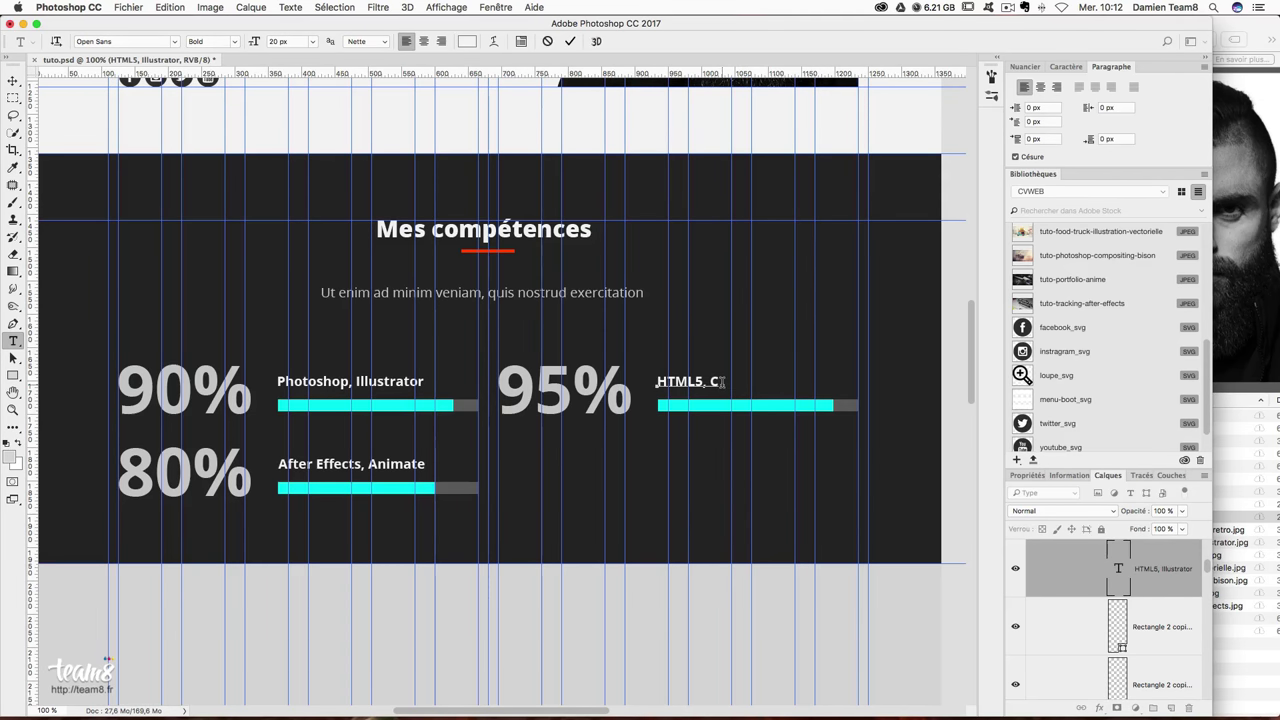
text(HP)
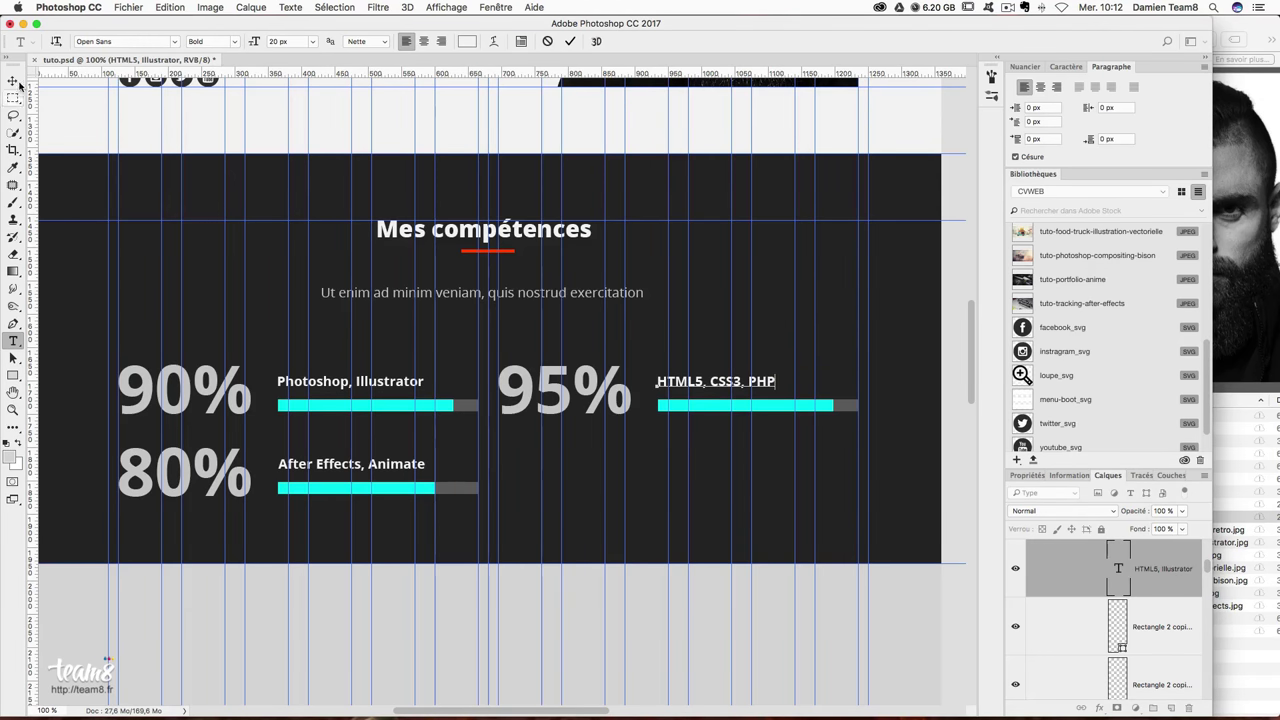
click(13, 80)
- Lengthen the copied cyan bar to nearly fill its track
right_click(766, 405)
click(800, 410)
key(ctrl+t)
drag(834, 407, 848, 404)
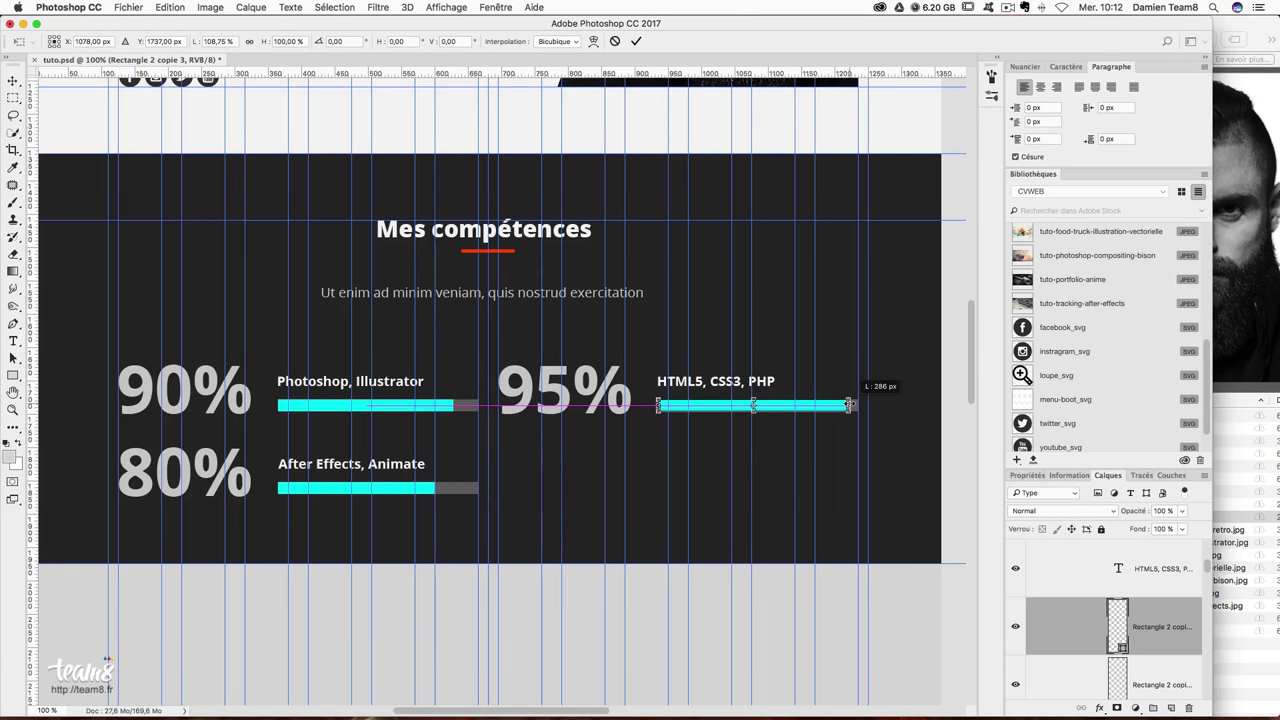
key(Return)
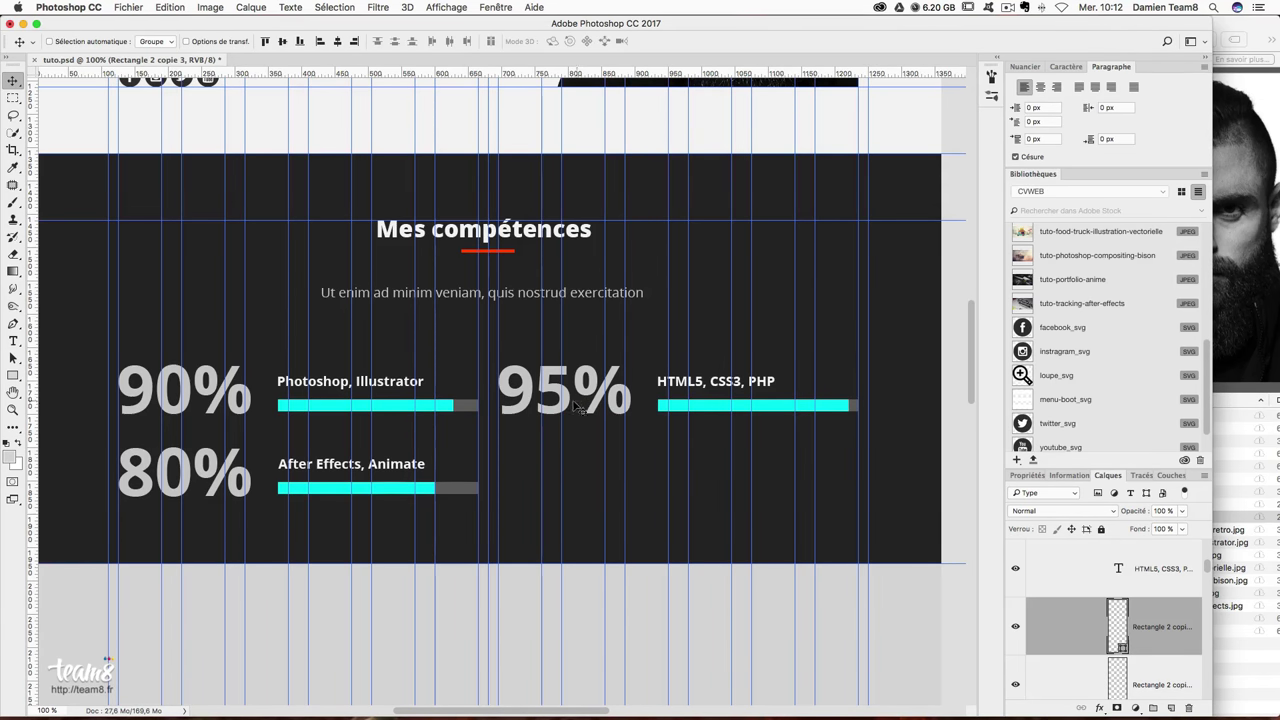
- Select all layers of the new 95% skill block
right_click(568, 403)
click(600, 392)
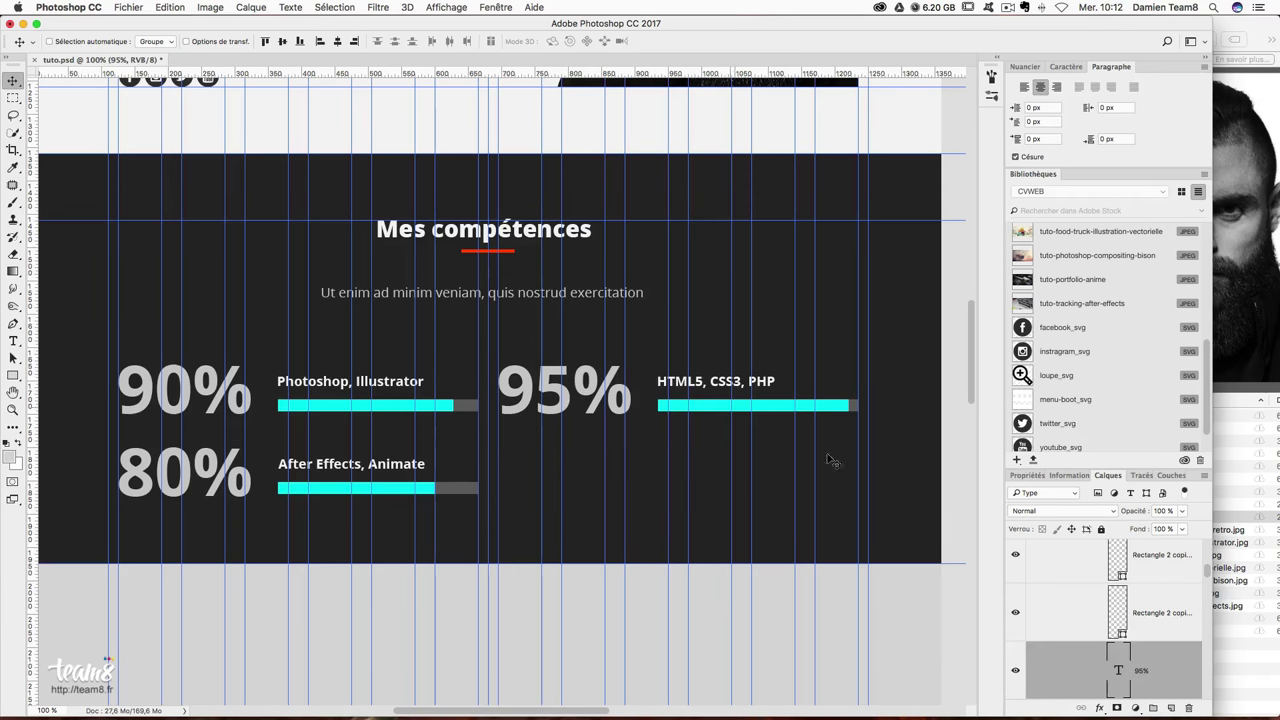
scroll(1163, 657, up, 3)
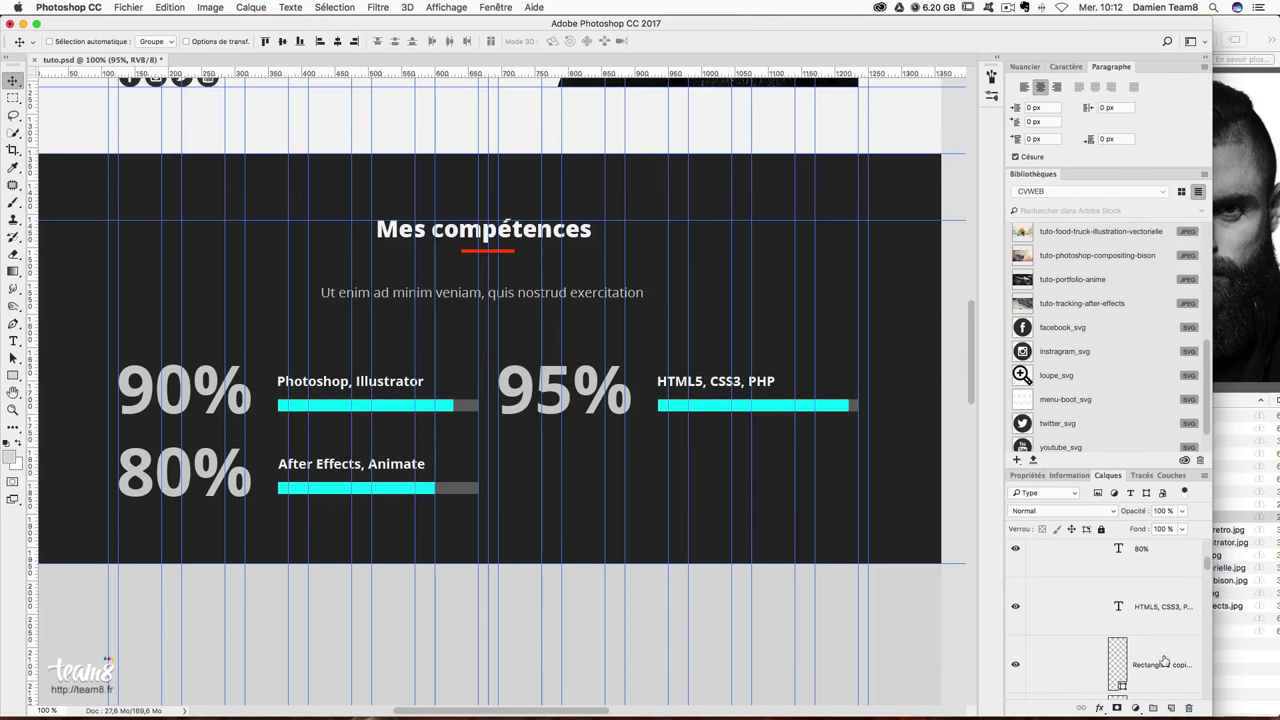
shift+click(1163, 615)
scroll(1128, 650, down, 1)
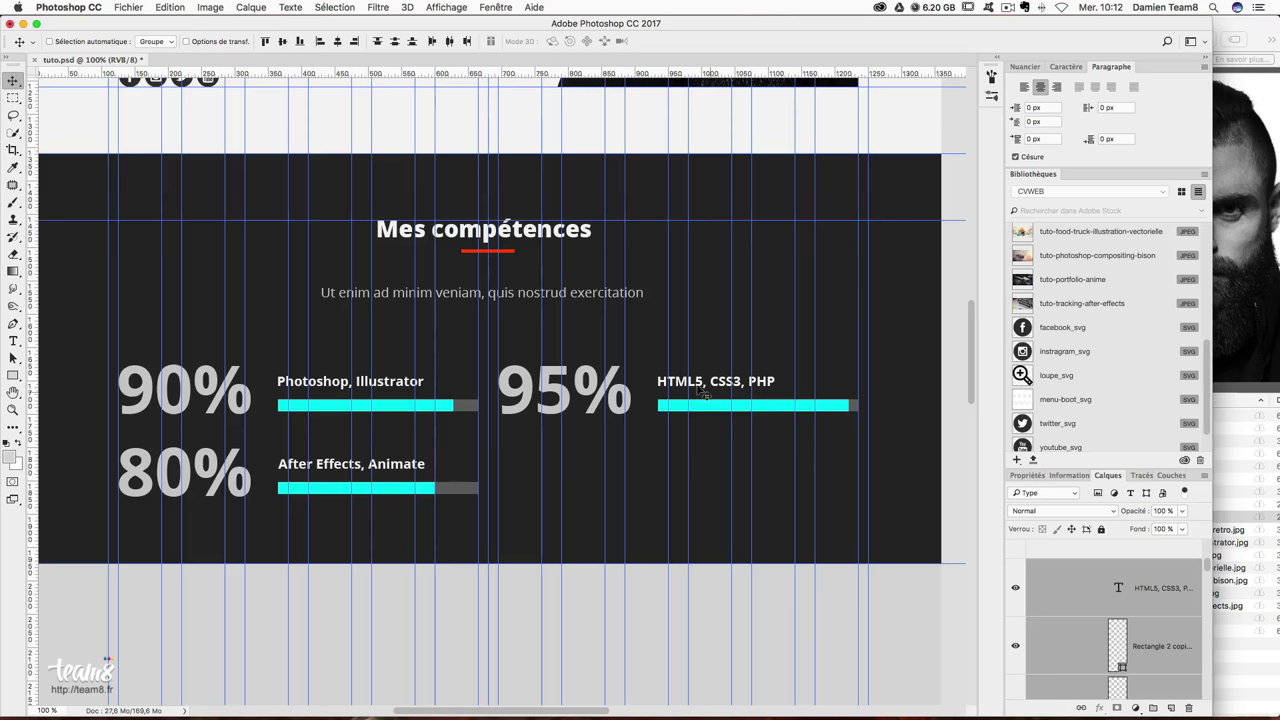
- Duplicate the 95% block level with the 80% row and change its value to 70%
drag(652, 347, 656, 395)
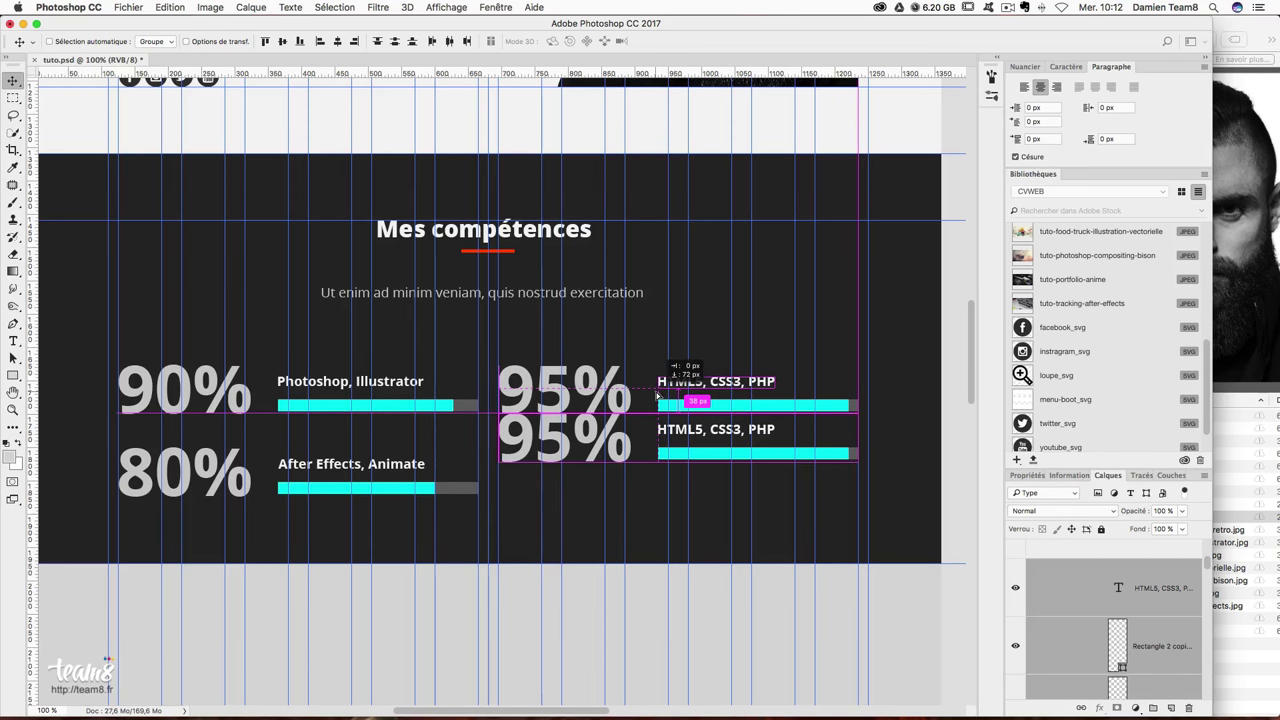
key(shift+Down)
key(shift+Down)
key(shift+Down)
key(shift+Down)
key(Down)
key(Down)
key(Down)
key(Down)
key(Down)
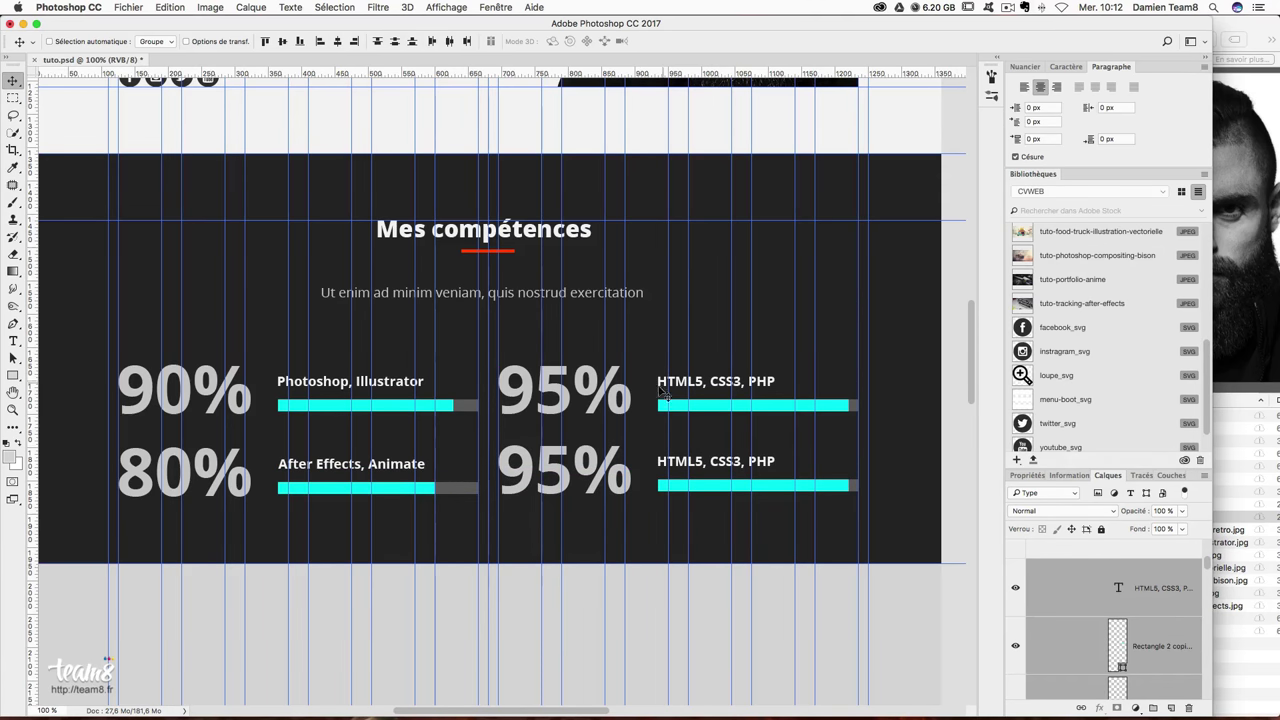
click(15, 342)
drag(554, 497, 498, 478)
text(70)
click(15, 342)
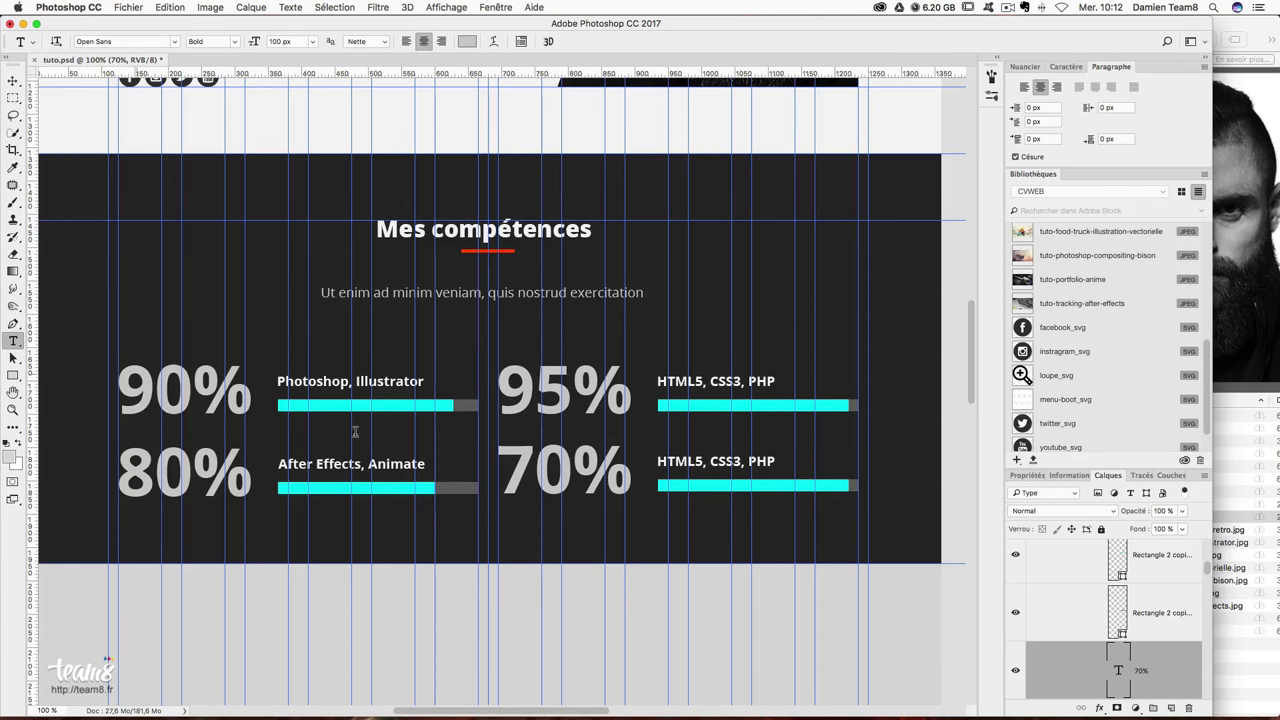
- Retitle the lower block 'JQuery' and hide the guides
click(662, 461)
drag(660, 461, 805, 468)
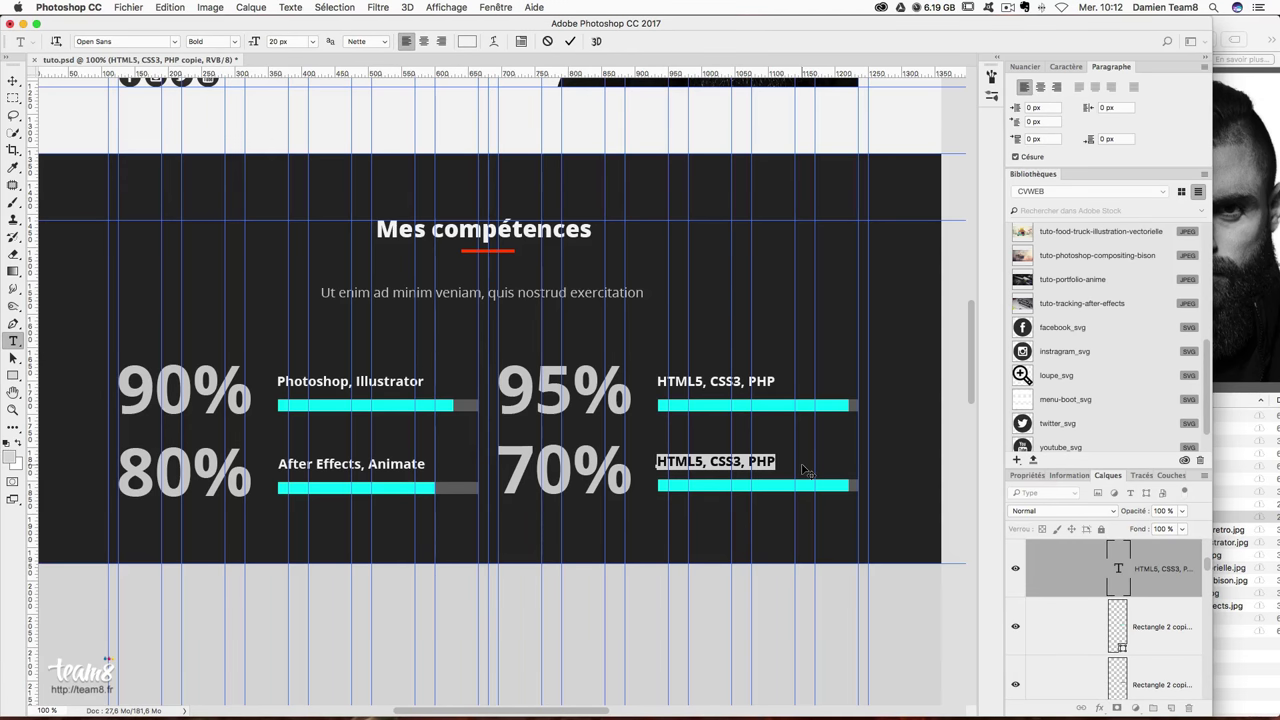
key(BackSpace)
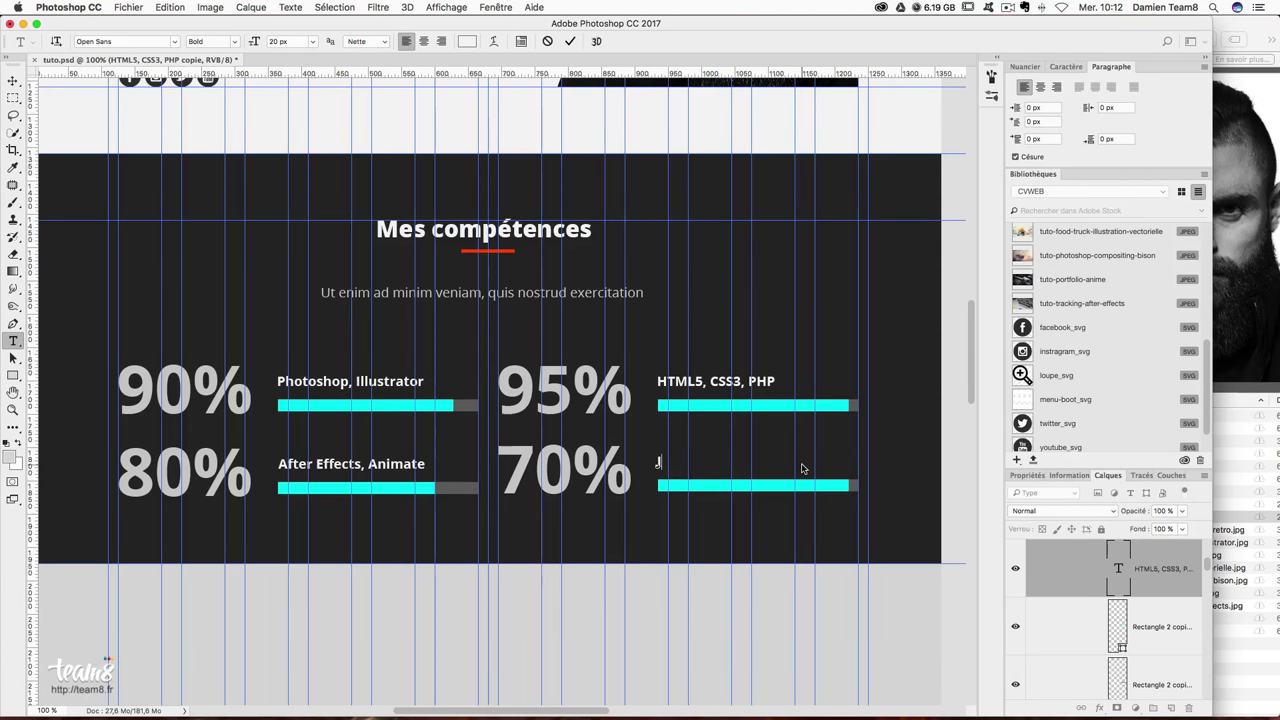
text(Query)
click(13, 80)
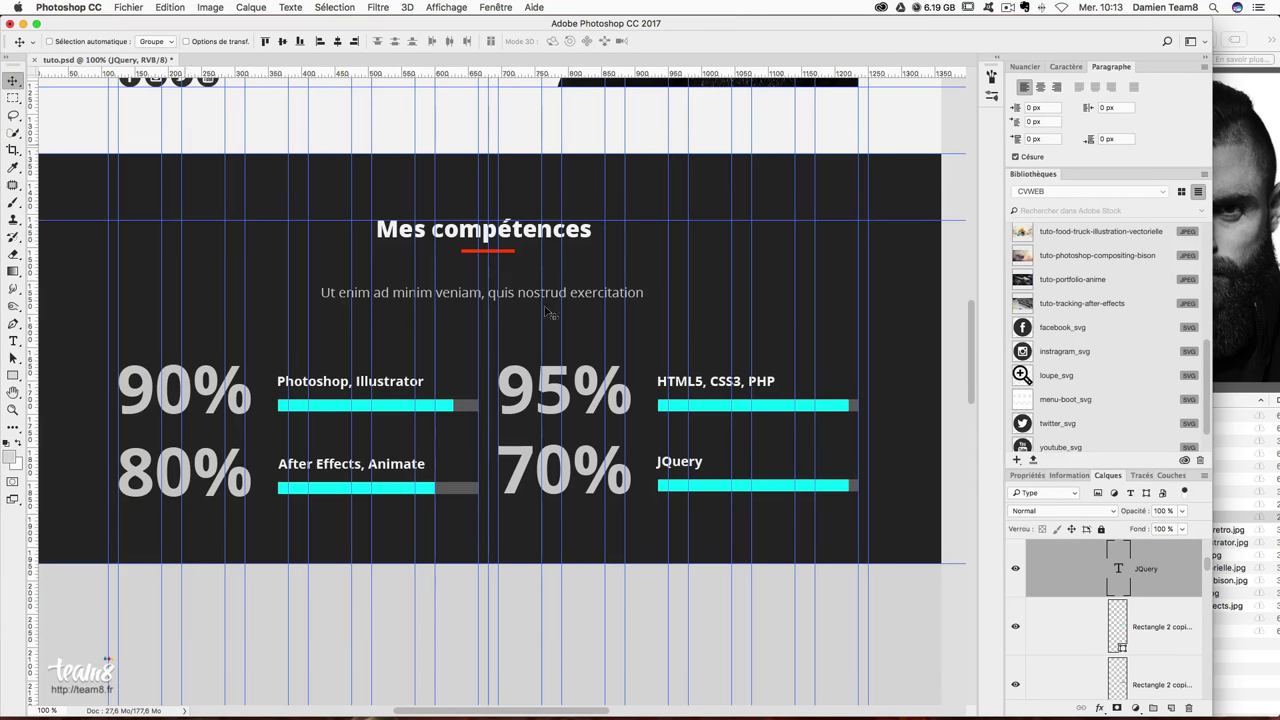
key(super+semicolon)
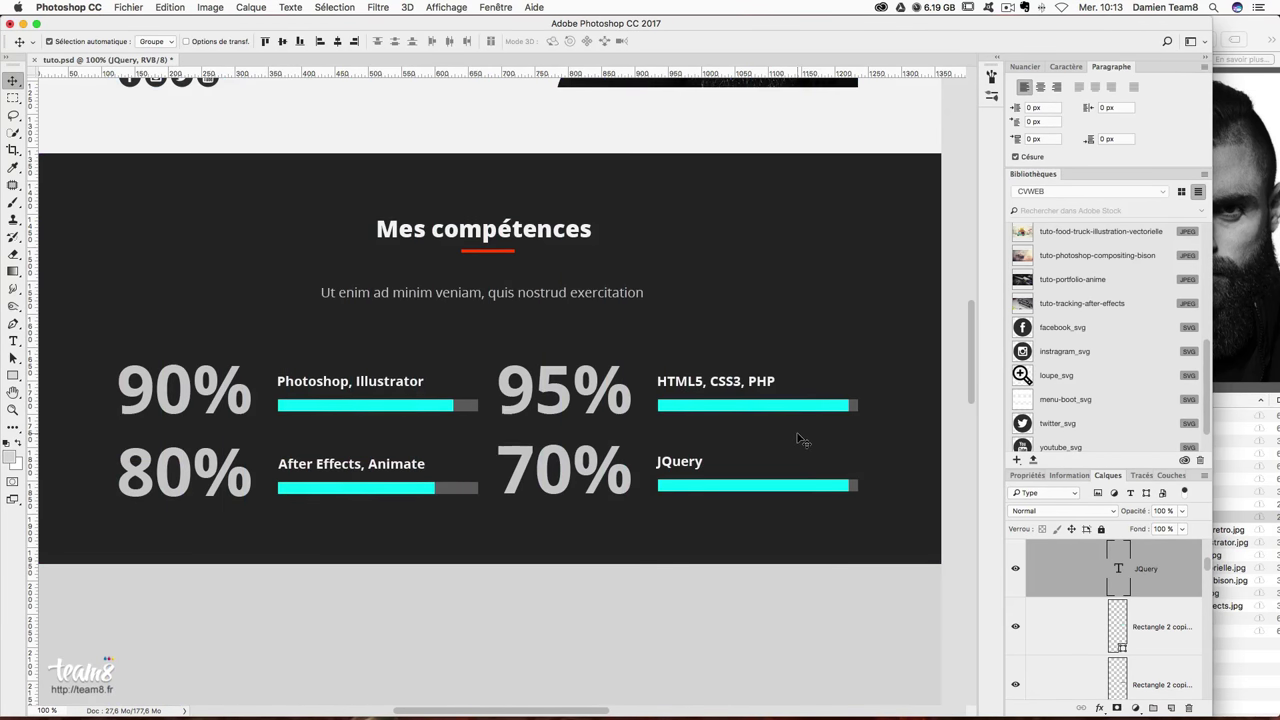
- Return the view to 100% and show the guides again
key(super+minus)
key(super+minus)
key(super+minus)
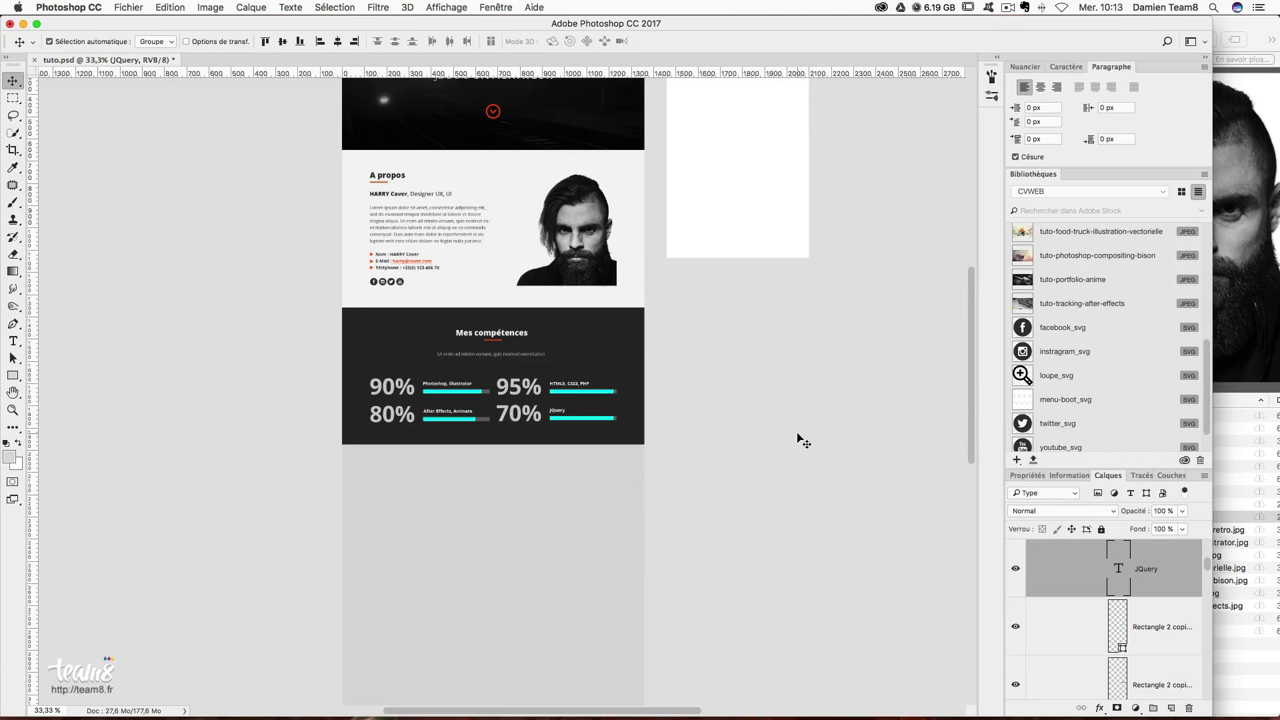
key(super+plus)
key(super+plus)
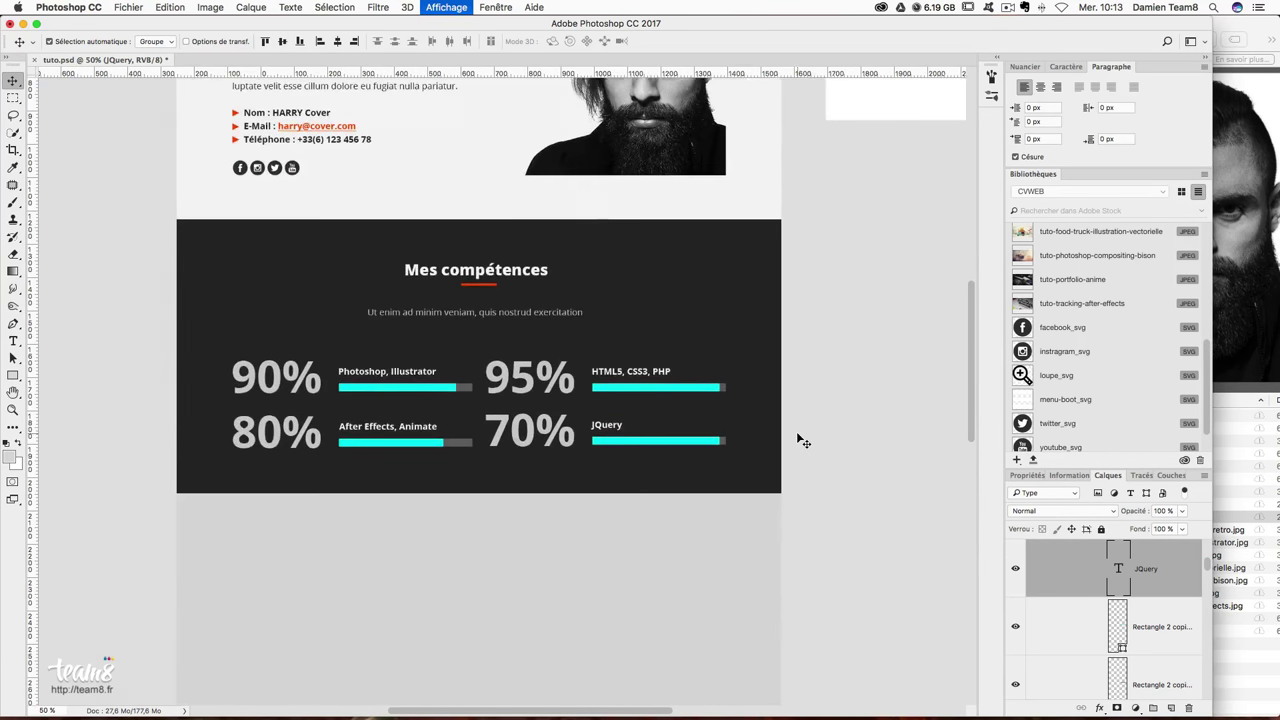
key(super+1)
key(super+semicolon)
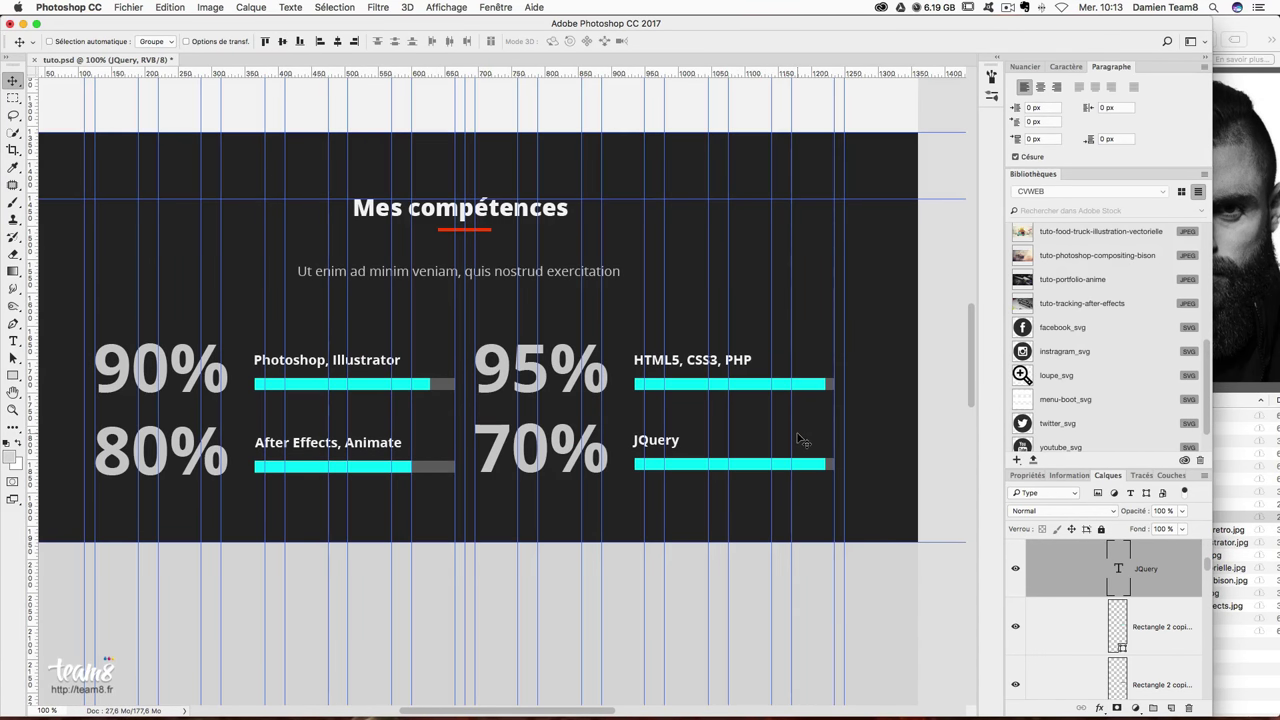
scroll(1065, 577, down, 2)
scroll(700, 510, down, 1)
scroll(666, 506, down, 2)
scroll(1093, 621, up, 2)
scroll(1100, 623, up, 2)
- Create an empty 'experiences' layer group beside the competences group
click(1084, 597)
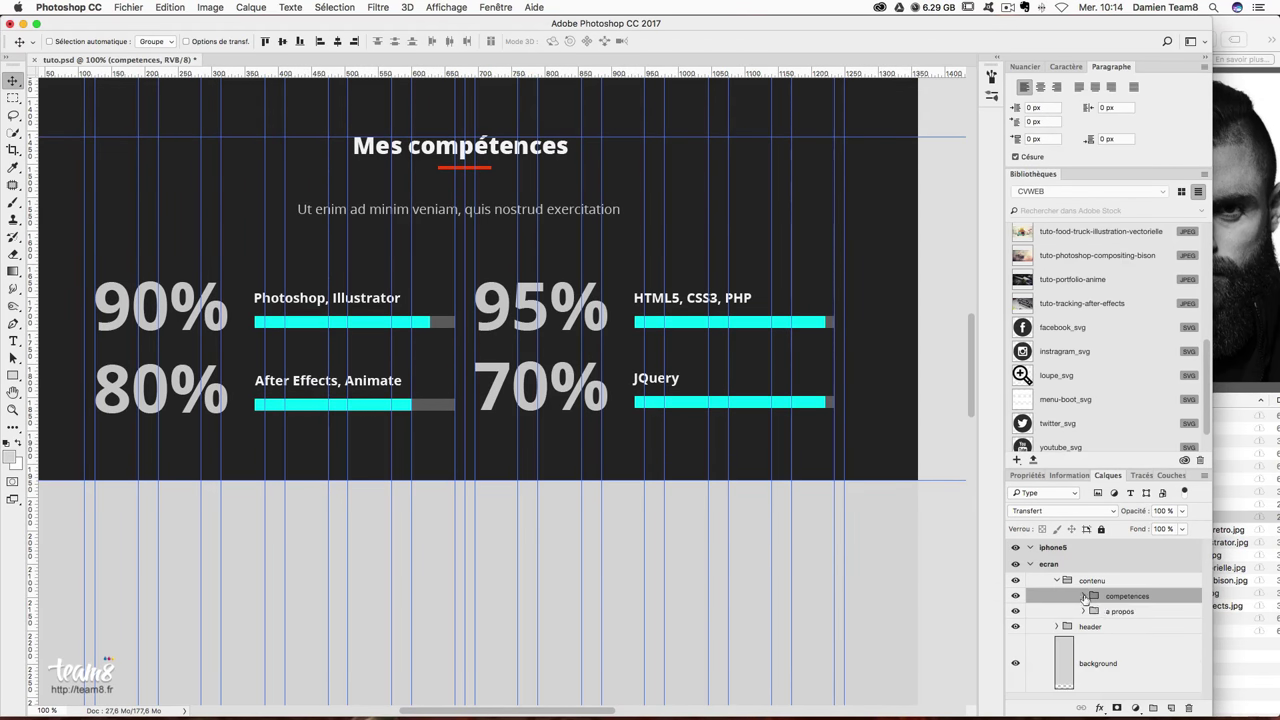
key(ctrl+g)
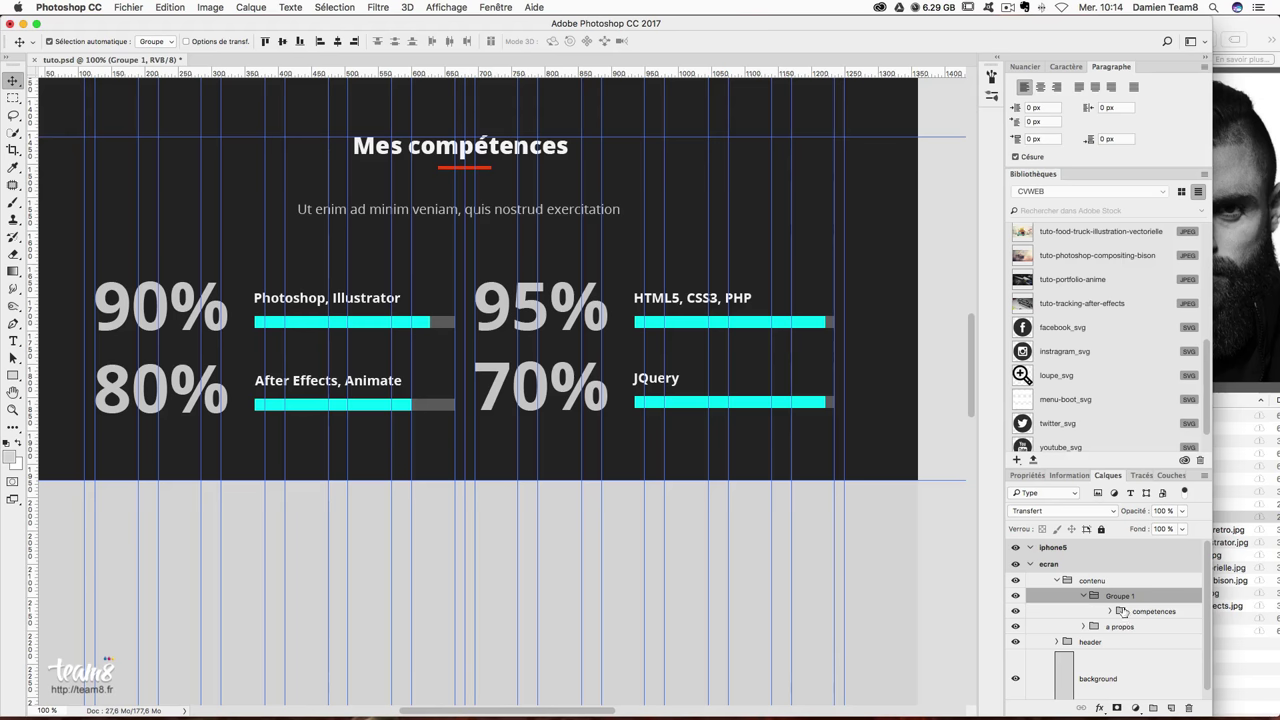
drag(1122, 612, 1091, 622)
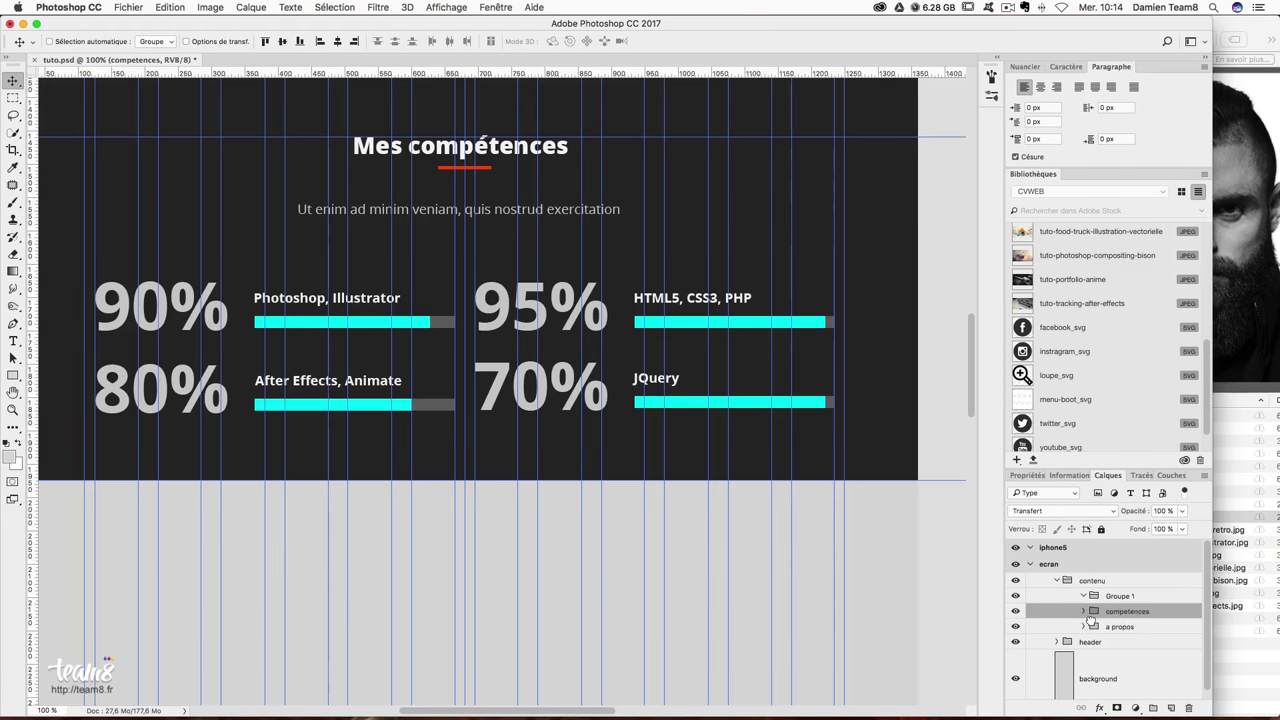
double_click(1134, 596)
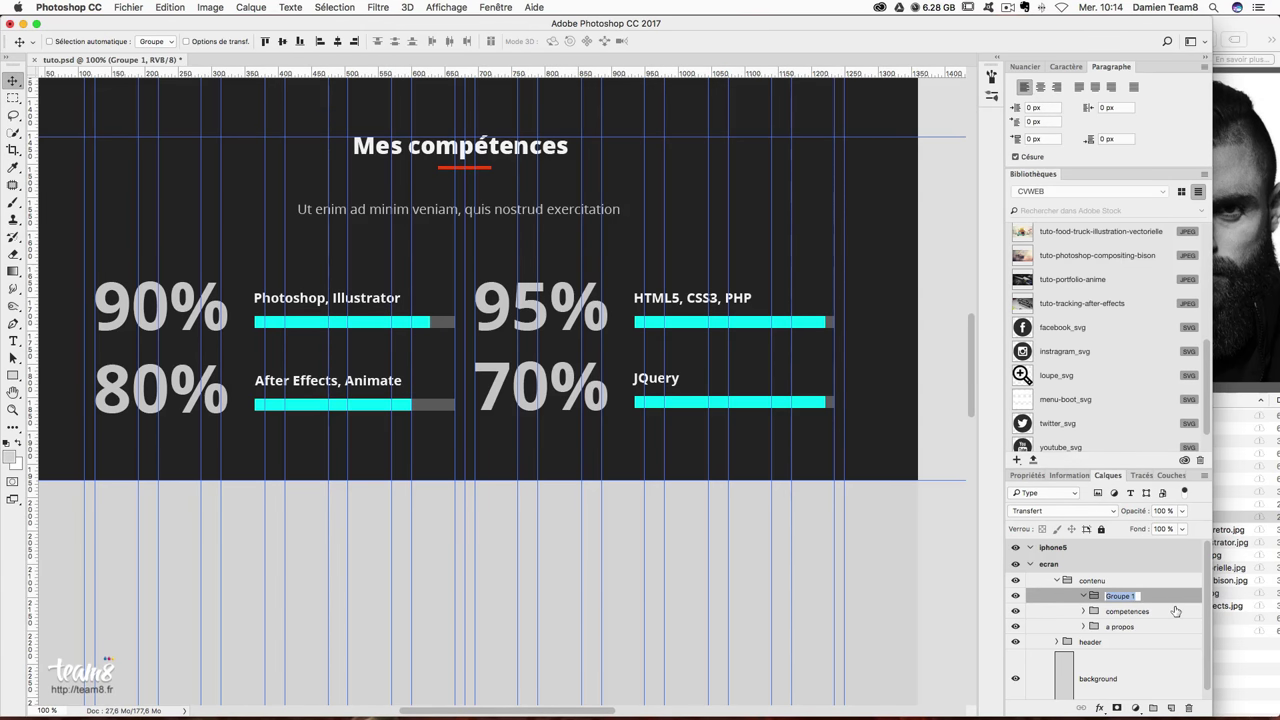
text(experience)
text(s)
key(Return)
- Add a horizontal guide 100 px below the dark skills section, measured with a marquee
click(15, 100)
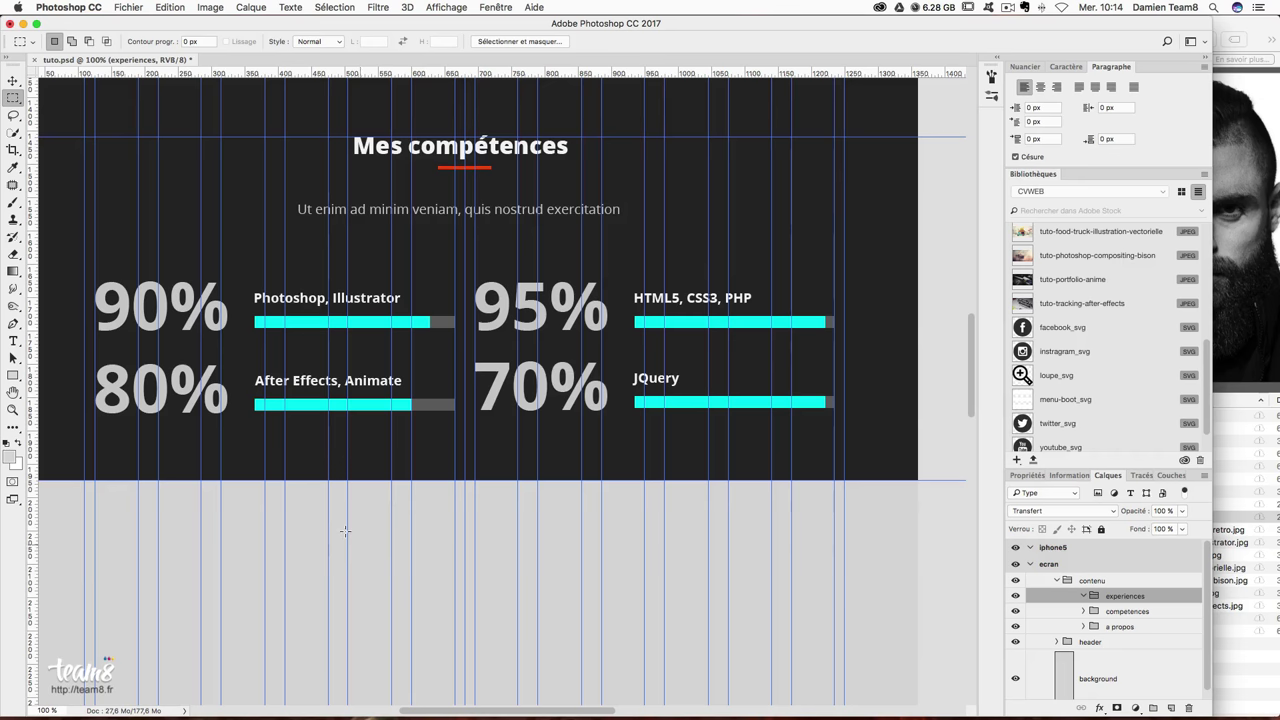
drag(298, 481, 356, 545)
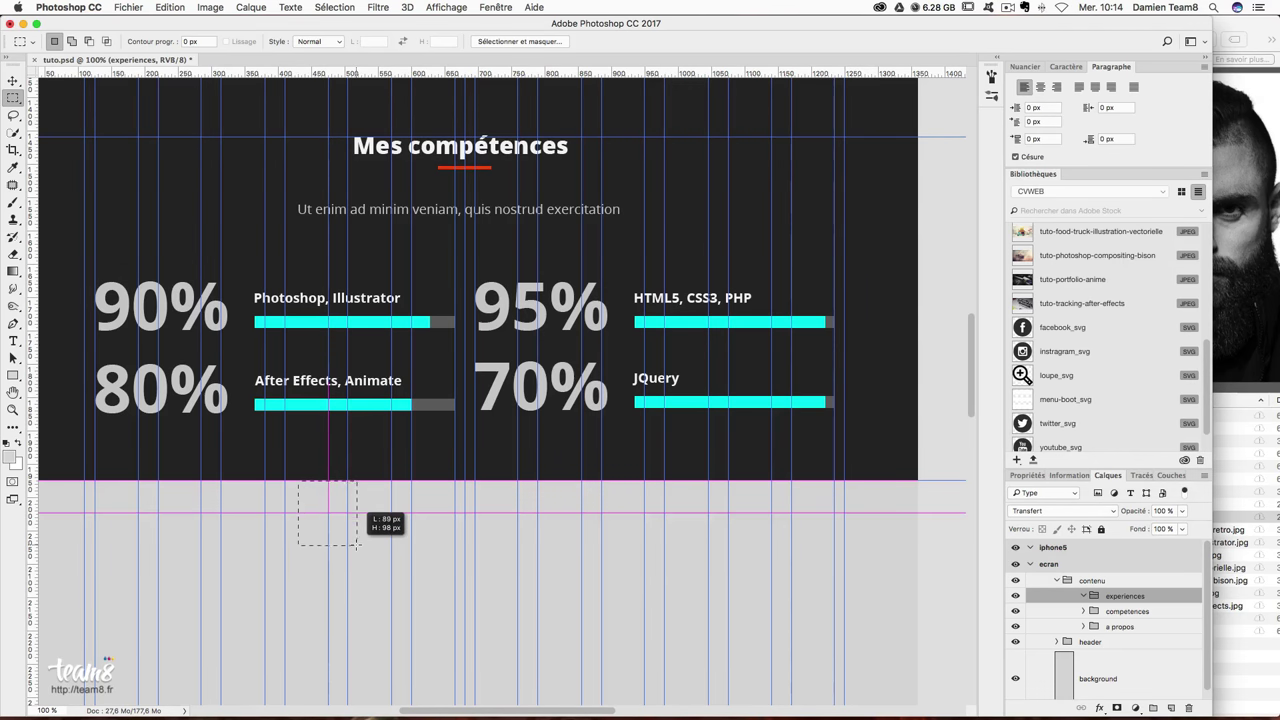
drag(356, 545, 356, 545)
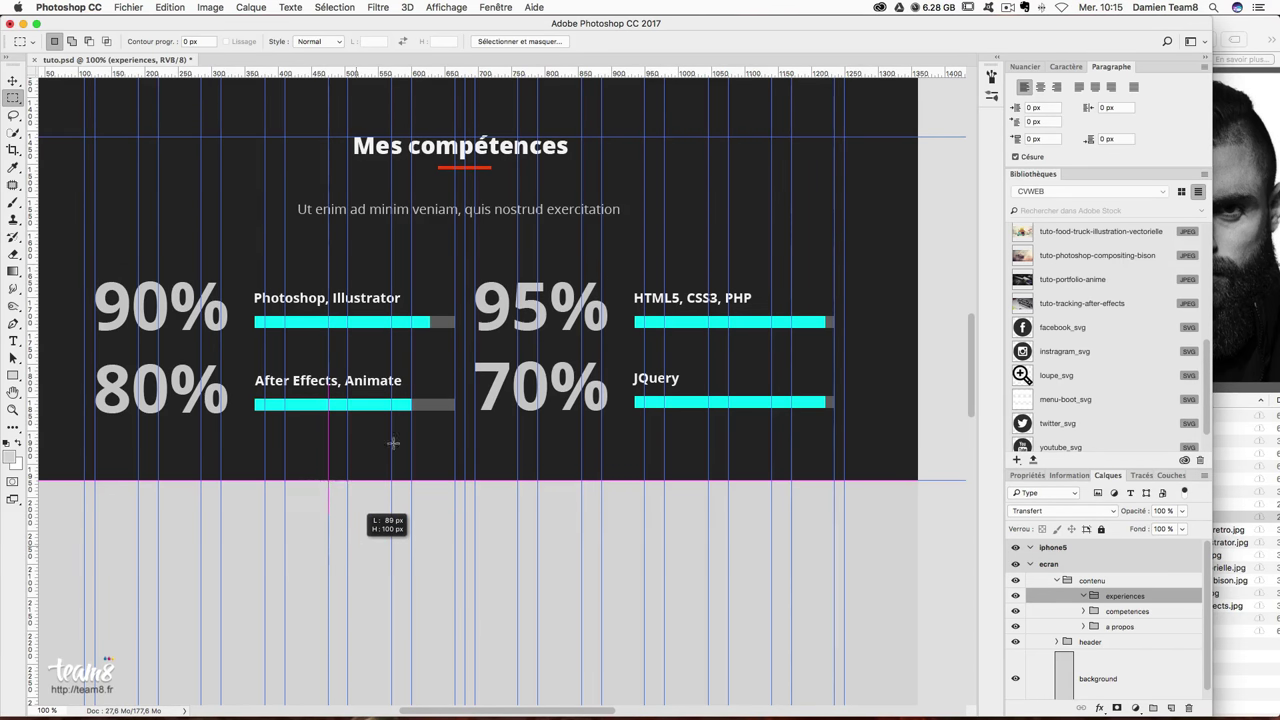
drag(427, 74, 500, 547)
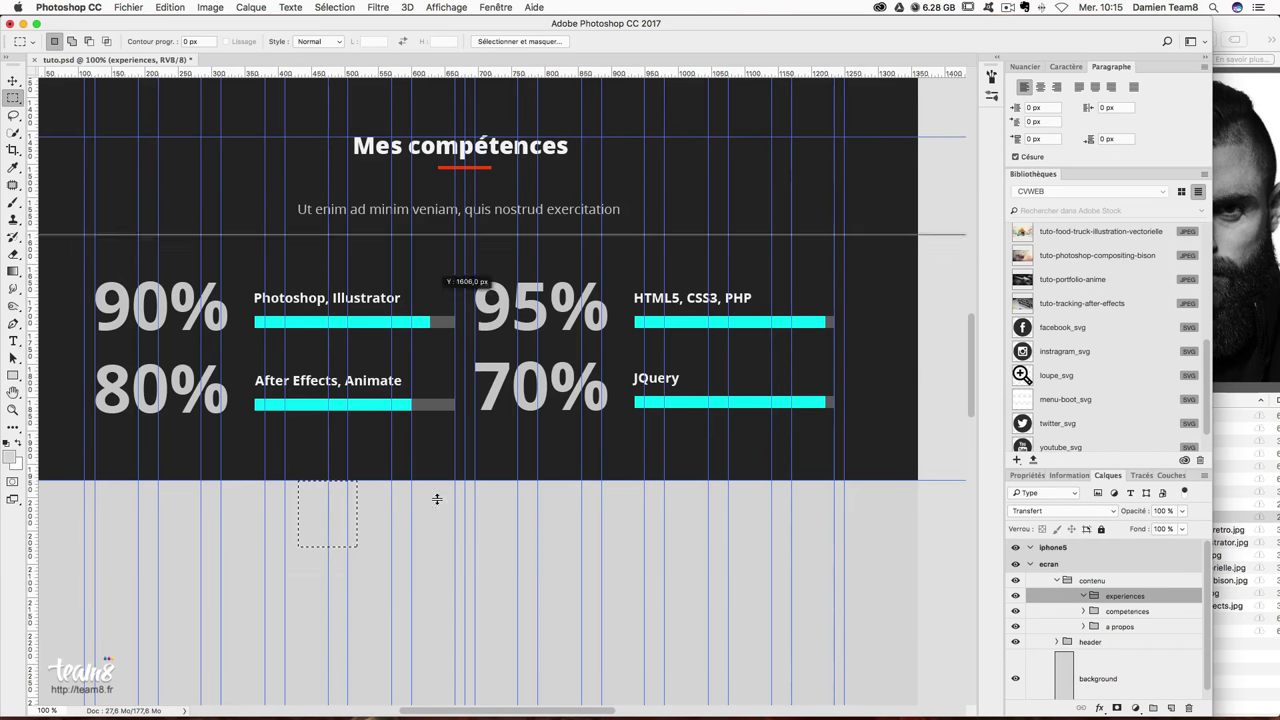
click(501, 535)
scroll(530, 555, down, 5)
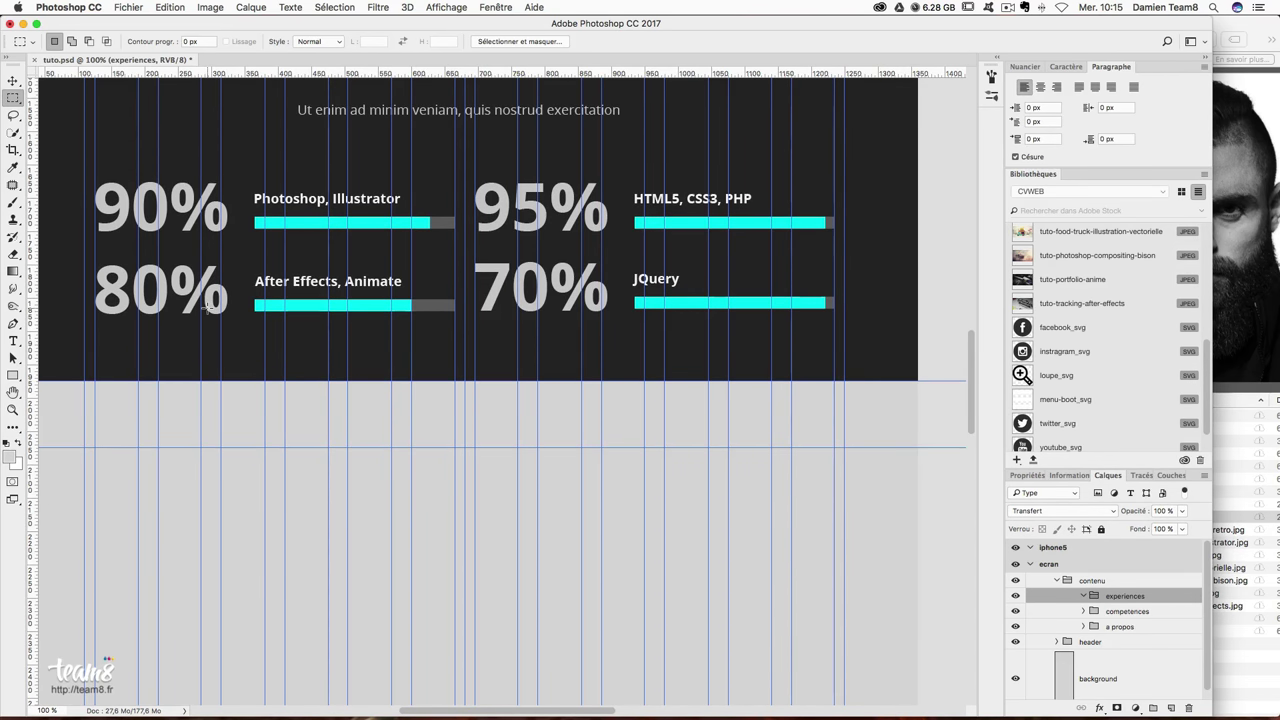
- Draw a full-width rectangle beneath the skills section and fill it light grey #f3f3f3
click(13, 375)
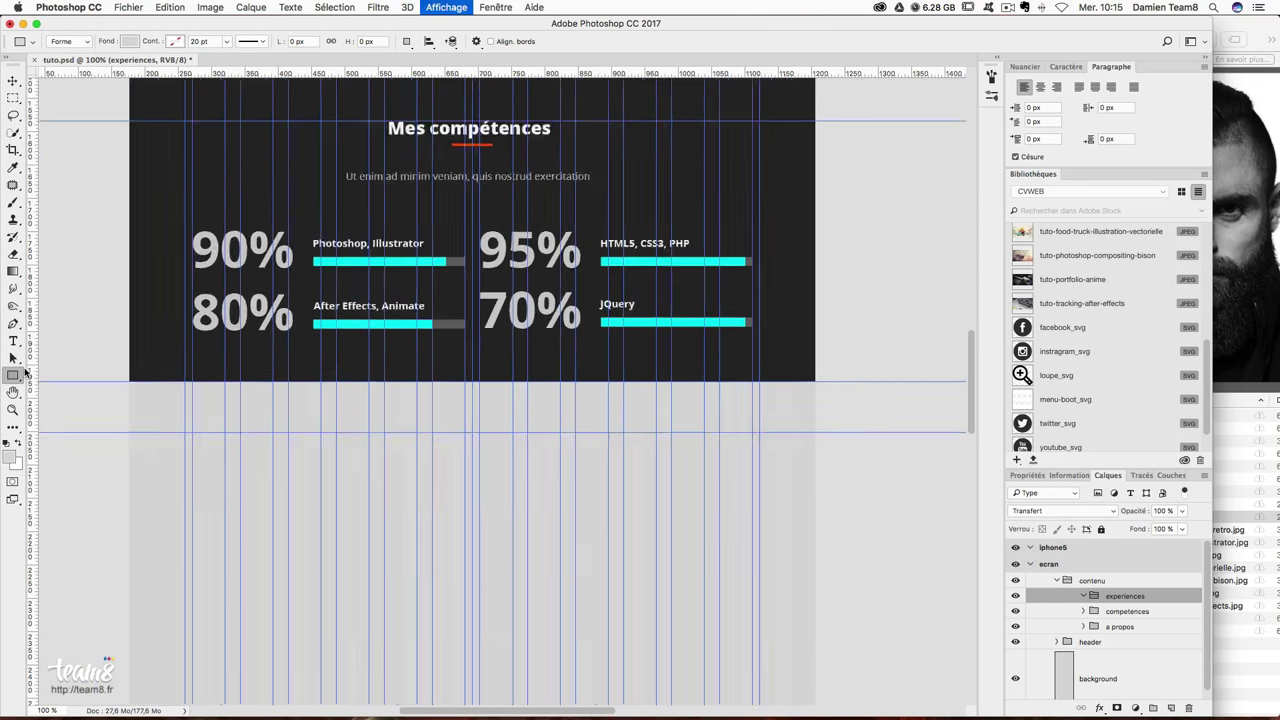
key(super+minus)
mouse_move(174, 388)
mouse_down()
mouse_move(789, 688)
mouse_move(790, 700)
mouse_up()
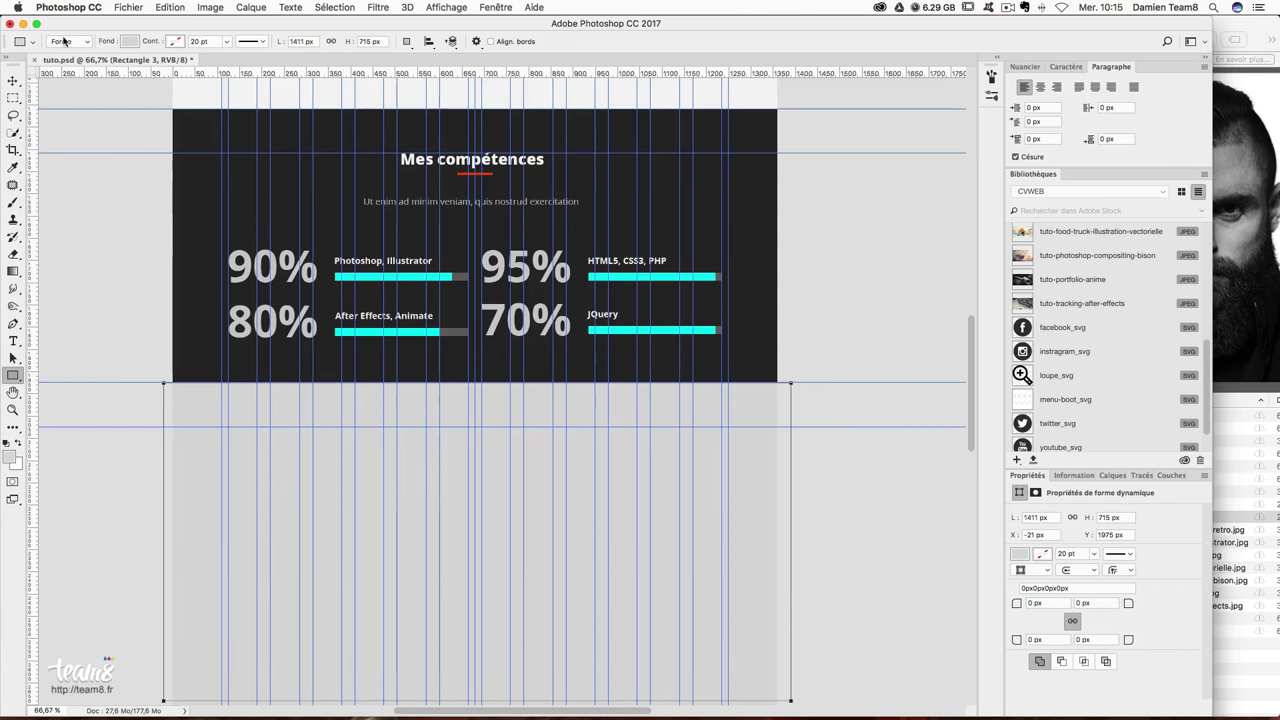
click(130, 45)
click(211, 67)
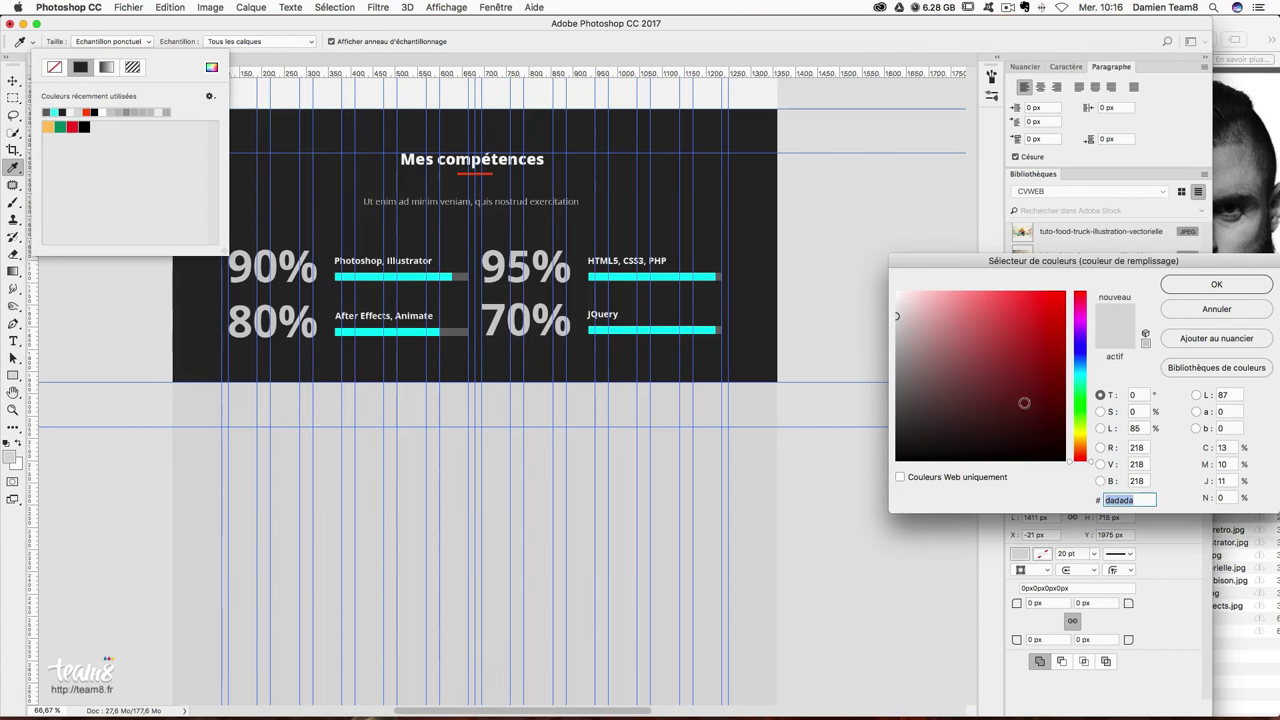
text(f3f3f3)
key(Return)
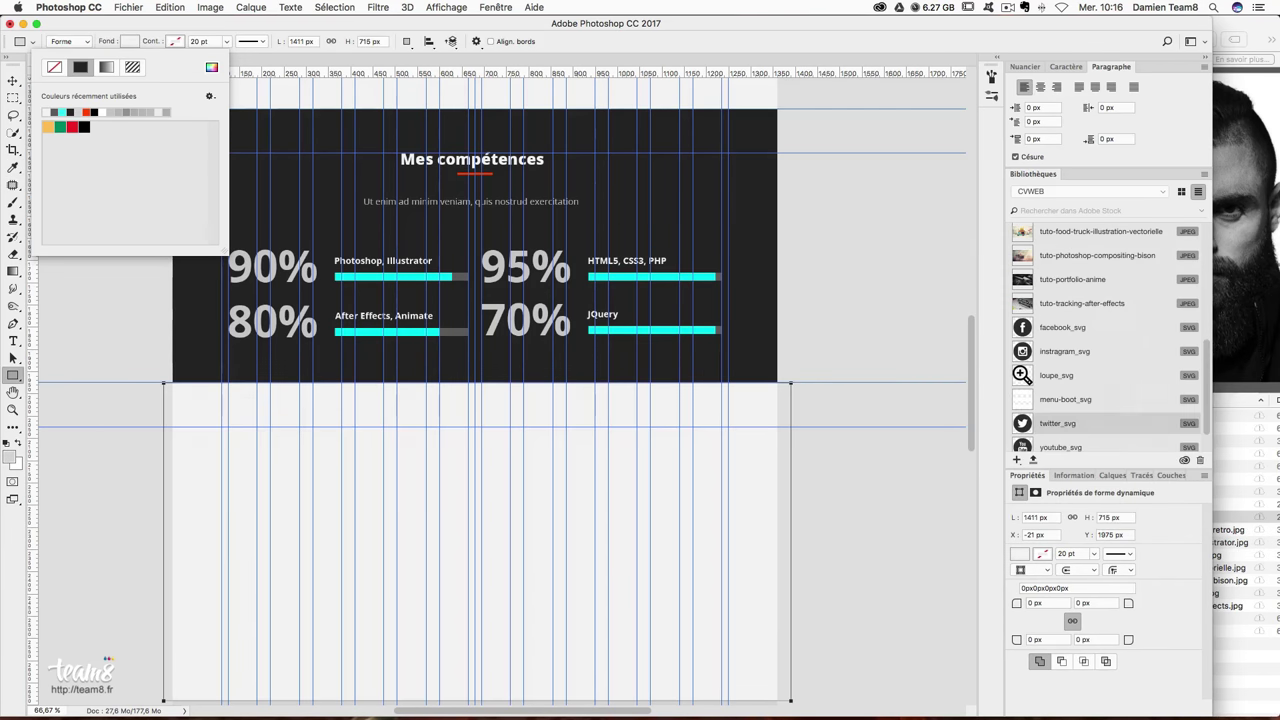
key(v)
scroll(700, 392, down, 3)
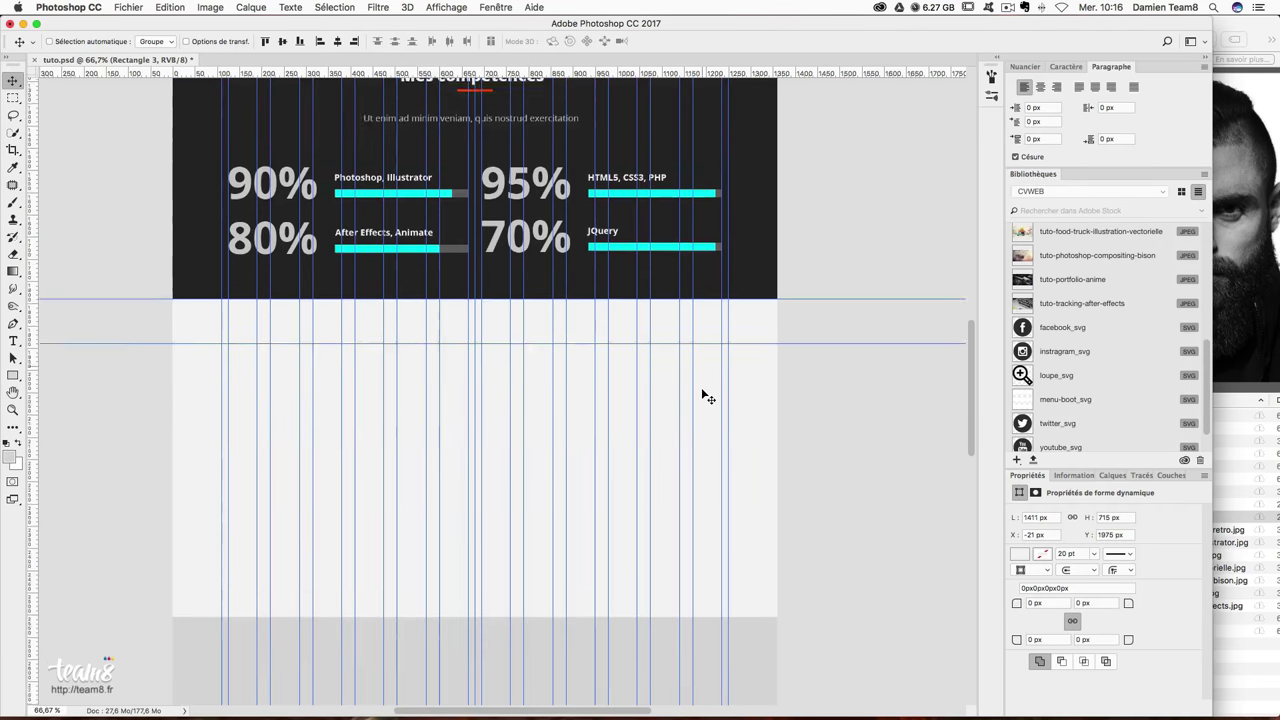
scroll(703, 394, down, 1)
scroll(703, 394, down, 2)
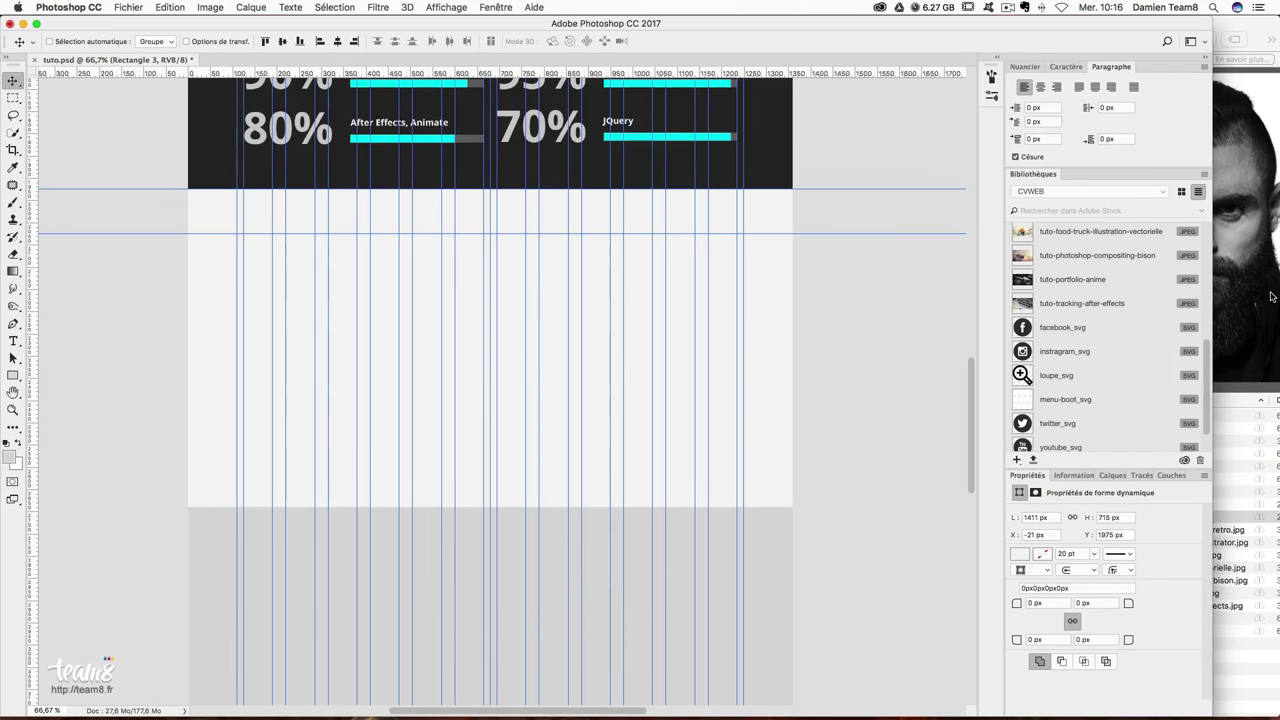
- Add the 'Mes expériences professionnelles' heading text in the new lower section
key(t)
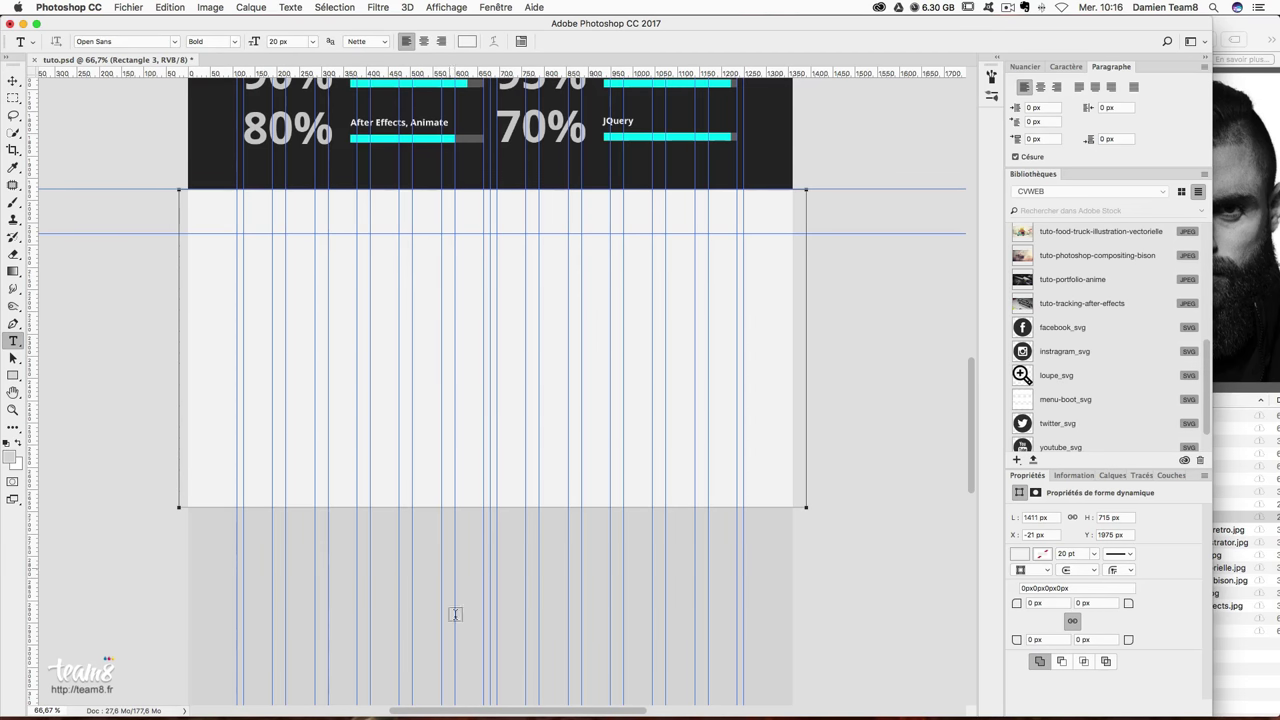
click(432, 530)
text(Mes réseauaux so)
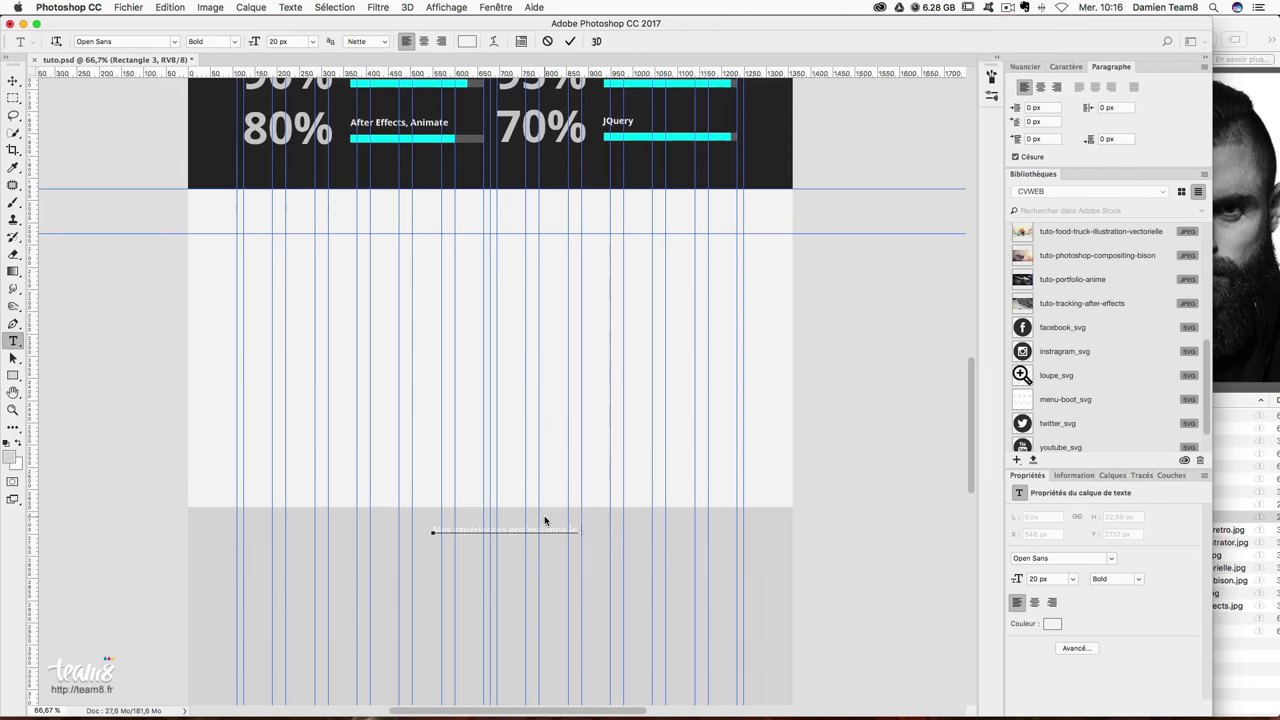
click(15, 83)
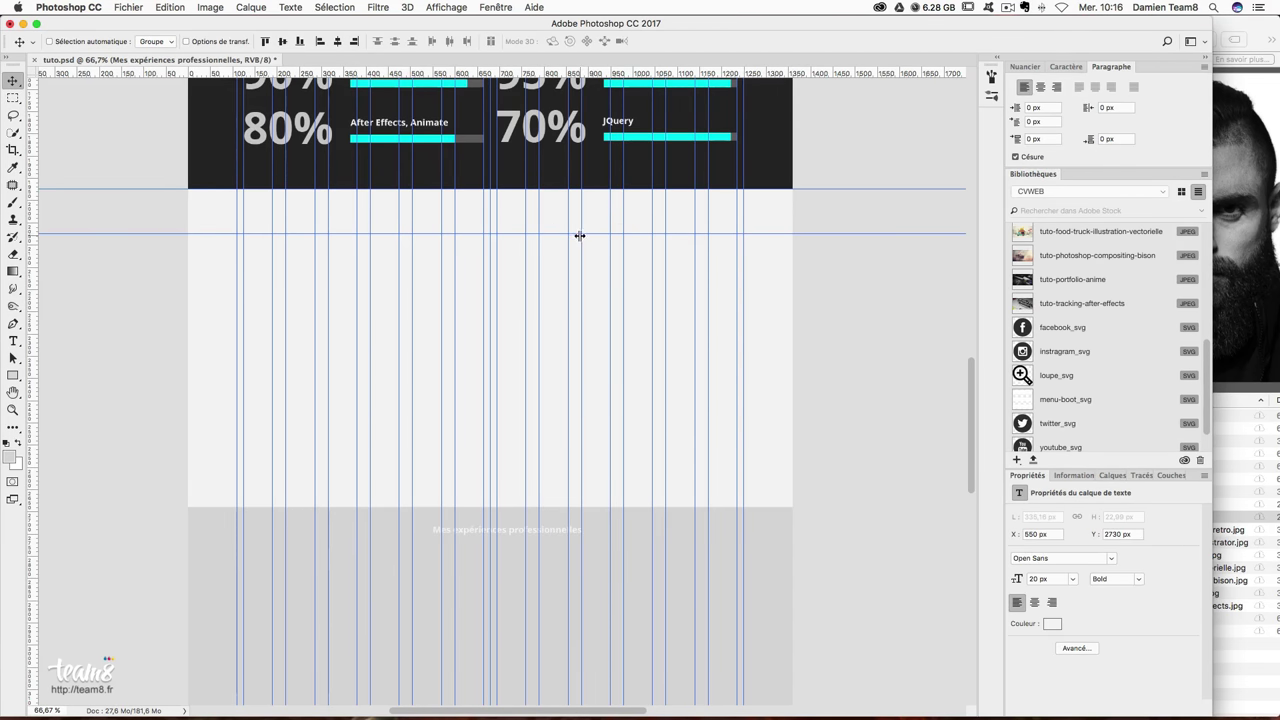
scroll(843, 394, up, 3)
mouse_move(543, 638)
mouse_down()
mouse_move(529, 630)
mouse_move(575, 645)
mouse_up()
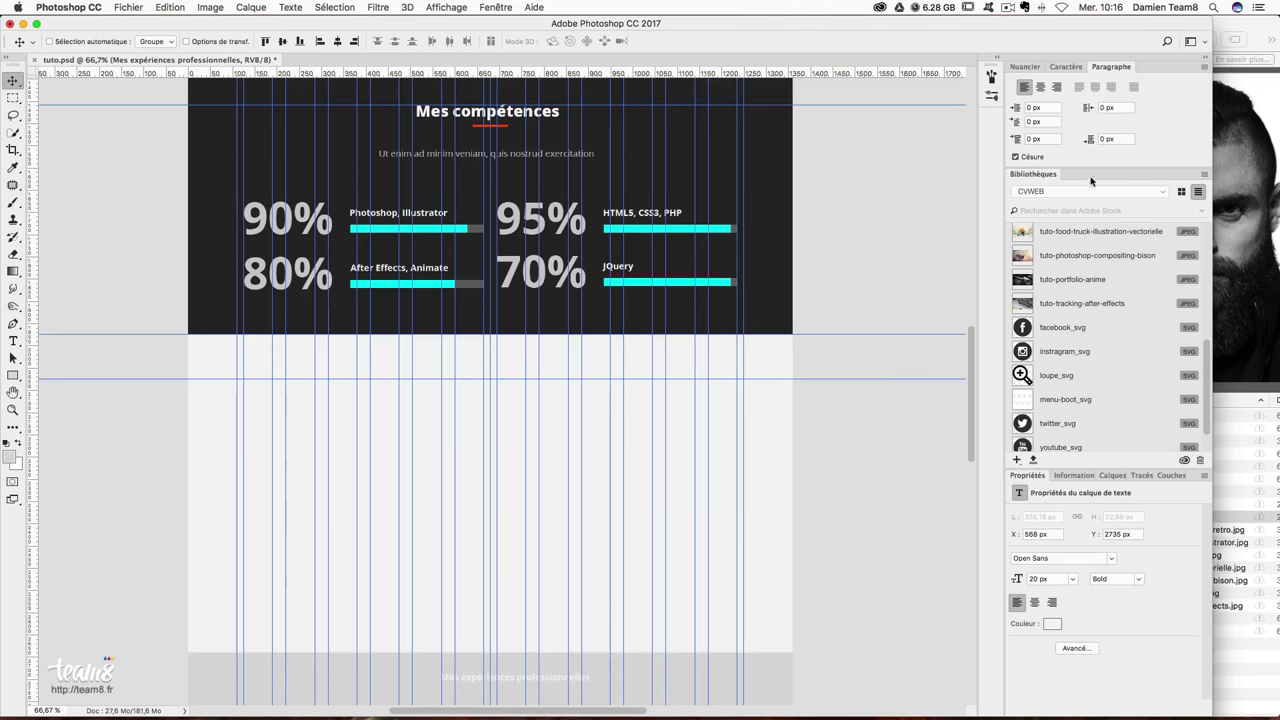
- Give the heading colour #222222 and a 35 px font size in the Character panel
click(1066, 67)
scroll(560, 295, up, 1)
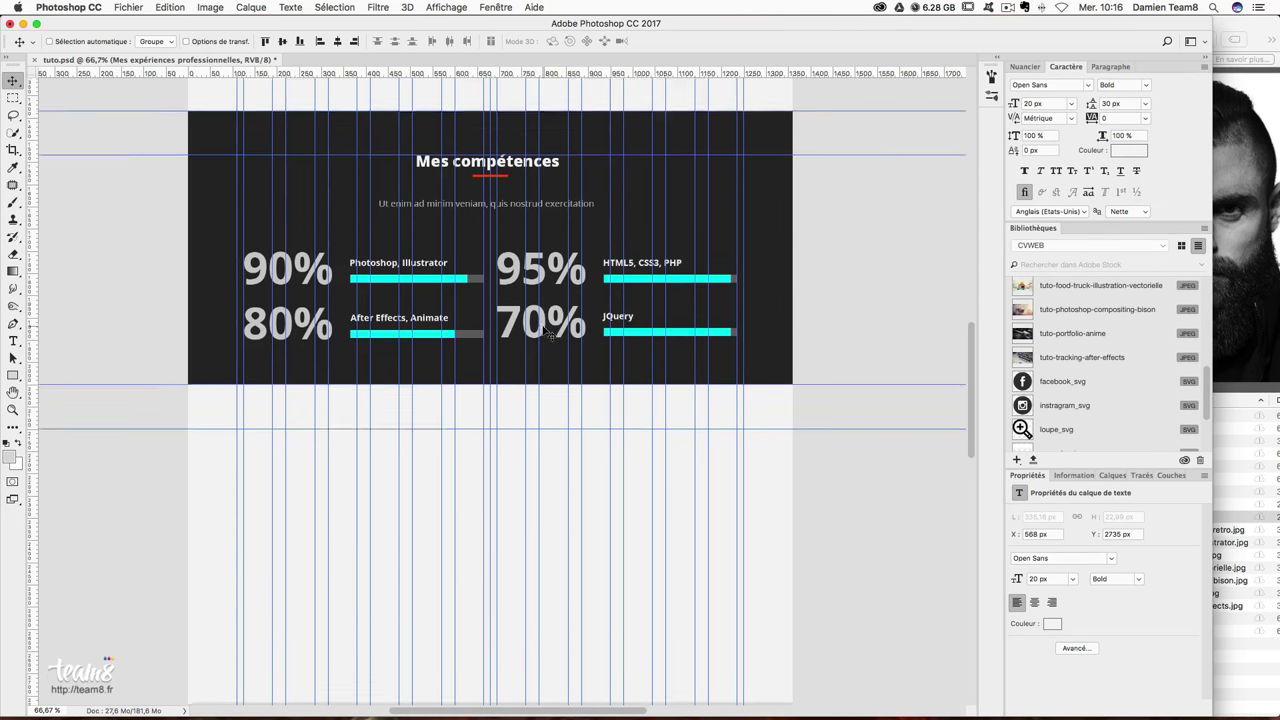
scroll(500, 250, up, 2)
scroll(420, 190, up, 2)
scroll(340, 130, up, 2)
scroll(296, 147, up, 2)
scroll(400, 250, up, 4)
scroll(540, 360, down, 4)
scroll(600, 380, down, 3)
scroll(645, 360, down, 1)
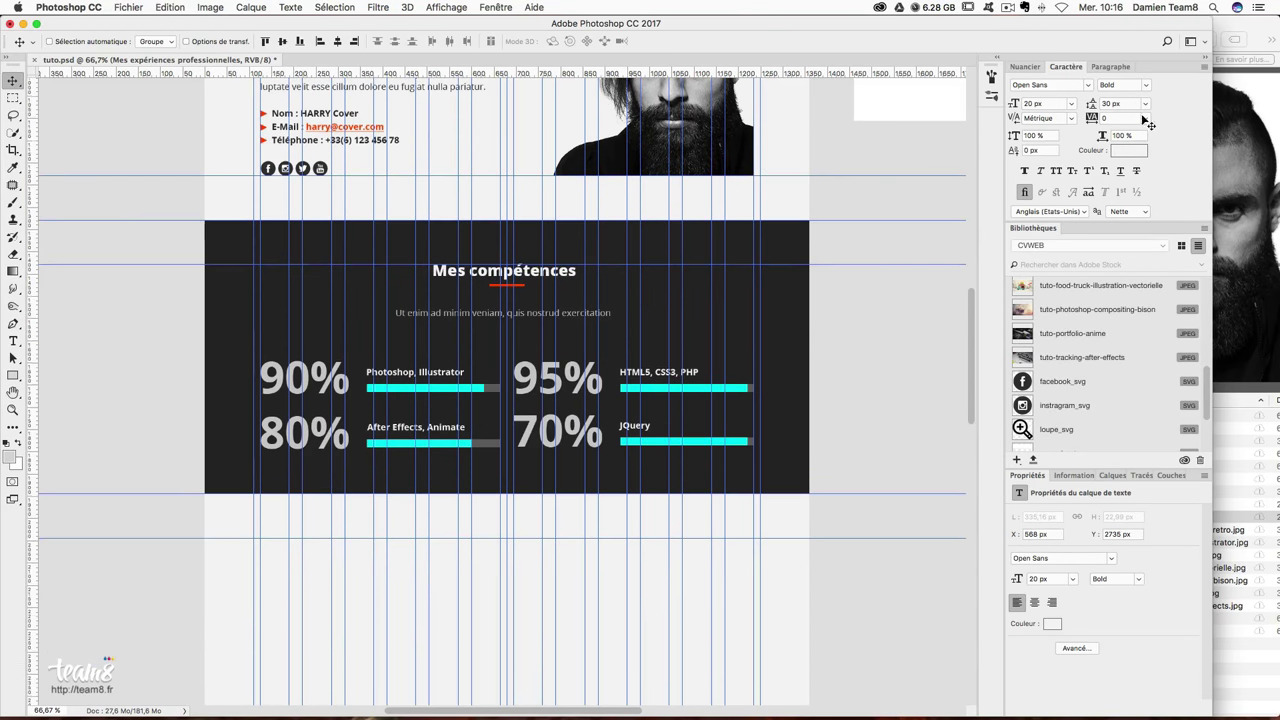
scroll(837, 189, down, 3)
scroll(837, 189, down, 2)
click(1125, 150)
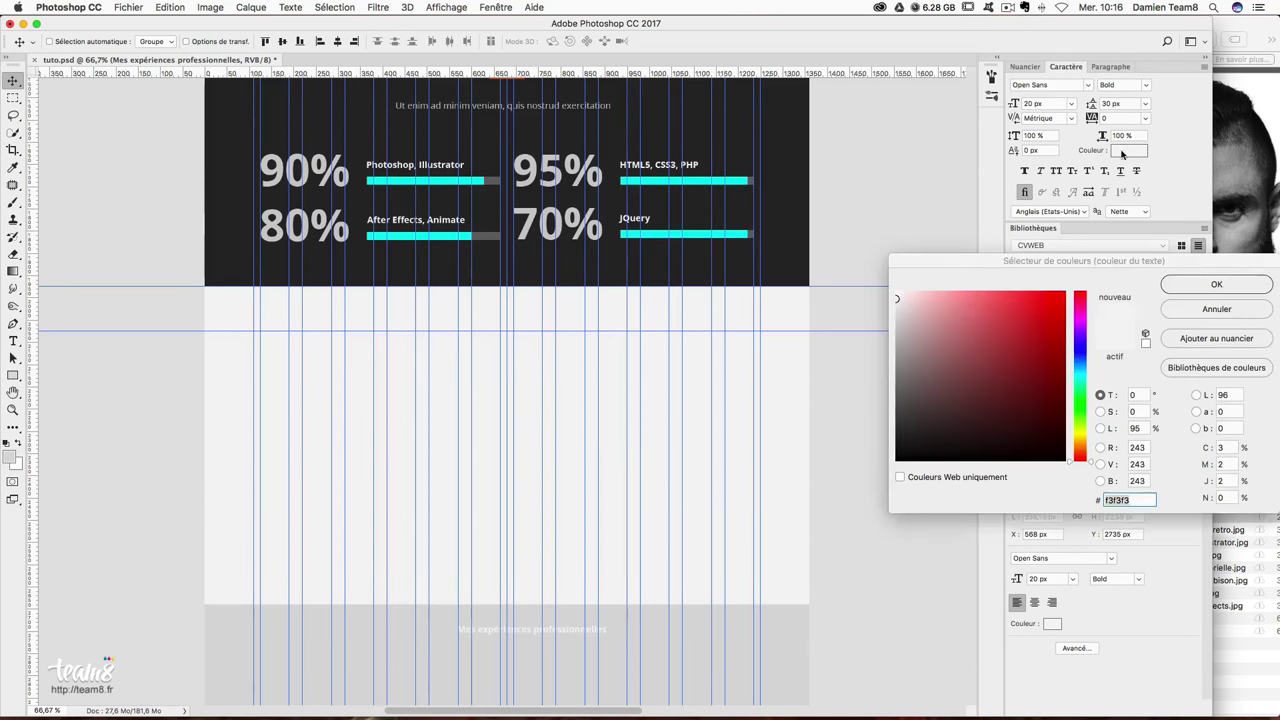
text(222222)
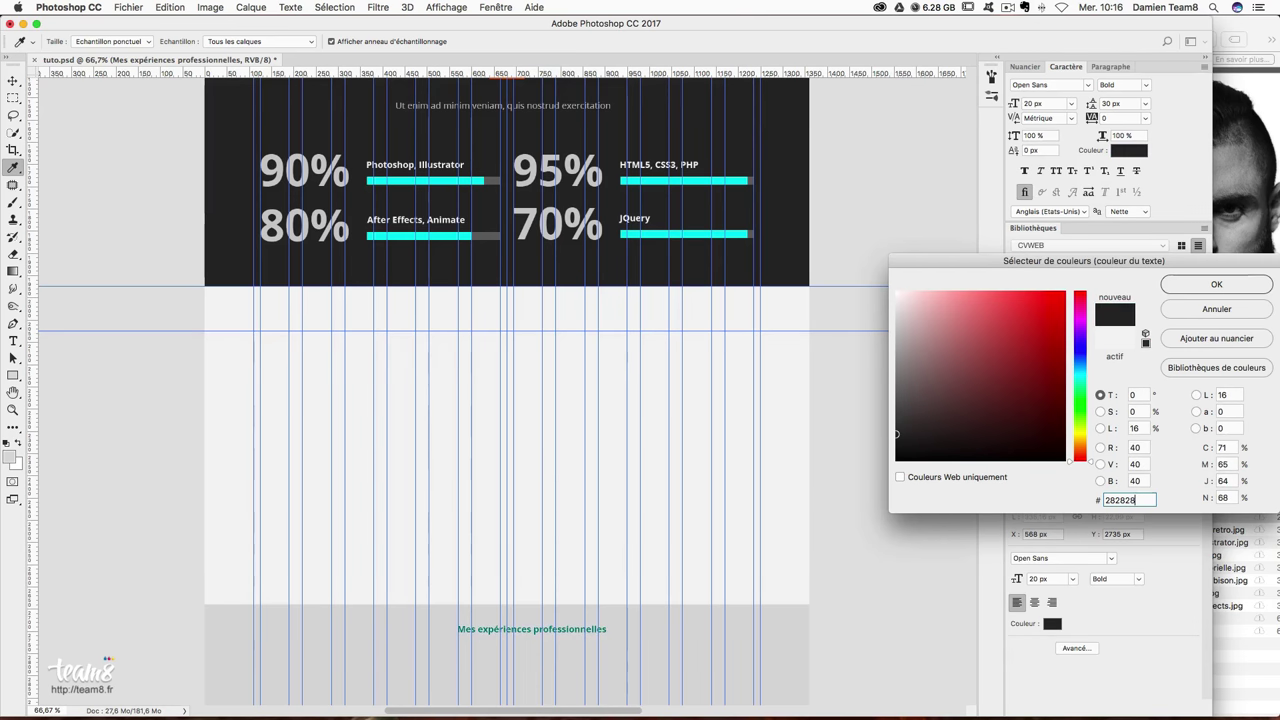
key(Return)
click(1052, 102)
text(35)
key(Tab)
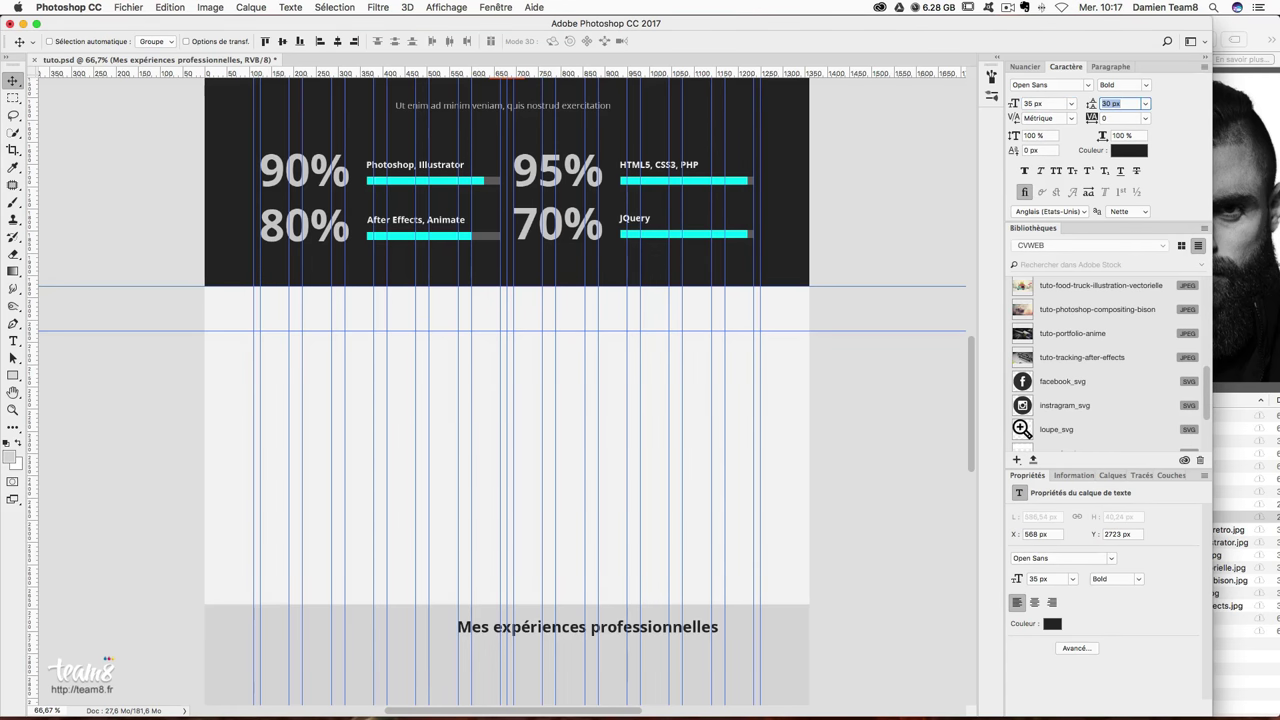
- Move the heading up near the section top and centre it with Free Transform
drag(636, 603, 557, 313)
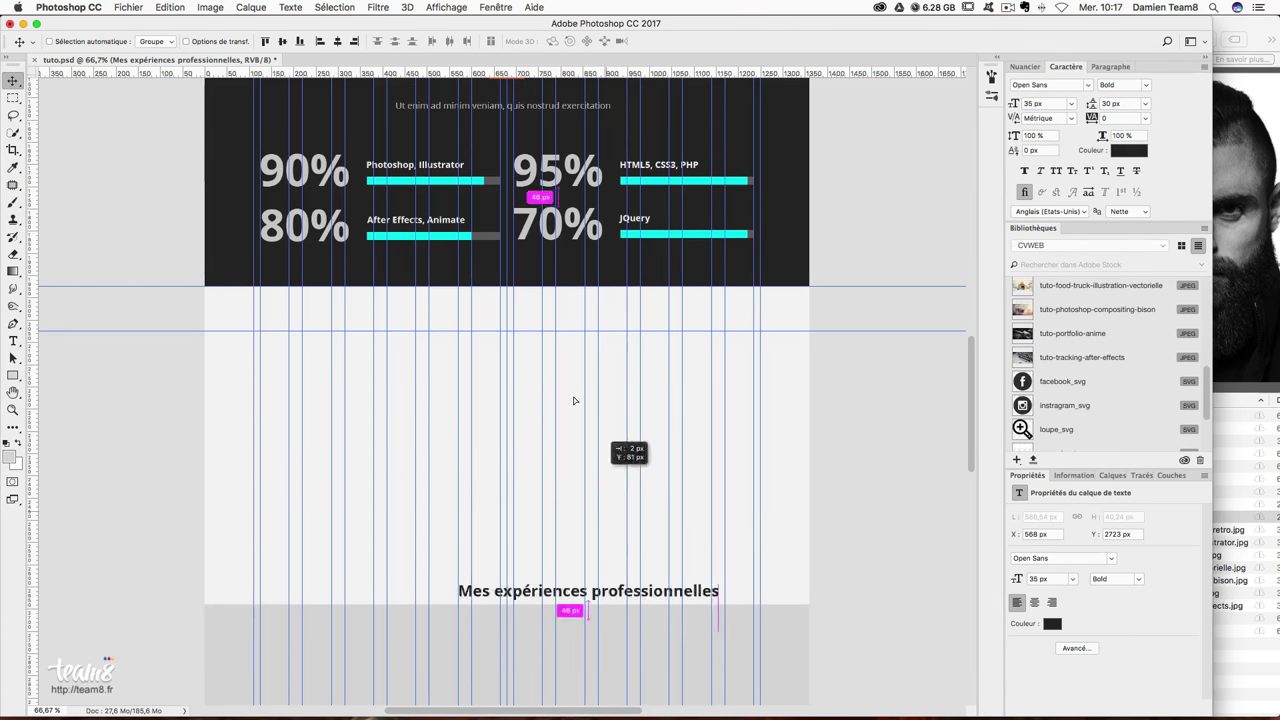
key(ctrl+t)
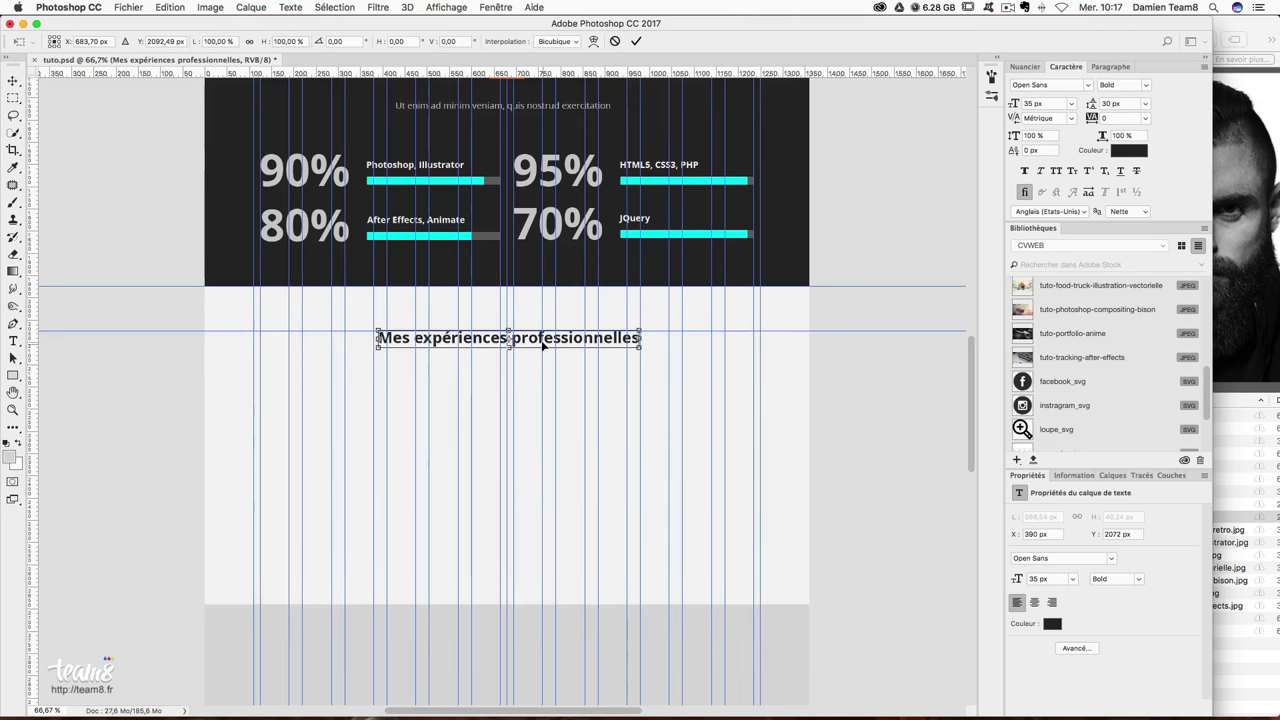
drag(538, 342, 535, 343)
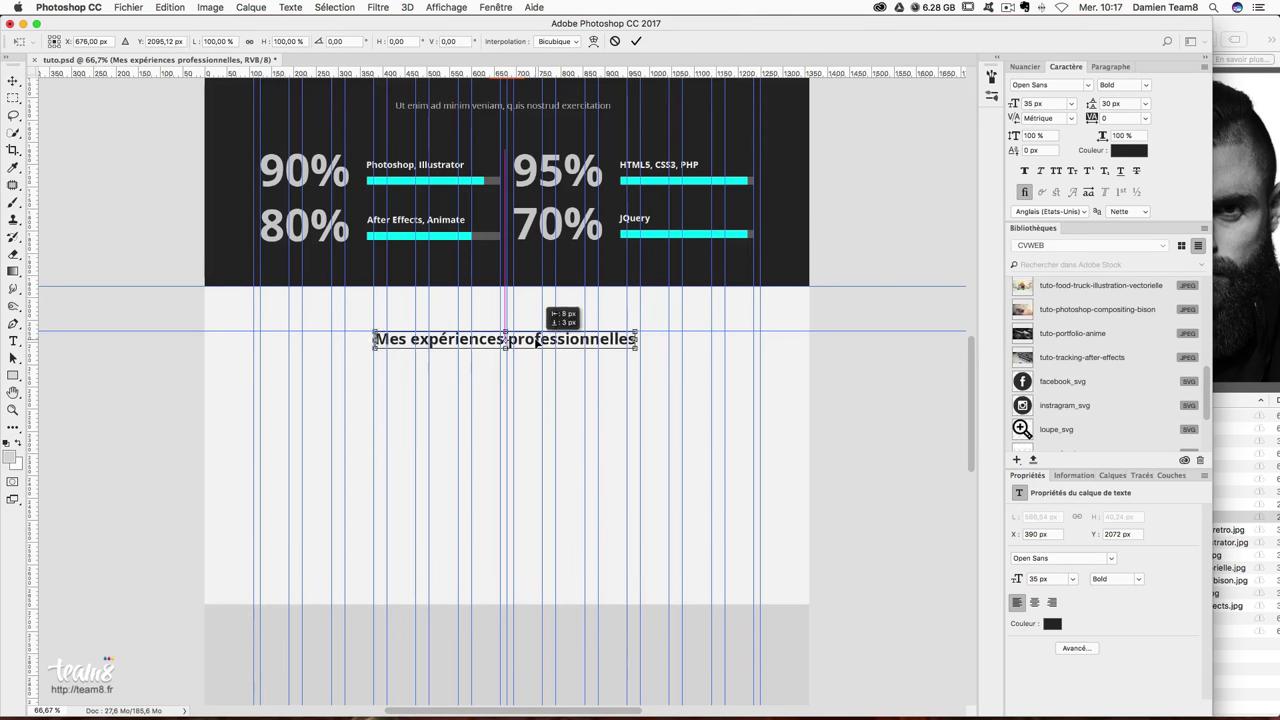
key(Return)
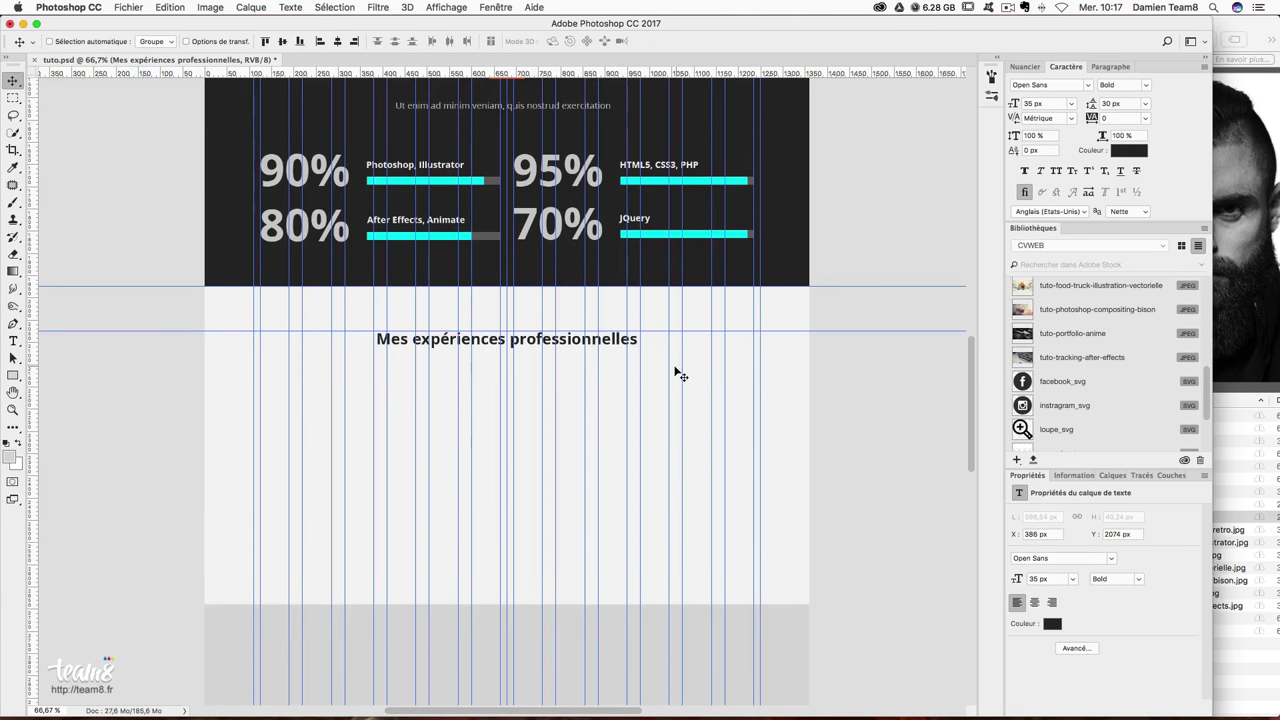
- Select the red underline bar's layer and show the Layers panel
scroll(677, 371, up, 3)
scroll(552, 308, up, 2)
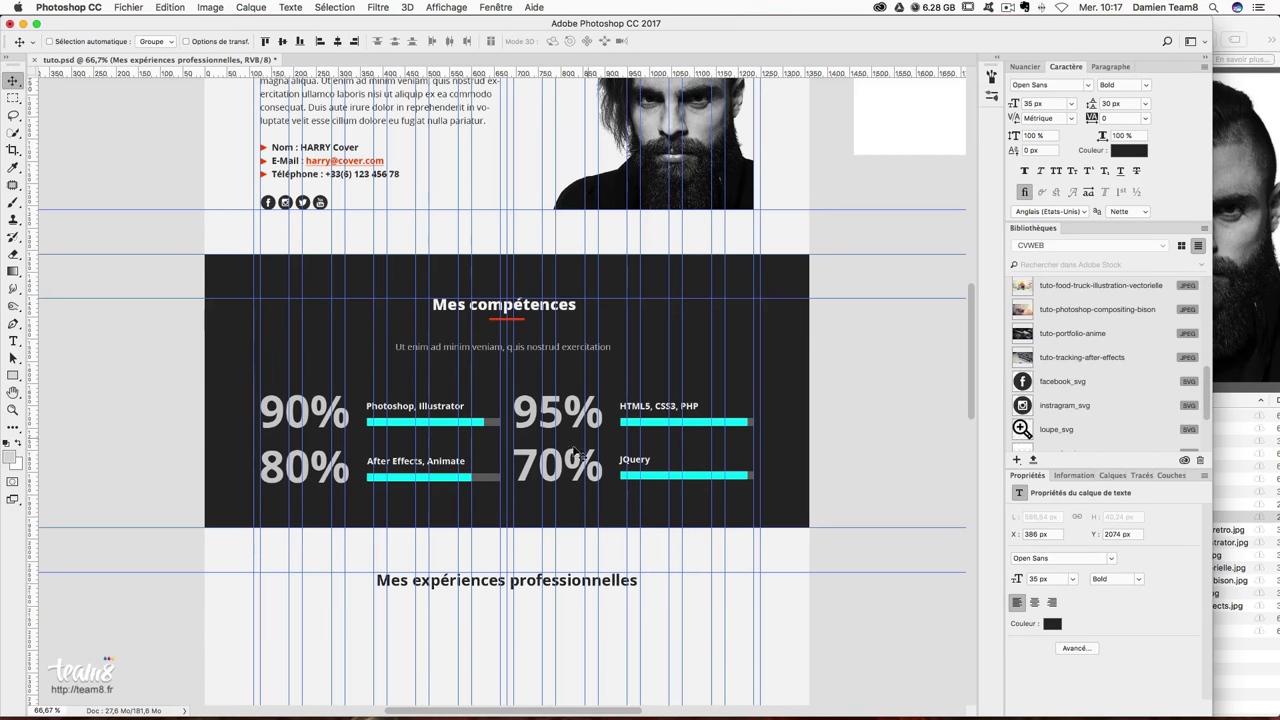
right_click(521, 320)
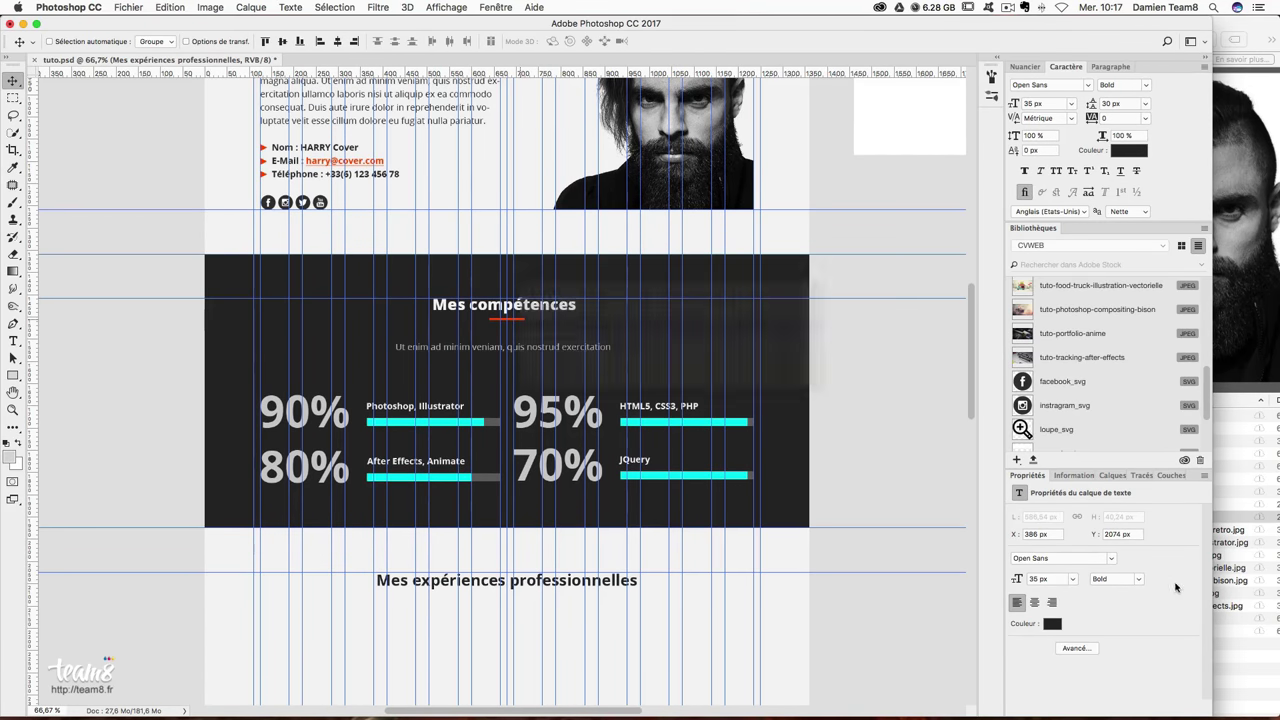
click(560, 324)
click(1108, 475)
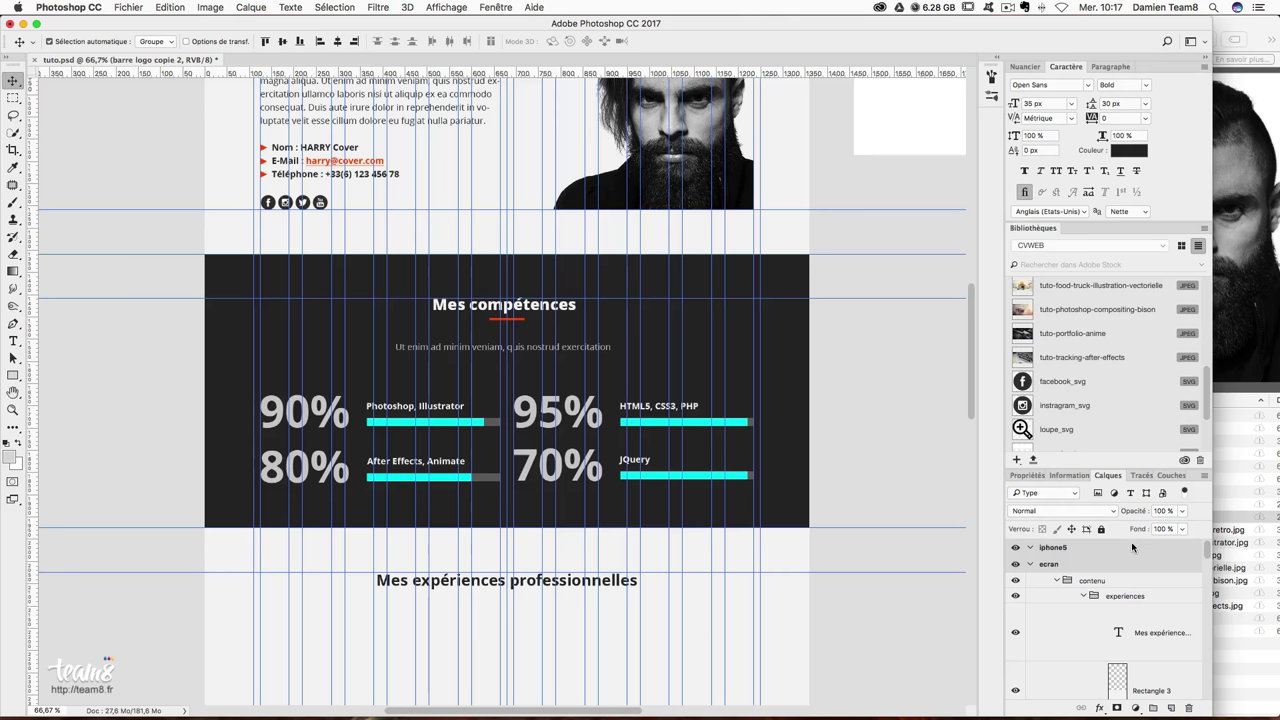
- Duplicate the 'barre logo copie 2' red bar and centre the copy just under the heading
scroll(1141, 600, down, 3)
scroll(1141, 600, down, 2)
scroll(1141, 600, down, 2)
scroll(1140, 602, down, 2)
scroll(1140, 602, up, 3)
drag(1153, 600, 1157, 322)
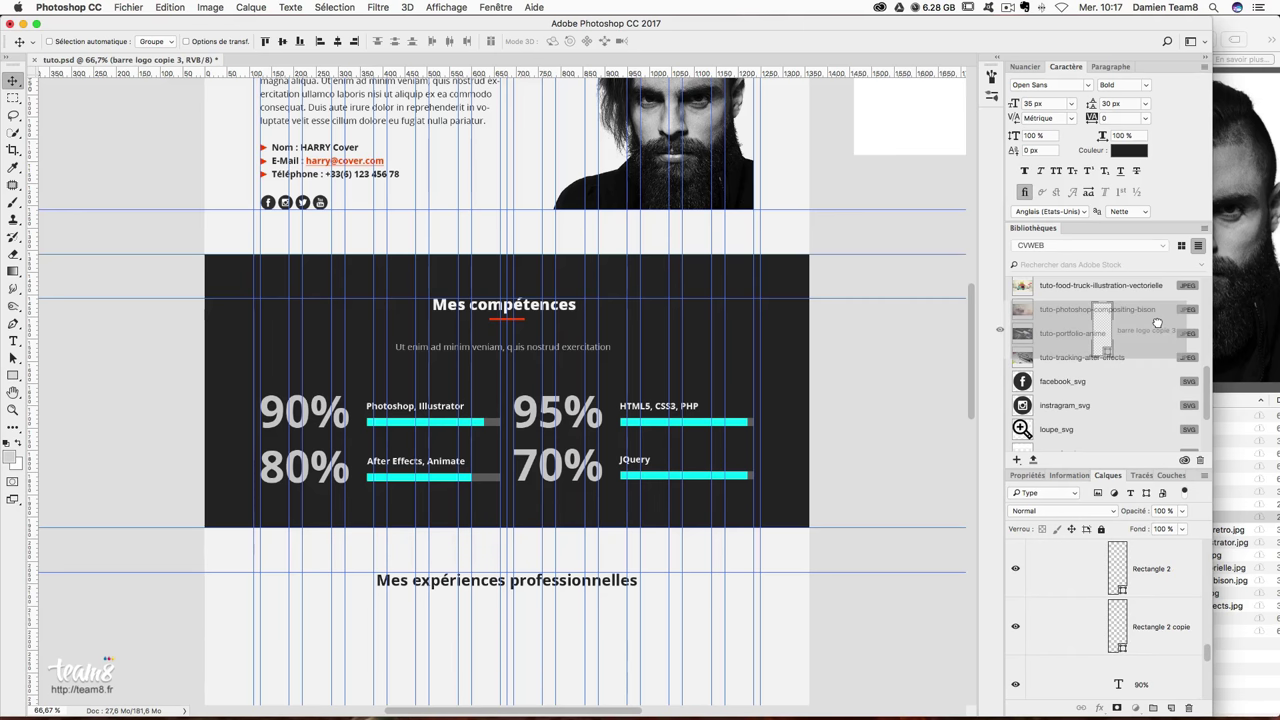
mouse_move(1157, 322)
mouse_down()
mouse_move(1170, 556)
mouse_move(1150, 604)
mouse_up()
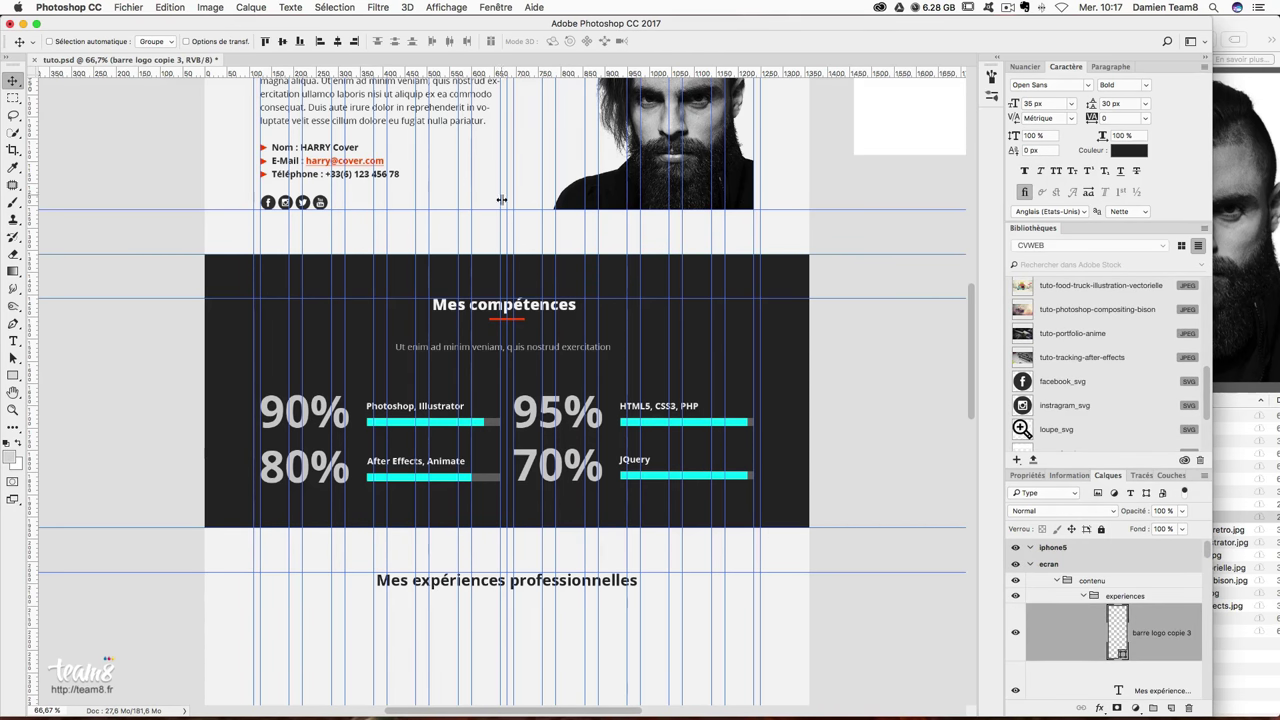
drag(543, 335, 534, 604)
drag(530, 608, 527, 610)
key(Down)
key(Down)
scroll(579, 571, down, 3)
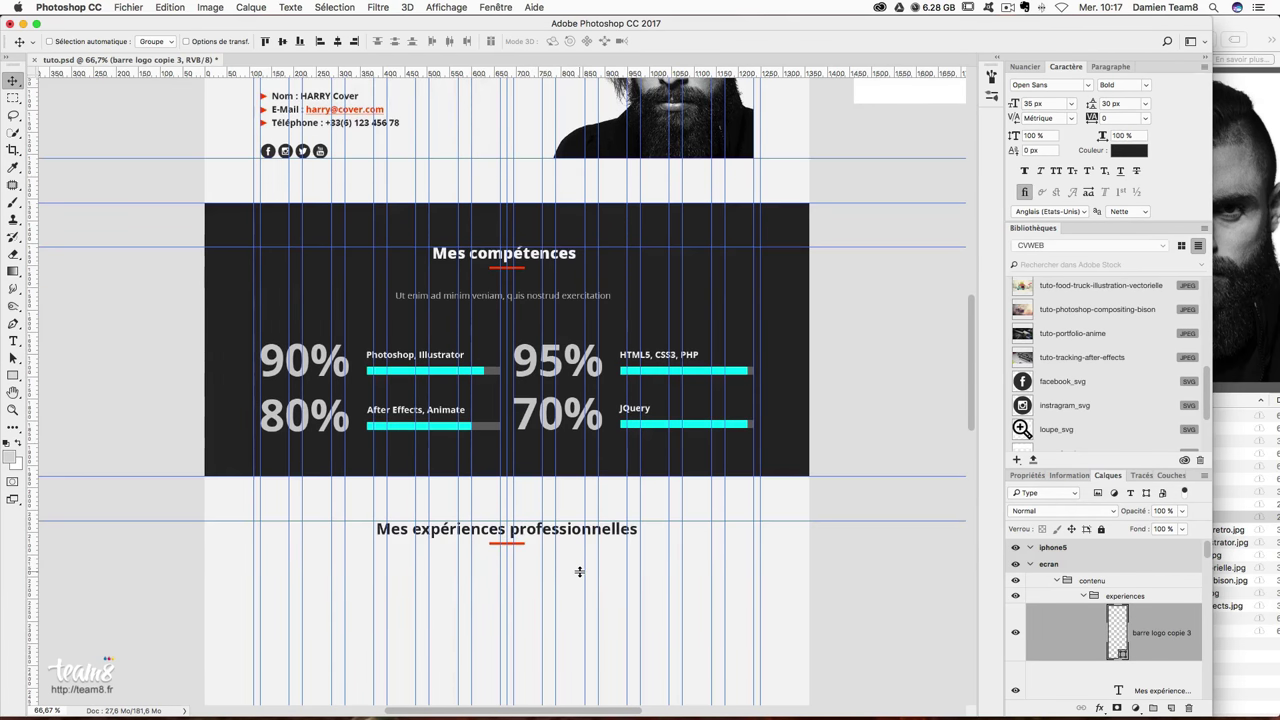
scroll(579, 571, down, 1)
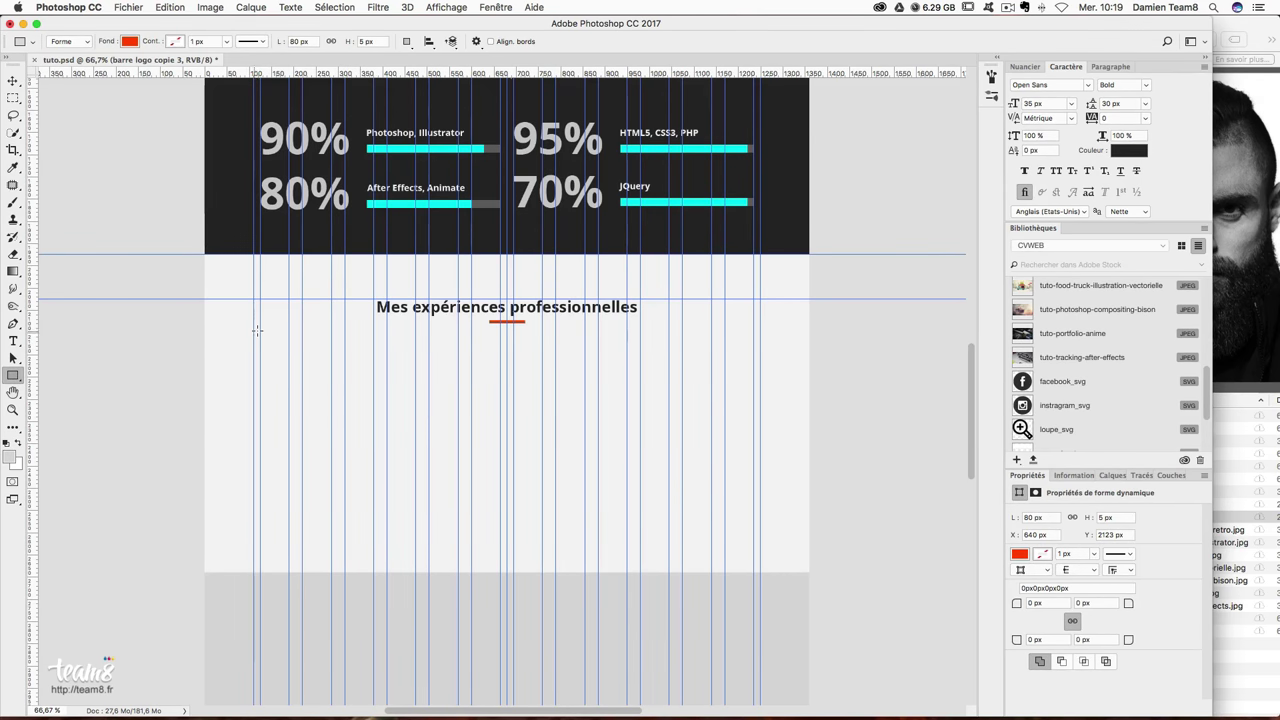
- Drag out a 555 × 330 px card rectangle at the left below the heading
drag(260, 330, 499, 372)
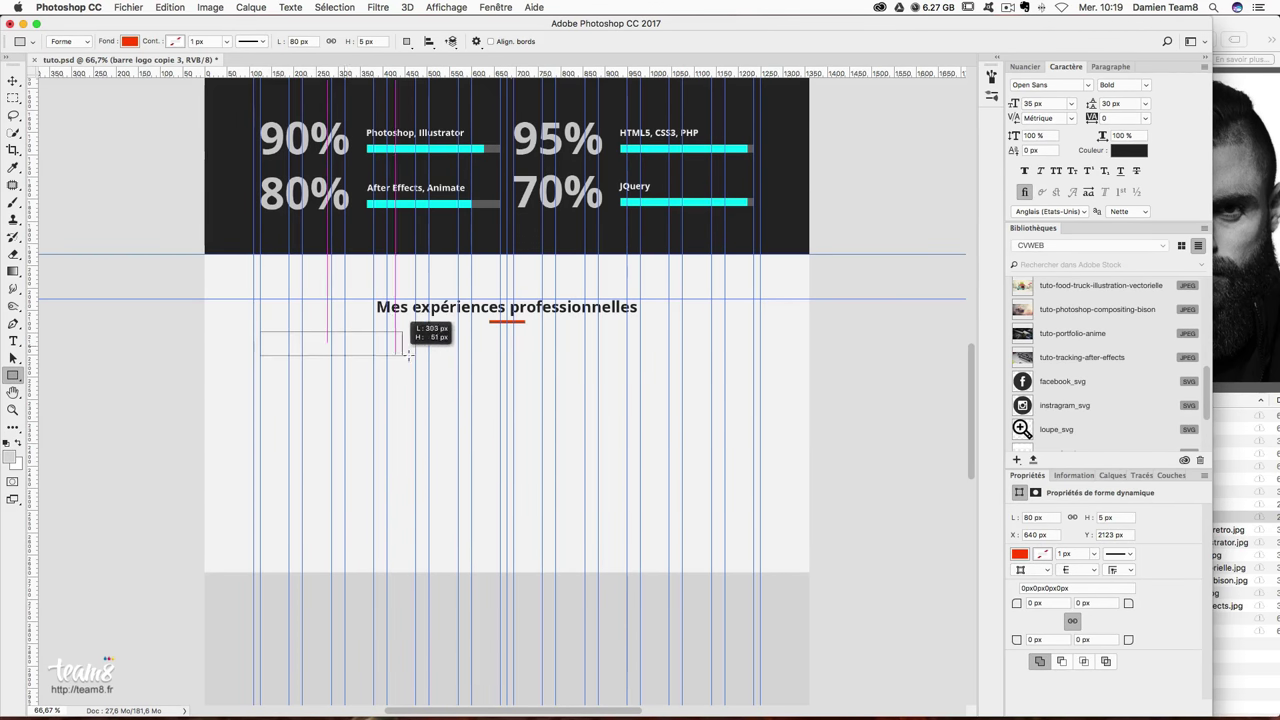
drag(499, 372, 499, 352)
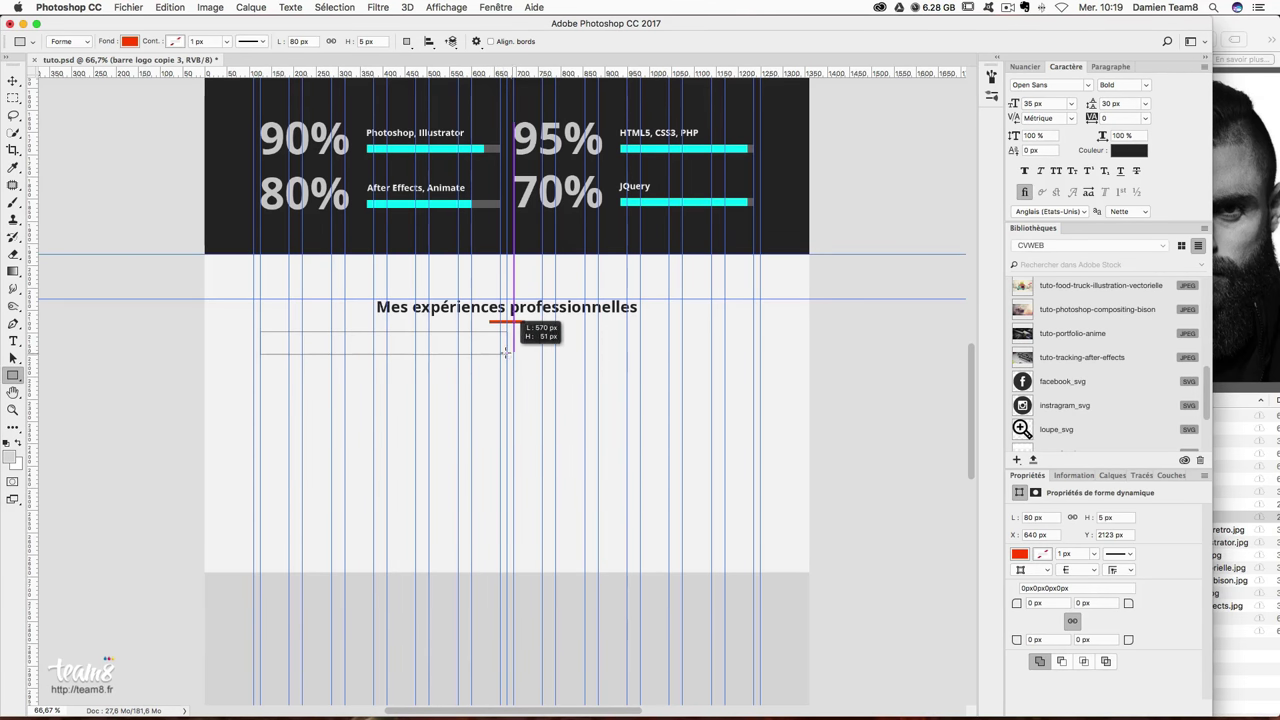
drag(499, 352, 504, 478)
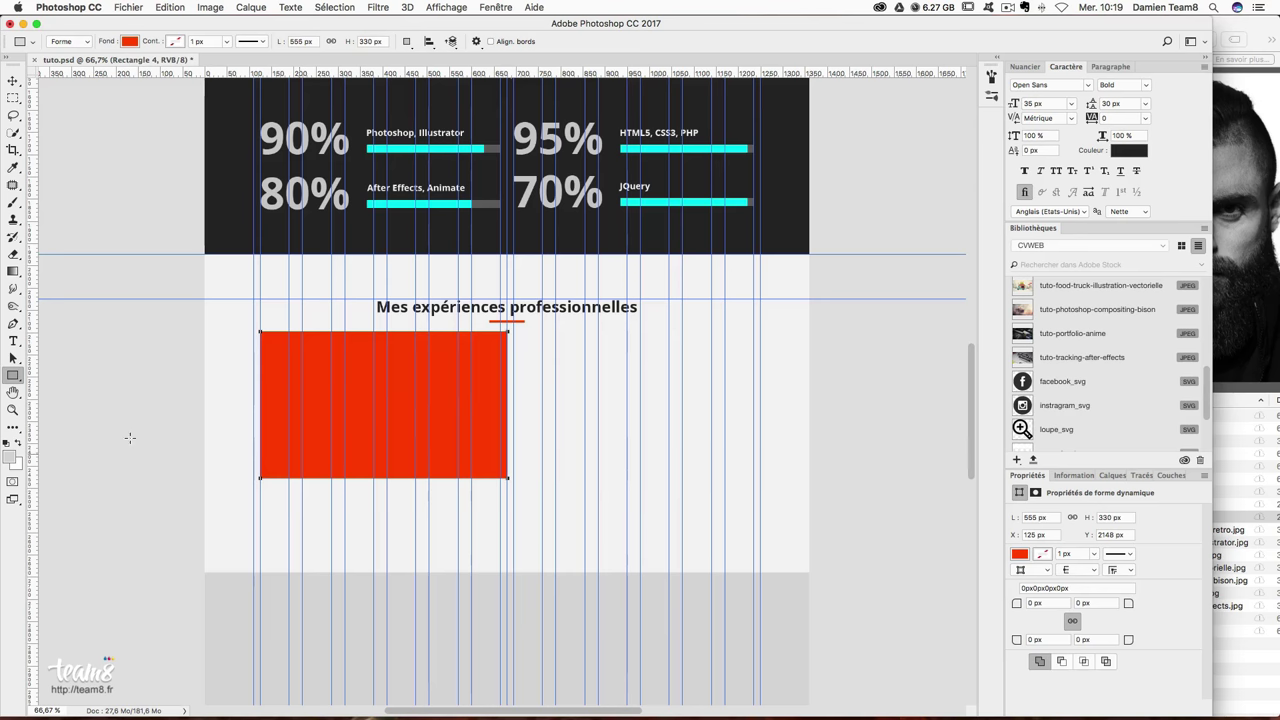
- Change the card rectangle's fill to dark grey #282828
click(131, 42)
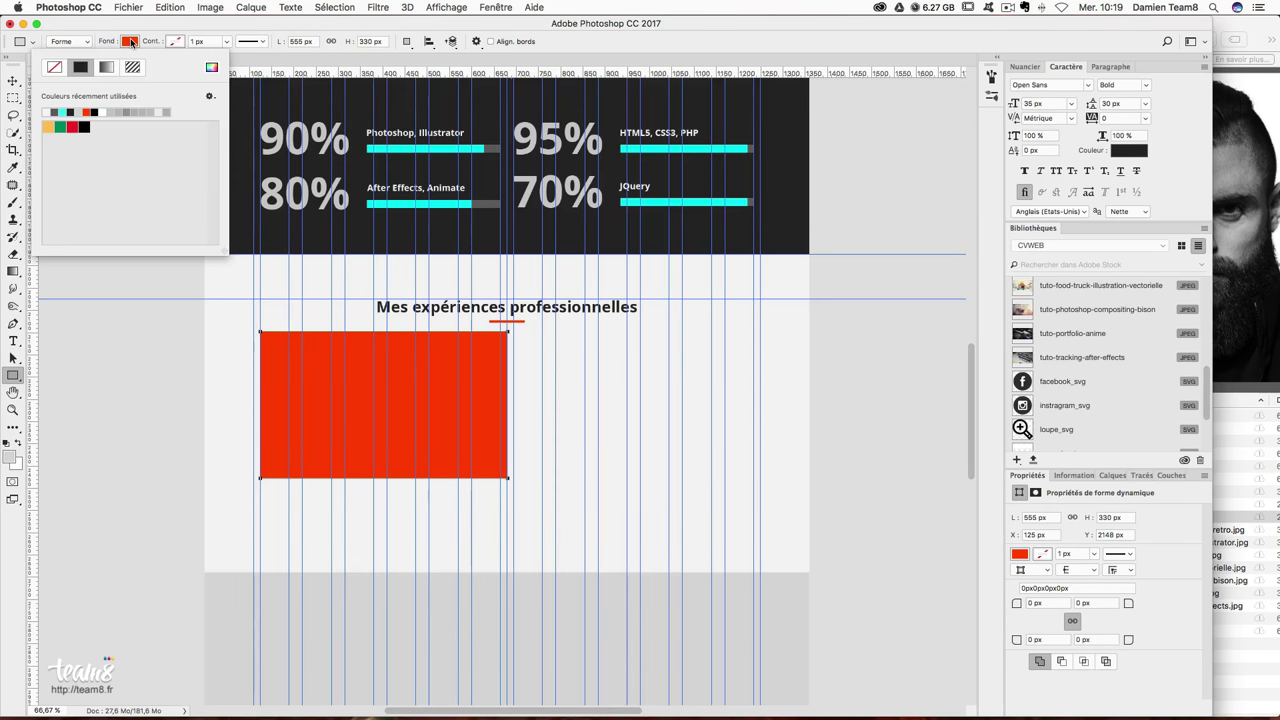
click(212, 67)
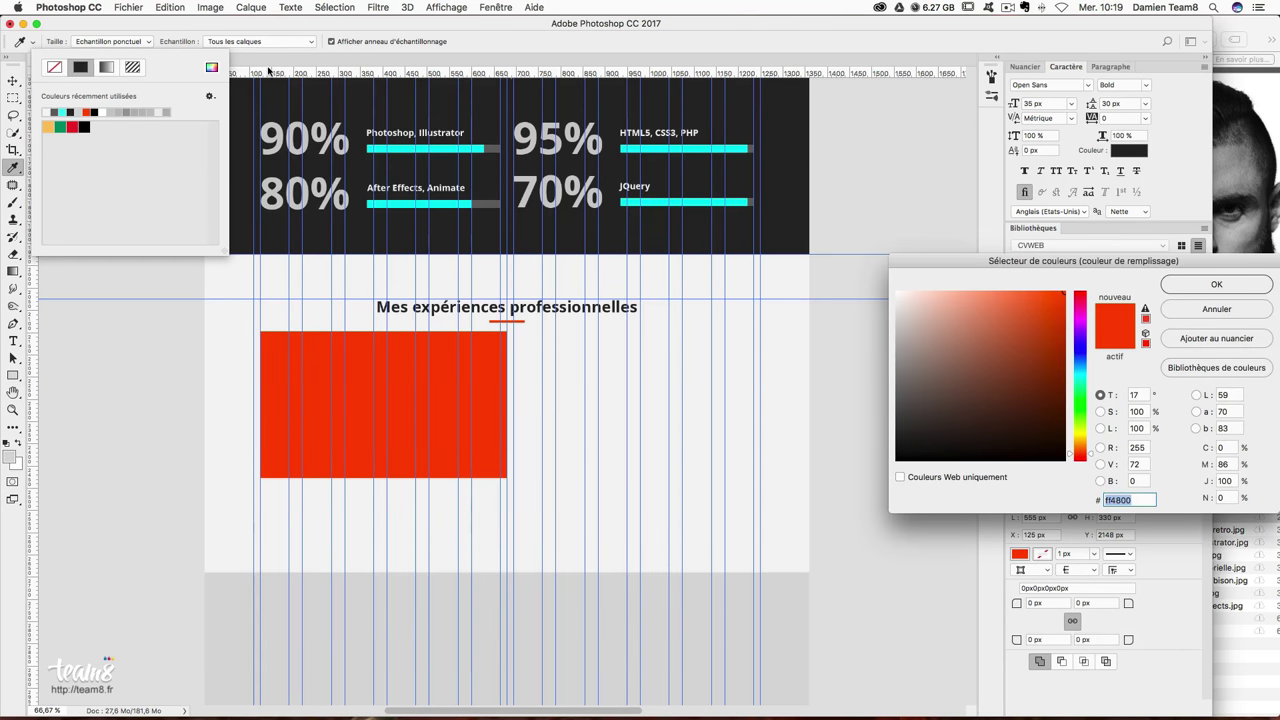
click(650, 230)
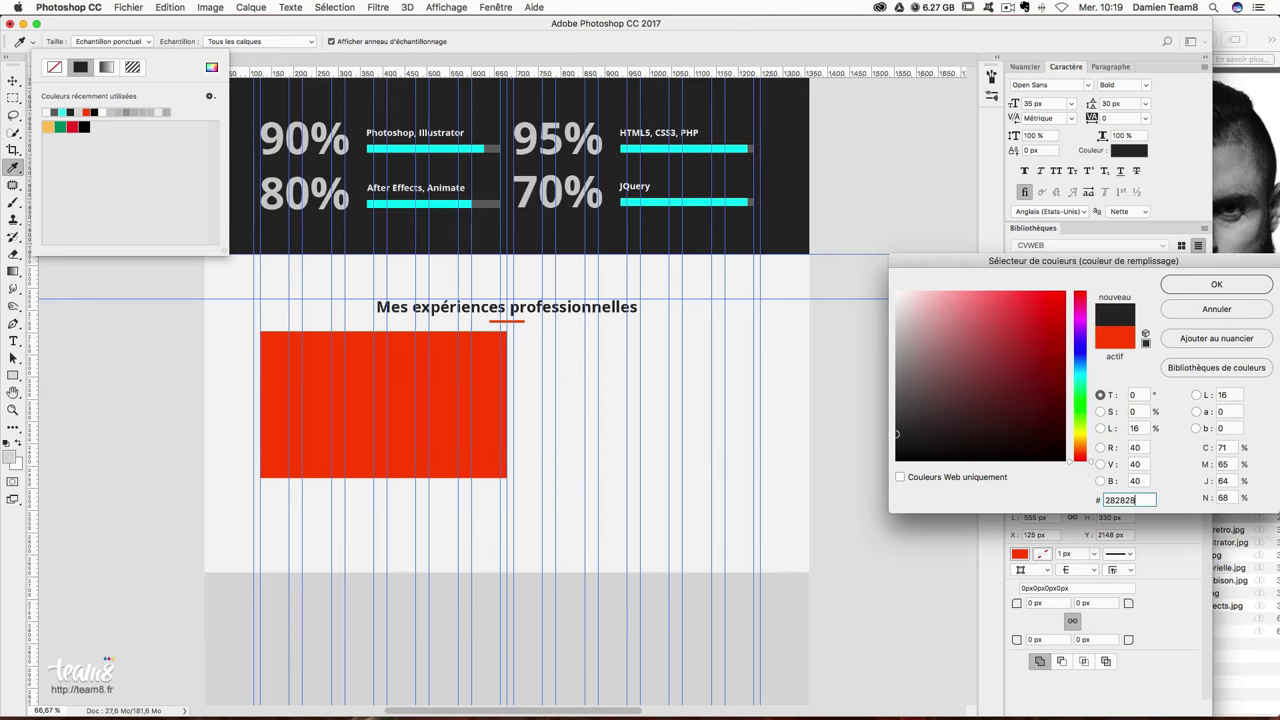
key(Return)
- Position the dark card below the heading at Y 2178
click(13, 80)
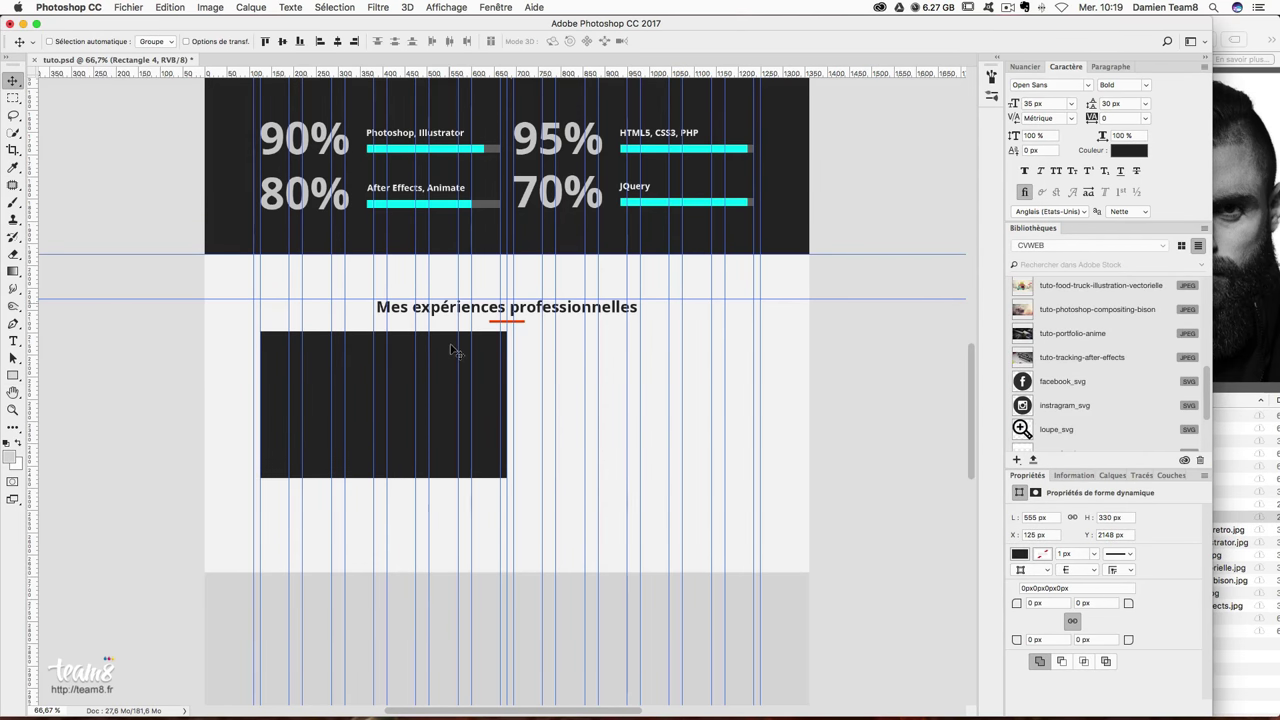
key(shift+Up)
key(shift+Down)
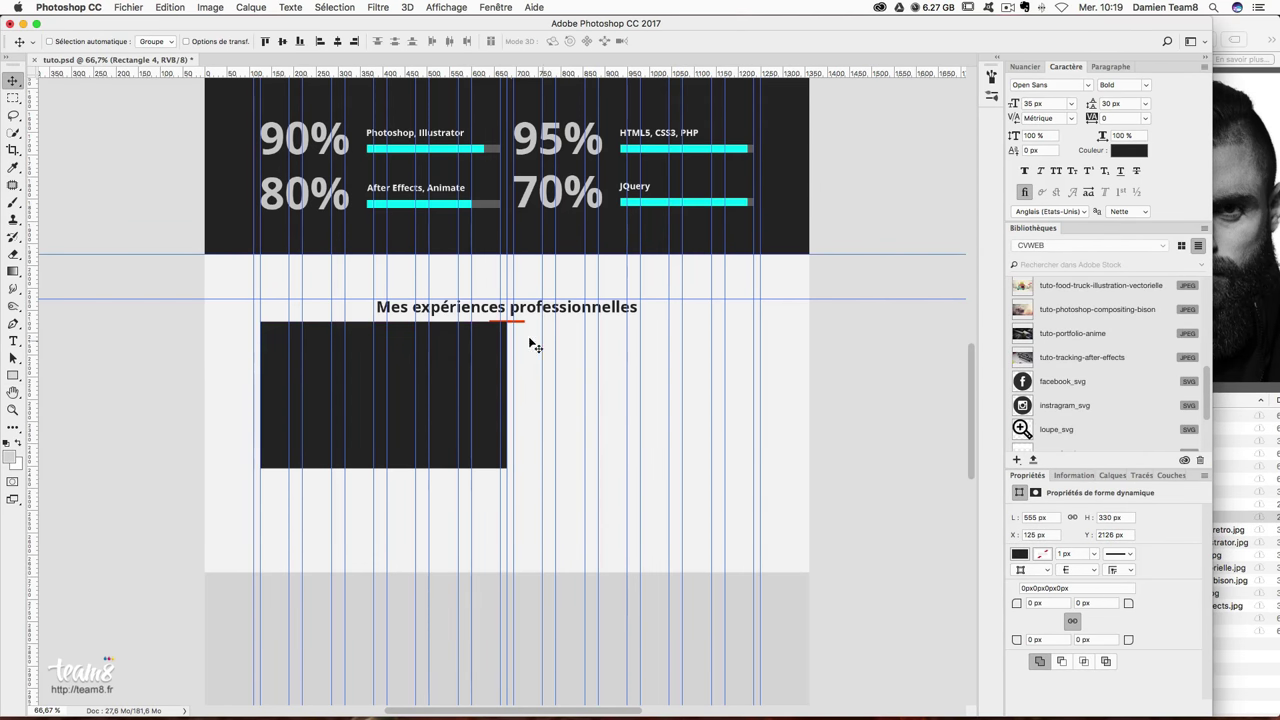
key(shift+Up)
key(shift+Up)
key(Down)
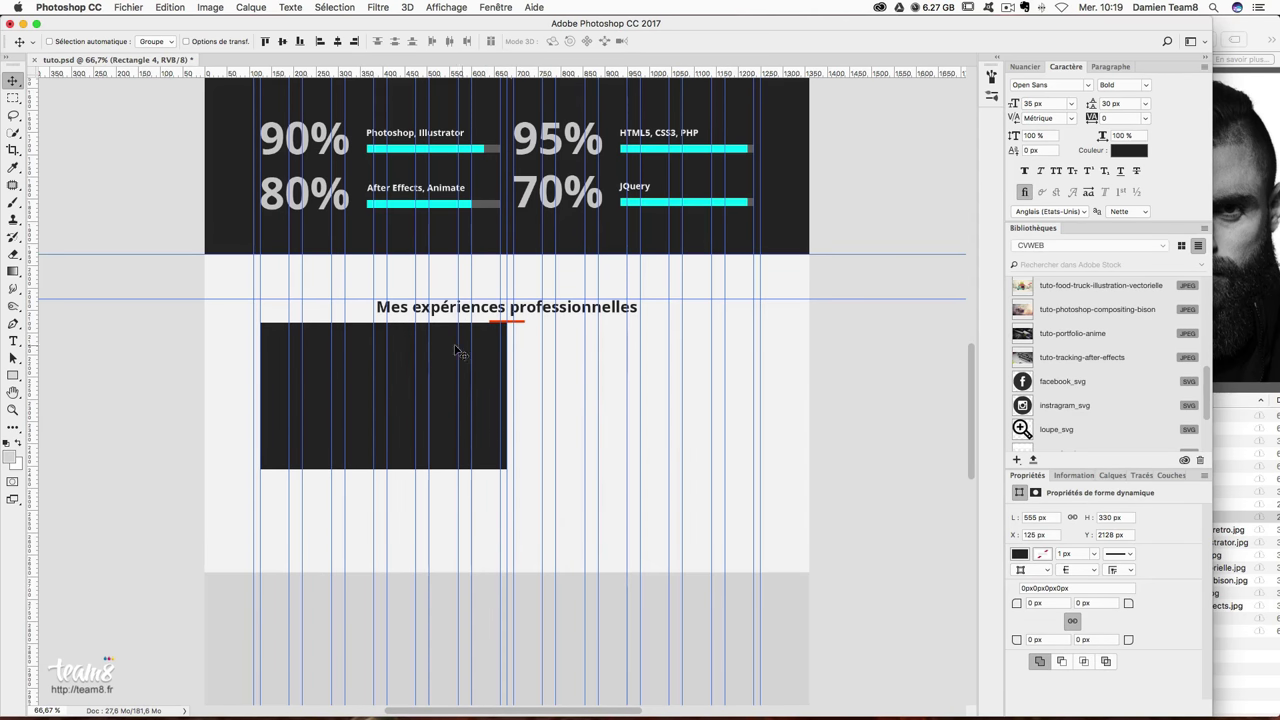
drag(440, 348, 437, 369)
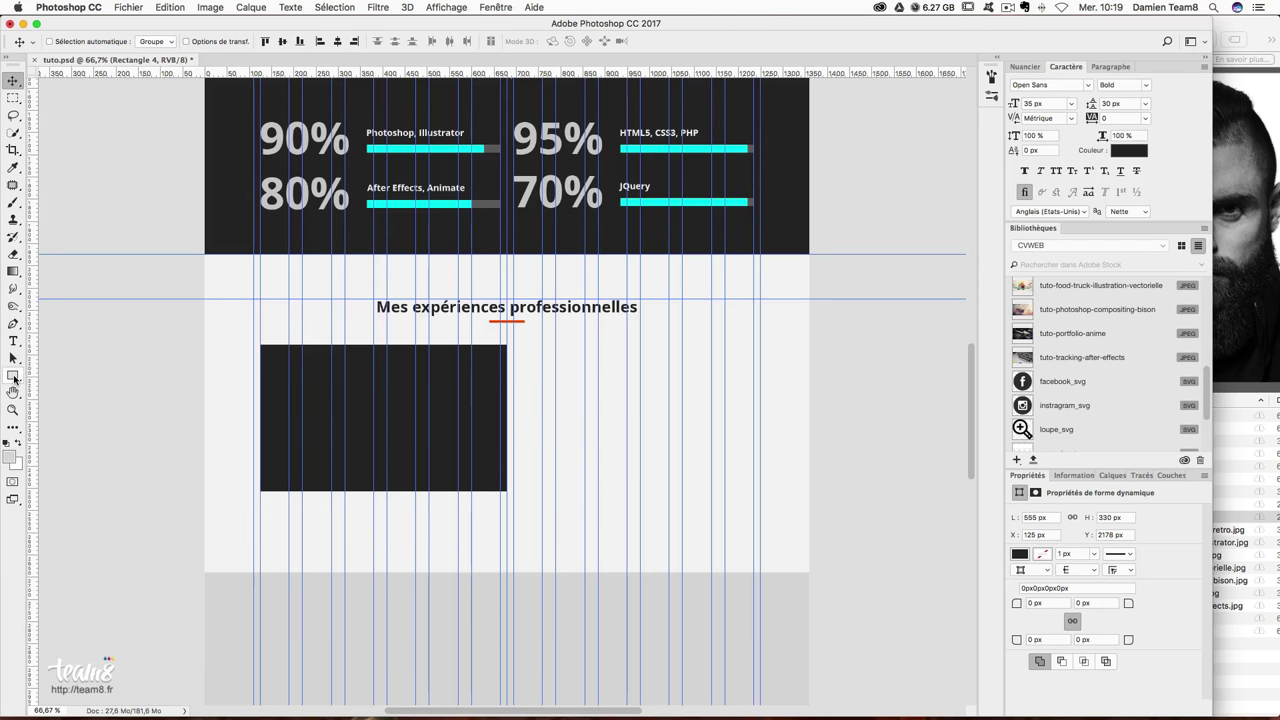
- Create a 175 × 70 px rectangle filled orange-red #ff4400
click(13, 376)
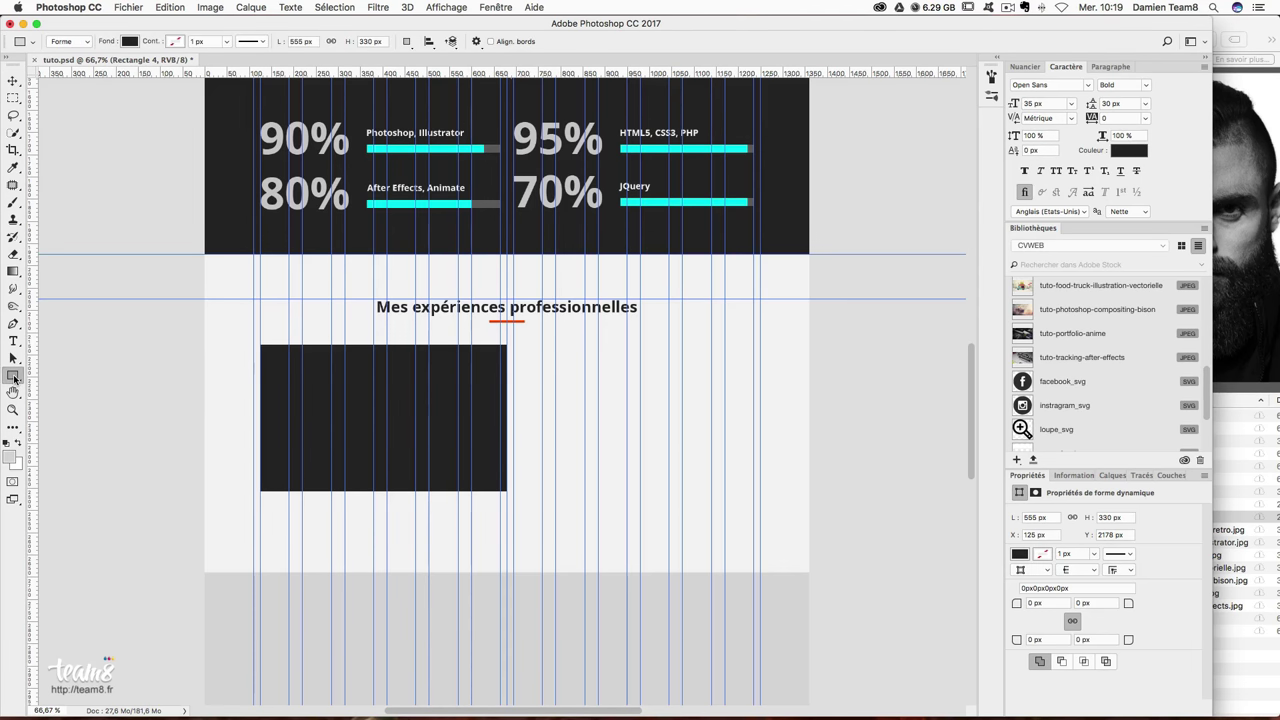
click(324, 331)
text(175)
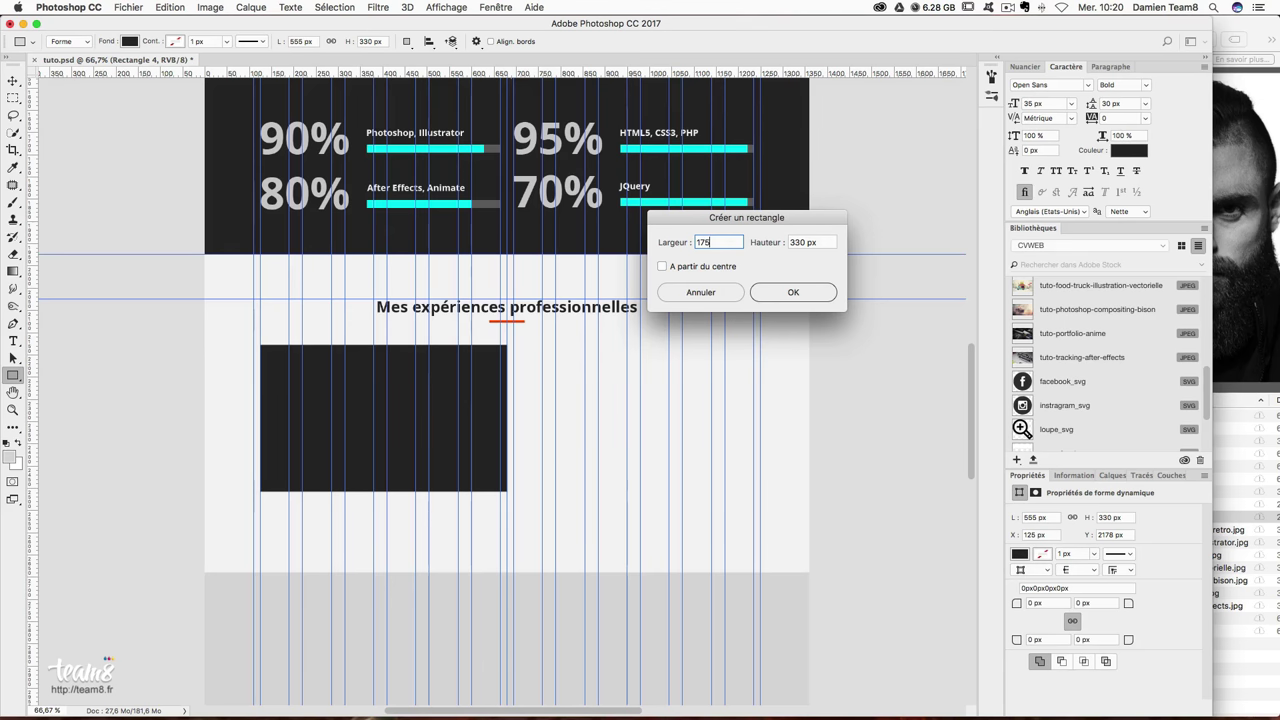
key(Tab)
text(70)
key(Return)
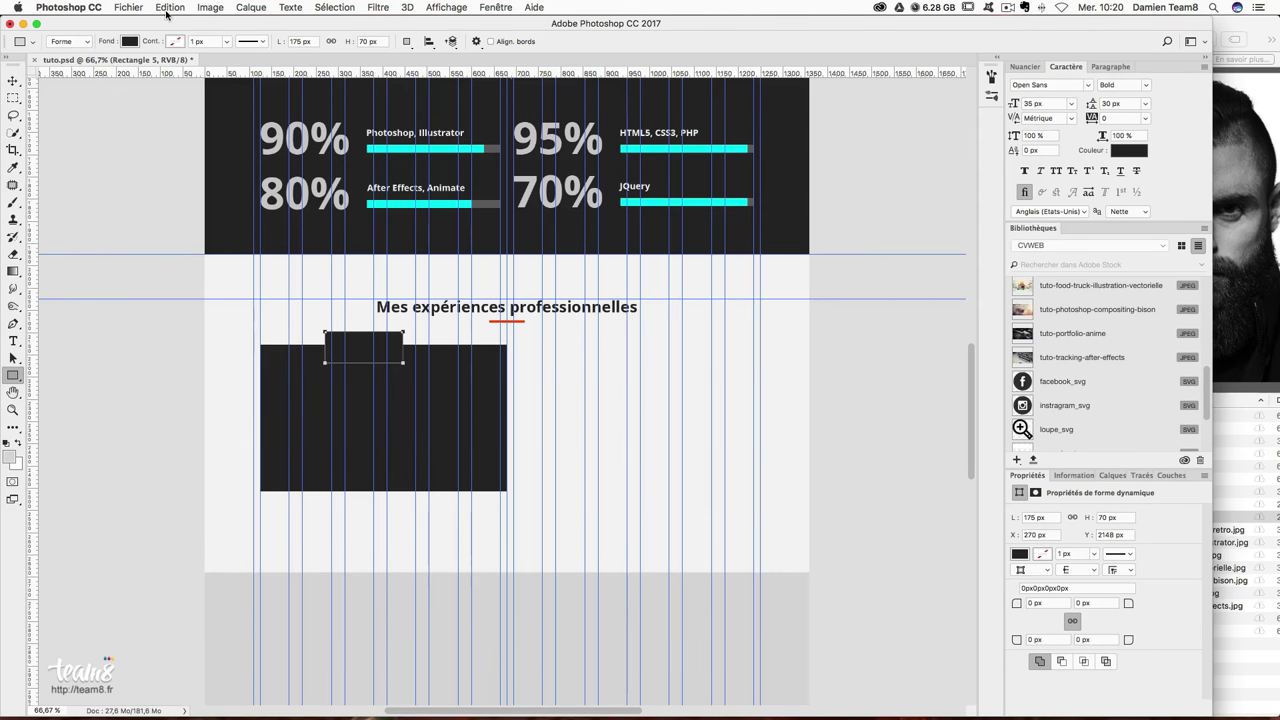
click(131, 43)
click(211, 69)
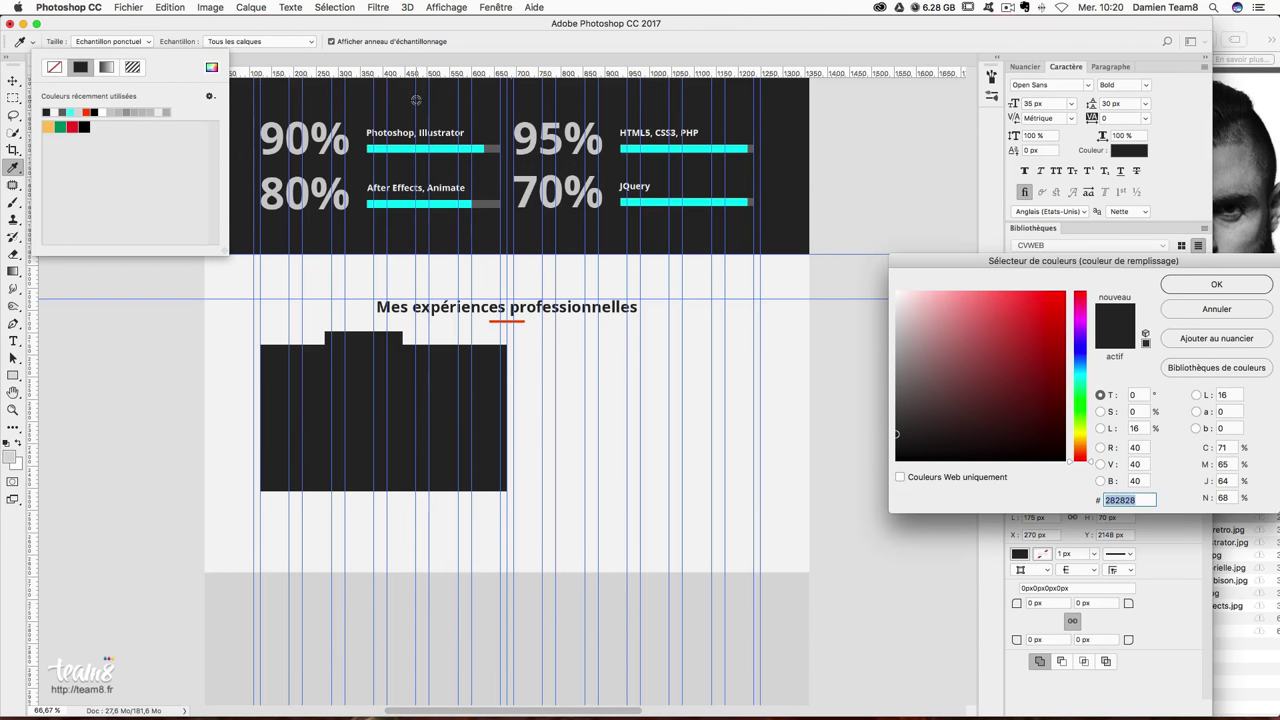
text(ff)
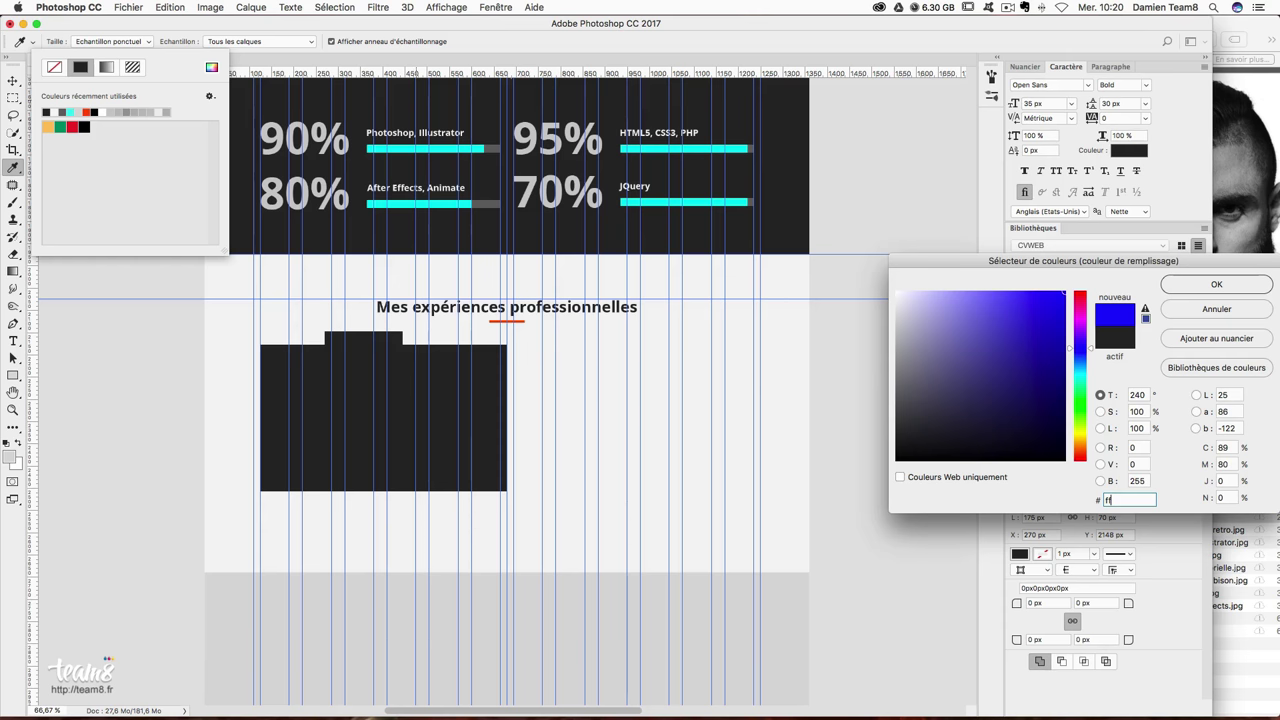
text(4400)
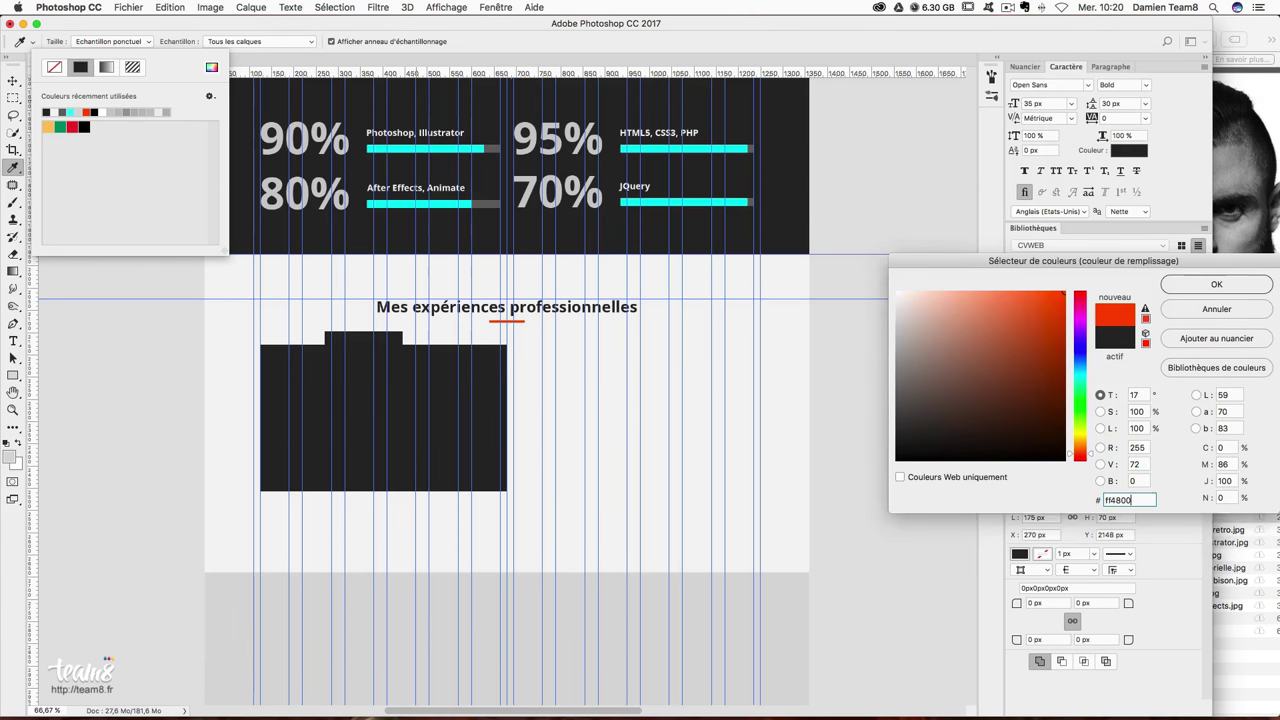
key(Return)
- Move the red tab onto the dark card's top-left corner at X 110, Y 2159
click(13, 80)
drag(334, 347, 265, 347)
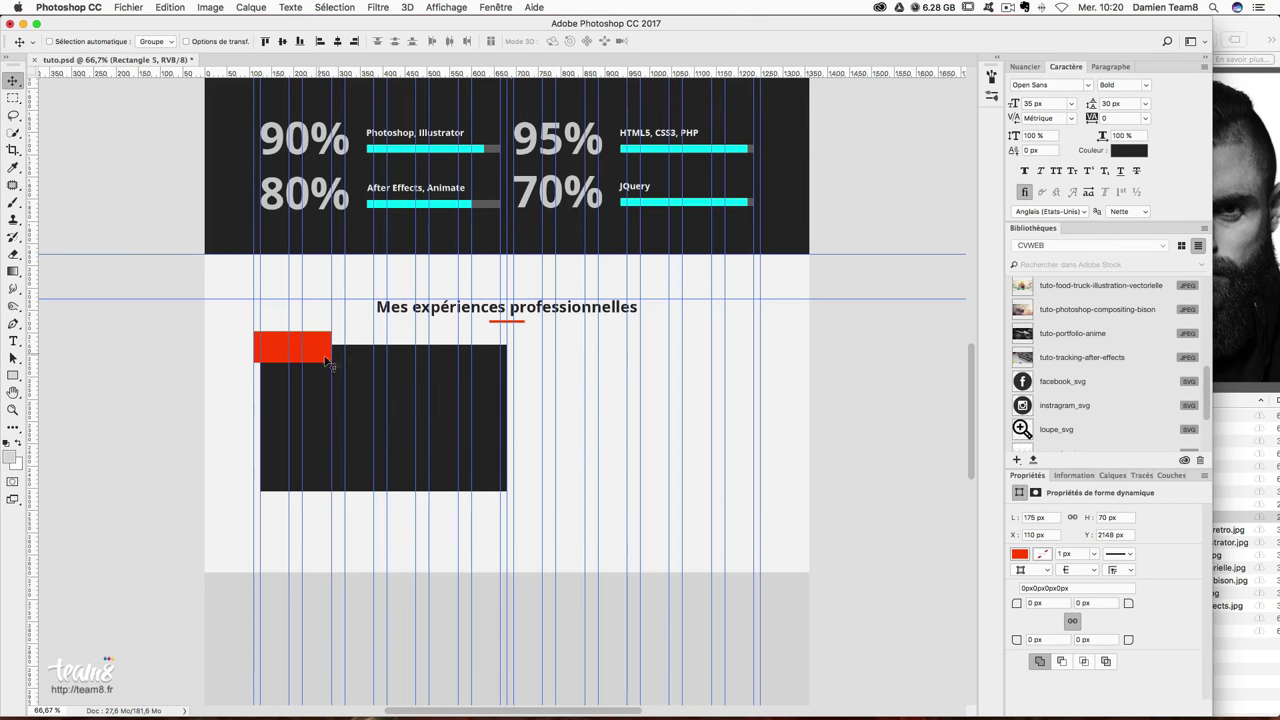
key(Down)
key(Up)
key(Up)
key(Up)
key(Down)
key(Down)
key(Down)
key(Down)
key(Down)
key(Down)
key(Down)
key(Down)
key(Down)
key(Down)
key(Down)
key(Down)
key(Down)
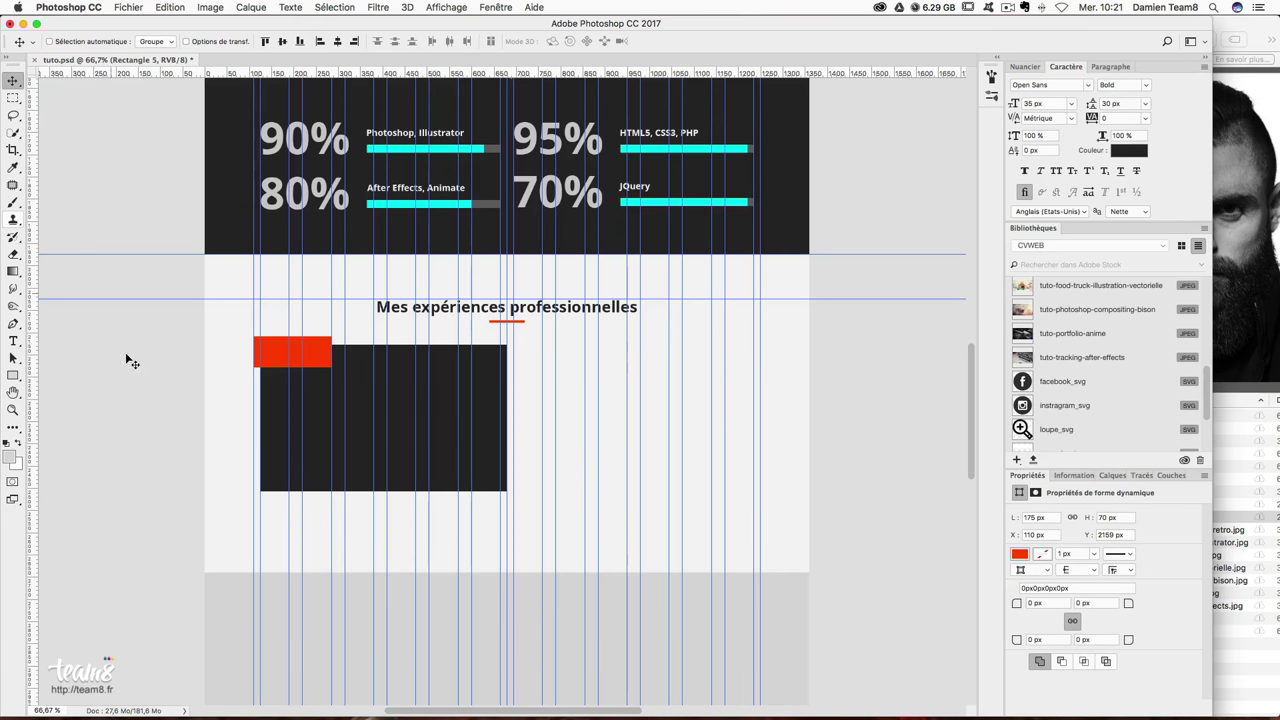
- Create a paragraph text box inside the dark card
click(16, 341)
click(1112, 475)
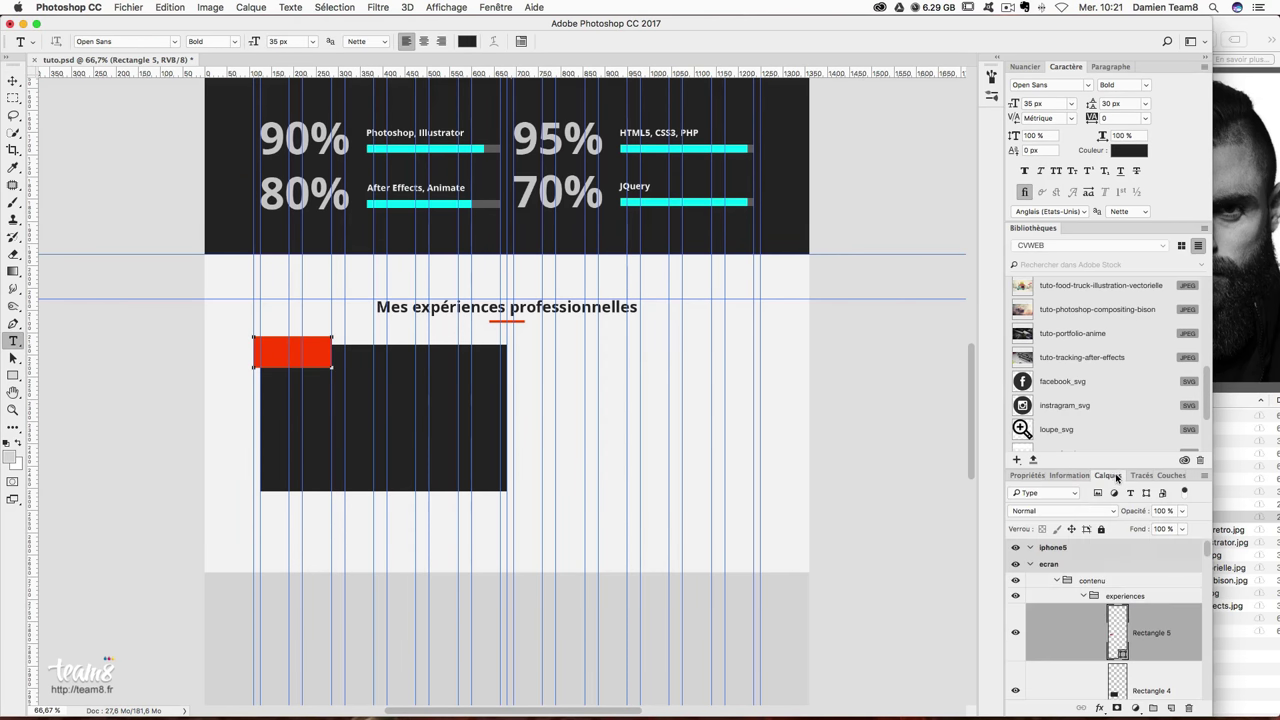
scroll(1160, 607, down, 2)
scroll(1160, 607, up, 2)
scroll(1160, 607, down, 2)
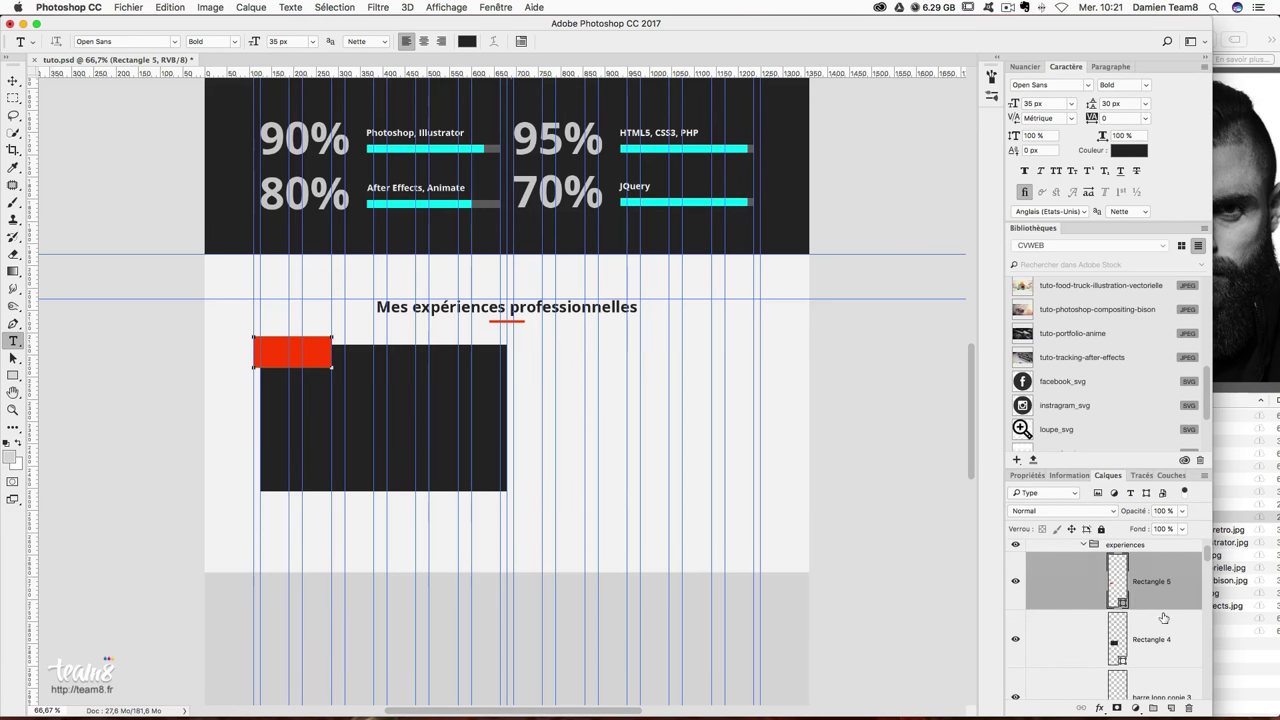
click(355, 428)
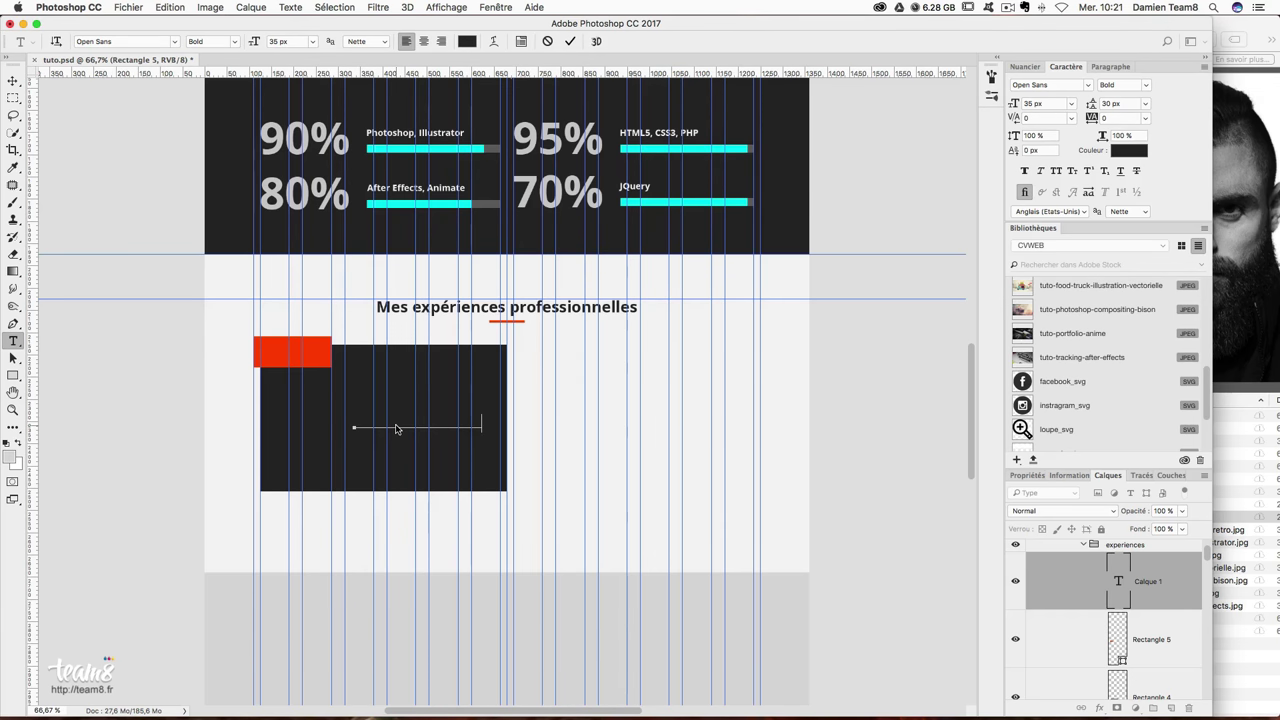
drag(395, 428, 421, 404)
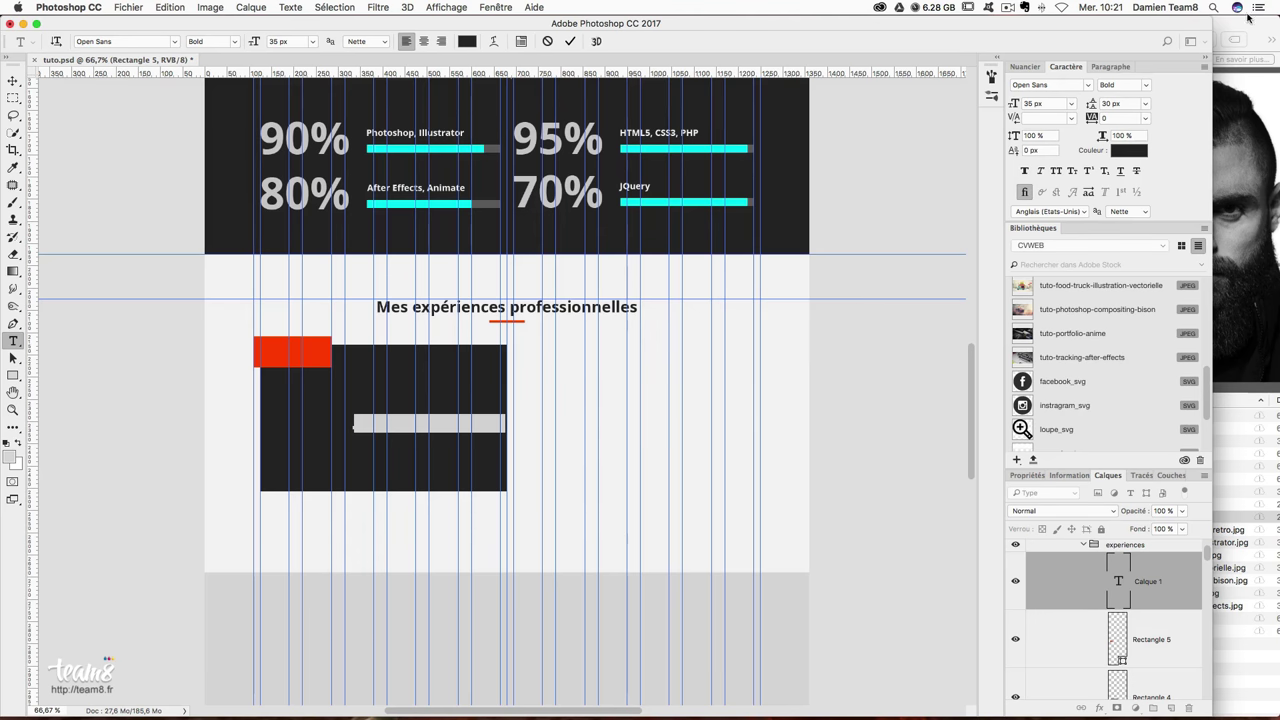
- Make 'Danse avec Mireille' 25 px white with 25 px leading, placed at the card's top
click(1040, 103)
text(25)
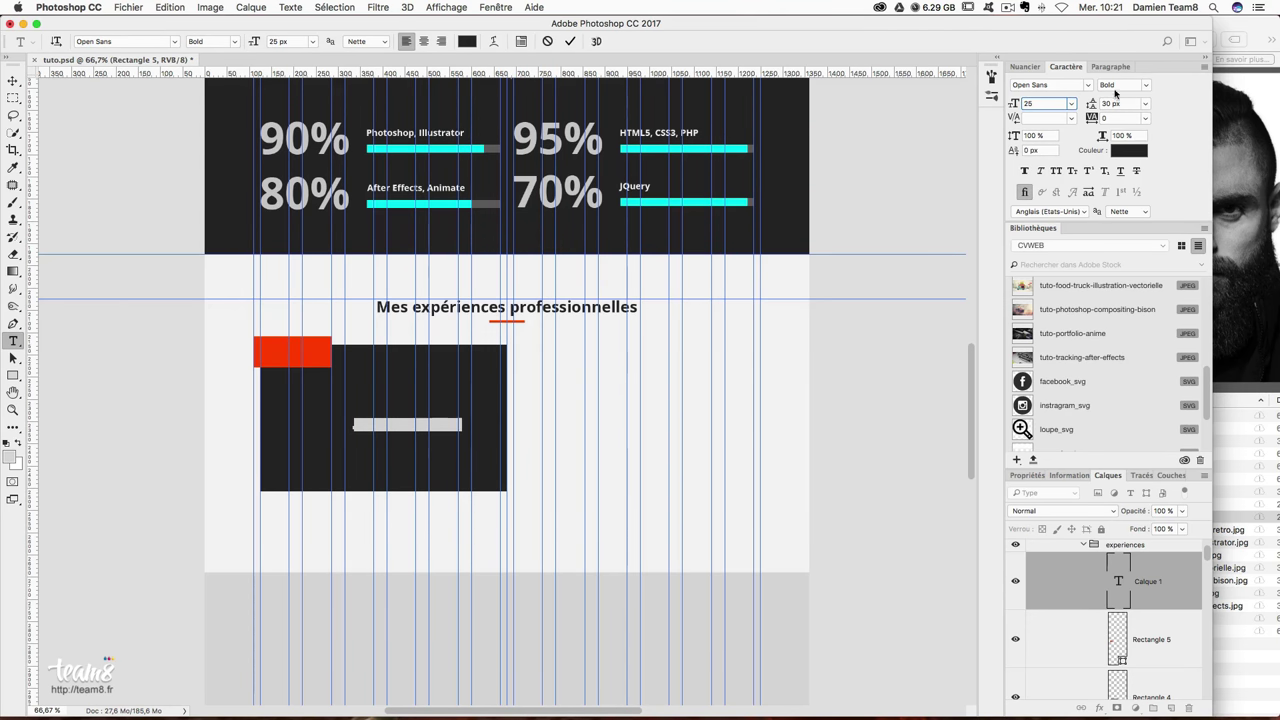
click(1137, 152)
click(897, 293)
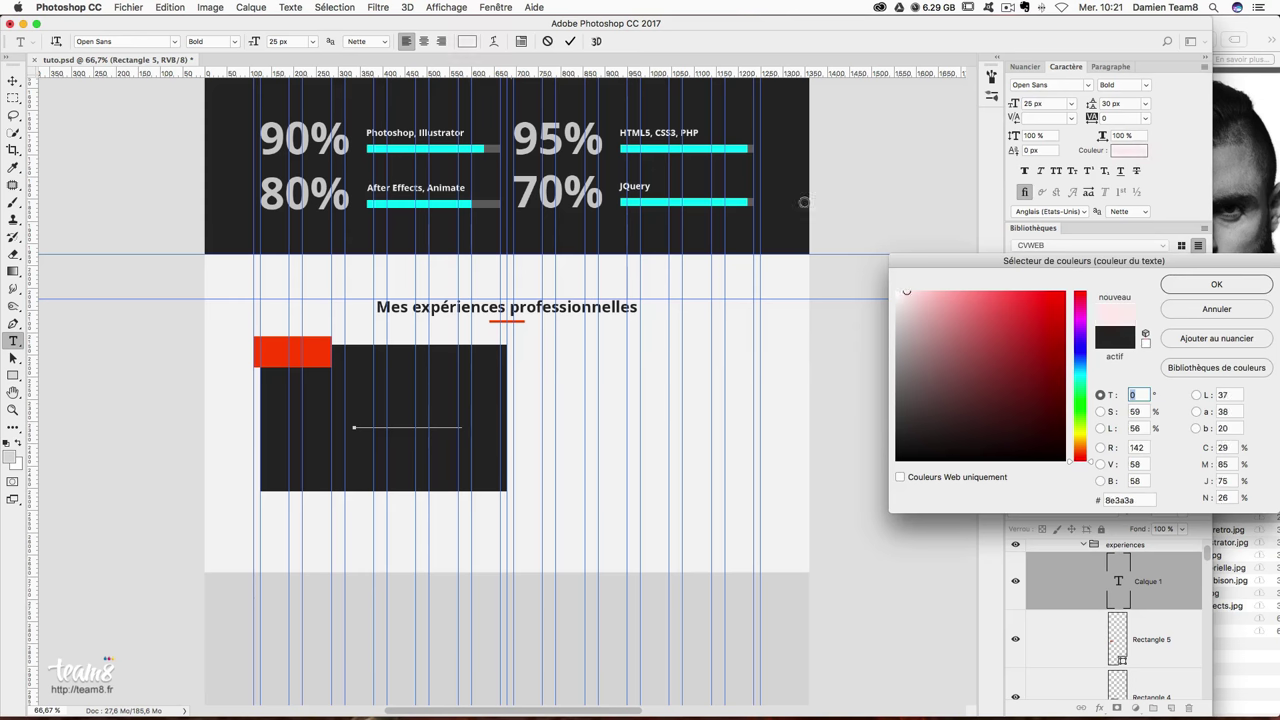
click(1210, 285)
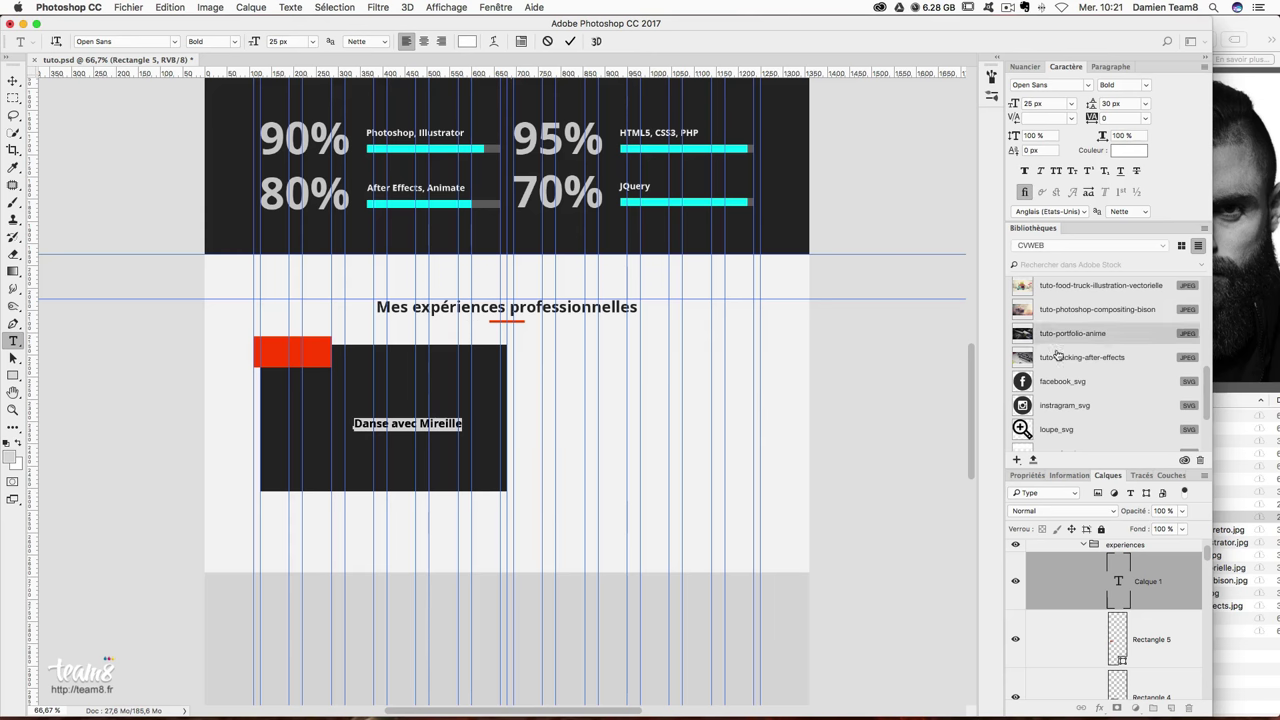
click(1118, 103)
text(25)
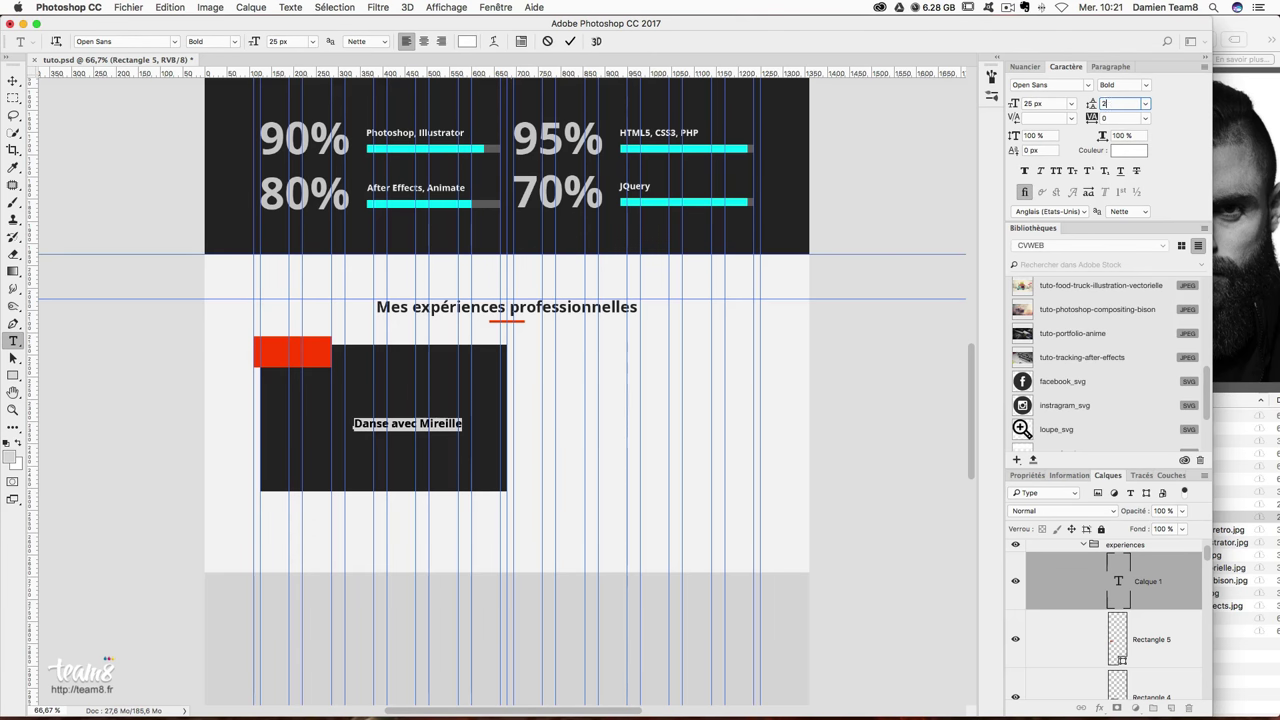
key(Return)
key(ctrl+Return)
key(v)
mouse_move(399, 440)
mouse_down()
mouse_move(454, 369)
mouse_move(438, 372)
mouse_up()
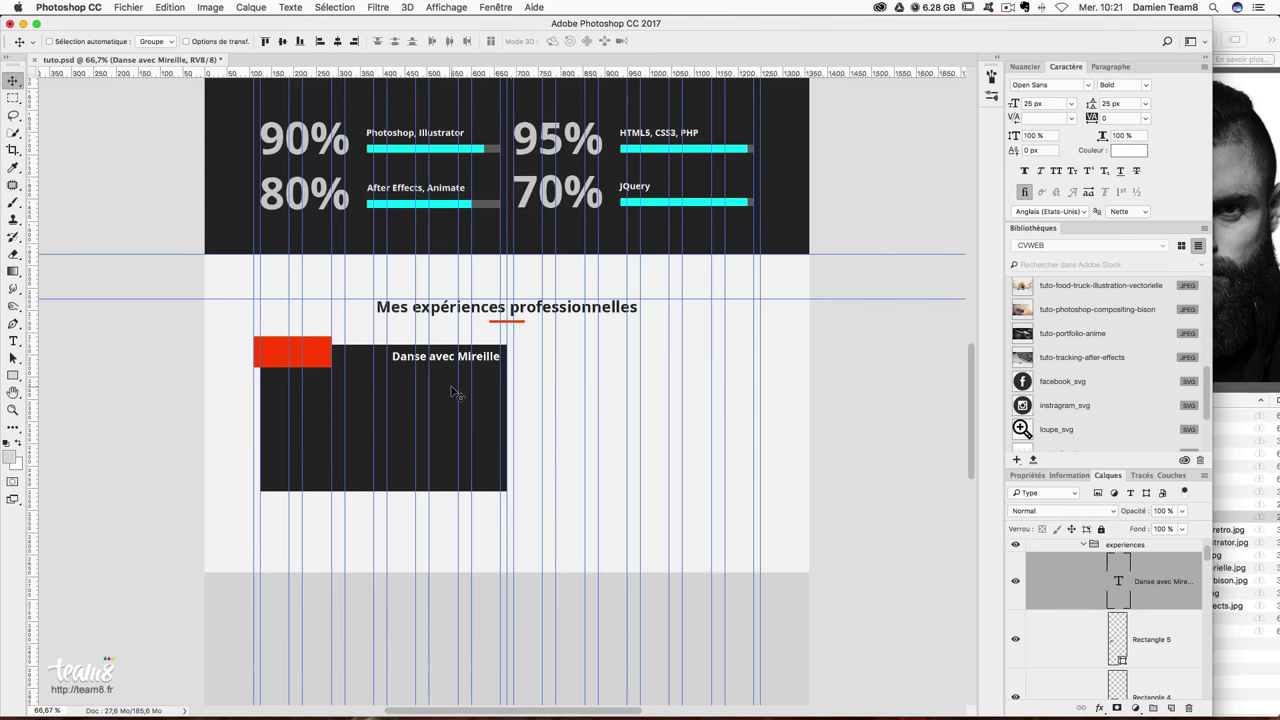
- Add a second line, 'Préparation du café', beneath the title
click(13, 341)
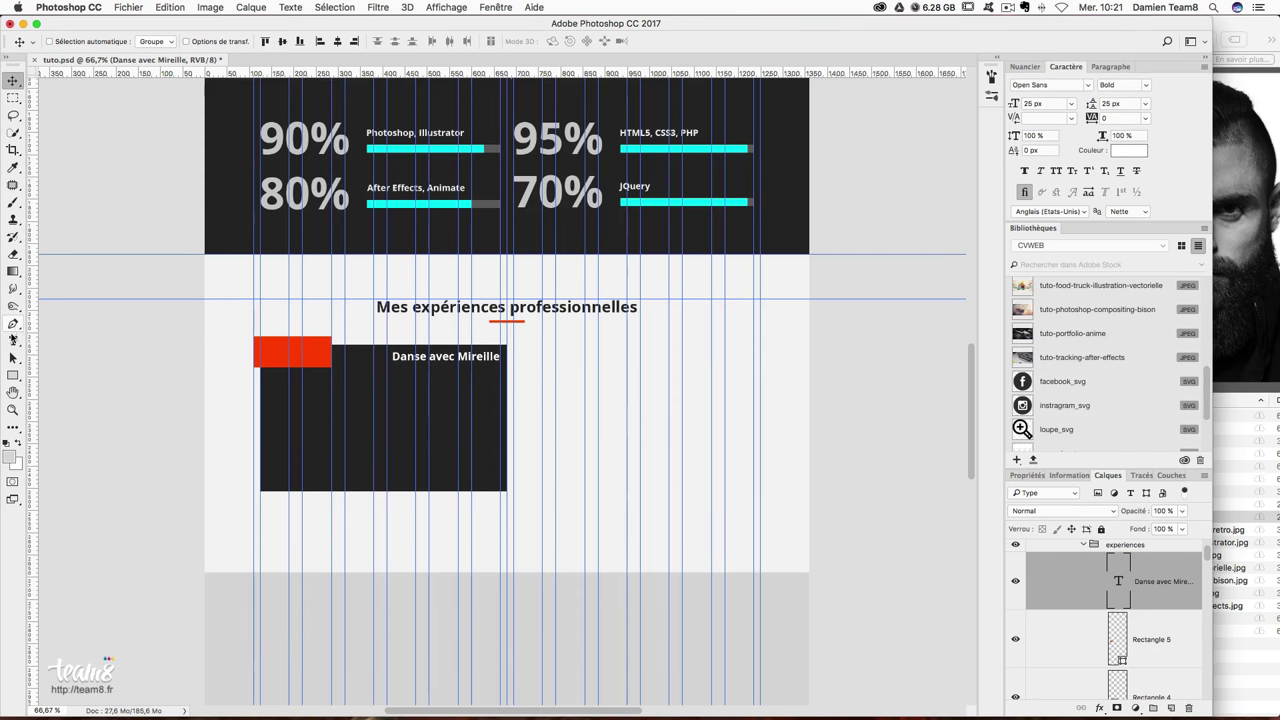
click(488, 357)
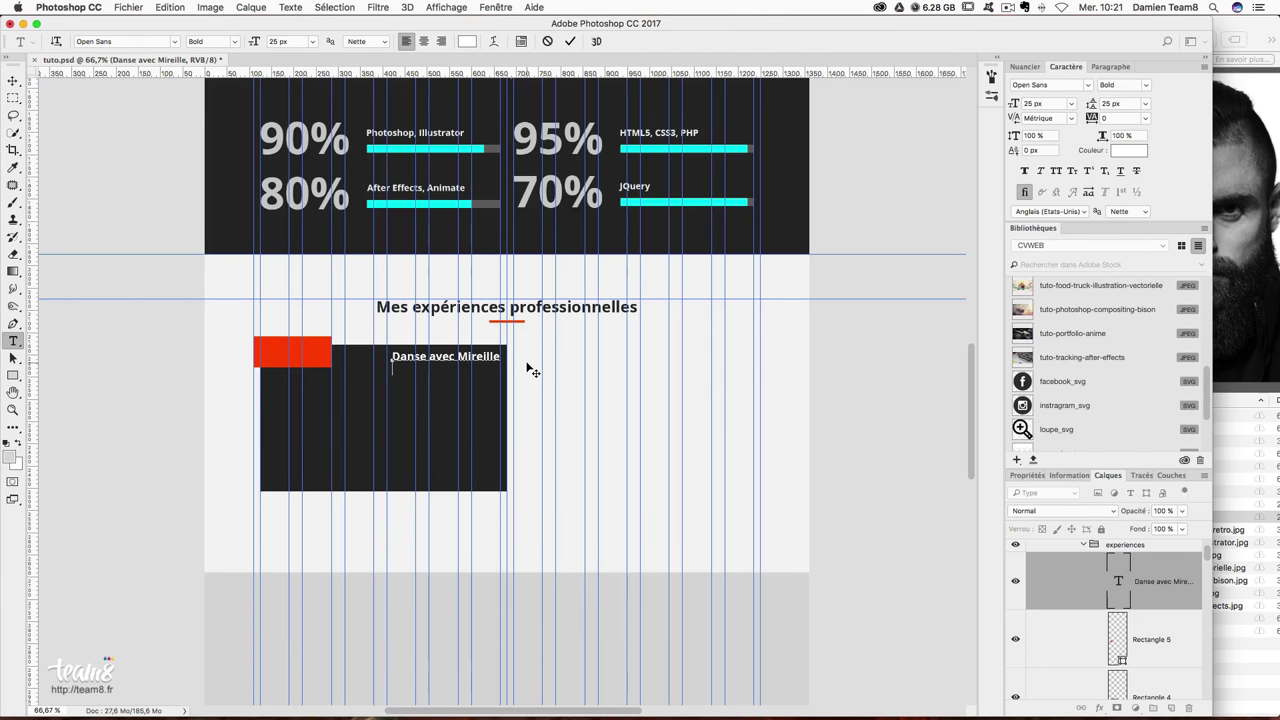
key(Return)
text(Préparation d)
text(u café)
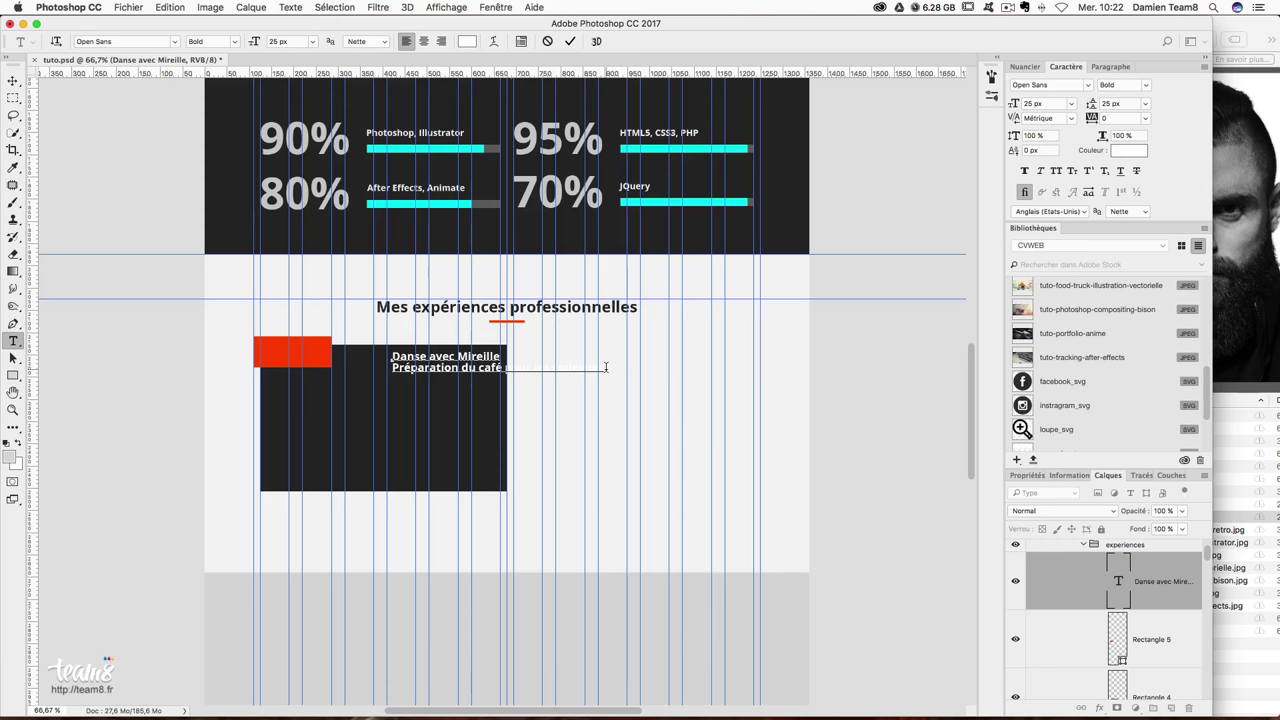
- Style the Préparation du café subtitle as 15 px Regular in grey #8d8d8d
drag(604, 368, 381, 368)
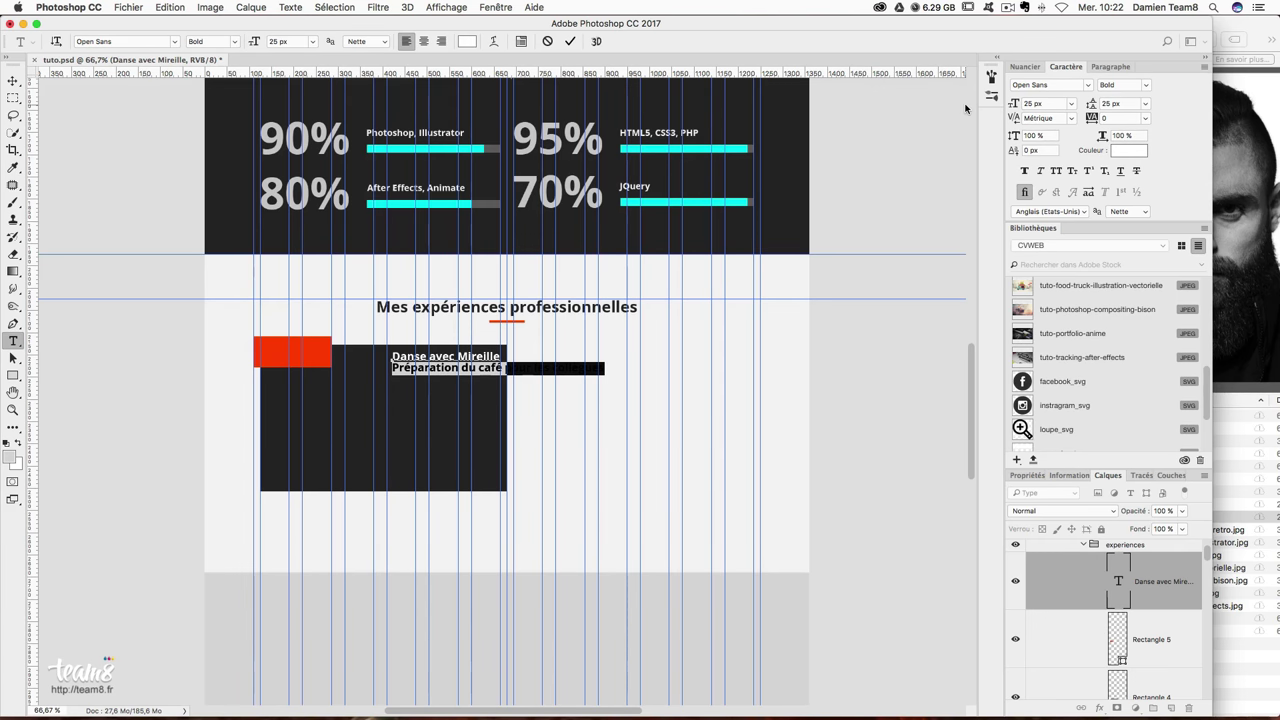
click(1056, 101)
text(15)
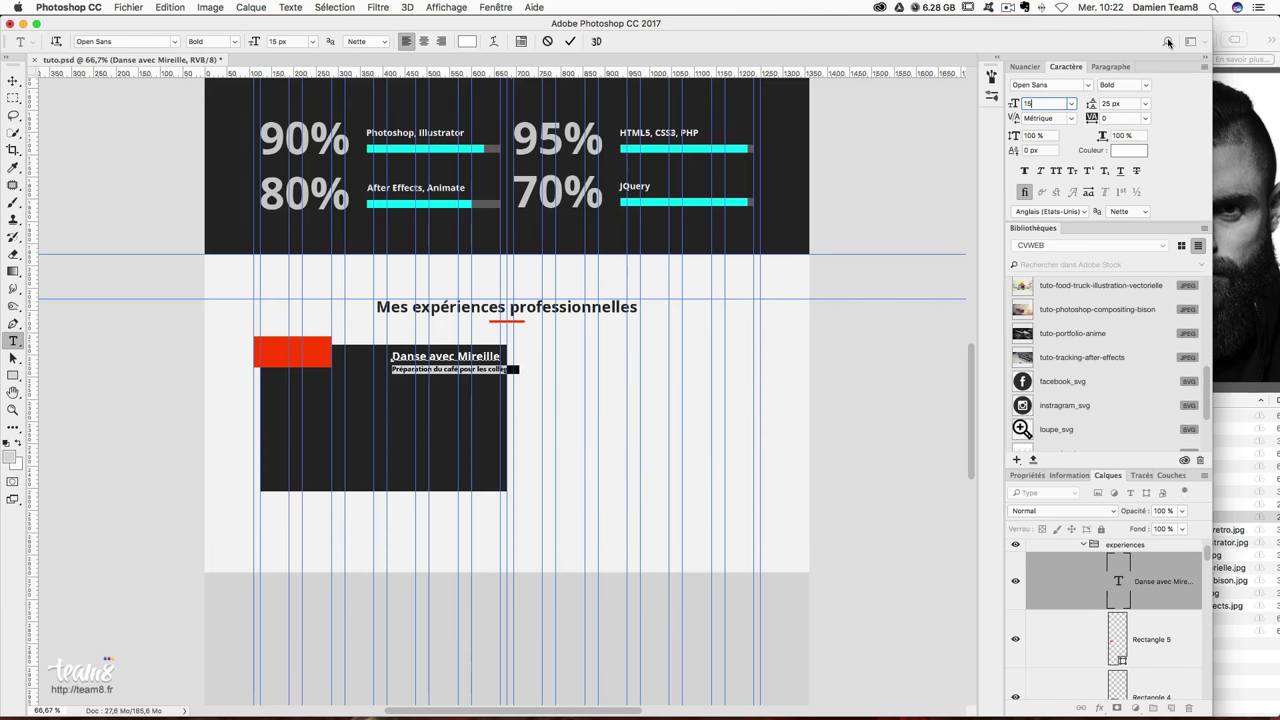
click(1140, 86)
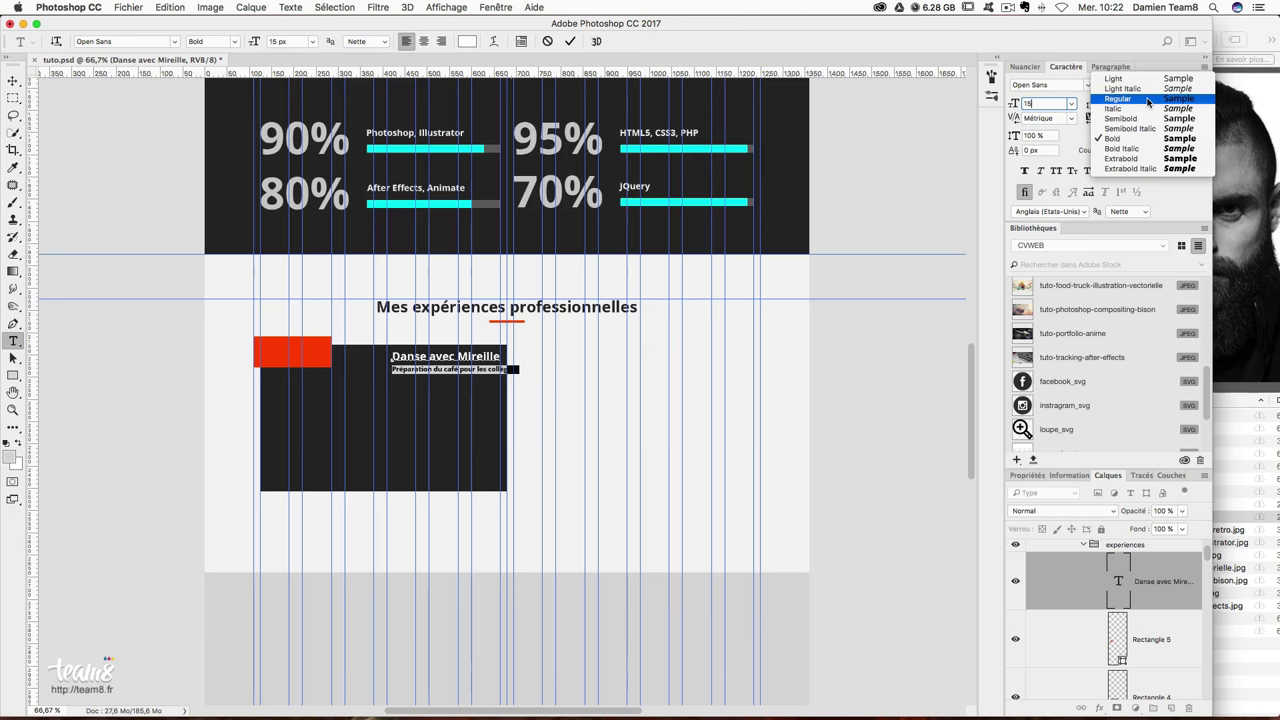
click(1147, 100)
click(1123, 150)
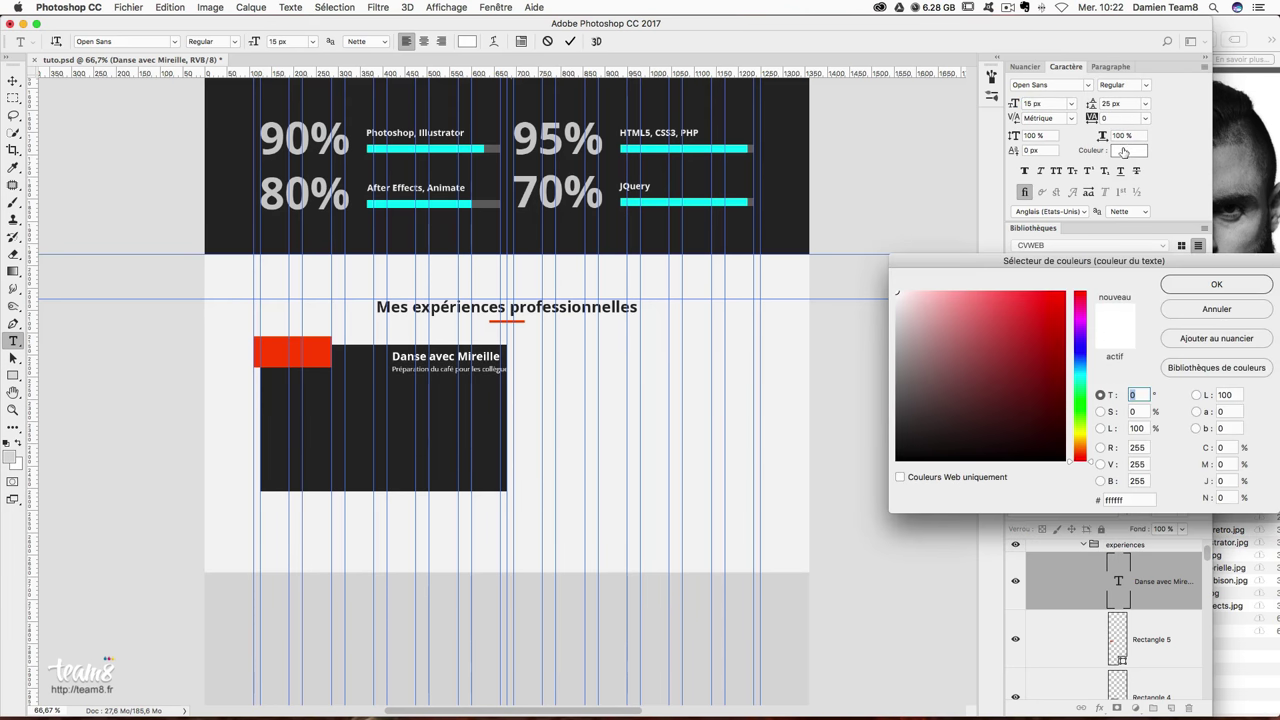
text(88)
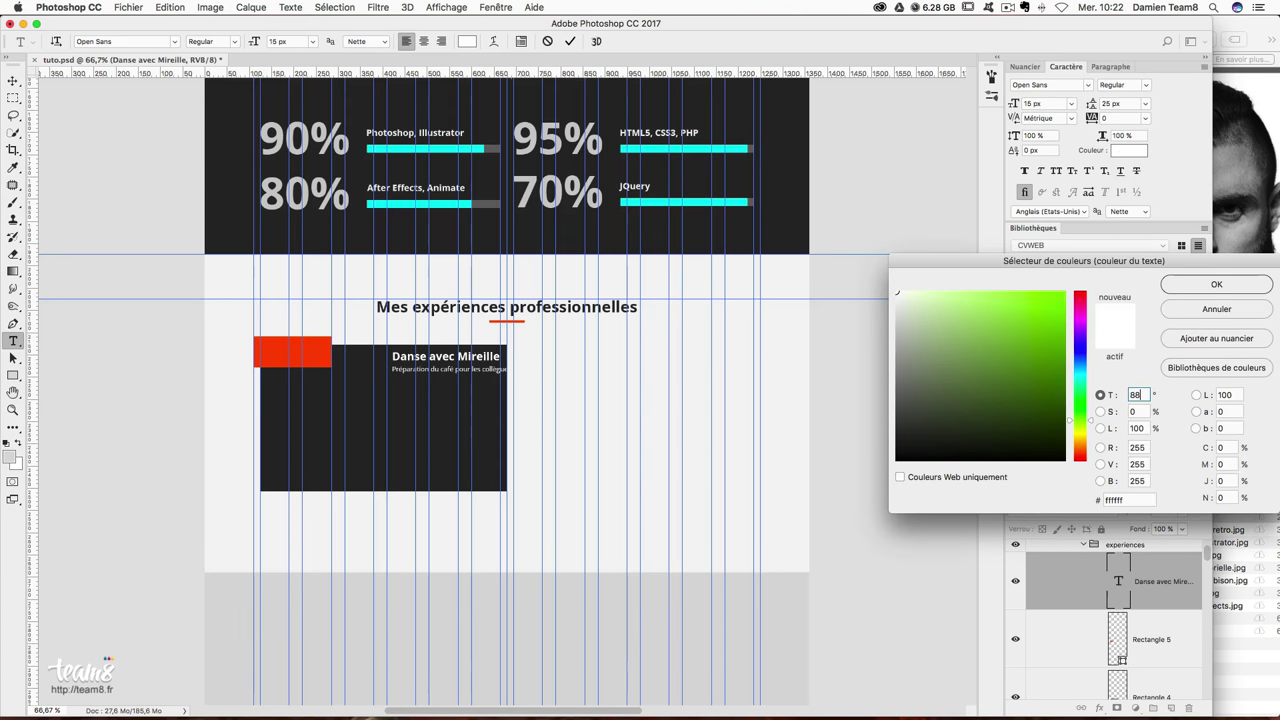
click(1136, 497)
text(8d8d8d)
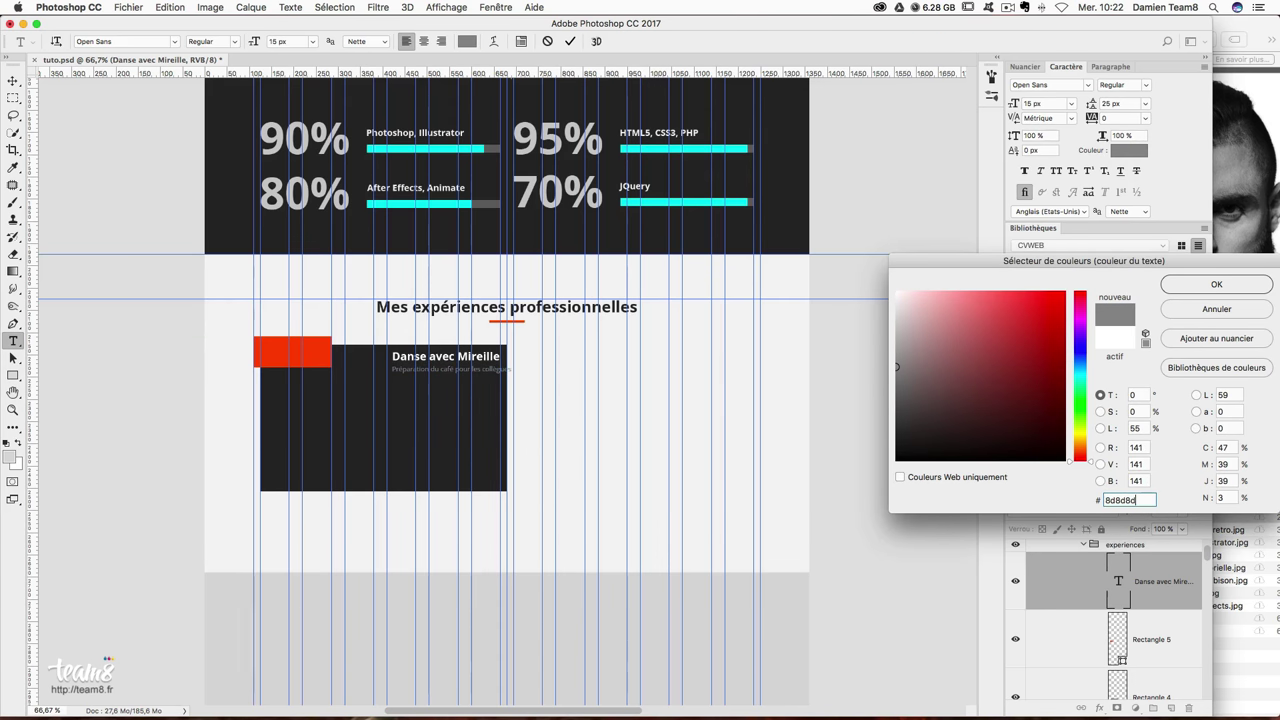
key(Return)
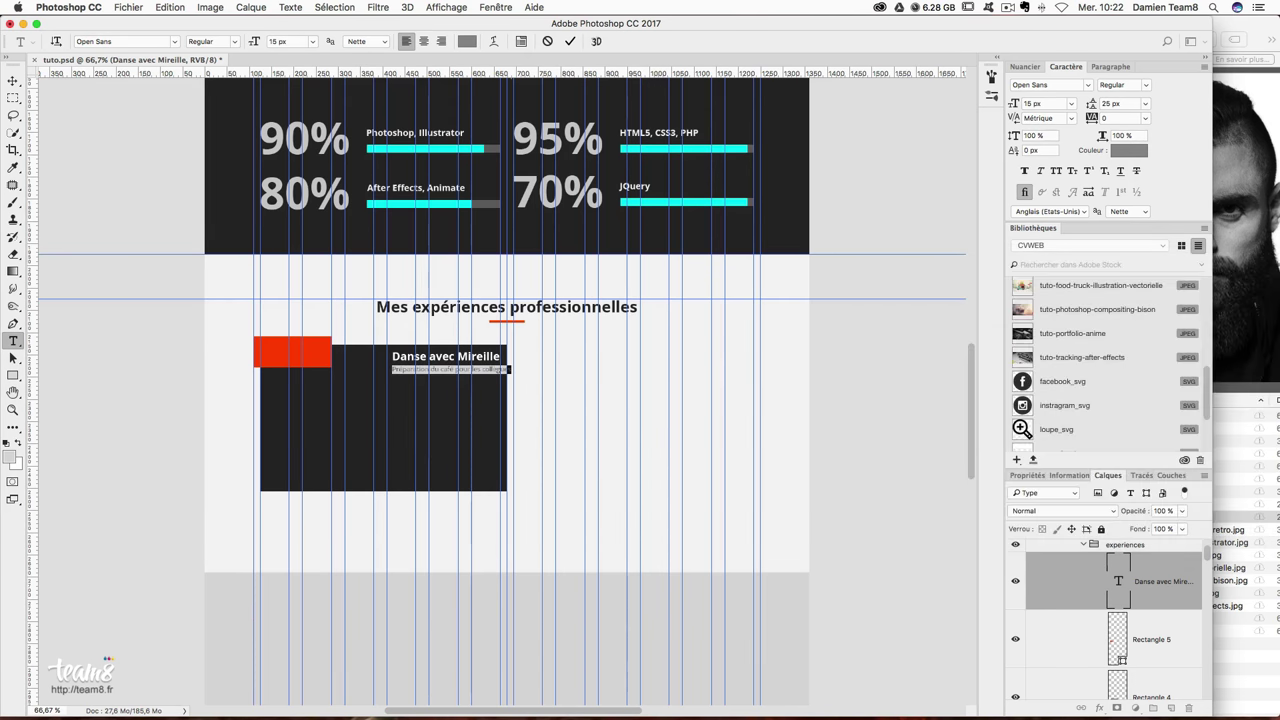
- Right-align the title block and move it to the card's right edge
click(1100, 67)
click(1056, 87)
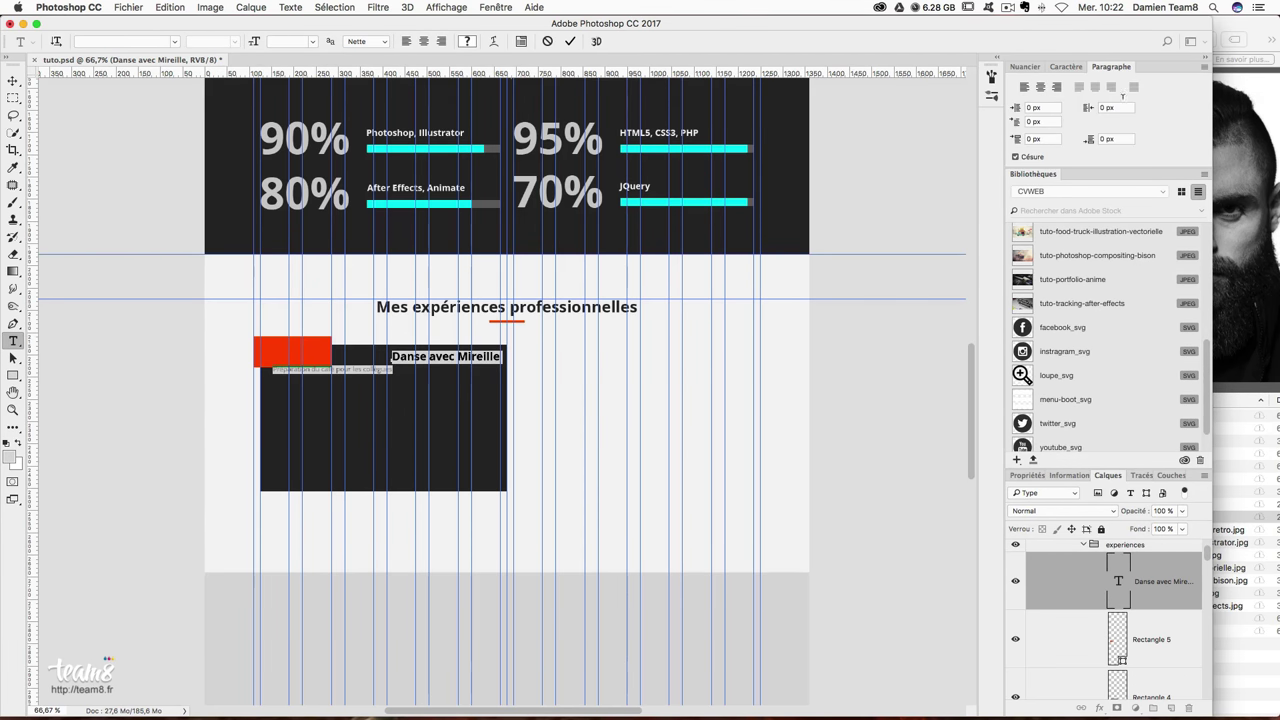
click(1056, 87)
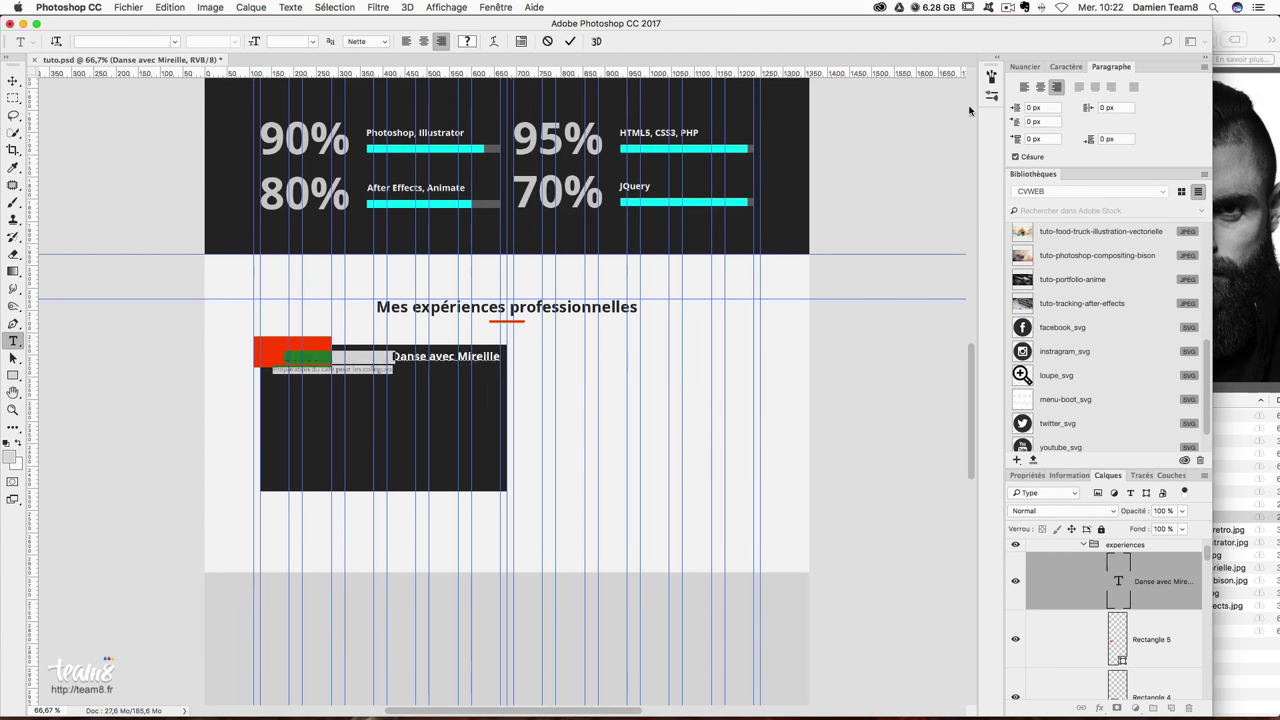
click(13, 81)
drag(414, 403, 516, 406)
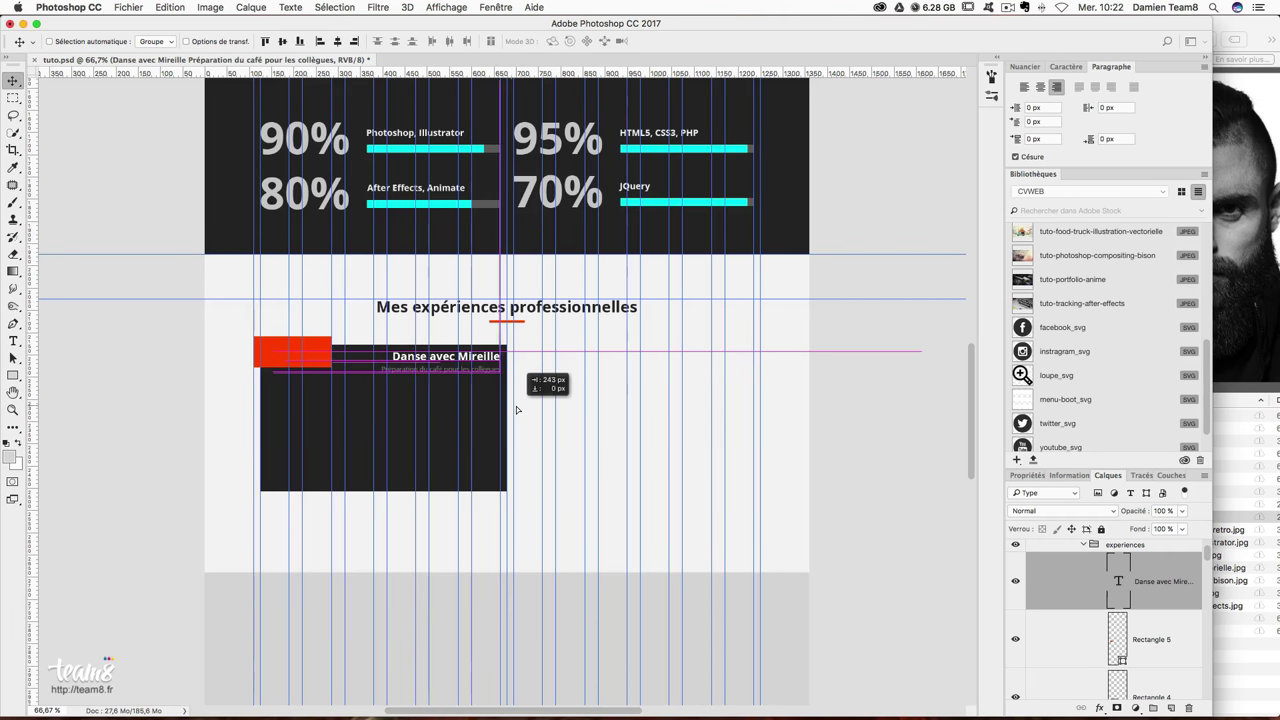
key(Left)
key(Left)
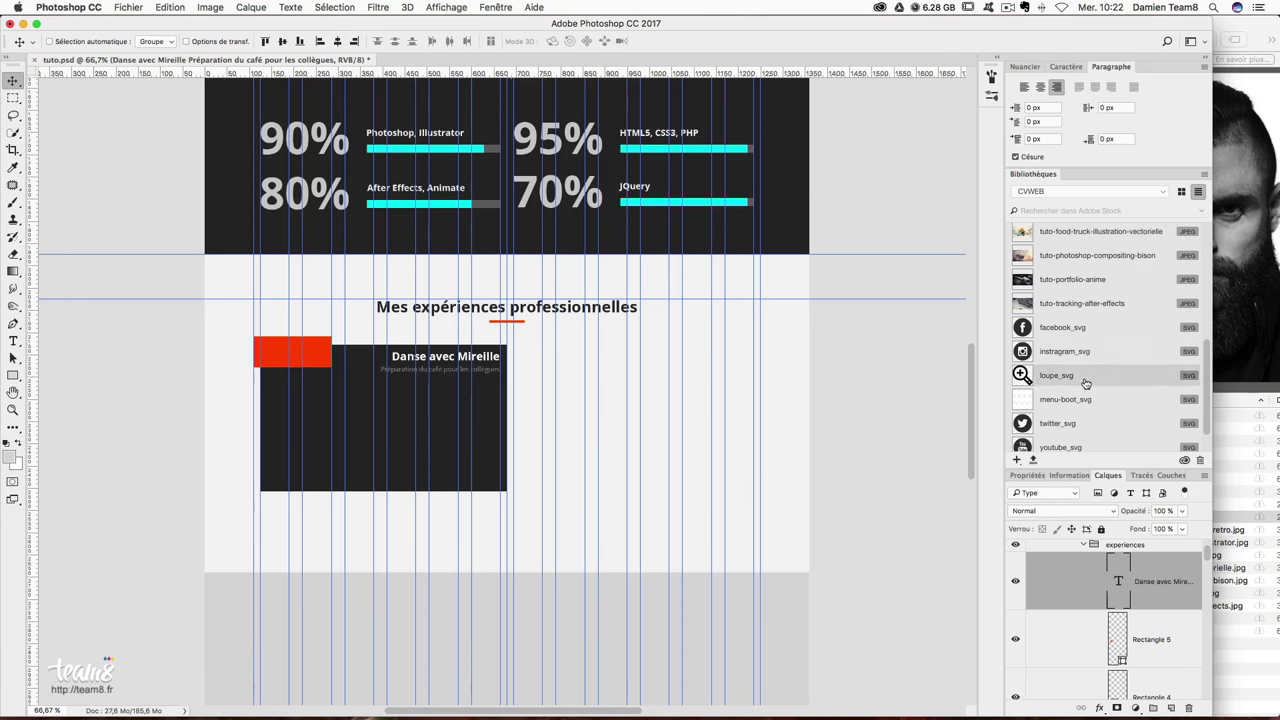
- Place the red Polygone 1 triangle from the CVWEB library beside the title
scroll(1083, 380, down, 1)
scroll(1088, 380, up, 5)
scroll(1088, 380, up, 2)
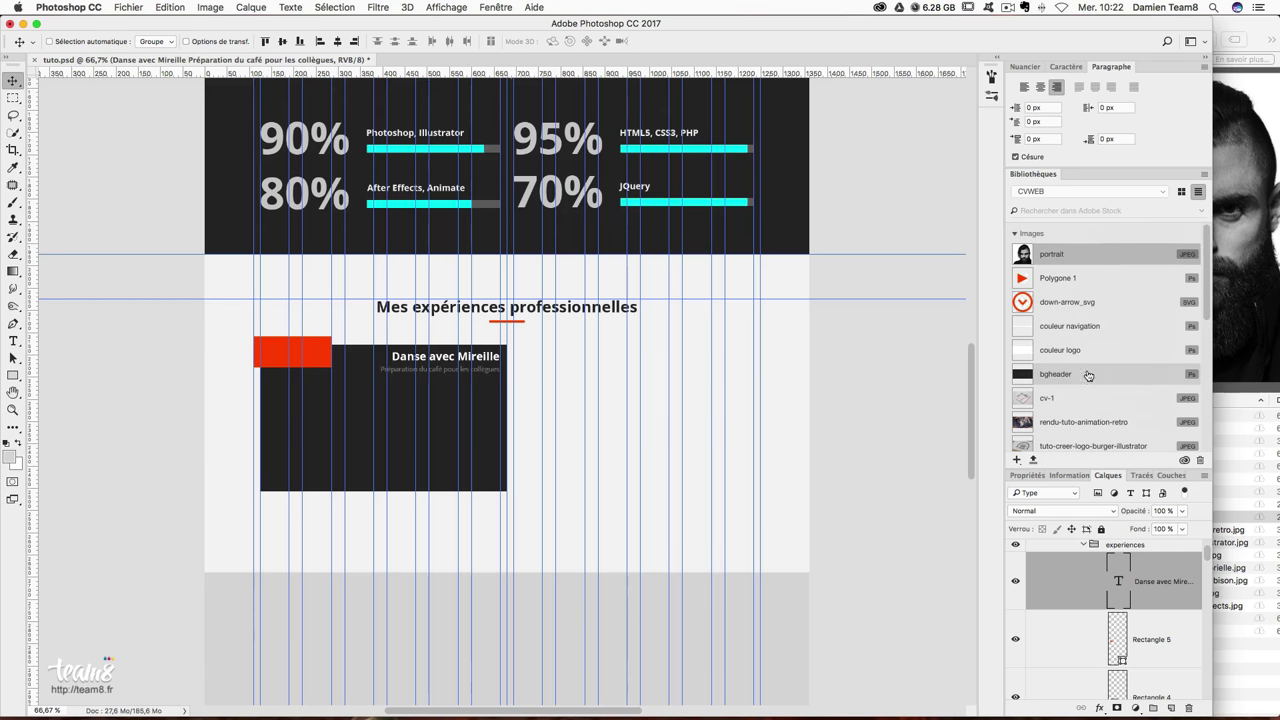
drag(1117, 284, 383, 356)
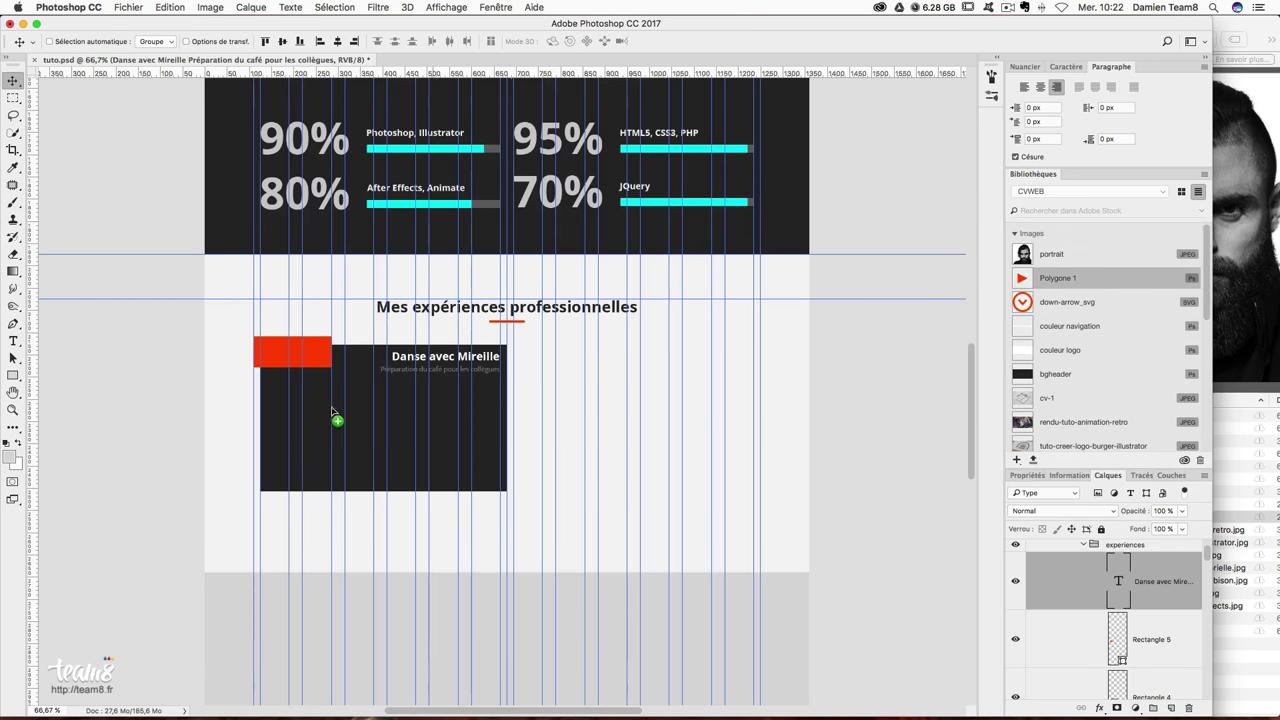
key(Return)
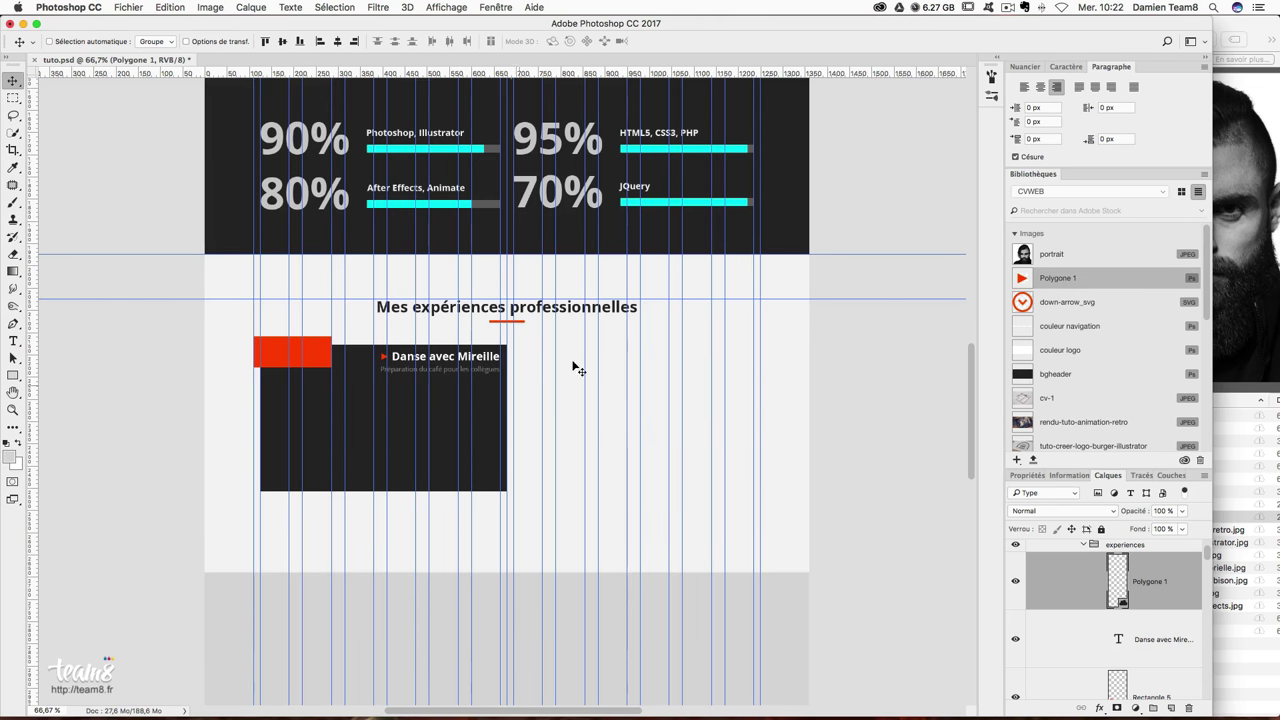
- Nudge the title and triangle into position, then hide the guides
shift+click(1166, 652)
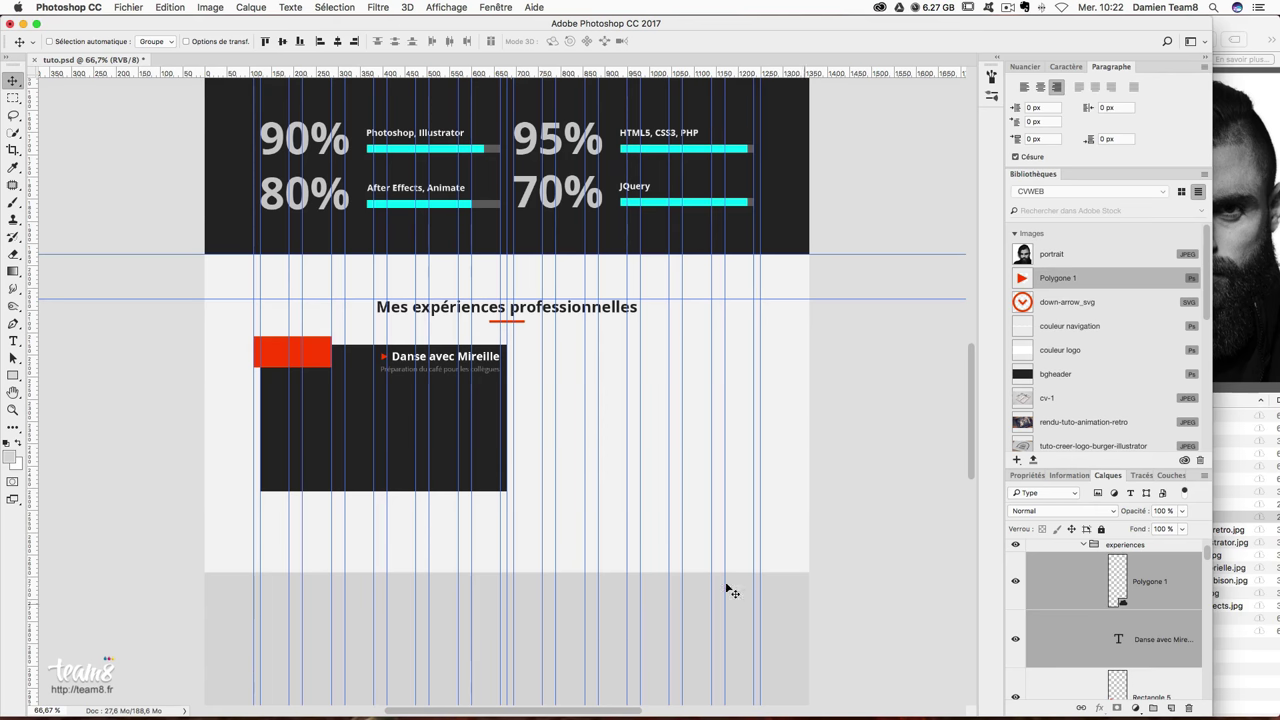
drag(458, 374, 444, 377)
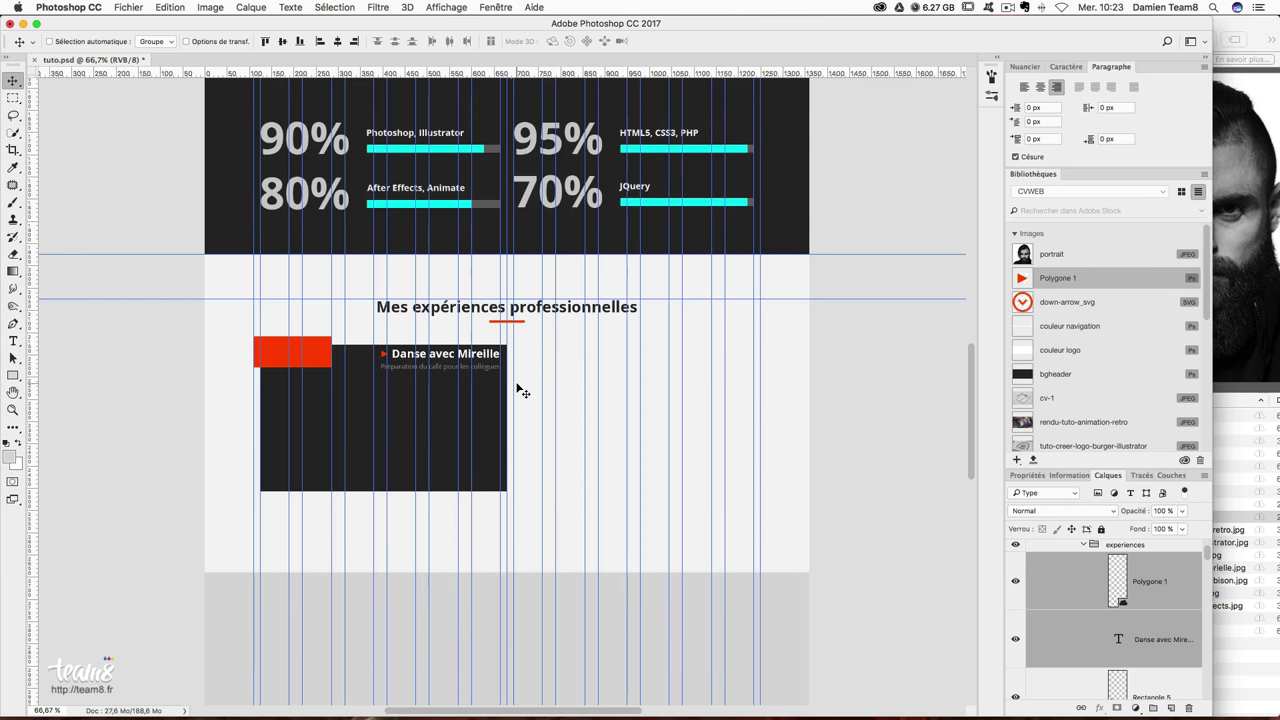
key(Down)
key(Down)
key(Down)
key(super+semicolon)
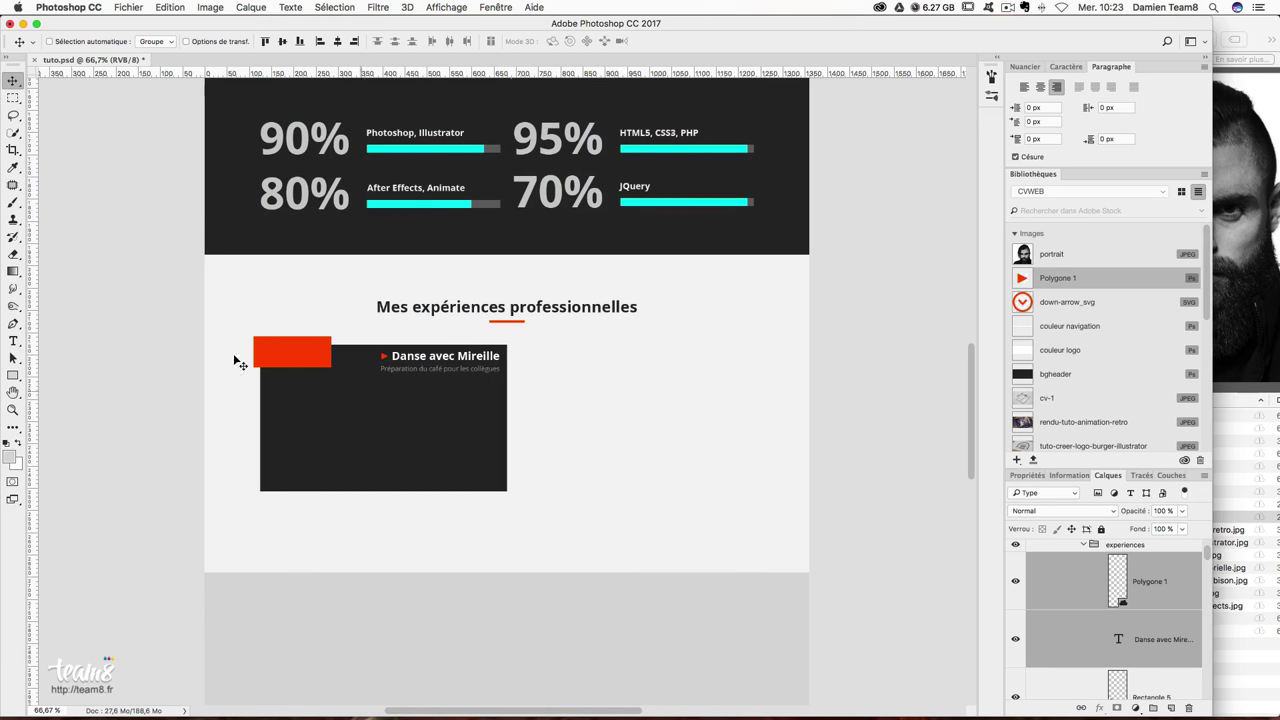
- Select the About paragraph text to inspect its styling, then commit it
click(13, 341)
scroll(572, 375, up, 1)
scroll(572, 375, up, 4)
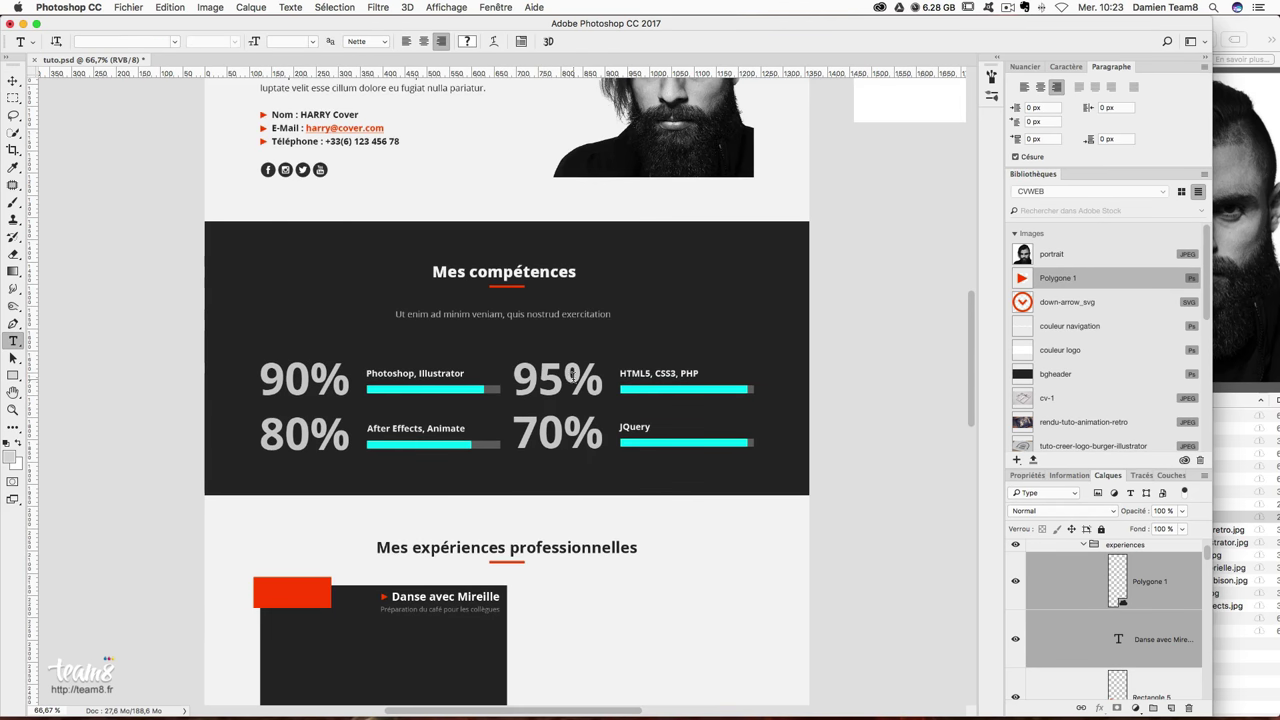
scroll(572, 375, up, 1)
scroll(572, 375, up, 6)
click(291, 372)
drag(261, 371, 492, 438)
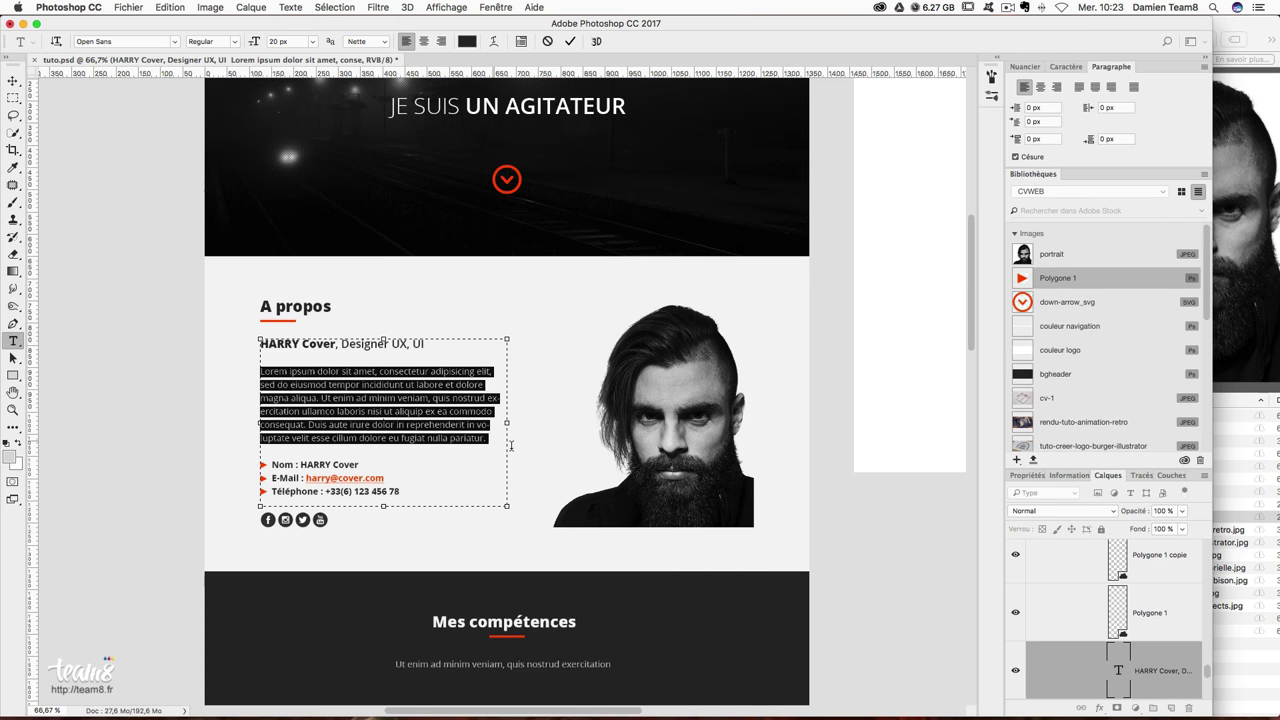
key(Escape)
key(v)
- Return to the experience card and select the Danse avec Mireille text layer
scroll(548, 388, down, 5)
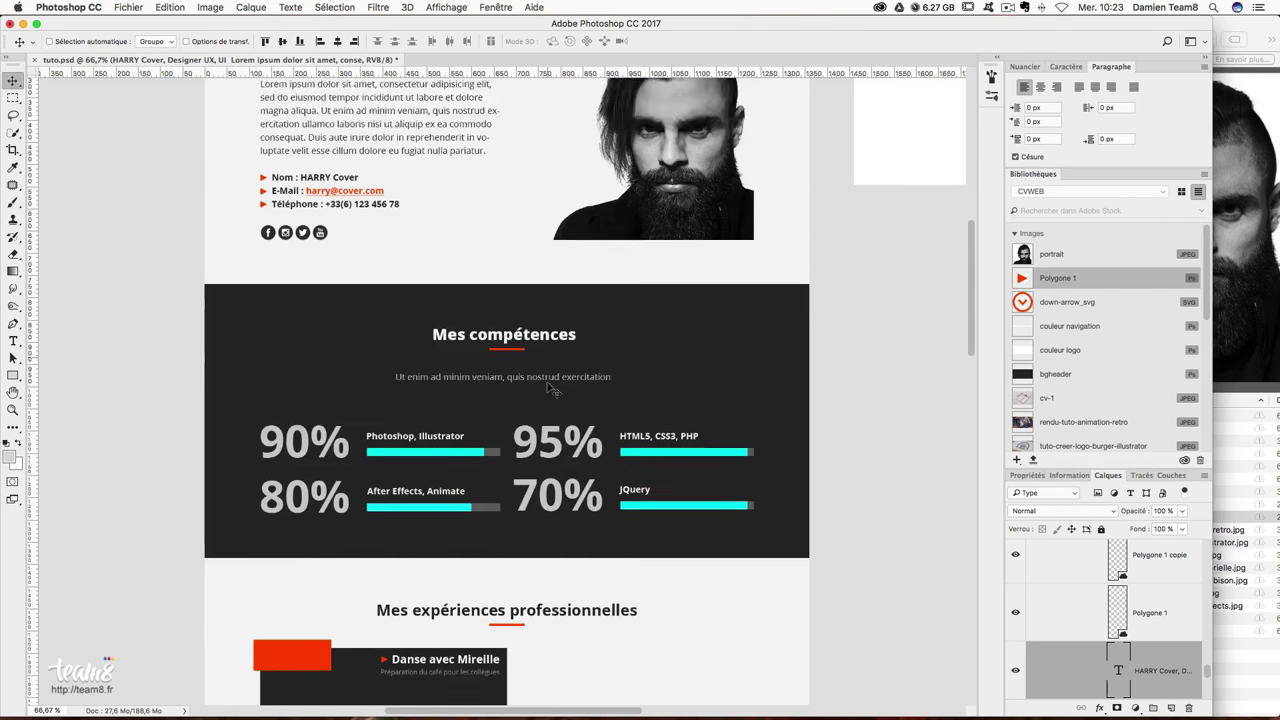
scroll(548, 388, down, 2)
scroll(548, 388, down, 5)
right_click(468, 340)
click(470, 340)
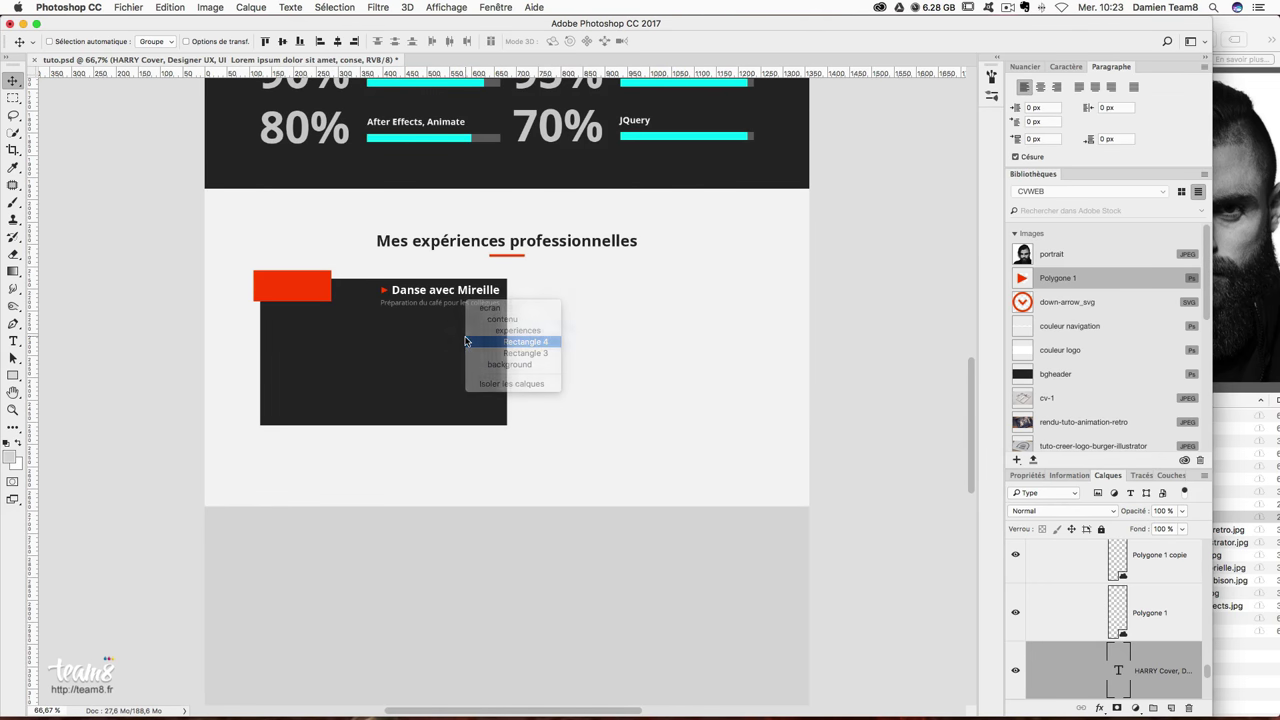
right_click(463, 312)
click(480, 309)
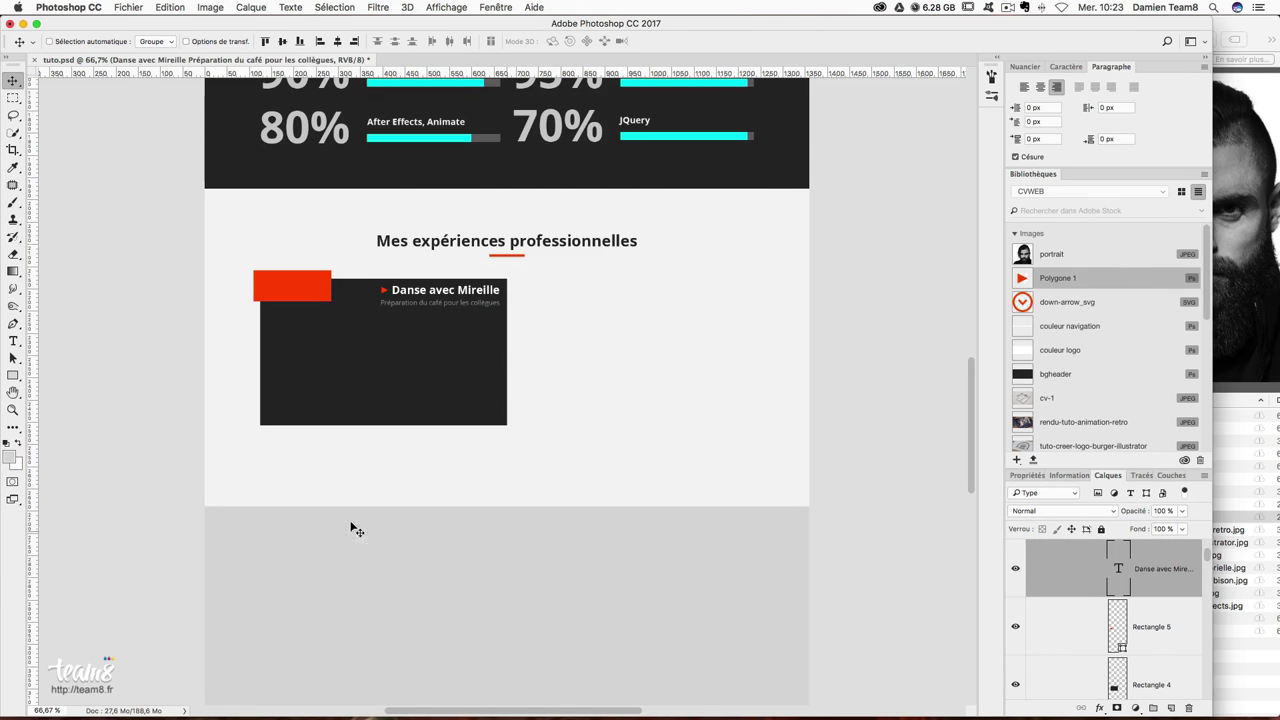
click(14, 341)
- Add a Lorem ipsum paragraph box in the dark card, light grey #cccccc at 18 px
key(ctrl+semicolon)
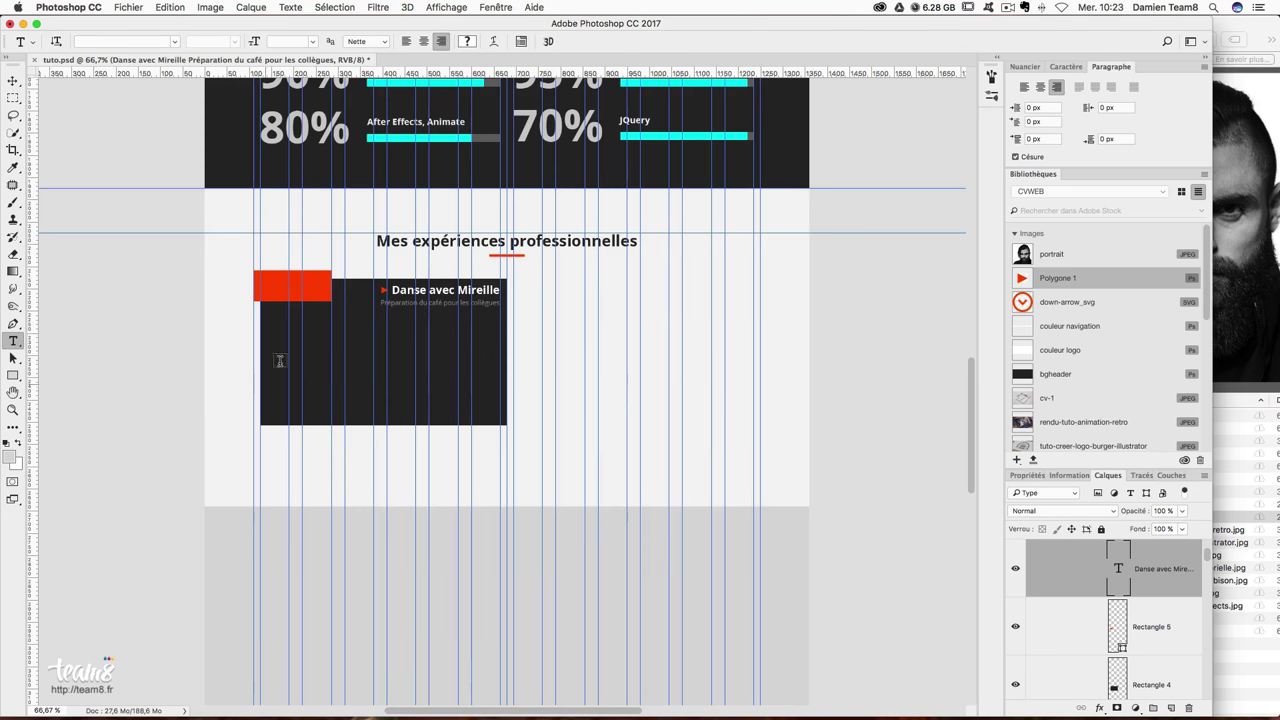
mouse_move(277, 324)
mouse_down()
mouse_move(500, 395)
mouse_move(492, 407)
mouse_up()
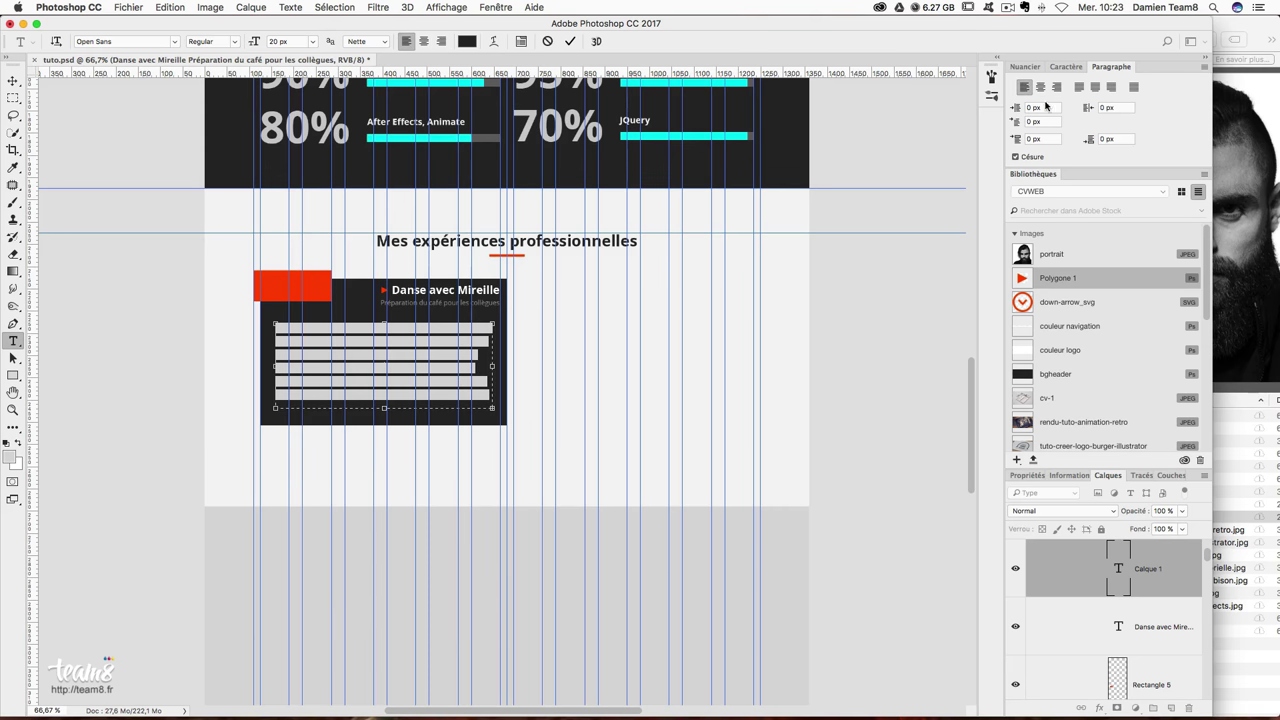
click(1067, 67)
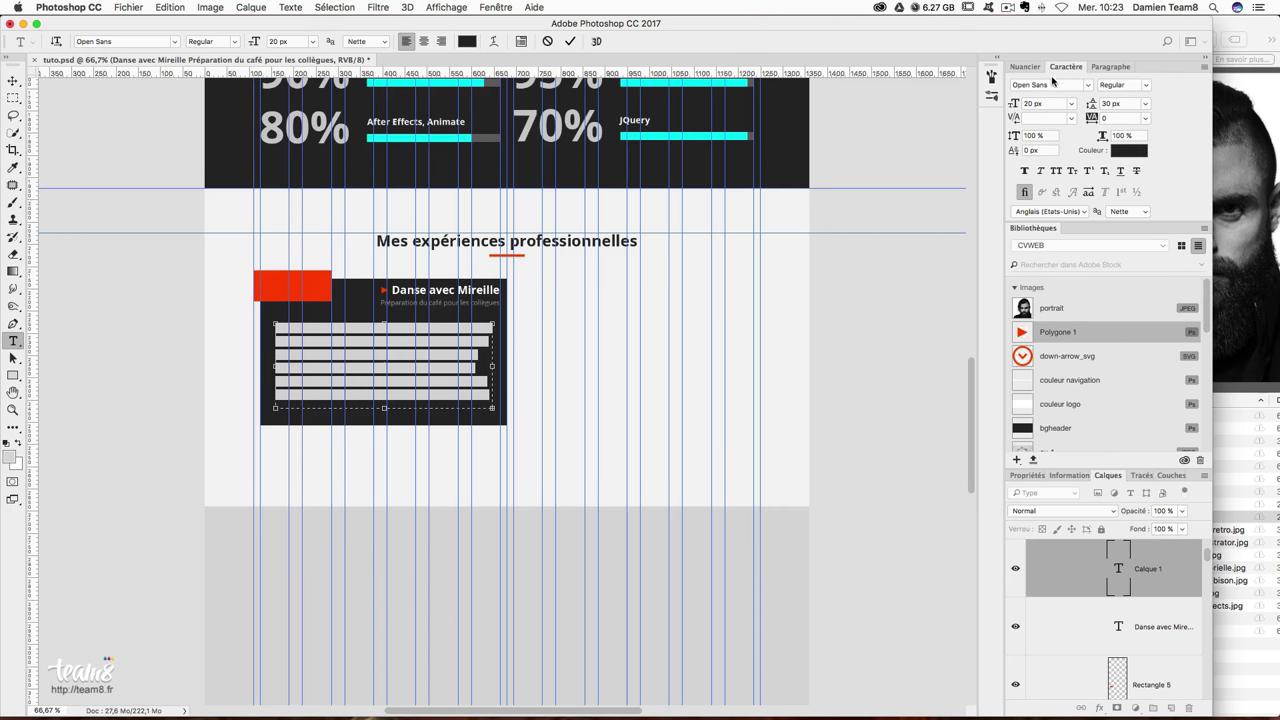
click(1130, 150)
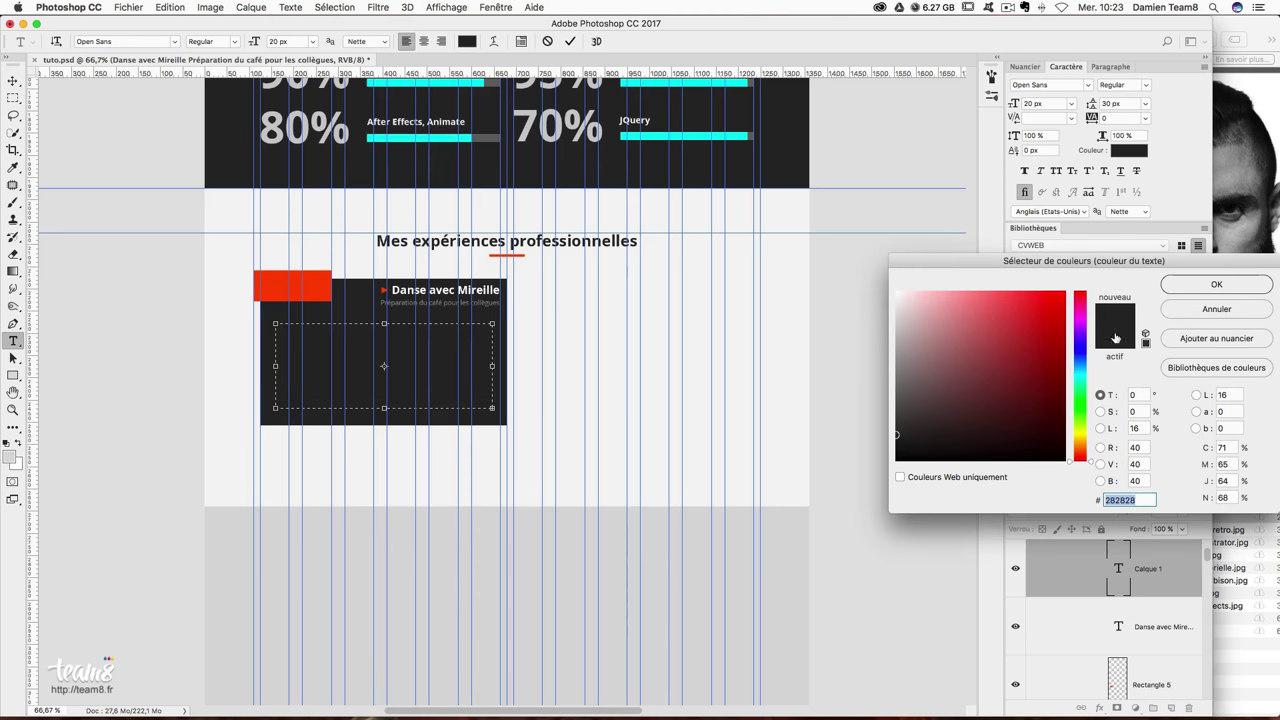
text(ccc)
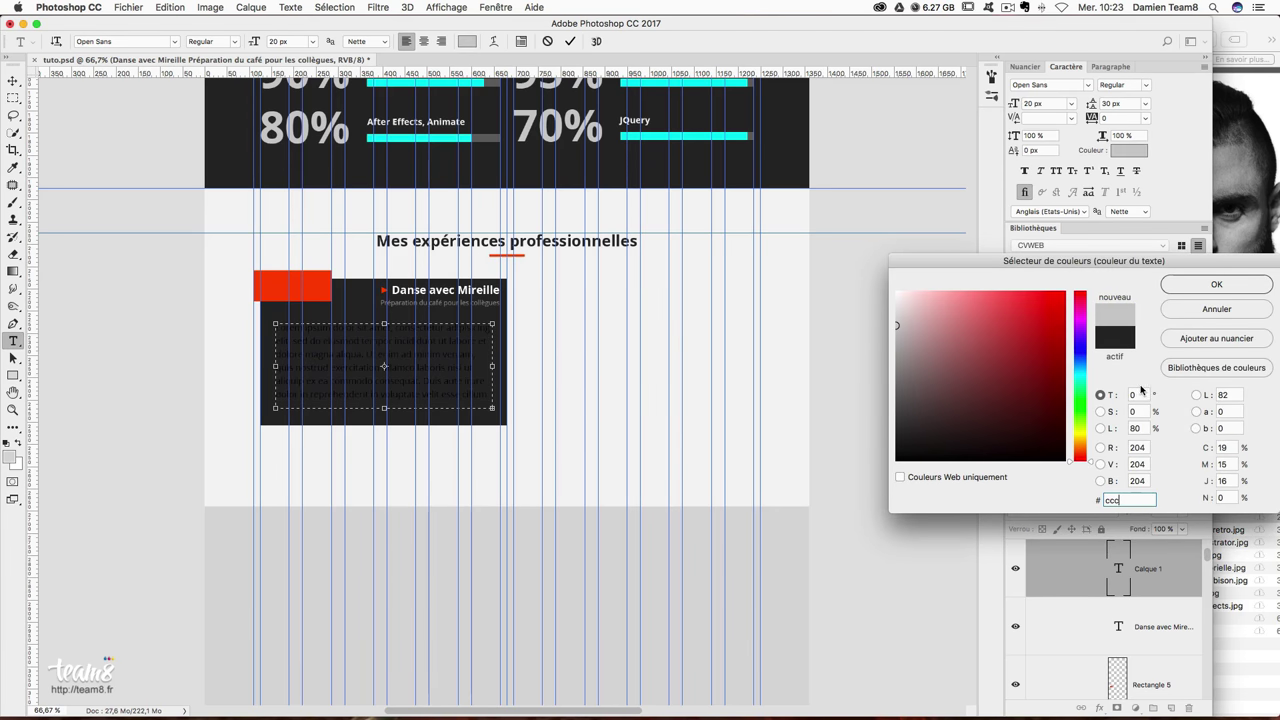
text(ccc)
key(Return)
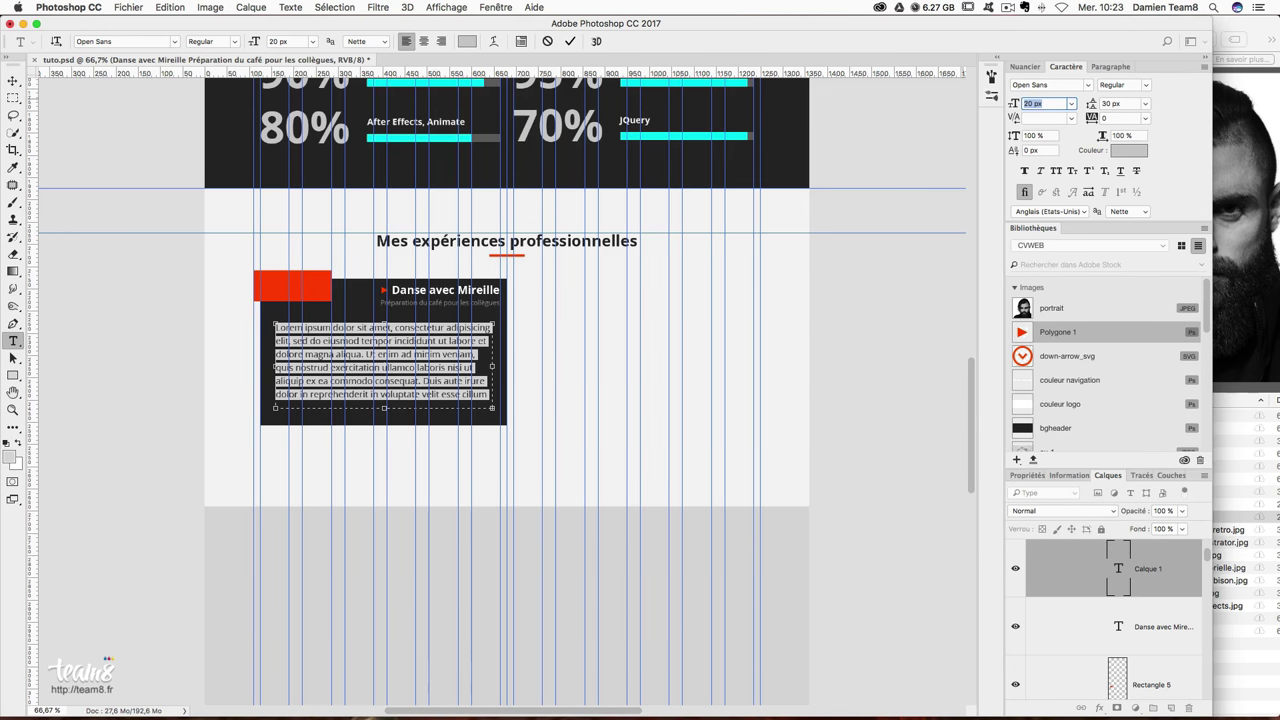
text(1)
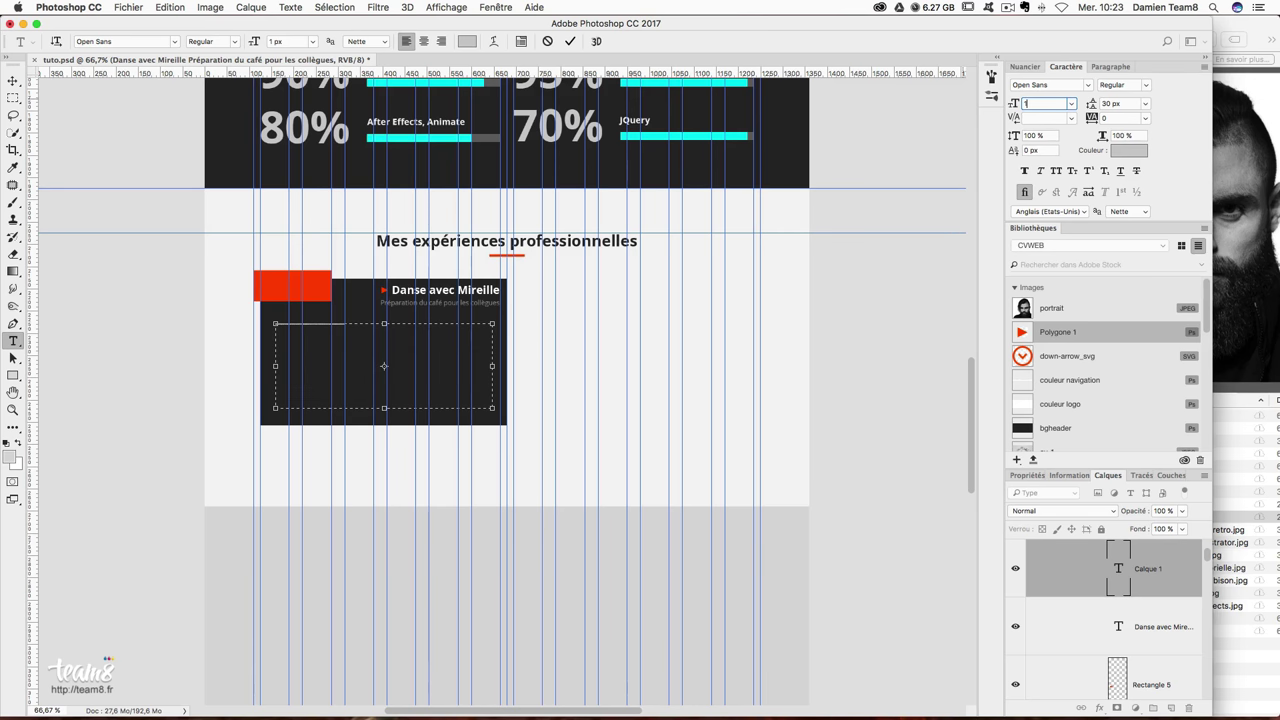
text(8)
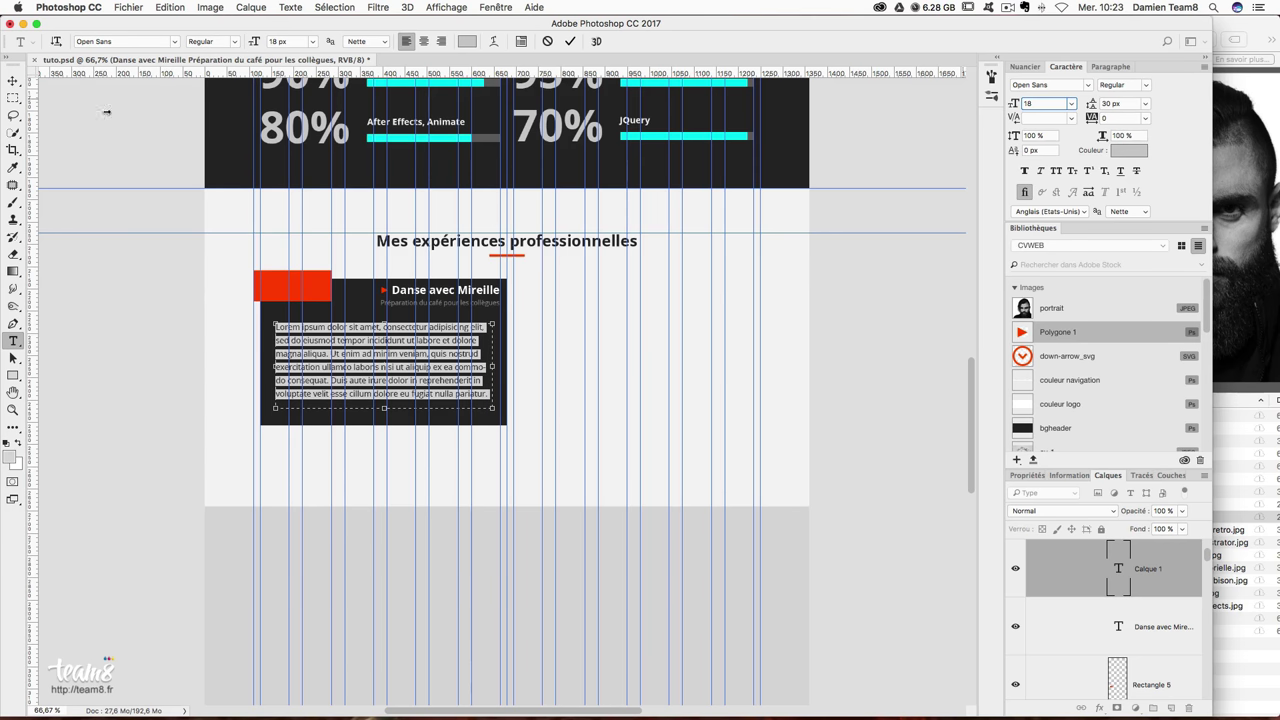
click(13, 80)
- Justify the Lorem ipsum paragraph and hide the guides
click(1110, 66)
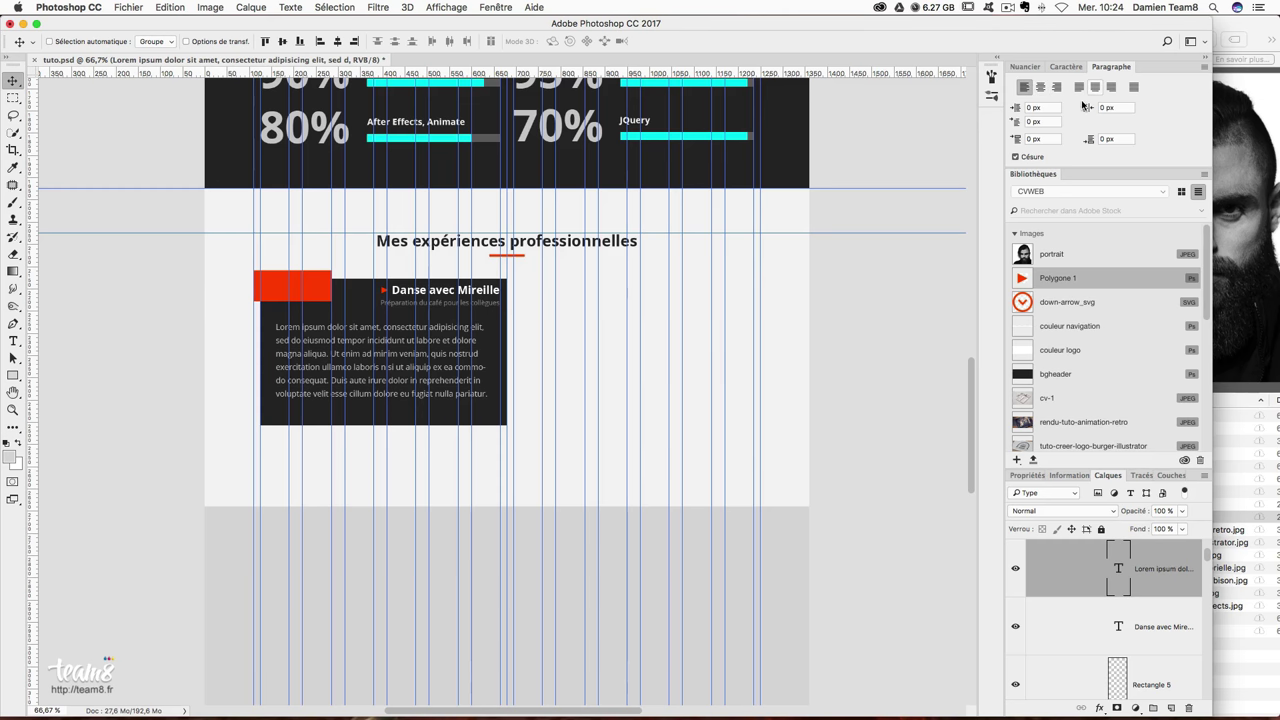
click(1079, 88)
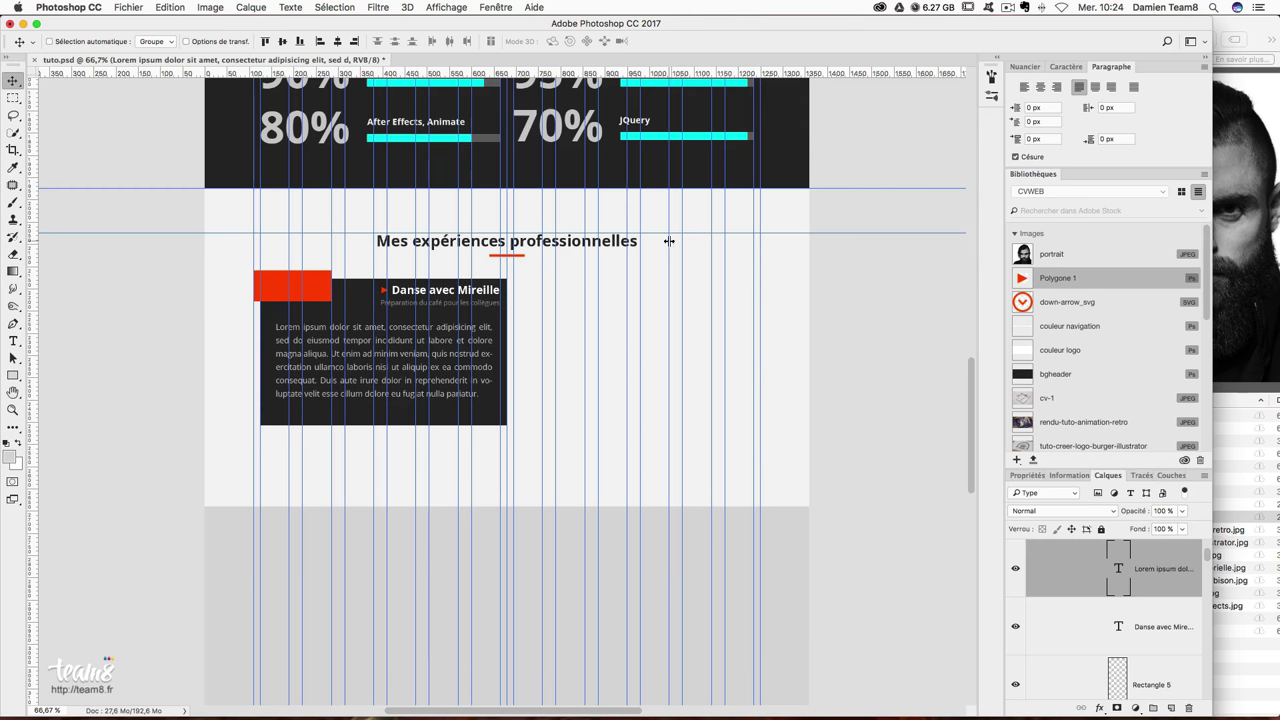
key(super+semicolon)
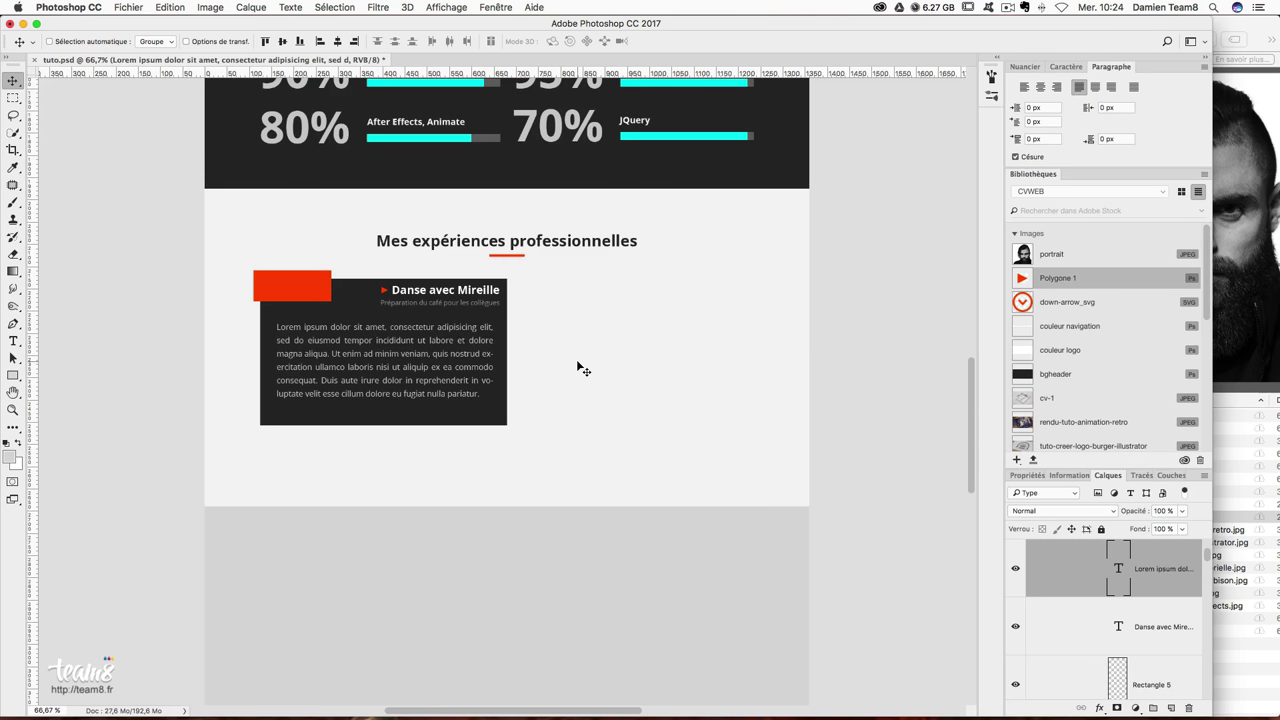
click(1163, 605)
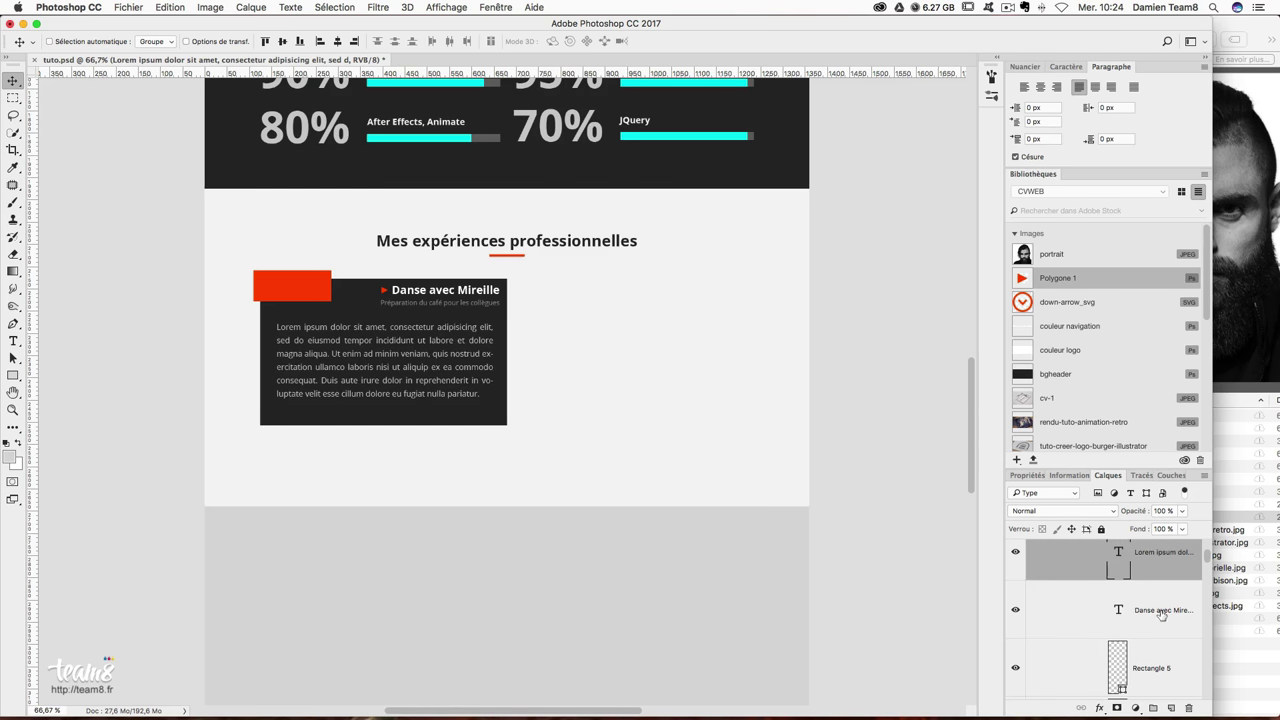
- Nudge the title, triangle and subtitle slightly left and down
shift+click(1170, 666)
key(Left)
key(Left)
key(Left)
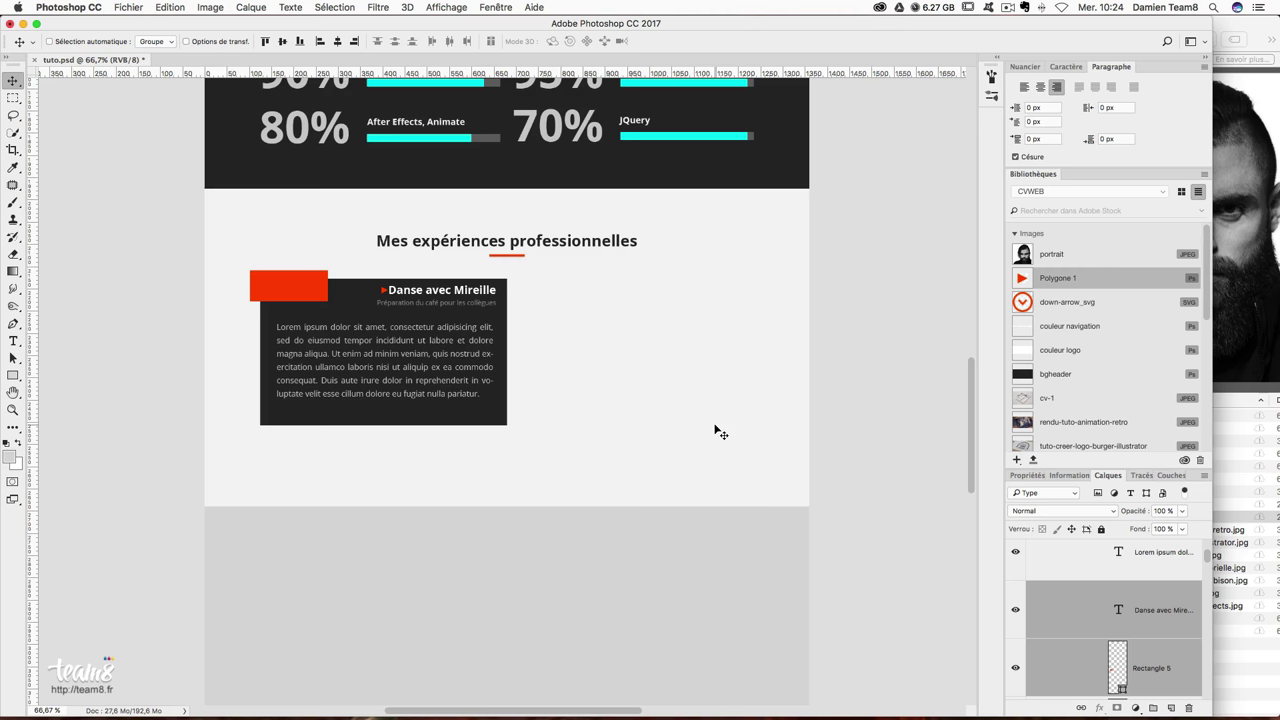
key(ctrl+z)
click(1152, 632)
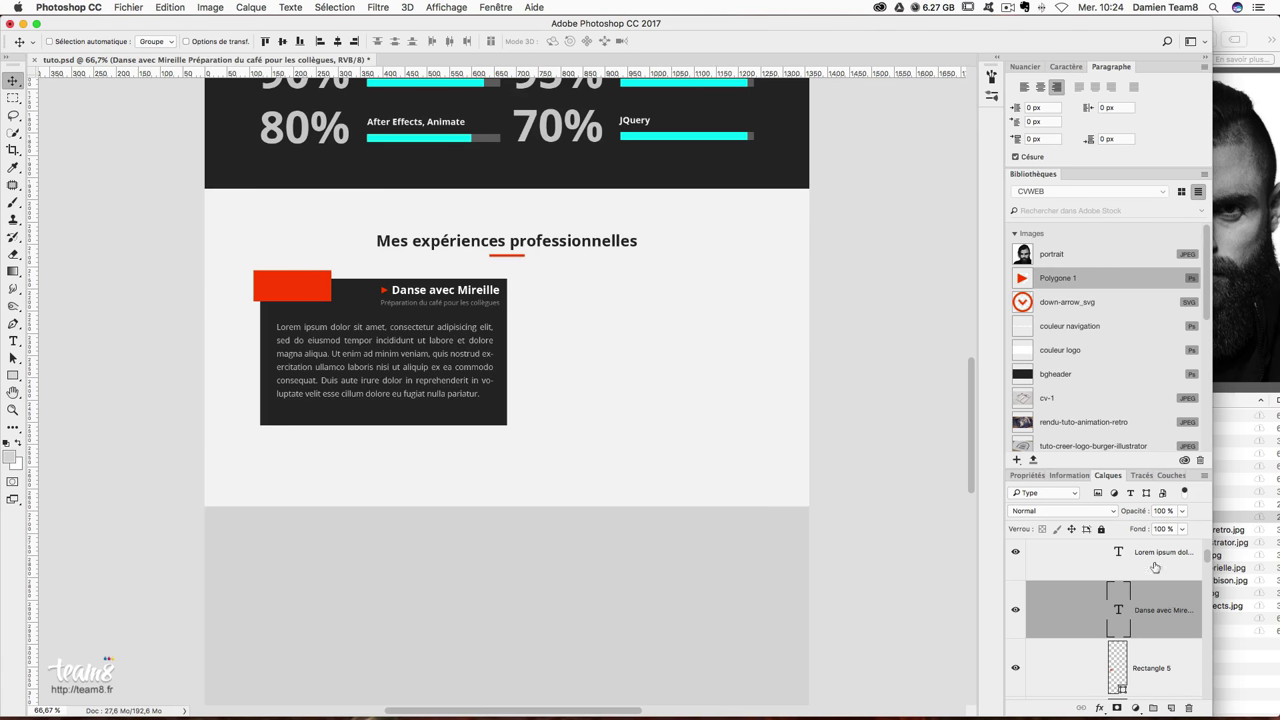
scroll(1155, 580, up, 2)
ctrl+click(1155, 585)
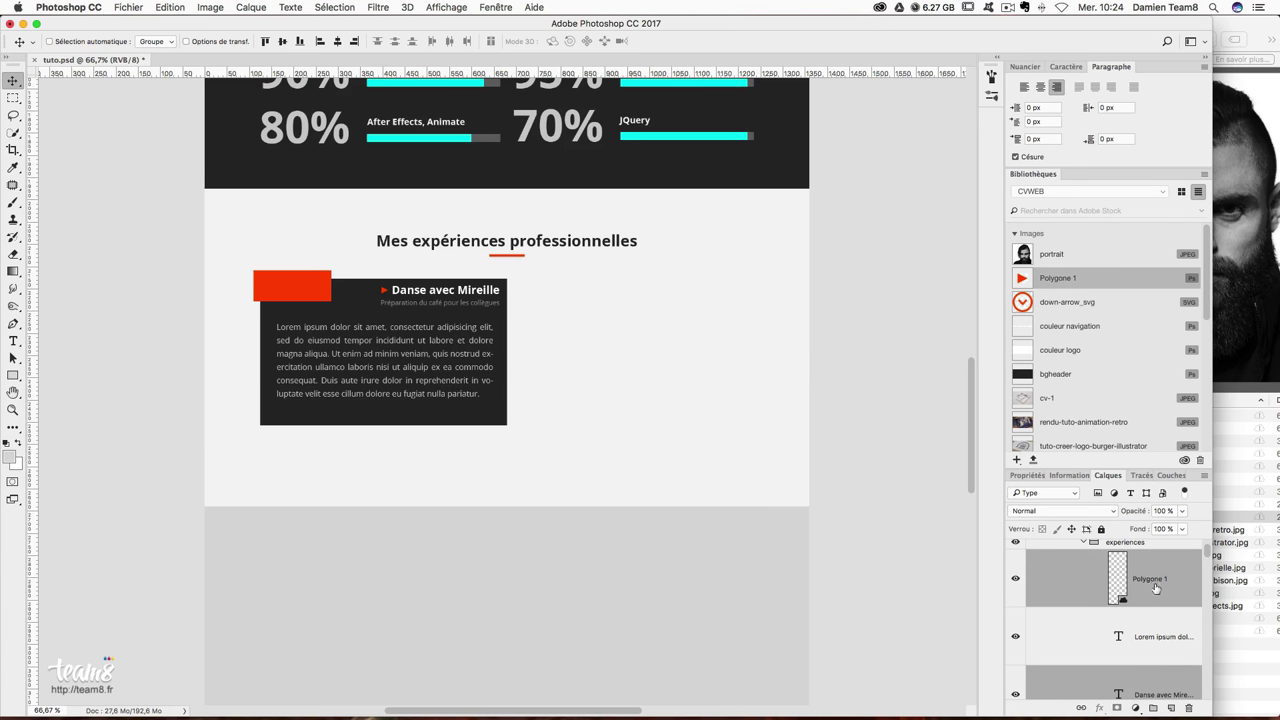
key(Left)
key(Down)
key(Left)
key(Left)
key(Left)
key(Left)
key(Left)
key(Left)
key(Left)
key(Down)
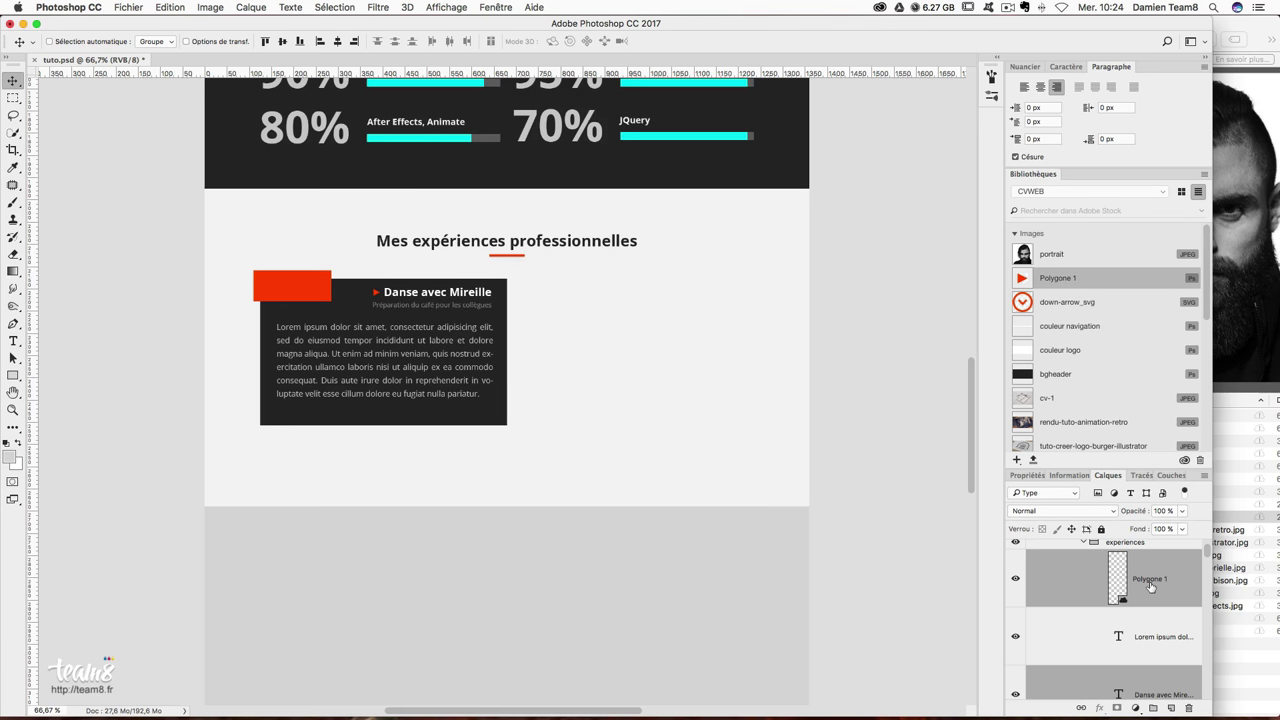
- Nudge the Lorem ipsum paragraph slightly lower in the card
right_click(440, 391)
click(445, 391)
key(Down)
key(Down)
key(Down)
key(Down)
key(Down)
key(Down)
key(Up)
key(Up)
key(Up)
- Add a '2015 / 2016' text layer and move it onto the red tab
click(13, 341)
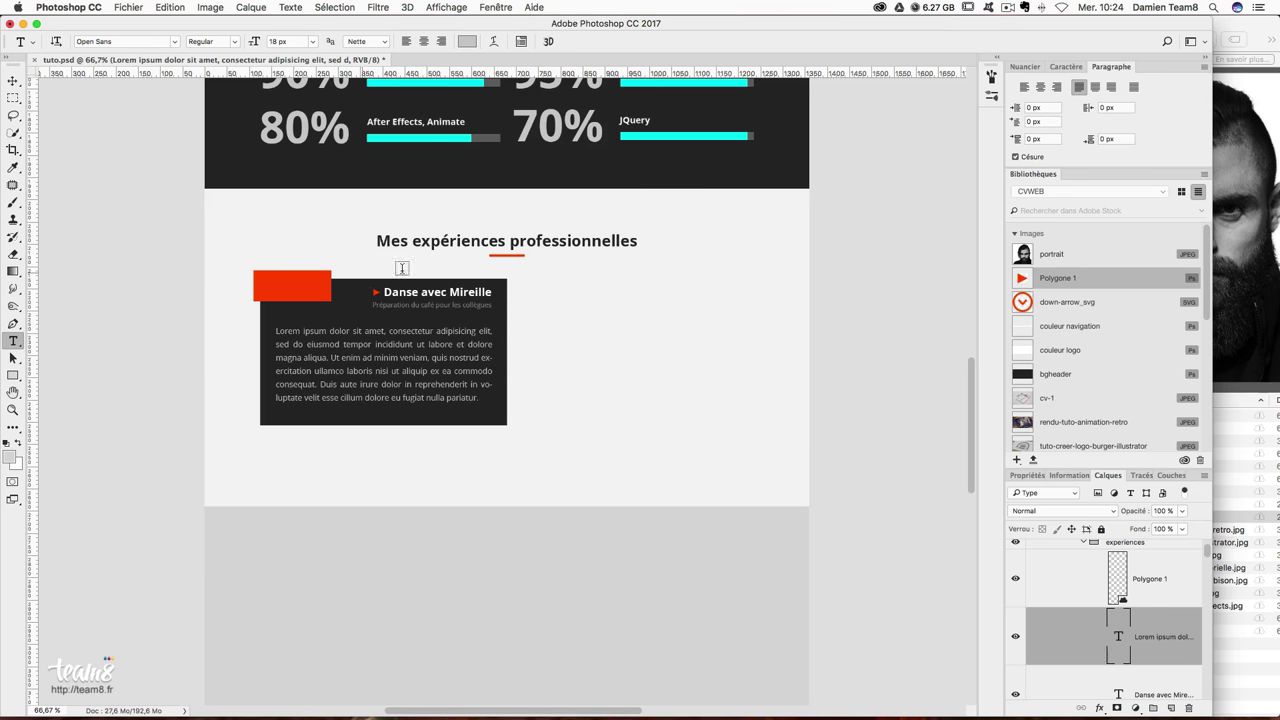
click(361, 274)
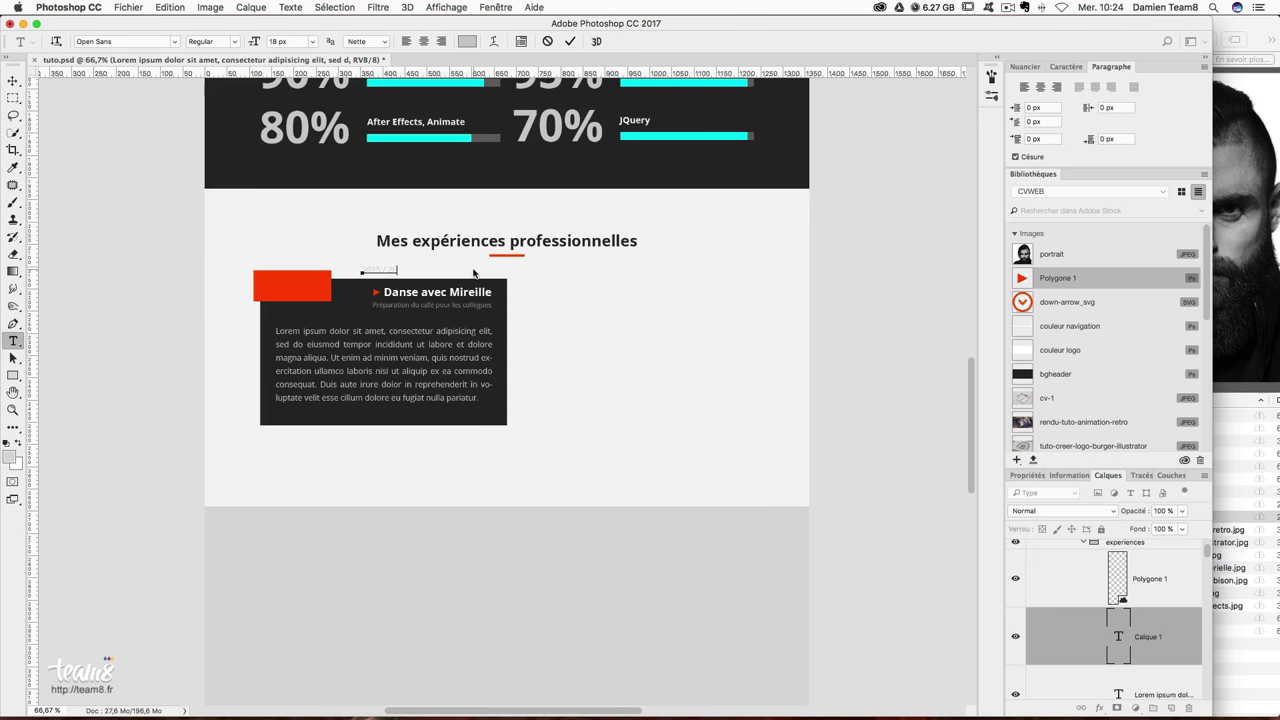
text(2015 / 2016)
click(13, 80)
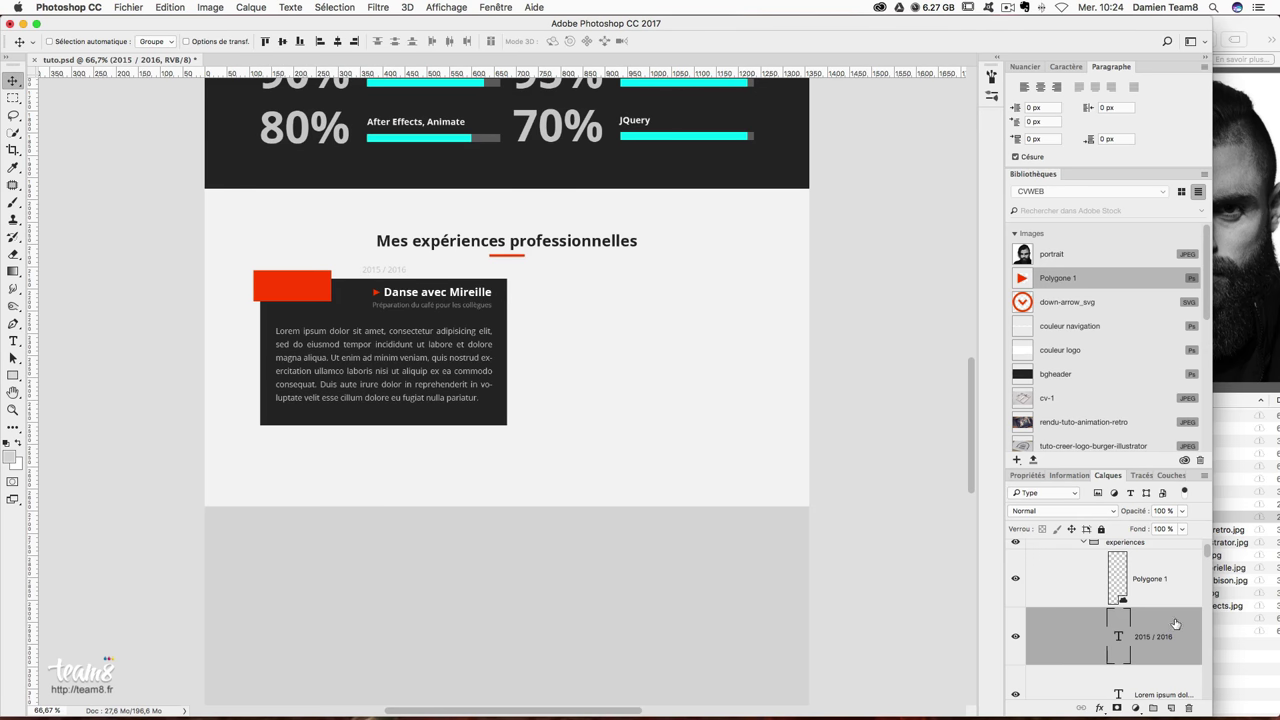
drag(555, 273, 465, 289)
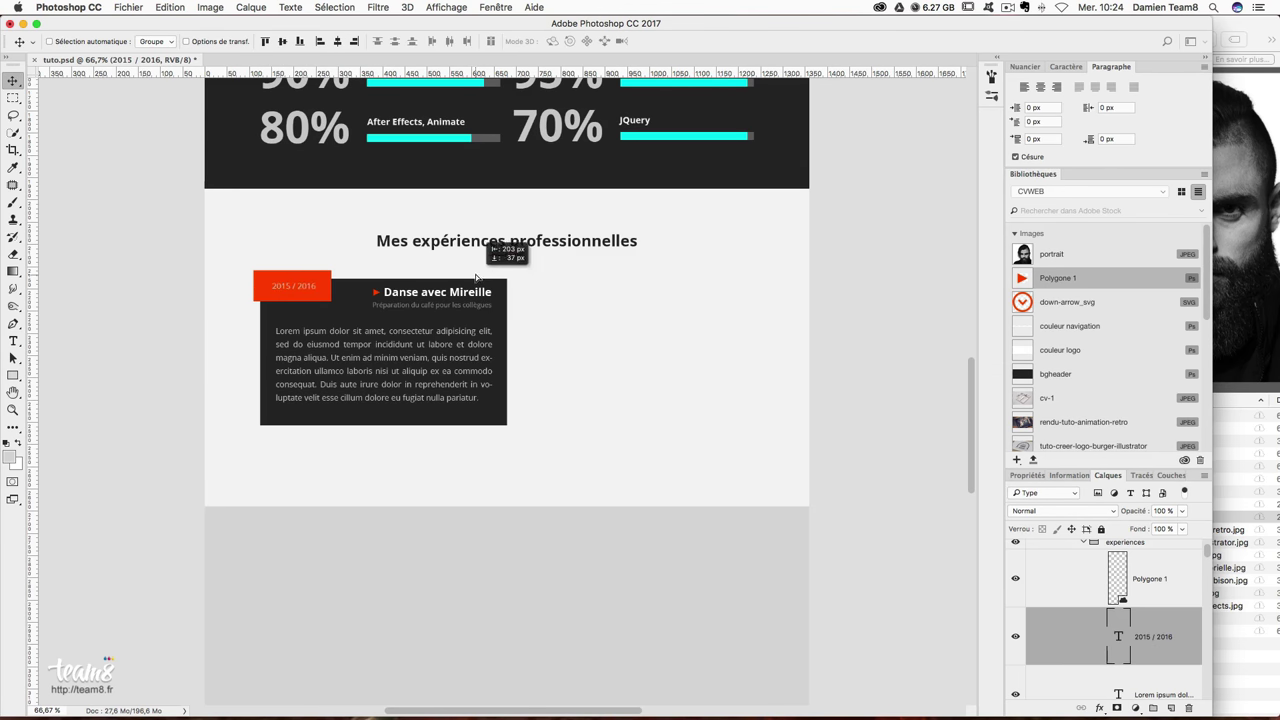
- Make the date 25 px Bold white #ffffff and nudge it left within the tab
click(1066, 66)
click(1052, 100)
text(5)
key(Return)
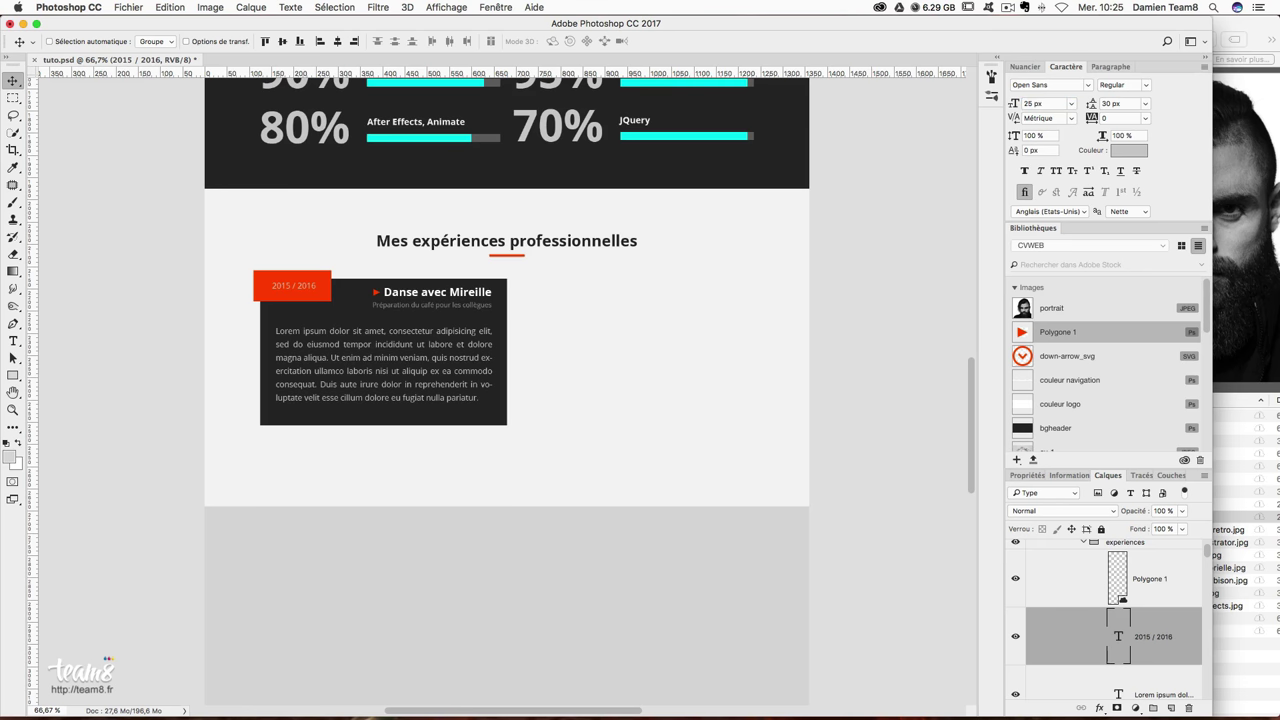
click(1147, 88)
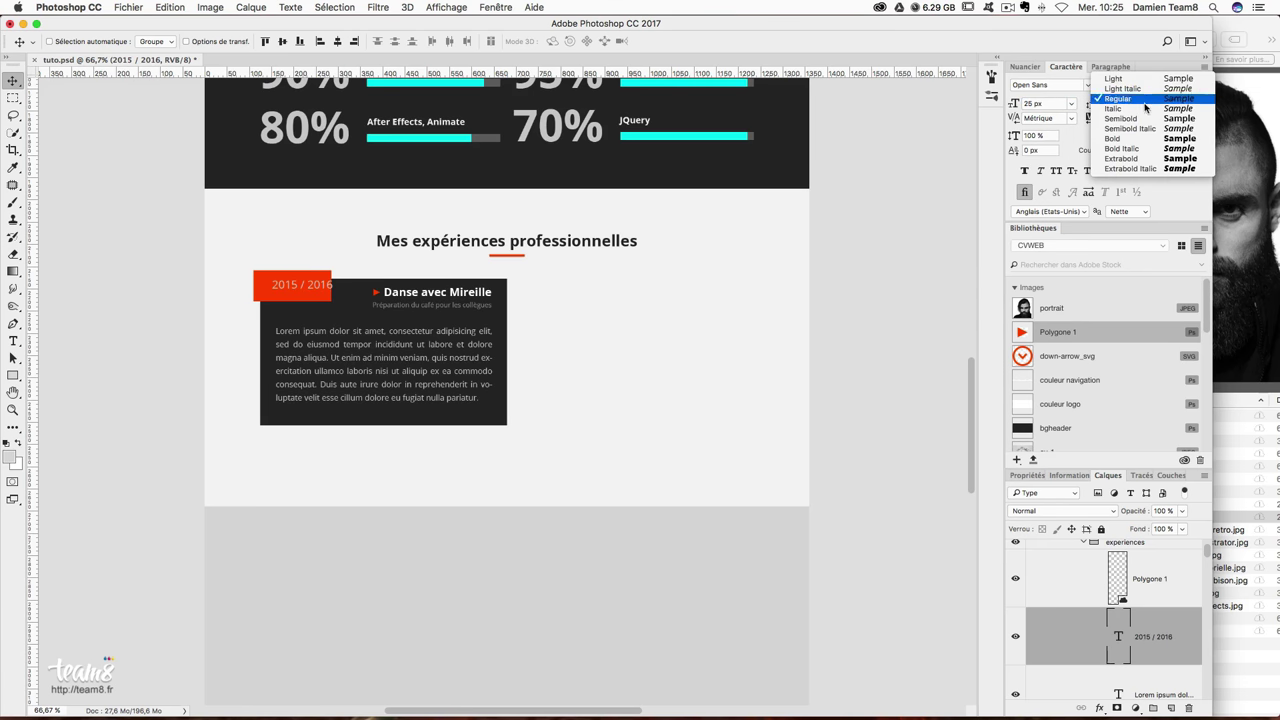
click(1120, 141)
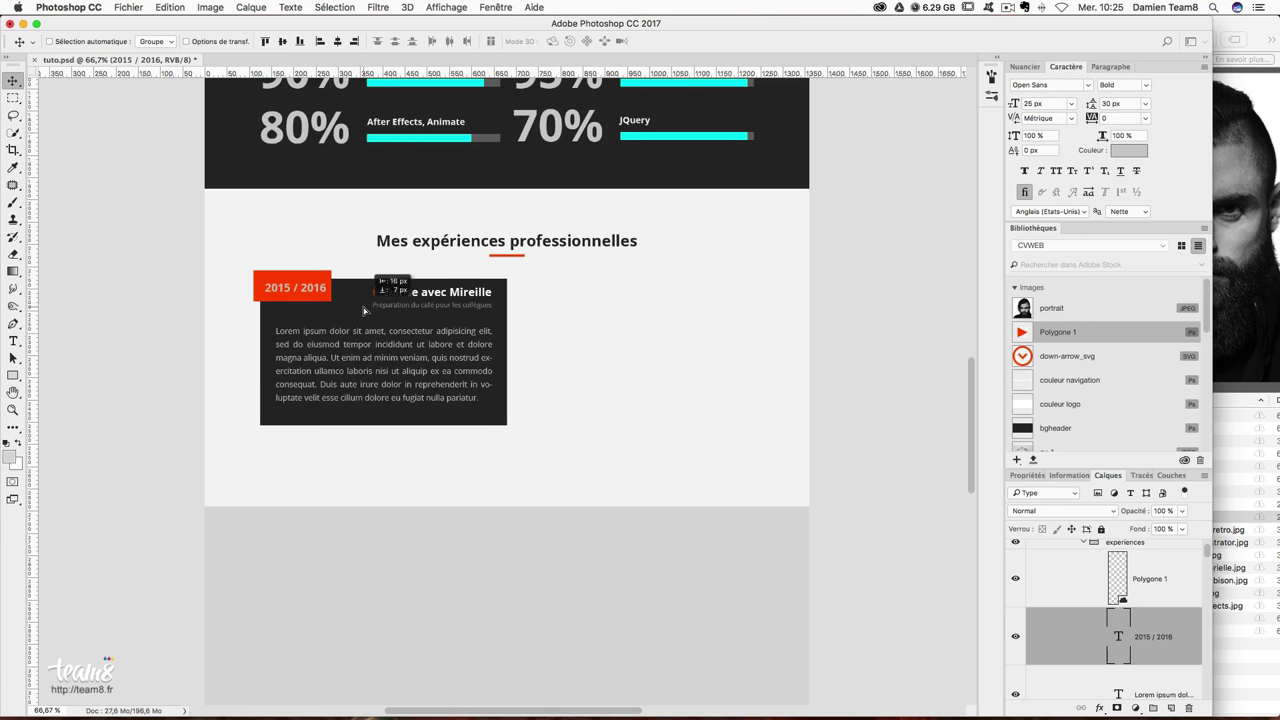
click(1128, 150)
text(ffffff)
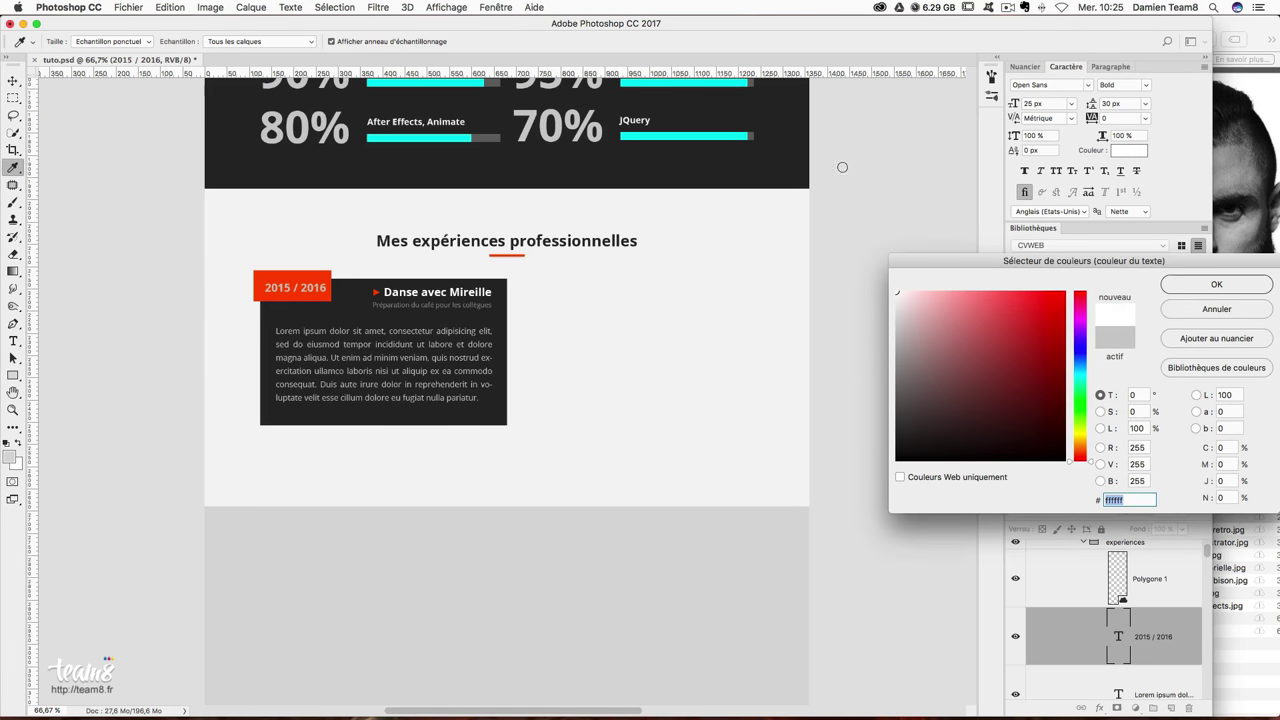
click(1220, 285)
key(Left)
key(Left)
key(Left)
key(Left)
key(Left)
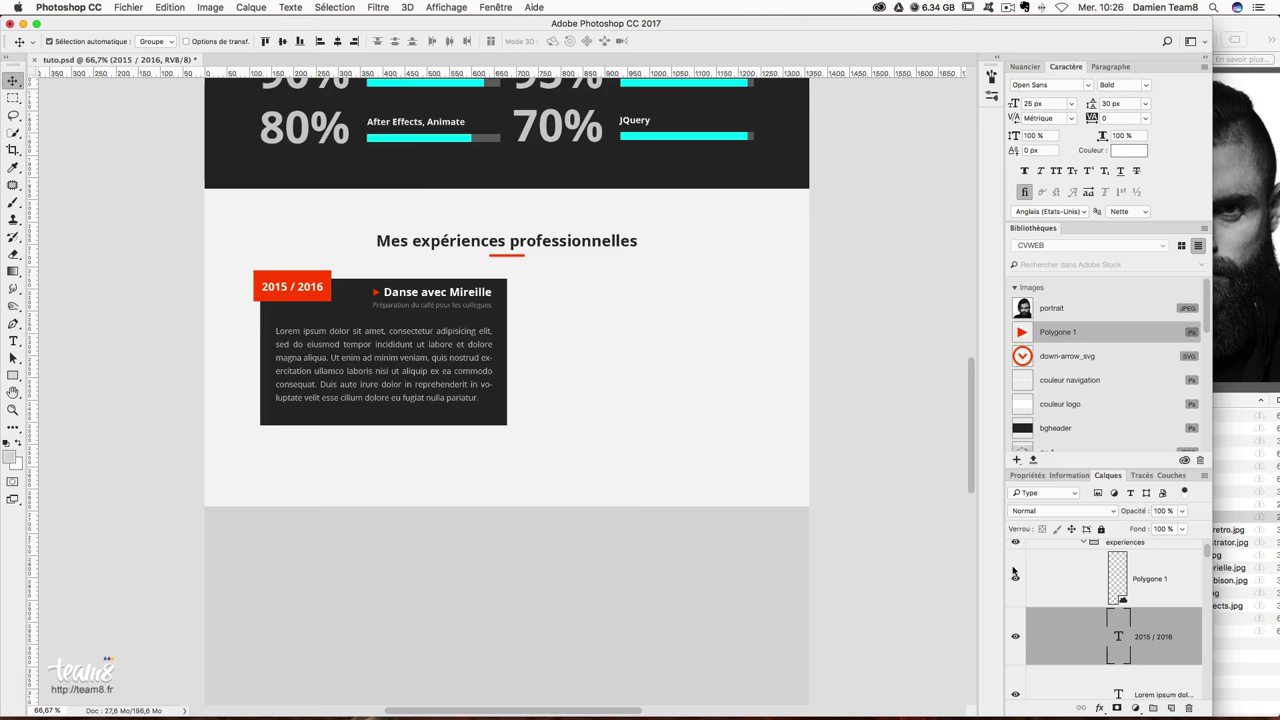
- Show the guides and select all the card's layers except the section title
key(ctrl+semicolon)
scroll(1155, 590, down, 2)
scroll(1155, 595, down, 3)
scroll(1155, 595, down, 1)
scroll(1155, 595, down, 1)
scroll(1155, 595, down, 1)
scroll(1155, 595, down, 3)
shift+click(1160, 575)
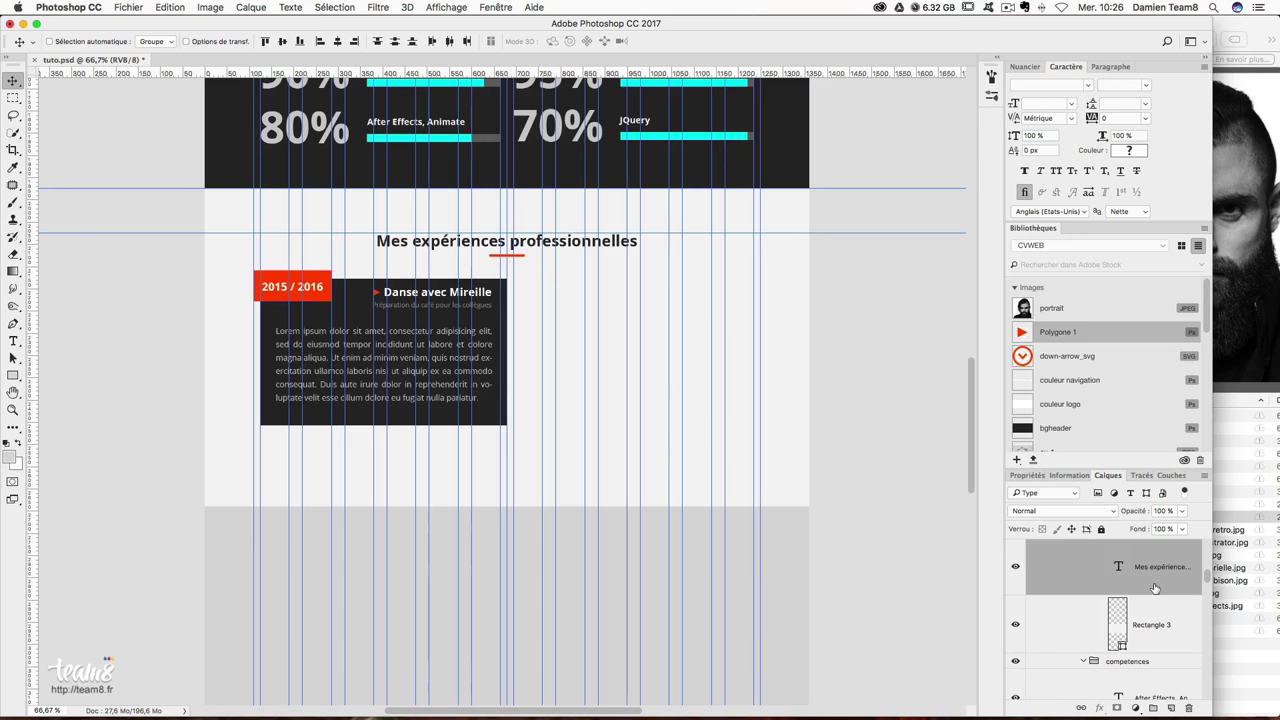
scroll(1155, 590, up, 3)
scroll(1155, 590, up, 3)
scroll(1155, 590, up, 2)
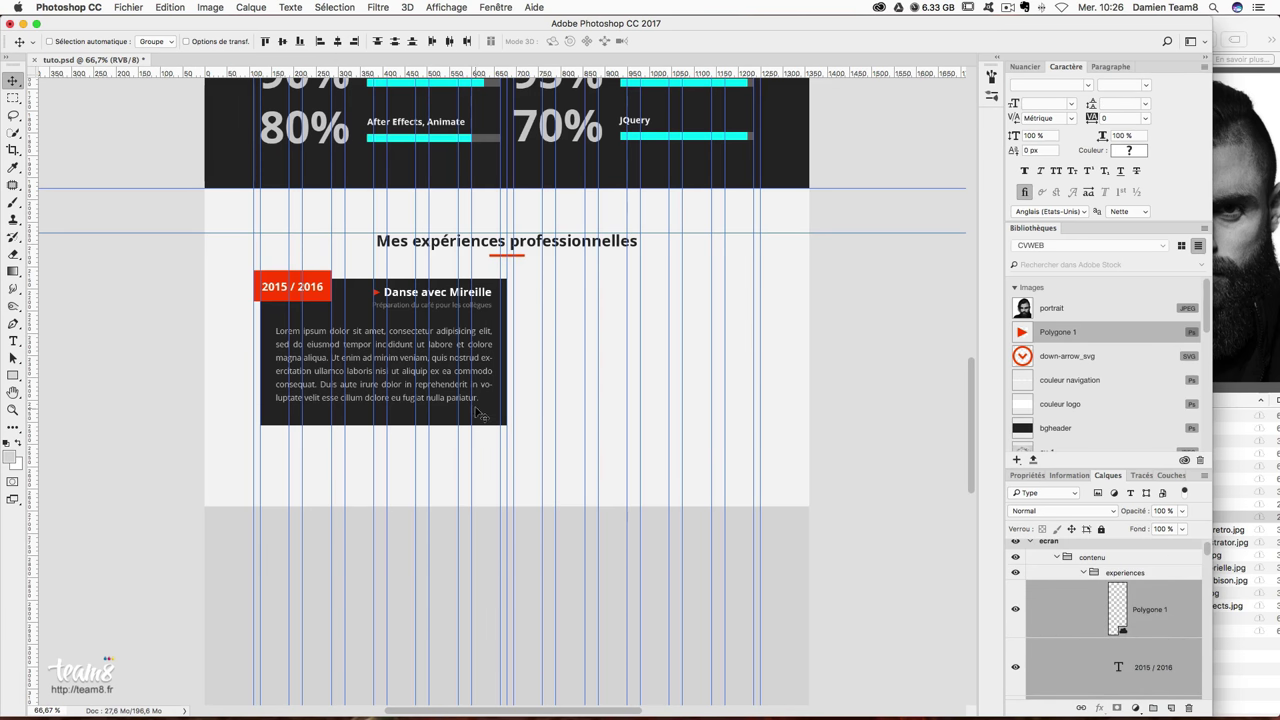
drag(450, 453, 464, 469)
key(super+z)
scroll(1140, 620, down, 2)
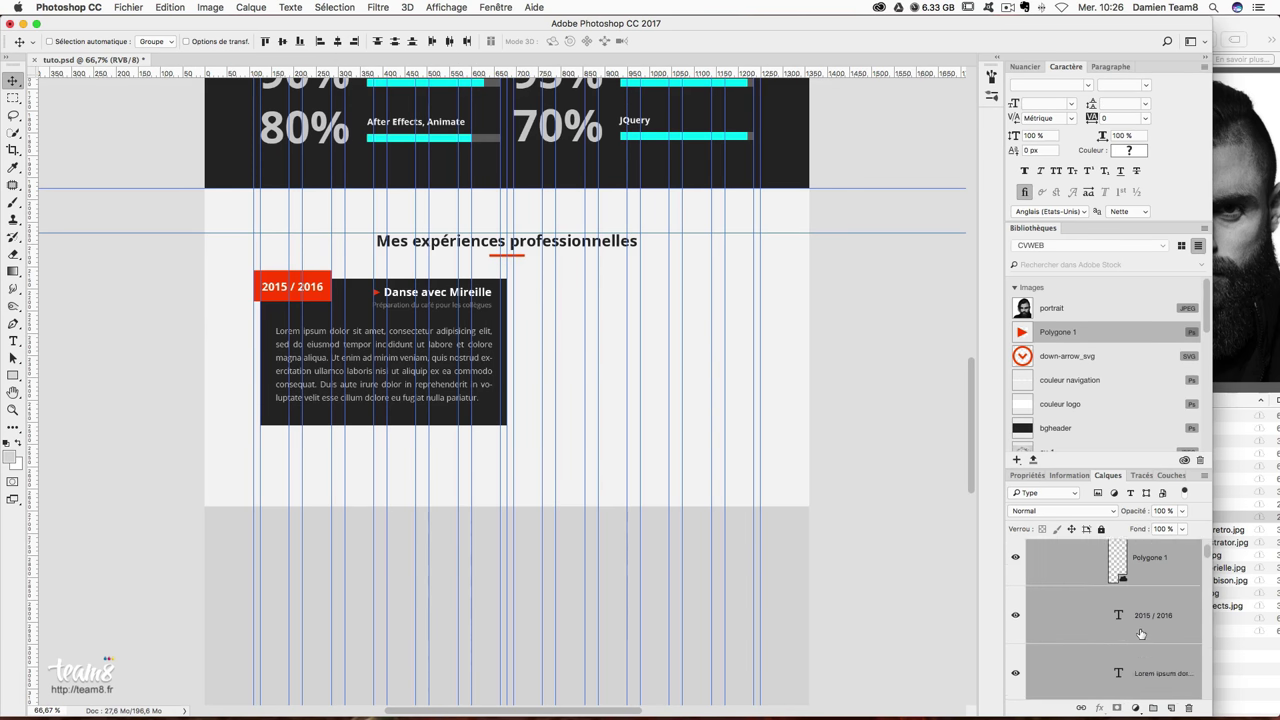
scroll(1140, 633, down, 2)
super+click(1140, 633)
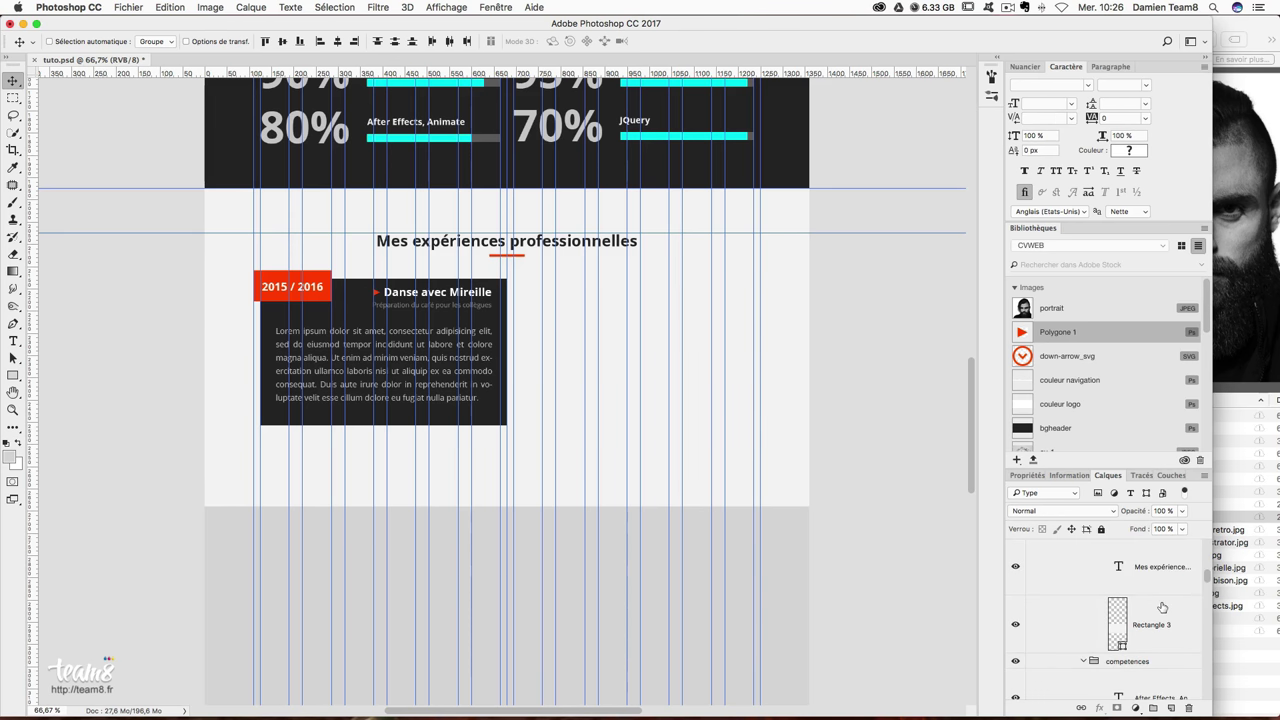
scroll(1163, 612, up, 1)
- Group the card layers as exp1 and place a duplicate right beside it
super+click(1158, 612)
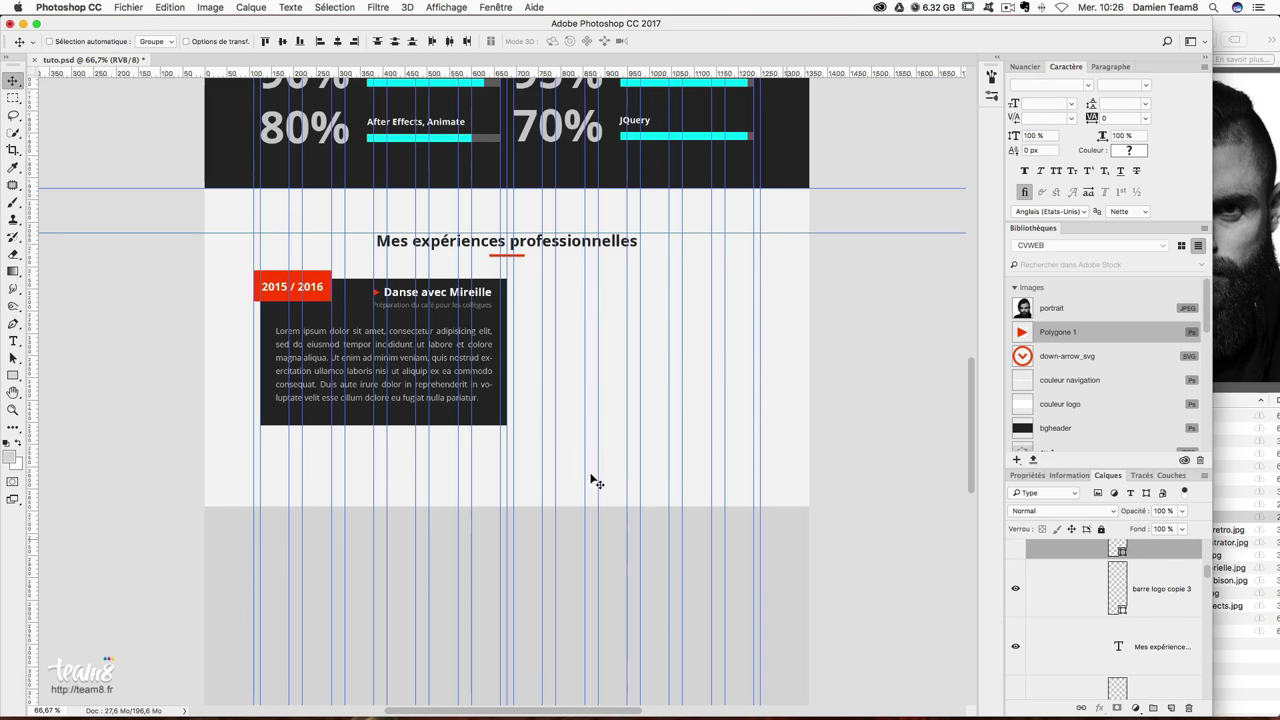
key(super+g)
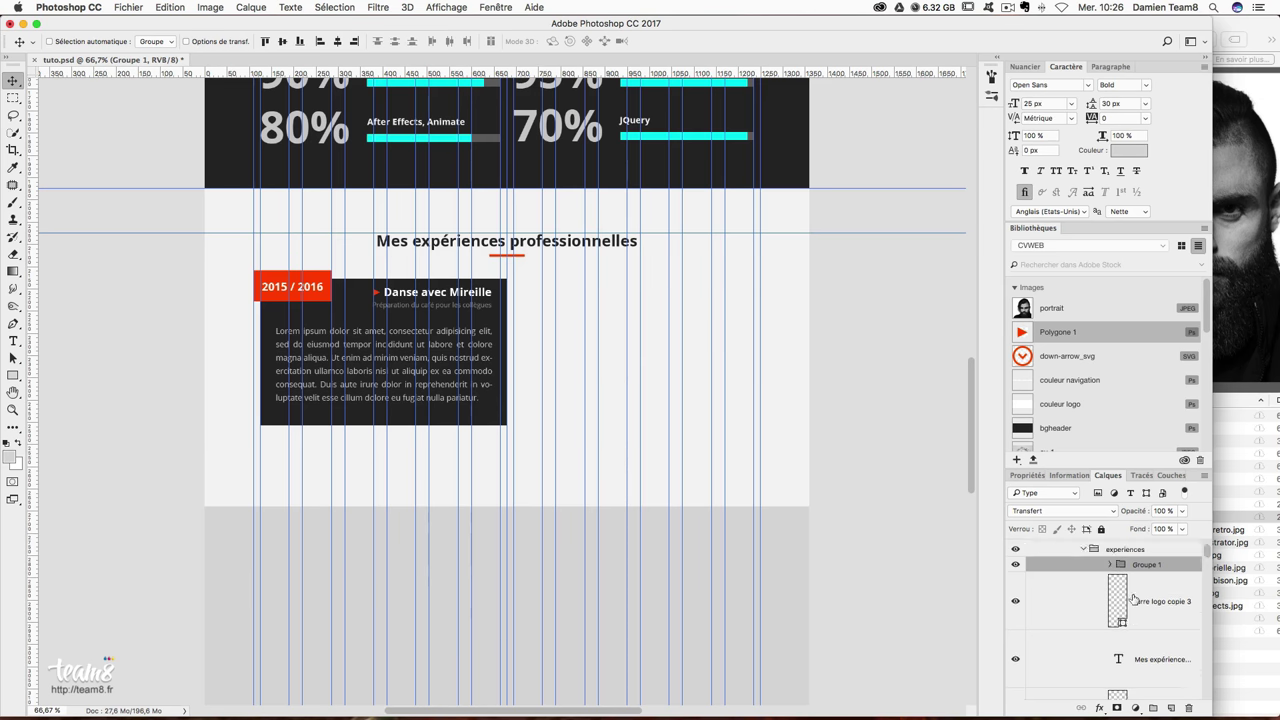
double_click(1146, 612)
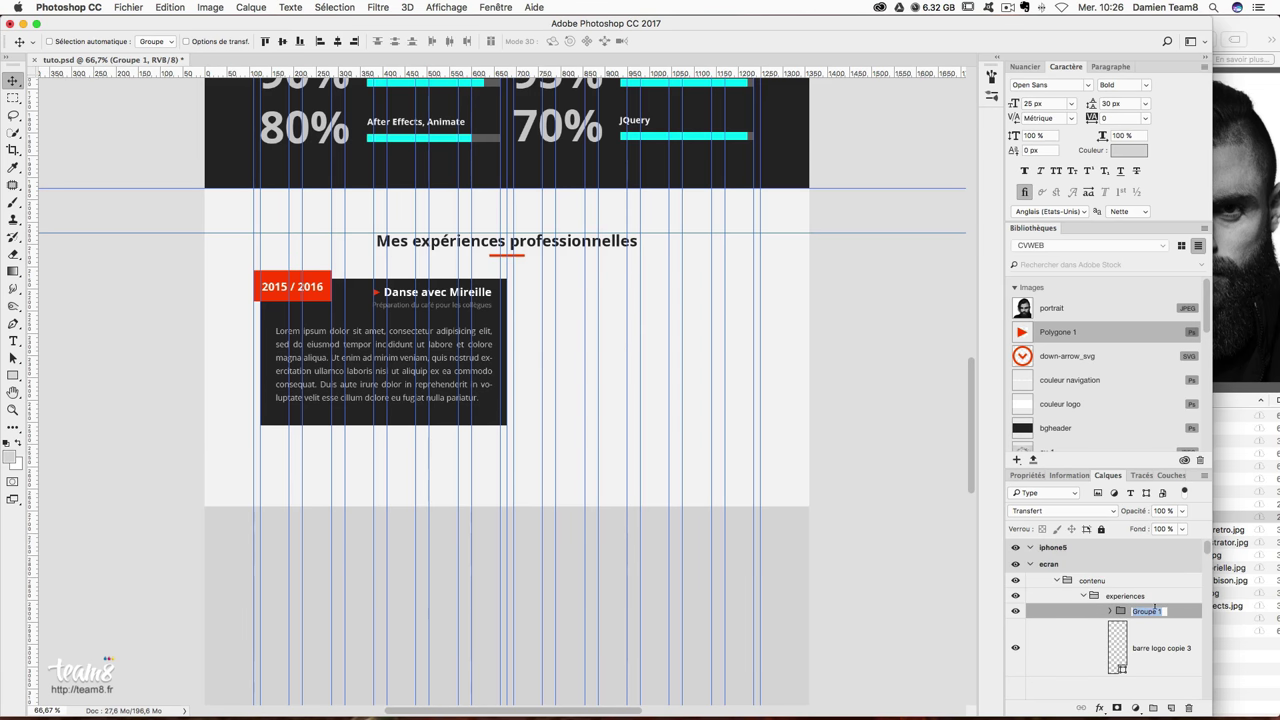
text(exp)
text(1)
key(Return)
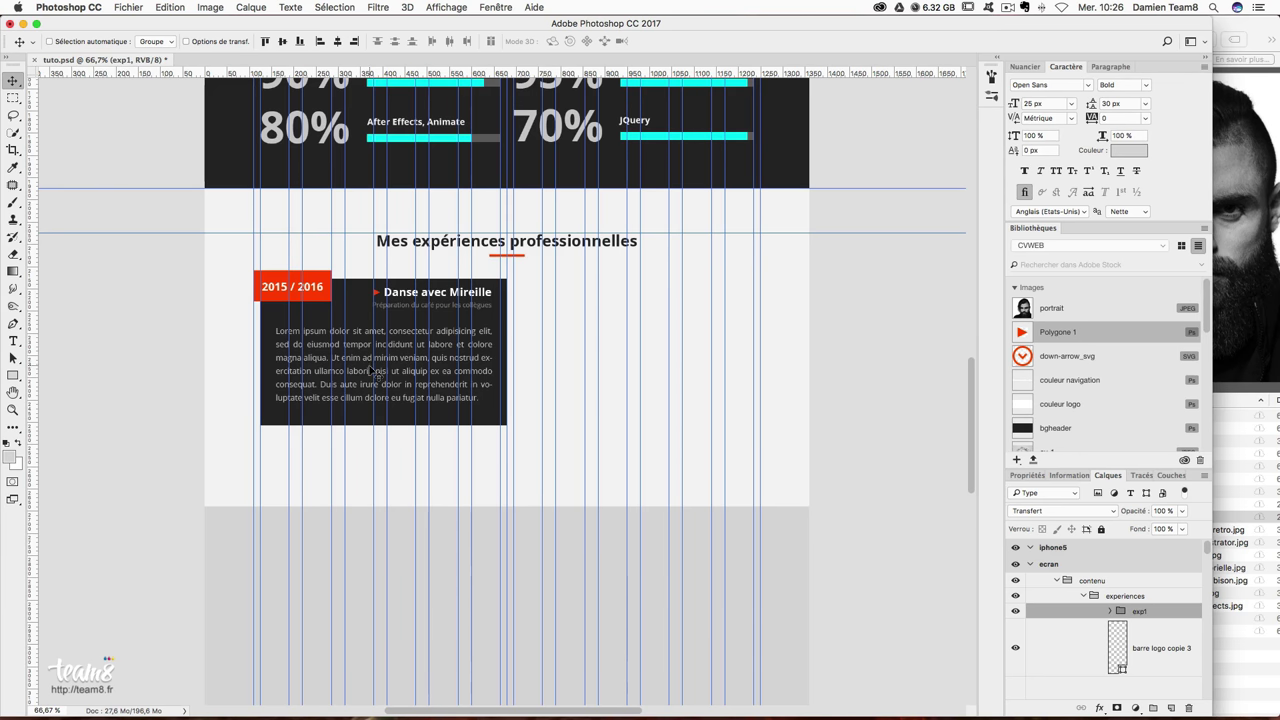
drag(387, 371, 619, 375)
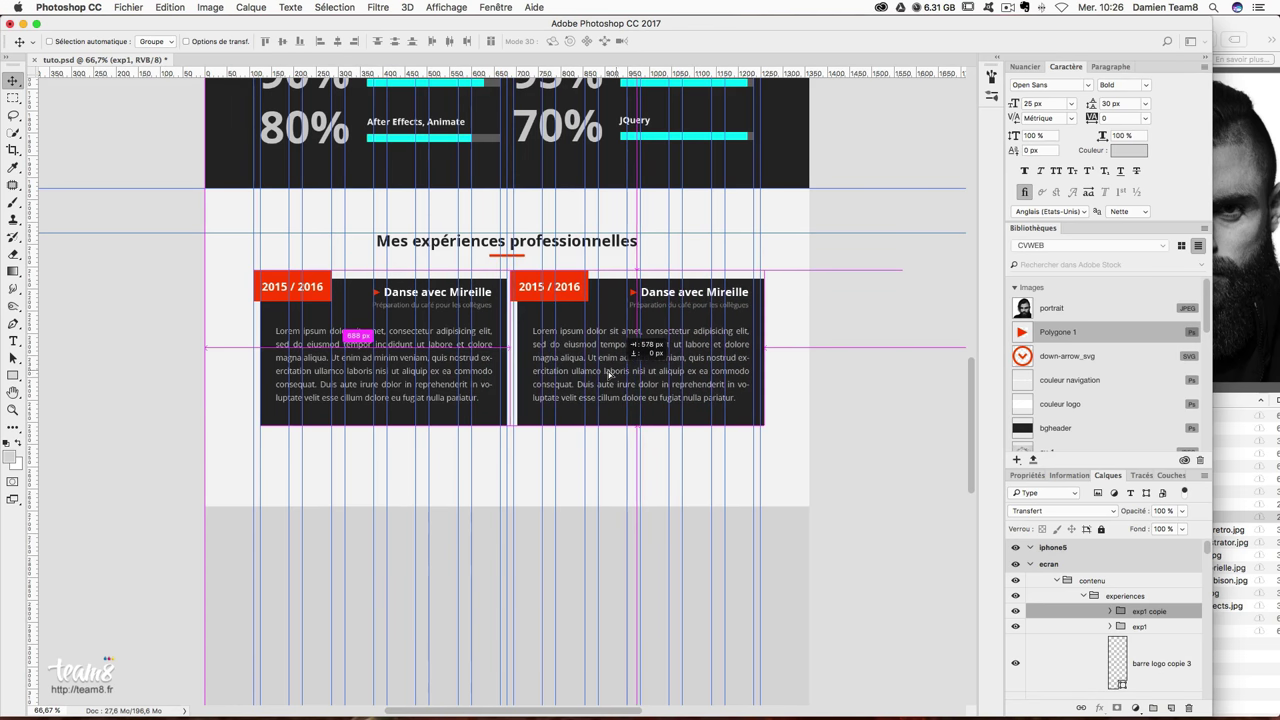
drag(618, 375, 605, 374)
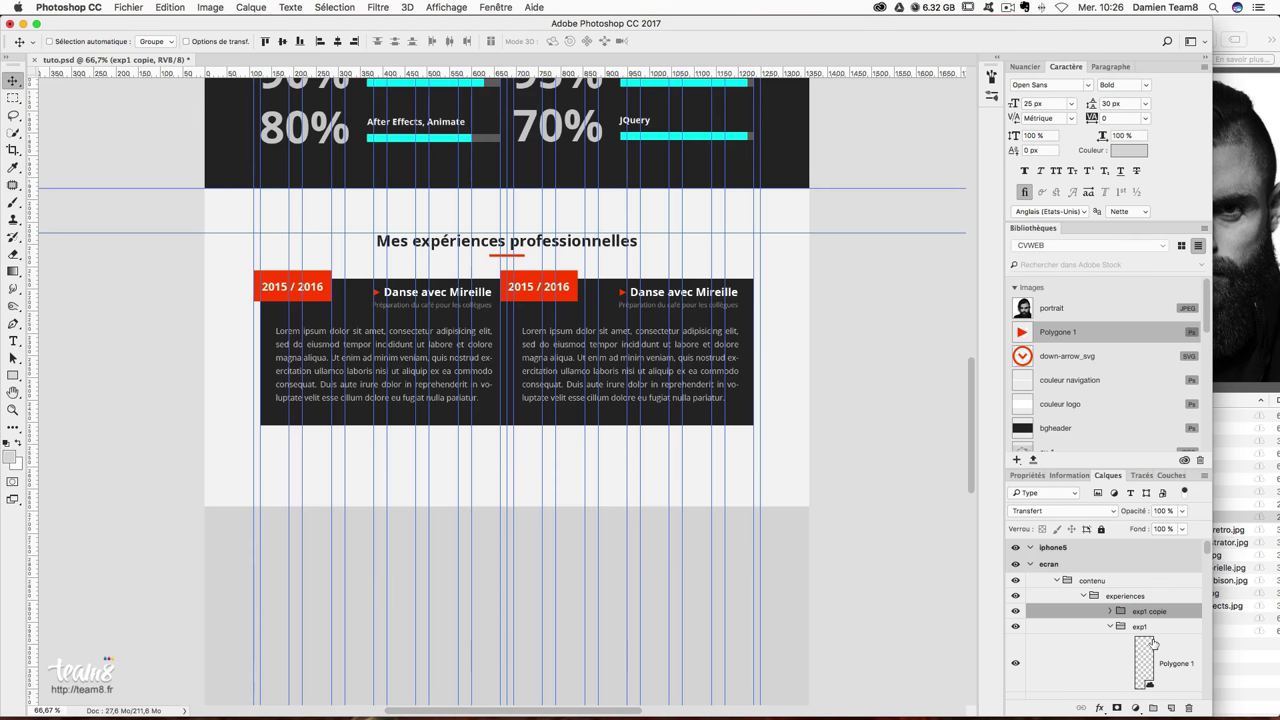
- Narrow the left card's Rectangle 4 background to 540 px
click(1110, 627)
scroll(1150, 640, down, 5)
scroll(1153, 644, up, 2)
scroll(1153, 644, up, 2)
scroll(1153, 644, up, 2)
scroll(1153, 644, up, 2)
scroll(1153, 644, up, 2)
scroll(1153, 644, up, 2)
click(1183, 618)
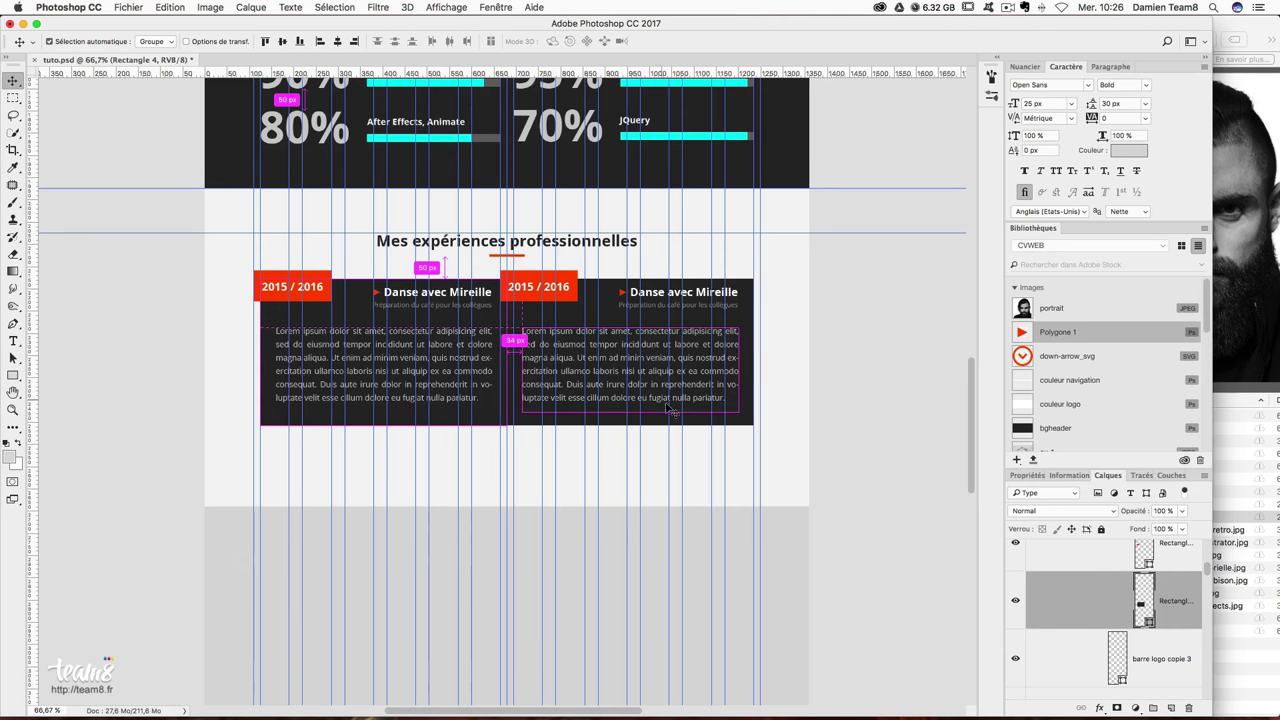
key(ctrl+t)
drag(506, 352, 491, 352)
key(Return)
- Narrow the Lorem ipsum paragraph to about 452 px so its text reflows
right_click(469, 360)
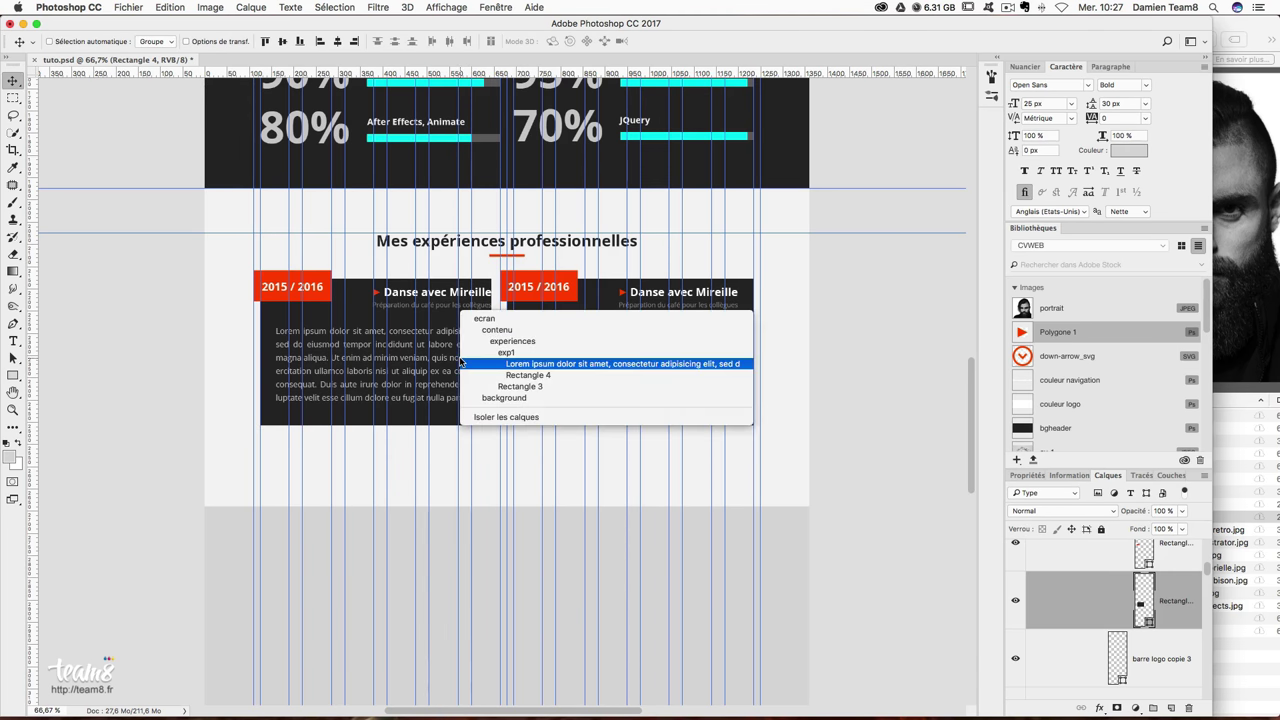
key(Escape)
right_click(469, 375)
click(488, 368)
key(ctrl+t)
drag(494, 370, 479, 370)
key(Return)
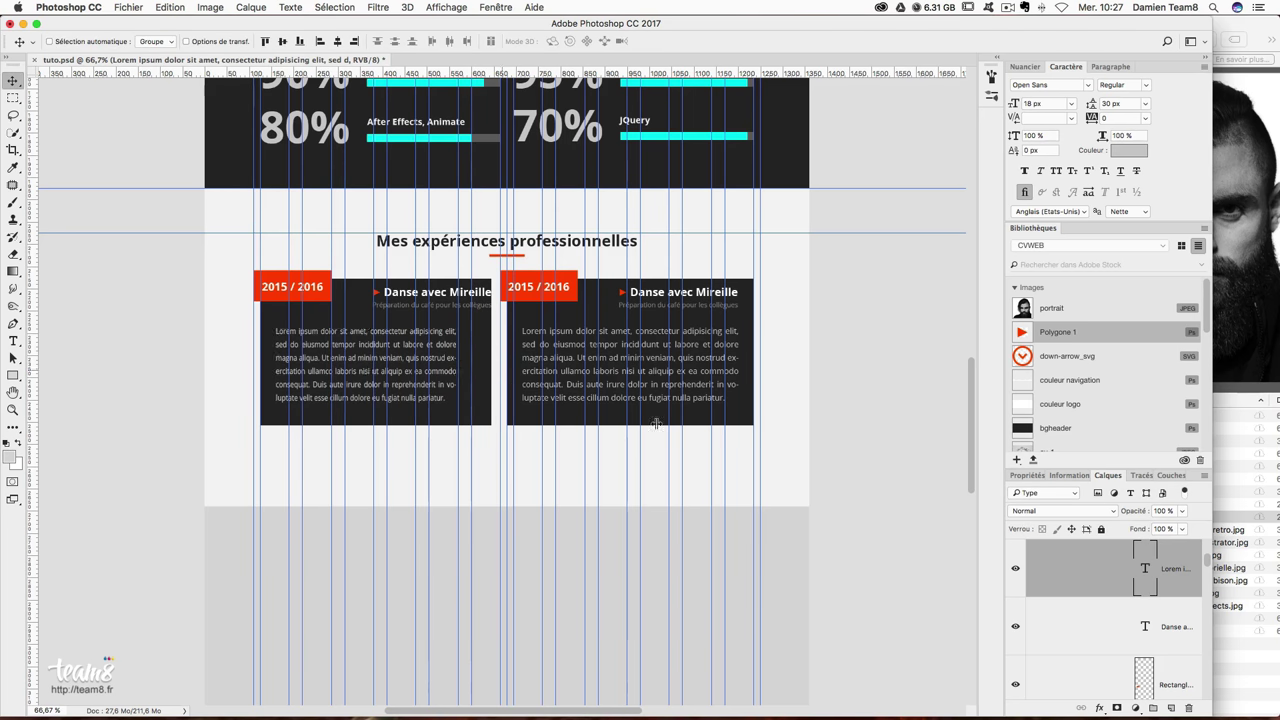
key(t)
key(Return)
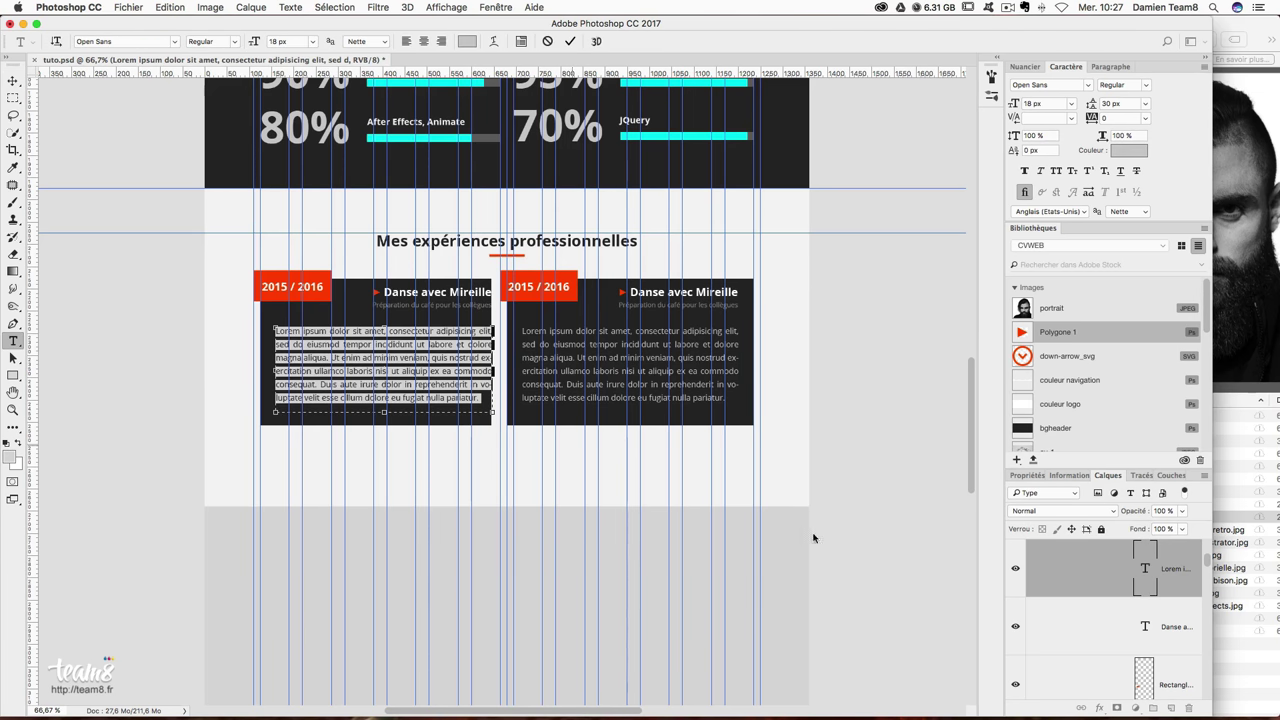
drag(490, 376, 476, 377)
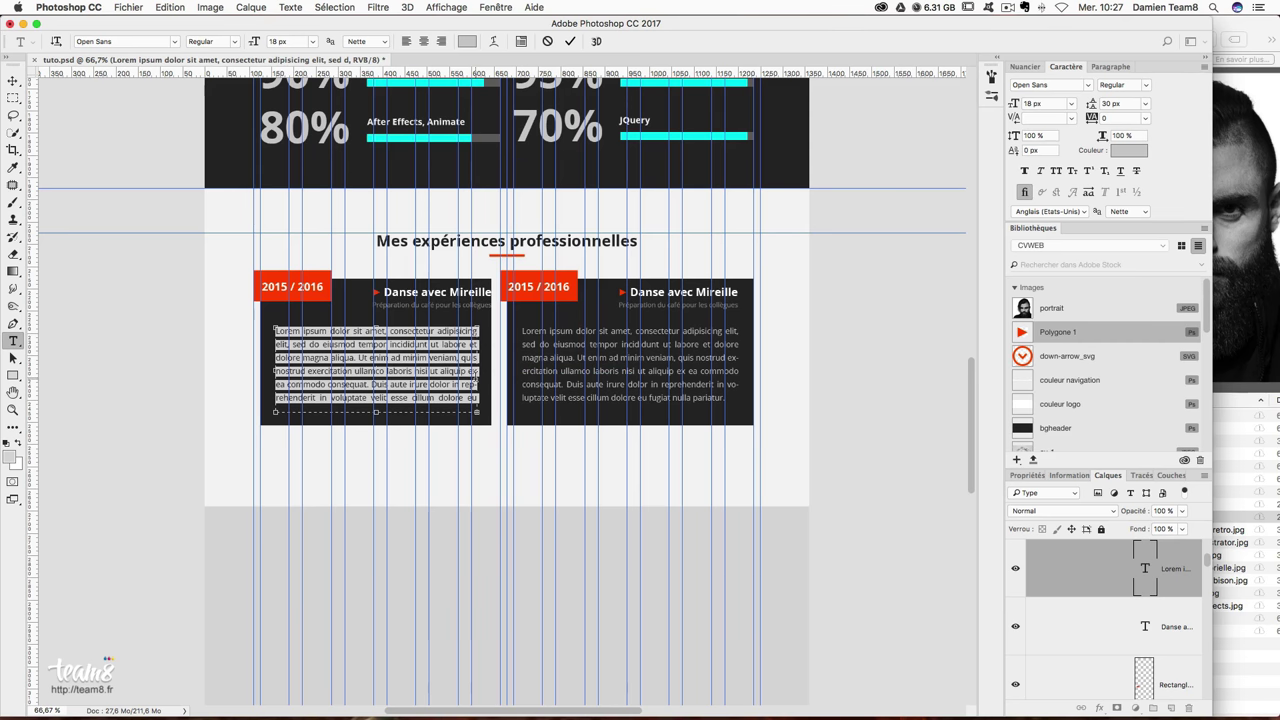
- Shift the left card's Polygone 1 title block about 14 px left
click(15, 87)
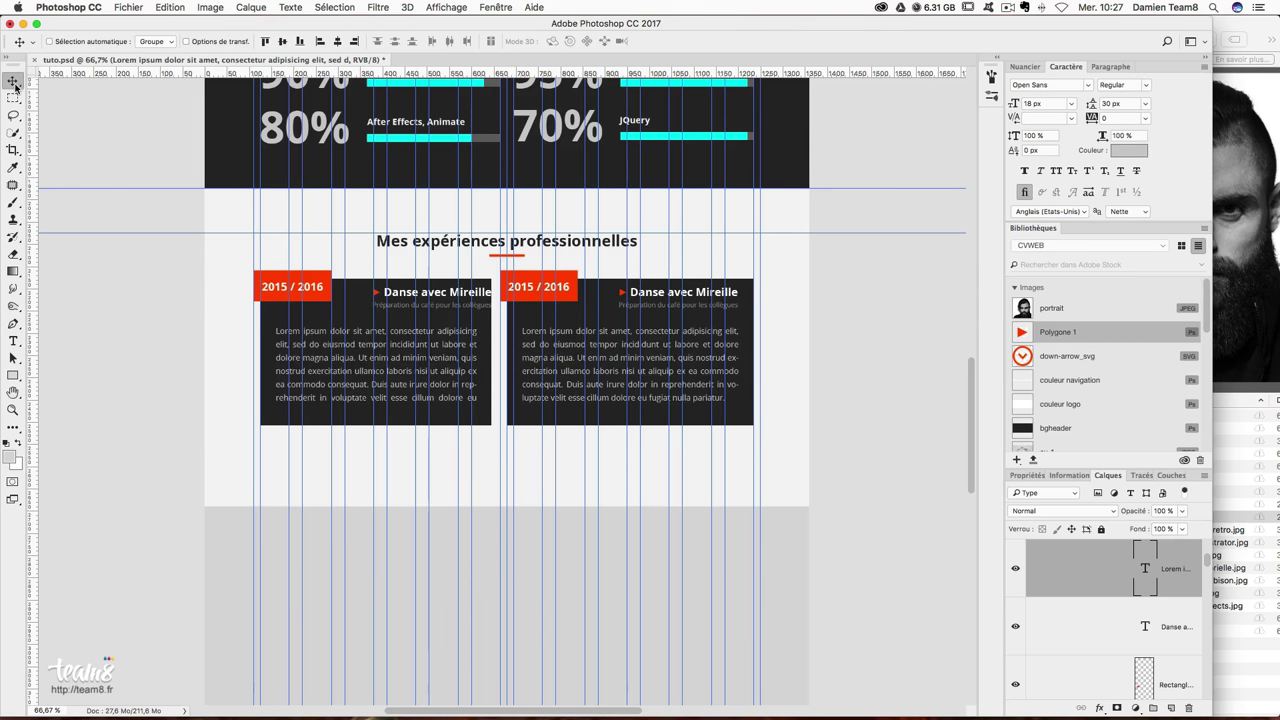
key(ctrl+semicolon)
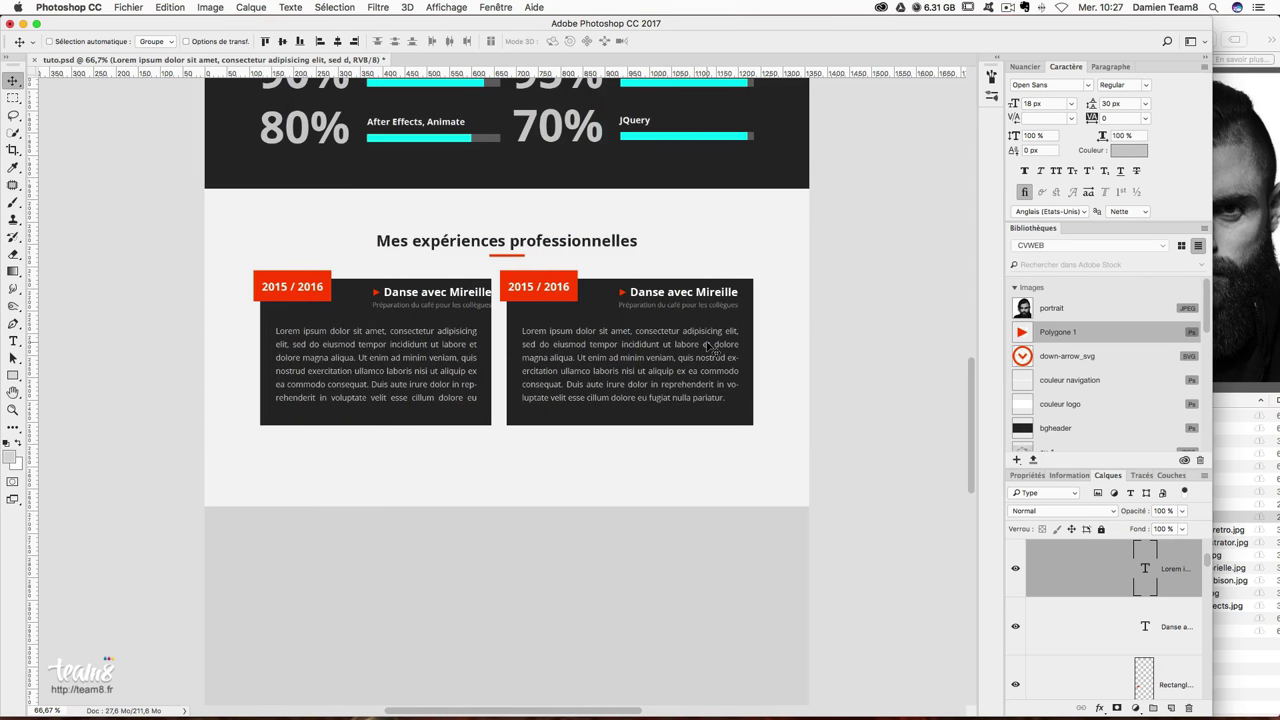
right_click(423, 302)
click(430, 296)
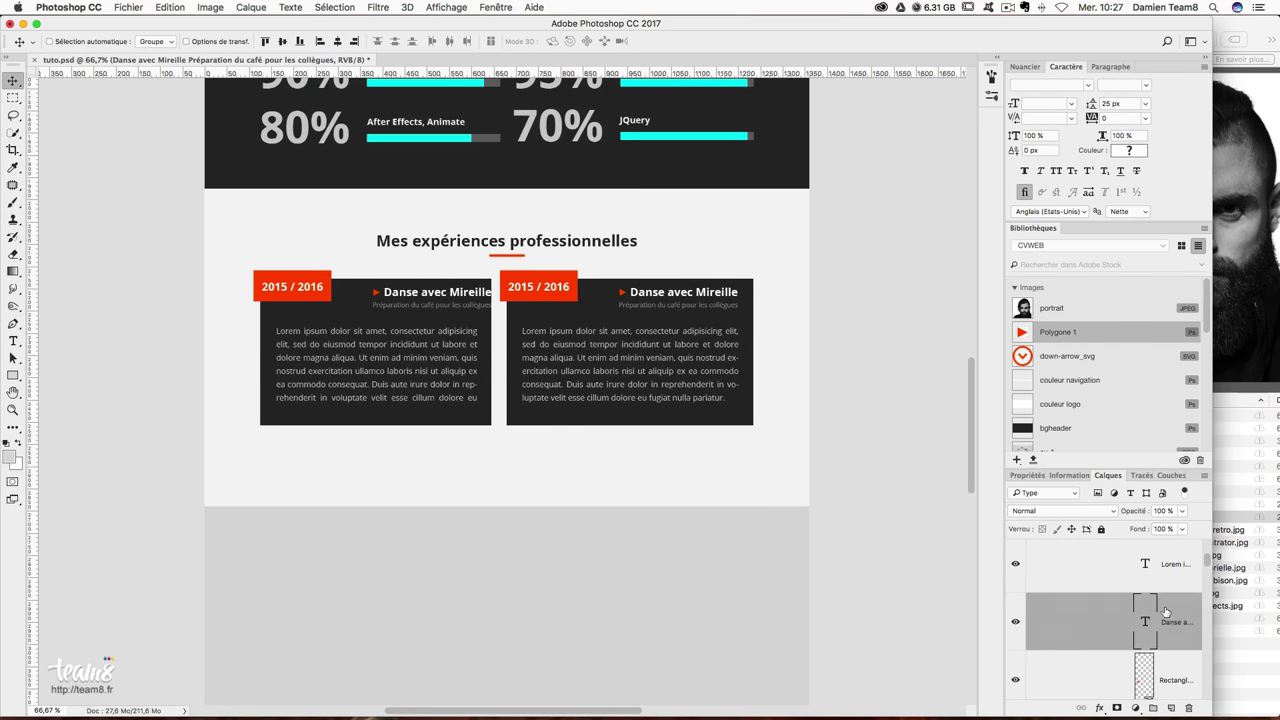
scroll(1160, 605, up, 3)
scroll(1166, 608, down, 3)
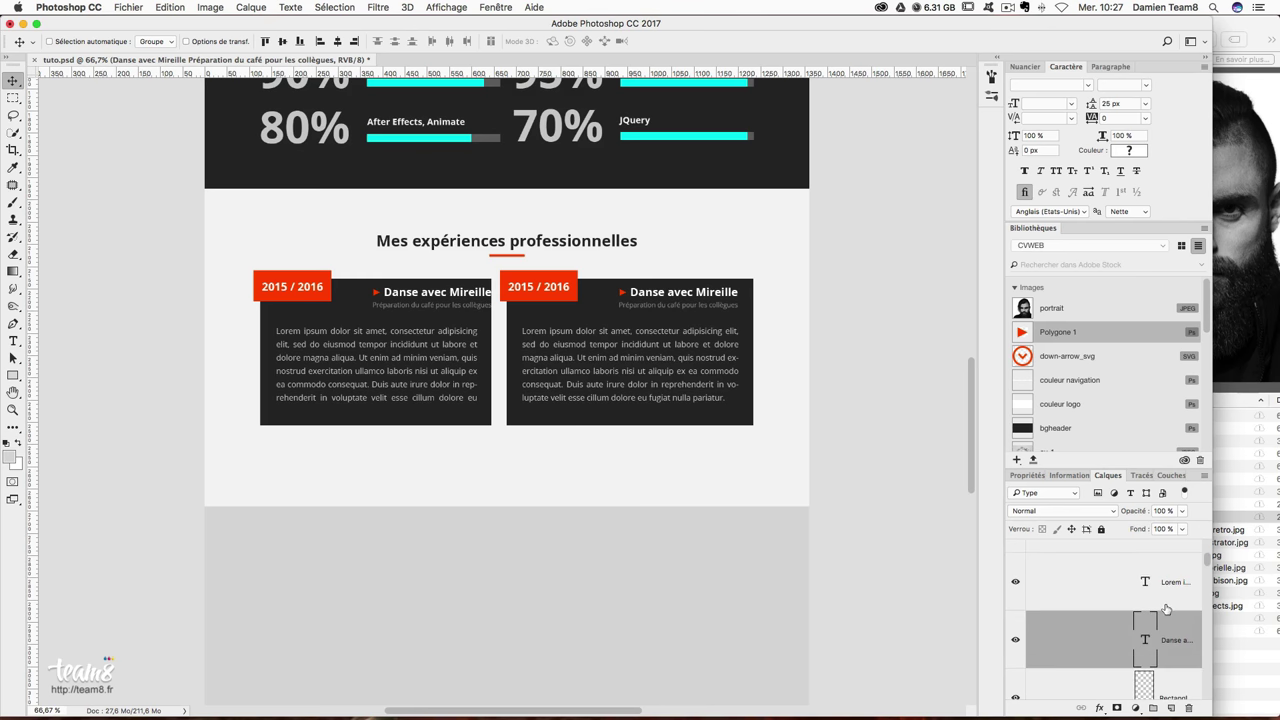
scroll(1168, 615, up, 2)
scroll(1170, 608, down, 2)
scroll(1174, 599, up, 2)
click(1174, 584)
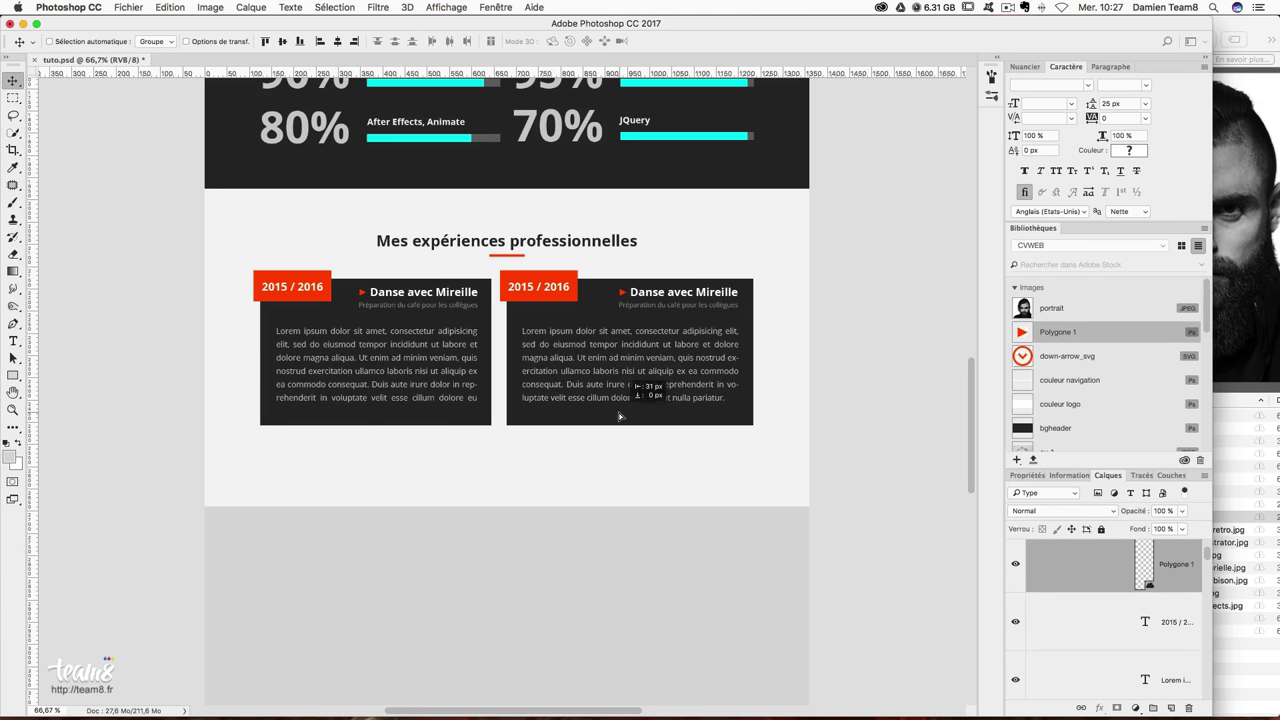
drag(650, 414, 635, 416)
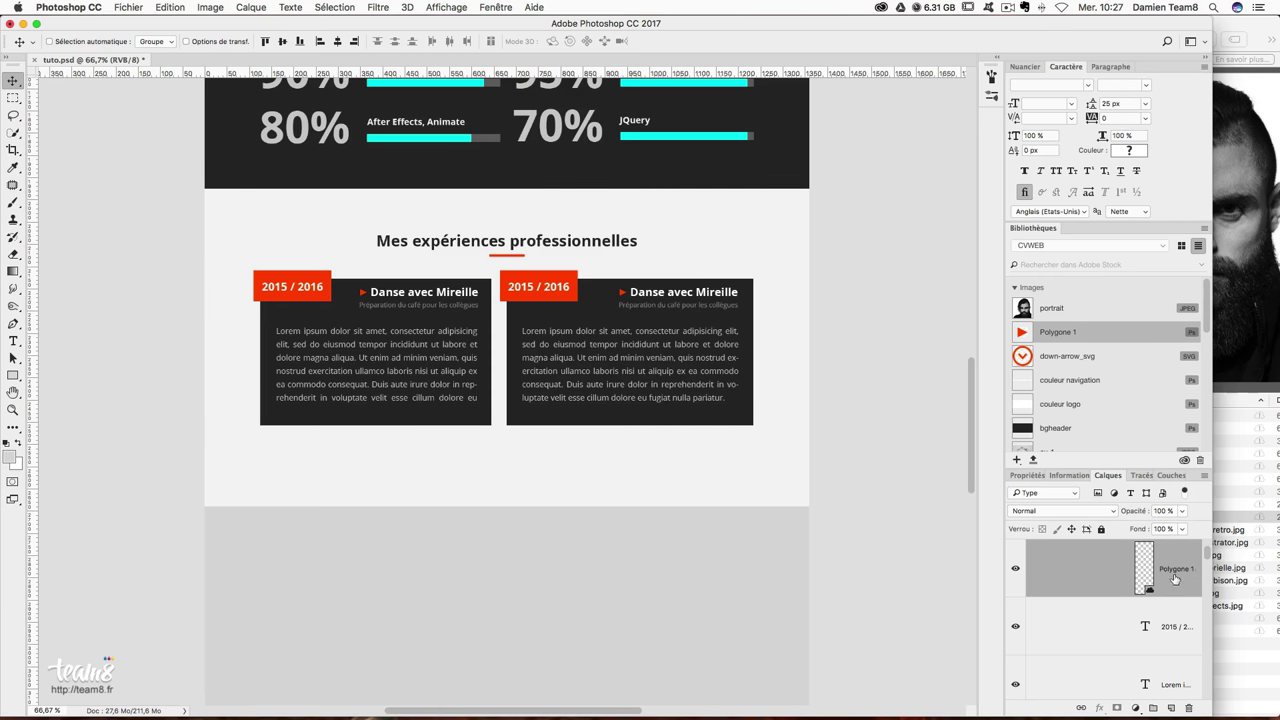
- Delete the outdated right-hand exp1 copie card group
scroll(1173, 580, up, 3)
click(1110, 626)
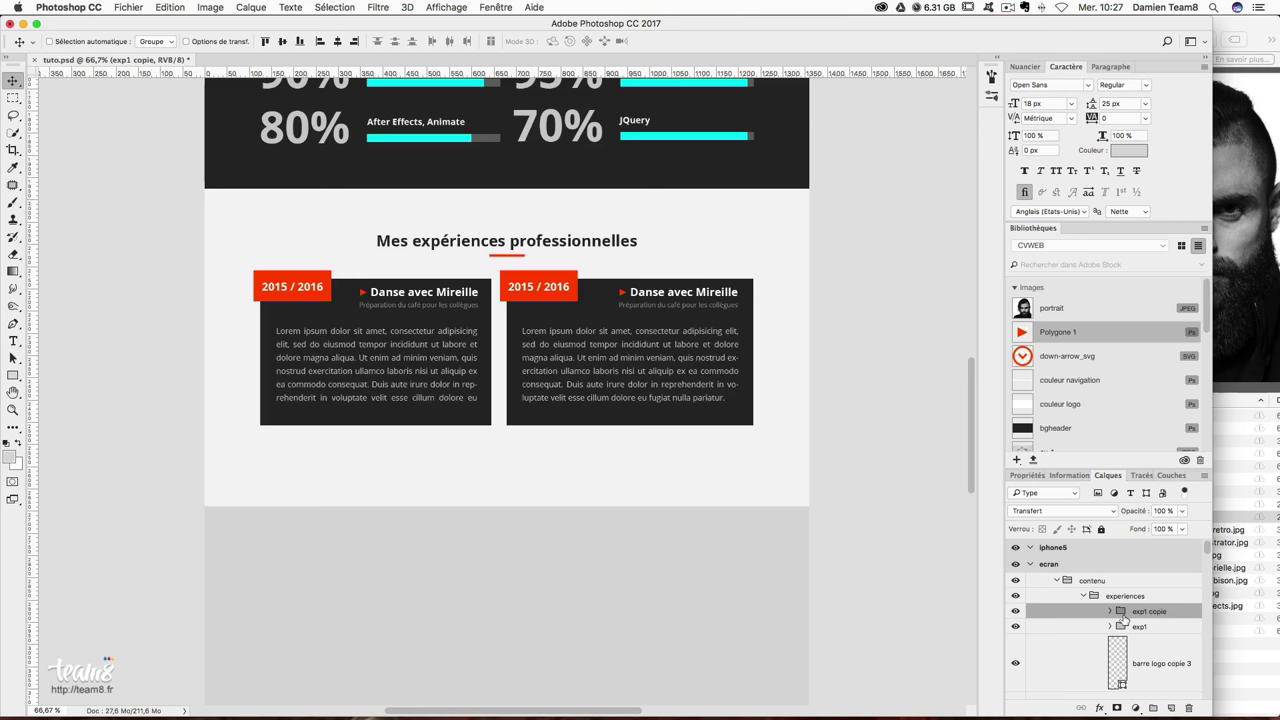
click(1110, 626)
key(Delete)
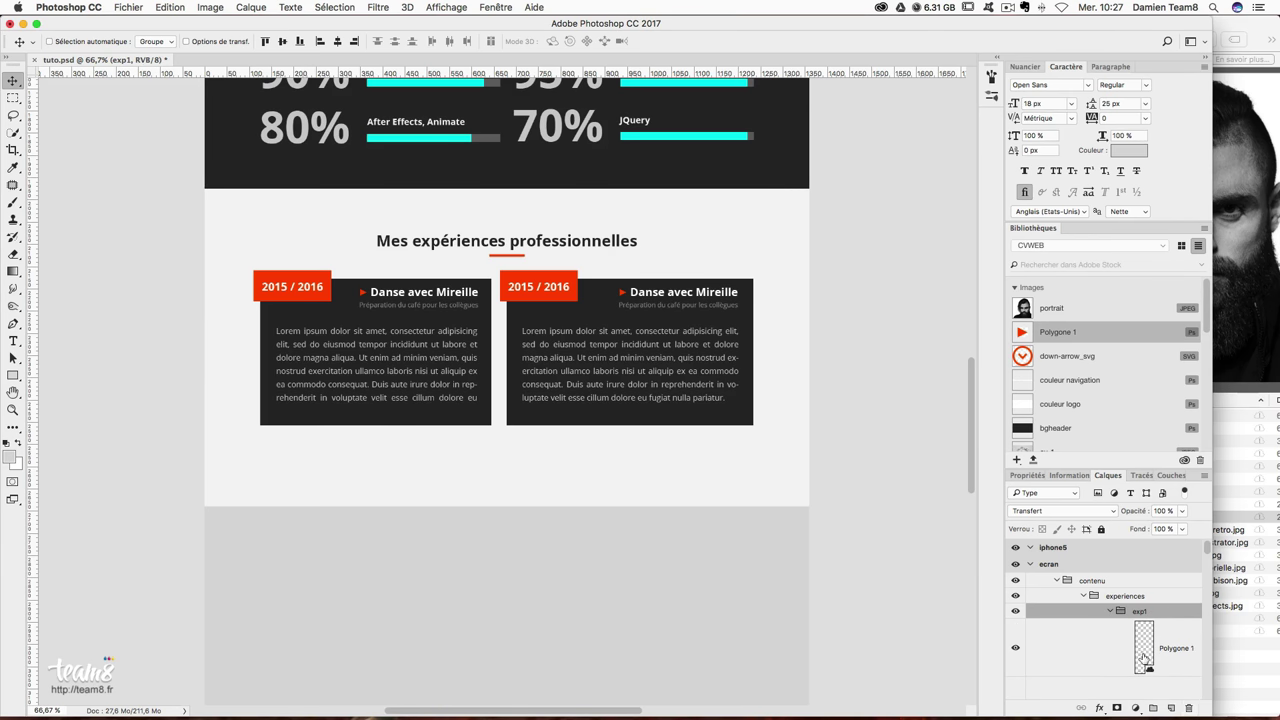
click(1111, 612)
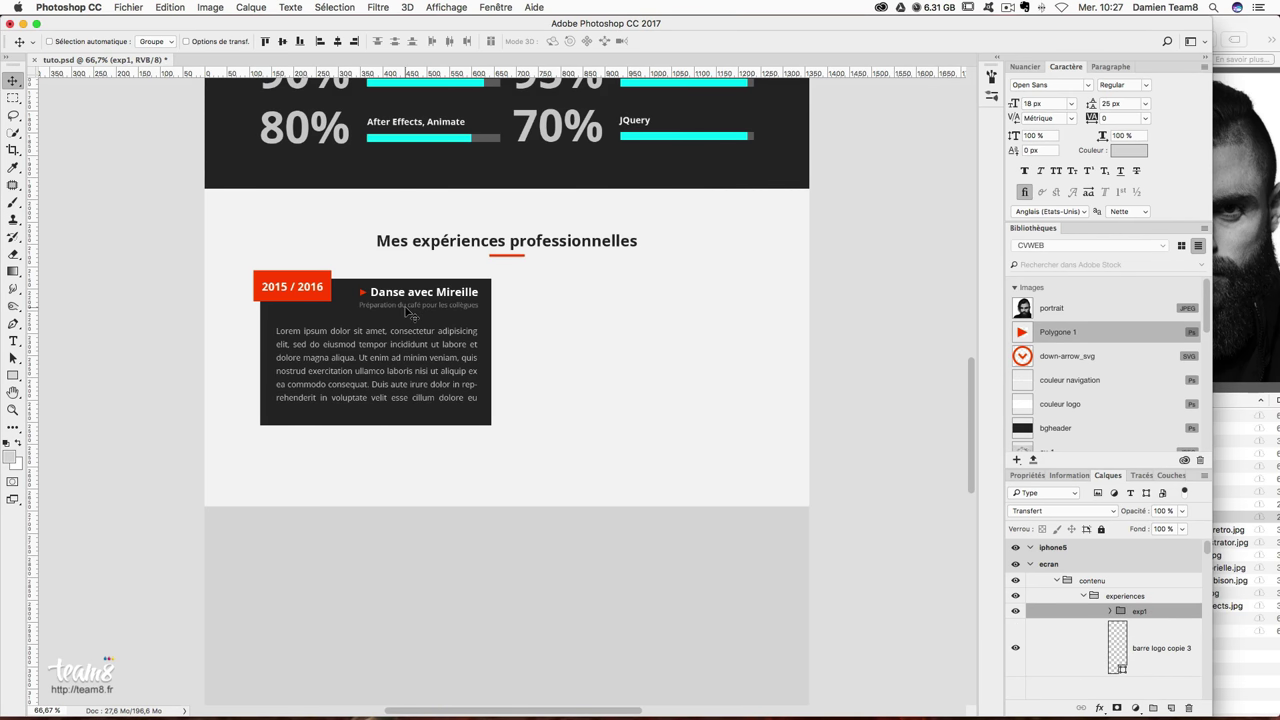
- Alt-drag exp1 into the right column as a fresh copy, nudged 2 px right
key(super+semicolon)
drag(383, 318, 625, 318)
key(super+z)
drag(434, 343, 673, 357)
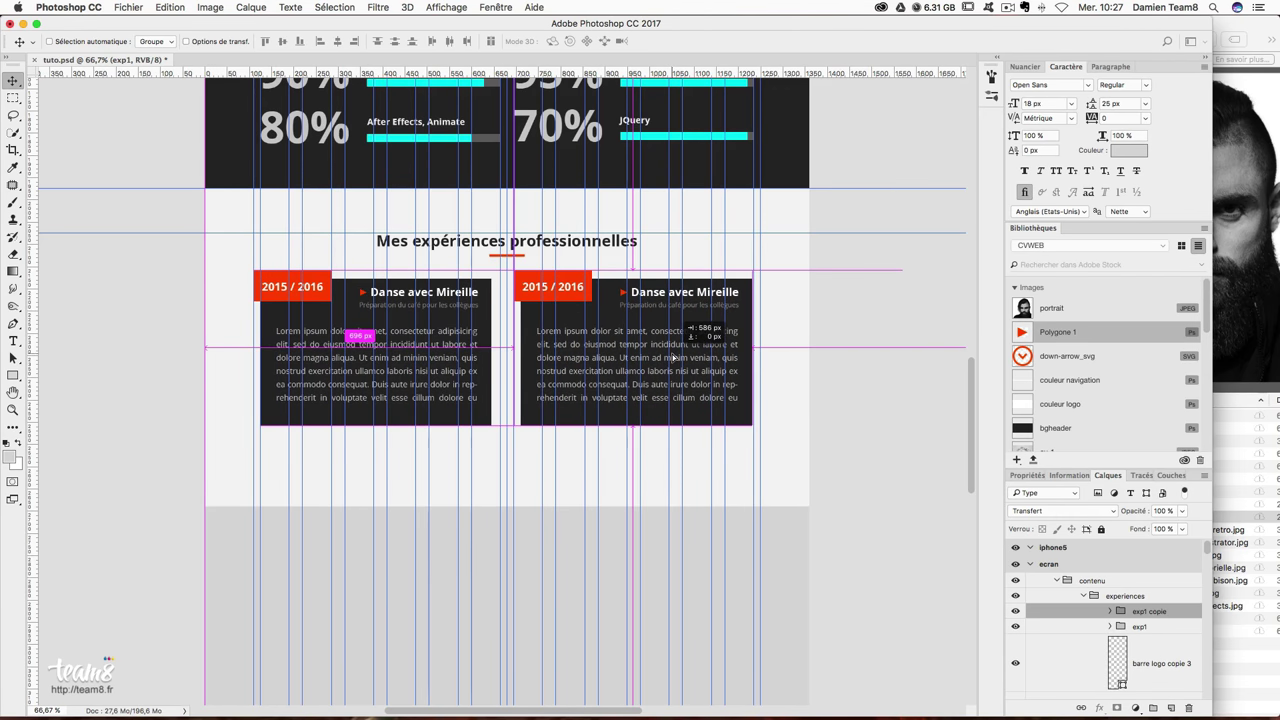
key(Right)
key(Right)
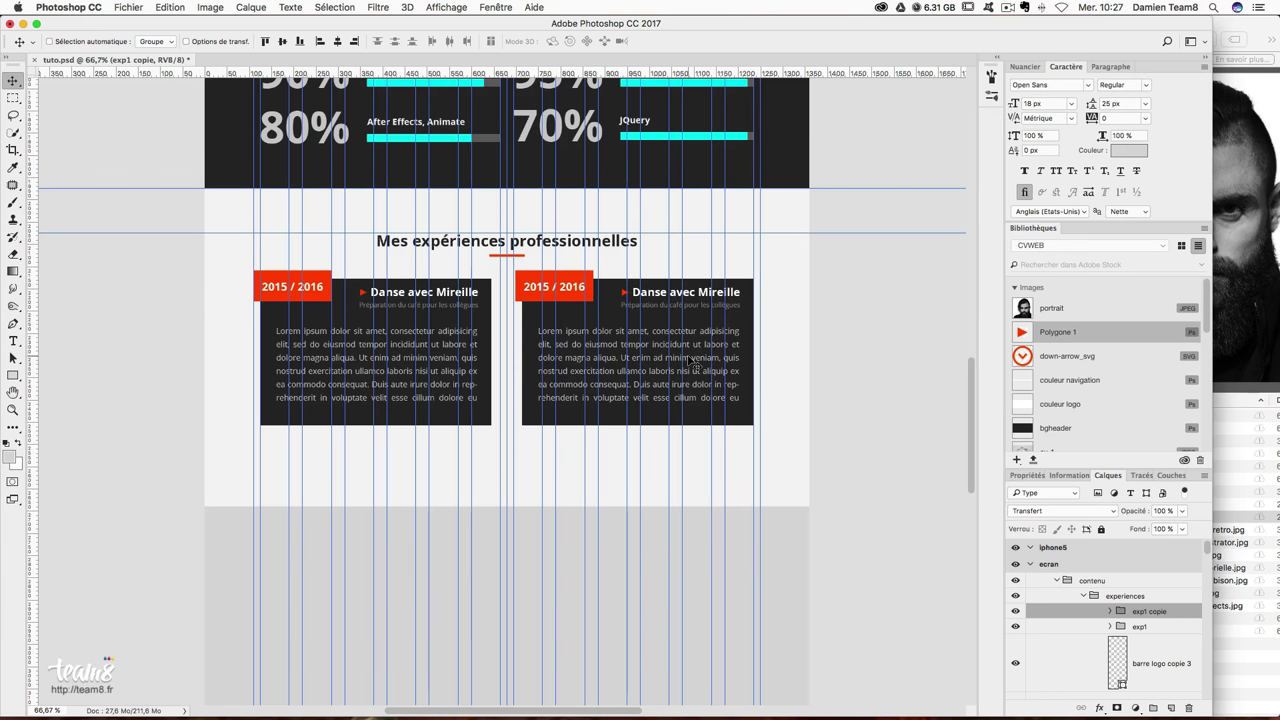
key(super+semicolon)
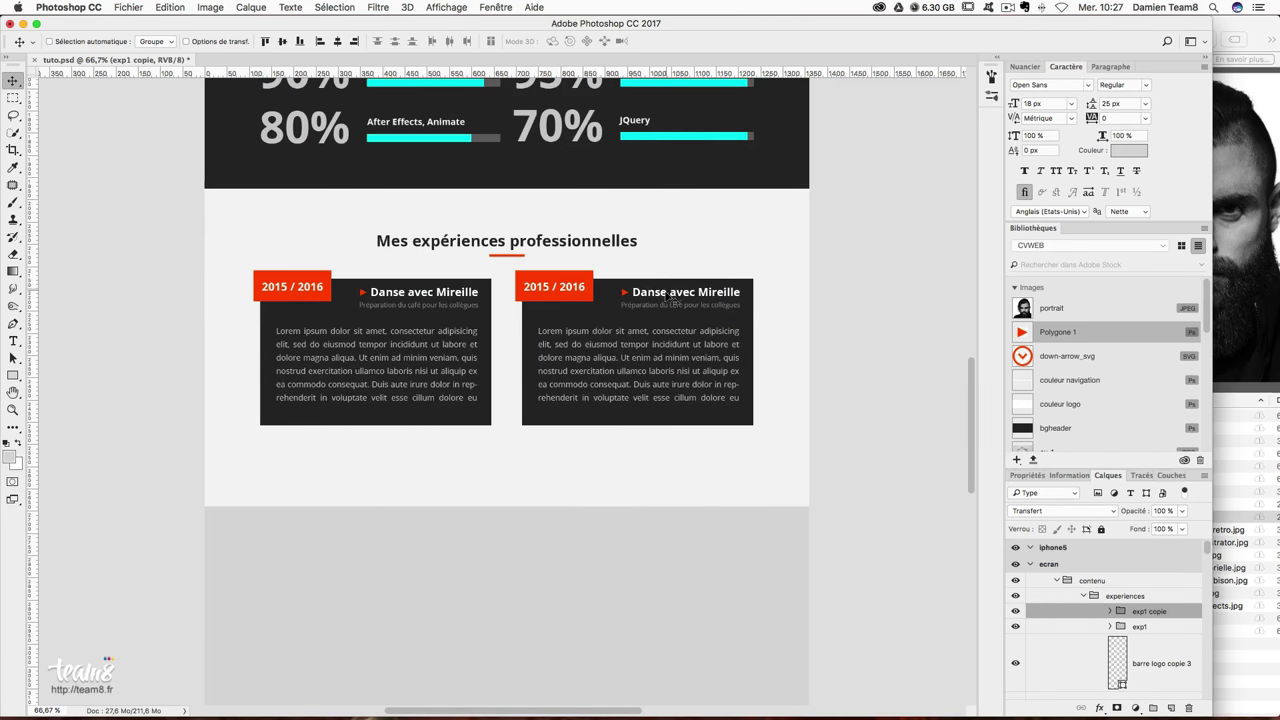
scroll(465, 527, up, 3)
scroll(603, 497, up, 5)
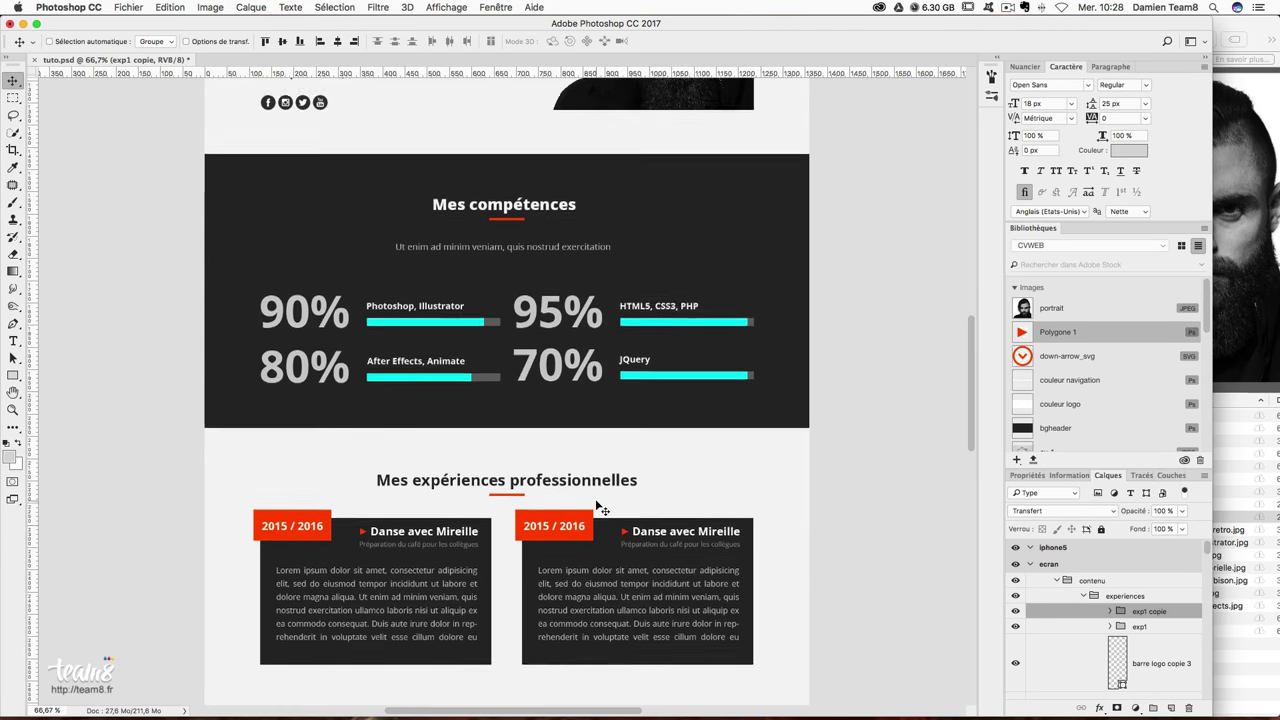
- Stretch the Rectangle 3 section background down to 1190 px
scroll(603, 497, down, 5)
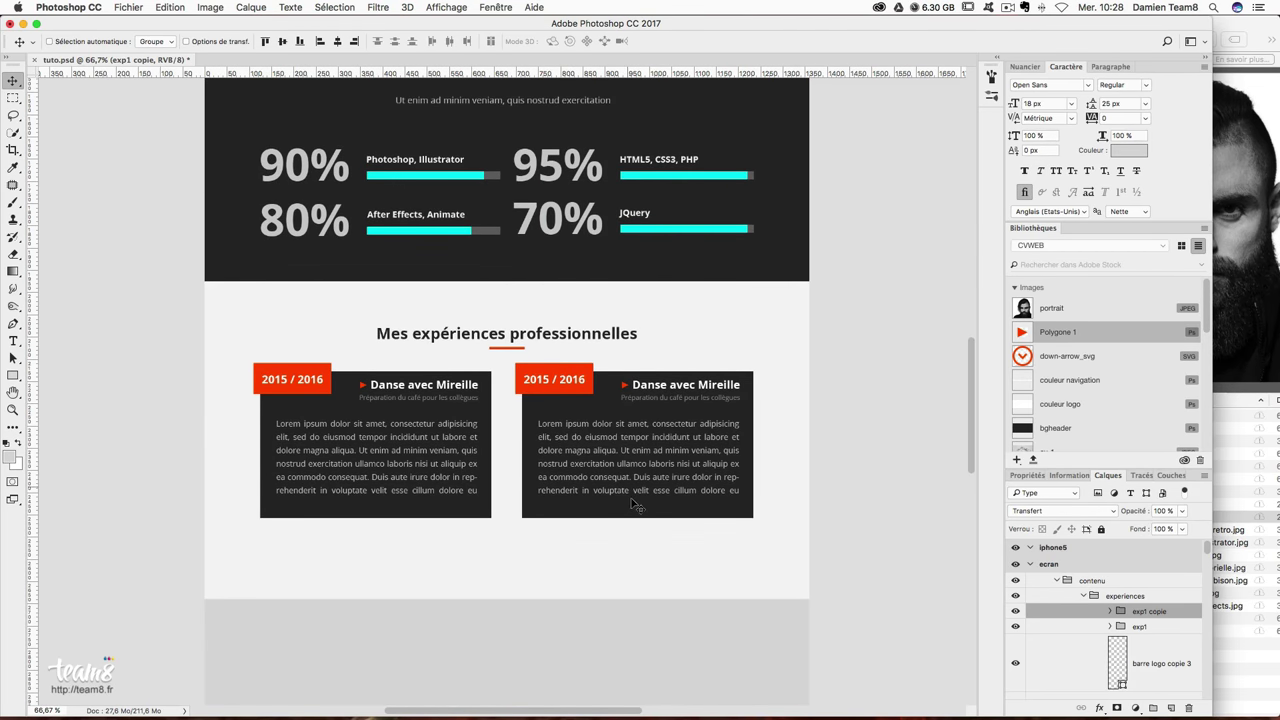
scroll(636, 505, down, 3)
right_click(636, 524)
click(678, 445)
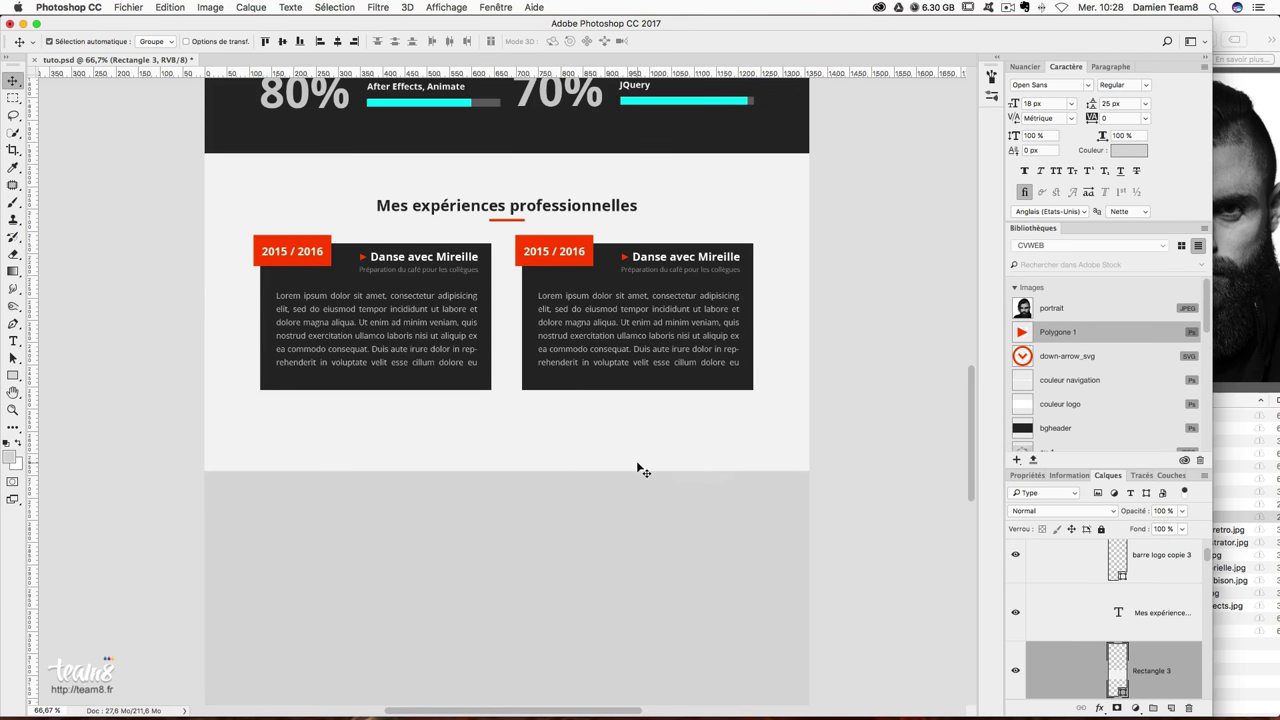
key(ctrl+t)
drag(509, 473, 509, 686)
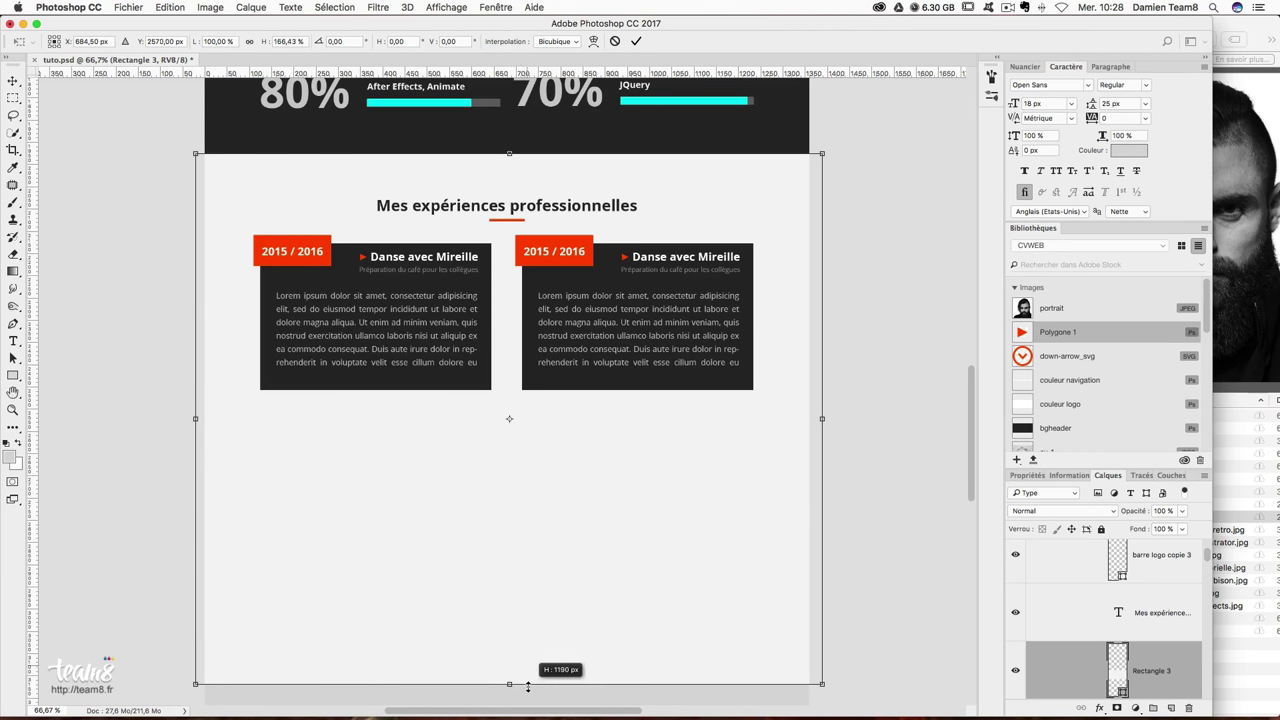
key(Return)
- Alt-drag both exp1 and exp1 copie cards into a second row below
scroll(1160, 616, up, 3)
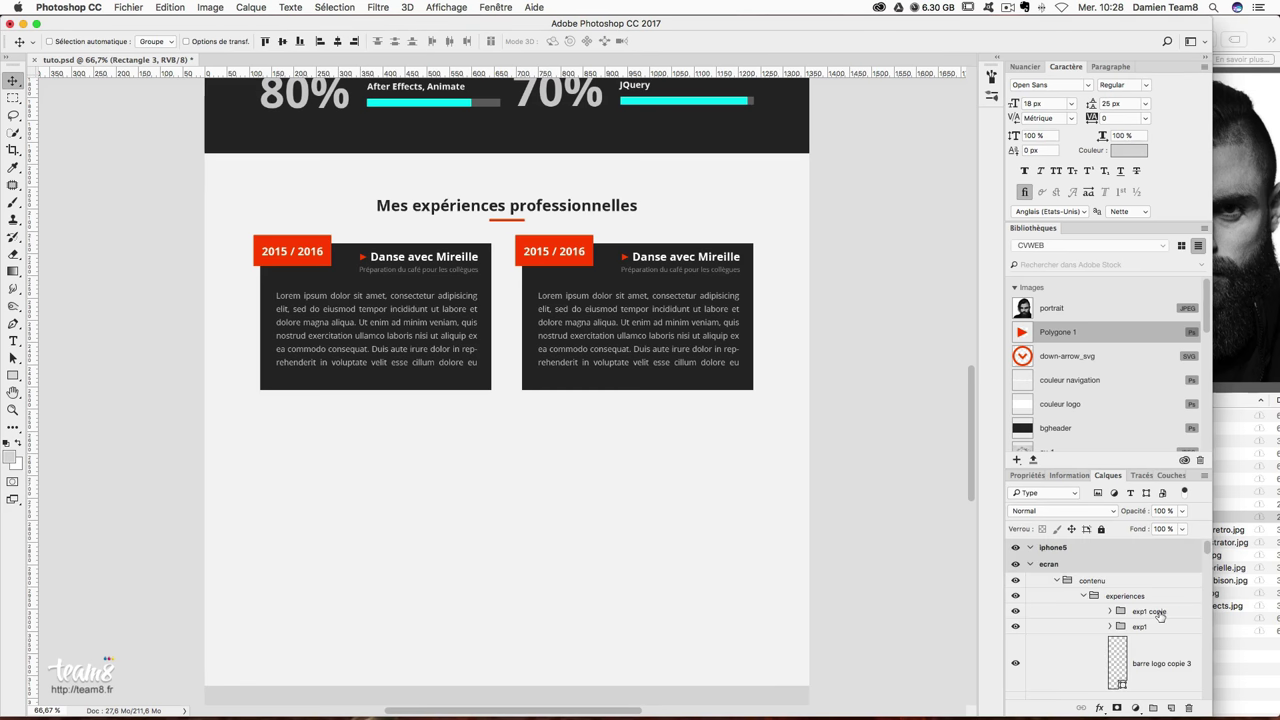
click(1140, 612)
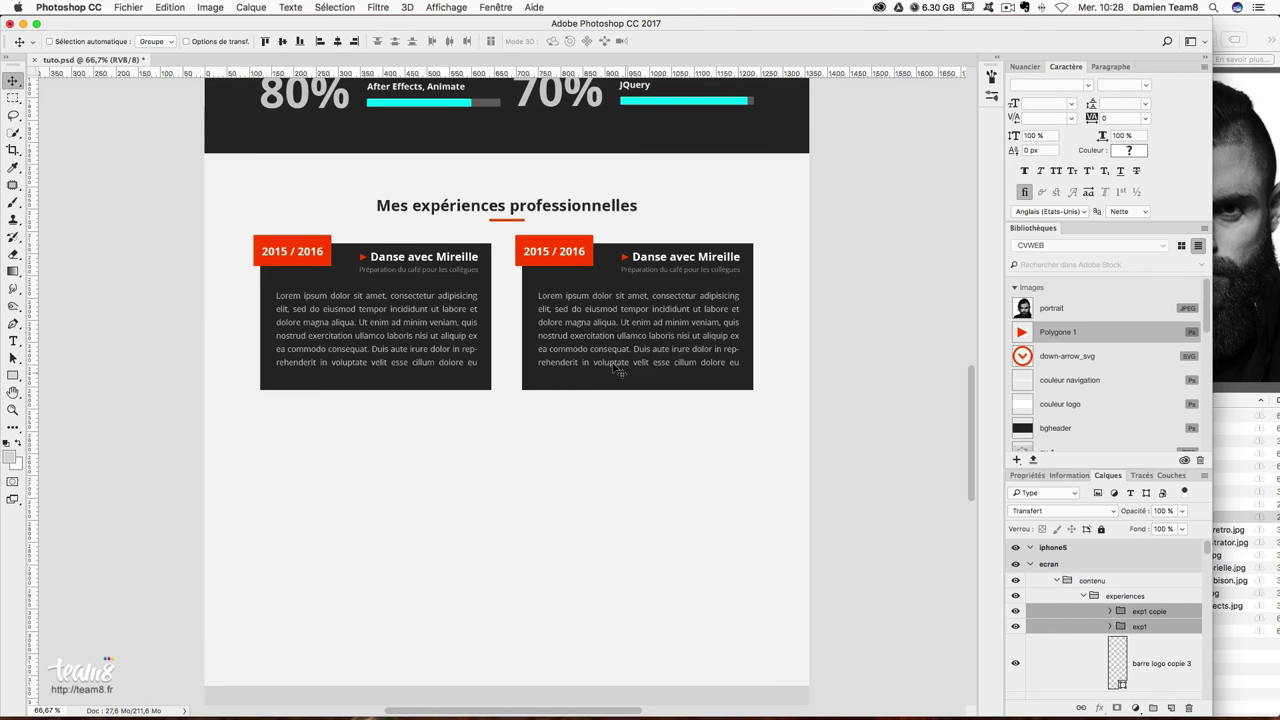
mouse_move(650, 318)
mouse_down()
mouse_move(651, 463)
mouse_move(599, 446)
mouse_up()
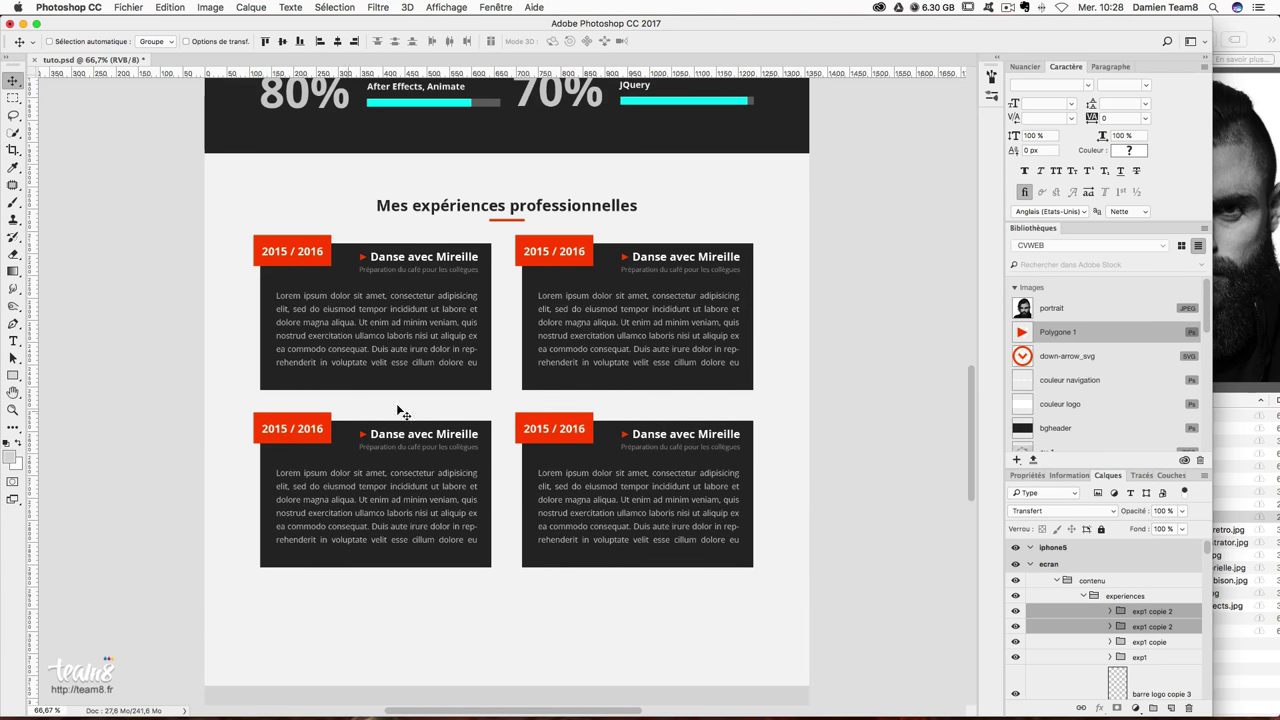
scroll(641, 408, down, 2)
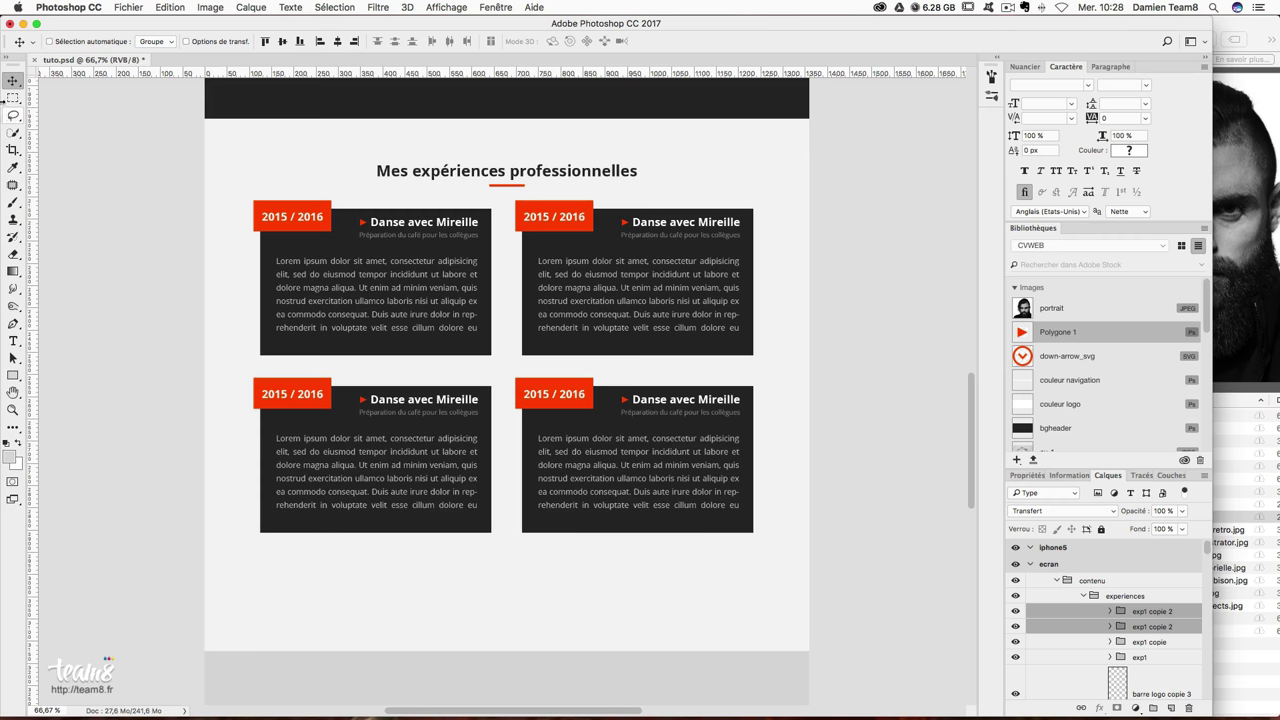
- Add a horizontal guide marking the spacing below the bottom cards
click(12, 98)
key(ctrl+semicolon)
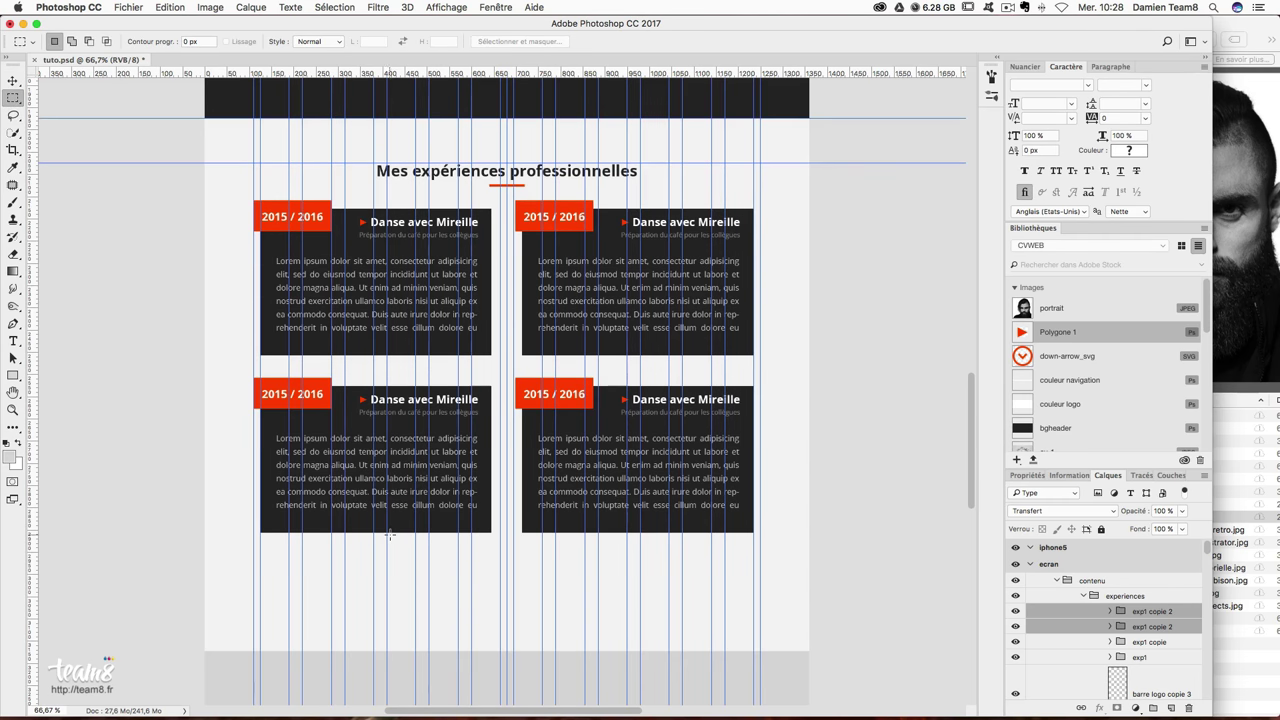
drag(389, 532, 430, 577)
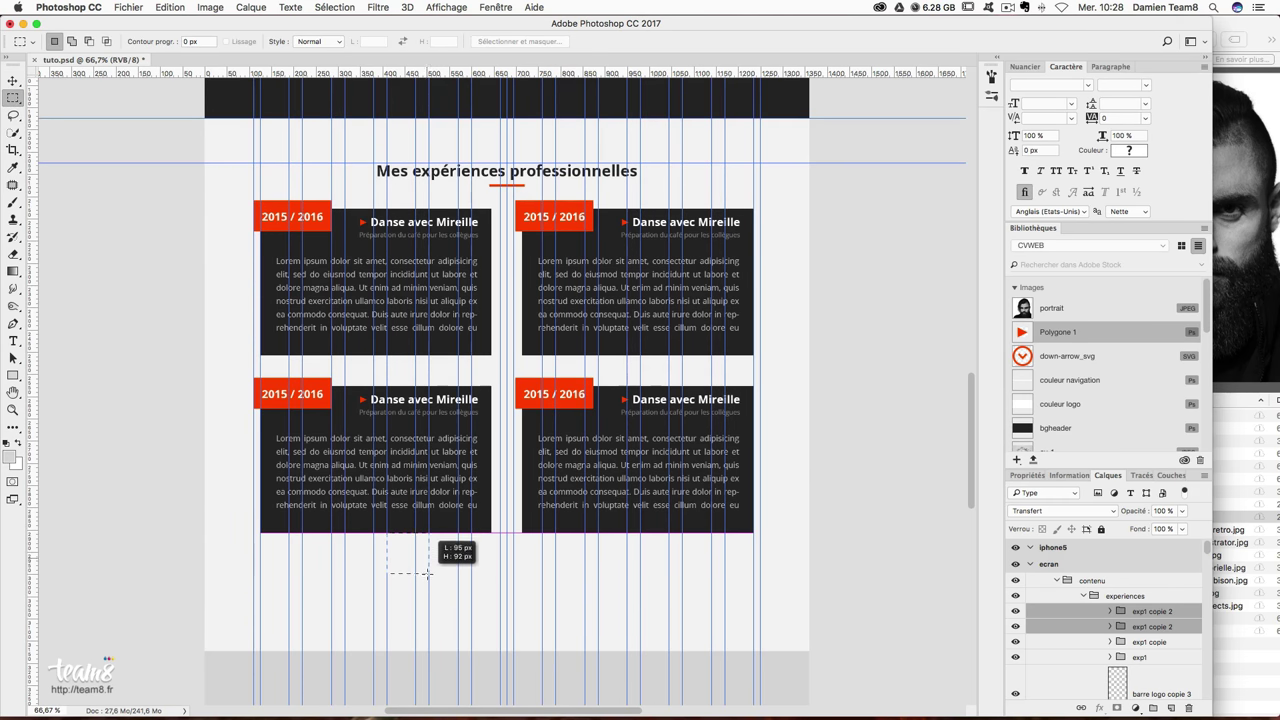
drag(428, 577, 430, 578)
drag(417, 75, 491, 577)
click(470, 560)
scroll(558, 566, down, 3)
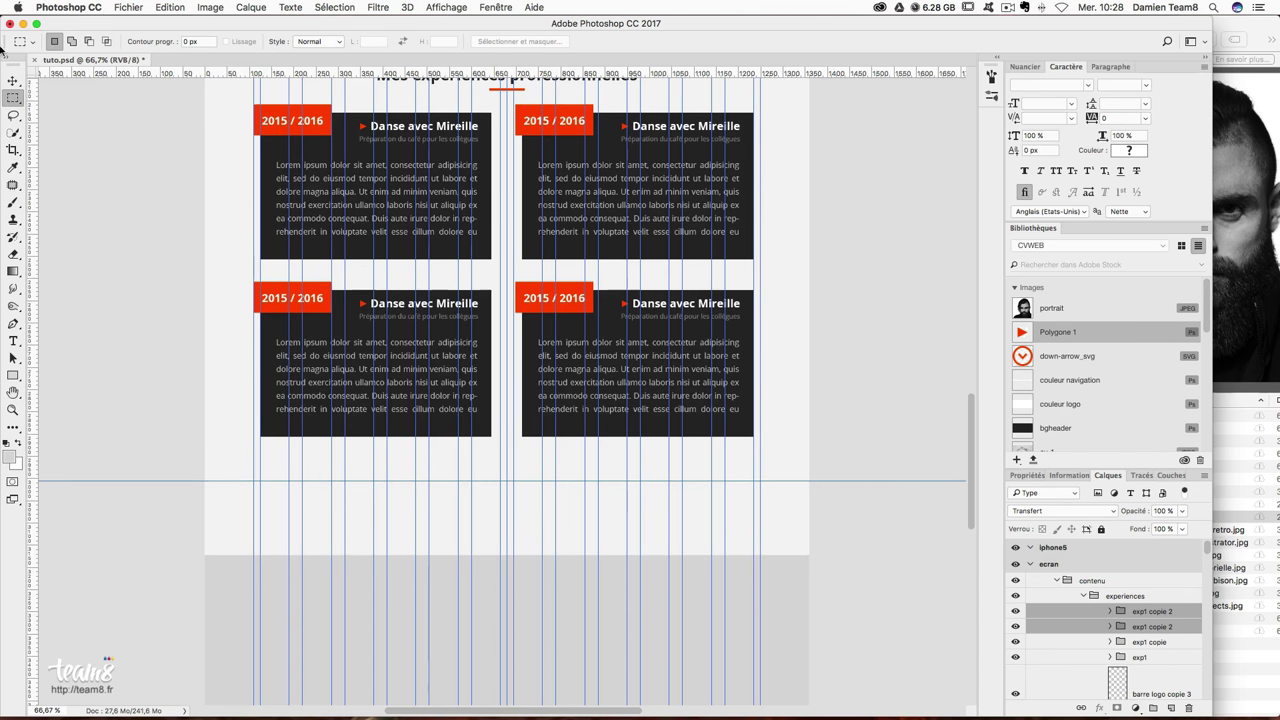
- Shorten Rectangle 3 so it ends at the guide, 1032 px tall
click(13, 80)
right_click(304, 498)
click(335, 505)
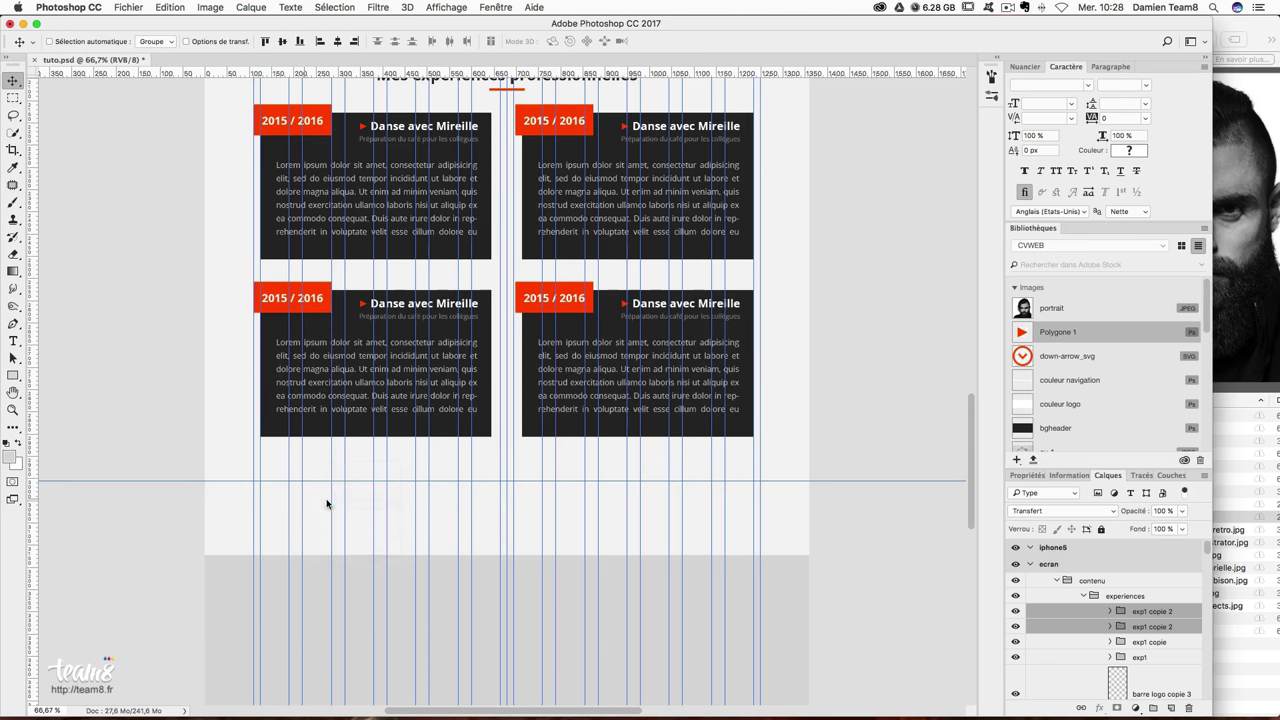
right_click(330, 514)
click(330, 514)
key(ctrl+t)
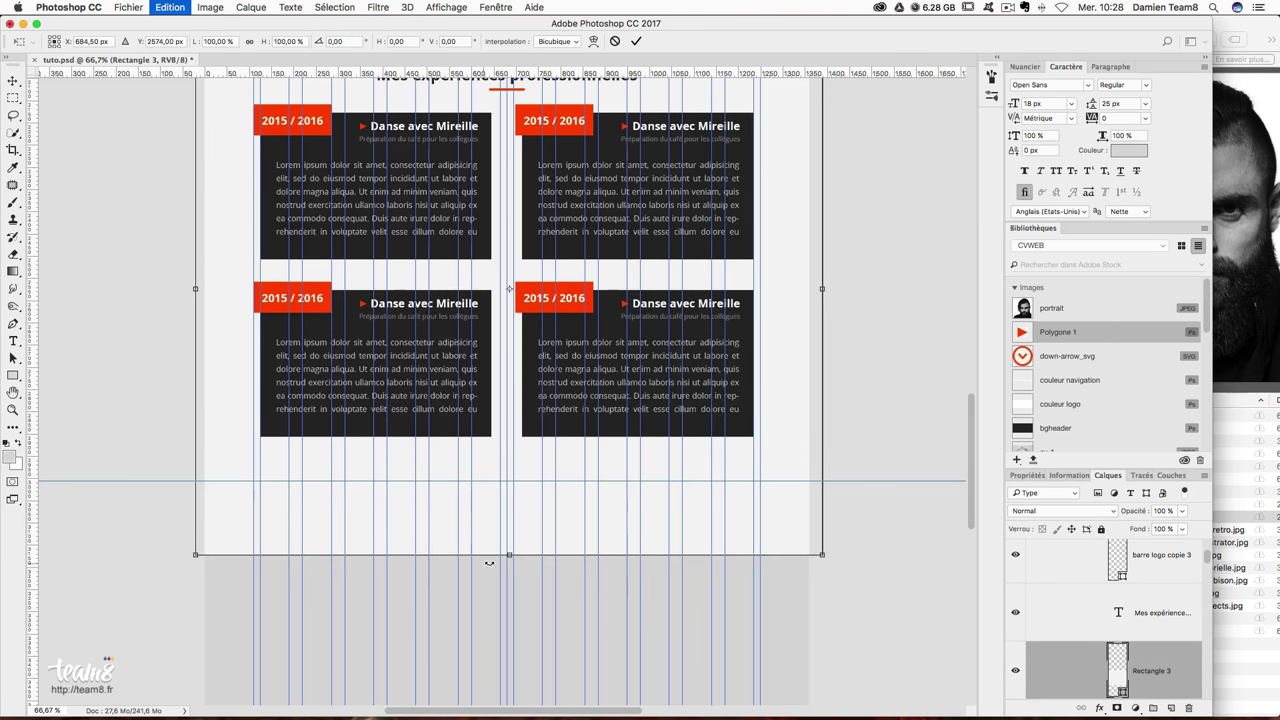
drag(509, 558, 509, 489)
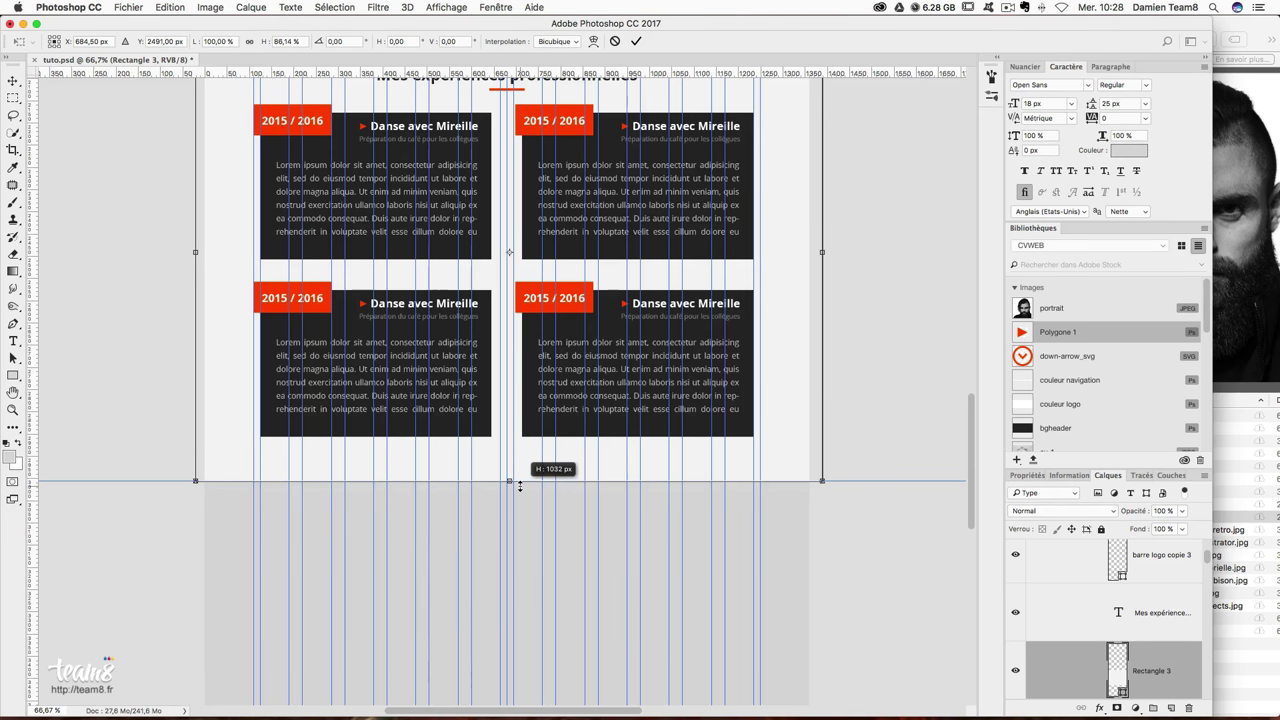
key(Return)
- Add a second horizontal guide 49 px below the first
scroll(627, 503, down, 4)
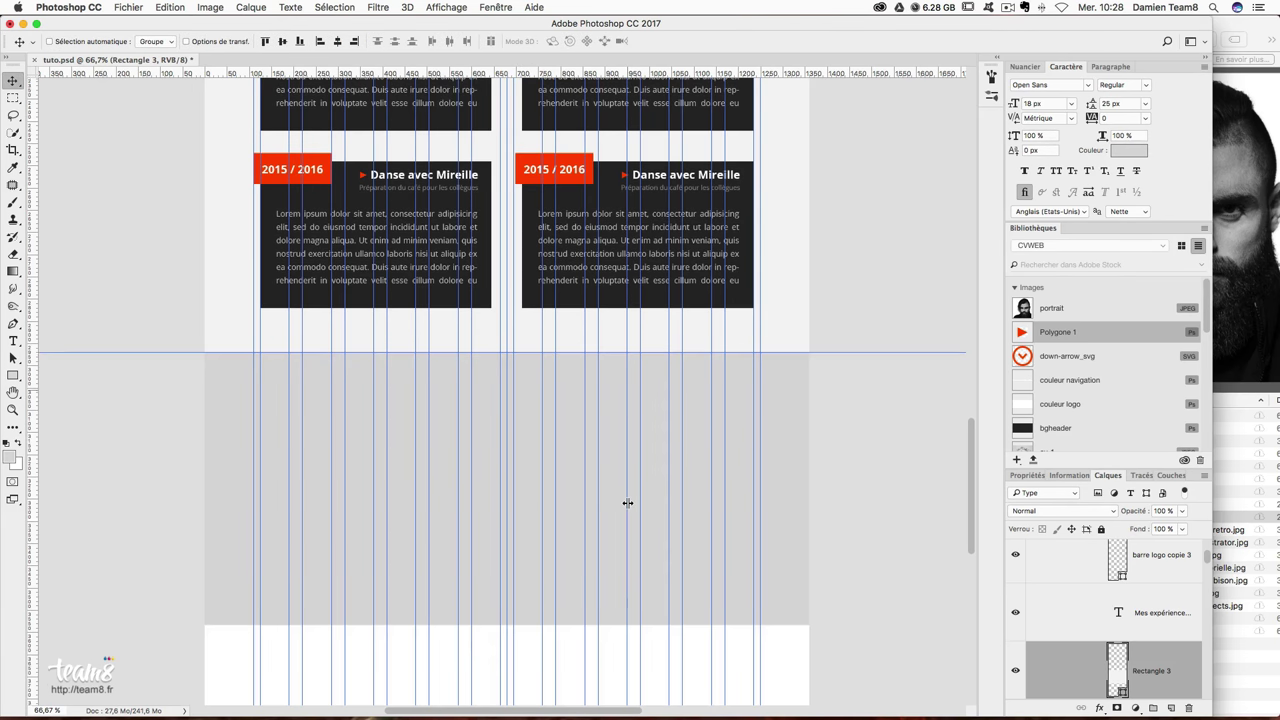
key(m)
drag(428, 352, 445, 397)
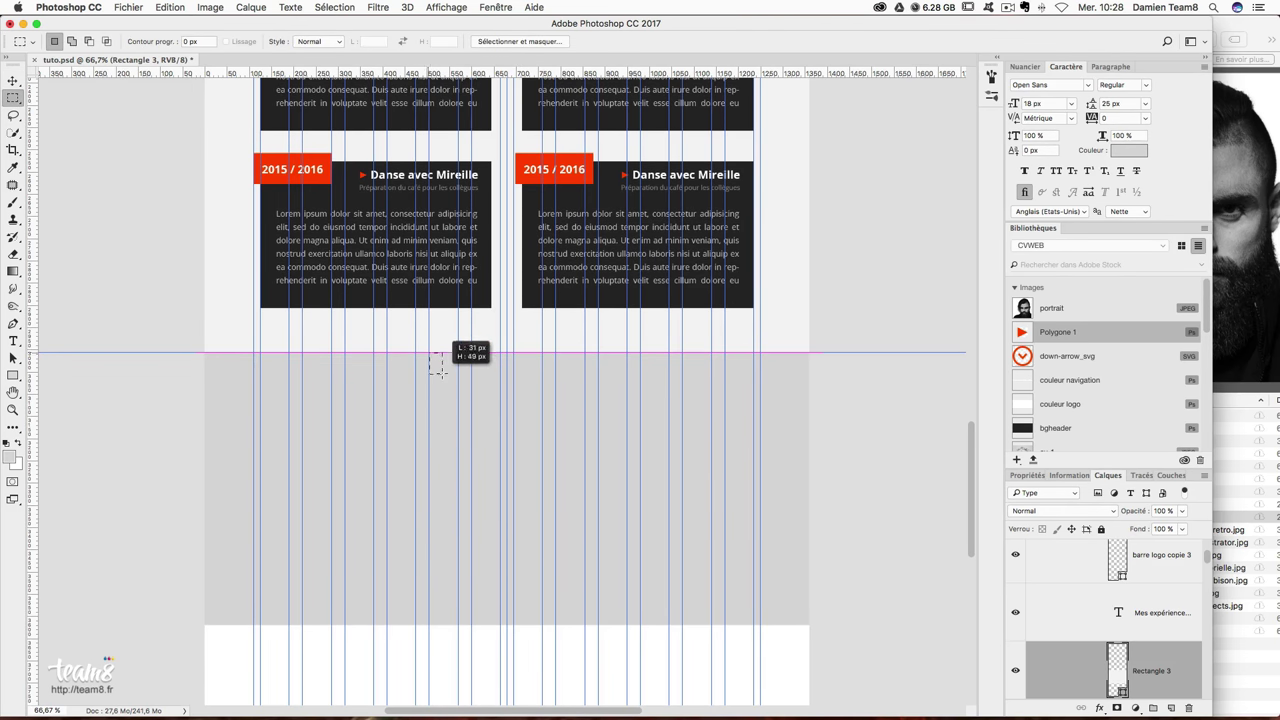
drag(470, 74, 525, 397)
key(ctrl+d)
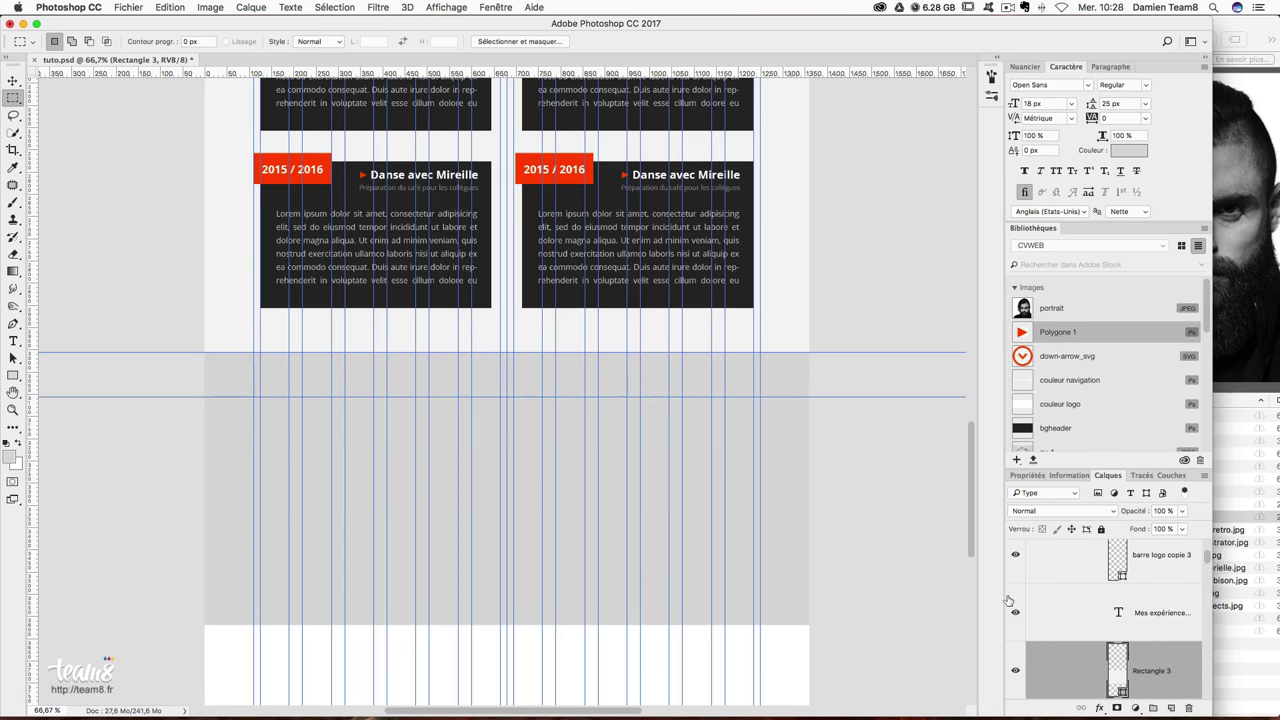
scroll(1056, 620, up, 3)
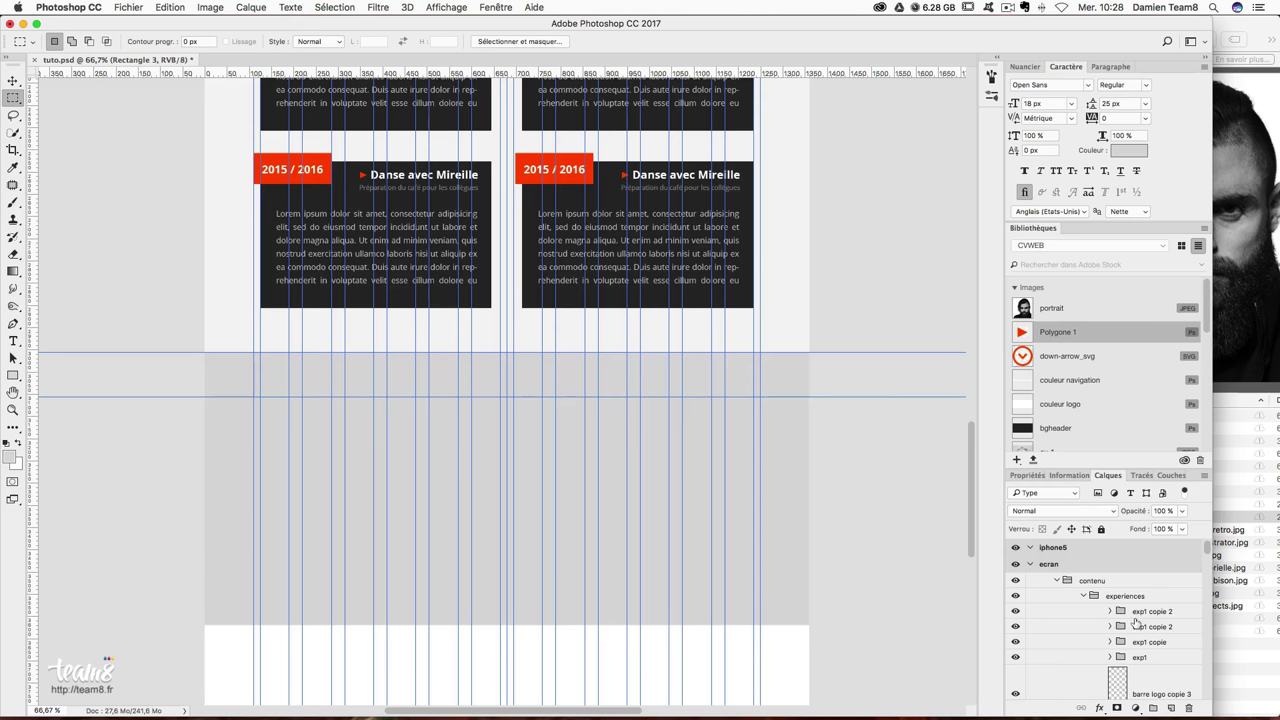
- Collapse experiences and competences and create an empty group above experiences
click(1083, 597)
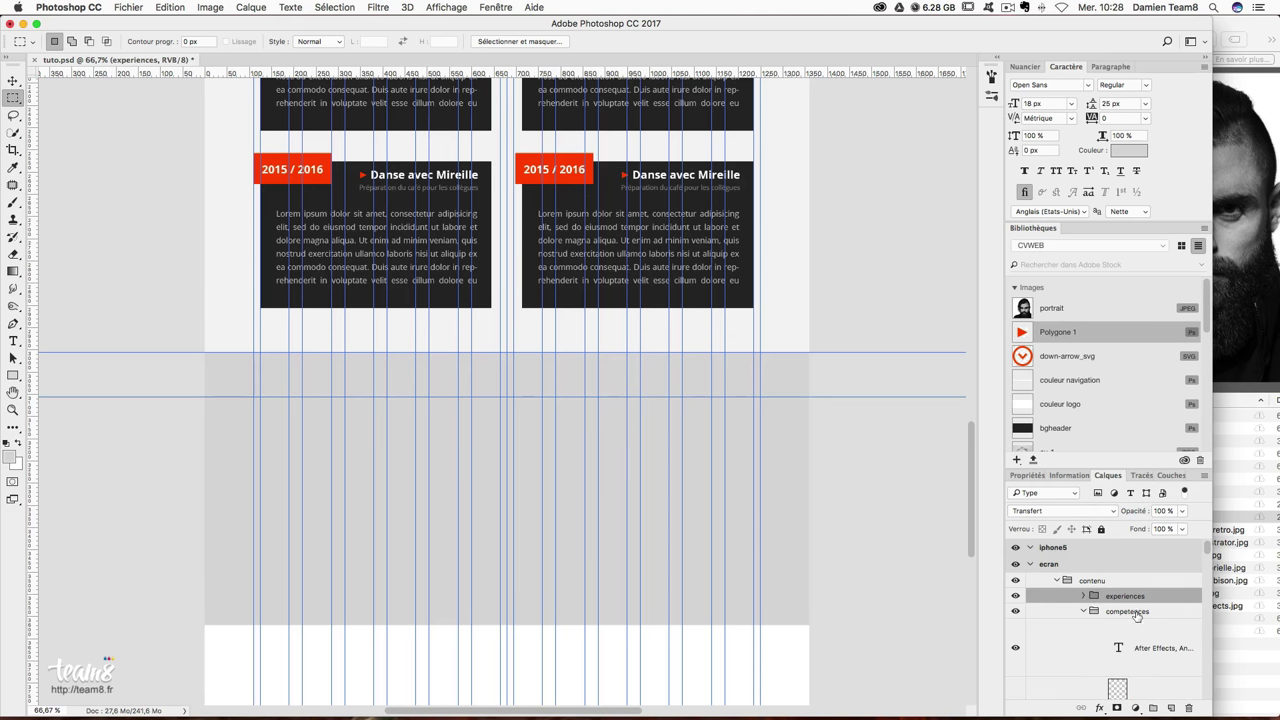
click(1084, 612)
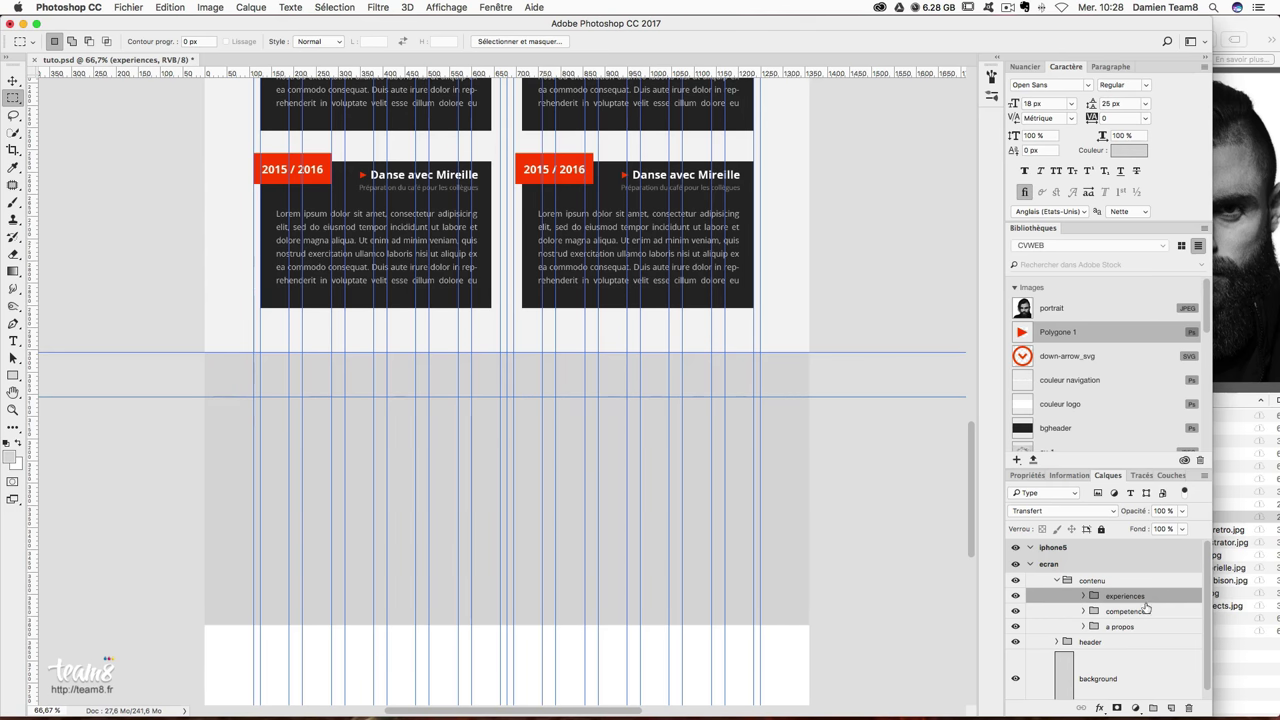
key(super+g)
key(super+z)
key(super+g)
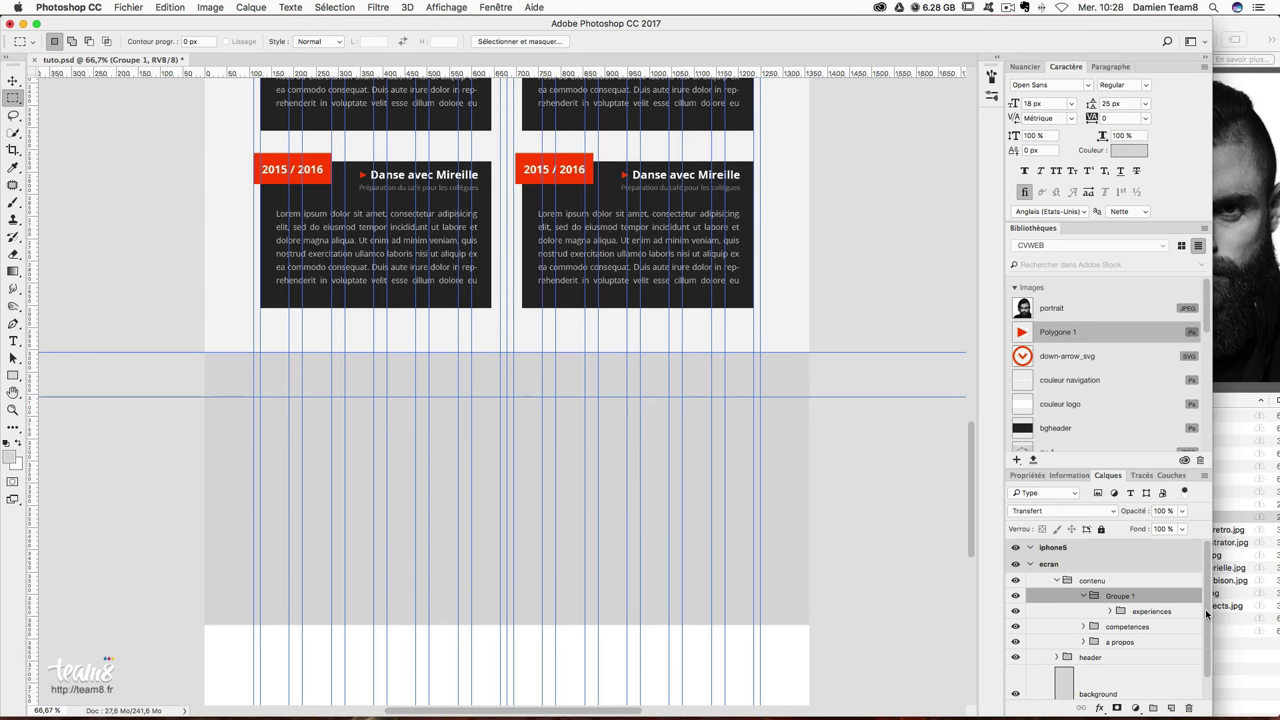
drag(1099, 612, 1108, 622)
- Rename the new group to 'realisations'
double_click(1122, 595)
text(Mes)
text(s)
key(Return)
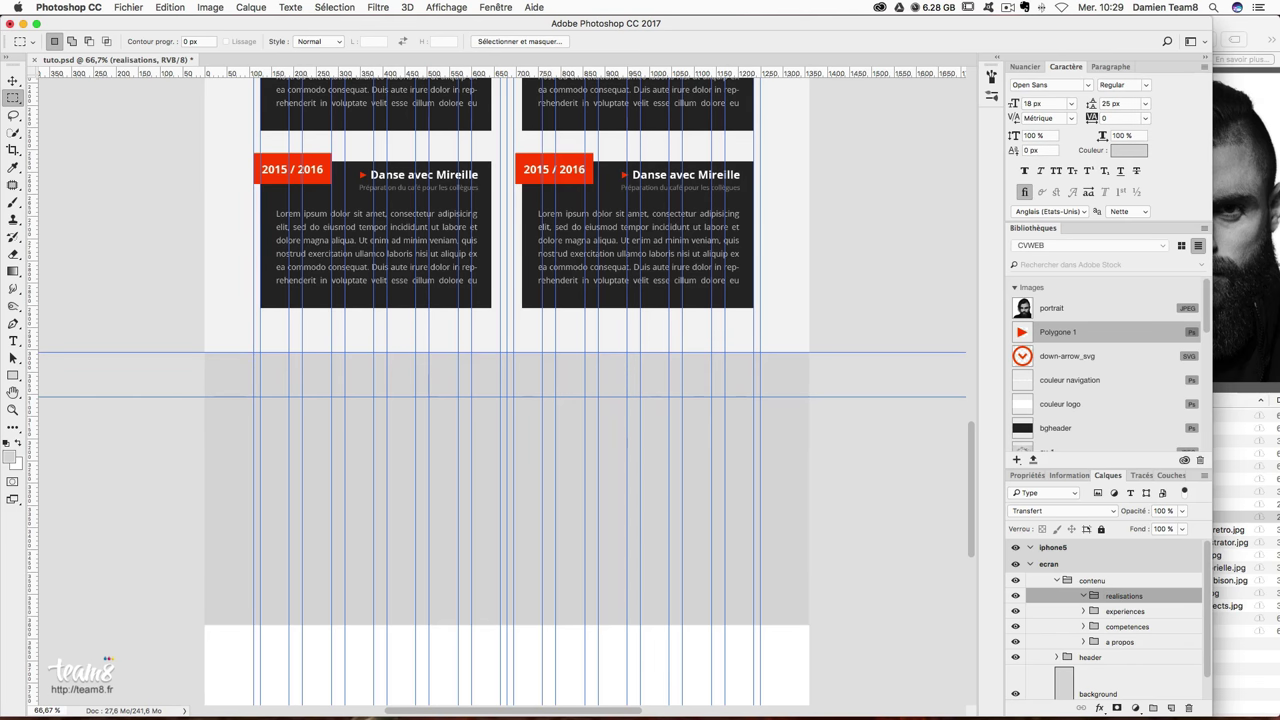
- Add a 'Mes réalisations' text layer in the grey band
scroll(656, 476, down, 2)
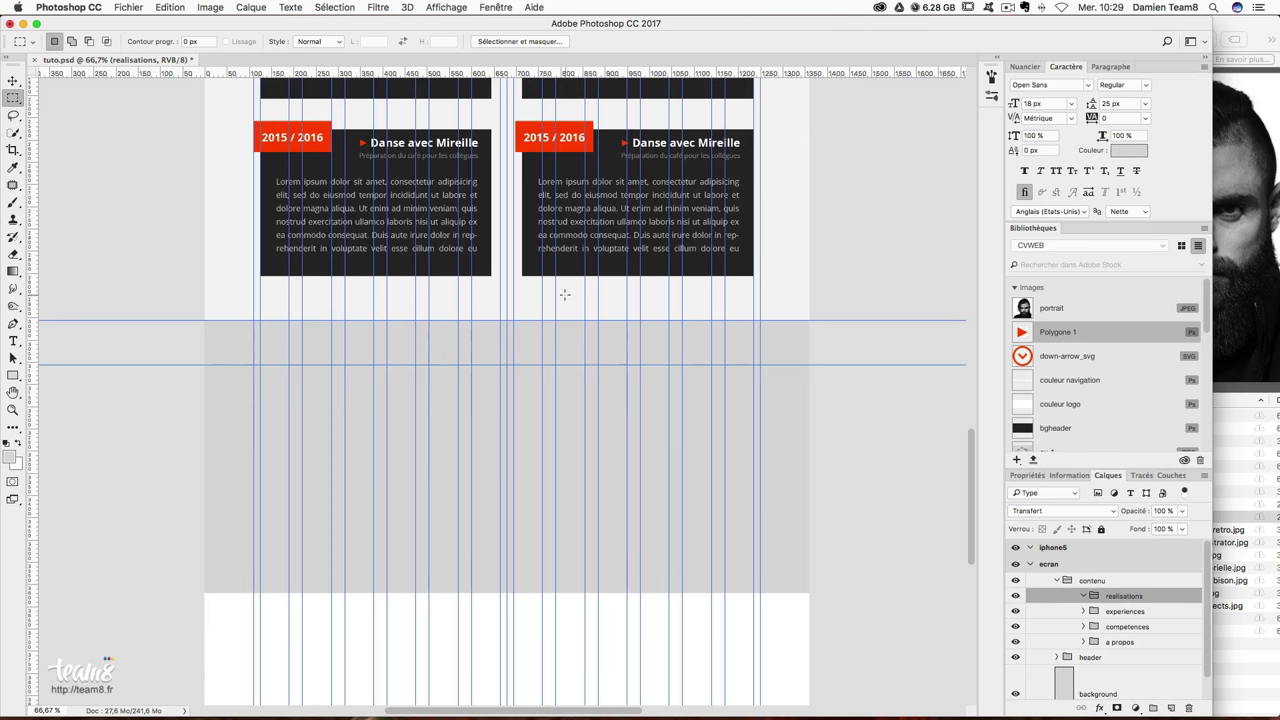
scroll(565, 294, up, 8)
scroll(565, 294, down, 2)
scroll(300, 330, down, 6)
key(t)
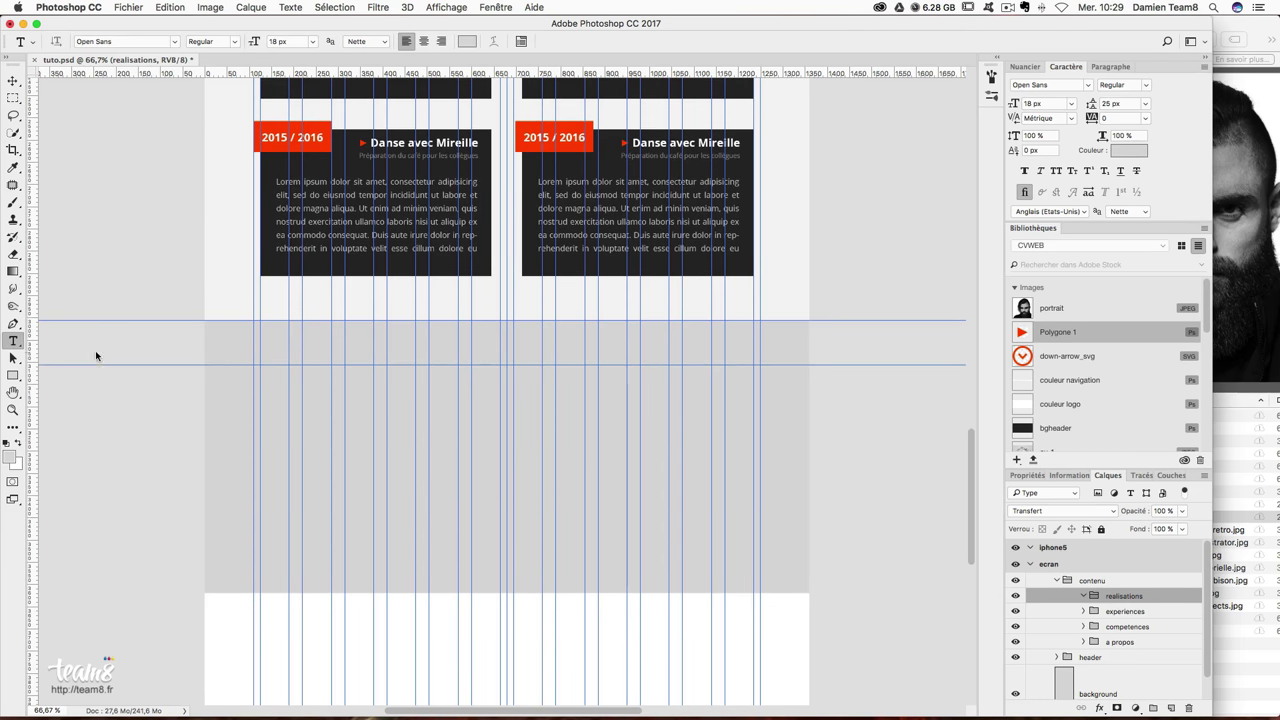
click(487, 389)
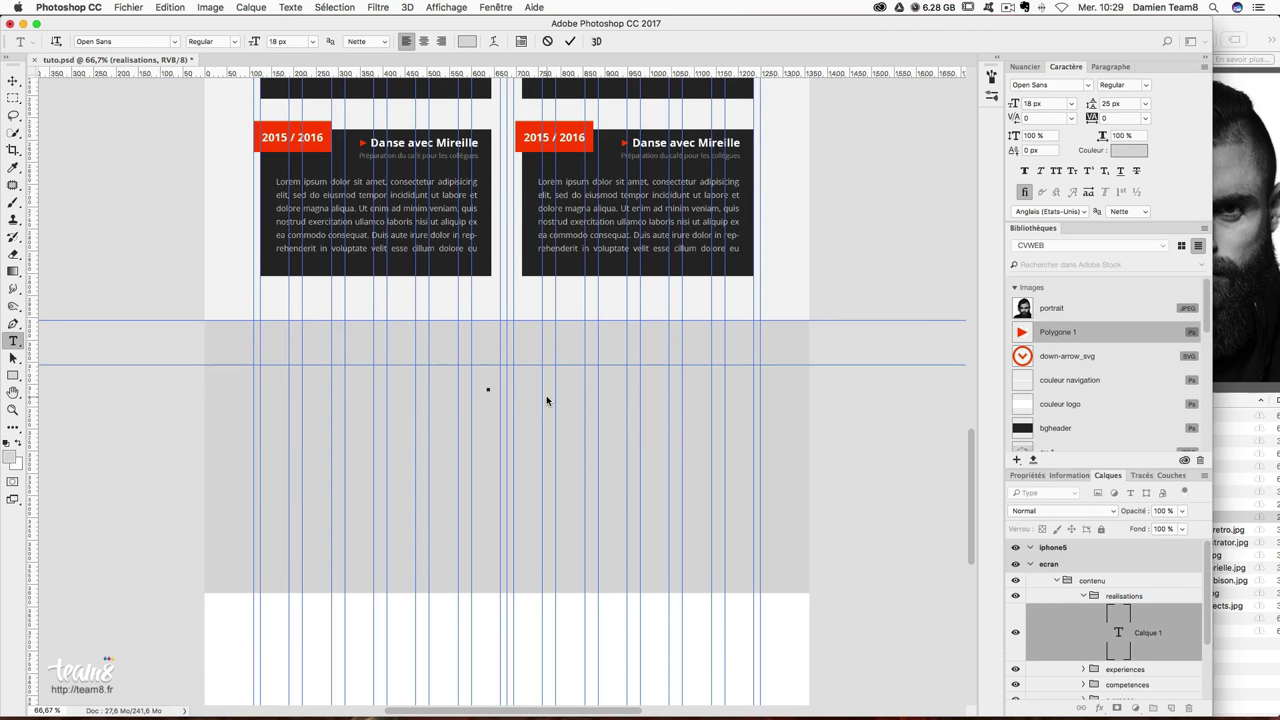
text(Ré)
- Style the heading at 35 px, colour #282828, Extrabold weight
key(ctrl+a)
double_click(1035, 103)
text(35)
key(Return)
click(1116, 151)
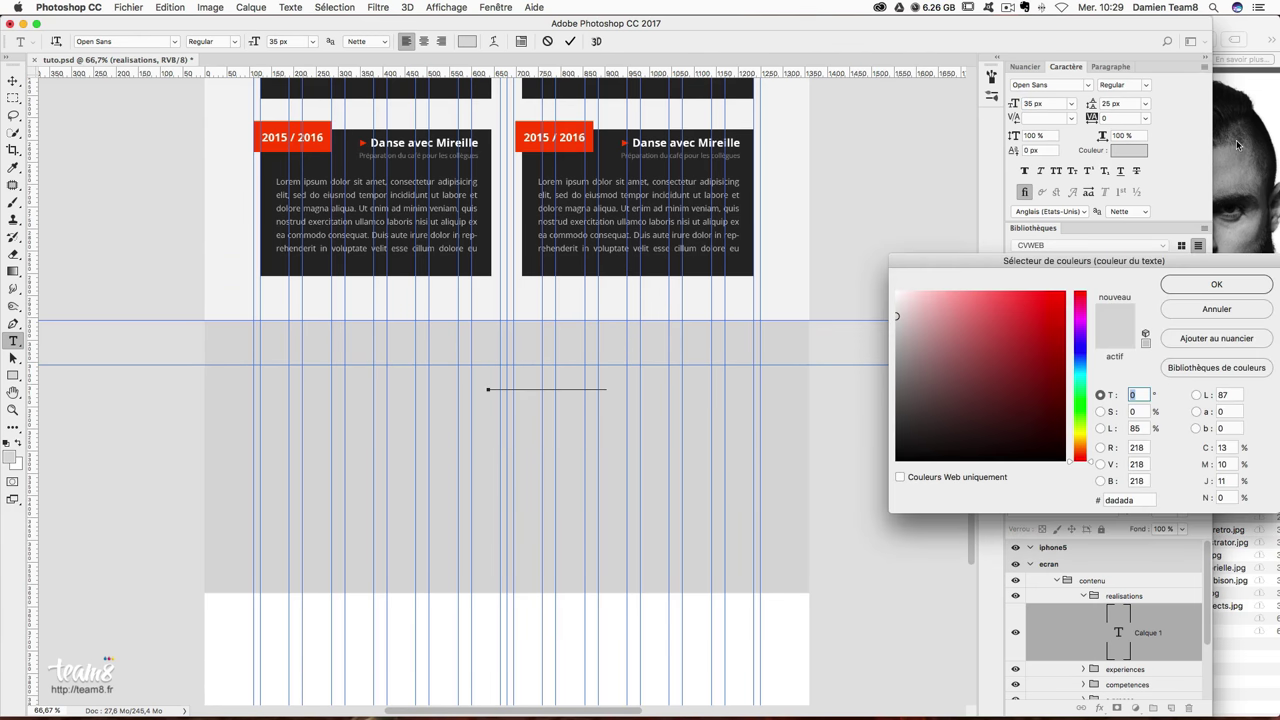
key(Tab)
key(Tab)
key(Tab)
key(Tab)
key(Tab)
key(Tab)
text(282828)
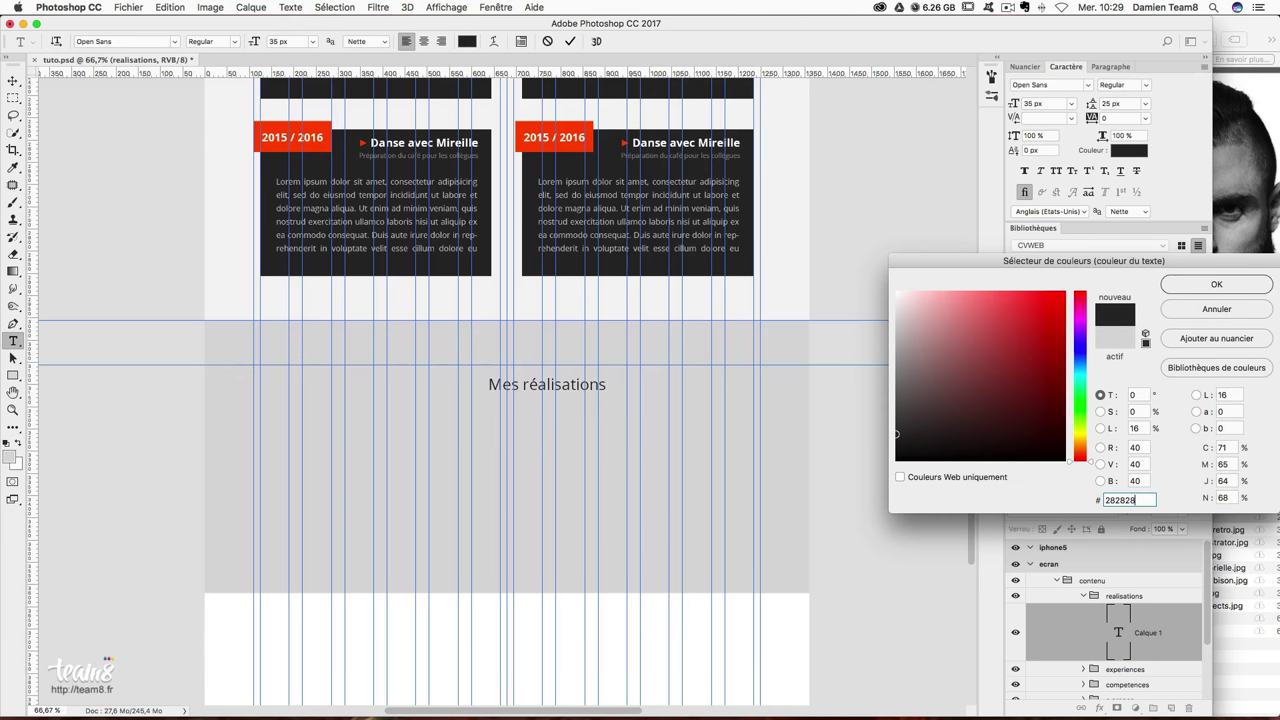
key(Return)
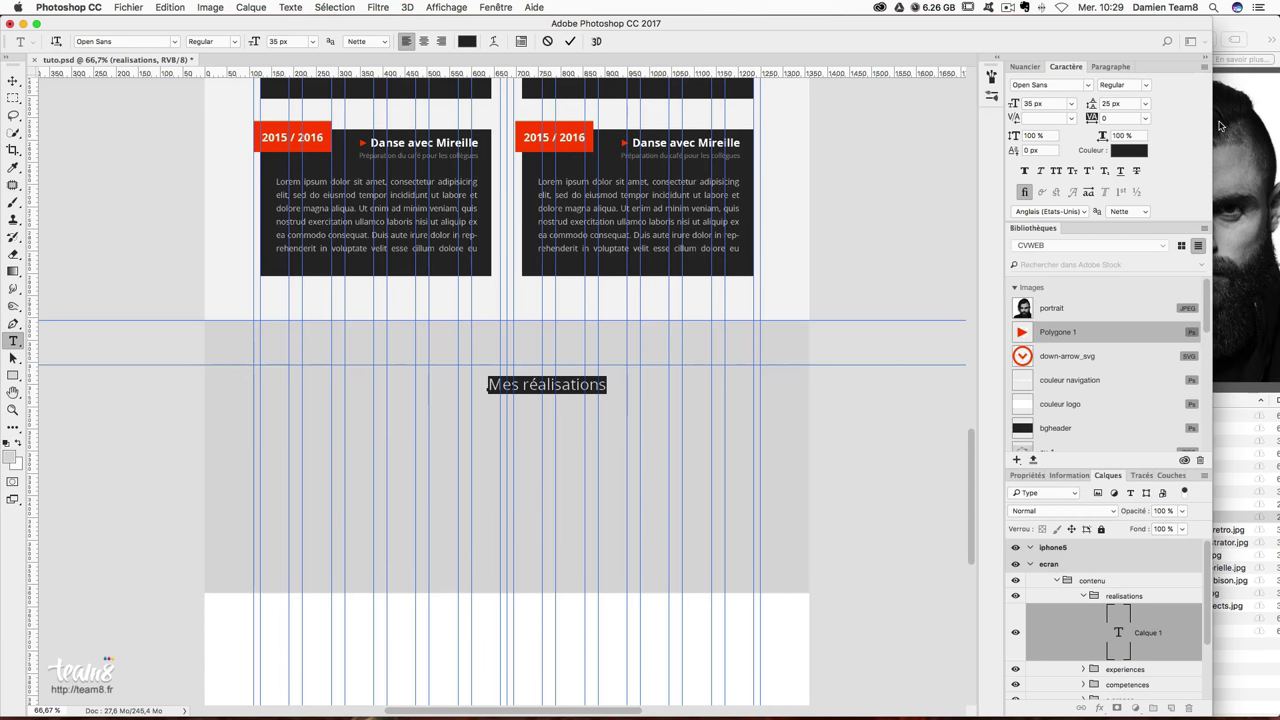
click(1147, 85)
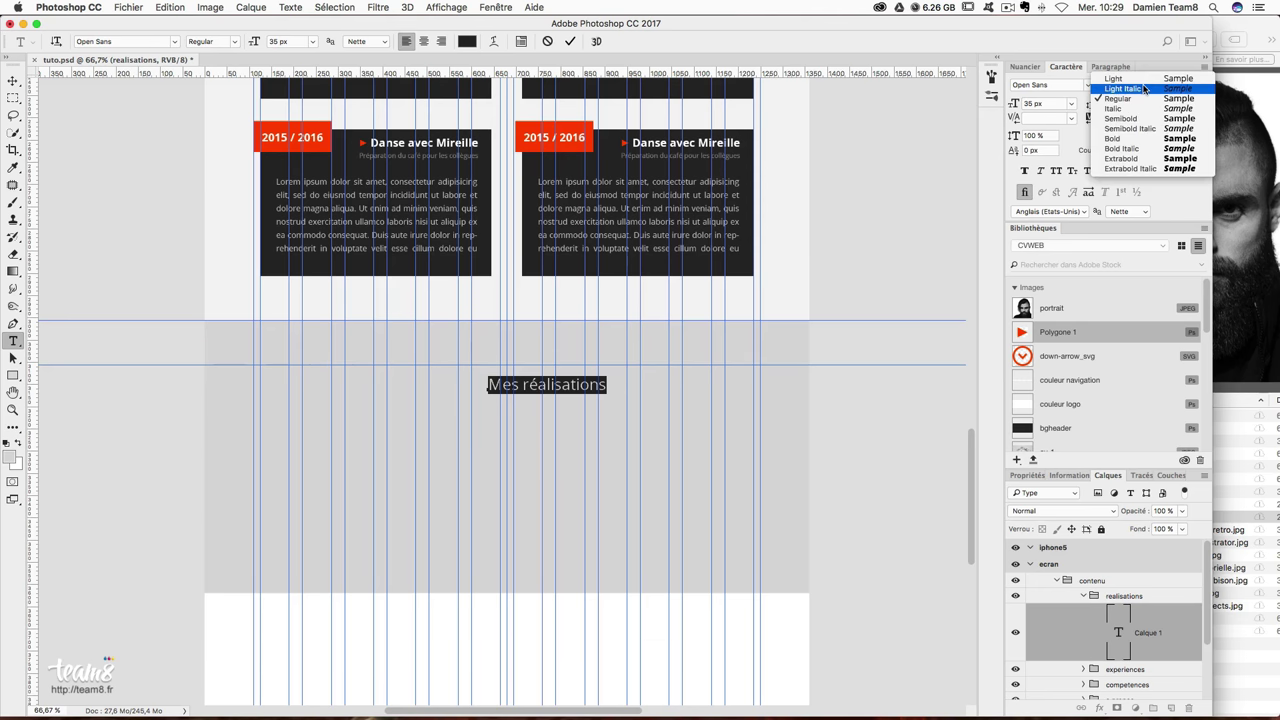
click(1152, 158)
- Centre the heading in the band, snapped onto the guide
click(13, 80)
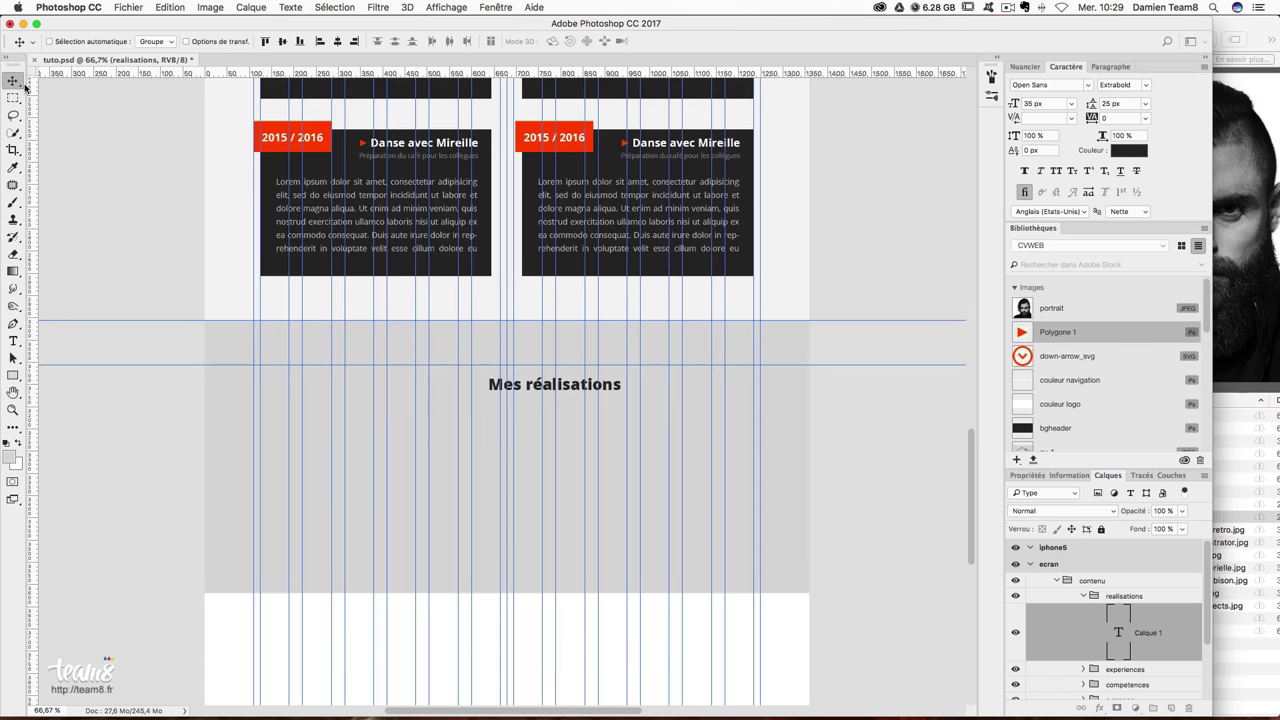
drag(527, 422, 489, 417)
key(ctrl+t)
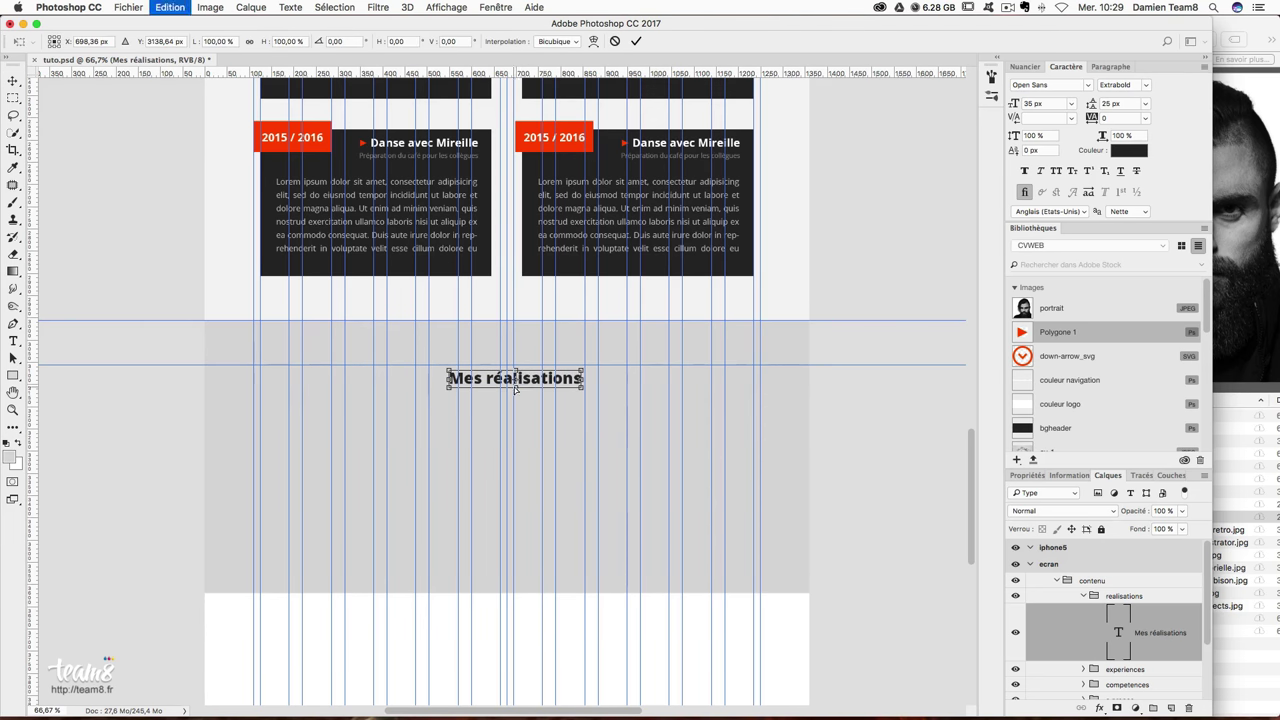
drag(538, 381, 526, 369)
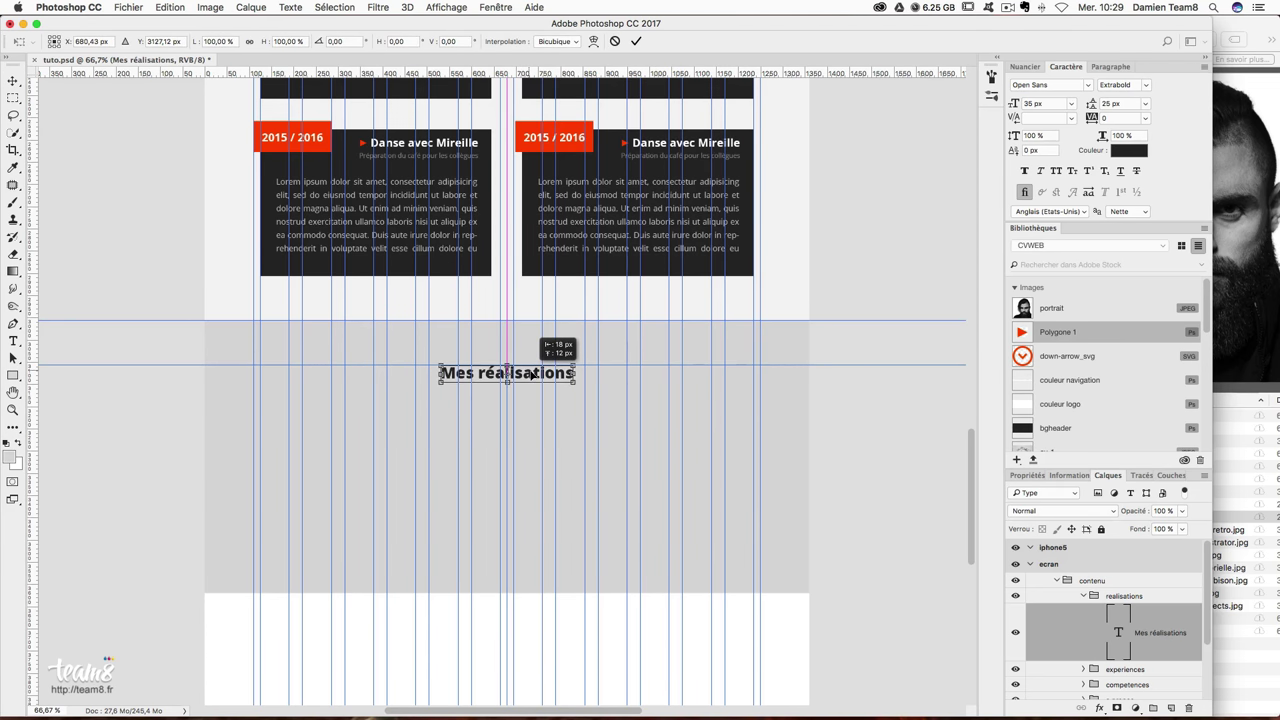
key(Return)
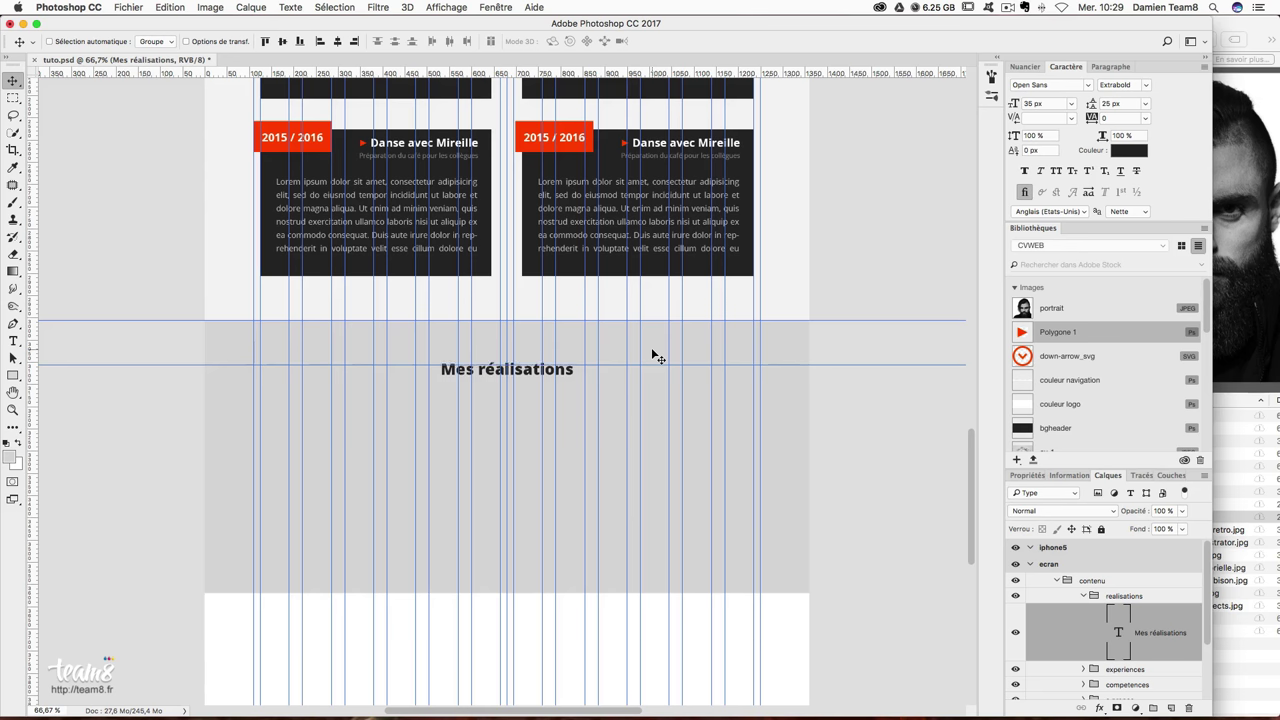
- Select the barre logo copie 3 red bar layer and duplicate it
scroll(604, 280, up, 5)
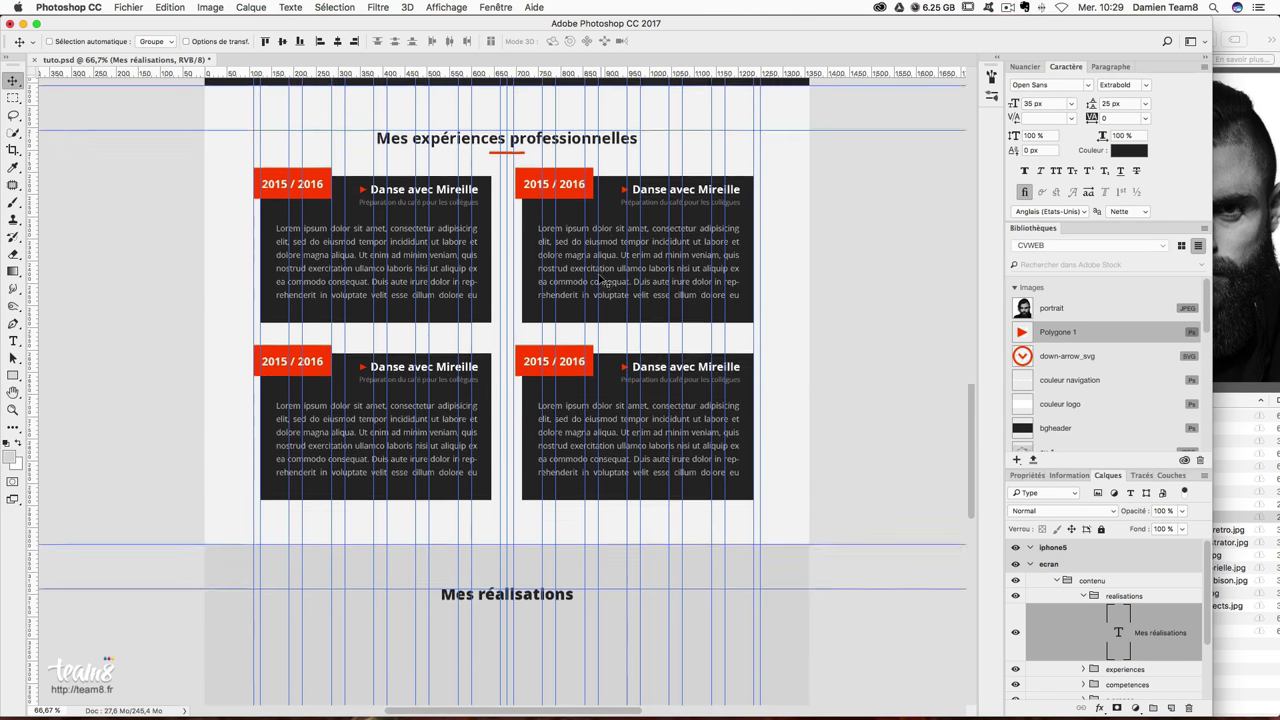
scroll(604, 282, up, 1)
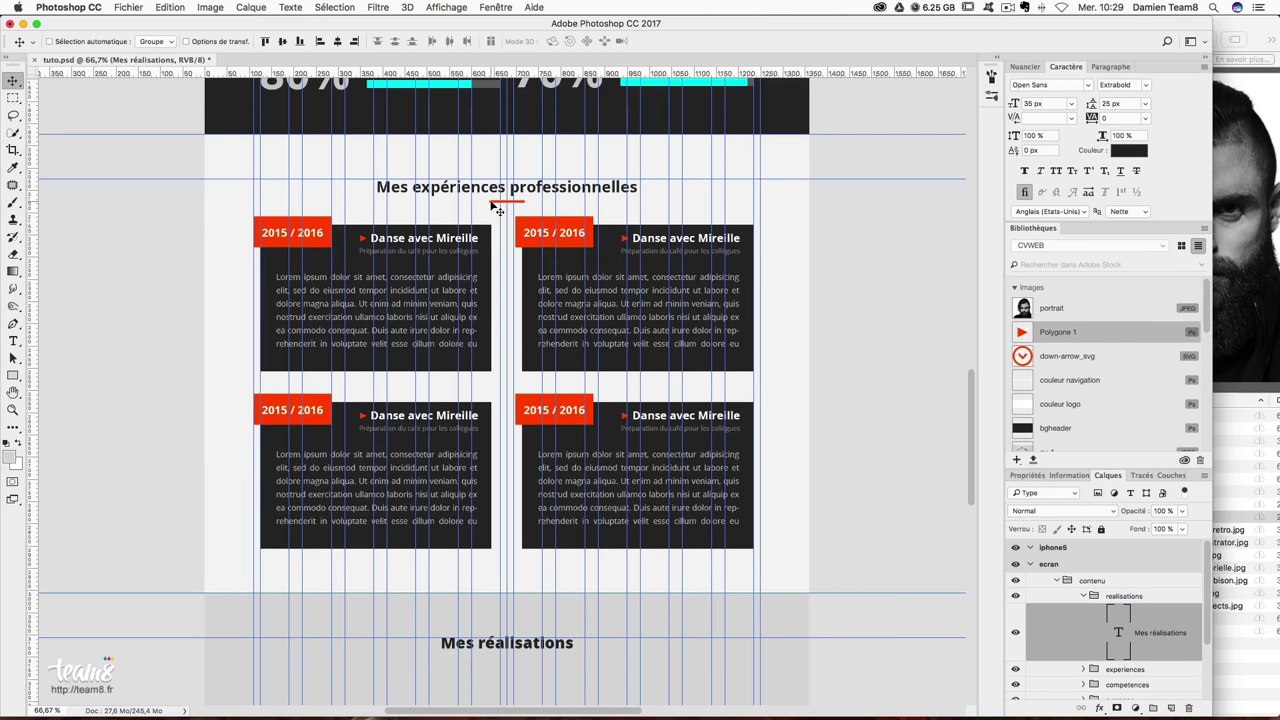
right_click(508, 207)
click(525, 206)
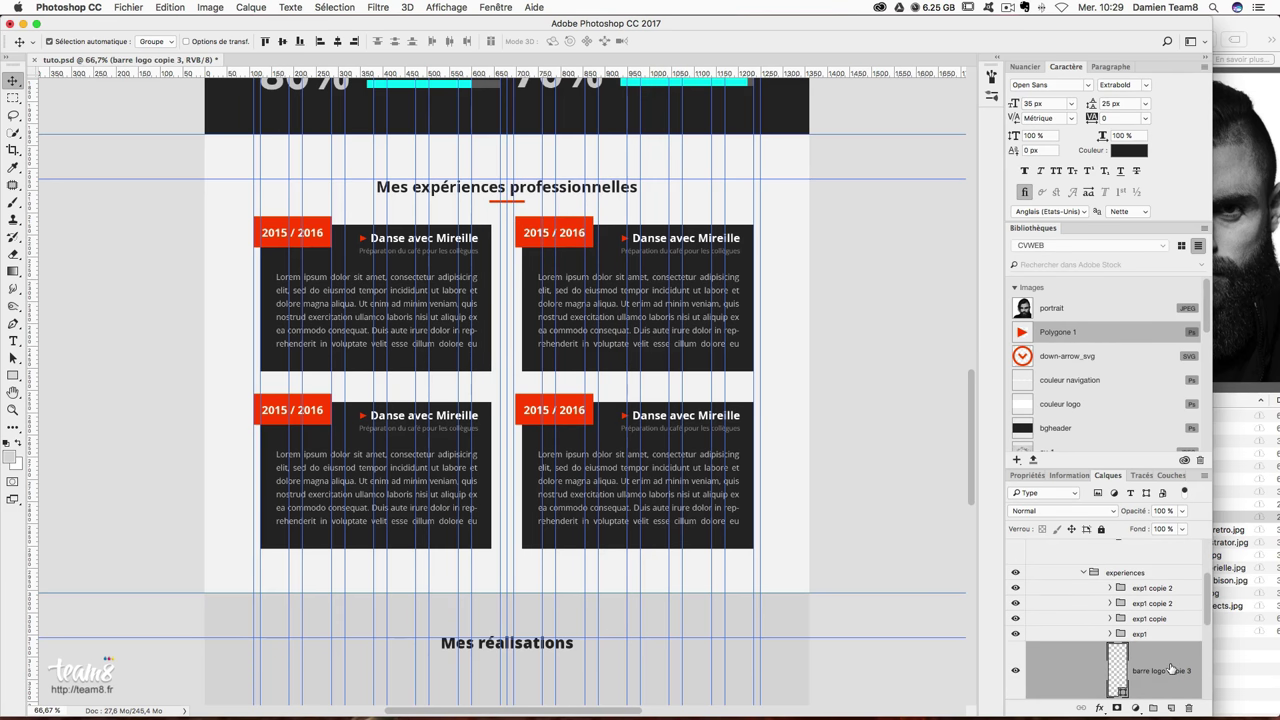
mouse_move(1178, 672)
mouse_down()
mouse_move(1155, 331)
mouse_move(1160, 598)
mouse_move(703, 549)
mouse_up()
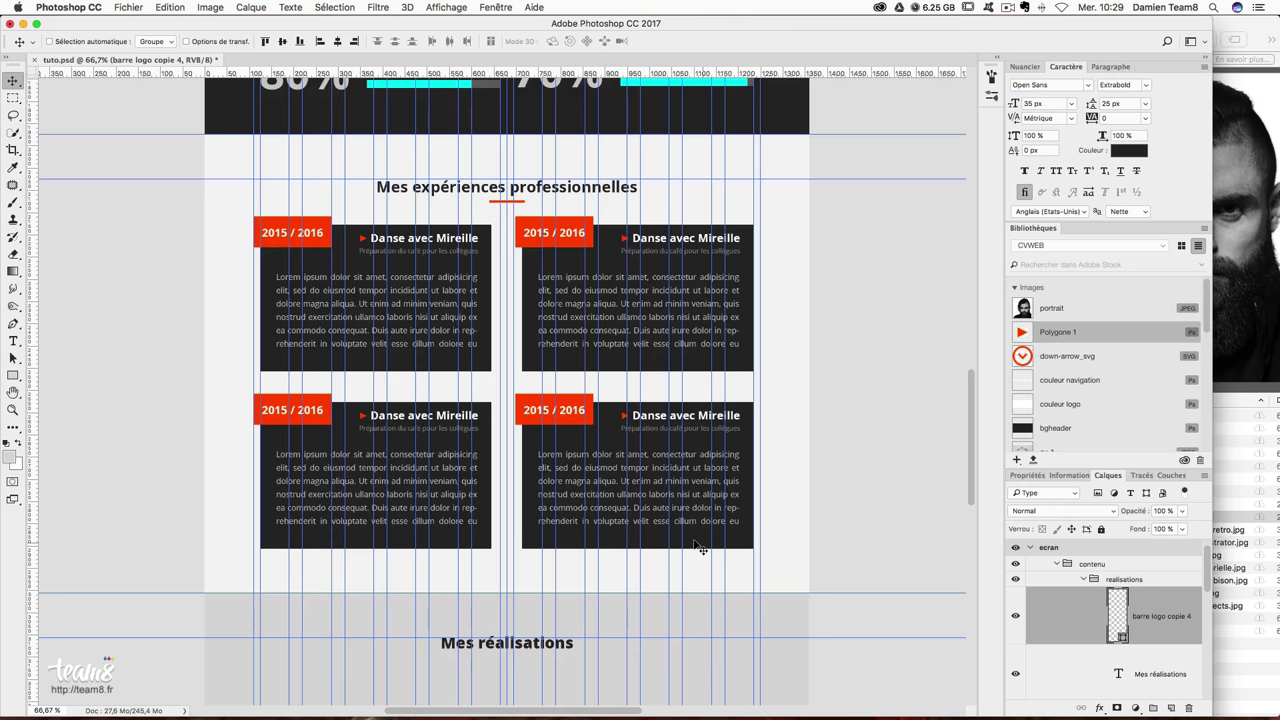
- Place the red bar copy centred beneath the Mes réalisations heading
scroll(650, 450, down, 1)
mouse_move(576, 194)
mouse_down()
mouse_move(571, 630)
mouse_move(528, 647)
mouse_up()
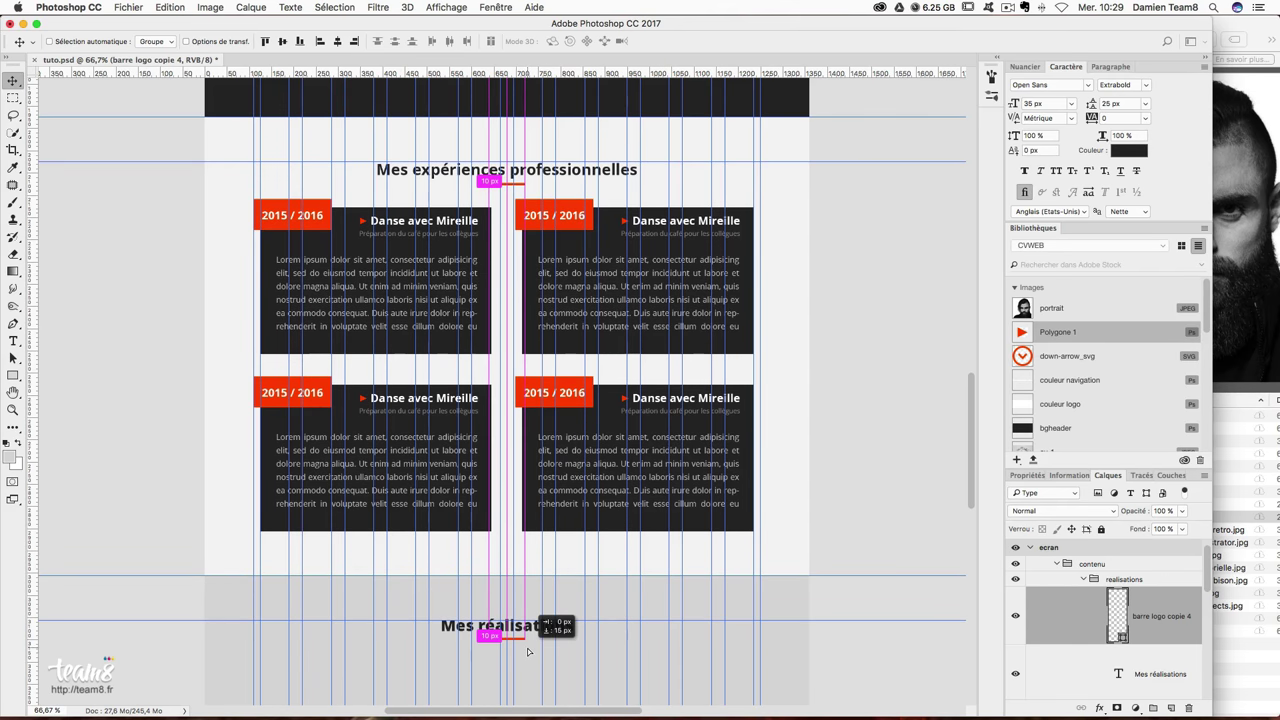
key(Up)
key(Up)
key(Up)
key(Up)
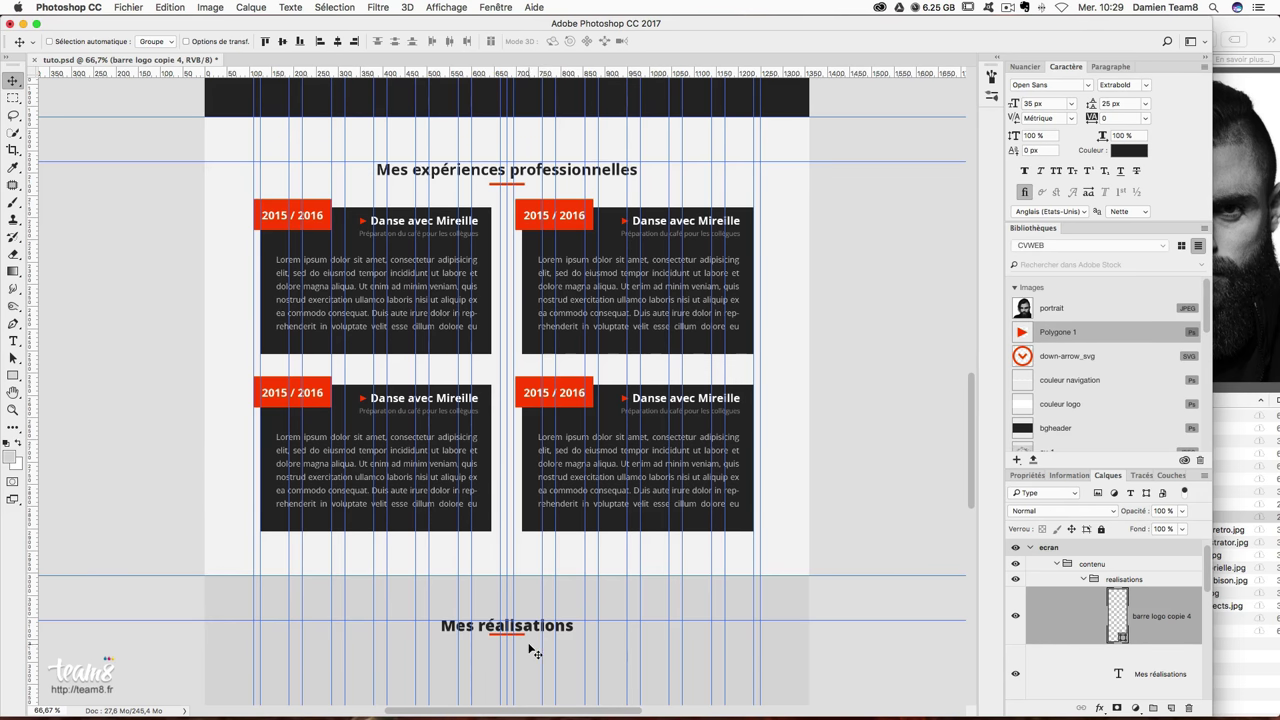
drag(533, 650, 533, 657)
key(Up)
key(Up)
key(Up)
- Hide the guides to preview the layout, then show them again
key(ctrl+h)
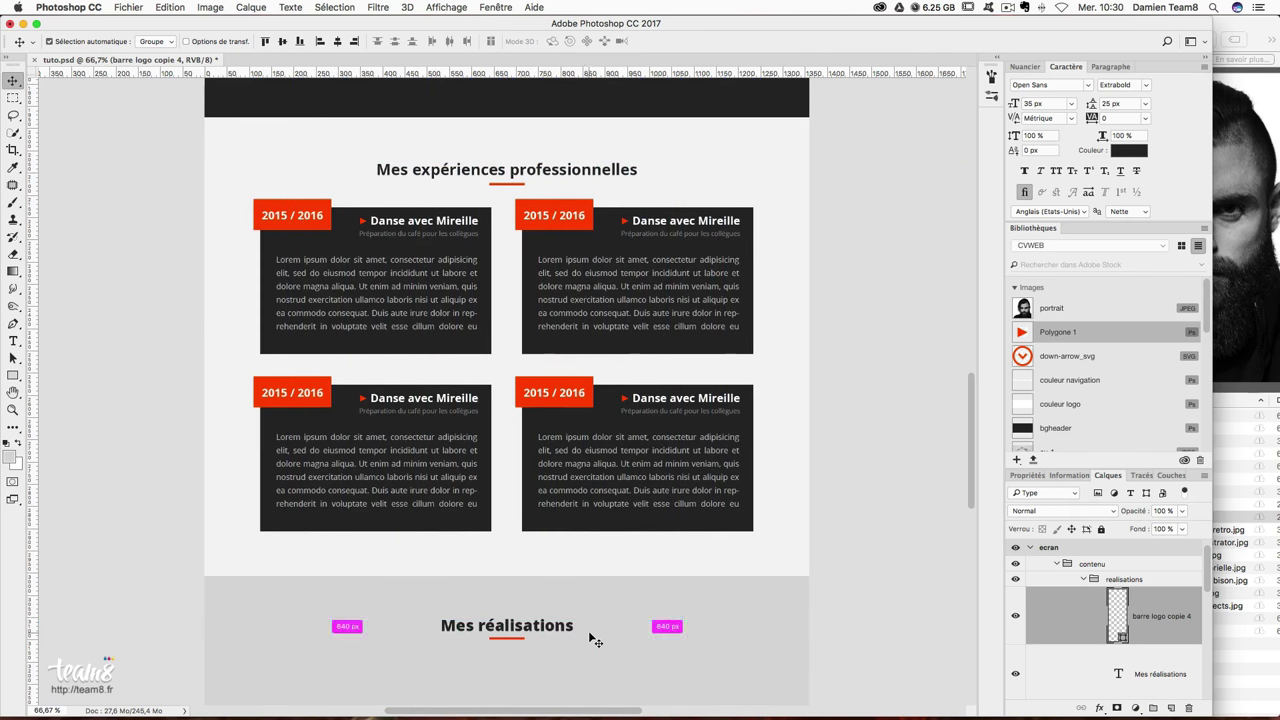
scroll(594, 631, down, 2)
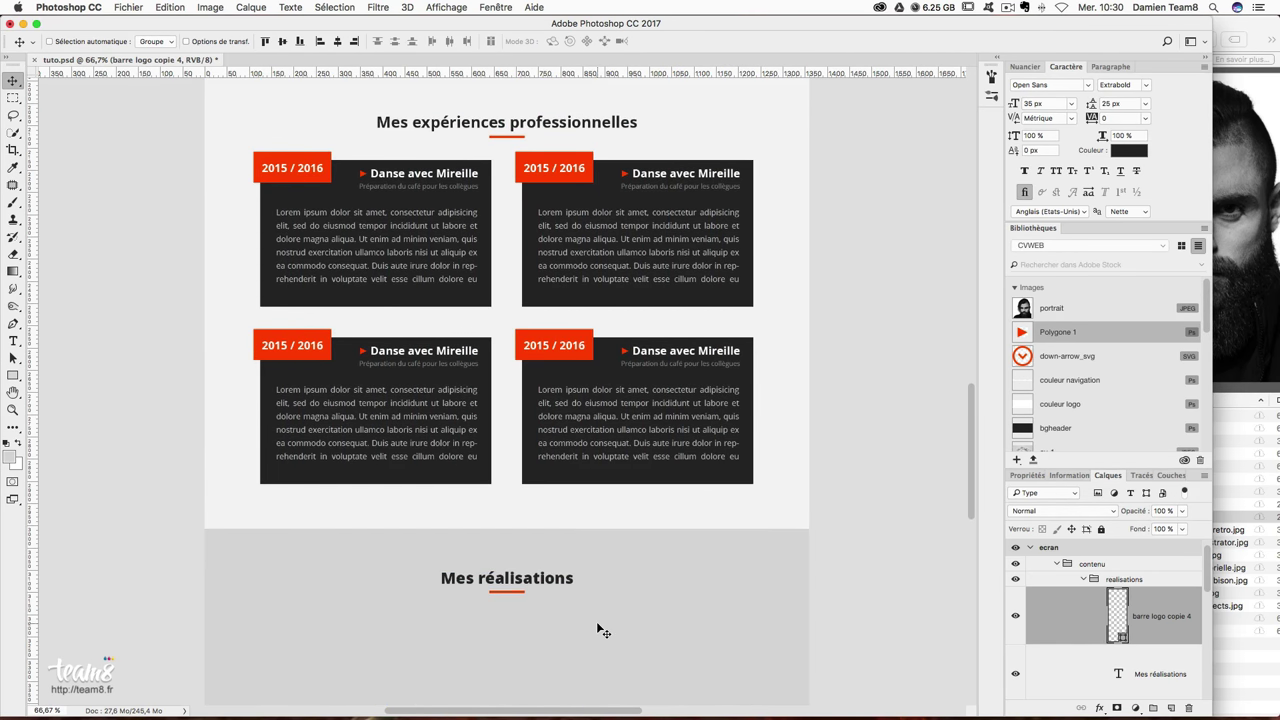
scroll(596, 622, down, 1)
scroll(596, 622, down, 3)
key(ctrl+h)
scroll(614, 557, down, 2)
scroll(614, 557, down, 1)
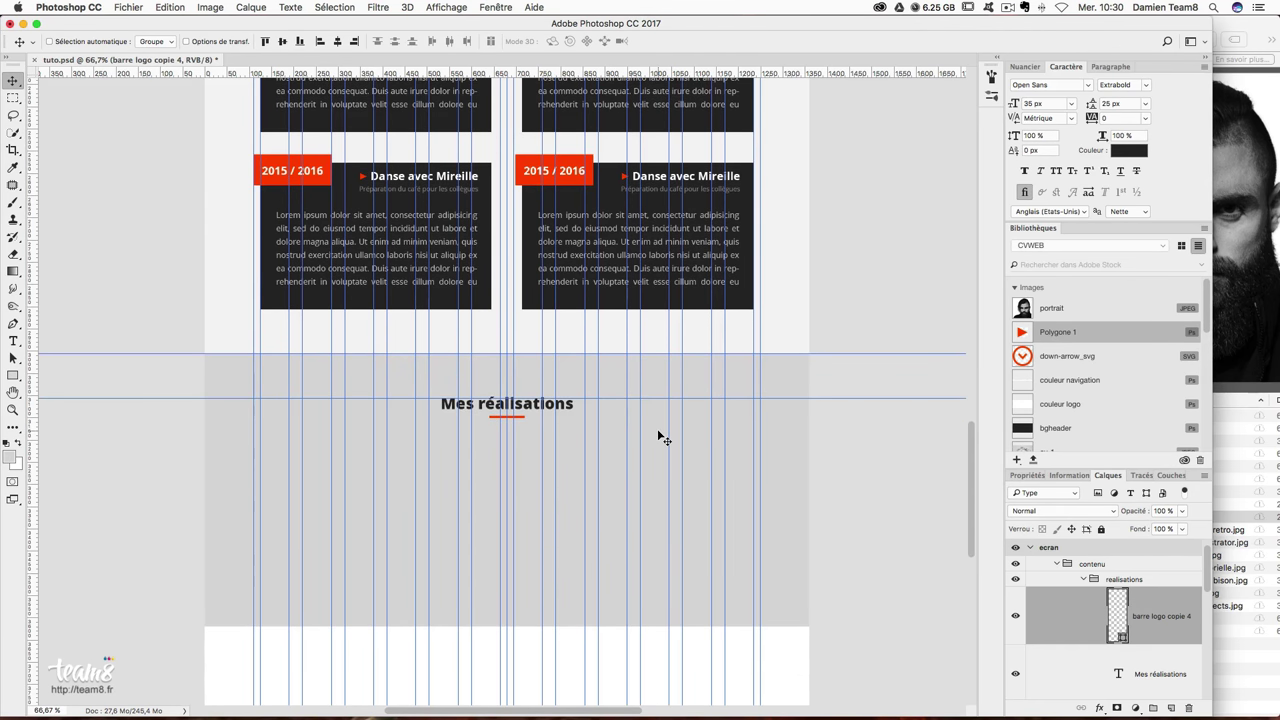
- Centre-align the Mes réalisations heading text
click(13, 341)
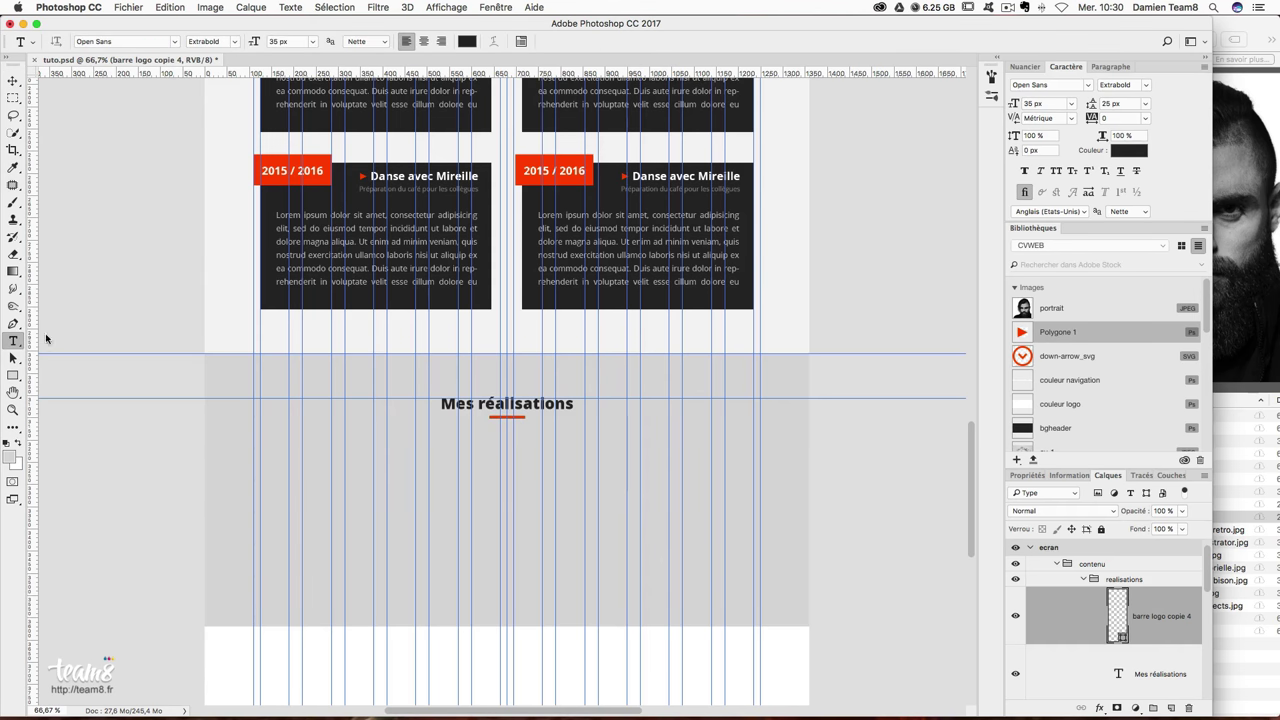
click(575, 403)
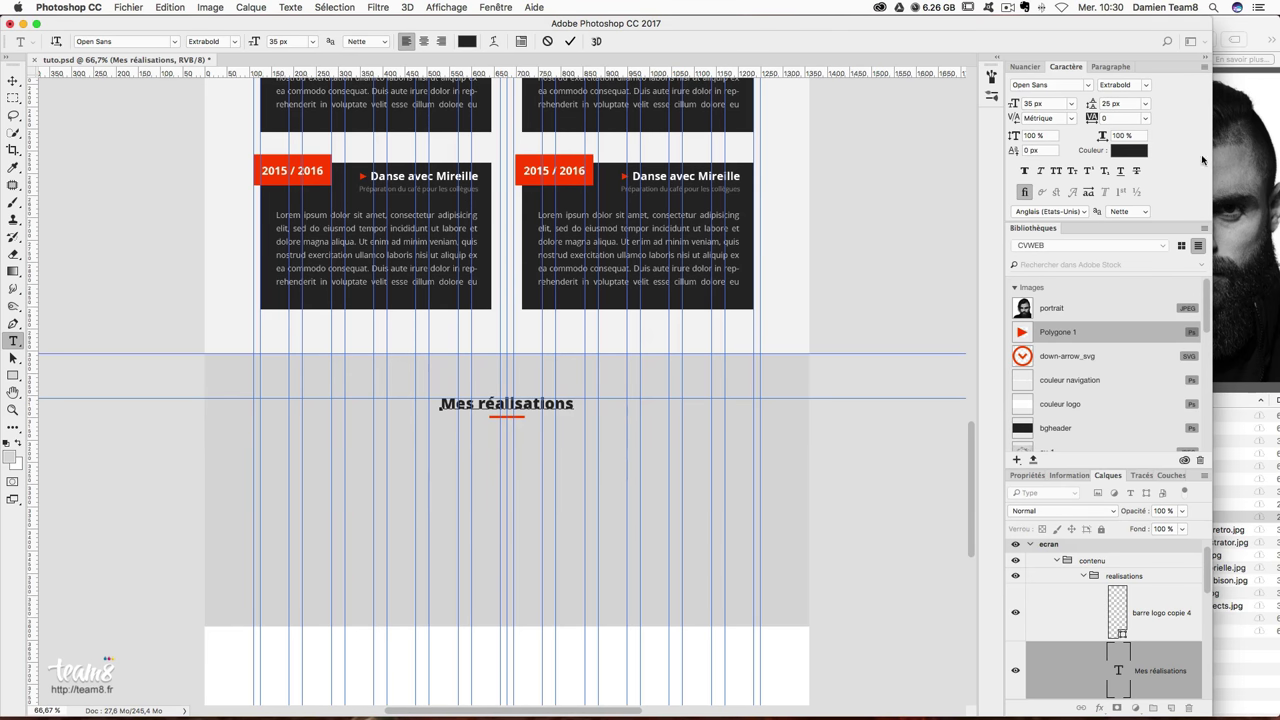
click(1110, 66)
click(1040, 86)
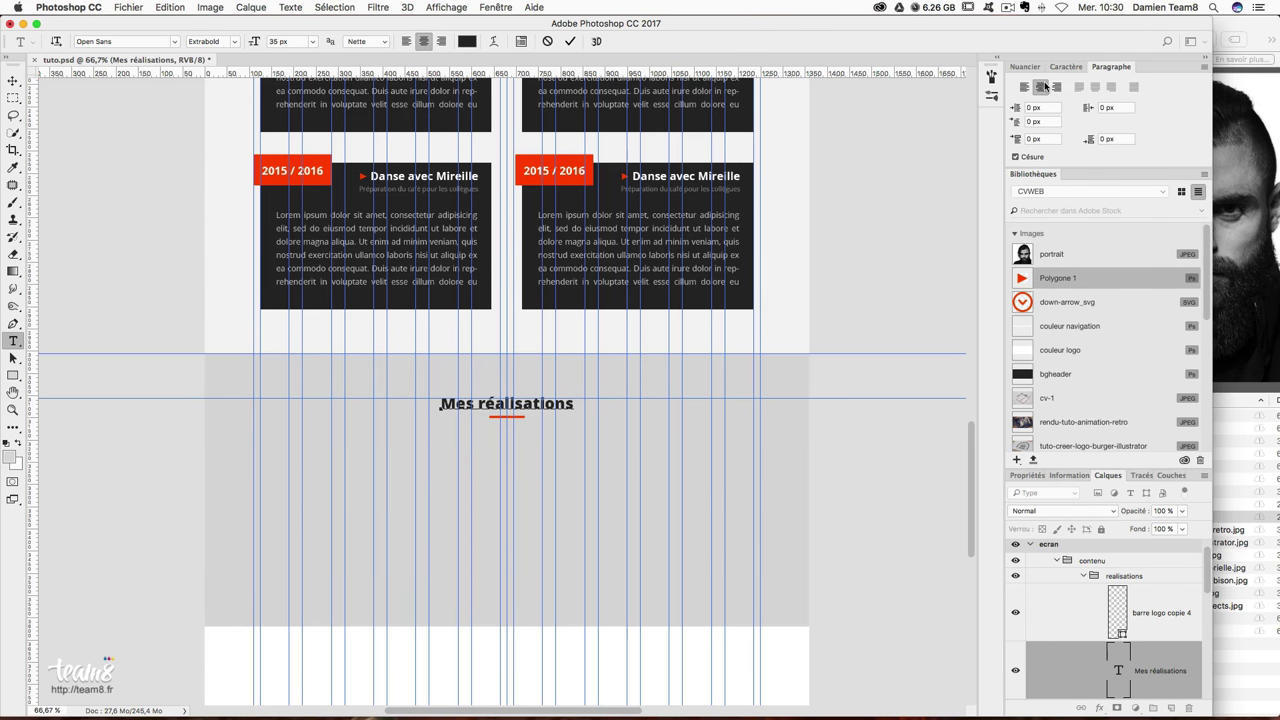
key(super+a)
click(1040, 86)
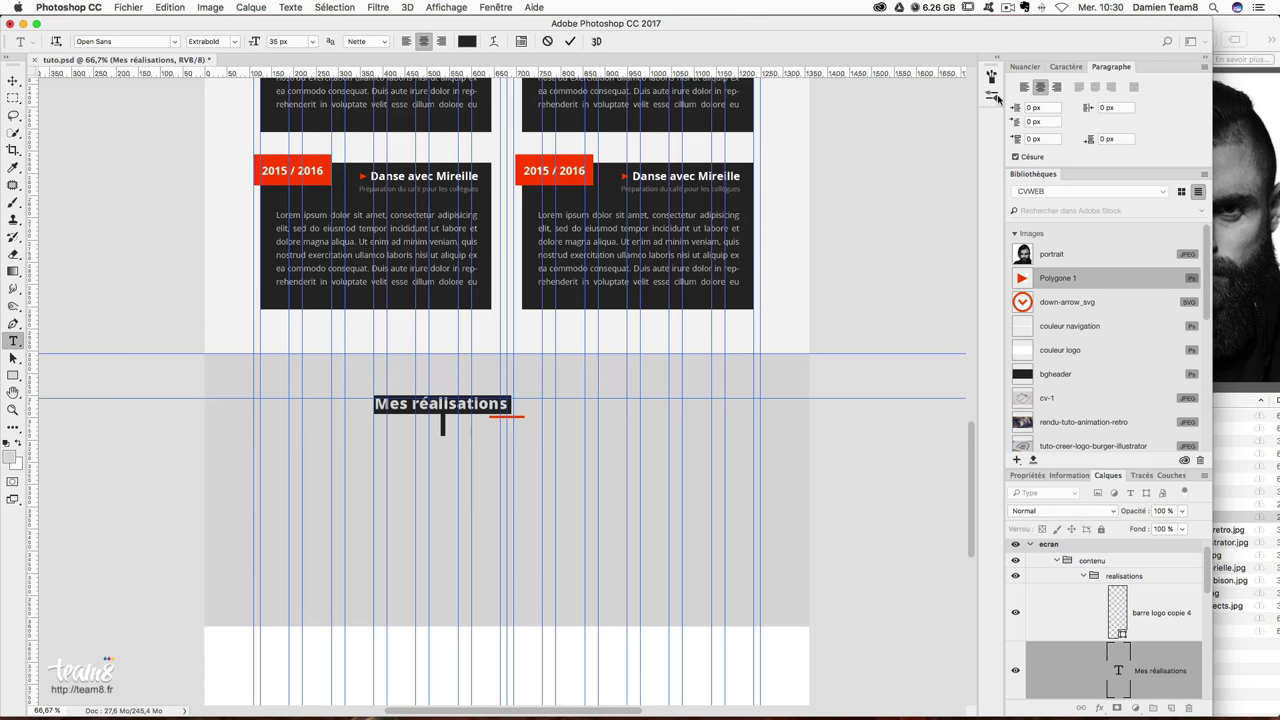
- Add the subtitle 'Une sélection de quelques créations réalisées en milieu professionnel'
click(446, 433)
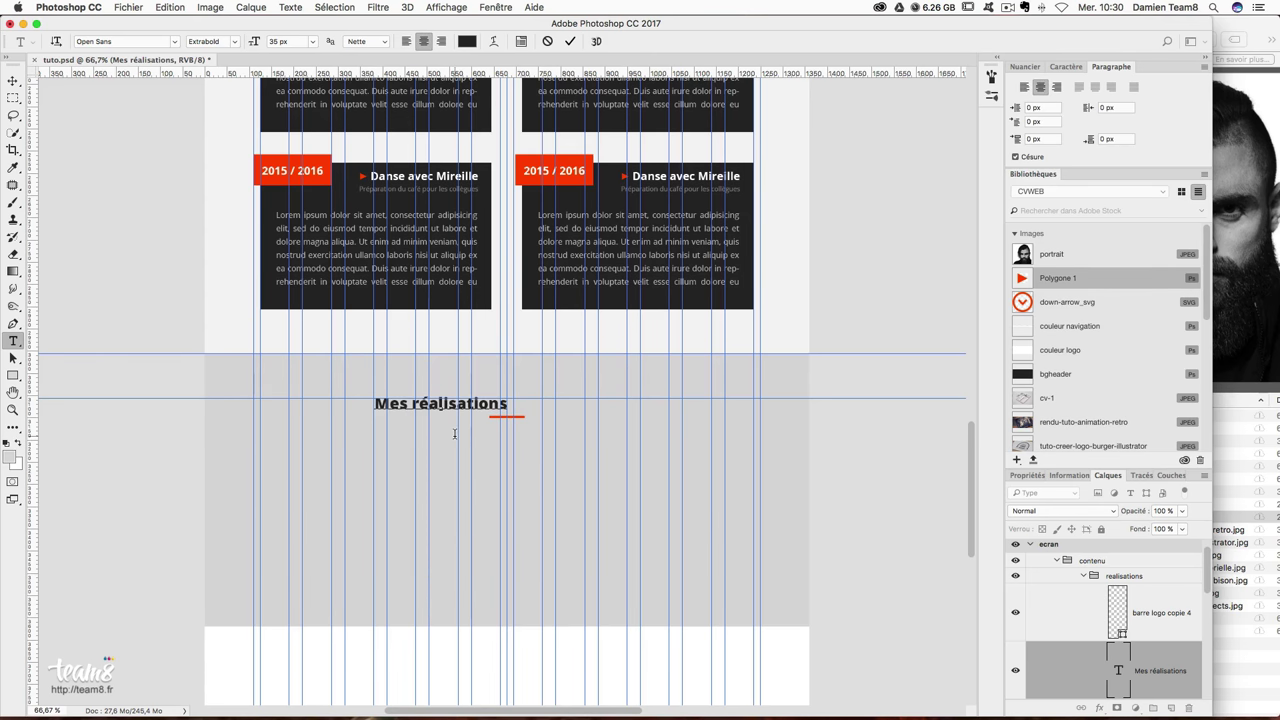
text(Une sélection de quelques créationsréalisée)
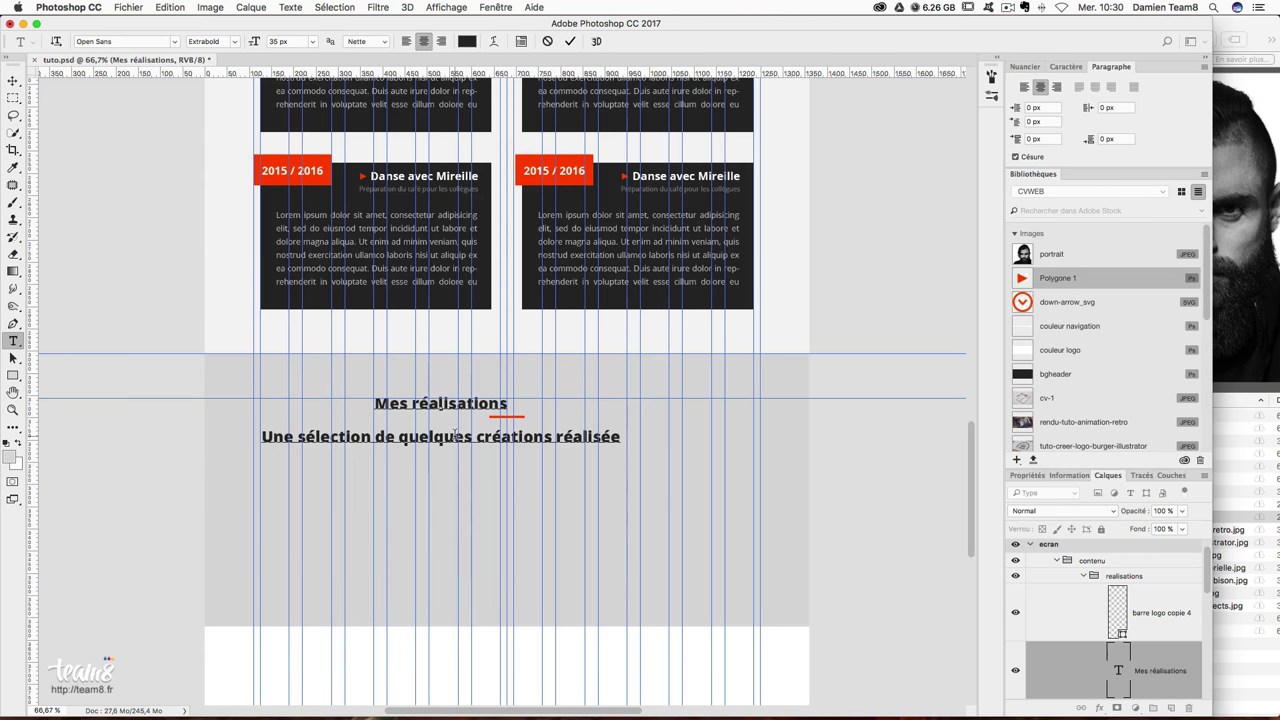
text(s en millieu profe)
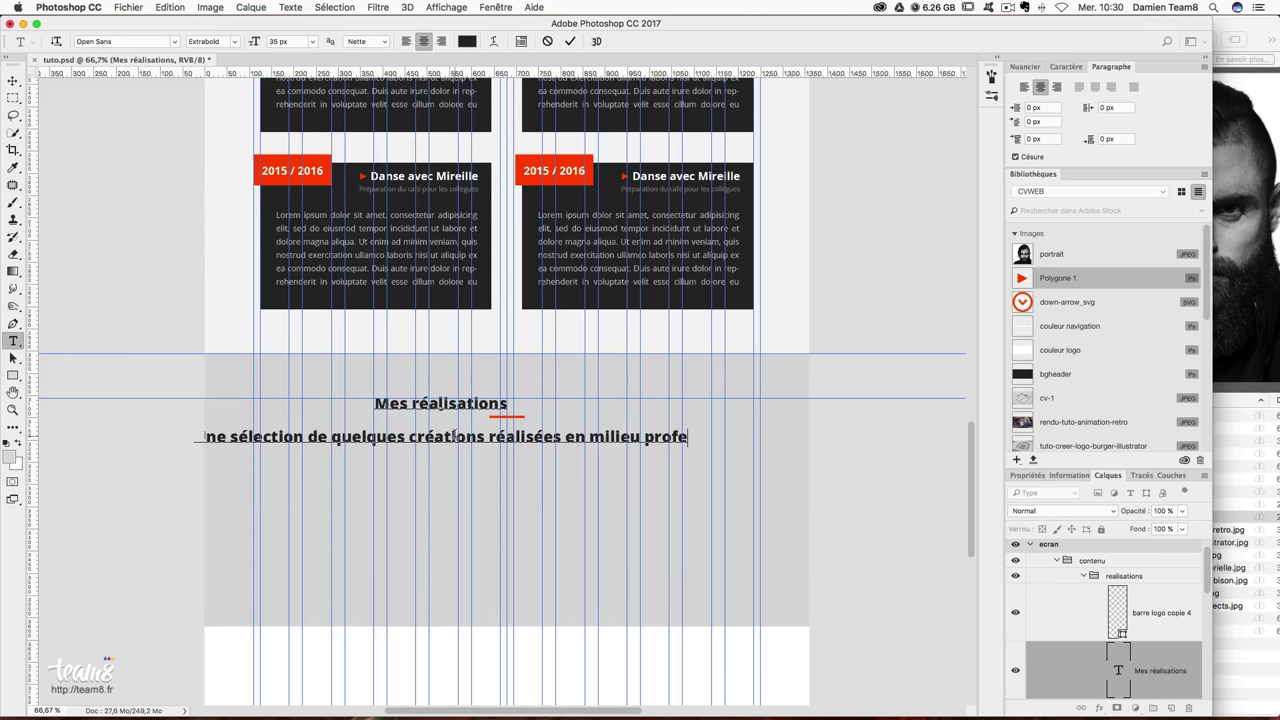
text(ssionnel)
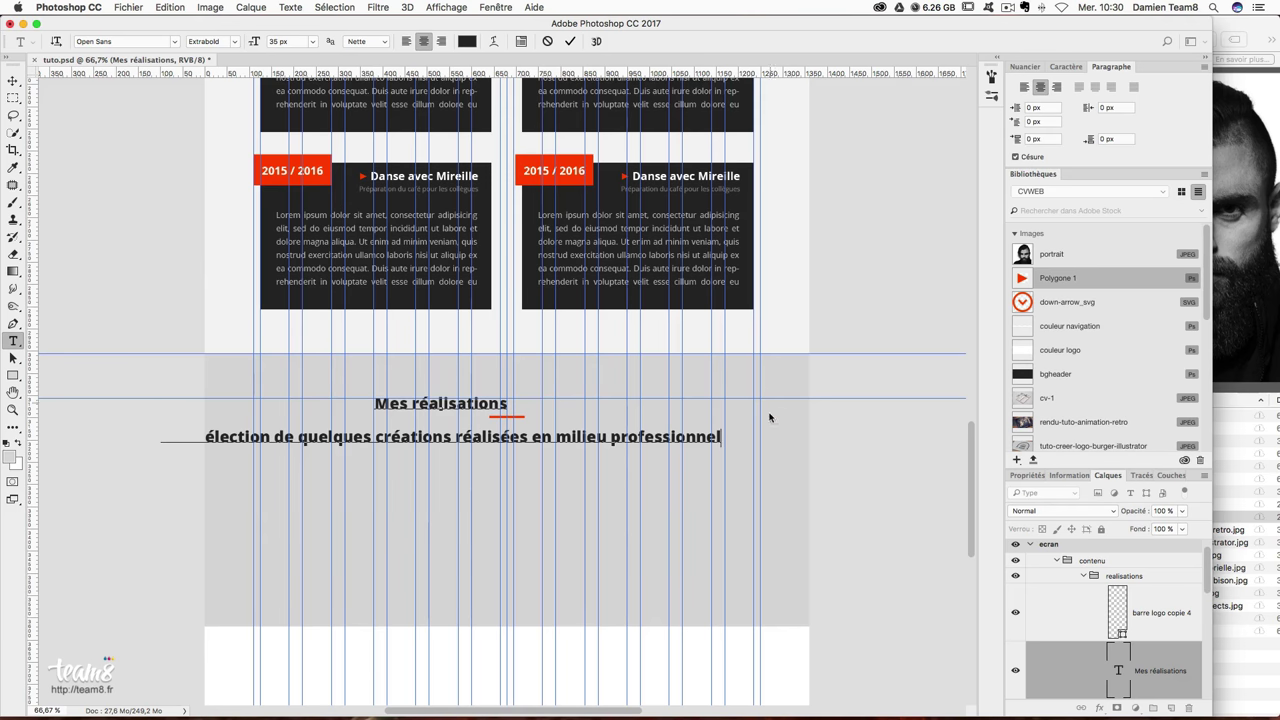
key(super+a)
scroll(600, 380, left, 2)
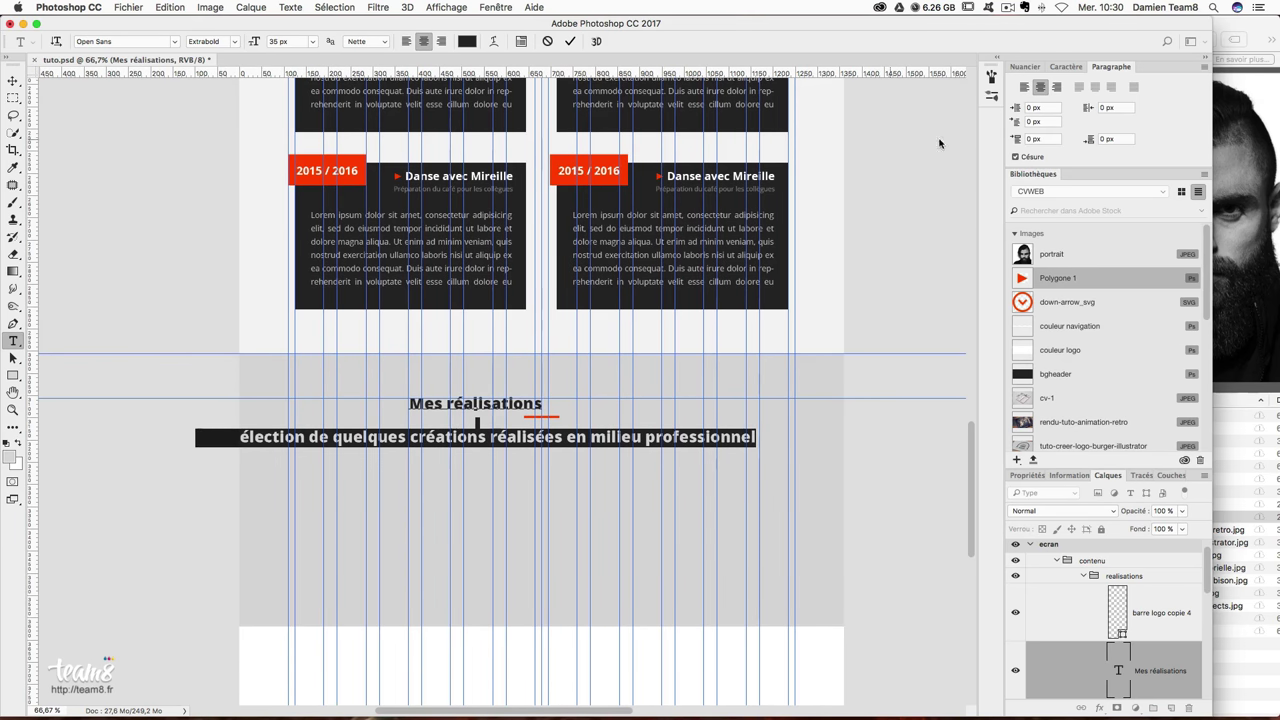
- Make the subtitle Regular at 20 px and centre the text block on the page
click(1066, 67)
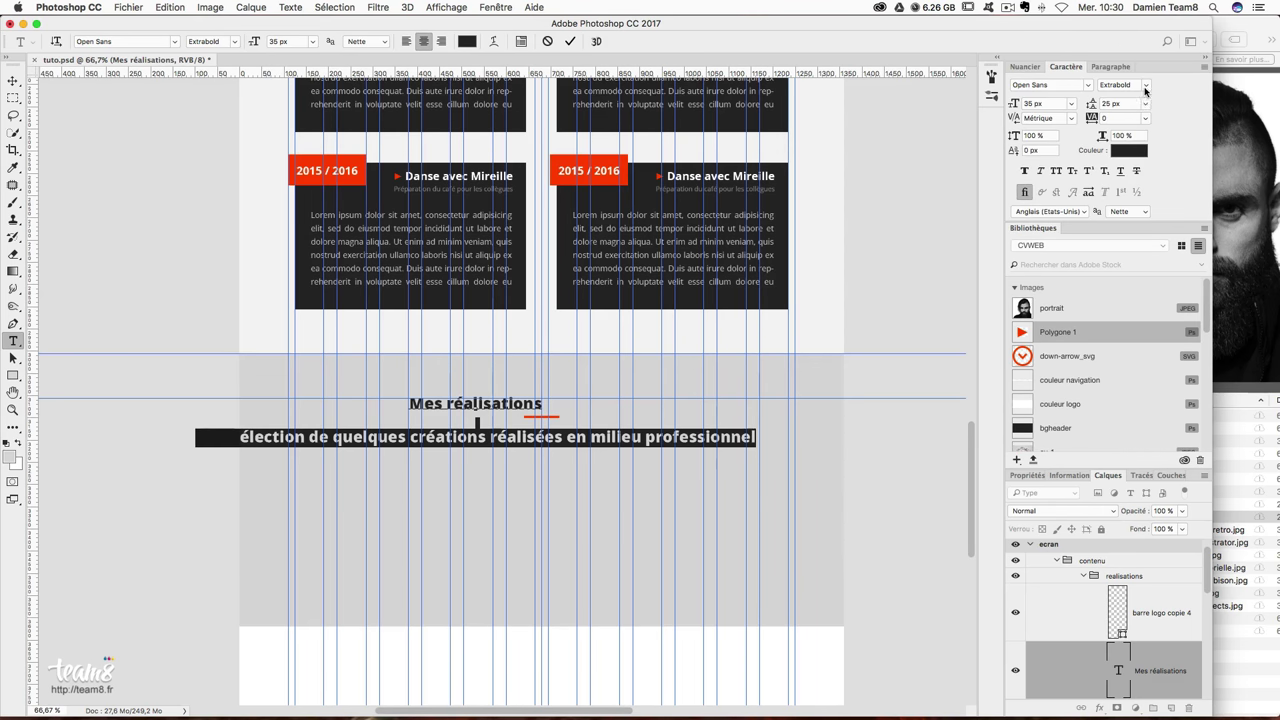
click(1147, 84)
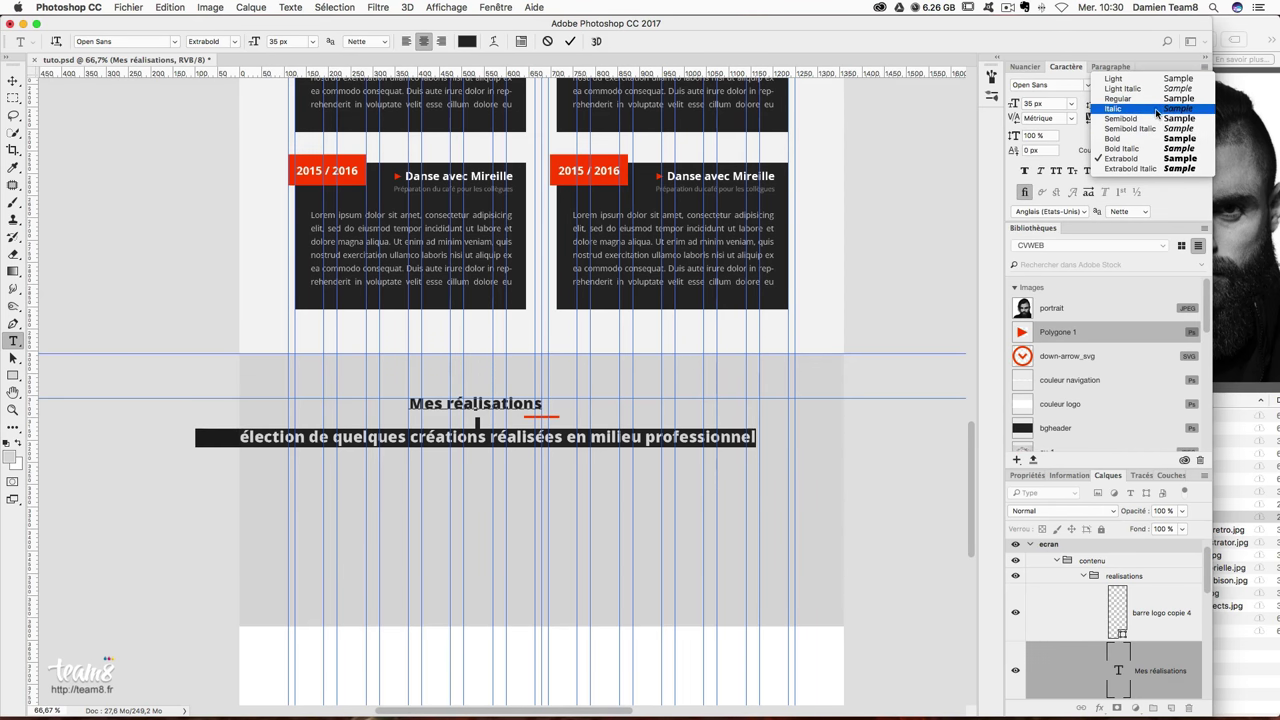
click(1158, 97)
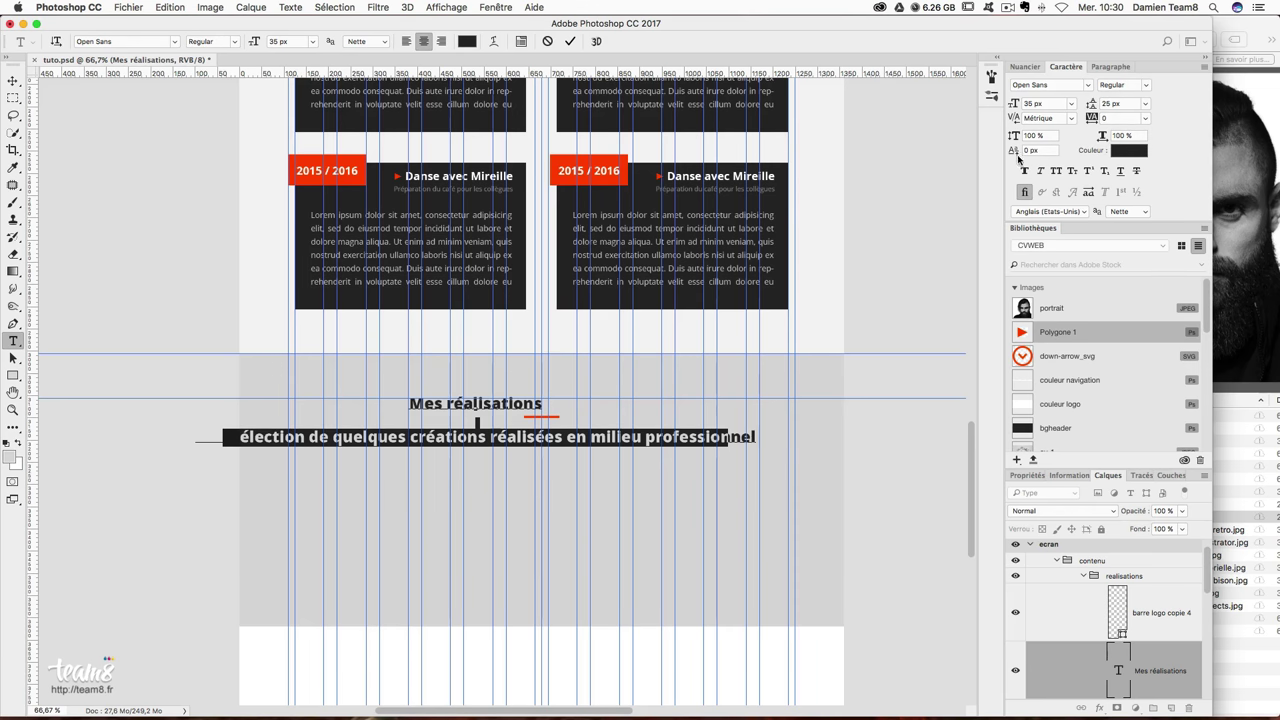
click(1047, 103)
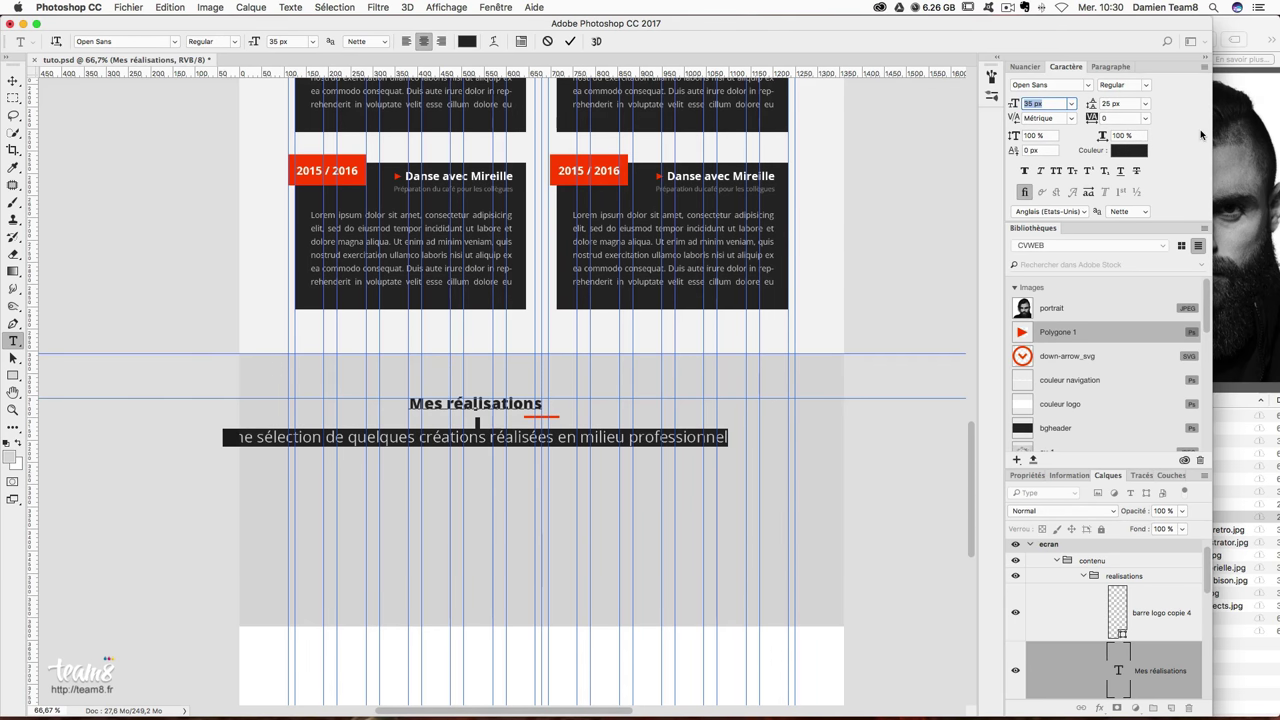
text(20)
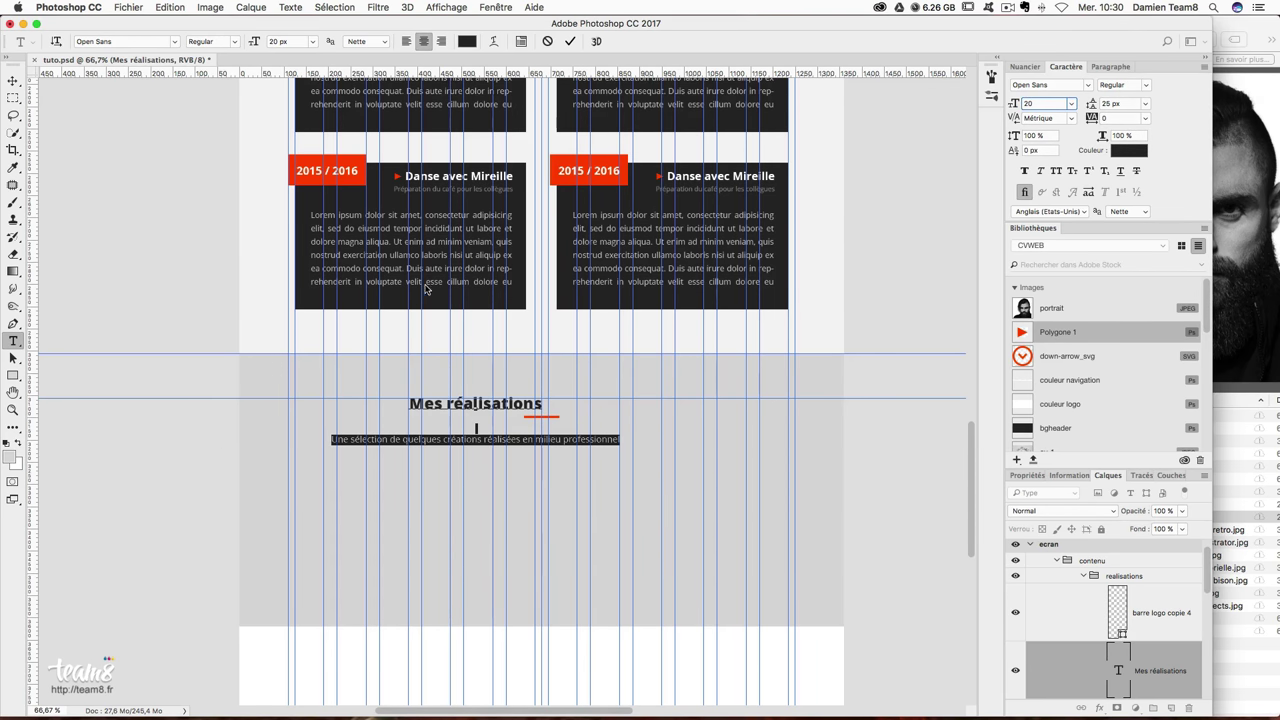
key(ctrl+Return)
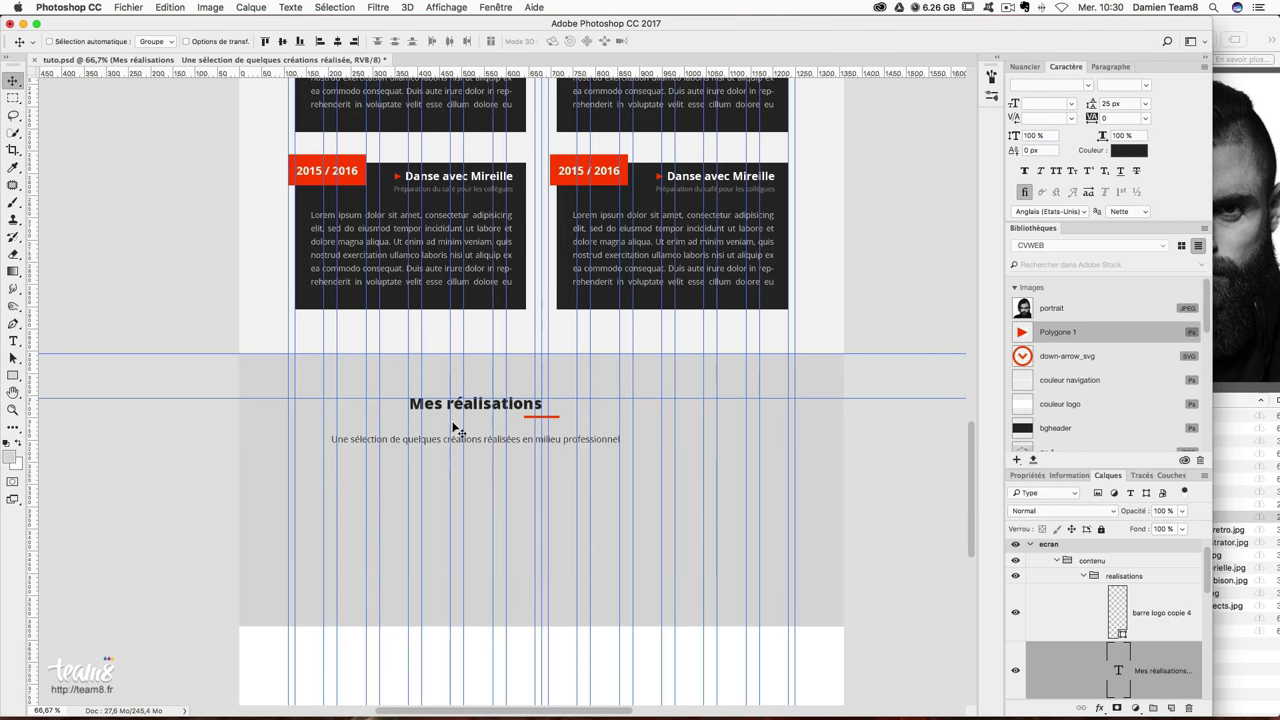
key(ctrl+t)
drag(510, 421, 558, 423)
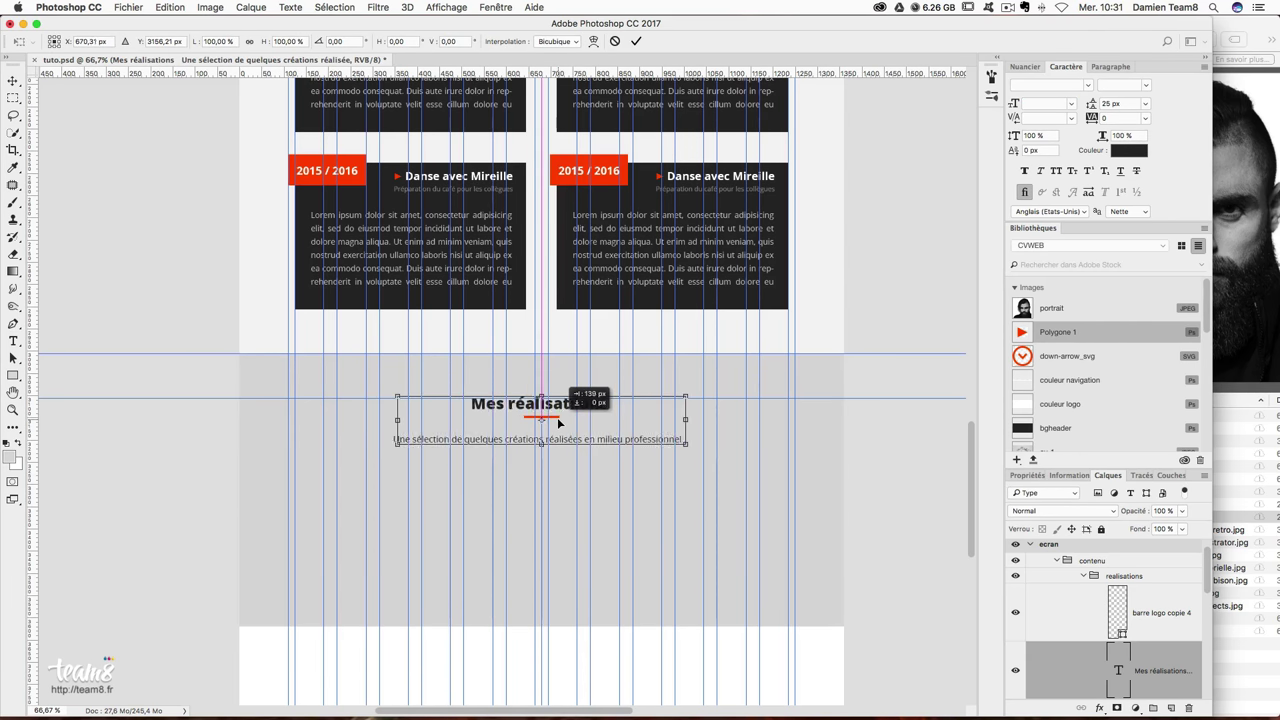
key(Return)
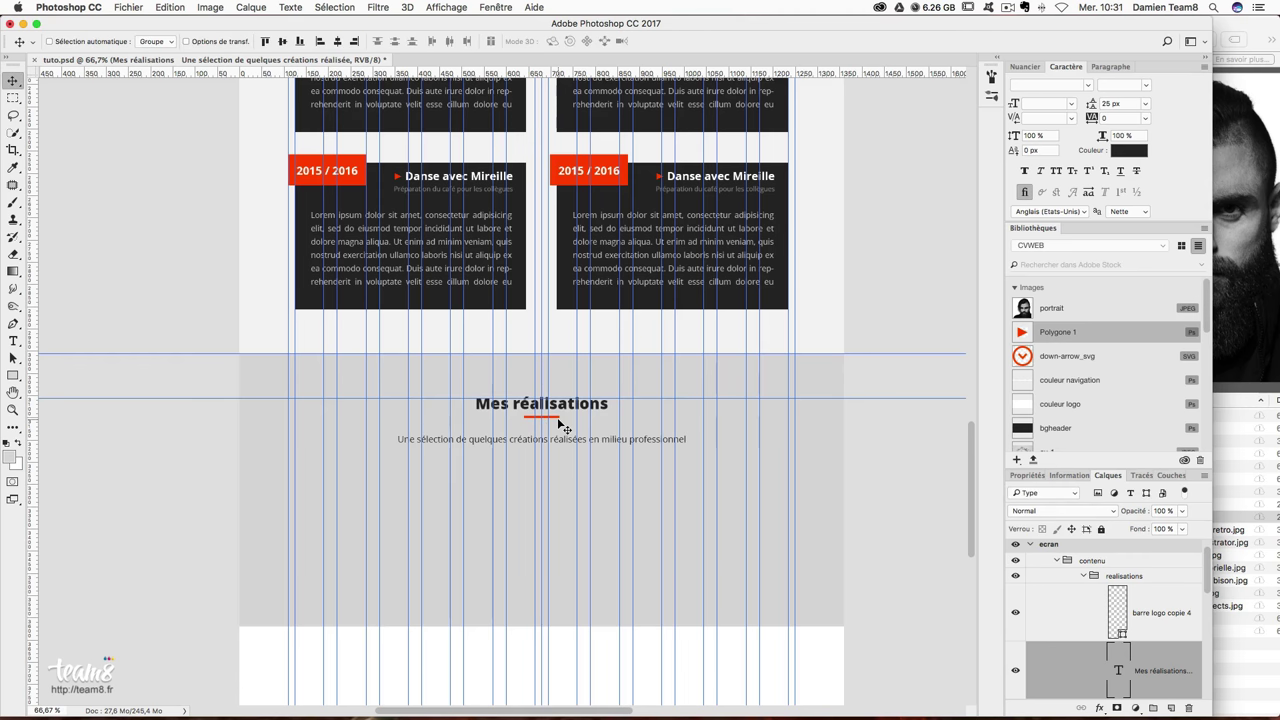
- Enlarge the subtitle line to 25 px
click(13, 341)
drag(397, 440, 701, 447)
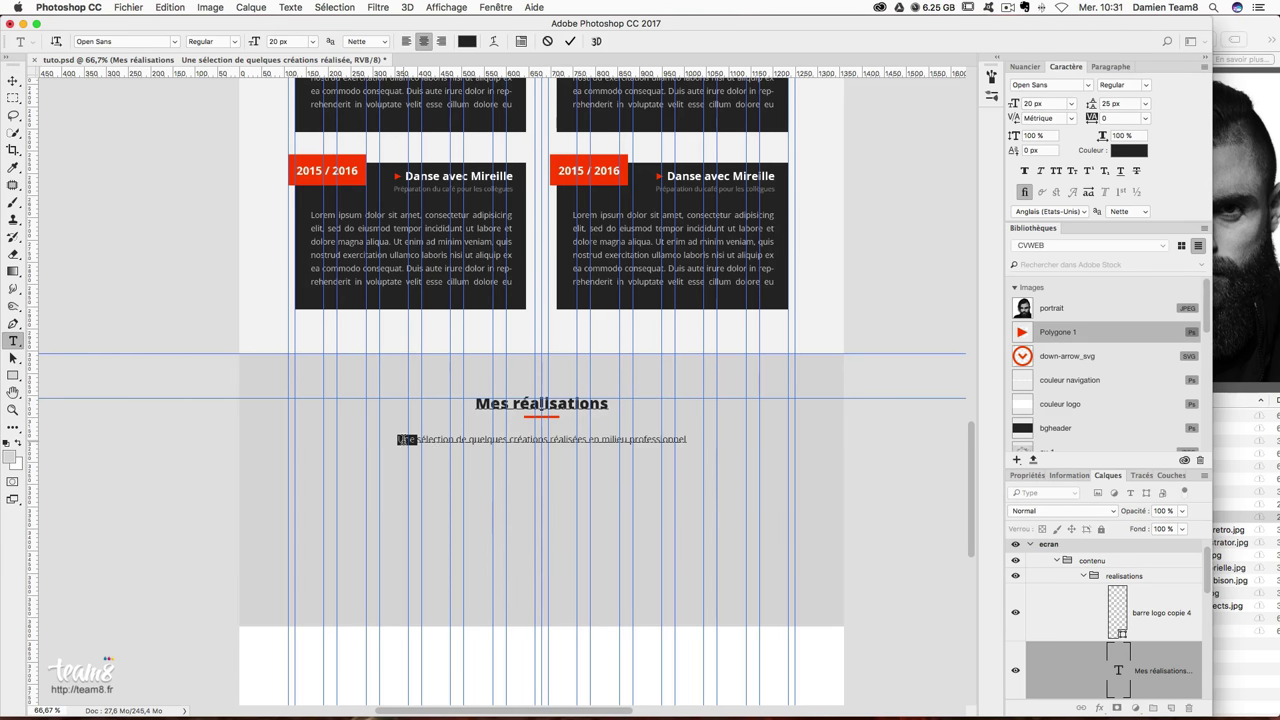
click(1045, 104)
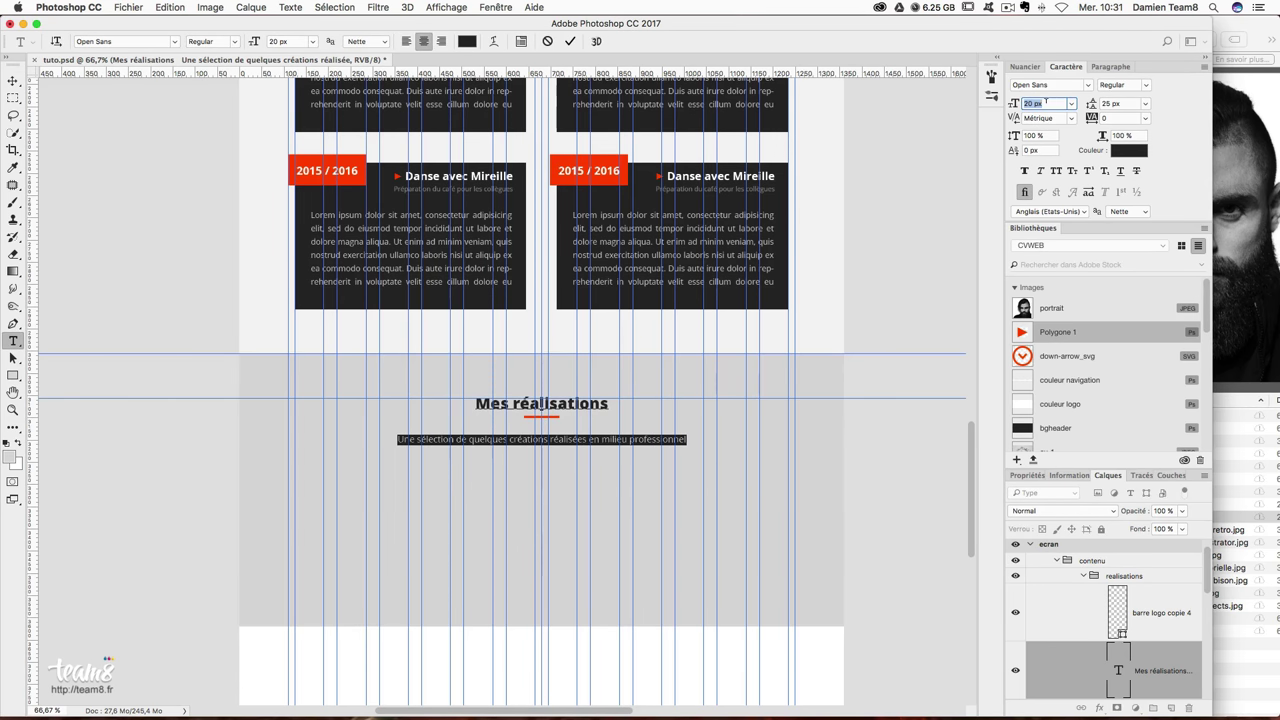
text(25)
key(Return)
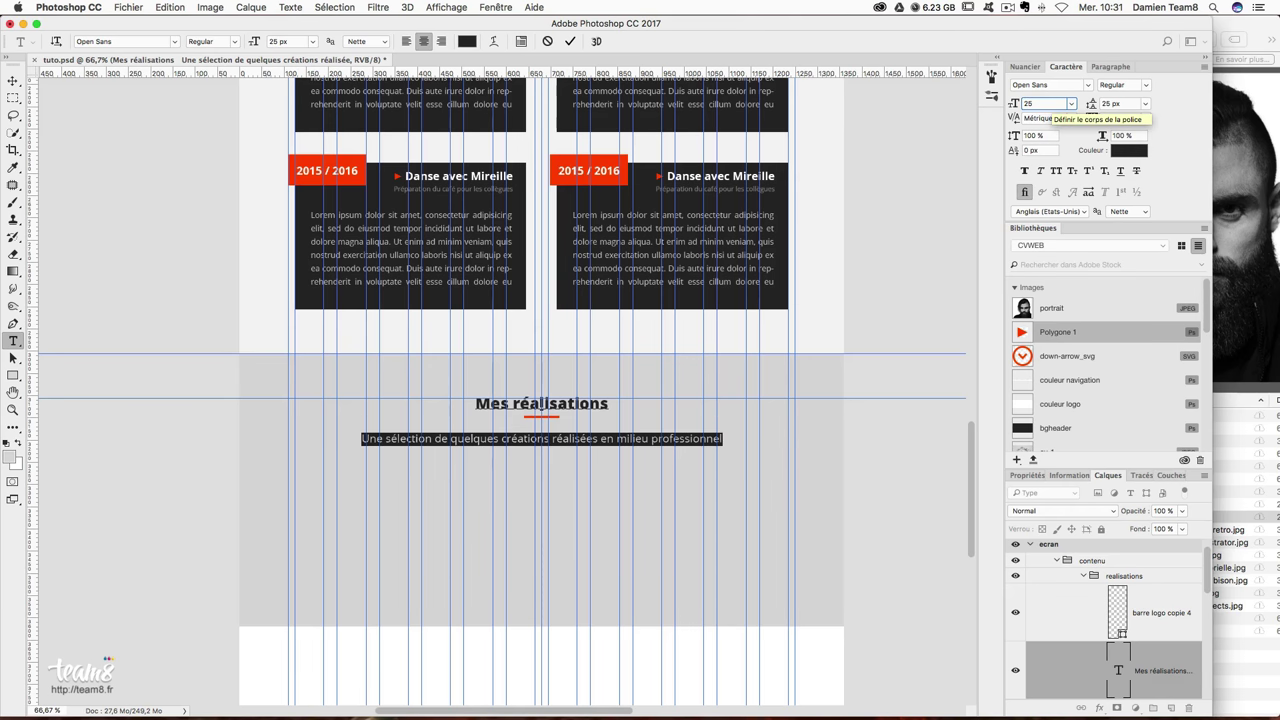
click(14, 80)
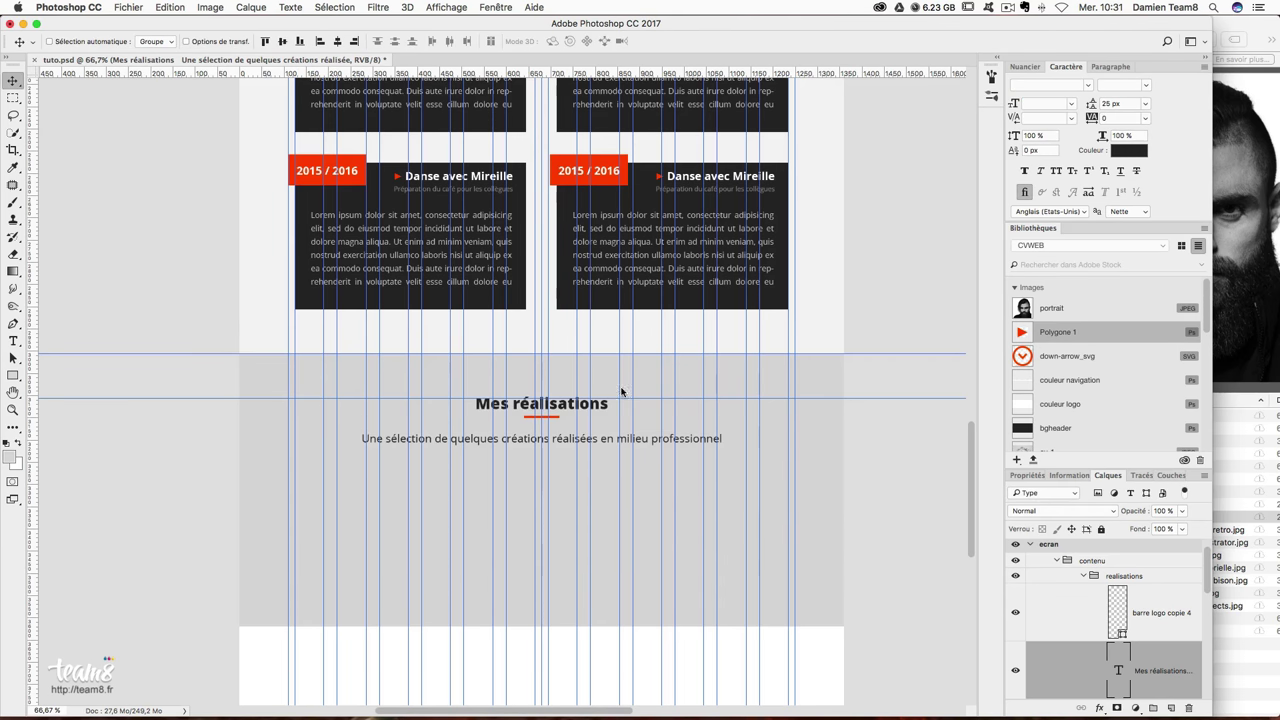
key(ctrl+semicolon)
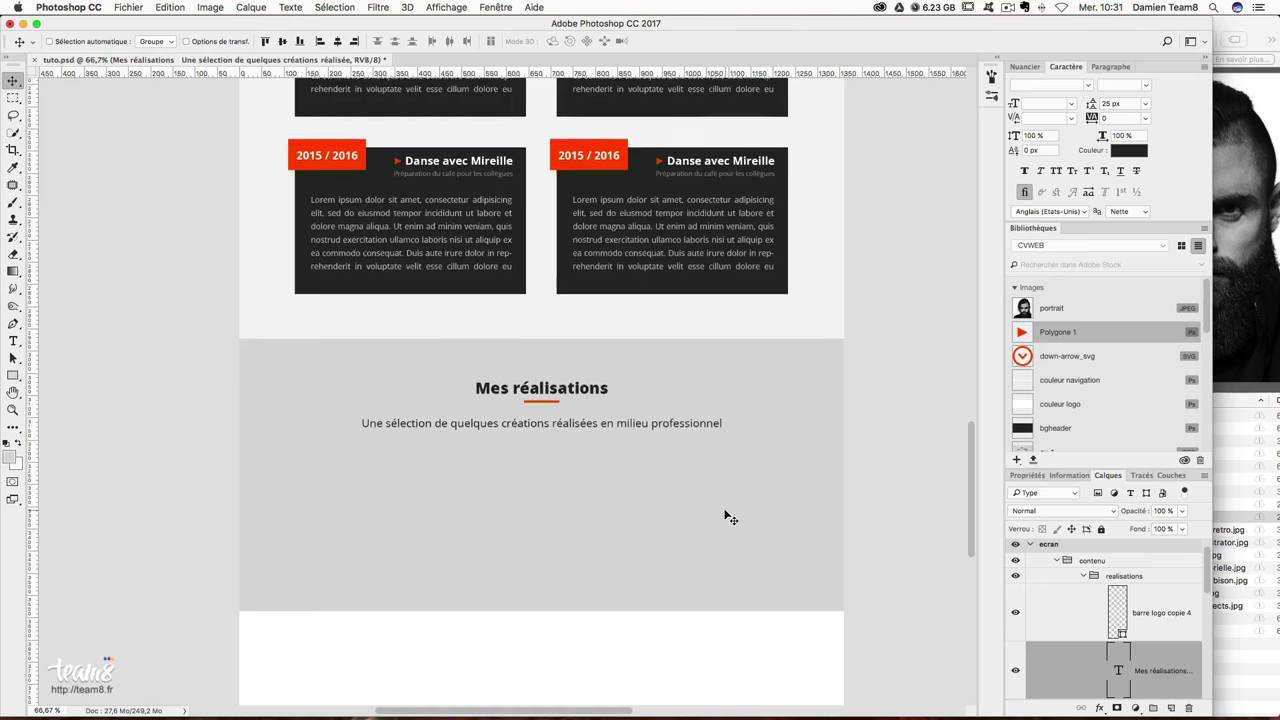
- Add a horizontal guide about 98 px below the Mes réalisations subtitle
scroll(723, 514, down, 1)
scroll(729, 514, down, 4)
scroll(480, 190, left, 1)
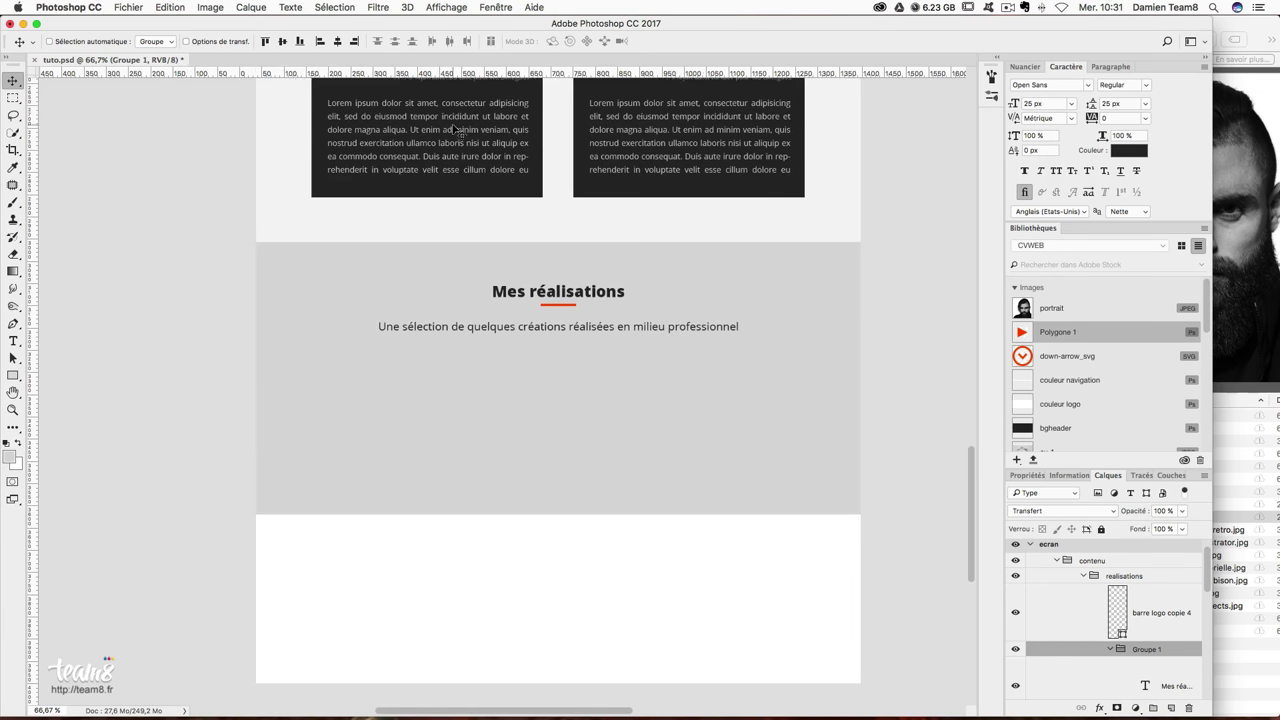
key(ctrl+semicolon)
key(m)
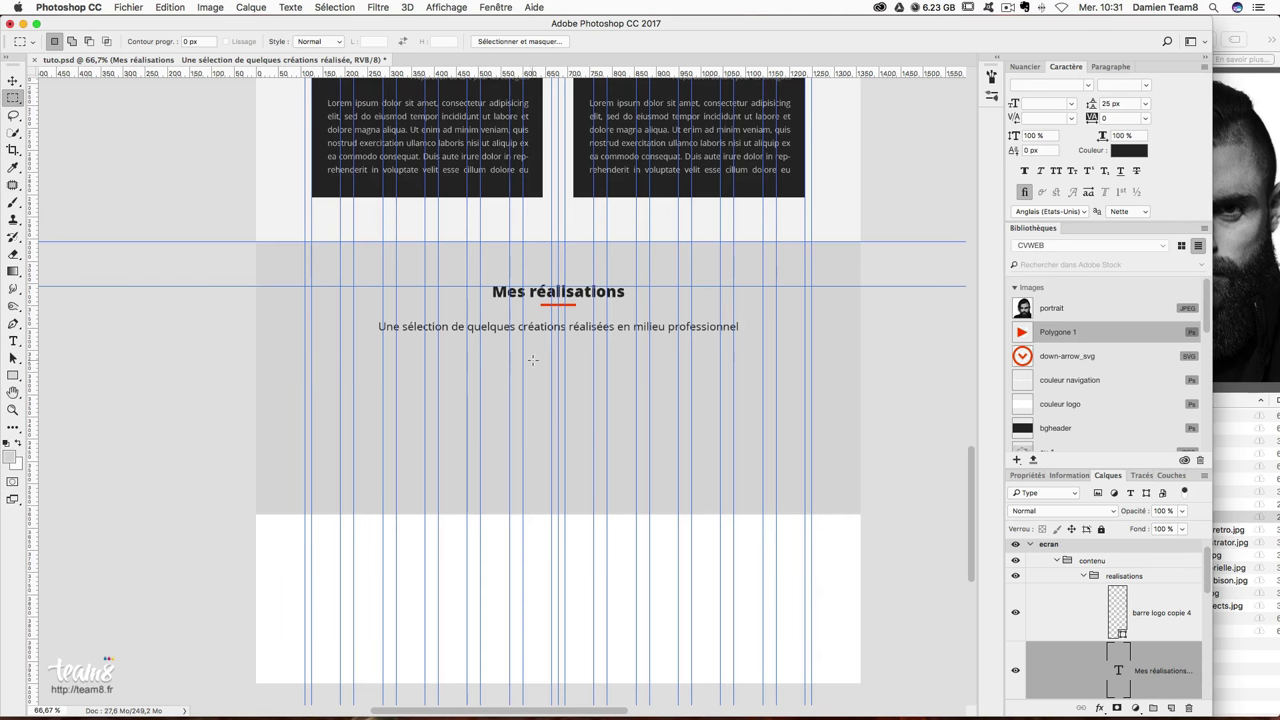
drag(520, 334, 549, 374)
drag(600, 73, 584, 375)
click(549, 408)
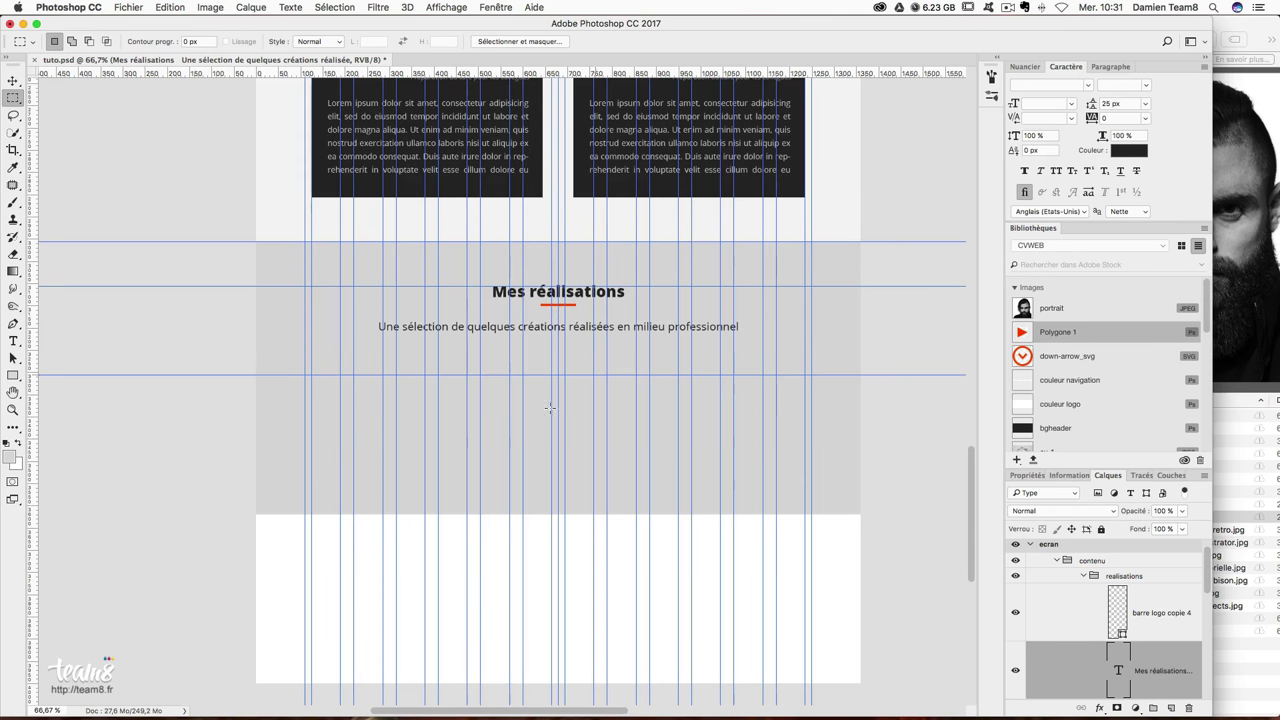
- Stretch the grey section background's bottom edge further down the page
scroll(668, 479, down, 3)
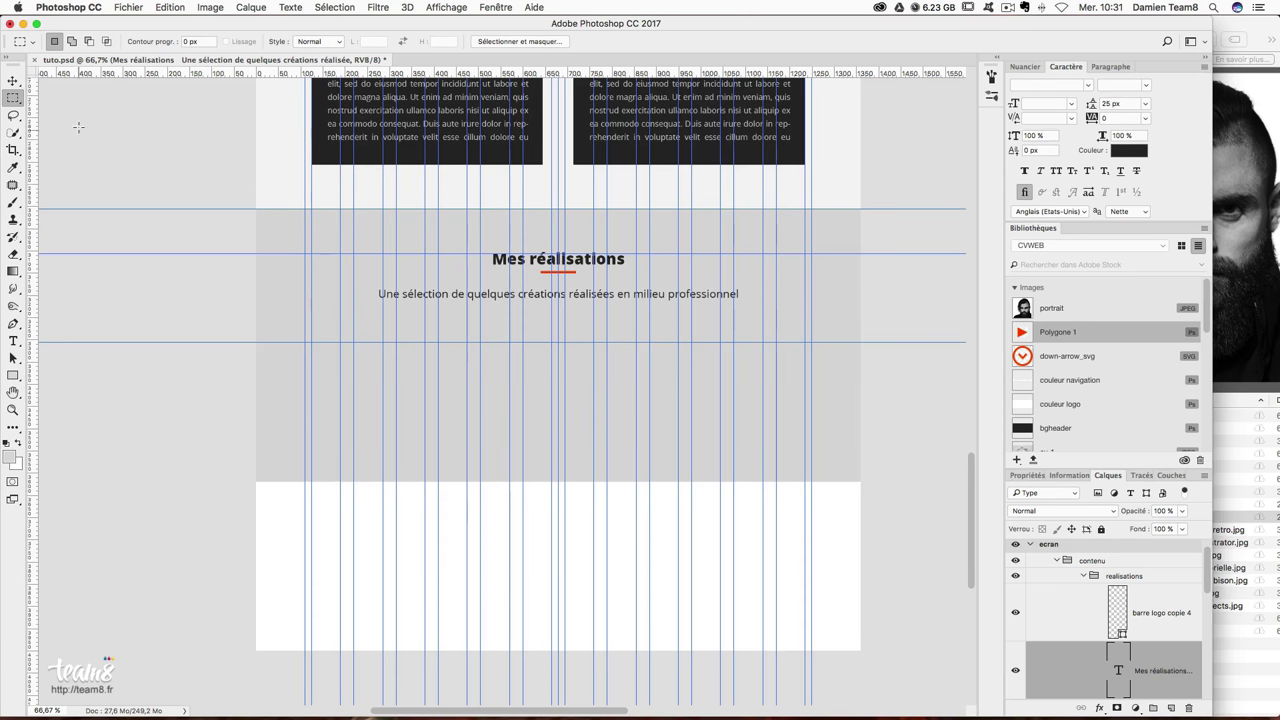
key(v)
right_click(443, 430)
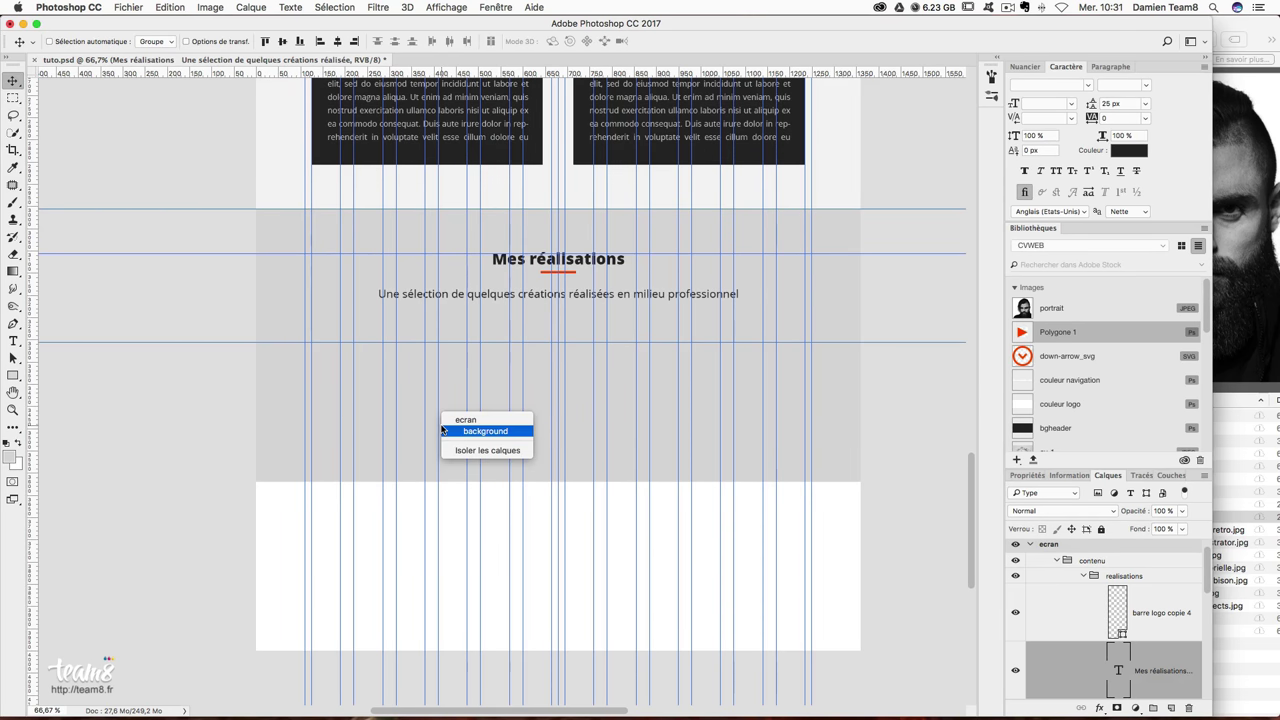
click(445, 431)
key(ctrl+t)
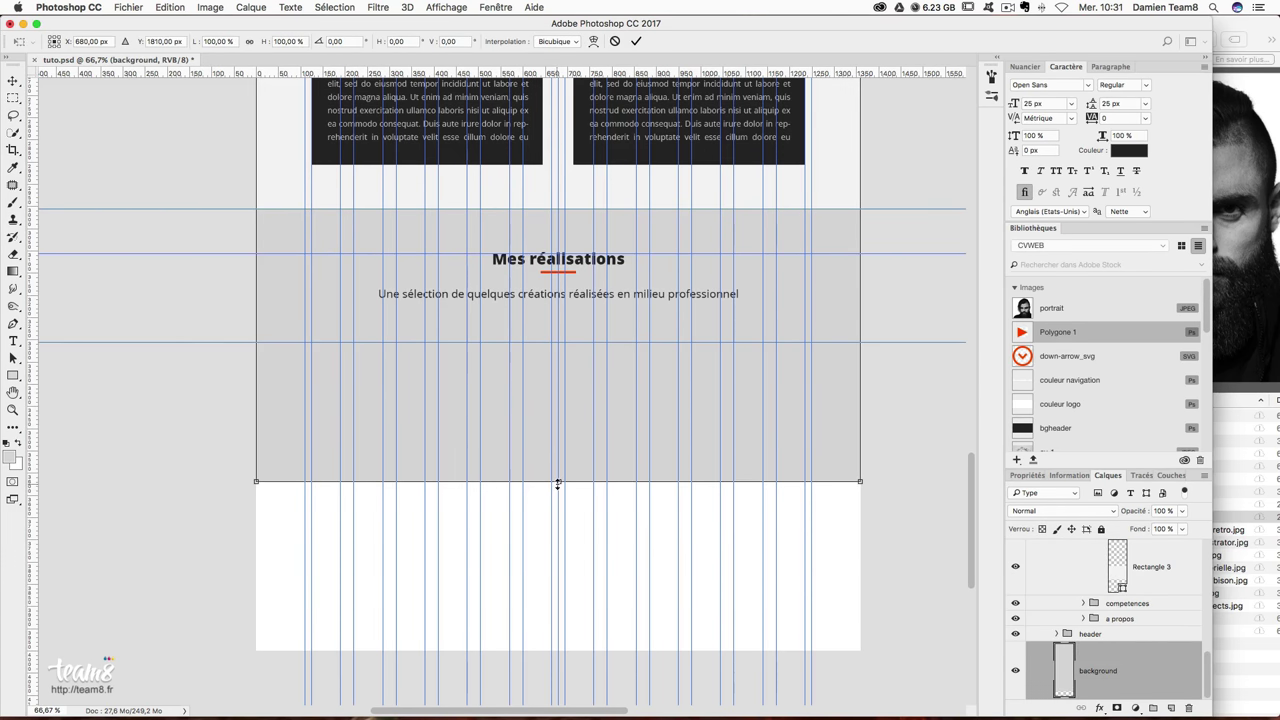
drag(558, 484, 558, 587)
key(Return)
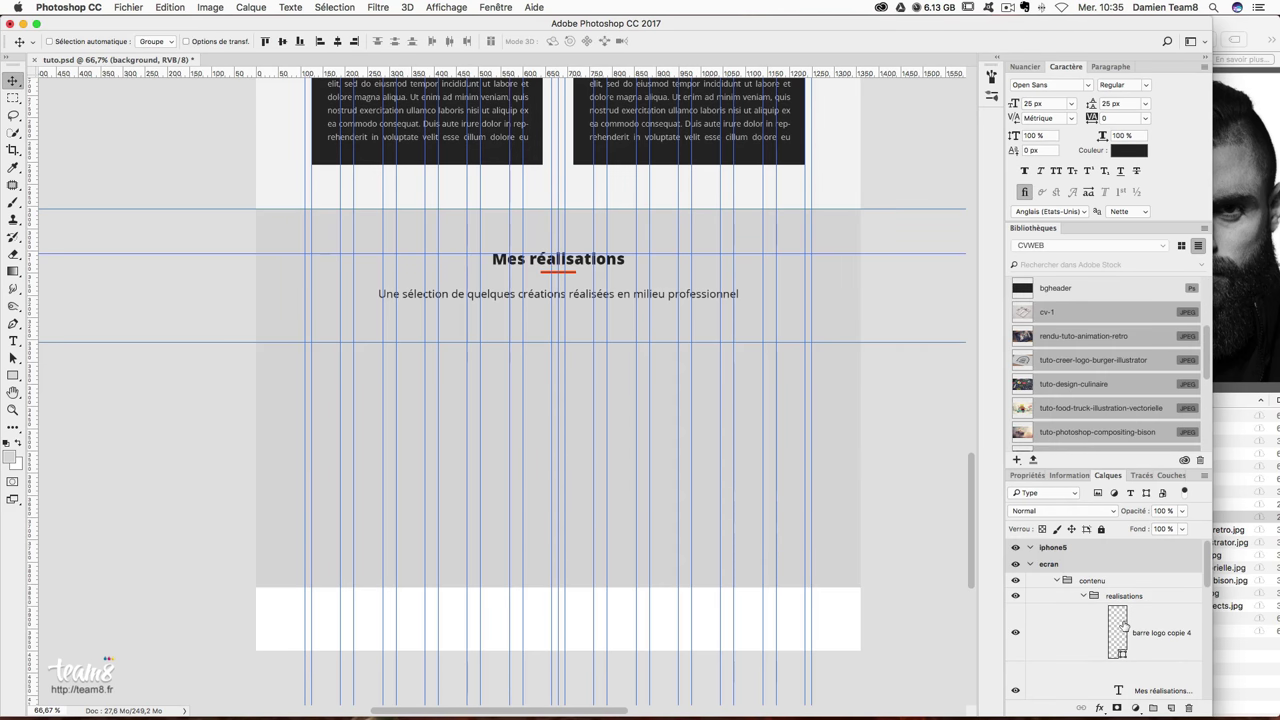
click(1123, 625)
scroll(745, 489, down, 1)
scroll(745, 489, down, 2)
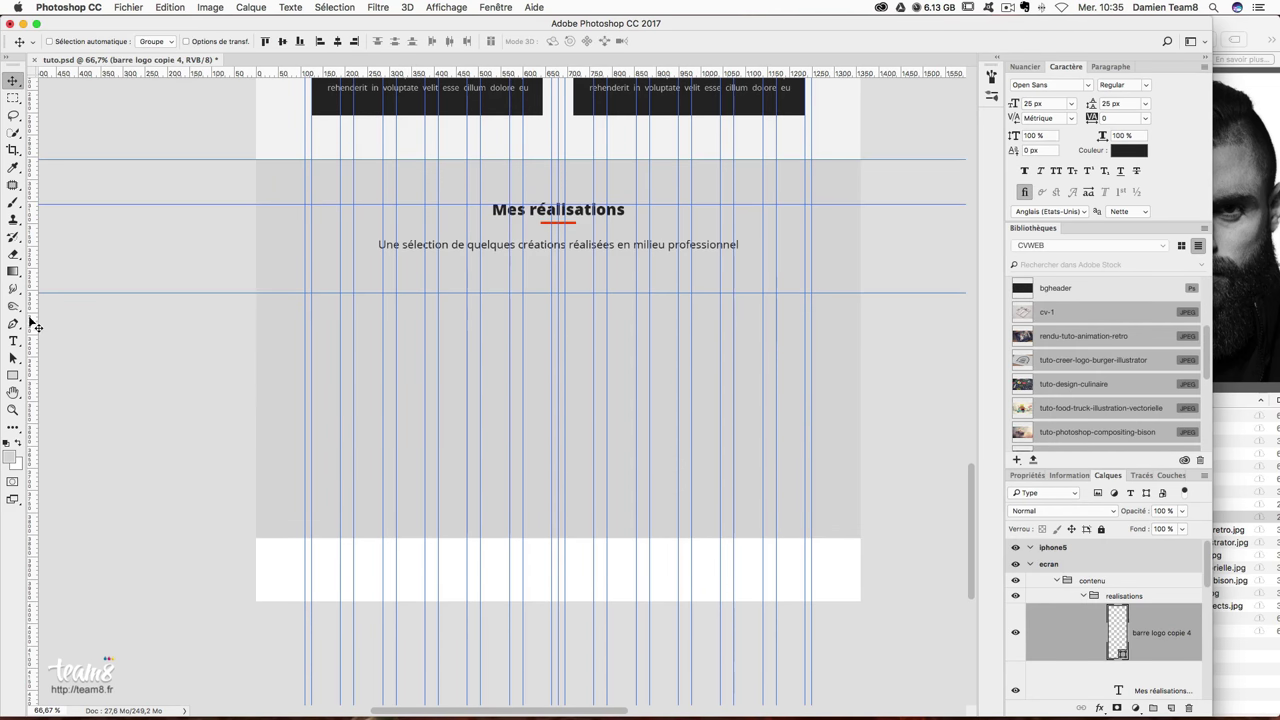
- Create a 270 × 270 px red square, Rectangle 6
click(13, 375)
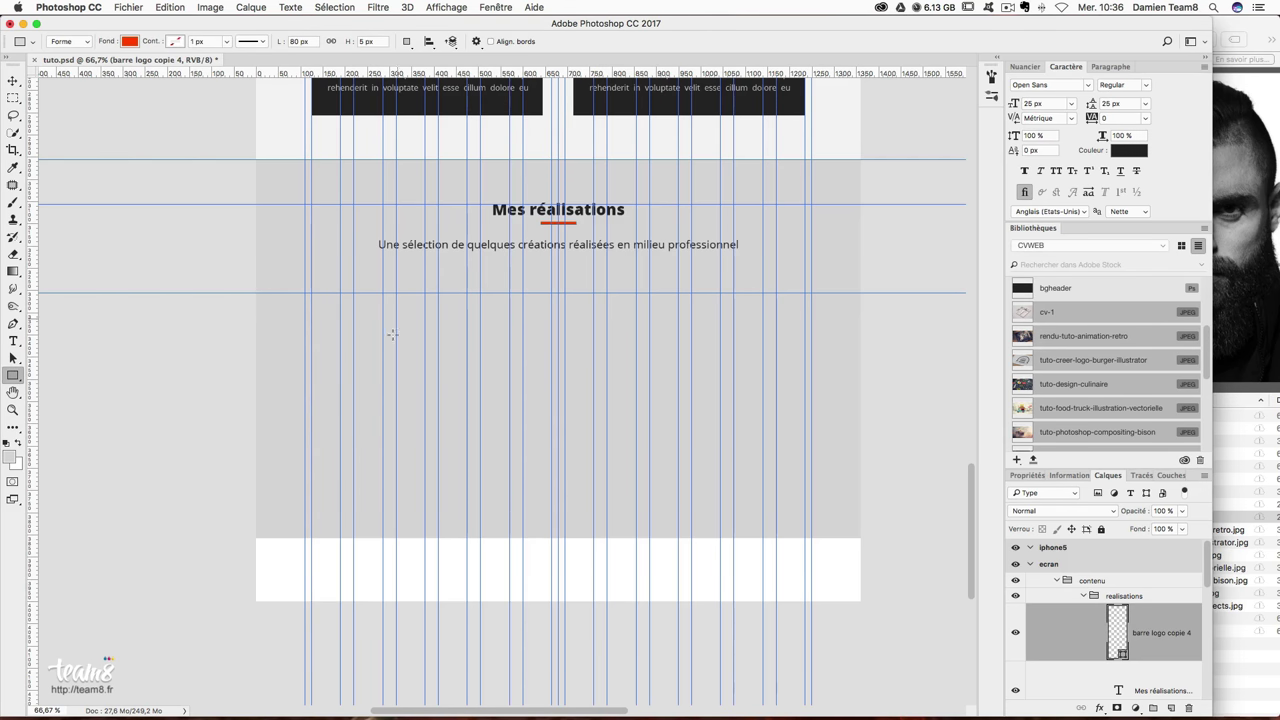
click(361, 329)
text(270)
key(Tab)
text(2)
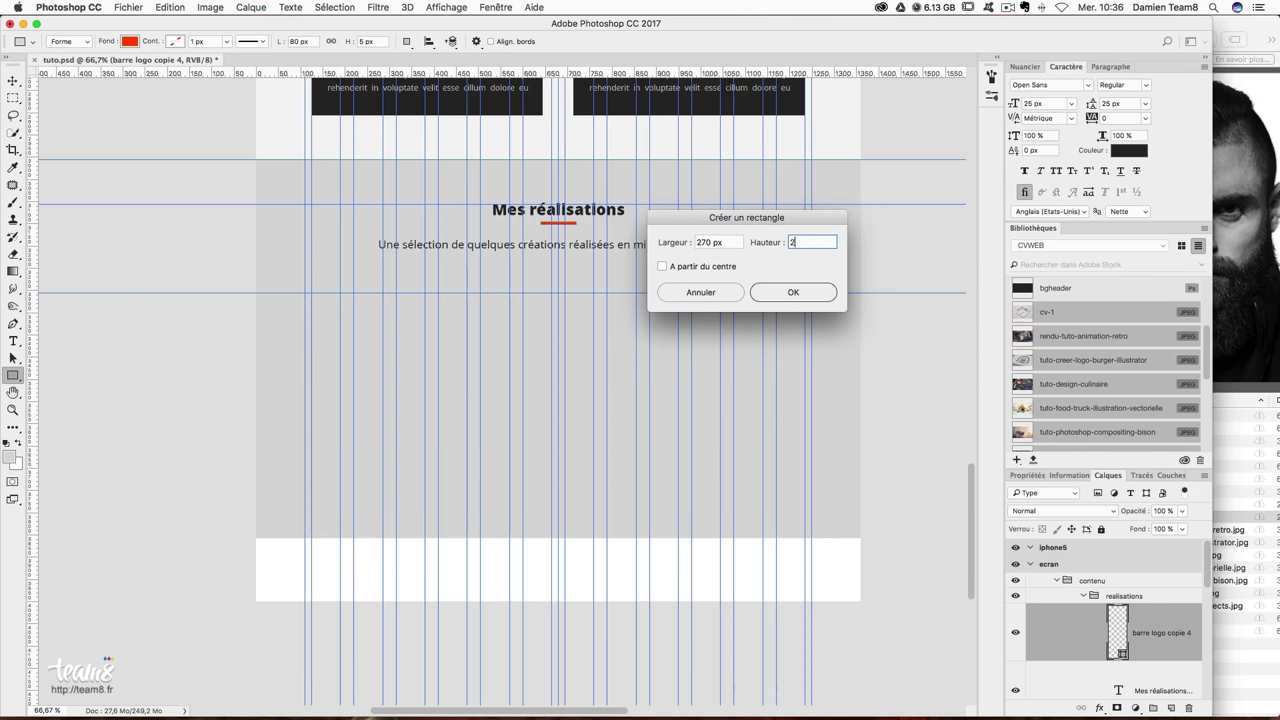
key(Return)
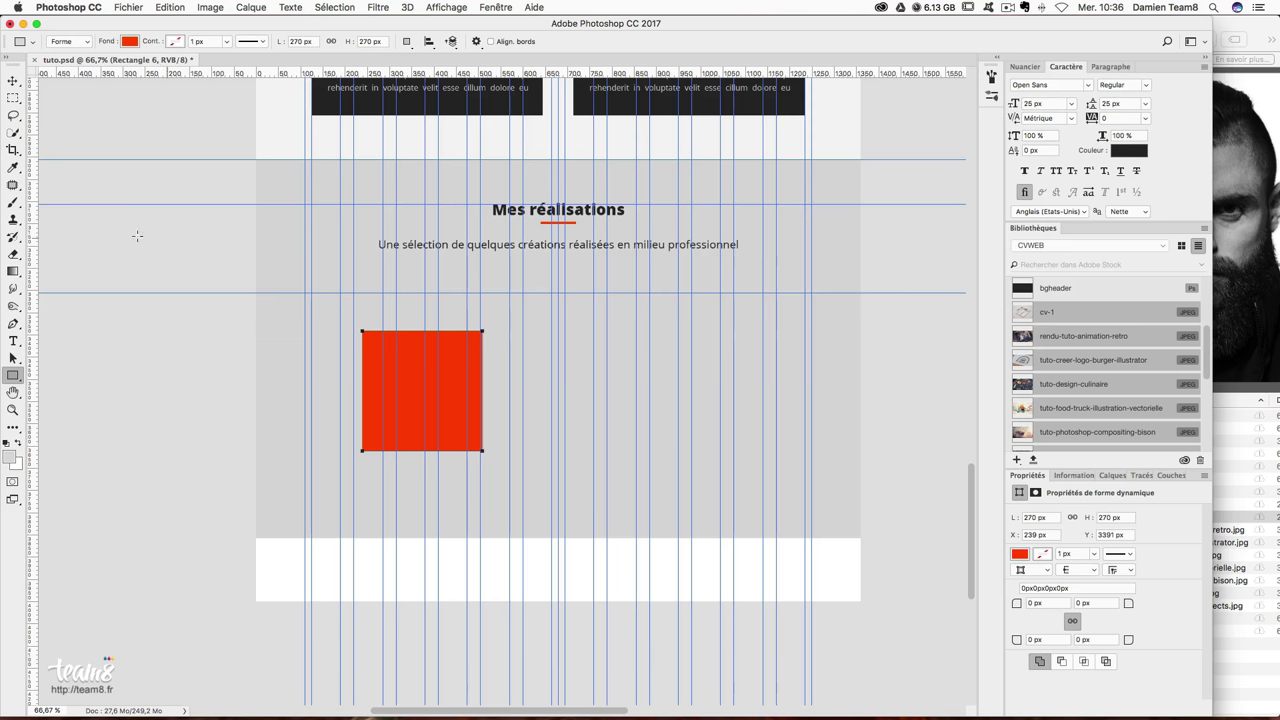
- Snap the square to the left guide below the subtitle and nudge it up 2 px
click(13, 80)
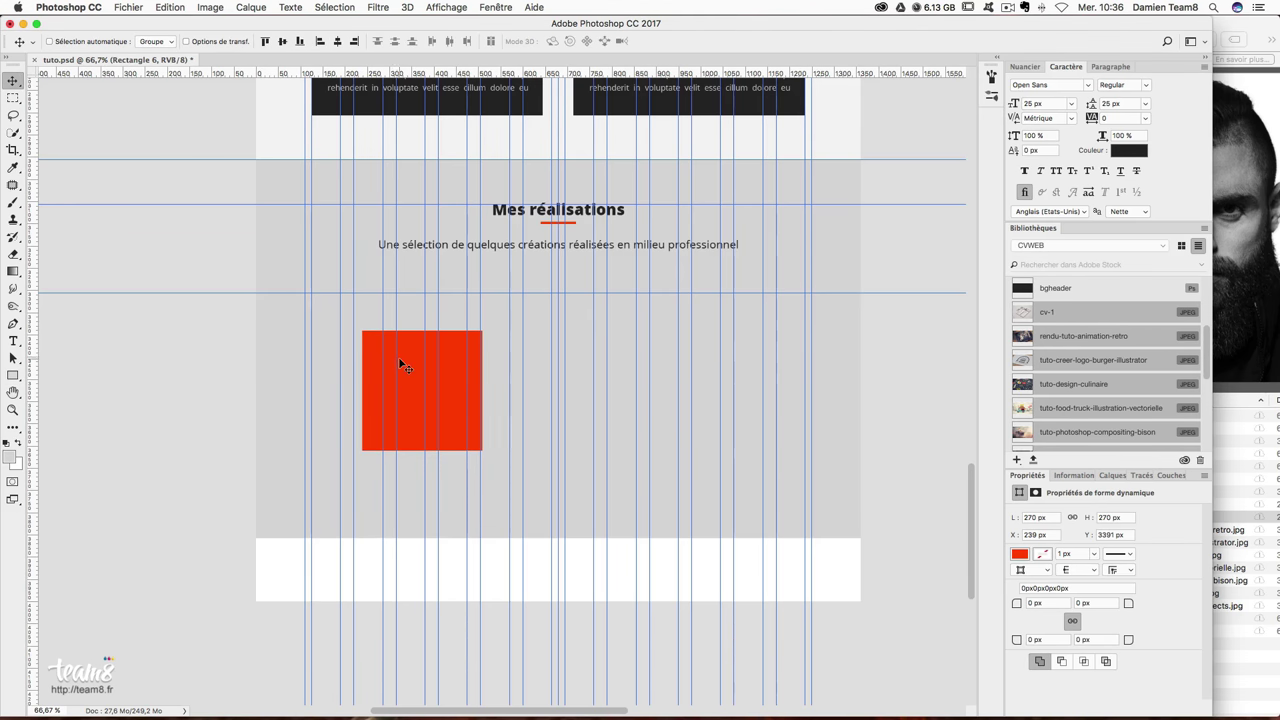
drag(400, 366, 351, 328)
key(Up)
key(Up)
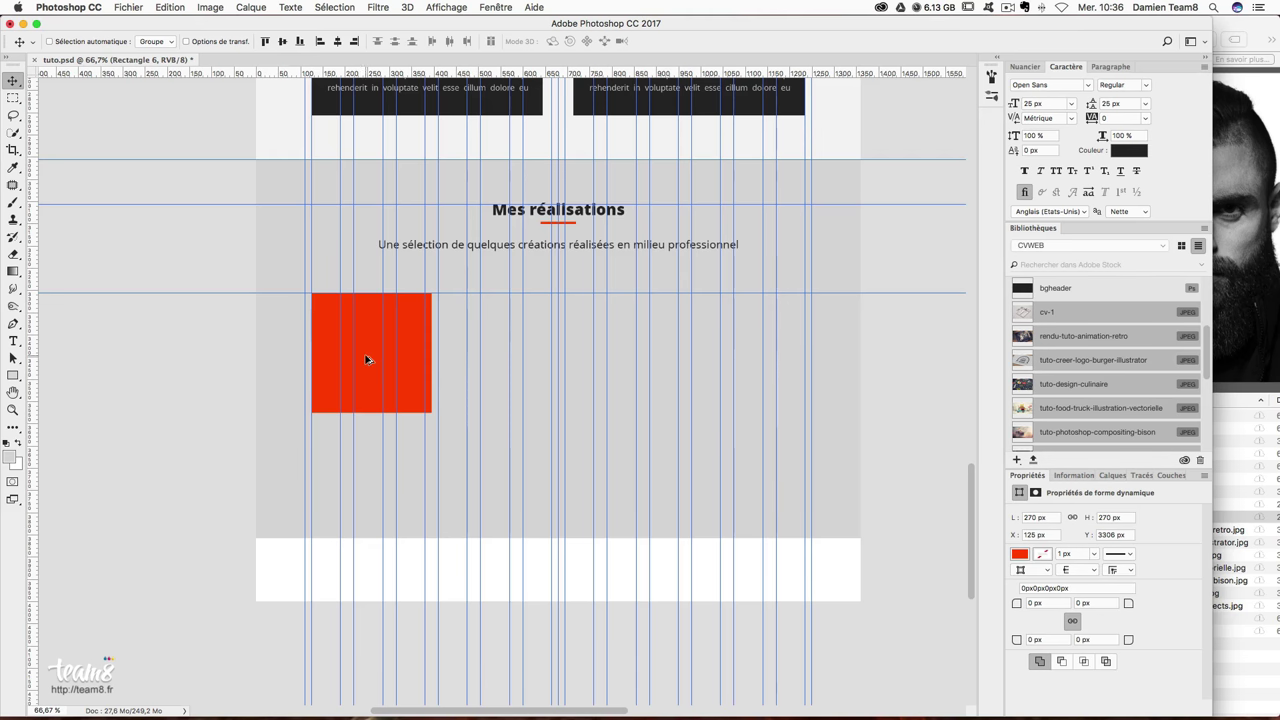
click(1111, 476)
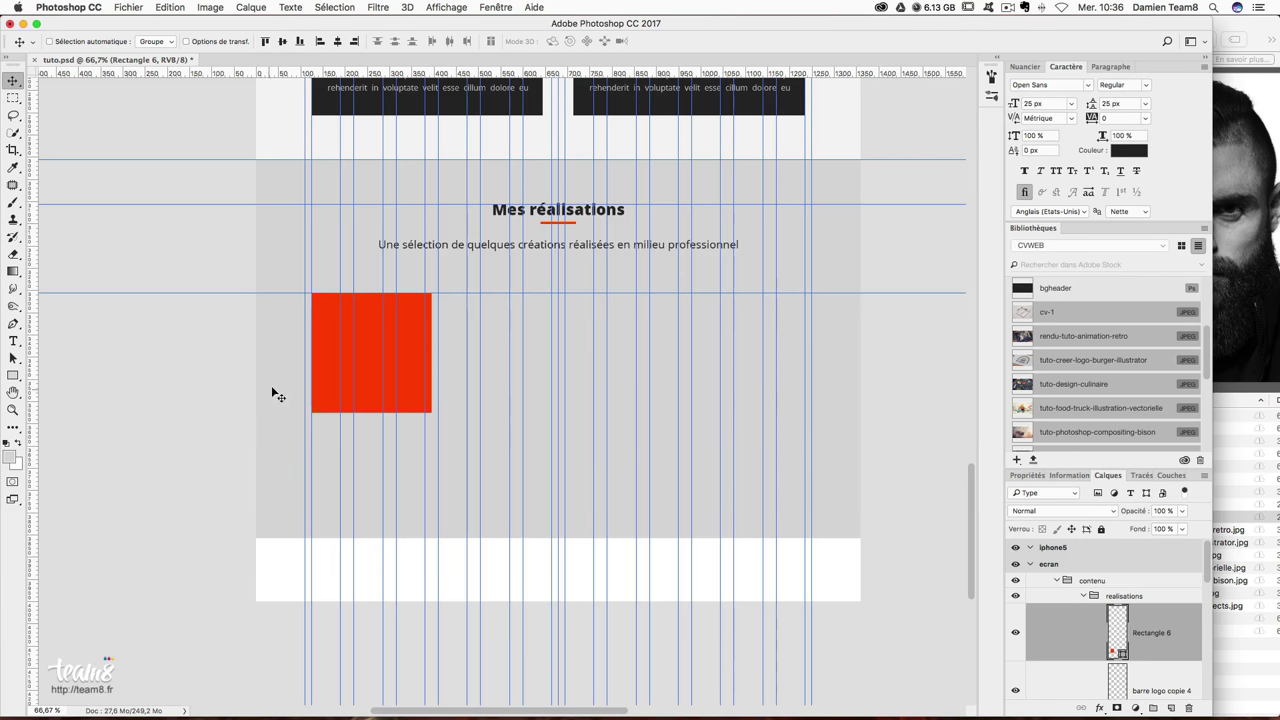
- Duplicate the red square to its right, leaving a small gap
drag(378, 348, 543, 362)
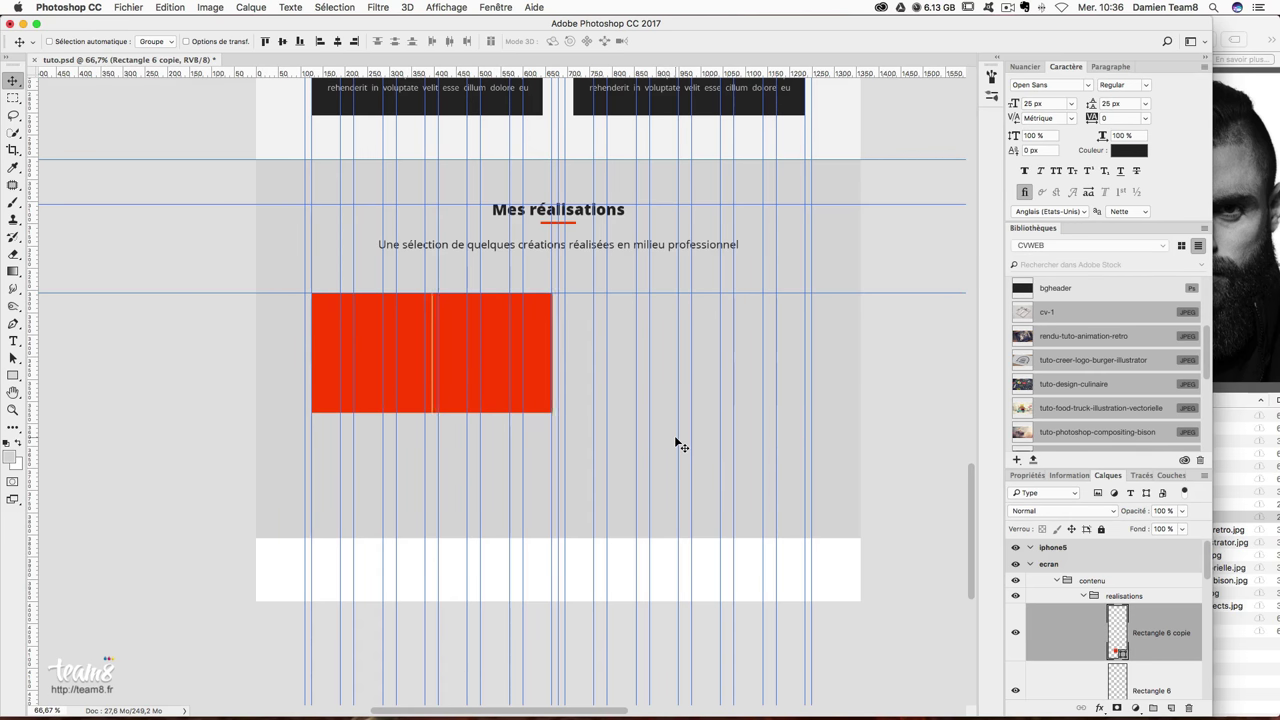
key(Right)
key(Right)
key(Right)
key(Right)
key(Right)
key(Right)
key(Right)
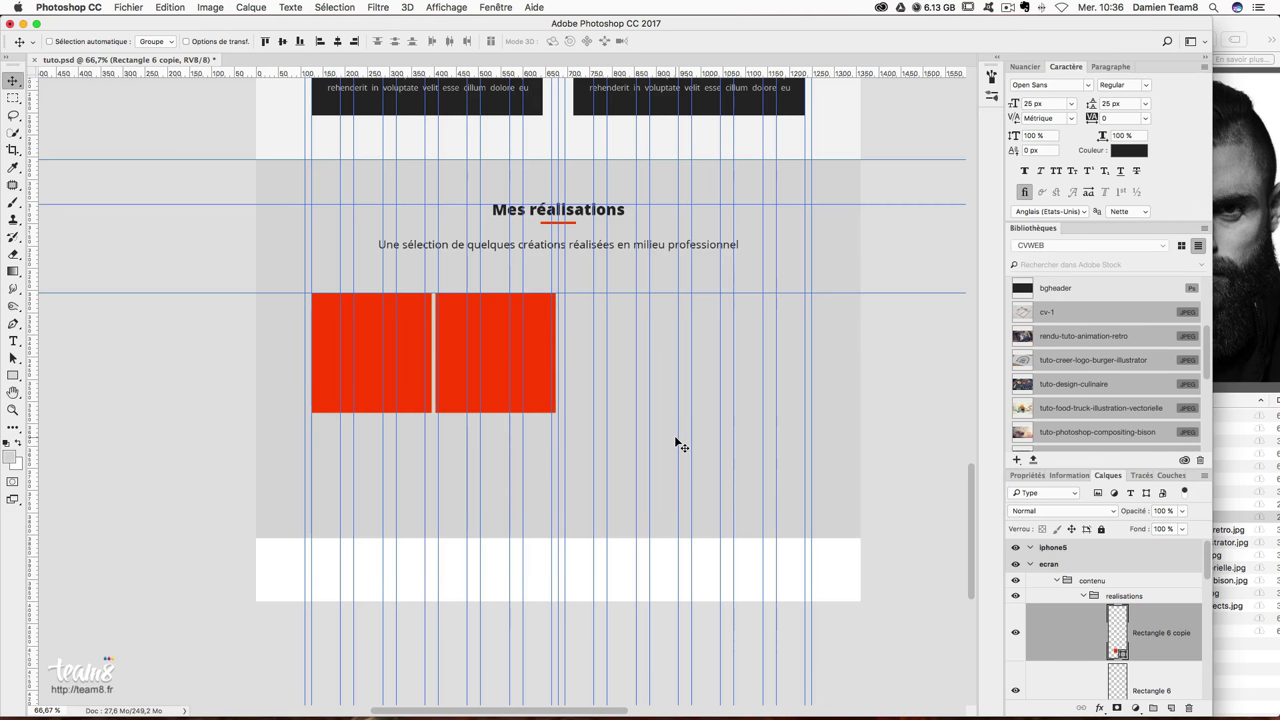
key(Right)
key(Right)
key(Right)
key(Right)
scroll(621, 403, up, 2)
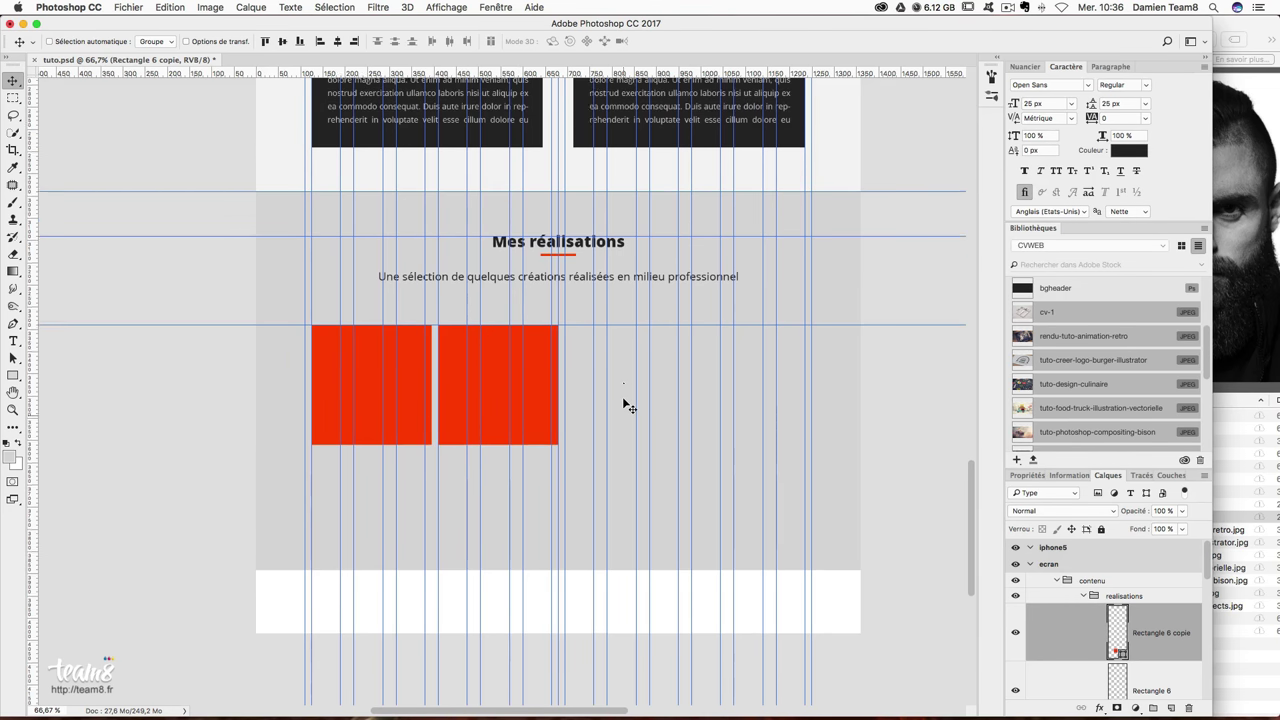
scroll(1100, 620, down, 2)
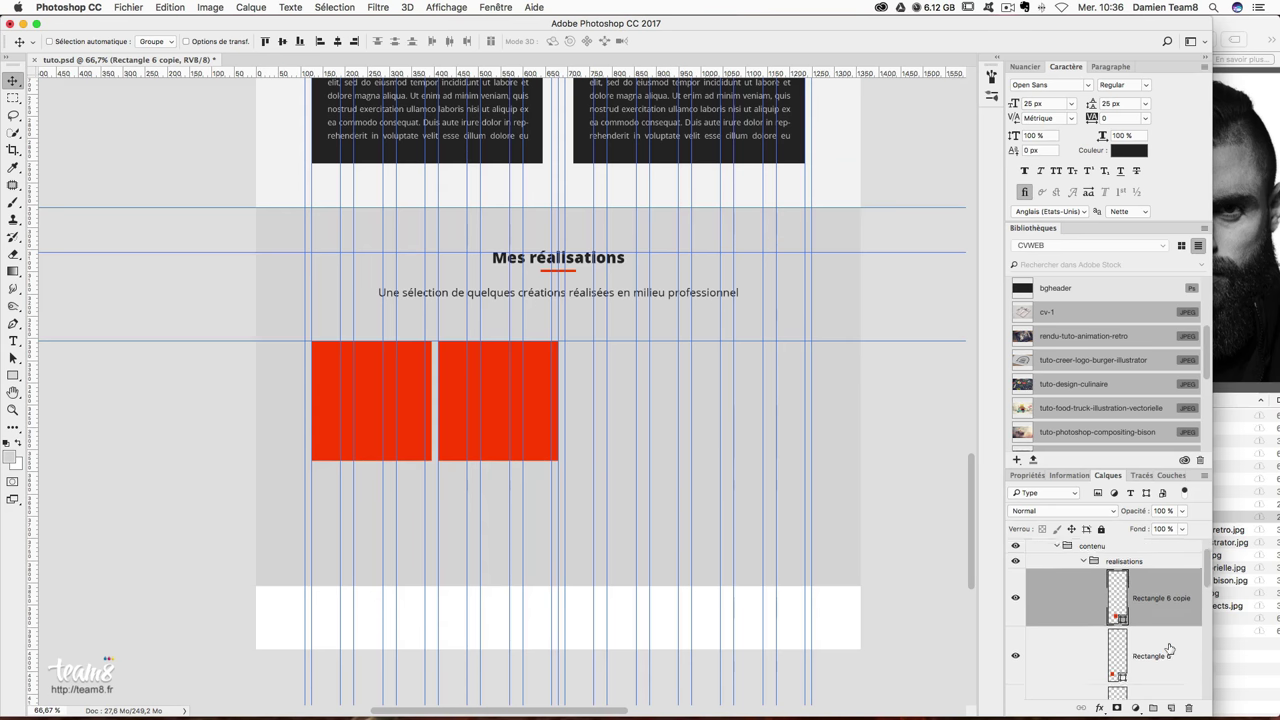
- Duplicate both squares to the right to complete an evenly spaced row of four
shift+click(1150, 642)
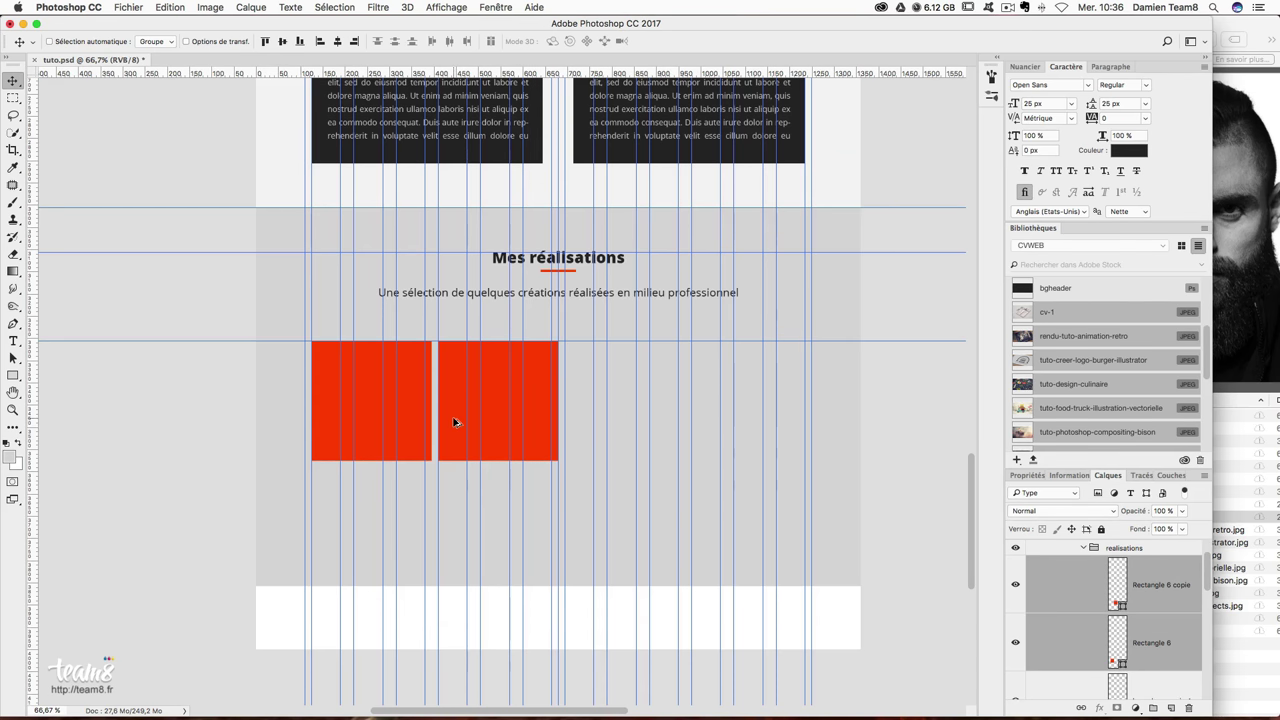
drag(454, 422, 704, 431)
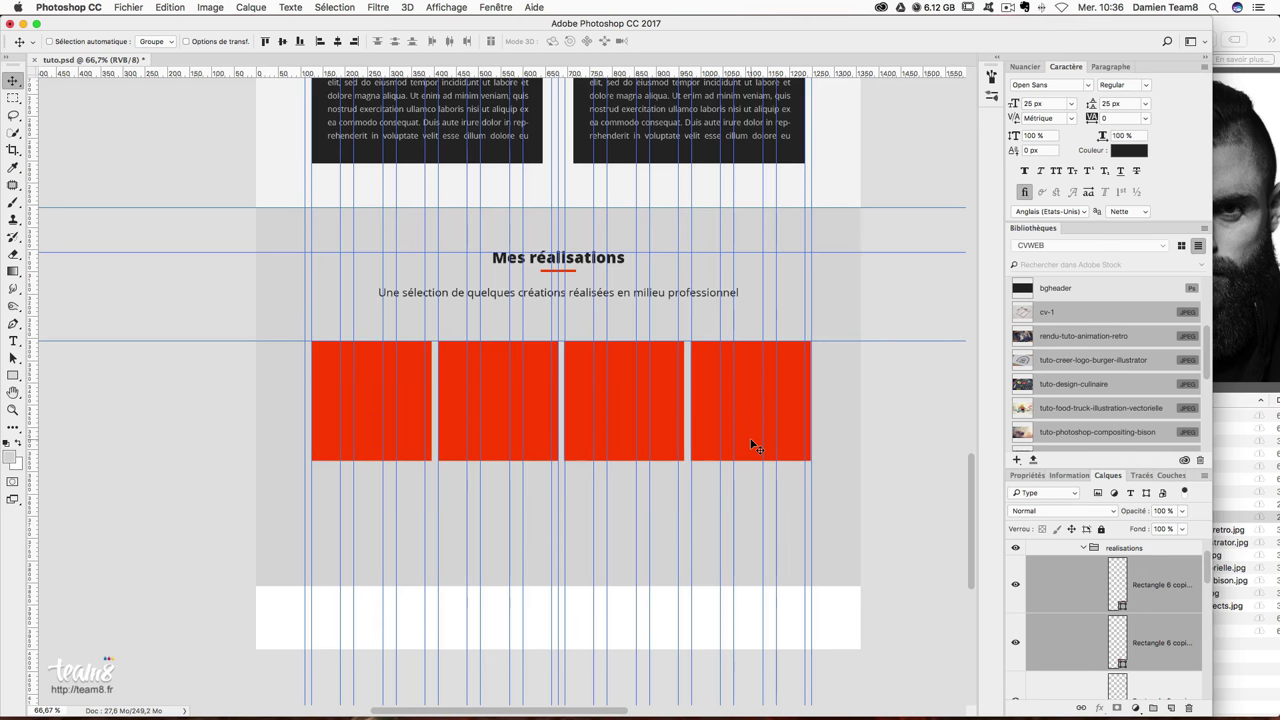
key(Left)
key(shift+Left)
key(Right)
key(Right)
key(Right)
key(Right)
key(Right)
key(Right)
key(Right)
key(Right)
key(Right)
key(Right)
key(Right)
key(Right)
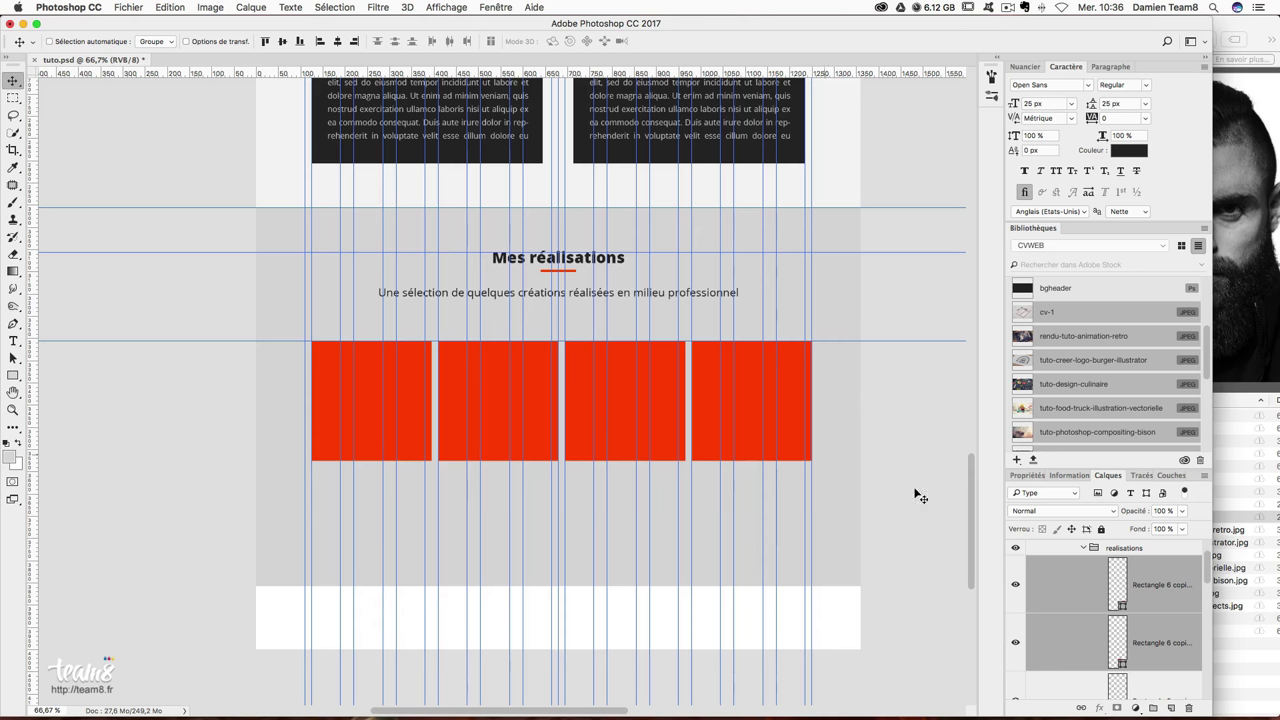
scroll(1150, 620, down, 2)
scroll(1150, 630, down, 2)
click(1153, 645)
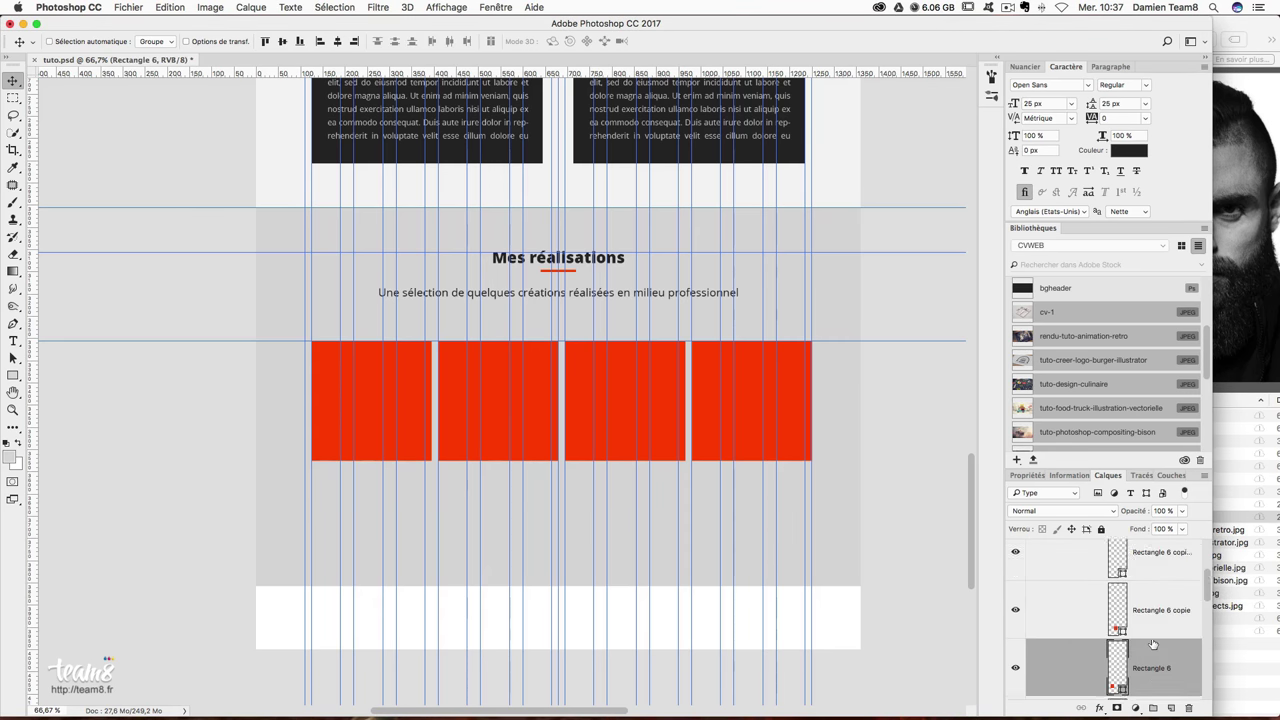
scroll(1150, 640, up, 2)
scroll(1150, 645, up, 3)
scroll(1151, 660, up, 2)
- Scale the row of four squares down slightly to fit between the guides
shift+click(1150, 632)
drag(591, 457, 592, 457)
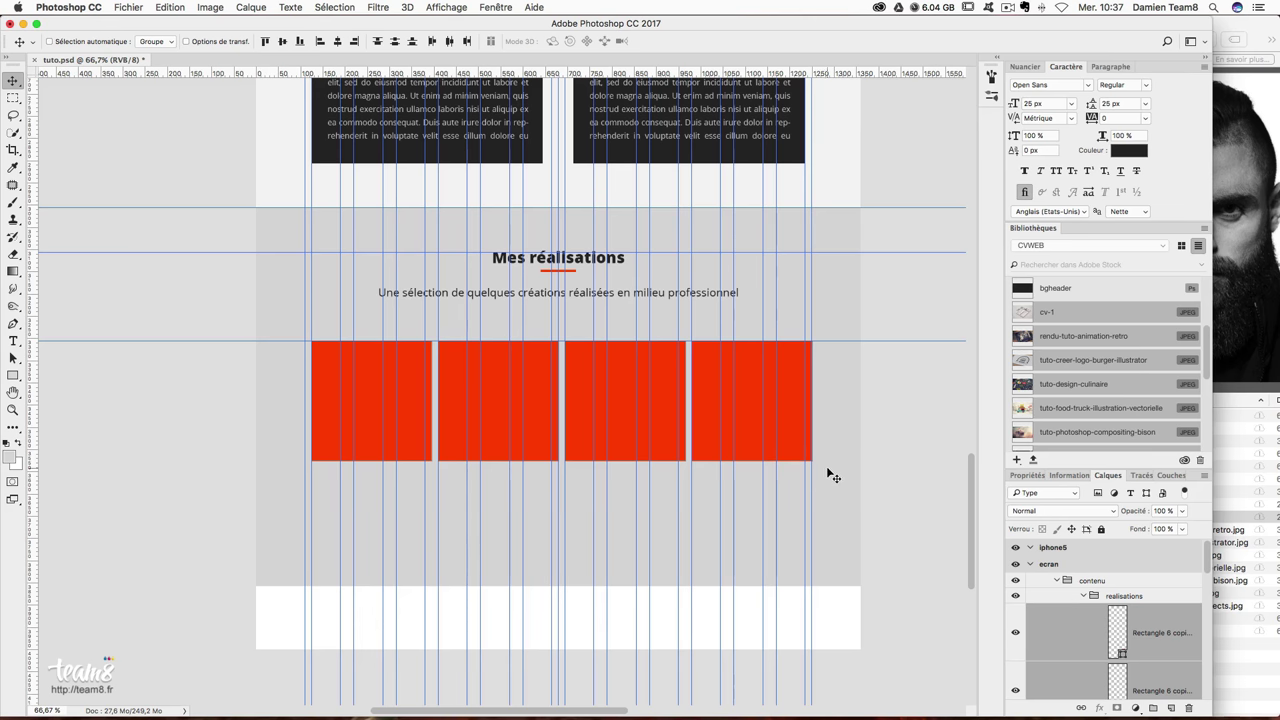
key(ctrl+t)
drag(812, 460, 808, 448)
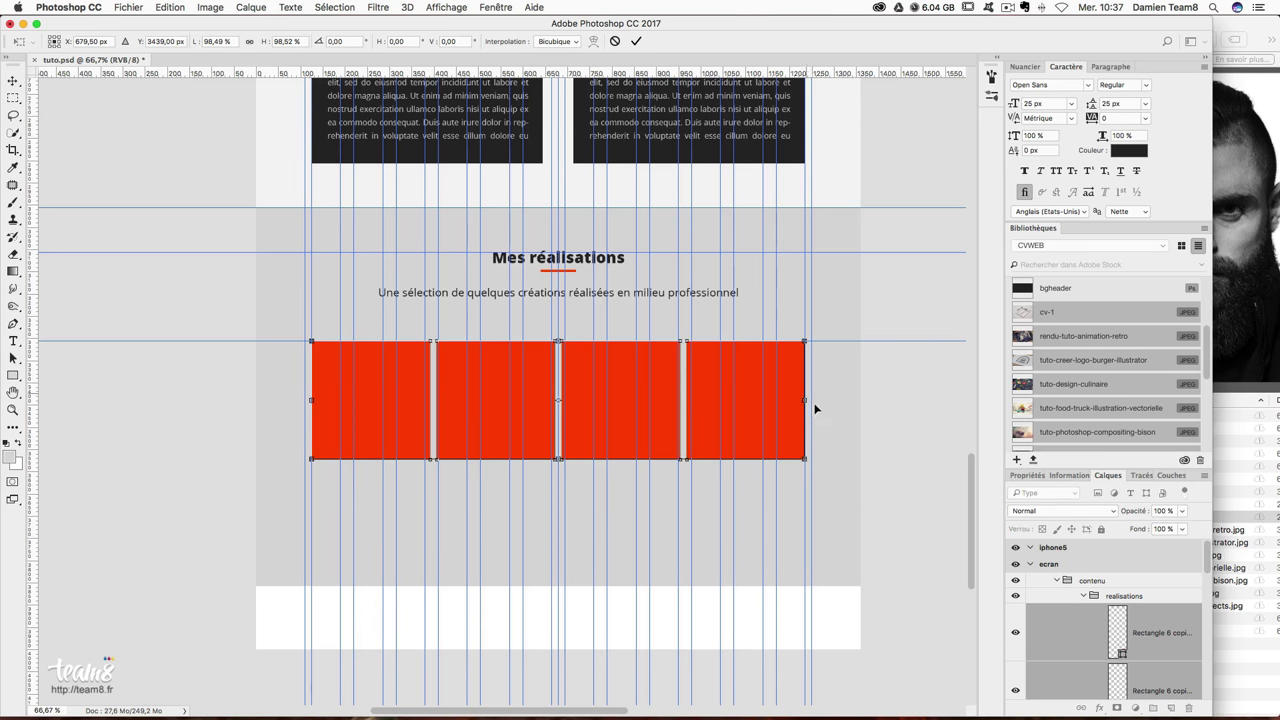
key(Return)
- Duplicate the row about 14 px below the first to form a 4×2 grid, then hide guides
drag(620, 410, 614, 517)
drag(583, 470, 582, 487)
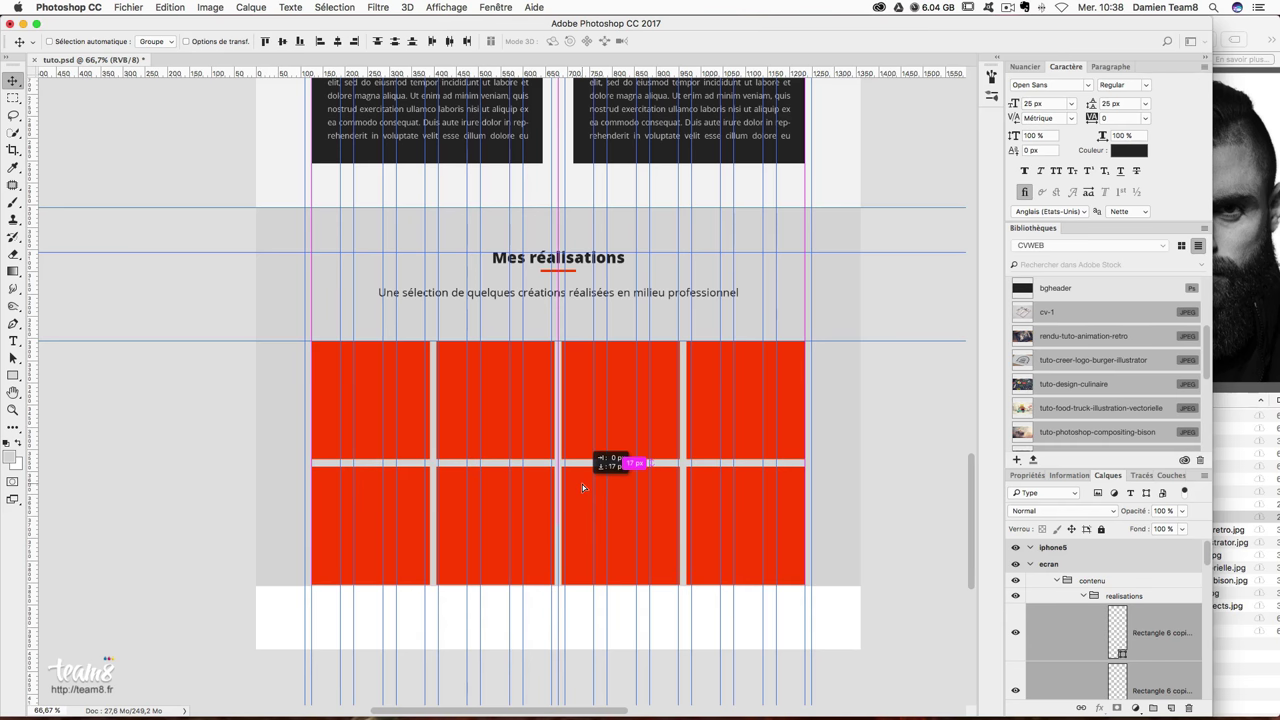
key(Up)
key(Up)
key(Up)
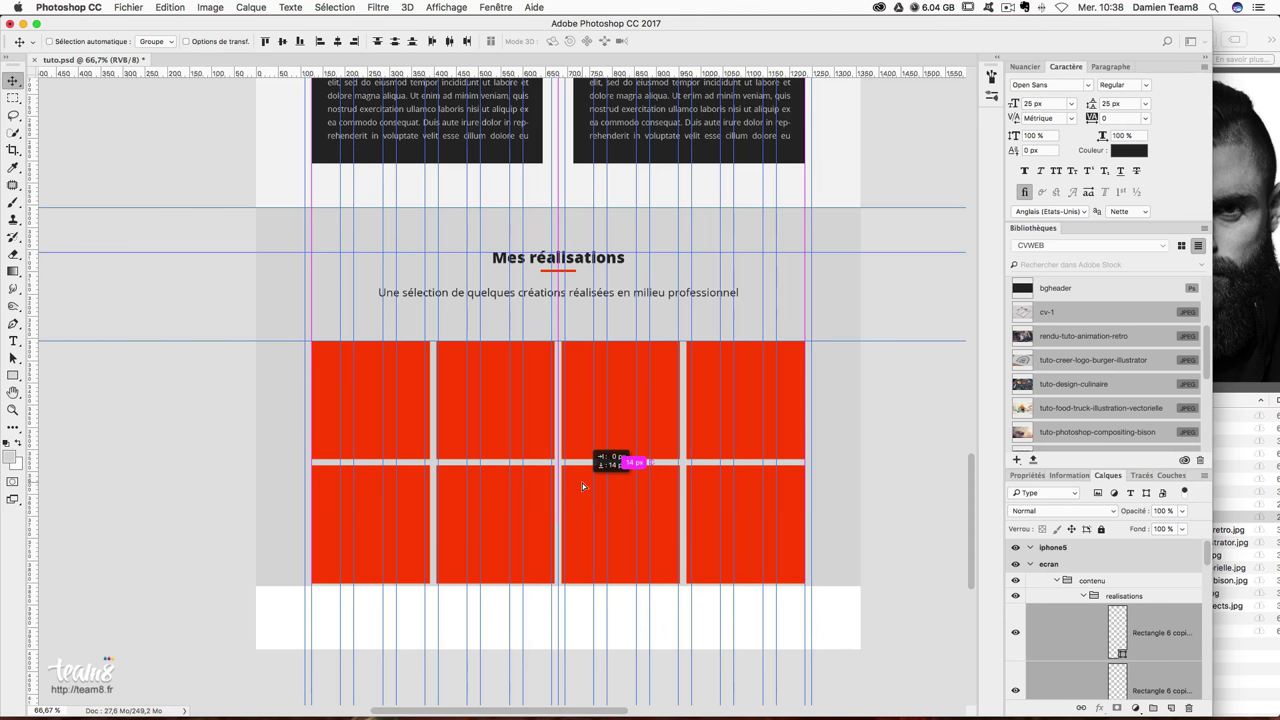
drag(582, 486, 582, 486)
key(Down)
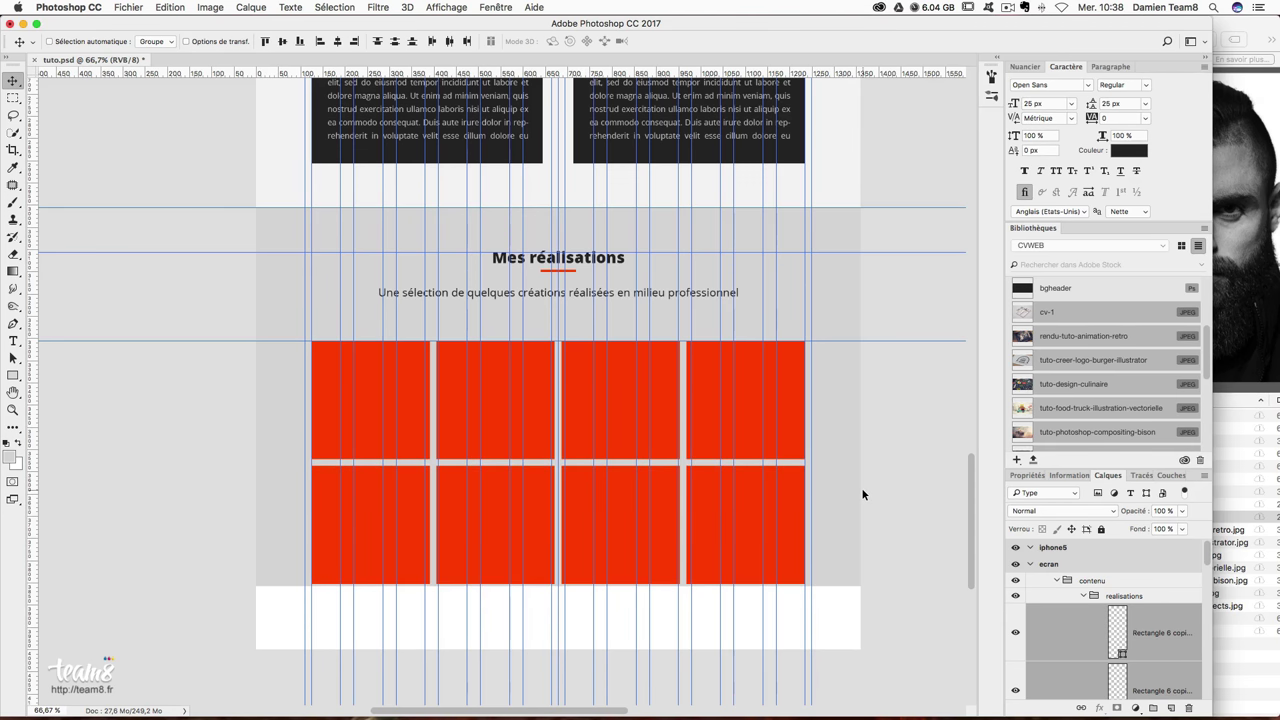
key(ctrl+semicolon)
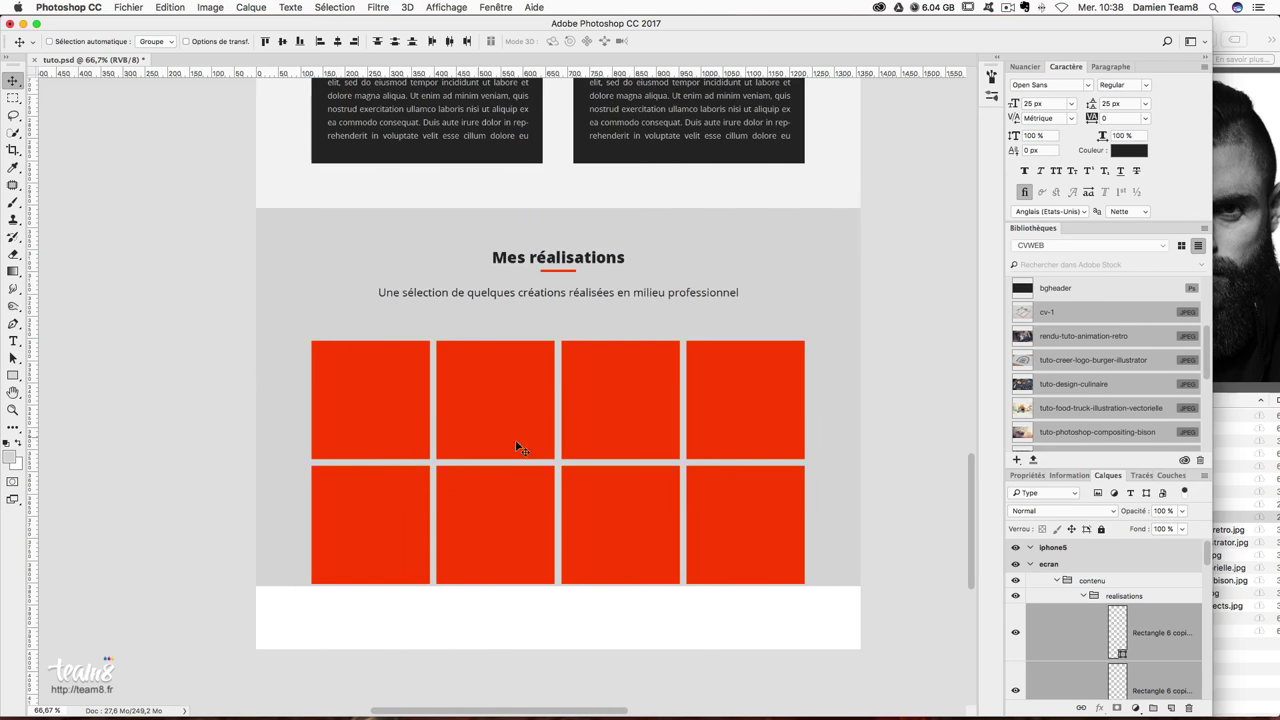
- Nudge the grey background's bottom edge up slightly
scroll(838, 565, down, 2)
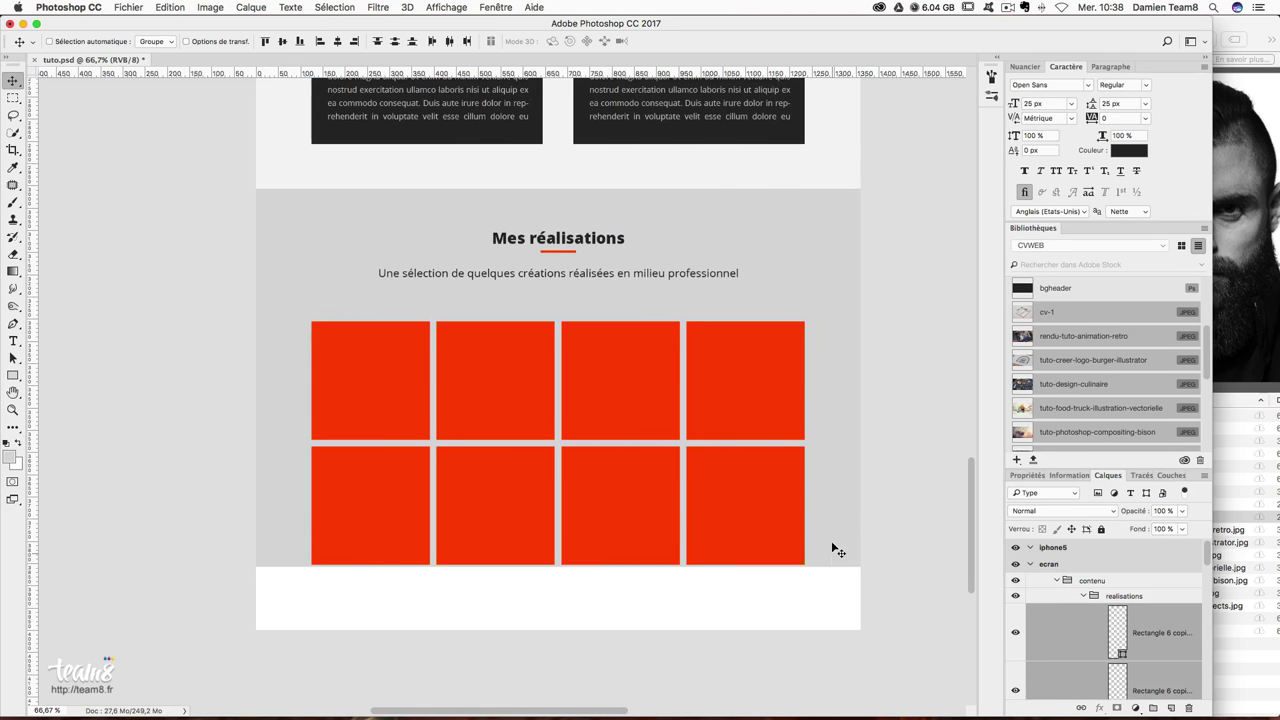
click(838, 546)
key(ctrl+t)
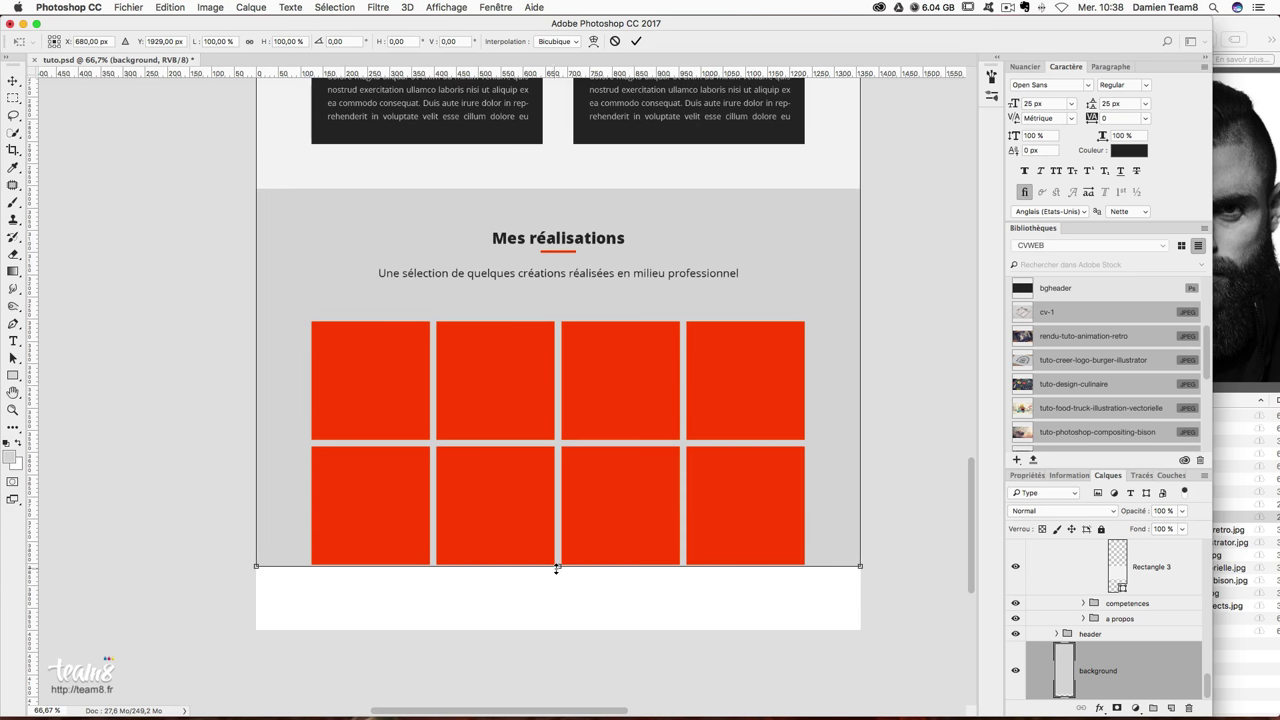
drag(558, 566, 558, 564)
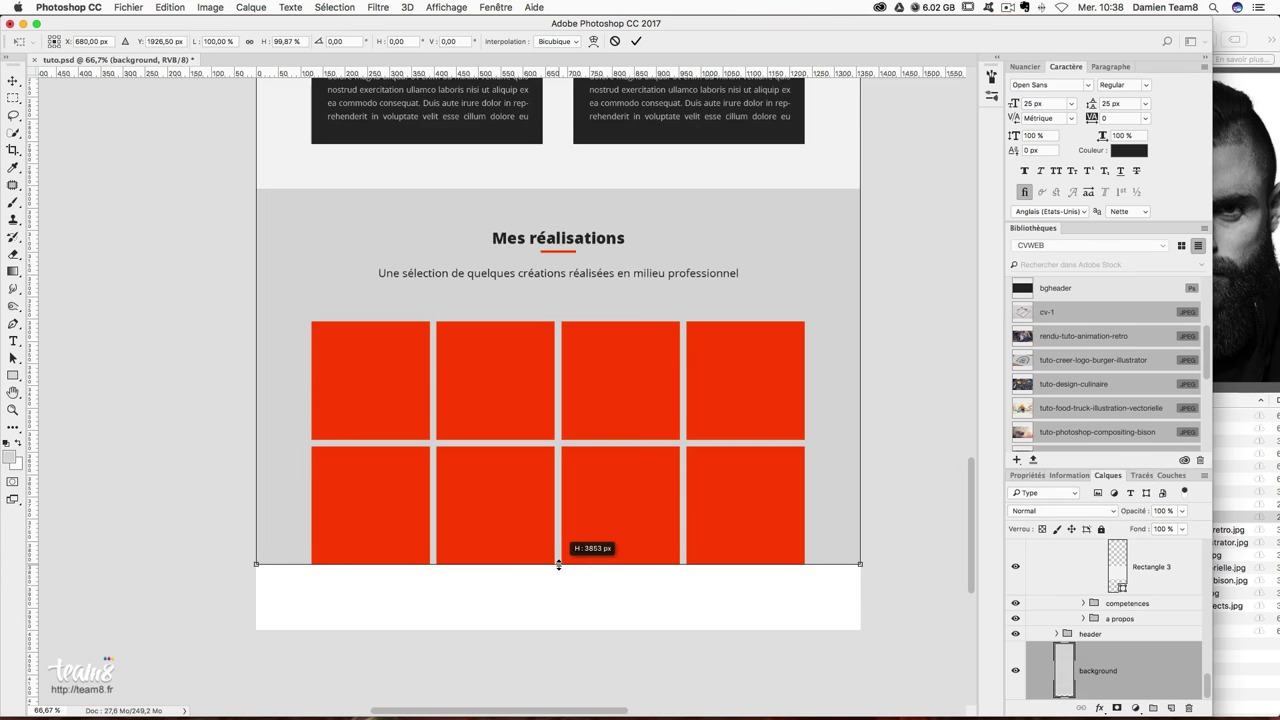
key(Return)
- Add a horizontal guide about 99 px below the grid of squares
click(18, 103)
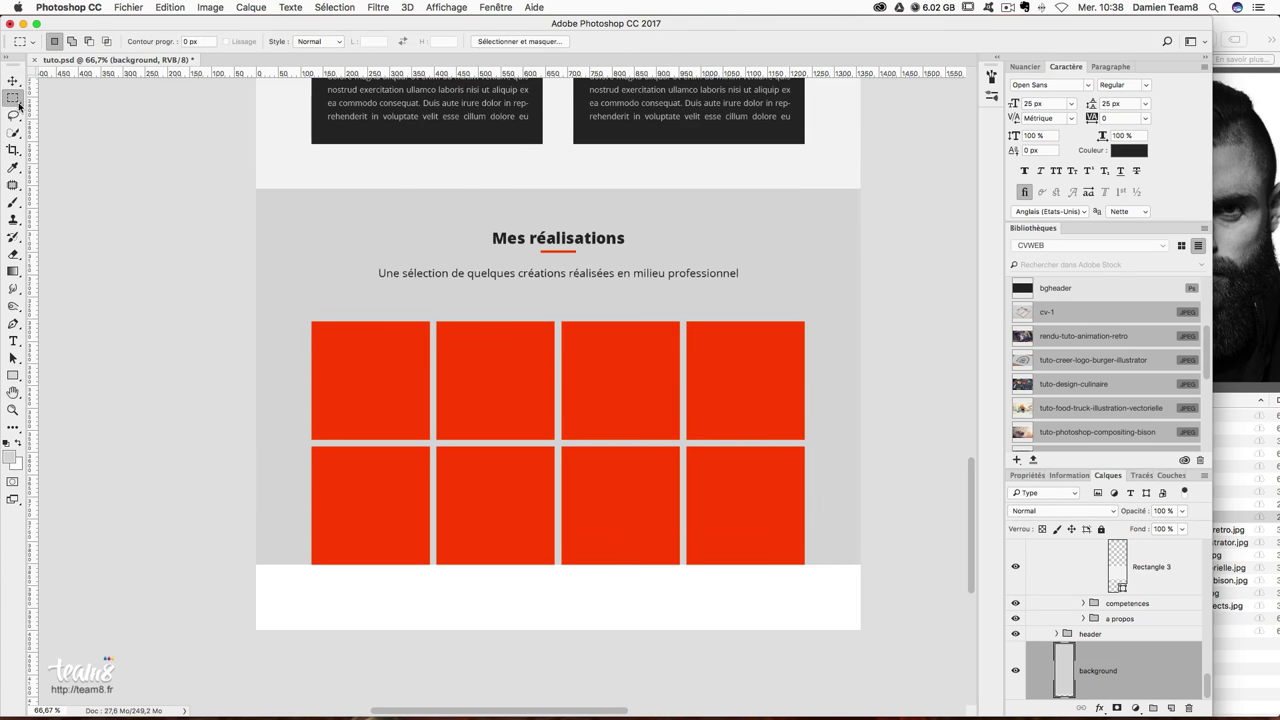
drag(403, 565, 466, 608)
drag(442, 73, 512, 607)
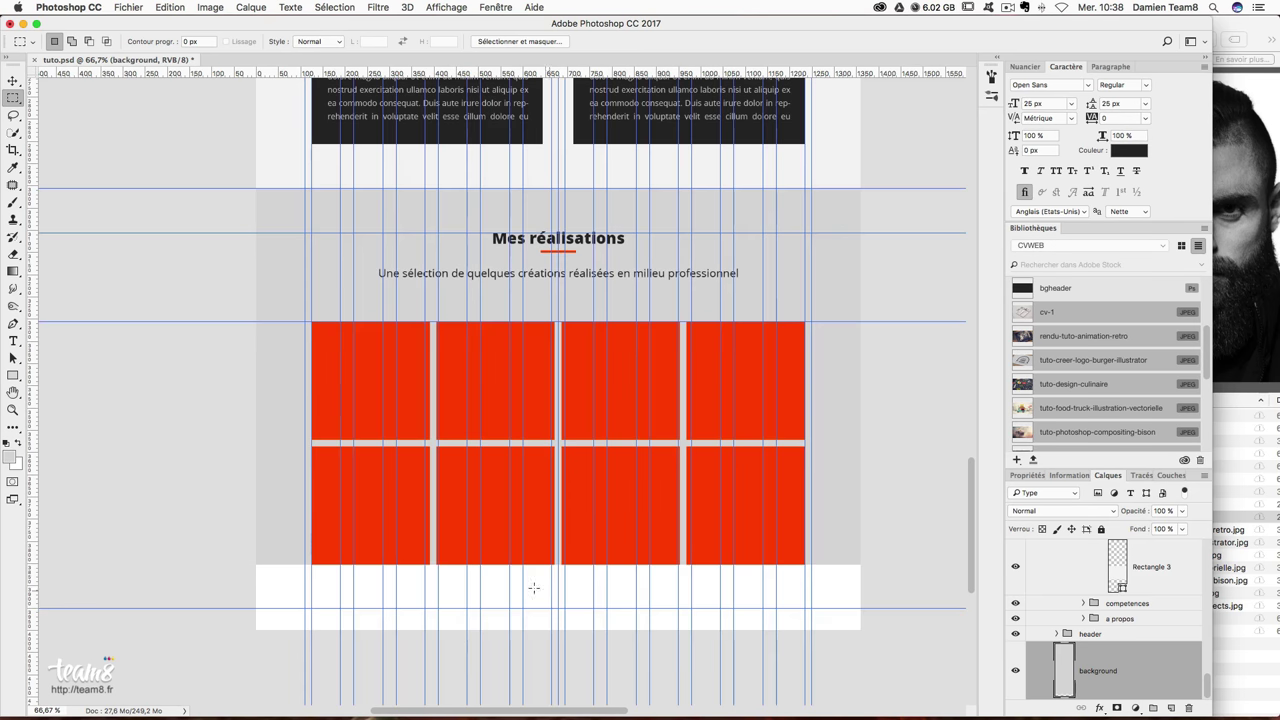
- Stretch the grey background down to the new guide and hide the guides
right_click(272, 416)
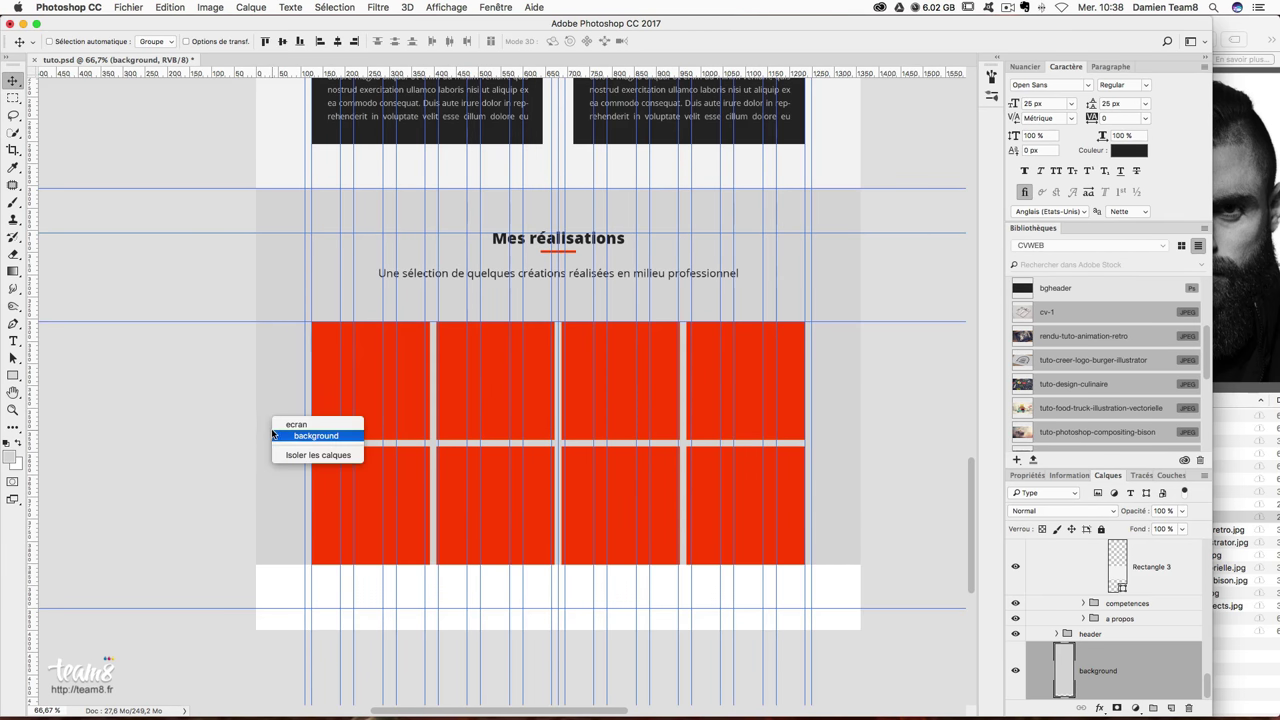
key(super+t)
drag(558, 564, 557, 608)
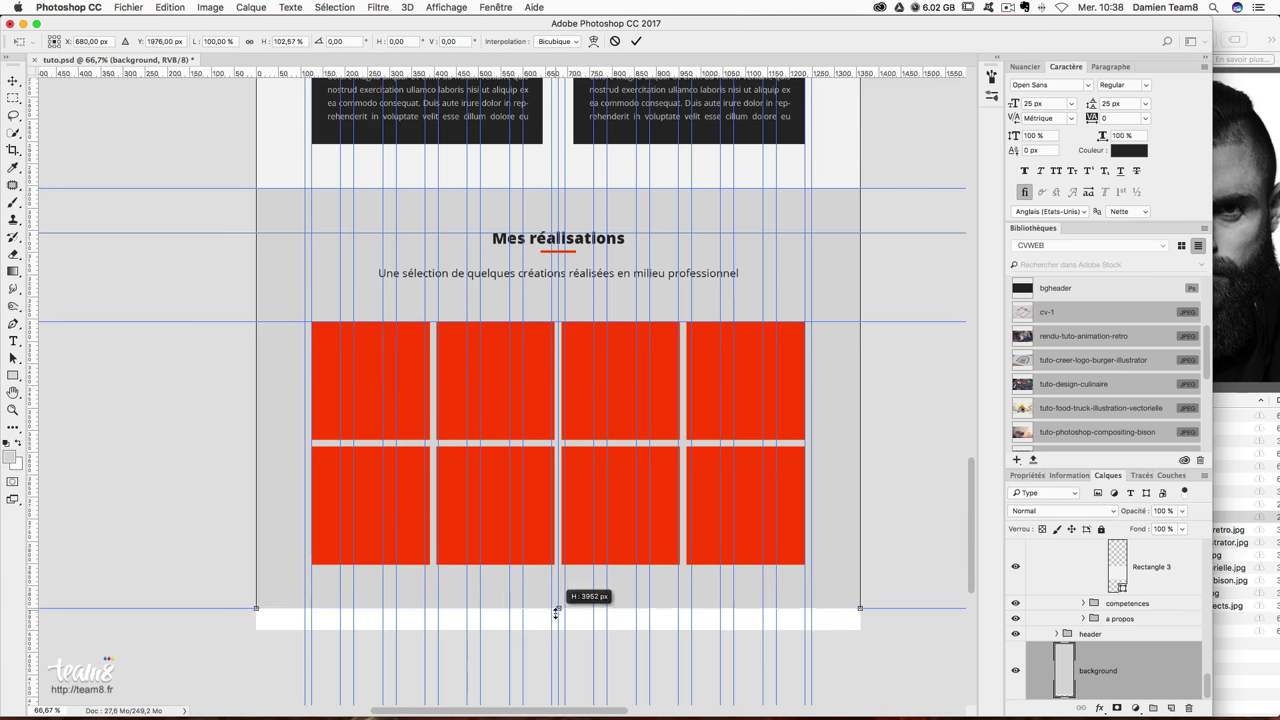
key(Return)
key(super)
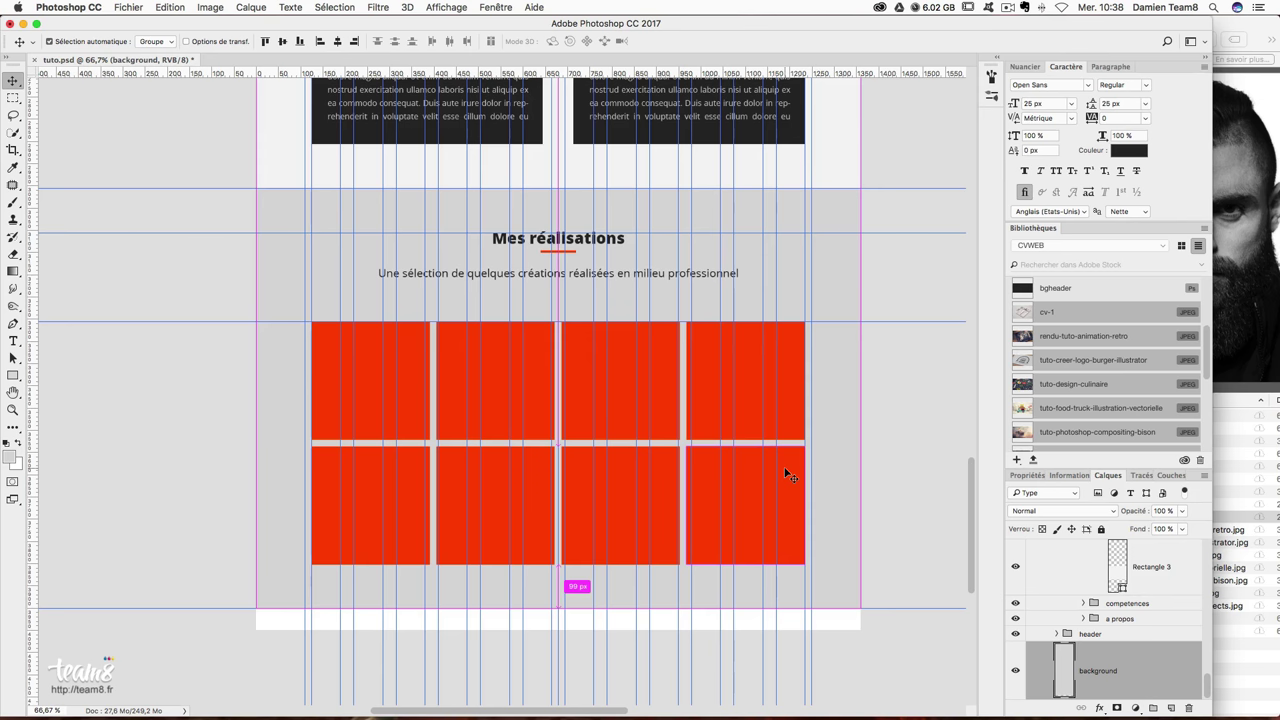
key(super+semicolon)
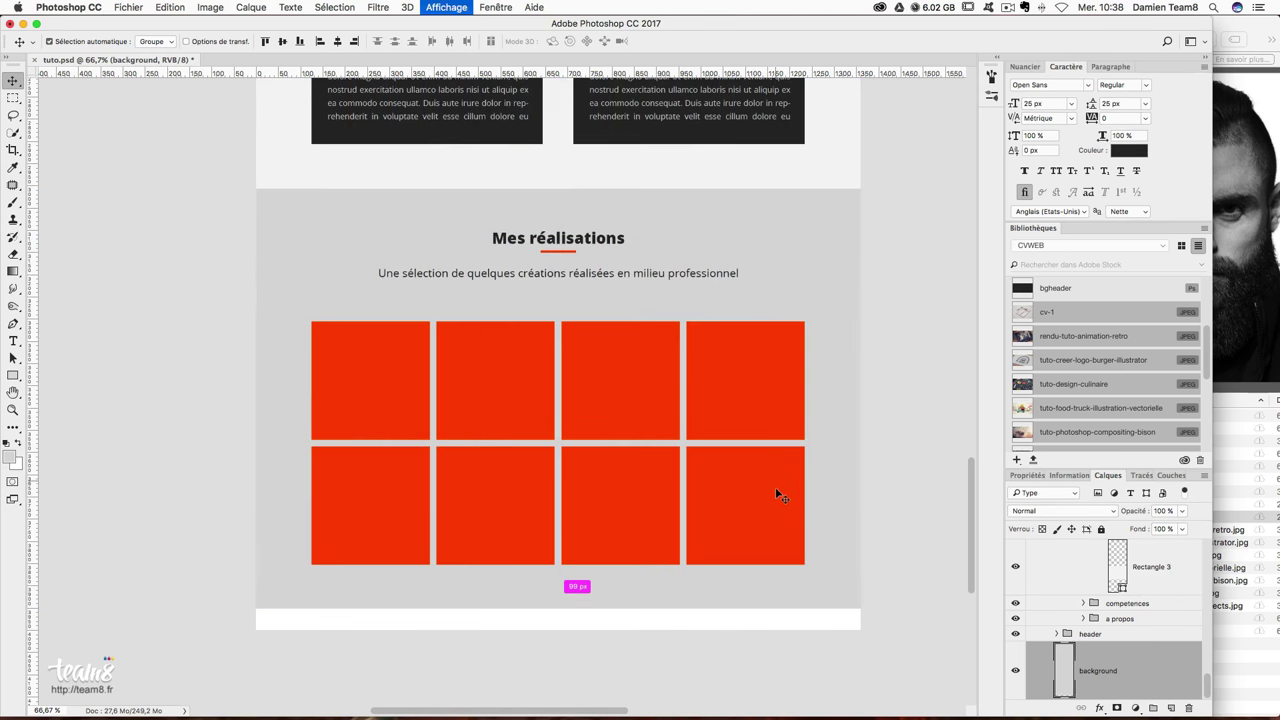
- Place the tuto-photoshop-compositing-bison image from the CVWEB library into the document
scroll(792, 511, up, 2)
scroll(792, 511, up, 3)
scroll(797, 520, down, 2)
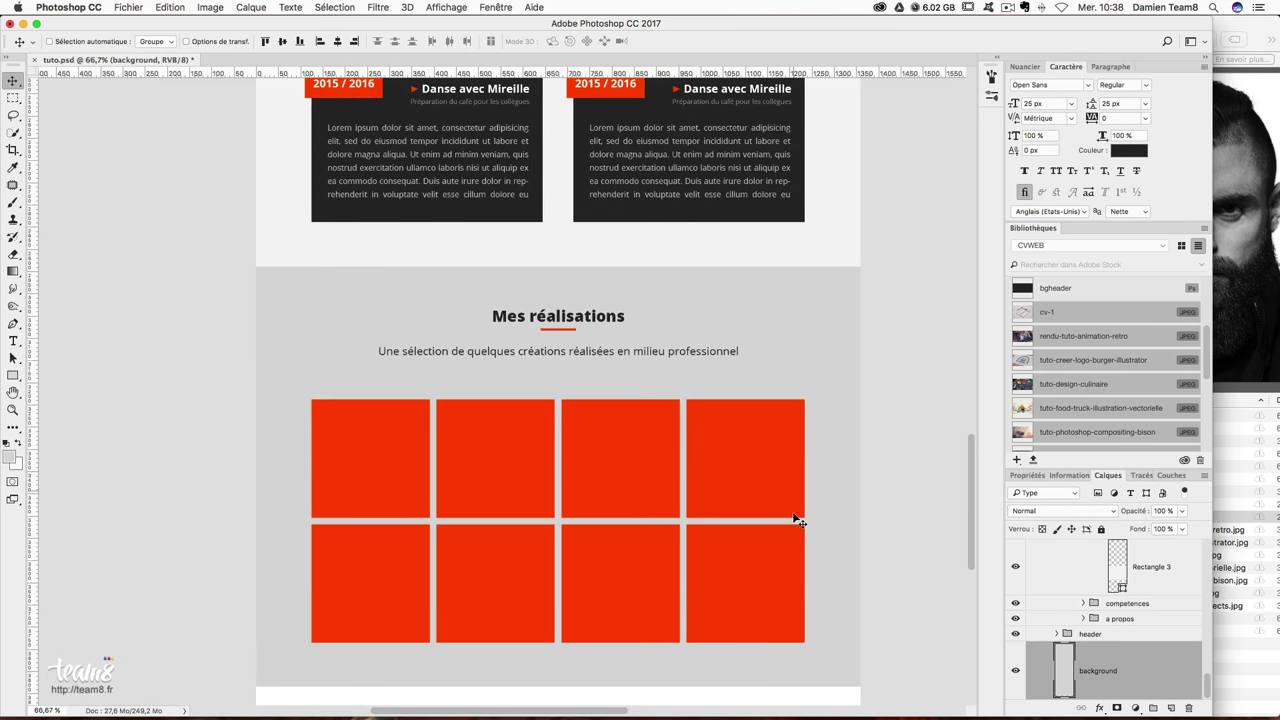
scroll(1032, 567, up, 3)
scroll(1032, 567, up, 3)
click(1166, 650)
scroll(1146, 641, down, 1)
scroll(1146, 641, up, 2)
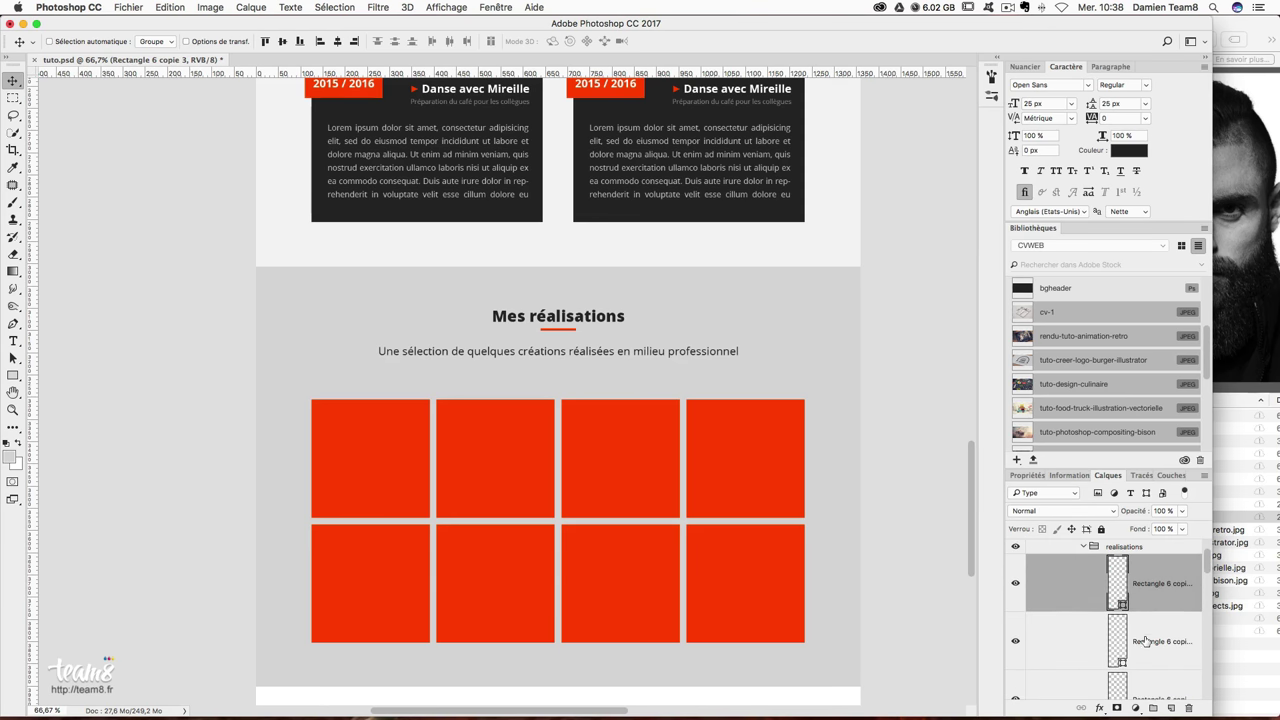
scroll(898, 508, down, 1)
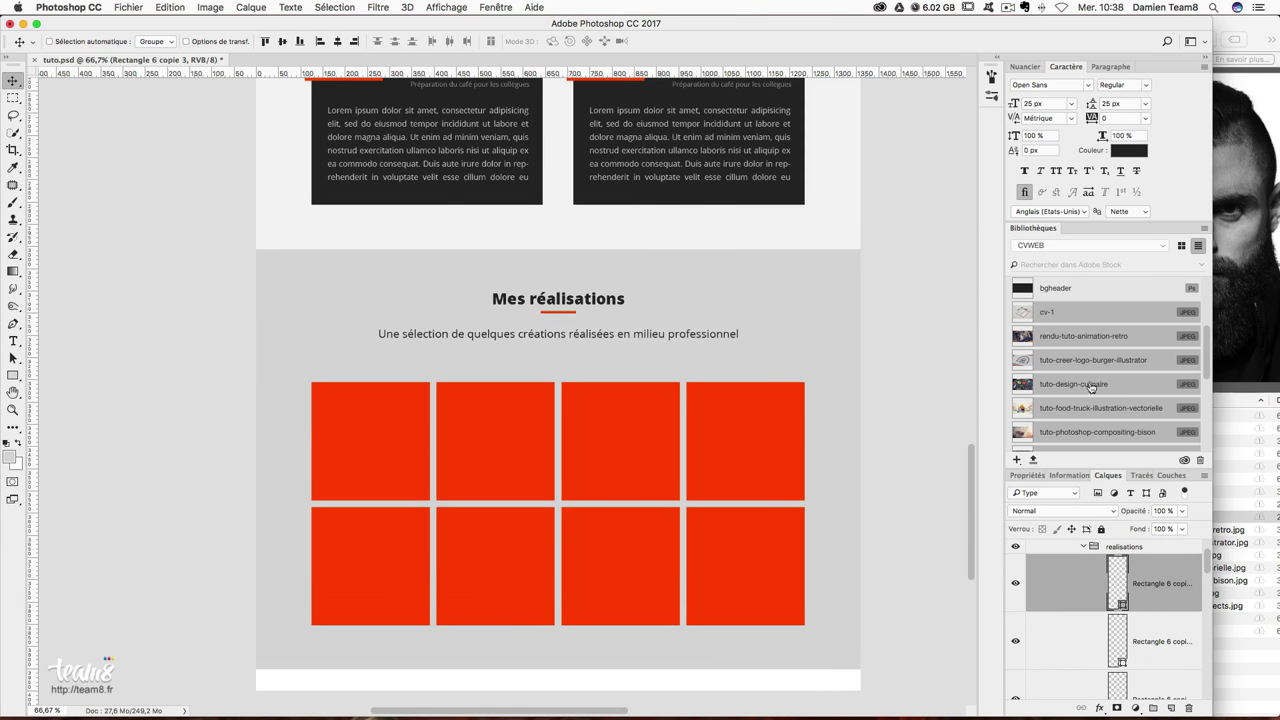
scroll(1063, 415, down, 2)
scroll(1075, 360, down, 2)
scroll(1080, 330, up, 5)
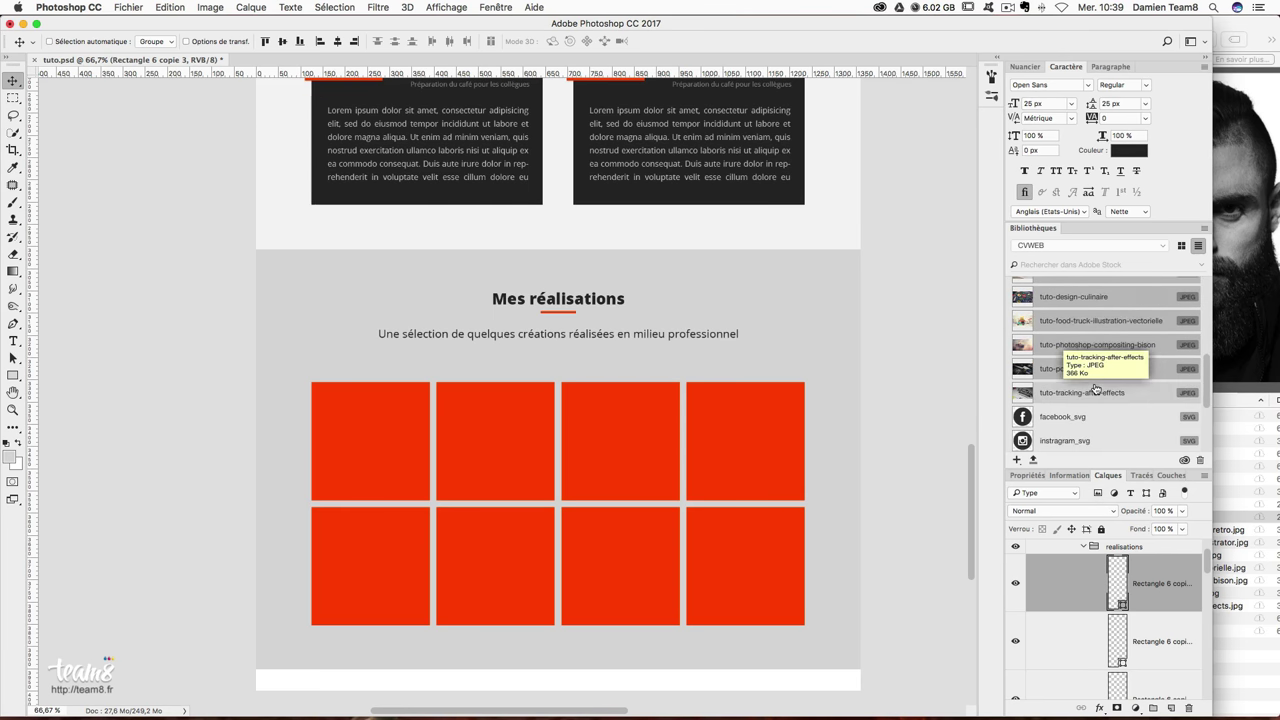
scroll(1083, 392, down, 5)
mouse_move(1090, 335)
mouse_down()
mouse_move(345, 413)
mouse_move(426, 415)
mouse_up()
key(Return)
- Clip the bison image into the first red square and scale it to cover it
click(1016, 641)
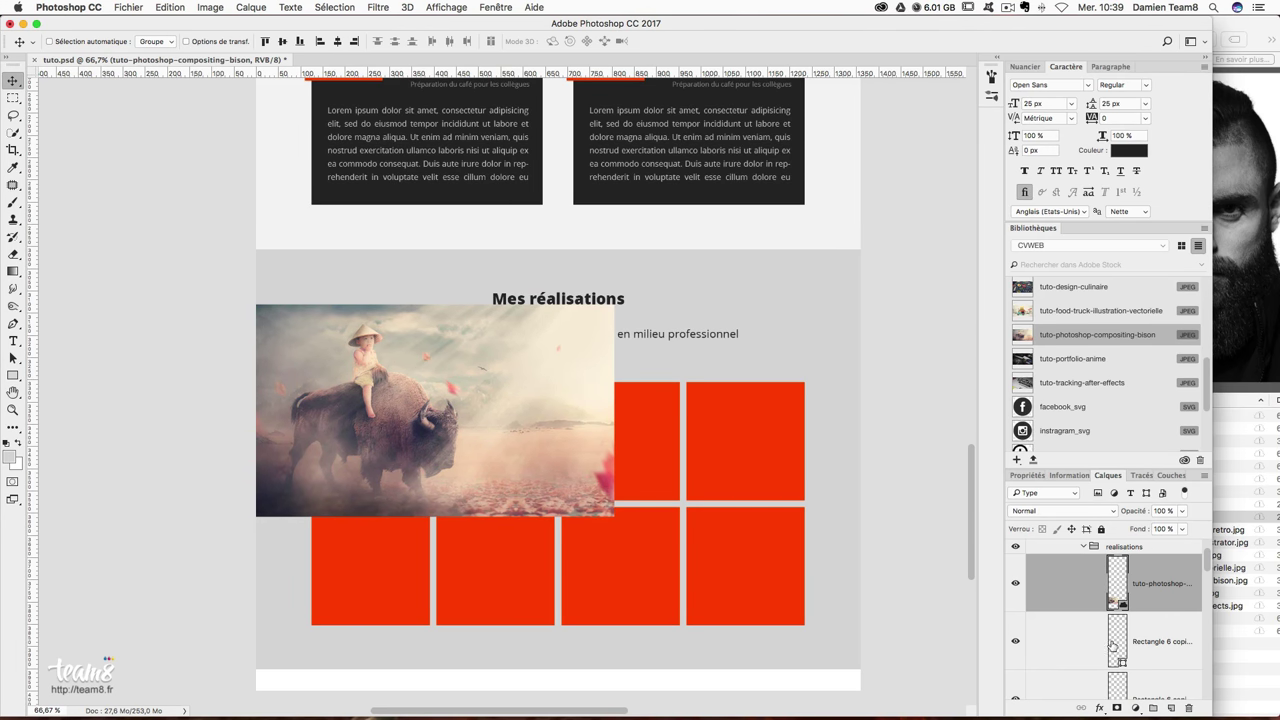
mouse_move(1117, 588)
mouse_down()
mouse_move(1178, 700)
mouse_move(1153, 716)
mouse_move(1148, 598)
mouse_up()
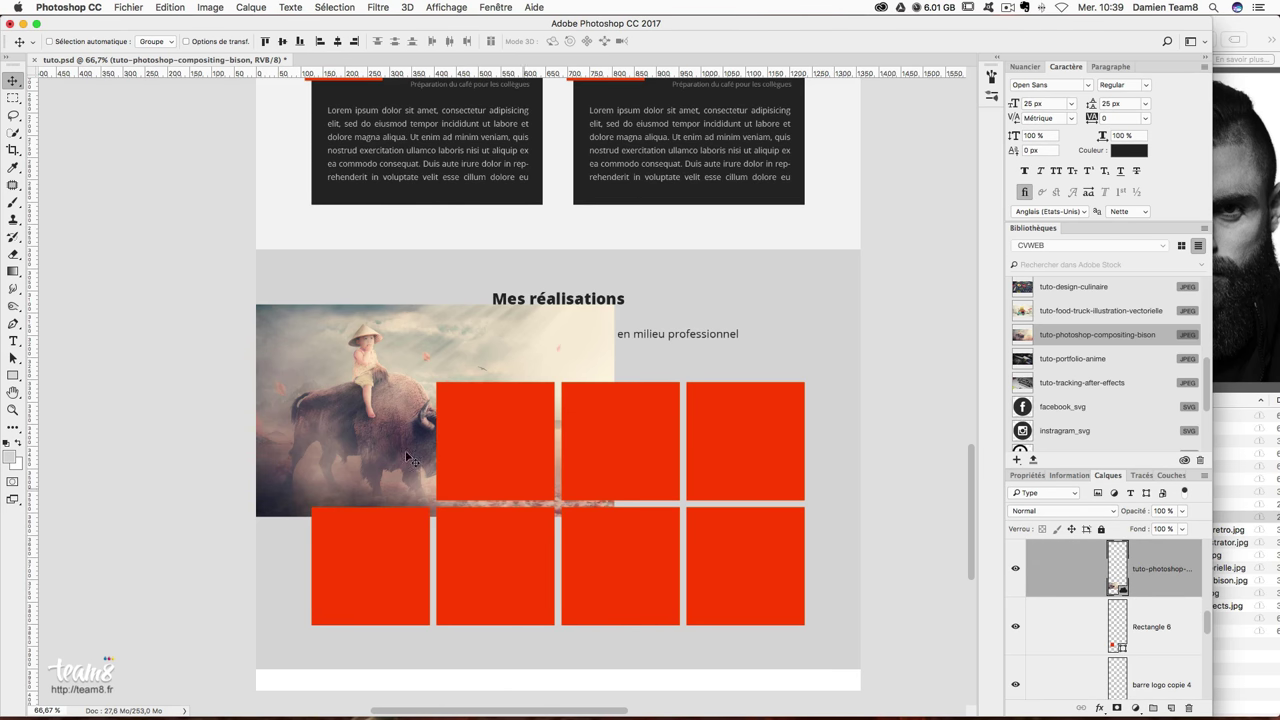
alt+click(1121, 591)
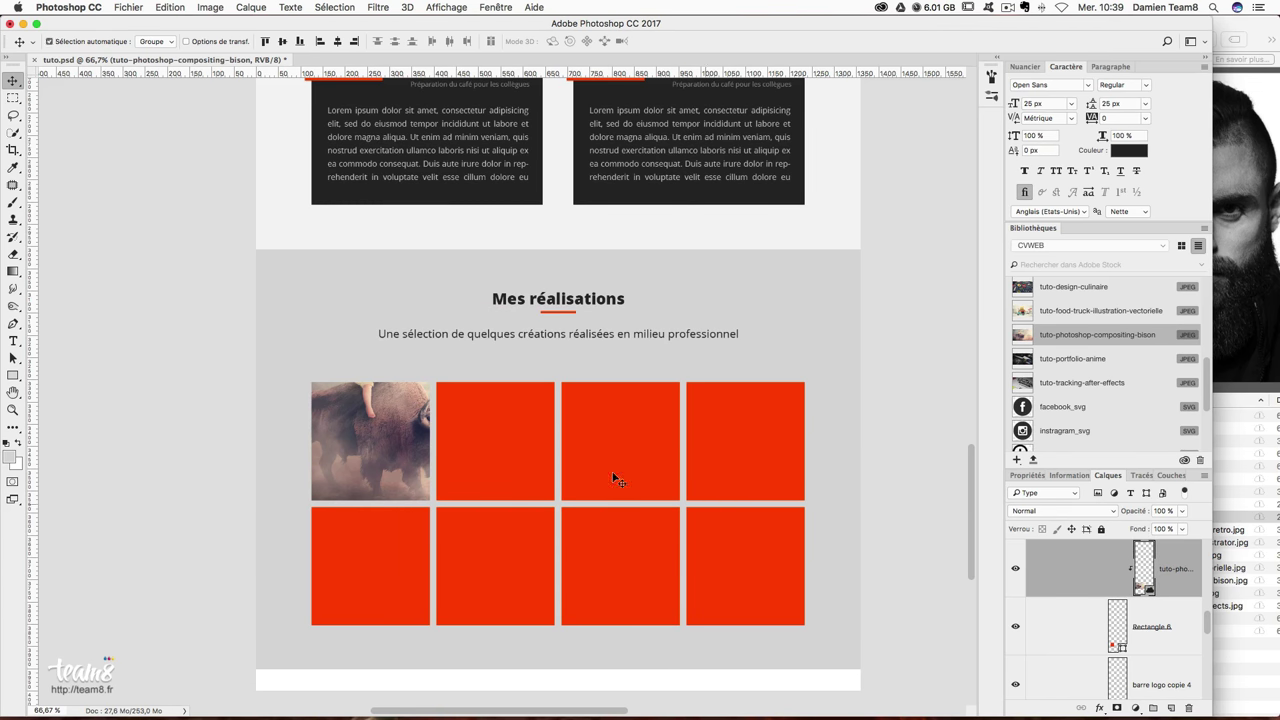
key(ctrl+t)
drag(234, 285, 296, 354)
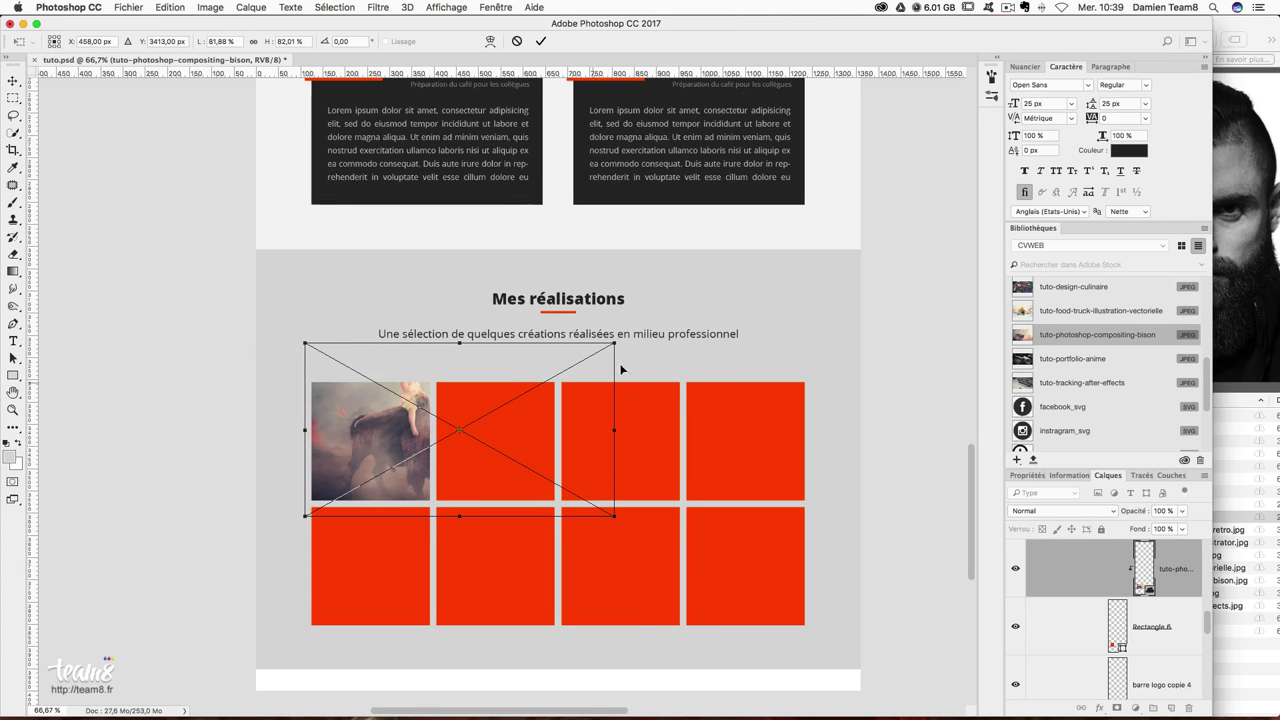
mouse_move(613, 343)
mouse_down()
mouse_move(491, 358)
mouse_move(512, 350)
mouse_up()
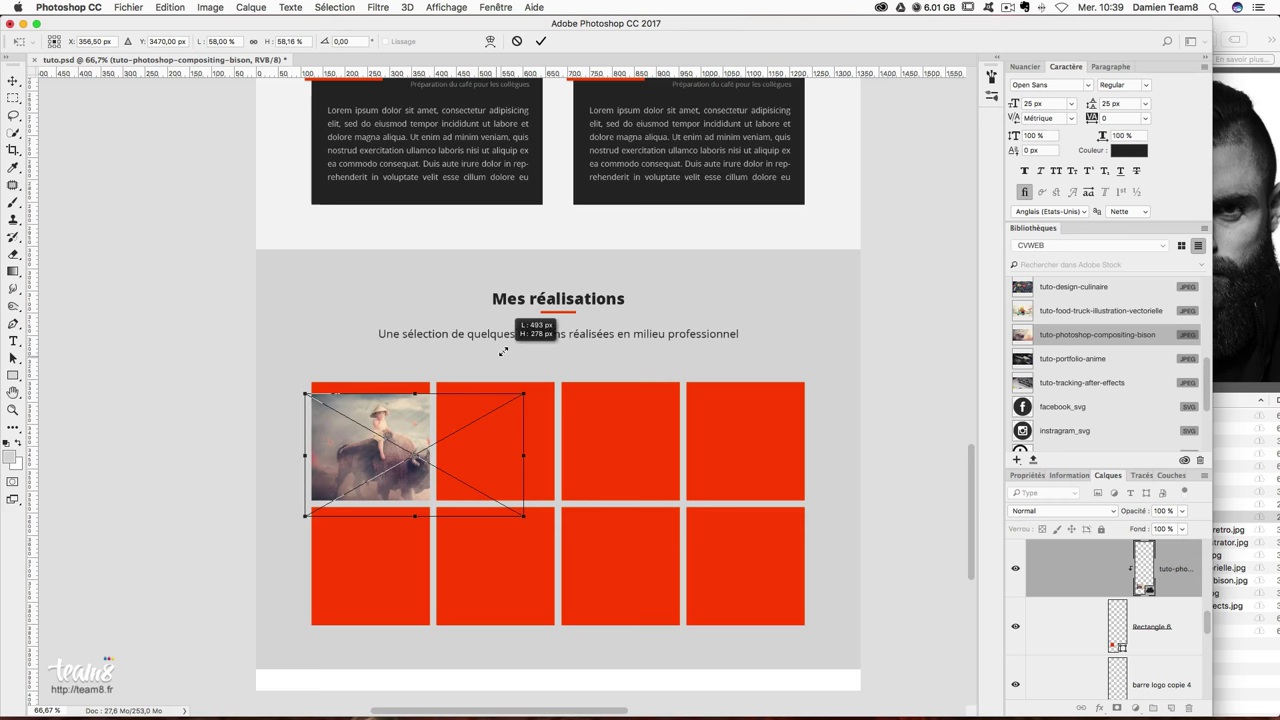
drag(305, 400, 290, 376)
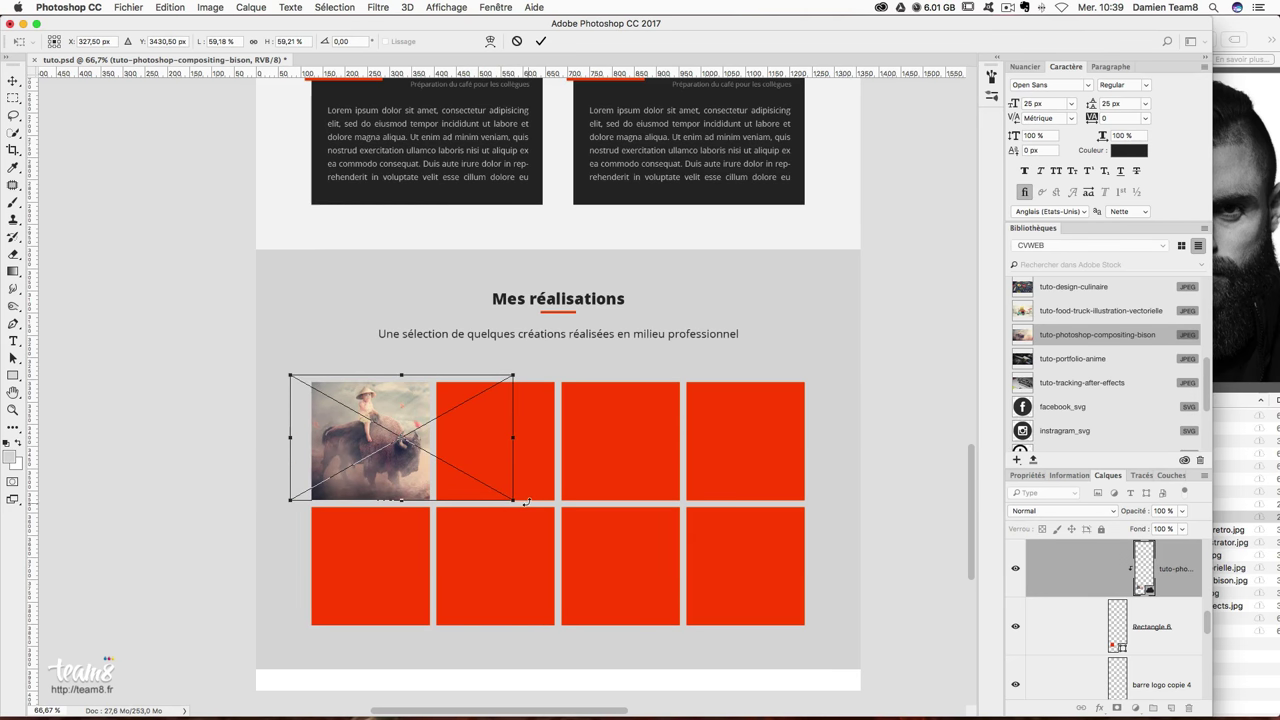
drag(514, 497, 521, 504)
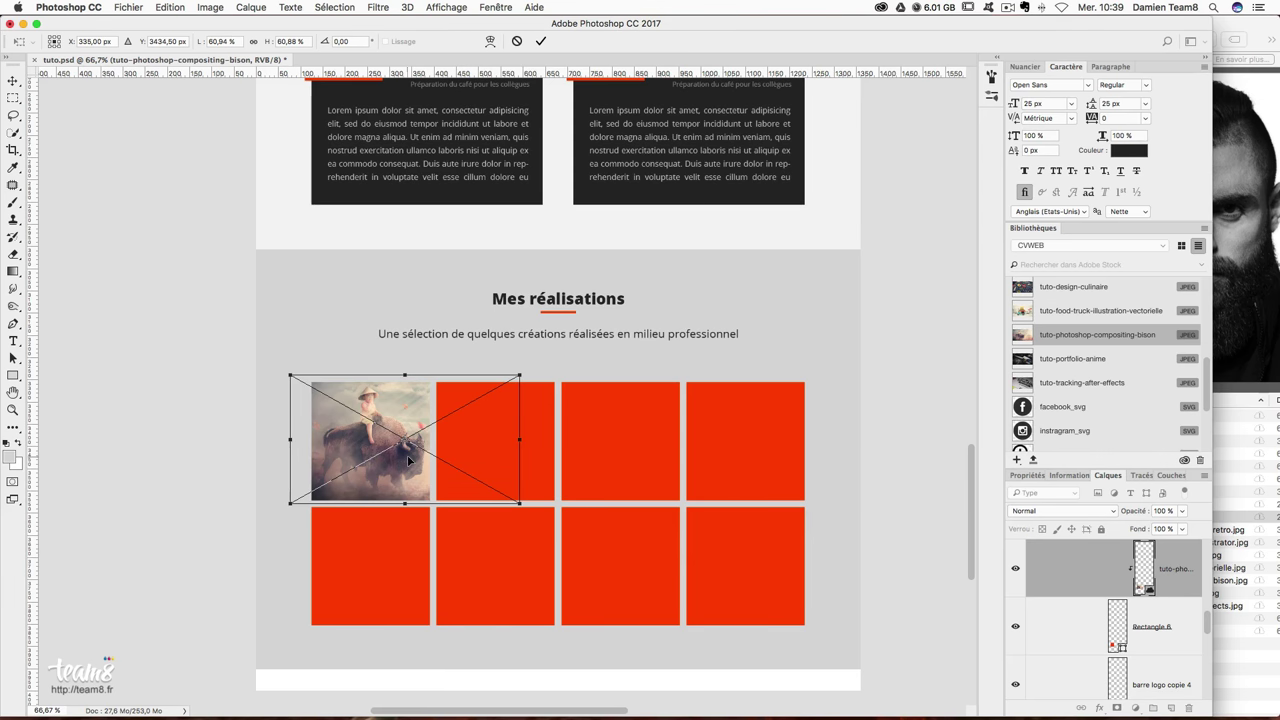
key(Return)
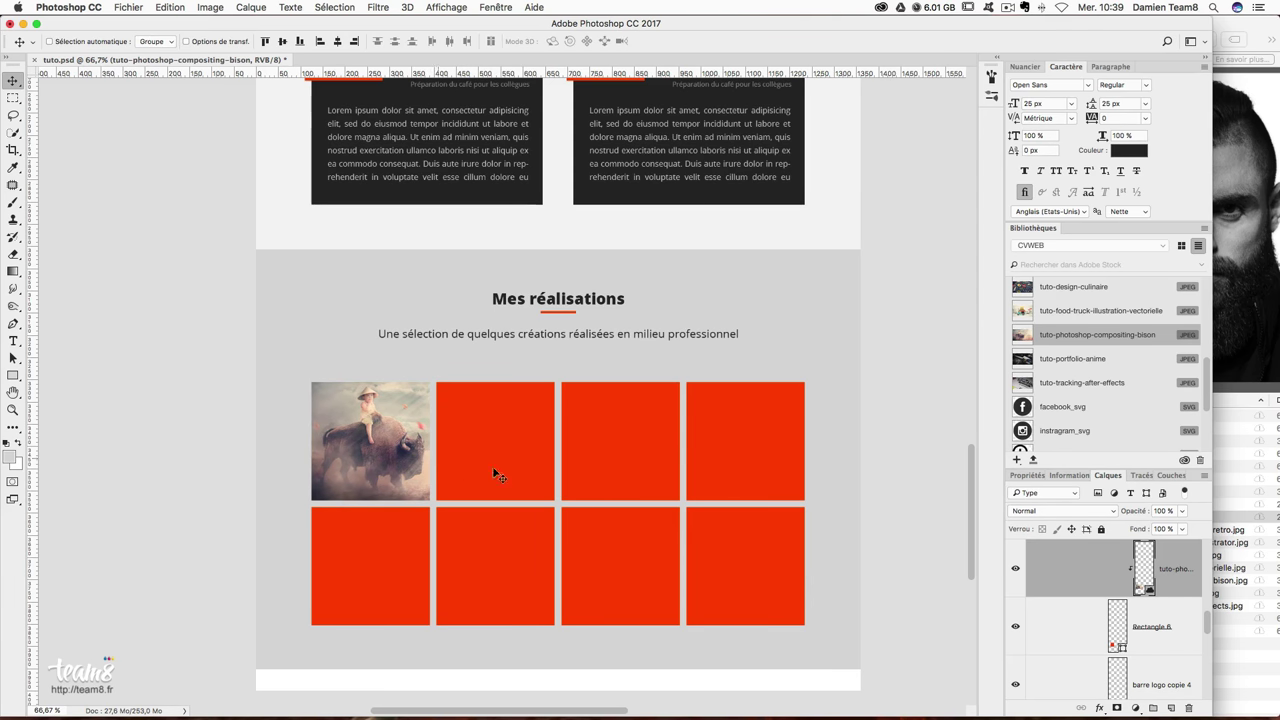
- Select the bison and Rectangle 6 layers and create a clipping mask from the context menu
scroll(1165, 626, down, 1)
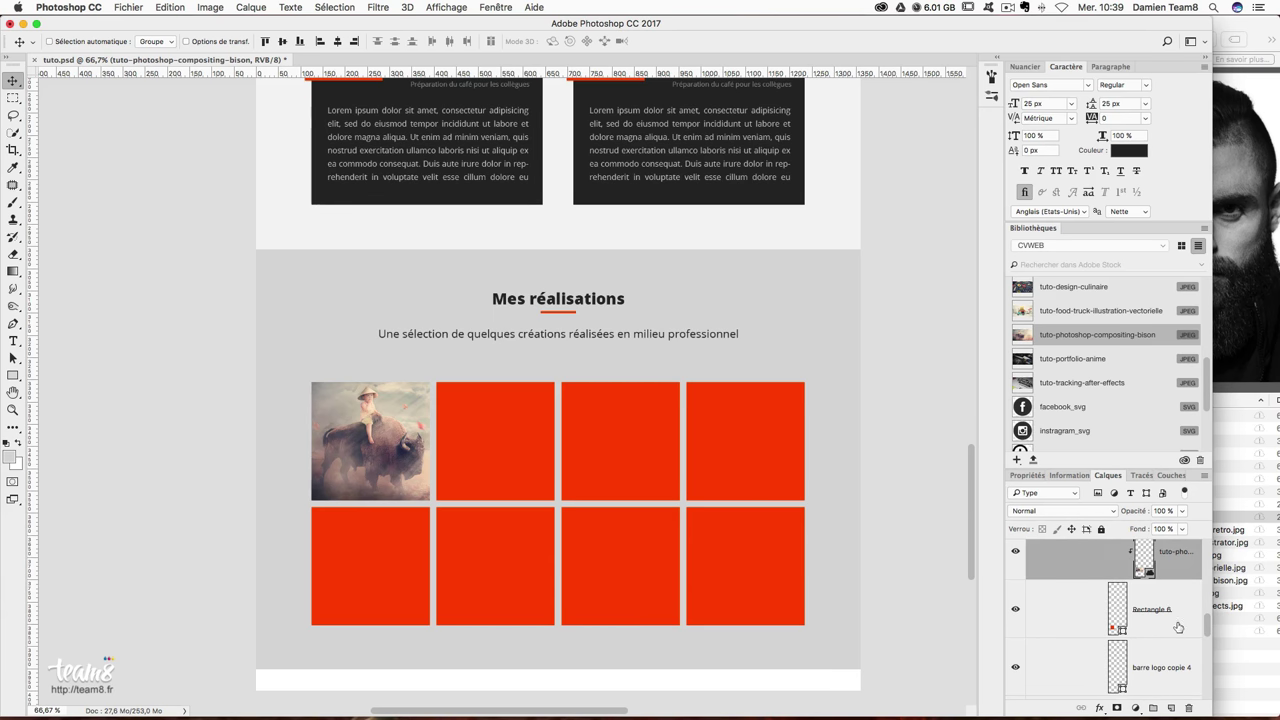
shift+click(1178, 627)
scroll(1171, 623, up, 2)
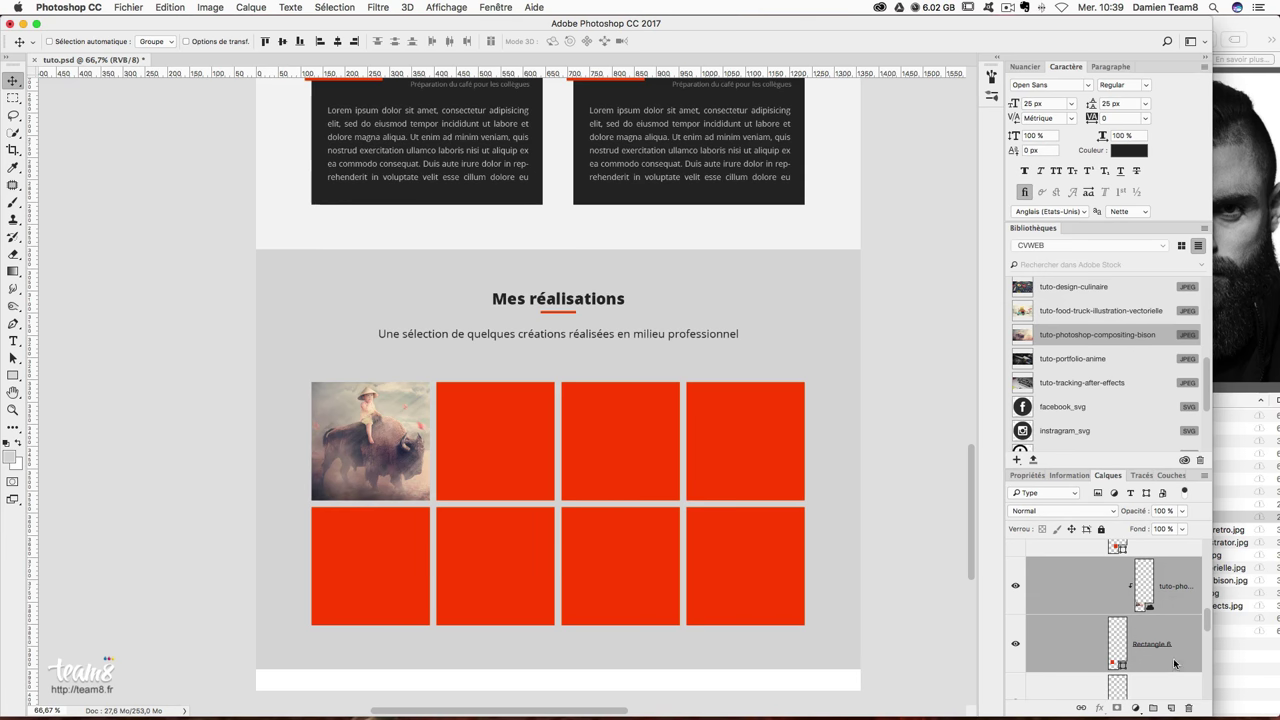
right_click(1170, 657)
click(1086, 532)
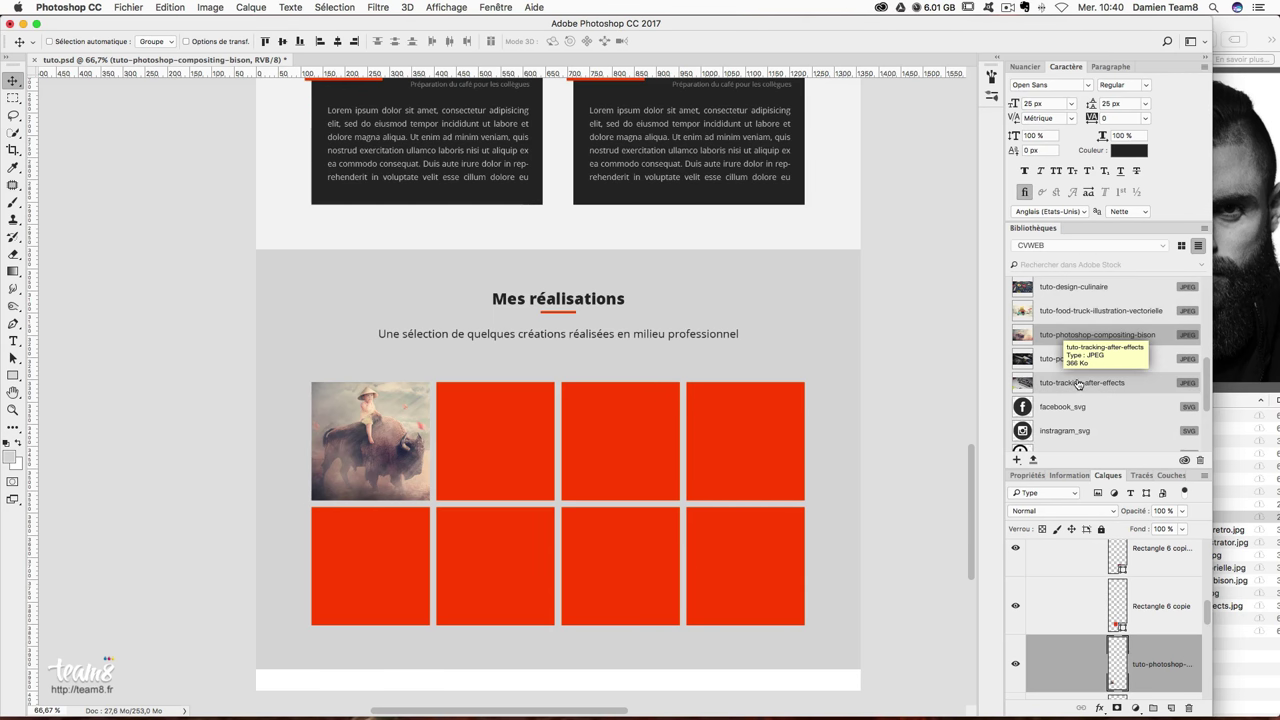
- Place the tuto-tracking-after-effects image and clip it to Rectangle 6 copie
drag(1101, 390, 610, 425)
drag(505, 440, 505, 440)
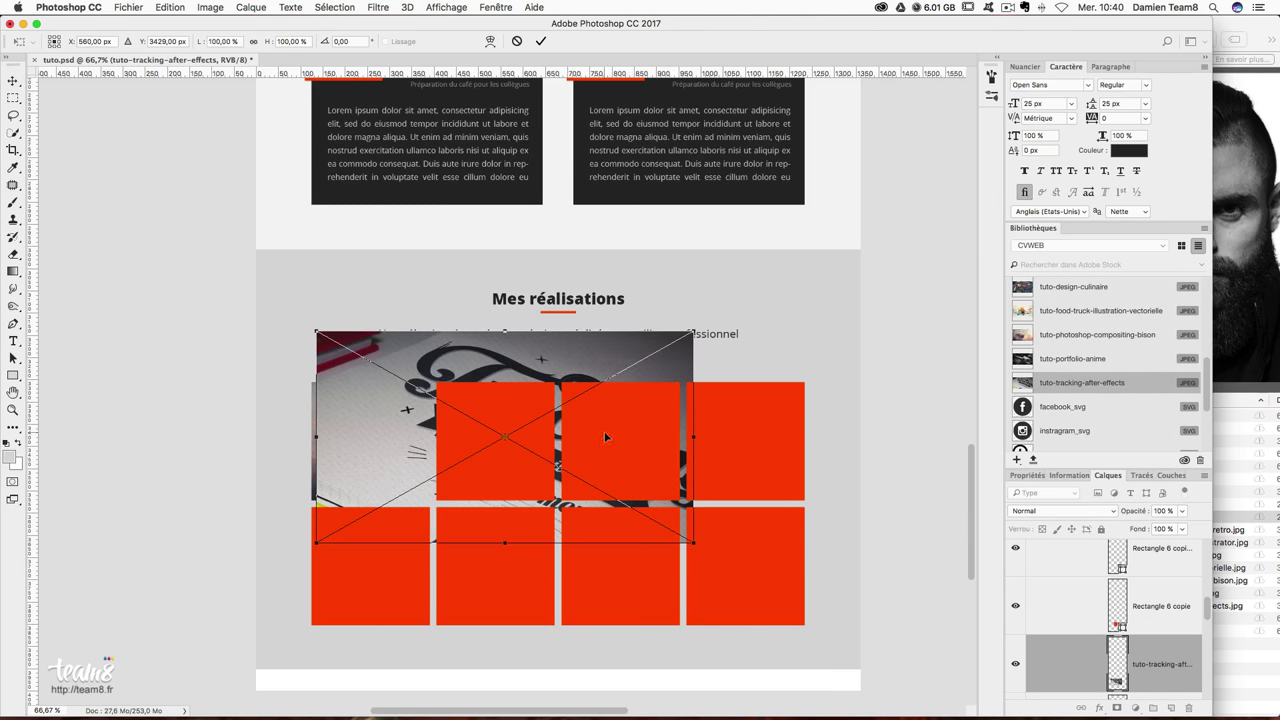
key(Return)
drag(1160, 662, 1160, 598)
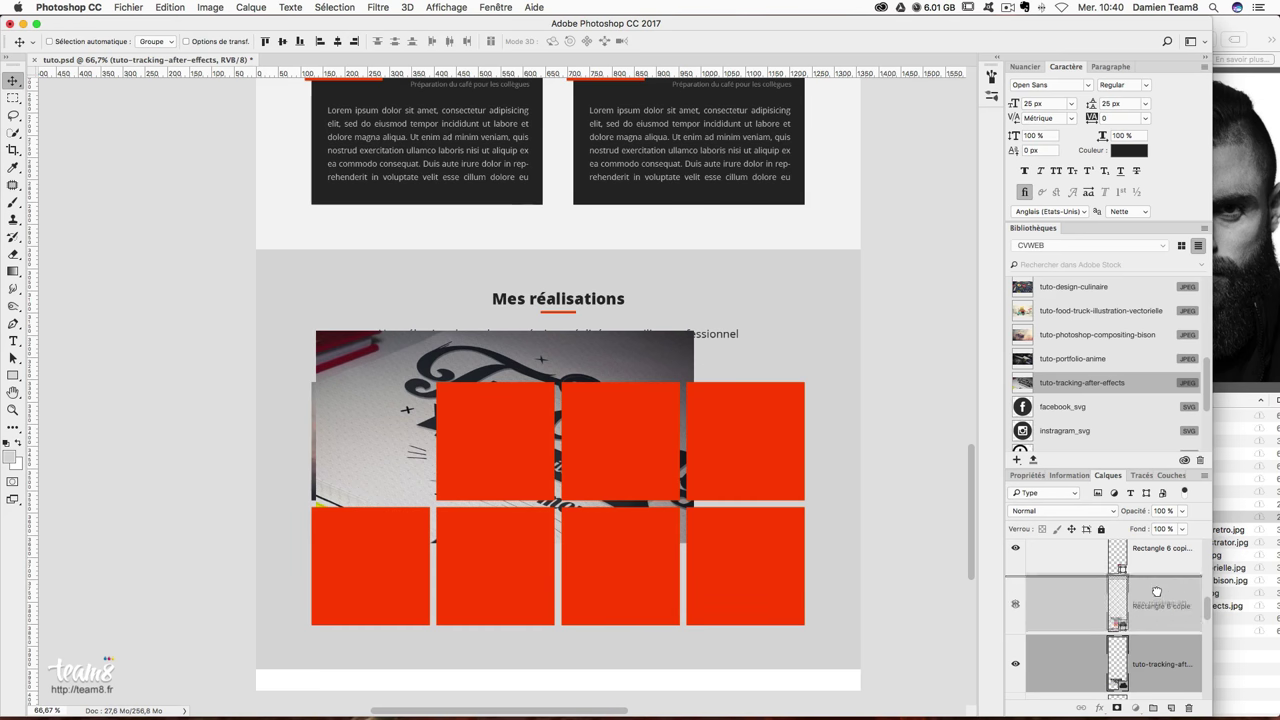
scroll(1164, 626, down, 1)
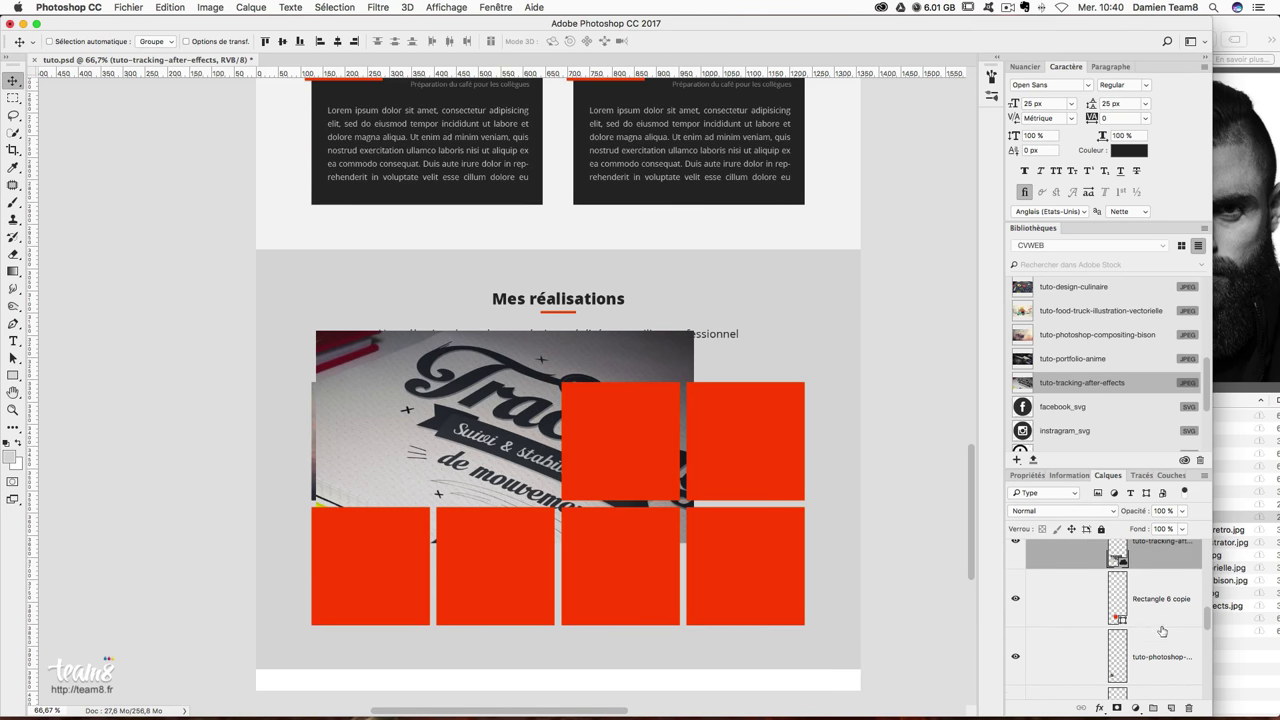
alt+click(1117, 563)
- Scale the tracking image into the second square and adjust Rectangle 6 copie's layer options
key(super+t)
mouse_move(690, 338)
mouse_down()
mouse_move(596, 360)
mouse_move(606, 356)
mouse_up()
drag(532, 413, 541, 424)
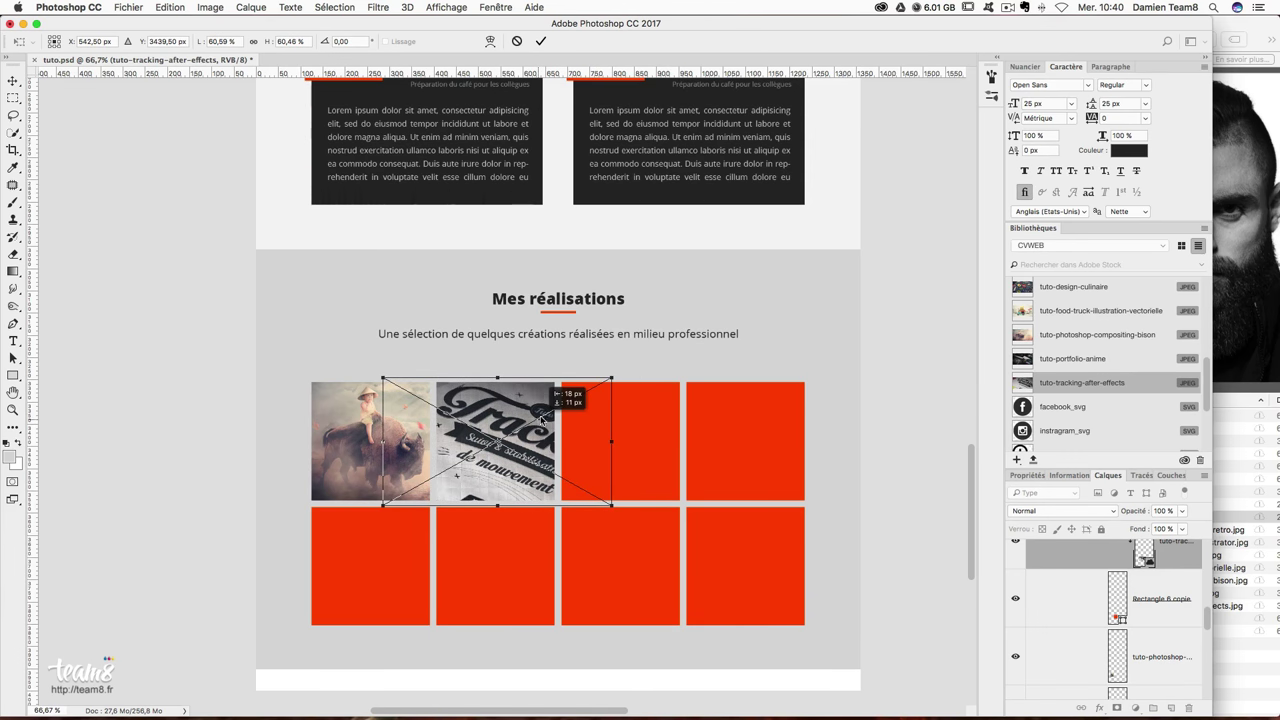
key(Return)
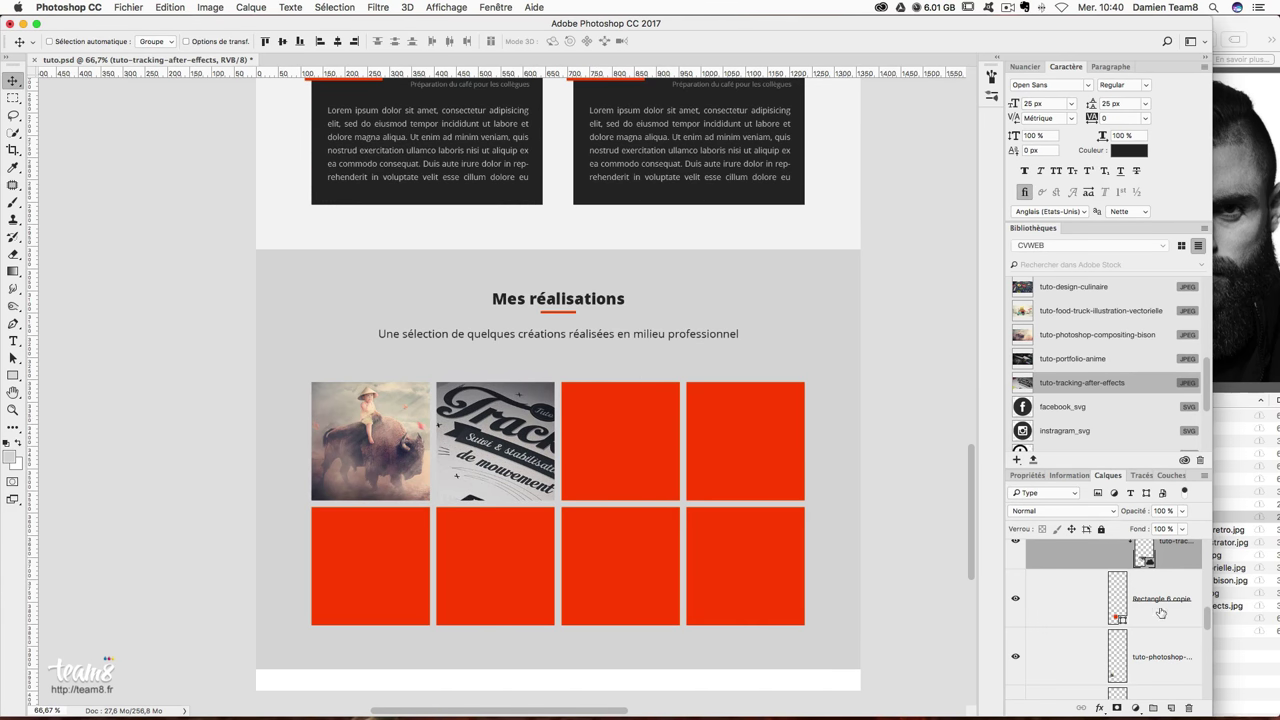
right_click(1068, 605)
drag(1150, 543, 1169, 627)
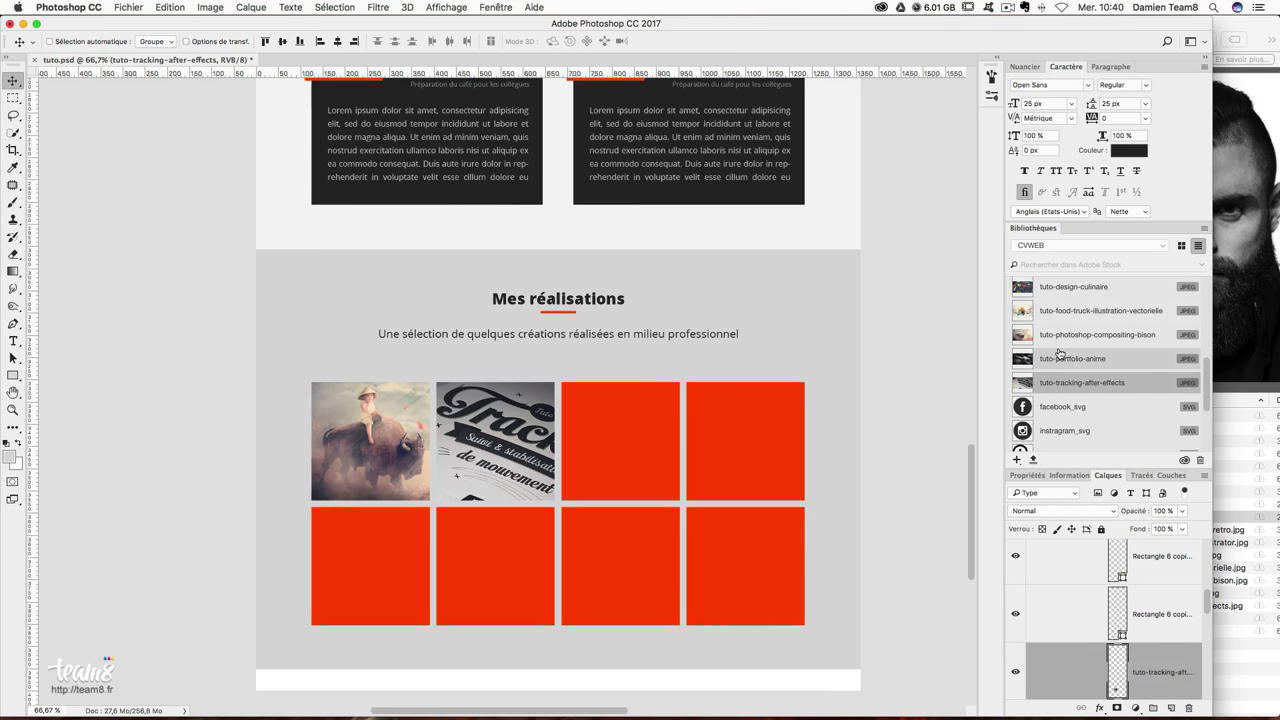
- Place the portfolio anime image from the library and clip it to the third square
click(1061, 360)
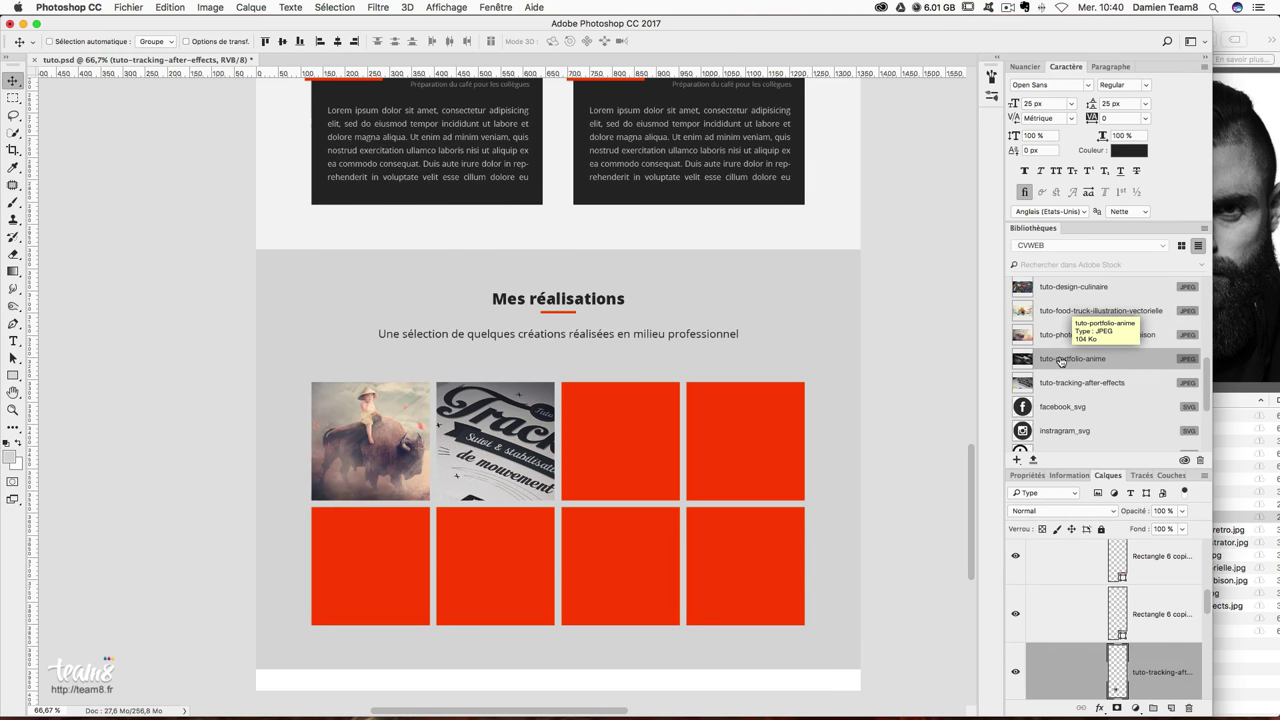
drag(1061, 361, 1104, 566)
drag(618, 493, 618, 493)
key(Return)
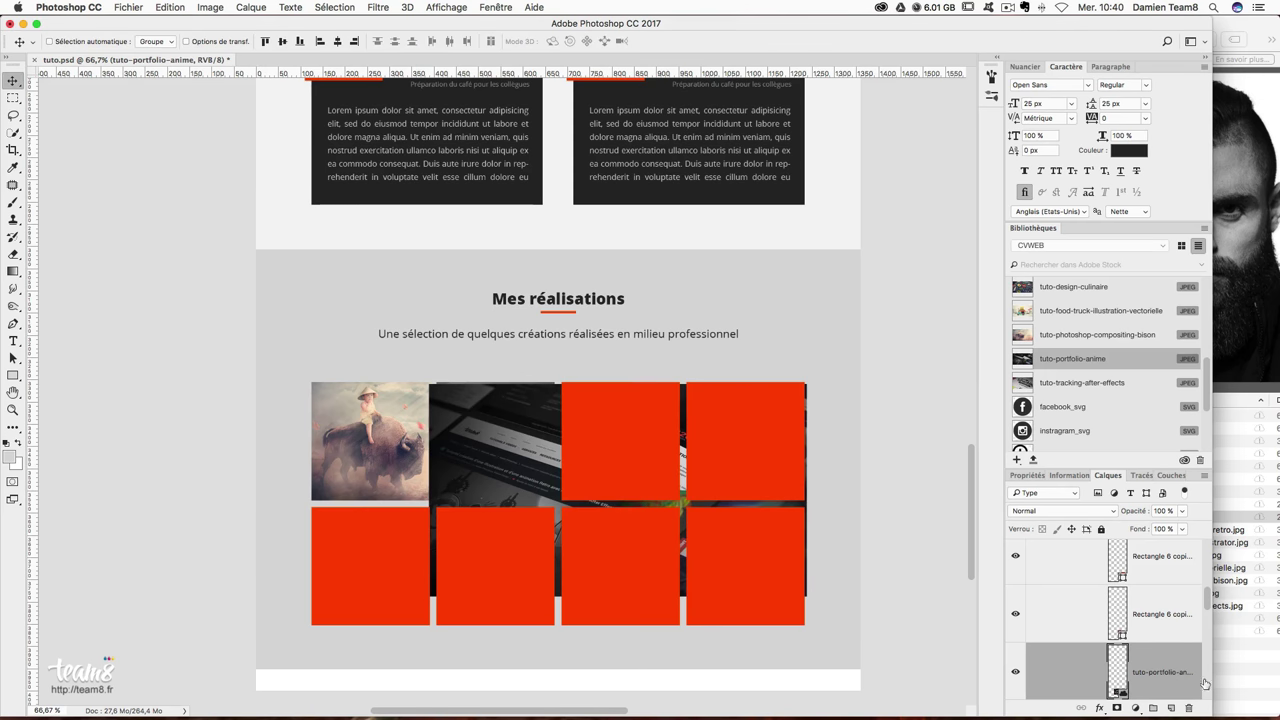
drag(1147, 665, 1149, 603)
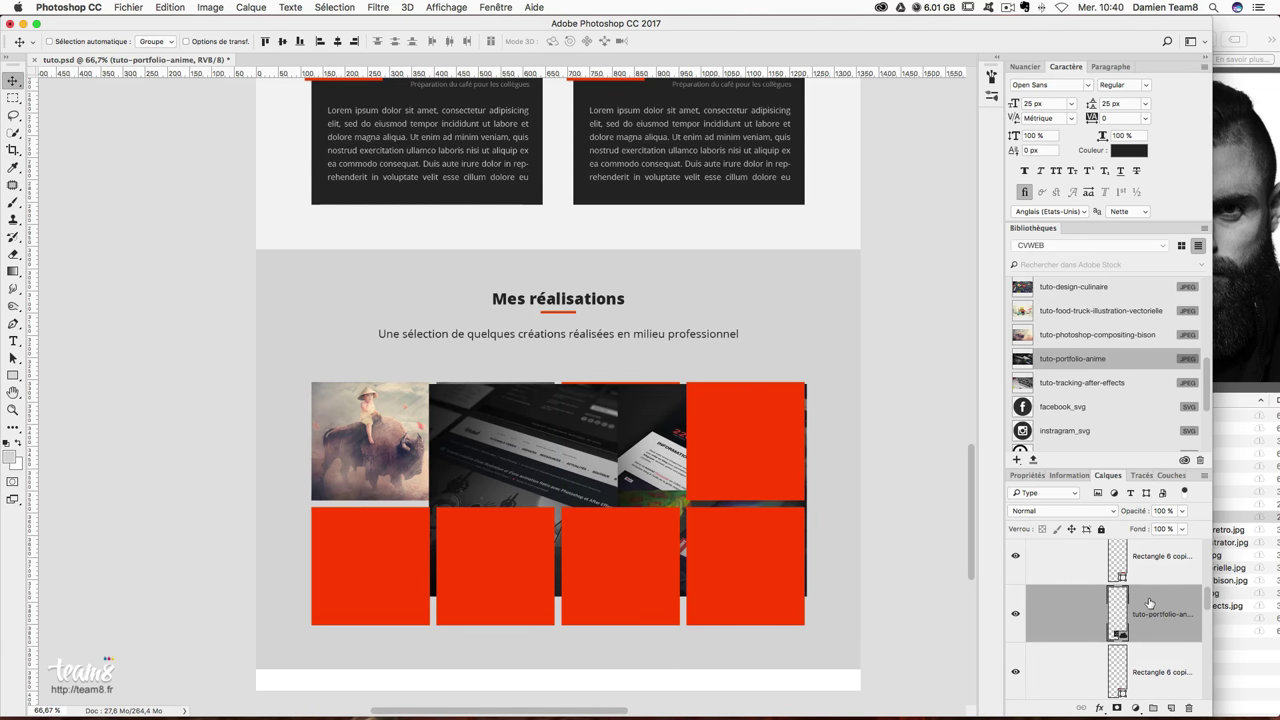
drag(601, 432, 600, 390)
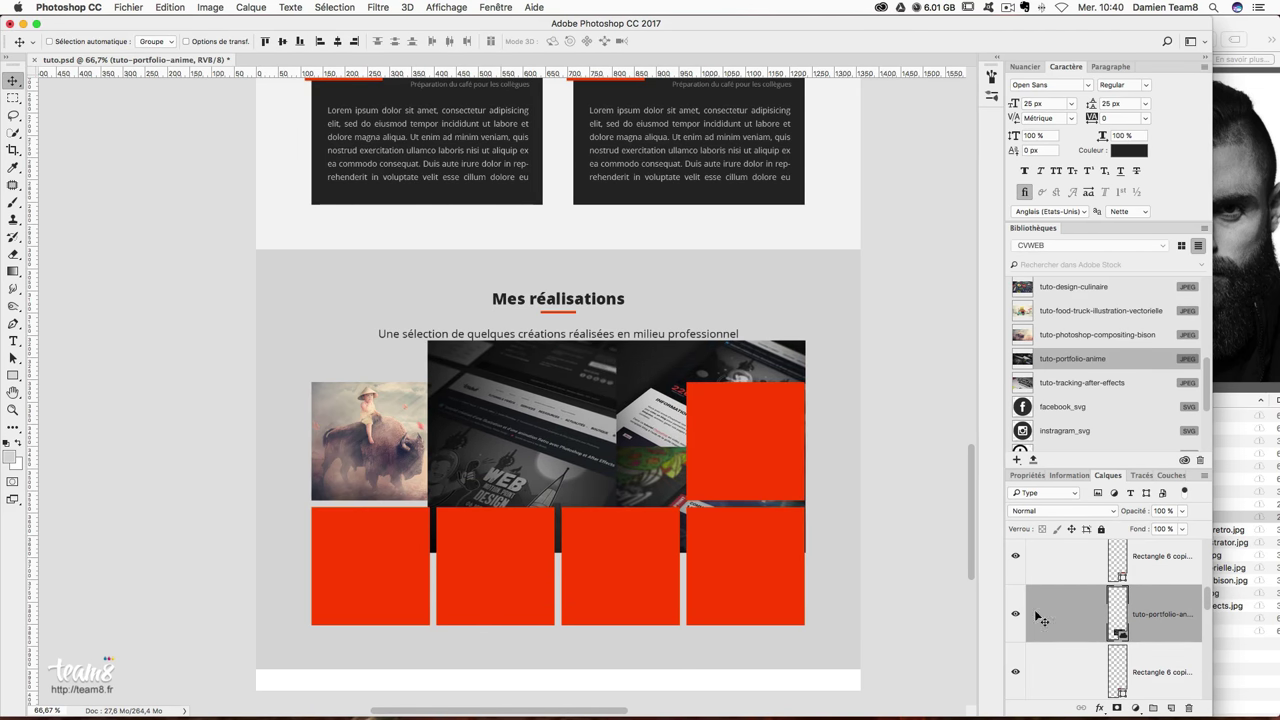
alt+click(1120, 636)
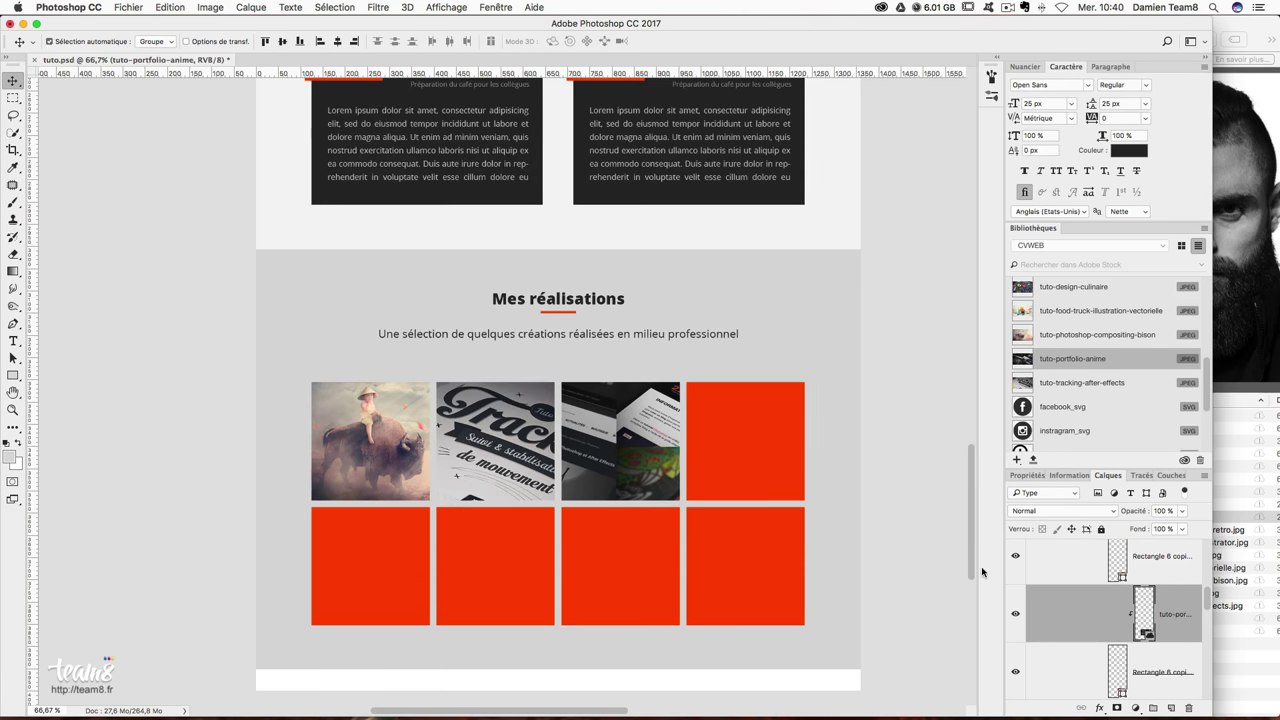
- Scale the portfolio image to about 80% and create a clipping mask with its placeholder rectangle
key(ctrl+t)
drag(806, 342, 758, 350)
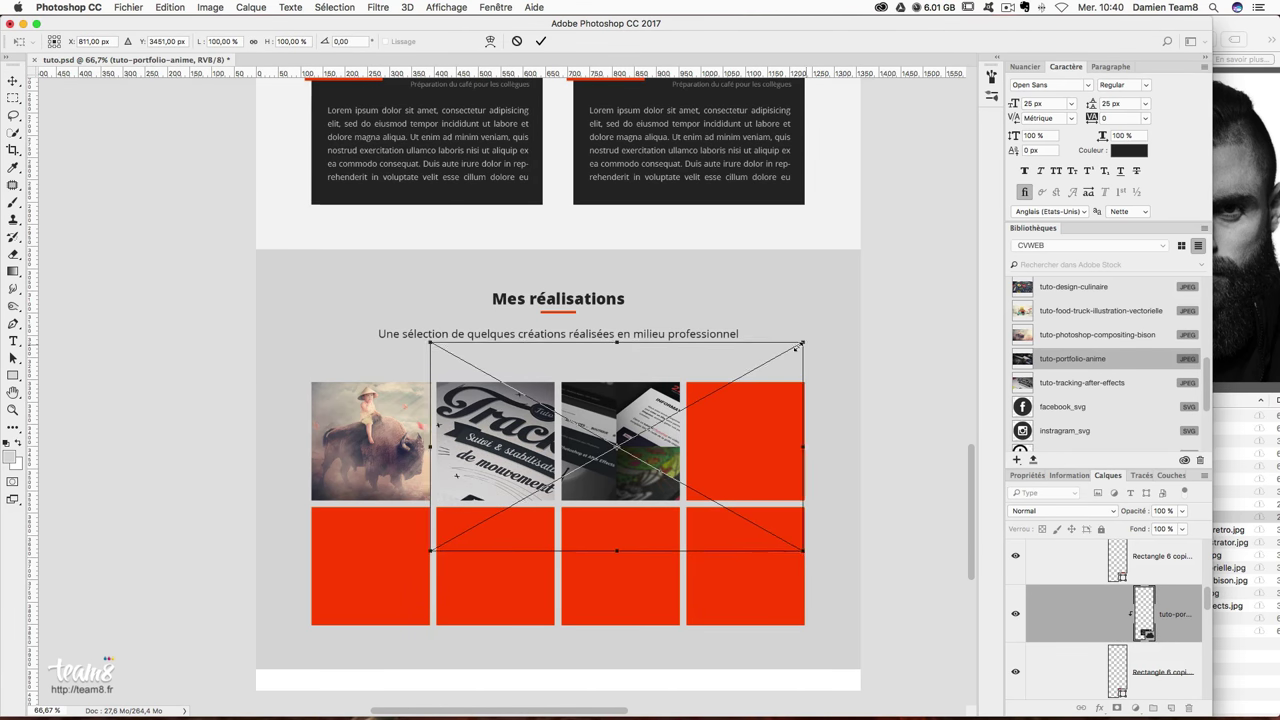
double_click(742, 396)
shift+click(1168, 653)
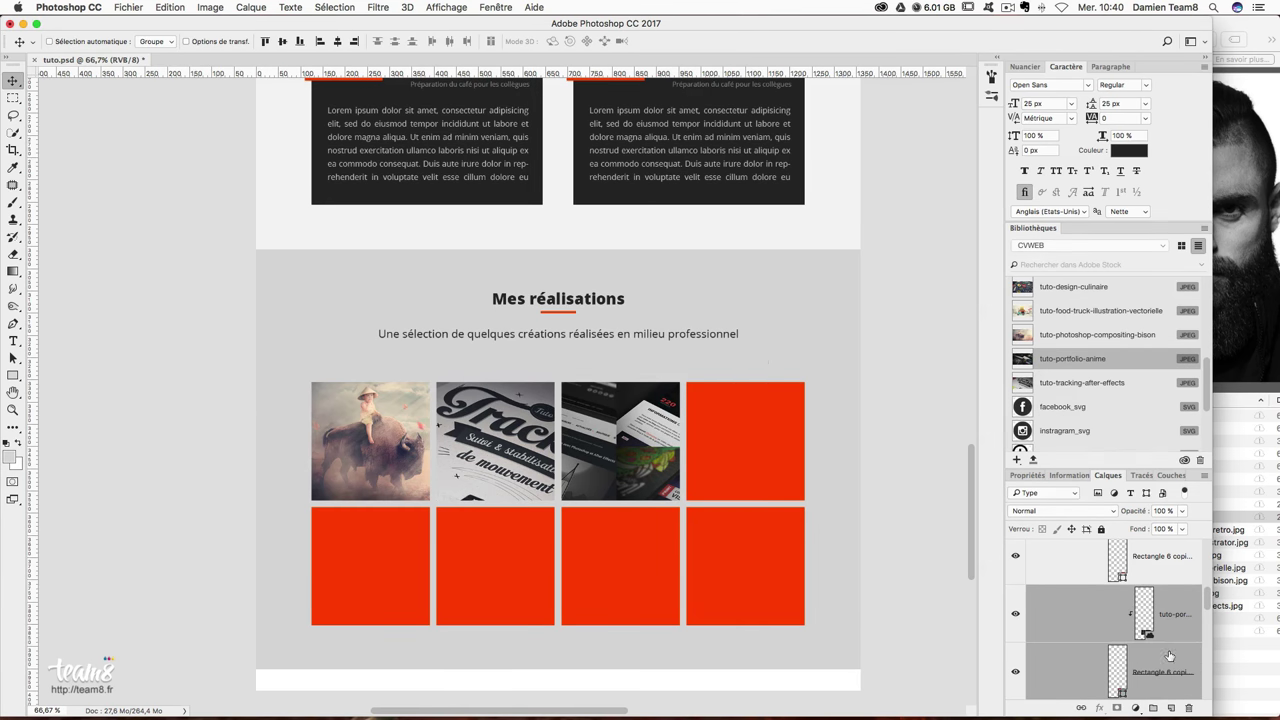
right_click(1168, 653)
click(1022, 535)
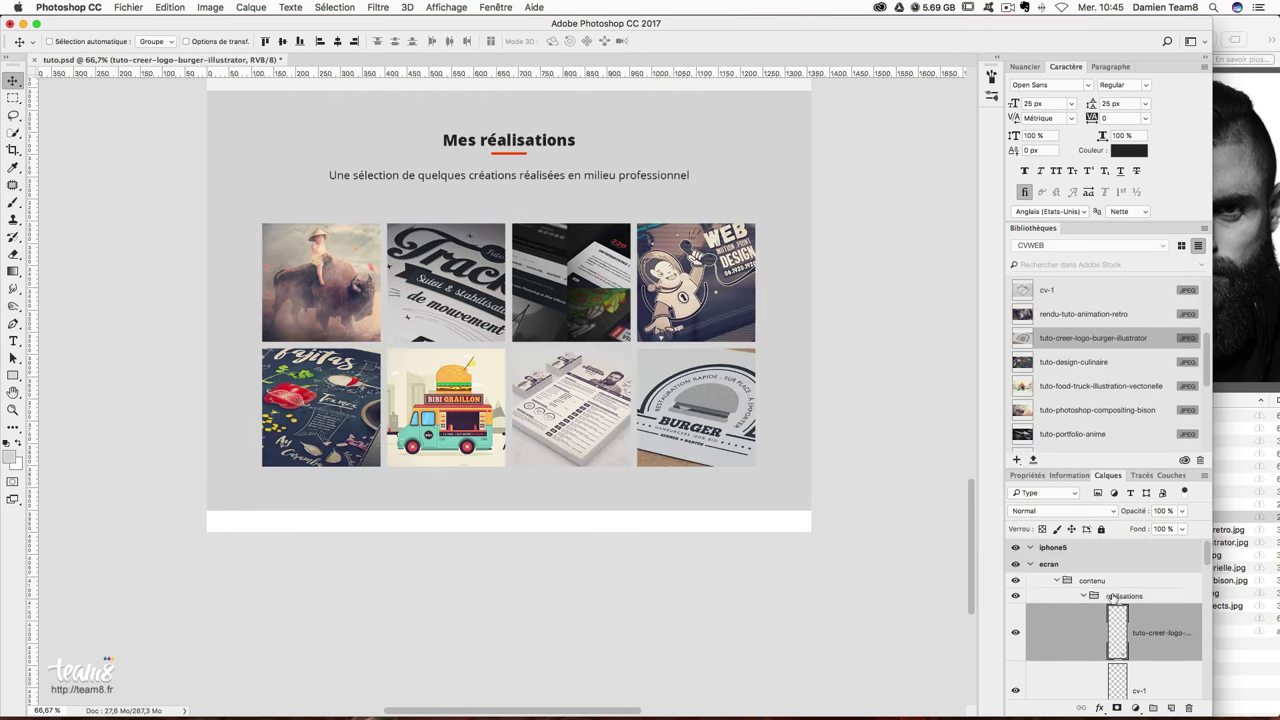
click(1080, 598)
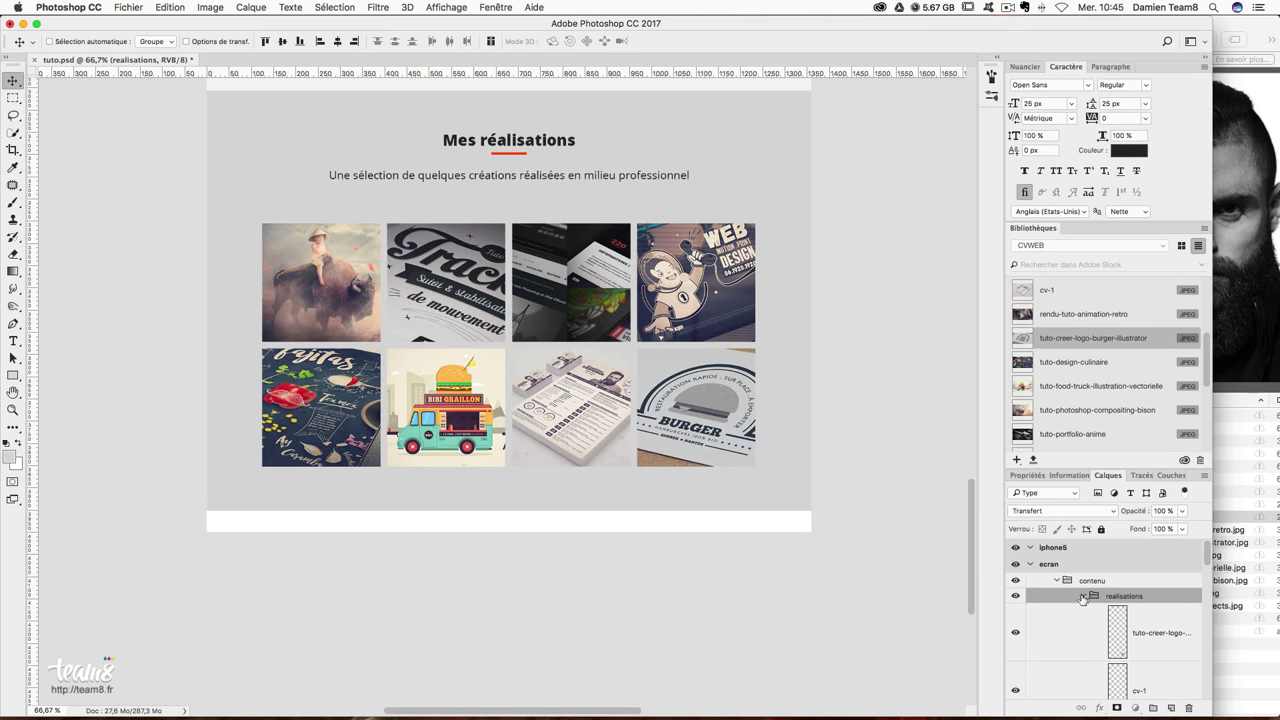
- Collapse the realisations, experiences and contenu layer groups
click(1082, 597)
click(1083, 611)
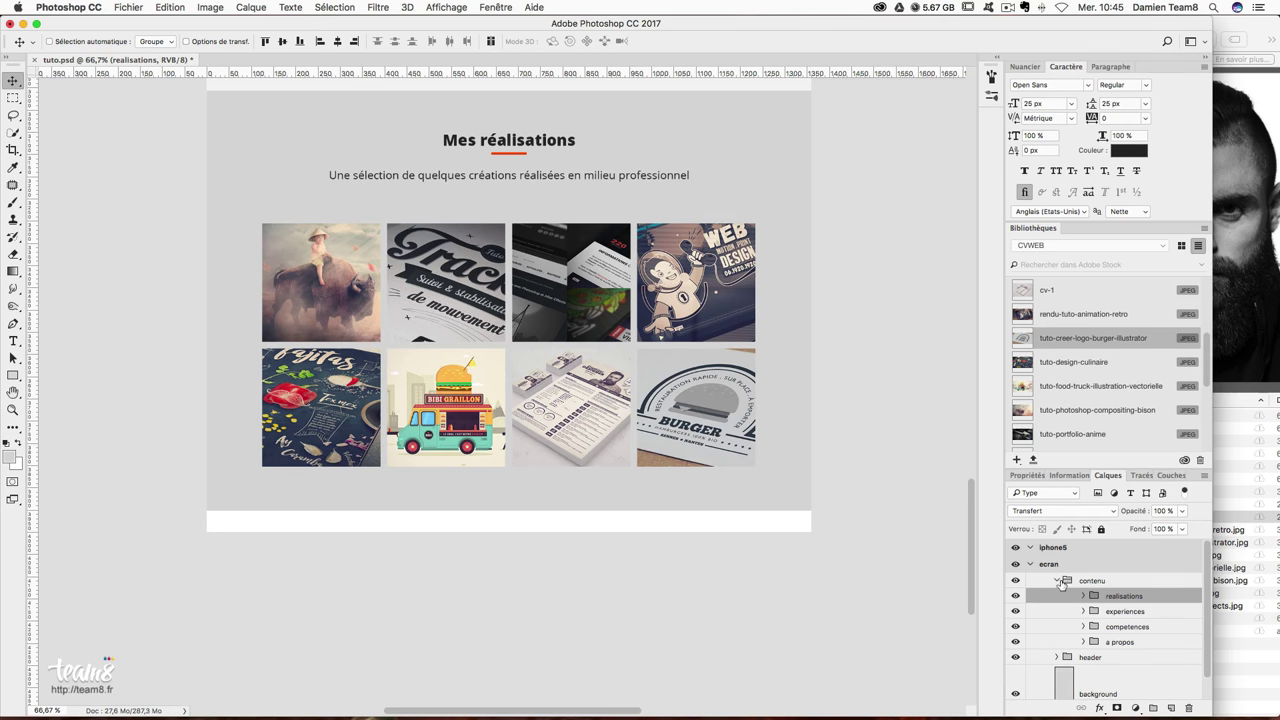
click(1063, 583)
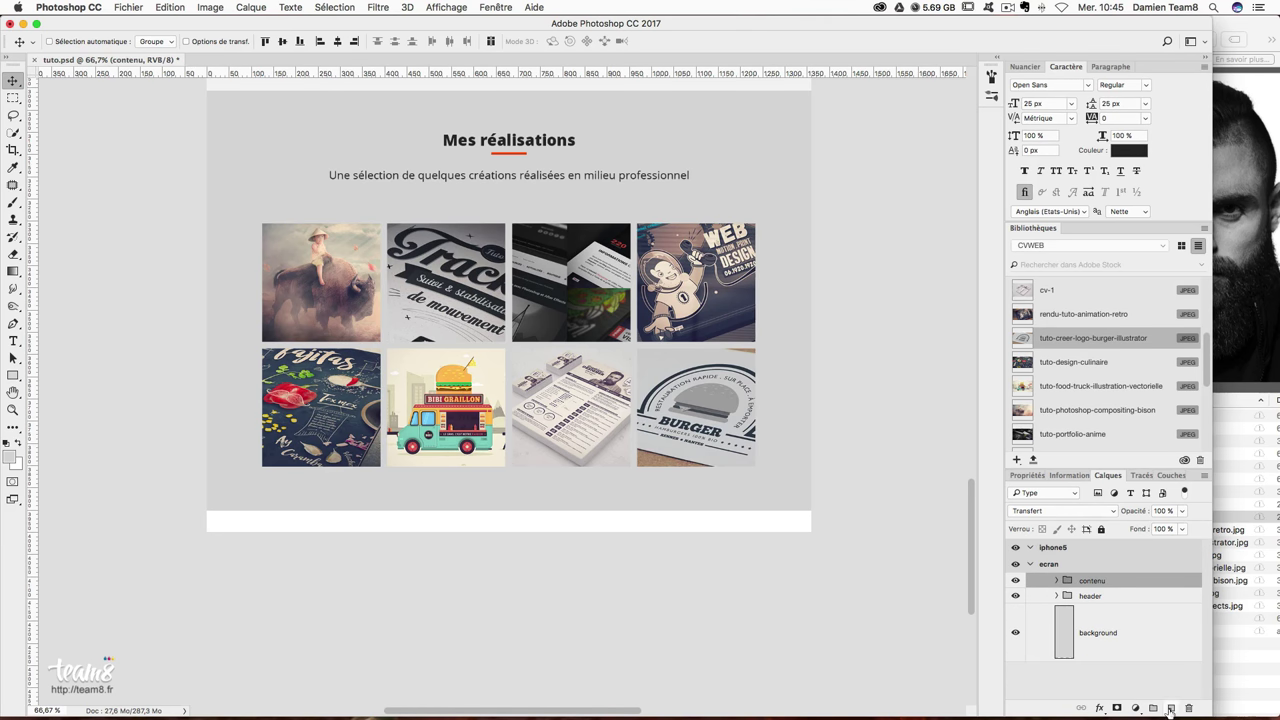
- Create a new empty layer group named footer just above the background layer
click(1159, 687)
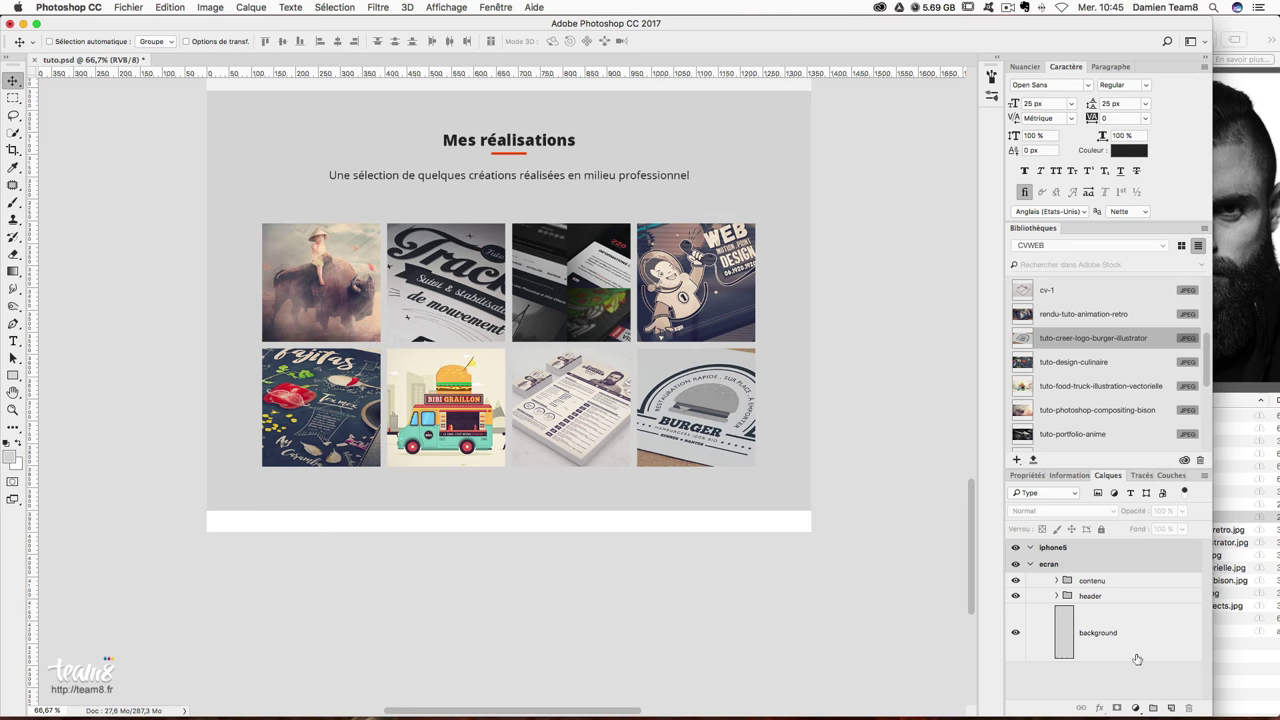
click(1137, 659)
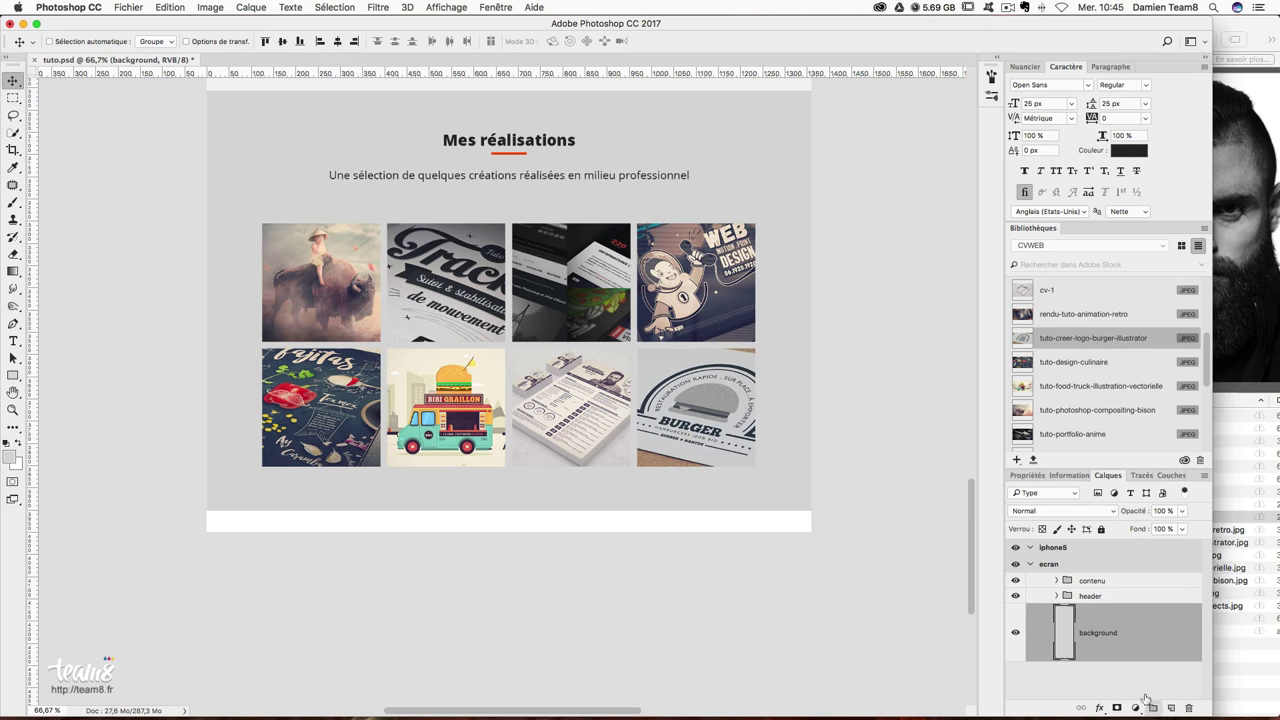
click(1151, 706)
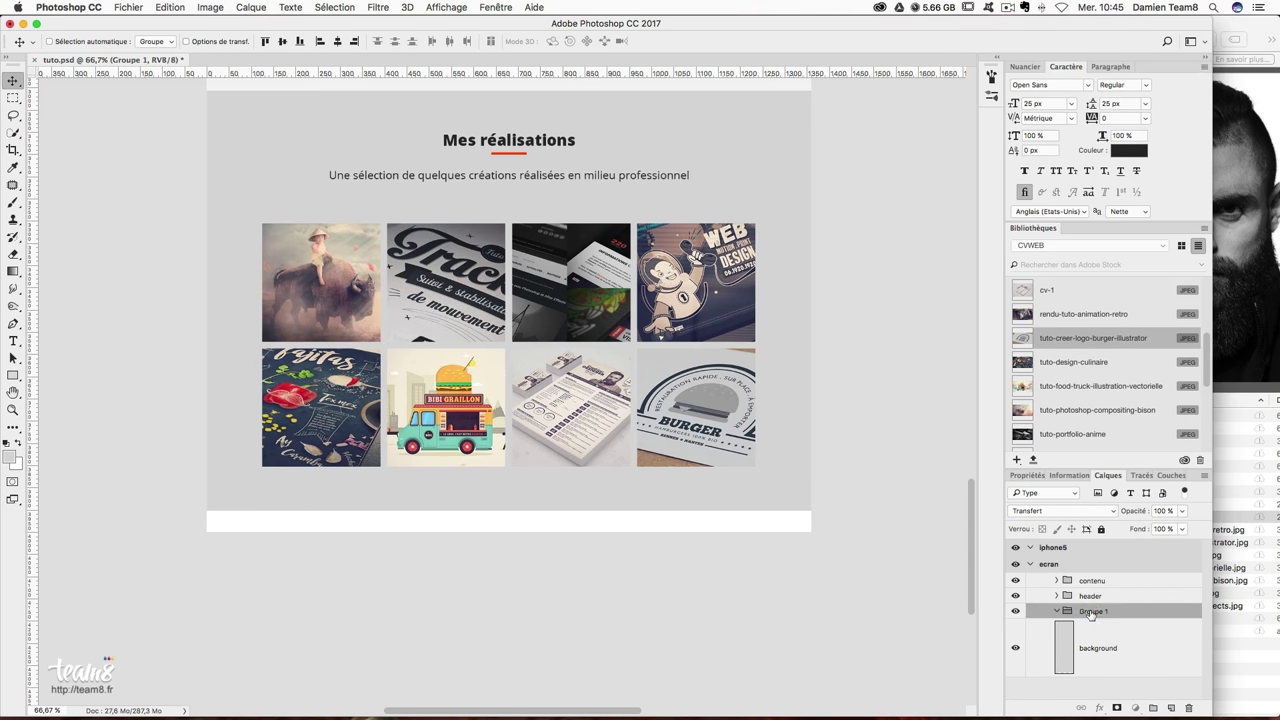
text(er)
key(Return)
scroll(660, 160, up, 5)
- Increase the ecran artboard height from 4000 px to 4200 px
click(1022, 476)
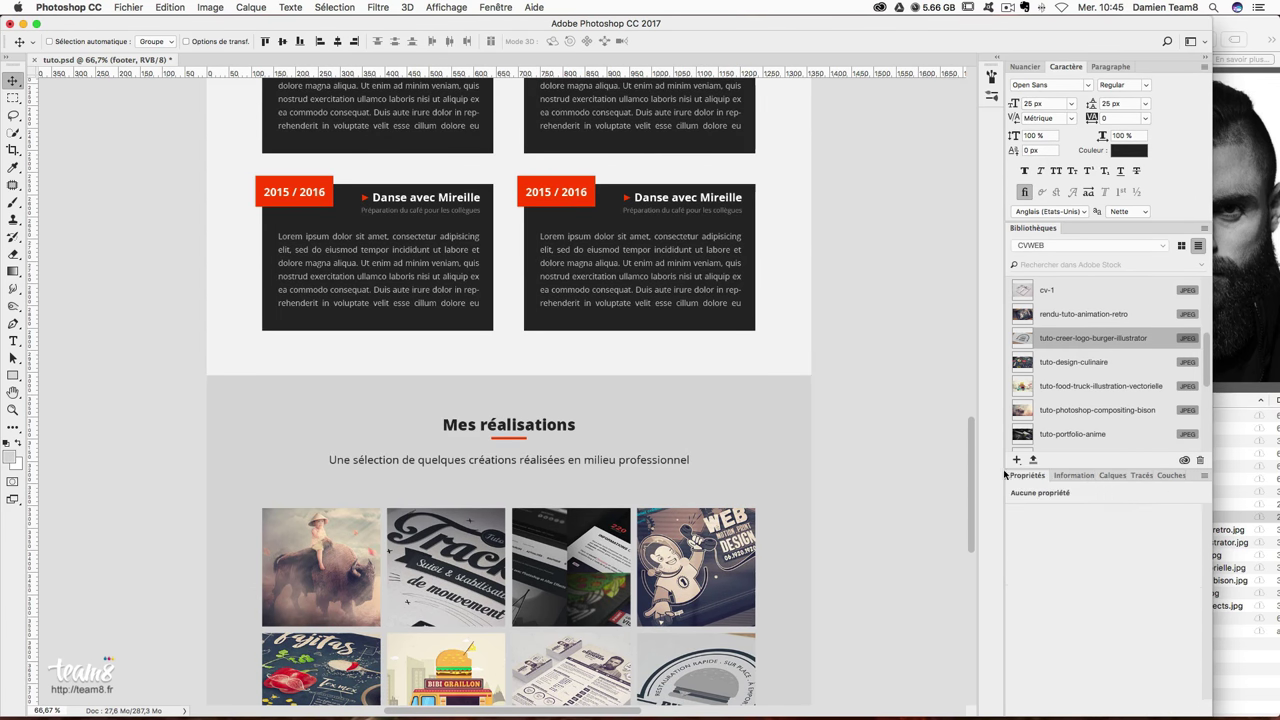
scroll(766, 406, up, 4)
scroll(766, 406, up, 6)
scroll(766, 406, up, 4)
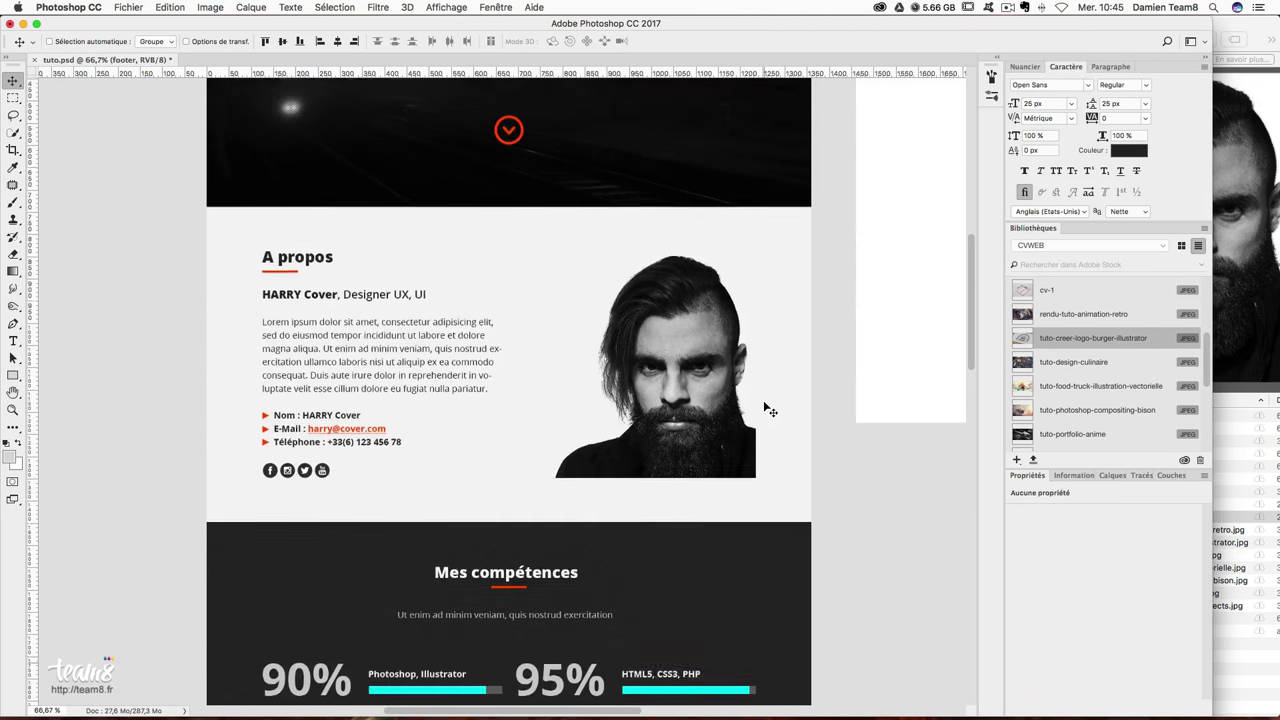
scroll(766, 406, up, 4)
scroll(350, 301, up, 3)
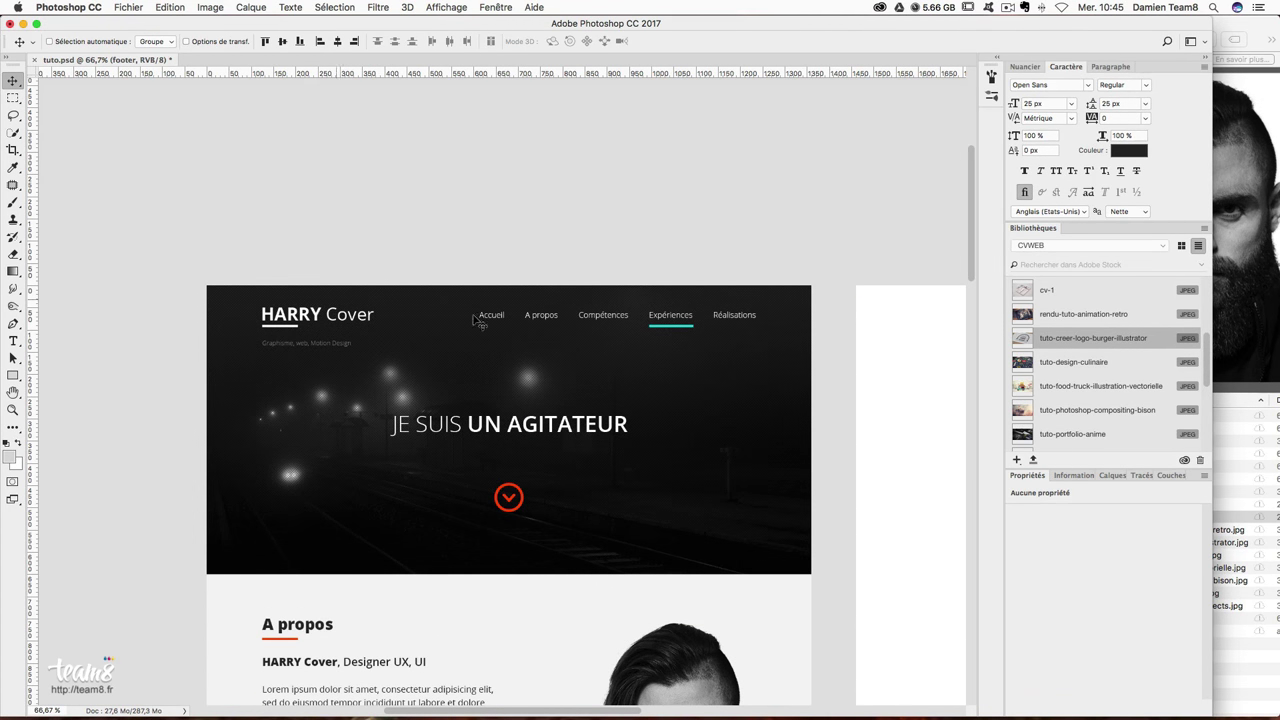
click(1110, 476)
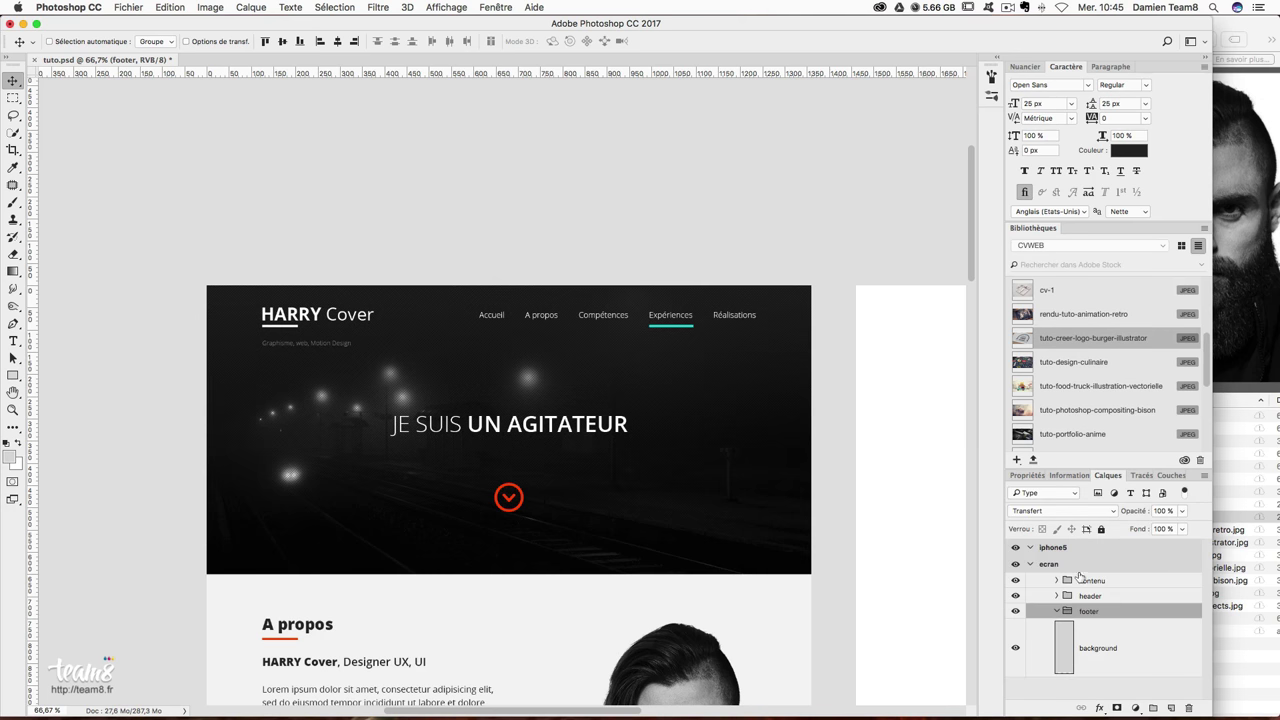
click(1048, 565)
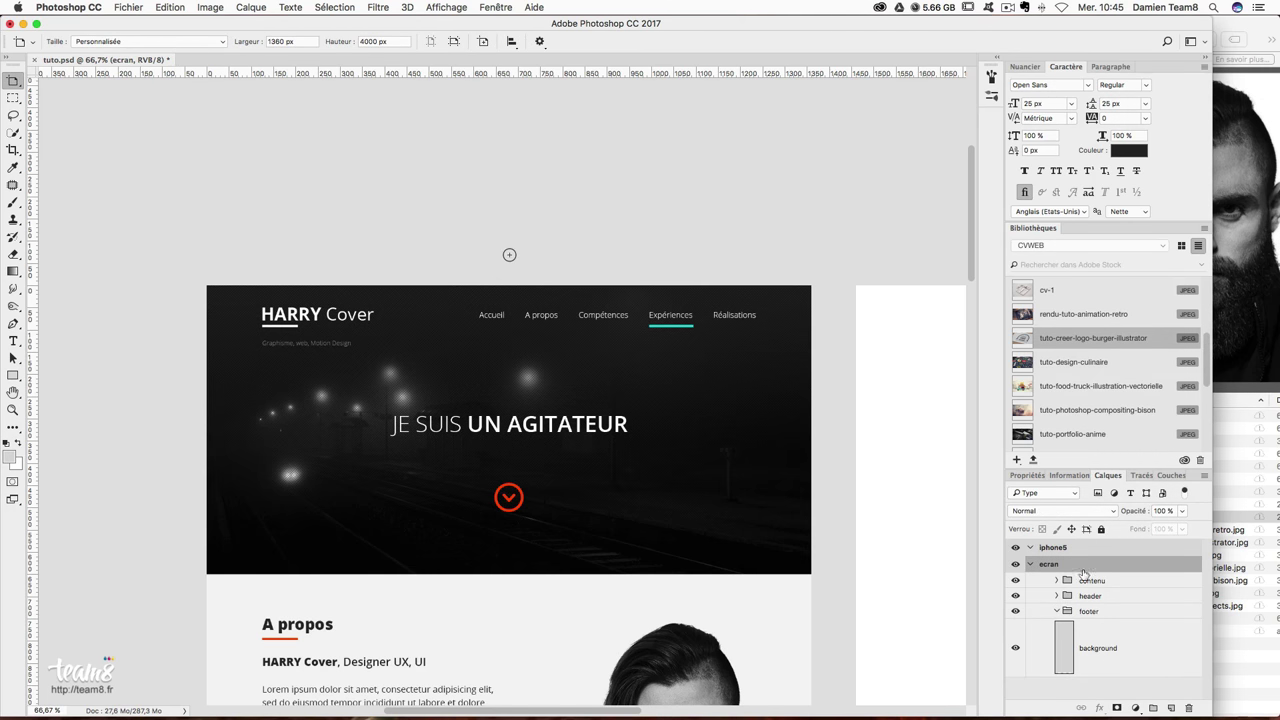
click(1031, 477)
click(1107, 512)
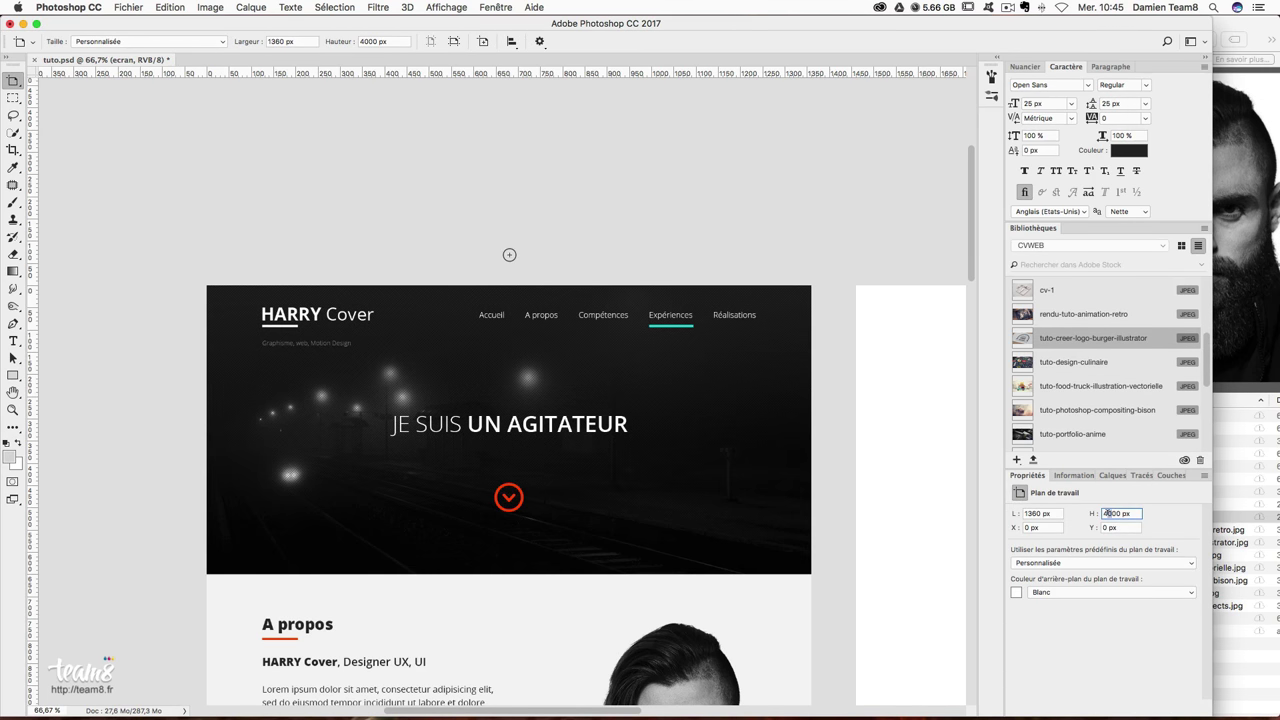
key(Return)
scroll(588, 498, down, 5)
scroll(595, 497, down, 5)
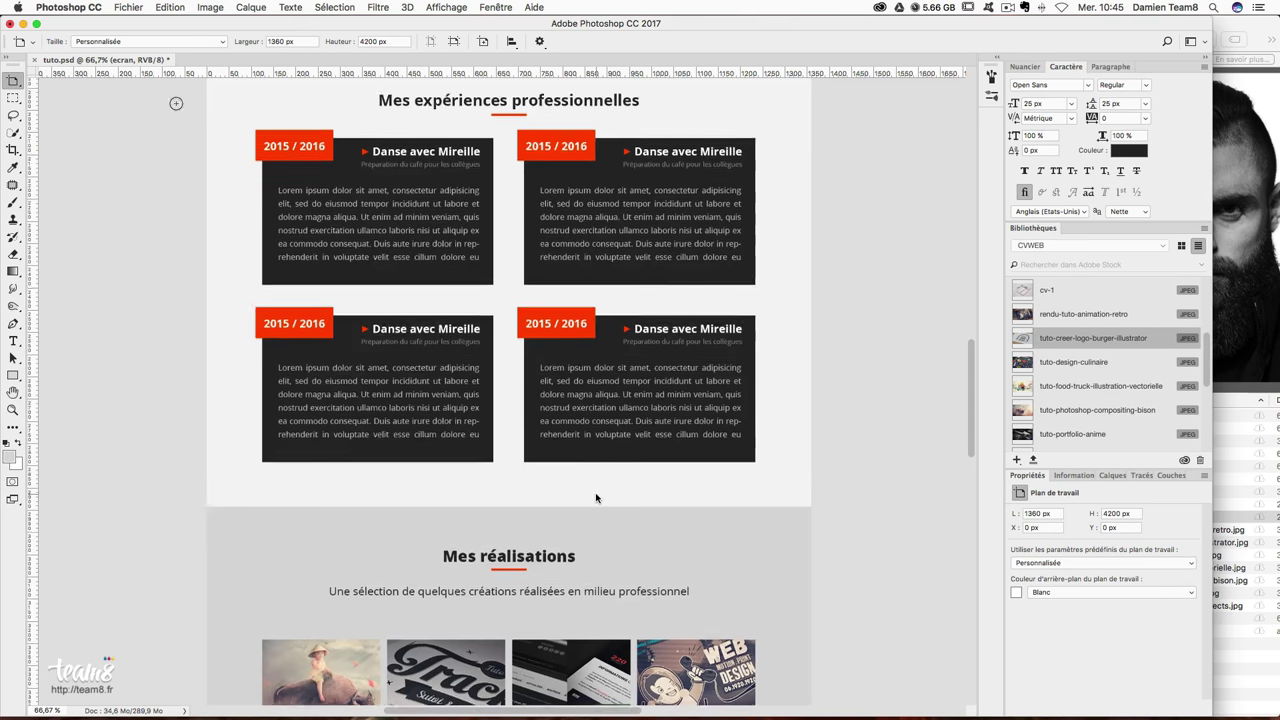
scroll(595, 497, down, 2)
scroll(613, 496, down, 2)
scroll(631, 496, down, 2)
scroll(631, 500, down, 1)
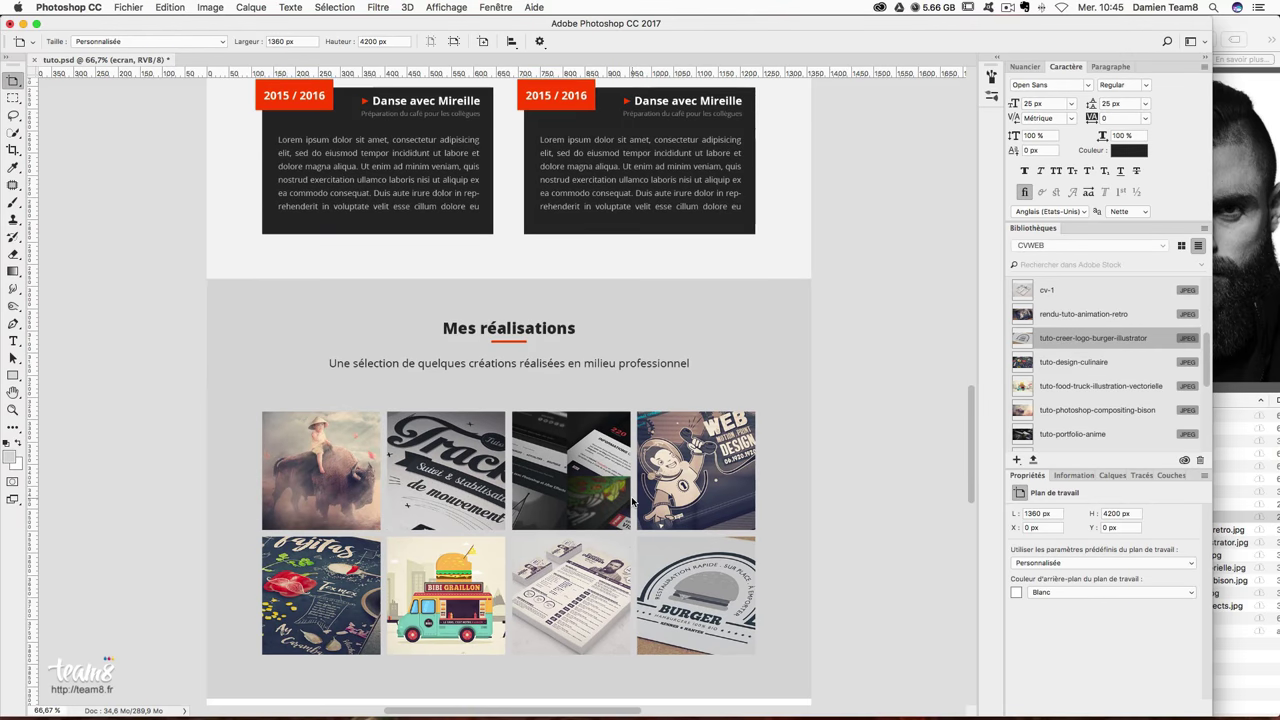
scroll(636, 498, down, 2)
scroll(643, 491, down, 2)
scroll(648, 485, down, 6)
scroll(650, 485, down, 6)
scroll(650, 497, down, 3)
scroll(651, 503, down, 3)
scroll(651, 503, down, 2)
scroll(665, 504, down, 1)
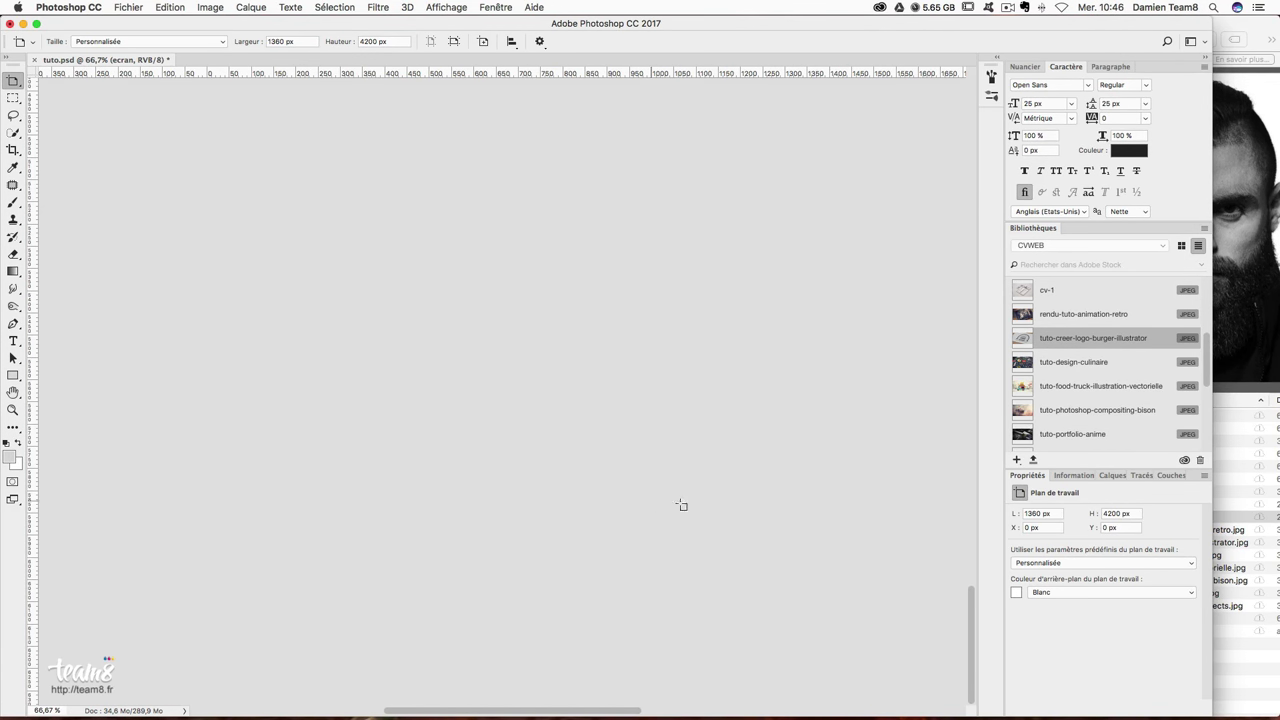
- In the footer group, draw a full-width rectangle over the bottom strip, filled #f5f5f5
drag(974, 650, 981, 510)
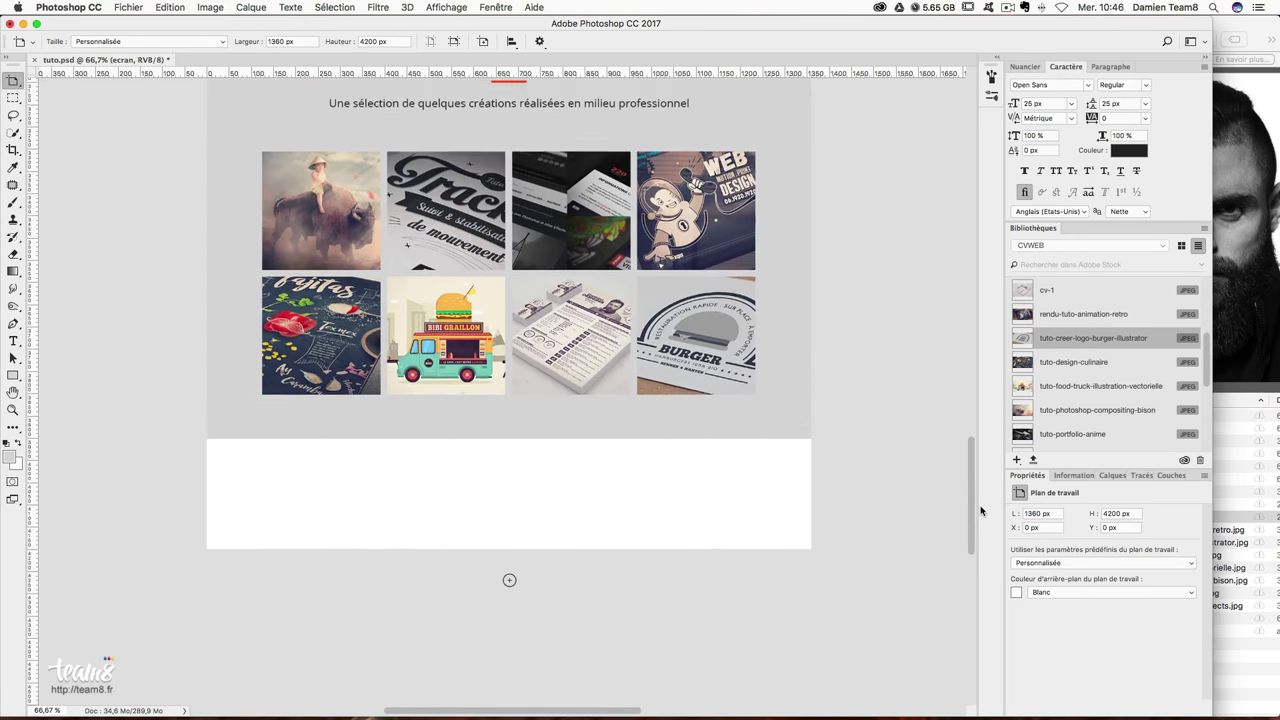
click(1110, 476)
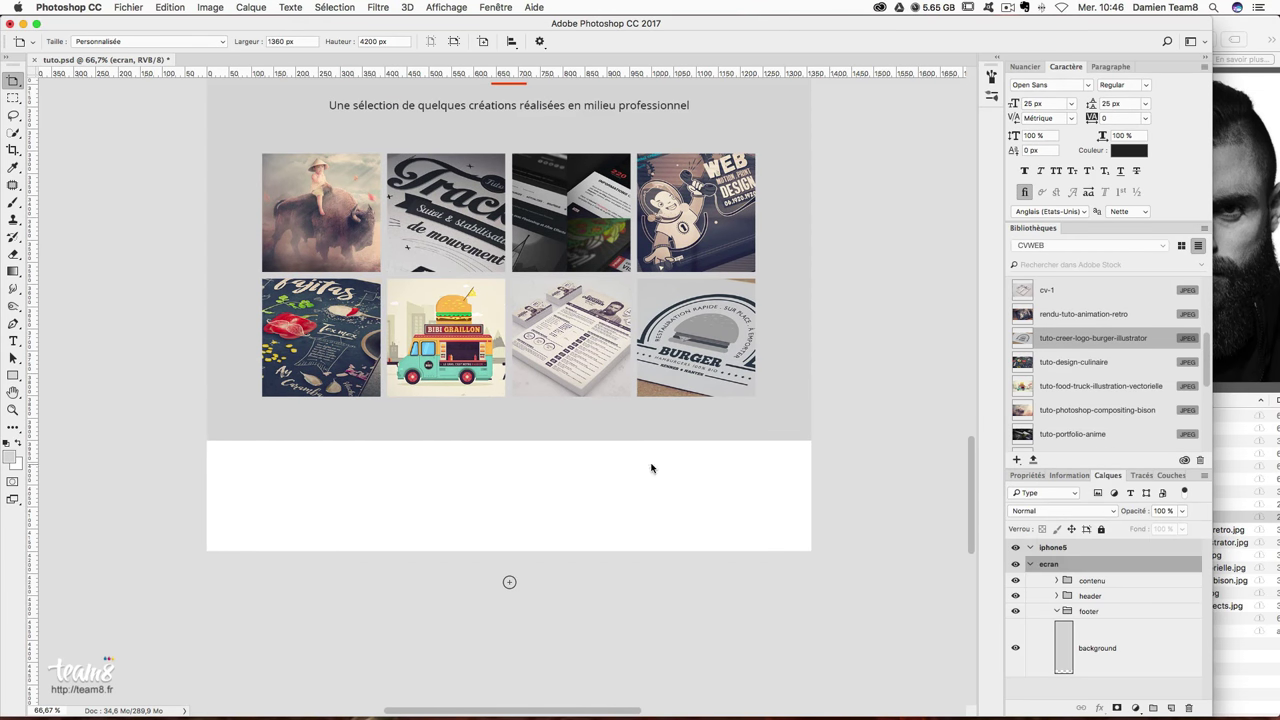
click(1090, 610)
key(v)
click(14, 376)
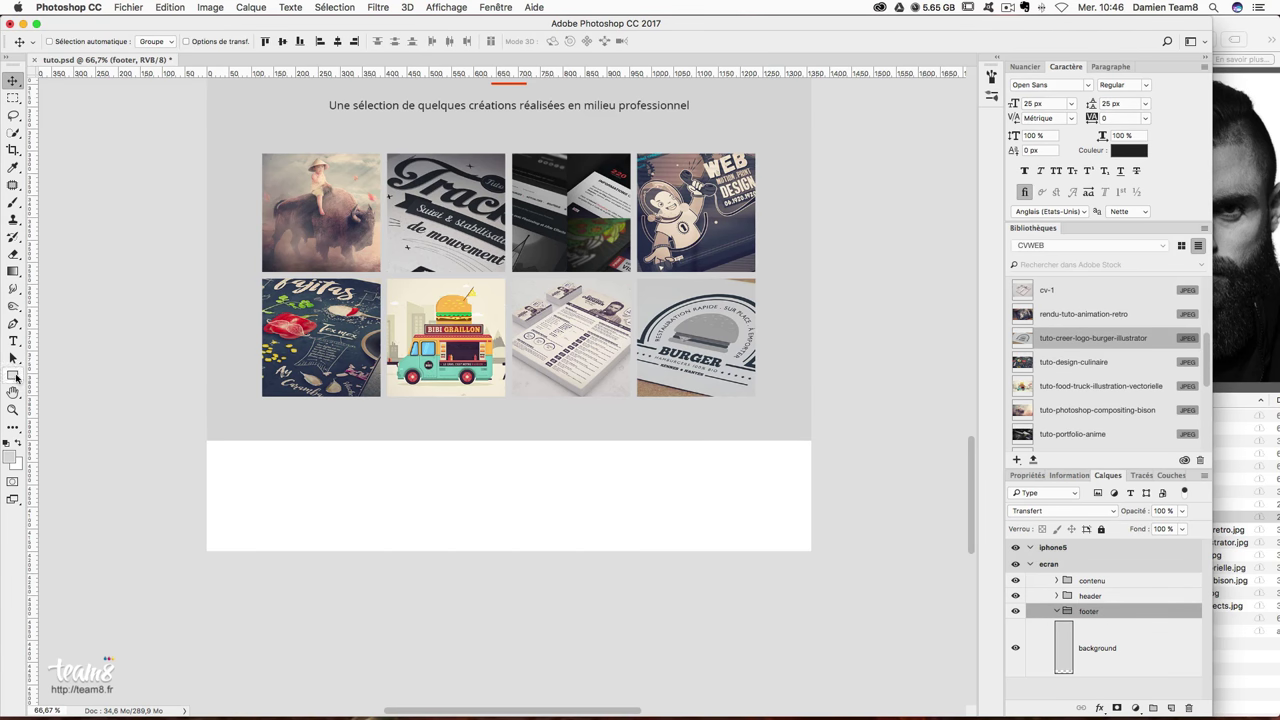
drag(203, 440, 815, 557)
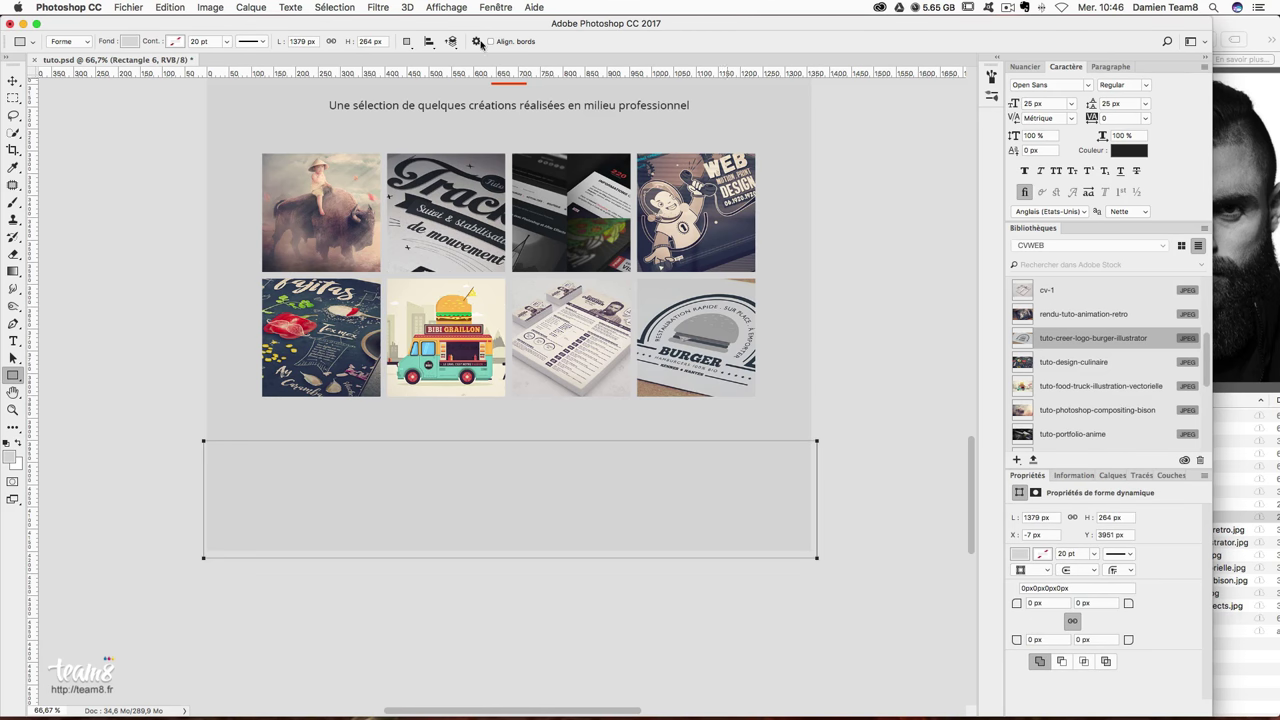
click(129, 42)
click(212, 68)
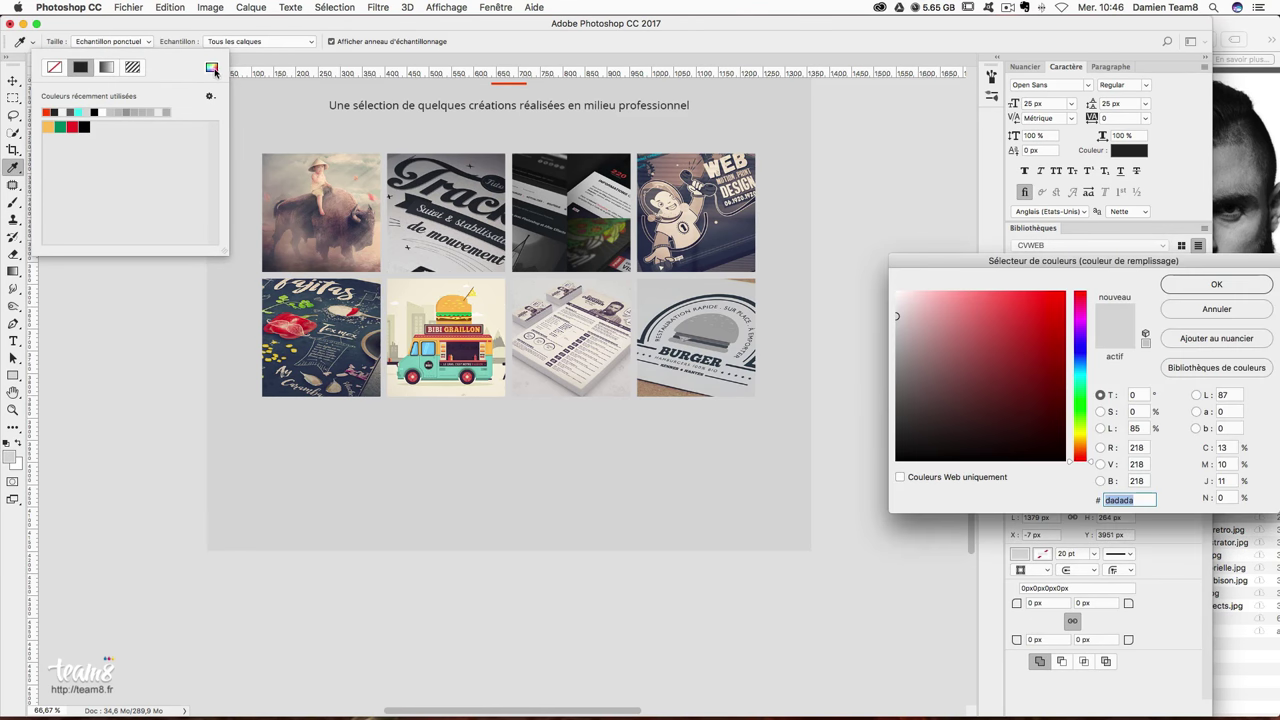
text(f5f5f5)
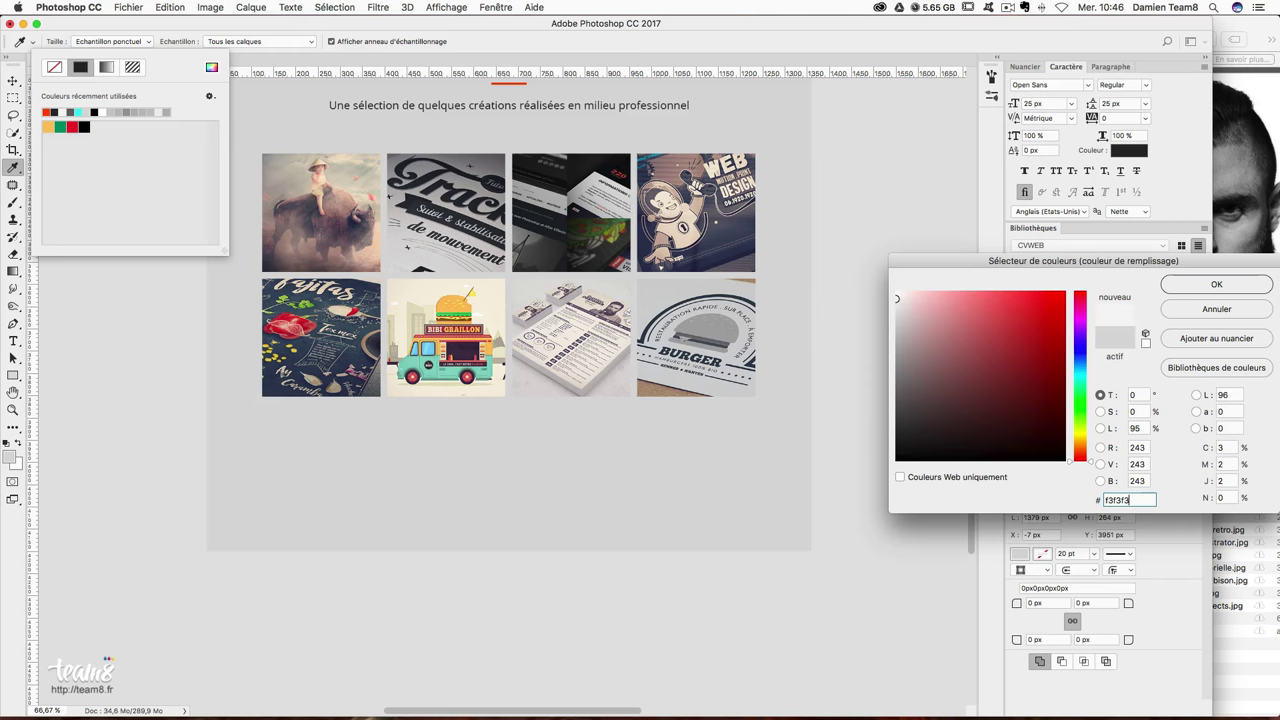
key(Return)
- Show the layout guides and add a horizontal guide below a small selection in the footer band
click(13, 80)
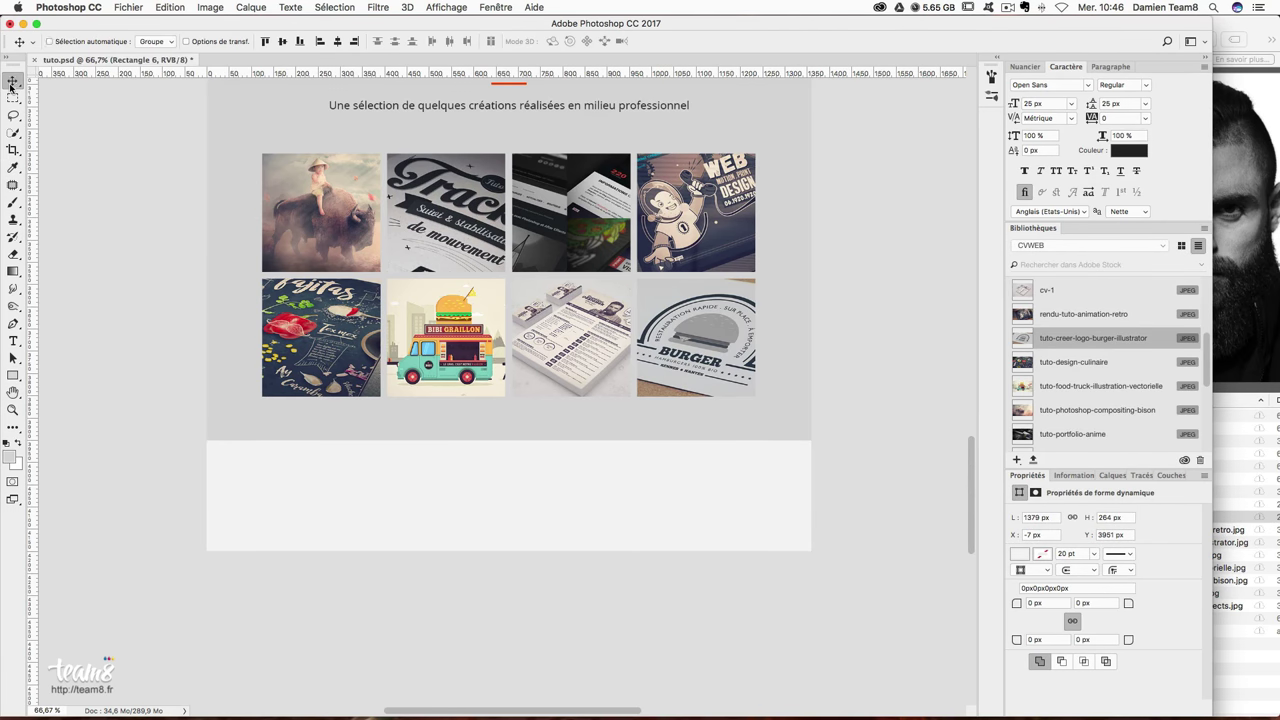
key(ctrl+semicolon)
click(13, 98)
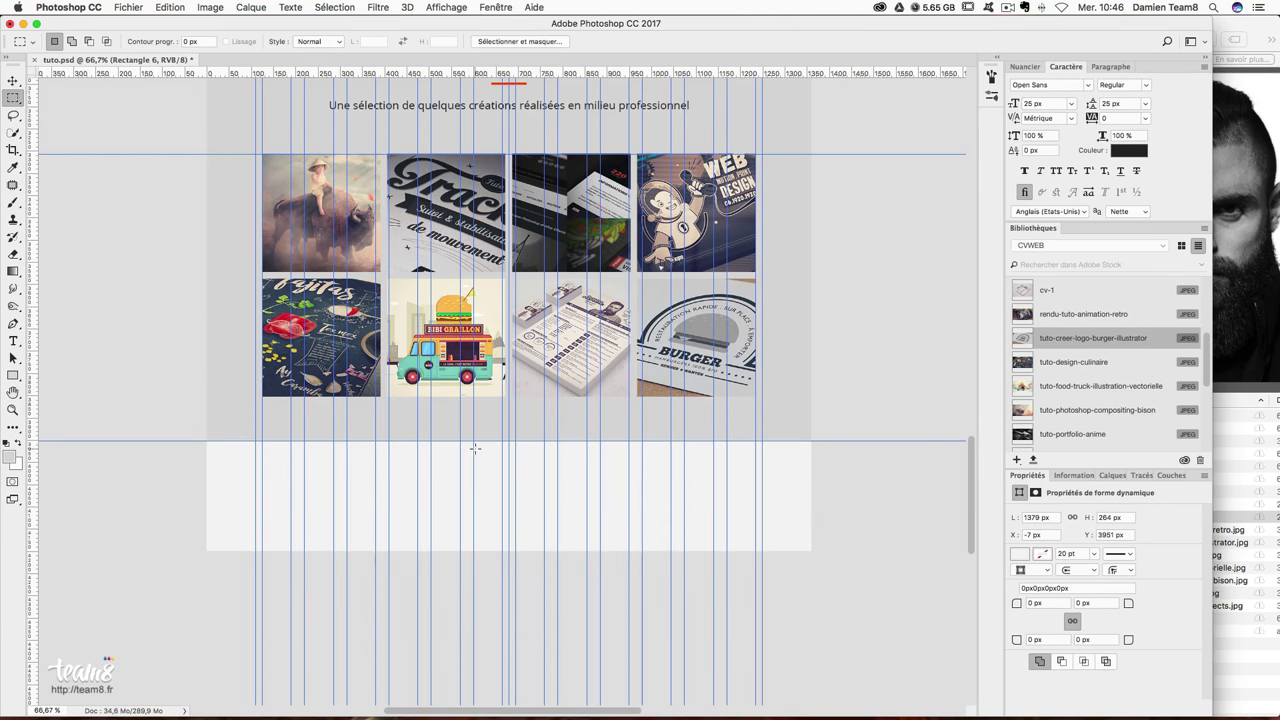
drag(476, 444, 504, 472)
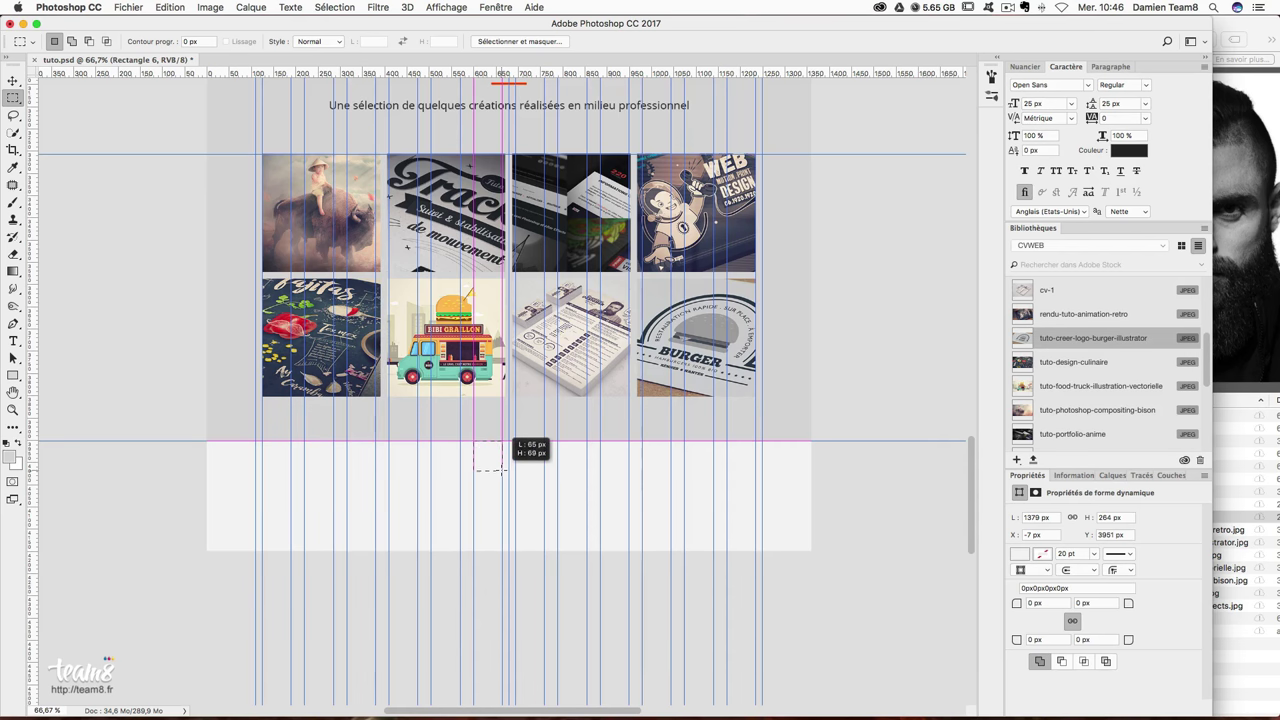
drag(503, 473, 503, 485)
drag(524, 72, 552, 478)
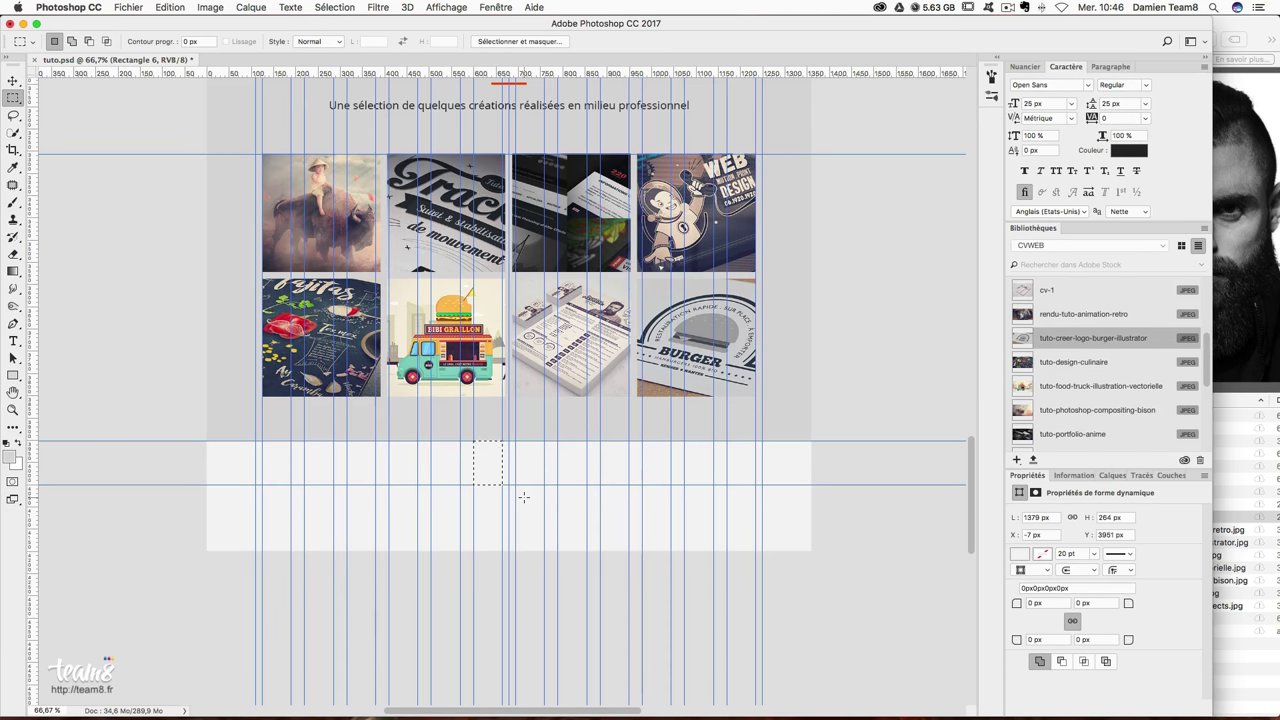
- Measure the gap below the image grid with a marquee selection and a temporary guide
drag(479, 441, 503, 474)
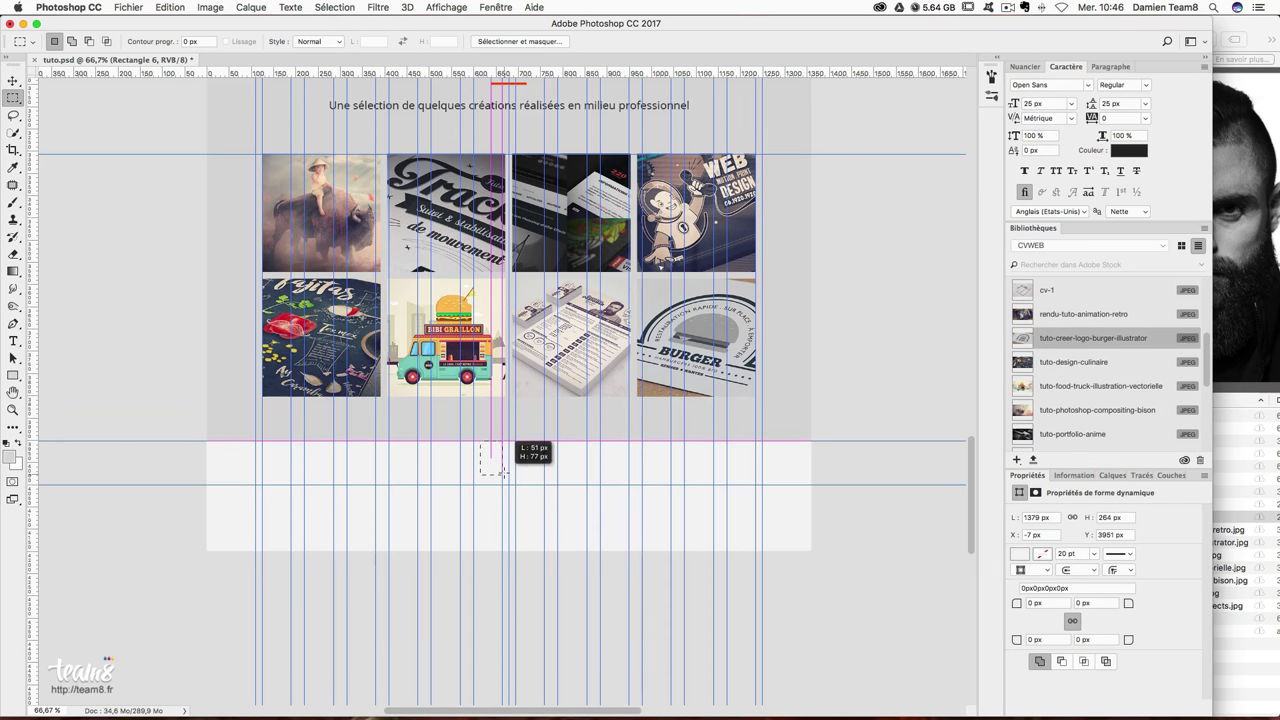
drag(503, 474, 490, 460)
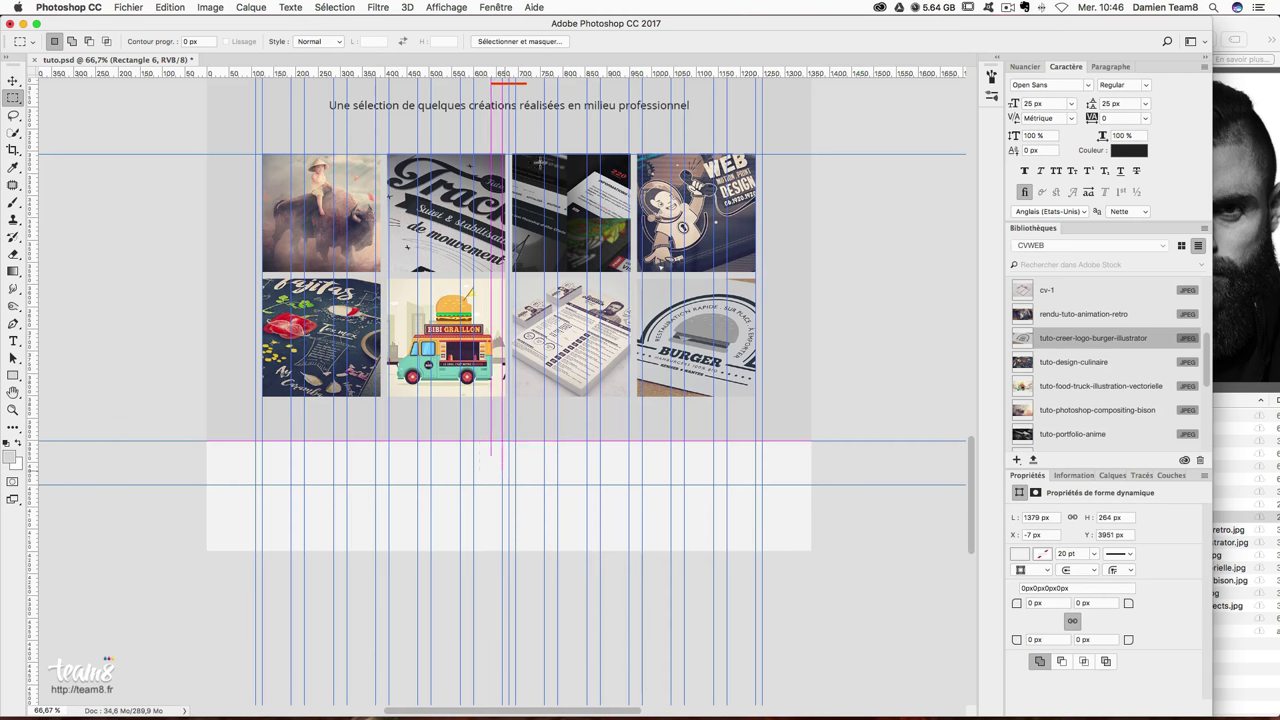
drag(548, 74, 552, 471)
key(ctrl+d)
click(14, 82)
- Remove the temporary guide and type 'Copyright HARRY Cover - All Right Reserved' below the images
key(ctrl+z)
click(14, 341)
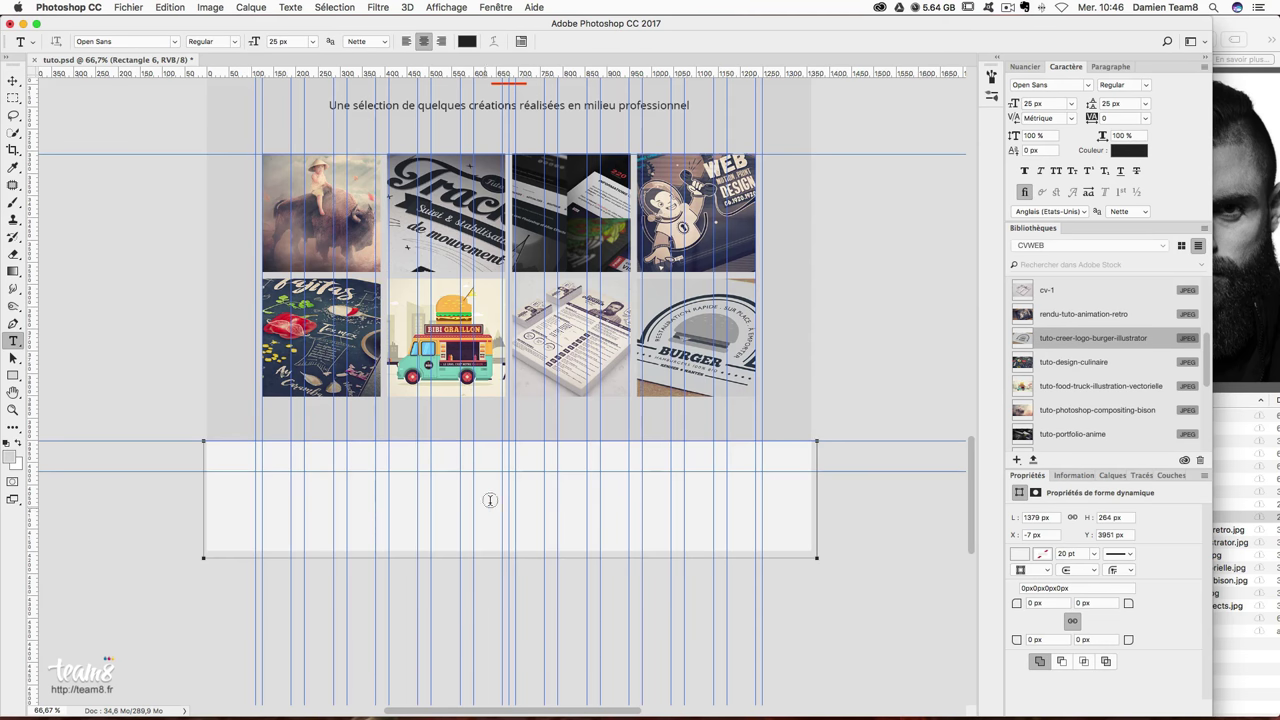
click(461, 418)
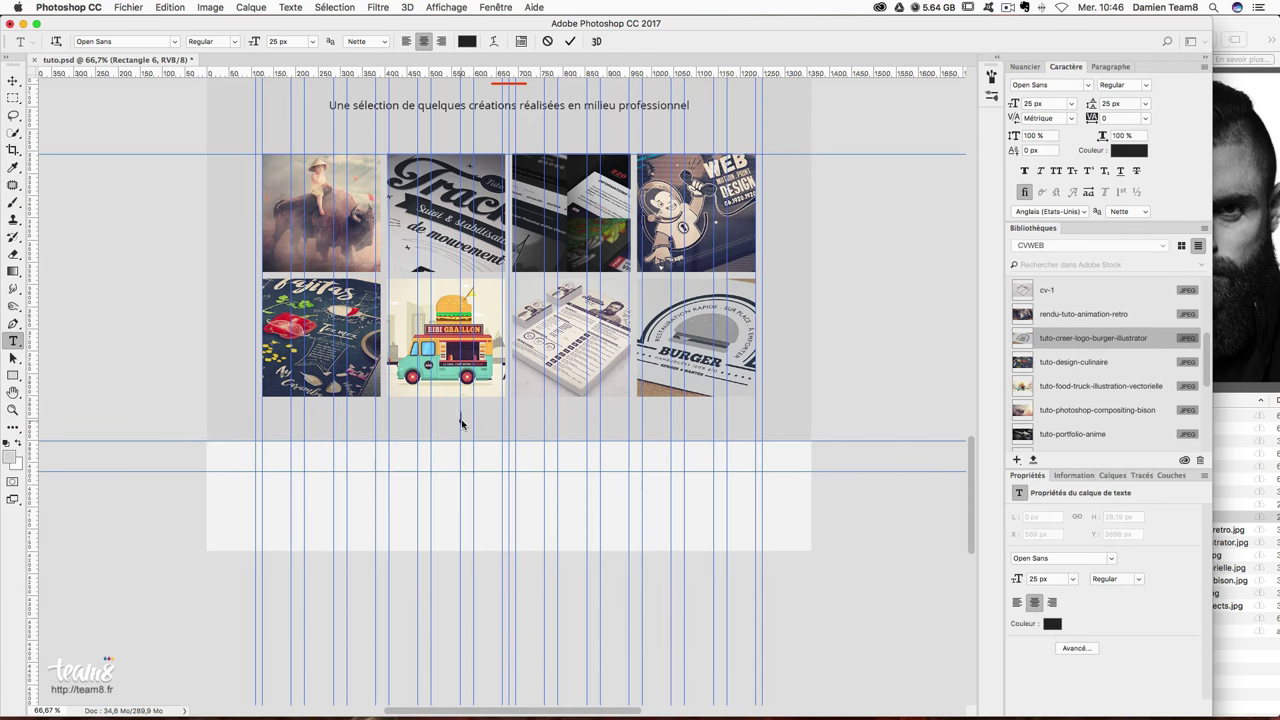
text(Copyright)
text( HARRY)
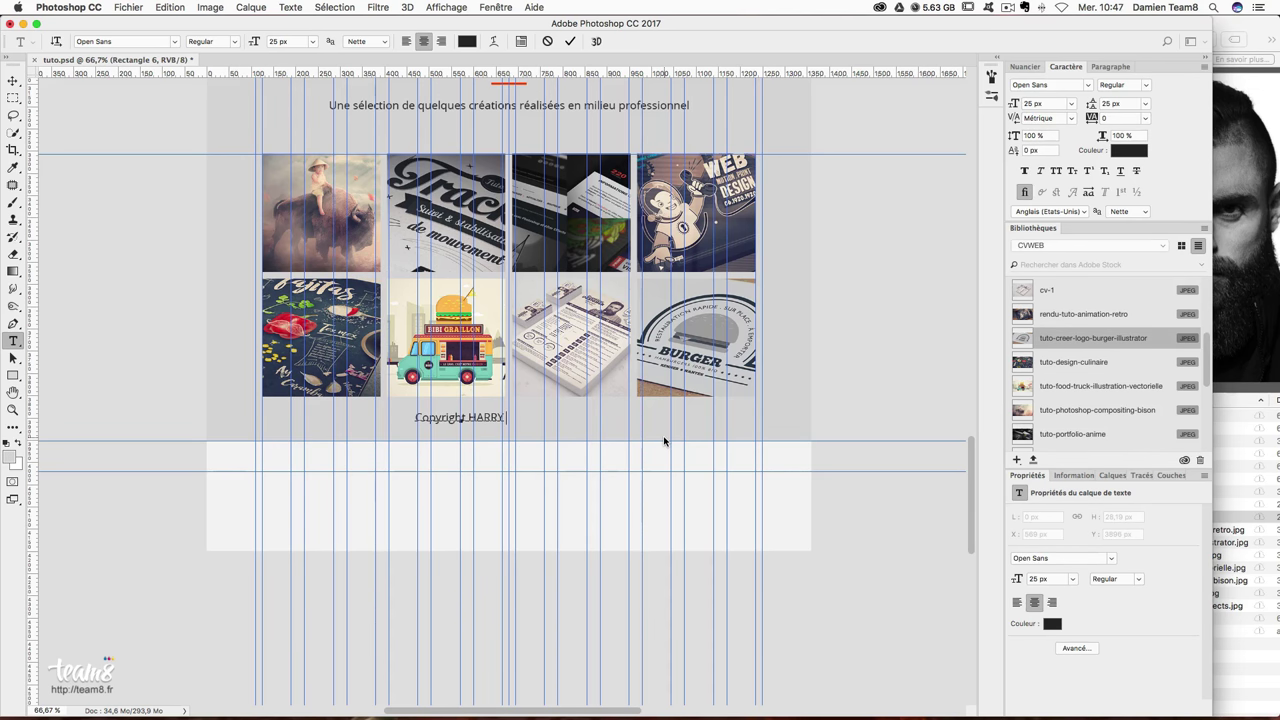
text( Cover)
text( - All Right Reserved)
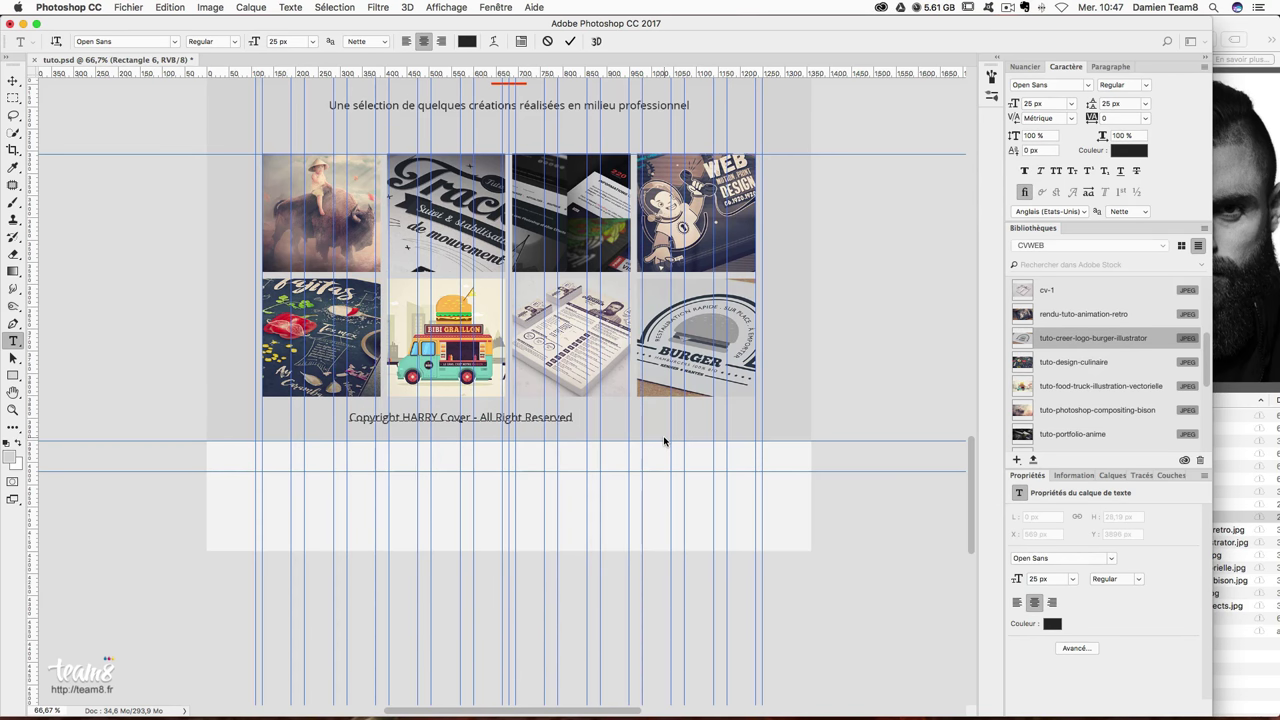
- Set the copyright text's font size to 18 px
click(13, 80)
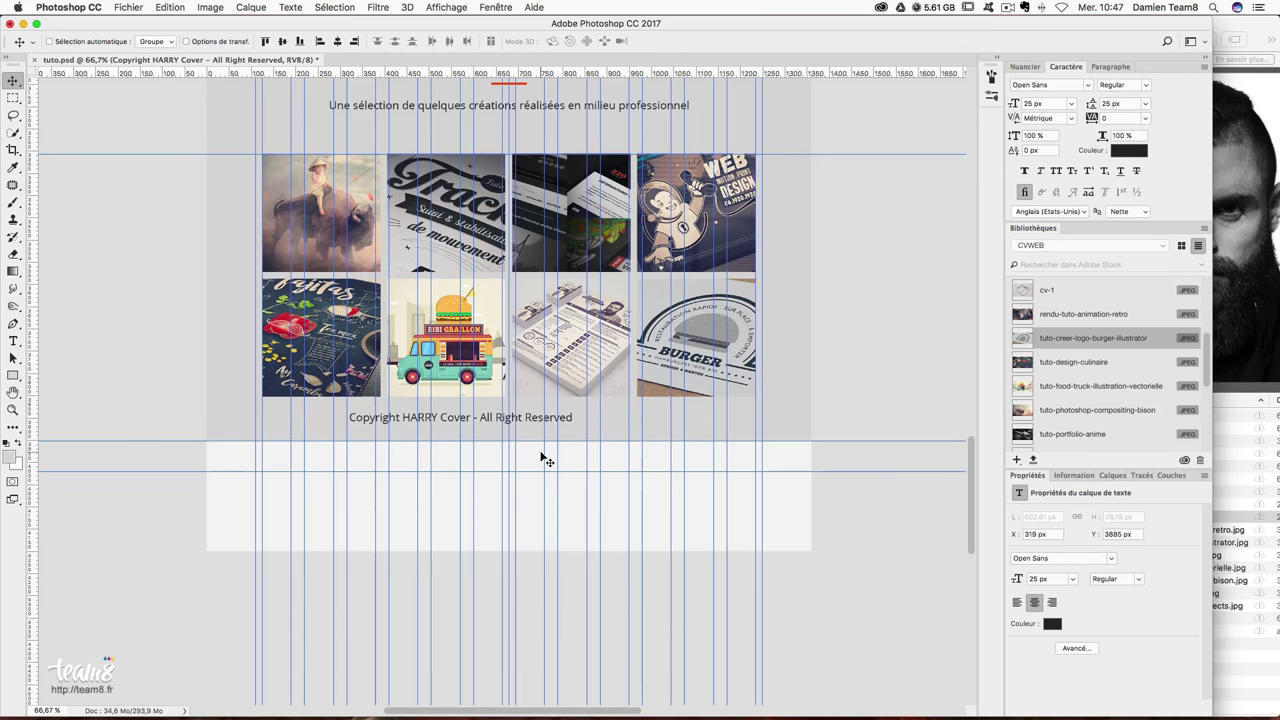
click(1045, 104)
text(18)
key(Return)
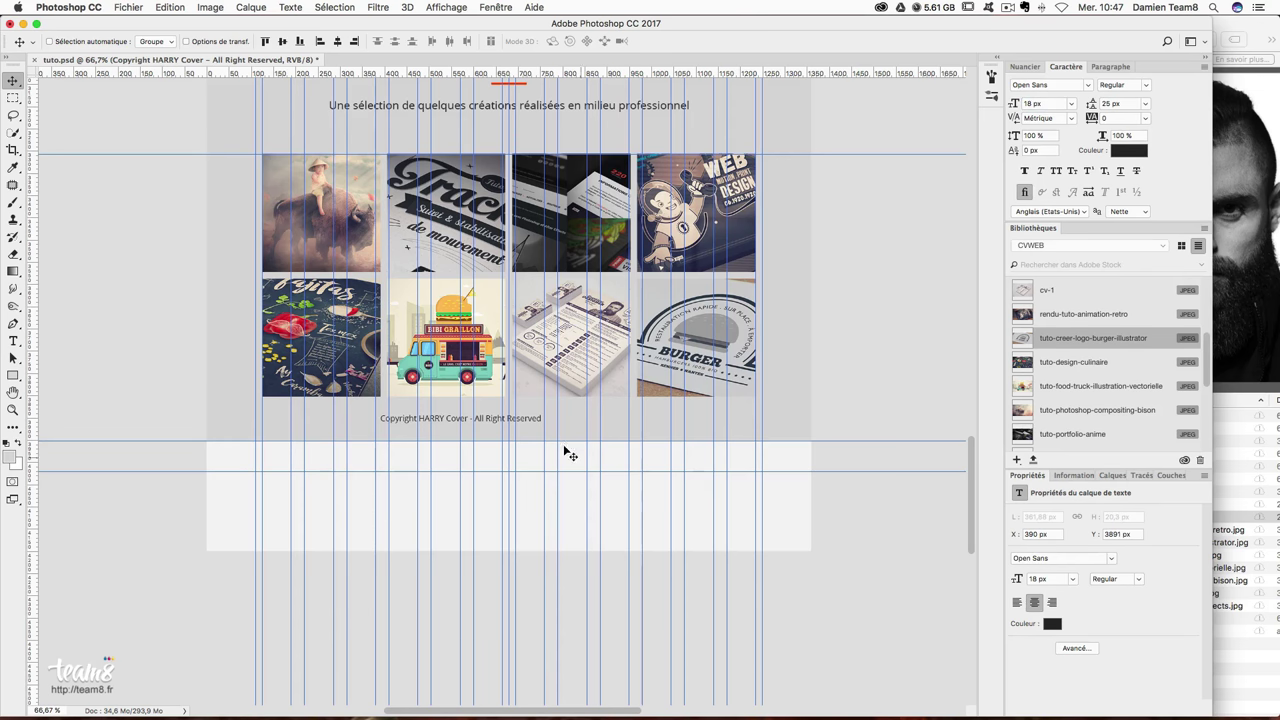
- Move the copyright line down and centre it inside the light footer band
drag(532, 456, 562, 514)
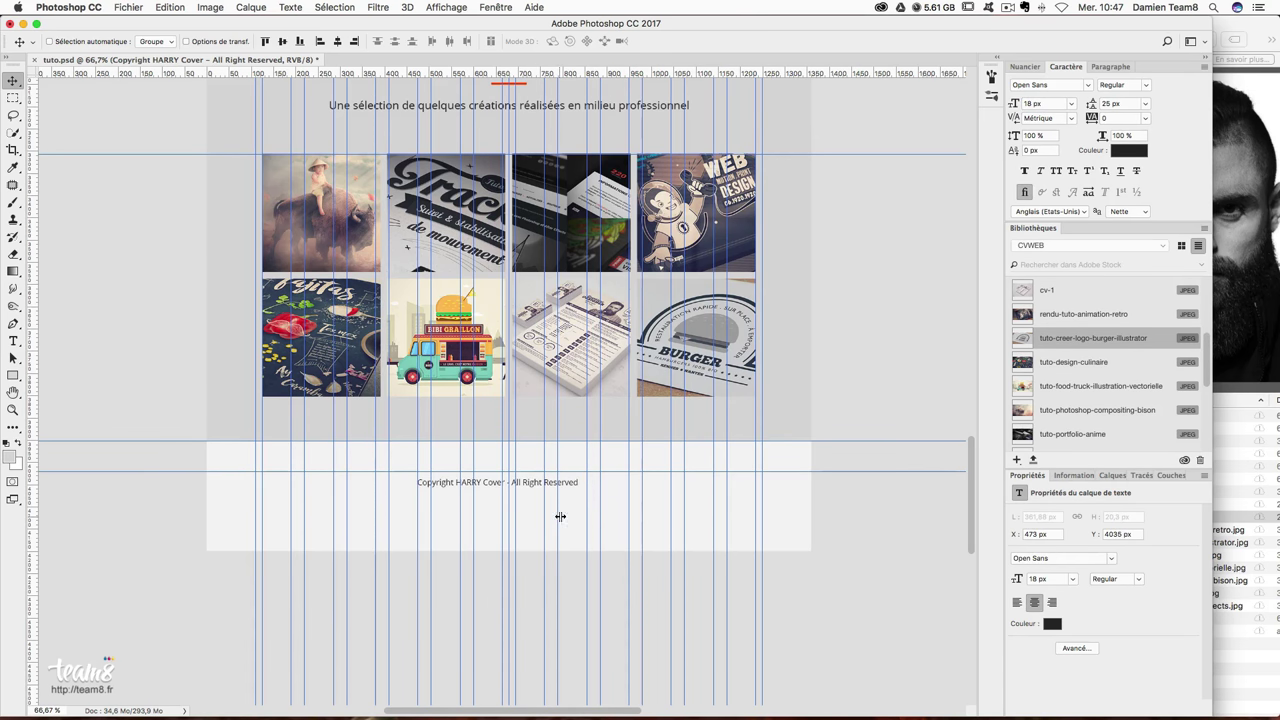
click(1106, 69)
click(1025, 67)
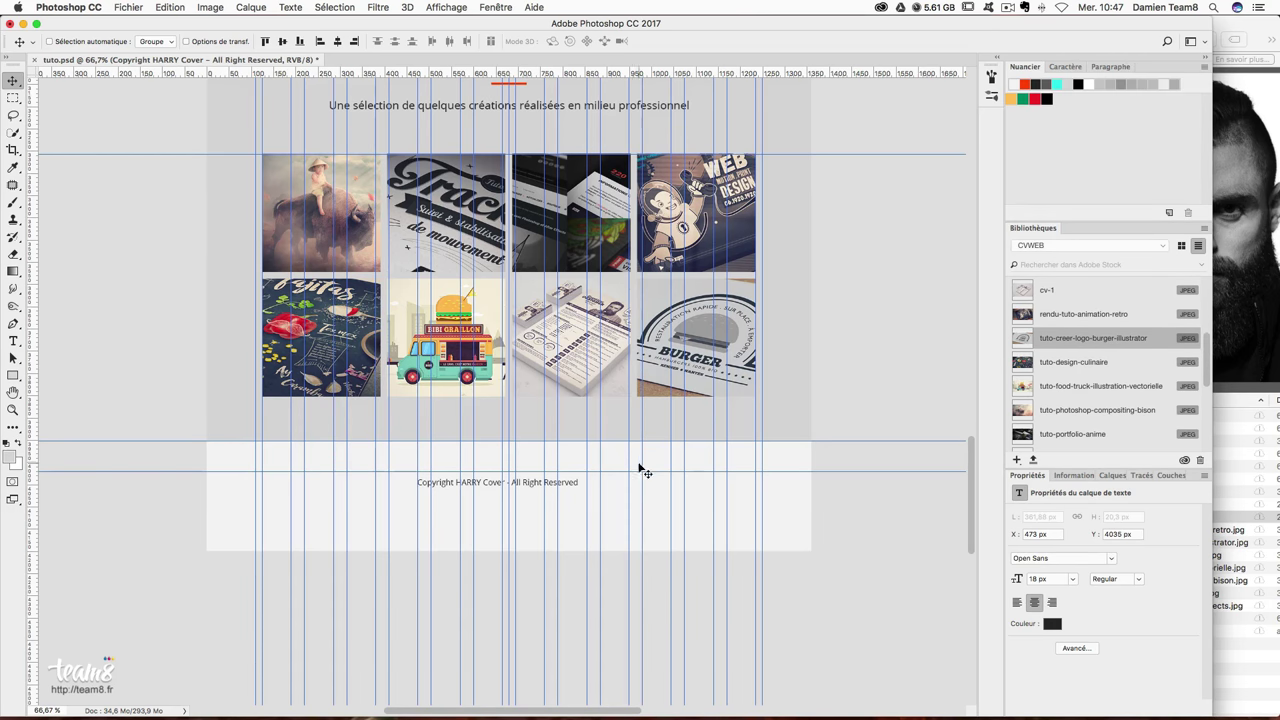
click(1065, 67)
key(super+t)
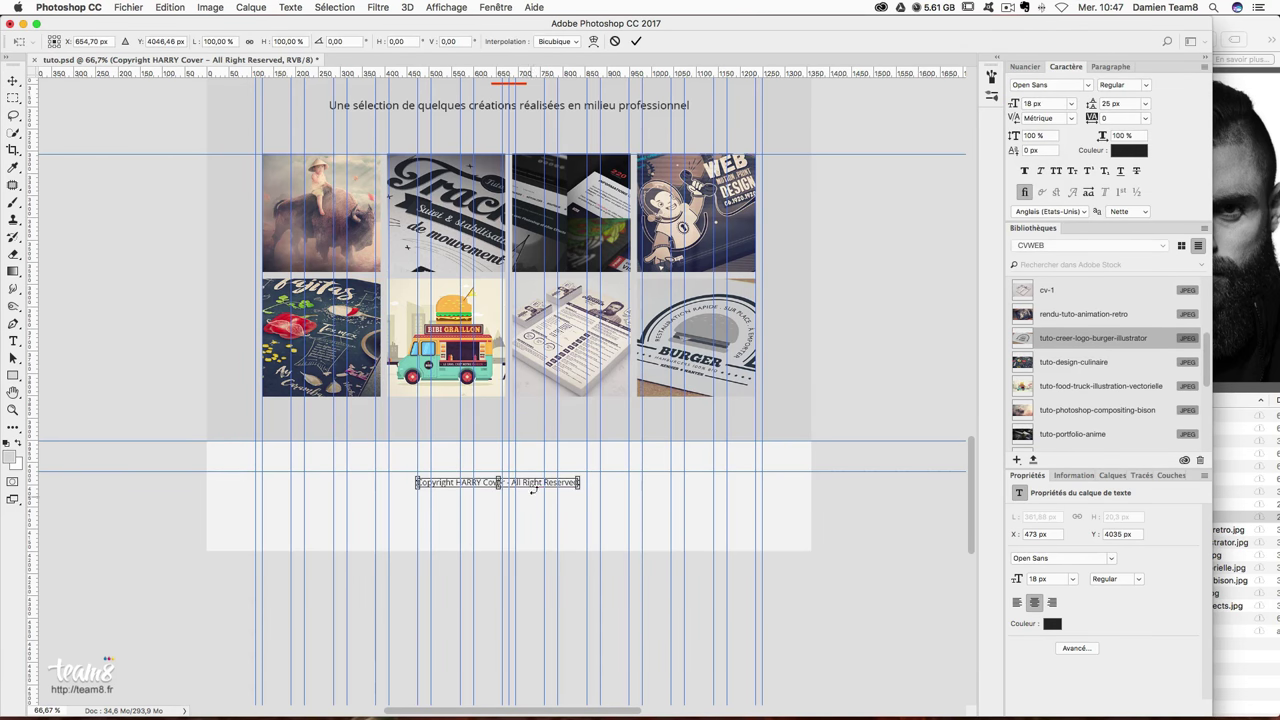
drag(538, 483, 551, 478)
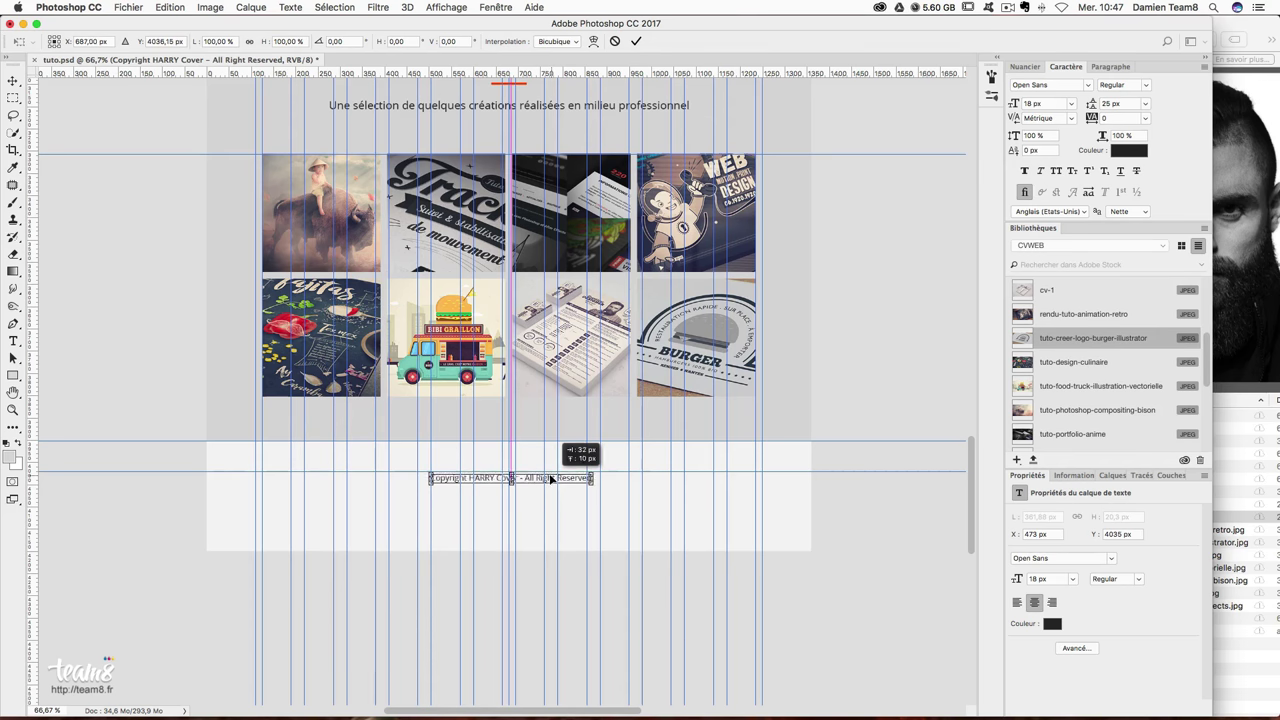
drag(551, 478, 549, 474)
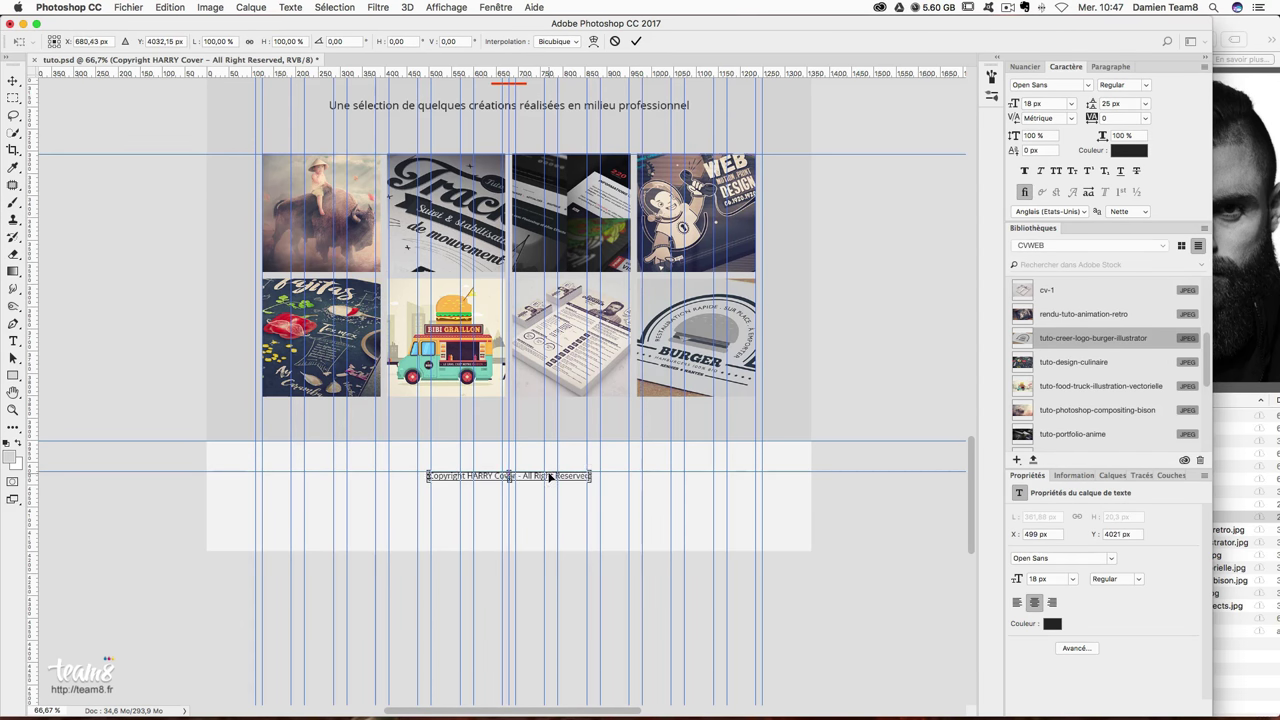
key(Return)
key(Up)
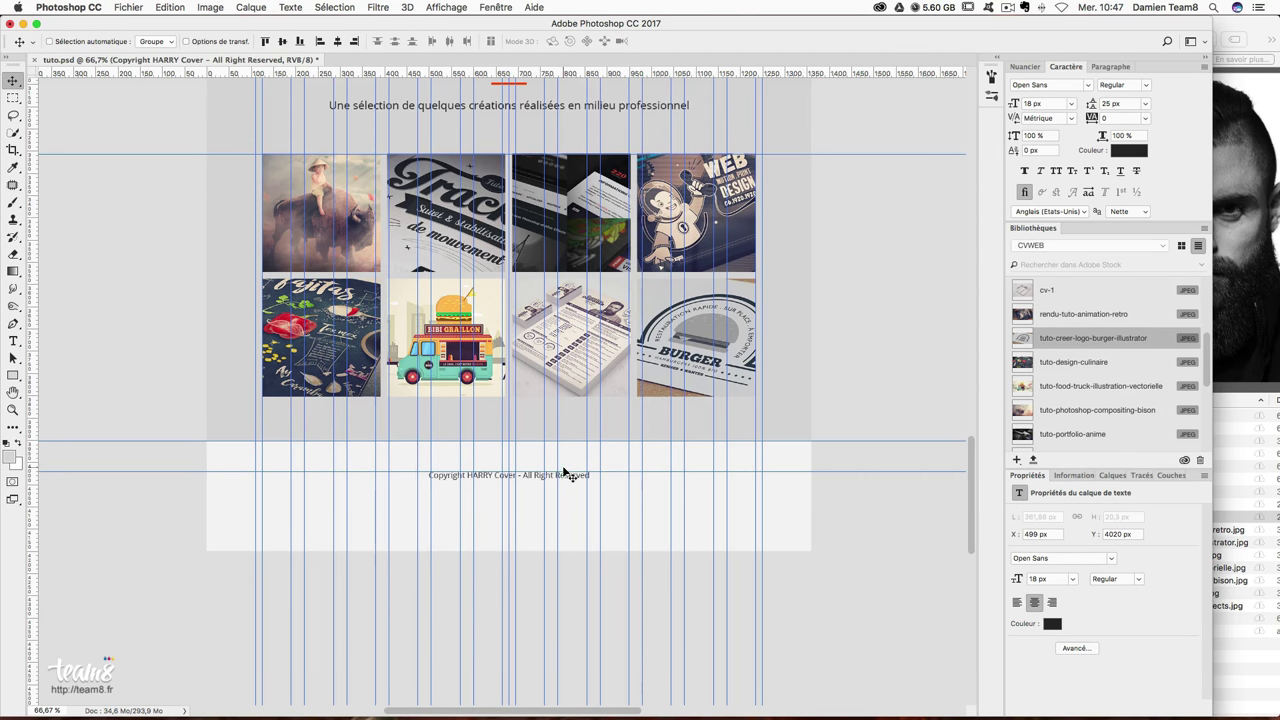
- Give the copyright line 40 px leading and place the cursor back at its end
click(1110, 103)
text(40)
key(Return)
click(13, 341)
click(572, 474)
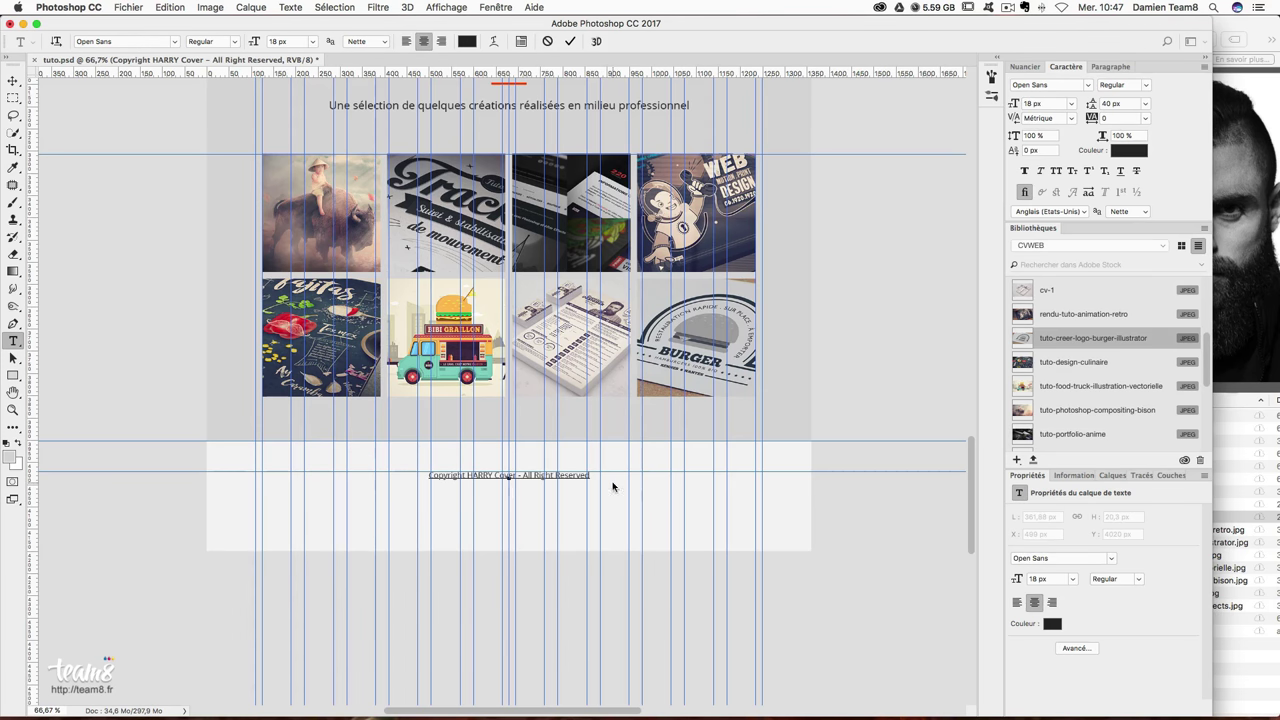
- Type 'Facebook - Twitter - Instagram' on a new line beneath the copyright
text(Faceb)
text(ook)
text( +)
key(BackSpace)
text(- Twitter - )
text(Instagram)
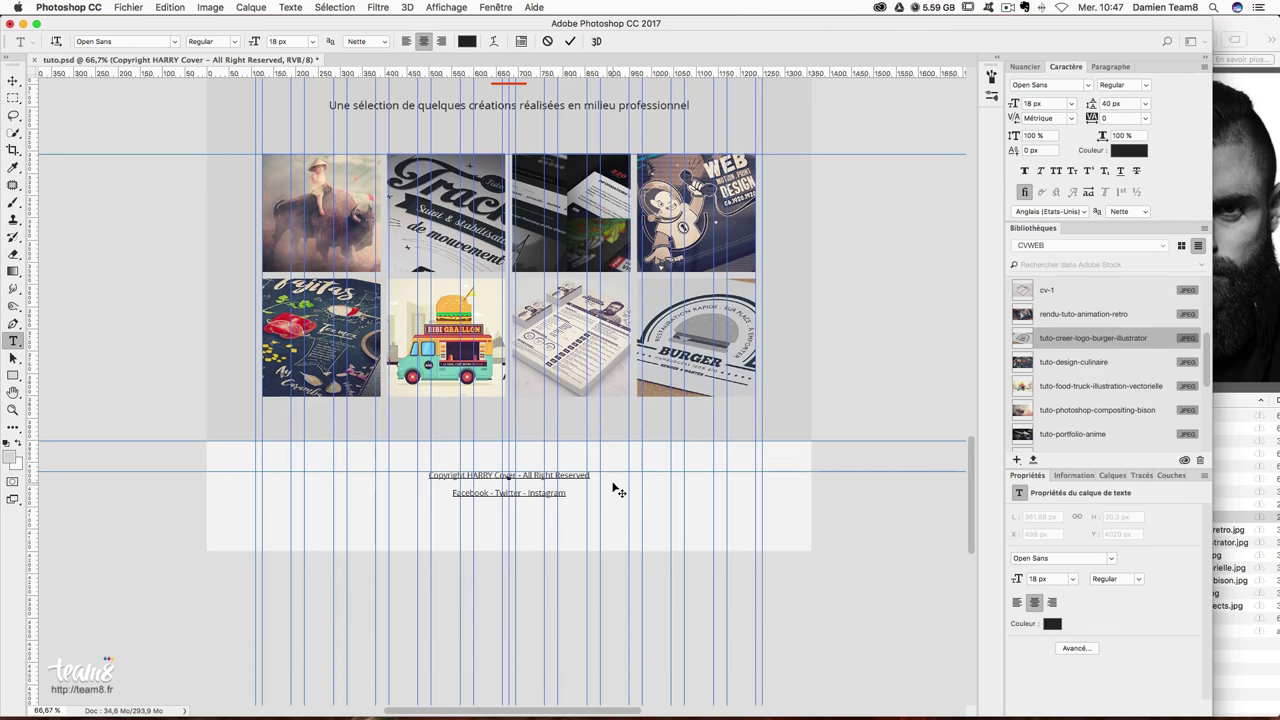
drag(452, 493, 568, 493)
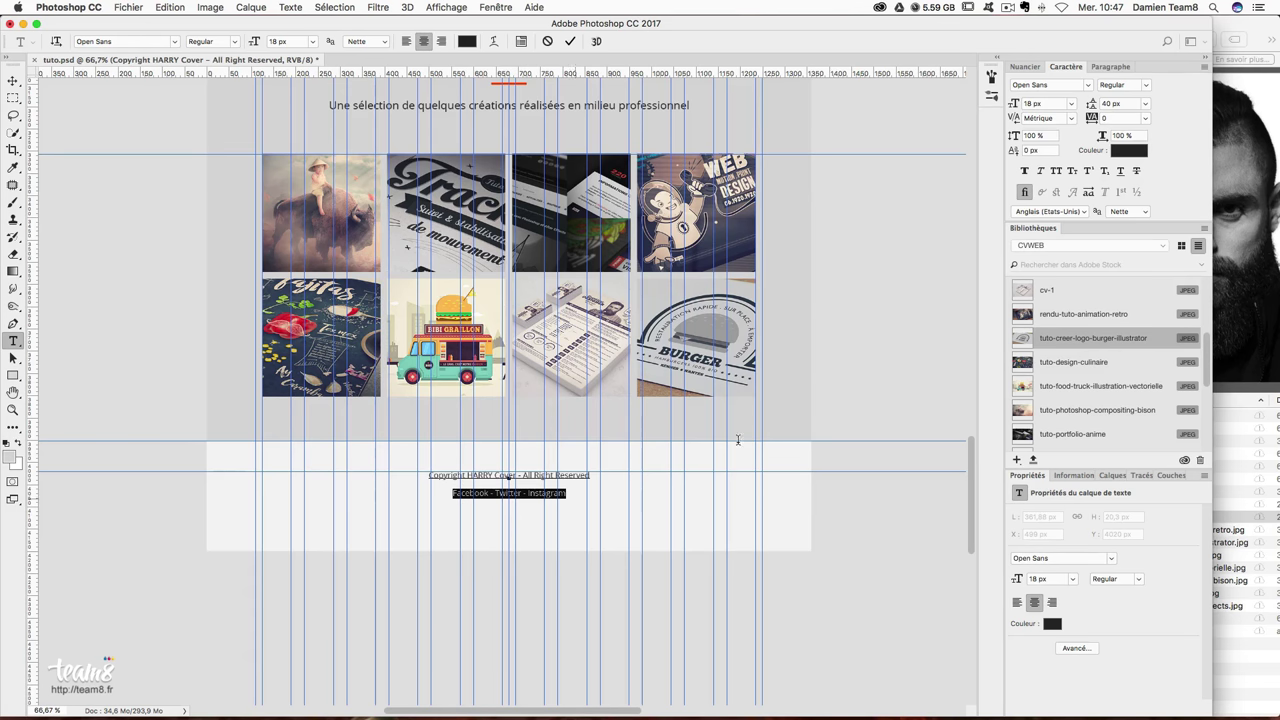
click(1124, 150)
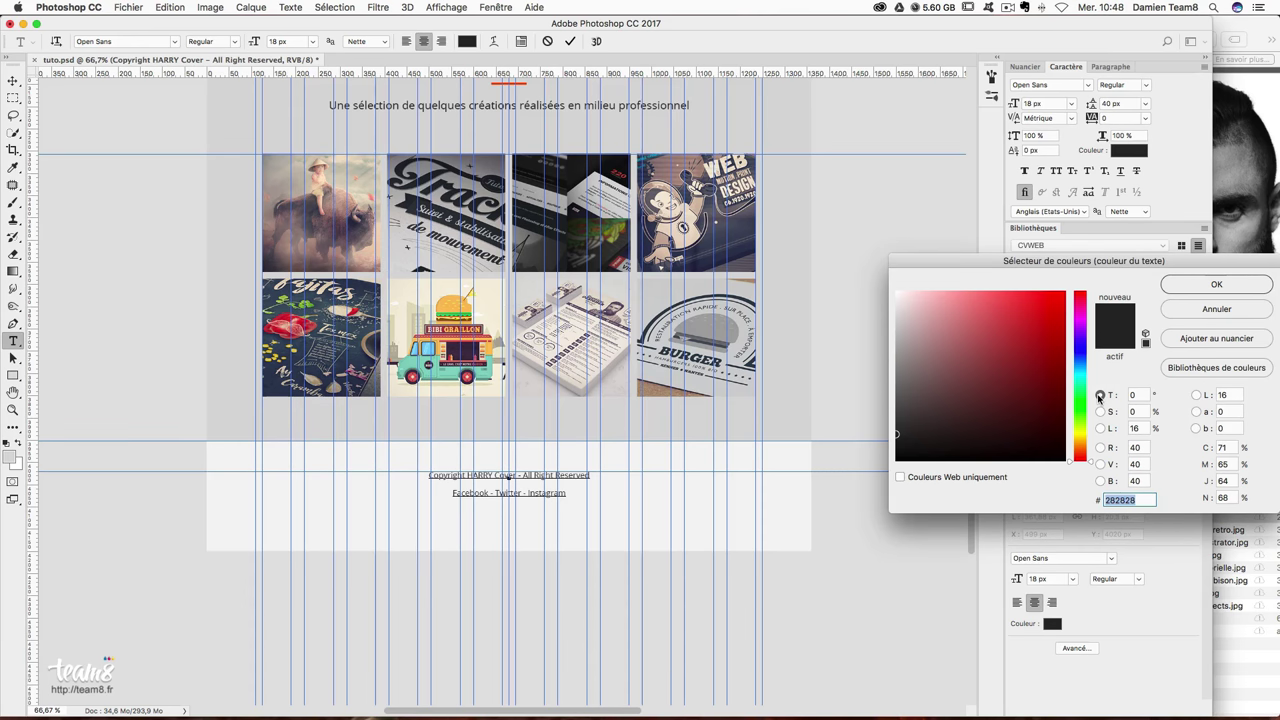
key(Return)
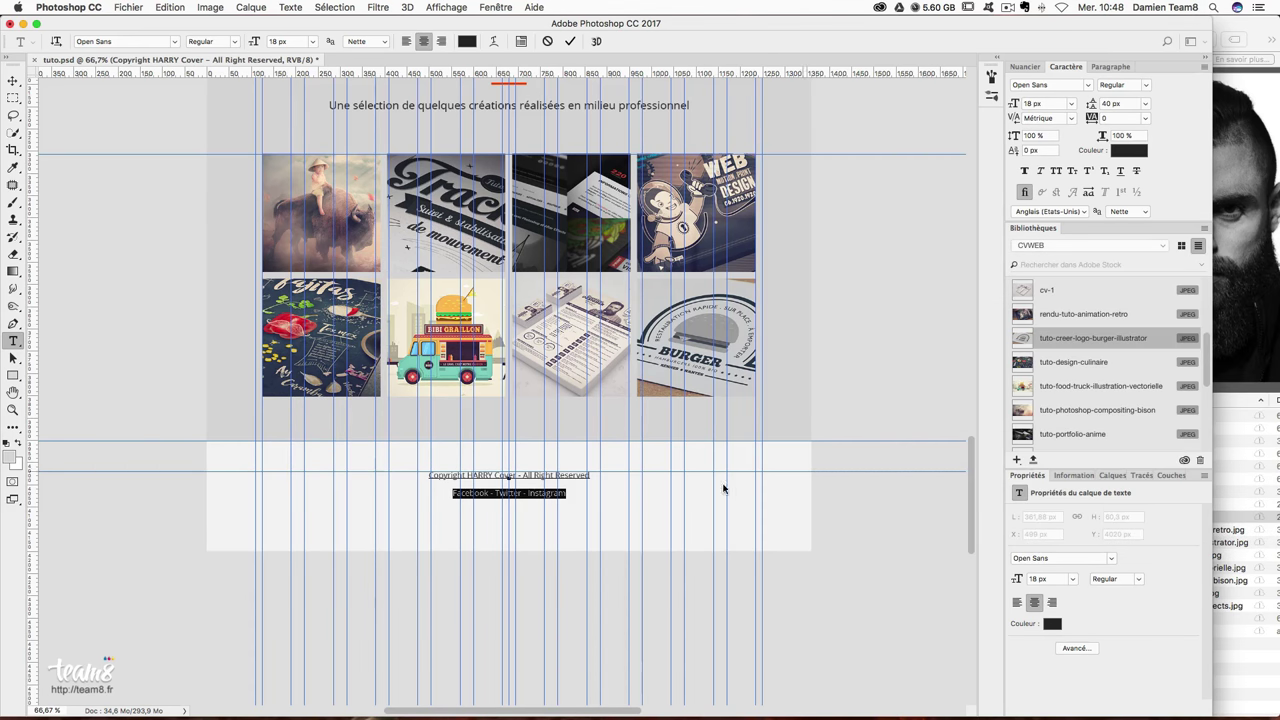
- Colour the copyright line grey #666666 and commit the footer text
right_click(443, 474)
click(445, 481)
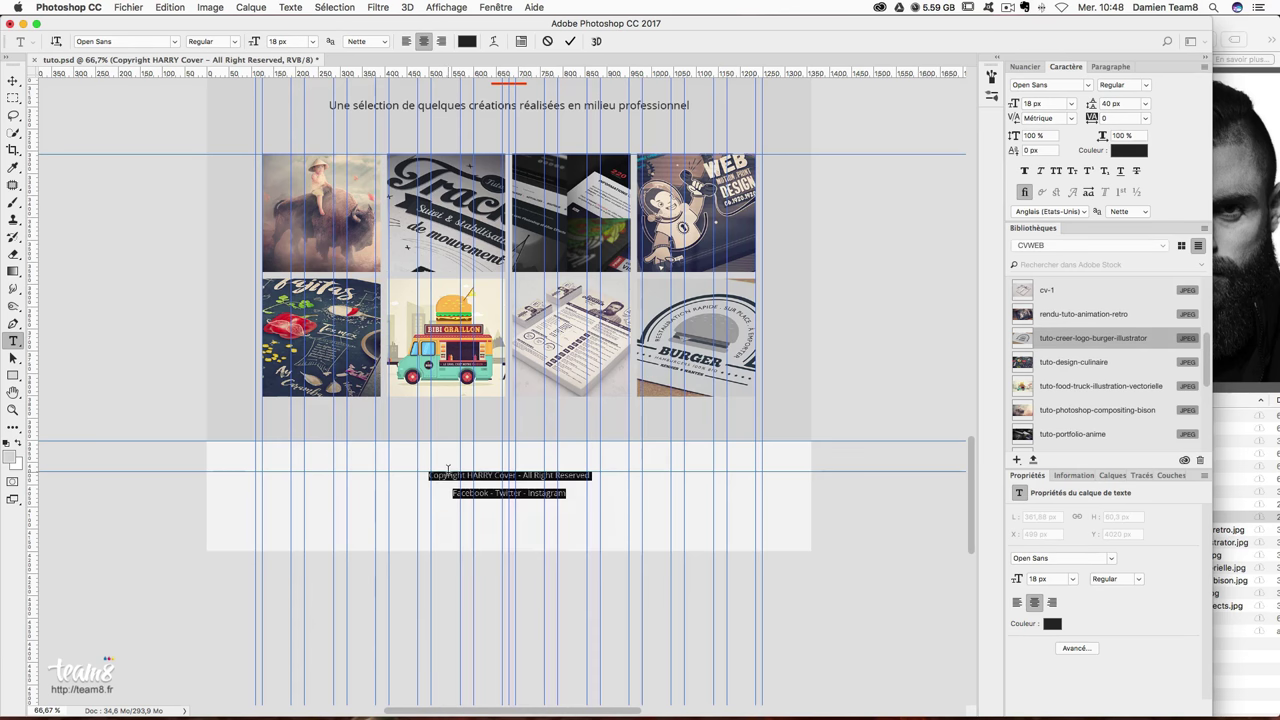
right_click(443, 471)
click(428, 476)
drag(430, 474, 590, 474)
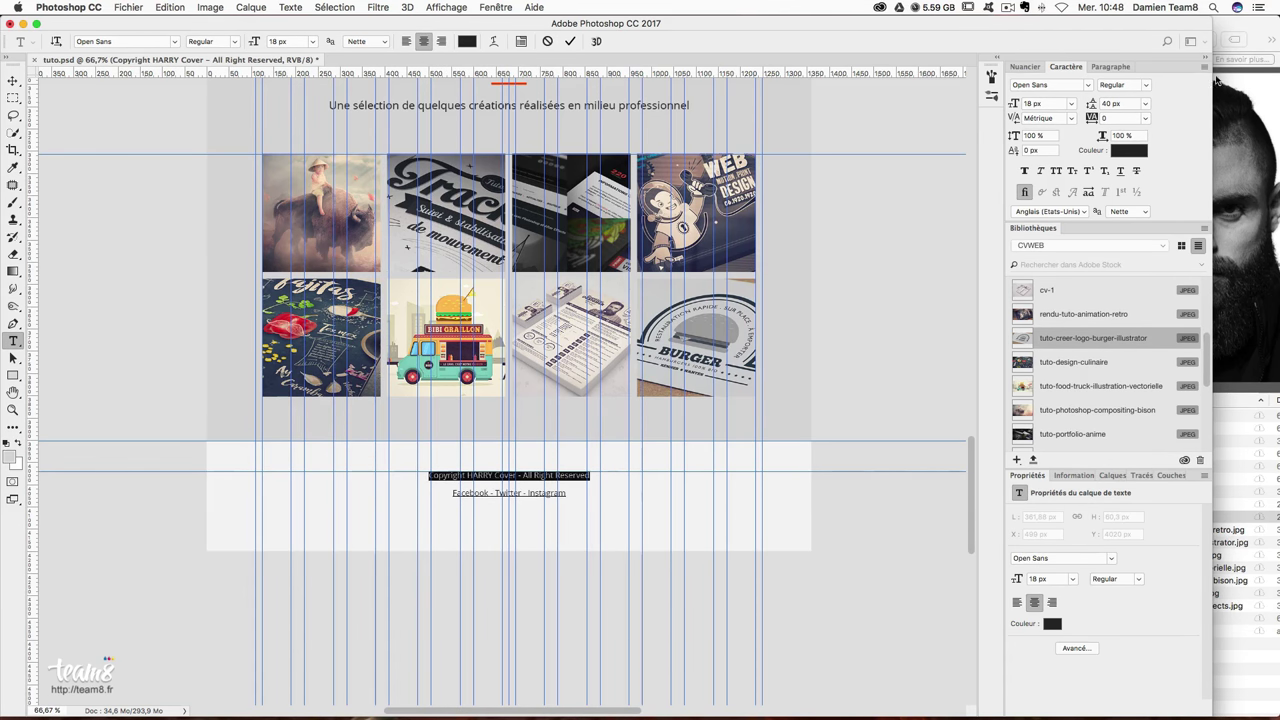
click(1130, 151)
text(666666)
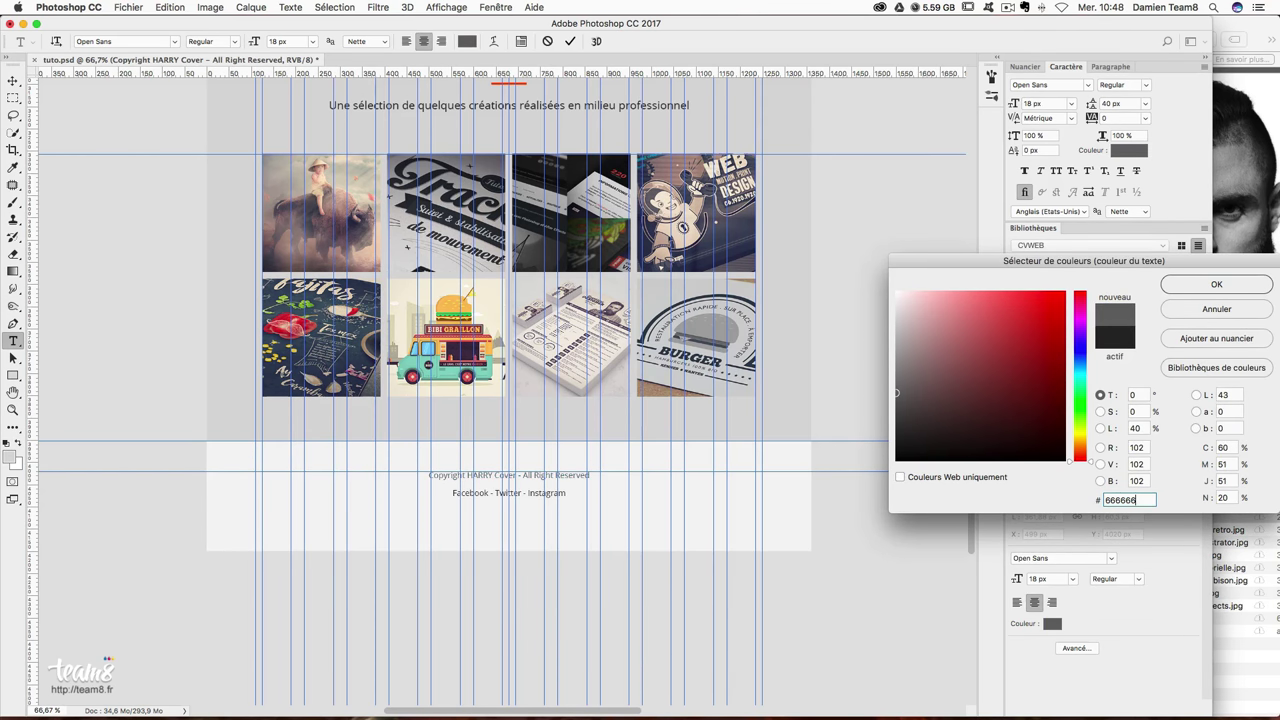
key(Return)
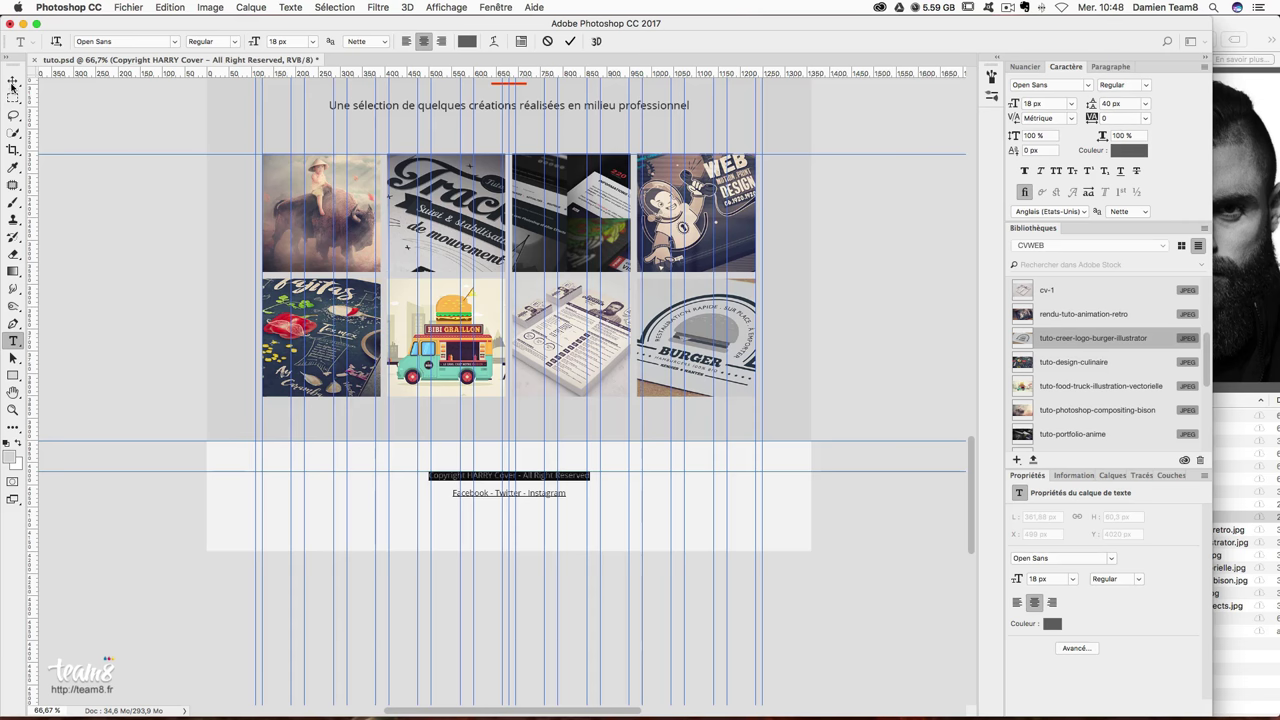
click(12, 82)
- Measure the space below the social links and place a guide at the footer's bottom edge
click(14, 98)
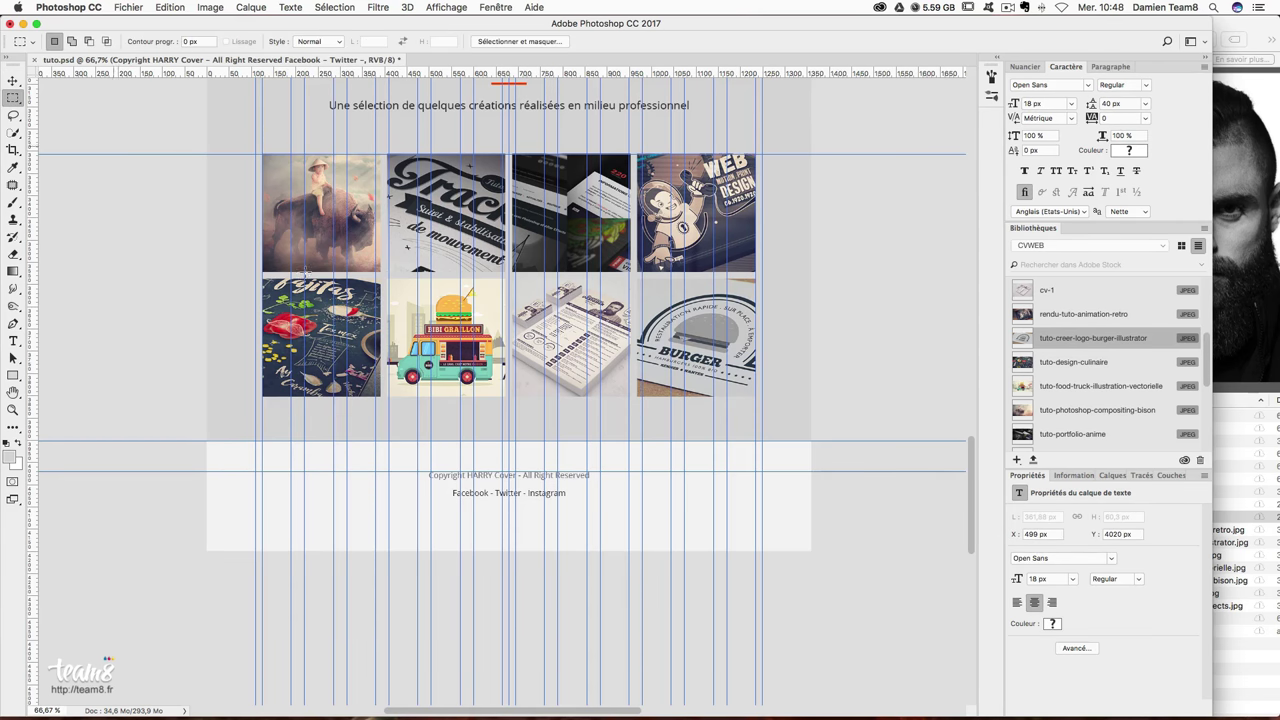
drag(473, 492, 514, 526)
mouse_move(474, 471)
mouse_down()
mouse_move(474, 485)
mouse_move(546, 527)
mouse_up()
click(545, 526)
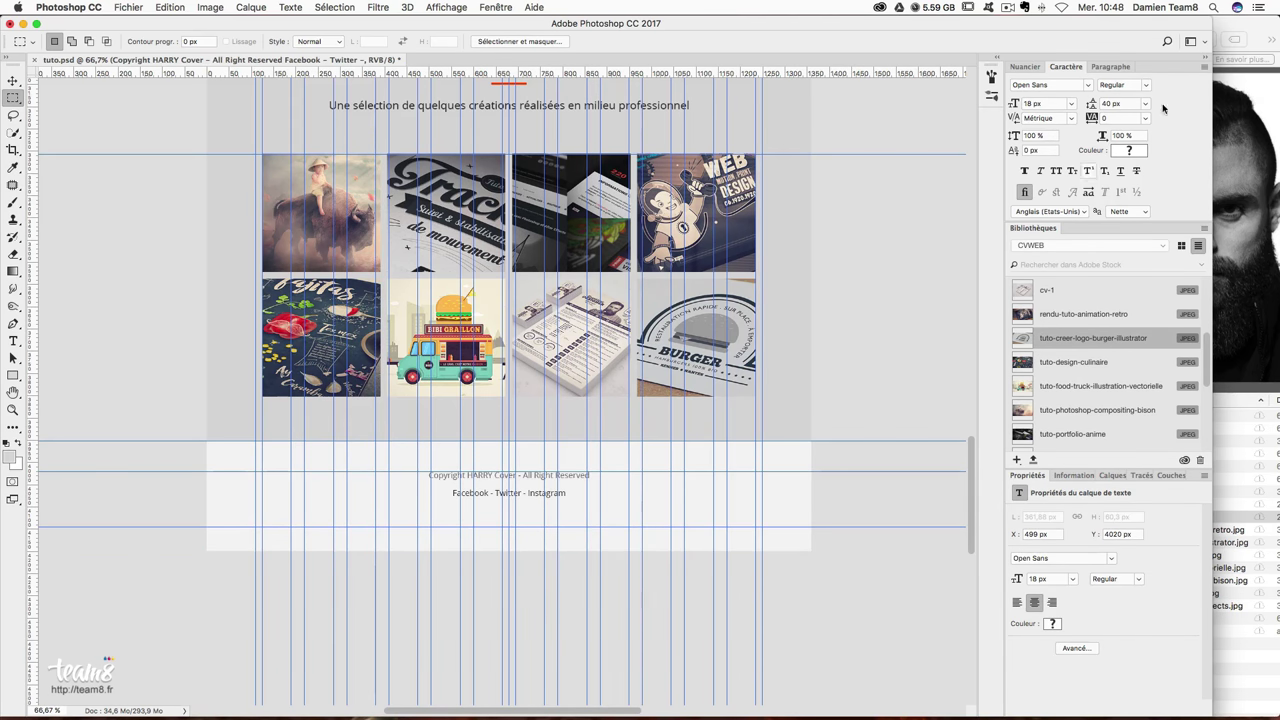
- Set the ecran artboard height to 4144 px and hide the guides
click(1112, 475)
click(1049, 566)
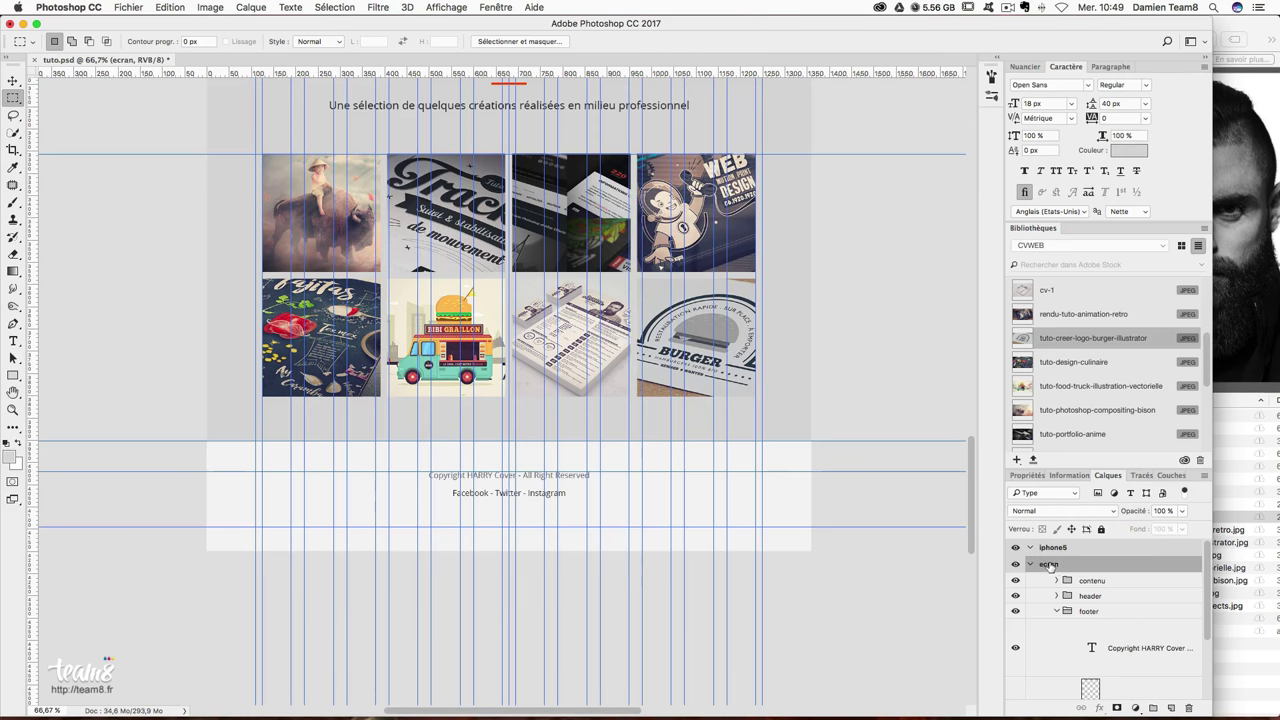
click(1026, 477)
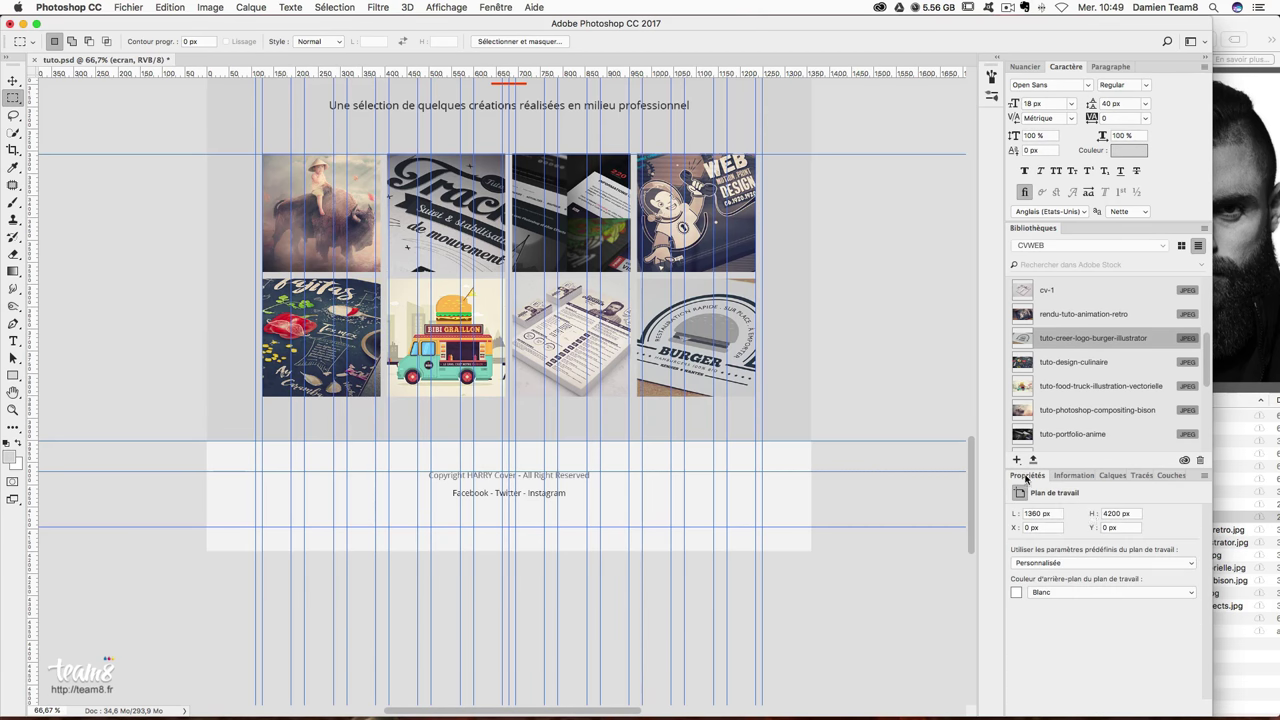
click(1118, 513)
double_click(1113, 513)
text(4300)
key(Return)
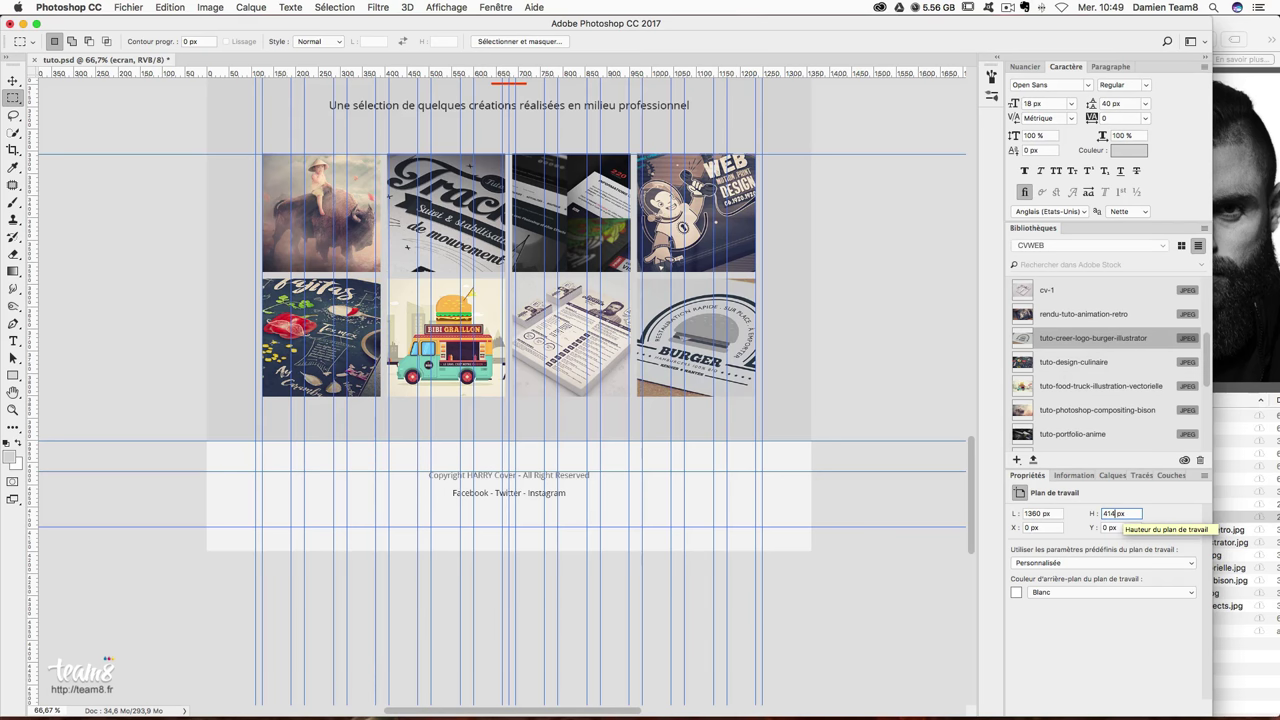
double_click(1113, 513)
text(4144)
key(Return)
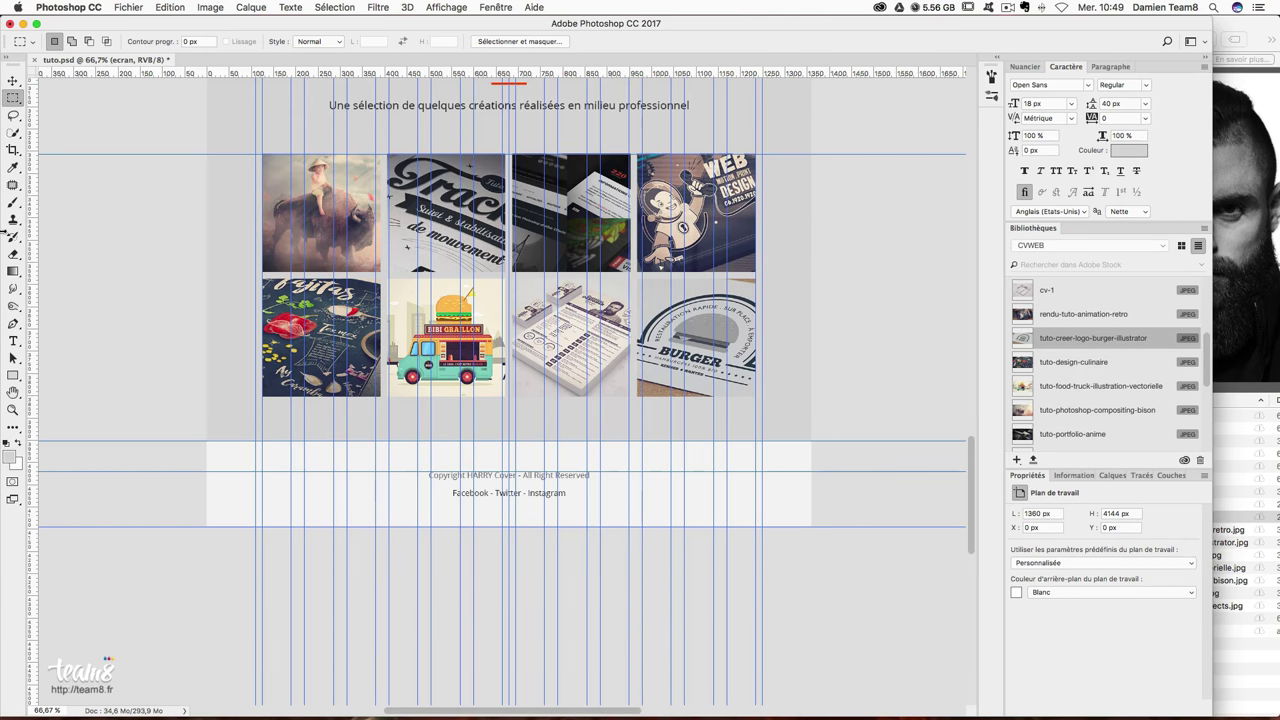
click(13, 81)
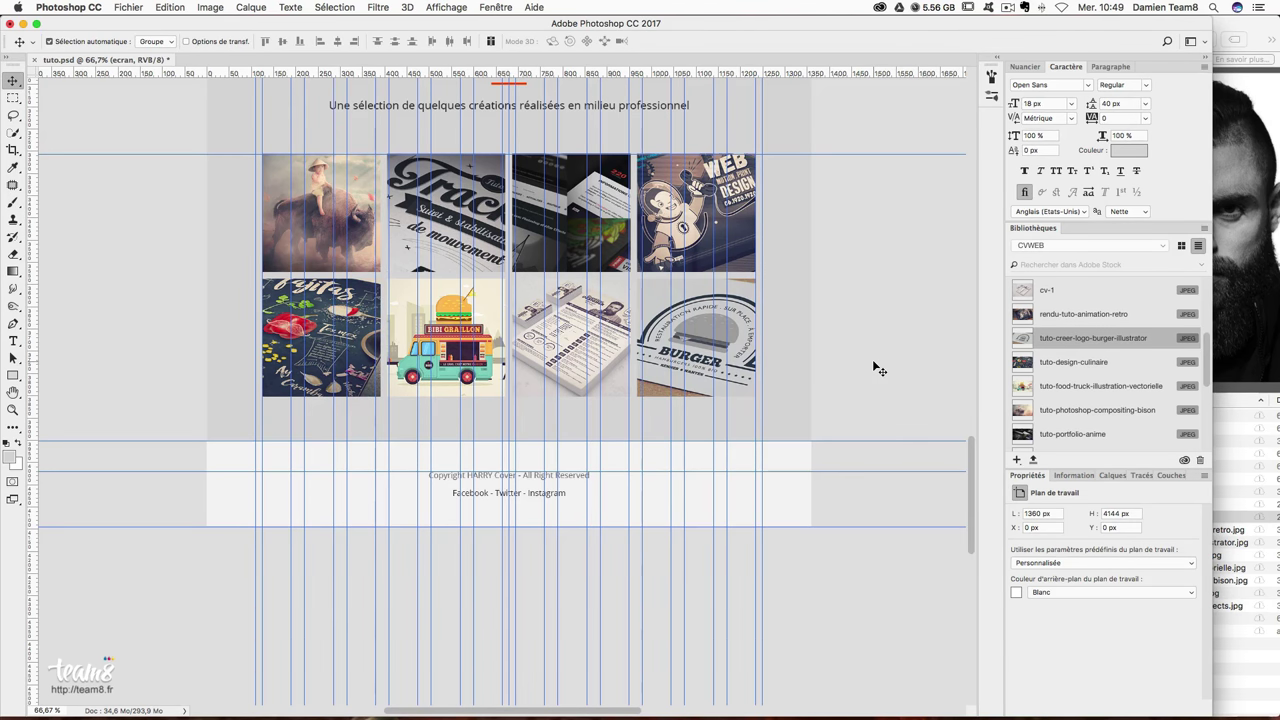
key(ctrl+semicolon)
drag(969, 505, 972, 237)
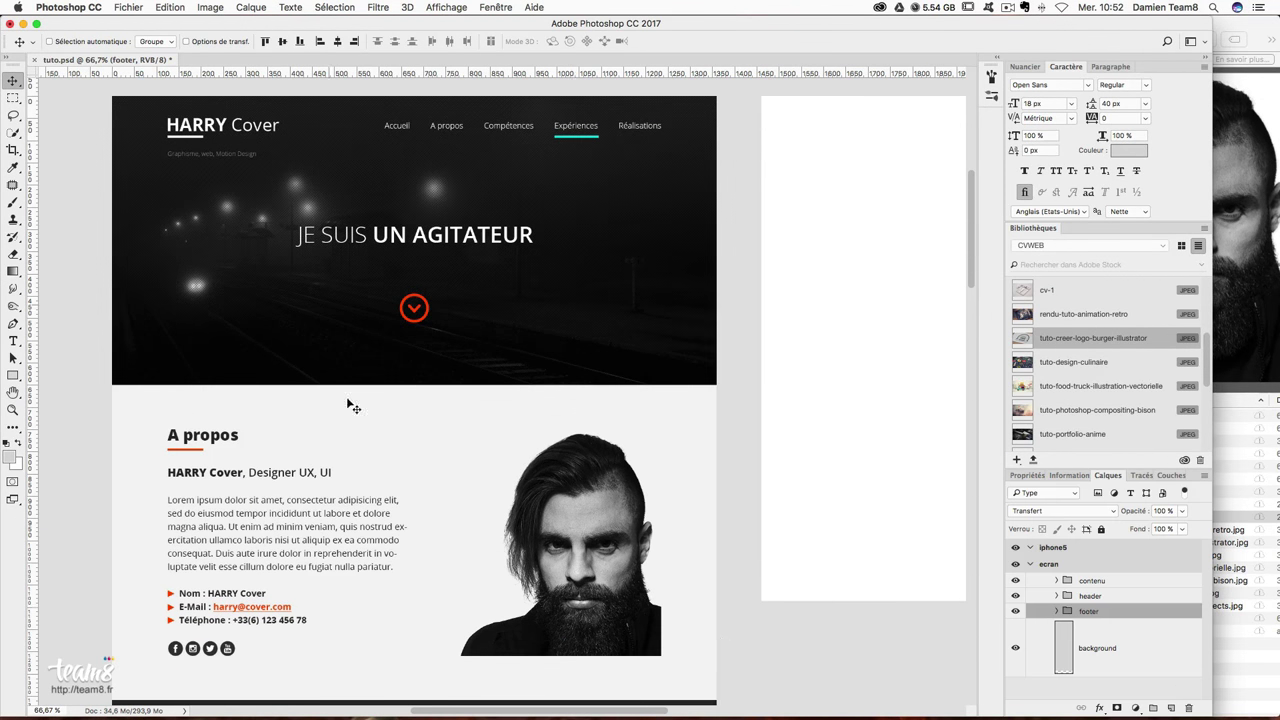
- Duplicate the contenu, header, footer and background groups onto the iphone5 artboard
click(1094, 582)
shift+click(1088, 662)
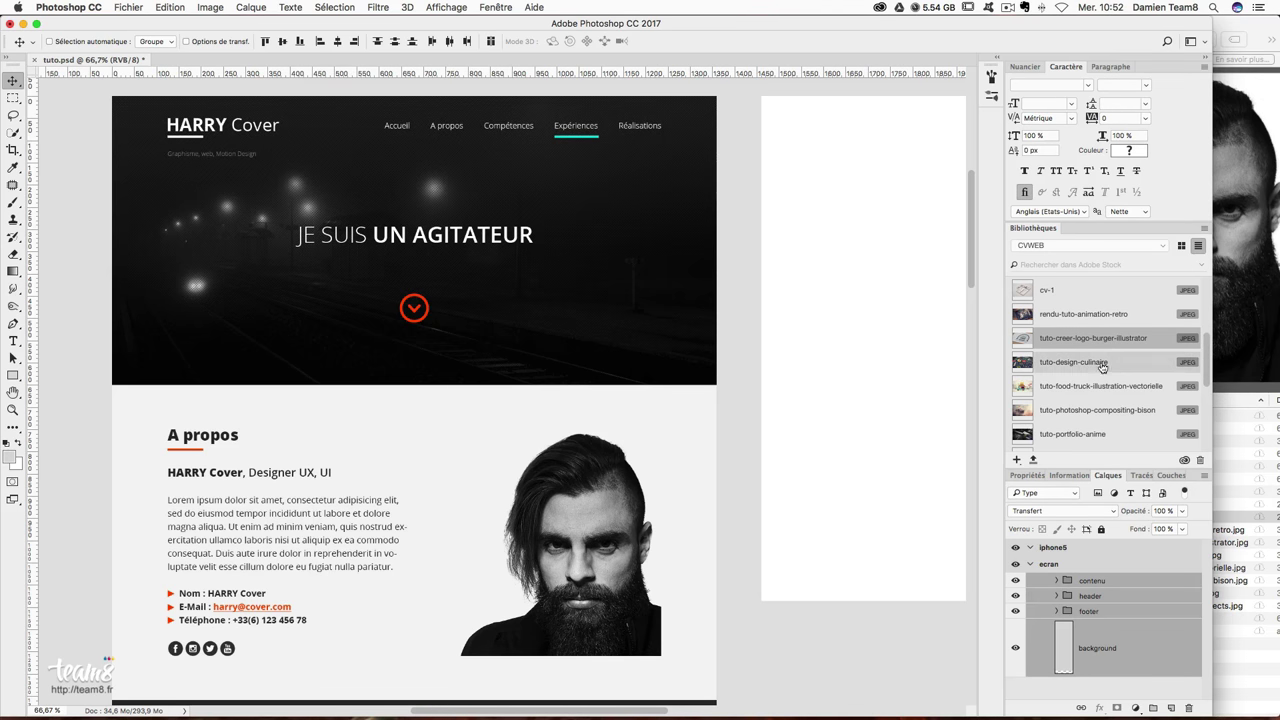
scroll(735, 202, up, 1)
scroll(735, 202, right, 1)
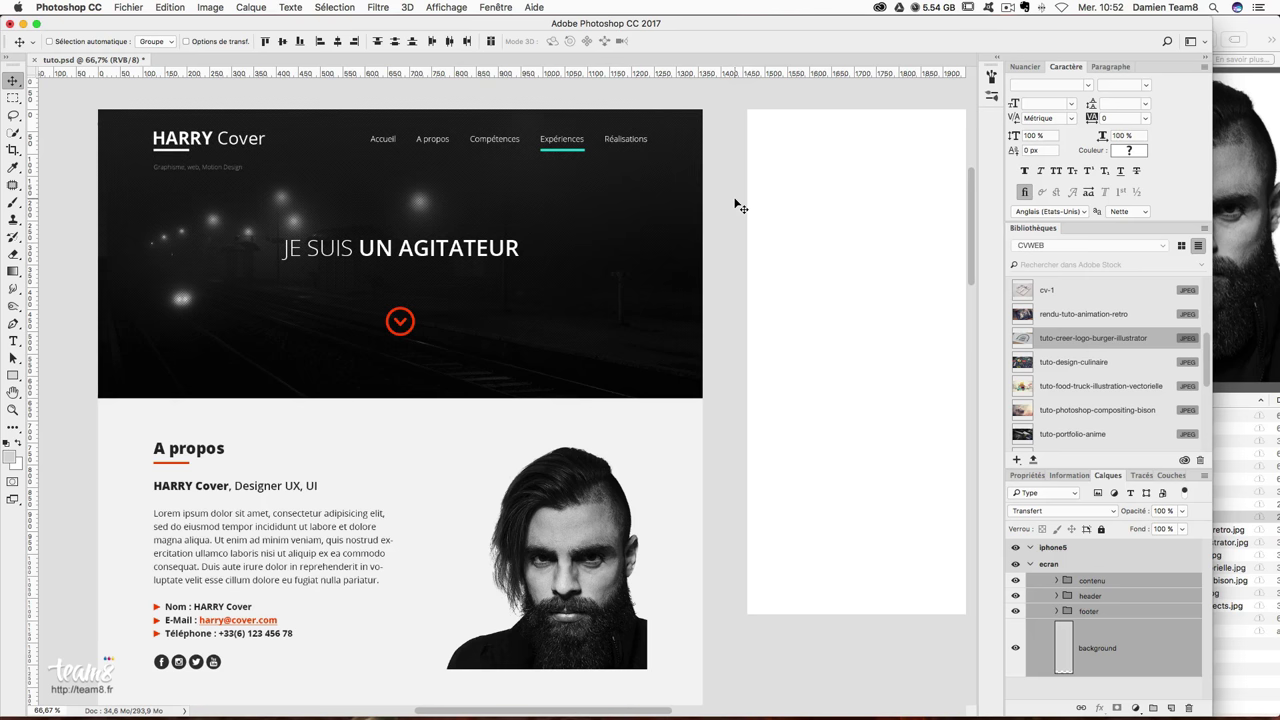
right_click(1094, 590)
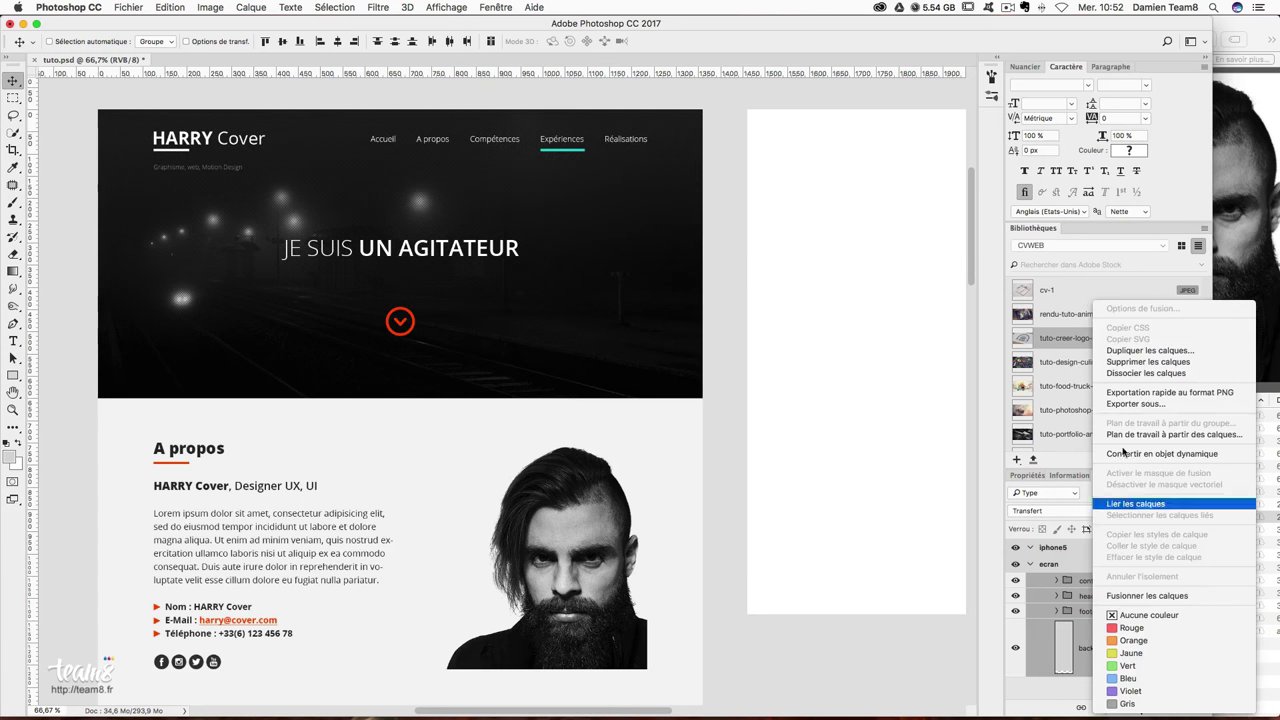
click(1144, 351)
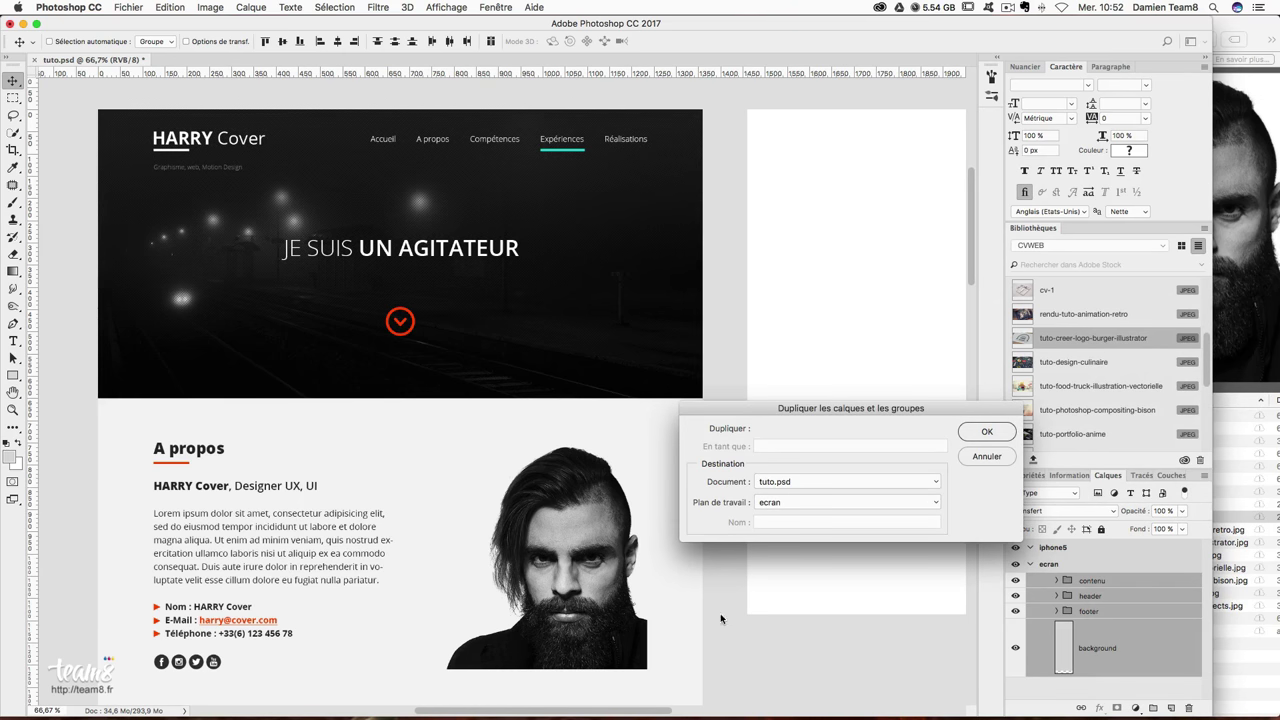
click(805, 513)
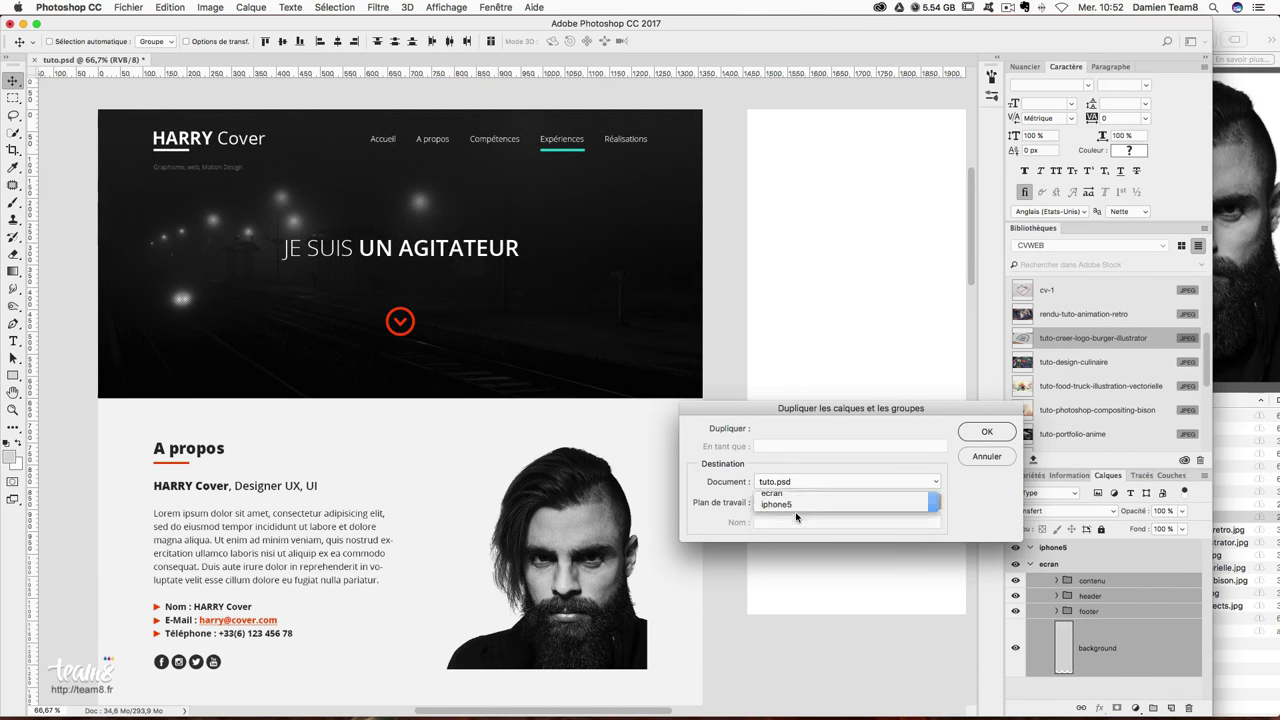
click(987, 431)
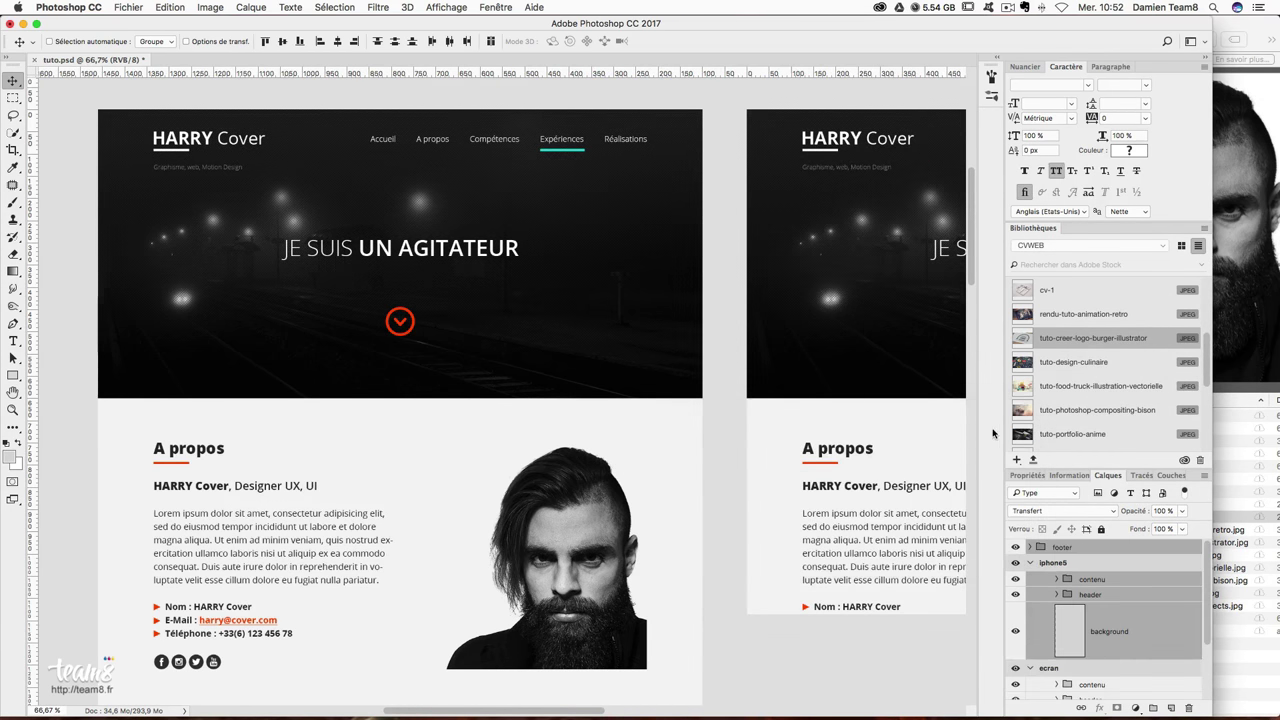
- Move the copied footer group under header in the iphone5 artboard's layer stack
scroll(780, 490, right, 5)
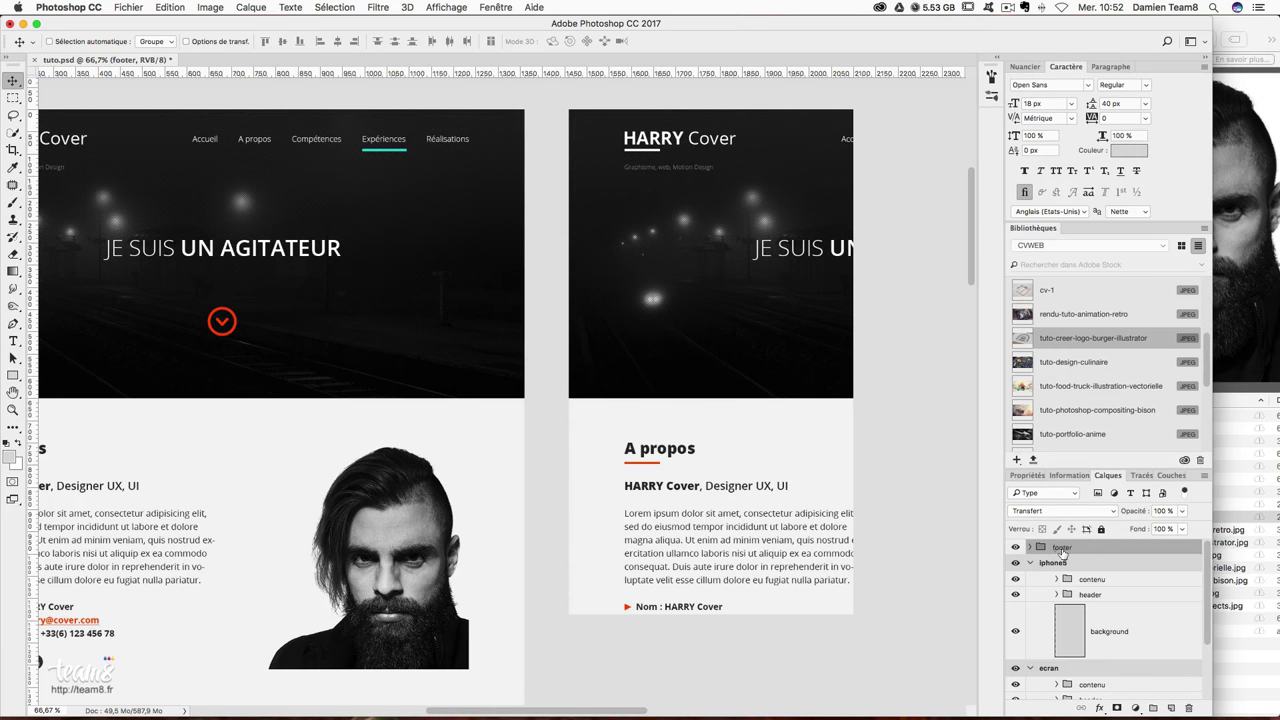
mouse_move(1062, 547)
mouse_down()
mouse_move(1085, 596)
mouse_move(1175, 593)
mouse_up()
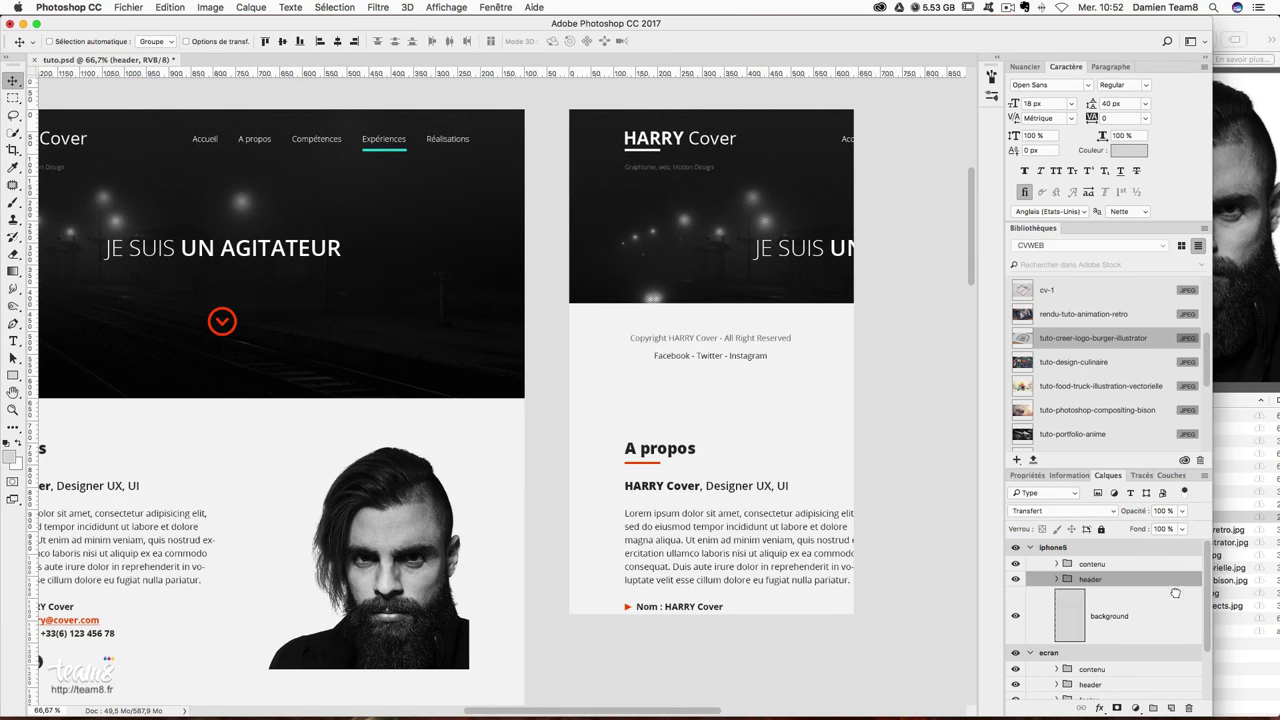
key(ctrl+z)
drag(1062, 547, 1077, 616)
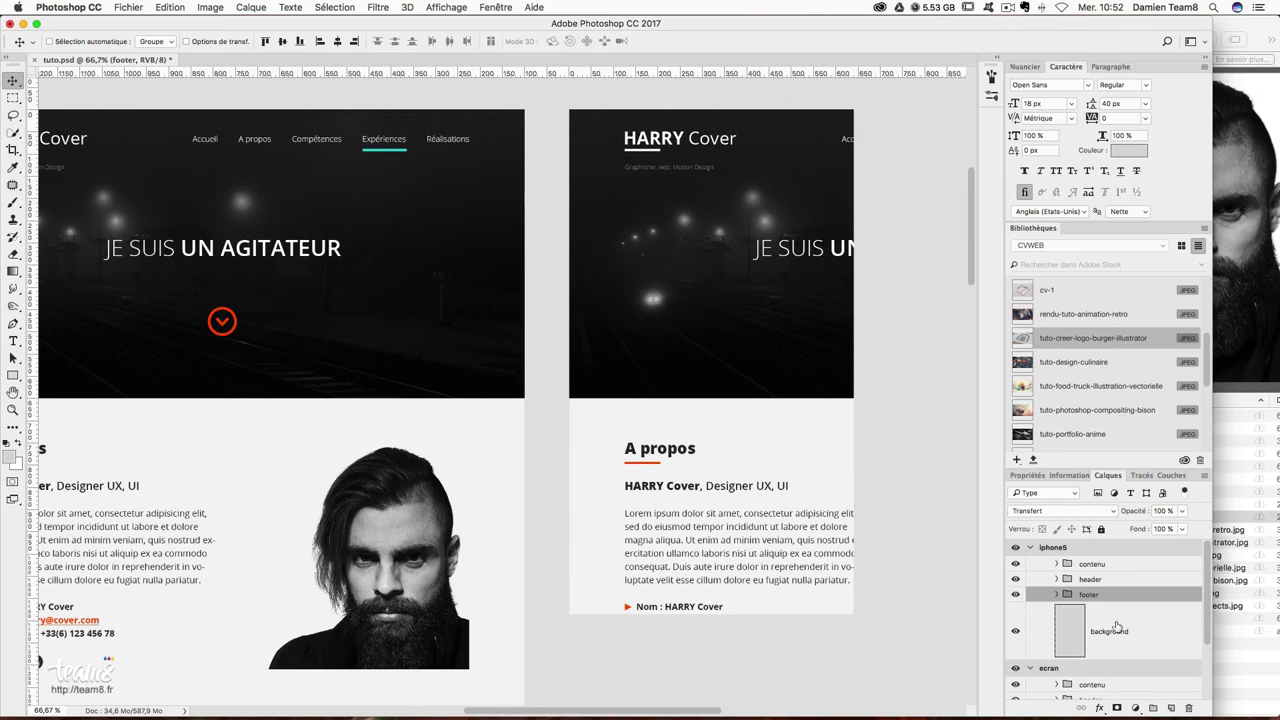
click(1124, 566)
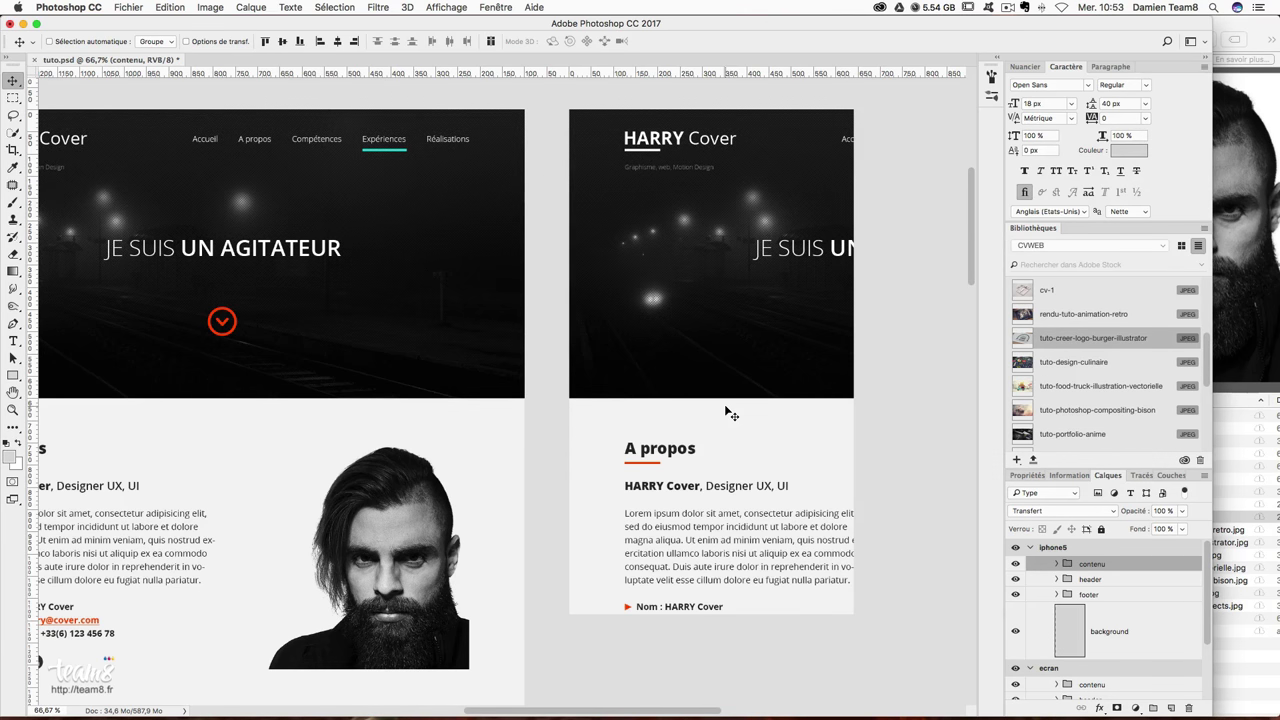
- Set the iphone5 artboard height to 4000 px
click(1052, 549)
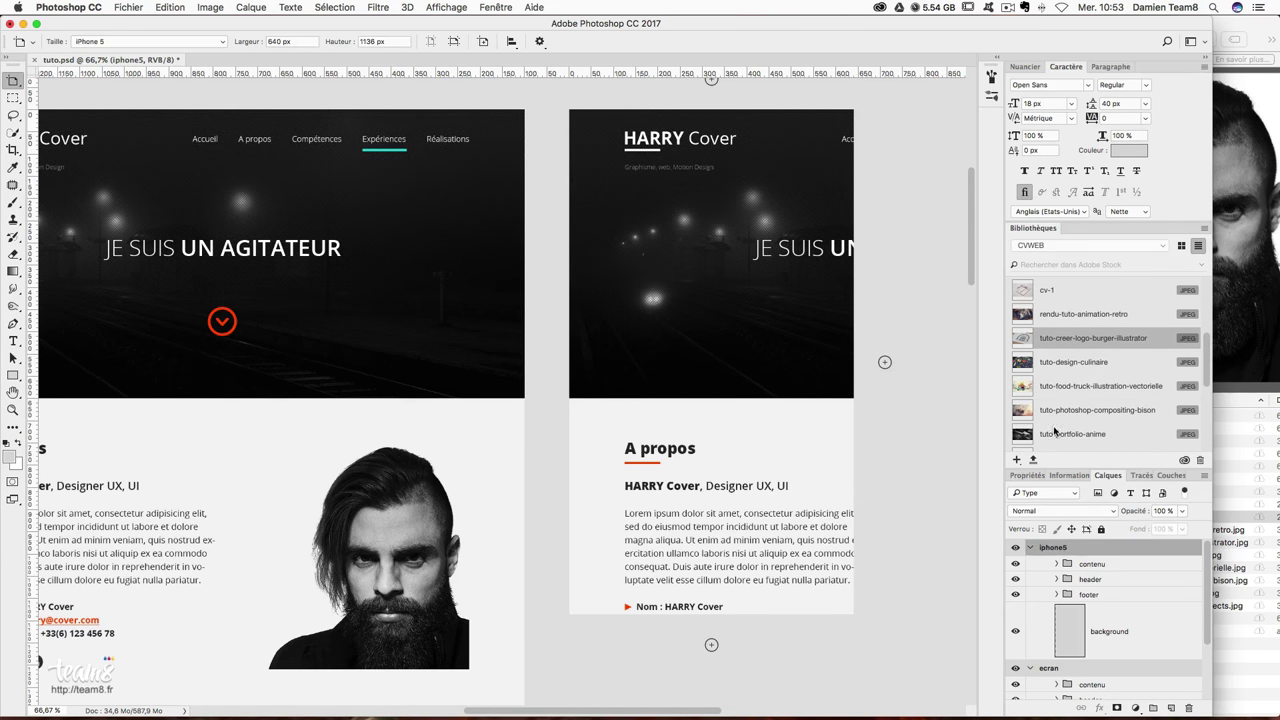
click(1027, 476)
click(1117, 513)
text(4000)
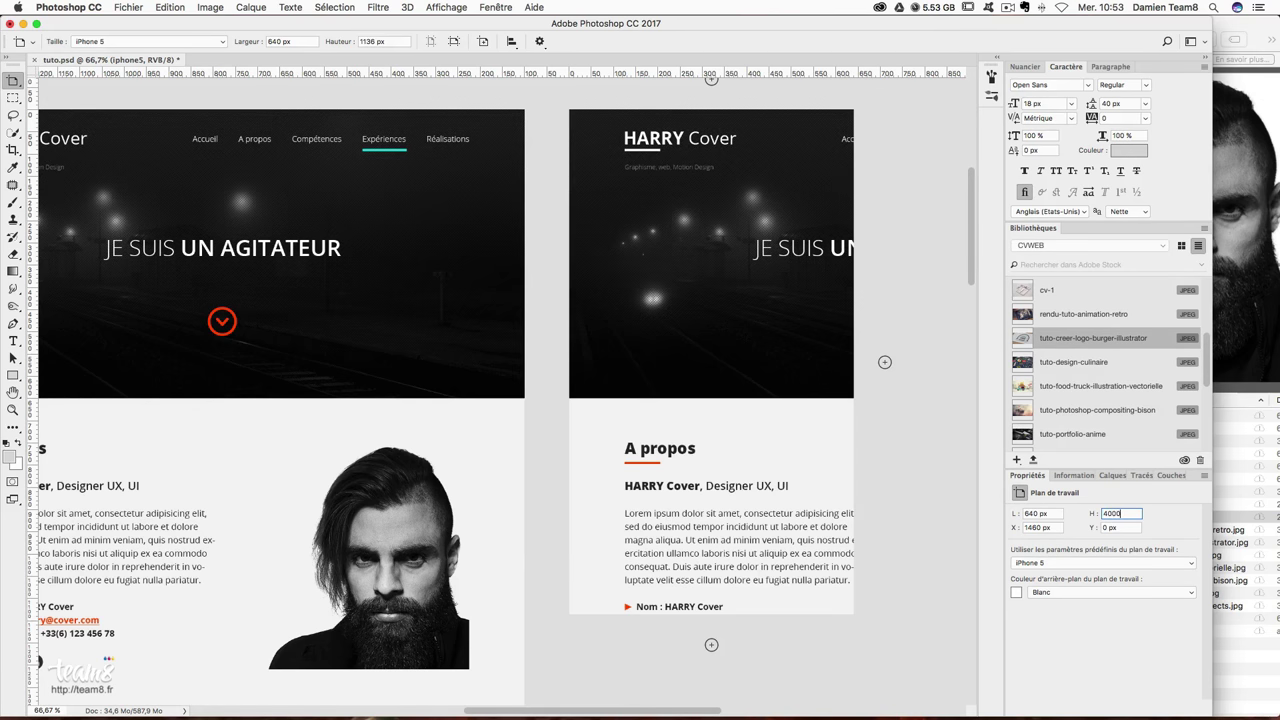
key(Return)
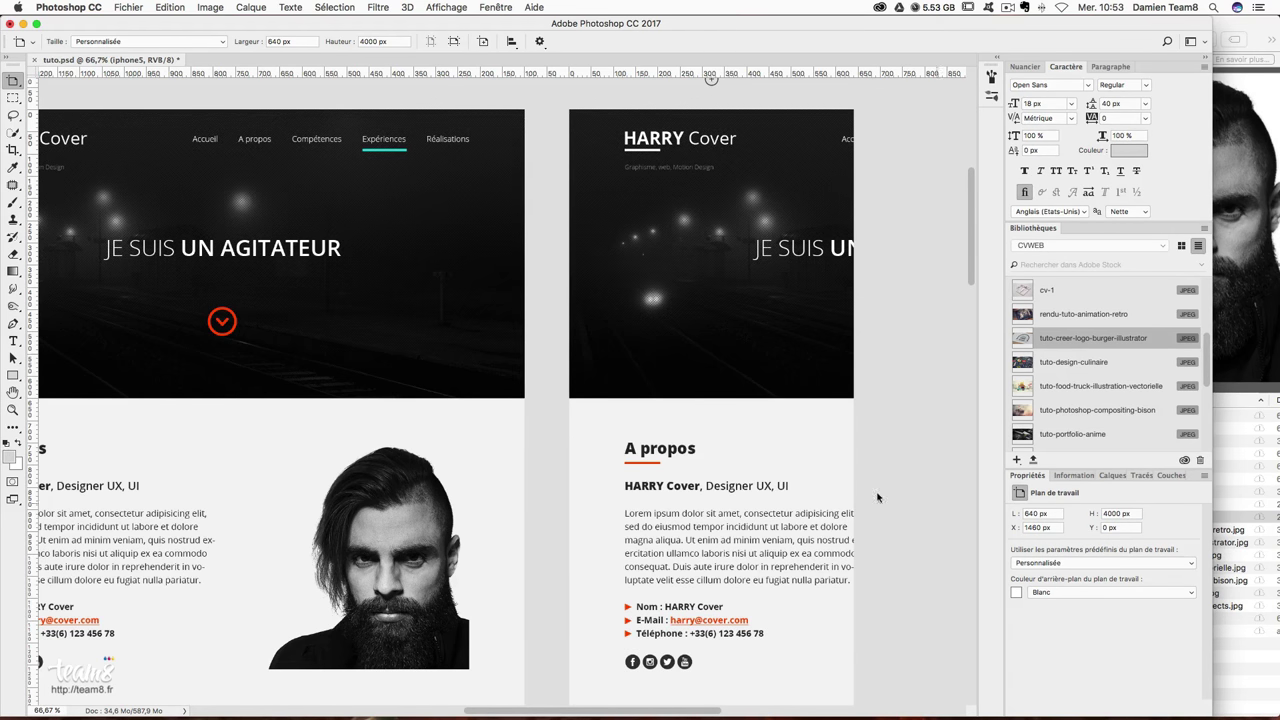
scroll(877, 497, down, 5)
scroll(803, 483, down, 1)
scroll(803, 483, down, 3)
scroll(800, 483, up, 6)
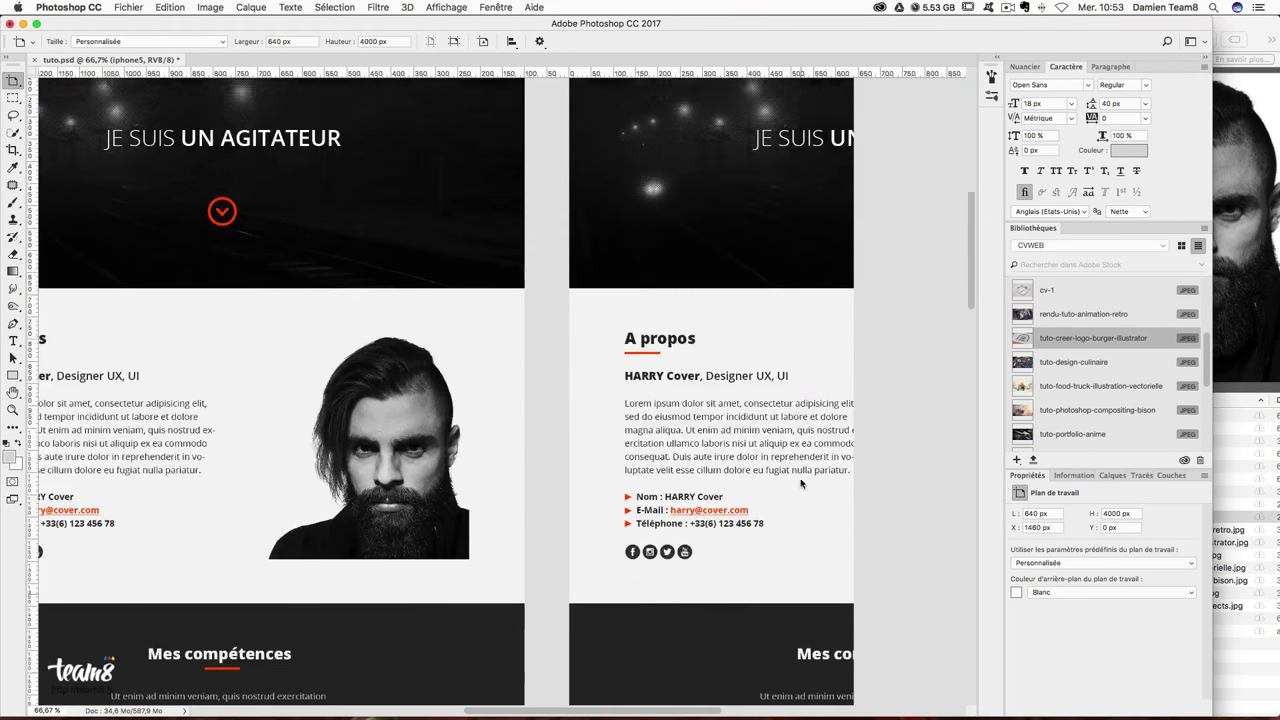
scroll(800, 483, up, 5)
scroll(800, 483, down, 2)
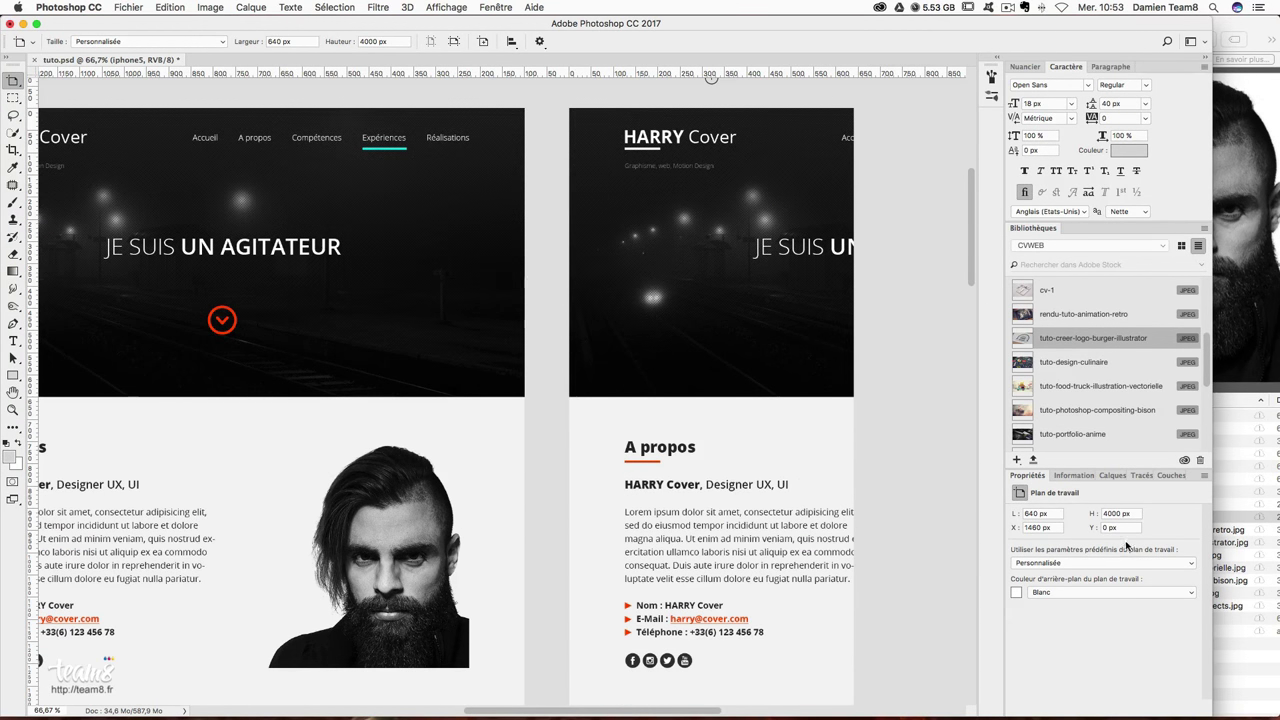
- Show the column grid guides over the iphone5 artboard
click(1108, 476)
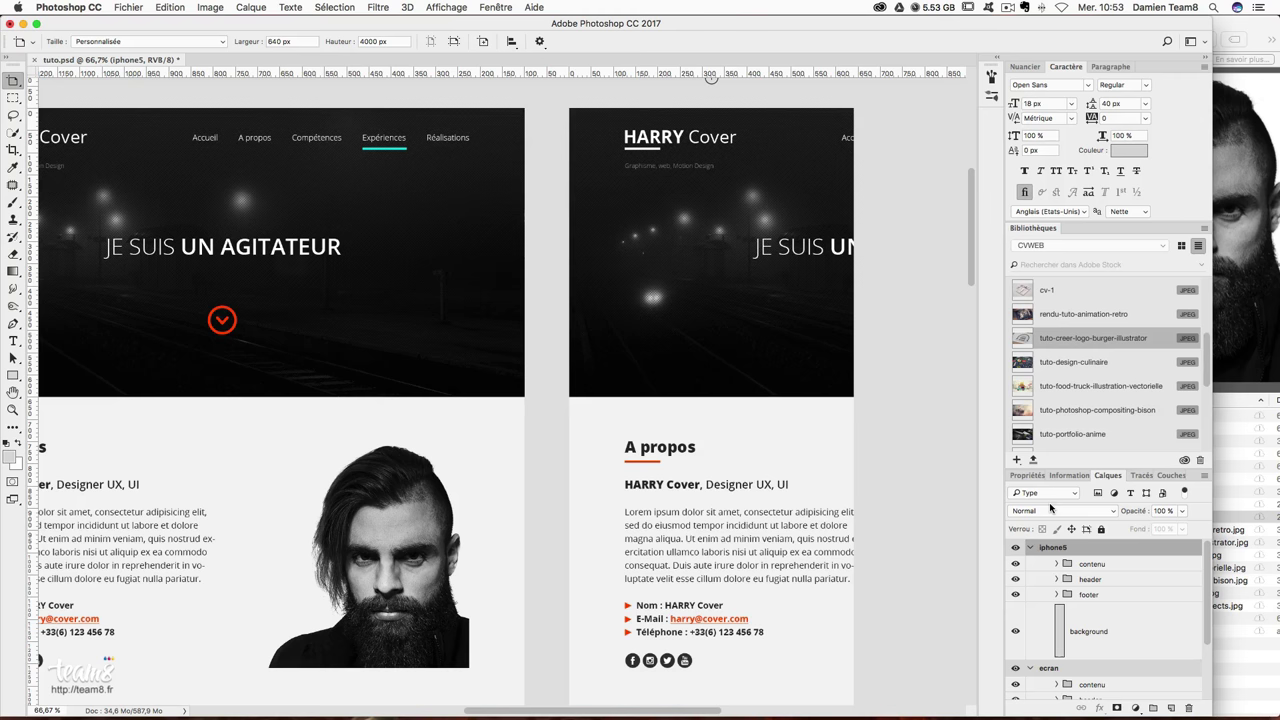
scroll(731, 440, left, 2)
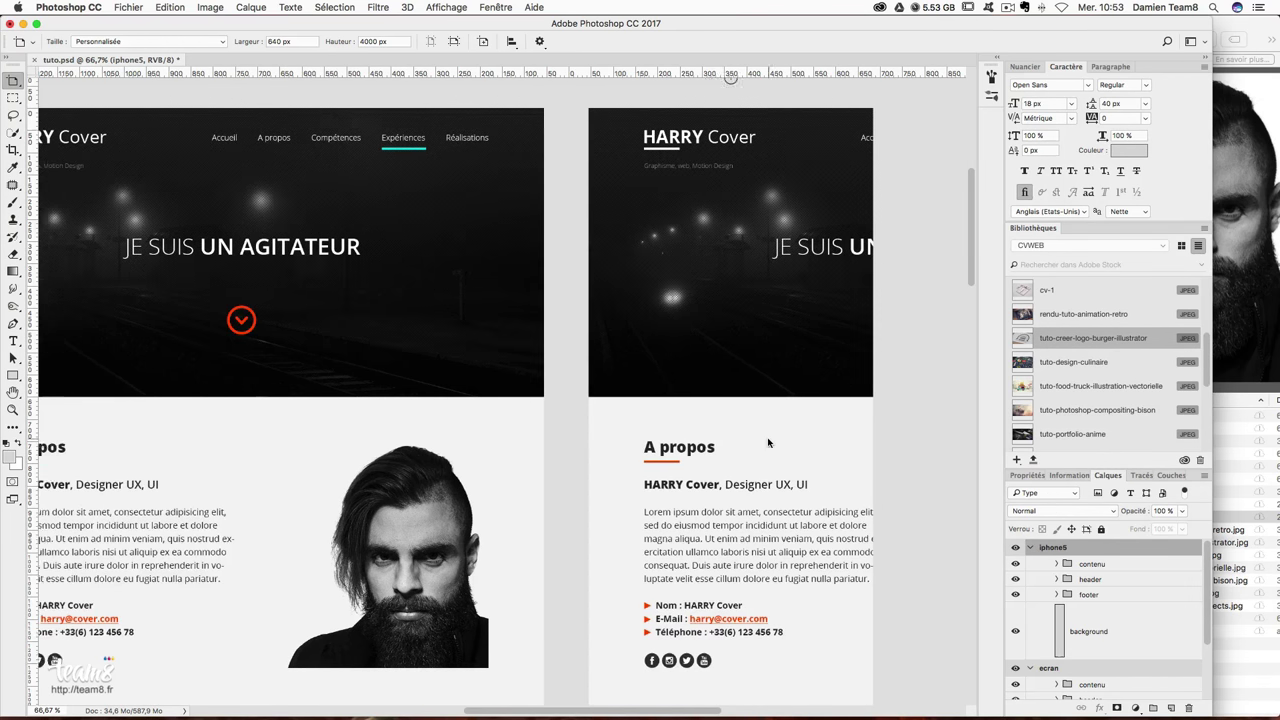
scroll(731, 440, left, 5)
scroll(760, 443, right, 2)
scroll(768, 443, right, 1)
key(ctrl+h)
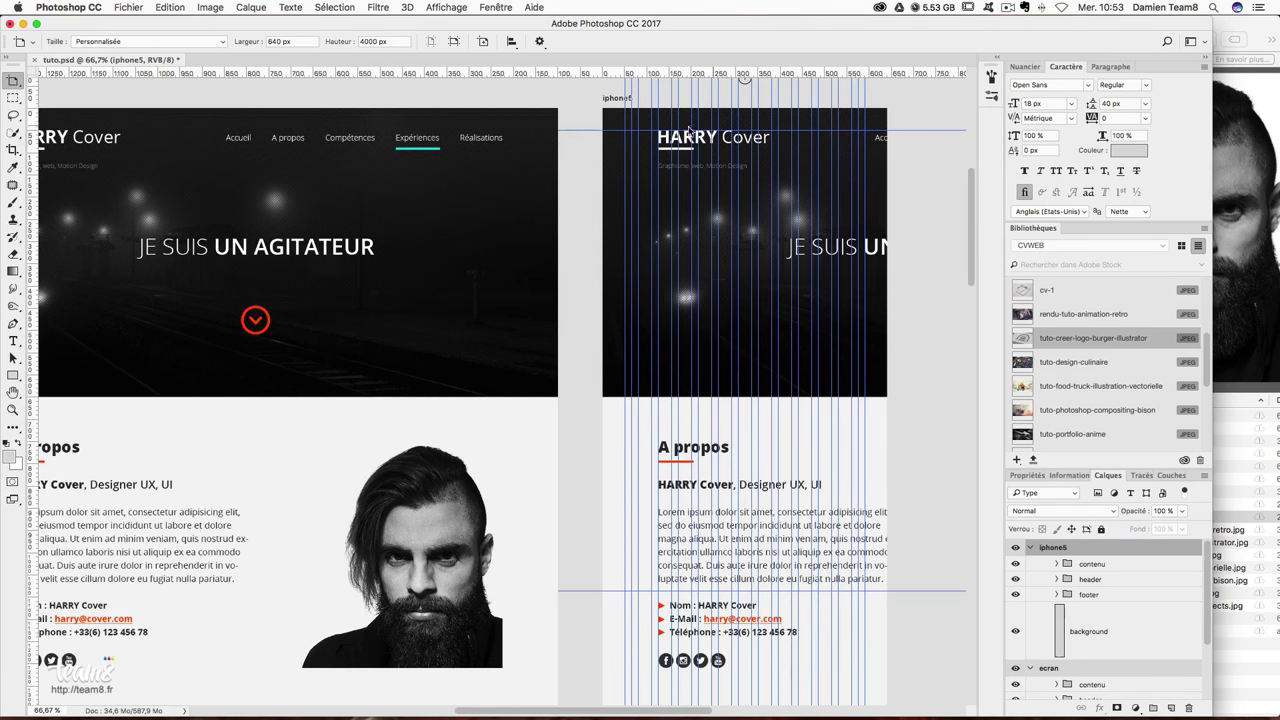
- Move the HARRY Cover logo about 61 px left in the iphone5 header
click(1099, 567)
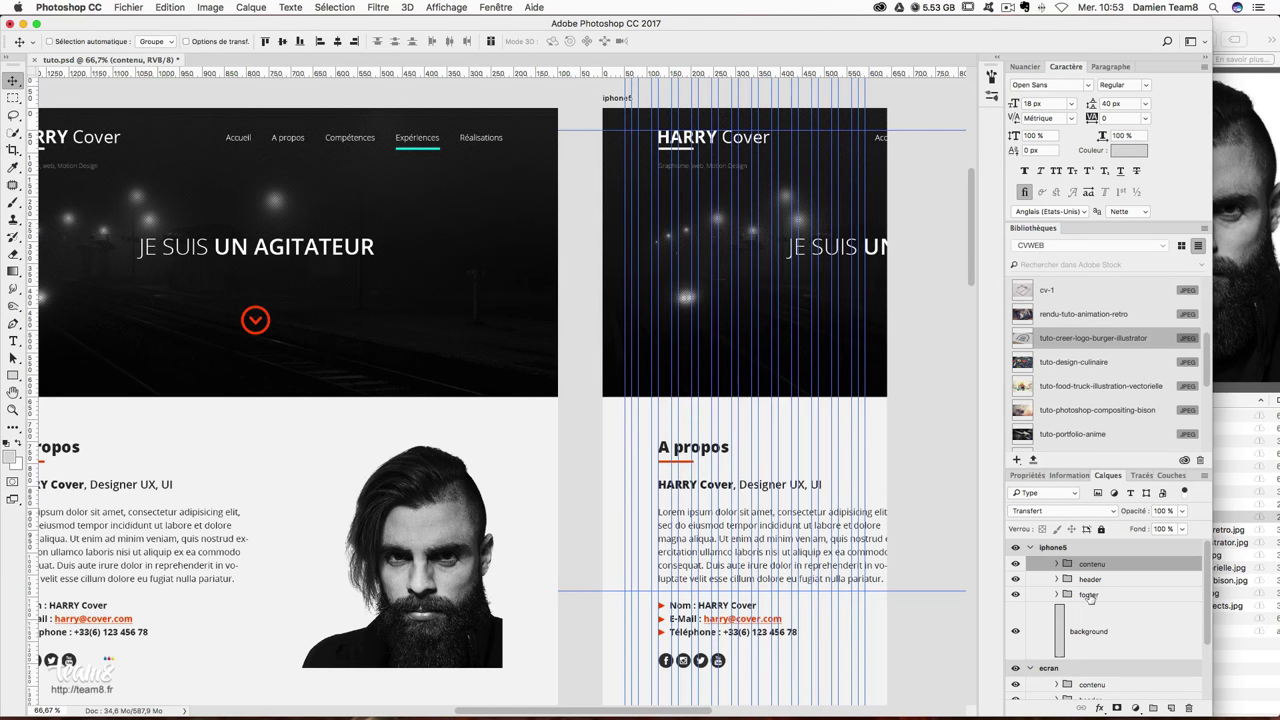
click(1057, 580)
click(1104, 583)
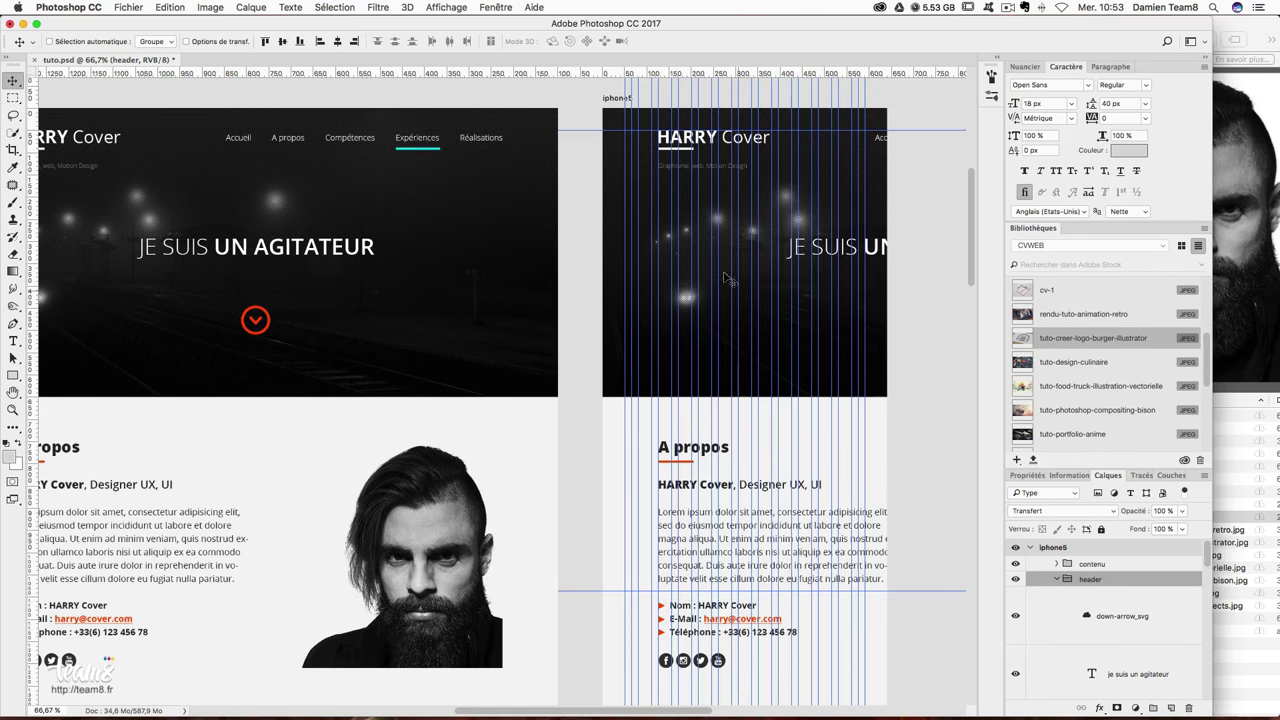
right_click(676, 140)
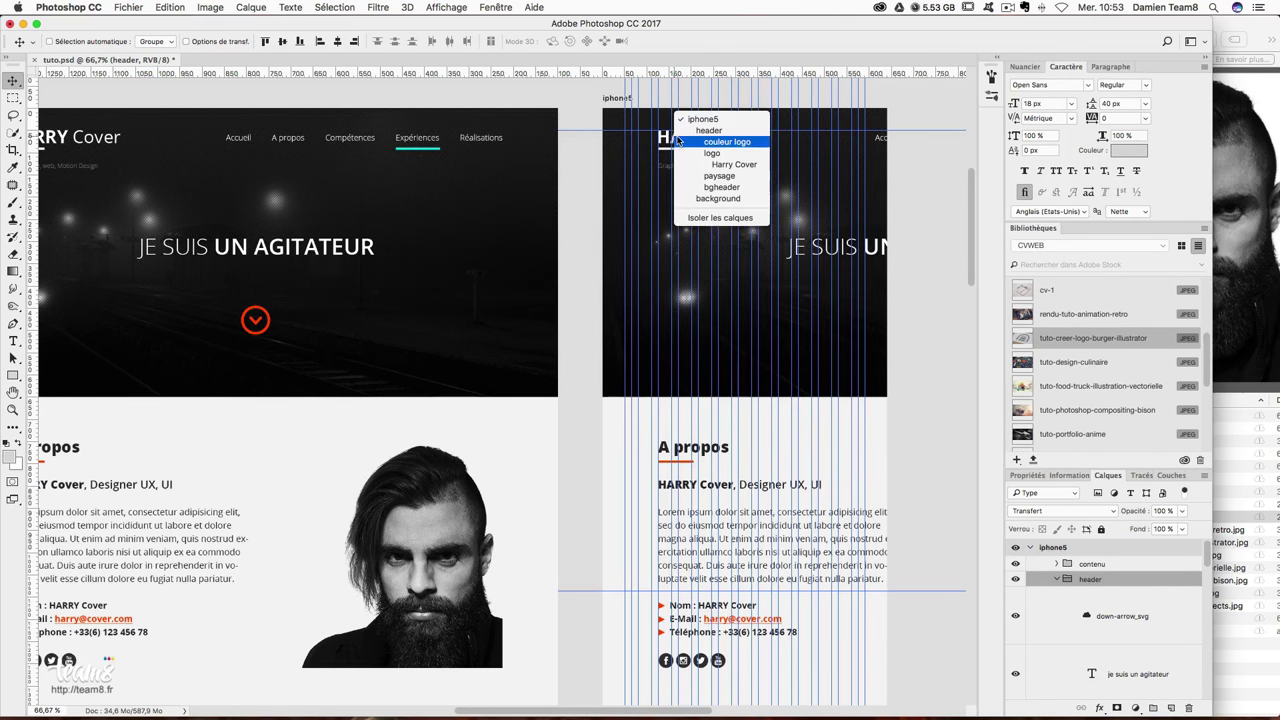
click(690, 141)
scroll(1155, 653, up, 3)
scroll(1155, 653, up, 2)
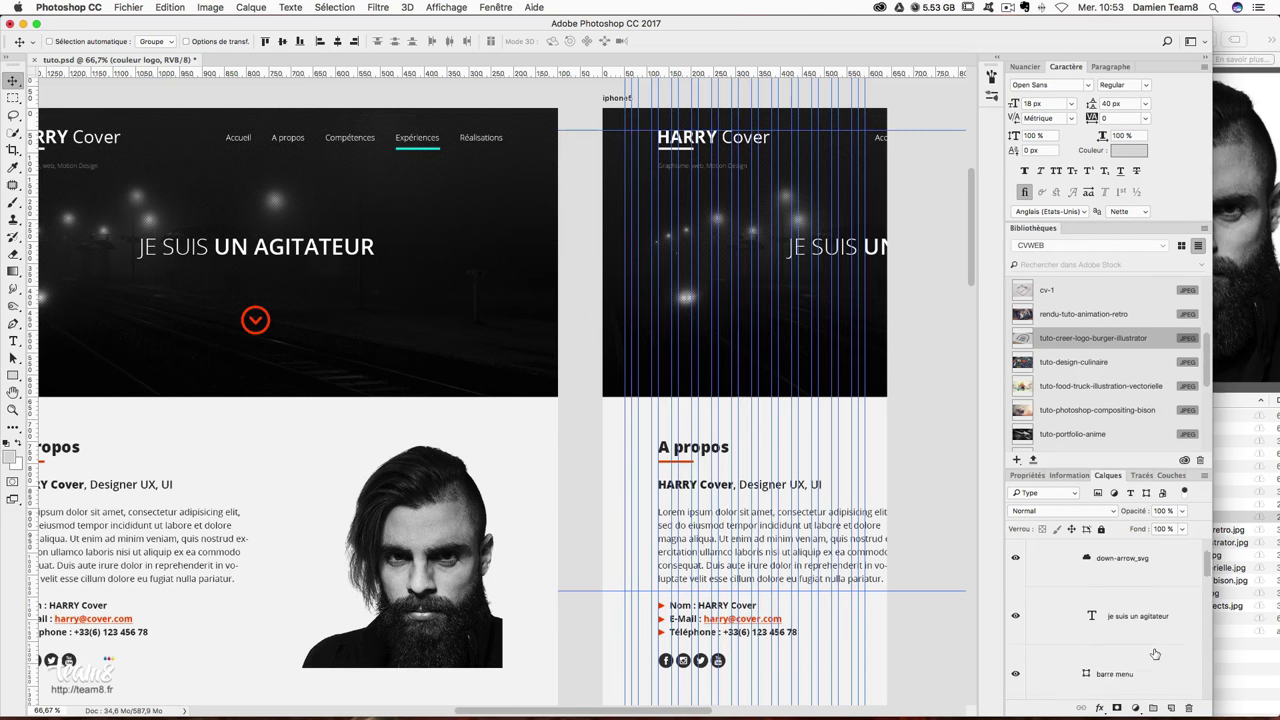
scroll(1155, 653, up, 2)
scroll(1123, 612, down, 5)
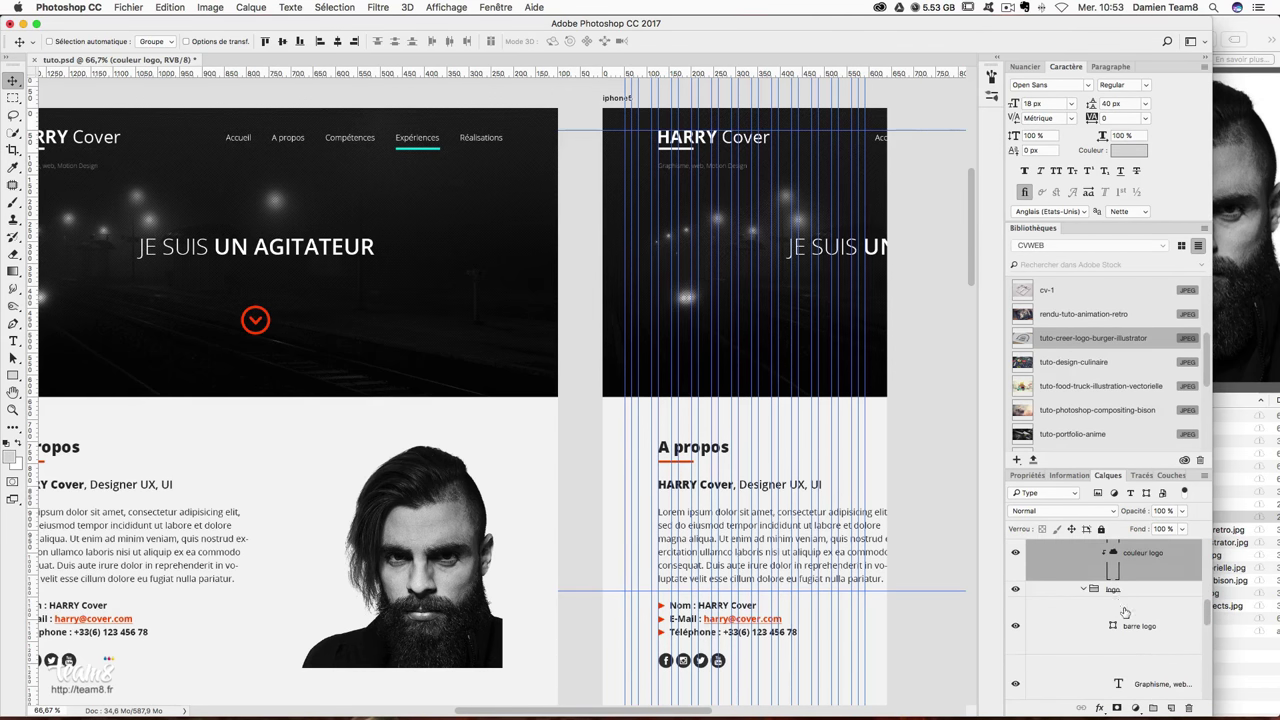
click(1110, 592)
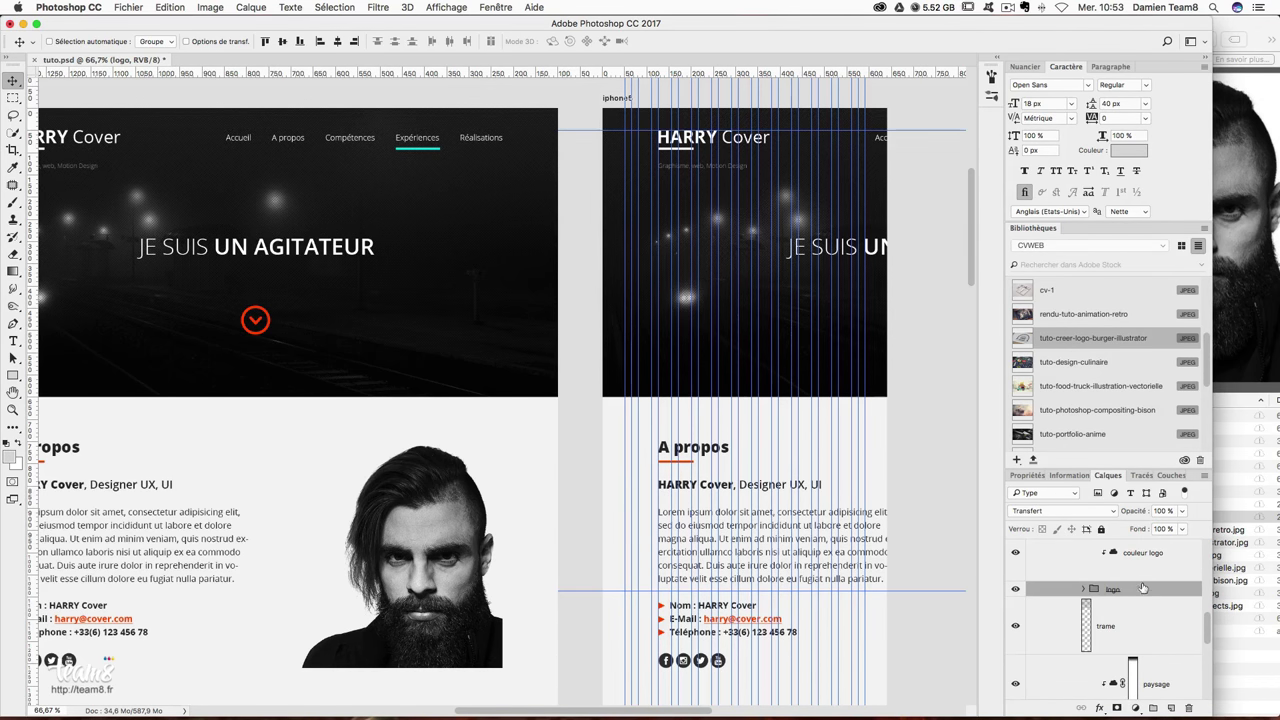
click(1155, 558)
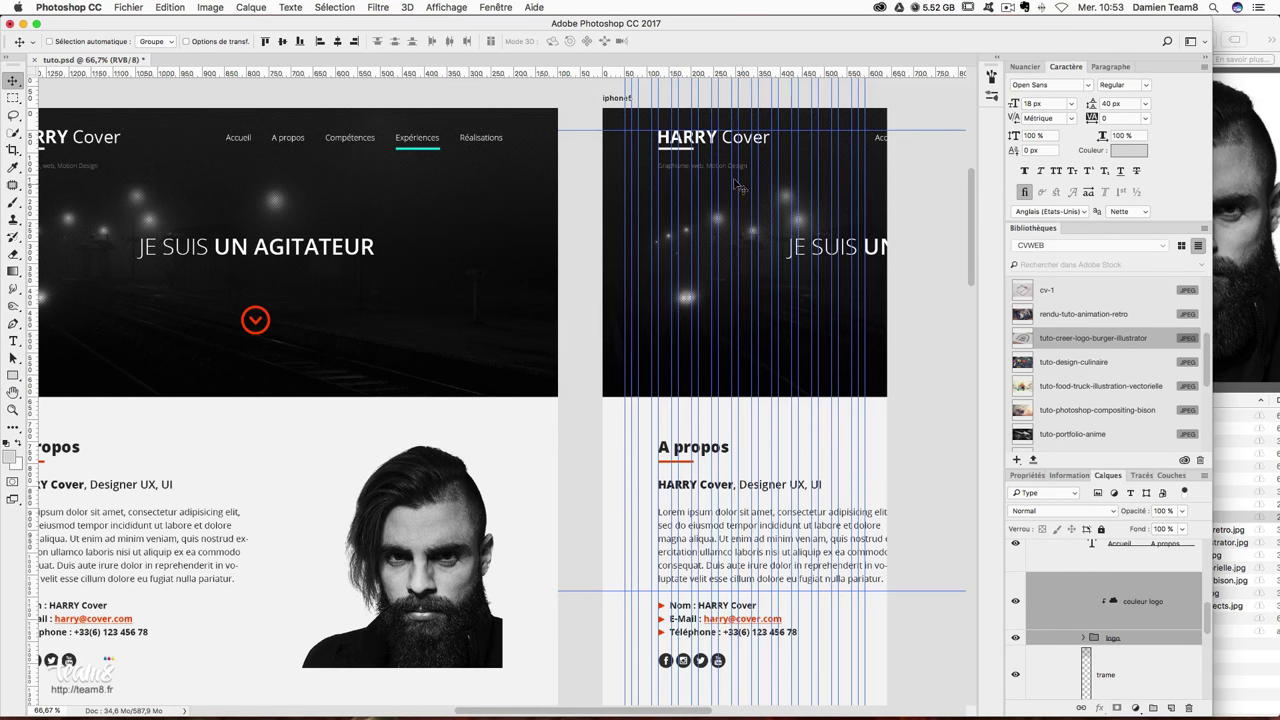
drag(745, 195, 710, 189)
key(Right)
key(Right)
- Select the couleur navigation, barre menu and Accueil navigation layers in the header
right_click(884, 147)
click(1040, 150)
scroll(1128, 627, up, 1)
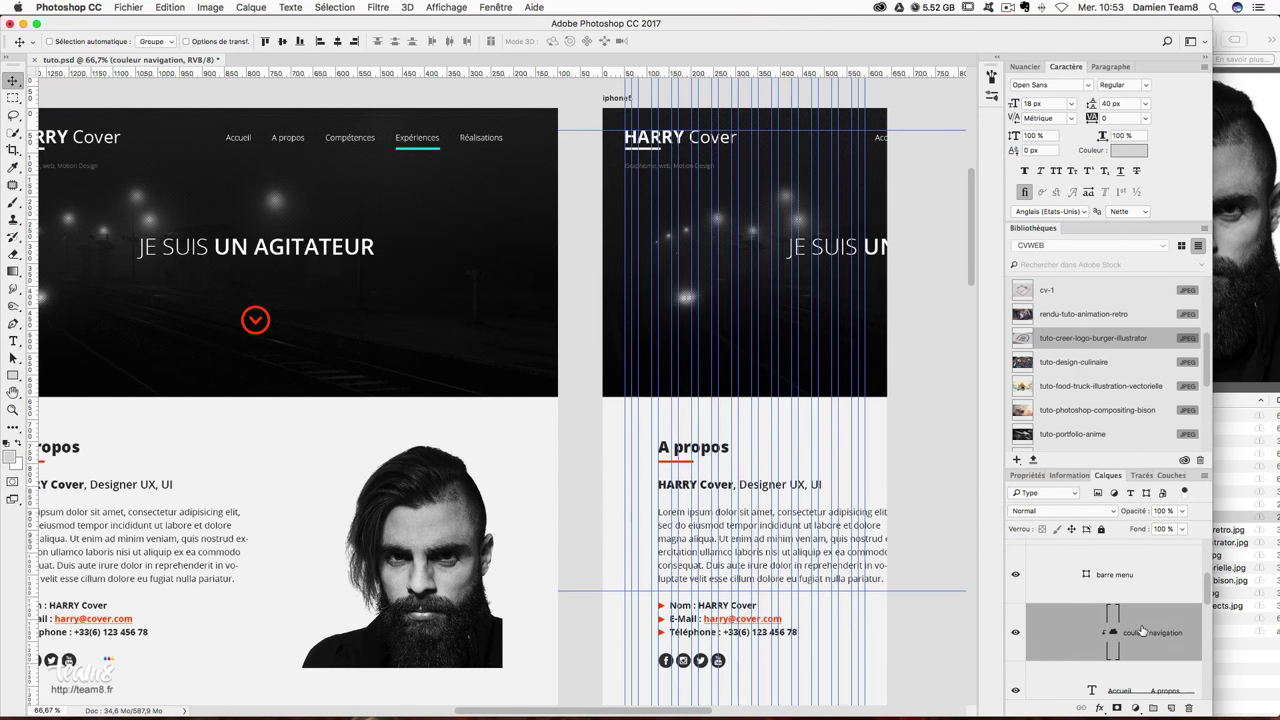
click(1138, 584)
scroll(1128, 596, down, 2)
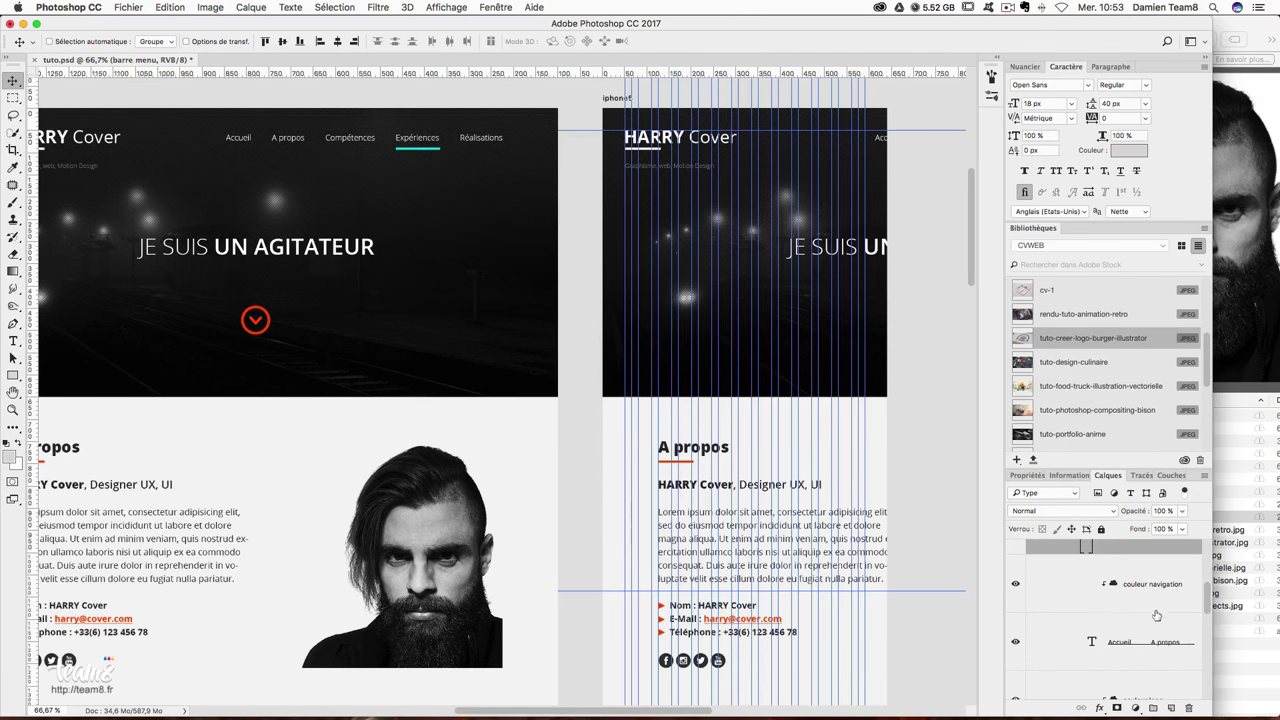
shift+click(1158, 600)
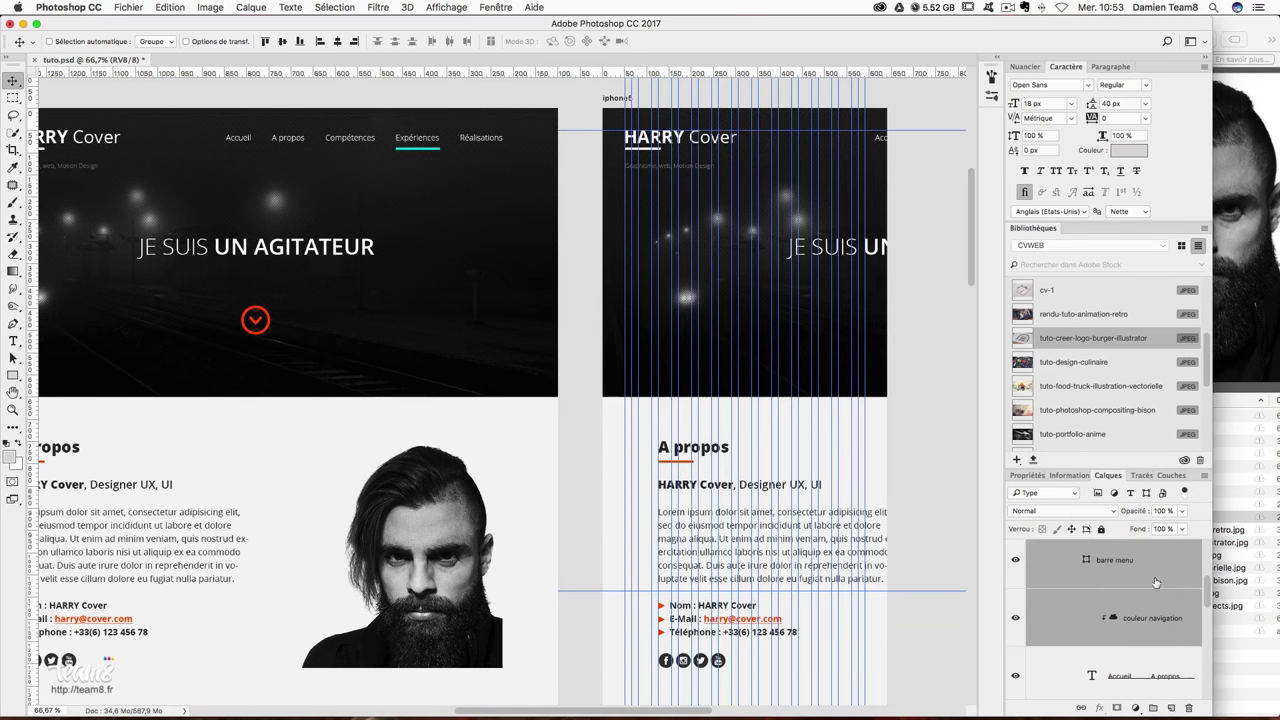
scroll(1150, 646, down, 1)
click(1136, 644)
scroll(1160, 651, down, 2)
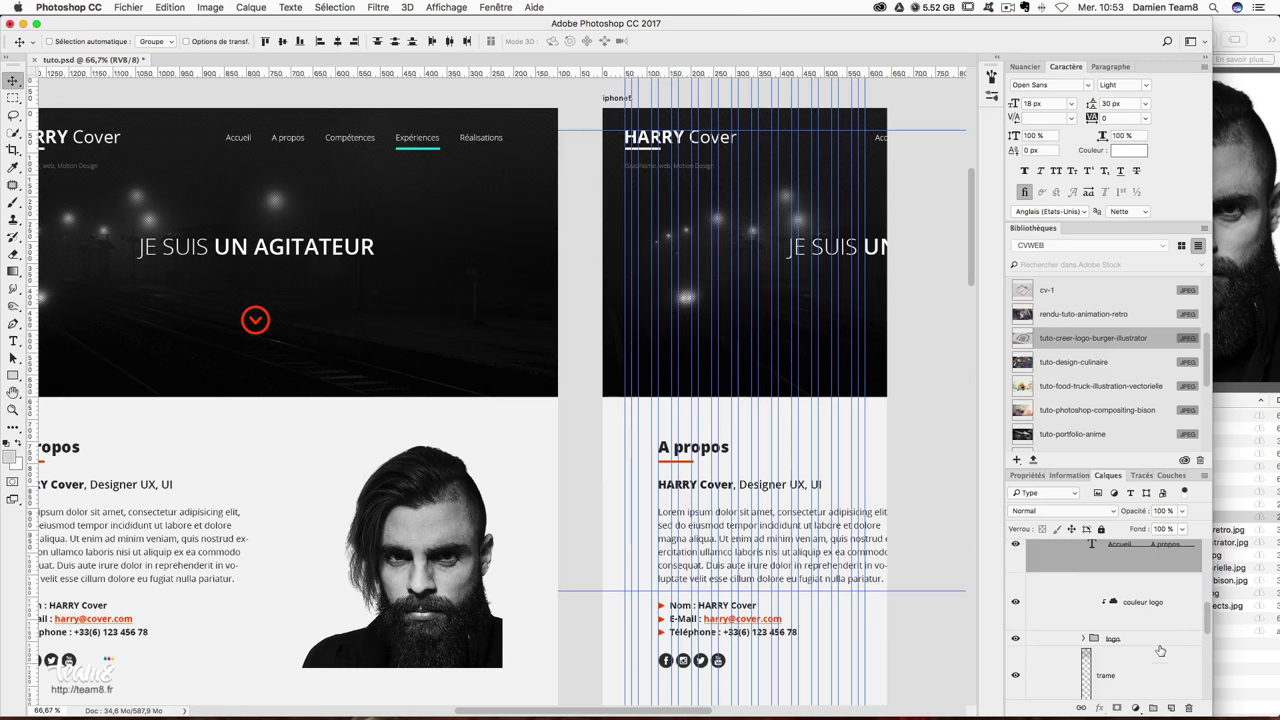
- Select the couleur logo layer and scroll the Libraries panel down to the SVG assets
click(1185, 616)
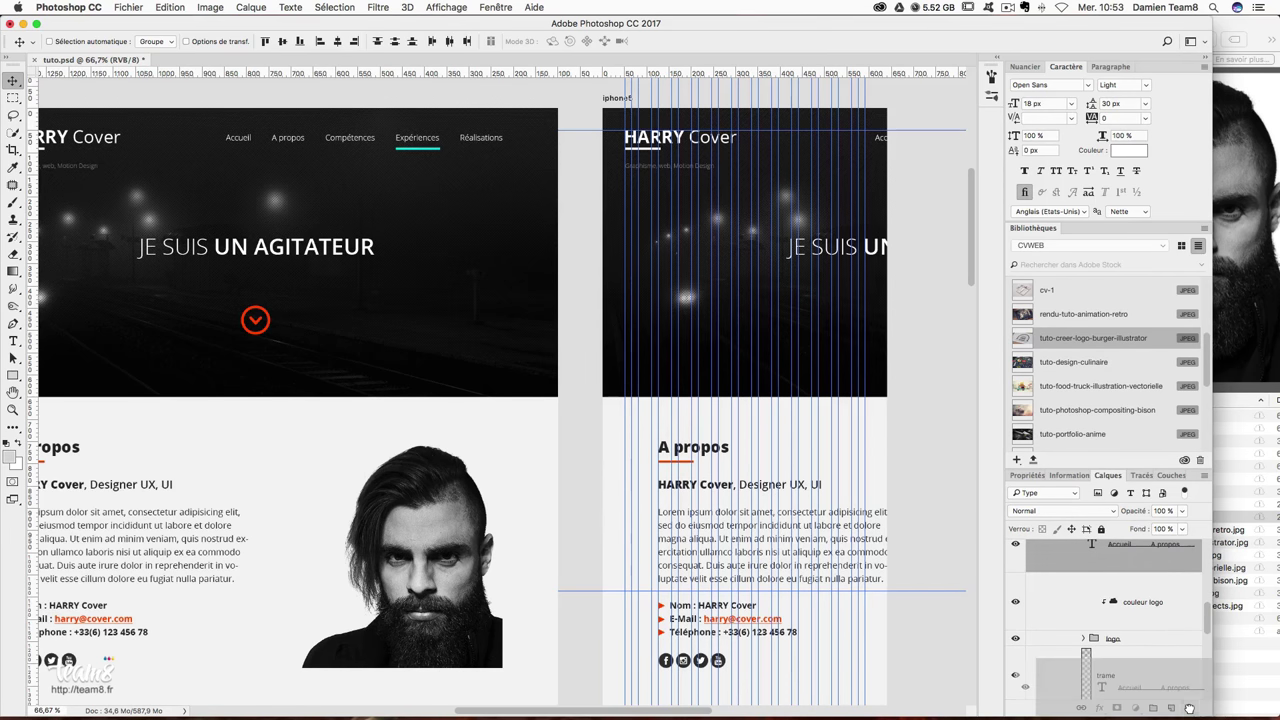
scroll(1160, 630, down, 1)
scroll(1107, 320, down, 2)
scroll(1107, 321, down, 2)
scroll(1107, 322, down, 2)
scroll(1107, 323, down, 2)
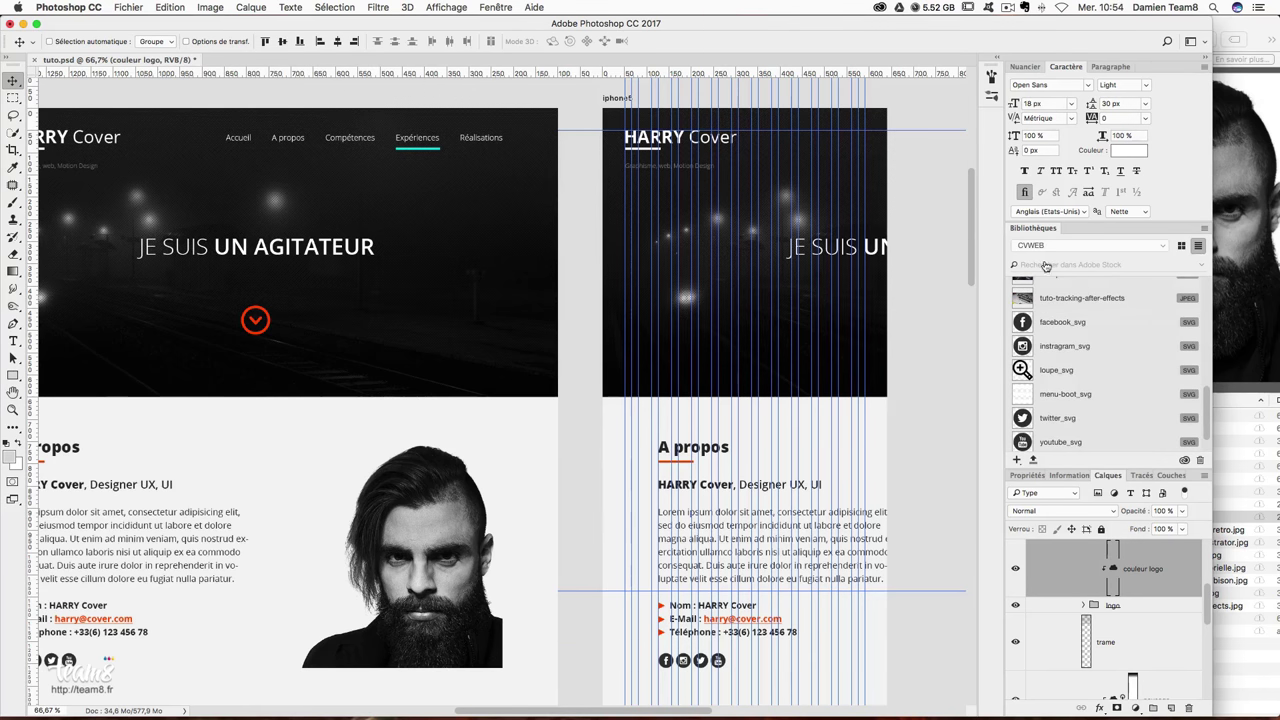
- Place menu-boot_svg on the iphone5 header at 40×40 px, level with HARRY Cover
click(1096, 402)
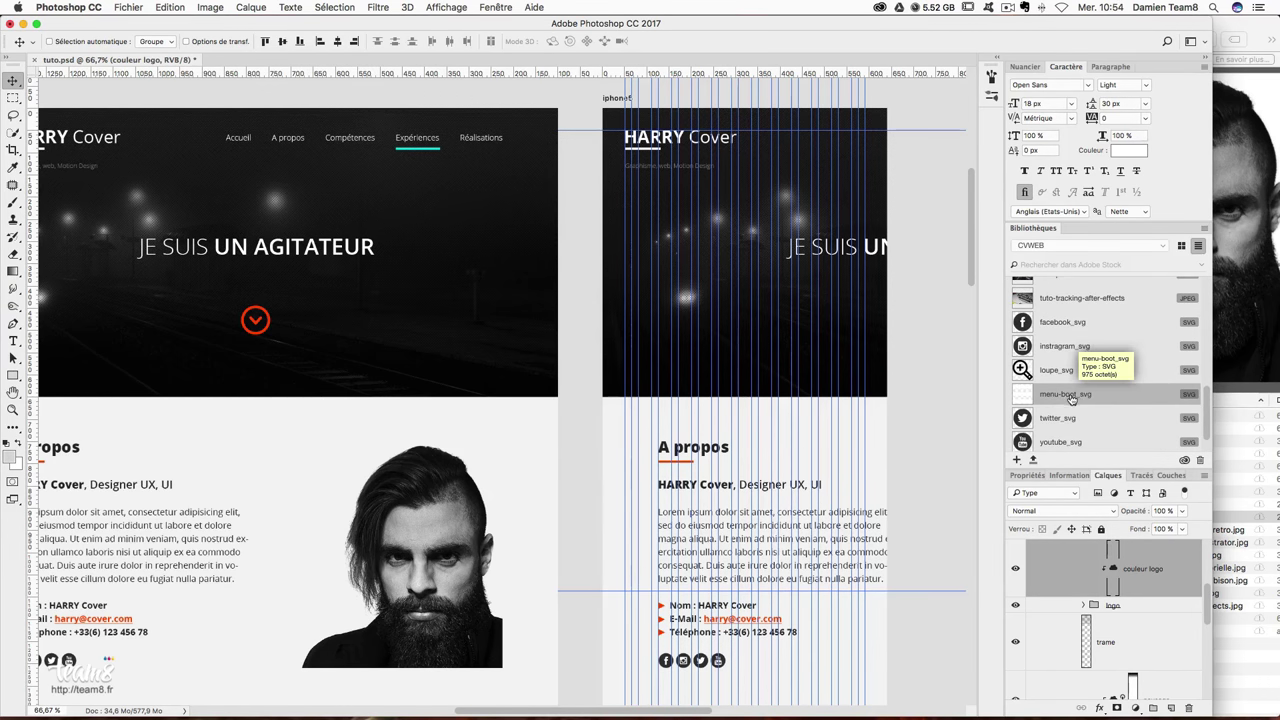
mouse_move(1084, 398)
mouse_down()
mouse_move(833, 222)
mouse_move(1135, 432)
mouse_move(845, 161)
mouse_up()
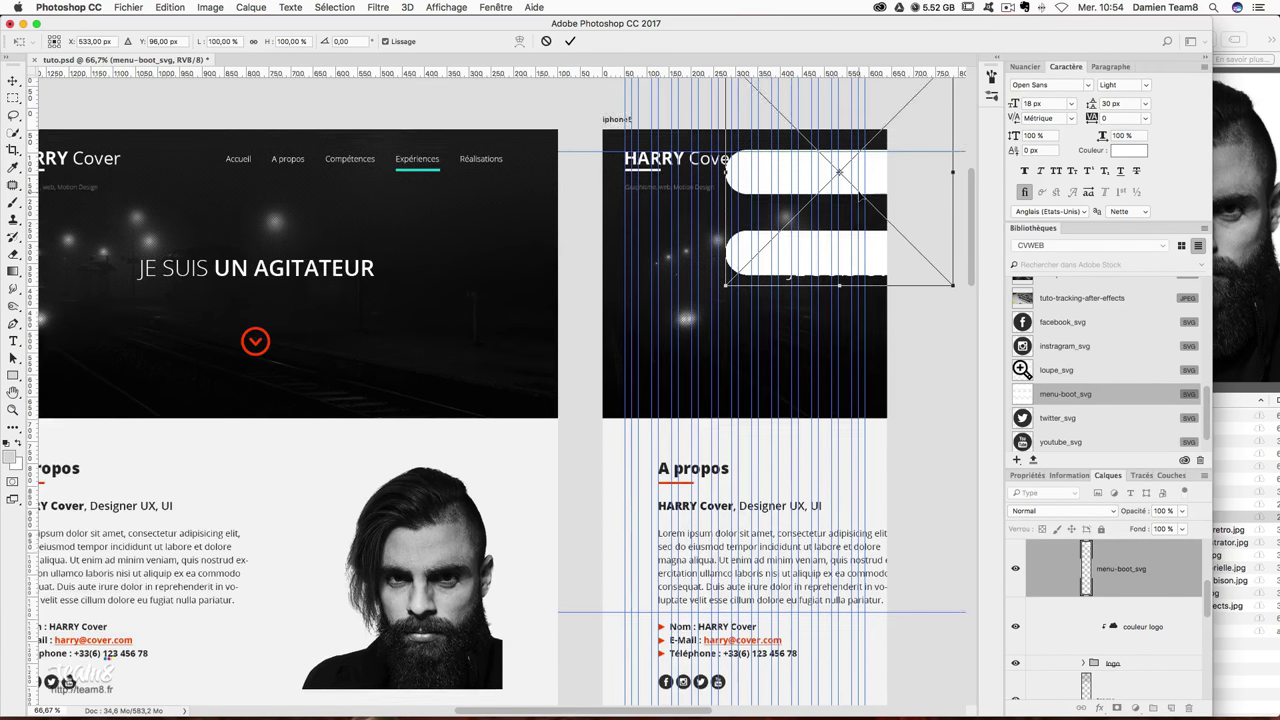
scroll(880, 240, up, 5)
drag(957, 382, 853, 274)
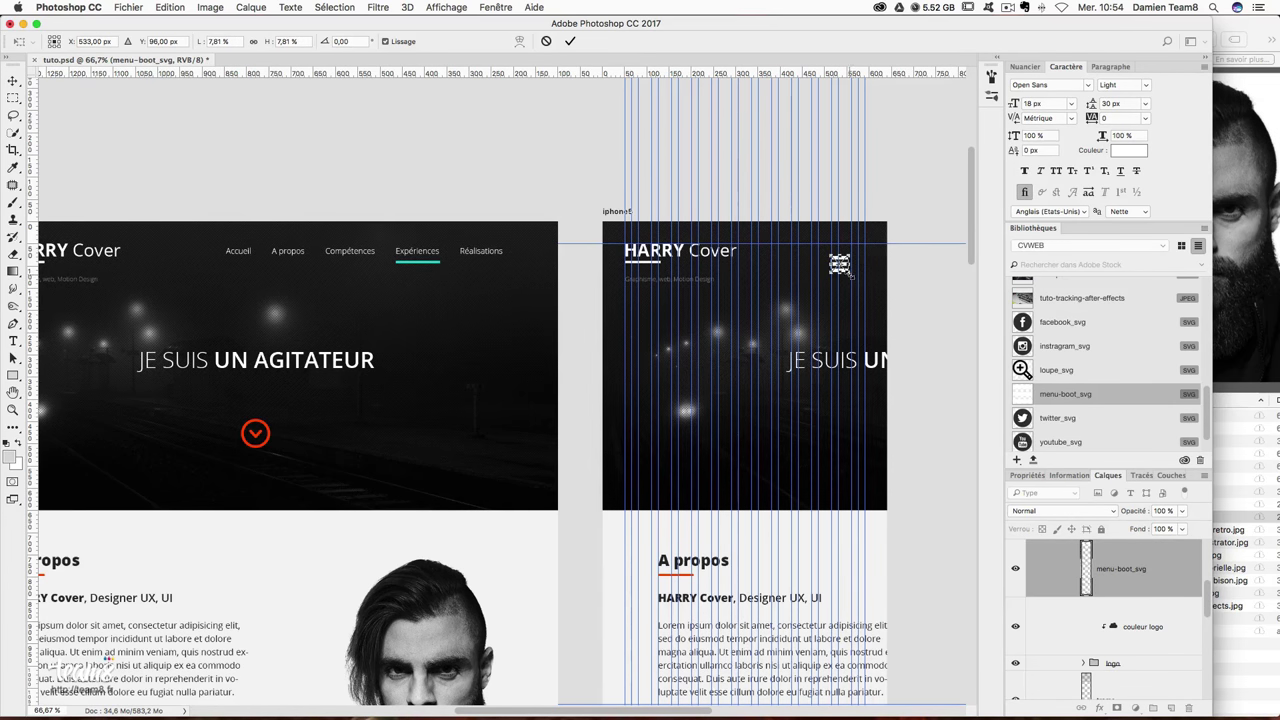
key(Return)
mouse_move(840, 263)
mouse_down()
mouse_move(760, 268)
mouse_move(873, 283)
mouse_up()
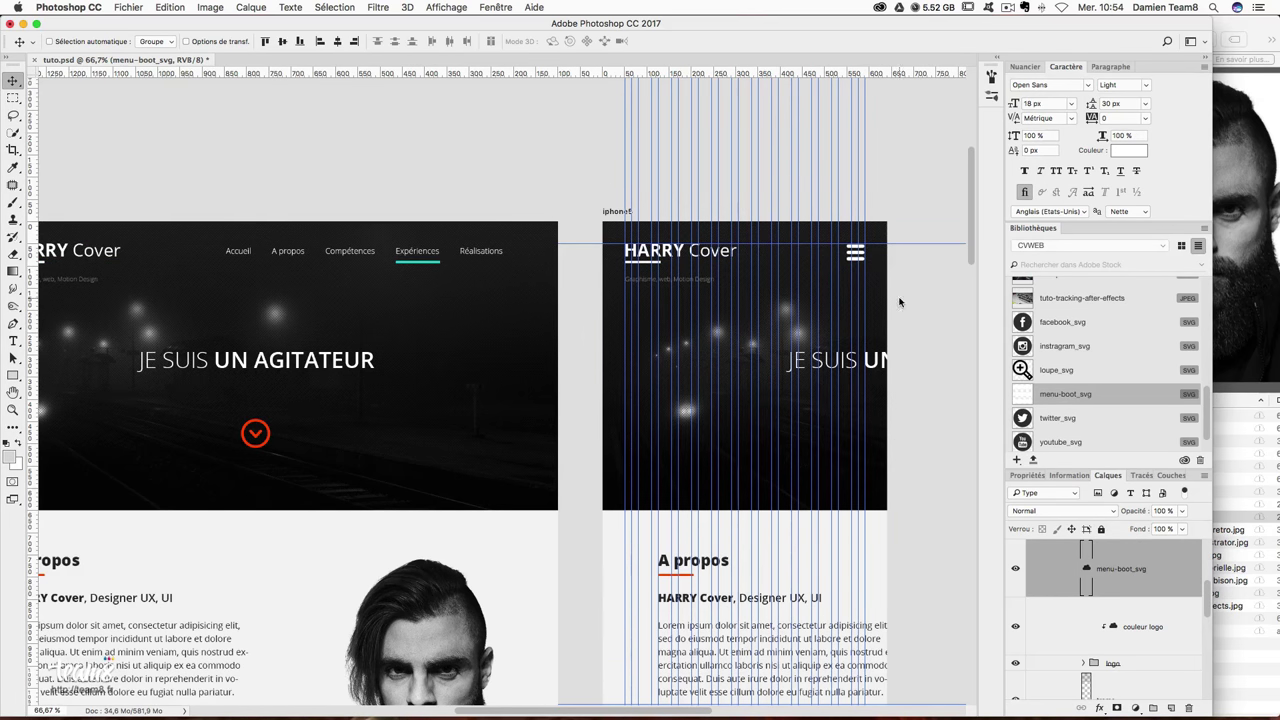
- Move the JE SUIS UN AGITATEUR headline and down-arrow together into the iPhone 5 header
right_click(884, 372)
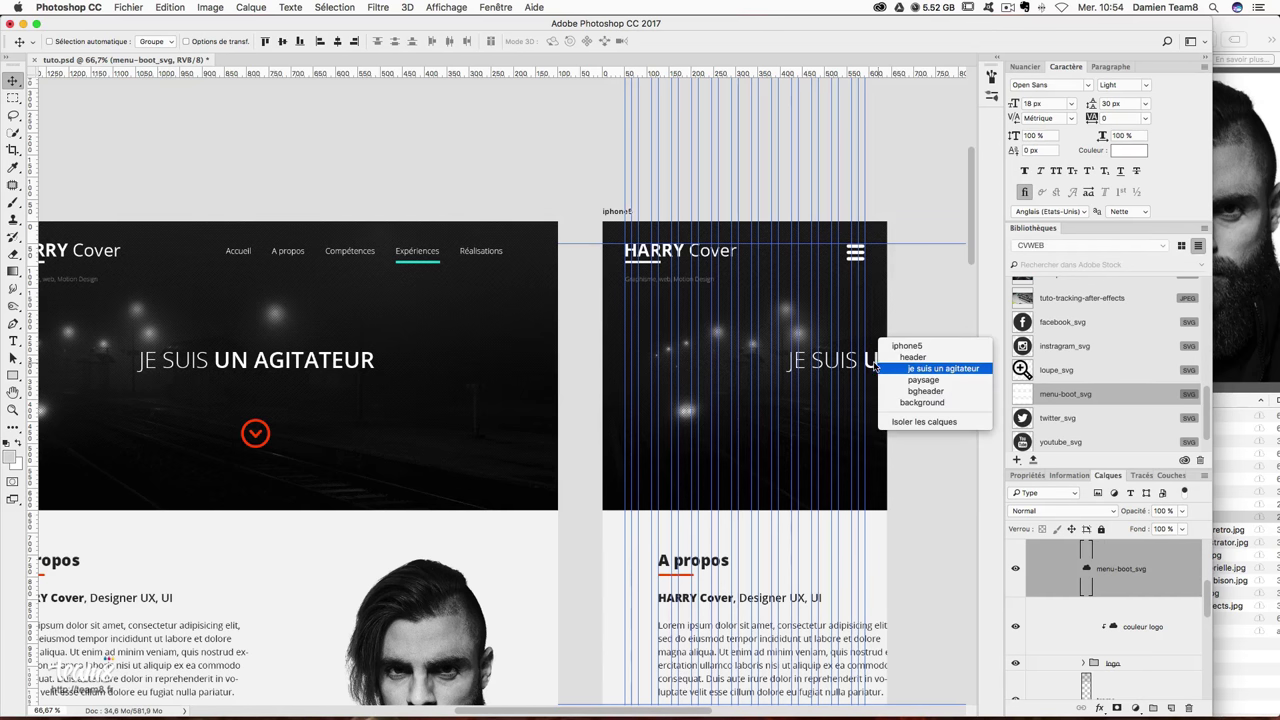
click(890, 367)
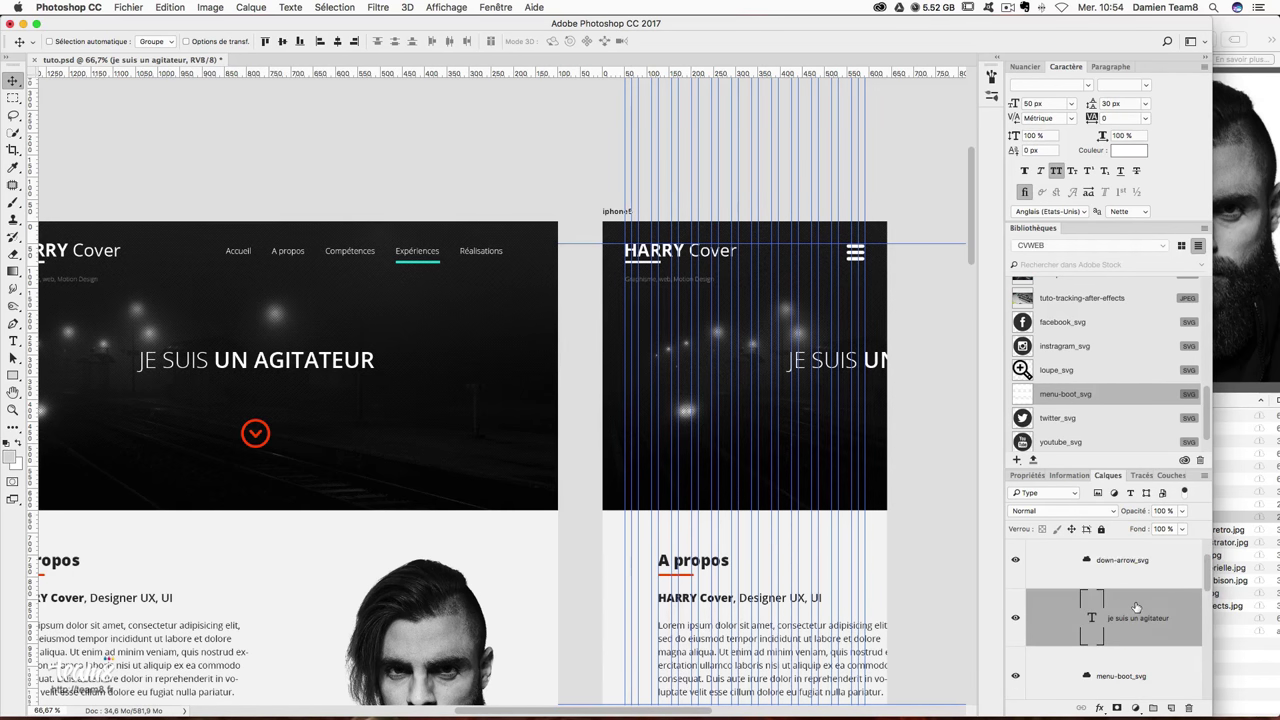
scroll(1160, 620, up, 1)
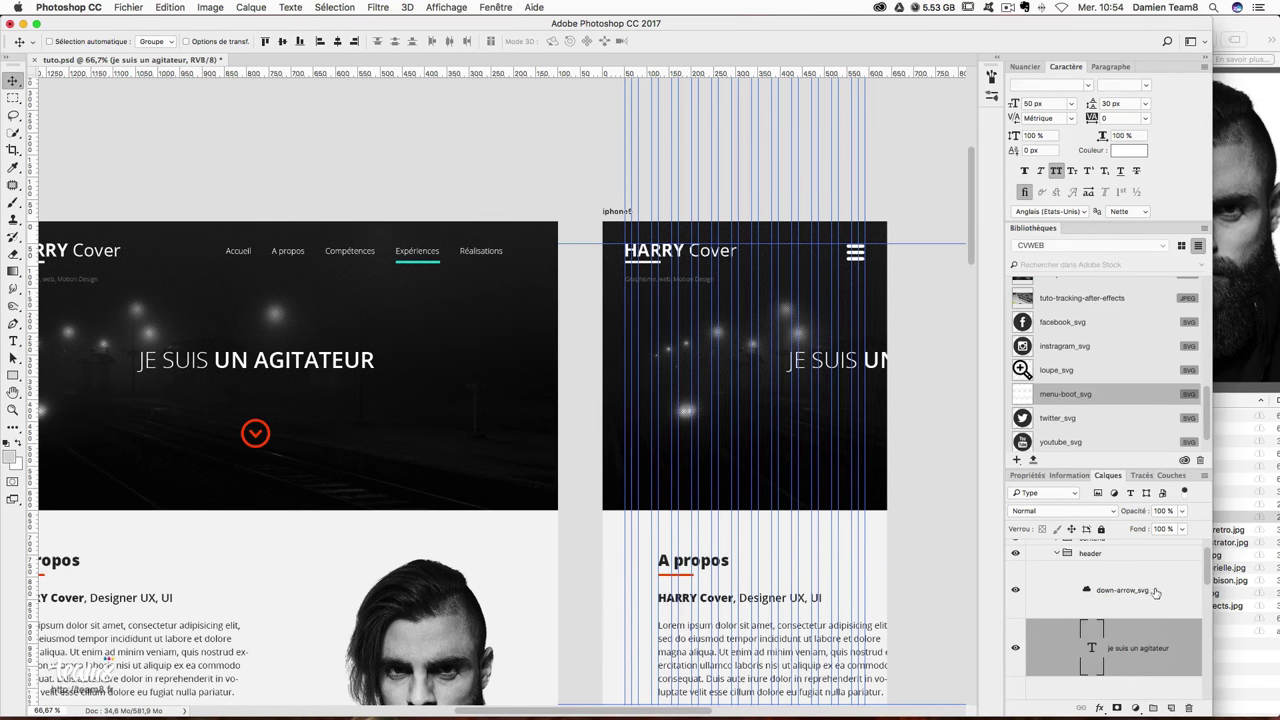
click(1157, 596)
scroll(1145, 652, down, 1)
shift+click(1162, 626)
drag(790, 410, 628, 393)
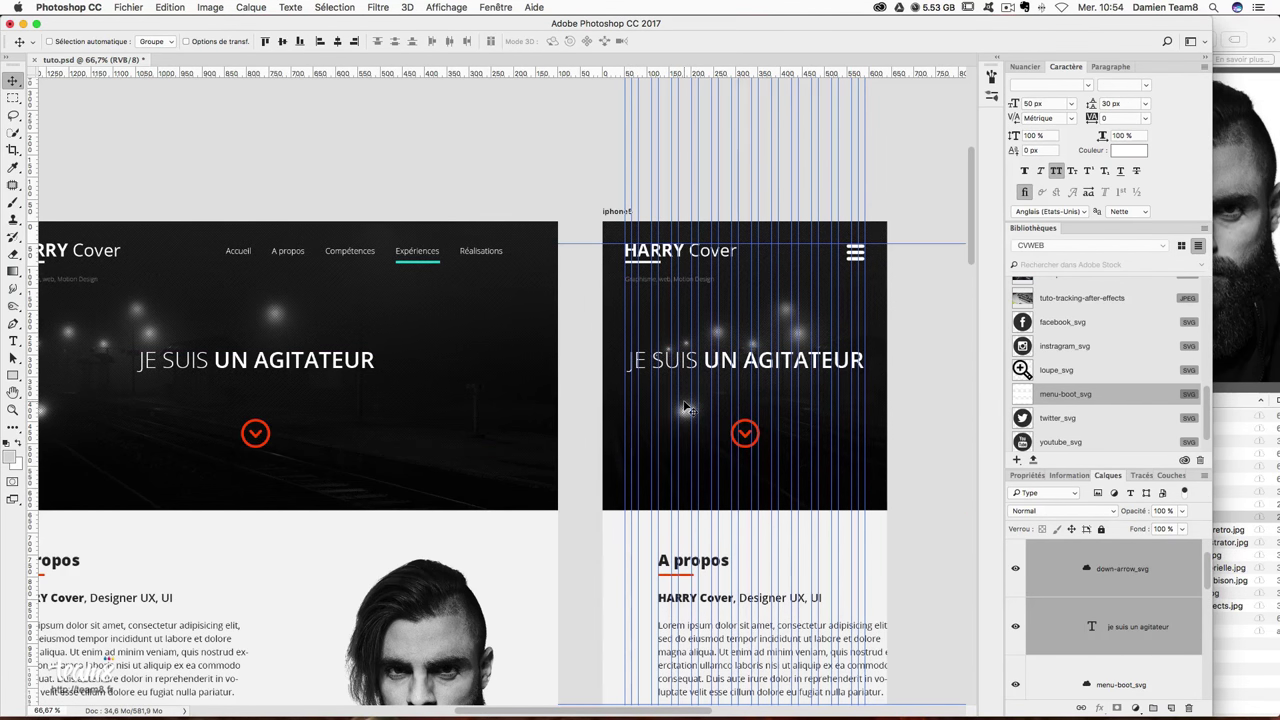
drag(685, 408, 686, 393)
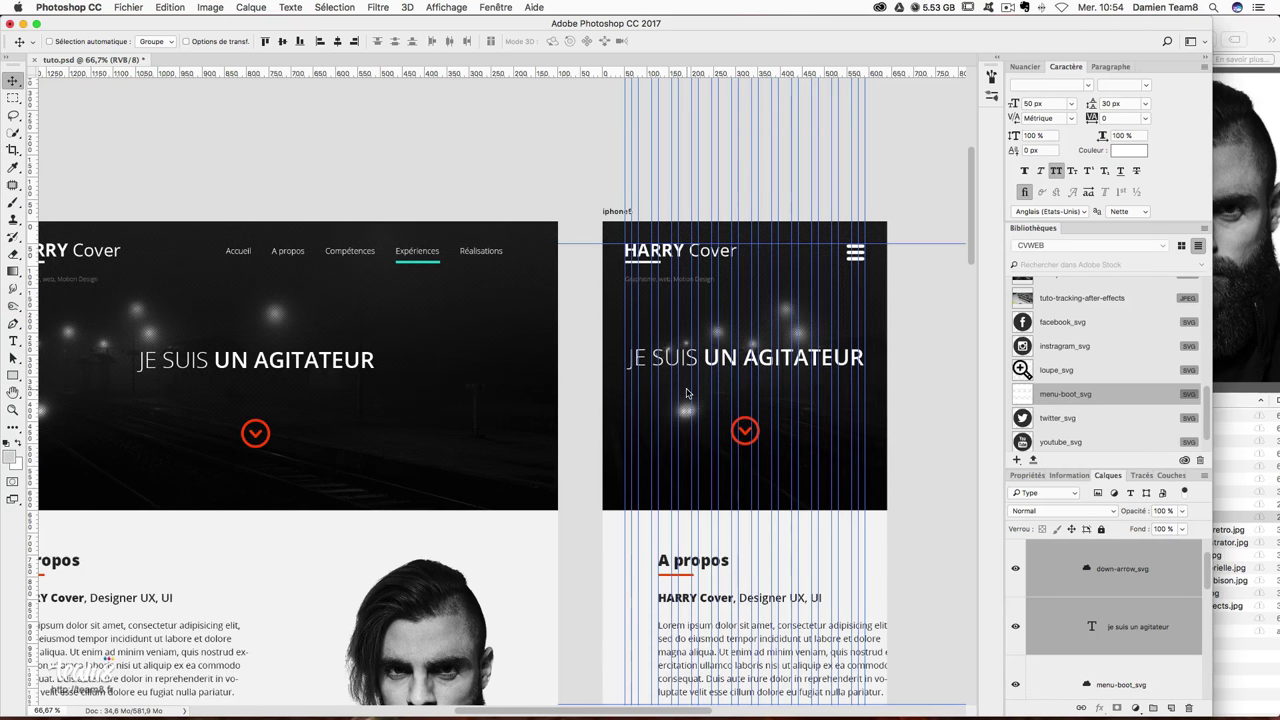
key(Up)
key(Up)
key(Up)
key(Up)
key(Up)
key(Up)
key(Up)
key(Up)
key(Up)
key(Up)
key(Up)
key(Up)
key(Up)
key(Up)
key(Up)
key(Up)
key(Up)
key(Up)
key(Up)
key(Down)
key(Down)
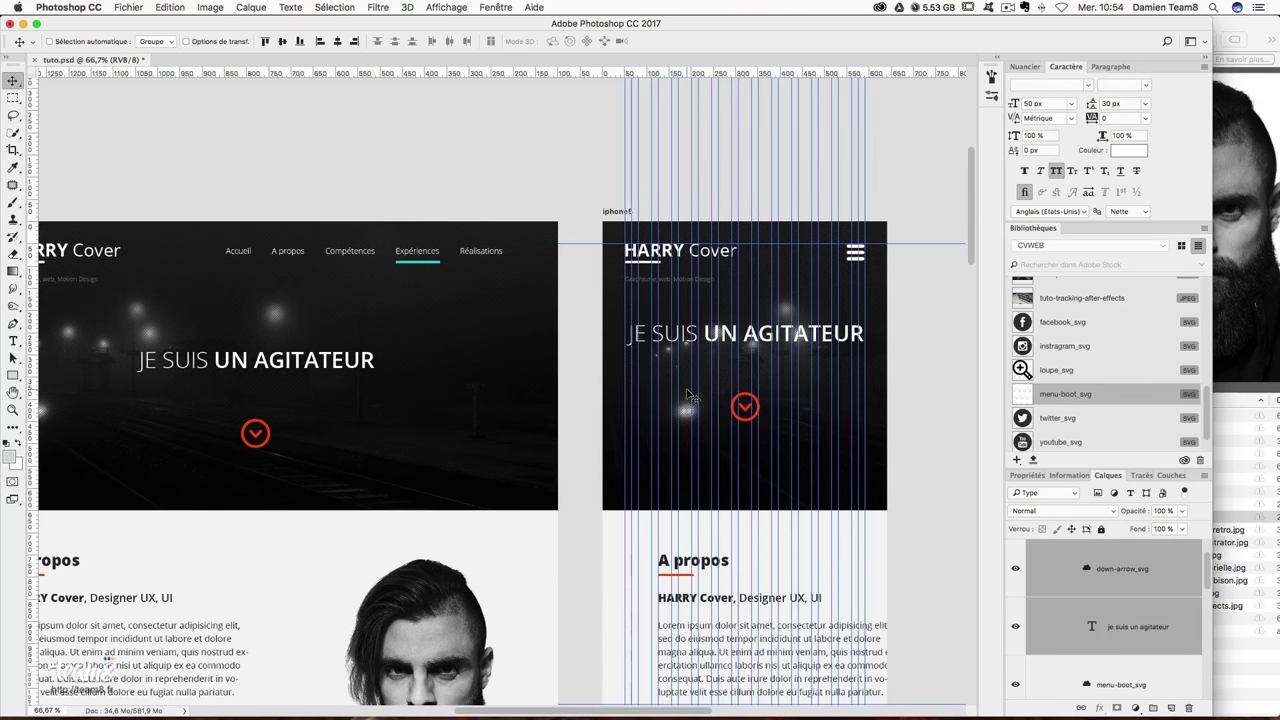
- Shorten the bgheader background from its bottom edge to 507 px tall
scroll(1088, 562, down, 3)
scroll(1100, 570, down, 2)
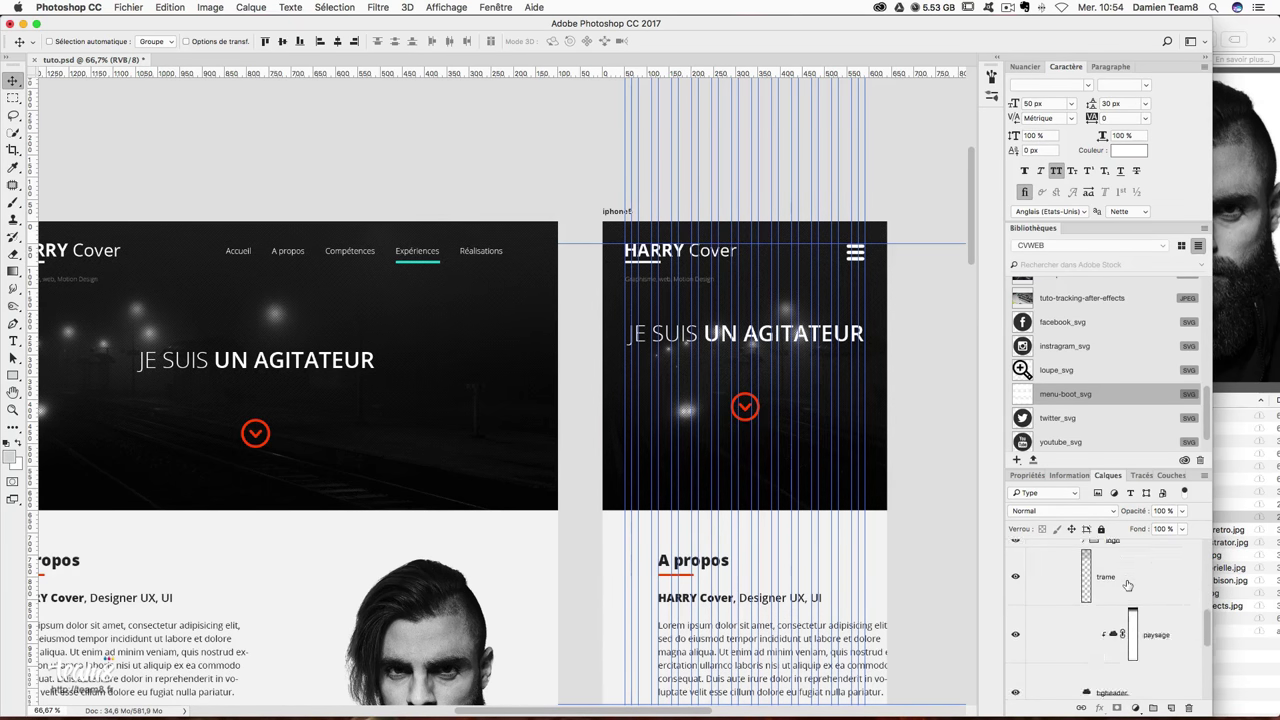
scroll(1110, 578, down, 2)
scroll(1127, 586, down, 2)
click(1131, 595)
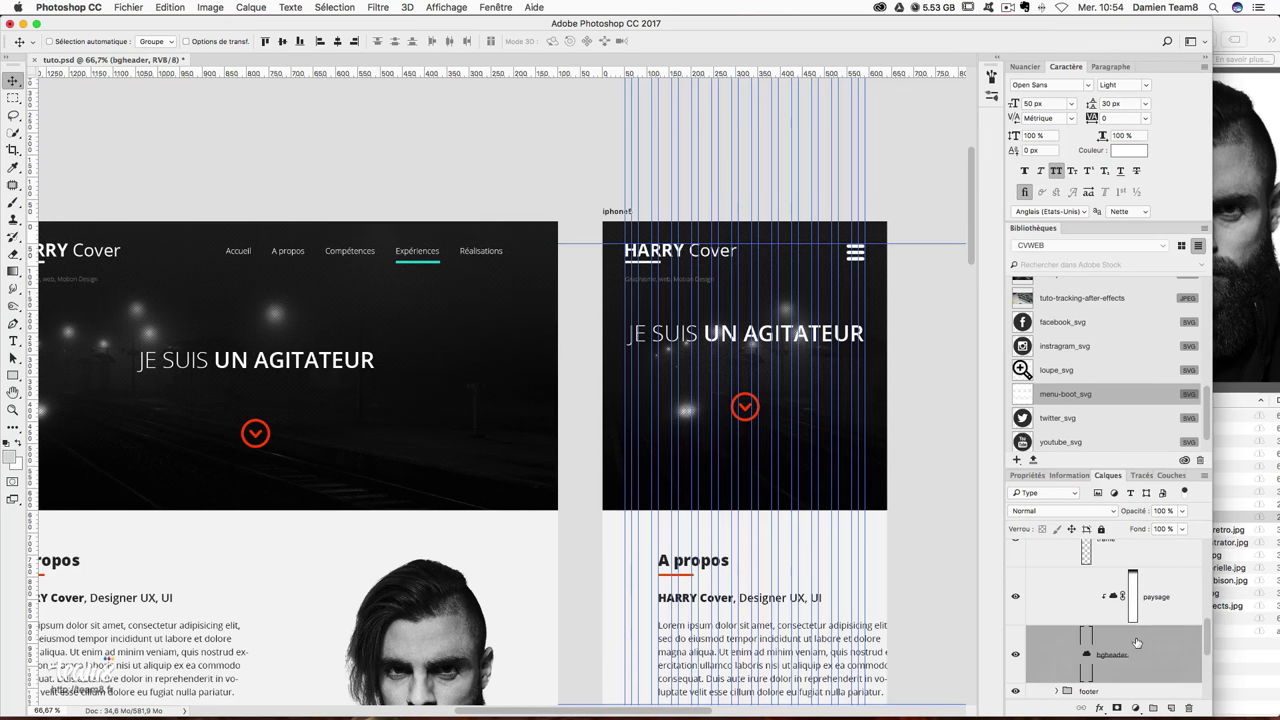
key(ctrl+t)
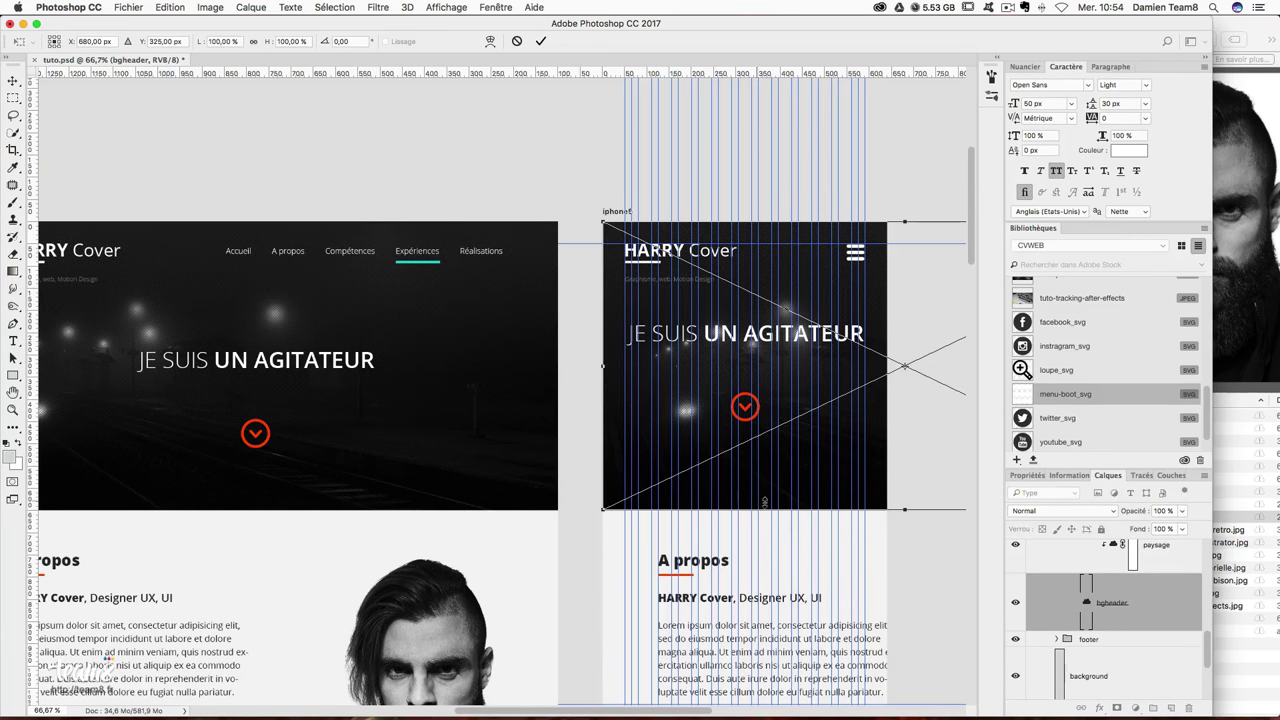
key(Escape)
scroll(1120, 645, up, 1)
scroll(1121, 635, up, 1)
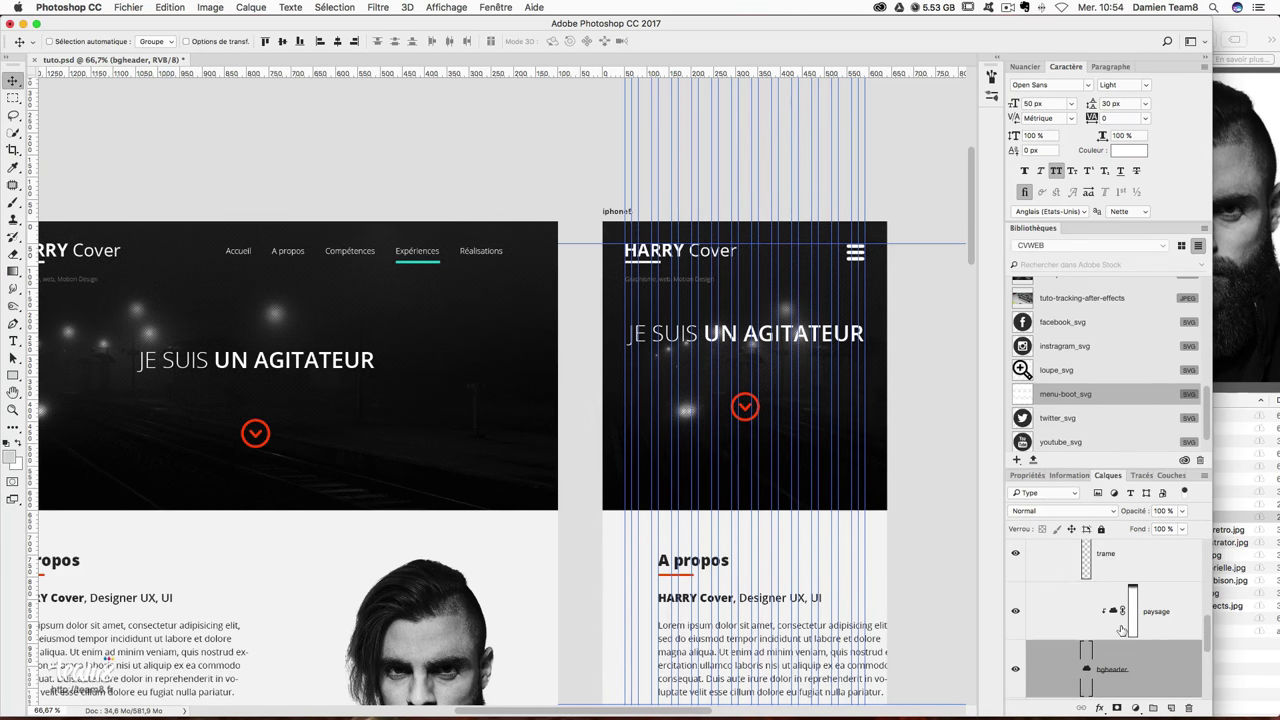
shift+click(1155, 623)
key(ctrl+t)
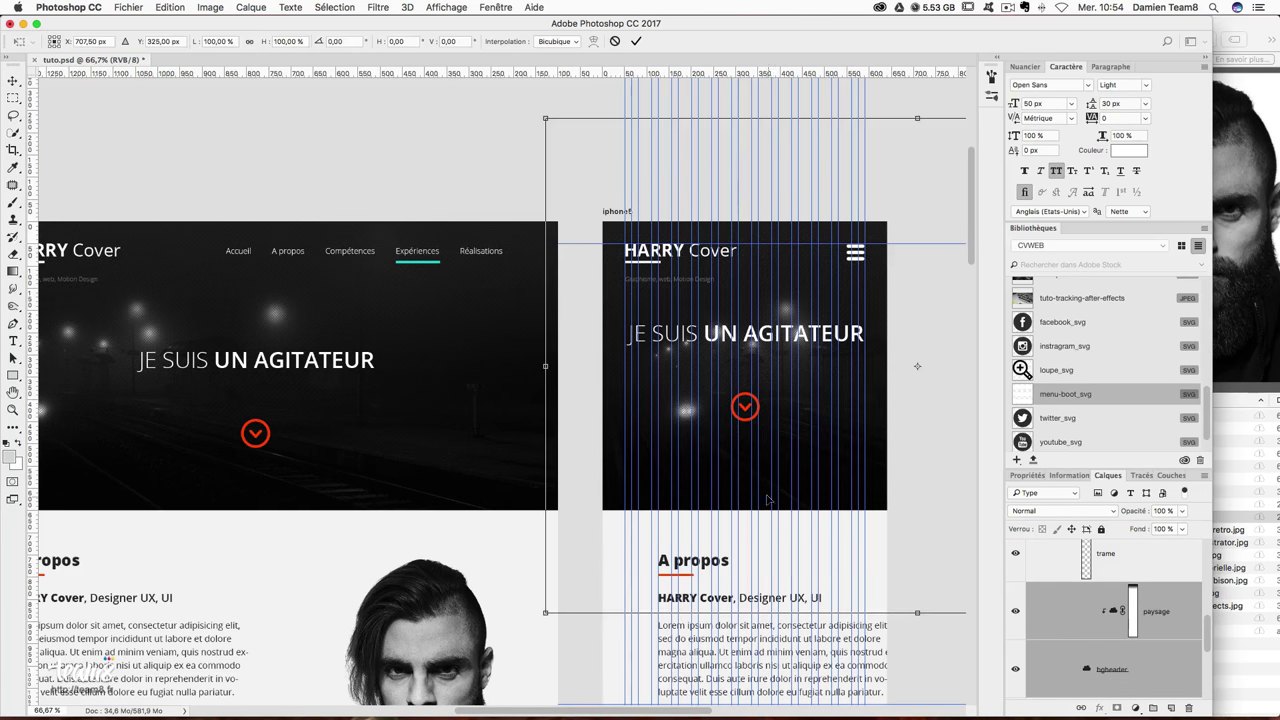
key(Escape)
click(1027, 643)
key(ctrl+t)
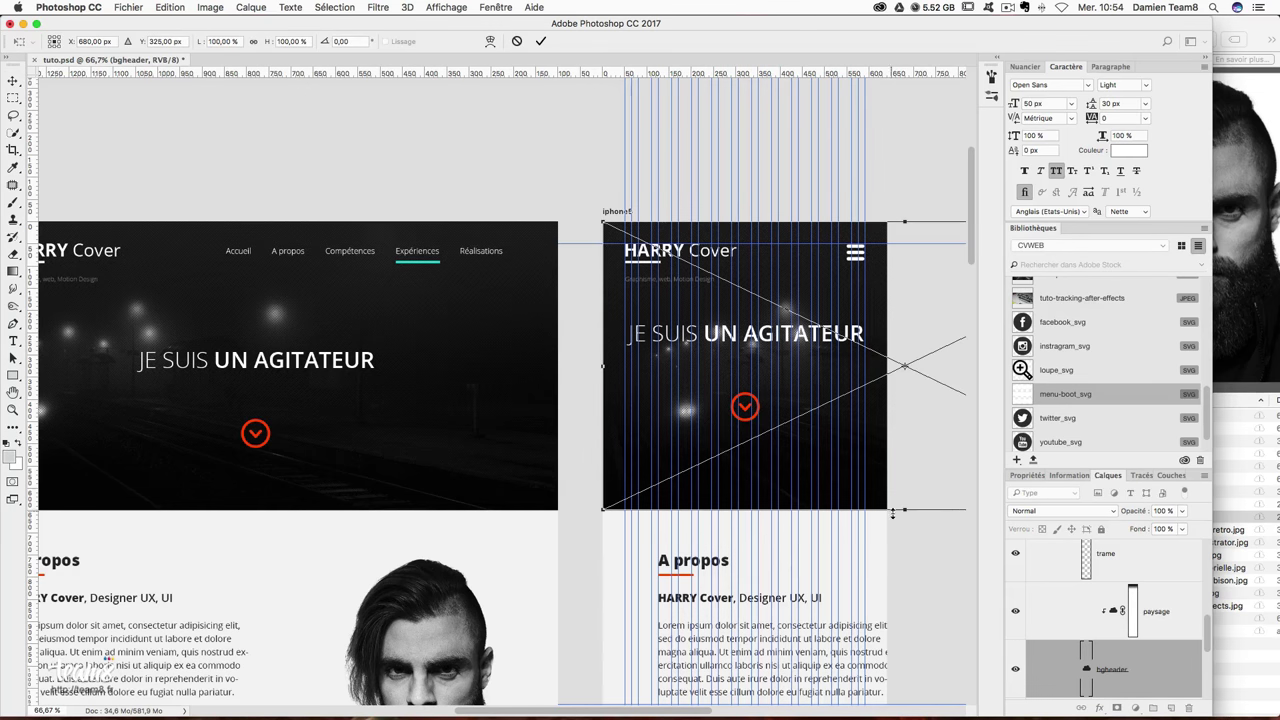
drag(905, 510, 902, 442)
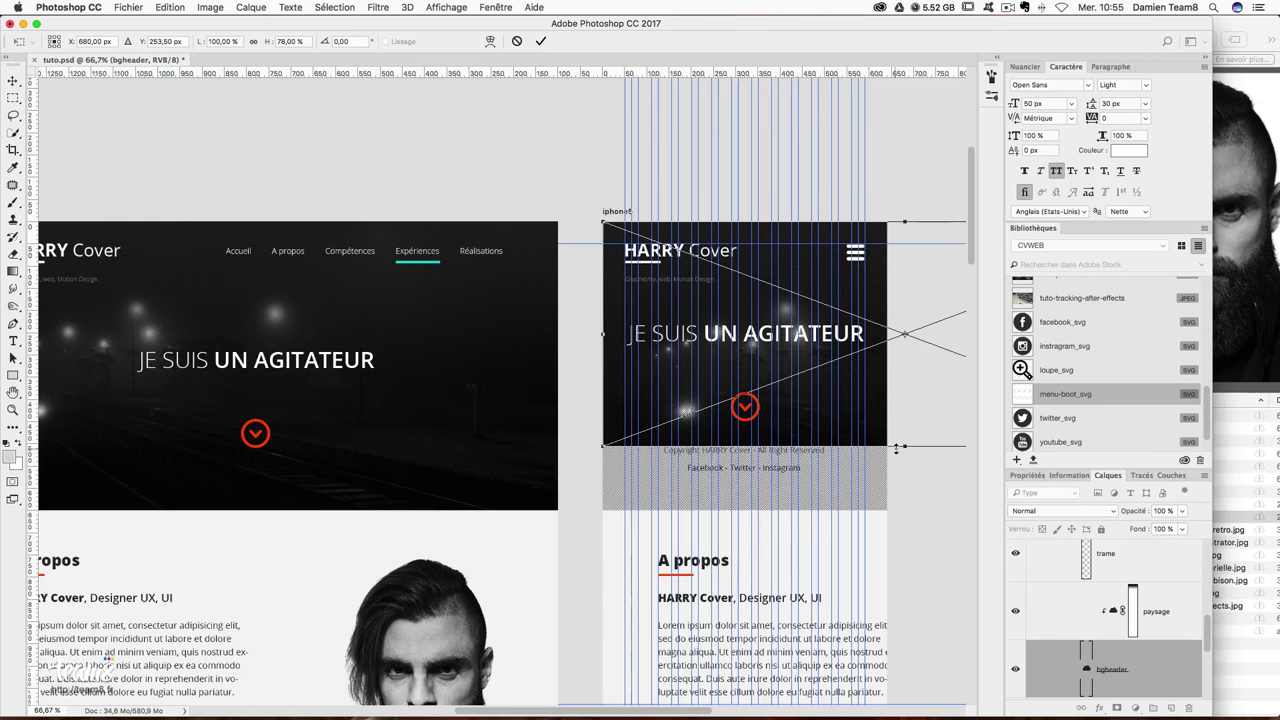
key(Return)
- Collapse the header group and move the footer further down the page
scroll(1120, 607, up, 5)
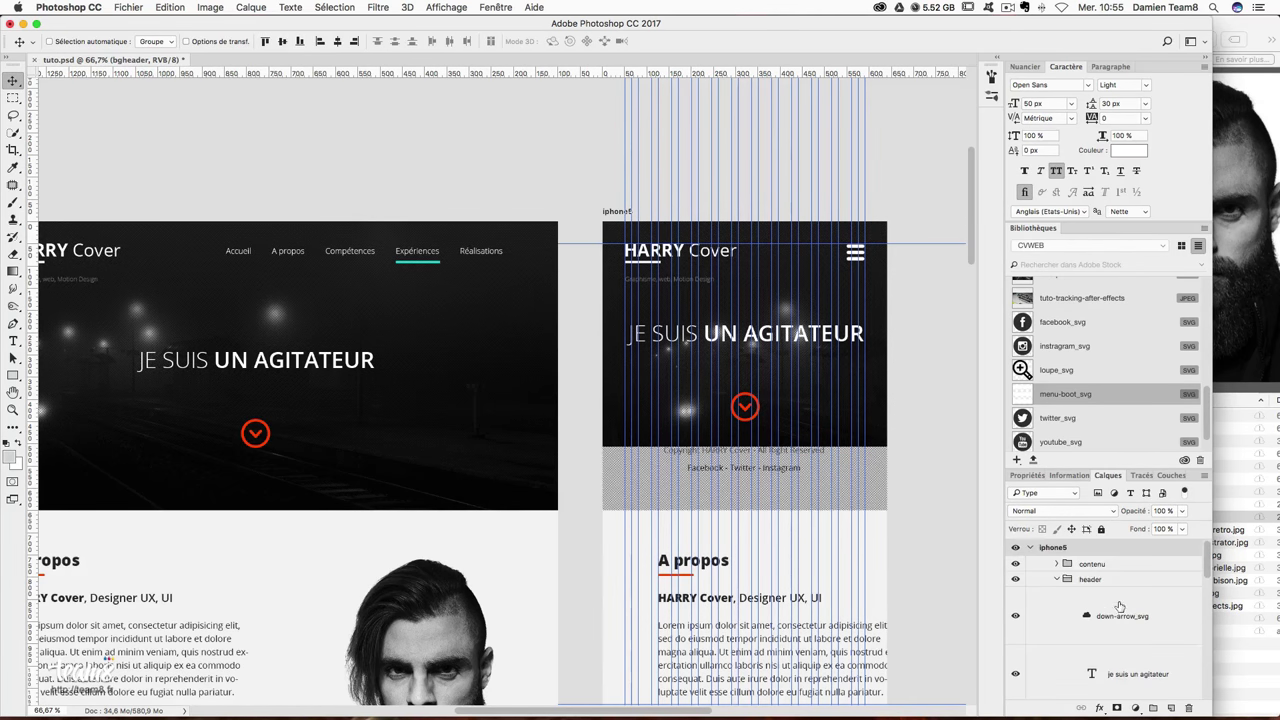
click(1053, 583)
click(1016, 595)
click(1090, 595)
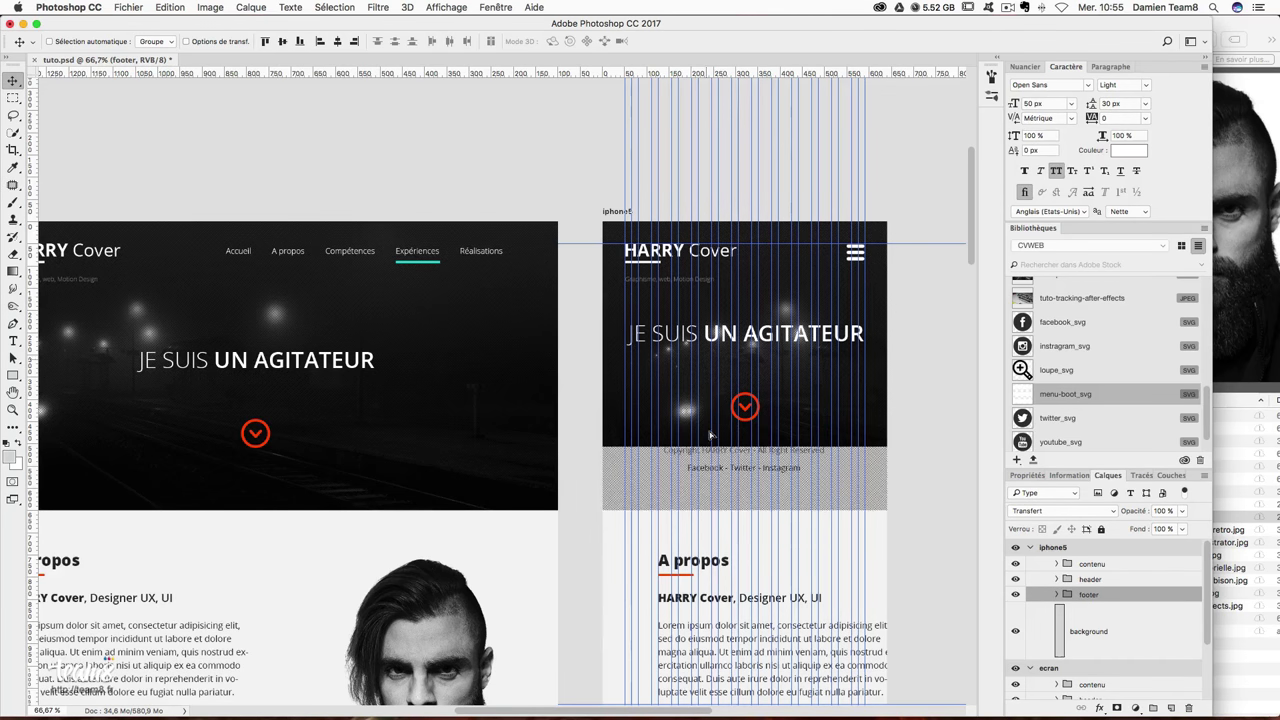
drag(713, 436, 714, 591)
- Scroll down to the About area and select the background layer under the hatched strip
scroll(770, 590, down, 5)
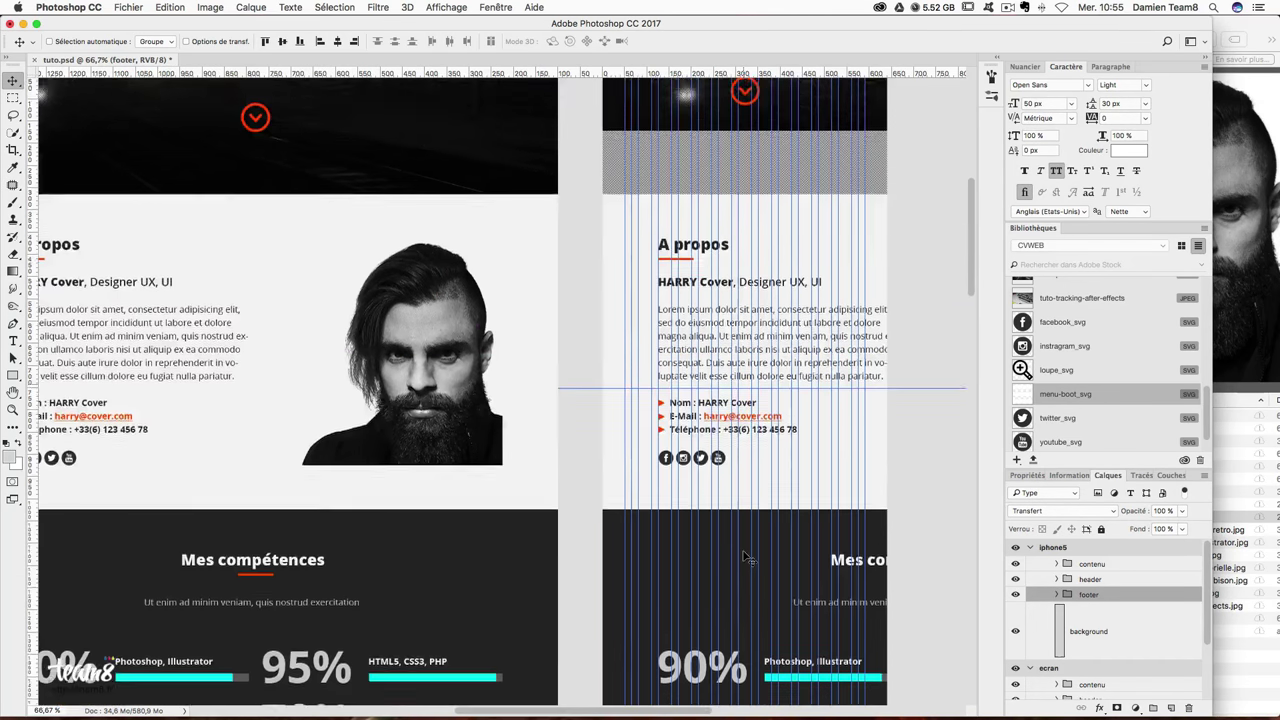
scroll(800, 540, down, 1)
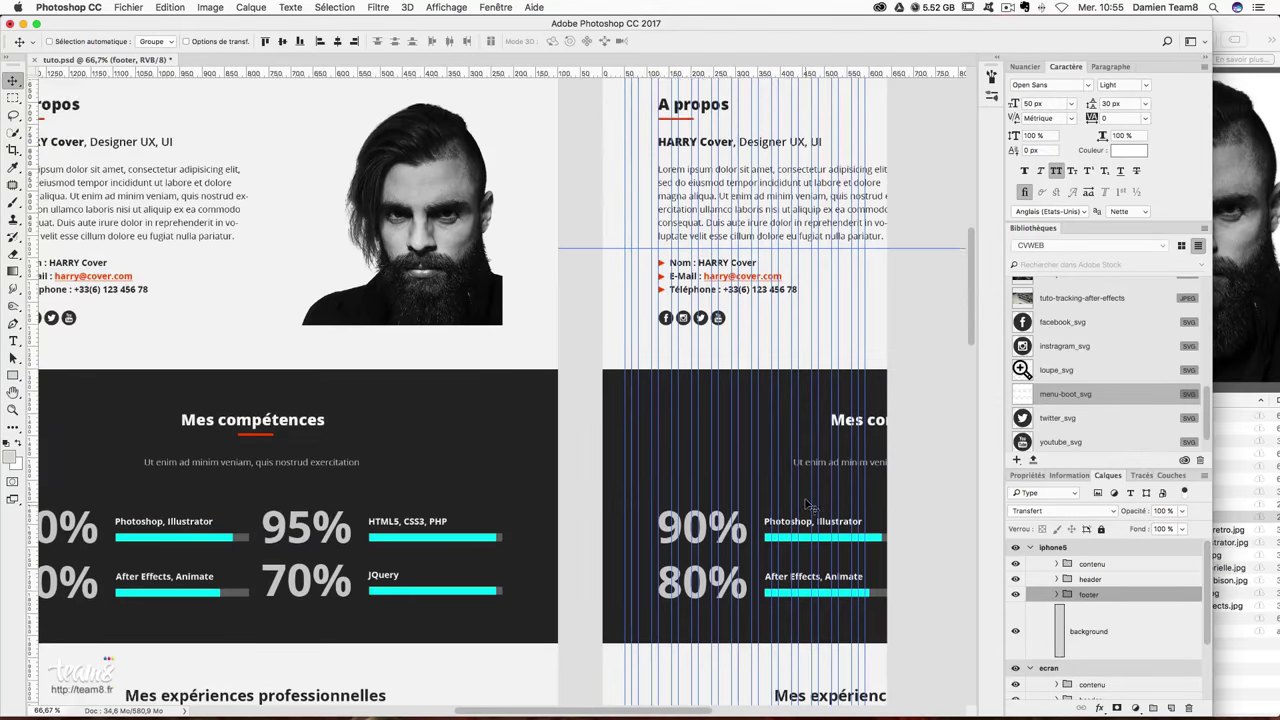
scroll(790, 555, down, 2)
scroll(790, 555, down, 2)
scroll(790, 540, down, 1)
scroll(790, 520, down, 1)
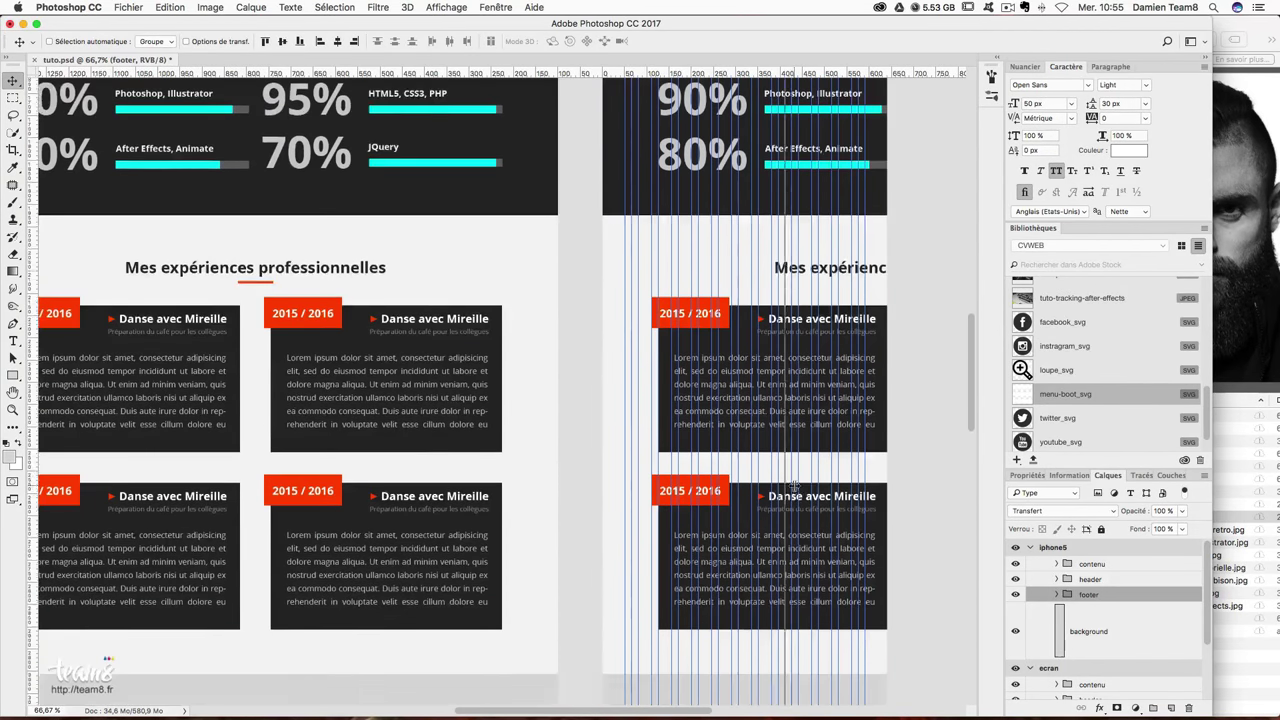
scroll(791, 497, up, 3)
scroll(791, 497, up, 2)
scroll(800, 480, up, 3)
scroll(830, 450, up, 1)
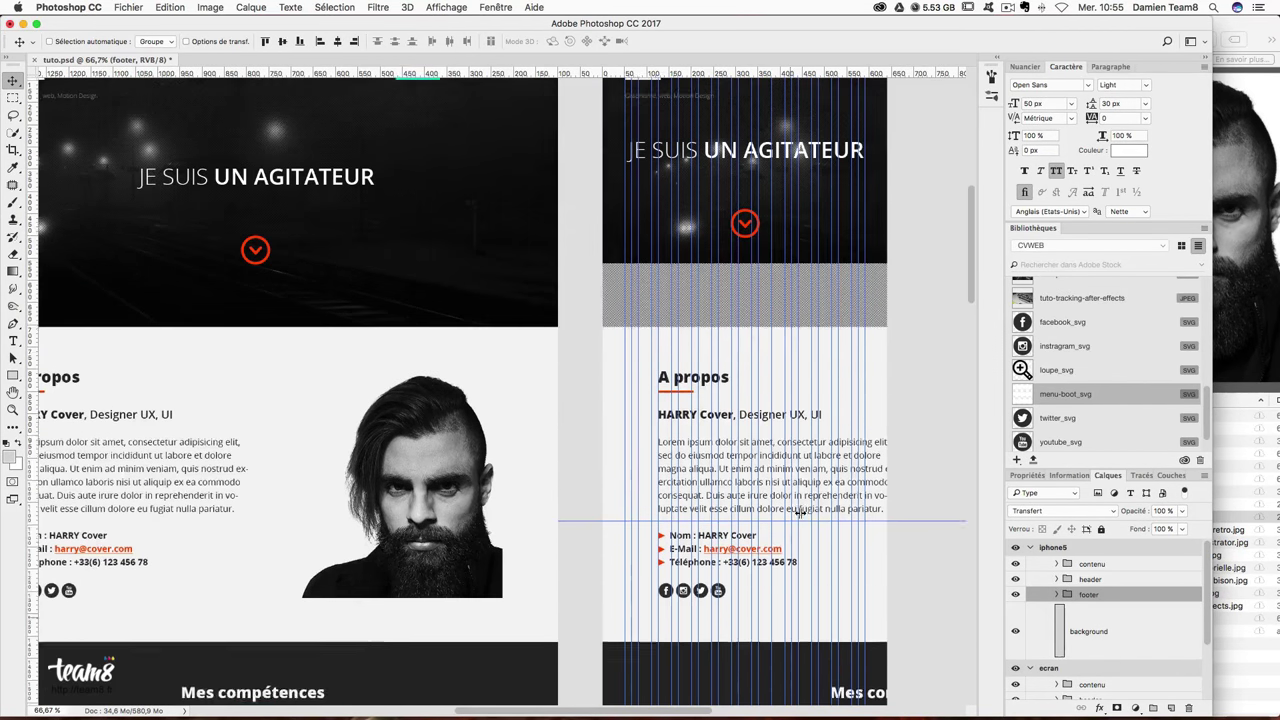
right_click(785, 342)
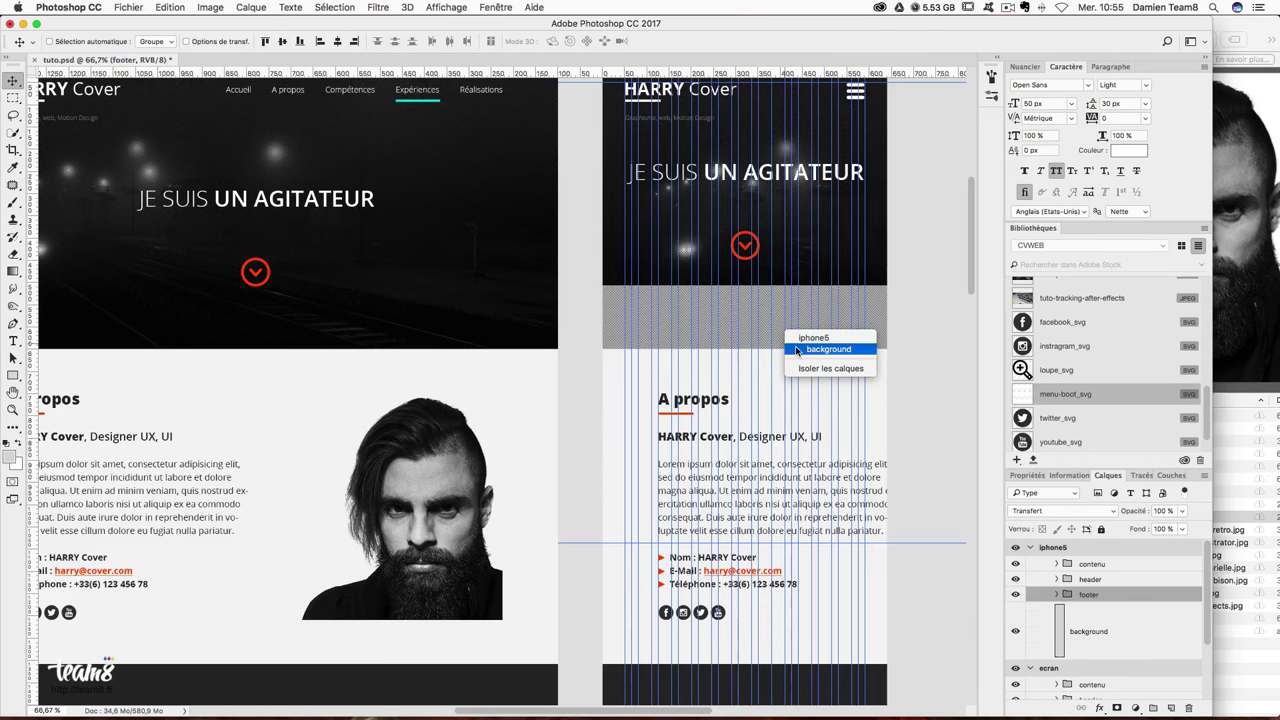
click(795, 347)
- Inspect the layers under the About area and select the a propos group
scroll(765, 372, up, 1)
scroll(762, 369, up, 1)
right_click(781, 442)
click(810, 484)
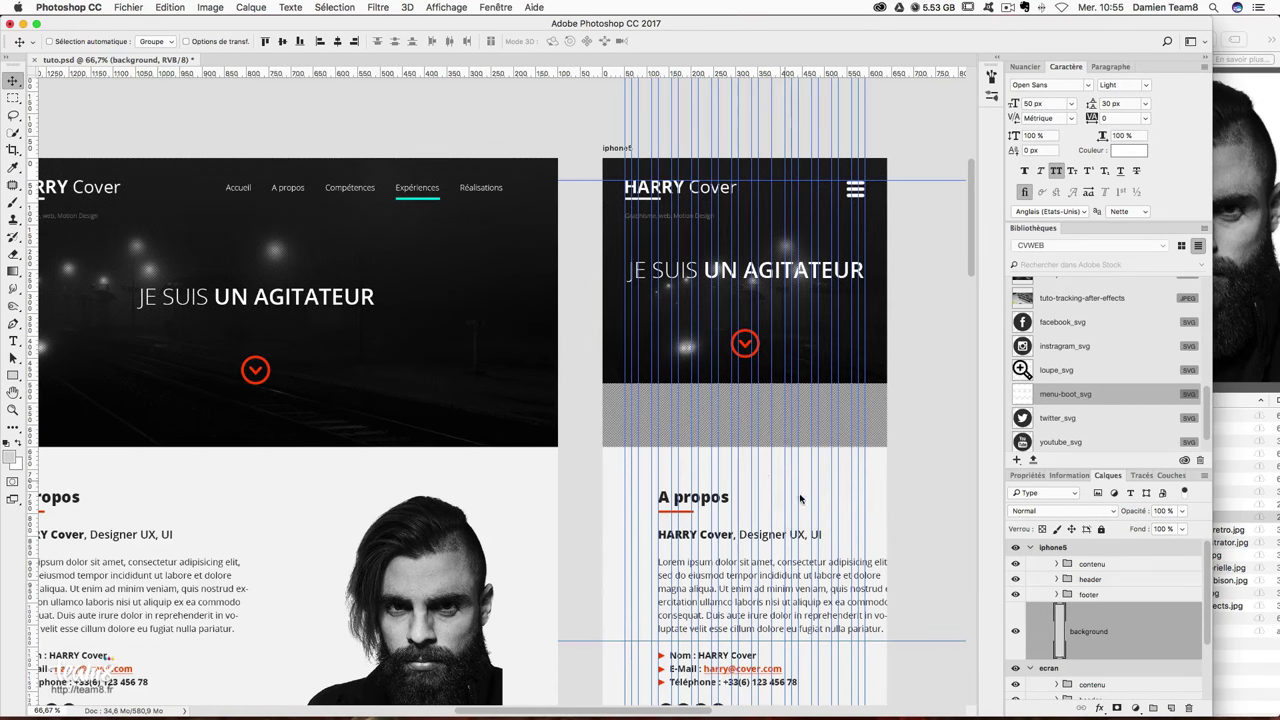
right_click(764, 436)
click(807, 487)
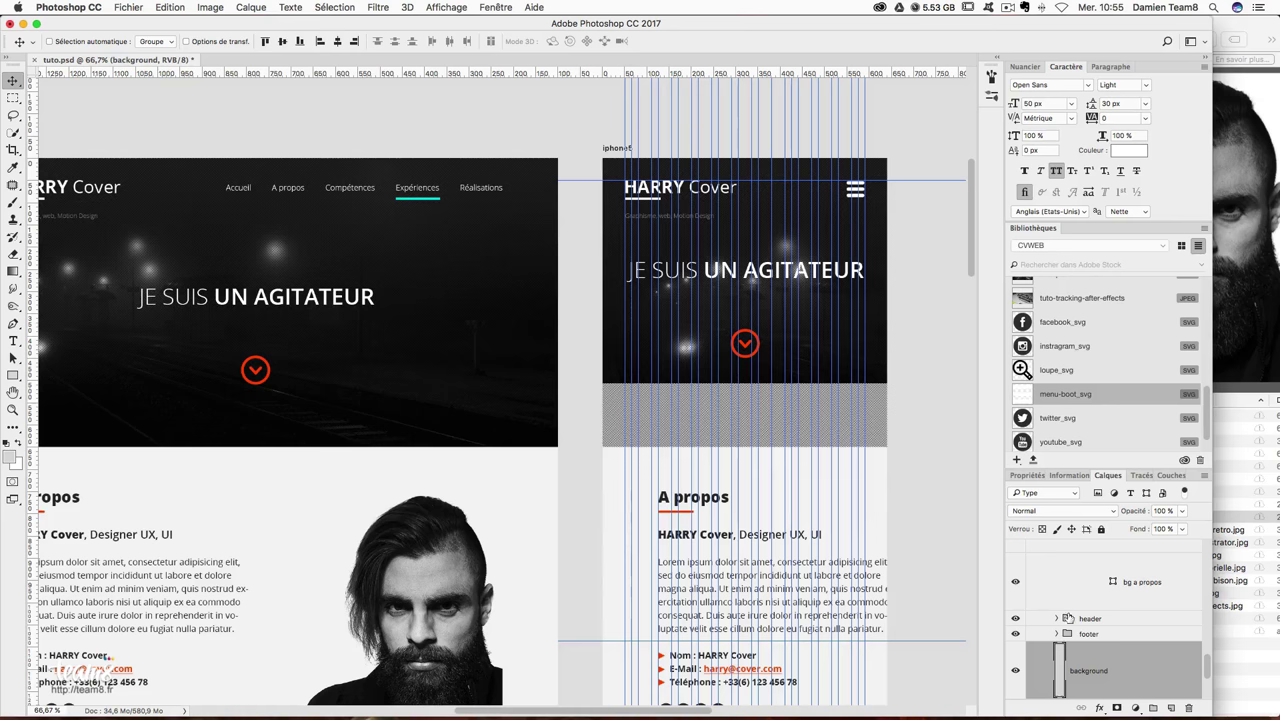
scroll(1082, 651, up, 2)
right_click(718, 458)
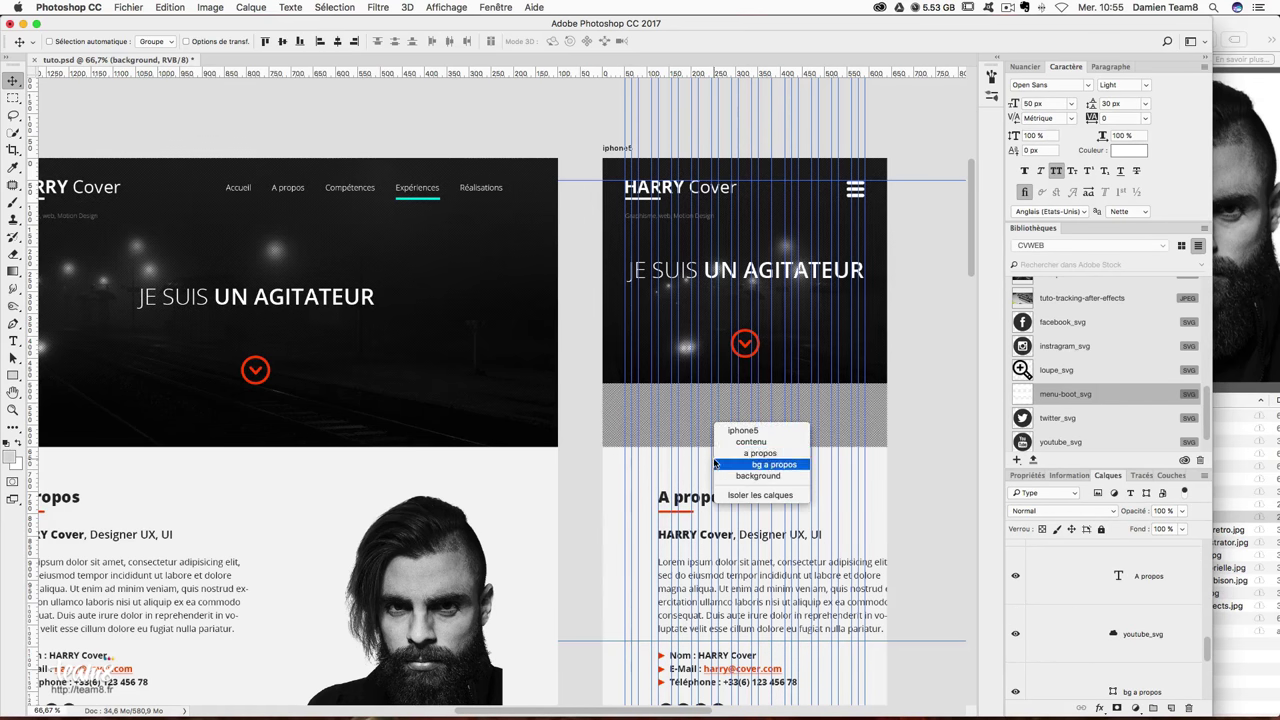
click(758, 453)
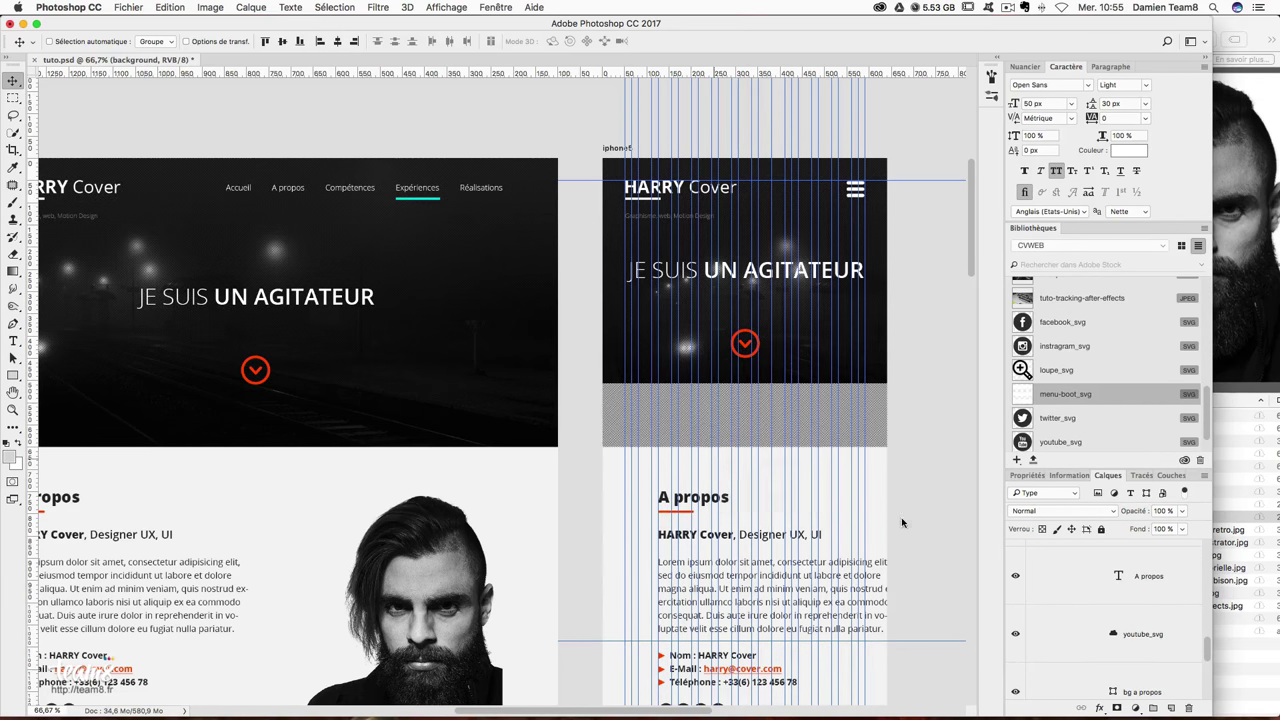
- Move the A propos section up beneath the shortened header, nudged down 2 px
click(1084, 548)
drag(766, 480, 770, 406)
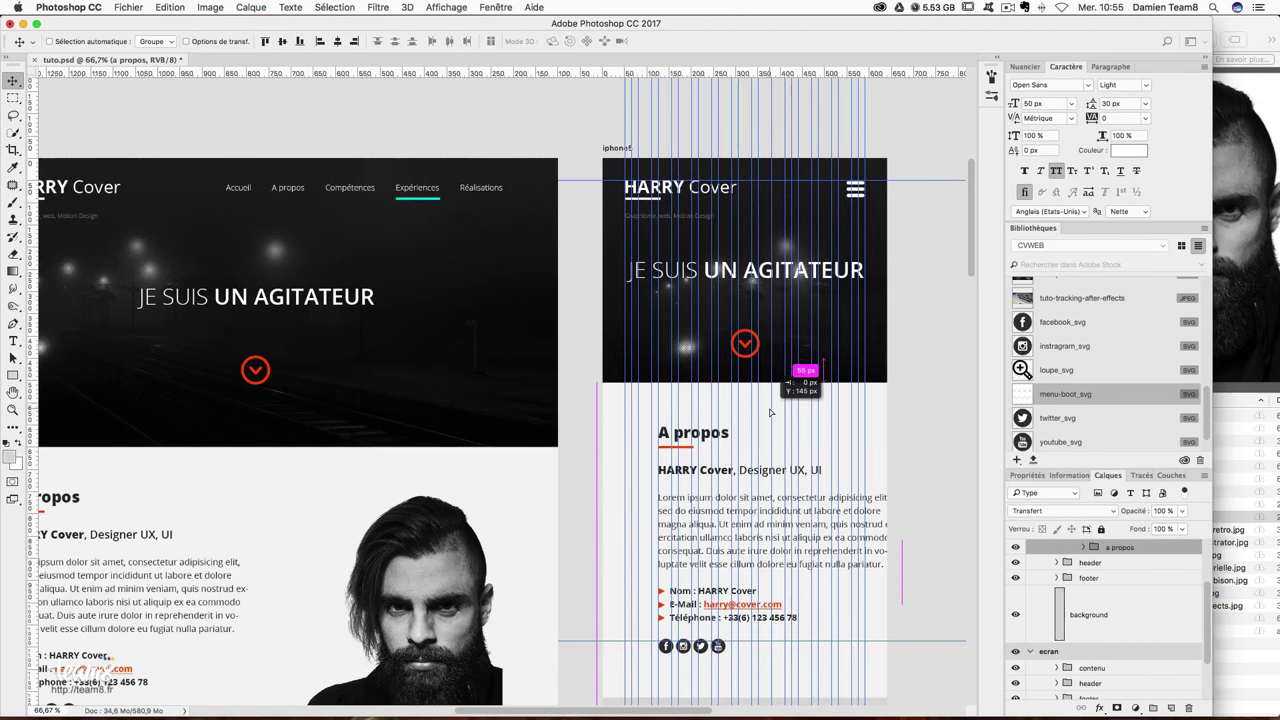
key(super+semicolon)
key(Down)
key(Down)
key(Down)
scroll(818, 498, up, 3)
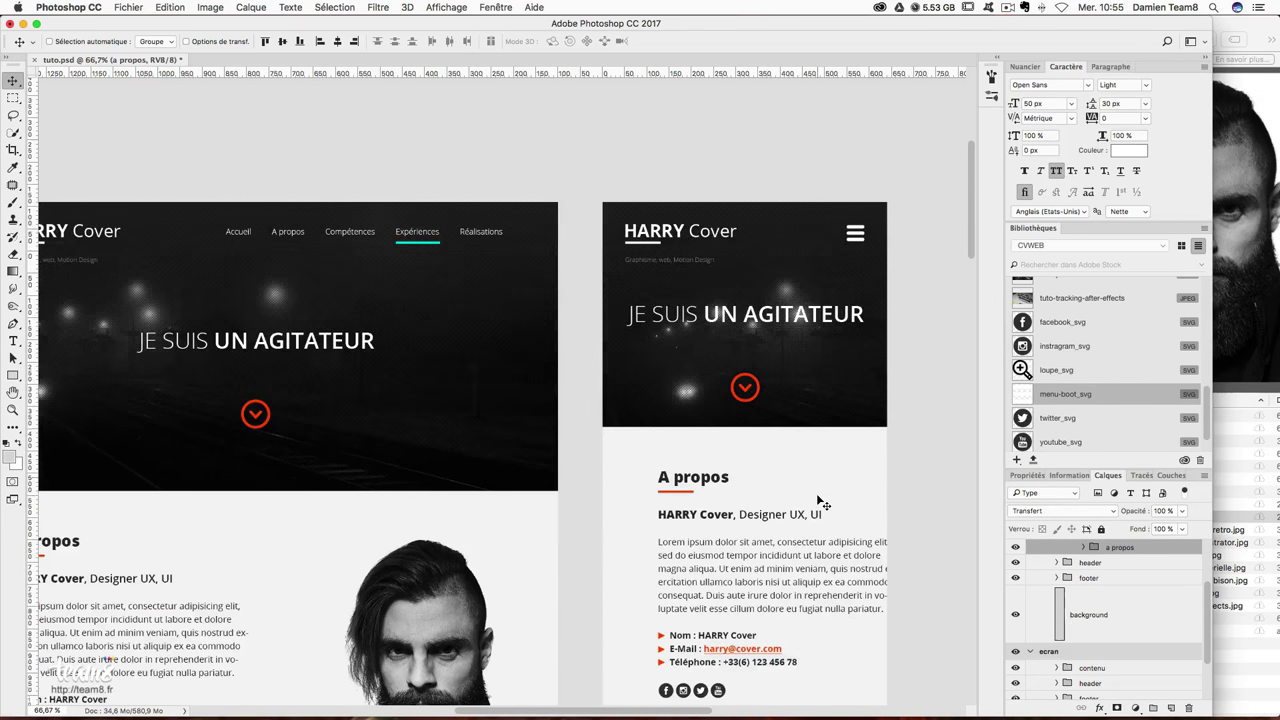
scroll(727, 410, down, 1)
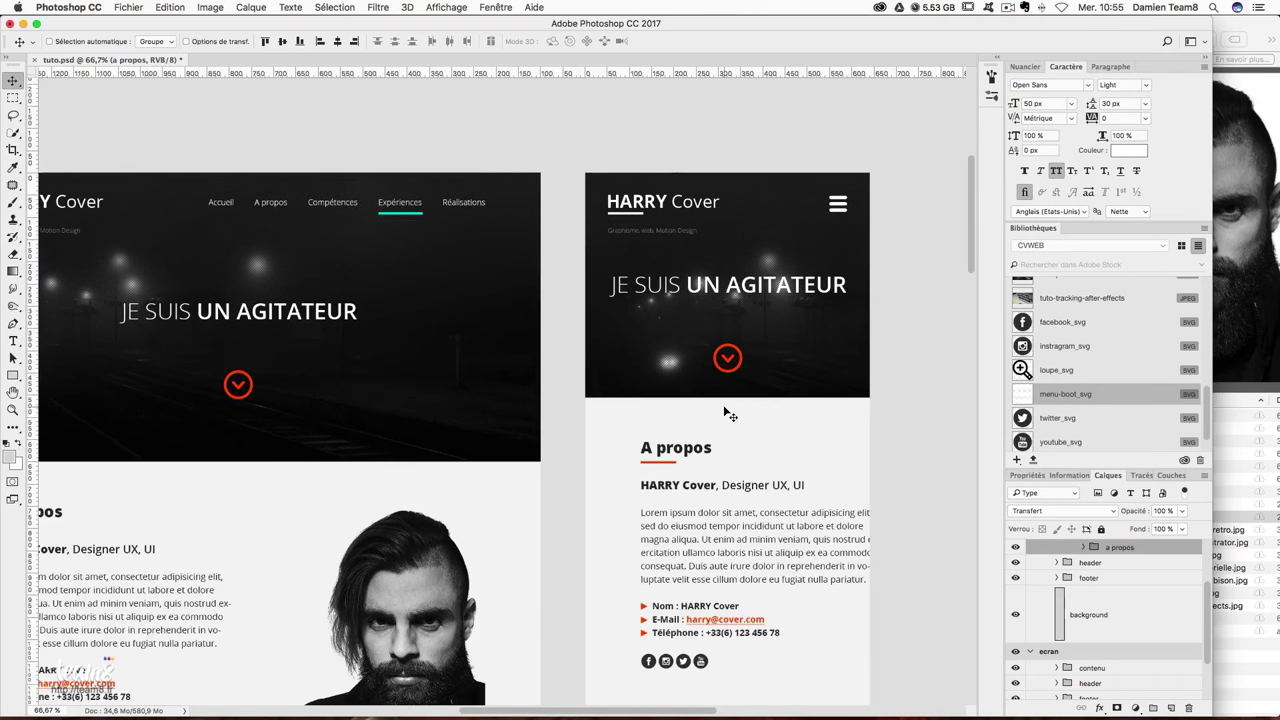
scroll(727, 410, down, 2)
scroll(735, 405, down, 2)
scroll(735, 401, down, 1)
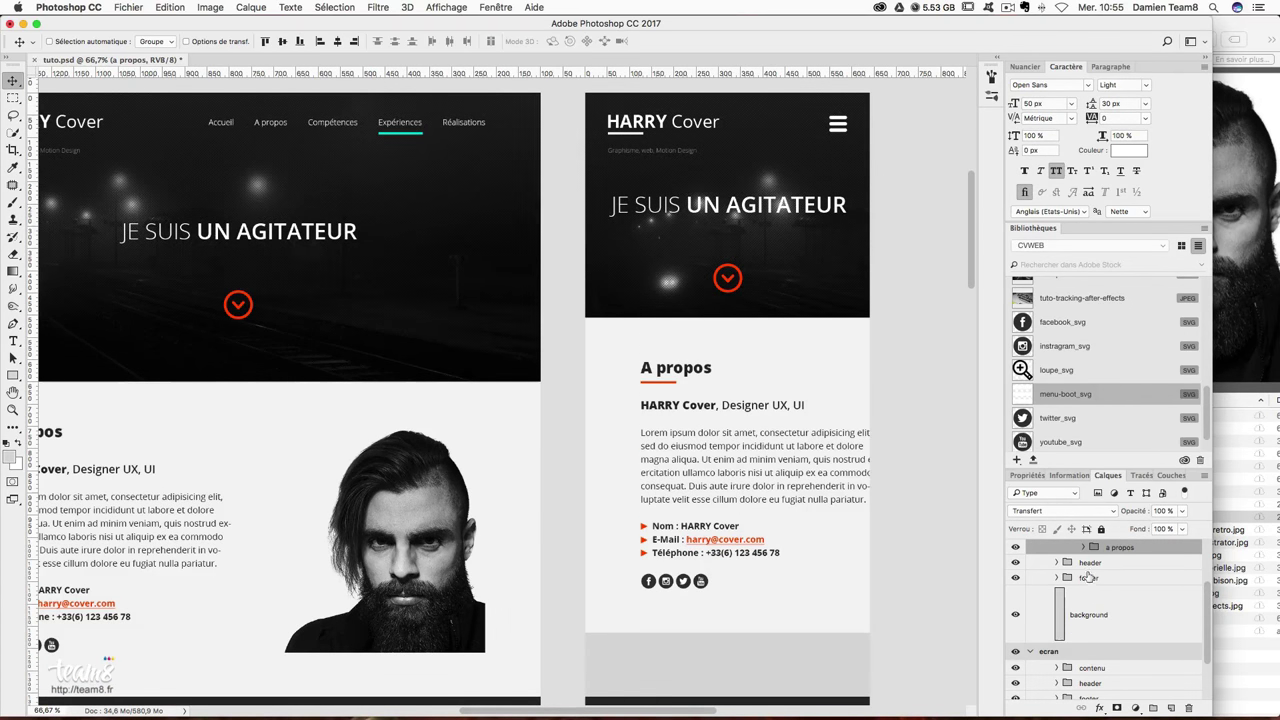
- Expand the a propos group and select the HARRY Cover paragraph layer
click(1094, 548)
scroll(1122, 602, down, 2)
scroll(1122, 602, down, 2)
scroll(1122, 602, down, 2)
click(1117, 590)
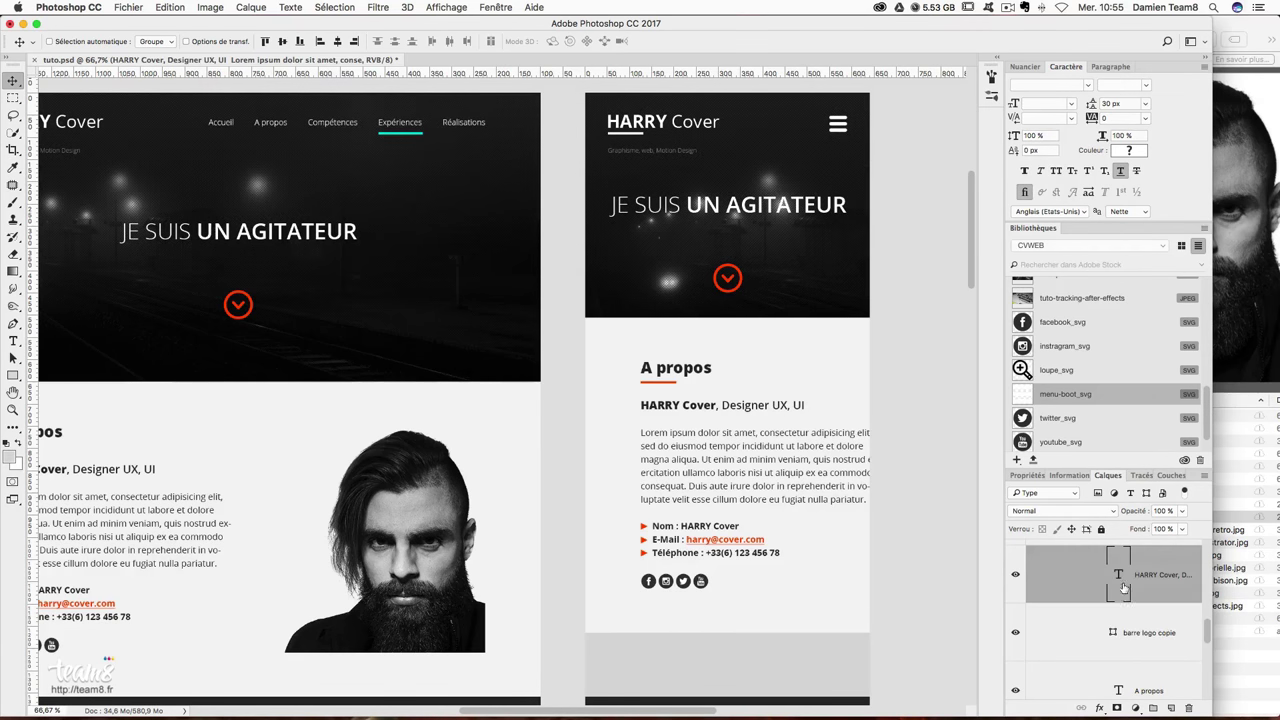
scroll(1123, 632, down, 2)
scroll(1123, 632, down, 1)
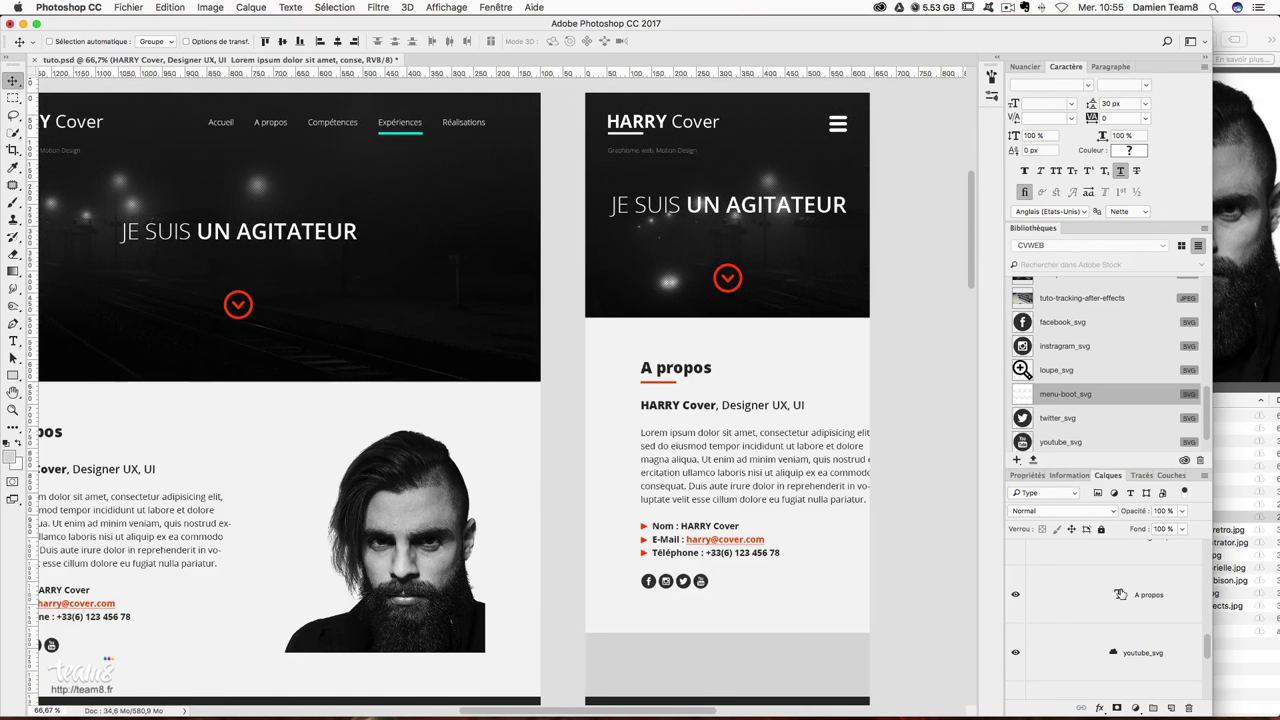
drag(1120, 594, 1122, 602)
scroll(1122, 602, up, 2)
scroll(1120, 615, up, 1)
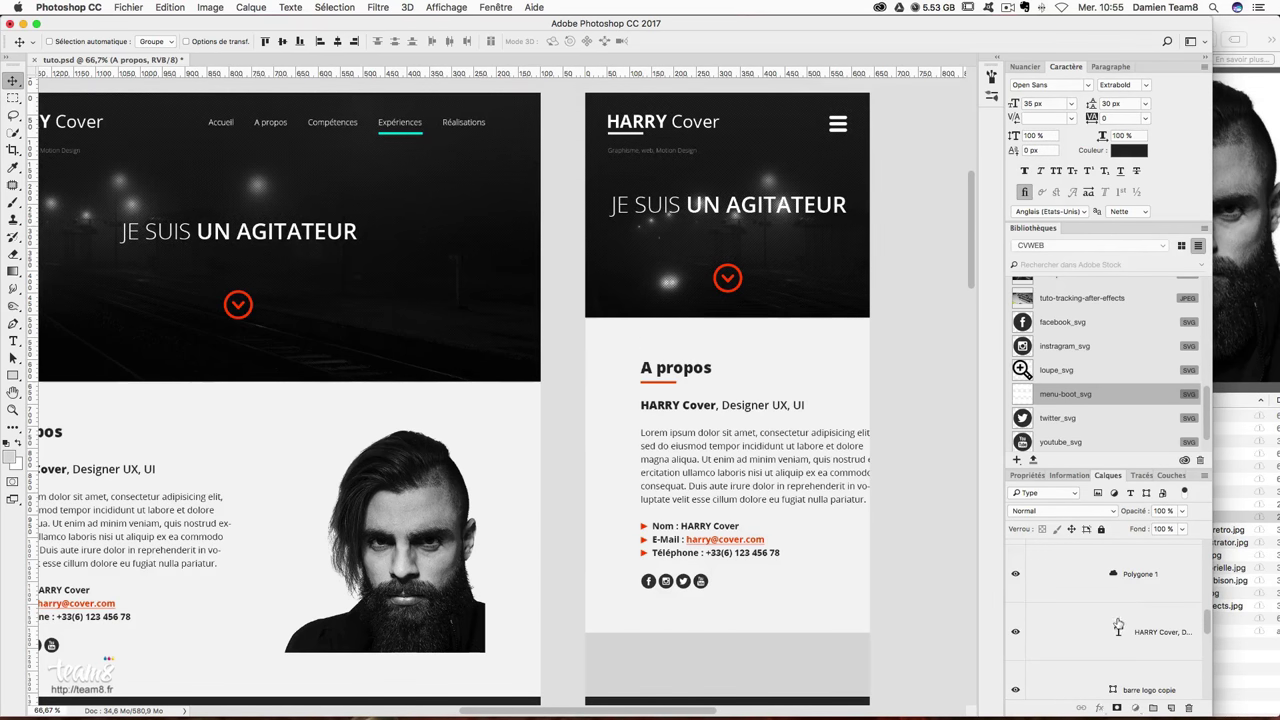
click(1118, 625)
- Show the column guides and widen the About paragraph box leftward onto the column guide
double_click(1118, 628)
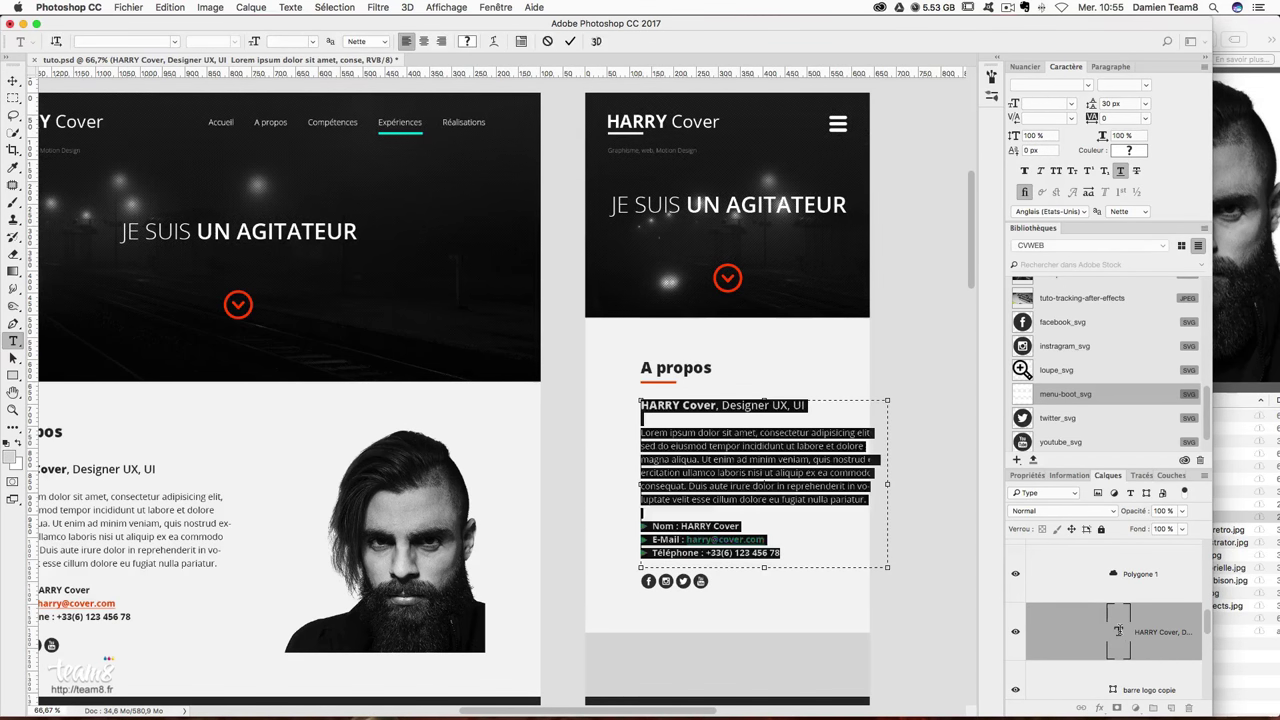
key(ctrl+h)
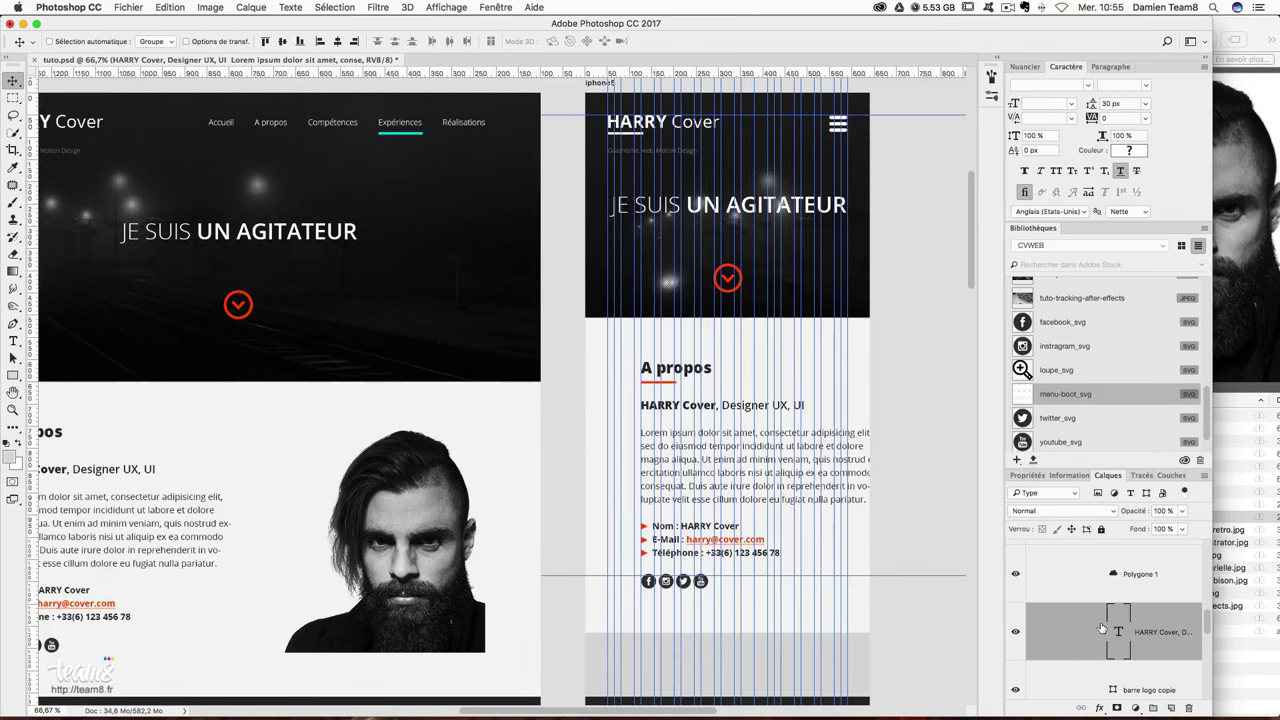
double_click(1117, 630)
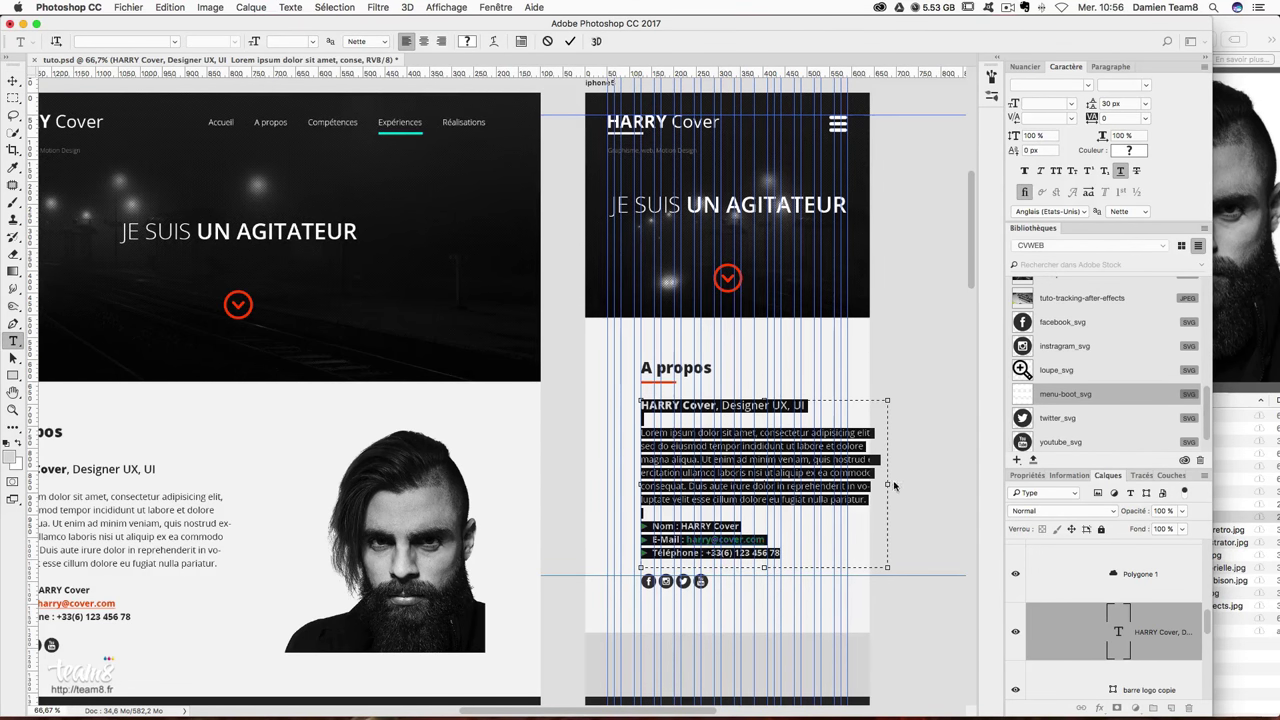
drag(887, 484, 848, 480)
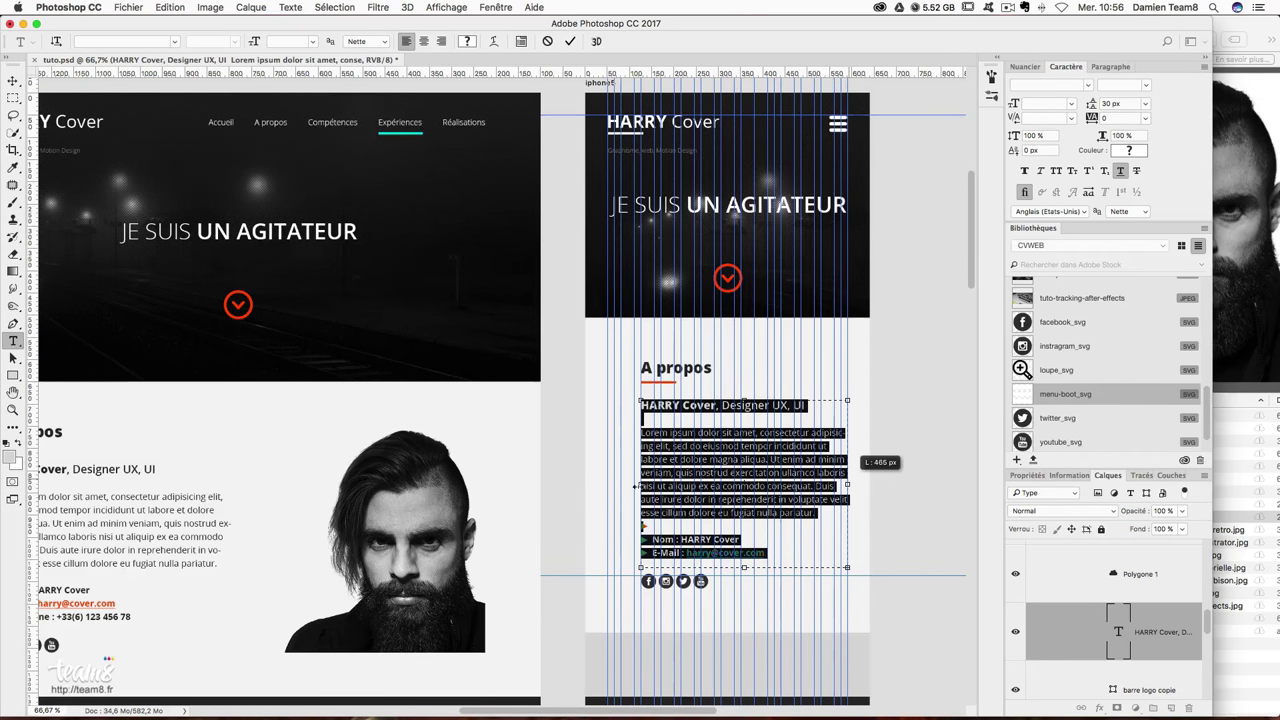
drag(614, 484, 604, 484)
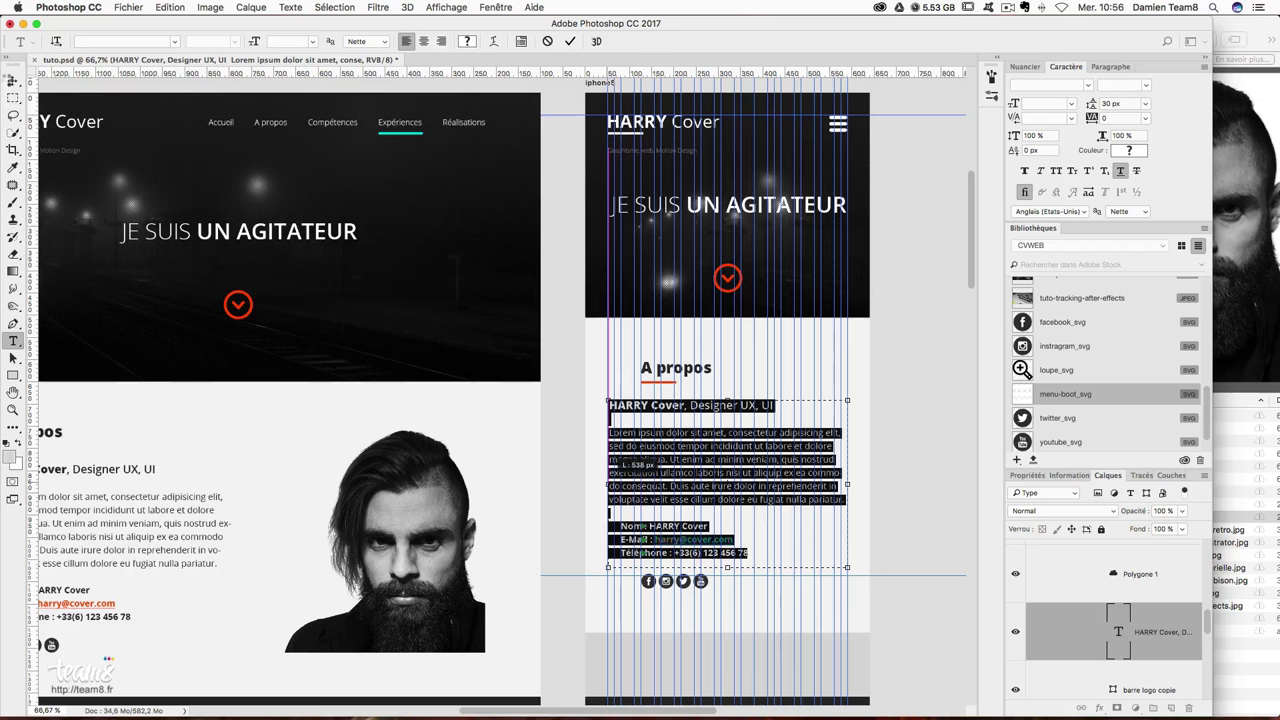
click(11, 83)
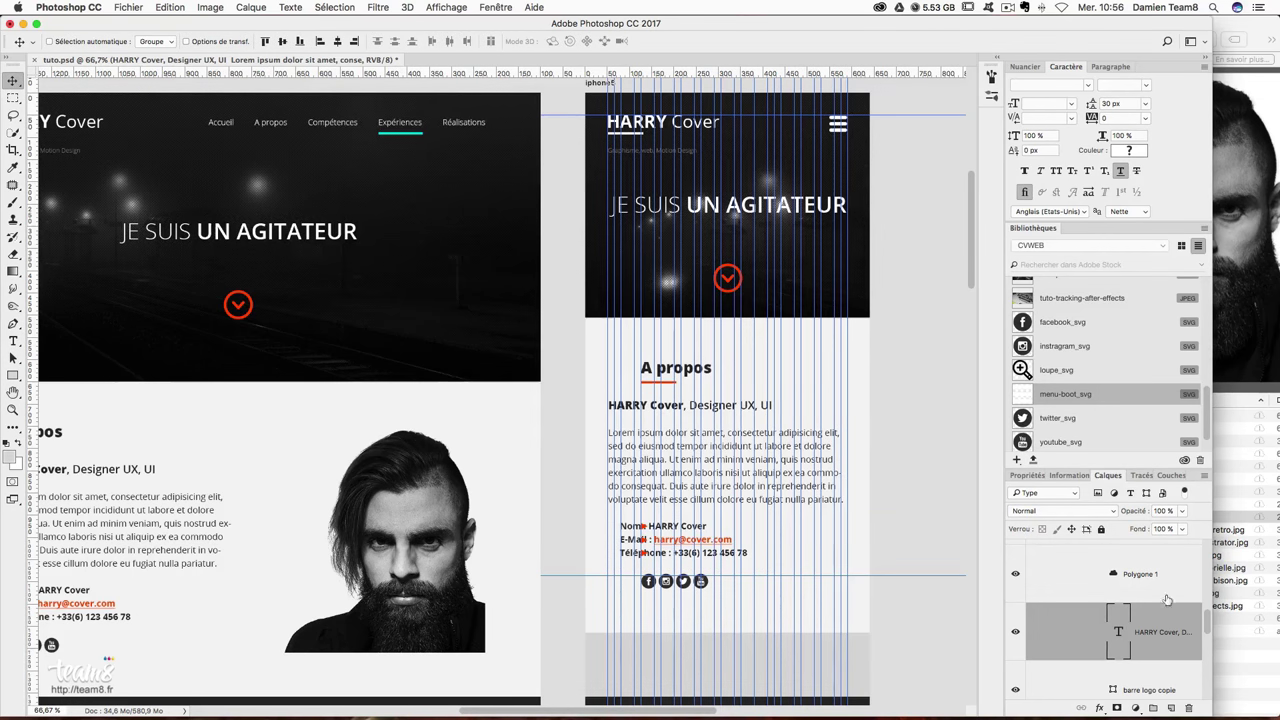
- Select the red bullet arrow layers in the About section
scroll(1150, 615, up, 1)
click(1137, 617)
scroll(1137, 617, up, 2)
- Move the red bullet arrows left beside the contact lines
scroll(1140, 610, up, 1)
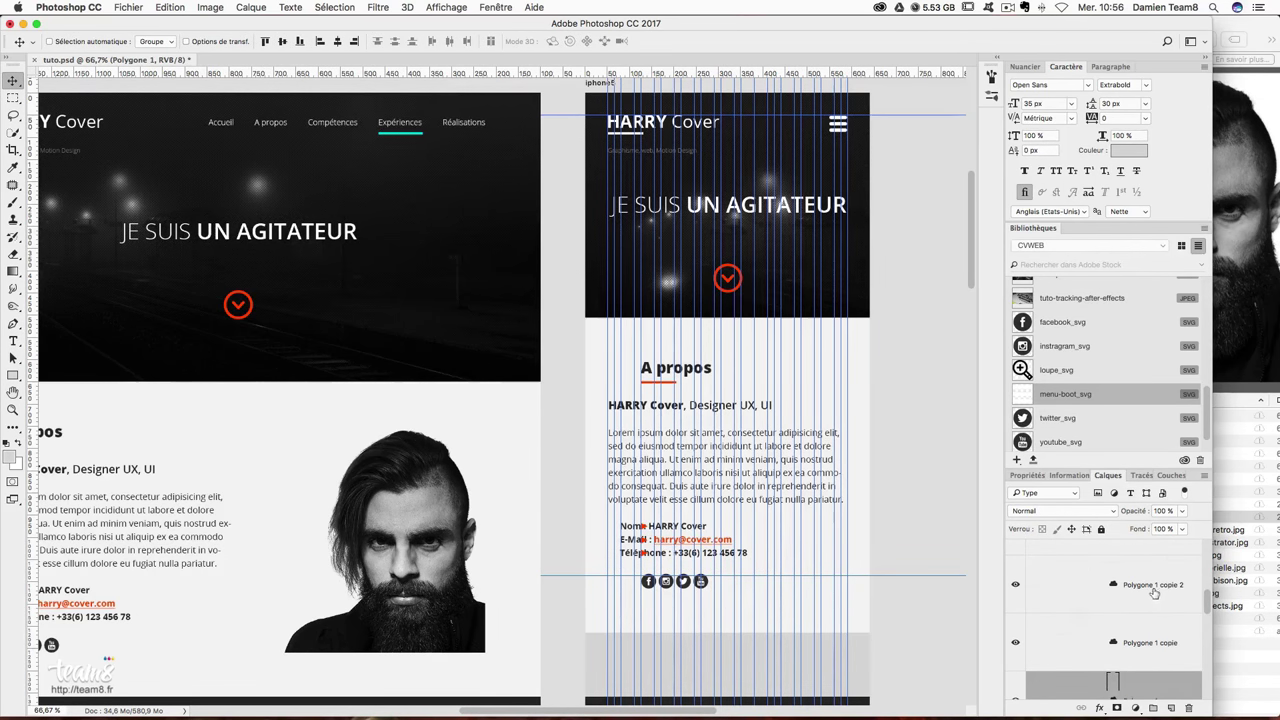
shift+click(1153, 592)
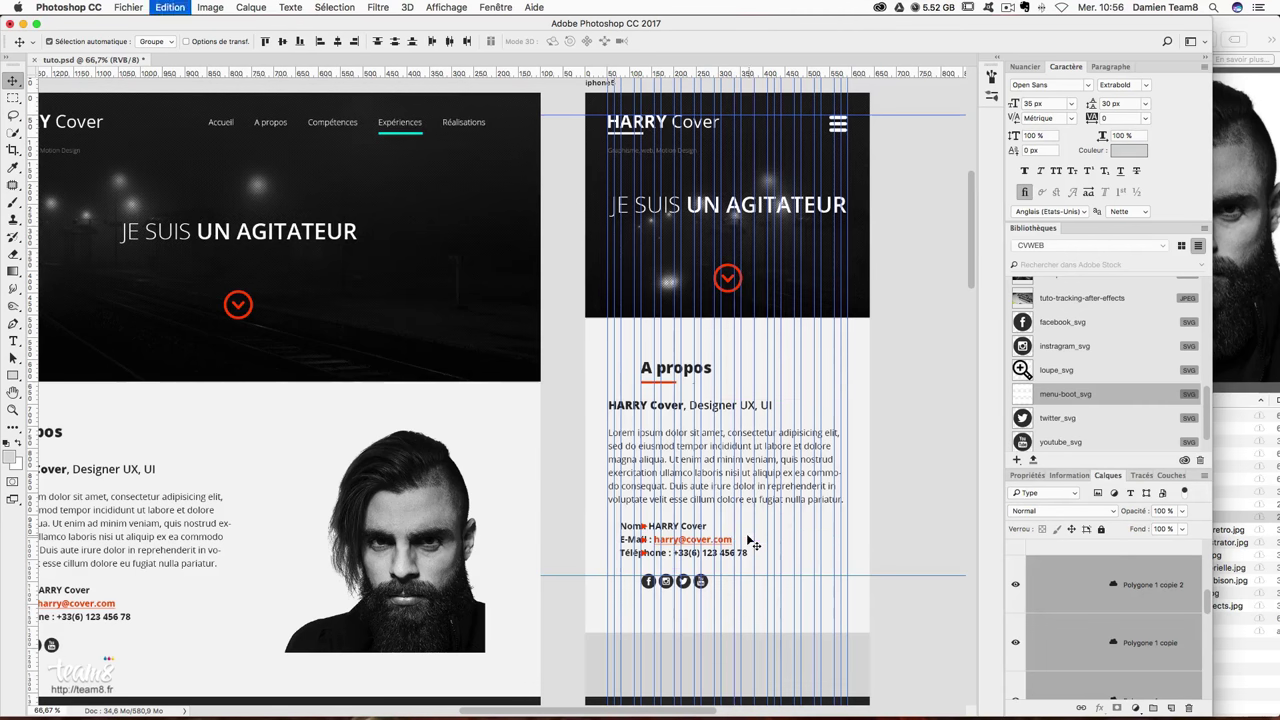
drag(748, 541, 712, 535)
scroll(1161, 625, up, 1)
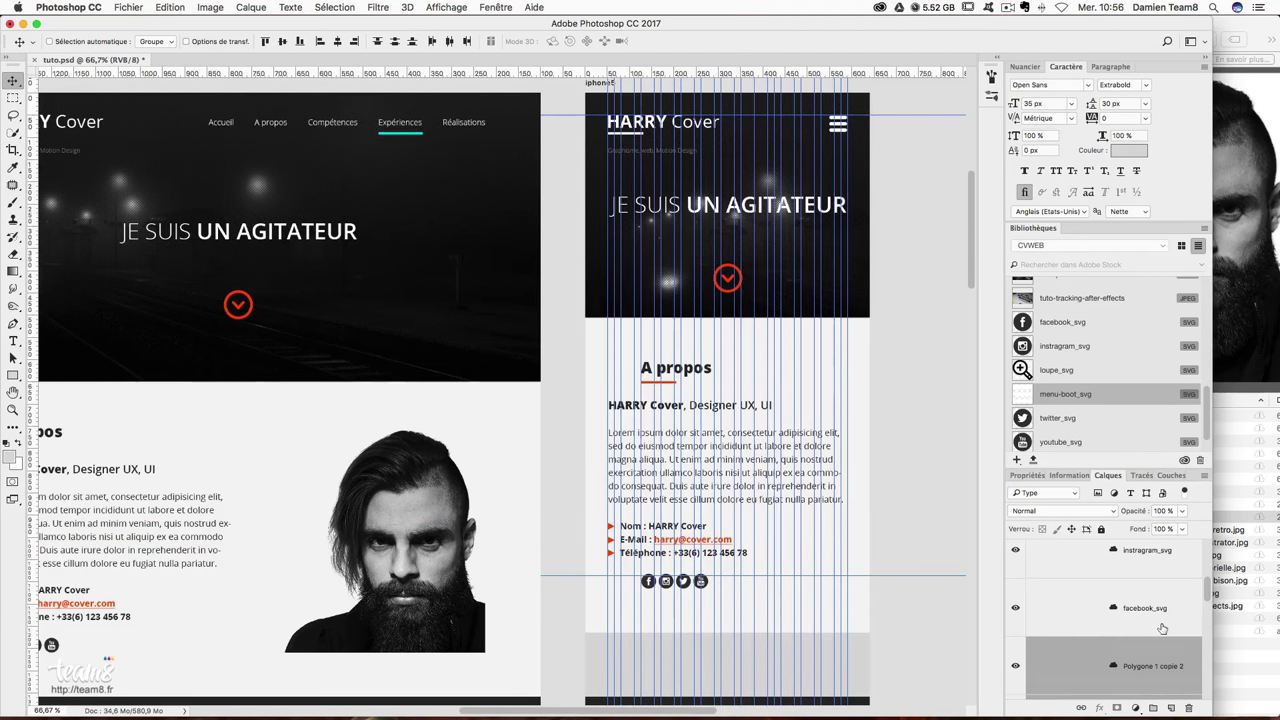
scroll(1161, 622, up, 1)
scroll(1161, 622, up, 1)
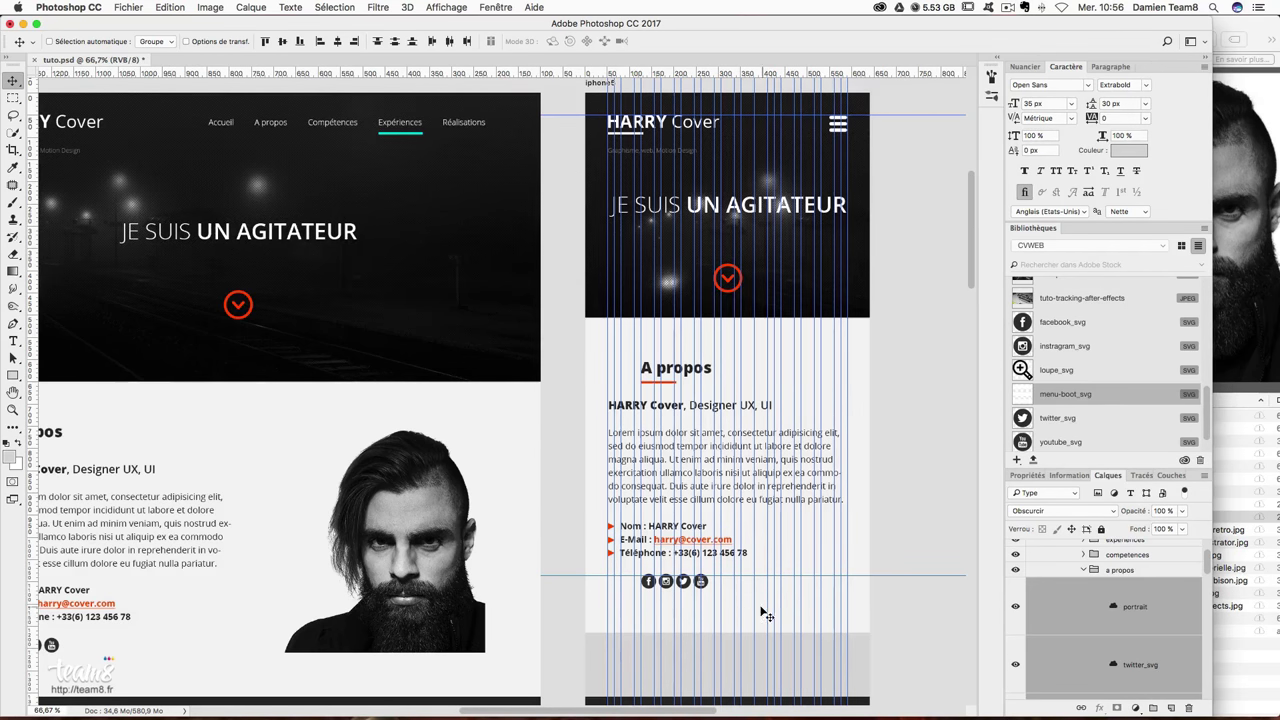
drag(752, 609, 765, 498)
key(super+z)
- Select the four social icon layers, starting with facebook and twitter
scroll(1180, 638, up, 1)
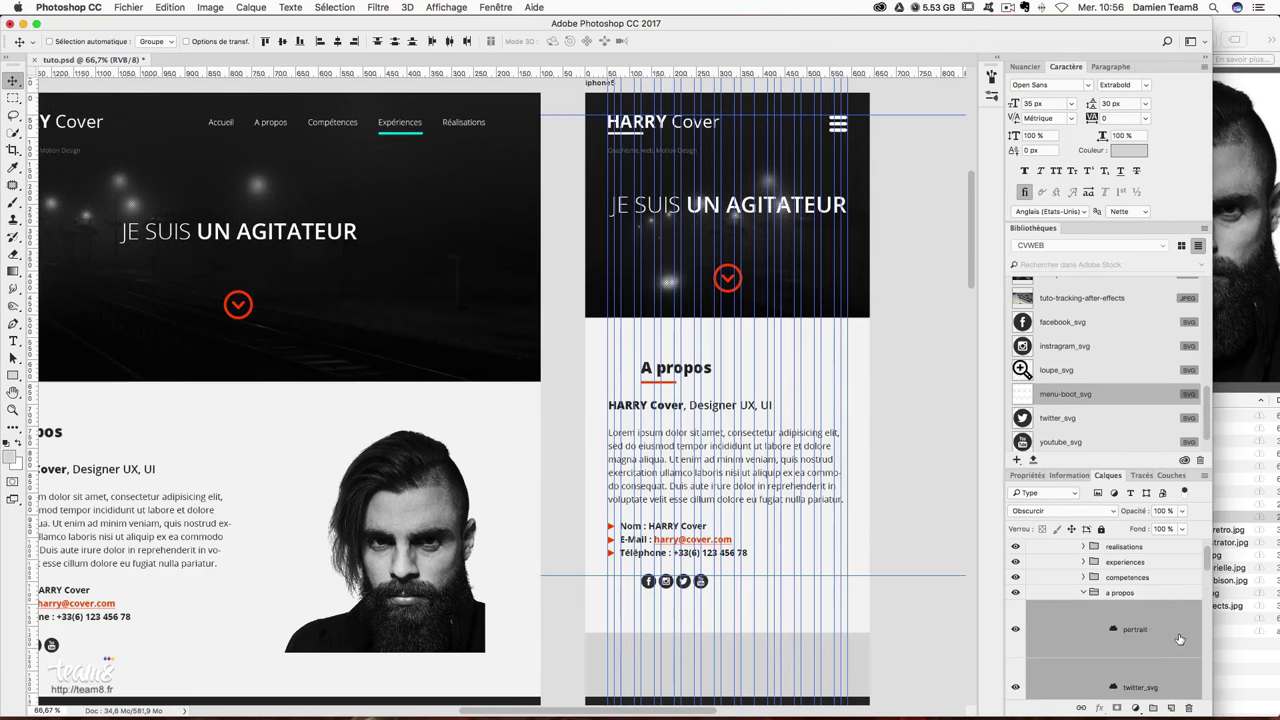
scroll(1178, 638, up, 1)
scroll(1170, 640, up, 1)
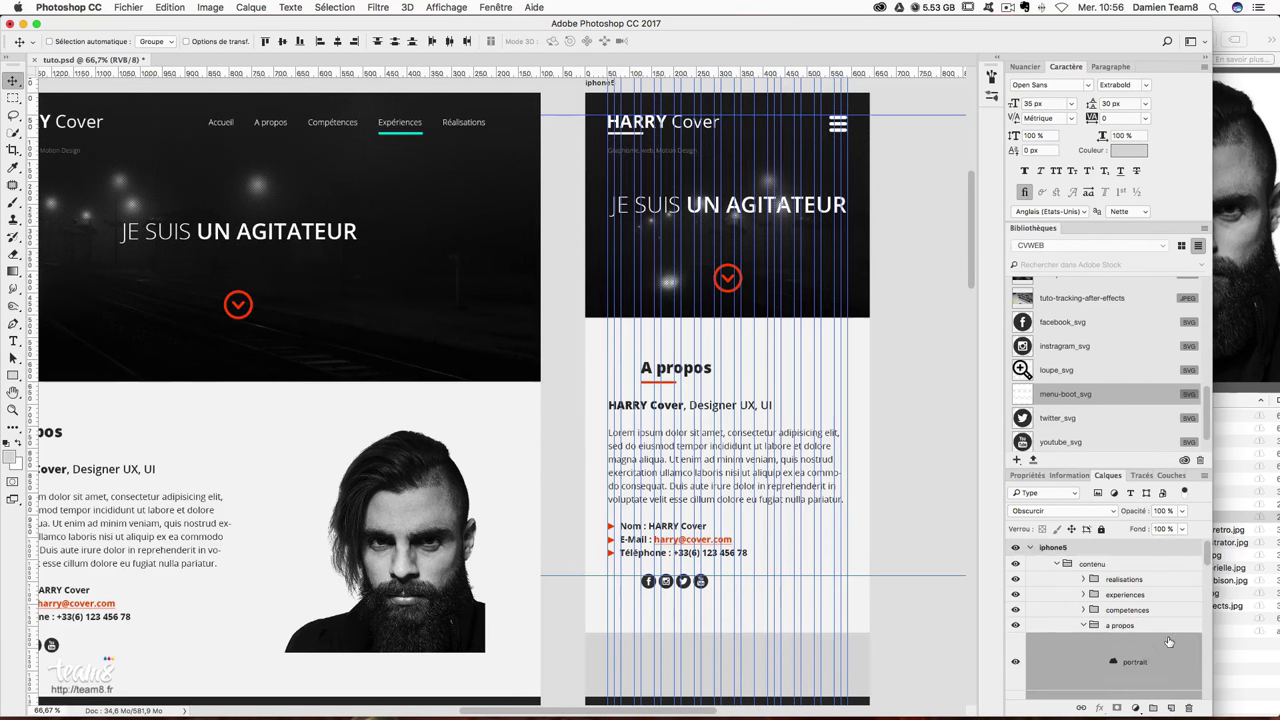
scroll(1168, 641, down, 3)
scroll(1164, 655, down, 2)
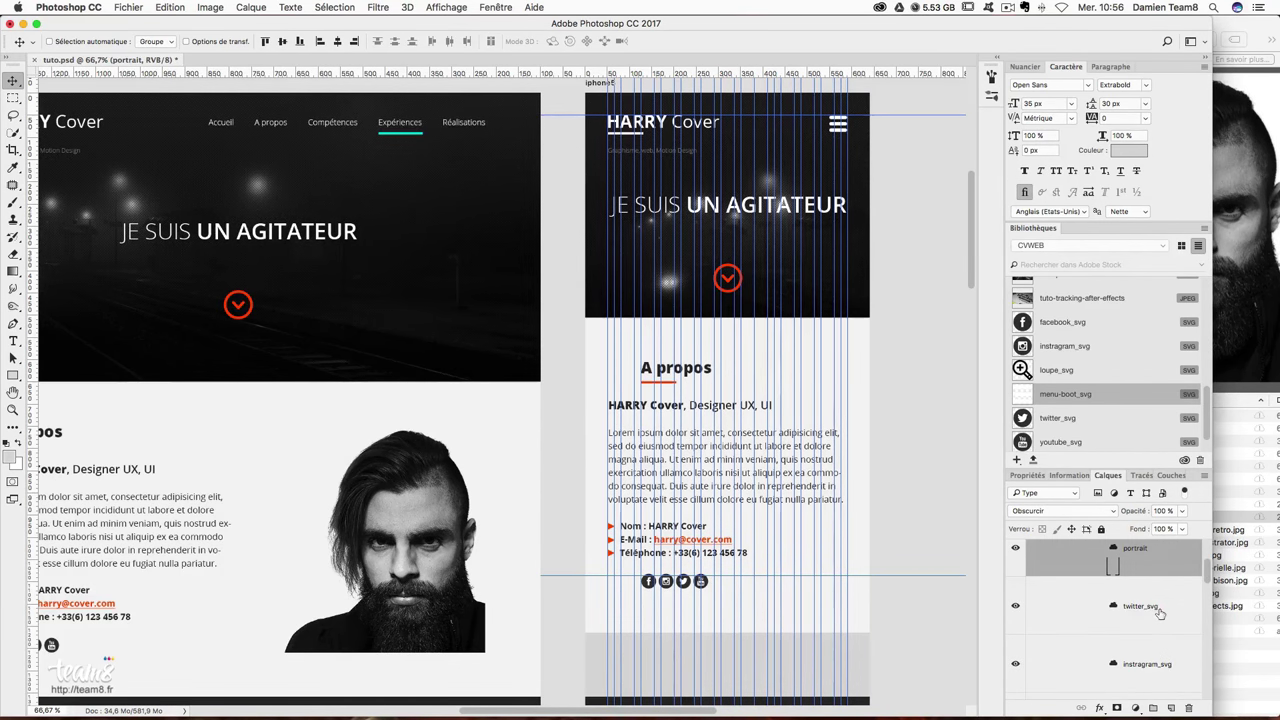
click(1158, 612)
scroll(1163, 620, down, 3)
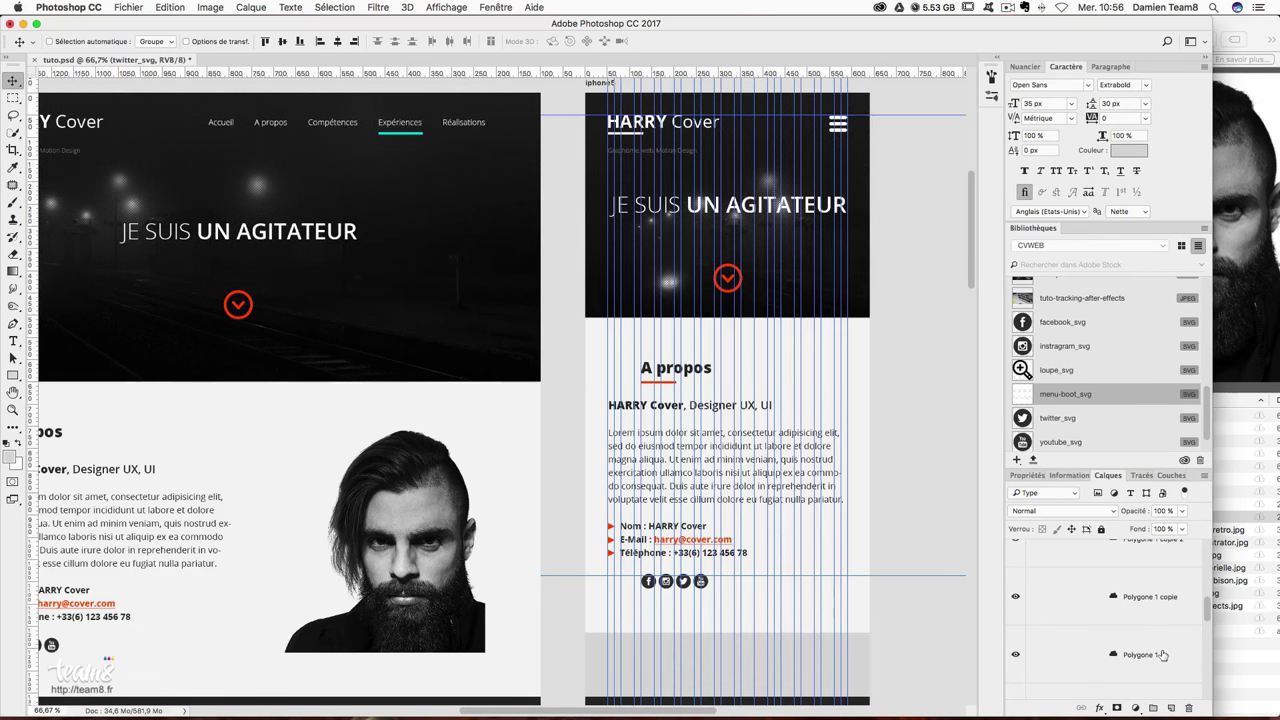
click(1164, 653)
scroll(1160, 566, up, 2)
click(1160, 566)
scroll(1160, 600, up, 1)
click(1160, 590)
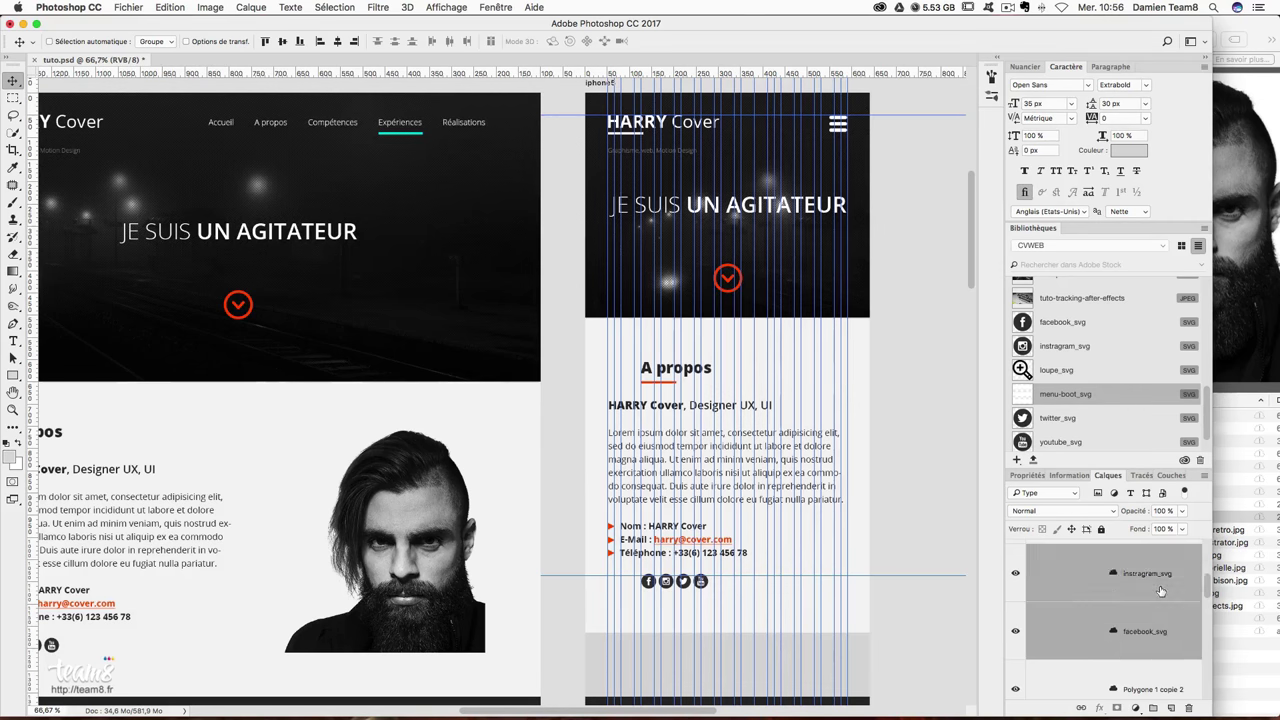
scroll(1160, 592, up, 2)
click(1159, 595)
scroll(1159, 598, up, 2)
click(1159, 598)
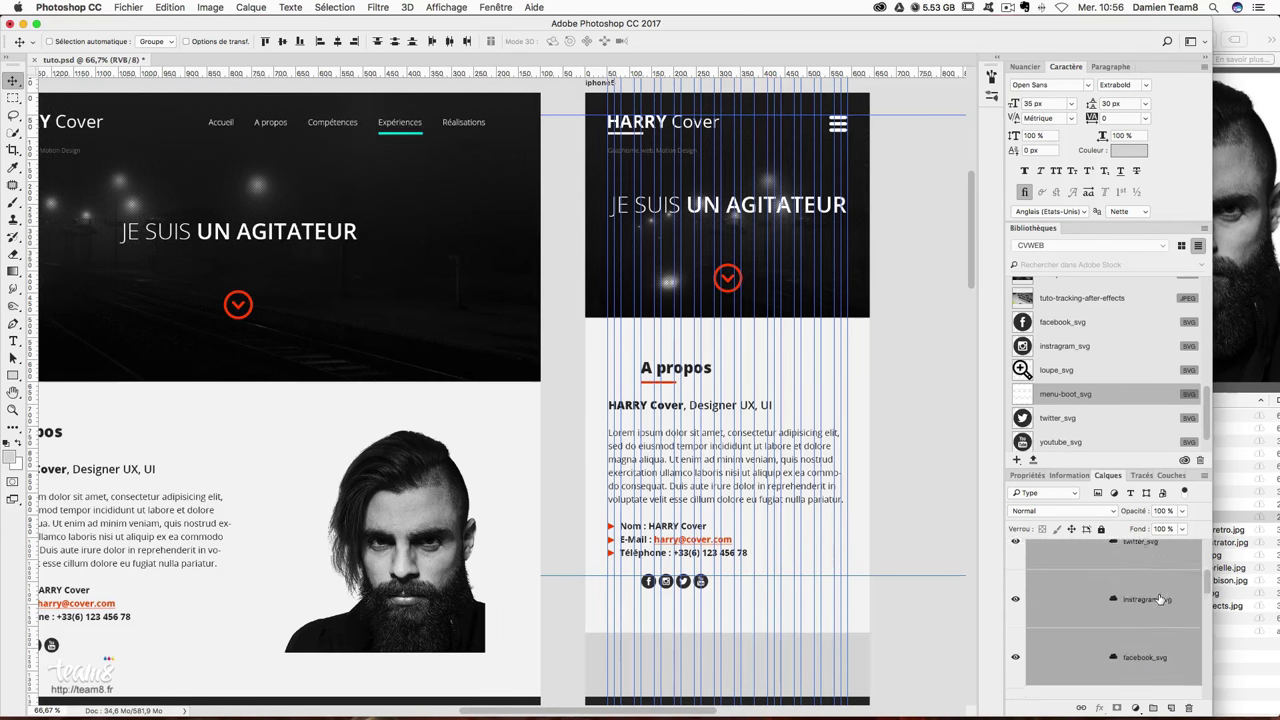
scroll(1159, 598, down, 3)
scroll(1159, 598, down, 2)
scroll(1159, 598, down, 1)
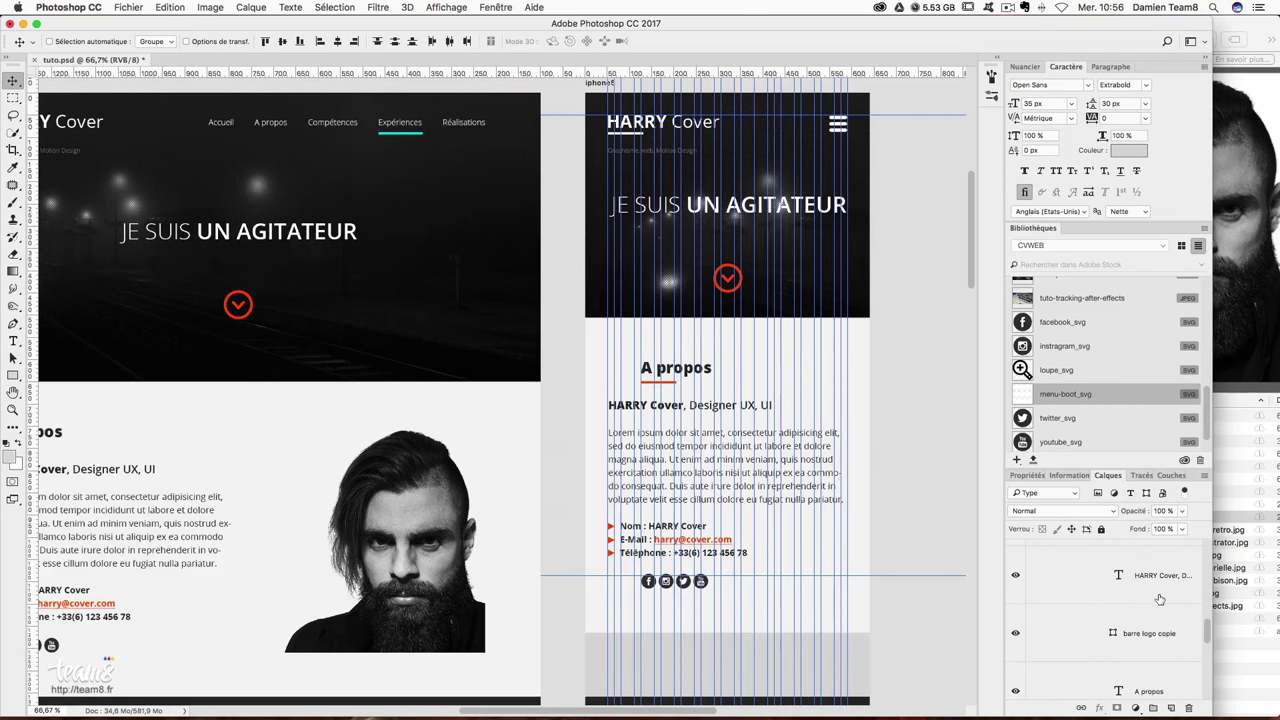
scroll(1159, 598, up, 1)
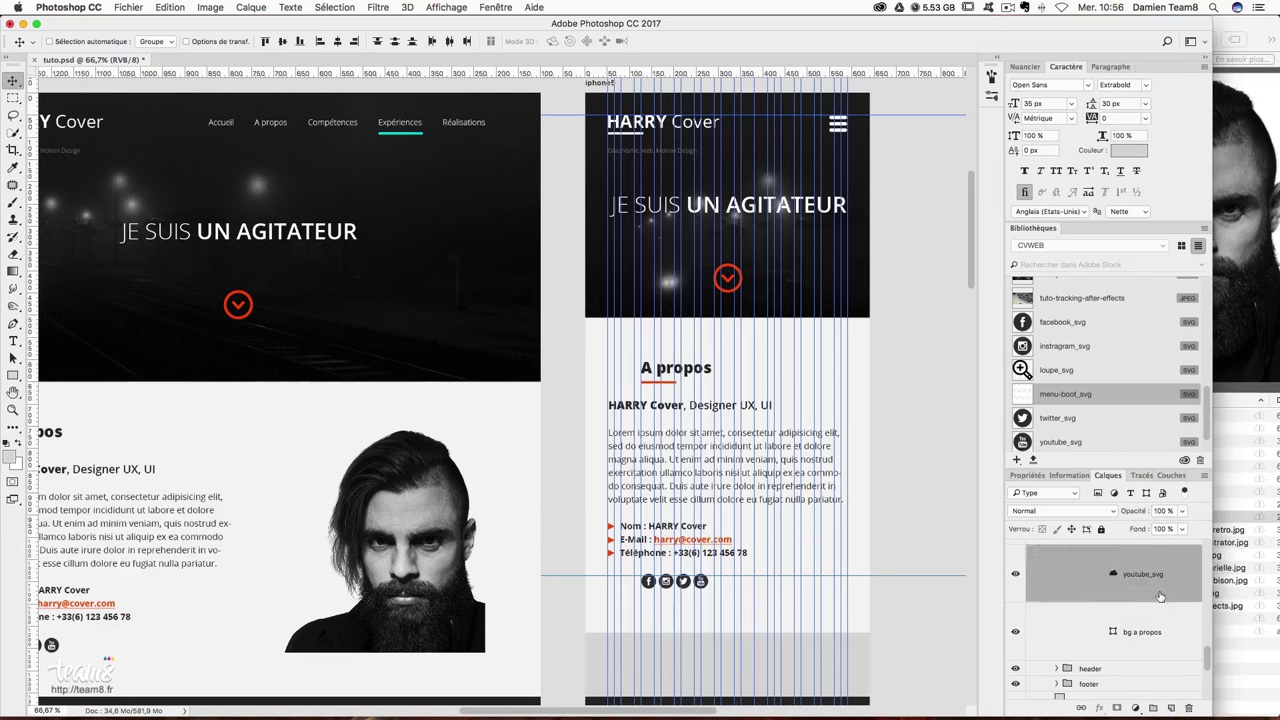
scroll(1159, 598, up, 3)
scroll(1160, 605, down, 1)
- Shift the social icons right to centre them, then remove the horizontal guide
key(ctrl+t)
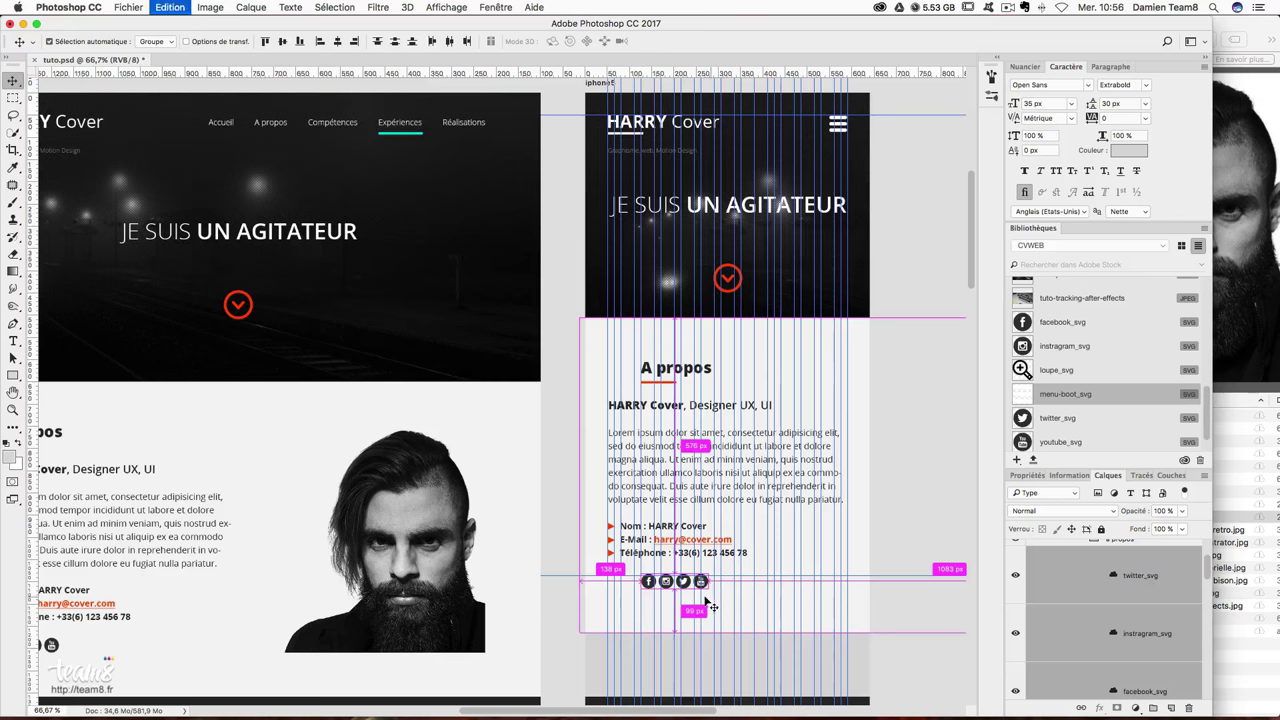
drag(743, 590, 760, 587)
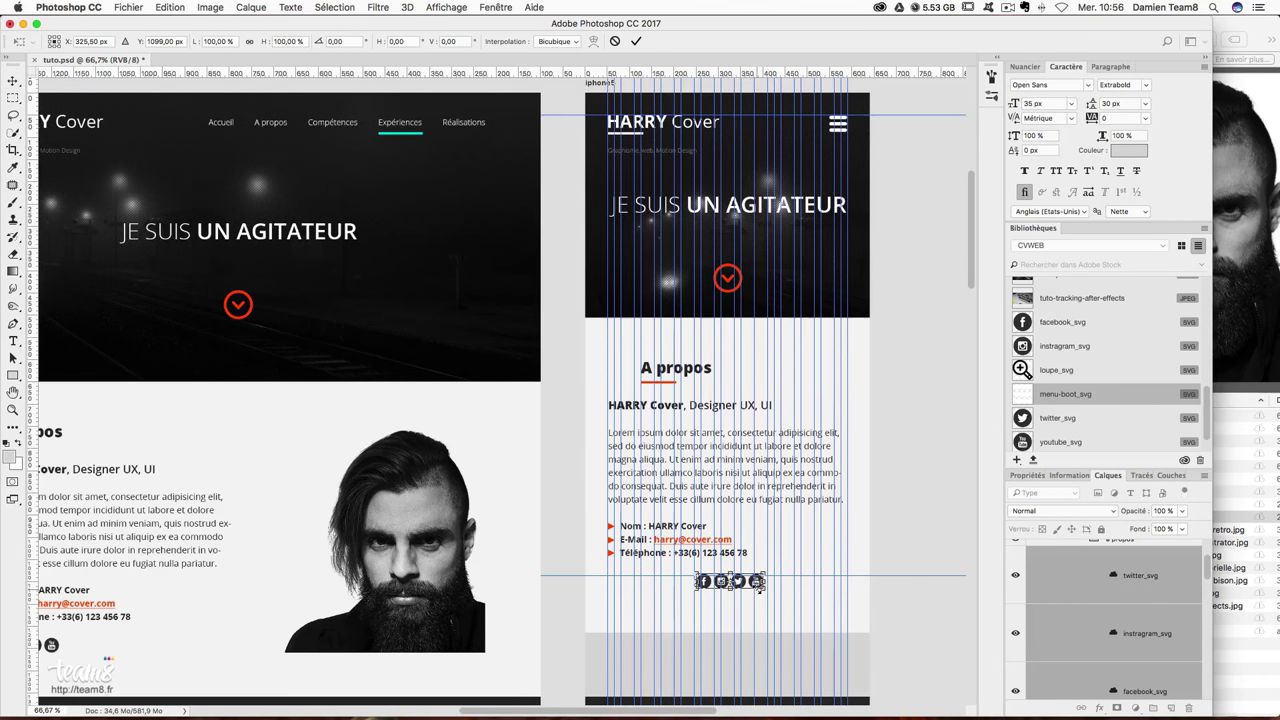
key(Return)
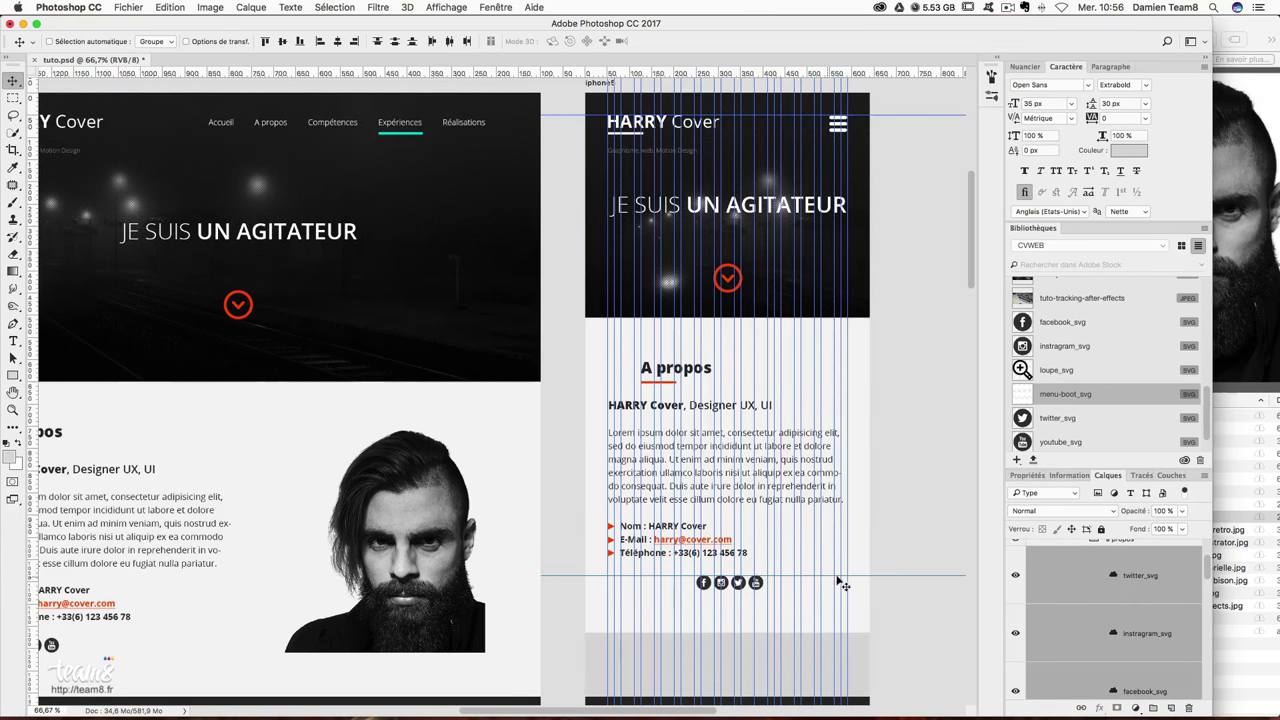
drag(898, 576, 849, 30)
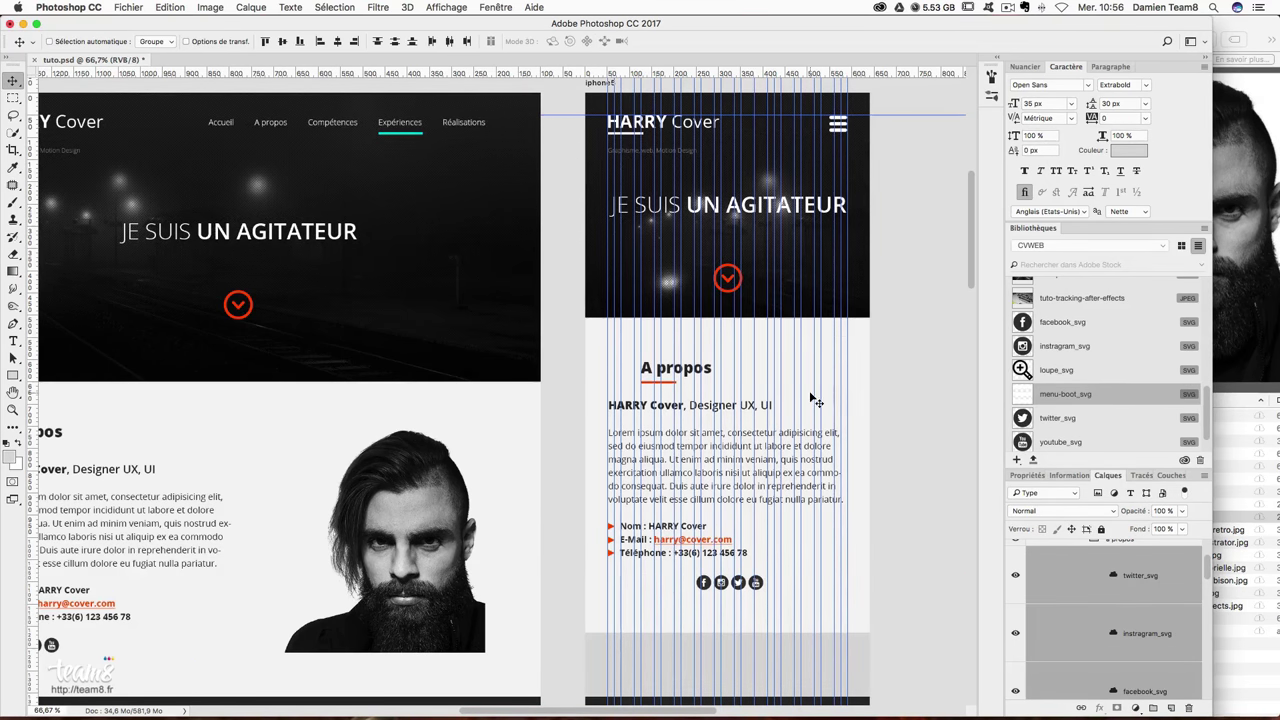
- Move the A propos heading right to centre it on the artboard
right_click(686, 374)
click(738, 377)
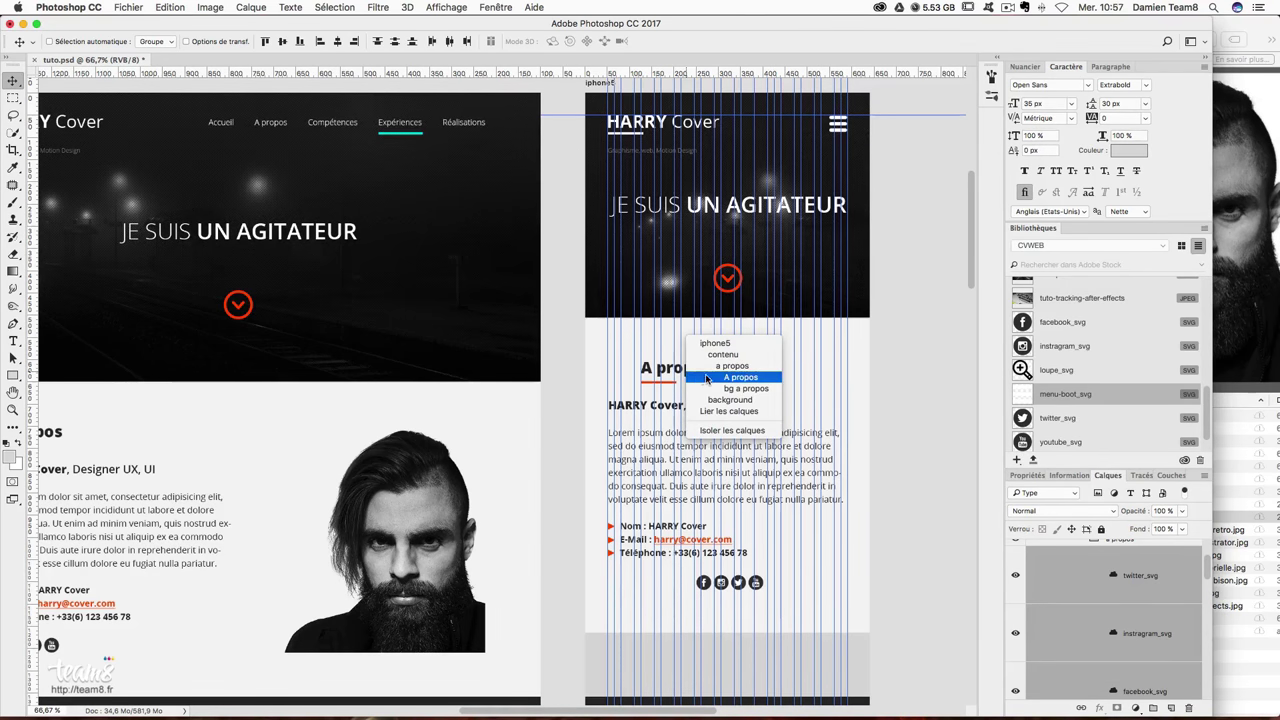
drag(740, 388, 781, 385)
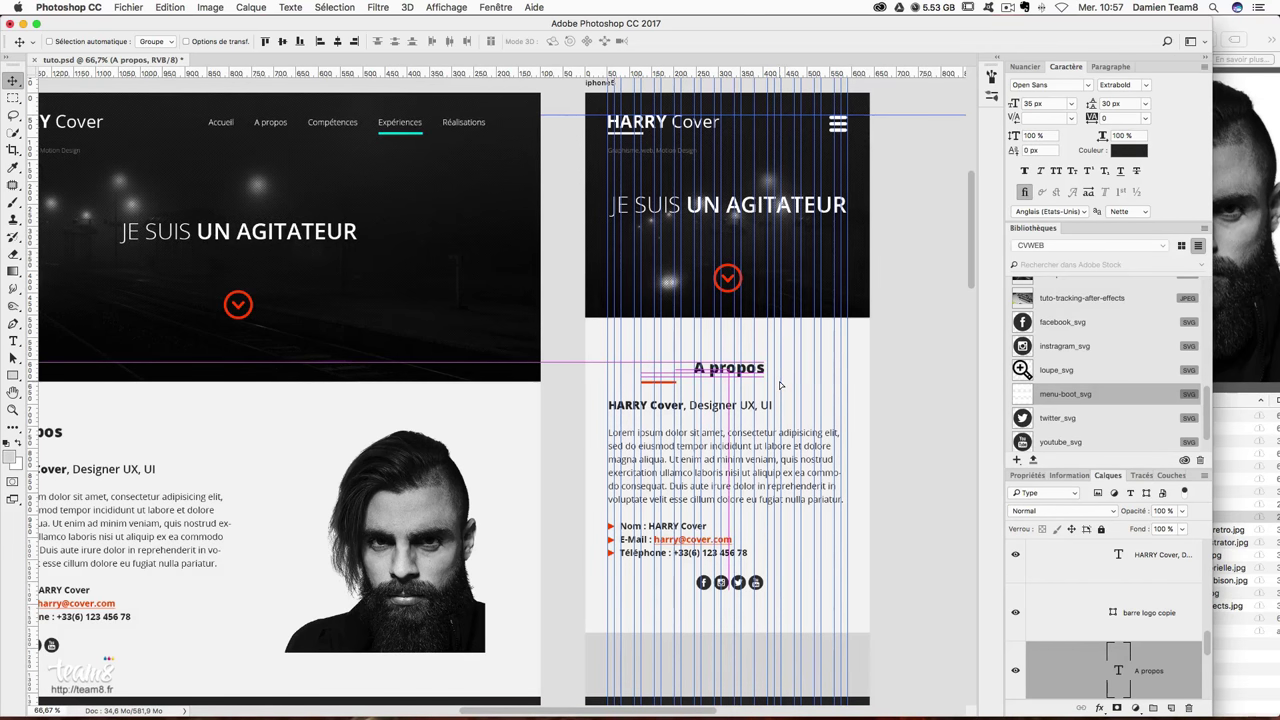
- Centre the red underline bar beneath the A propos heading
right_click(675, 390)
click(690, 391)
drag(685, 390, 740, 383)
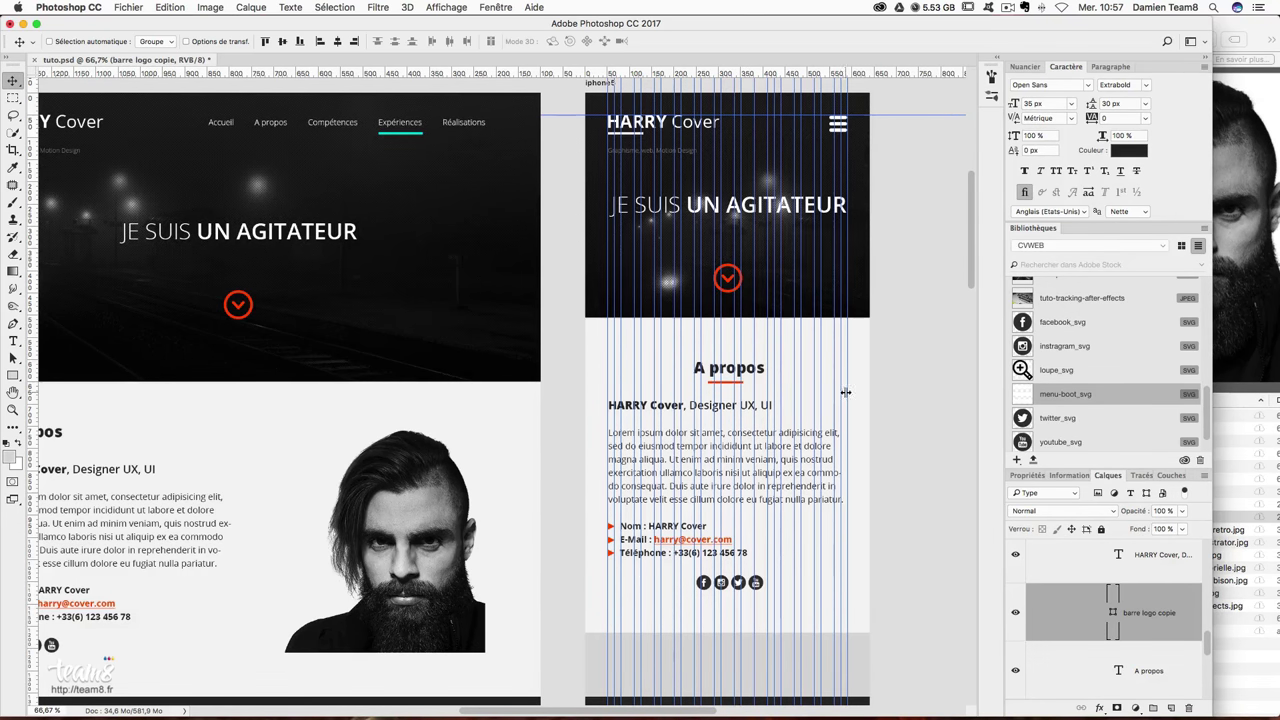
- Hide the guides and move the competences group up under the A propos section
key(ctrl+h)
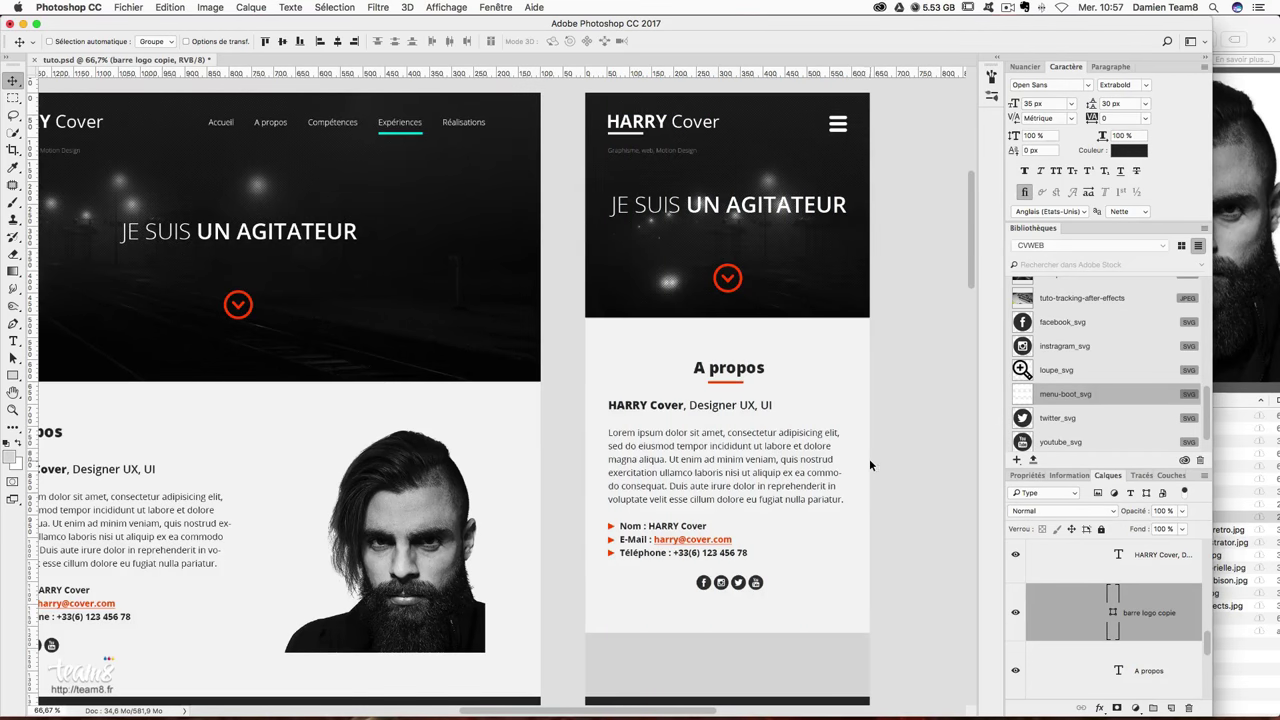
scroll(868, 459, up, 1)
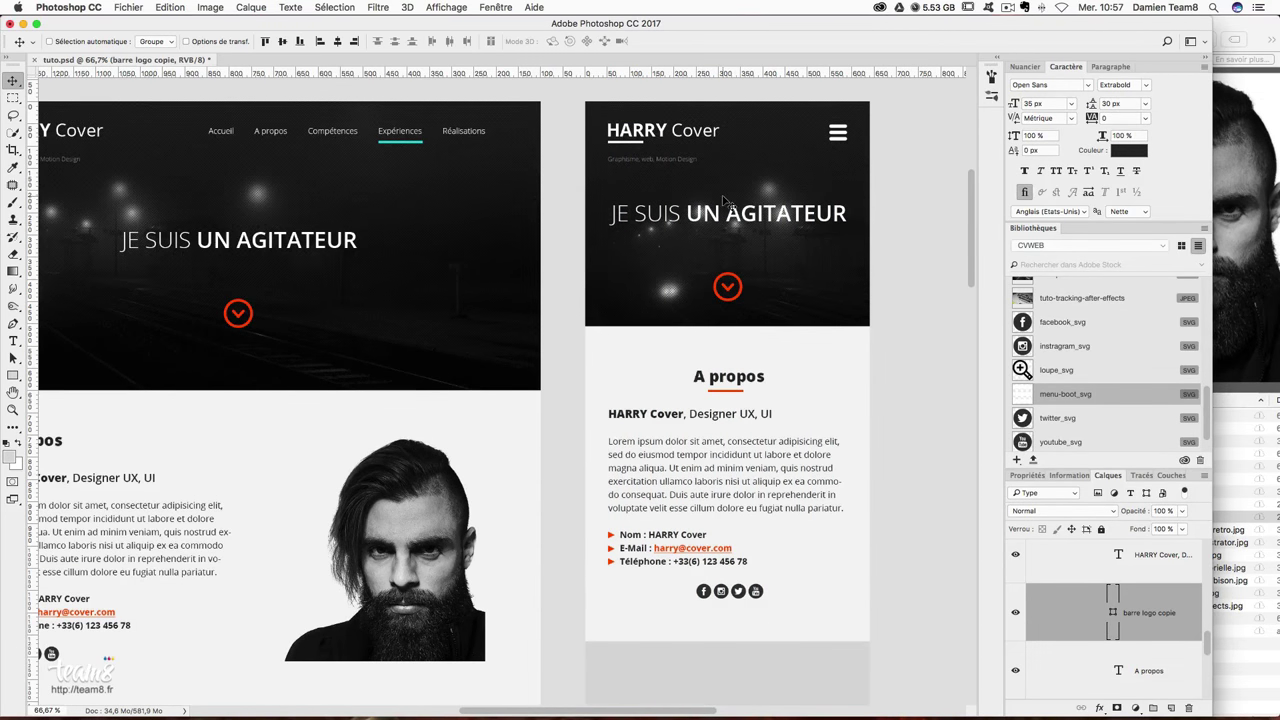
scroll(735, 420, down, 4)
scroll(632, 400, up, 3)
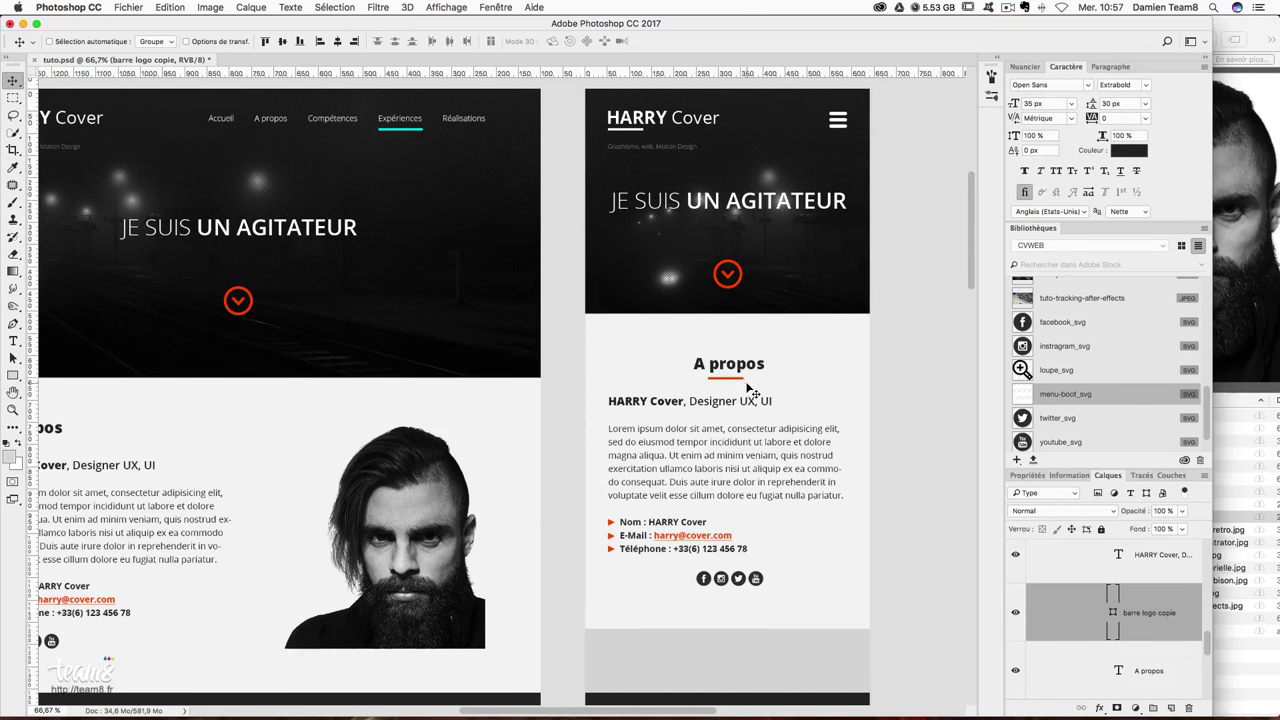
scroll(748, 388, up, 2)
scroll(745, 447, down, 2)
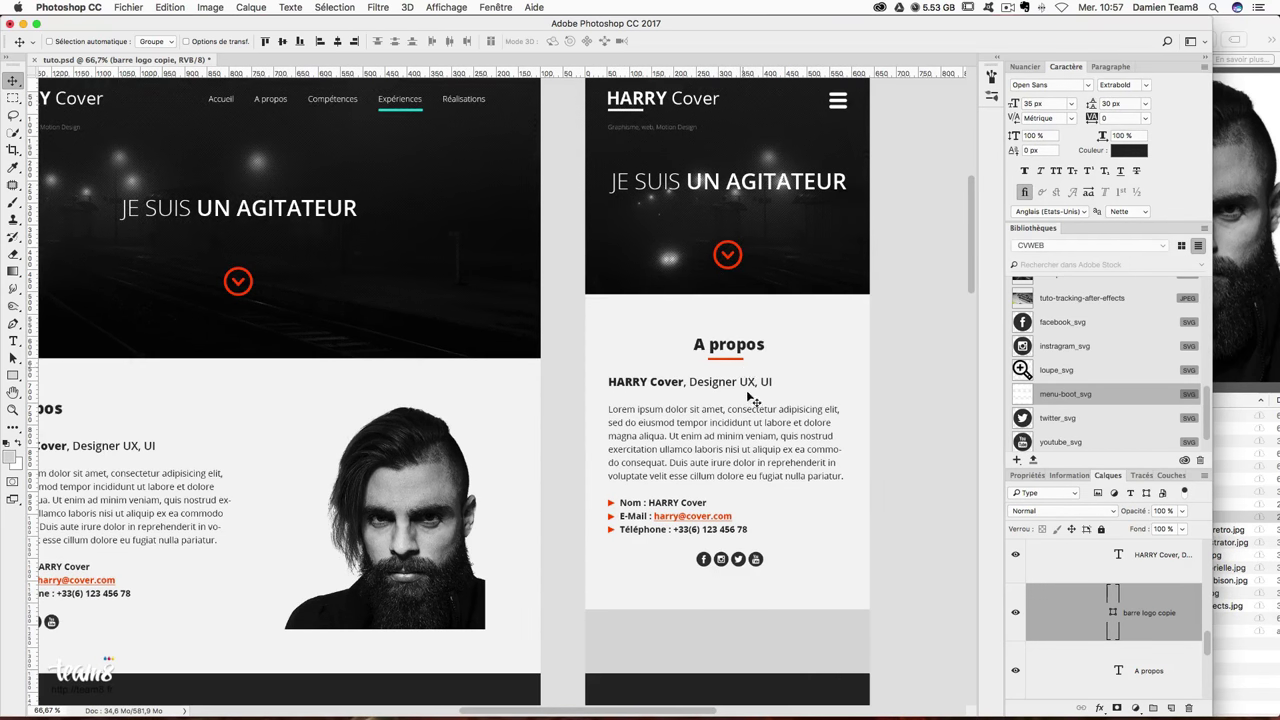
scroll(750, 440, down, 3)
scroll(755, 448, down, 3)
scroll(755, 447, down, 2)
scroll(760, 450, down, 1)
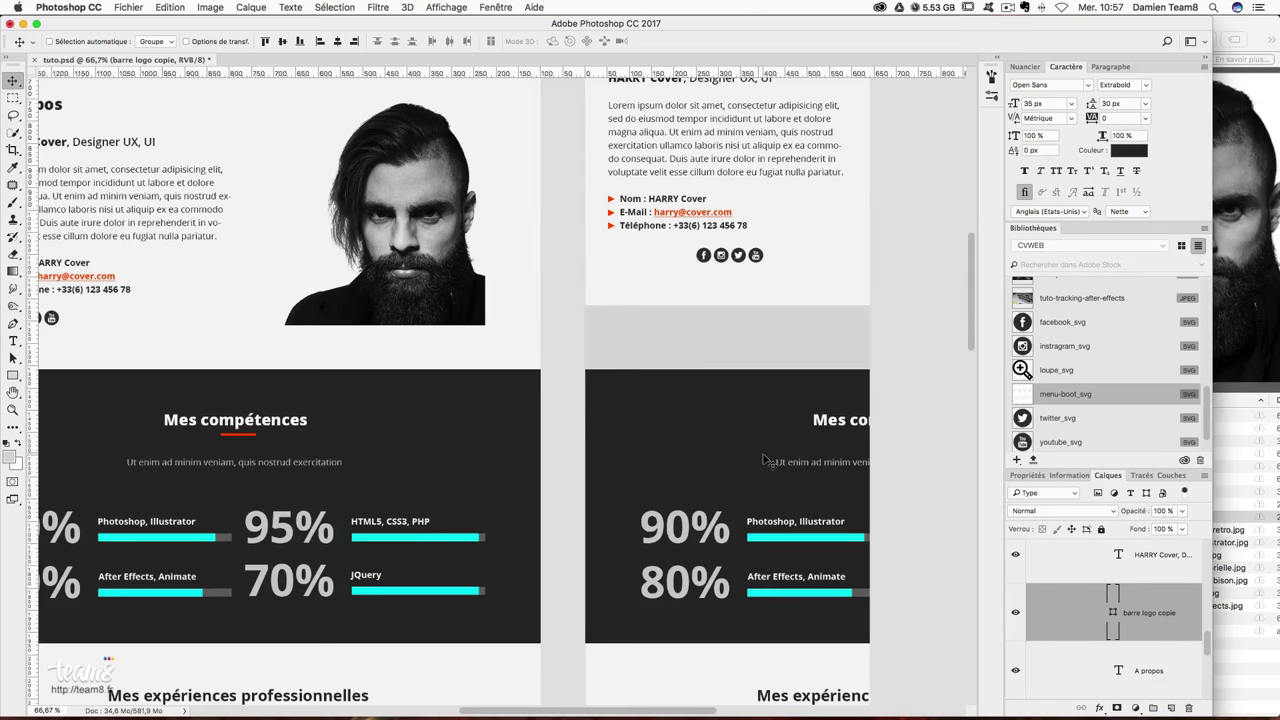
scroll(763, 450, down, 1)
right_click(745, 365)
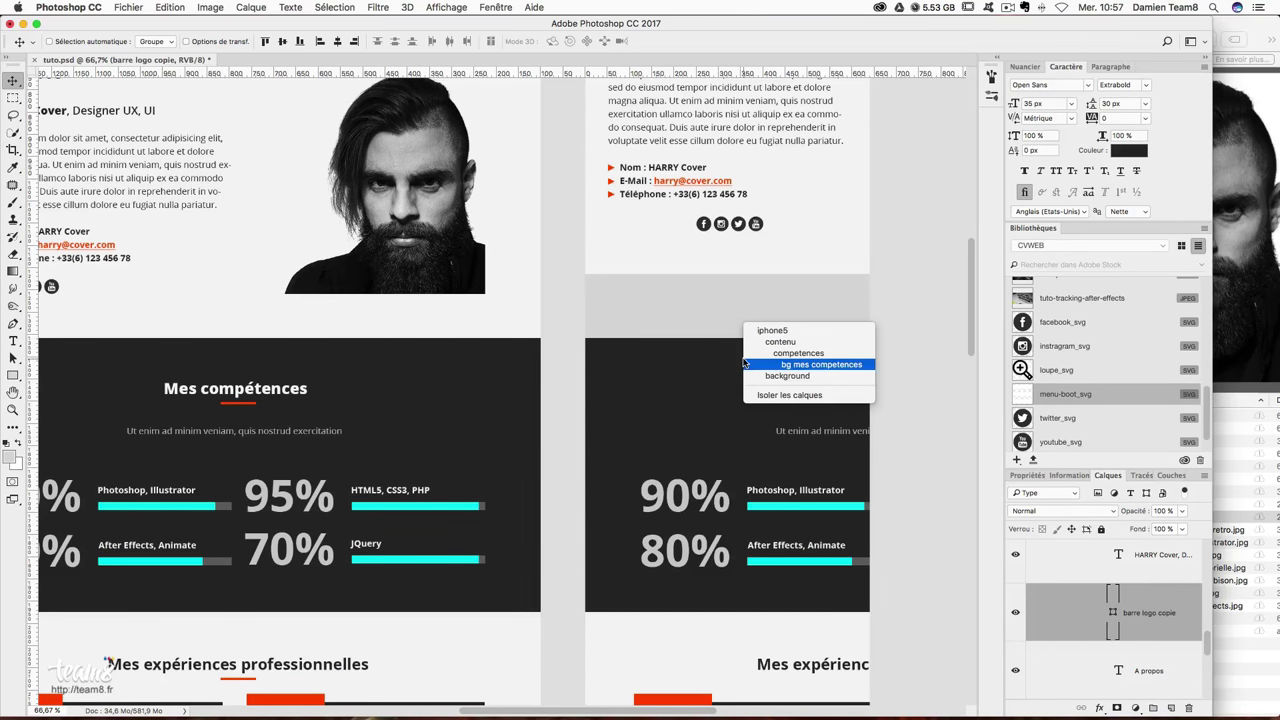
click(800, 353)
drag(715, 375, 720, 315)
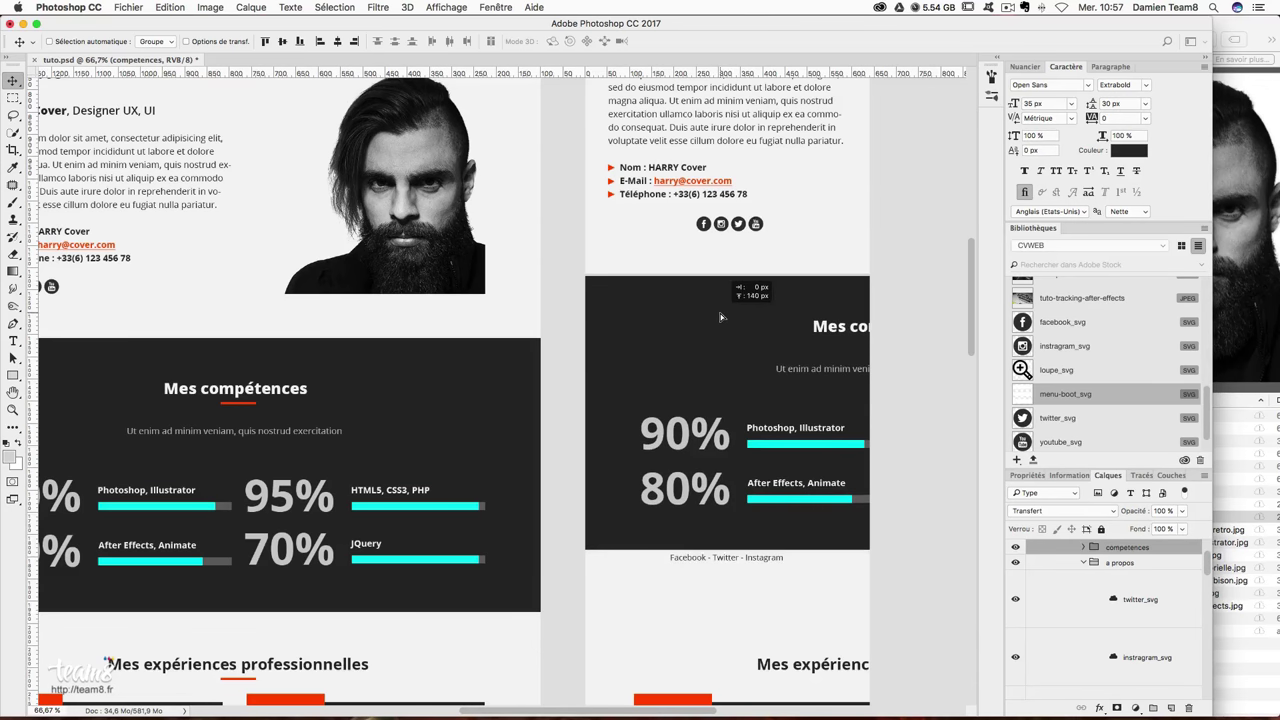
key(Up)
key(Up)
key(Up)
key(Up)
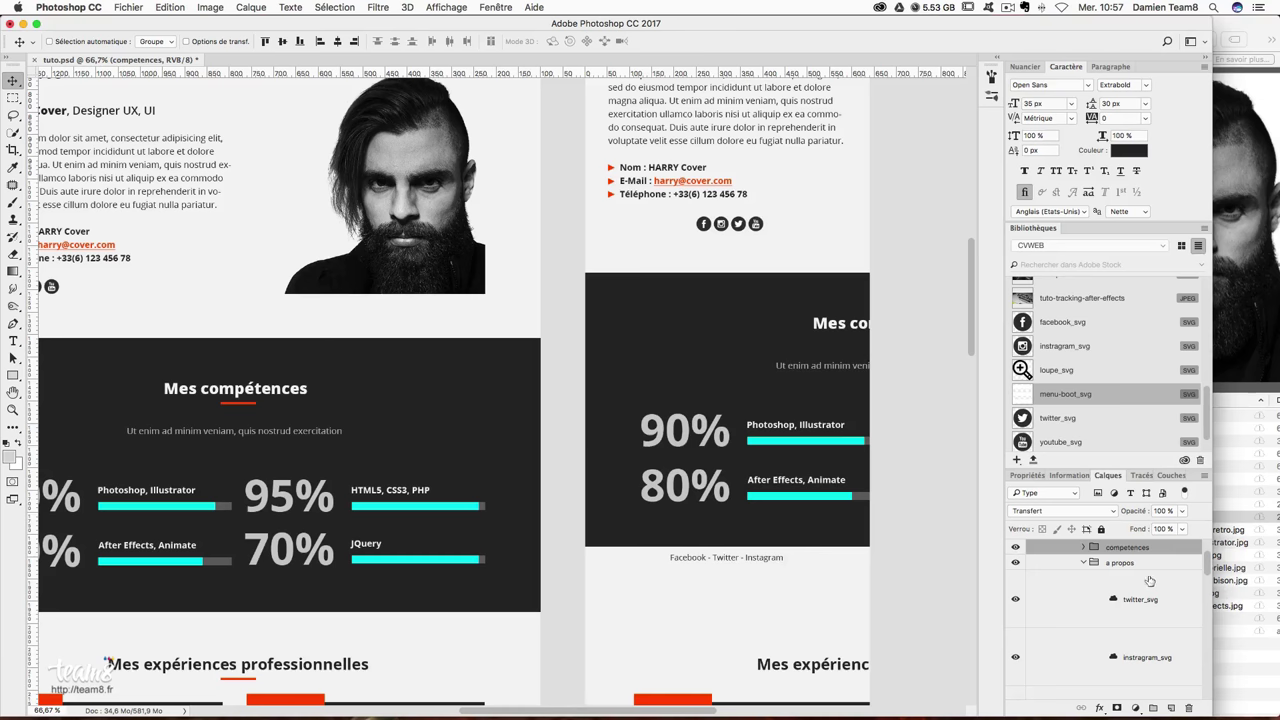
- Centre the Mes compétences heading, its red underline and subtitle across the dark section
right_click(849, 328)
click(857, 330)
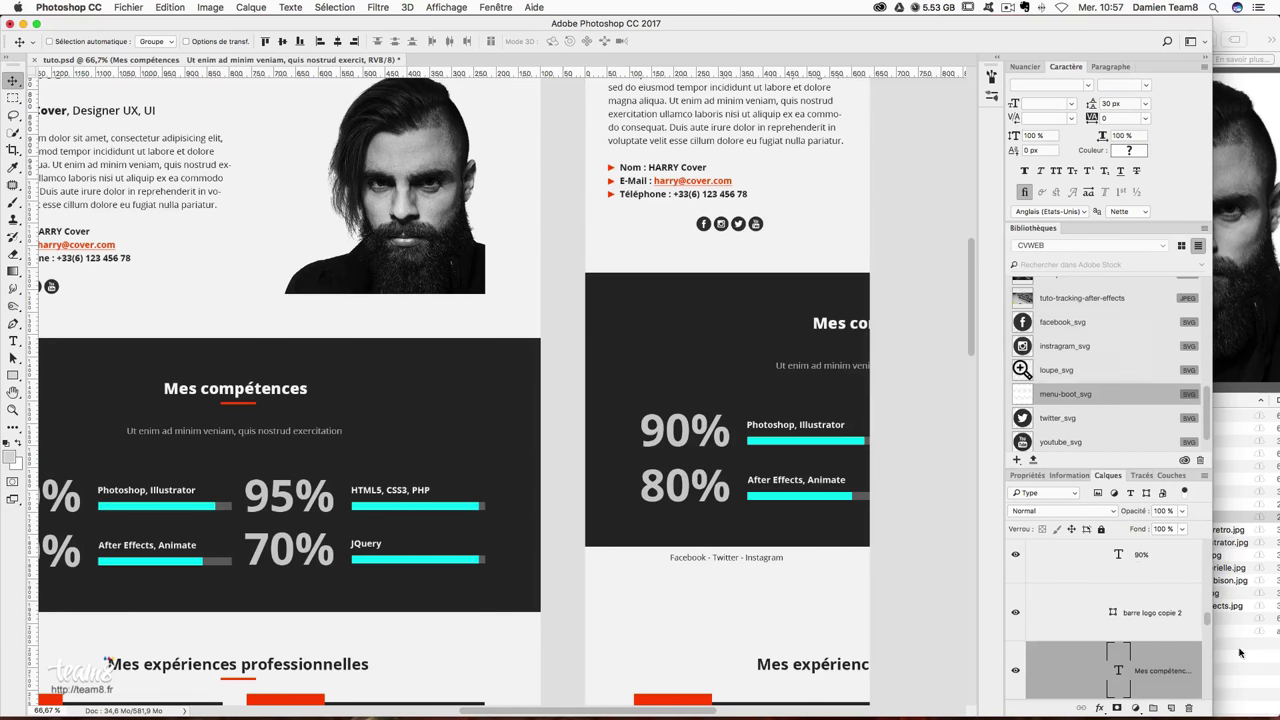
shift+click(1179, 617)
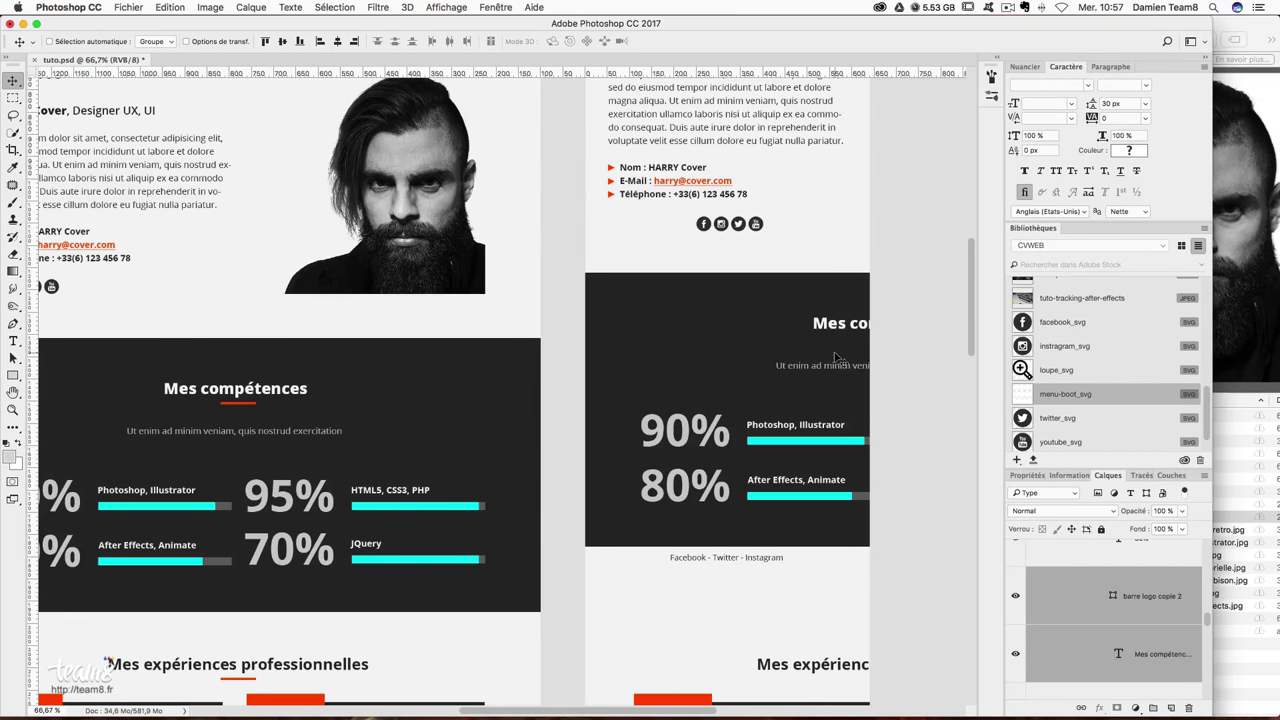
drag(826, 357, 792, 337)
key(super+semicolon)
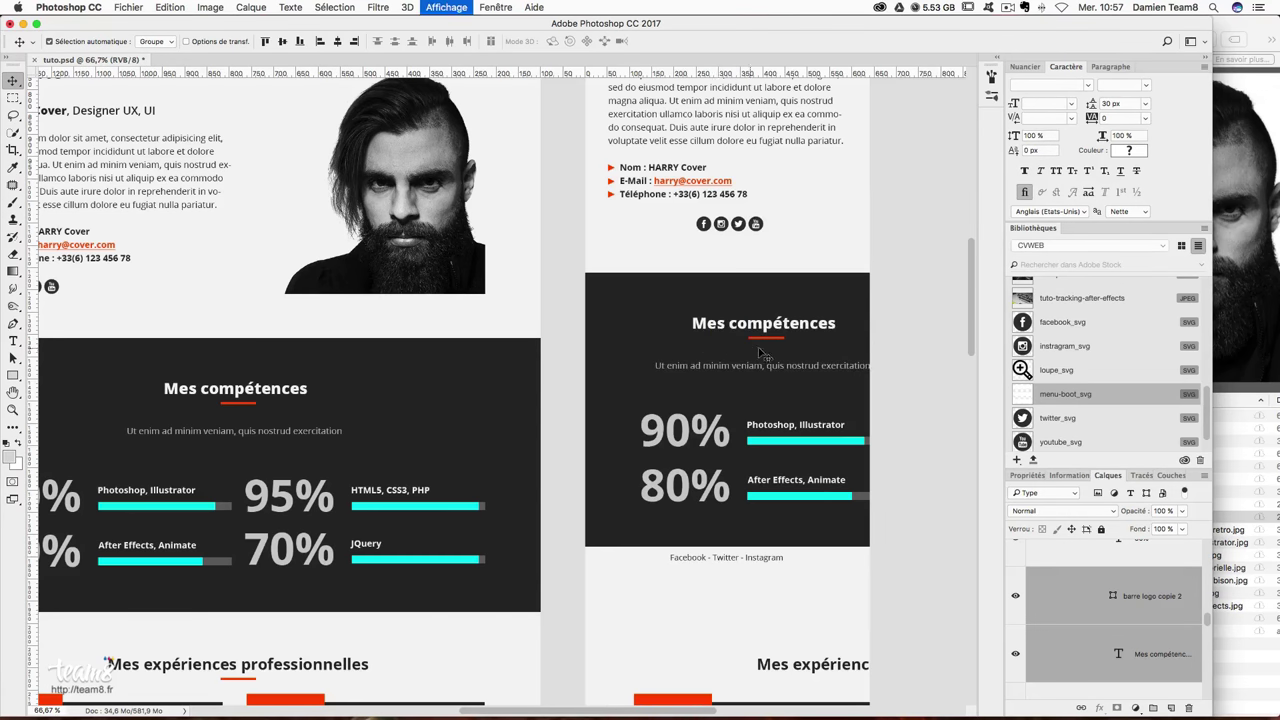
drag(792, 337, 782, 360)
key(Left)
key(Left)
key(Left)
key(Left)
scroll(793, 432, down, 3)
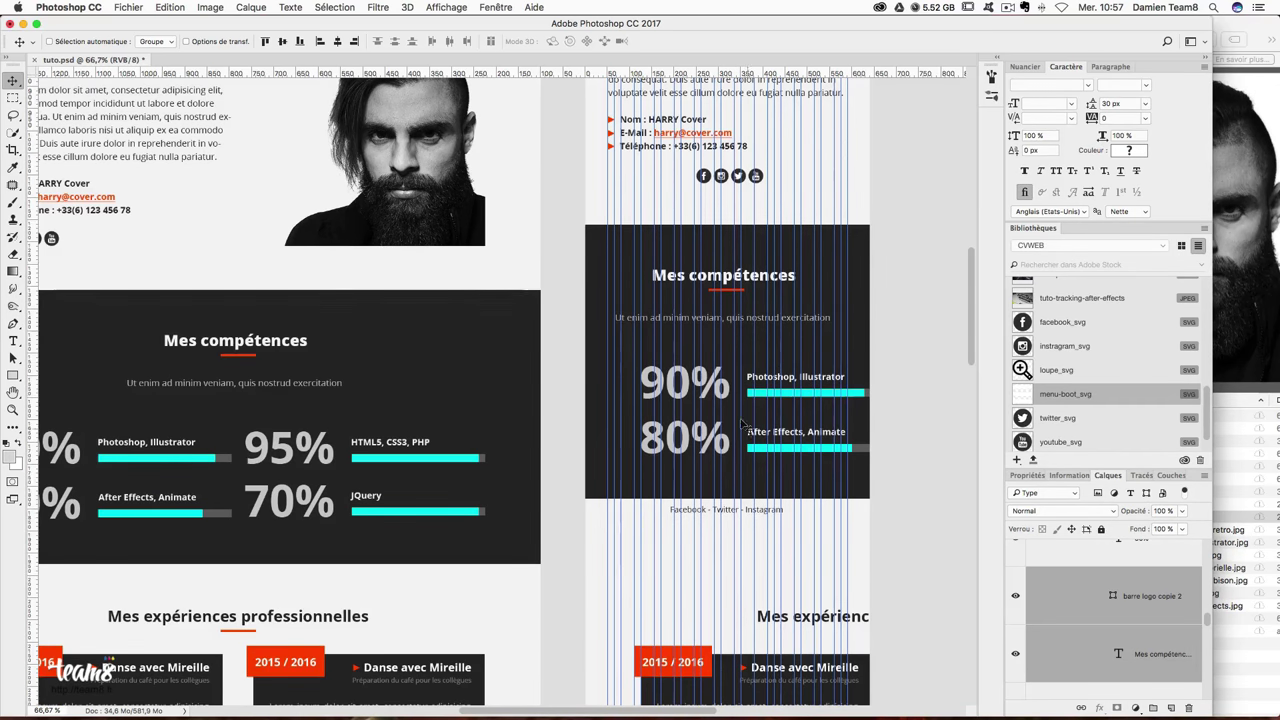
- Shift the 90% Photoshop text and its bar layers left into the artboard
right_click(716, 396)
click(760, 399)
right_click(698, 354)
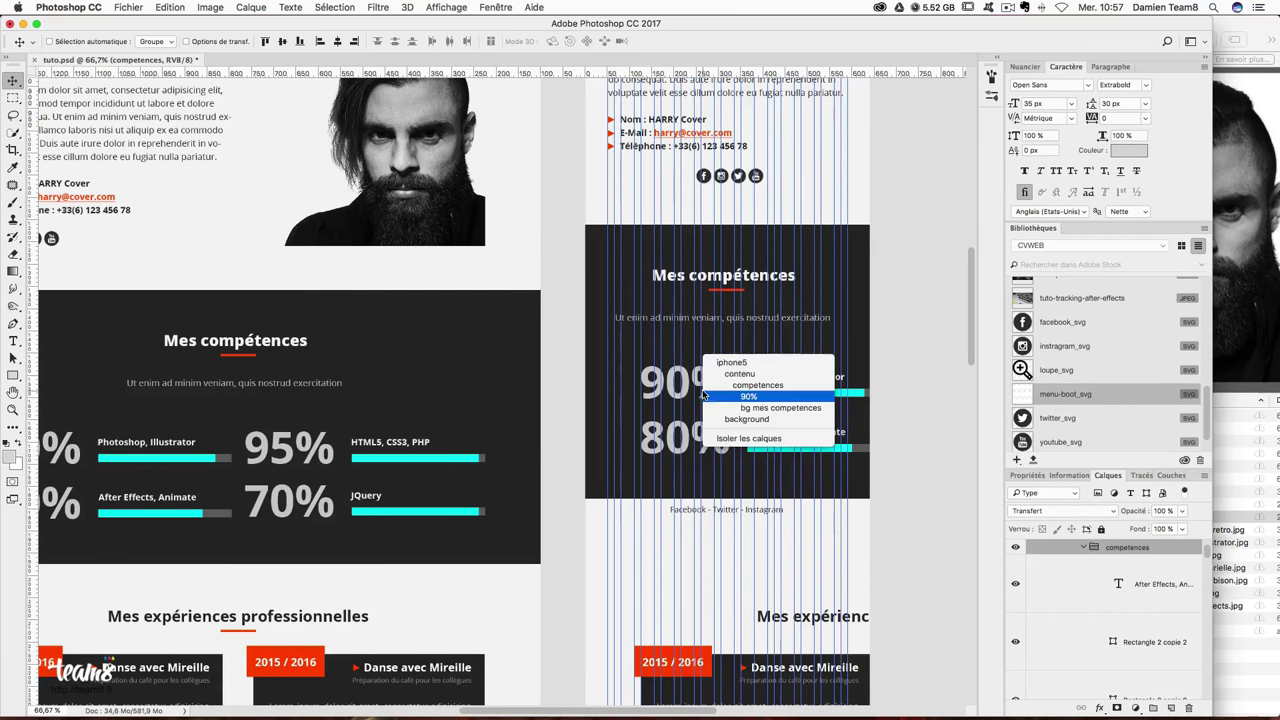
click(745, 393)
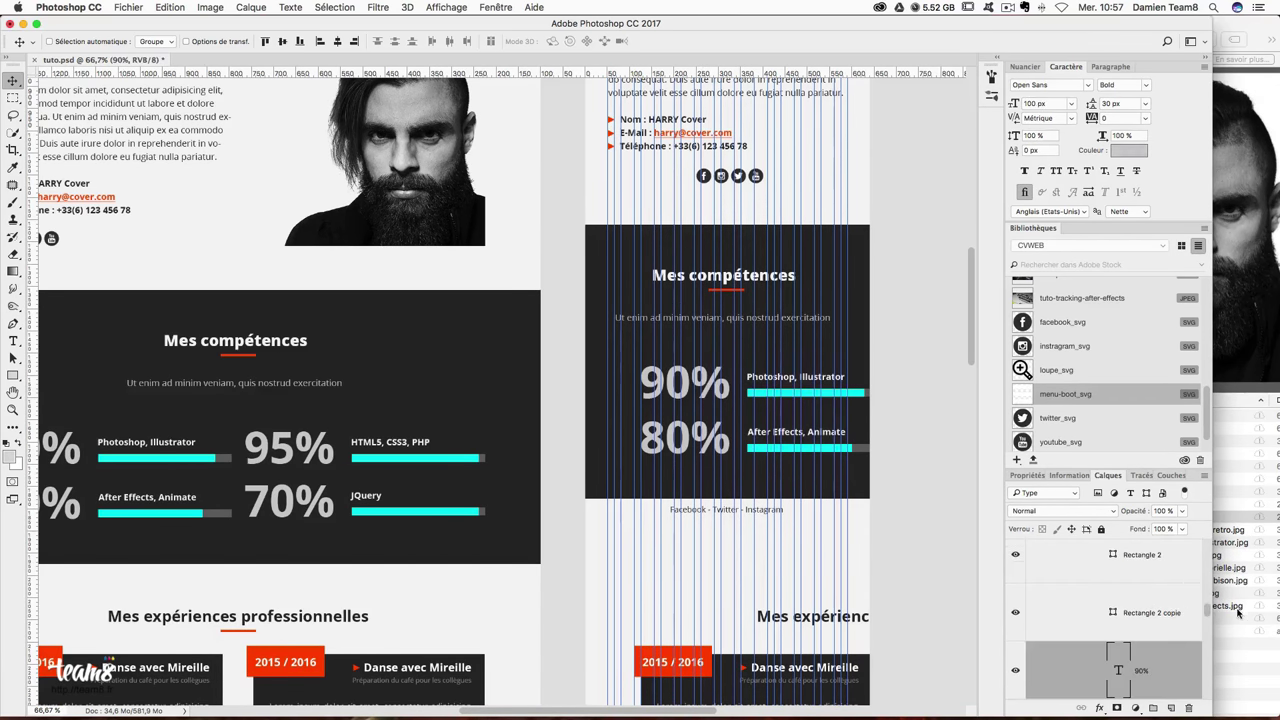
right_click(771, 390)
click(770, 392)
right_click(765, 399)
click(852, 395)
right_click(866, 396)
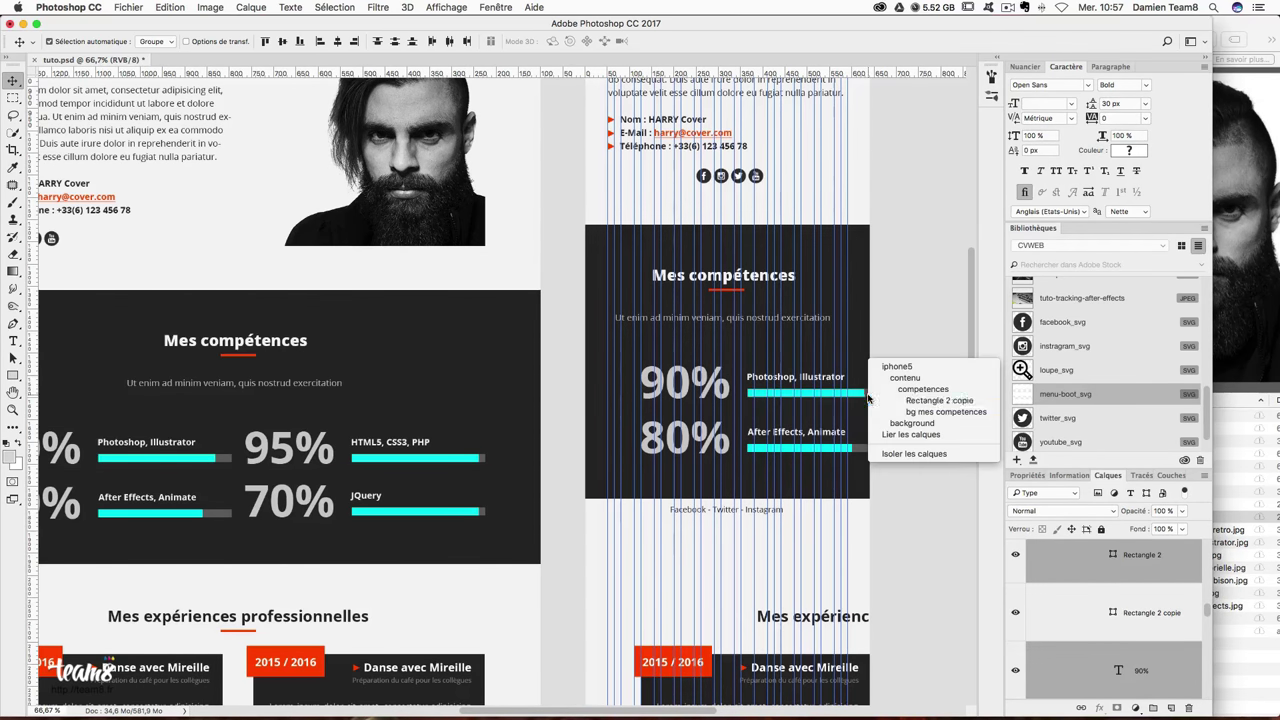
click(882, 400)
drag(672, 393, 640, 392)
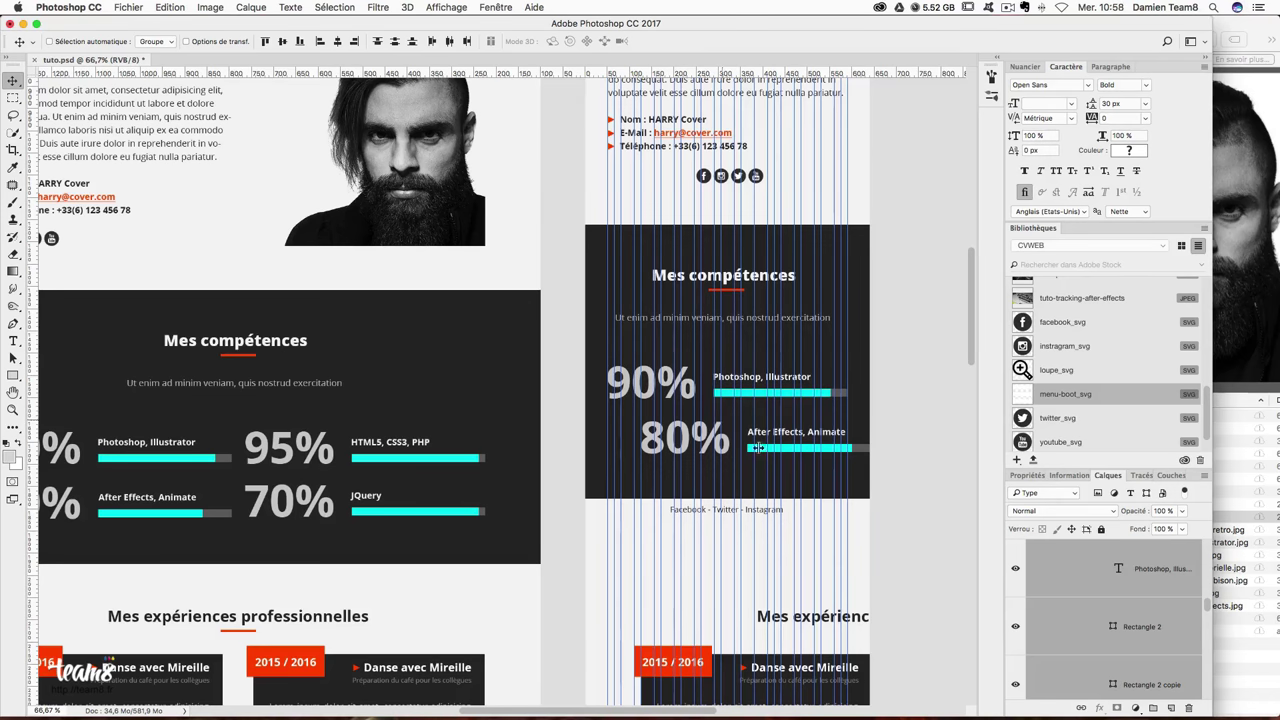
- Shift the 80% After Effects text and its bar layers left to match
scroll(1140, 575, up, 2)
click(1140, 600)
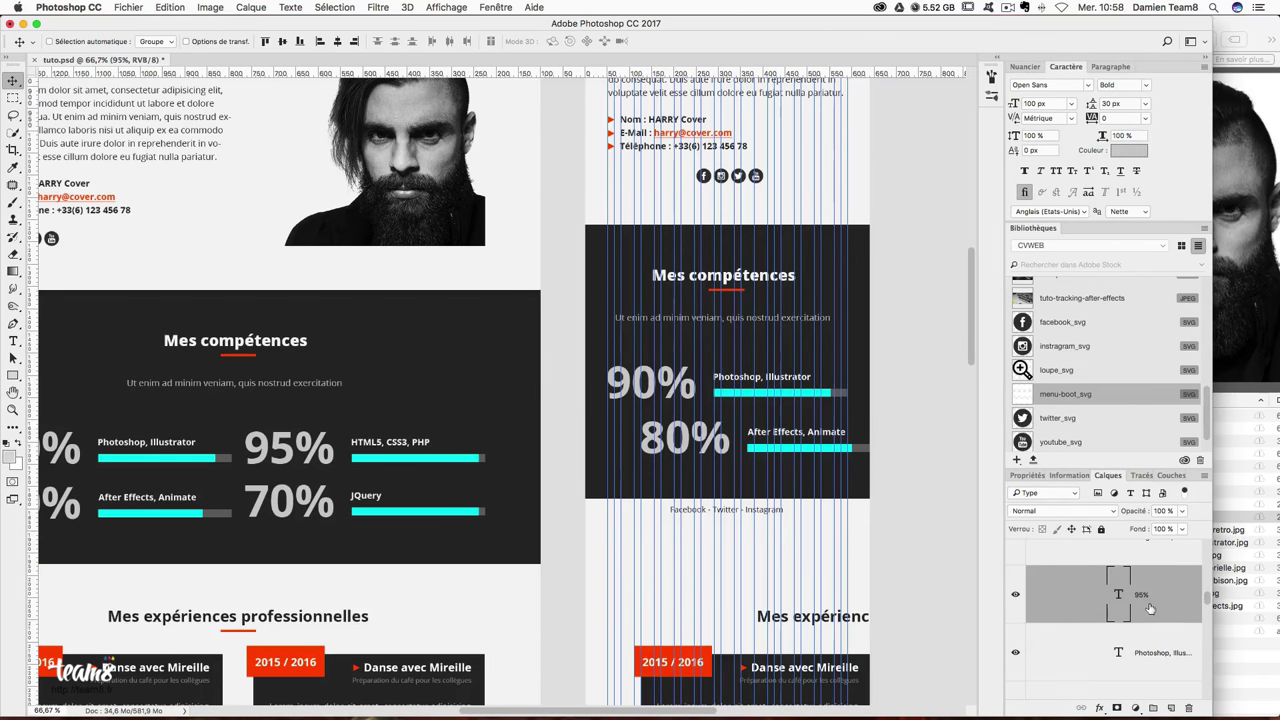
scroll(1147, 612, up, 2)
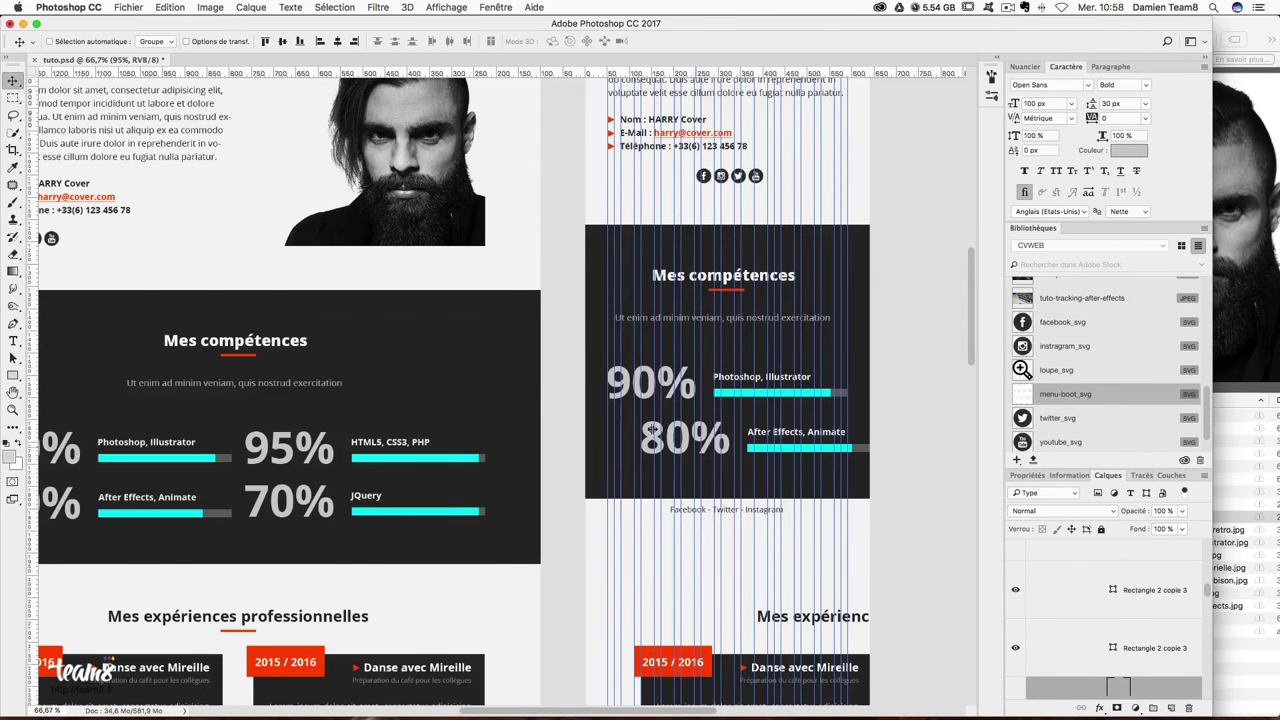
right_click(663, 438)
click(665, 432)
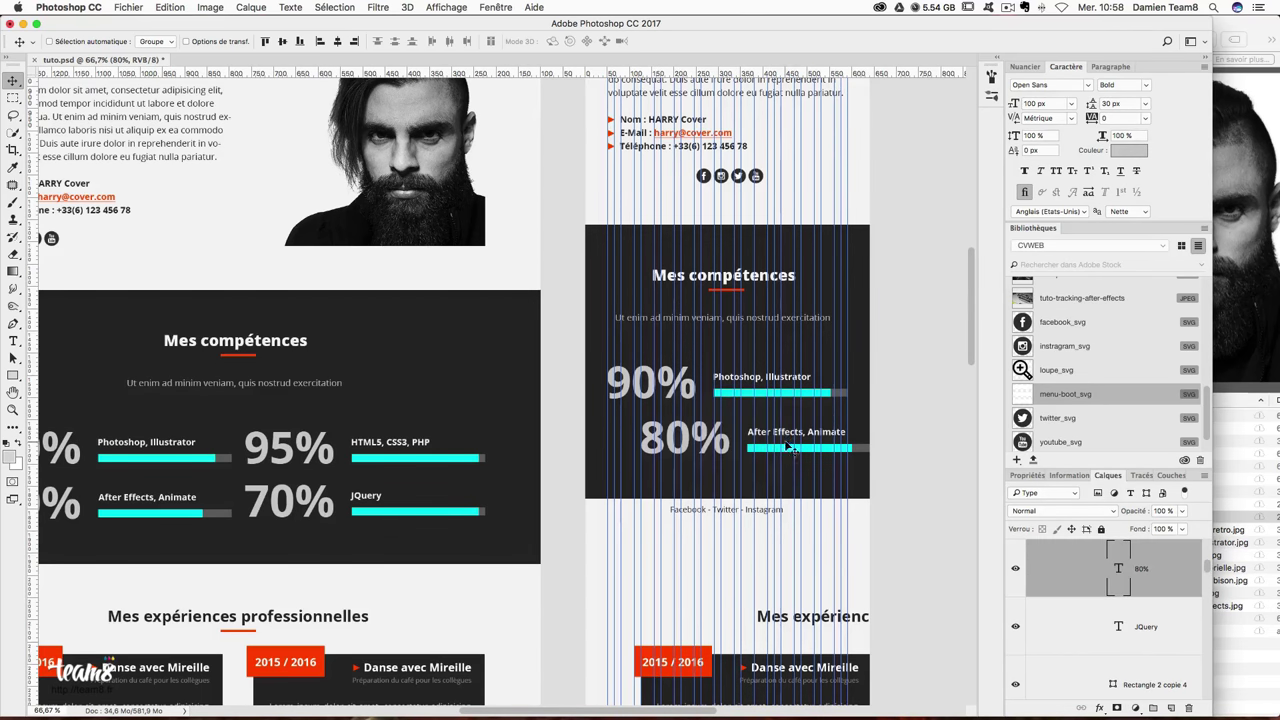
right_click(782, 428)
click(786, 436)
right_click(788, 440)
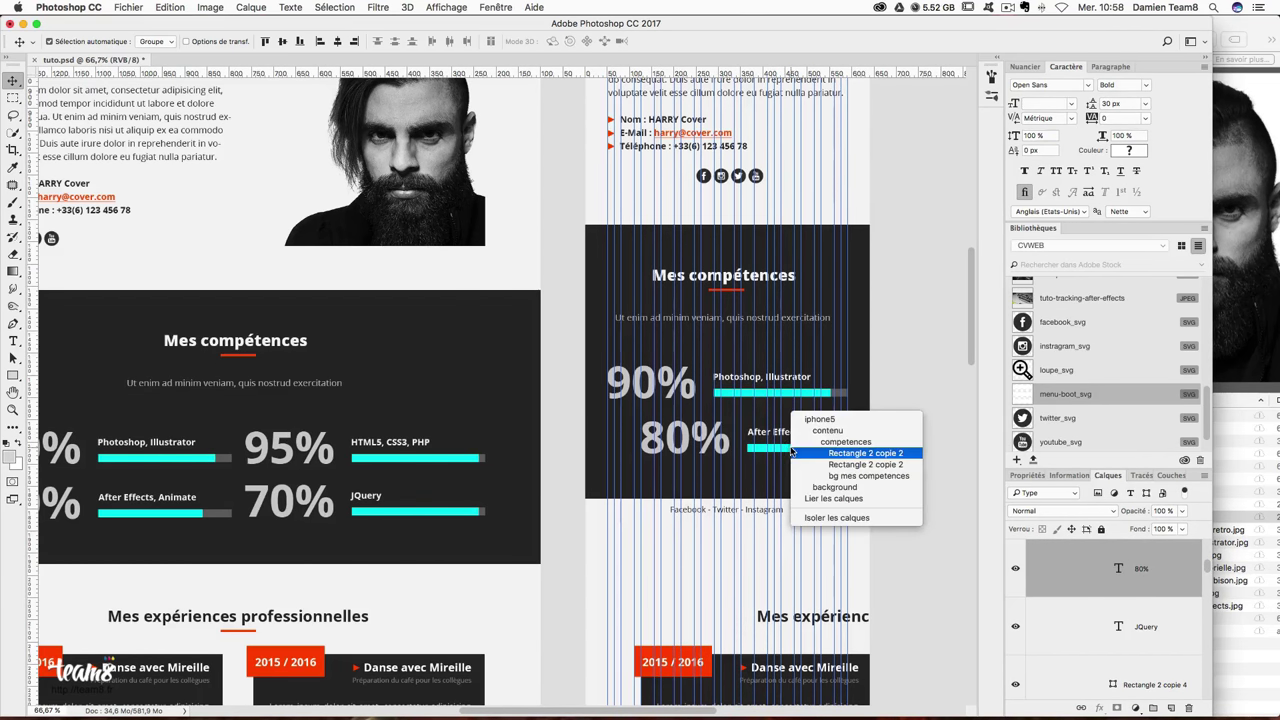
click(866, 453)
right_click(864, 453)
click(900, 453)
drag(805, 453, 776, 452)
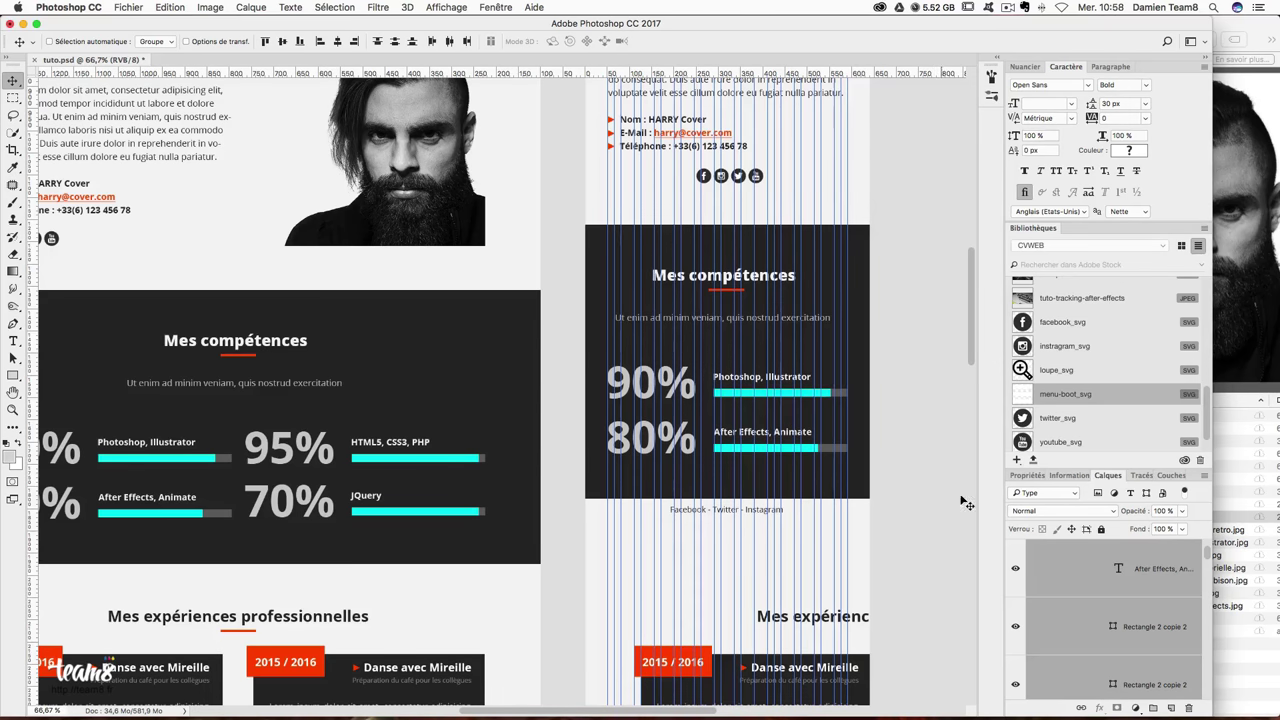
- Select the bg mes competences background layer
scroll(1100, 600, down, 3)
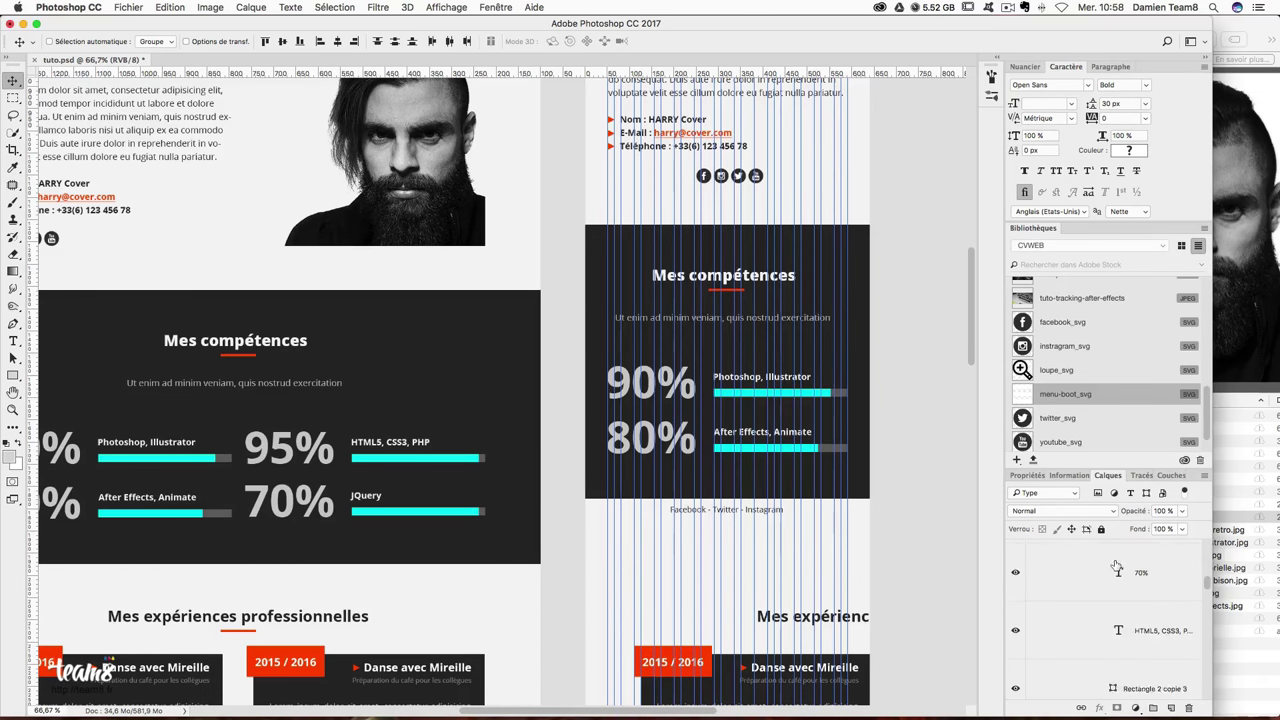
scroll(1130, 574, up, 1)
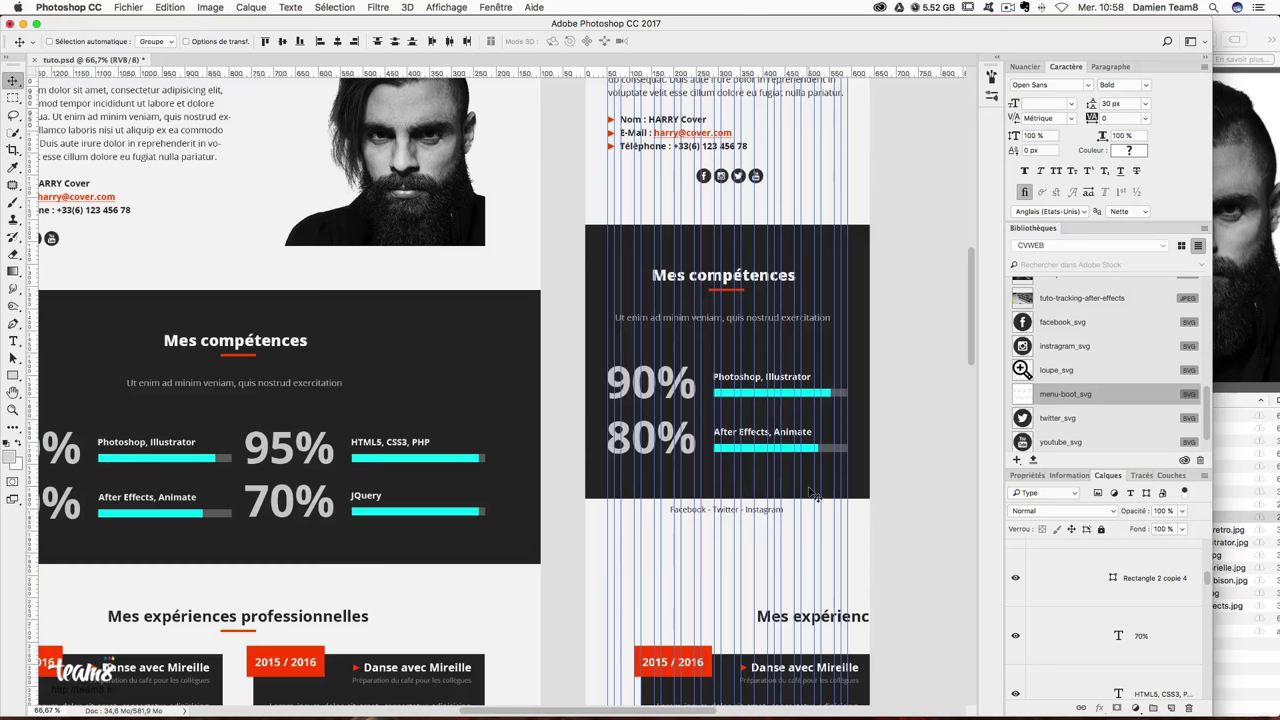
right_click(866, 495)
right_click(874, 503)
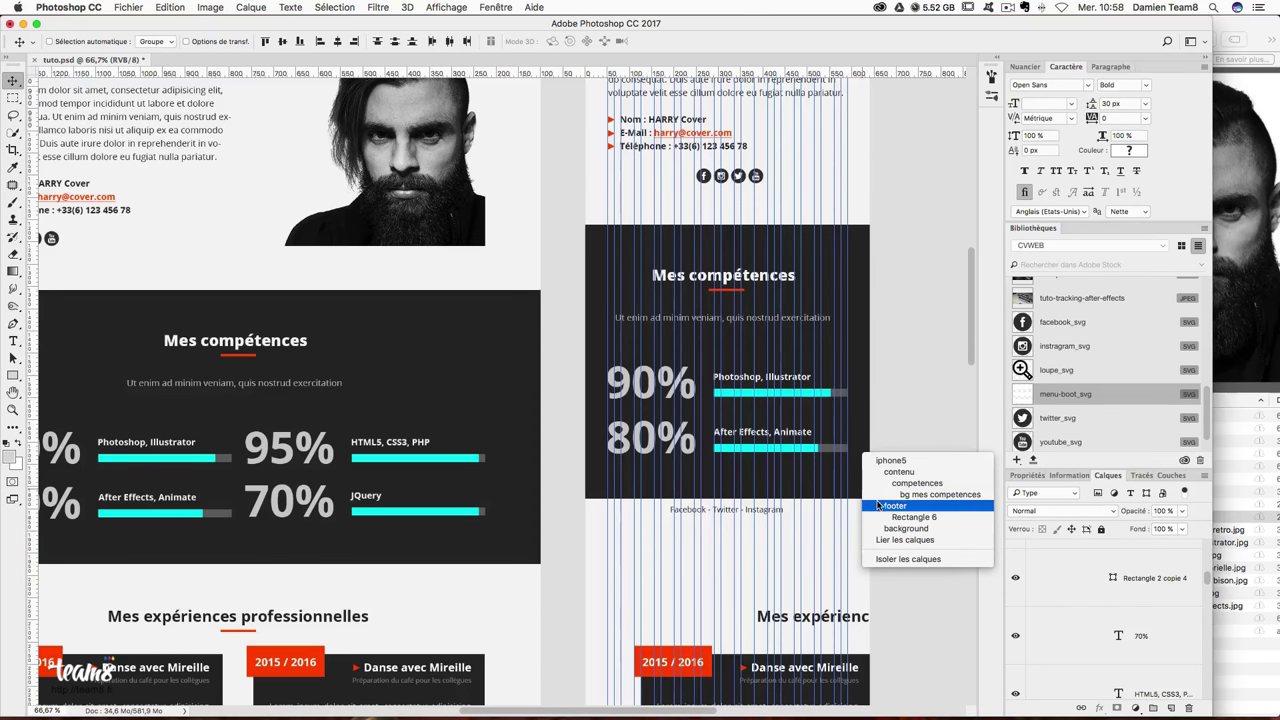
click(924, 494)
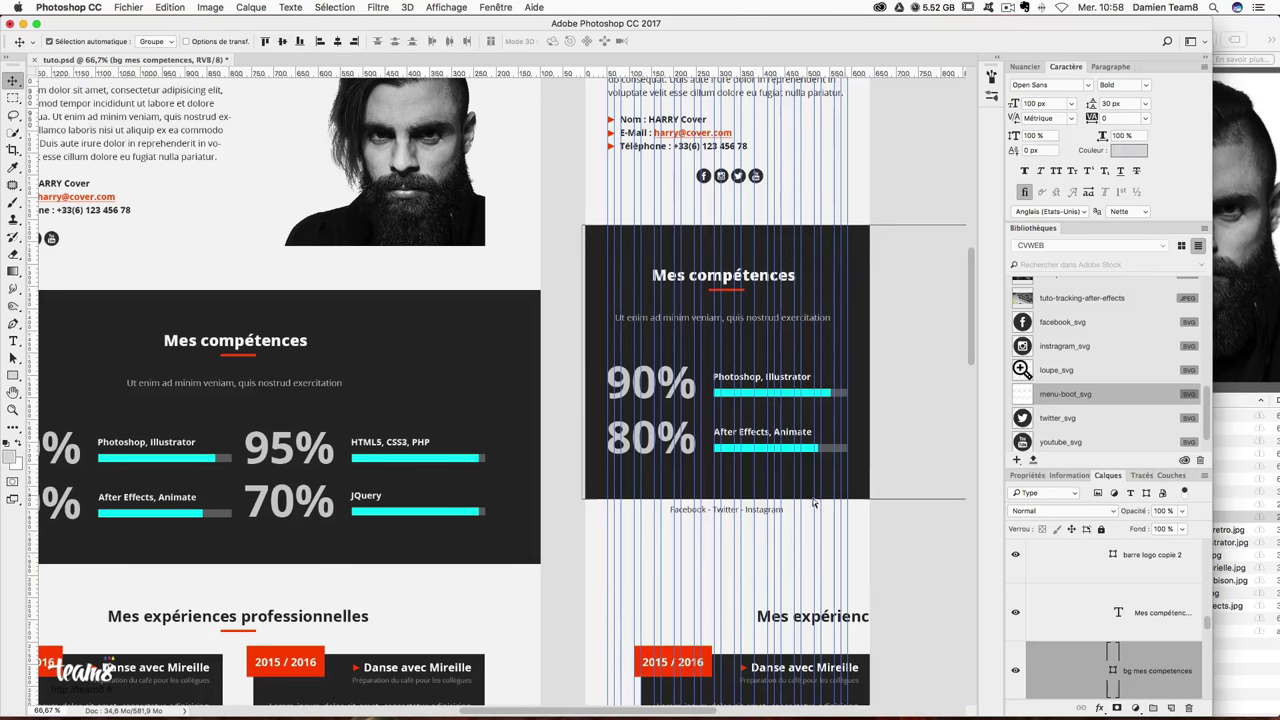
- Stretch the bg mes competences background down to make it taller
key(ctrl+t)
drag(885, 498, 891, 636)
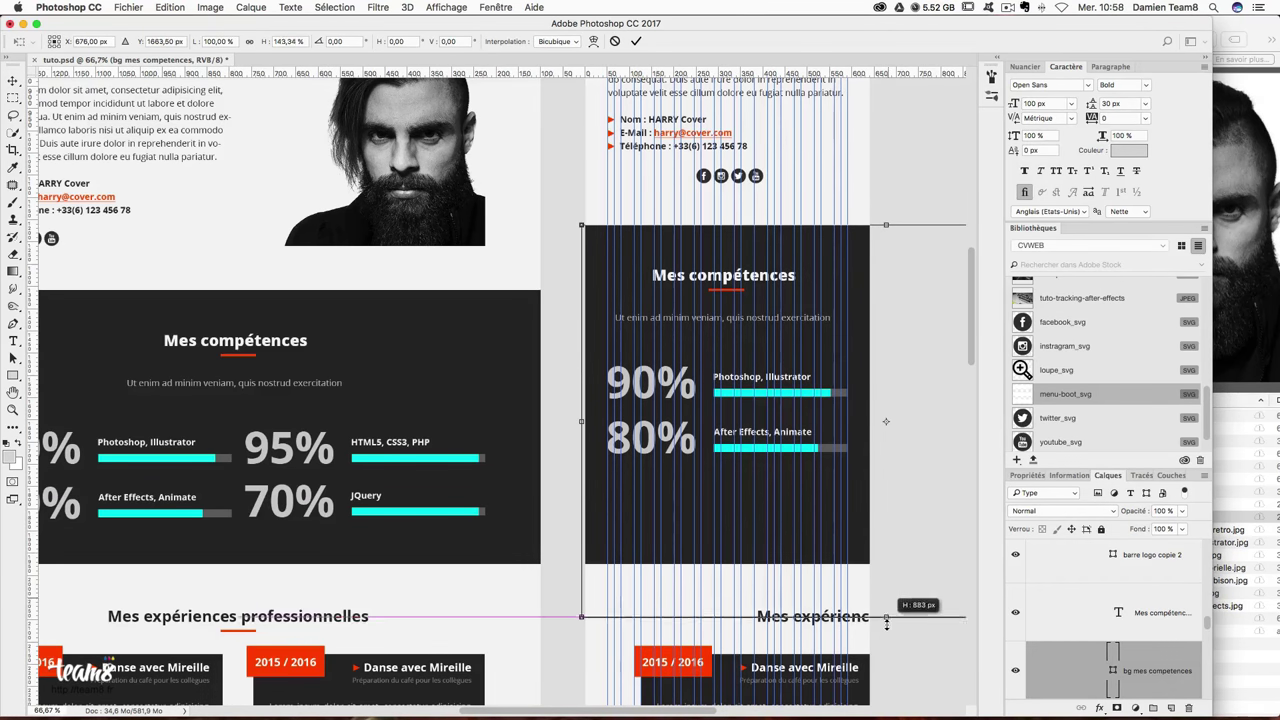
key(Return)
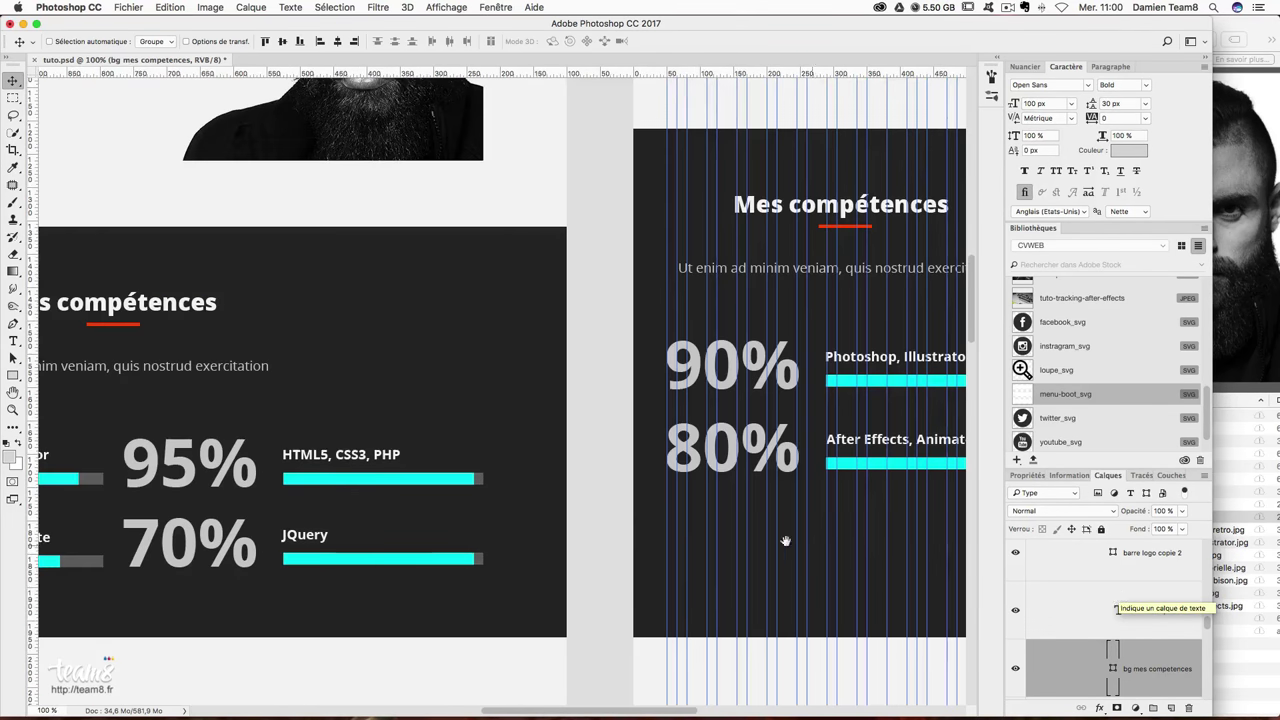
- At 100% zoom, copy the 95% HTML5, CSS3, PHP and 70% JQuery rows onto the iPhone section
key(super+1)
drag(591, 530, 588, 529)
scroll(1120, 620, down, 3)
scroll(1138, 632, down, 2)
scroll(1138, 633, down, 2)
scroll(1137, 636, down, 1)
click(1179, 662)
scroll(1176, 665, up, 3)
scroll(1174, 667, up, 1)
scroll(1172, 668, up, 1)
scroll(1172, 667, down, 3)
scroll(1172, 667, down, 1)
scroll(1172, 667, down, 2)
scroll(1172, 667, up, 1)
scroll(1163, 598, up, 1)
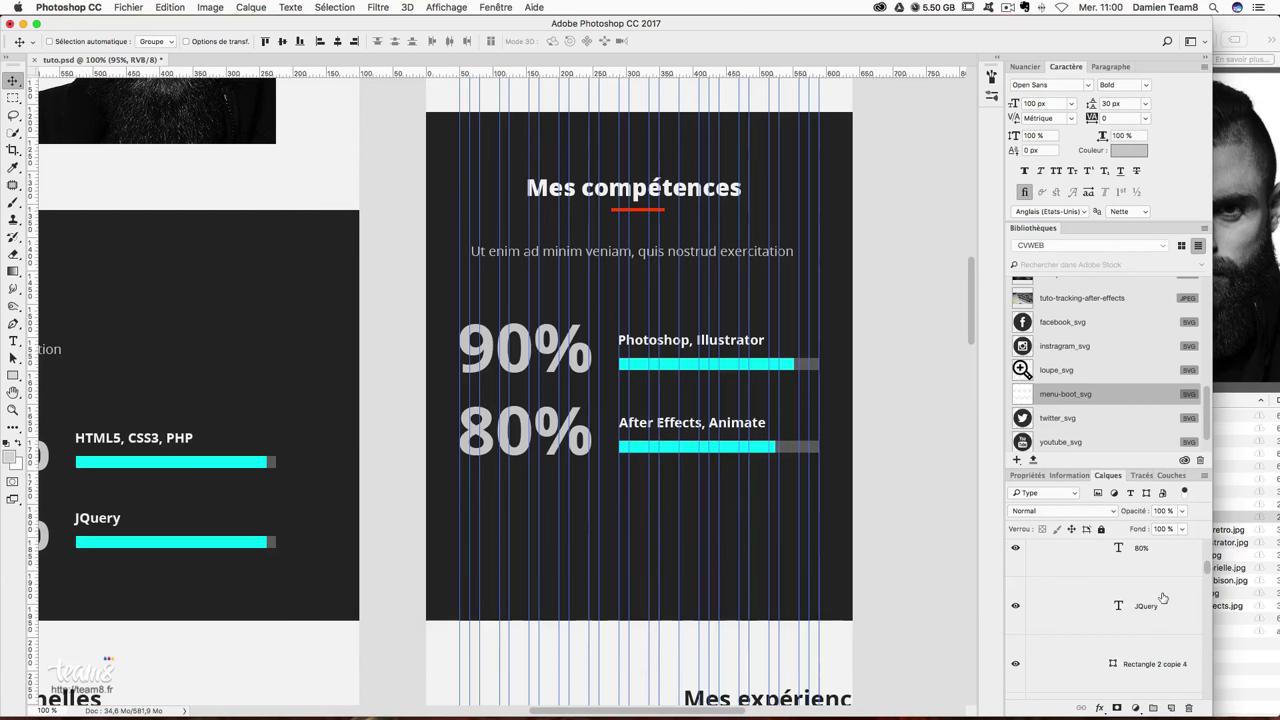
shift+click(1045, 582)
drag(849, 517, 416, 464)
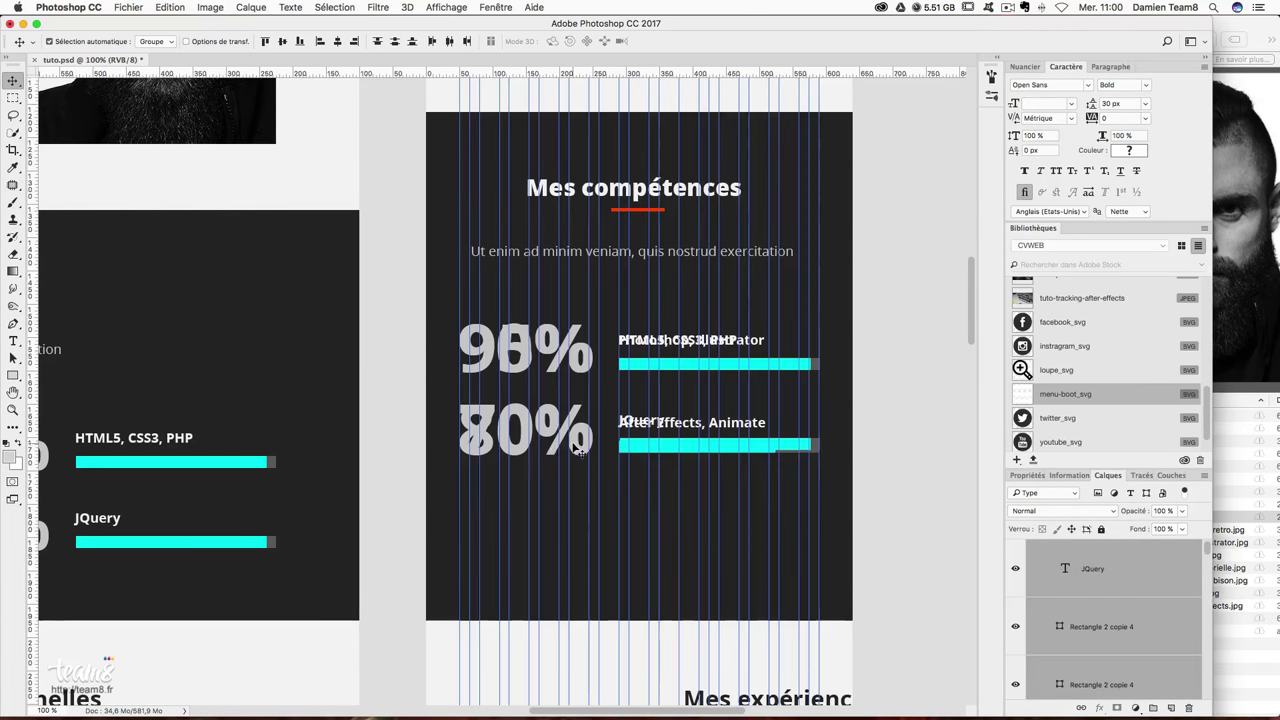
- Position the copied rows below the 80% row with even spacing
drag(600, 345, 620, 487)
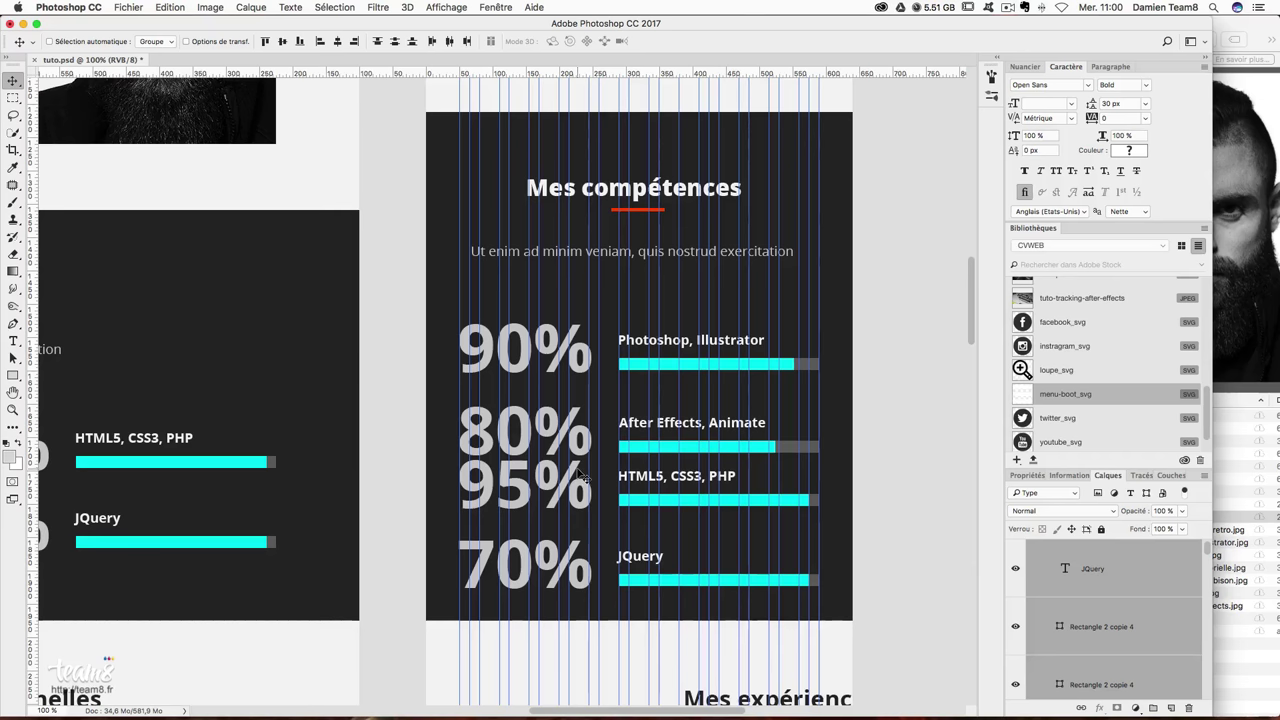
key(Up)
key(Up)
key(Up)
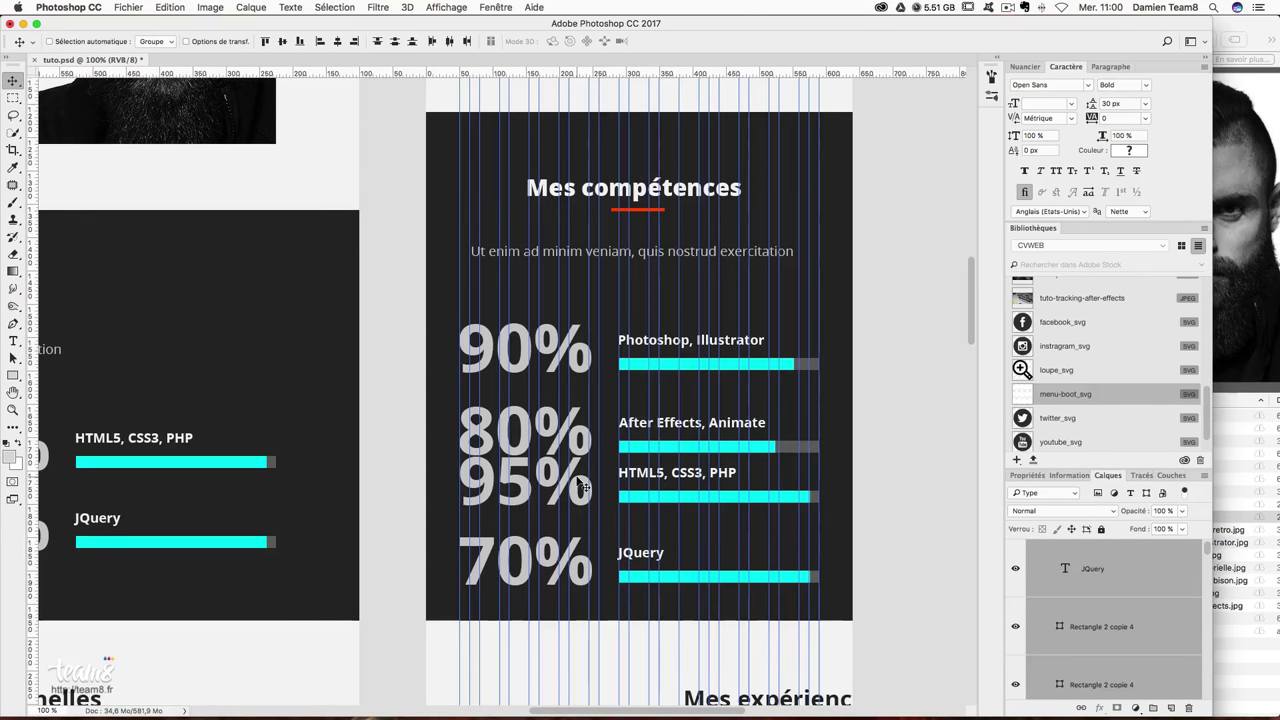
drag(575, 477, 570, 508)
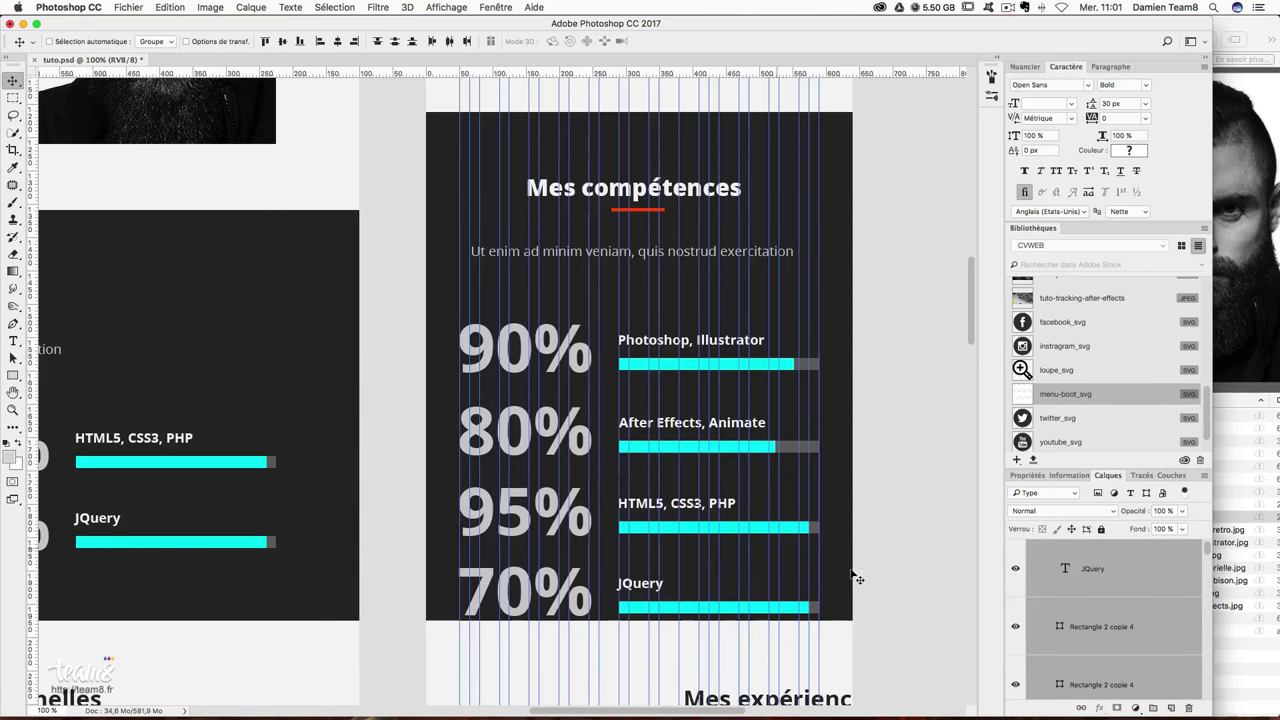
- Select the dark skills background layer, starting then cancelling a transform on it
right_click(849, 577)
click(849, 583)
key(ctrl+t)
scroll(791, 553, down, 5)
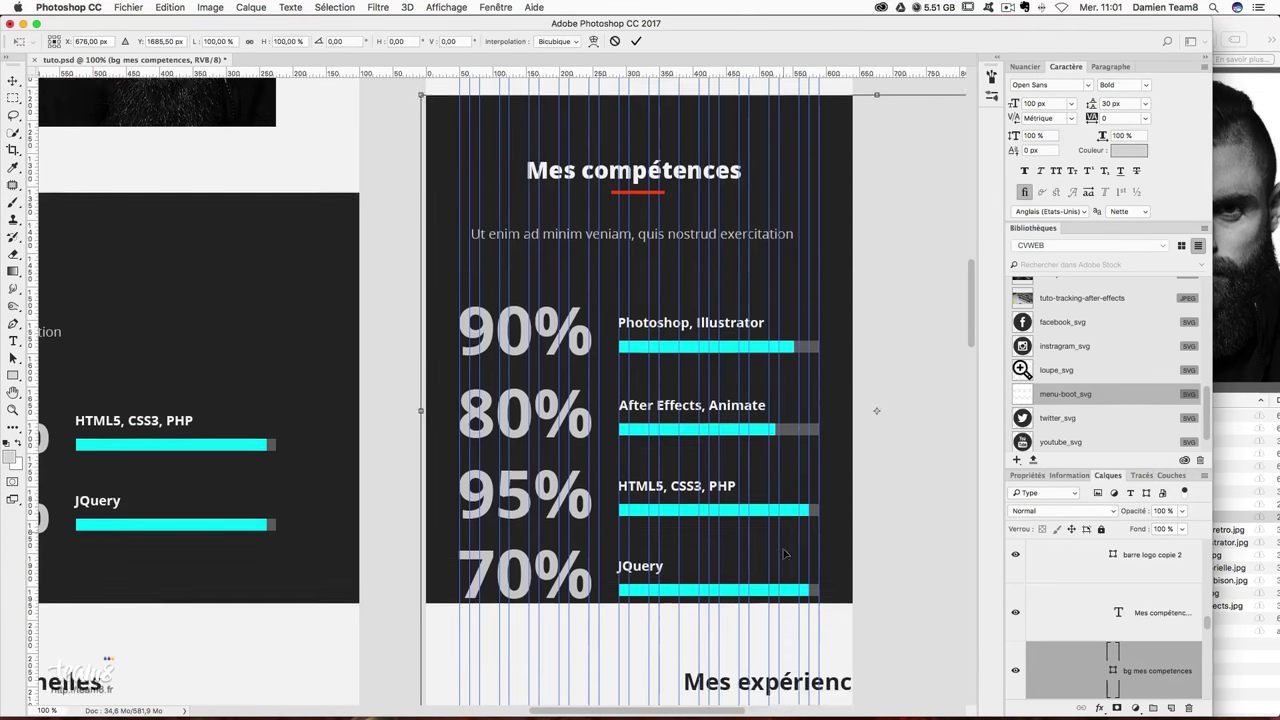
key(Escape)
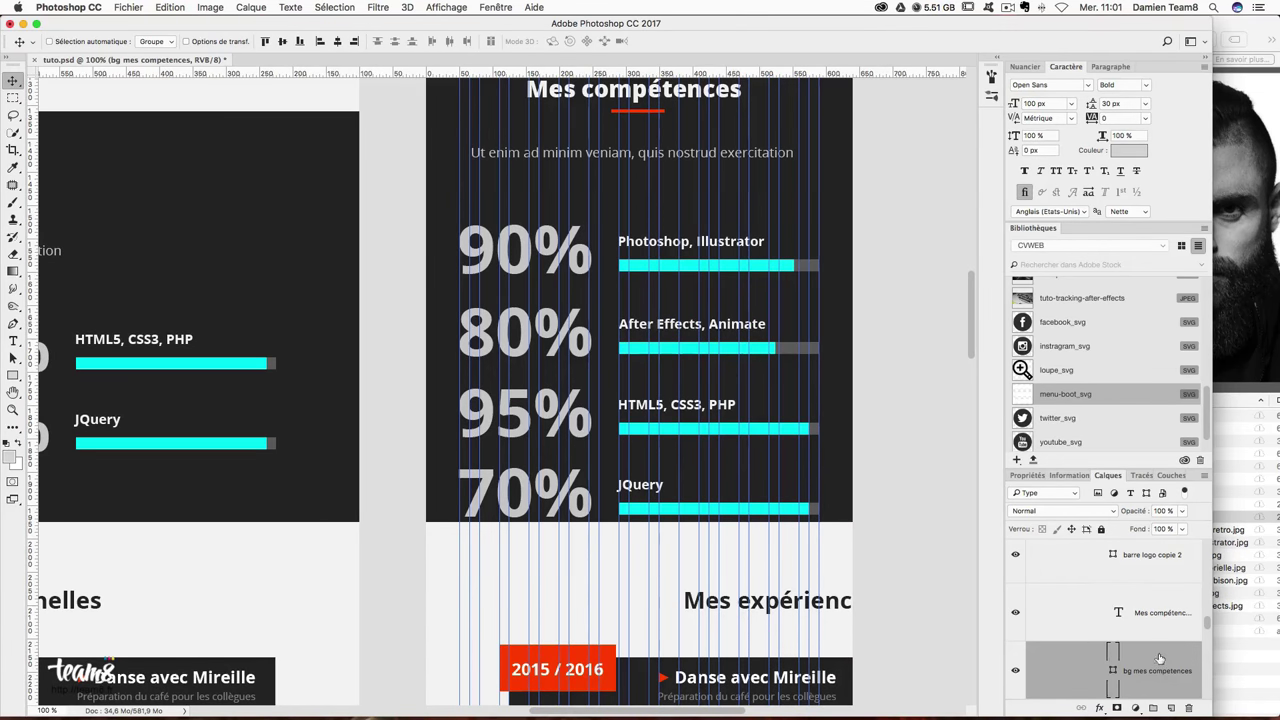
scroll(1159, 658, down, 5)
scroll(1156, 656, down, 2)
scroll(1156, 656, up, 2)
scroll(1140, 646, up, 2)
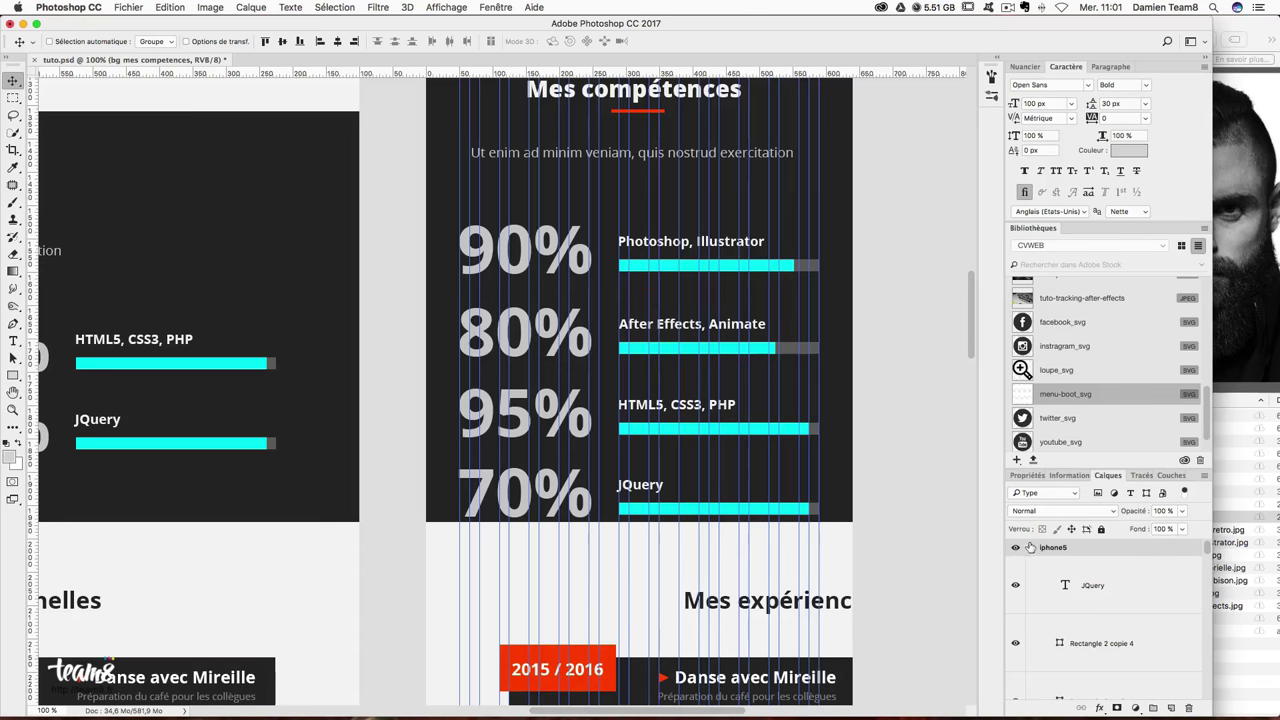
scroll(1068, 571, up, 2)
scroll(1075, 575, up, 2)
scroll(1085, 580, up, 2)
scroll(1093, 584, up, 2)
scroll(1090, 590, up, 2)
scroll(1072, 620, up, 2)
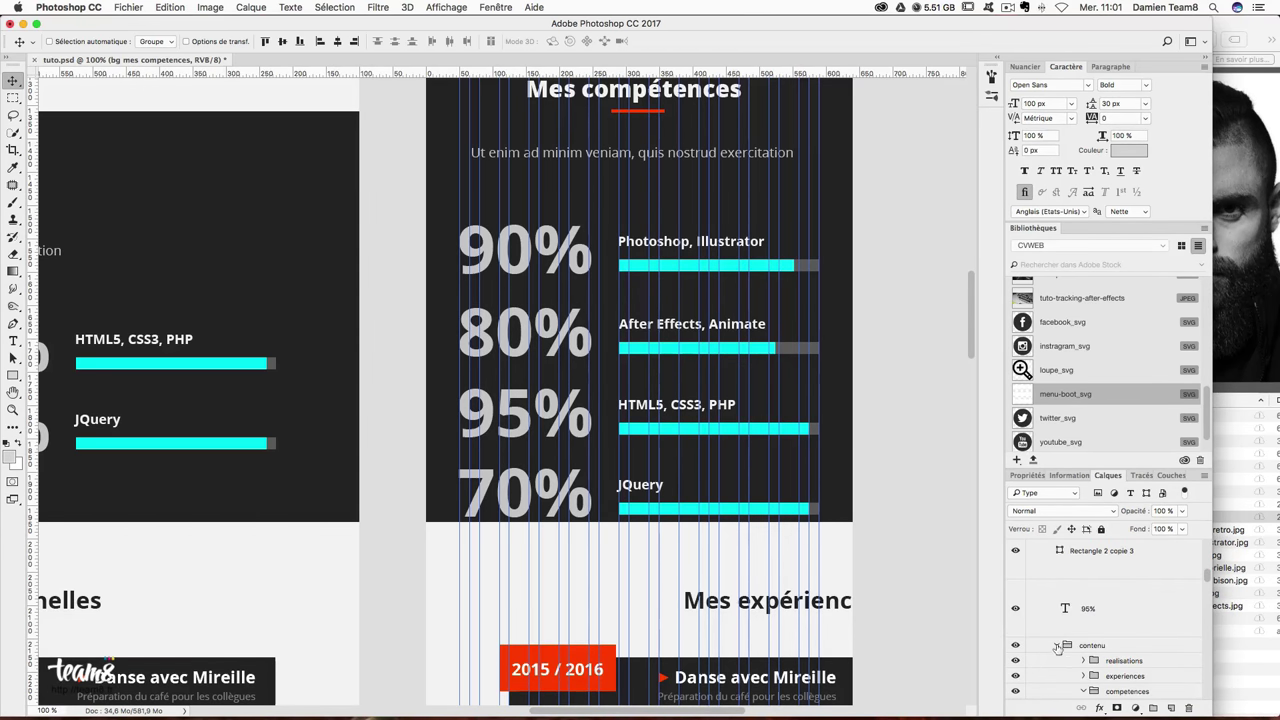
scroll(1057, 648, down, 2)
- Move the experiences group down about 75 px below the skills block
click(1085, 608)
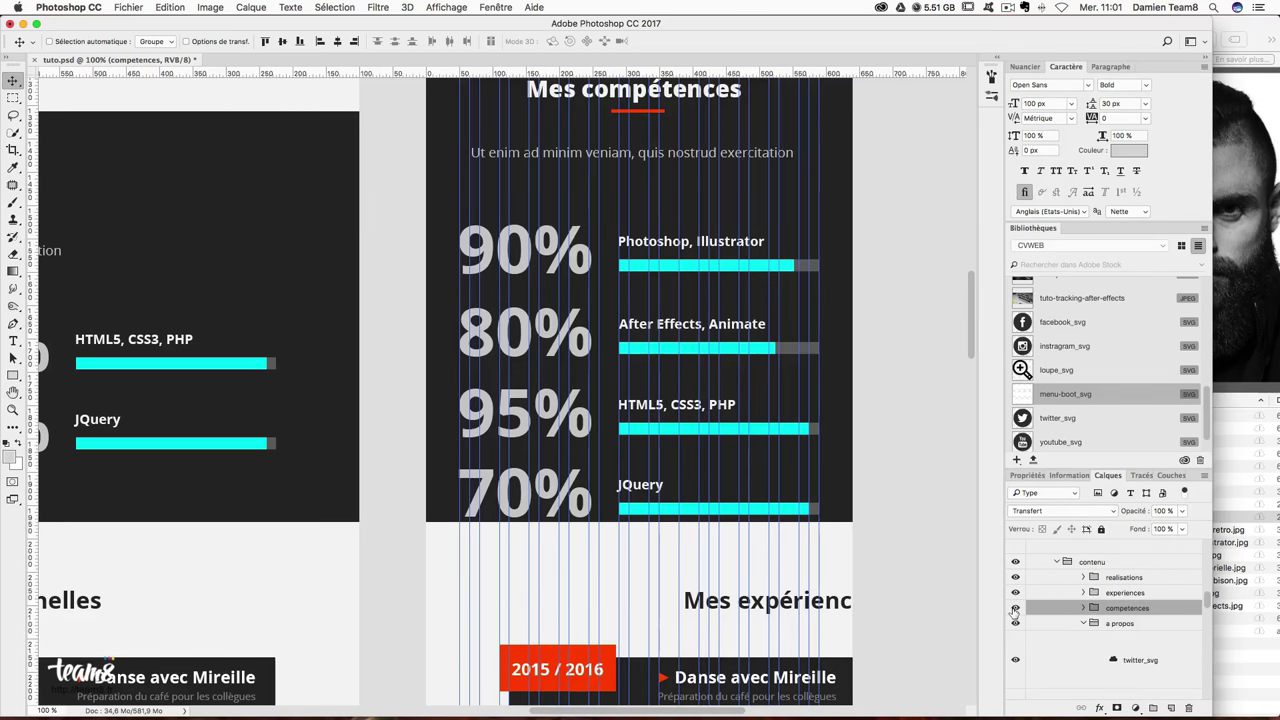
click(1015, 608)
click(1084, 623)
click(1117, 593)
click(1015, 593)
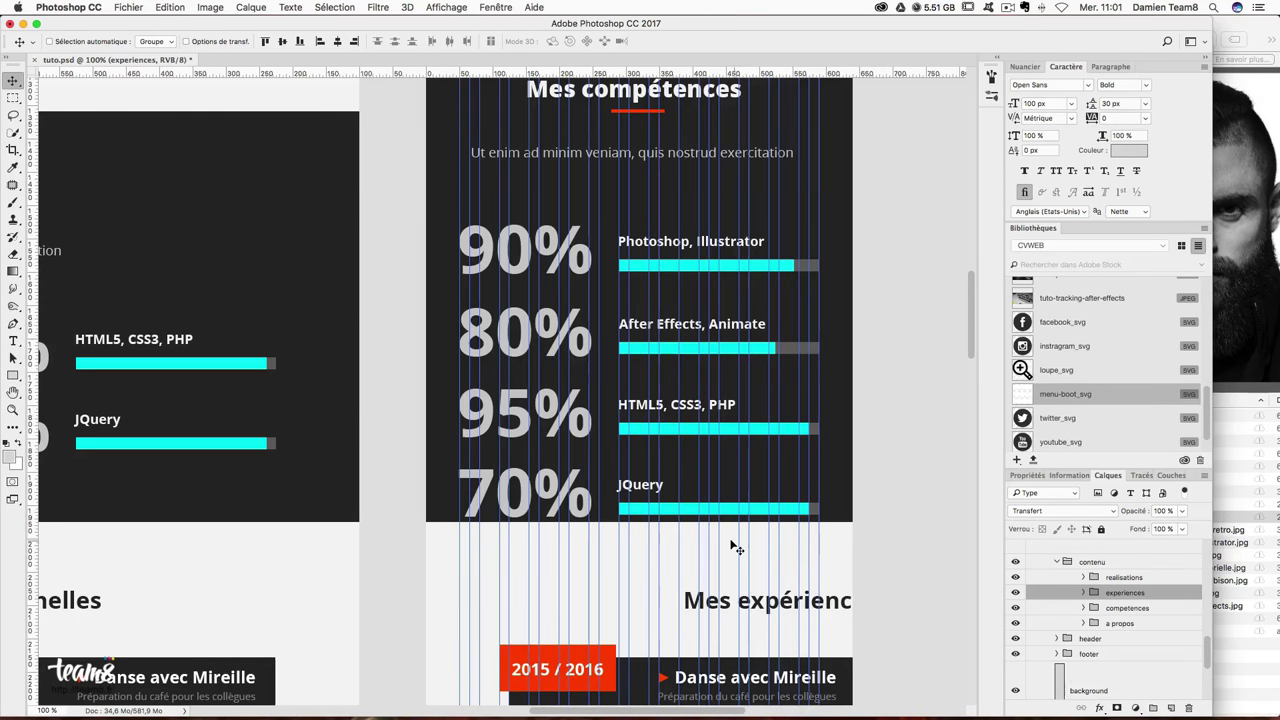
drag(735, 548, 731, 622)
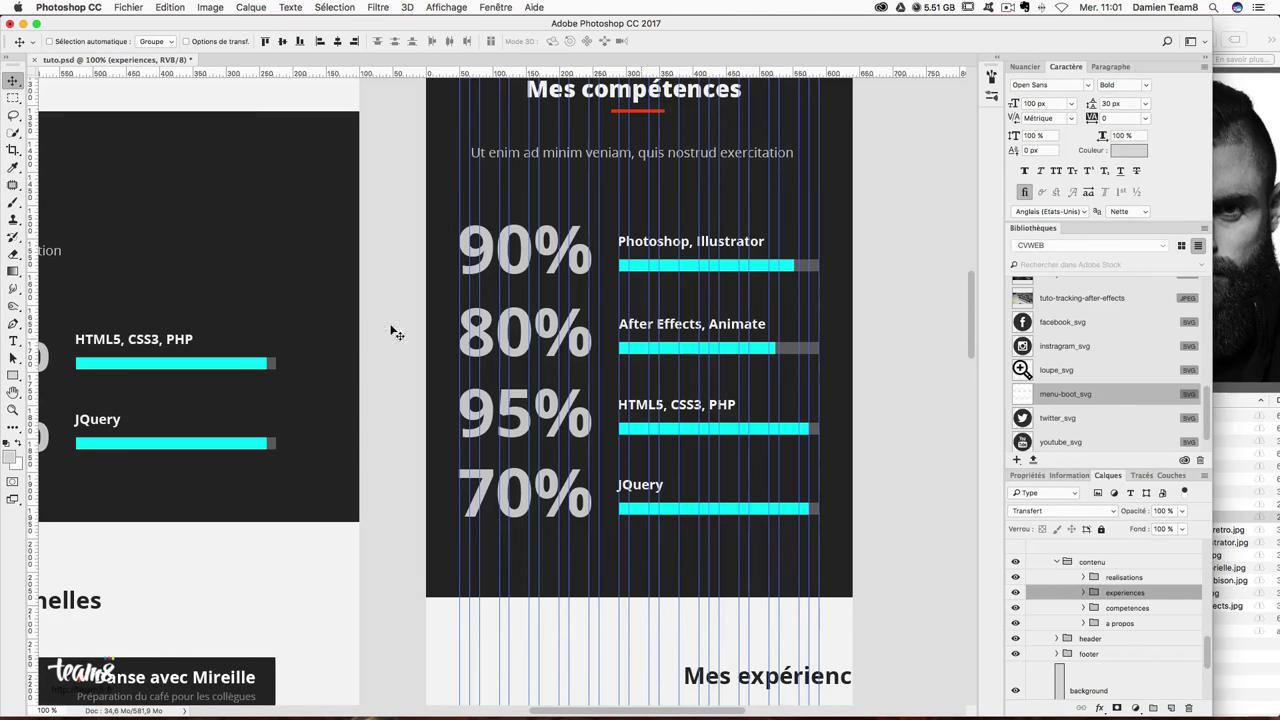
- Place a horizontal guide below the 70% JQuery row and align experiences to it
key(m)
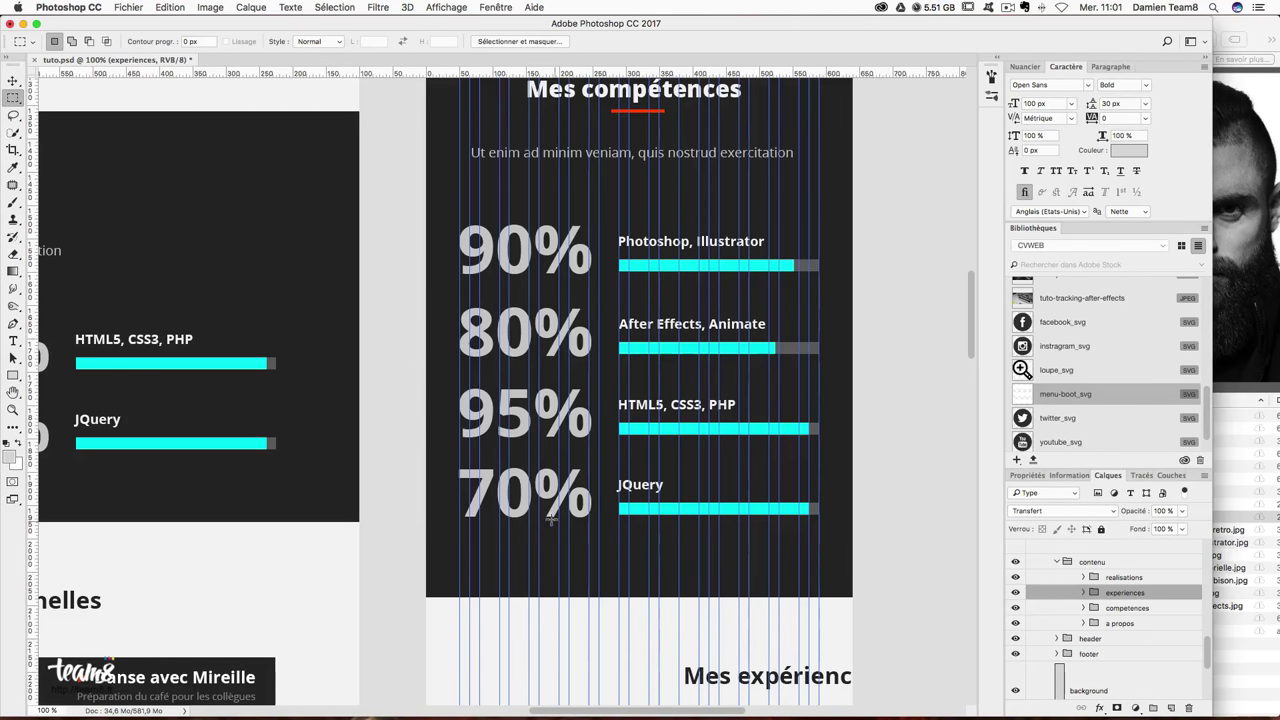
mouse_move(540, 517)
mouse_down()
mouse_move(597, 563)
mouse_move(597, 582)
mouse_up()
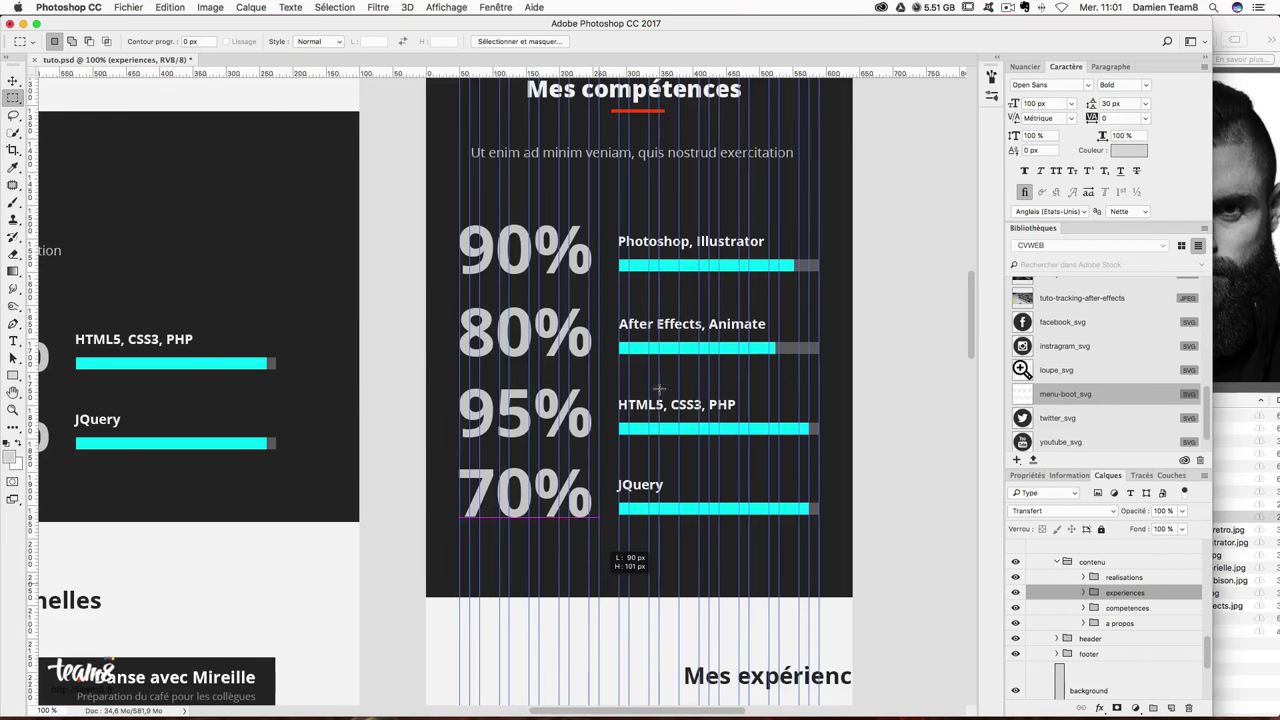
drag(628, 74, 657, 585)
key(v)
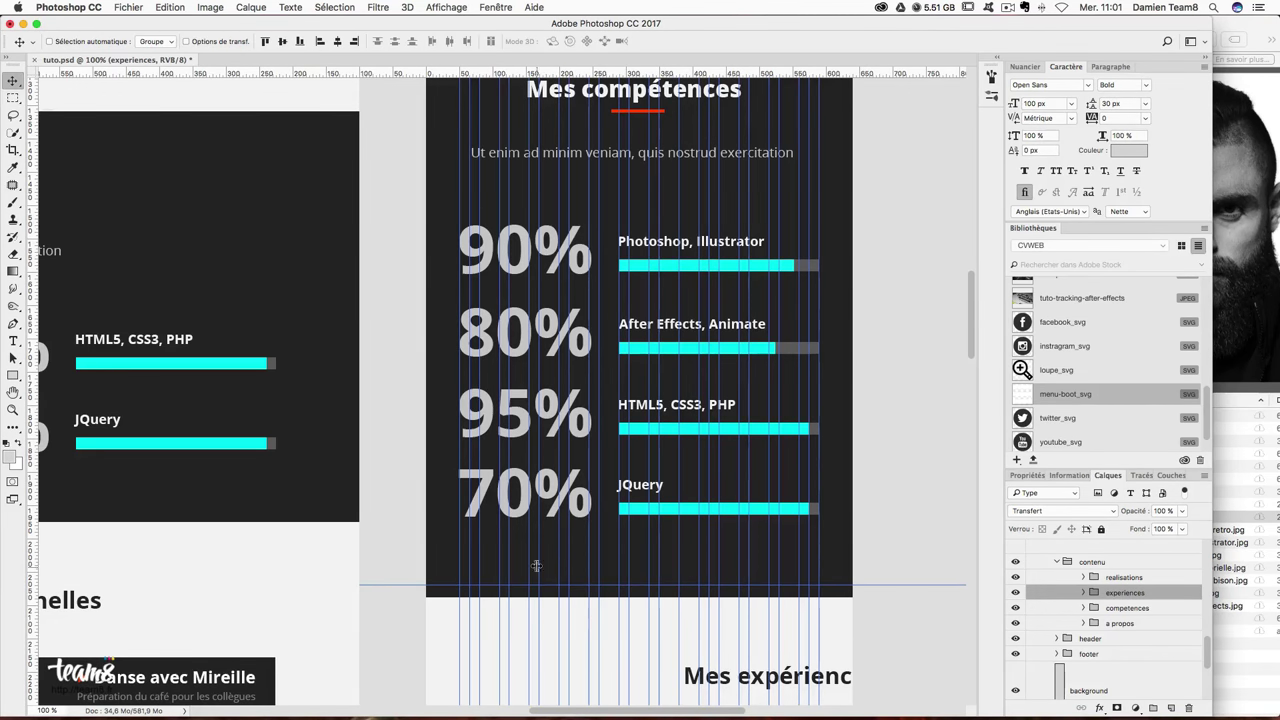
drag(590, 619, 612, 606)
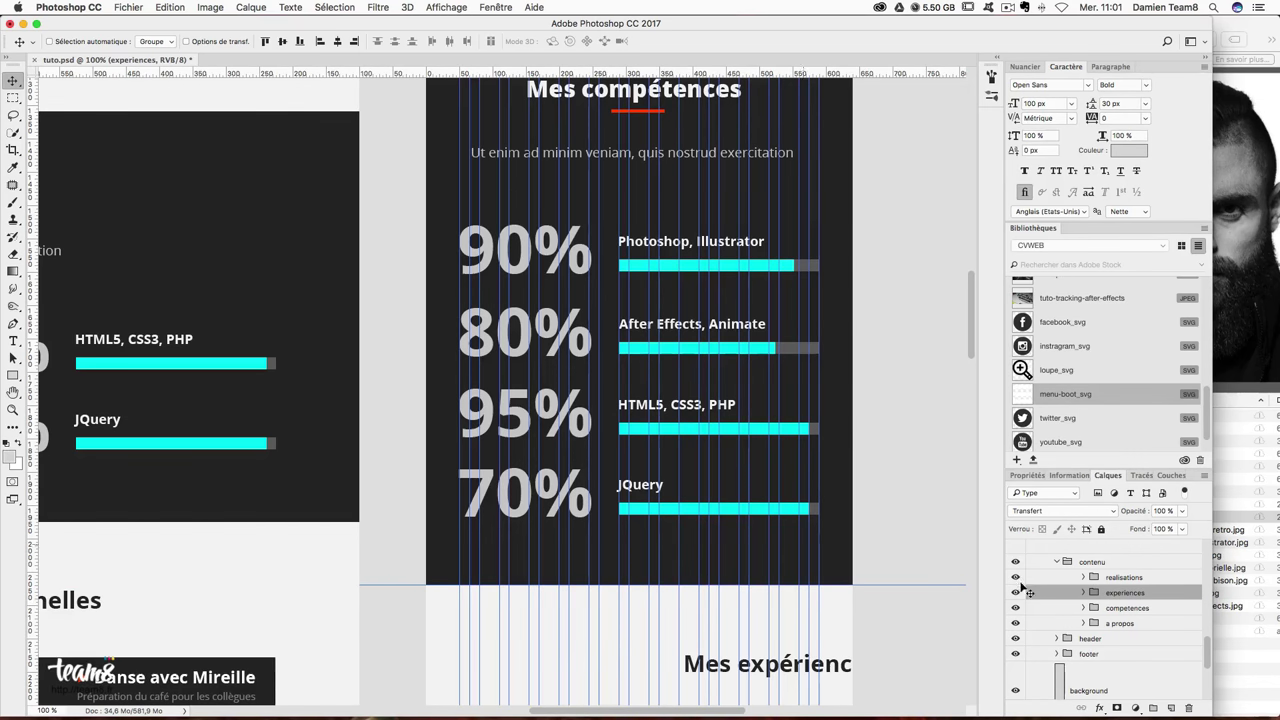
- Drag the loose JQuery-to-95% skill layers into the competences group
click(1153, 608)
scroll(1150, 615, down, 5)
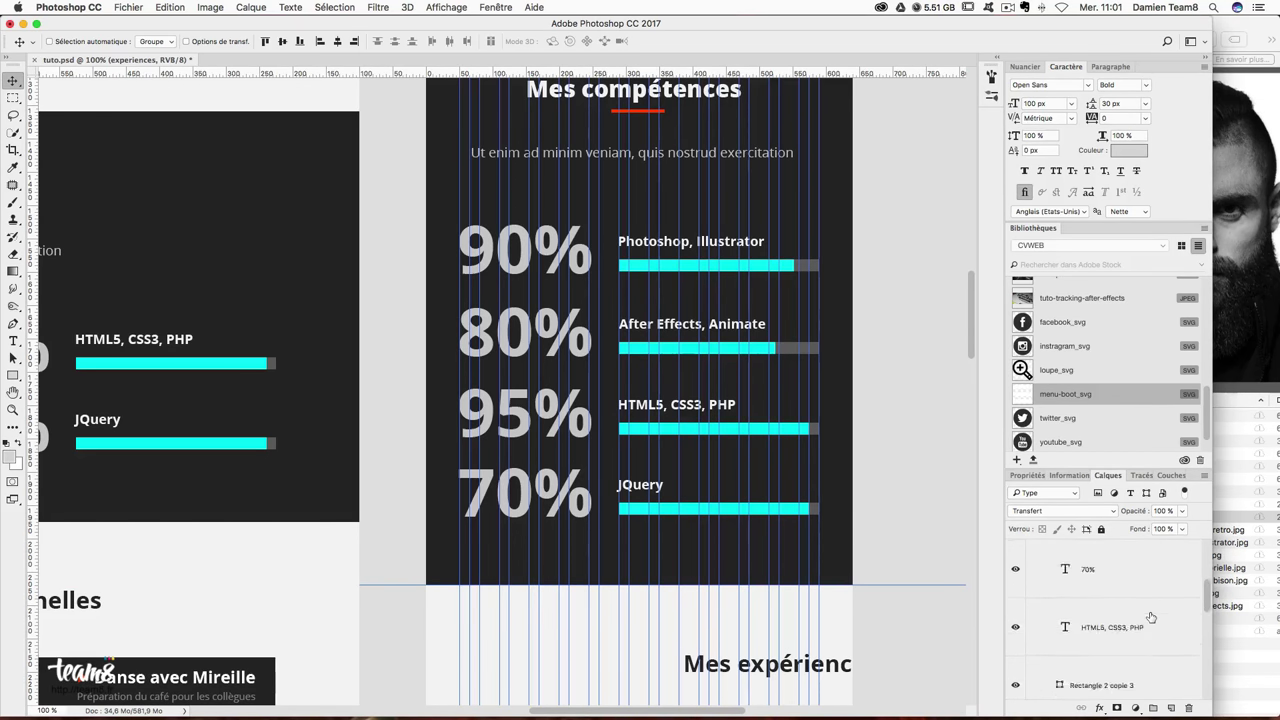
scroll(1150, 615, up, 2)
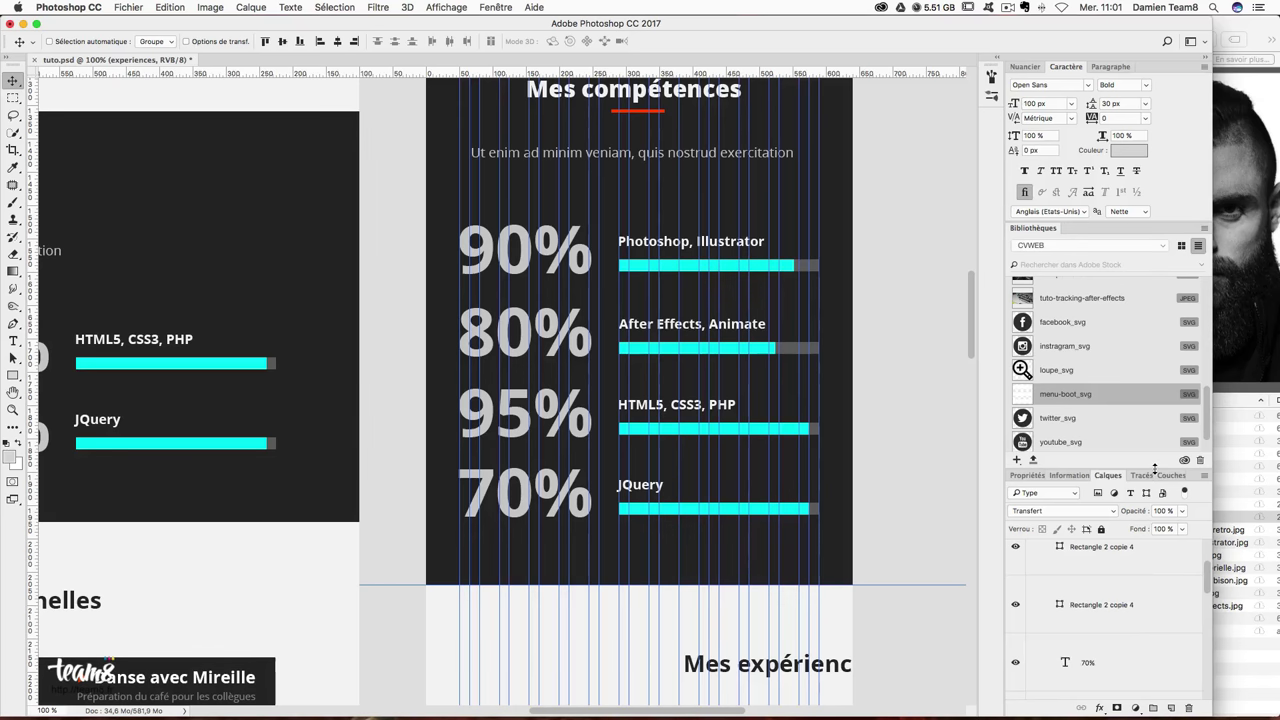
drag(1155, 469, 1152, 255)
scroll(1113, 475, up, 2)
click(1065, 461)
scroll(1141, 567, down, 5)
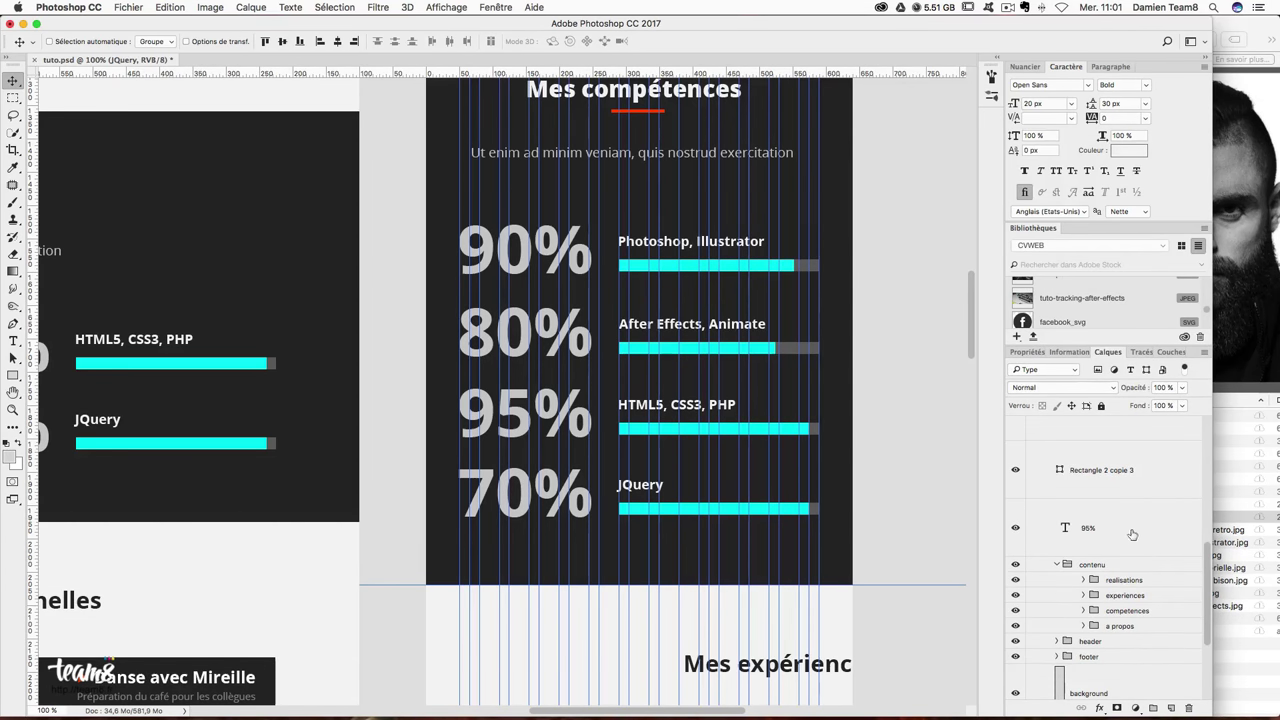
shift+click(1133, 535)
mouse_move(1133, 535)
mouse_down()
mouse_move(1108, 515)
mouse_move(1122, 597)
mouse_up()
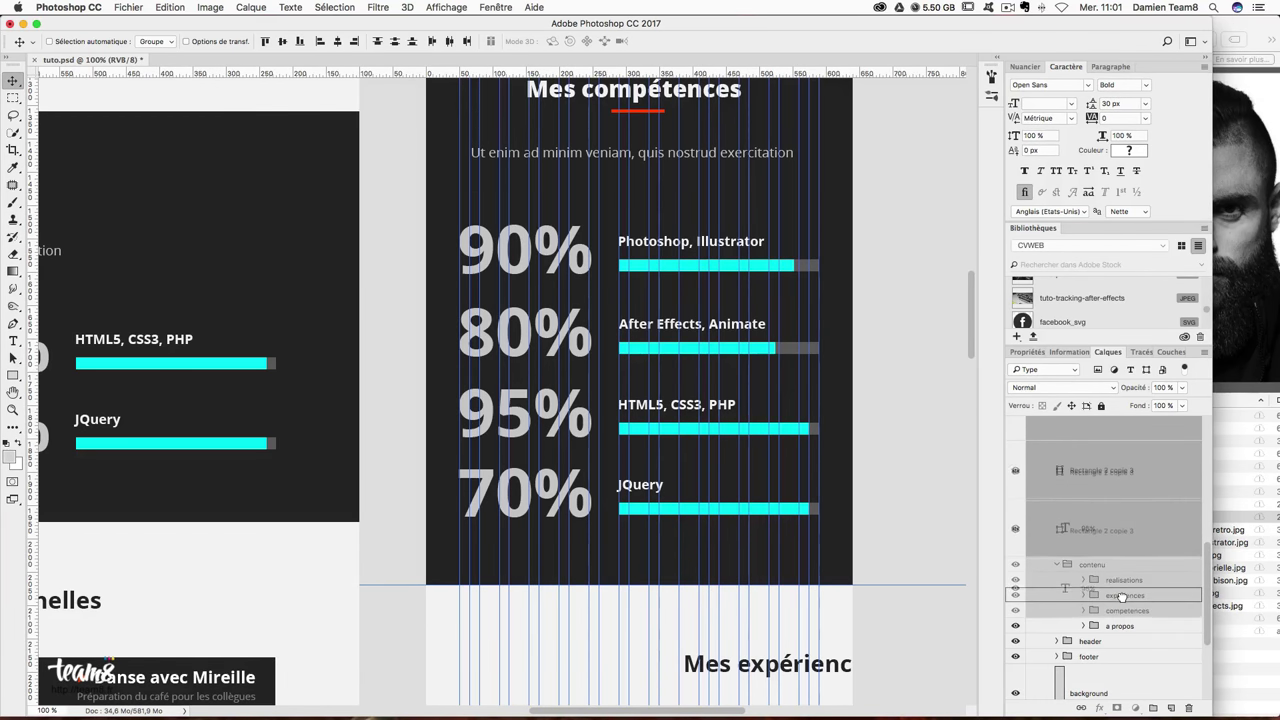
drag(1122, 597, 1130, 612)
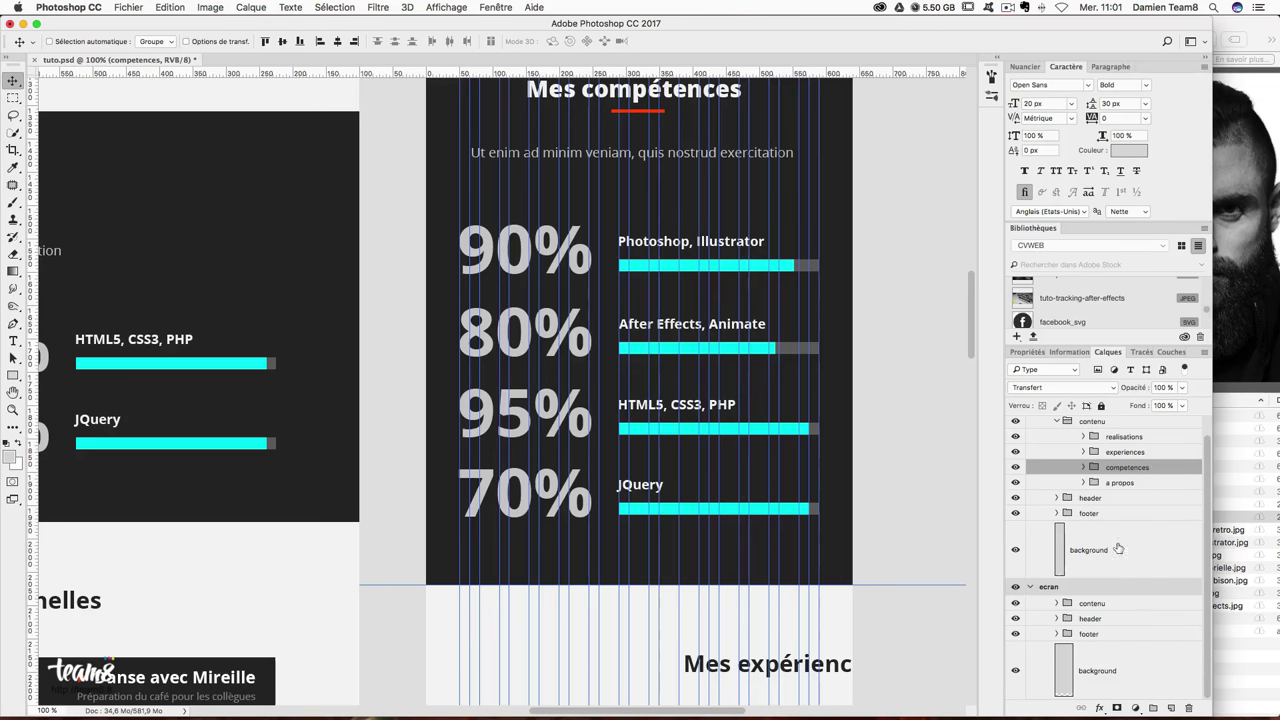
click(1015, 467)
- Select the footer group and review the lower part of the artboard
click(1108, 514)
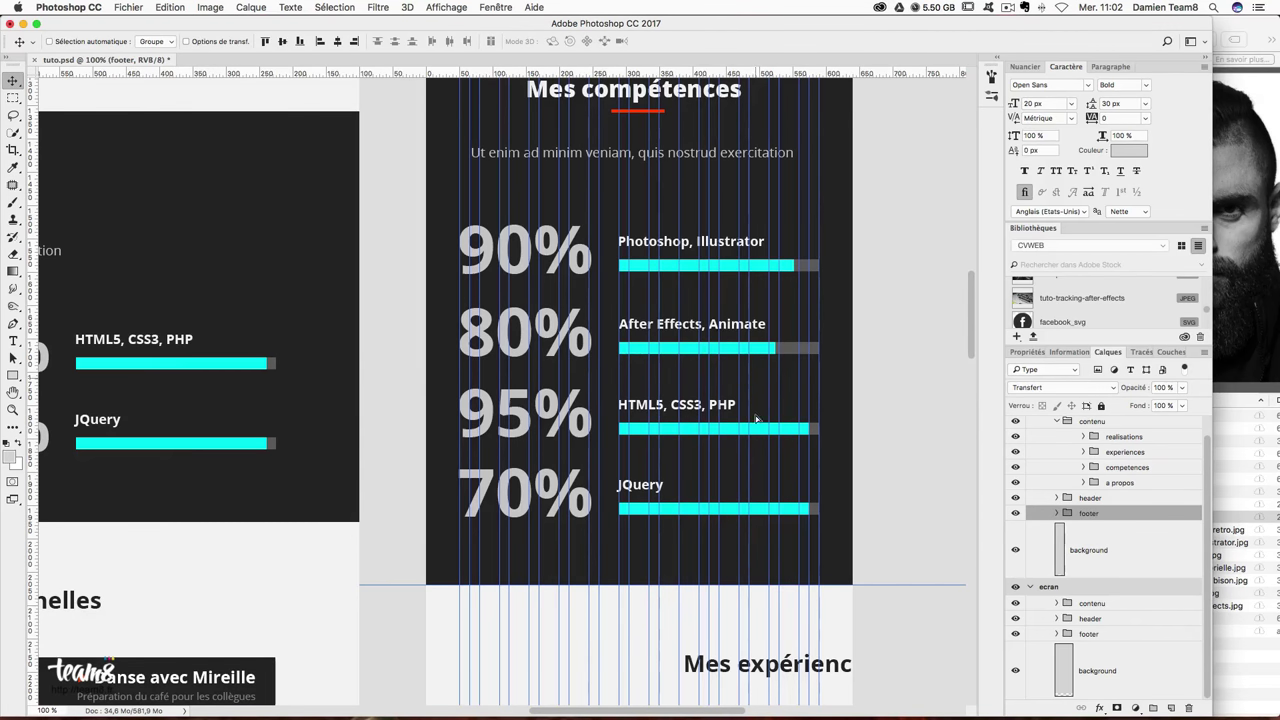
scroll(806, 608, down, 3)
scroll(777, 398, down, 3)
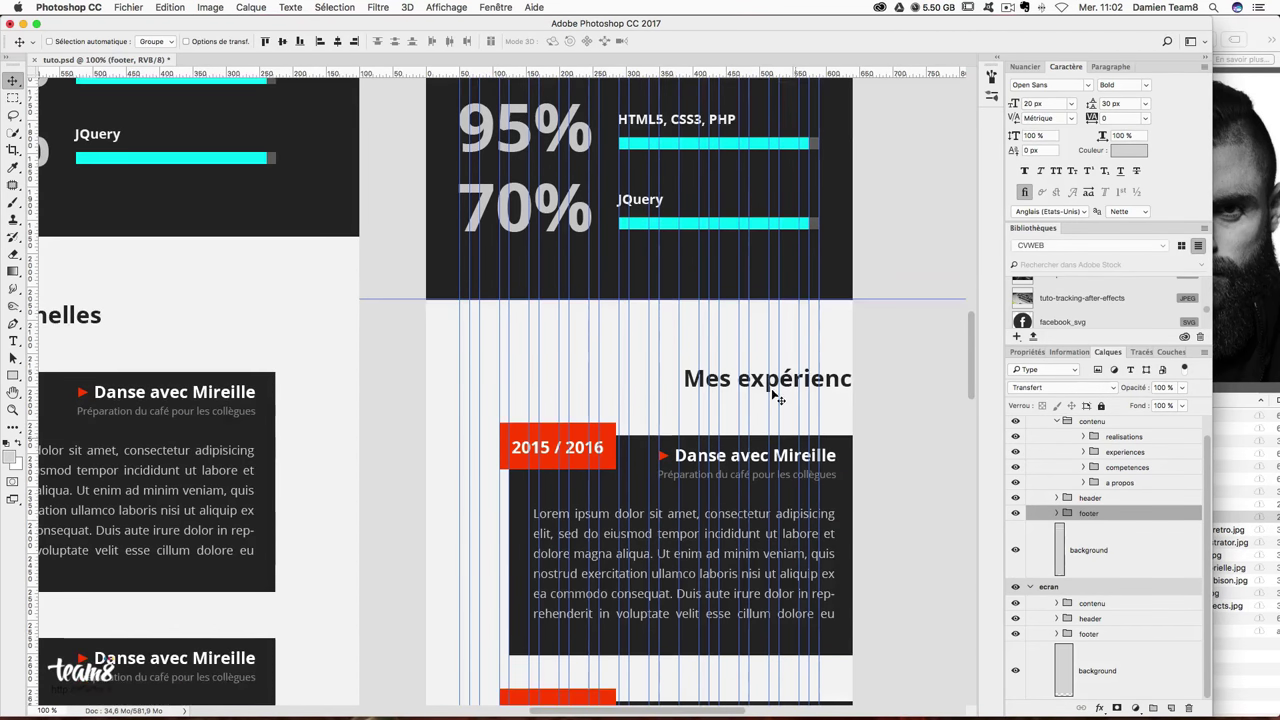
scroll(777, 398, down, 2)
scroll(785, 300, down, 1)
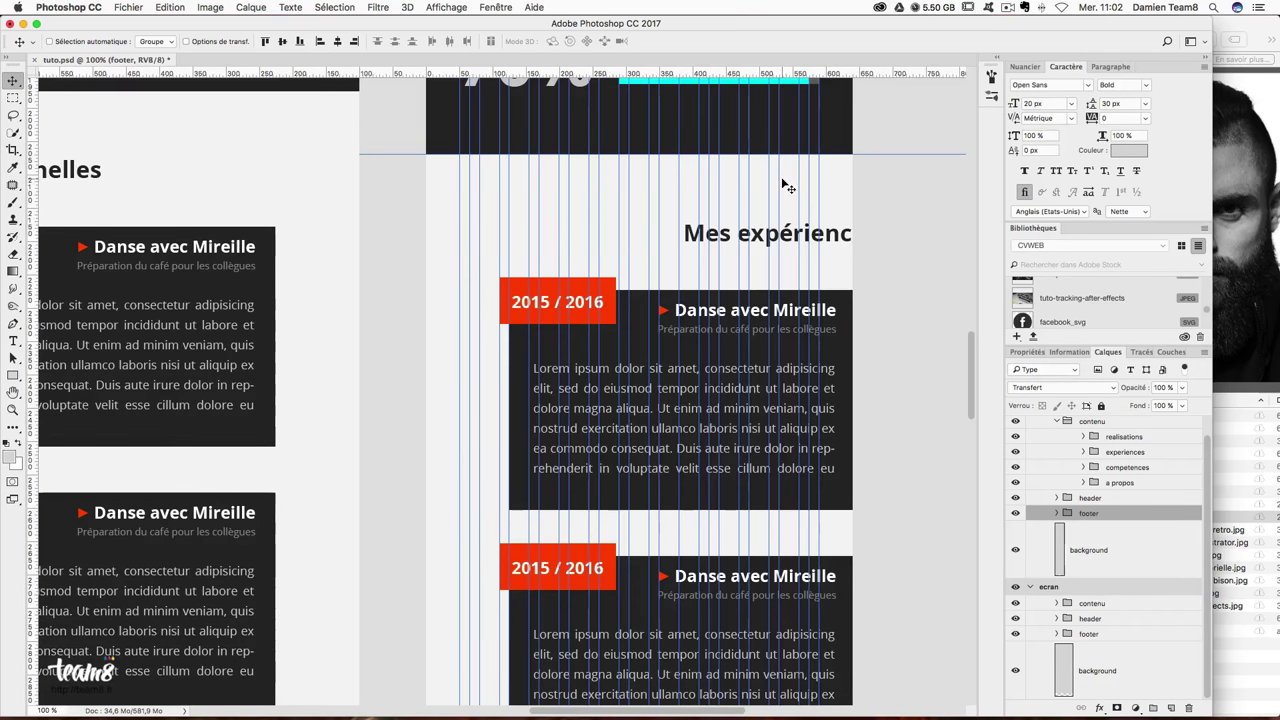
scroll(806, 650, down, 4)
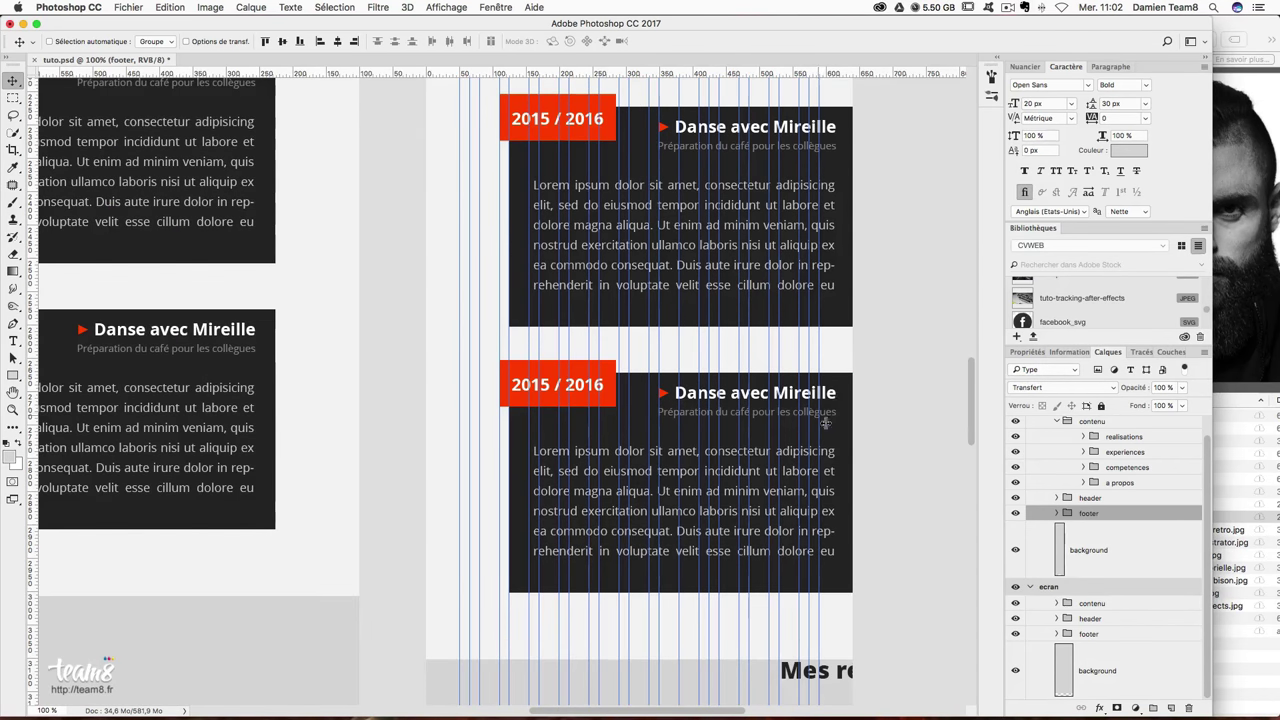
scroll(840, 487, up, 10)
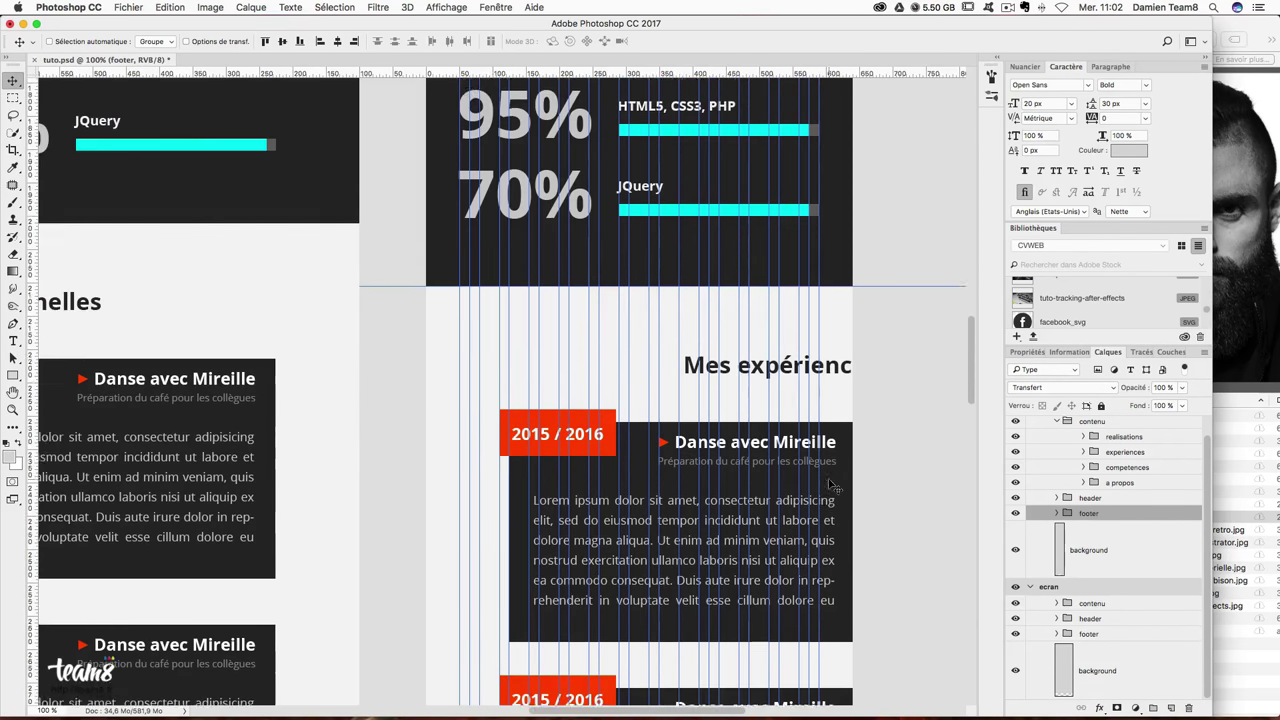
scroll(860, 503, up, 4)
- Select barre logo copie 3, the title text and Rectangle 3, then centre them and raise about 40 px
click(1143, 454)
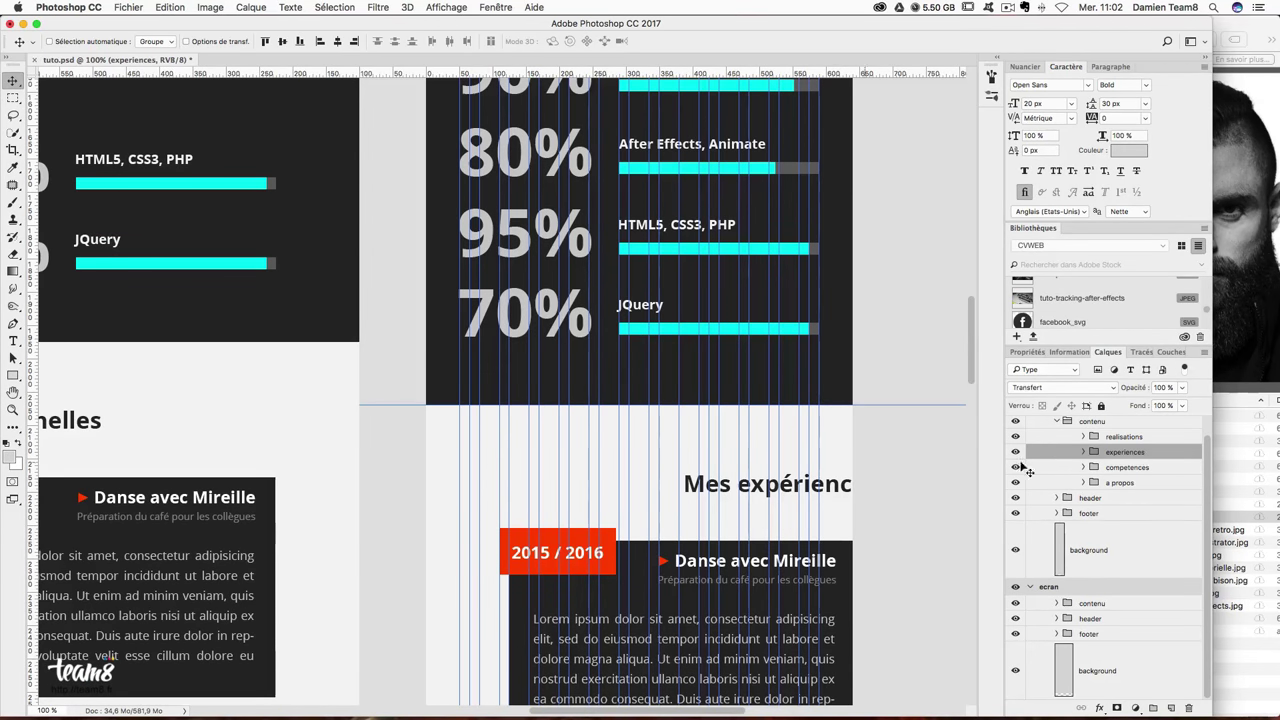
click(1016, 452)
click(1083, 452)
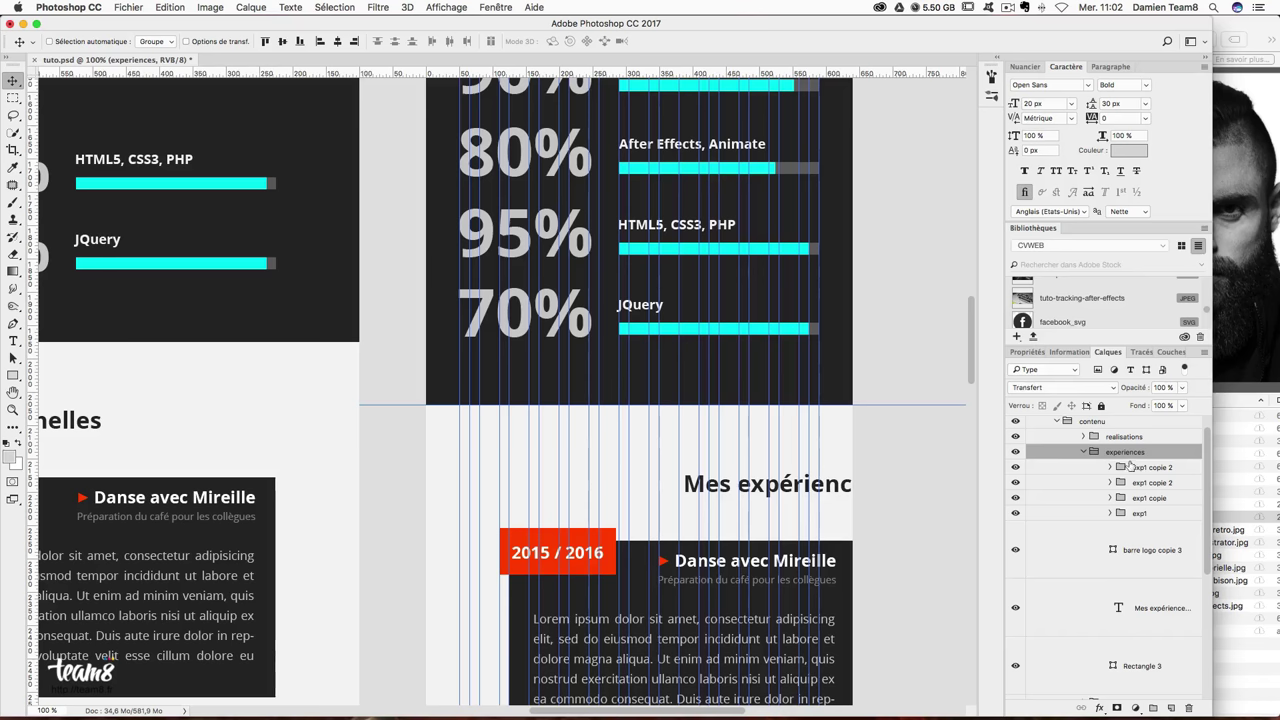
click(1129, 469)
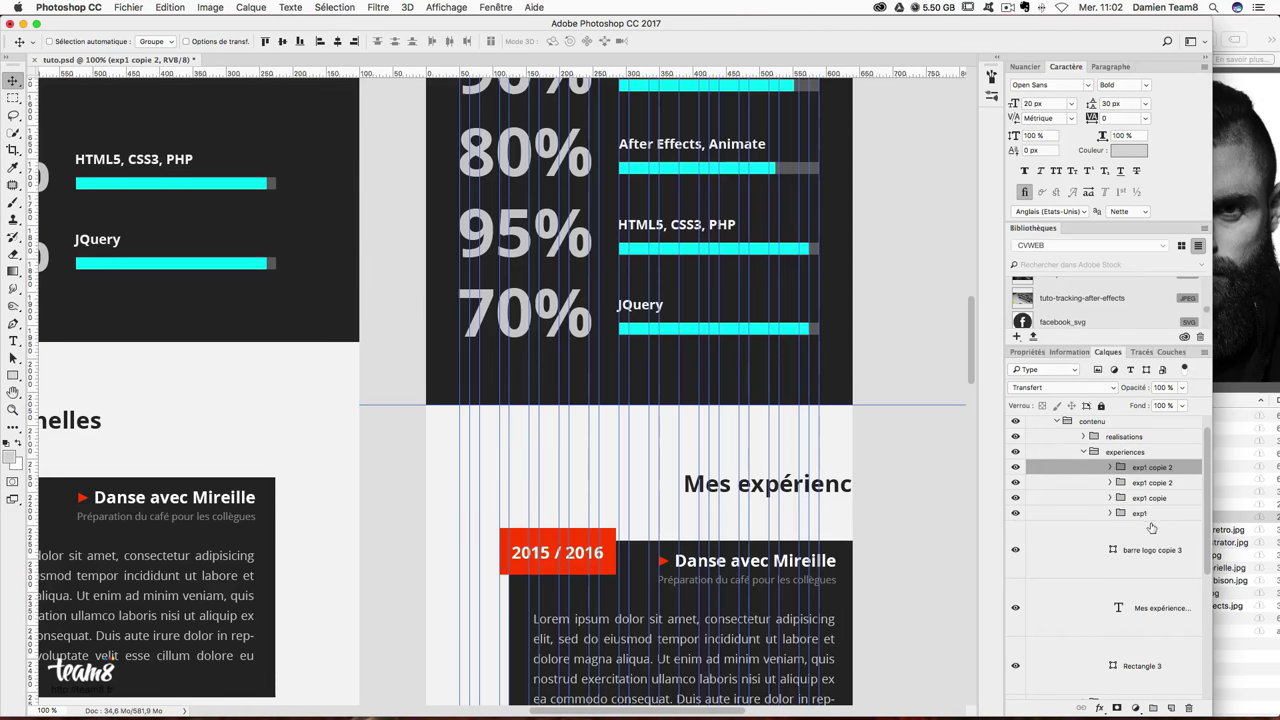
scroll(1151, 527, down, 2)
click(1155, 500)
shift+click(1160, 612)
key(ctrl+t)
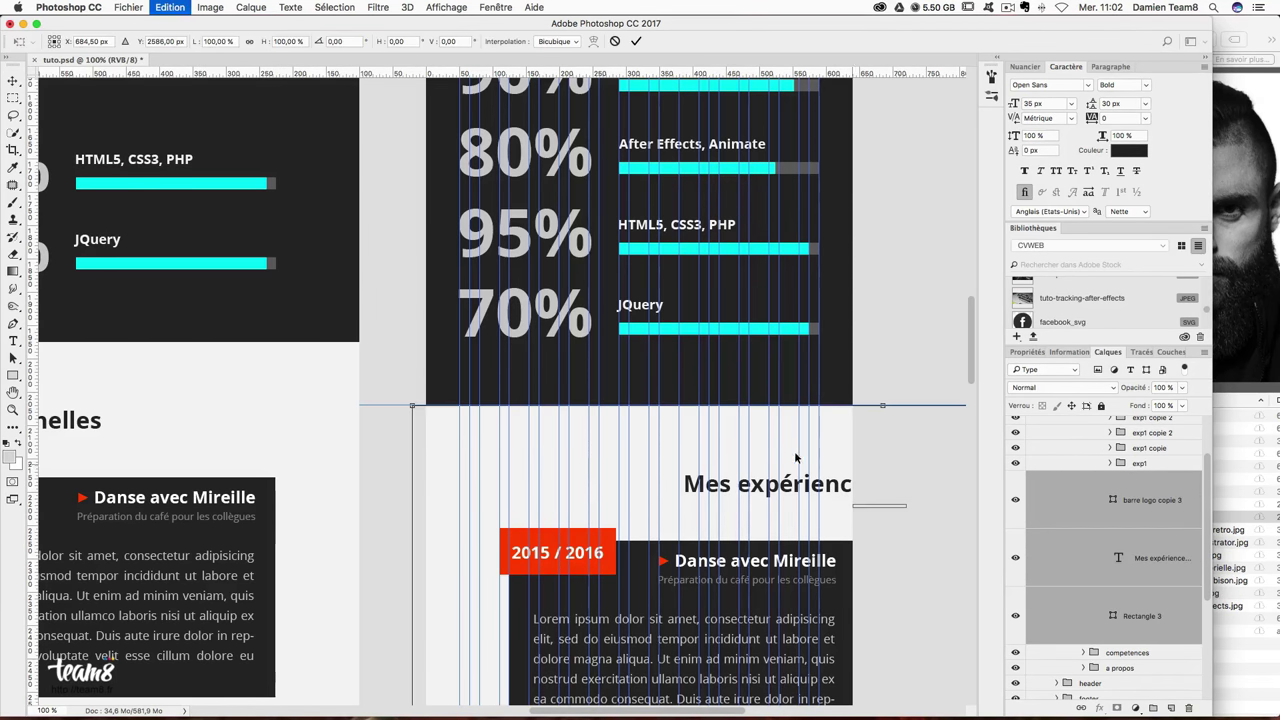
key(Return)
mouse_move(822, 462)
mouse_down()
mouse_move(597, 448)
mouse_move(615, 450)
mouse_up()
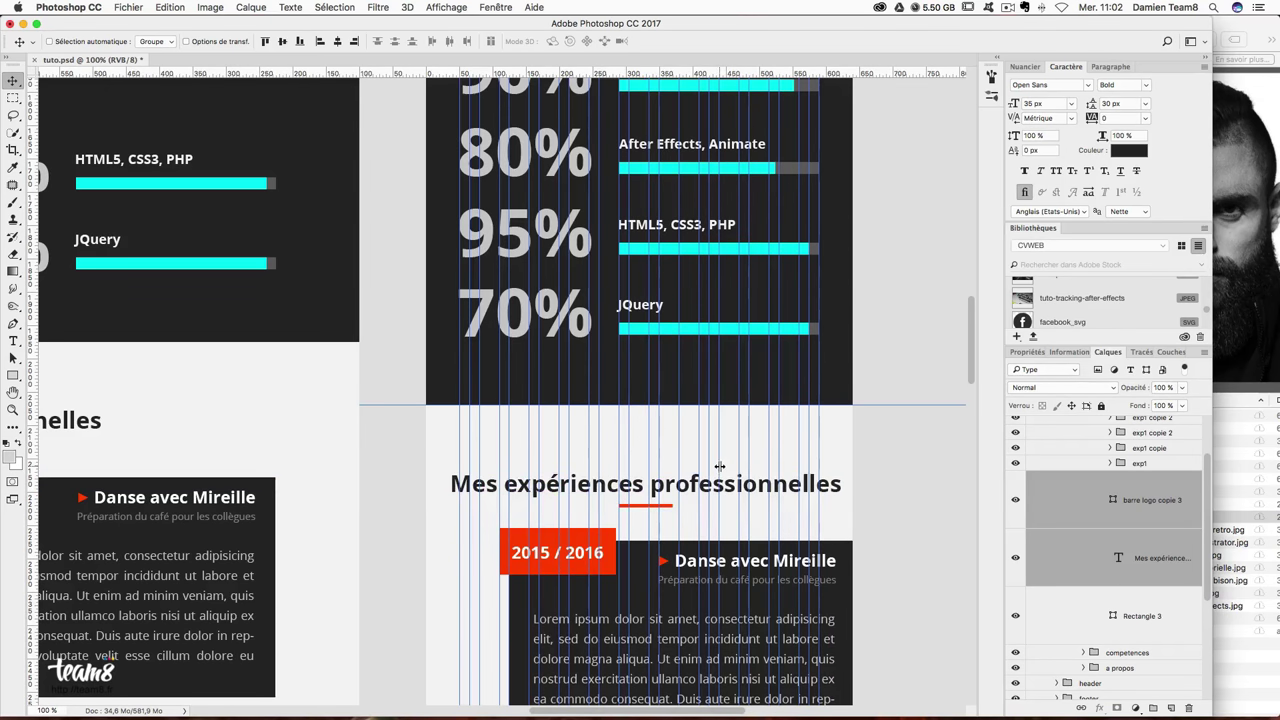
drag(725, 497, 725, 457)
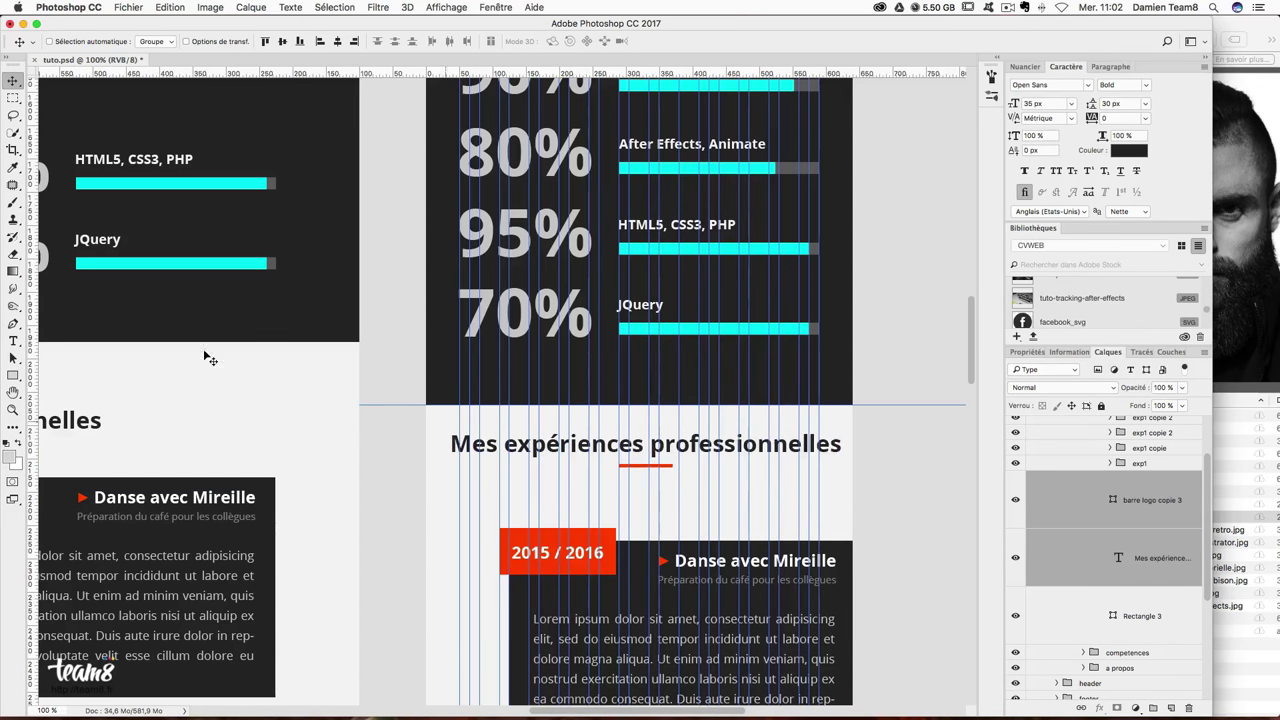
- Break the experiences heading onto two centre-aligned lines with 45 px leading
click(15, 341)
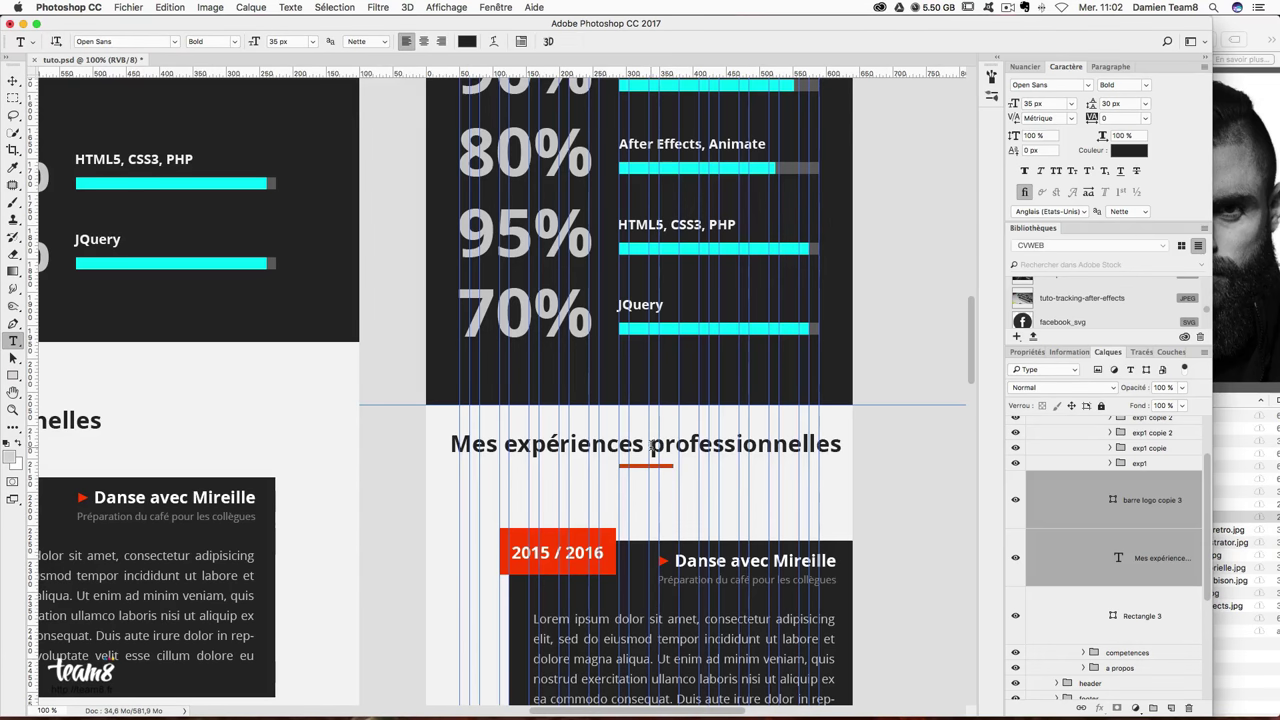
click(650, 444)
key(Return)
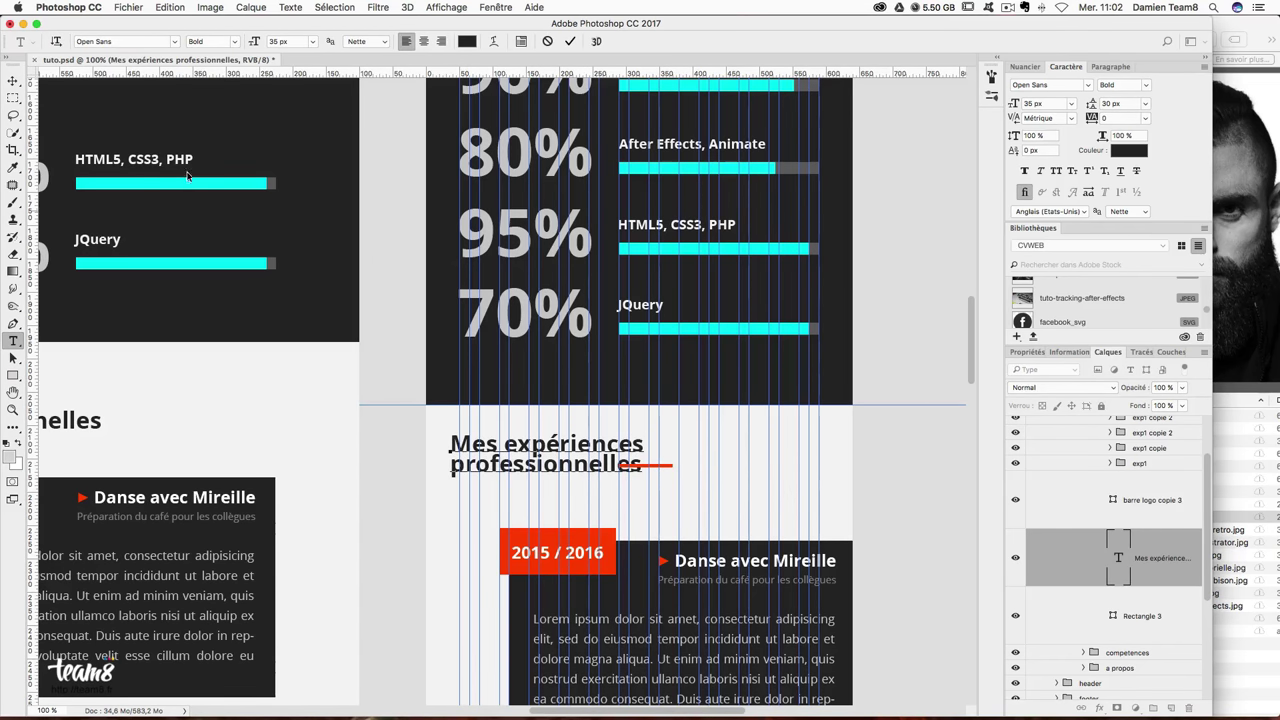
key(ctrl+a)
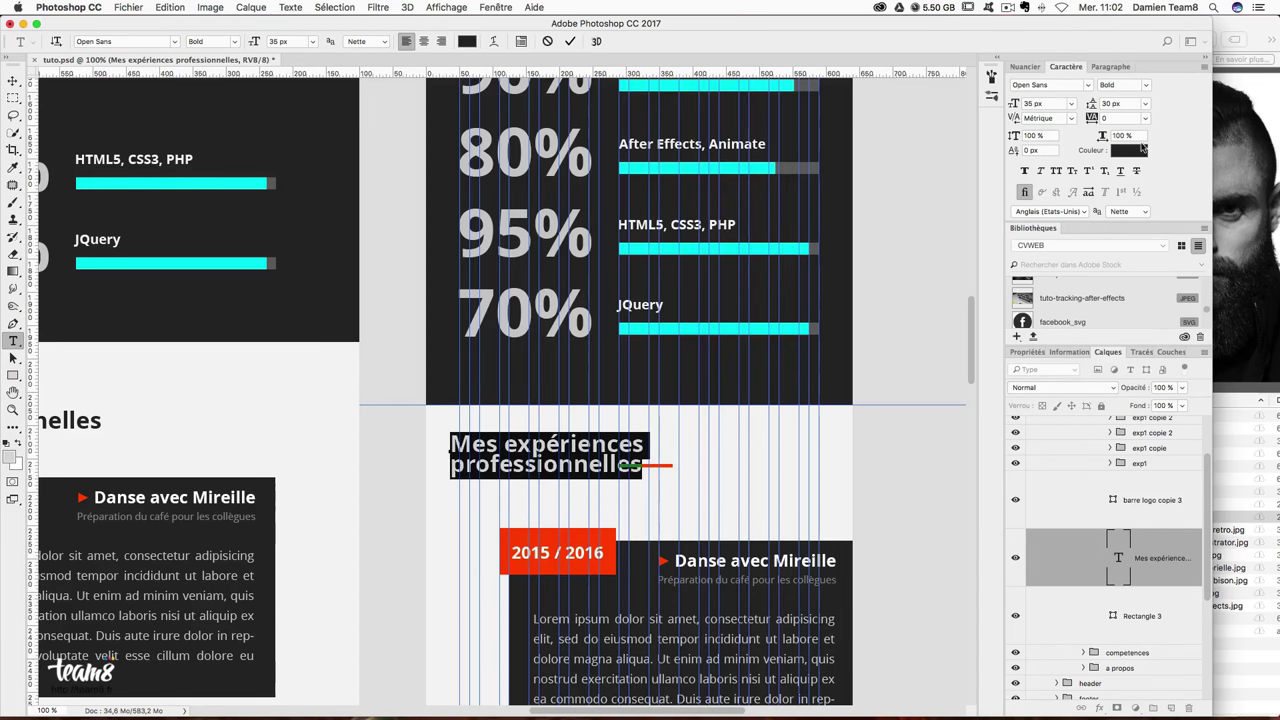
click(1115, 103)
text(4)
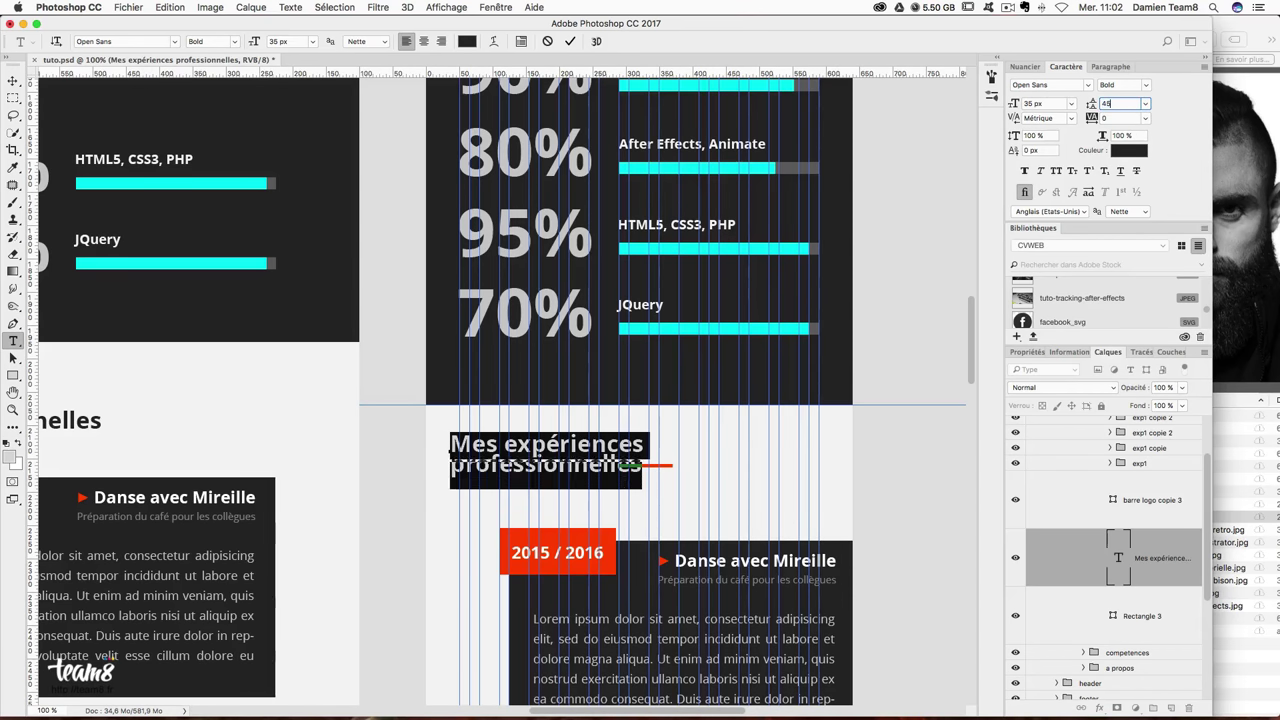
text(5)
click(1108, 66)
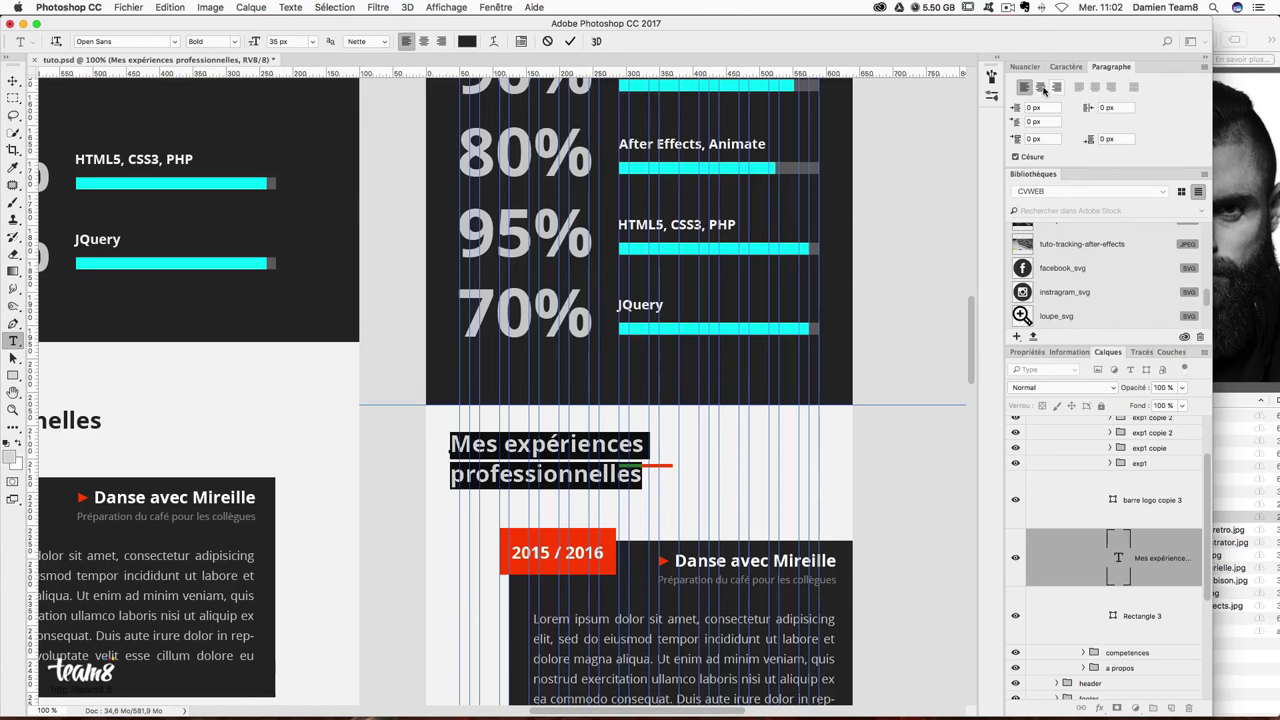
click(1040, 88)
- Move the heading to the centre of the iPhone artboard
click(14, 80)
drag(528, 468, 738, 480)
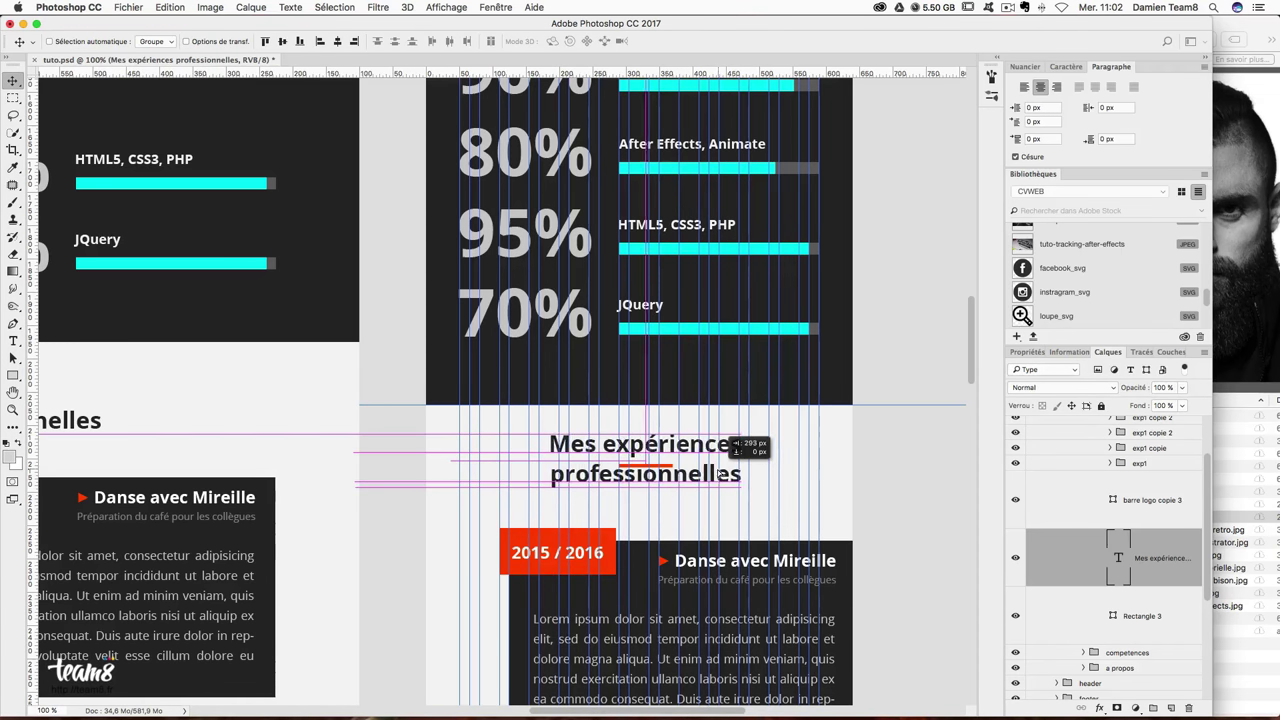
scroll(738, 480, down, 3)
scroll(700, 450, down, 1)
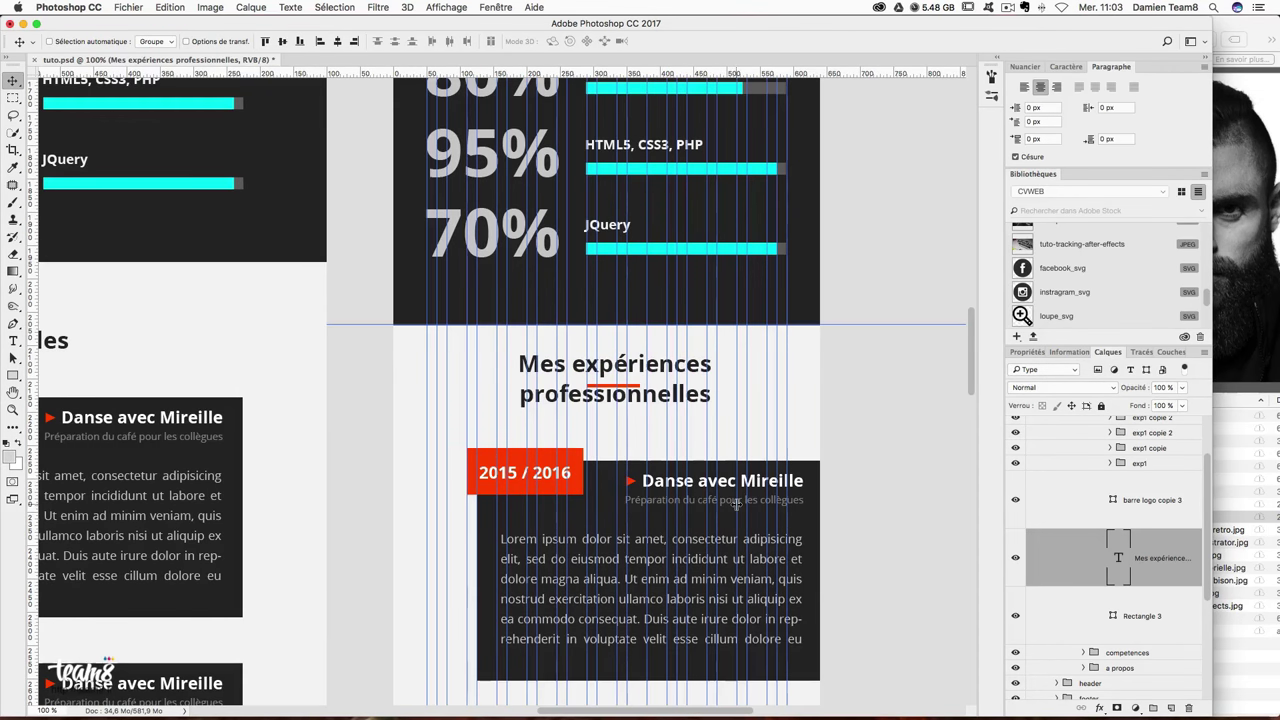
- Place the red underline just below 'professionnelles', nudged up slightly
right_click(624, 388)
click(630, 395)
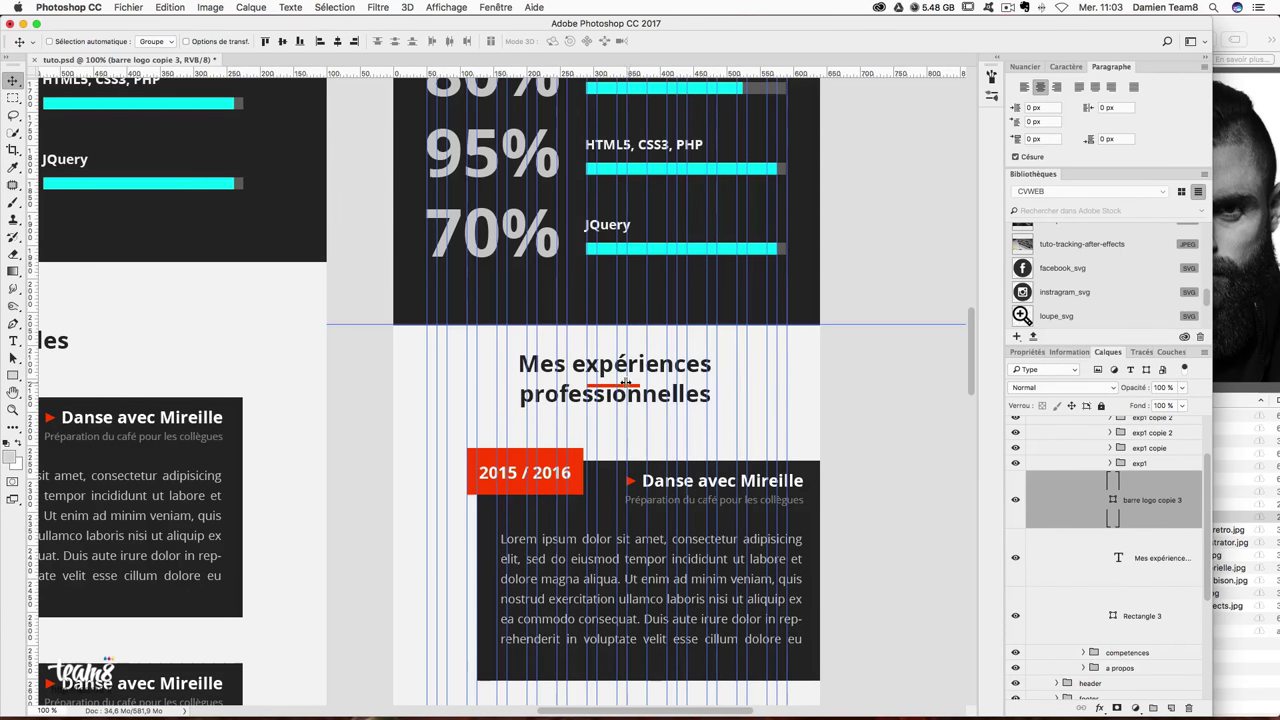
drag(613, 383, 613, 420)
key(Up)
key(Up)
key(Up)
key(Up)
key(Up)
key(Up)
- Select the experience card groups and drag a duplicate to the right
scroll(1140, 490, up, 2)
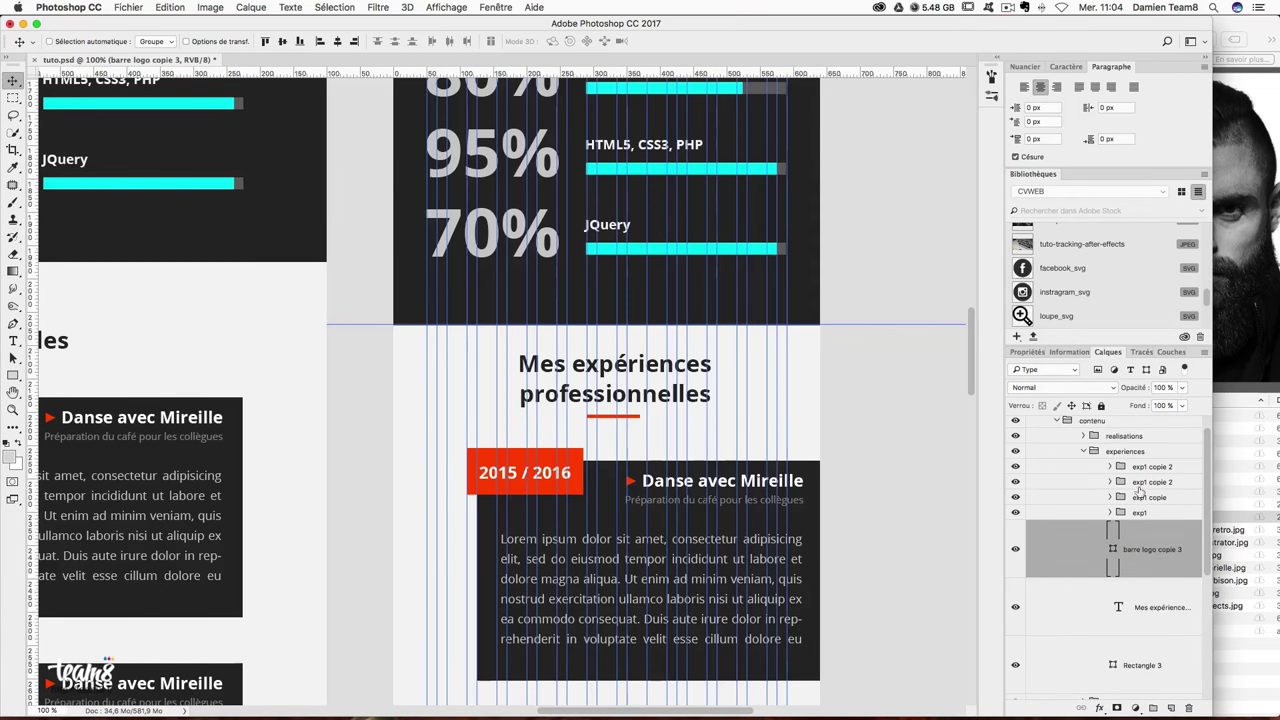
click(1142, 512)
shift+click(1152, 466)
drag(780, 548, 858, 565)
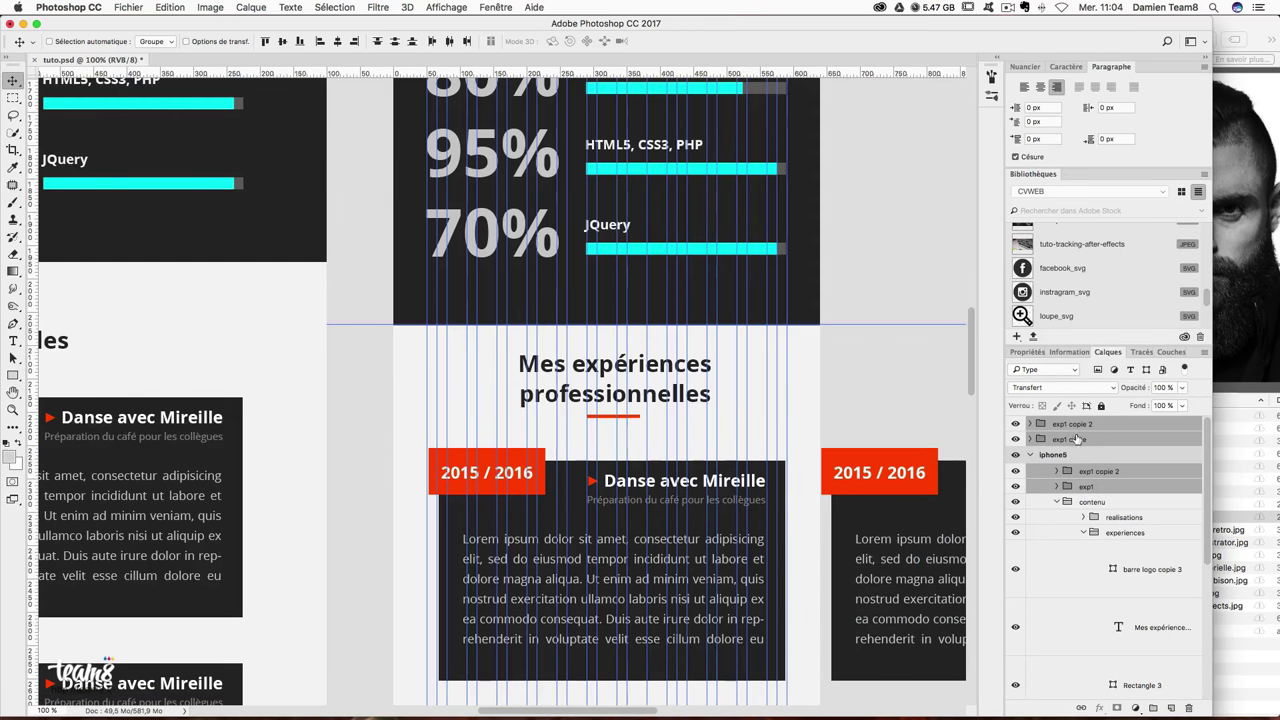
- Undo the card duplication and shift the exp1 card about 35 px left
key(ctrl+alt+z)
key(ctrl+alt+z)
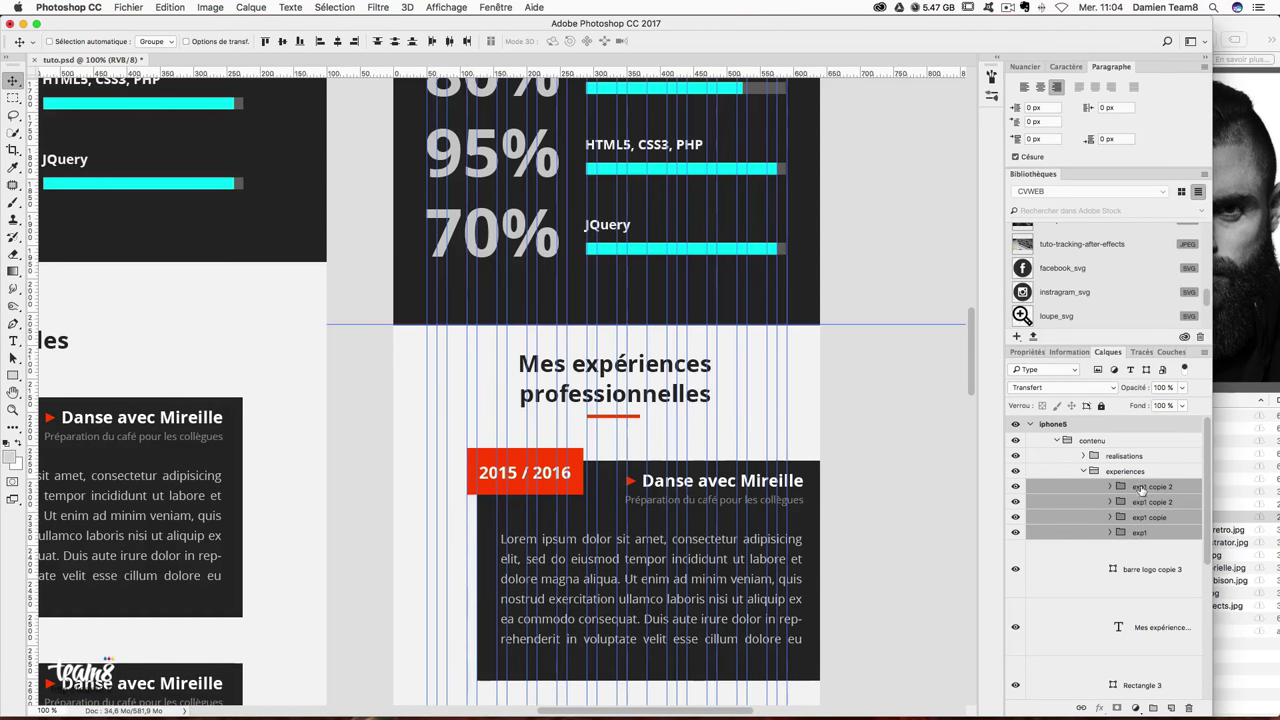
click(1142, 488)
click(1140, 532)
drag(802, 549, 764, 549)
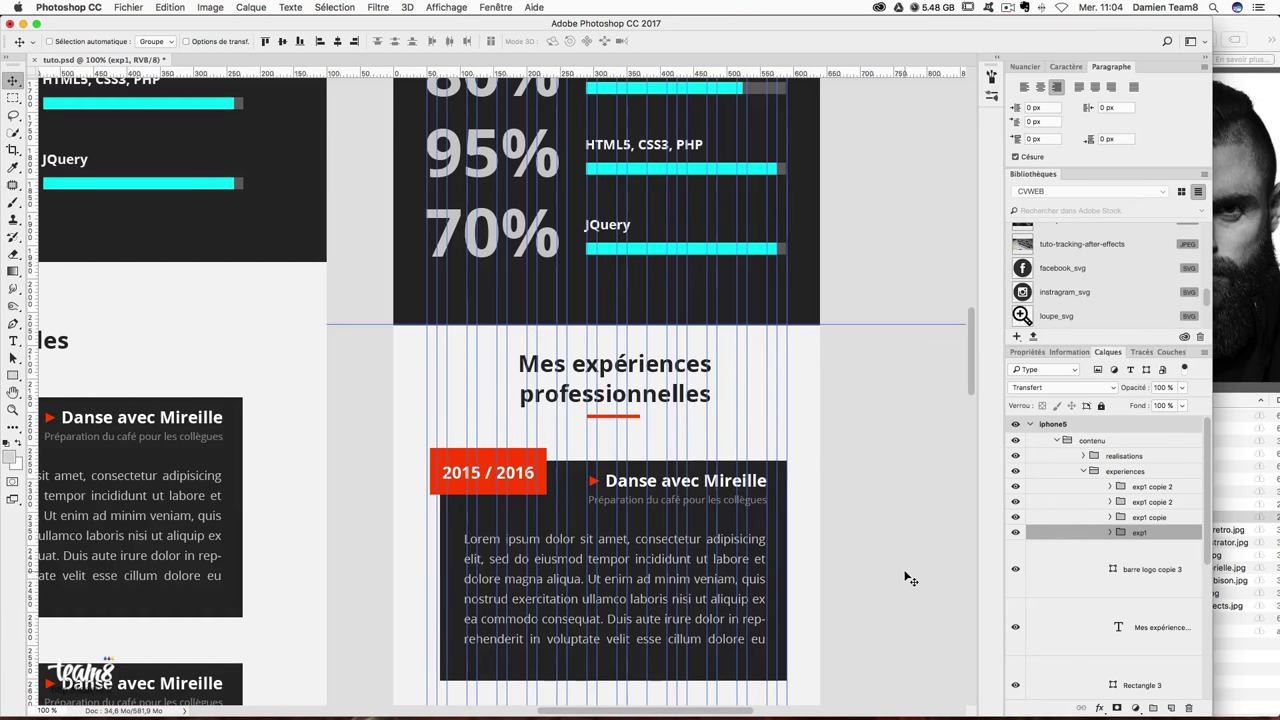
- Duplicate the upper card and move exp1 copie into the experiences group
click(1150, 517)
scroll(847, 514, down, 3)
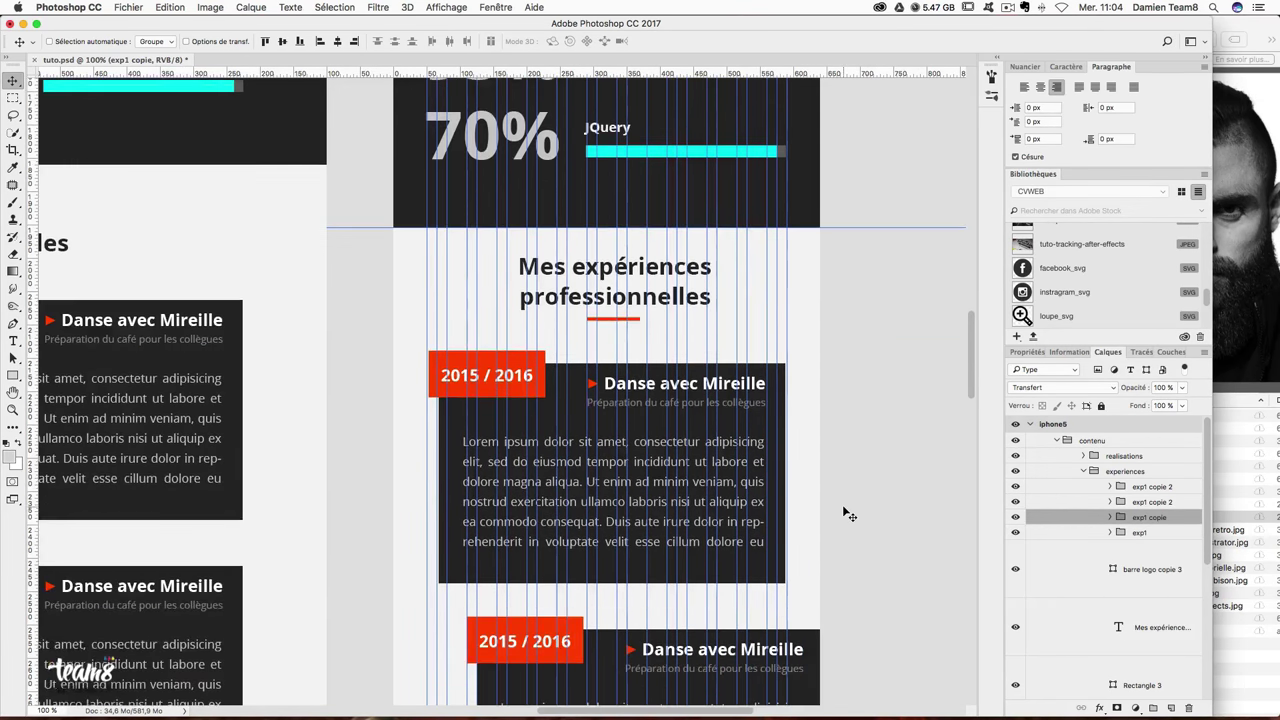
scroll(847, 514, down, 2)
drag(775, 570, 709, 553)
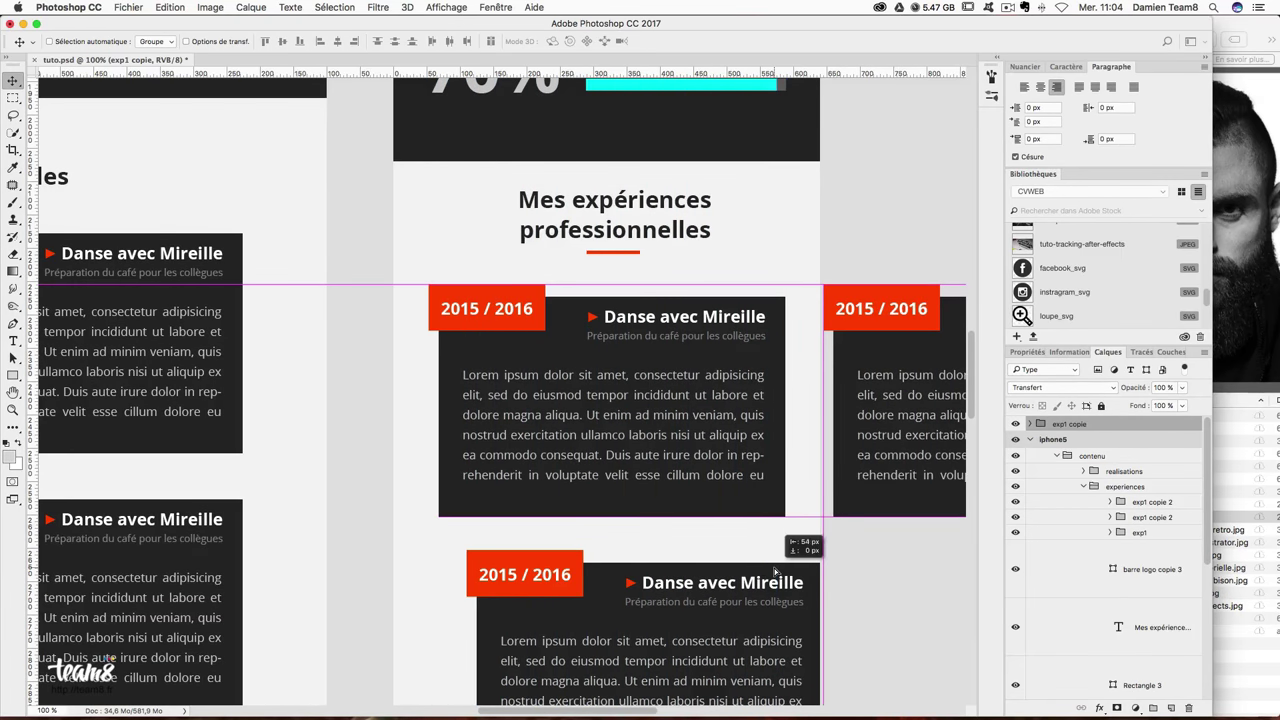
drag(953, 527, 953, 527)
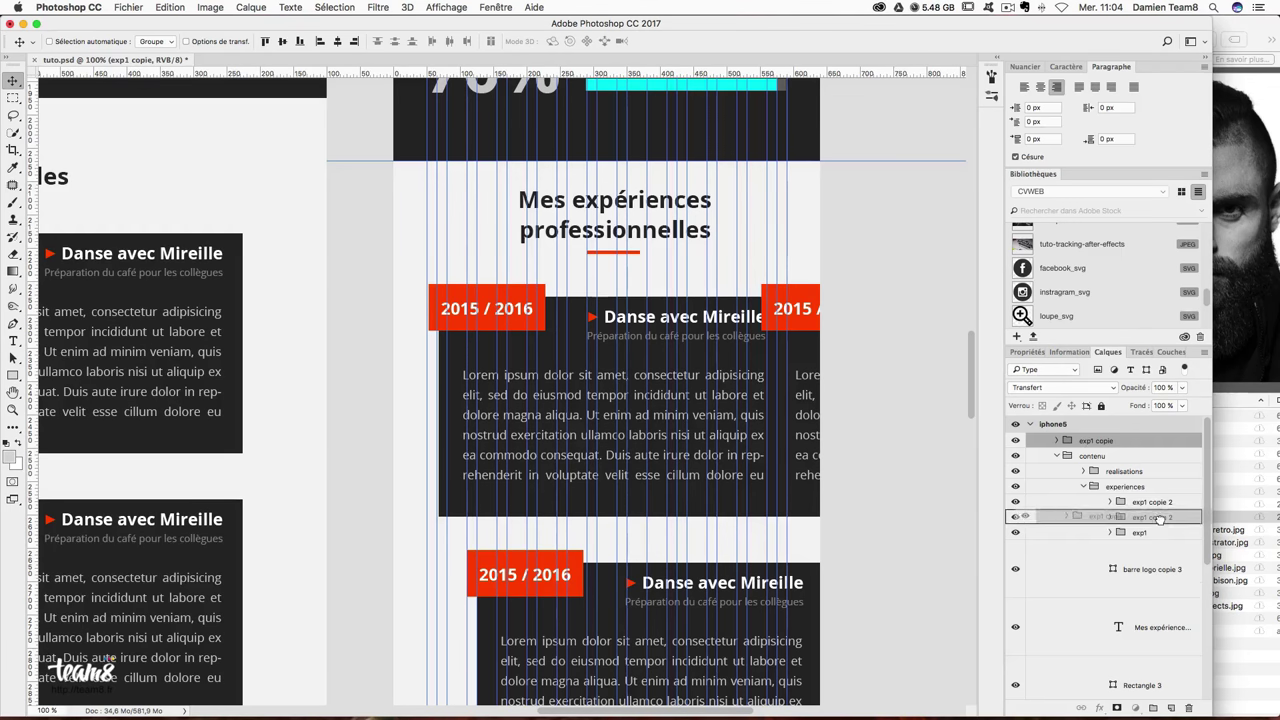
drag(1080, 453, 1140, 509)
- Align the lower card under the upper one with a 24 px gap
scroll(834, 377, down, 2)
mouse_move(492, 542)
mouse_down()
mouse_move(648, 490)
mouse_move(485, 514)
mouse_up()
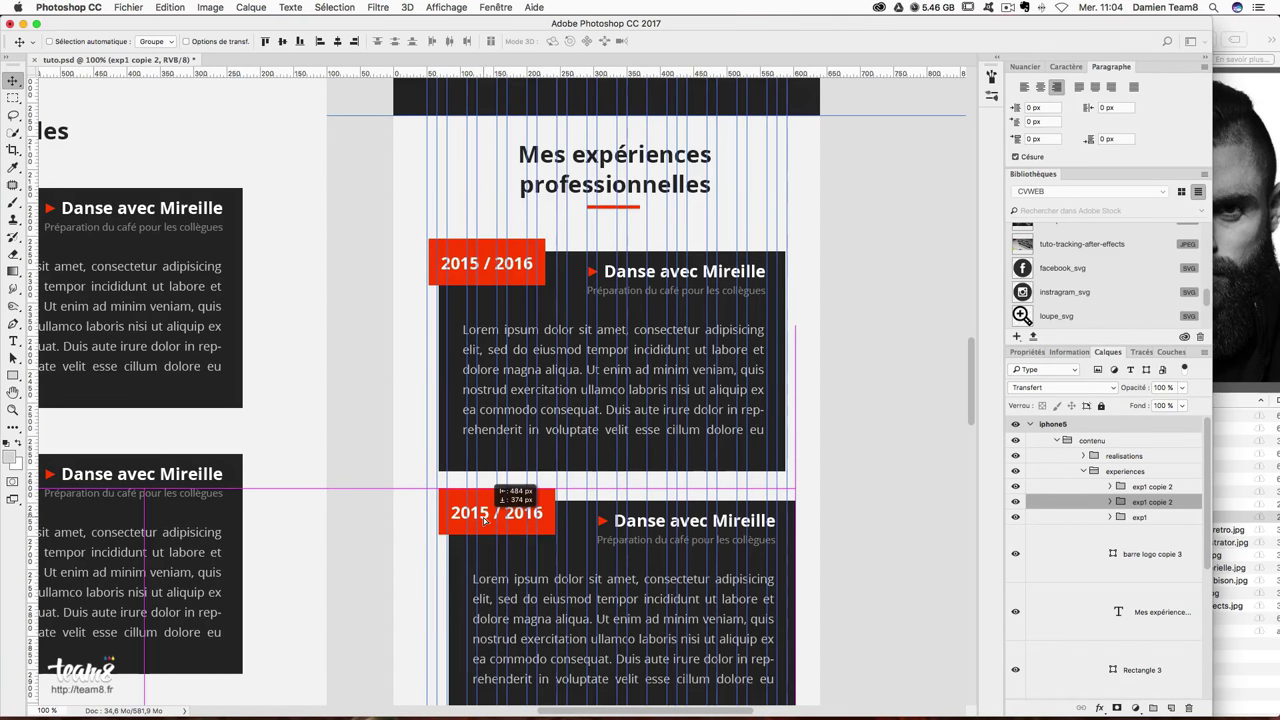
mouse_move(485, 514)
mouse_down()
mouse_move(473, 517)
mouse_move(520, 481)
mouse_move(516, 494)
mouse_up()
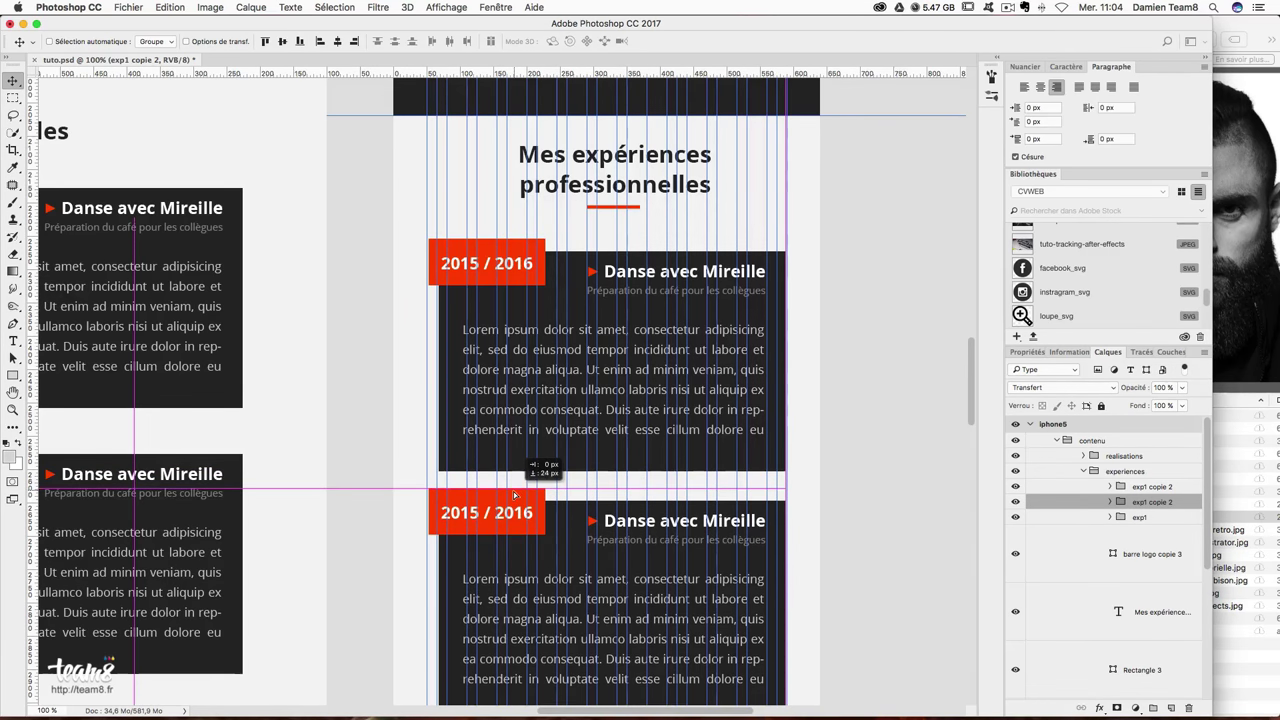
drag(516, 494, 516, 494)
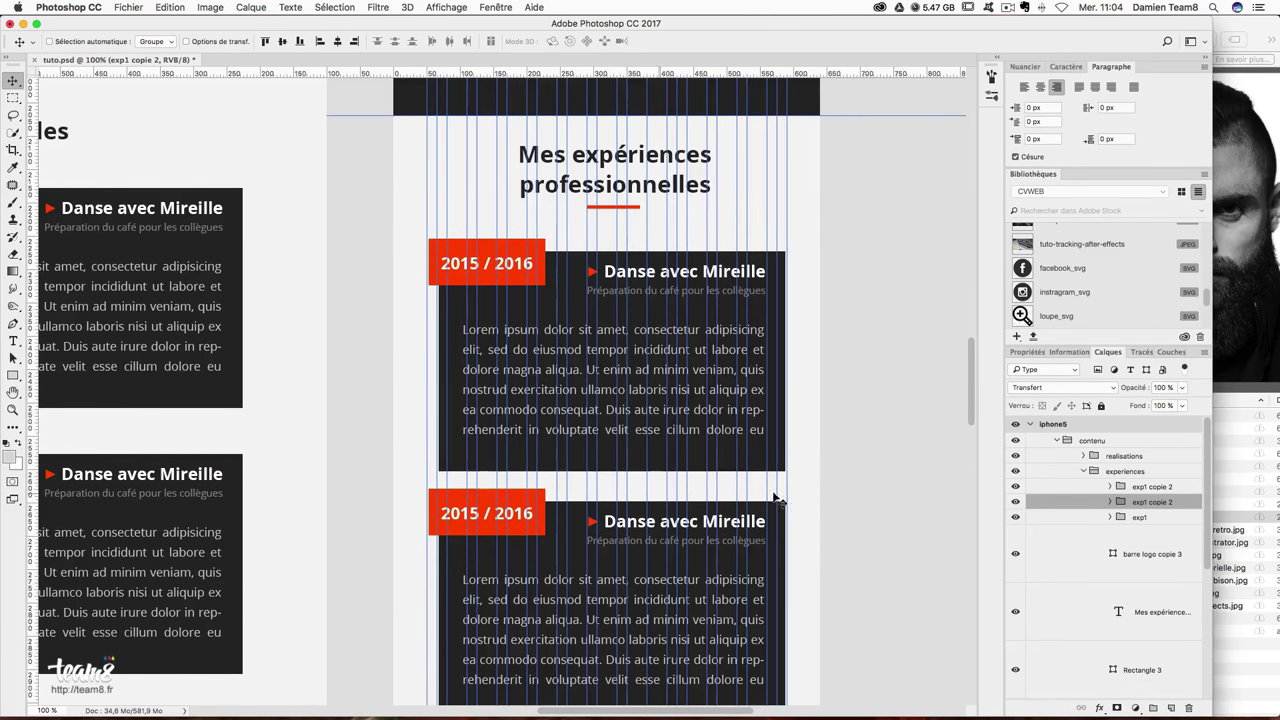
scroll(818, 498, down, 2)
scroll(818, 499, down, 5)
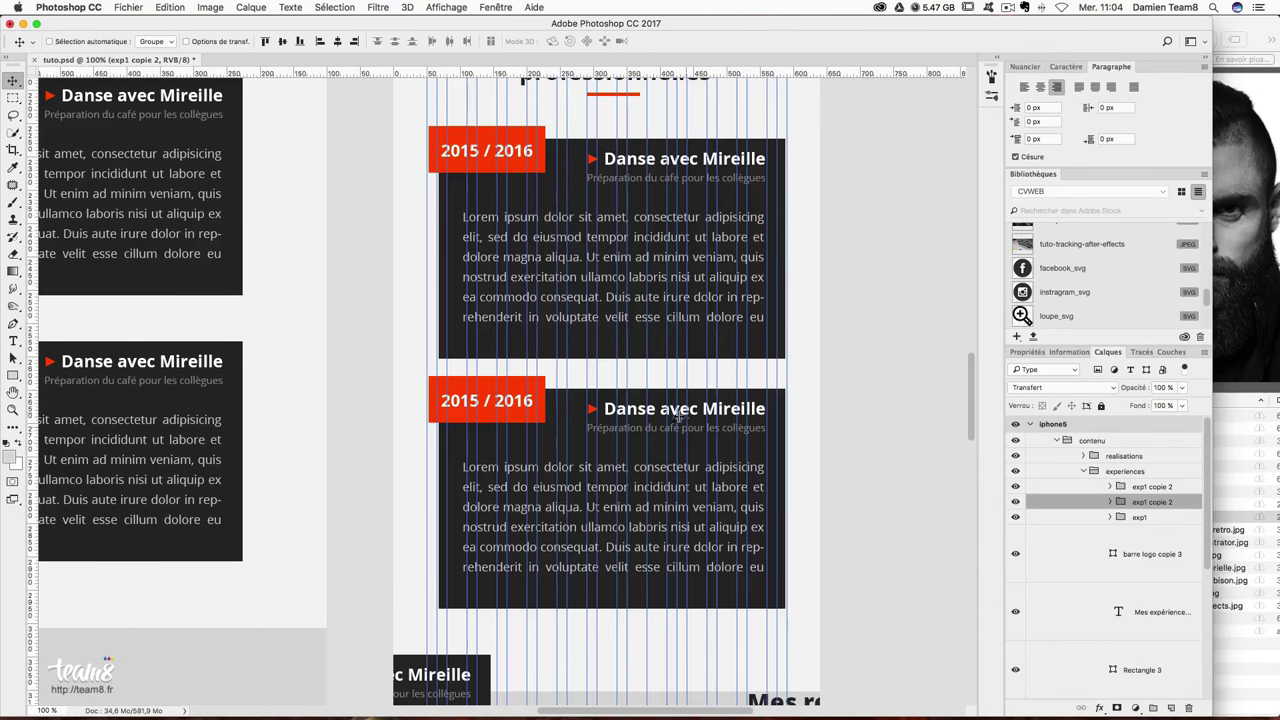
drag(661, 416, 636, 421)
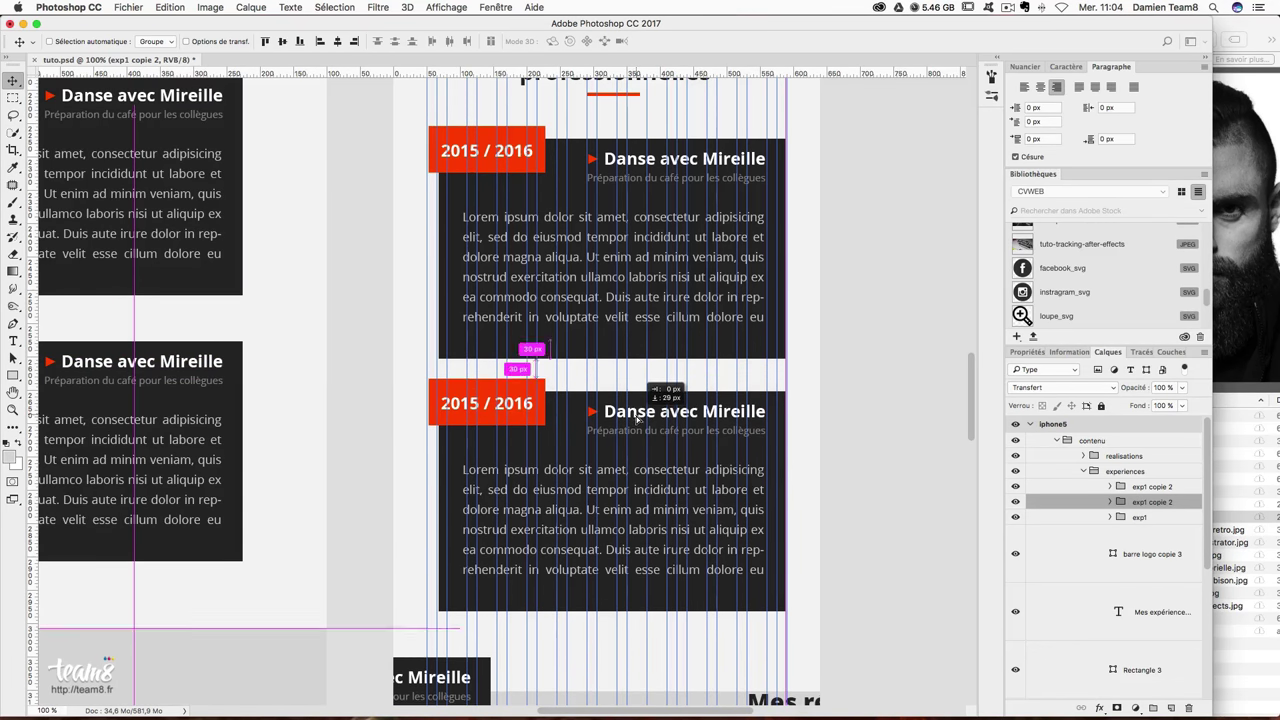
scroll(973, 457, up, 3)
scroll(936, 437, down, 3)
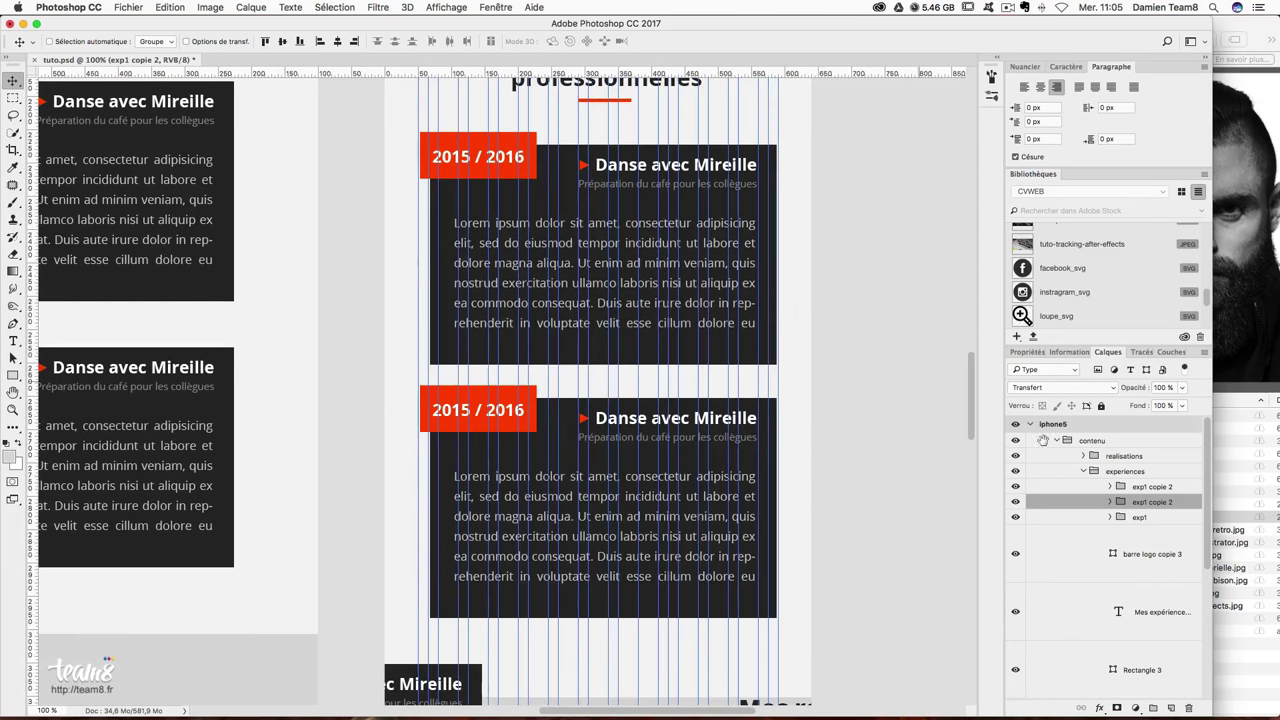
- Identify the surplus cards and delete both exp1 copie 2 groups
click(1110, 502)
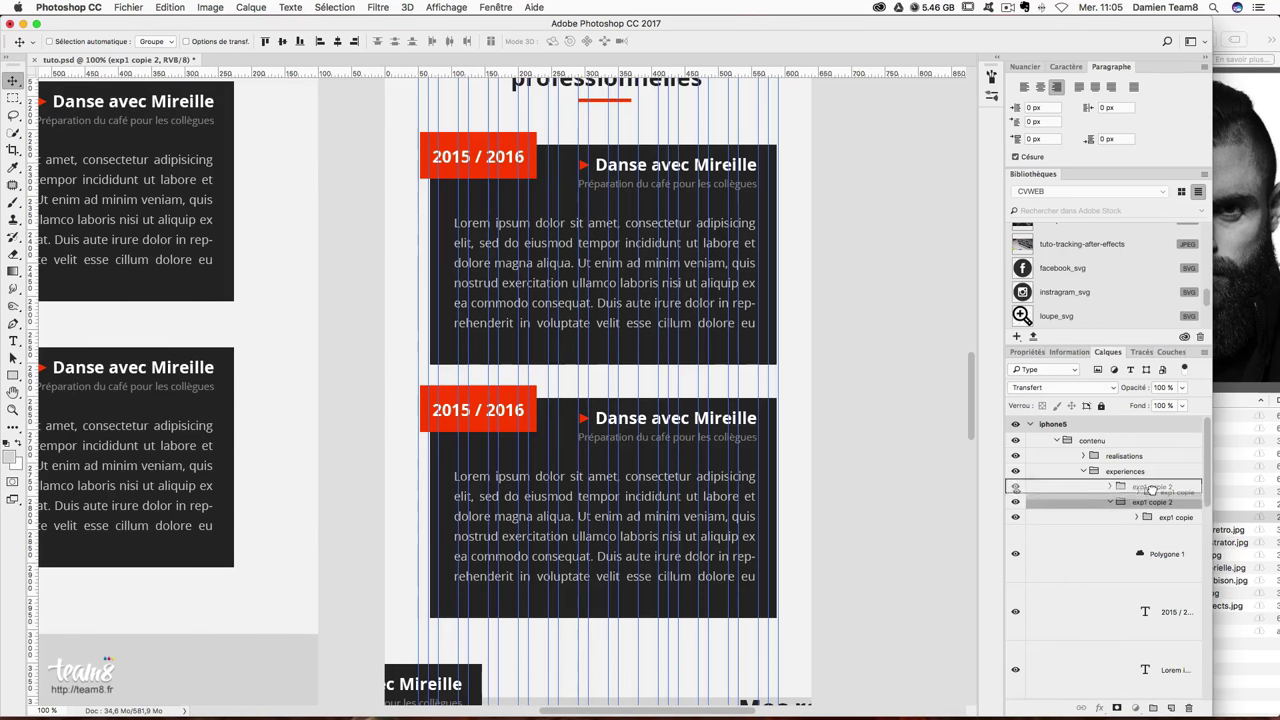
drag(1155, 517, 1152, 494)
click(1112, 517)
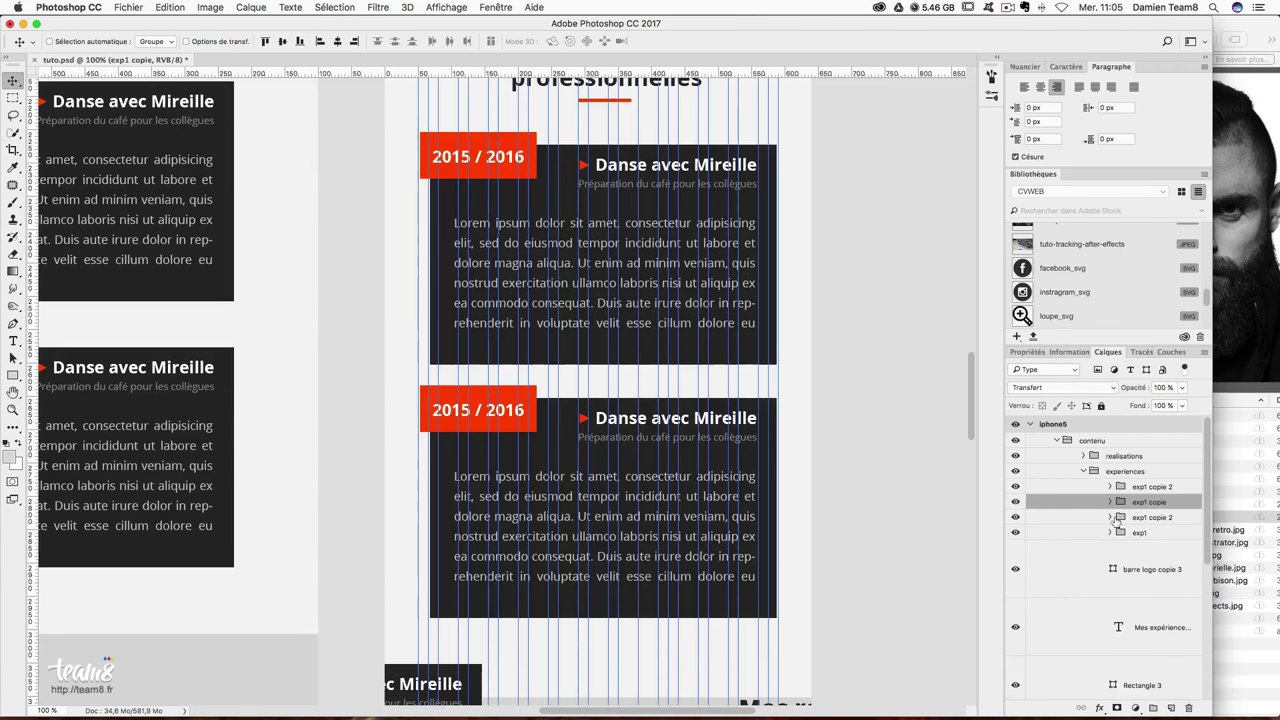
click(1156, 517)
click(1016, 533)
click(1016, 517)
click(1016, 502)
click(1106, 517)
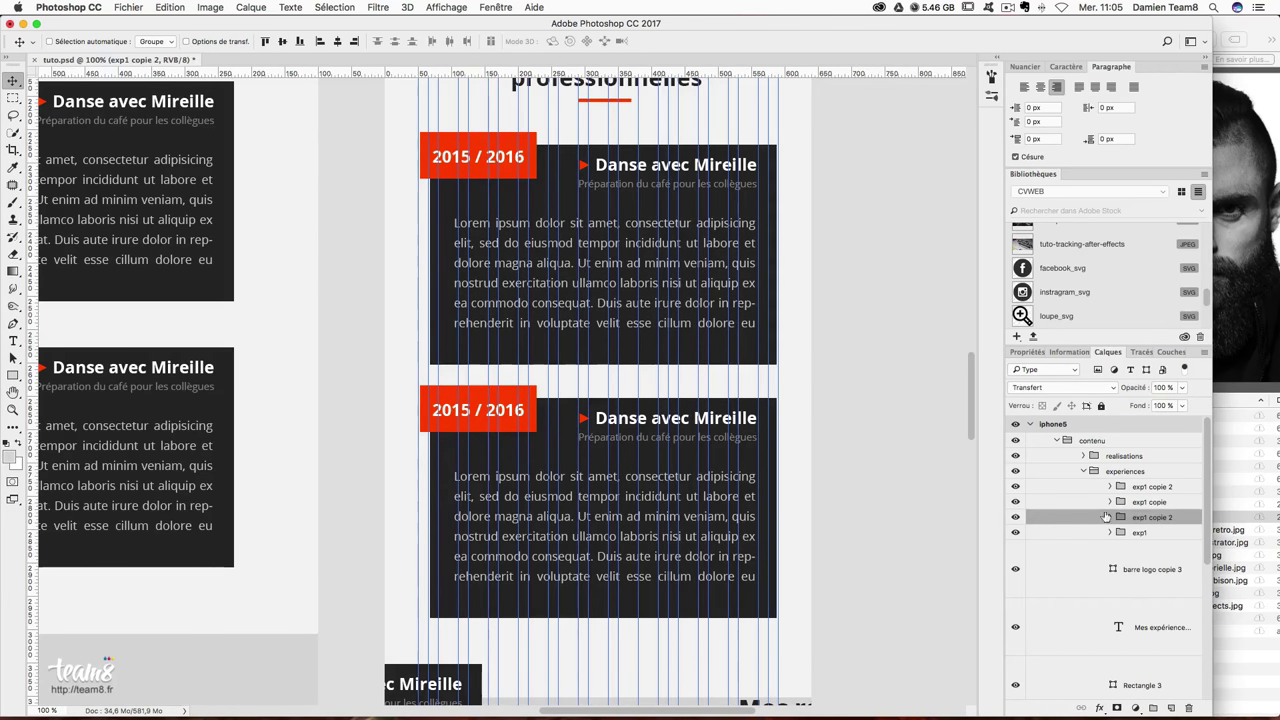
ctrl+click(1162, 489)
key(Delete)
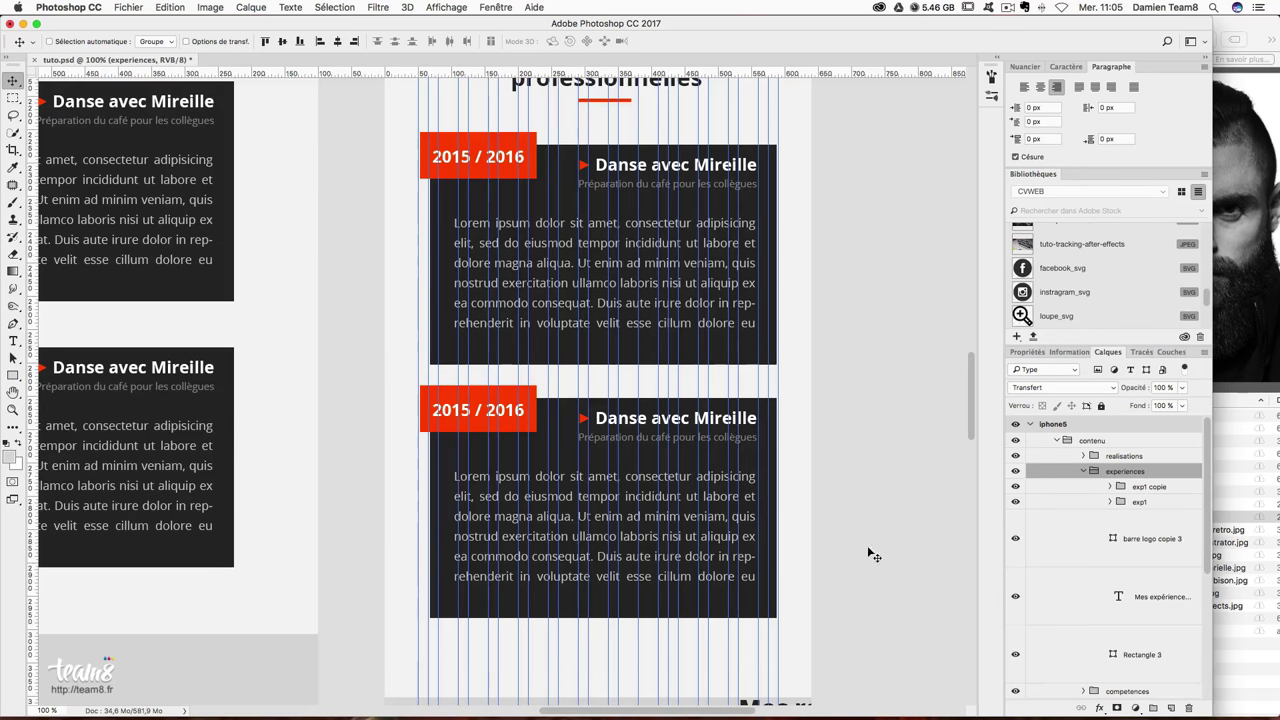
- Select exp1 and scroll through to check the two stacked cards
click(1146, 503)
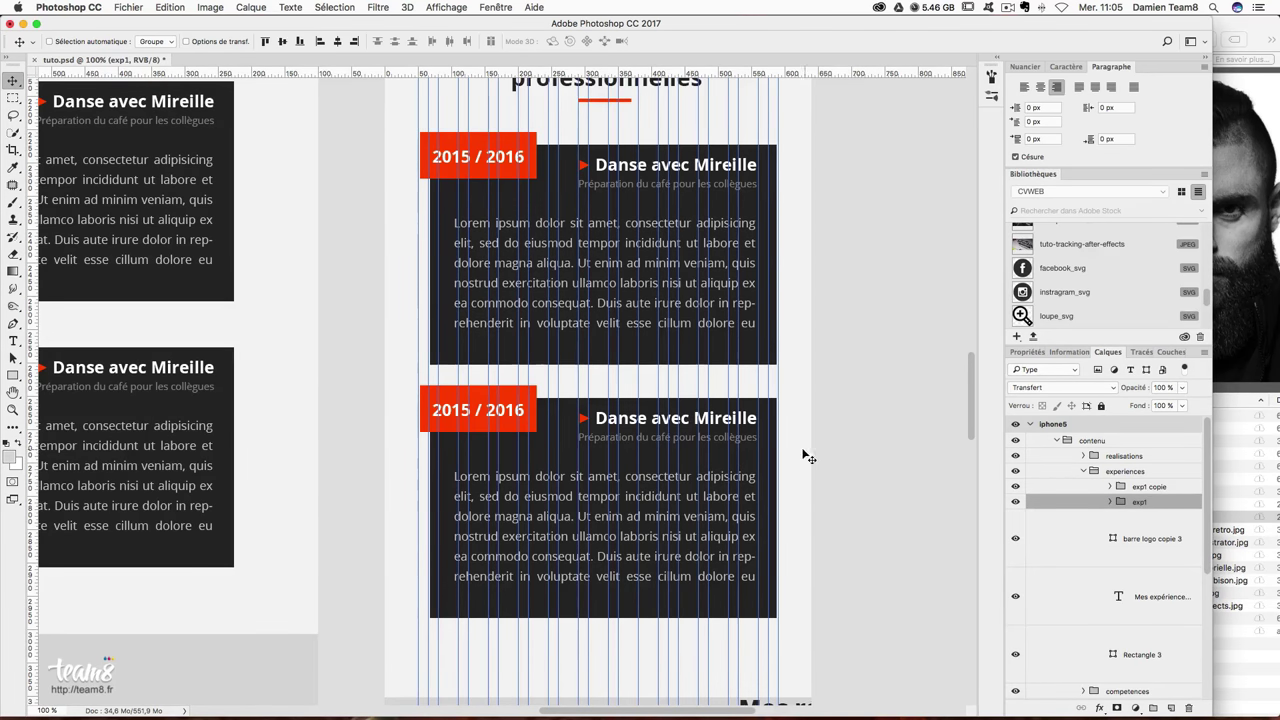
scroll(808, 455, up, 3)
scroll(808, 455, down, 2)
scroll(808, 455, down, 4)
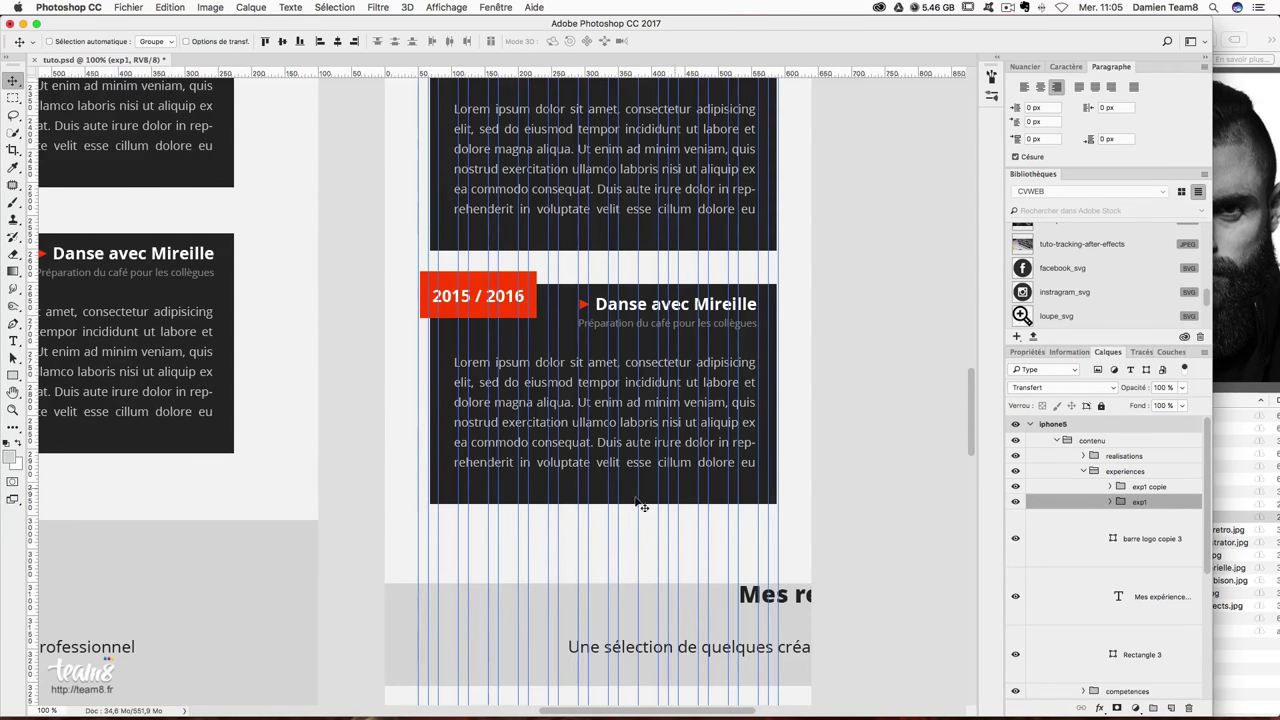
scroll(600, 518, up, 3)
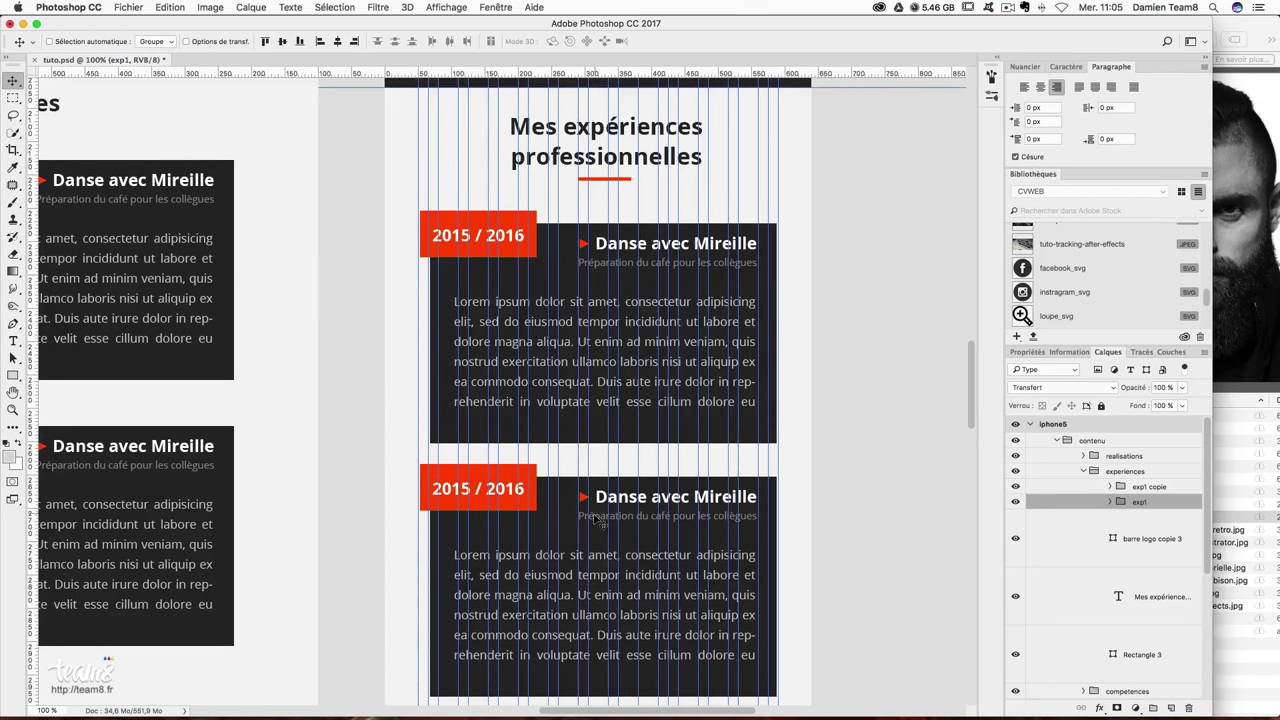
scroll(597, 520, down, 2)
scroll(648, 457, down, 1)
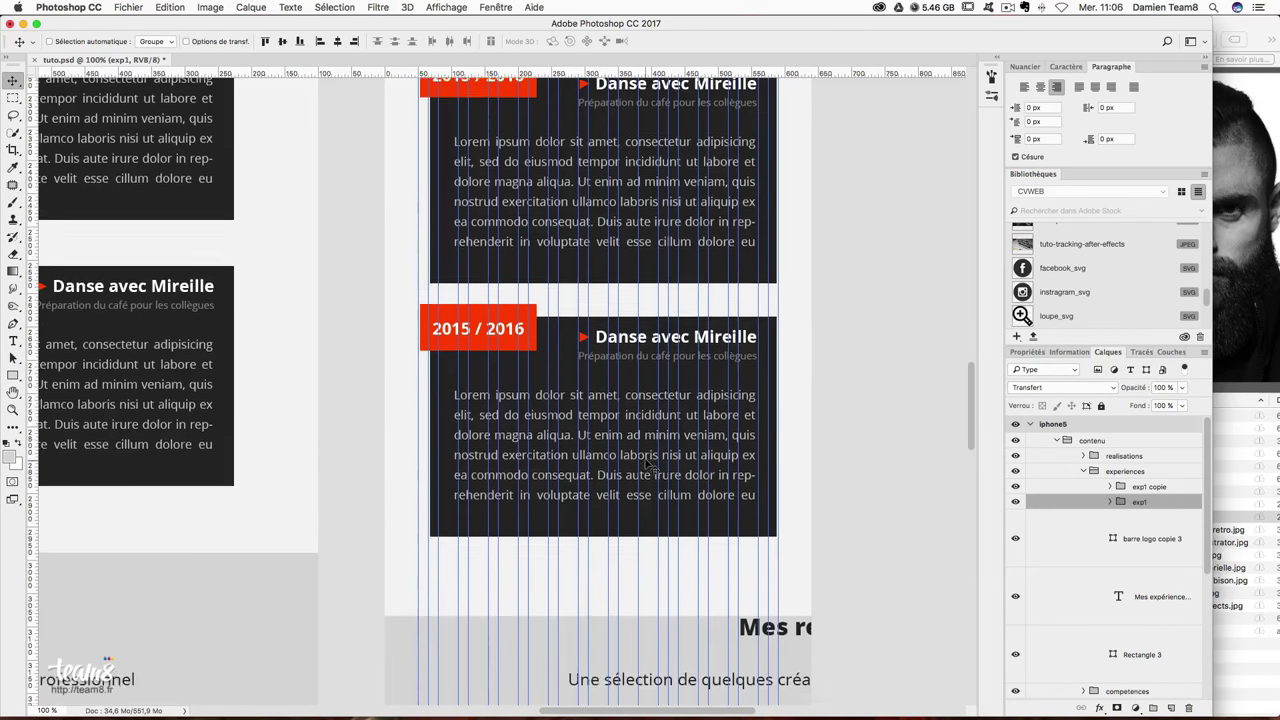
scroll(655, 463, down, 2)
- Try sliding the Mes réalisations group left, then restore its original position
click(1083, 471)
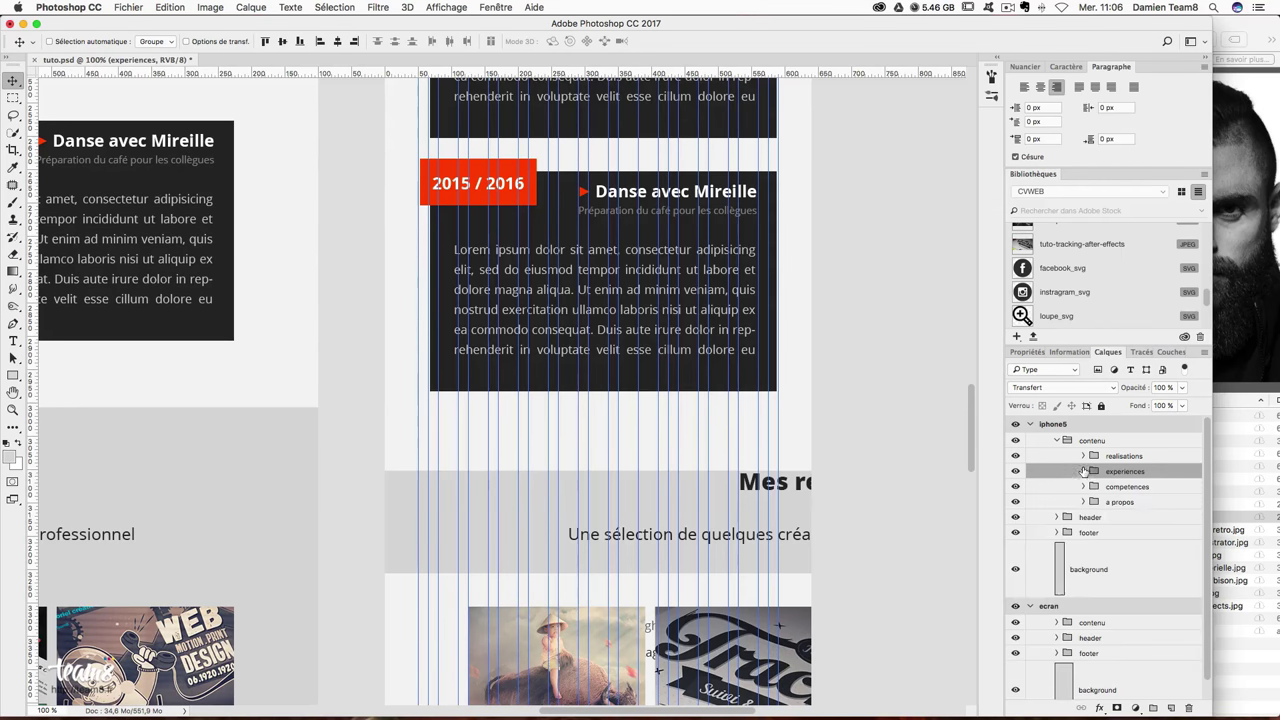
click(1134, 489)
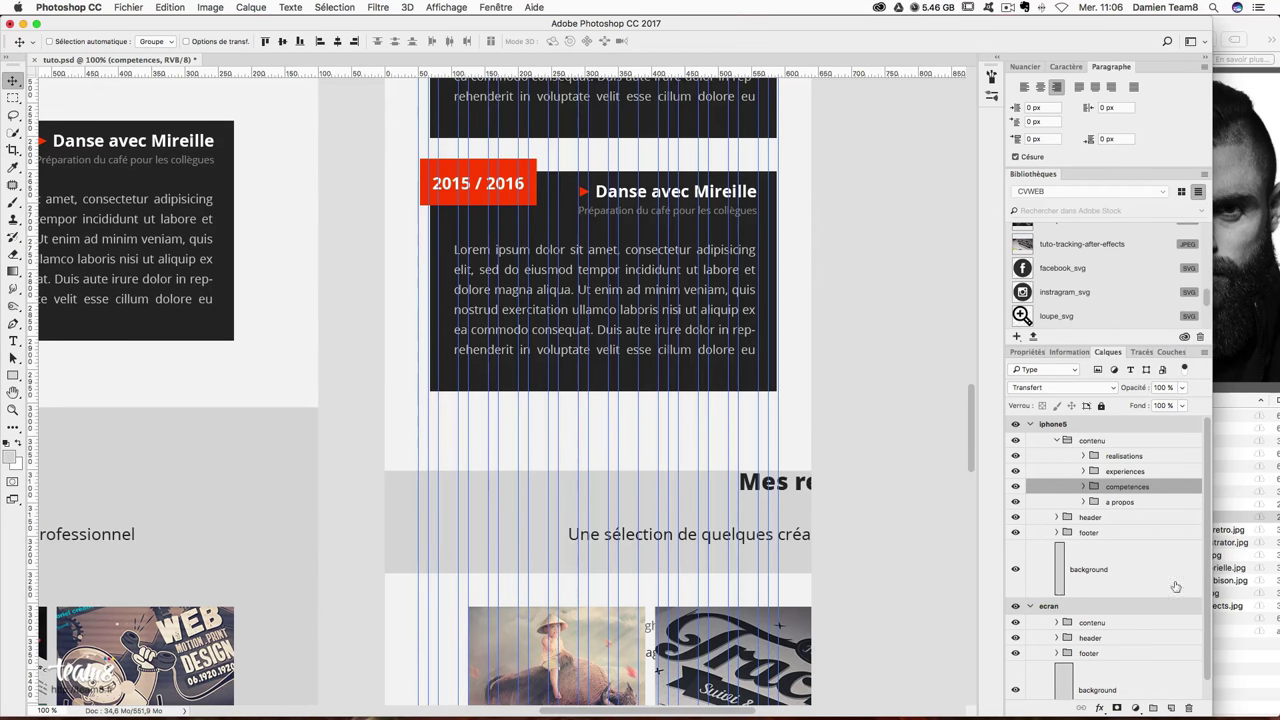
click(1124, 458)
drag(795, 496, 634, 483)
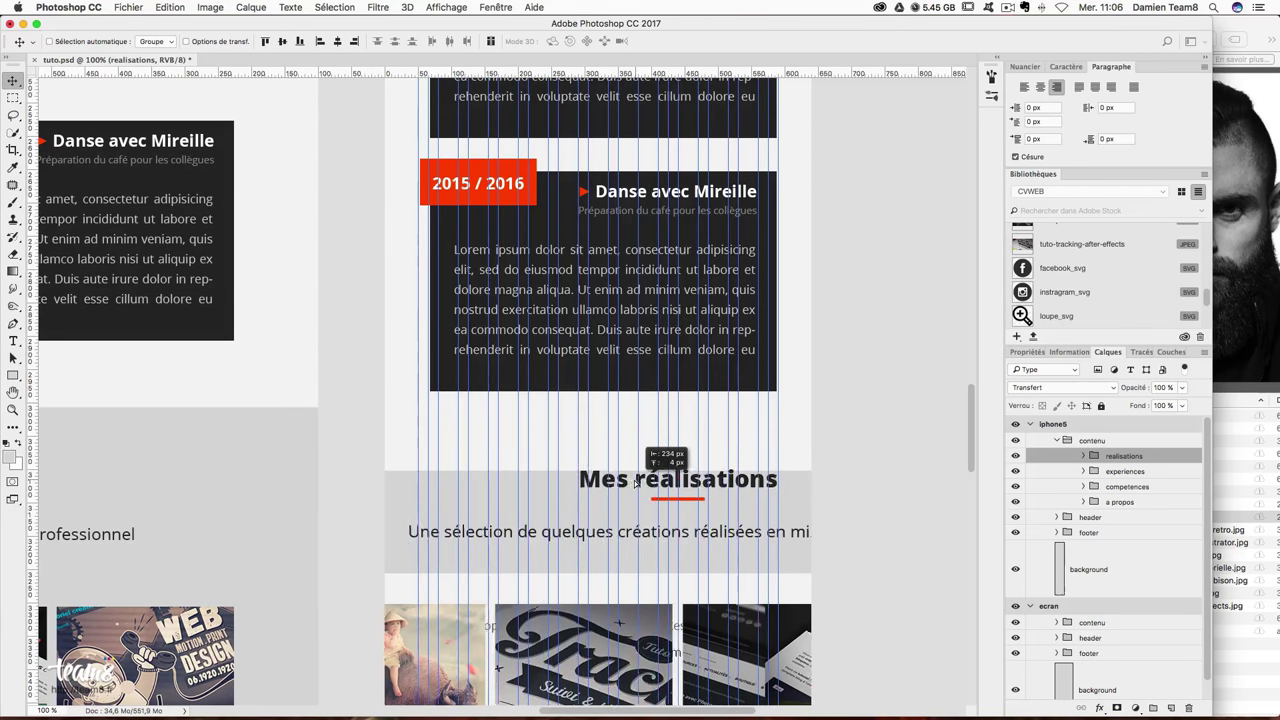
drag(634, 483, 1157, 470)
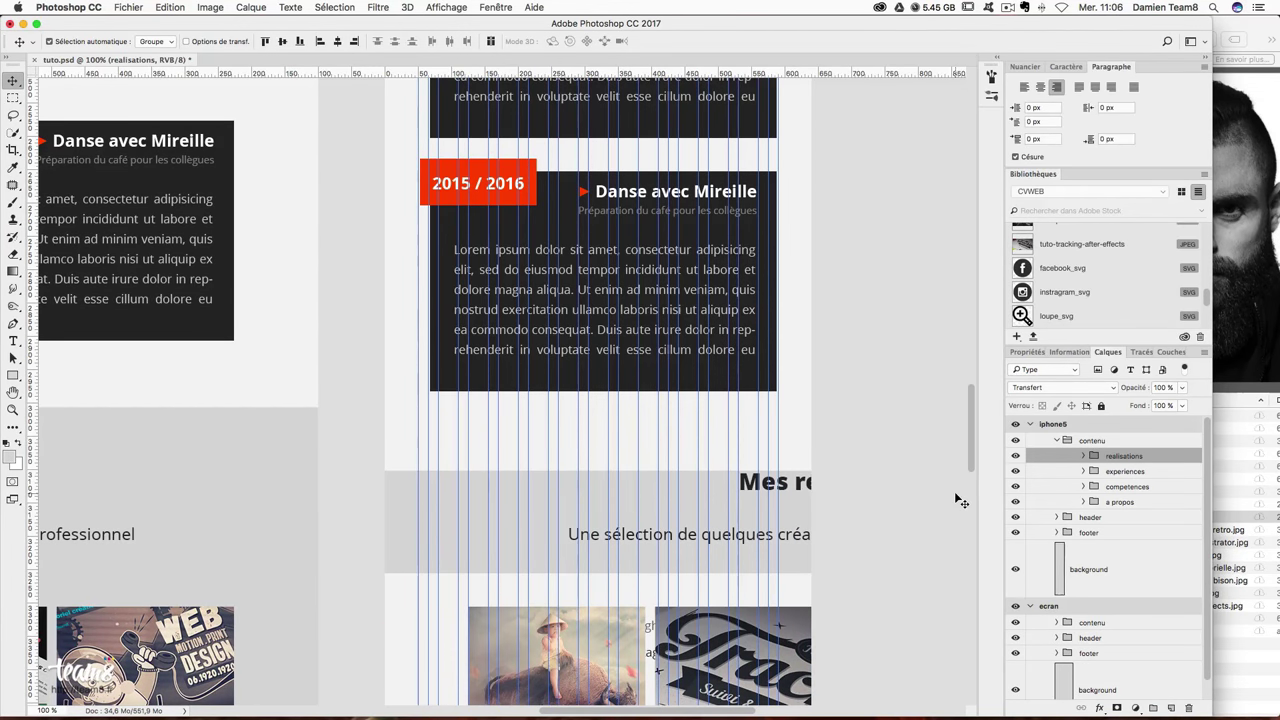
key(ctrl+t)
key(Escape)
- Select the Rectangle 3 background and adjust its height from the bottom edge
right_click(687, 455)
click(688, 460)
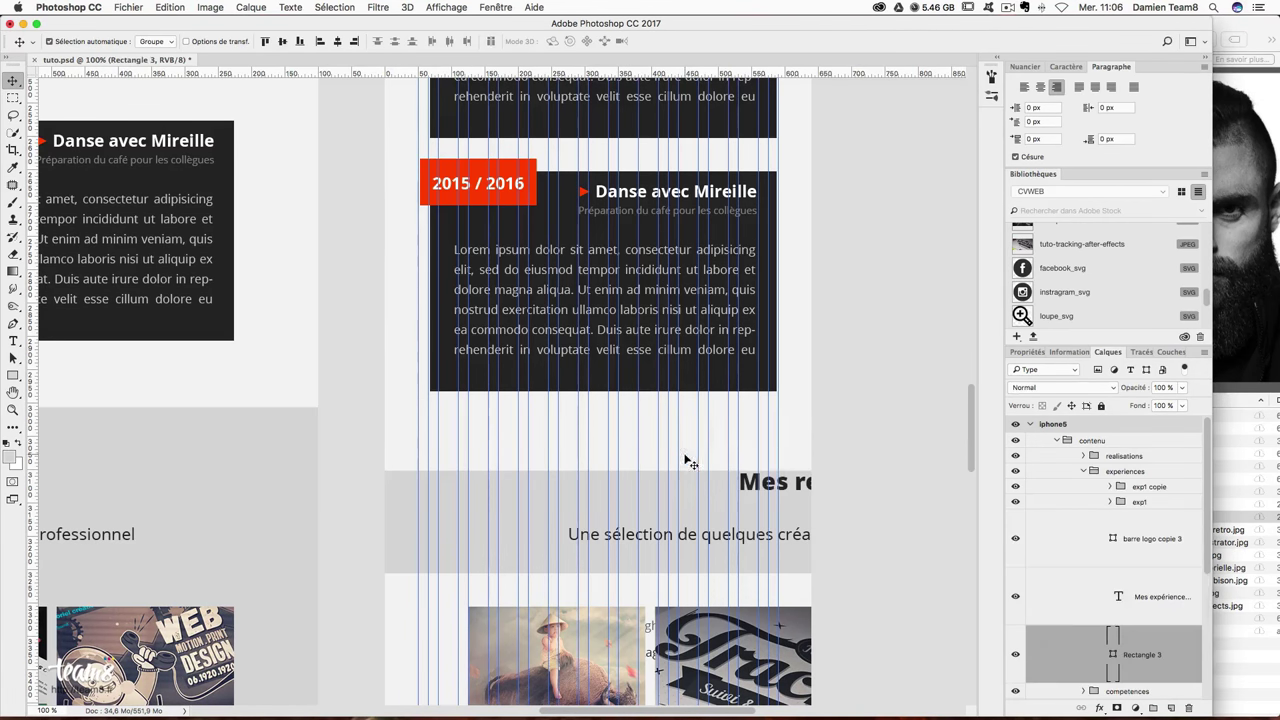
key(ctrl+t)
mouse_move(632, 471)
mouse_down()
mouse_move(635, 417)
mouse_move(632, 450)
mouse_up()
key(Return)
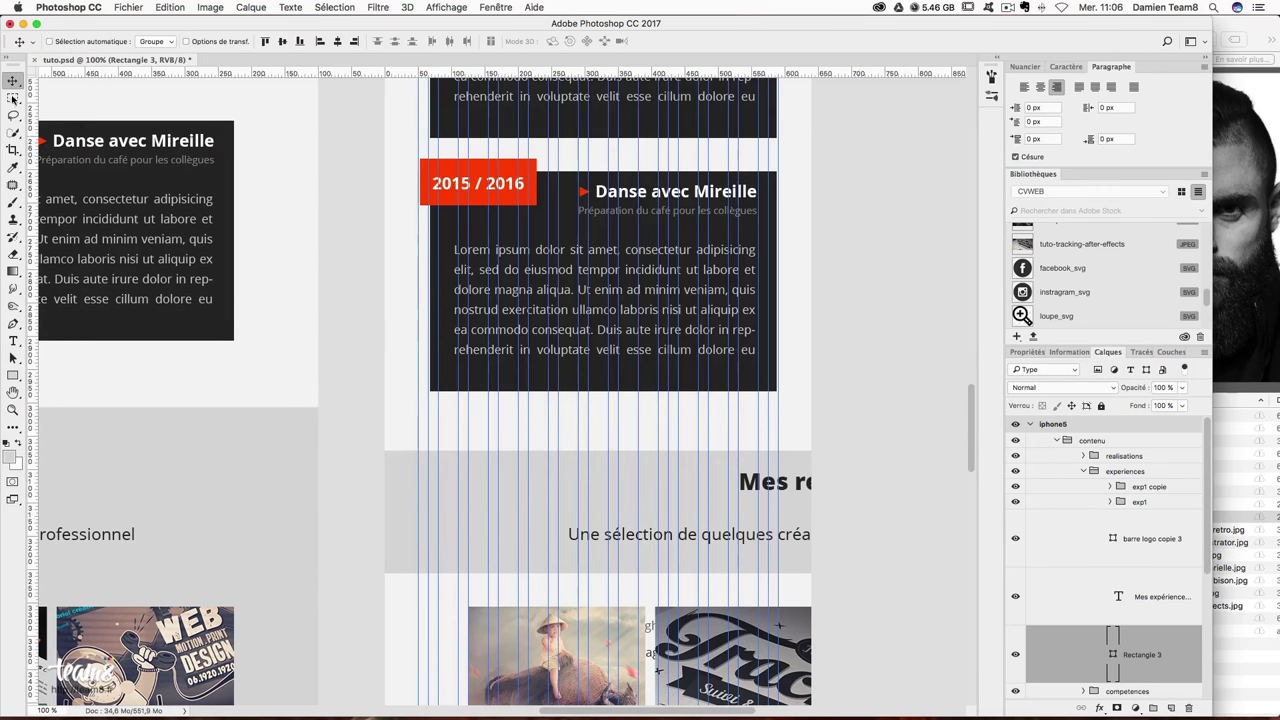
- Guide the gap's bottom and stretch Rectangle 3 down to it, 1013 px tall
click(13, 98)
drag(527, 391, 558, 451)
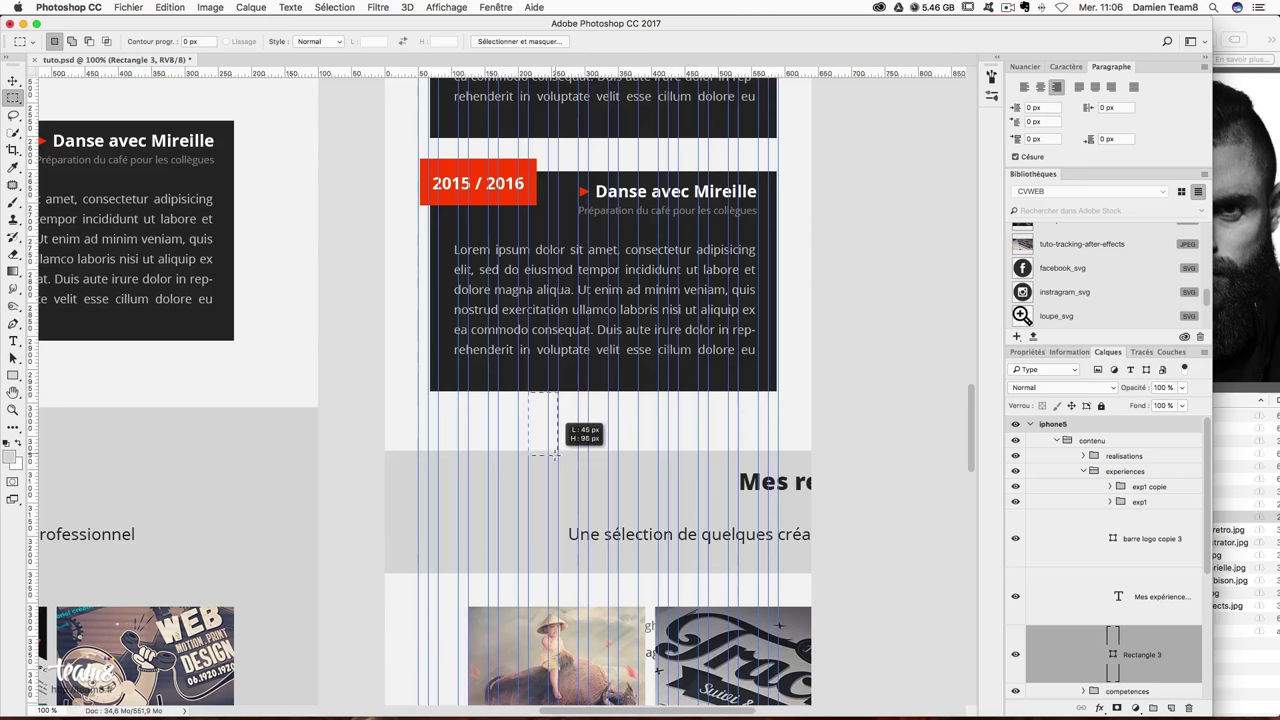
drag(558, 451, 558, 457)
drag(552, 74, 640, 458)
key(ctrl+t)
drag(661, 451, 661, 458)
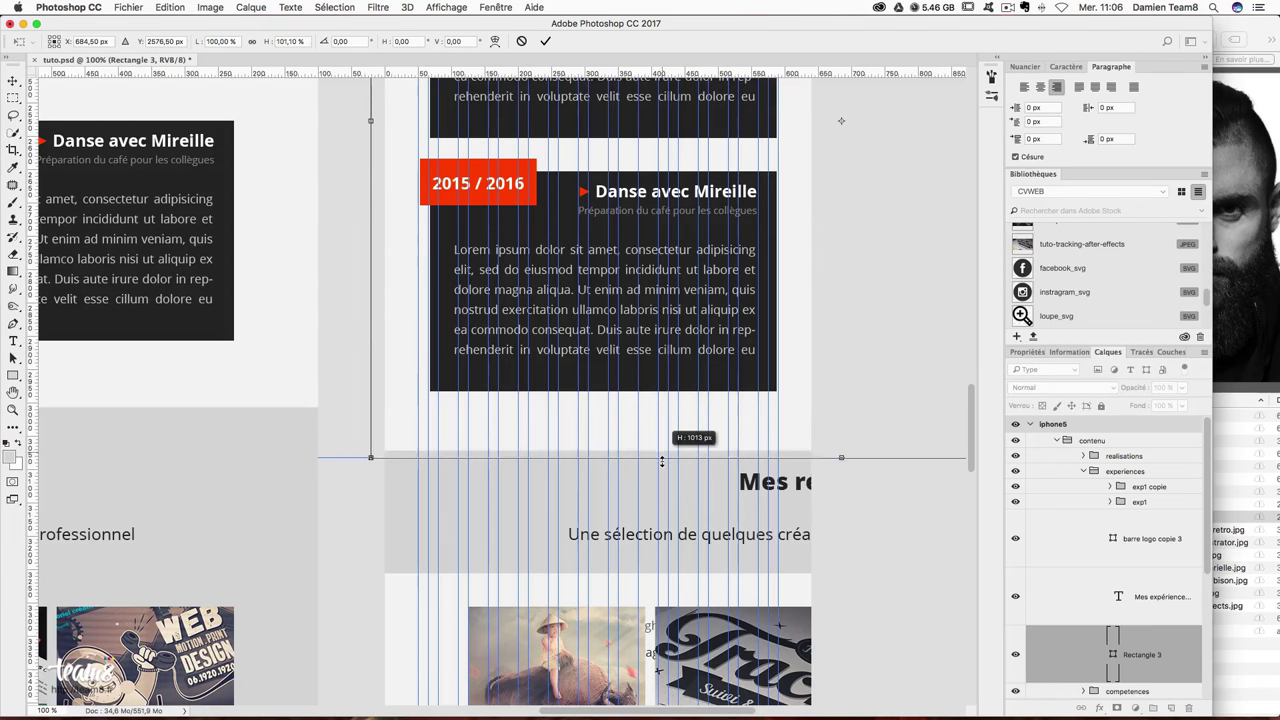
key(Return)
scroll(720, 496, down, 3)
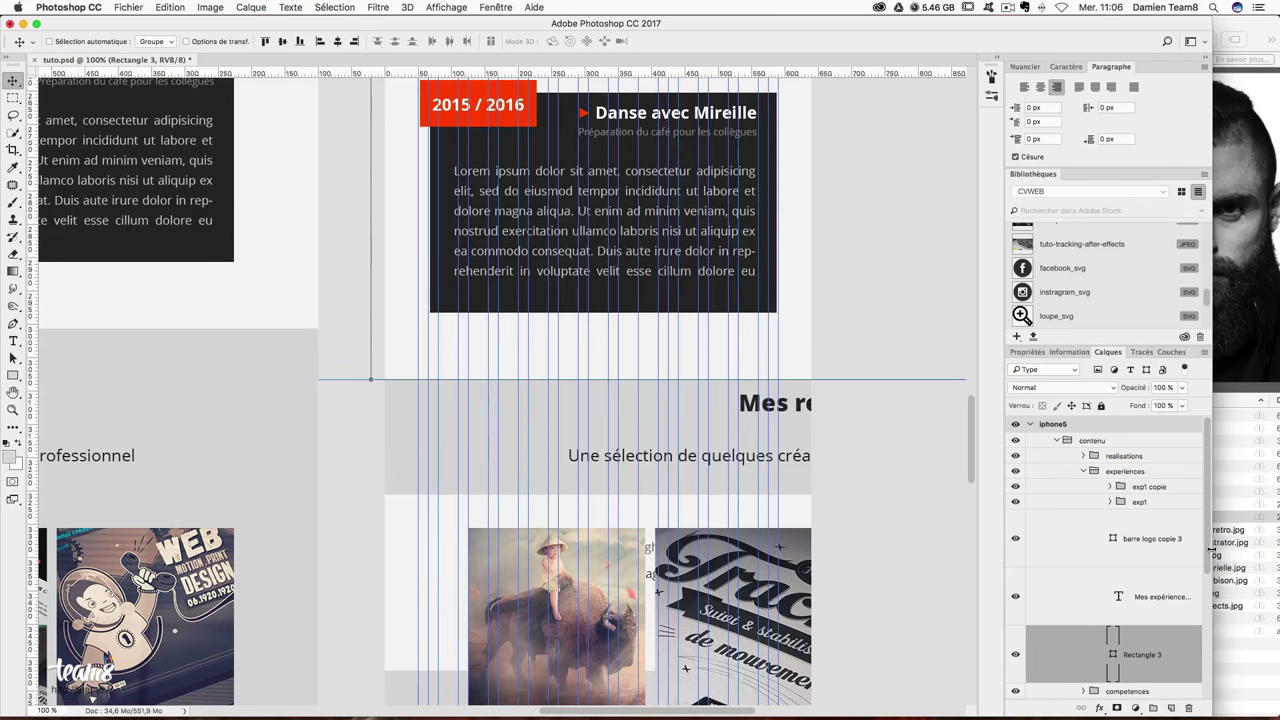
- Move the Mes réalisations section left to centre it, nudged 2 px right
click(1083, 471)
click(810, 440)
drag(797, 432, 591, 428)
drag(577, 428, 577, 428)
drag(660, 426, 632, 424)
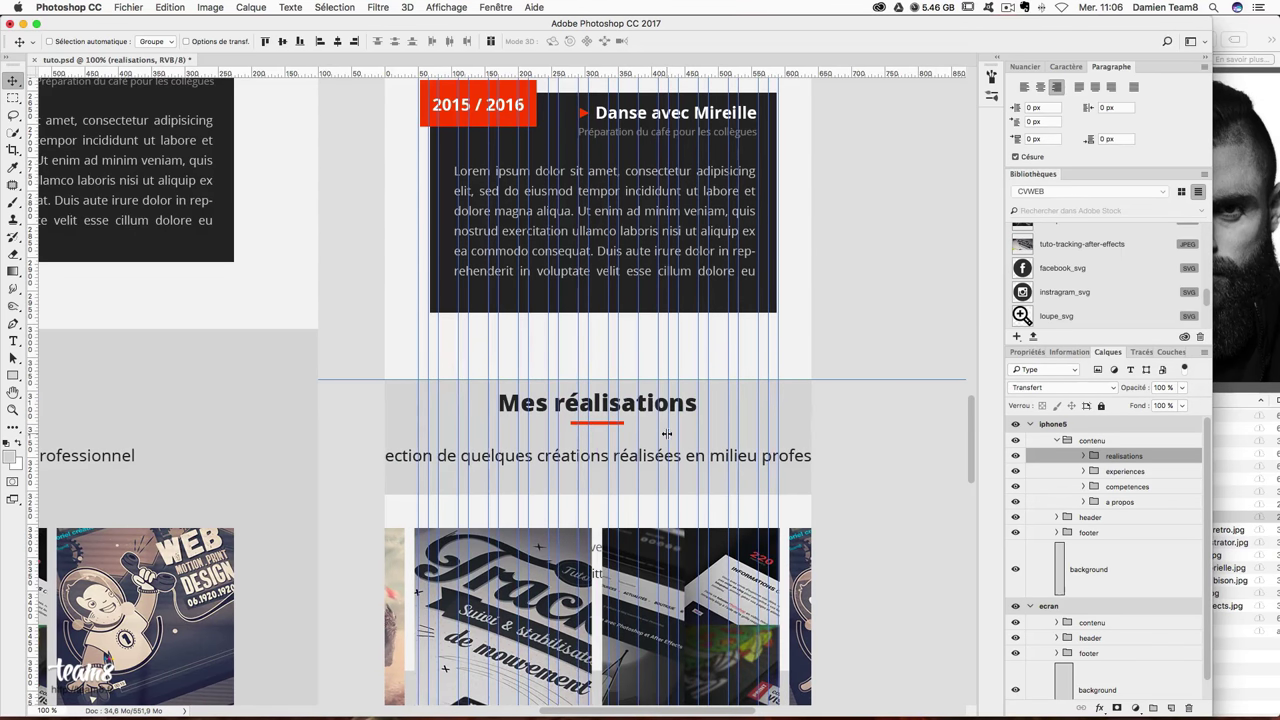
key(Right)
key(Right)
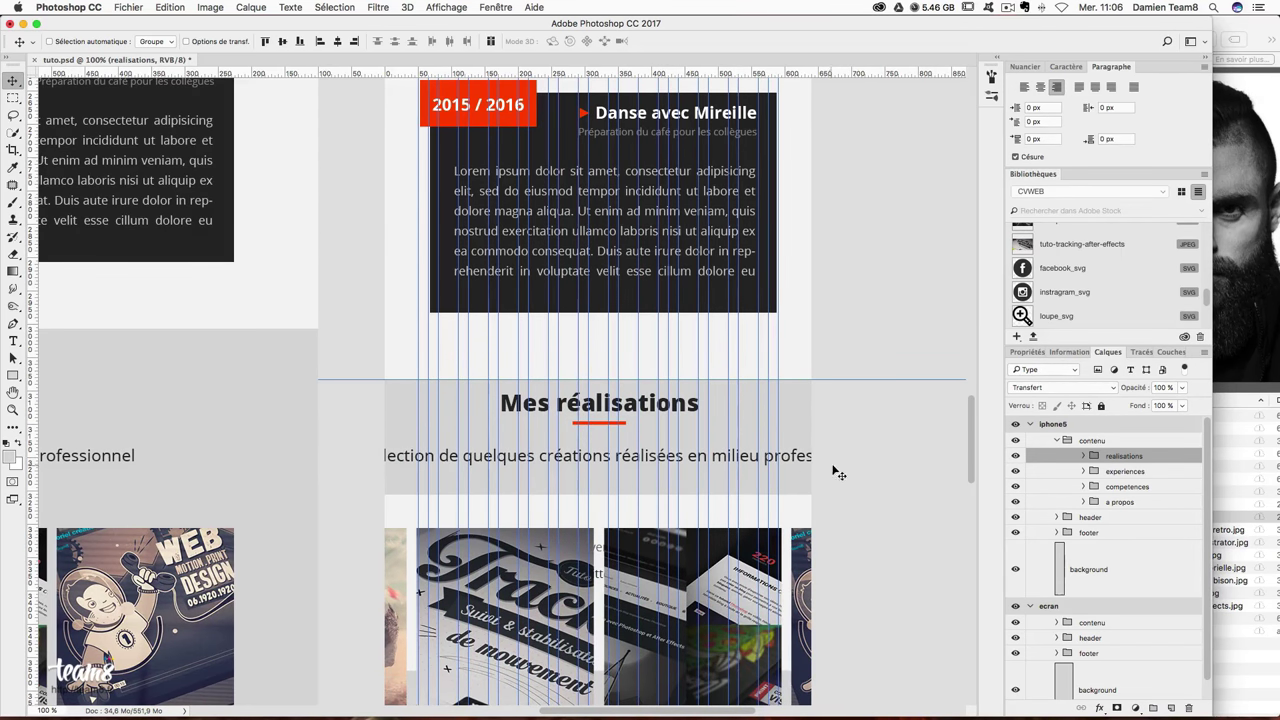
- Set the two-line realisations subtitle's leading to 35 px
click(1084, 457)
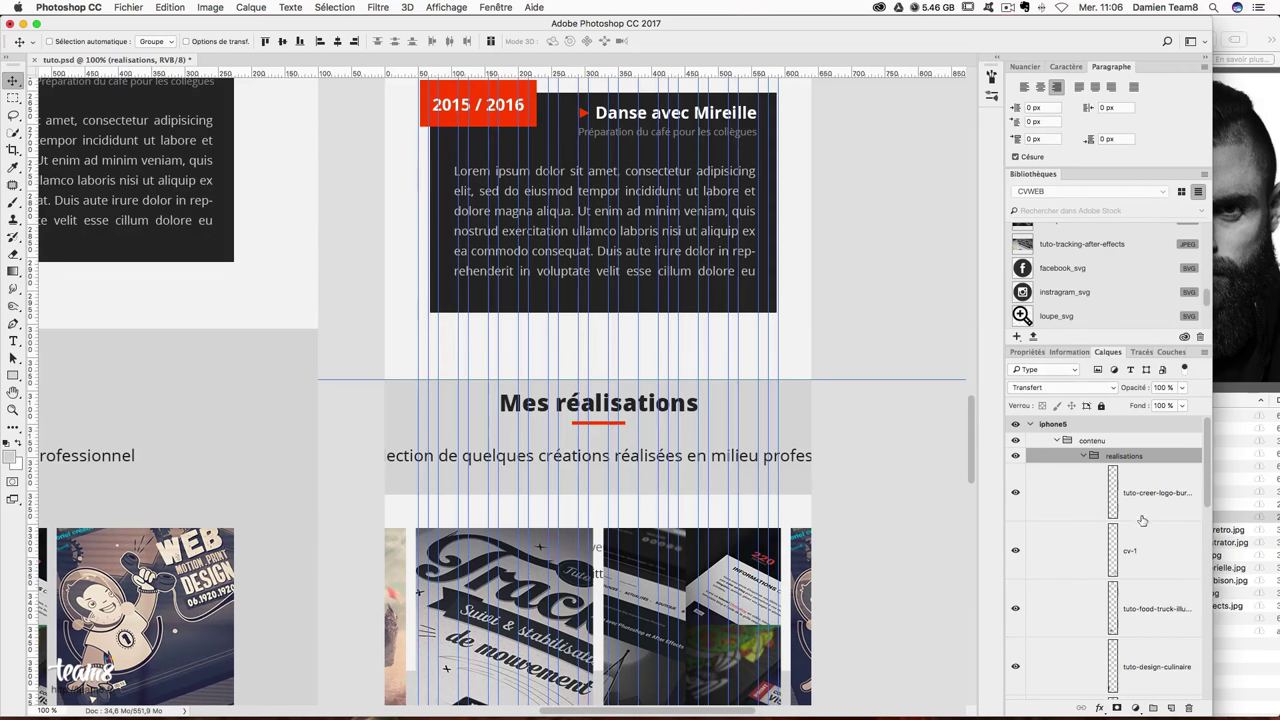
scroll(1131, 532, down, 3)
click(13, 340)
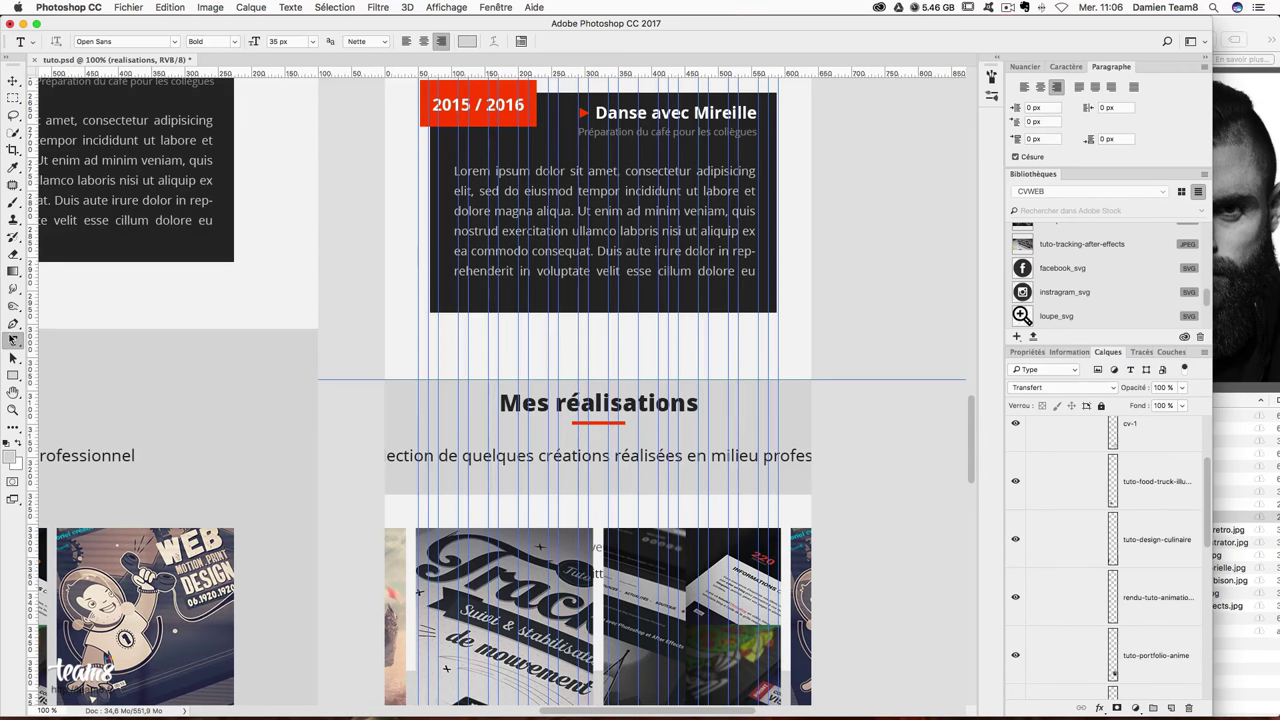
click(593, 457)
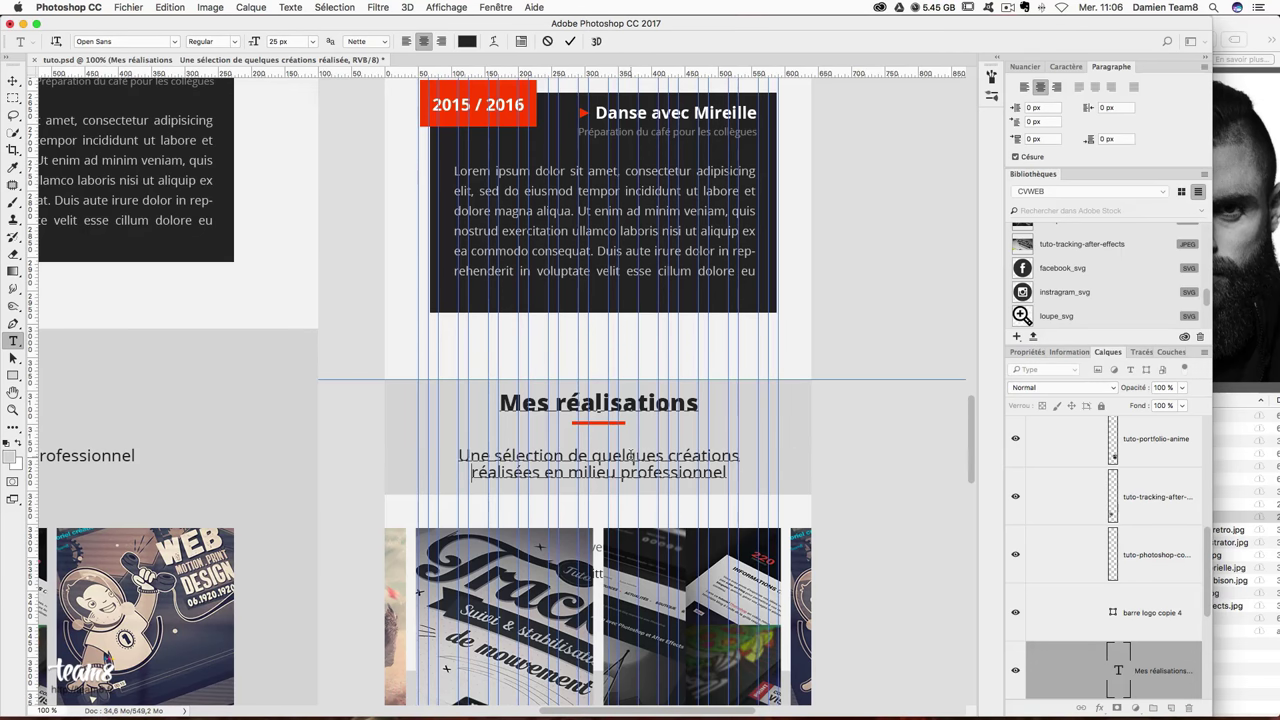
key(ctrl+a)
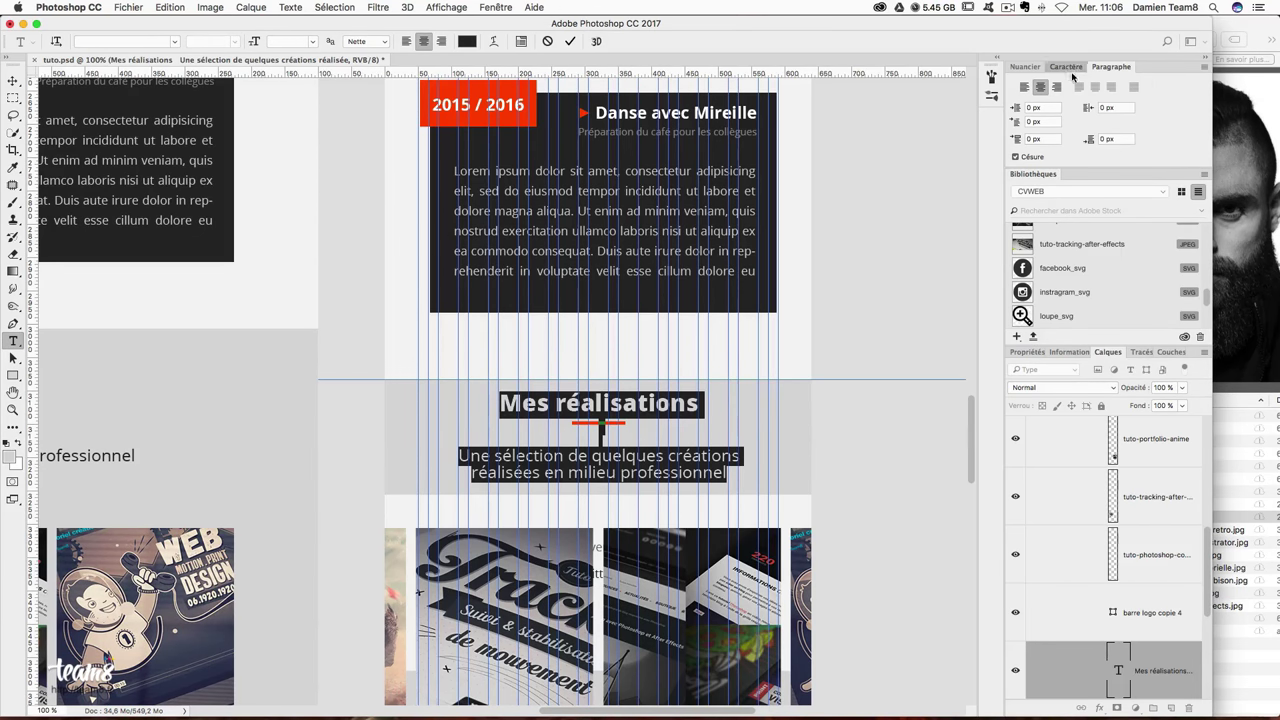
click(1066, 66)
click(1112, 103)
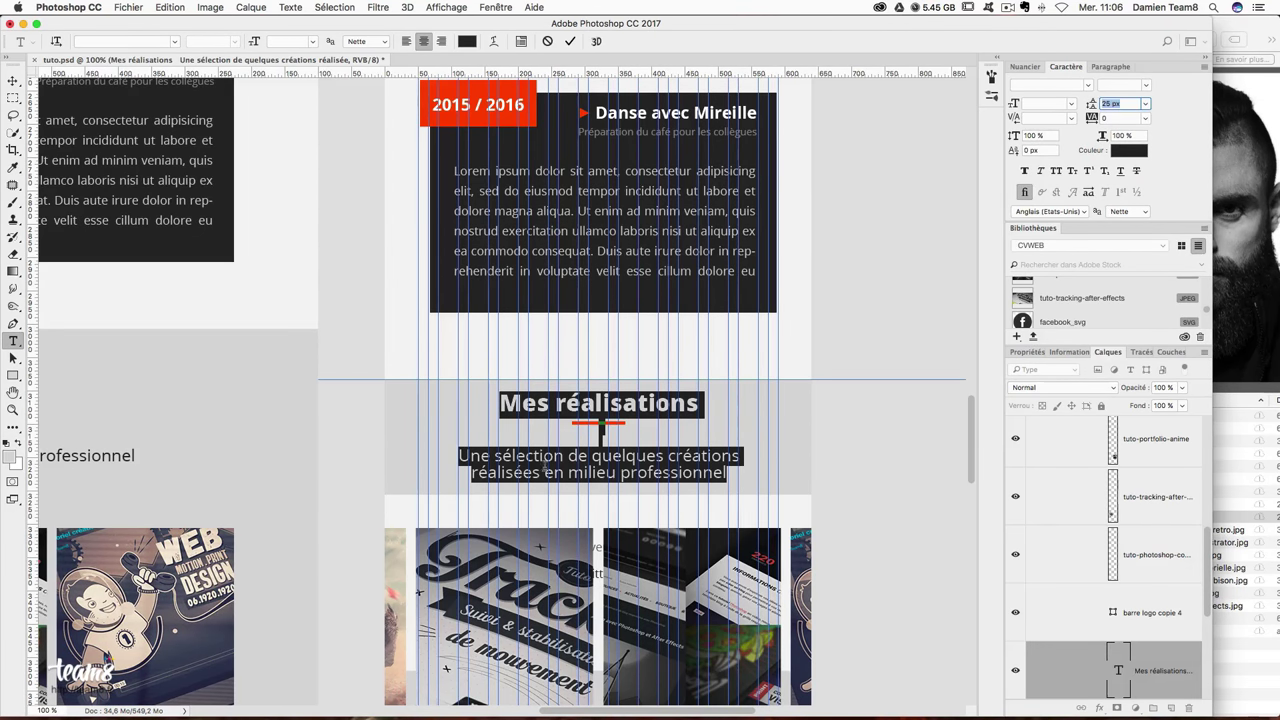
click(554, 472)
drag(460, 456, 802, 459)
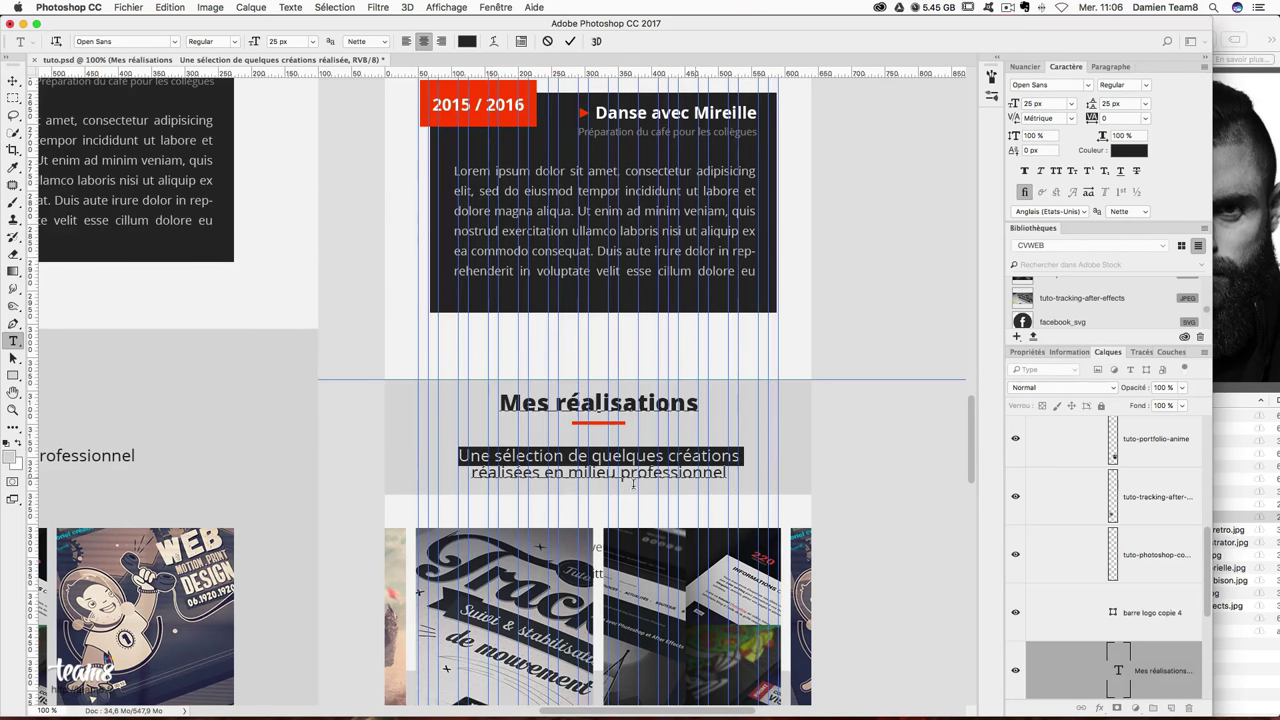
drag(463, 451, 743, 464)
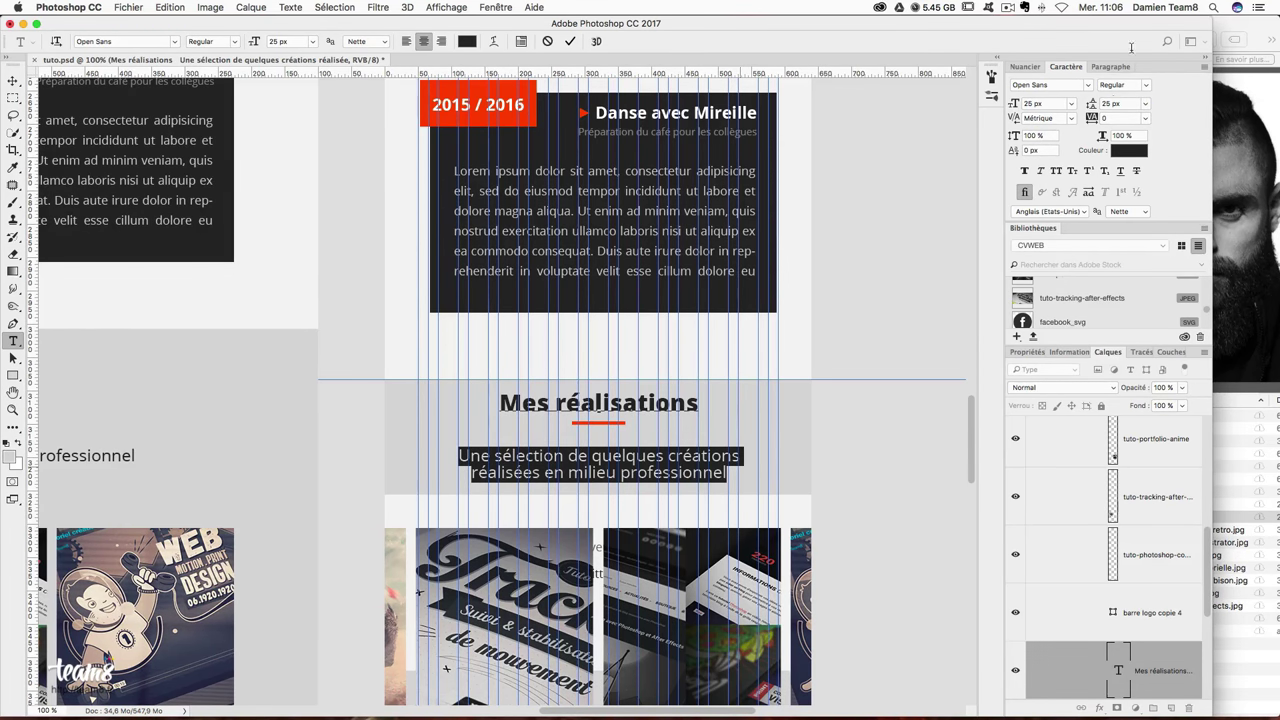
click(1120, 101)
text(35)
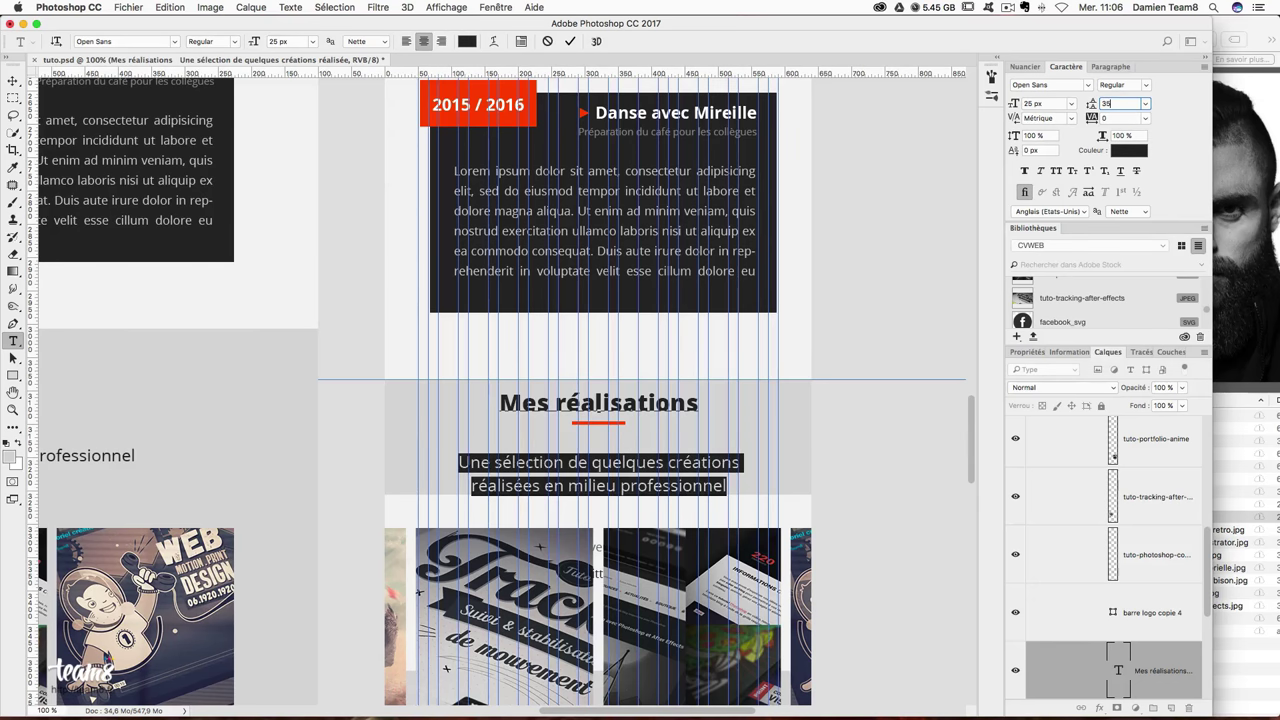
click(12, 82)
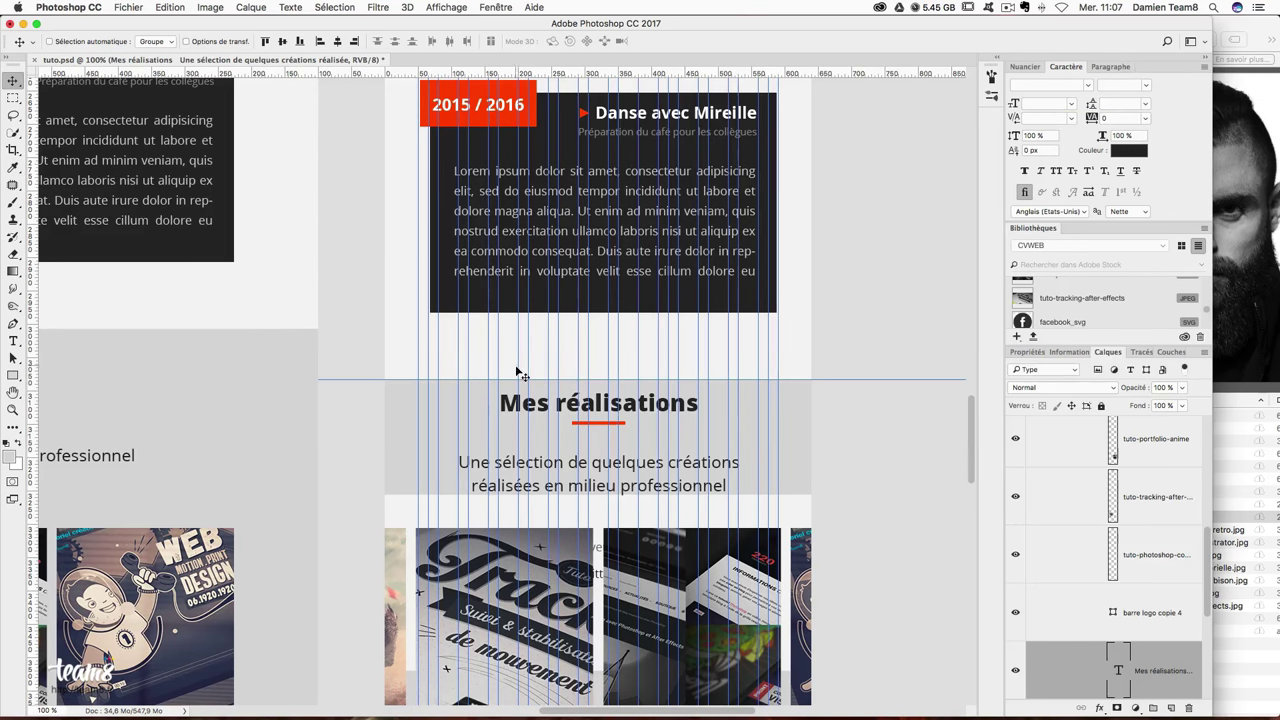
- Select all the realisation image layers together, starting from the bison compositing image
scroll(716, 523, down, 5)
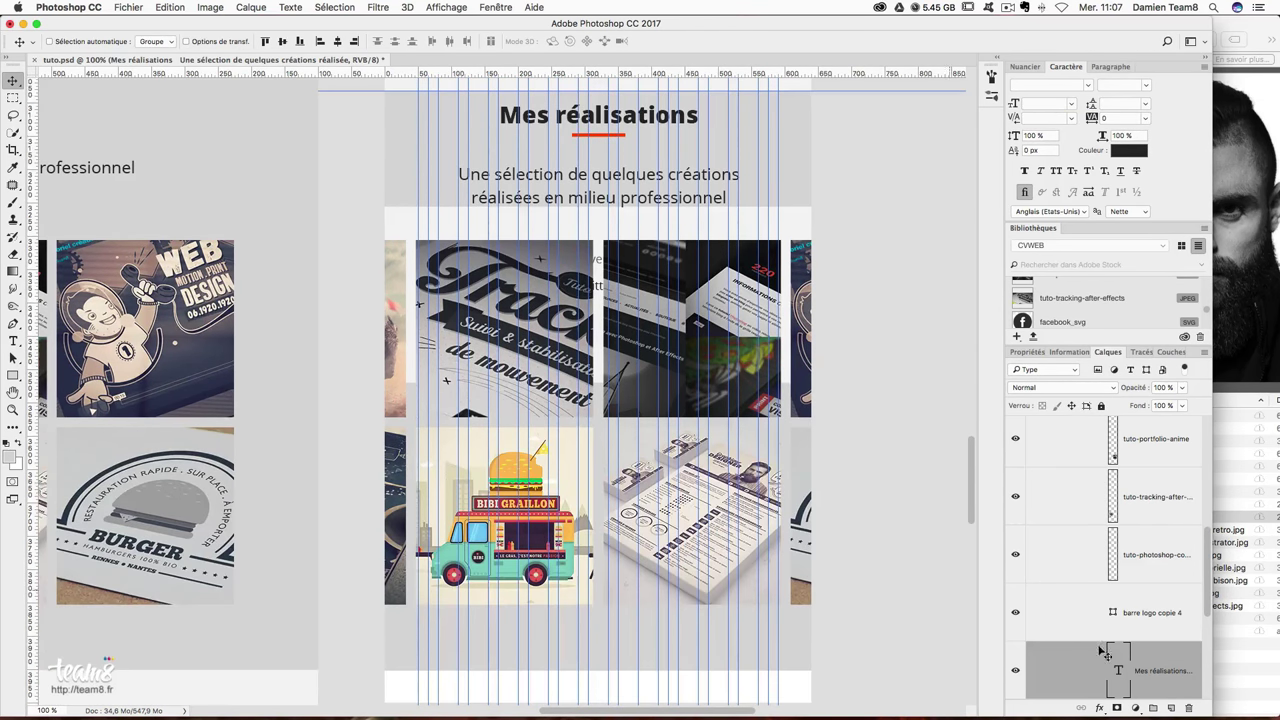
scroll(1147, 642, down, 3)
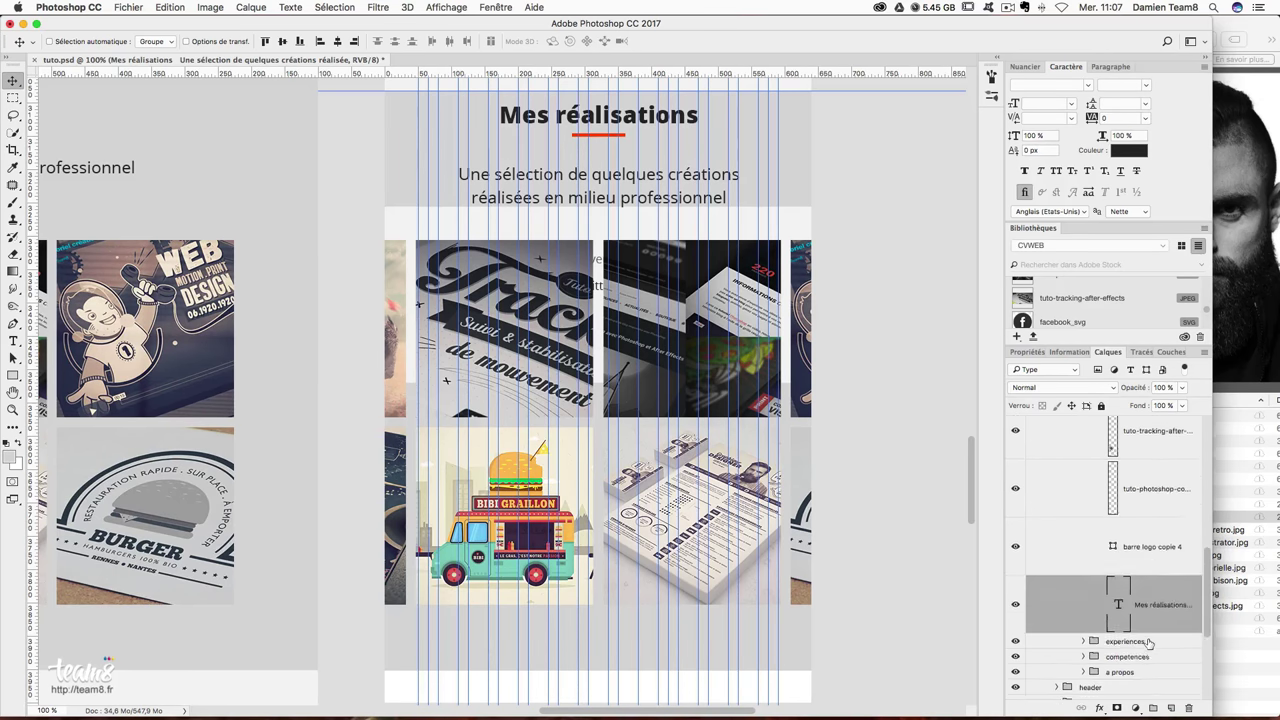
scroll(1160, 560, up, 2)
click(1165, 511)
scroll(1165, 512, up, 3)
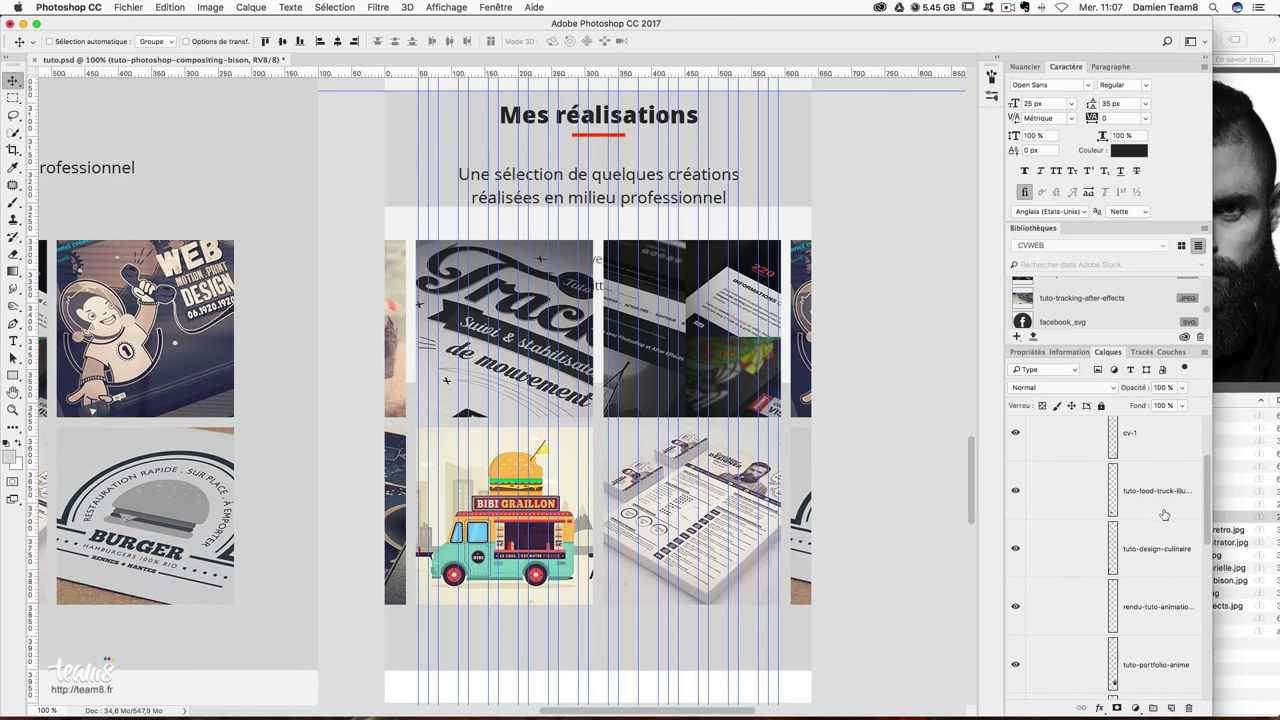
scroll(1163, 513, up, 2)
shift+click(1164, 498)
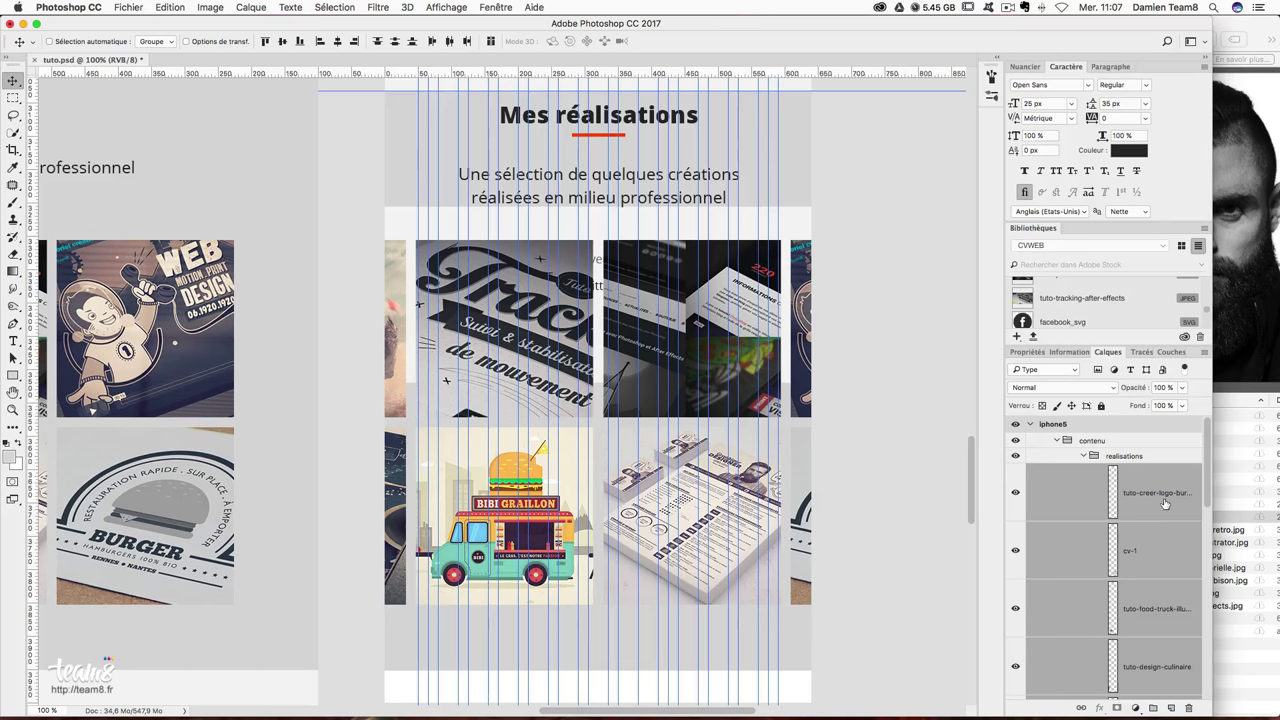
scroll(1165, 503, down, 3)
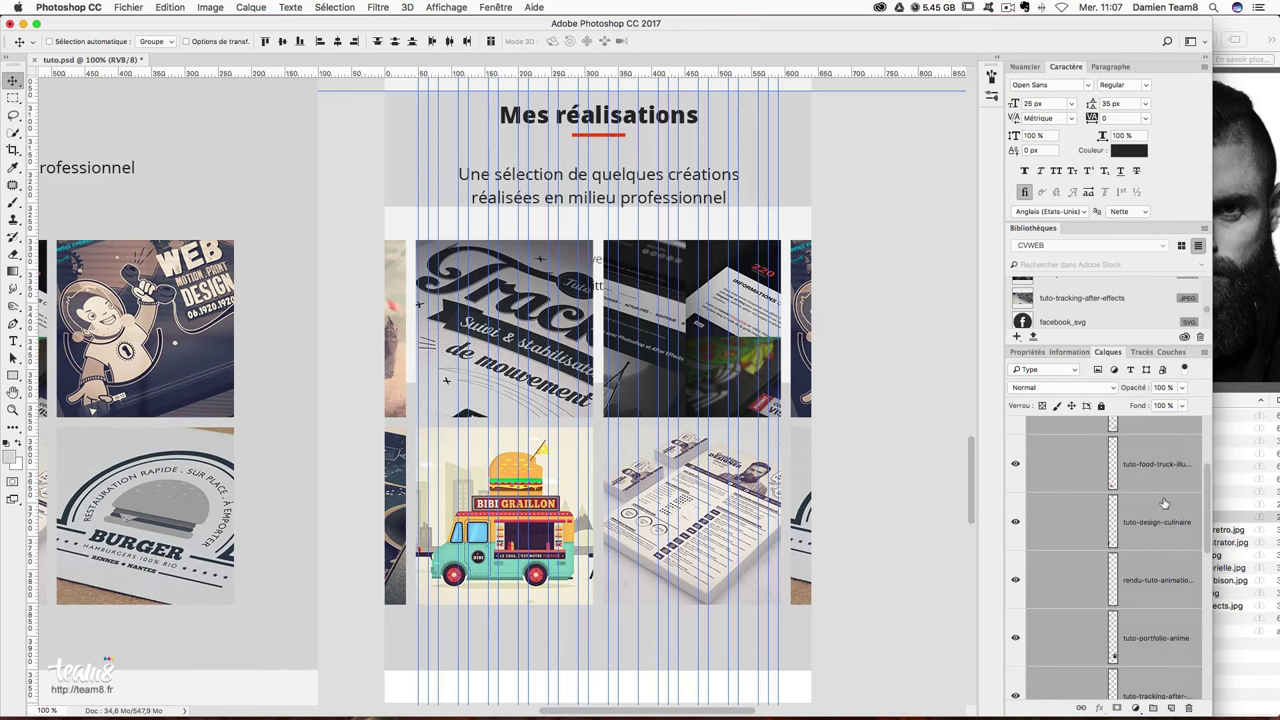
scroll(740, 405, up, 1)
scroll(742, 408, up, 2)
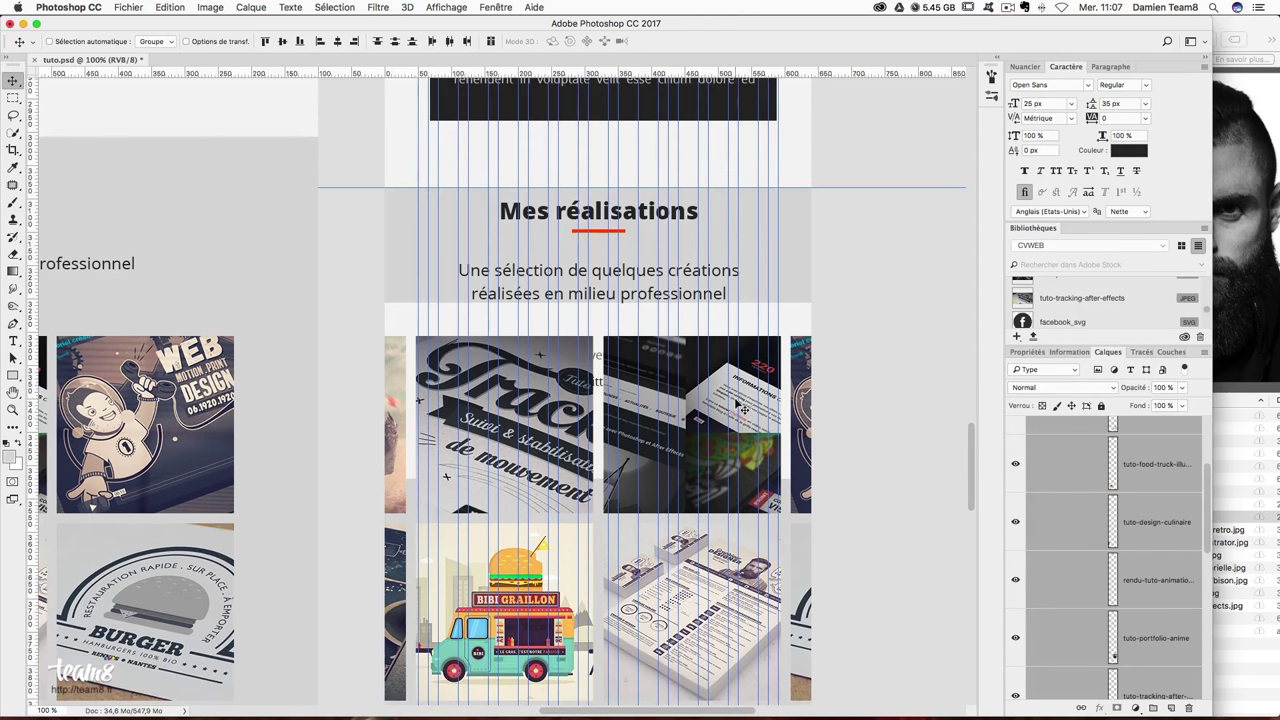
- Pick Rectangle 6, then drag the footer group below the realisation images
right_click(792, 316)
click(830, 314)
scroll(1117, 608, down, 1)
scroll(1115, 612, down, 2)
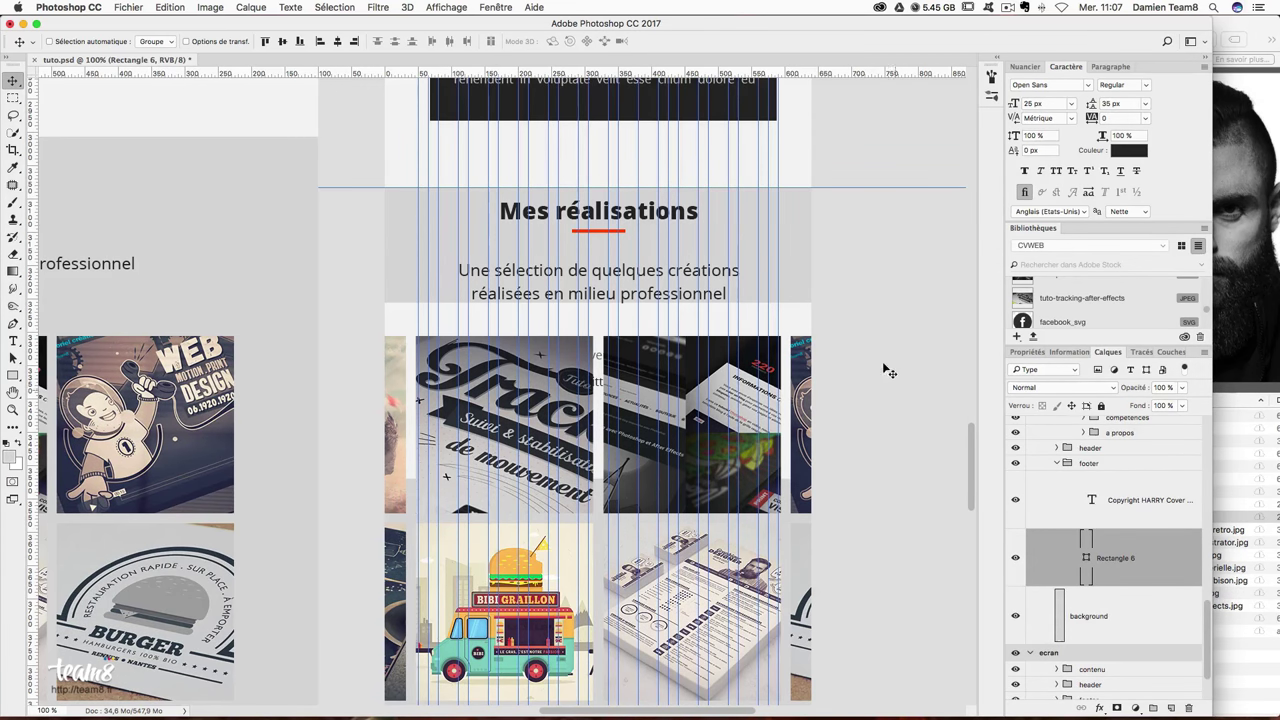
click(1058, 466)
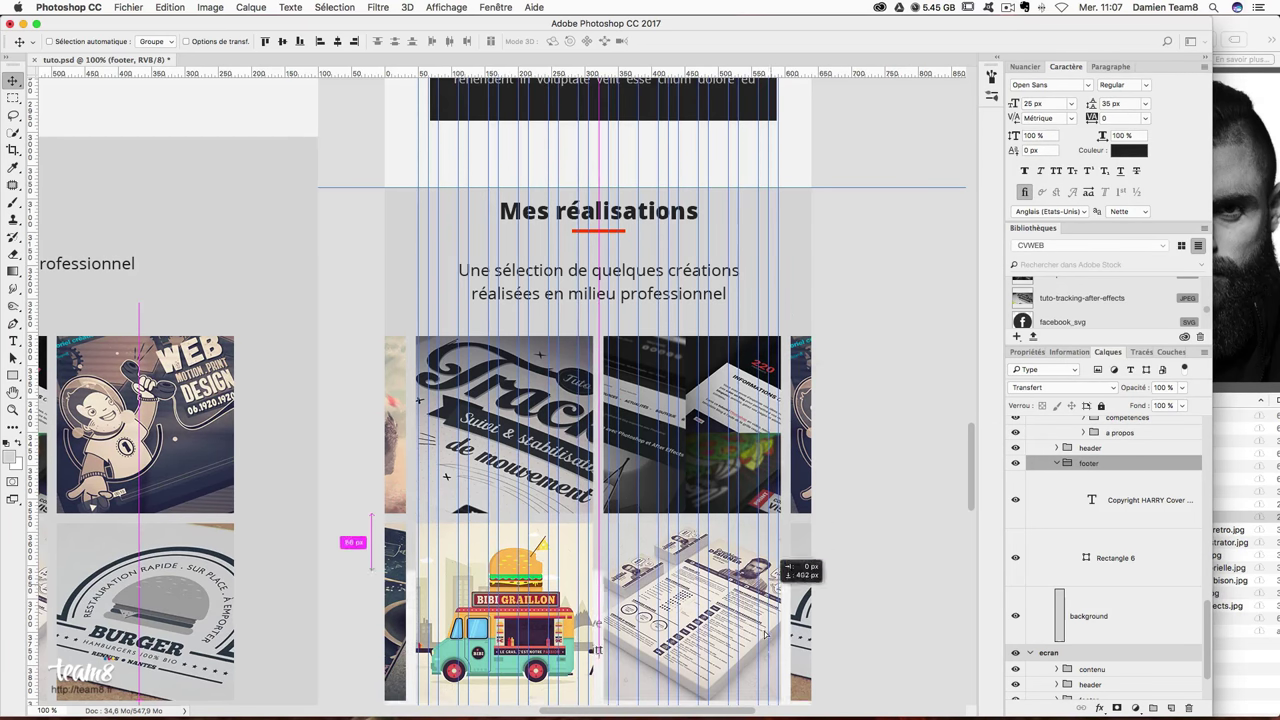
scroll(785, 572, down, 3)
scroll(740, 400, down, 2)
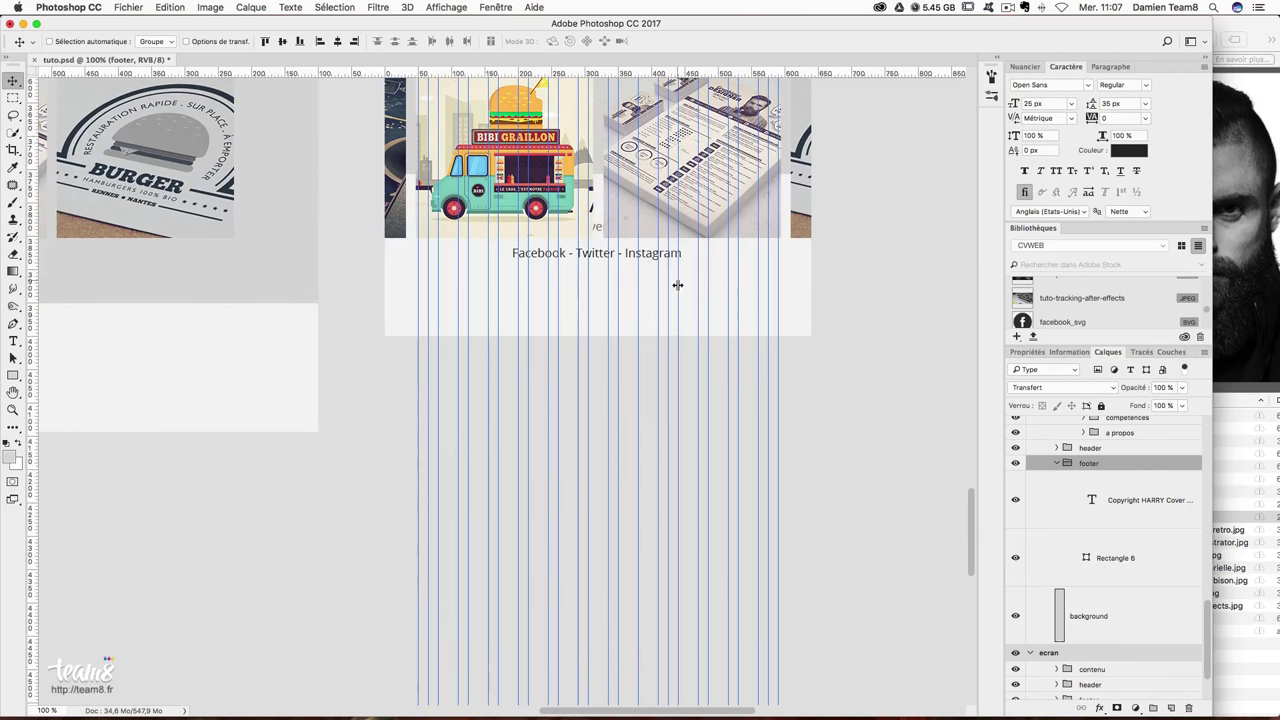
mouse_move(677, 285)
mouse_down()
mouse_move(688, 652)
mouse_move(688, 334)
mouse_move(703, 246)
mouse_move(692, 238)
mouse_up()
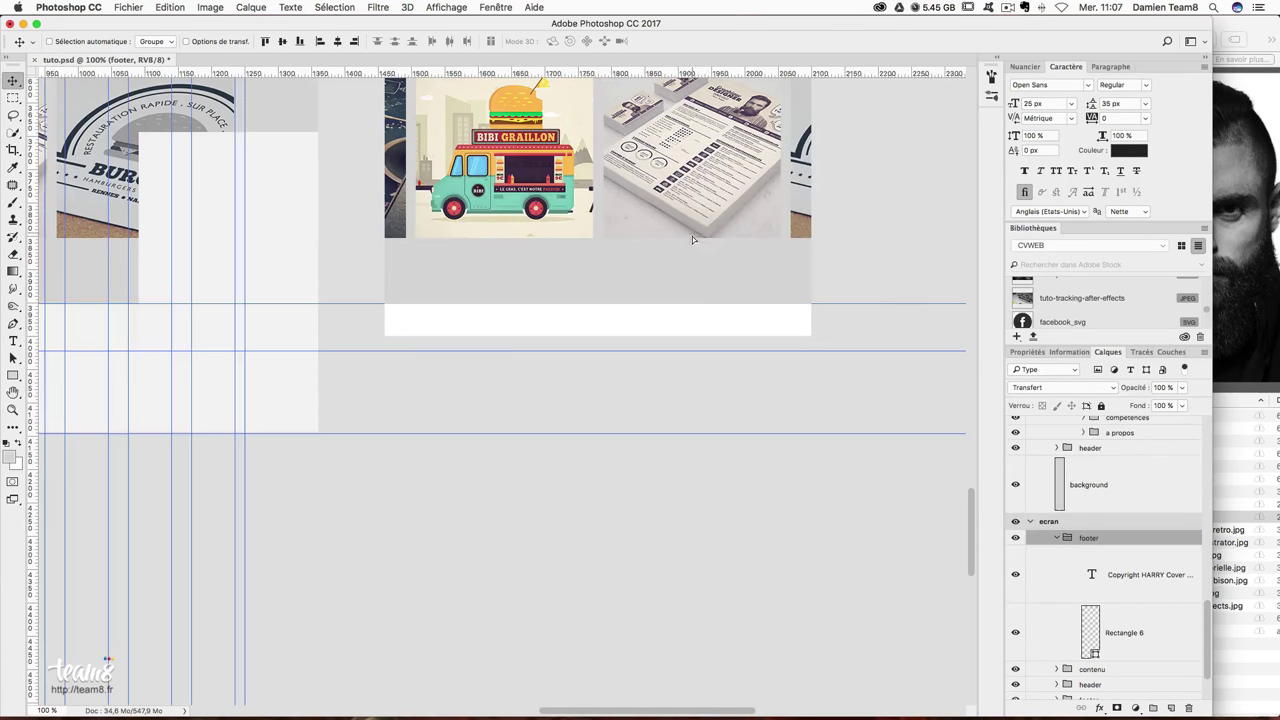
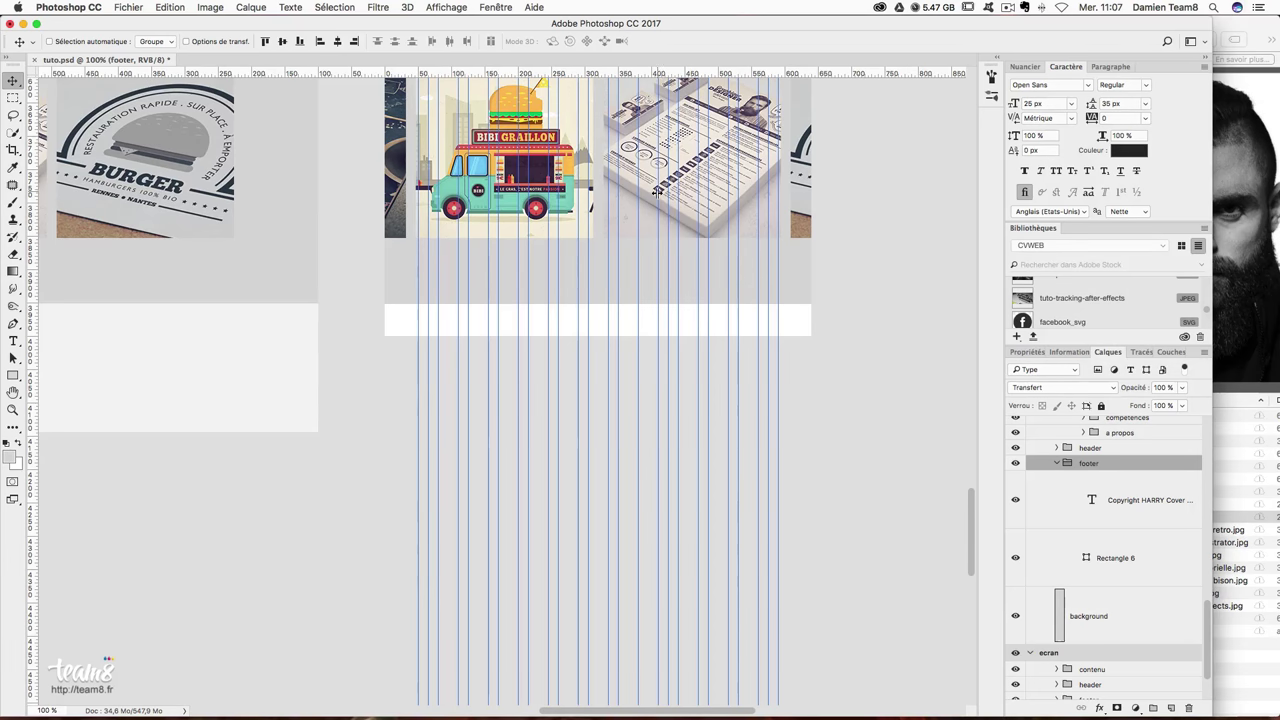
- Move the footer group lower on the page
mouse_move(647, 227)
mouse_down()
mouse_move(646, 392)
mouse_move(647, 283)
mouse_up()
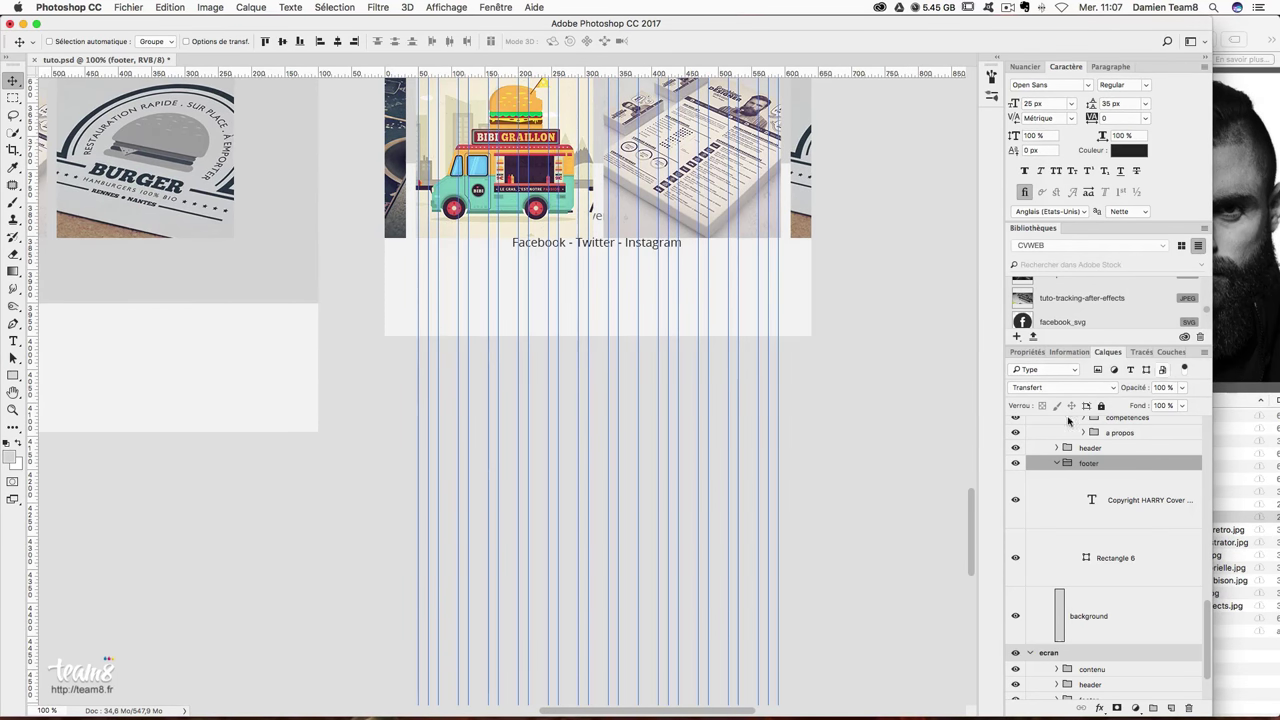
scroll(817, 323, up, 2)
scroll(817, 323, up, 5)
scroll(817, 323, up, 5)
scroll(820, 326, up, 5)
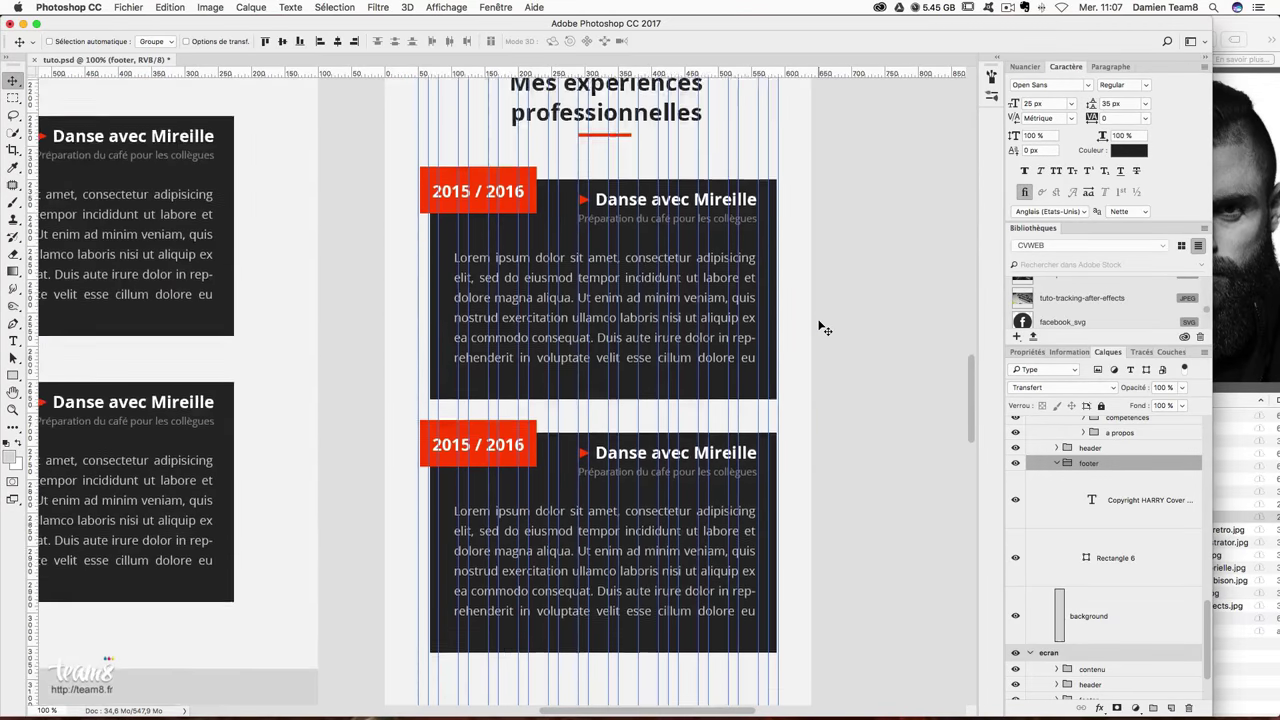
scroll(820, 326, up, 5)
scroll(820, 326, up, 5)
scroll(820, 326, up, 3)
scroll(820, 326, up, 2)
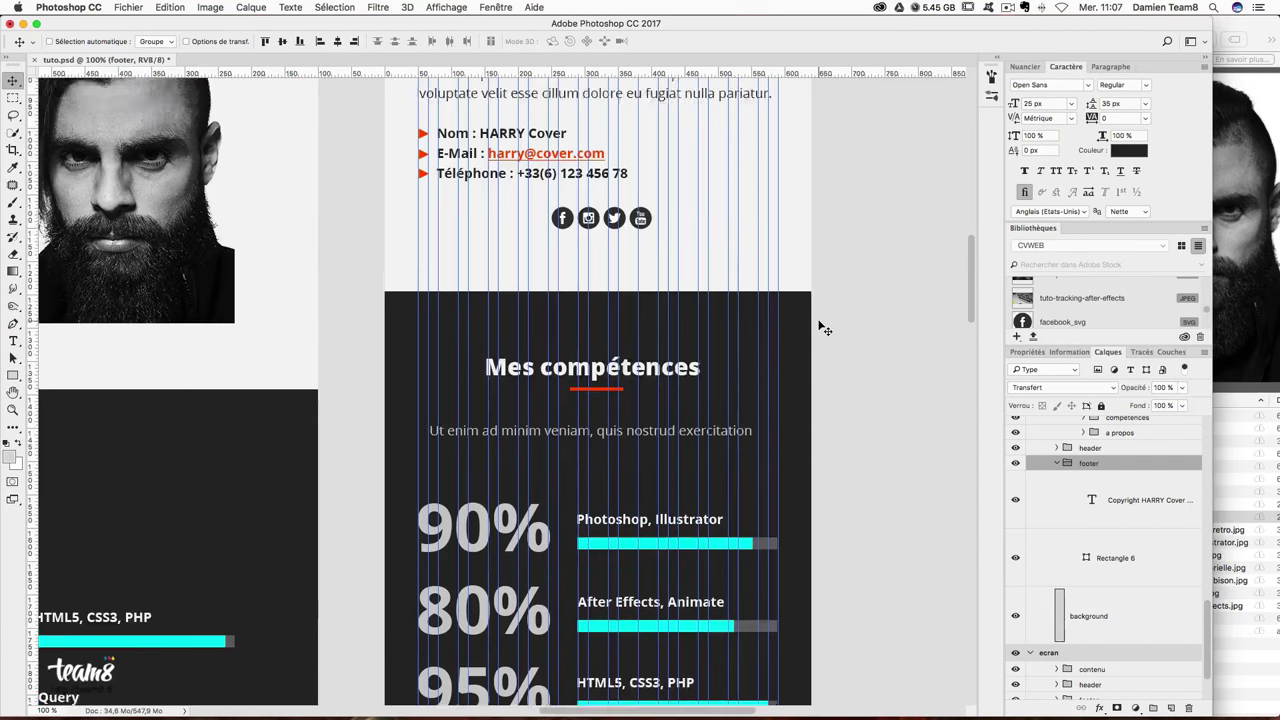
scroll(820, 326, up, 5)
scroll(820, 326, up, 5)
scroll(815, 328, up, 5)
scroll(812, 330, down, 3)
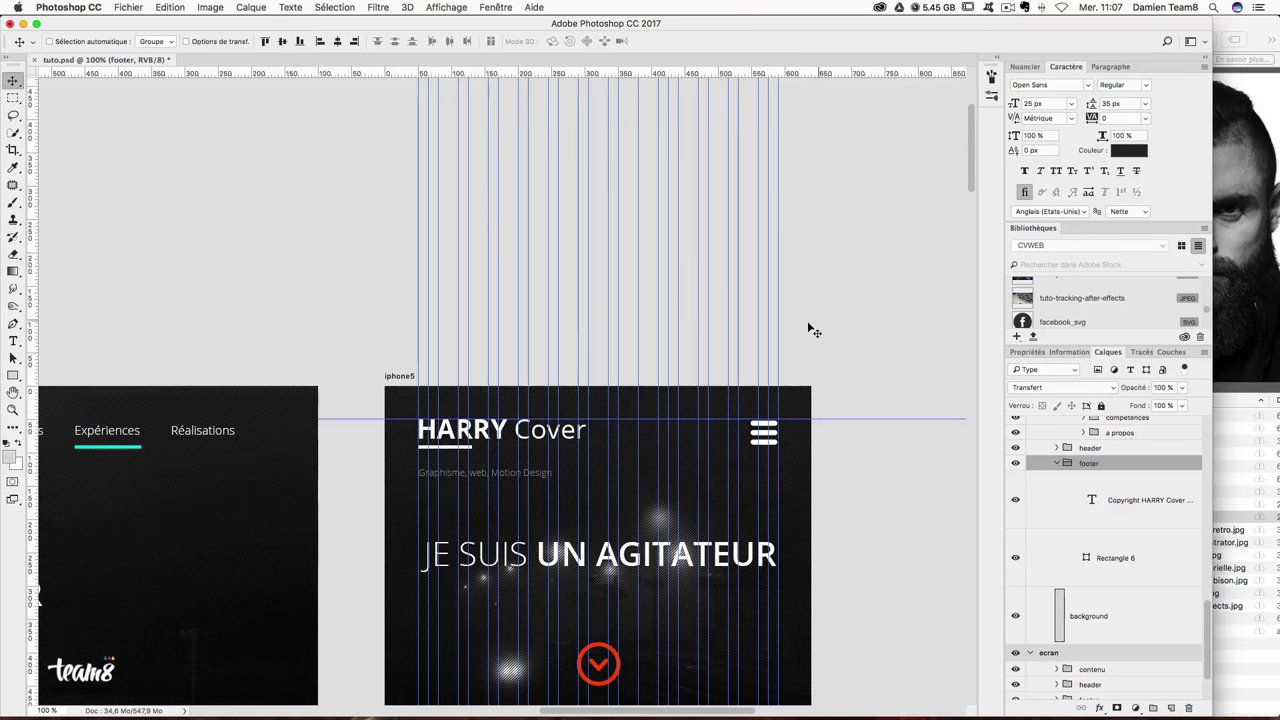
- Set the iphone5 artboard height to 6000 px
click(413, 375)
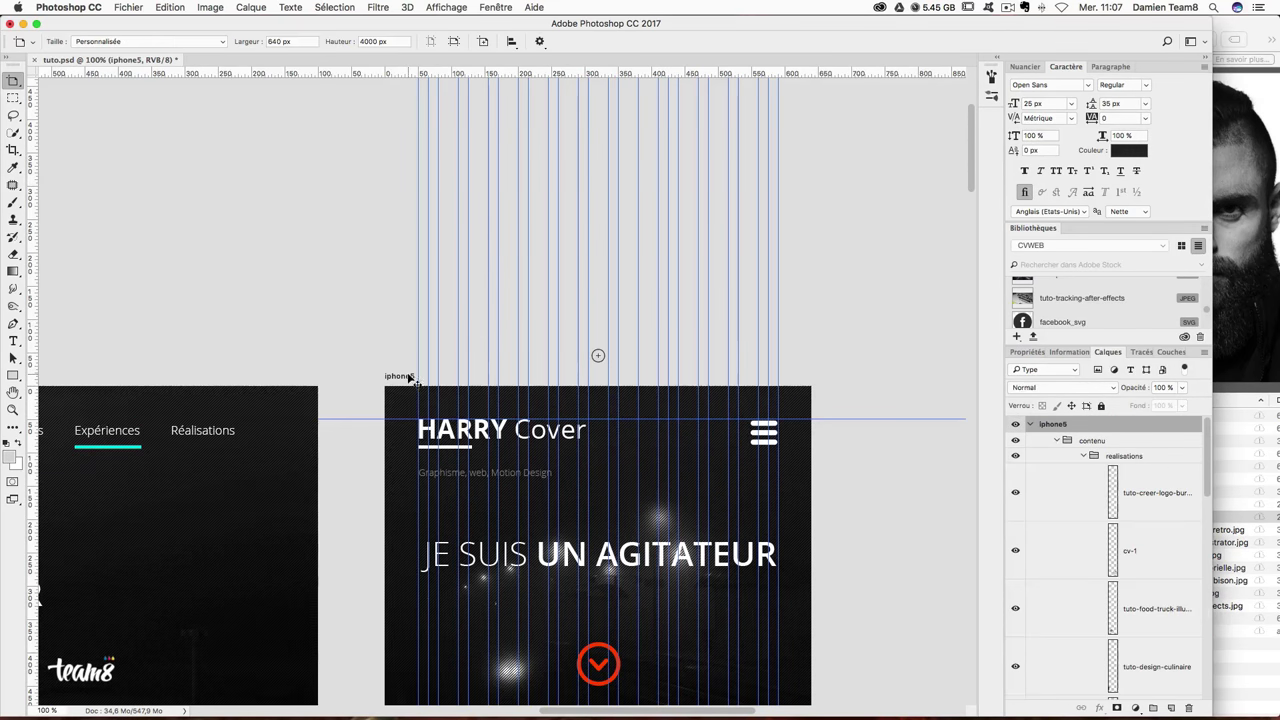
click(1027, 352)
text(600)
key(Return)
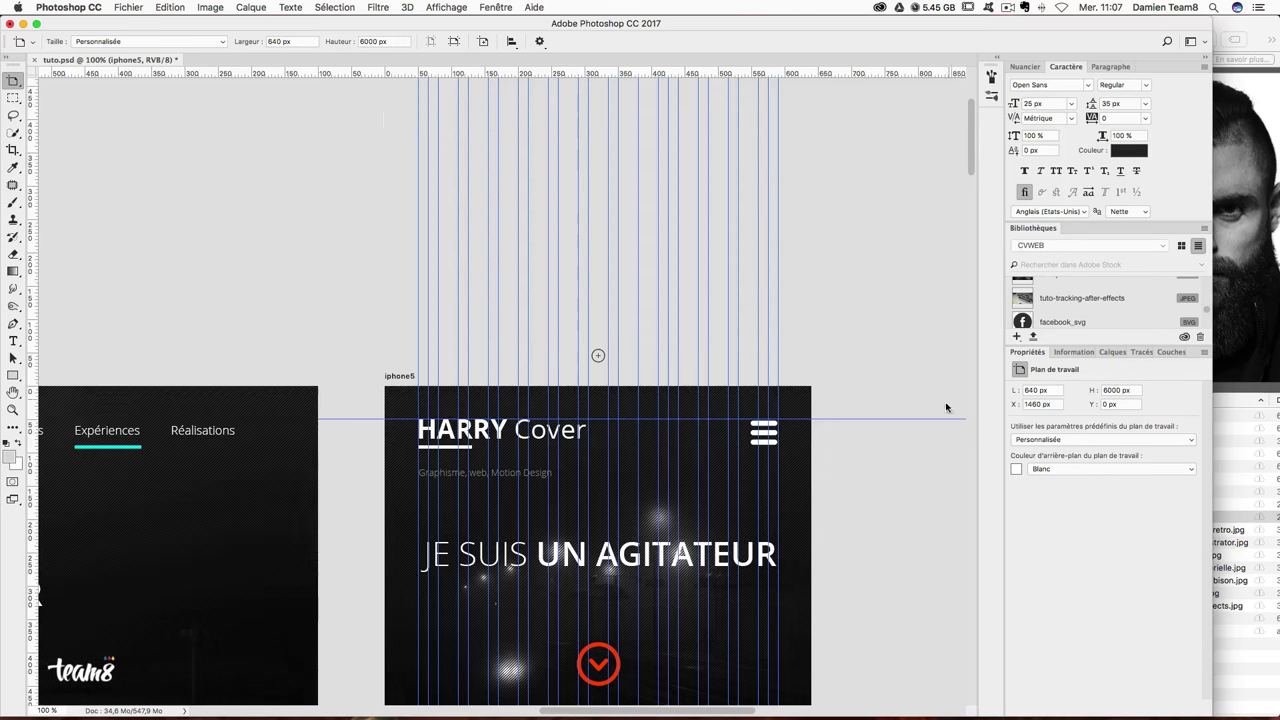
scroll(949, 406, down, 5)
scroll(949, 406, down, 5)
scroll(949, 406, down, 5)
scroll(949, 406, down, 5)
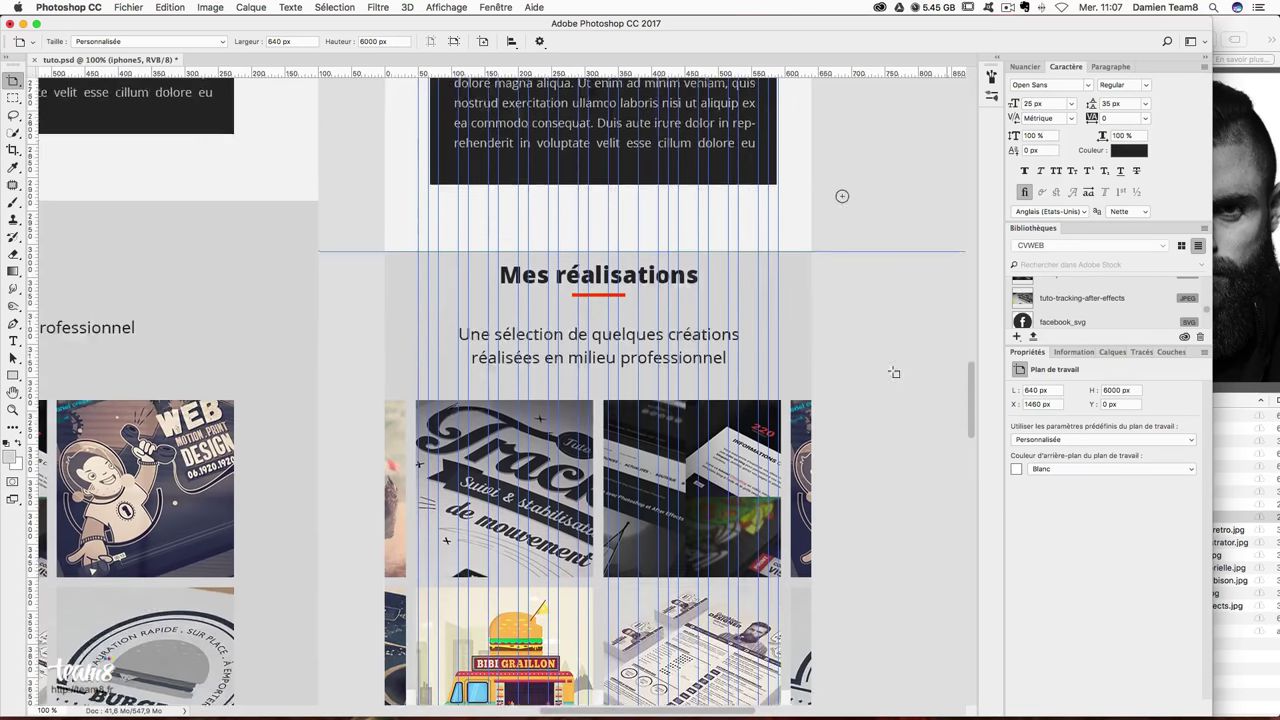
scroll(877, 351, down, 2)
scroll(877, 351, down, 4)
scroll(877, 351, down, 1)
scroll(877, 351, down, 2)
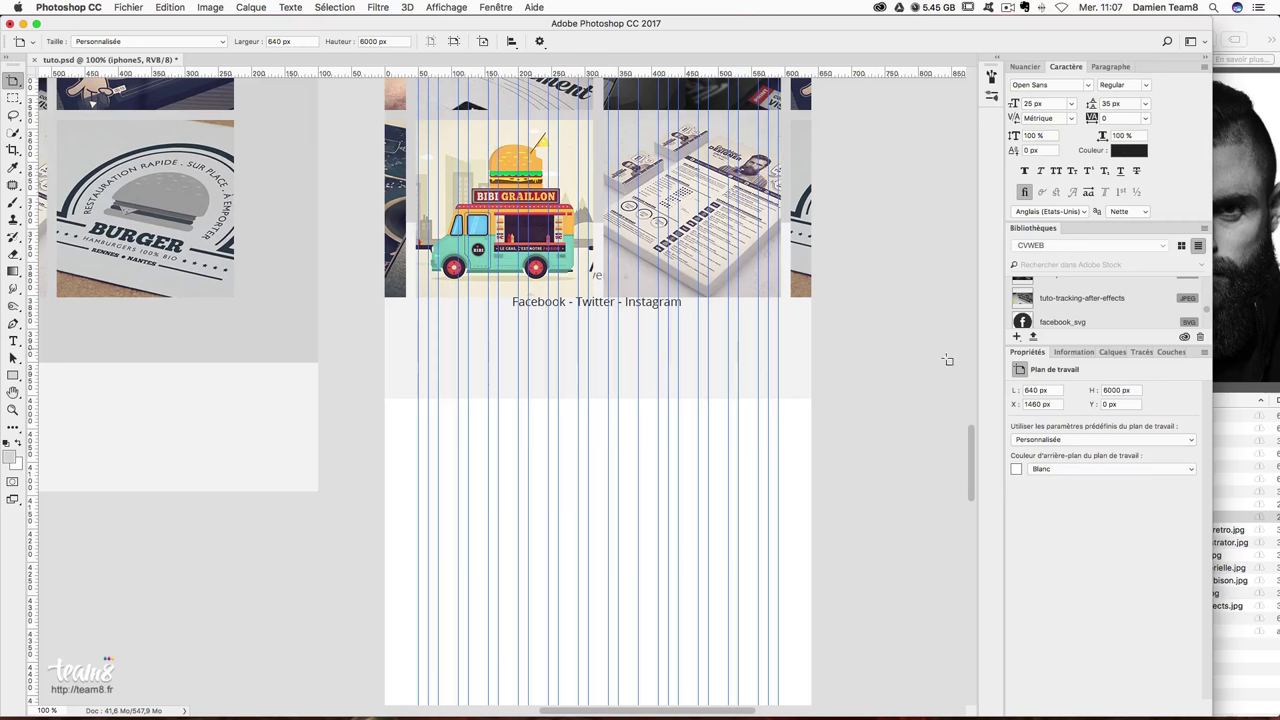
- Return to the layers list and select the footer group
click(1112, 353)
scroll(1093, 442, down, 1)
scroll(1093, 442, down, 3)
scroll(1095, 446, down, 3)
scroll(1097, 451, down, 3)
scroll(1097, 451, up, 1)
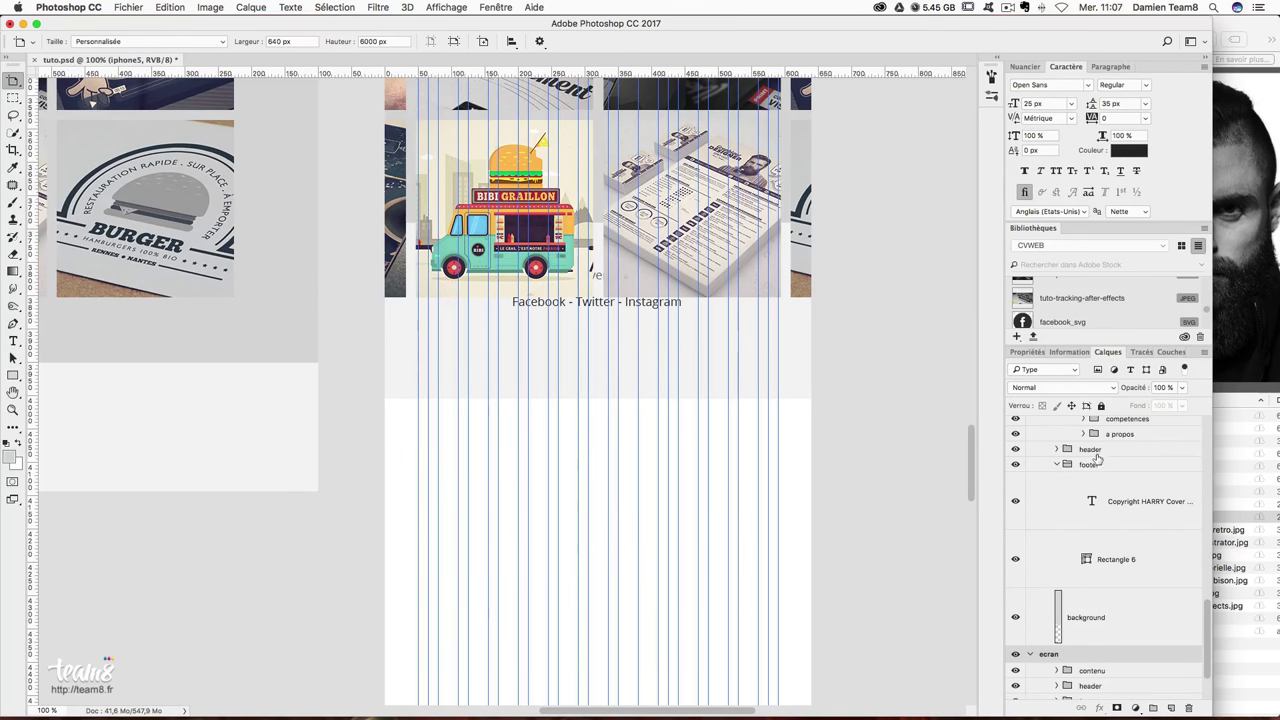
click(1097, 465)
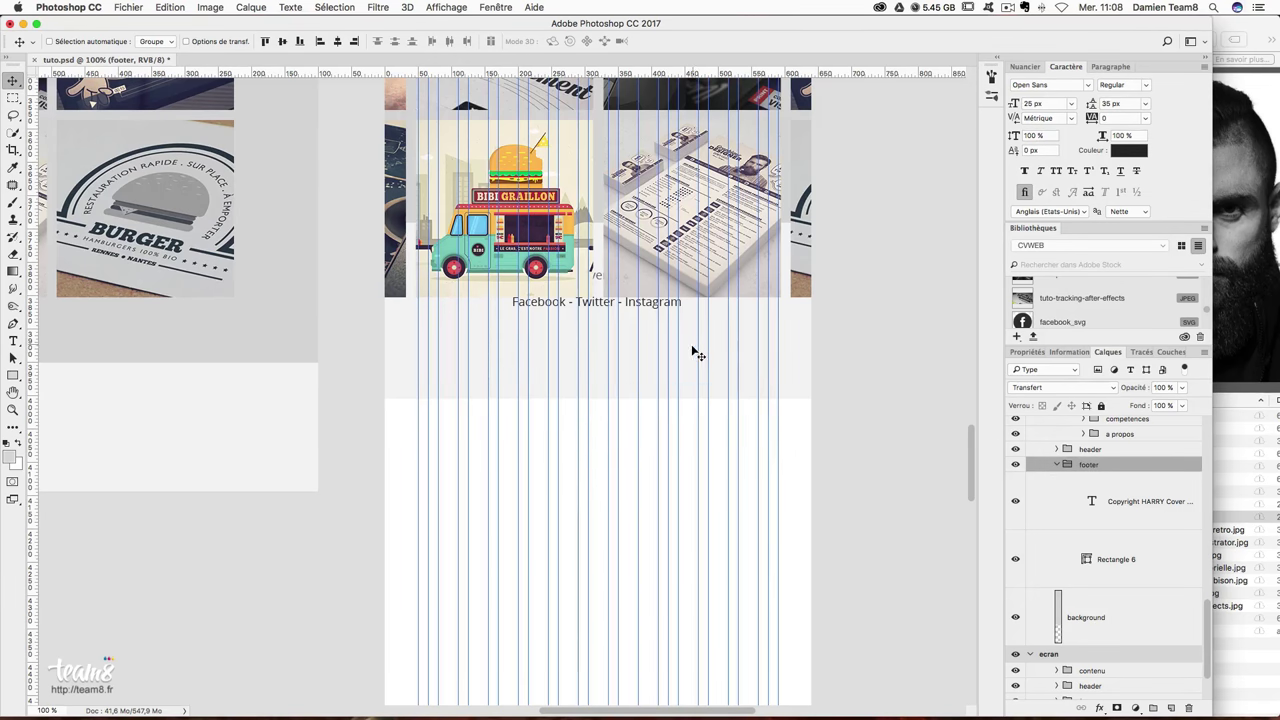
- Drag the footer group about 290 px further down, in two moves
drag(697, 353, 703, 612)
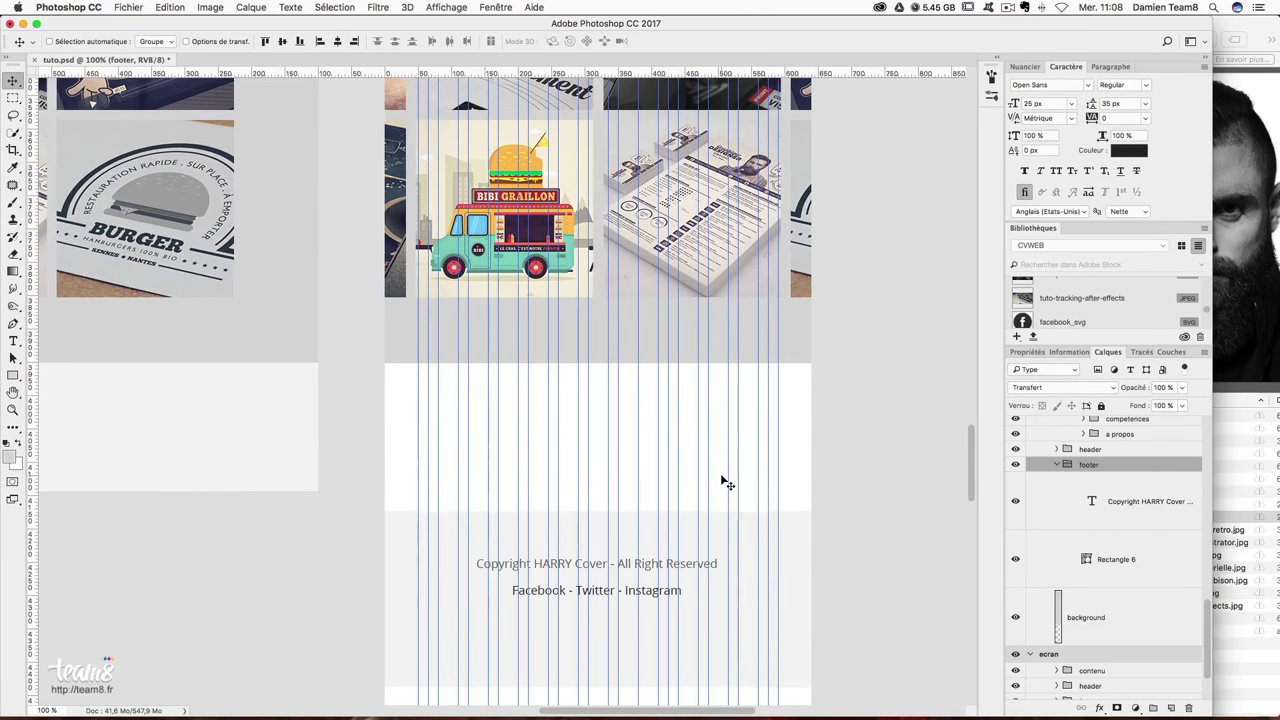
scroll(700, 450, down, 5)
drag(651, 371, 654, 628)
scroll(695, 414, up, 1)
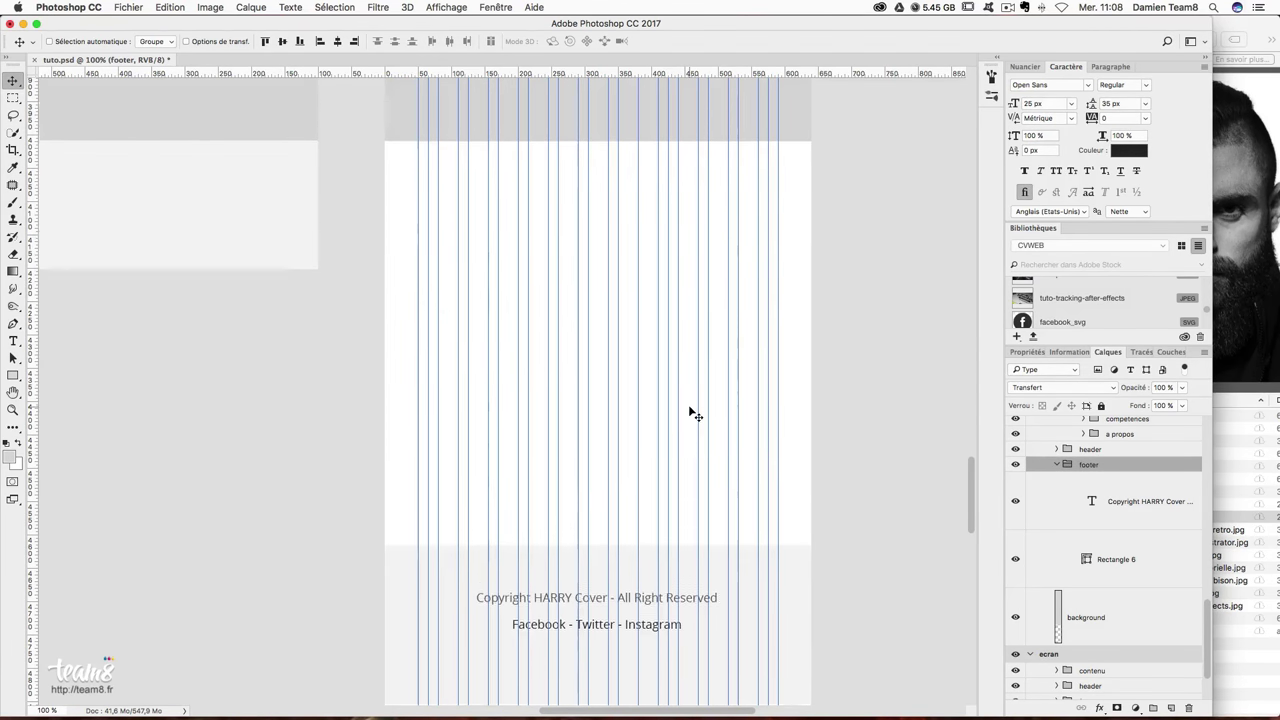
scroll(1110, 530, up, 2)
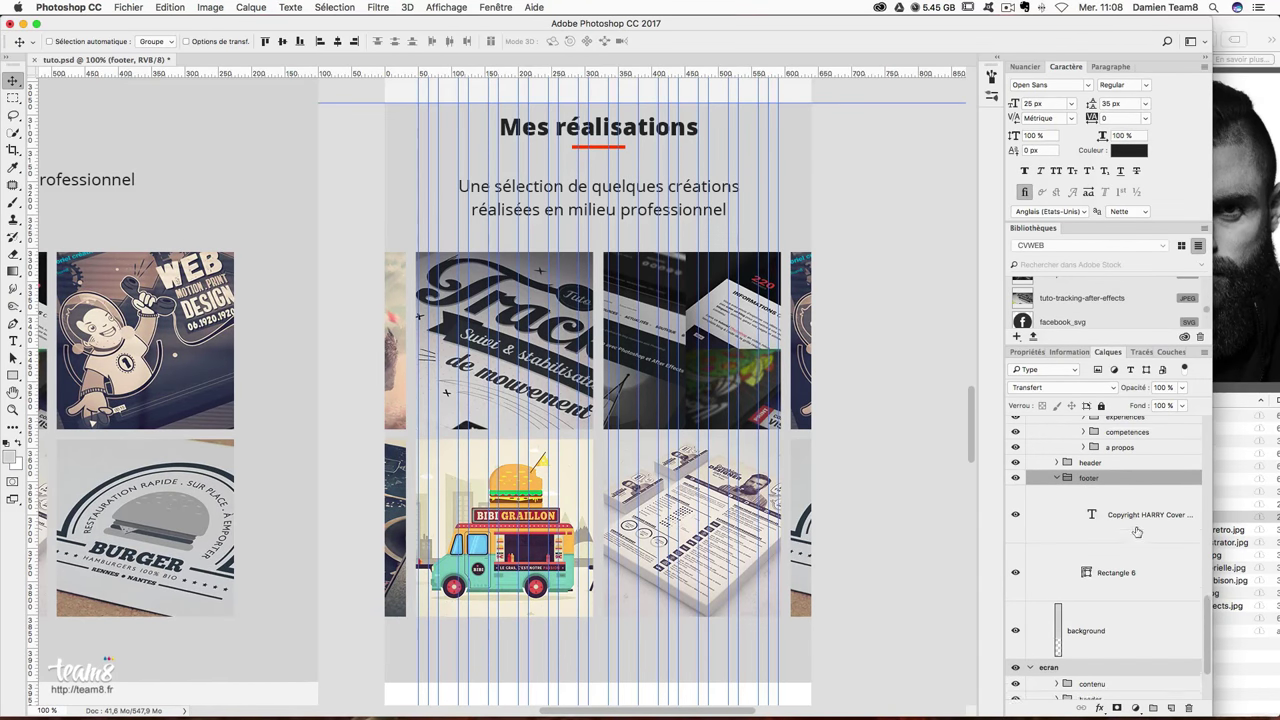
- Collapse the footer group and select the tuto-creer-logo-burger-illustrator layer
click(1057, 494)
scroll(1120, 520, down, 5)
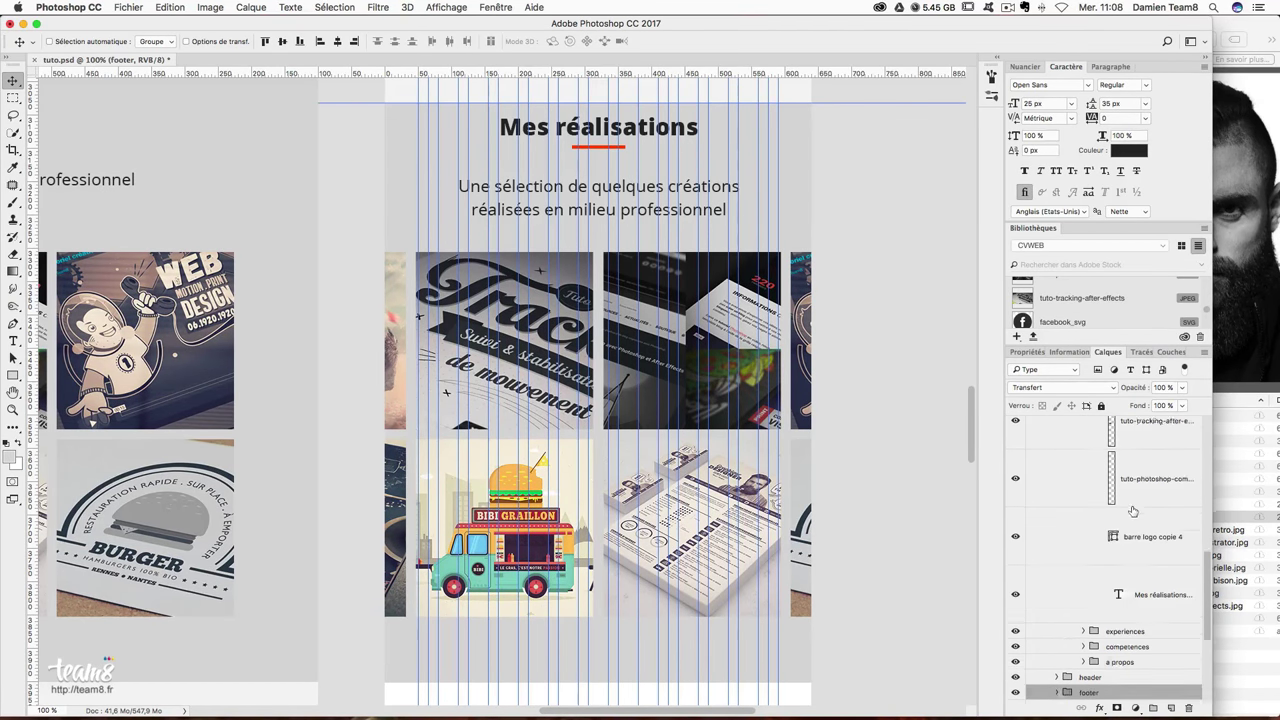
scroll(1137, 516, up, 3)
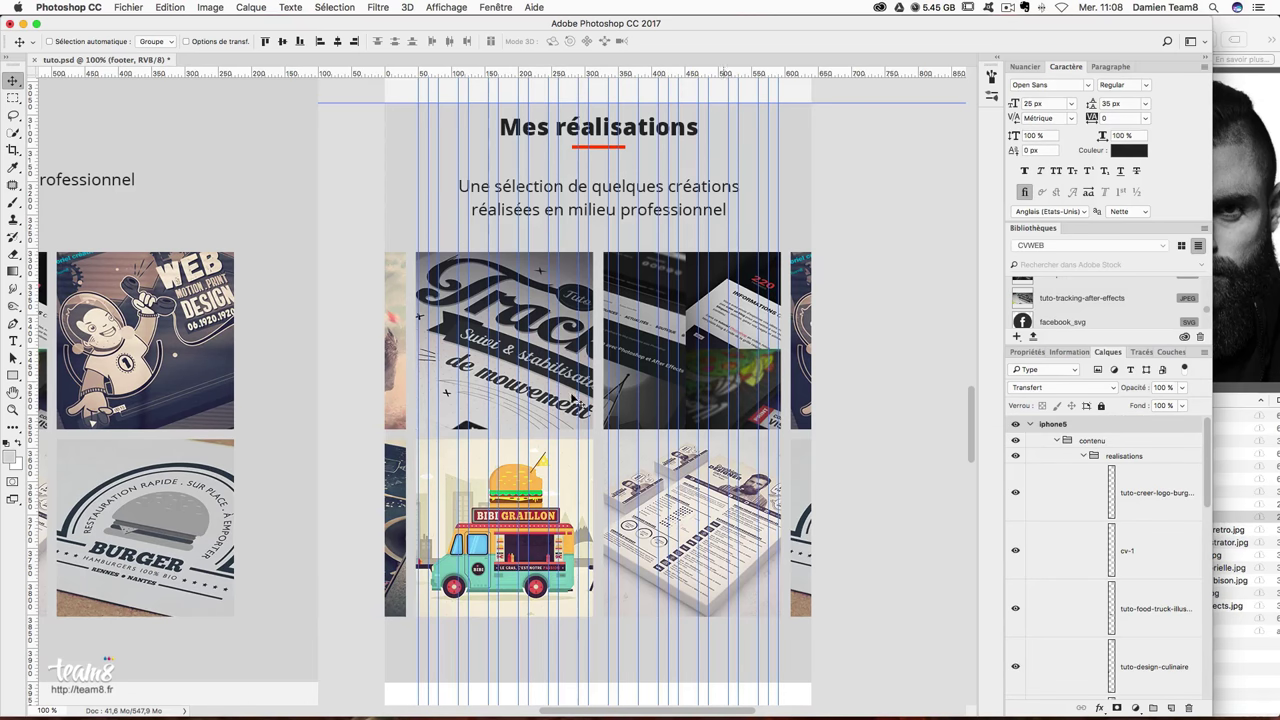
click(1164, 495)
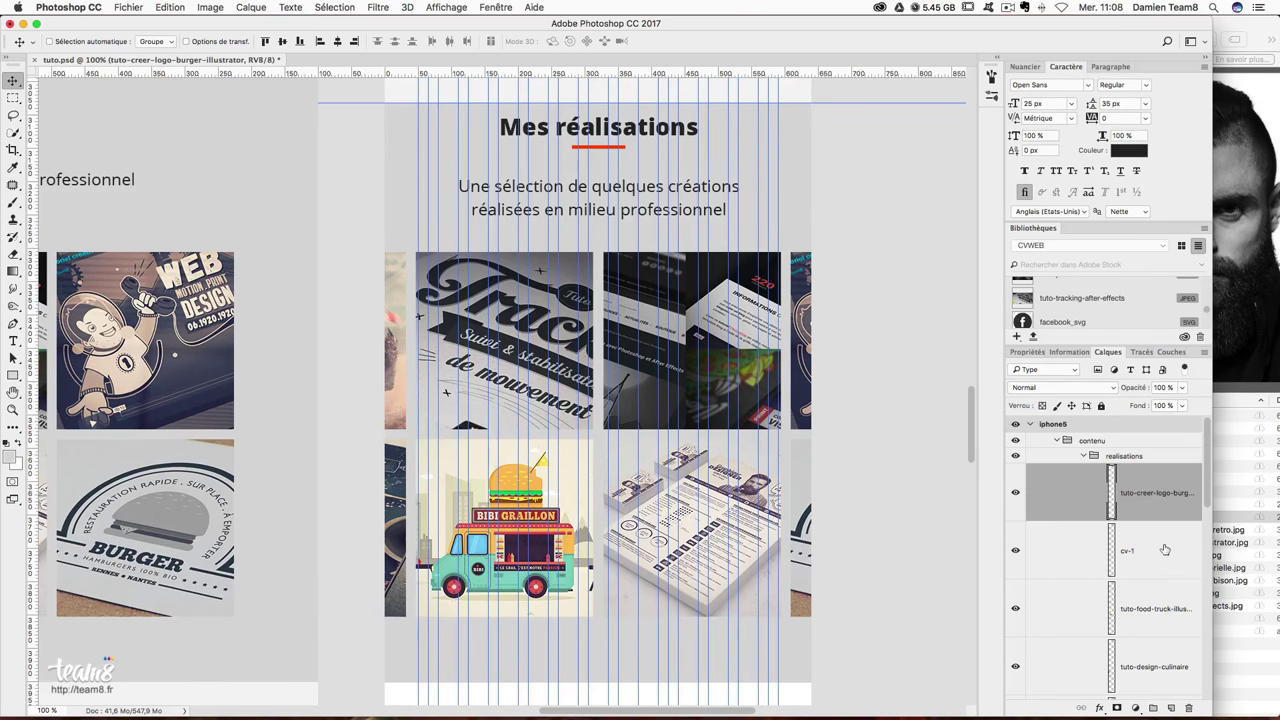
scroll(1162, 555, down, 5)
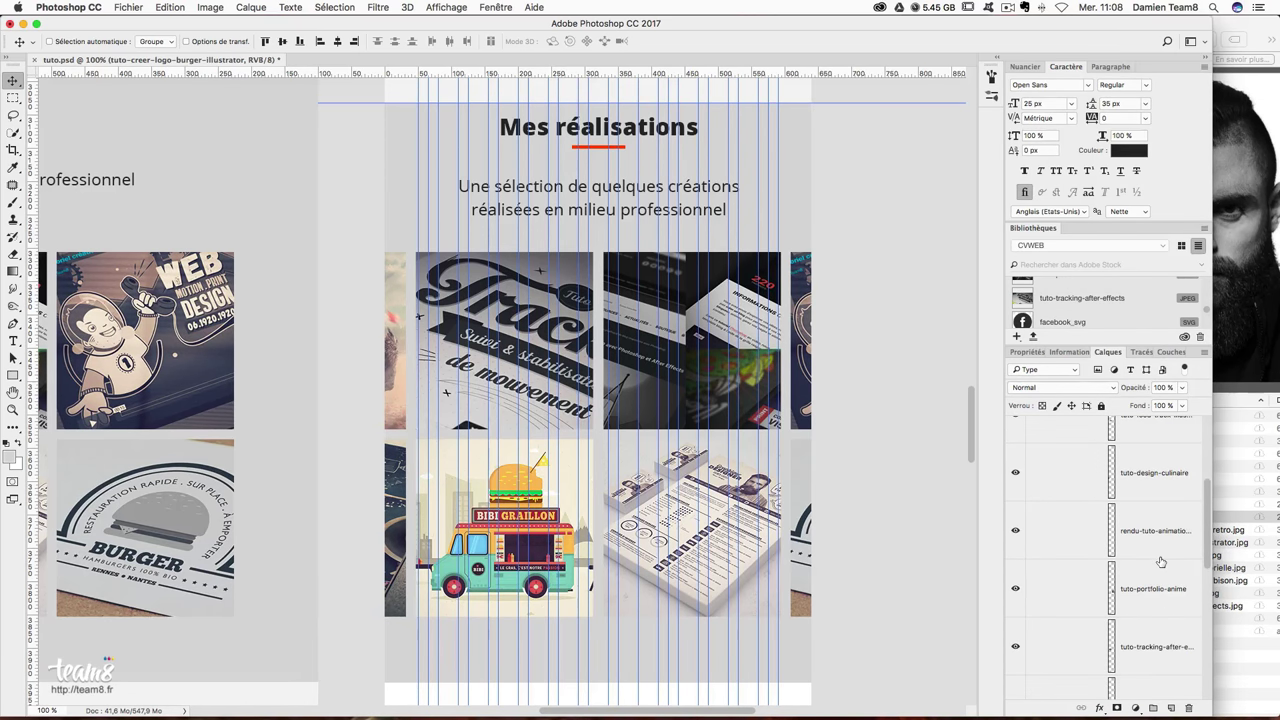
scroll(1160, 560, down, 3)
- Shift the portfolio thumbnails right and down to match the 15 px spacing
shift+click(1105, 563)
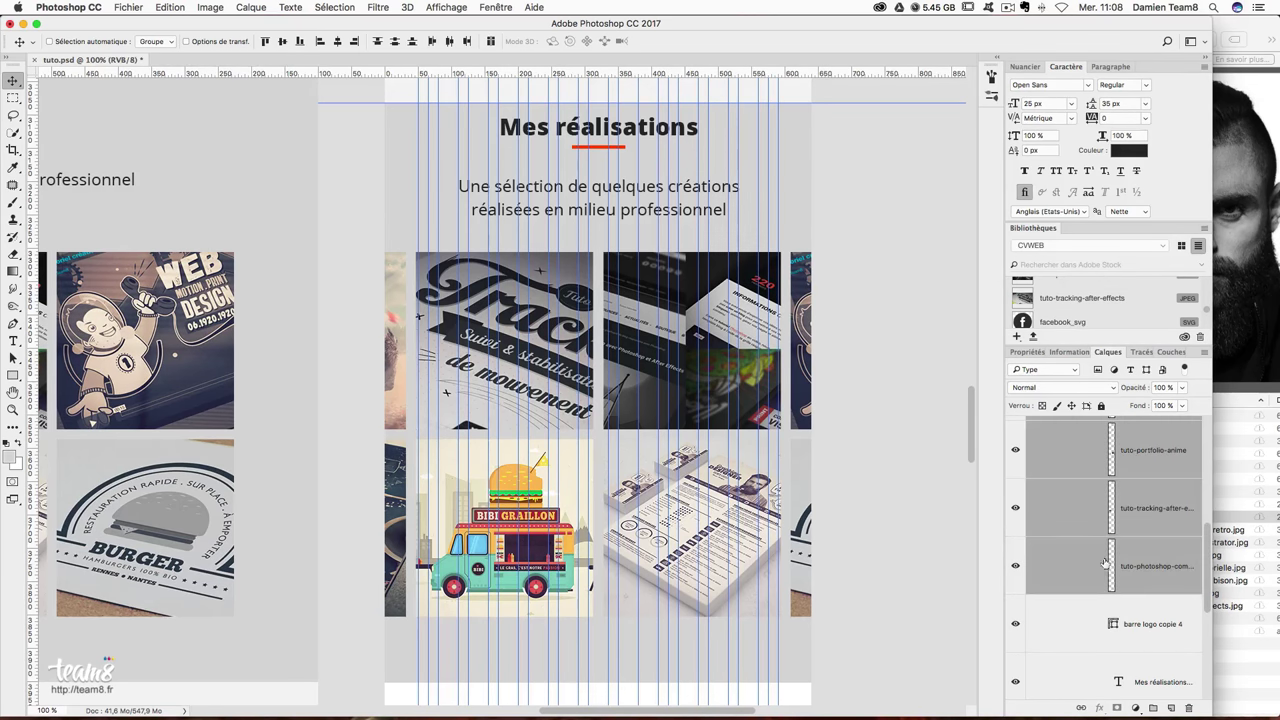
drag(628, 390, 817, 407)
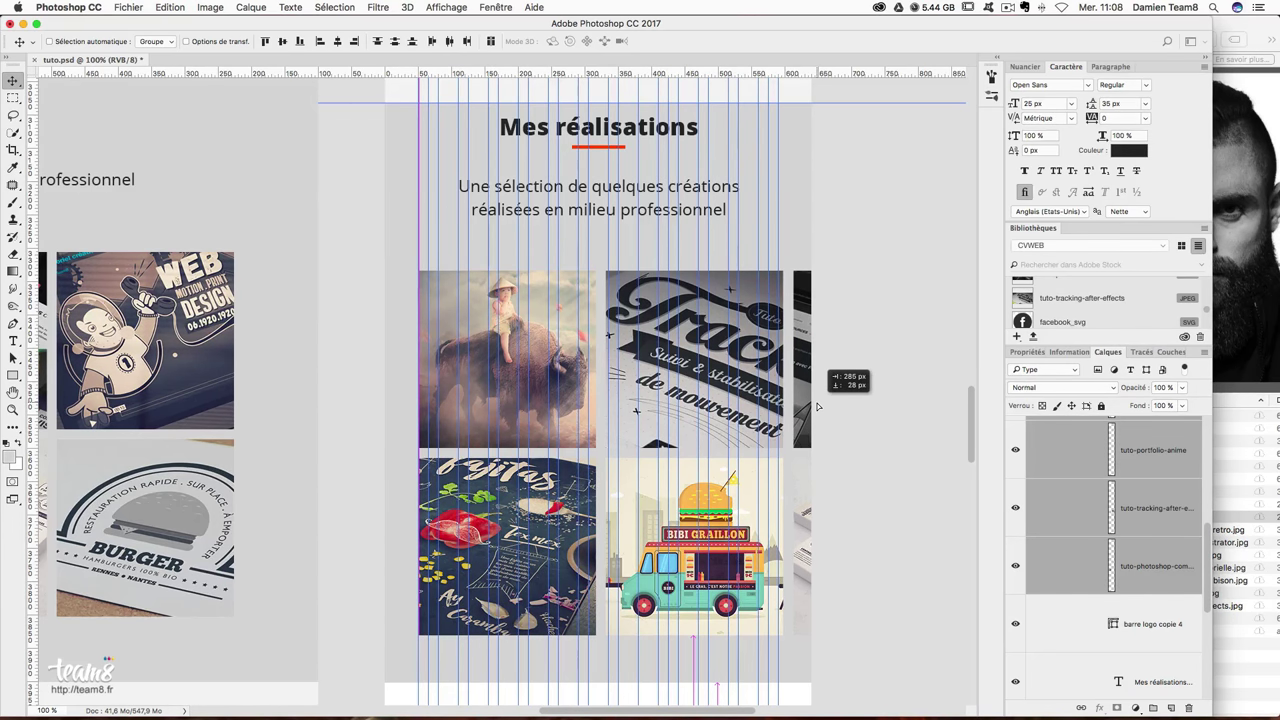
drag(817, 407, 812, 407)
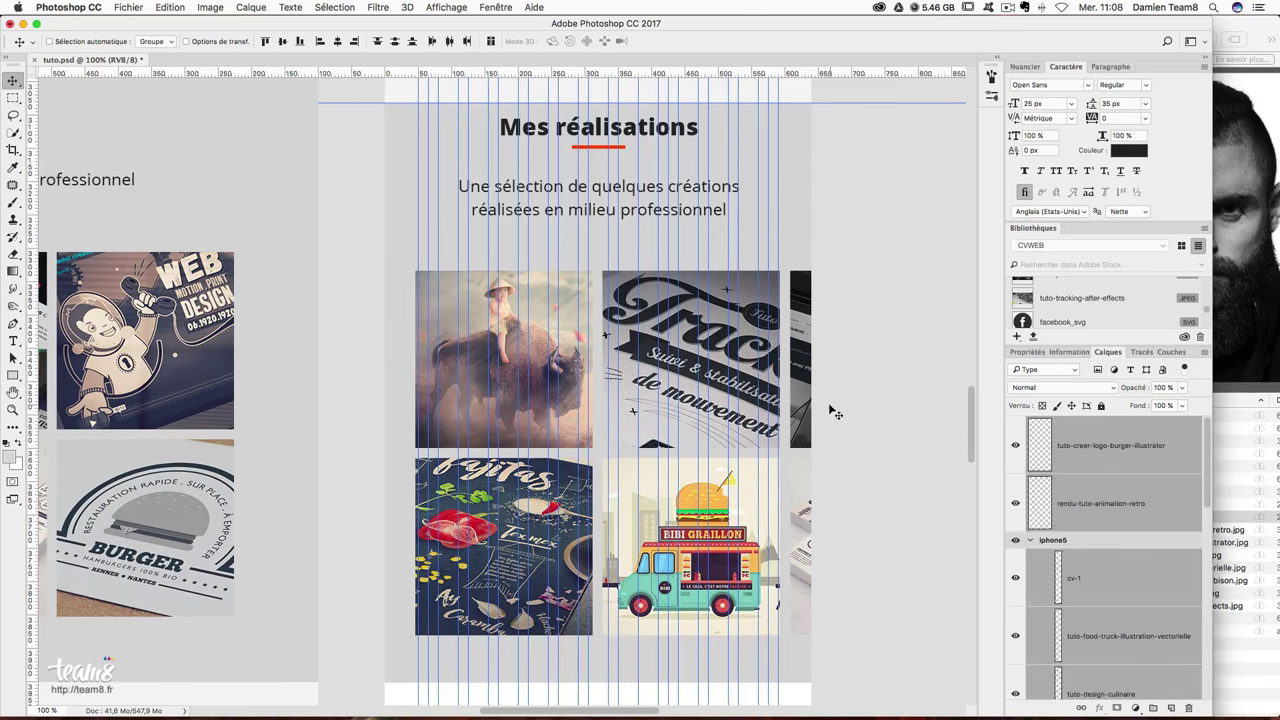
- Place the tuto-portfolio-anime and cv-1 tiles below the fajitas tile
right_click(796, 405)
click(800, 407)
right_click(800, 510)
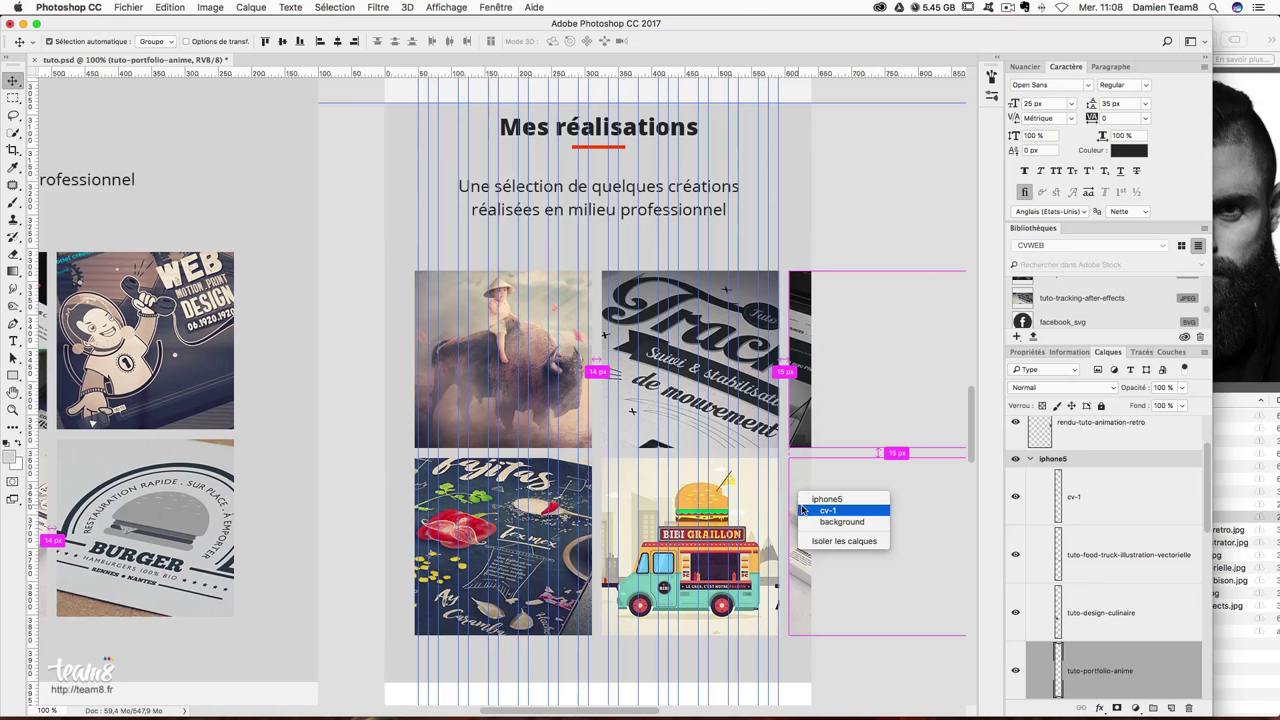
shift+click(826, 506)
drag(812, 311, 618, 537)
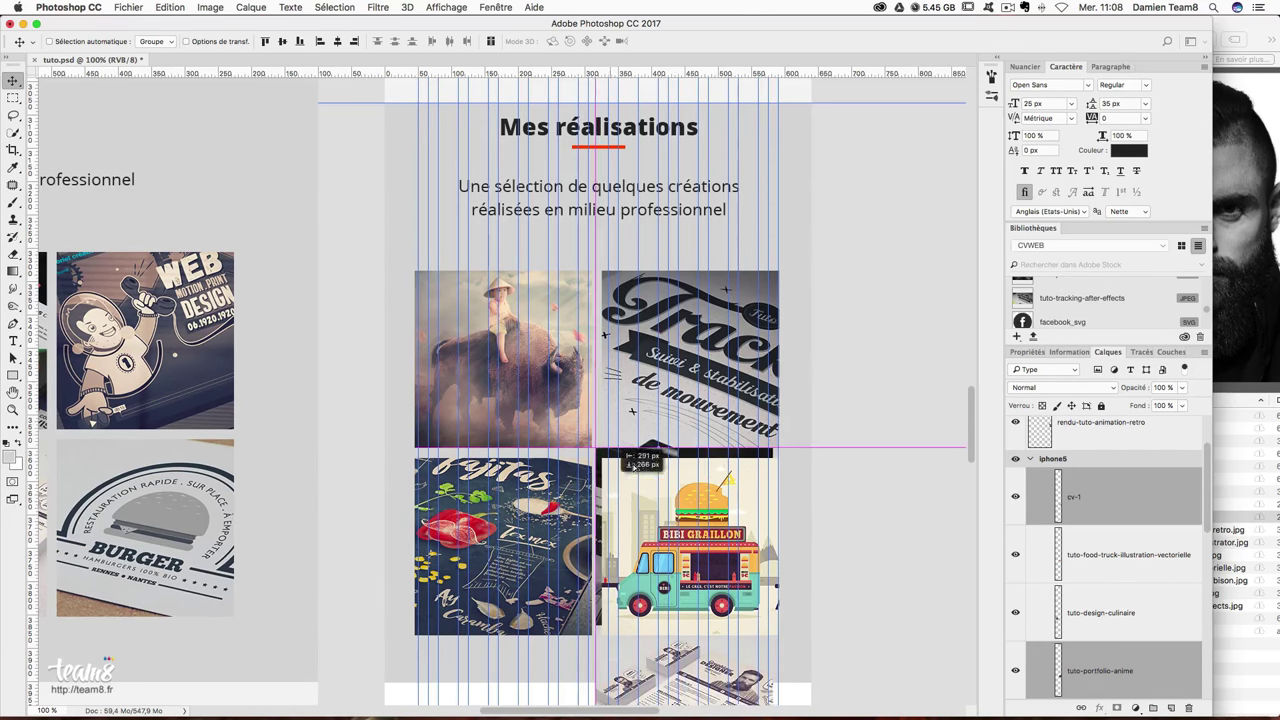
scroll(706, 381, down, 5)
scroll(706, 381, down, 2)
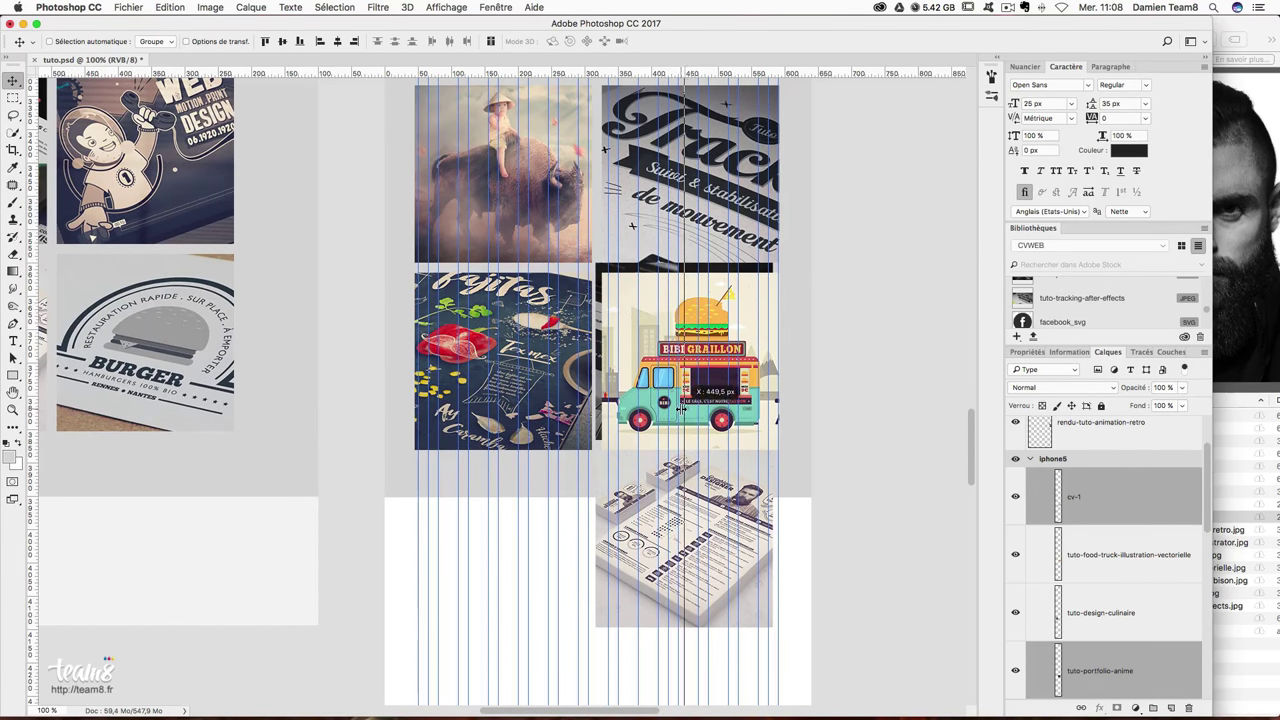
mouse_move(800, 333)
mouse_down()
mouse_move(618, 522)
mouse_move(643, 523)
mouse_up()
key(Right)
key(Right)
key(Down)
key(Down)
key(Down)
key(Down)
- Toggle the food-truck image's visibility to identify it, then select cv-1
click(1066, 558)
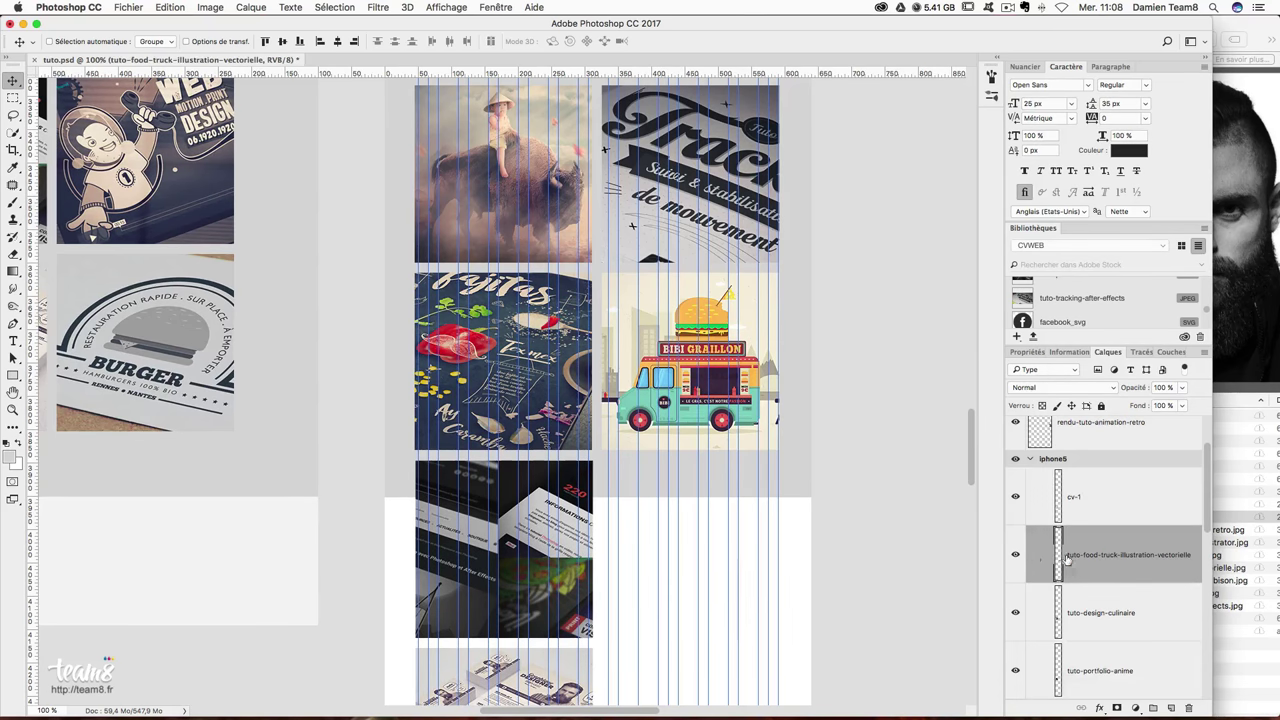
click(1016, 556)
click(1052, 600)
click(1016, 613)
click(1016, 613)
scroll(1101, 565, down, 1)
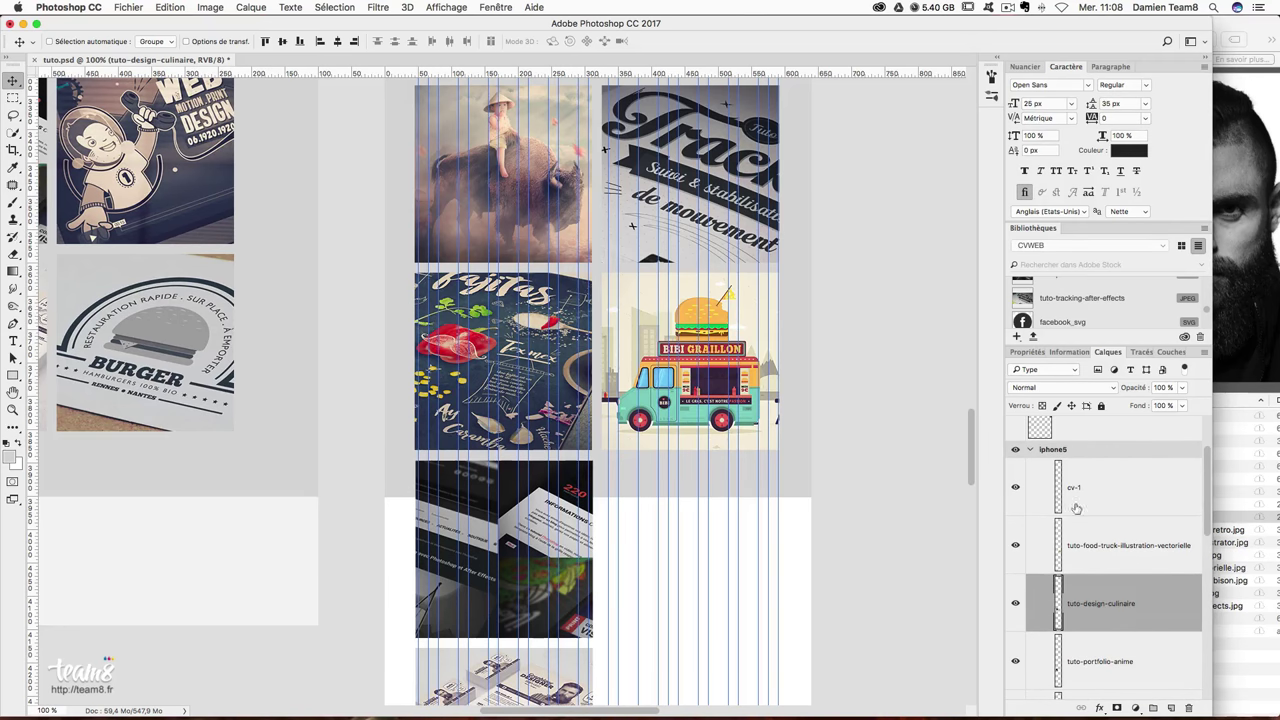
click(1092, 500)
scroll(1029, 501, down, 5)
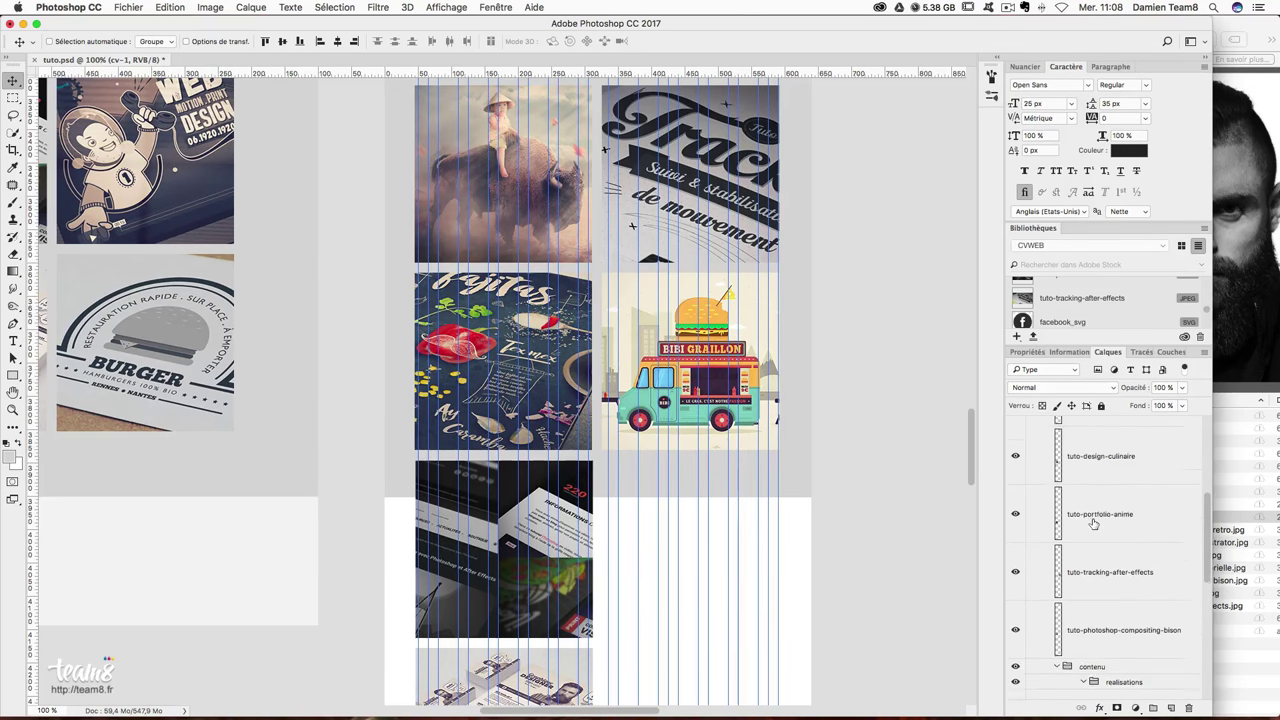
- Identify each thumbnail by toggling visibility, then select the burger-logo and retro-animation layers
click(1016, 499)
click(1016, 556)
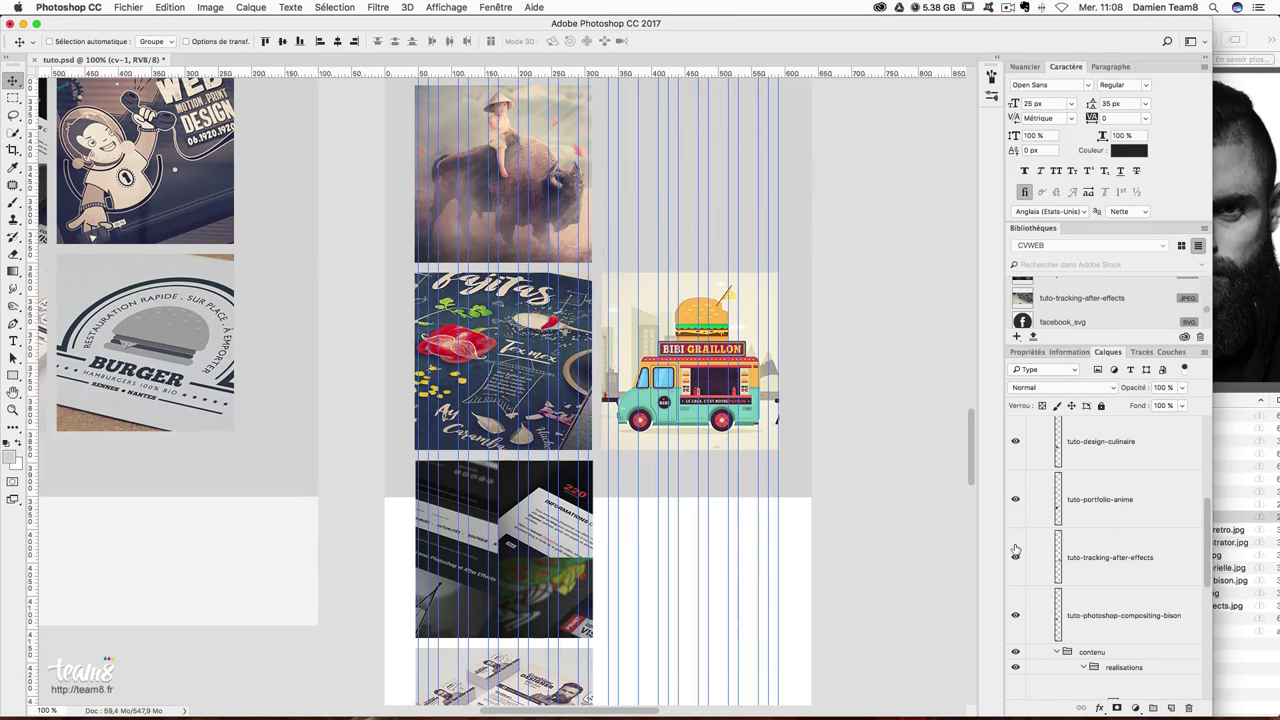
click(1016, 616)
click(1016, 616)
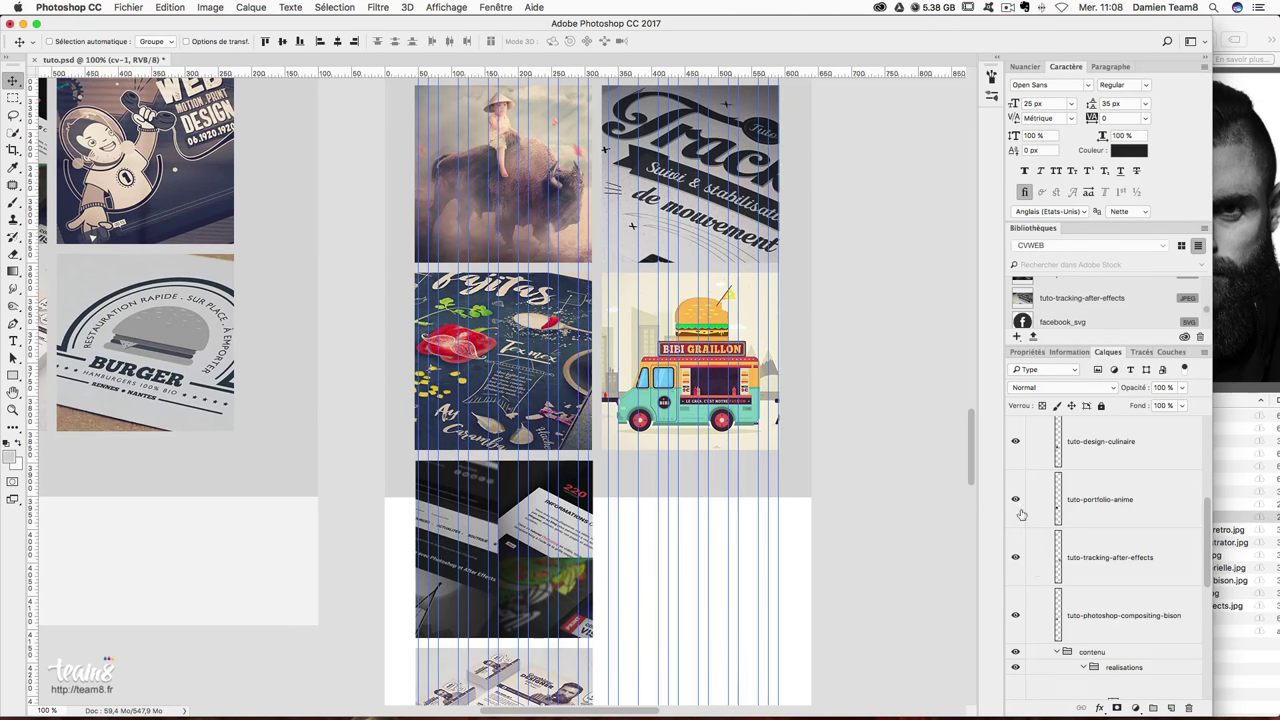
scroll(1027, 567, up, 2)
scroll(1020, 600, up, 3)
click(1015, 630)
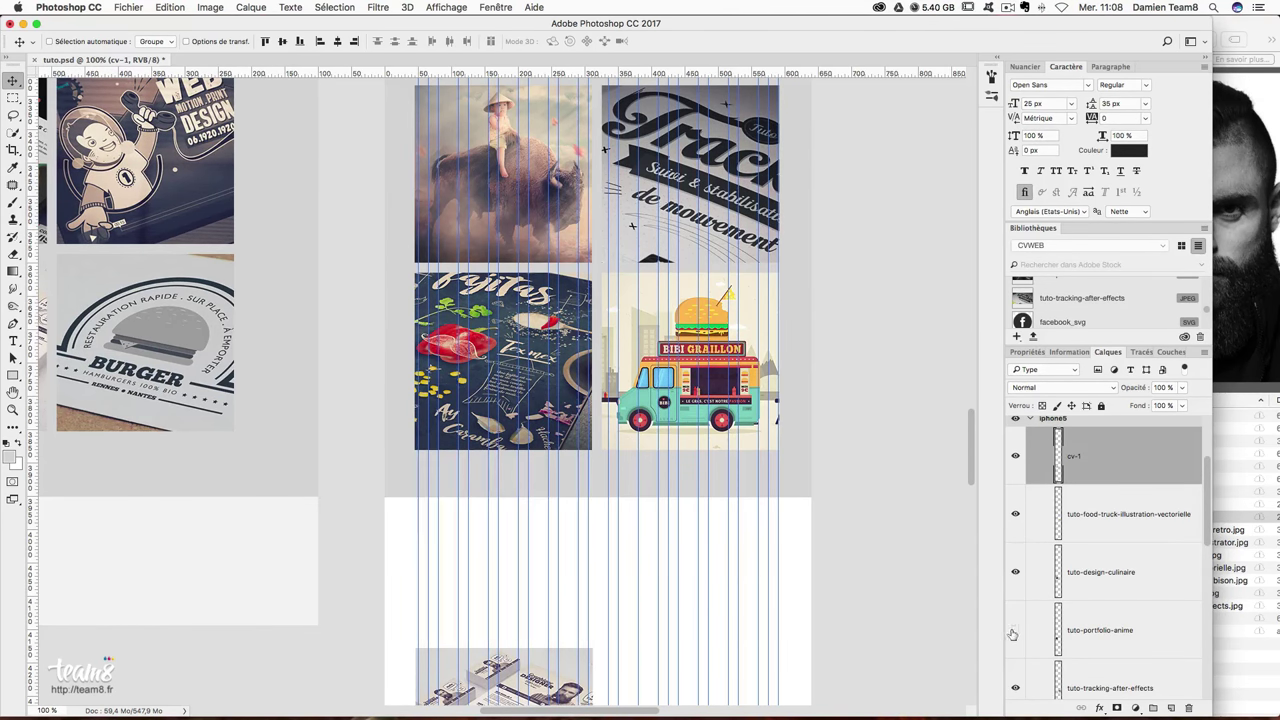
click(1018, 586)
click(1015, 514)
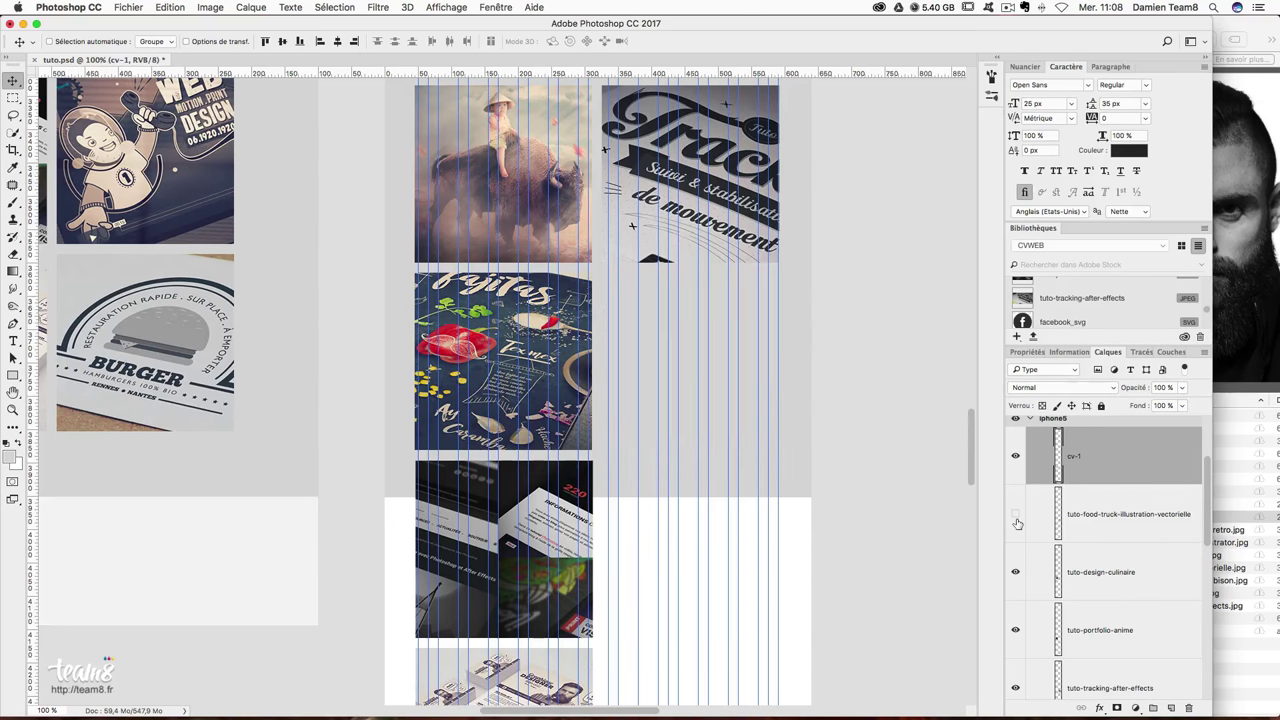
scroll(1018, 522, up, 1)
click(1016, 500)
scroll(1060, 520, up, 3)
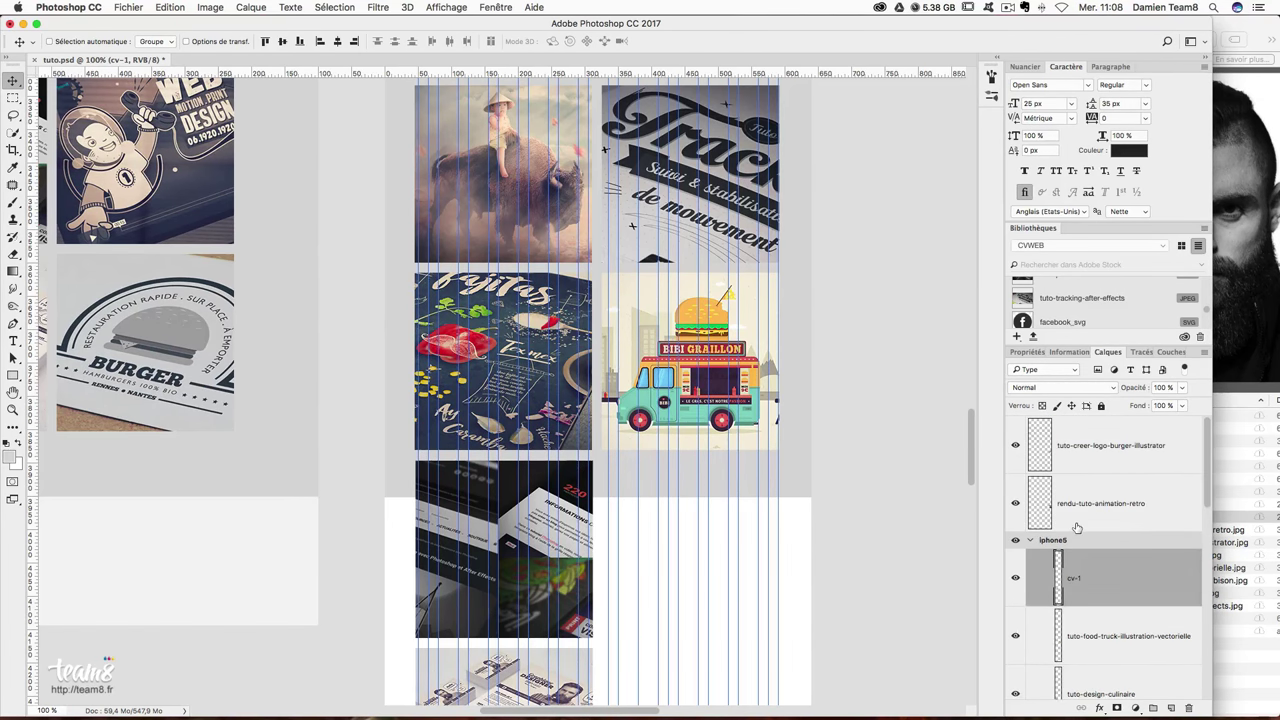
click(1110, 459)
shift+click(1098, 508)
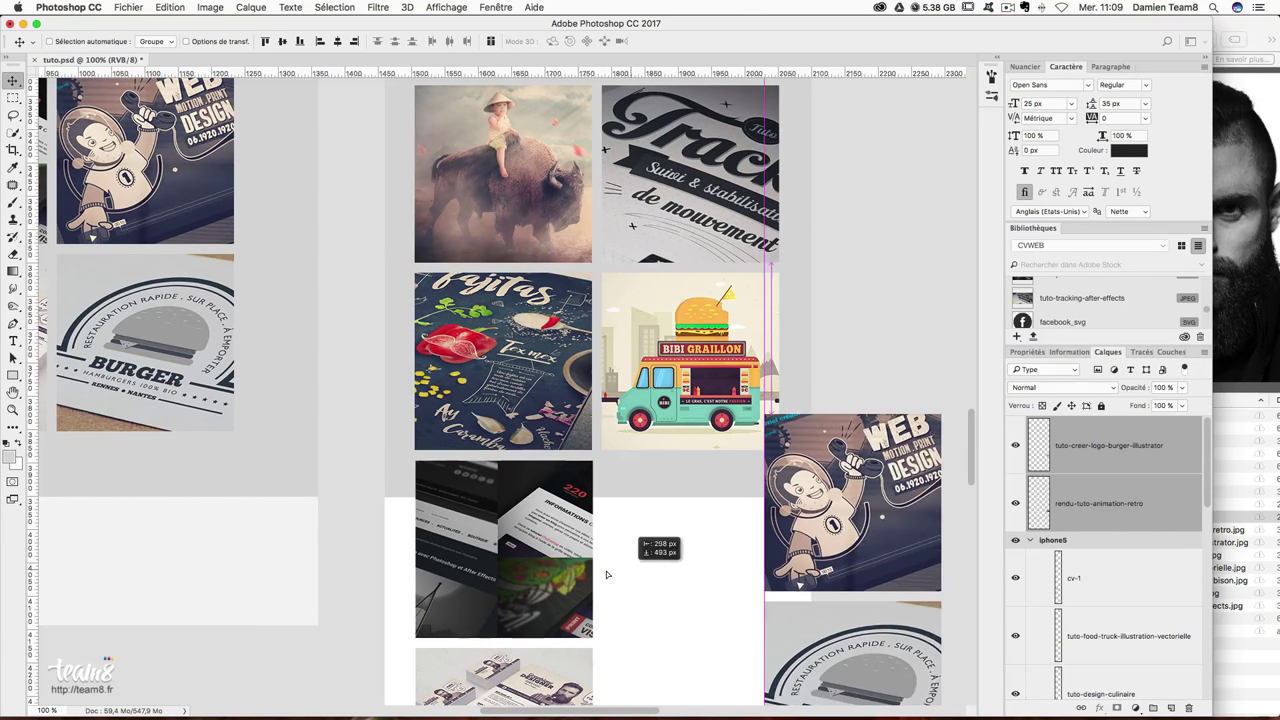
- Move both images into the iphone5 mockup, placing the robot image under the food truck
mouse_move(828, 241)
mouse_down()
mouse_move(750, 527)
mouse_move(955, 540)
mouse_up()
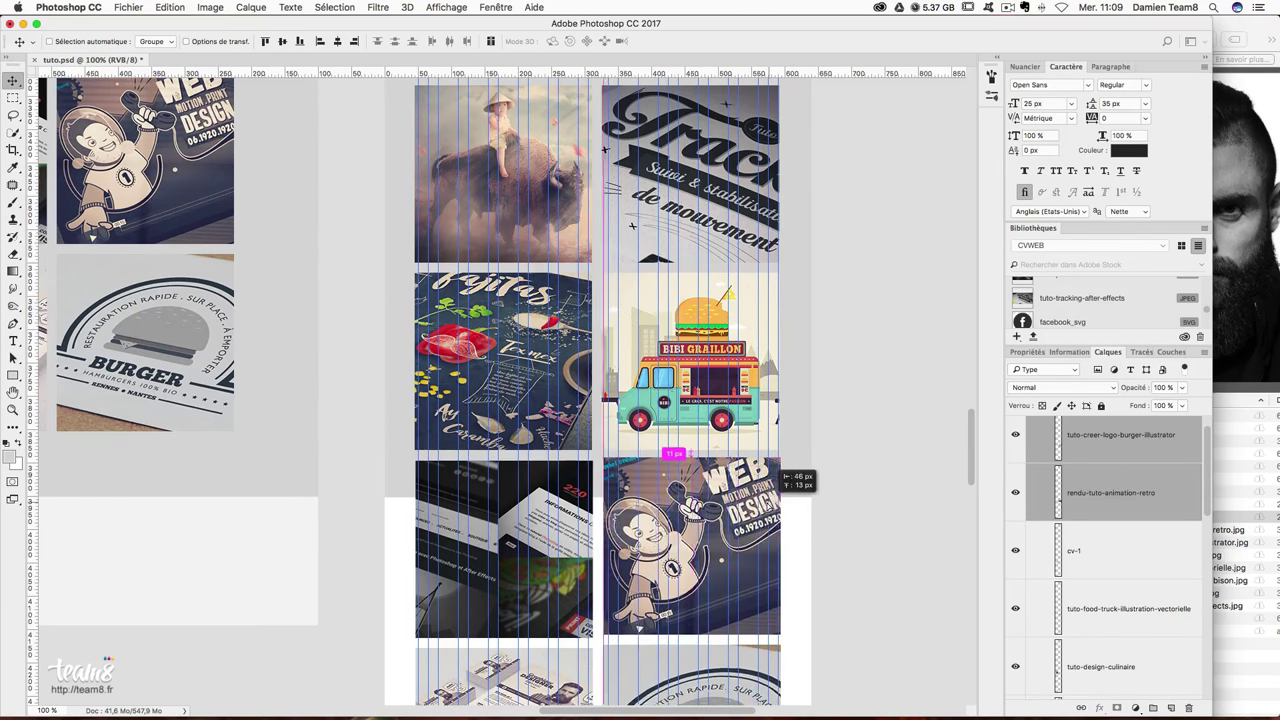
drag(805, 517, 773, 509)
key(Right)
key(Right)
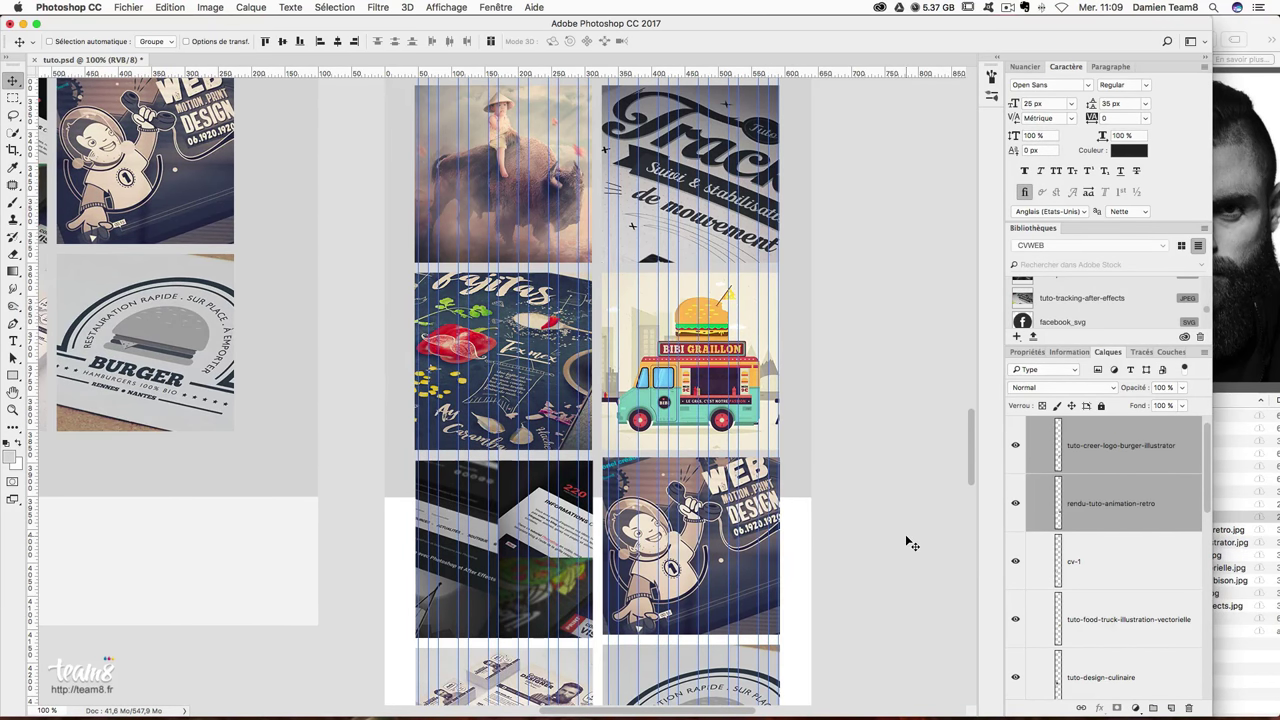
key(Down)
key(Down)
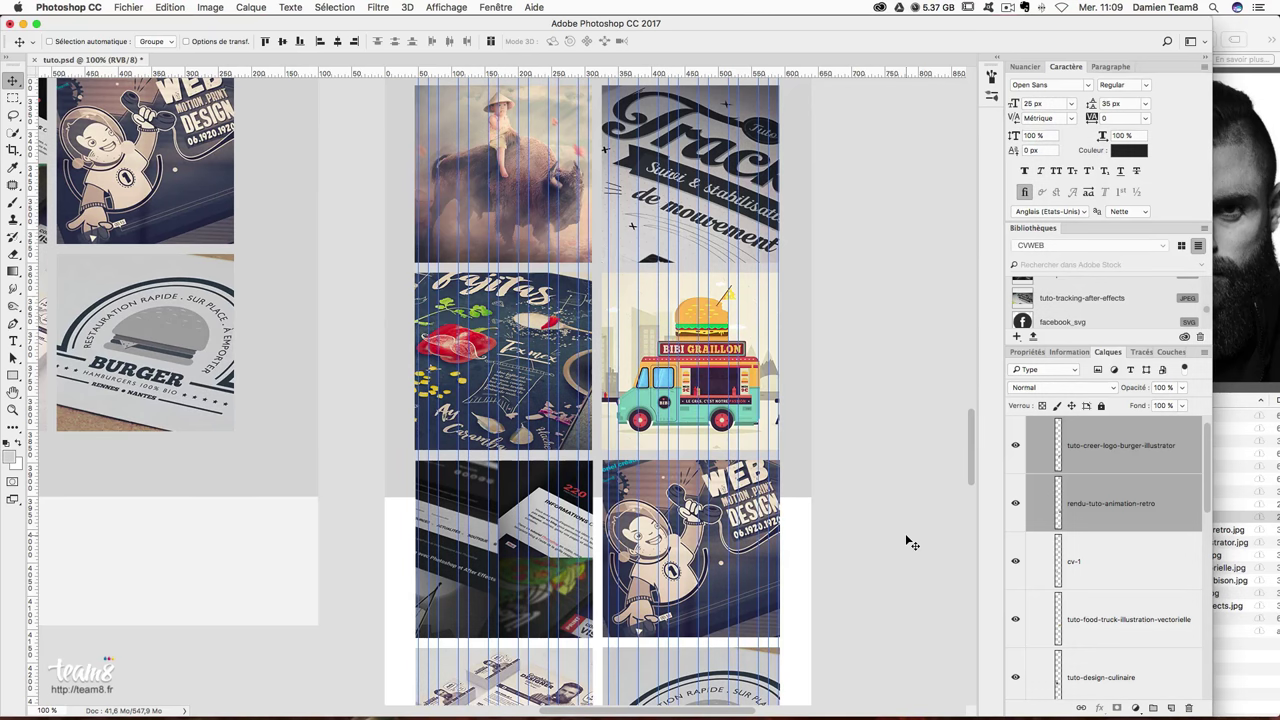
- Select the burger logo layer, then the whole range of thumbnail layers
scroll(811, 504, up, 3)
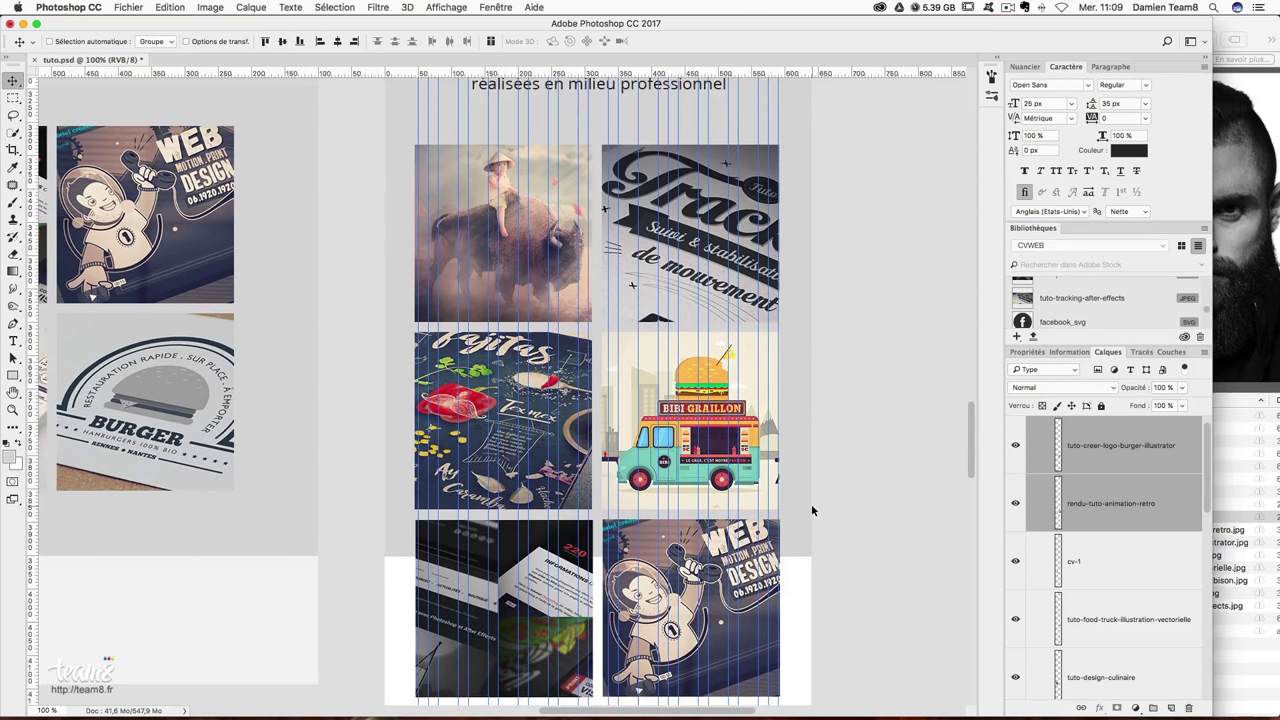
scroll(811, 503, down, 1)
click(1160, 460)
scroll(1150, 500, down, 2)
scroll(1145, 530, down, 2)
scroll(1136, 573, down, 2)
shift+click(1136, 578)
scroll(1130, 560, down, 2)
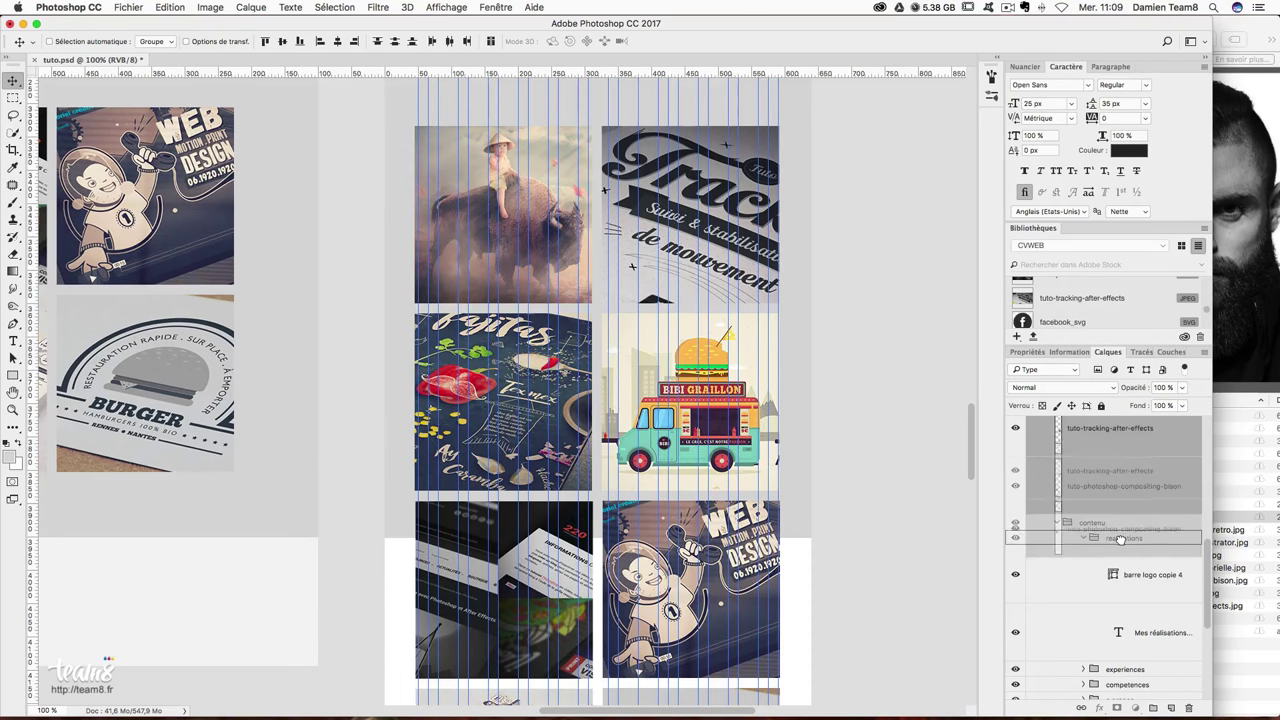
scroll(1124, 546, down, 3)
scroll(1125, 540, up, 2)
- Collapse the realisations and iphone5 contenu groups and select the iphone5 background layer
click(1084, 455)
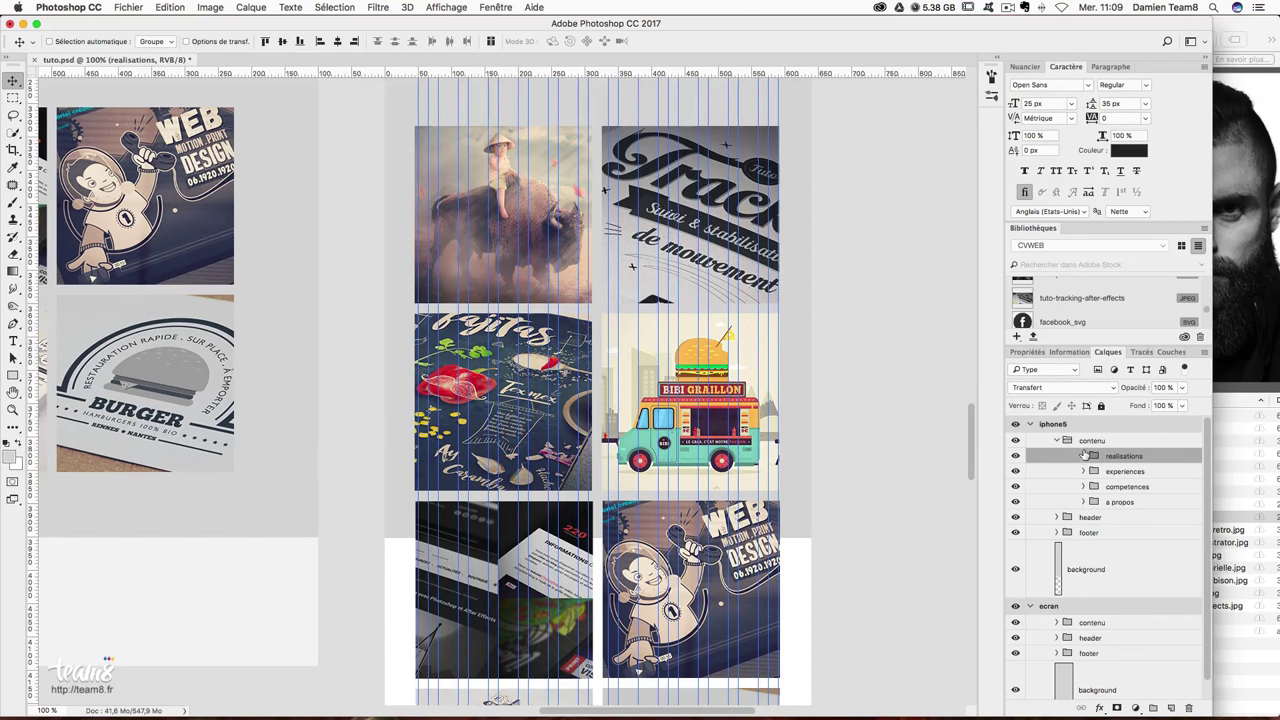
click(1058, 442)
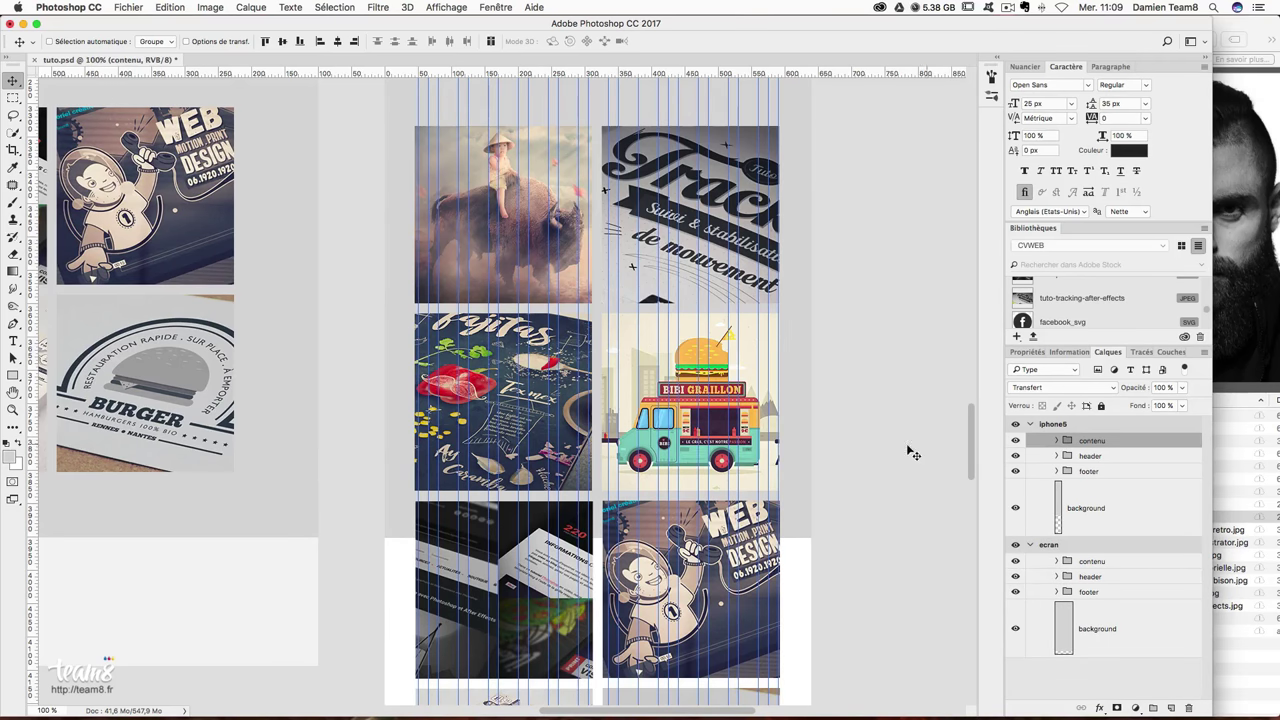
scroll(810, 490, down, 3)
scroll(810, 490, down, 2)
scroll(810, 490, down, 4)
scroll(810, 490, up, 5)
right_click(806, 352)
click(840, 351)
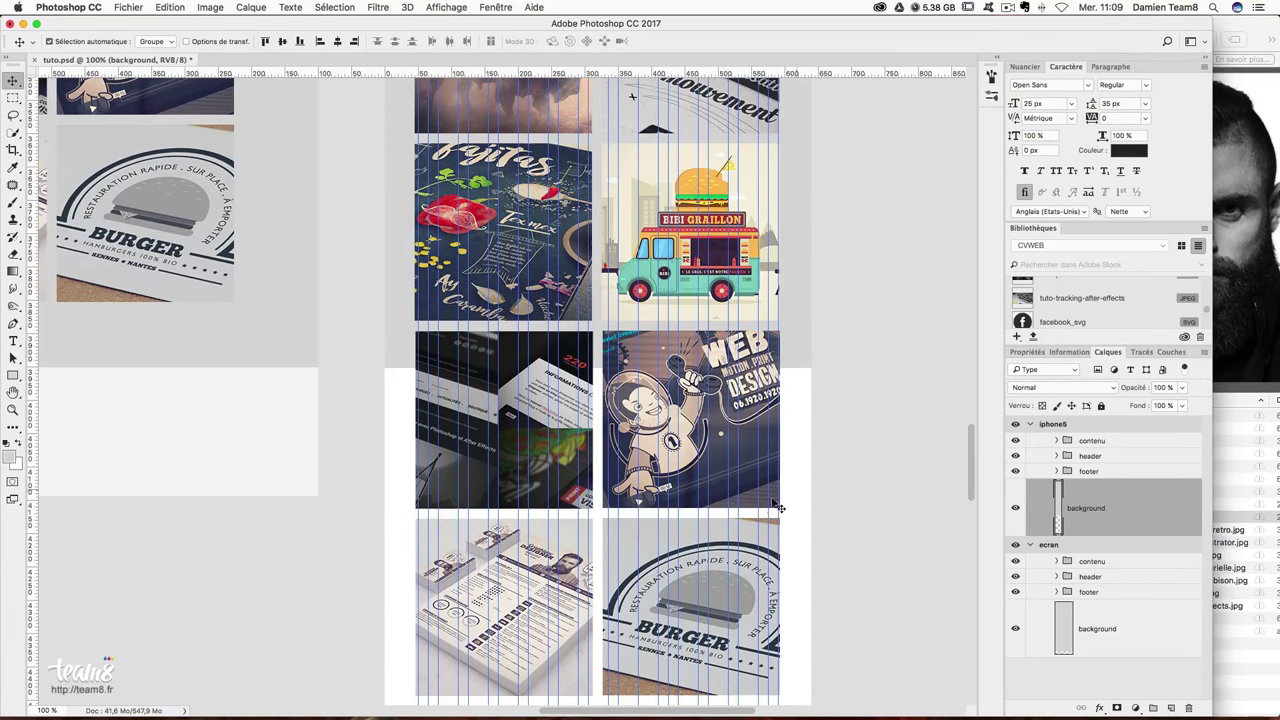
scroll(779, 508, down, 5)
- Stretch the iphone5 background down to fit the new image row
key(ctrl+t)
drag(838, 95, 781, 465)
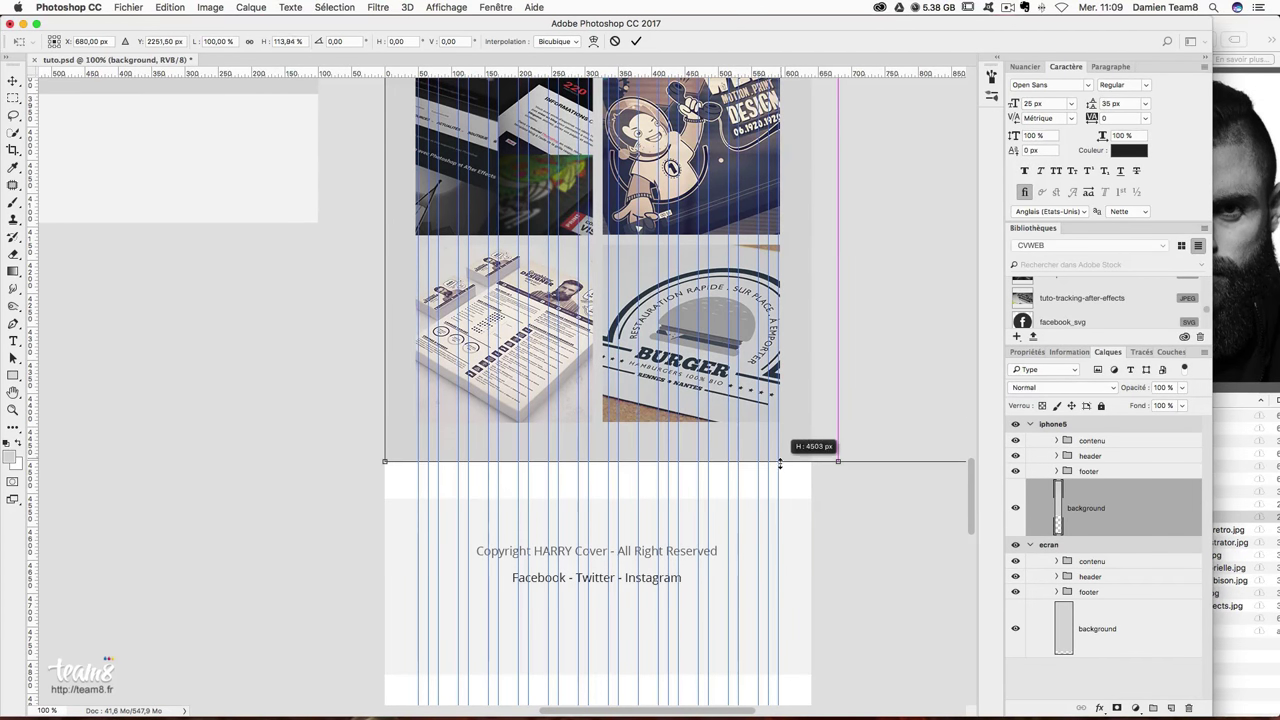
key(Return)
- Measure the spacing below the image grid and add a horizontal guide where the footer starts
click(14, 99)
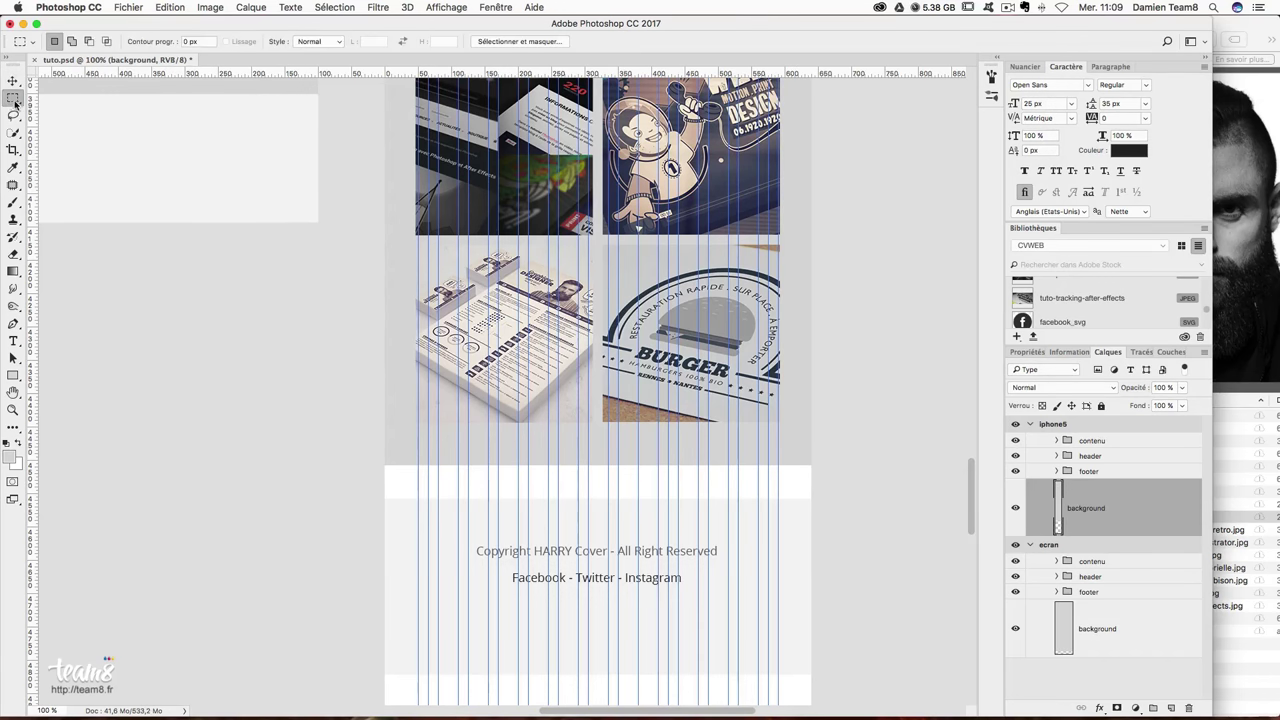
drag(519, 421, 580, 476)
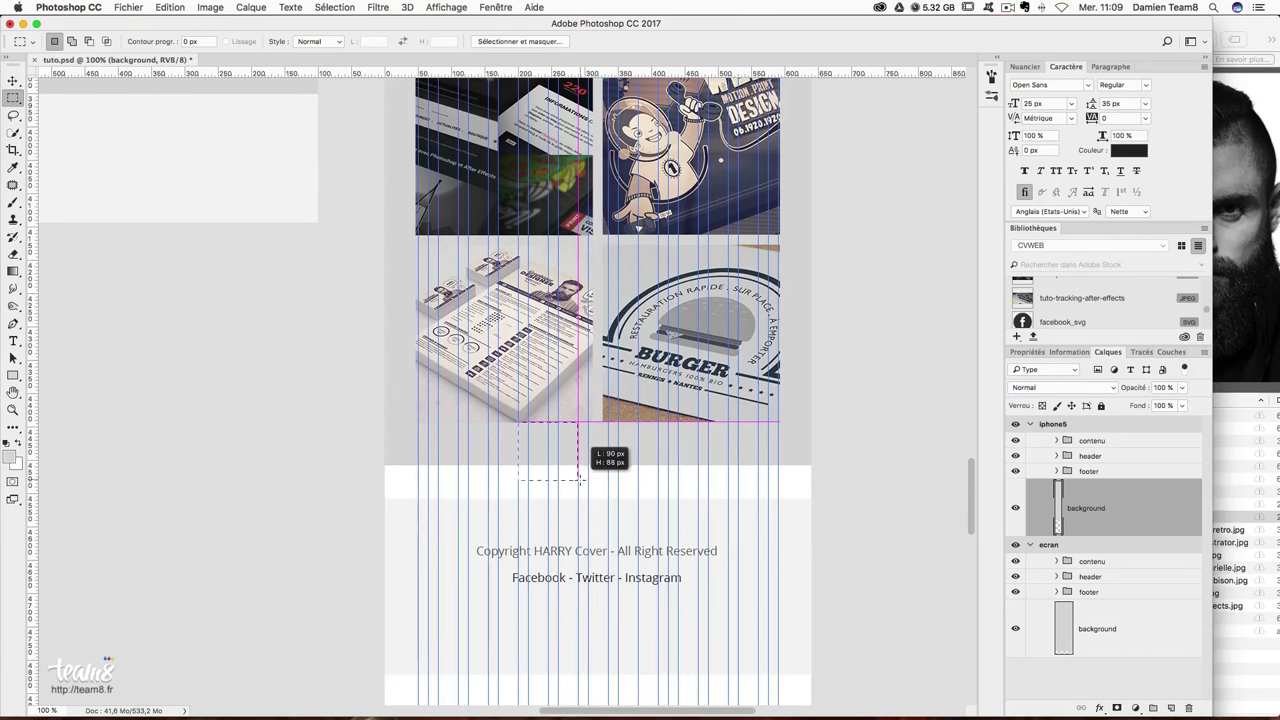
drag(580, 476, 580, 489)
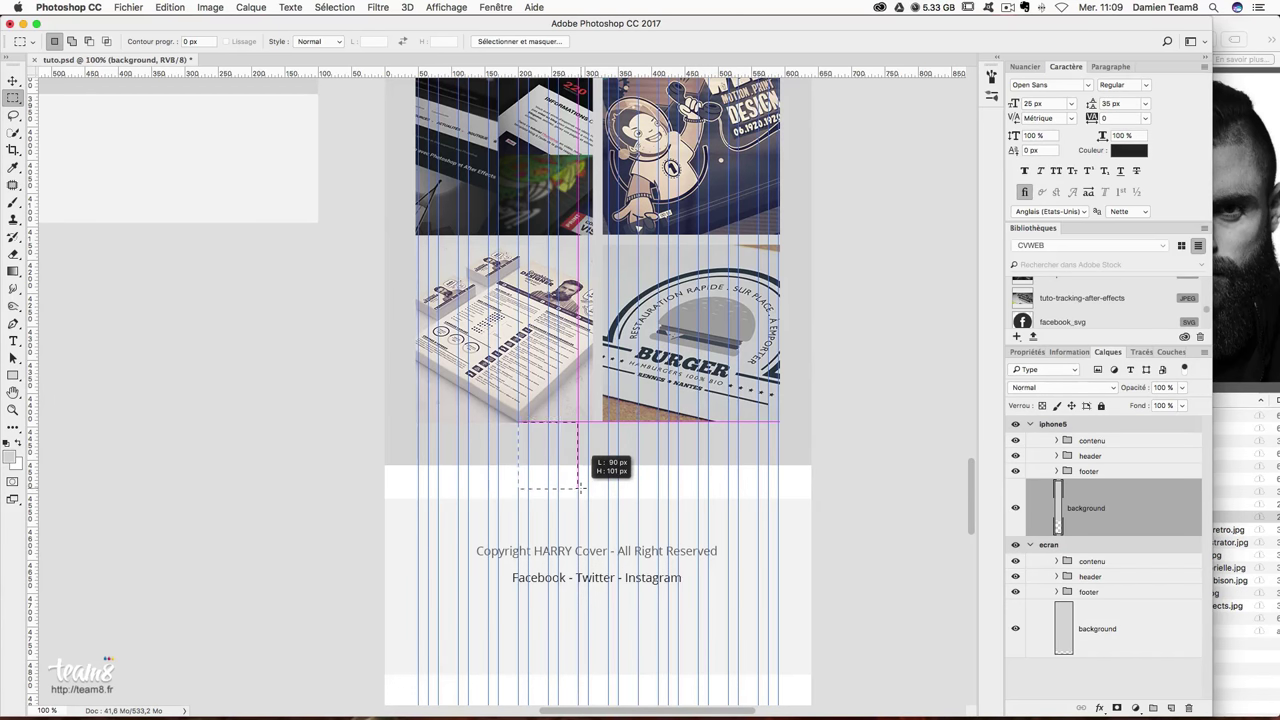
drag(584, 95, 609, 199)
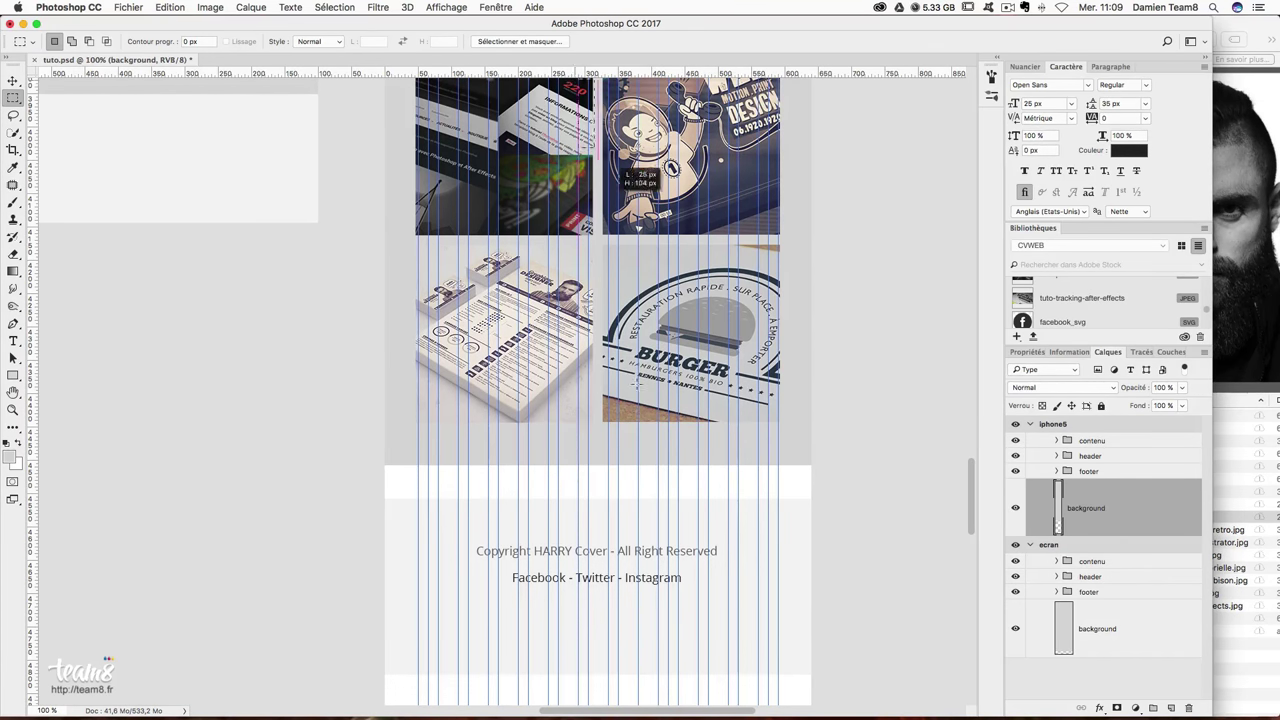
mouse_move(635, 382)
mouse_down()
mouse_move(574, 446)
mouse_move(602, 483)
mouse_up()
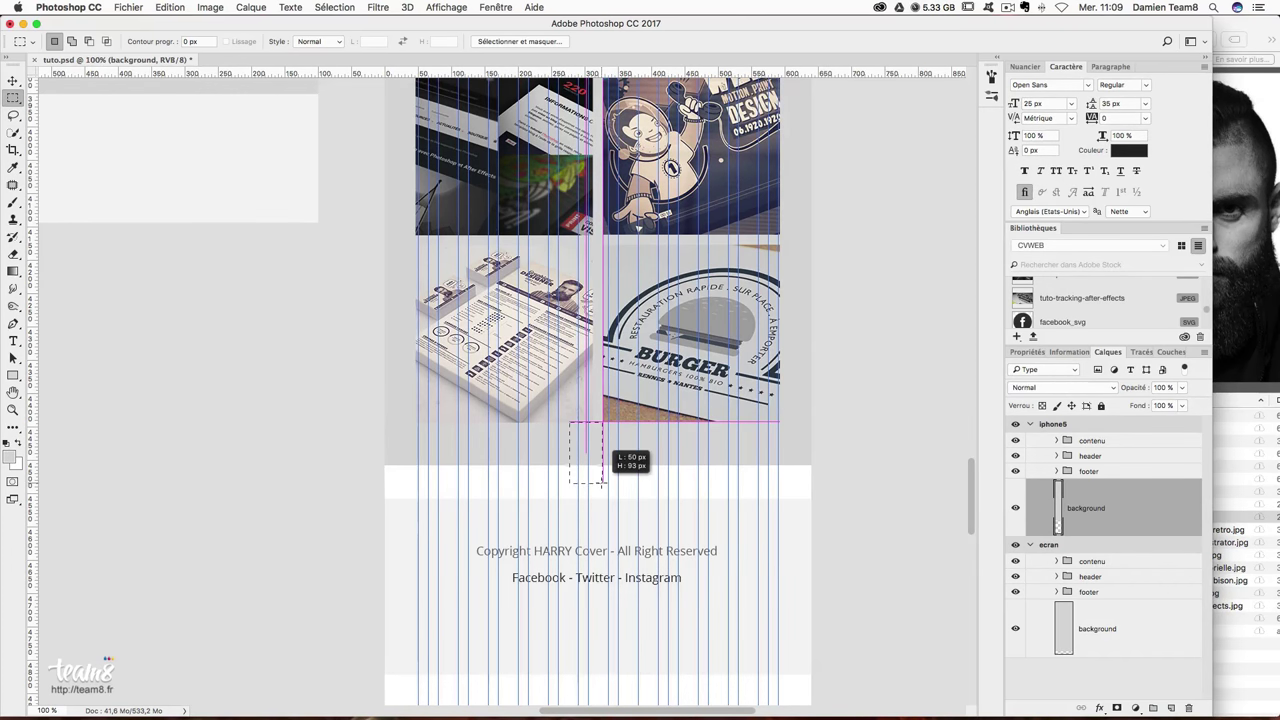
drag(602, 483, 602, 489)
drag(589, 72, 694, 488)
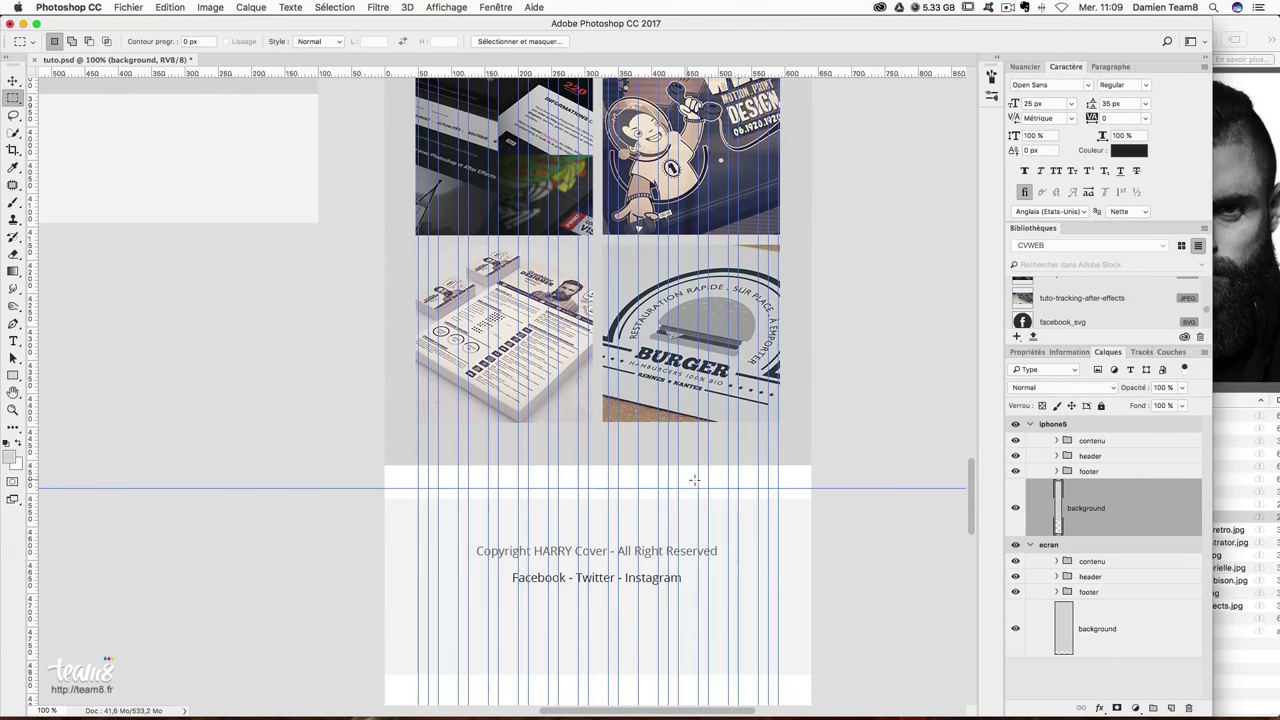
- Move the iphone5 footer group so it lines up with the guide
click(15, 79)
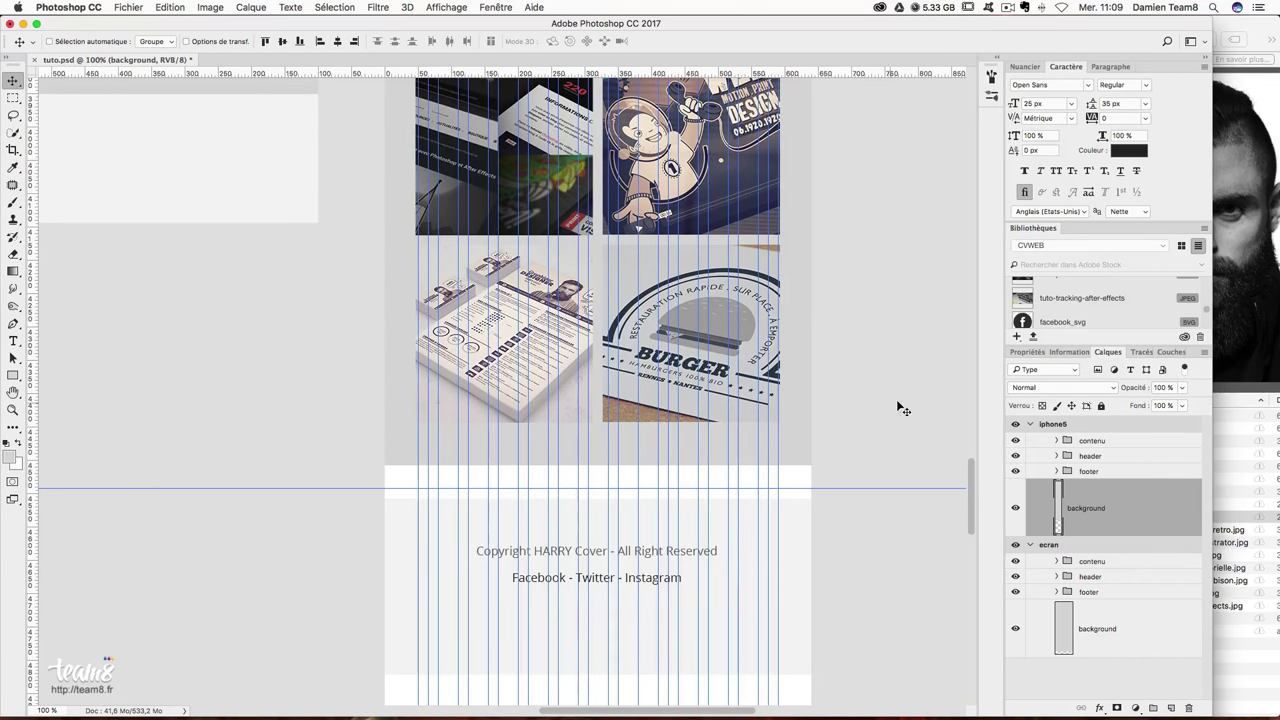
click(1100, 475)
drag(637, 525, 647, 491)
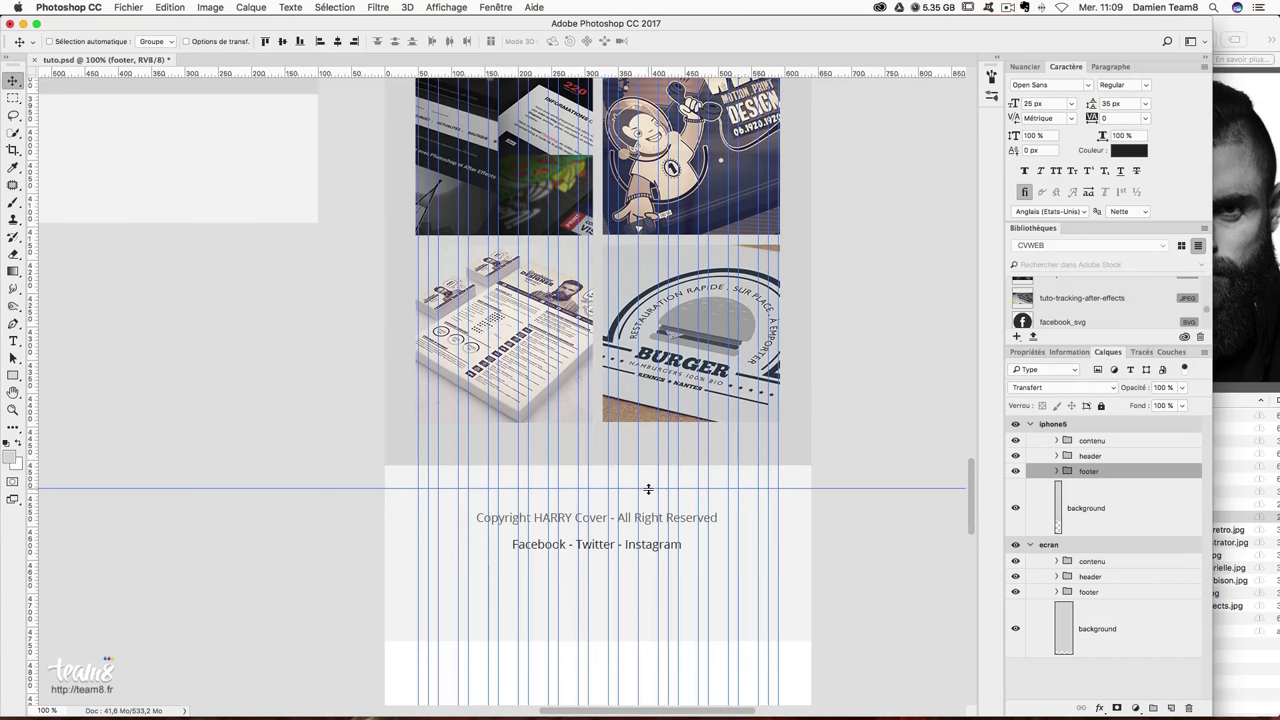
drag(633, 477, 627, 499)
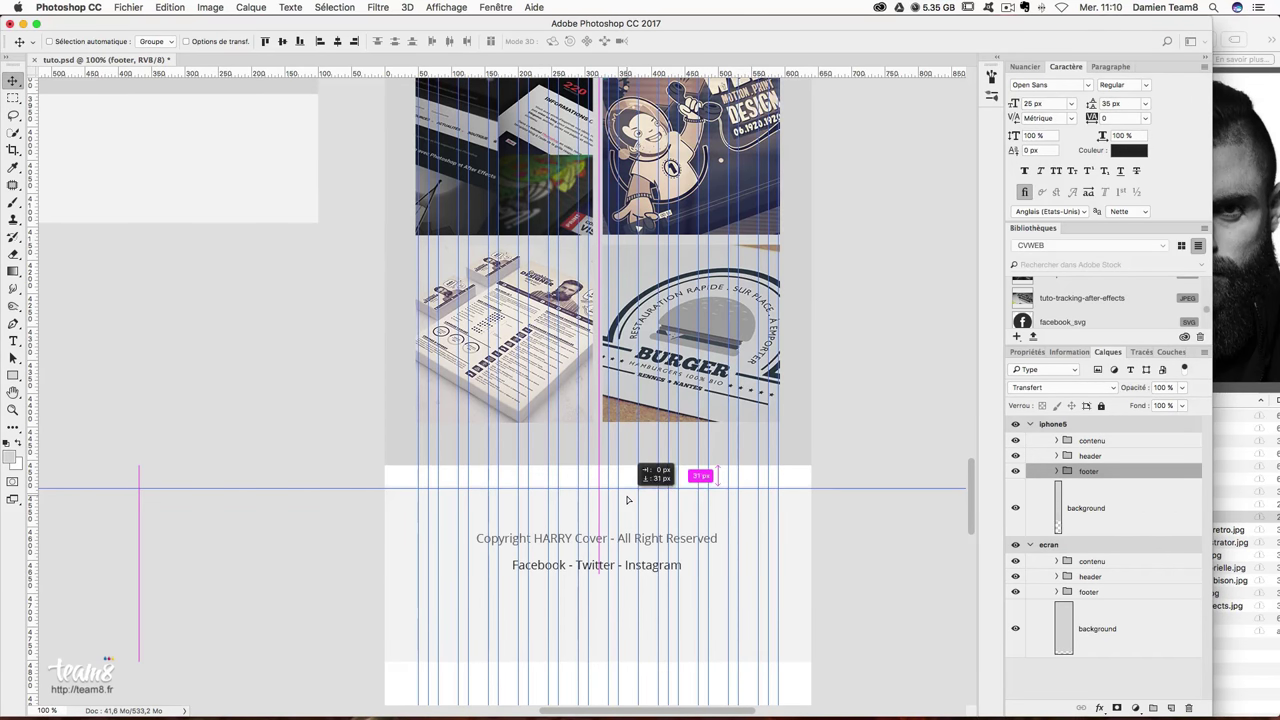
- Bring the iphone5 background's edge to the guide, then hide the guides
right_click(620, 446)
click(663, 466)
key(ctrl+t)
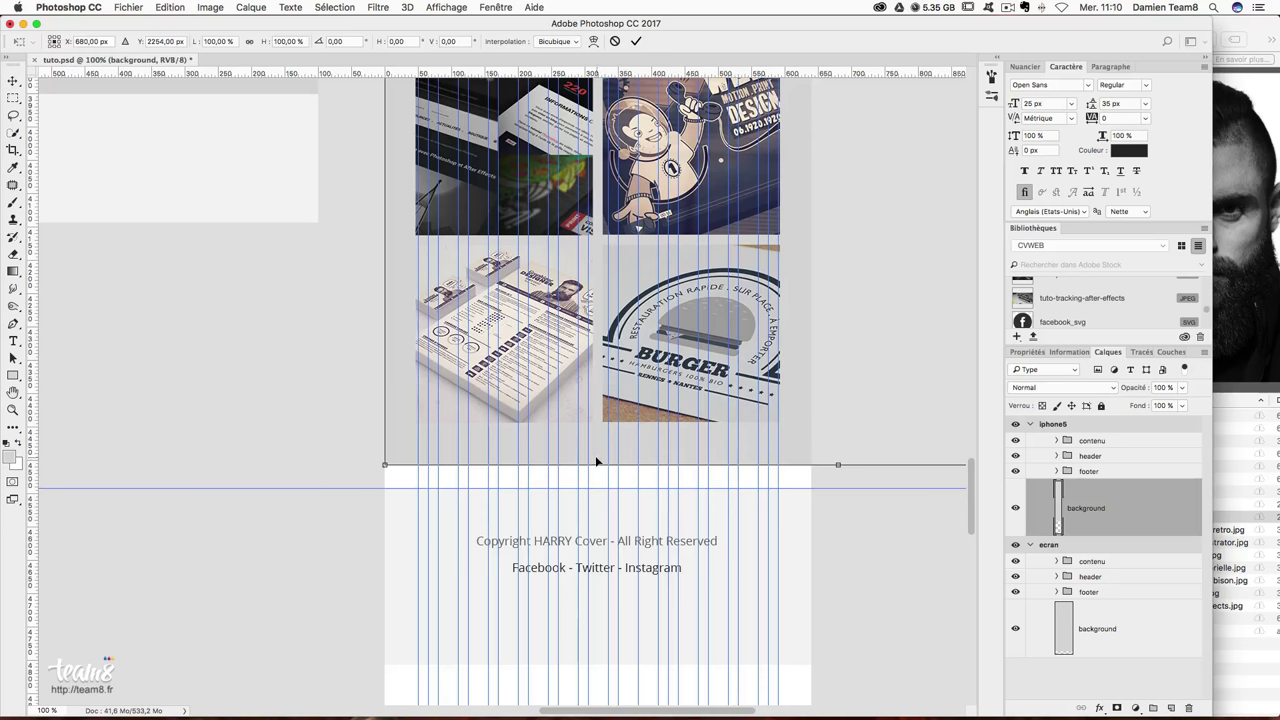
drag(643, 466, 643, 489)
key(Return)
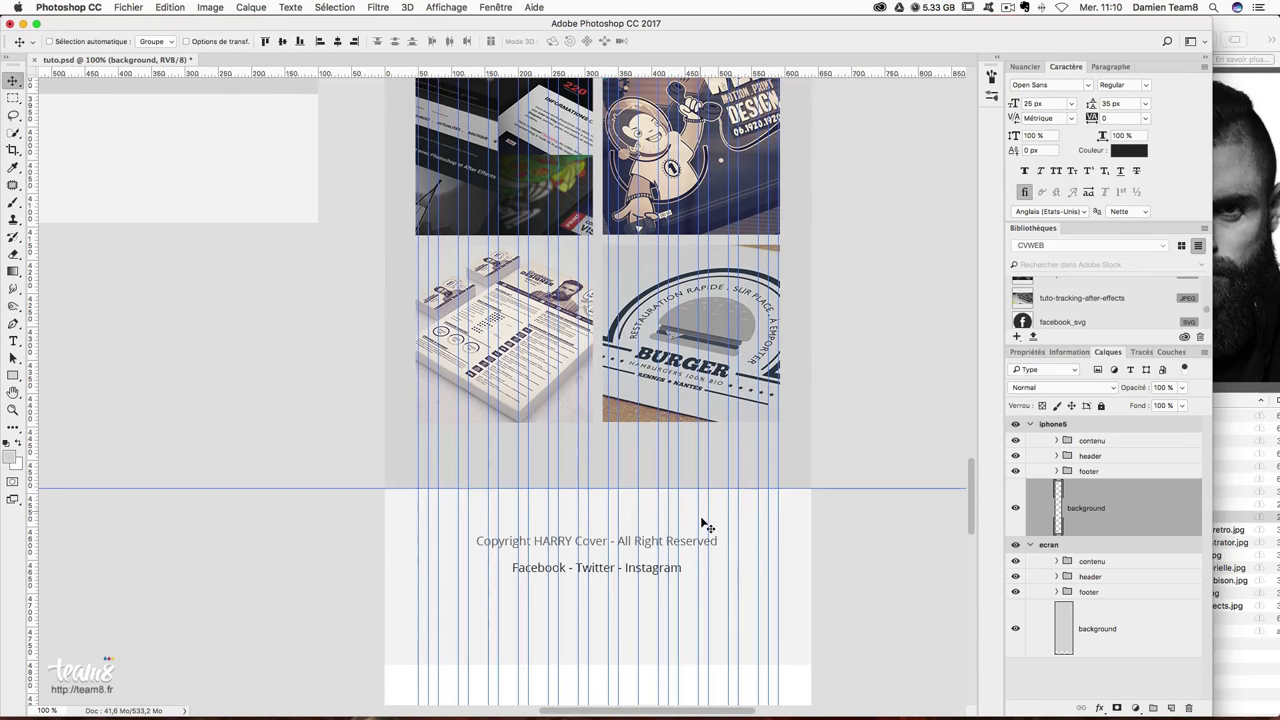
key(super+semicolon)
- Shorten the Rectangle 6 footer band to 179 px and zoom out to see both mockups
scroll(714, 535, down, 3)
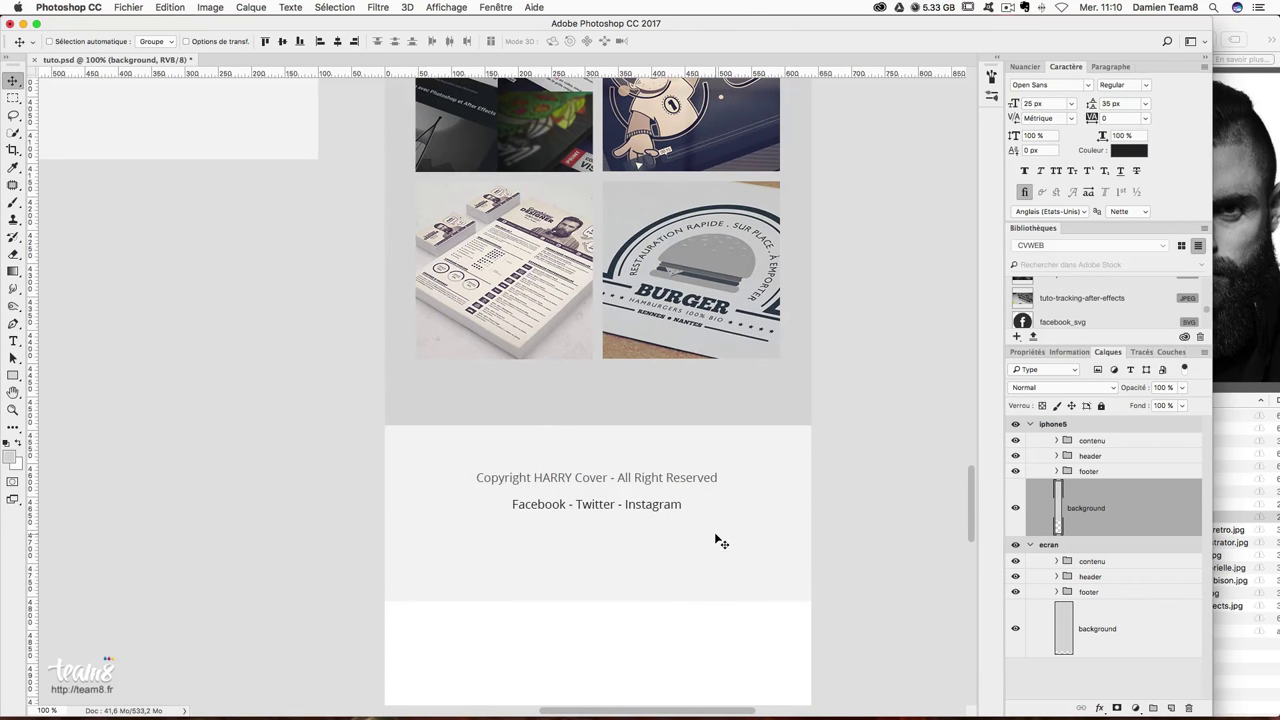
scroll(714, 541, down, 2)
right_click(720, 540)
click(766, 562)
key(ctrl+t)
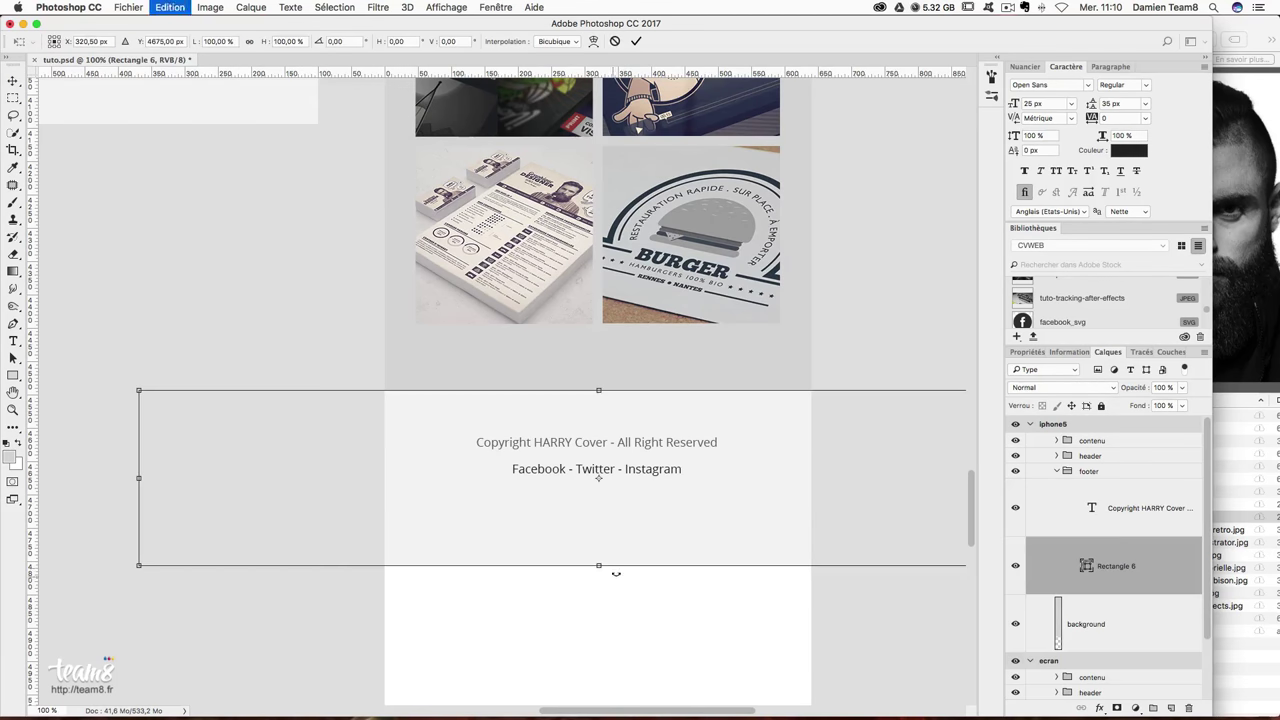
drag(598, 565, 600, 509)
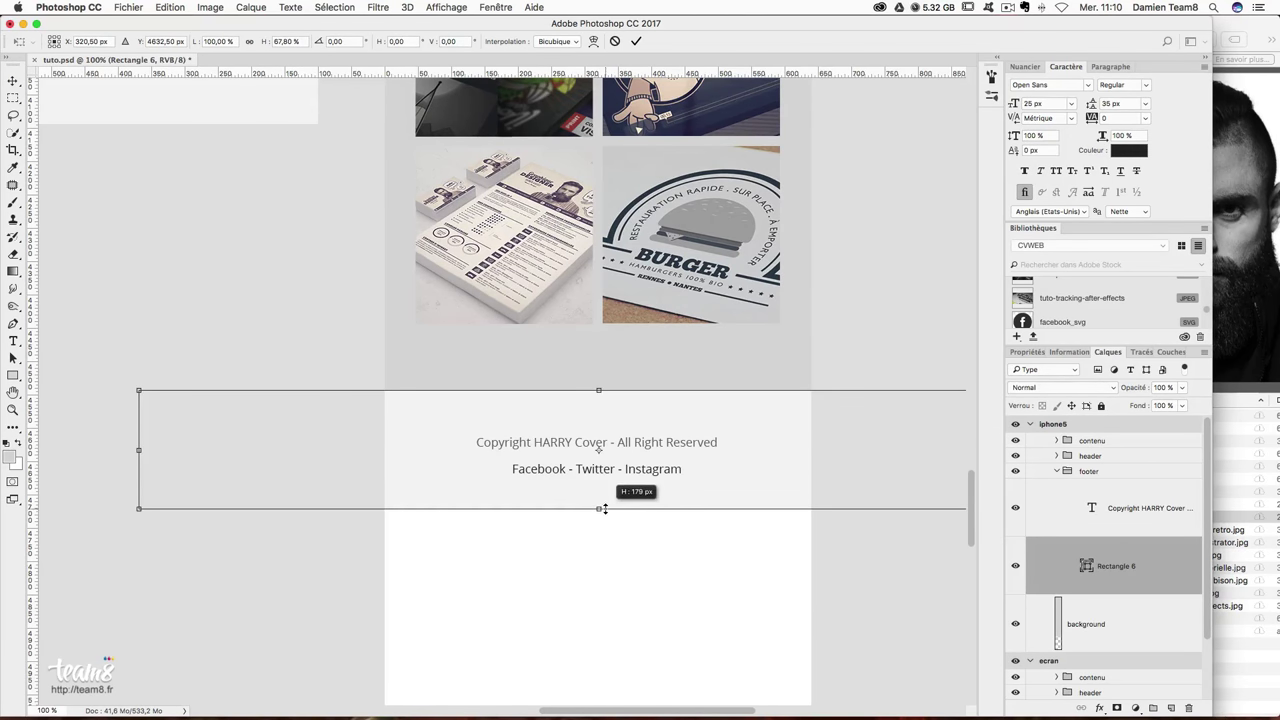
key(Return)
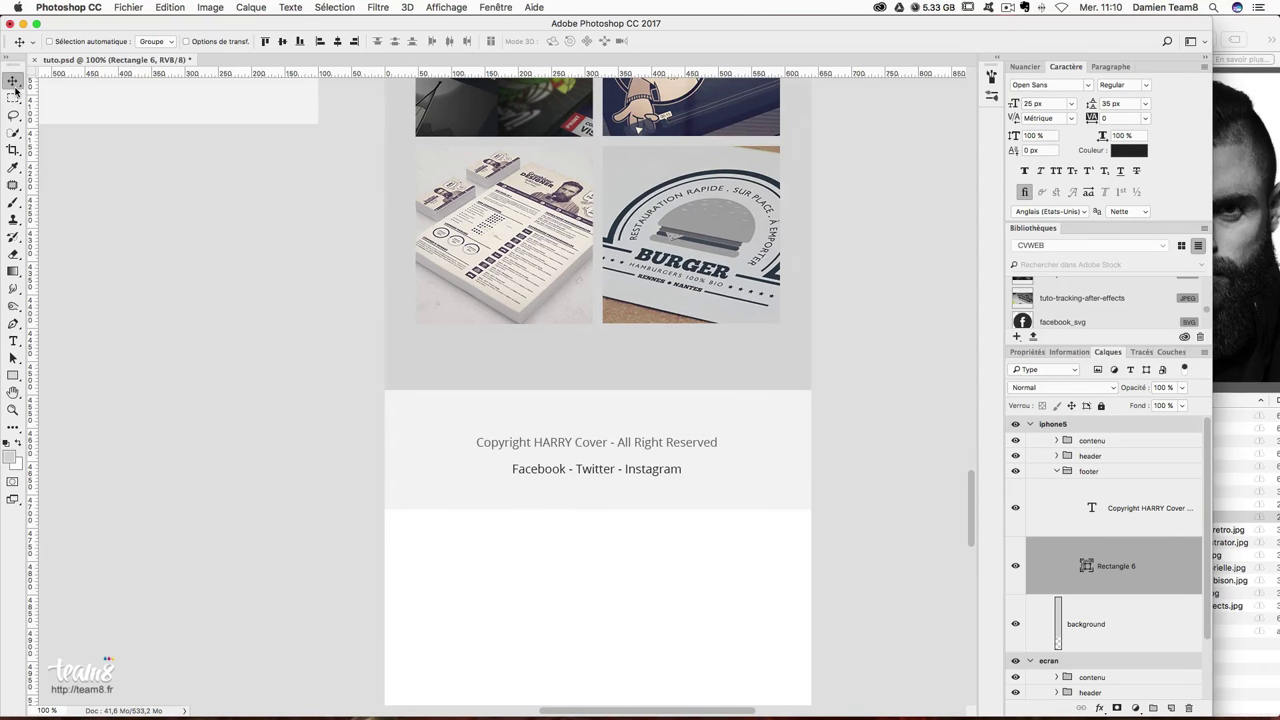
key(super+minus)
key(super+minus)
key(super+minus)
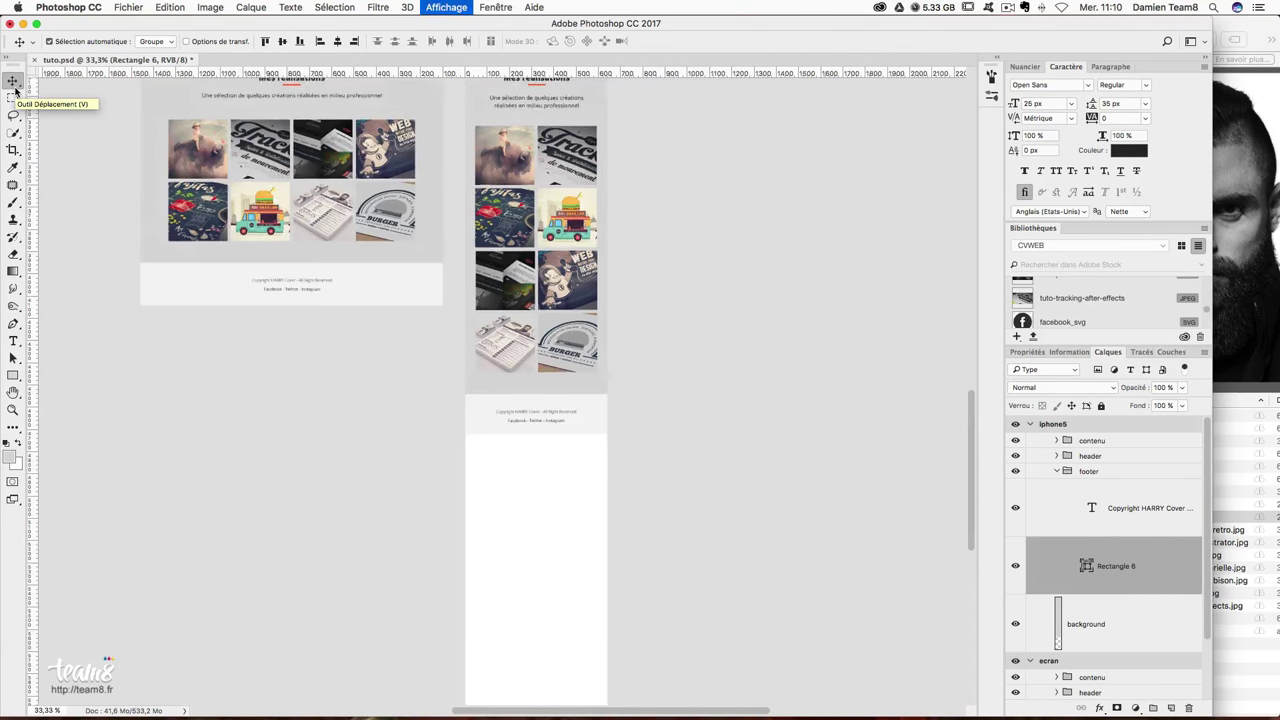
key(super+minus)
scroll(591, 277, up, 3)
scroll(586, 394, up, 4)
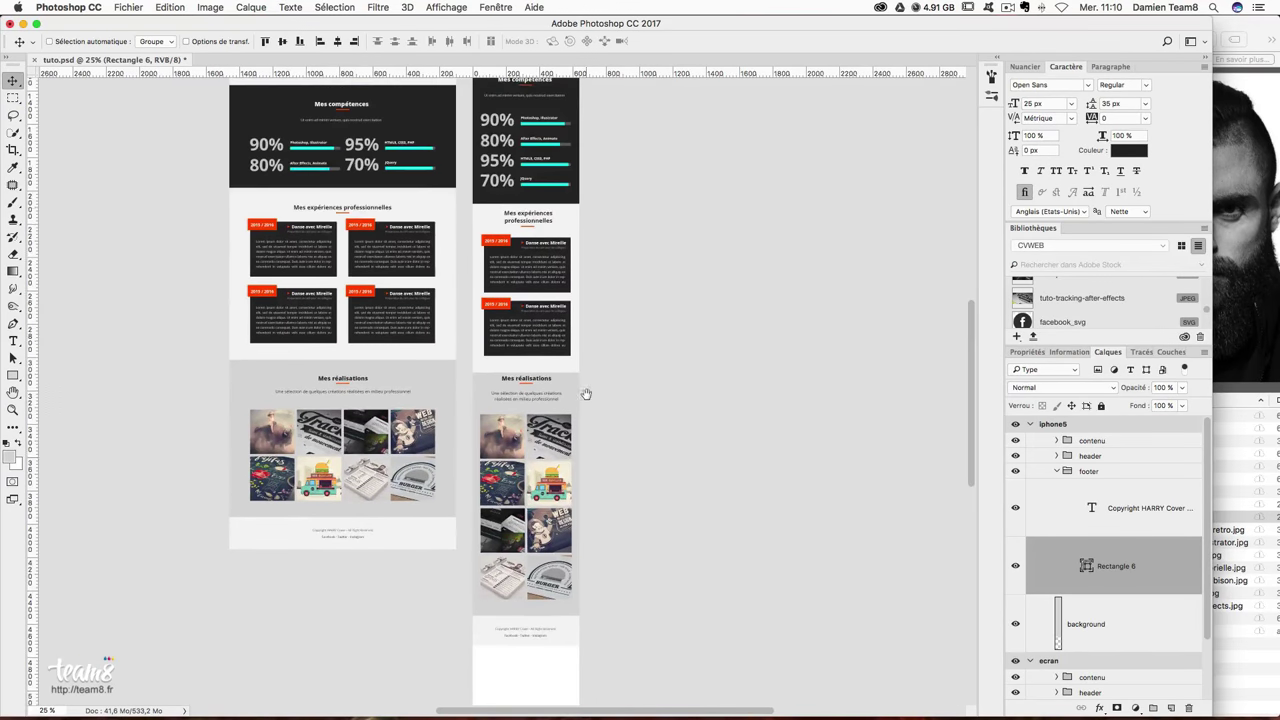
key(m)
mouse_move(577, 645)
mouse_down()
mouse_move(487, 118)
mouse_move(582, 297)
mouse_up()
drag(641, 457, 672, 466)
scroll(672, 466, down, 5)
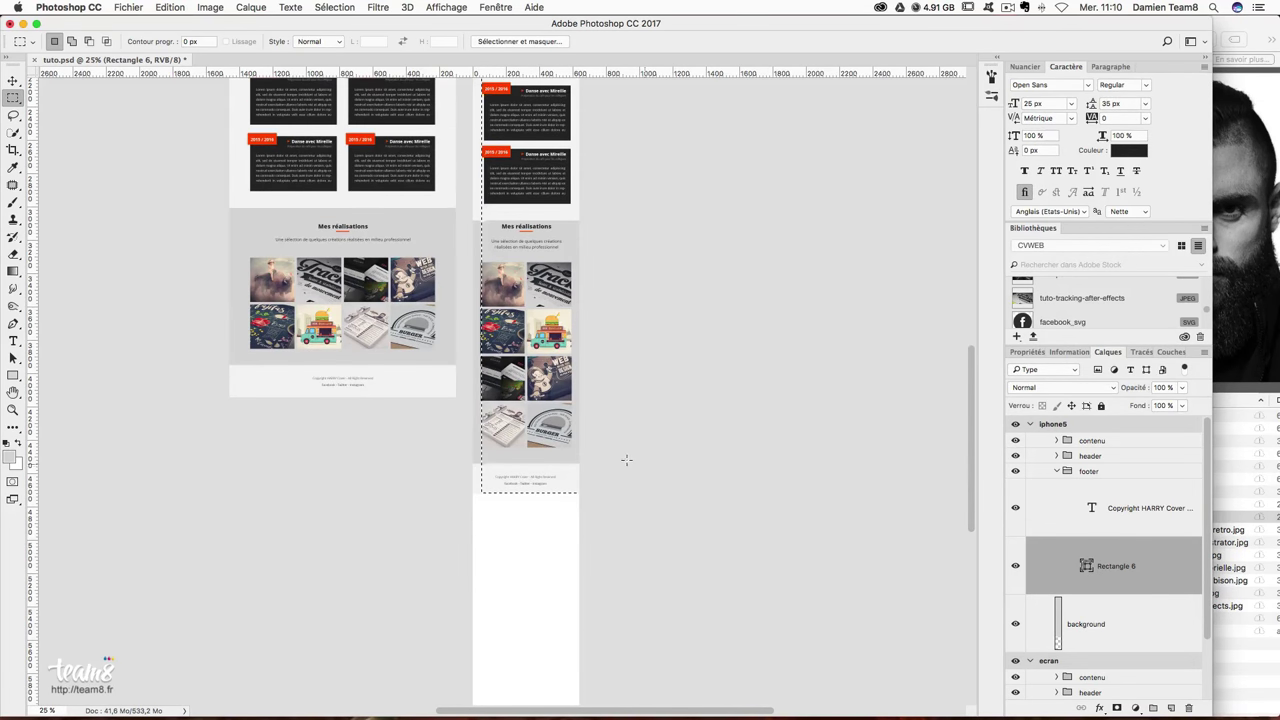
key(super+plus)
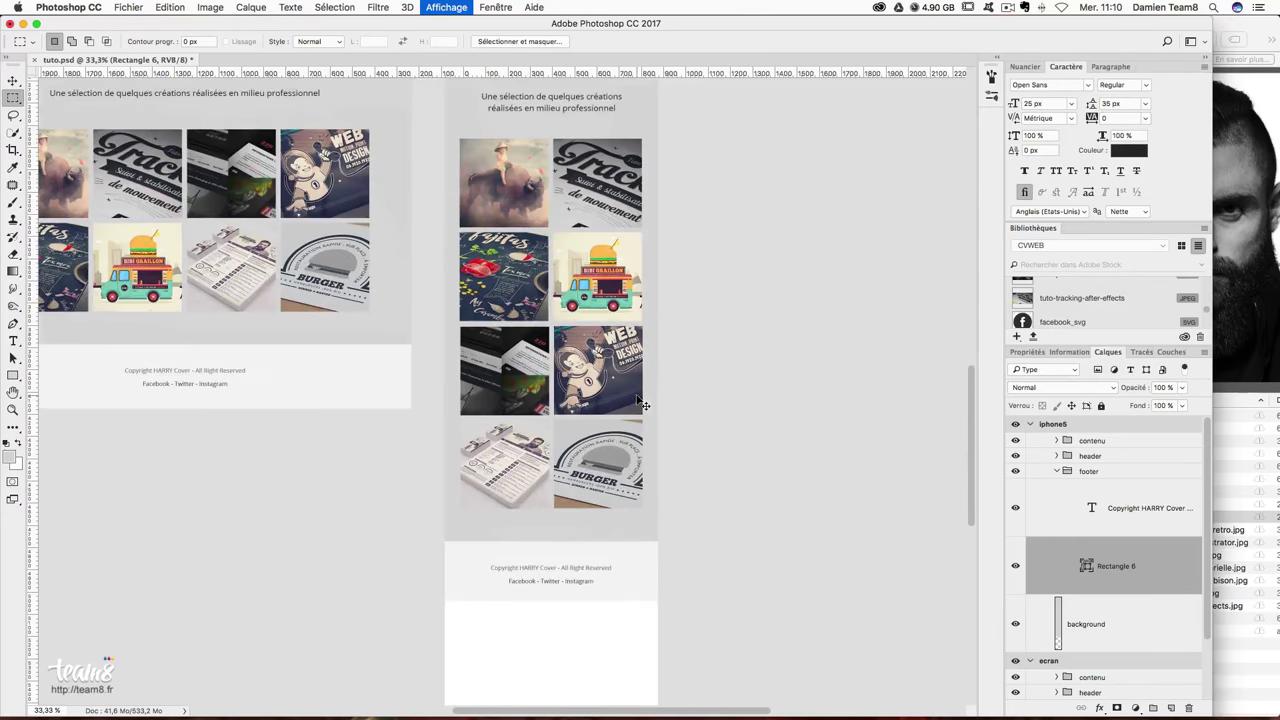
scroll(638, 395, up, 5)
scroll(637, 388, up, 2)
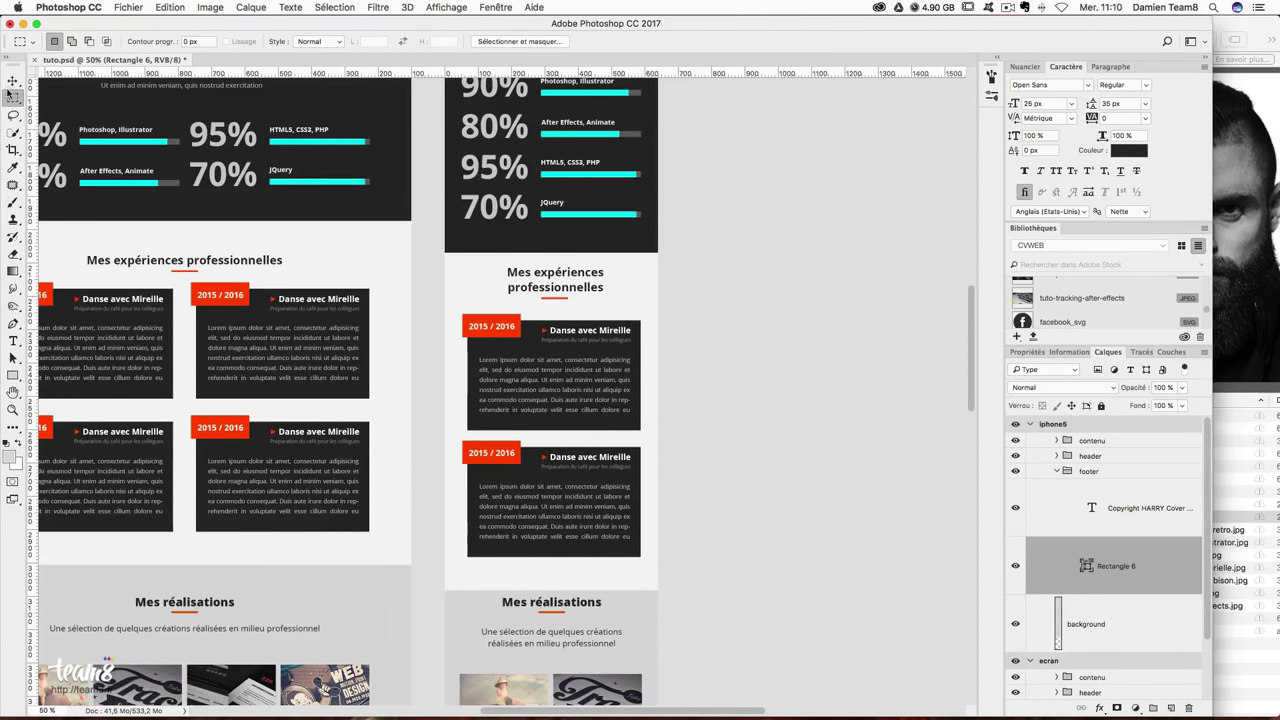
key(v)
scroll(441, 218, up, 3)
scroll(441, 218, up, 2)
scroll(469, 214, up, 2)
scroll(474, 237, up, 3)
scroll(476, 248, up, 3)
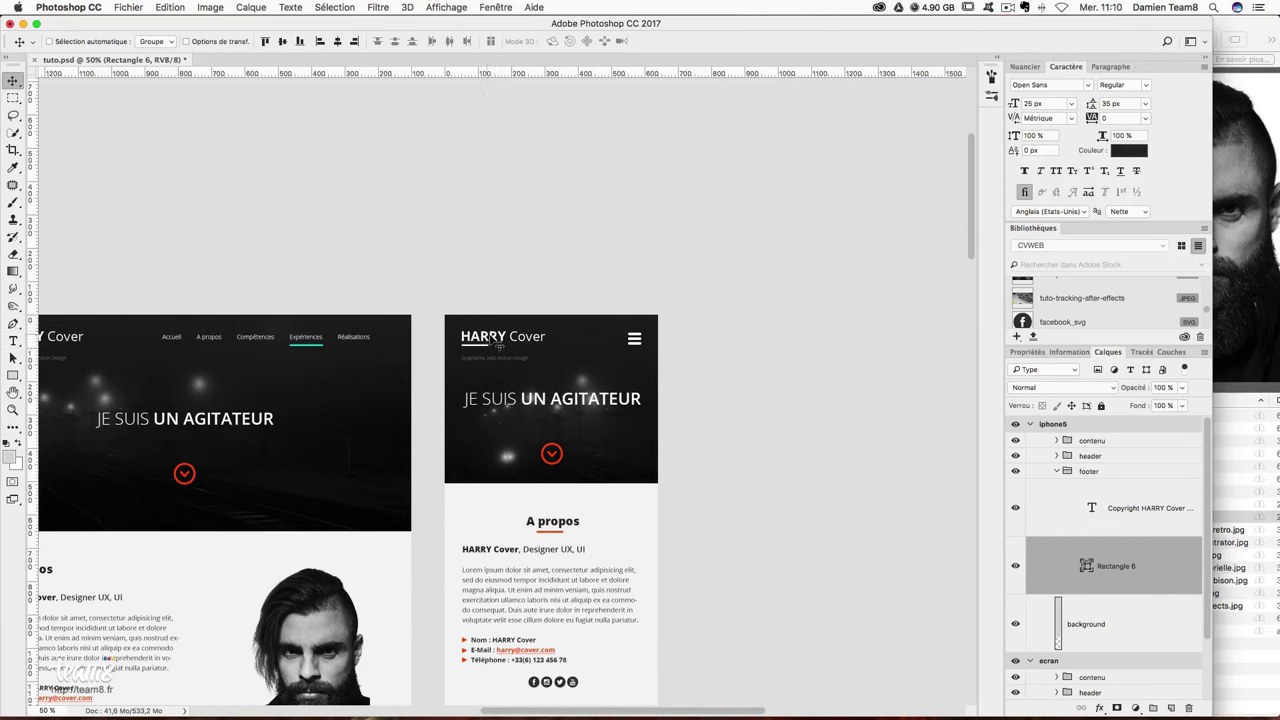
- Set the iphone5 artboard height to 4718 px in its Properties
click(1060, 424)
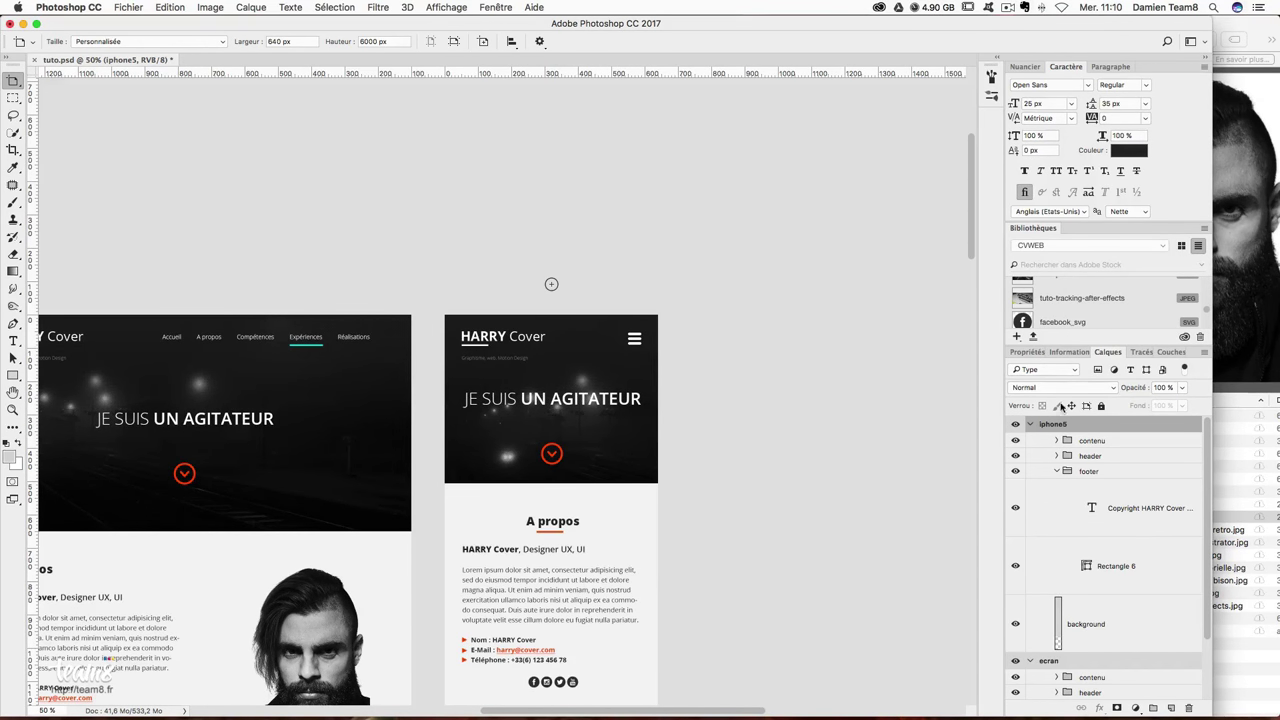
click(1027, 352)
double_click(1106, 390)
text(4718)
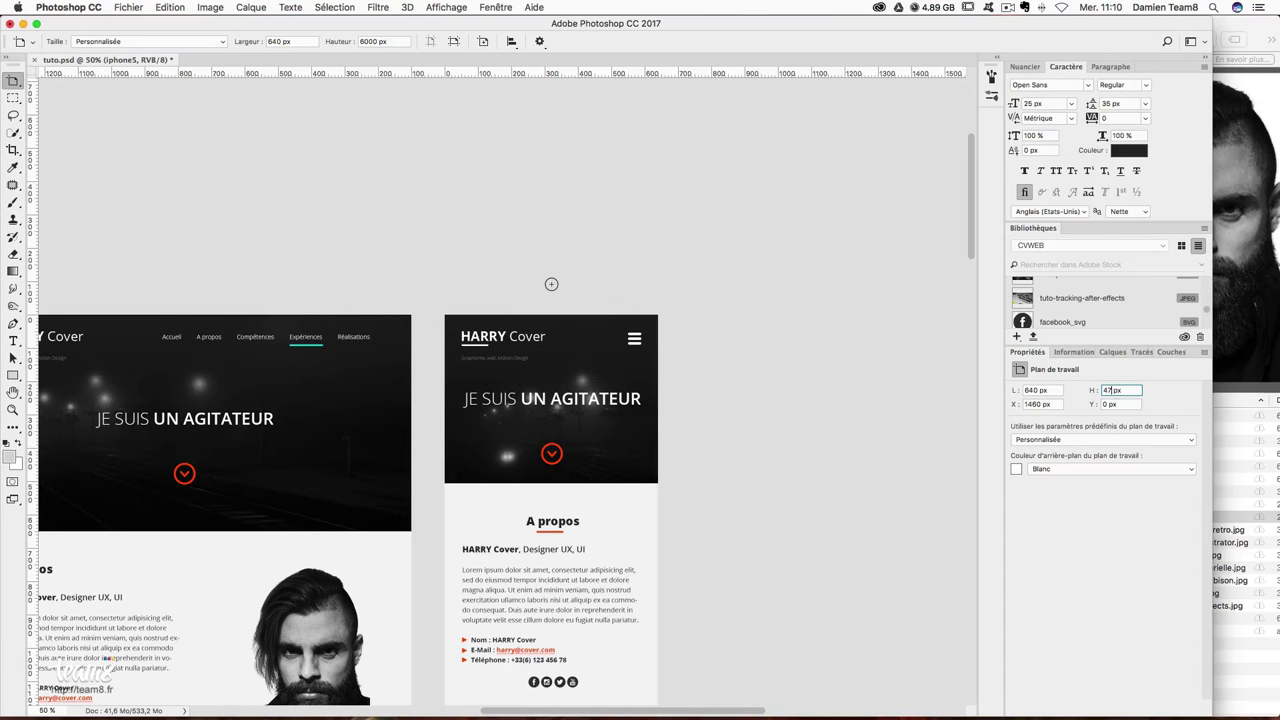
key(Return)
- Scroll down and back up to check the artboard now ends below the footer
scroll(837, 517, down, 10)
scroll(837, 517, down, 10)
scroll(837, 517, down, 10)
scroll(837, 517, down, 10)
scroll(837, 517, down, 1)
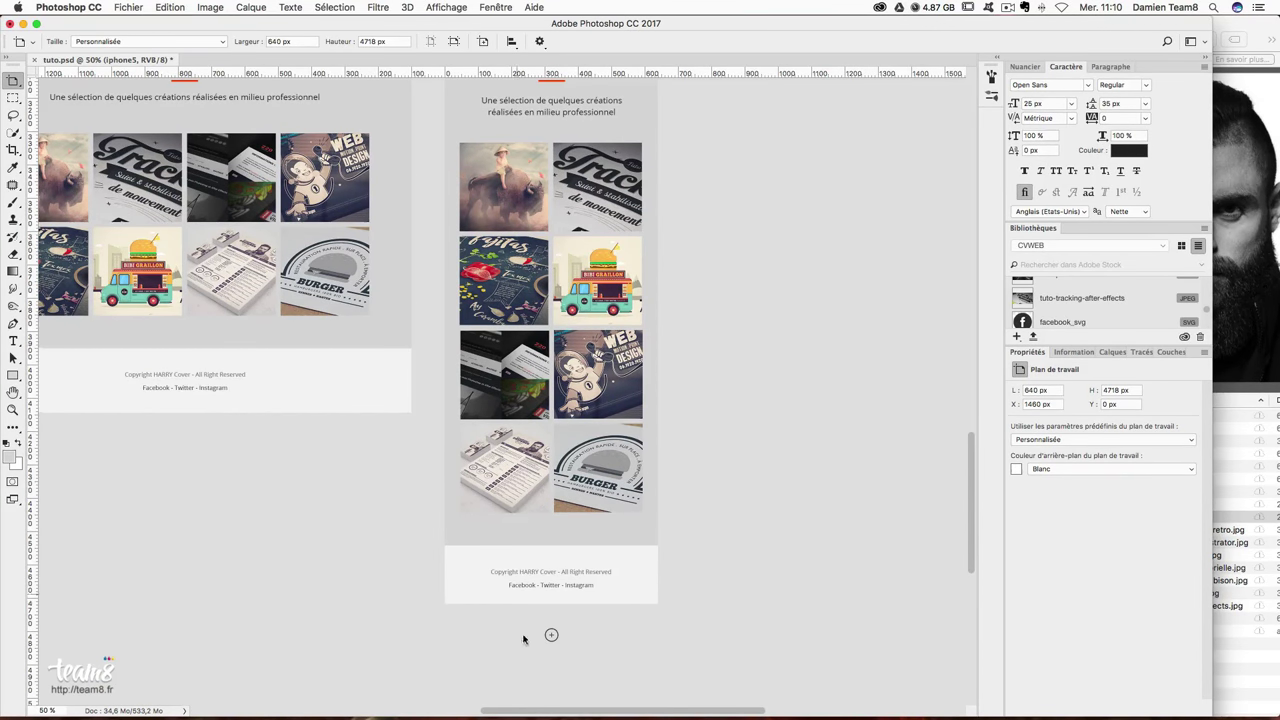
scroll(429, 469, up, 2)
scroll(480, 520, up, 5)
scroll(557, 597, up, 5)
scroll(557, 597, up, 3)
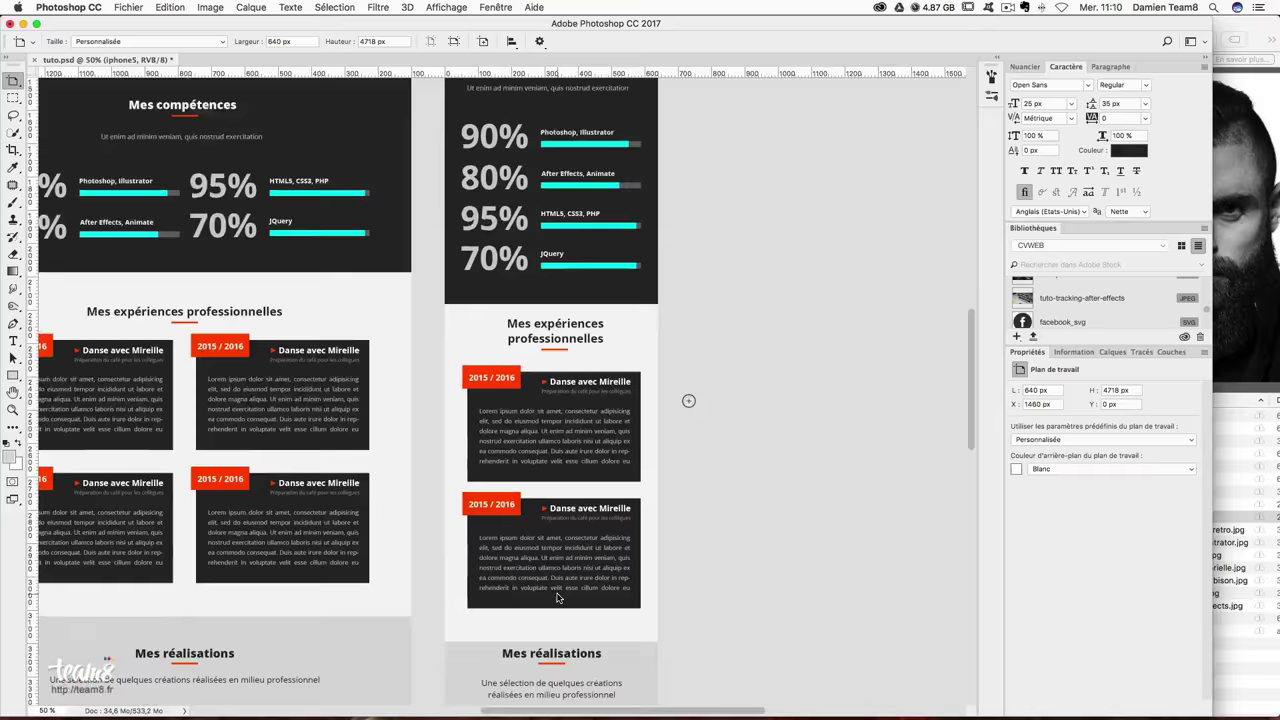
scroll(557, 597, up, 6)
scroll(557, 597, up, 9)
scroll(557, 597, up, 2)
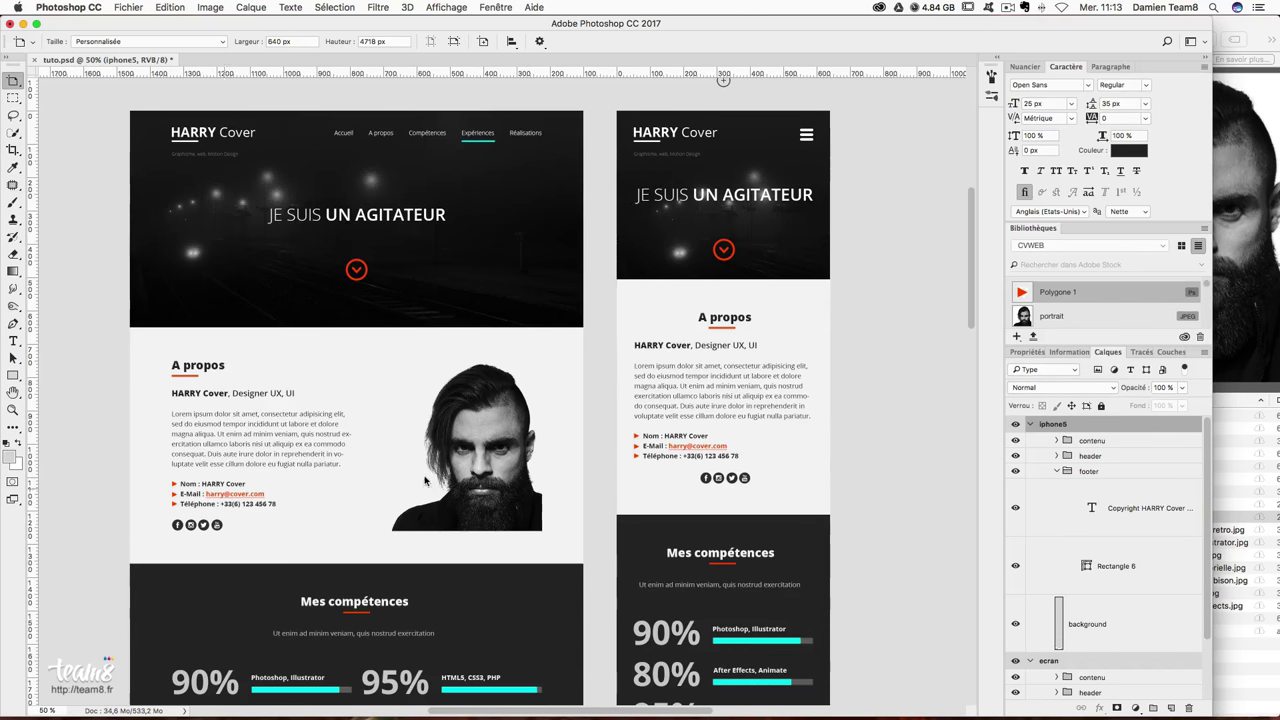
double_click(1022, 297)
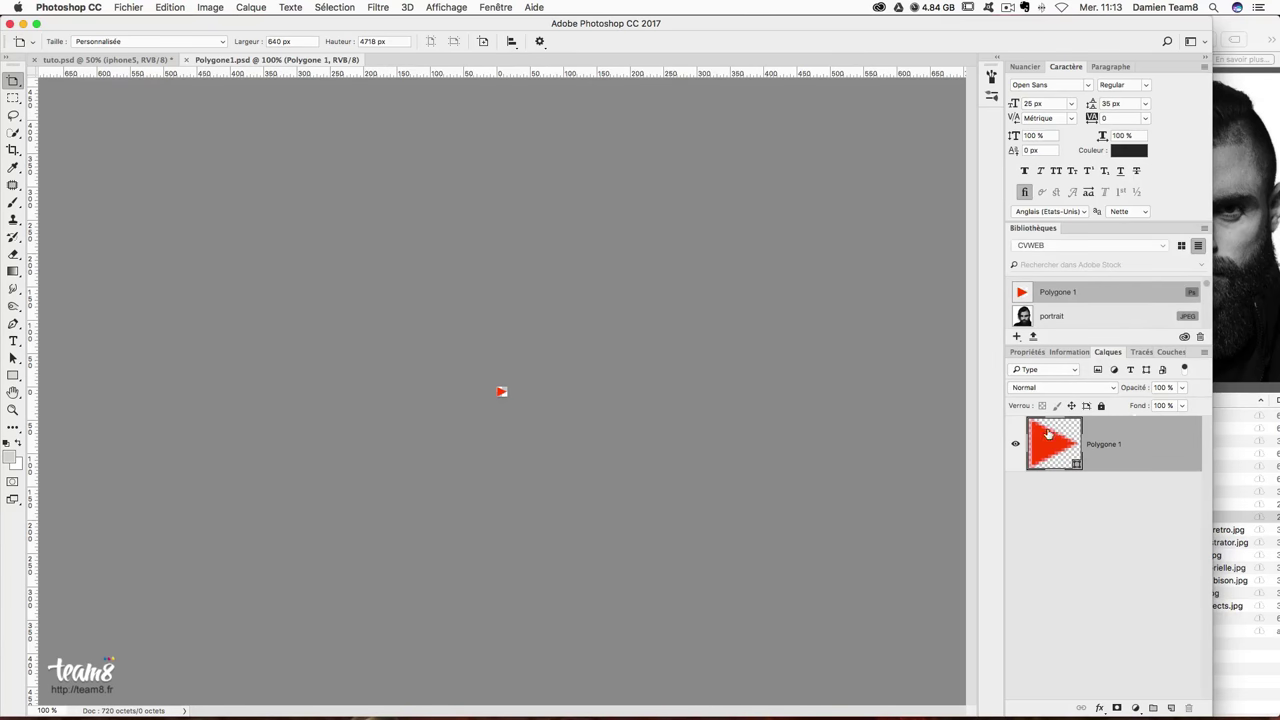
double_click(1048, 432)
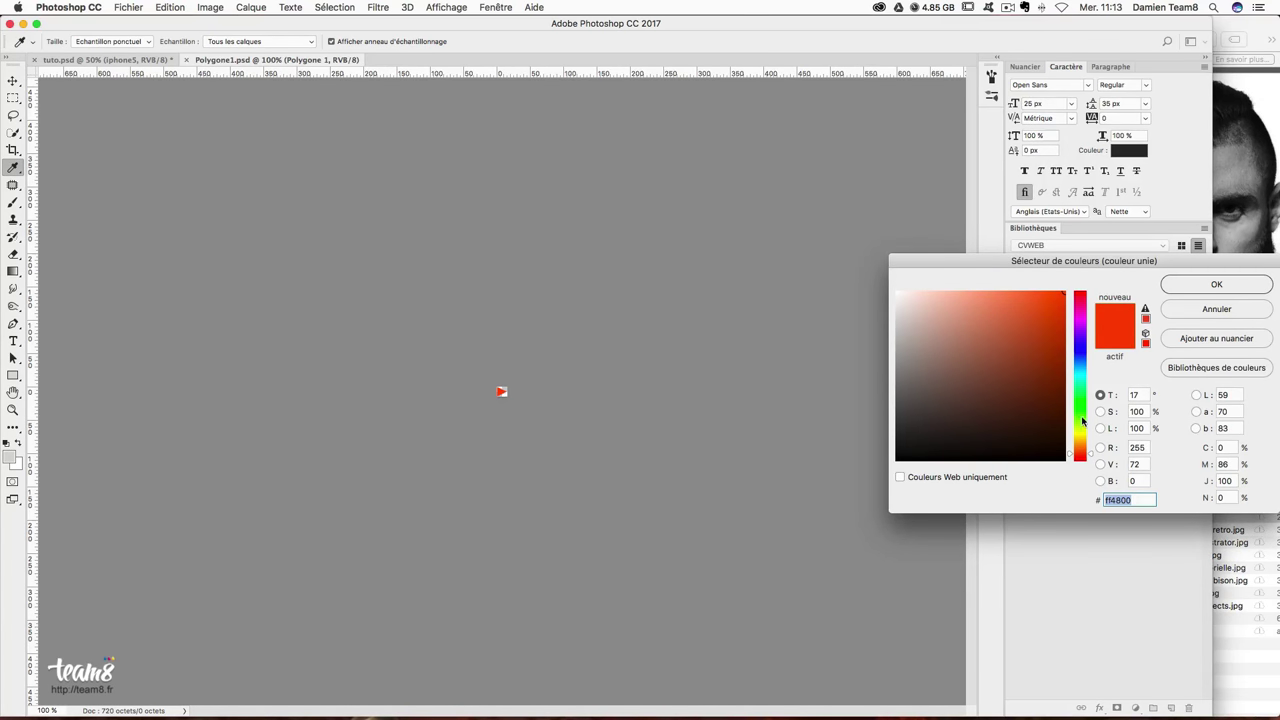
drag(1082, 422, 1082, 368)
click(1166, 288)
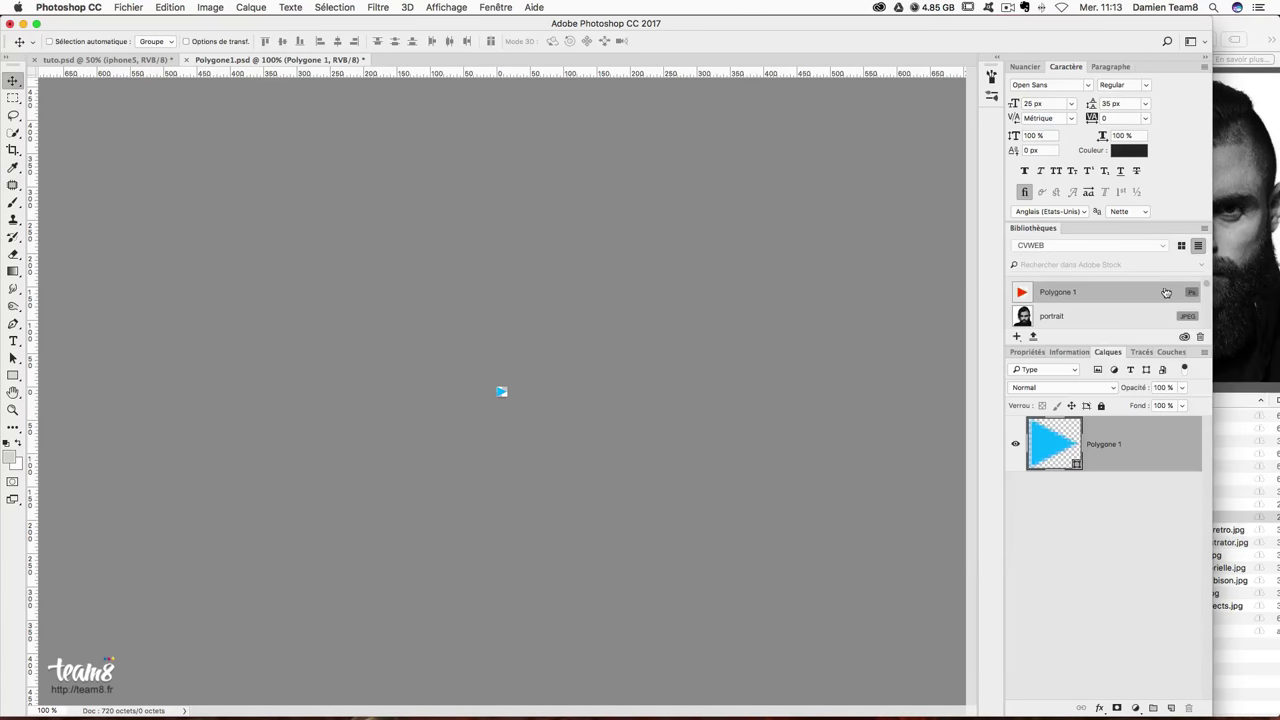
key(cmd+s)
click(88, 60)
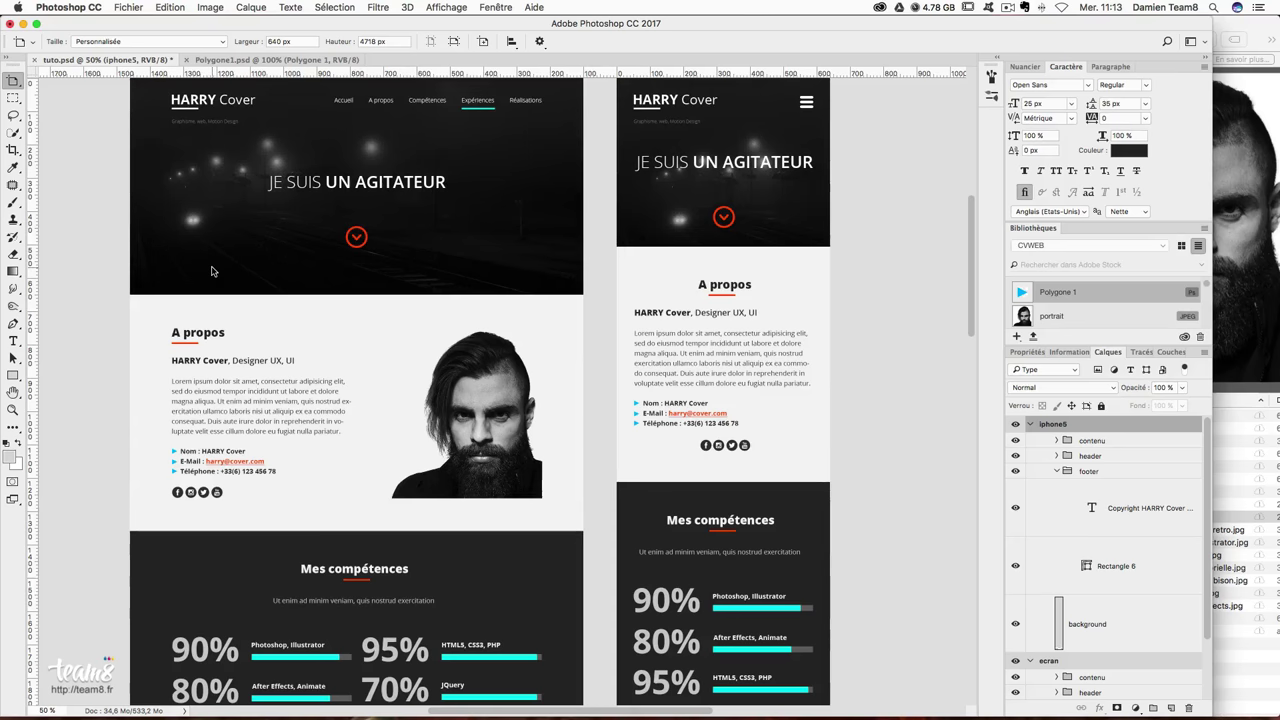
scroll(165, 230, up, 1)
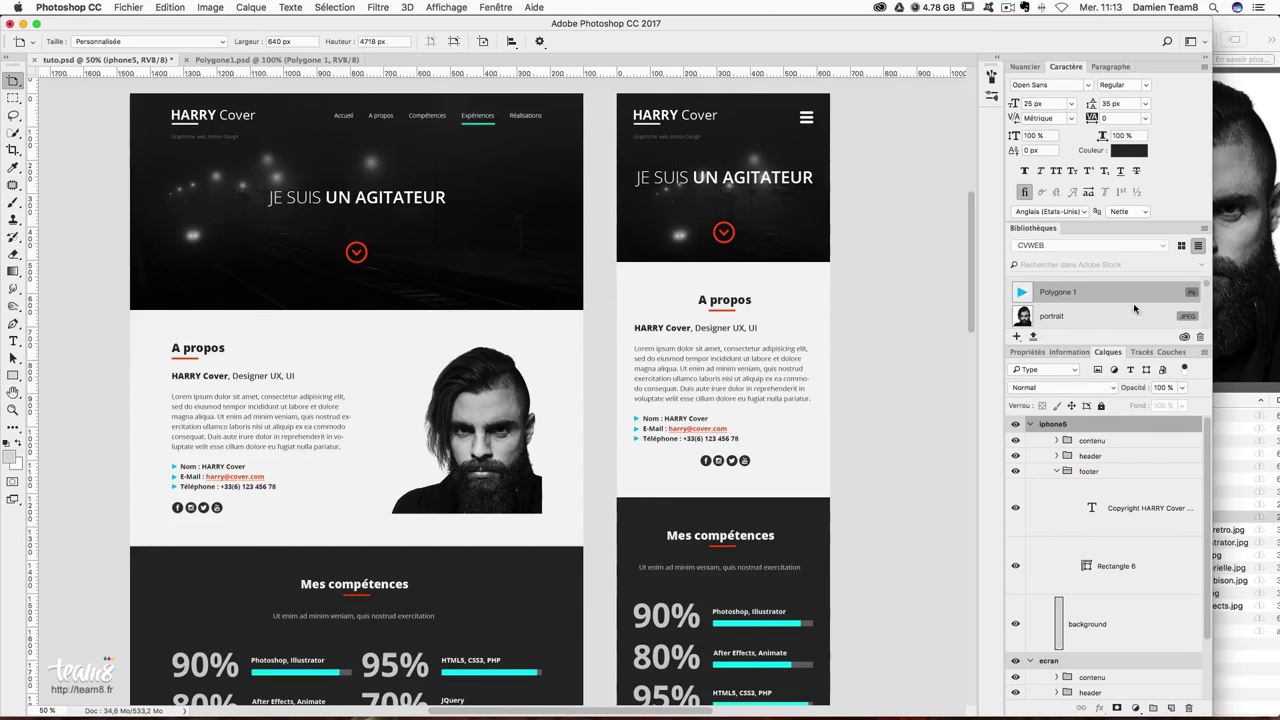
click(290, 60)
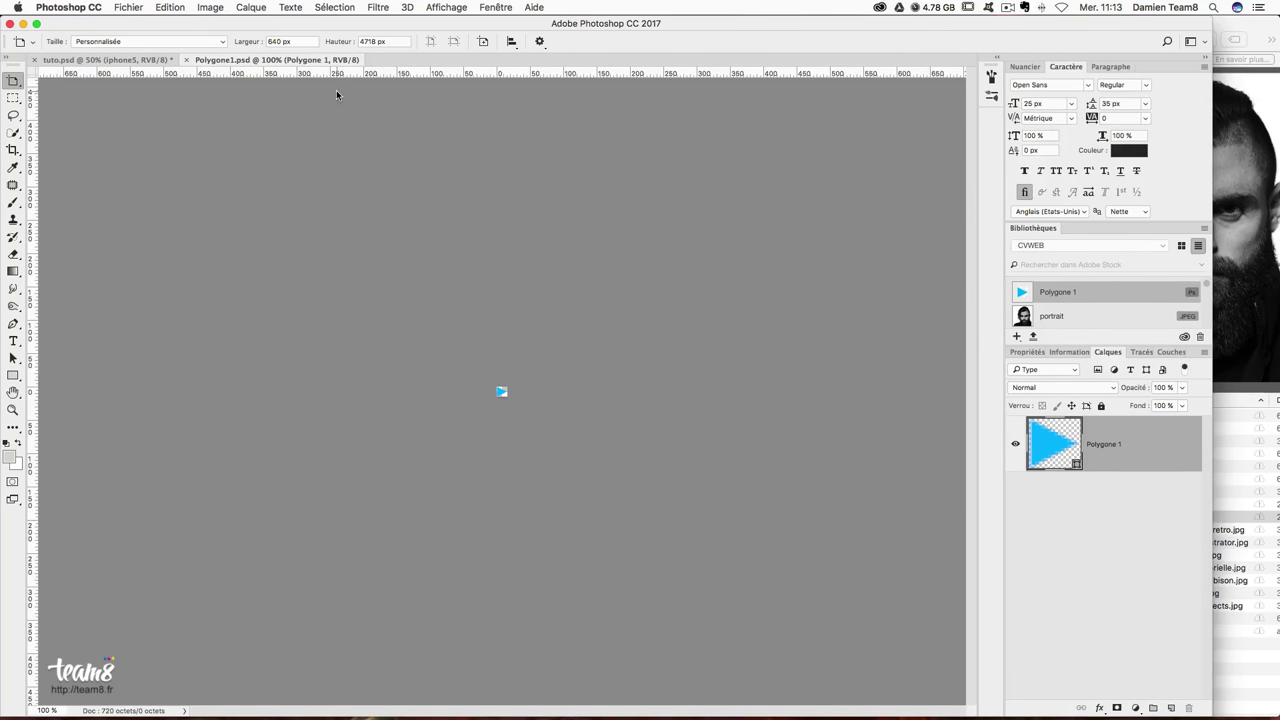
key(super+w)
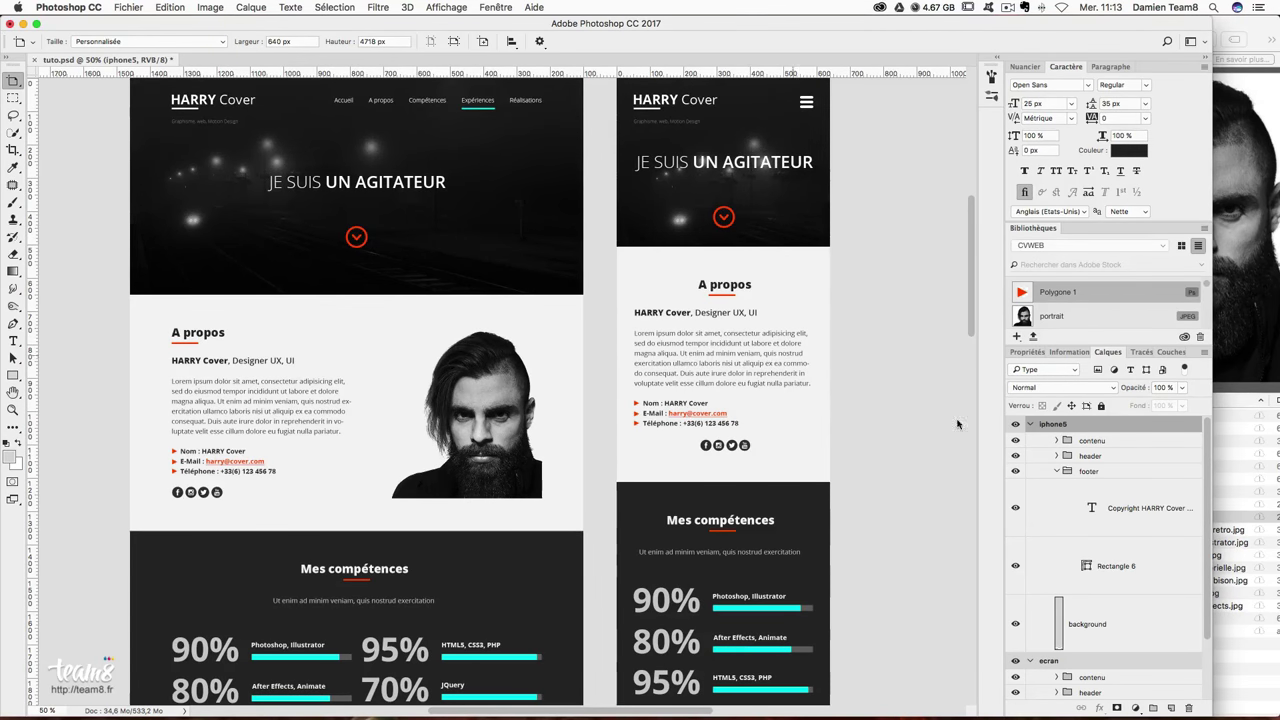
scroll(1085, 315, down, 1)
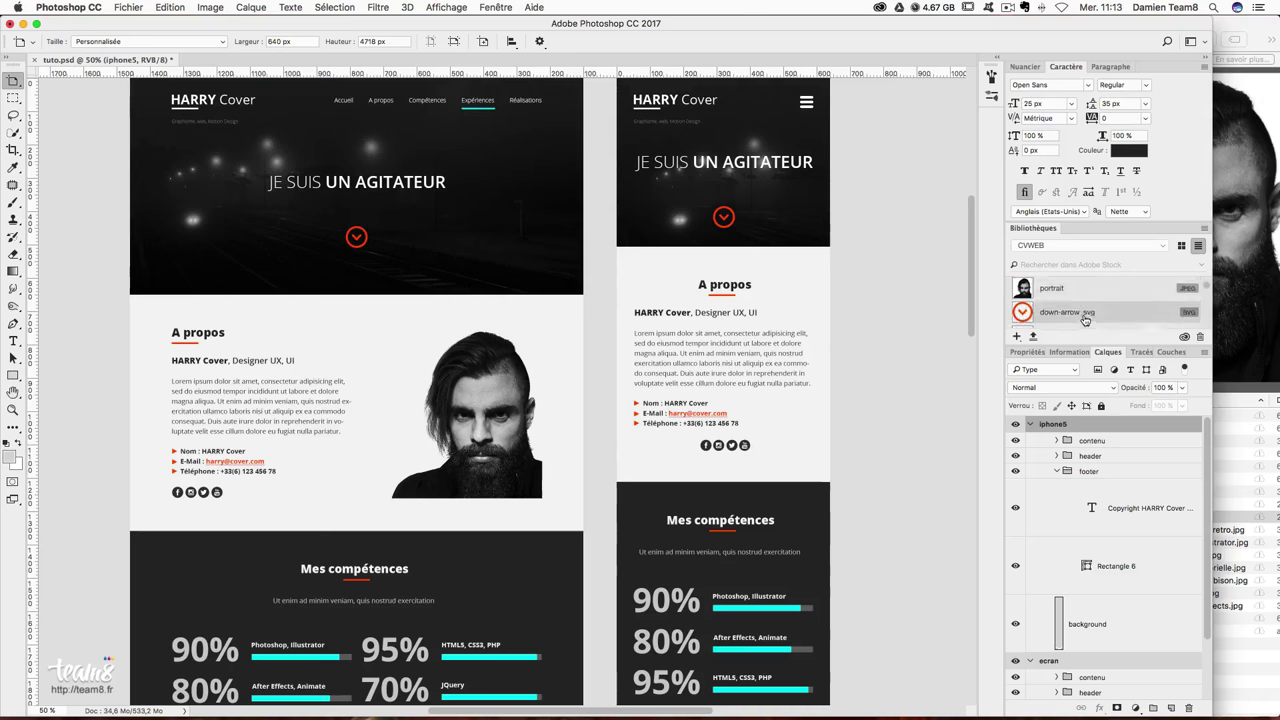
scroll(1085, 318, up, 1)
scroll(1080, 310, down, 2)
scroll(1037, 307, down, 1)
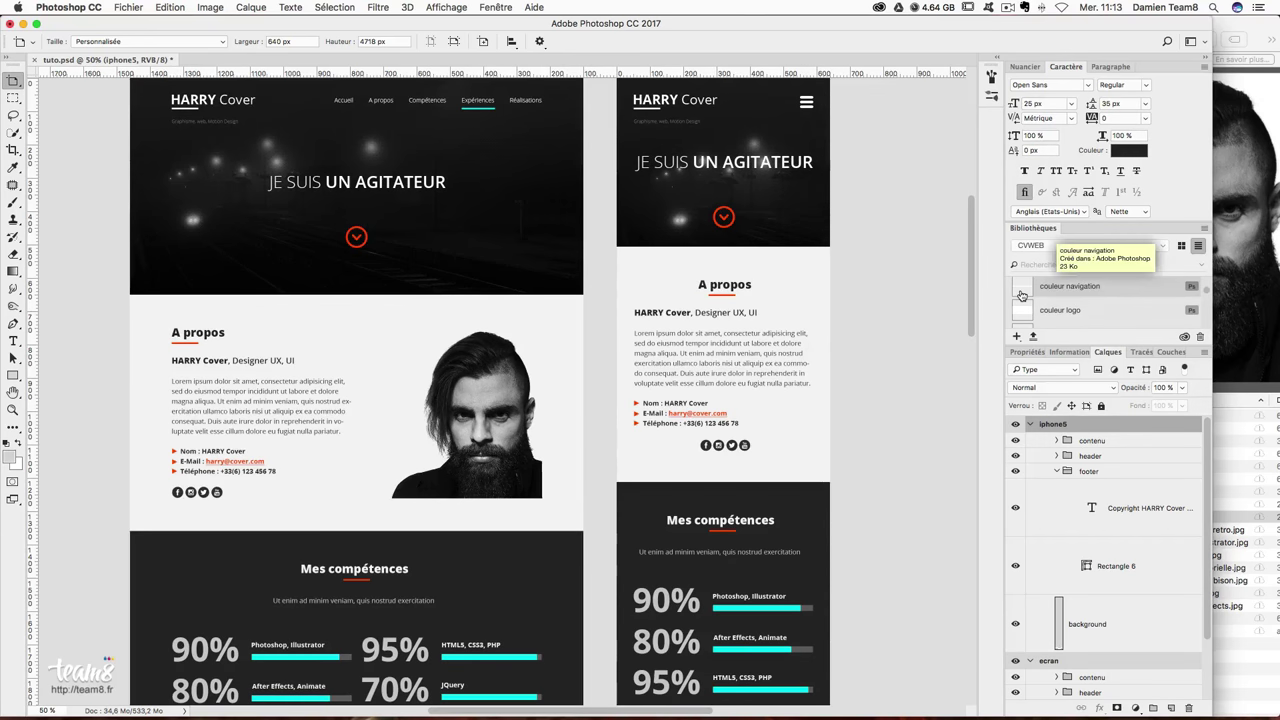
double_click(1021, 295)
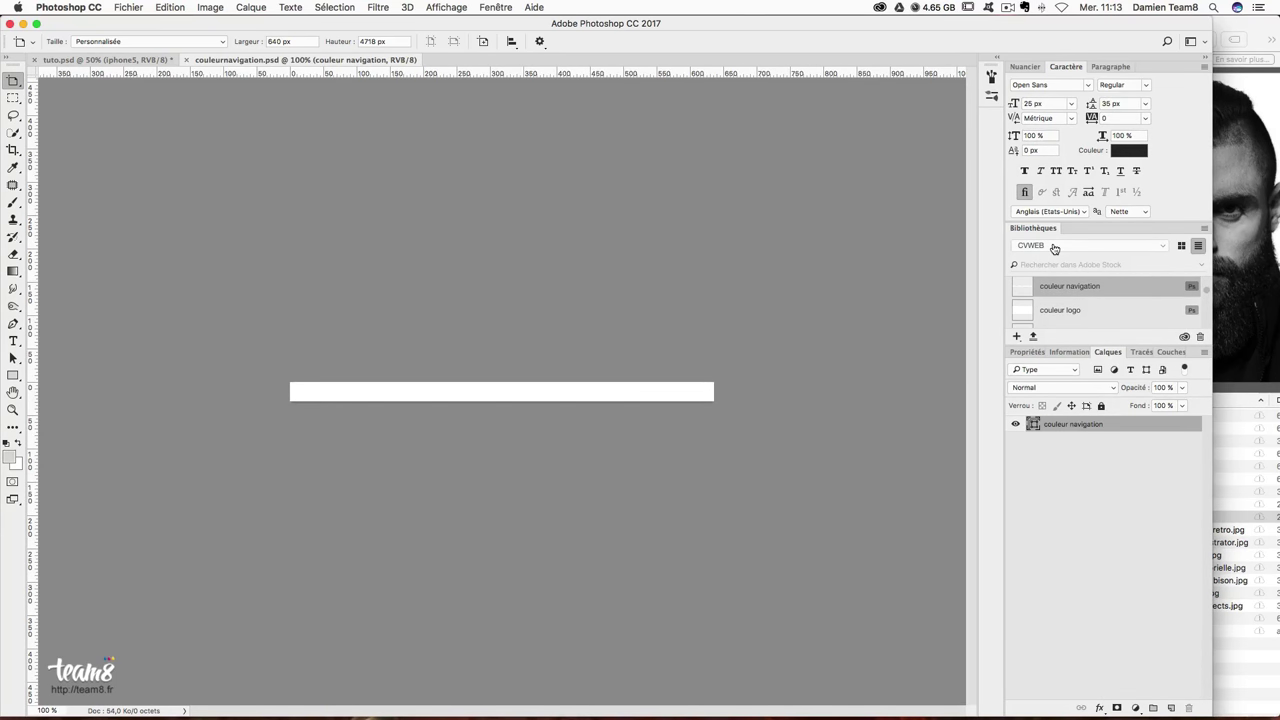
key(super+w)
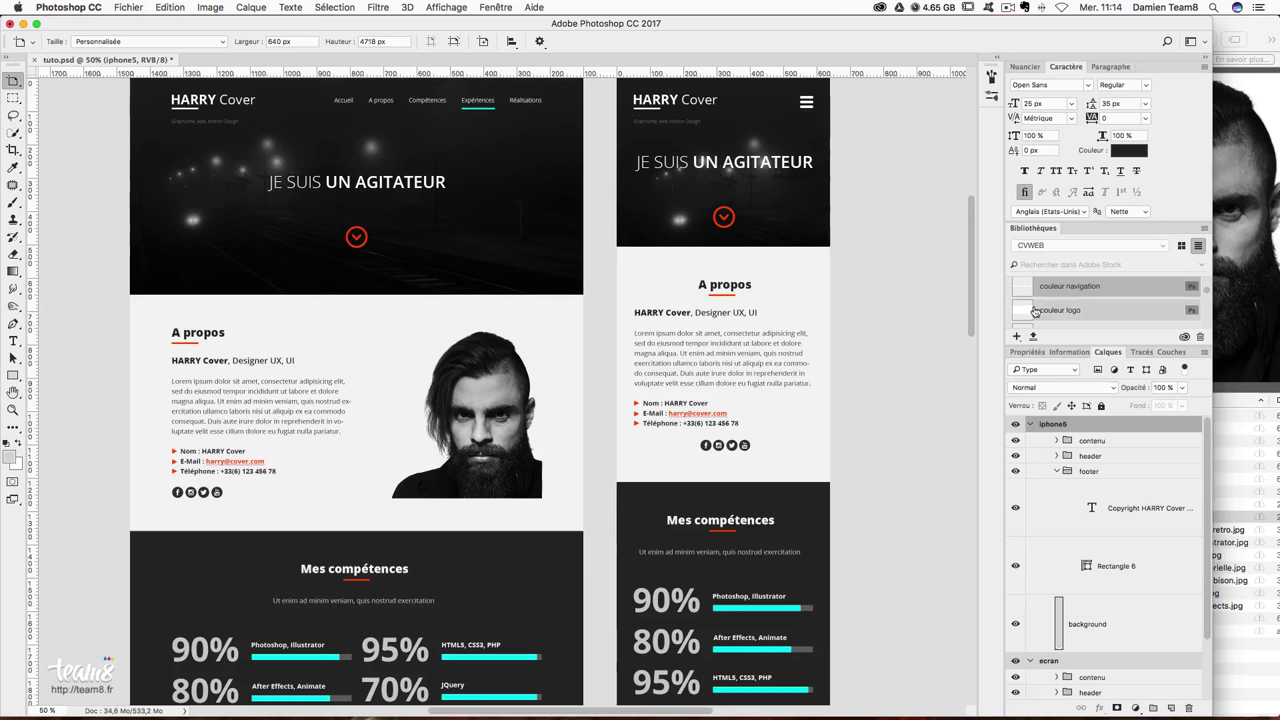
double_click(1060, 310)
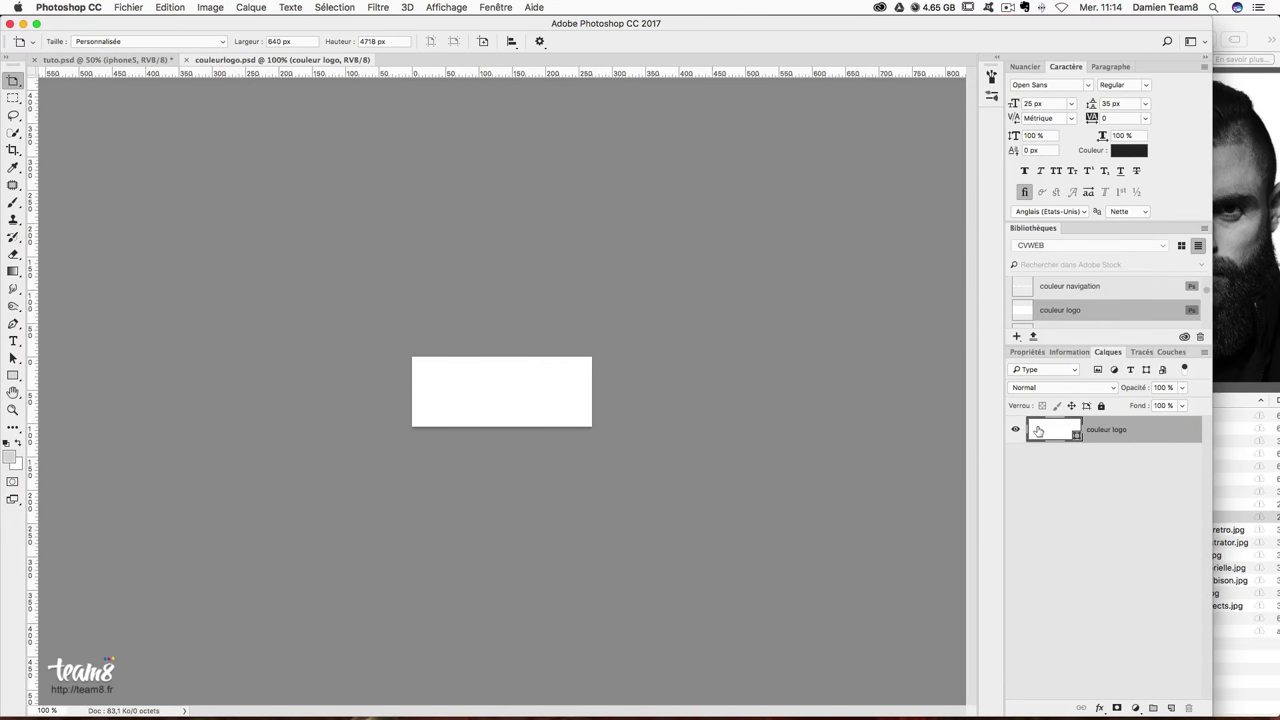
double_click(1038, 430)
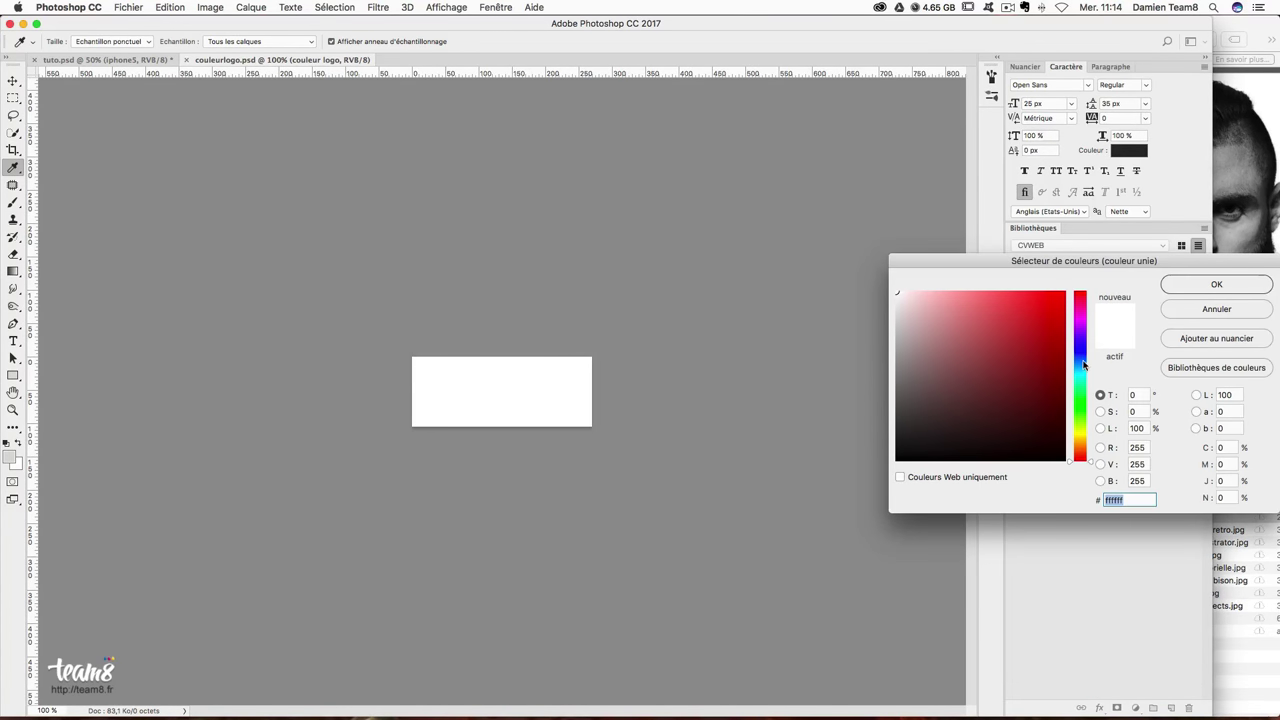
drag(1083, 366, 1083, 324)
click(1060, 294)
click(1200, 288)
key(super+s)
click(73, 60)
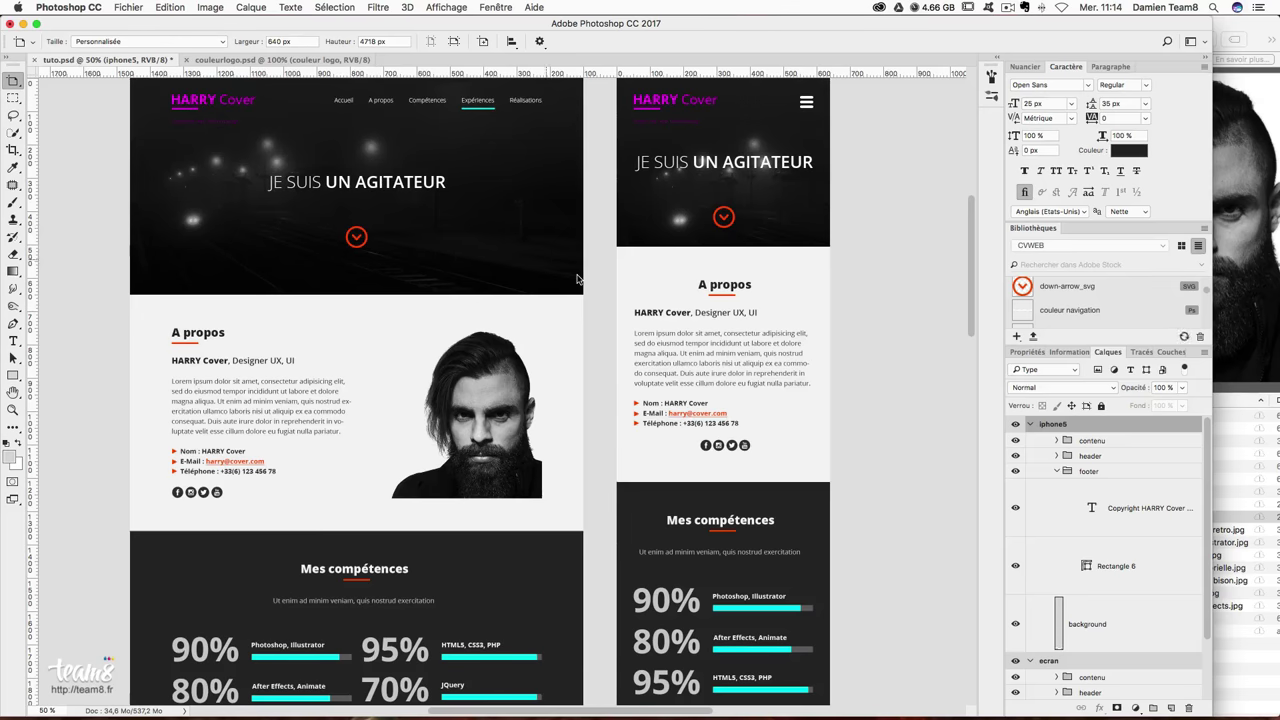
scroll(577, 279, up, 2)
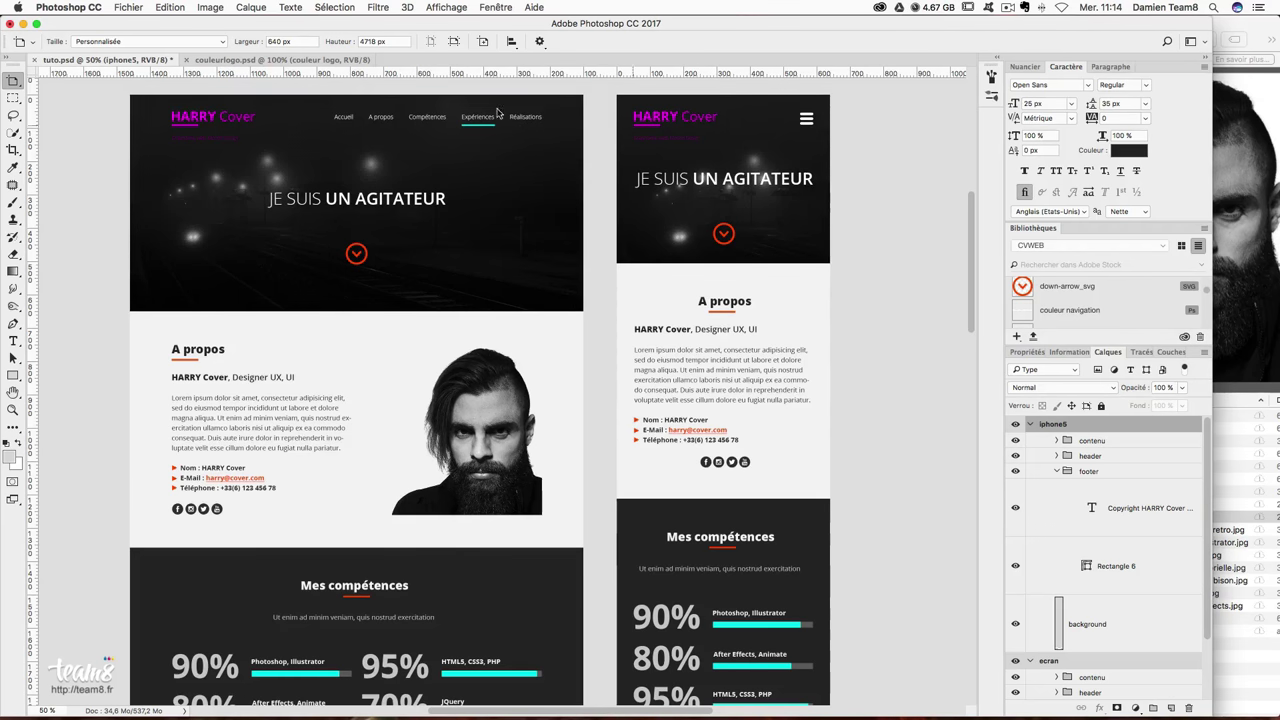
click(295, 62)
double_click(1062, 436)
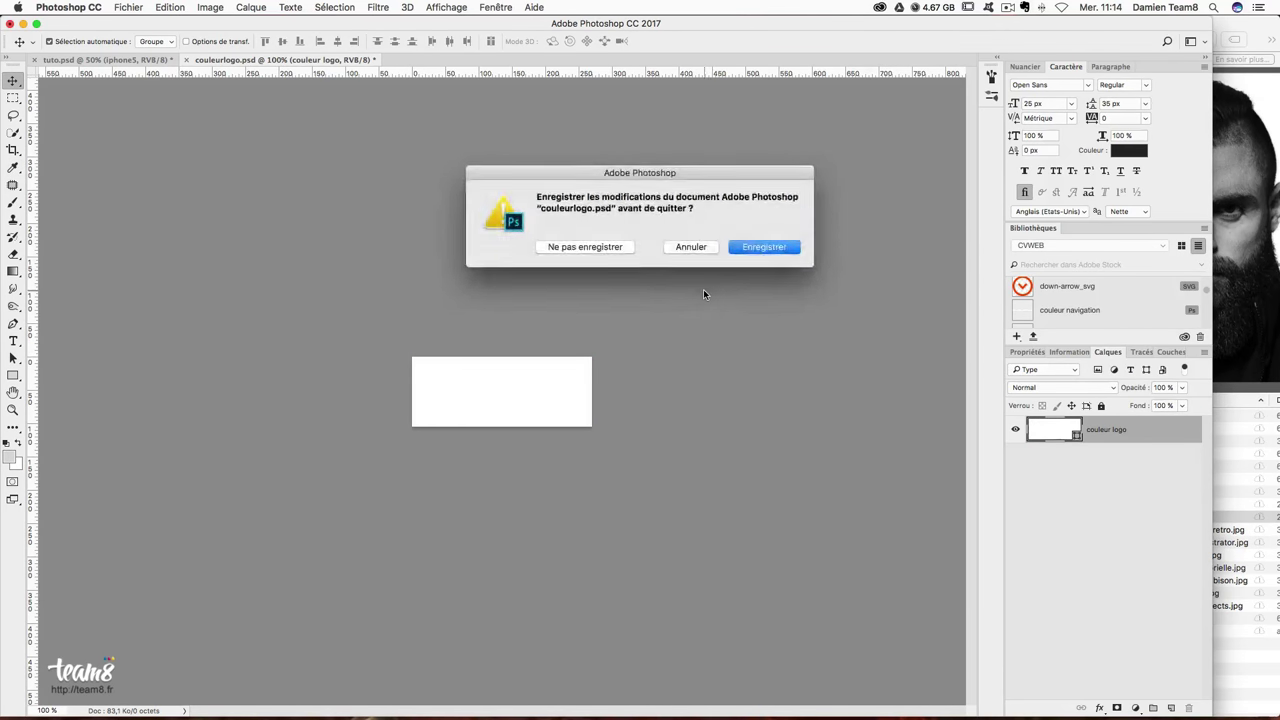
key(super+w)
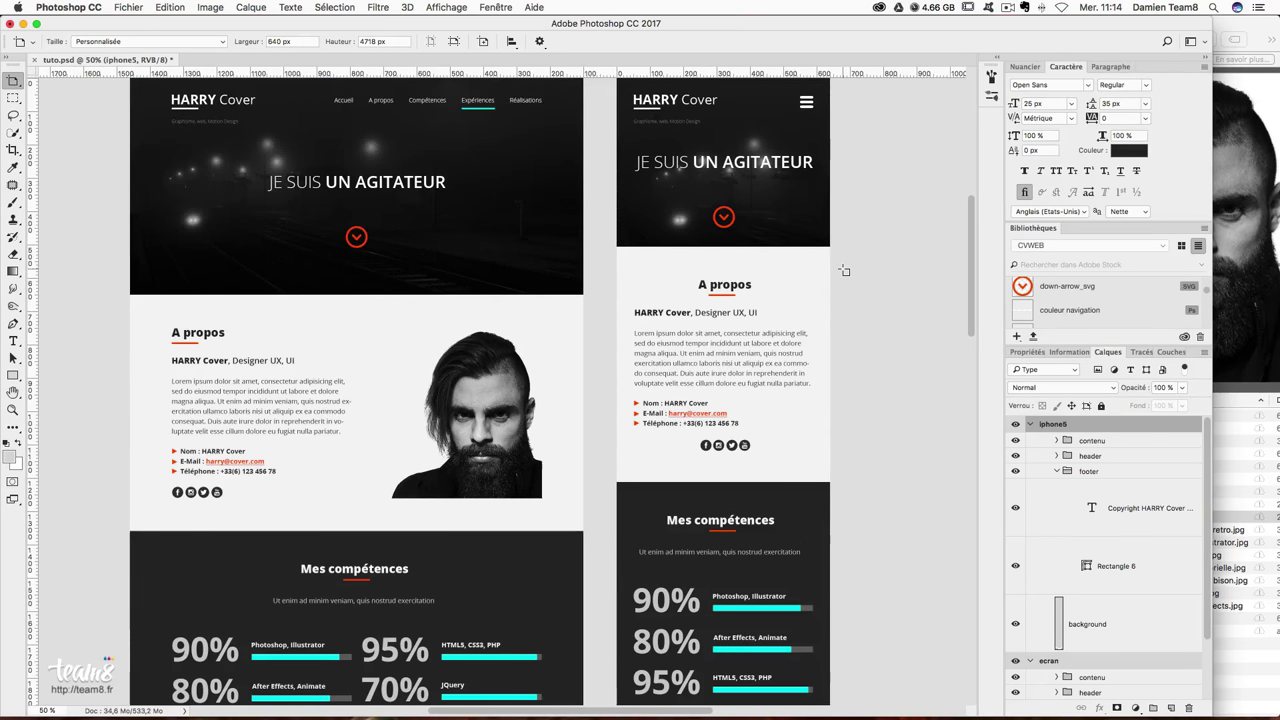
- Scroll the canvas to bring the Mes réalisations gallery into view
scroll(1098, 305, down, 3)
scroll(1098, 305, down, 3)
scroll(1098, 305, down, 3)
scroll(1098, 305, down, 3)
scroll(1098, 305, down, 3)
scroll(1098, 305, down, 2)
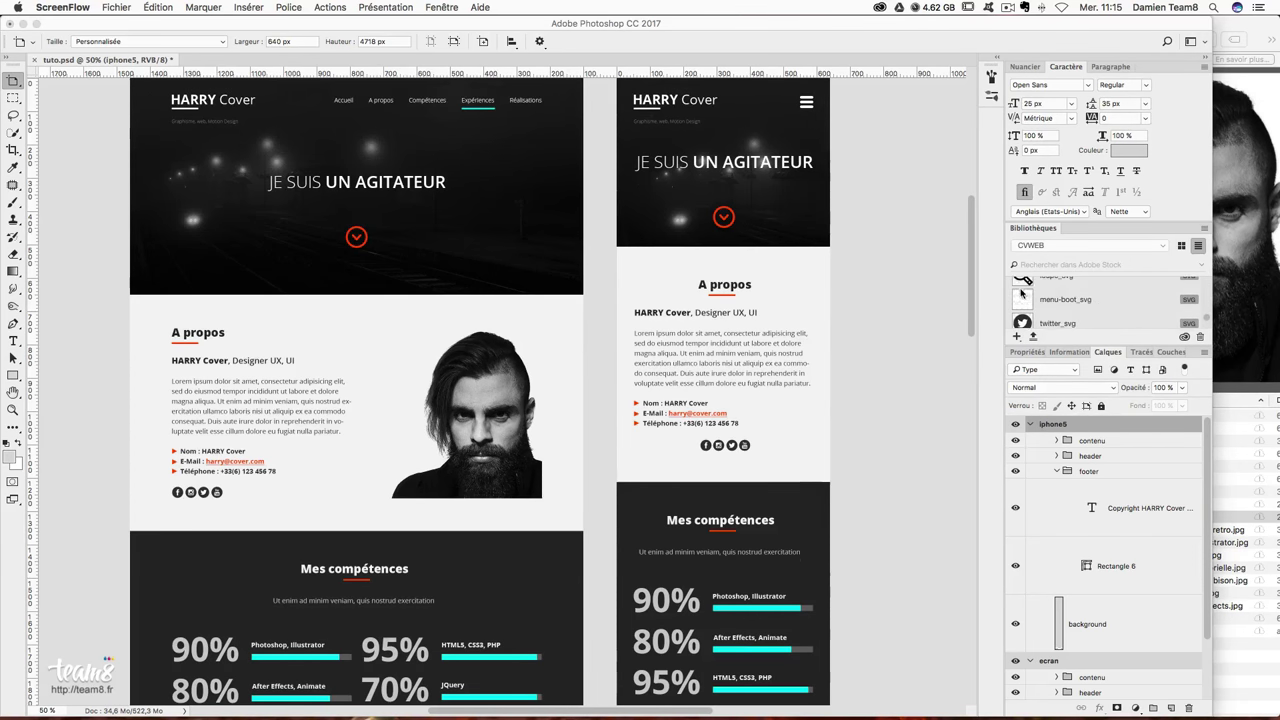
scroll(1021, 292, up, 1)
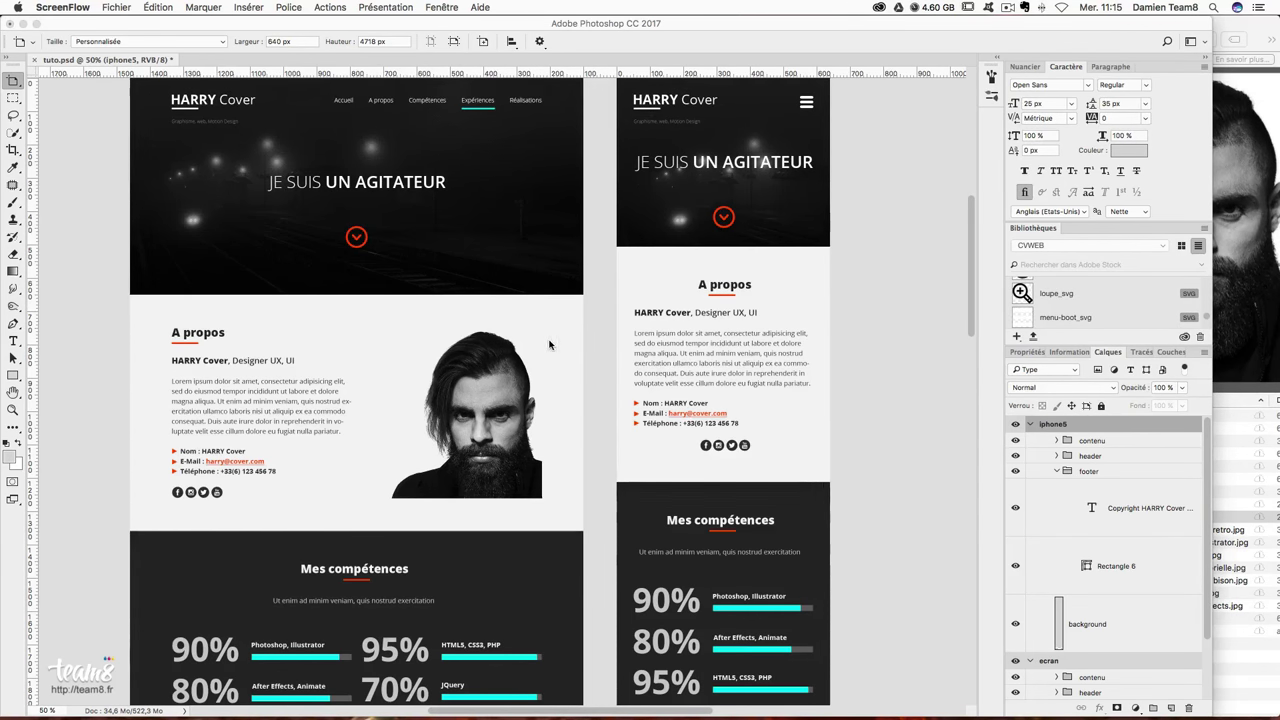
scroll(1069, 318, down, 1)
scroll(1069, 318, down, 1)
scroll(1041, 298, down, 1)
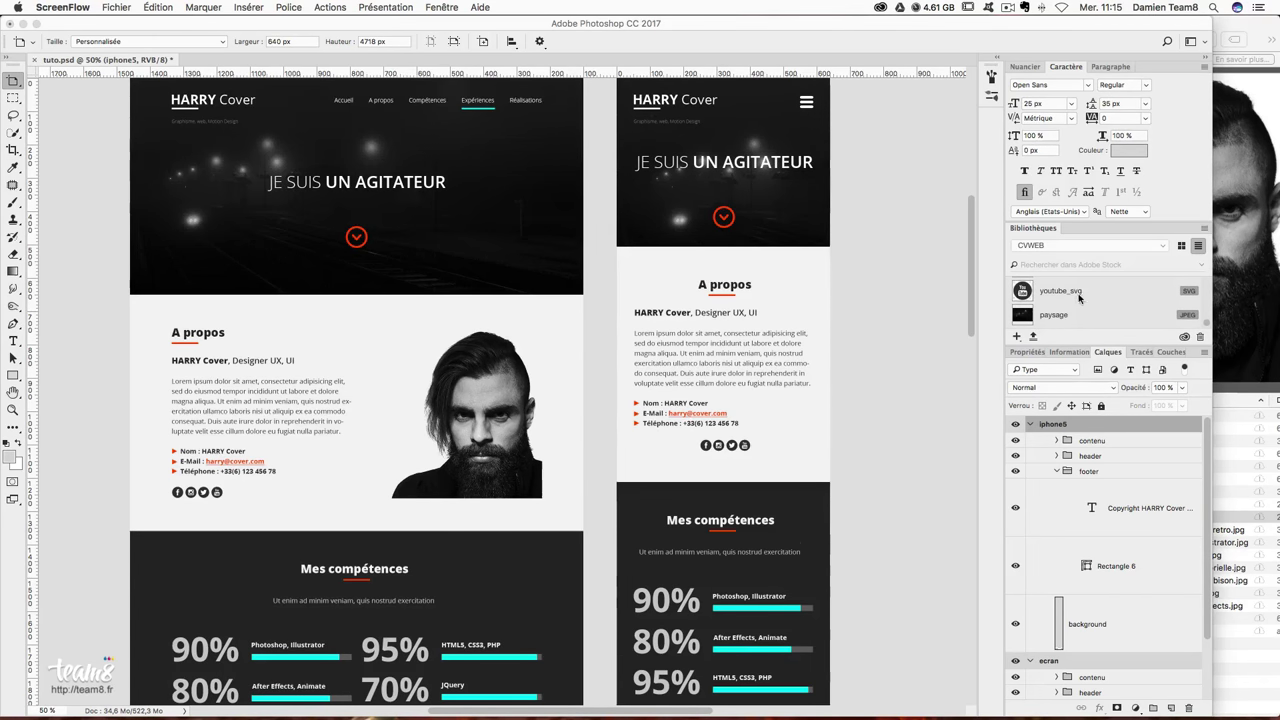
scroll(1061, 301, up, 1)
scroll(1062, 305, up, 1)
scroll(1064, 310, up, 1)
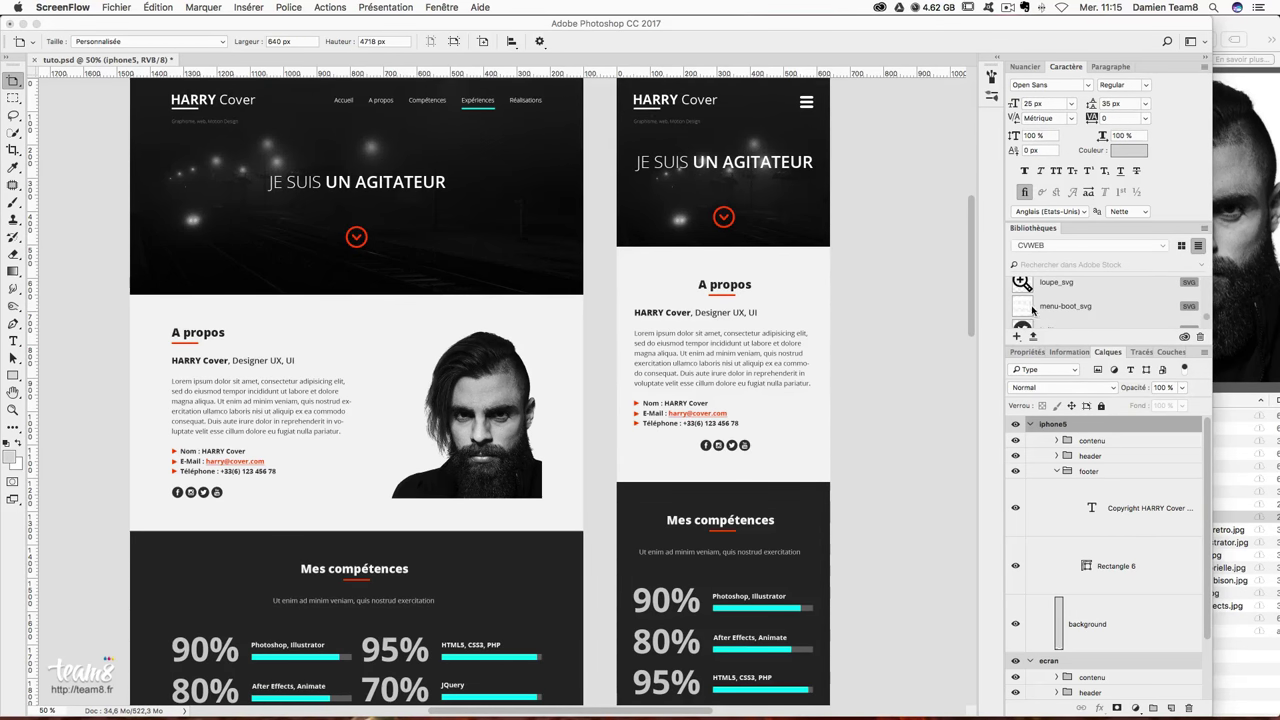
scroll(1084, 315, up, 1)
scroll(1084, 315, up, 1)
scroll(1084, 315, up, 1)
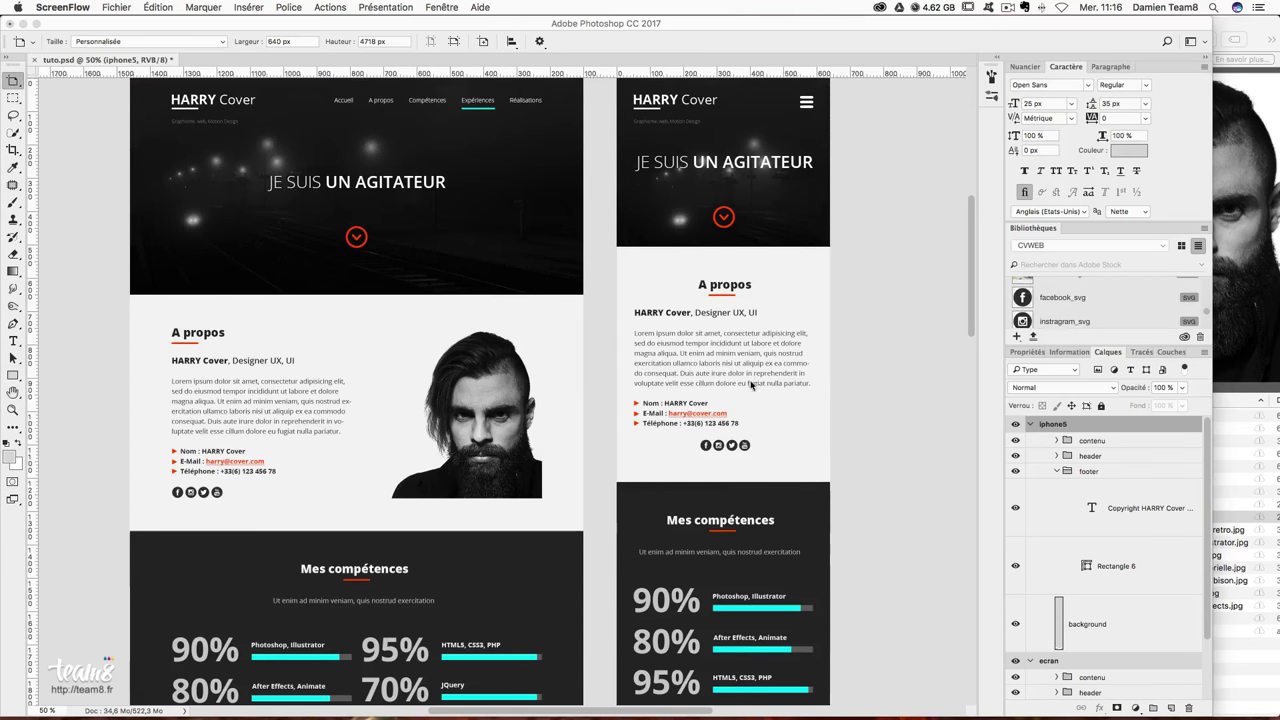
- Expand the contenu layer group and double-click the realisations group
scroll(543, 329, down, 3)
scroll(540, 410, down, 2)
scroll(540, 410, down, 3)
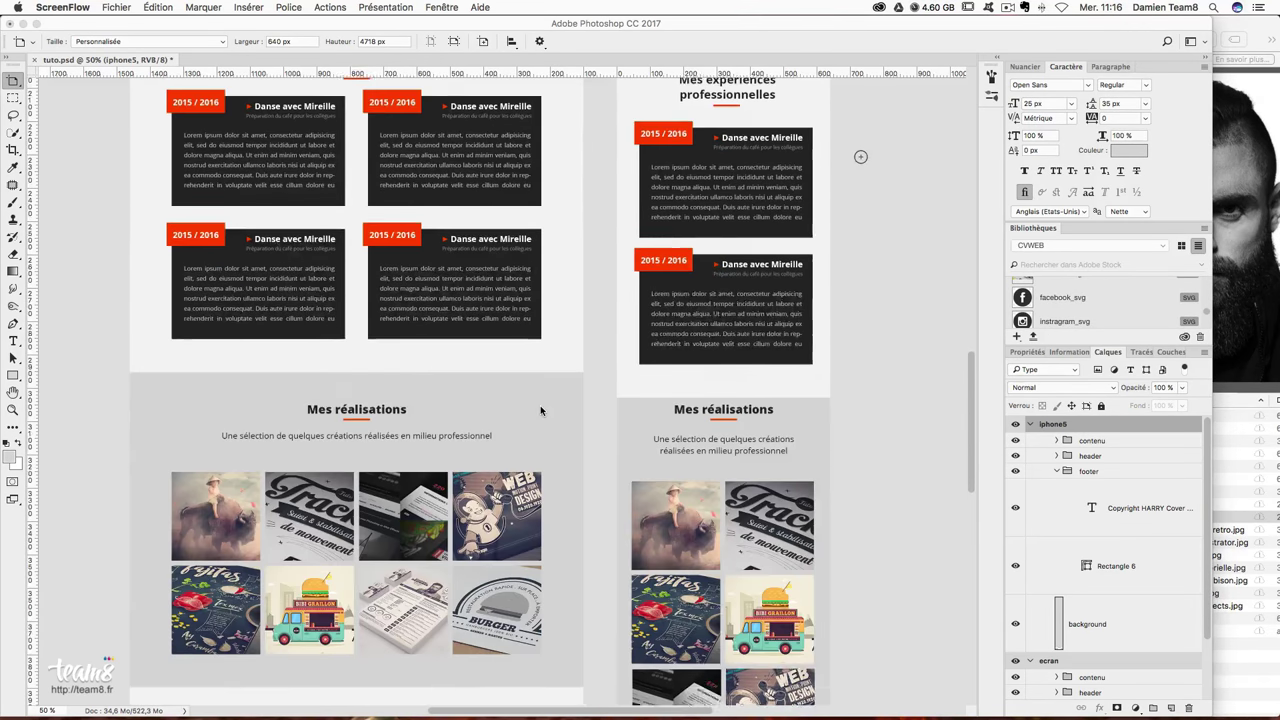
scroll(540, 405, down, 1)
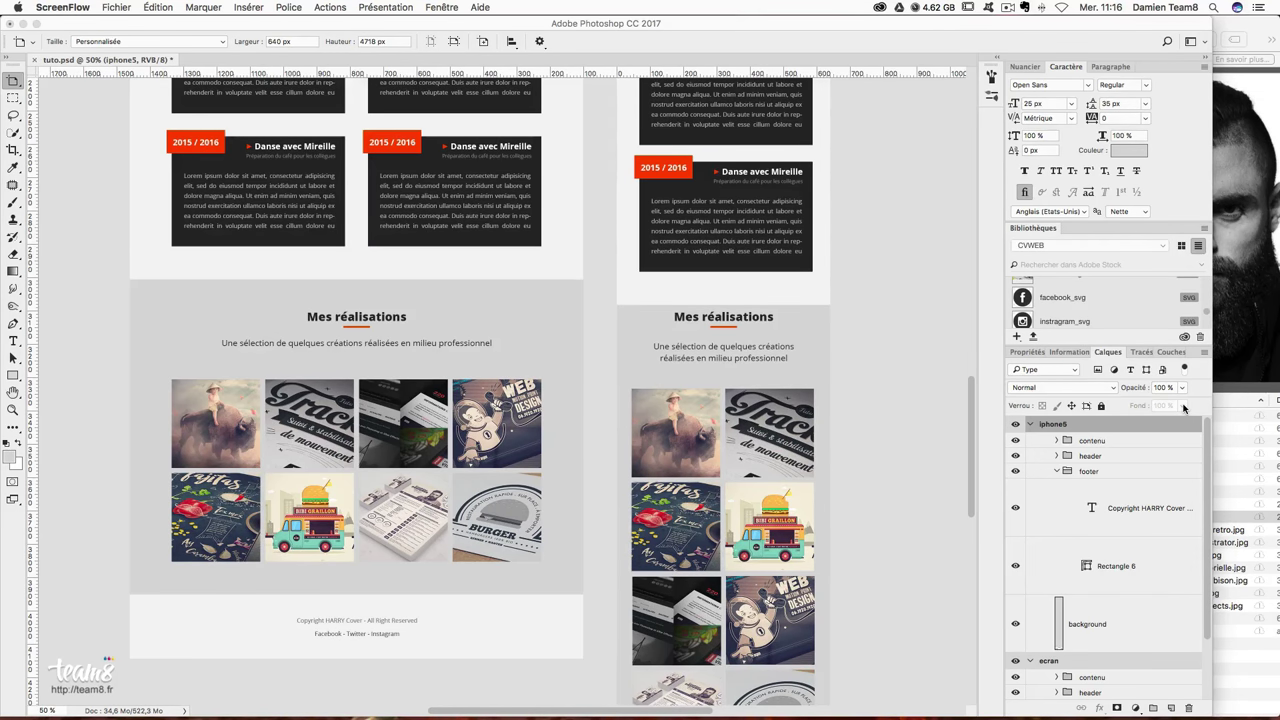
scroll(1130, 566, down, 1)
scroll(1098, 555, down, 2)
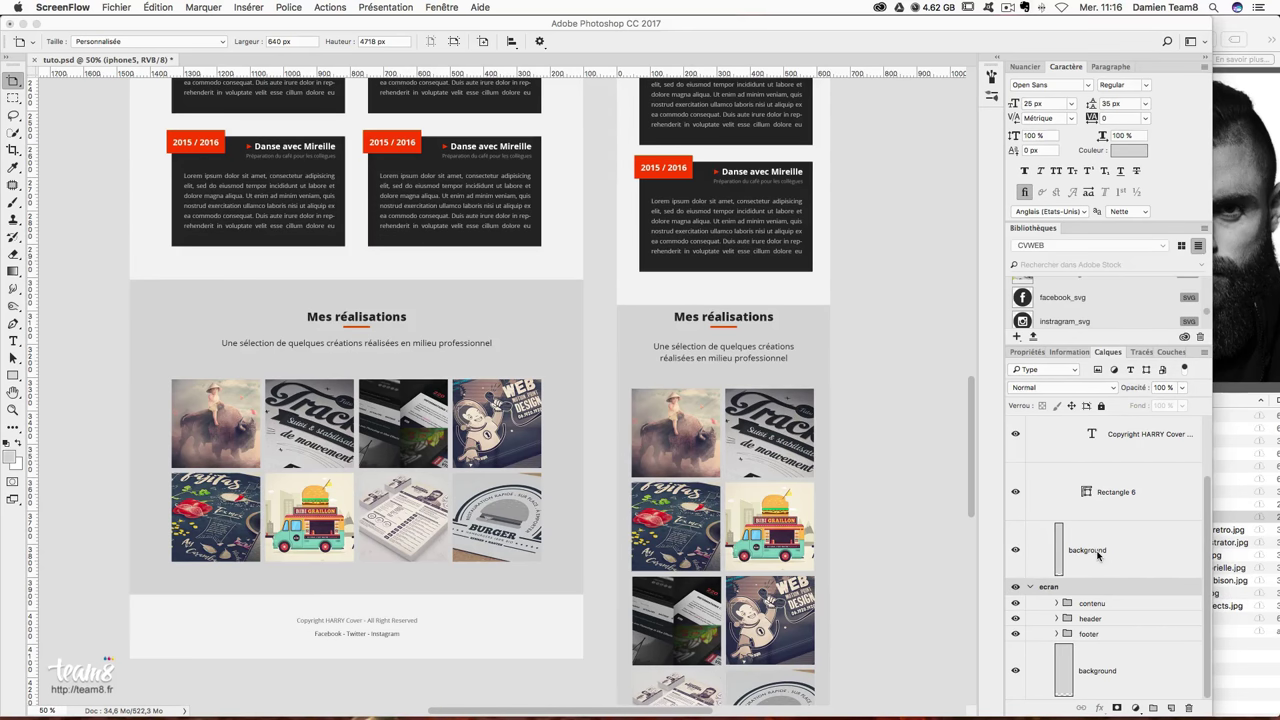
click(1090, 603)
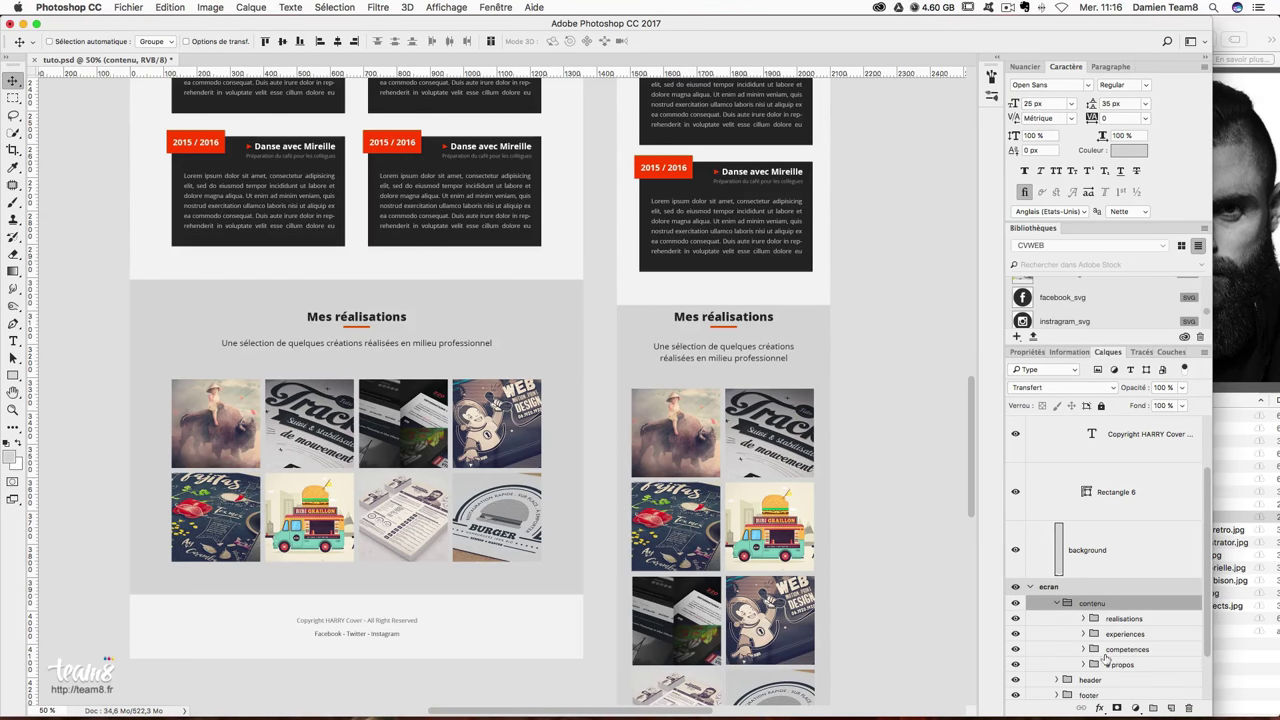
double_click(1093, 619)
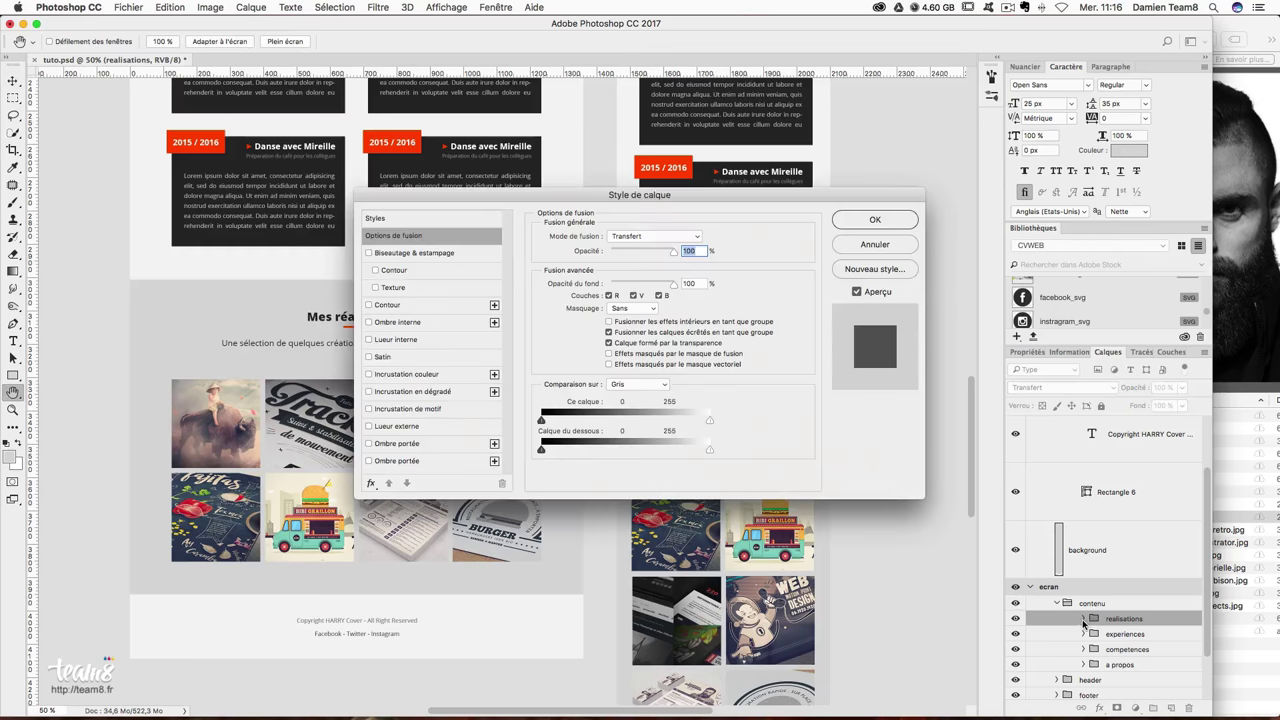
- Cancel Layer Style, expand realisations and select the tuto-creer-logo image layer
key(Escape)
click(1083, 619)
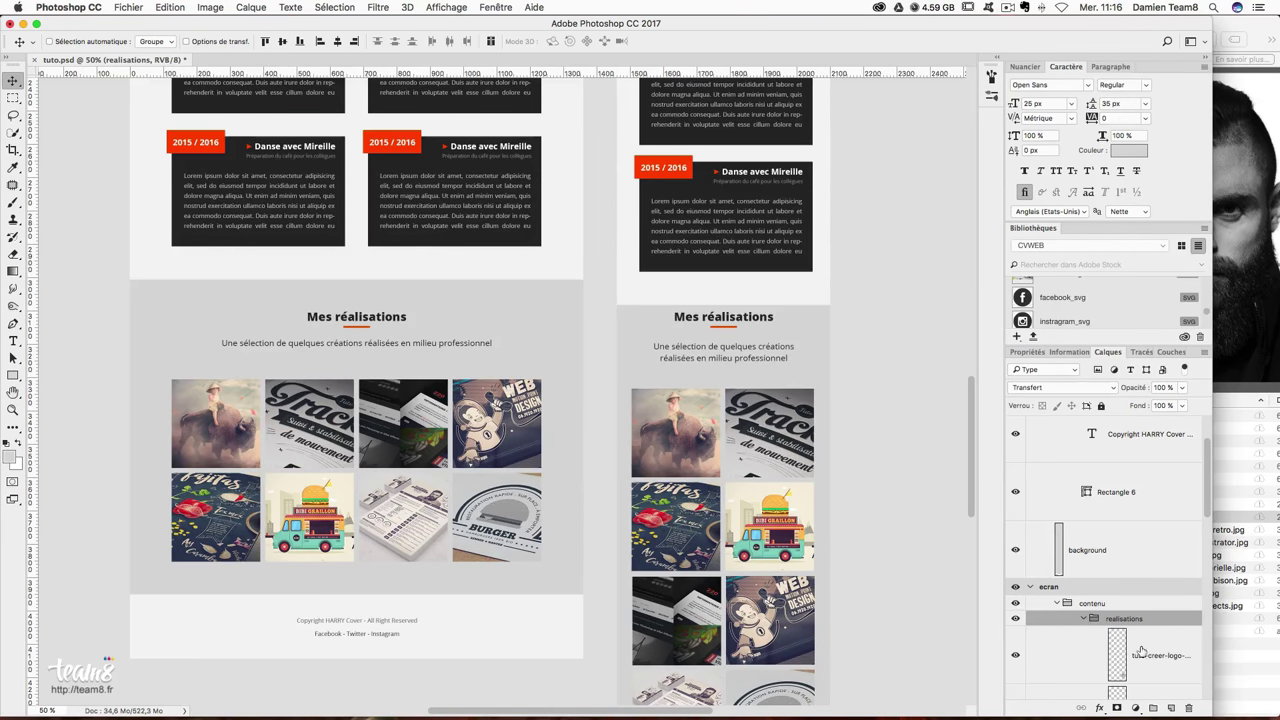
click(1141, 652)
scroll(1141, 652, down, 1)
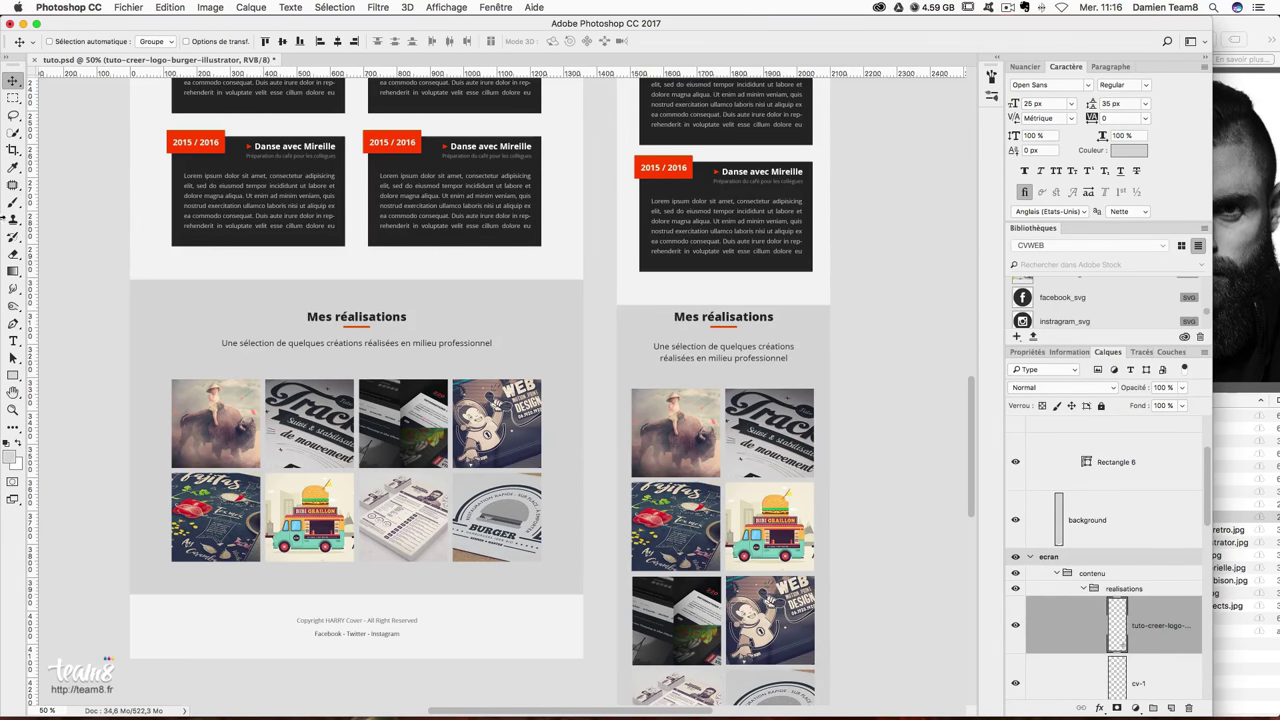
- Show the layout guides and zoom the canvas to 100%
click(13, 98)
key(ctrl+semicolon)
key(super+plus)
key(super+plus)
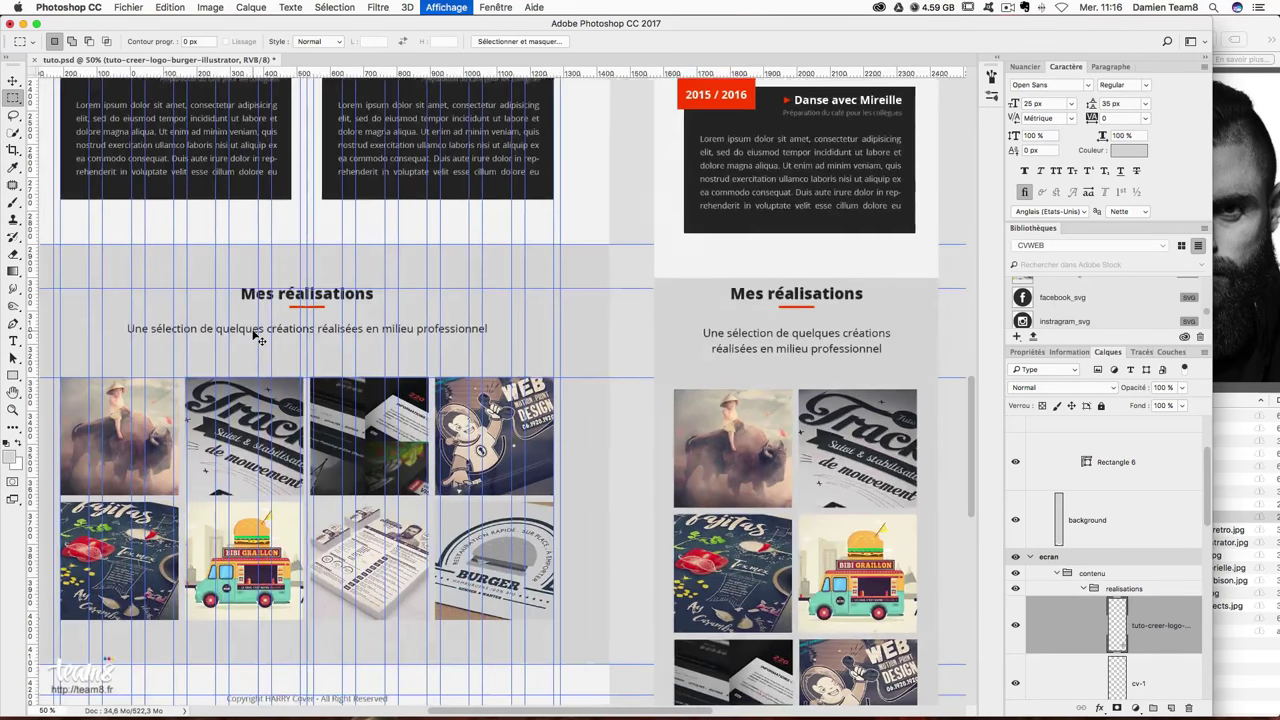
scroll(274, 349, left, 5)
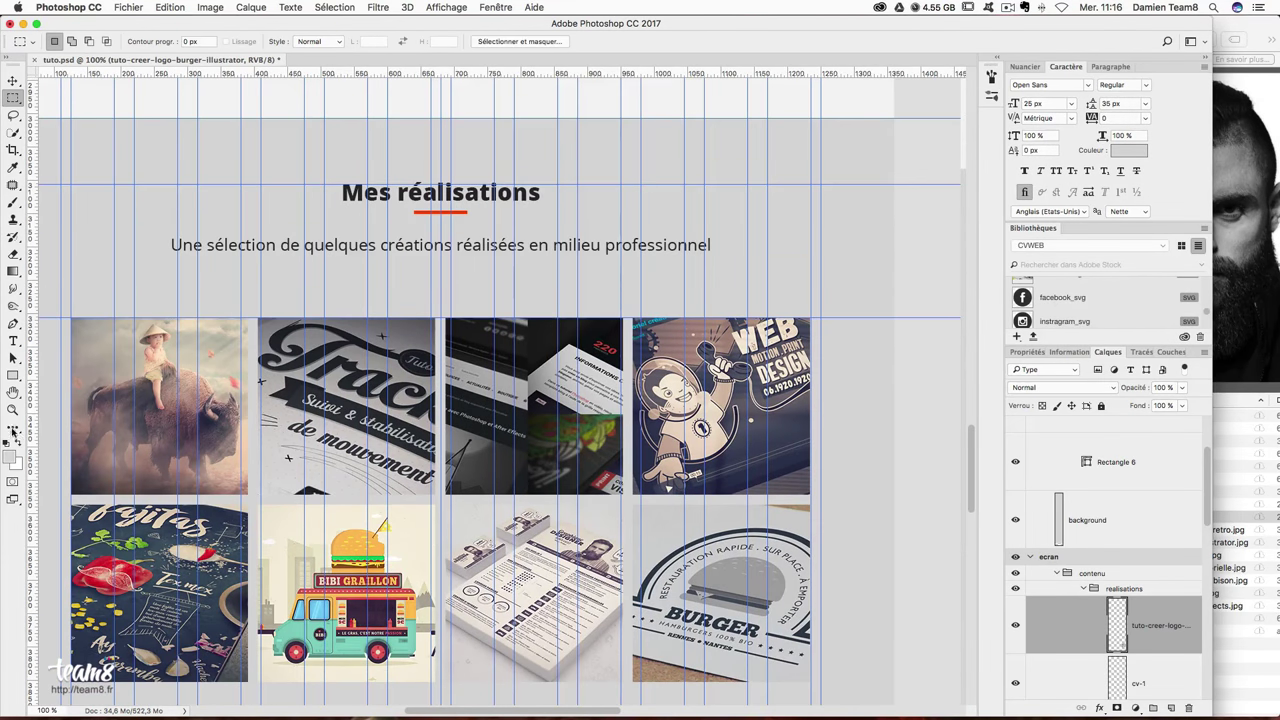
- Rough out a rectangle over the Track thumbnail with the Rectangle tool
click(12, 376)
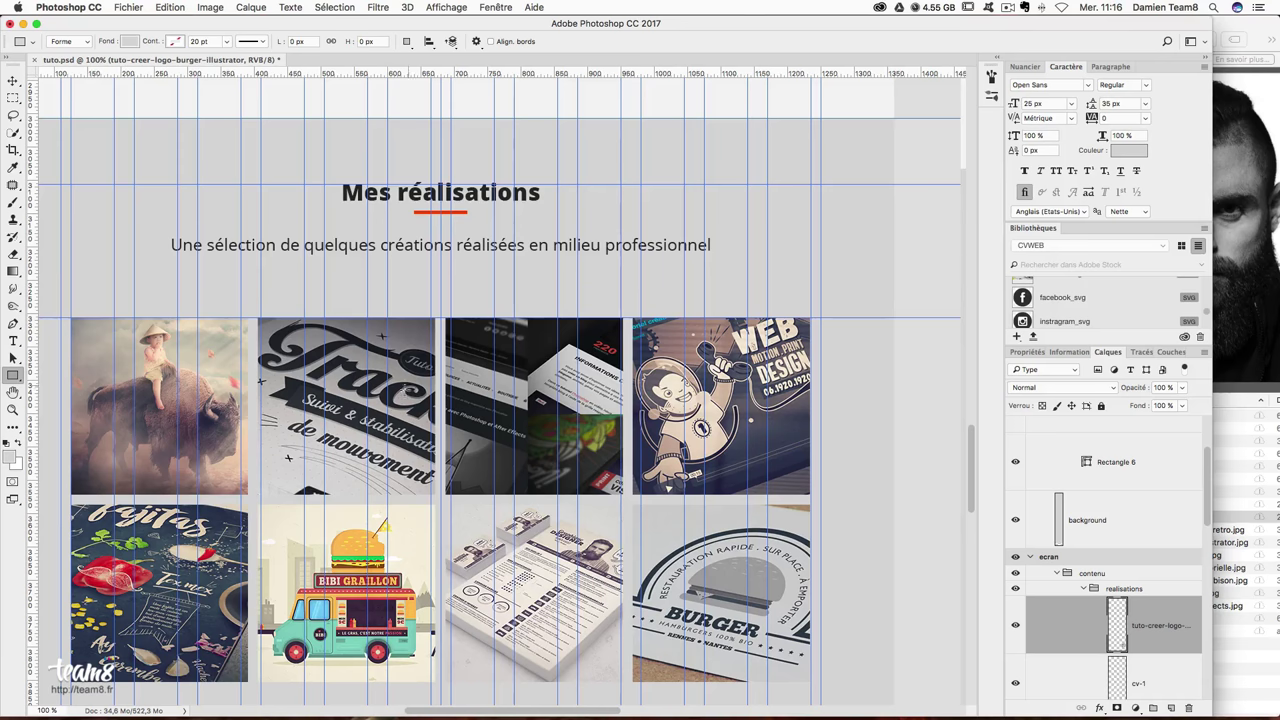
drag(266, 323, 427, 489)
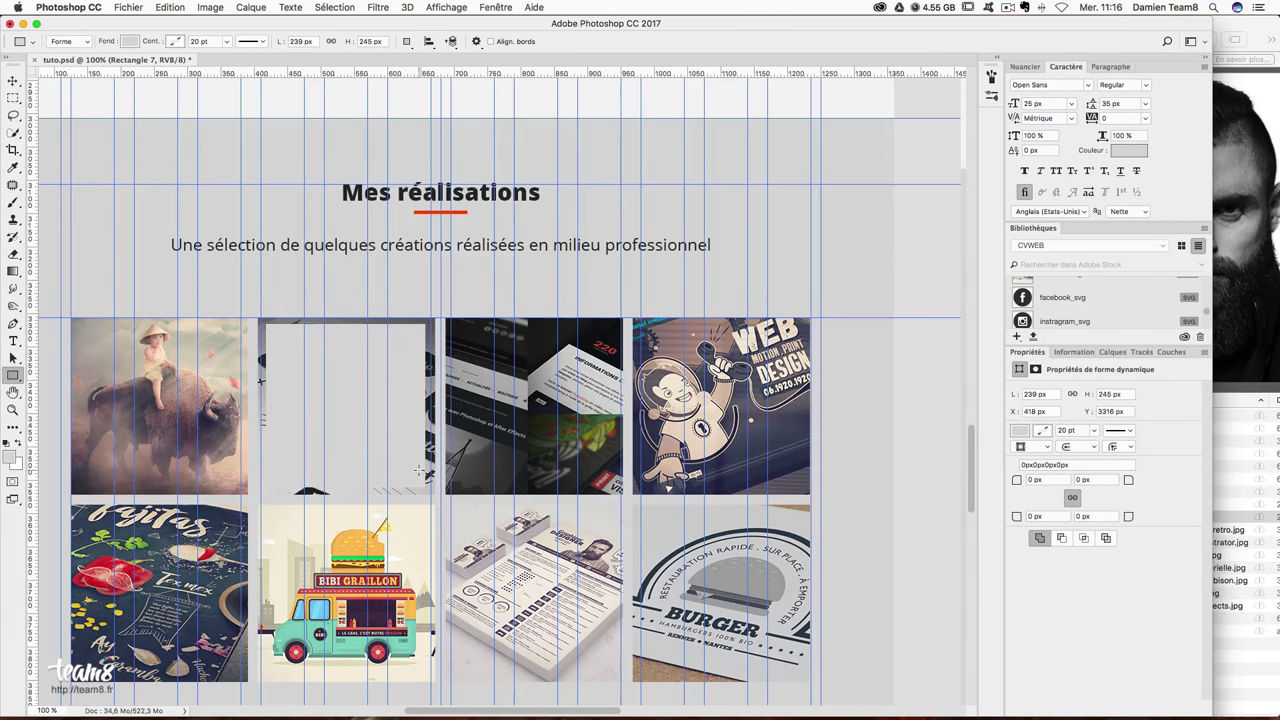
key(super+h)
key(super+z)
- Create a 250 × 250 px rectangle with a white fill
click(364, 420)
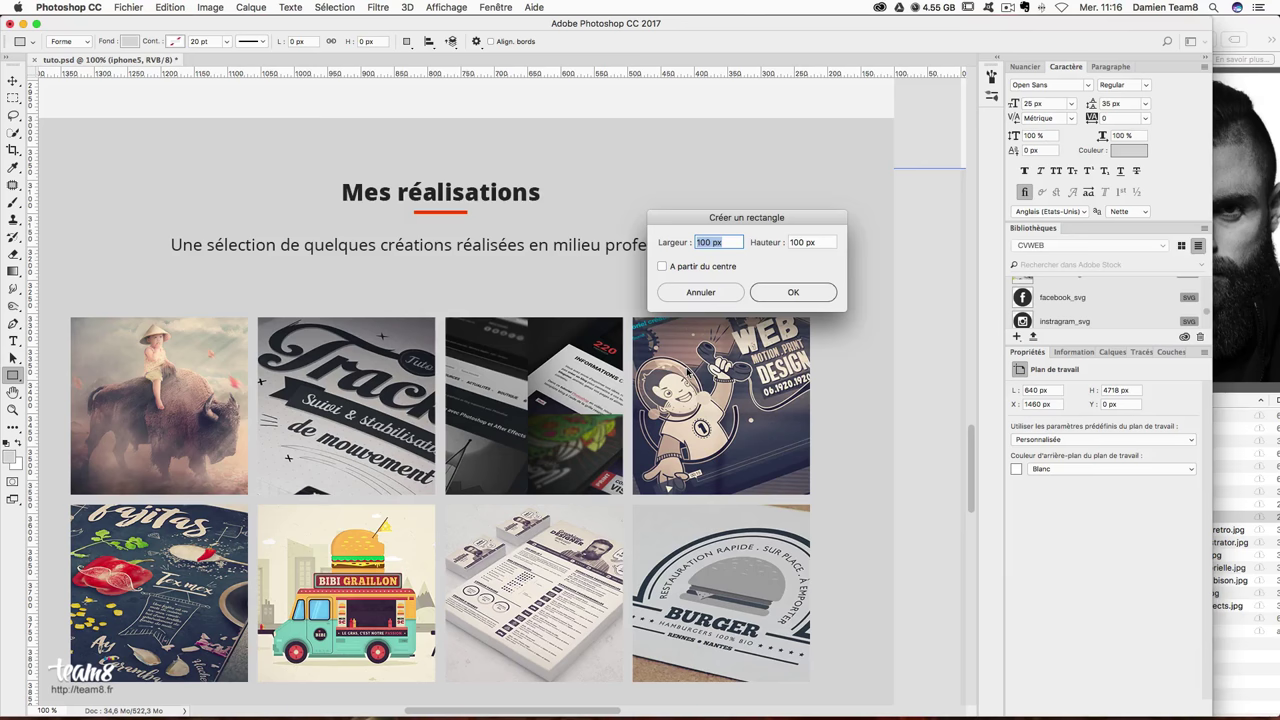
text(250)
key(Tab)
text(25)
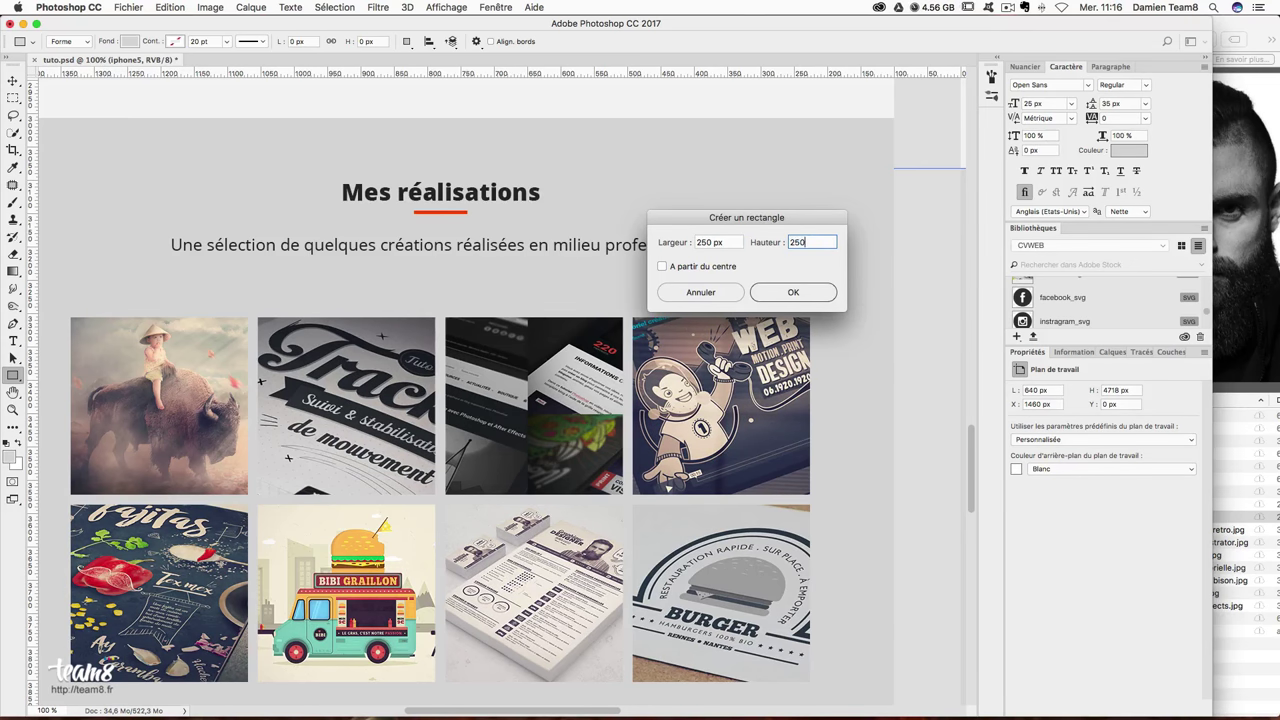
key(Return)
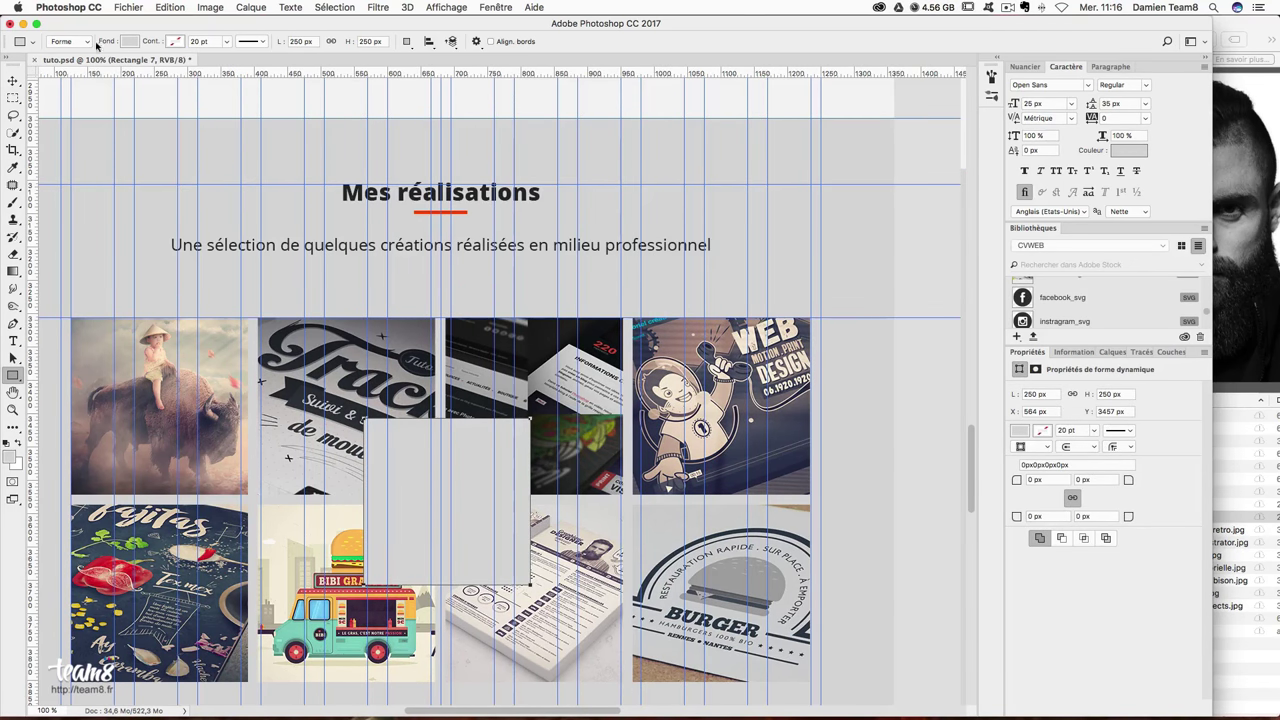
click(125, 41)
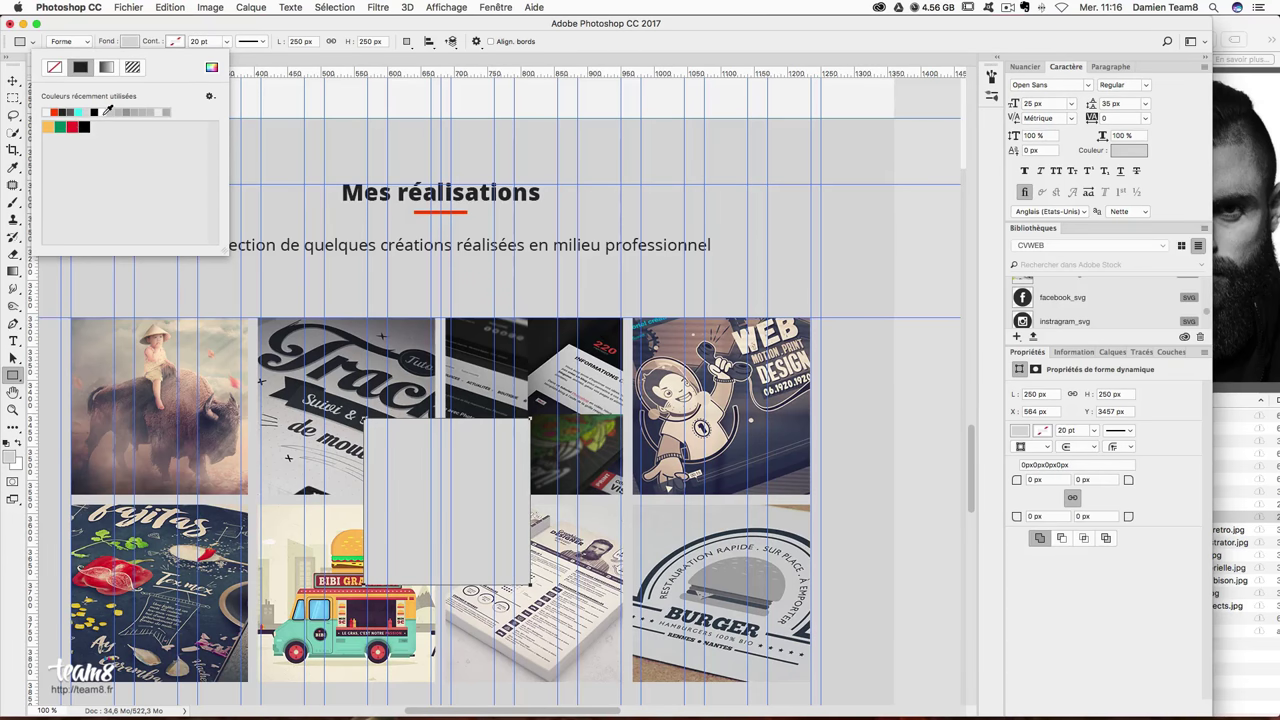
click(104, 112)
click(507, 139)
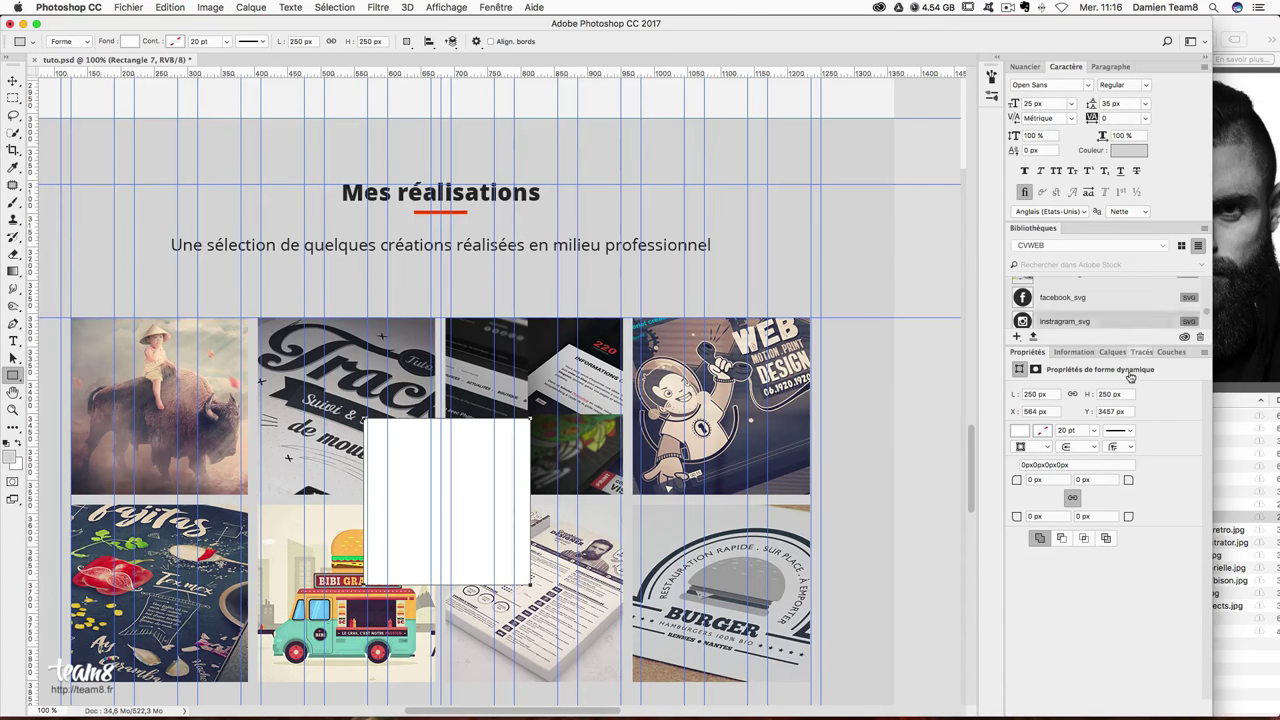
- Move Rectangle 7 into the realisations group and set its opacity to 90%
click(1108, 352)
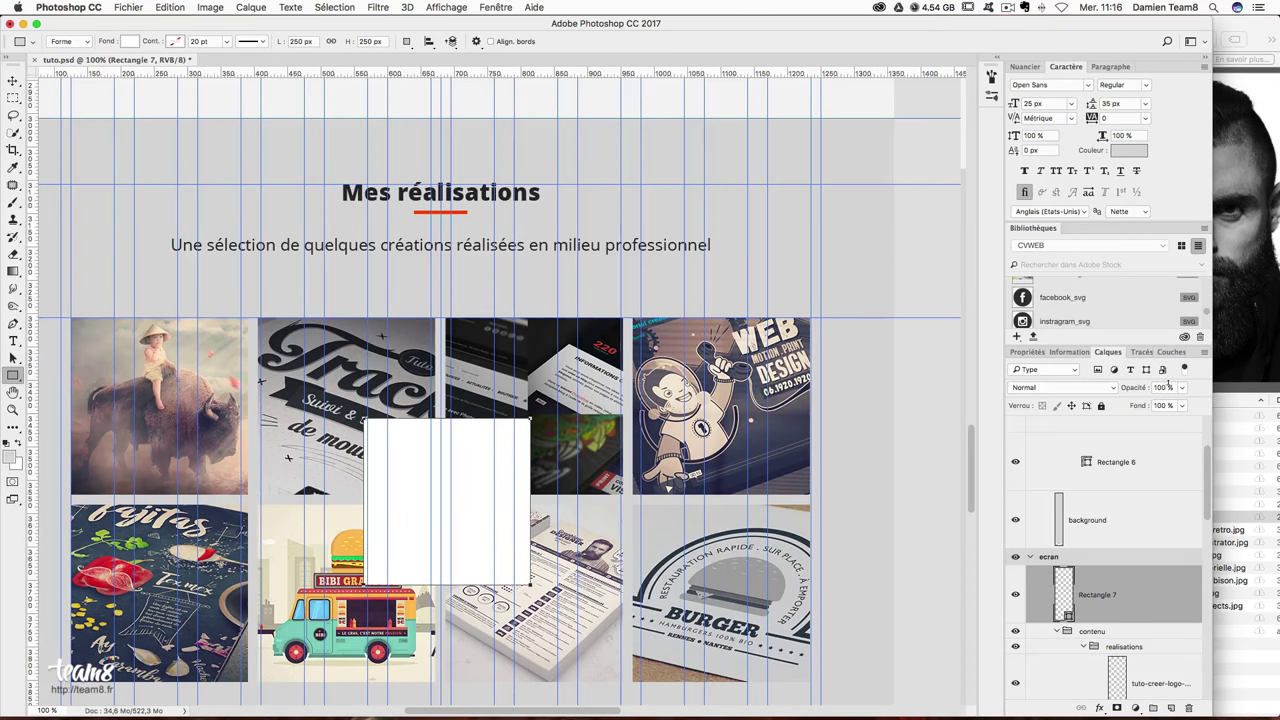
drag(1125, 592, 1110, 652)
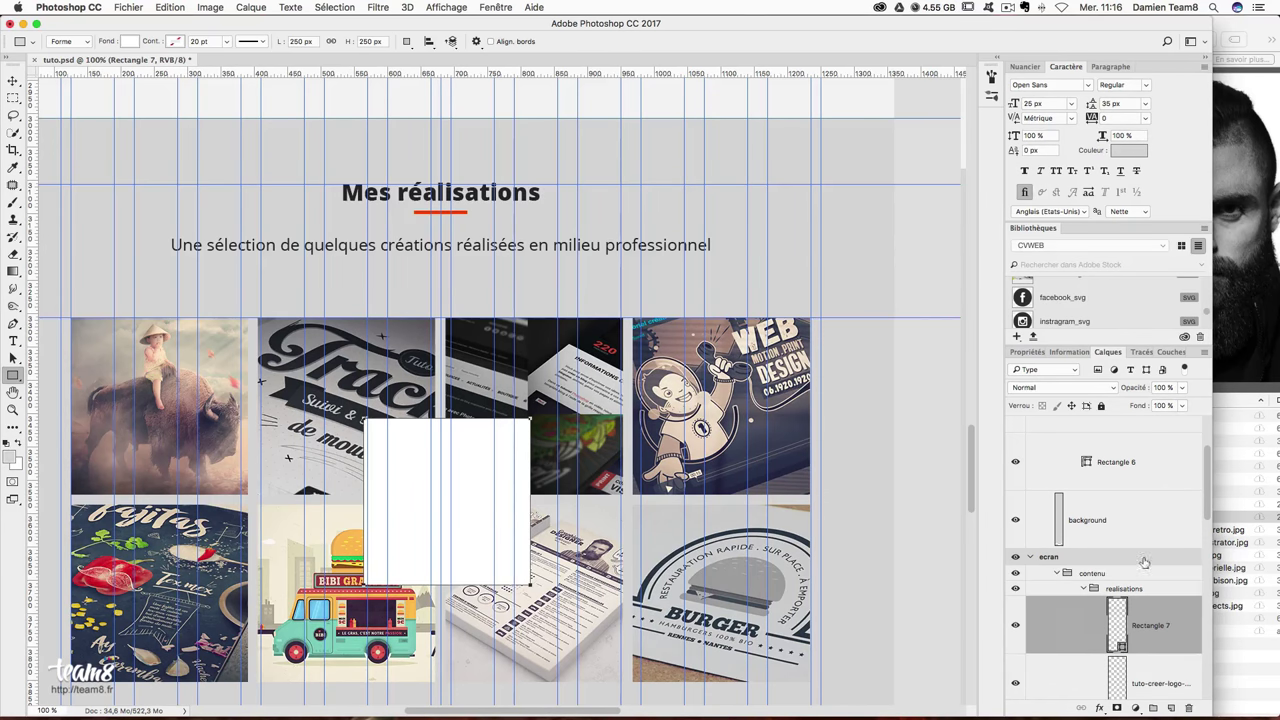
click(1165, 387)
text(0)
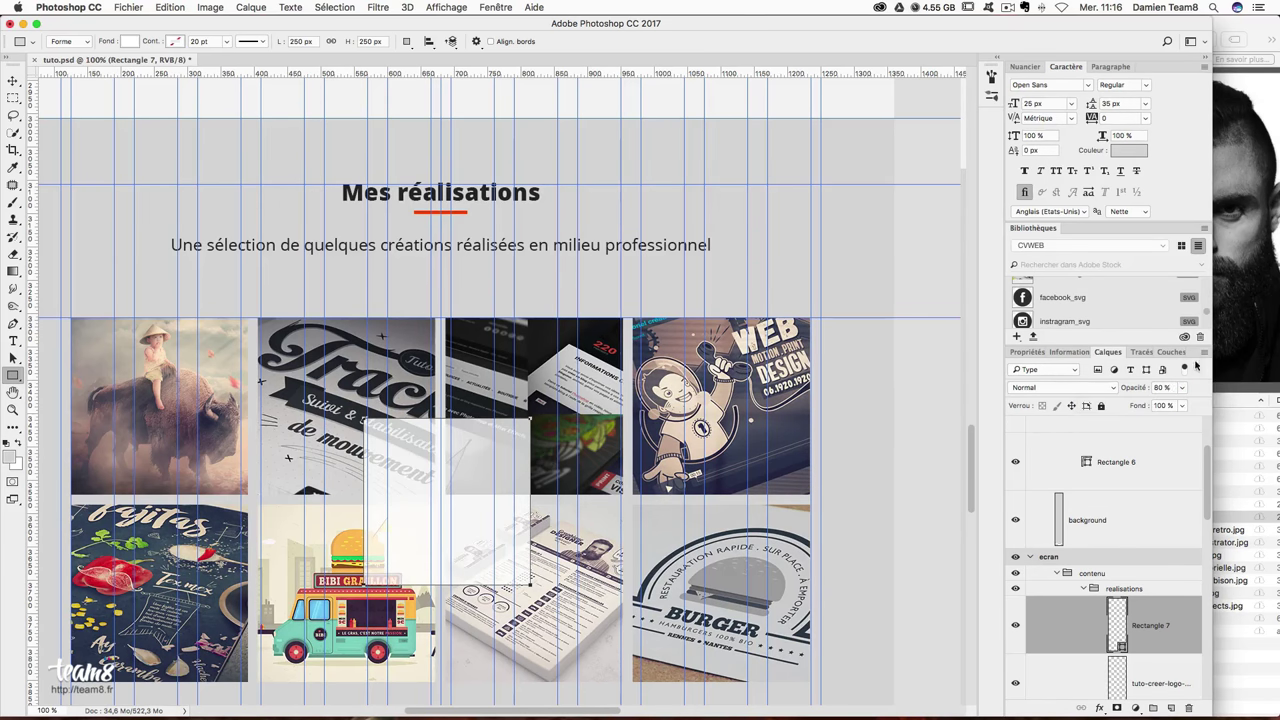
click(1170, 384)
text(100)
key(Return)
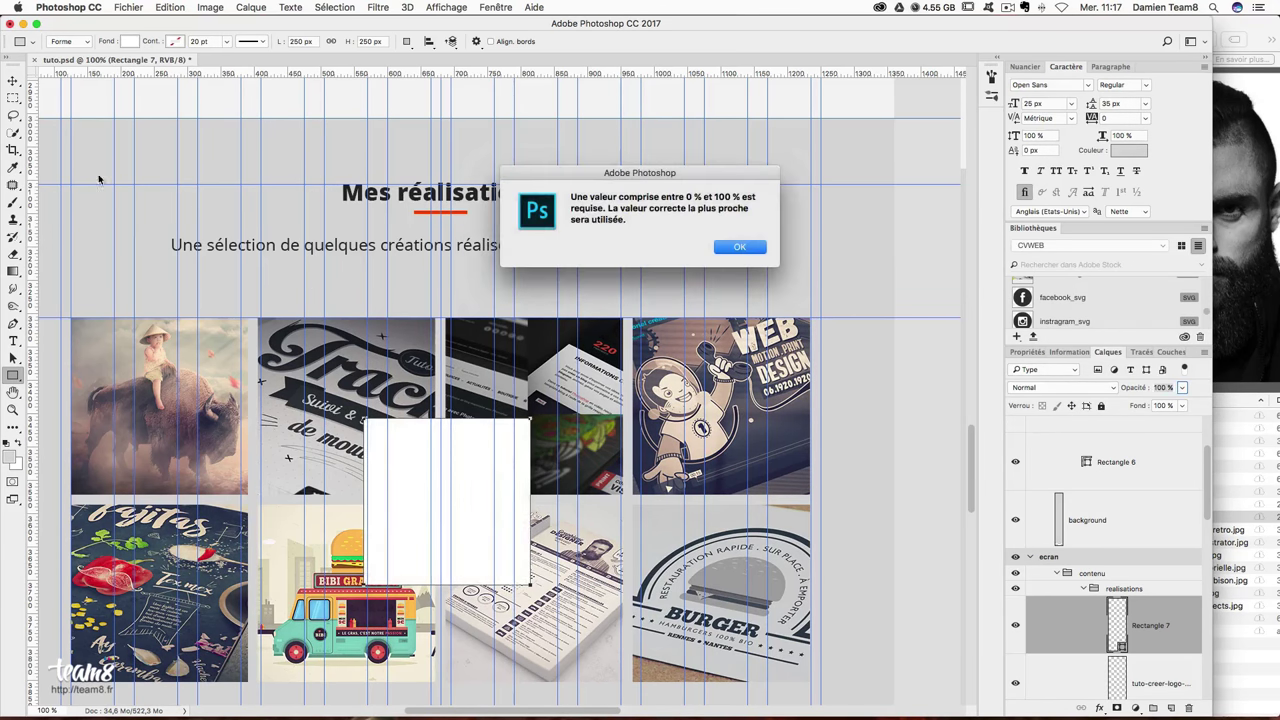
key(Return)
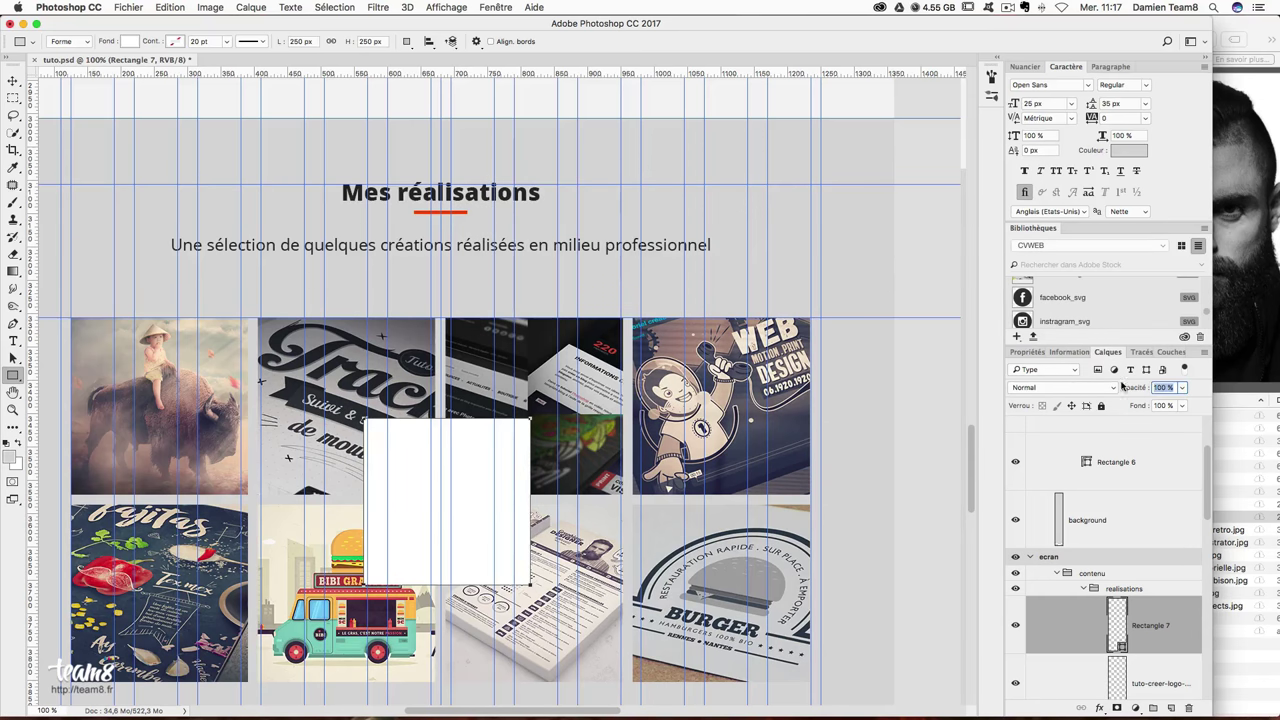
text(90)
key(Return)
- Position the white square over the Track thumbnail, checking alignment against the guides
click(17, 82)
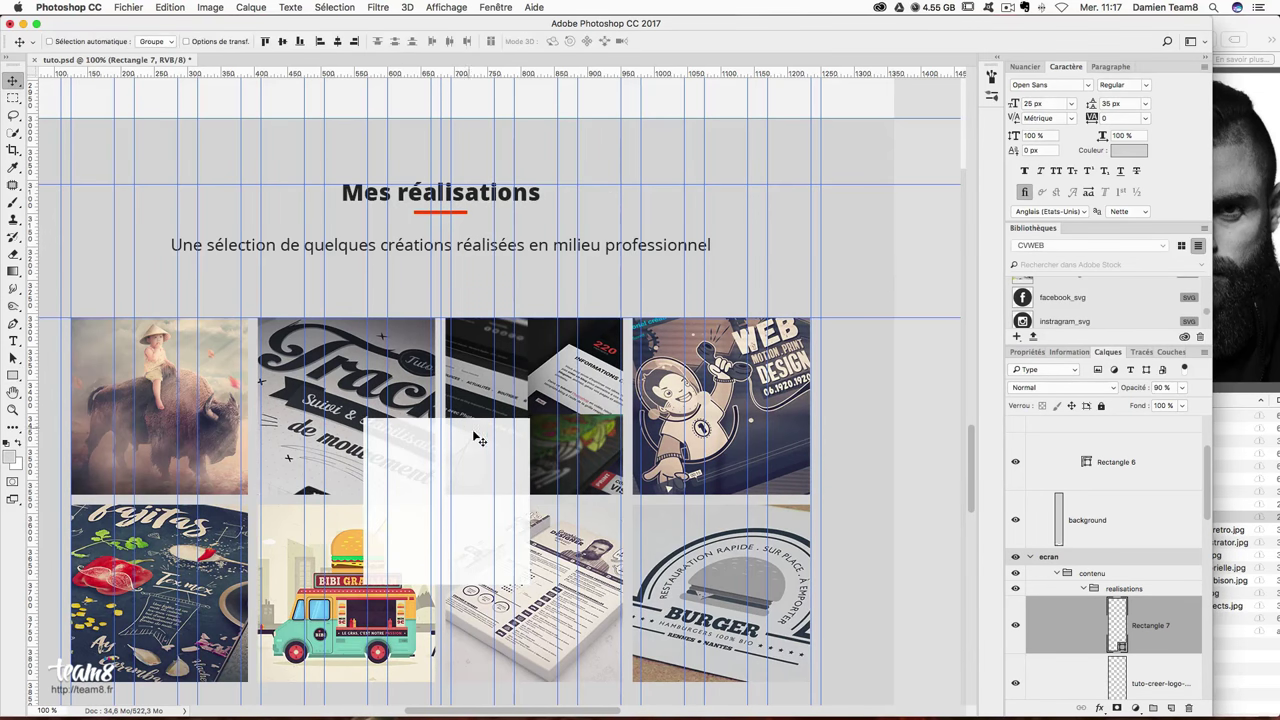
mouse_move(482, 444)
mouse_down()
mouse_move(366, 358)
mouse_move(380, 345)
mouse_up()
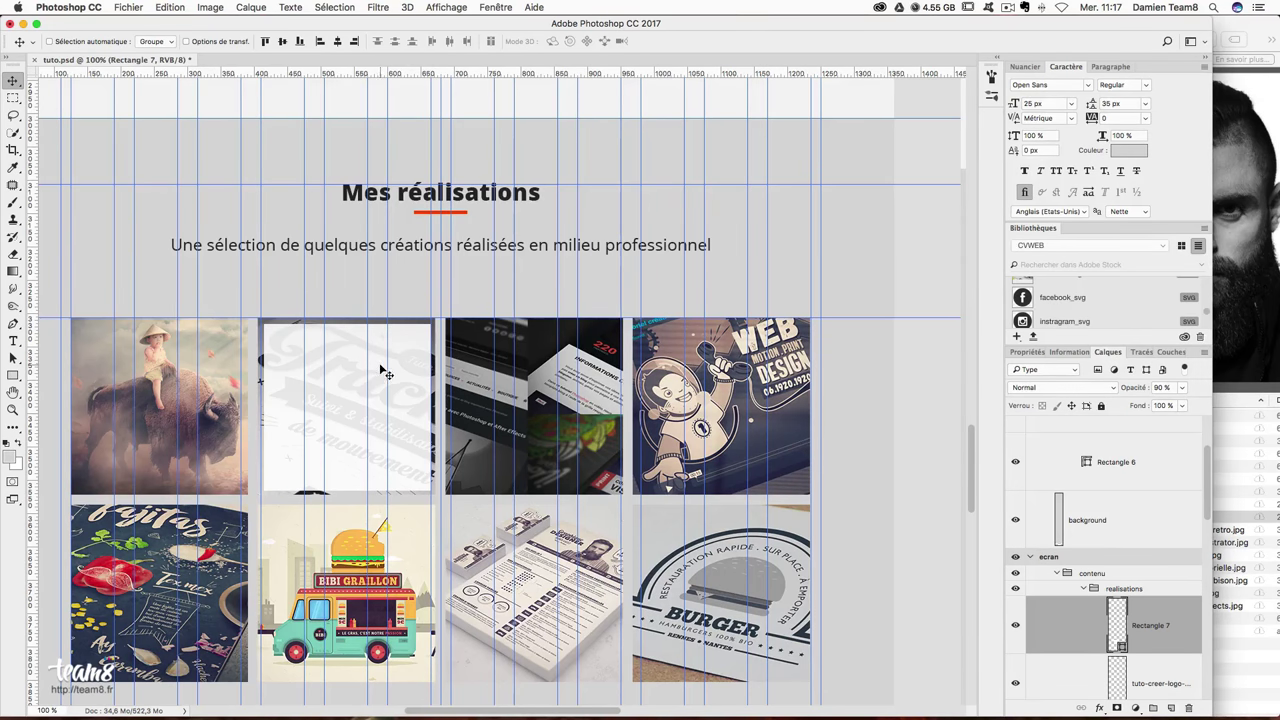
key(super)
key(super+semicolon)
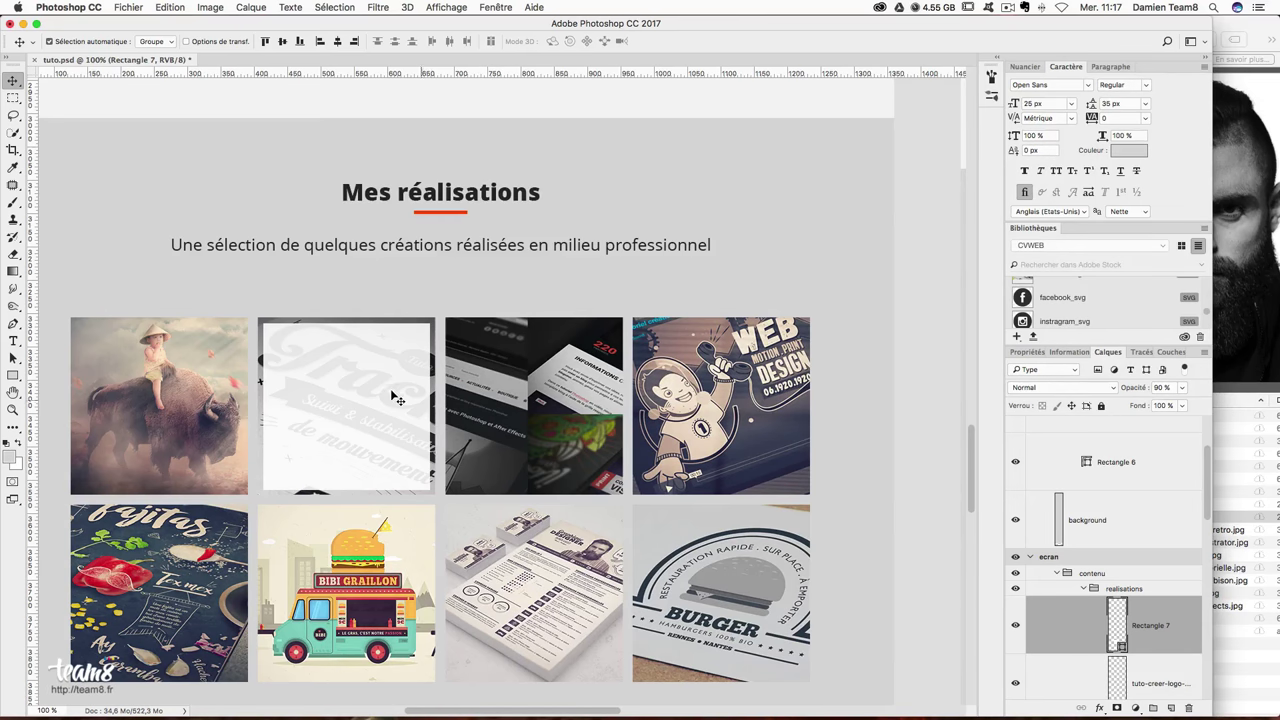
key(super+semicolon)
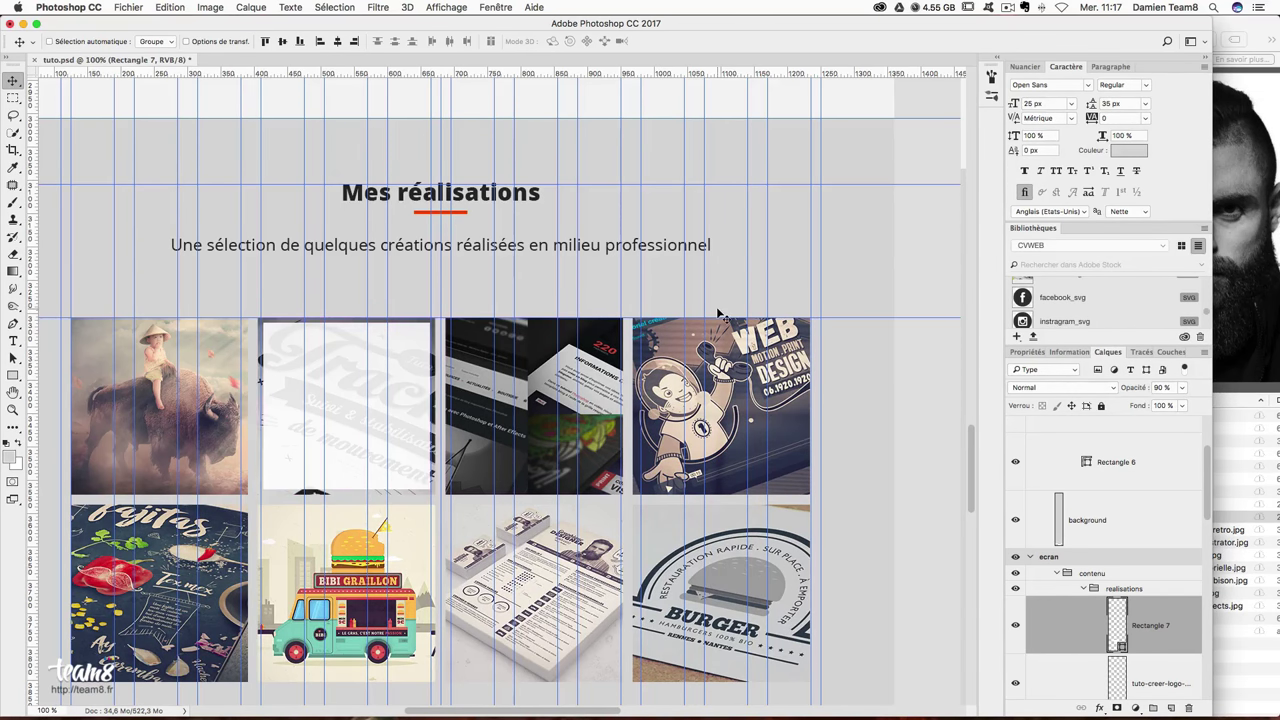
key(super+semicolon)
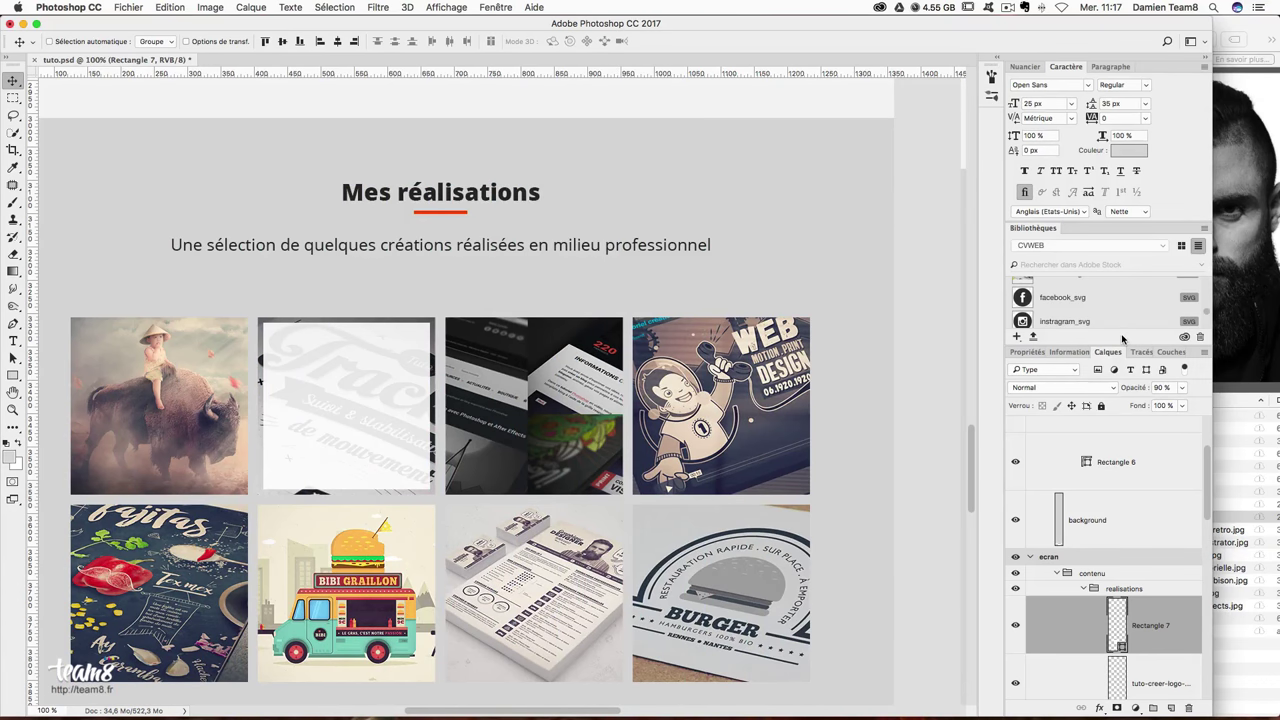
scroll(1118, 292, down, 2)
scroll(1115, 296, down, 2)
scroll(1112, 300, down, 2)
scroll(1108, 305, down, 2)
scroll(1030, 290, up, 1)
- Place the loupe magnifier icon on the second thumbnail and show the guides
drag(1021, 288, 334, 399)
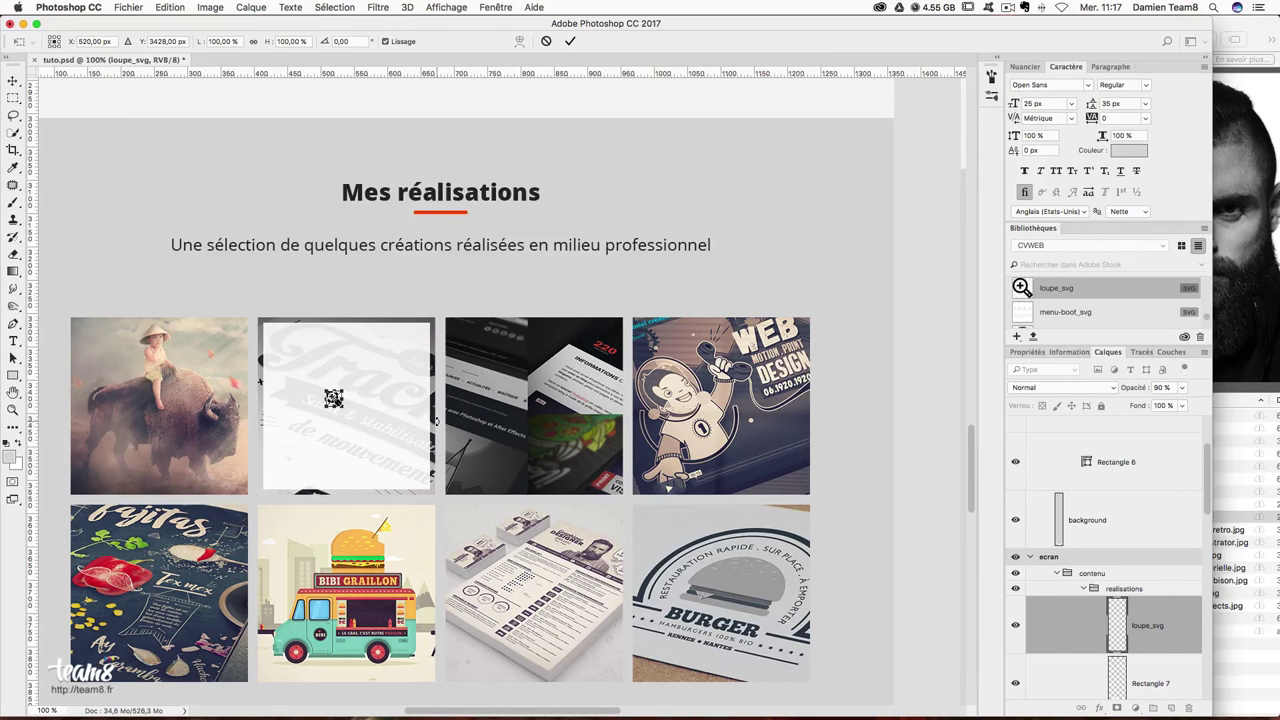
key(Return)
drag(357, 388, 366, 429)
key(super+semicolon)
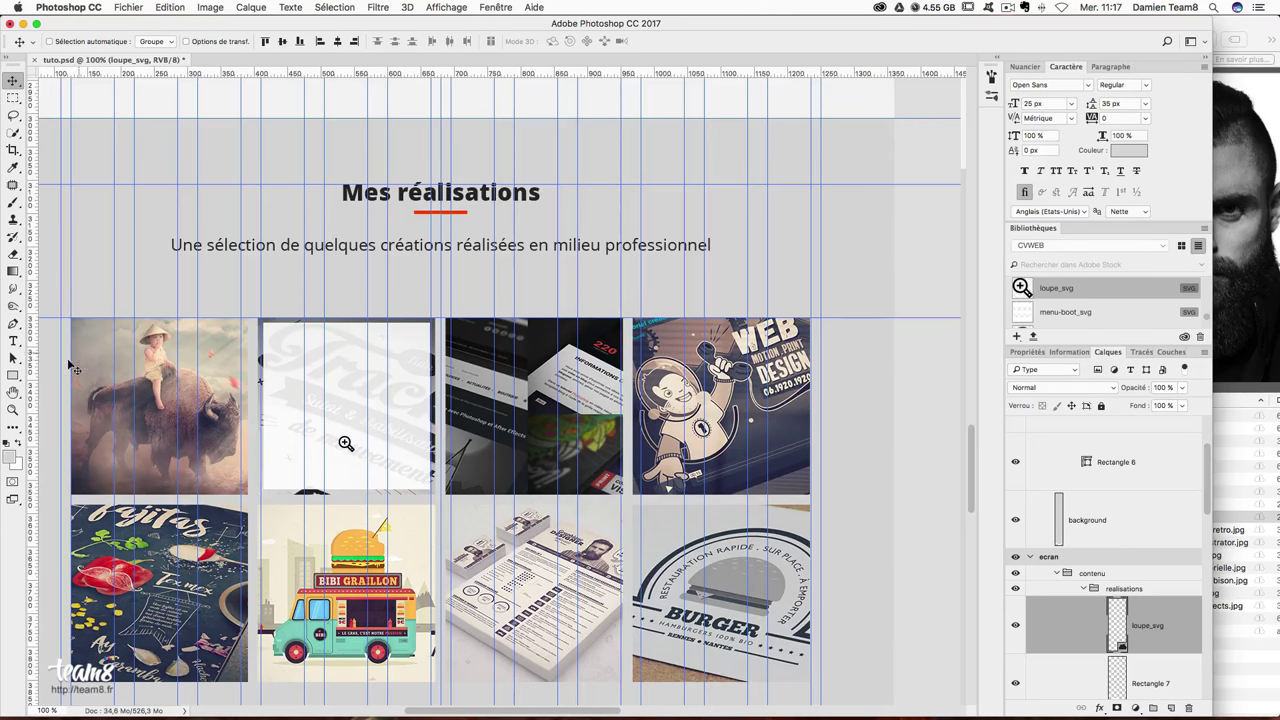
- Add the project title text line in the second thumbnail
click(13, 341)
click(332, 365)
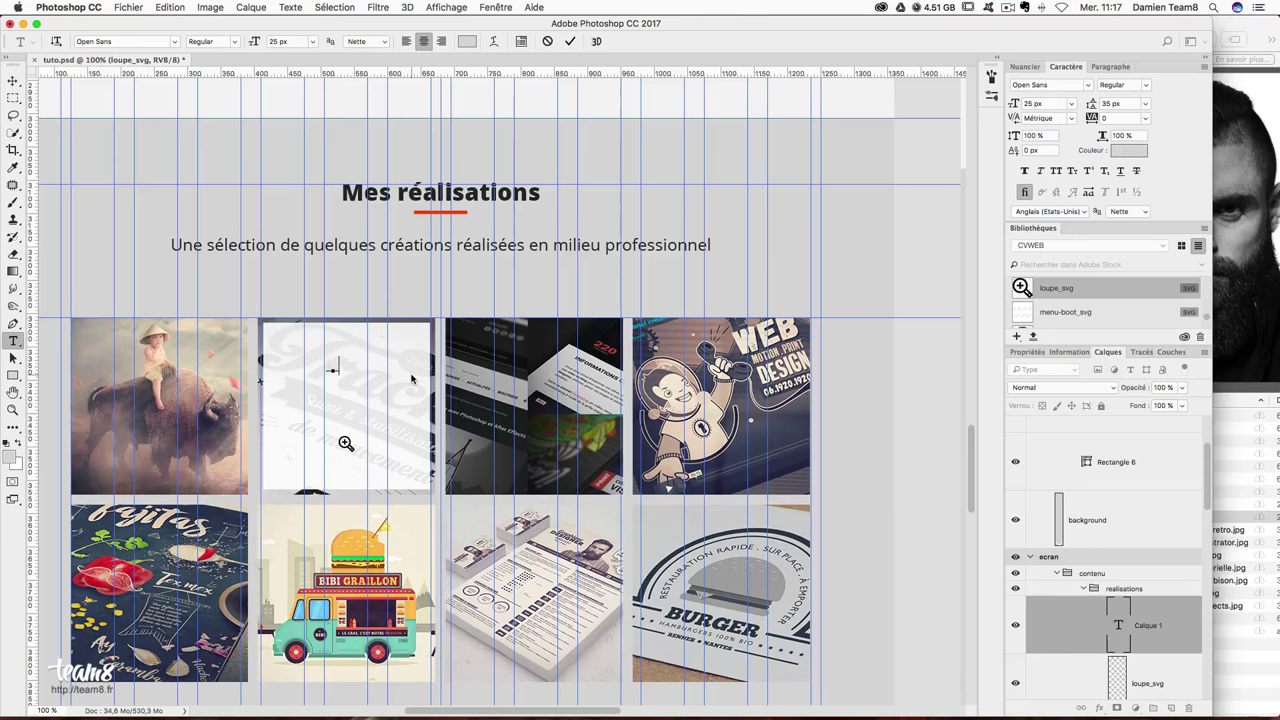
text(détail du)
key(ctrl+a)
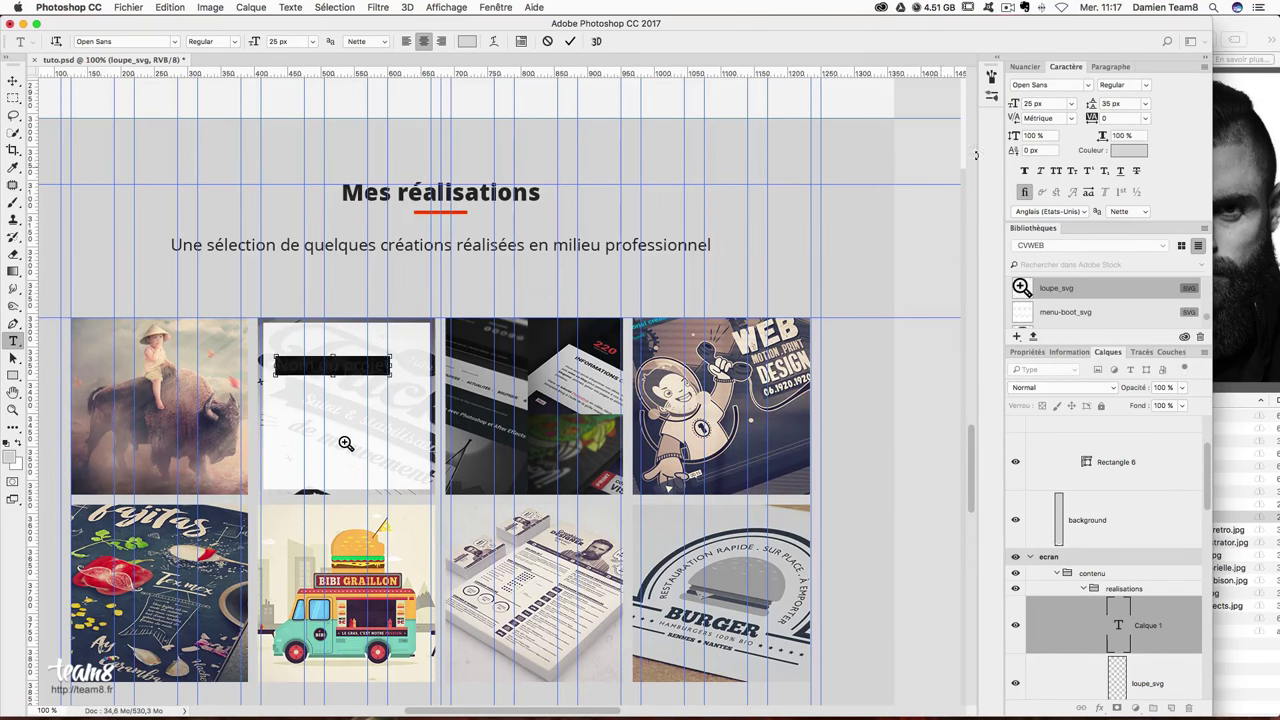
- Make the title Bold, colour #333333 and 20 px
click(1122, 84)
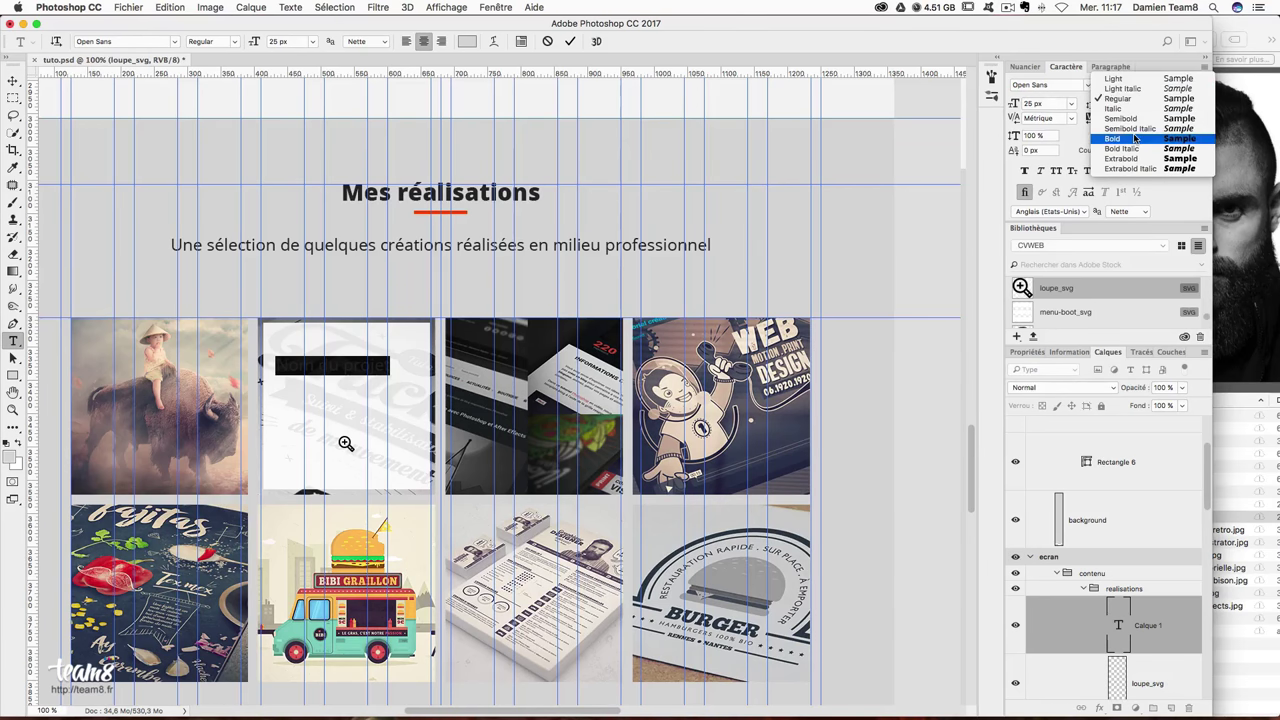
click(1131, 133)
click(1129, 150)
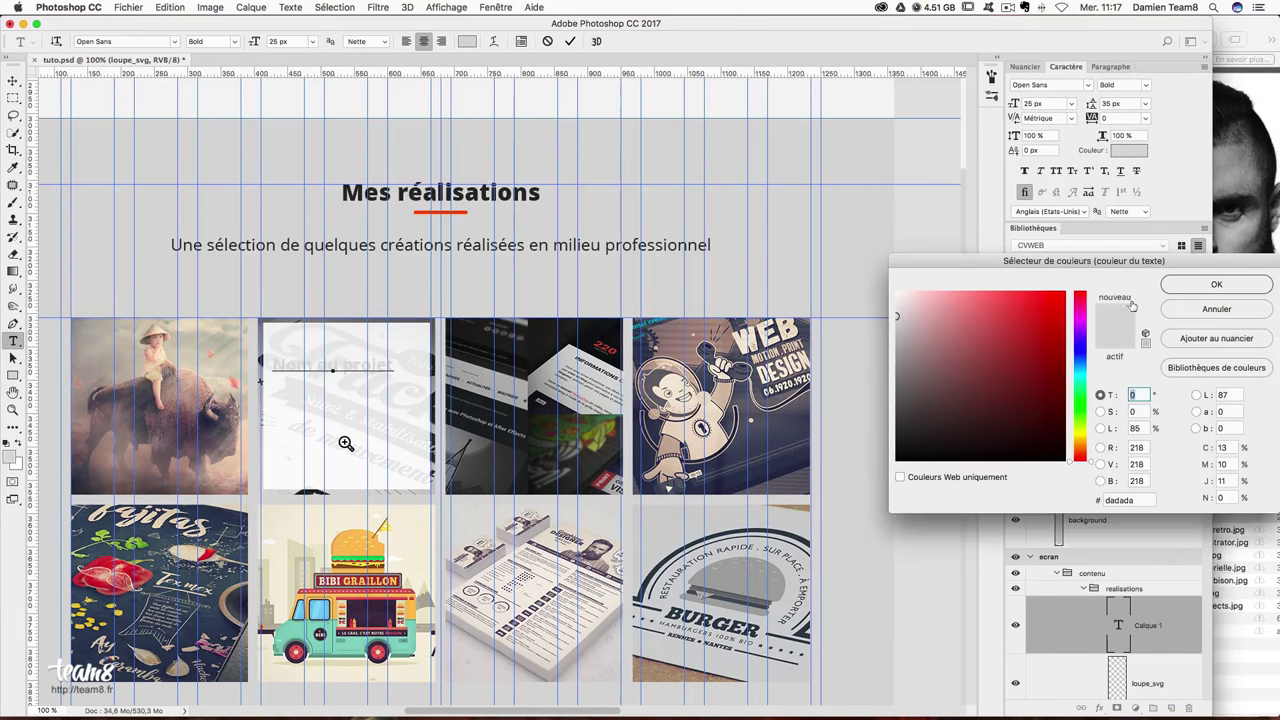
click(1126, 464)
key(Tab)
key(Tab)
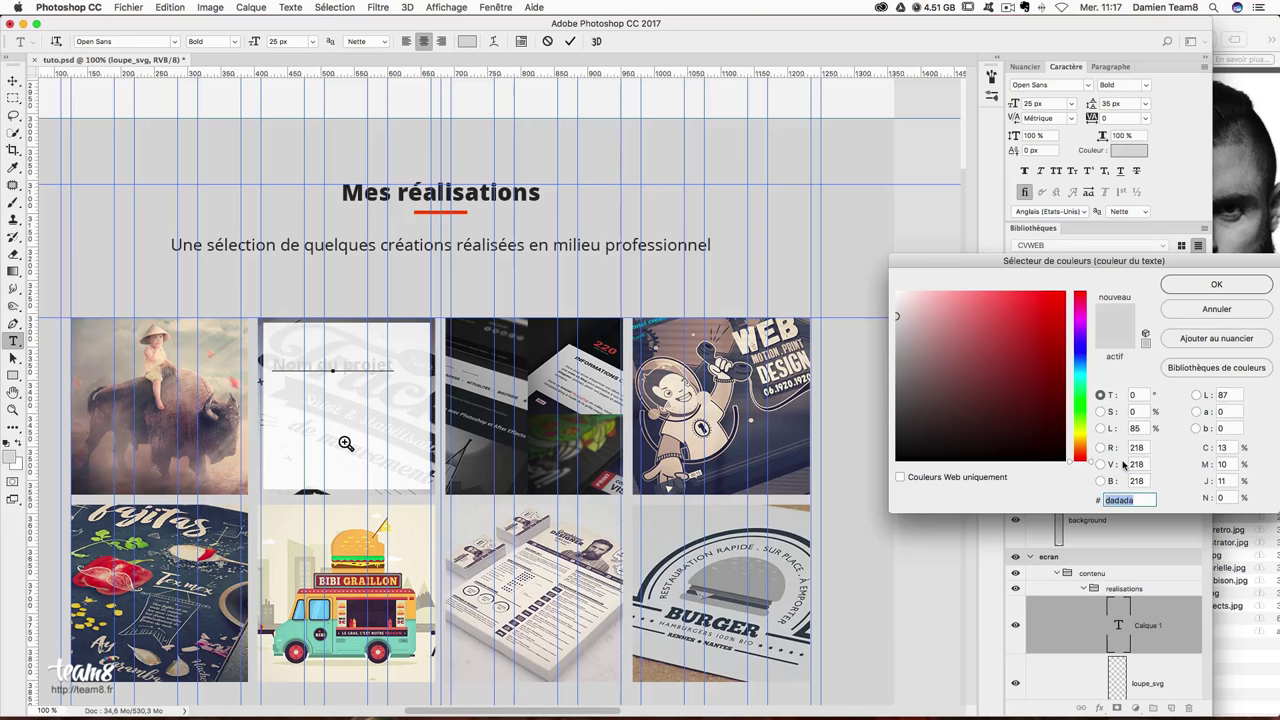
text(333333)
key(Return)
click(13, 80)
click(1050, 105)
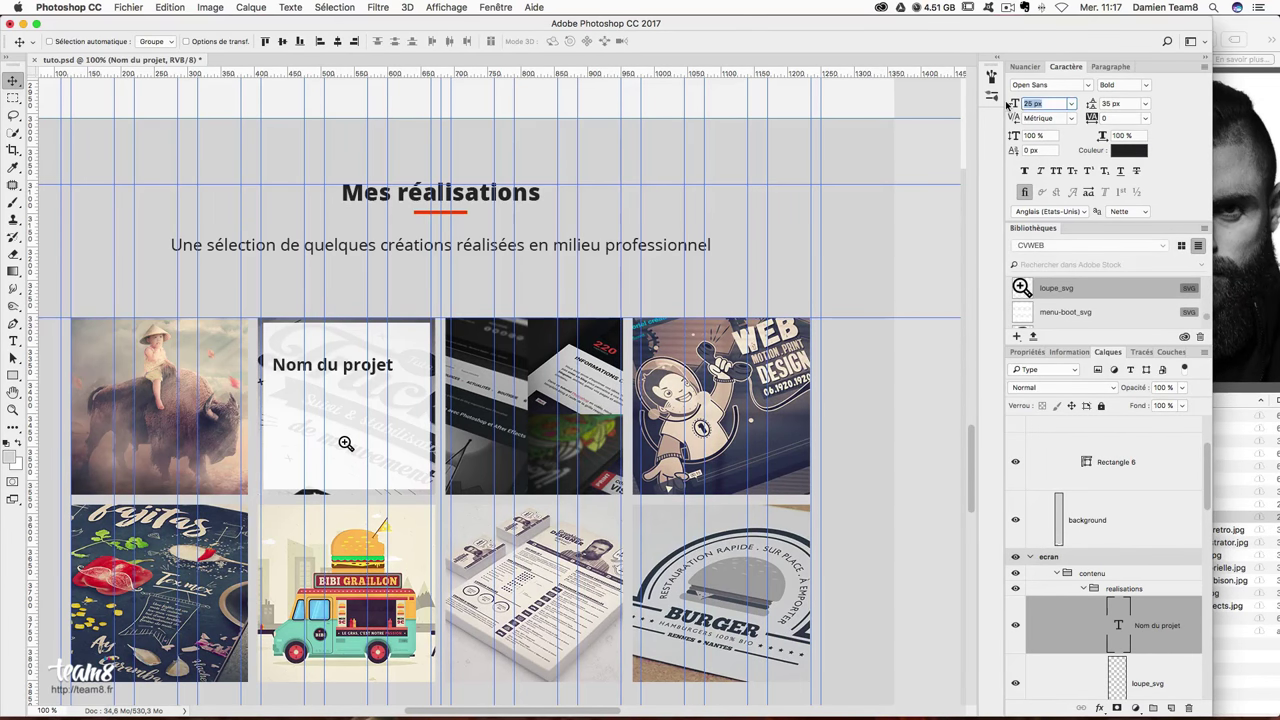
text(20)
key(Return)
- Shift the title slightly and add an 'Agence tout risque' line beneath it
drag(365, 380, 379, 386)
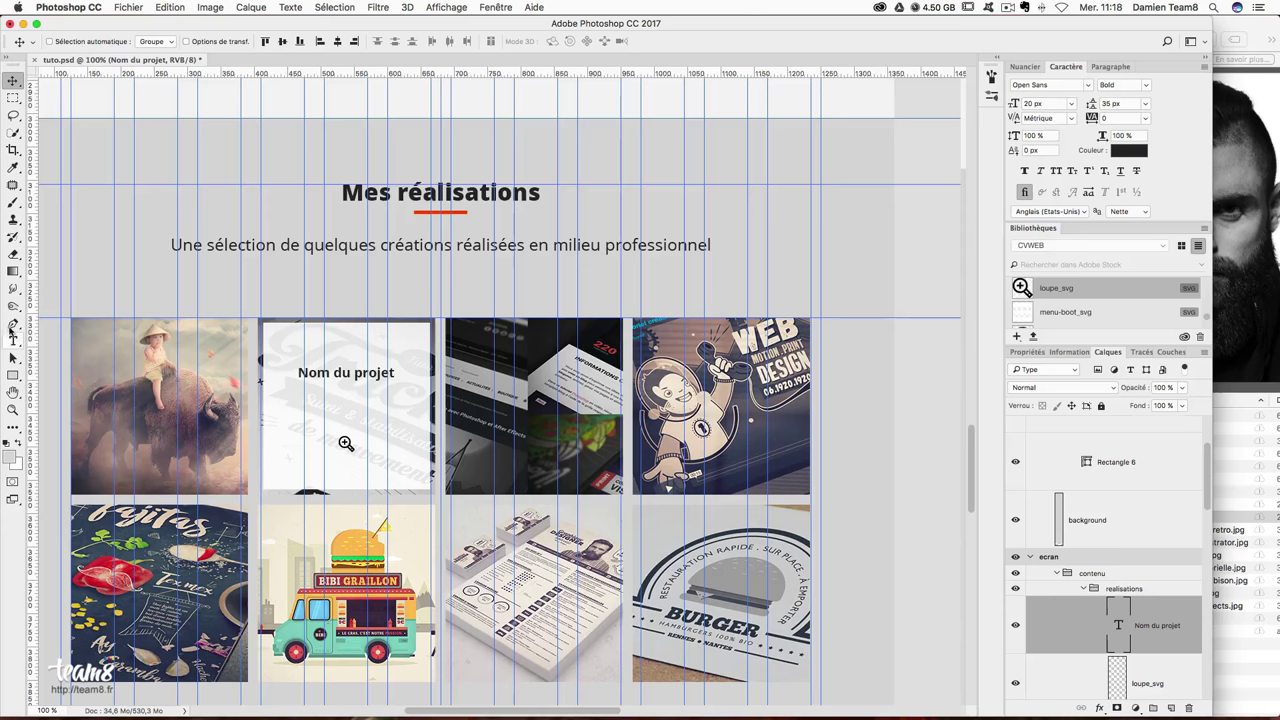
click(13, 340)
click(395, 373)
key(Return)
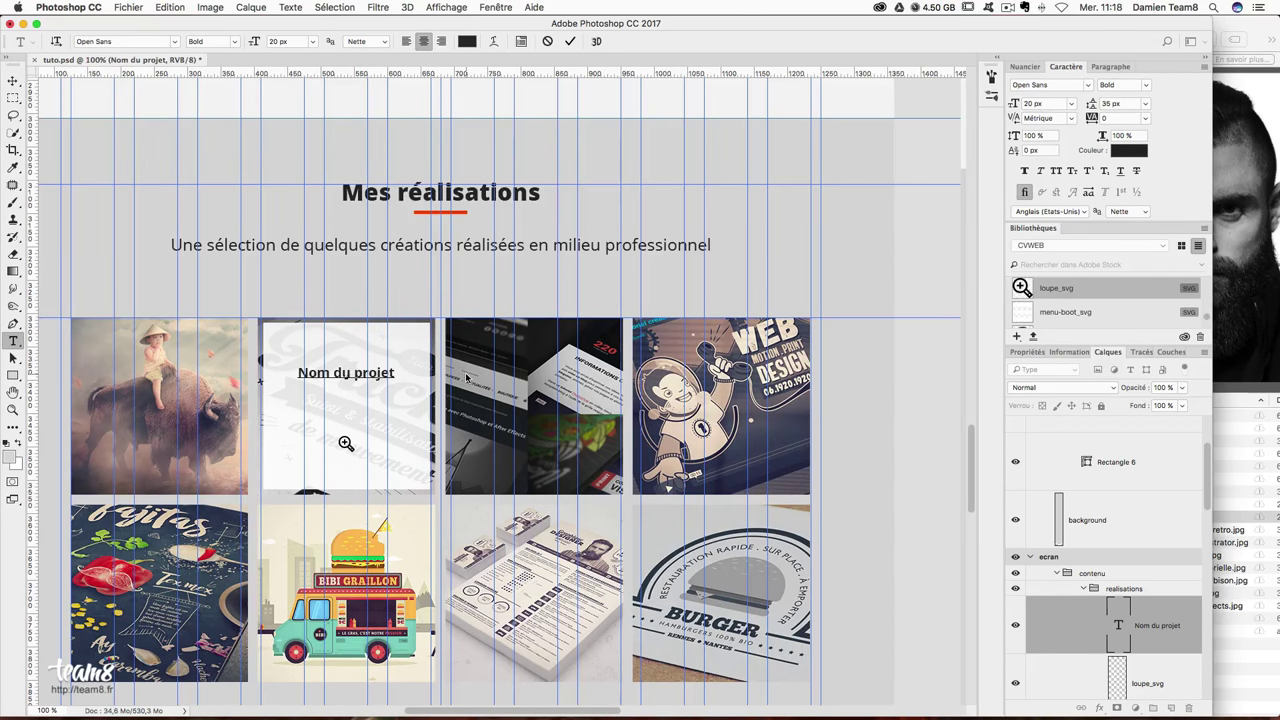
text(Agenc)
key(BackSpace)
key(BackSpace)
key(BackSpace)
text(ence you)
key(BackSpace)
key(BackSpace)
key(BackSpace)
text(tout risuq)
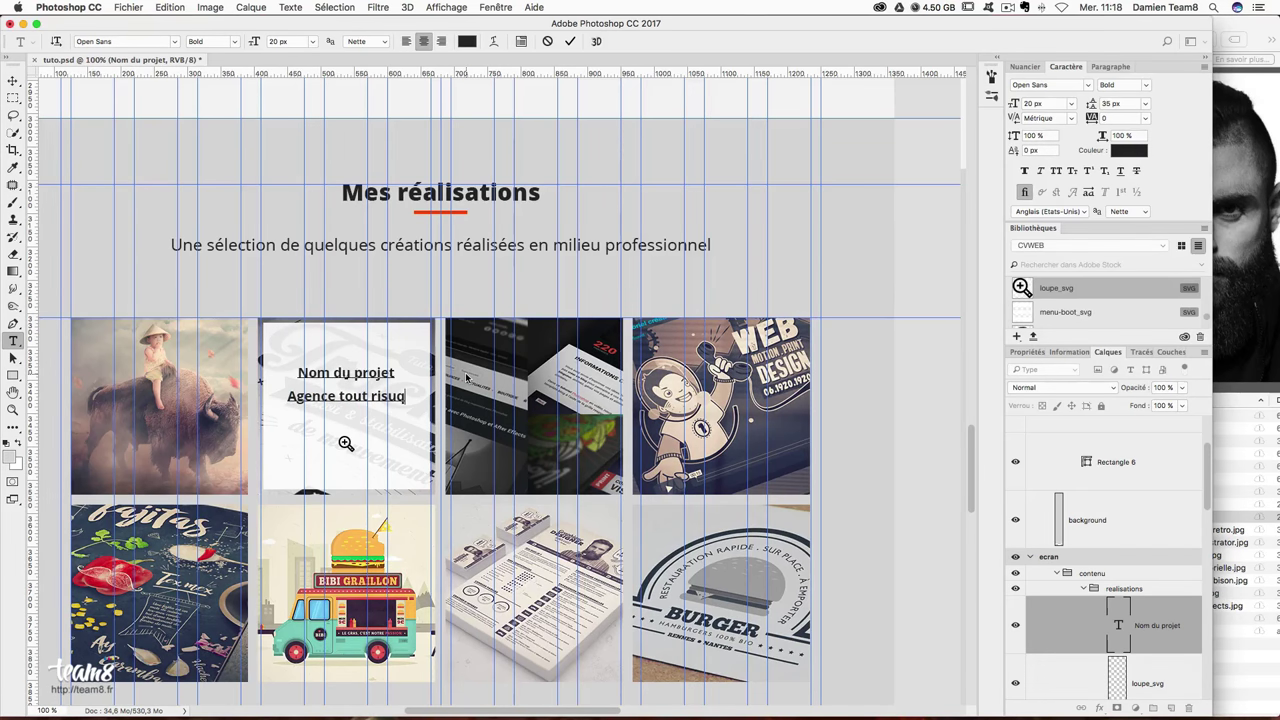
key(BackSpace)
key(BackSpace)
text(que)
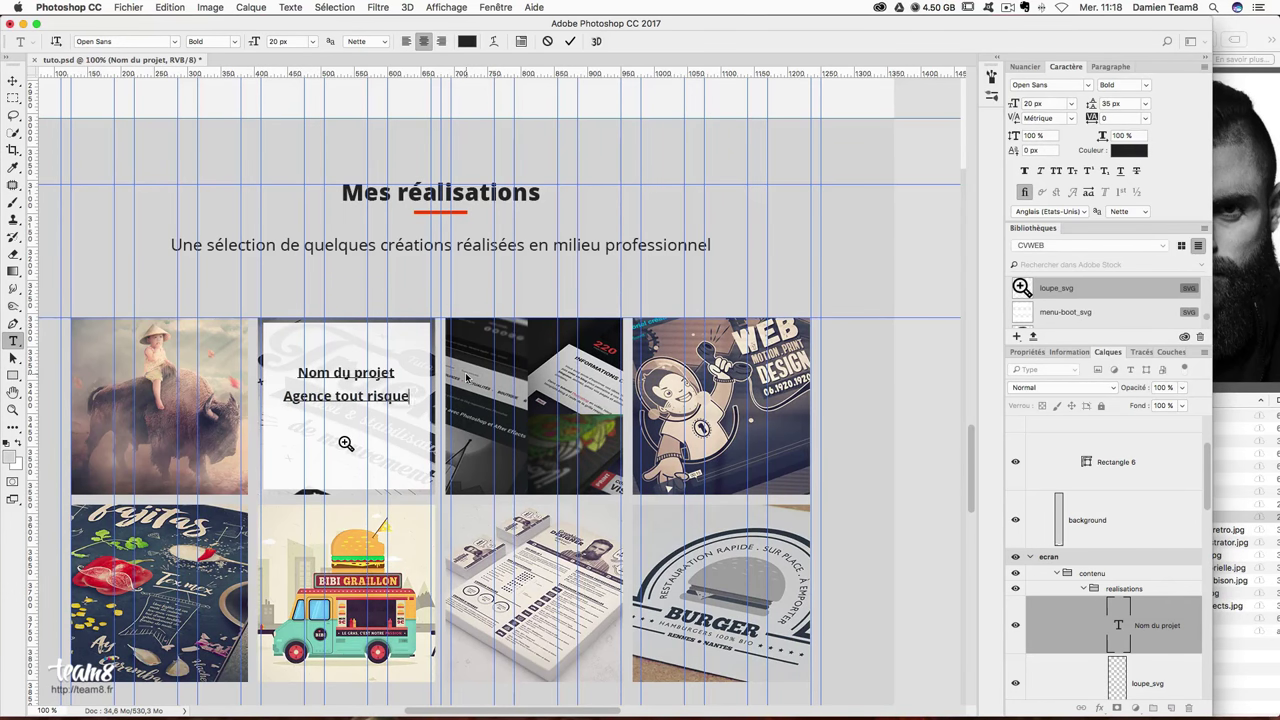
- Set the 'Agence tout risque' caption to 14 px Regular weight
drag(409, 396, 272, 398)
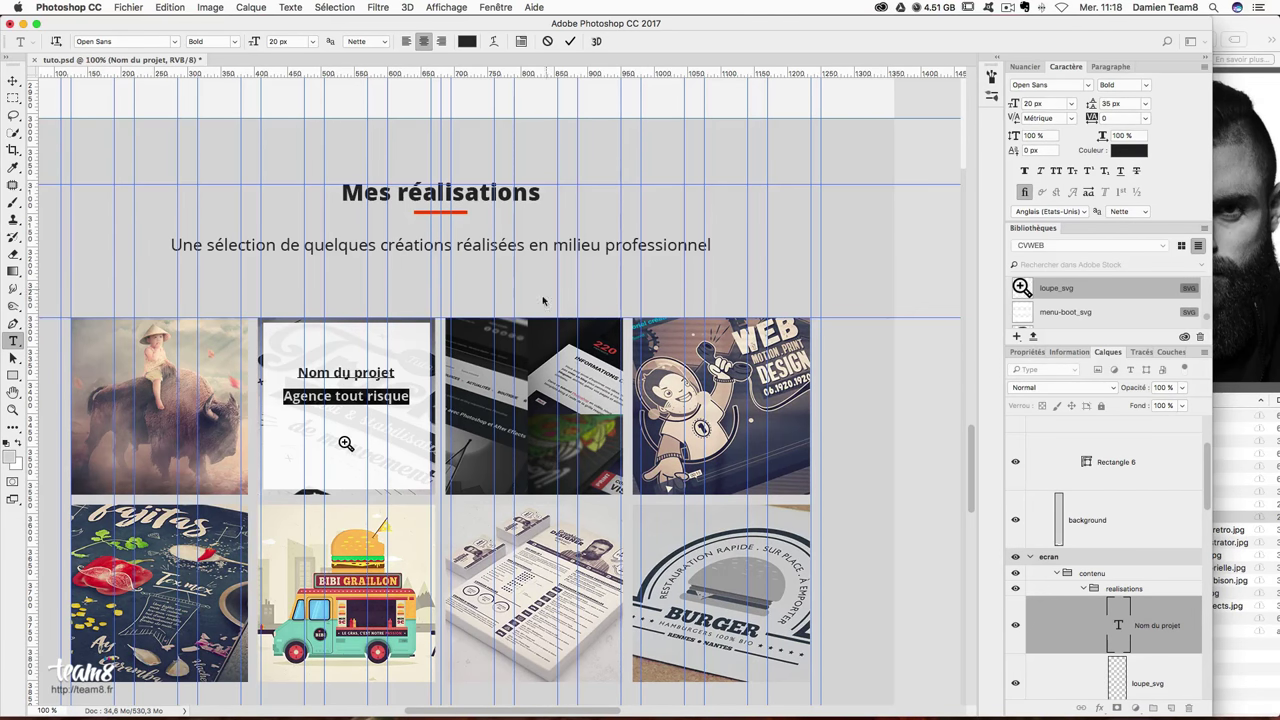
click(1046, 105)
text(15)
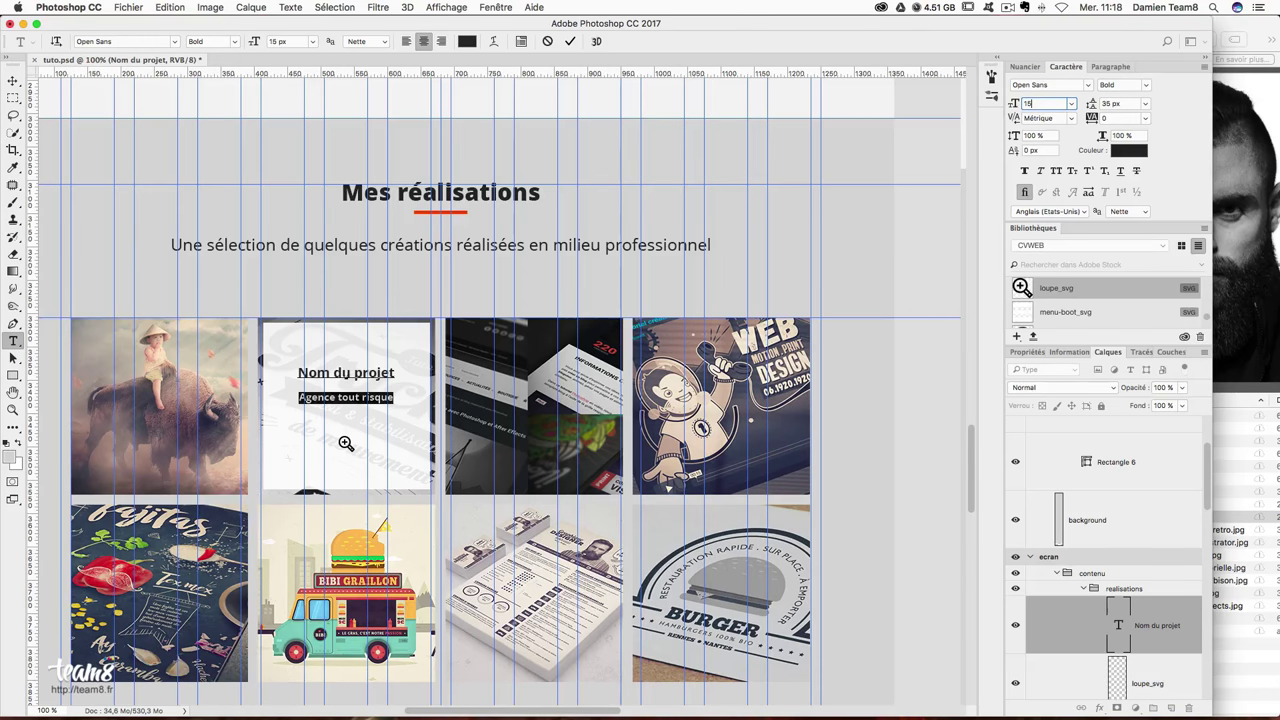
key(Tab)
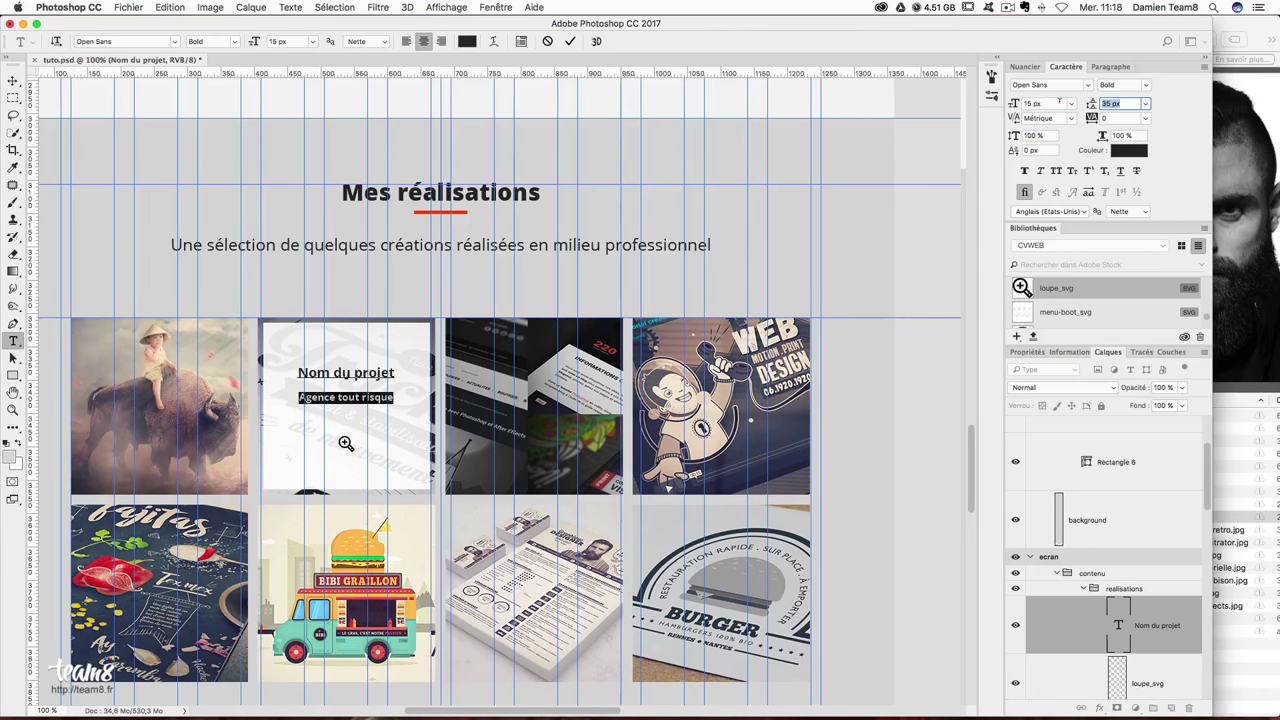
key(shift+Tab)
click(1145, 85)
click(1141, 100)
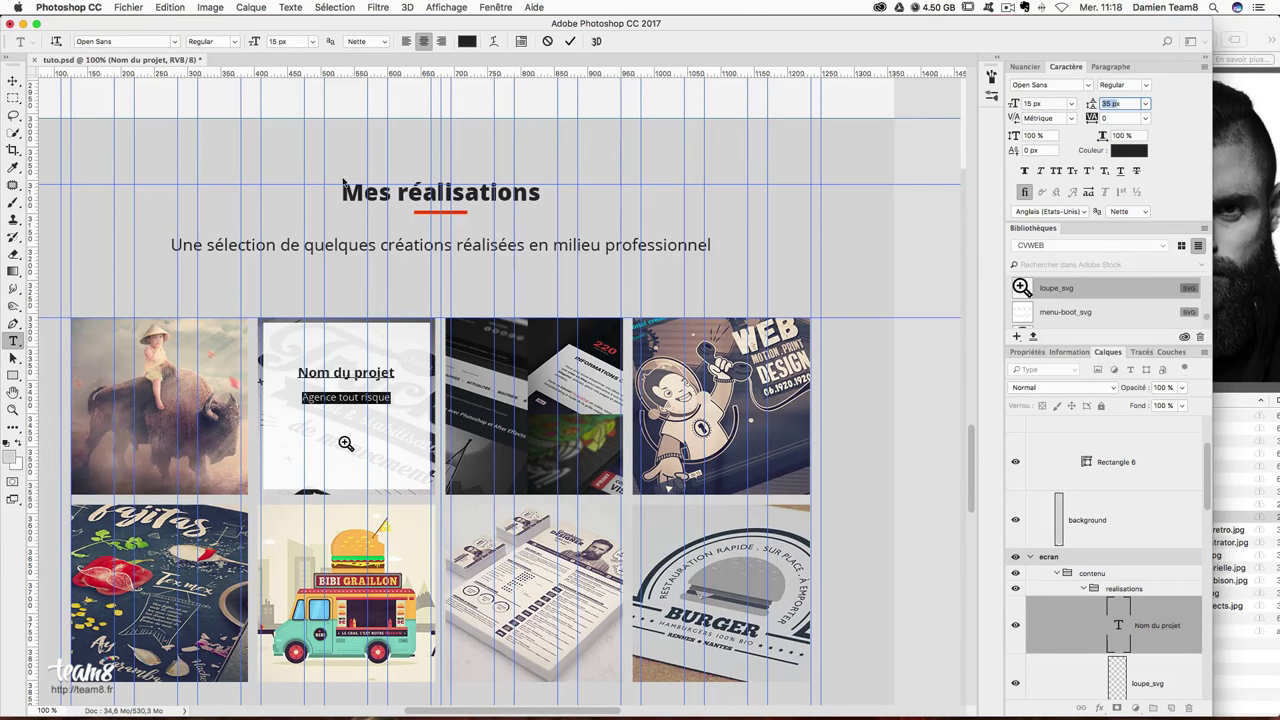
key(shift+Tab)
text(14)
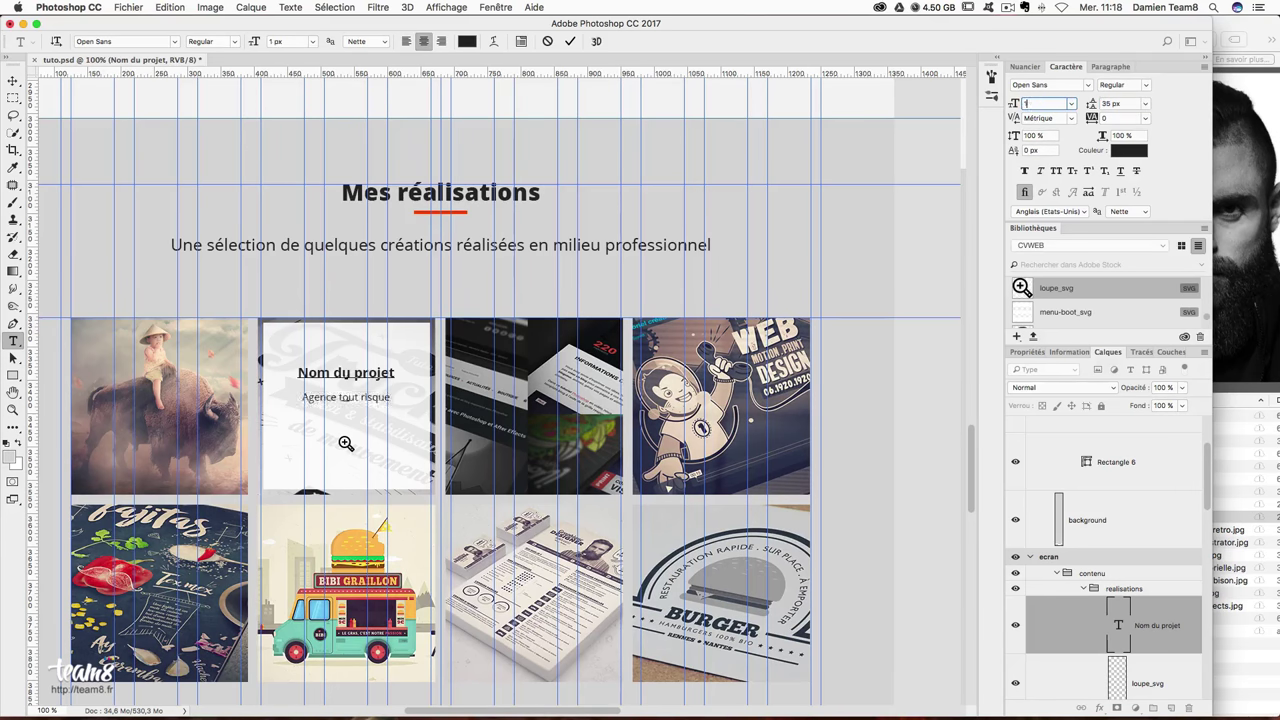
click(13, 80)
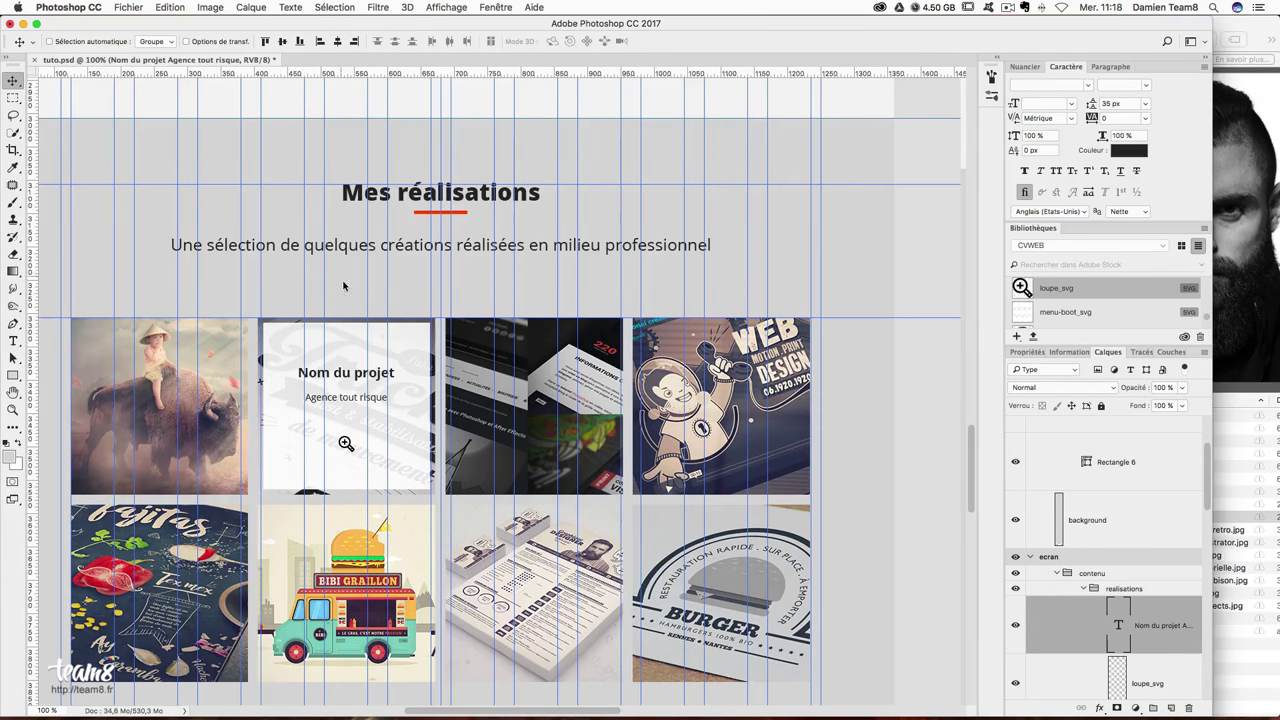
- Set 30 px leading, hide guides and move the title and caption down ~15 px
click(1110, 103)
text(25)
key(Return)
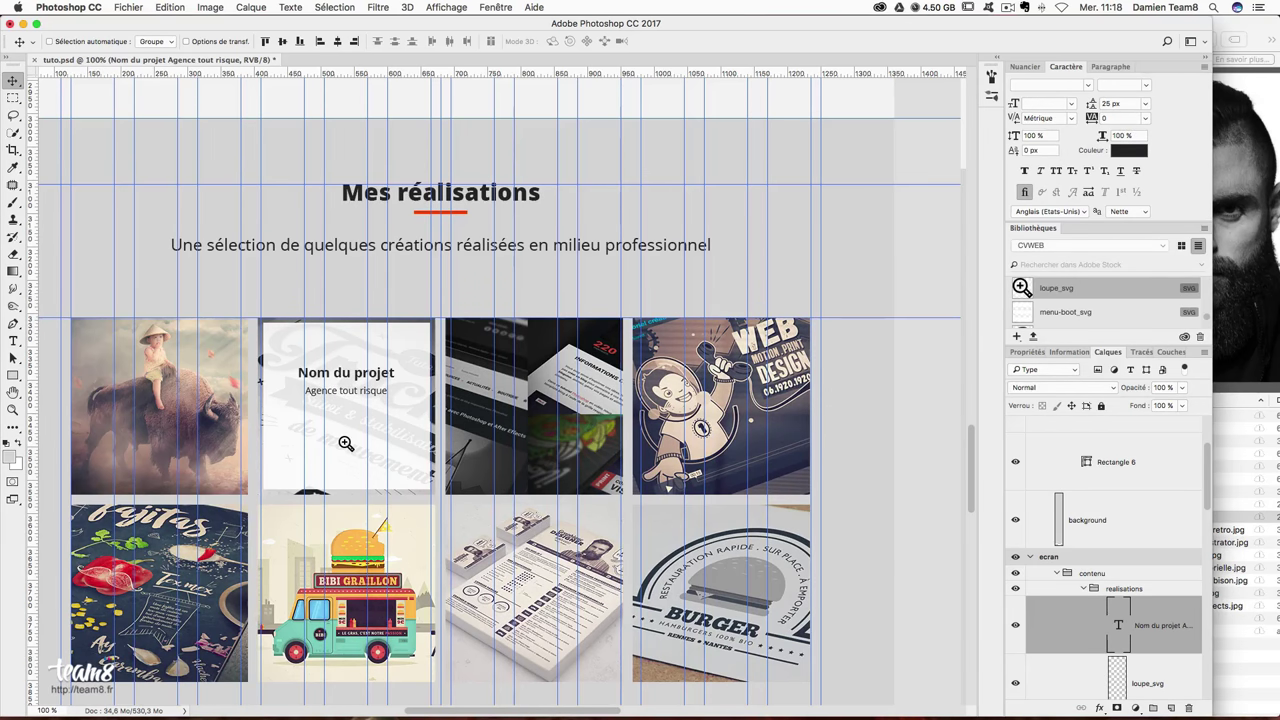
text(30)
key(Return)
key(ctrl+semicolon)
drag(362, 368, 362, 383)
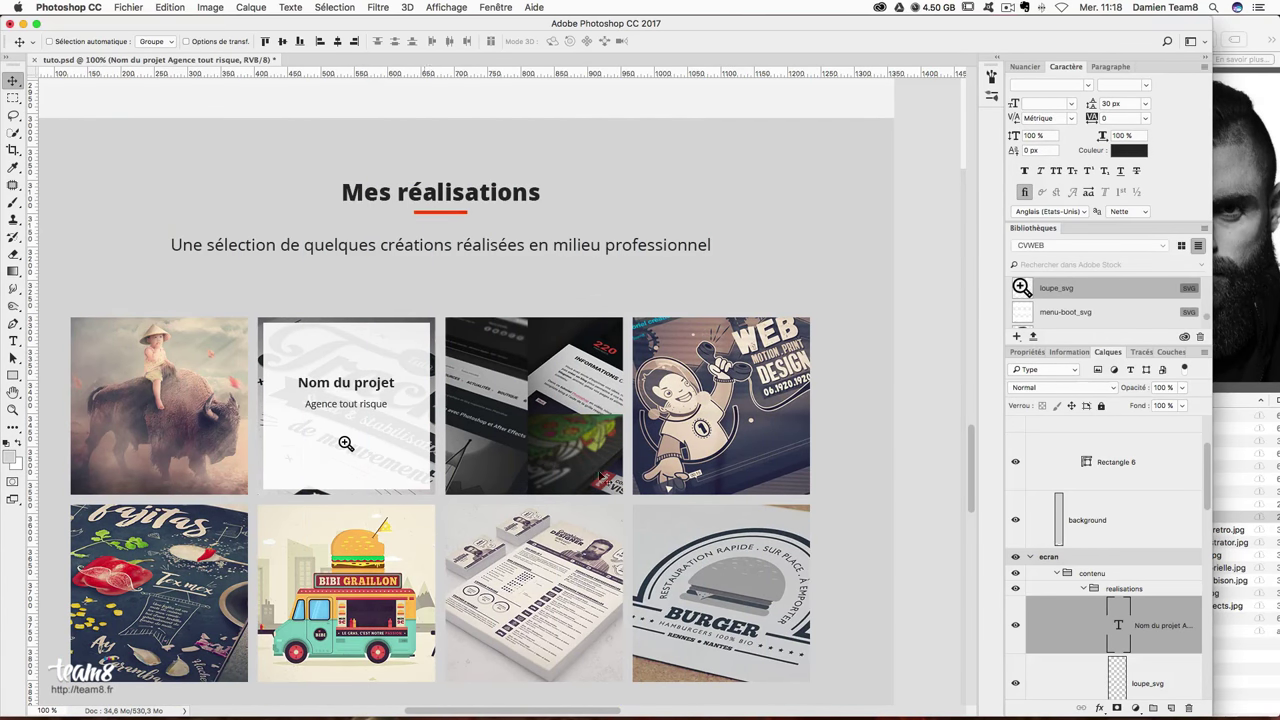
- Nudge the magnifier icon layer up slightly
scroll(1172, 628, down, 2)
click(1172, 632)
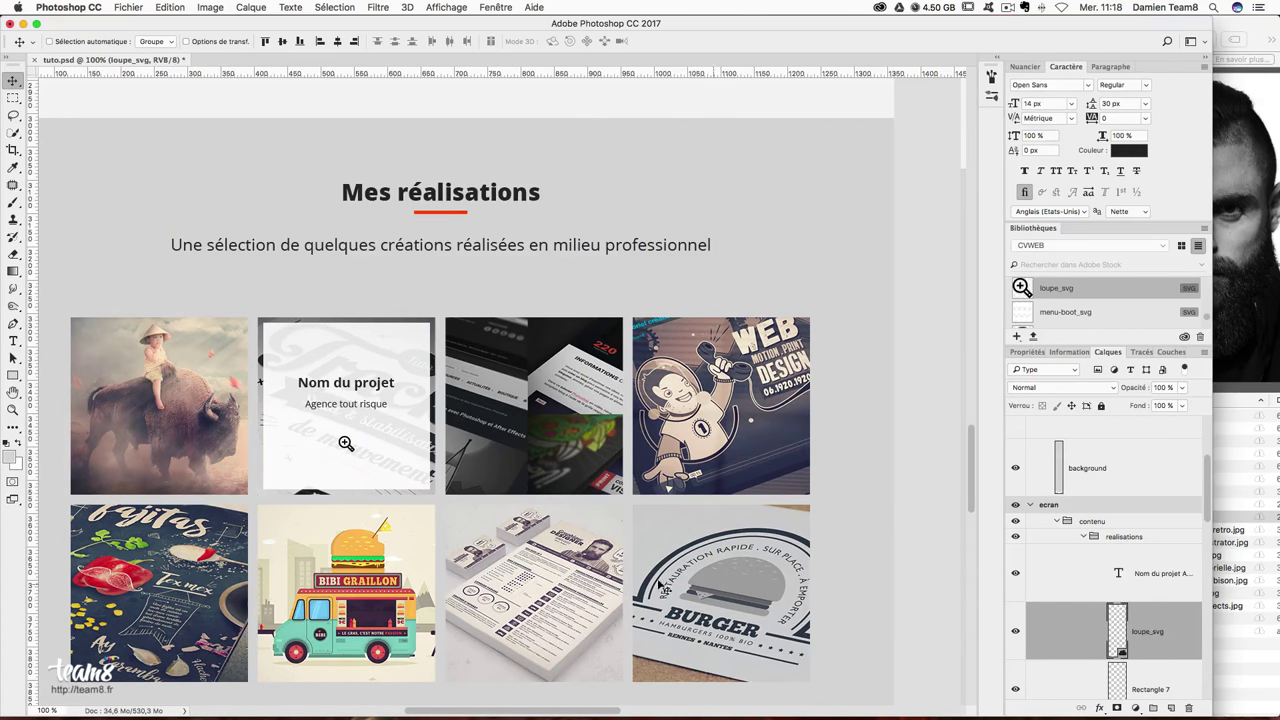
key(Up)
key(Up)
key(Up)
key(Up)
key(Up)
key(Up)
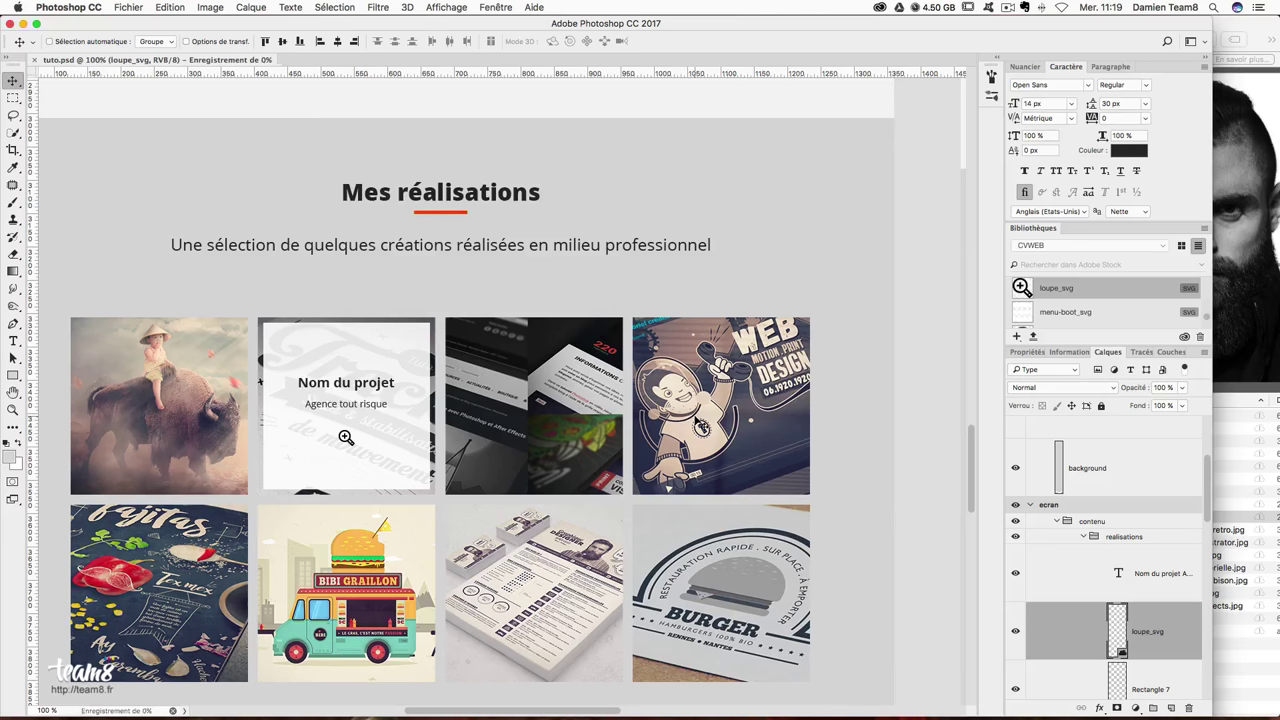
- Zoom out to 50% and scroll up to review the CV page from its header
key(ctrl+minus)
key(ctrl+minus)
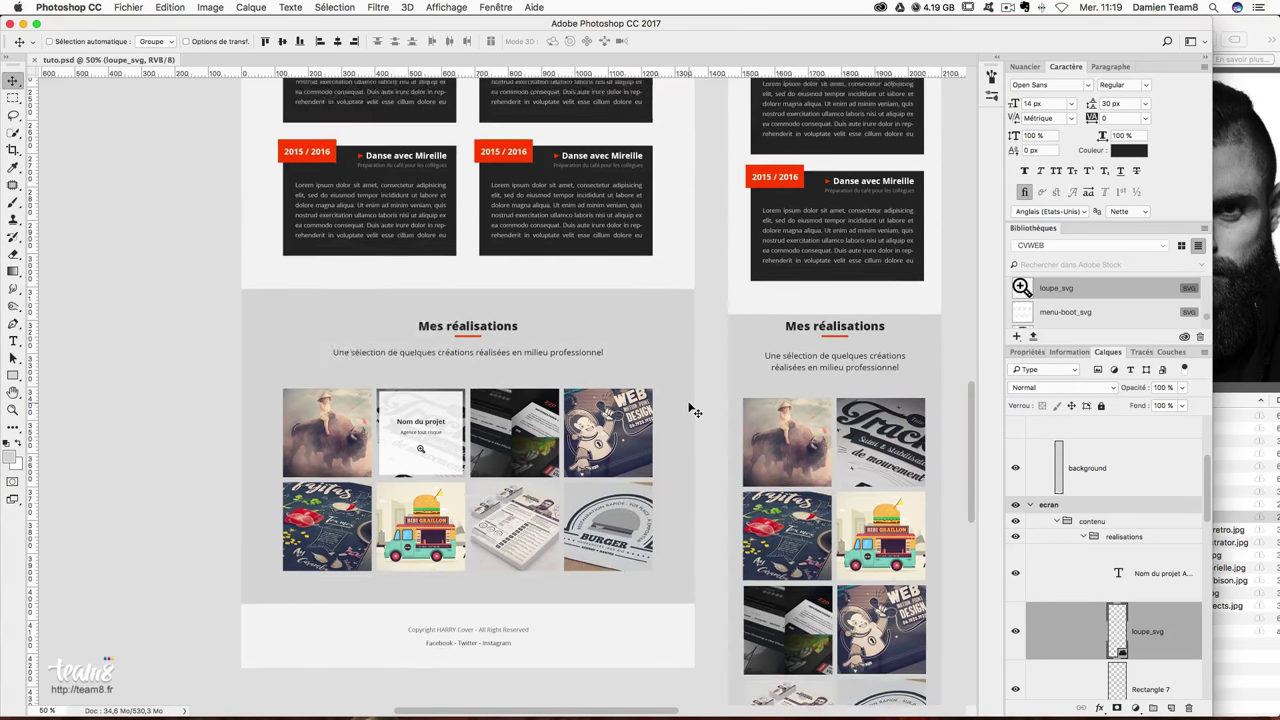
scroll(693, 420, up, 5)
scroll(693, 420, right, 2)
scroll(692, 414, up, 5)
scroll(692, 408, up, 1)
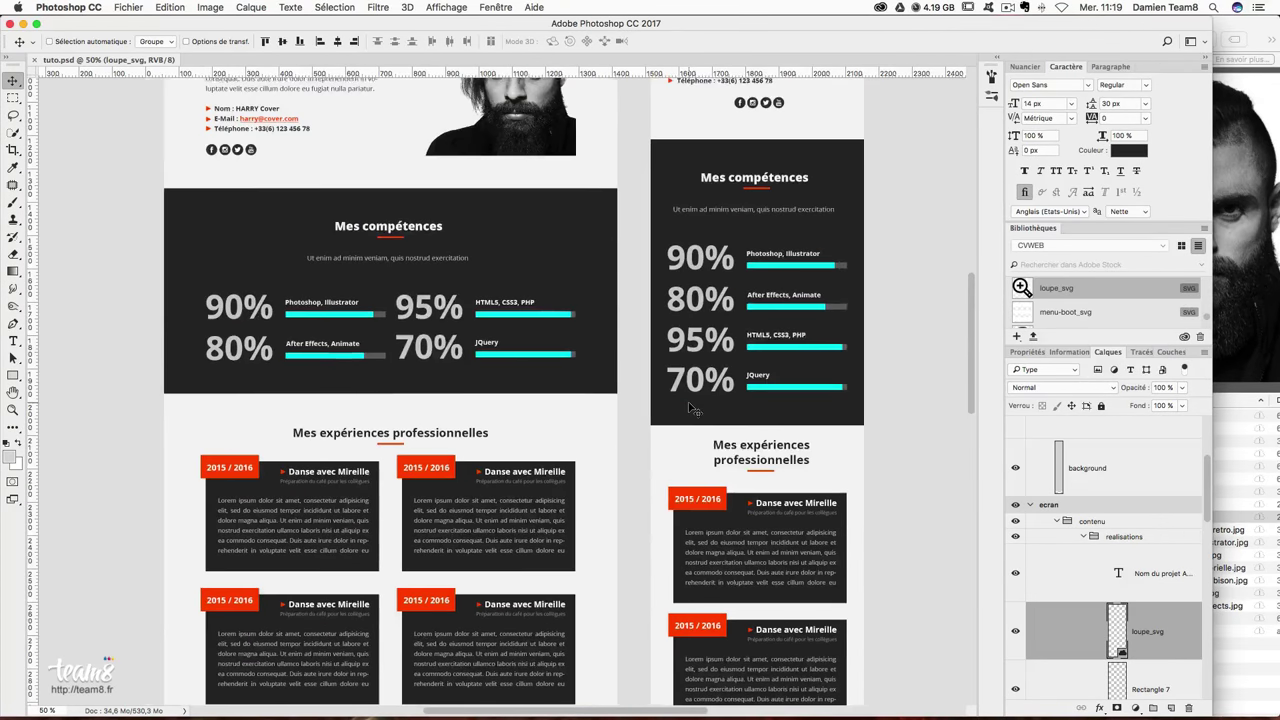
scroll(692, 408, left, 1)
scroll(692, 408, up, 1)
scroll(692, 408, up, 2)
scroll(692, 408, up, 2)
scroll(690, 408, up, 3)
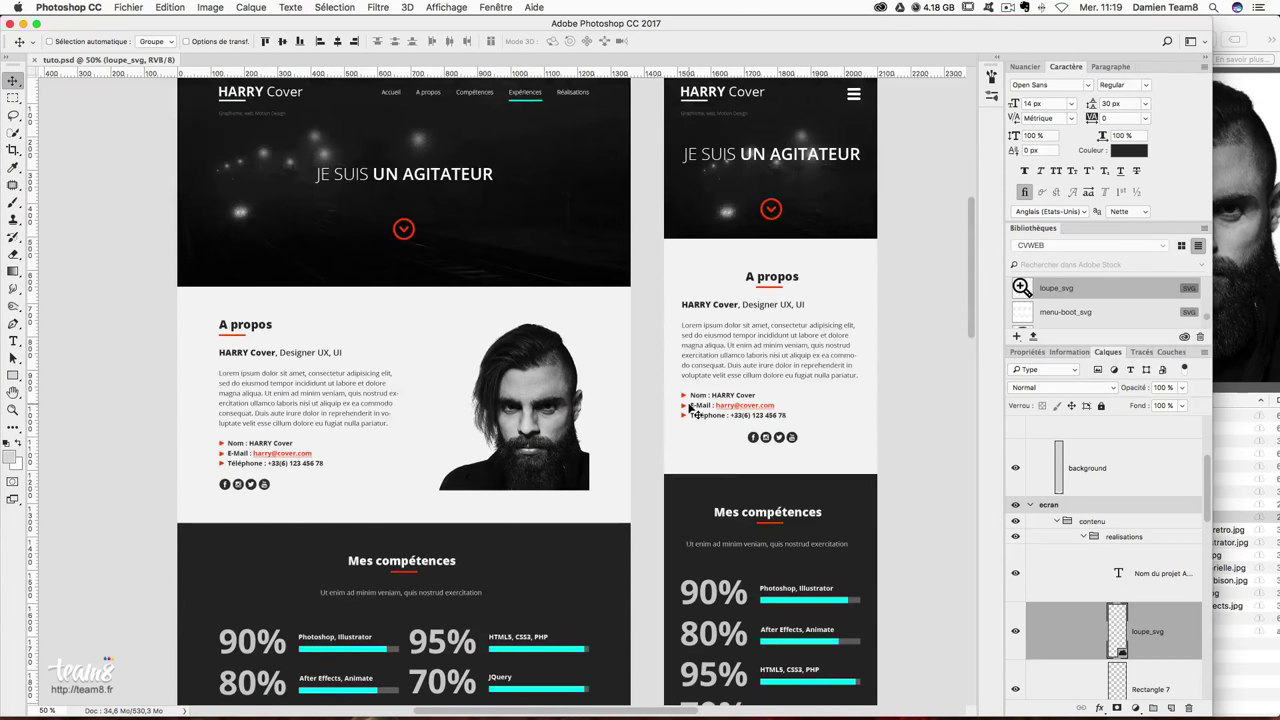